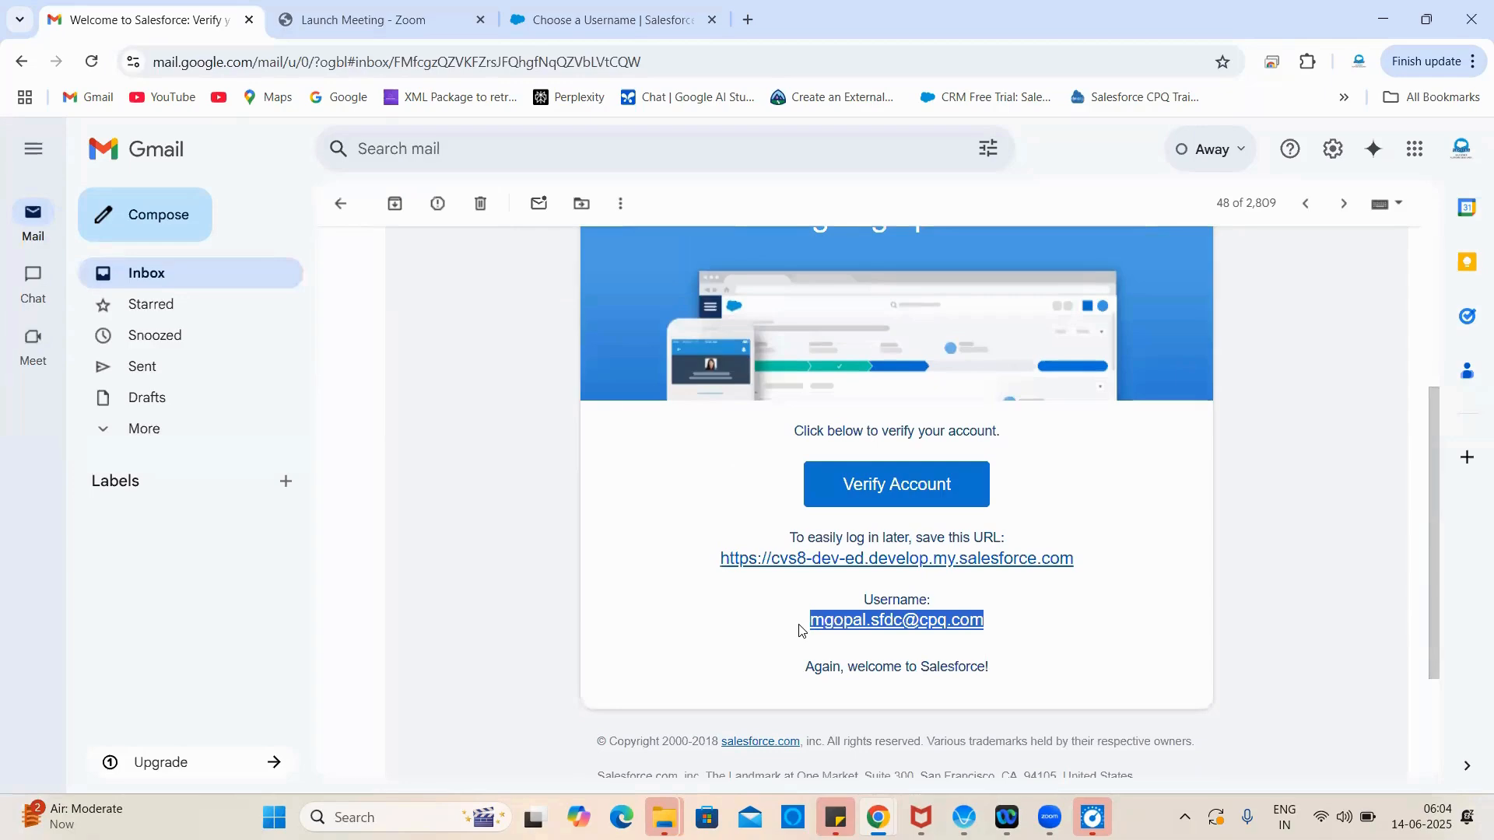
Step: Switch to the Salesforce login page, choose to log in with a different username, and enter the copied account username
{"action": "left_click", "coordinate": [486, 7]}
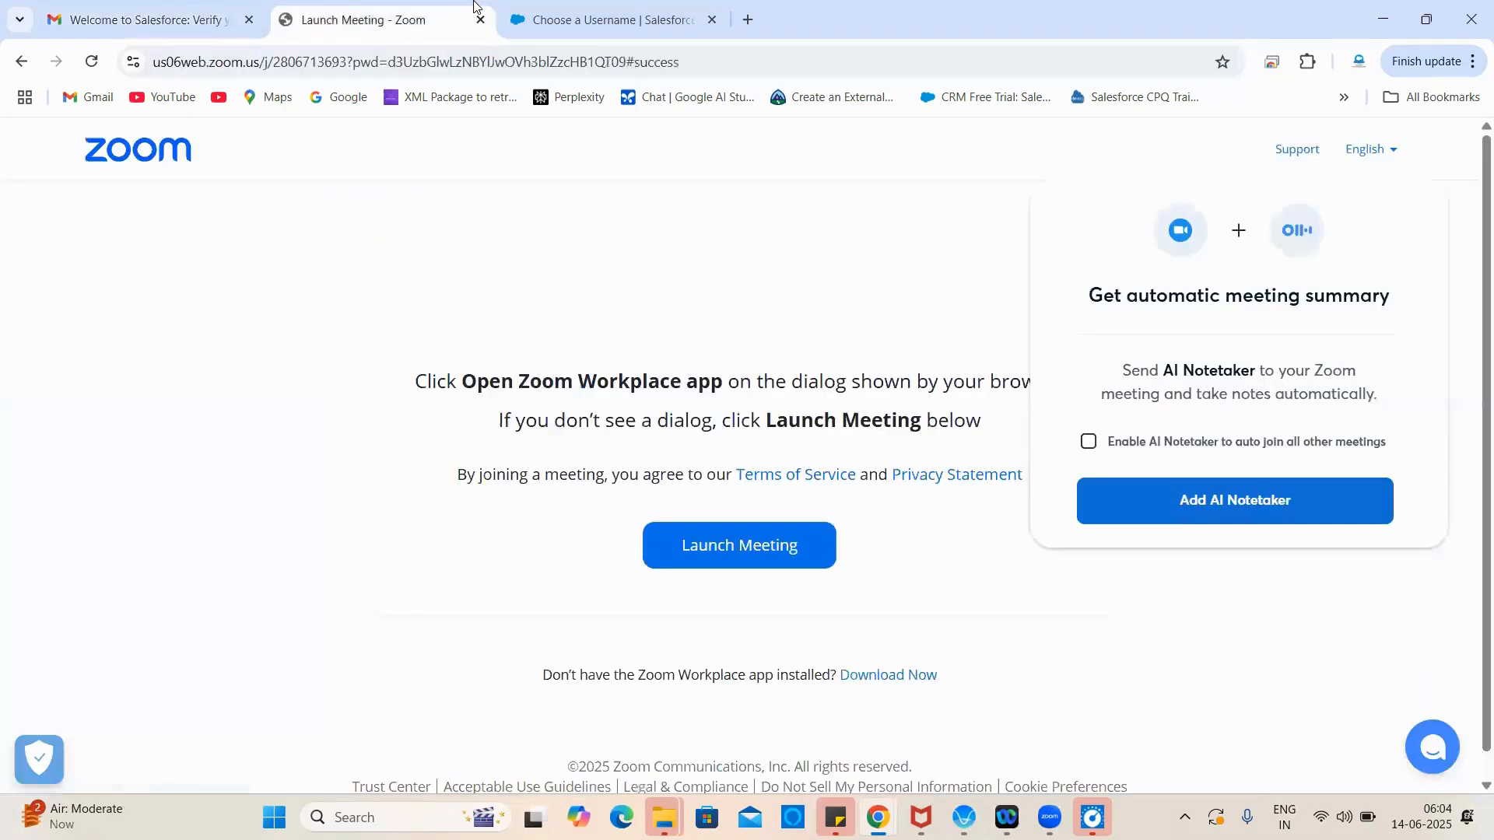
{"action": "left_click", "coordinate": [546, 8]}
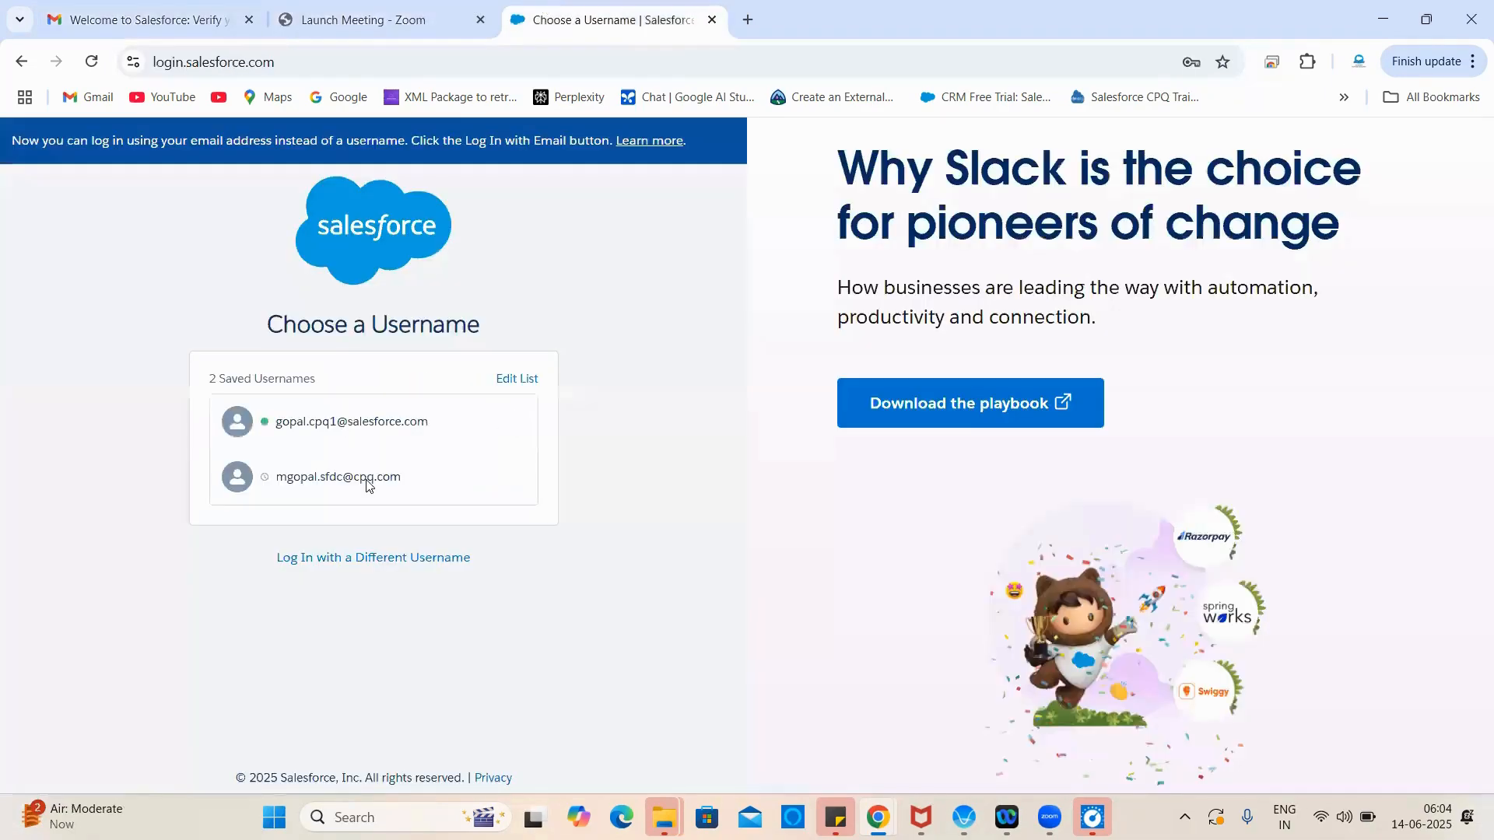
{"action": "left_click", "coordinate": [354, 558]}
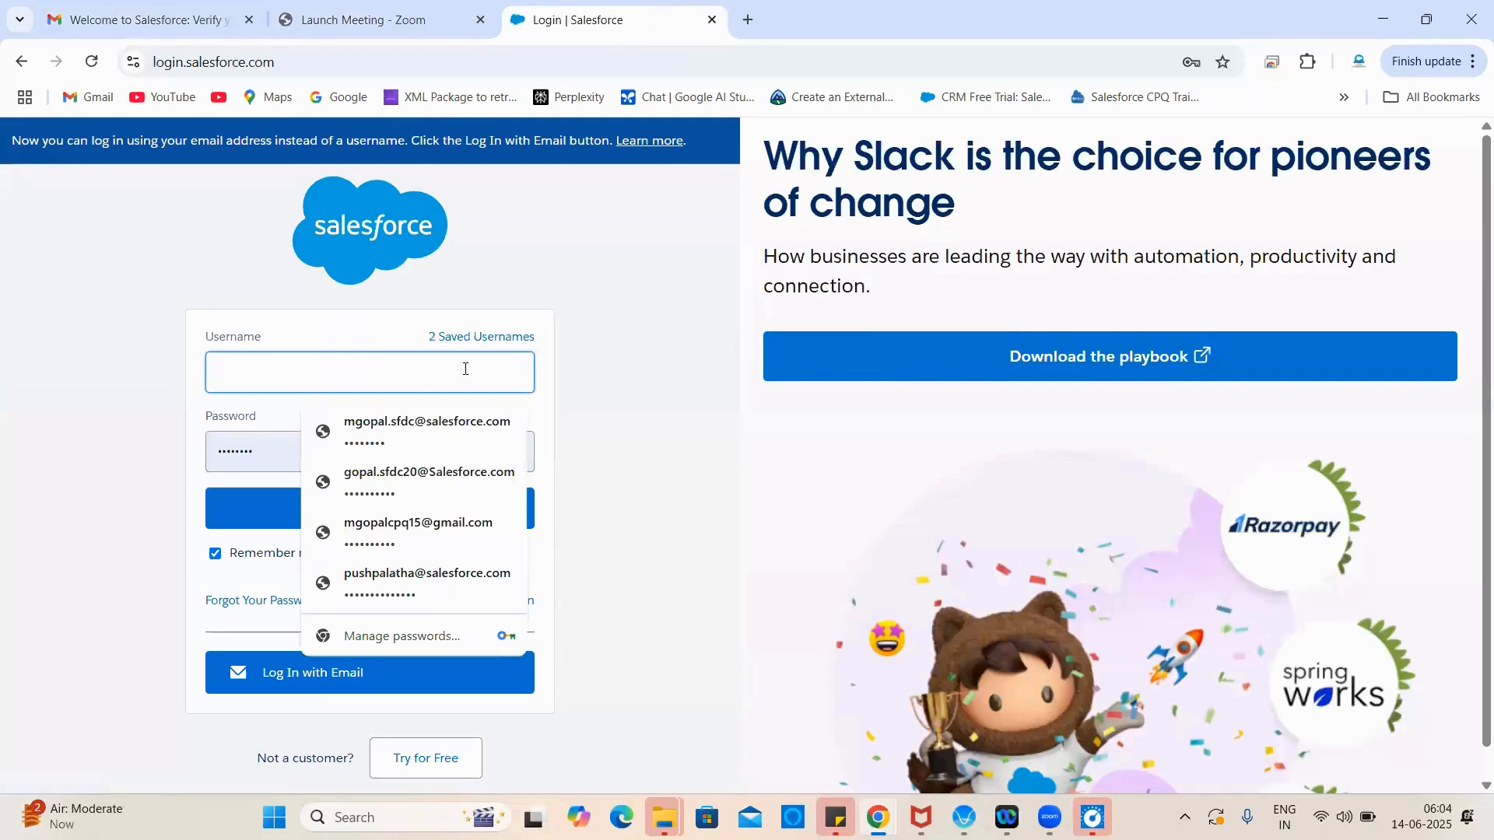
{"action": "key", "text": "ctrl+v"}
{"action": "left_click", "coordinate": [632, 377]}
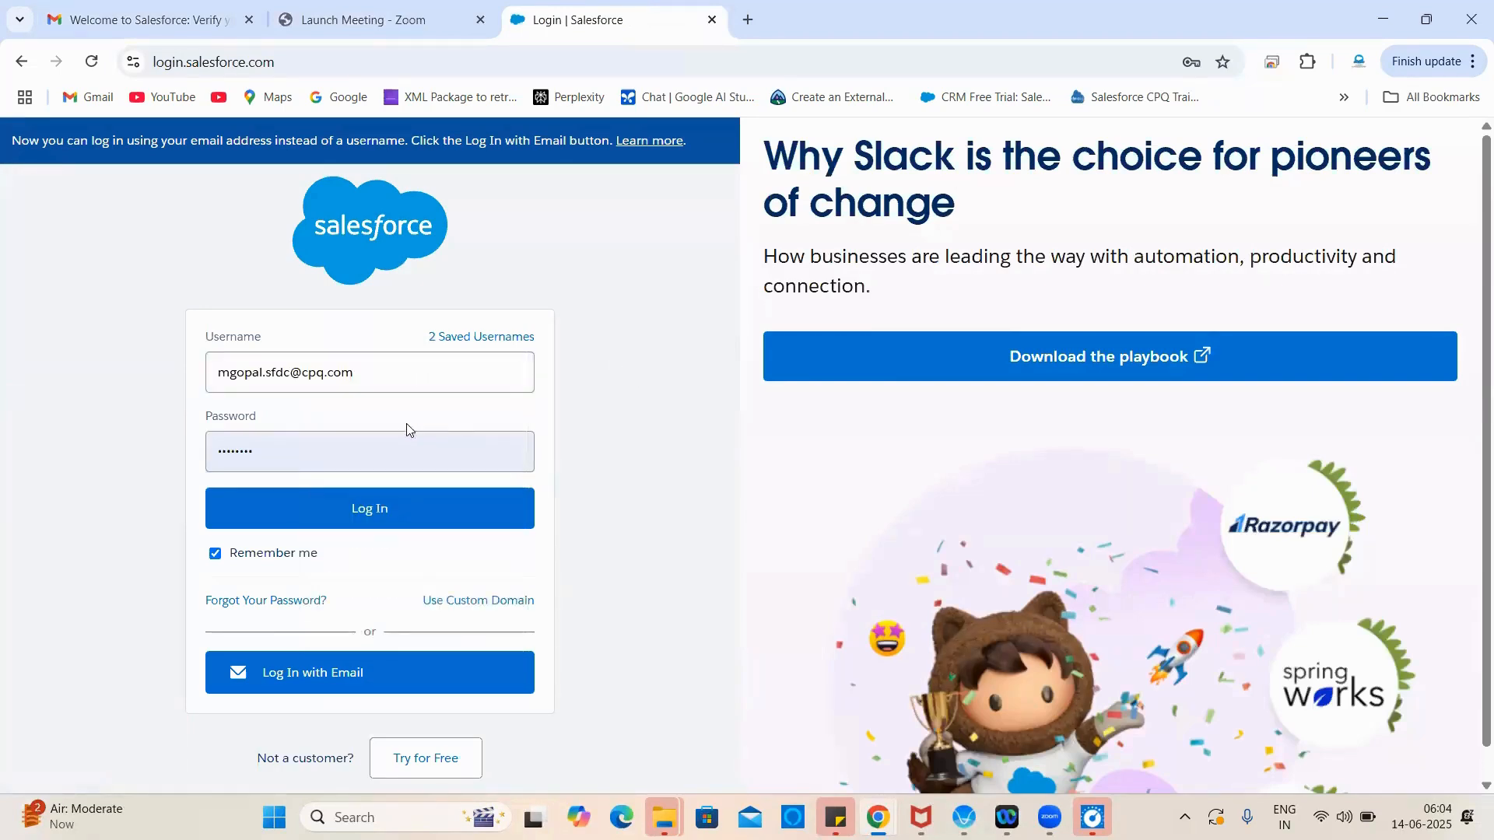
Step: Replace the prefilled password with the account password and log in to Salesforce
{"action": "left_click", "coordinate": [368, 438]}
{"action": "key", "text": "BackSpace"}
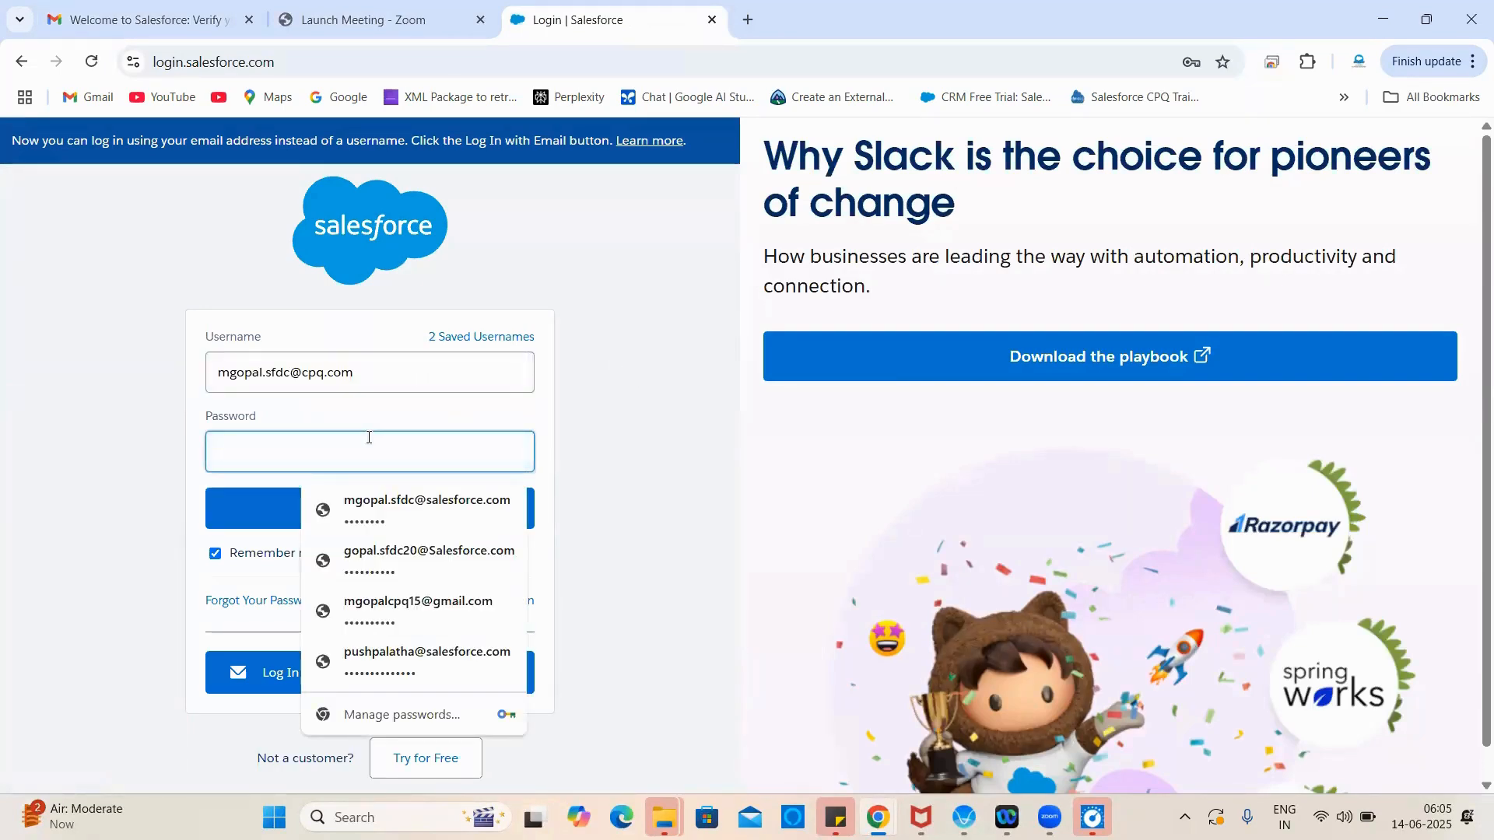
{"action": "type", "text": "••"}
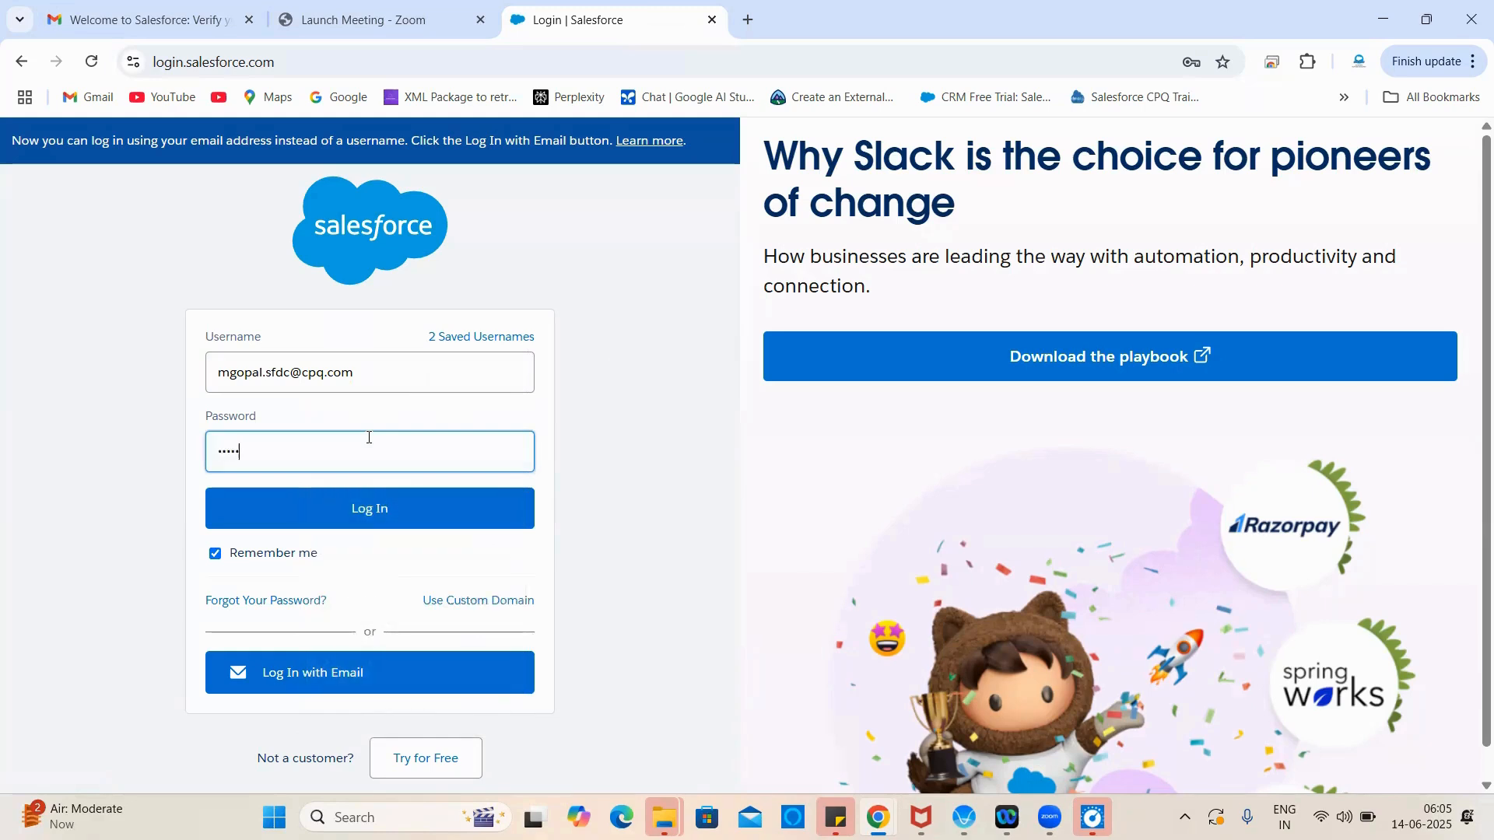
{"action": "left_click", "coordinate": [369, 437]}
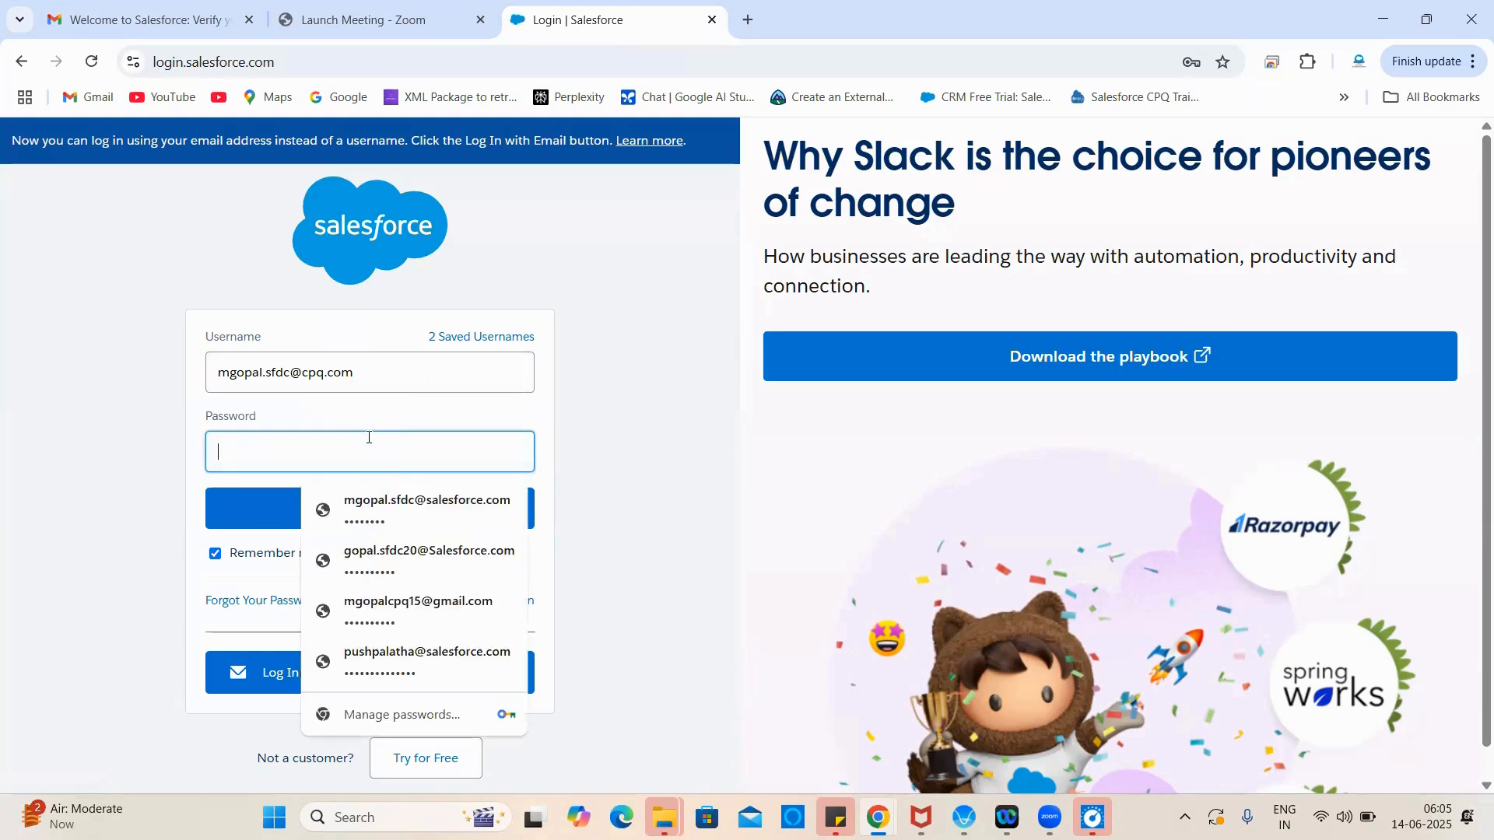
{"action": "type", "text": "•"}
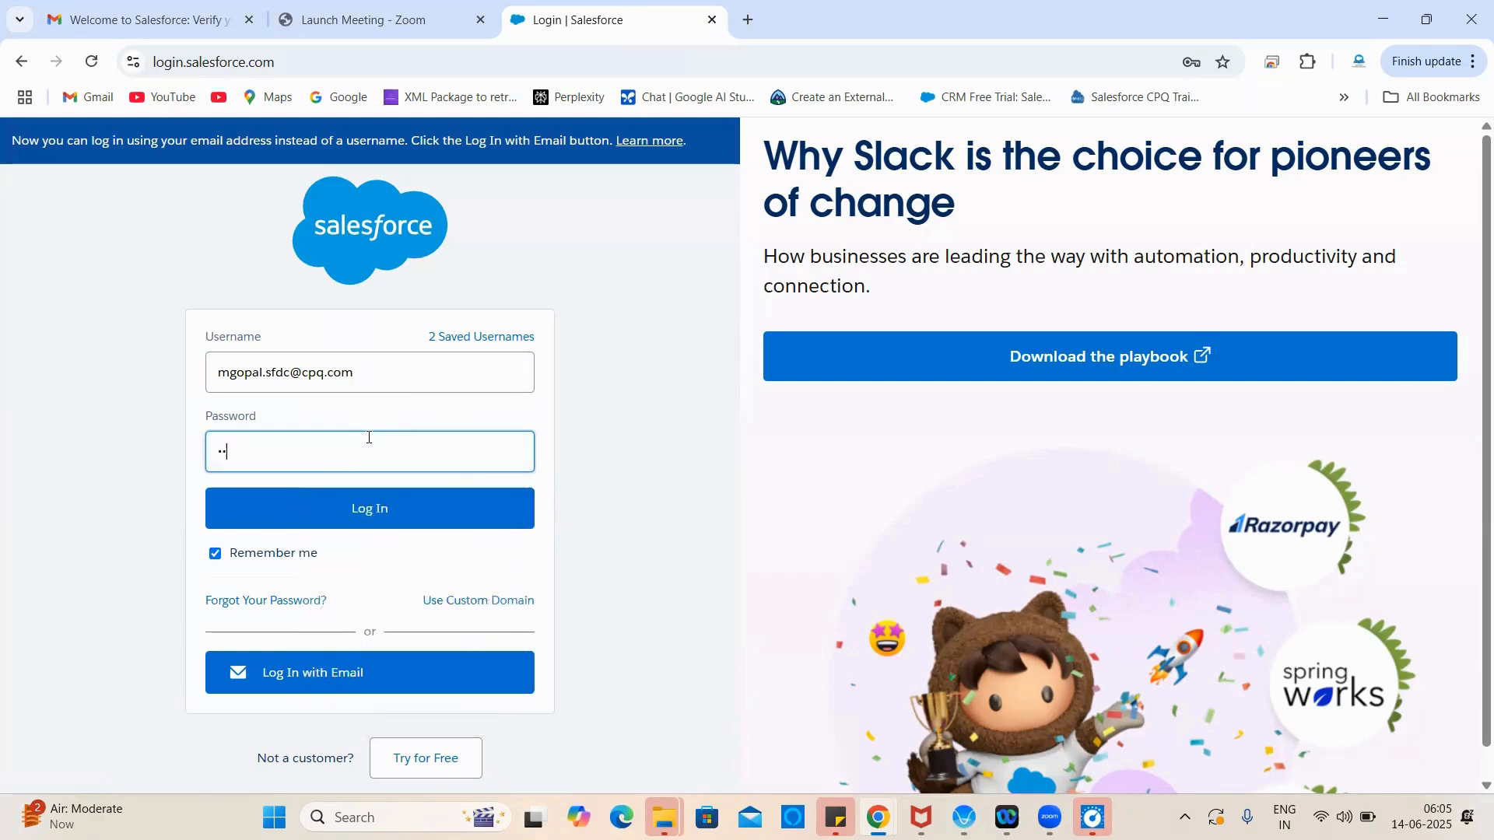
{"action": "key", "text": "BackSpace"}
{"action": "key", "text": "BackSpace"}
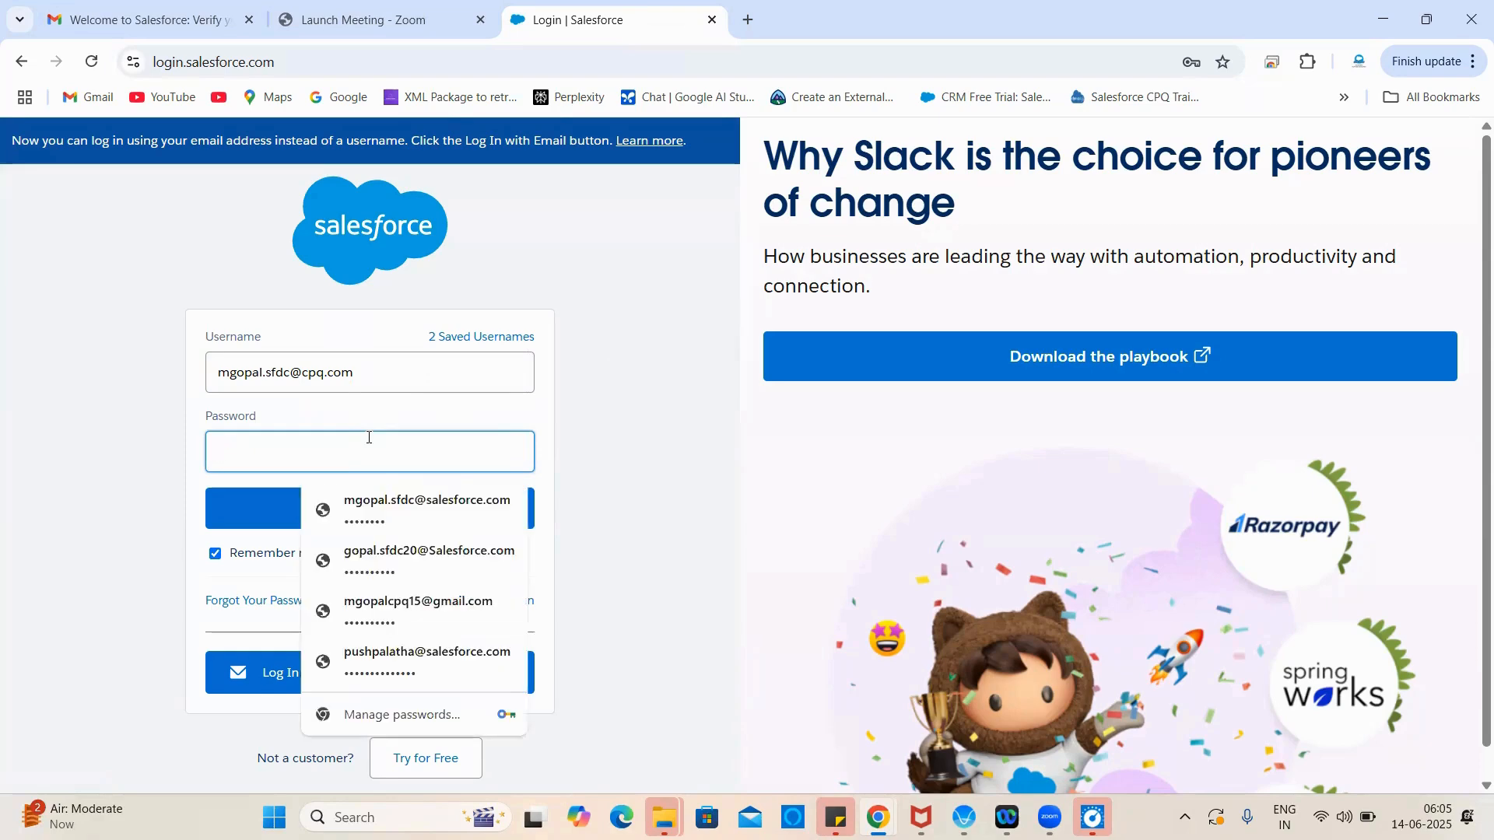
{"action": "type", "text": "•"}
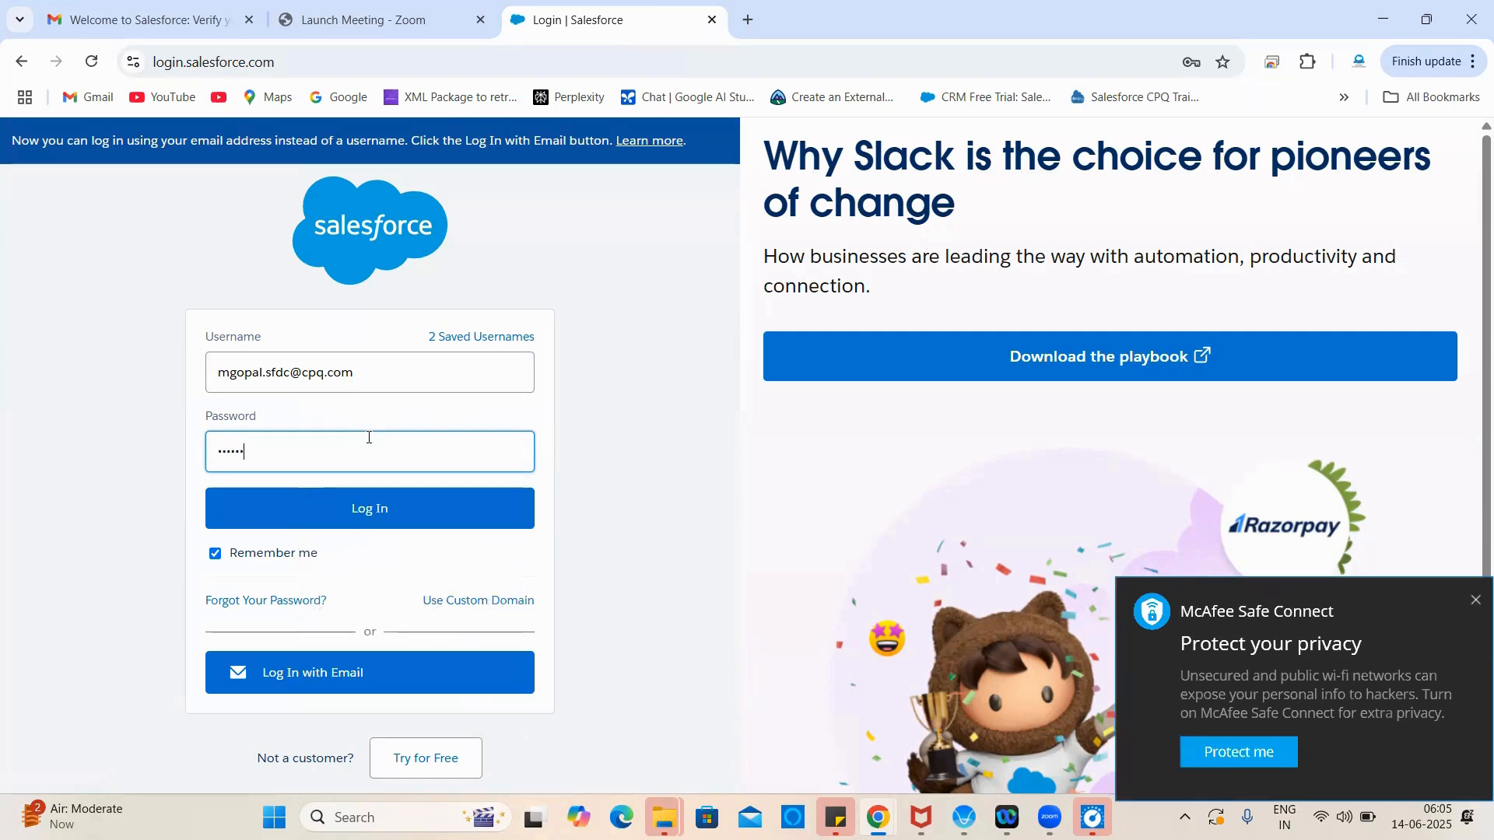
{"action": "left_click", "coordinate": [342, 497]}
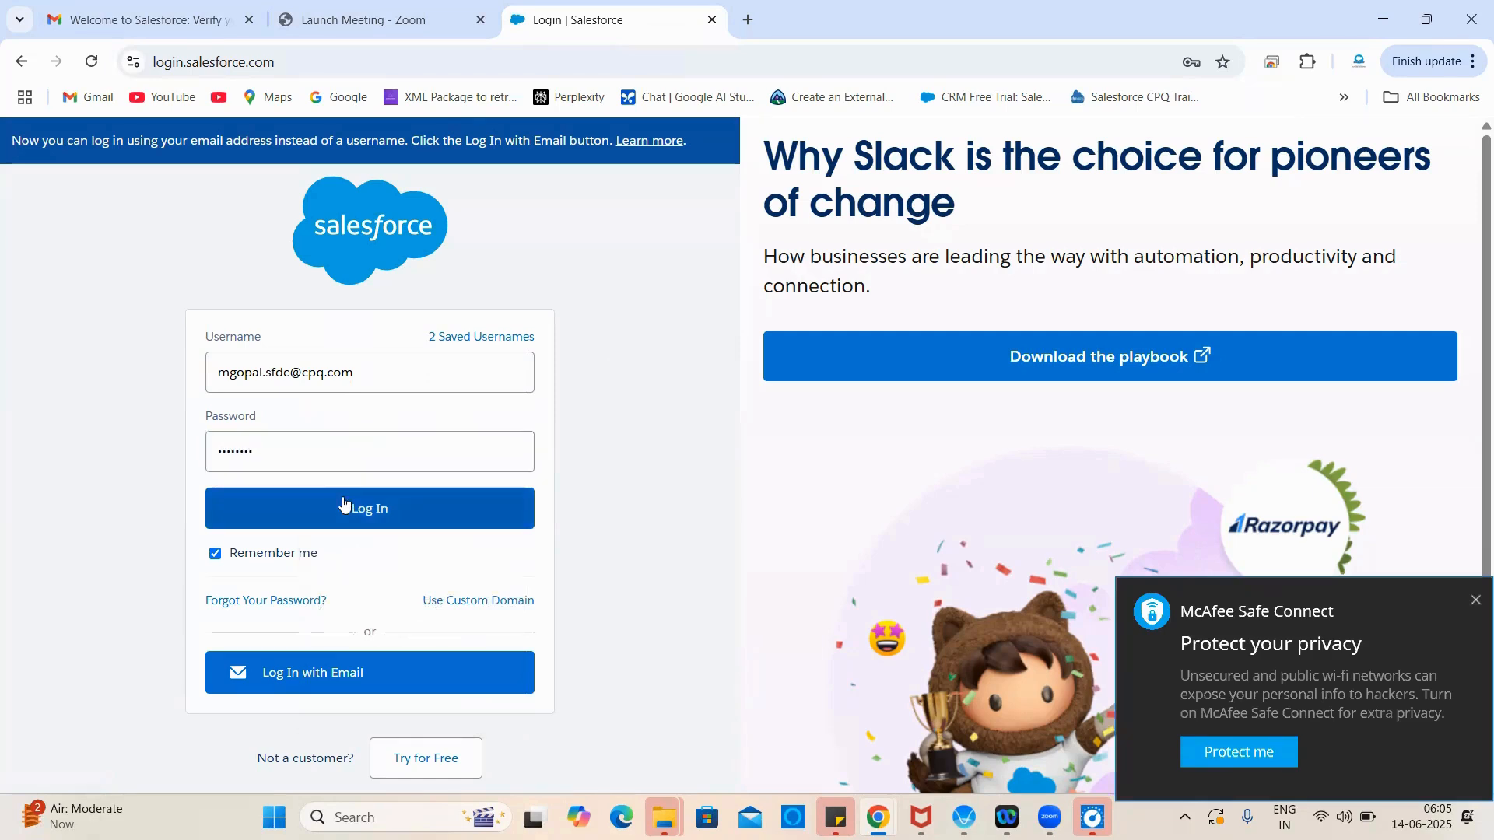
Step: Dismiss the McAfee Safe Connect notification and postpone the mobile phone registration
{"action": "left_click", "coordinate": [1475, 602]}
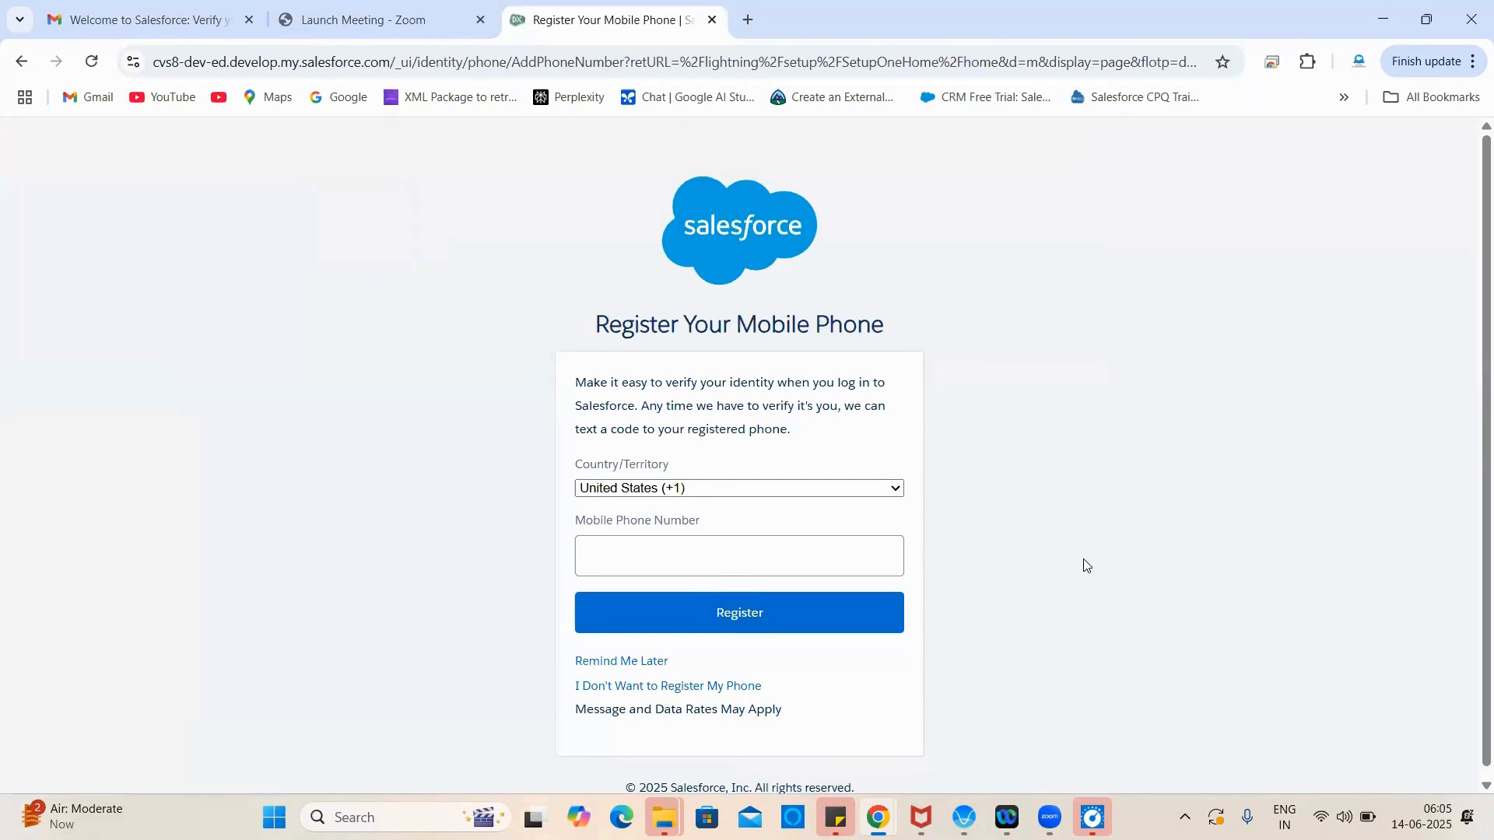
{"action": "scroll", "coordinate": [856, 607], "scroll_direction": "down", "scroll_amount": 1}
{"action": "left_click", "coordinate": [584, 651]}
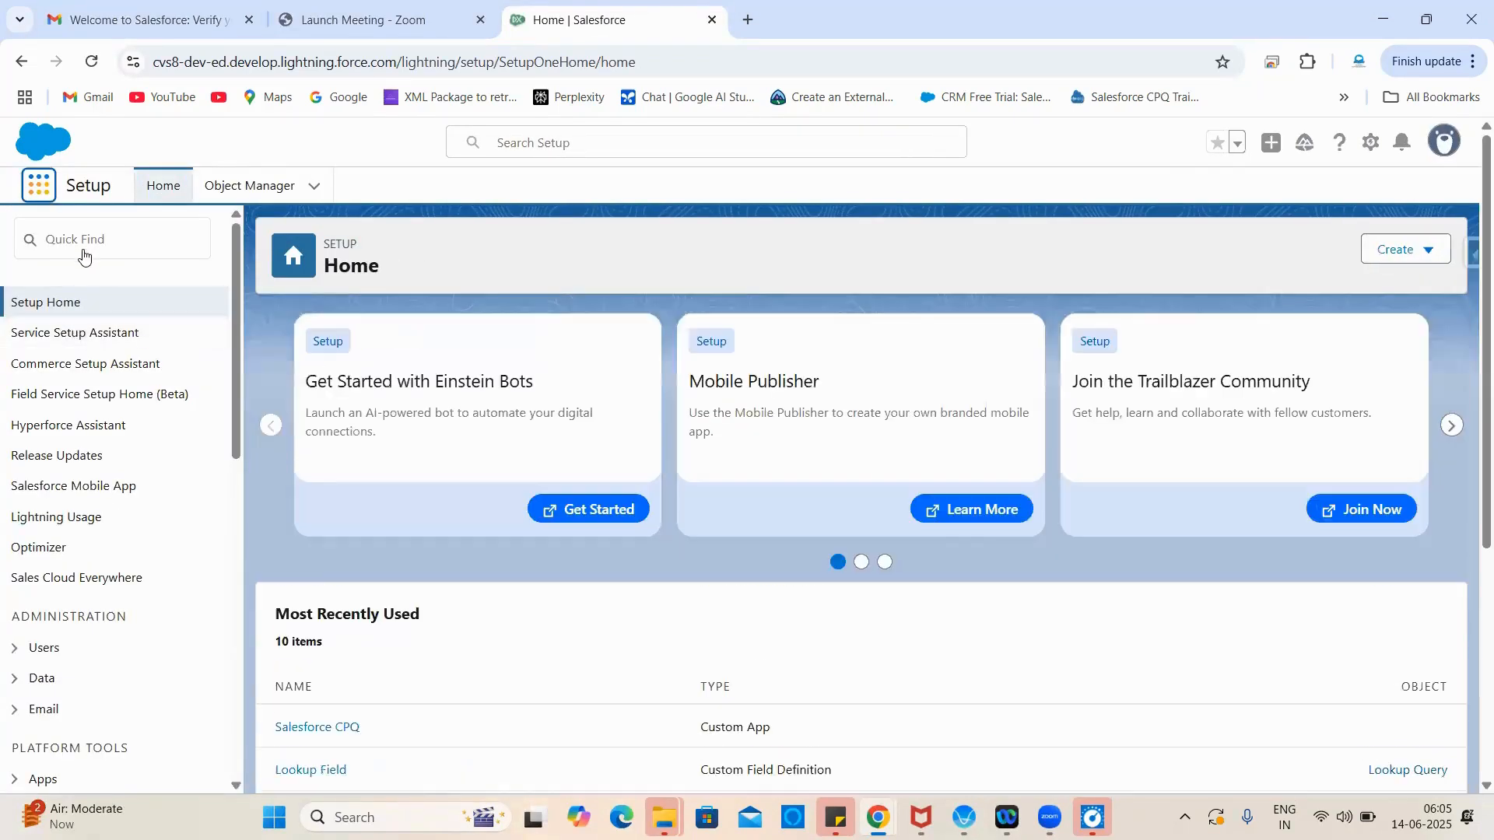
Step: Launch the Service app and dismiss the Einstein Search notice on its home page
{"action": "left_click", "coordinate": [38, 185]}
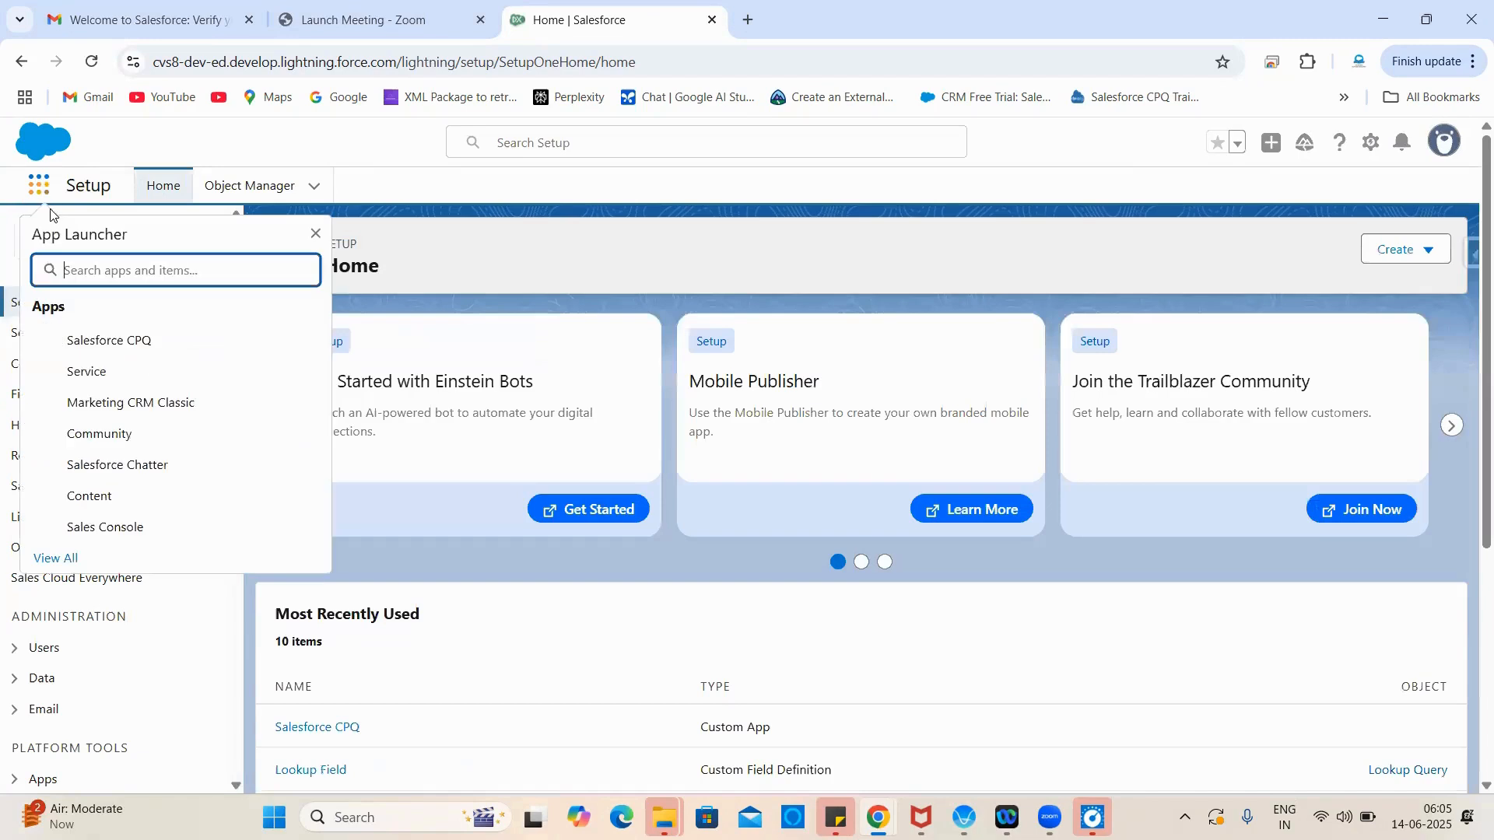
{"action": "left_click", "coordinate": [86, 379]}
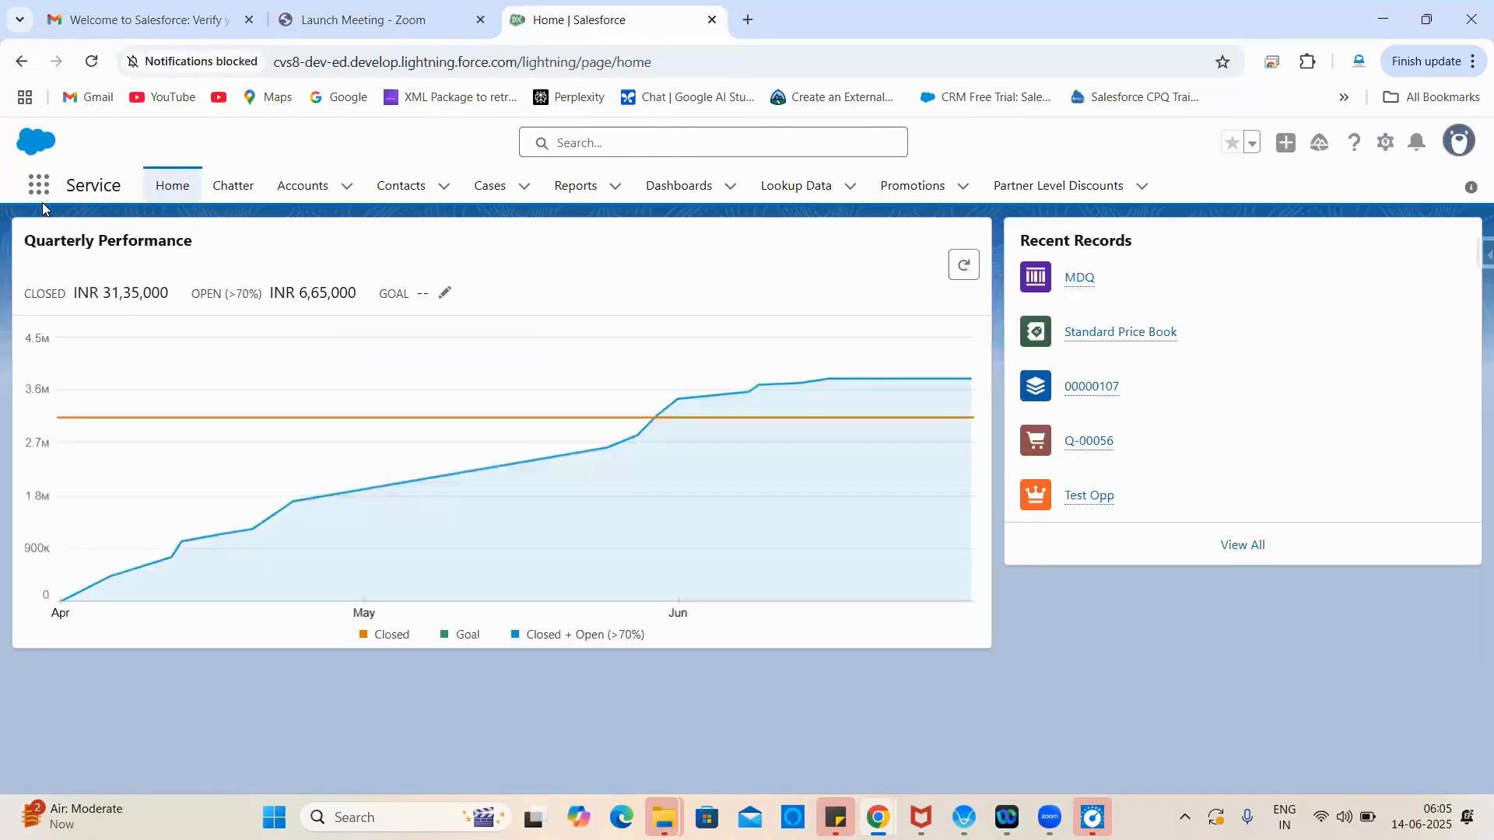
{"action": "left_click", "coordinate": [38, 184]}
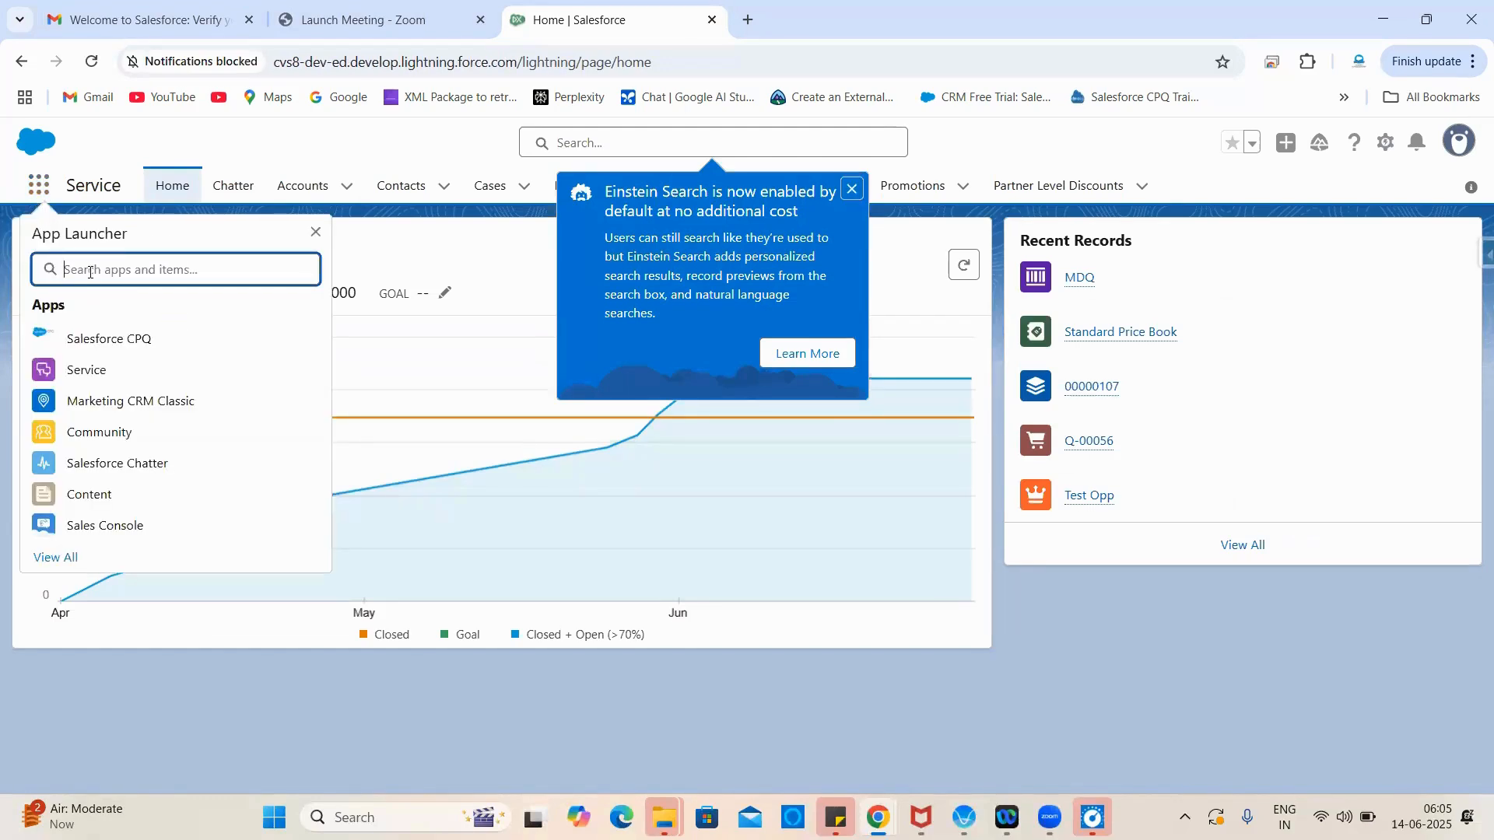
{"action": "left_click", "coordinate": [852, 189]}
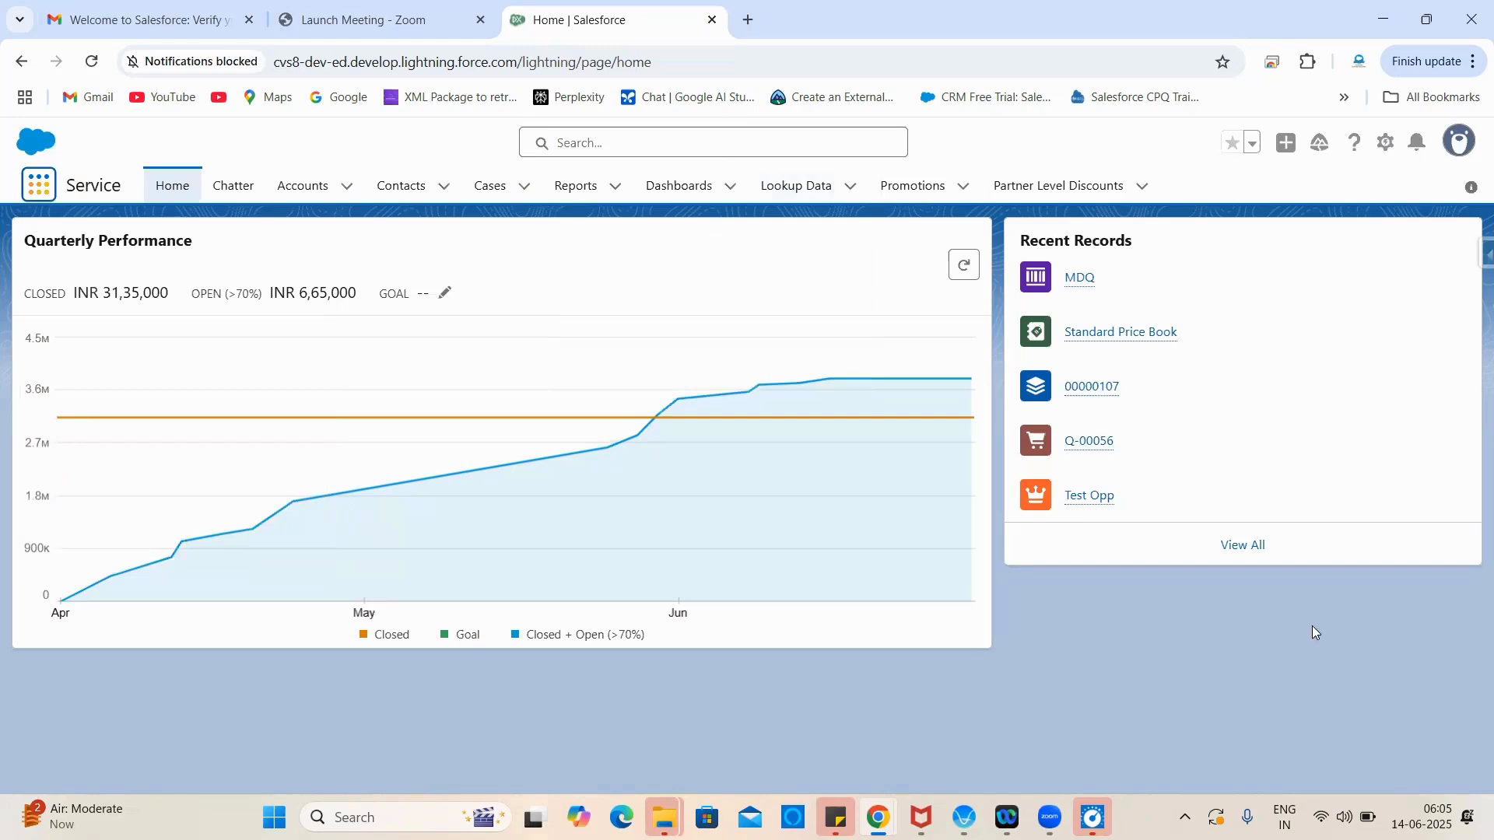
Step: Open Setup for the current app and look through the Quick Find results for "app"
{"action": "left_click", "coordinate": [1383, 143]}
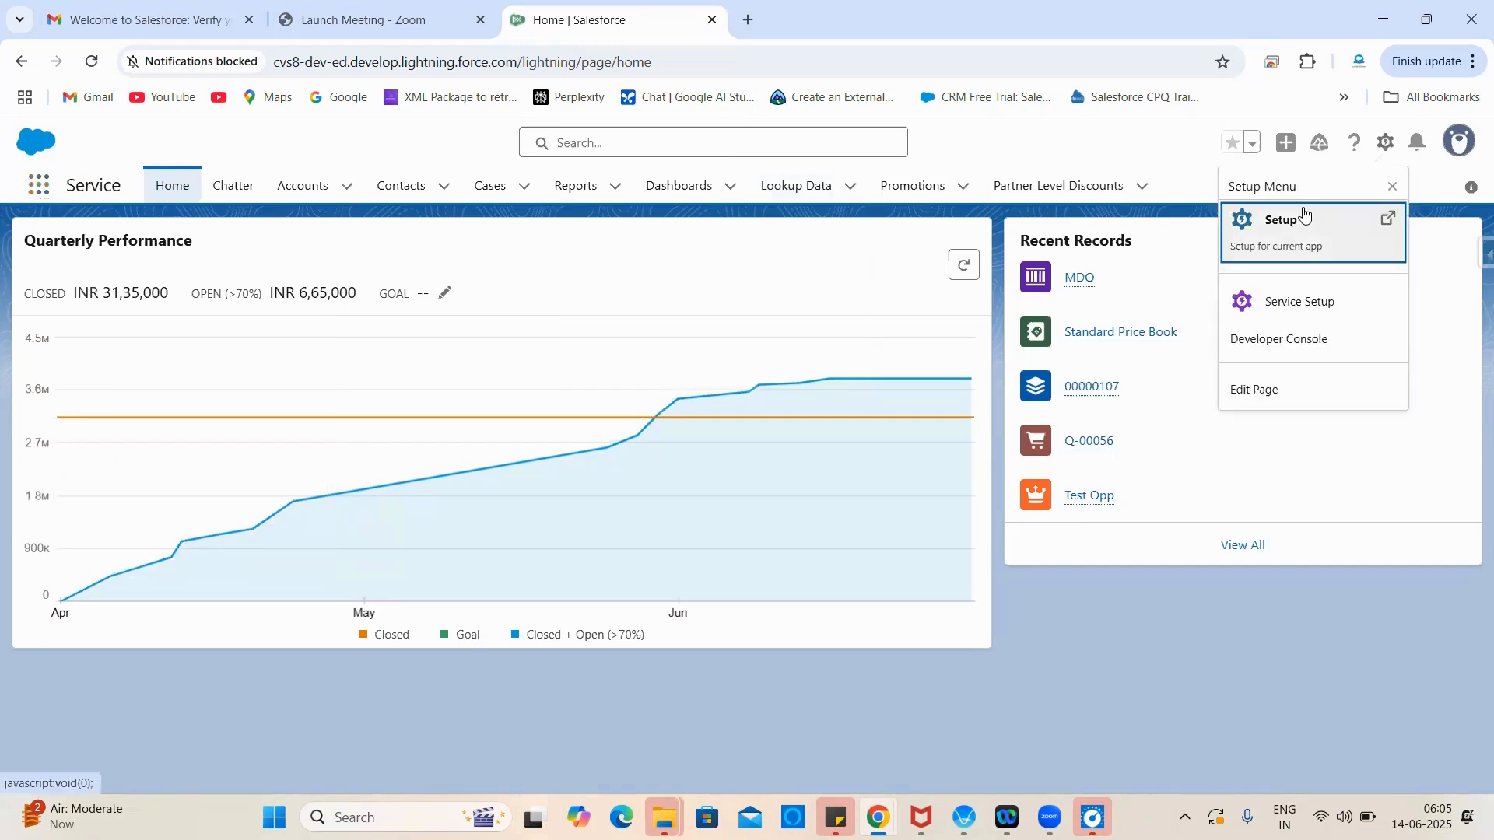
{"action": "left_click", "coordinate": [1291, 220]}
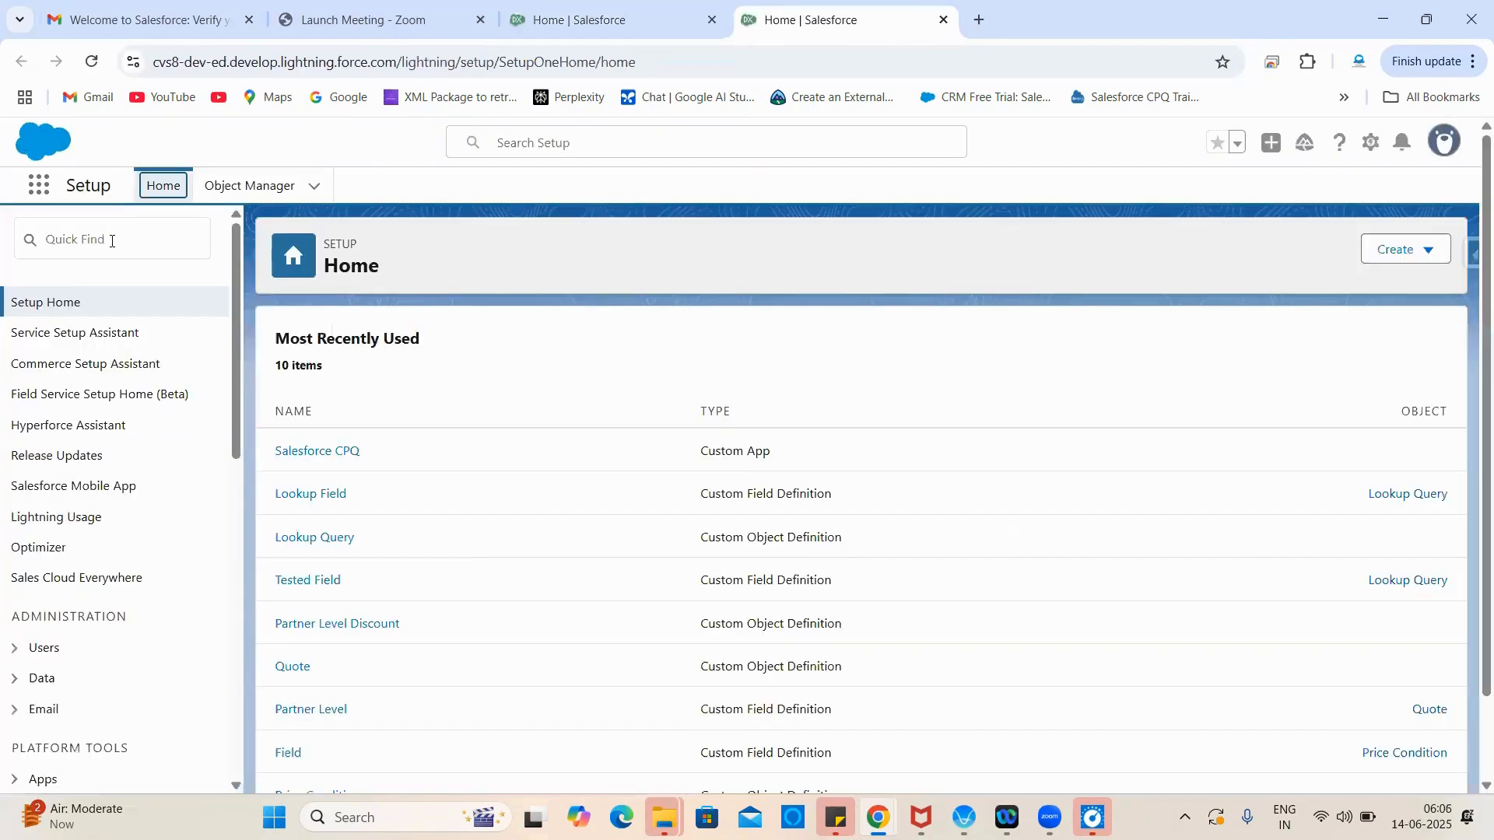
{"action": "left_click", "coordinate": [111, 242]}
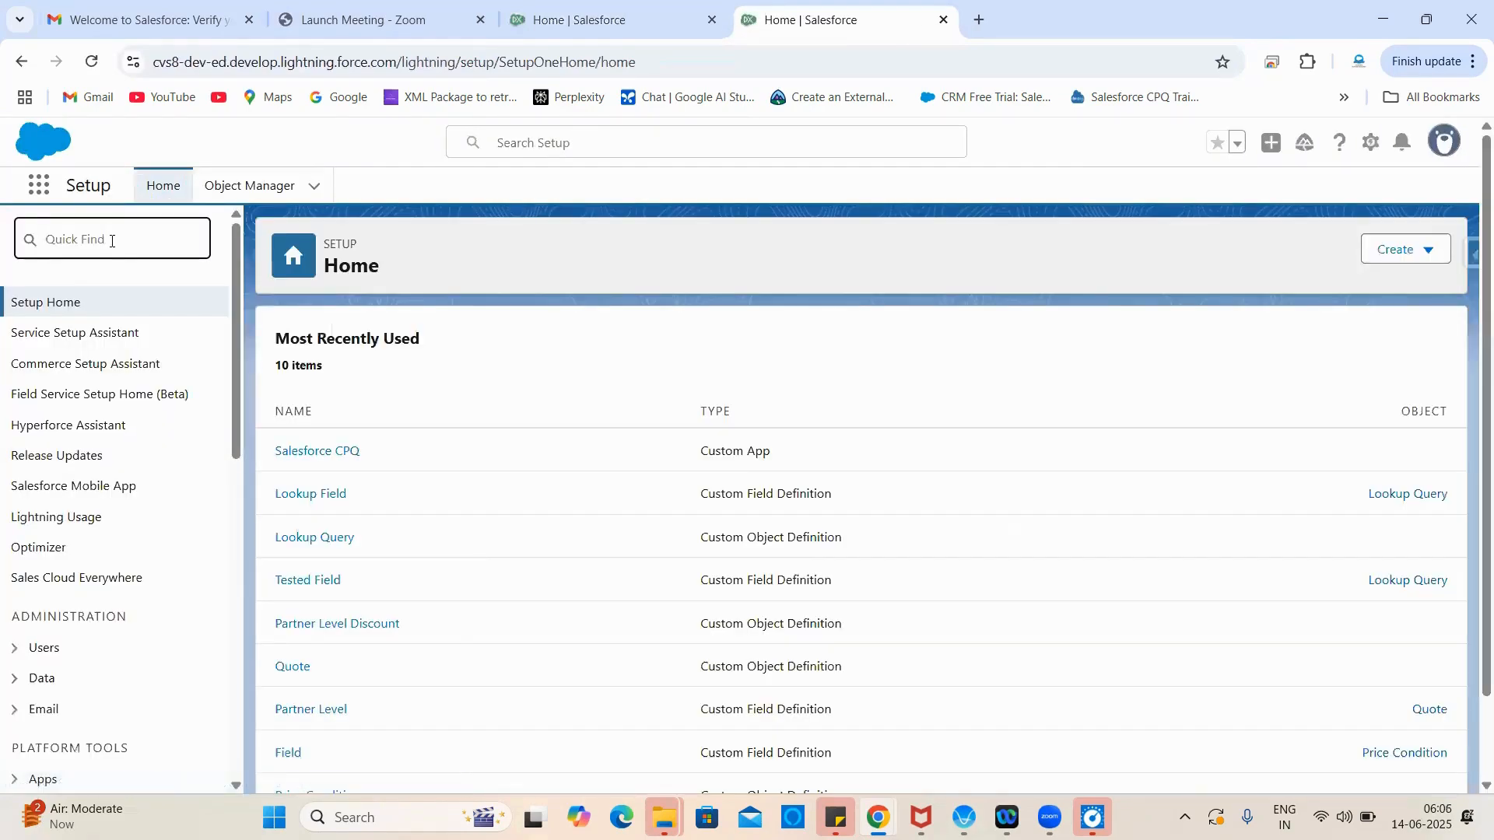
{"action": "type", "text": "app"}
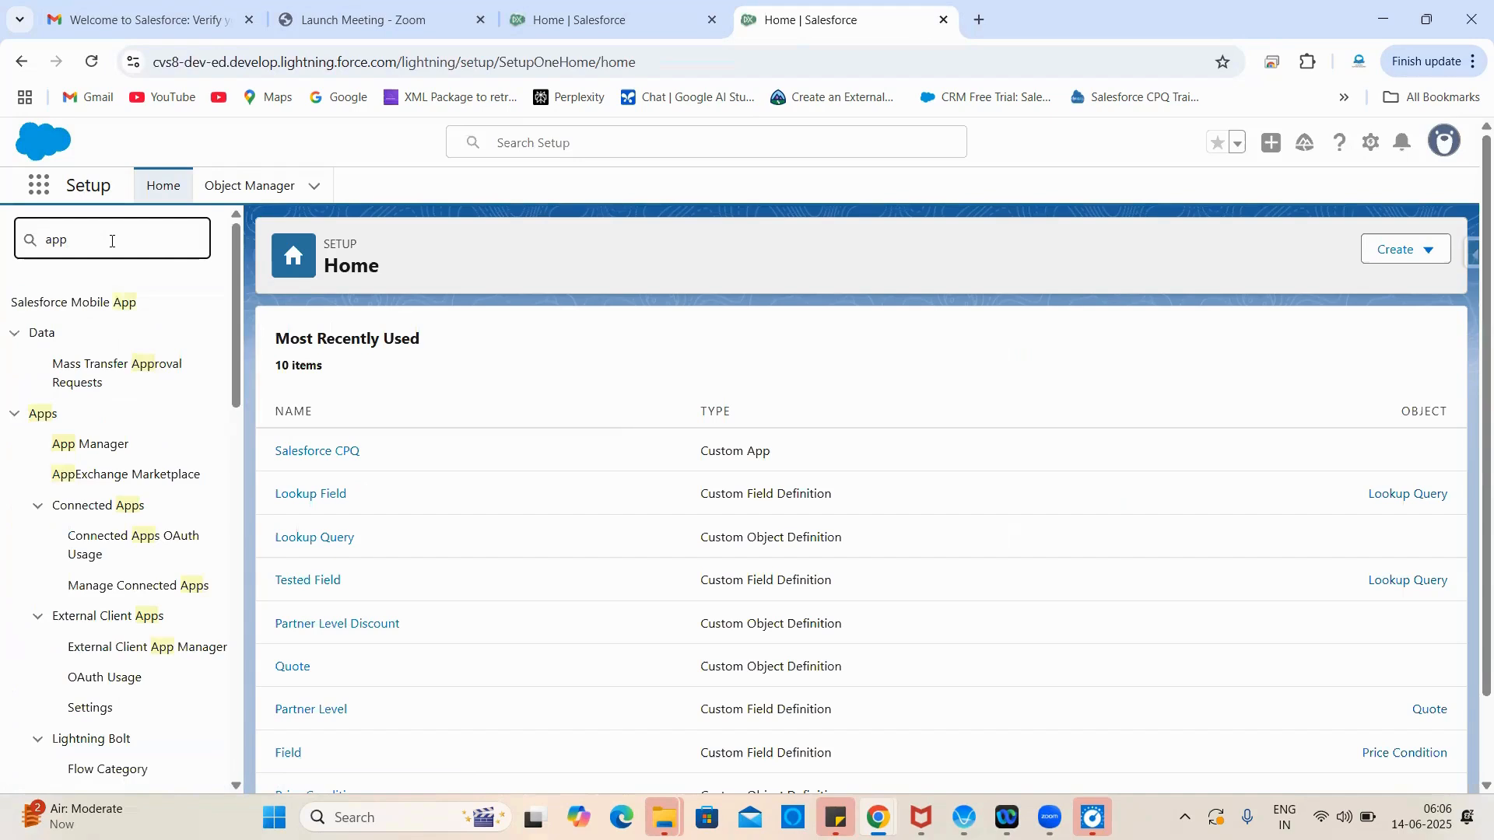
{"action": "scroll", "coordinate": [146, 470], "scroll_direction": "down", "scroll_amount": 6}
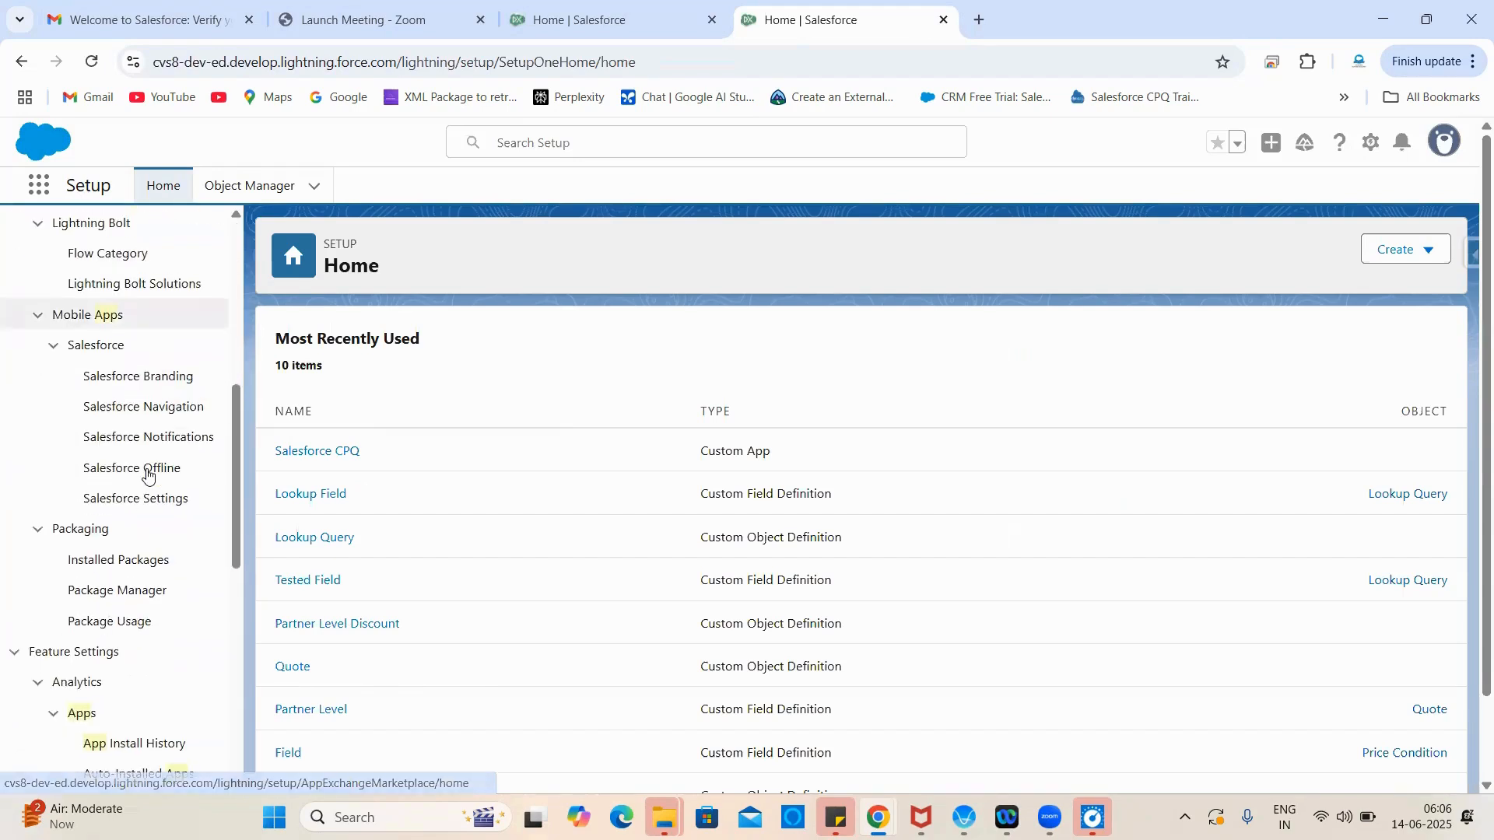
{"action": "scroll", "coordinate": [148, 472], "scroll_direction": "down", "scroll_amount": 6}
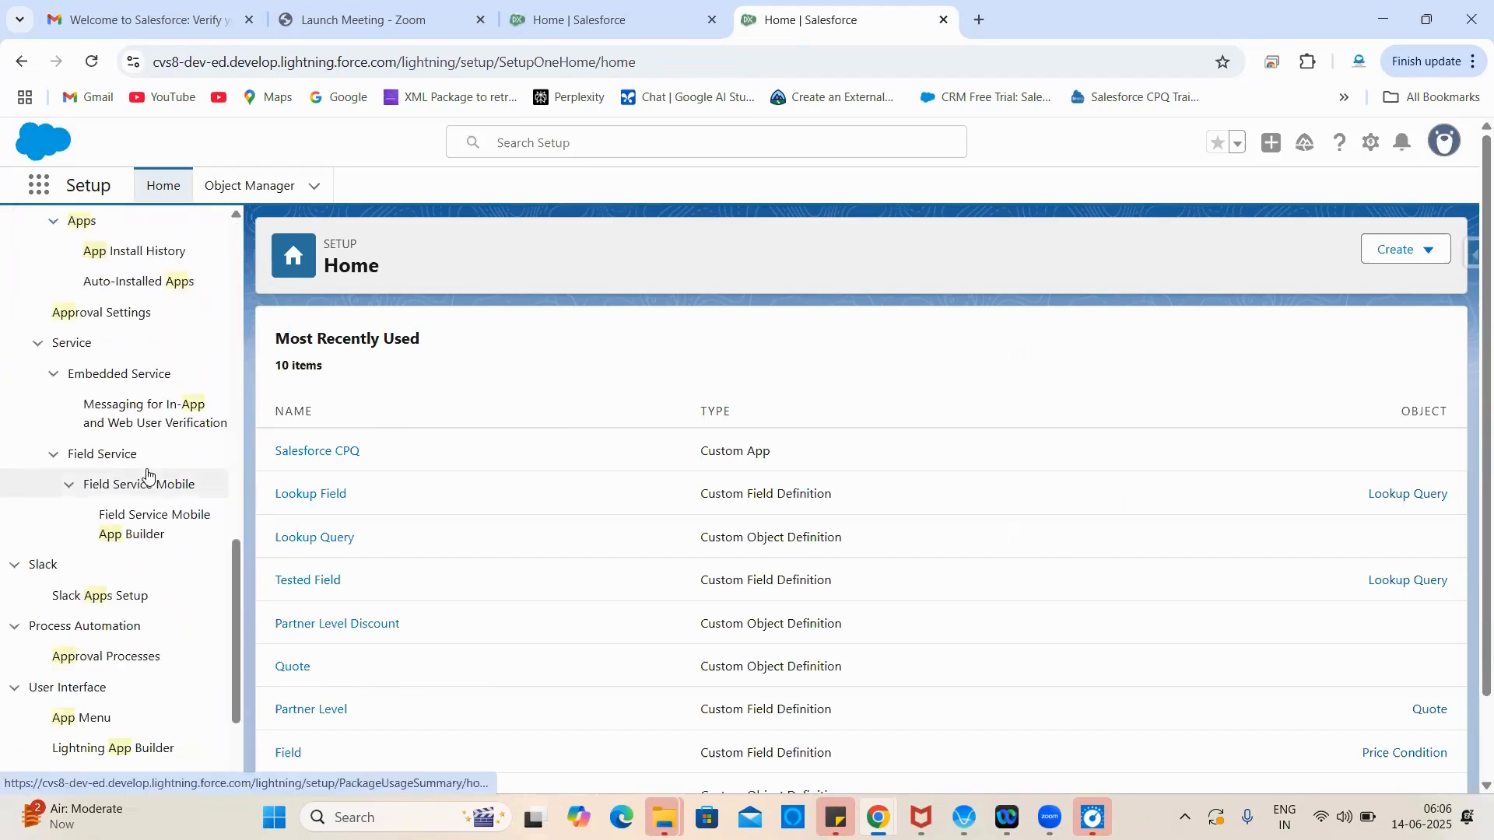
{"action": "scroll", "coordinate": [147, 476], "scroll_direction": "down", "scroll_amount": 2}
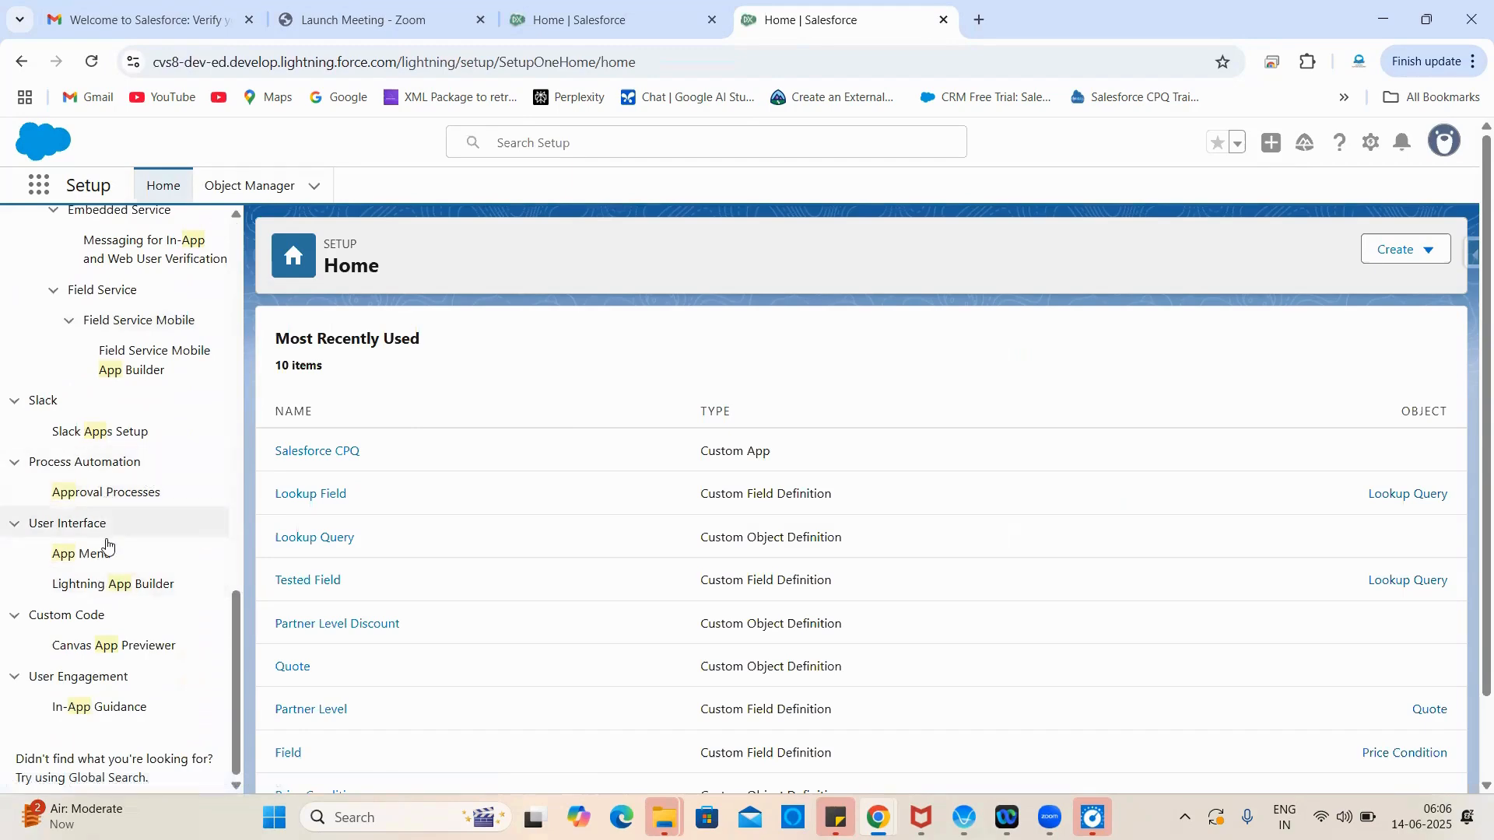
{"action": "scroll", "coordinate": [167, 536], "scroll_direction": "up", "scroll_amount": 8}
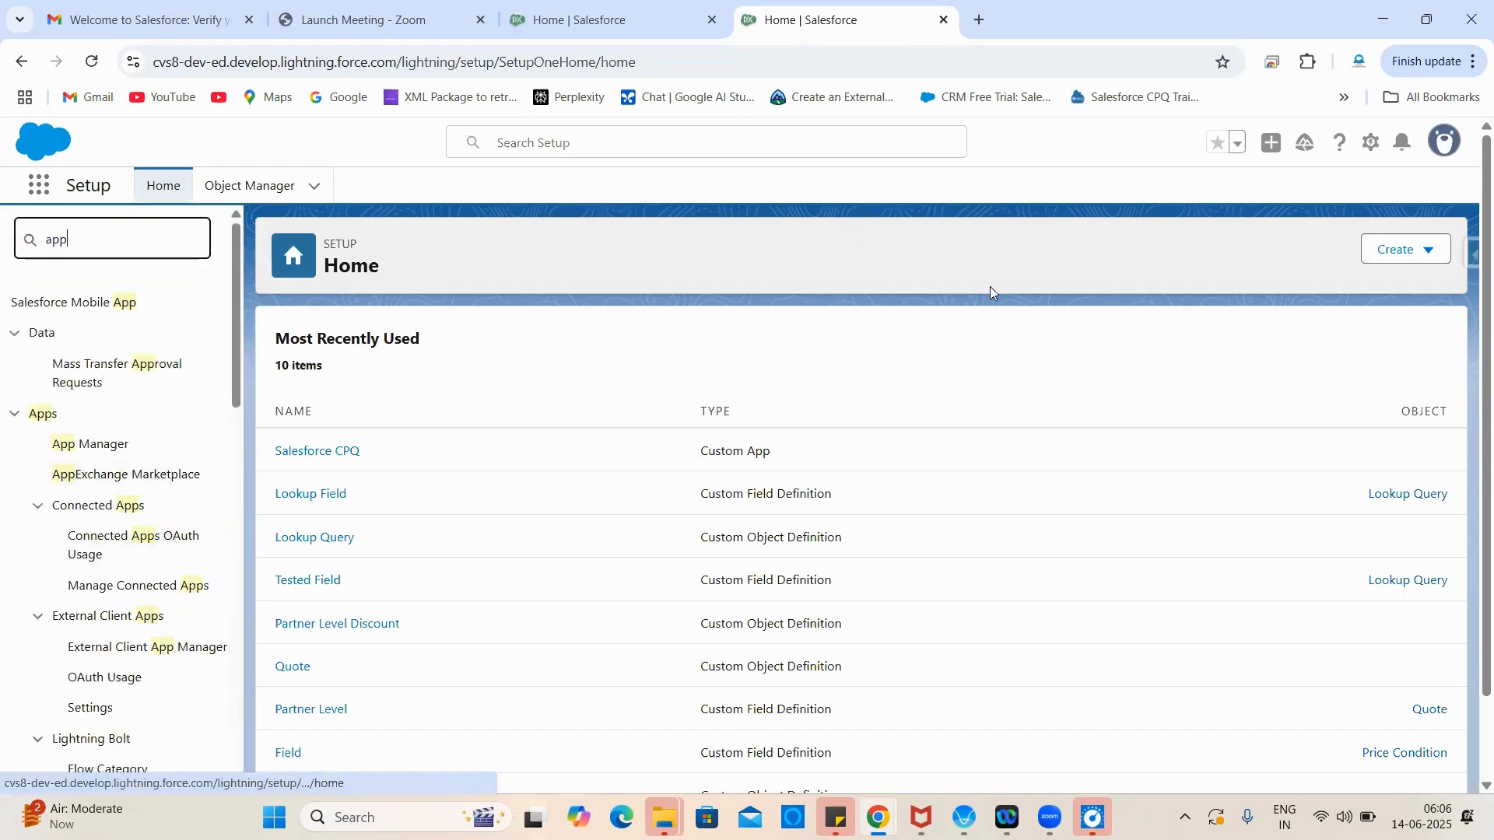
Step: Clear the Quick Find search and reload the Setup Home page
{"action": "left_click", "coordinate": [1434, 145]}
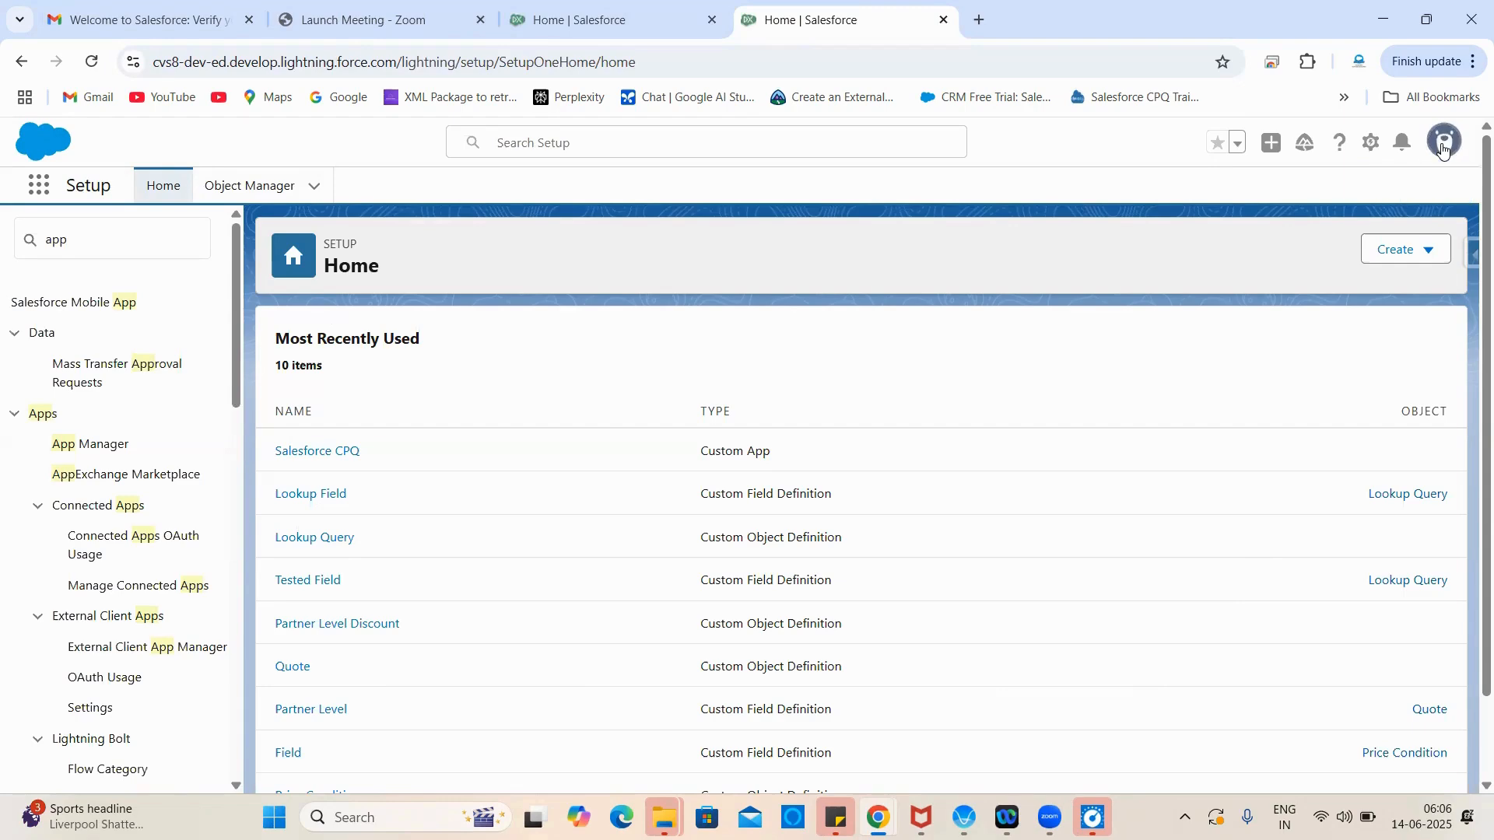
{"action": "left_click", "coordinate": [97, 231]}
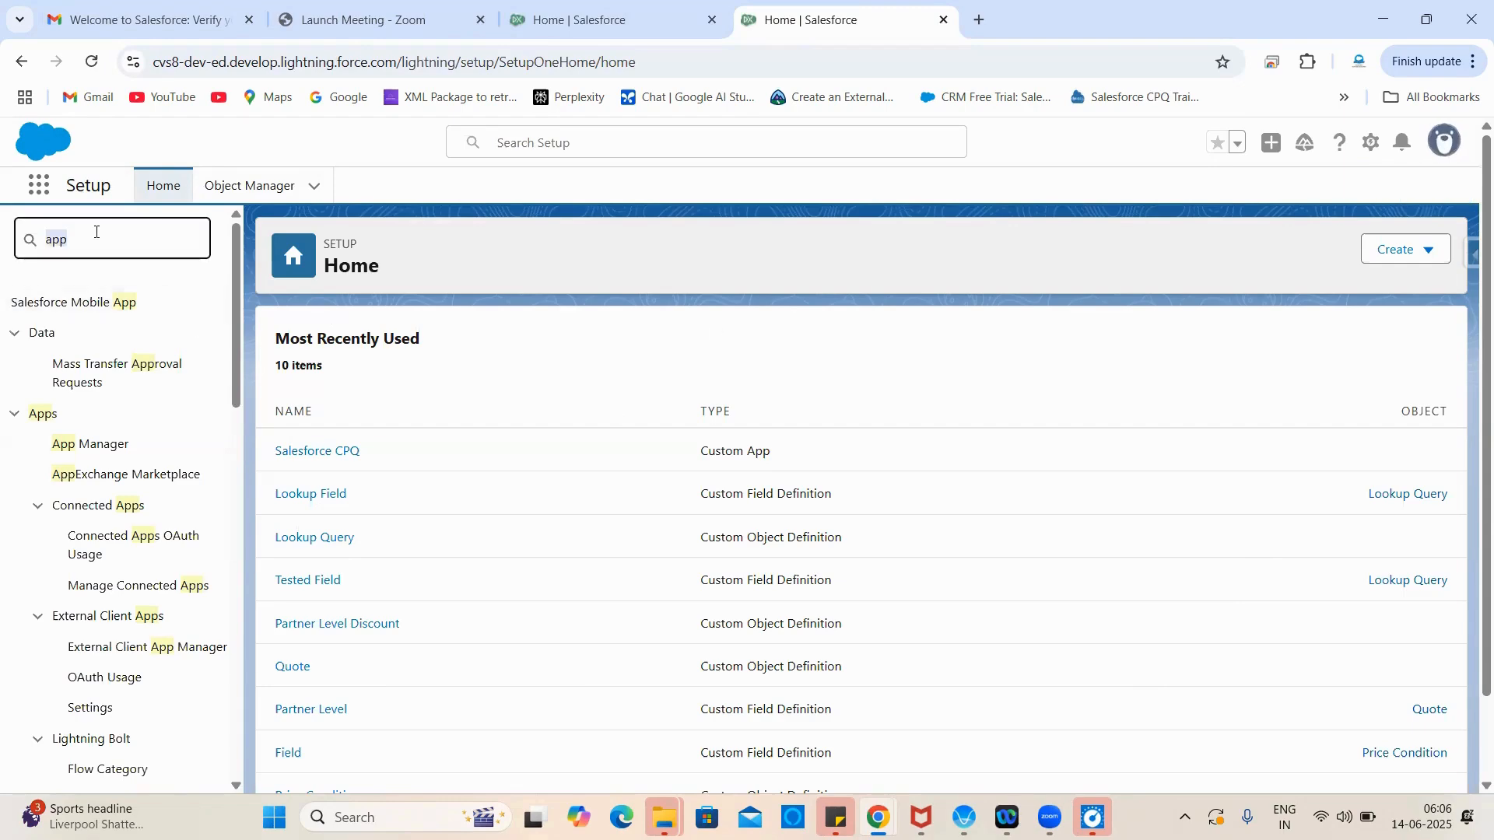
{"action": "key", "text": "BackSpace"}
{"action": "left_click", "coordinate": [636, 387]}
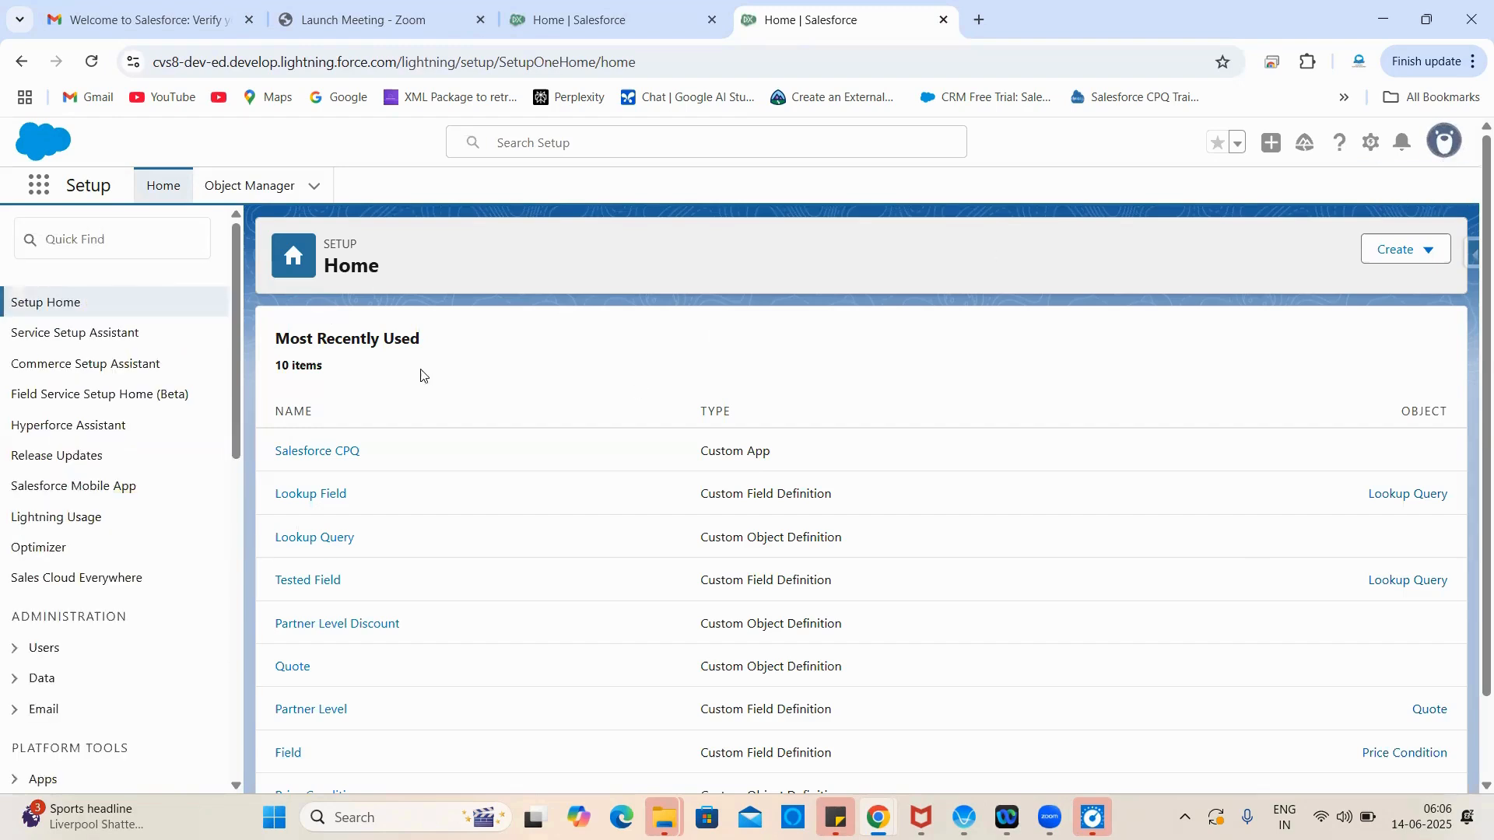
{"action": "left_click", "coordinate": [91, 61]}
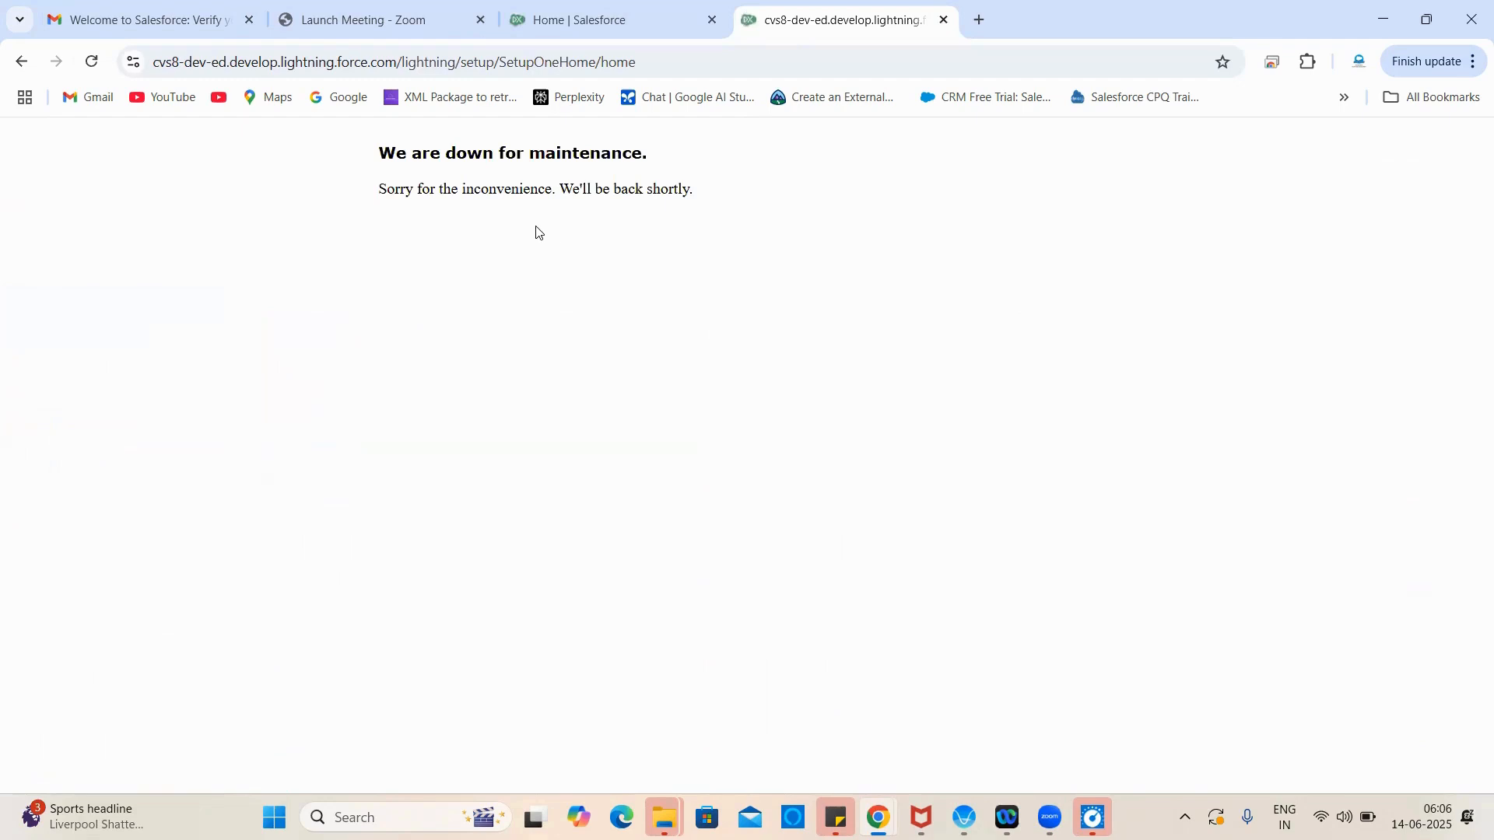
{"action": "triple_click", "coordinate": [456, 194]}
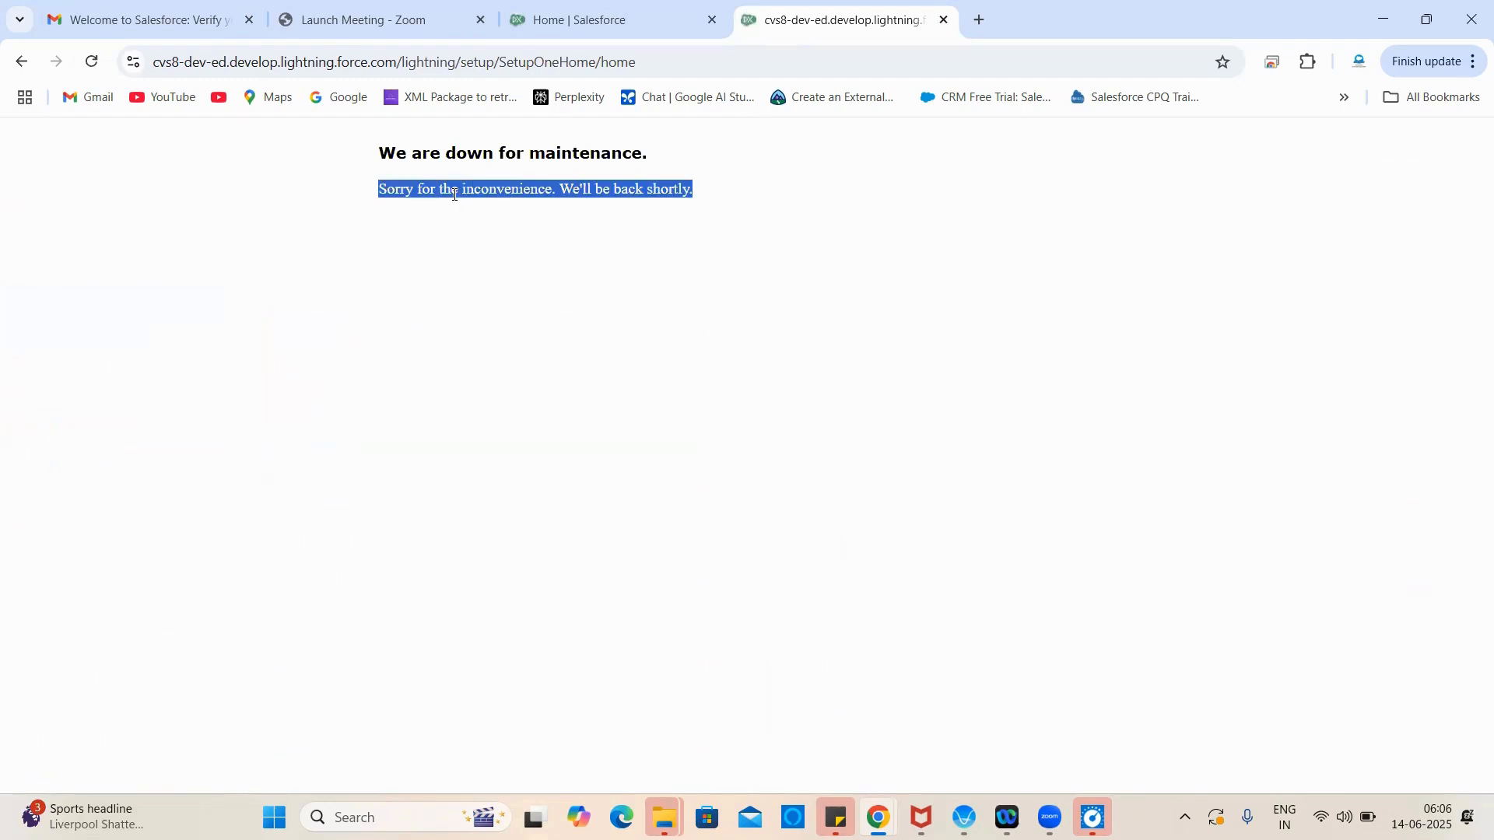
{"action": "left_click", "coordinate": [501, 186]}
{"action": "left_click", "coordinate": [91, 61]}
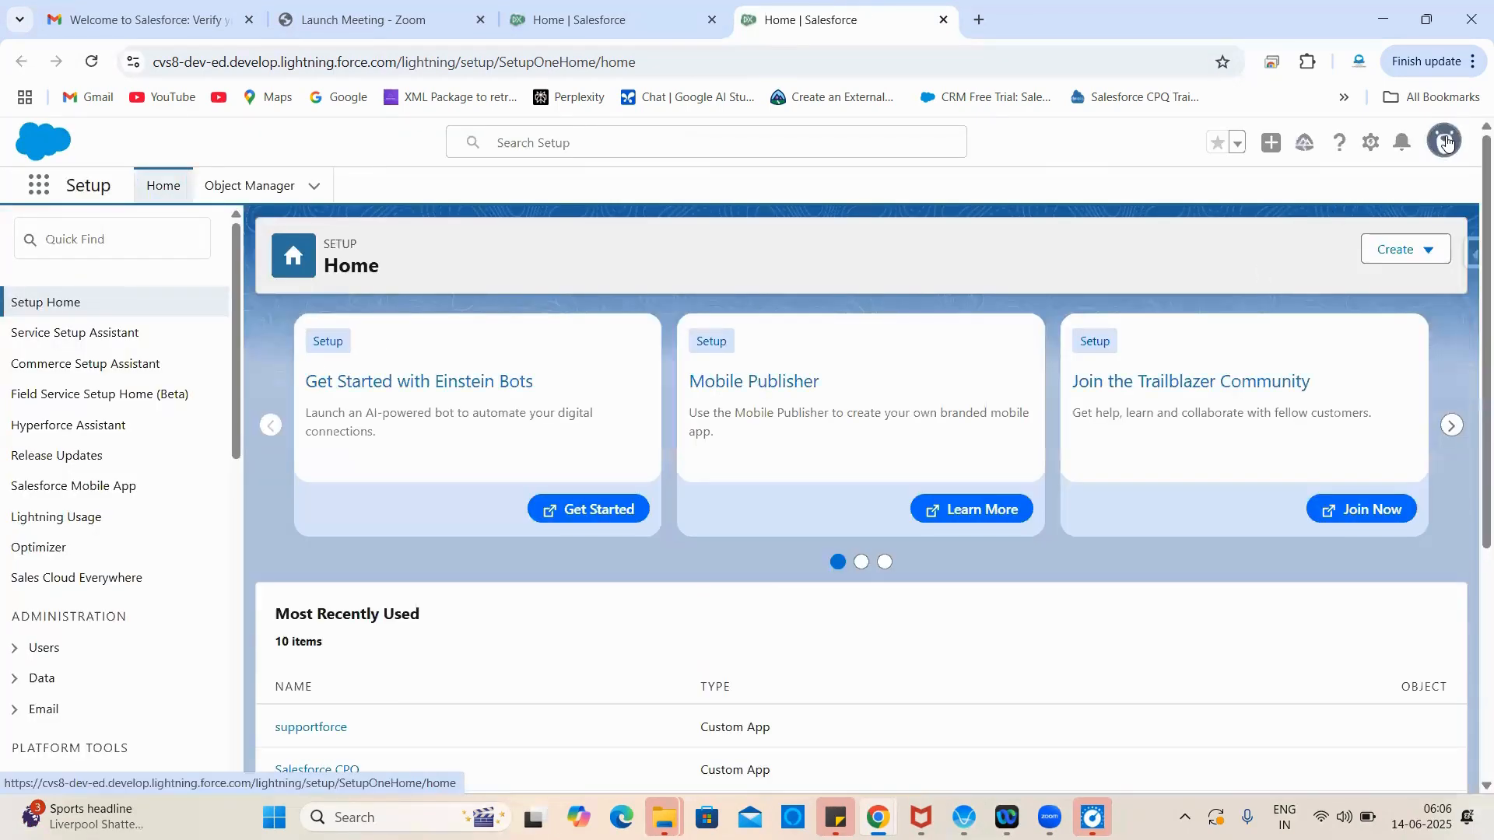
Step: Switch to Salesforce Classic and open its Setup page
{"action": "left_click", "coordinate": [1445, 143]}
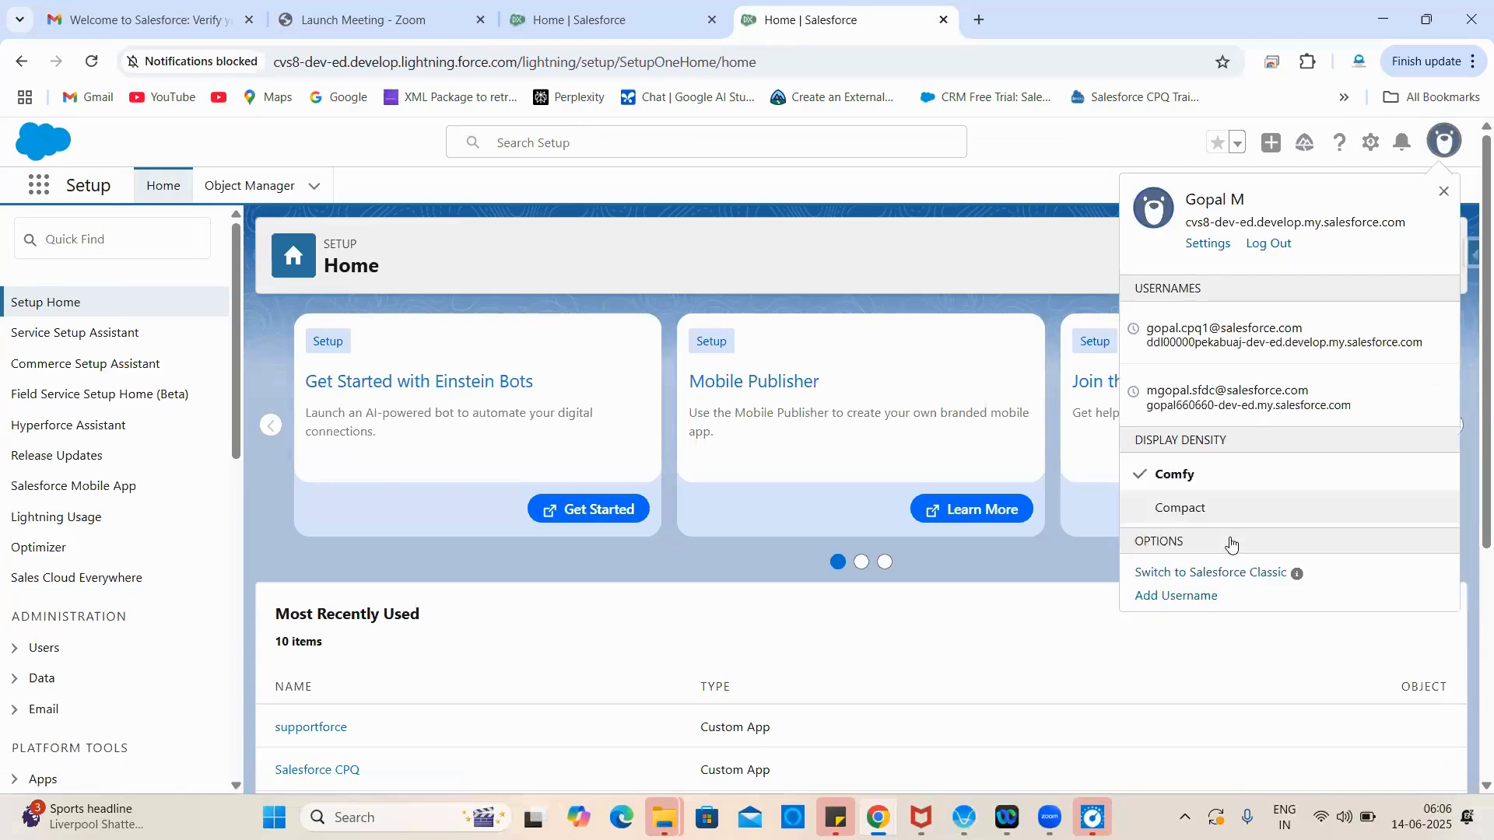
{"action": "left_click", "coordinate": [1233, 576]}
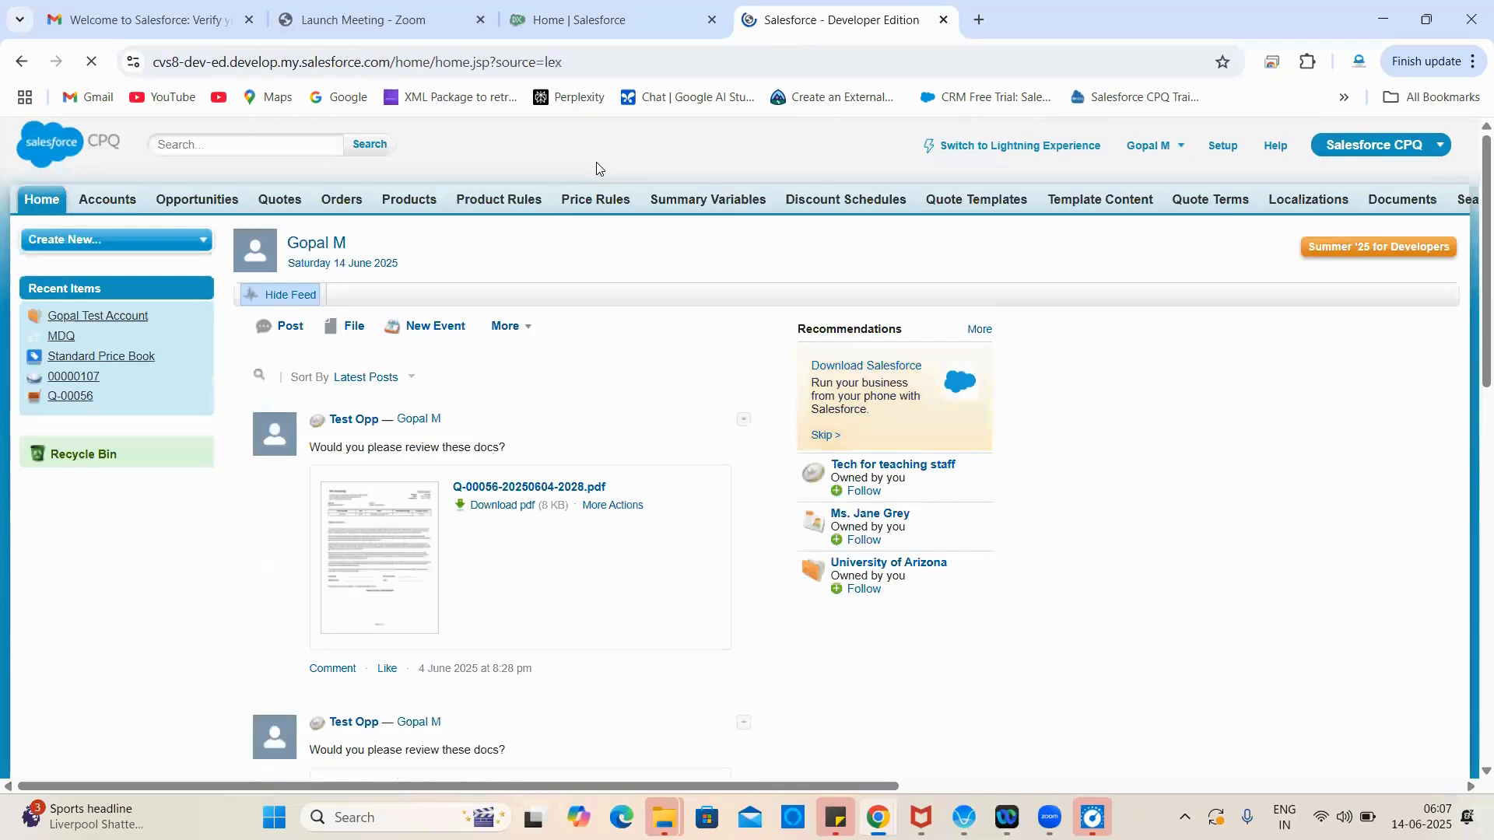
{"action": "left_click", "coordinate": [1236, 150]}
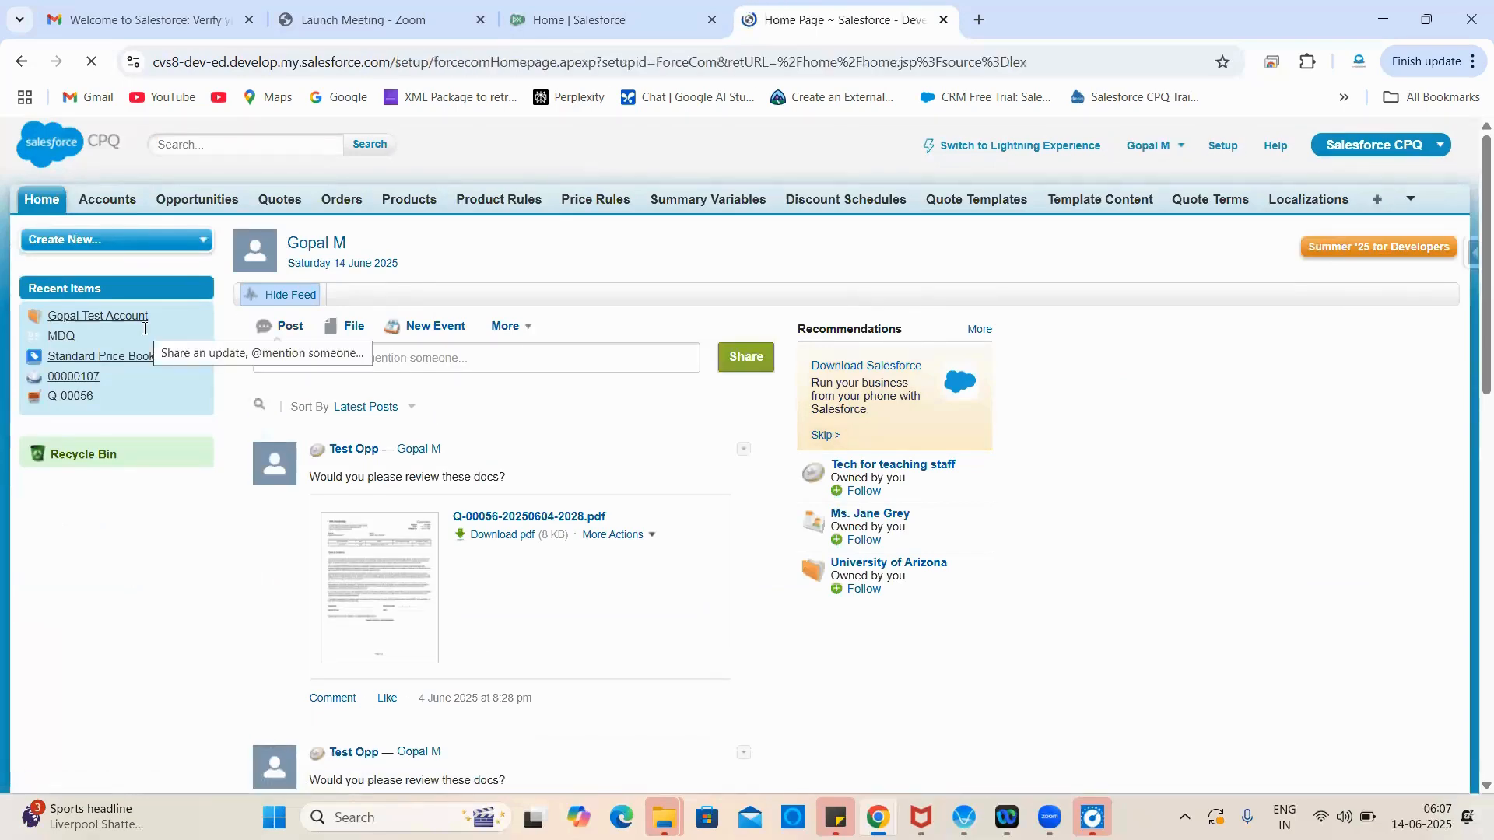
{"action": "scroll", "coordinate": [113, 608], "scroll_direction": "down", "scroll_amount": 10}
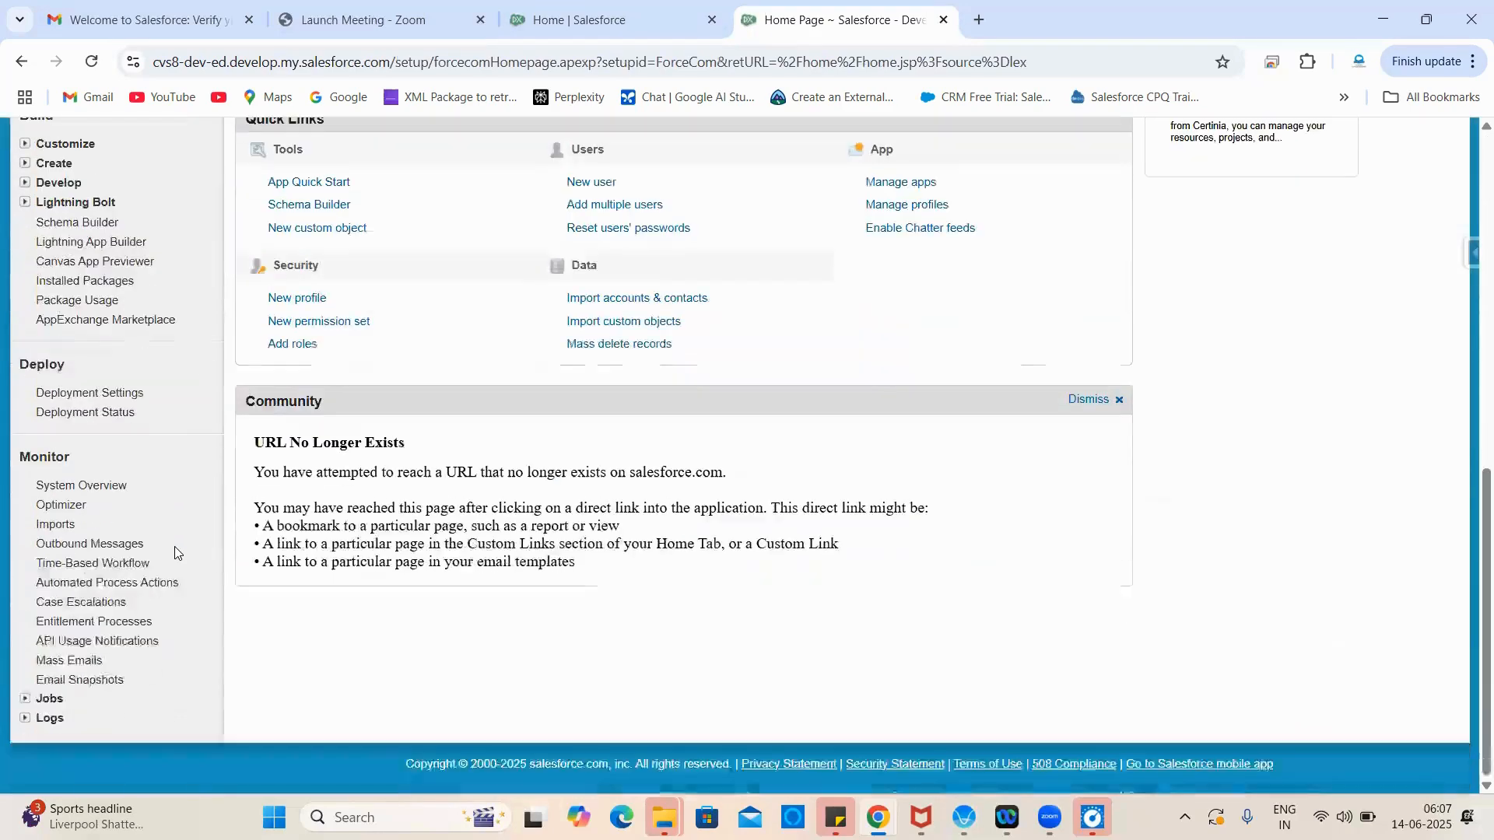
Step: Expand Create and its Workflow & Approvals group in the Classic Setup tree, and open the Approval Processes page
{"action": "scroll", "coordinate": [172, 452], "scroll_direction": "up", "scroll_amount": 1}
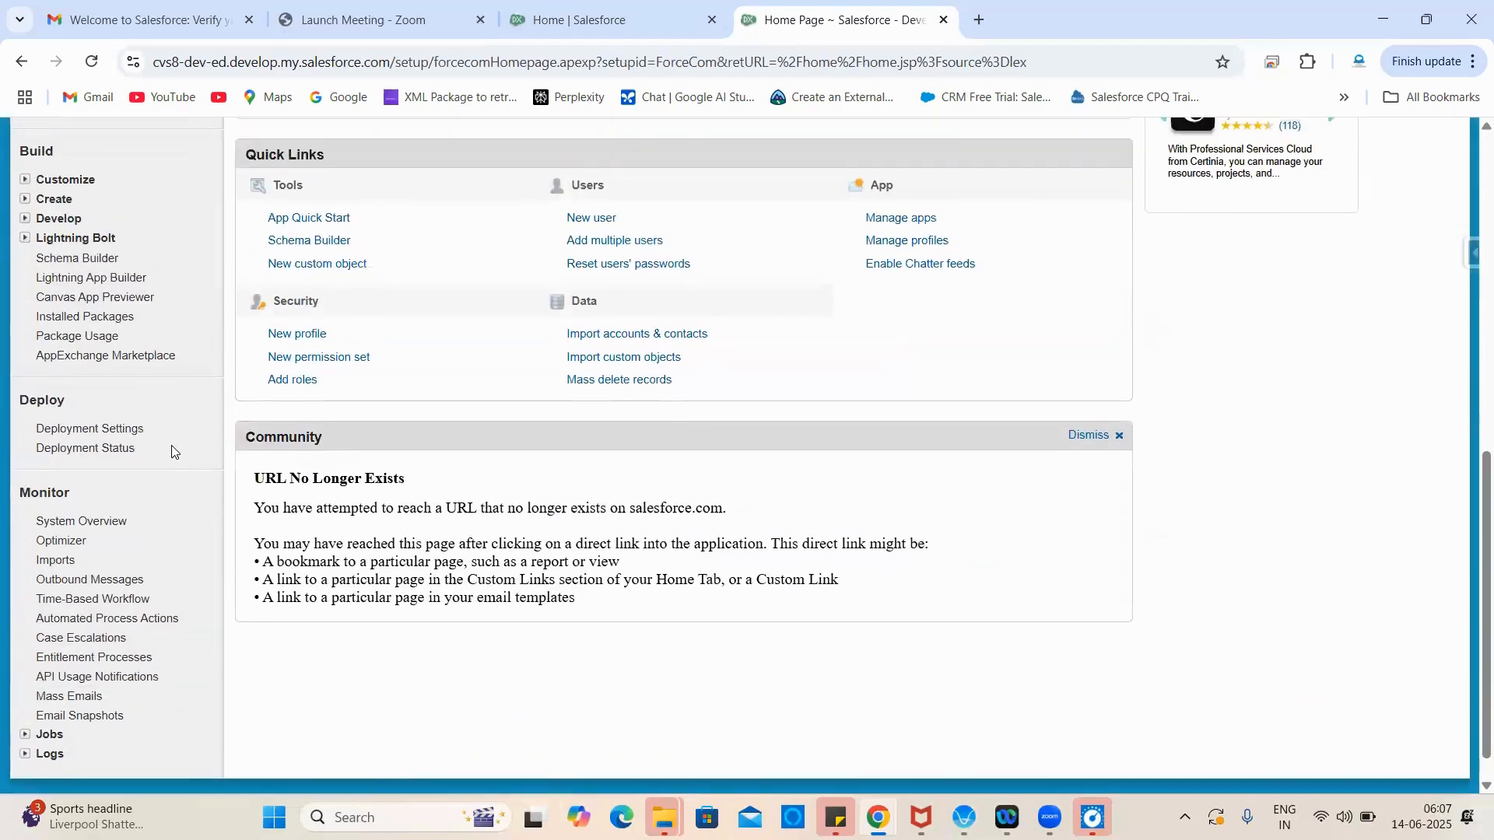
{"action": "left_click", "coordinate": [25, 199]}
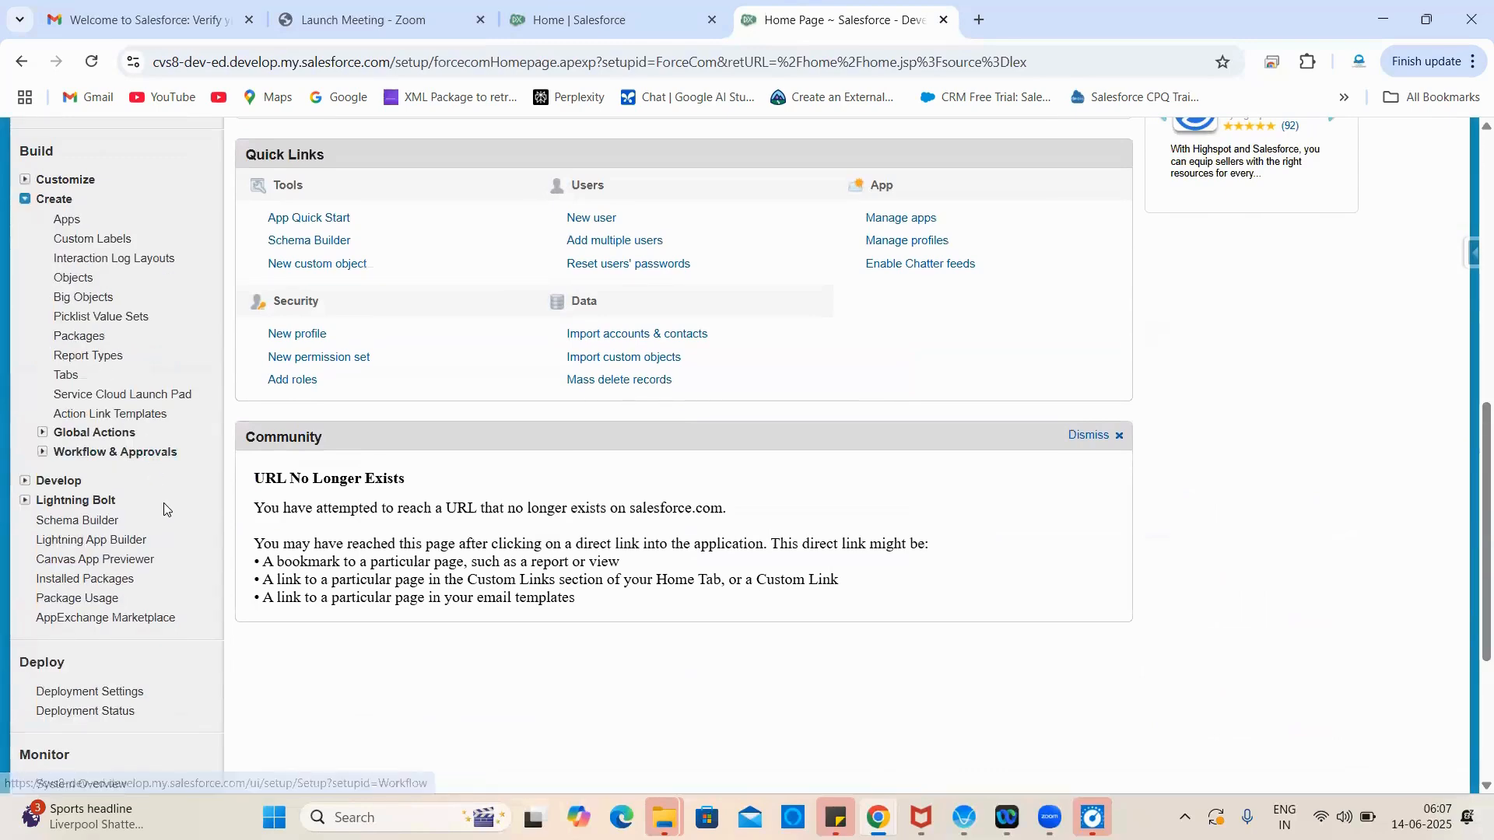
{"action": "scroll", "coordinate": [108, 414], "scroll_direction": "down", "scroll_amount": 1}
{"action": "left_click", "coordinate": [43, 425]}
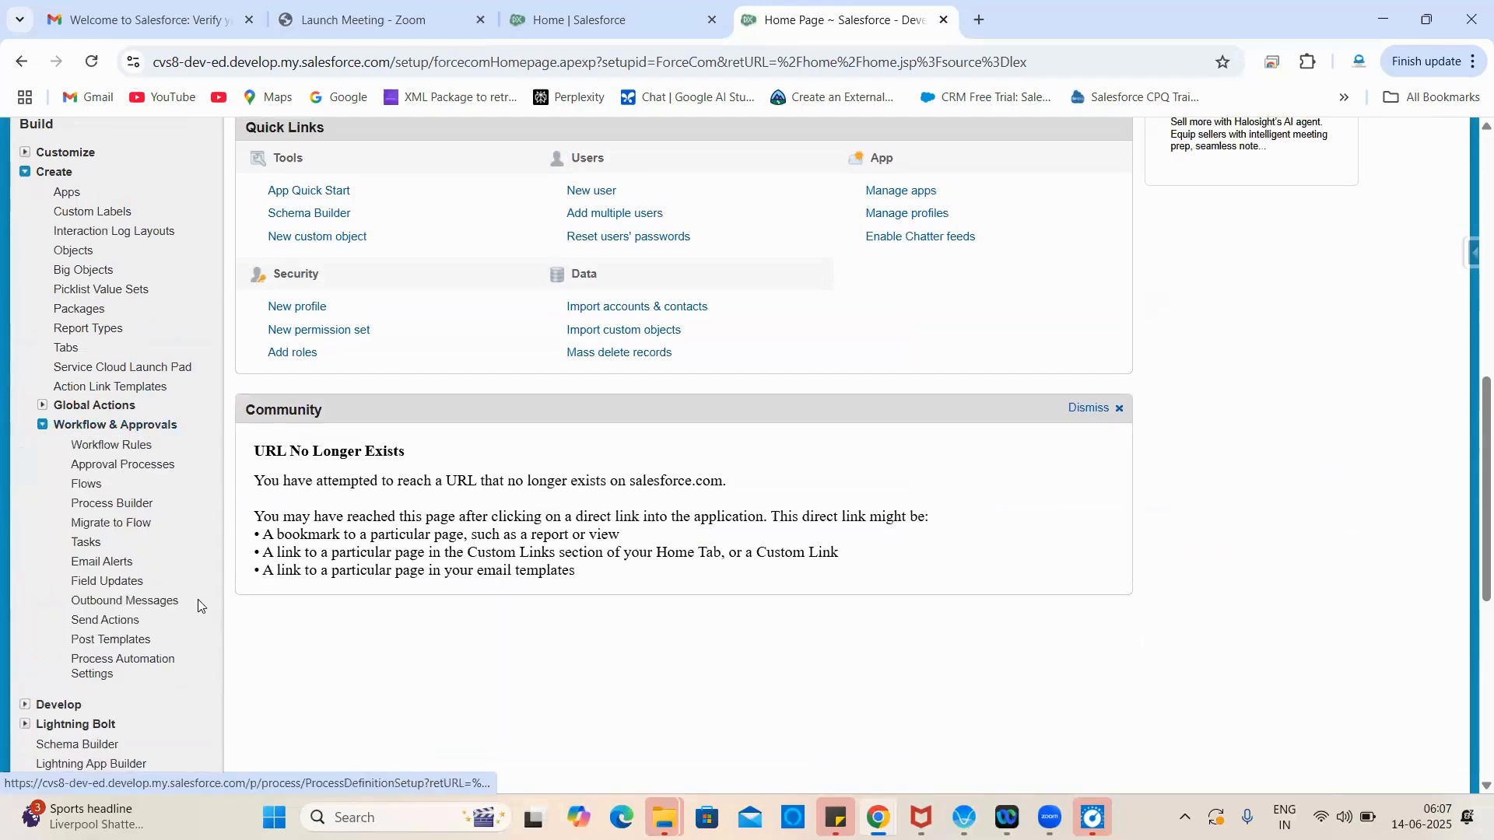
{"action": "scroll", "coordinate": [197, 604], "scroll_direction": "down", "scroll_amount": 1}
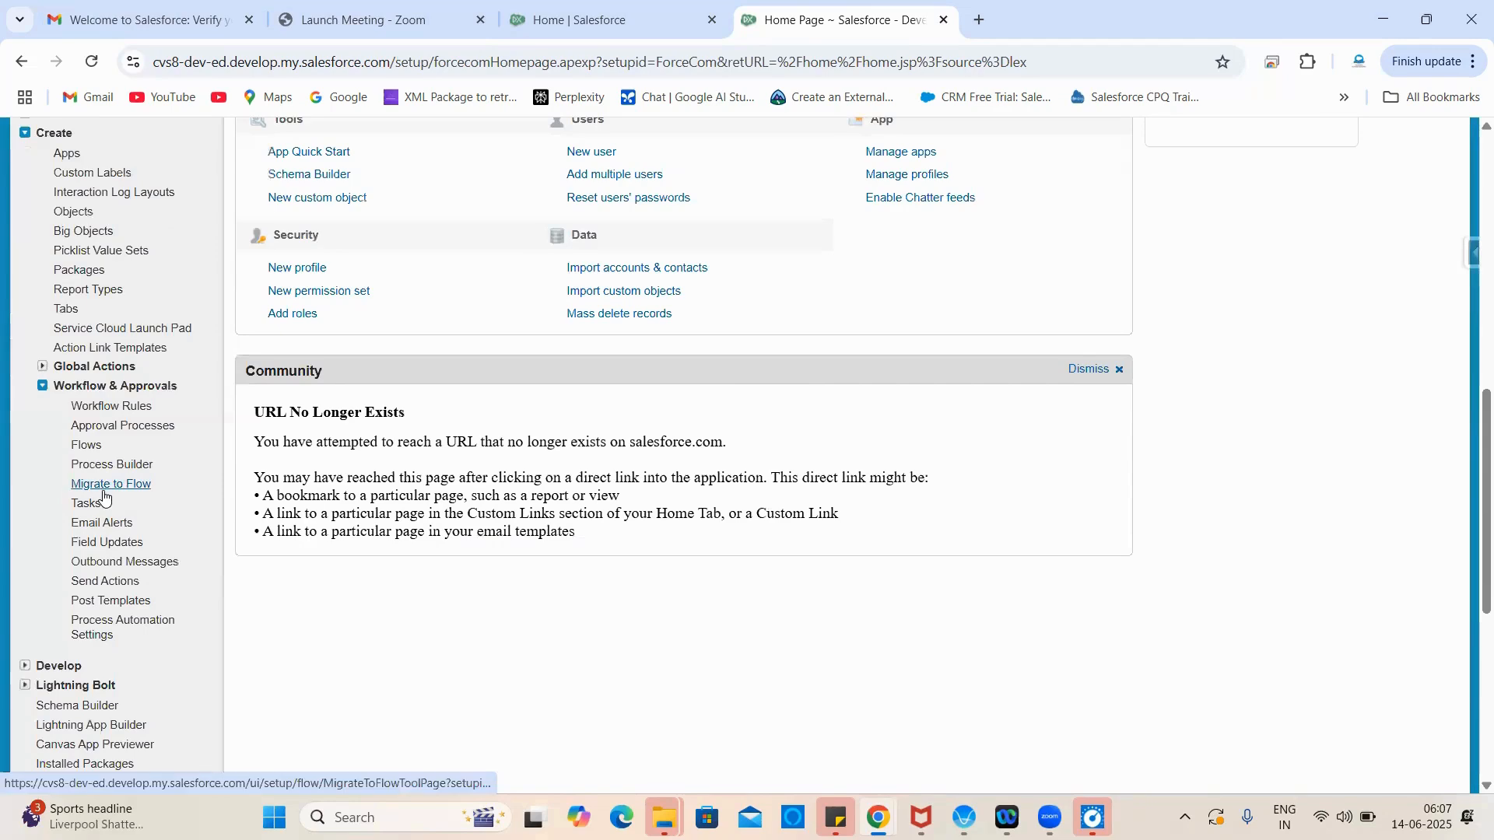
{"action": "left_click", "coordinate": [118, 426]}
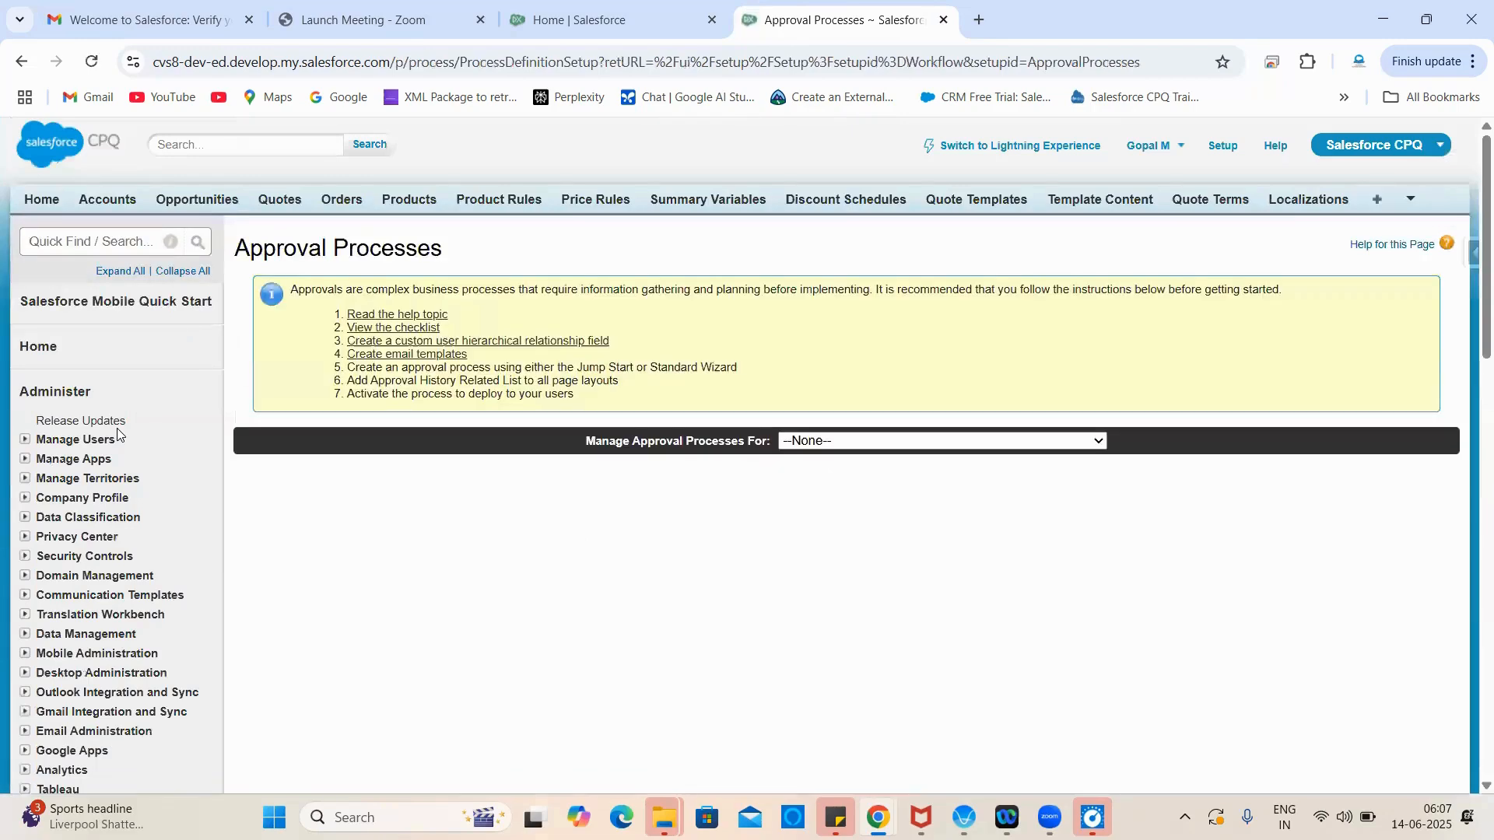
Step: Look through the objects available under Manage Approval Processes For, leaving the selection at --None--
{"action": "scroll", "coordinate": [542, 597], "scroll_direction": "down", "scroll_amount": 3}
{"action": "scroll", "coordinate": [542, 597], "scroll_direction": "up", "scroll_amount": 3}
{"action": "scroll", "coordinate": [621, 599], "scroll_direction": "down", "scroll_amount": 1}
{"action": "left_click", "coordinate": [860, 347]}
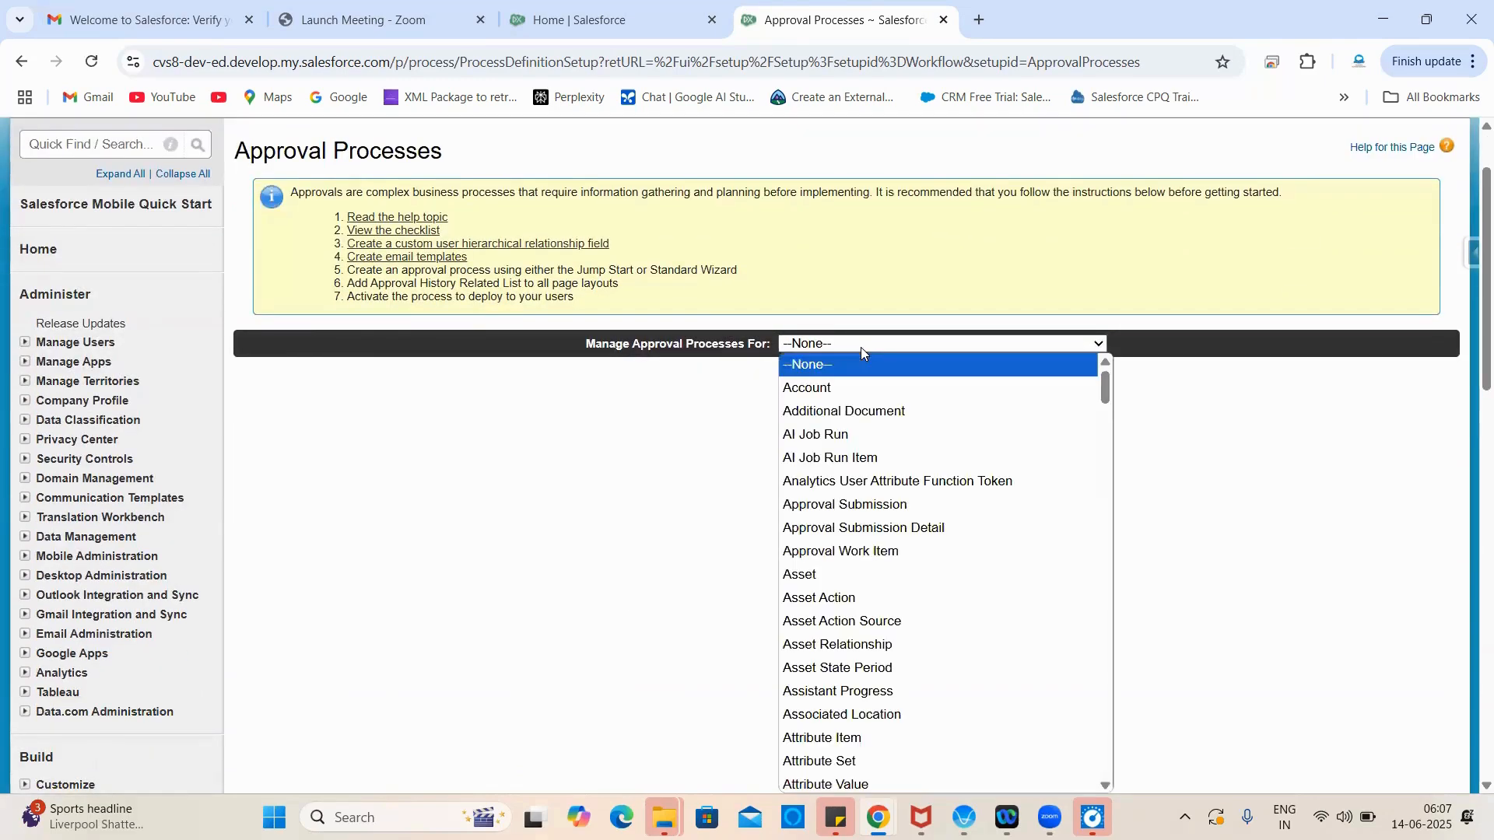
{"action": "scroll", "coordinate": [891, 537], "scroll_direction": "down", "scroll_amount": 20}
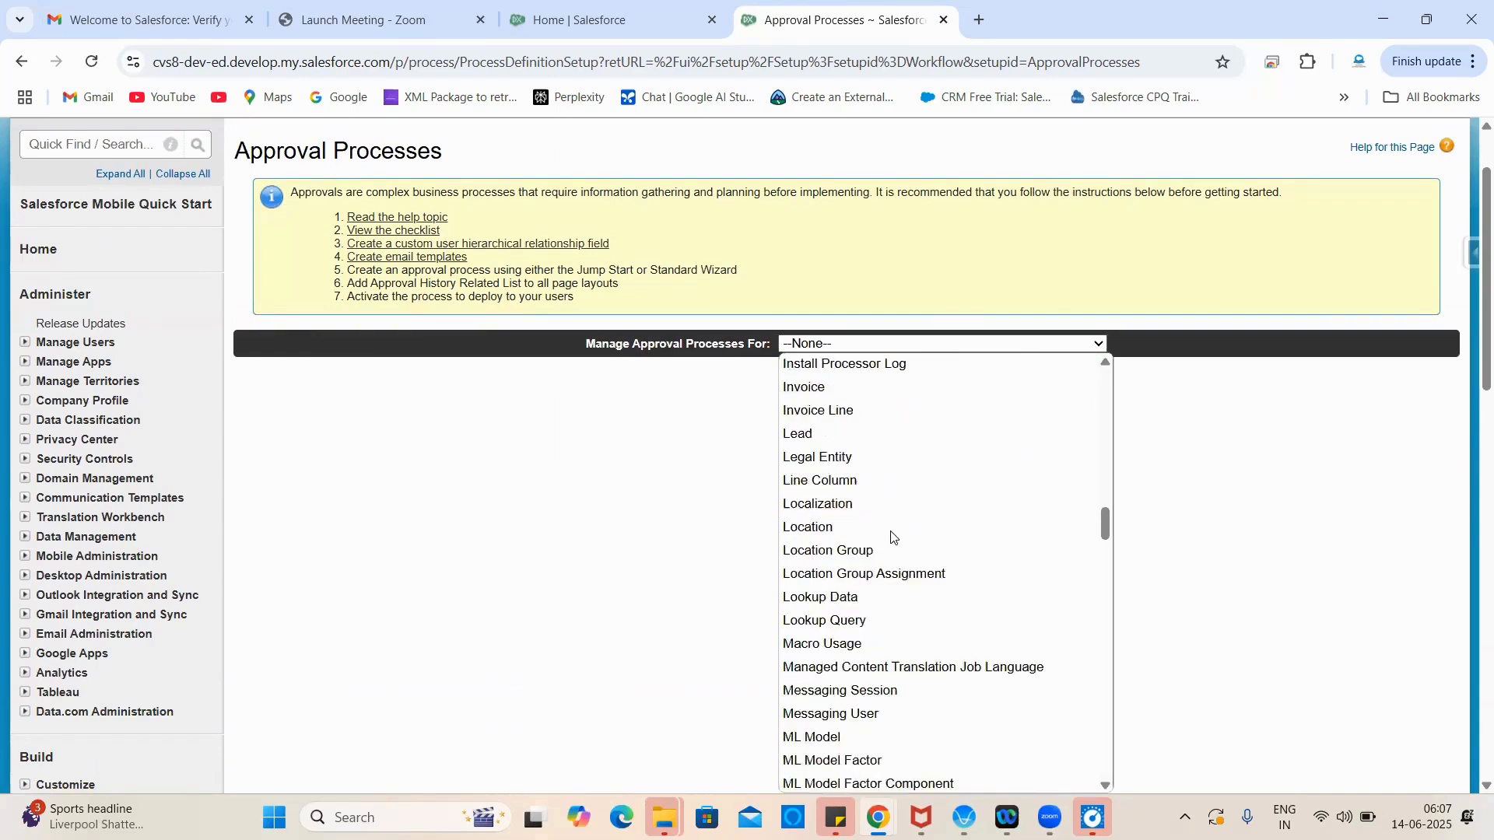
{"action": "scroll", "coordinate": [891, 536], "scroll_direction": "down", "scroll_amount": 20}
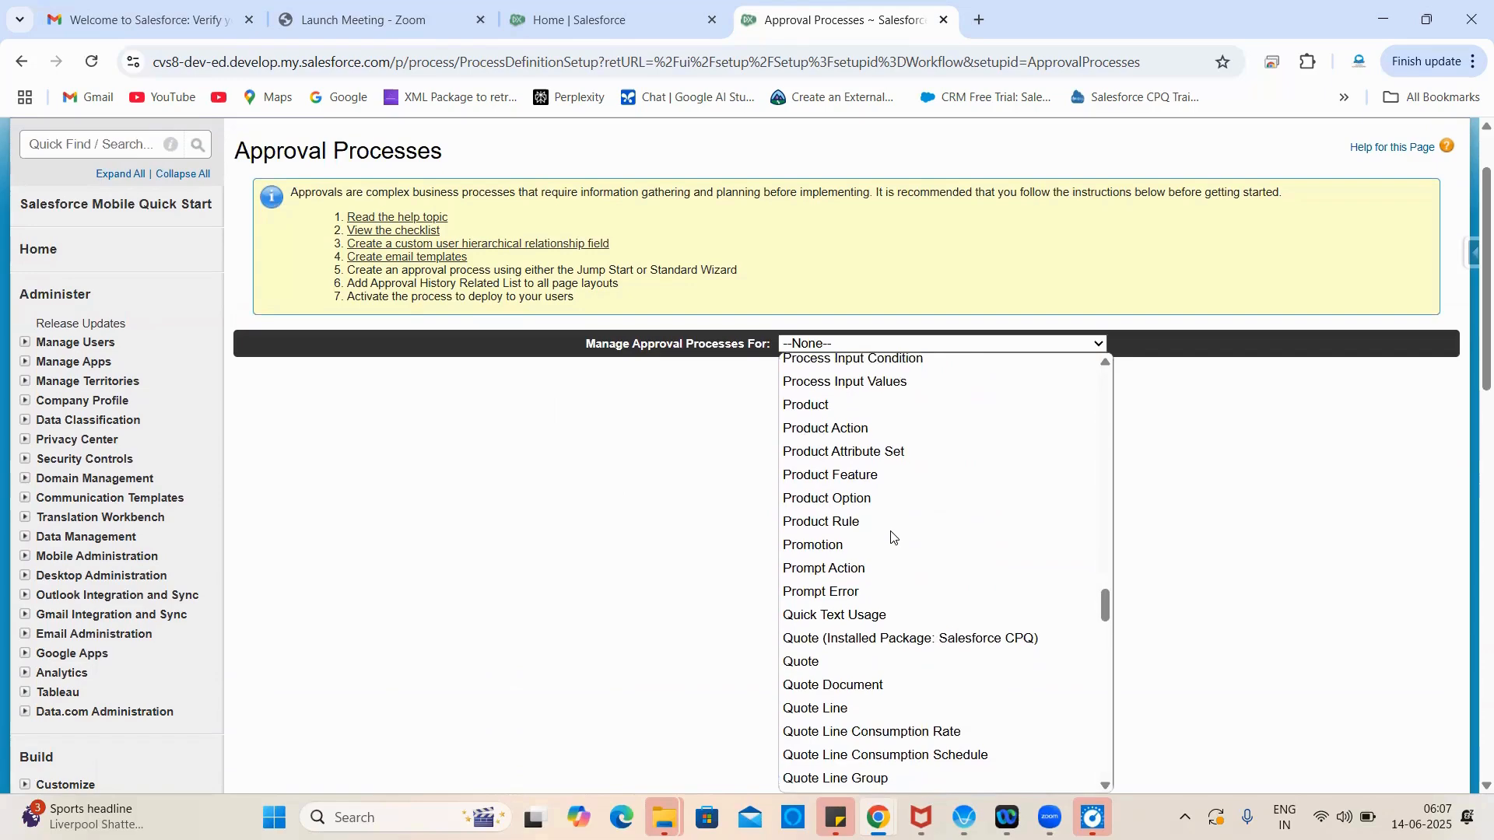
{"action": "scroll", "coordinate": [891, 537], "scroll_direction": "down", "scroll_amount": 20}
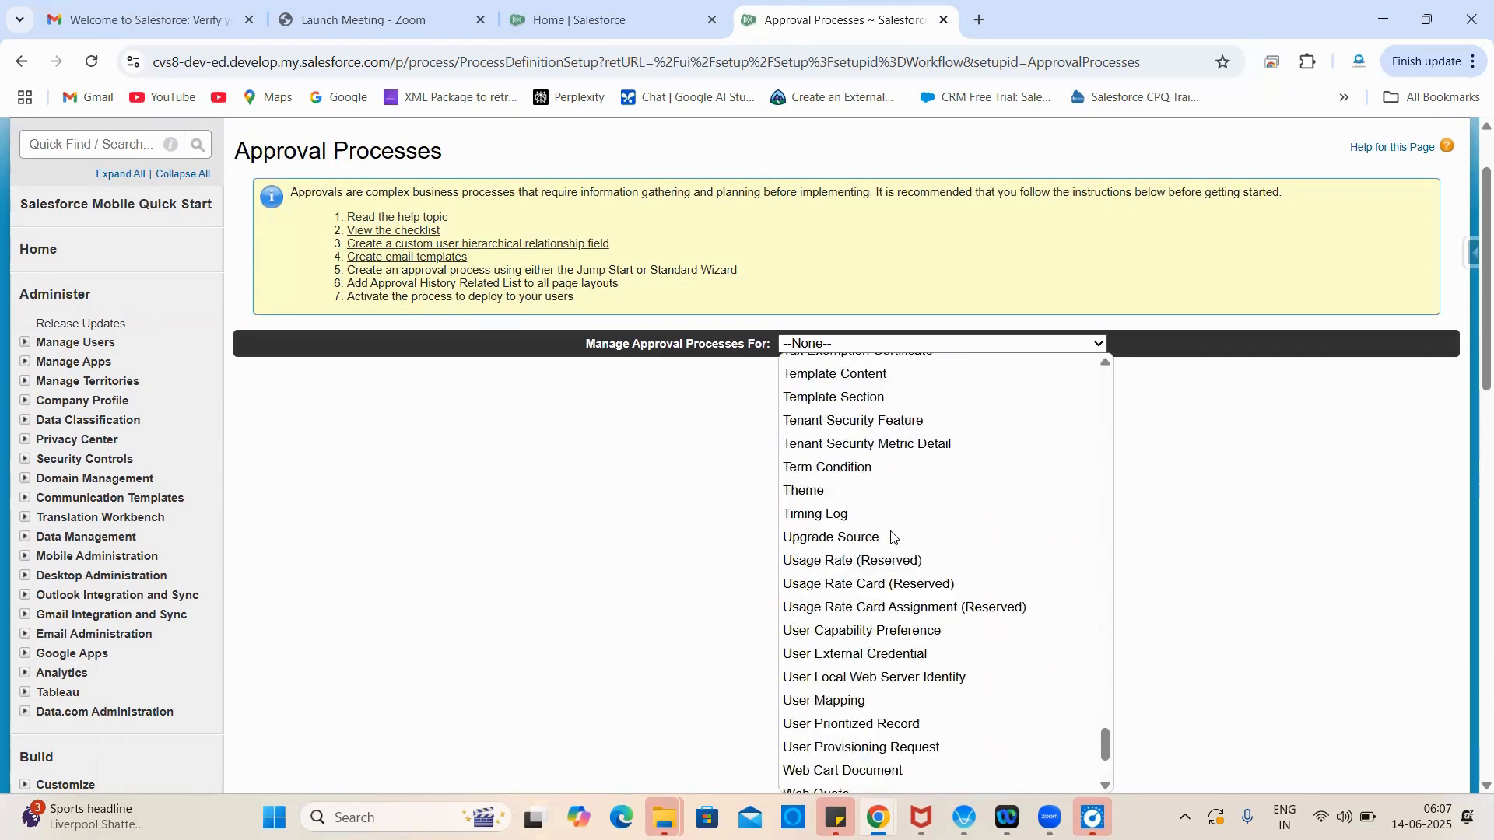
{"action": "scroll", "coordinate": [891, 537], "scroll_direction": "down", "scroll_amount": 3}
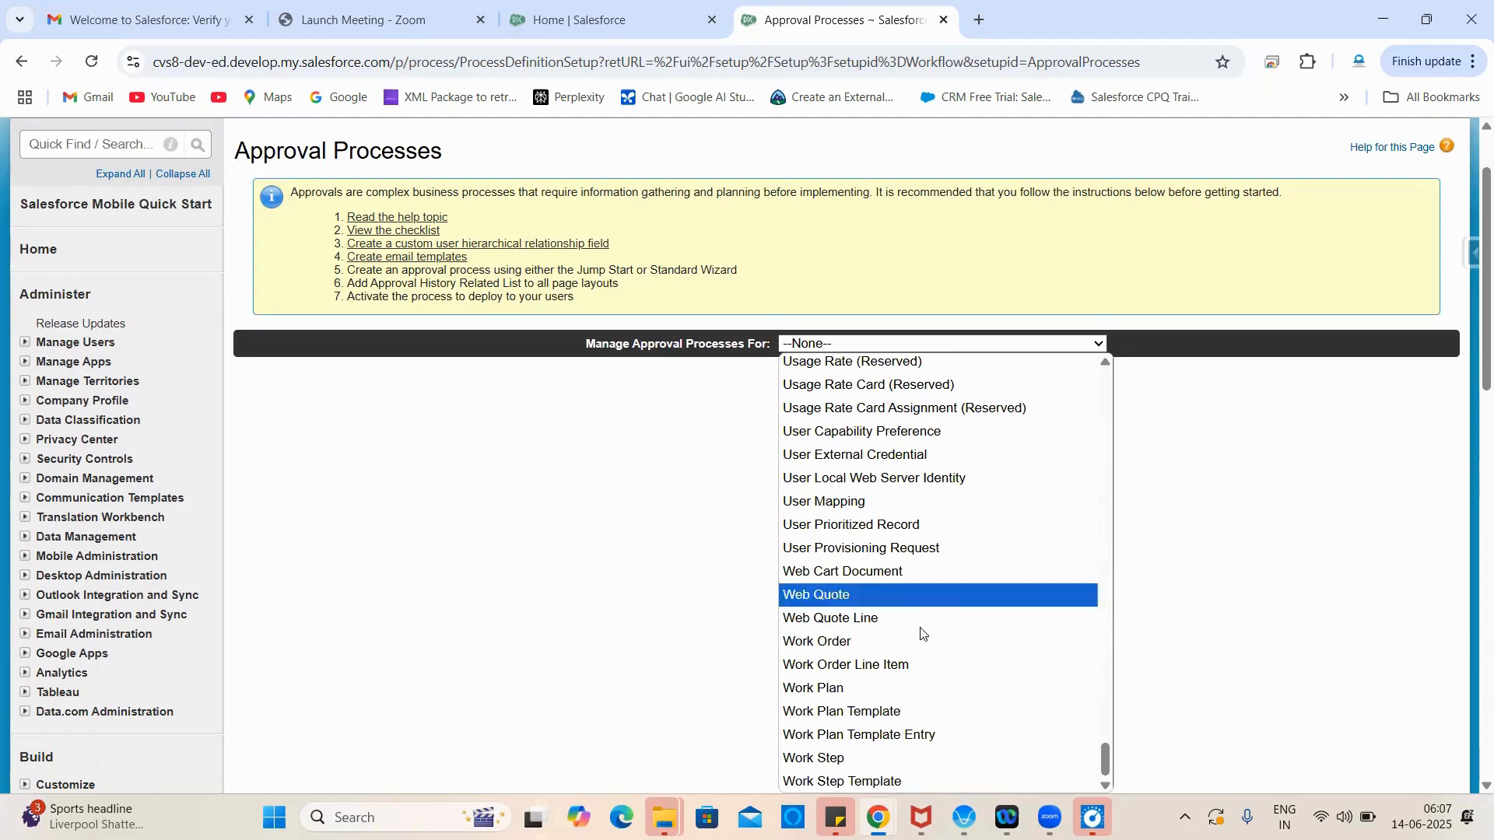
{"action": "scroll", "coordinate": [949, 576], "scroll_direction": "up", "scroll_amount": 3}
{"action": "scroll", "coordinate": [941, 544], "scroll_direction": "up", "scroll_amount": 5}
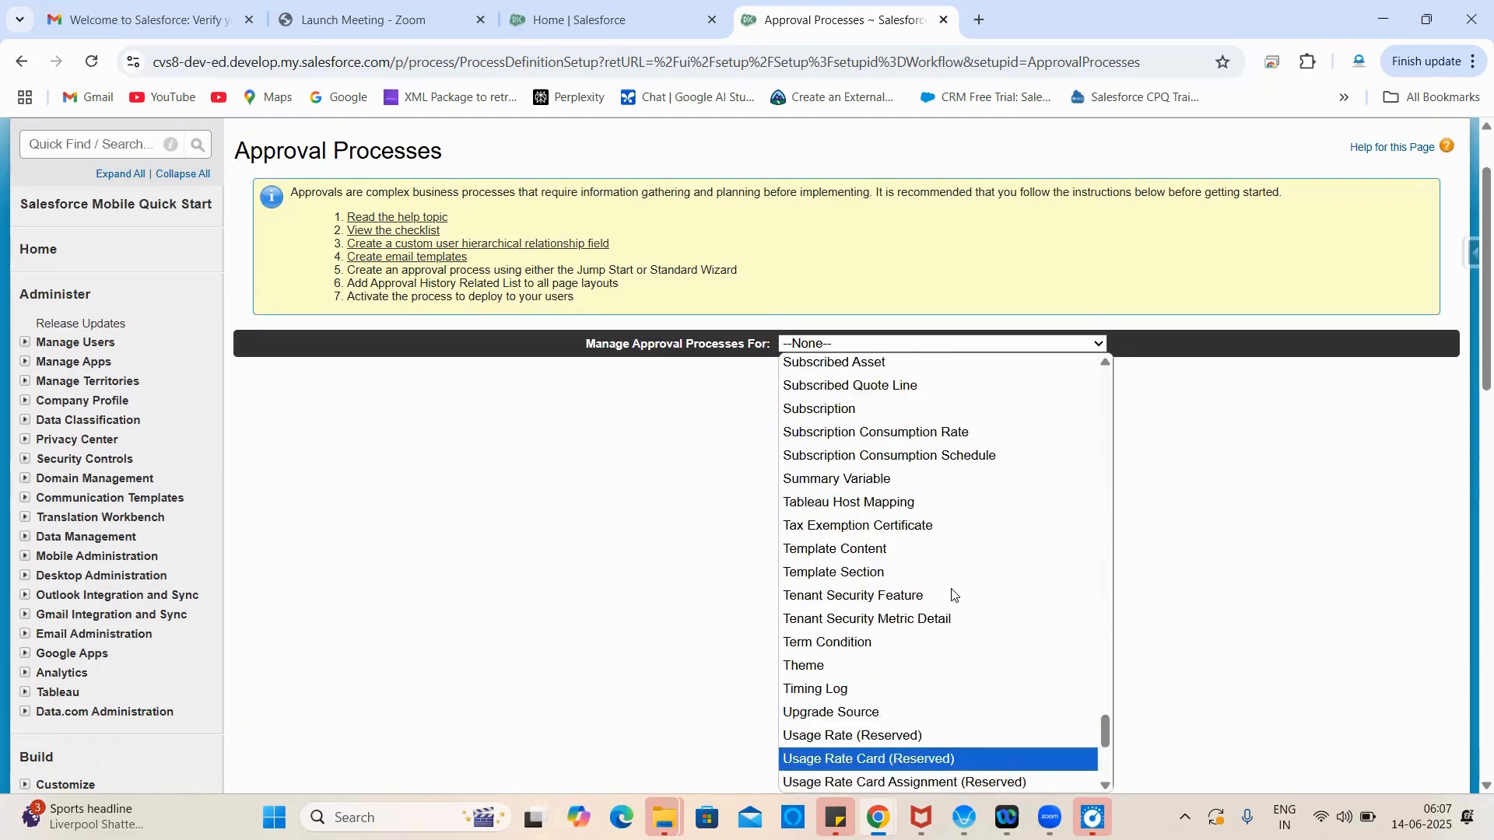
{"action": "scroll", "coordinate": [971, 457], "scroll_direction": "up", "scroll_amount": 5}
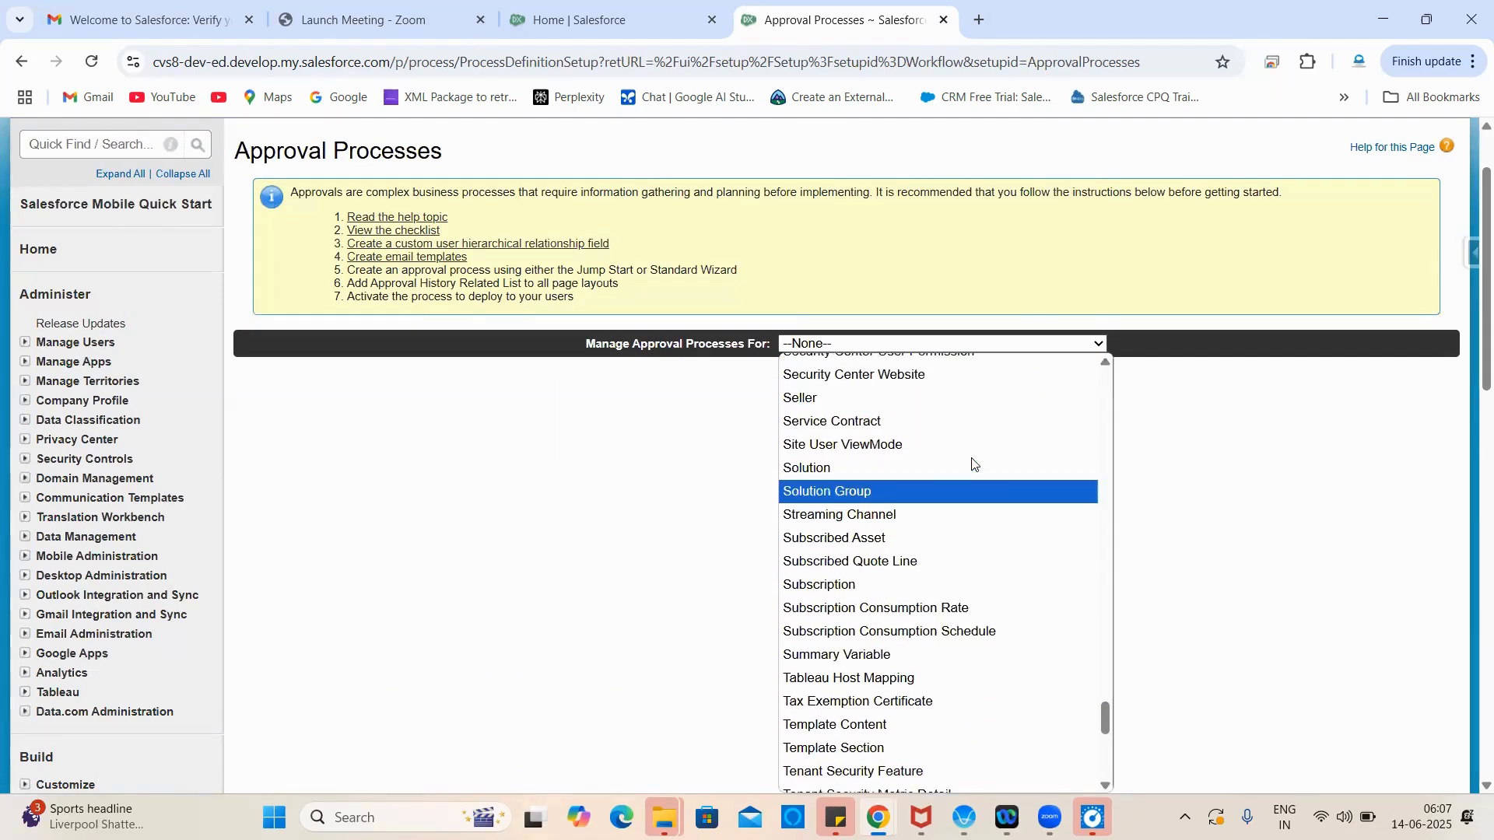
{"action": "scroll", "coordinate": [971, 462], "scroll_direction": "up", "scroll_amount": 10}
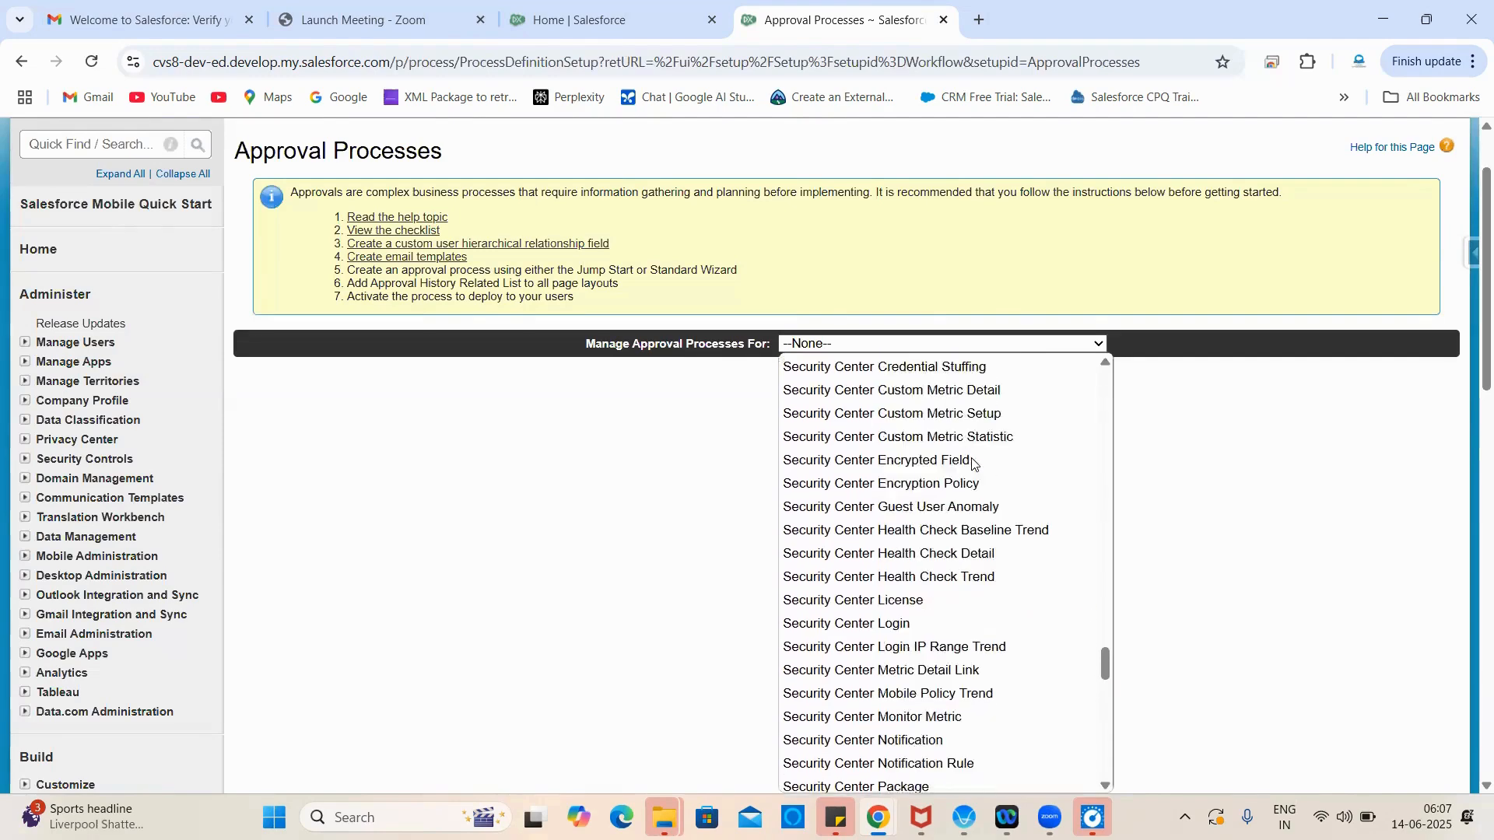
{"action": "scroll", "coordinate": [972, 464], "scroll_direction": "up", "scroll_amount": 5}
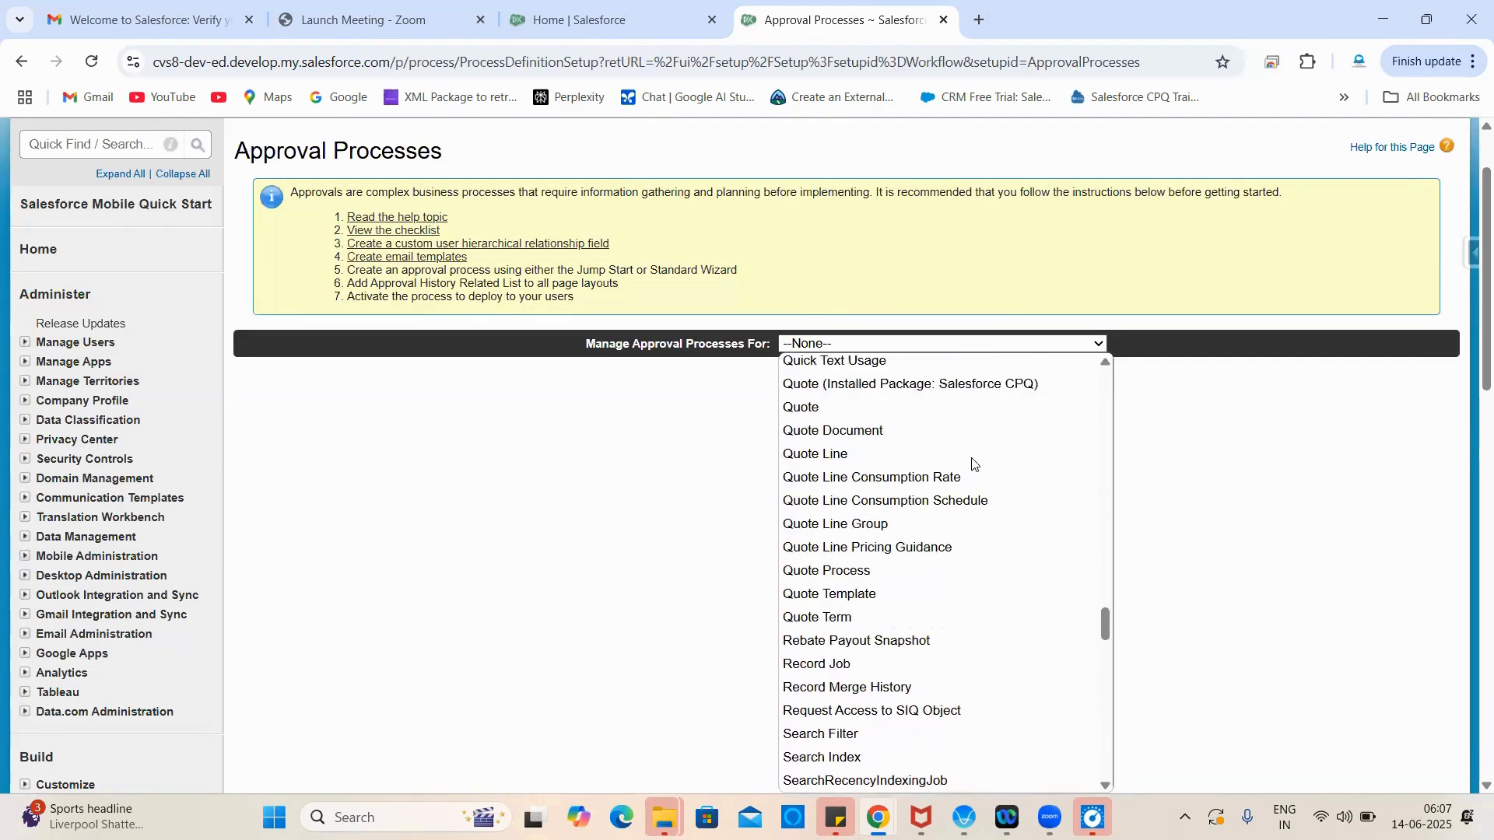
{"action": "scroll", "coordinate": [973, 463], "scroll_direction": "up", "scroll_amount": 9}
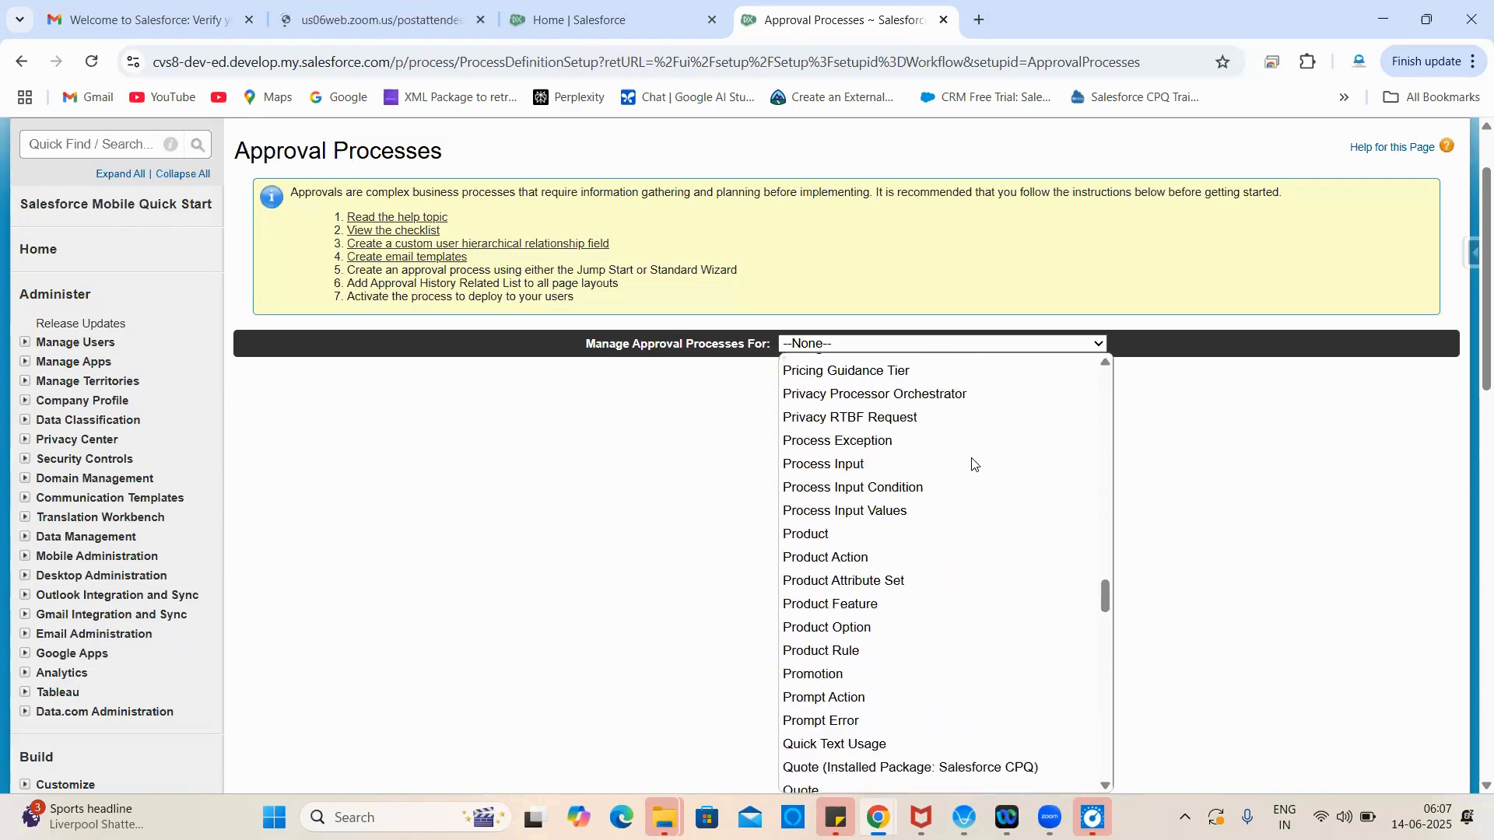
{"action": "scroll", "coordinate": [972, 464], "scroll_direction": "up", "scroll_amount": 4}
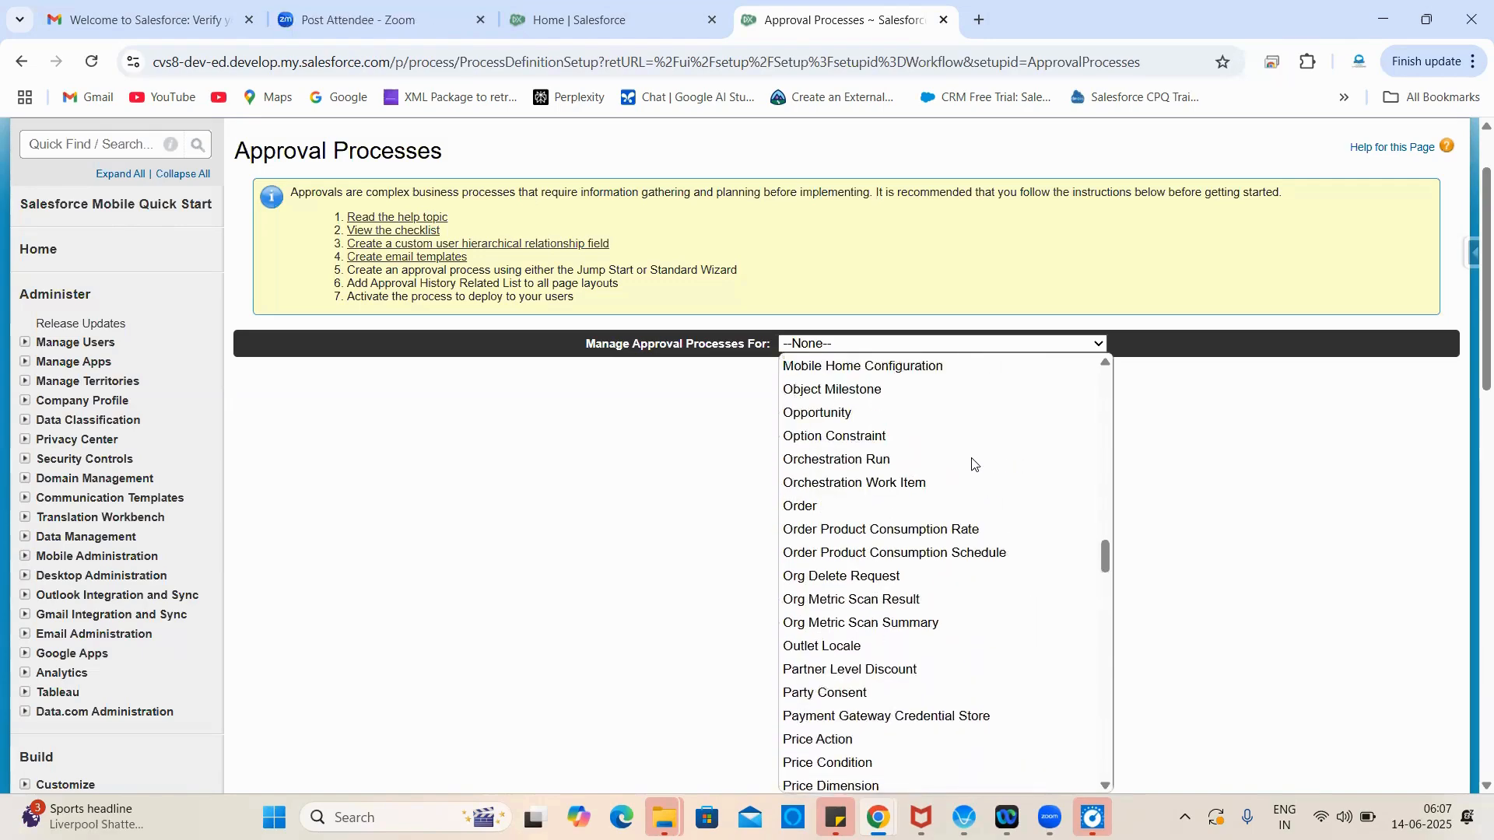
{"action": "scroll", "coordinate": [973, 463], "scroll_direction": "up", "scroll_amount": 15}
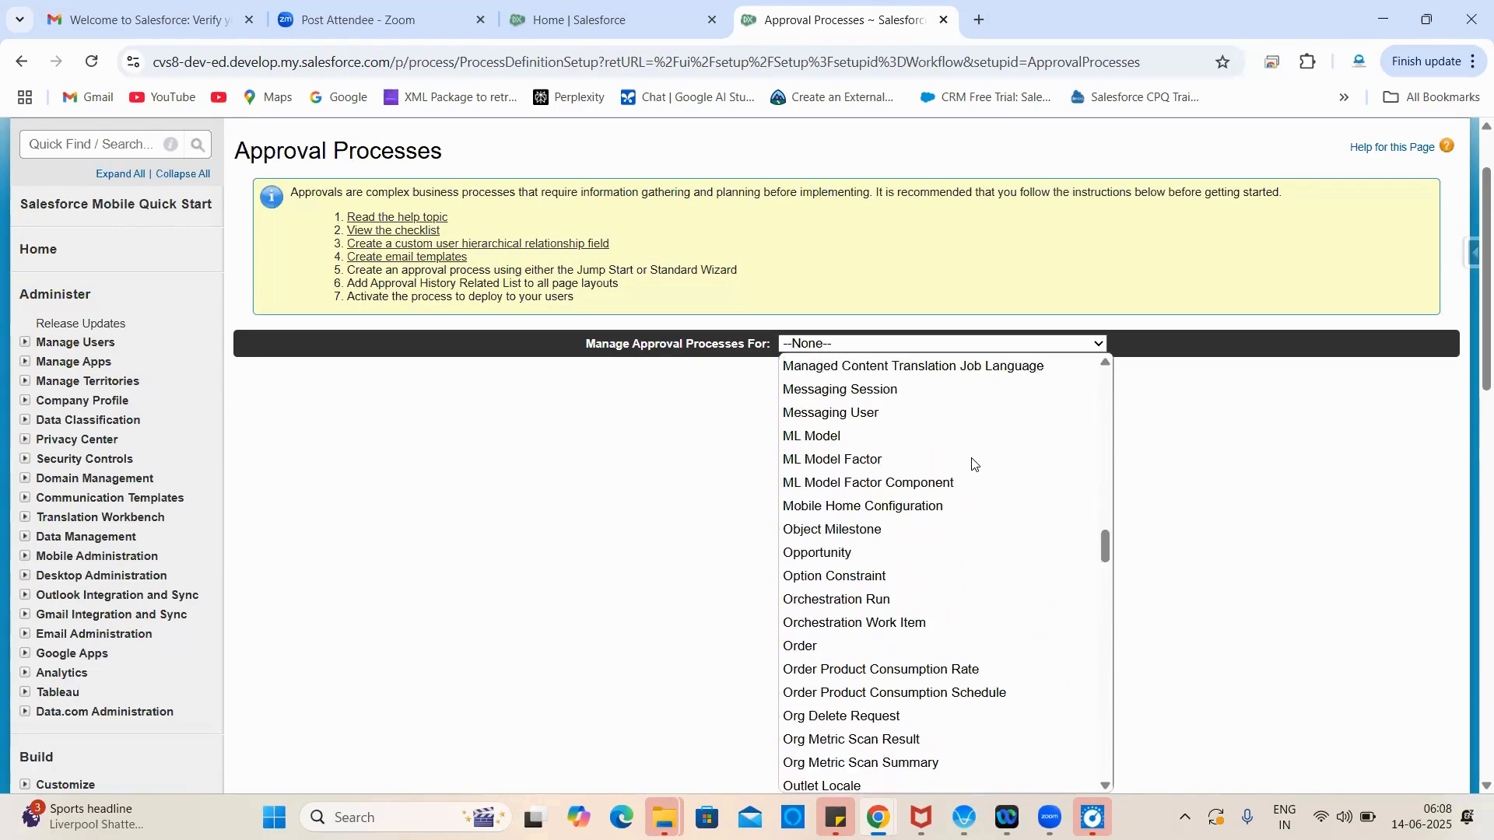
{"action": "scroll", "coordinate": [973, 464], "scroll_direction": "up", "scroll_amount": 3}
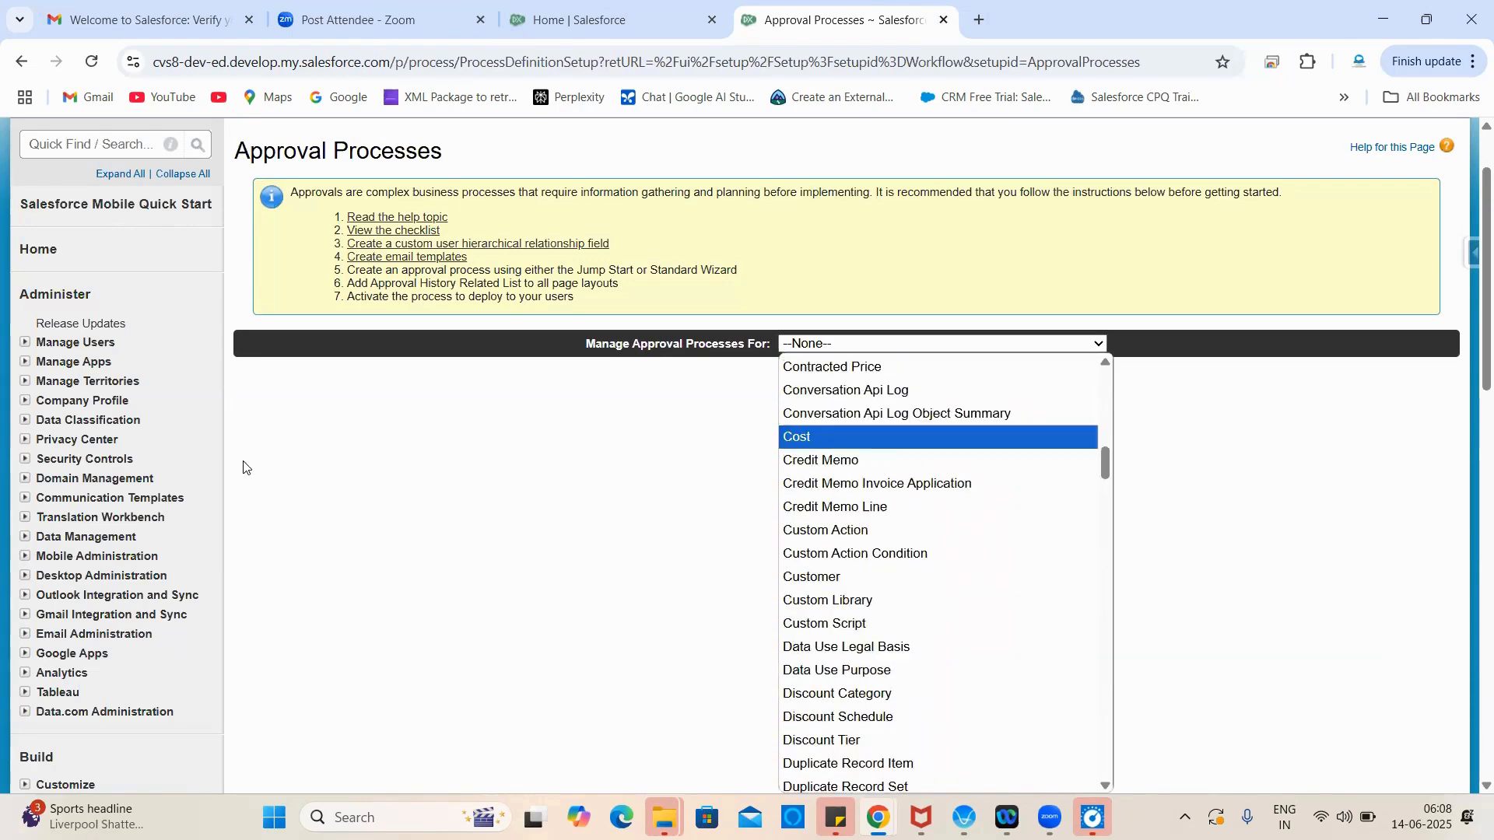
{"action": "left_click", "coordinate": [244, 467]}
Step: Return to the Classic Setup home page and decline the Improved Setup tour
{"action": "scroll", "coordinate": [896, 486], "scroll_direction": "up", "scroll_amount": 2}
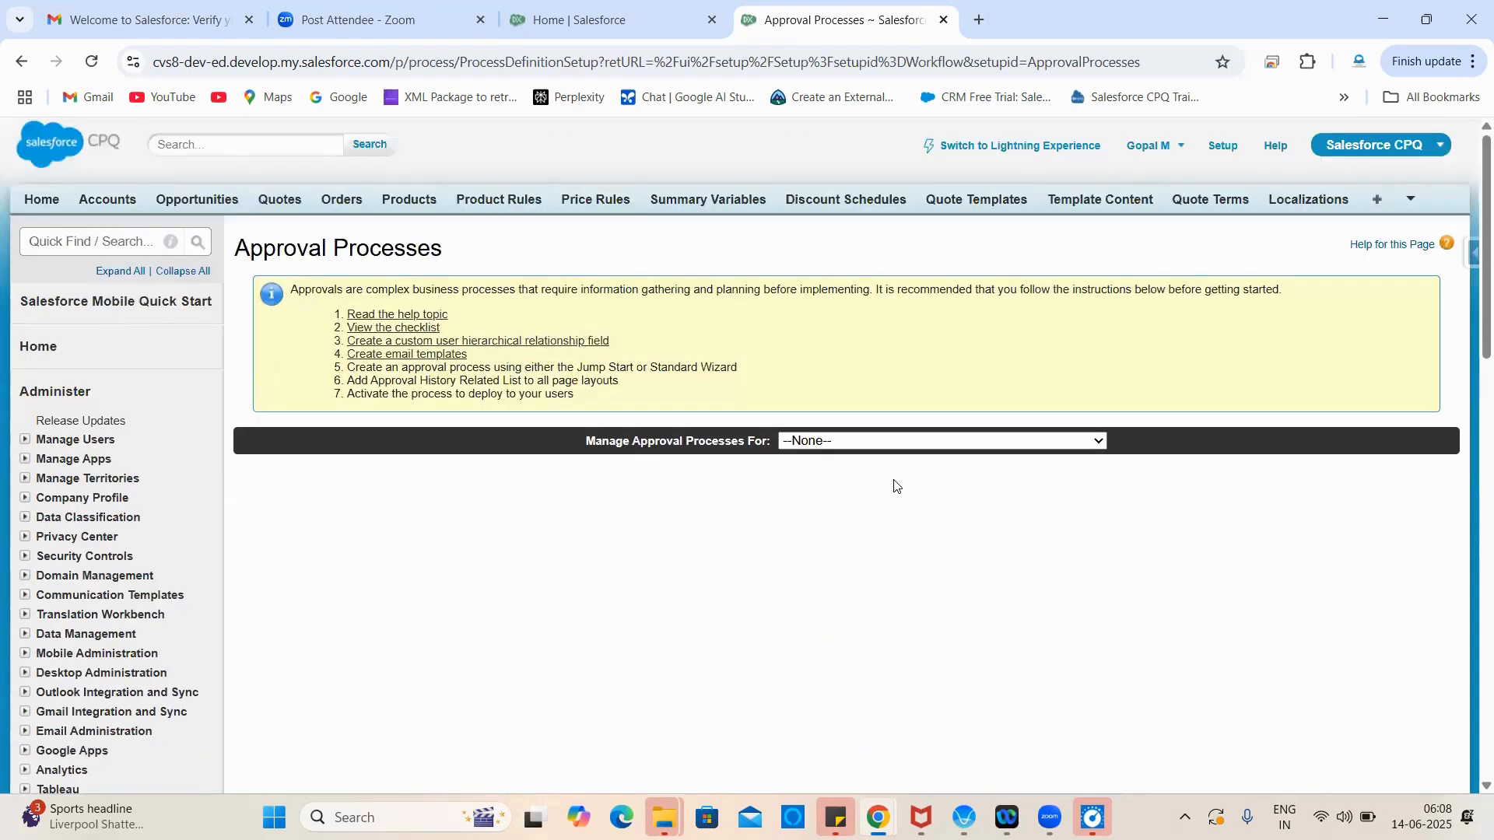
{"action": "left_click", "coordinate": [1226, 147]}
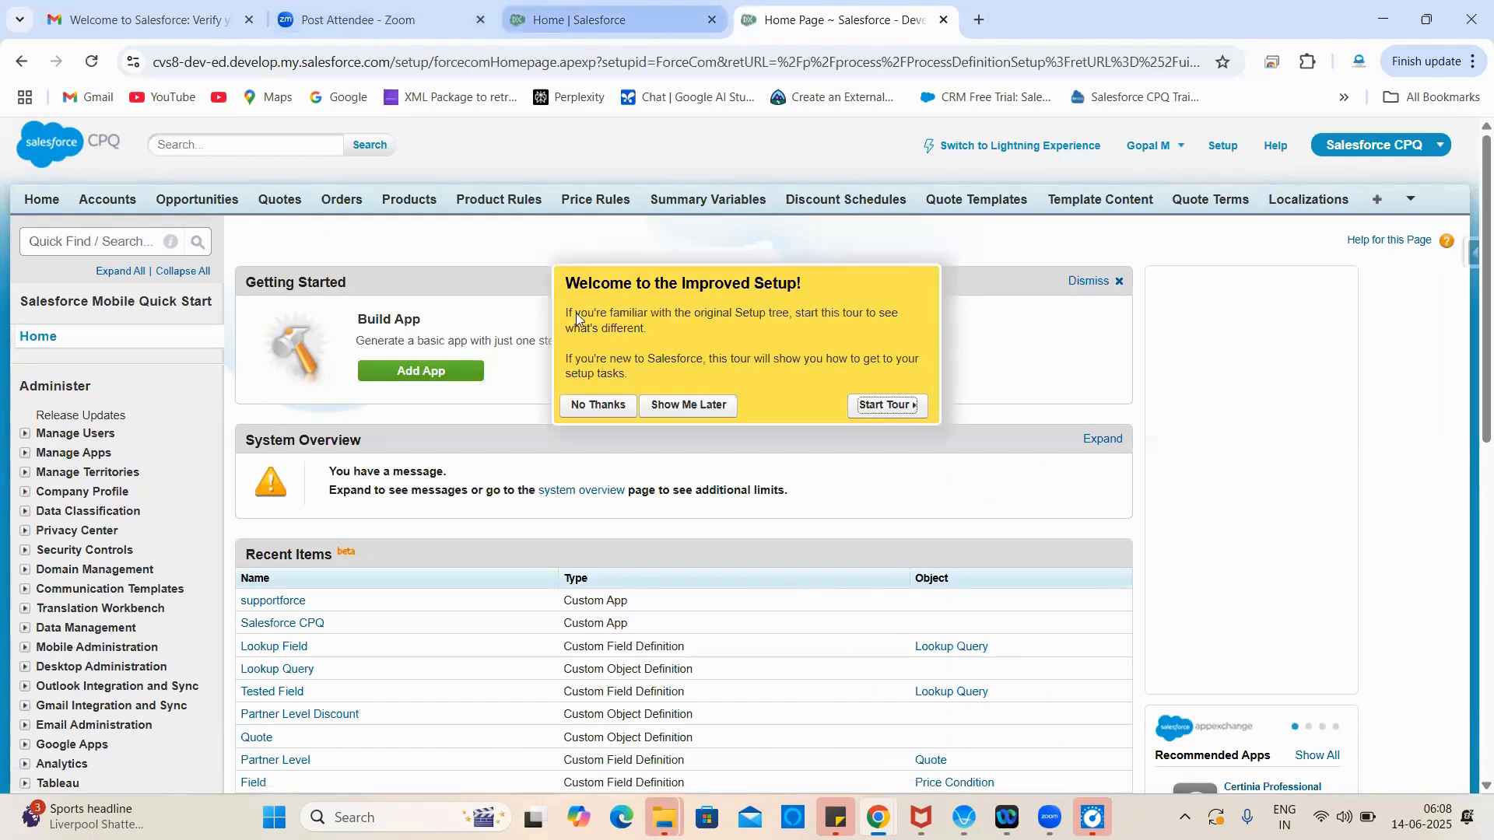
{"action": "left_click", "coordinate": [597, 405]}
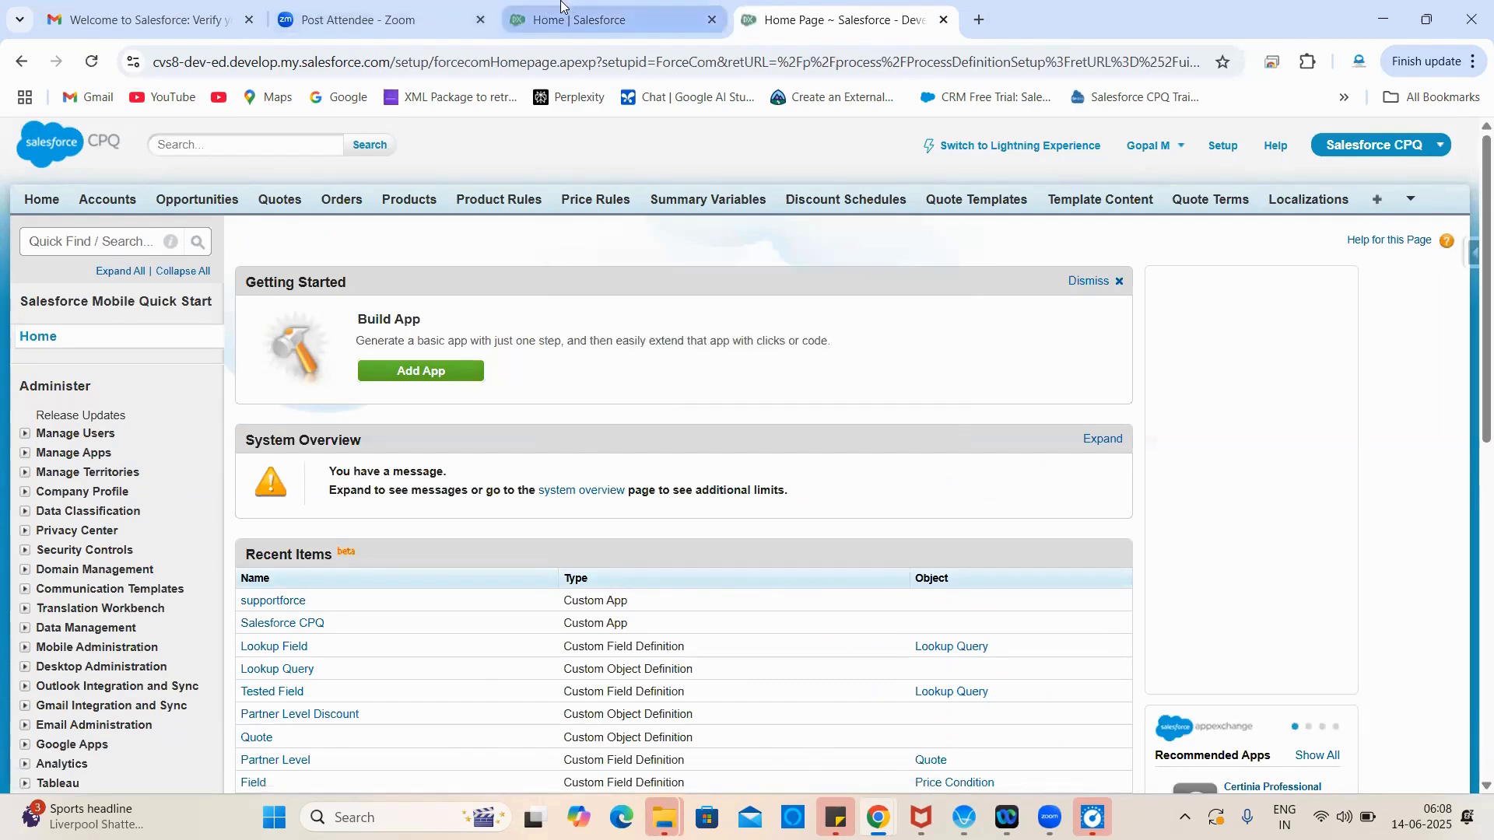
Step: Open Setup for the current app from the Lightning Service home page and close the Classic Setup tab
{"action": "left_click", "coordinate": [592, 20]}
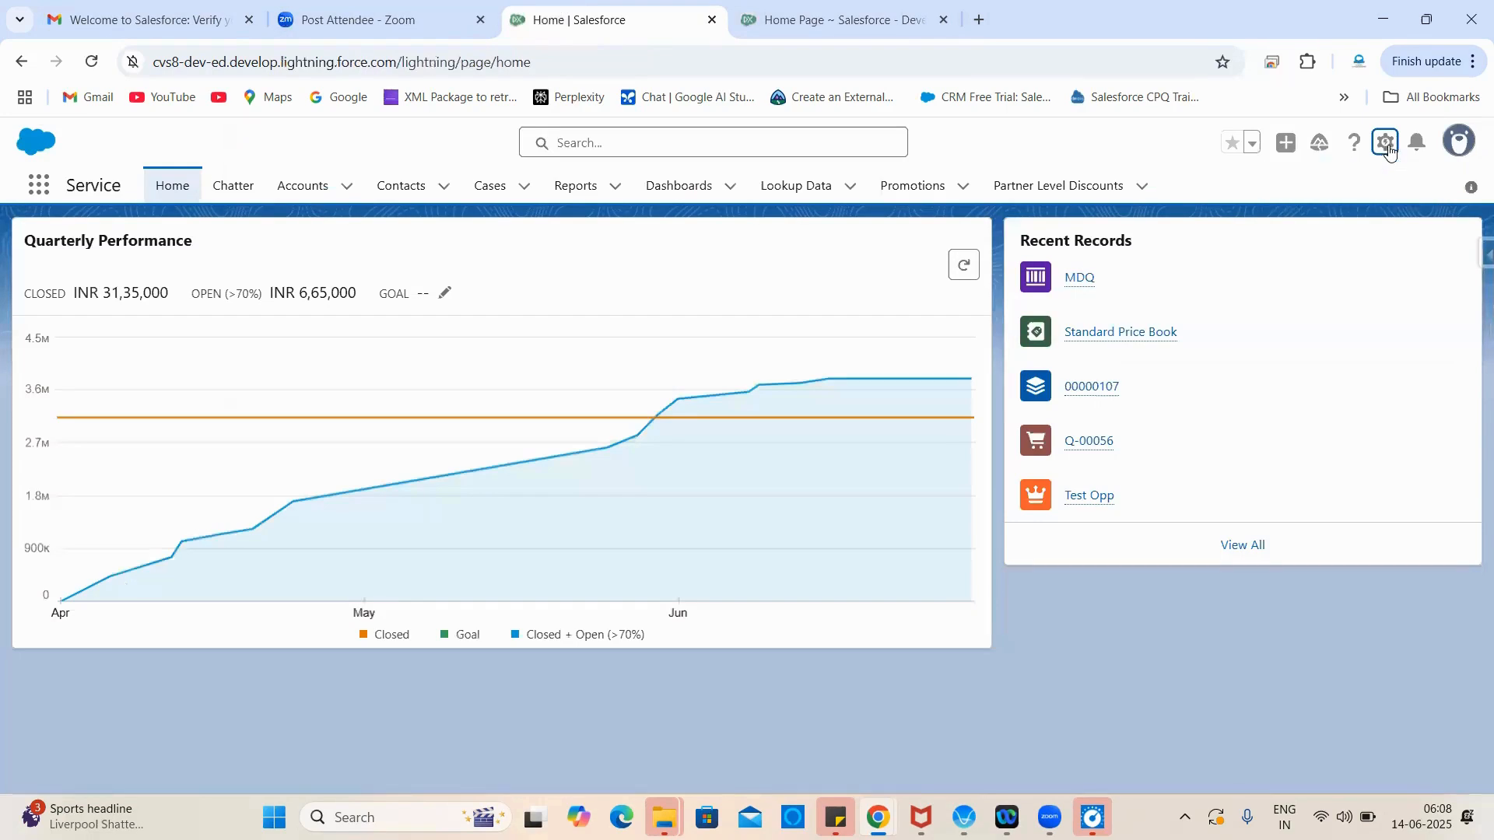
{"action": "left_click", "coordinate": [1384, 142]}
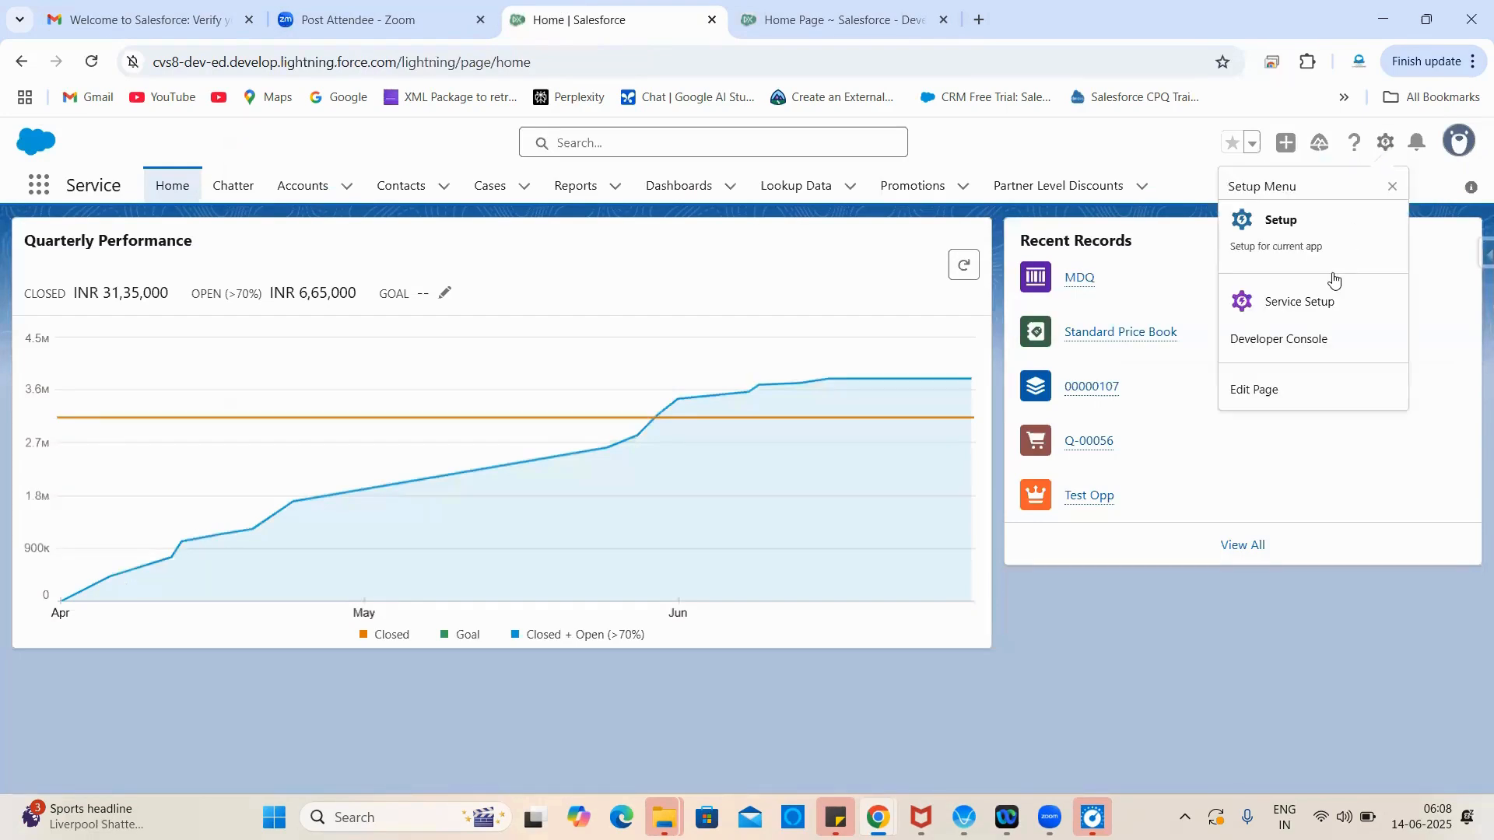
{"action": "left_click", "coordinate": [1261, 219]}
{"action": "left_click", "coordinate": [1176, 22]}
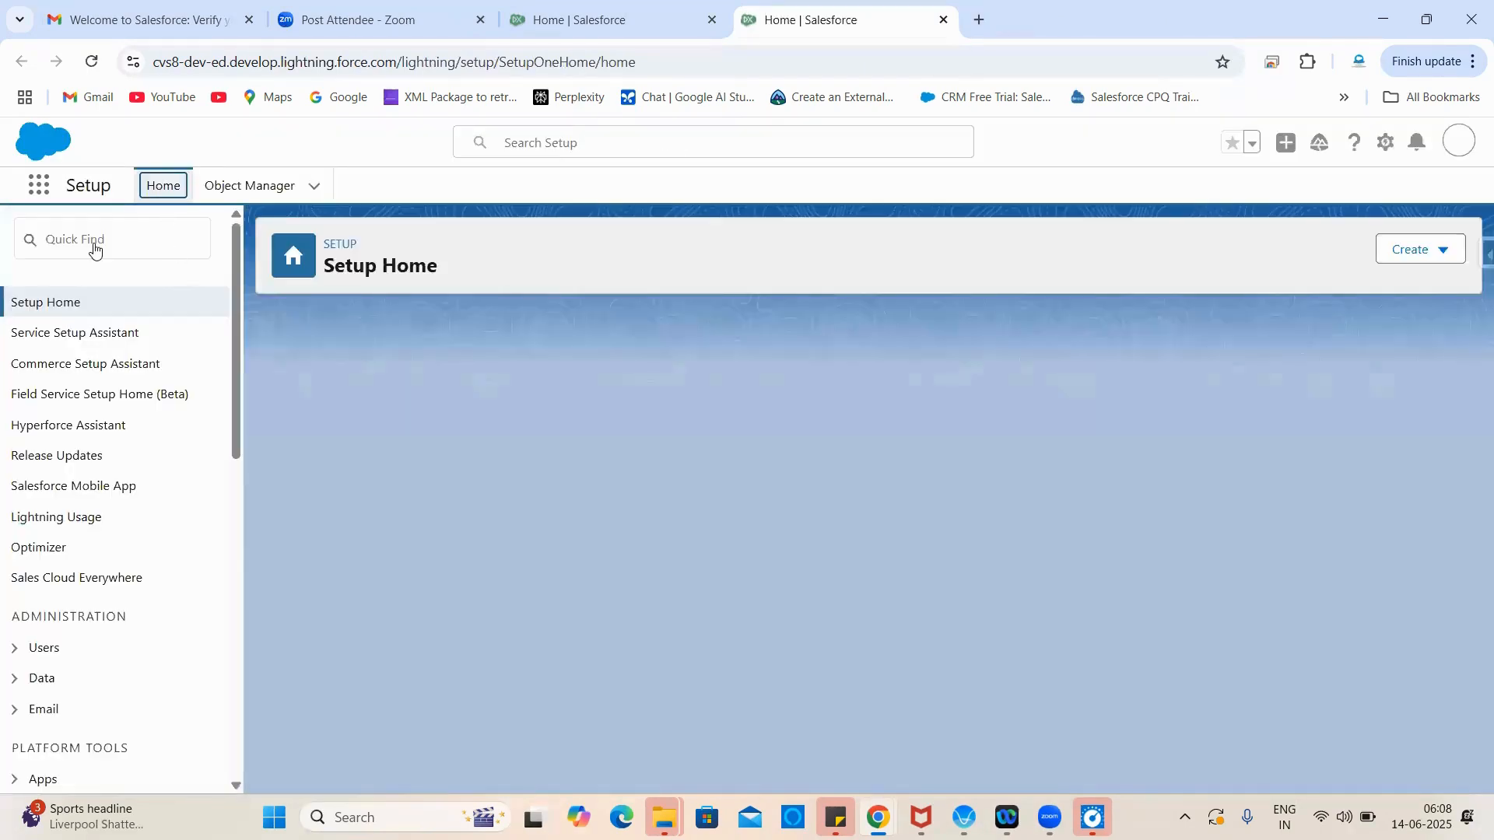
Step: Search Quick Find for "install", dismiss the browser notification request, and open Installed Packages
{"action": "type", "text": "in"}
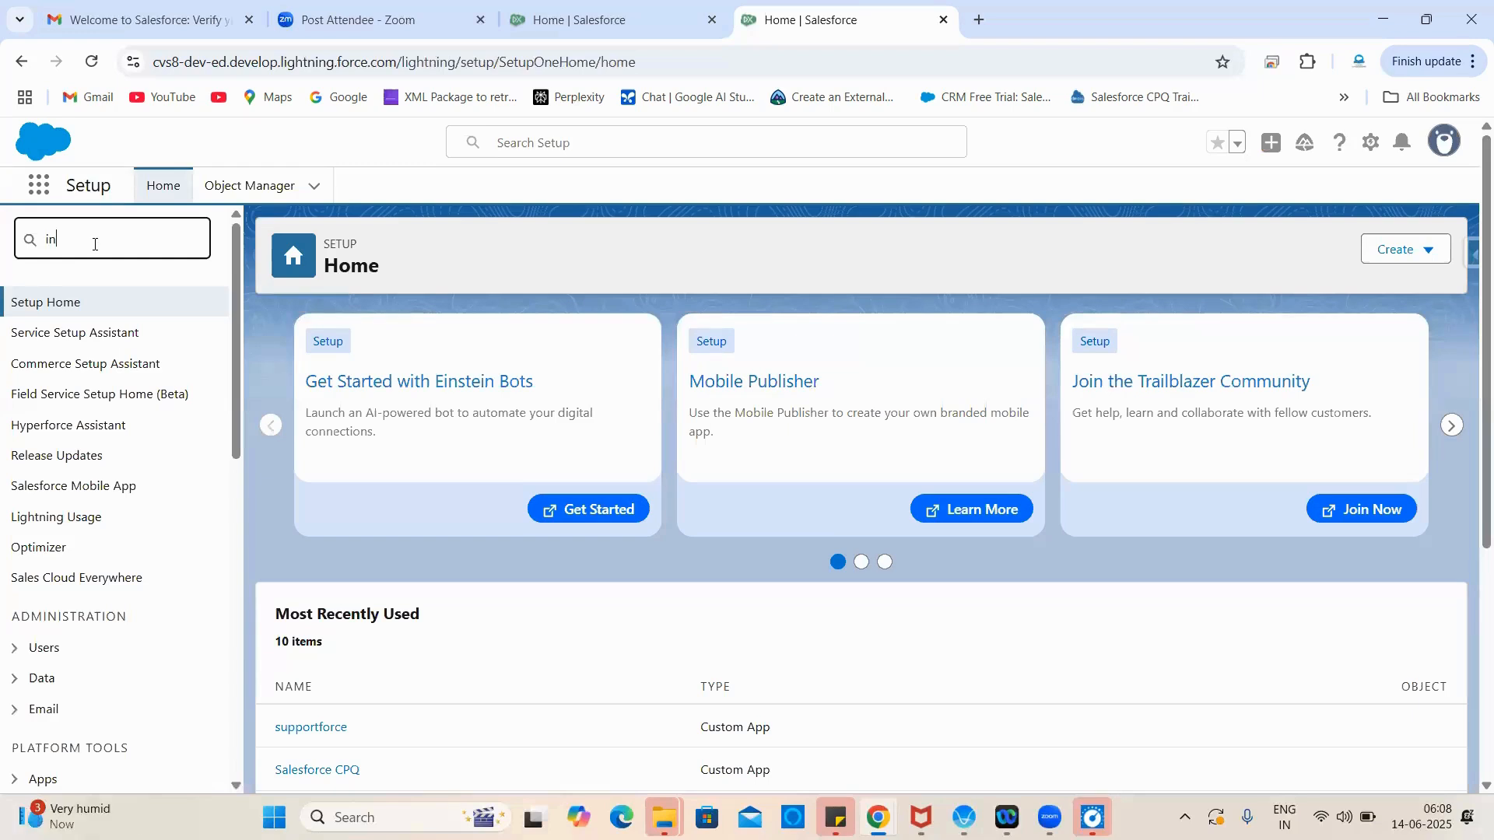
{"action": "type", "text": "stall"}
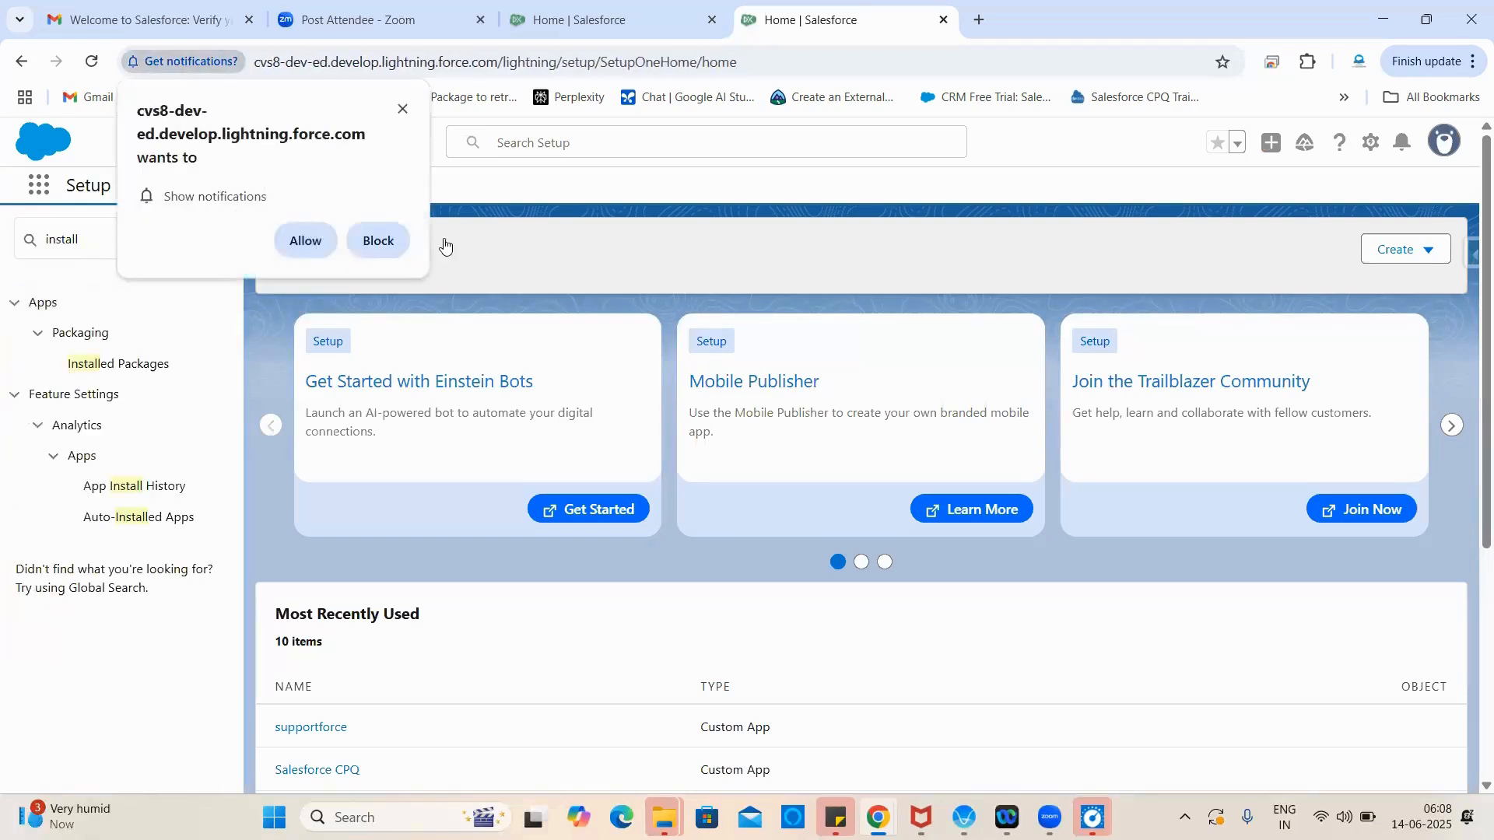
{"action": "left_click", "coordinate": [402, 108]}
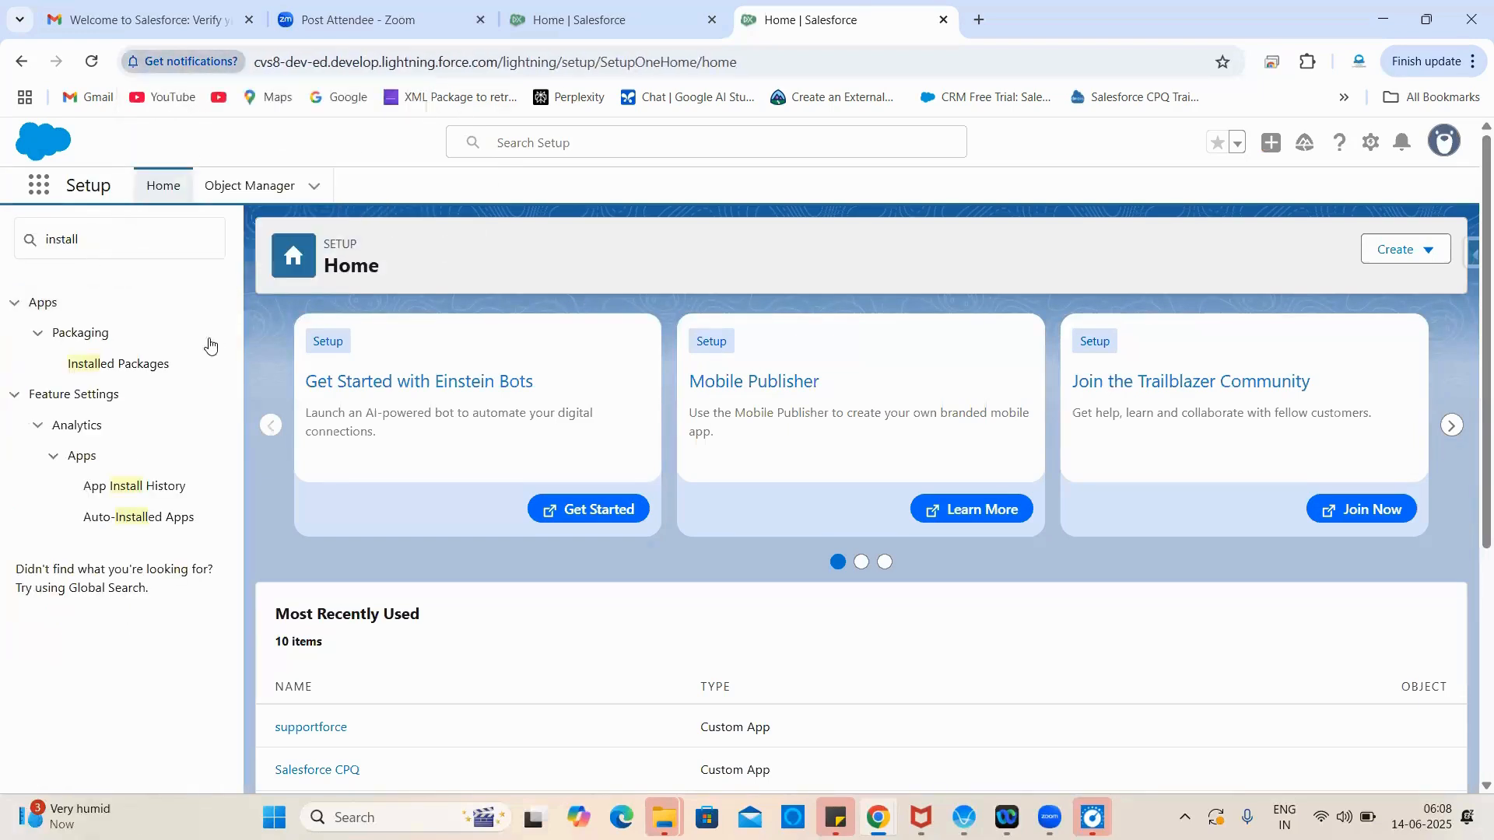
{"action": "left_click", "coordinate": [146, 374]}
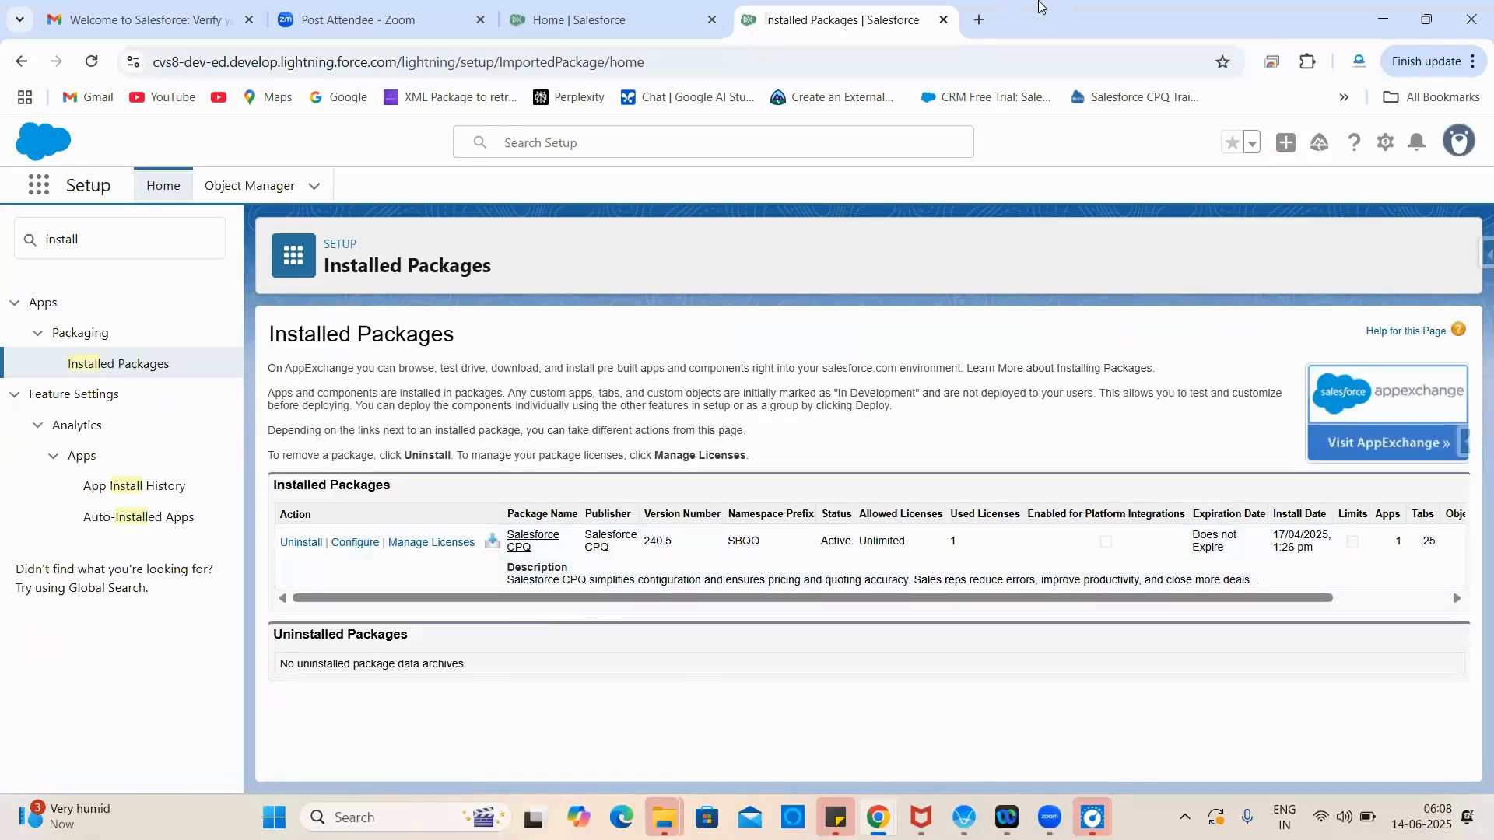
Step: Open the bookmarked "AA instal" page with the Salesforce CPQ package installation links in a new browser tab
{"action": "left_click", "coordinate": [978, 20]}
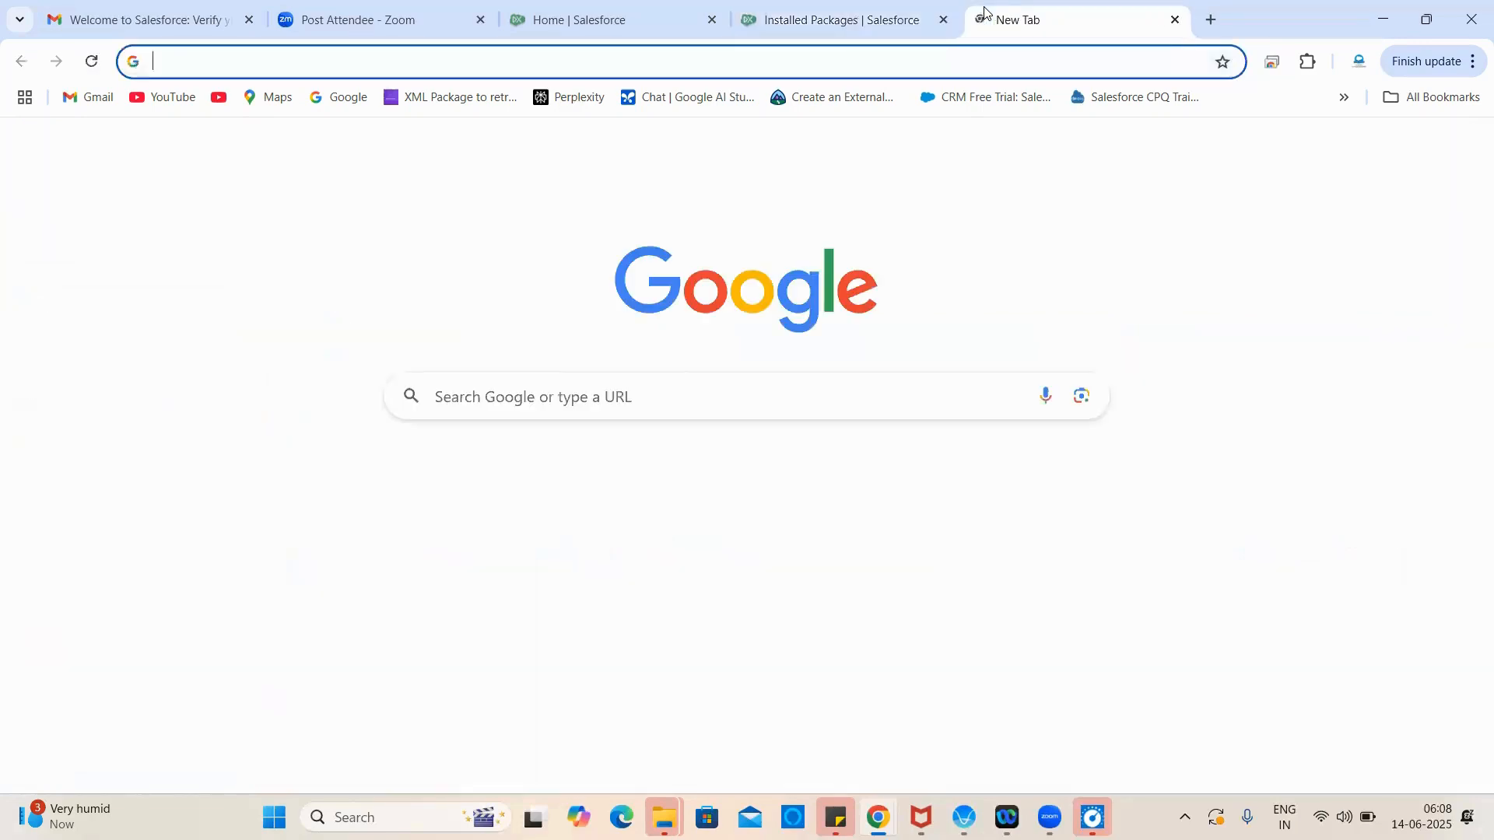
{"action": "left_click", "coordinate": [1469, 99]}
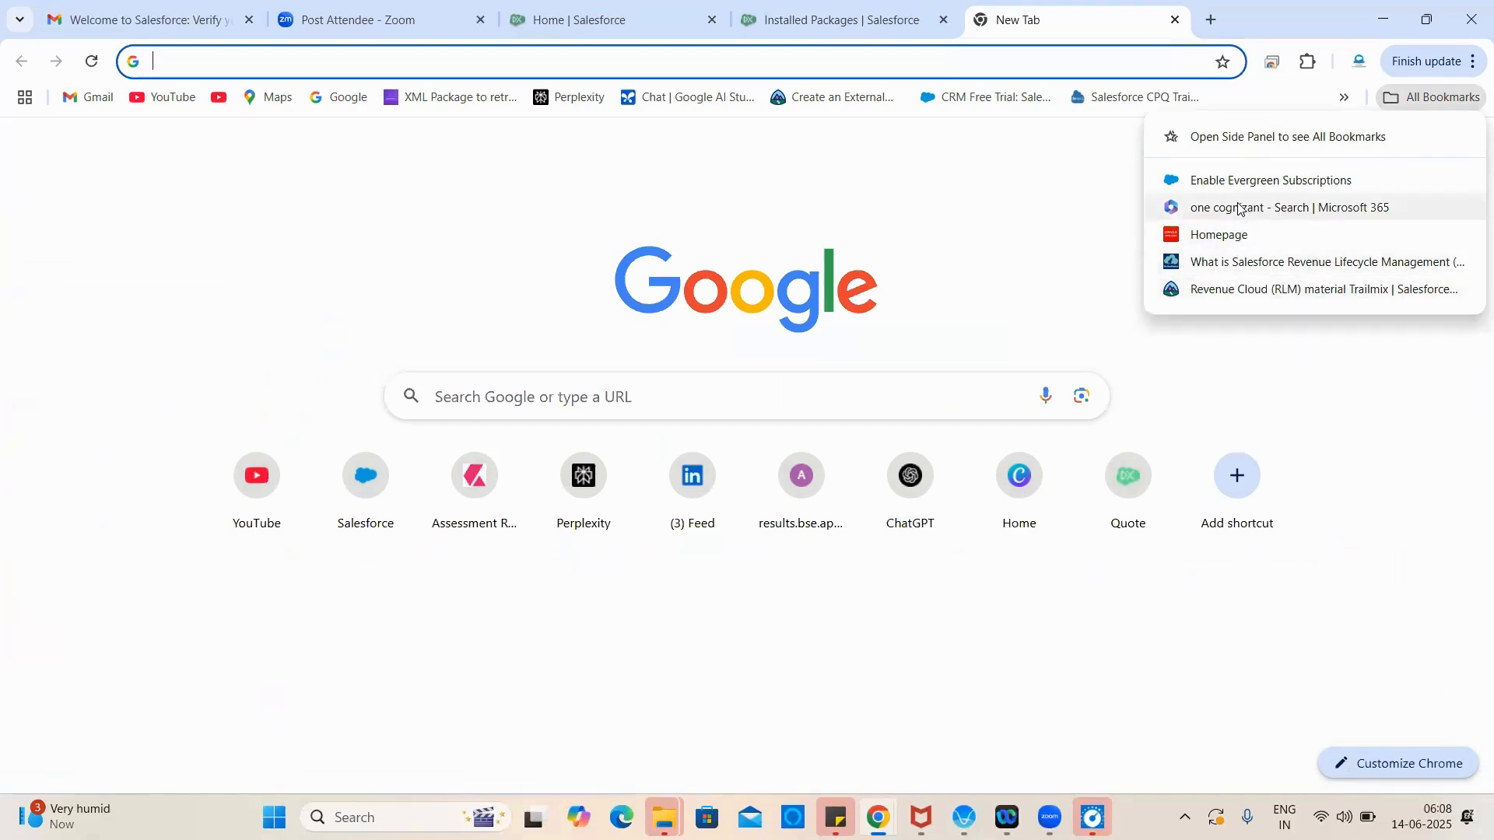
{"action": "left_click", "coordinate": [1343, 98]}
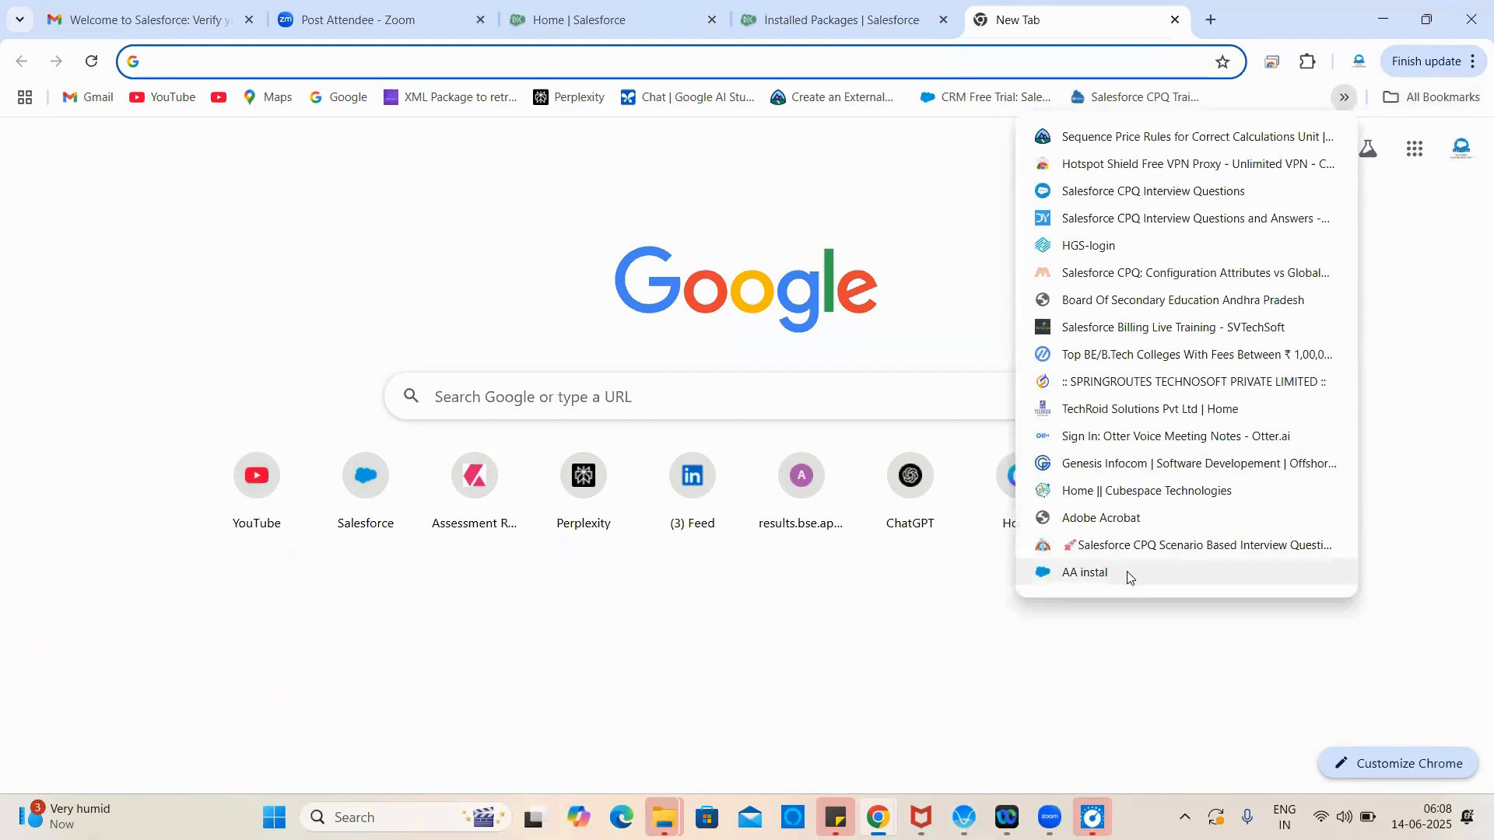
{"action": "left_click", "coordinate": [1130, 574]}
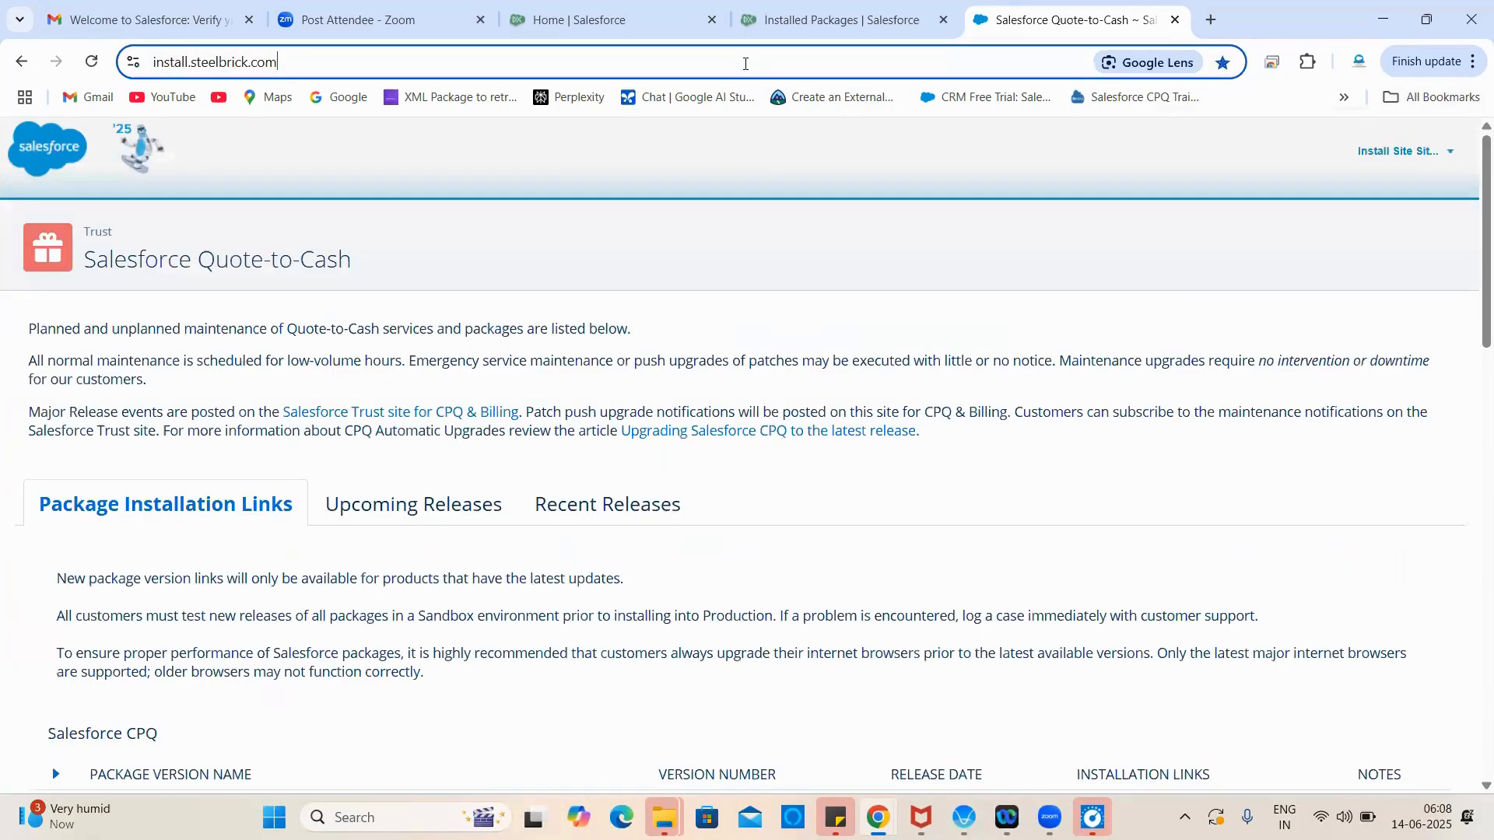
Step: Highlight the full web address install.steelbrick.com of the Salesforce Quote-to-Cash installation page
{"action": "left_click", "coordinate": [745, 64]}
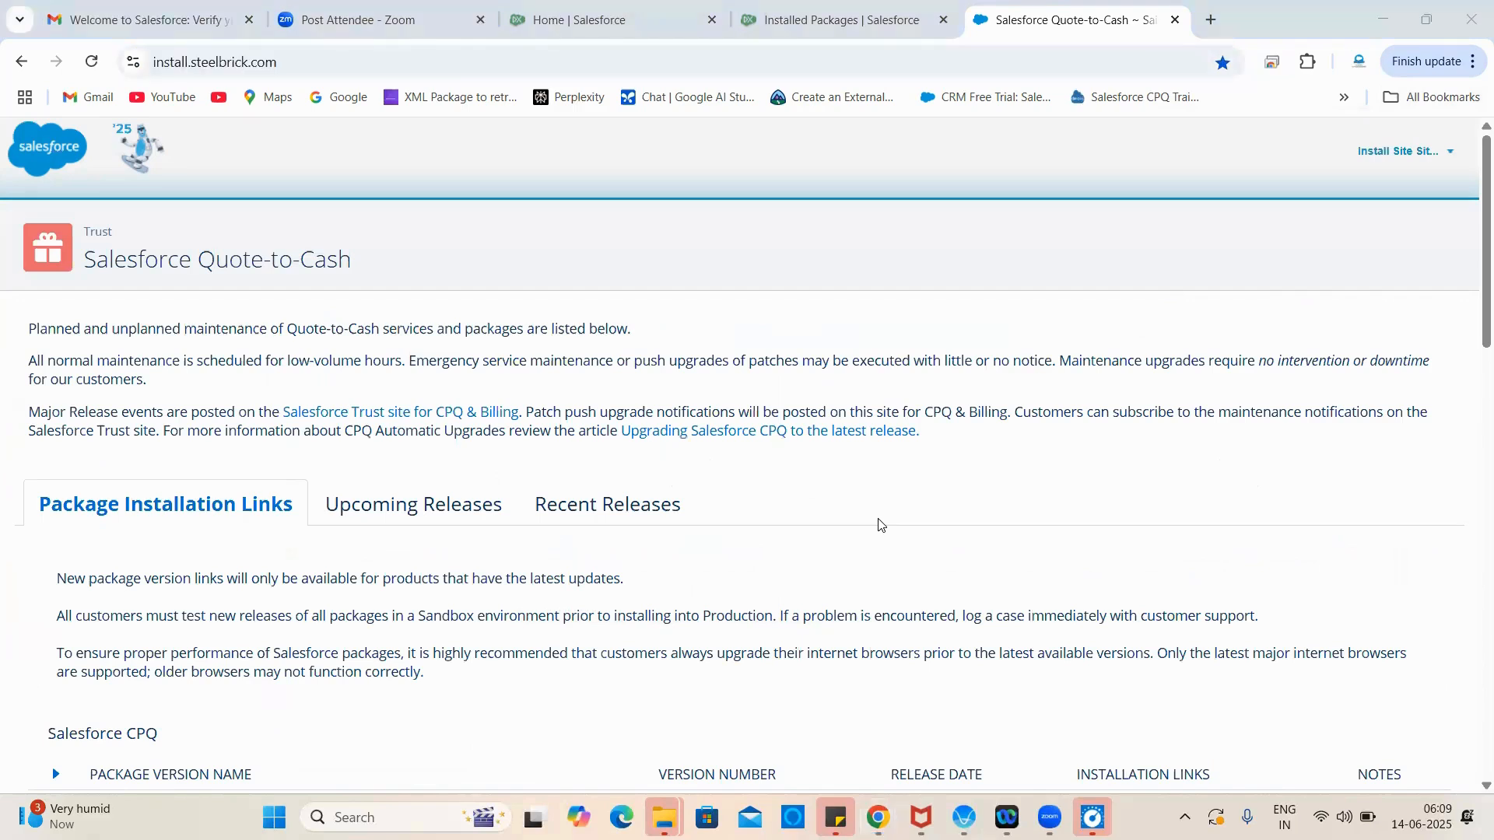
{"action": "left_click", "coordinate": [262, 152]}
{"action": "double_click", "coordinate": [208, 65]}
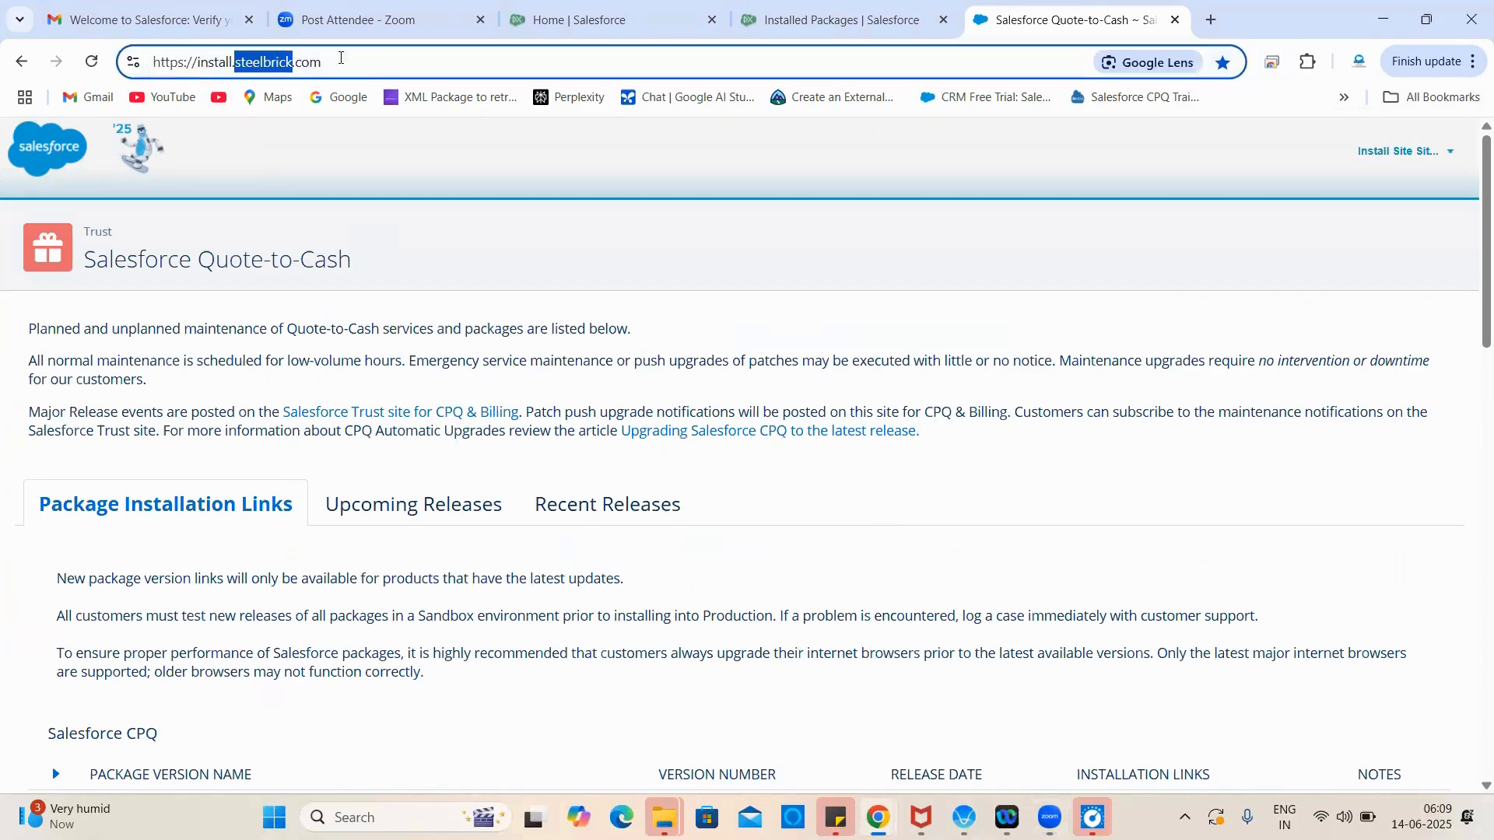
{"action": "triple_click", "coordinate": [373, 51]}
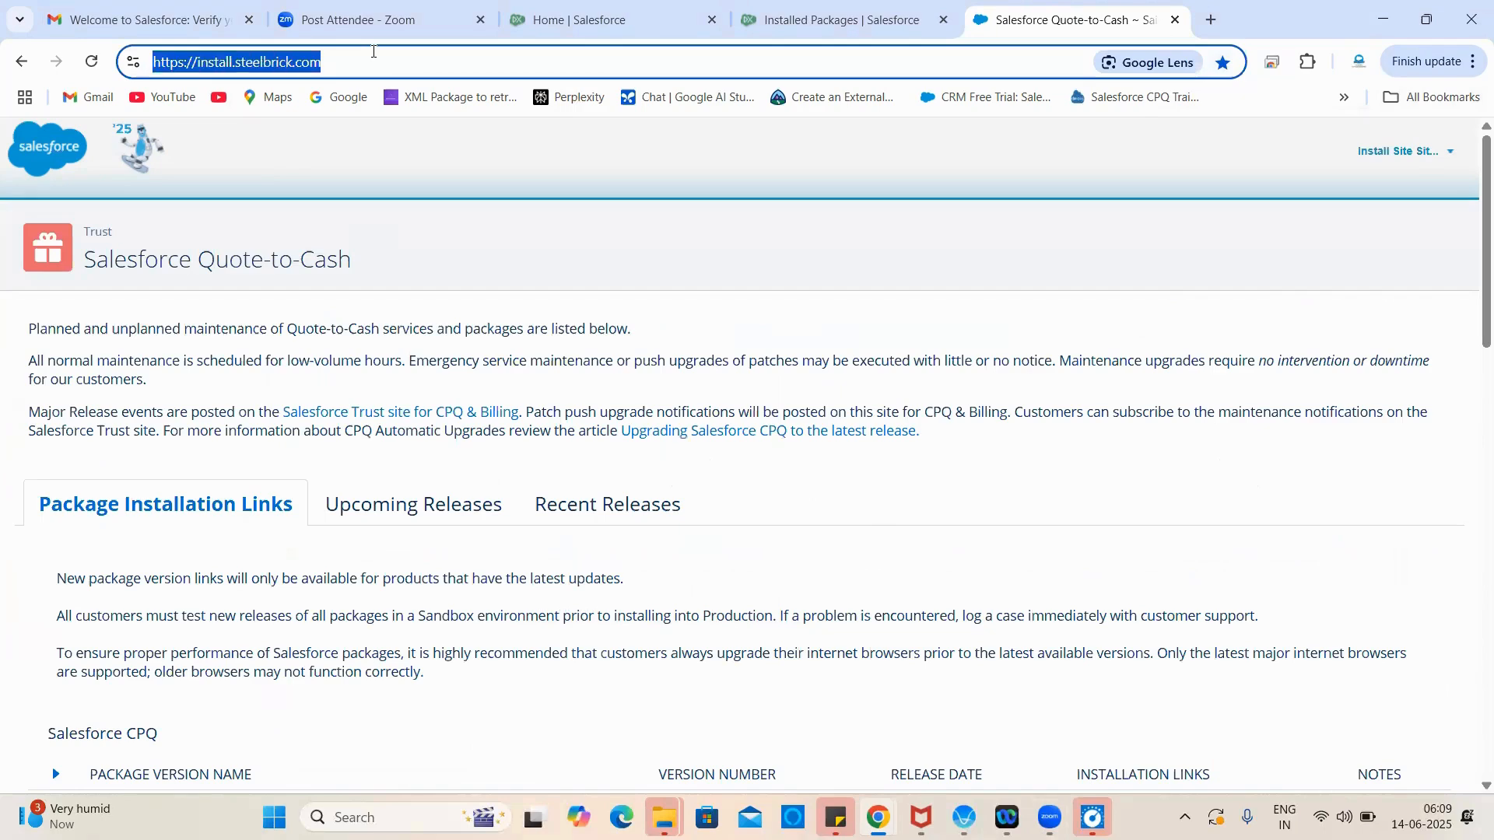
Step: Find the Advanced Approvals package among the installation links, expand its version list and highlight the Summer '23 version
{"action": "left_click", "coordinate": [497, 222]}
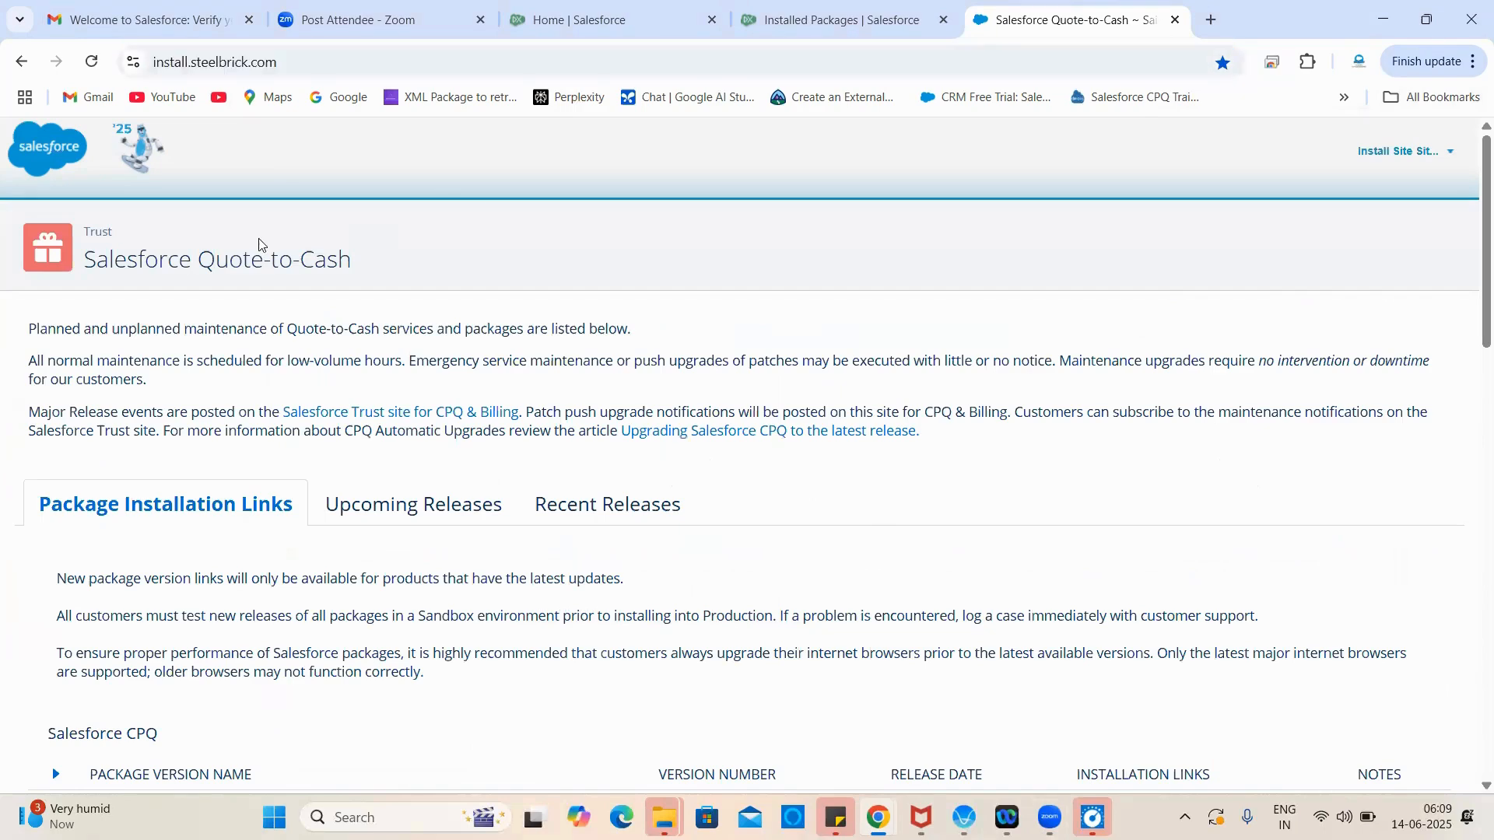
{"action": "scroll", "coordinate": [848, 634], "scroll_direction": "down", "scroll_amount": 3}
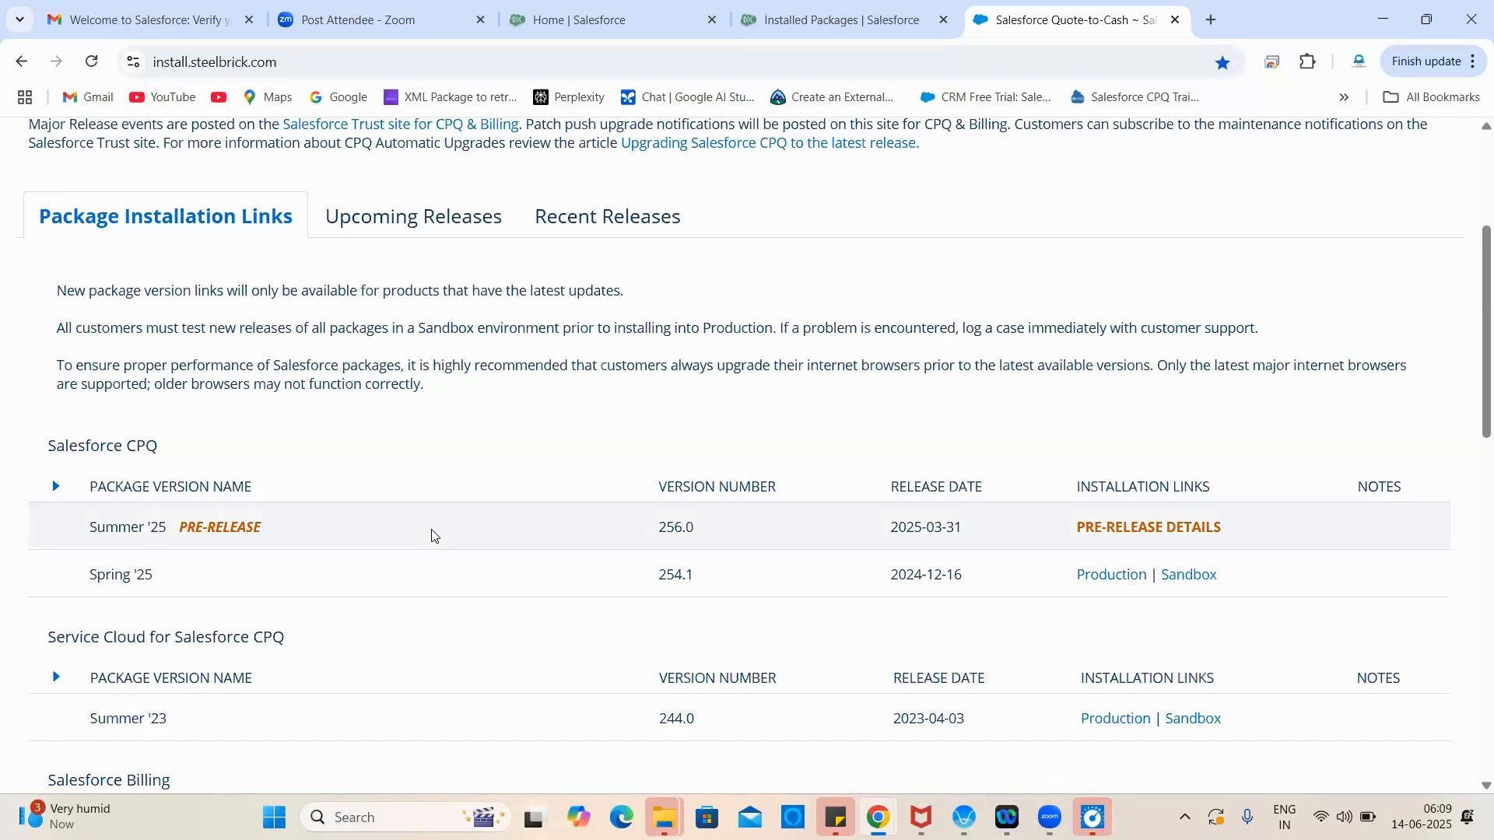
{"action": "scroll", "coordinate": [432, 534], "scroll_direction": "down", "scroll_amount": 7}
{"action": "scroll", "coordinate": [433, 535], "scroll_direction": "down", "scroll_amount": 5}
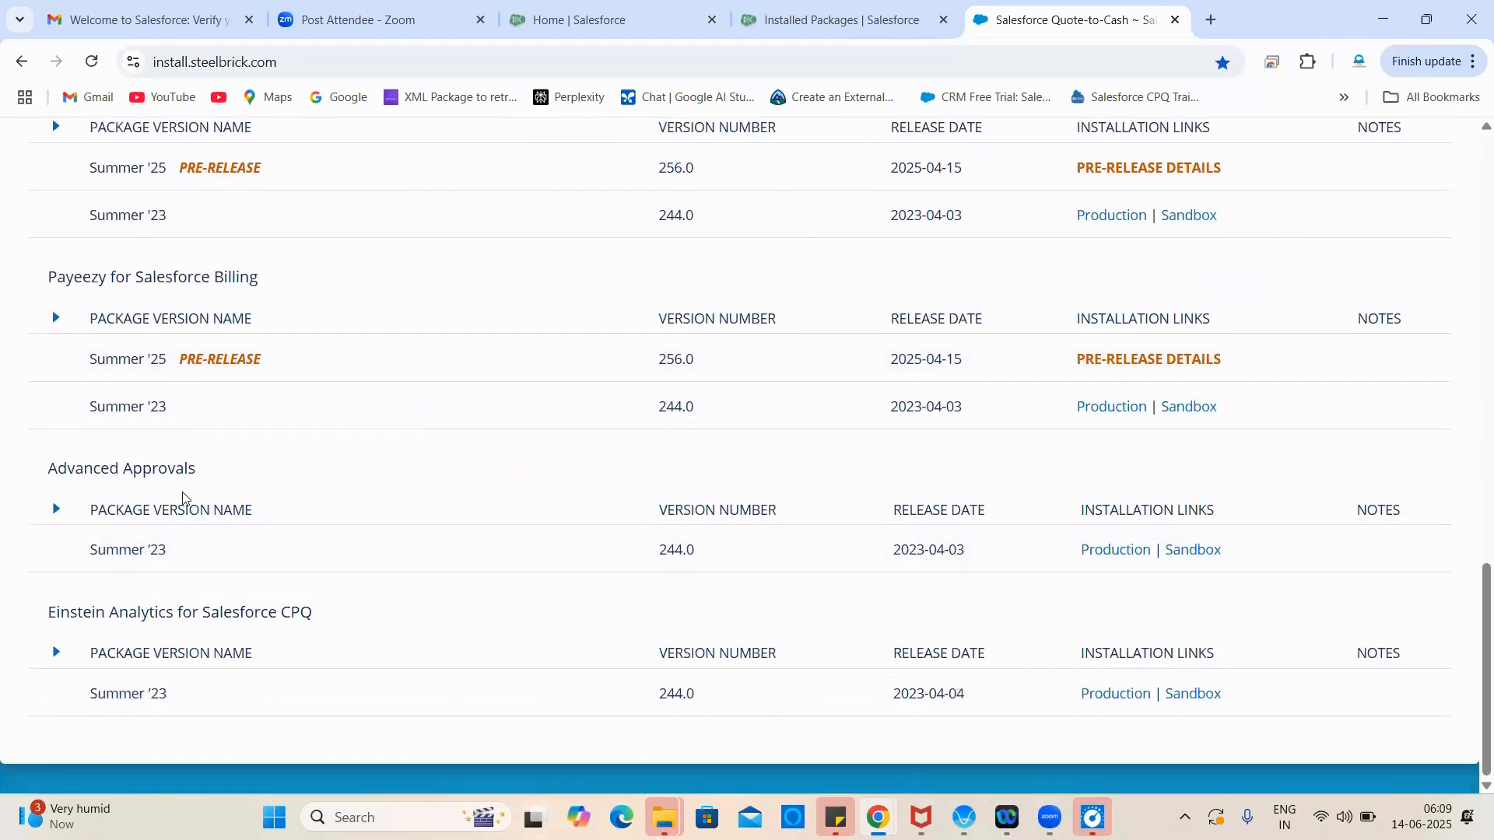
{"action": "left_click", "coordinate": [53, 515]}
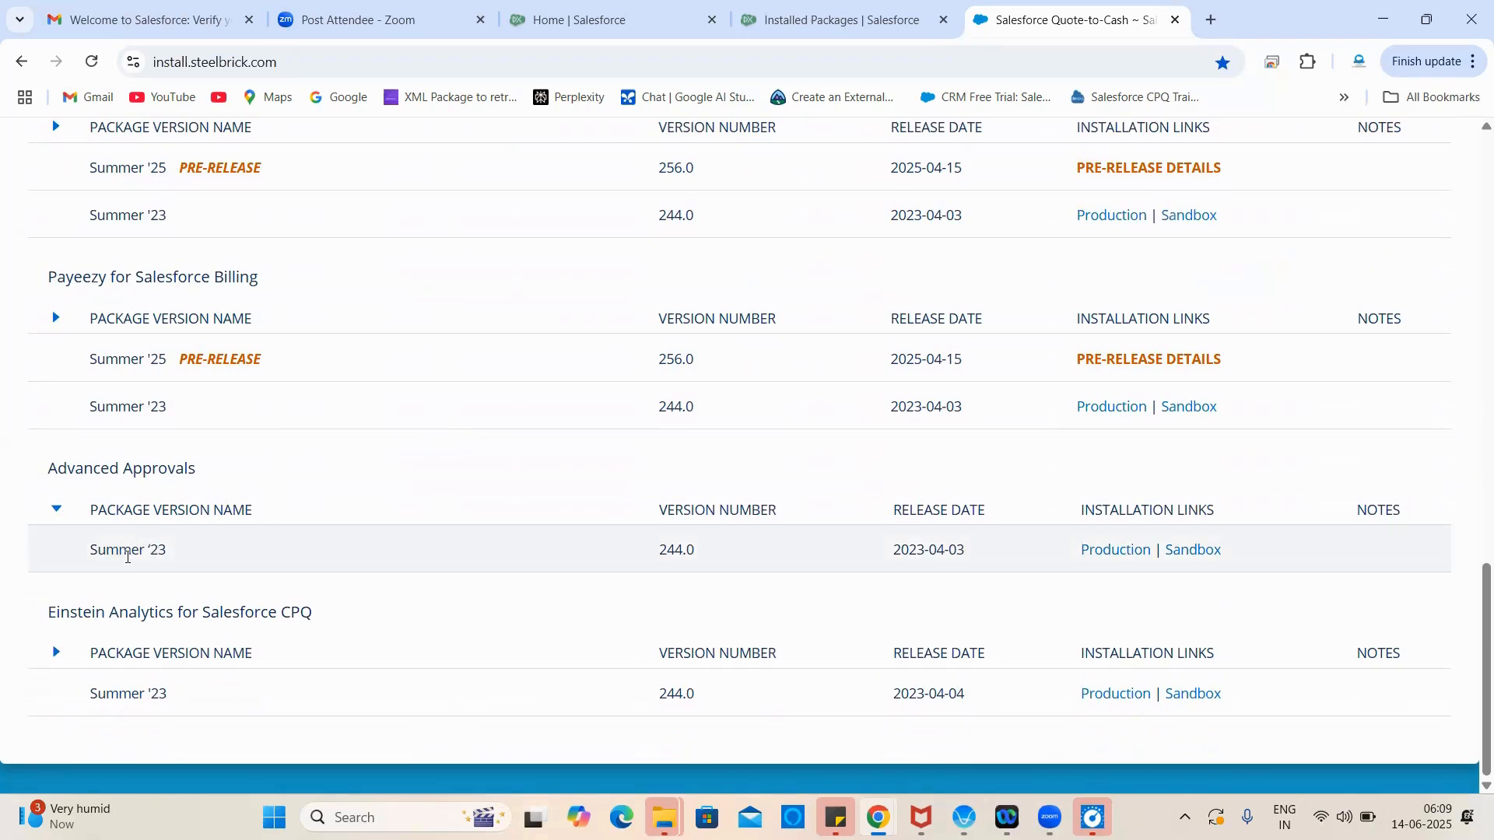
{"action": "triple_click", "coordinate": [127, 556]}
{"action": "left_click", "coordinate": [200, 561]}
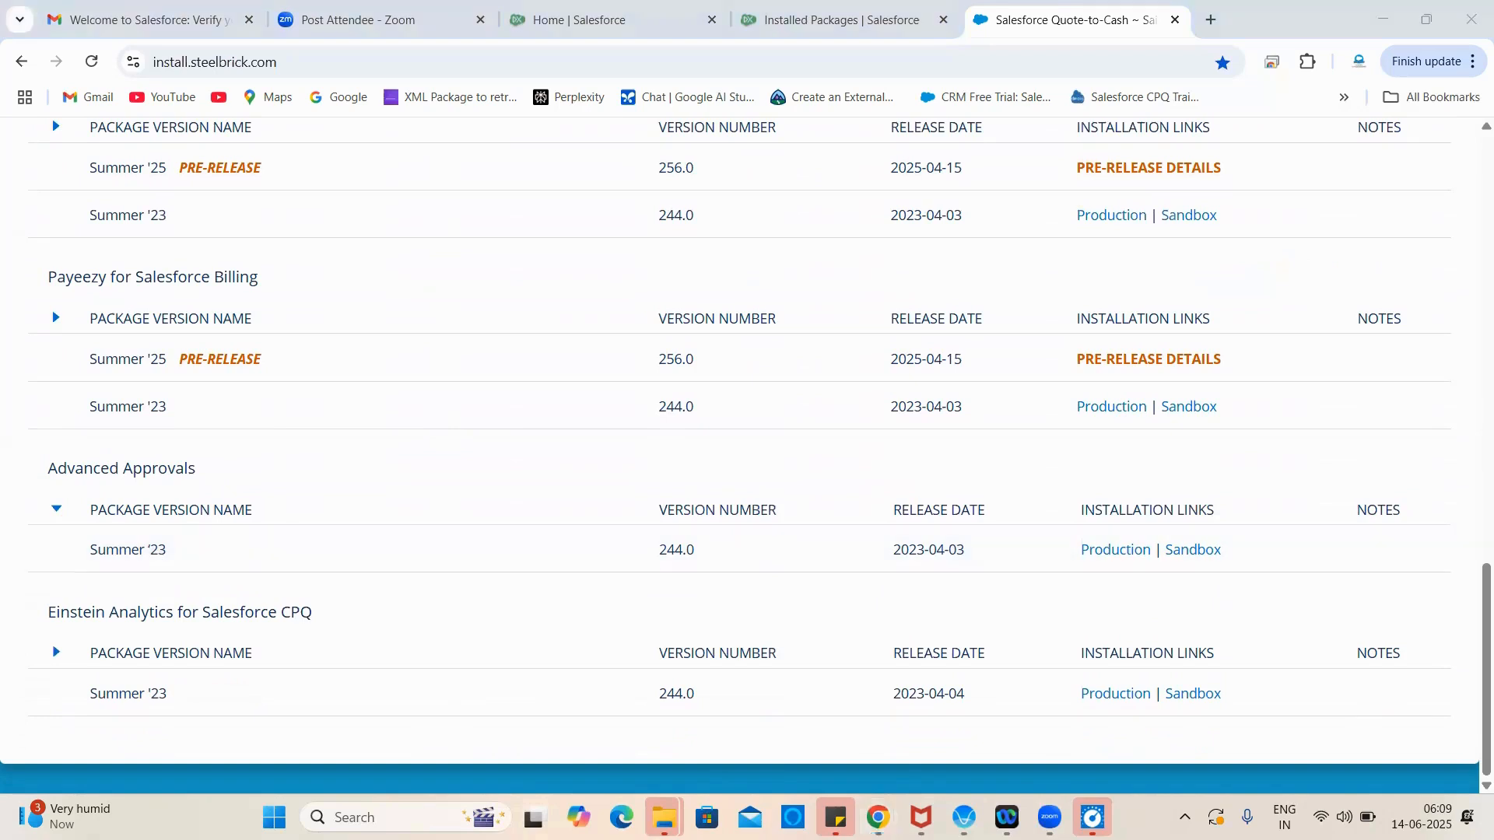
Step: Clear all Windows notifications and close the notification center
{"action": "key", "text": "super+n"}
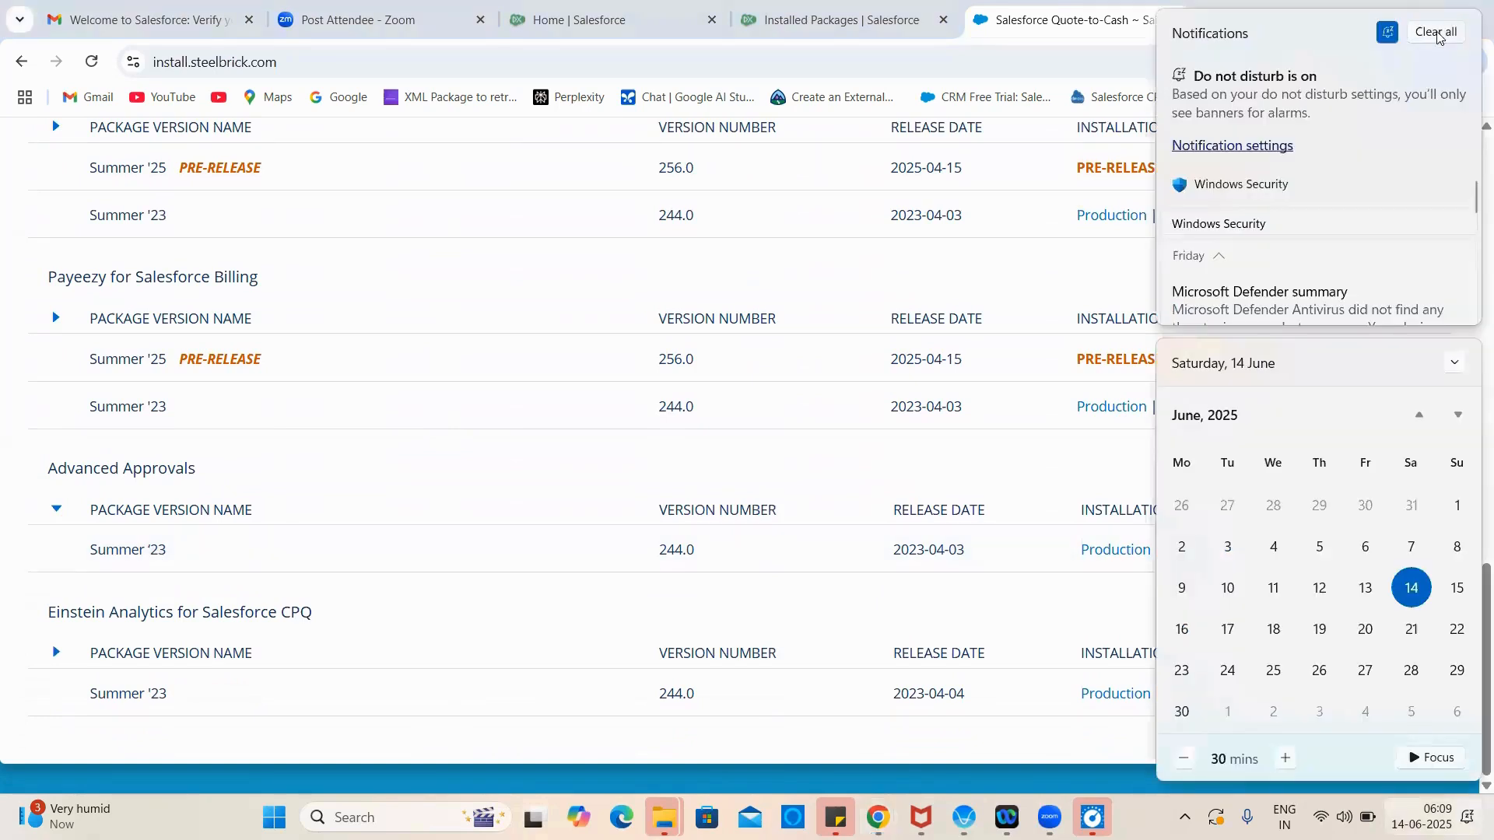
{"action": "left_click", "coordinate": [1439, 37]}
{"action": "left_click", "coordinate": [374, 550]}
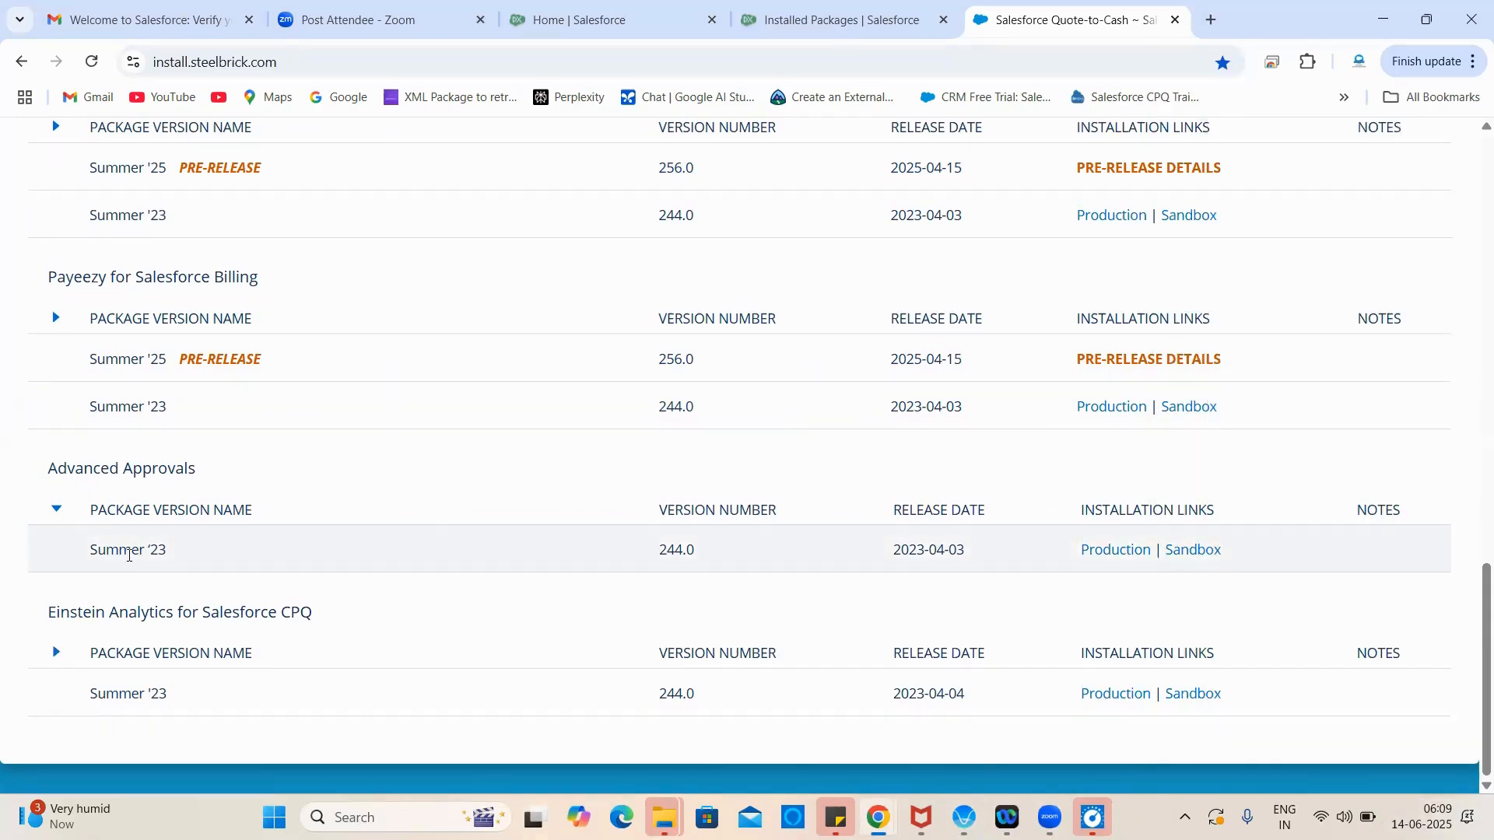
Step: Highlight the Advanced Approvals version name Summer '23, review the other Salesforce packages listed, and return to Advanced Approvals
{"action": "triple_click", "coordinate": [131, 549]}
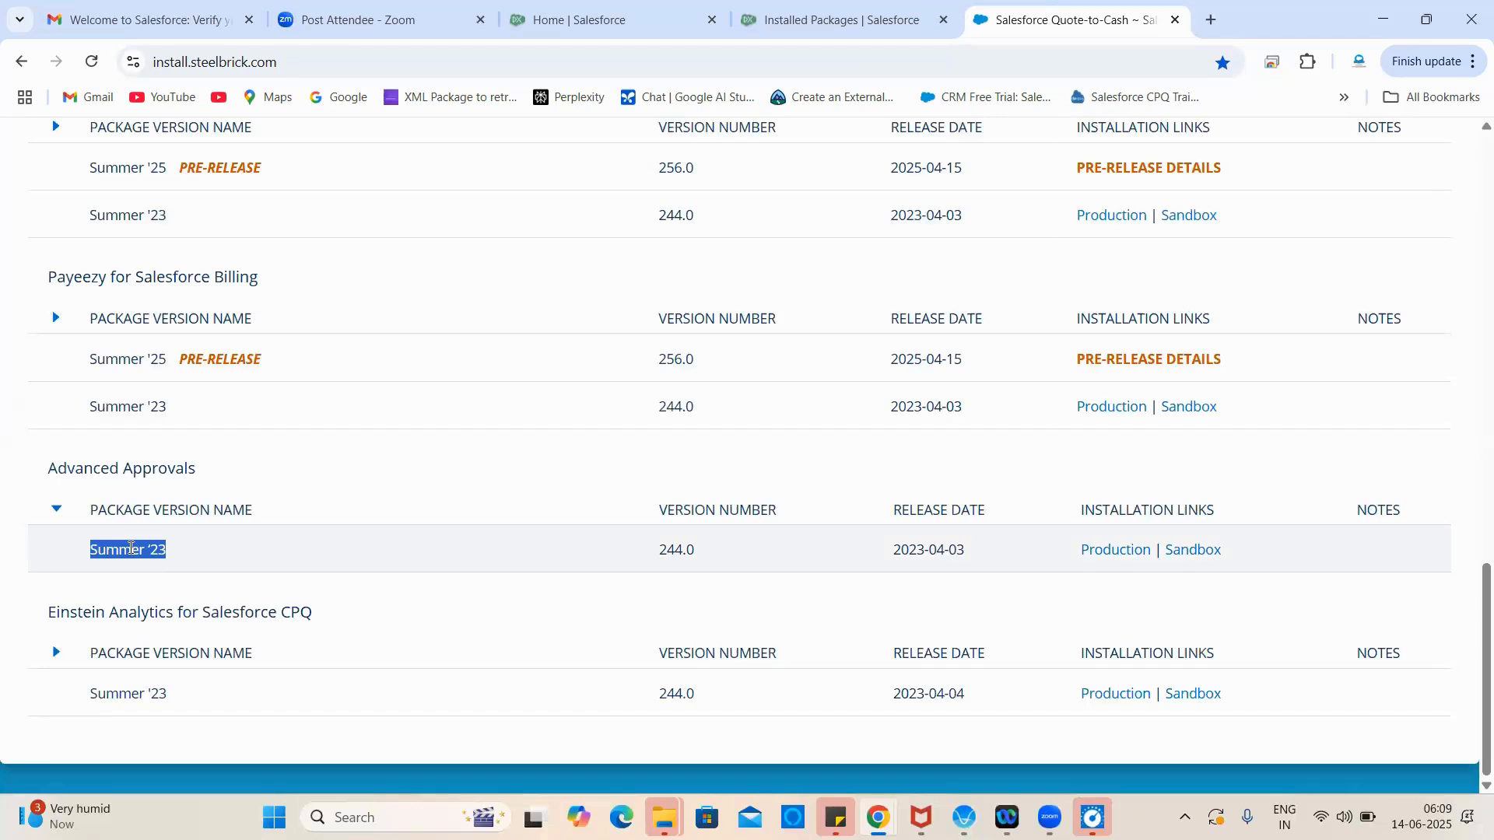
{"action": "left_click", "coordinate": [302, 533]}
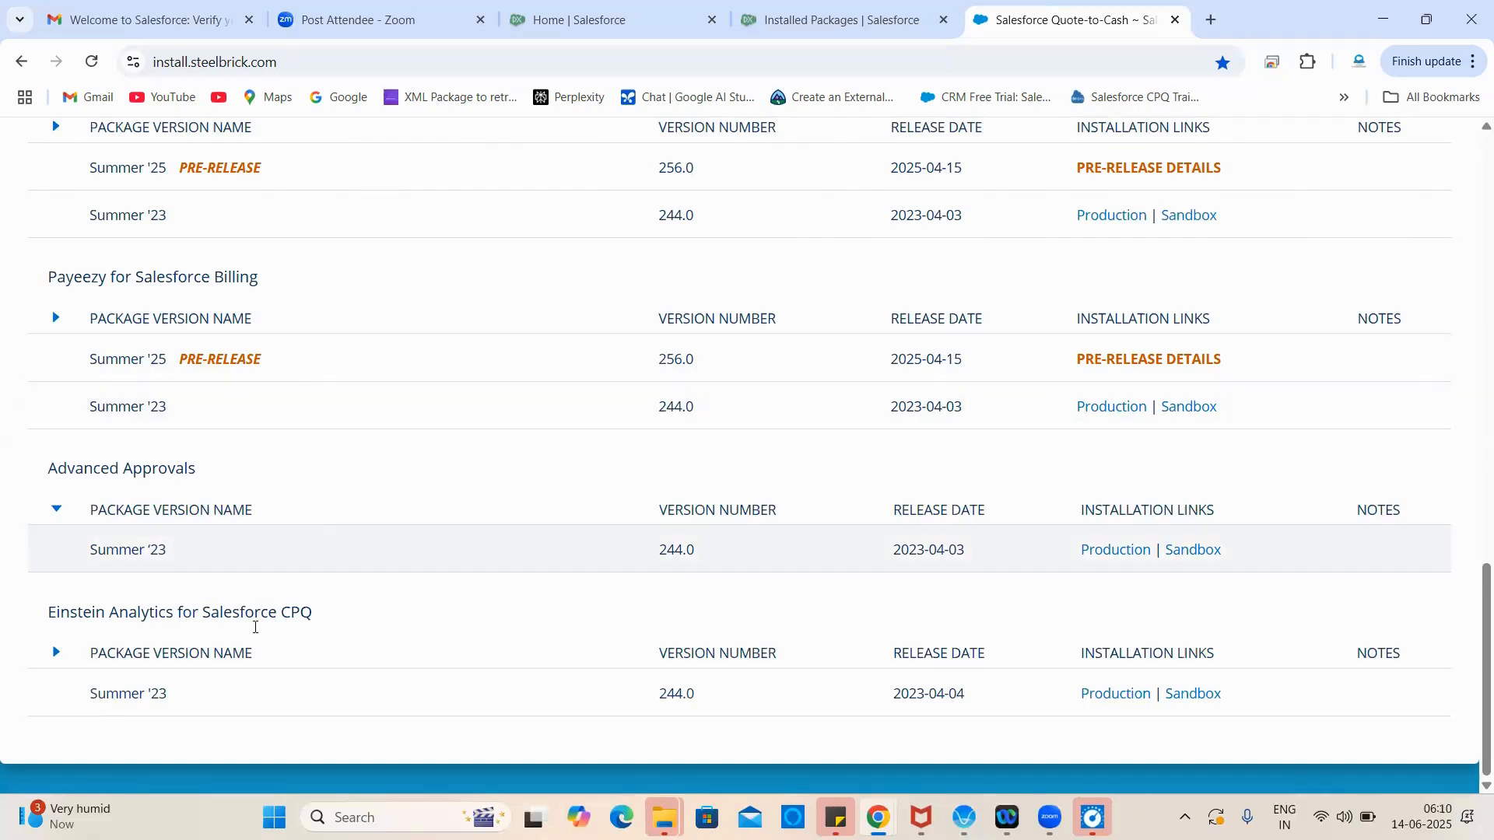
{"action": "scroll", "coordinate": [363, 550], "scroll_direction": "up", "scroll_amount": 2}
{"action": "scroll", "coordinate": [249, 245], "scroll_direction": "up", "scroll_amount": 3}
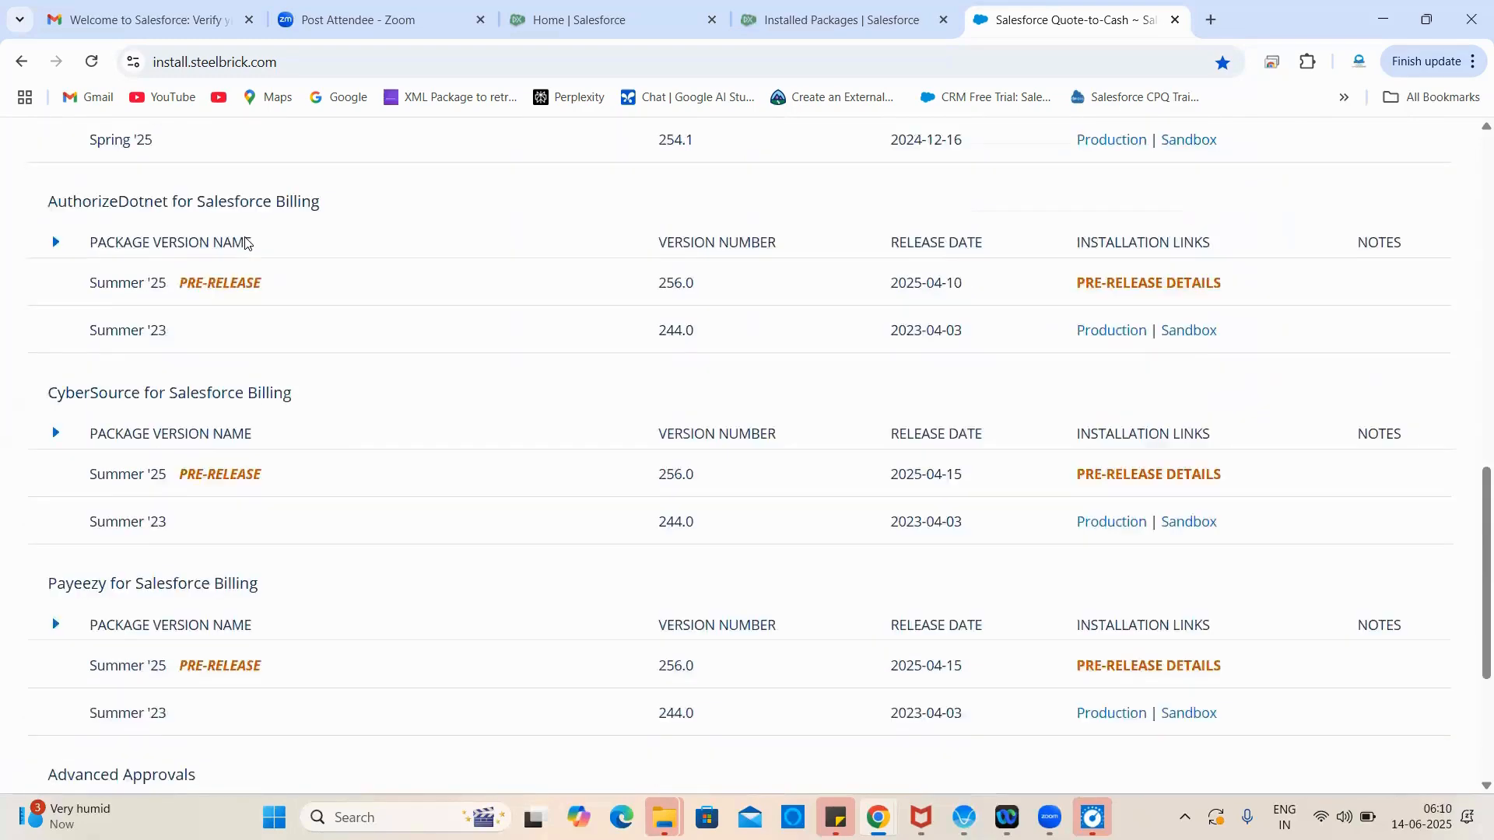
{"action": "scroll", "coordinate": [229, 380], "scroll_direction": "up", "scroll_amount": 2}
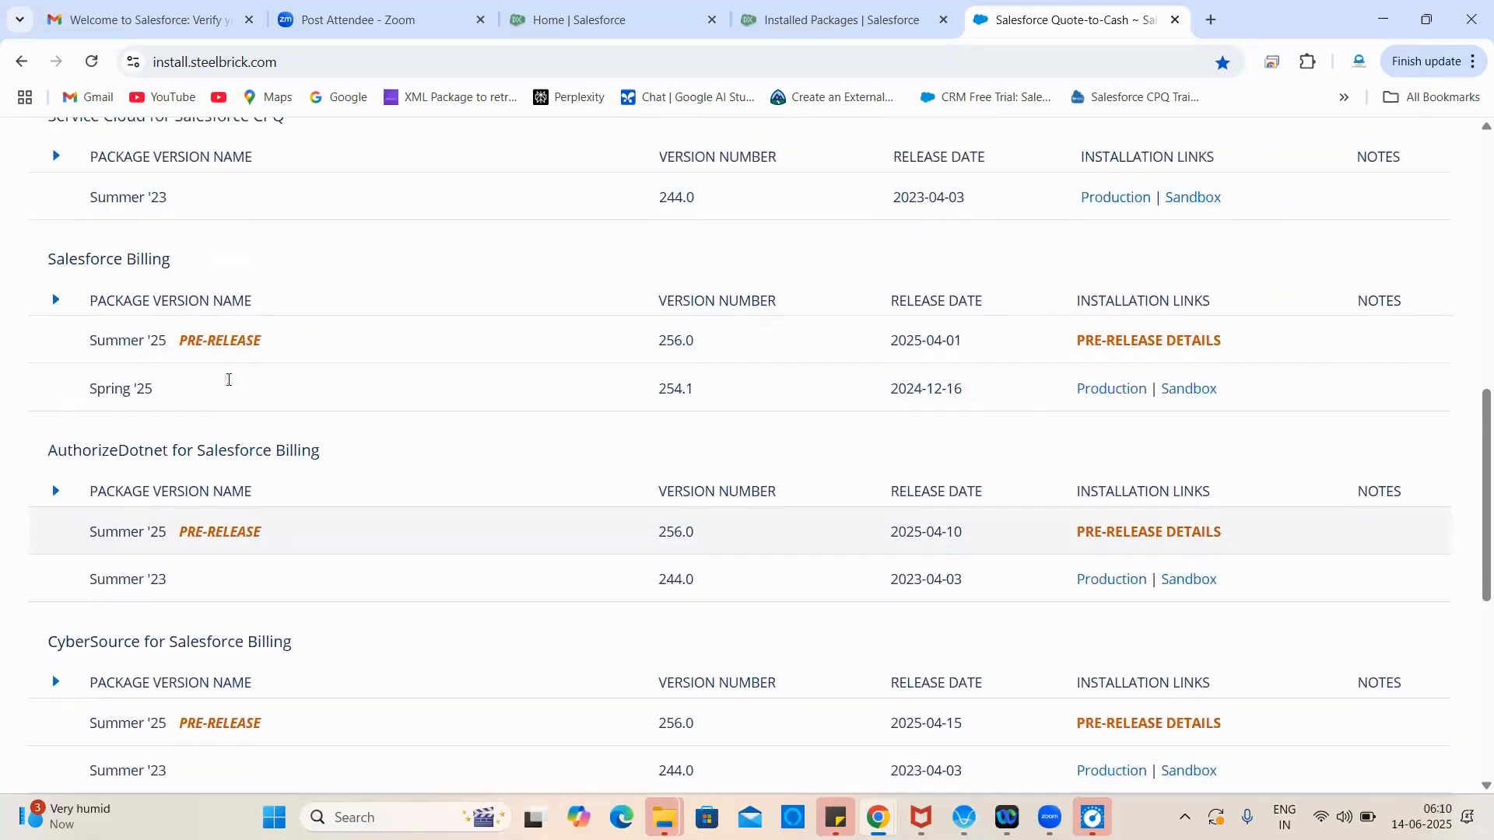
{"action": "scroll", "coordinate": [230, 341], "scroll_direction": "up", "scroll_amount": 5}
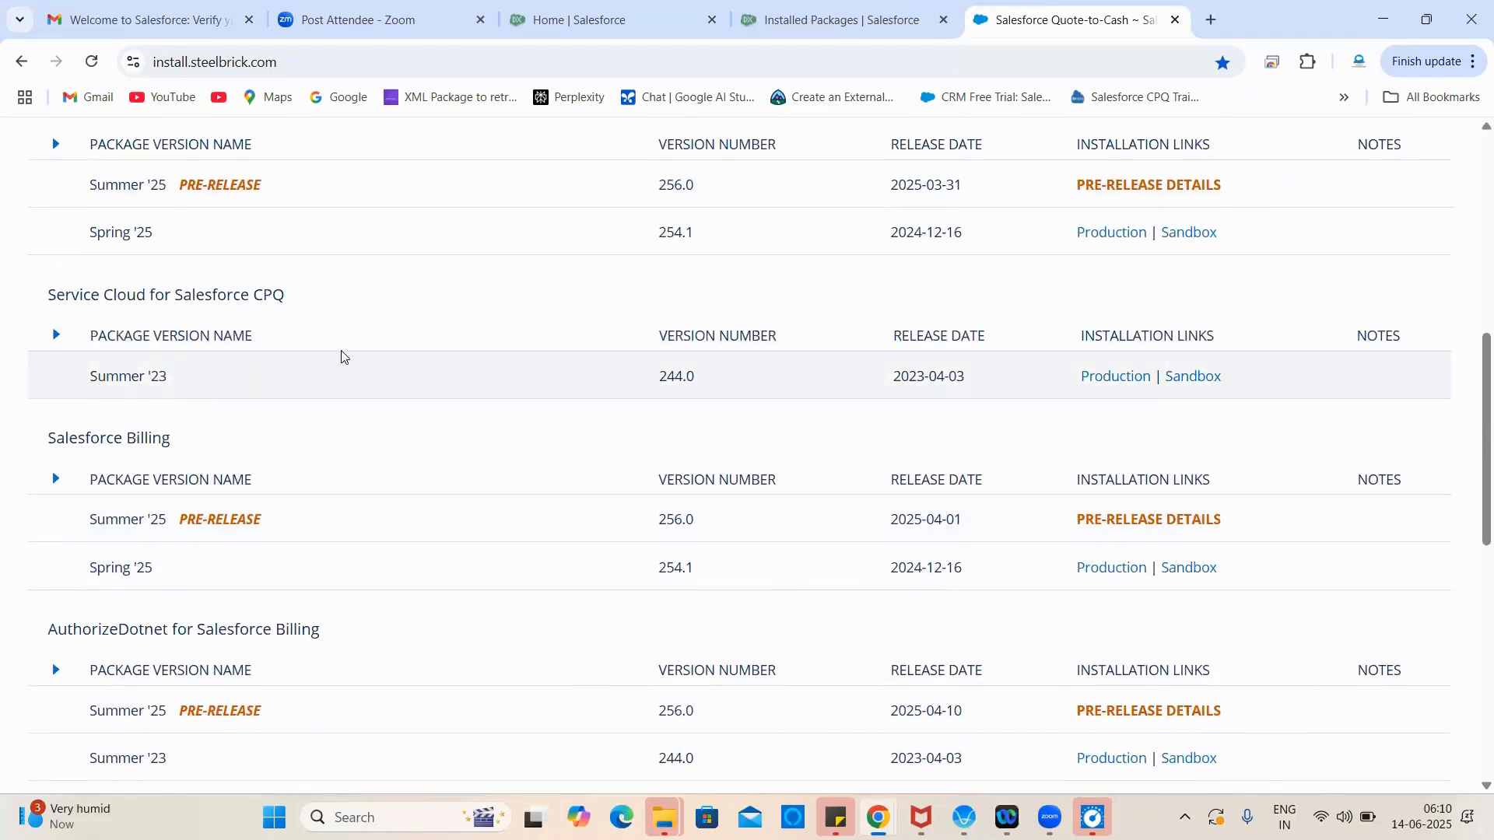
{"action": "scroll", "coordinate": [371, 584], "scroll_direction": "down", "scroll_amount": 12}
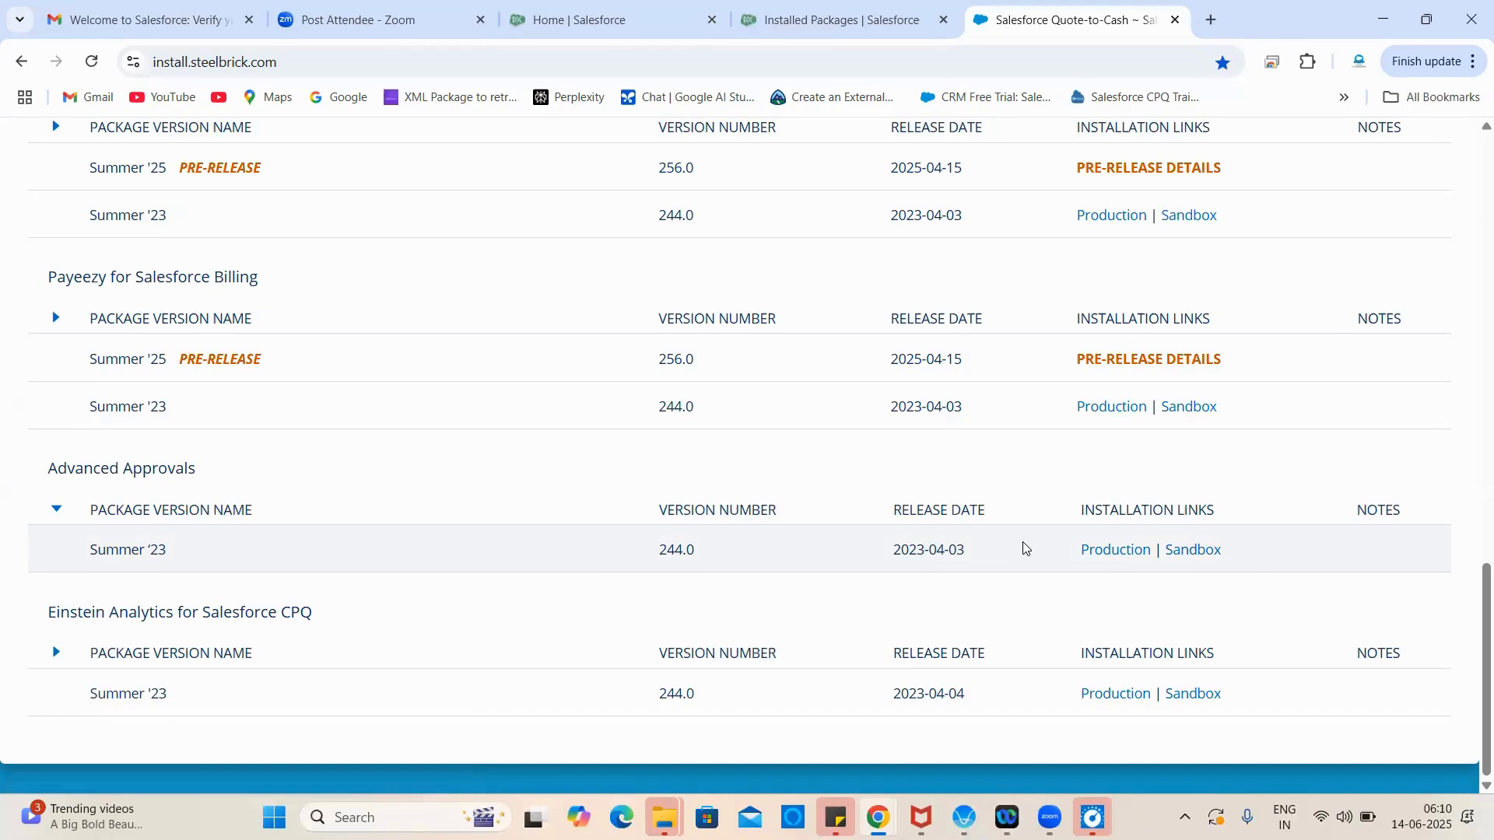
Step: Open the Production installation link for Advanced Approvals Summer '23, check the org's linked usernames, and log in with the second saved username
{"action": "left_click", "coordinate": [1090, 556]}
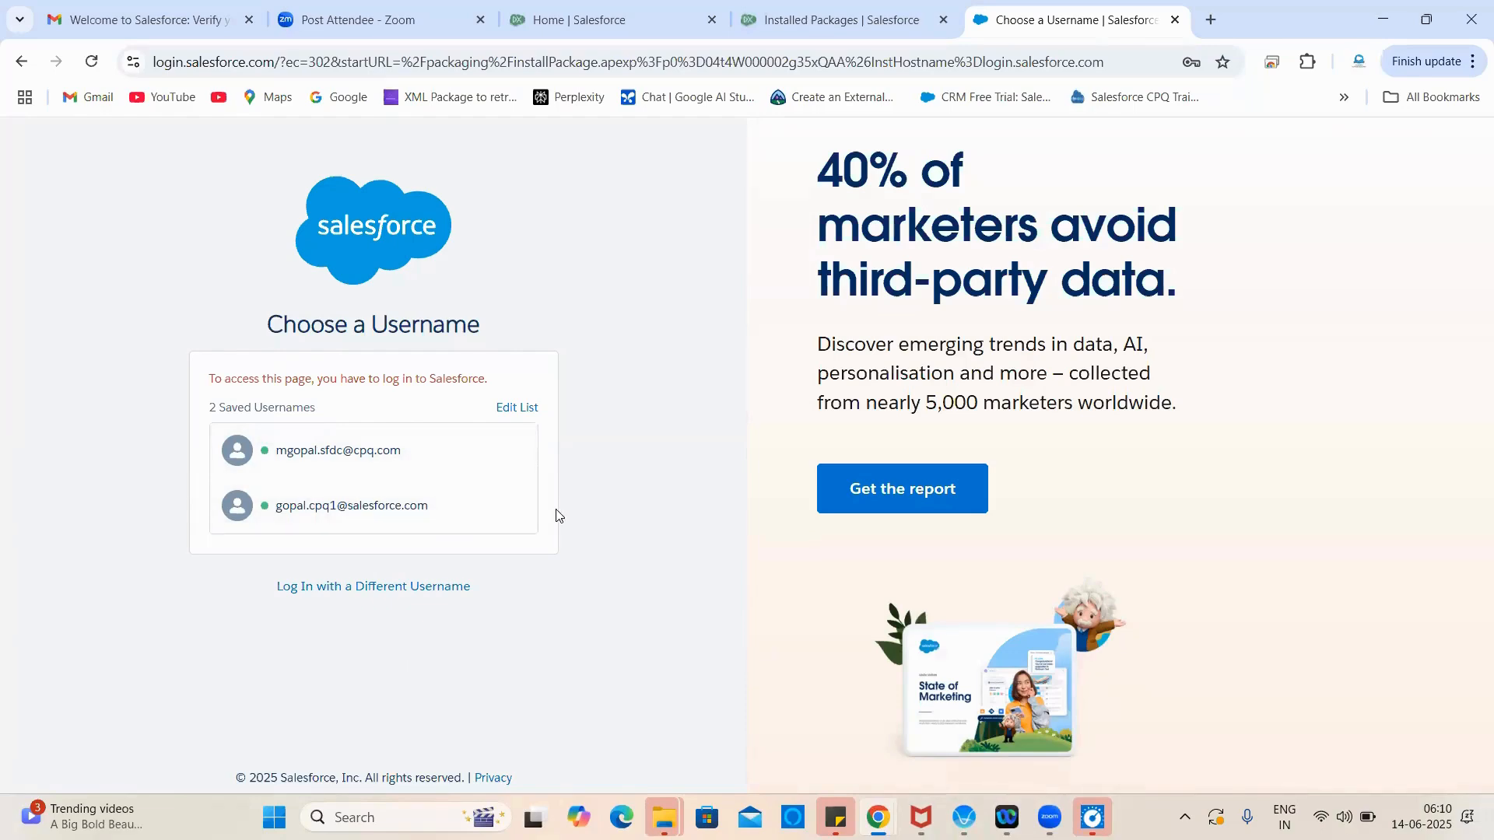
{"action": "left_click", "coordinate": [671, 14]}
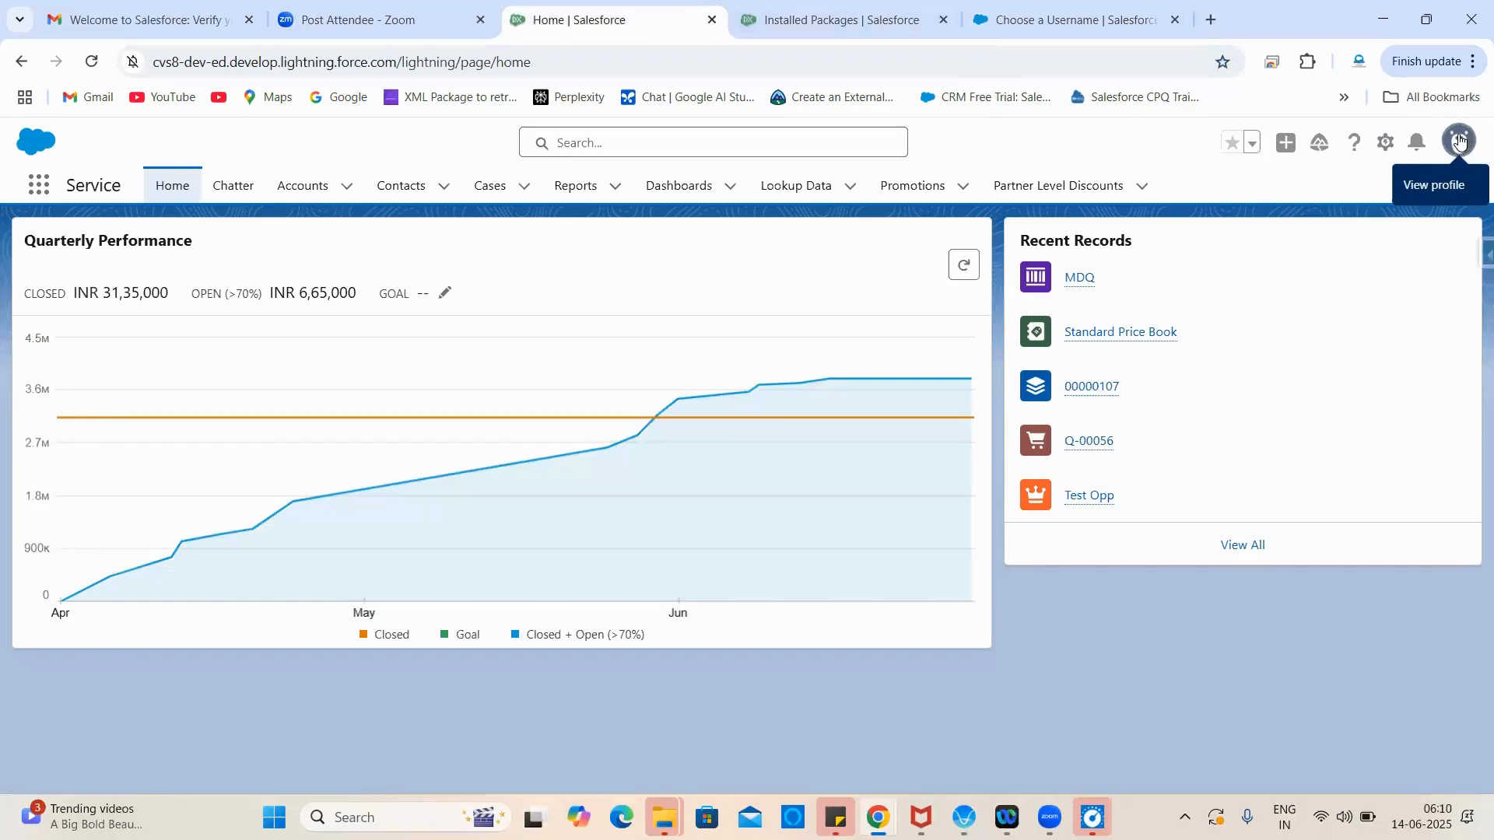
{"action": "left_click", "coordinate": [1459, 140]}
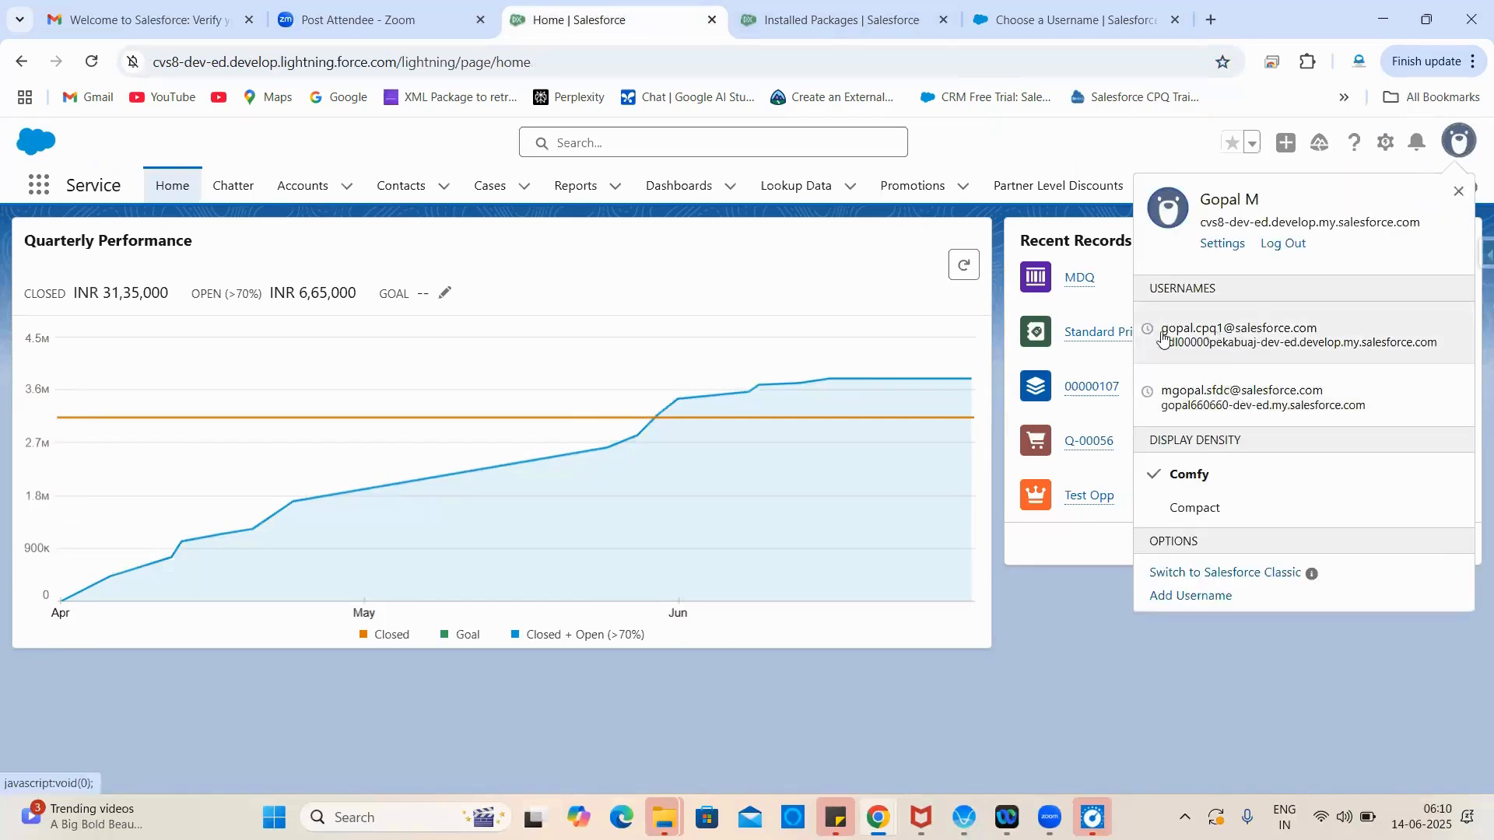
{"action": "left_click", "coordinate": [1077, 8]}
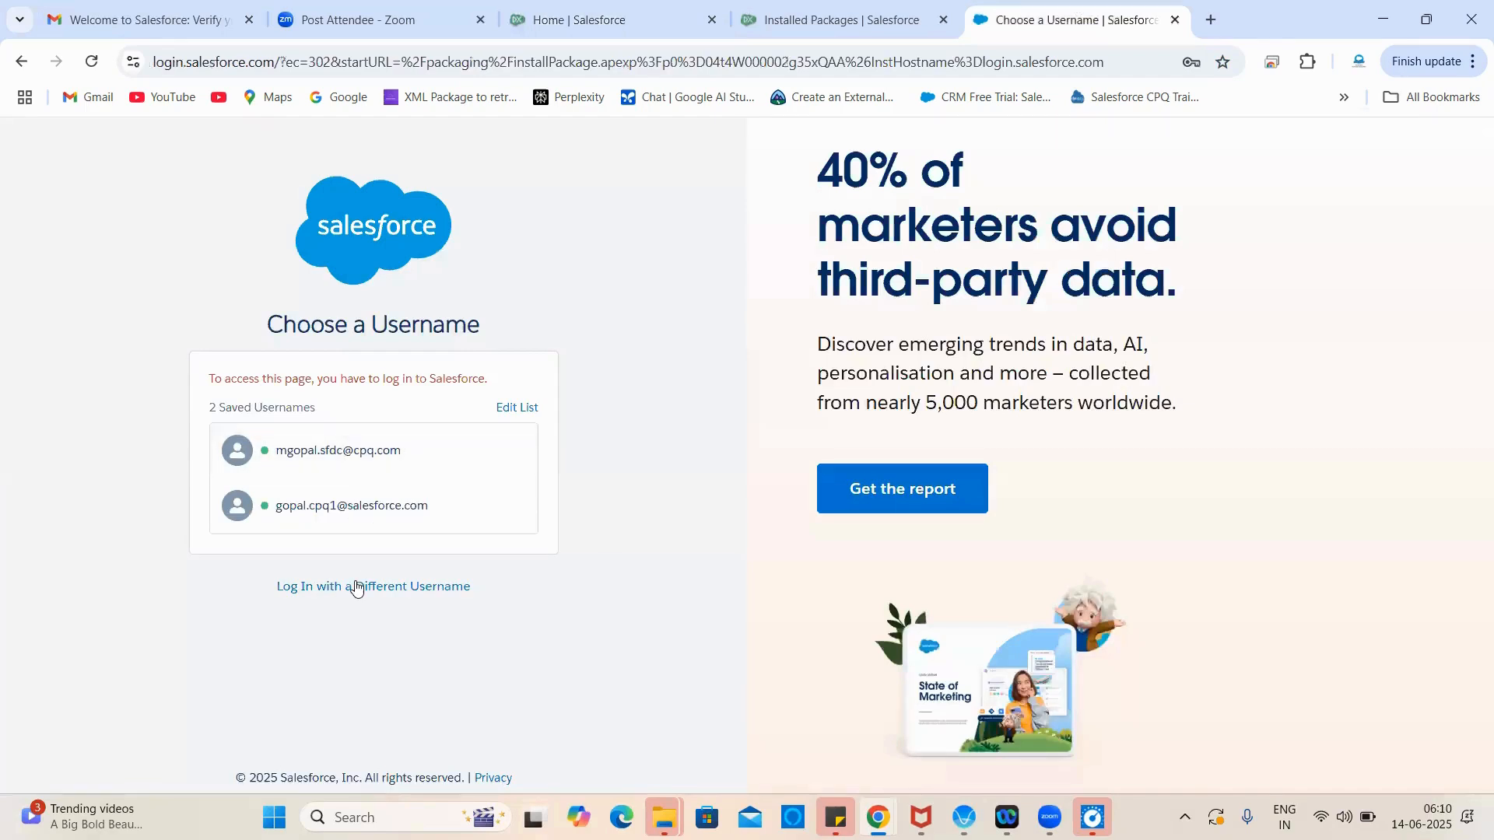
{"action": "left_click", "coordinate": [378, 512]}
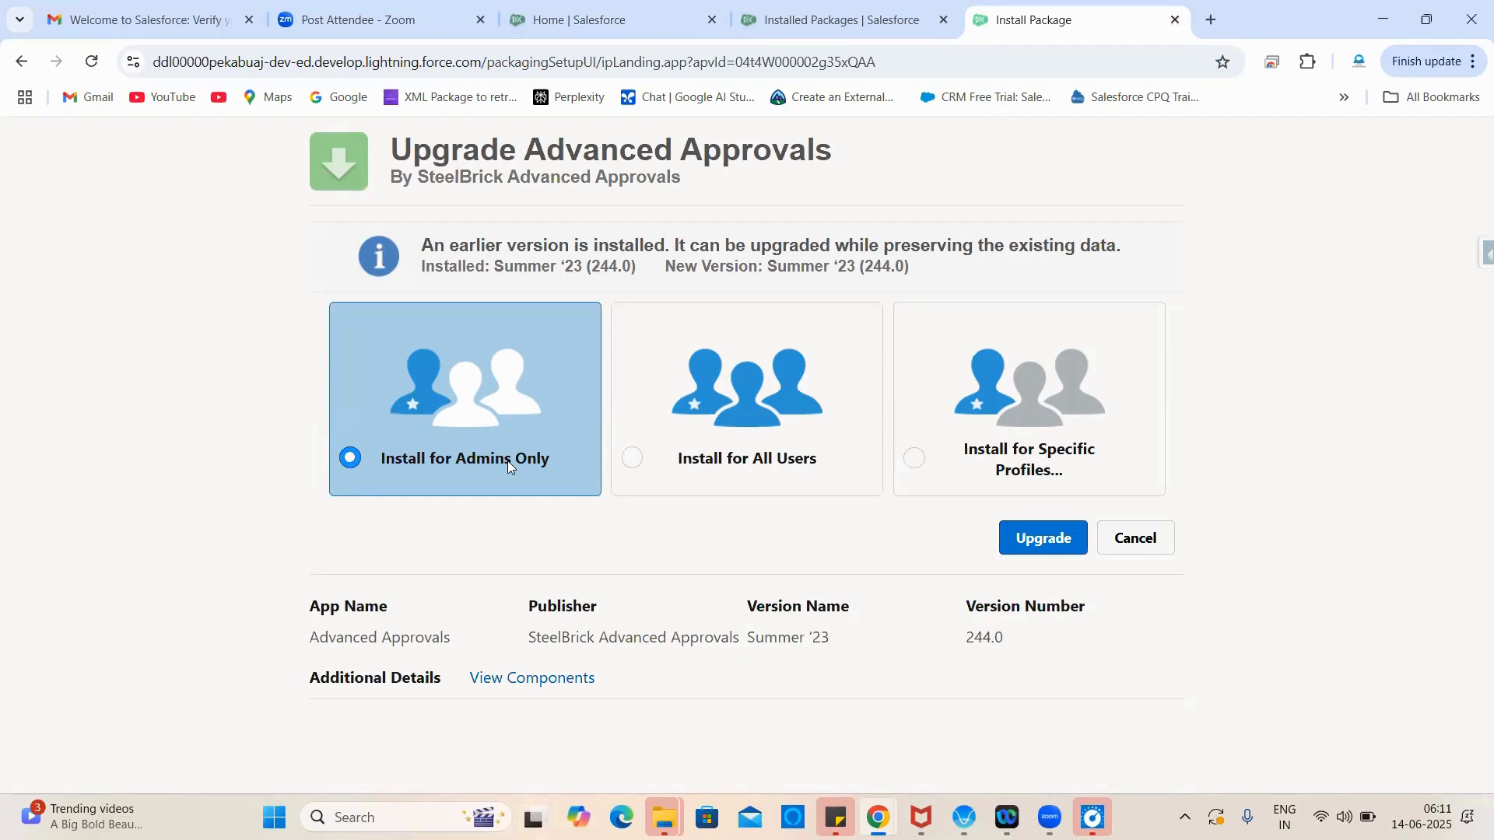
Step: Compare the user access options, choose Install for Admins Only, and start upgrading the Advanced Approvals package
{"action": "left_click", "coordinate": [702, 441]}
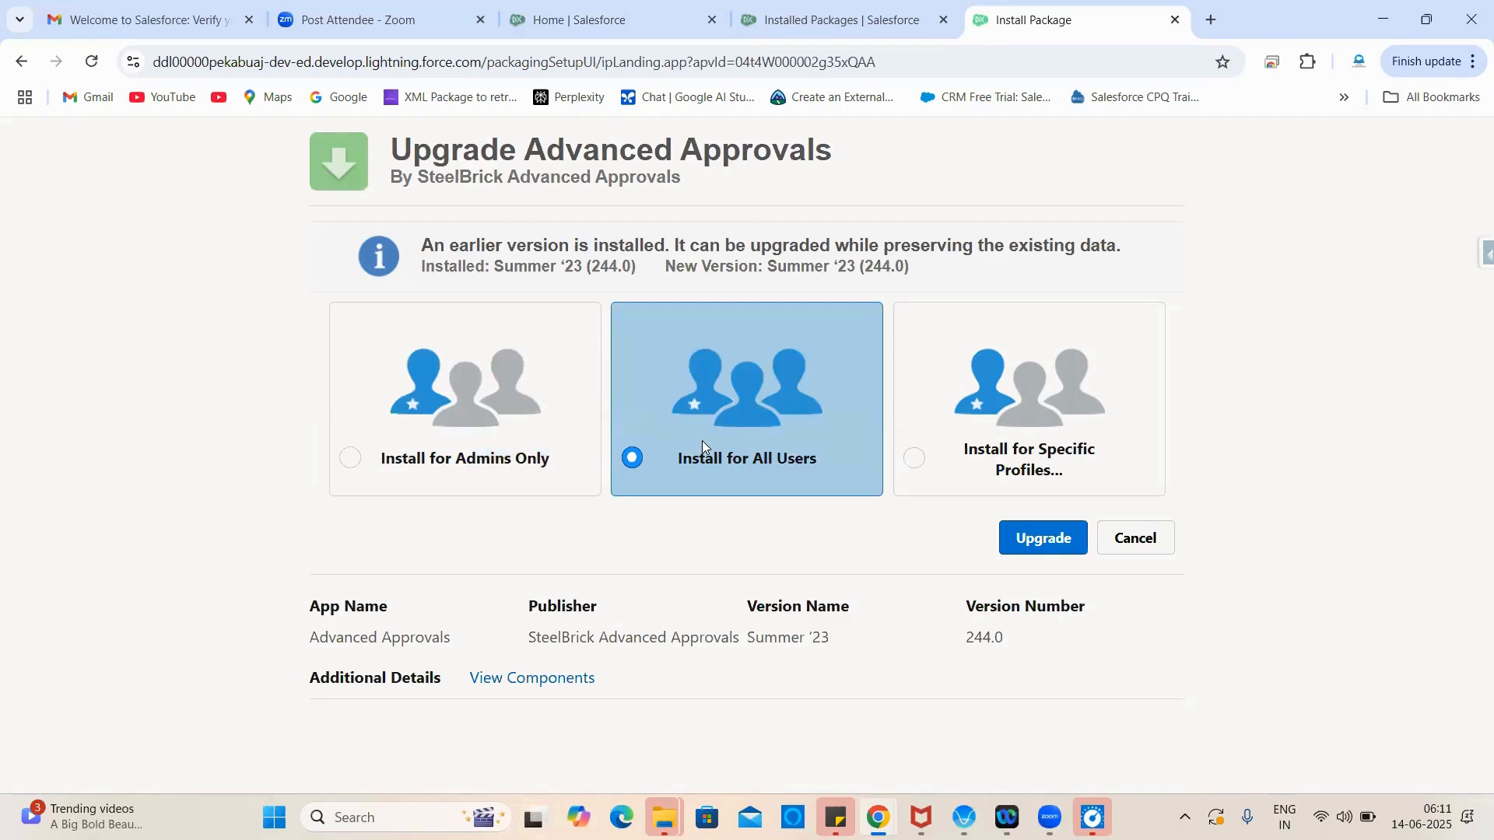
{"action": "left_click", "coordinate": [558, 455]}
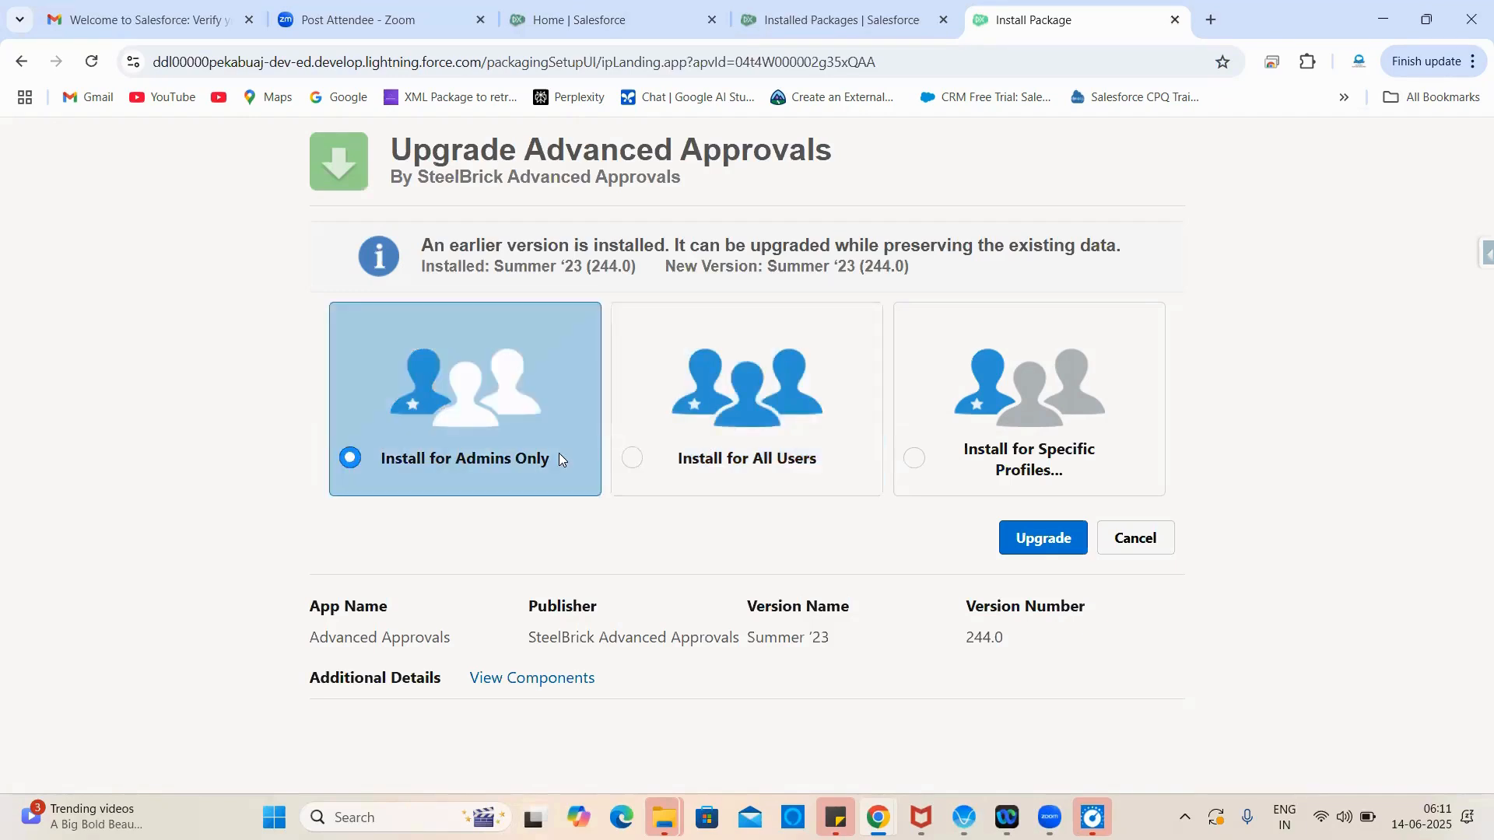
{"action": "left_click", "coordinate": [703, 442]}
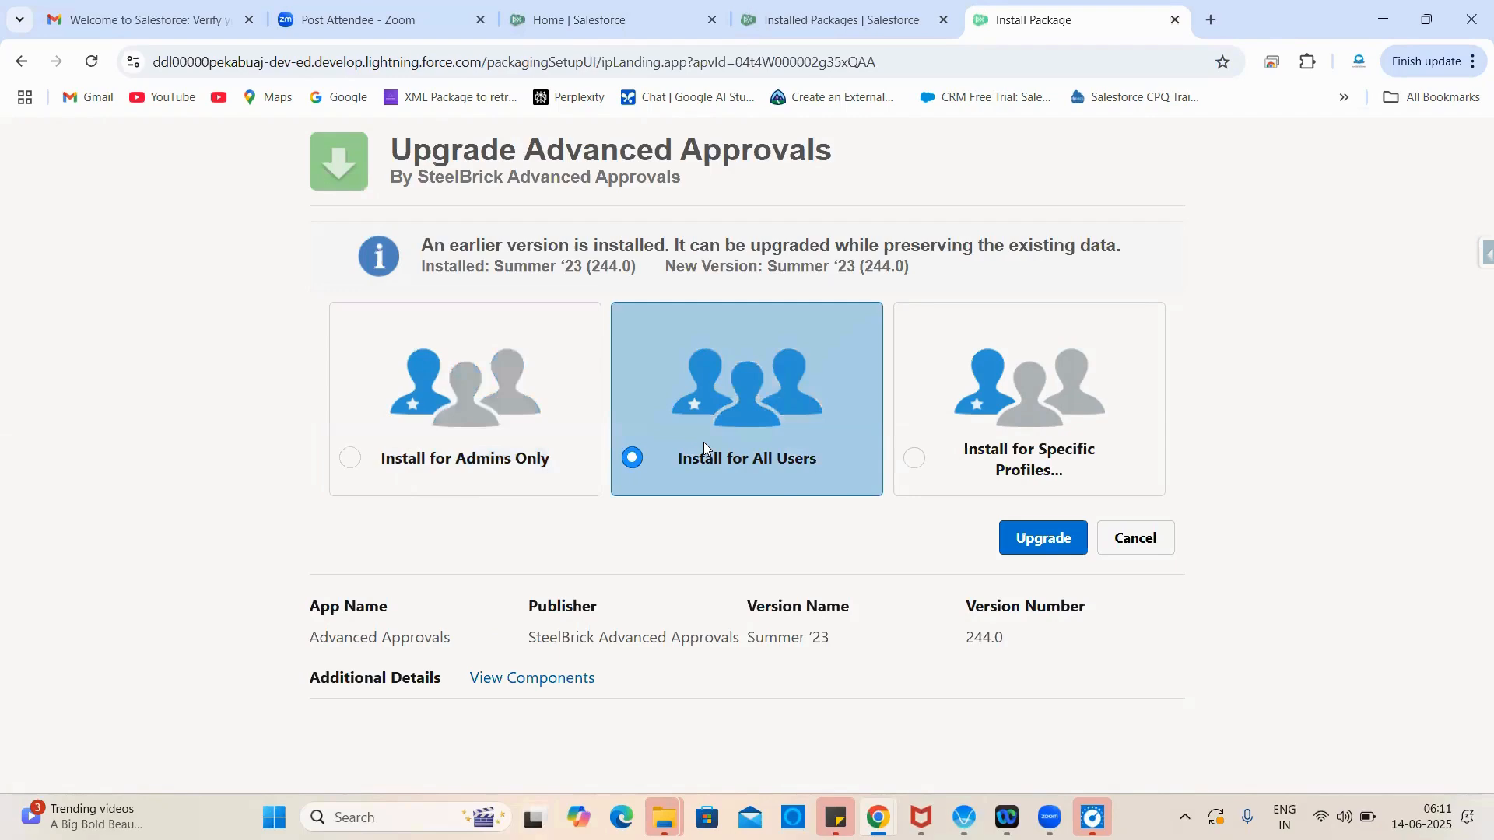
{"action": "left_click", "coordinate": [591, 457]}
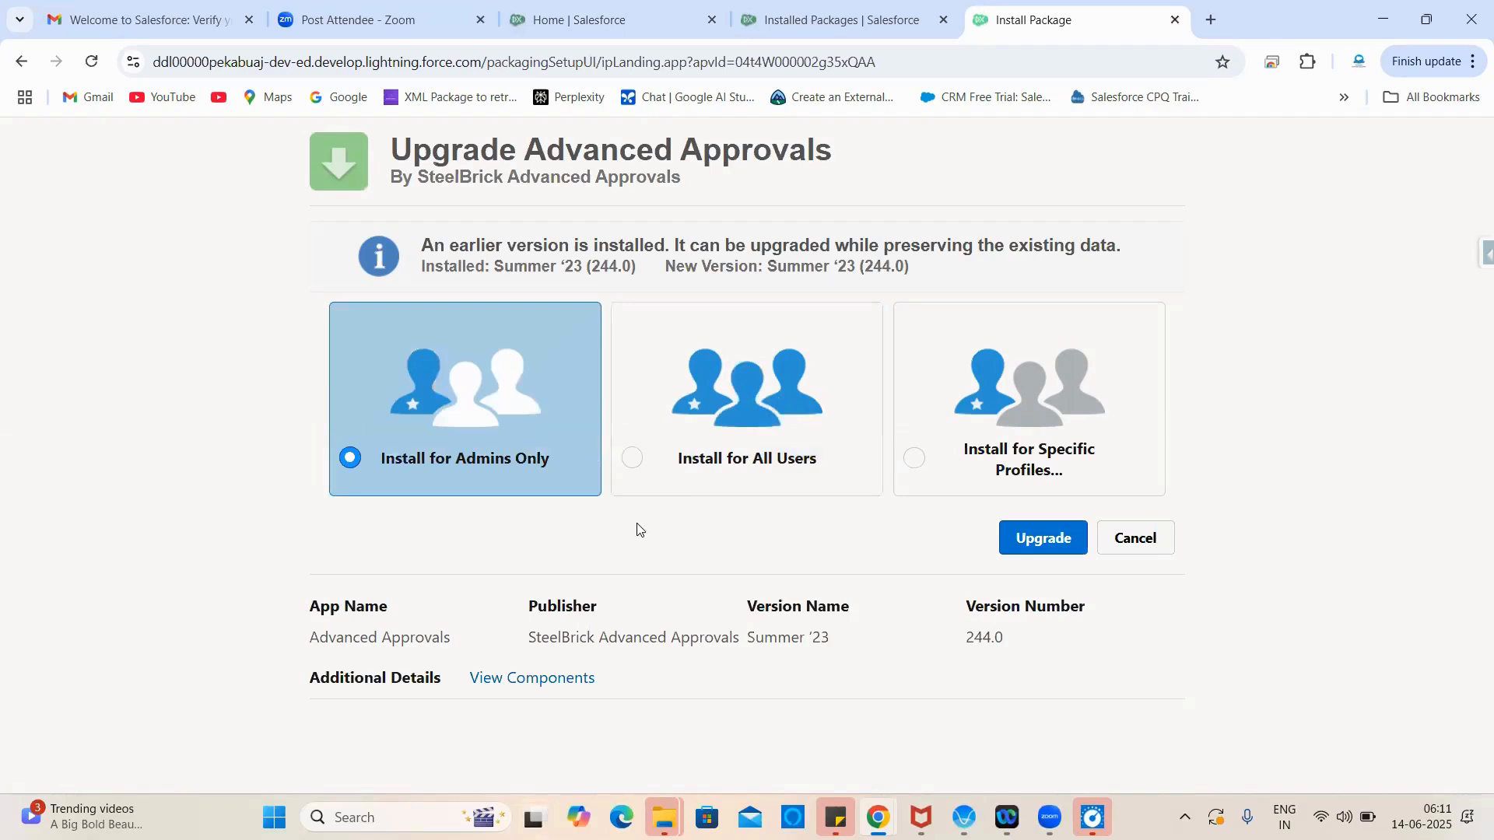
{"action": "left_click", "coordinate": [1045, 539]}
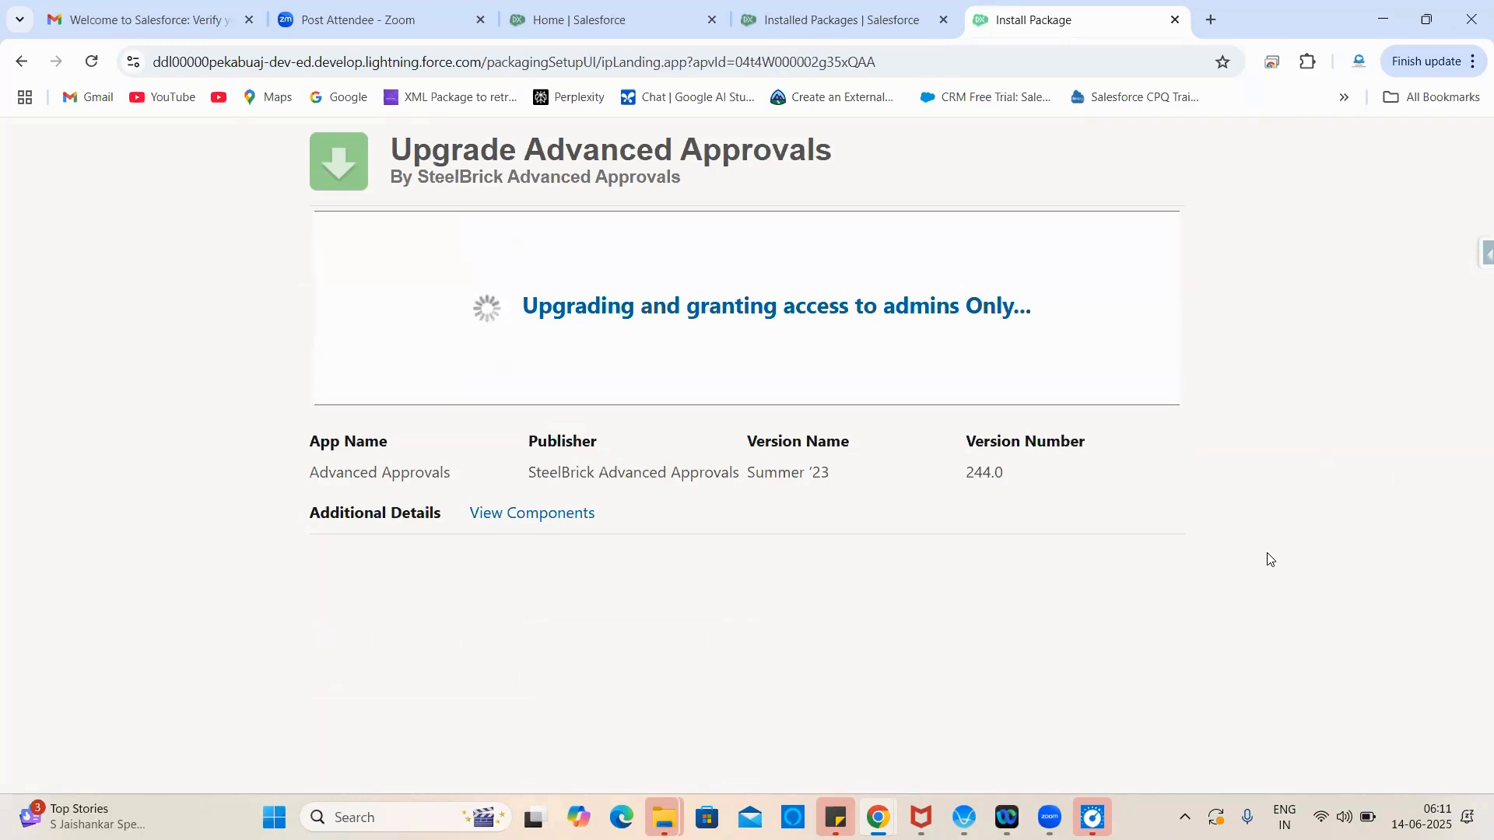
Step: Open the bookmarked "AA instal" page at Advanced Approvals in a new browser tab and check the package upgrade's progress
{"action": "left_click", "coordinate": [1210, 20]}
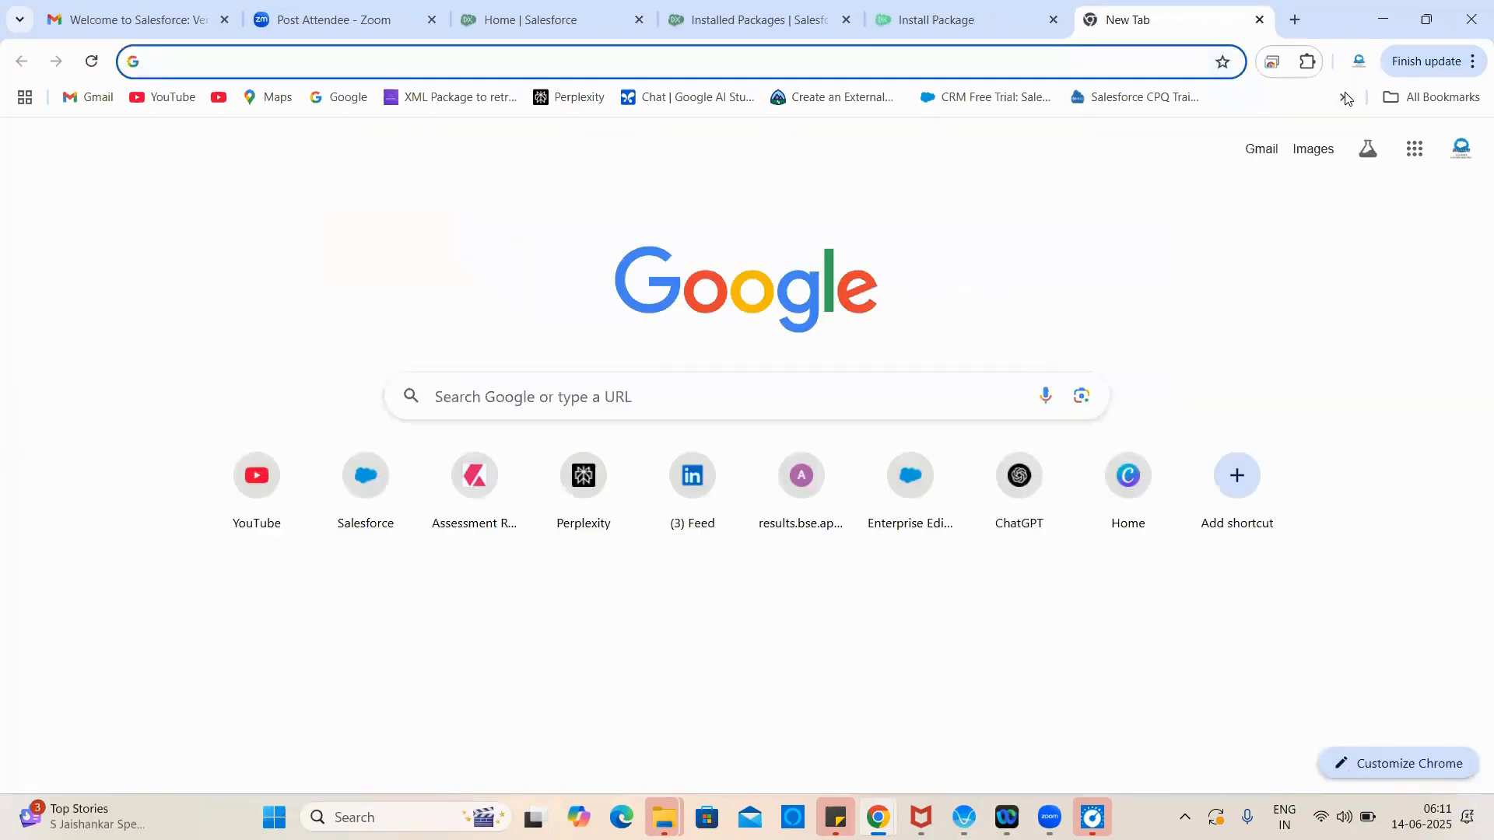
{"action": "left_click", "coordinate": [1344, 96]}
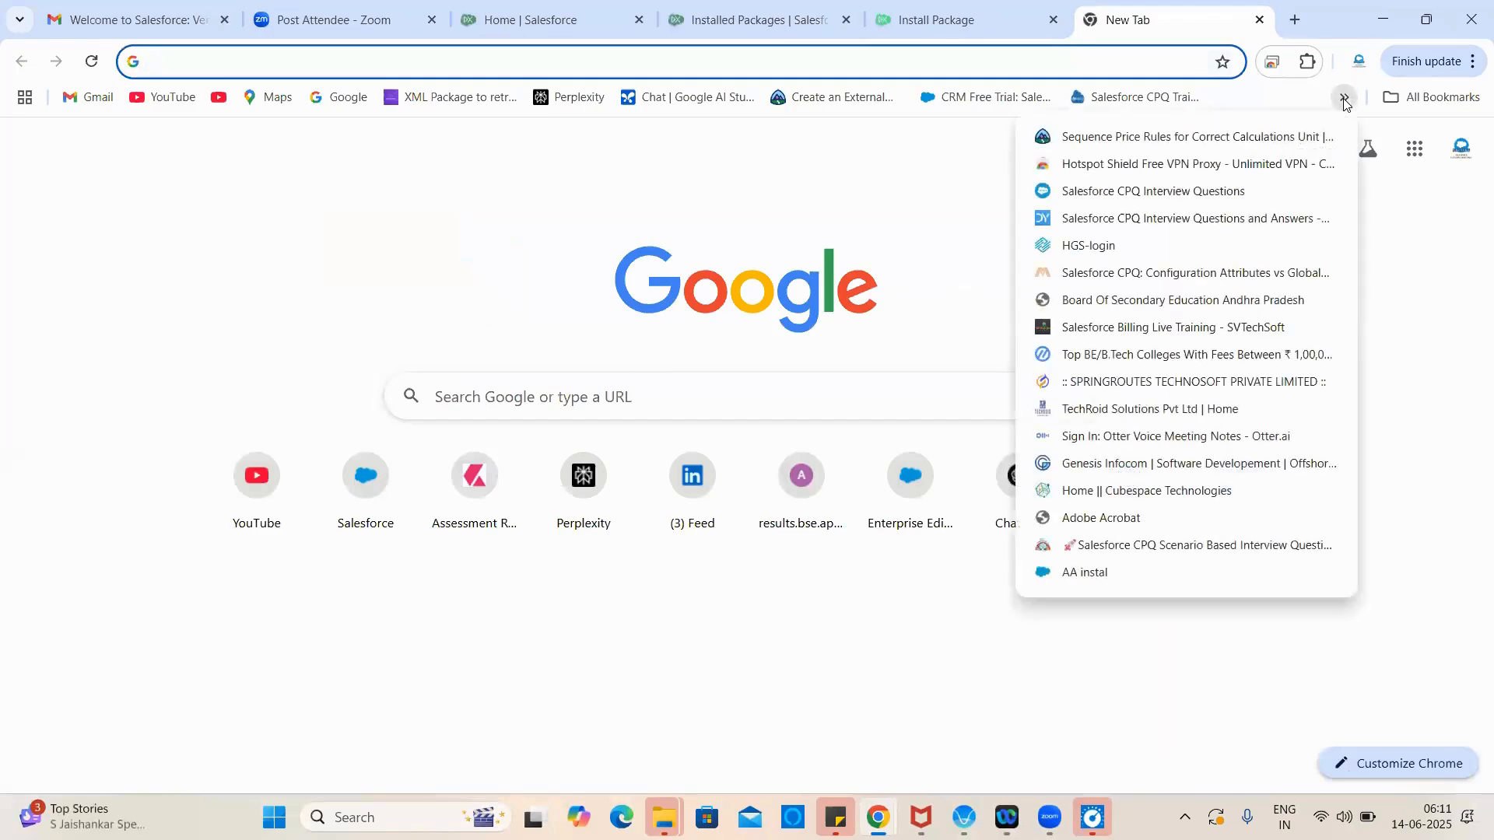
{"action": "left_click", "coordinate": [1068, 570]}
{"action": "scroll", "coordinate": [518, 564], "scroll_direction": "down", "scroll_amount": 15}
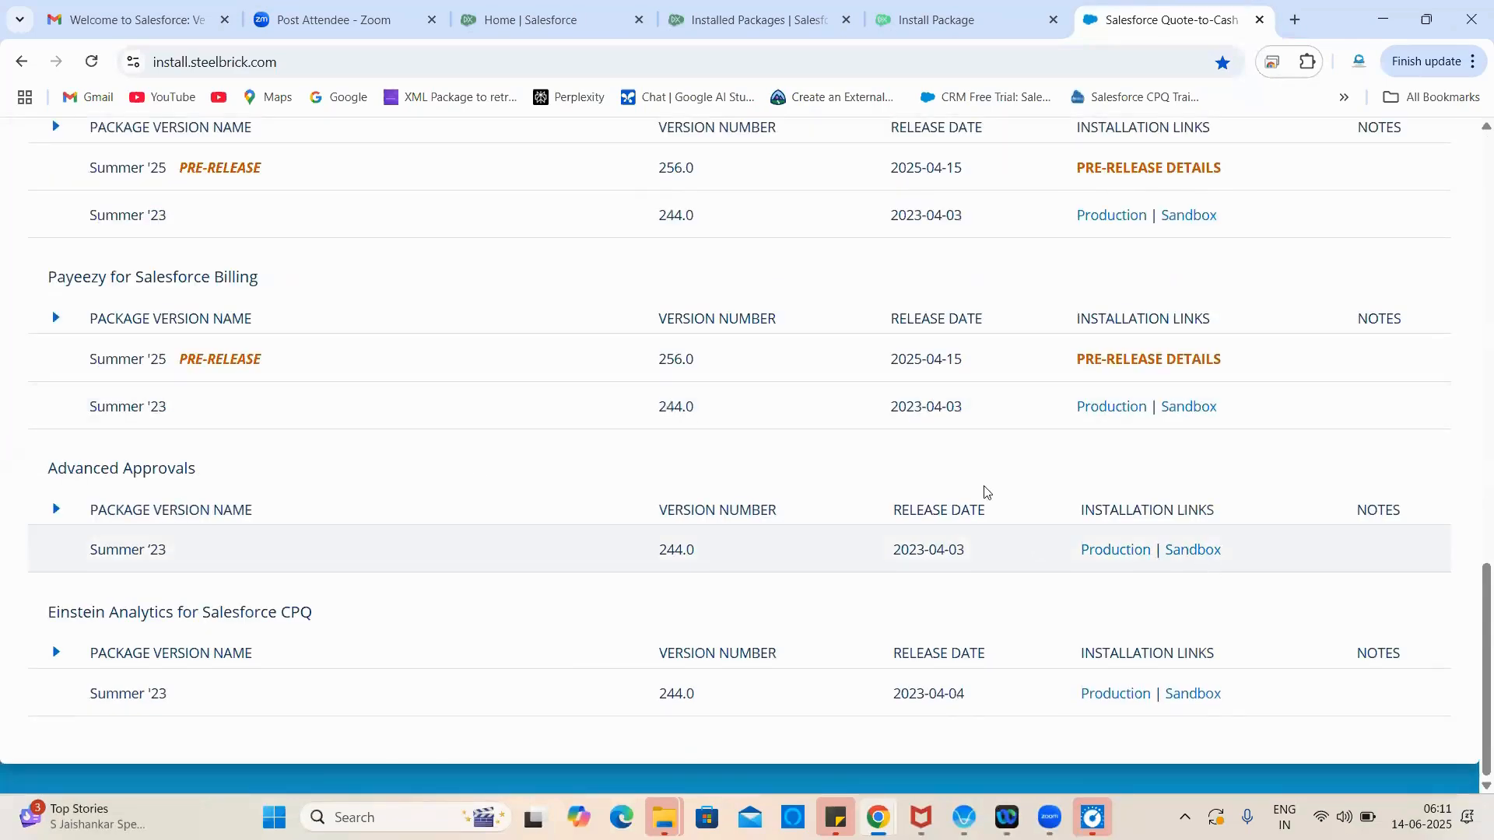
{"action": "left_click", "coordinate": [929, 9]}
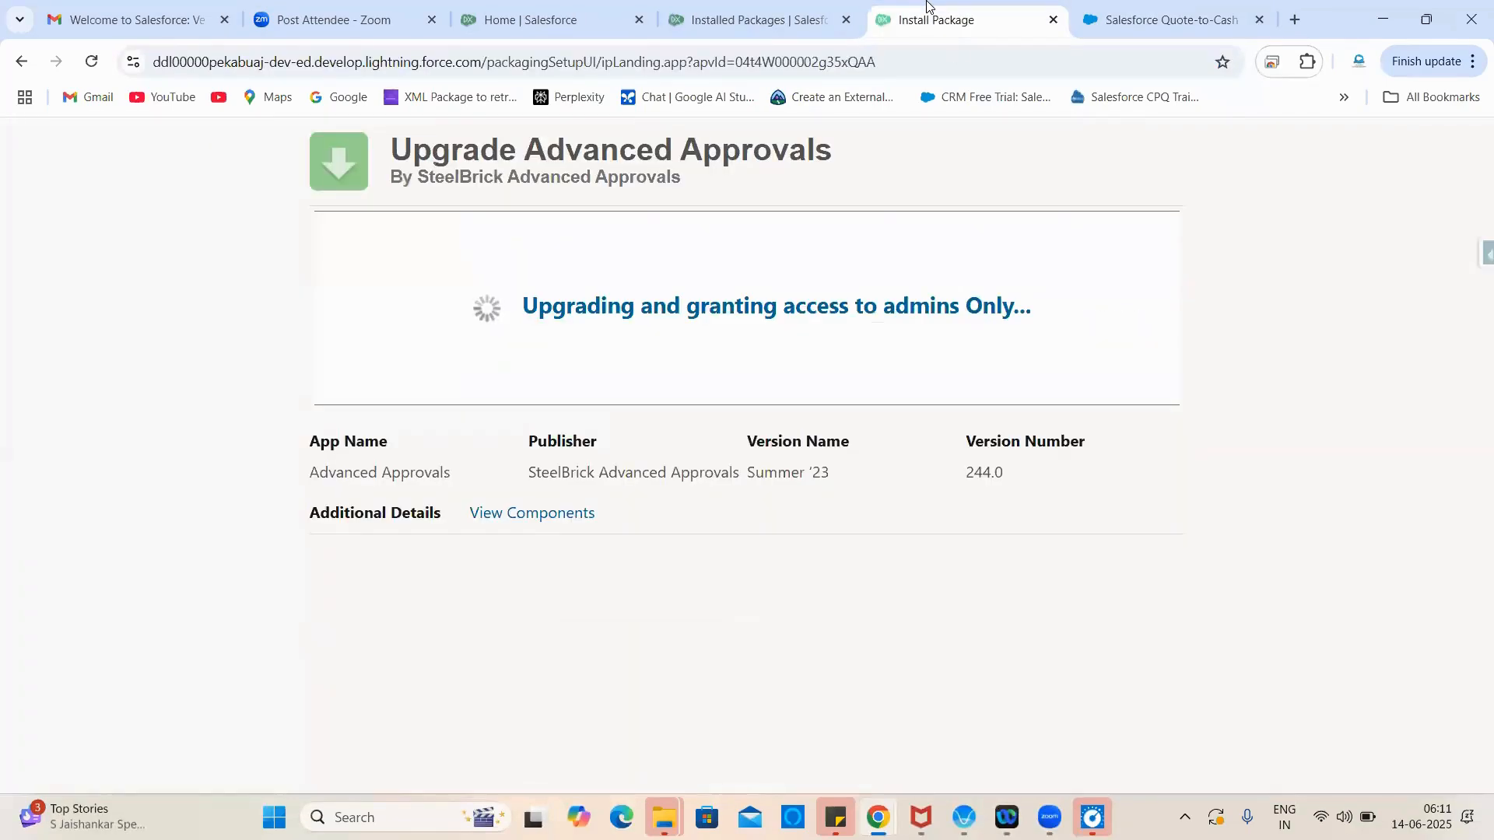
{"action": "left_click", "coordinate": [1155, 7]}
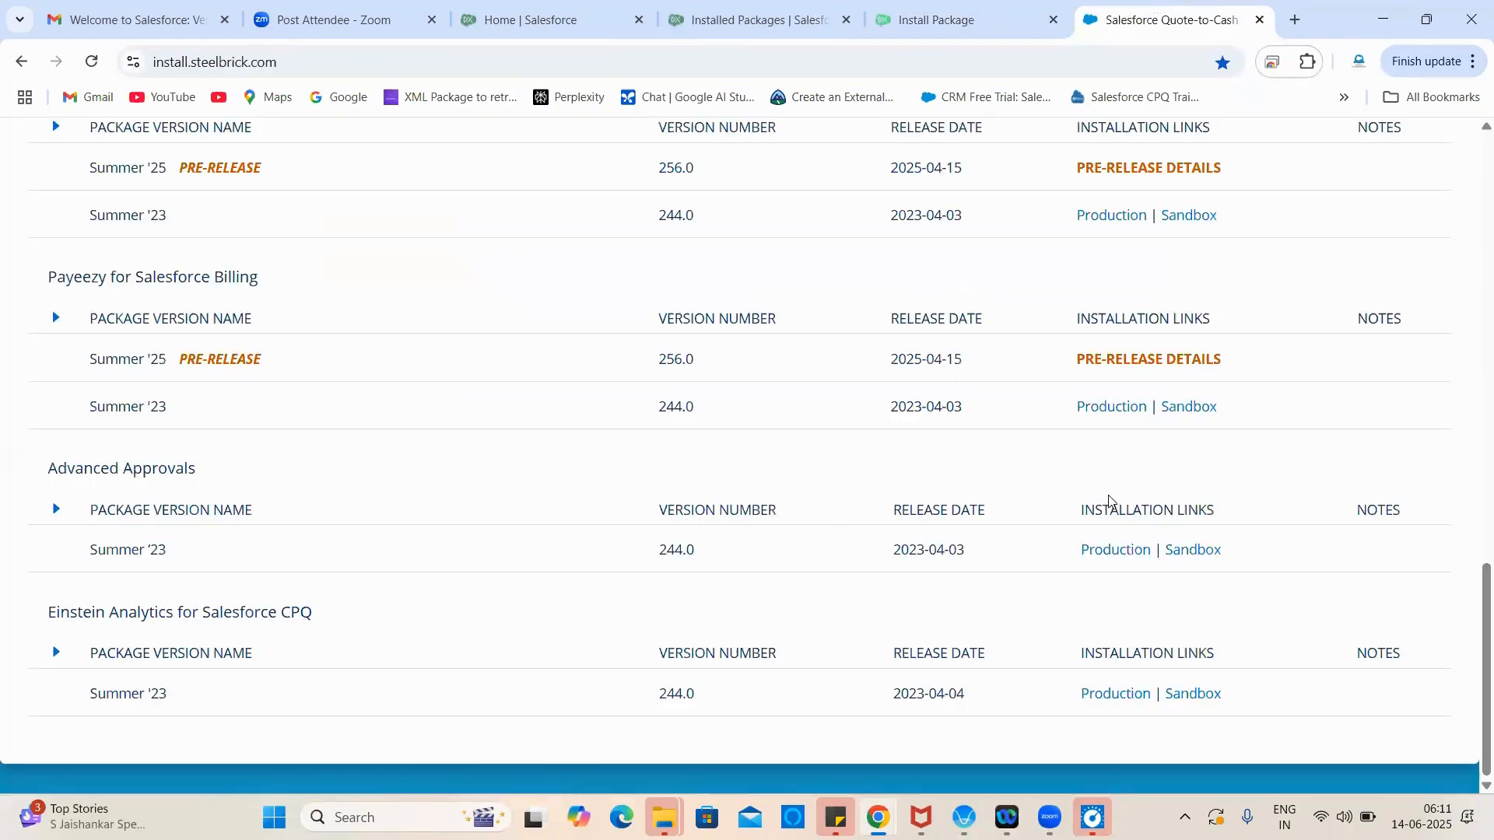
Step: Search Google in a new browser tab for "advanced approval process steps in salesforce"
{"action": "left_click", "coordinate": [1294, 20]}
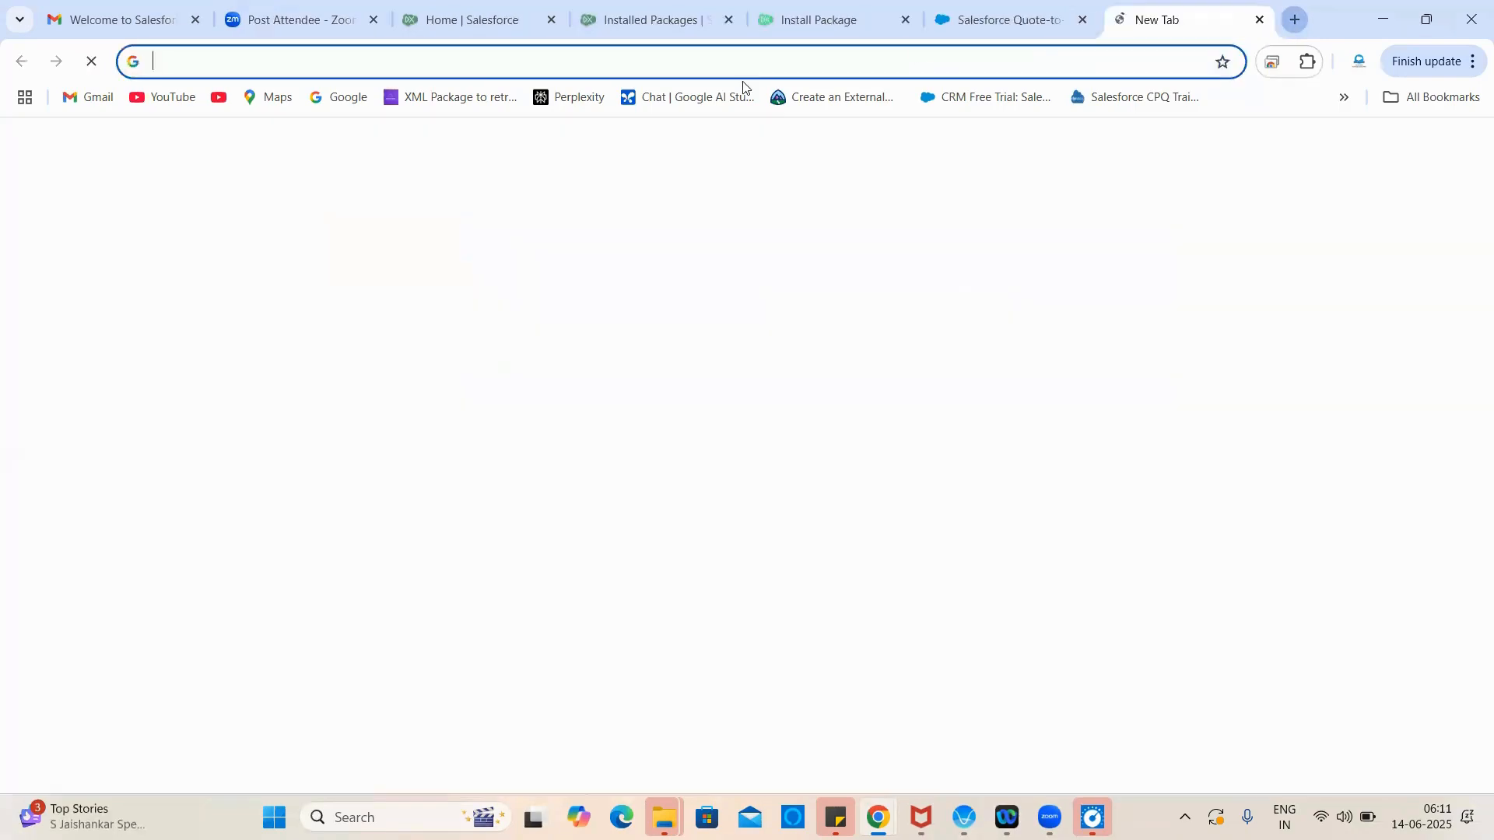
{"action": "left_click", "coordinate": [394, 64]}
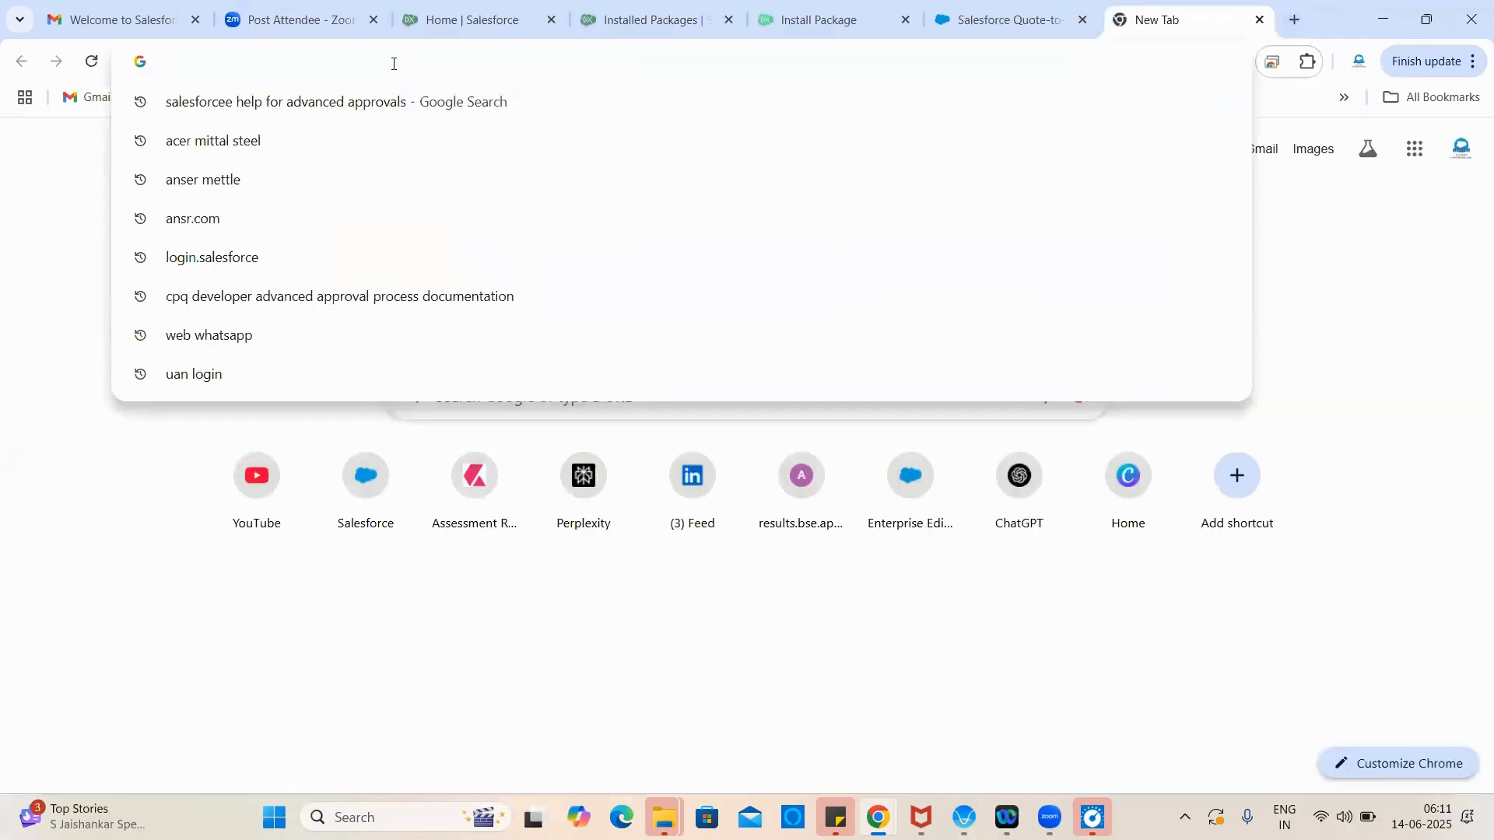
{"action": "type", "text": "AA"}
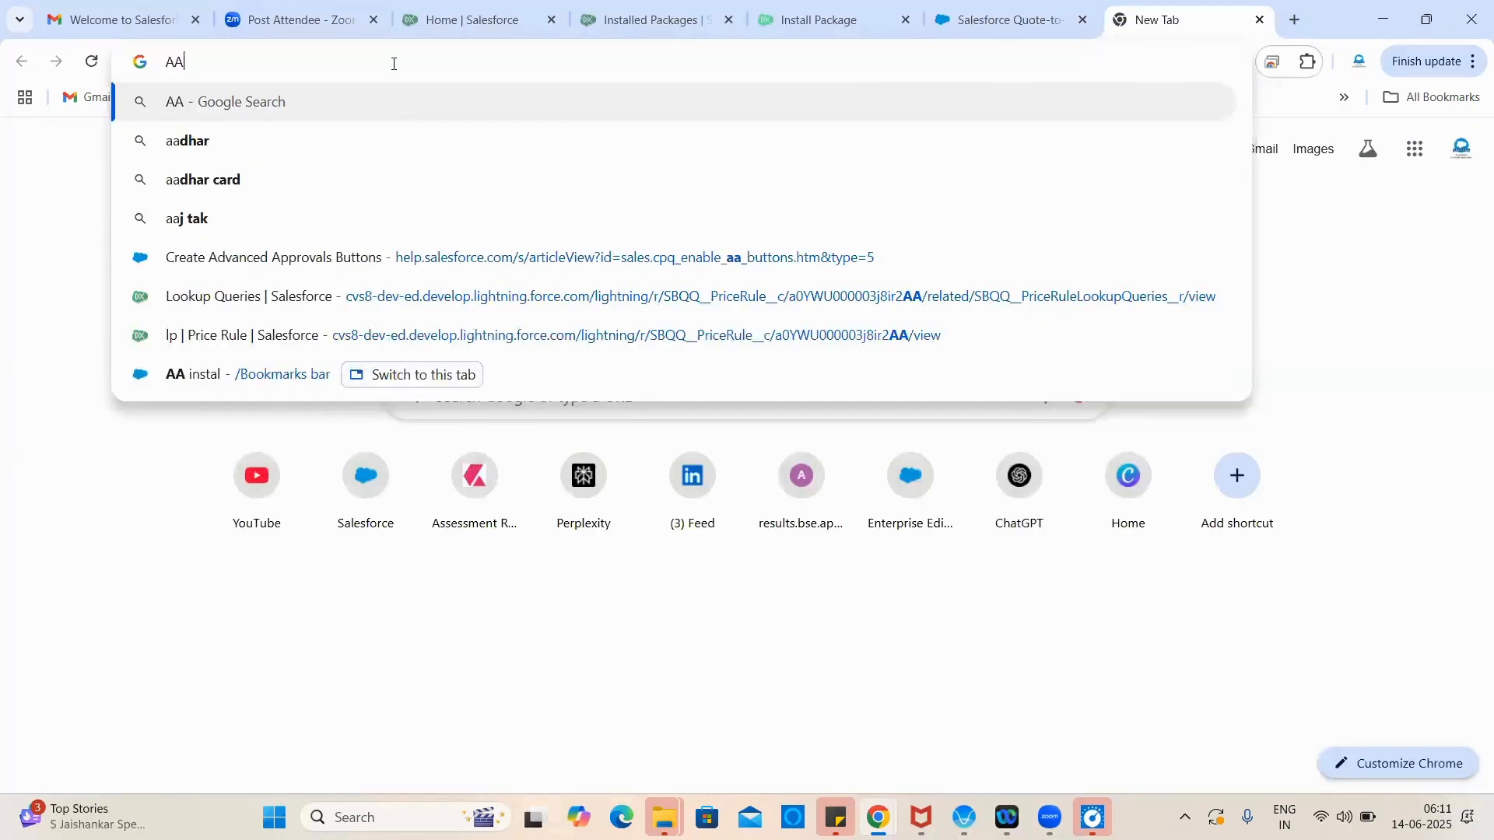
{"action": "key", "text": "BackSpace"}
{"action": "type", "text": "davnced"}
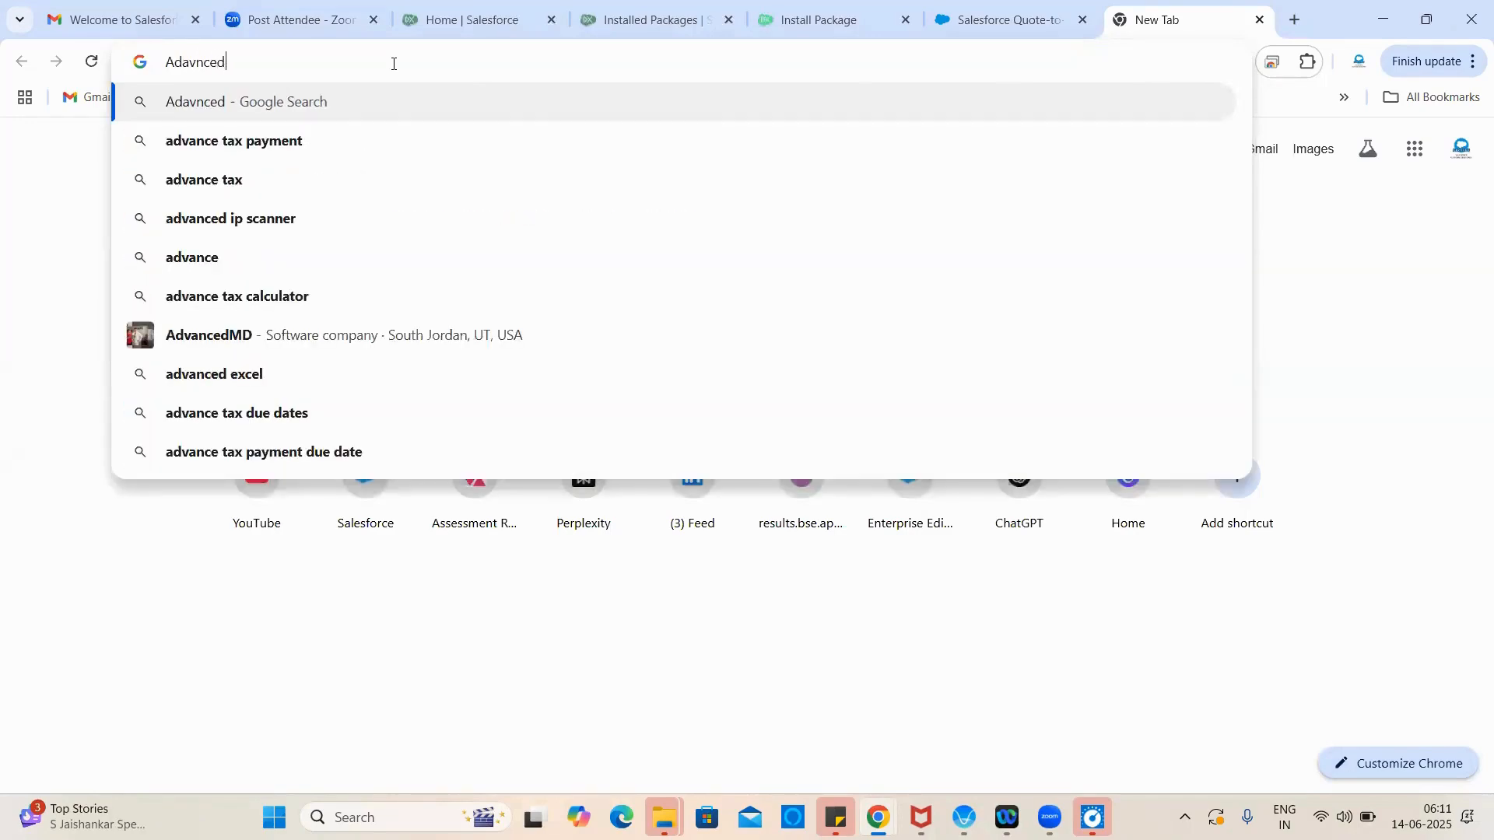
{"action": "type", "text": " approva"}
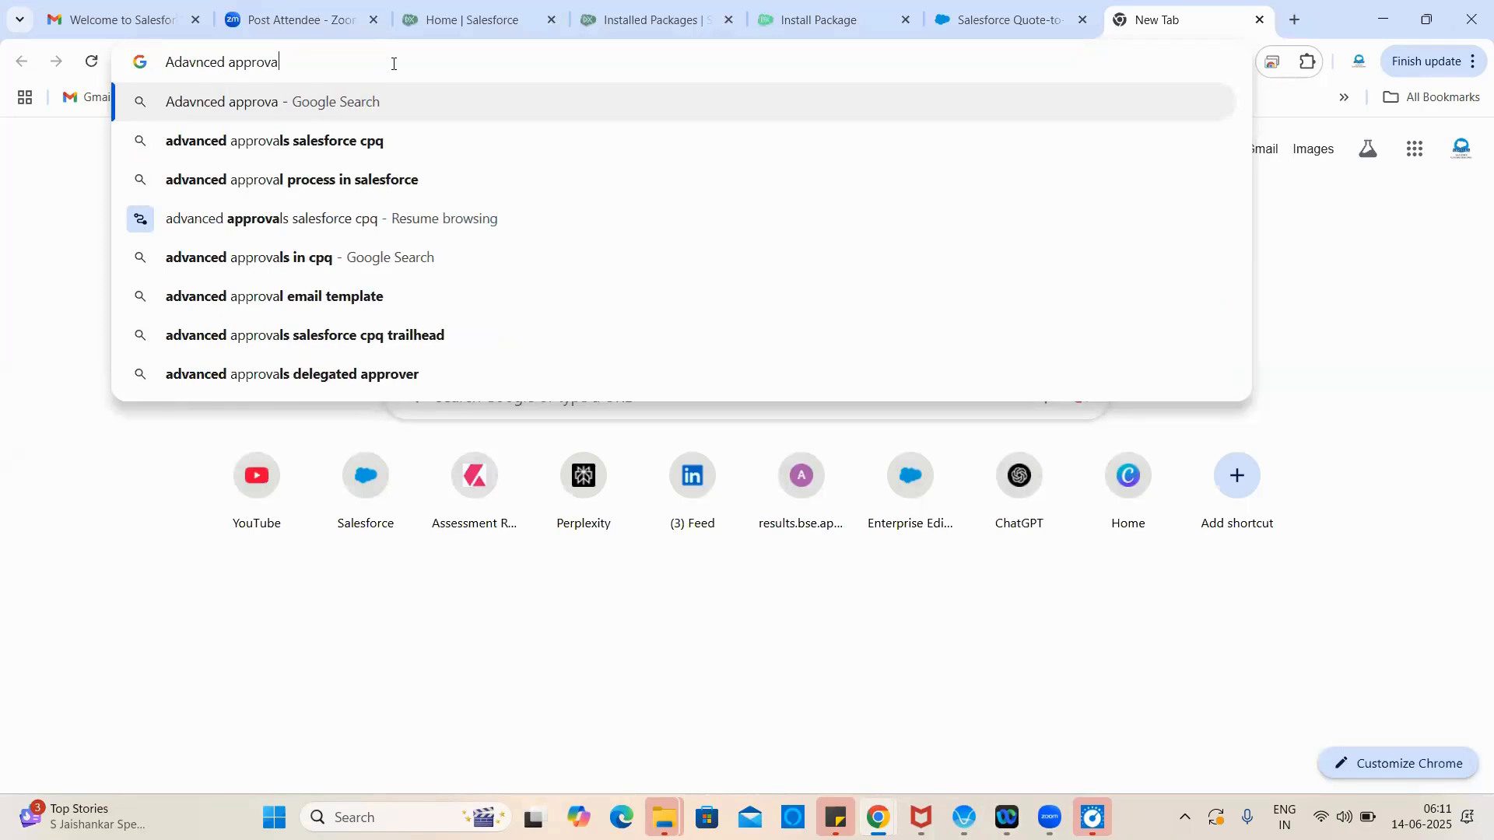
{"action": "type", "text": "l "}
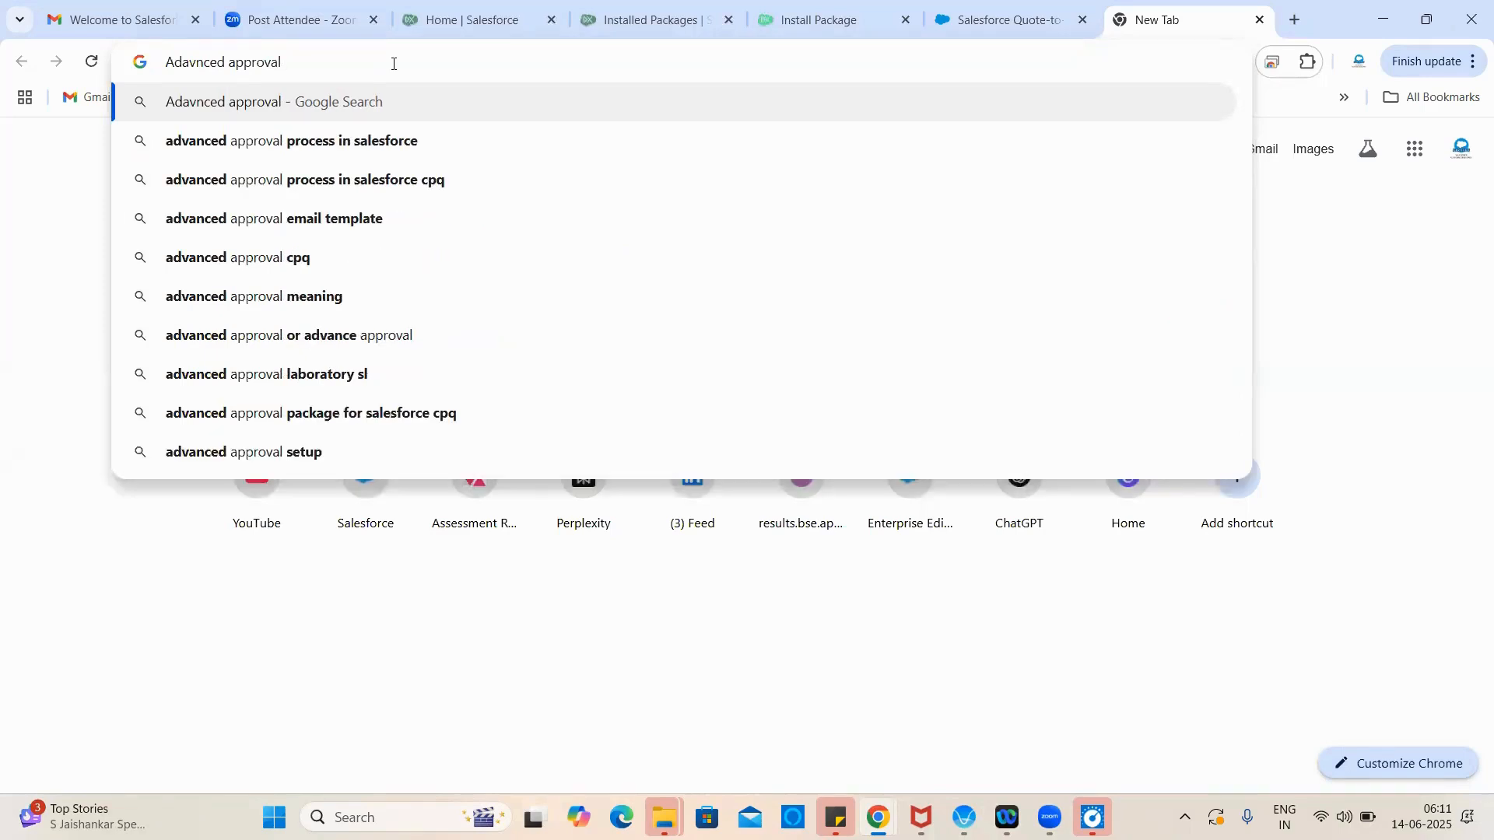
{"action": "type", "text": "processs "}
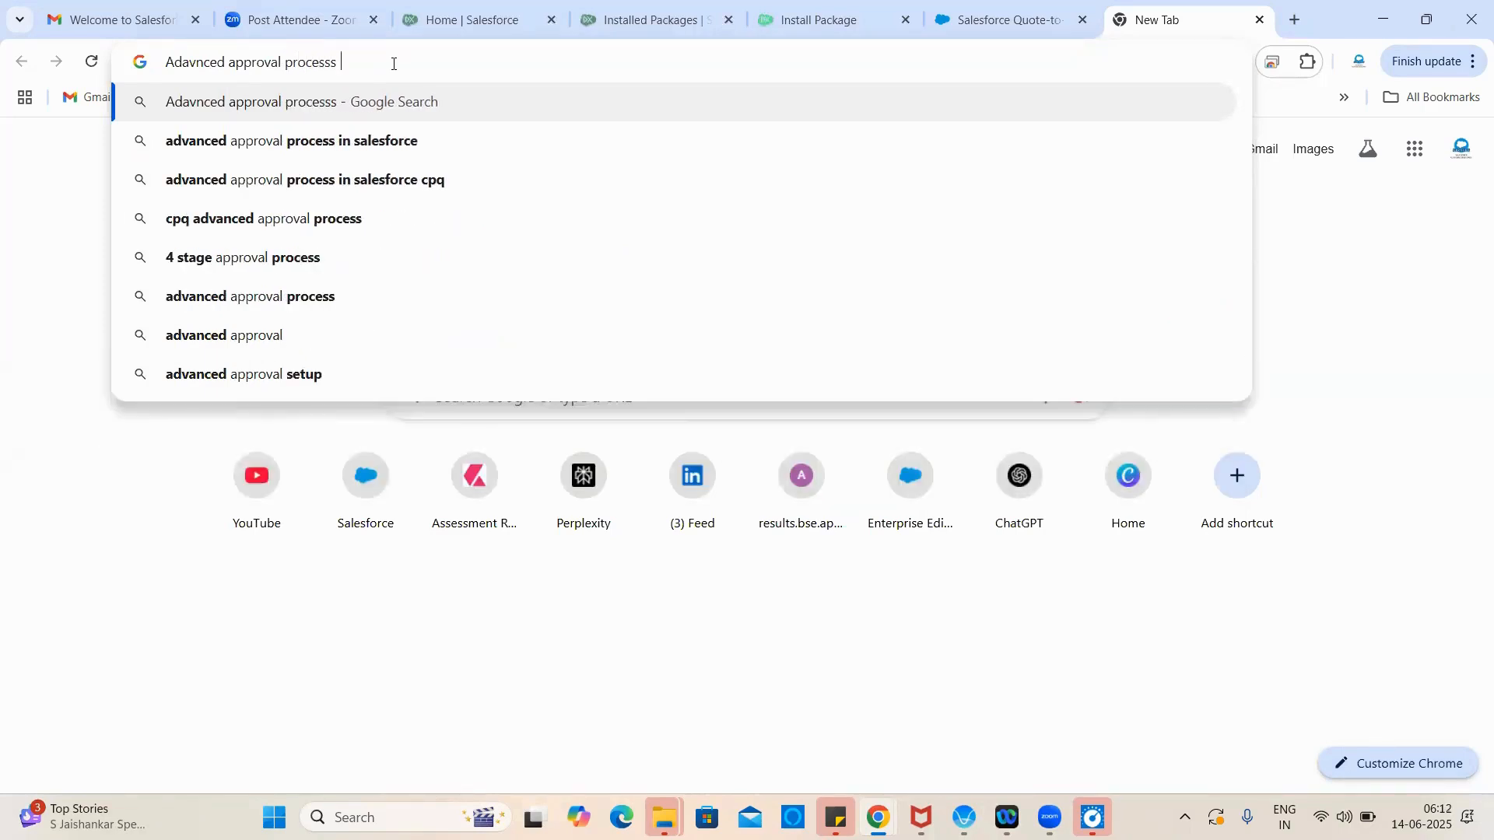
{"action": "type", "text": "steps"}
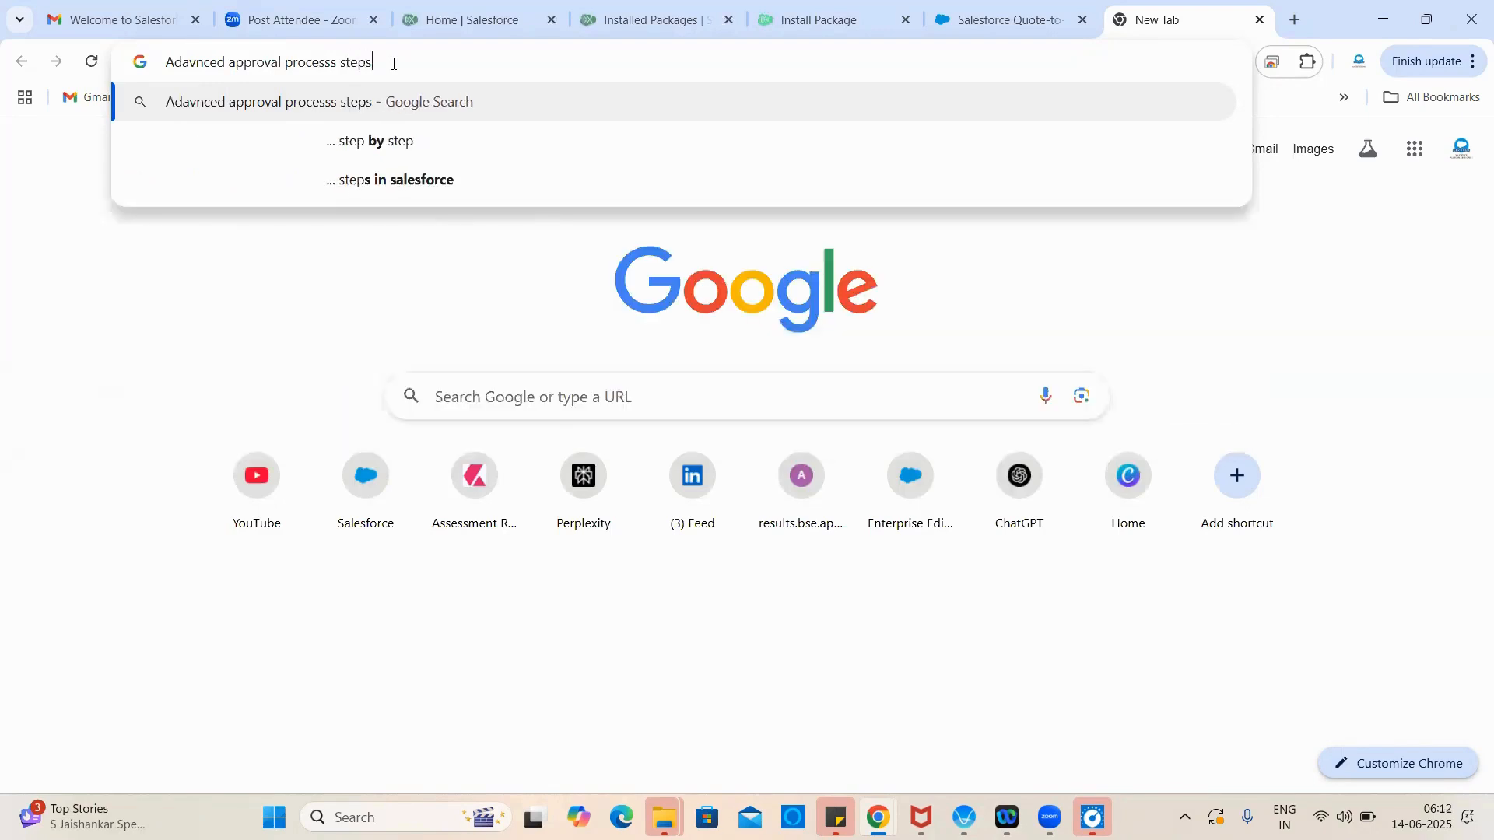
{"action": "left_click", "coordinate": [379, 141]}
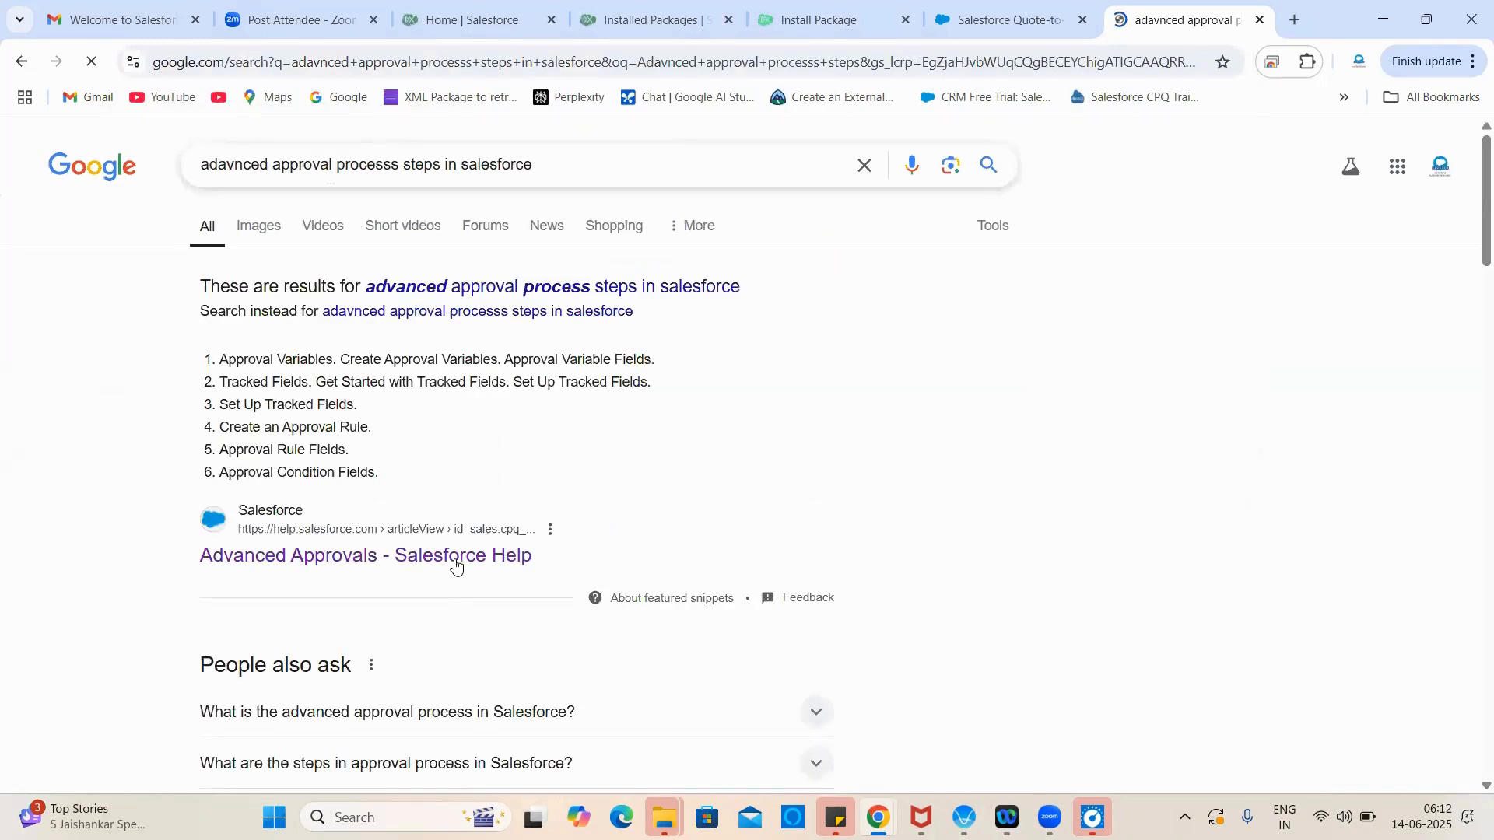
Step: Open the "Advanced Approvals - Salesforce Help" search result and read the overview of how the package uses approval rules
{"action": "left_click", "coordinate": [455, 566]}
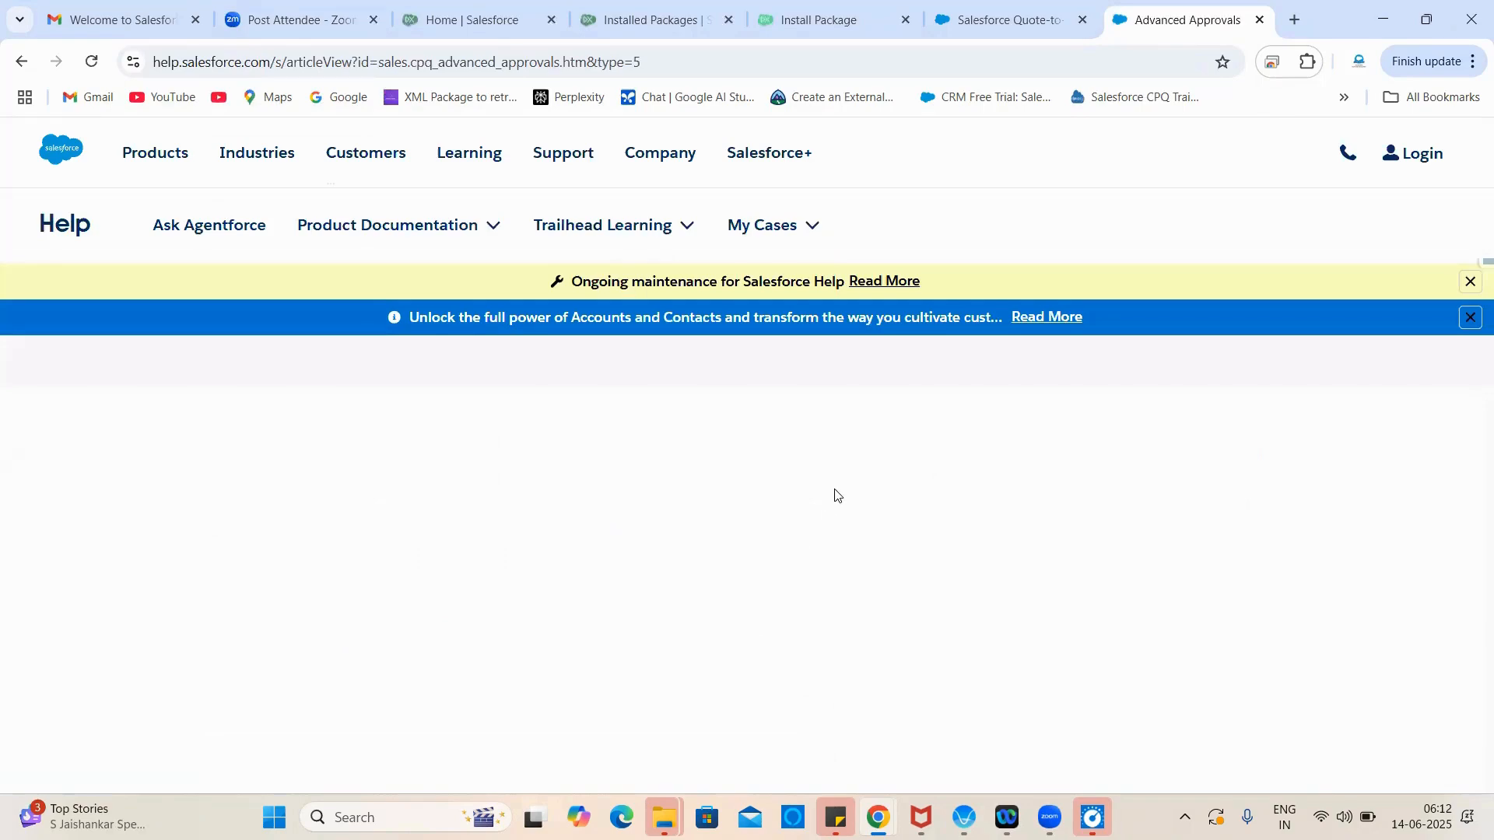
{"action": "scroll", "coordinate": [836, 506], "scroll_direction": "down", "scroll_amount": 4}
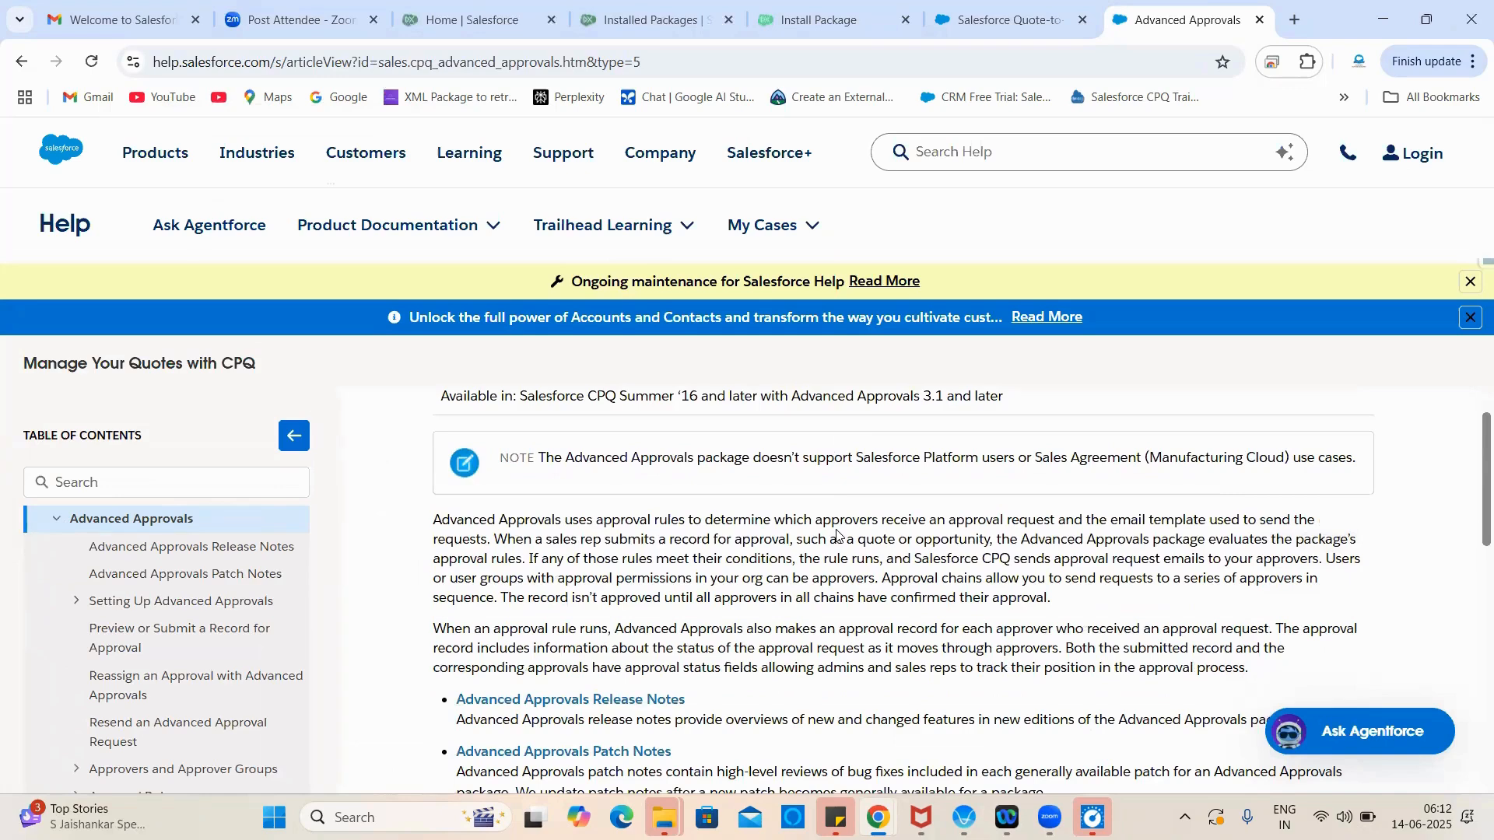
{"action": "scroll", "coordinate": [307, 726], "scroll_direction": "down", "scroll_amount": 2}
{"action": "scroll", "coordinate": [220, 689], "scroll_direction": "up", "scroll_amount": 1}
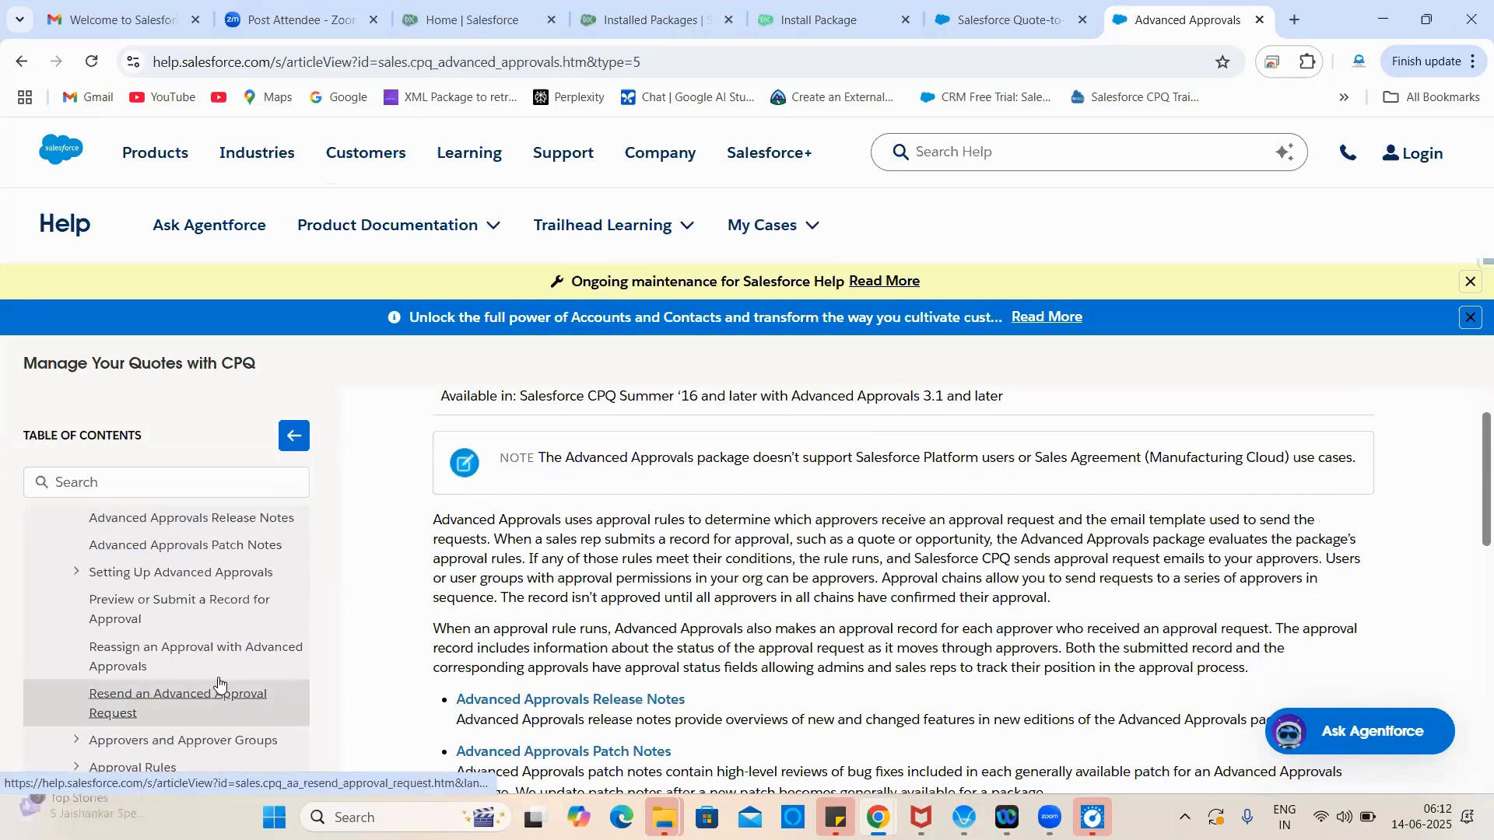
Step: Open "Install or Upgrade Advanced Approvals" under Setting Up Advanced Approvals in the help contents and read its installation steps
{"action": "left_click", "coordinate": [76, 571]}
{"action": "scroll", "coordinate": [148, 560], "scroll_direction": "down", "scroll_amount": 1}
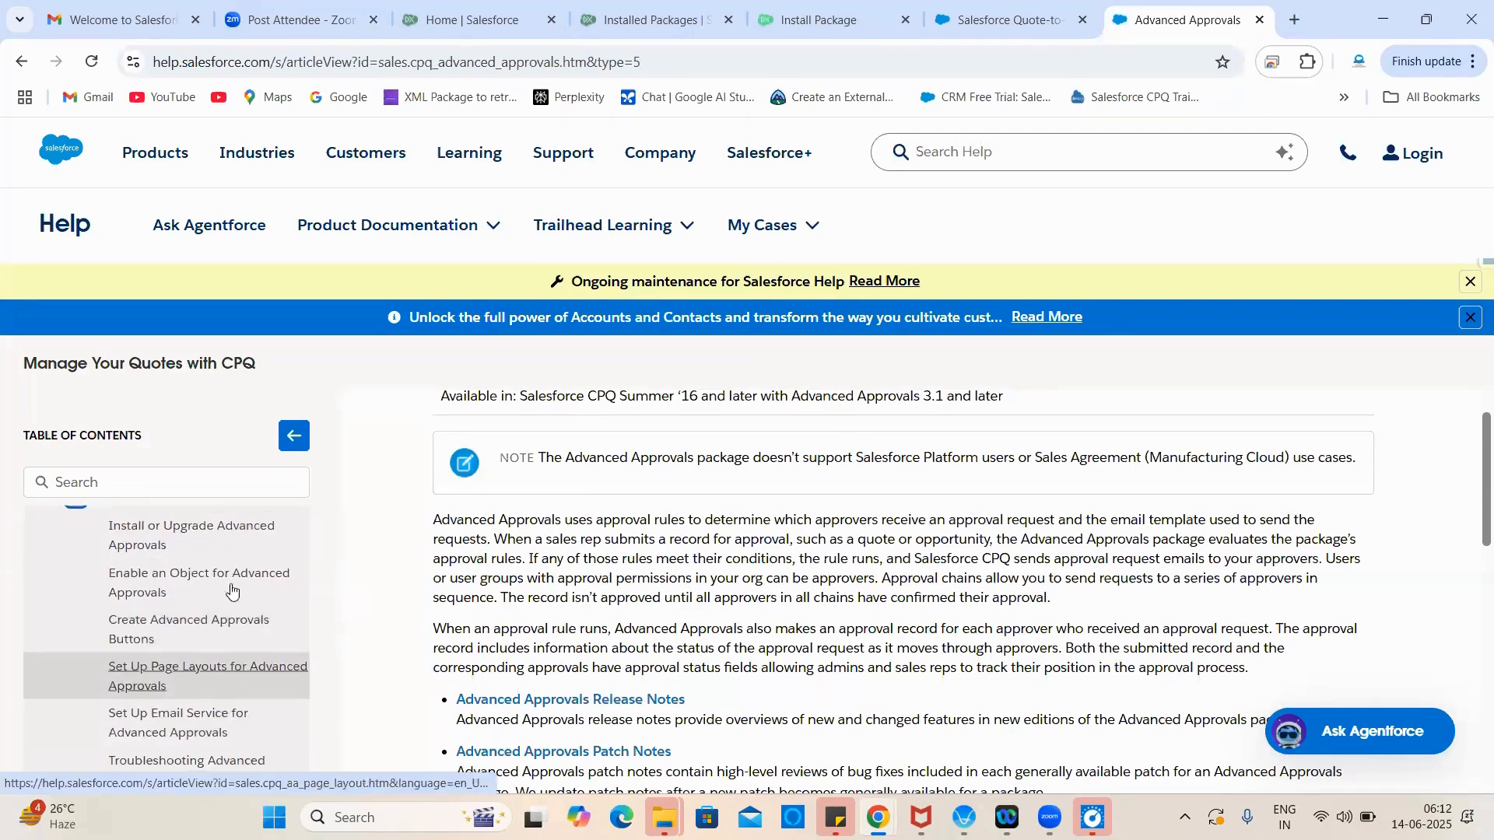
{"action": "left_click", "coordinate": [187, 541]}
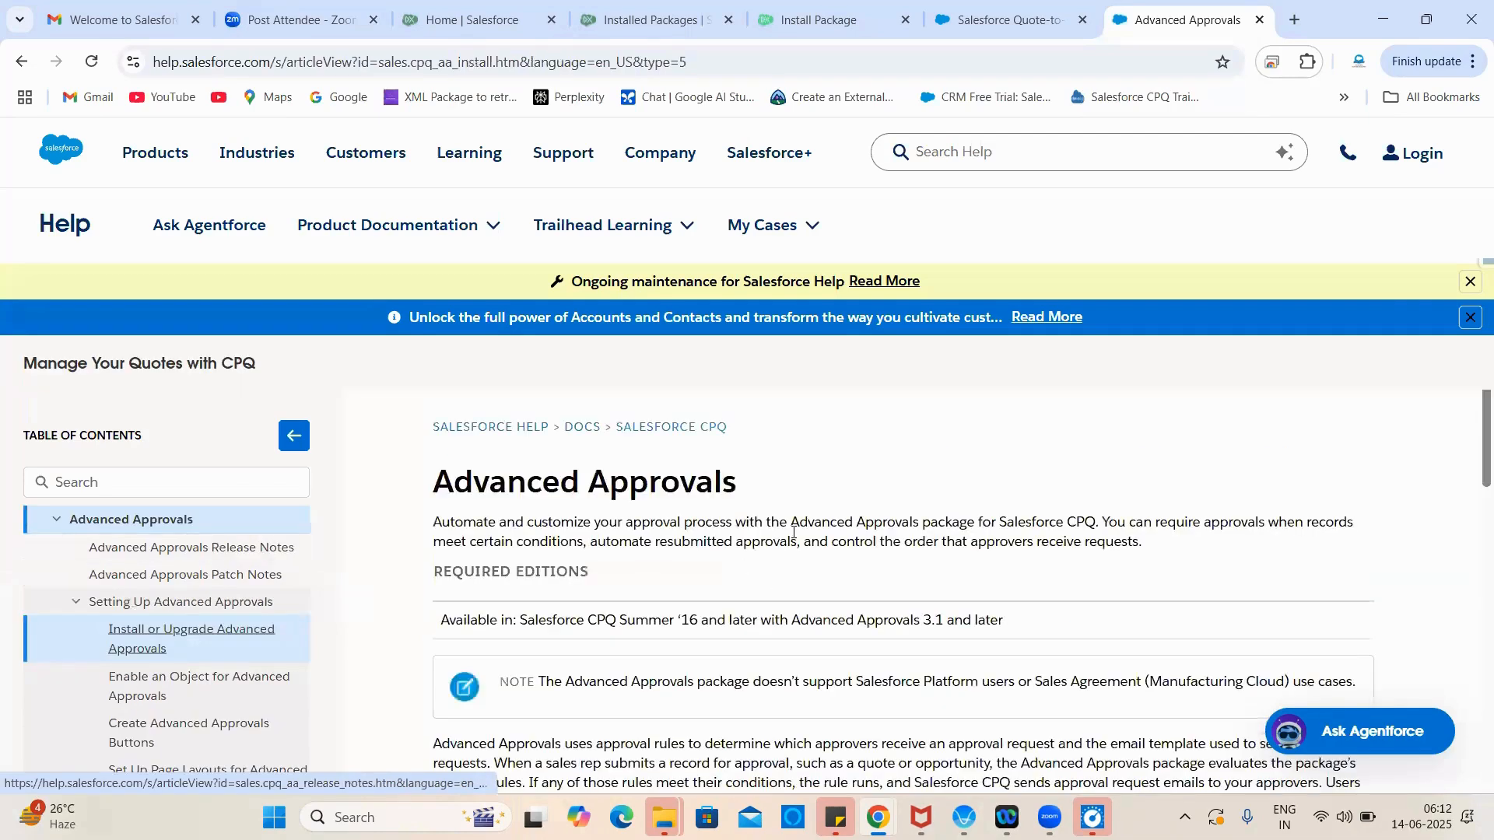
{"action": "scroll", "coordinate": [880, 547], "scroll_direction": "down", "scroll_amount": 10}
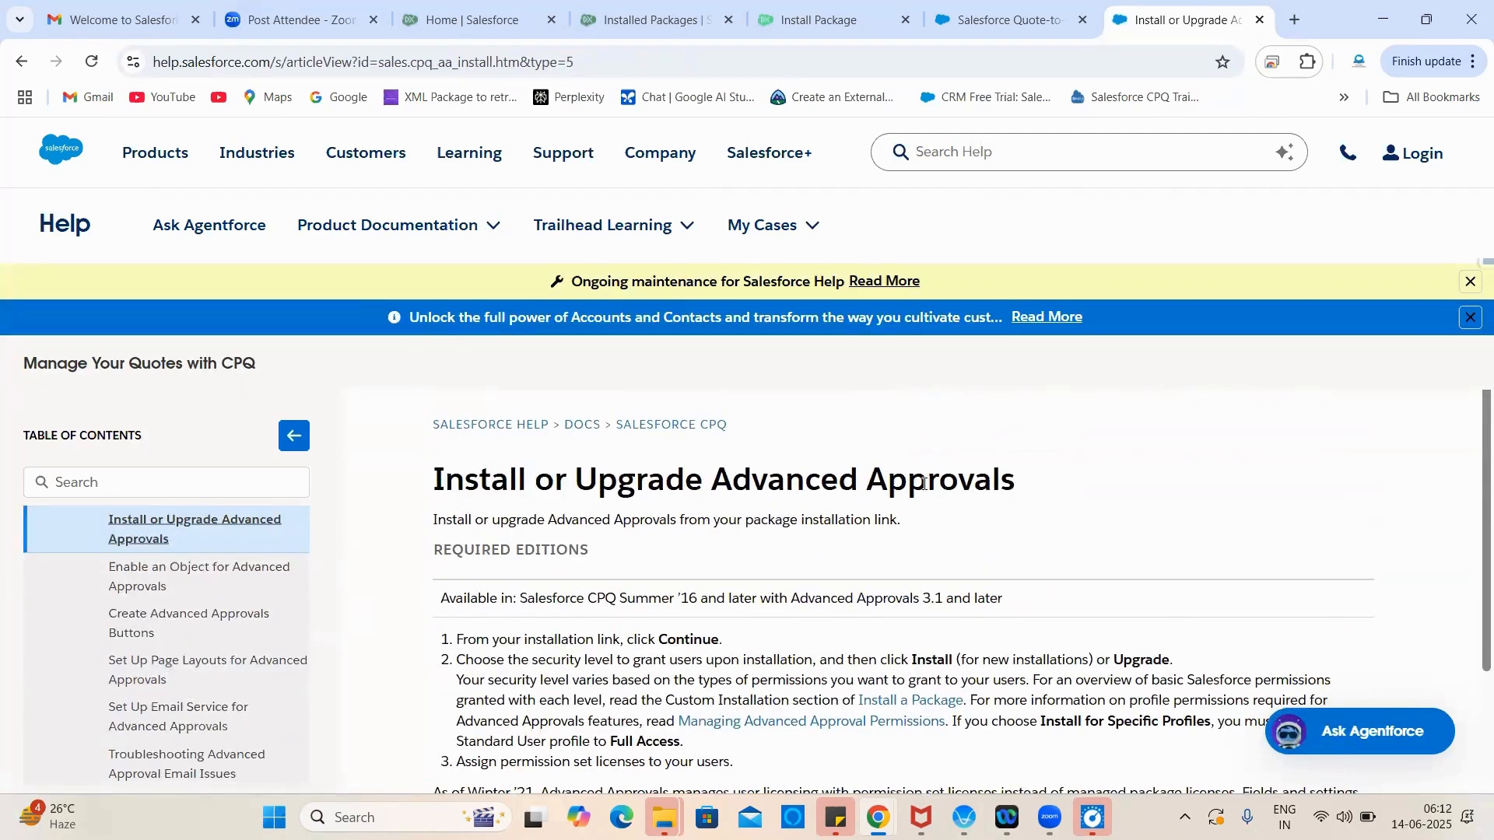
{"action": "scroll", "coordinate": [922, 482], "scroll_direction": "down", "scroll_amount": 1}
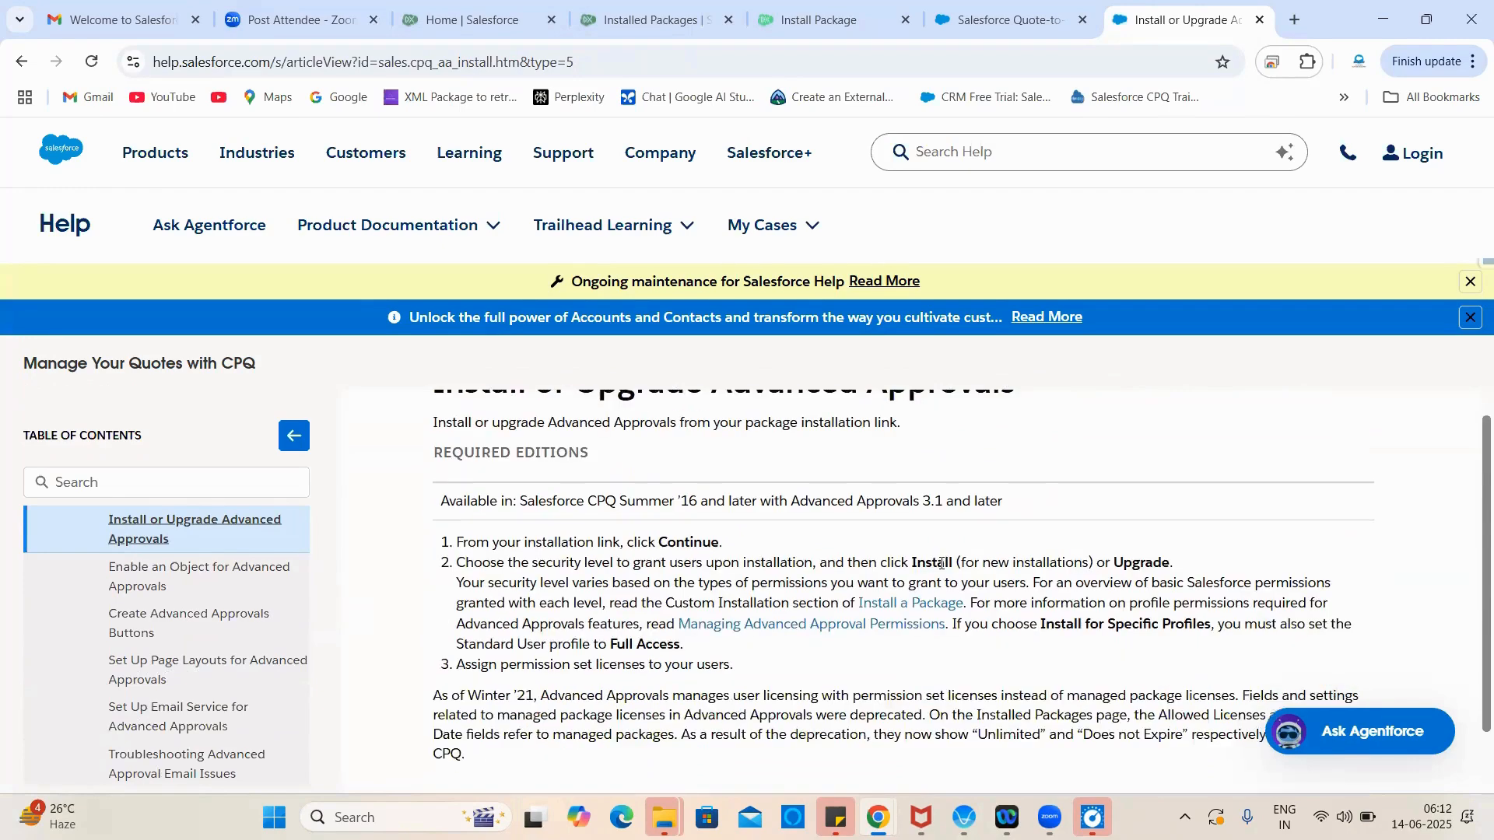
Step: Check Advanced Approvals in the org's installed packages and app list, and switch to Lightning Experience
{"action": "left_click", "coordinate": [873, 10]}
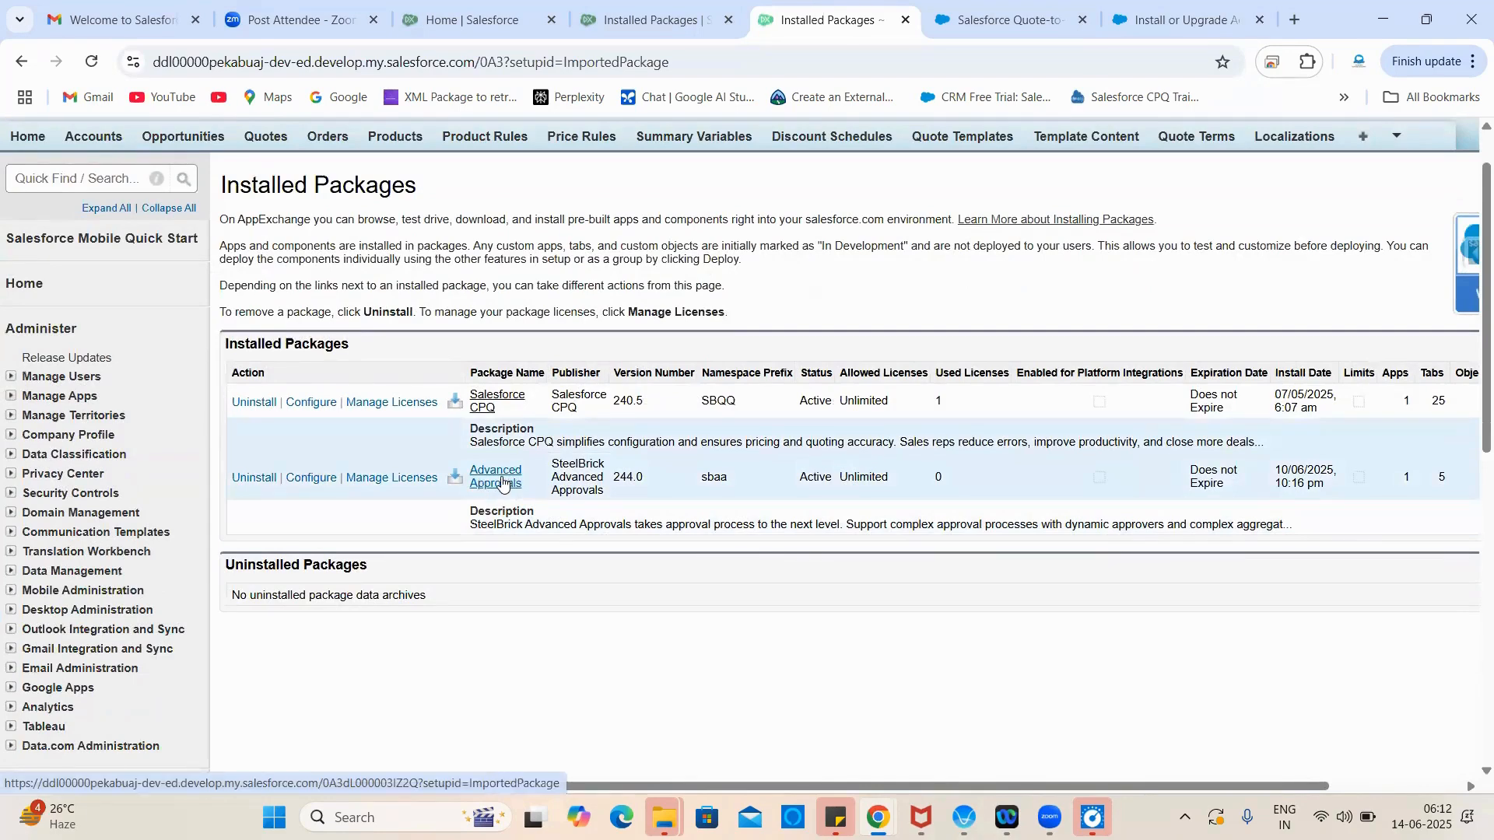
{"action": "scroll", "coordinate": [903, 587], "scroll_direction": "up", "scroll_amount": 2}
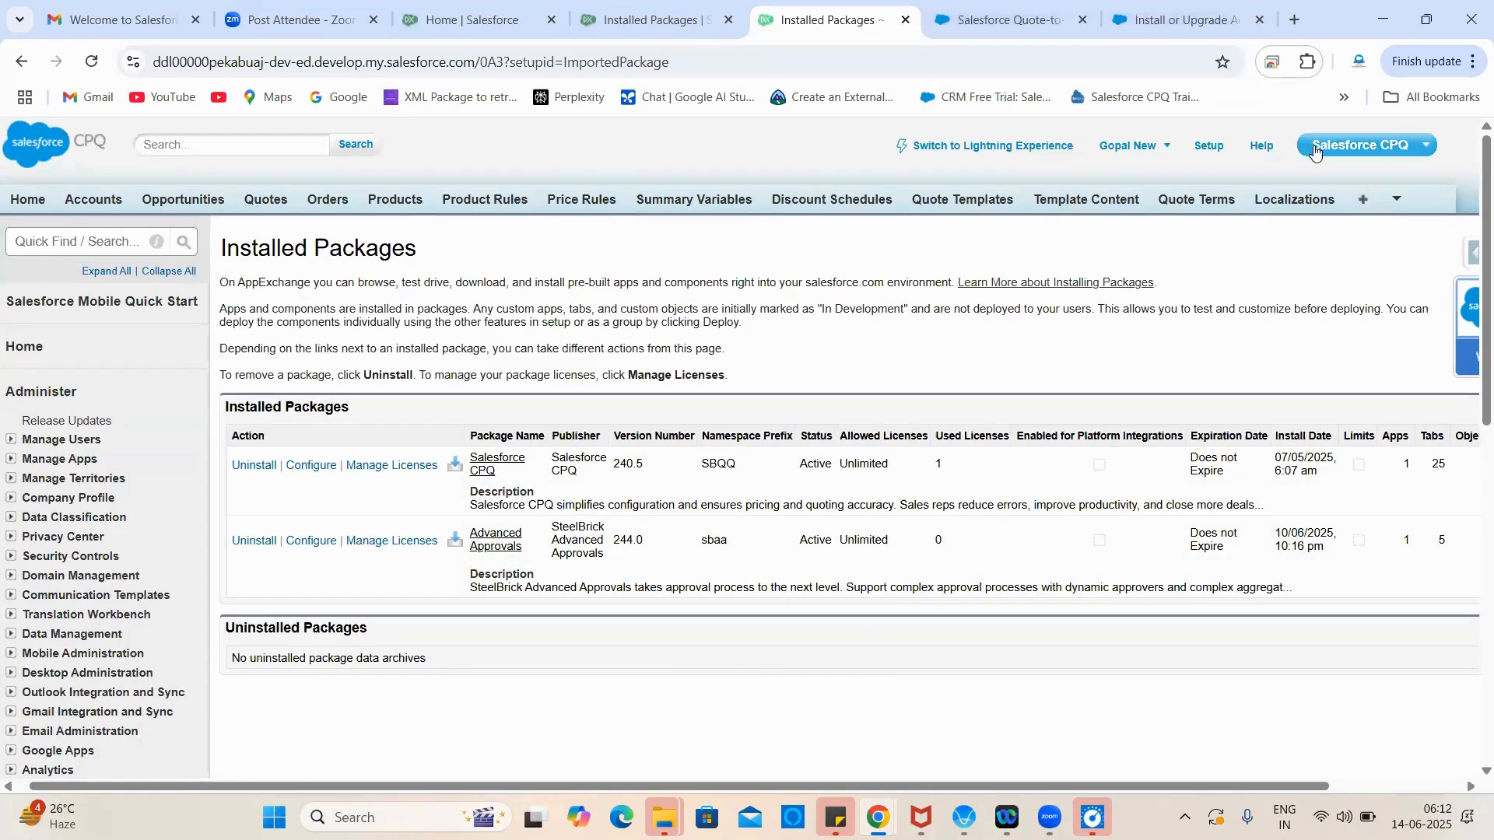
{"action": "left_click", "coordinate": [102, 63]}
{"action": "left_click", "coordinate": [1424, 146]}
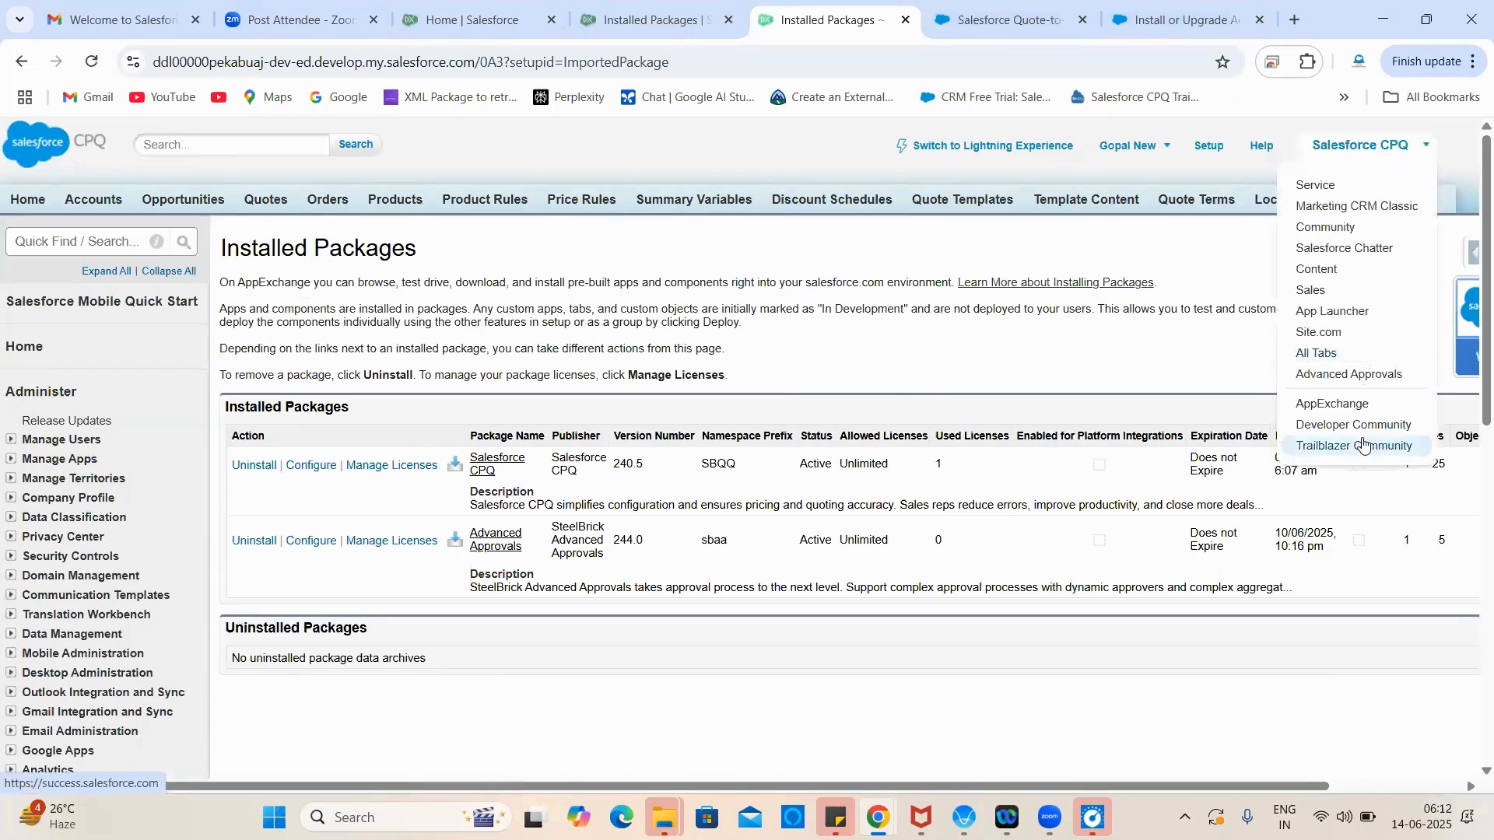
{"action": "left_click", "coordinate": [1365, 373]}
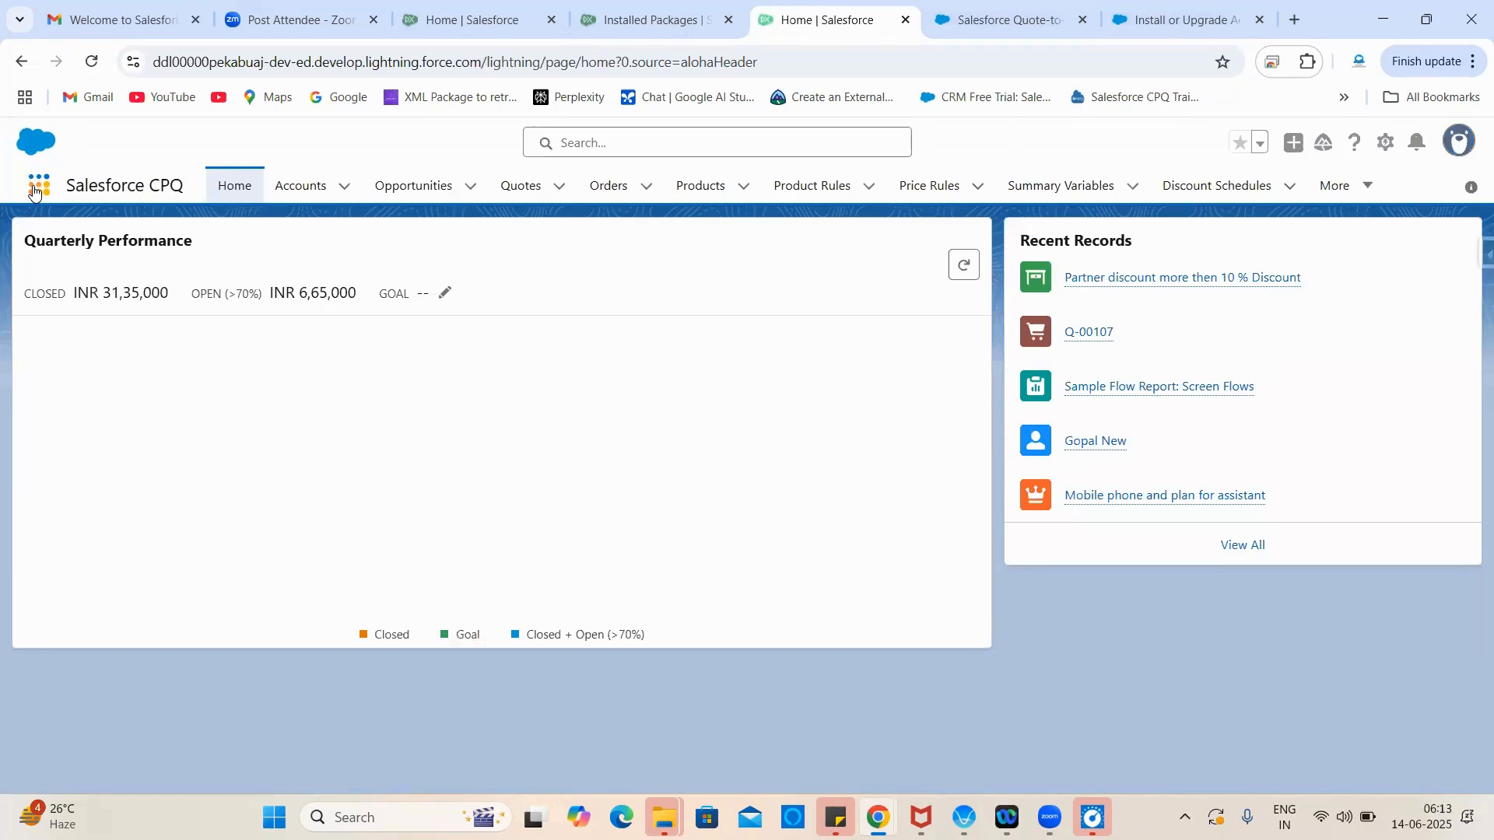
Step: Look through all apps and items in the App Launcher for the approval objects, and close it
{"action": "left_click", "coordinate": [34, 189]}
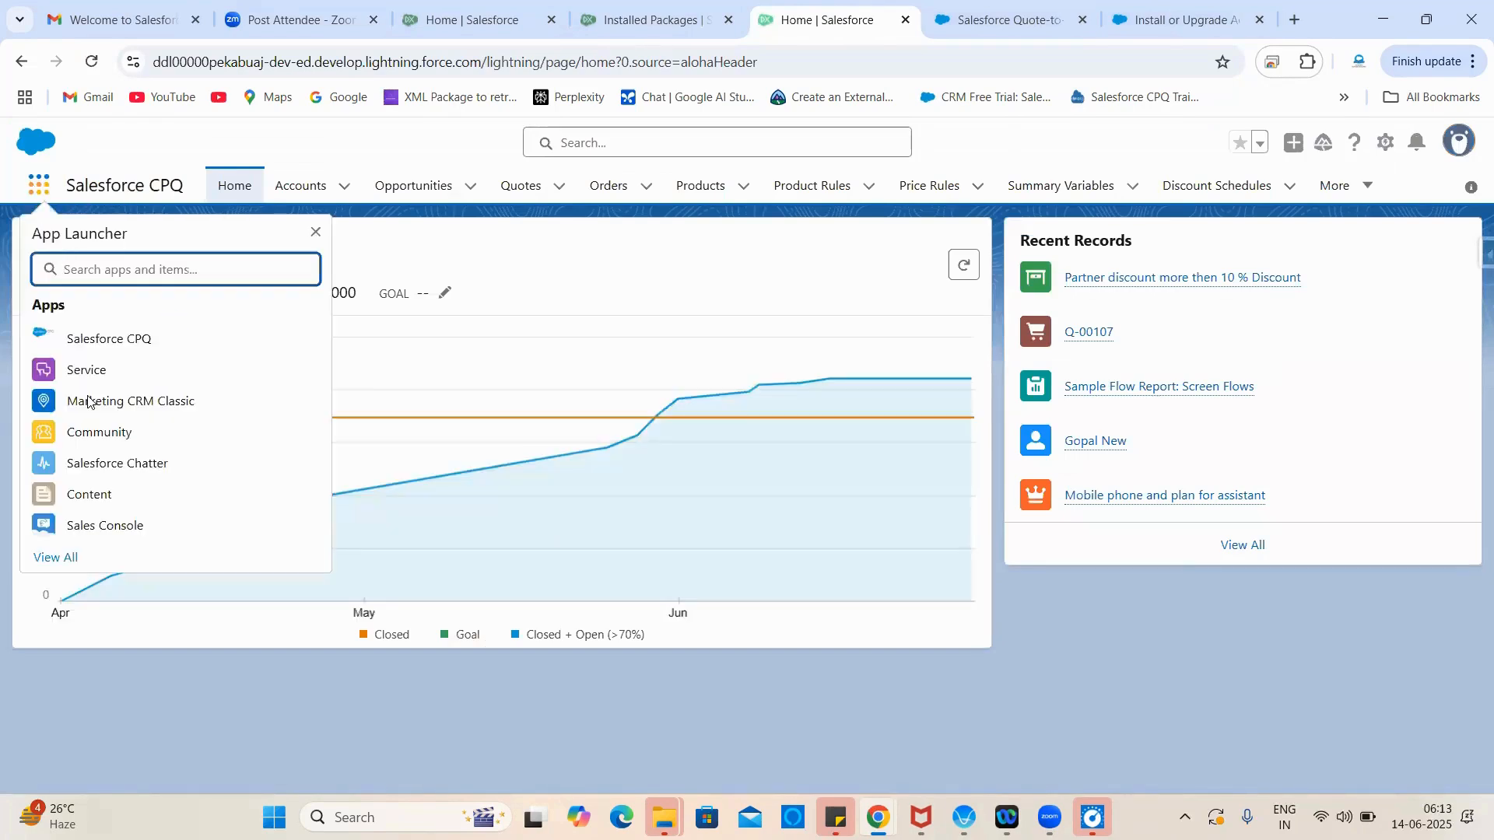
{"action": "left_click", "coordinate": [60, 556]}
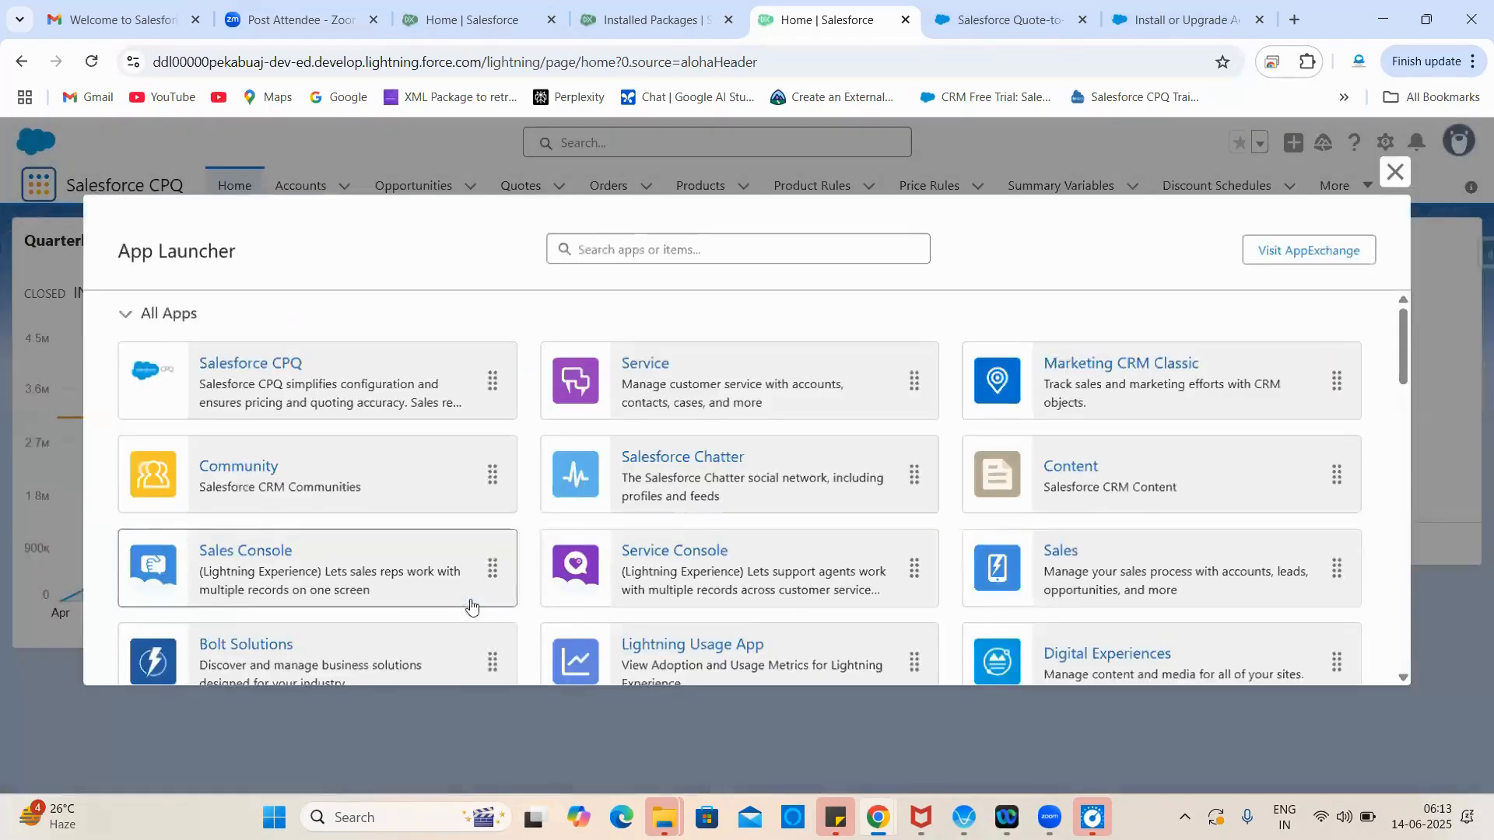
{"action": "scroll", "coordinate": [924, 502], "scroll_direction": "down", "scroll_amount": 4}
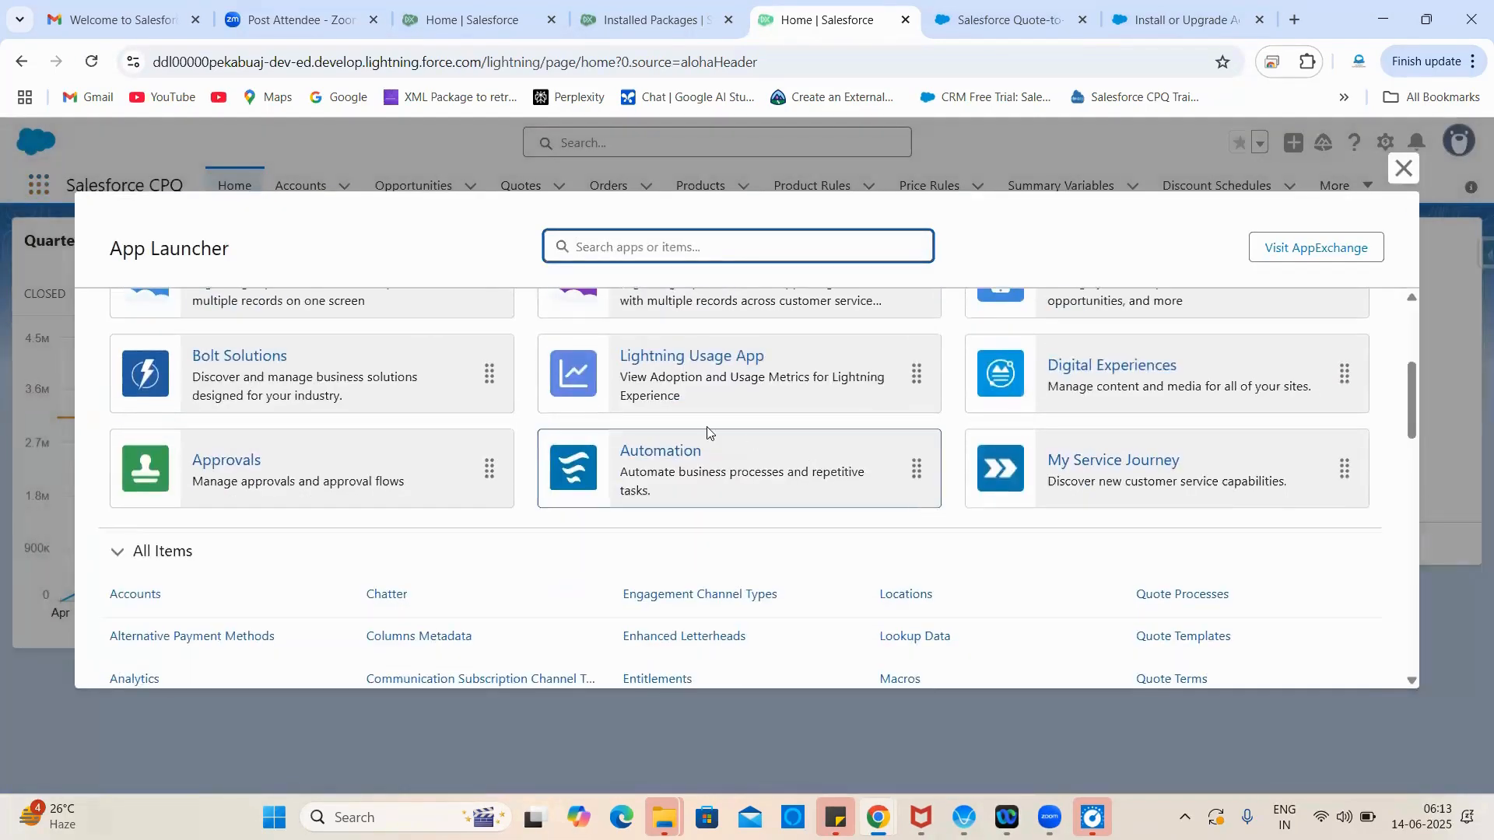
{"action": "scroll", "coordinate": [707, 436], "scroll_direction": "up", "scroll_amount": 3}
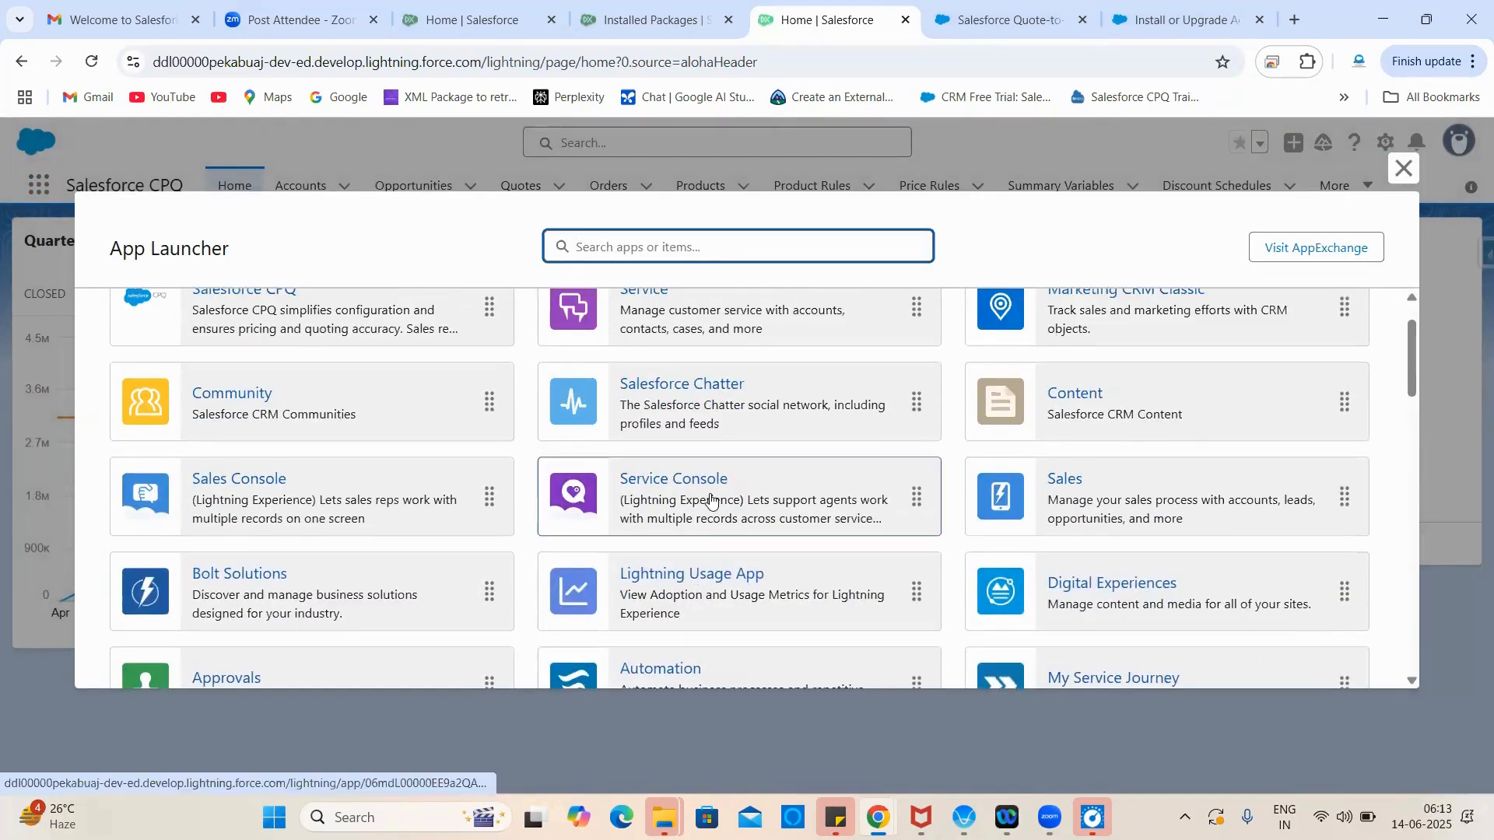
{"action": "scroll", "coordinate": [711, 498], "scroll_direction": "up", "scroll_amount": 1}
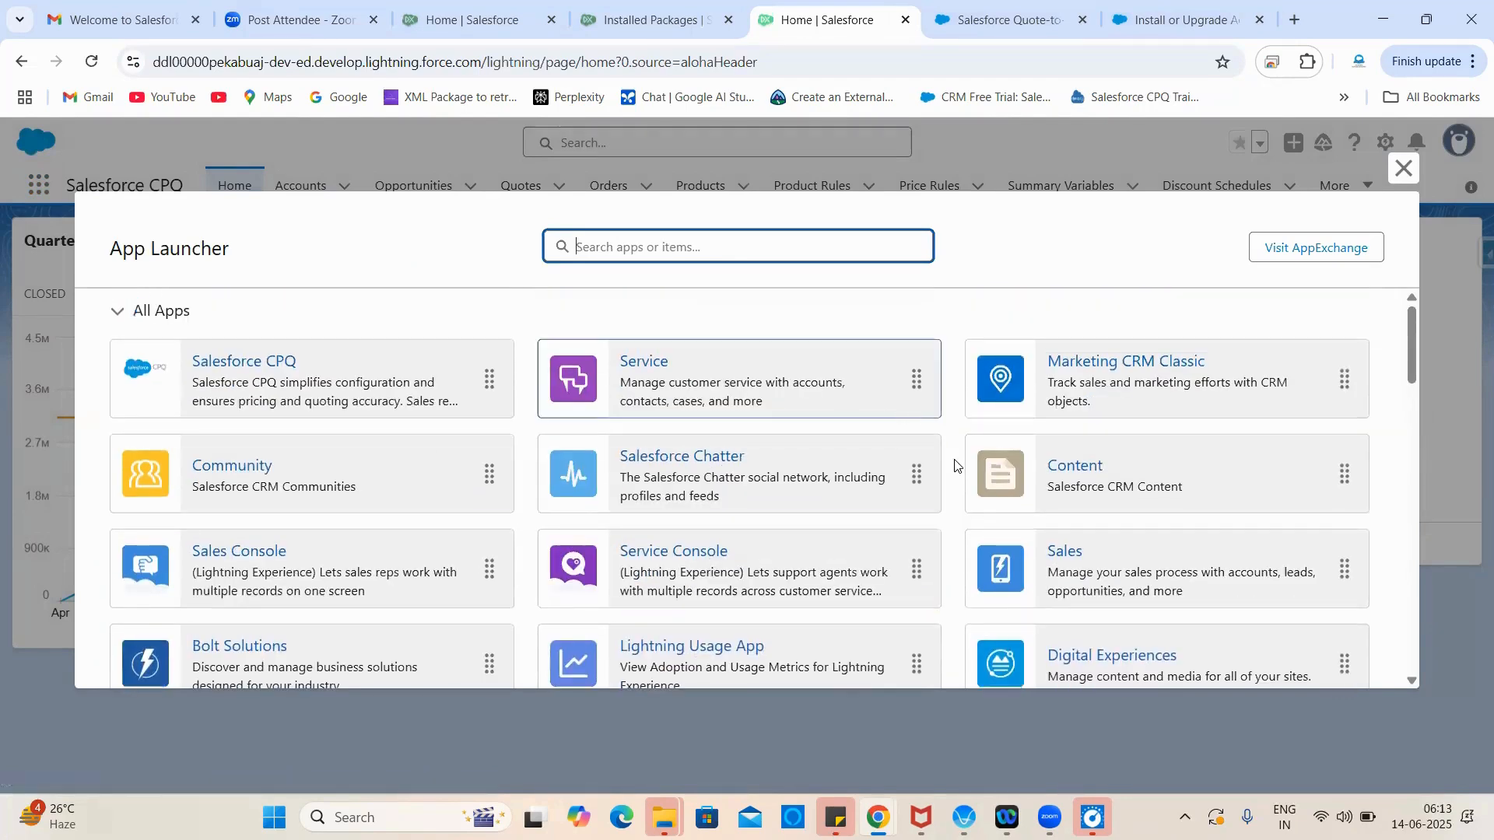
{"action": "scroll", "coordinate": [956, 467], "scroll_direction": "down", "scroll_amount": 7}
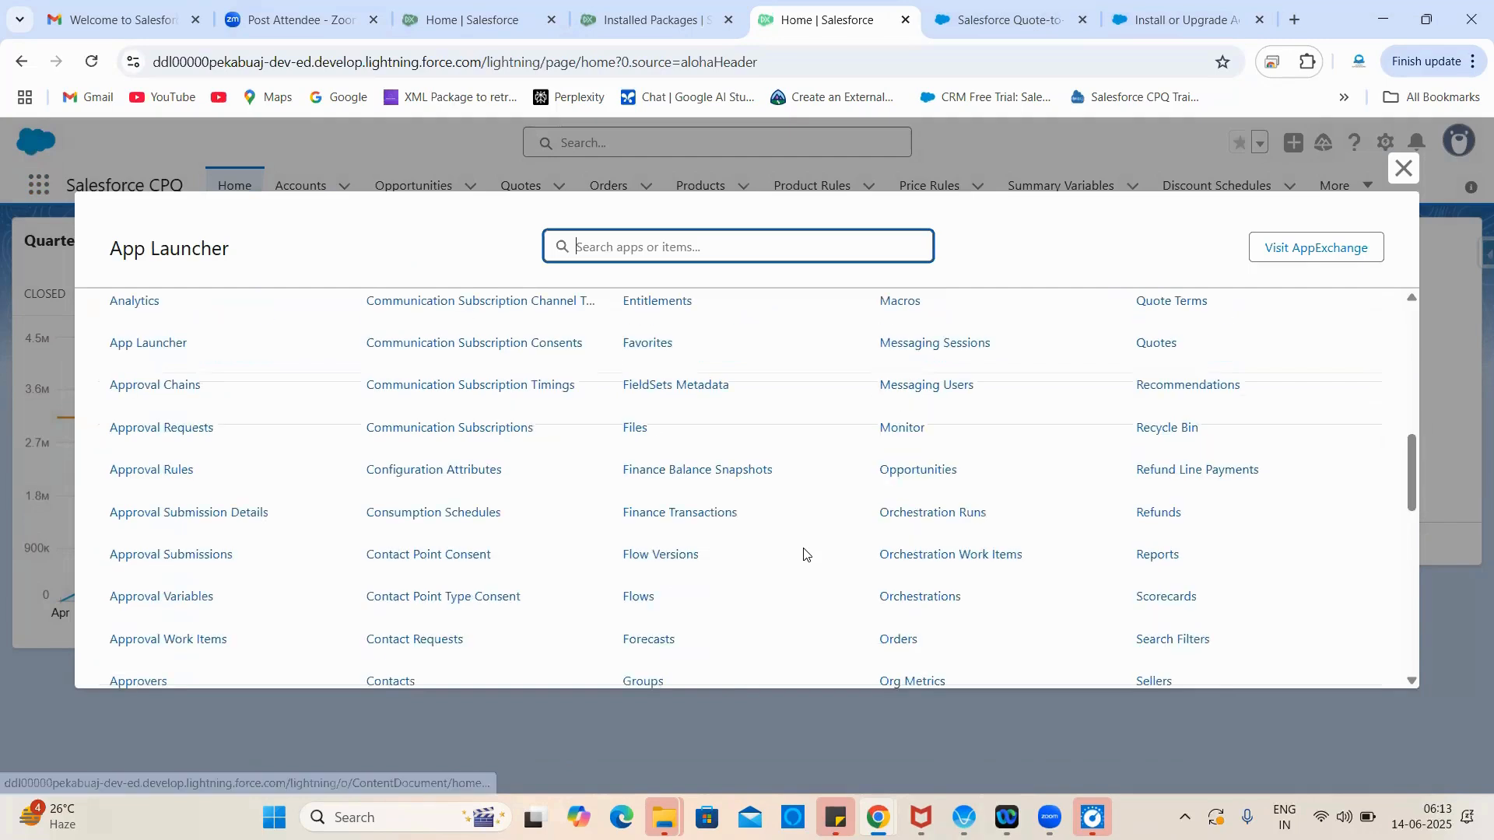
{"action": "scroll", "coordinate": [170, 473], "scroll_direction": "up", "scroll_amount": 1}
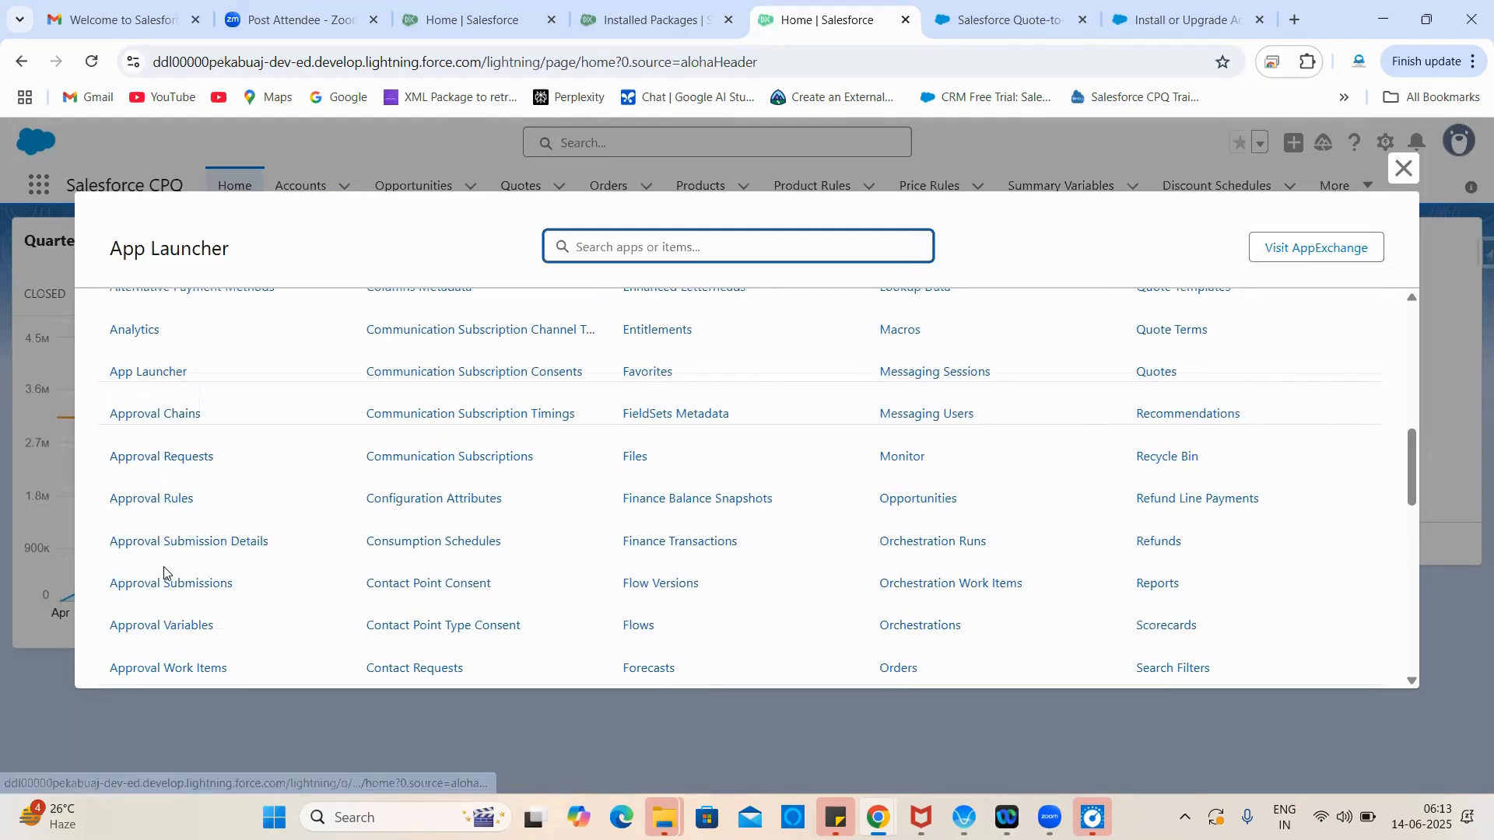
{"action": "scroll", "coordinate": [163, 571], "scroll_direction": "down", "scroll_amount": 1}
{"action": "scroll", "coordinate": [697, 592], "scroll_direction": "down", "scroll_amount": 6}
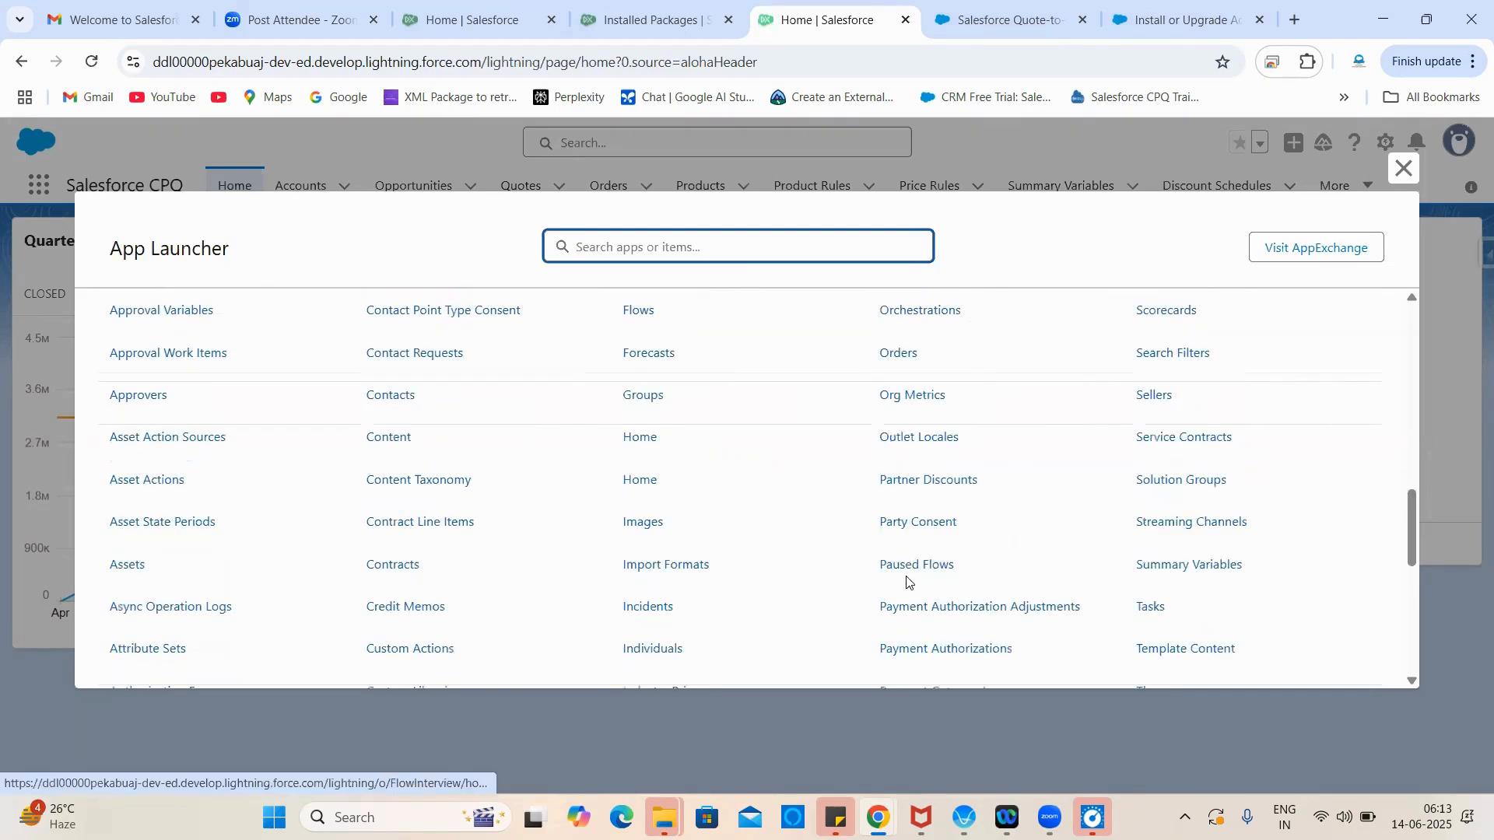
{"action": "left_click", "coordinate": [1405, 169]}
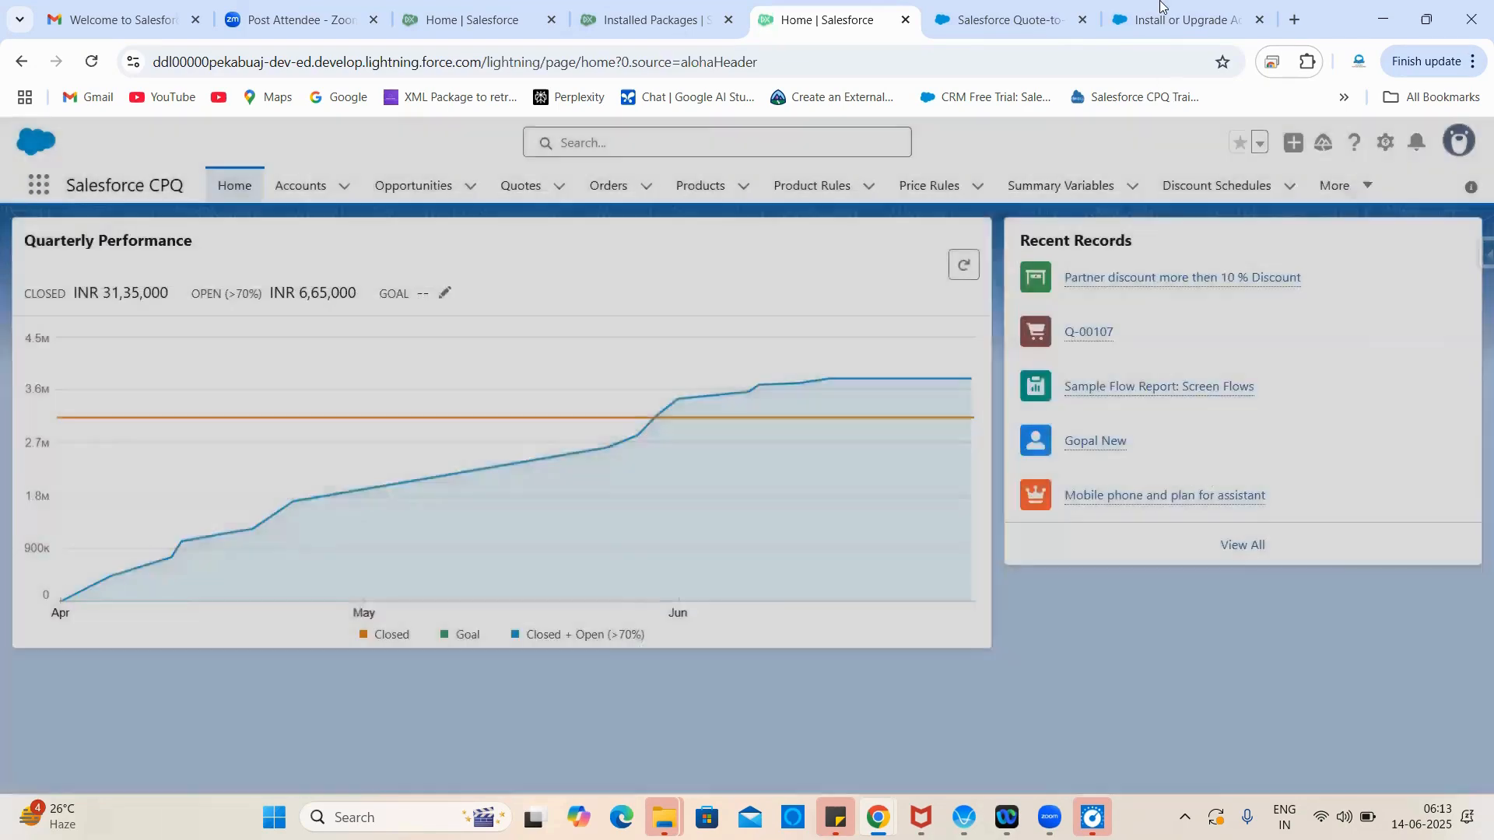
Step: Go back to the cvs8-dev-ed org's Installed Packages page and reload it several times to check its package list
{"action": "left_click", "coordinate": [1175, 17]}
{"action": "left_click", "coordinate": [710, 4]}
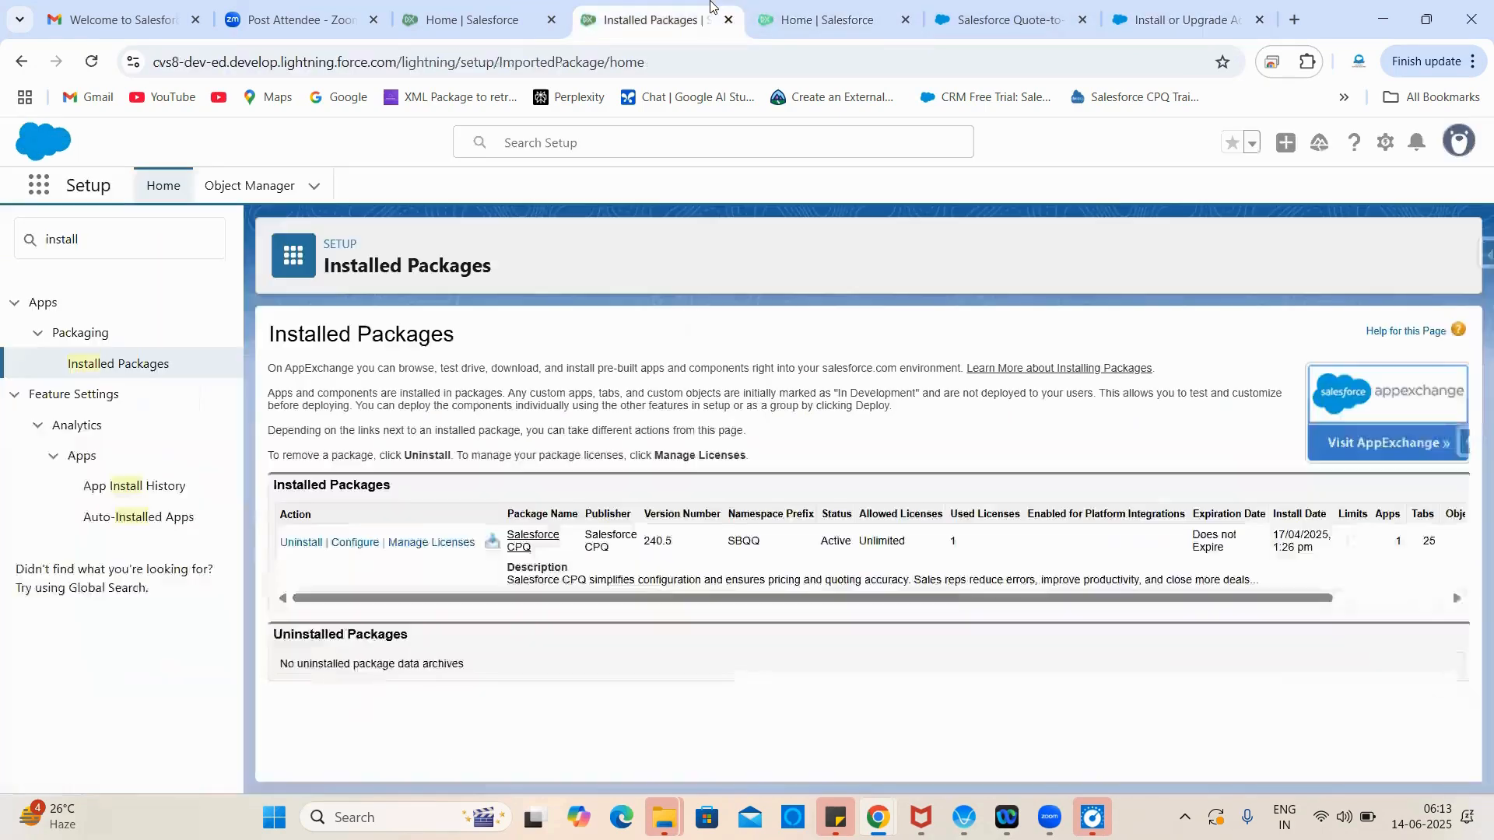
{"action": "left_click", "coordinate": [91, 62]}
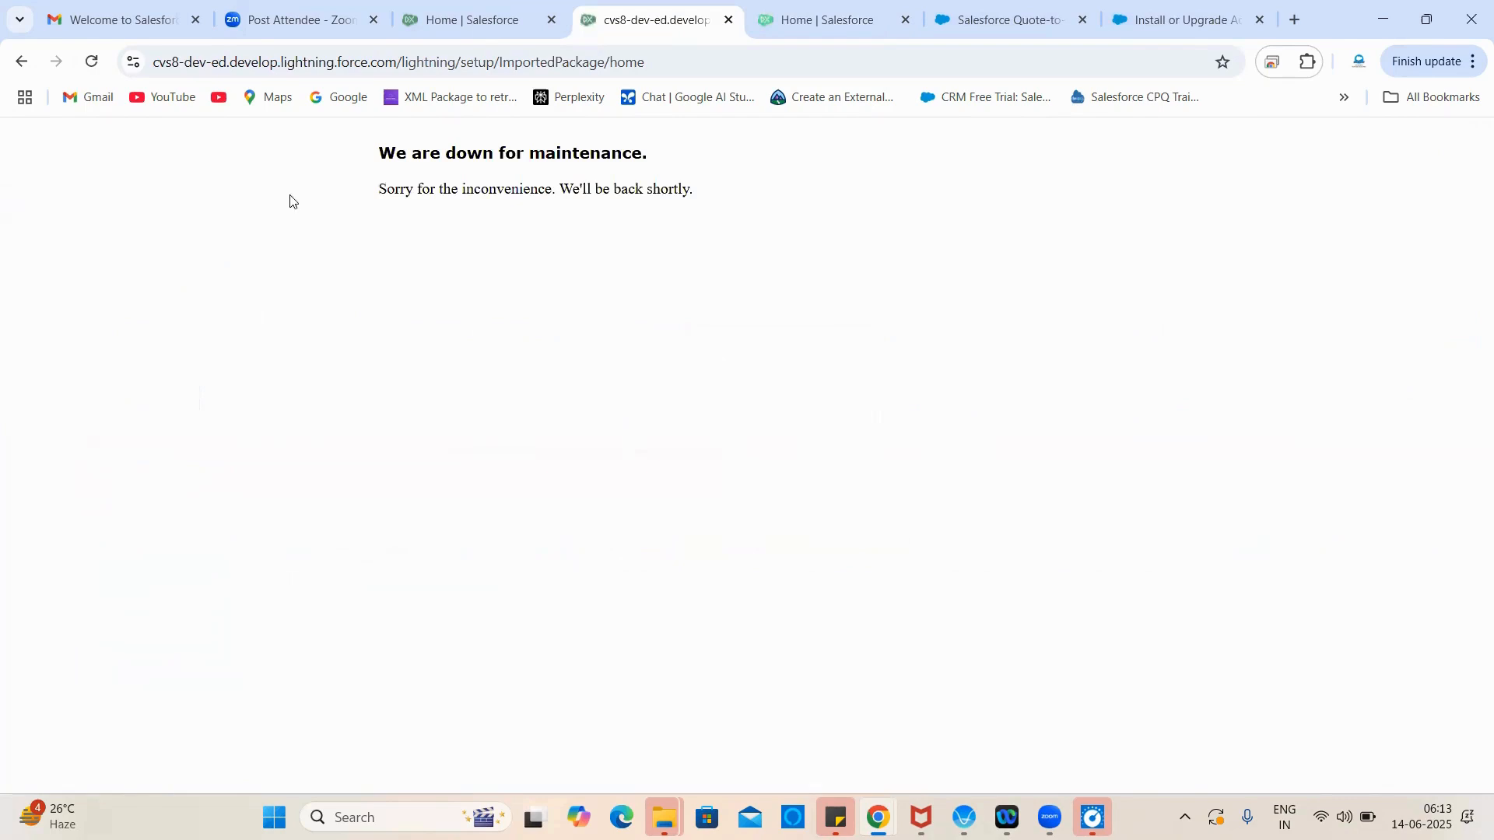
{"action": "left_click", "coordinate": [91, 67]}
{"action": "left_click", "coordinate": [91, 67]}
{"action": "left_click", "coordinate": [92, 67]}
Step: Reload the cvs8-dev-ed org's home page, recheck its Installed Packages page, and return to the Salesforce CPQ home page
{"action": "left_click", "coordinate": [476, 12]}
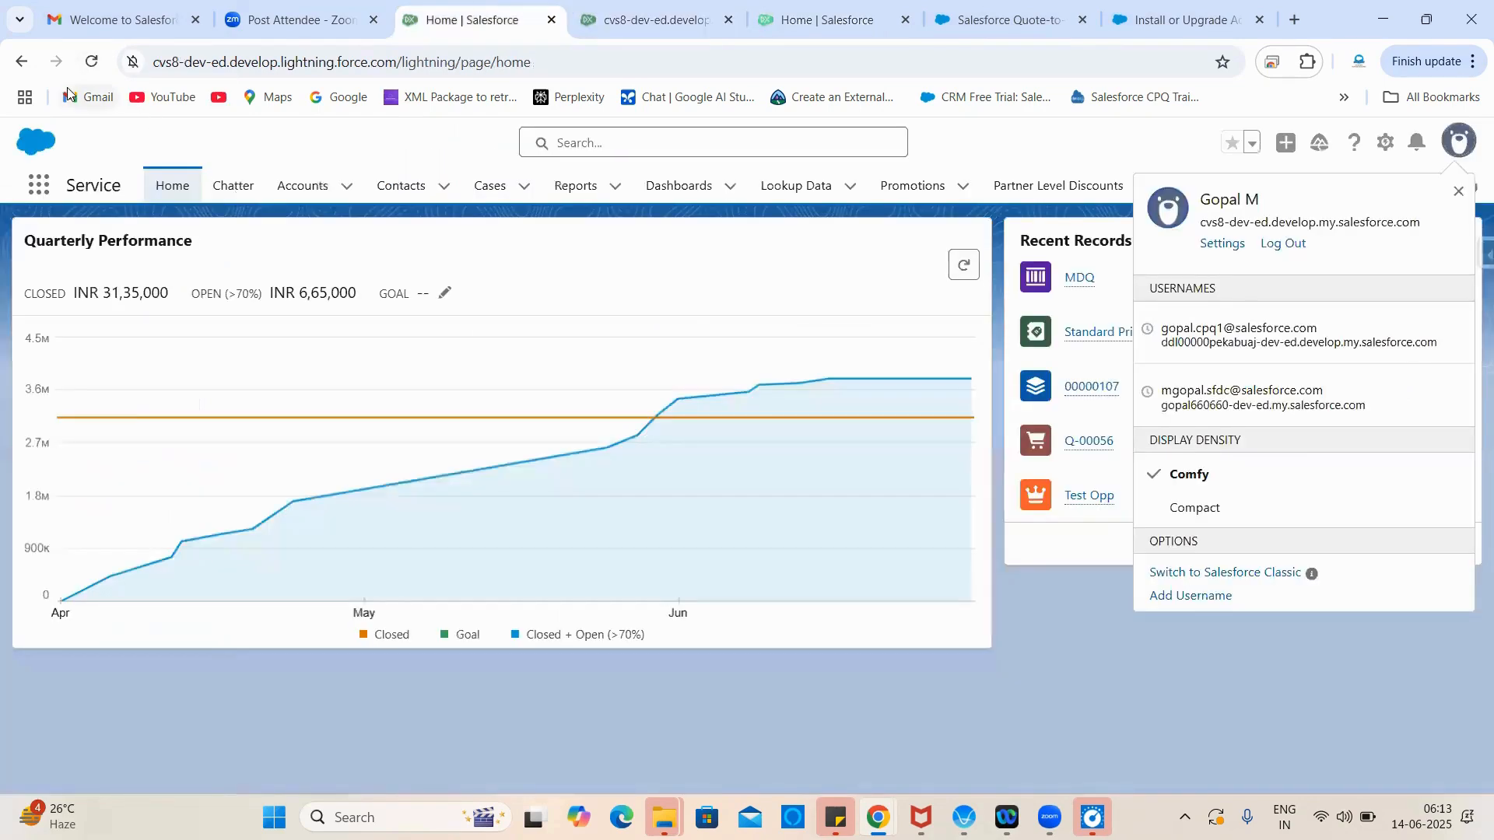
{"action": "left_click", "coordinate": [81, 64]}
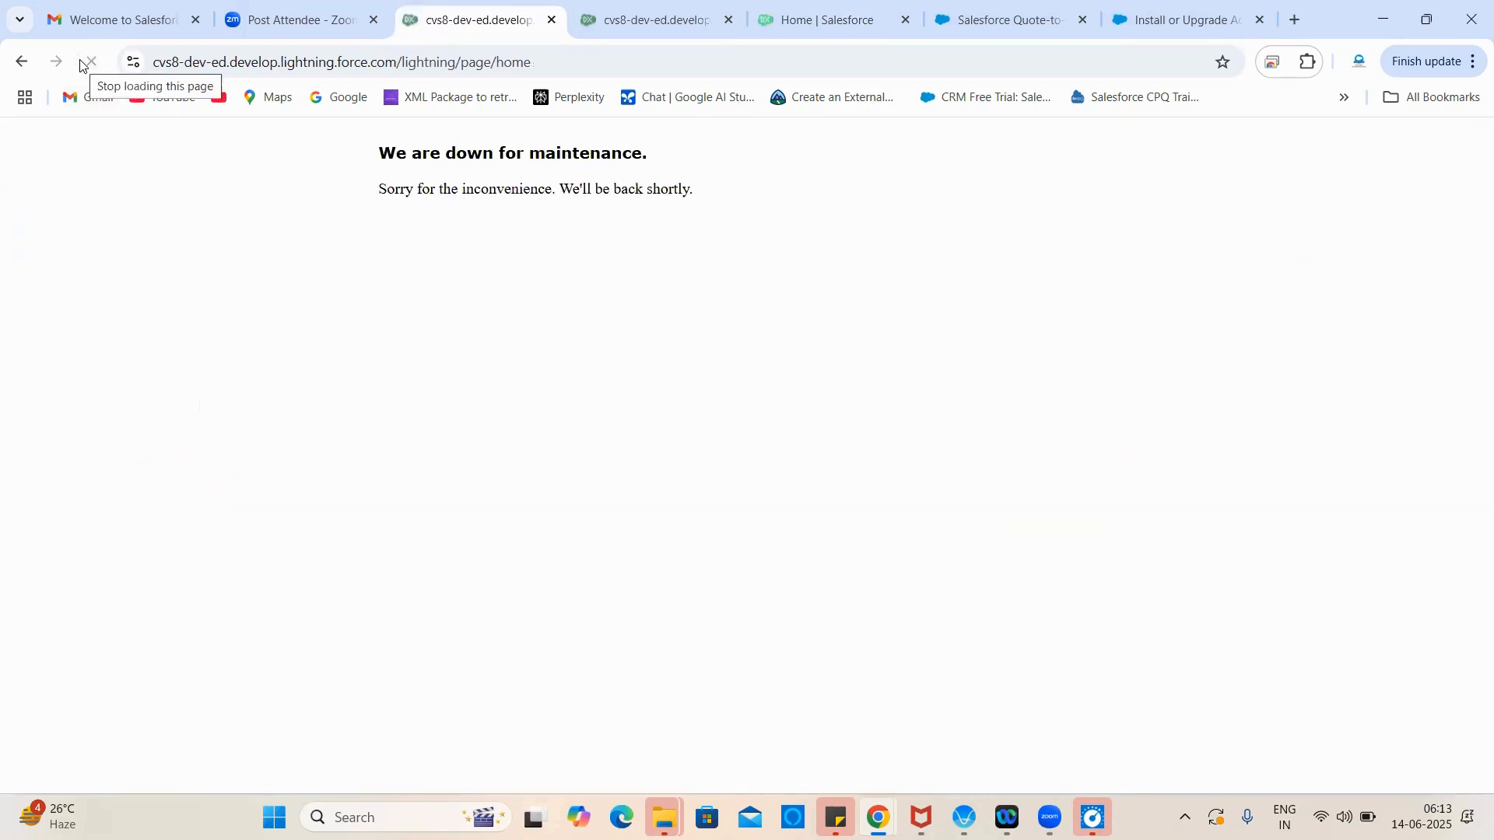
{"action": "left_click", "coordinate": [638, 17]}
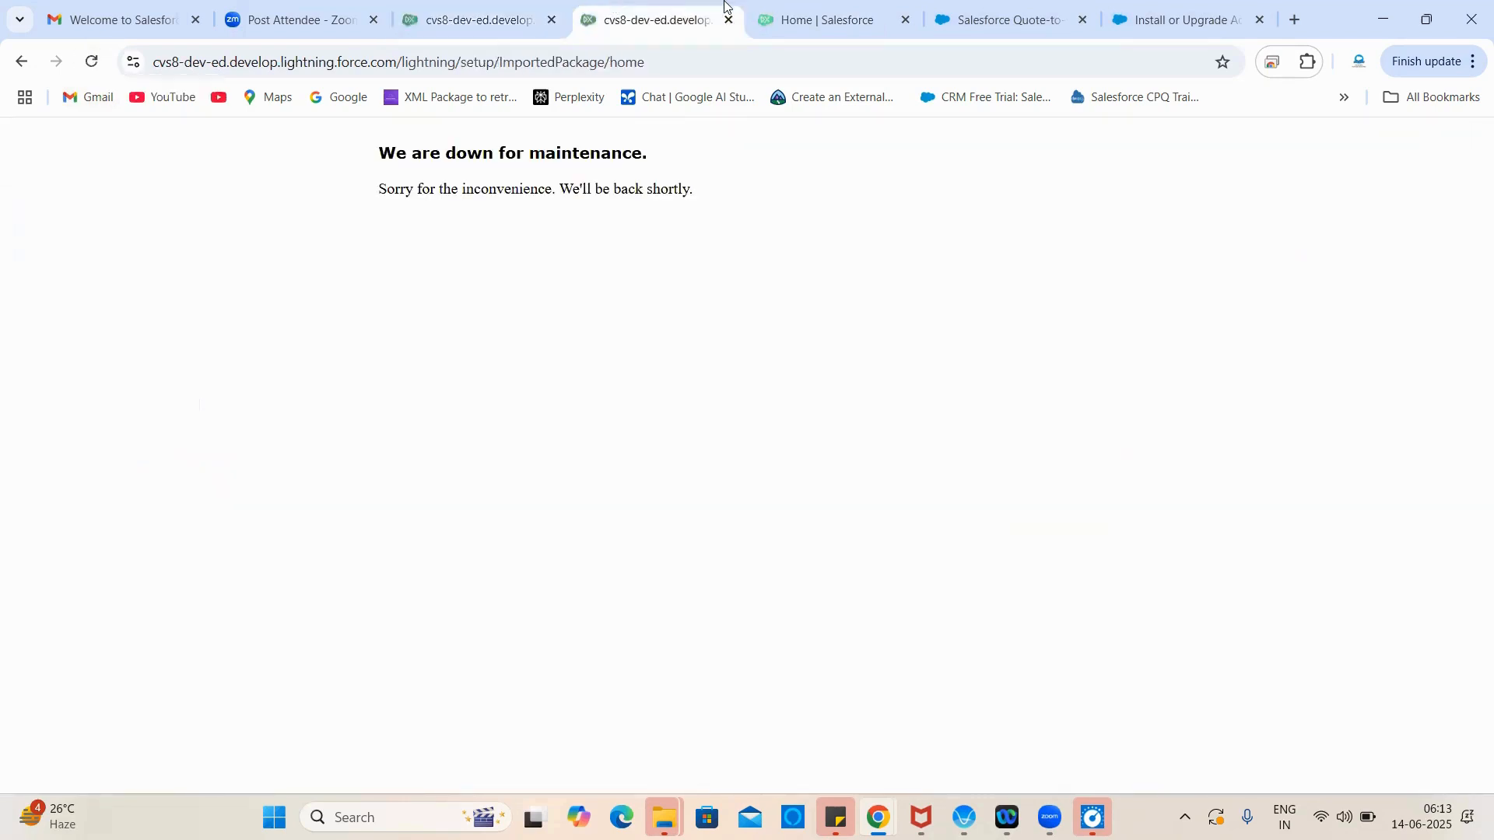
{"action": "left_click", "coordinate": [778, 17]}
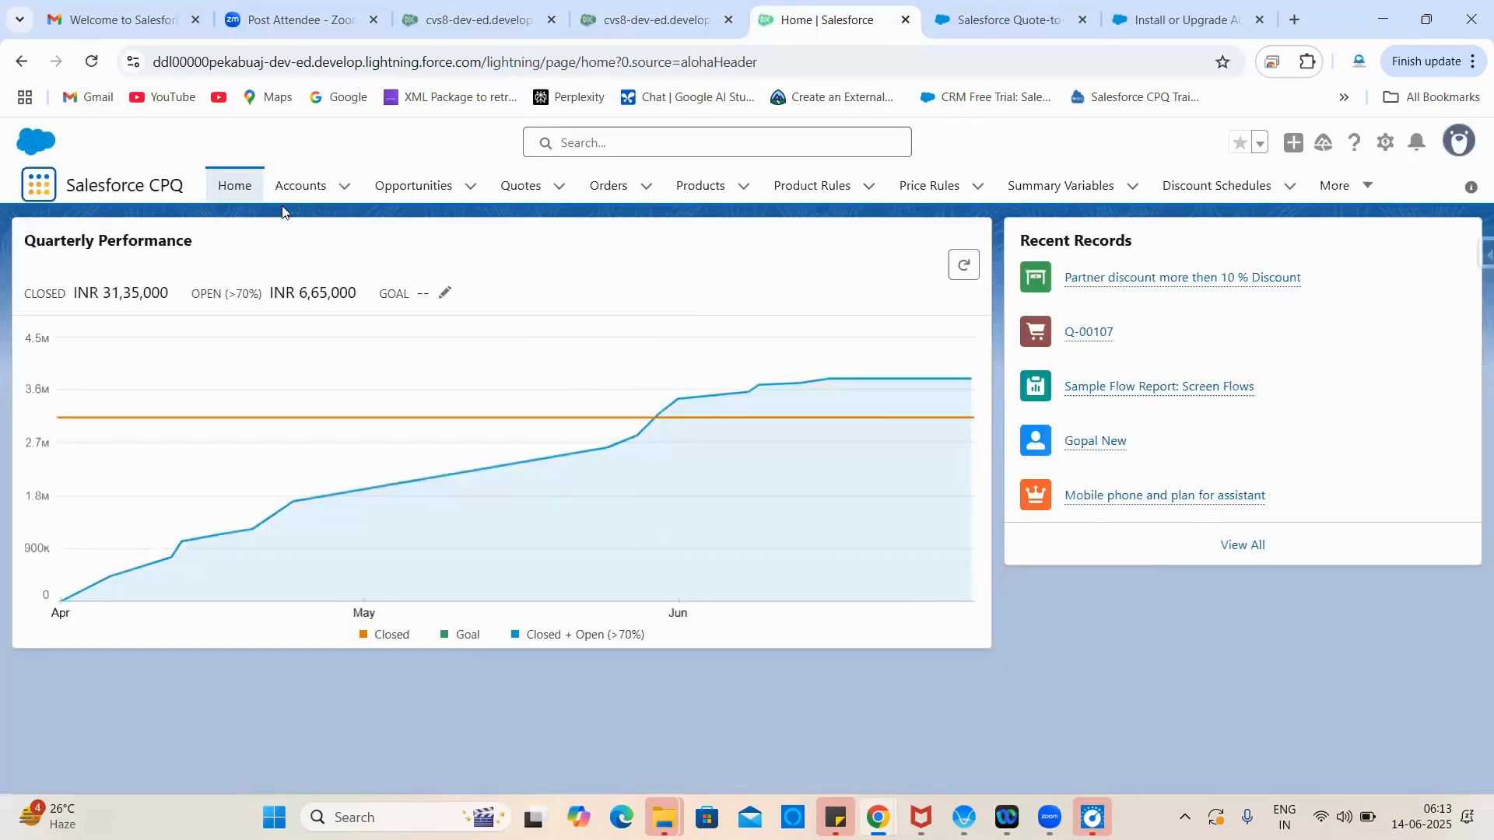
{"action": "left_click", "coordinate": [97, 67]}
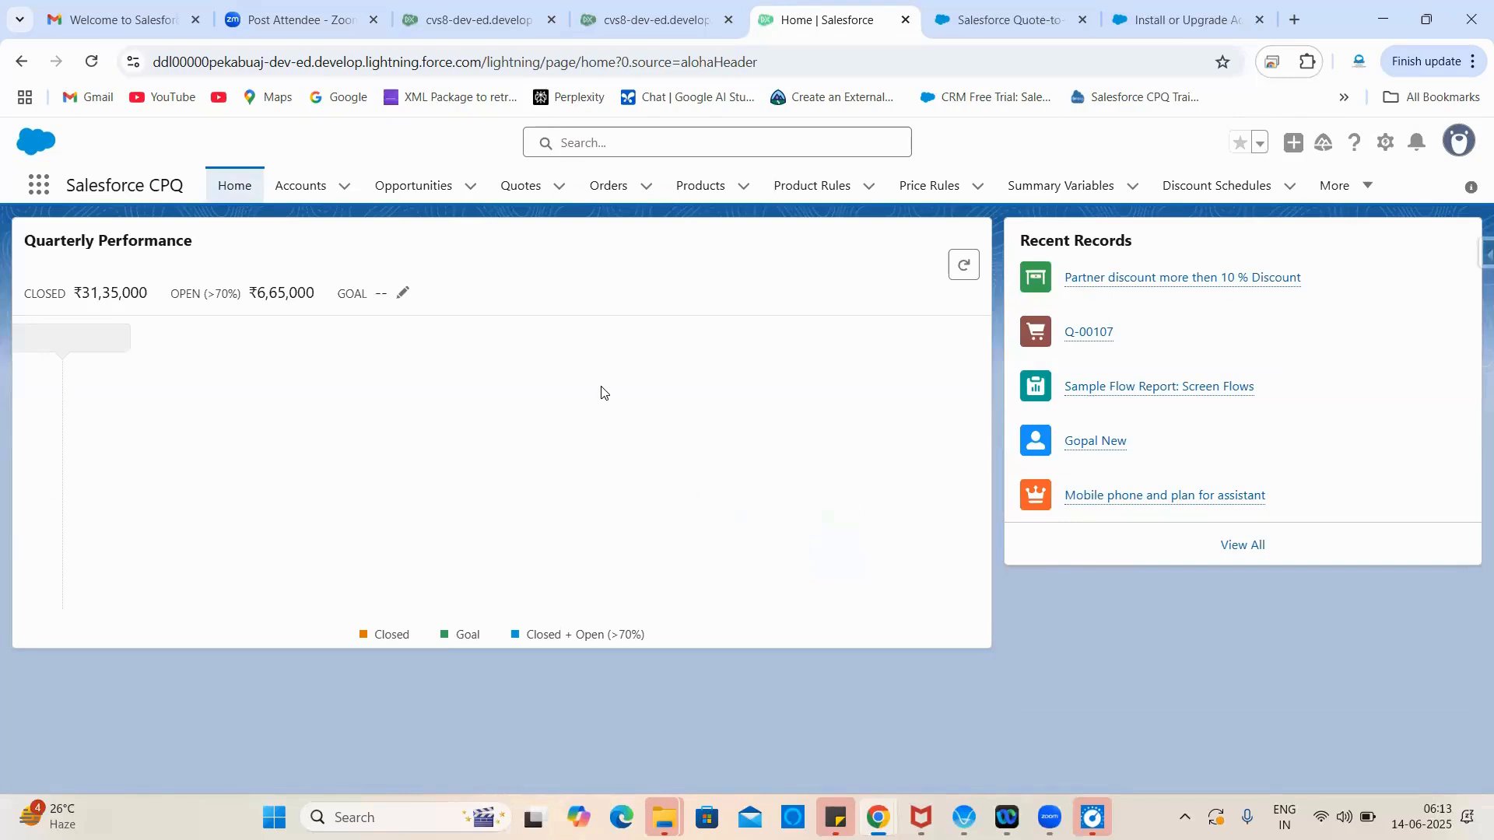
{"action": "left_click", "coordinate": [1385, 145]}
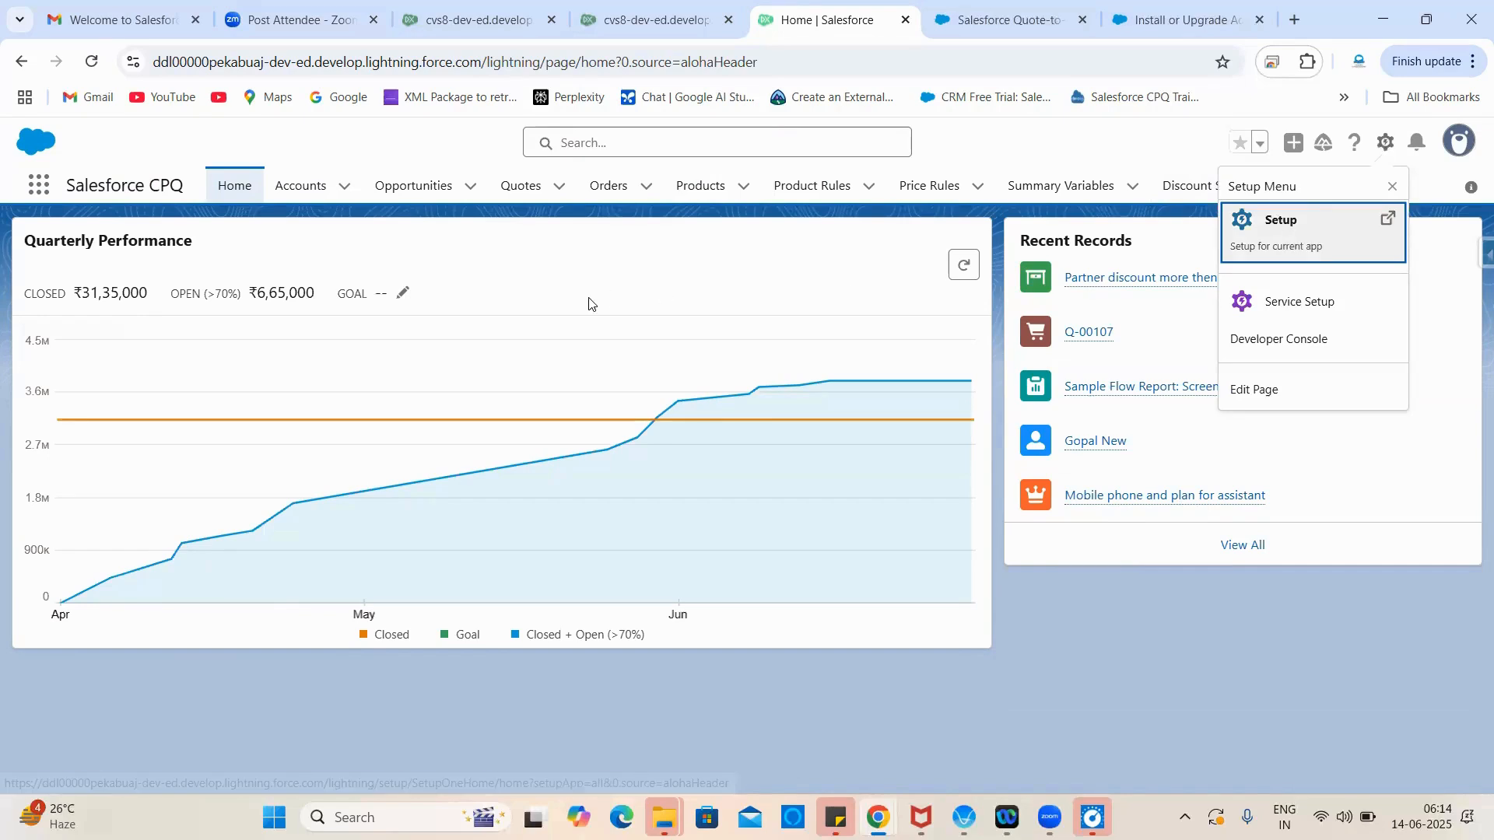
{"action": "left_click", "coordinate": [556, 304]}
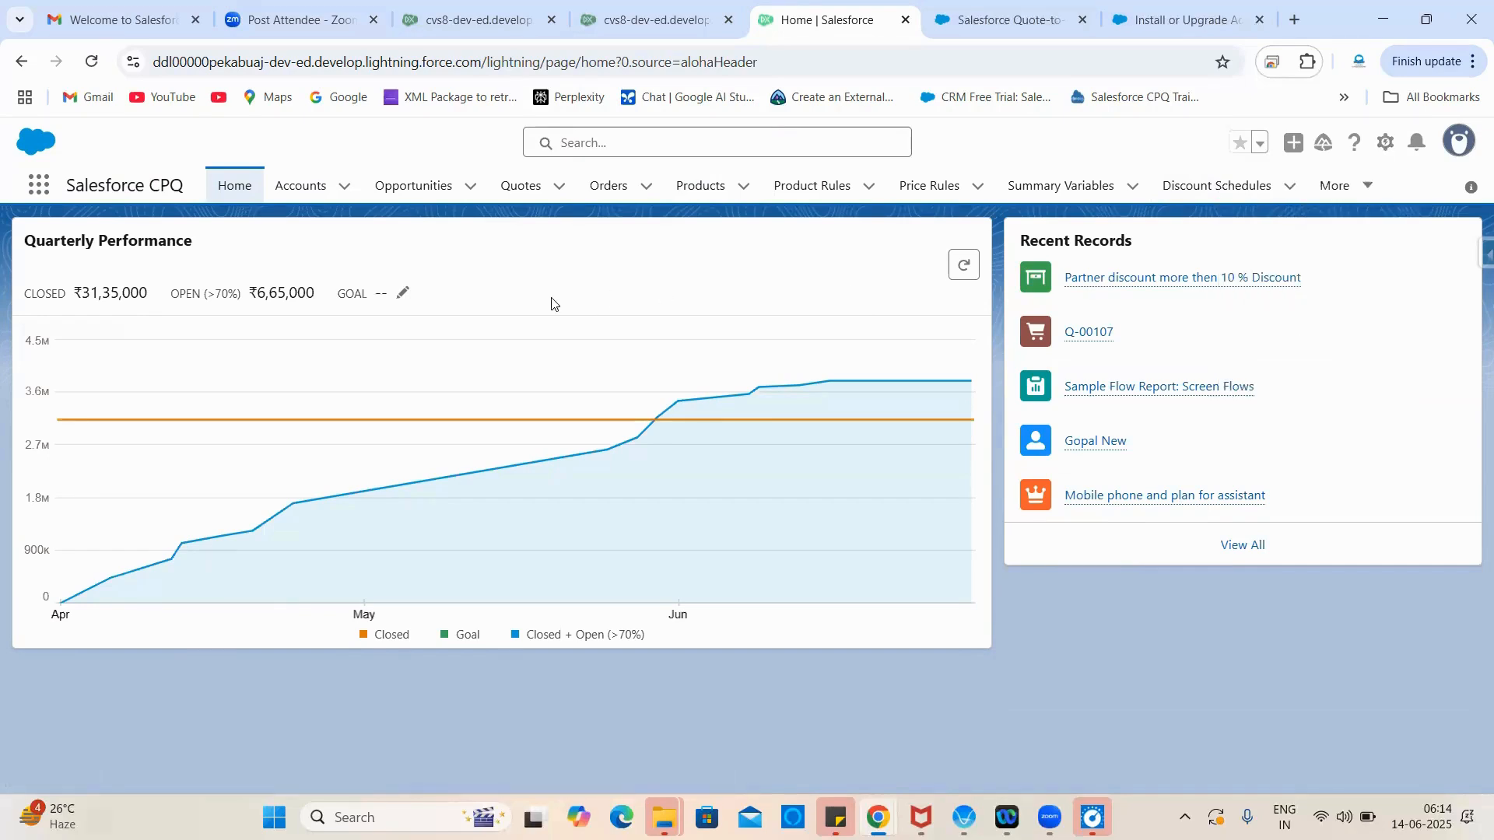
Step: Check the app's additional navigation items, search the App Launcher for "rule", and open the Approval Rules list
{"action": "left_click", "coordinate": [1374, 195]}
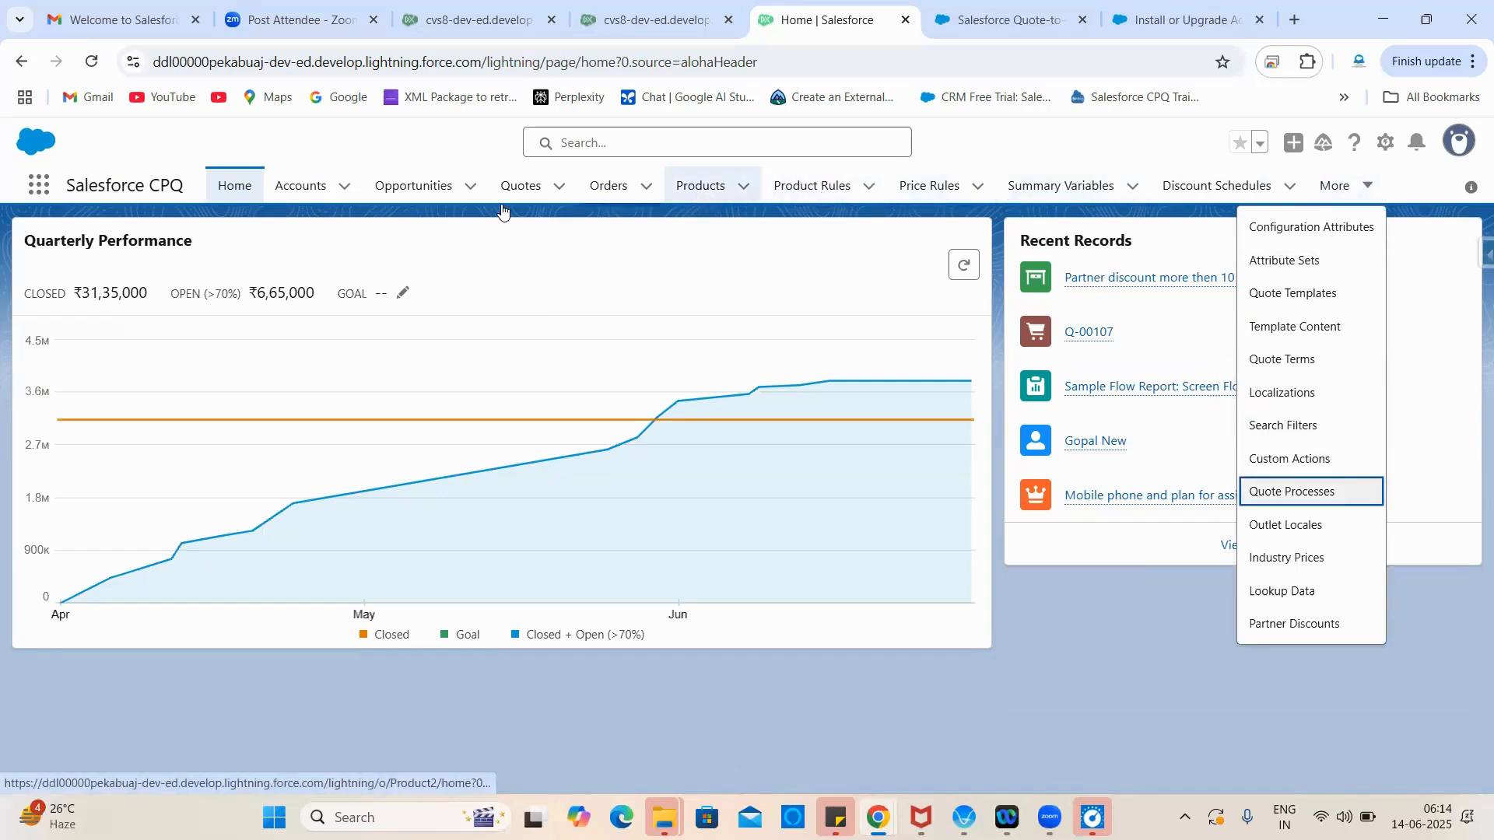
{"action": "left_click", "coordinate": [39, 185]}
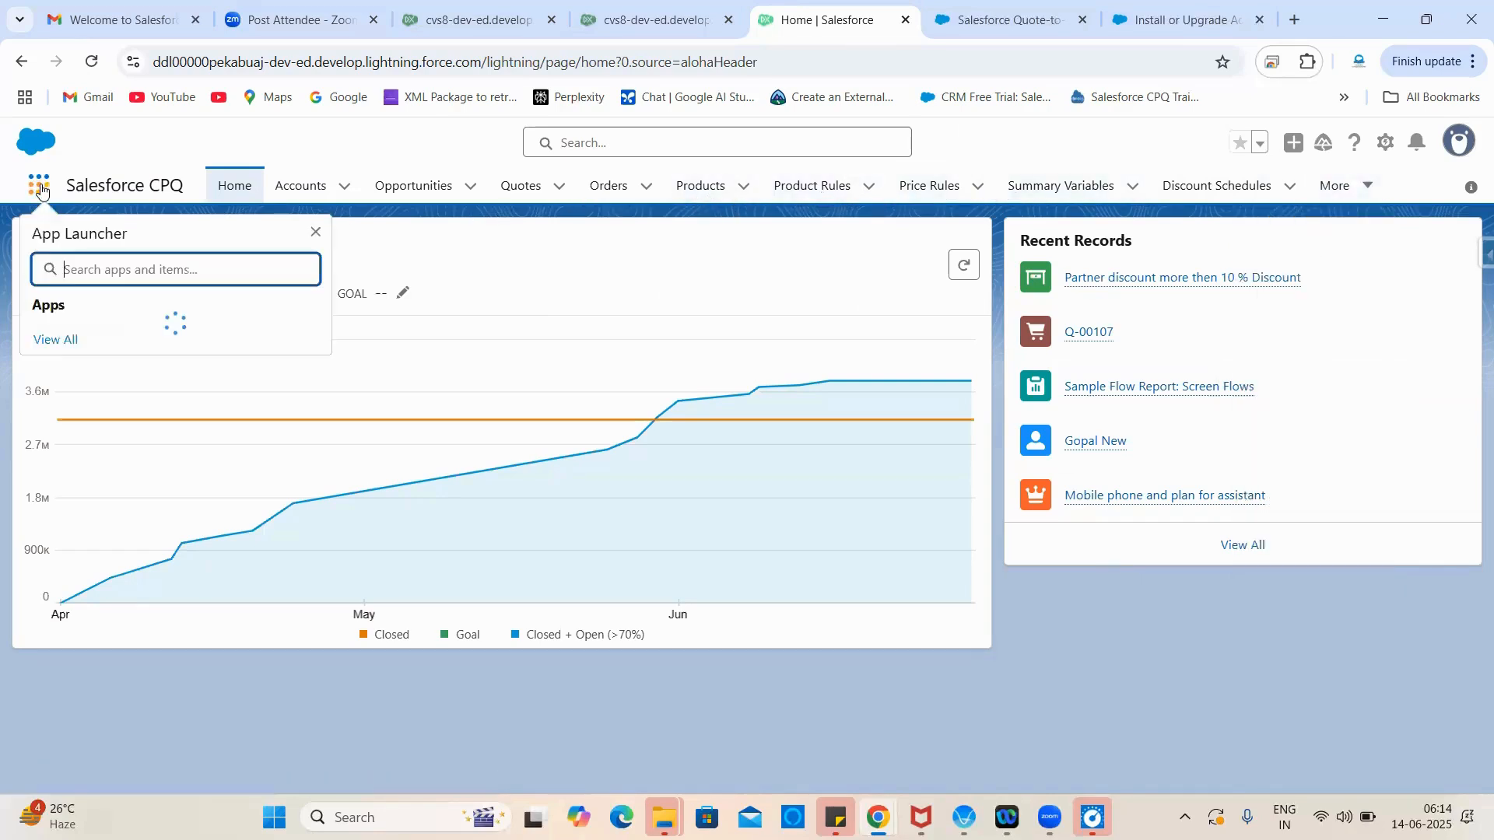
{"action": "type", "text": "rule"}
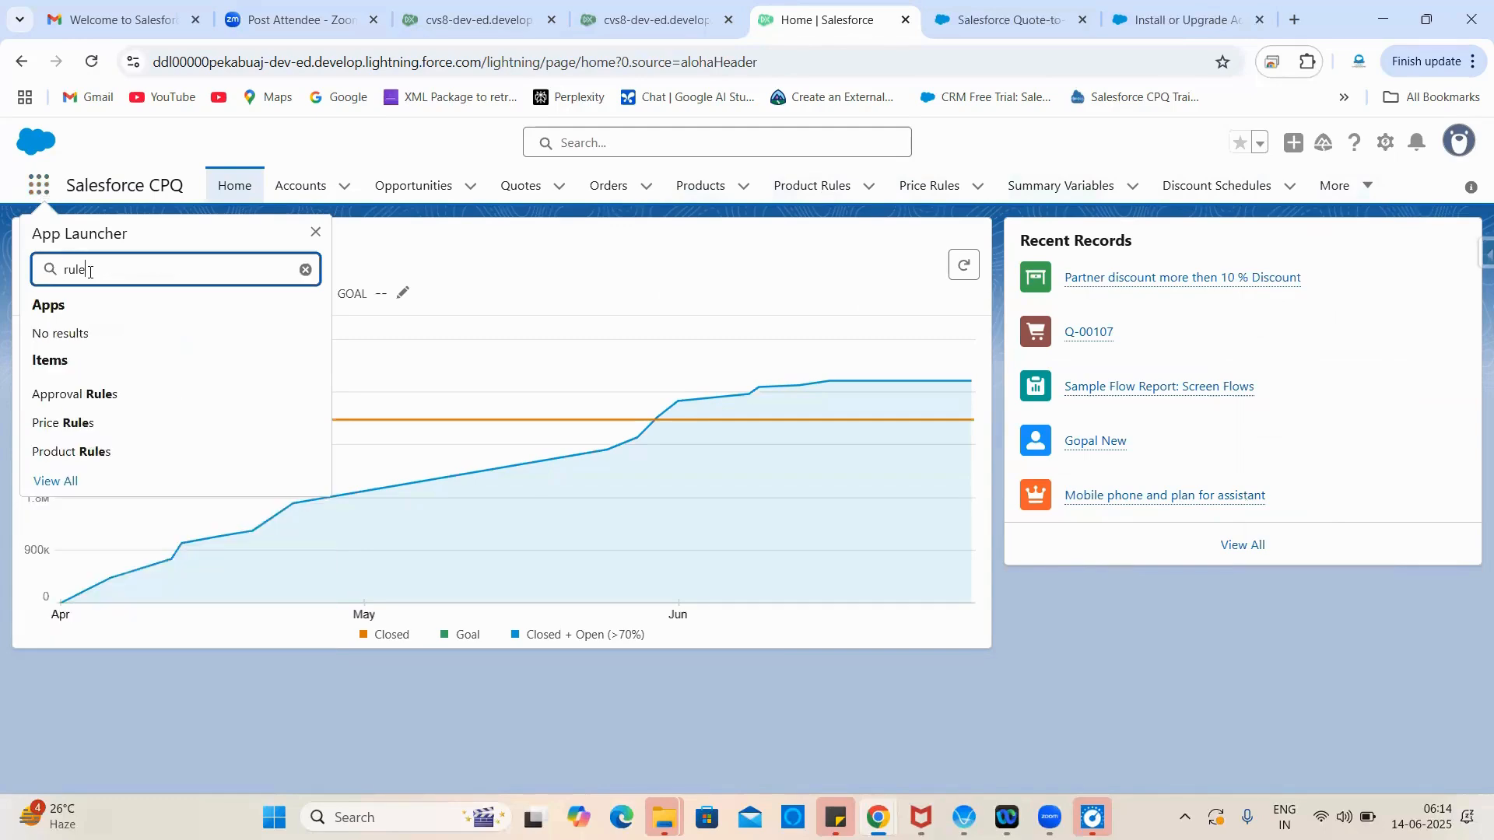
{"action": "left_click", "coordinate": [65, 396]}
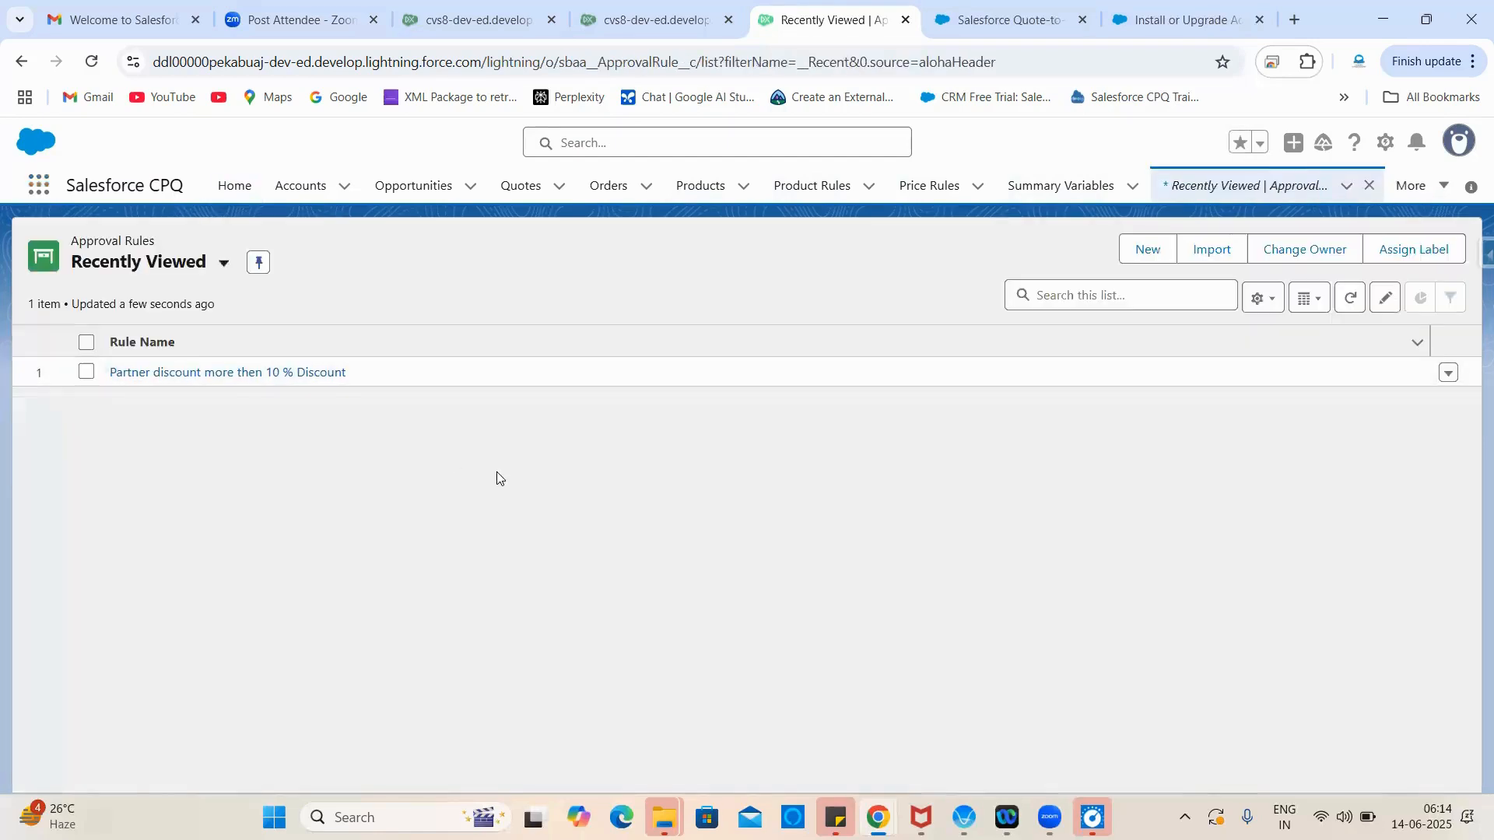
Step: Reload the cvs8-dev-ed org's Installed Packages page and check the org's Salesforce welcome email
{"action": "left_click", "coordinate": [687, 8]}
{"action": "left_click", "coordinate": [93, 63]}
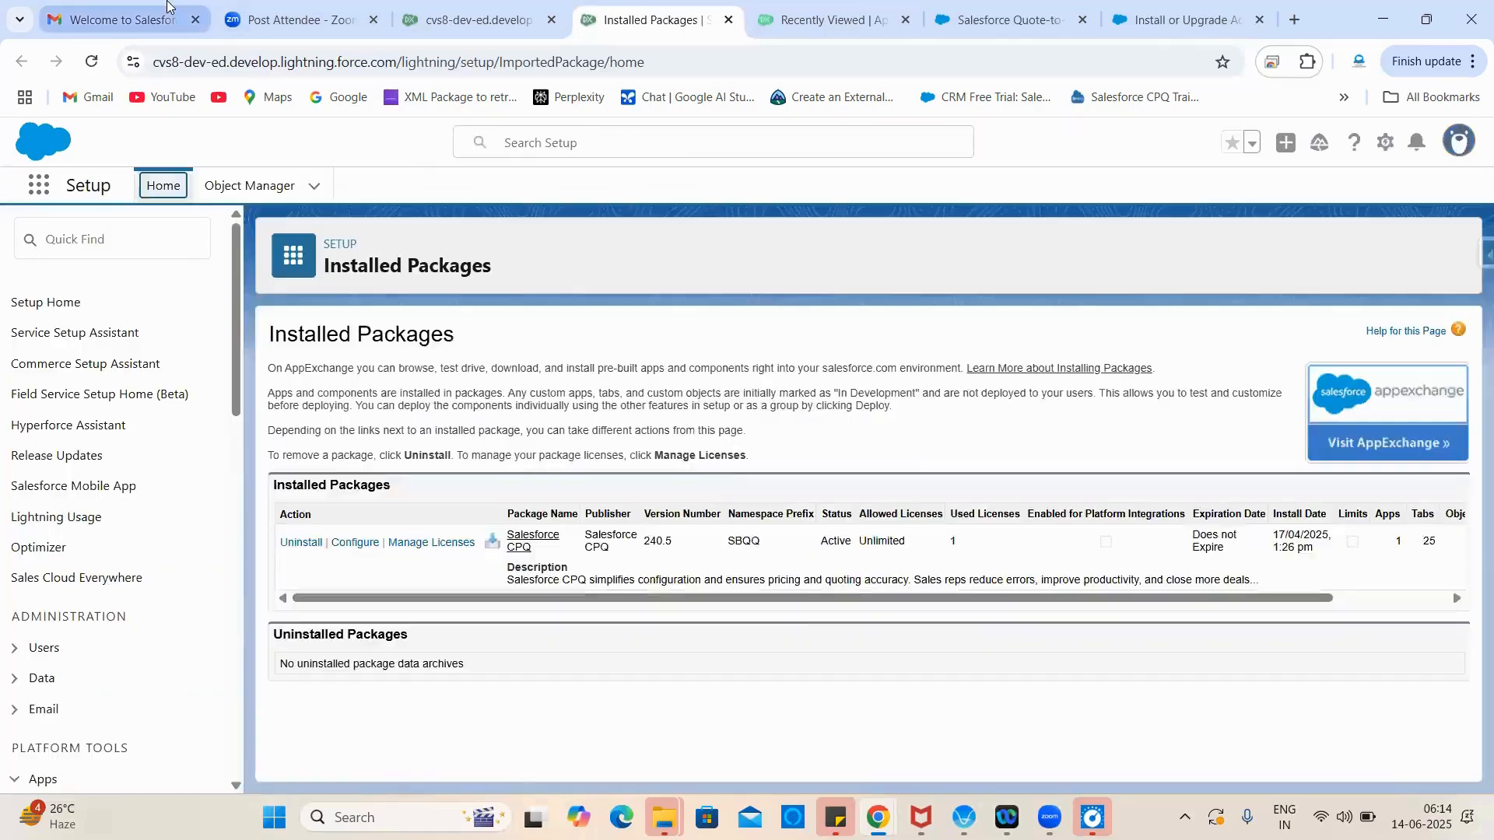
{"action": "left_click", "coordinate": [116, 20]}
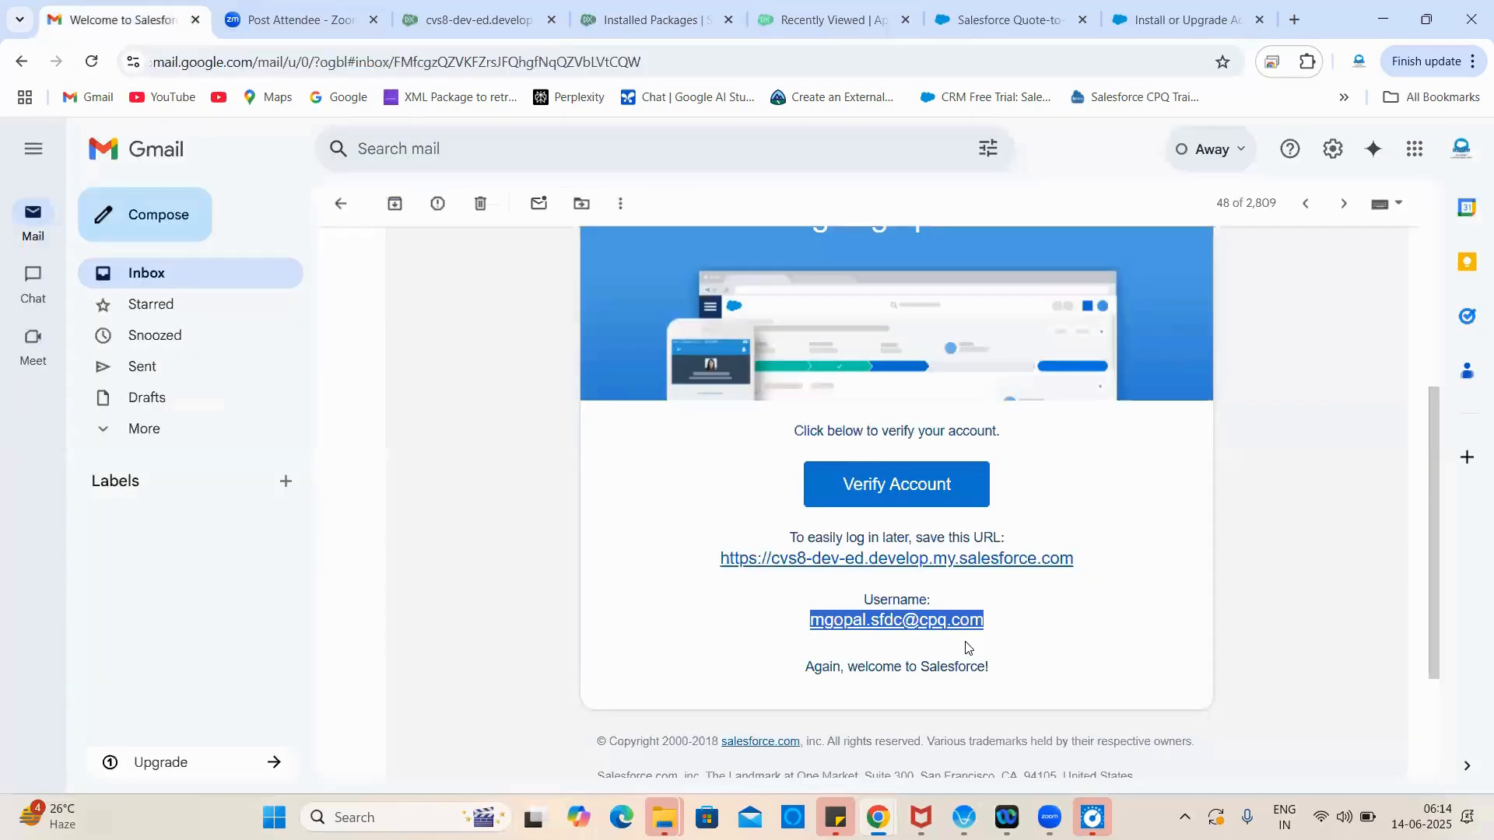
Step: Open the production installation link for Advanced Approvals Summer '23 (244.0) and choose to log in with a different username
{"action": "left_click", "coordinate": [1130, 6]}
{"action": "left_click", "coordinate": [1003, 19]}
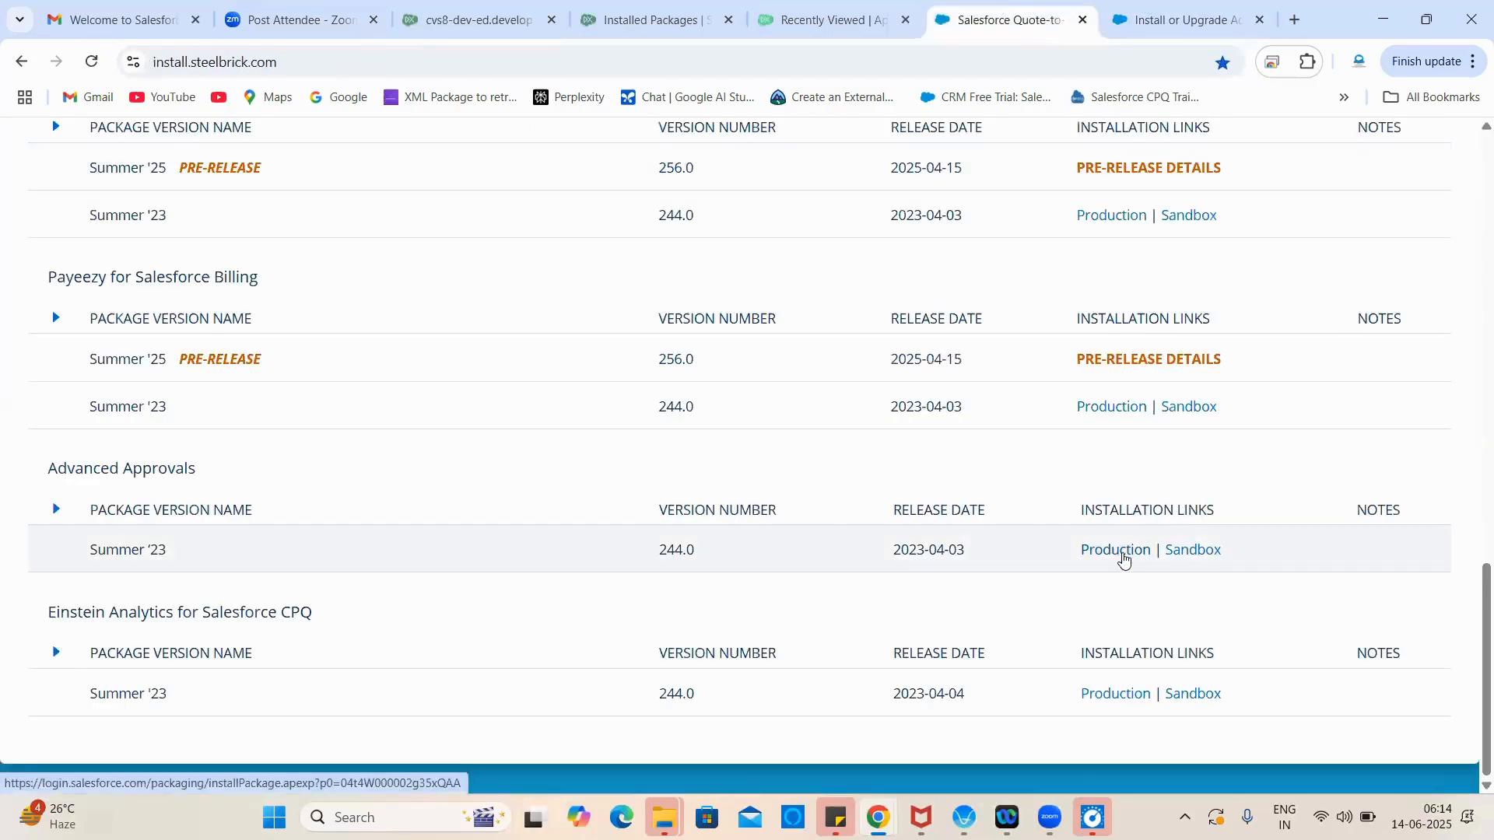
{"action": "left_click", "coordinate": [1122, 552]}
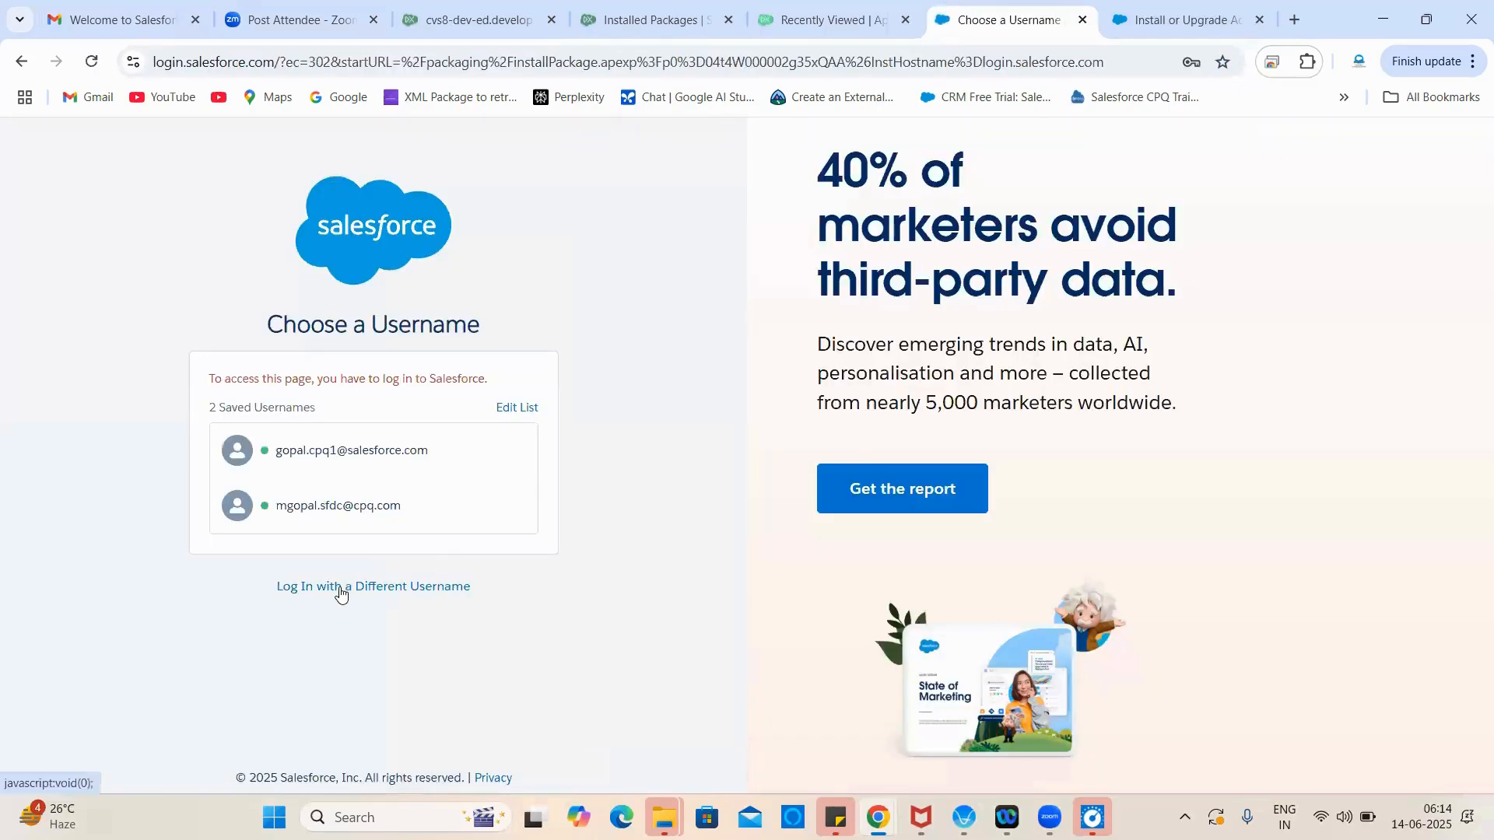
{"action": "left_click", "coordinate": [340, 594]}
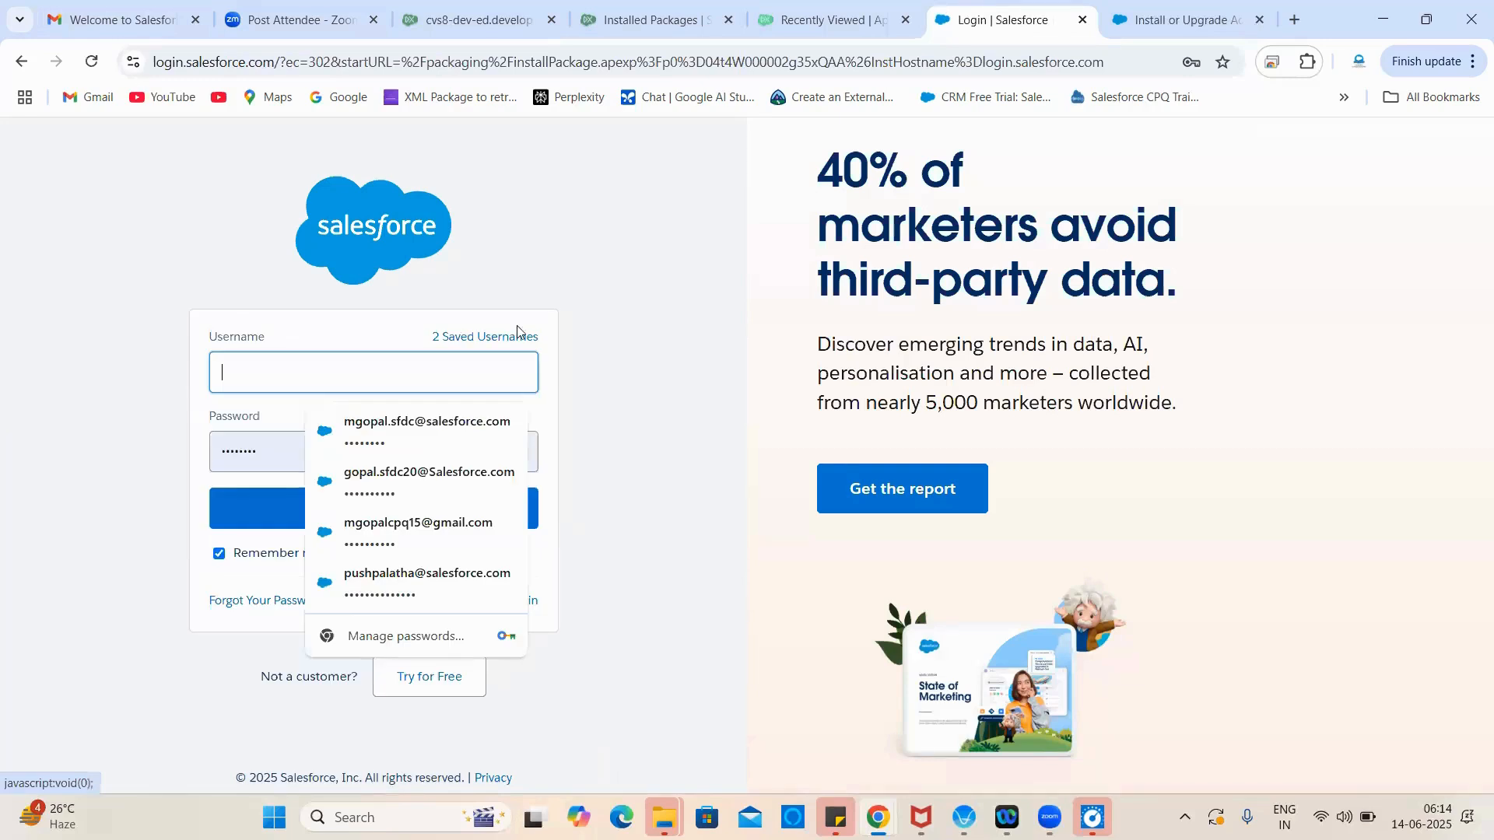
Step: Copy the org's username from the Salesforce welcome email and enter it as the username on the Salesforce login page
{"action": "type", "text": "https://install.steelbrick.com/"}
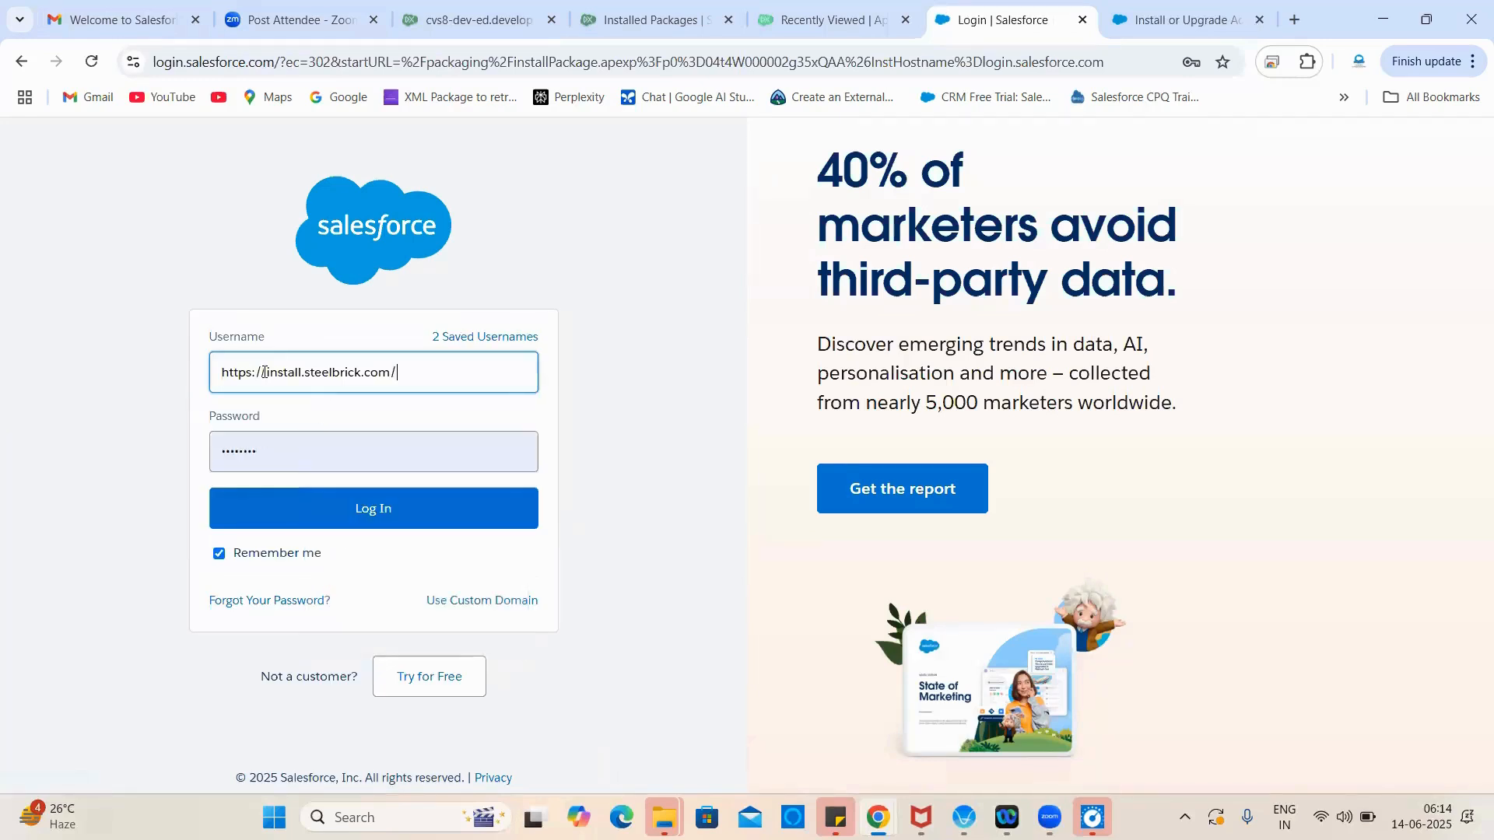
{"action": "left_click", "coordinate": [129, 4]}
{"action": "left_click", "coordinate": [1022, 640]}
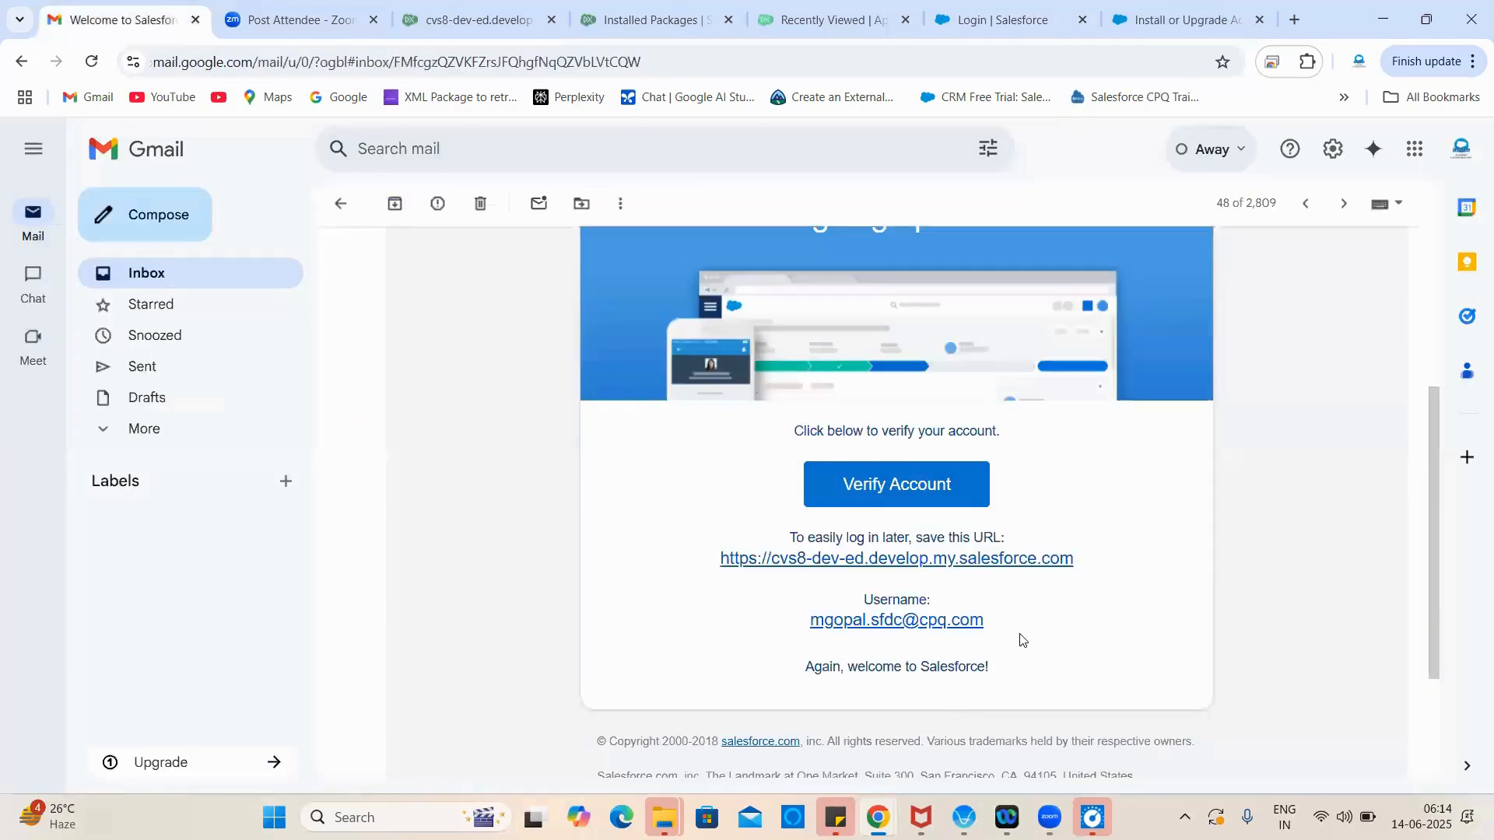
{"action": "triple_click", "coordinate": [801, 627]}
{"action": "key", "text": "ctrl+c"}
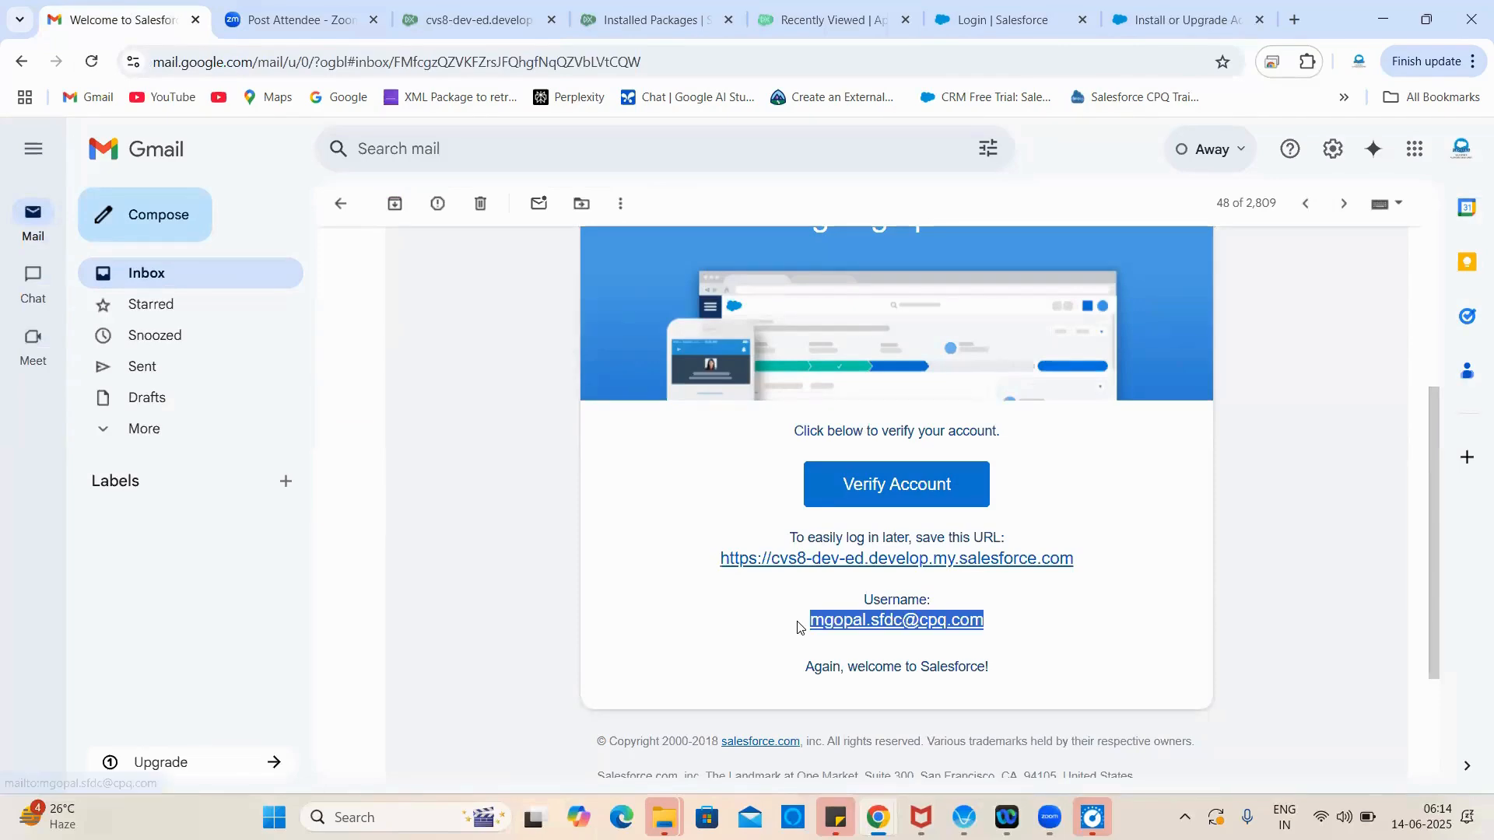
{"action": "left_click", "coordinate": [481, 4]}
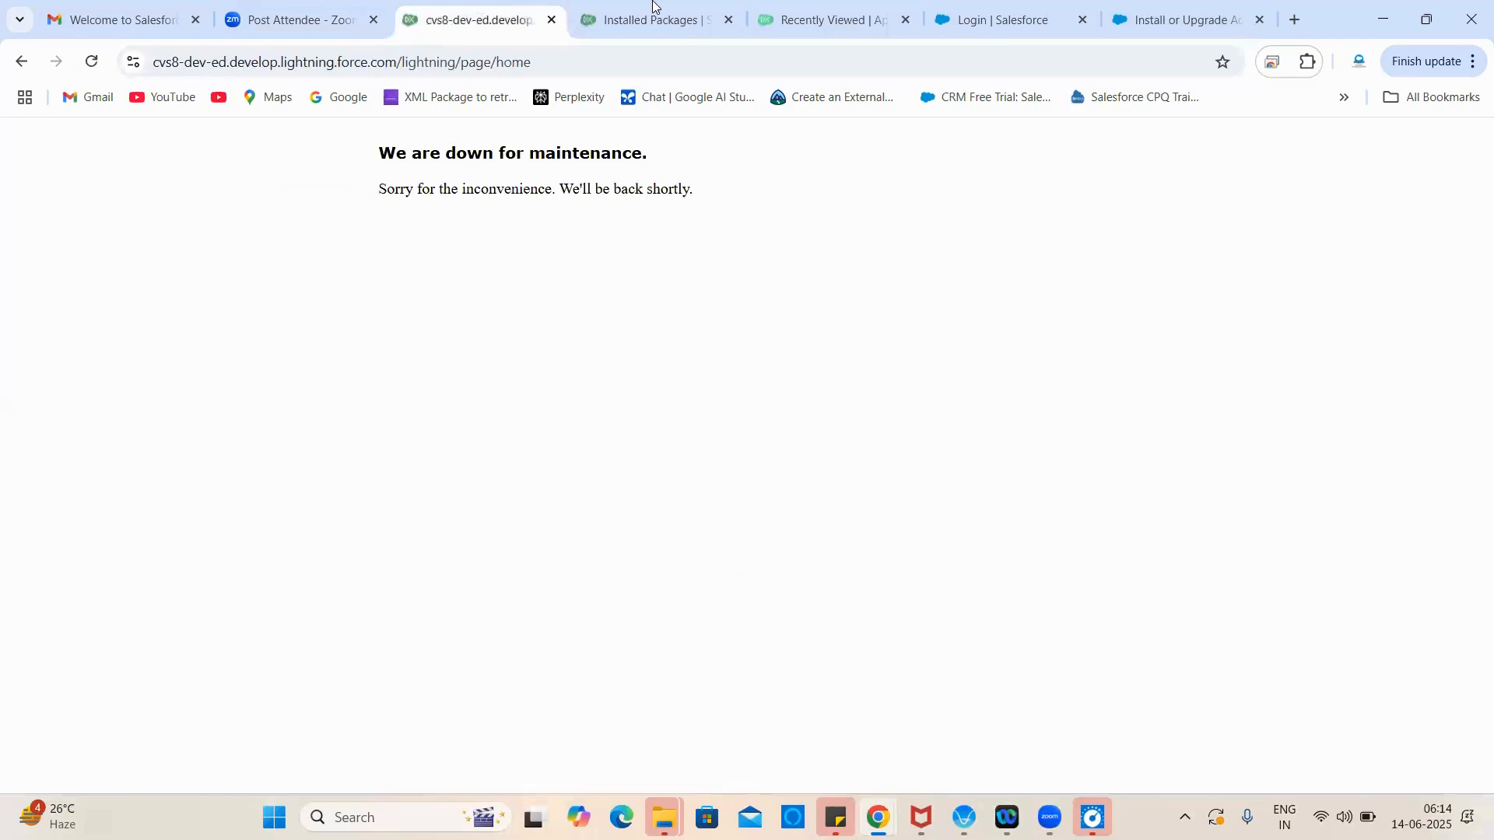
{"action": "left_click", "coordinate": [649, 8]}
{"action": "left_click", "coordinate": [779, 4]}
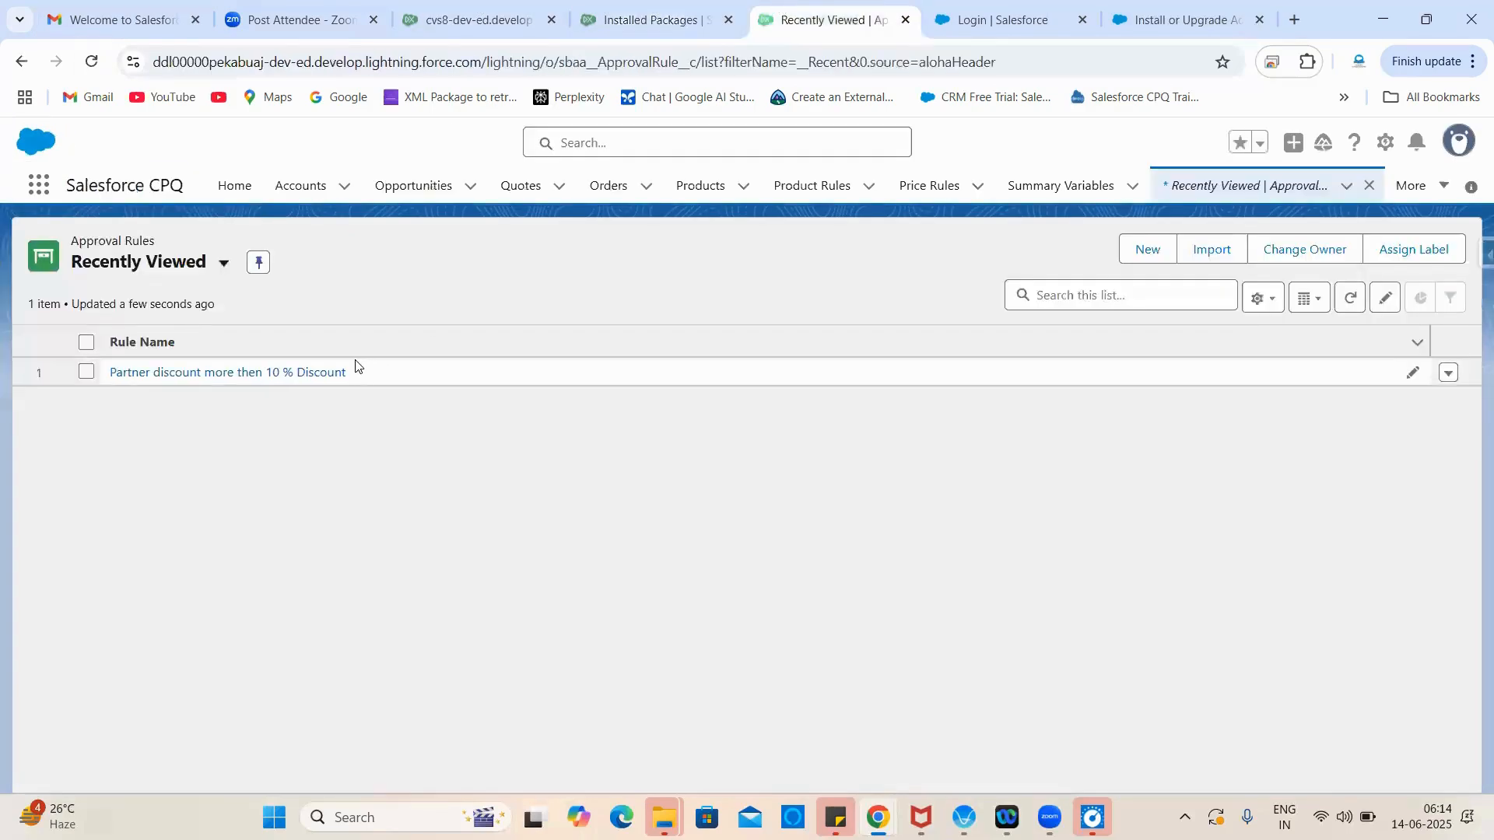
{"action": "left_click", "coordinate": [948, 4]}
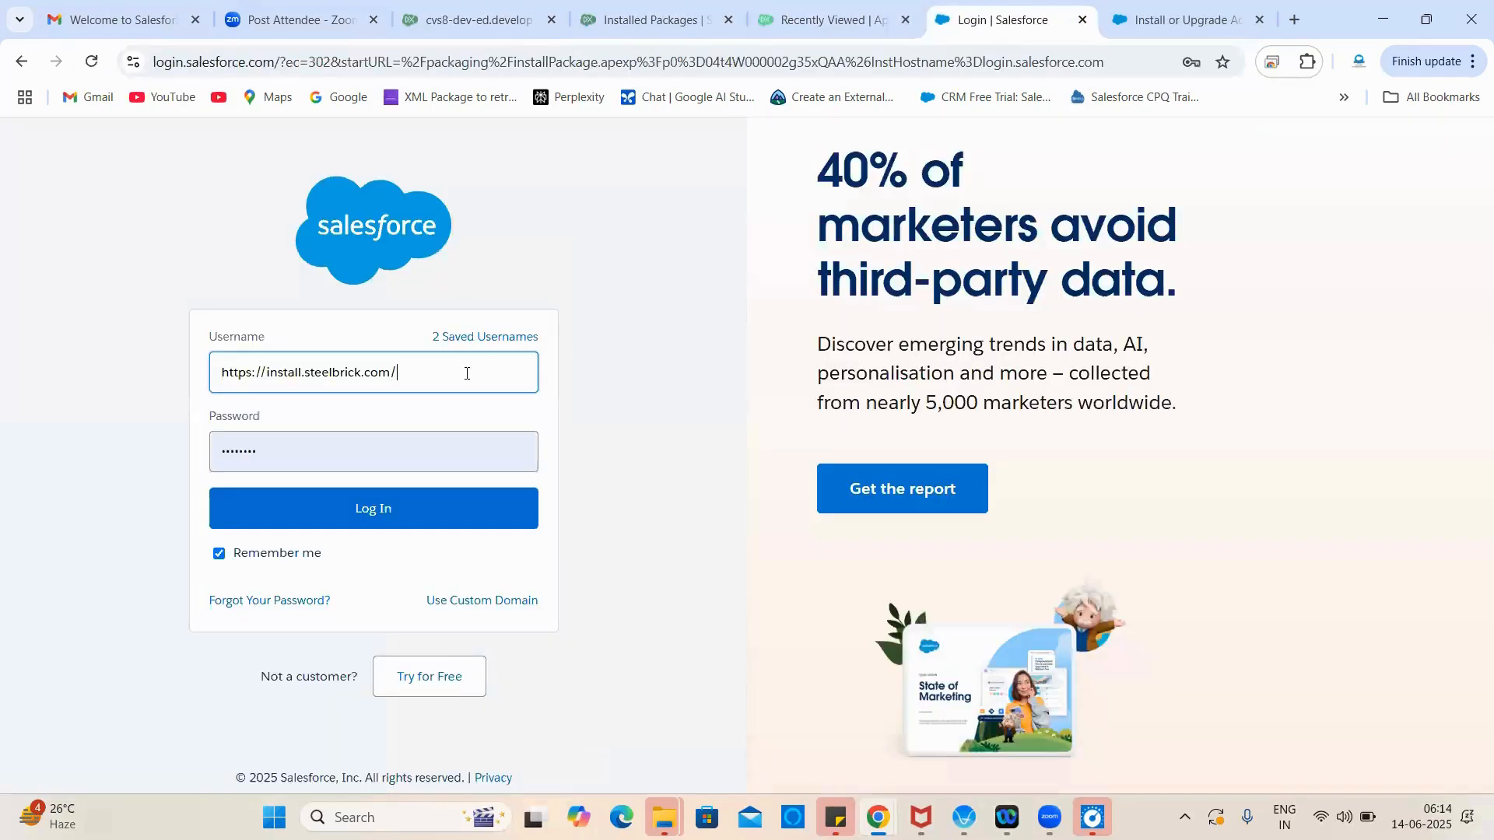
{"action": "key", "text": "ctrl+a"}
{"action": "key", "text": "ctrl+v"}
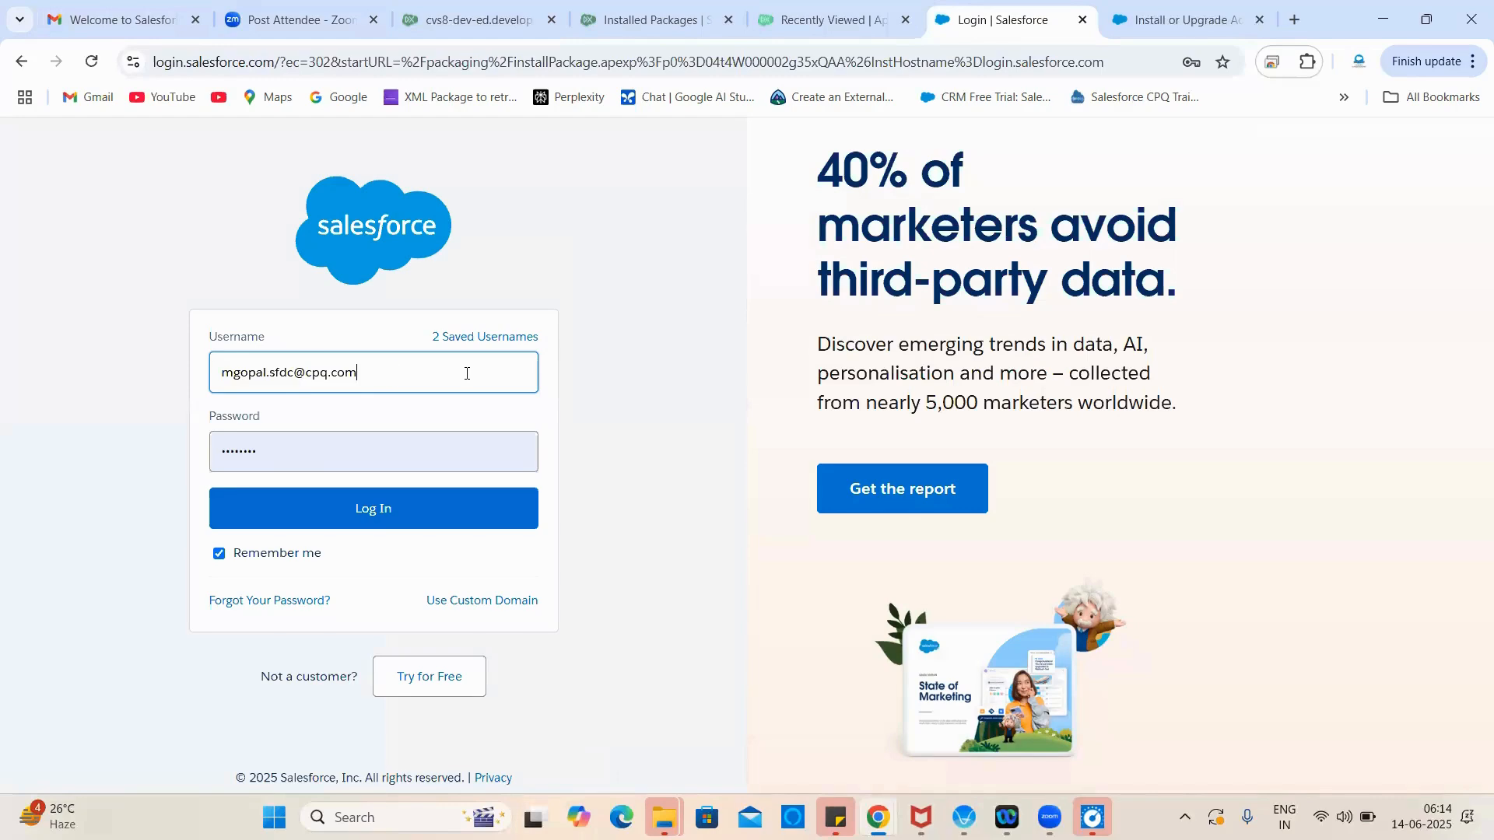
Step: Replace the prefilled password with the account password and log in to the cvs8-dev-ed org
{"action": "double_click", "coordinate": [286, 459]}
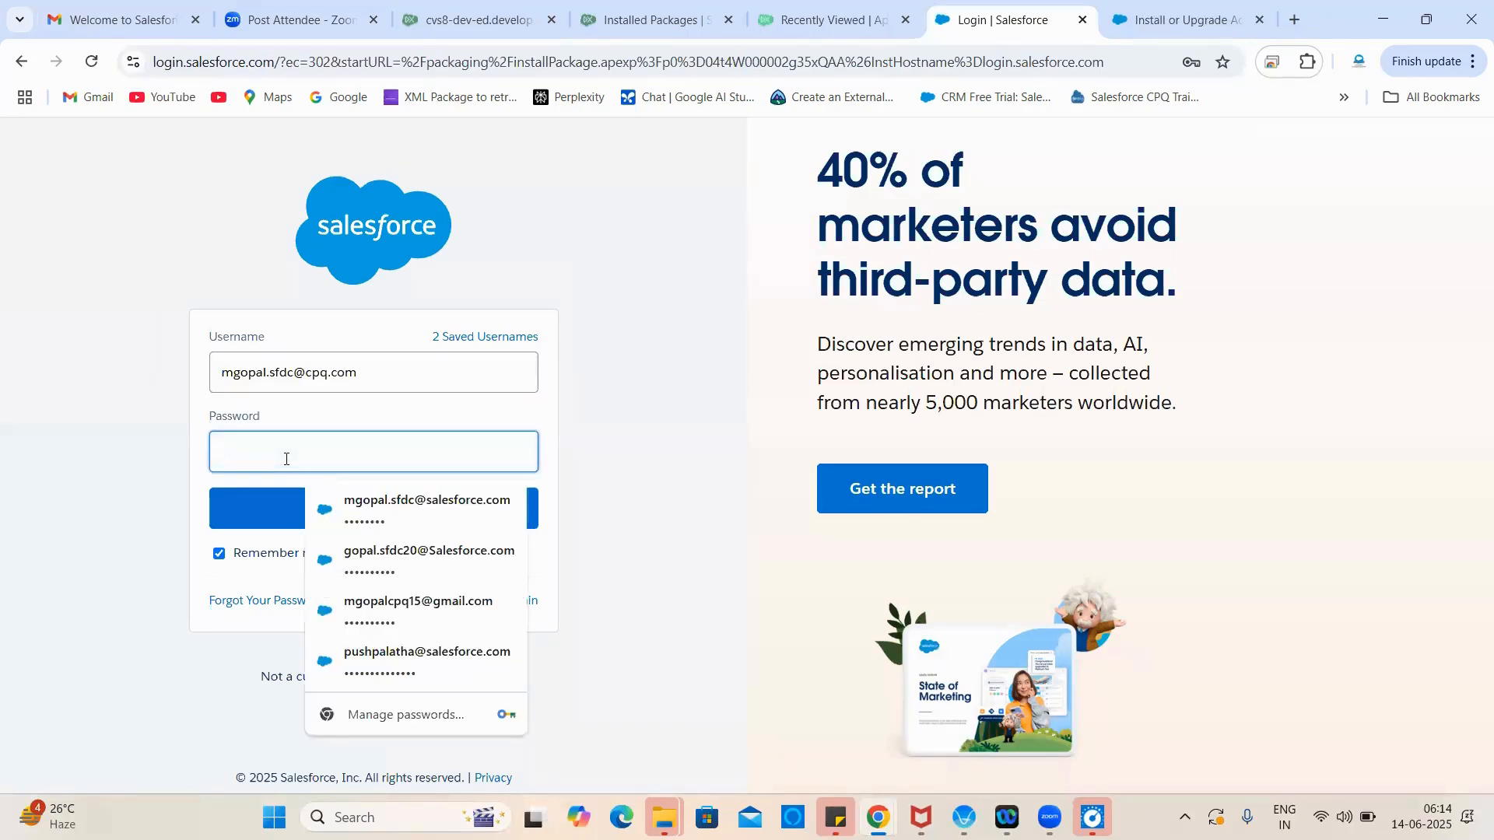
{"action": "type", "text": "••"}
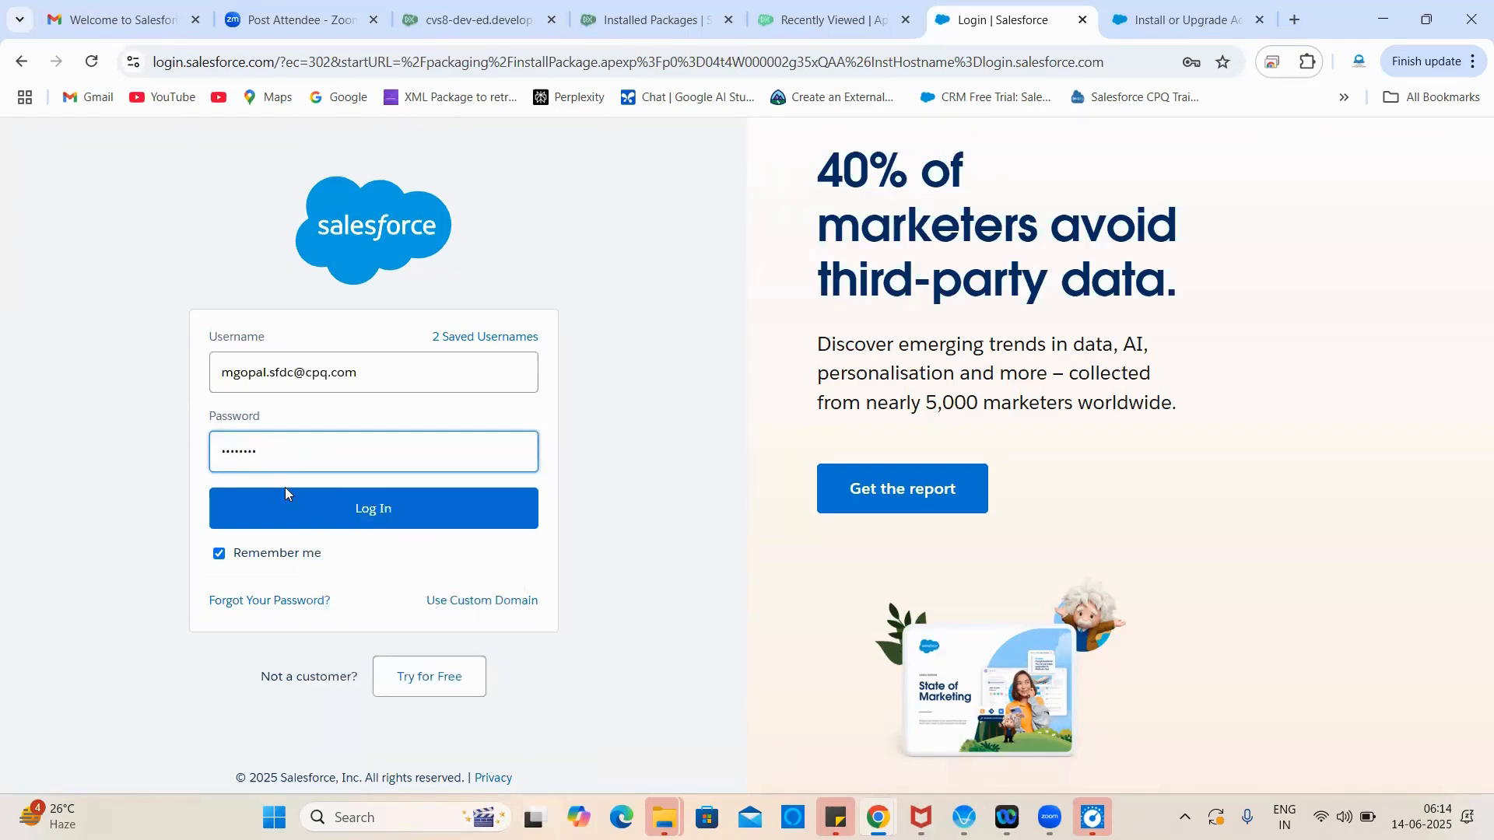
{"action": "right_click", "coordinate": [281, 495]}
{"action": "left_click", "coordinate": [258, 505]}
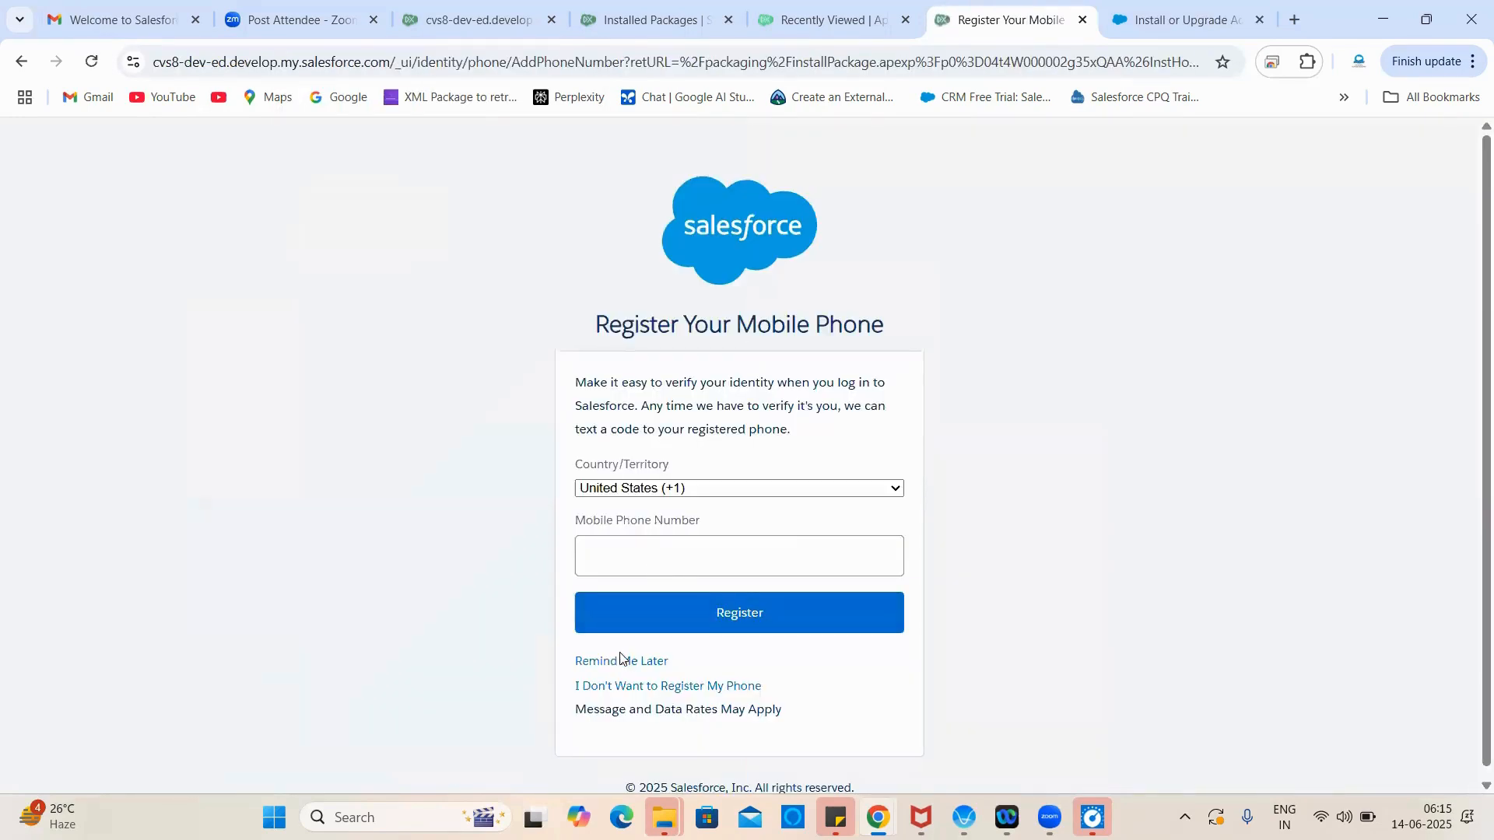
Step: Postpone the mobile phone registration and install the Advanced Approvals package for admins only
{"action": "left_click", "coordinate": [620, 660]}
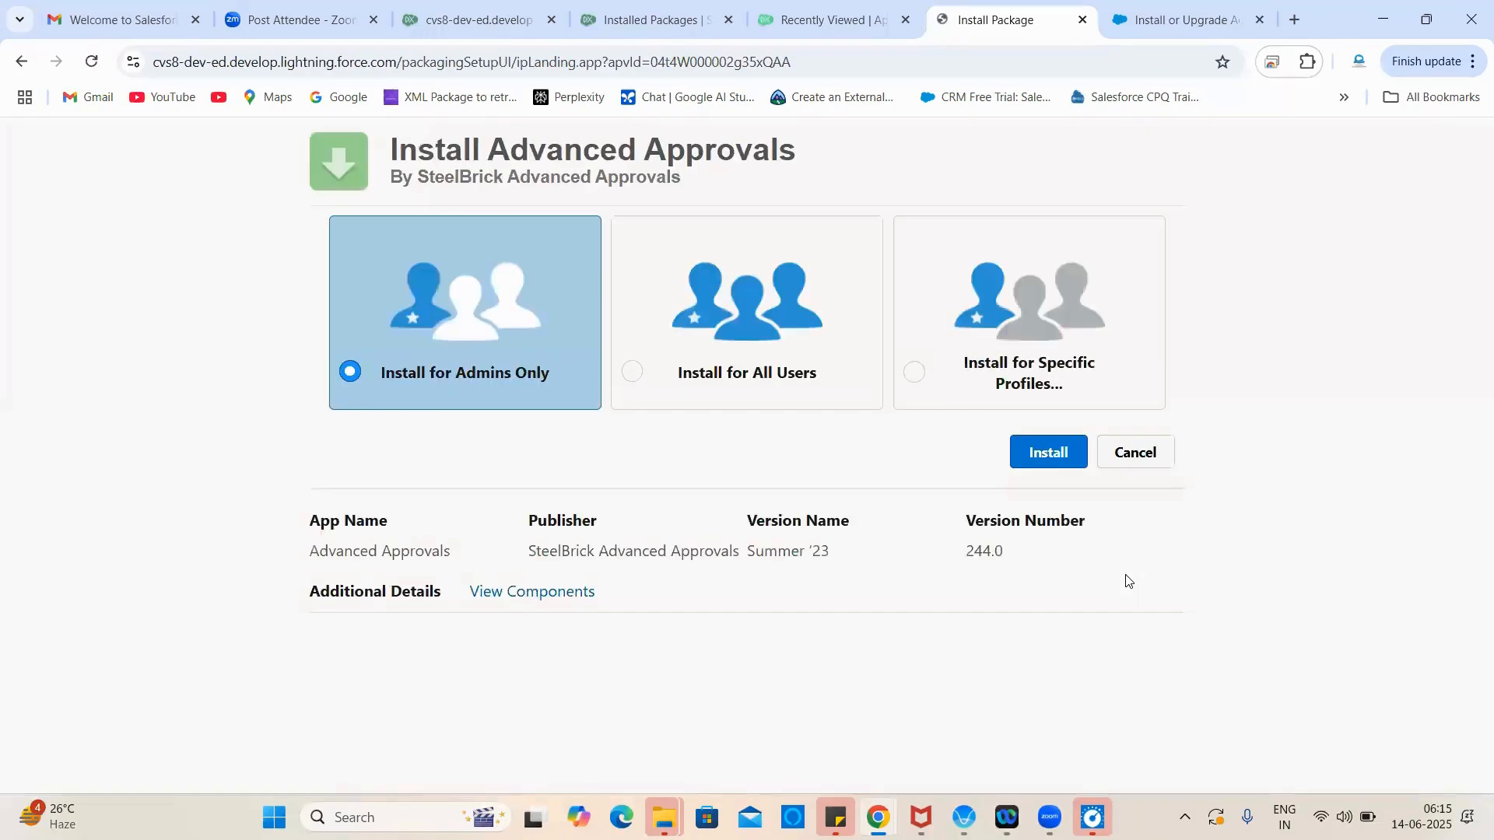
{"action": "left_click", "coordinate": [1042, 444]}
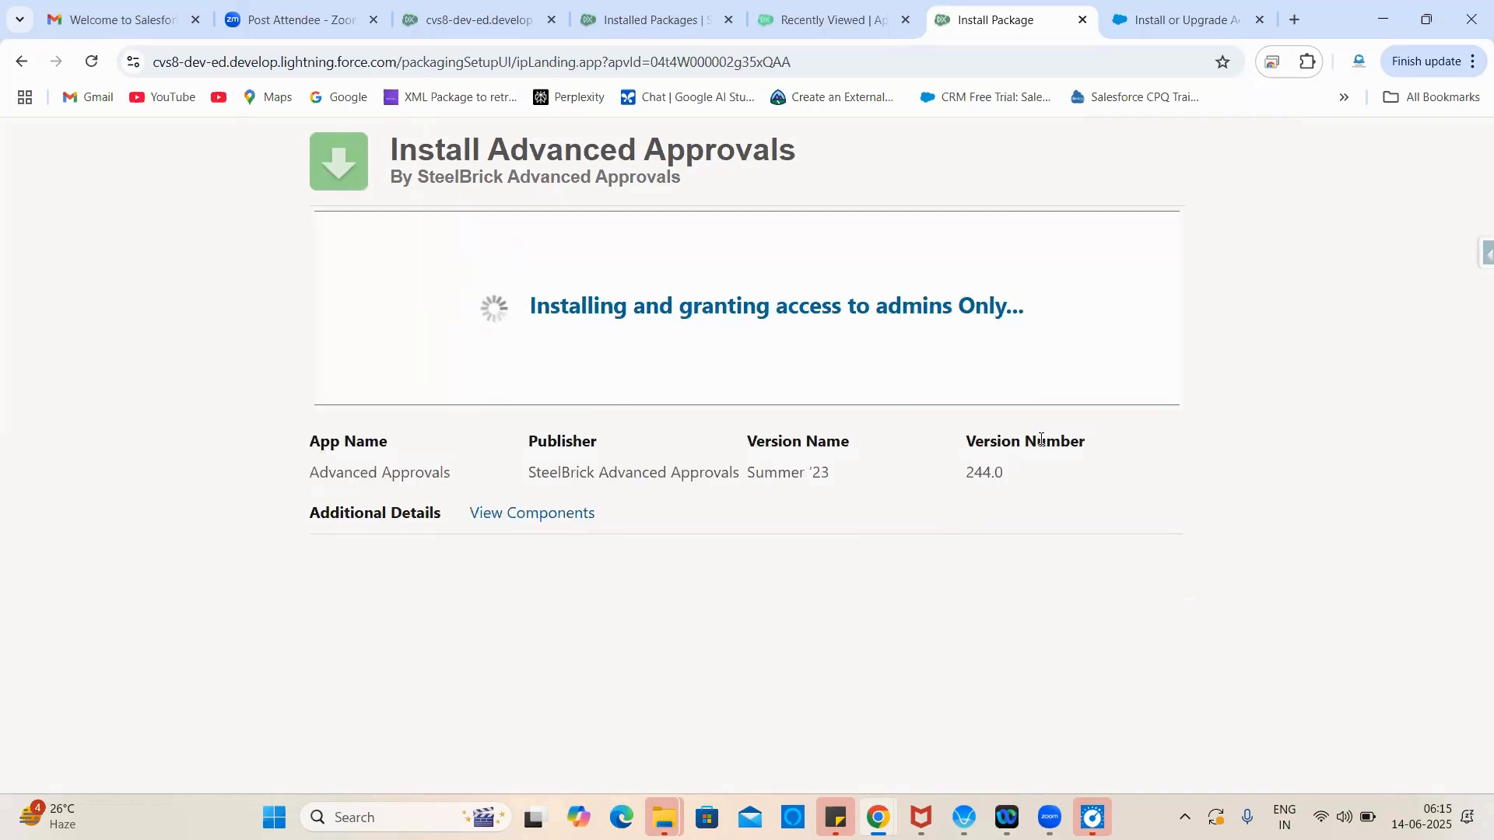
Step: Reload the cvs8-dev-ed org's home page and close the other org's Approval Rules page
{"action": "left_click", "coordinate": [499, 10]}
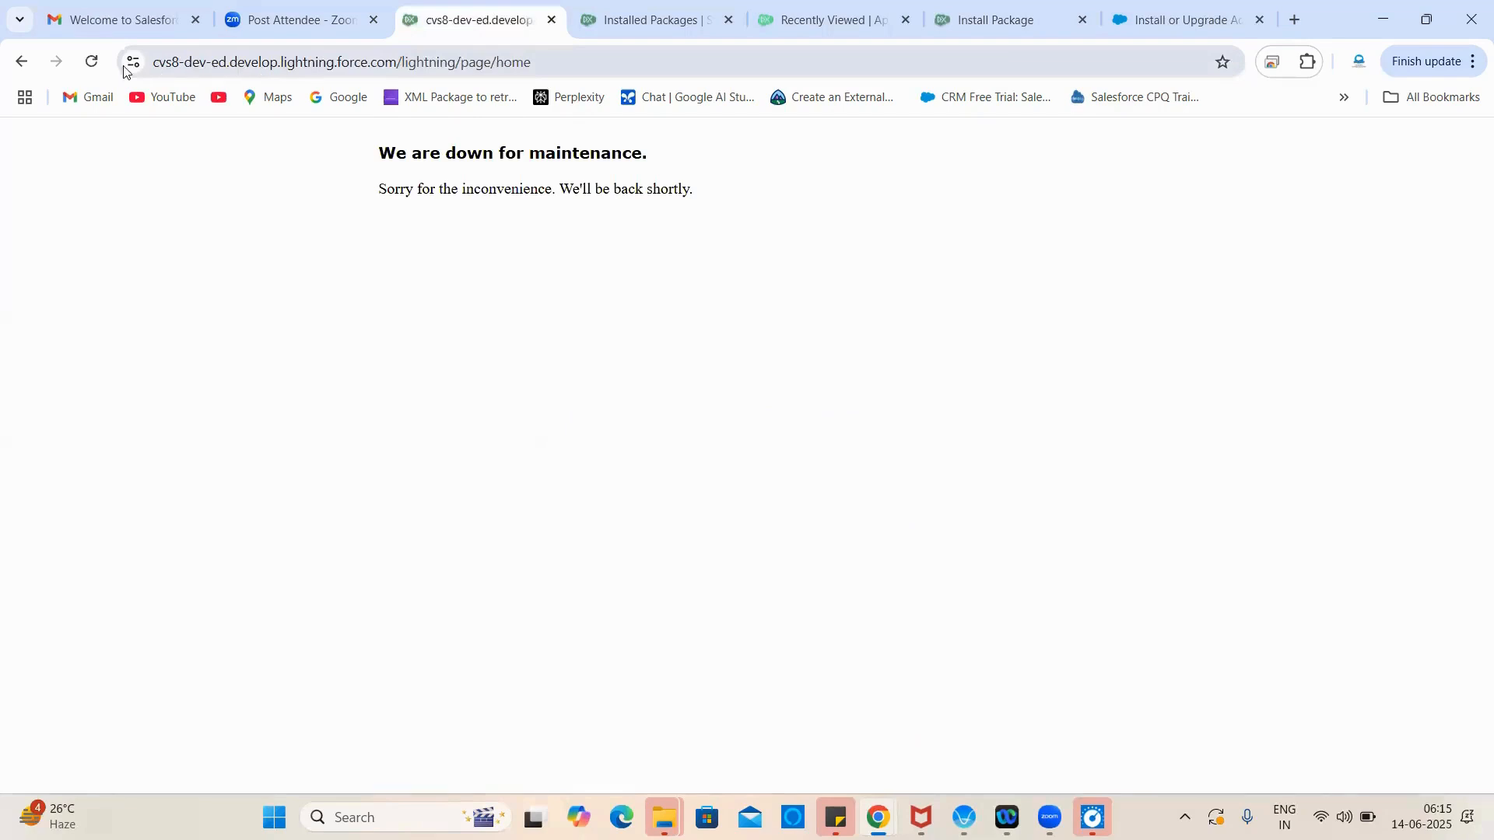
{"action": "left_click", "coordinate": [91, 61]}
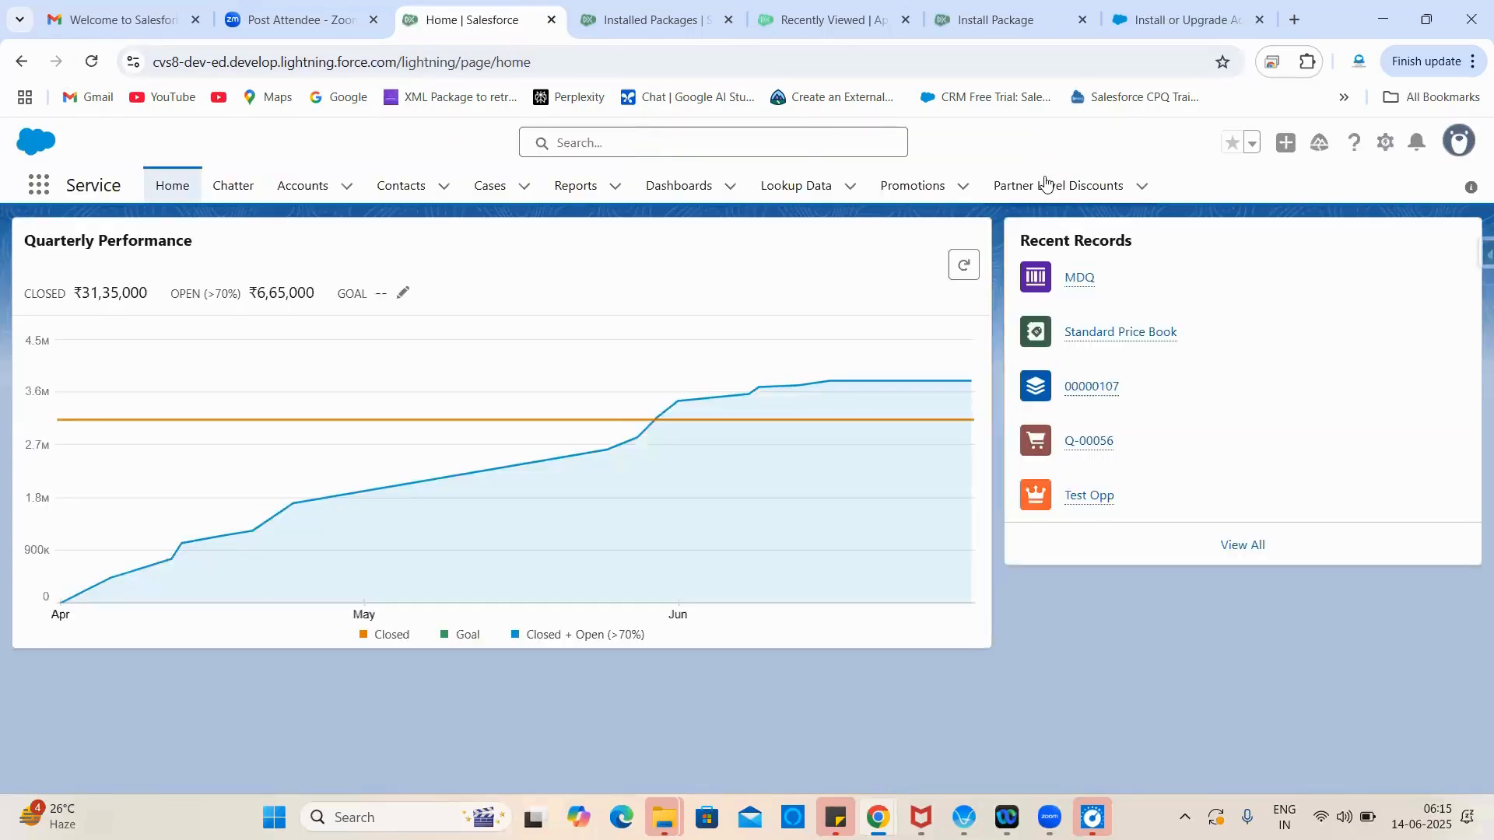
{"action": "left_click", "coordinate": [877, 23]}
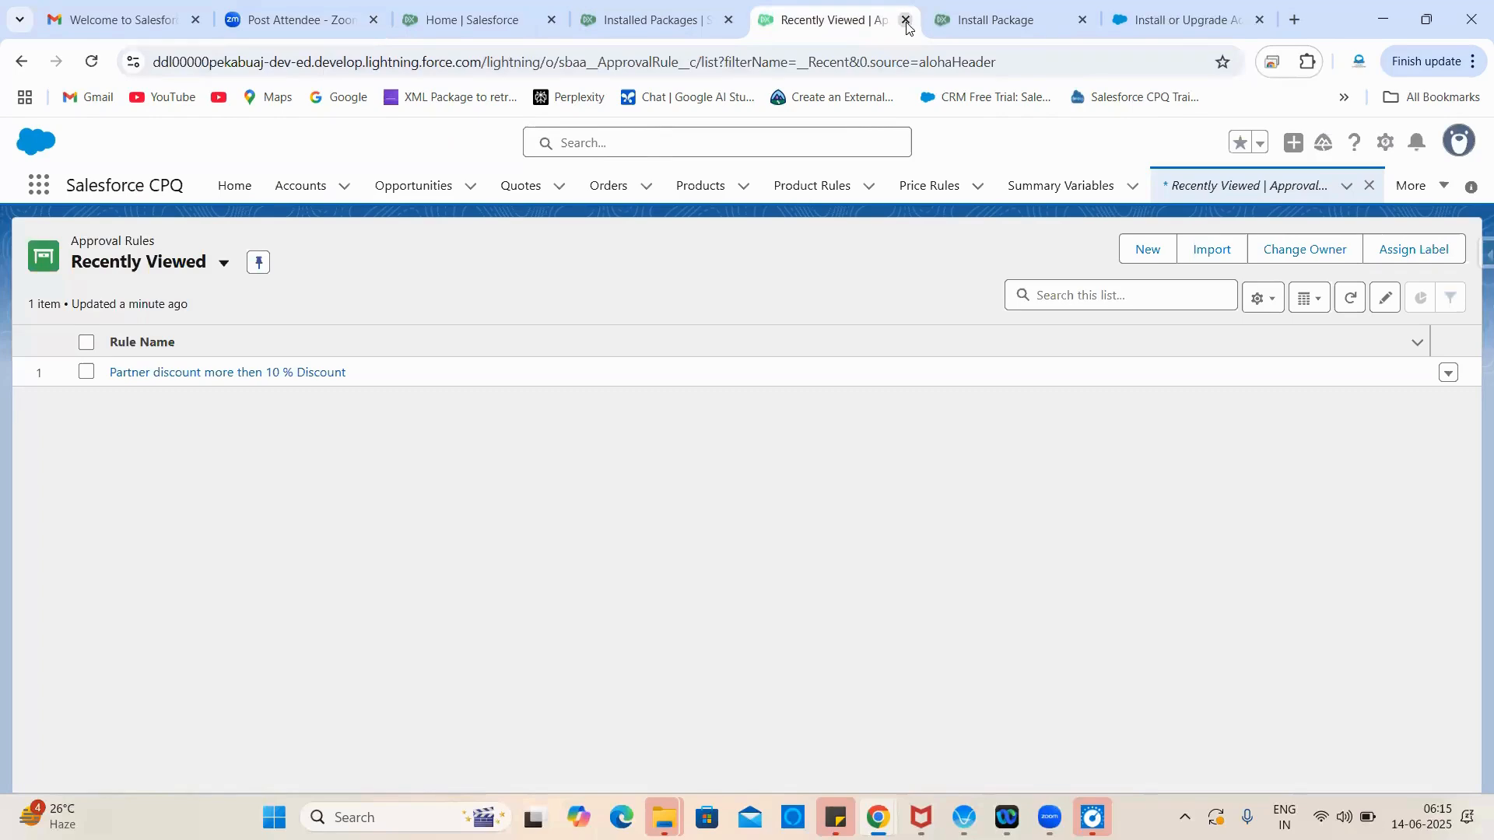
{"action": "left_click", "coordinate": [906, 23]}
{"action": "left_click", "coordinate": [475, 20]}
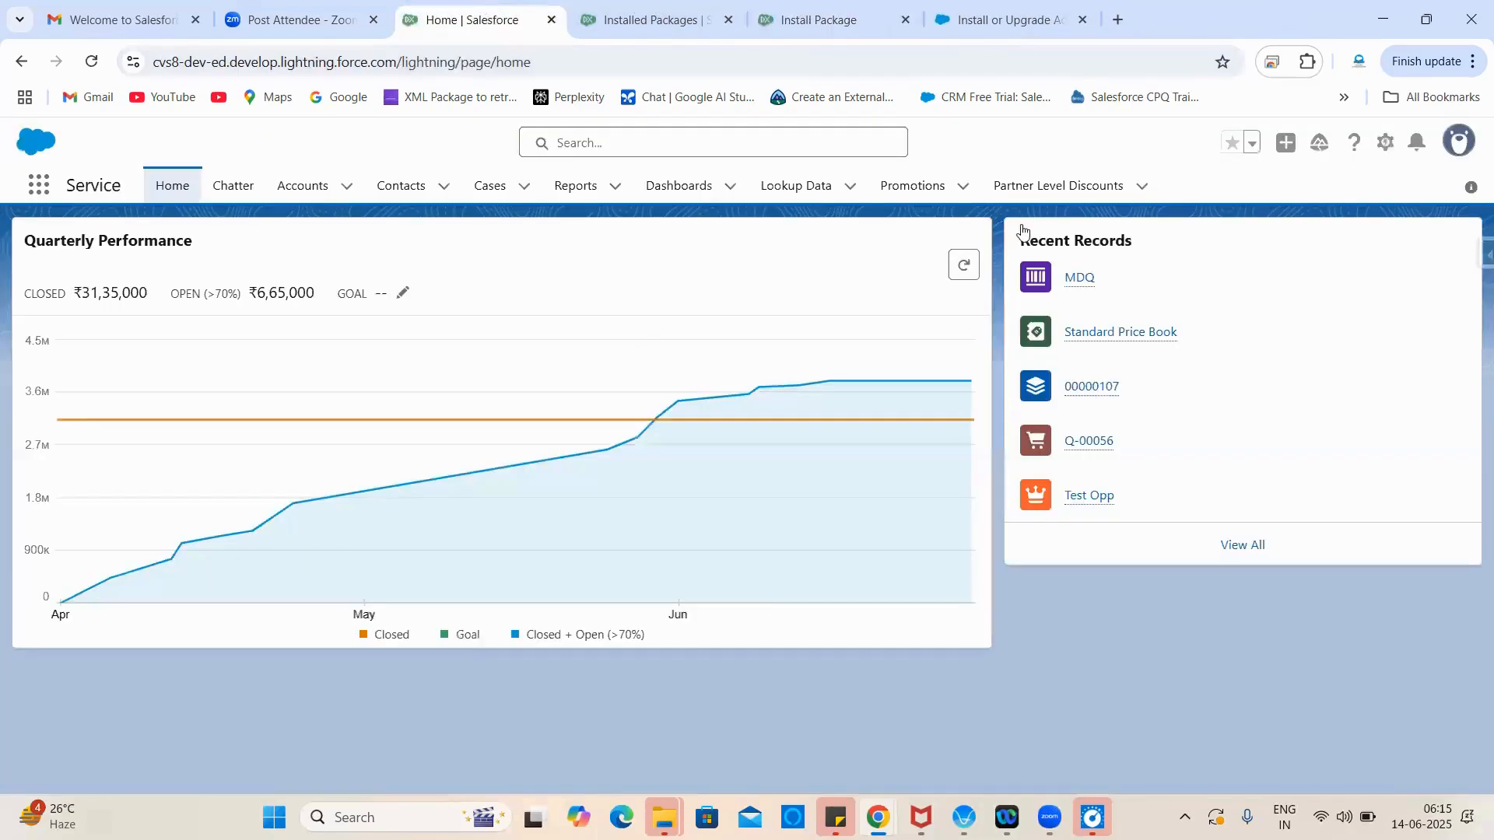
Step: Check the Advanced Approvals installation progress and reload the Installed Packages page to look for the package
{"action": "left_click", "coordinate": [905, 9]}
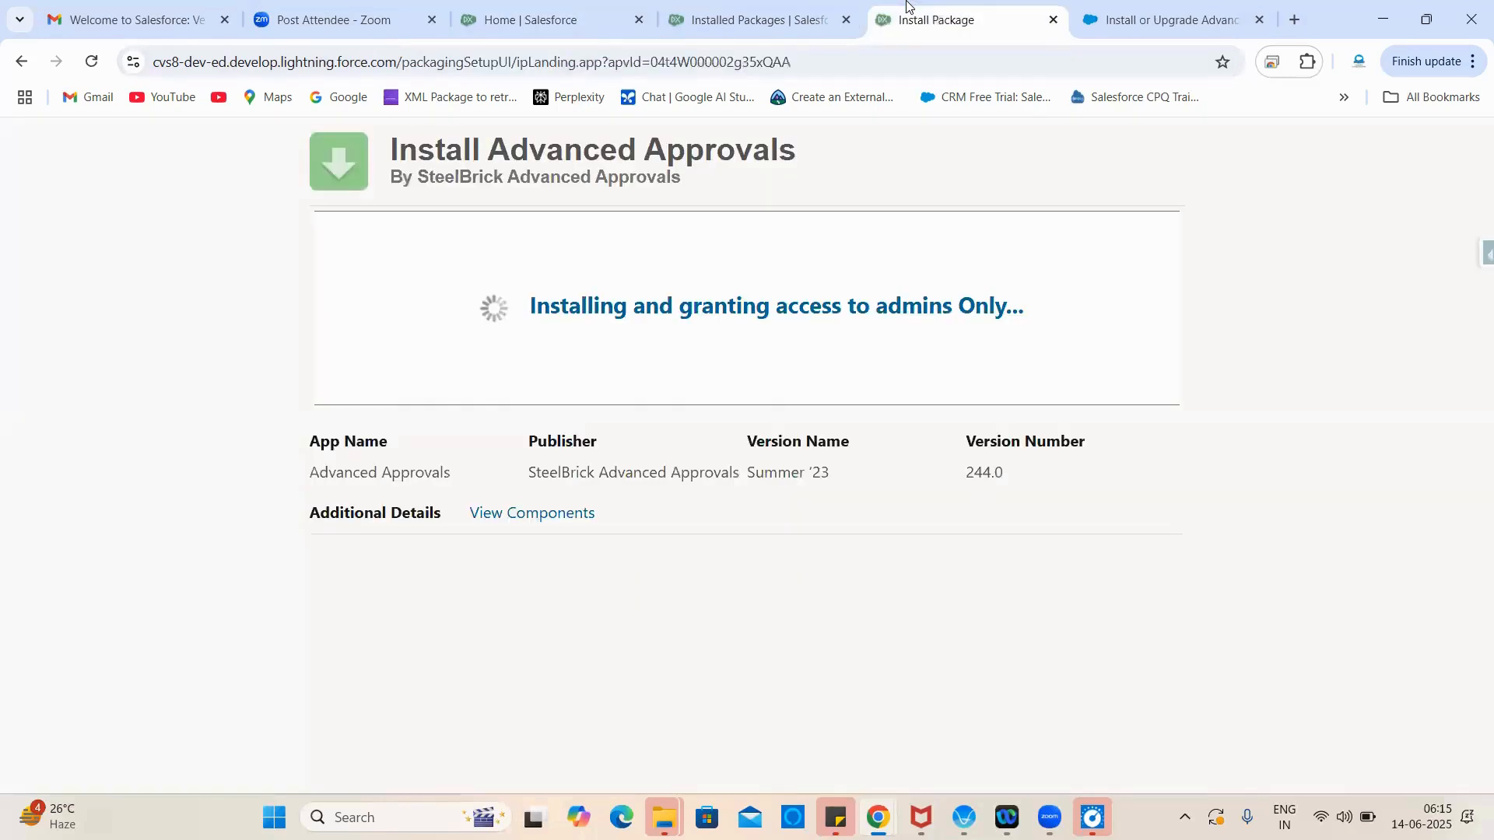
{"action": "left_click", "coordinate": [780, 10]}
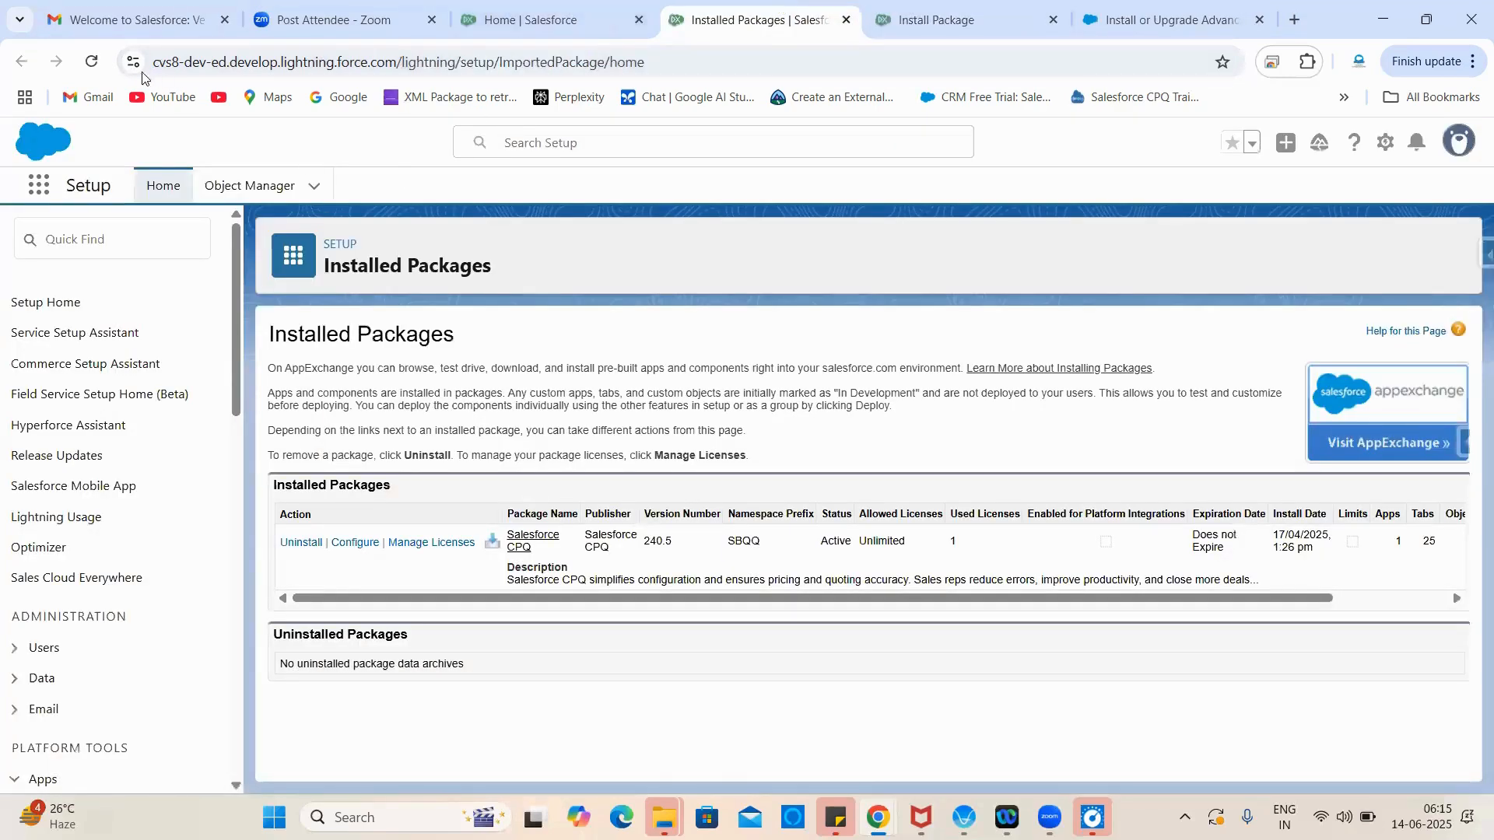
{"action": "left_click", "coordinate": [91, 62]}
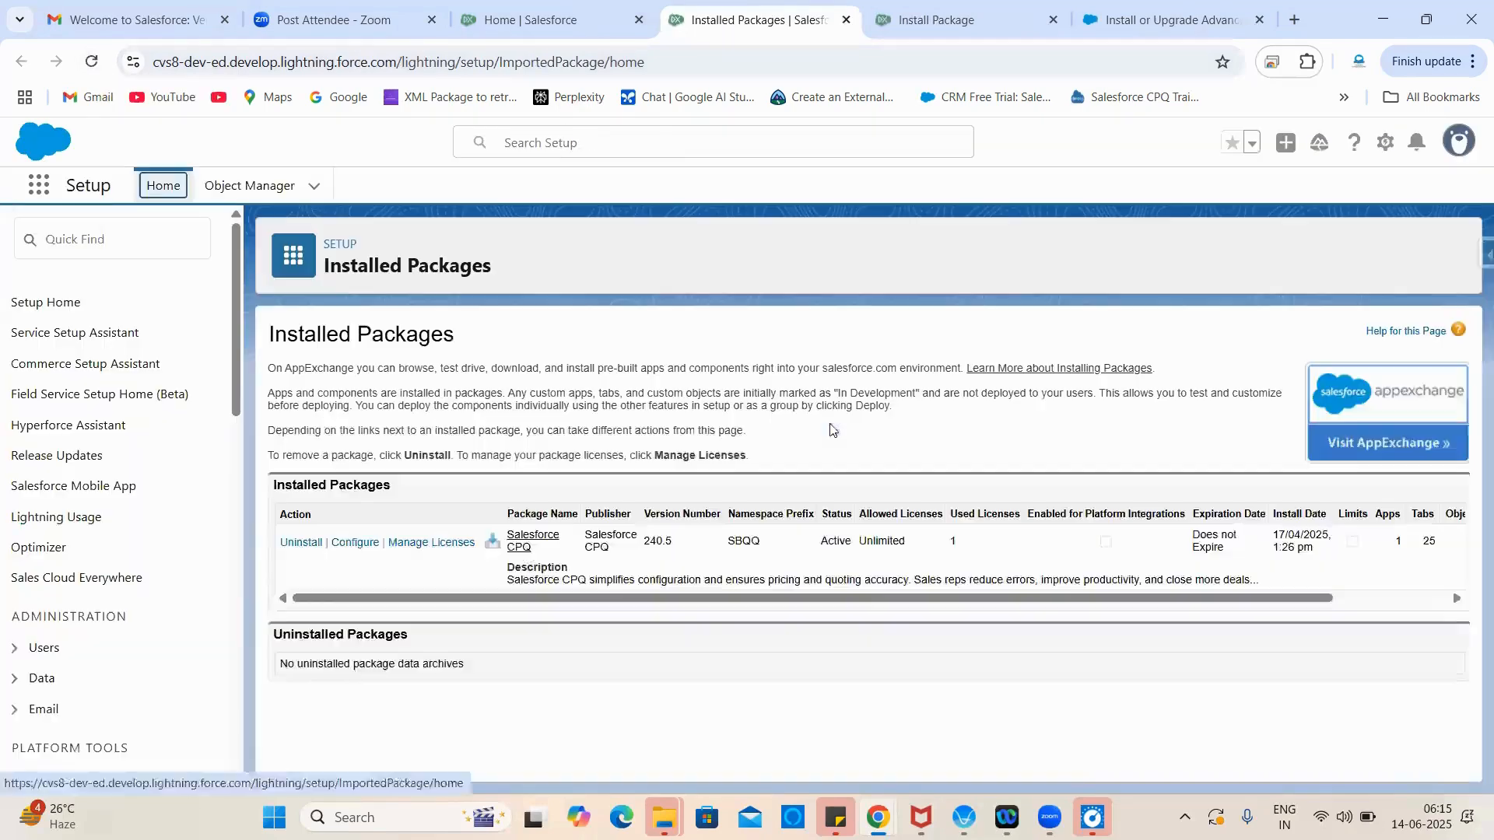
{"action": "left_click", "coordinate": [986, 11]}
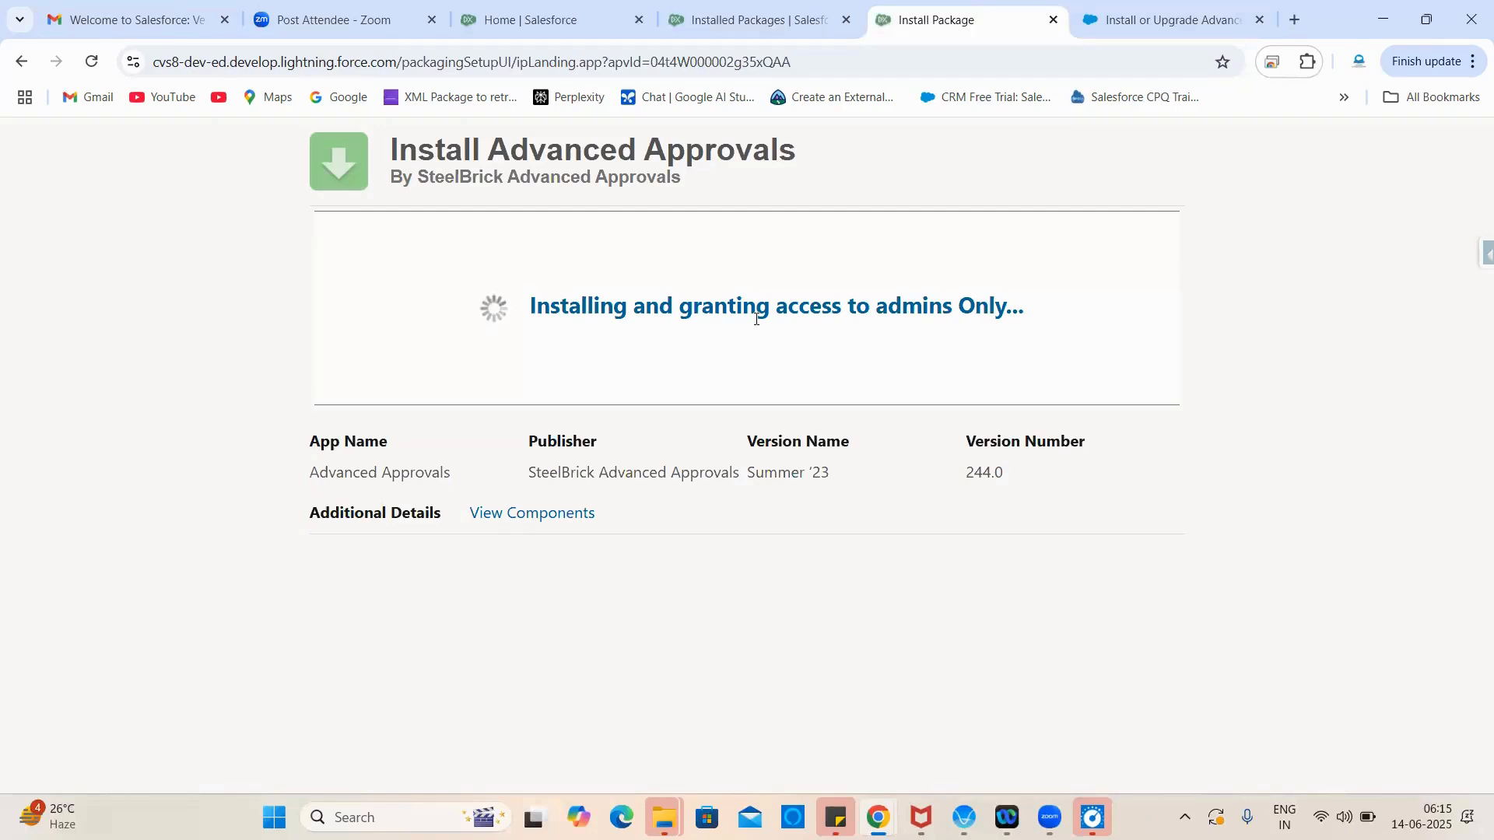
Step: Go to the Install or Upgrade Advanced Approvals help article and open its Install a Package link in a new tab
{"action": "left_click", "coordinate": [1100, 11]}
{"action": "scroll", "coordinate": [813, 628], "scroll_direction": "down", "scroll_amount": 1}
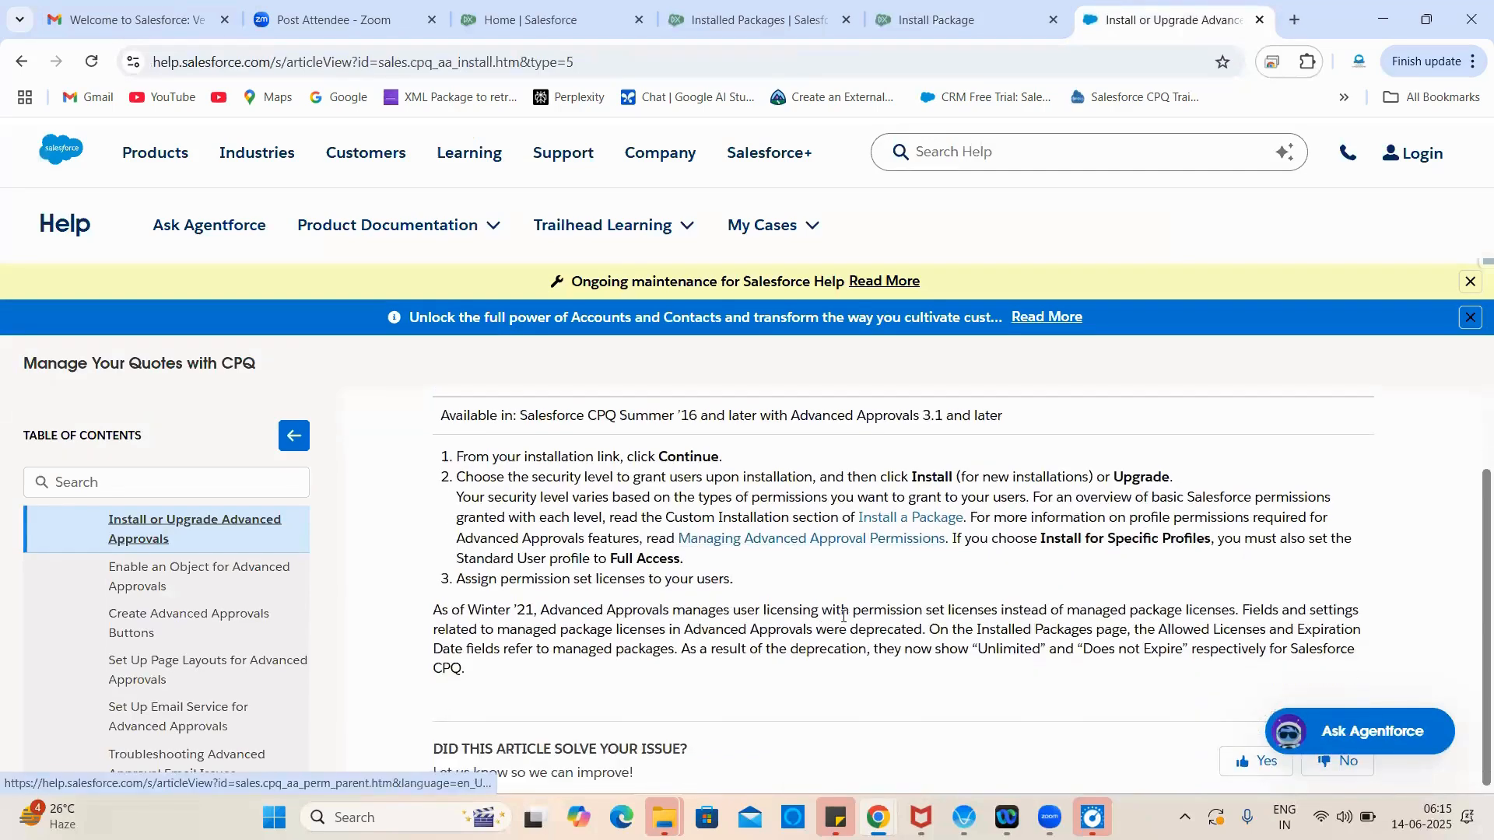
{"action": "right_click", "coordinate": [907, 522]}
{"action": "left_click", "coordinate": [950, 548]}
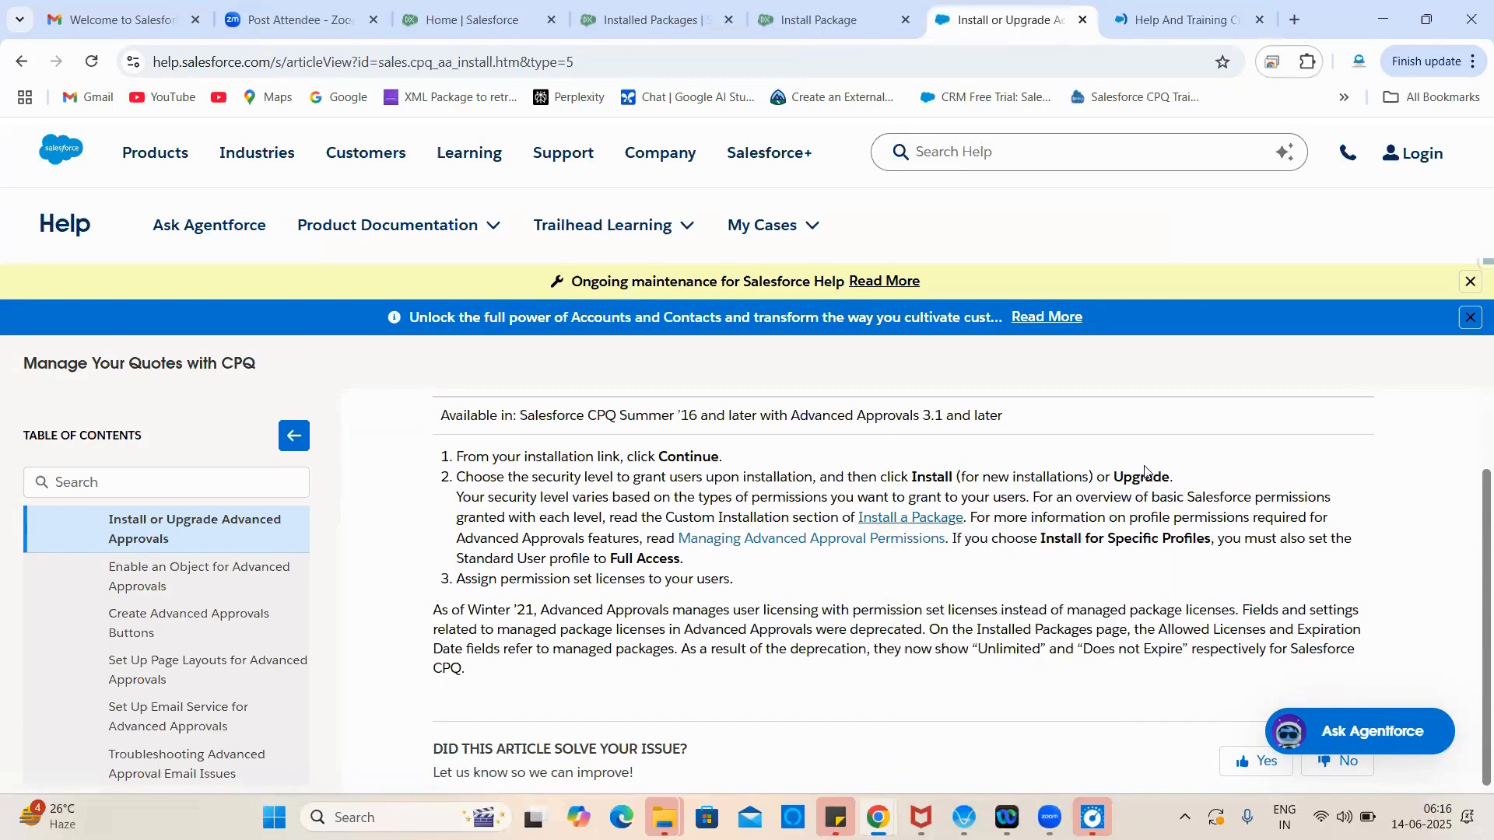
{"action": "left_click", "coordinate": [1138, 8]}
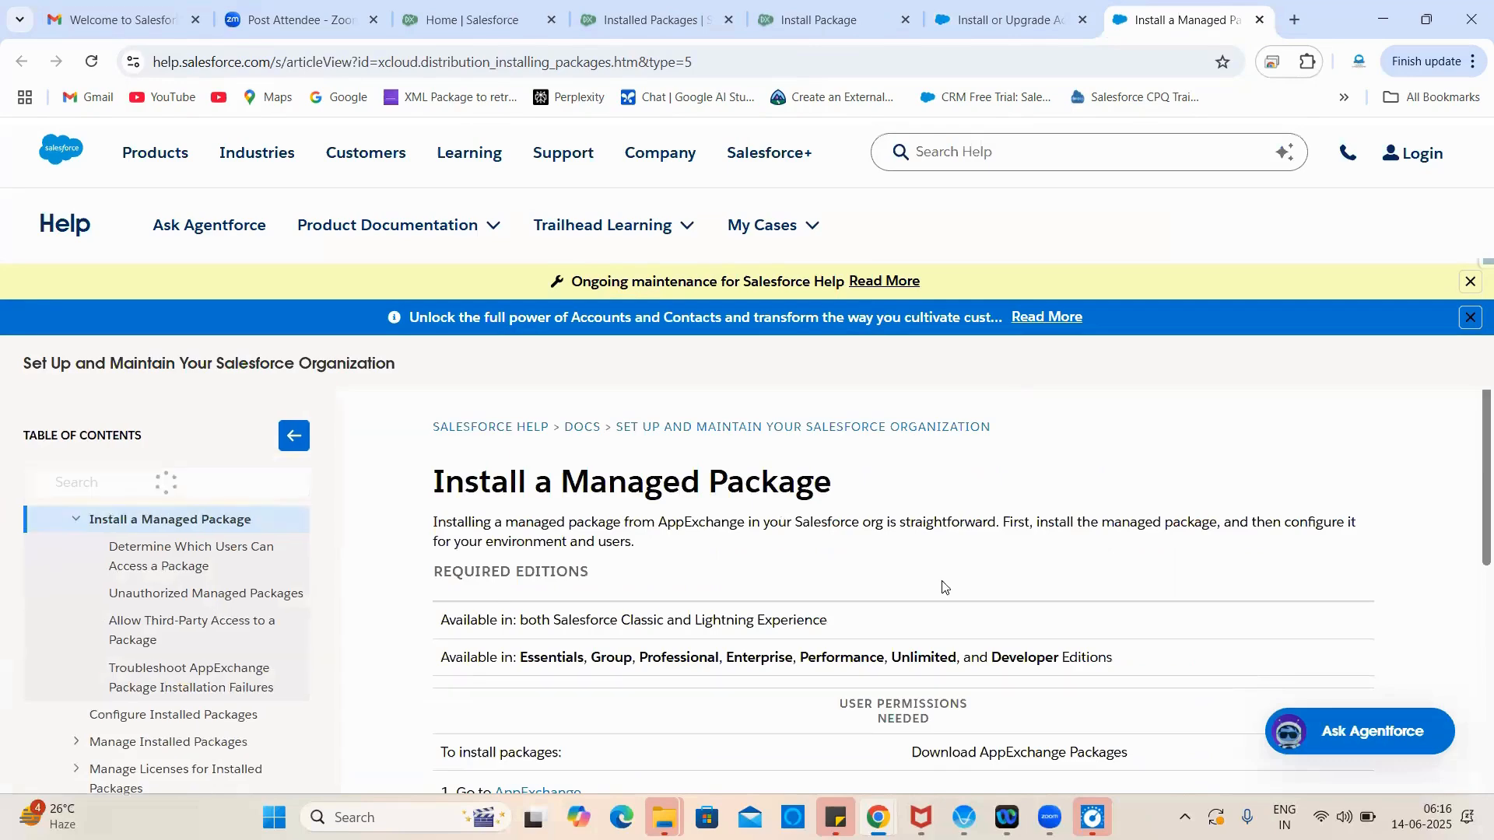
Step: Skim the Install a Managed Package help article from the requirements to the installation steps, and close it
{"action": "scroll", "coordinate": [943, 582], "scroll_direction": "down", "scroll_amount": 3}
{"action": "scroll", "coordinate": [781, 634], "scroll_direction": "down", "scroll_amount": 3}
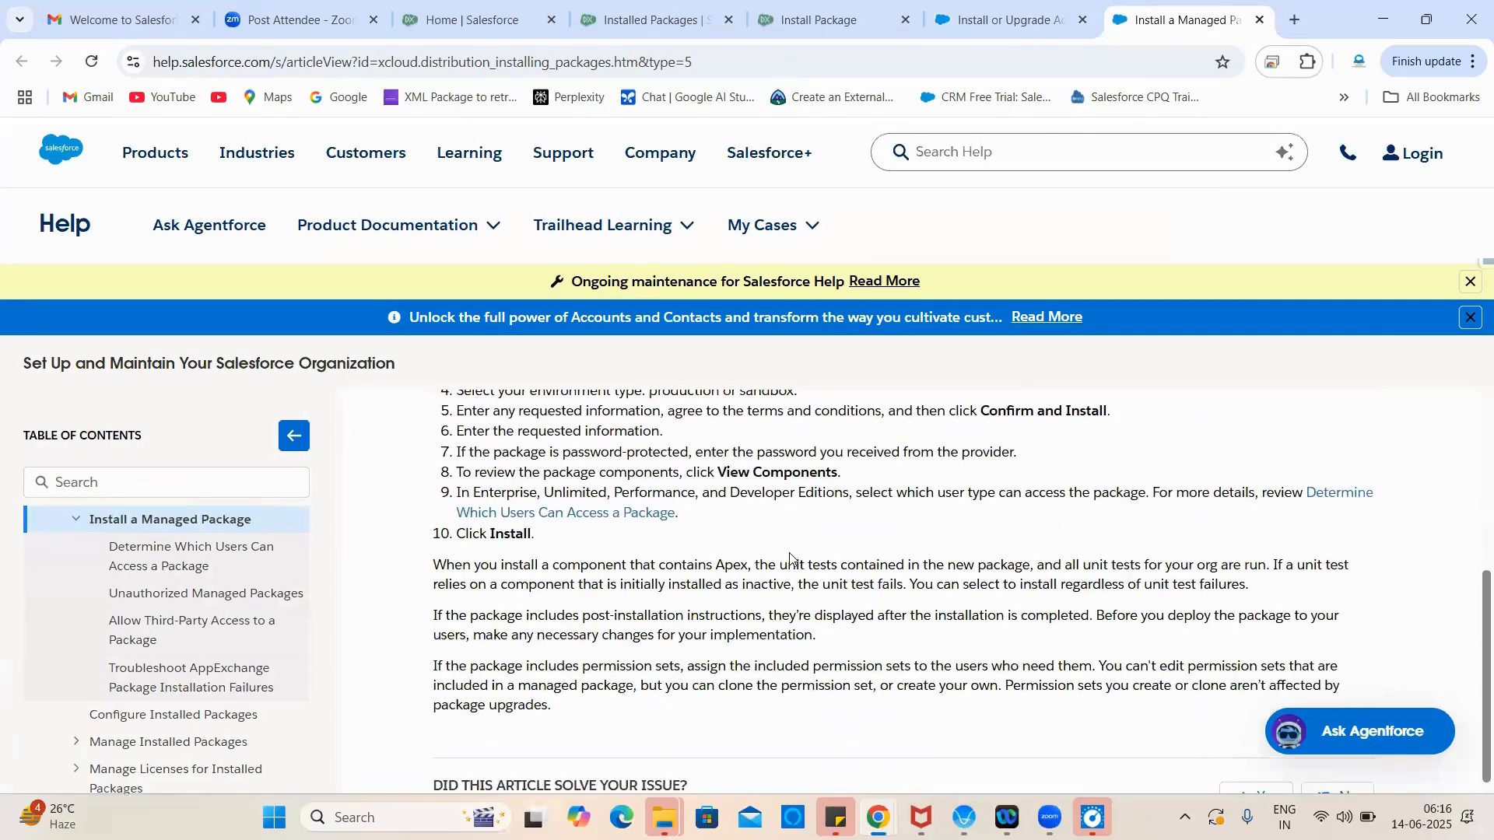
{"action": "scroll", "coordinate": [781, 555], "scroll_direction": "down", "scroll_amount": 1}
{"action": "scroll", "coordinate": [788, 533], "scroll_direction": "up", "scroll_amount": 6}
{"action": "scroll", "coordinate": [788, 533], "scroll_direction": "up", "scroll_amount": 1}
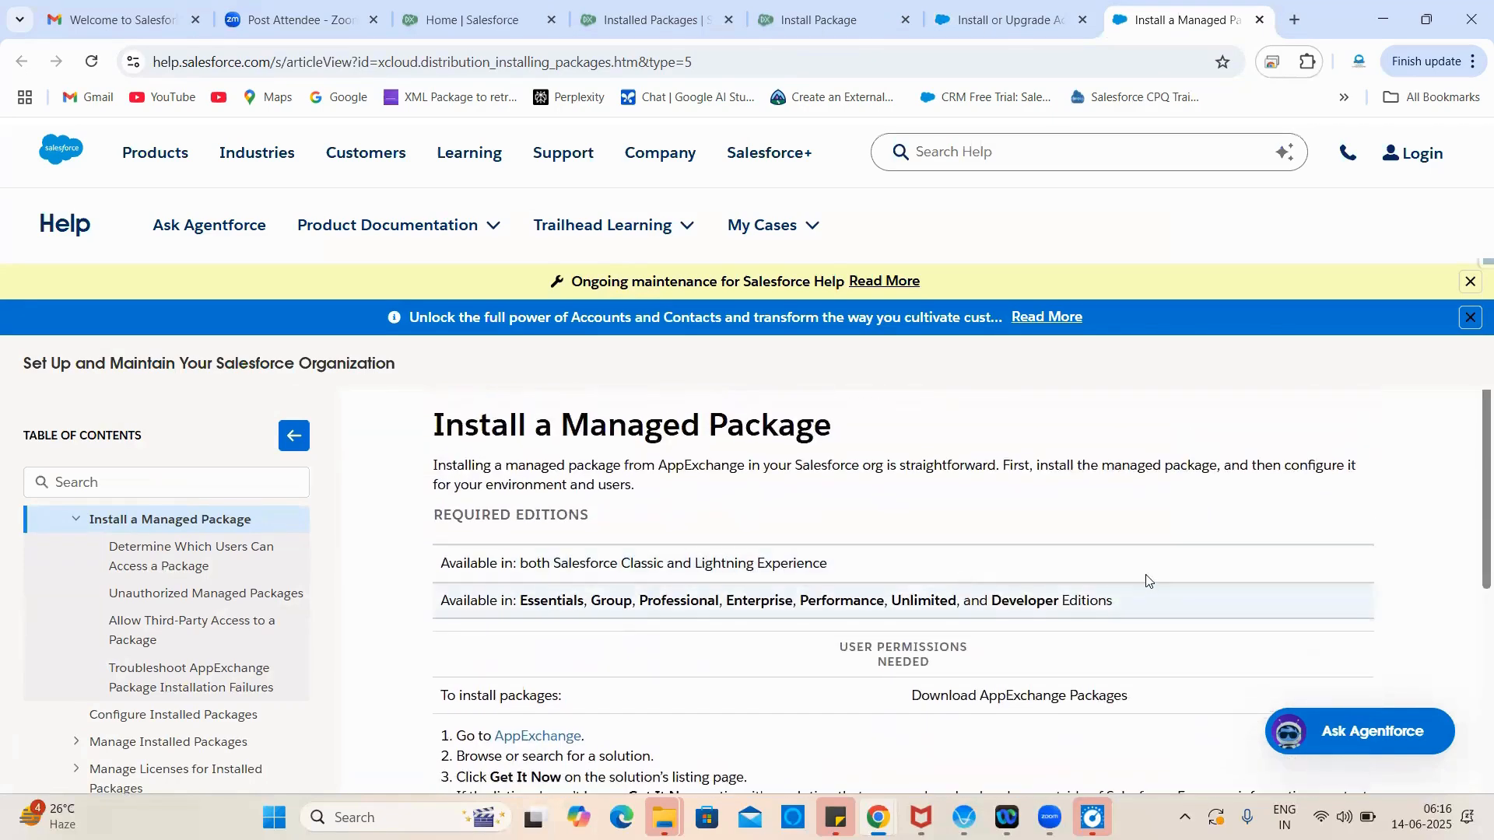
{"action": "left_click", "coordinate": [1259, 19]}
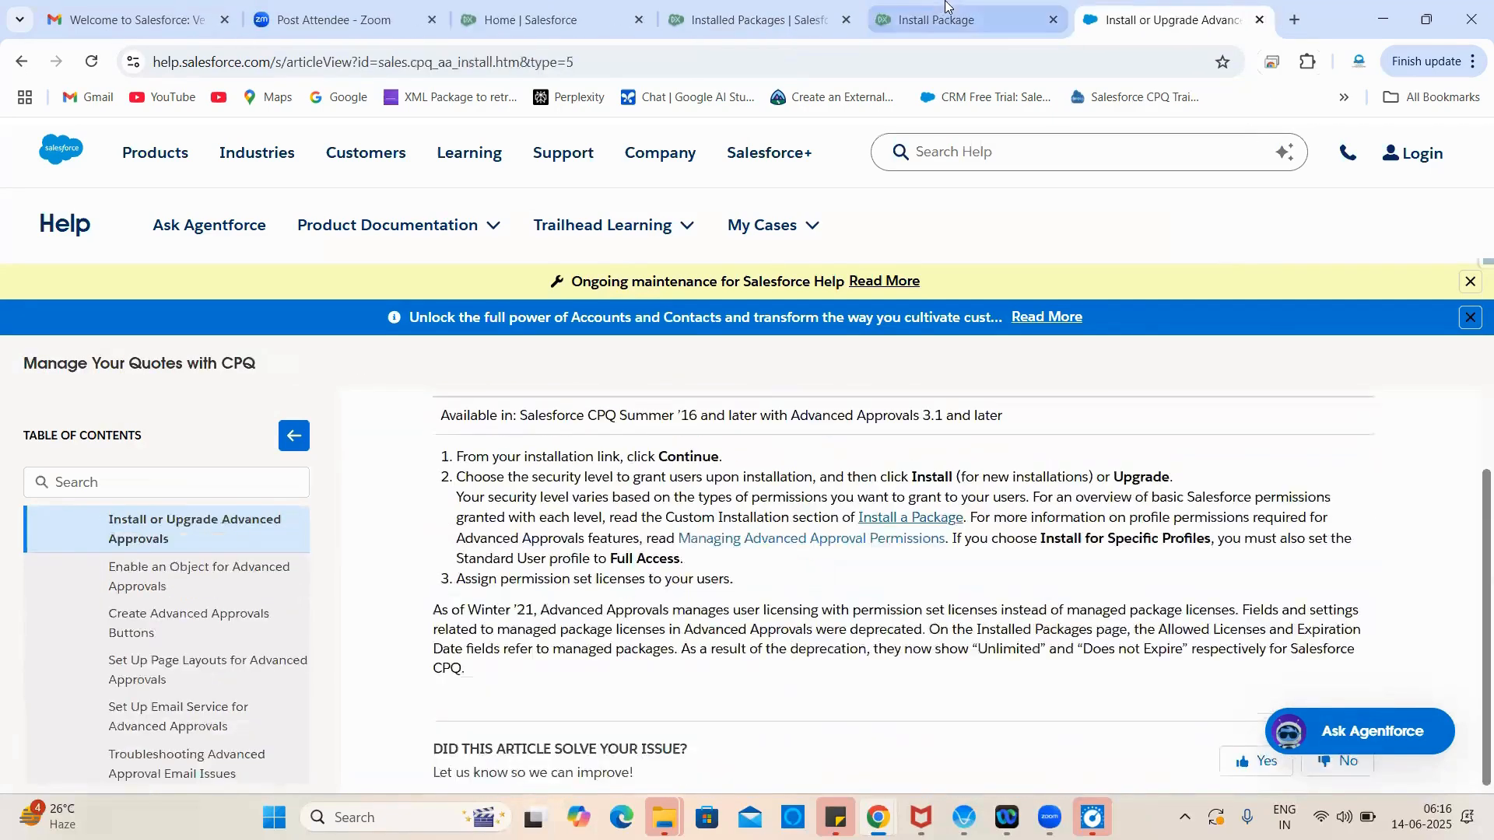
Step: Check the Advanced Approvals installation progress and reread the Install or Upgrade Advanced Approvals article
{"action": "left_click", "coordinate": [968, 11]}
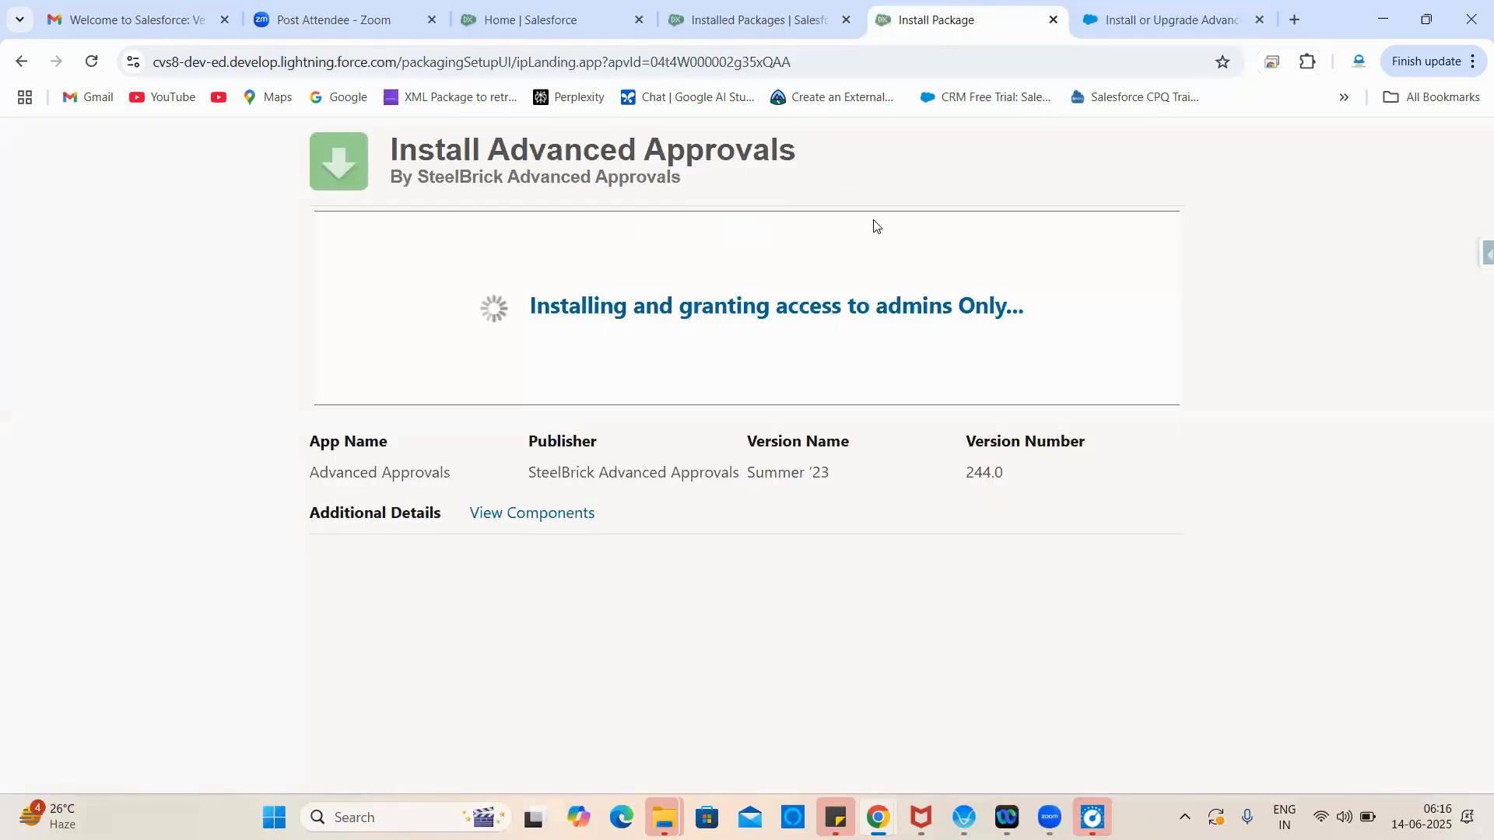
{"action": "left_click", "coordinate": [1164, 11]}
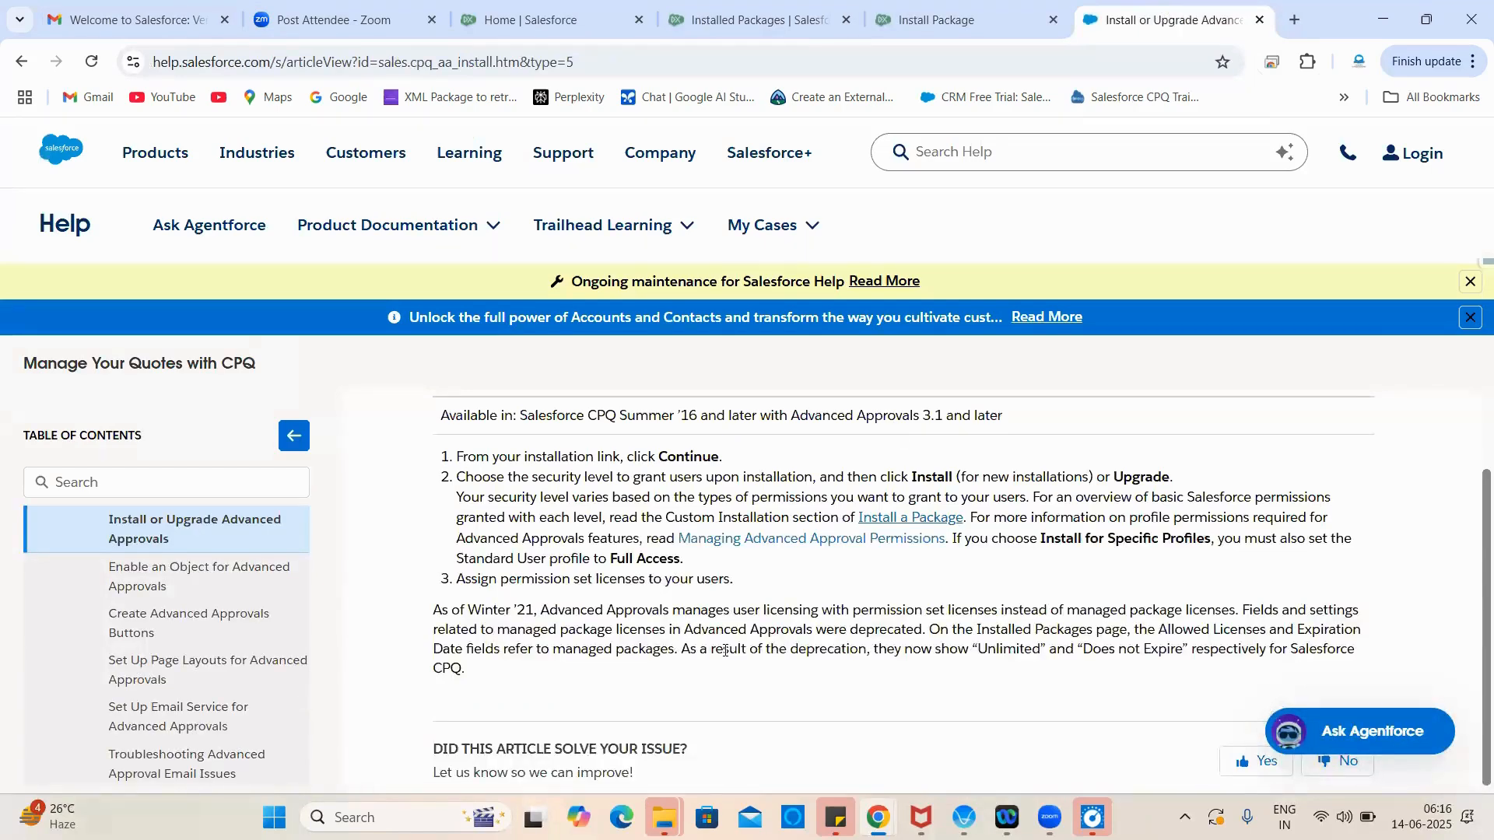
{"action": "scroll", "coordinate": [725, 650], "scroll_direction": "down", "scroll_amount": 1}
{"action": "scroll", "coordinate": [494, 637], "scroll_direction": "up", "scroll_amount": 2}
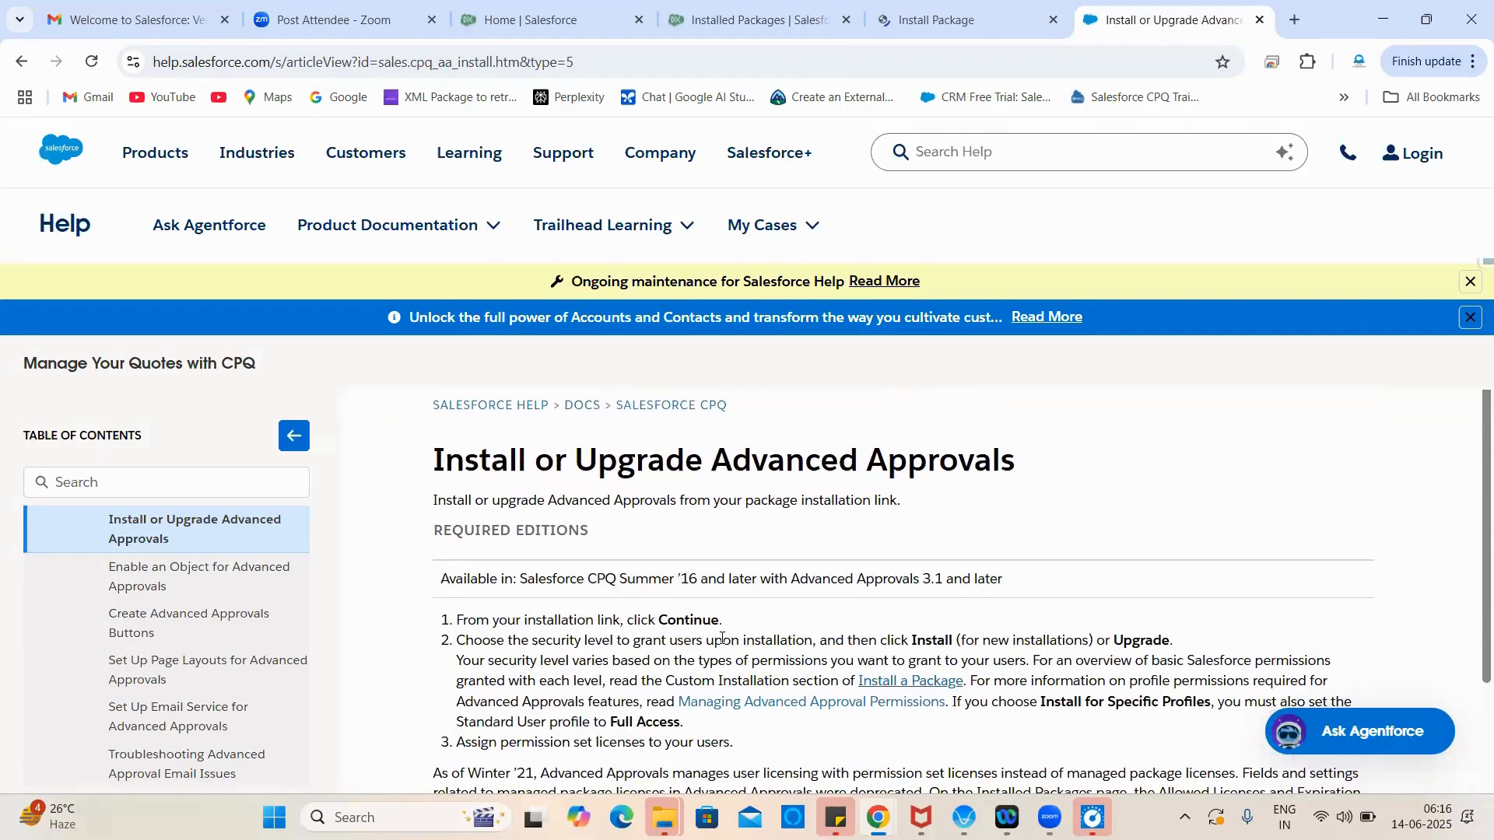
Step: Open the Enable an Object for Advanced Approvals help article, skim its steps and select its web address
{"action": "left_click", "coordinate": [145, 569]}
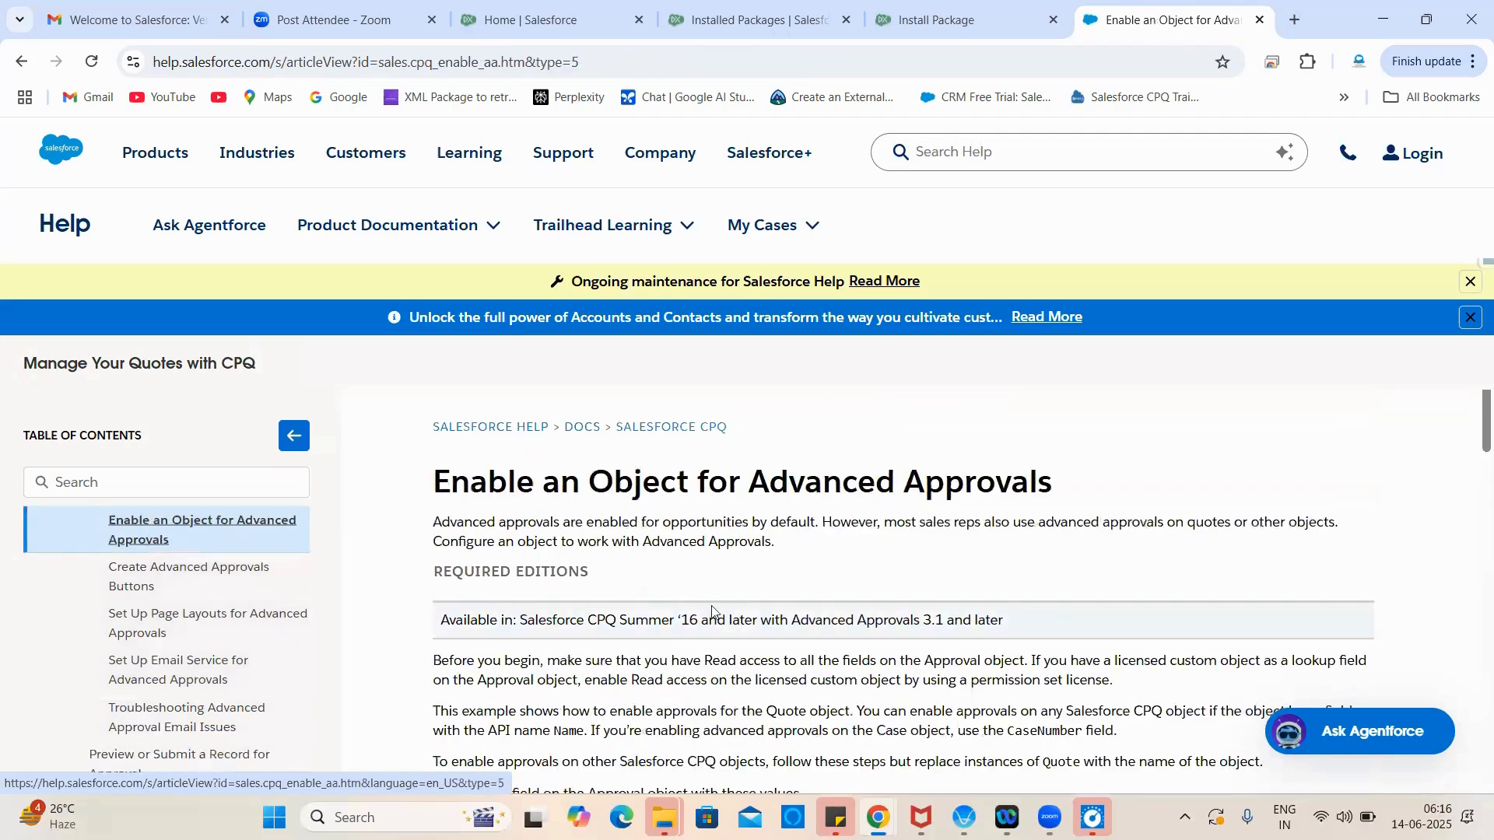
{"action": "scroll", "coordinate": [828, 618], "scroll_direction": "down", "scroll_amount": 15}
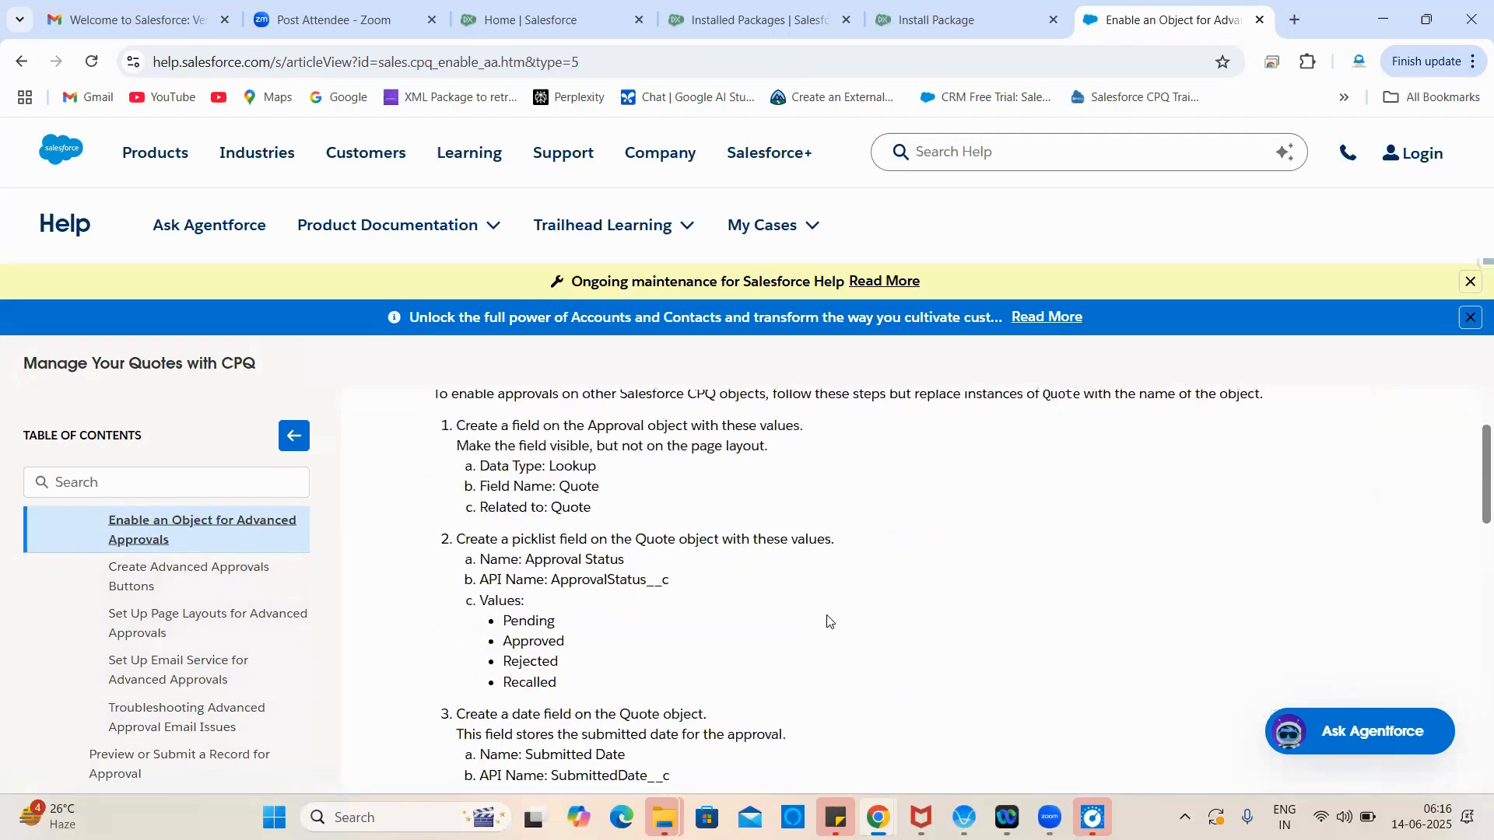
{"action": "scroll", "coordinate": [827, 618], "scroll_direction": "up", "scroll_amount": 15}
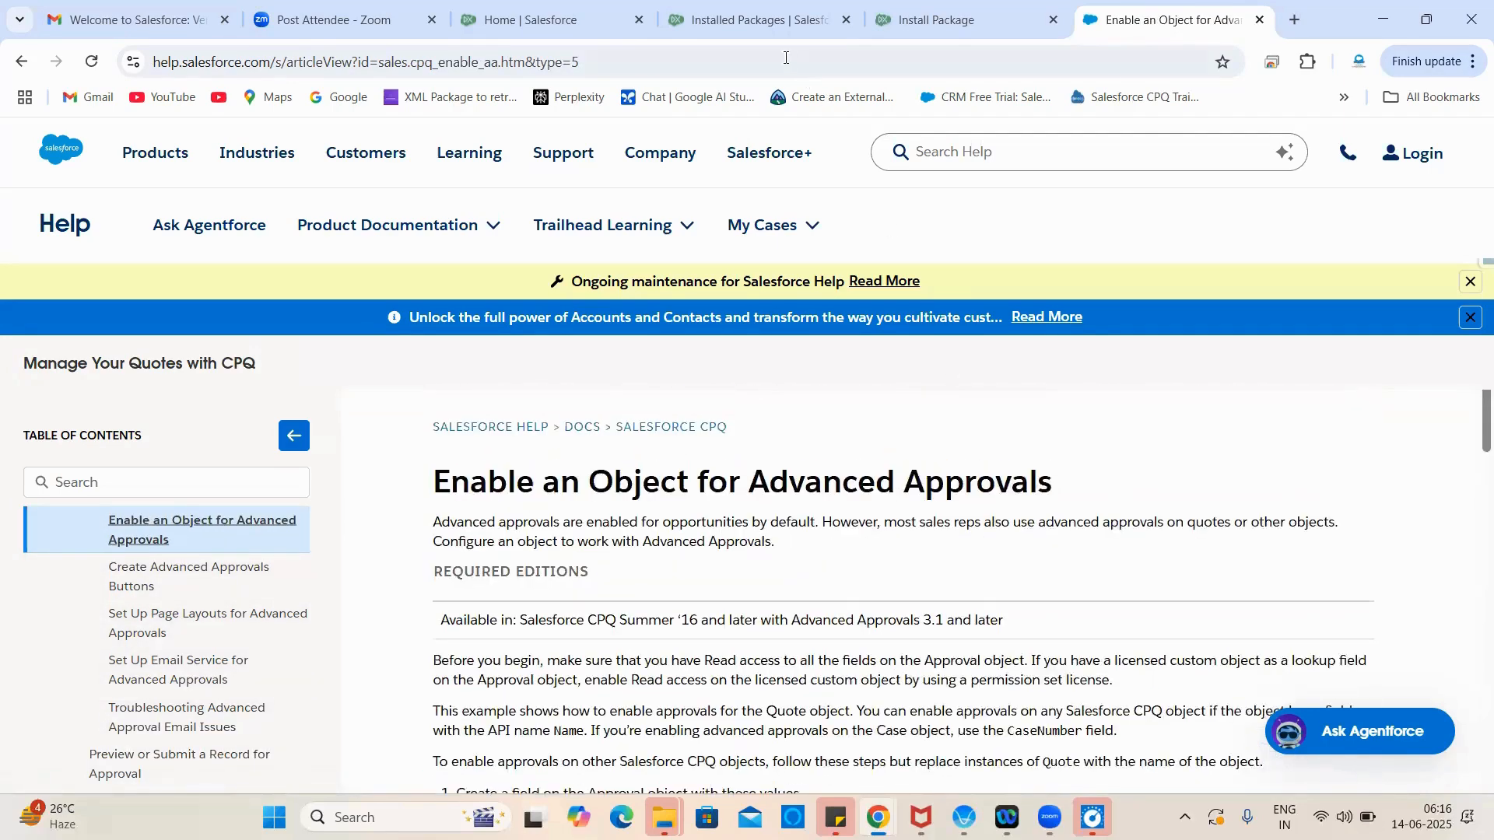
{"action": "left_click", "coordinate": [770, 65]}
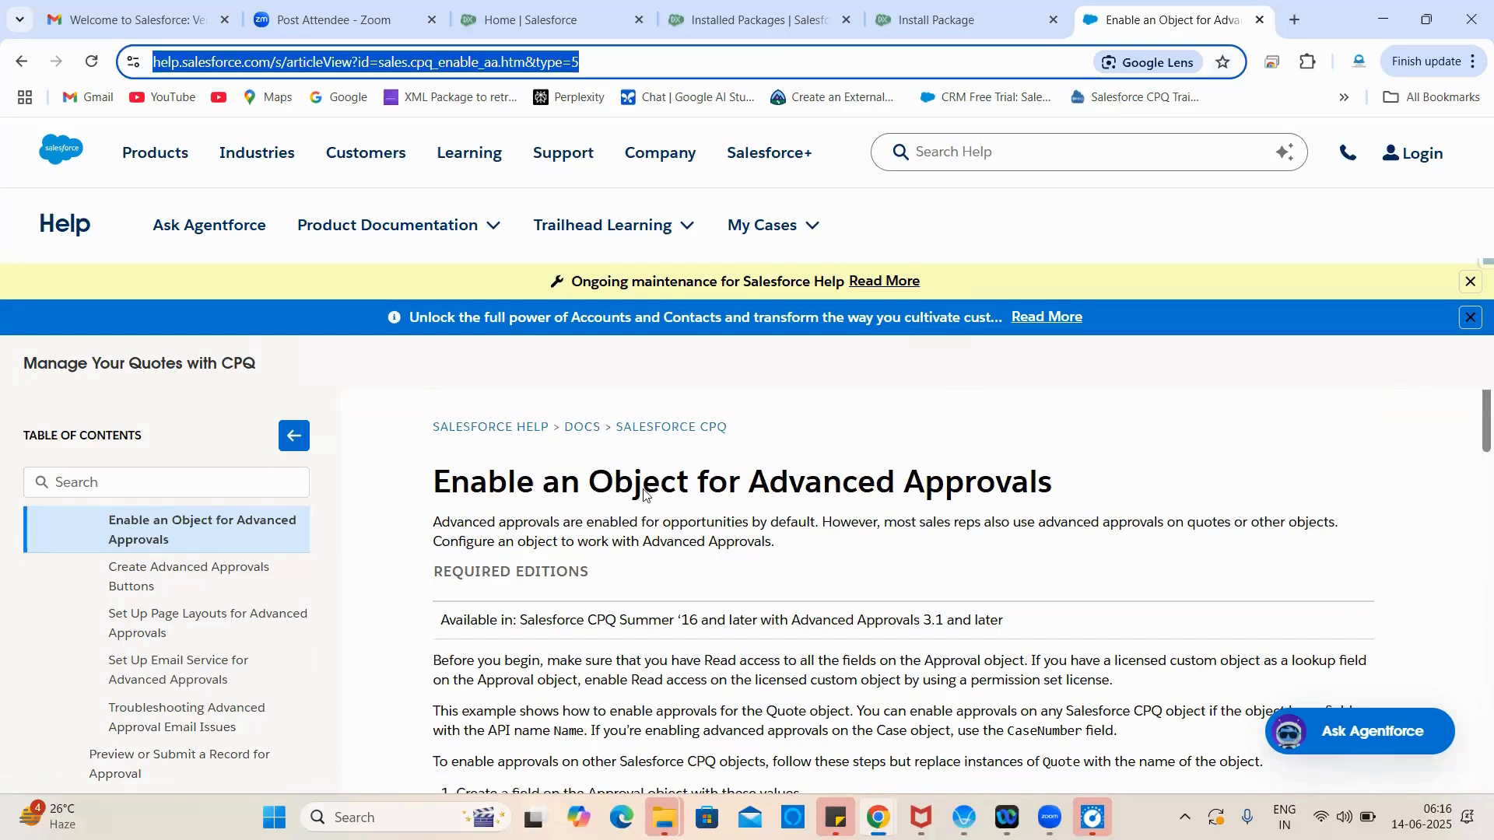
{"action": "key", "text": "alt+Tab"}
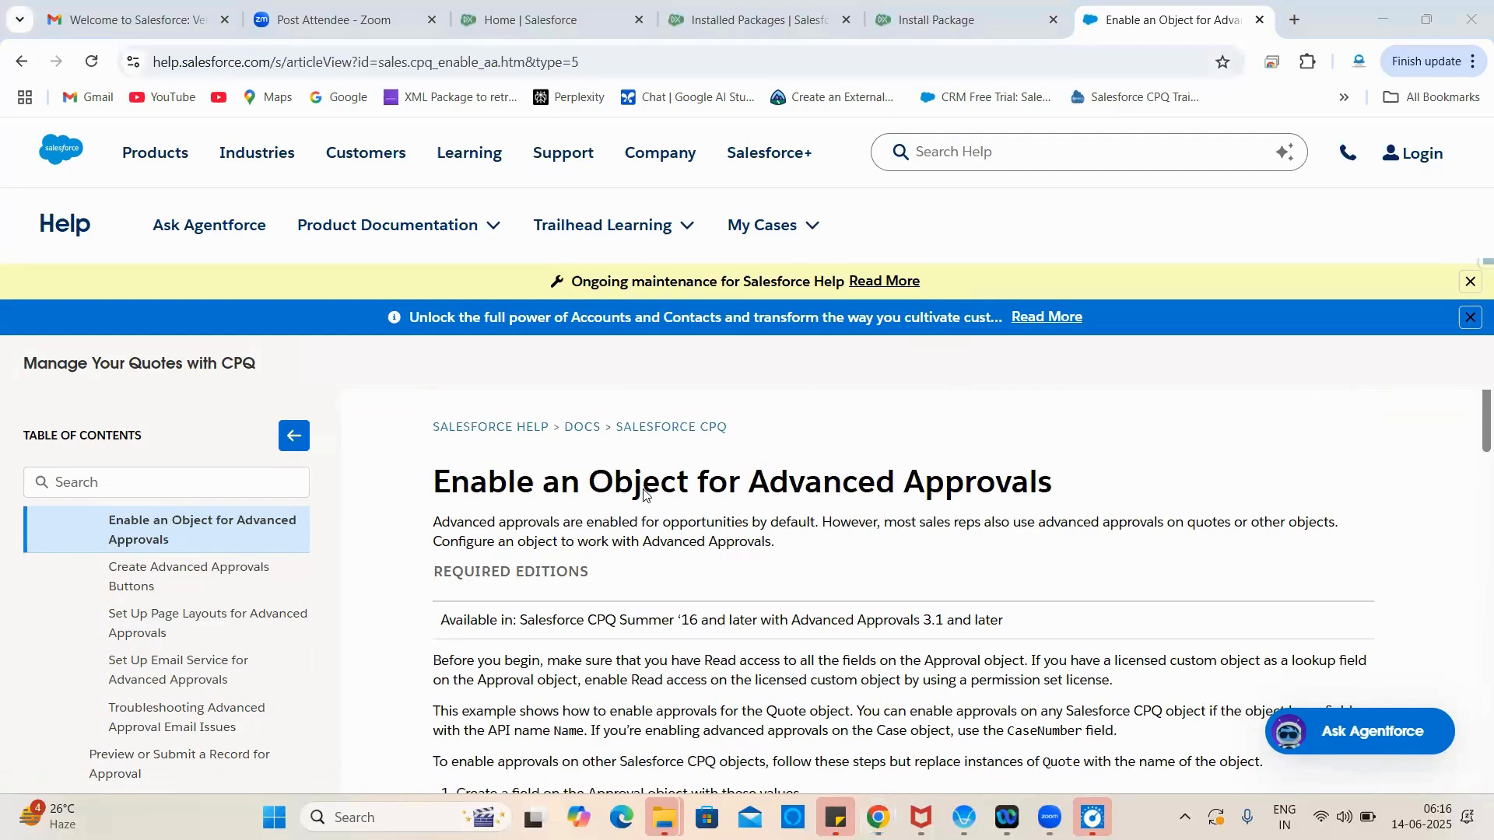
Step: Finish the Advanced Approvals install page, reload the Installed Packages list and return to the help article
{"action": "left_click", "coordinate": [965, 20]}
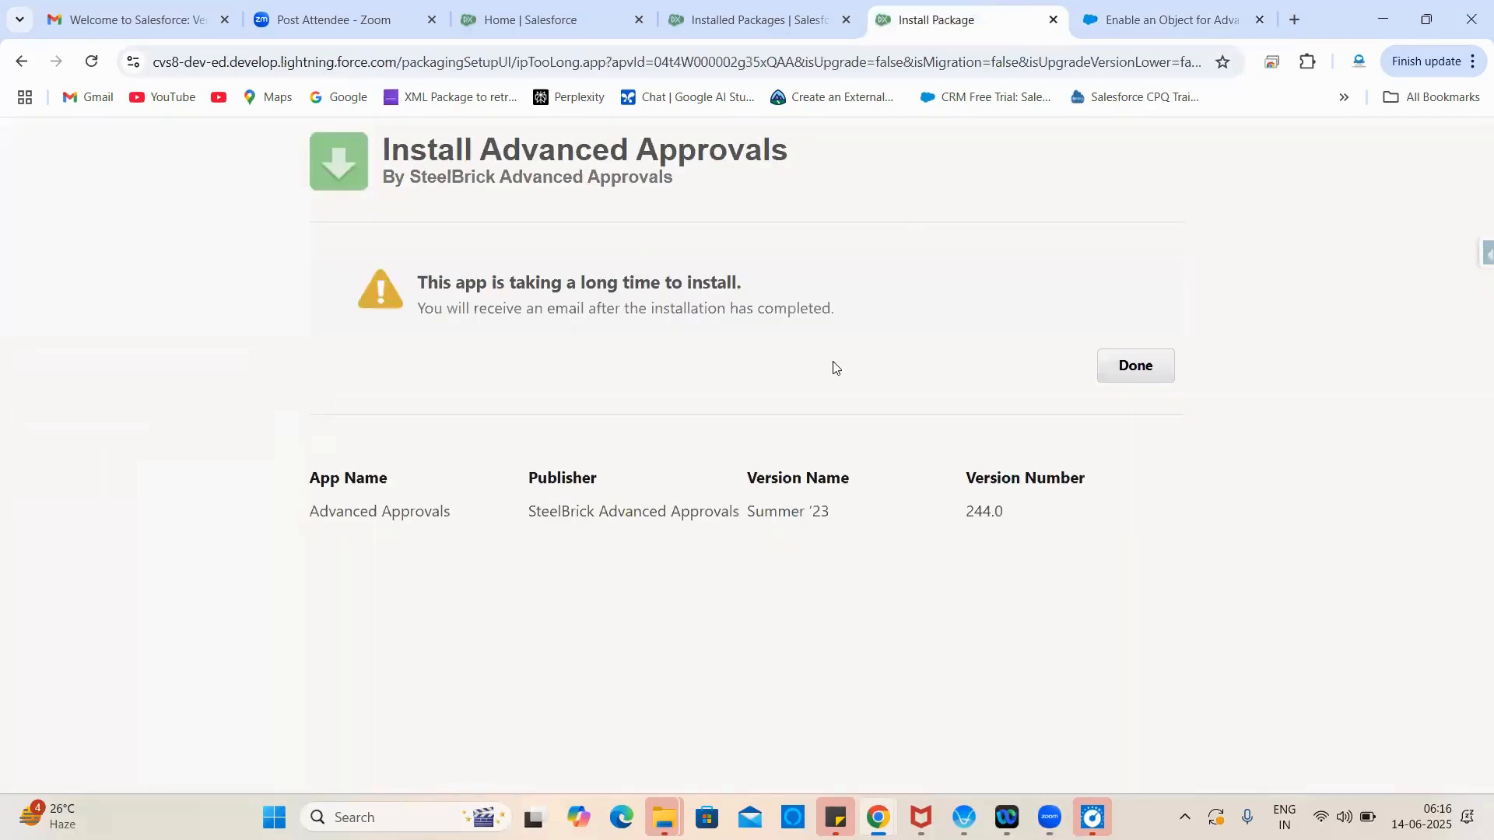
{"action": "left_click", "coordinate": [1119, 374]}
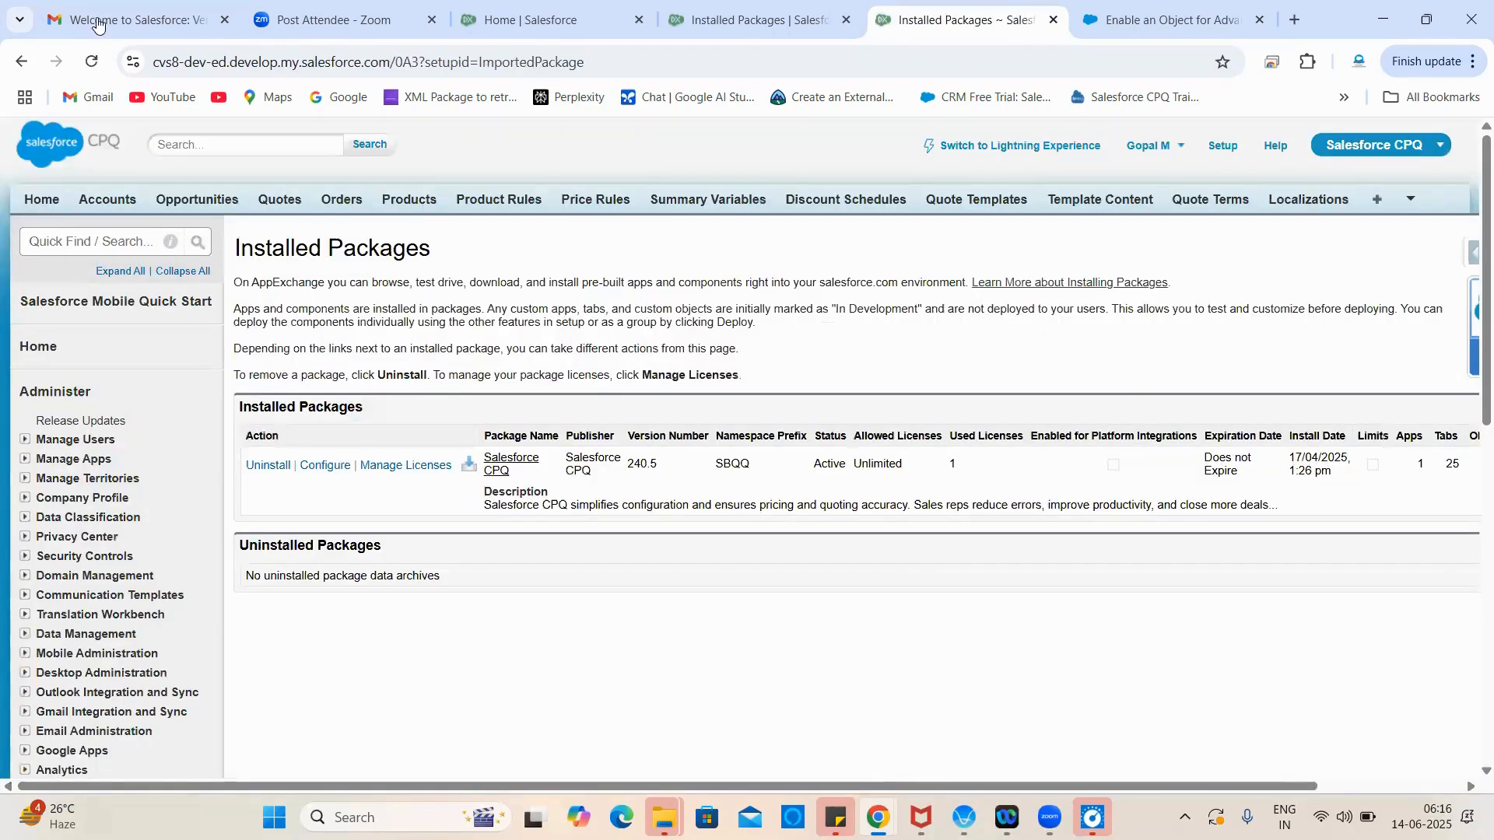
{"action": "left_click", "coordinate": [92, 62]}
{"action": "key", "text": "ctrl+Tab"}
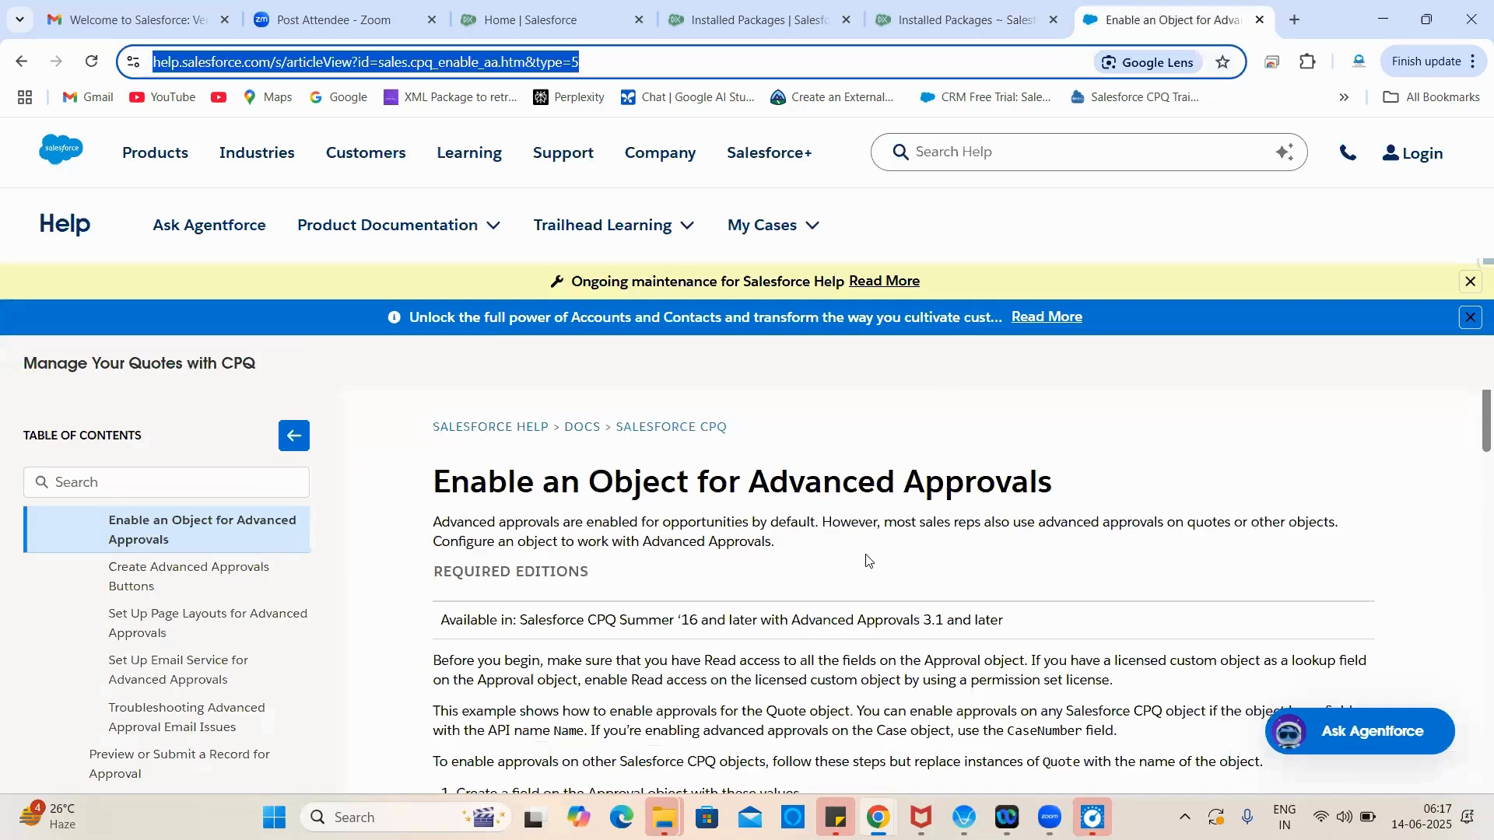
Step: Read the title and prerequisites of the Enable an Object for Advanced Approvals article
{"action": "left_click", "coordinate": [837, 567]}
{"action": "scroll", "coordinate": [837, 567], "scroll_direction": "down", "scroll_amount": 3}
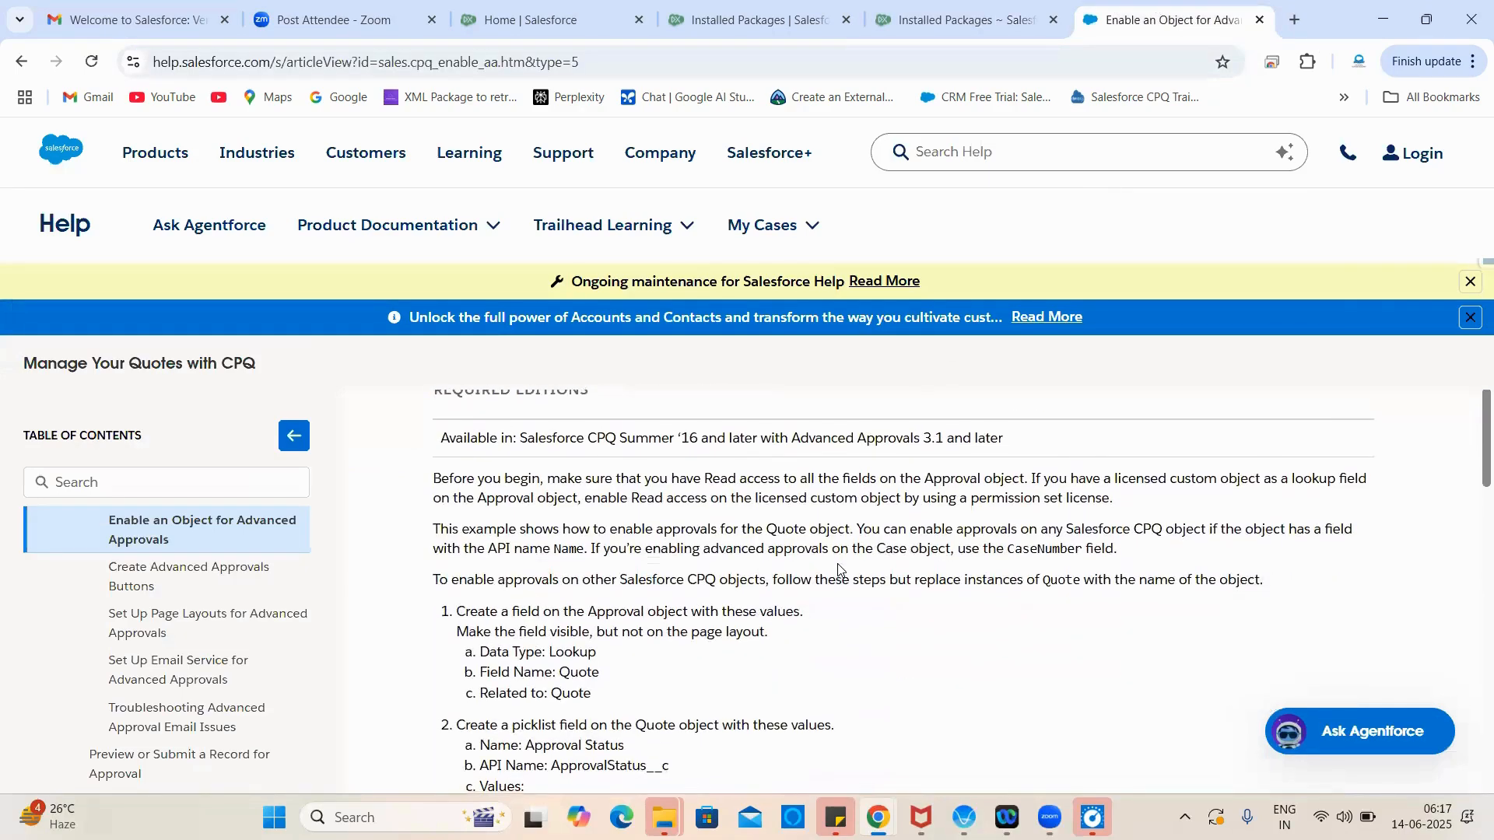
{"action": "scroll", "coordinate": [839, 570], "scroll_direction": "up", "scroll_amount": 3}
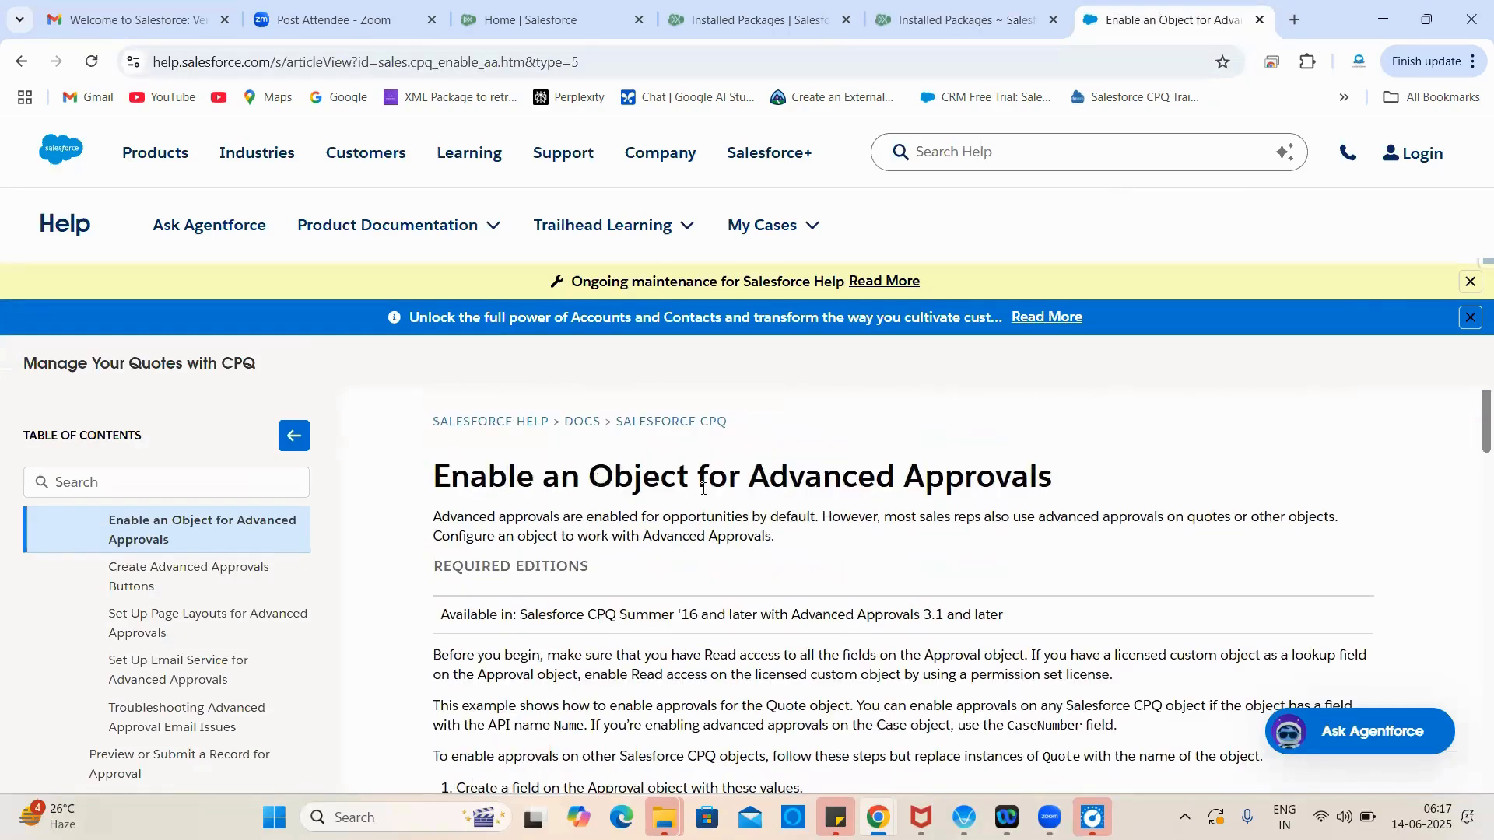
{"action": "triple_click", "coordinate": [862, 483]}
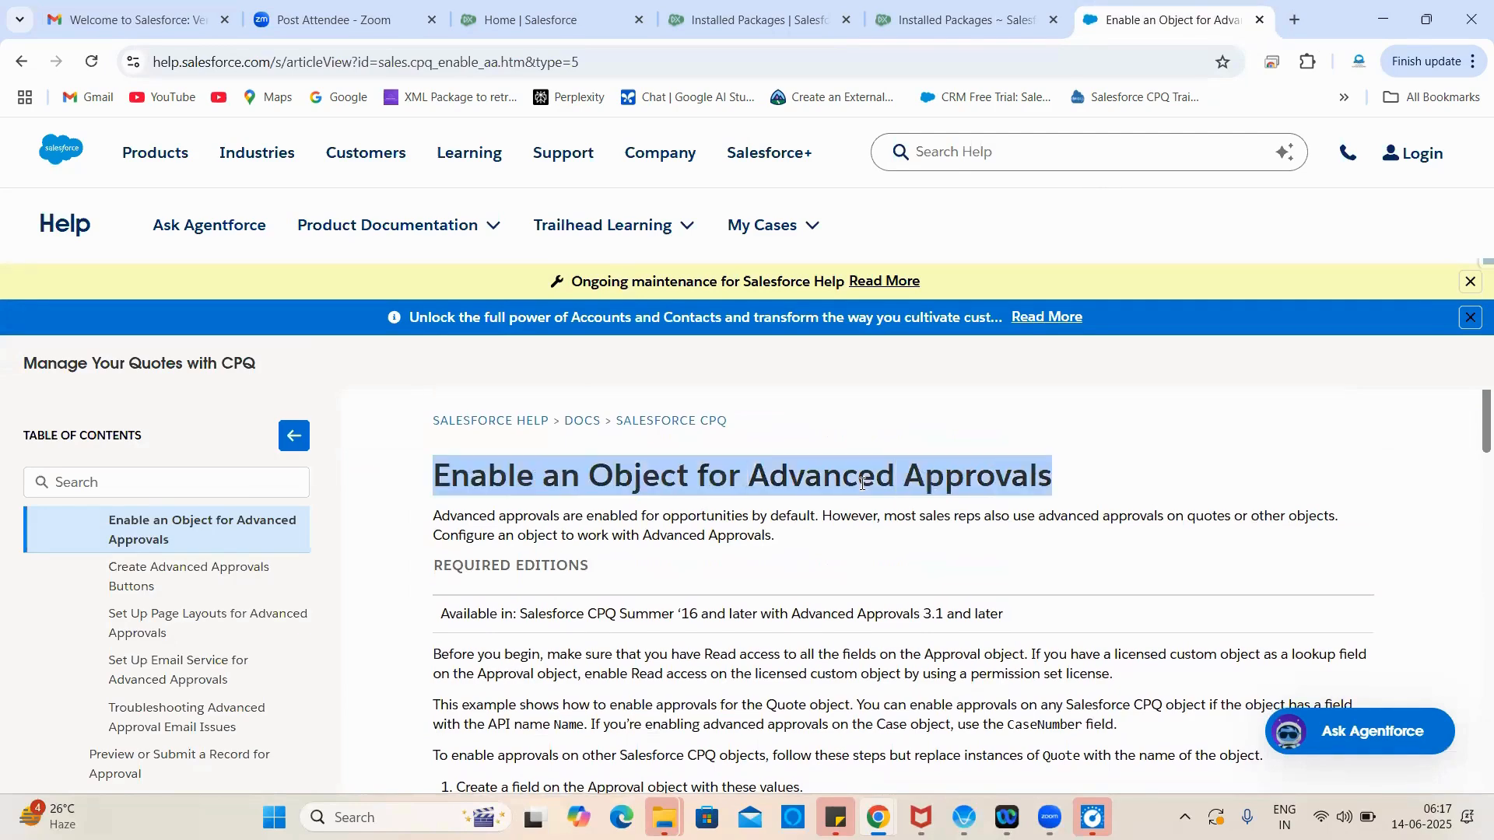
{"action": "left_click", "coordinate": [846, 611]}
{"action": "scroll", "coordinate": [845, 611], "scroll_direction": "down", "scroll_amount": 2}
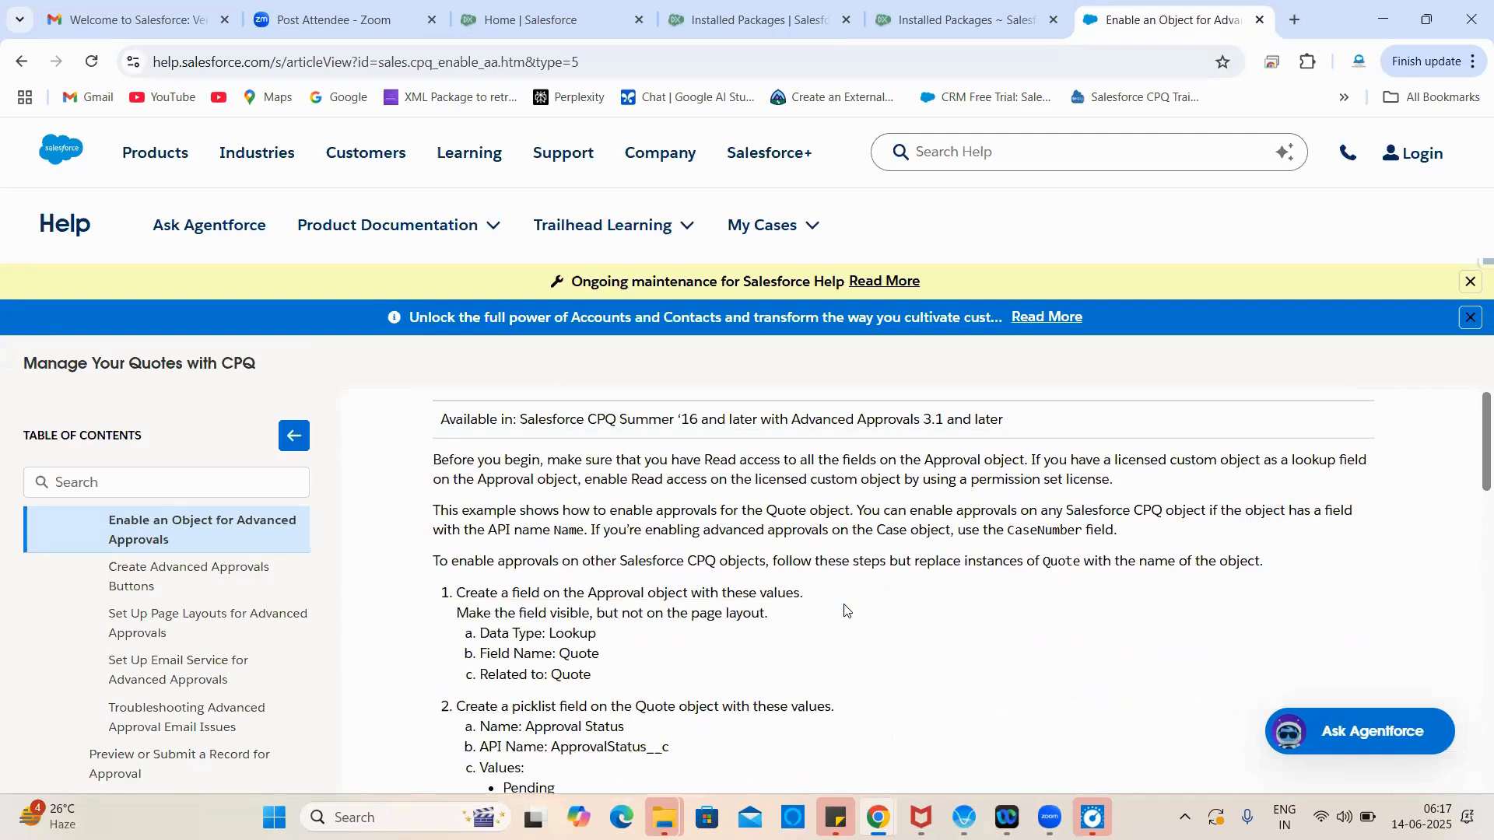
{"action": "scroll", "coordinate": [846, 611], "scroll_direction": "down", "scroll_amount": 1}
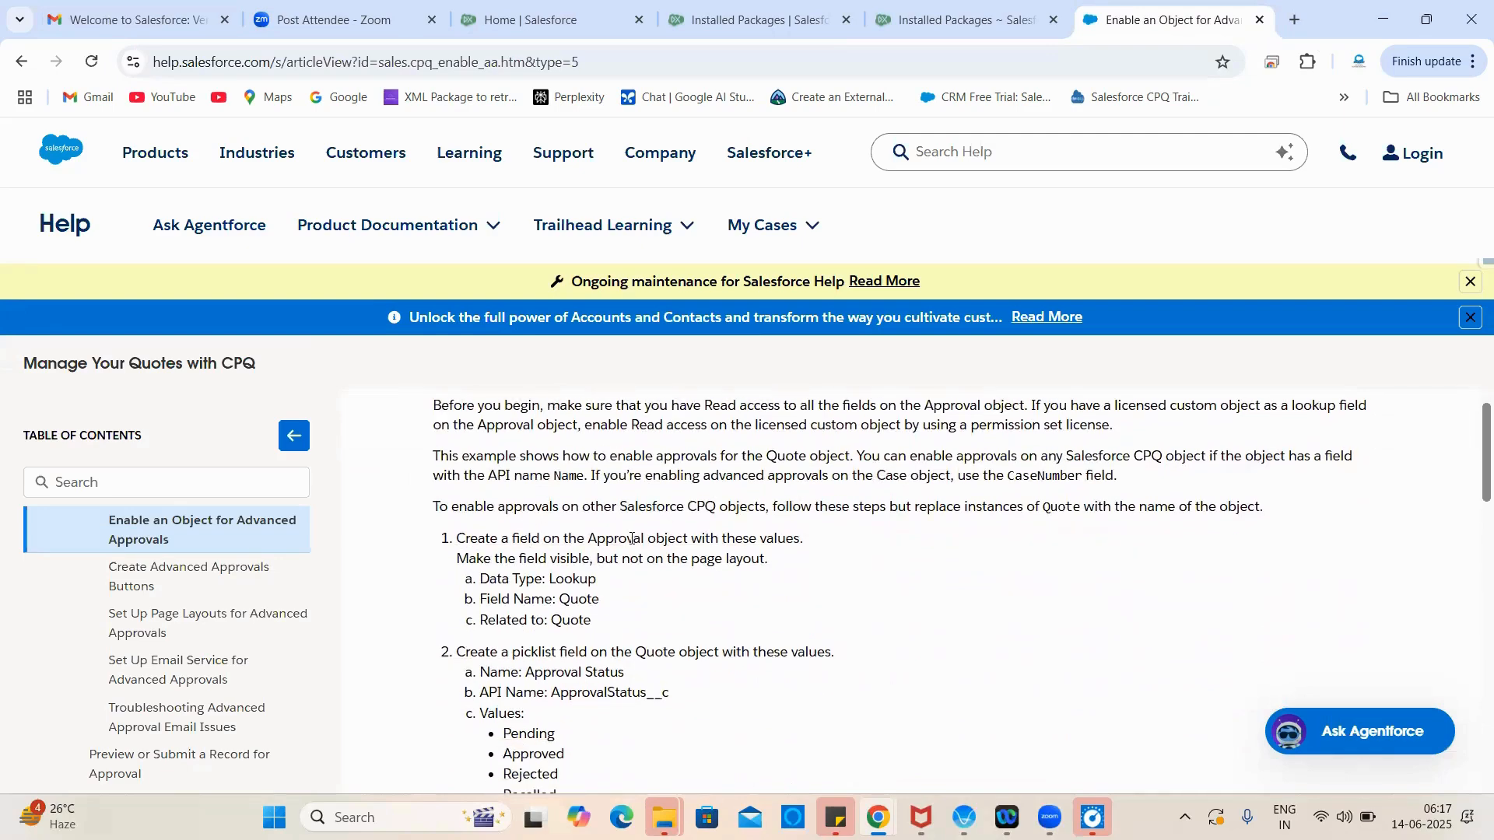
Step: Examine the article's first instruction on the Approval object field: its data type, field name and related object
{"action": "double_click", "coordinate": [663, 537]}
{"action": "left_click", "coordinate": [784, 532]}
{"action": "double_click", "coordinate": [621, 539]}
{"action": "scroll", "coordinate": [748, 575], "scroll_direction": "down", "scroll_amount": 1}
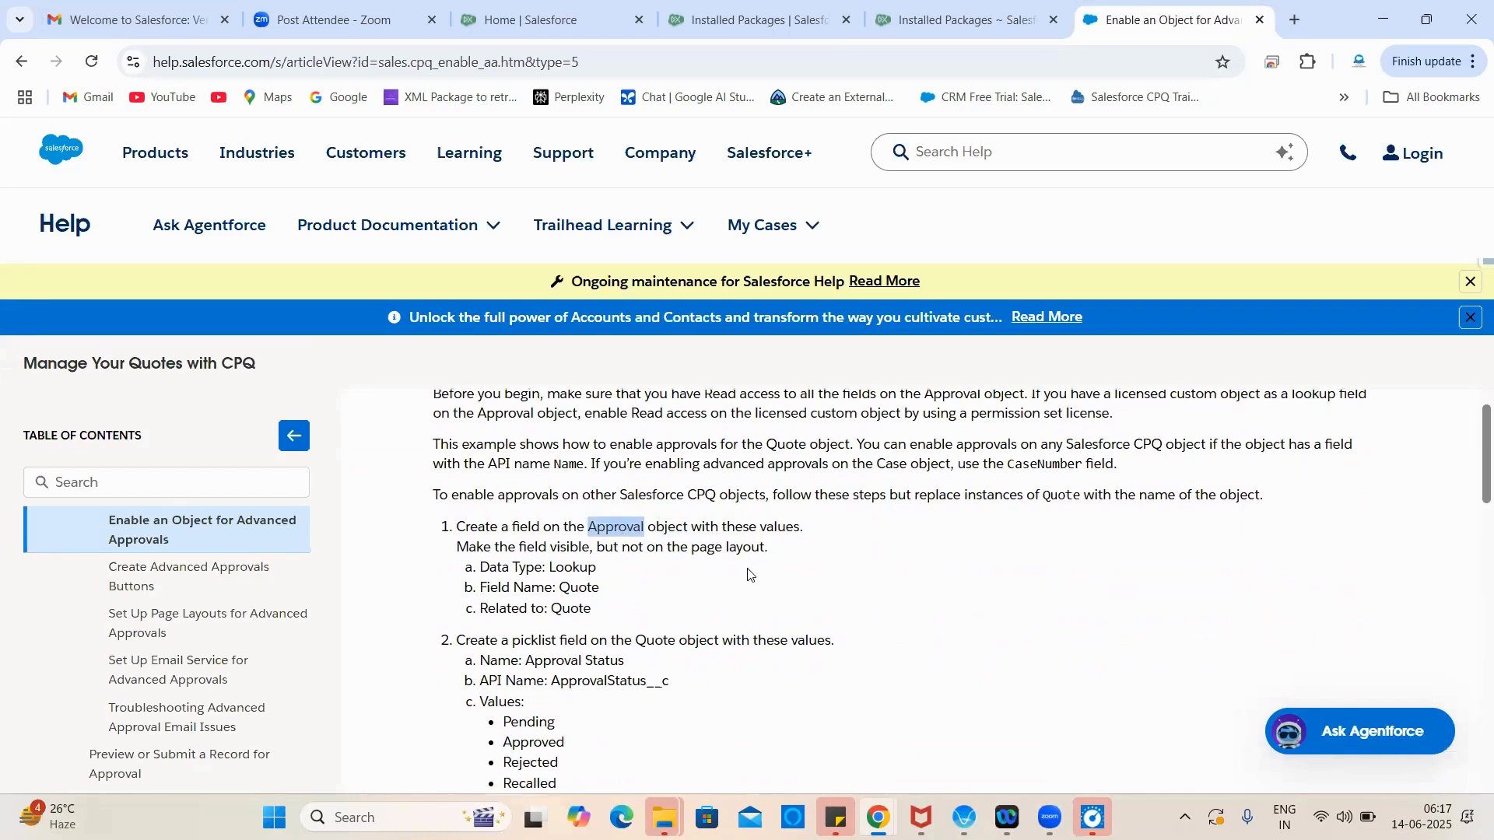
{"action": "scroll", "coordinate": [748, 575], "scroll_direction": "down", "scroll_amount": 1}
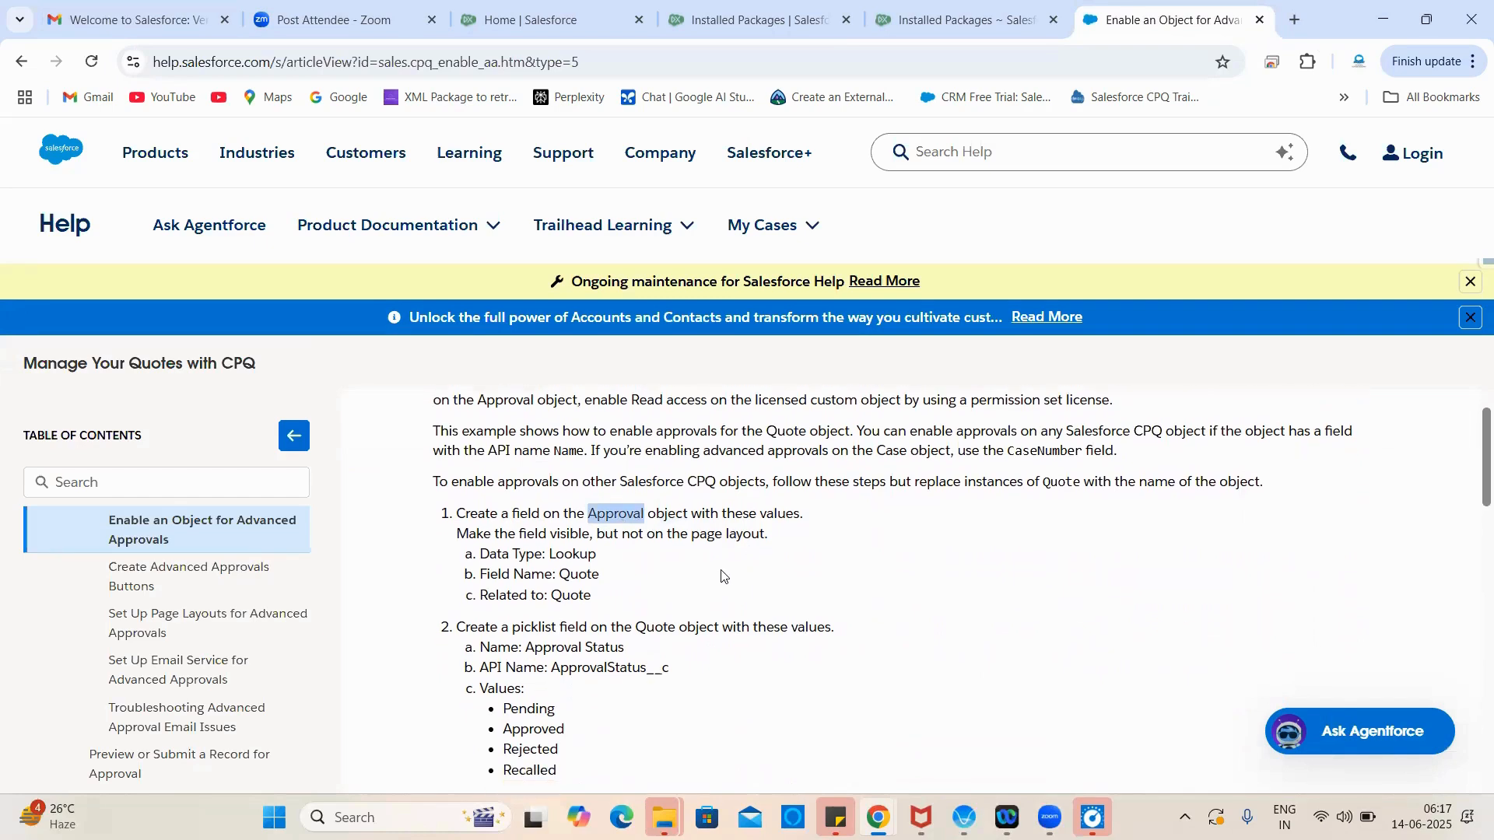
{"action": "double_click", "coordinate": [569, 577]}
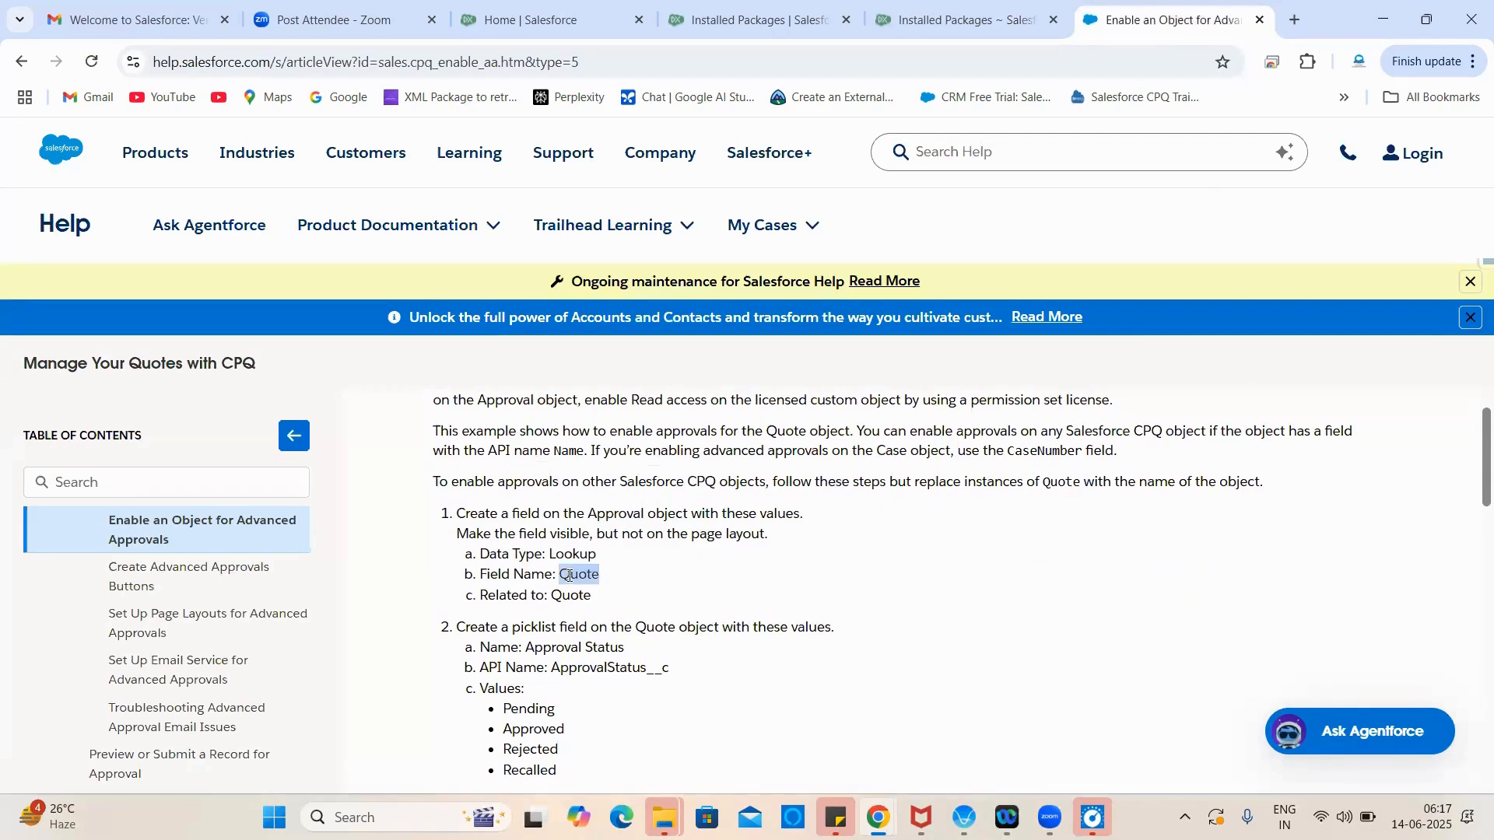
{"action": "double_click", "coordinate": [574, 557]}
{"action": "left_click", "coordinate": [574, 559]}
{"action": "double_click", "coordinate": [575, 596]}
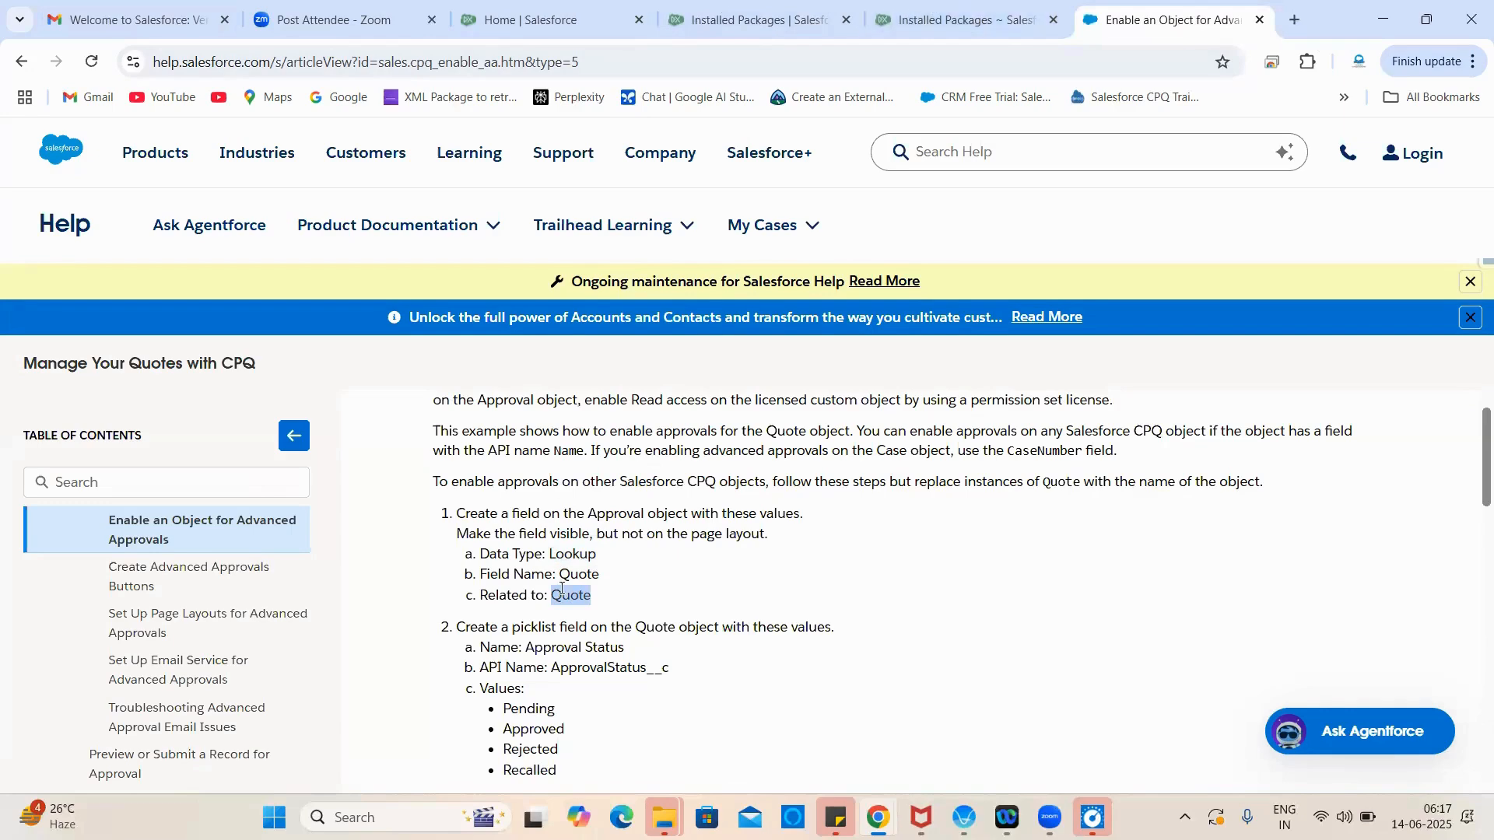
{"action": "left_click", "coordinate": [632, 506]}
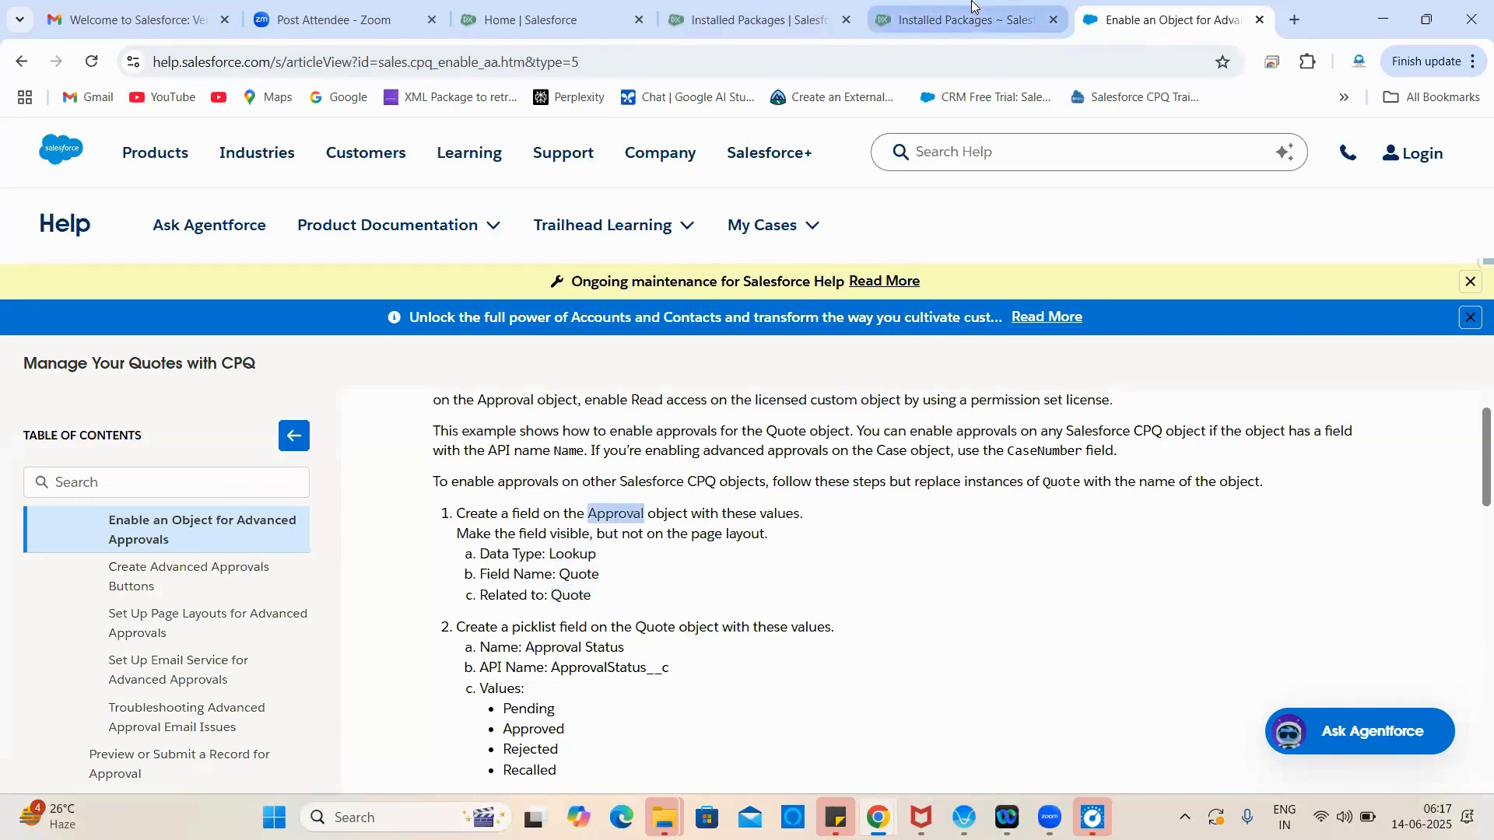
Step: Reload the Installed Packages list to verify the Advanced Approvals installation, and go to the Lightning Setup page
{"action": "left_click", "coordinate": [957, 20]}
{"action": "left_click", "coordinate": [91, 62]}
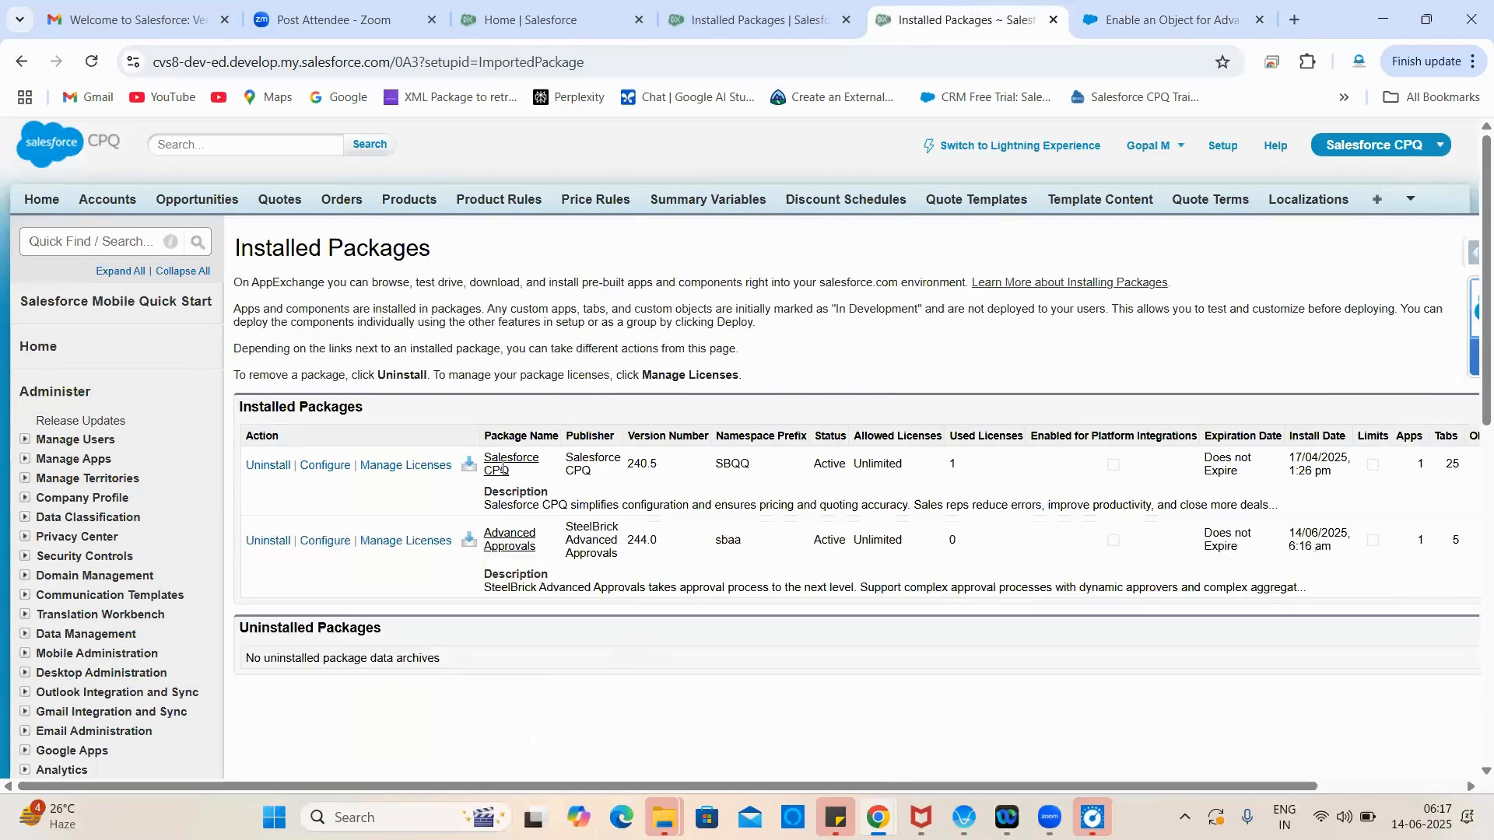
{"action": "left_click", "coordinate": [704, 17]}
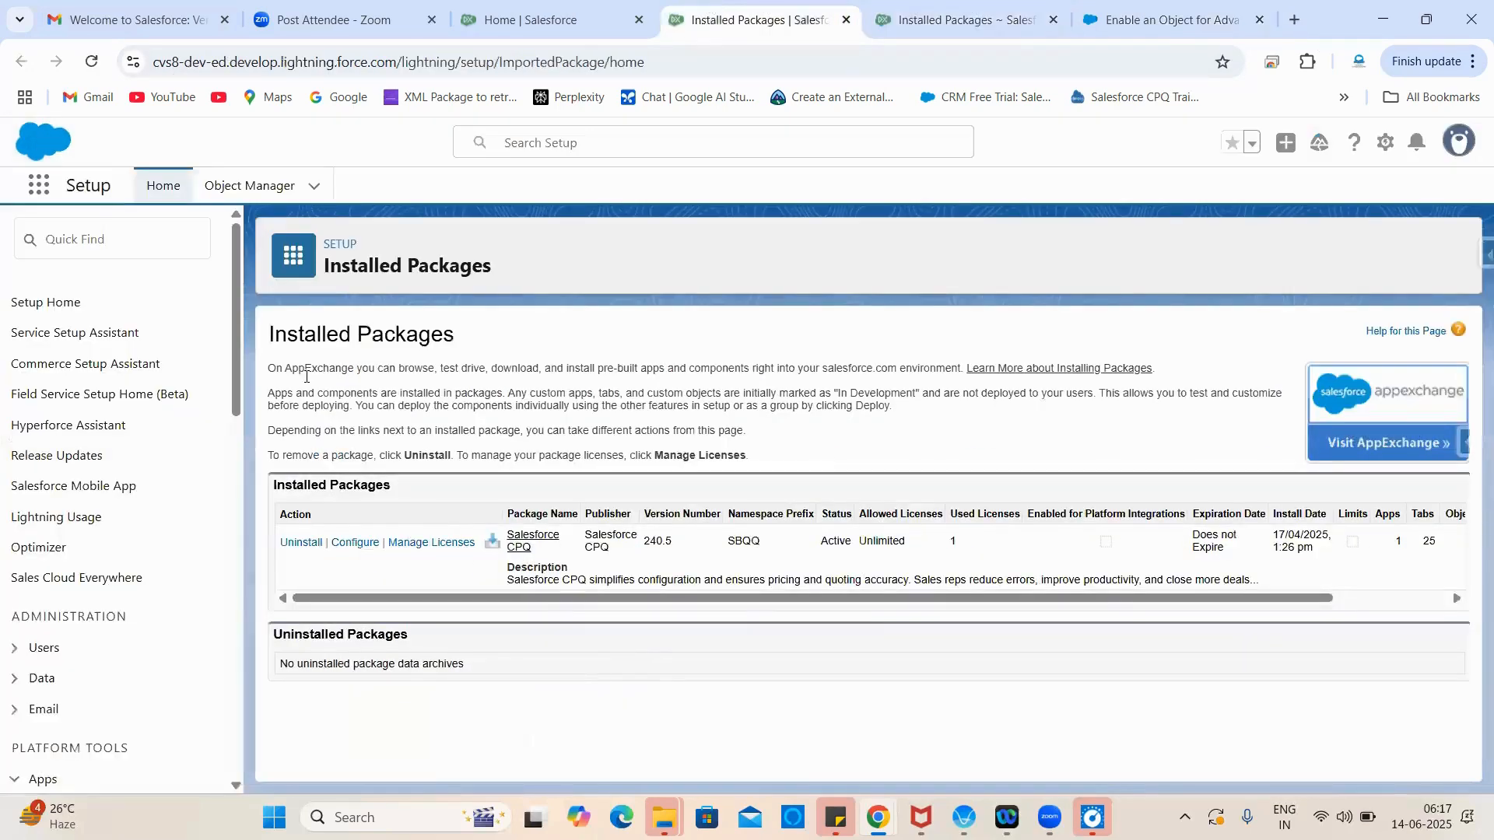
Step: Try to load the Object Manager in Setup, reloading the page and reopening it from Setup Home
{"action": "left_click", "coordinate": [220, 189]}
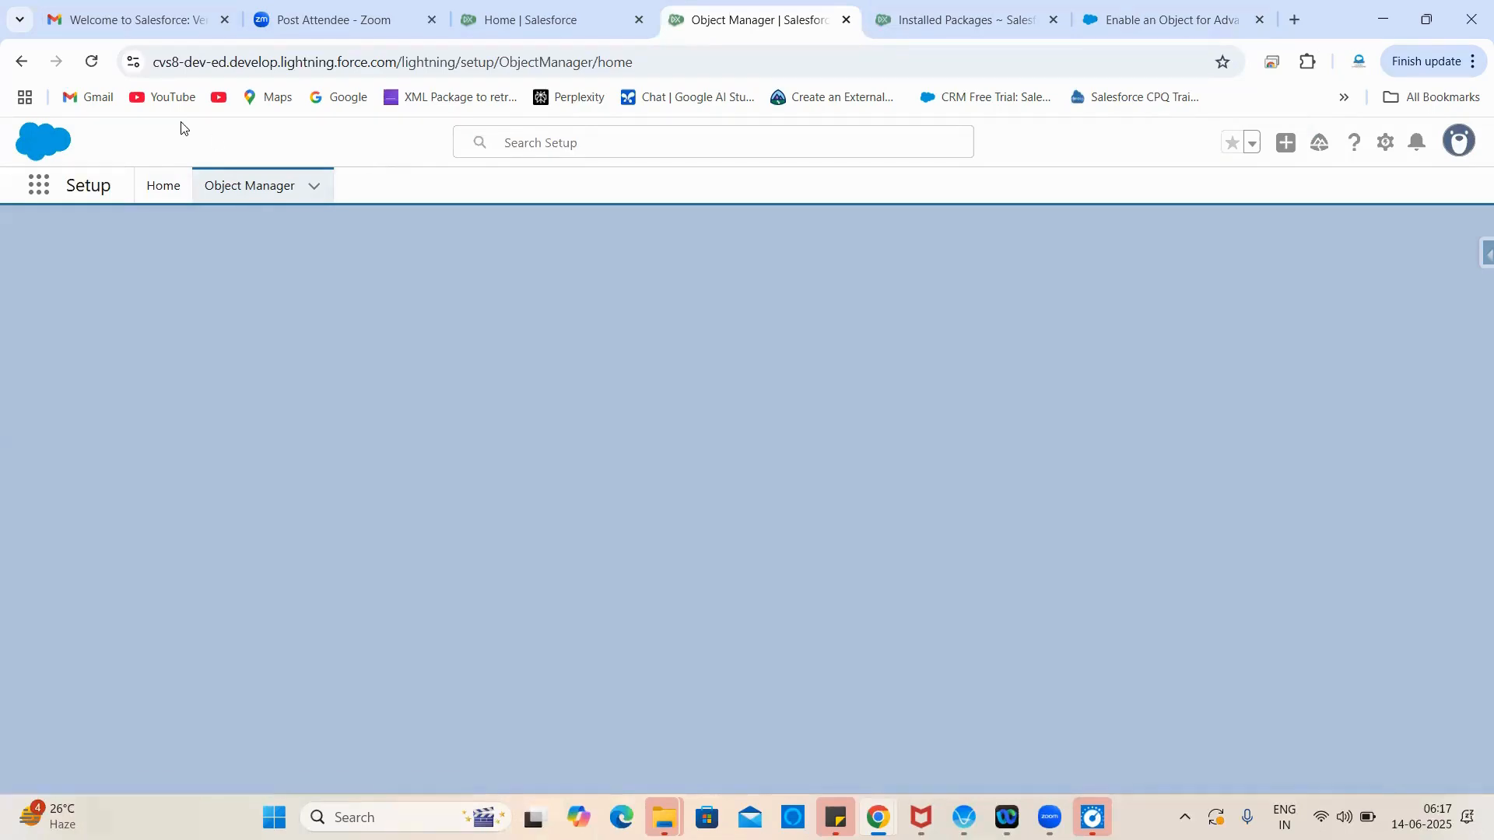
{"action": "left_click", "coordinate": [104, 70]}
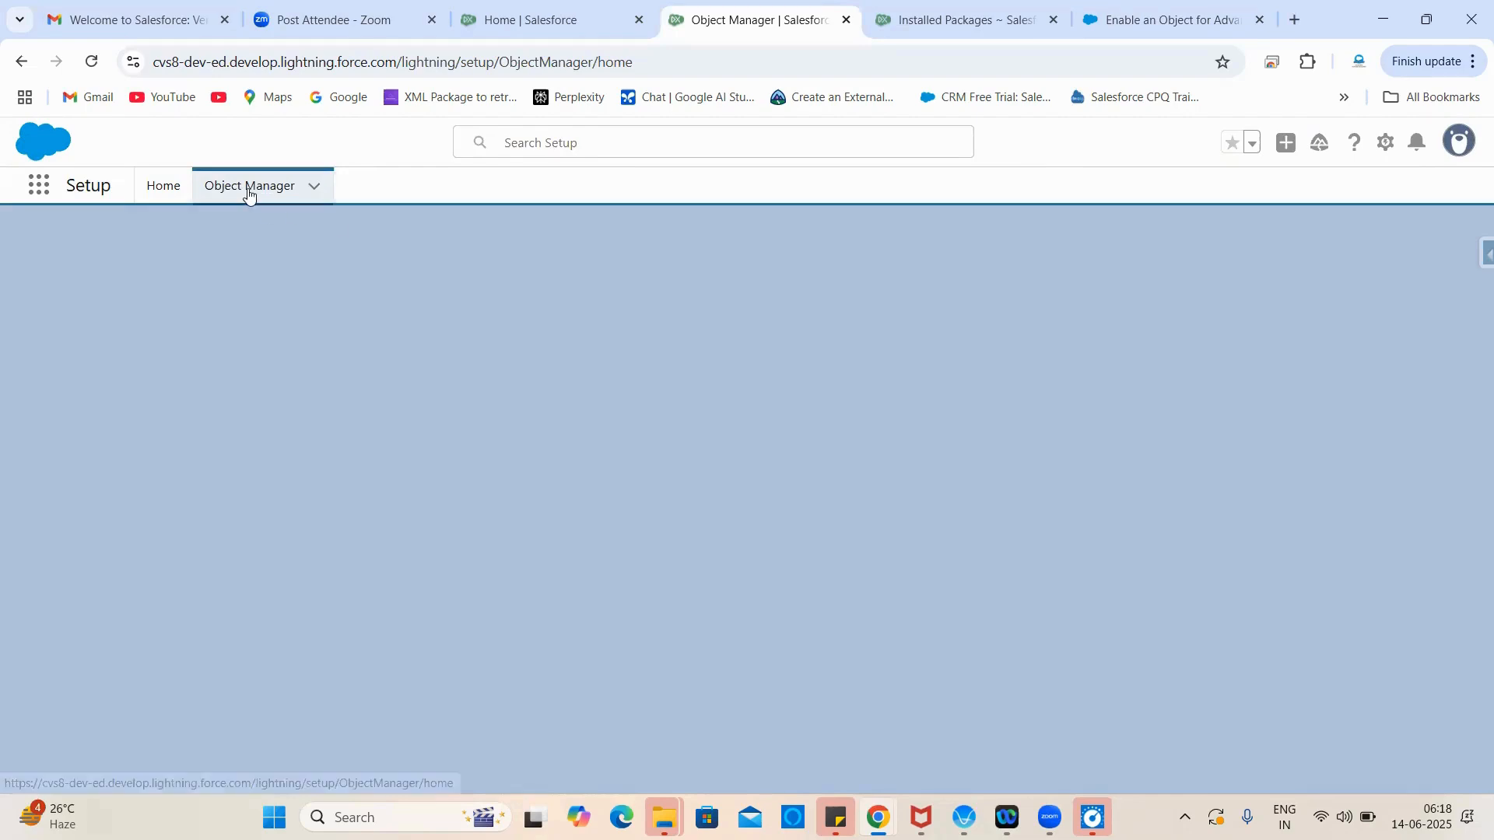
{"action": "left_click", "coordinate": [91, 62]}
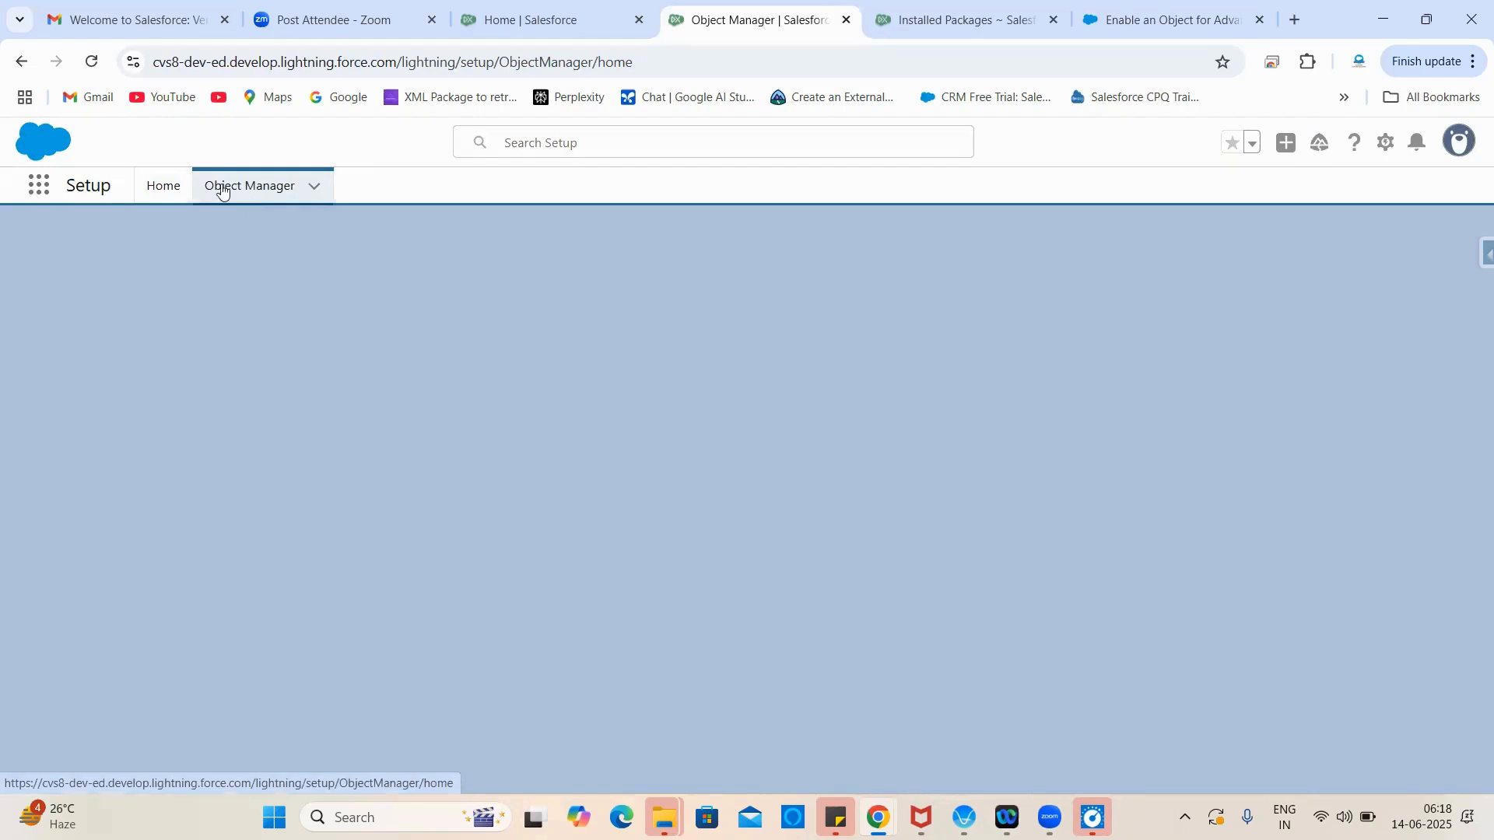
{"action": "left_click", "coordinate": [178, 189]}
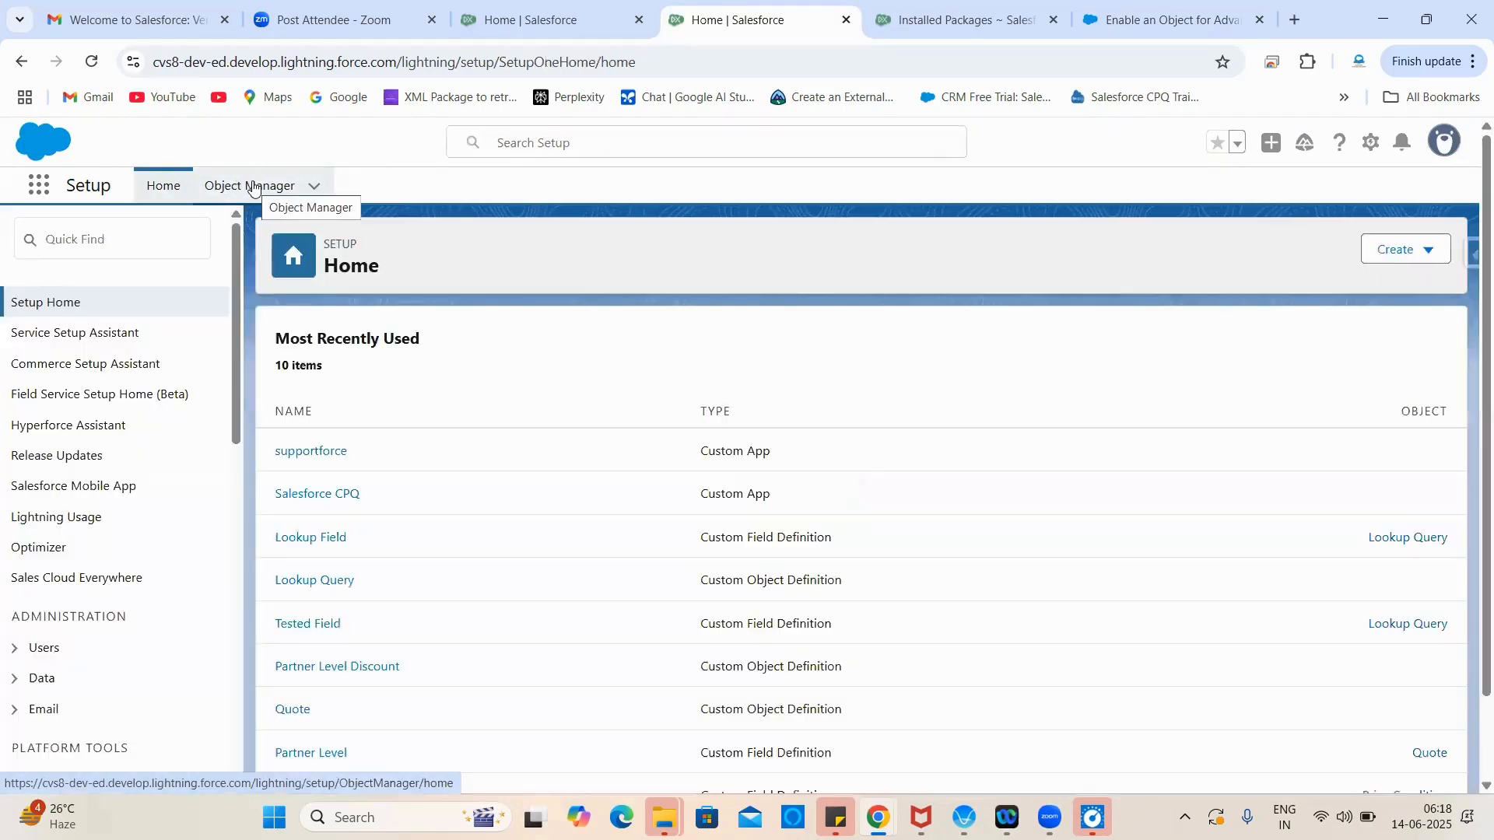
{"action": "left_click", "coordinate": [253, 187]}
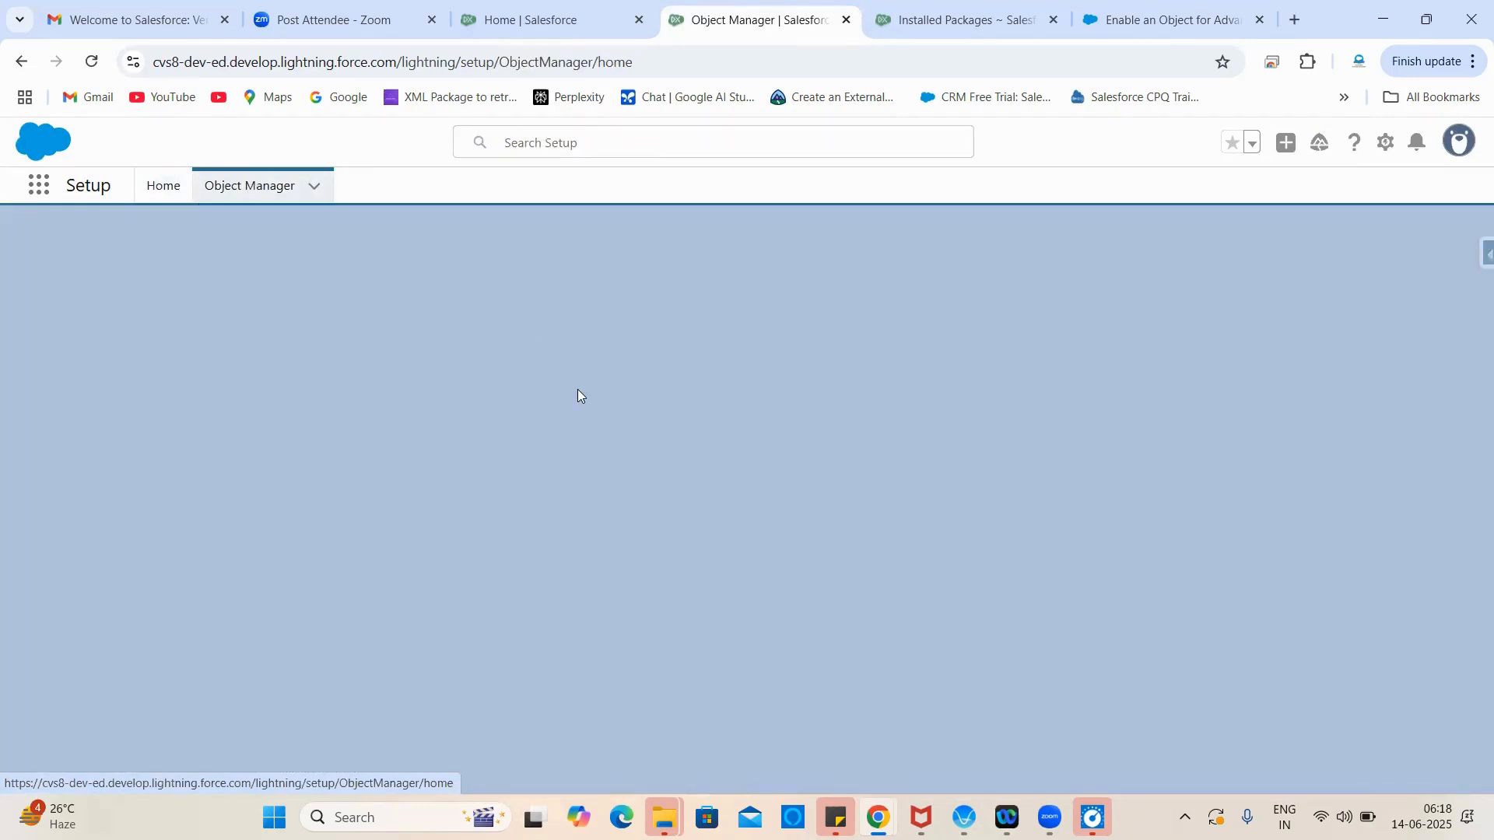
{"action": "left_click", "coordinate": [314, 187]}
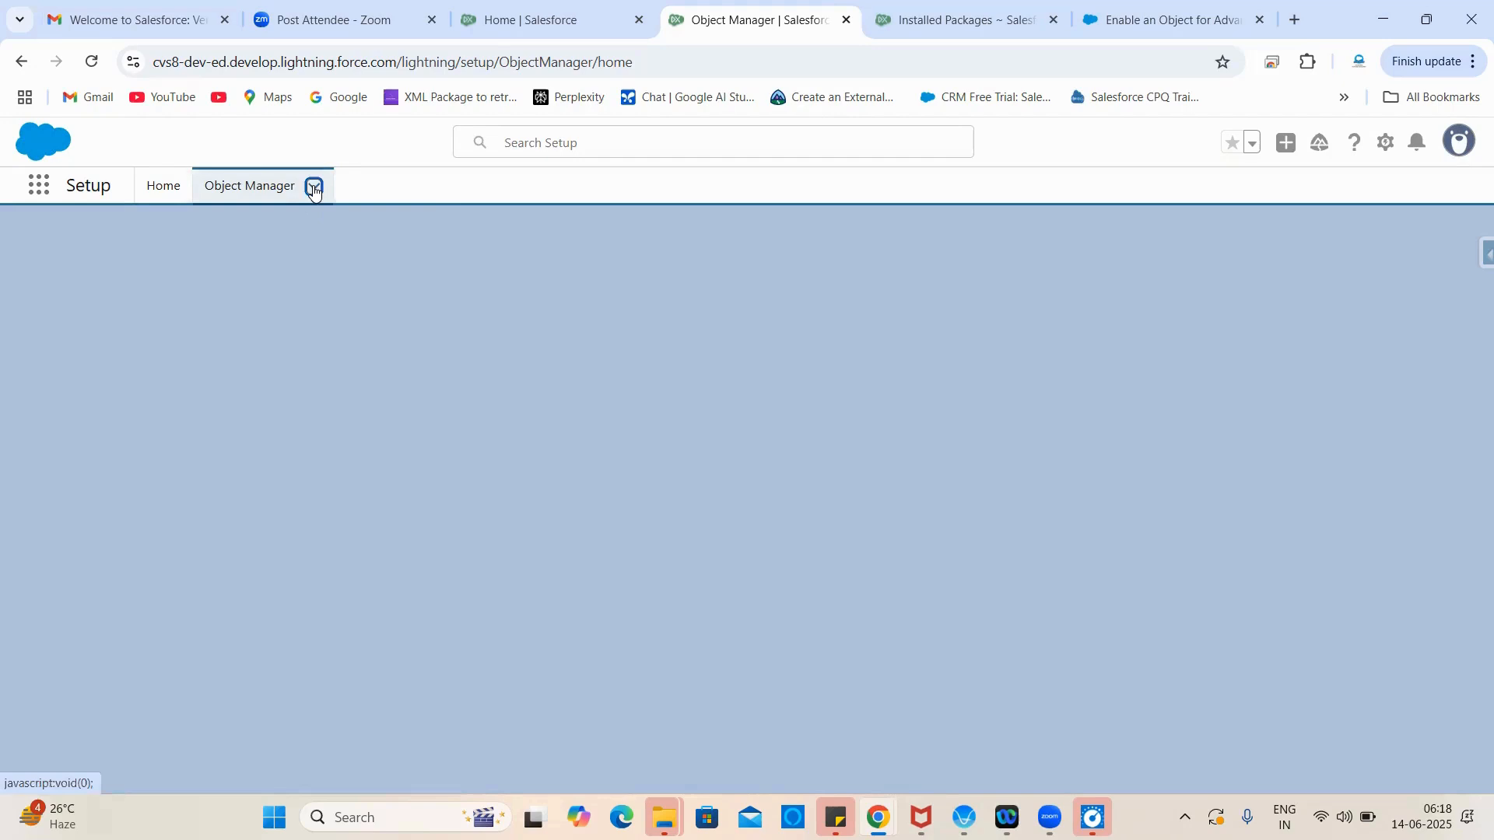
{"action": "left_click", "coordinate": [254, 193]}
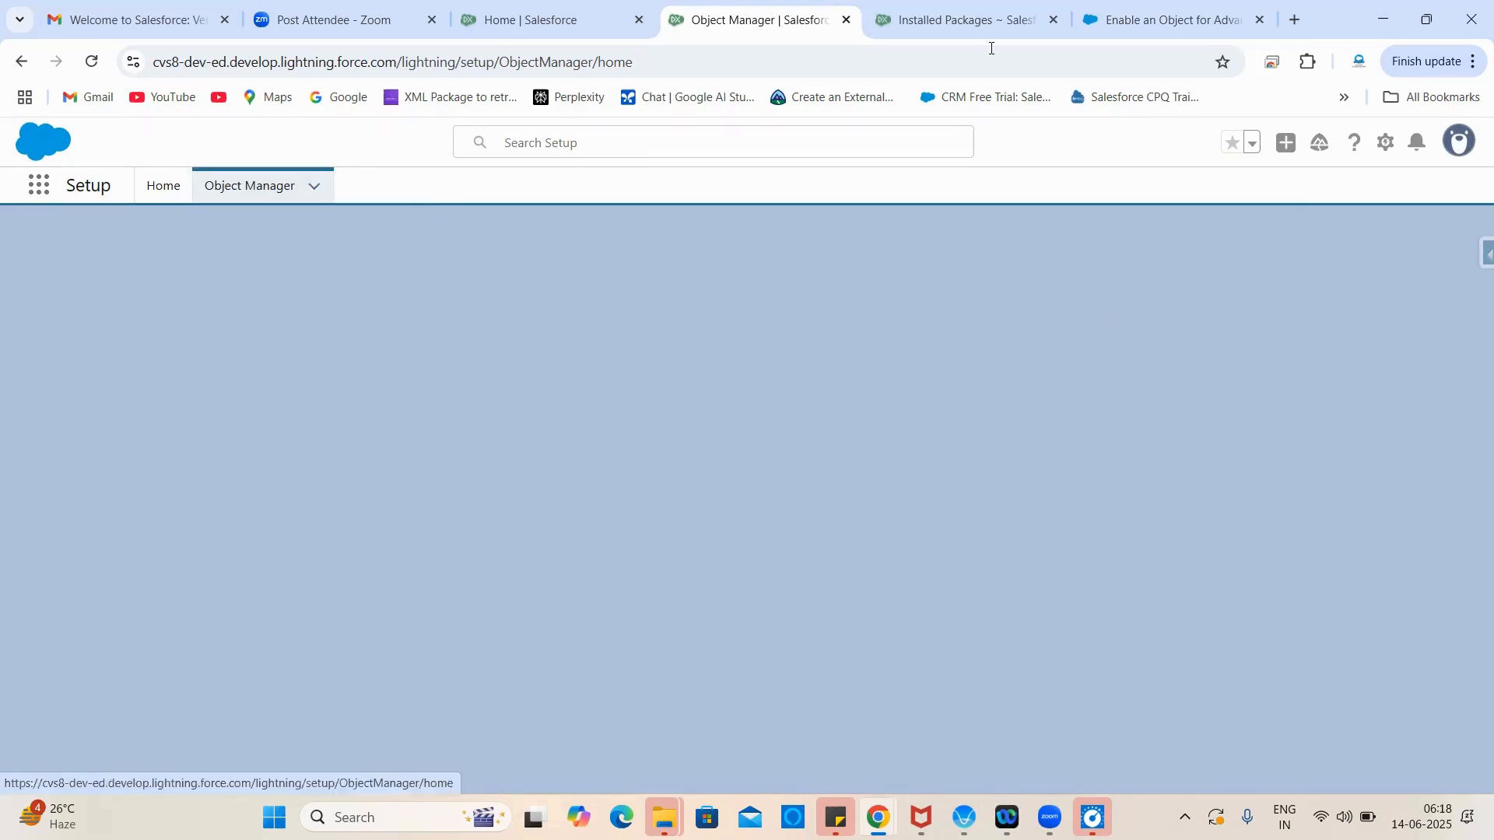
Step: Try to load the Object Manager from a newly opened Setup tab, and reload both open Object Manager pages
{"action": "left_click", "coordinate": [557, 7]}
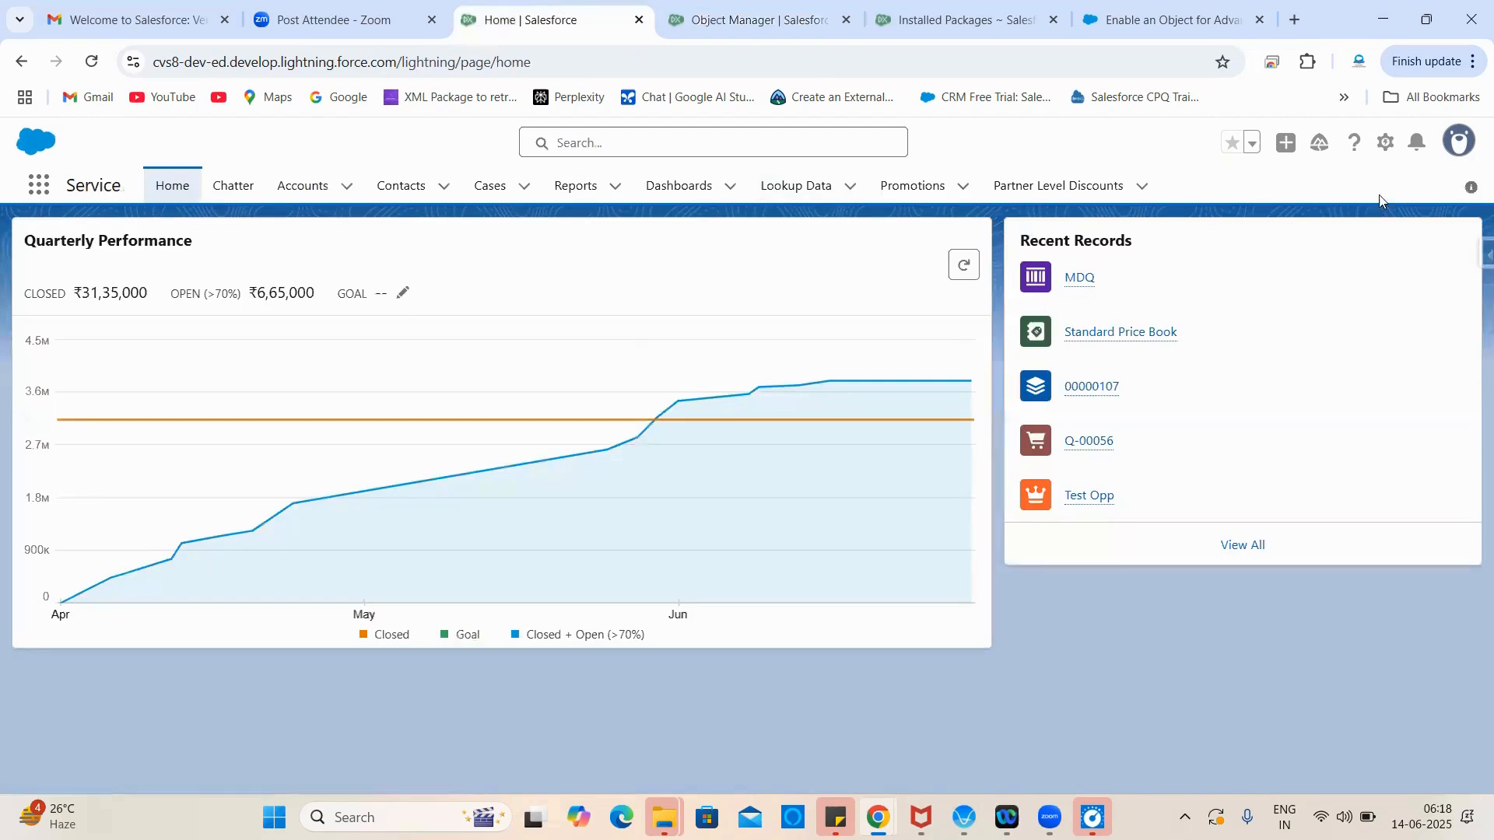
{"action": "left_click", "coordinate": [1385, 144]}
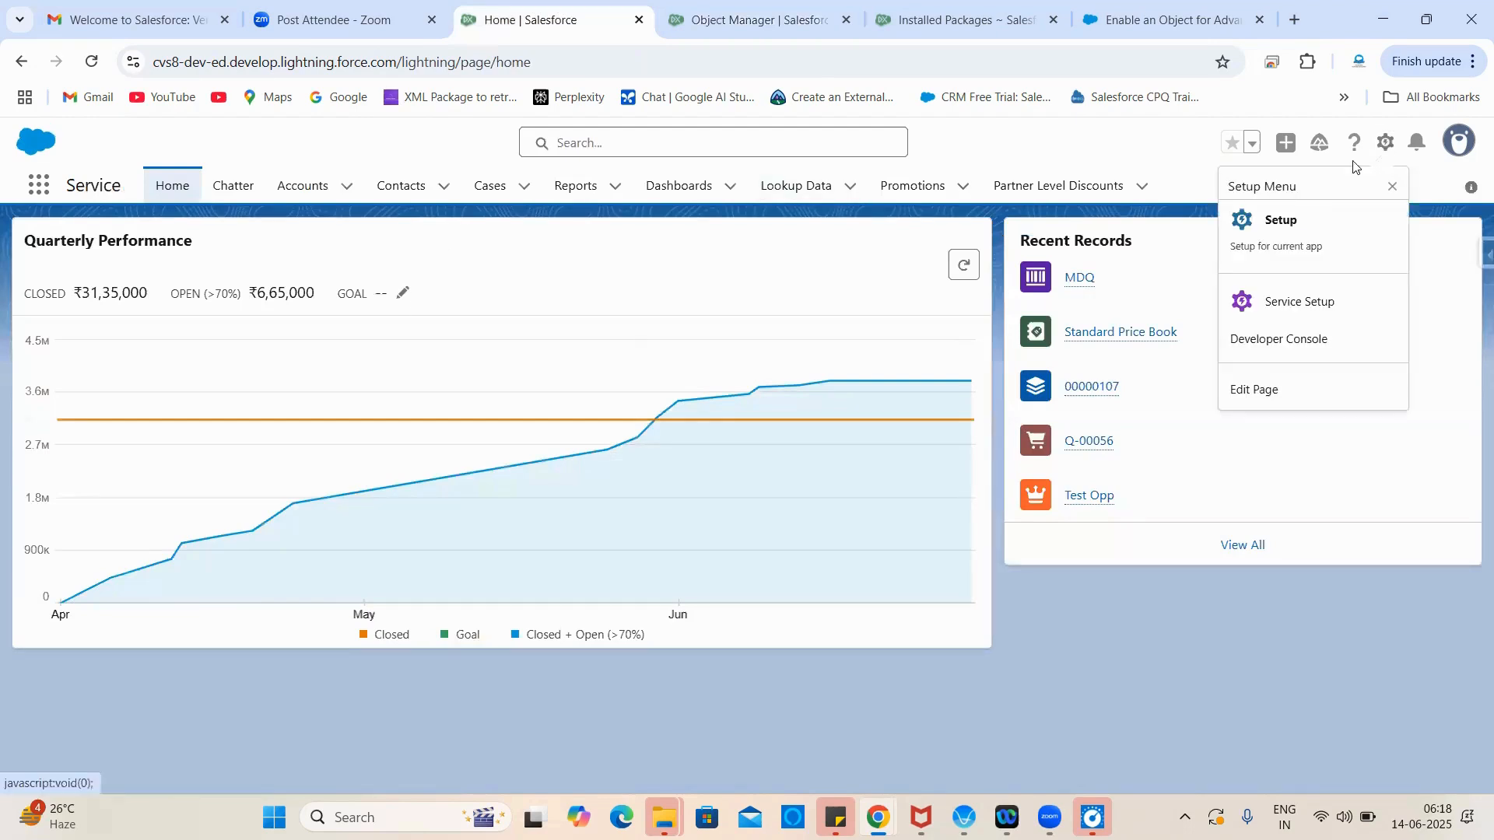
{"action": "left_click", "coordinate": [1281, 220]}
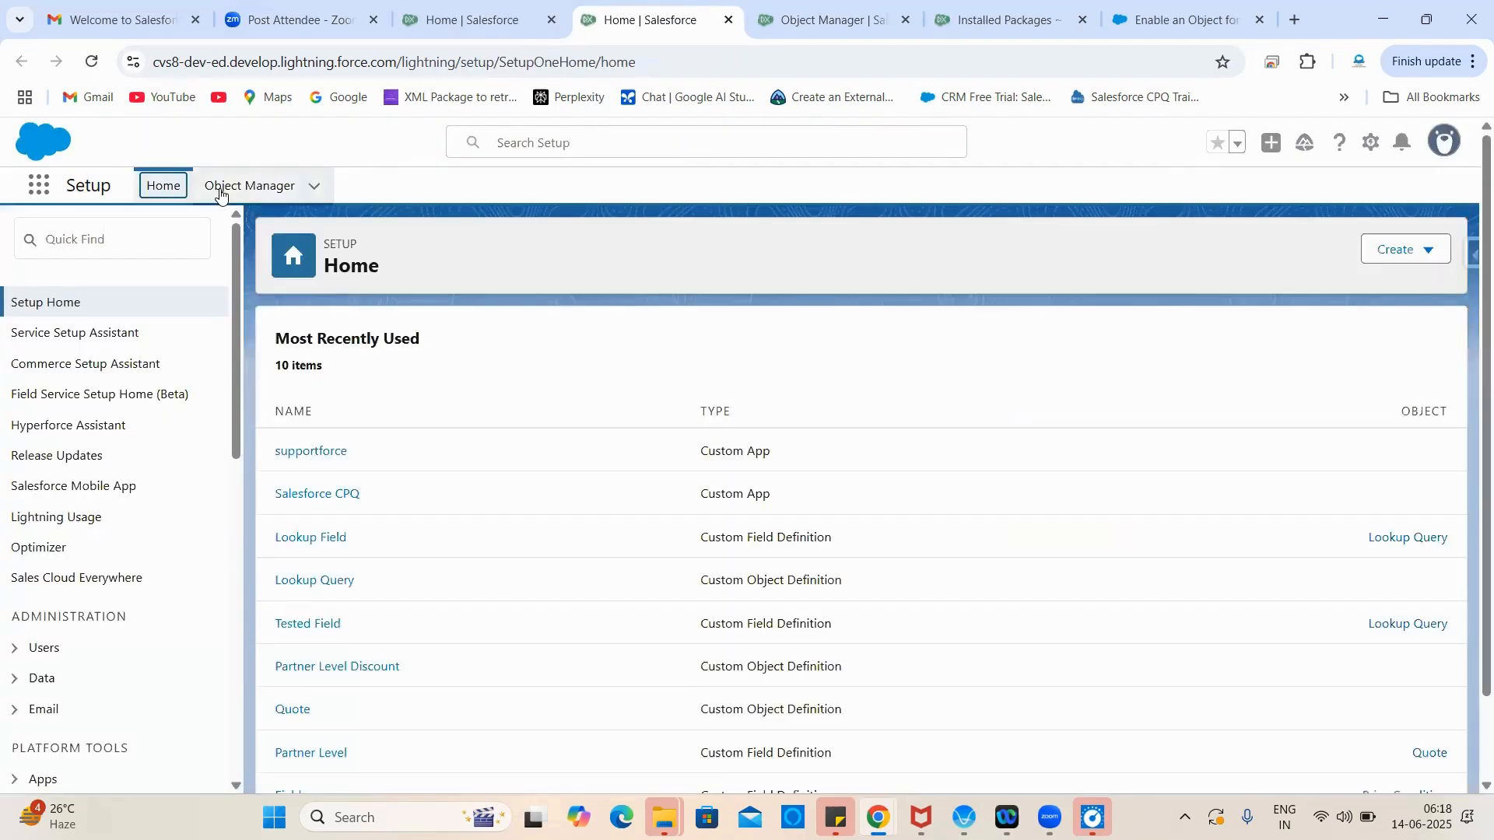
{"action": "left_click", "coordinate": [222, 188]}
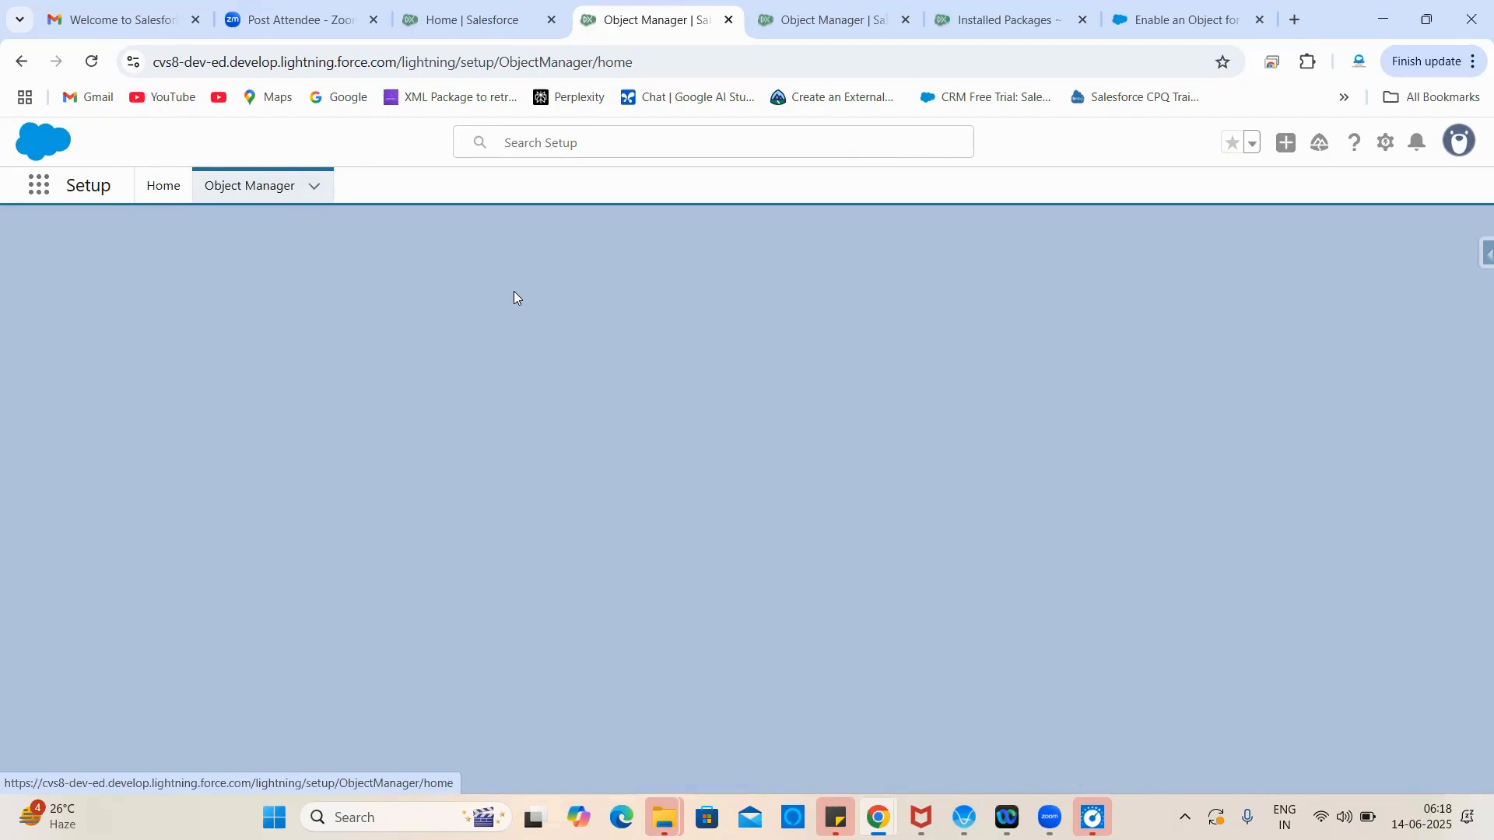
{"action": "left_click", "coordinate": [857, 7]}
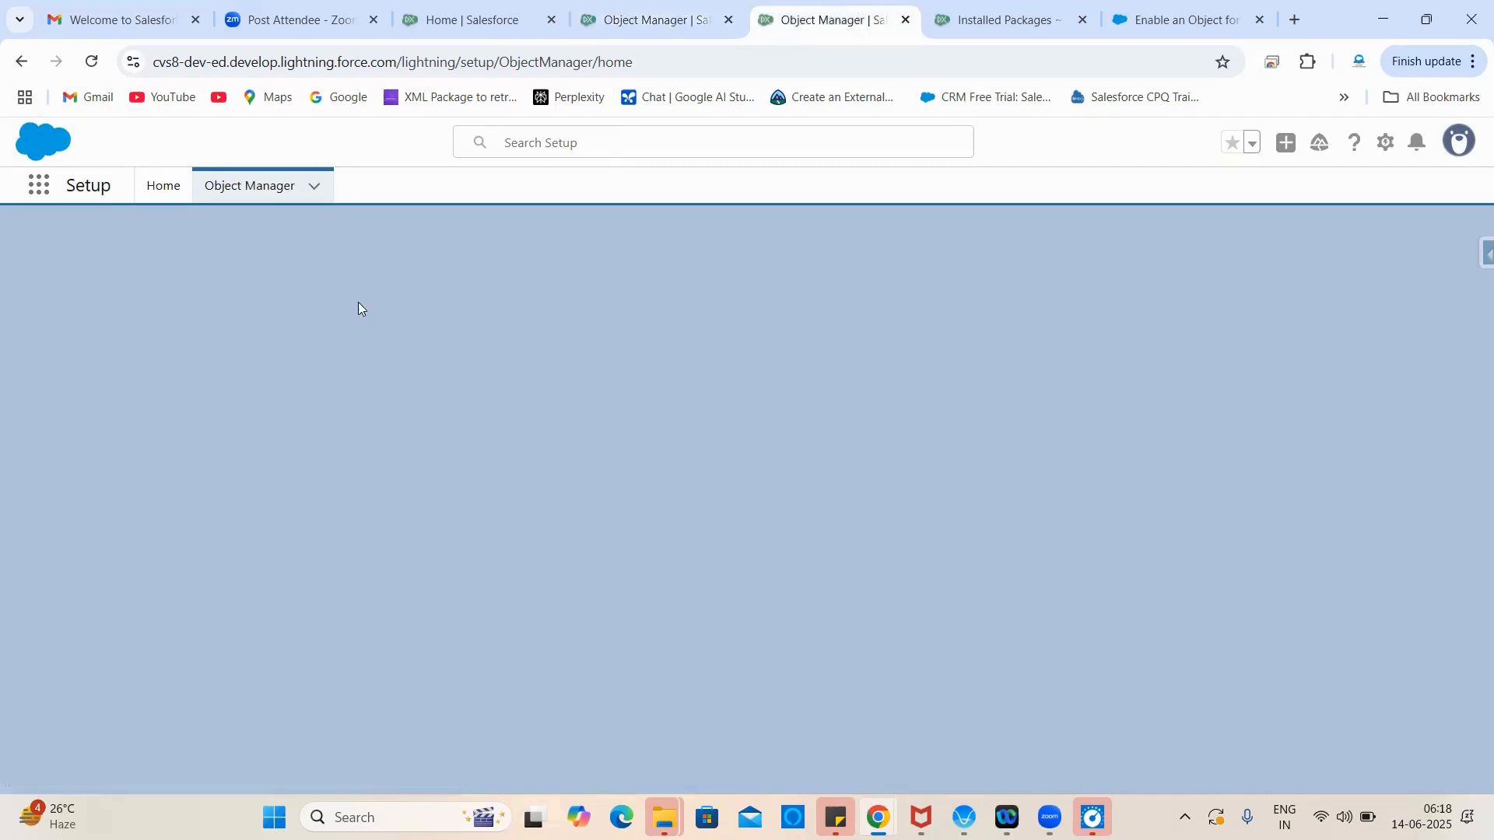
{"action": "left_click", "coordinate": [92, 61]}
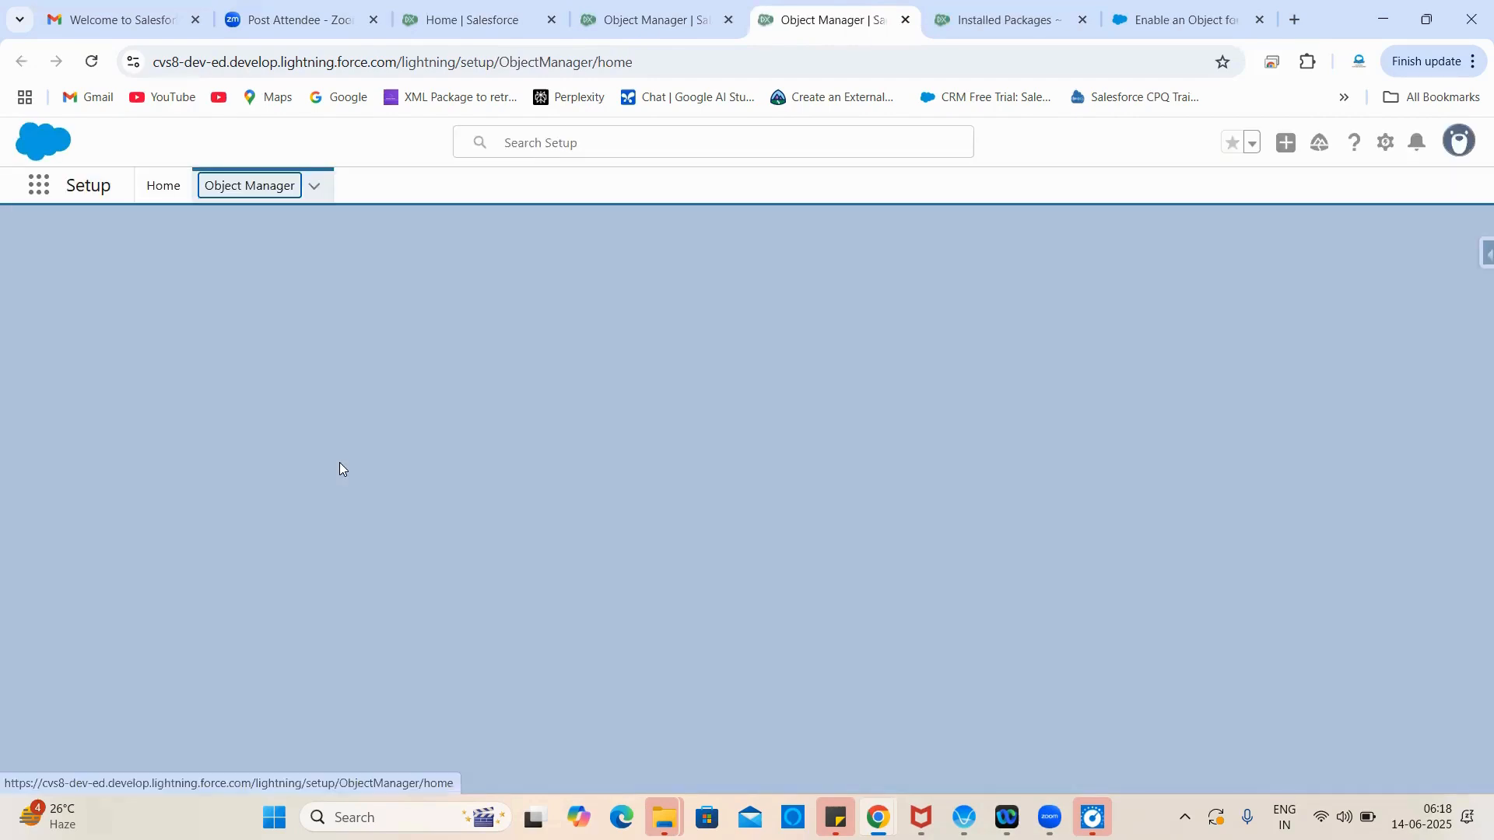
{"action": "left_click", "coordinate": [678, 4]}
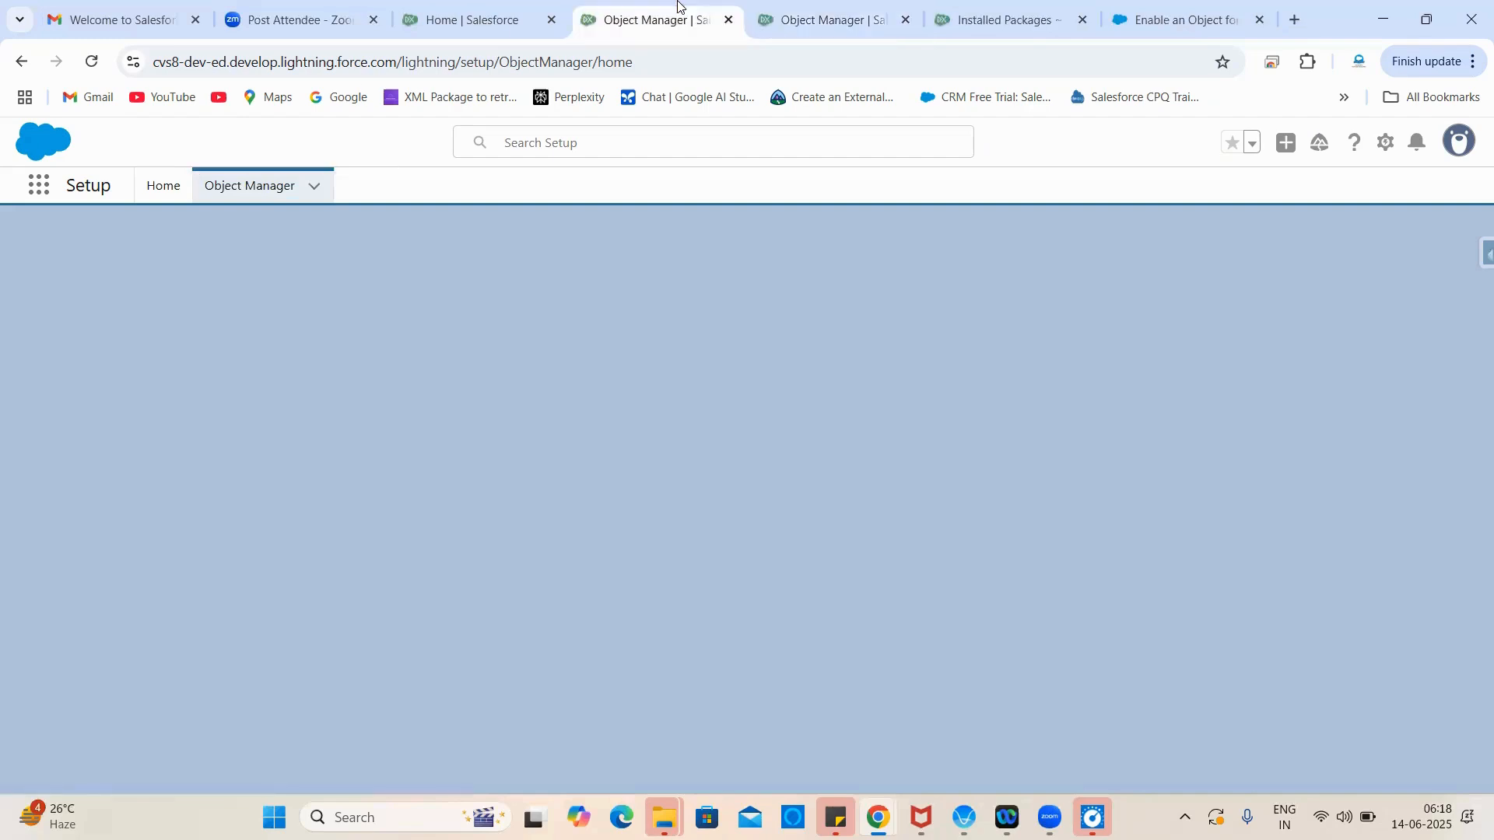
{"action": "left_click", "coordinate": [91, 61]}
{"action": "left_click", "coordinate": [91, 61]}
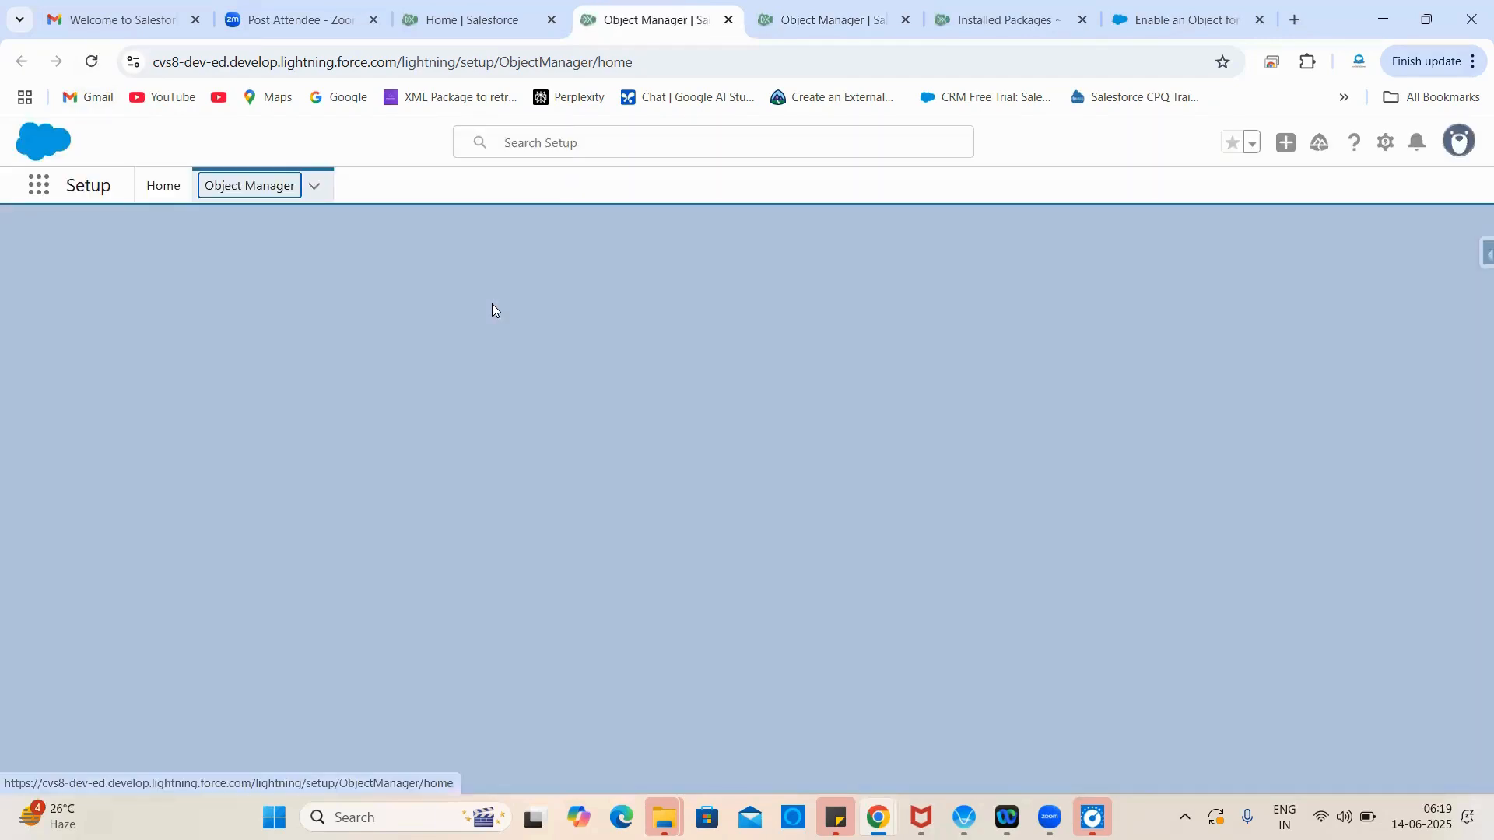
Step: Switch the org to Salesforce Classic and open its Setup page
{"action": "left_click", "coordinate": [1458, 141]}
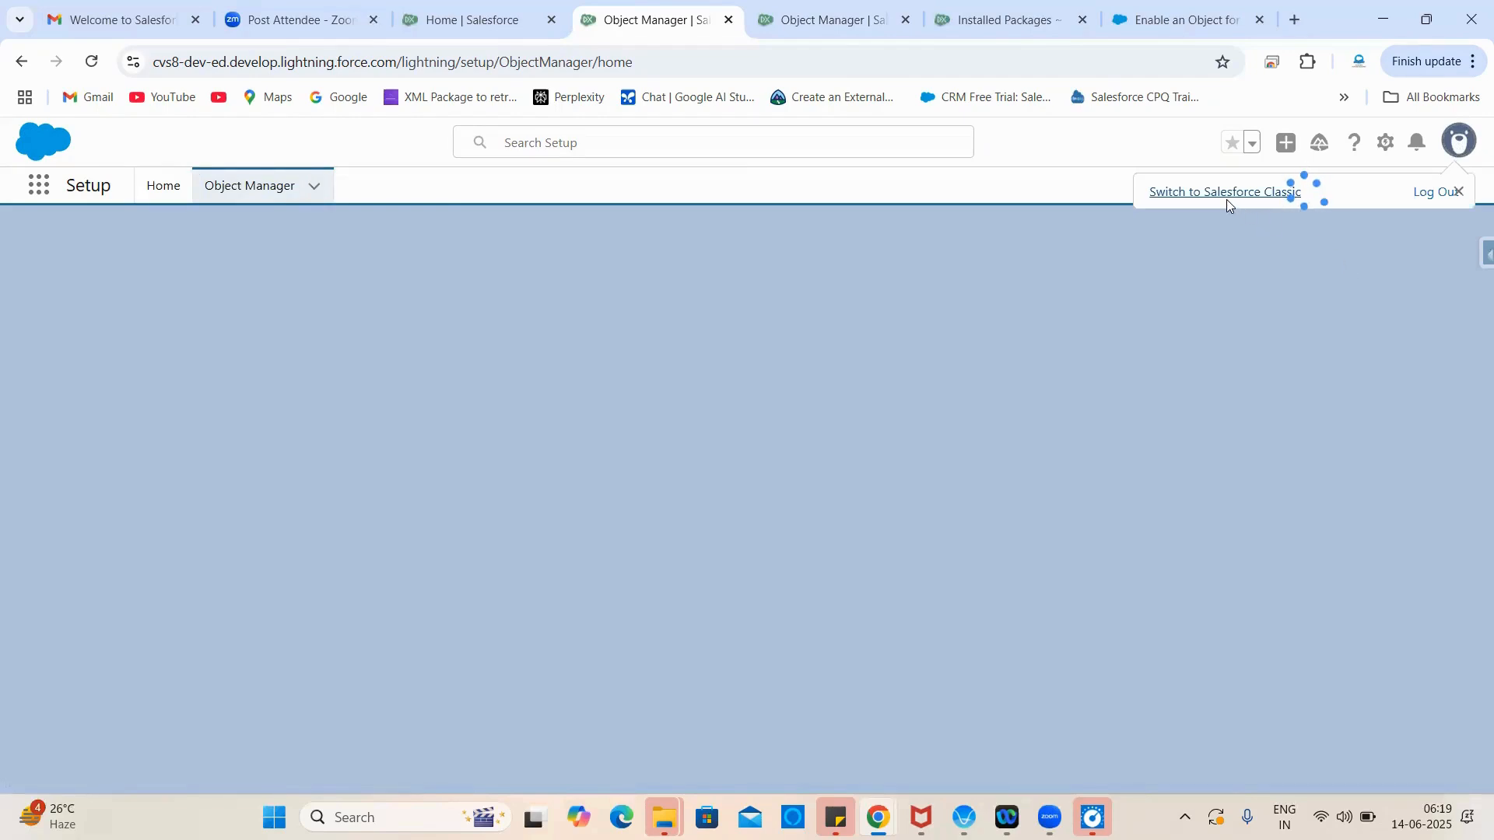
{"action": "left_click", "coordinate": [1224, 200]}
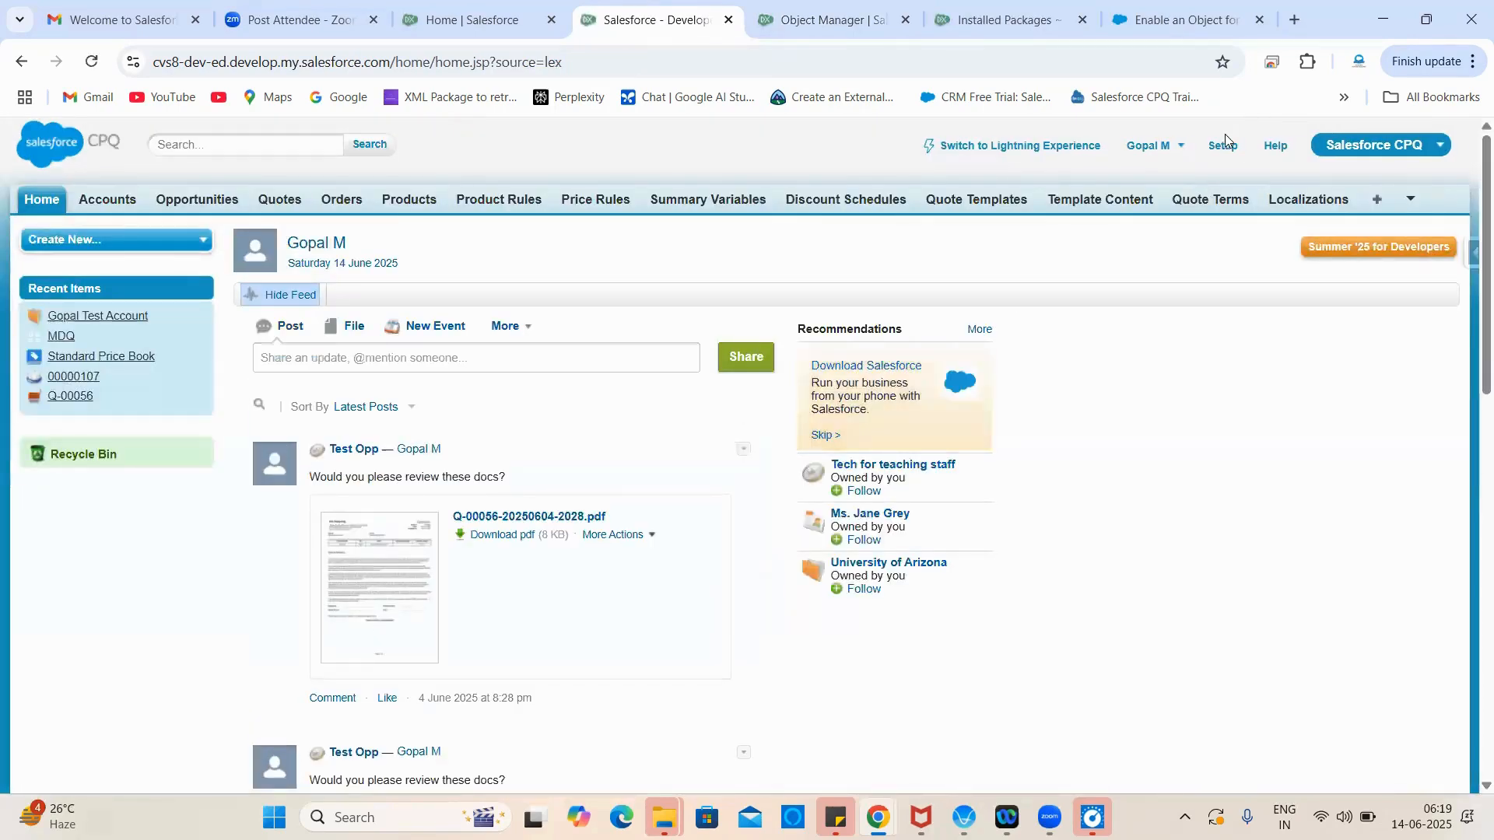
{"action": "left_click", "coordinate": [1222, 145]}
Step: Open the Approval object of the Advanced Approvals package from the Custom Objects list in Classic Setup
{"action": "scroll", "coordinate": [21, 403], "scroll_direction": "down", "scroll_amount": 10}
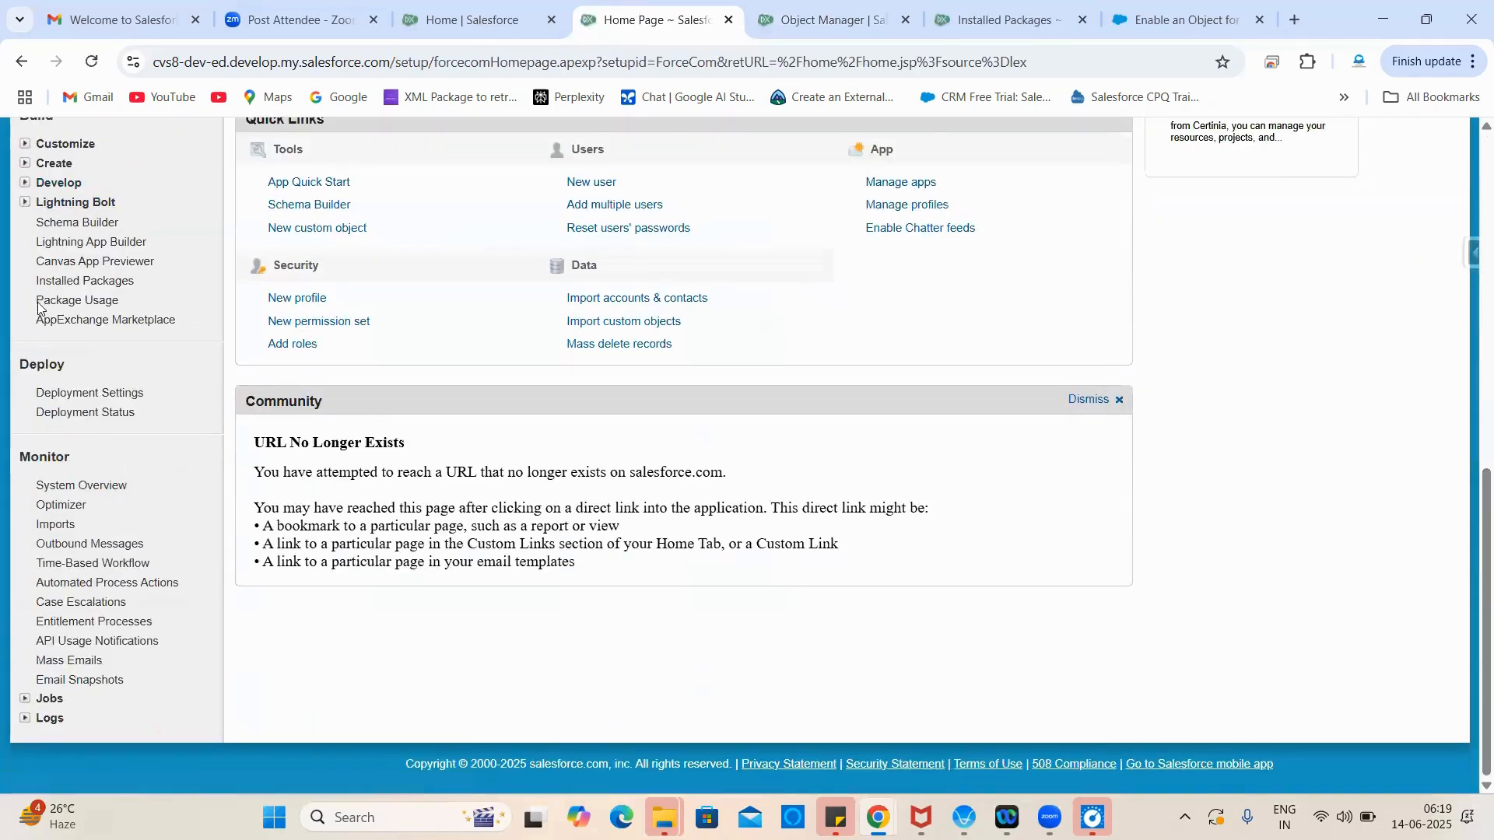
{"action": "scroll", "coordinate": [51, 372], "scroll_direction": "up", "scroll_amount": 2}
{"action": "scroll", "coordinate": [52, 372], "scroll_direction": "up", "scroll_amount": 2}
{"action": "left_click", "coordinate": [26, 420]}
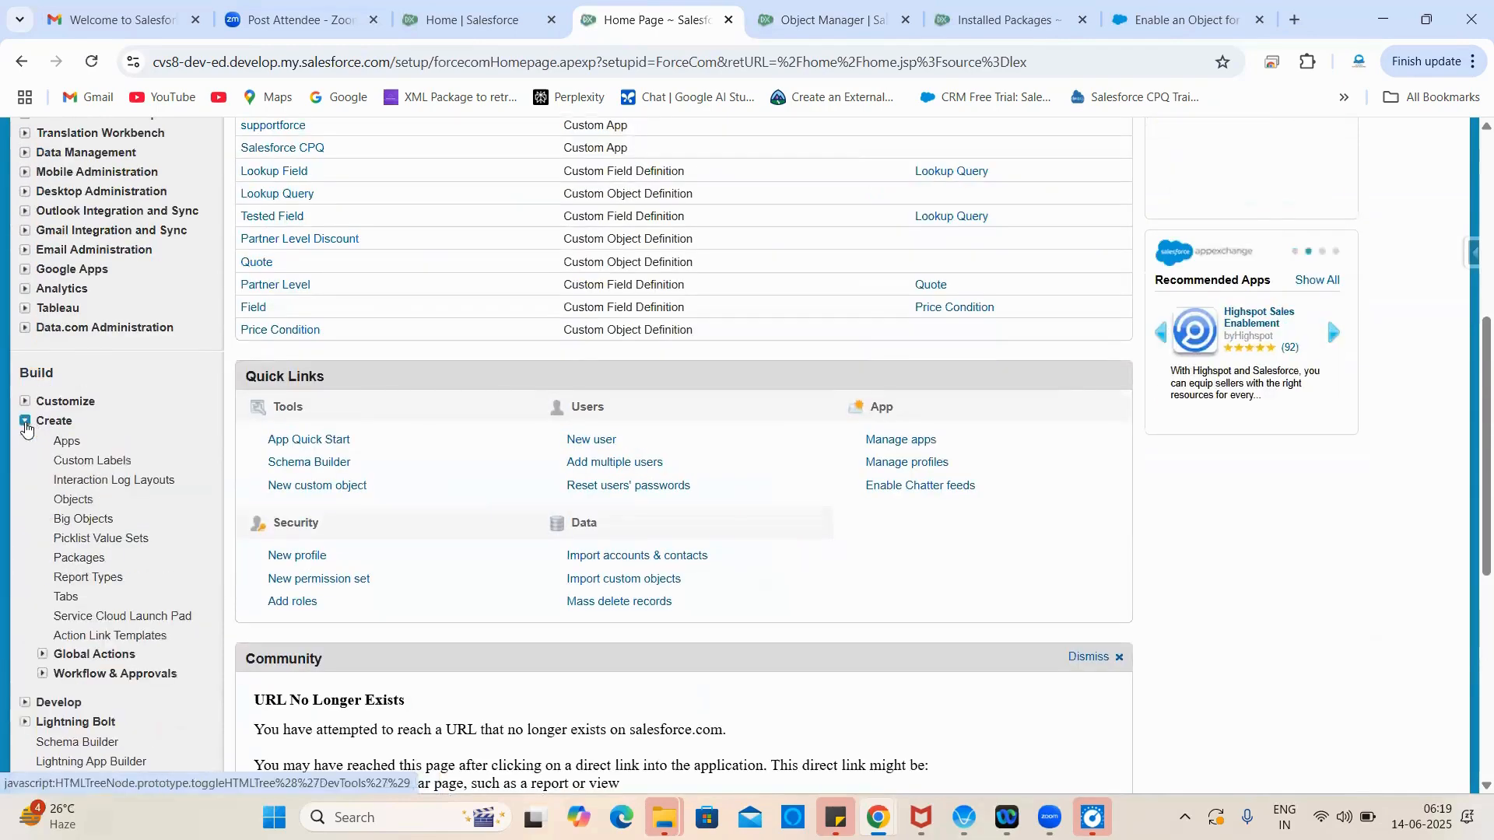
{"action": "left_click", "coordinate": [75, 503]}
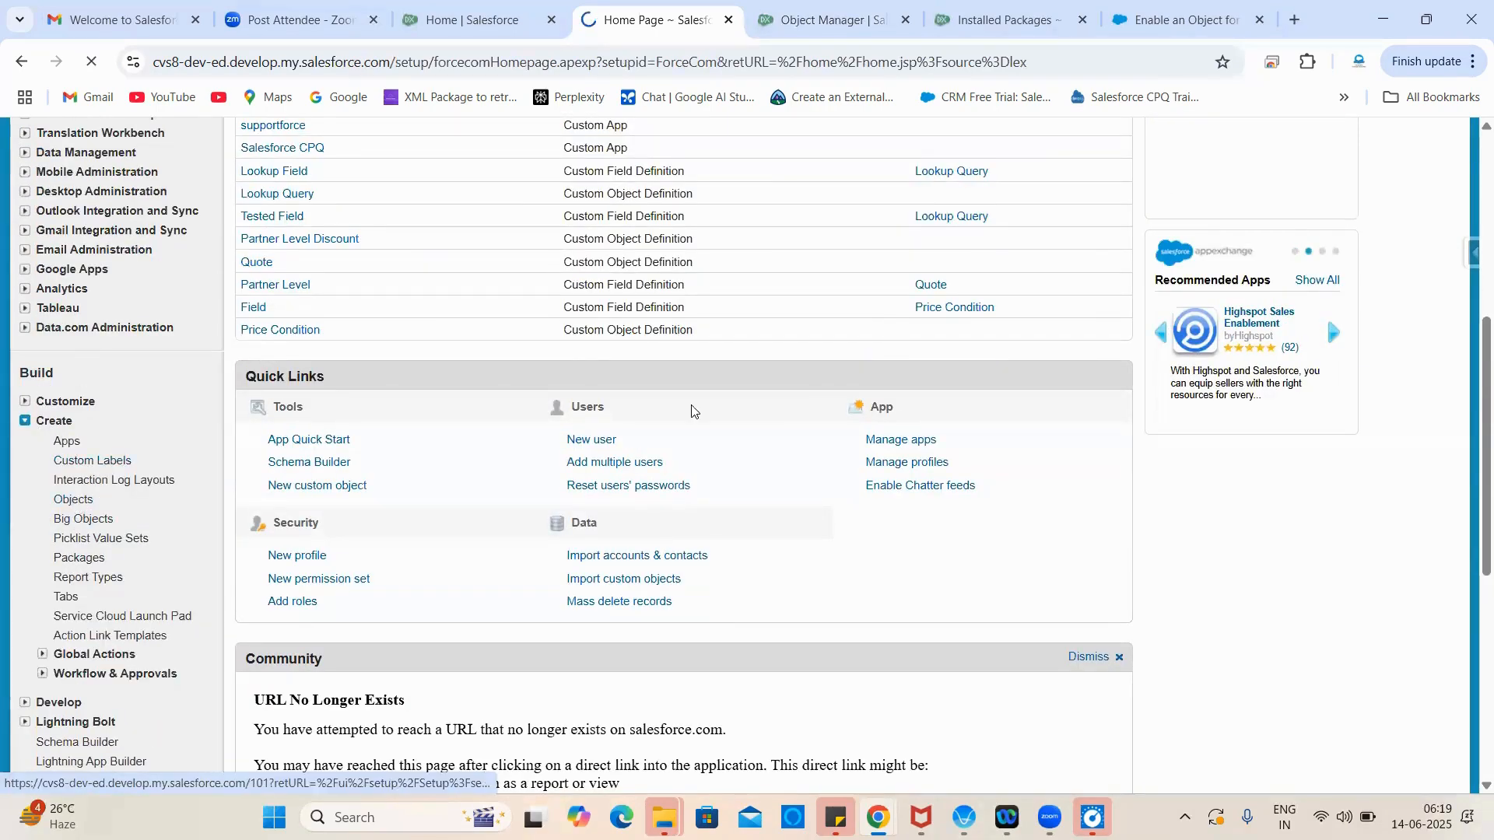
{"action": "scroll", "coordinate": [537, 622], "scroll_direction": "down", "scroll_amount": 10}
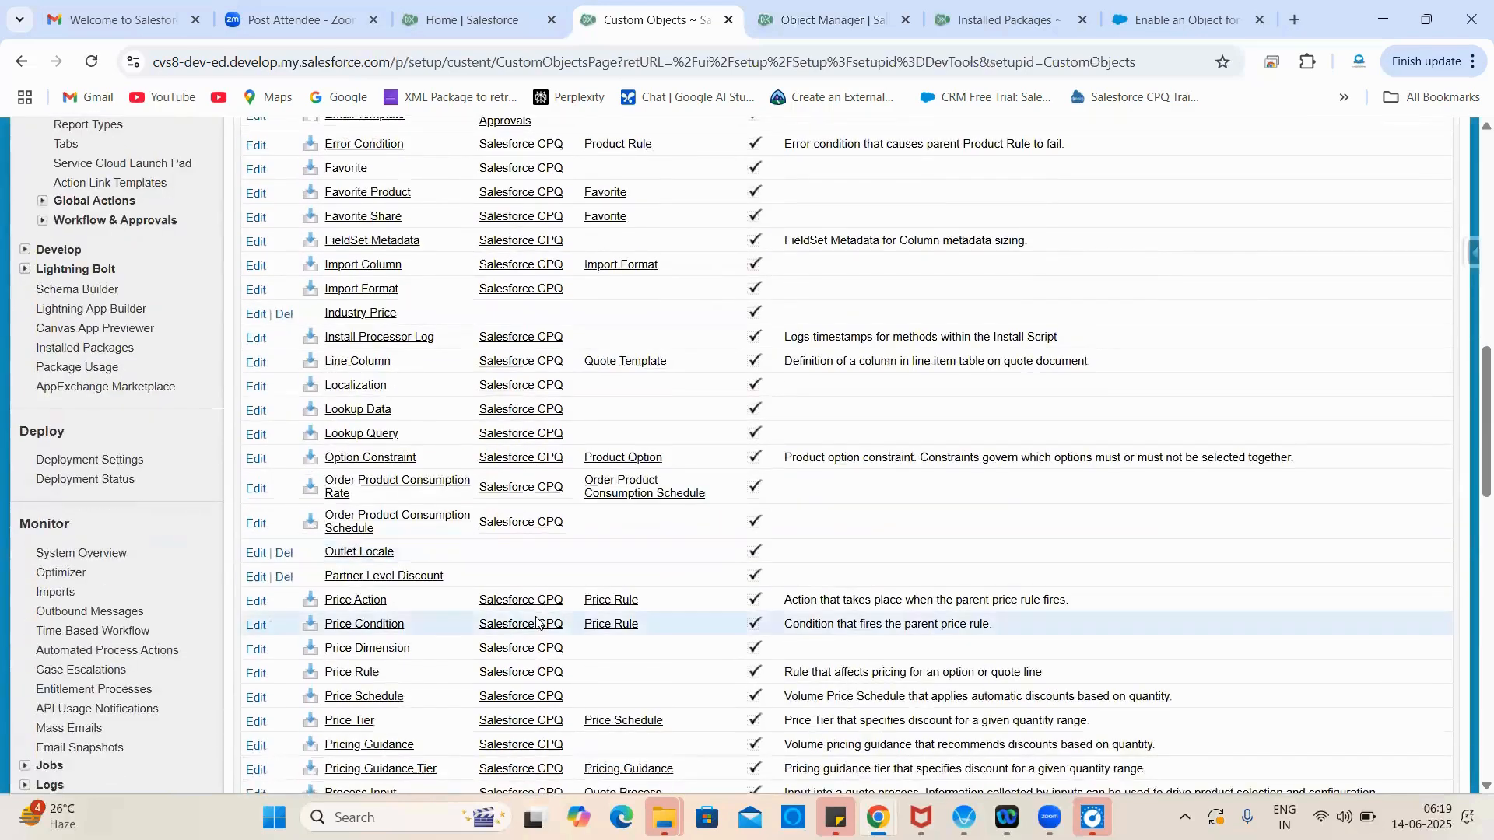
{"action": "scroll", "coordinate": [537, 622], "scroll_direction": "up", "scroll_amount": 15}
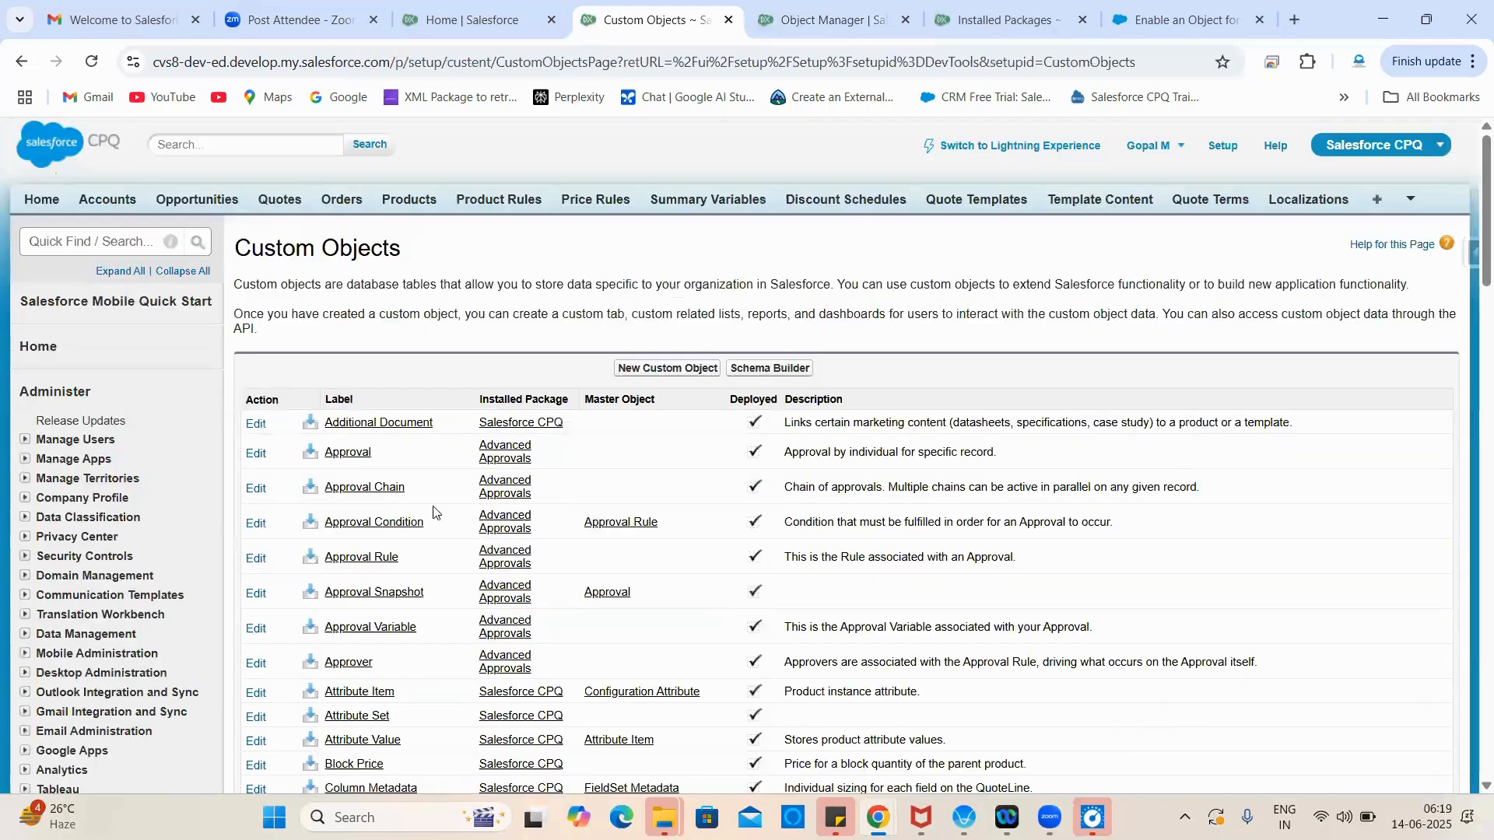
{"action": "left_click", "coordinate": [359, 455]}
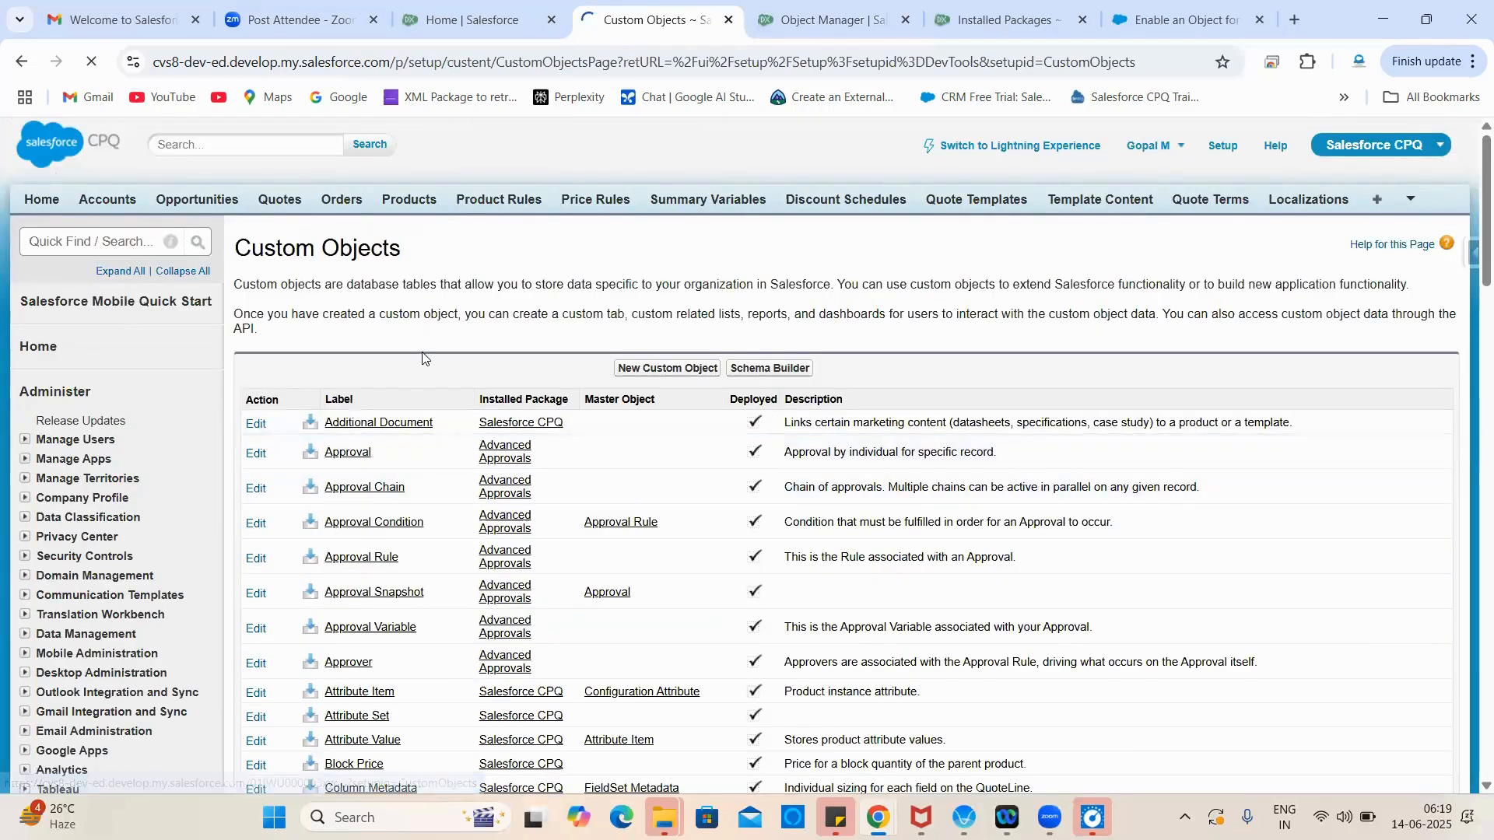
Step: Review the Approval object's existing fields and start a new custom field under Custom Fields & Relationships
{"action": "scroll", "coordinate": [578, 472], "scroll_direction": "down", "scroll_amount": 15}
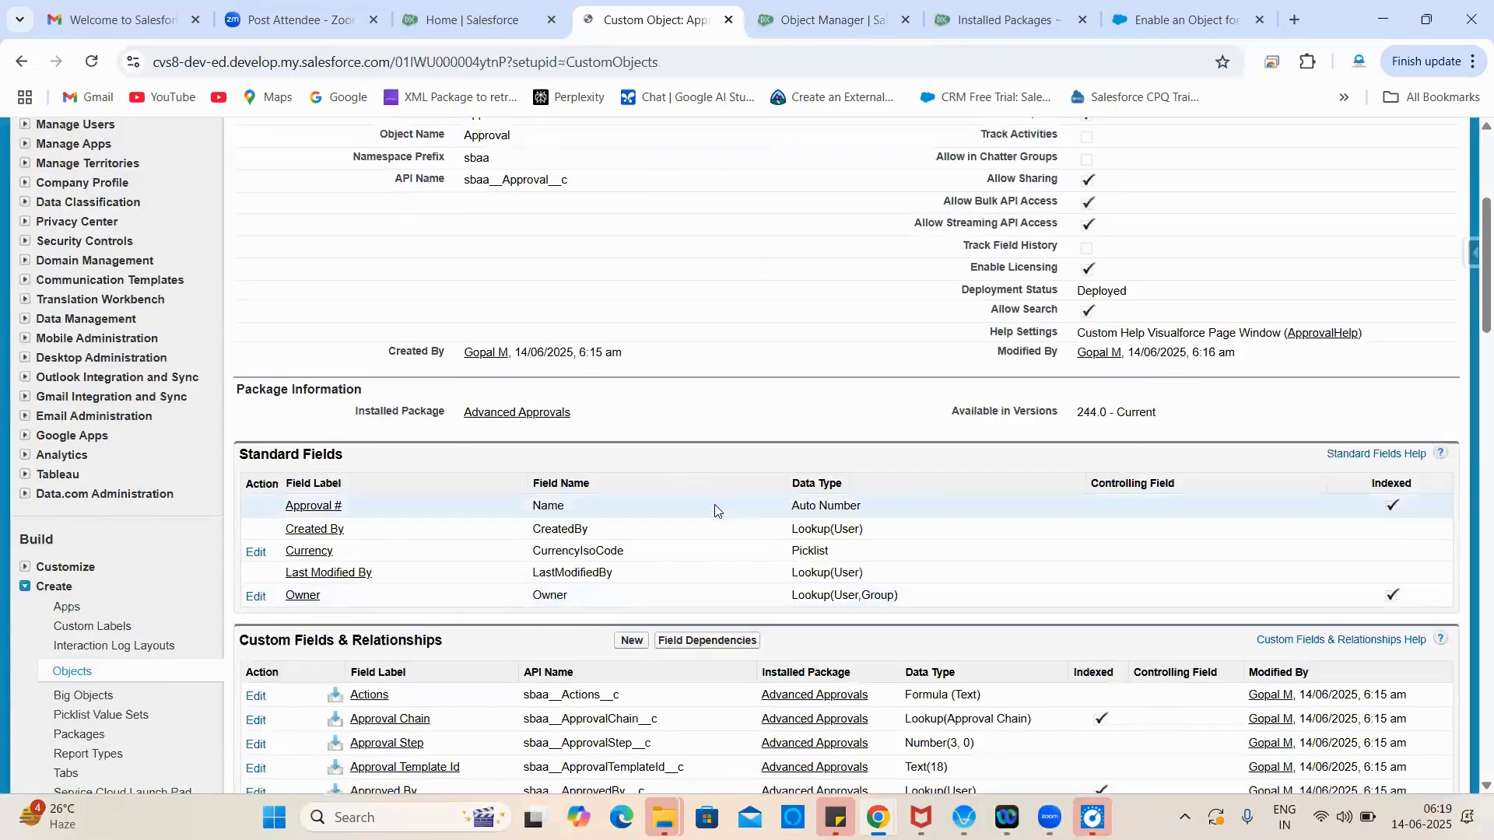
{"action": "scroll", "coordinate": [780, 504], "scroll_direction": "up", "scroll_amount": 4}
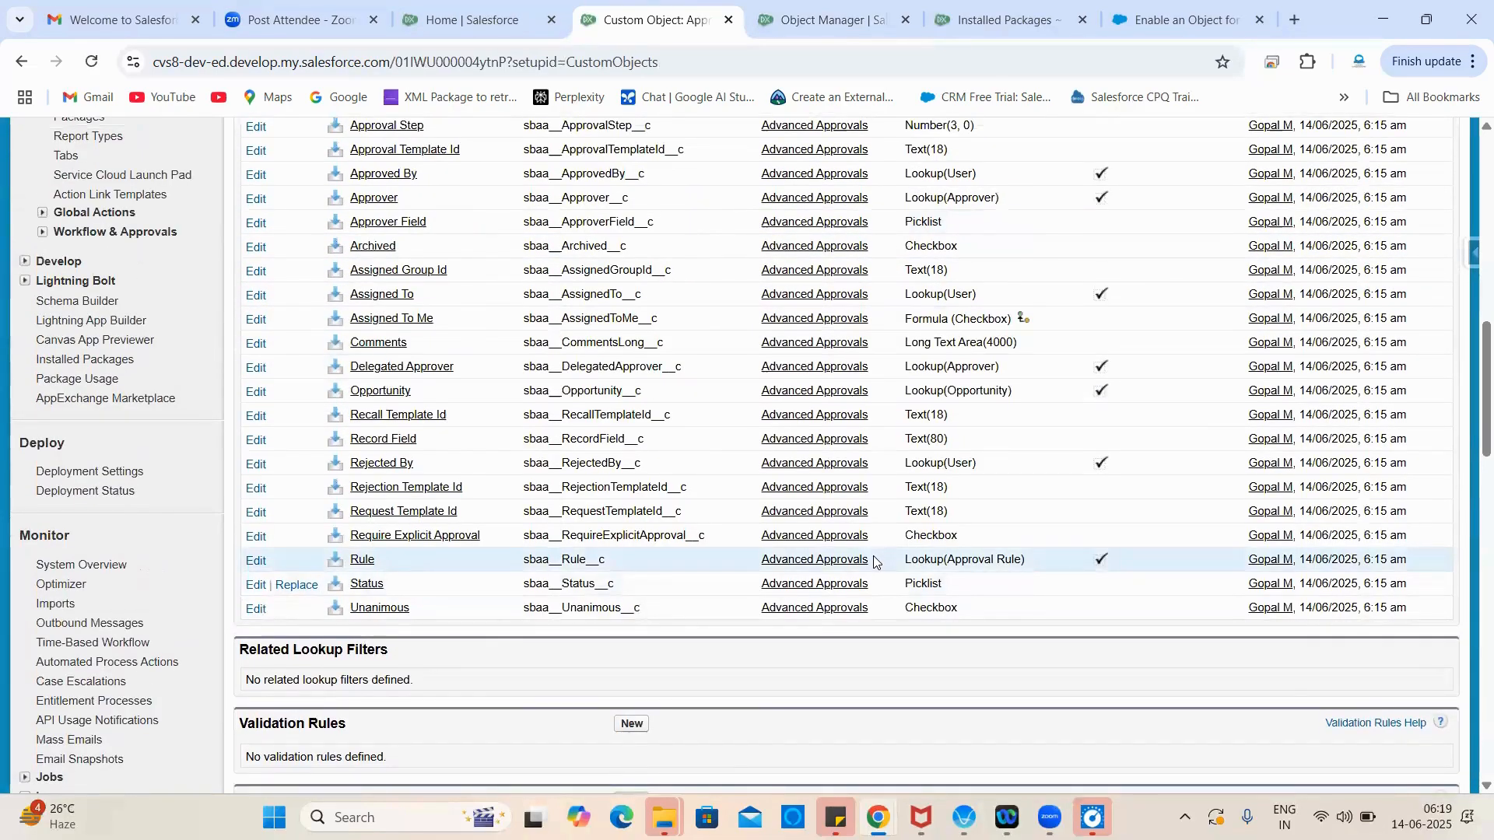
{"action": "scroll", "coordinate": [877, 561], "scroll_direction": "up", "scroll_amount": 15}
{"action": "scroll", "coordinate": [874, 560], "scroll_direction": "down", "scroll_amount": 6}
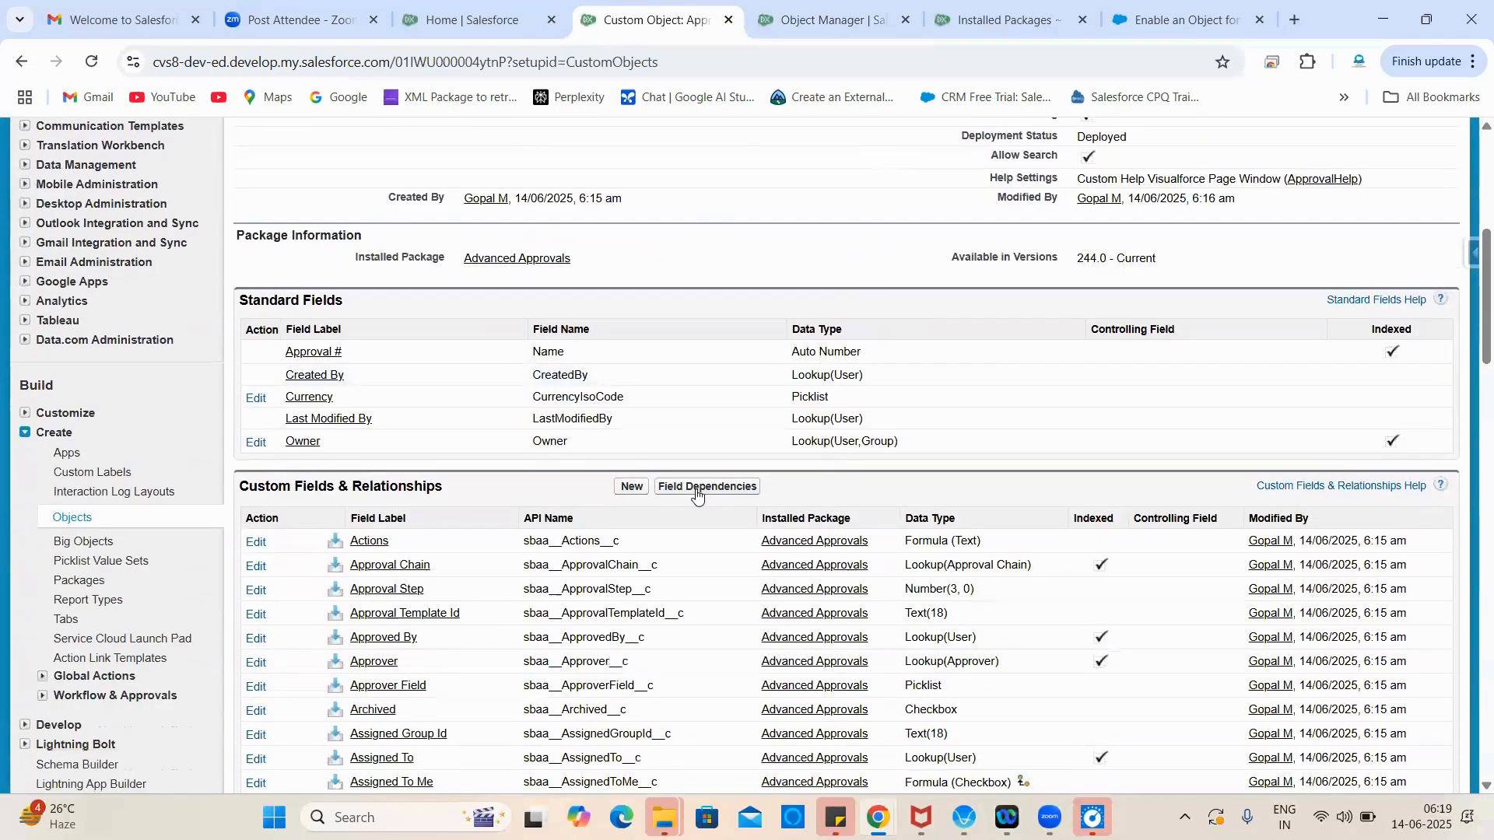
{"action": "left_click", "coordinate": [632, 486]}
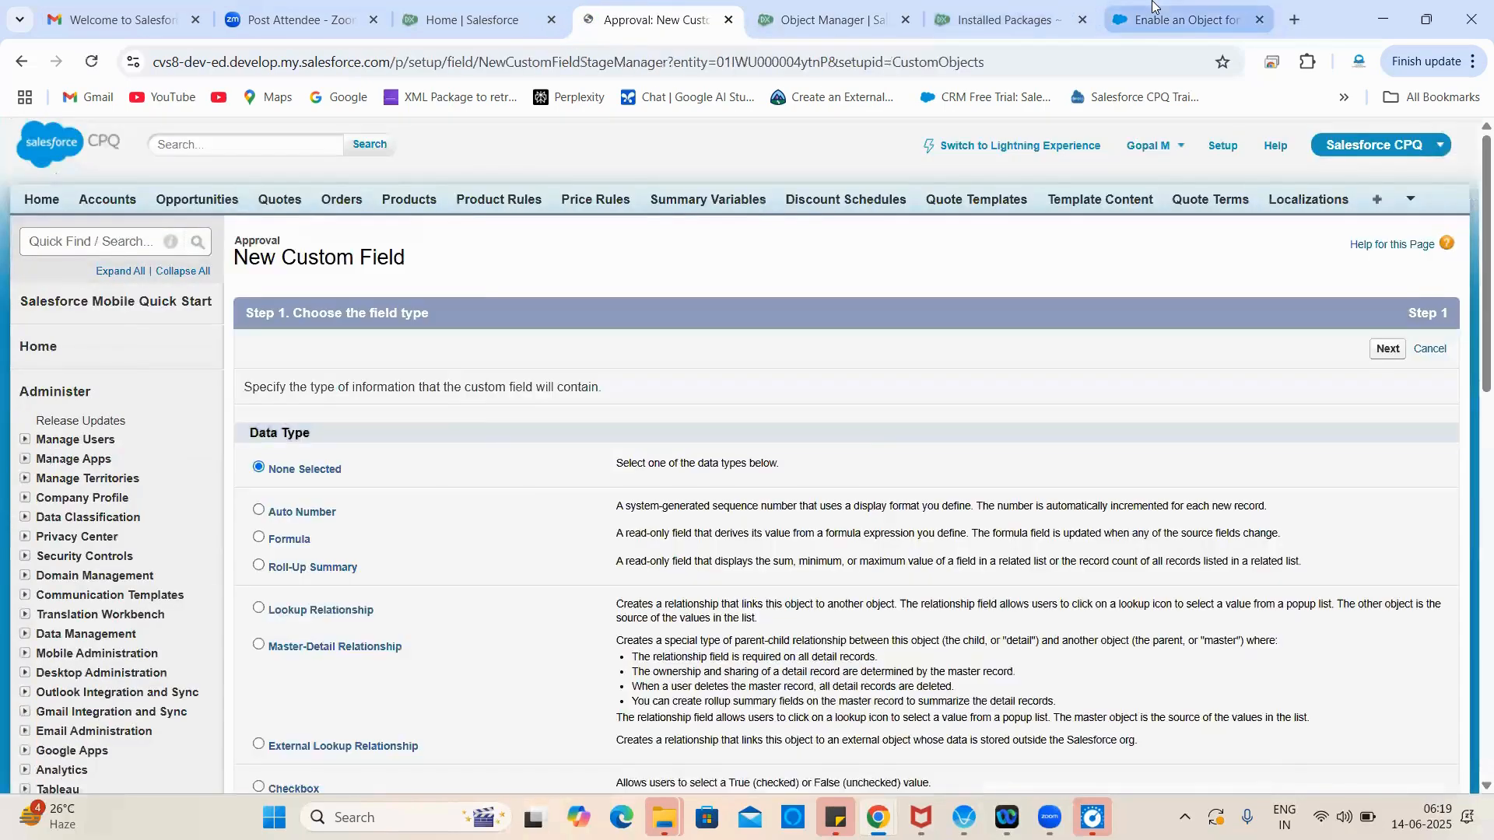
Step: Check the required Approval field values in the Salesforce Help article, and return to the new custom field page
{"action": "left_click", "coordinate": [1154, 6]}
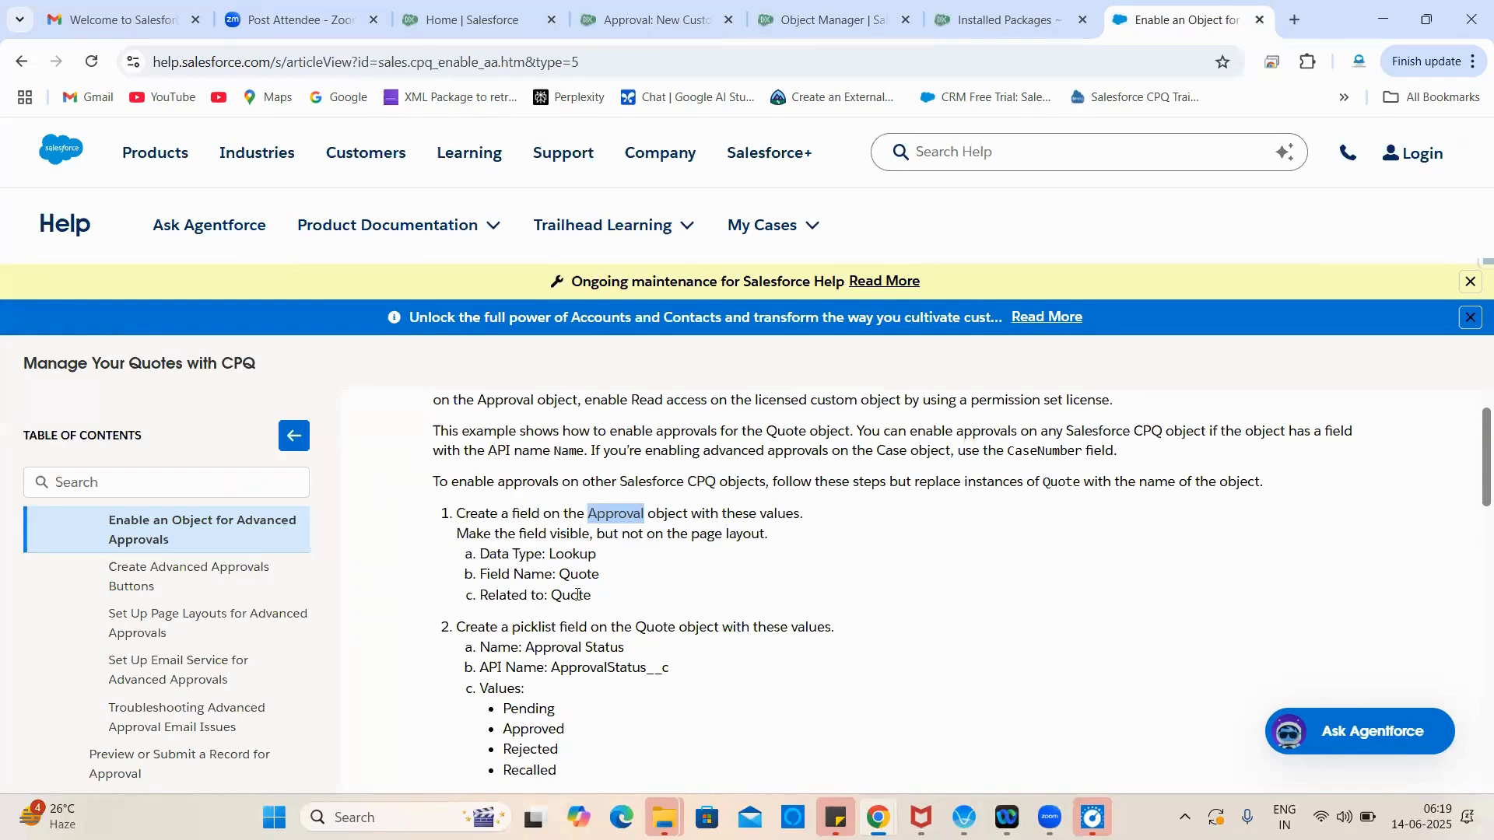
{"action": "left_click", "coordinate": [999, 17]}
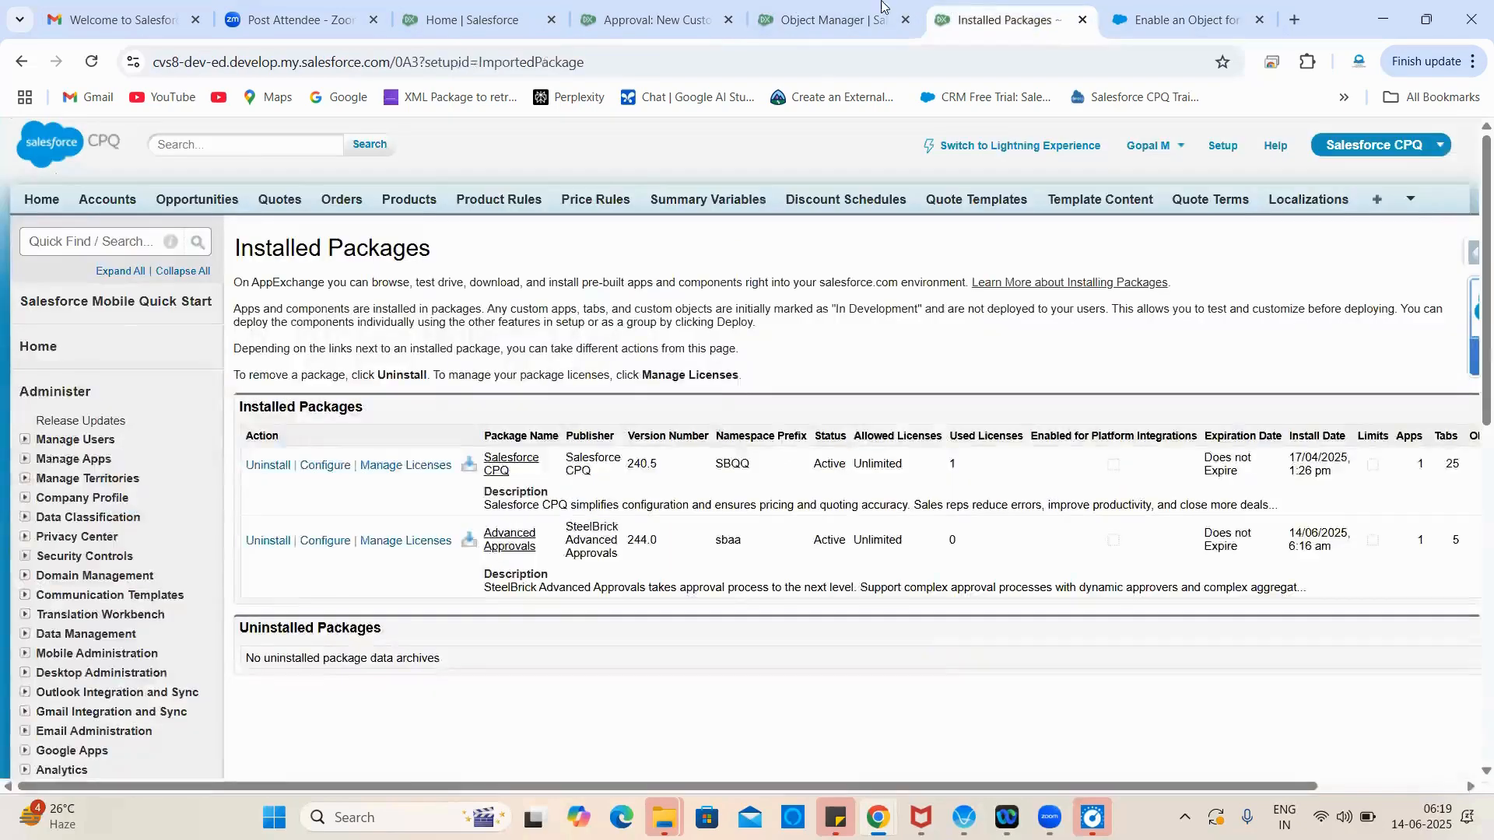
{"action": "left_click", "coordinate": [871, 6]}
{"action": "left_click", "coordinate": [652, 11]}
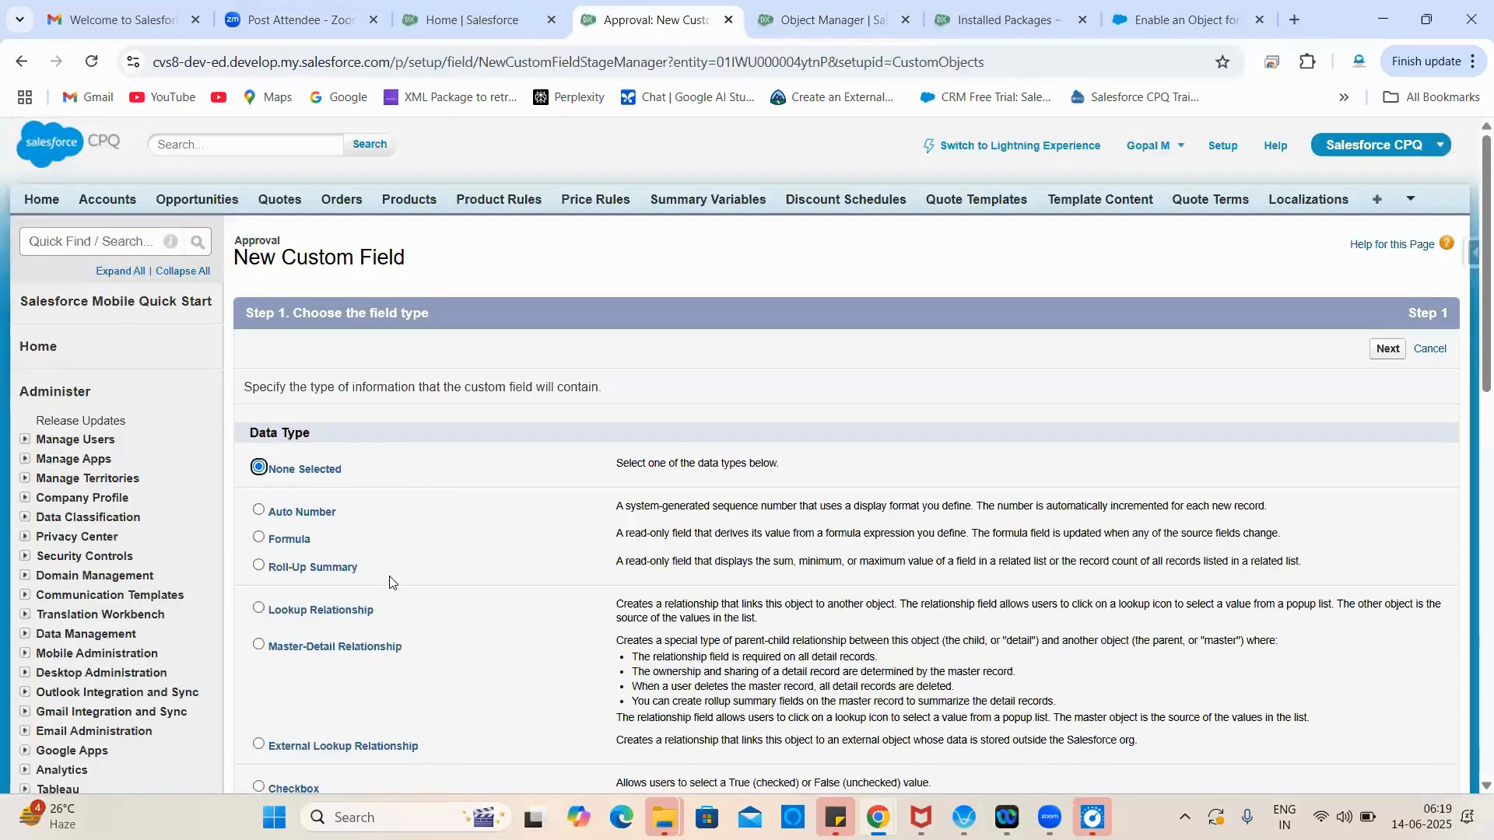
Step: Set the new Approval field's data type to Lookup Relationship and continue to the related object choice
{"action": "scroll", "coordinate": [390, 590], "scroll_direction": "down", "scroll_amount": 1}
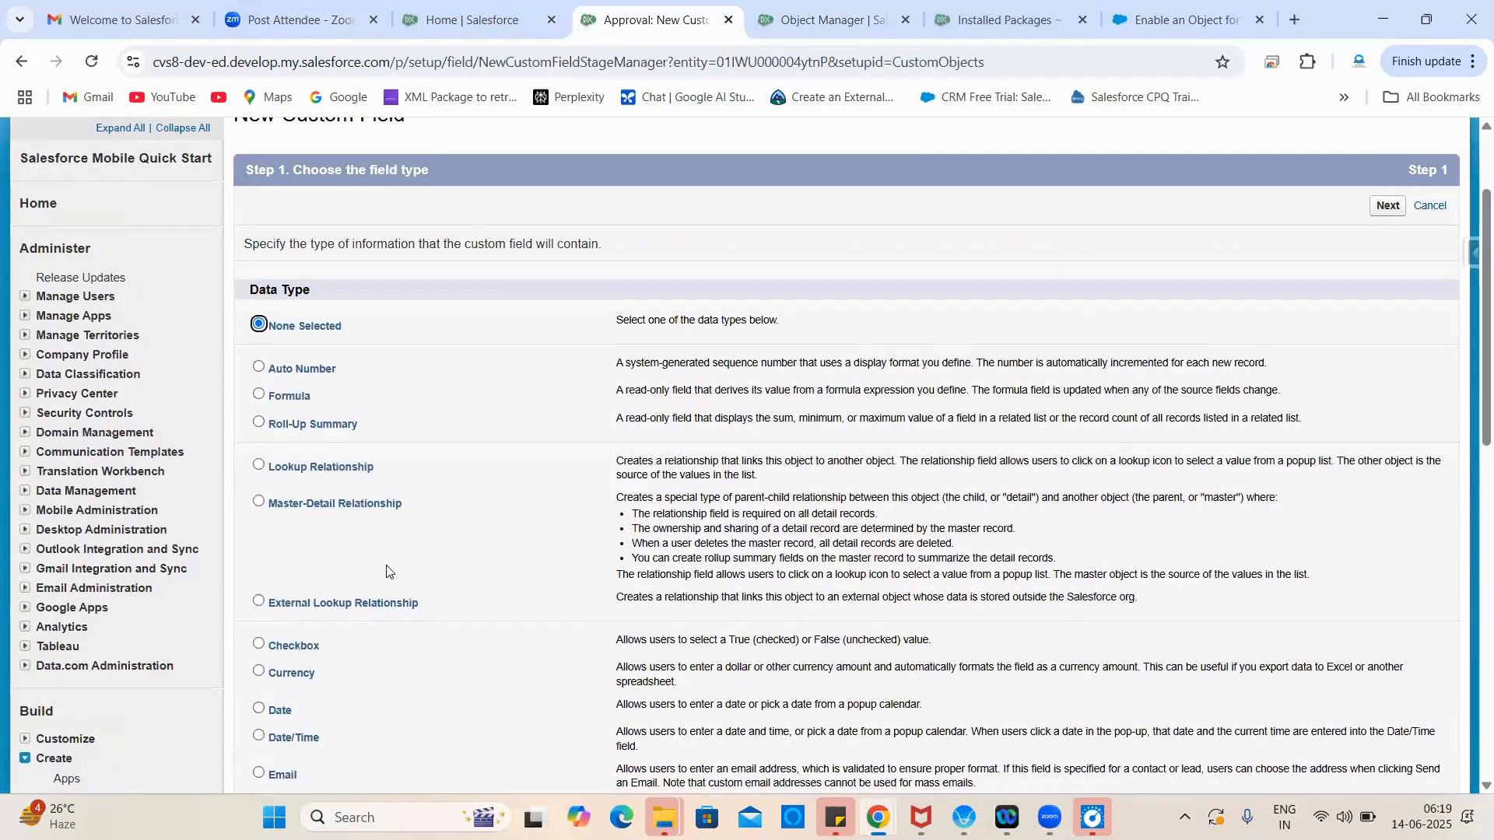
{"action": "left_click", "coordinate": [316, 470]}
{"action": "scroll", "coordinate": [317, 469], "scroll_direction": "up", "scroll_amount": 2}
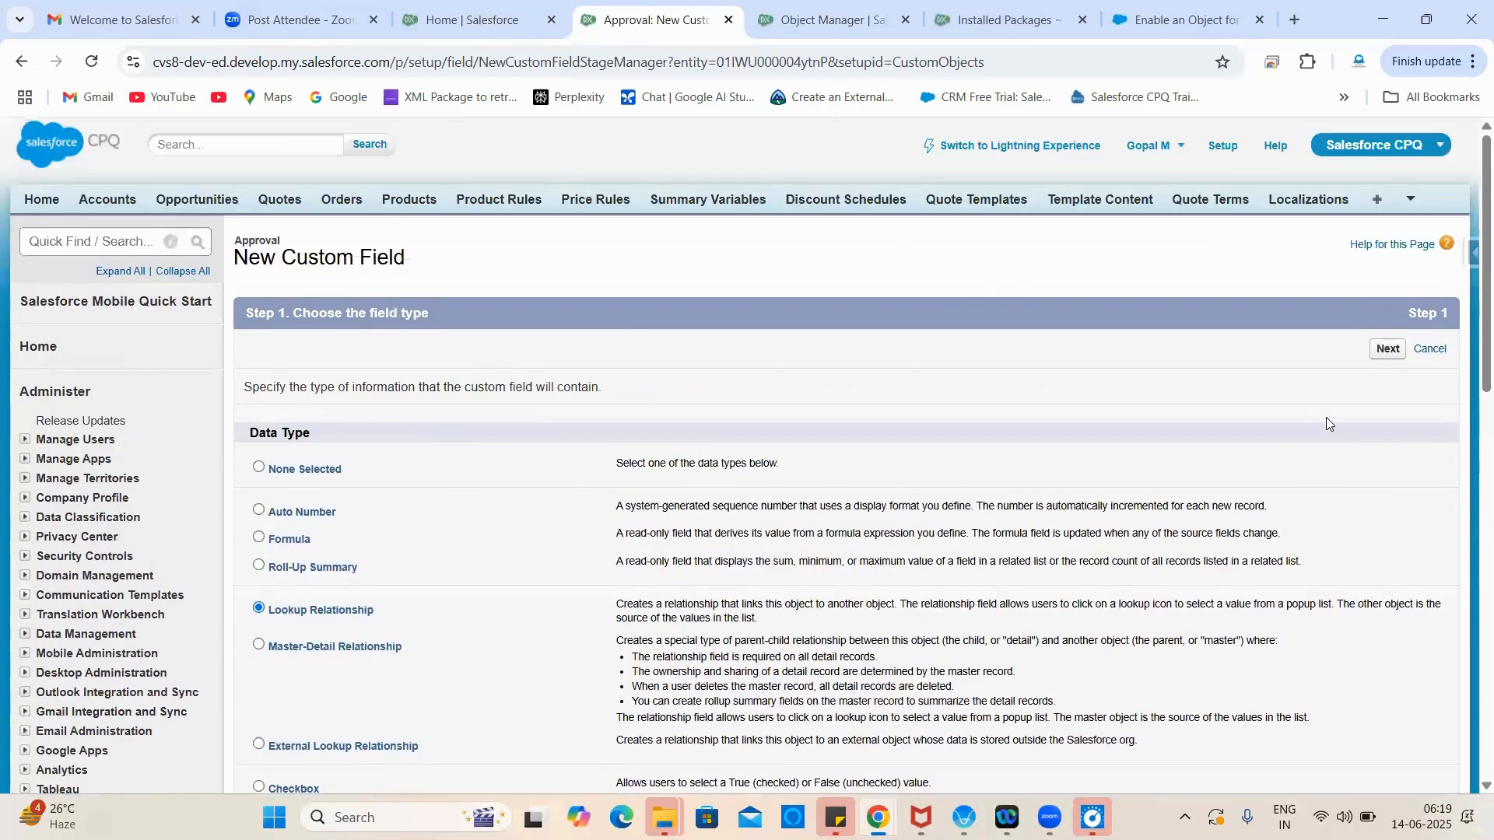
{"action": "left_click", "coordinate": [1390, 353]}
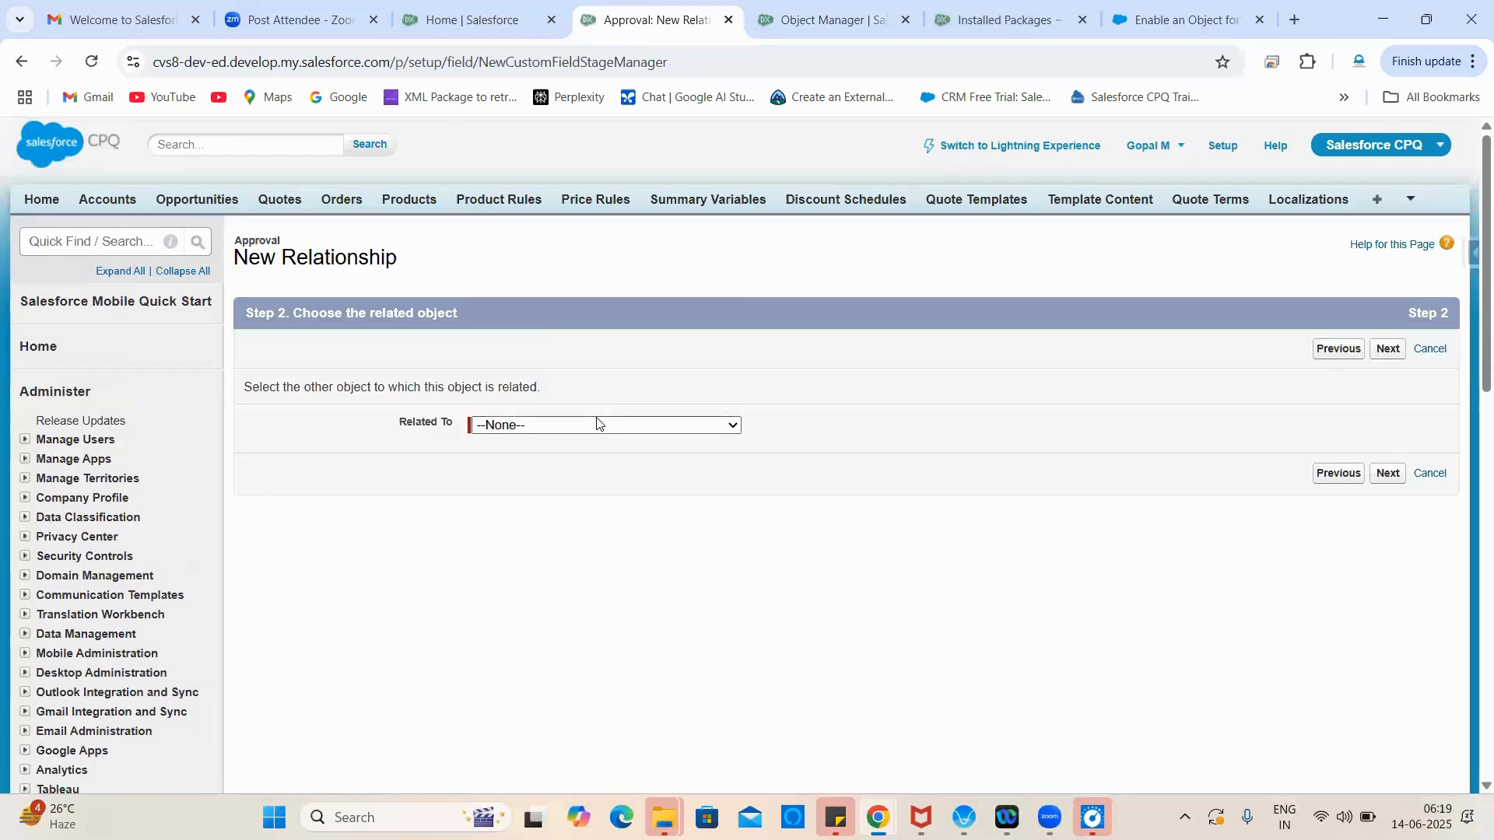
Step: Relate the lookup field to the second of the two Quote objects and continue to the label and name details
{"action": "left_click", "coordinate": [597, 424]}
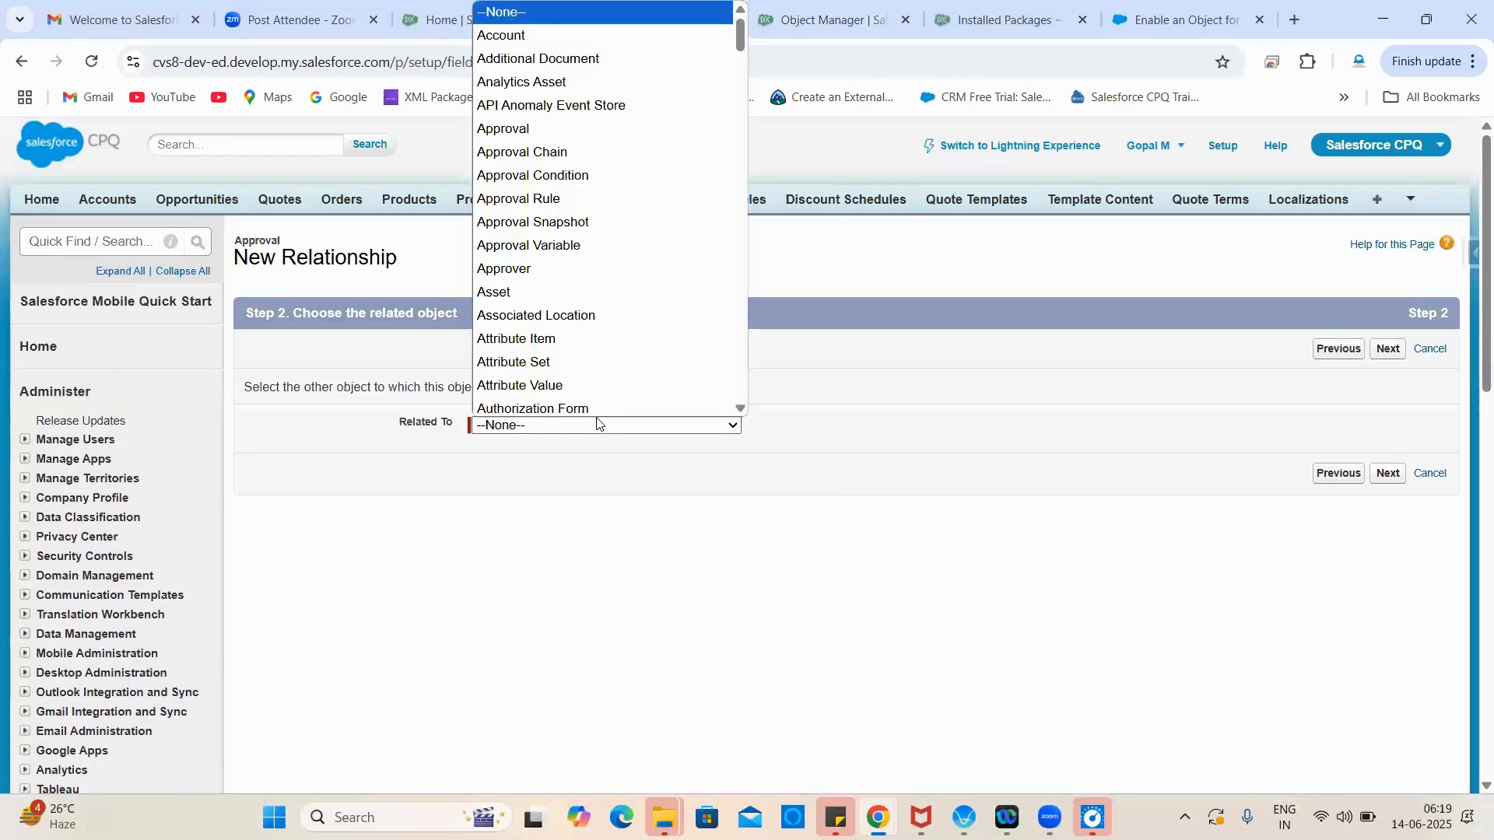
{"action": "key", "text": "q"}
{"action": "scroll", "coordinate": [596, 401], "scroll_direction": "down", "scroll_amount": 1}
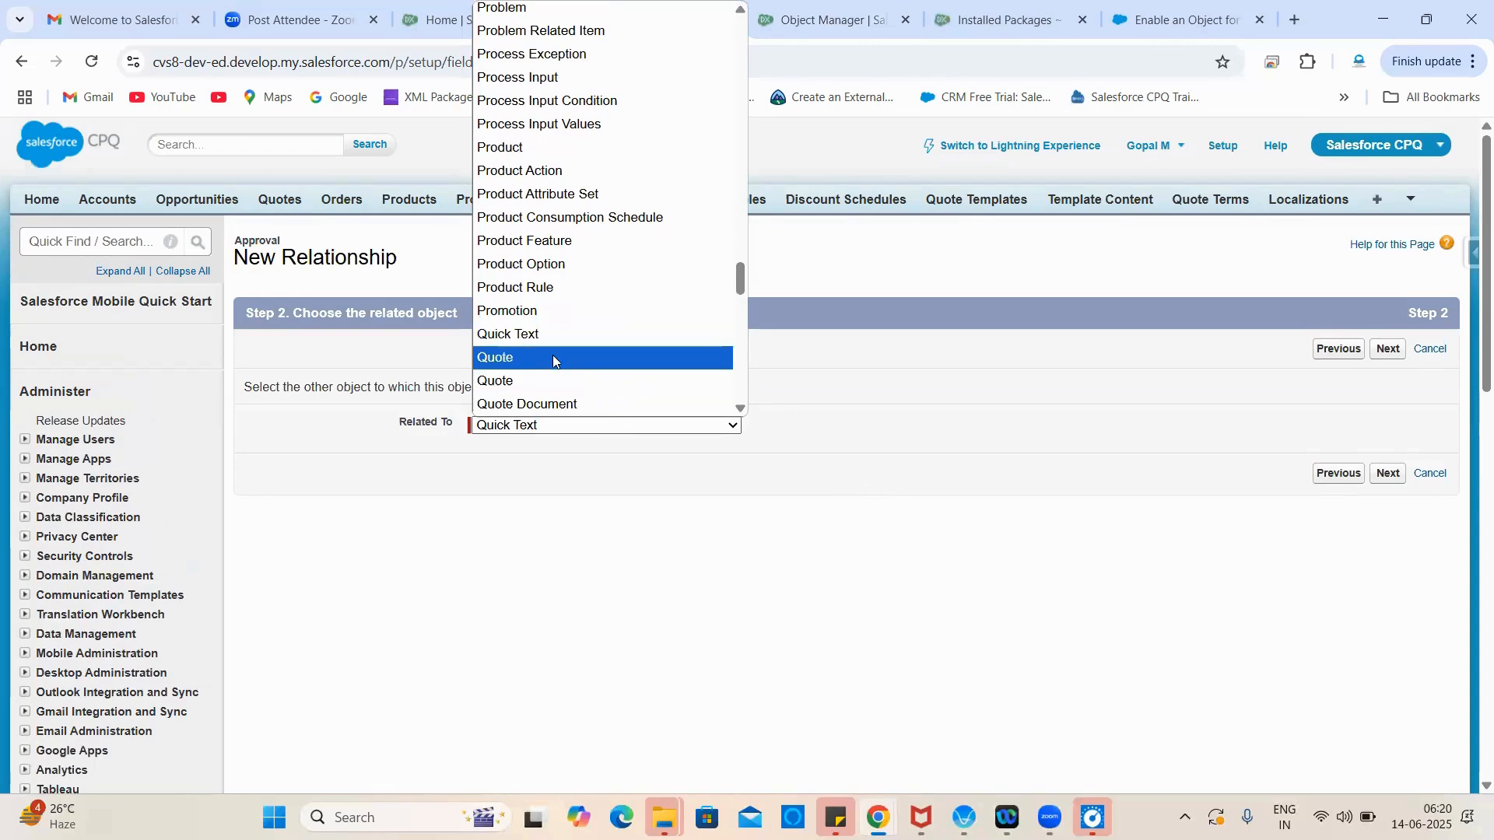
{"action": "left_click", "coordinate": [542, 380]}
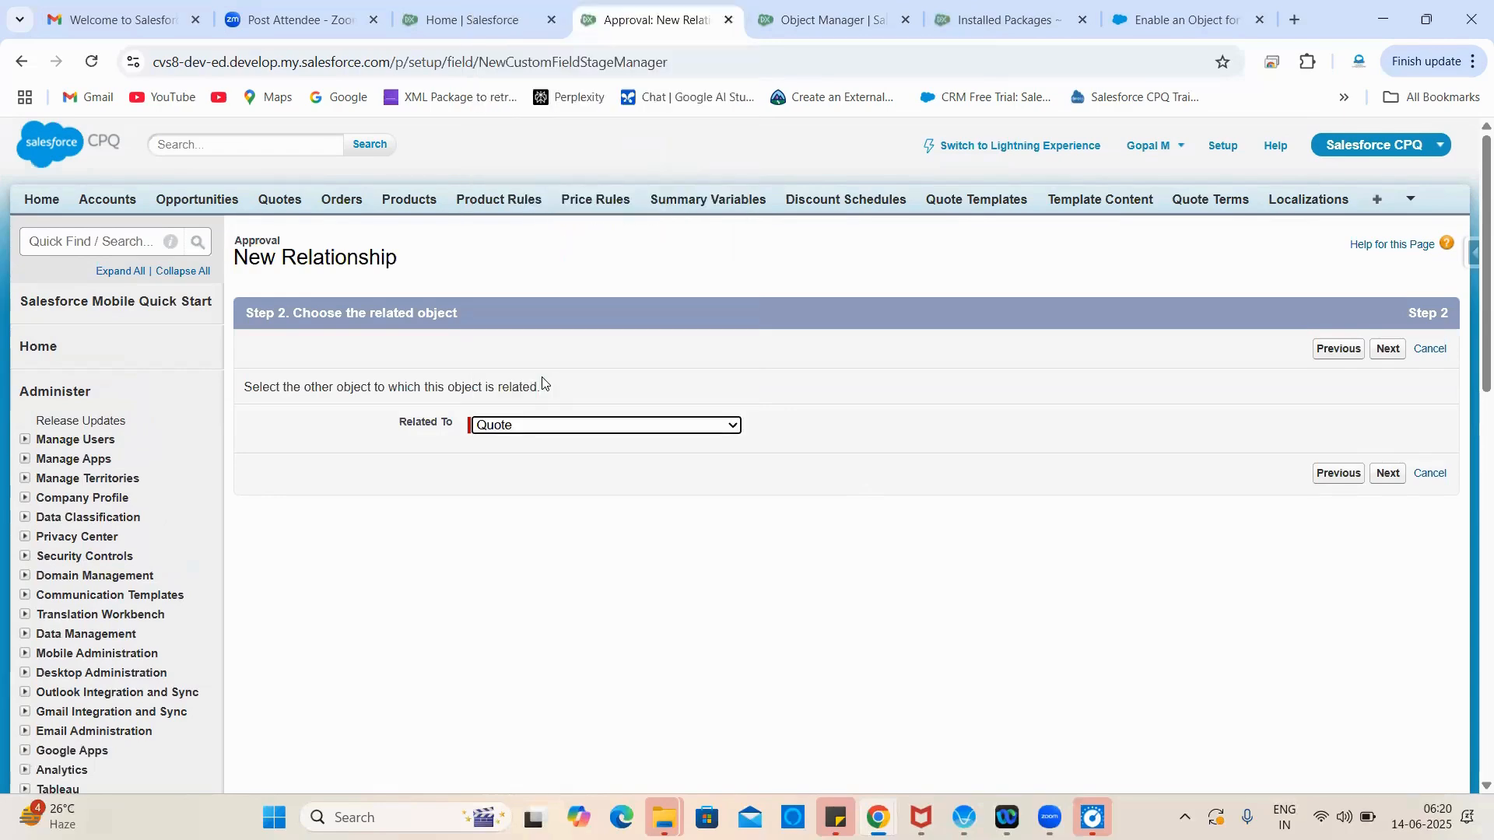
{"action": "left_click", "coordinate": [901, 443]}
{"action": "left_click", "coordinate": [1386, 358]}
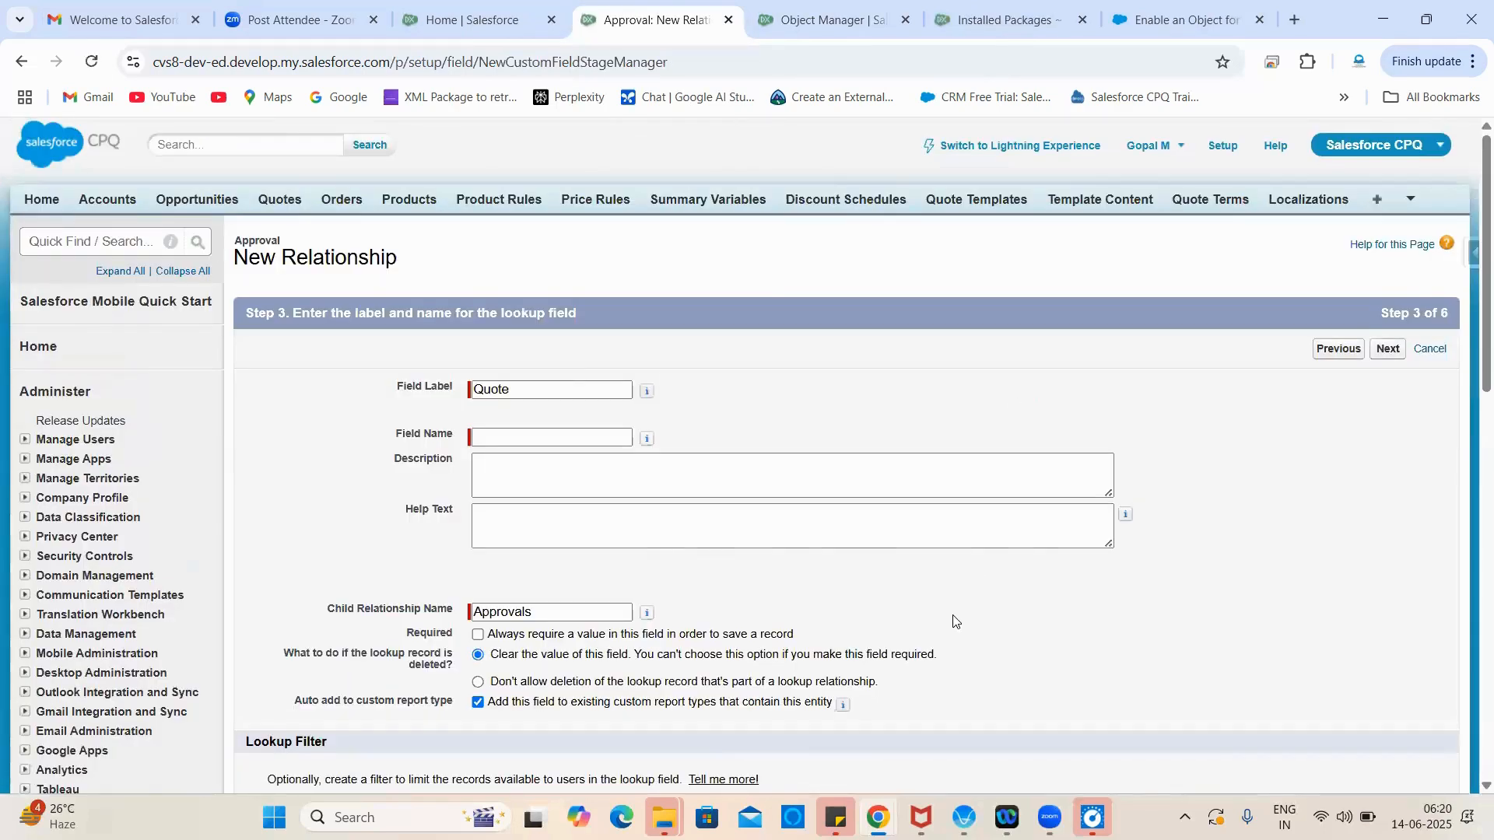
Step: Set the lookup field's label and field name to Quote
{"action": "scroll", "coordinate": [950, 616], "scroll_direction": "down", "scroll_amount": 3}
{"action": "scroll", "coordinate": [951, 616], "scroll_direction": "up", "scroll_amount": 3}
{"action": "double_click", "coordinate": [513, 388]}
{"action": "key", "text": "ctrl+c"}
{"action": "left_click", "coordinate": [513, 388]}
{"action": "key", "text": "ctrl+v"}
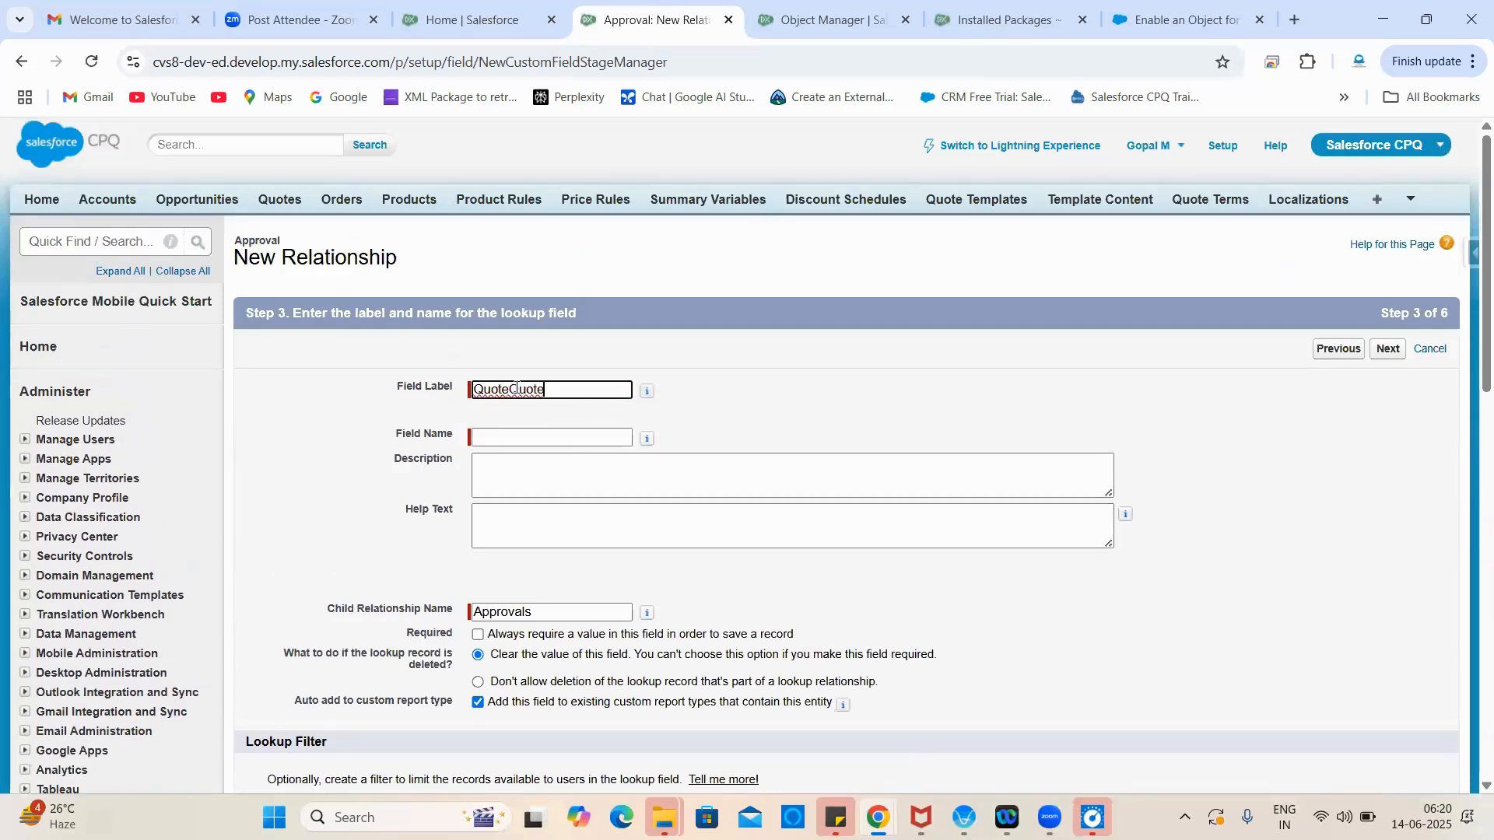
{"action": "double_click", "coordinate": [517, 388]}
{"action": "key", "text": "ctrl+v"}
{"action": "left_click", "coordinate": [715, 374]}
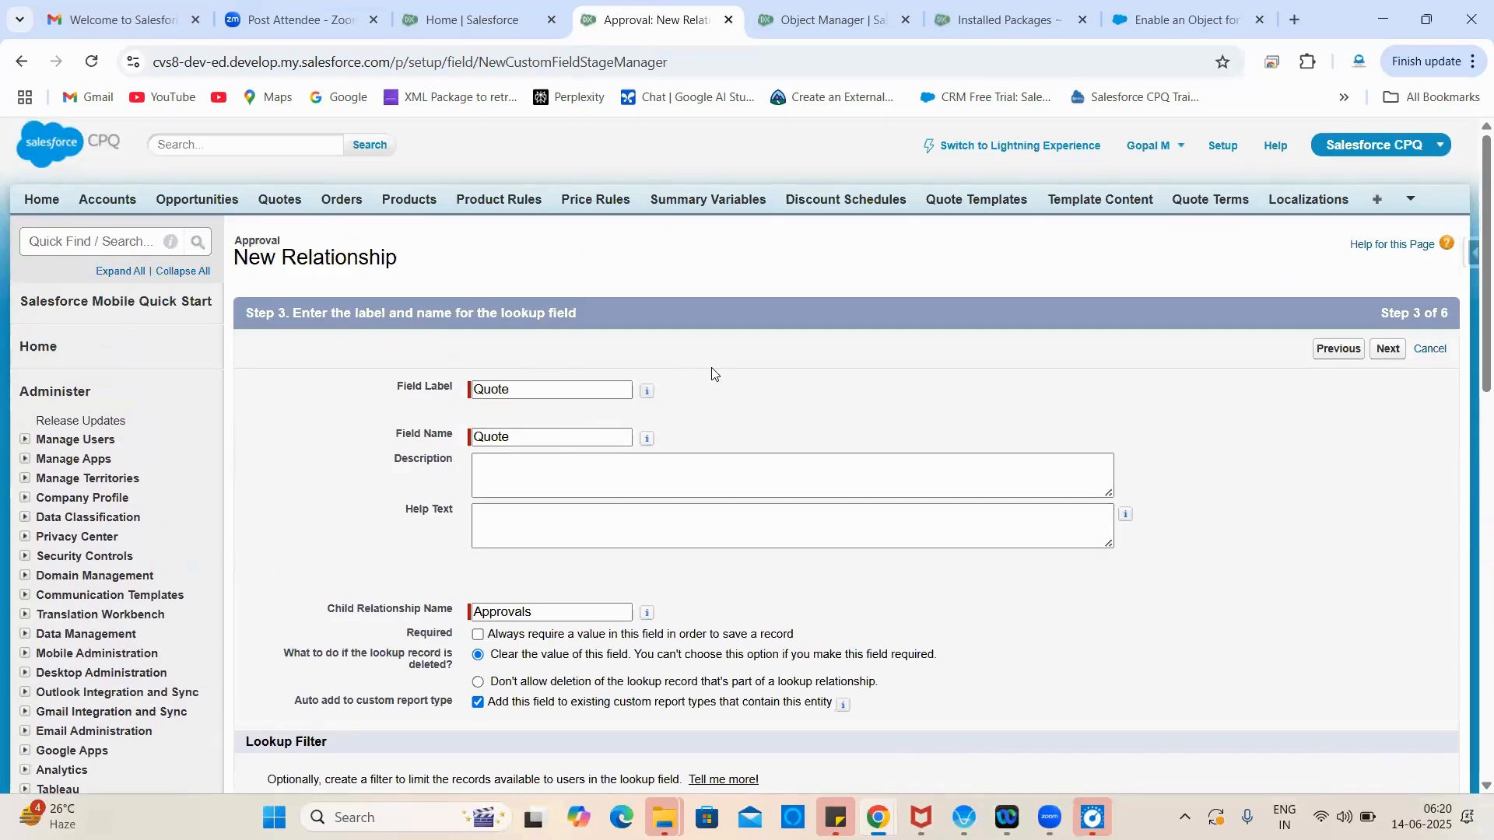
Step: Review the remaining lookup options and the Lookup Filter section, and submit the field's details with the defaults kept
{"action": "scroll", "coordinate": [866, 441], "scroll_direction": "down", "scroll_amount": 3}
{"action": "scroll", "coordinate": [1244, 459], "scroll_direction": "down", "scroll_amount": 4}
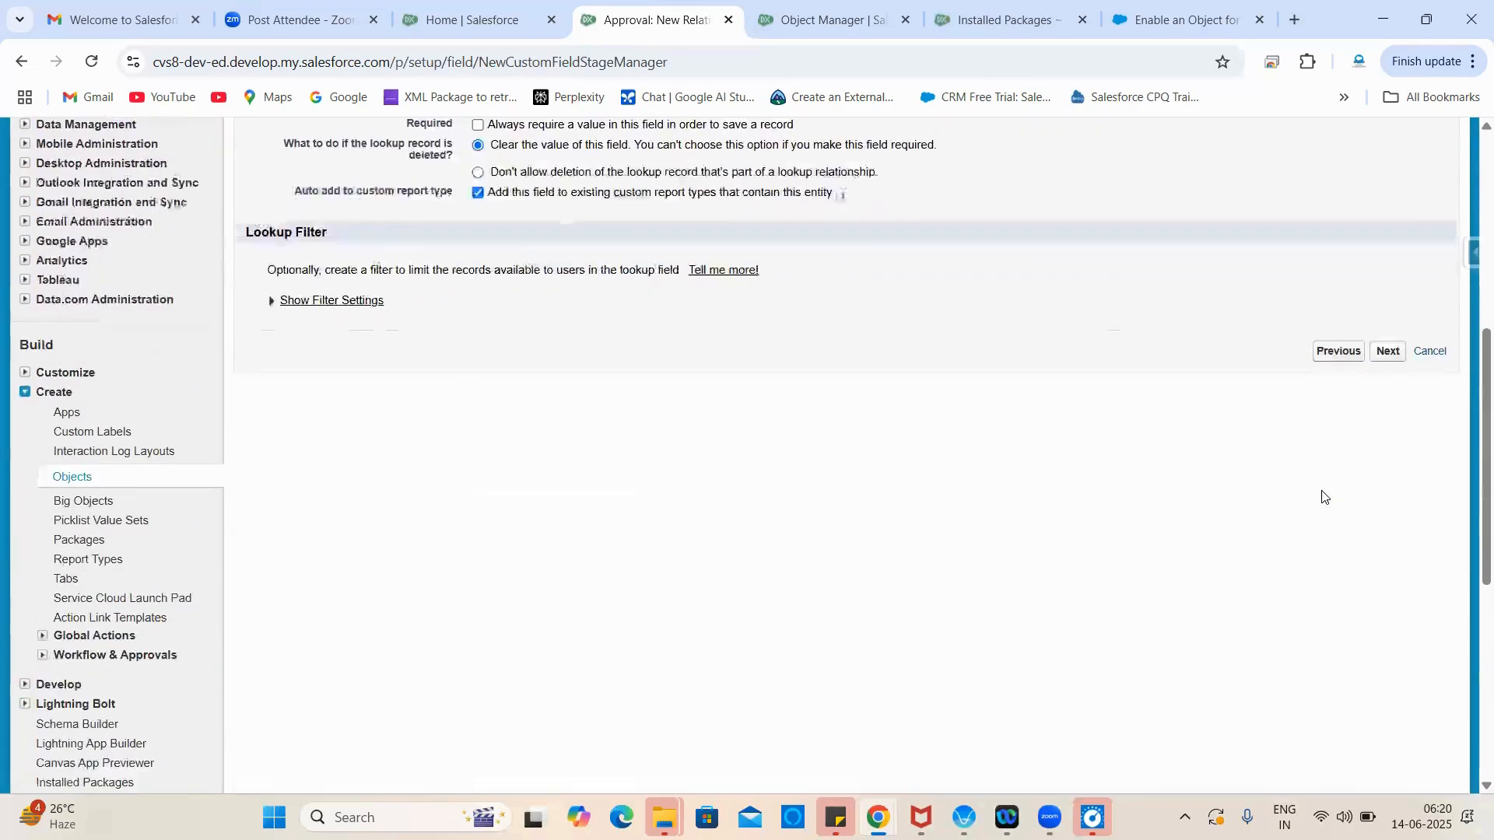
{"action": "scroll", "coordinate": [1324, 493], "scroll_direction": "up", "scroll_amount": 7}
{"action": "left_click", "coordinate": [1392, 354]}
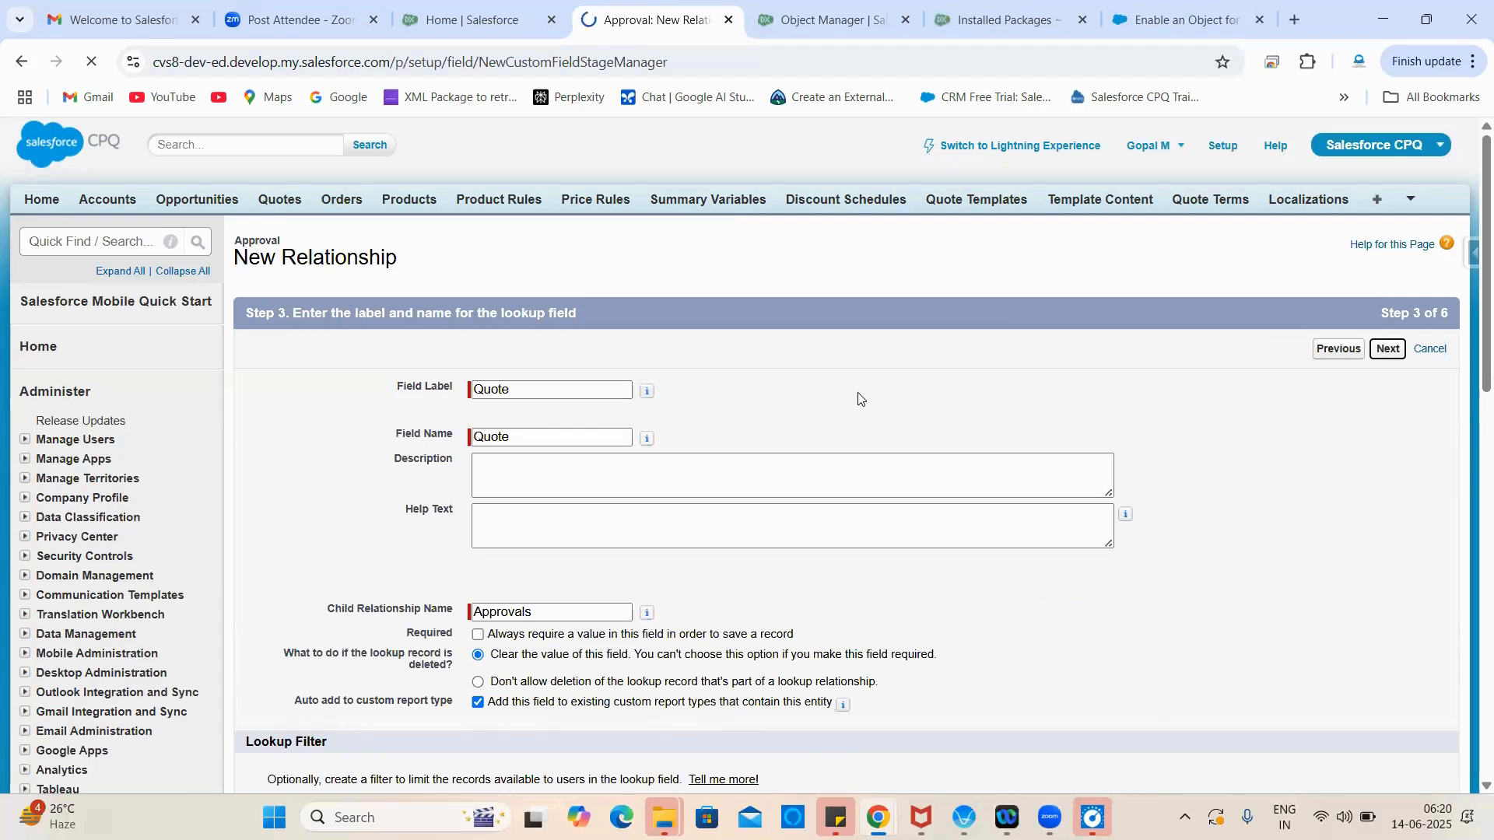
{"action": "scroll", "coordinate": [1074, 645], "scroll_direction": "down", "scroll_amount": 5}
{"action": "scroll", "coordinate": [1074, 645], "scroll_direction": "up", "scroll_amount": 6}
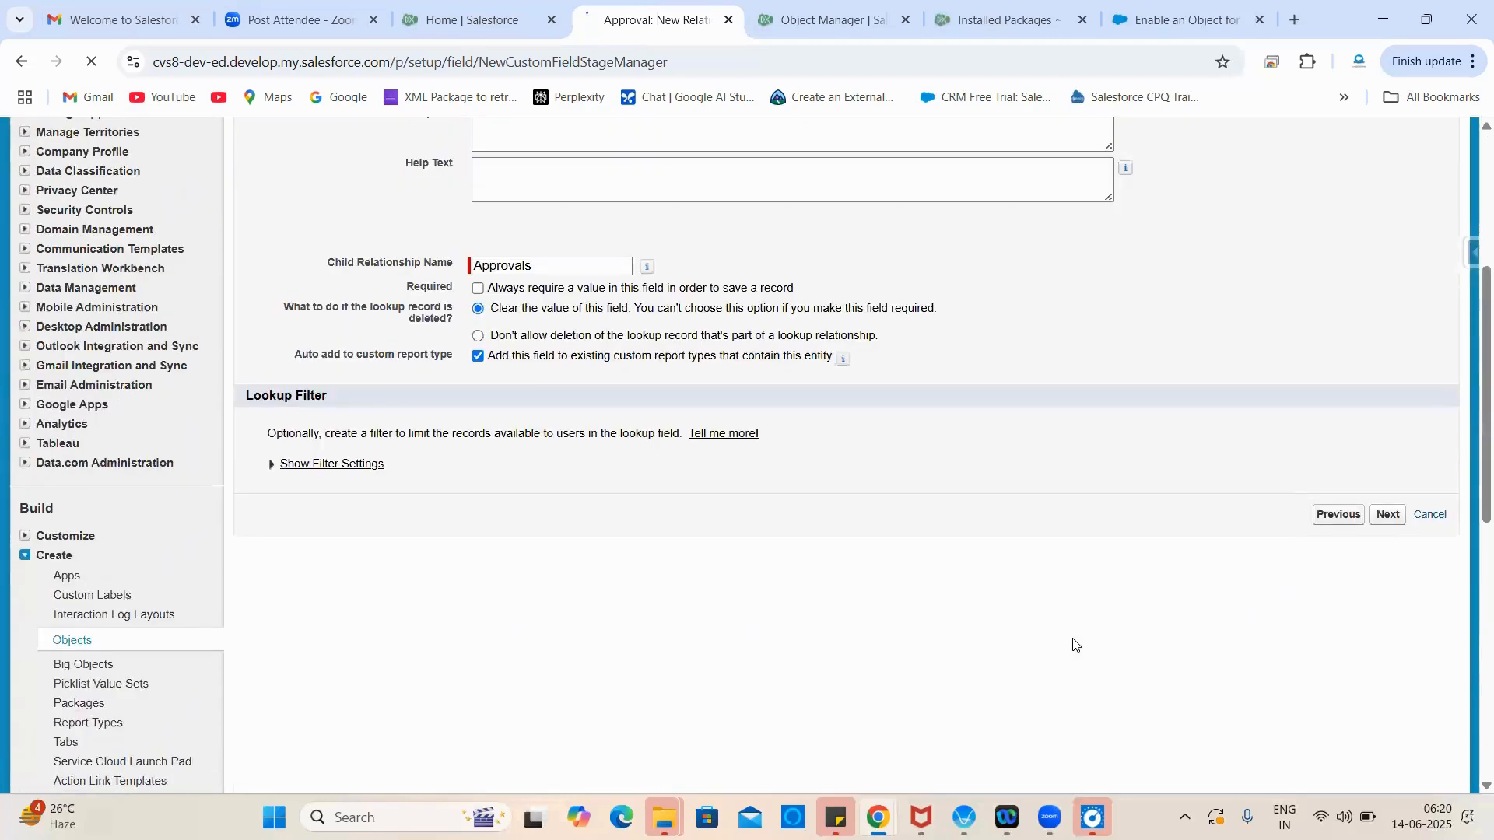
Step: Go to the open Object Manager page and dismiss its page error dialog
{"action": "left_click", "coordinate": [811, 17]}
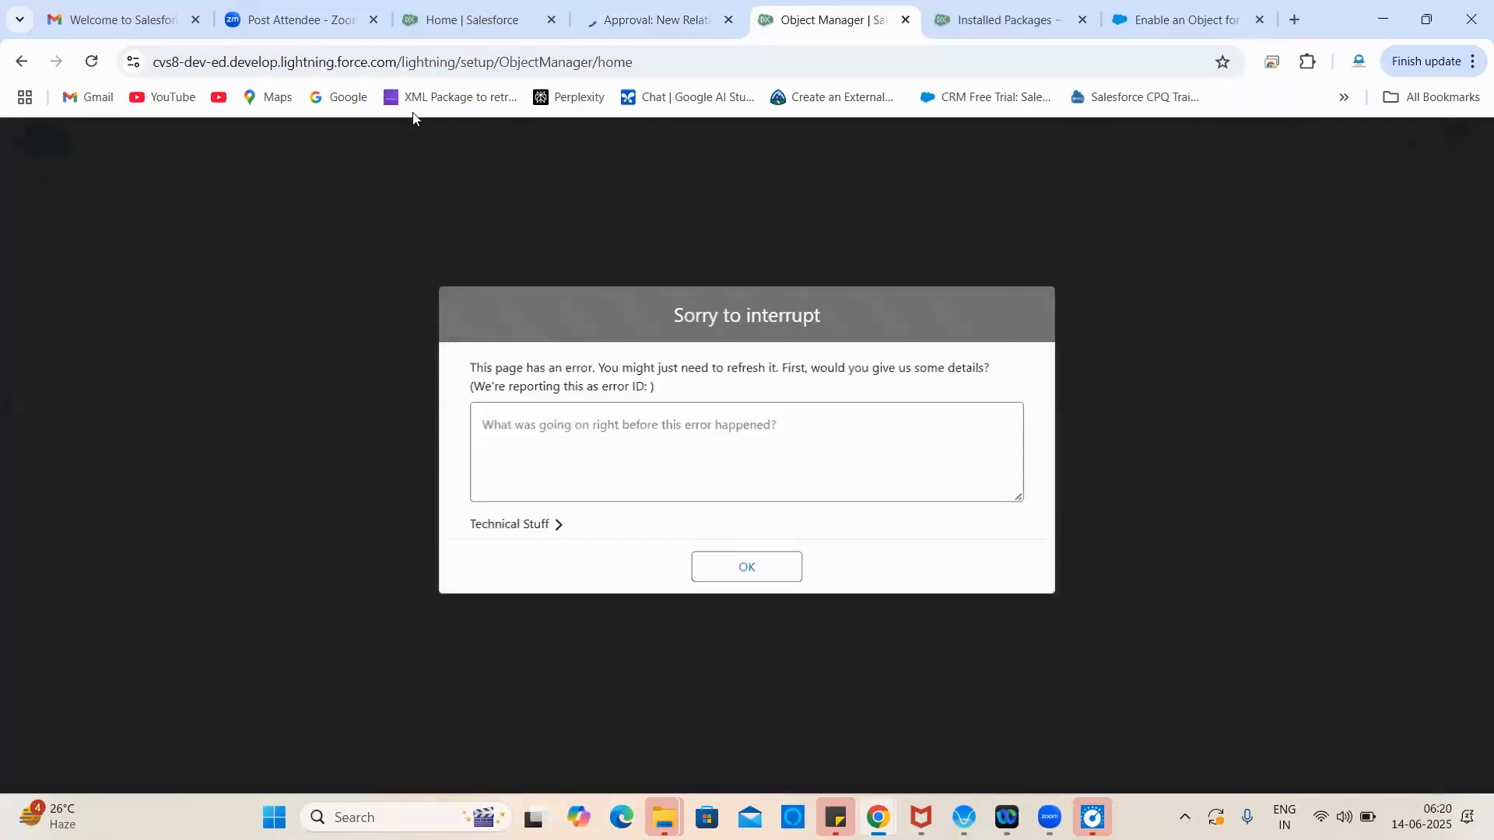
{"action": "left_click", "coordinate": [700, 568]}
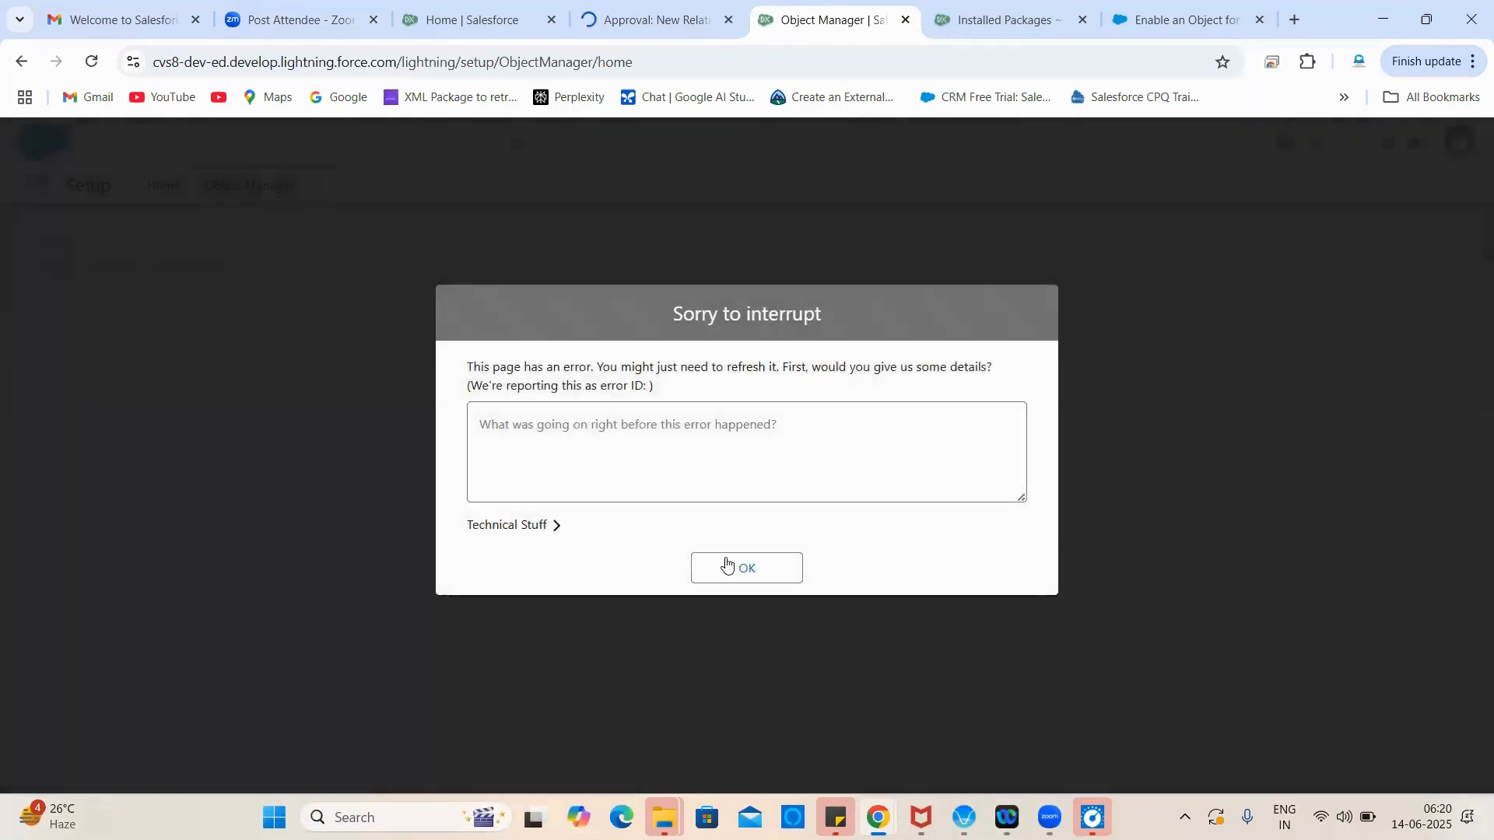
{"action": "left_click", "coordinate": [717, 574]}
{"action": "left_click", "coordinate": [722, 577]}
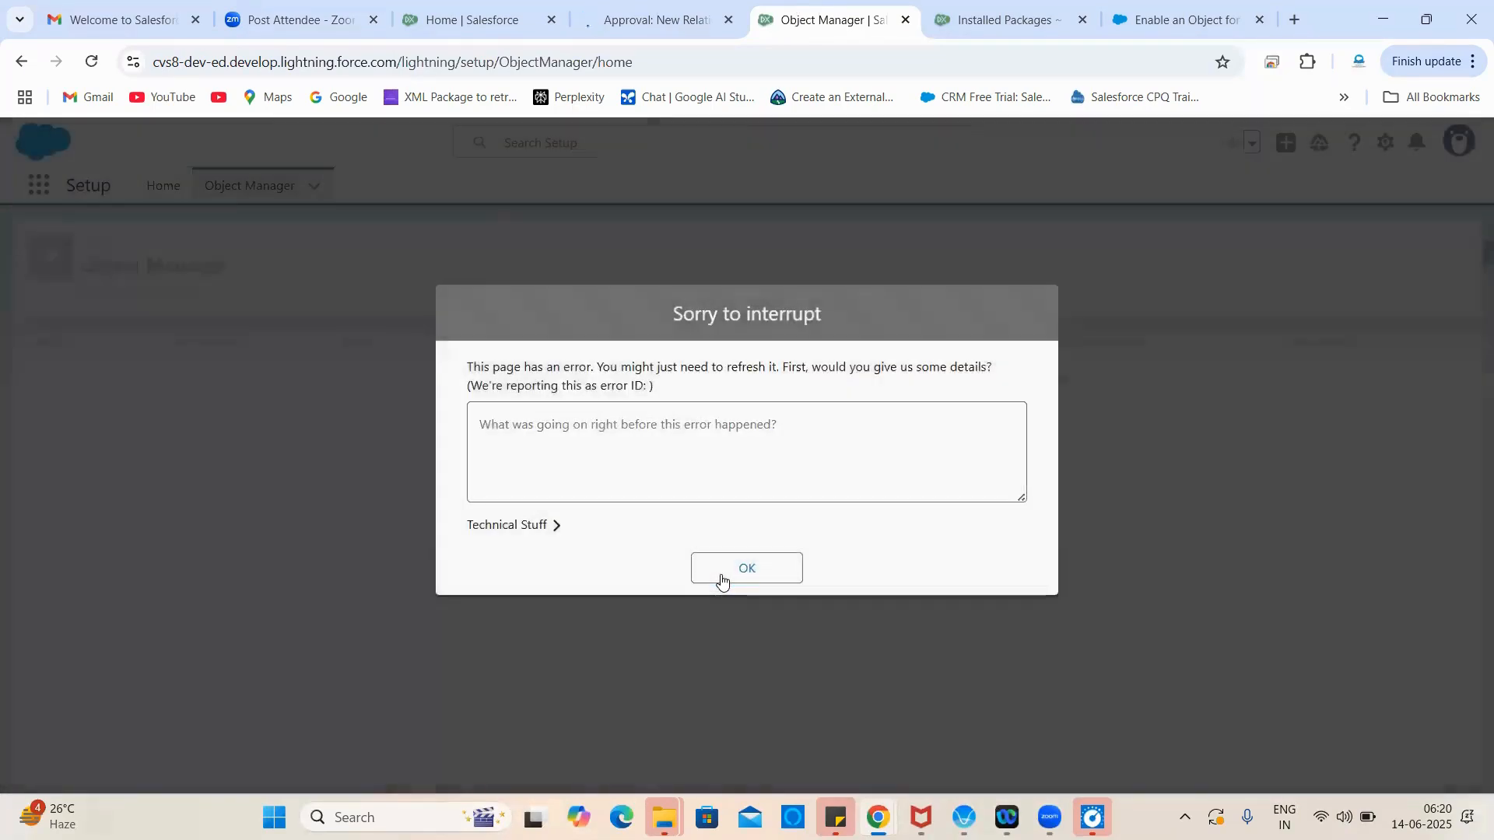
{"action": "left_click", "coordinate": [722, 577]}
{"action": "left_click", "coordinate": [722, 577]}
{"action": "left_click", "coordinate": [663, 20]}
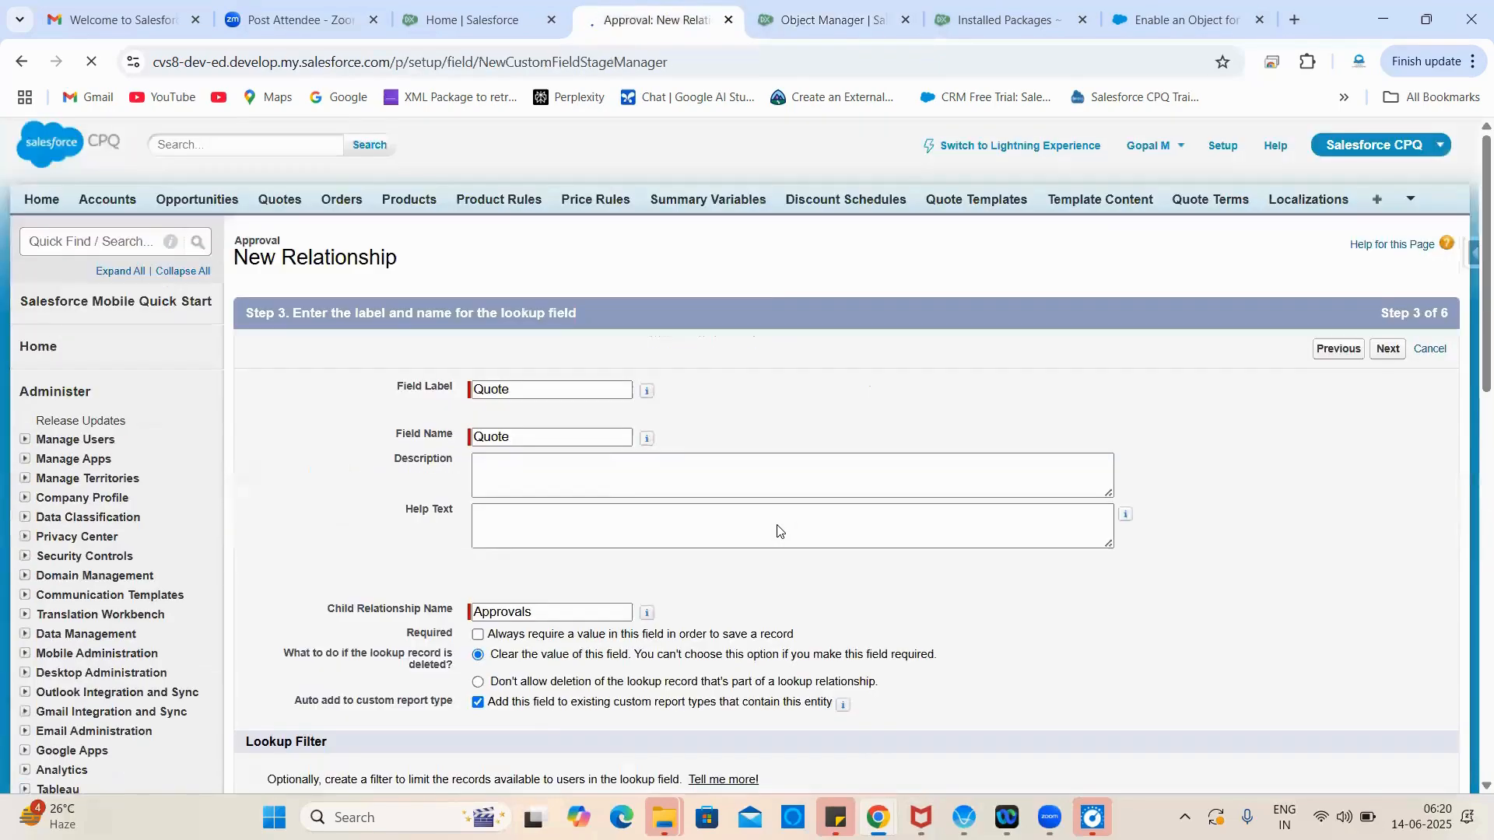
{"action": "left_click", "coordinate": [815, 8]}
{"action": "left_click", "coordinate": [709, 567]}
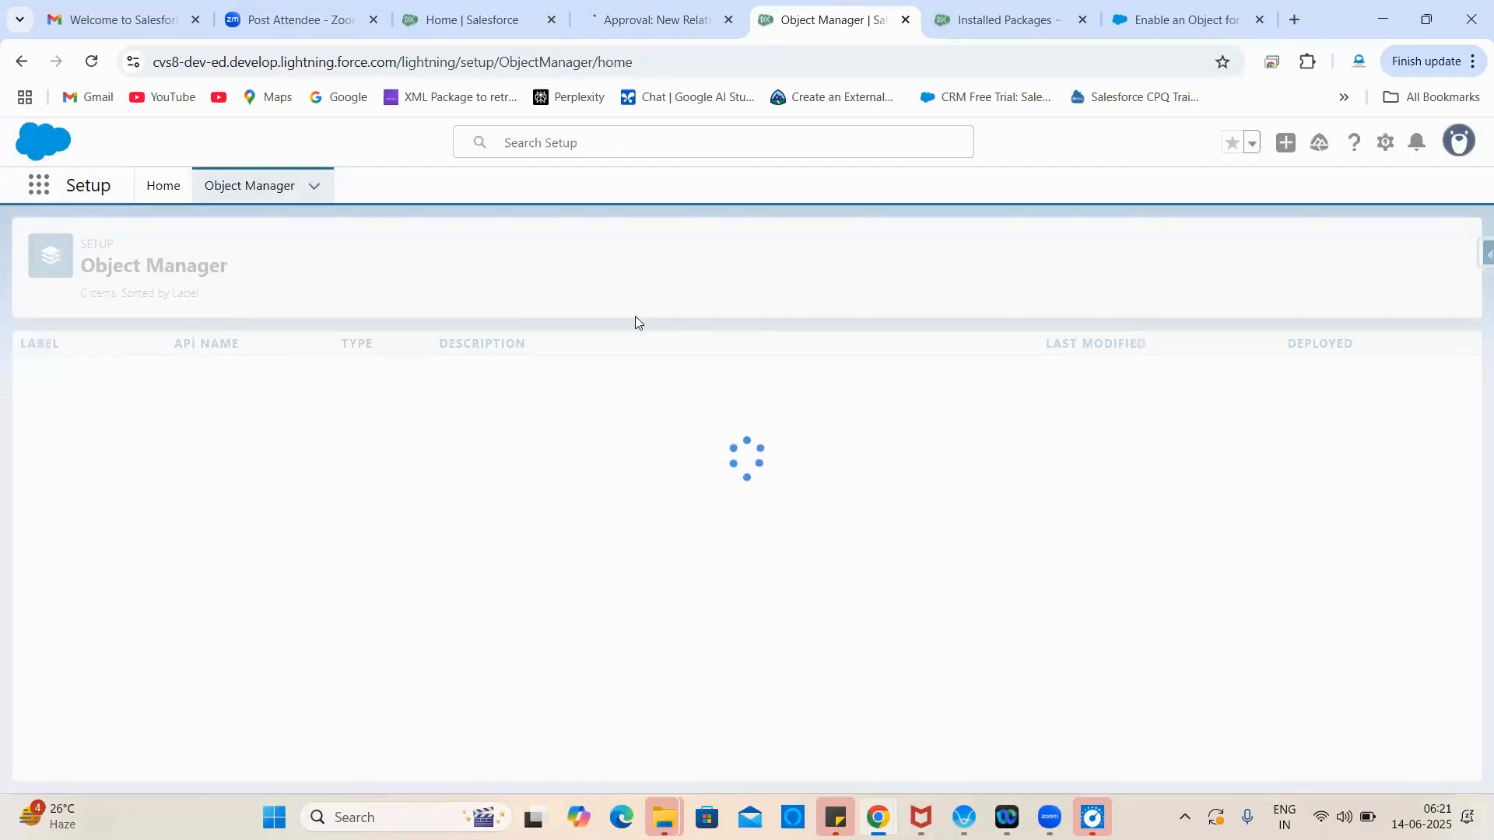
{"action": "left_click", "coordinate": [677, 10]}
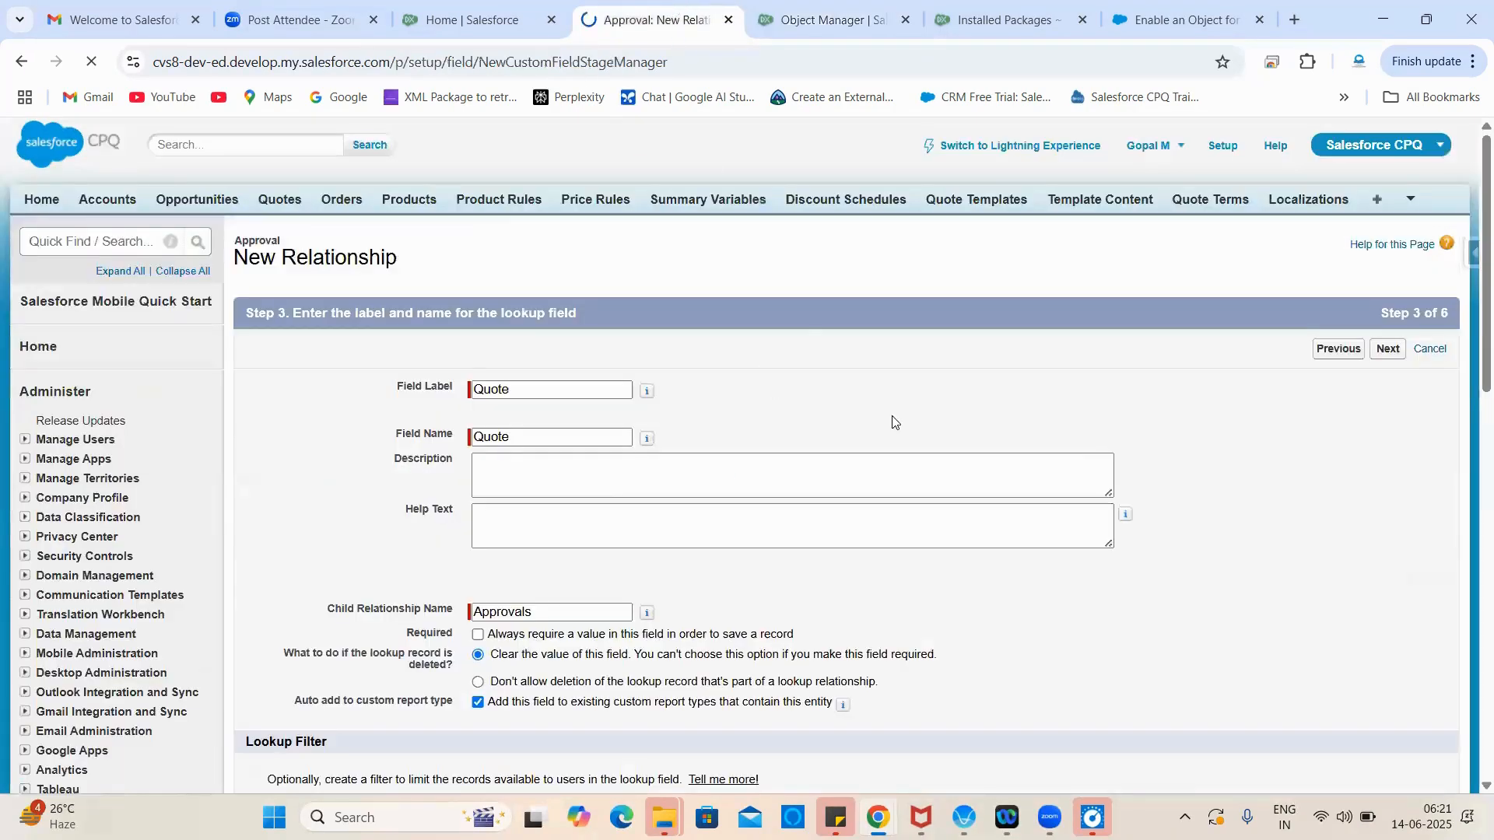
{"action": "left_click", "coordinate": [834, 8]}
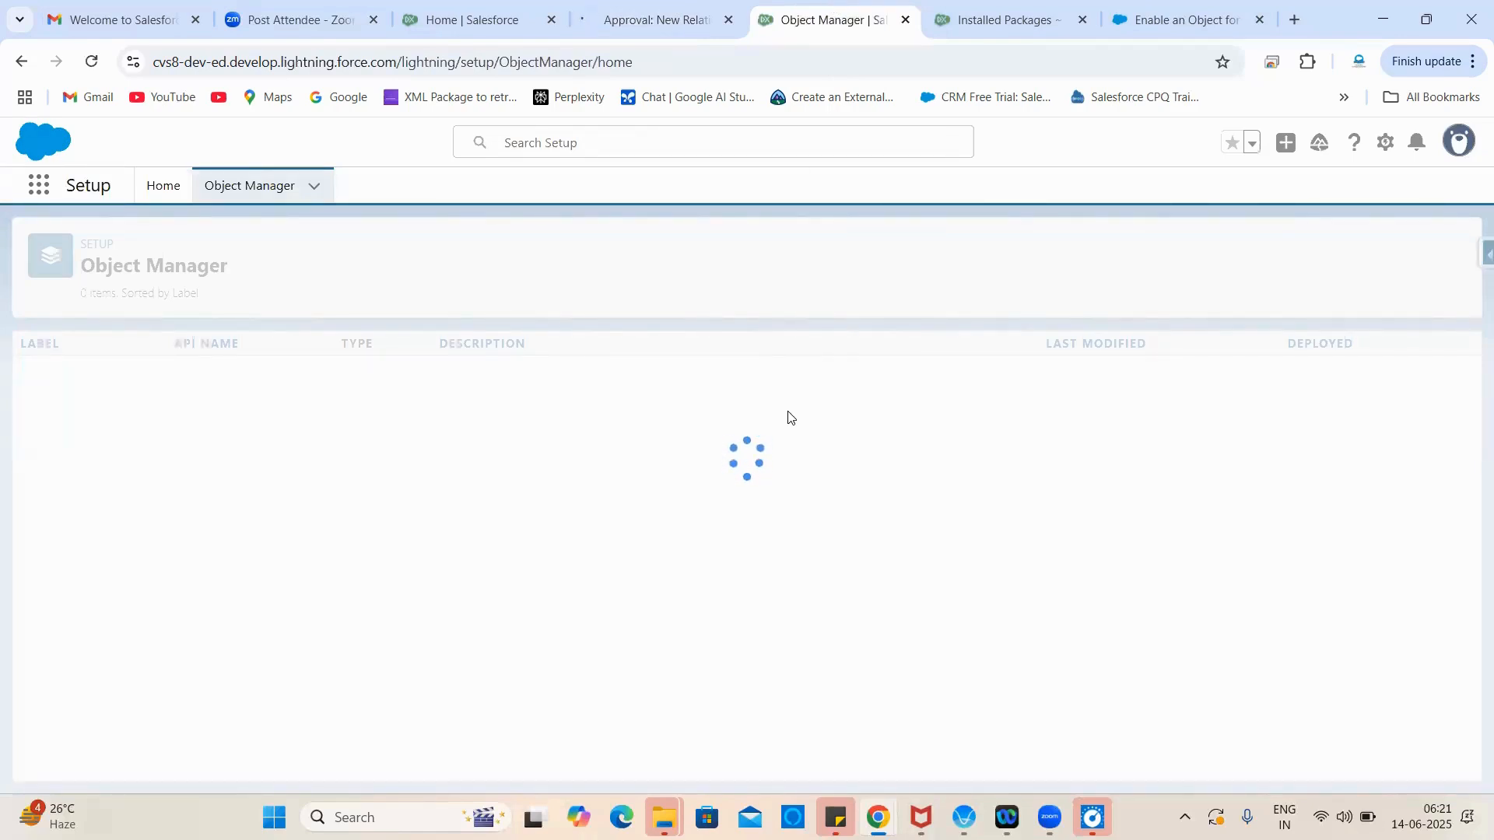
{"action": "left_click", "coordinate": [640, 6]}
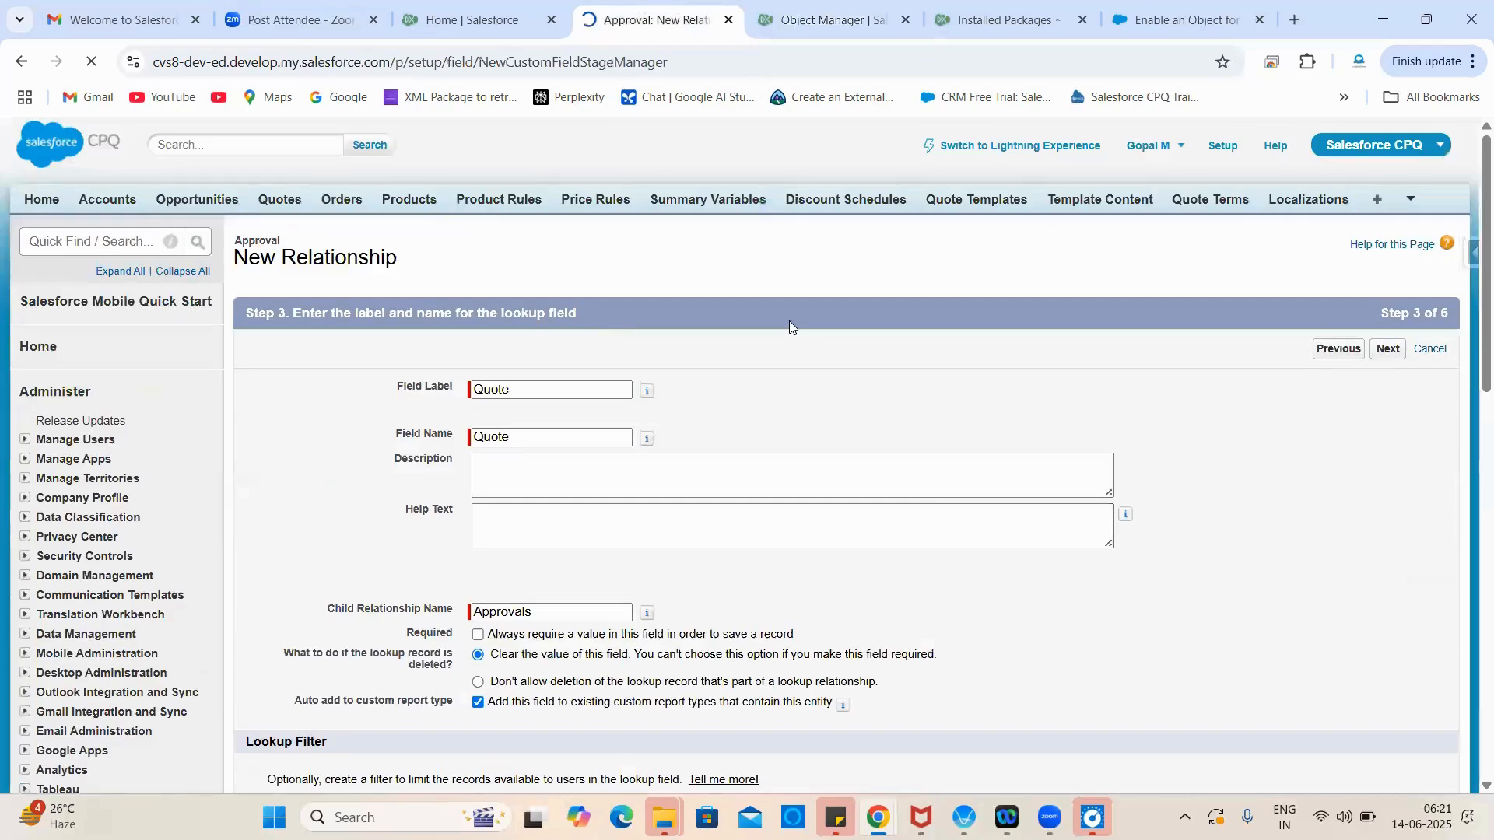
{"action": "left_click", "coordinate": [848, 15]}
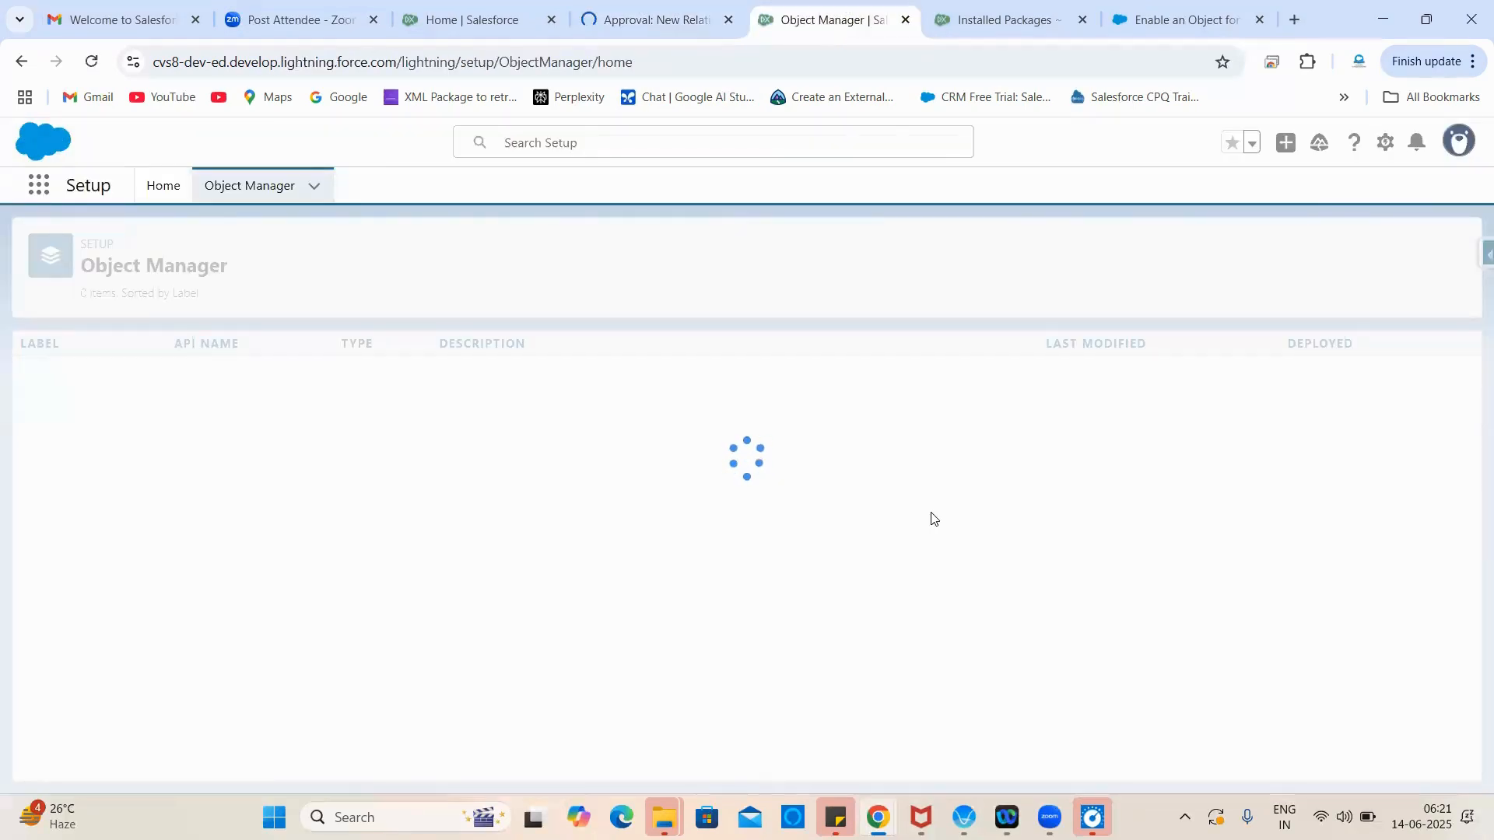
{"action": "left_click", "coordinate": [692, 14]}
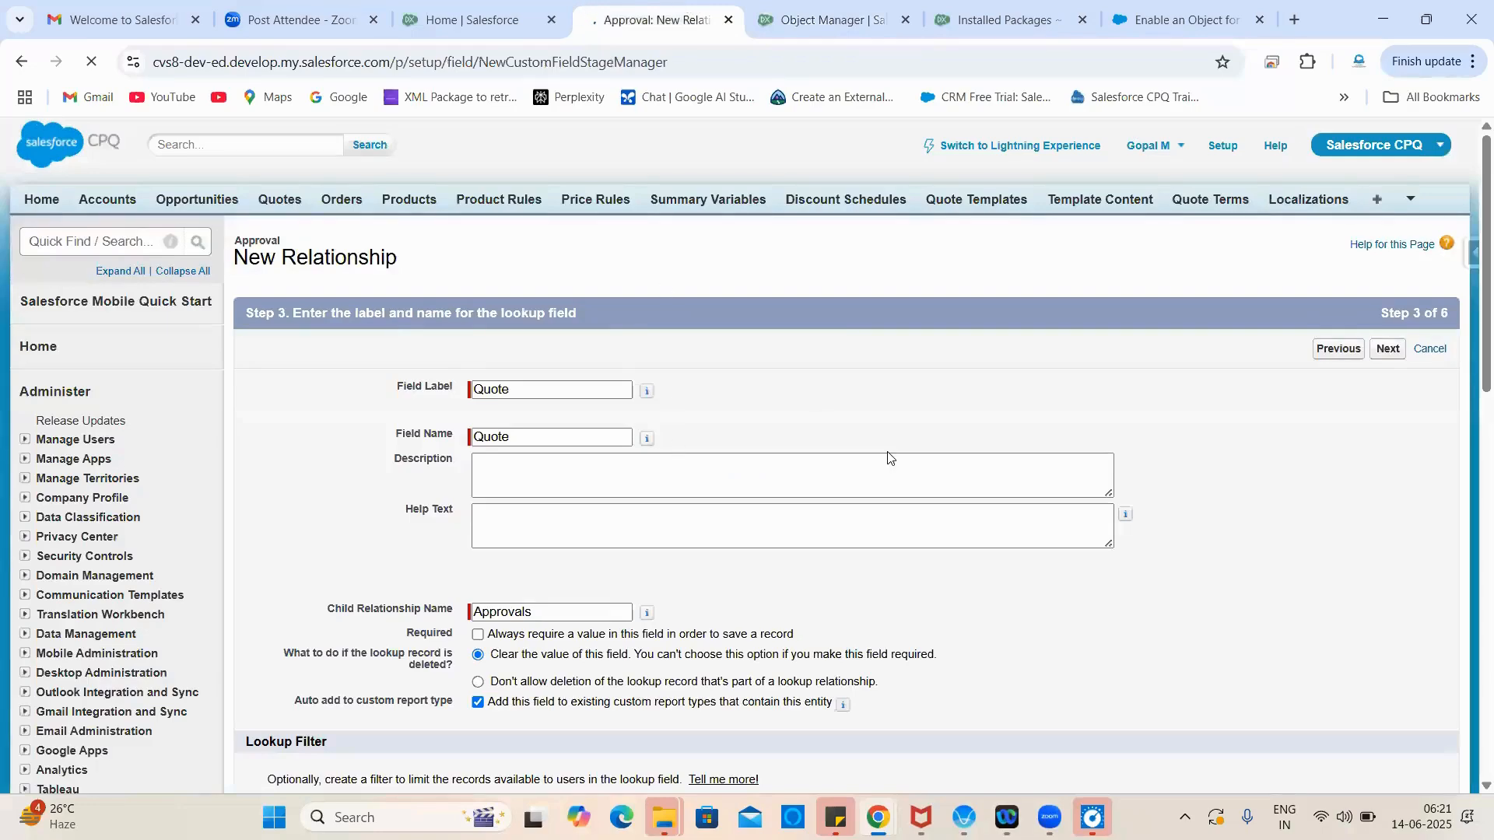
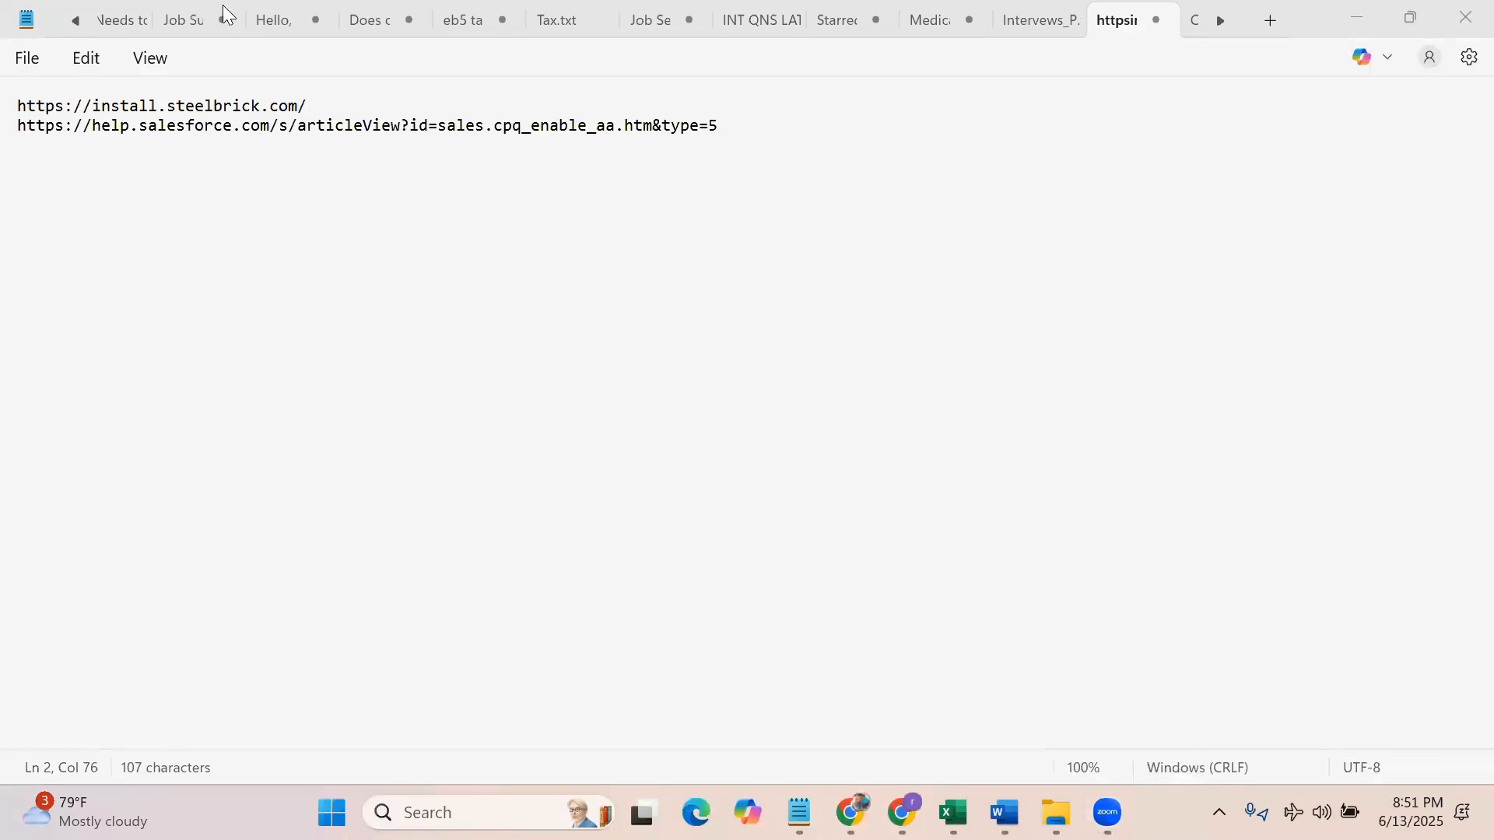
Step: Reveal the desktop, bring up the pop-out payment request e-mail in Chrome, and close its window
{"action": "left_click", "coordinate": [174, 6]}
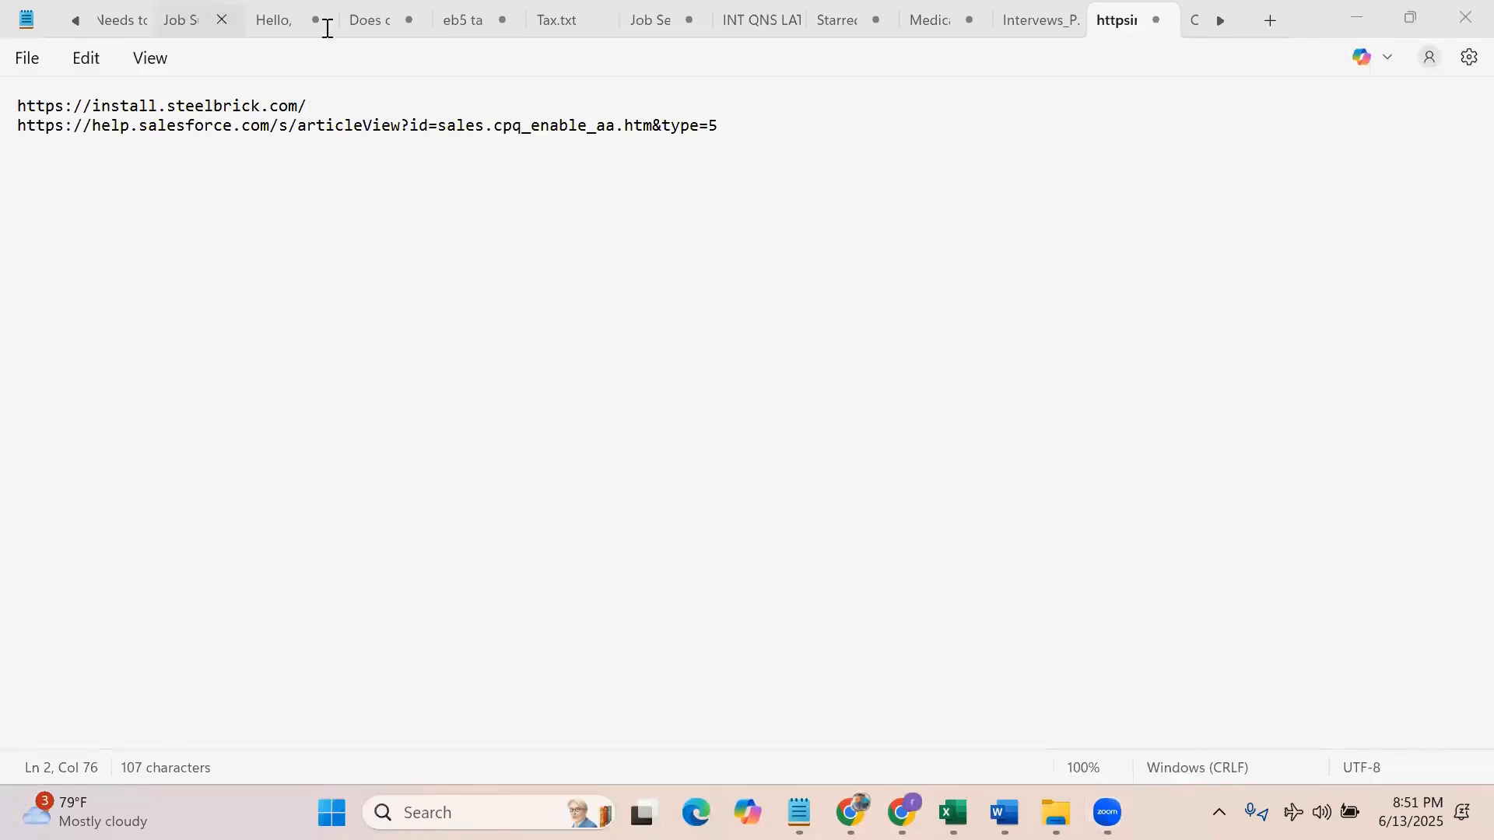
{"action": "key", "text": "super+d"}
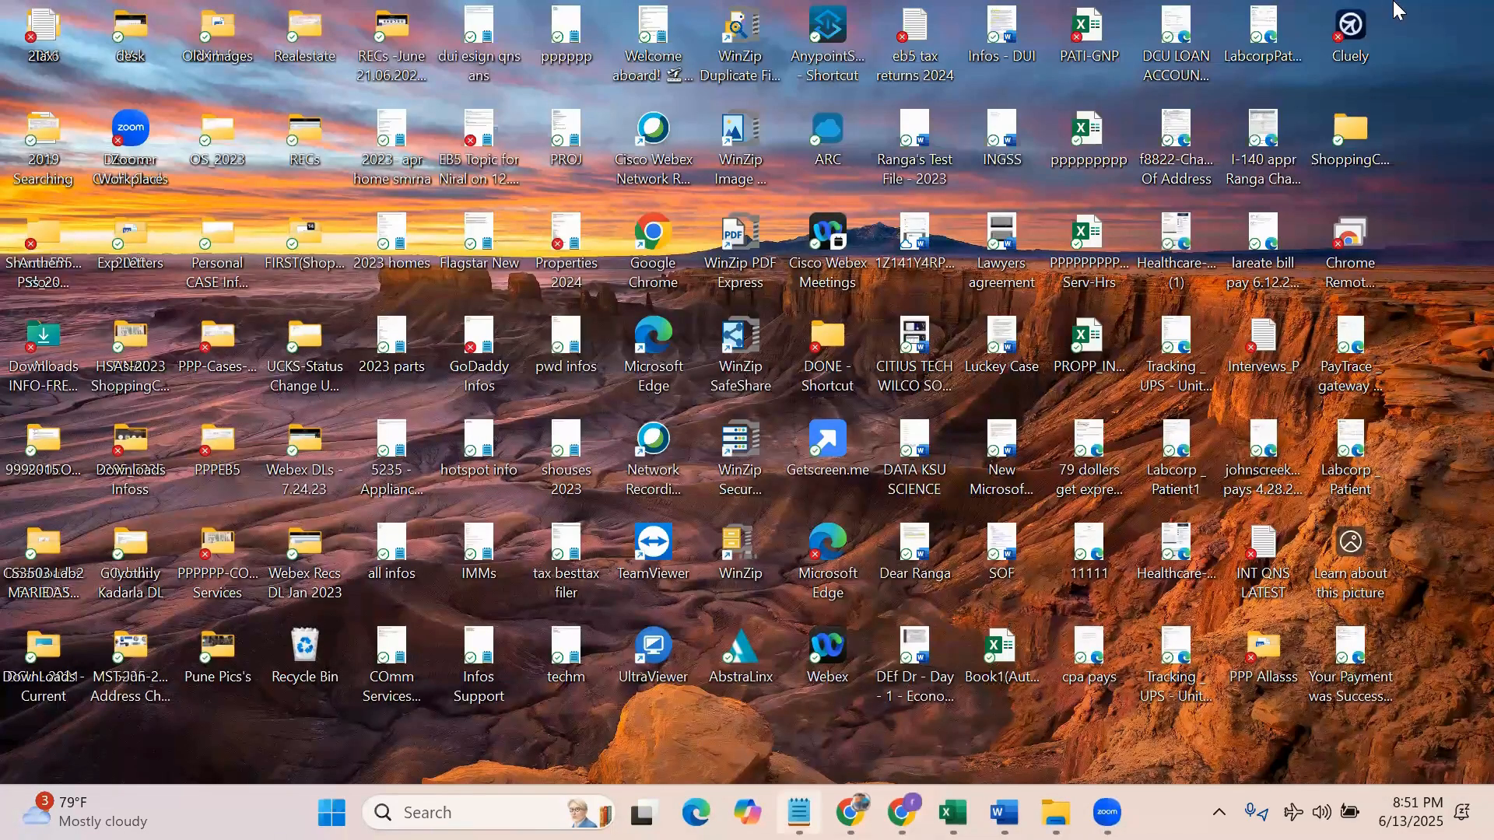
{"action": "left_click", "coordinate": [902, 812]}
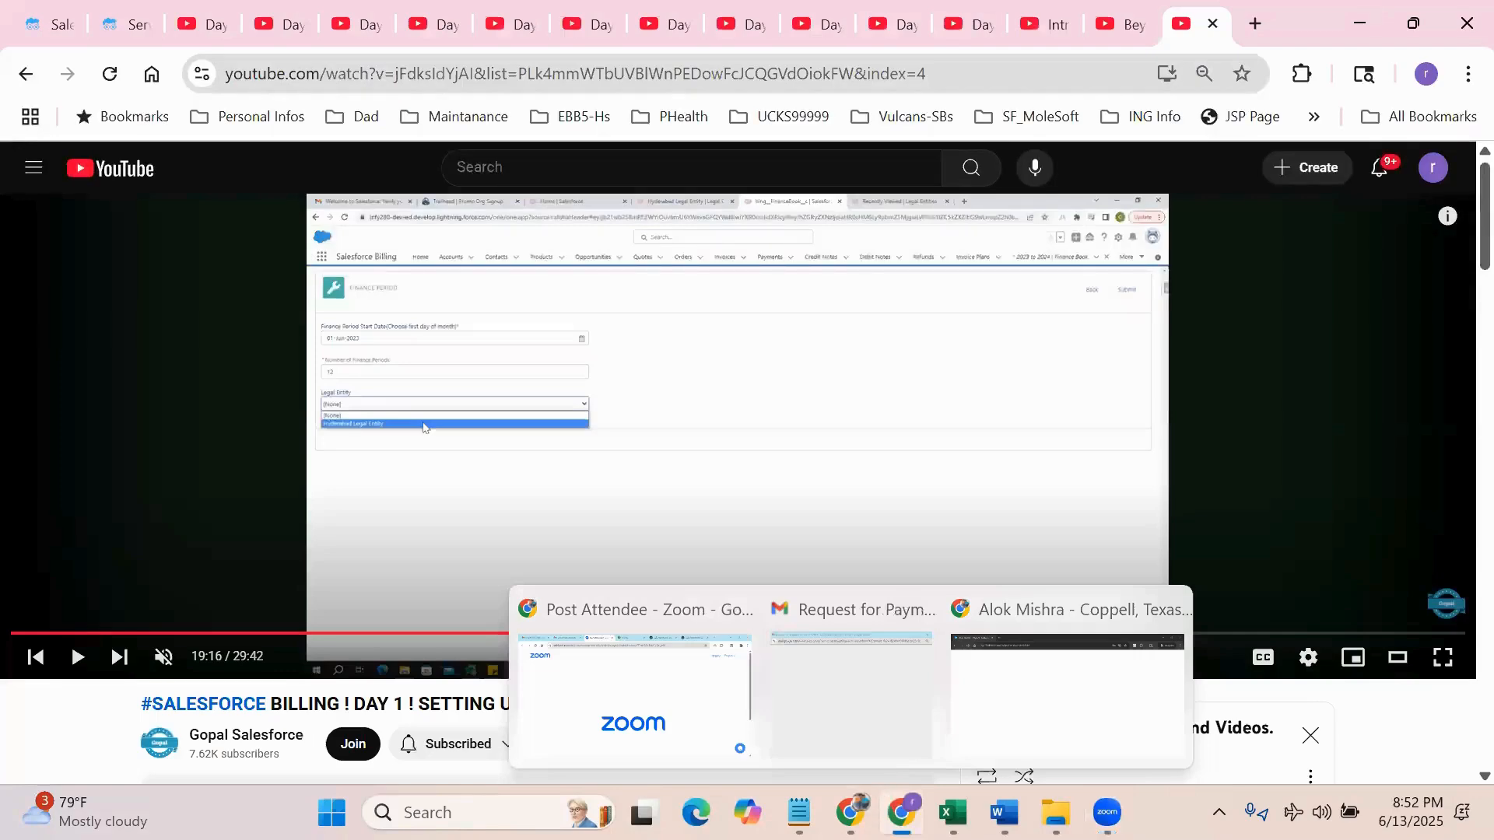
{"action": "mouse_move", "coordinate": [856, 710]}
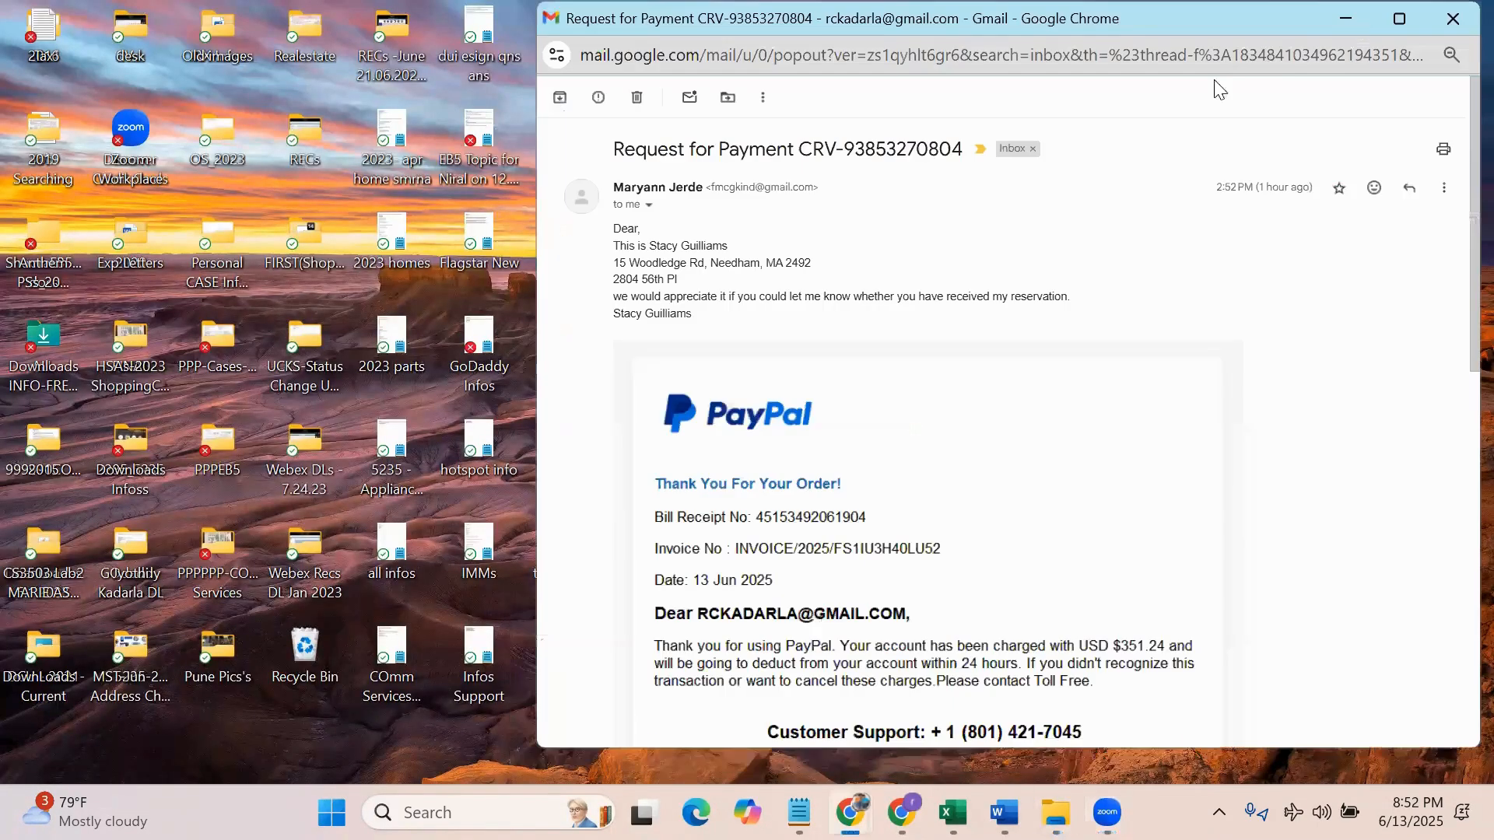
{"action": "left_click", "coordinate": [1447, 19]}
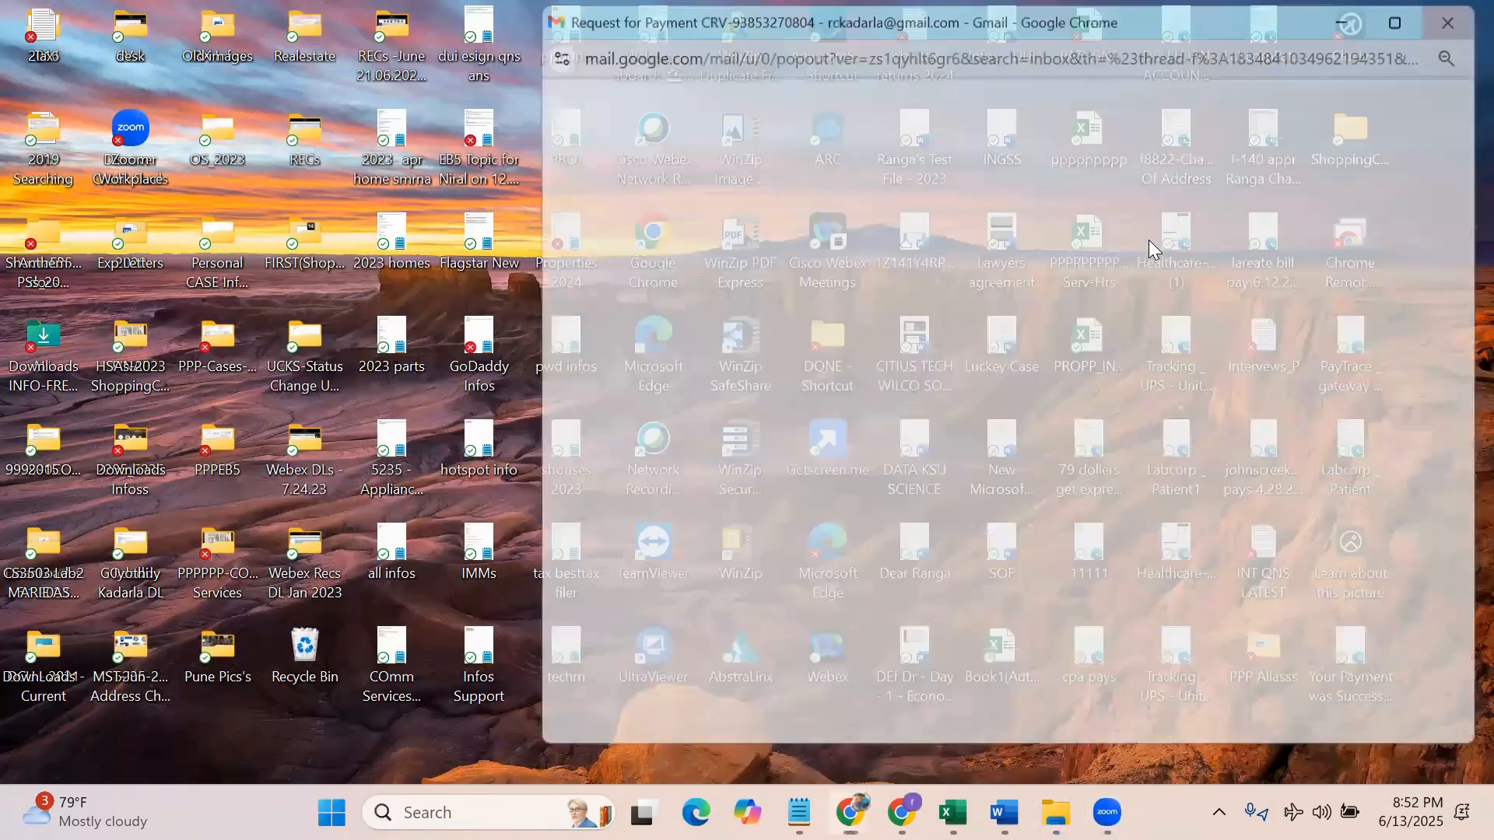
Step: Bring up the Chrome window showing the Zoom page and move a new tab out into its own maximized window
{"action": "mouse_move", "coordinate": [850, 813]}
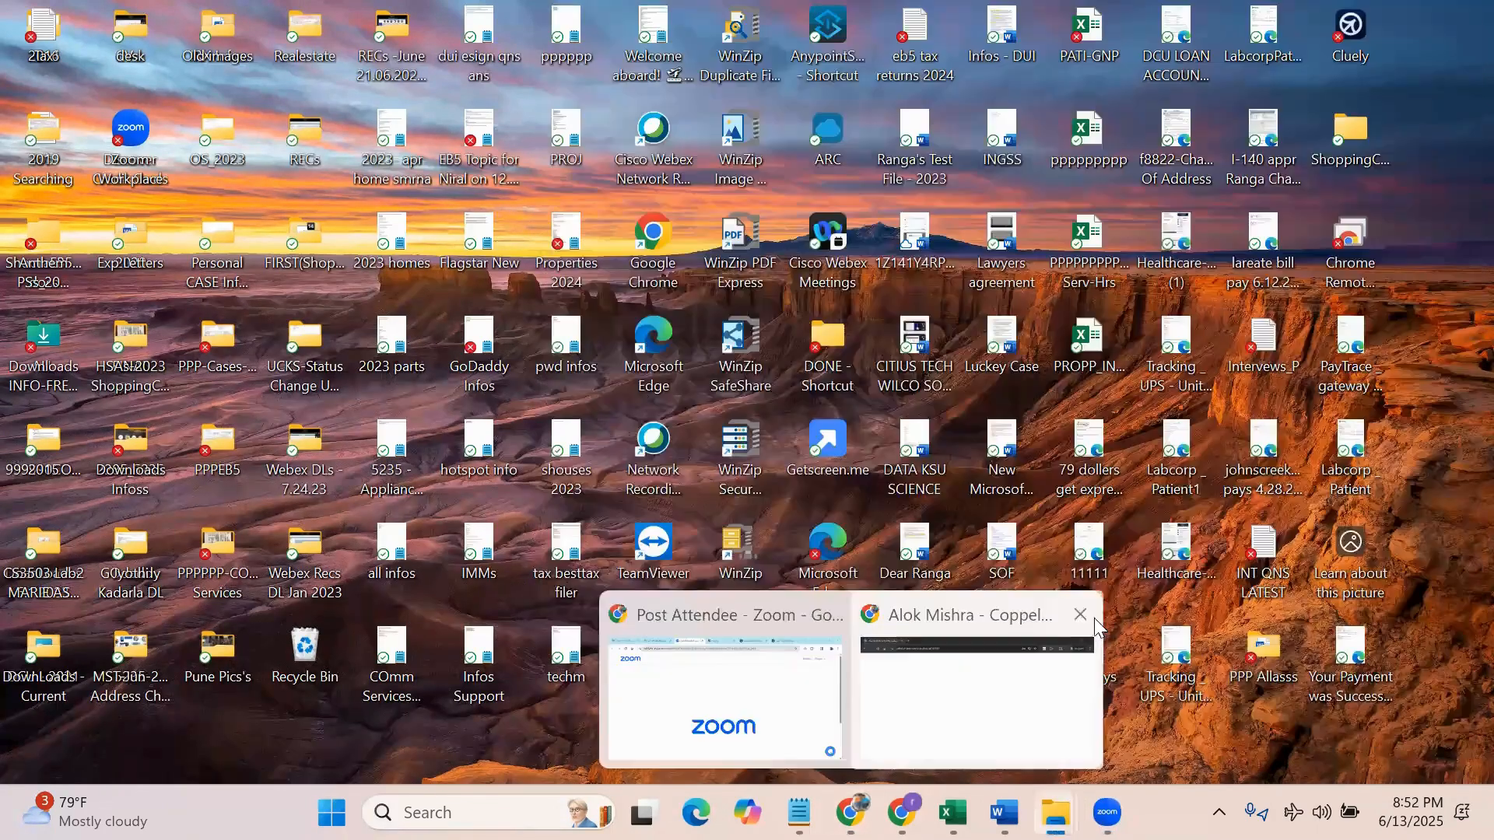
{"action": "left_click", "coordinate": [813, 683]}
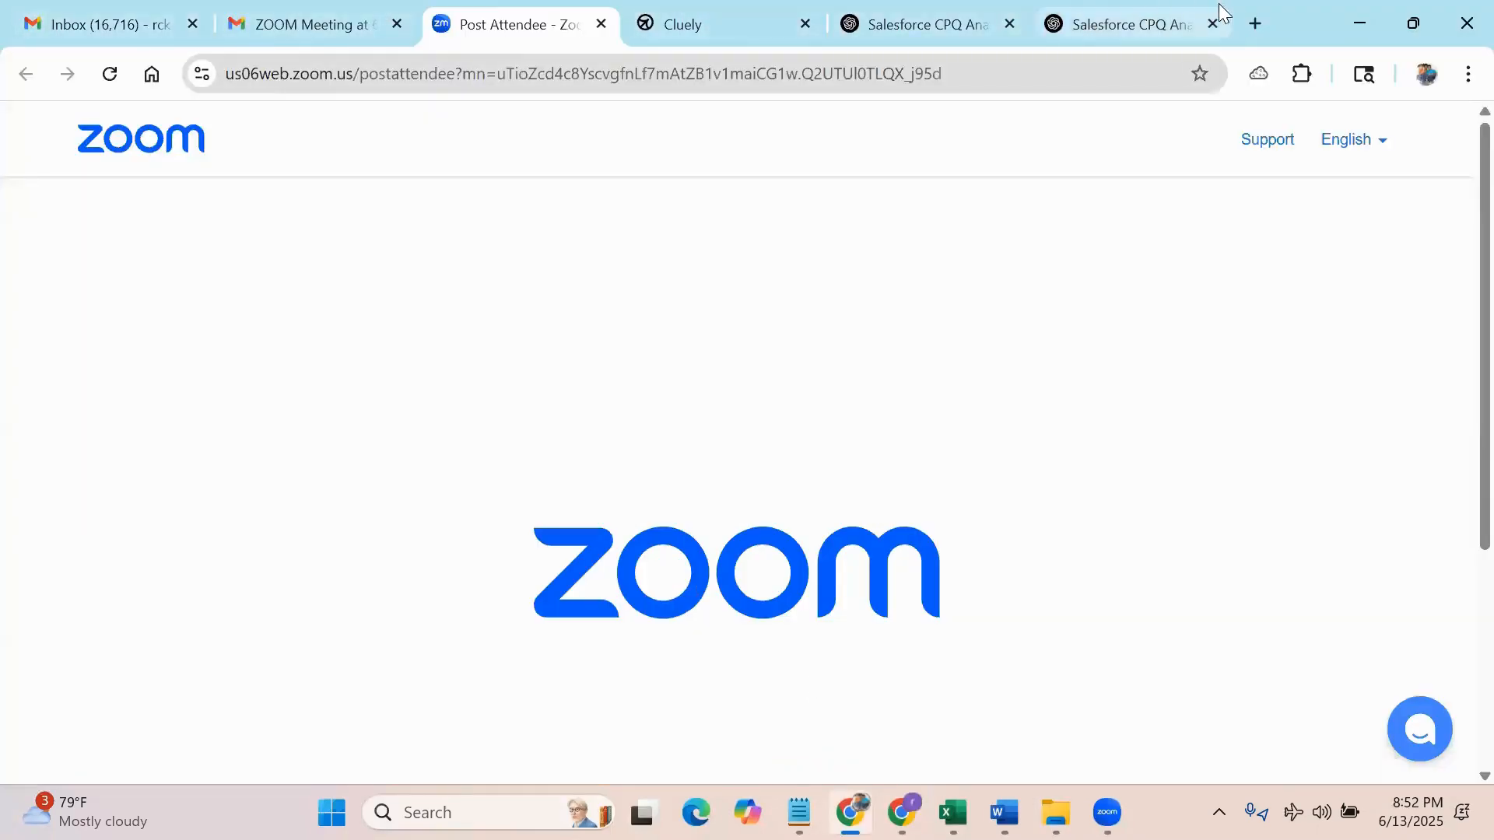
{"action": "left_click", "coordinate": [1255, 23]}
{"action": "left_click_drag", "start_coordinate": [1134, 14], "coordinate": [441, 87]}
{"action": "double_click", "coordinate": [440, 87]}
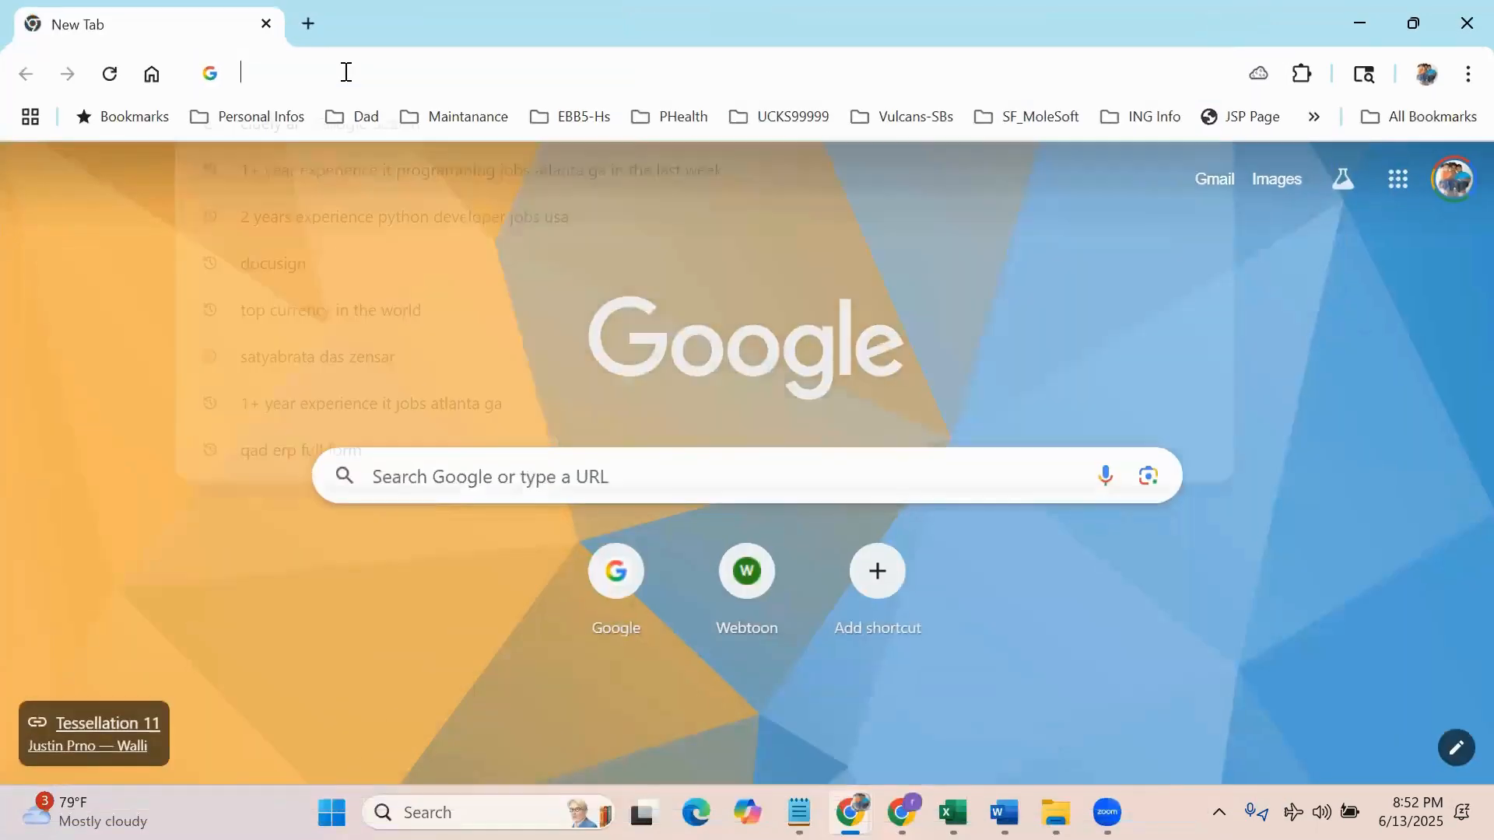
Step: Open the Salesforce login page at login.salesforce.com
{"action": "left_click", "coordinate": [346, 71]}
{"action": "type", "text": "sa"}
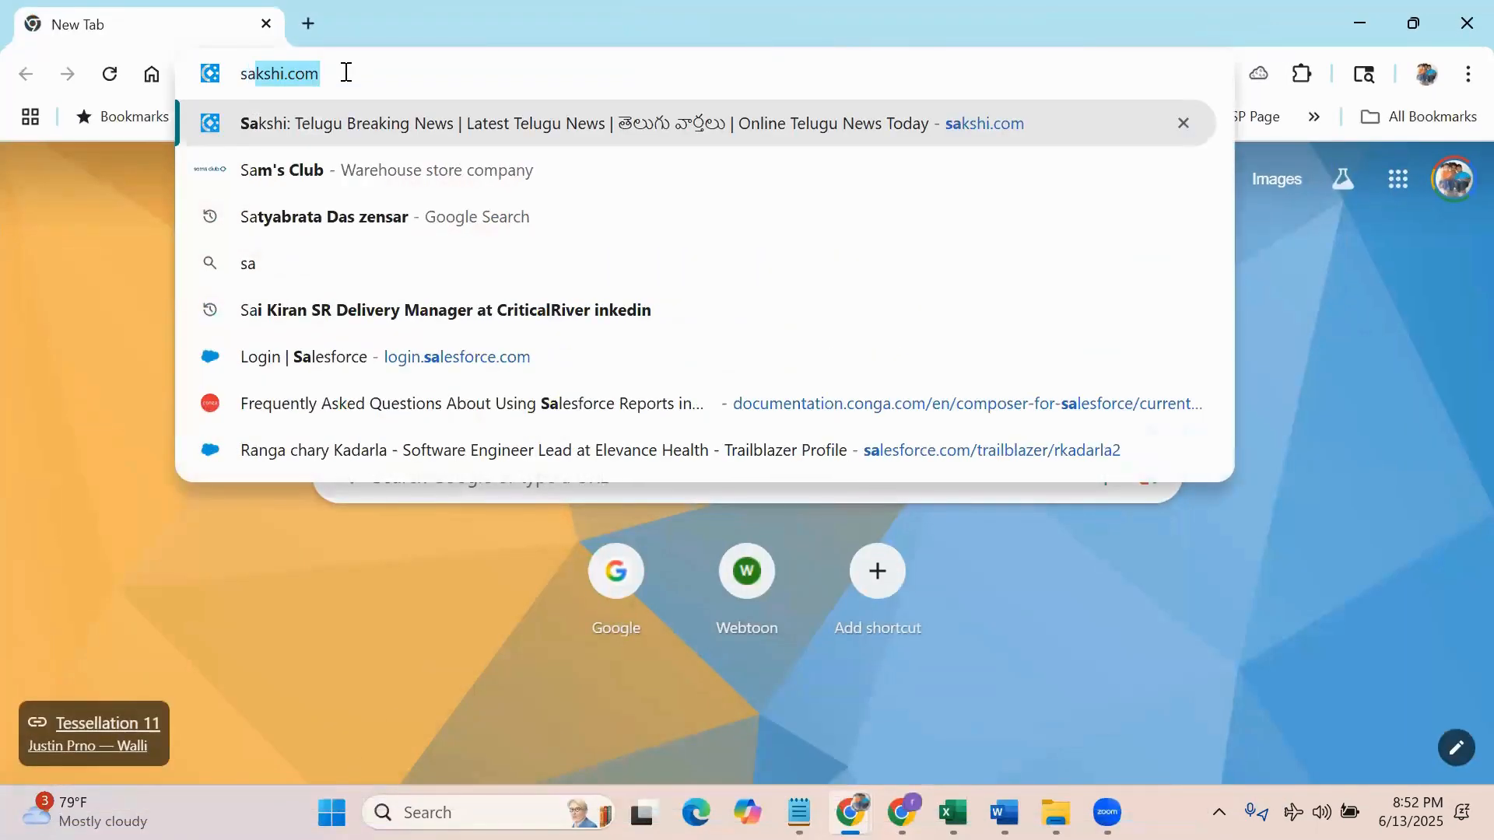
{"action": "key", "text": "BackSpace"}
{"action": "key", "text": "BackSpace"}
{"action": "key", "text": "BackSpace"}
{"action": "type", "text": "login.salesforce"}
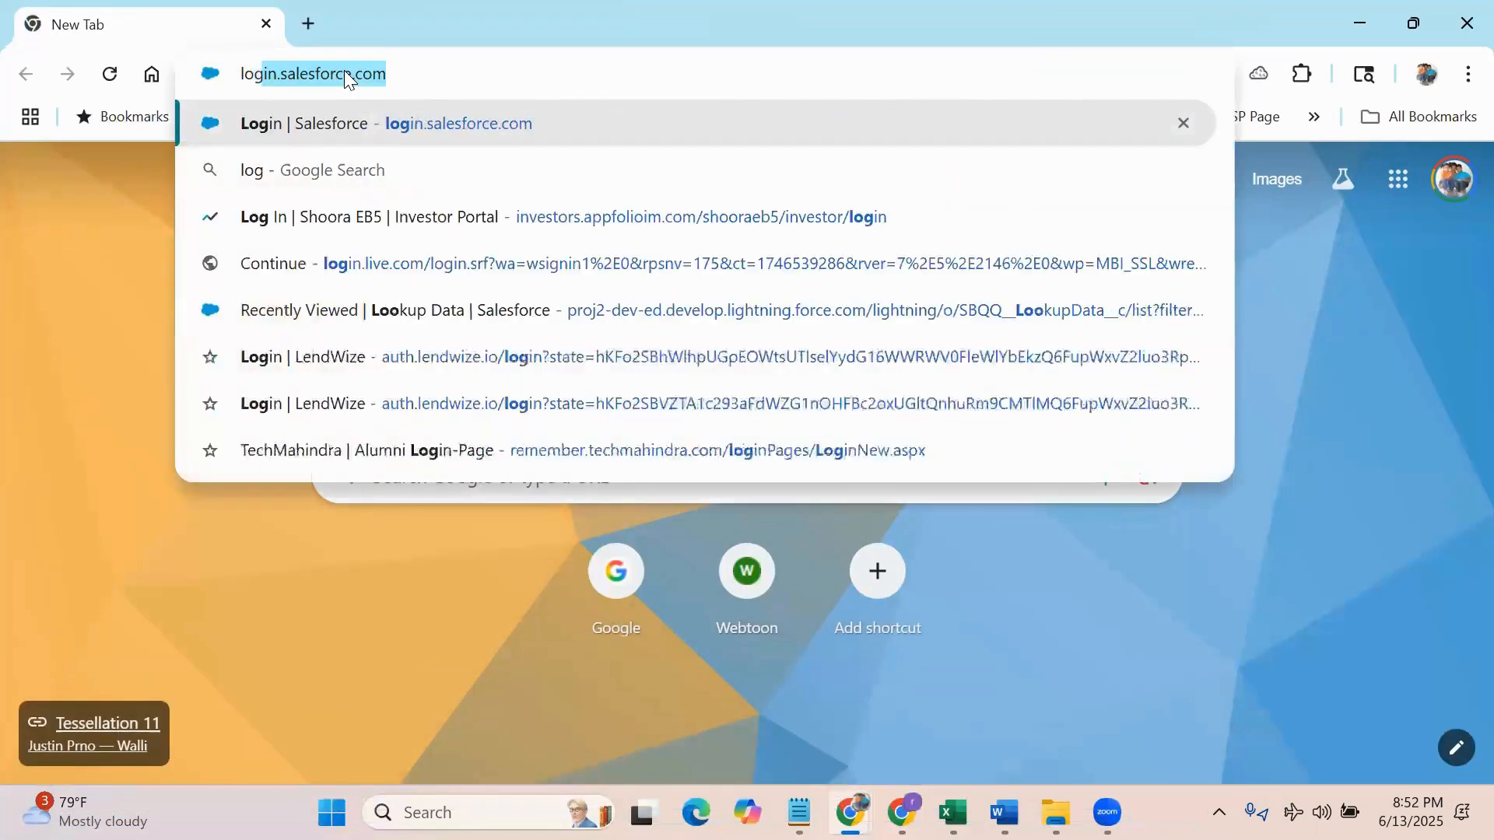
{"action": "key", "text": "Return"}
Step: Log in to Salesforce with the first saved username and the account password, and close the saved-passwords warning
{"action": "left_click", "coordinate": [337, 352]}
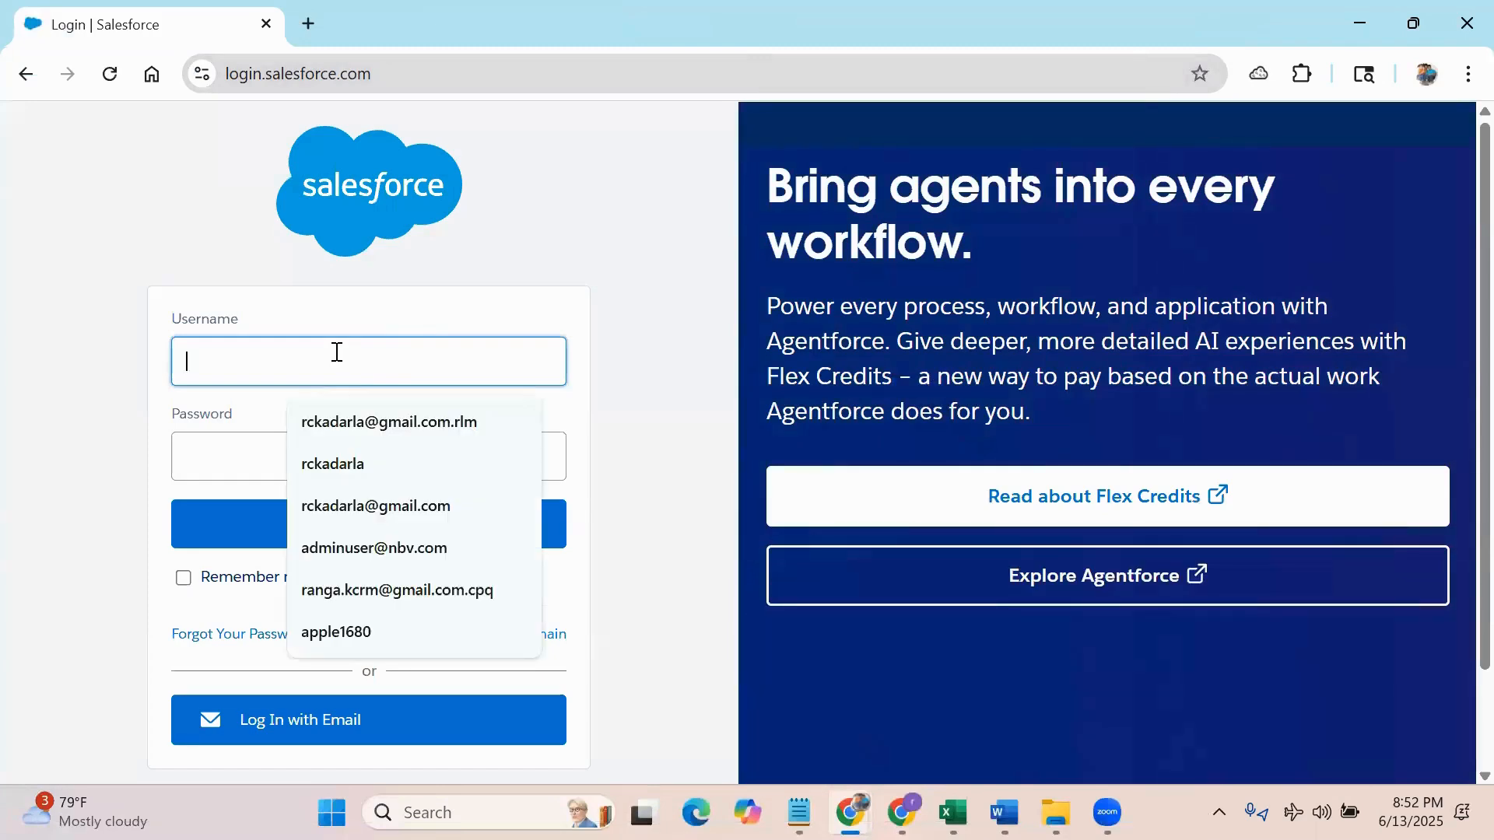
{"action": "left_click", "coordinate": [350, 421]}
{"action": "left_click", "coordinate": [318, 467]}
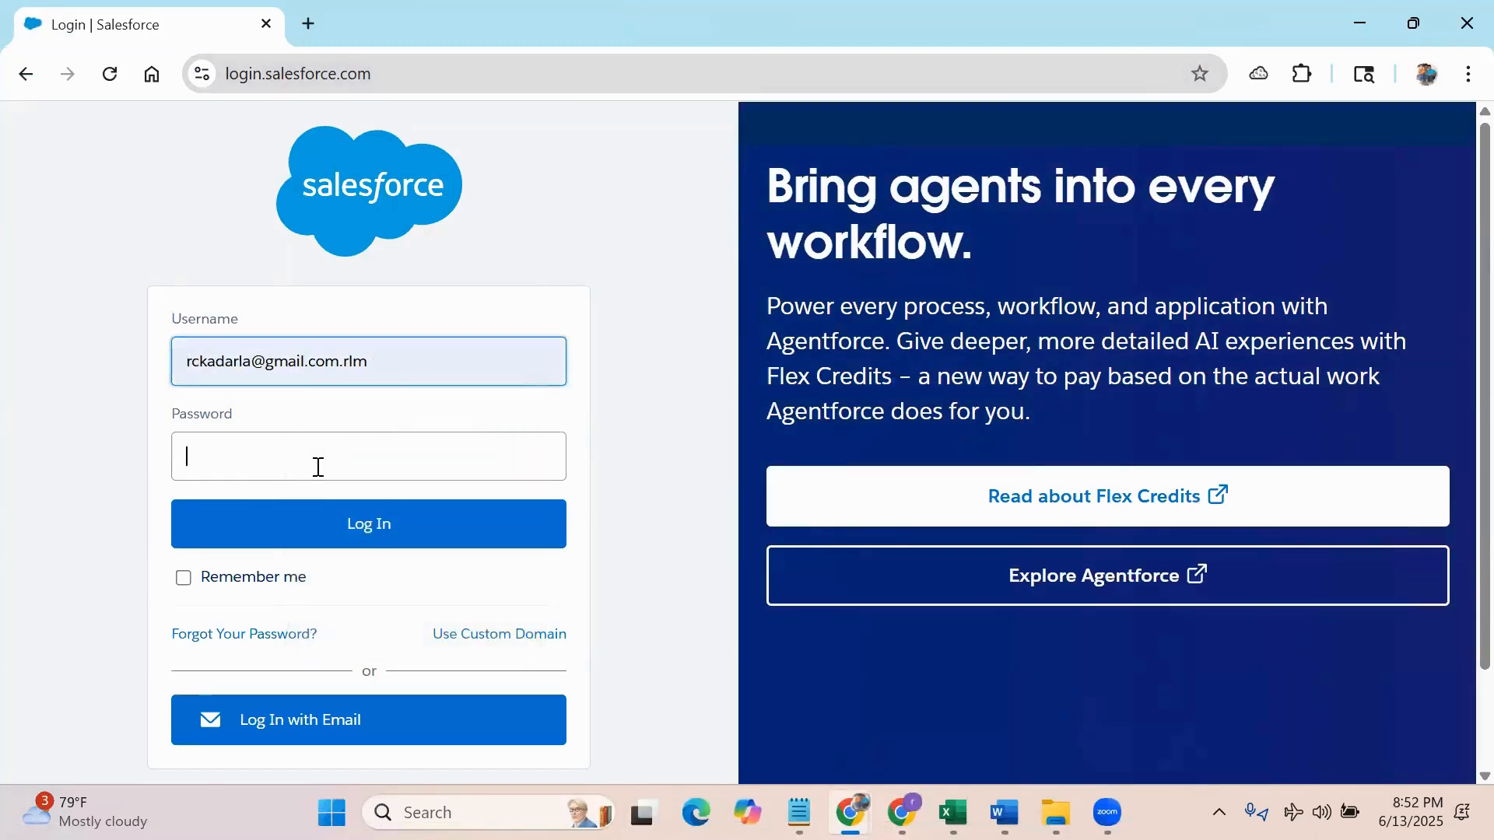
{"action": "type", "text": "•••••"}
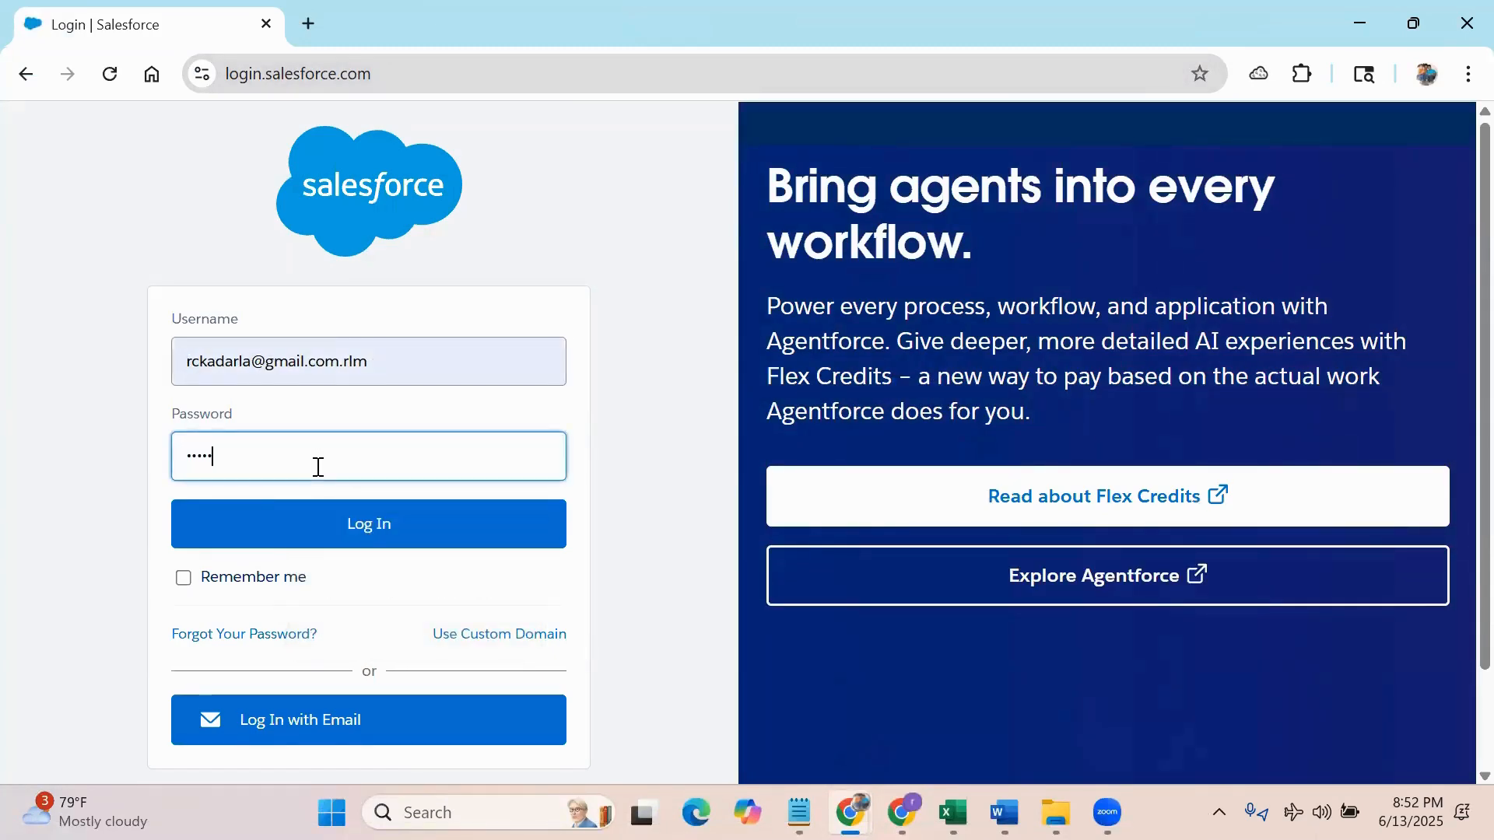
{"action": "type", "text": "••••"}
{"action": "key", "text": "Return"}
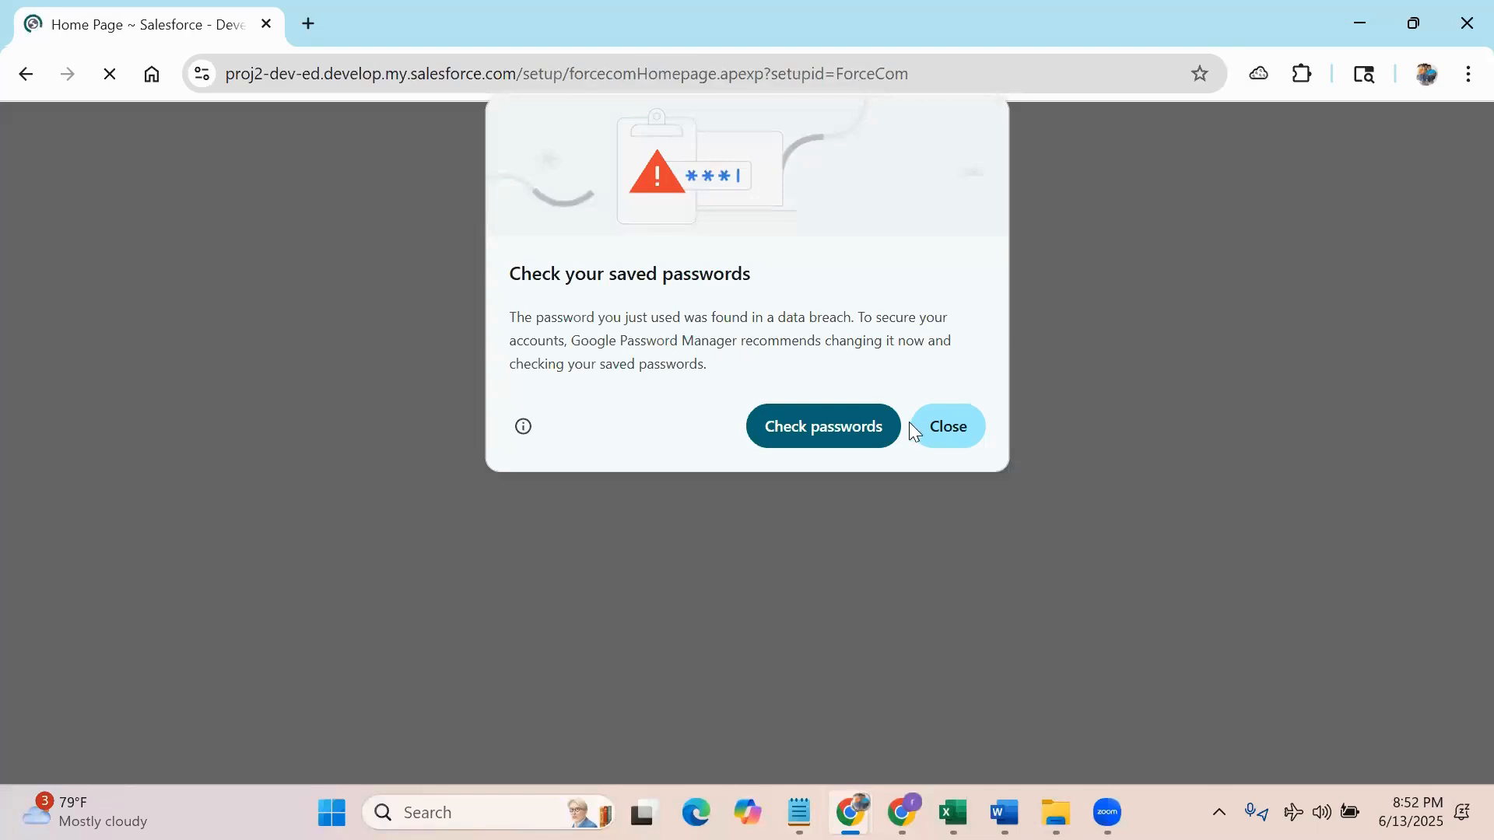
{"action": "left_click", "coordinate": [942, 425]}
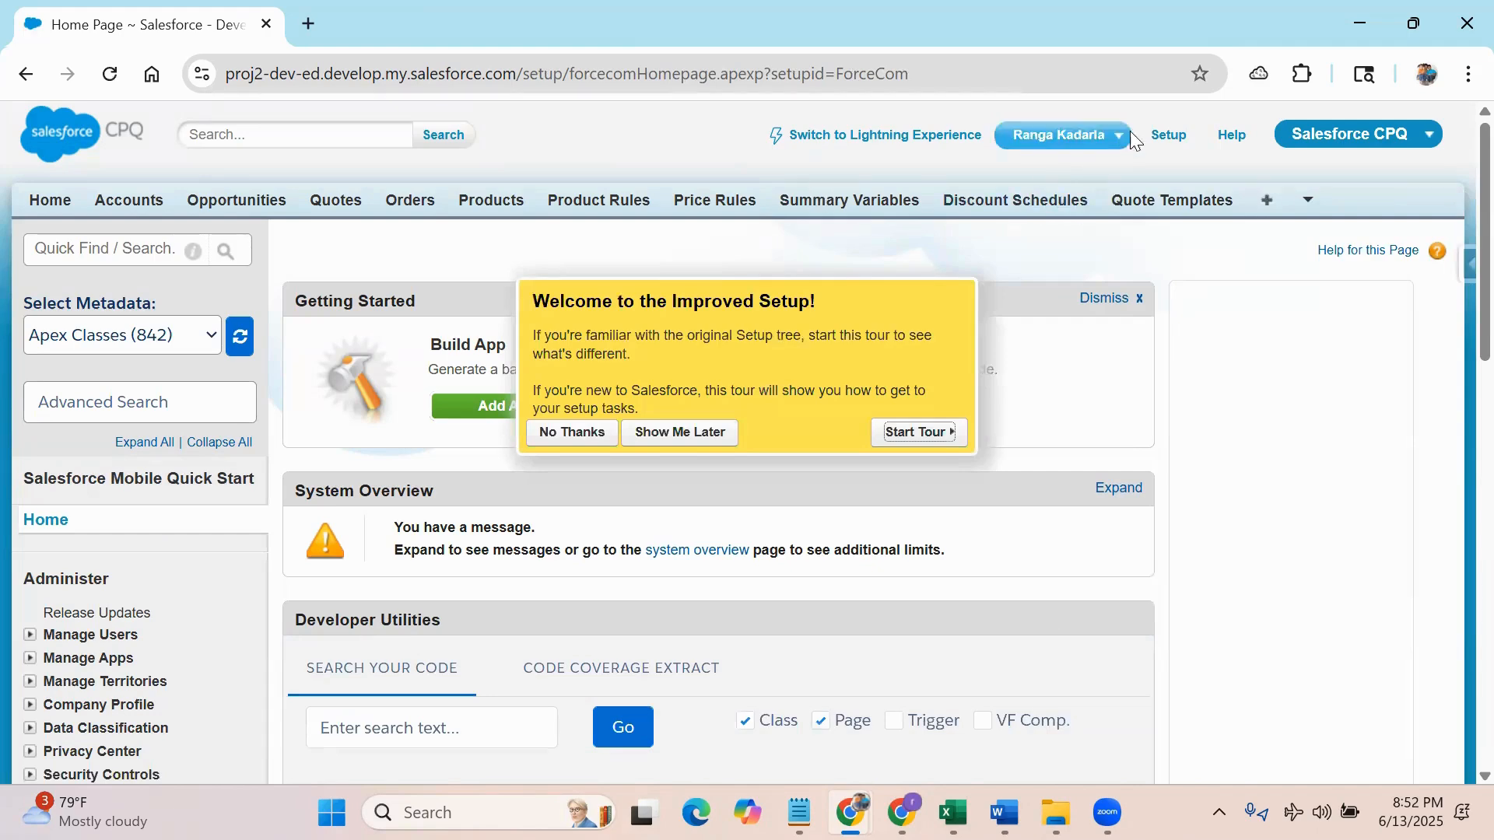
Step: Open a new browser tab and begin its address with "install.", dismissing the suggestions
{"action": "left_click", "coordinate": [307, 25]}
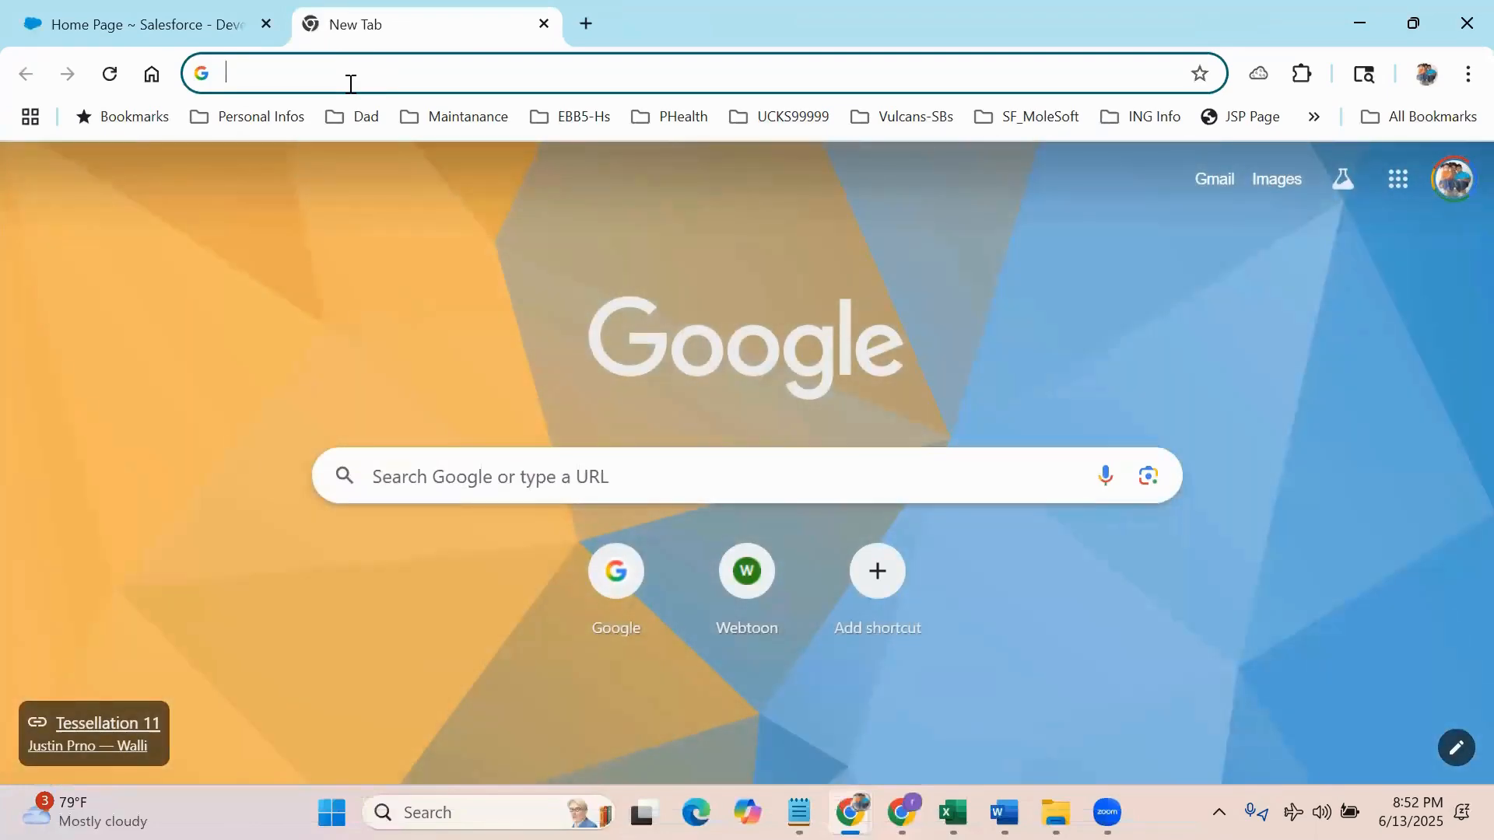
{"action": "type", "text": "install"}
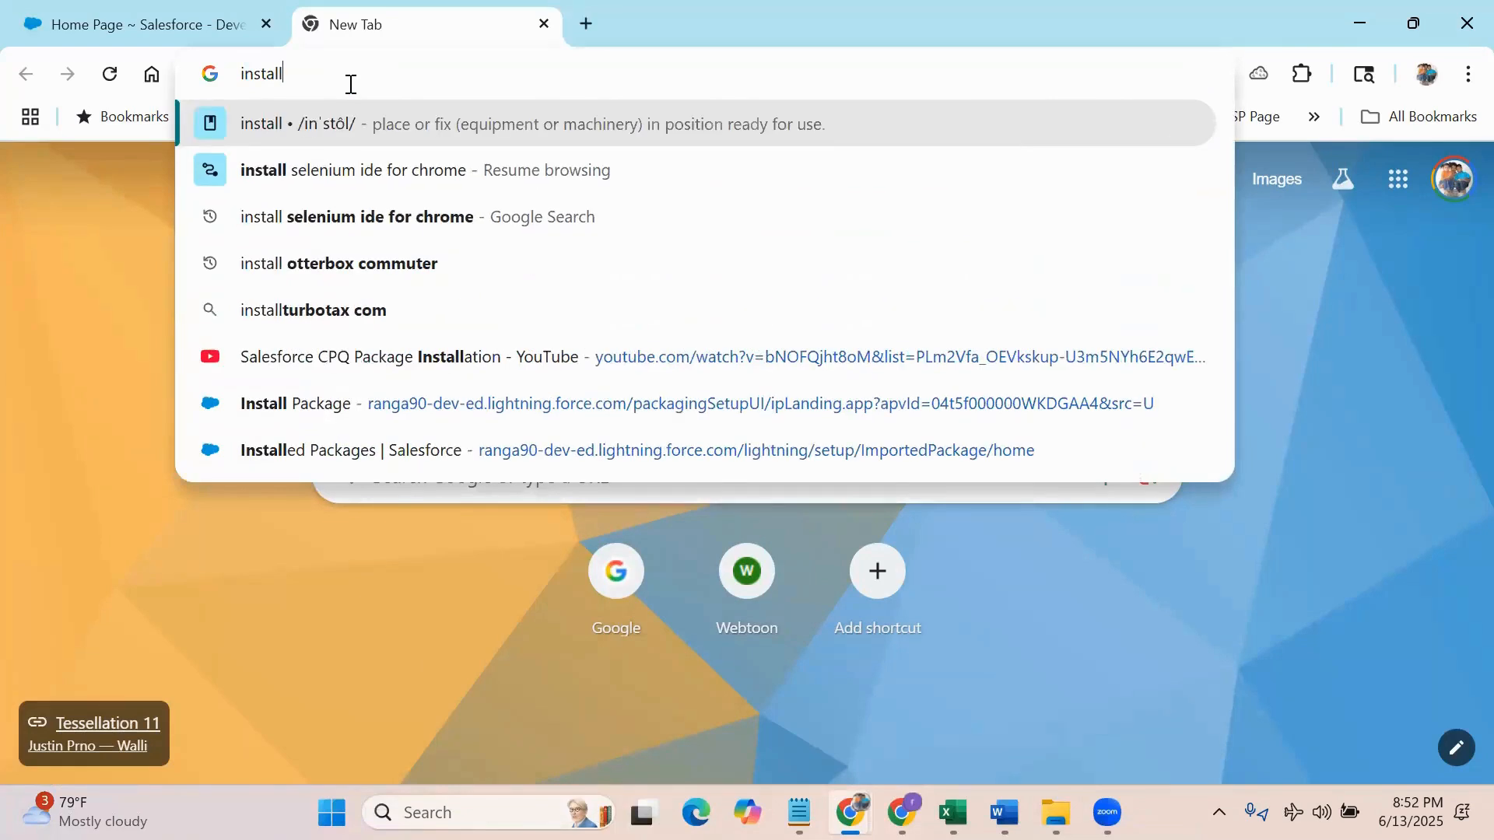
{"action": "type", "text": "."}
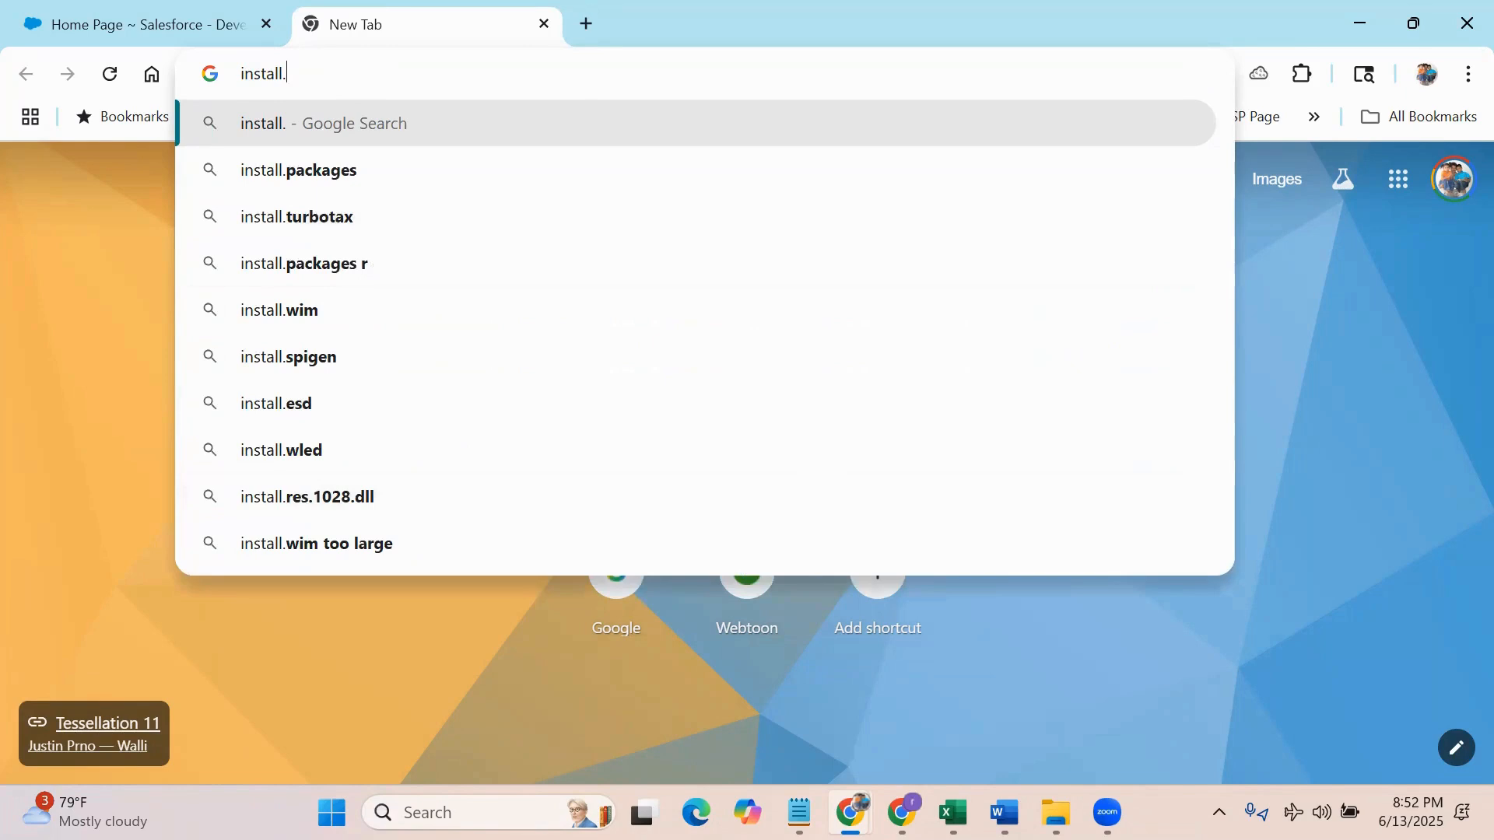
{"action": "key", "text": "Escape"}
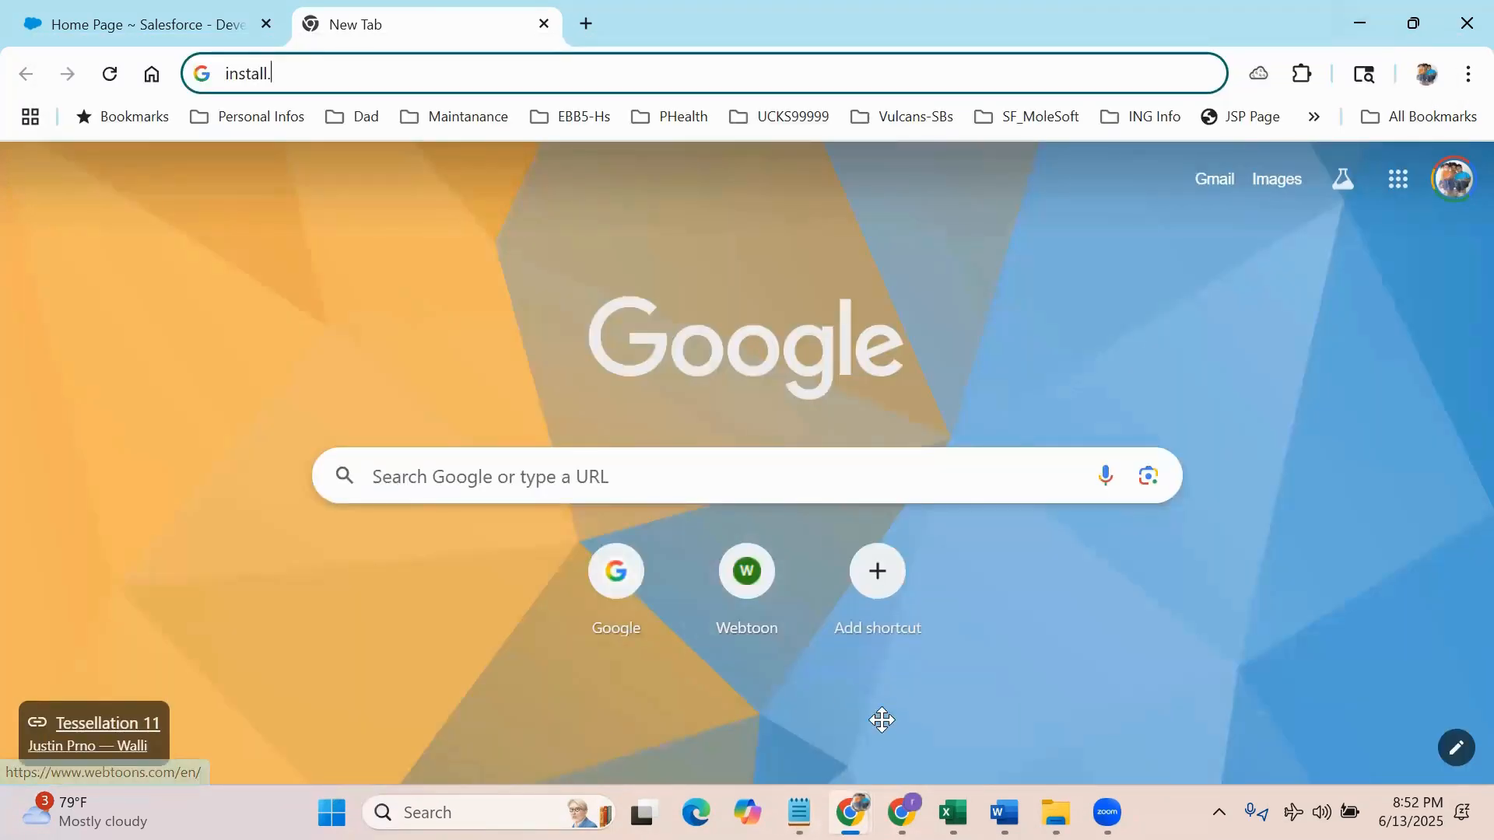
{"action": "mouse_move", "coordinate": [799, 812]}
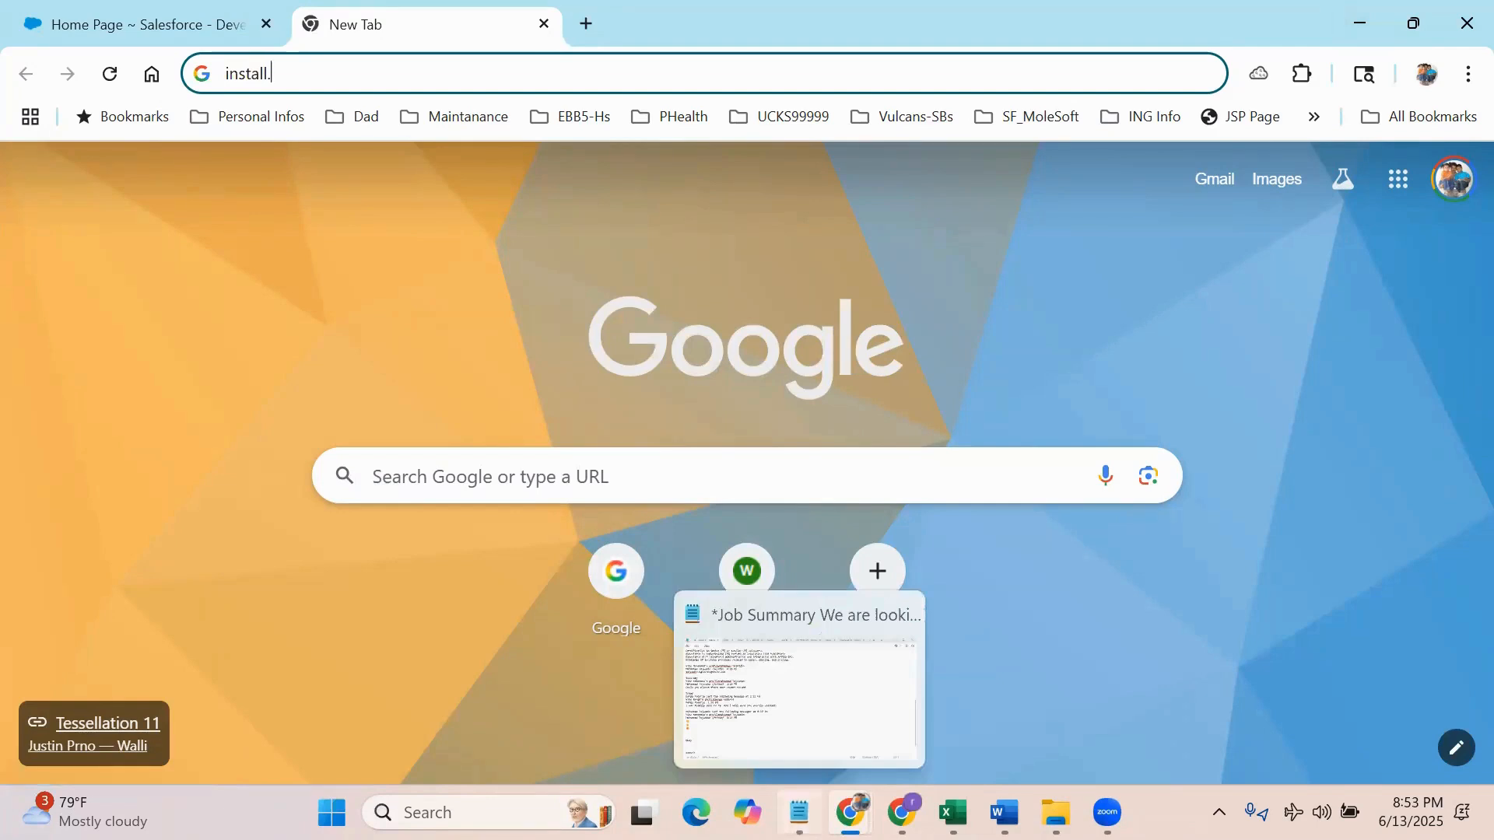
{"action": "left_click", "coordinate": [799, 812]}
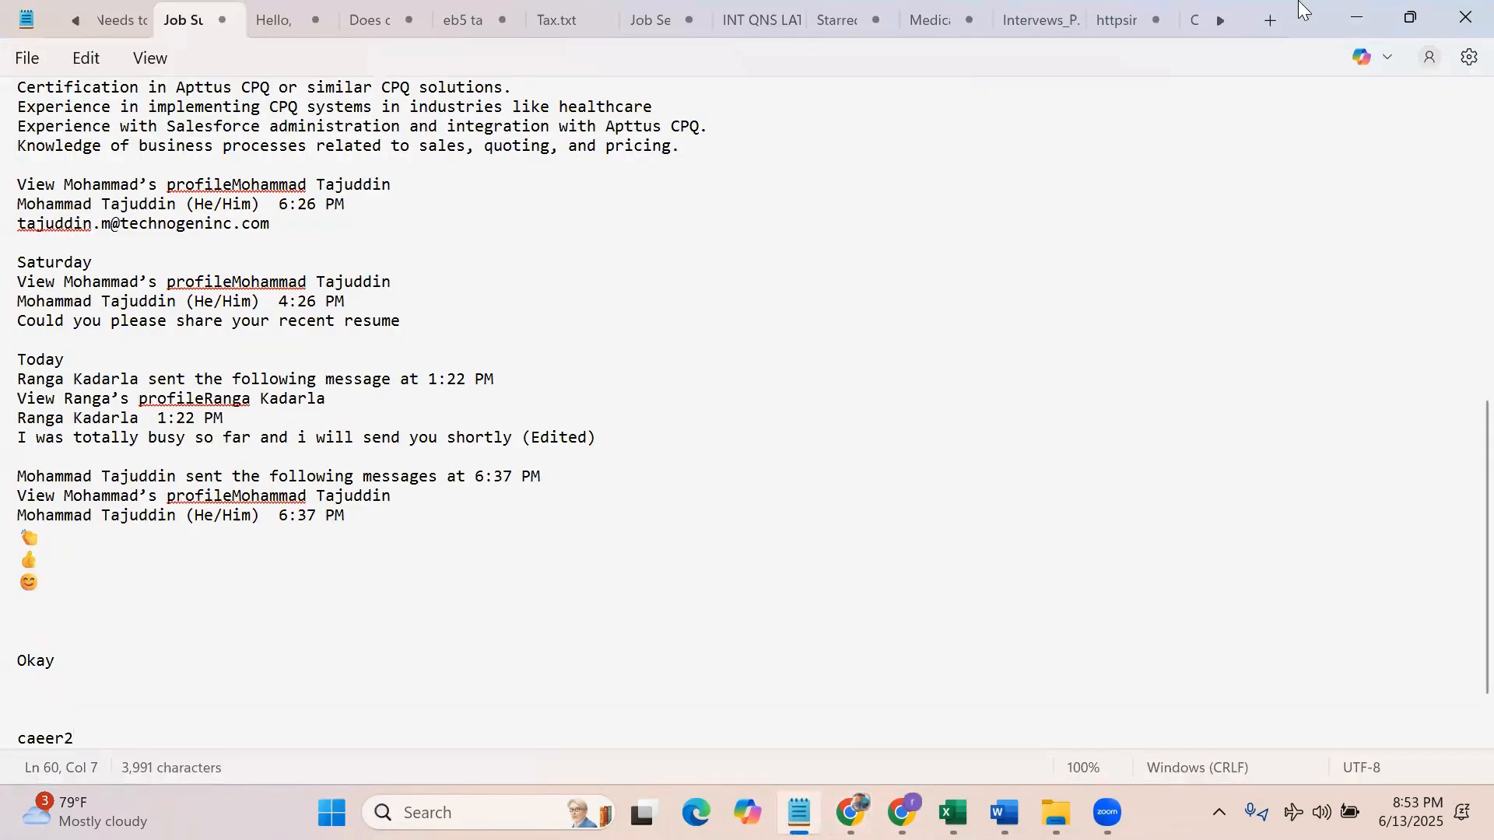
{"action": "left_click", "coordinate": [1124, 23]}
{"action": "left_click_drag", "start_coordinate": [315, 105], "coordinate": [15, 101]}
{"action": "key", "text": "ctrl+c"}
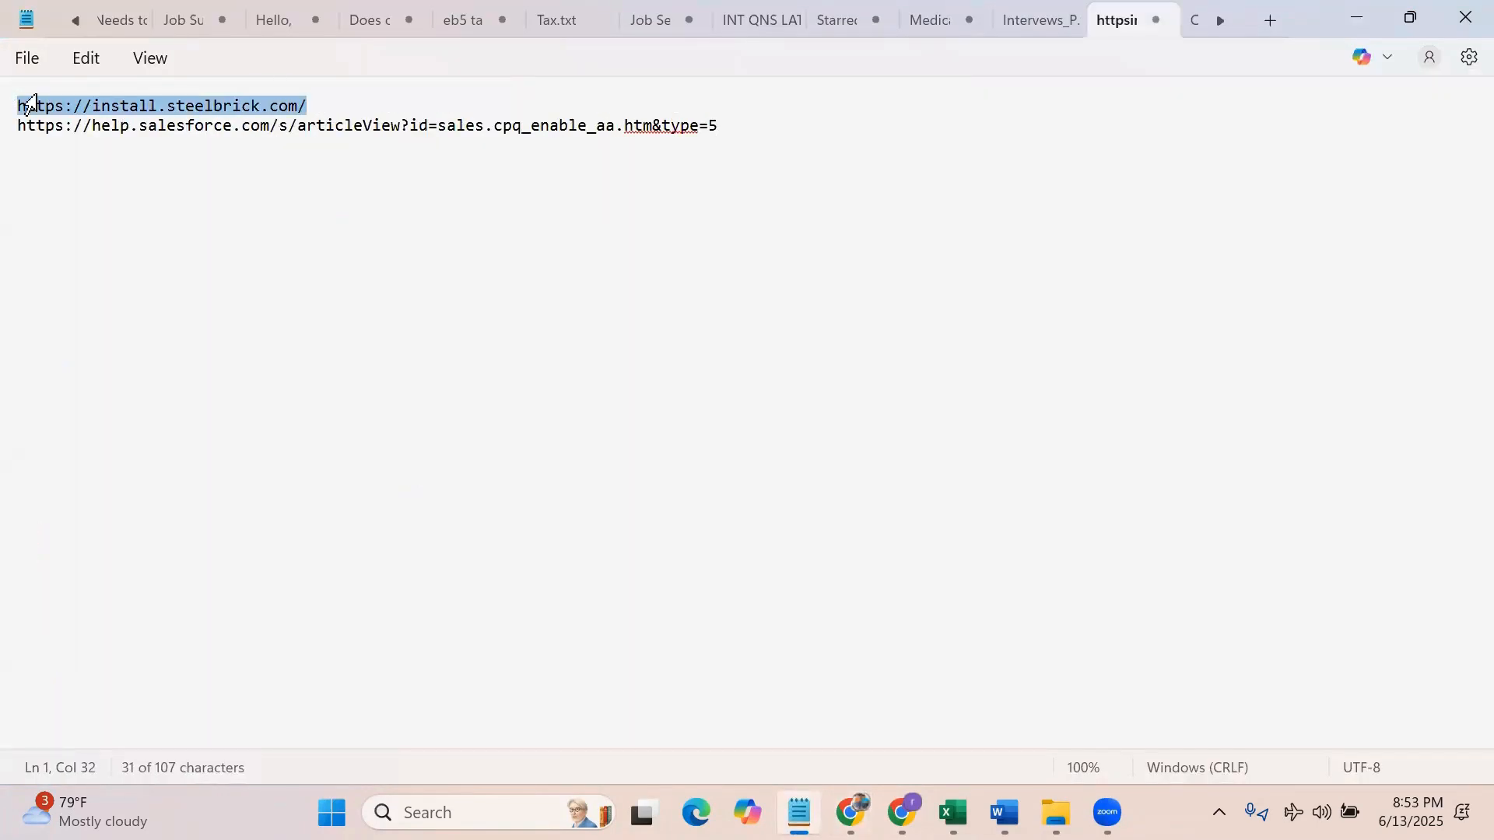
Step: Switch back to Chrome and load the copied install.steelbrick.com link in place of the partial address
{"action": "key", "text": "alt+Tab"}
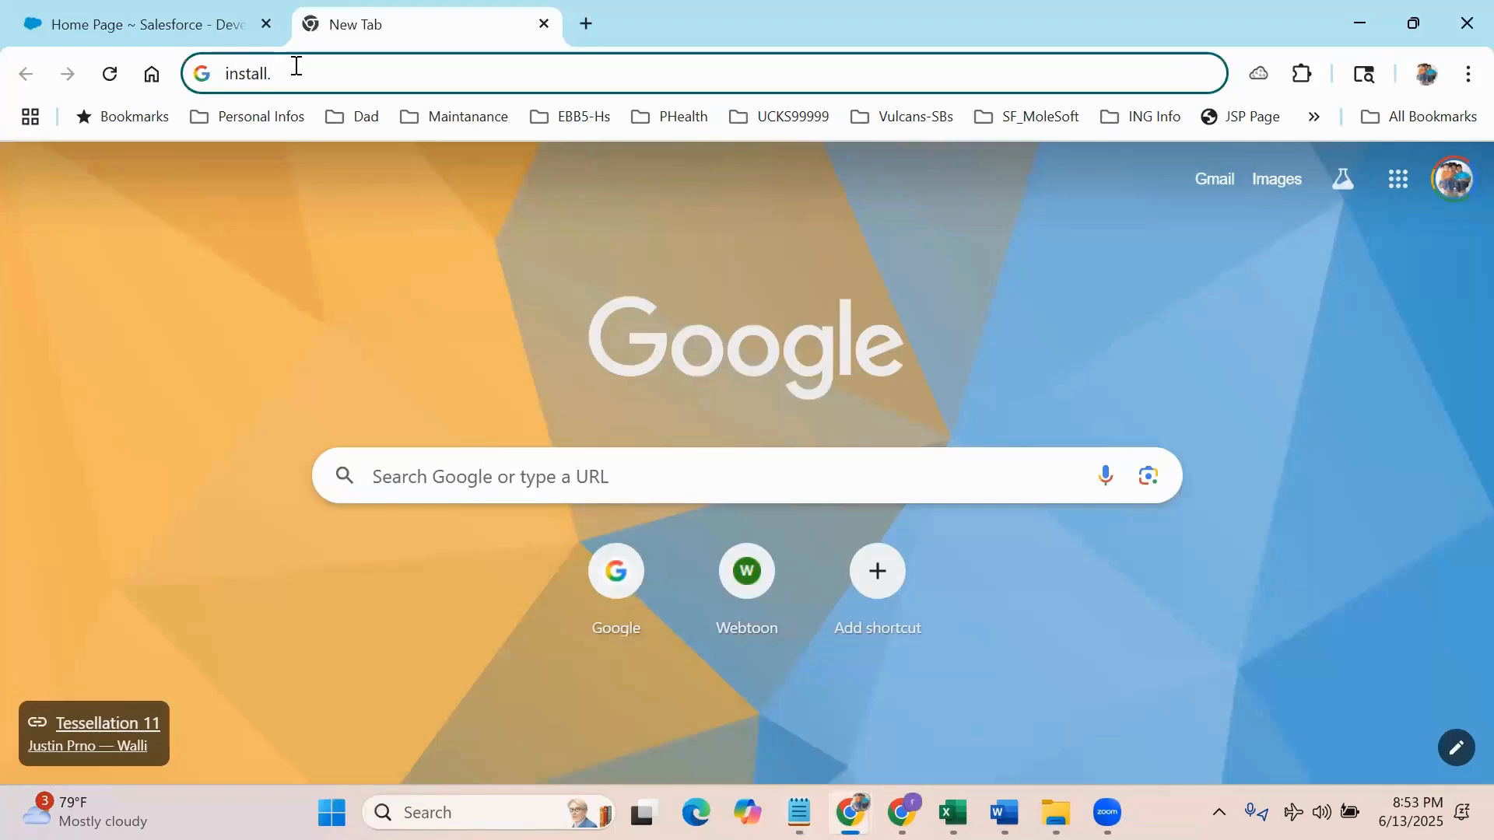
{"action": "left_click_drag", "start_coordinate": [296, 67], "coordinate": [2, 51]}
{"action": "key", "text": "ctrl+v"}
{"action": "key", "text": "Return"}
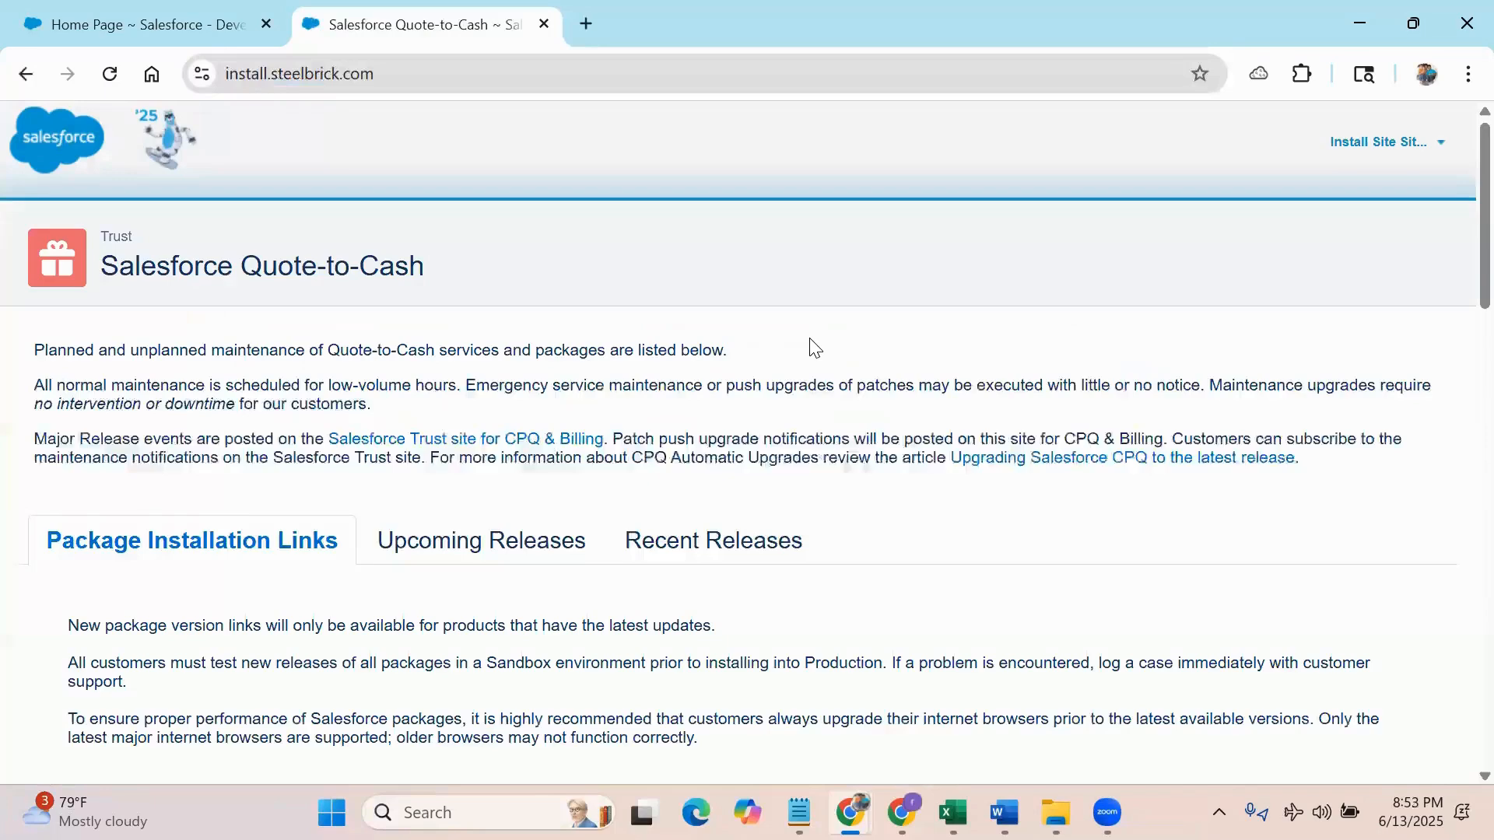
Step: Open the Production installation link for the Summer '23 version of Advanced Approvals
{"action": "scroll", "coordinate": [809, 338], "scroll_direction": "down", "scroll_amount": 6}
{"action": "scroll", "coordinate": [809, 338], "scroll_direction": "down", "scroll_amount": 10}
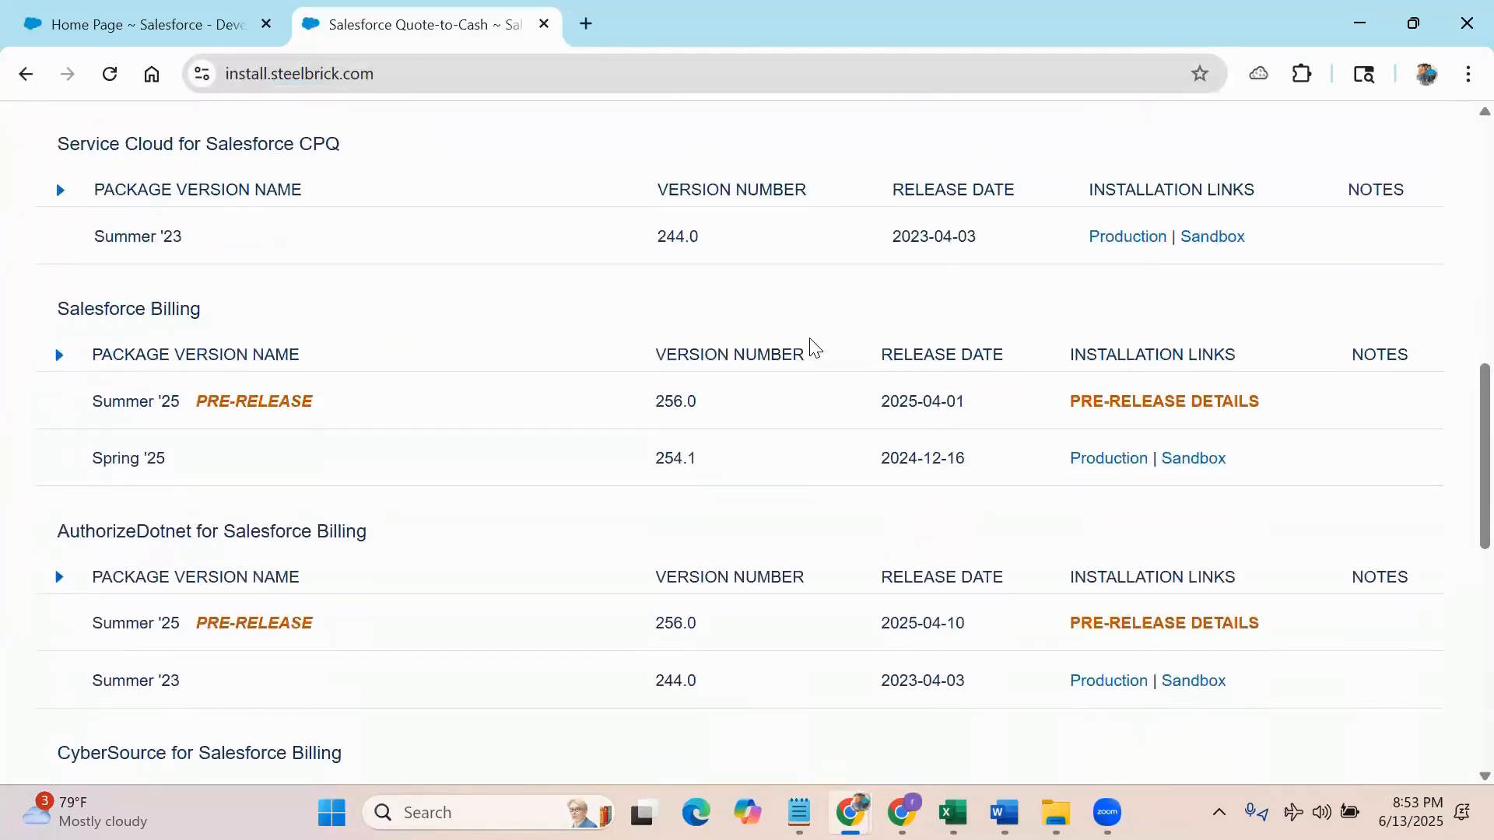
{"action": "scroll", "coordinate": [809, 339], "scroll_direction": "down", "scroll_amount": 3}
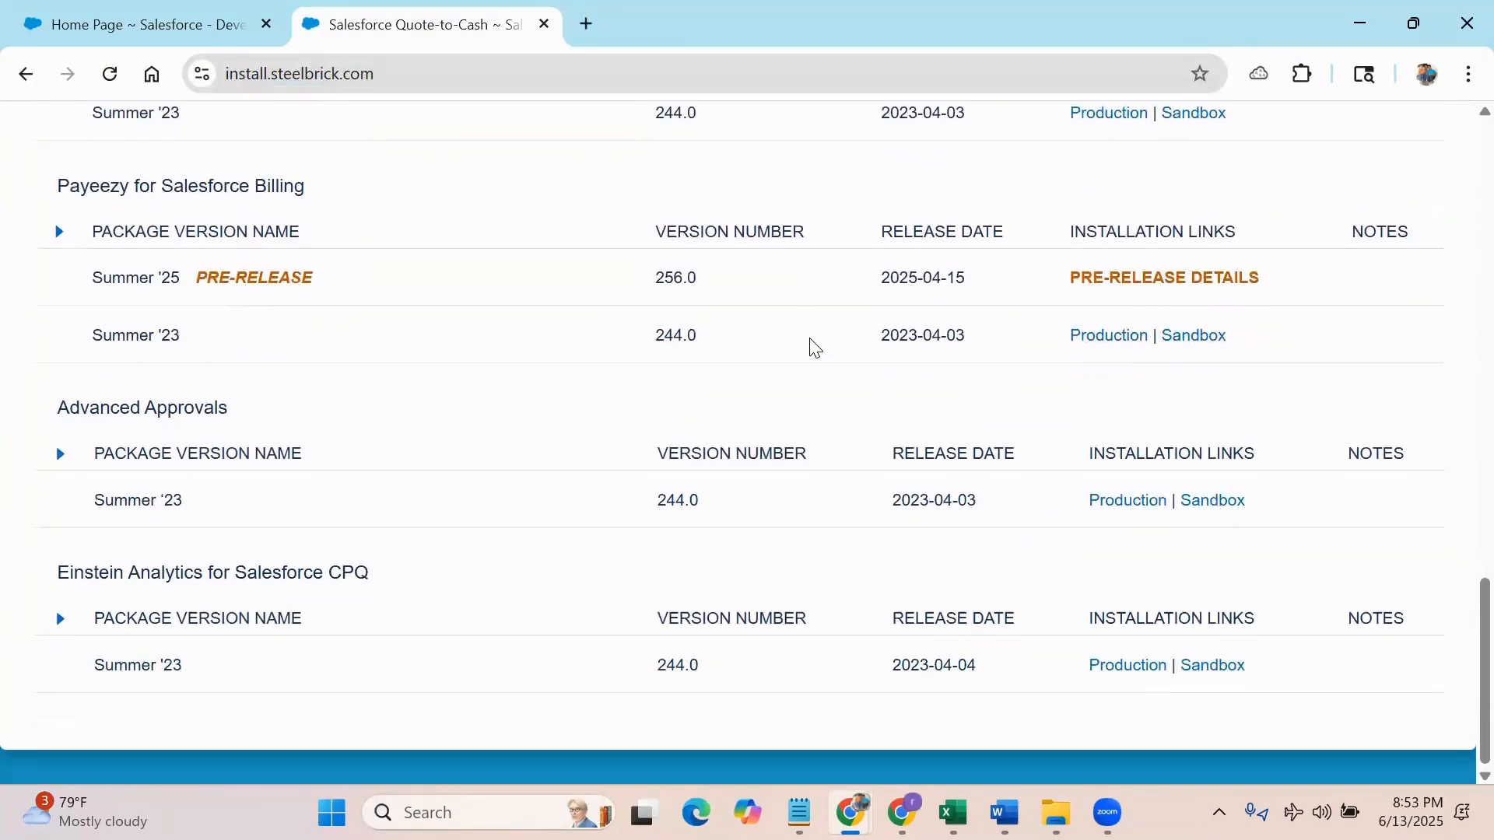
{"action": "left_click", "coordinate": [1128, 502]}
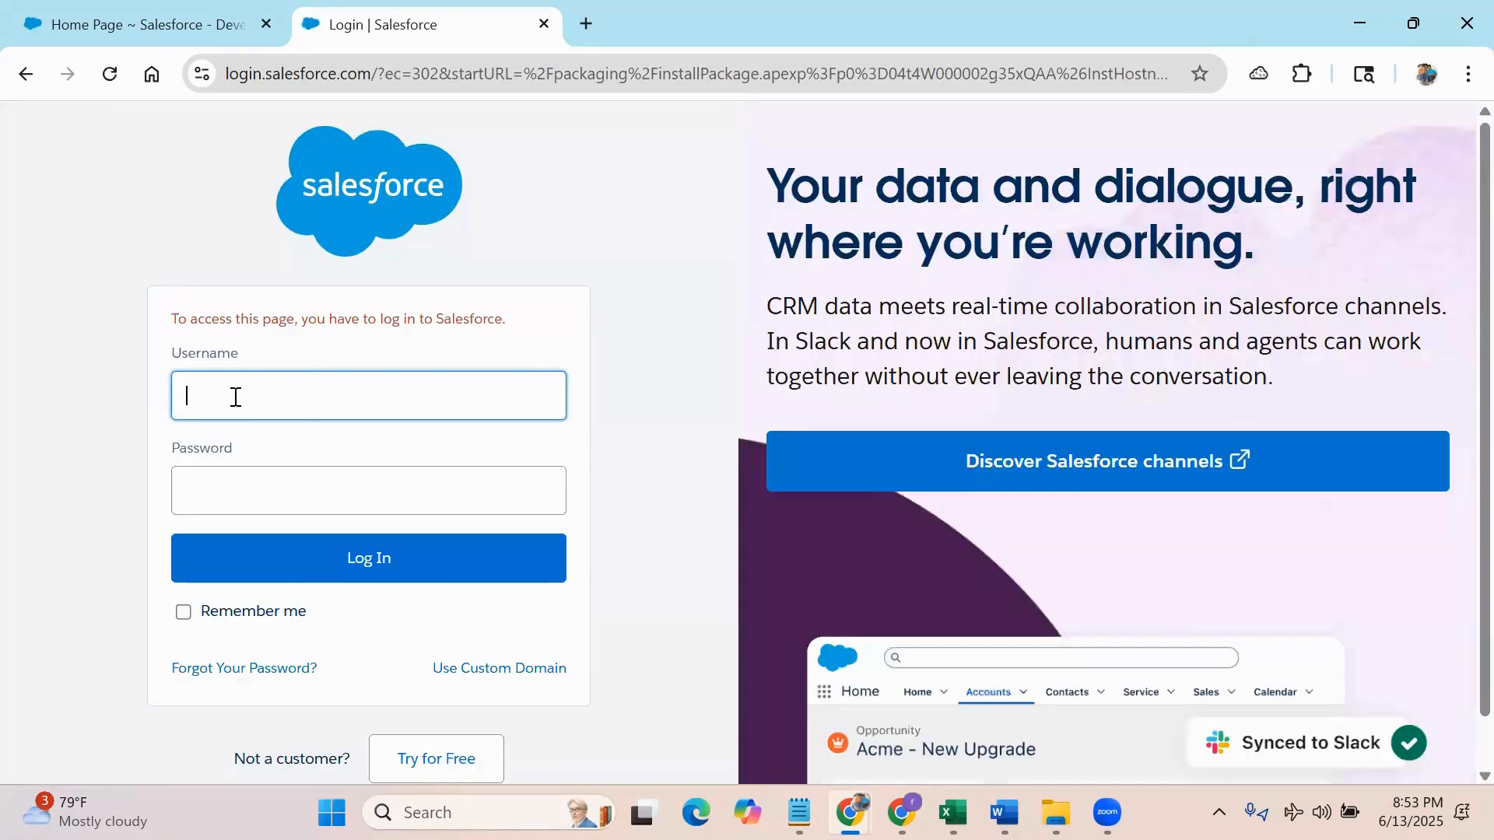
Step: Log in with the saved username and the account password, and start installing the Advanced Approvals package for admins only
{"action": "left_click", "coordinate": [234, 397]}
{"action": "left_click", "coordinate": [287, 470]}
{"action": "left_click", "coordinate": [280, 485]}
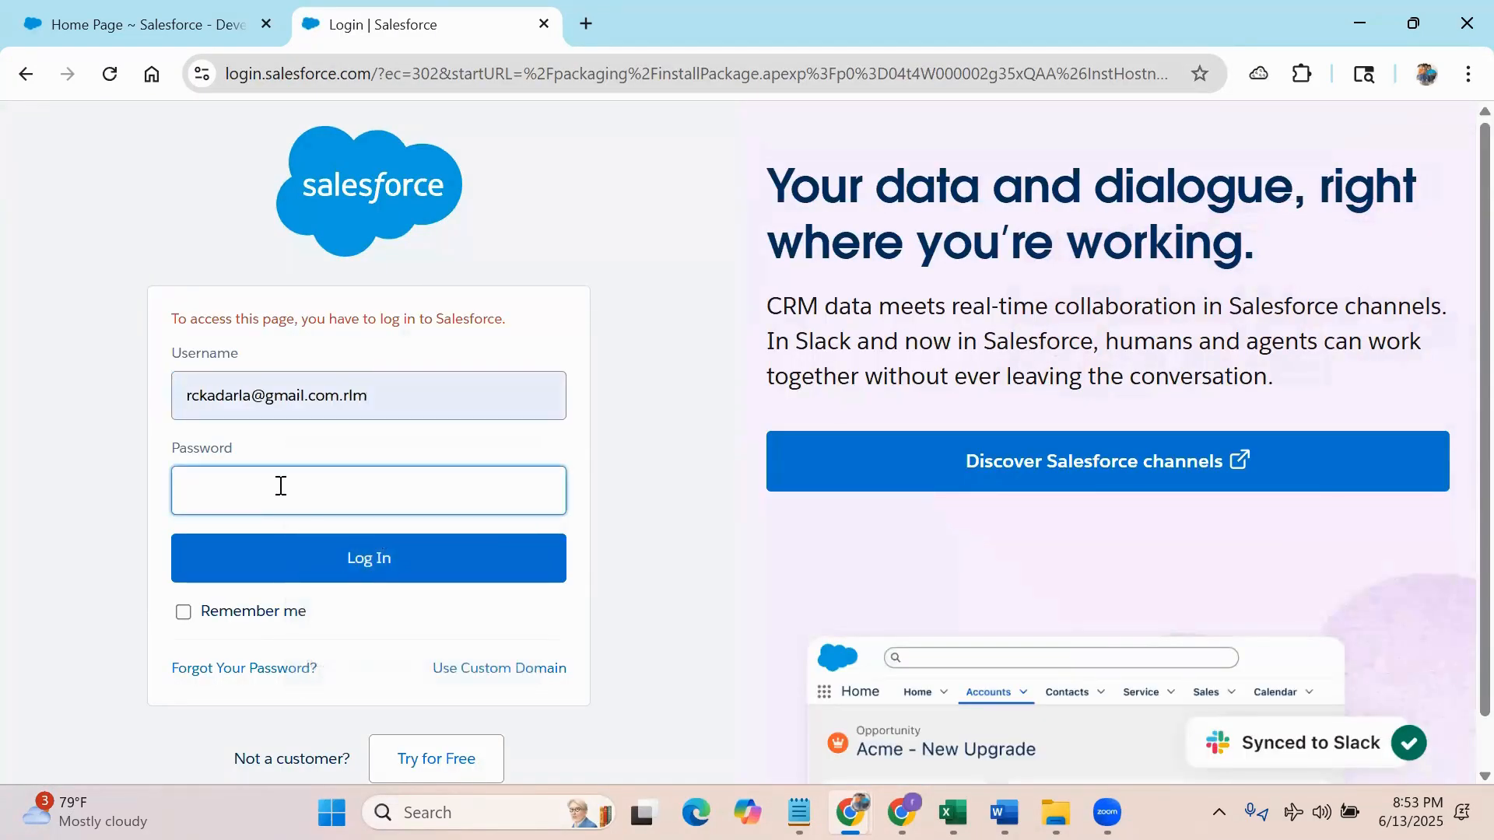
{"action": "type", "text": "•••••••••"}
{"action": "key", "text": "Return"}
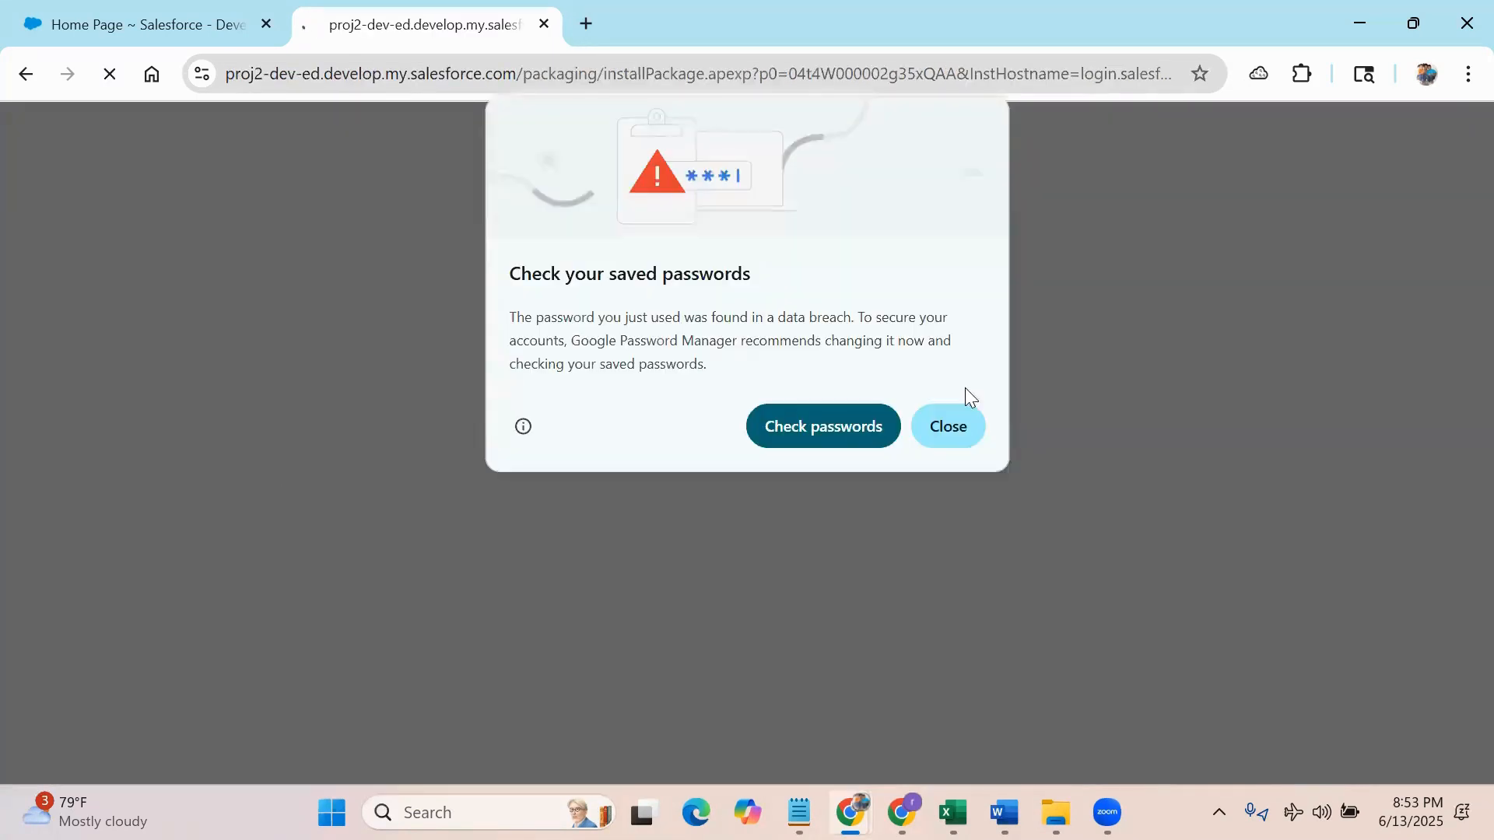
{"action": "left_click", "coordinate": [948, 428]}
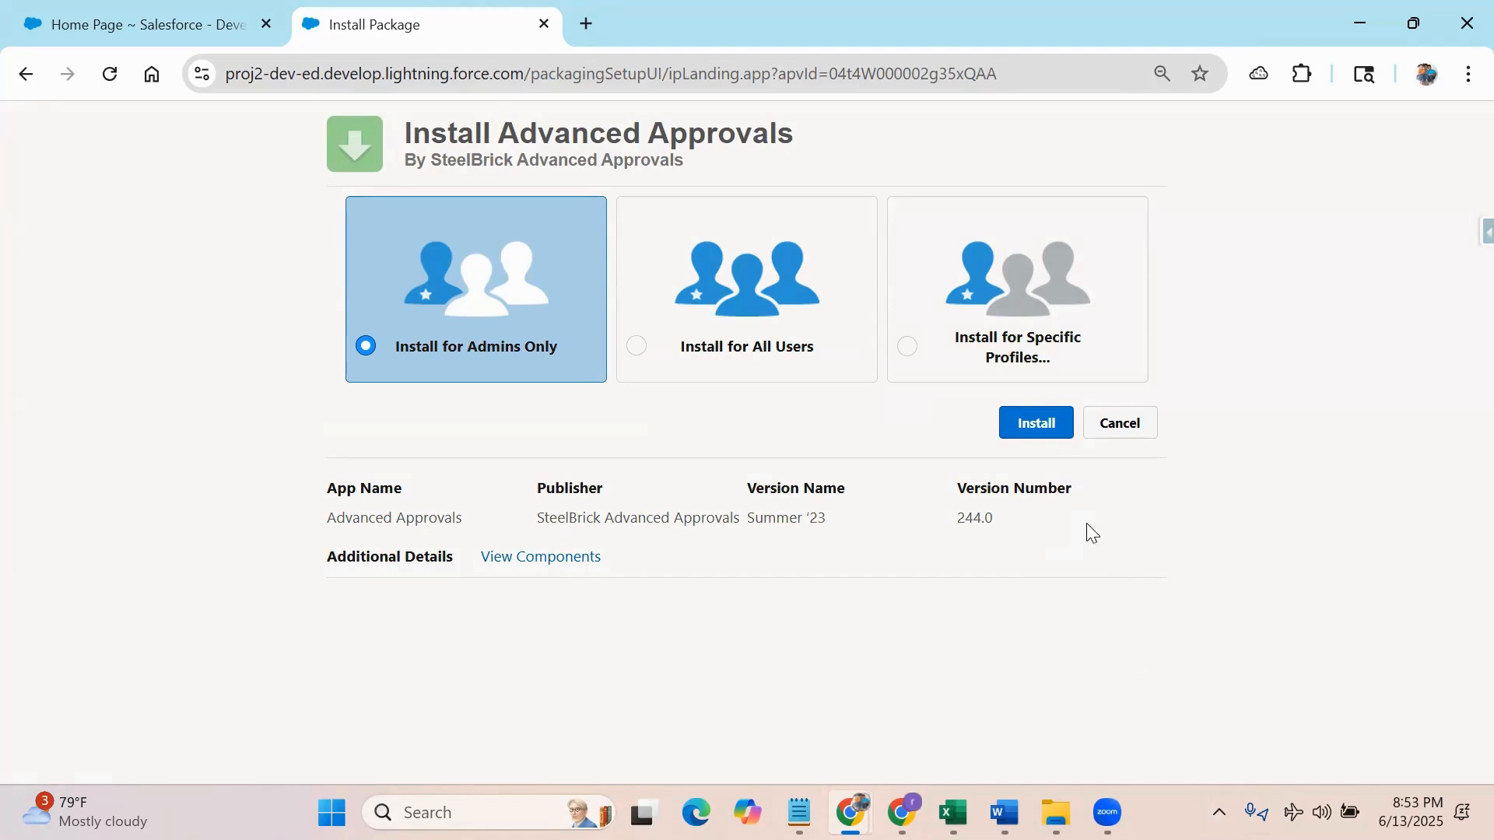
{"action": "left_click", "coordinate": [1039, 425]}
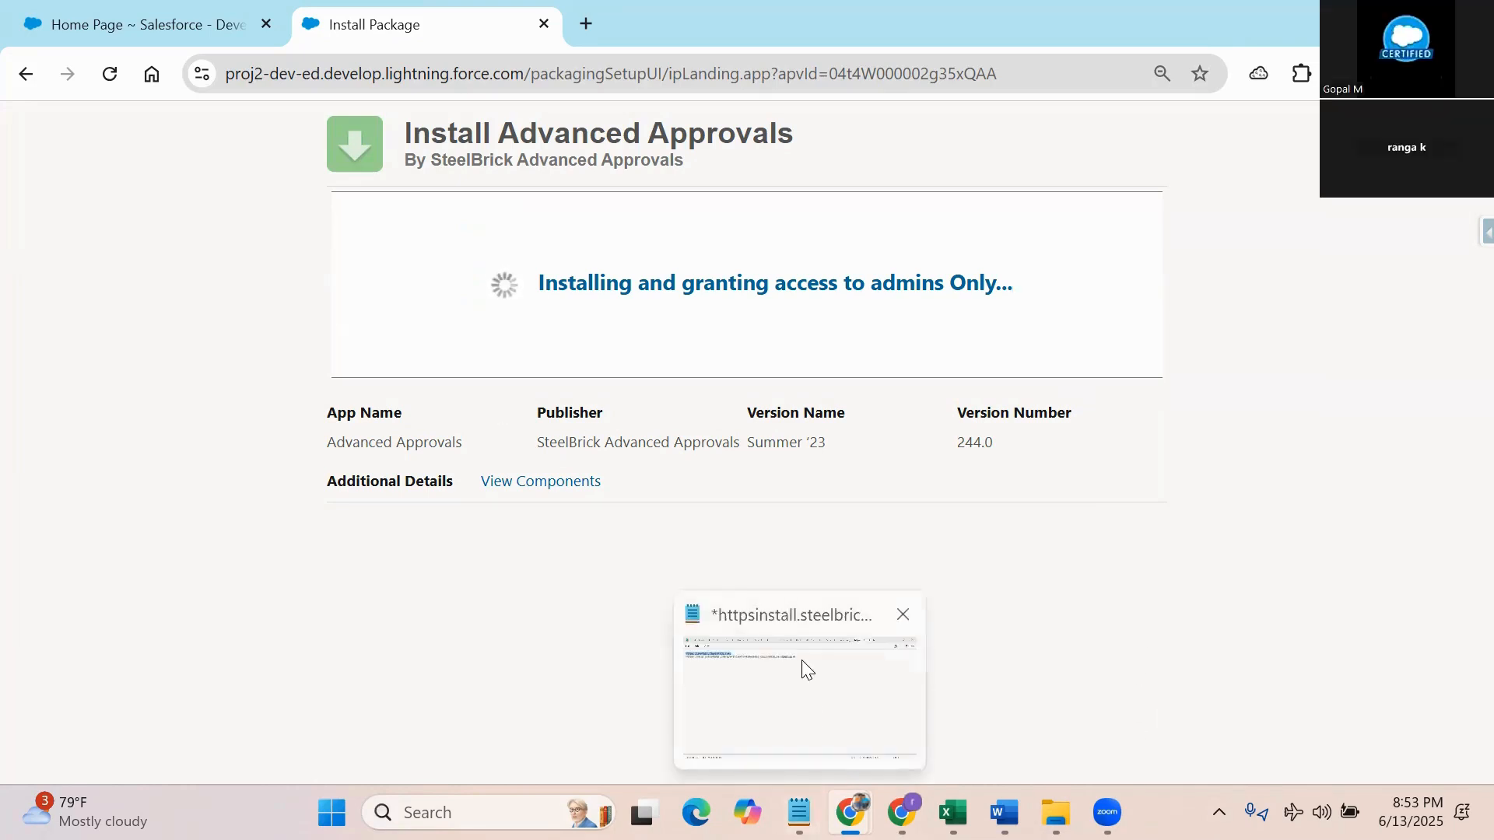
Step: Switch to Notepad and copy the help.salesforce.com link to the cpq_enable_aa article from the note
{"action": "left_click", "coordinate": [801, 660]}
{"action": "left_click_drag", "start_coordinate": [733, 126], "coordinate": [12, 136]}
{"action": "key", "text": "ctrl+c"}
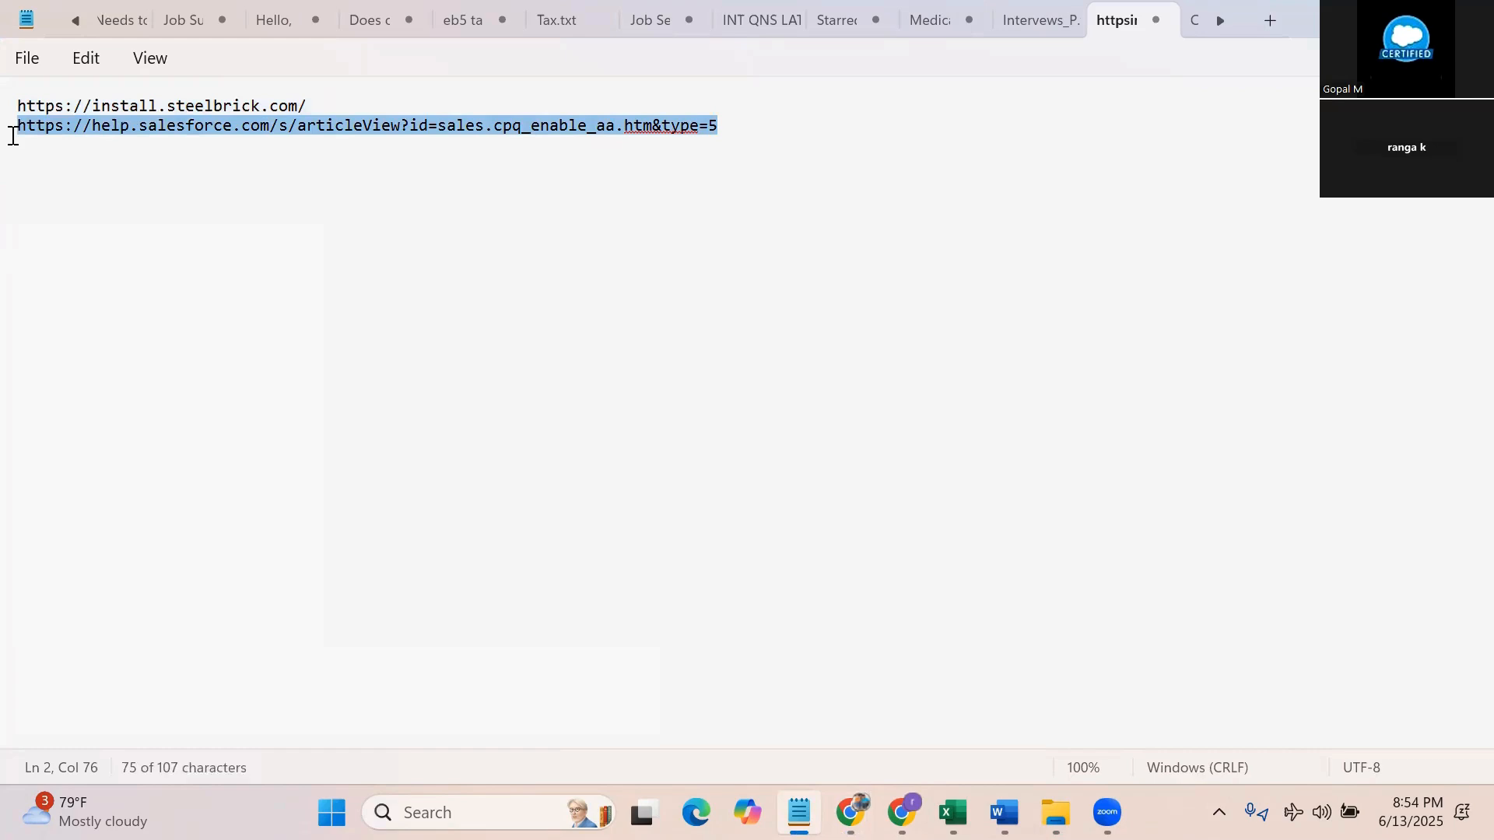
Step: Switch back to Chrome, load the copied help article link in a new tab, and place that tab before the Install Package tab
{"action": "key", "text": "alt+Tab"}
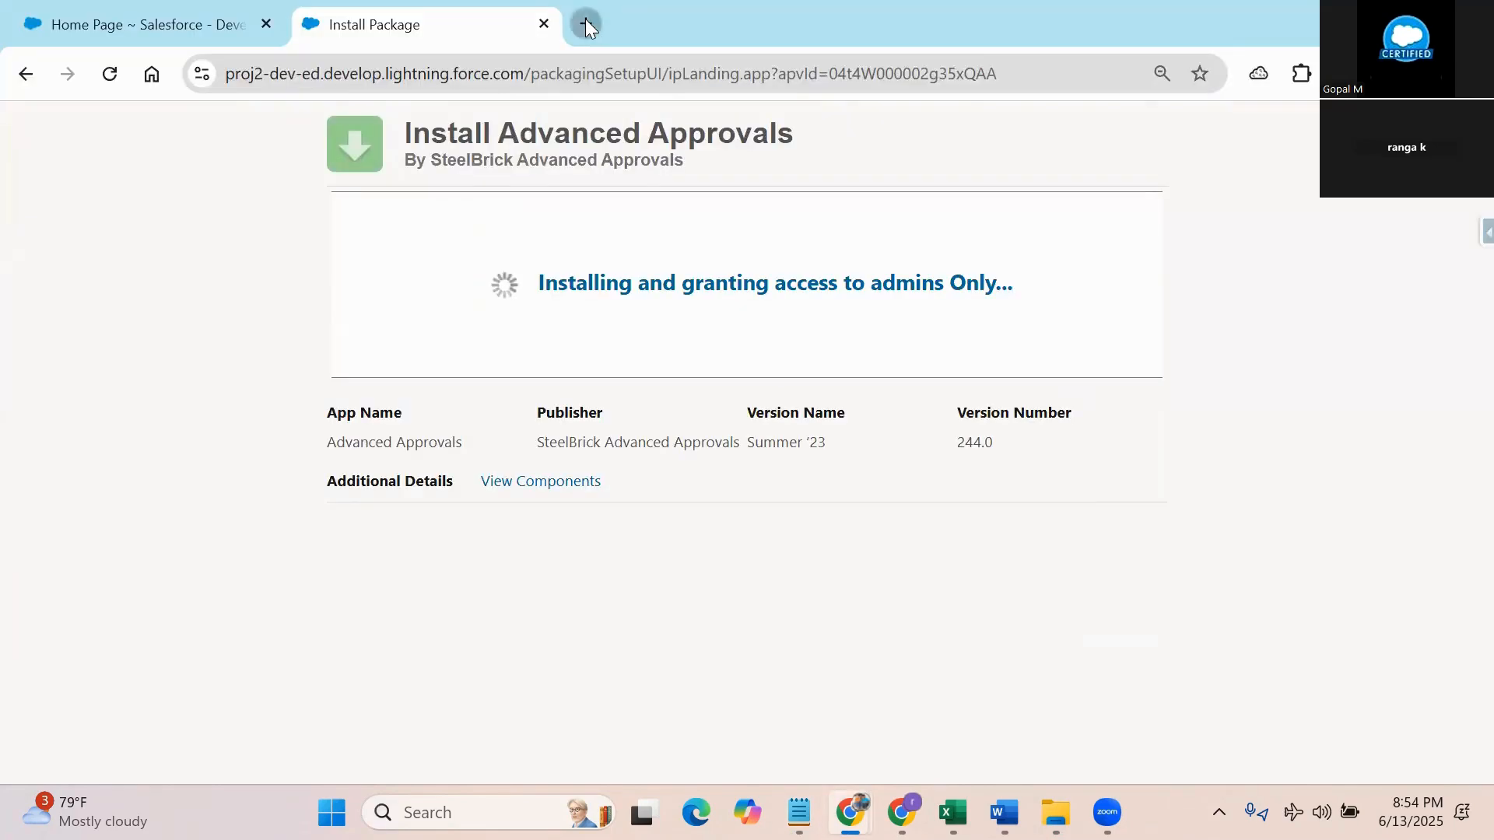
{"action": "left_click", "coordinate": [585, 19]}
{"action": "key", "text": "ctrl+v"}
{"action": "key", "text": "Return"}
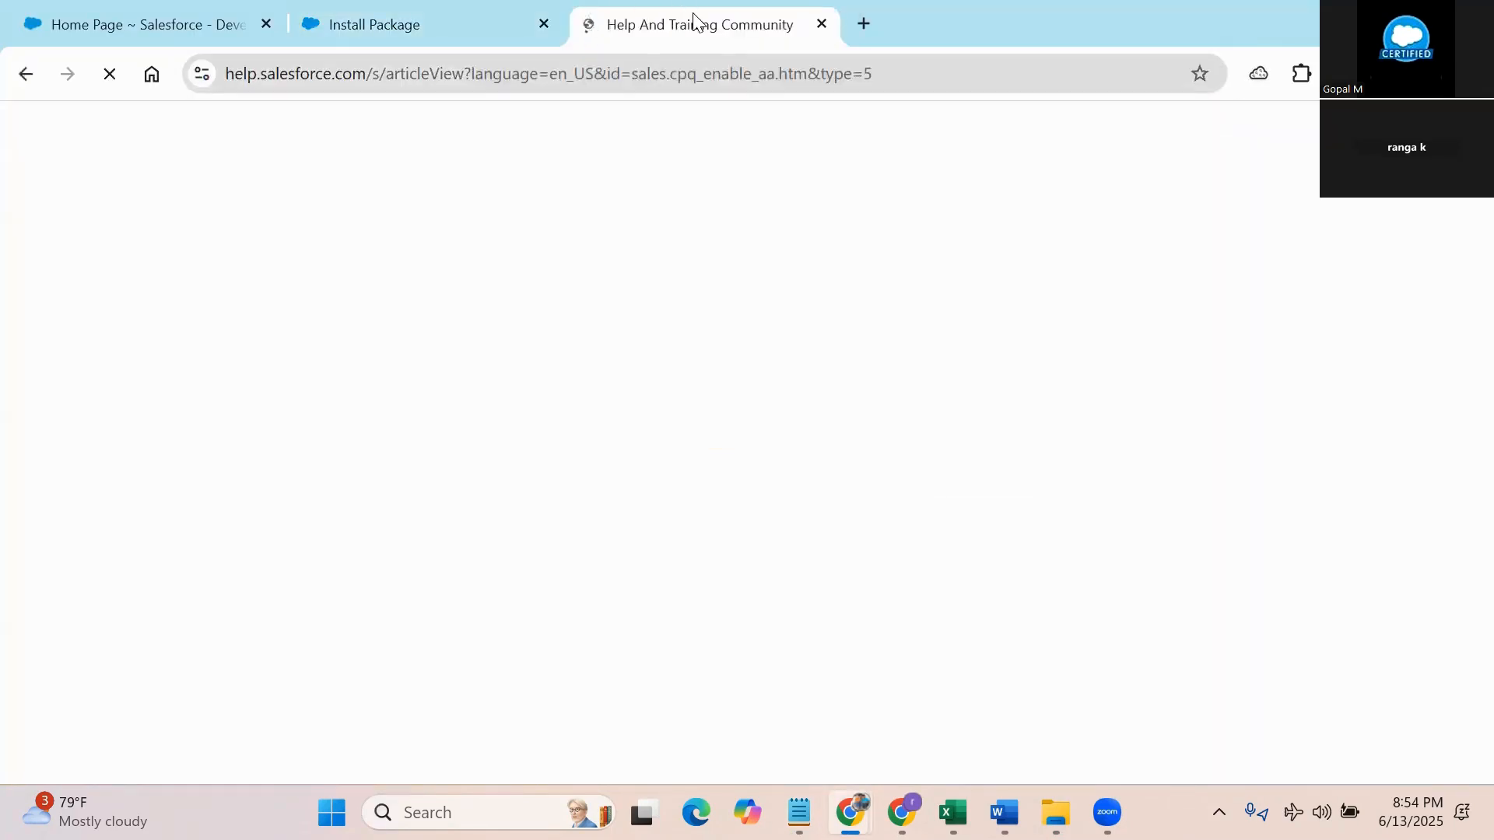
{"action": "left_click_drag", "start_coordinate": [689, 23], "coordinate": [194, 14]}
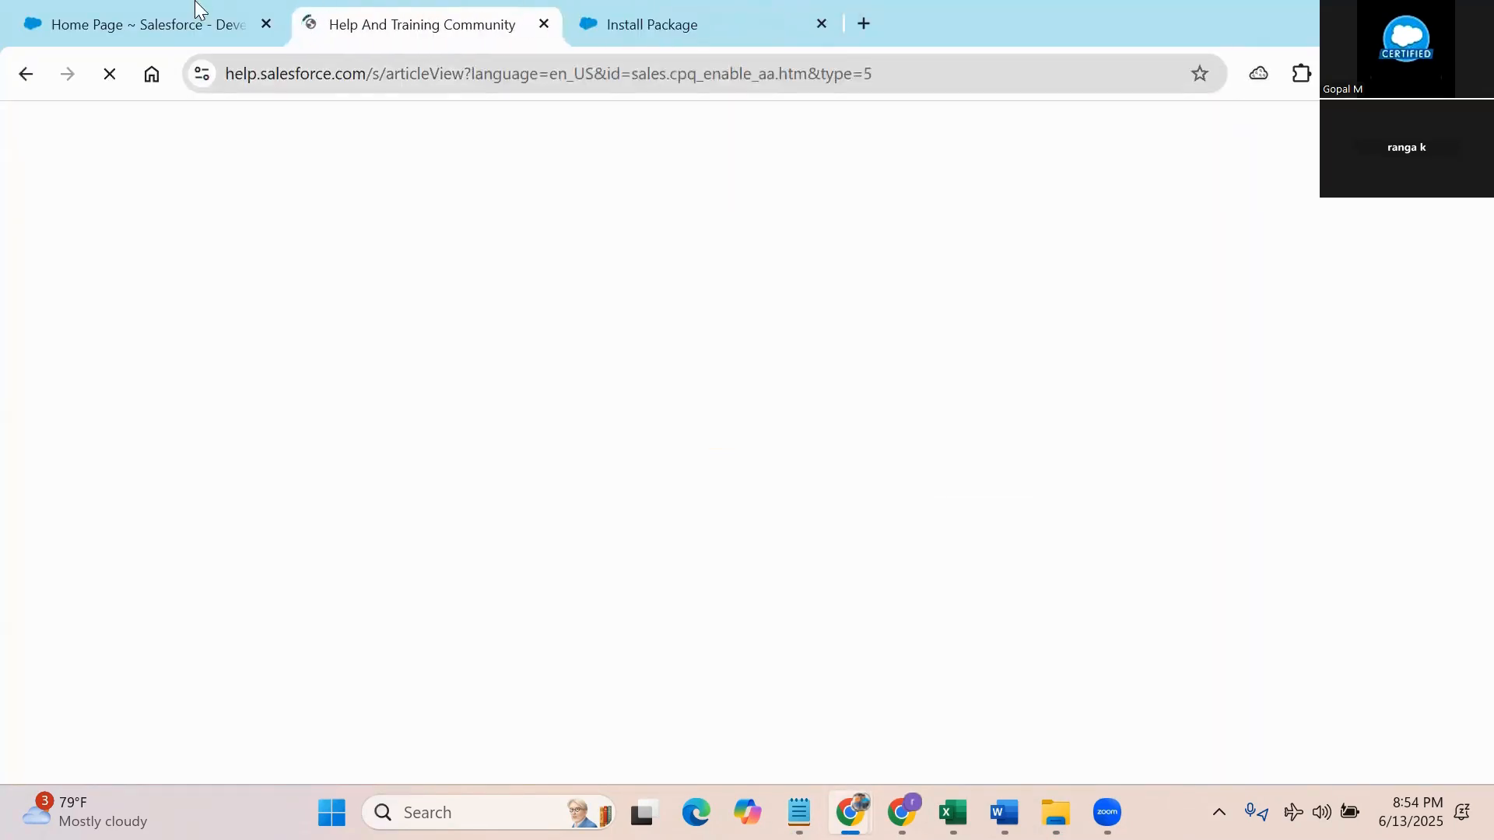
Step: Check the package installation progress and the help article on enabling an object for Advanced Approvals
{"action": "left_click", "coordinate": [186, 10]}
{"action": "left_click", "coordinate": [399, 9]}
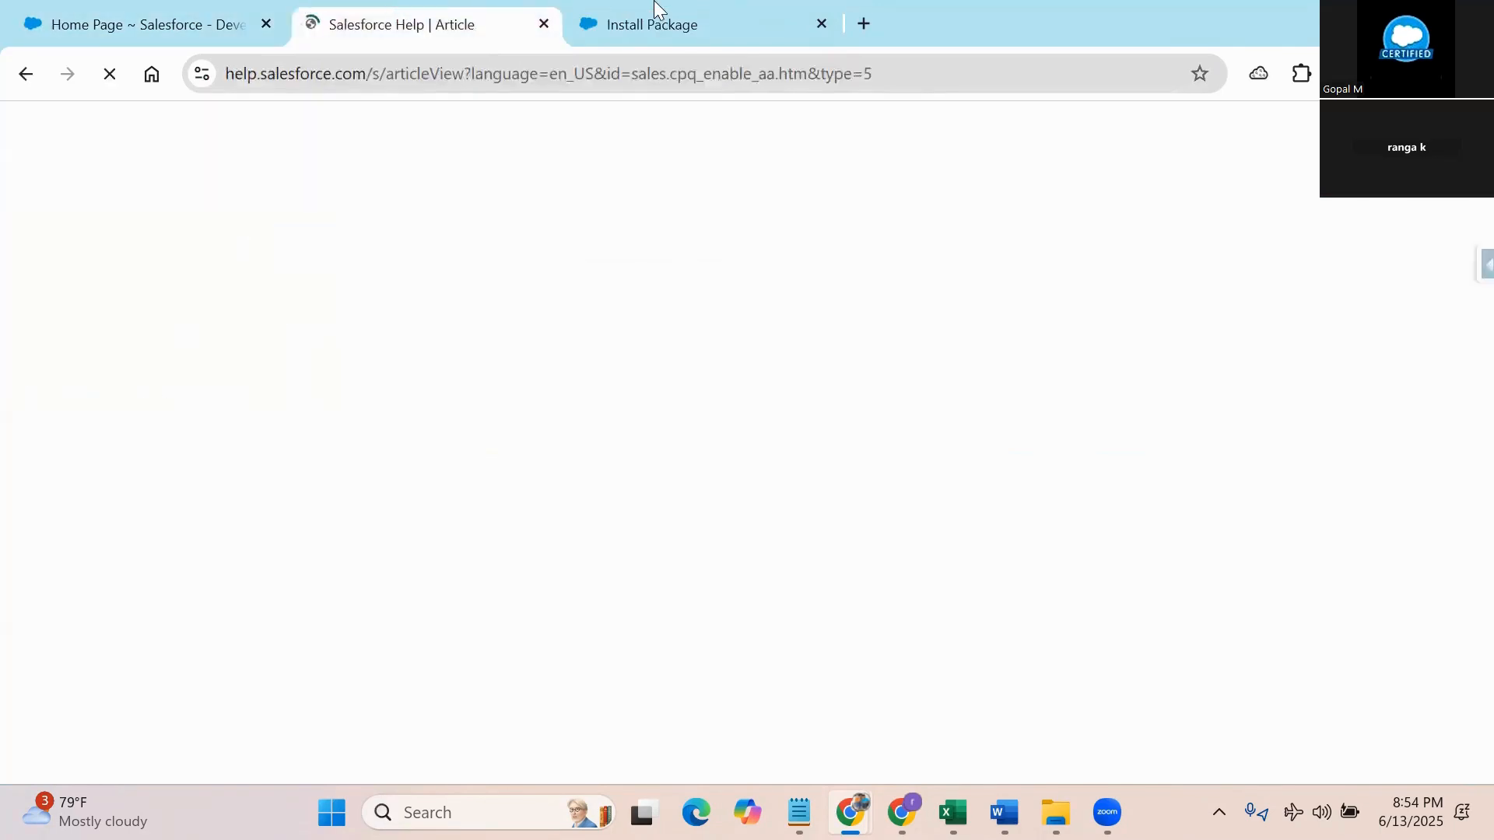
{"action": "left_click", "coordinate": [658, 10]}
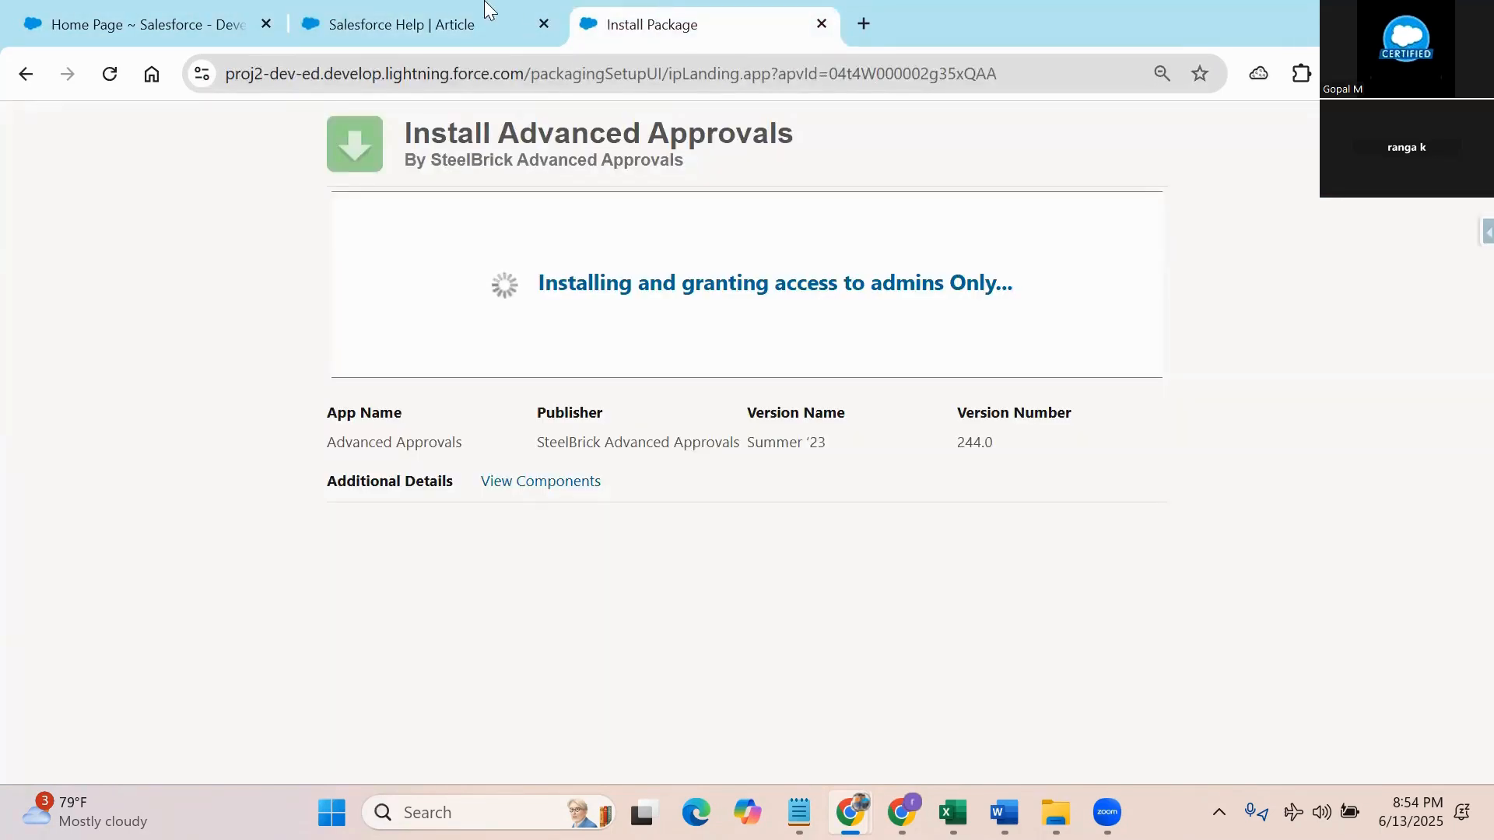
{"action": "left_click", "coordinate": [461, 12]}
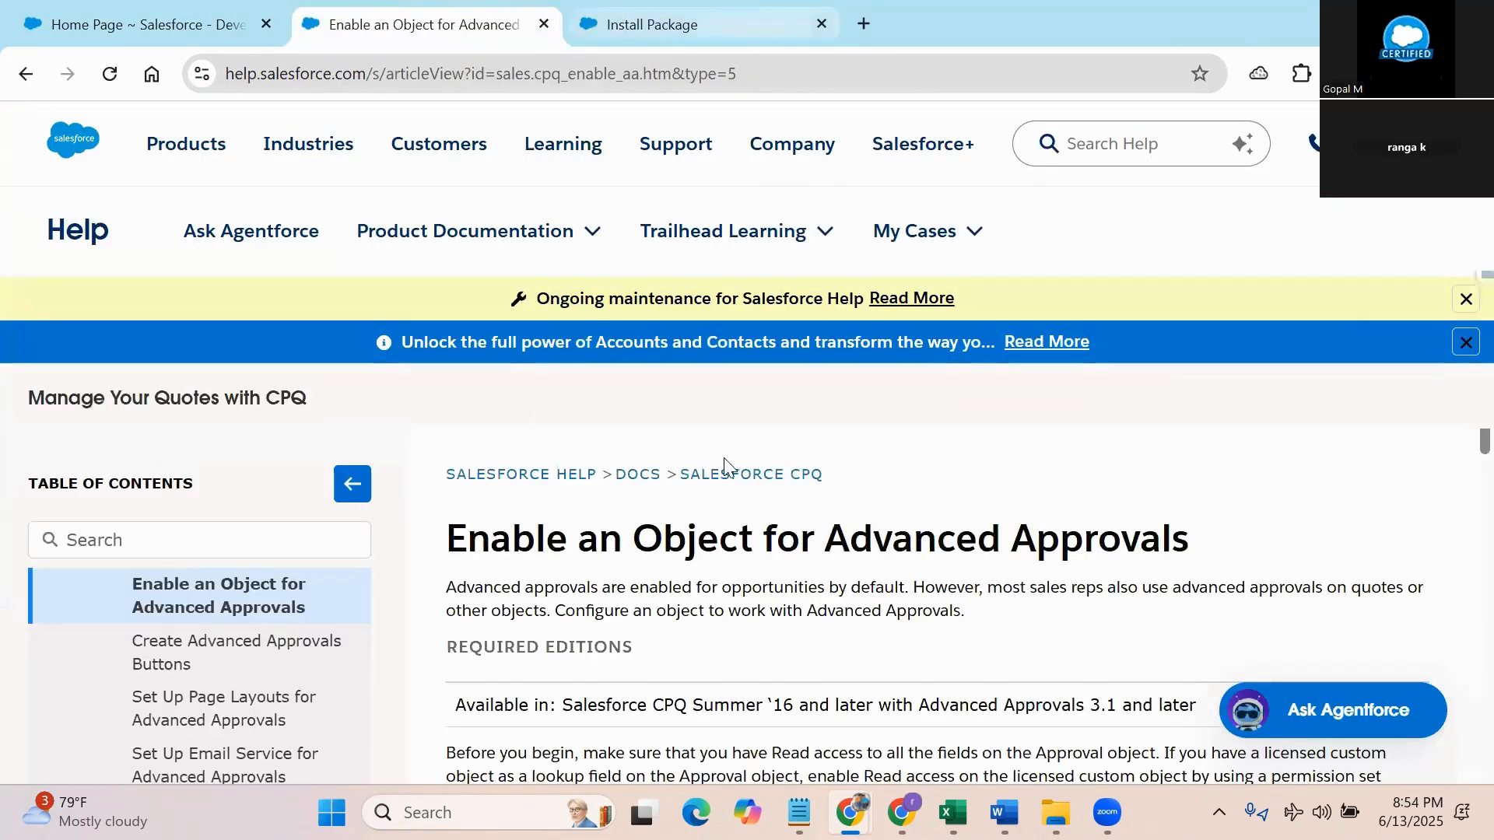
{"action": "left_click", "coordinate": [695, 9]}
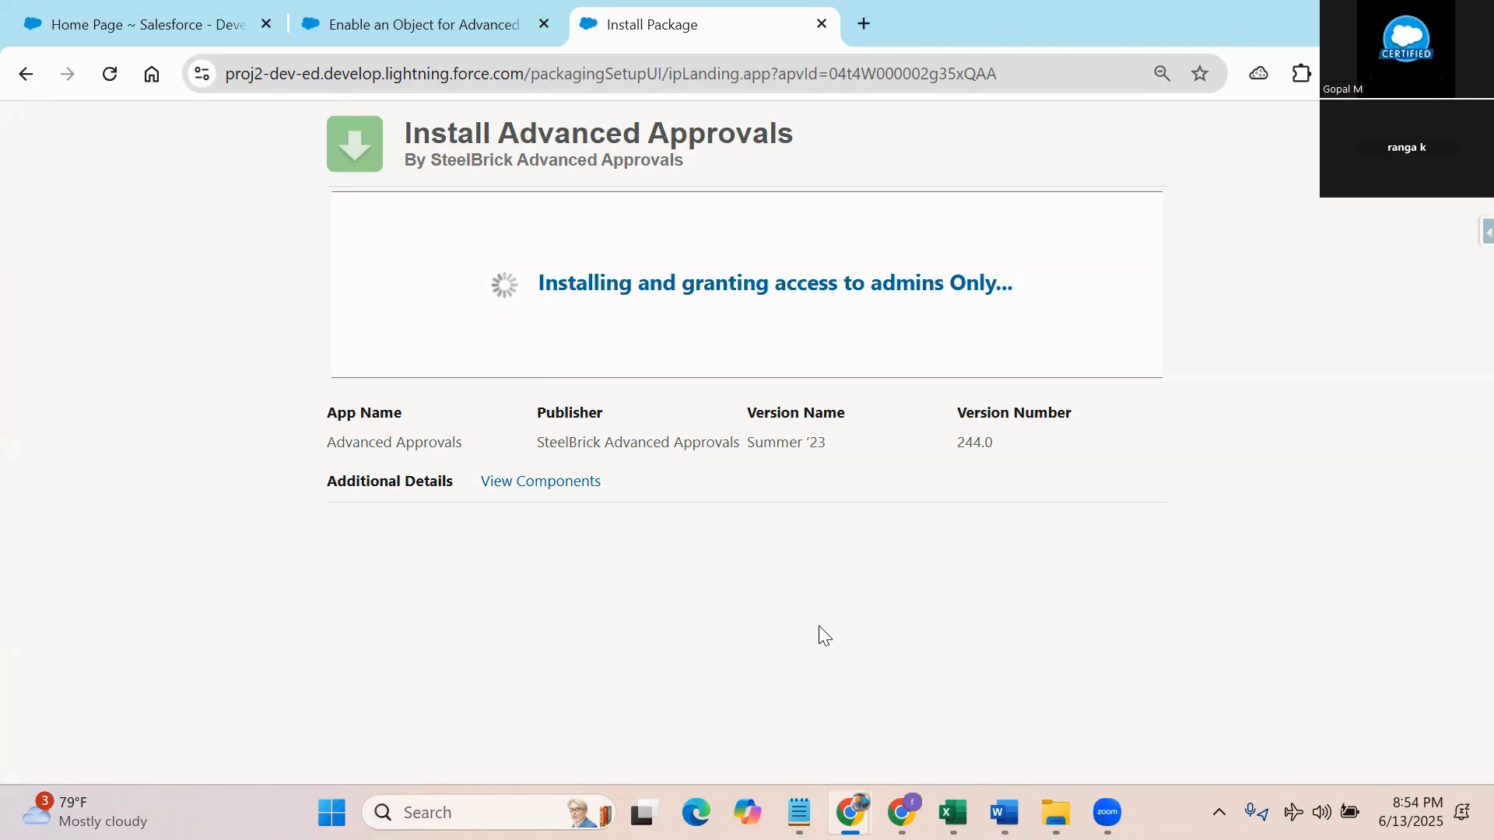
Step: Return to the Salesforce Setup home page and decline the improved Setup tour
{"action": "left_click", "coordinate": [172, 9]}
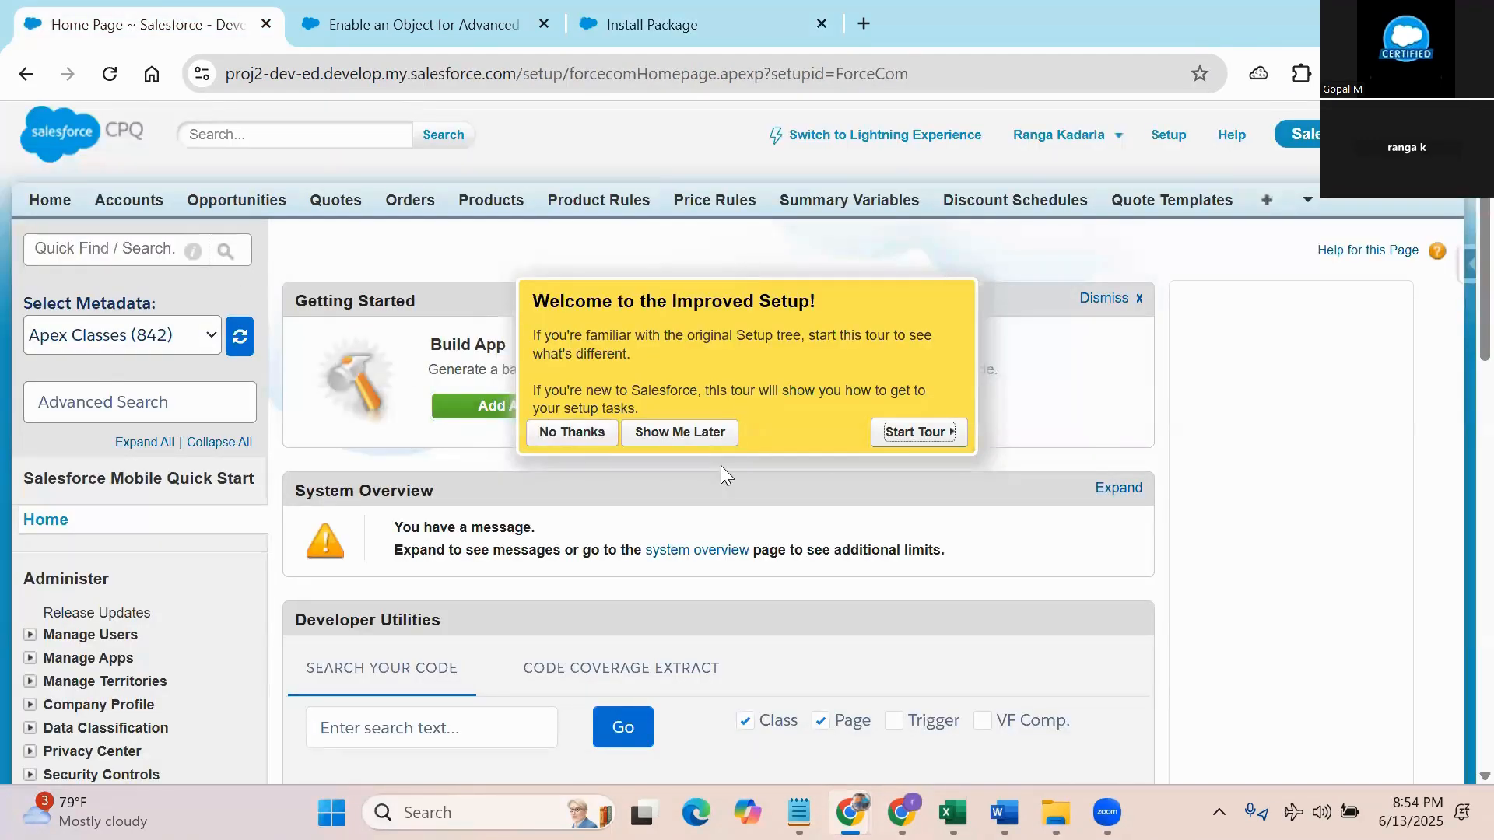
{"action": "left_click", "coordinate": [576, 433]}
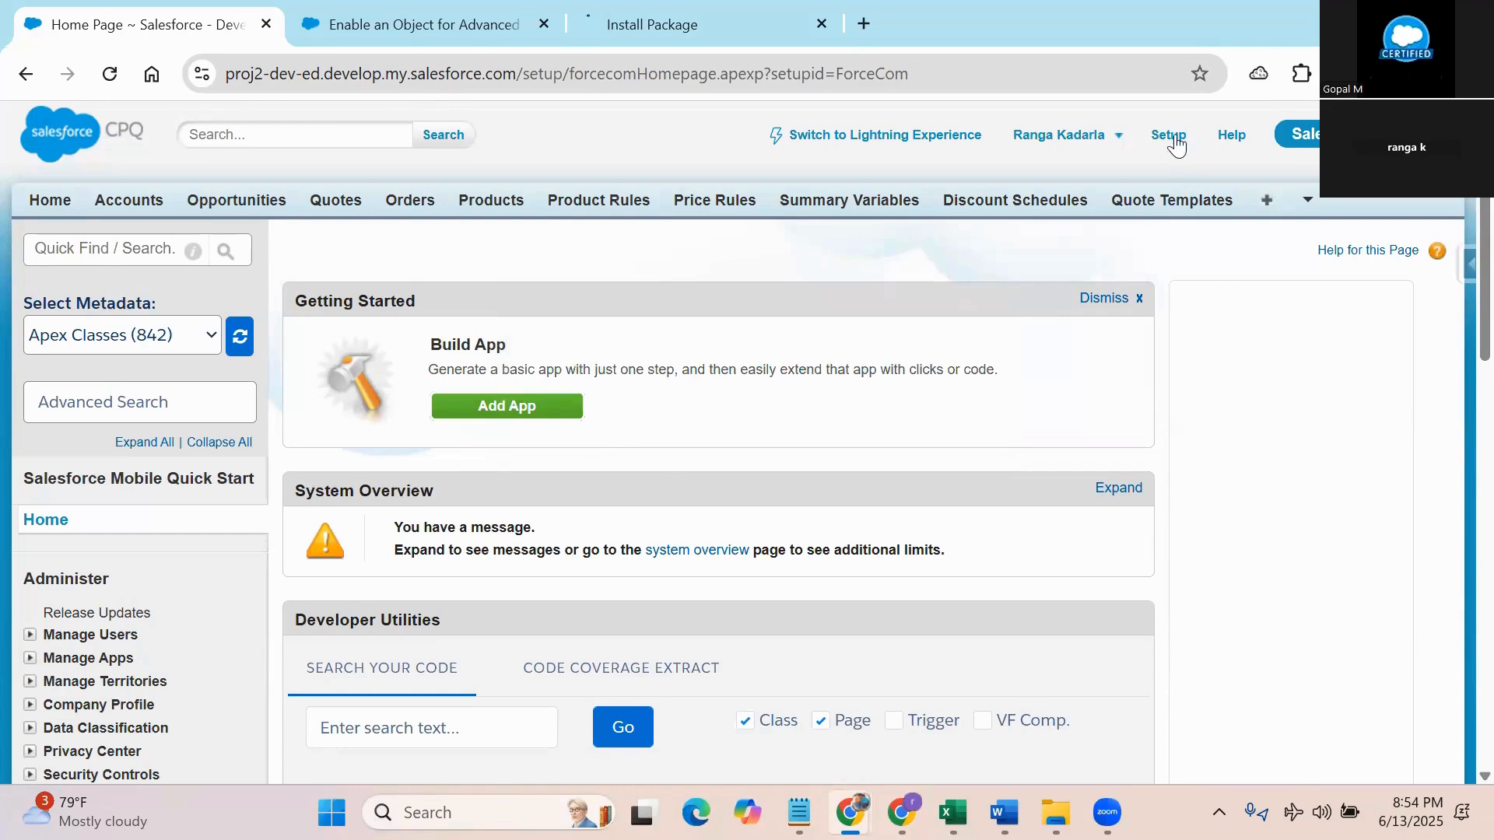
{"action": "left_click", "coordinate": [77, 246]}
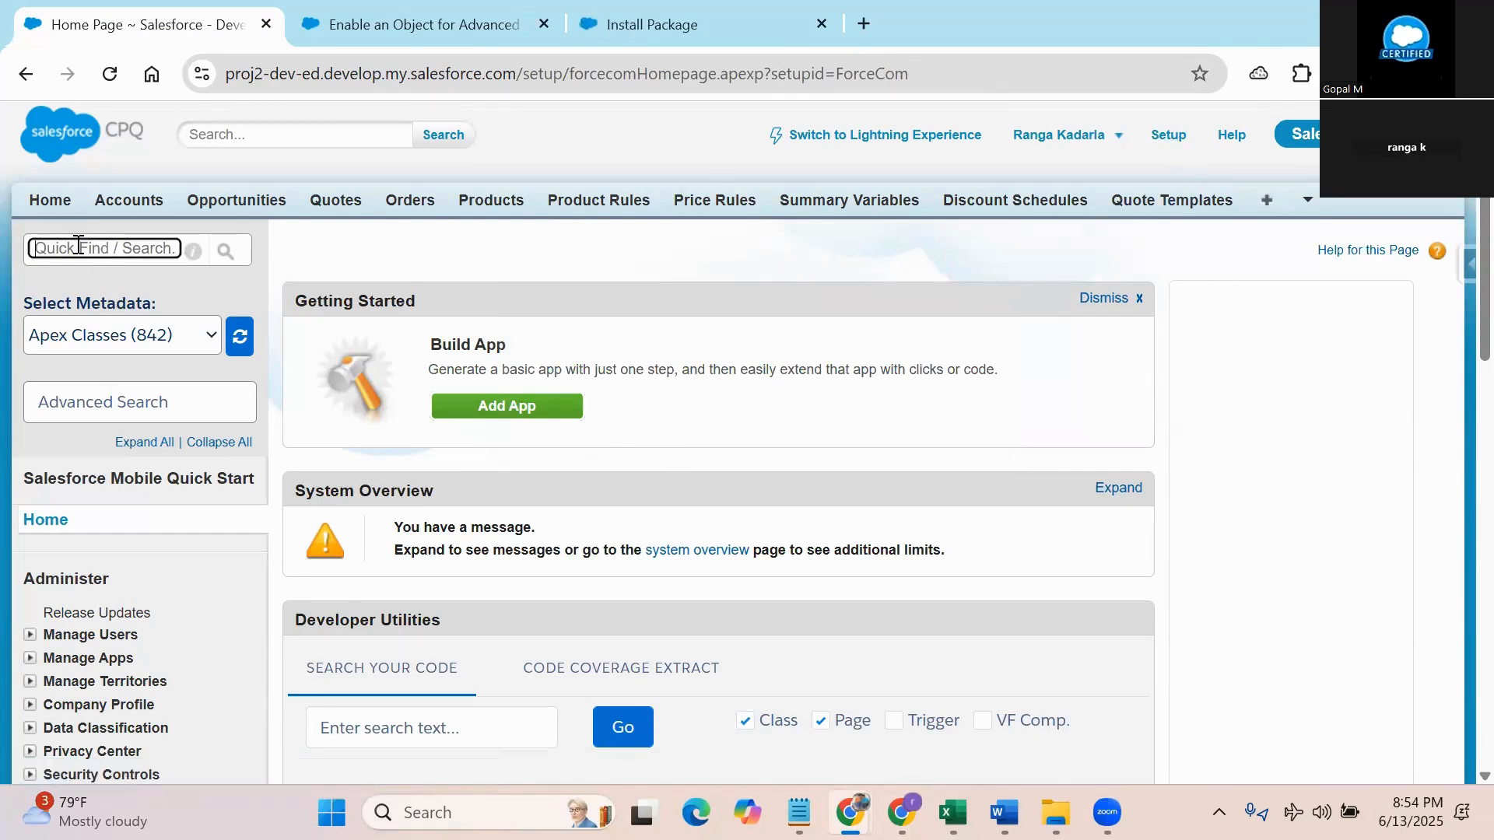
{"action": "type", "text": "install"}
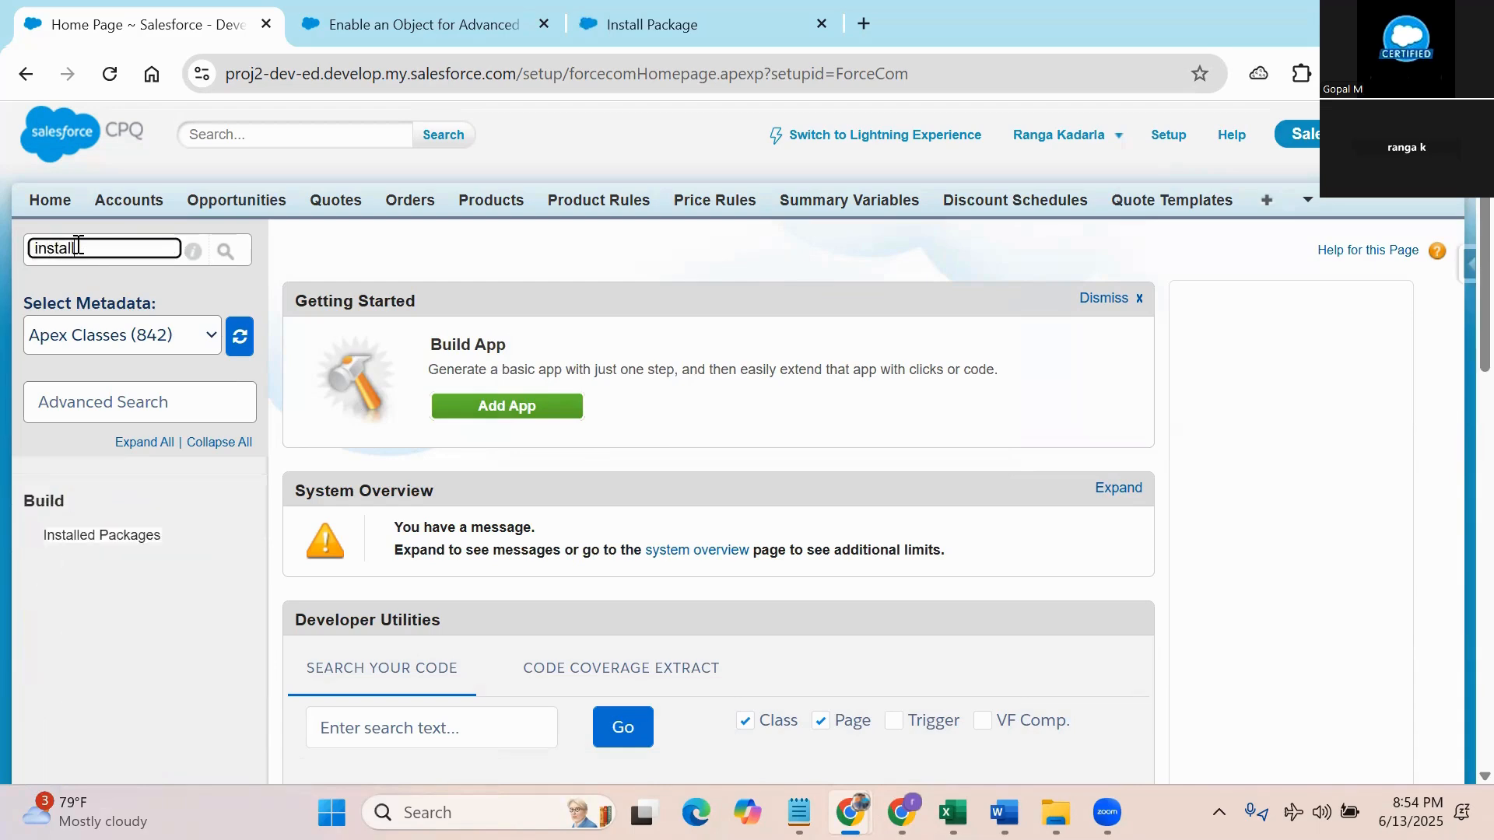
{"action": "left_click", "coordinate": [1175, 141]}
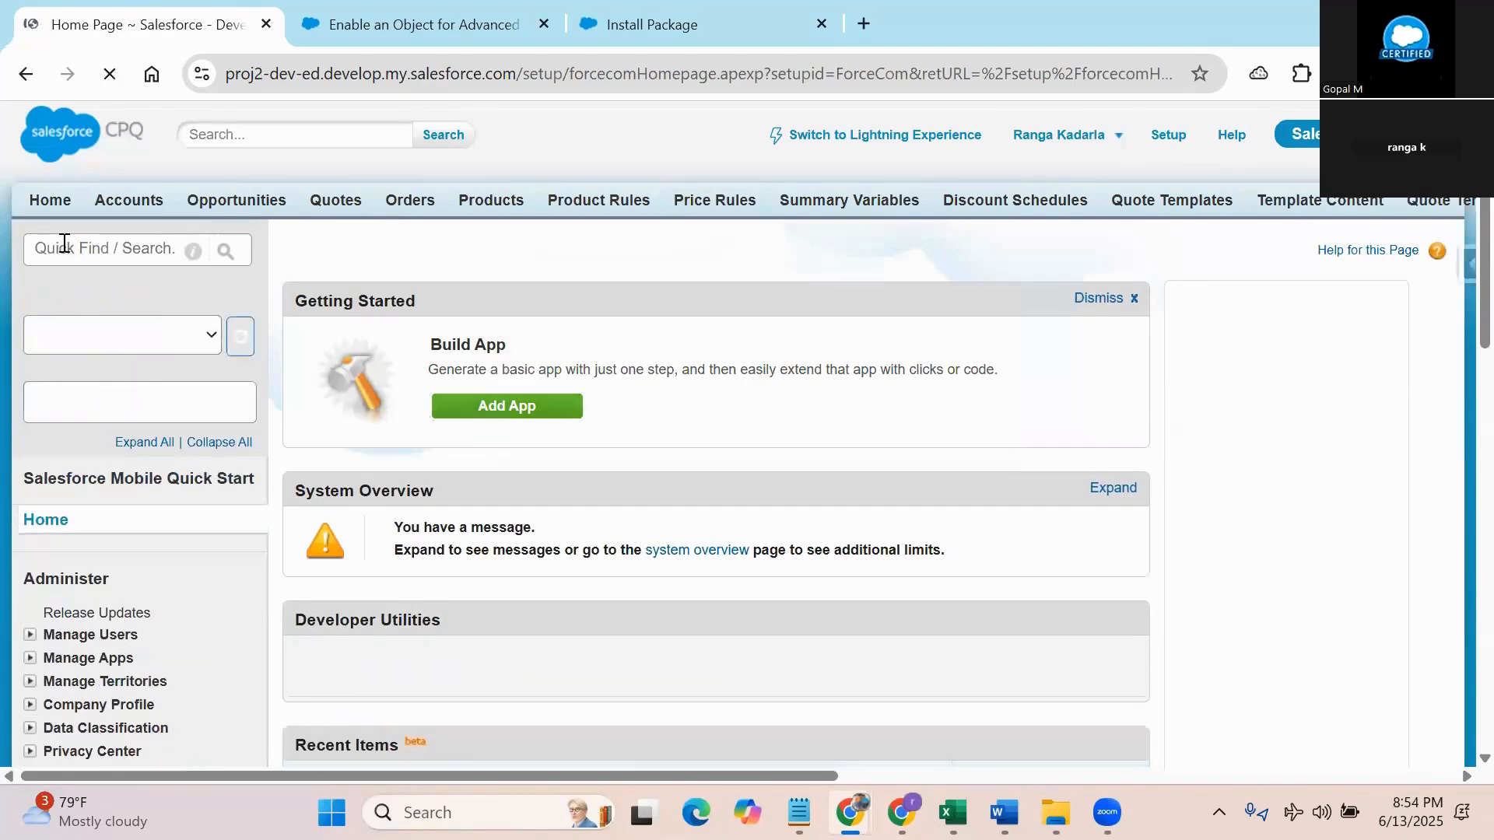
{"action": "type", "text": "insta"}
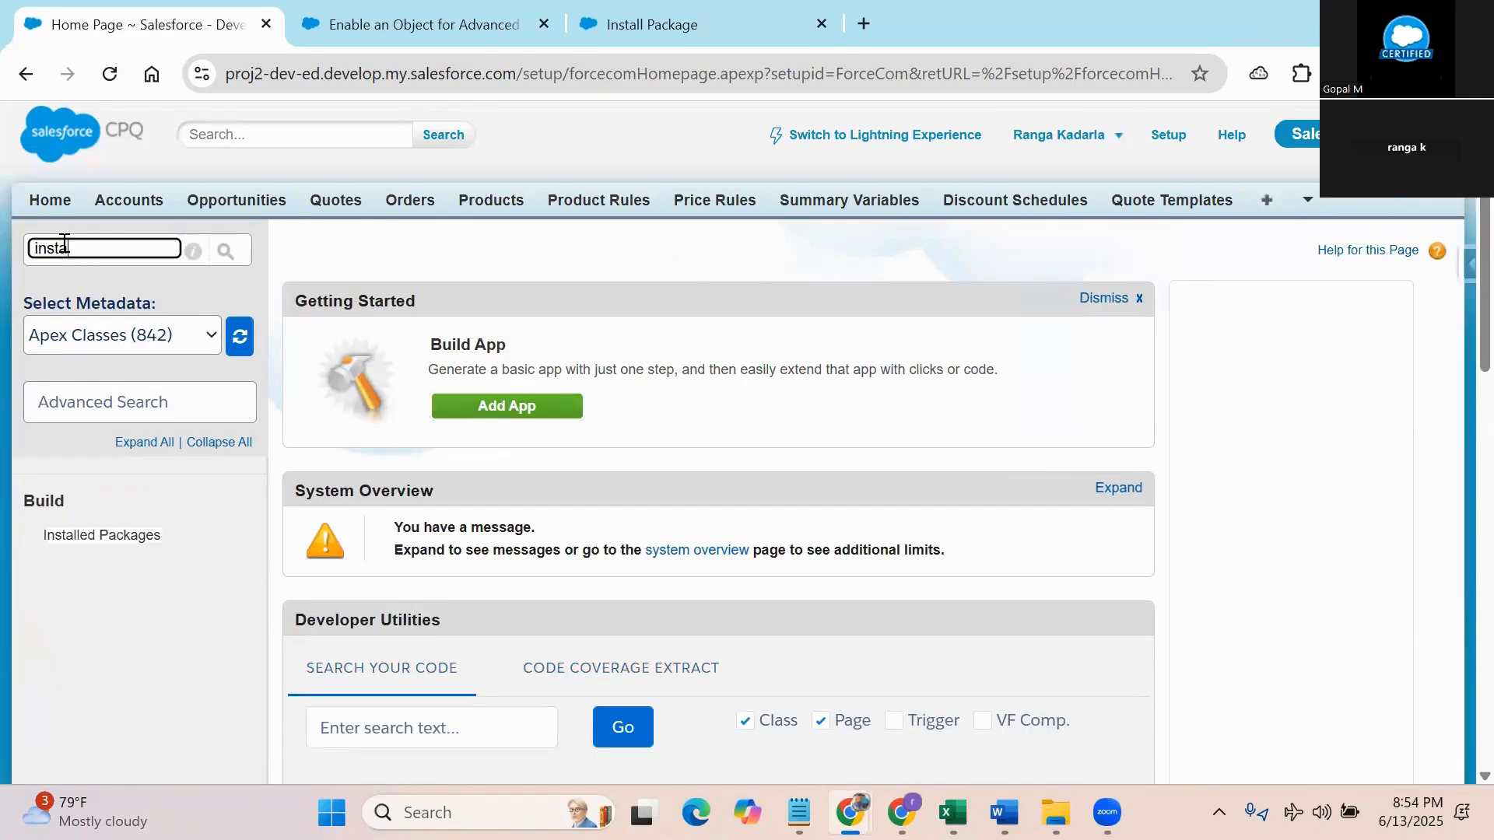
{"action": "left_click", "coordinate": [1170, 144]}
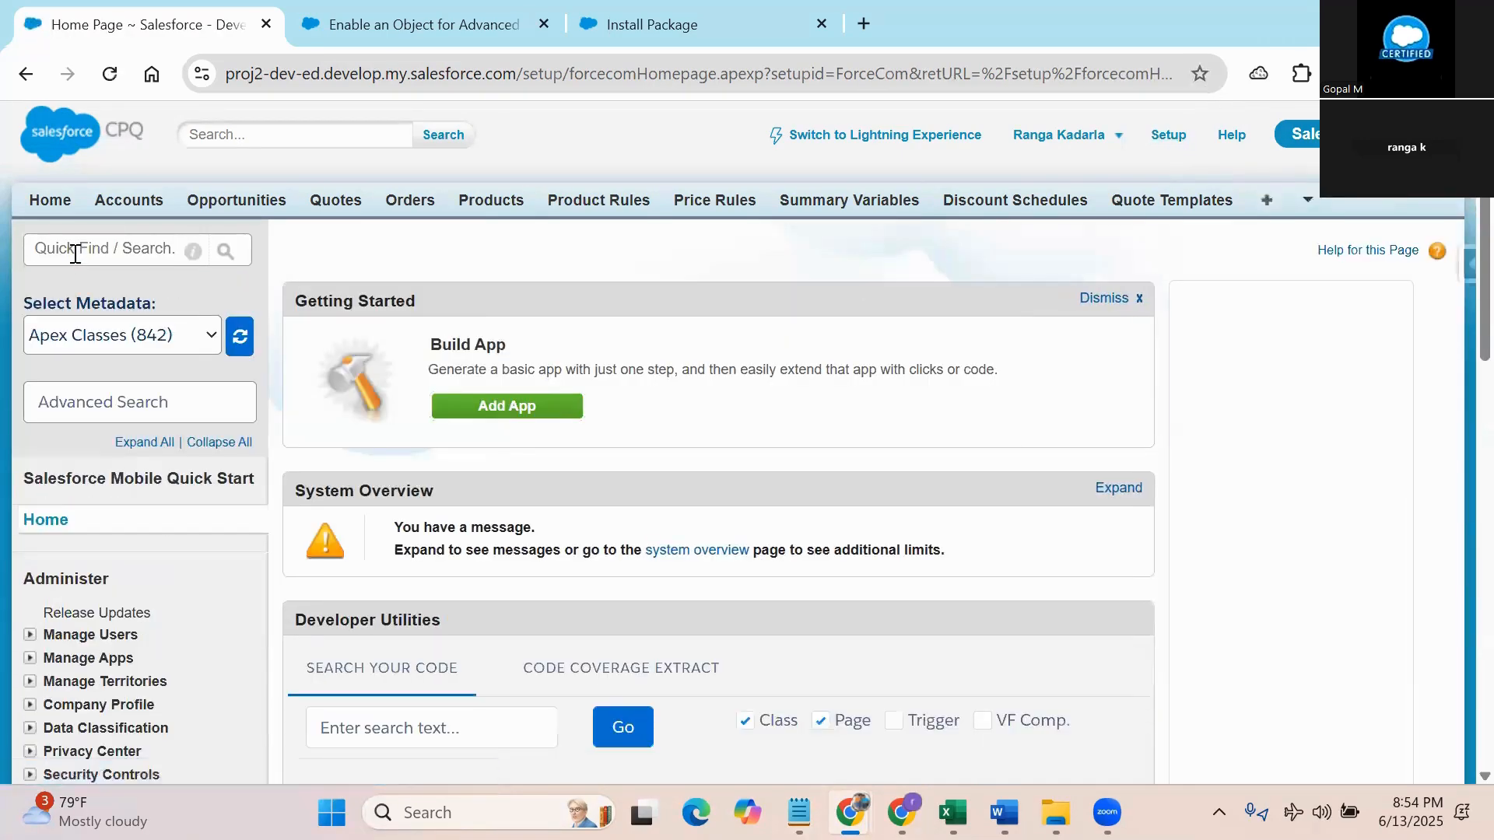
Step: Switch to Lightning Experience, open Installed Packages in Setup, and close the Field Service Setup prompt before returning to the package installation page
{"action": "left_click", "coordinate": [868, 140]}
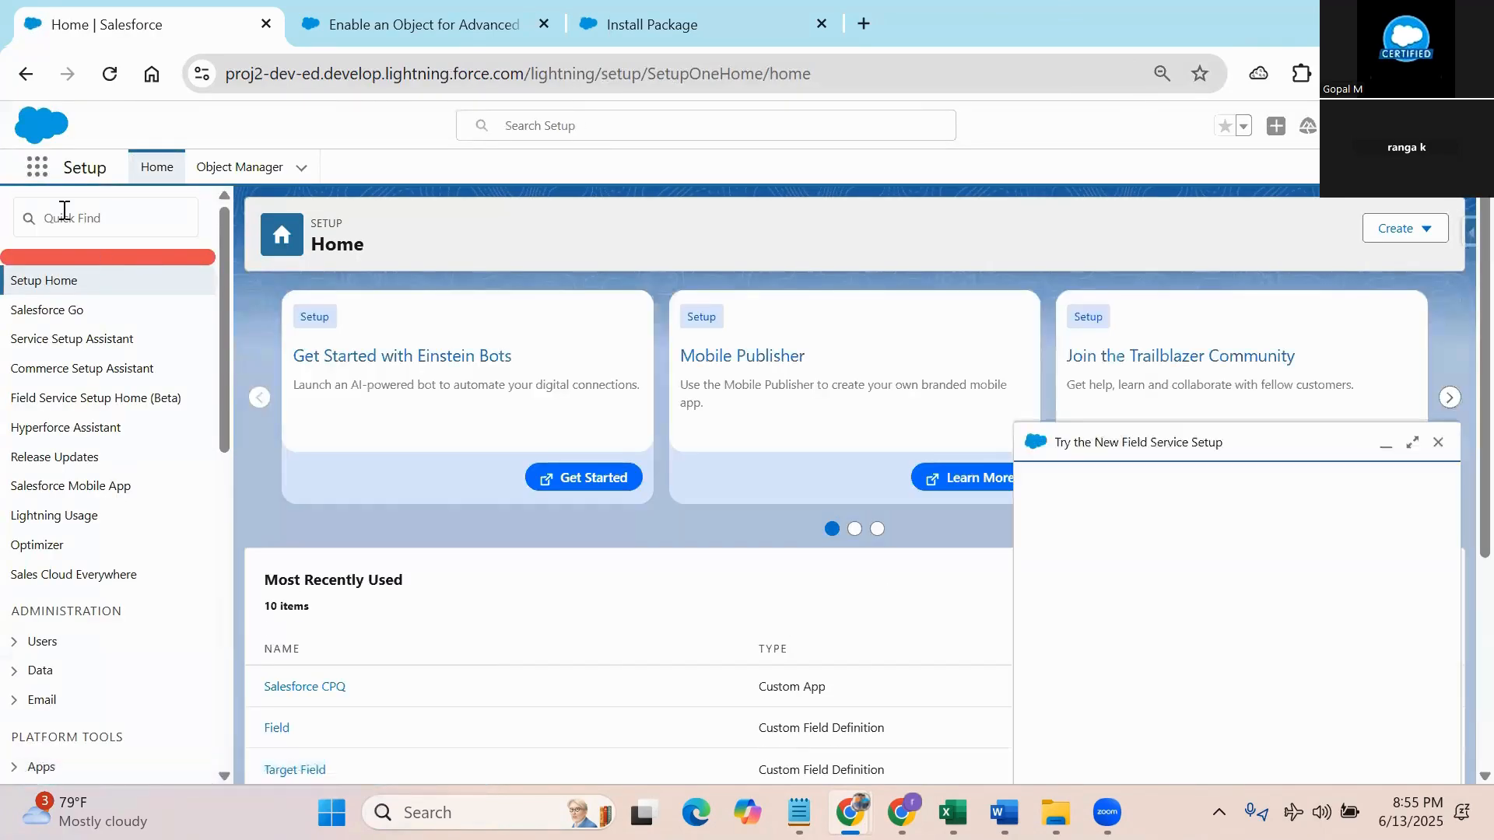
{"action": "left_click", "coordinate": [127, 216]}
{"action": "type", "text": "ins"}
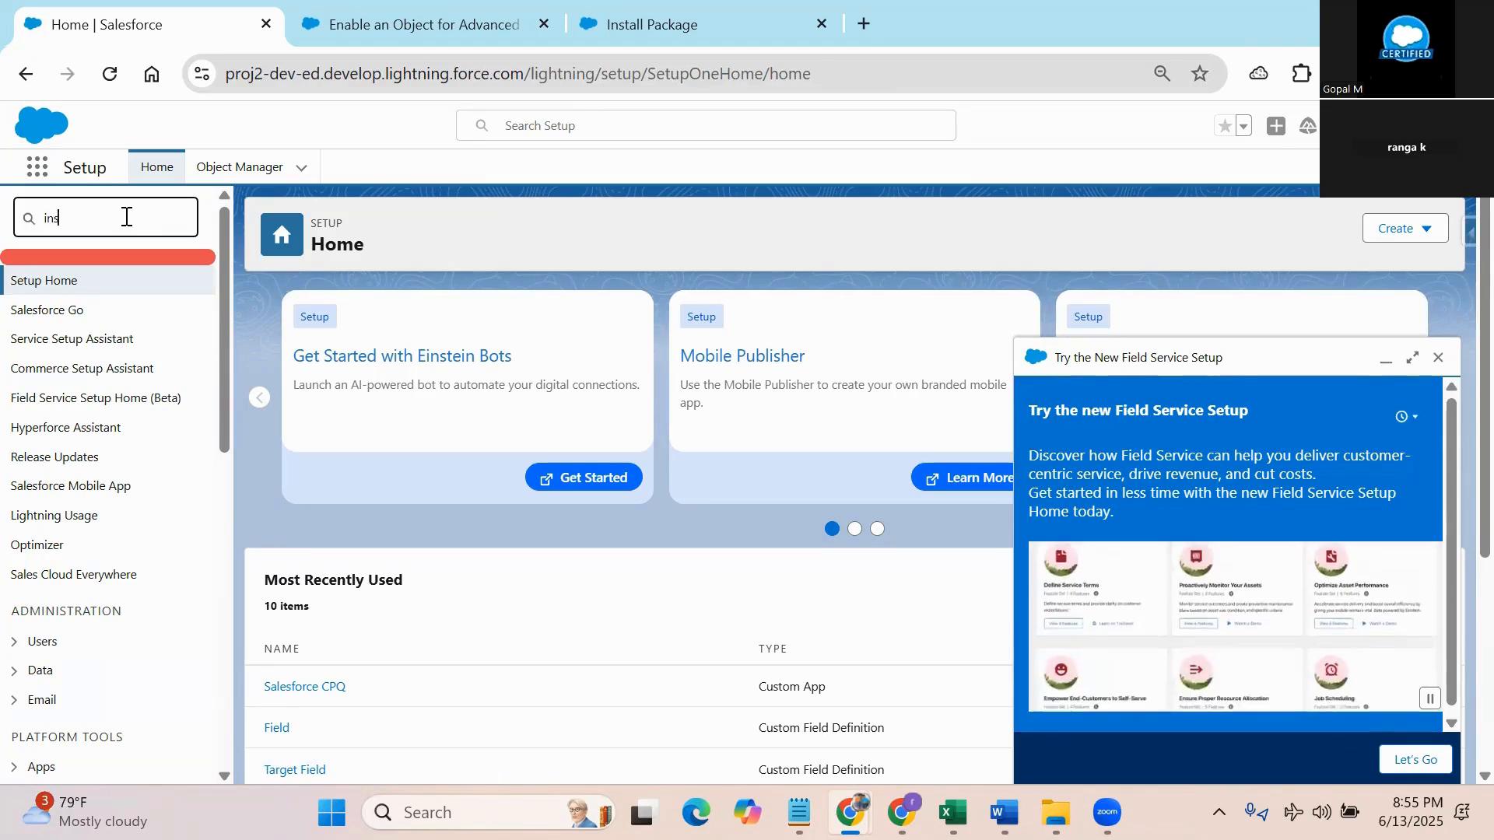
{"action": "type", "text": "tall"}
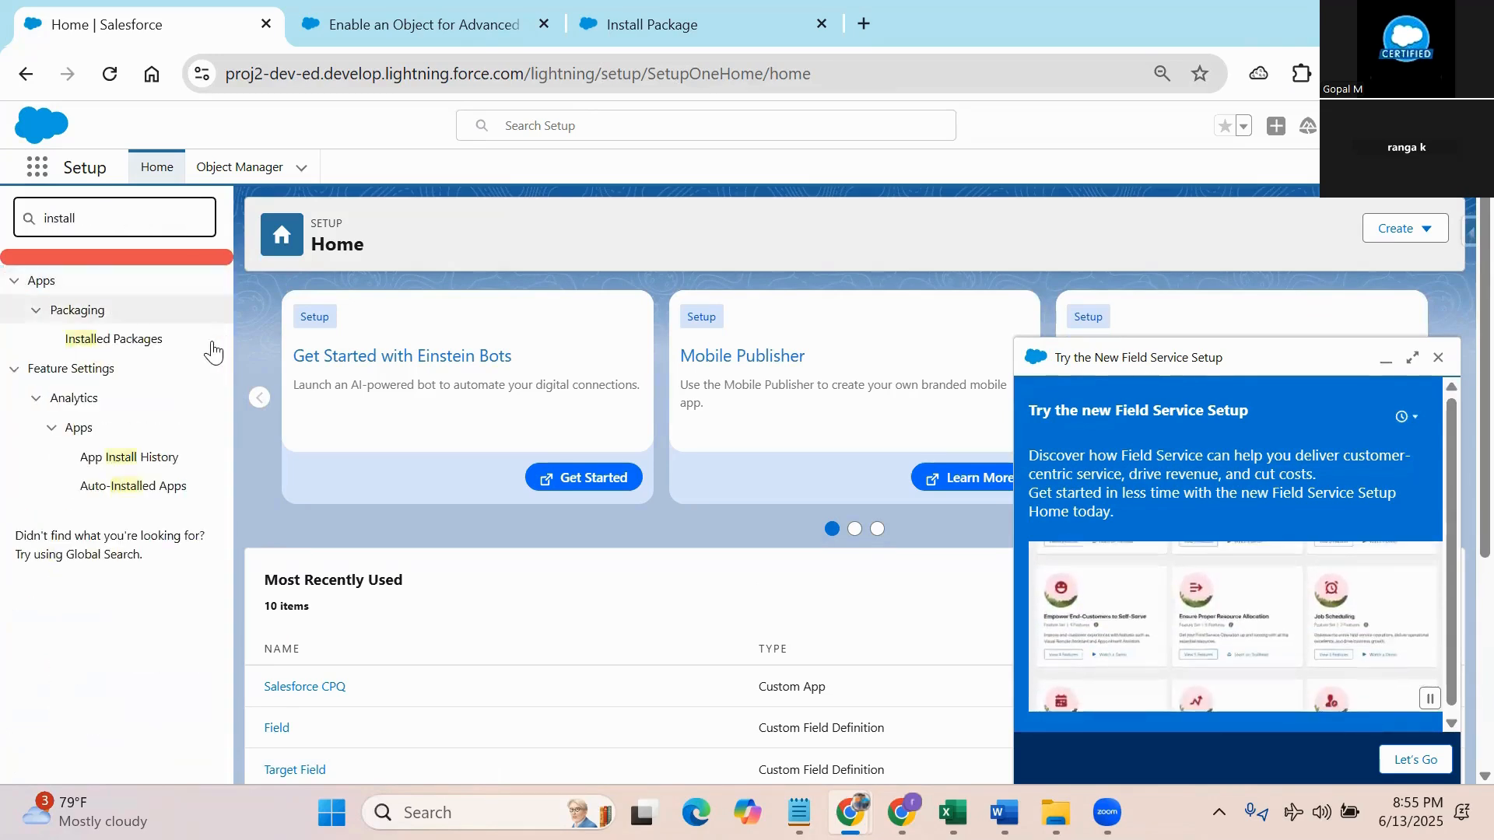
{"action": "left_click", "coordinate": [146, 339]}
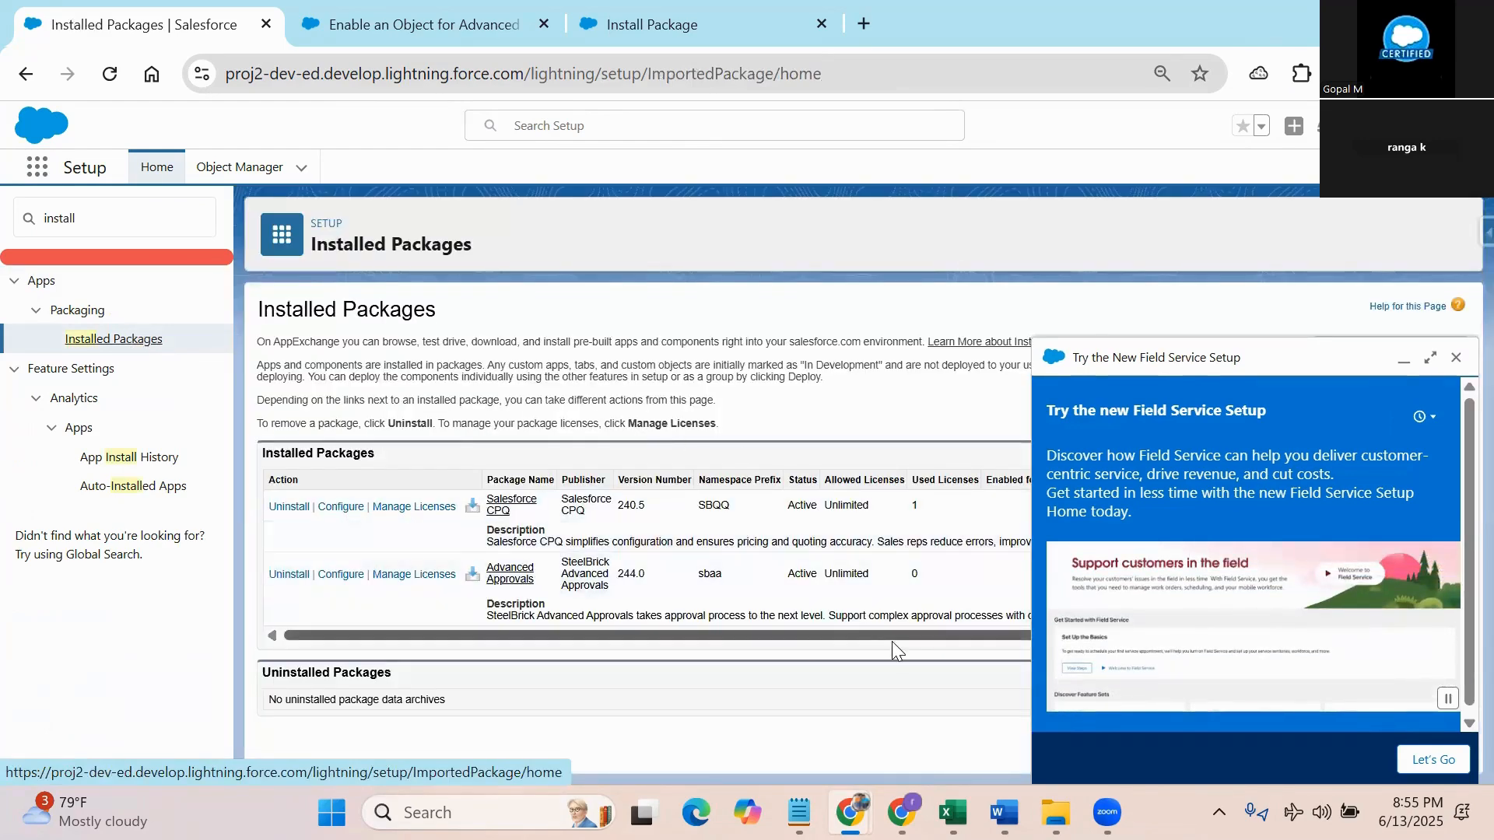
{"action": "left_click", "coordinate": [1454, 366]}
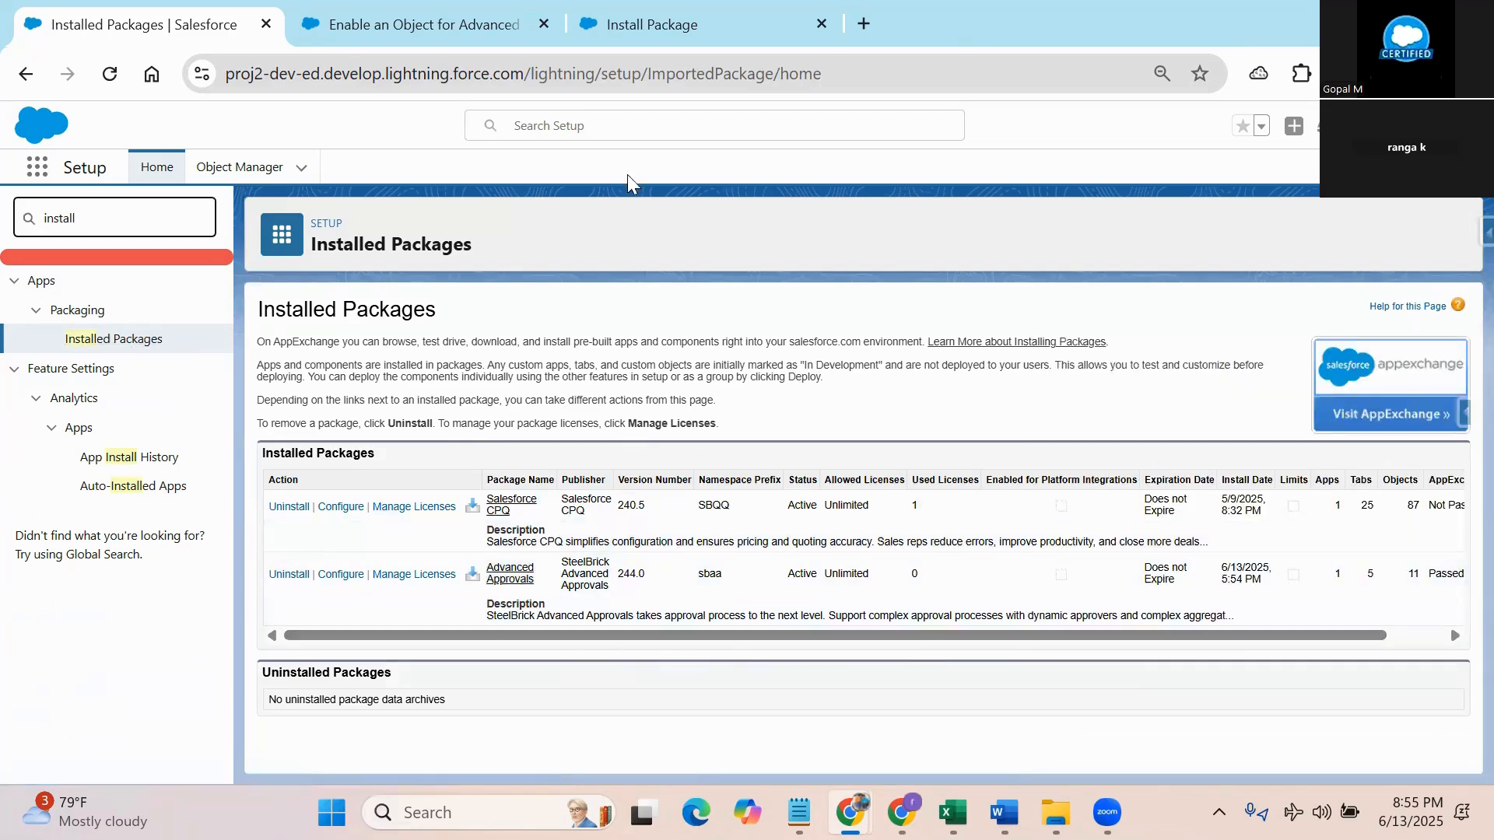
{"action": "left_click", "coordinate": [657, 24]}
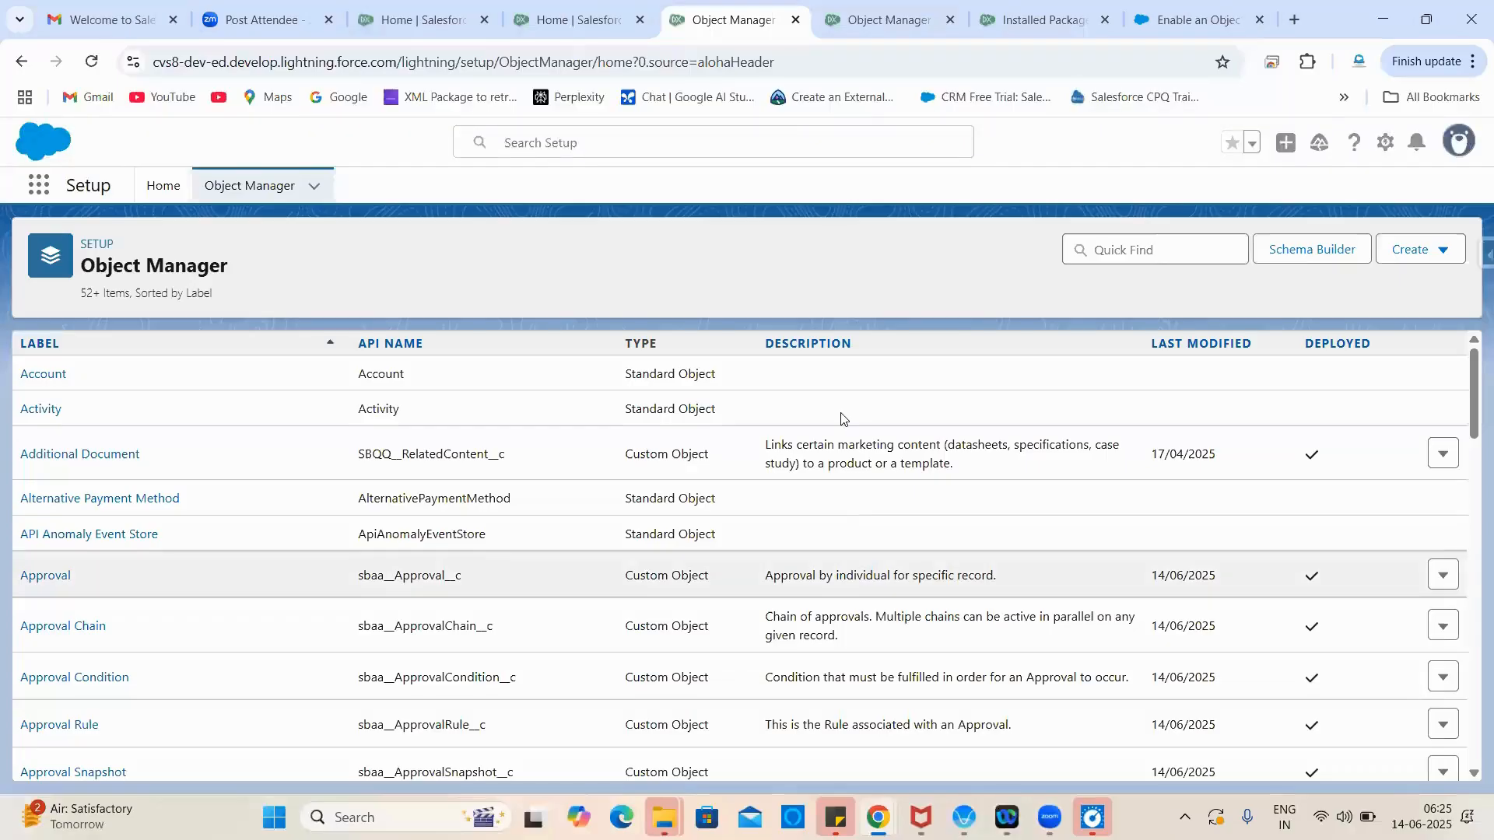
Step: Search Object Manager for "Approval" and open the Approval object
{"action": "left_click", "coordinate": [1118, 262]}
{"action": "type", "text": "Approval"}
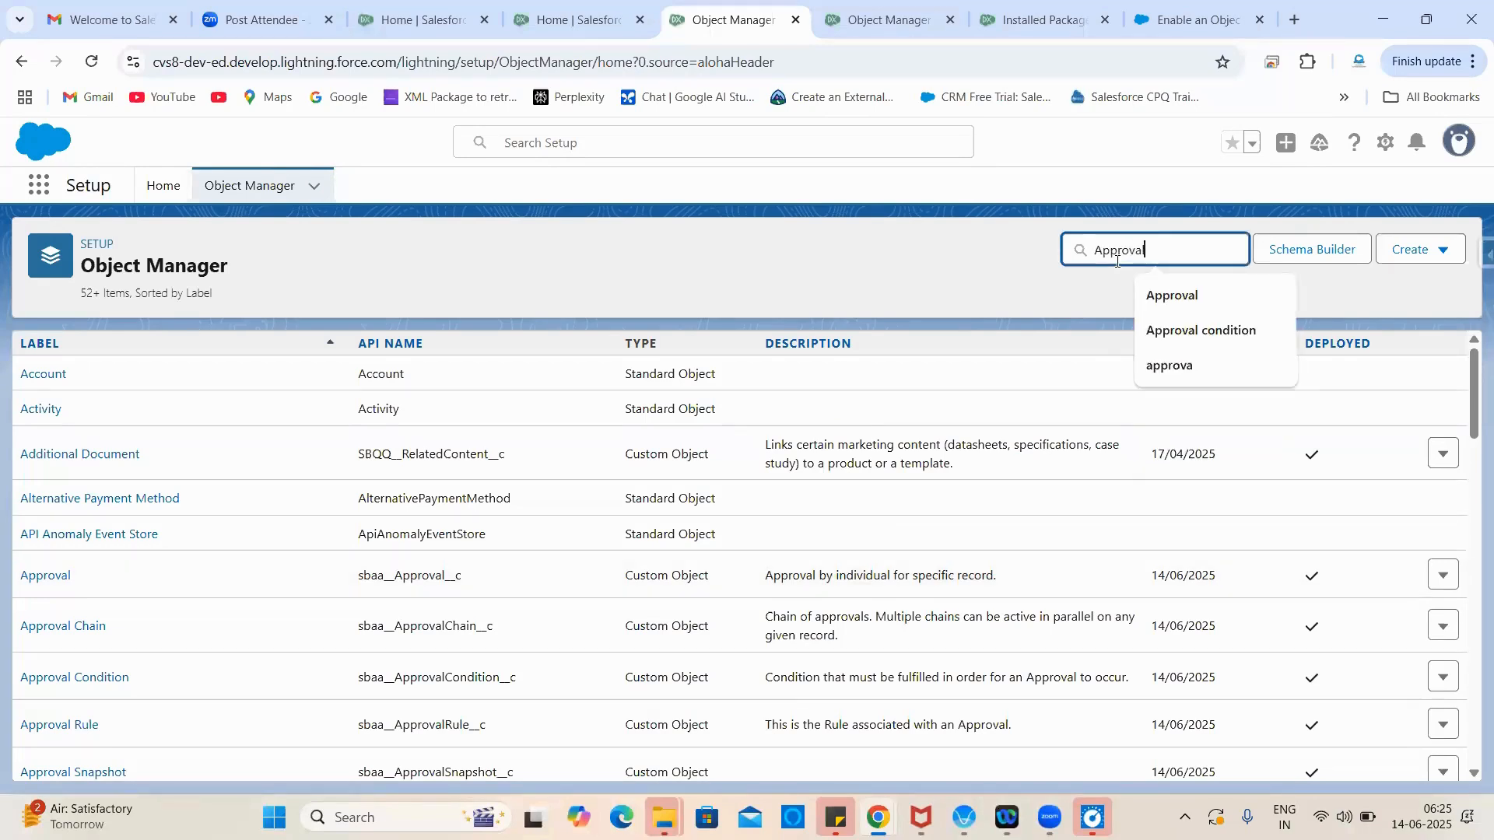
{"action": "left_click", "coordinate": [1149, 294]}
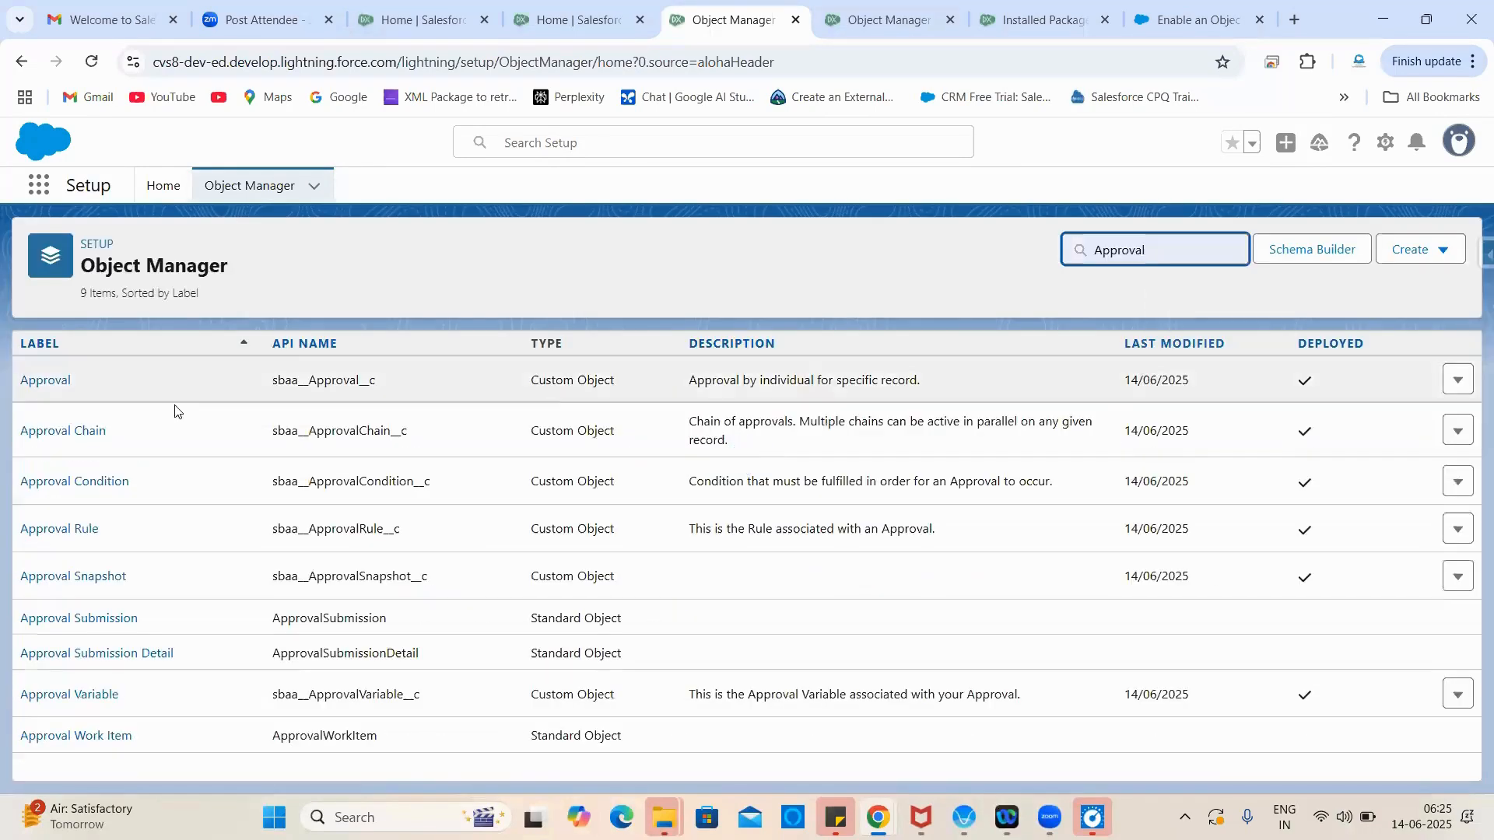
{"action": "left_click", "coordinate": [35, 380]}
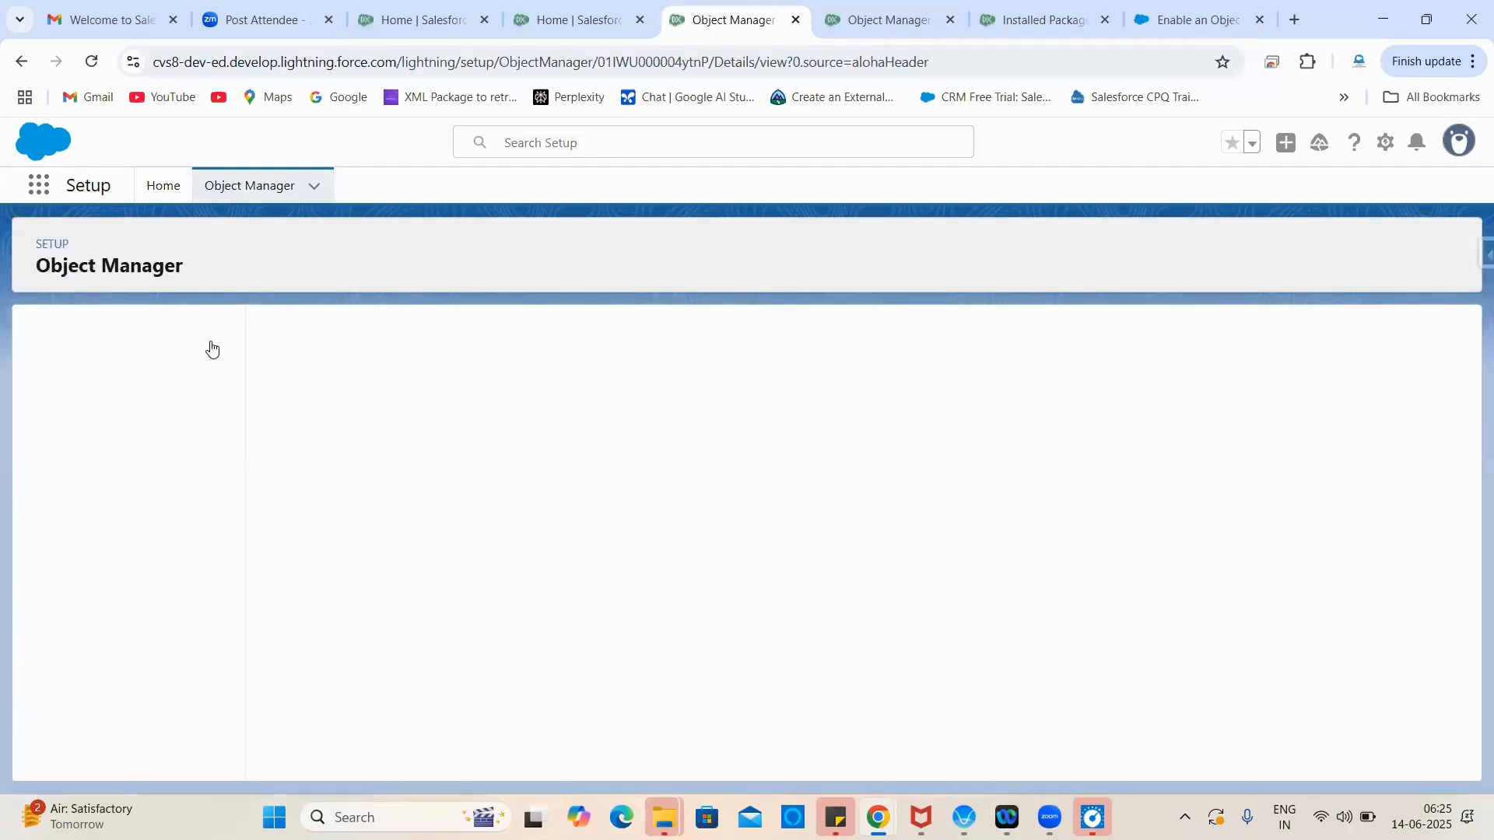
Step: Search the Approval object's fields and relationships for "Quote"
{"action": "left_click", "coordinate": [109, 381]}
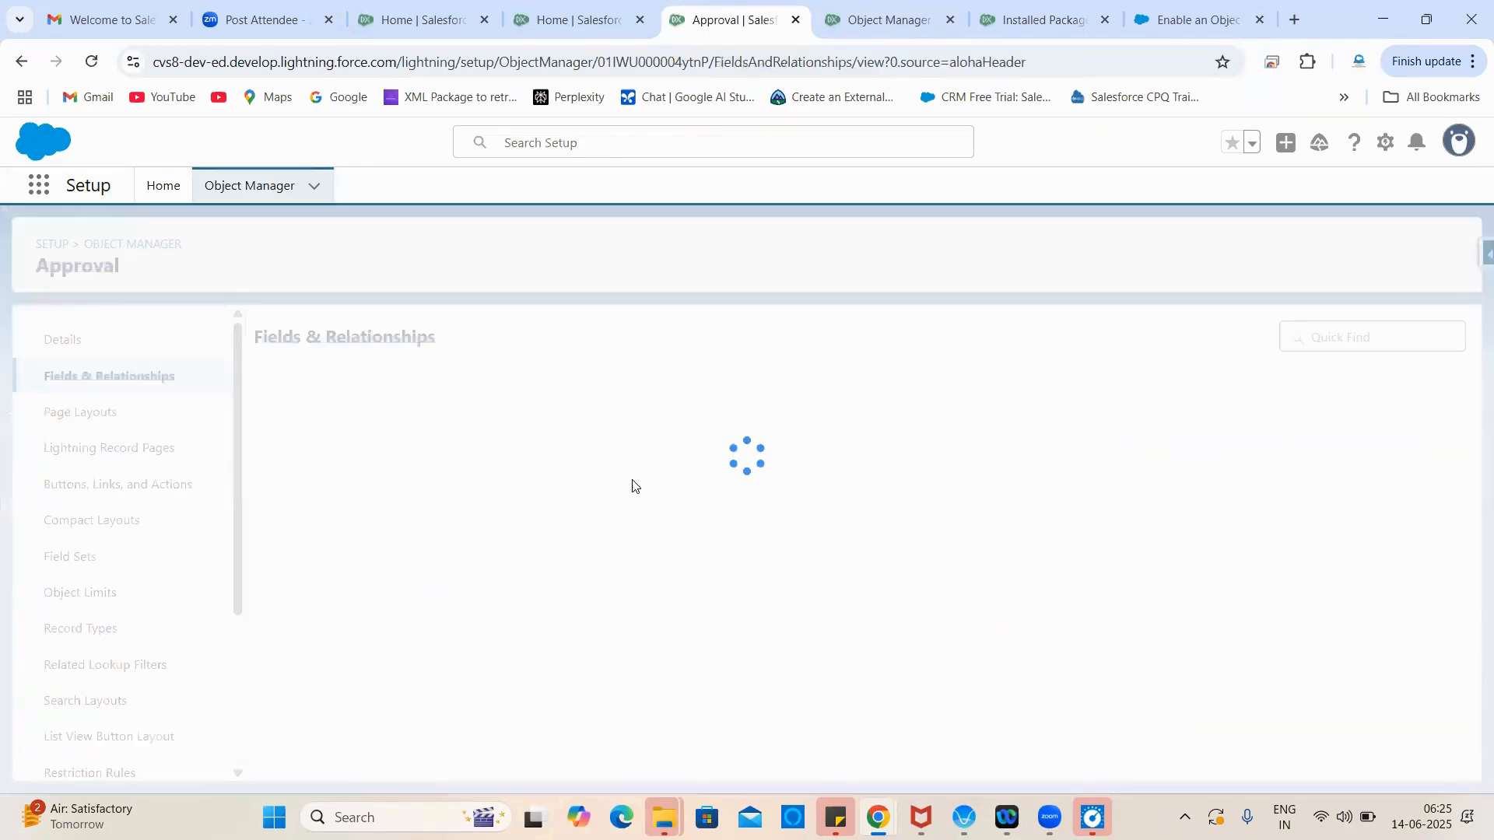
{"action": "left_click", "coordinate": [881, 328]}
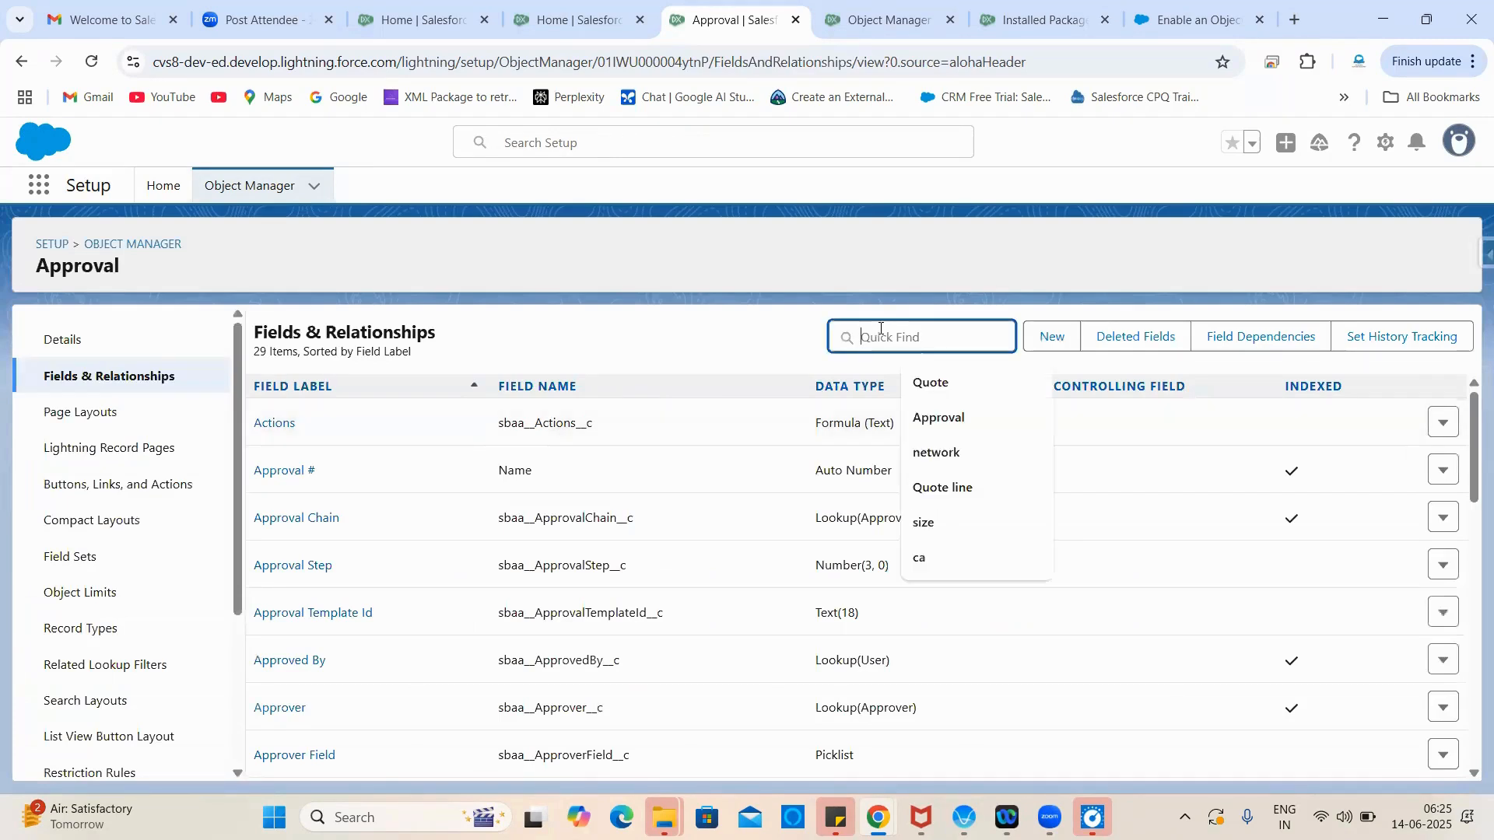
{"action": "type", "text": "Quote"}
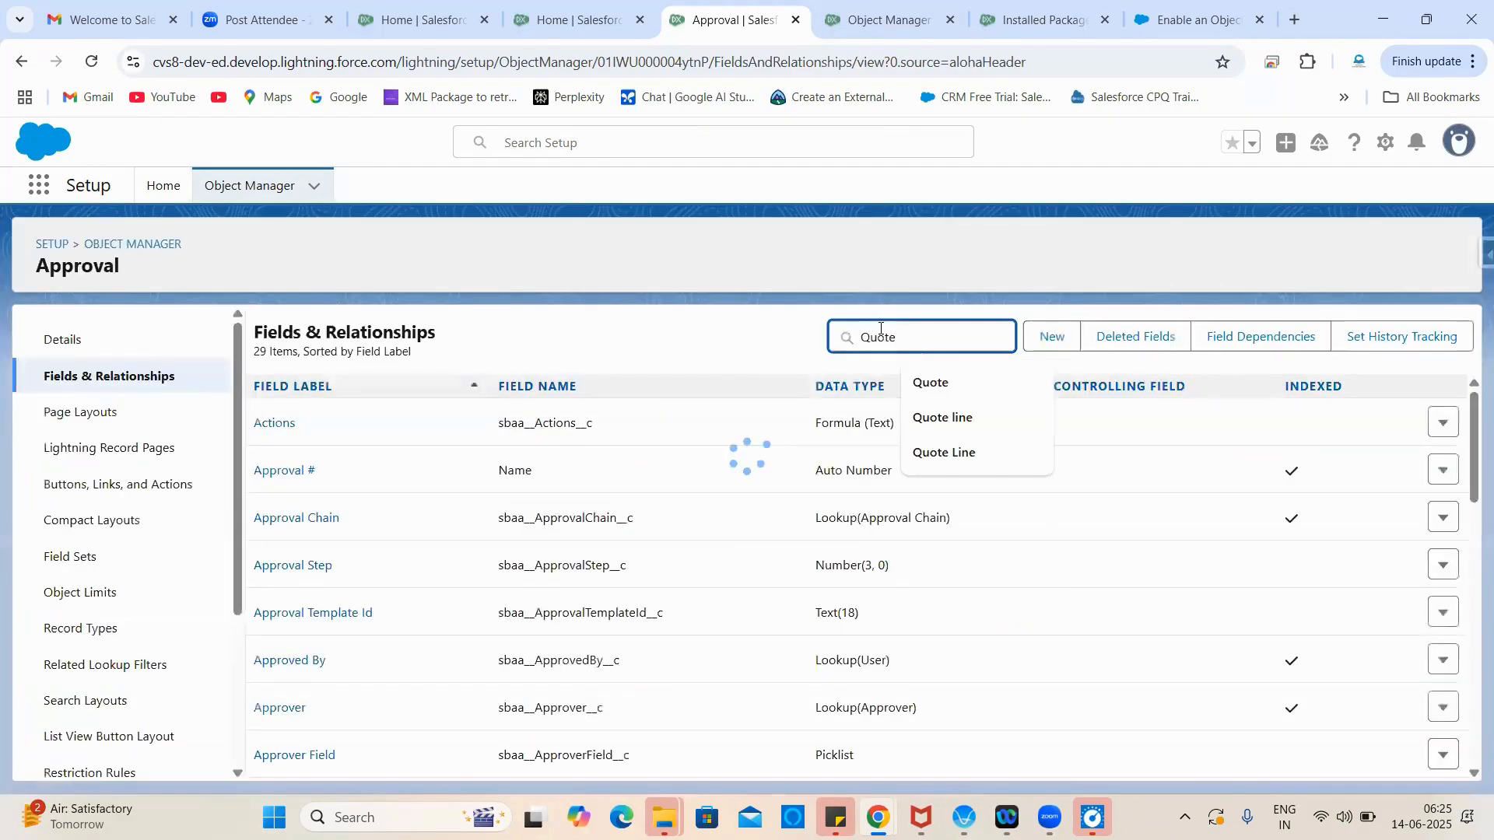
{"action": "left_click", "coordinate": [781, 509]}
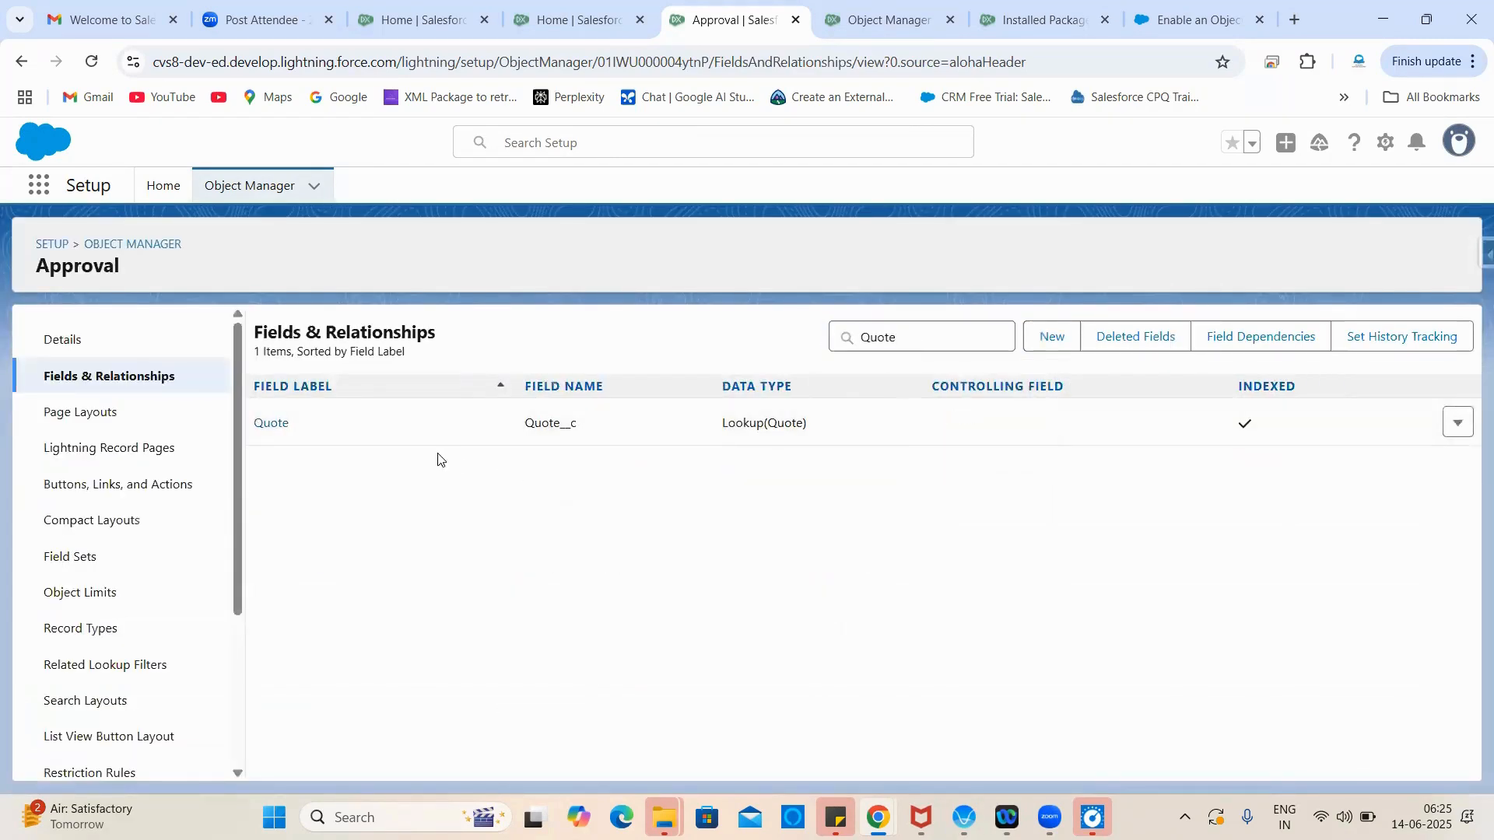
Step: Open the Approval object's Quote field and review its field information and lookup options
{"action": "left_click", "coordinate": [271, 426]}
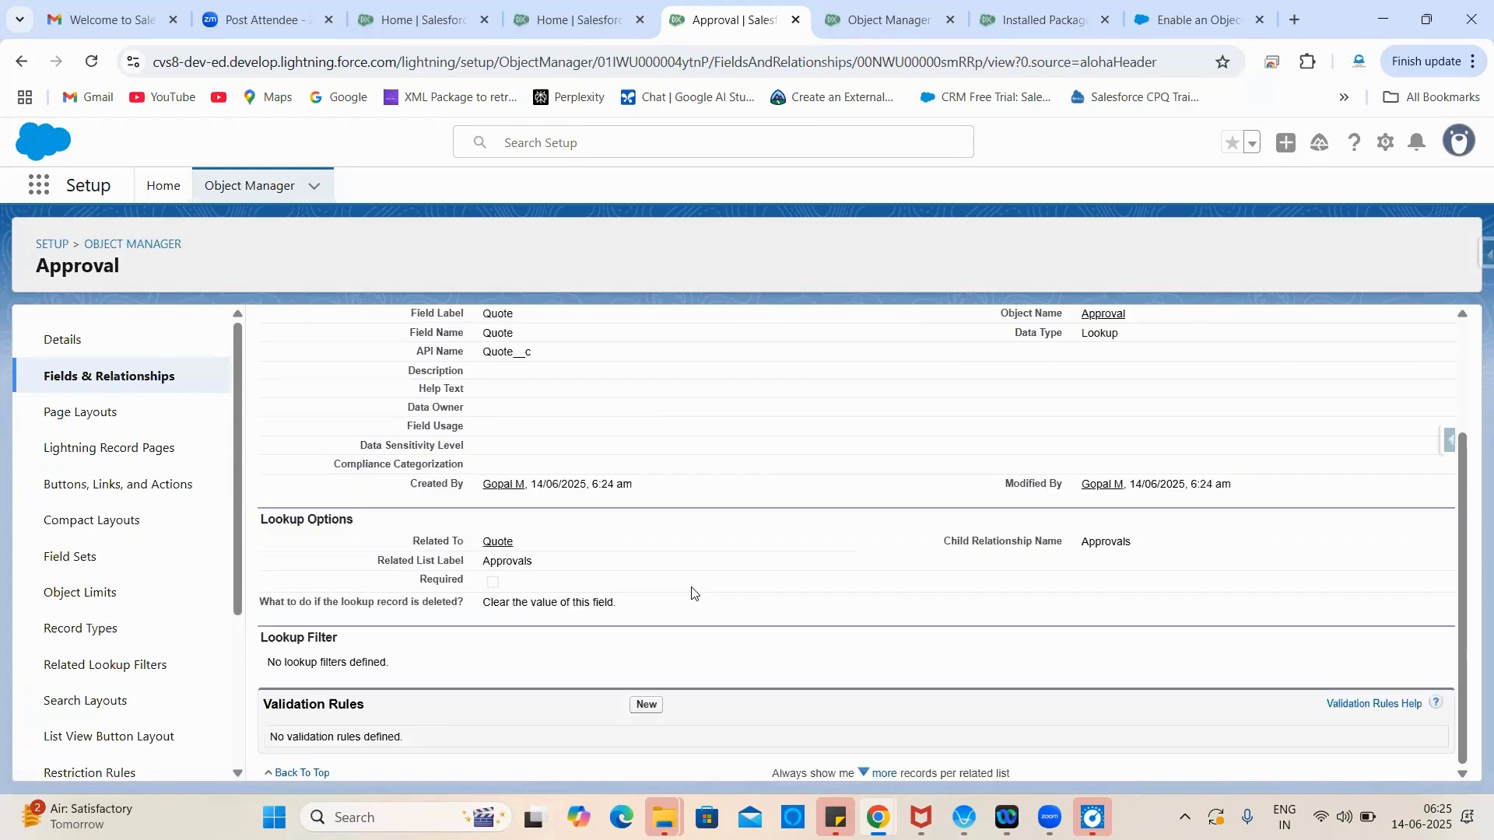
{"action": "left_click_drag", "start_coordinate": [493, 469], "coordinate": [818, 588]}
{"action": "scroll", "coordinate": [817, 588], "scroll_direction": "down", "scroll_amount": 1}
{"action": "left_click", "coordinate": [818, 588]}
{"action": "scroll", "coordinate": [817, 589], "scroll_direction": "down", "scroll_amount": 1}
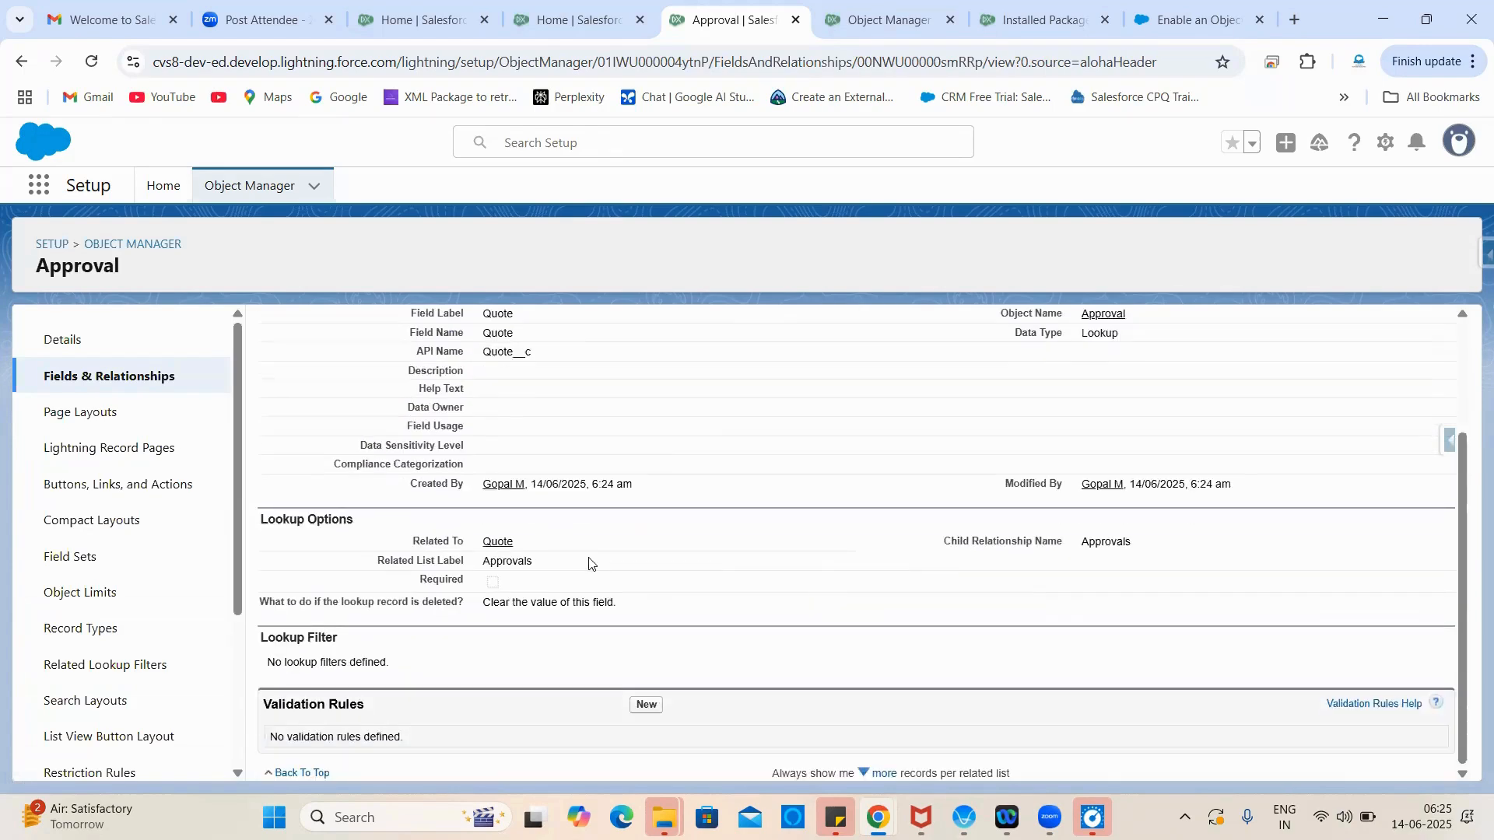
Step: Open the Quote object related to the lookup, check its API name in the details, and return to its fields list
{"action": "left_click", "coordinate": [490, 545]}
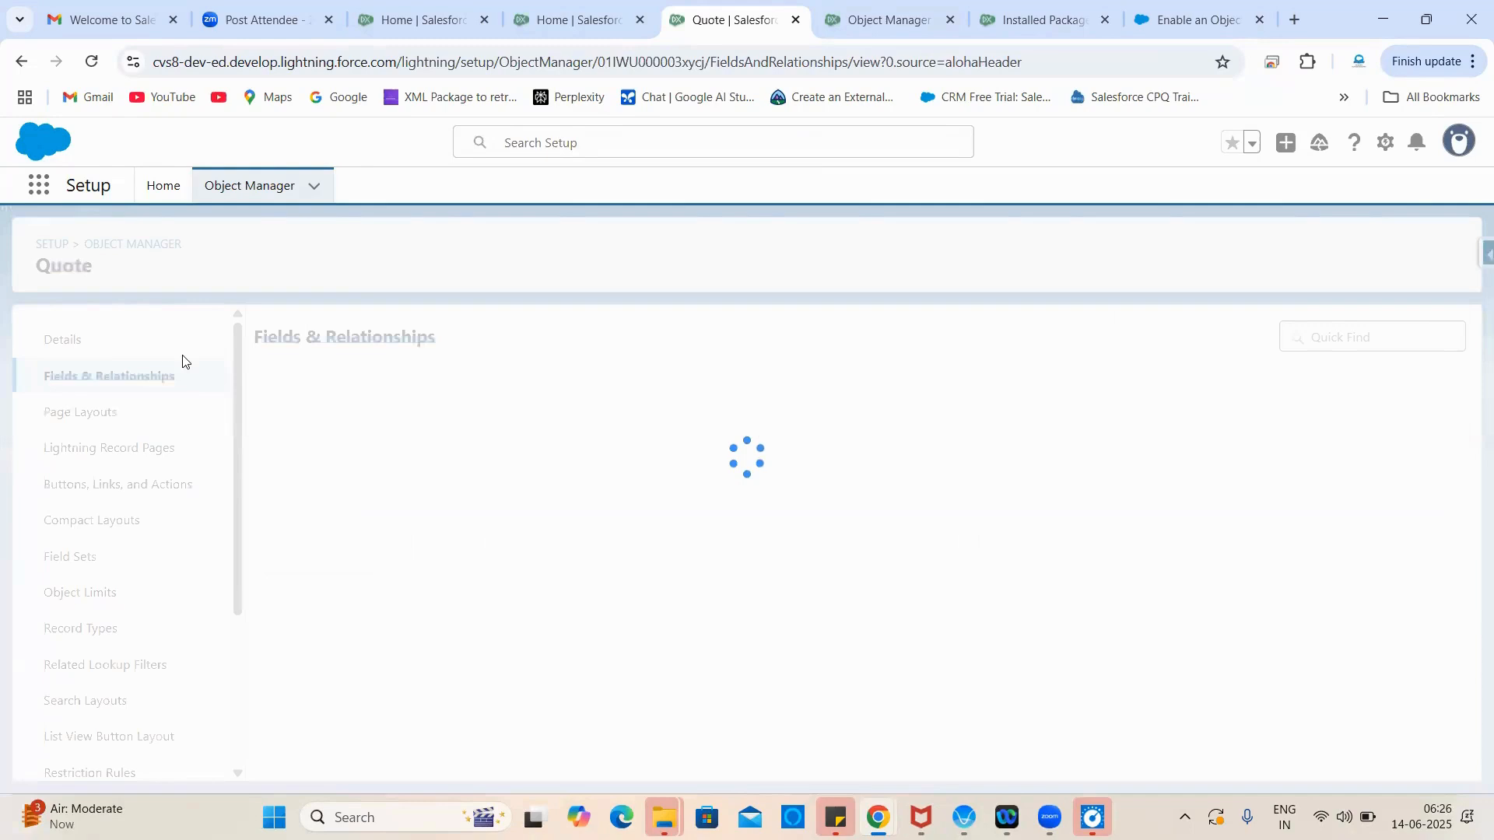
{"action": "left_click", "coordinate": [86, 350]}
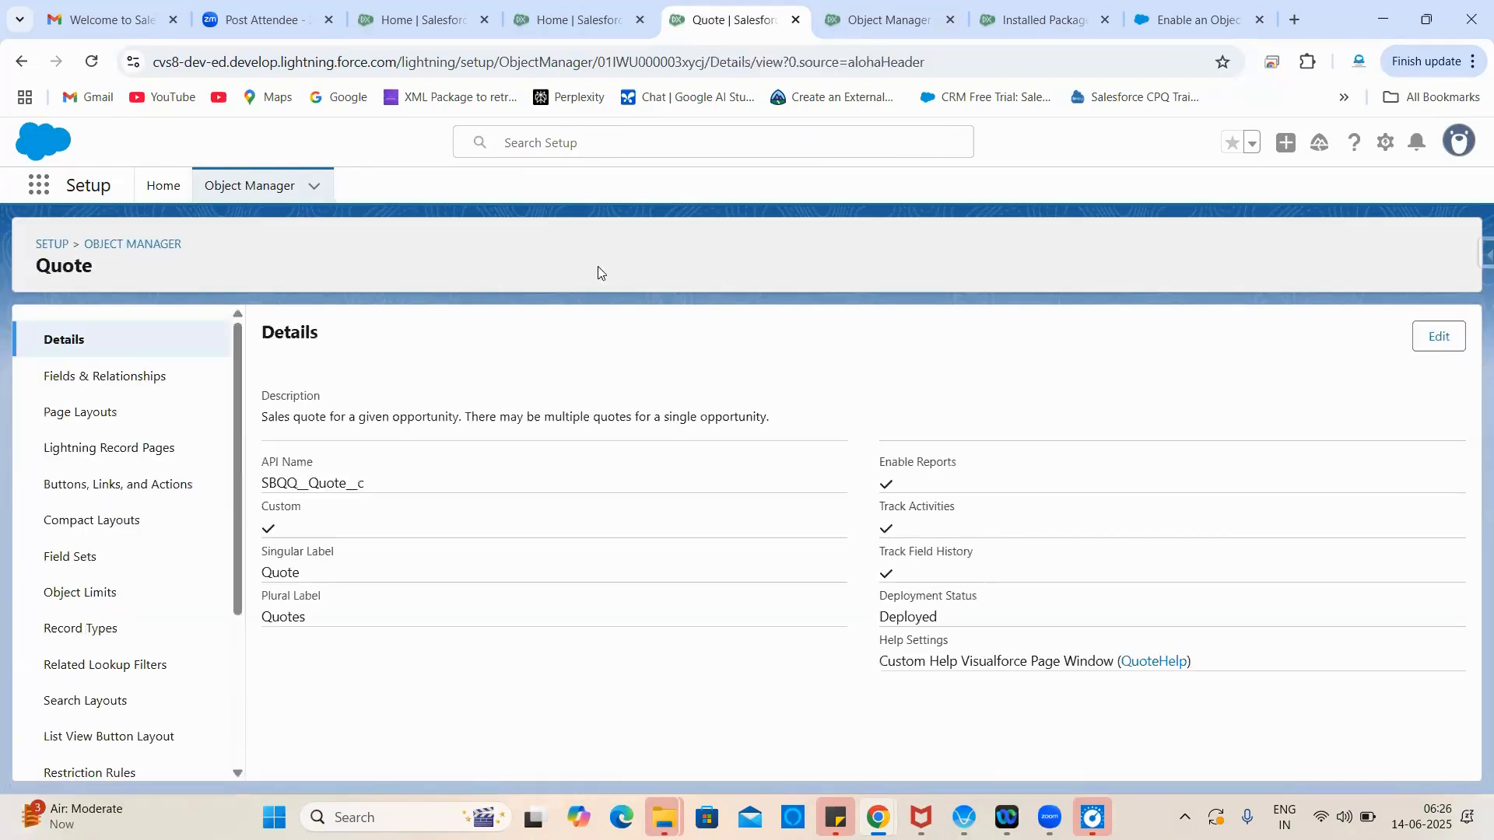
{"action": "double_click", "coordinate": [326, 479]}
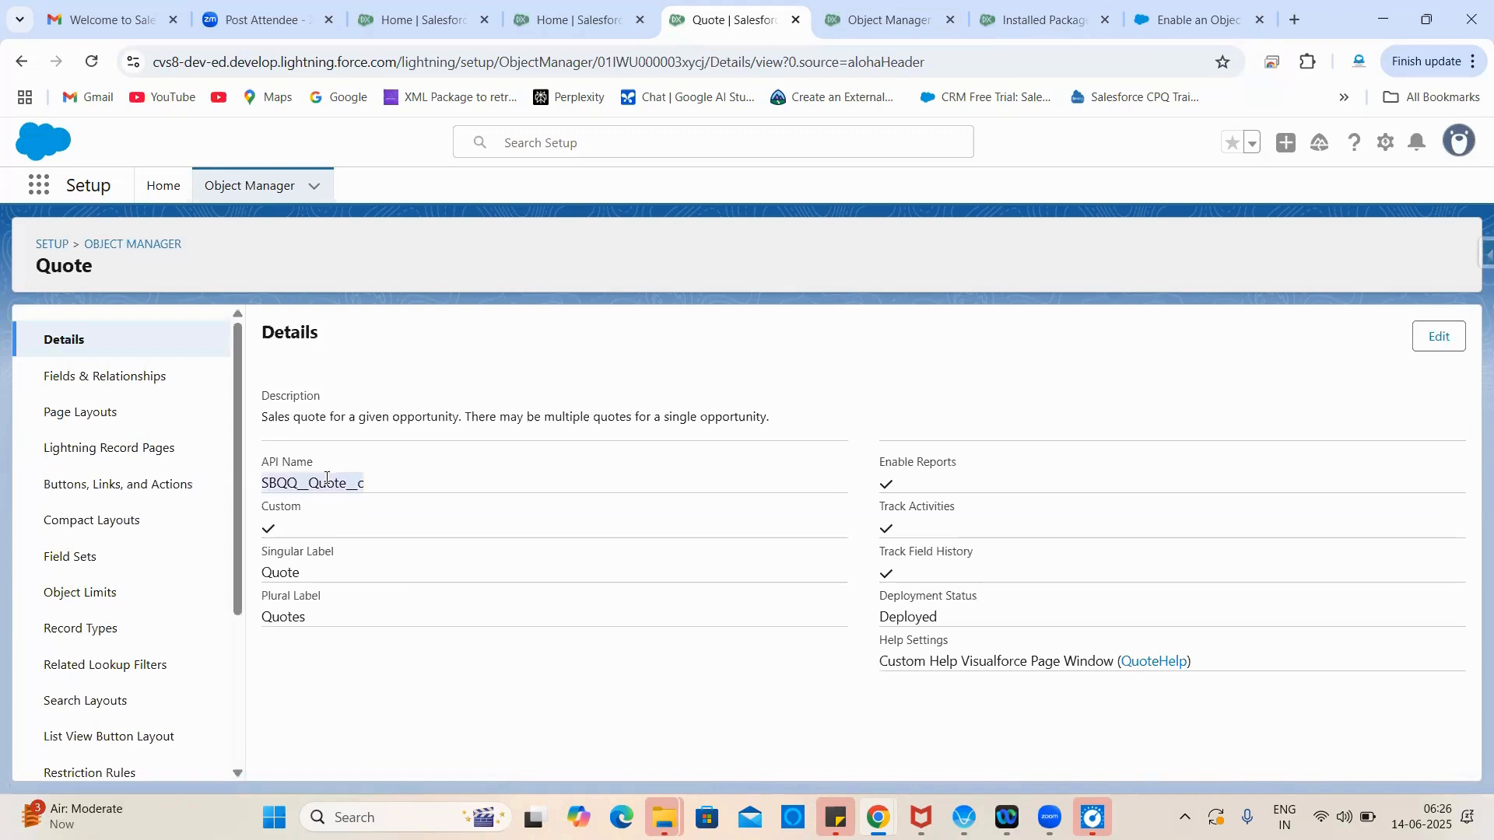
{"action": "left_click", "coordinate": [20, 63]}
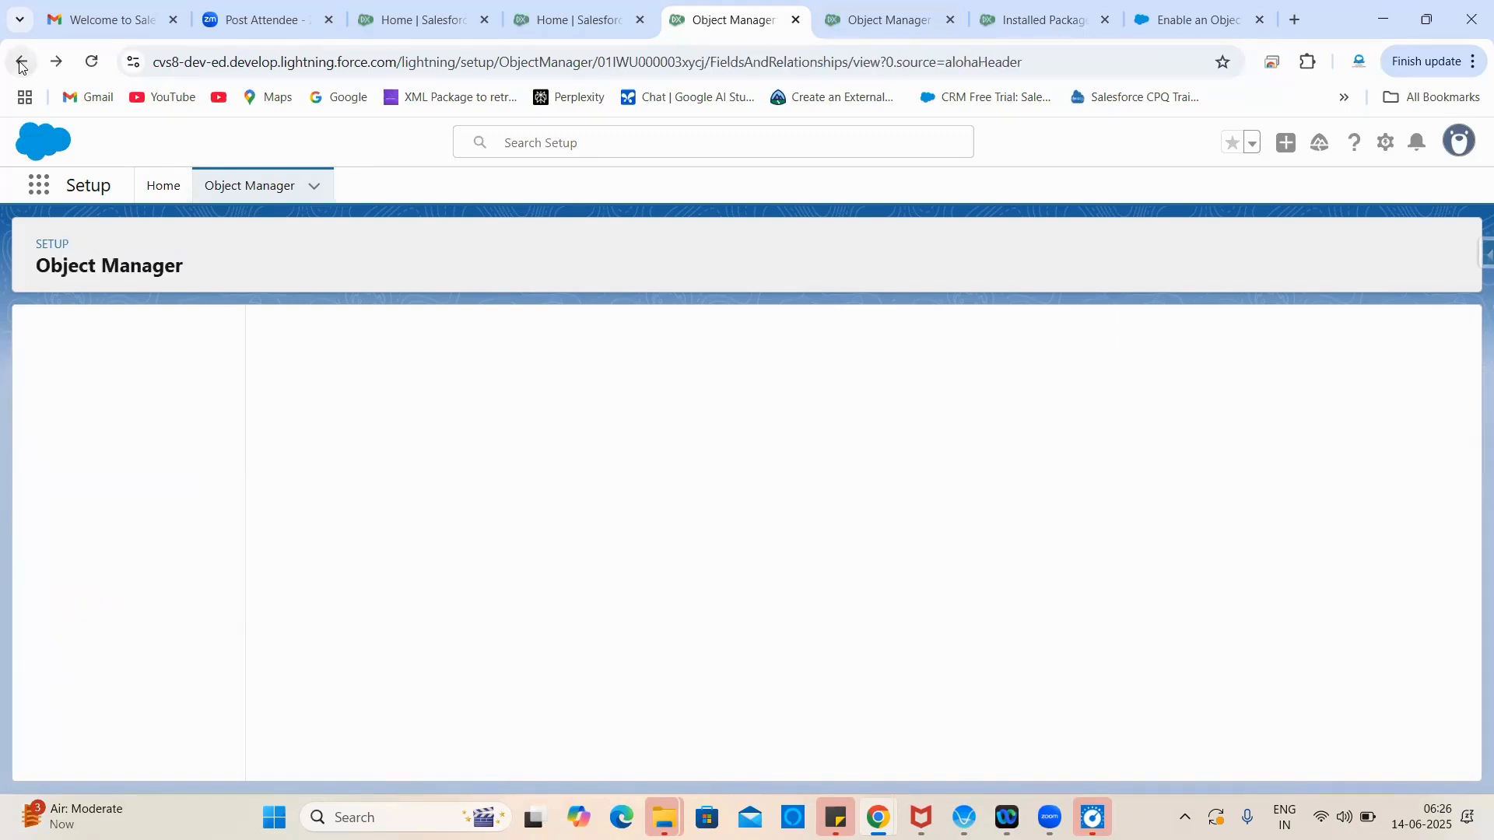
Step: Switch to the Advanced Approvals help article and copy the picklist field name "Approval Status"
{"action": "left_click", "coordinate": [1233, 14]}
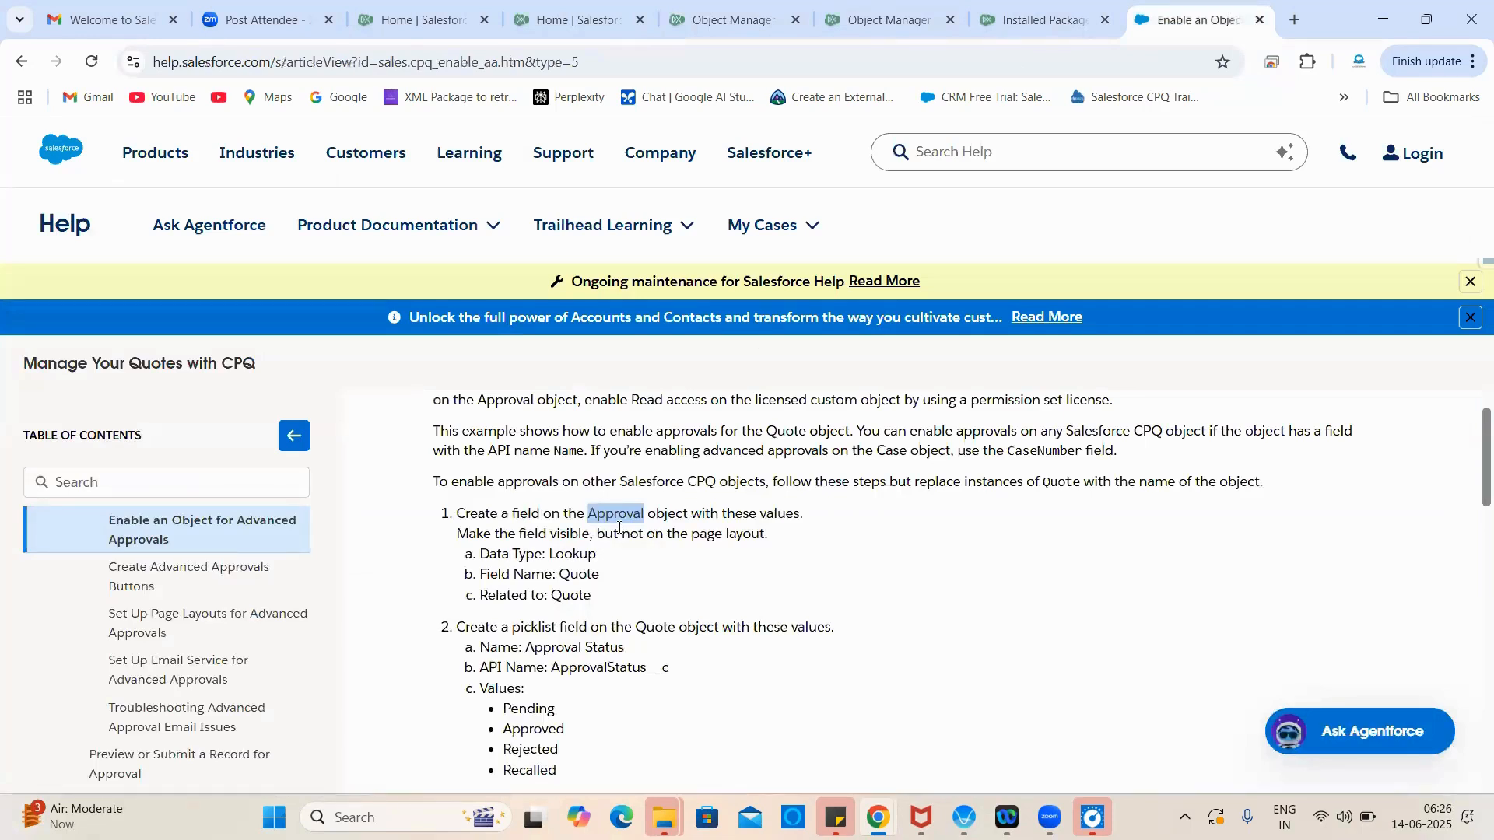
{"action": "double_click", "coordinate": [568, 600]}
{"action": "scroll", "coordinate": [722, 559], "scroll_direction": "down", "scroll_amount": 2}
{"action": "left_click", "coordinate": [685, 570]}
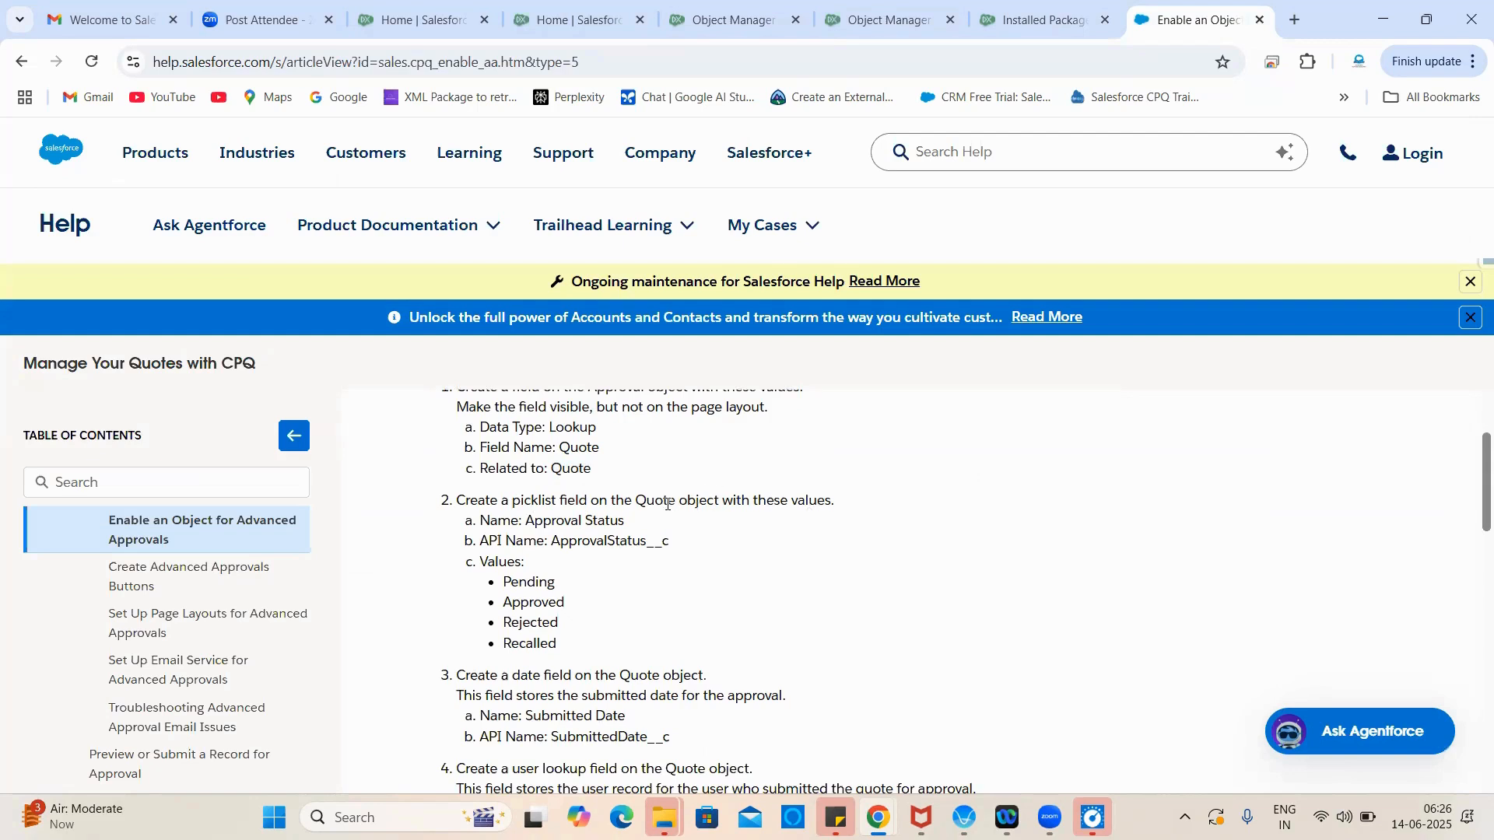
{"action": "left_click_drag", "start_coordinate": [627, 522], "coordinate": [527, 525]}
{"action": "key", "text": "ctrl+c"}
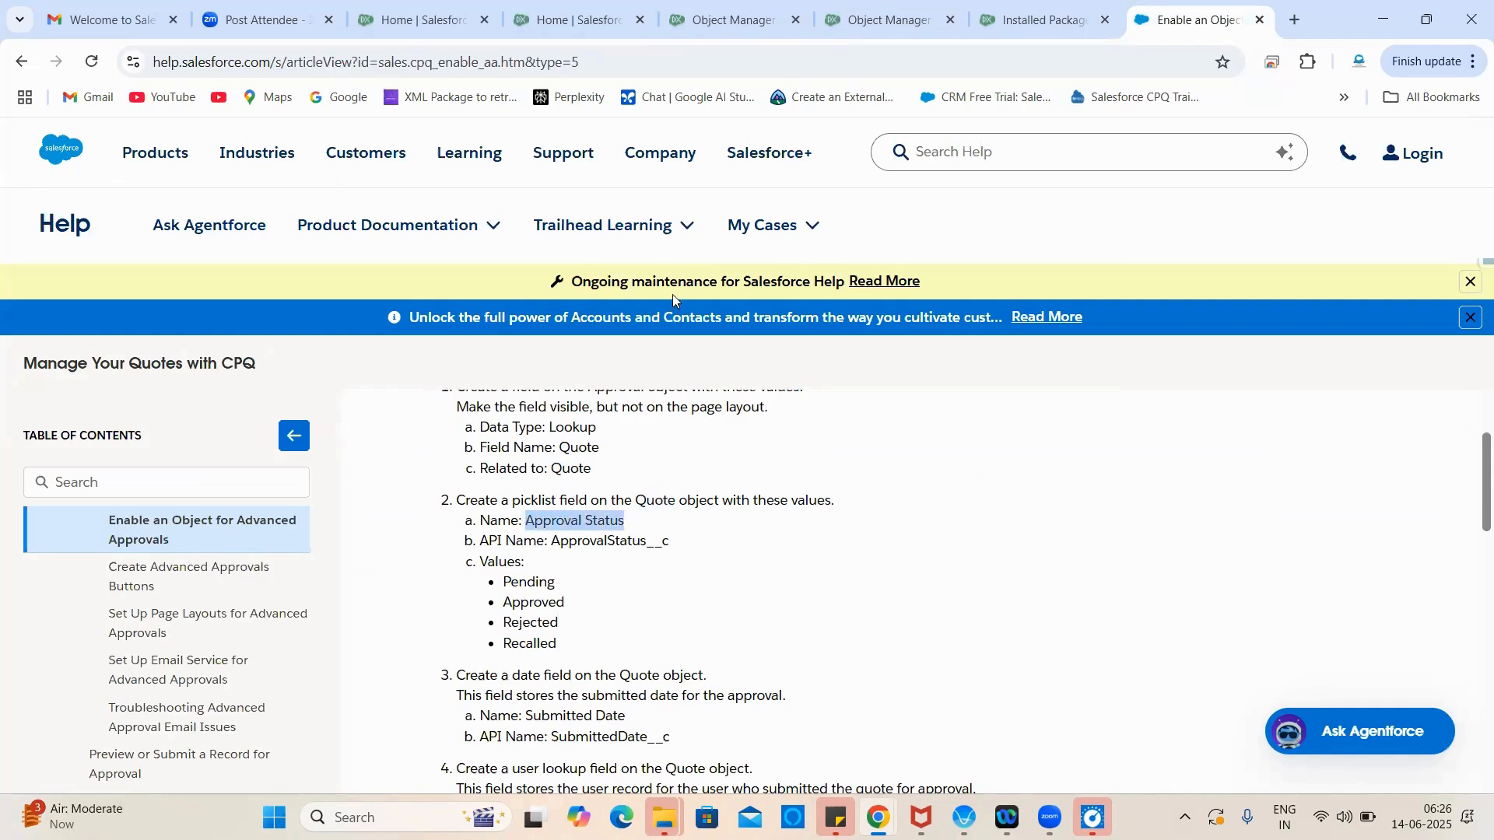
Step: Return to the Quote object's fields and start a new custom field with the Picklist data type
{"action": "left_click", "coordinate": [865, 15]}
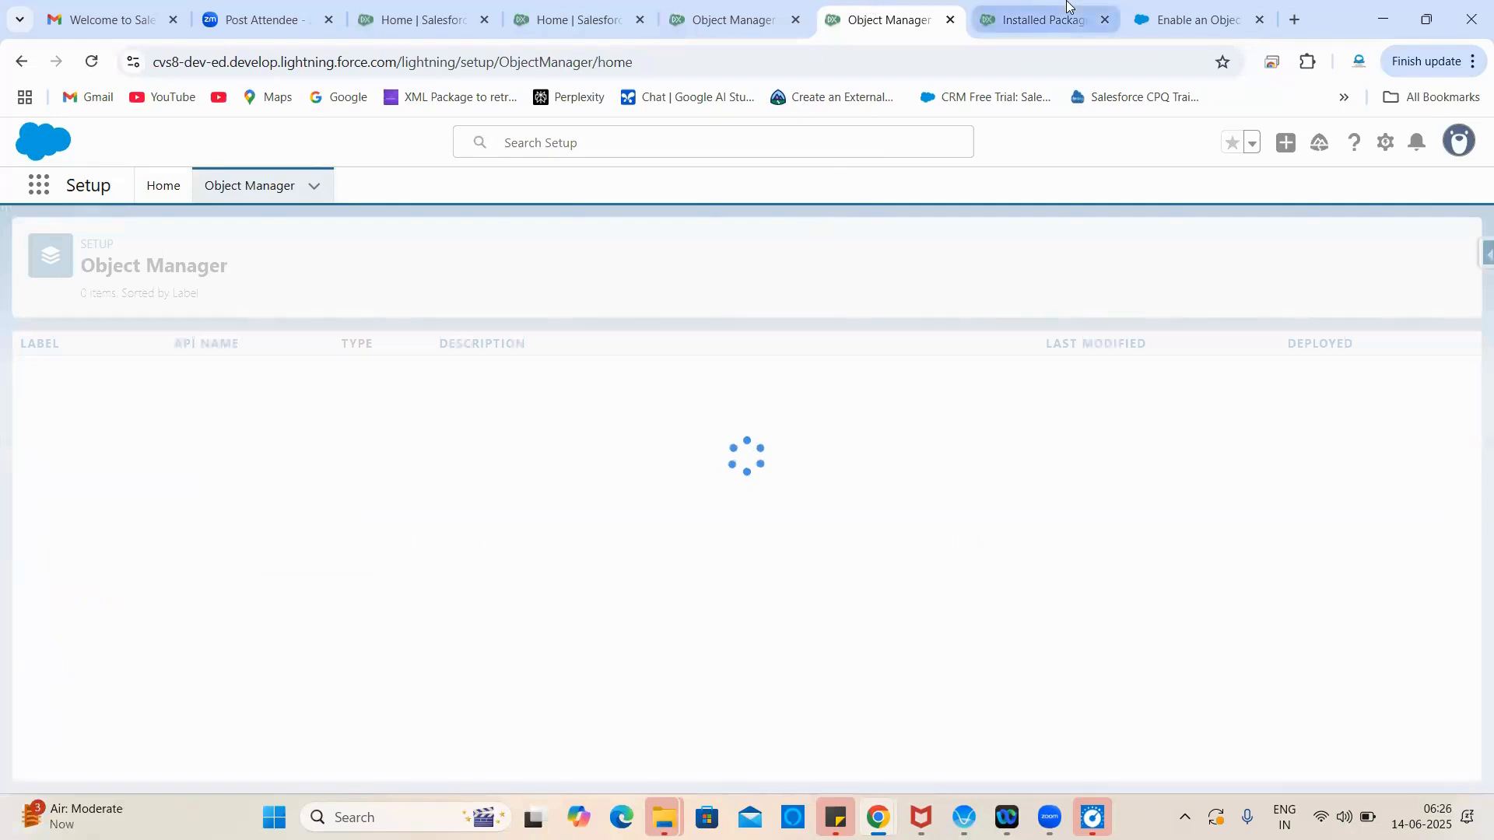
{"action": "left_click", "coordinate": [727, 20]}
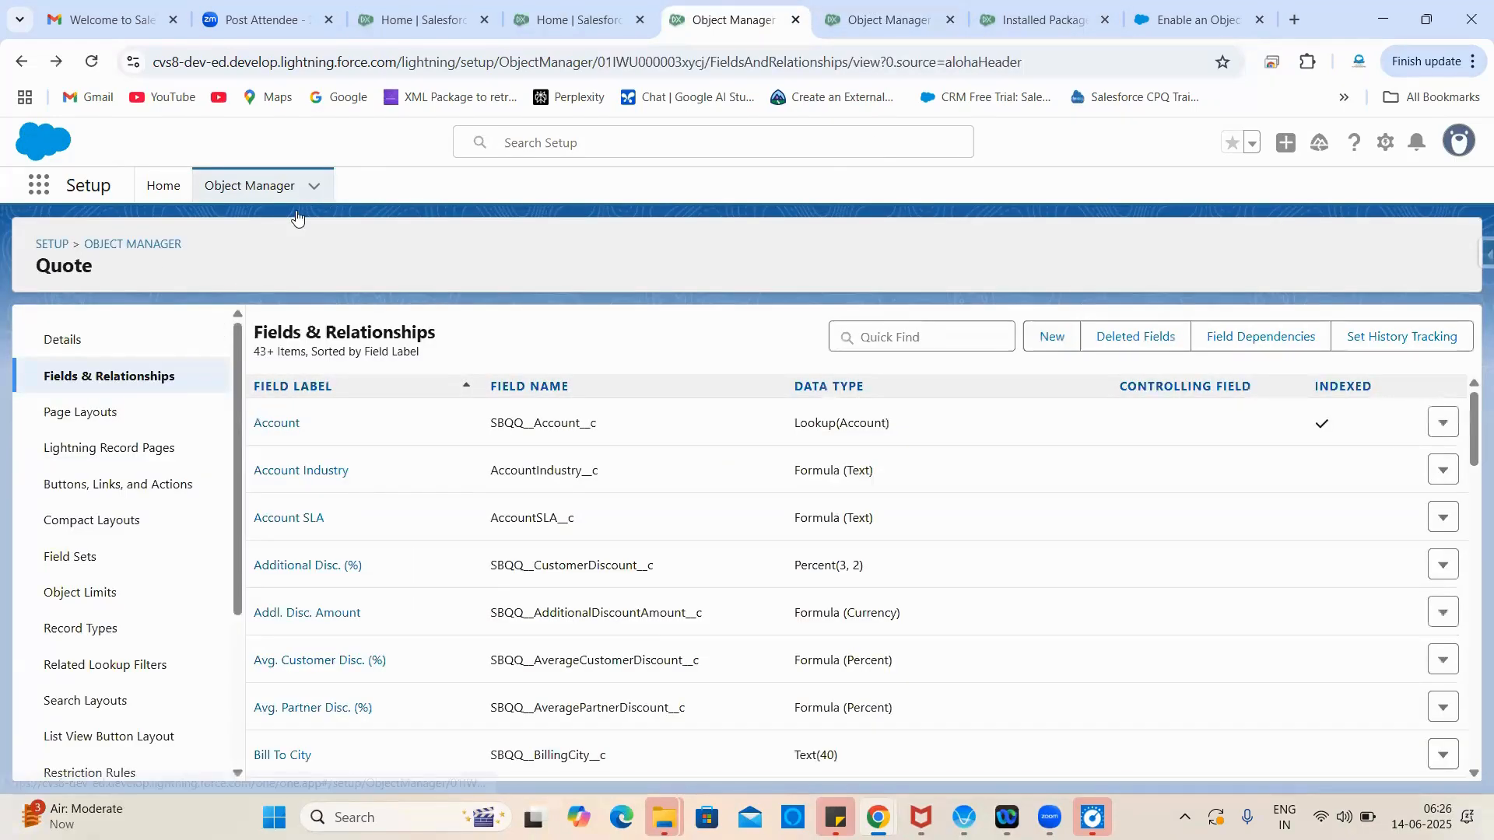
{"action": "left_click", "coordinate": [1050, 335]}
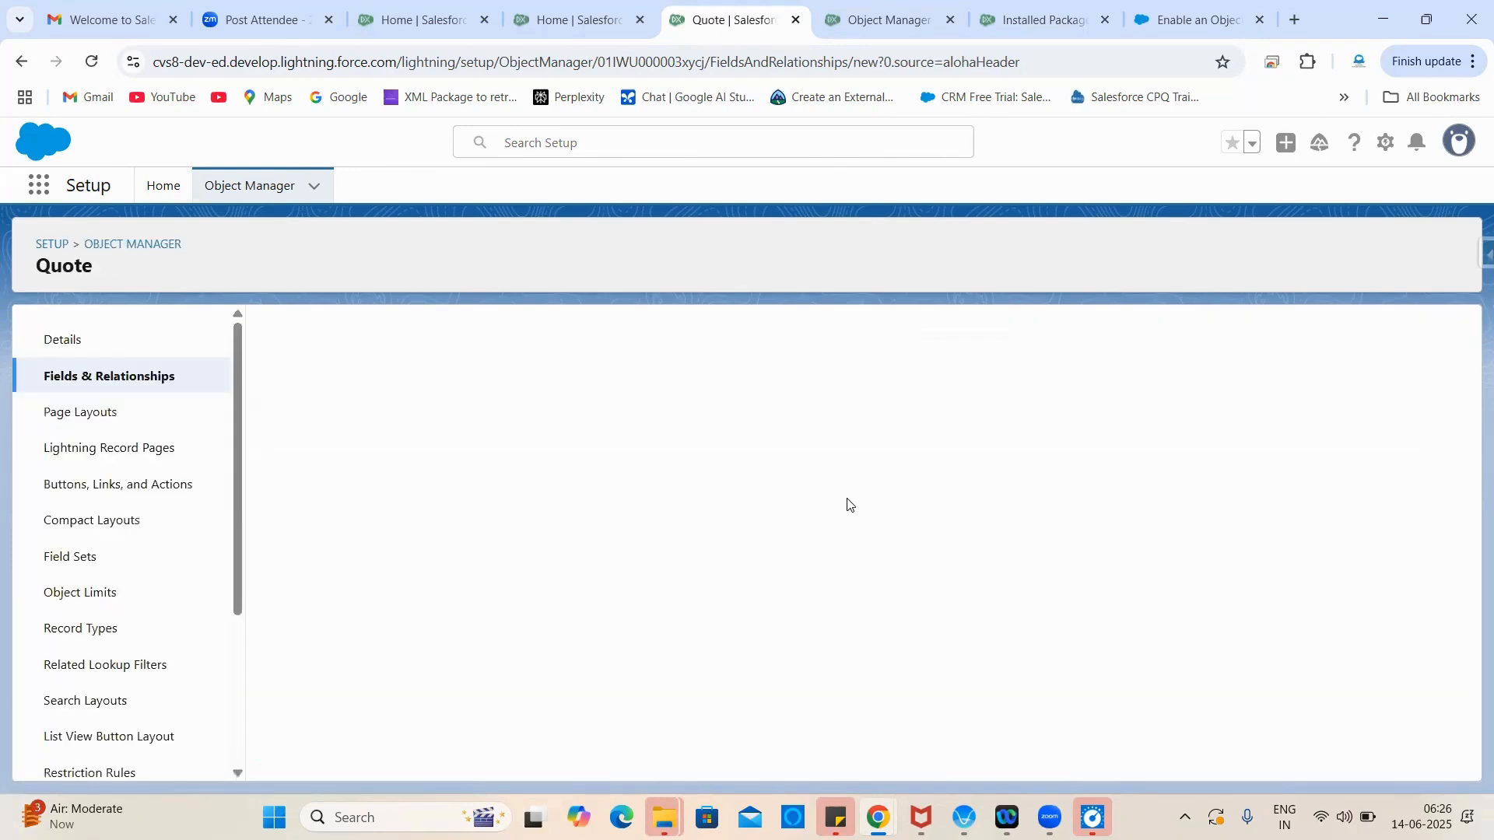
{"action": "scroll", "coordinate": [567, 567], "scroll_direction": "down", "scroll_amount": 8}
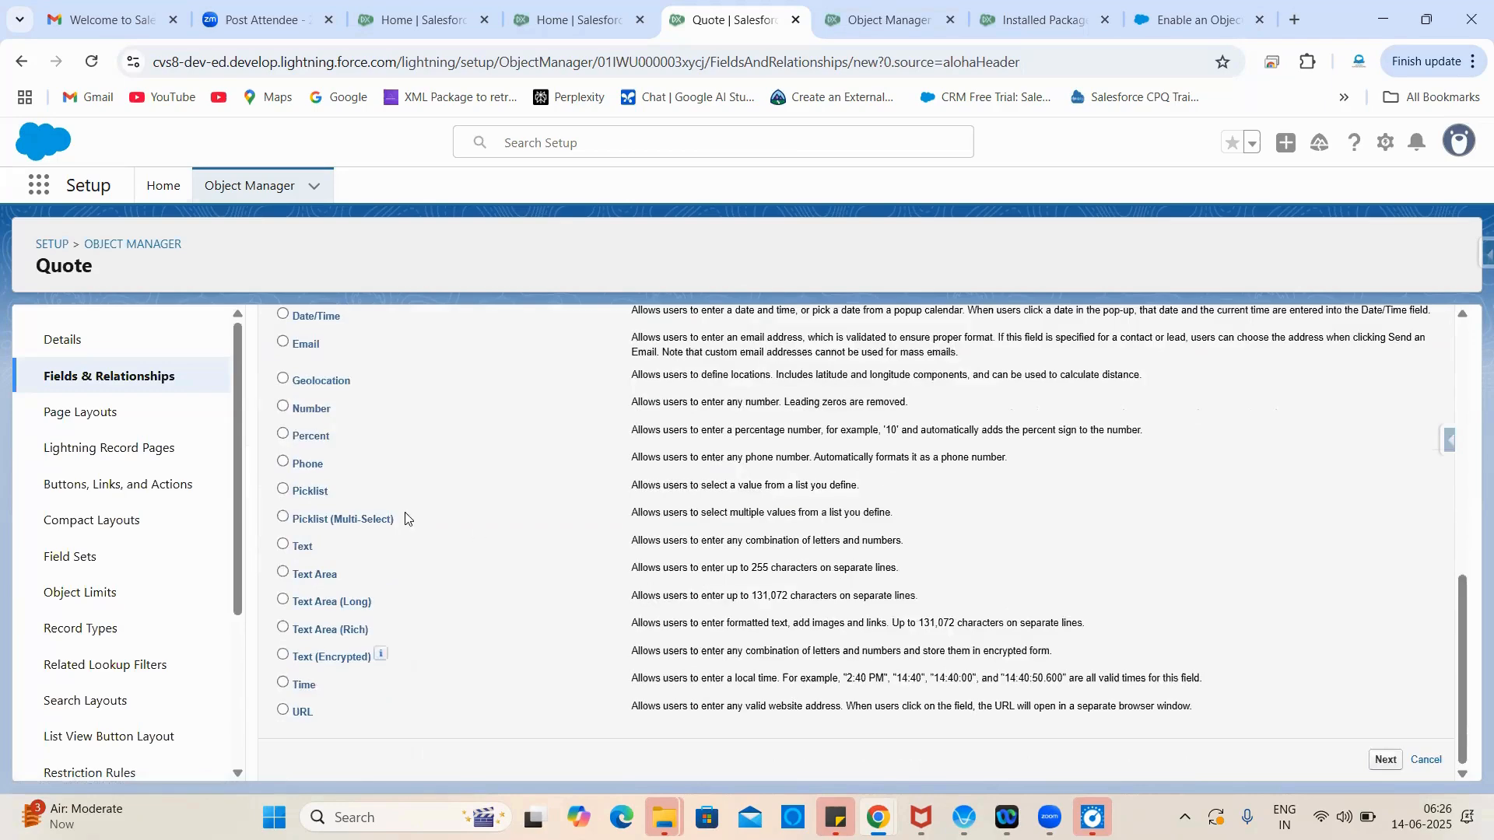
{"action": "left_click", "coordinate": [315, 490]}
{"action": "scroll", "coordinate": [793, 457], "scroll_direction": "up", "scroll_amount": 8}
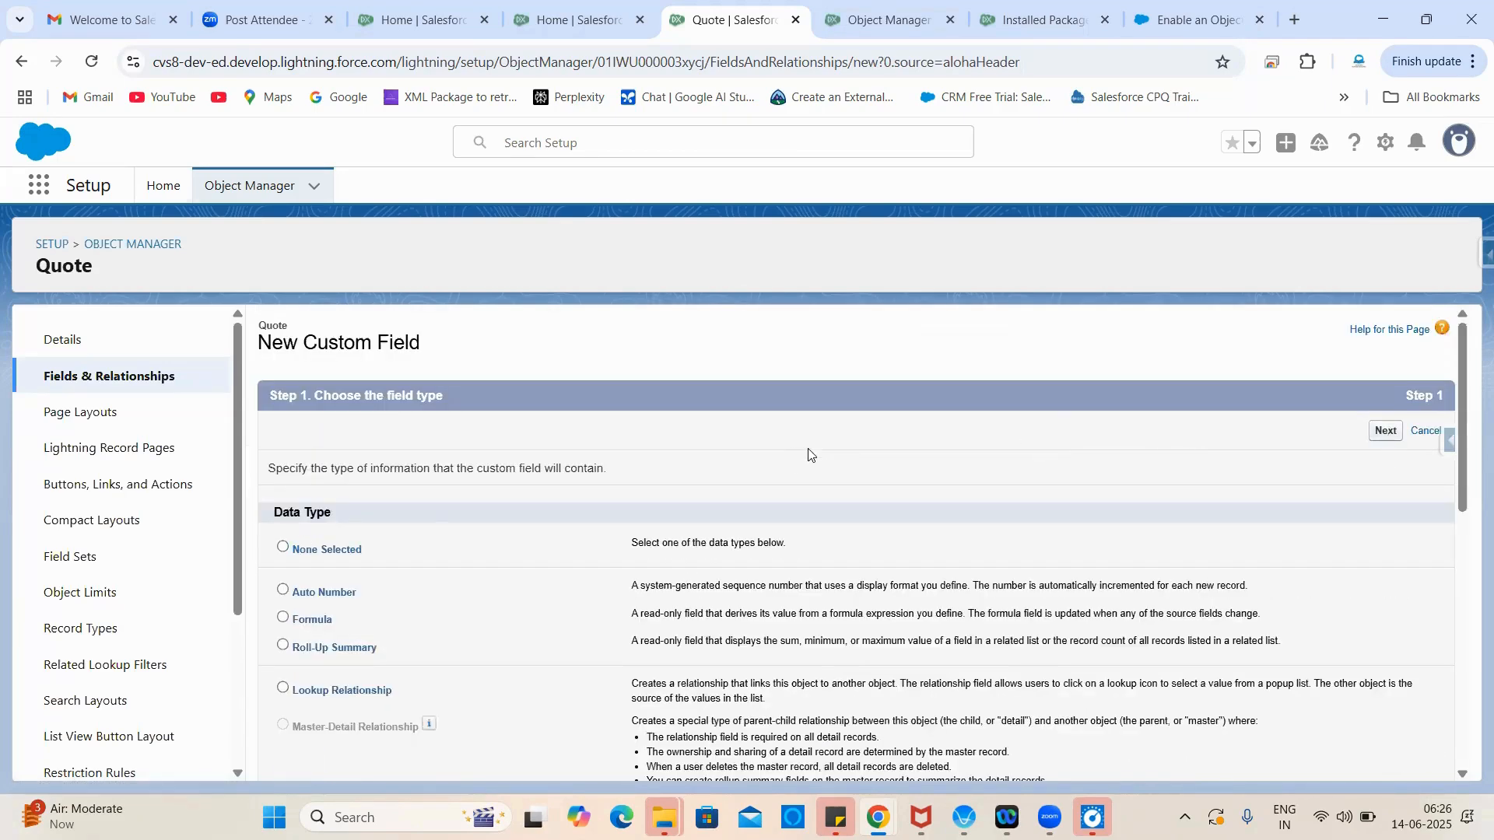
Step: Label the new picklist field "Approval Status" and choose to enter its values, each separated by a new line
{"action": "left_click", "coordinate": [586, 472]}
{"action": "key", "text": "ctrl+v"}
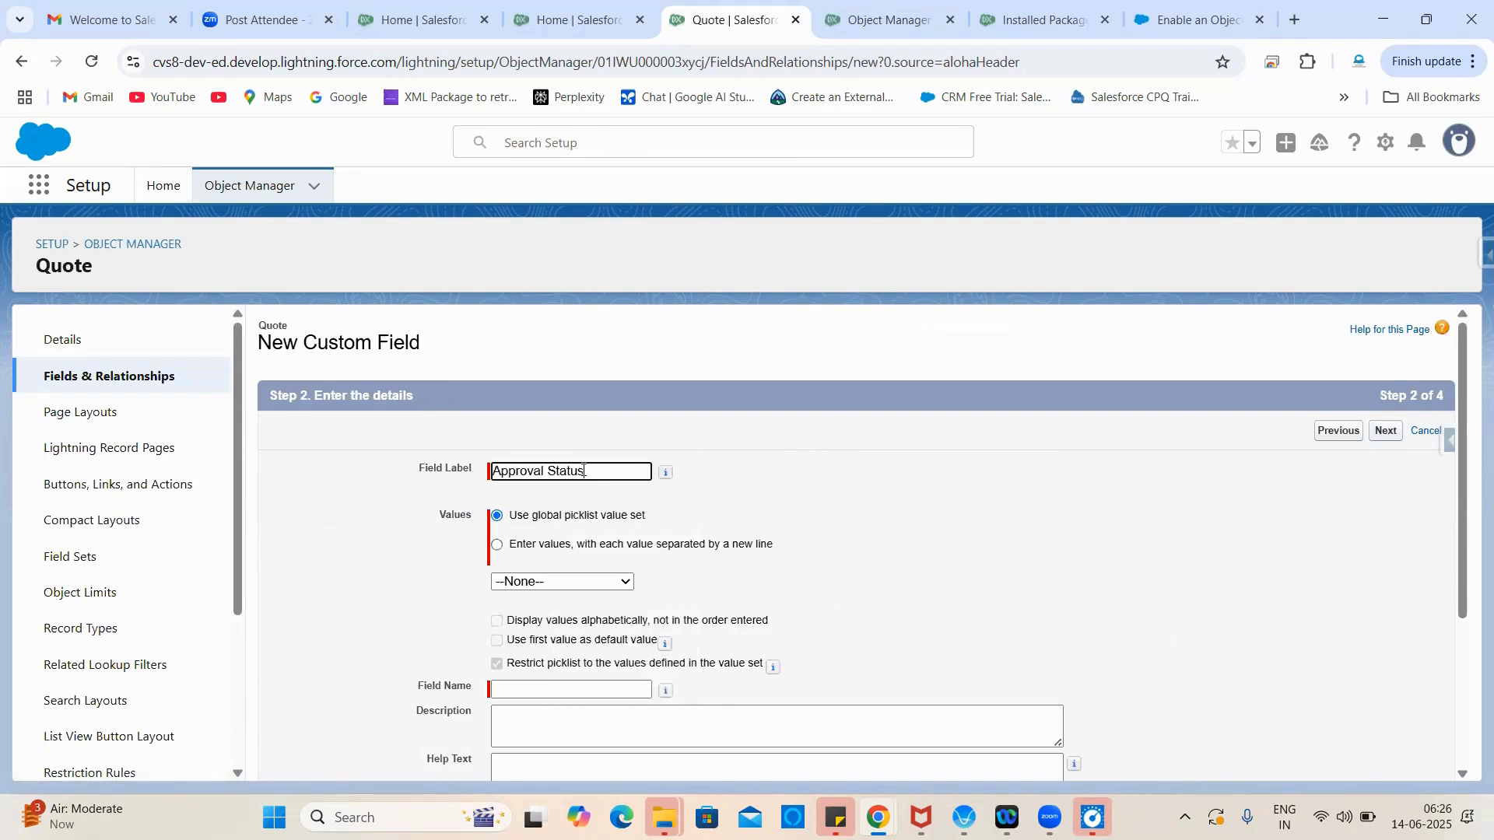
{"action": "left_click", "coordinate": [949, 495]}
{"action": "scroll", "coordinate": [960, 400], "scroll_direction": "down", "scroll_amount": 1}
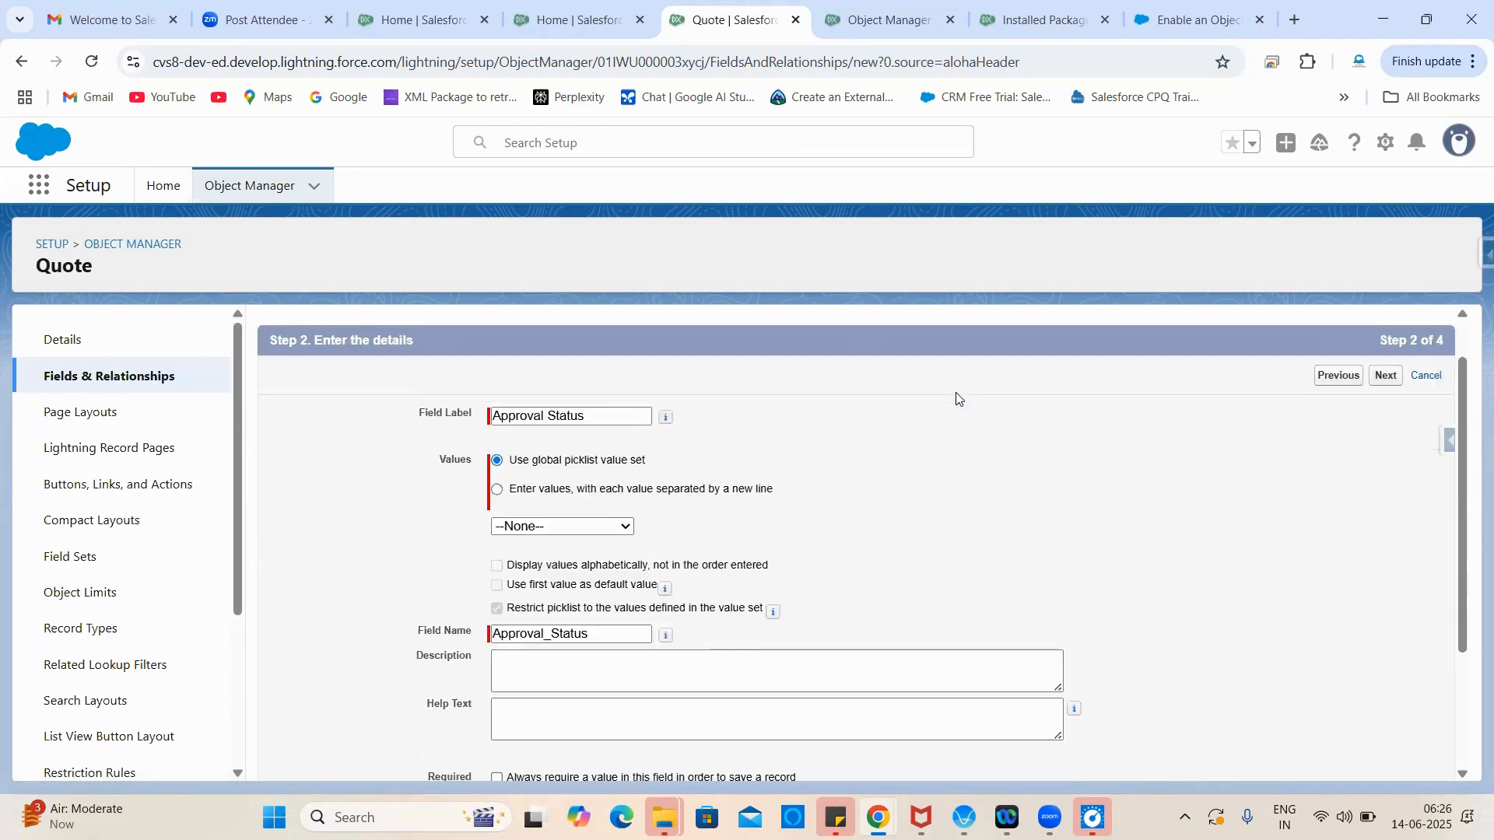
{"action": "left_click", "coordinate": [600, 490]}
{"action": "scroll", "coordinate": [856, 529], "scroll_direction": "down", "scroll_amount": 2}
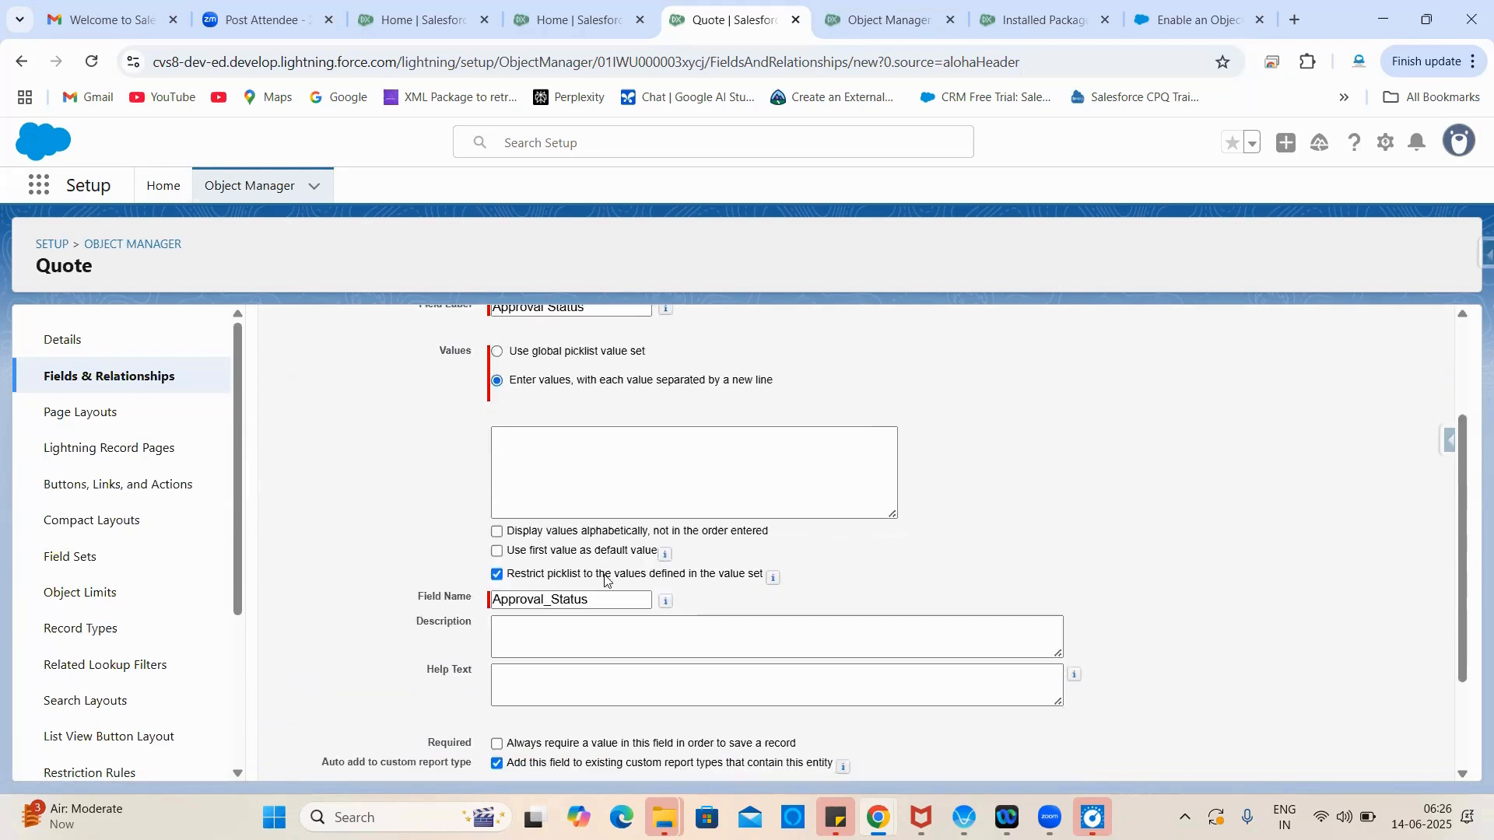
Step: Set the picklist's field name to ApprovalStatus, without the underscore
{"action": "left_click", "coordinate": [555, 599]}
{"action": "key", "text": "BackSpace"}
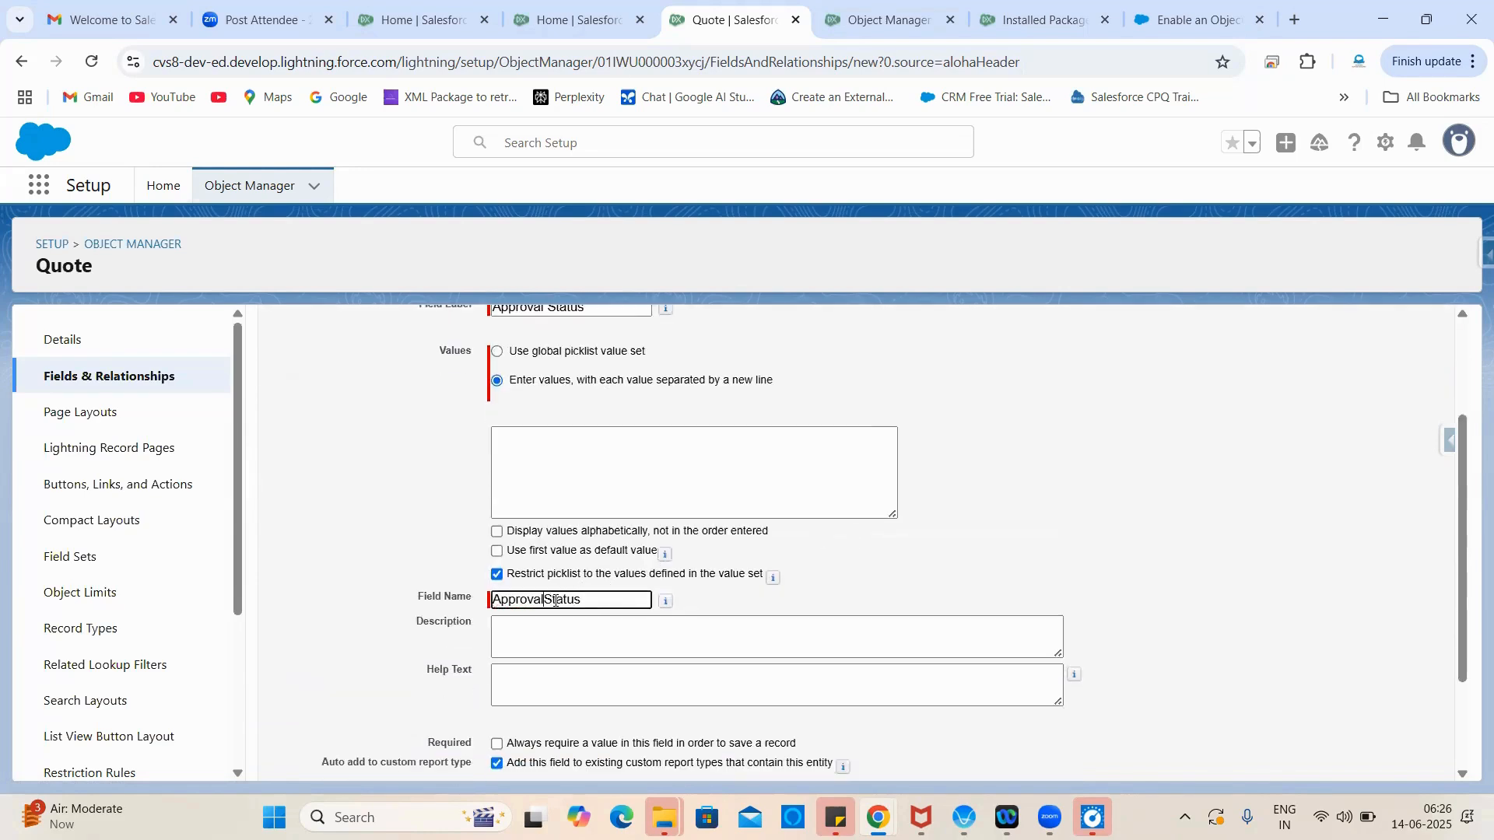
{"action": "left_click", "coordinate": [924, 555]}
{"action": "scroll", "coordinate": [1019, 557], "scroll_direction": "up", "scroll_amount": 1}
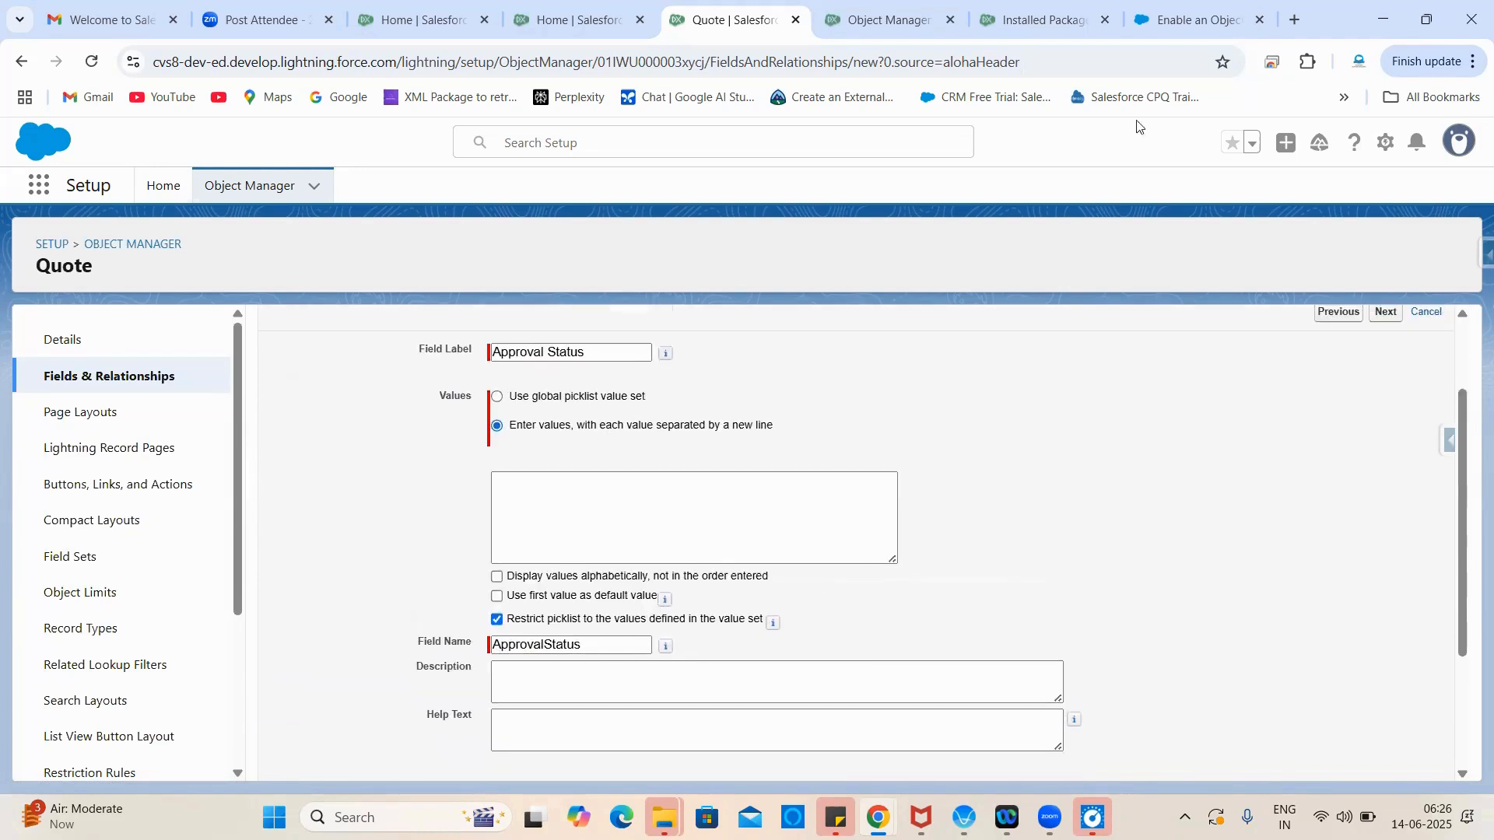
Step: Copy the values Pending, Approved, Rejected and Recalled from the help article and check the API name required there
{"action": "left_click", "coordinate": [1184, 15]}
{"action": "left_click", "coordinate": [761, 589]}
{"action": "scroll", "coordinate": [761, 589], "scroll_direction": "down", "scroll_amount": 1}
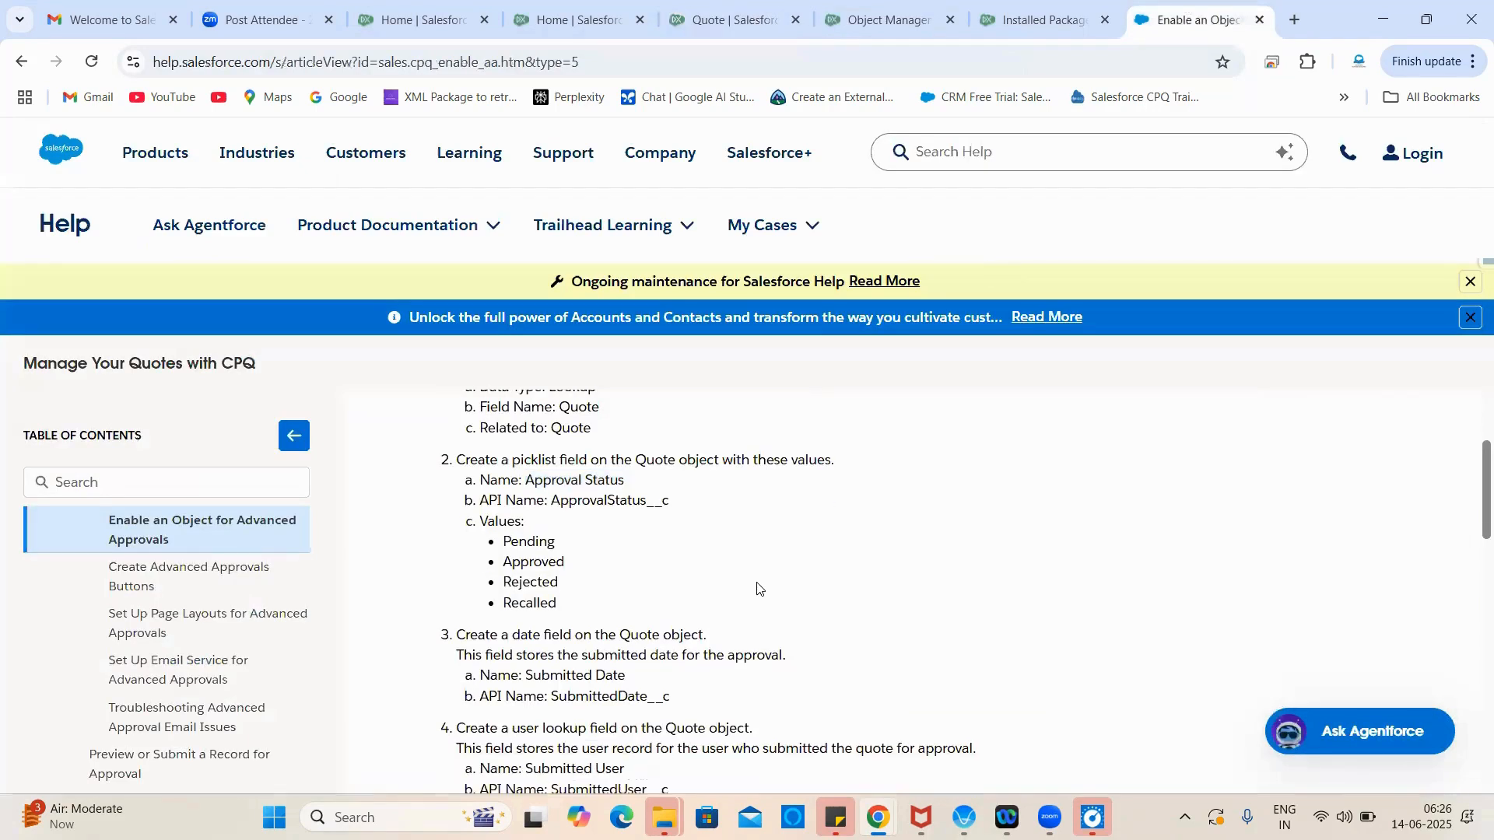
{"action": "left_click_drag", "start_coordinate": [507, 542], "coordinate": [555, 602]}
{"action": "key", "text": "ctrl+c"}
{"action": "left_click", "coordinate": [528, 566]}
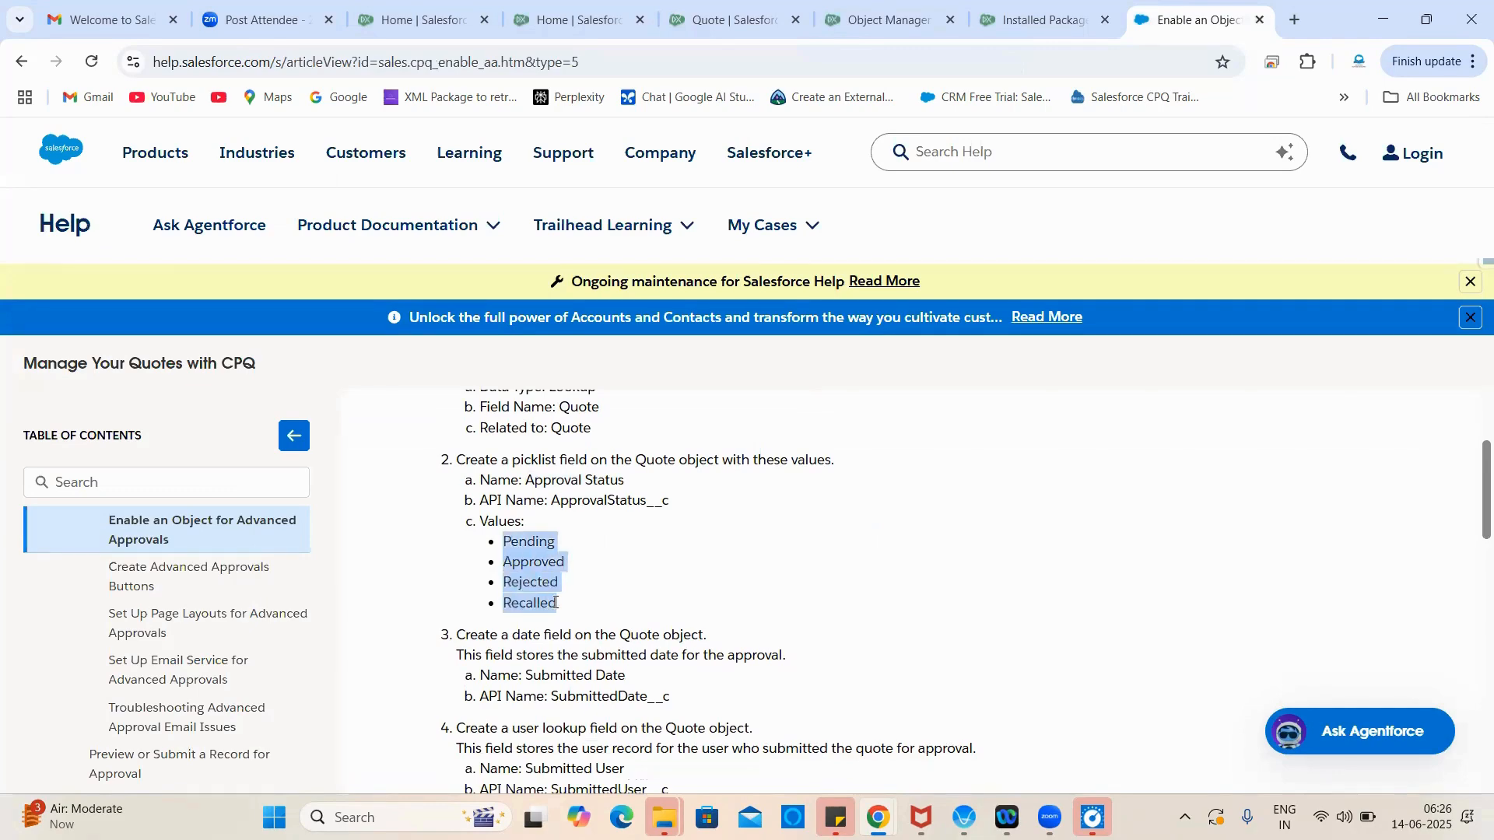
{"action": "left_click", "coordinate": [585, 478]}
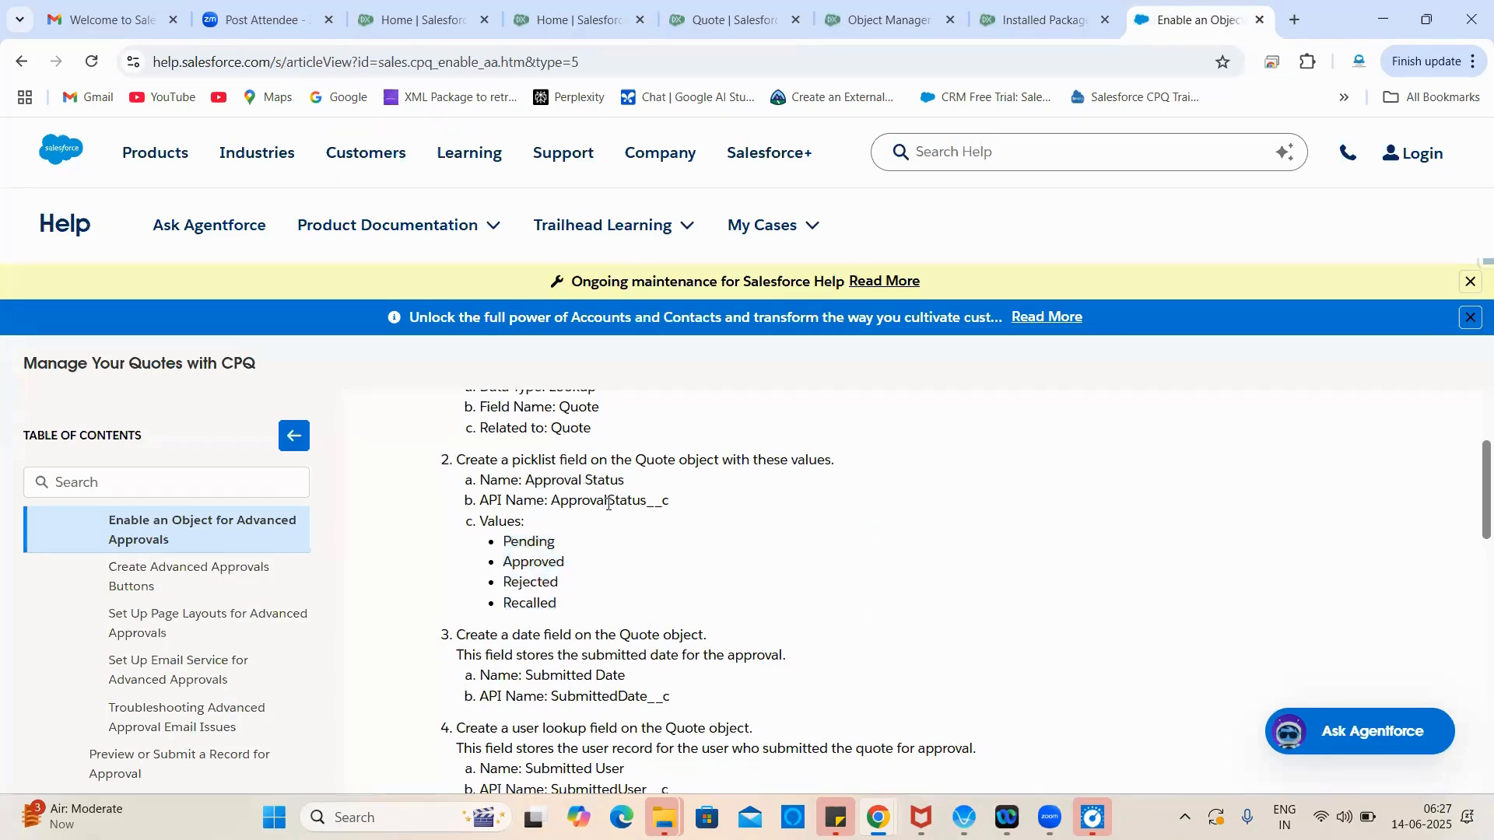
{"action": "double_click", "coordinate": [608, 504]}
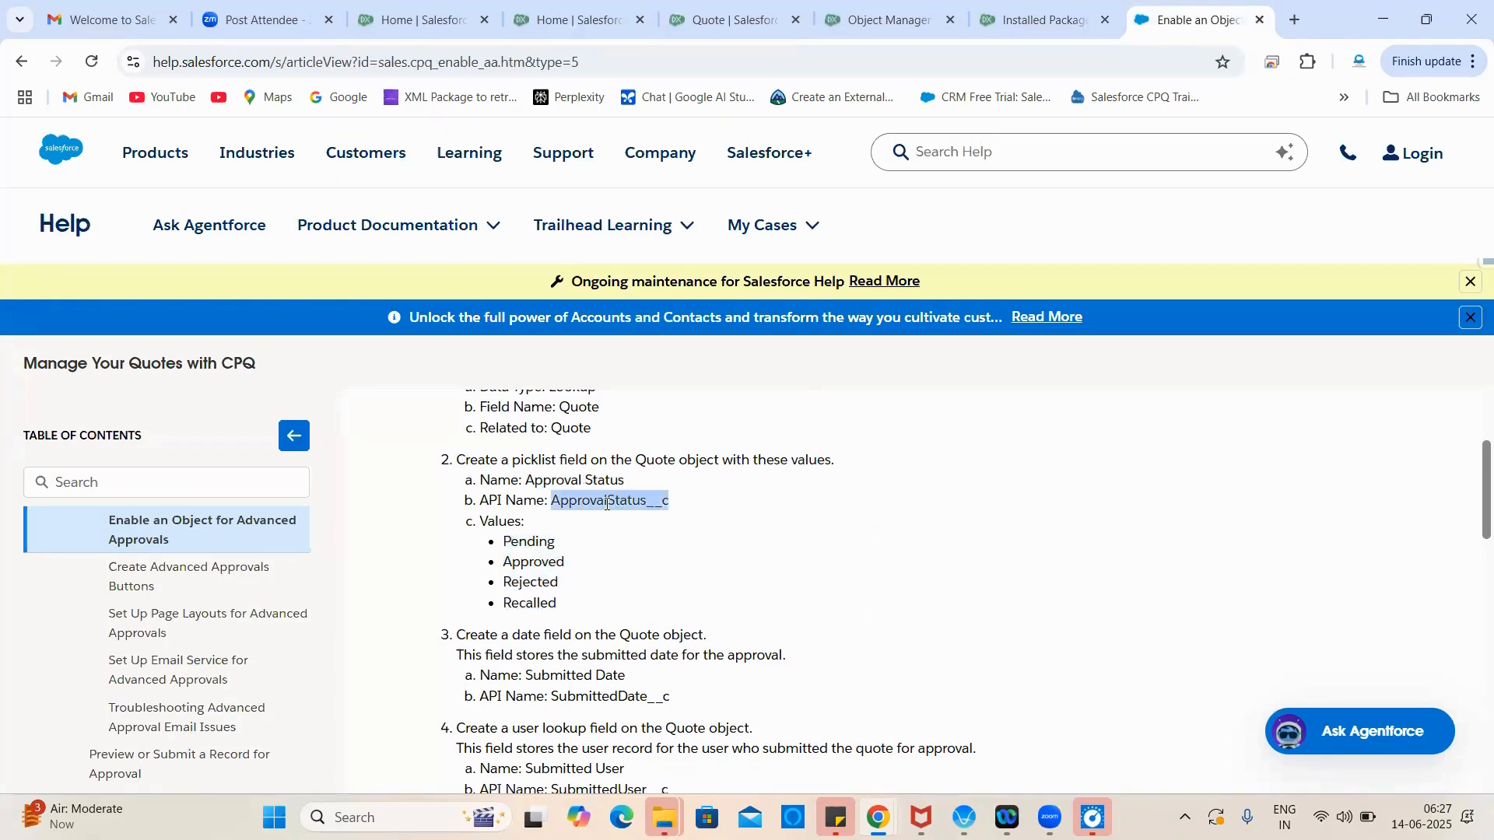
Step: Enter Pending, Approved, Rejected and Recalled as the Approval Status picklist values and continue to field-level security
{"action": "left_click", "coordinate": [883, 16]}
{"action": "left_click", "coordinate": [782, 6]}
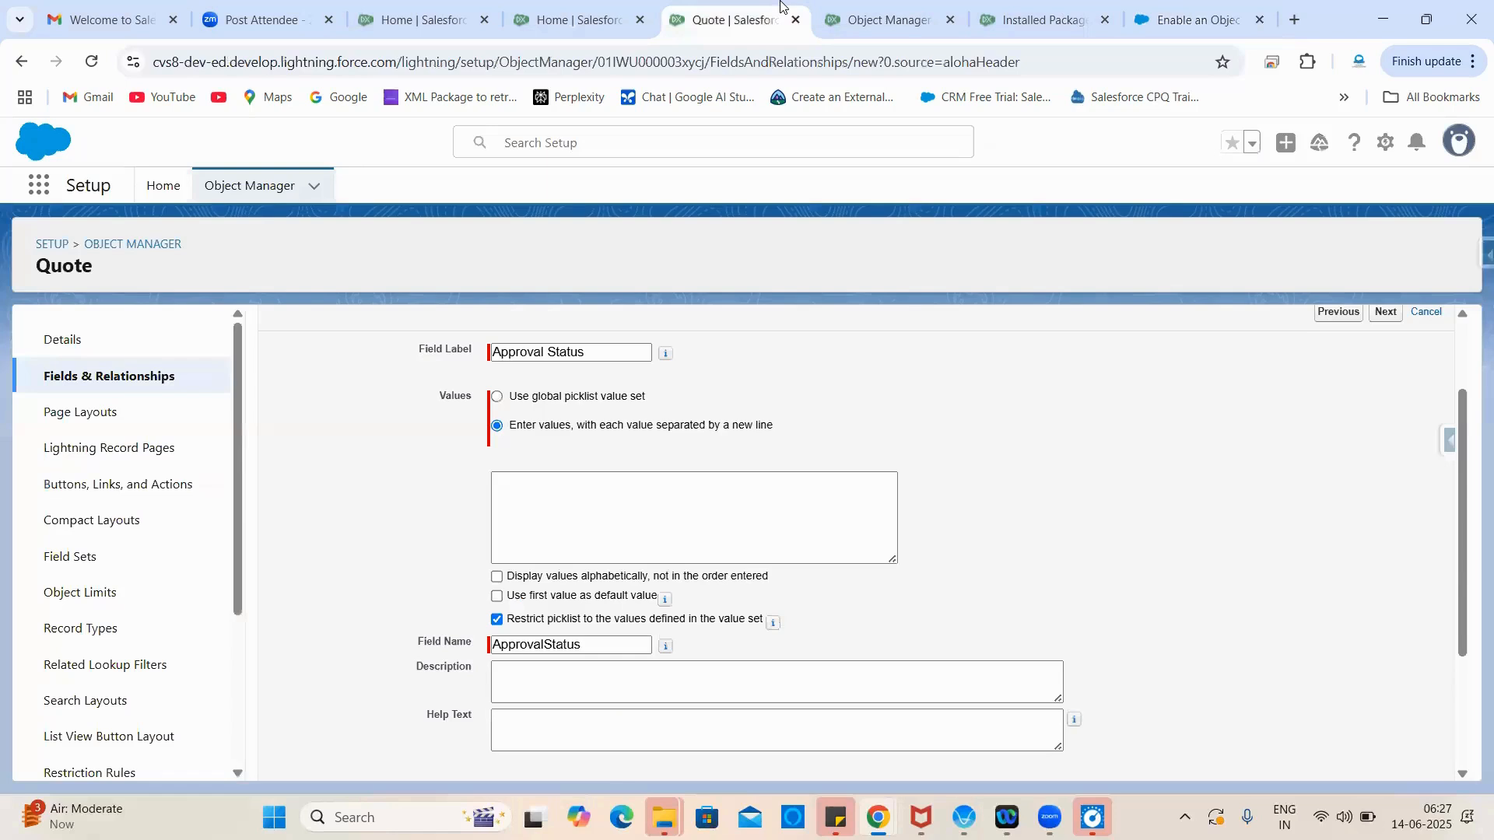
{"action": "left_click", "coordinate": [532, 518]}
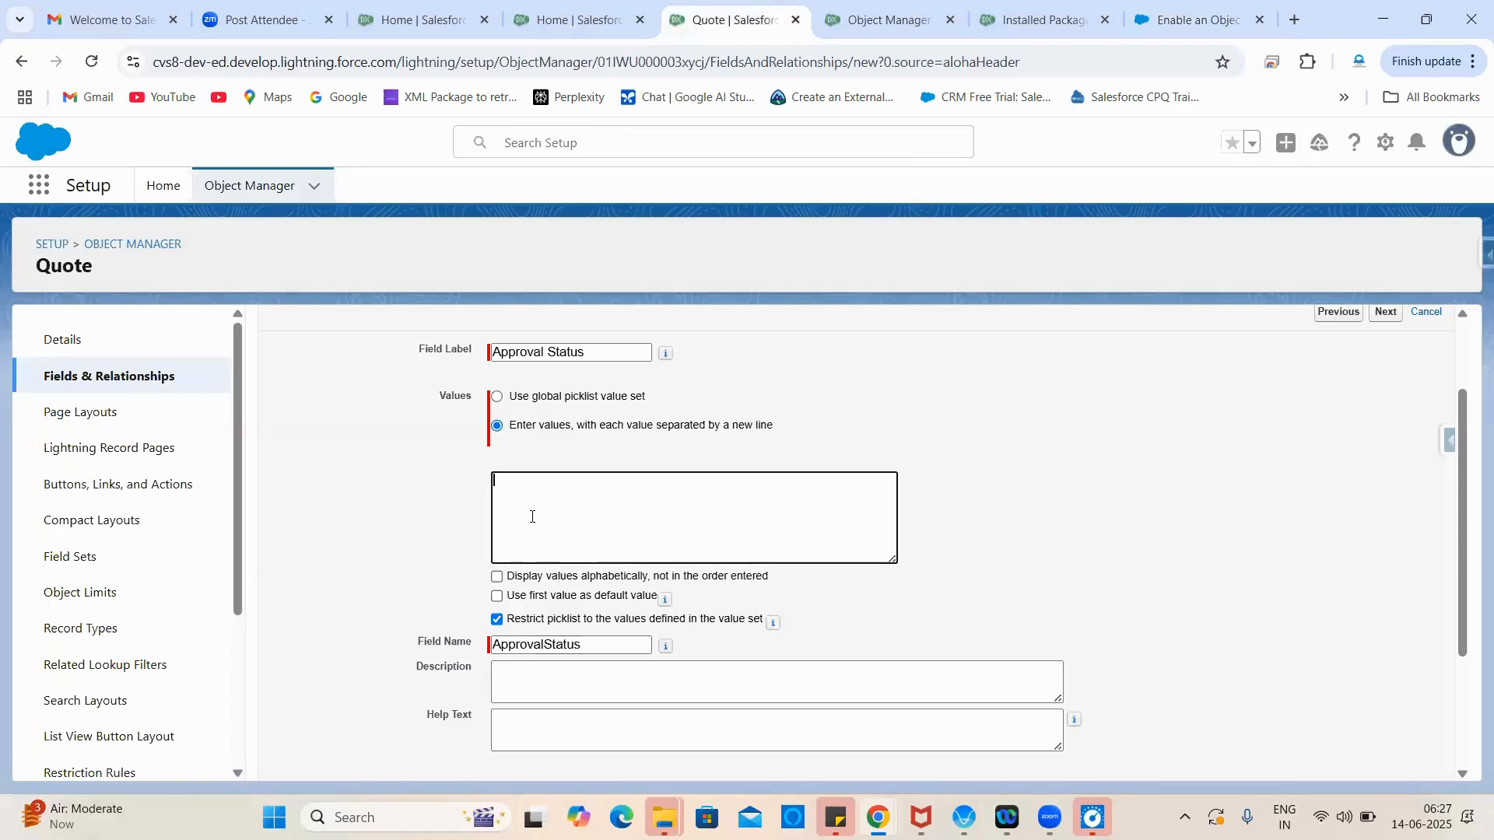
{"action": "key", "text": "ctrl+v"}
{"action": "scroll", "coordinate": [907, 473], "scroll_direction": "down", "scroll_amount": 3}
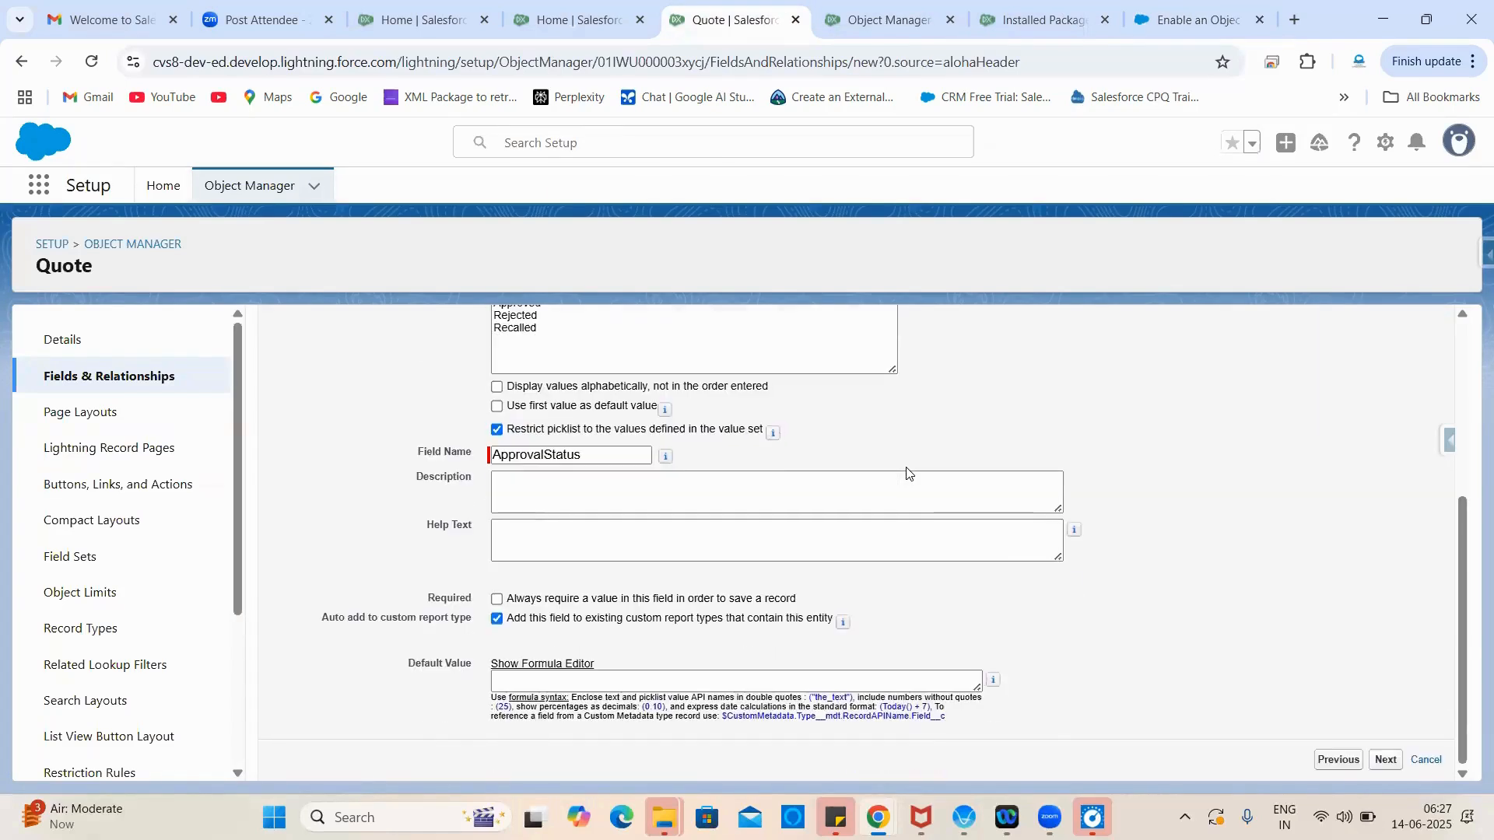
{"action": "scroll", "coordinate": [1127, 413], "scroll_direction": "up", "scroll_amount": 3}
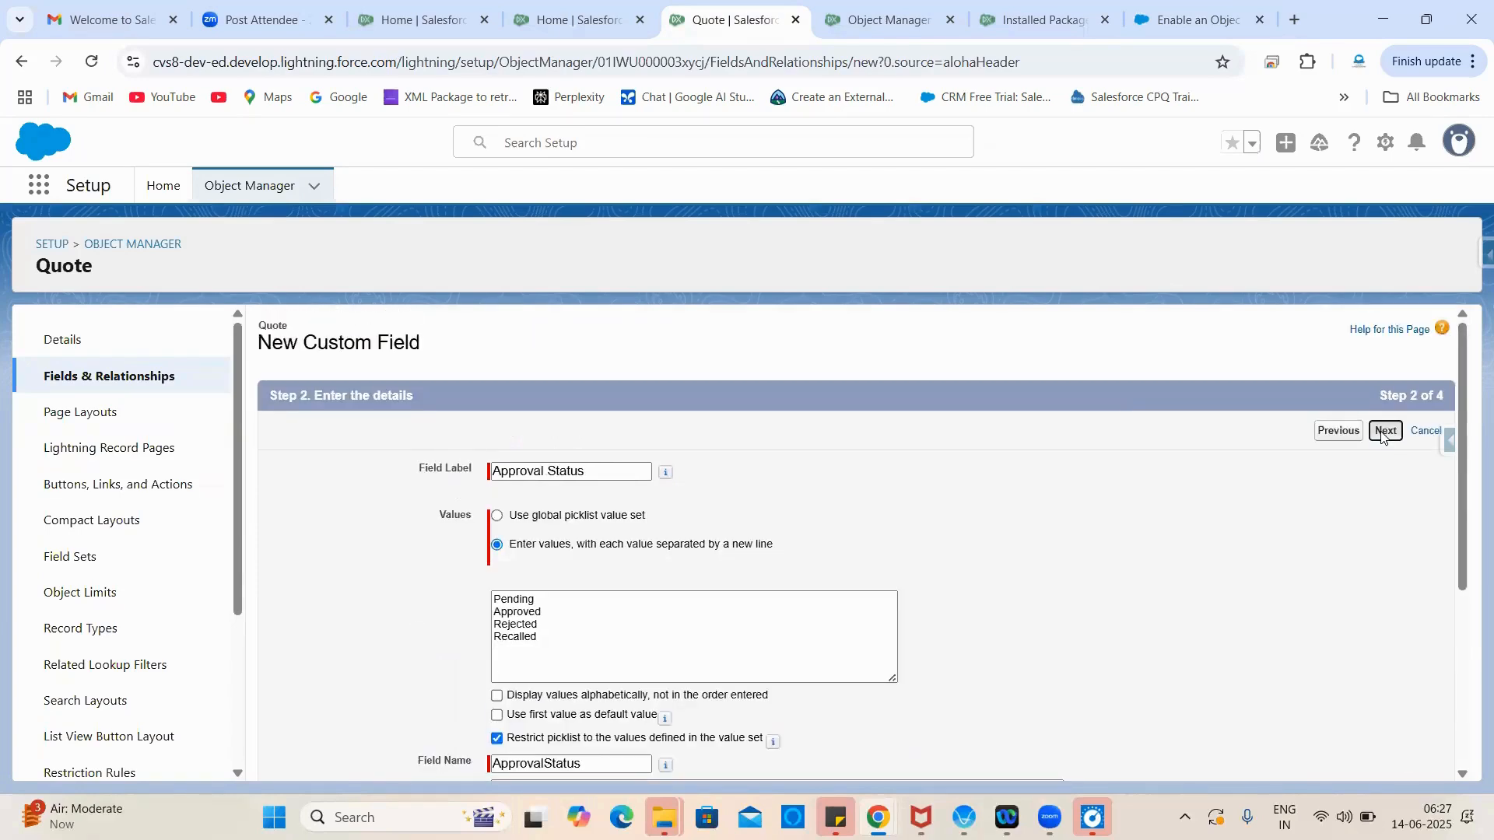
{"action": "scroll", "coordinate": [1100, 506], "scroll_direction": "down", "scroll_amount": 1}
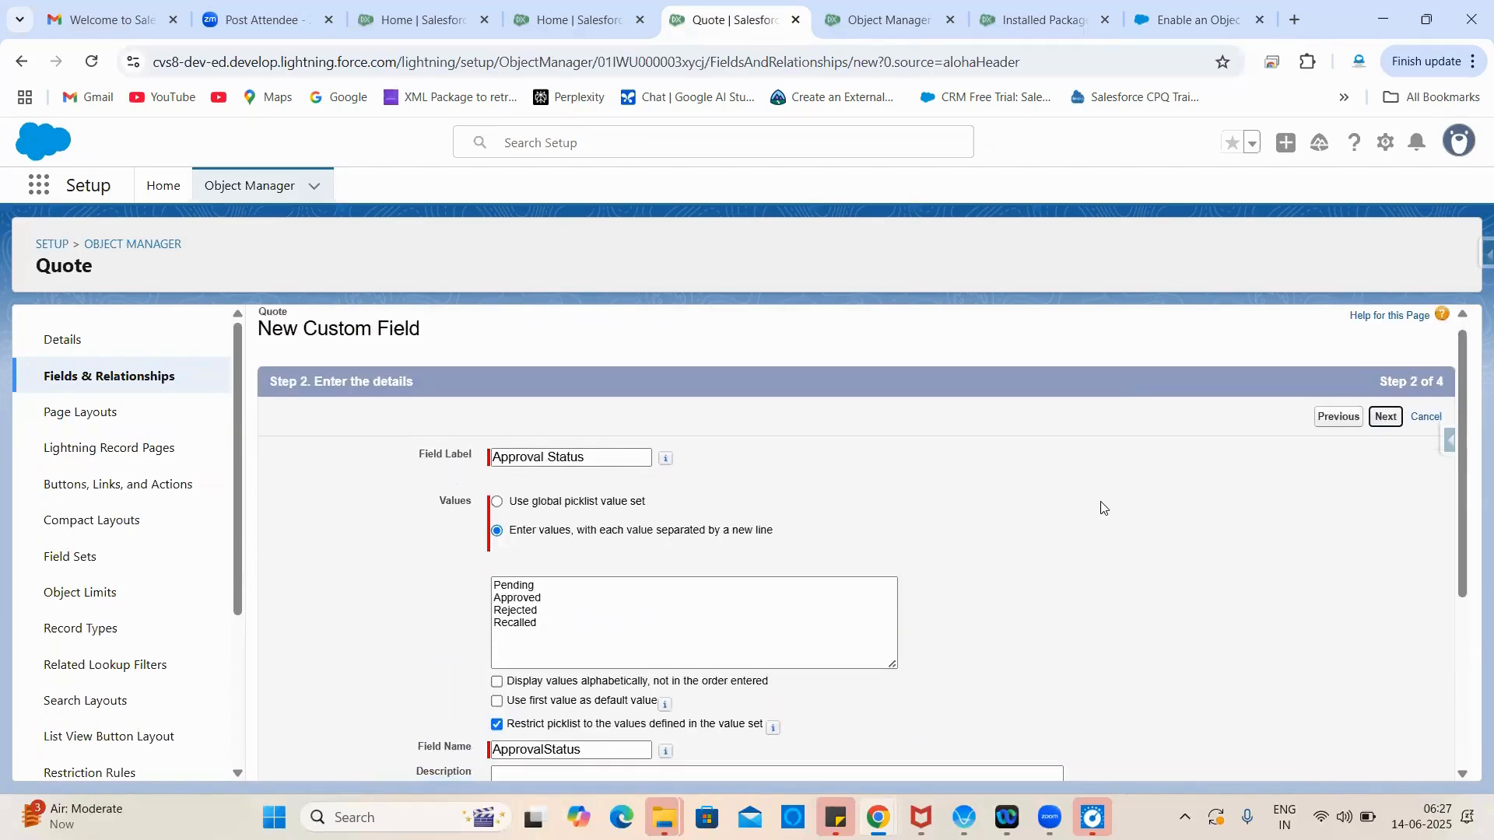
Step: Review the name and API name required for the Approval Status picklist in the help article
{"action": "left_click", "coordinate": [1140, 8]}
{"action": "left_click", "coordinate": [584, 465]}
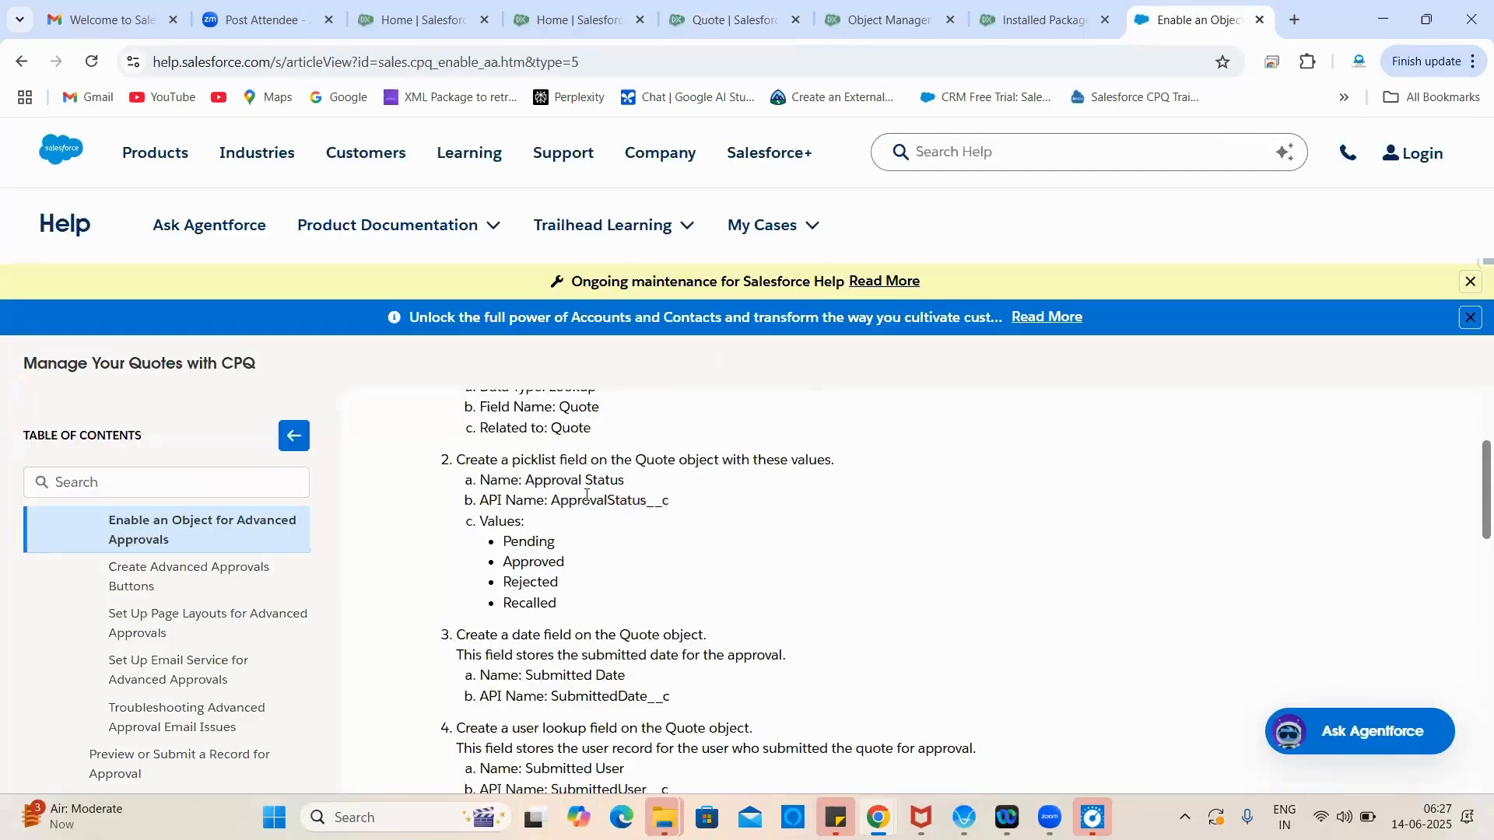
{"action": "left_click_drag", "start_coordinate": [528, 482], "coordinate": [615, 478]}
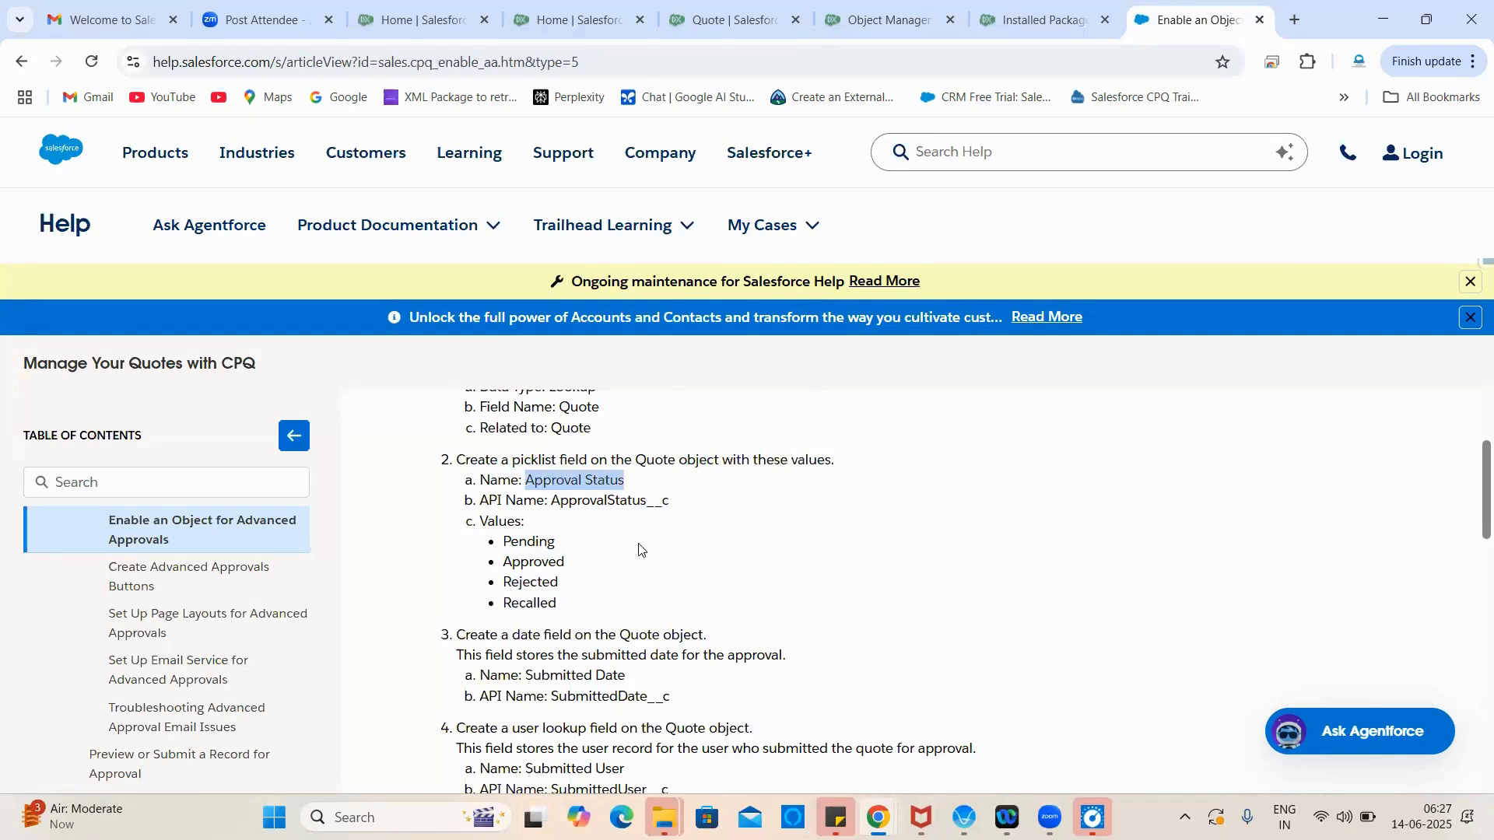
{"action": "left_click", "coordinate": [608, 504]}
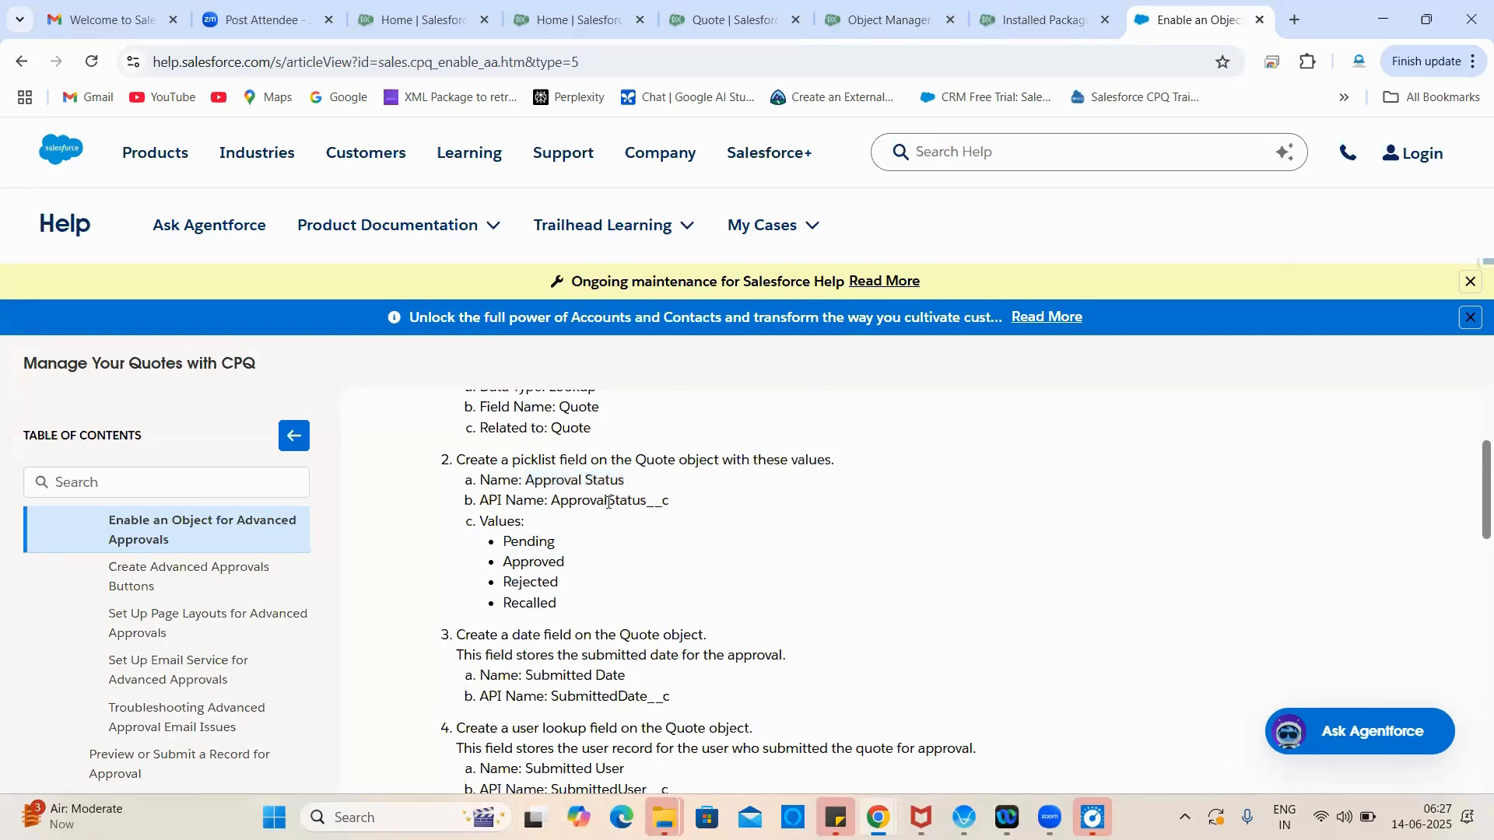
{"action": "double_click", "coordinate": [609, 503]}
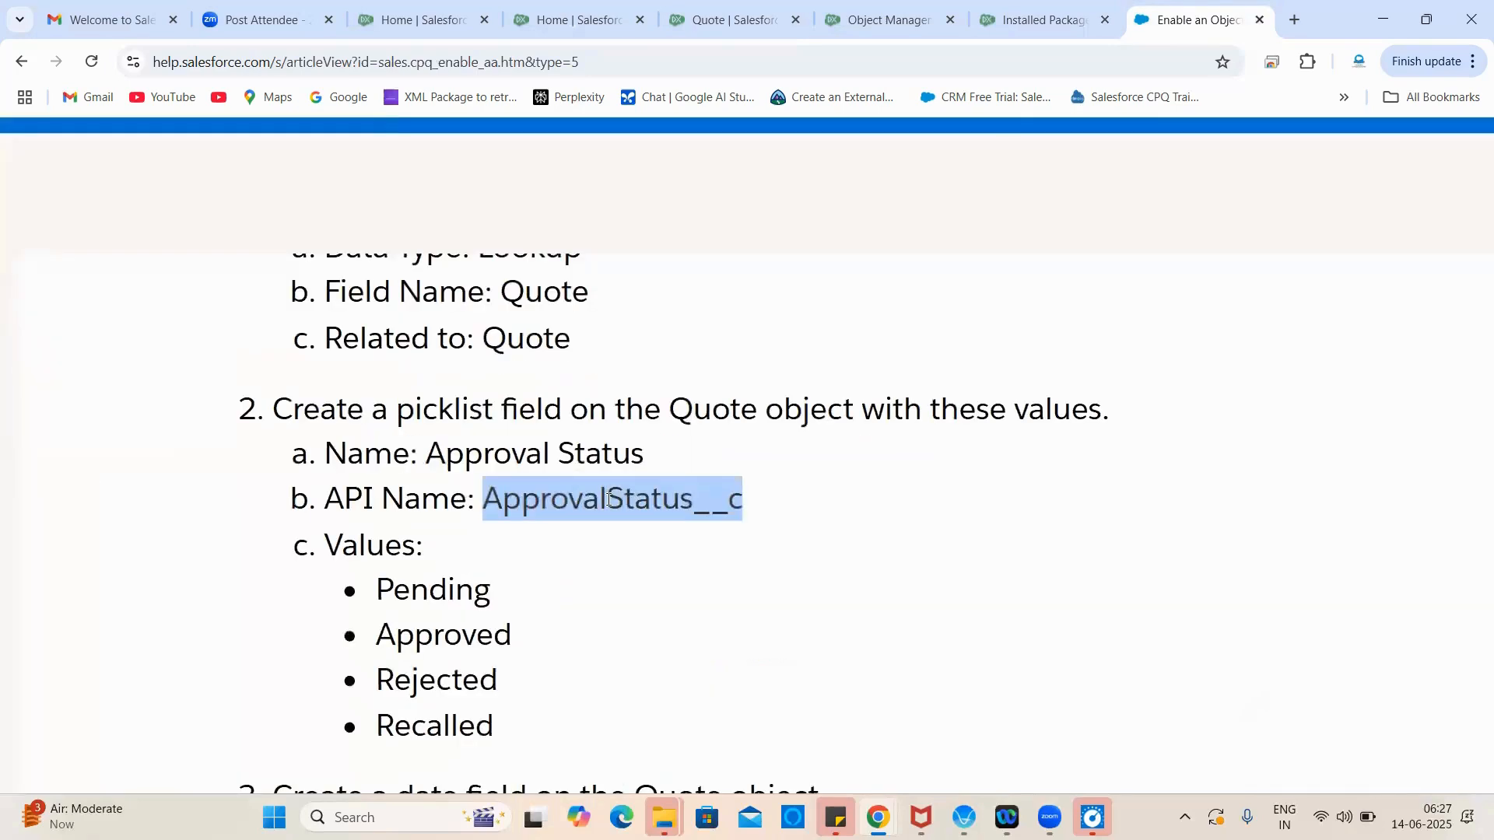
{"action": "scroll", "coordinate": [608, 500], "scroll_direction": "down", "scroll_amount": 5}
{"action": "left_click", "coordinate": [617, 502]}
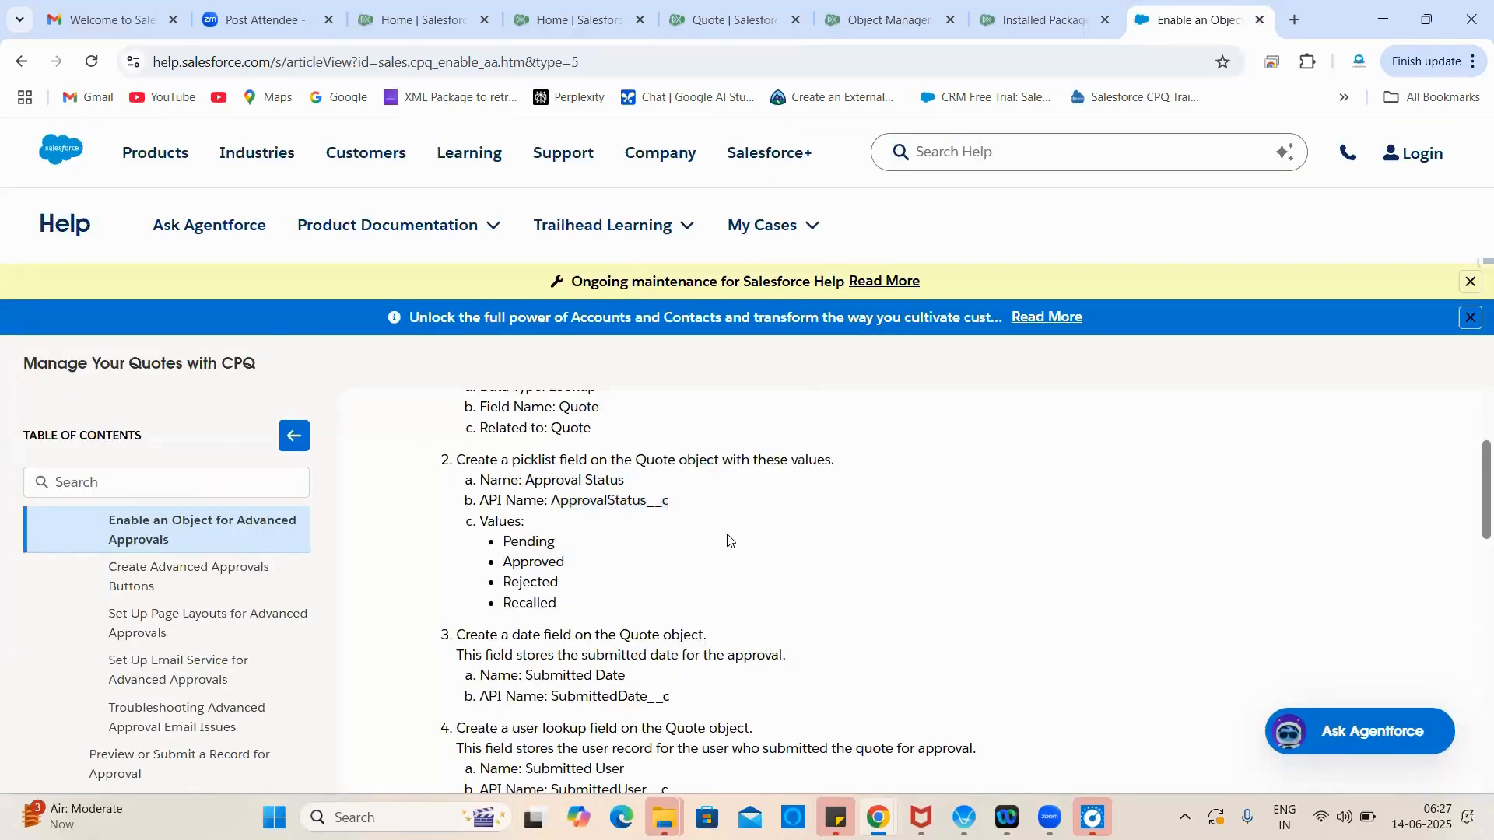
Step: Return to the new Approval Status field and make it visible and read-only for all profiles
{"action": "left_click", "coordinate": [751, 15]}
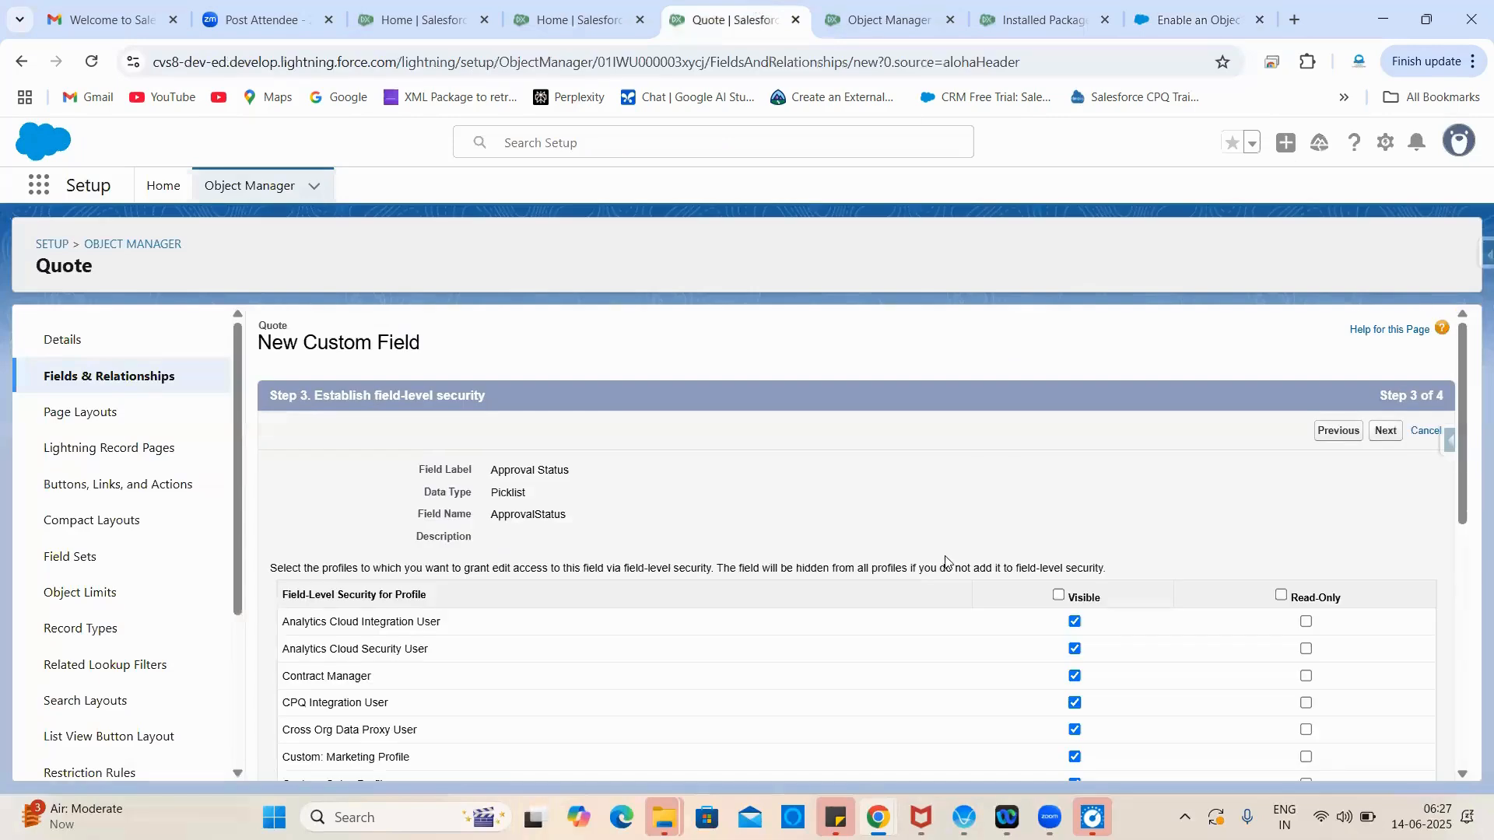
{"action": "scroll", "coordinate": [945, 561], "scroll_direction": "down", "scroll_amount": 2}
{"action": "left_click", "coordinate": [1280, 440]}
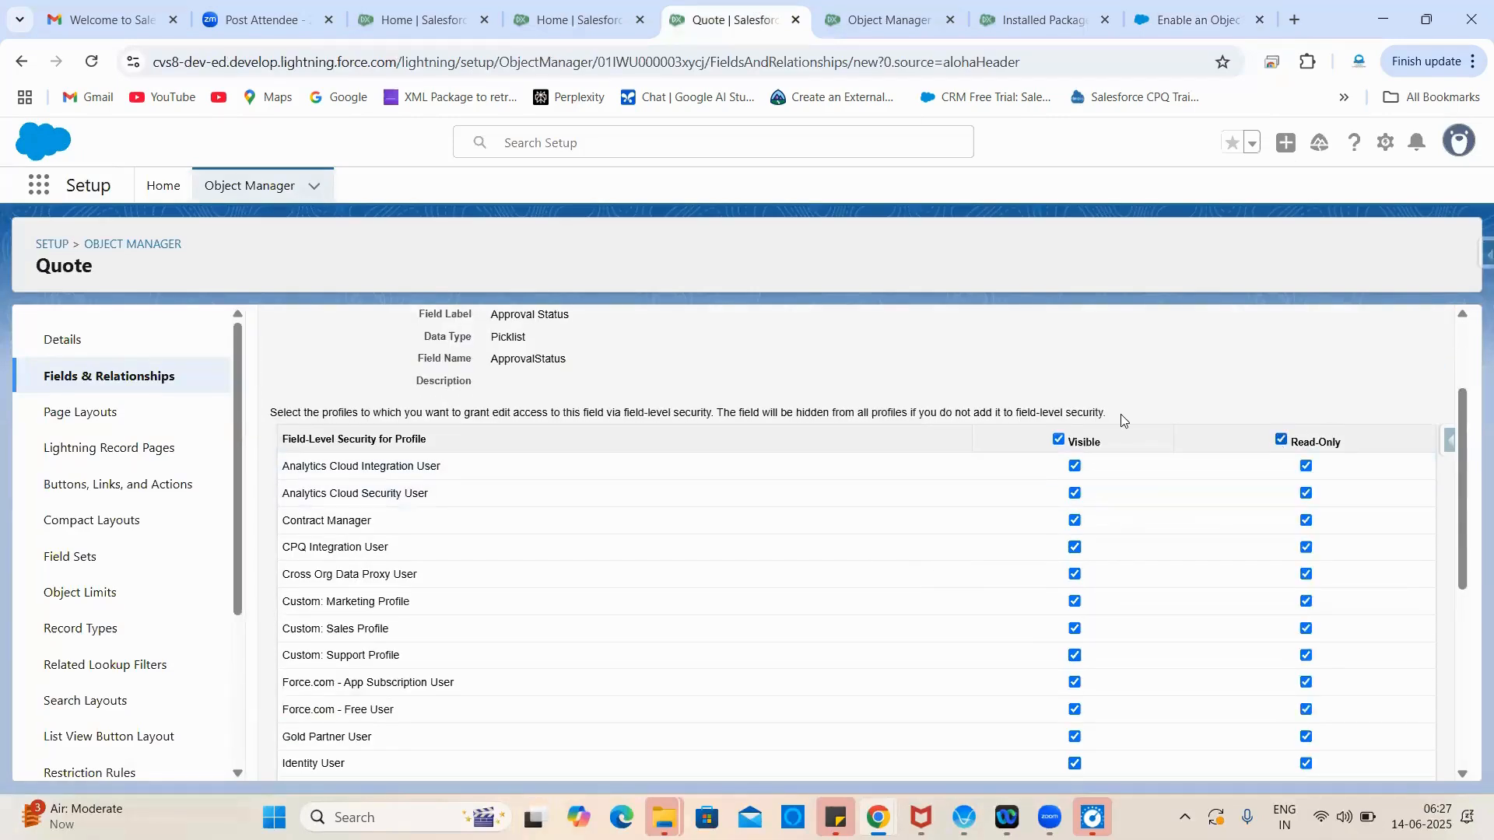
Step: Proceed to the page layouts step, exclude the Approval Status field from every layout and save the field
{"action": "scroll", "coordinate": [1120, 420], "scroll_direction": "up", "scroll_amount": 2}
{"action": "left_click", "coordinate": [1385, 432]}
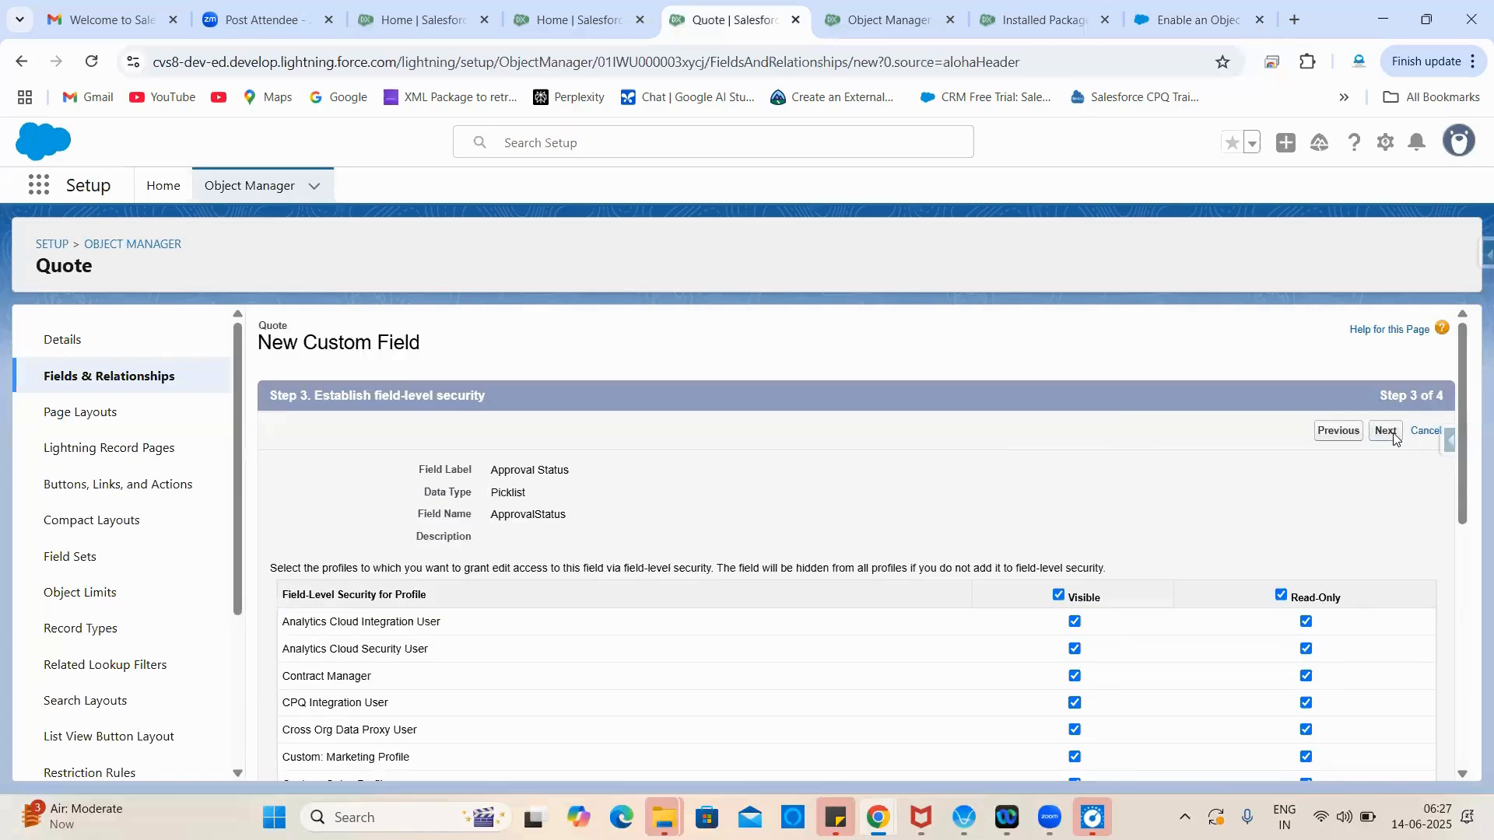
{"action": "left_click", "coordinate": [1152, 9]}
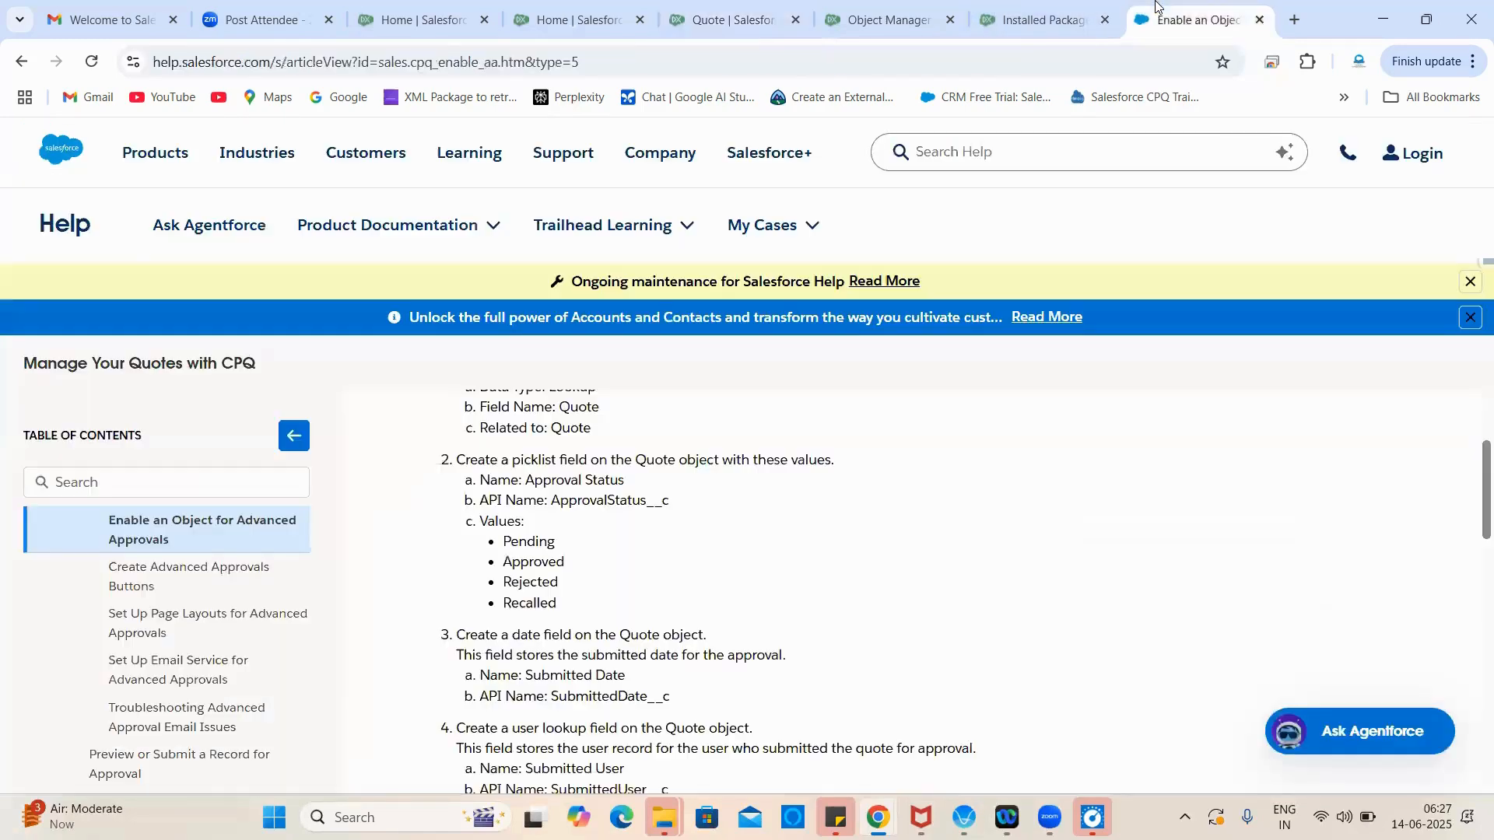
{"action": "scroll", "coordinate": [588, 622], "scroll_direction": "down", "scroll_amount": 1}
{"action": "scroll", "coordinate": [513, 510], "scroll_direction": "up", "scroll_amount": 1}
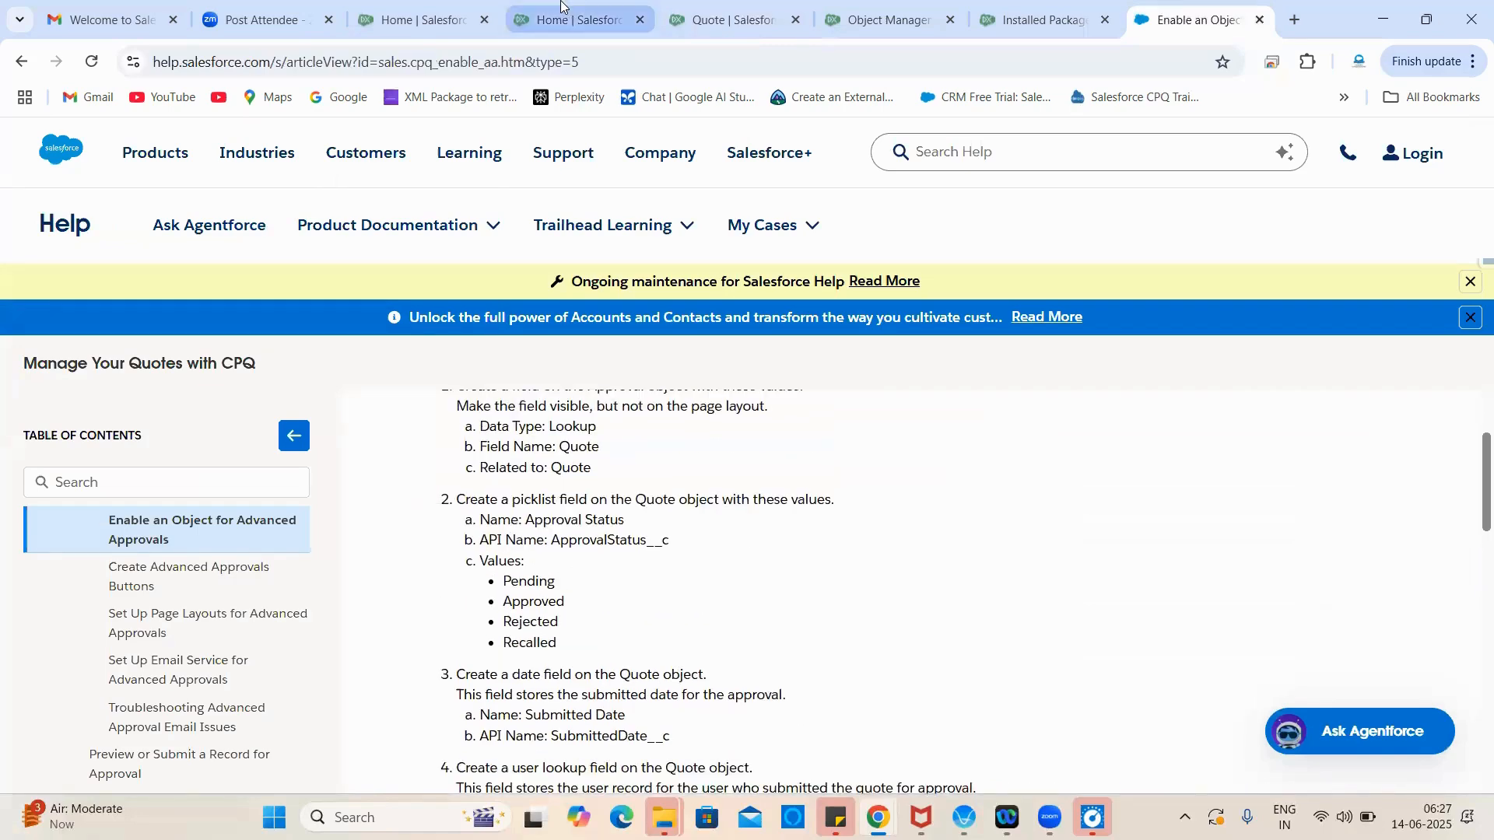
{"action": "left_click", "coordinate": [585, 11]}
{"action": "left_click", "coordinate": [716, 11]}
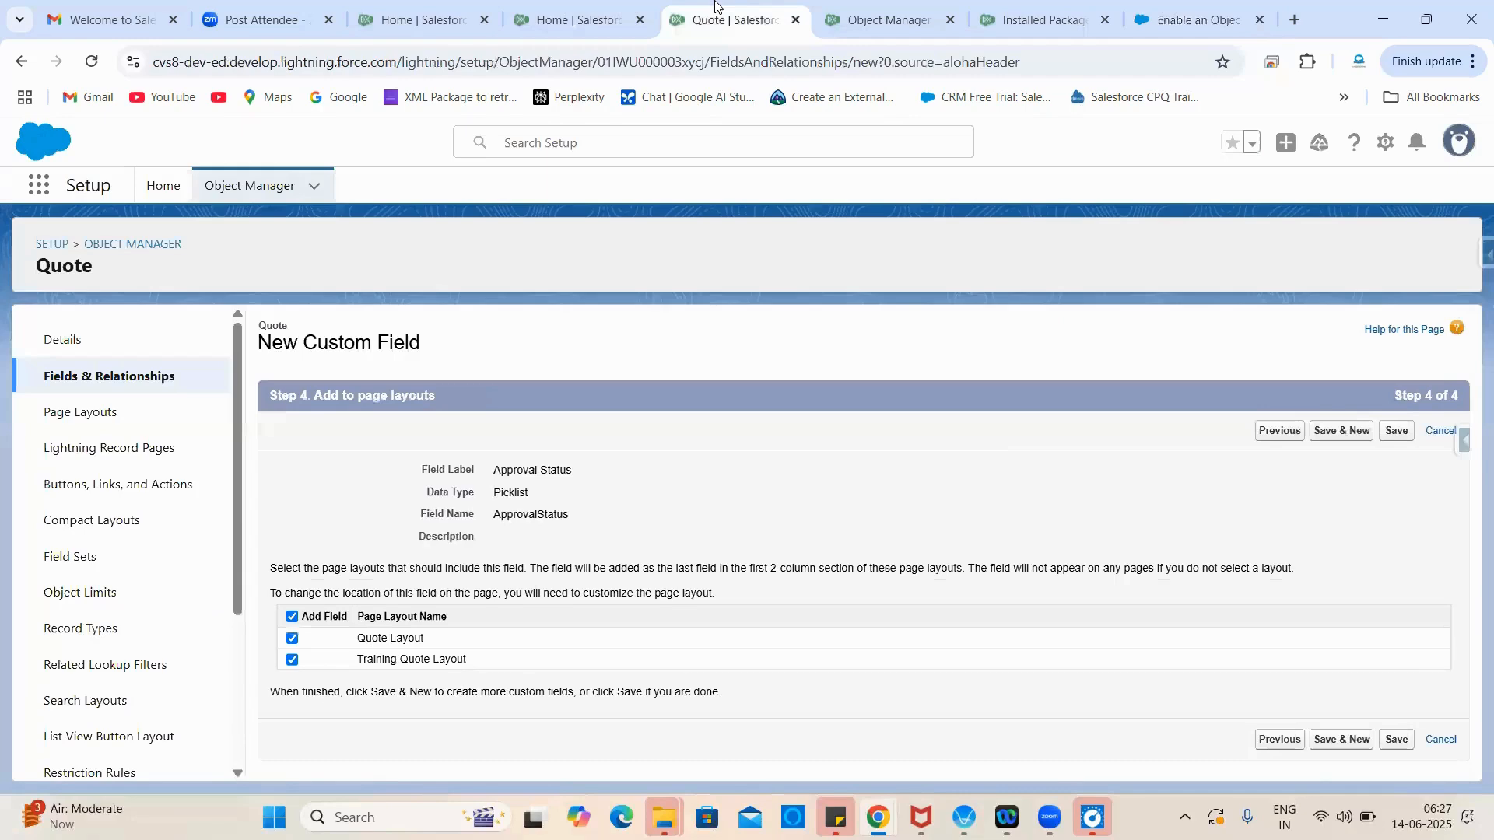
{"action": "left_click", "coordinate": [293, 618]}
{"action": "left_click", "coordinate": [1394, 433]}
Step: Review the Quote date field requirements in the help article and copy the field name Submitted Date
{"action": "left_click", "coordinate": [1189, 7]}
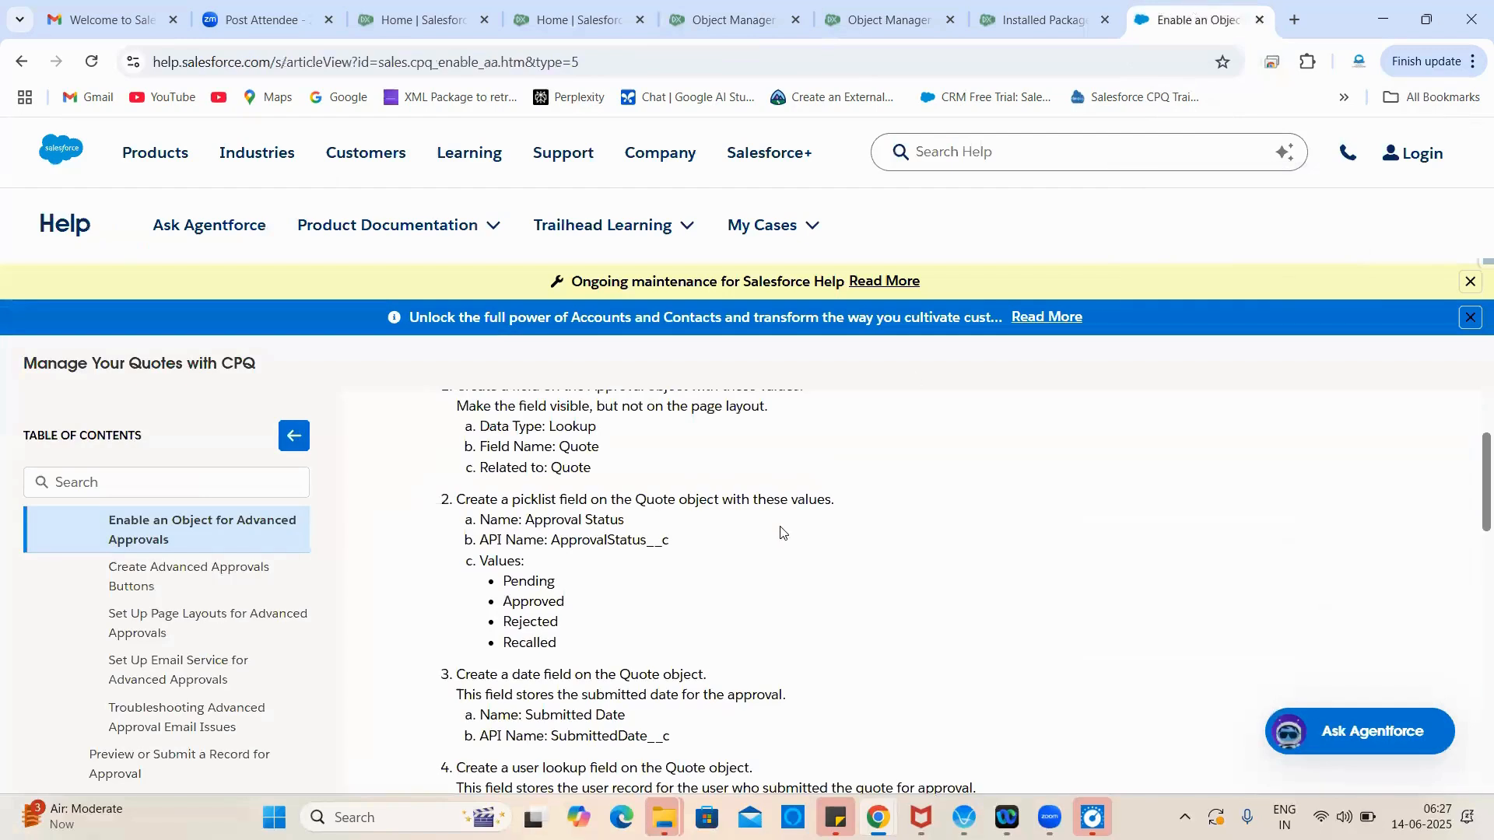
{"action": "scroll", "coordinate": [701, 542], "scroll_direction": "up", "scroll_amount": 2}
{"action": "scroll", "coordinate": [613, 584], "scroll_direction": "down", "scroll_amount": 1}
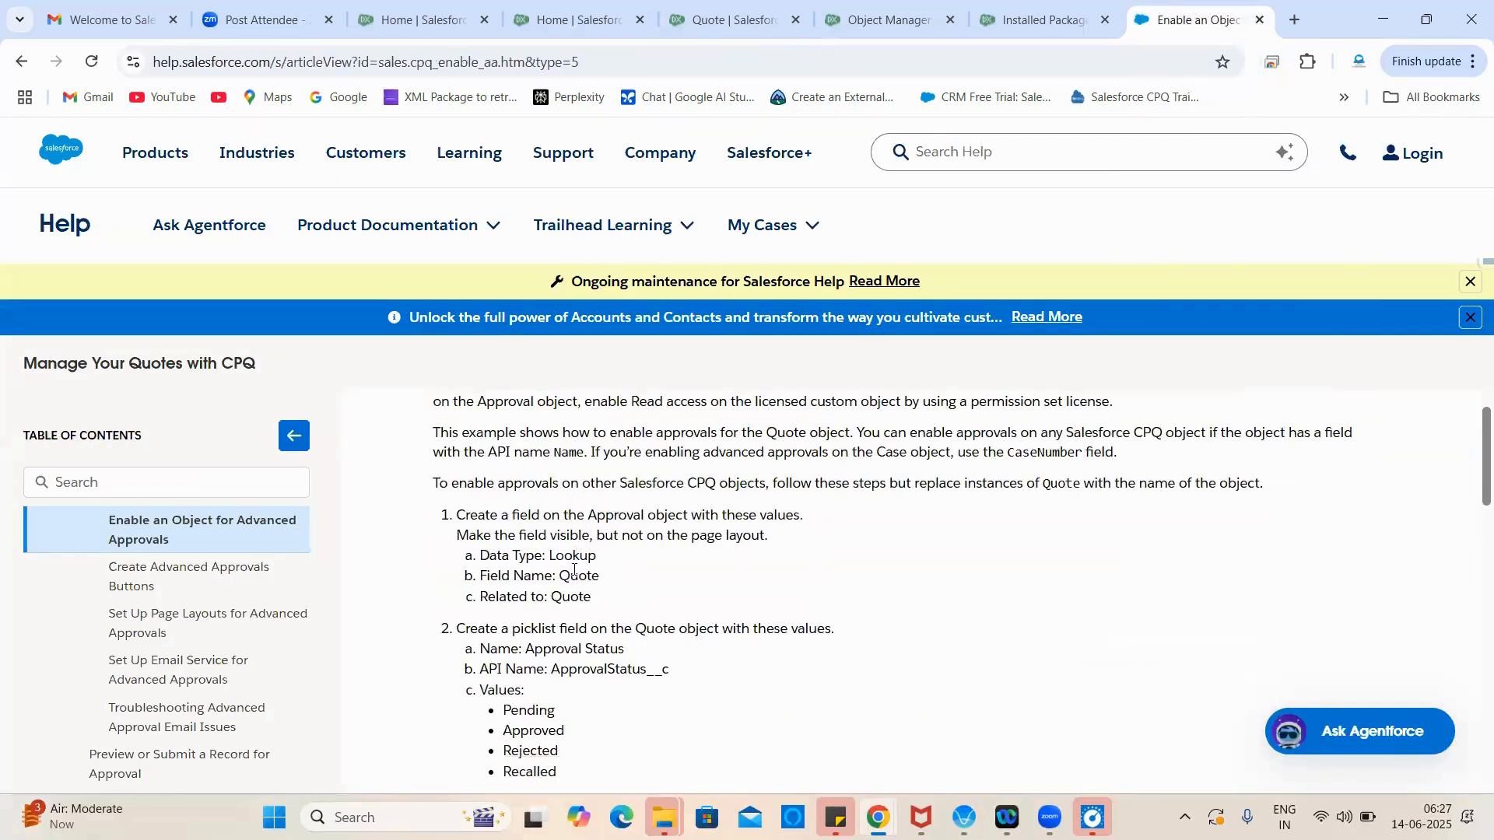
{"action": "scroll", "coordinate": [724, 501], "scroll_direction": "down", "scroll_amount": 2}
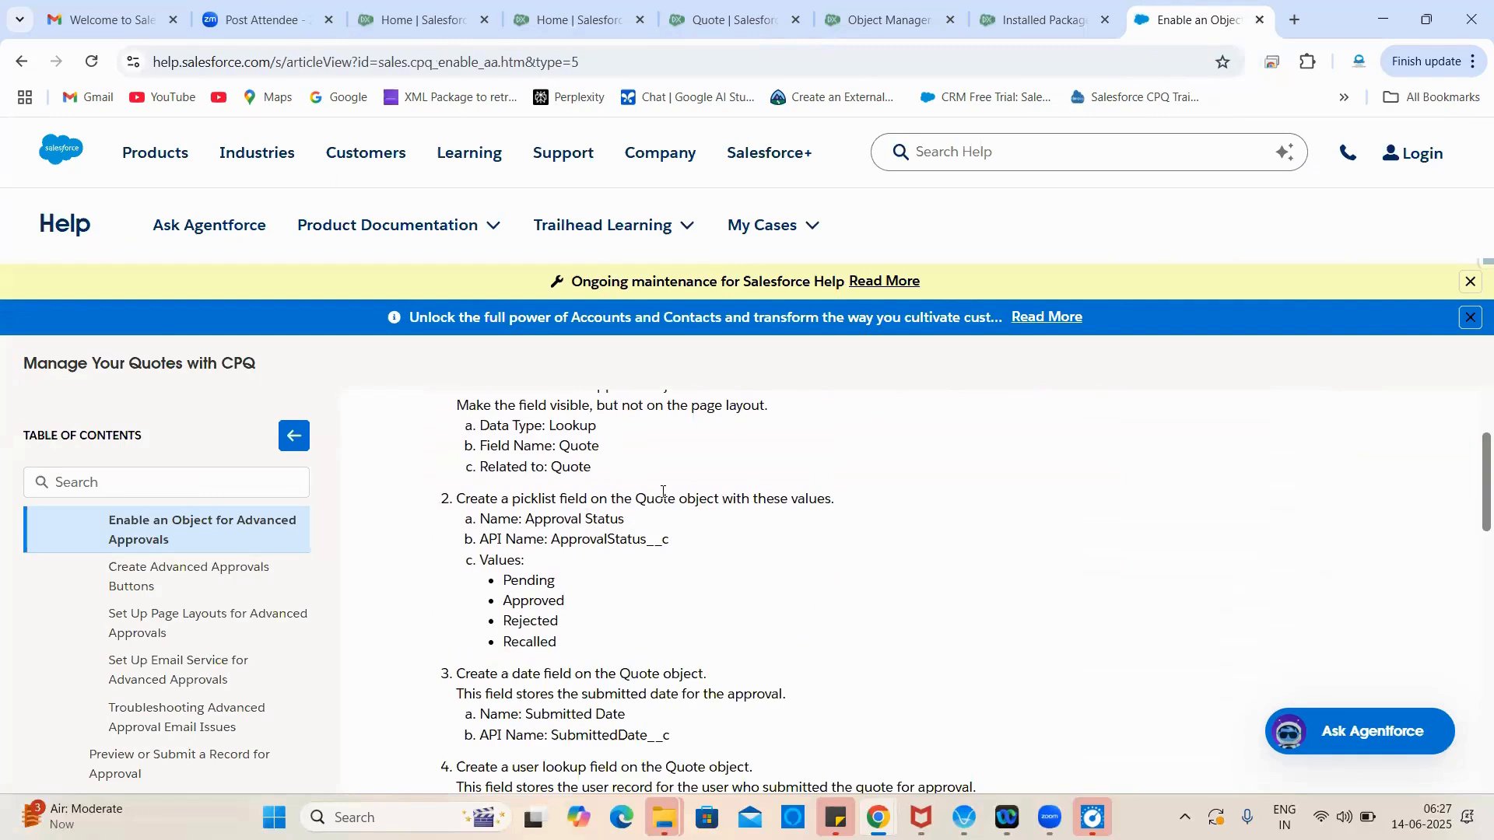
{"action": "scroll", "coordinate": [728, 559], "scroll_direction": "down", "scroll_amount": 2}
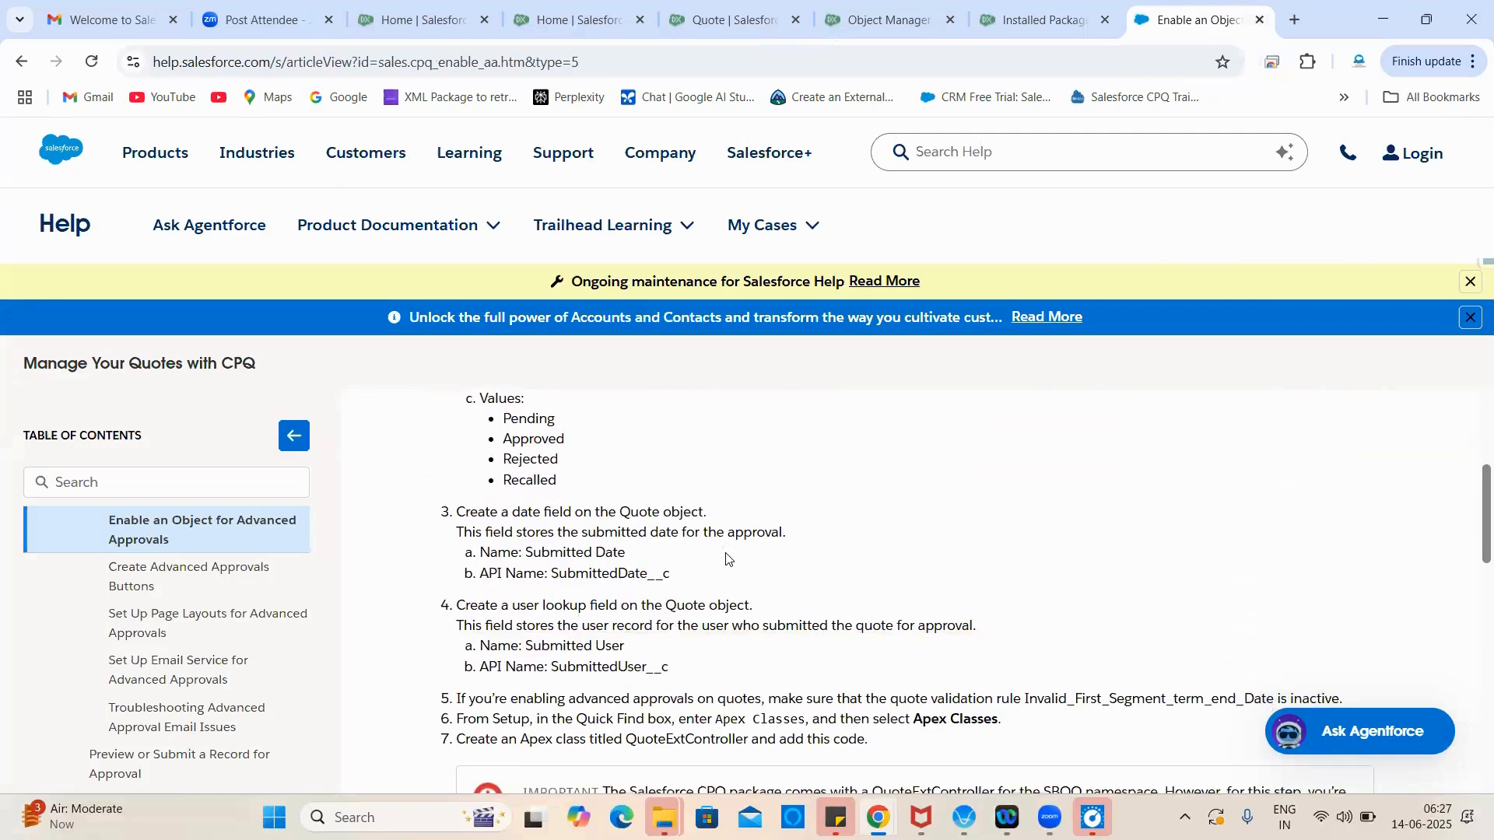
{"action": "double_click", "coordinate": [656, 517]}
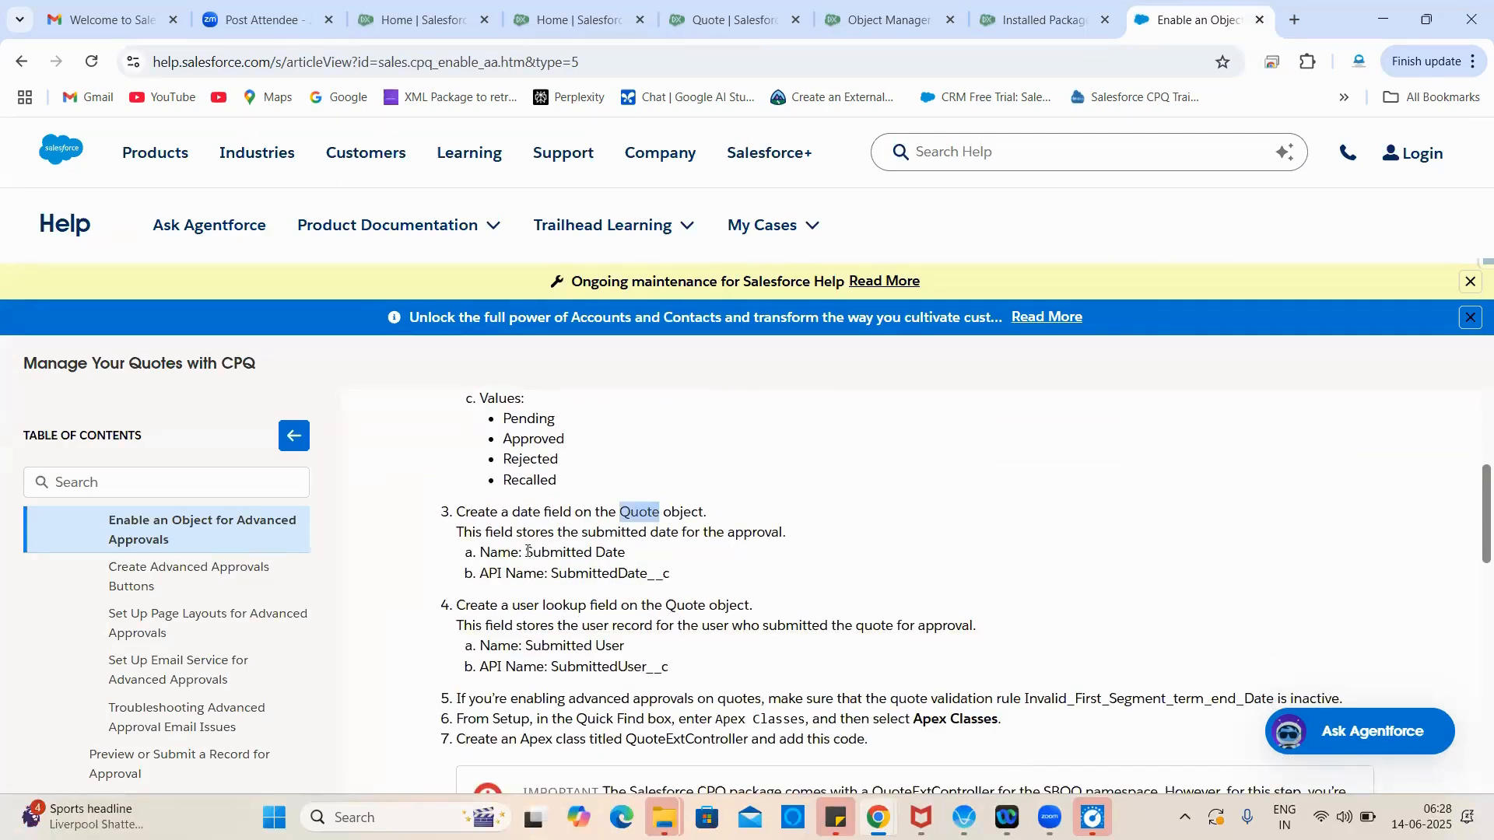
{"action": "left_click_drag", "start_coordinate": [526, 552], "coordinate": [626, 553]}
{"action": "key", "text": "ctrl+c"}
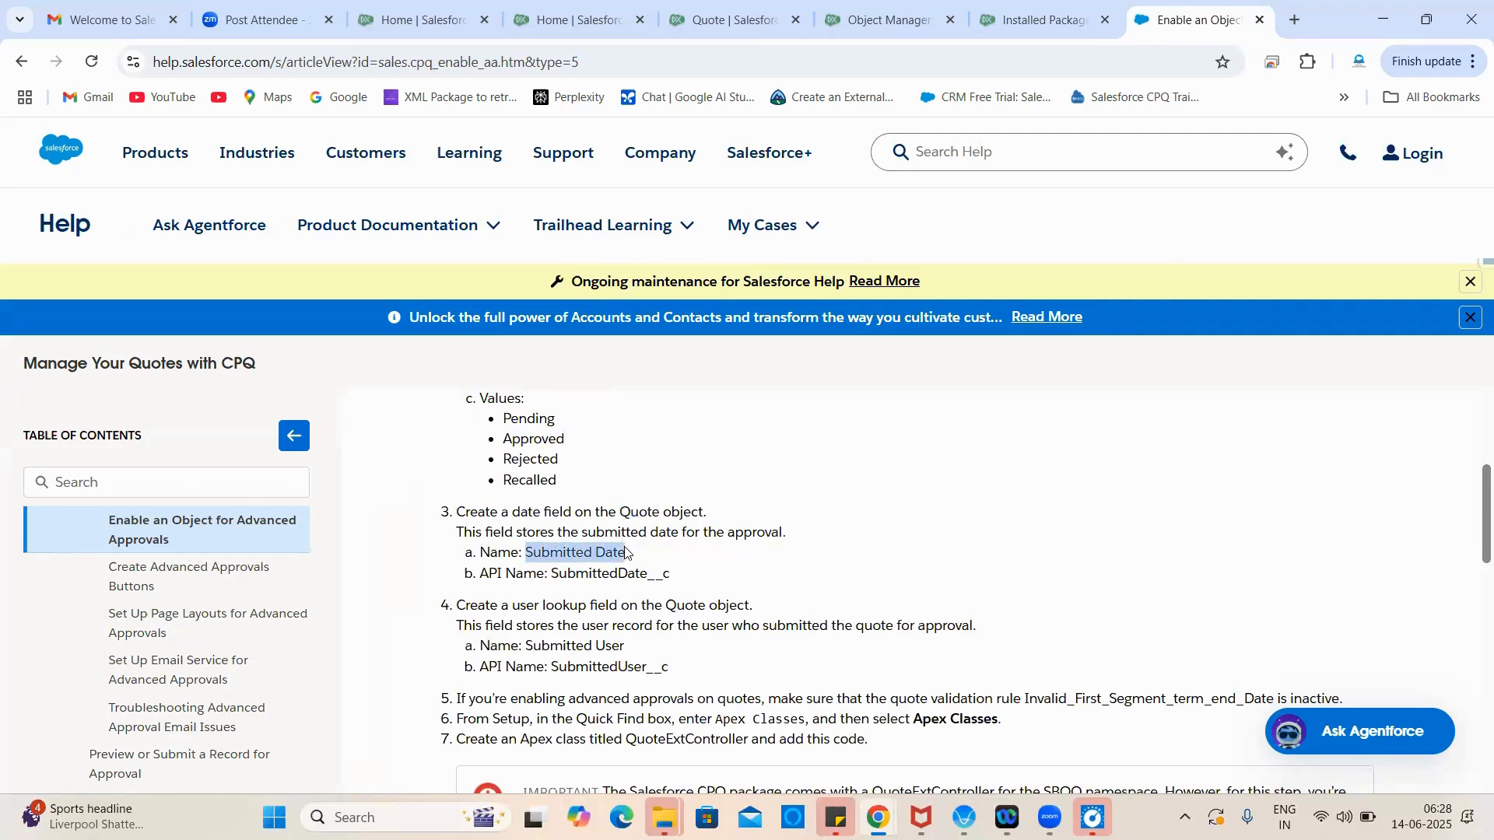
Step: Start a new custom field on the Quote object and recheck the Submitted Date entry in the help article
{"action": "left_click", "coordinate": [781, 7]}
{"action": "left_click", "coordinate": [1053, 337]}
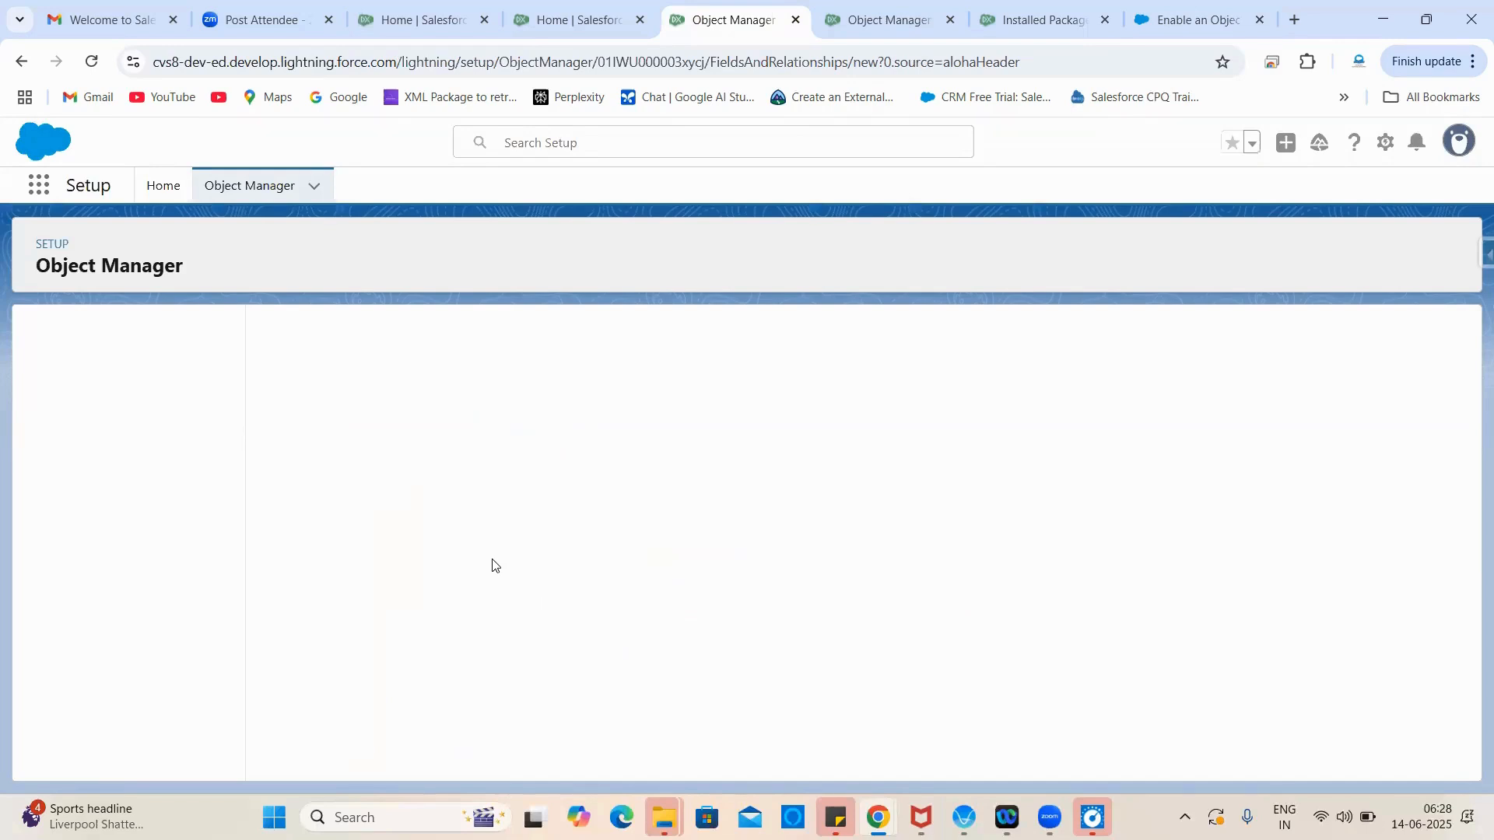
{"action": "left_click", "coordinate": [1159, 11]}
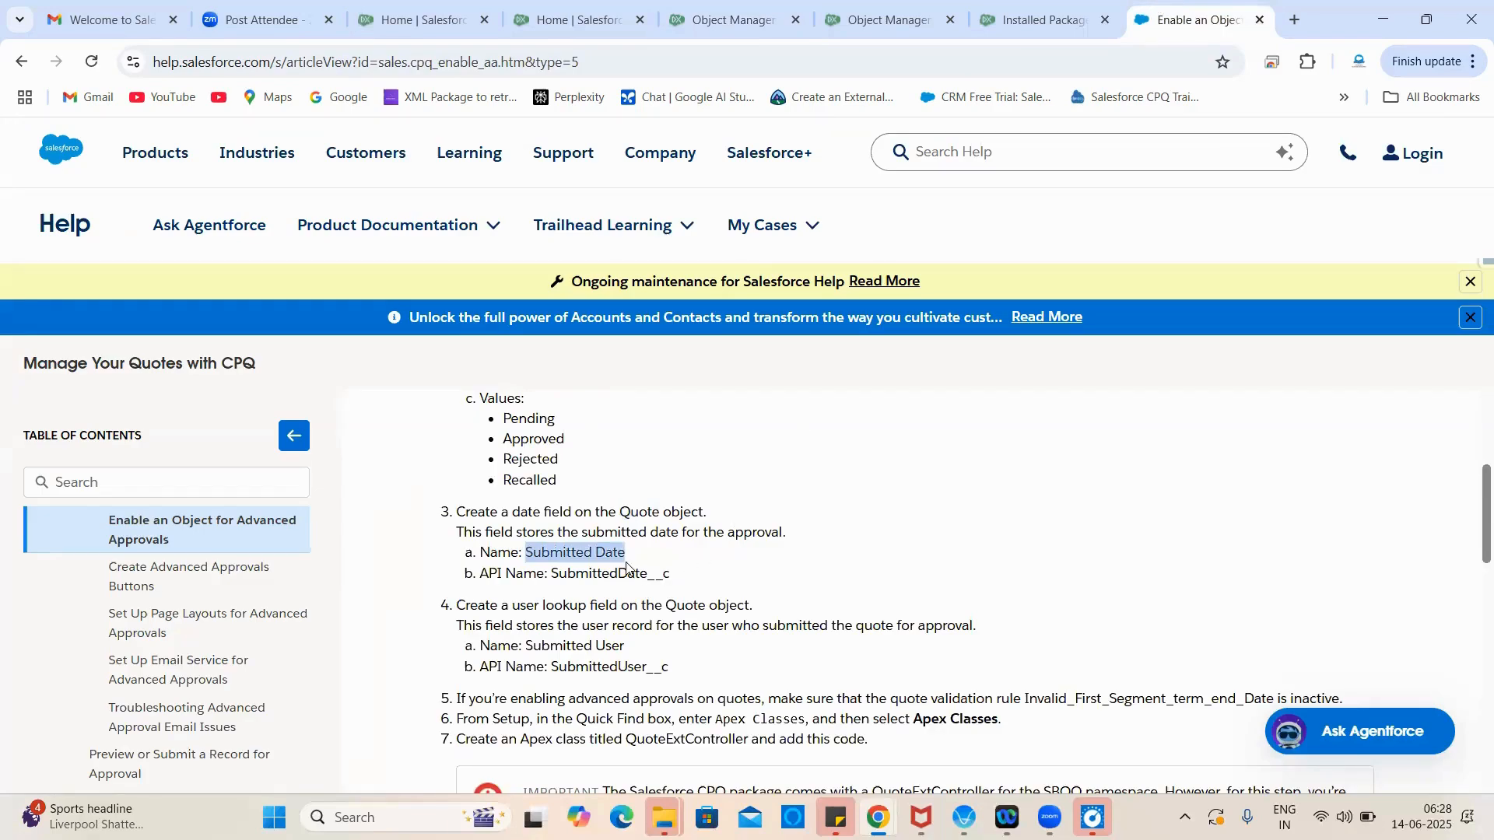
{"action": "left_click", "coordinate": [751, 12]}
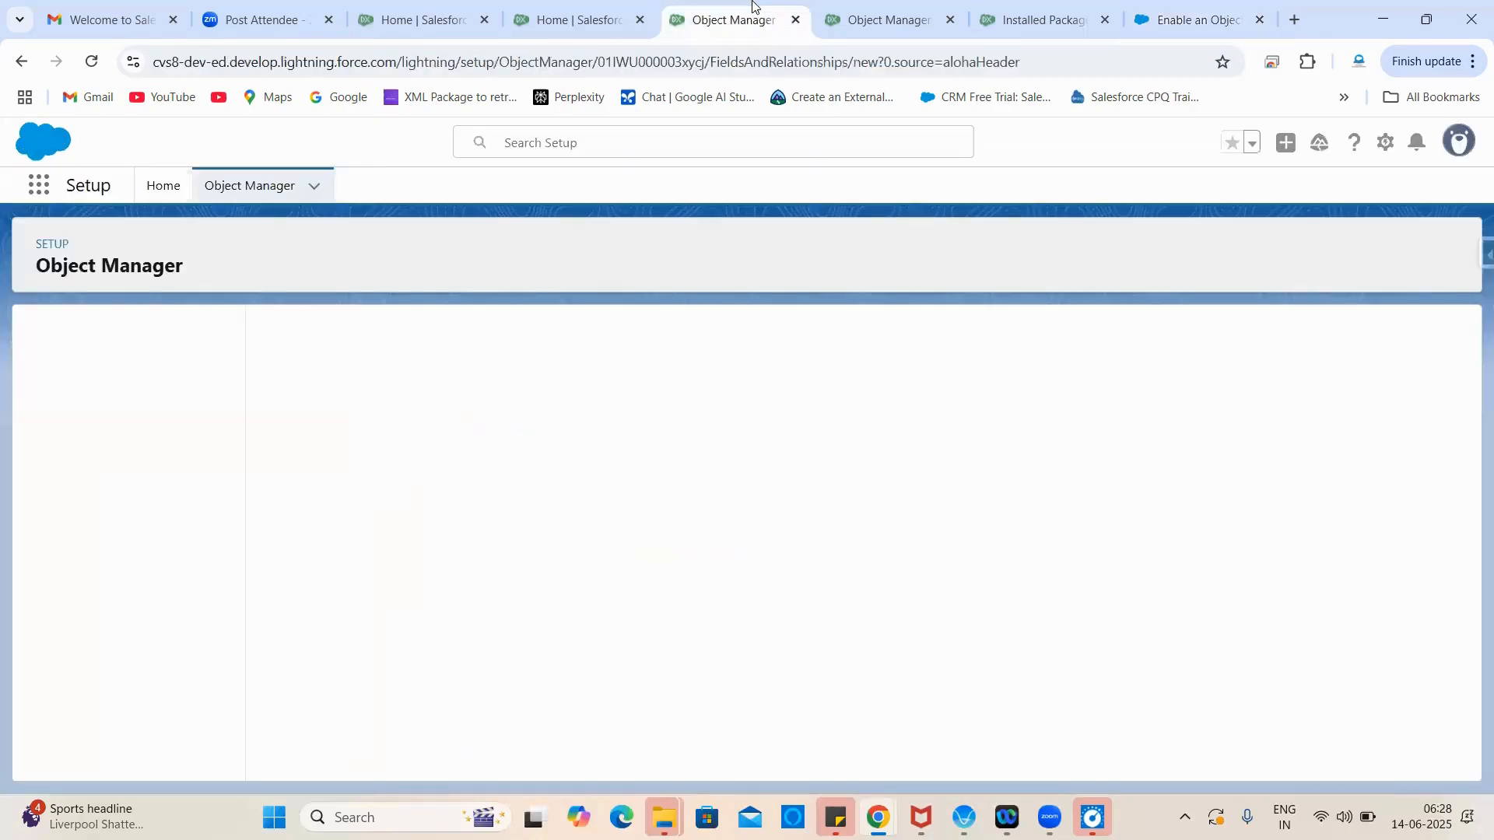
{"action": "left_click", "coordinate": [589, 8]}
{"action": "left_click", "coordinate": [879, 9]}
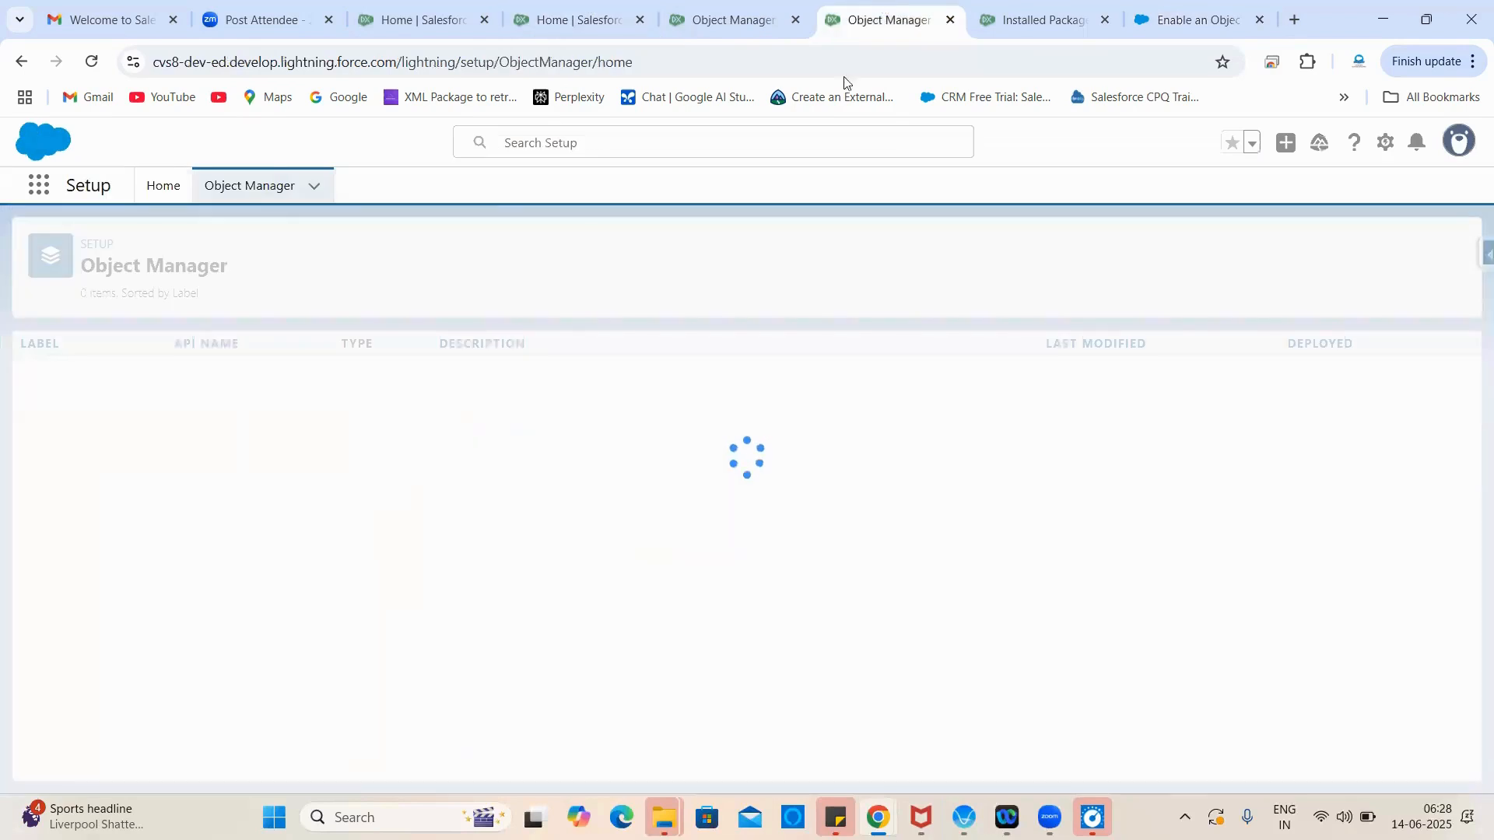
{"action": "left_click", "coordinate": [711, 14]}
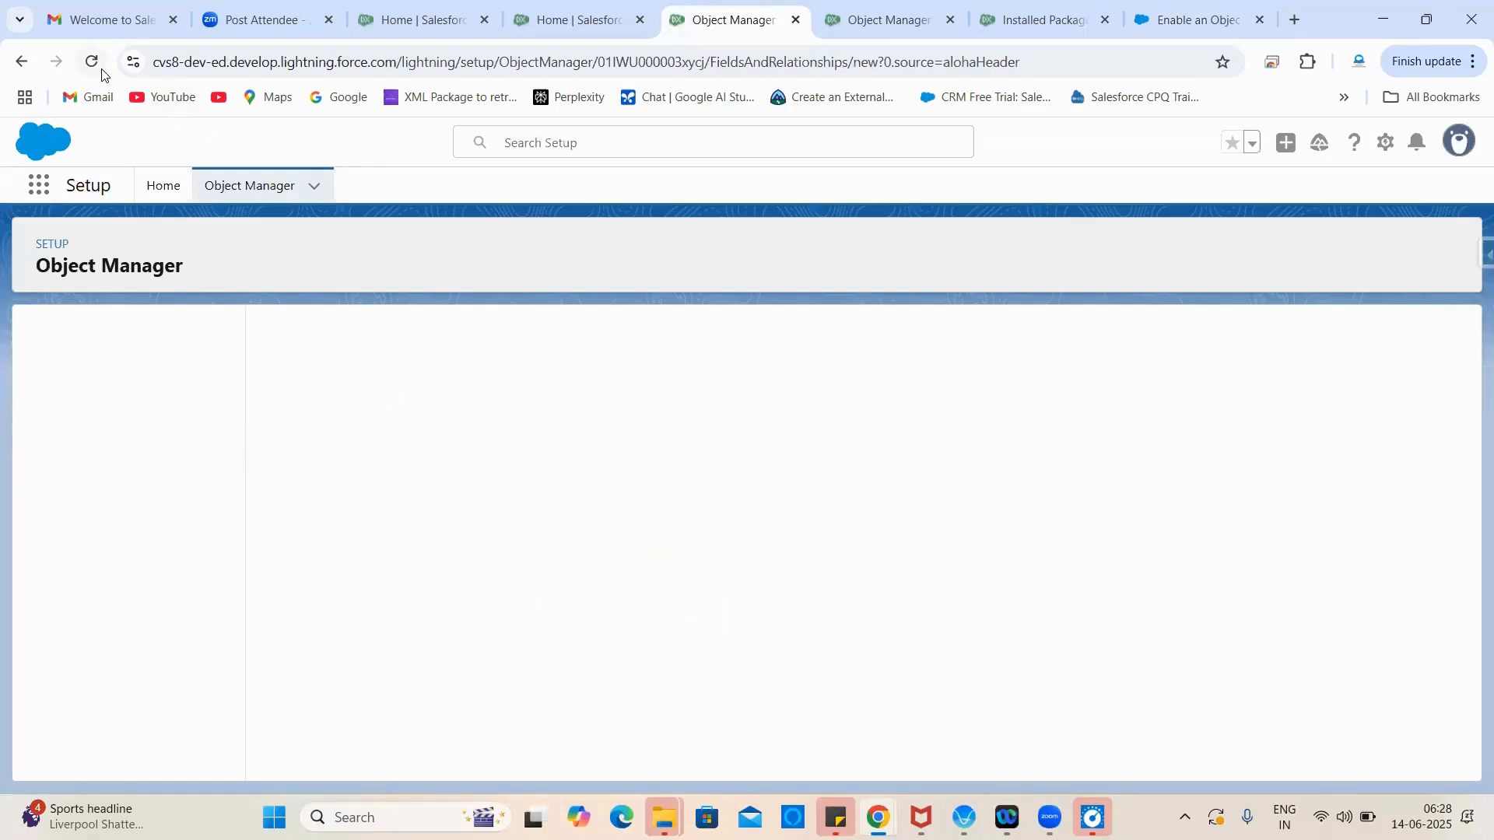
Step: Reload the Salesforce home and setup pages to open the Quote object's new custom field form
{"action": "key", "text": "ctrl+Tab"}
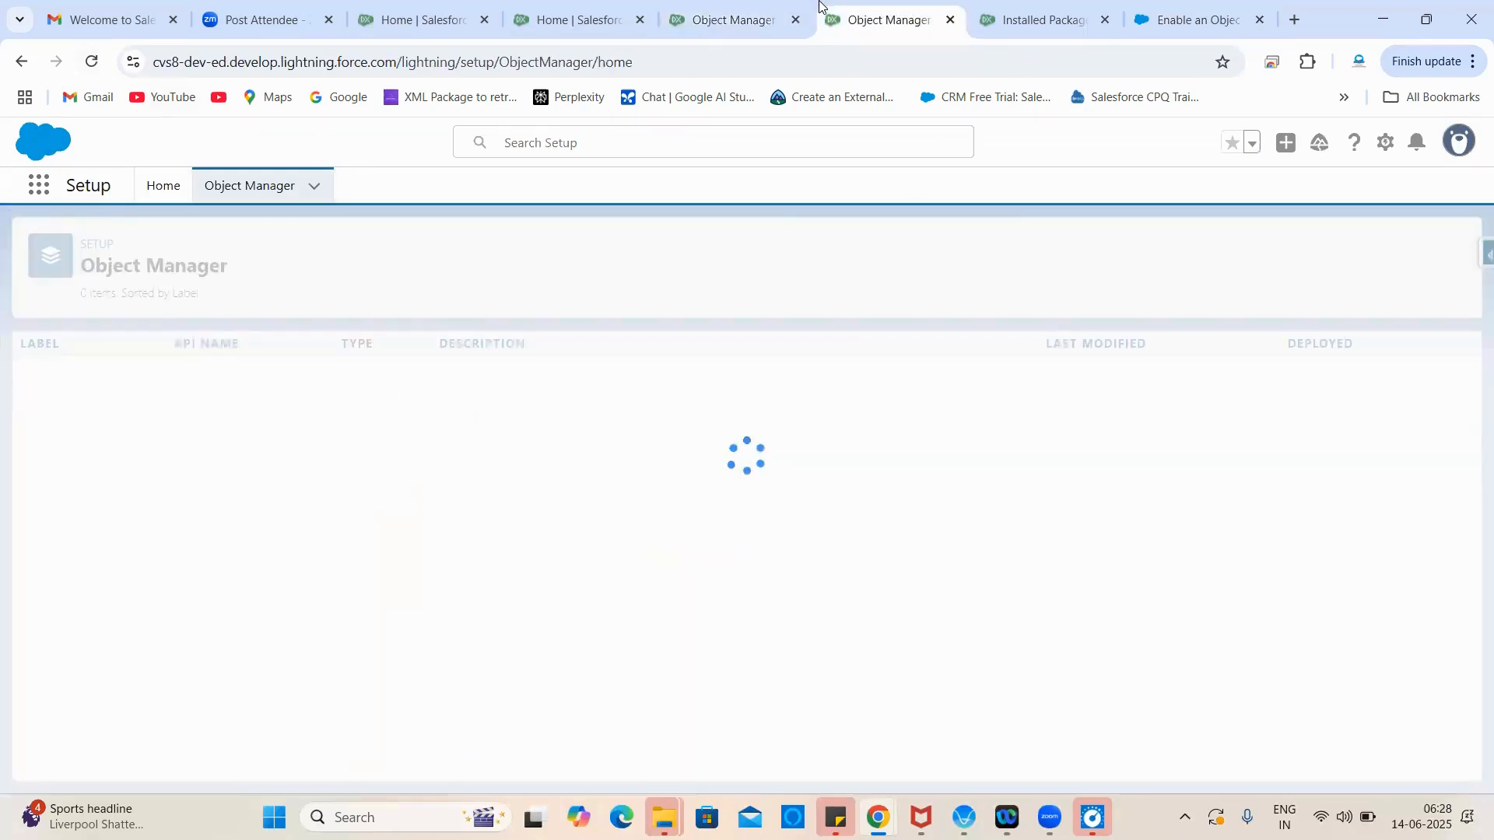
{"action": "left_click", "coordinate": [91, 61]}
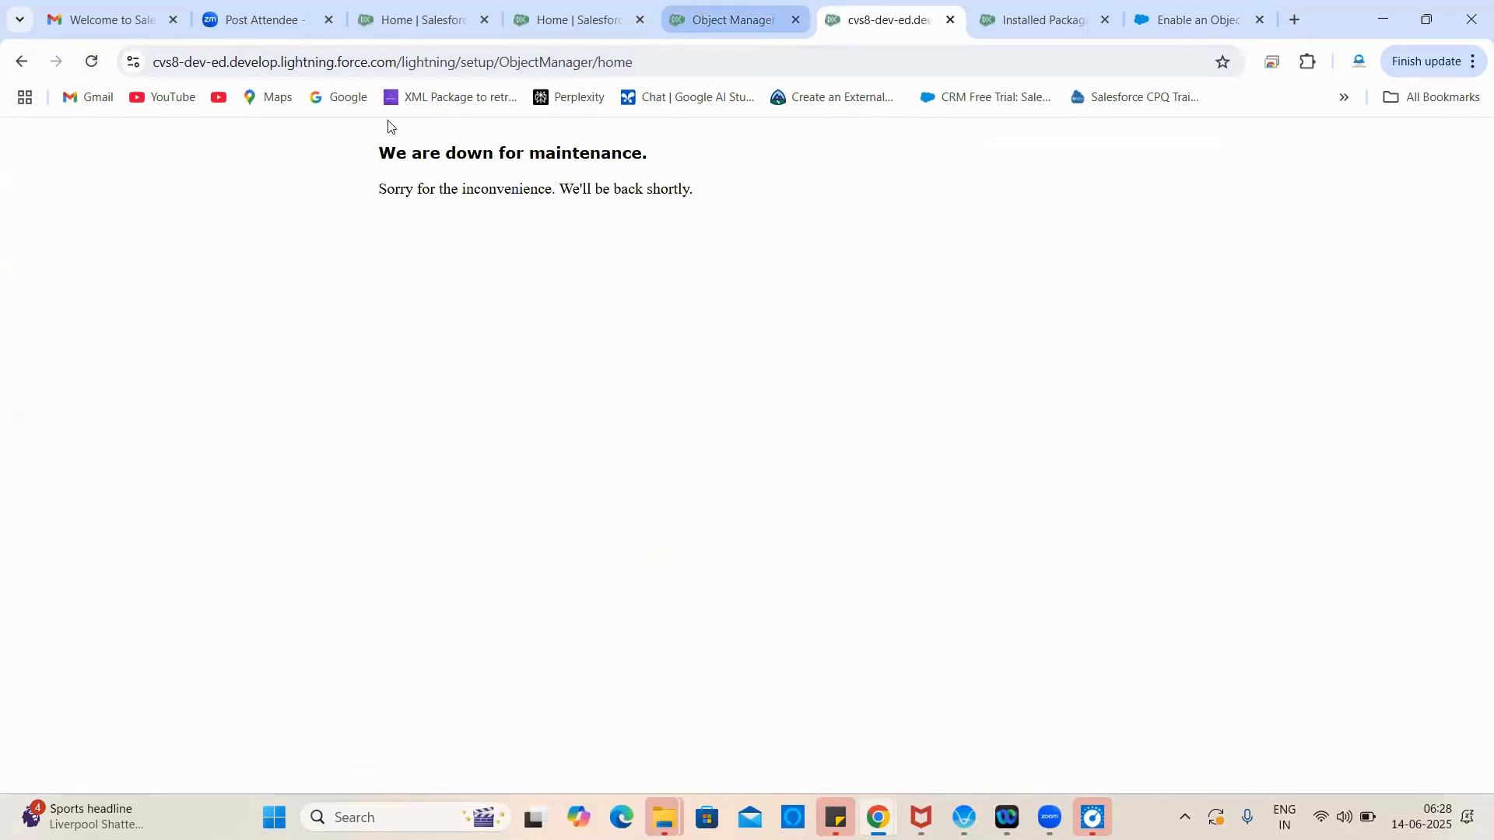
{"action": "left_click", "coordinate": [93, 64]}
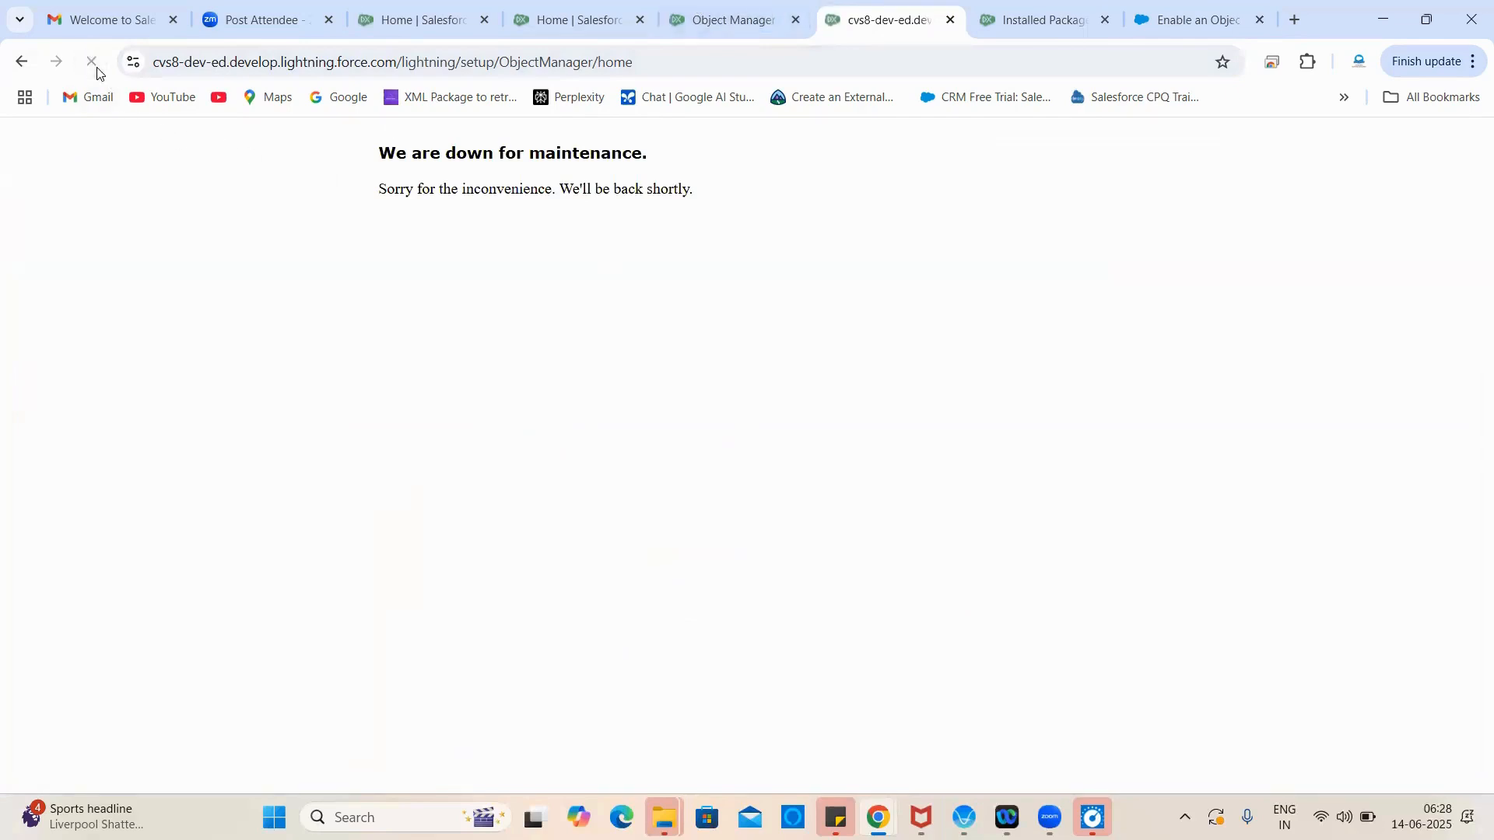
{"action": "key", "text": "ctrl+shift+Tab"}
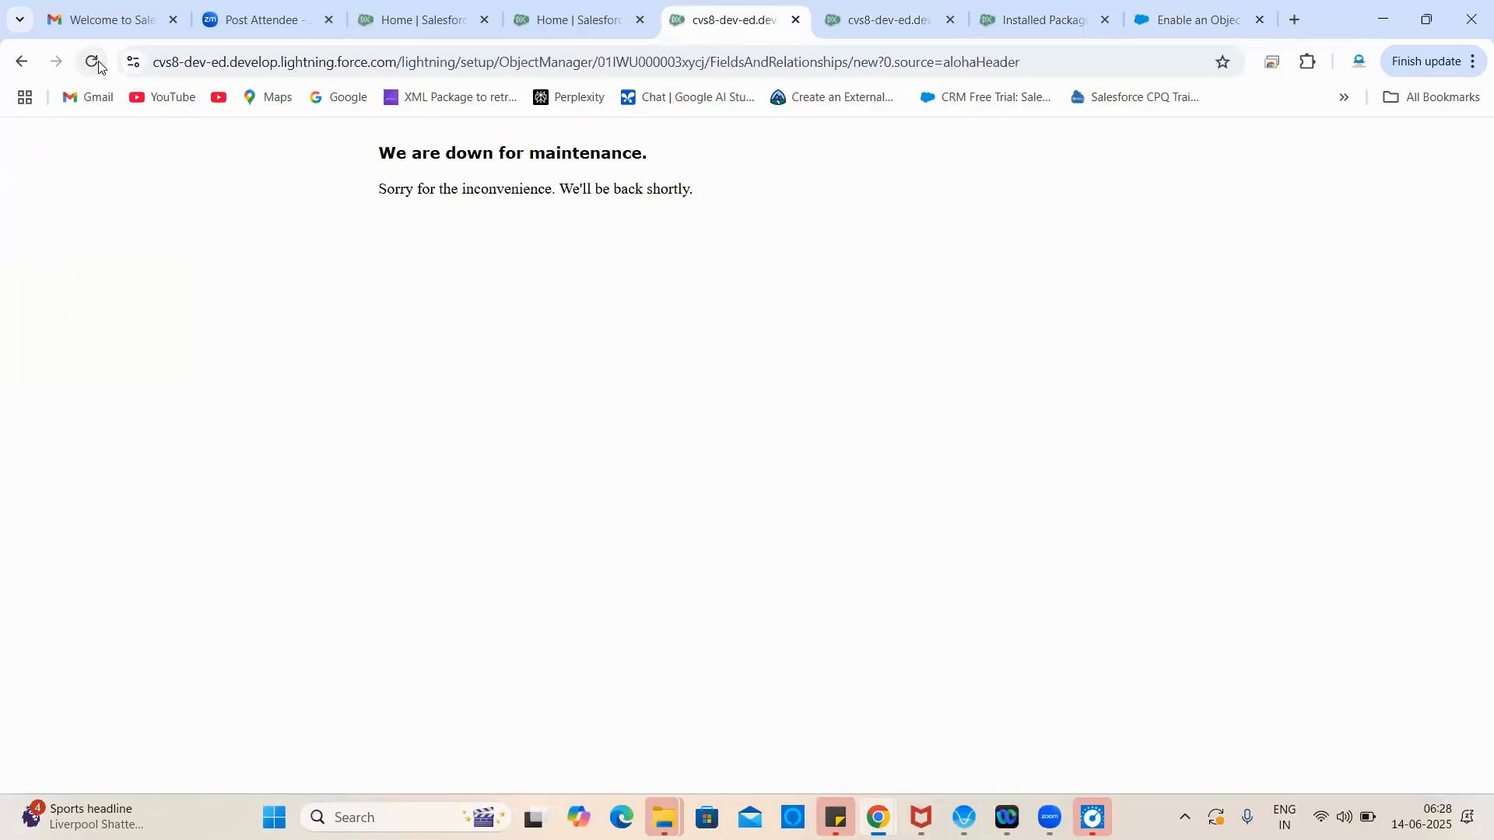
{"action": "left_click", "coordinate": [98, 67]}
{"action": "left_click", "coordinate": [565, 6]}
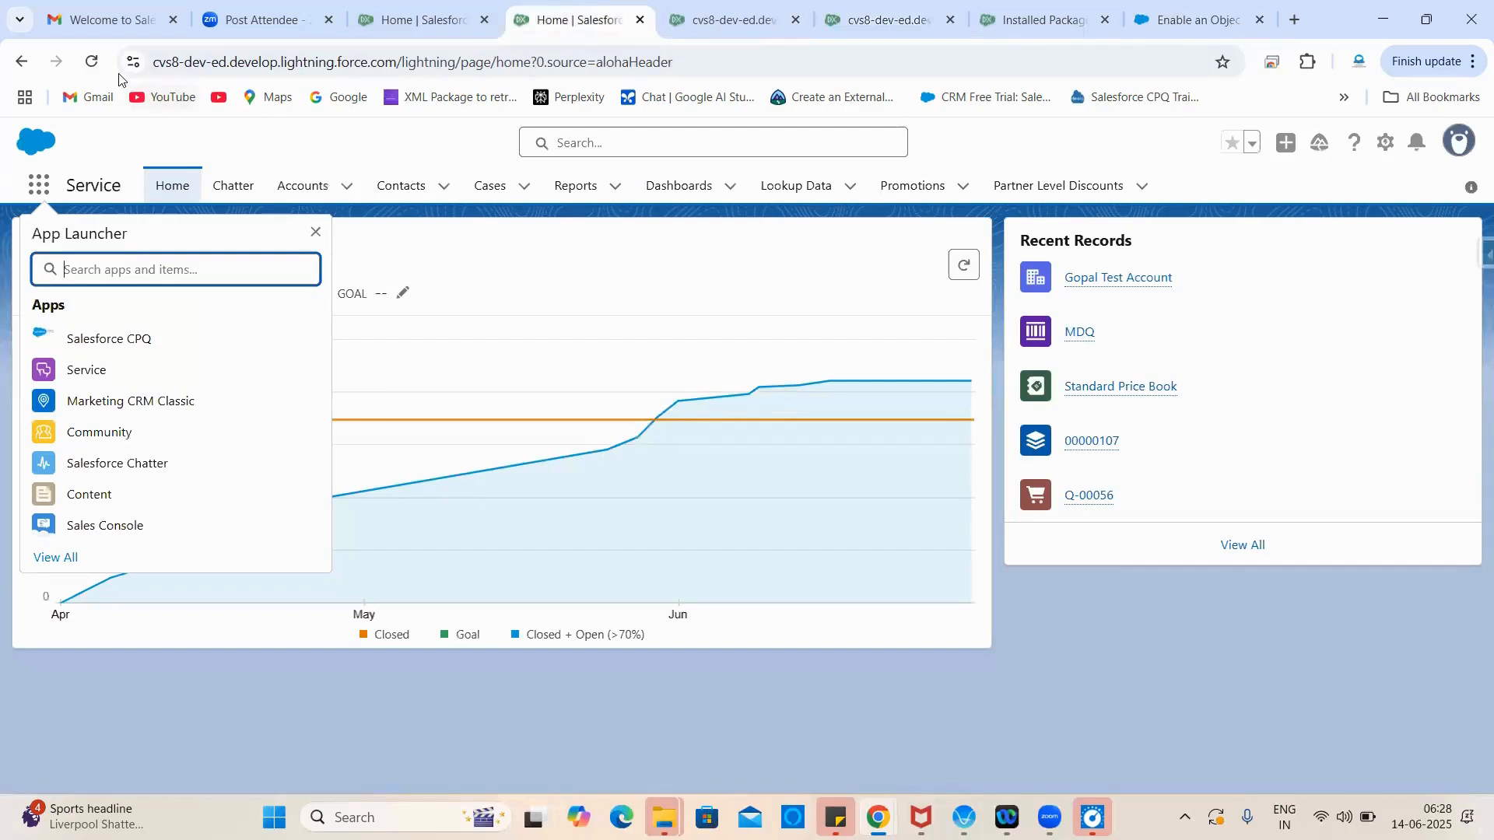
{"action": "left_click", "coordinate": [91, 62]}
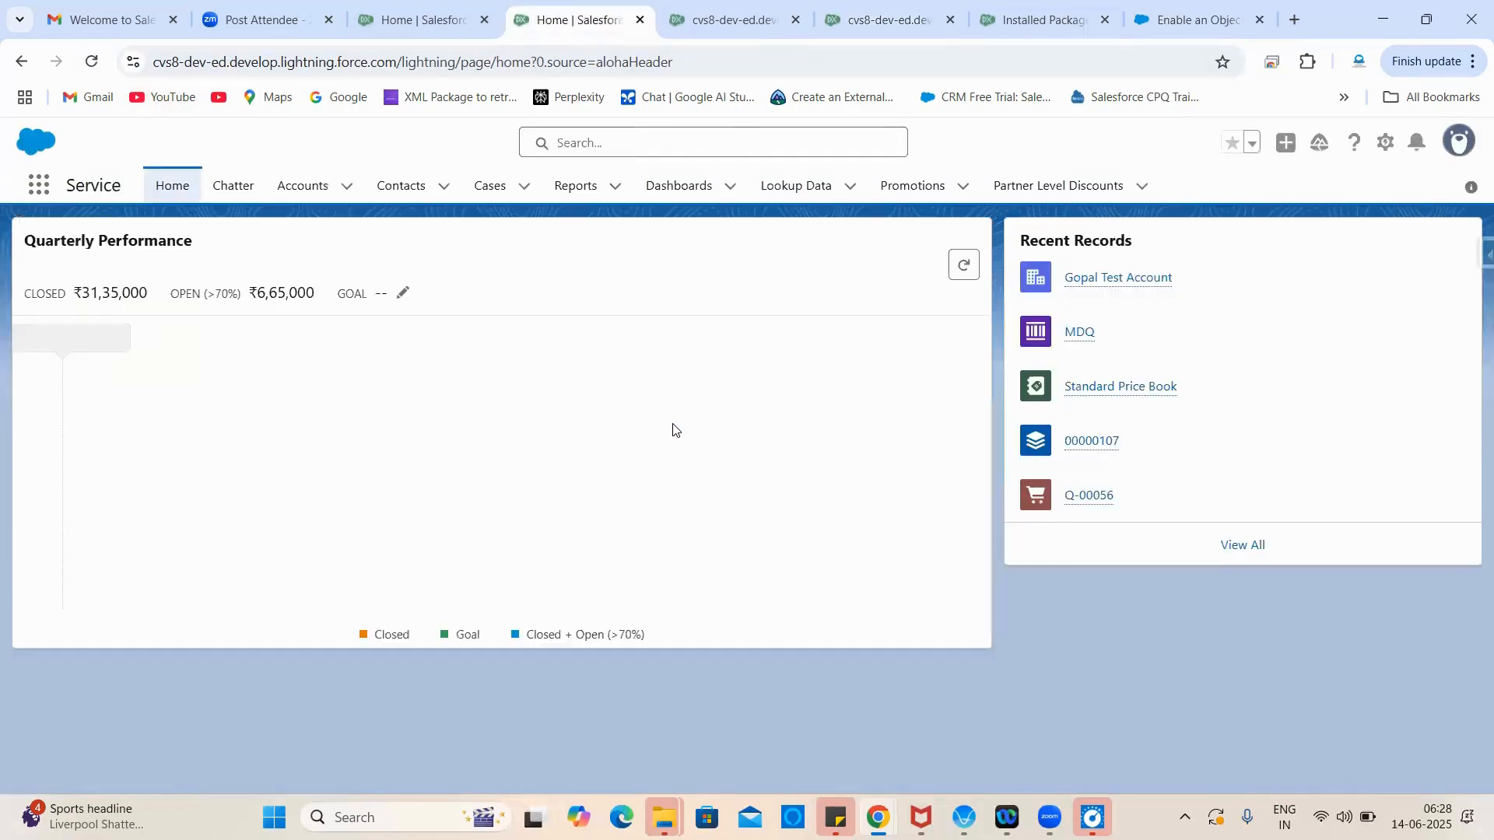
{"action": "left_click", "coordinate": [692, 11]}
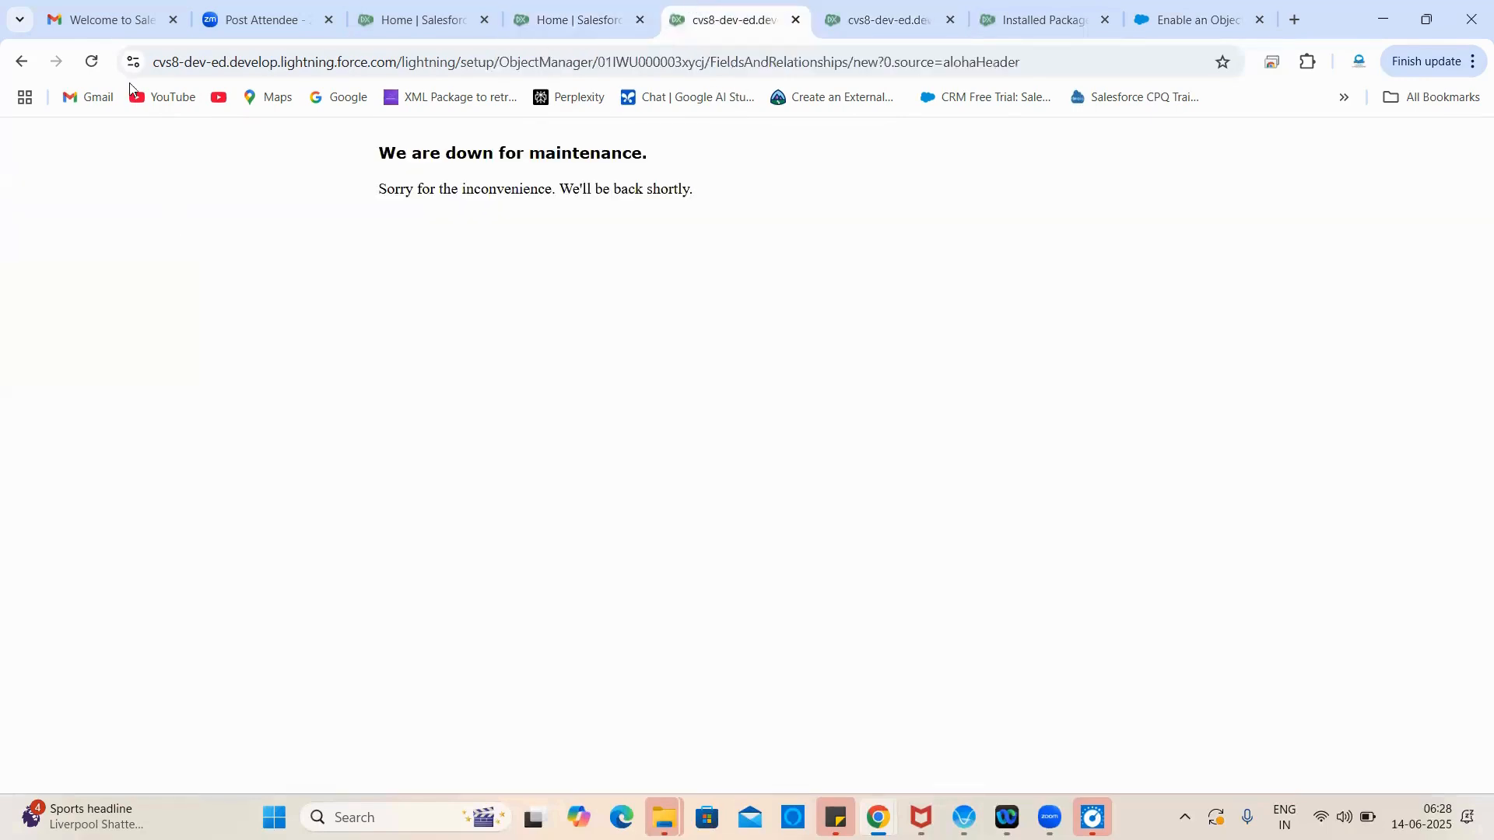
{"action": "left_click", "coordinate": [91, 62]}
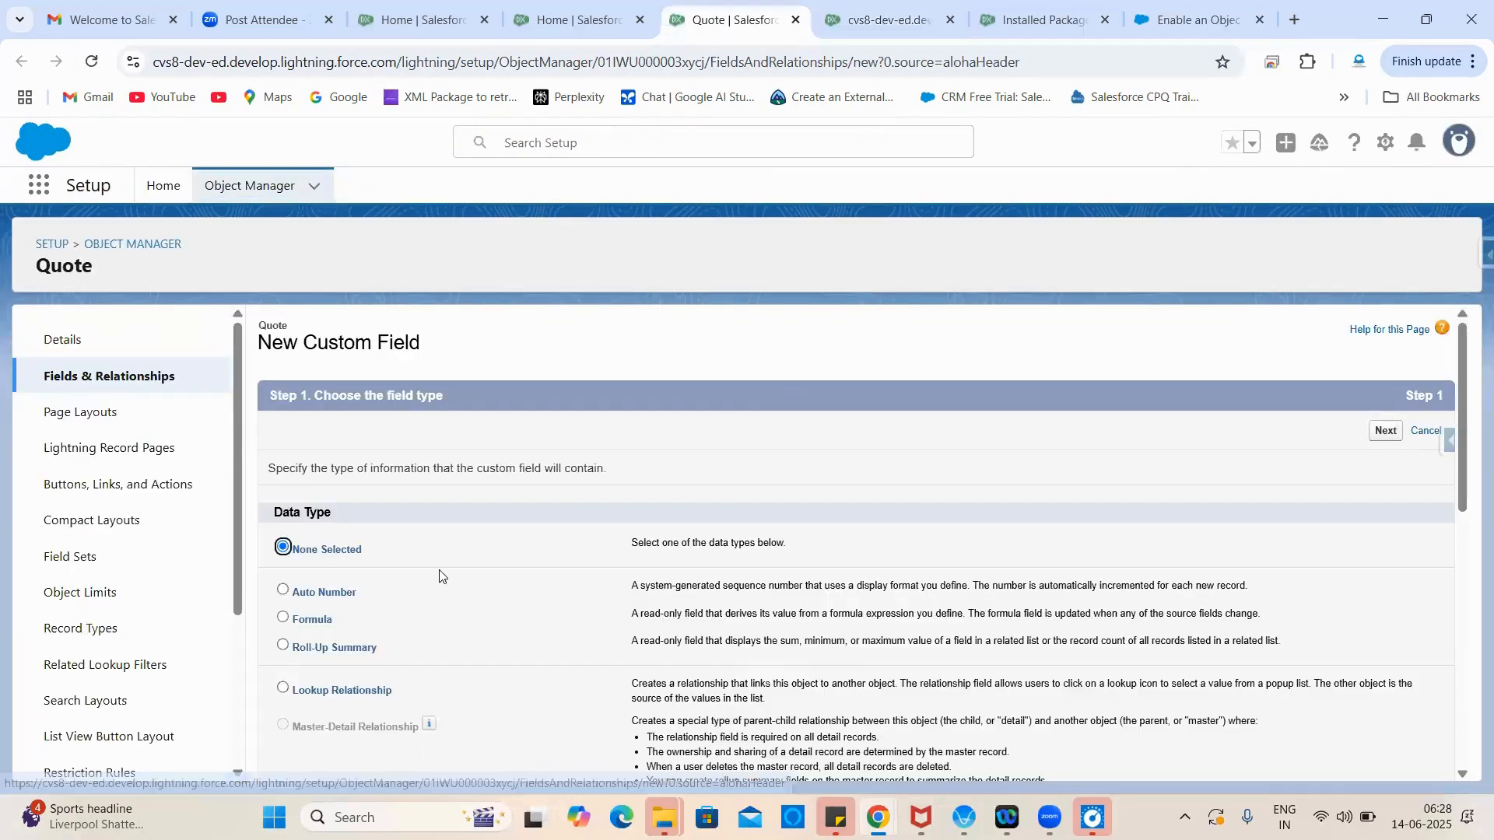
Step: Choose Date as the data type of the new Quote field and enter Submitted Date as its label
{"action": "left_click", "coordinate": [1169, 4]}
{"action": "left_click", "coordinate": [691, 4]}
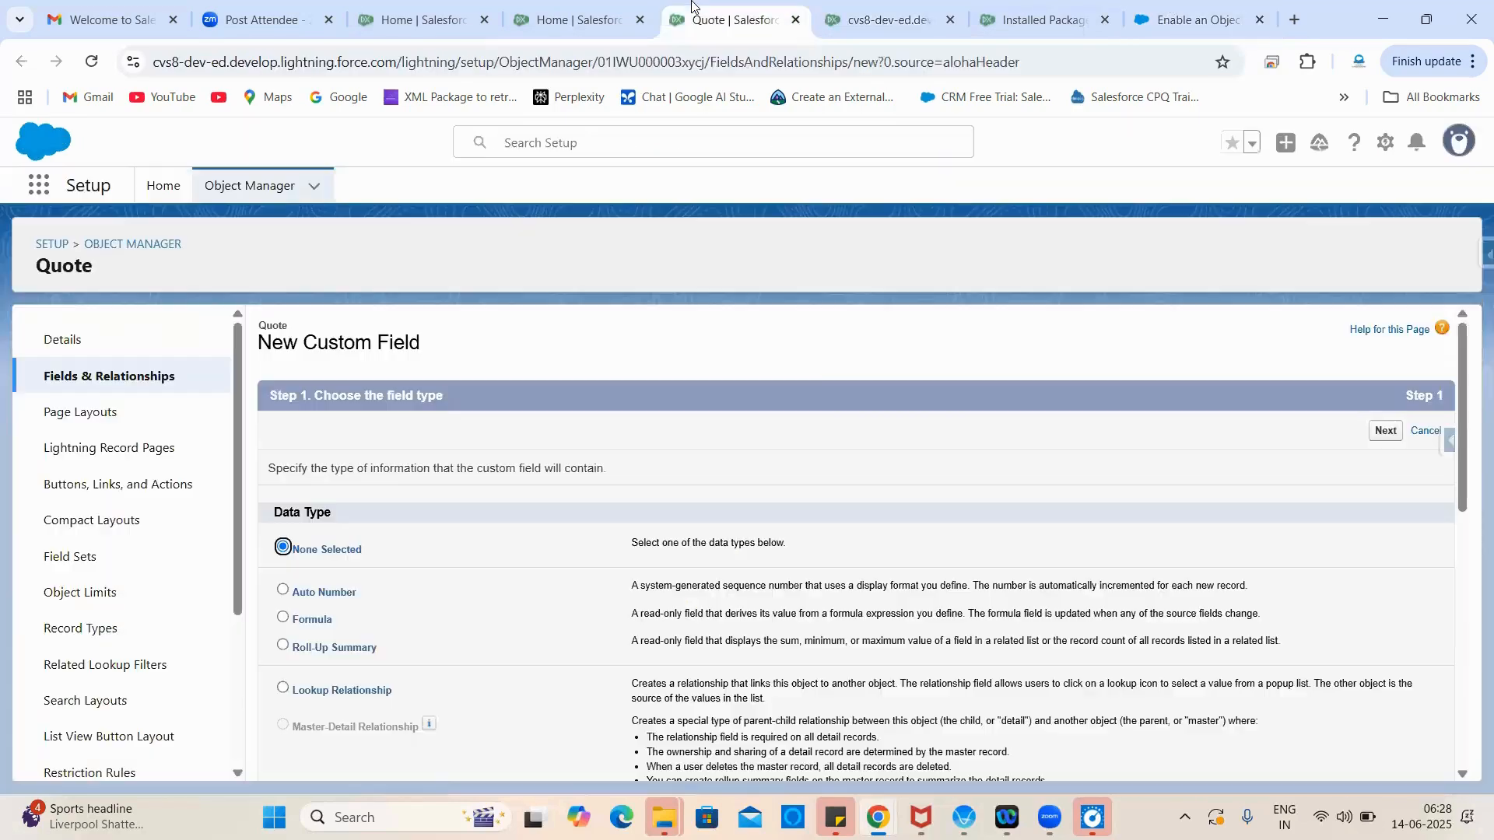
{"action": "scroll", "coordinate": [319, 638], "scroll_direction": "down", "scroll_amount": 5}
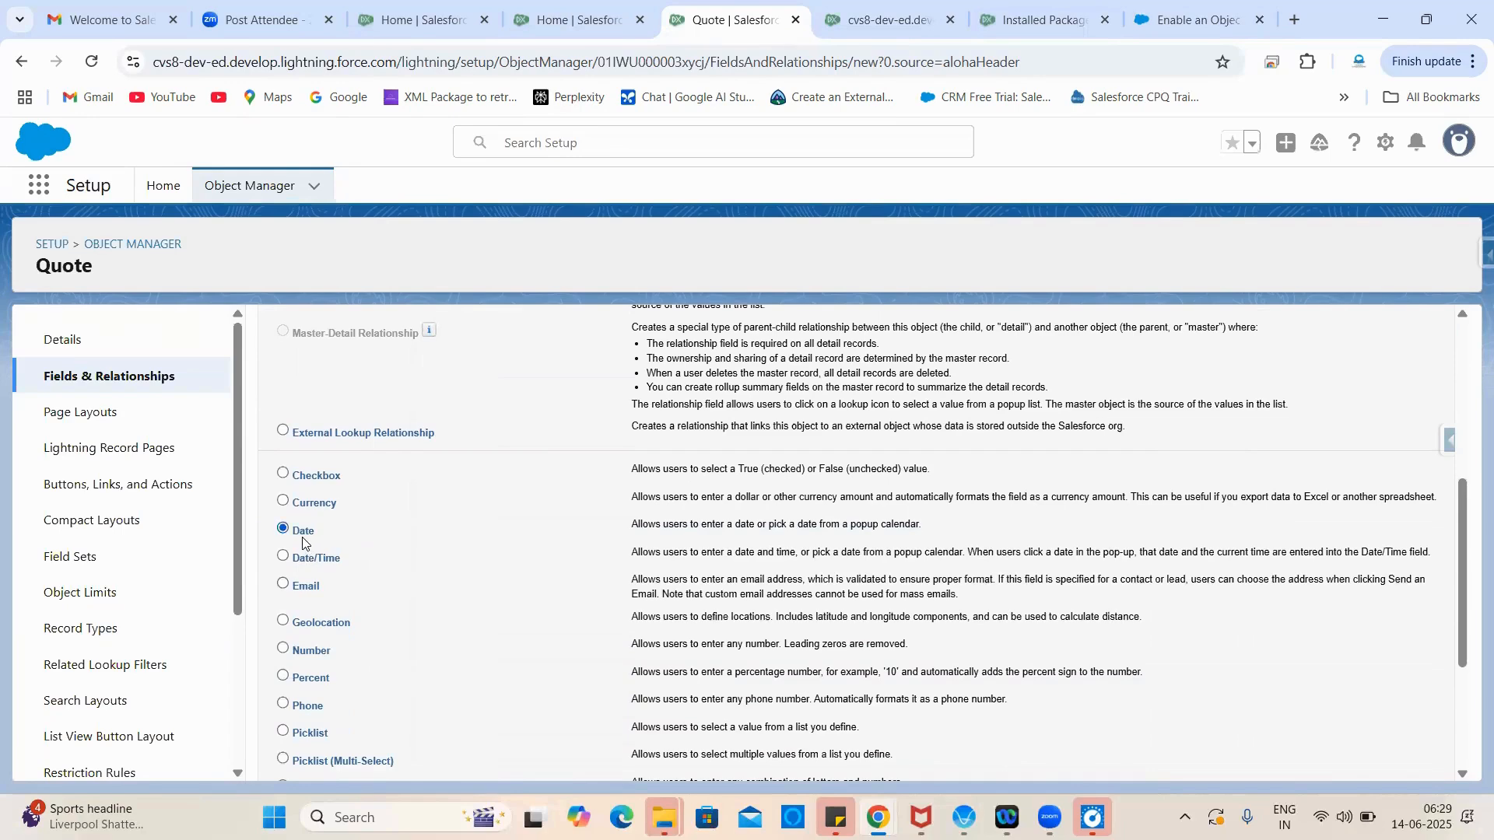
{"action": "left_click_drag", "start_coordinate": [1462, 528], "coordinate": [1472, 370]}
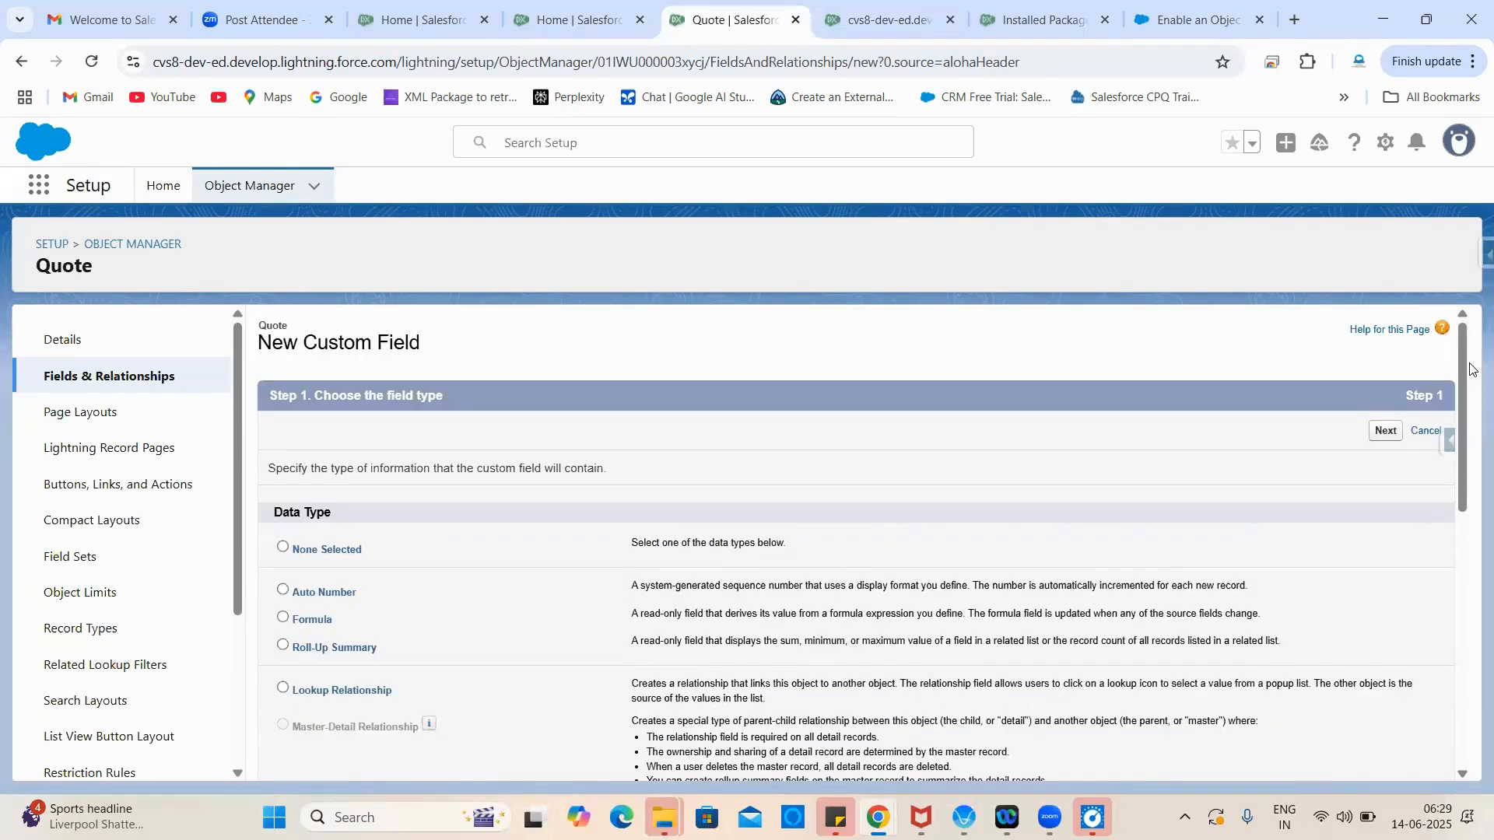
{"action": "left_click", "coordinate": [1386, 431]}
{"action": "left_click", "coordinate": [540, 471]}
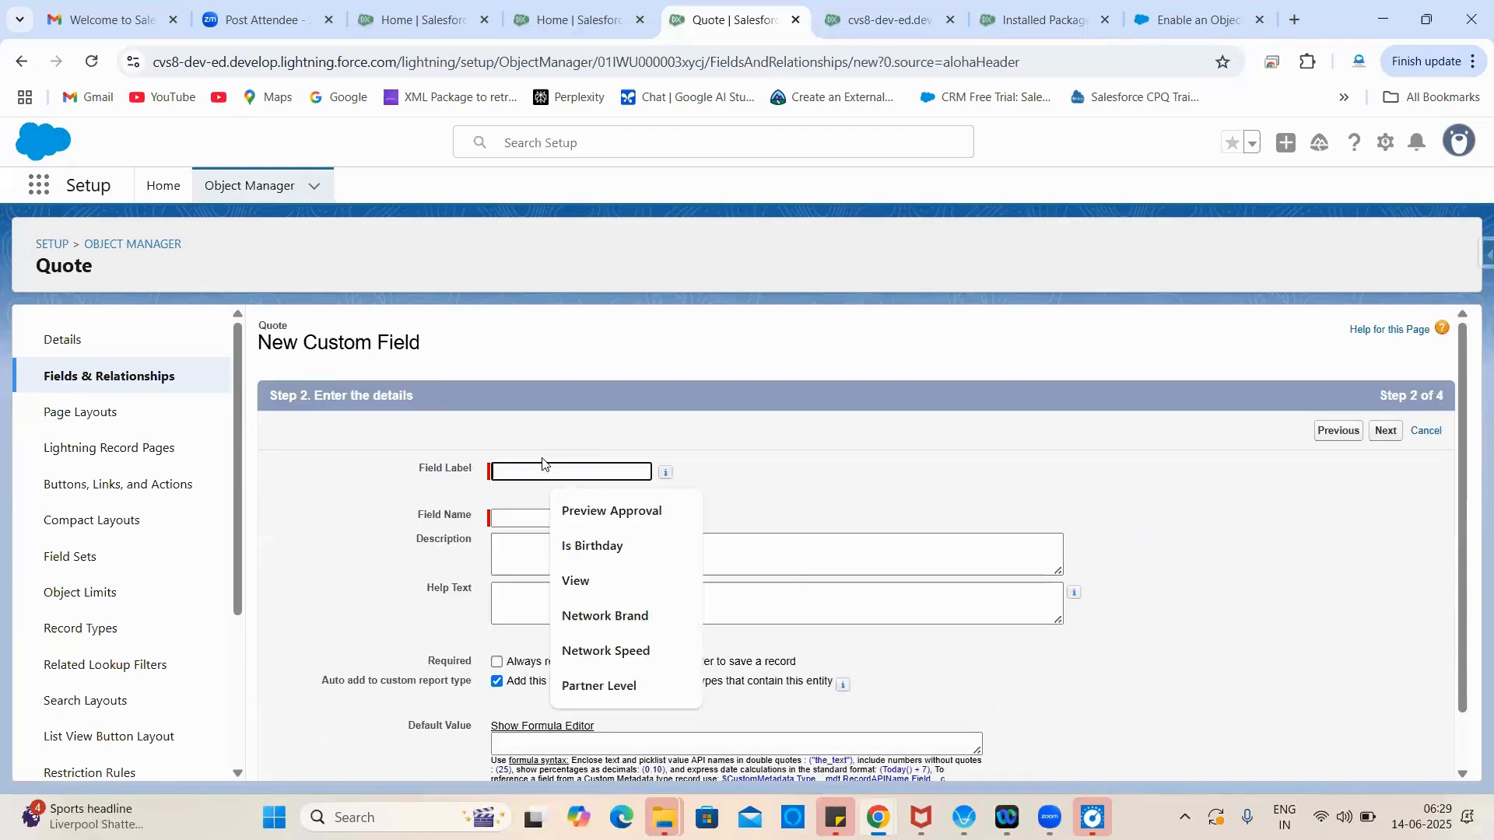
{"action": "key", "text": "ctrl+v"}
{"action": "left_click", "coordinate": [932, 454]}
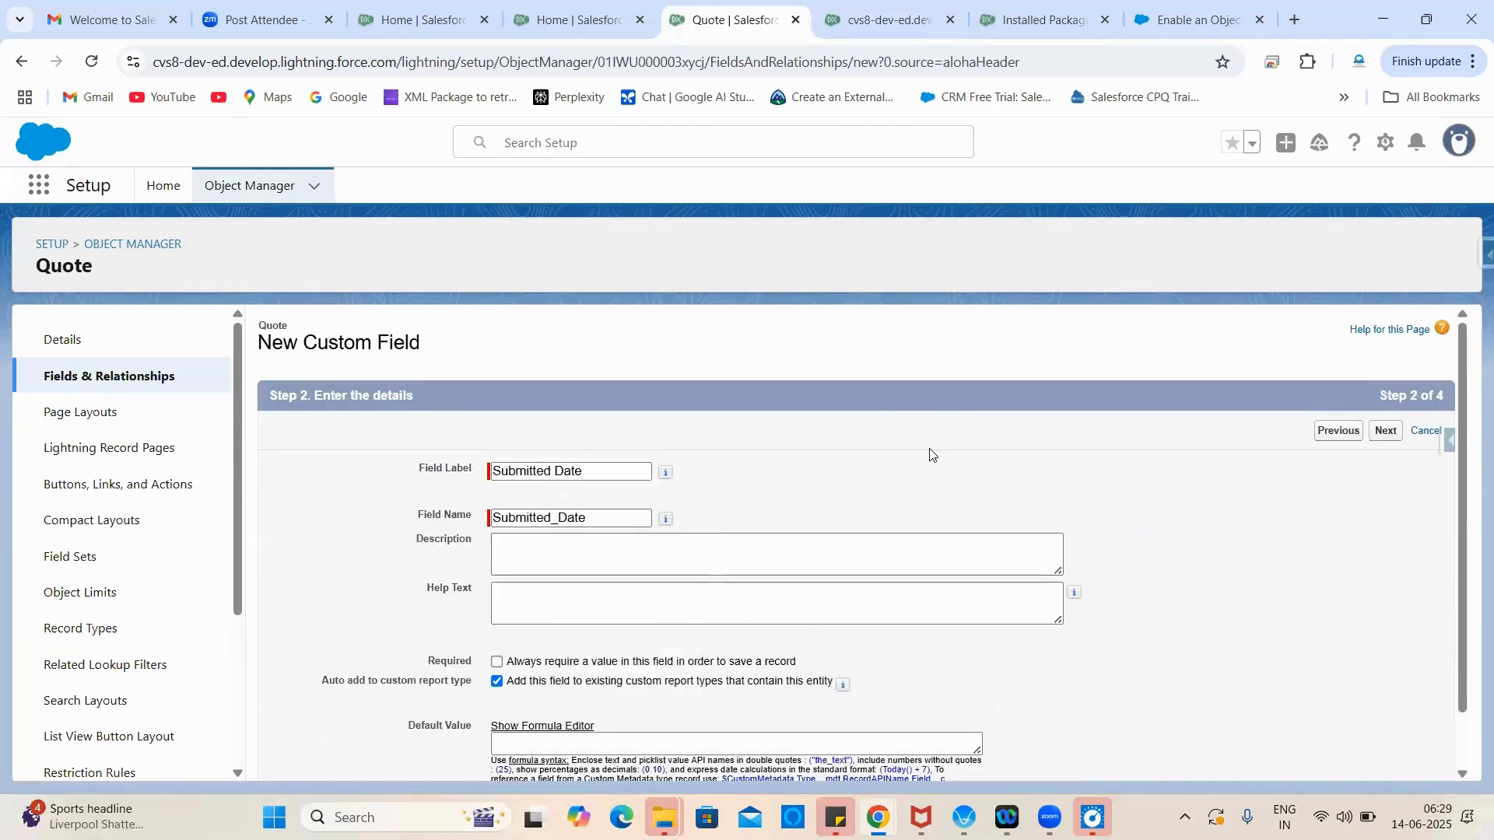
Step: Open the API field name of the new Submitted Date field for editing at its underscore
{"action": "scroll", "coordinate": [932, 454], "scroll_direction": "down", "scroll_amount": 2}
{"action": "left_click", "coordinate": [560, 457]}
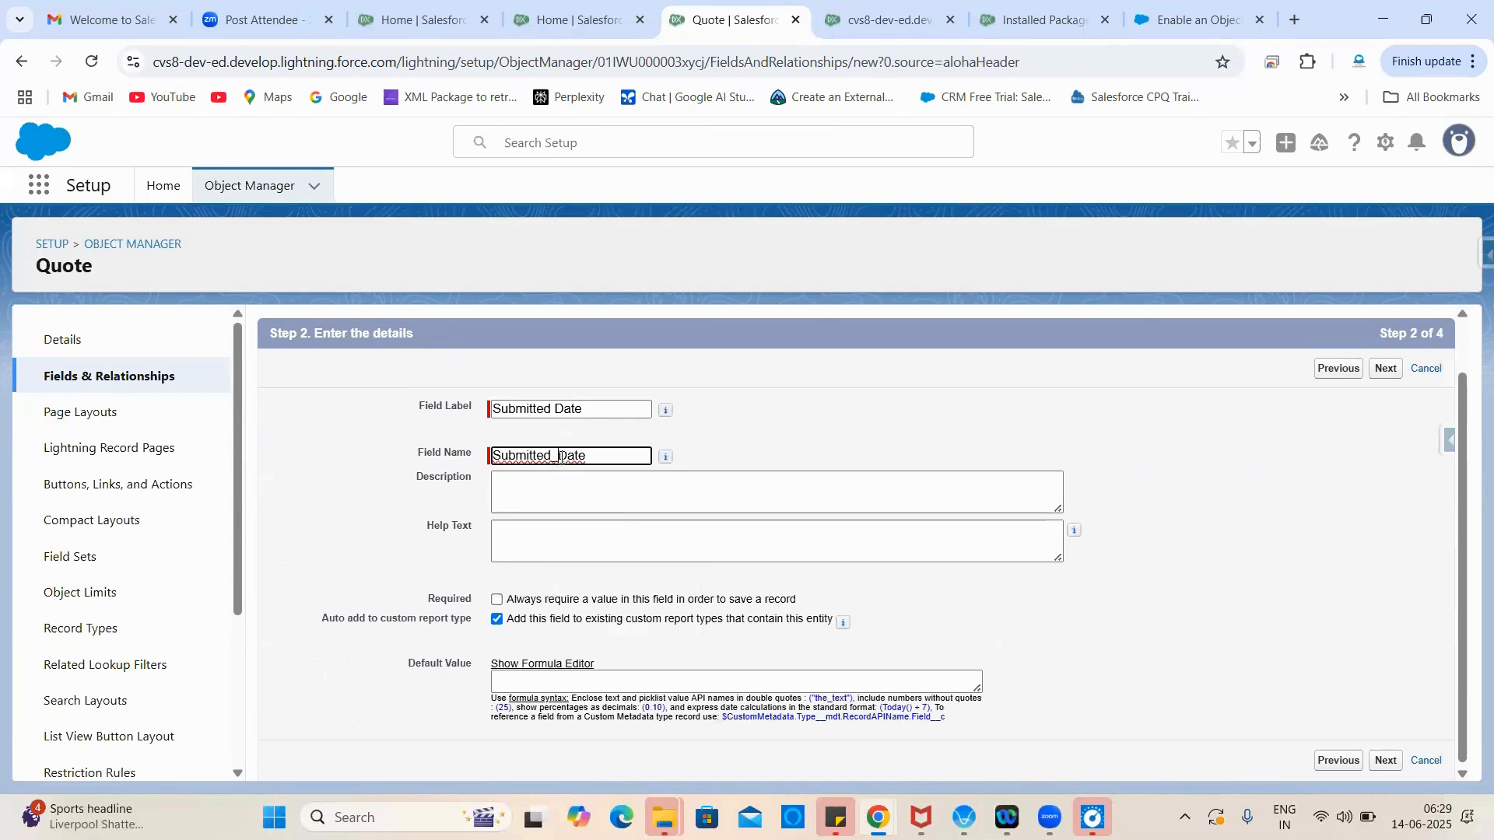
{"action": "left_click", "coordinate": [786, 403]}
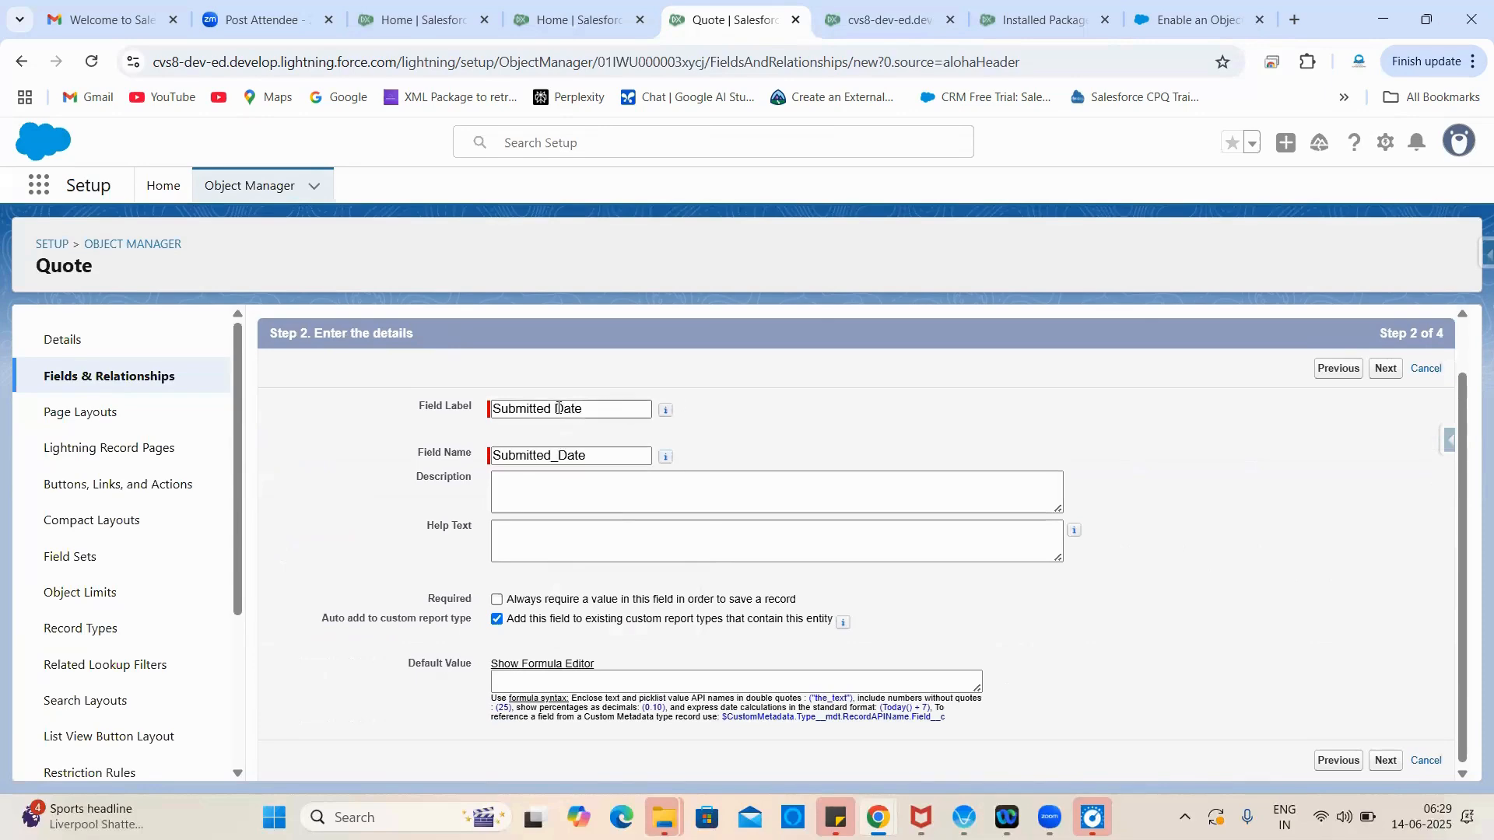
{"action": "left_click", "coordinate": [557, 457]}
{"action": "scroll", "coordinate": [558, 457], "scroll_direction": "up", "scroll_amount": 5}
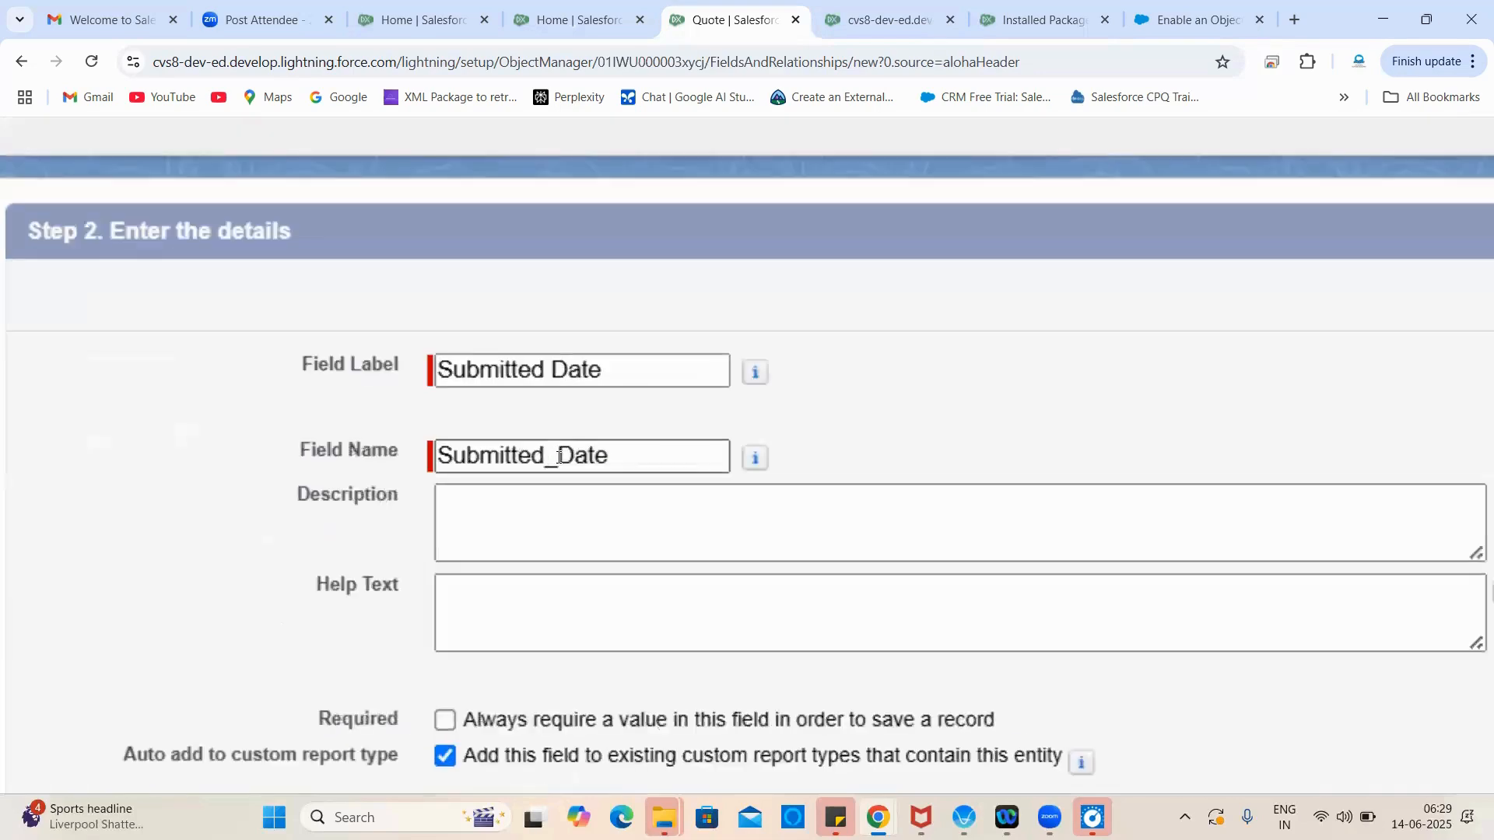
{"action": "left_click", "coordinate": [560, 455]}
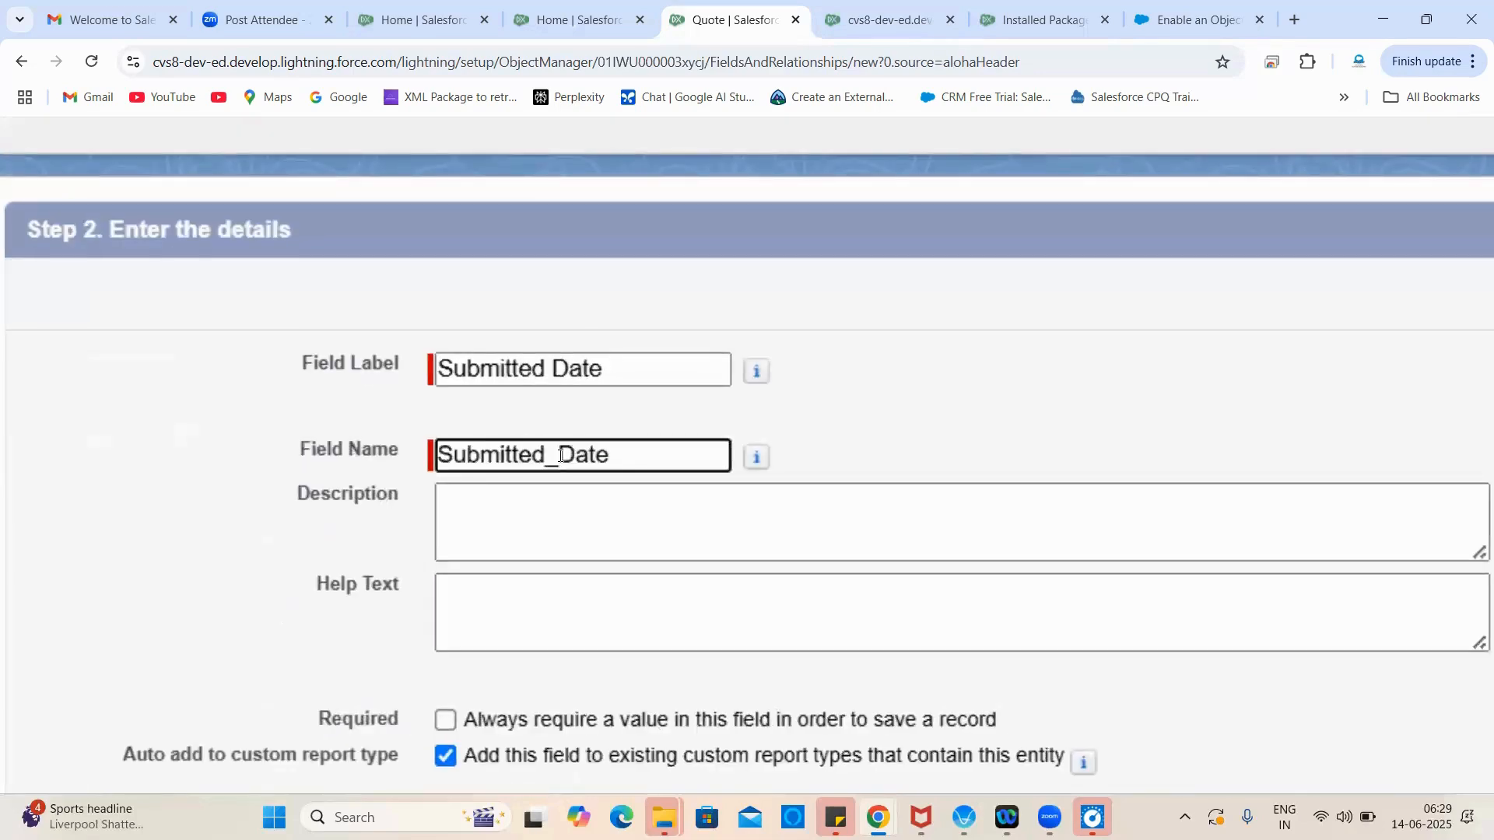
Step: Set the date field's name to SubmittedDate, matching the API name in the help article, and continue to field-level security
{"action": "key", "text": "BackSpace"}
{"action": "scroll", "coordinate": [1050, 416], "scroll_direction": "down", "scroll_amount": 5}
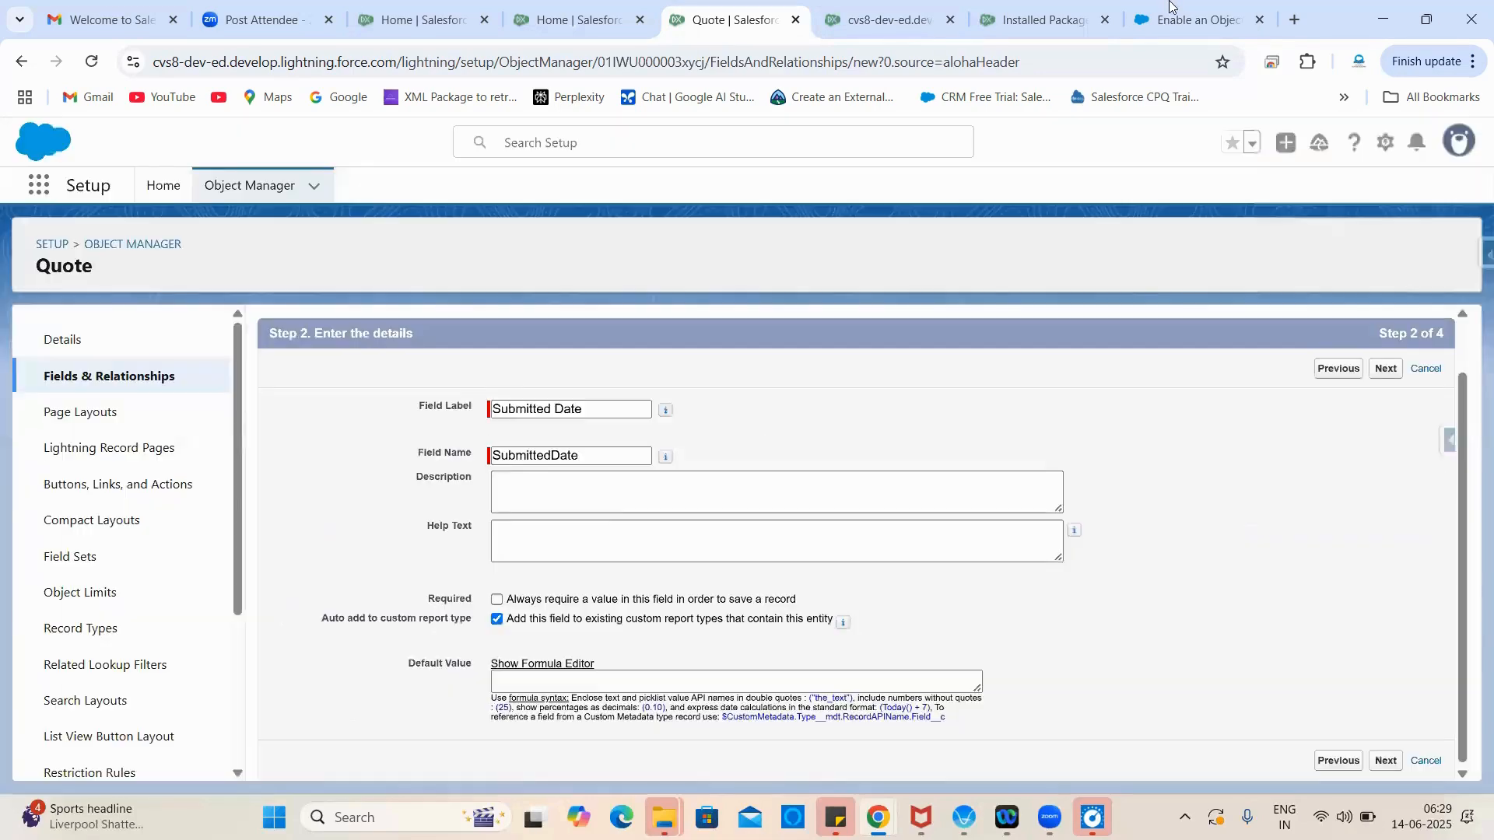
{"action": "left_click", "coordinate": [1169, 6]}
{"action": "left_click", "coordinate": [611, 573]}
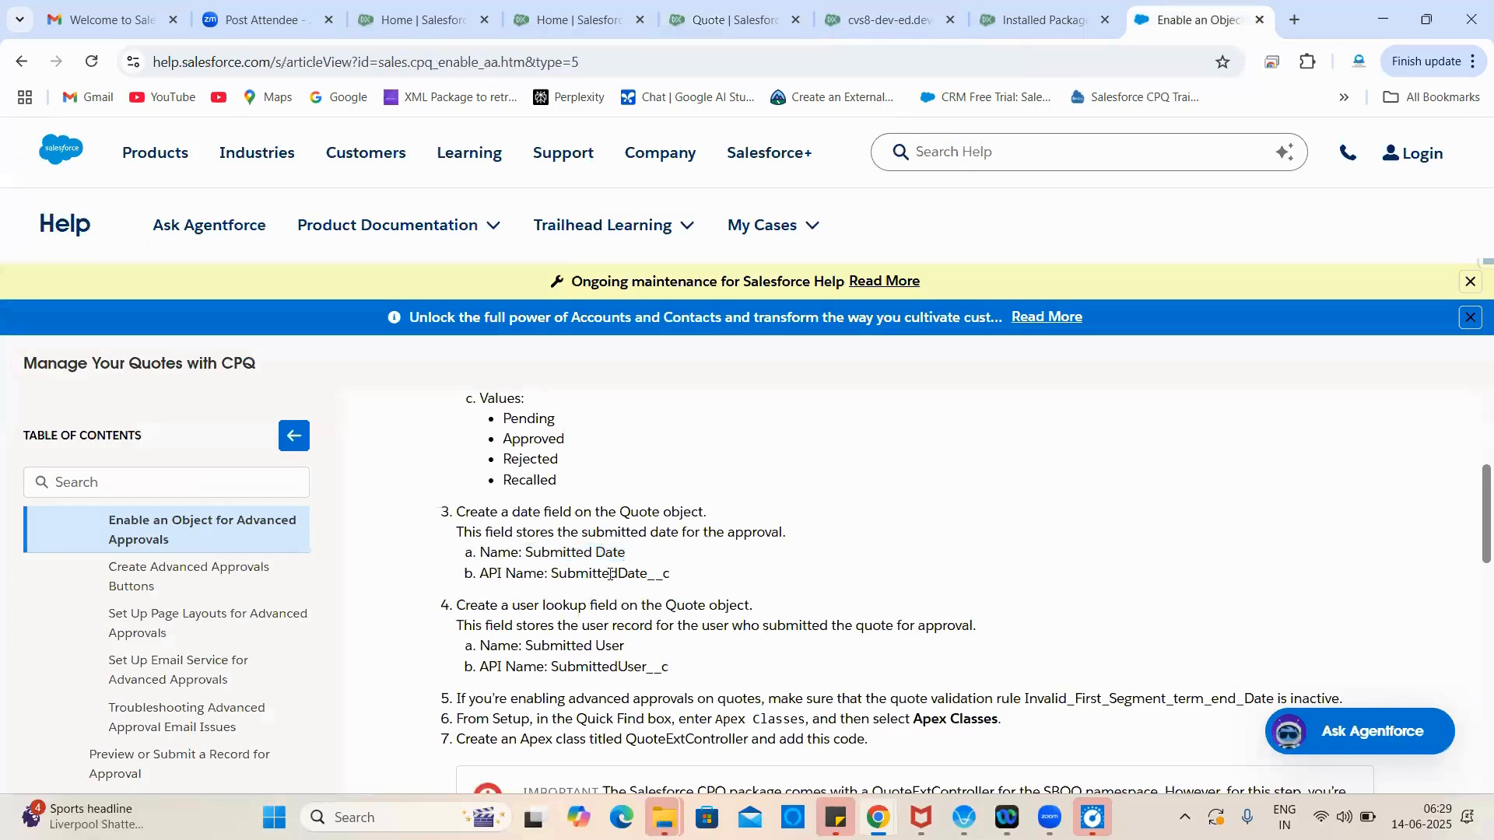
{"action": "double_click", "coordinate": [611, 573]}
{"action": "left_click", "coordinate": [766, 6]}
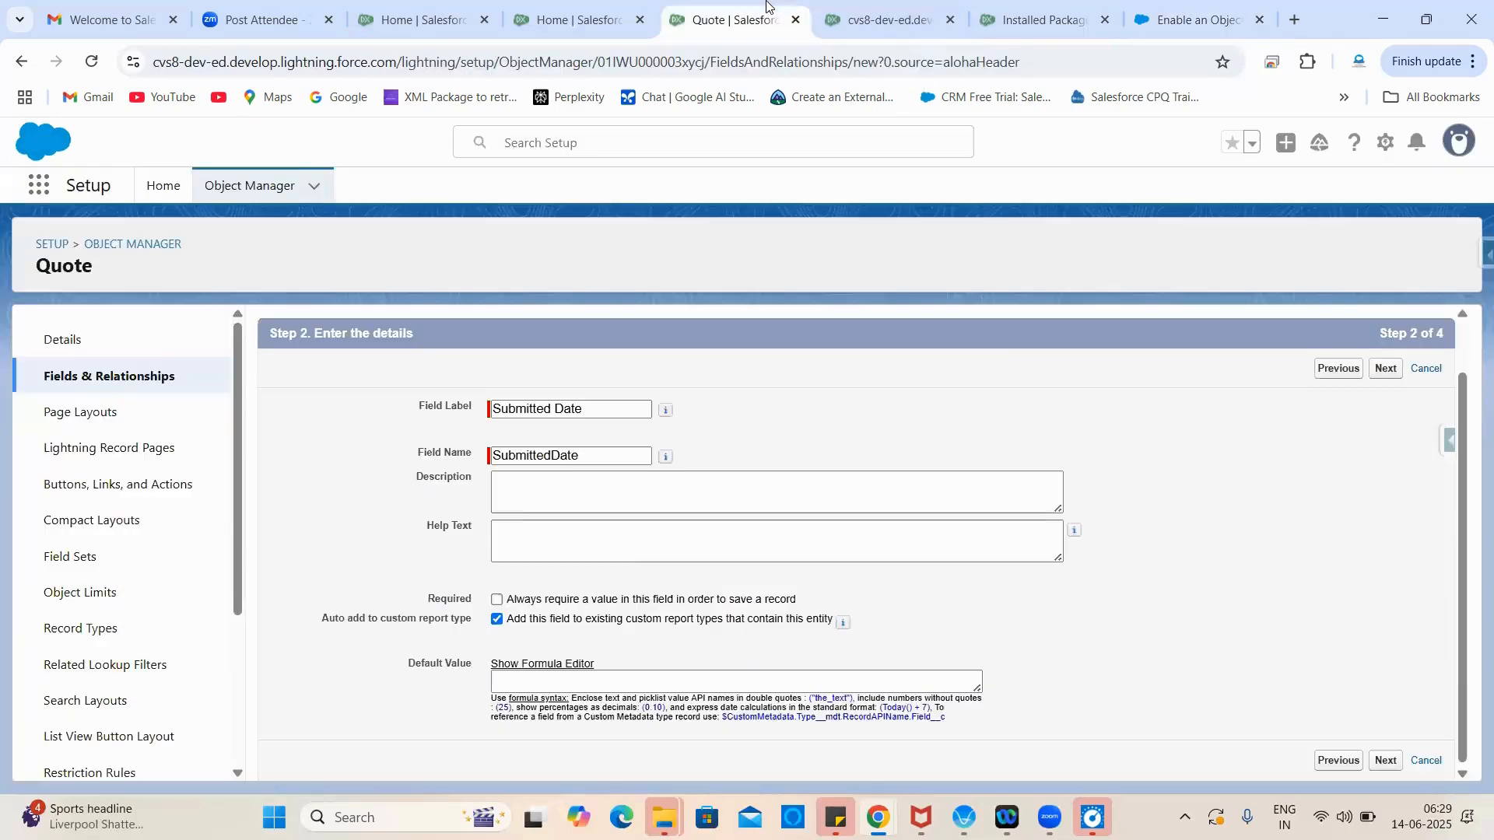
{"action": "scroll", "coordinate": [1135, 556], "scroll_direction": "up", "scroll_amount": 1}
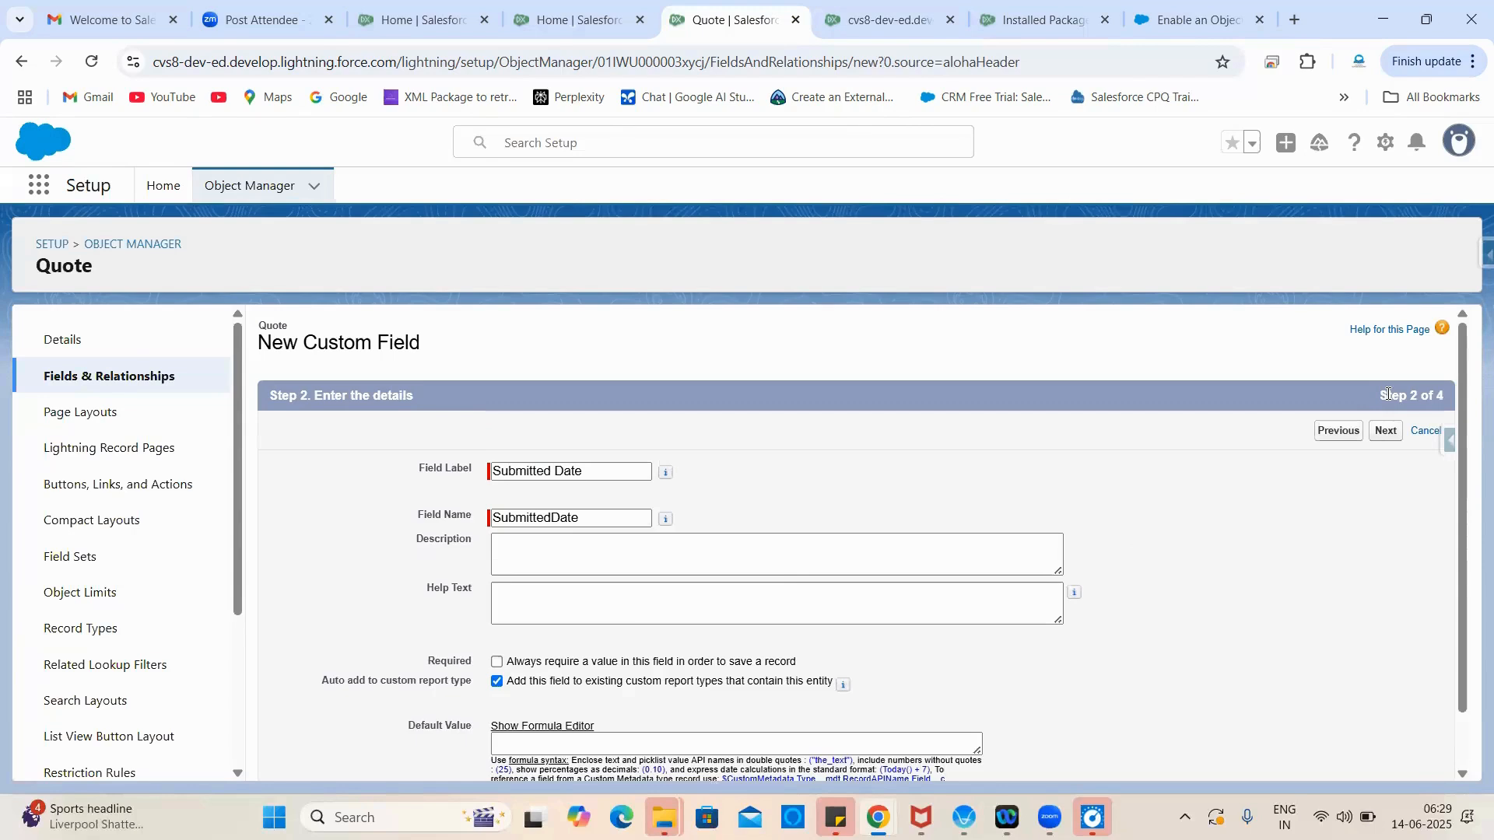
{"action": "left_click", "coordinate": [1384, 432]}
{"action": "scroll", "coordinate": [1154, 463], "scroll_direction": "down", "scroll_amount": 1}
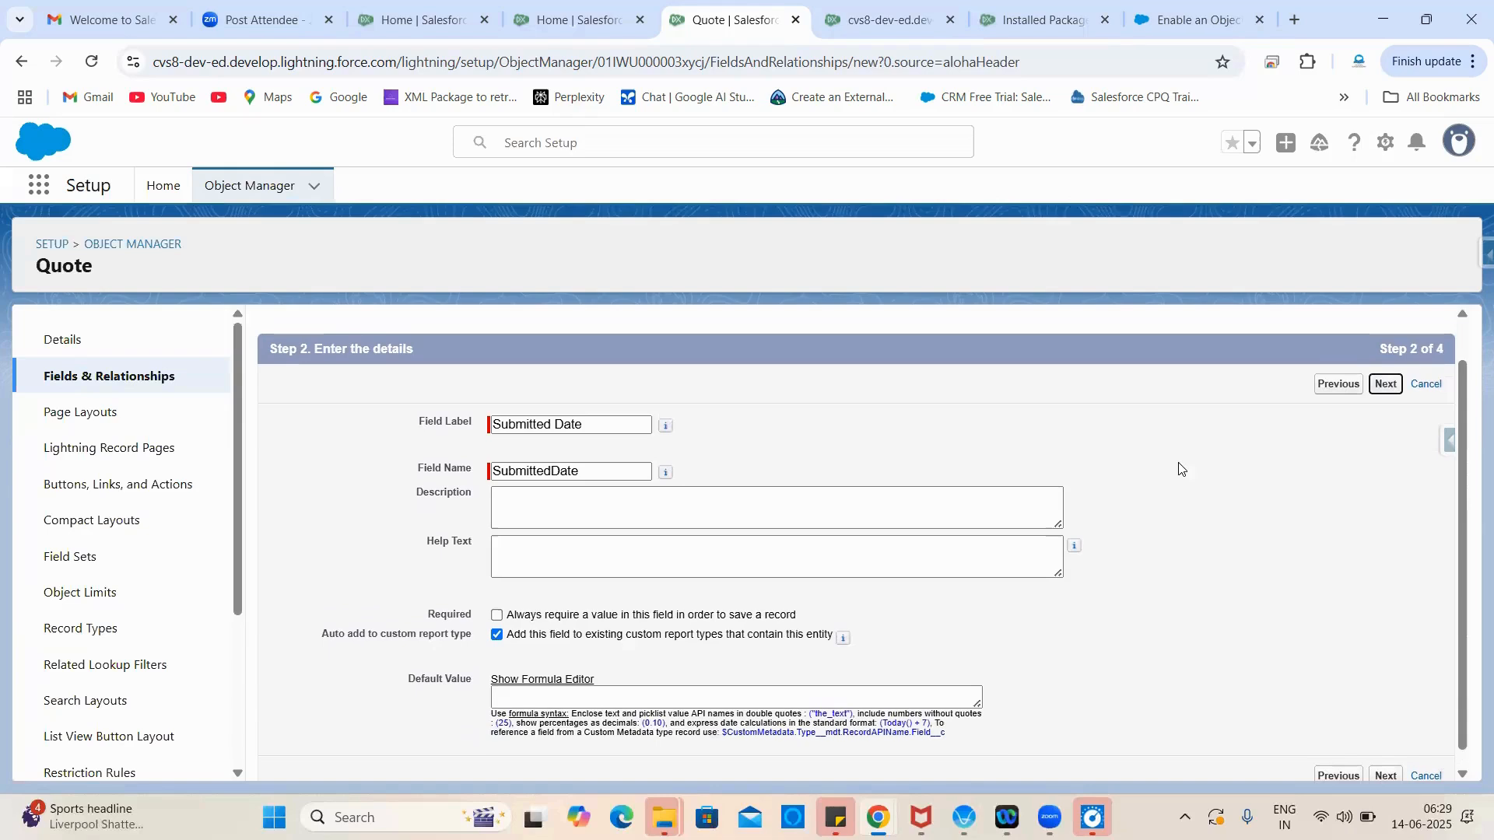
Step: Make the Submitted Date field read-only for all profiles and save it without adding it to any page layout
{"action": "left_click", "coordinate": [1281, 595]}
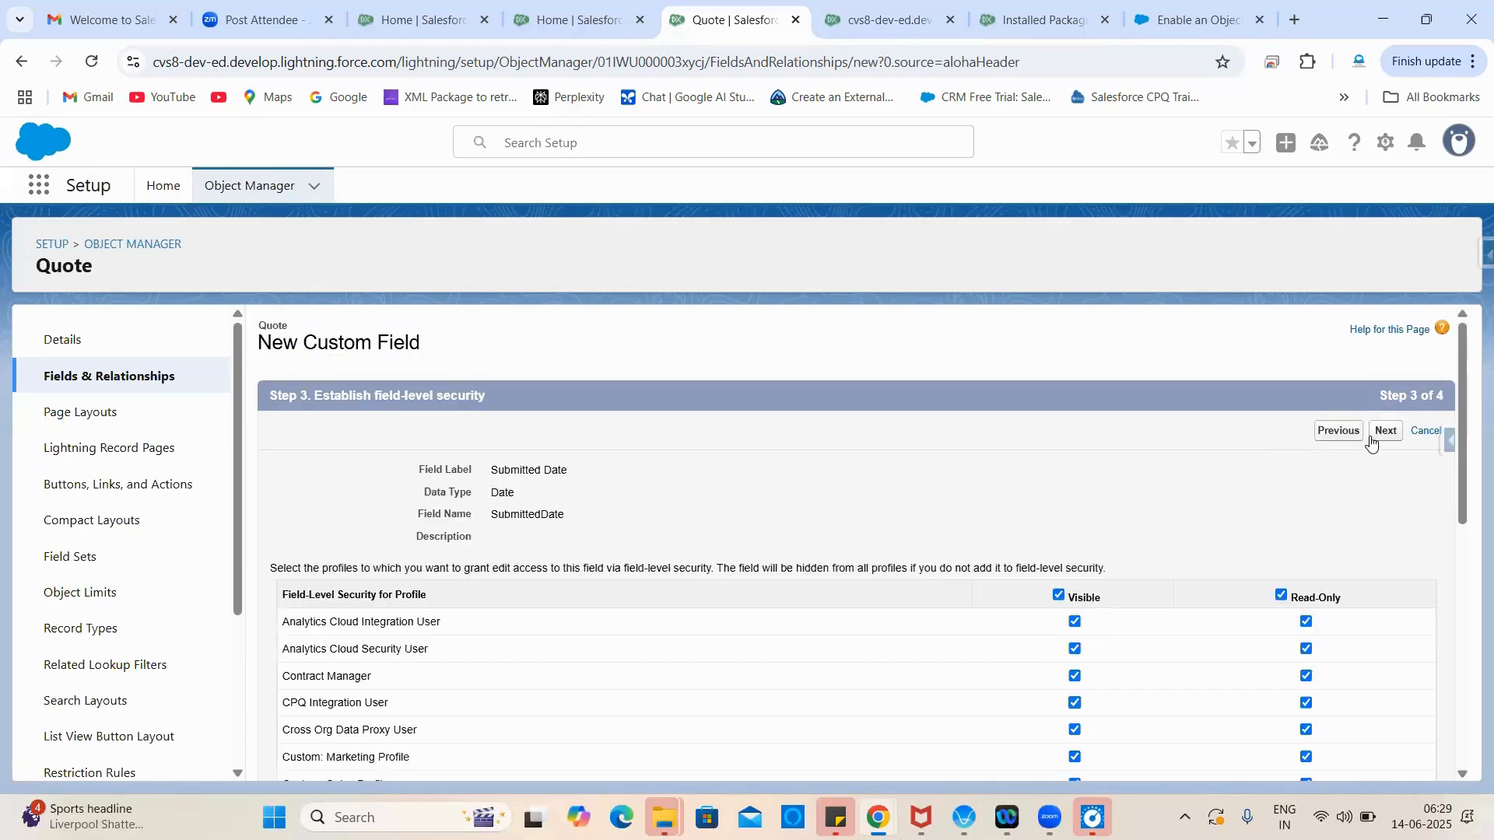
{"action": "left_click", "coordinate": [1385, 431]}
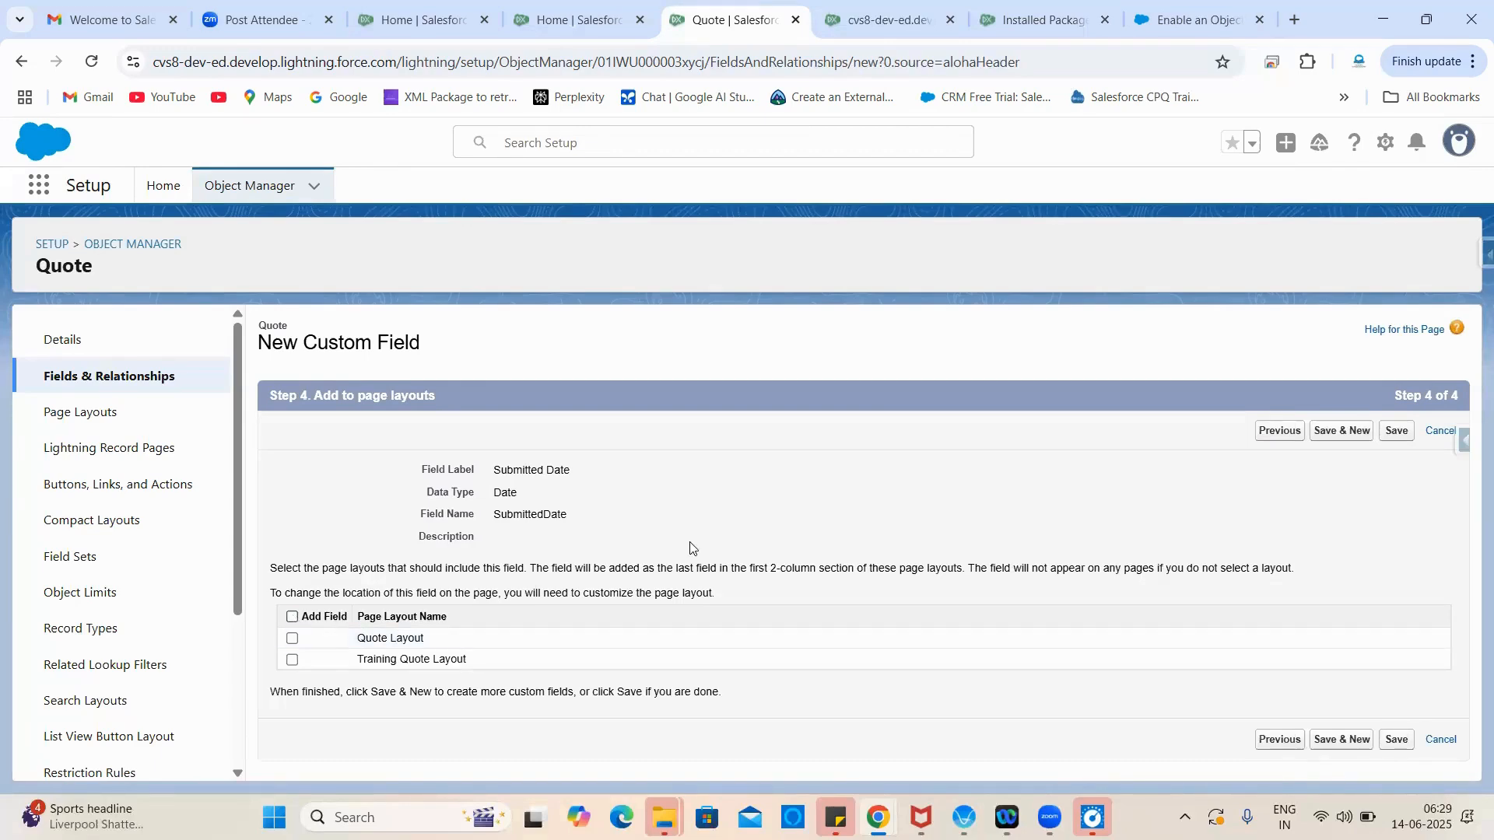
{"action": "left_click", "coordinate": [1396, 431]}
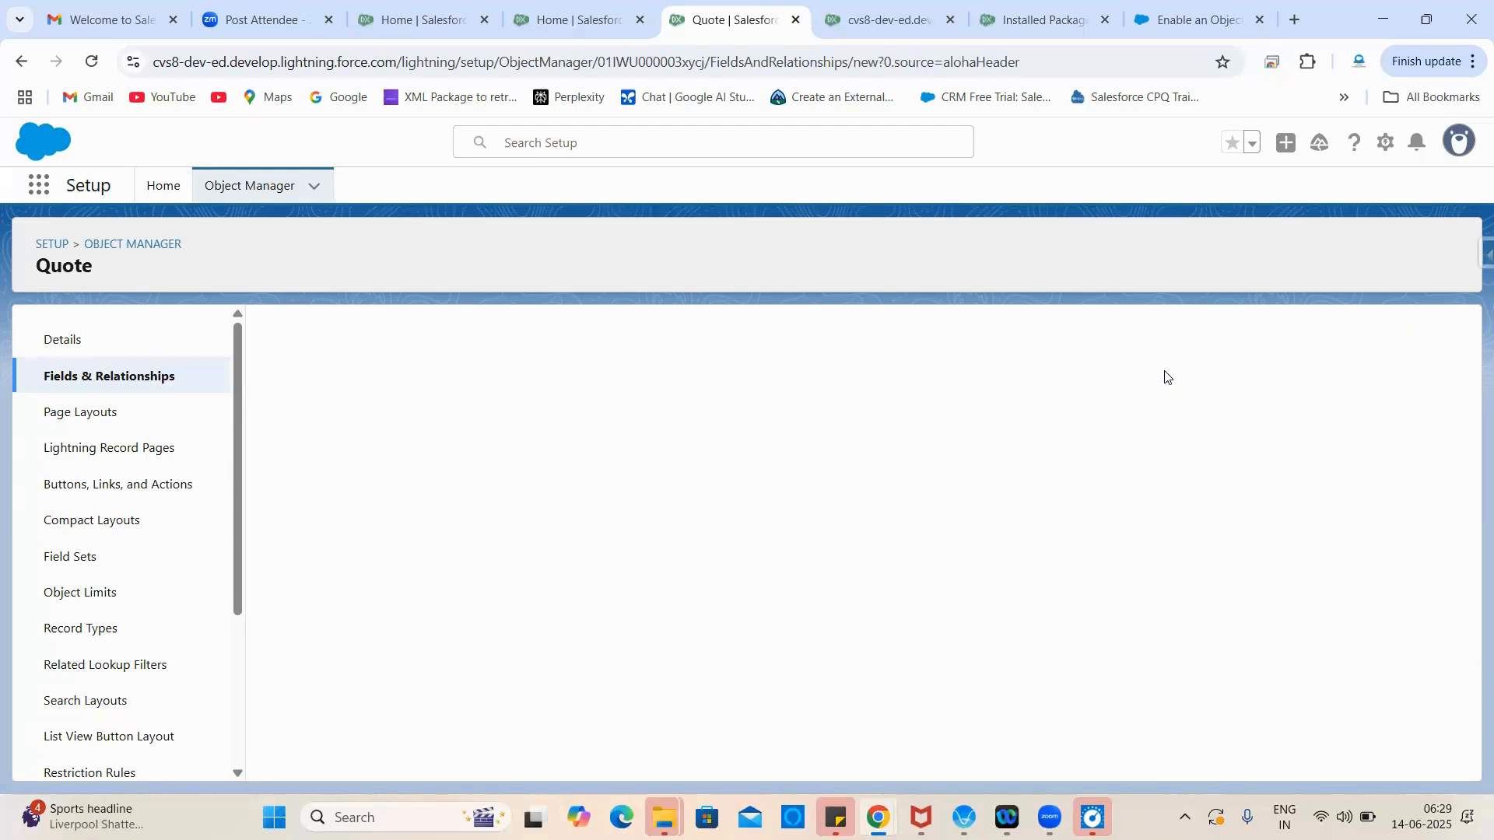
Step: Copy the user lookup field's name, Submitted User, from instruction 4 of the Advanced Approvals help article
{"action": "left_click", "coordinate": [1157, 8]}
{"action": "scroll", "coordinate": [777, 607], "scroll_direction": "down", "scroll_amount": 1}
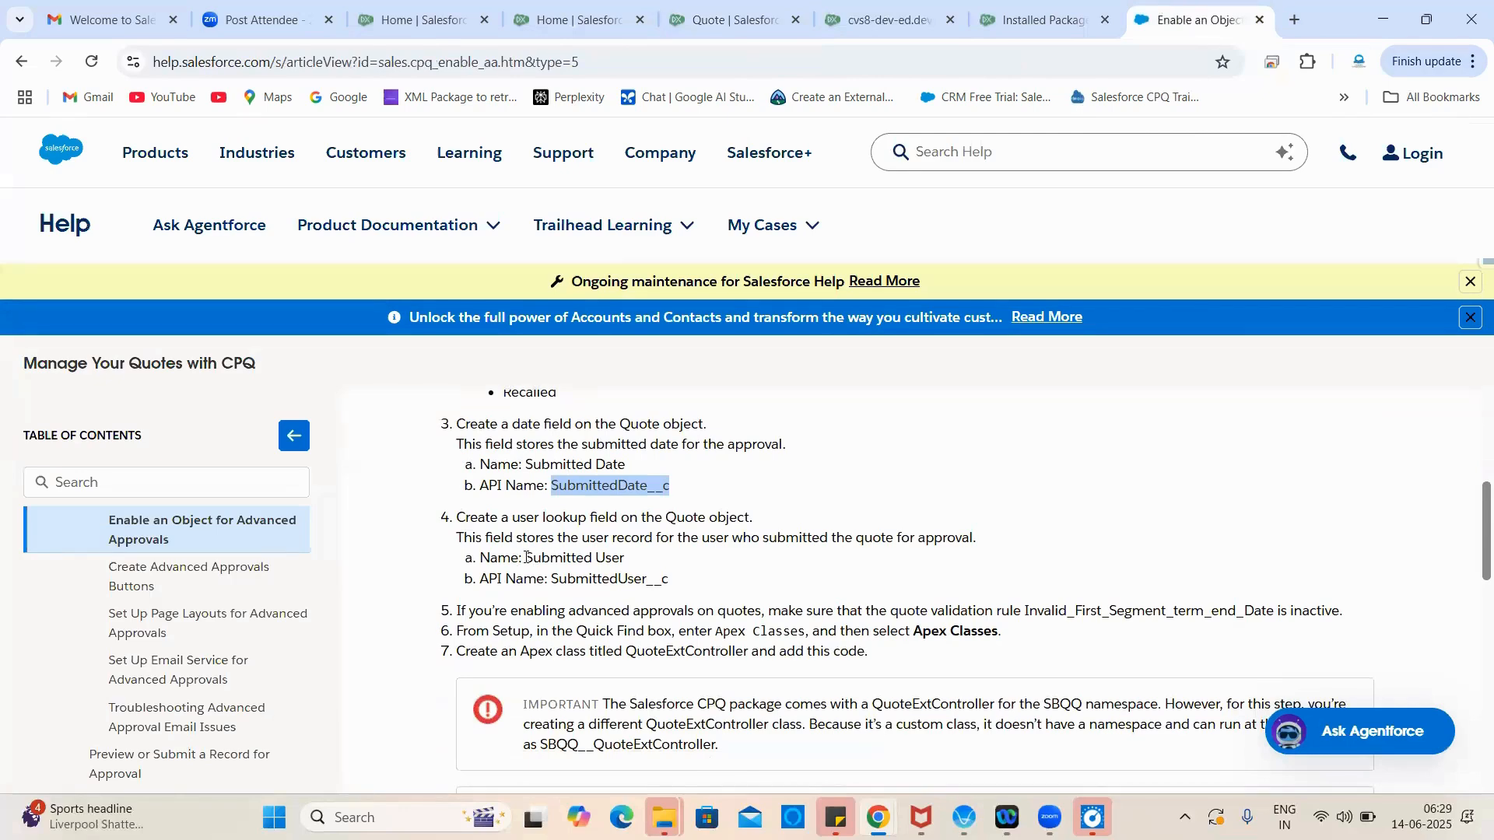
{"action": "left_click_drag", "start_coordinate": [527, 557], "coordinate": [623, 552]}
{"action": "key", "text": "ctrl+c"}
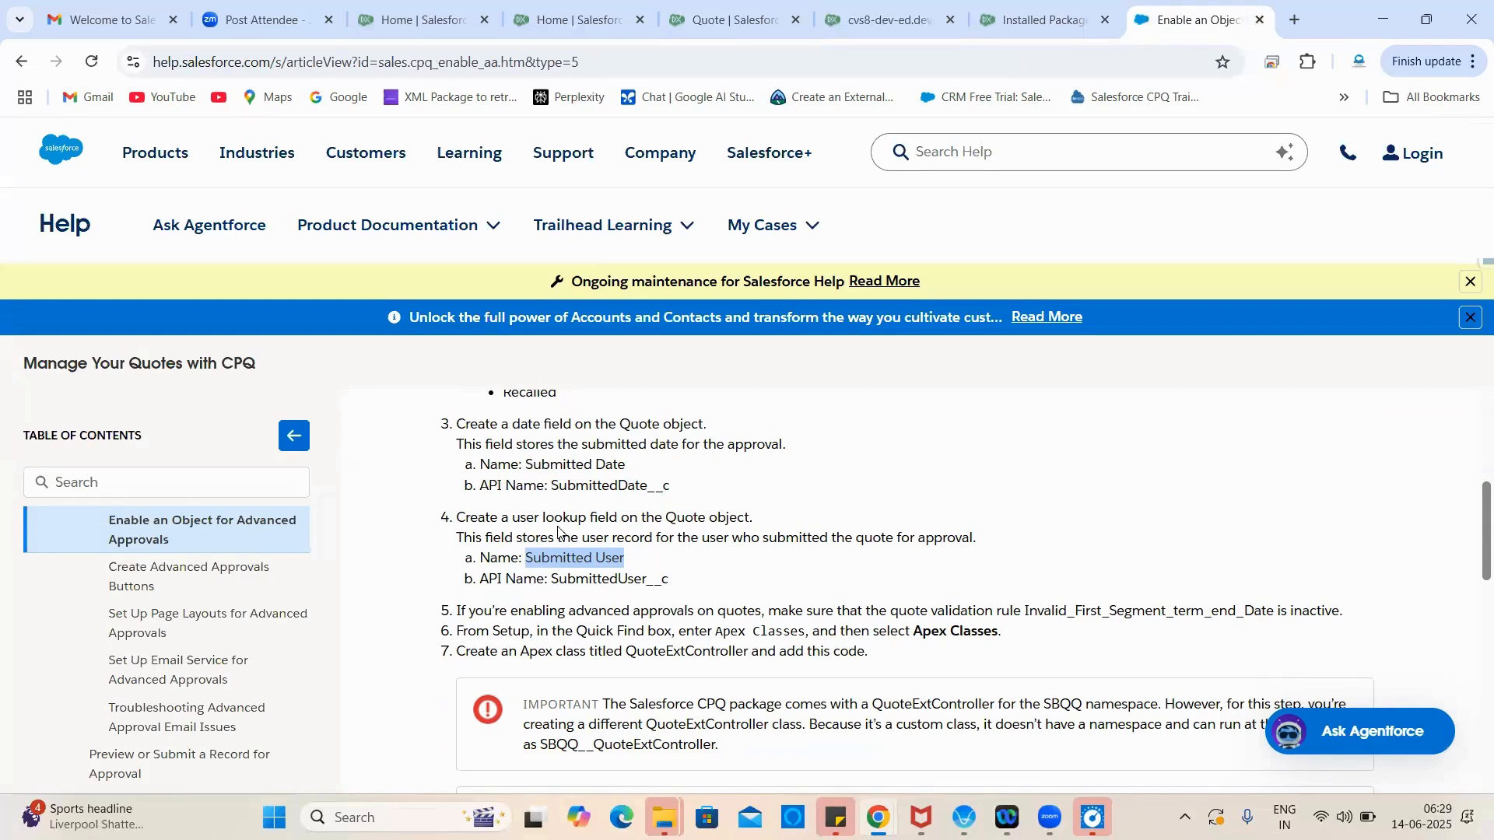
{"action": "double_click", "coordinate": [529, 519]}
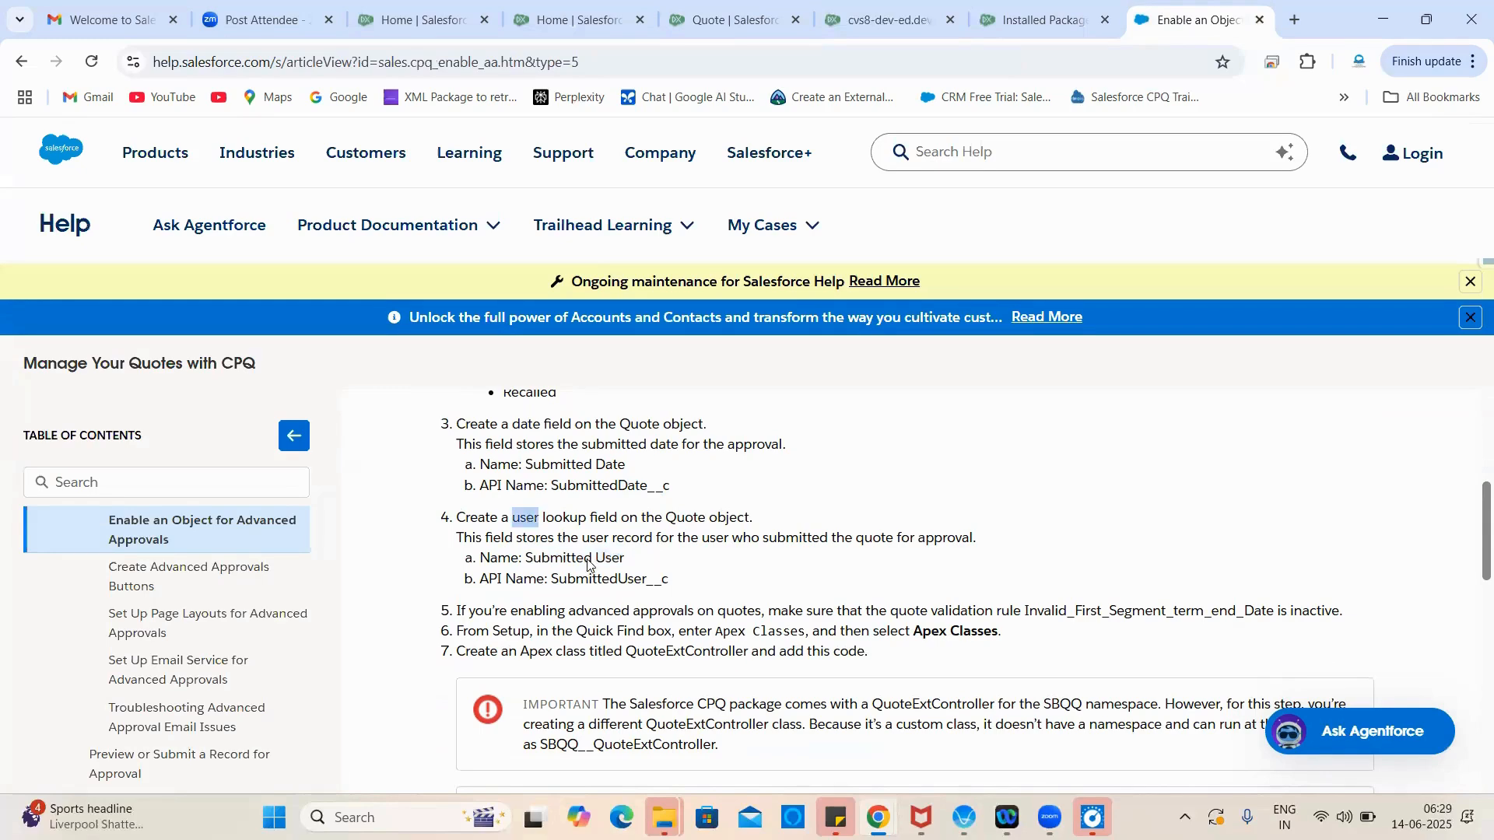
Step: Start a new custom field on the Quote object with the Lookup Relationship data type
{"action": "left_click", "coordinate": [731, 6]}
{"action": "left_click", "coordinate": [1047, 337]}
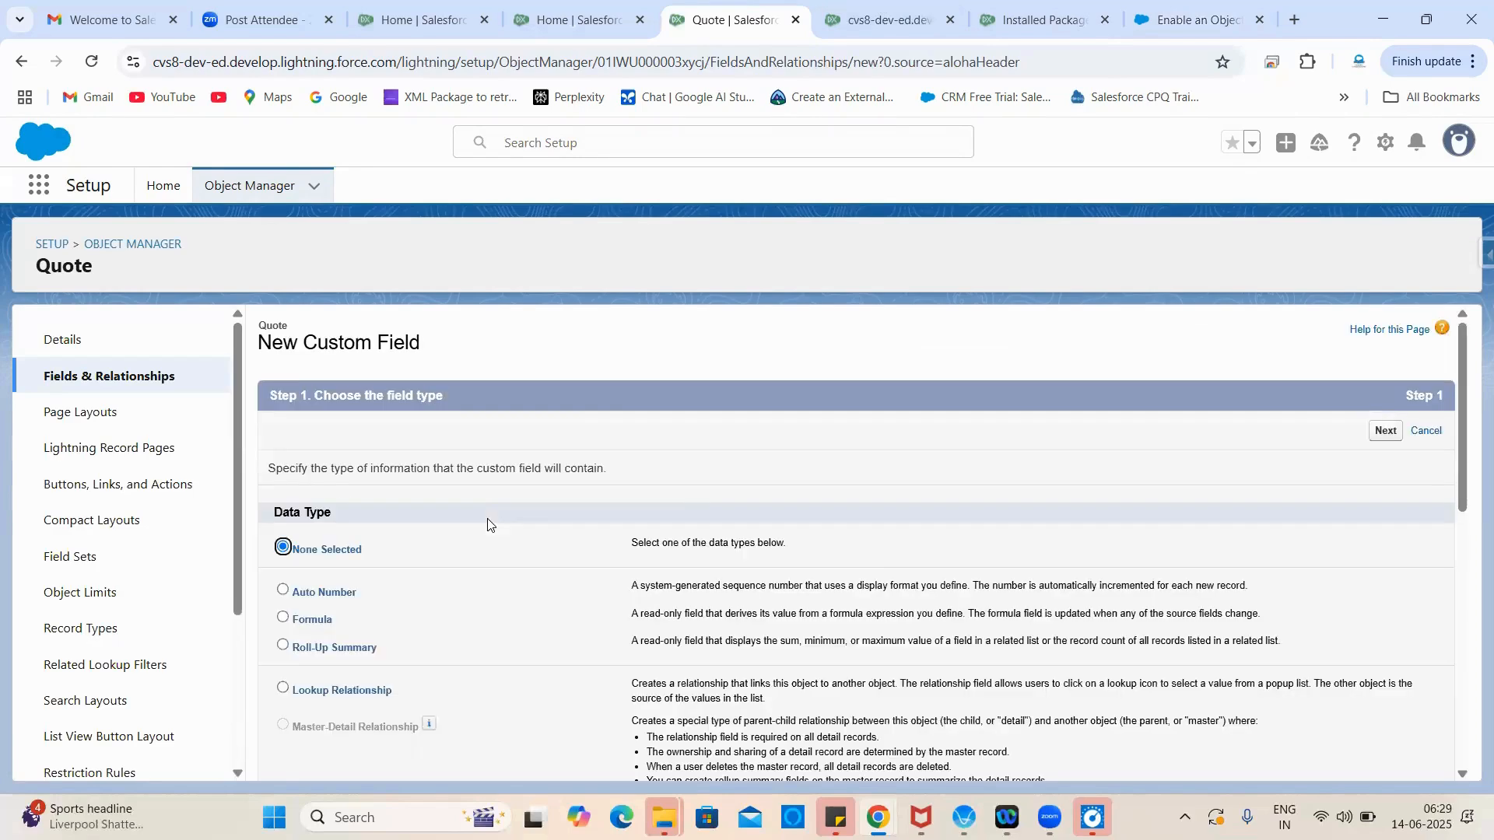
{"action": "scroll", "coordinate": [439, 630], "scroll_direction": "down", "scroll_amount": 1}
{"action": "left_click", "coordinate": [349, 658]}
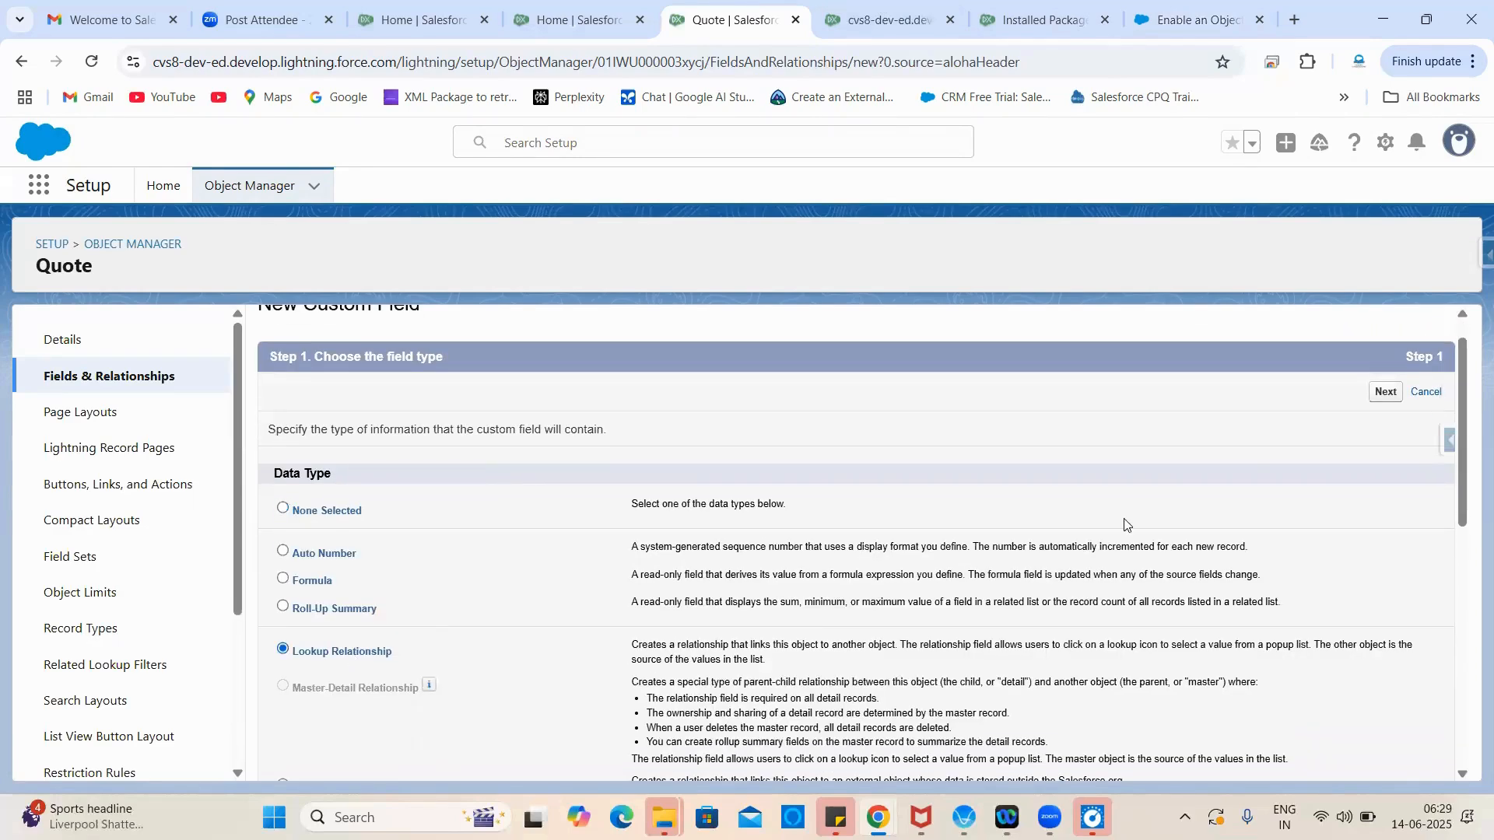
{"action": "left_click", "coordinate": [1384, 393]}
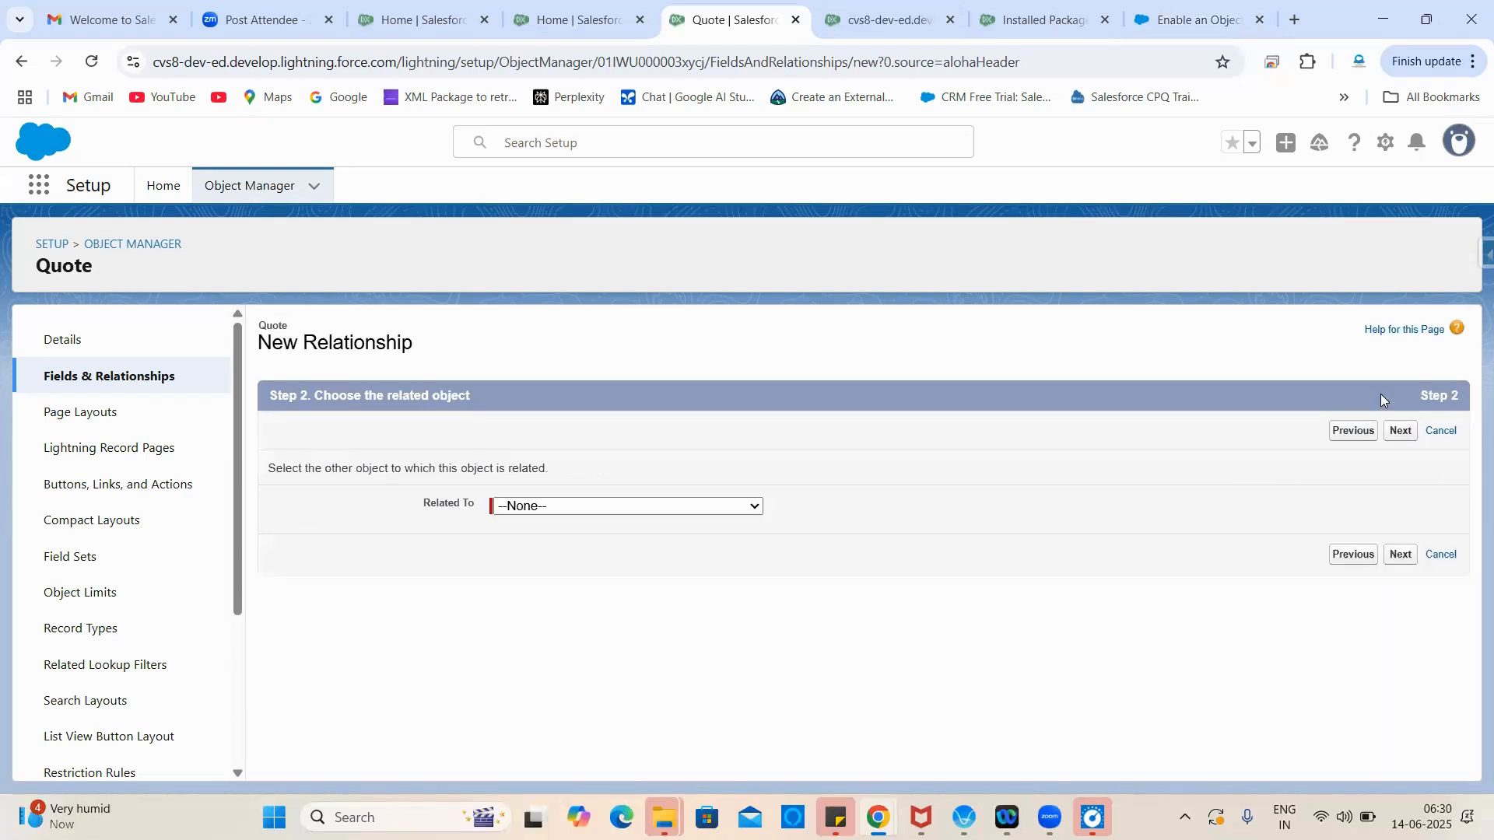
Step: Set User as the related object for the lookup and continue to the label and name details
{"action": "left_click", "coordinate": [723, 509]}
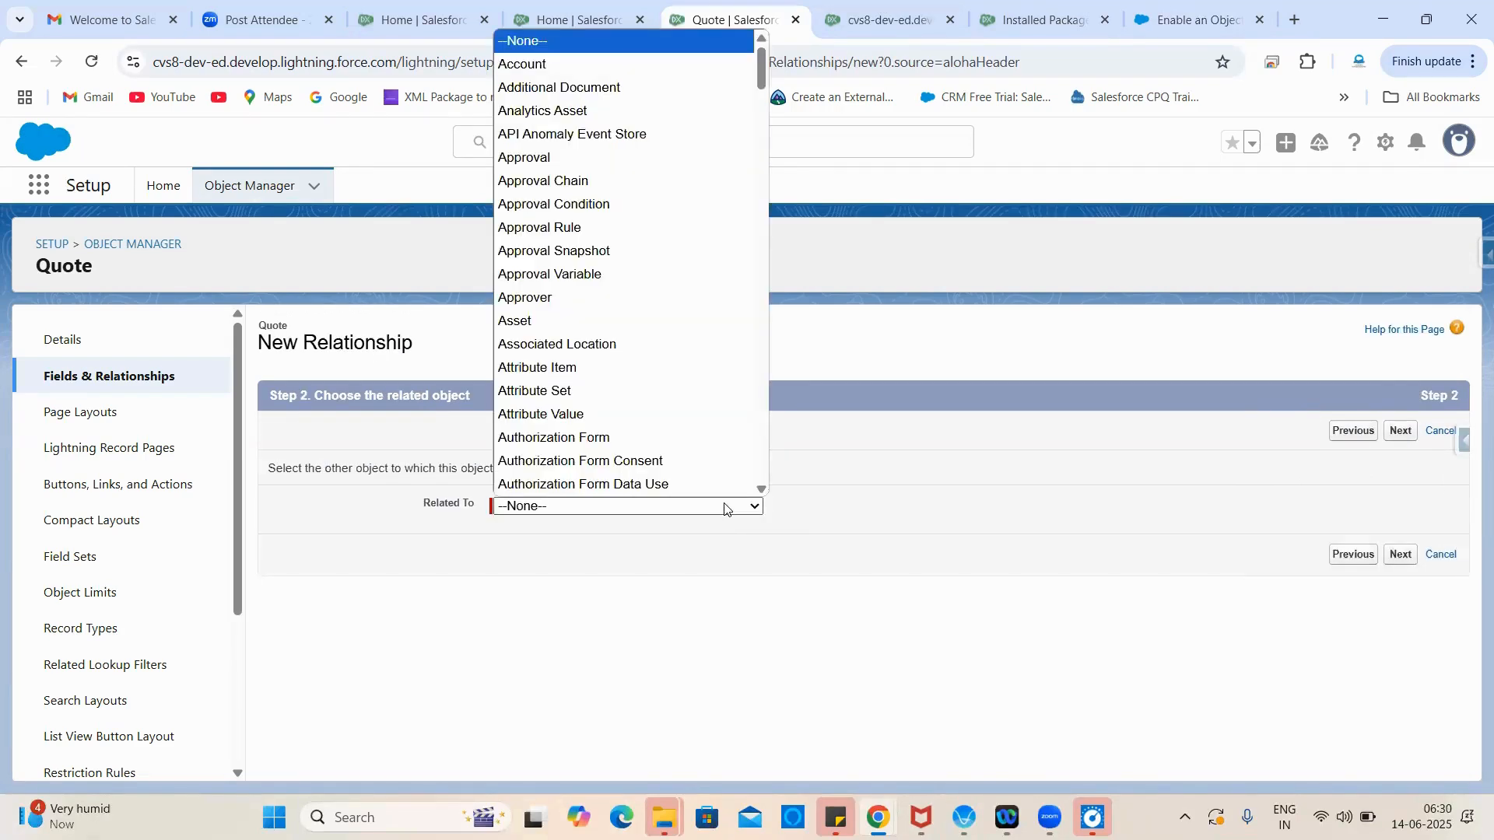
{"action": "key", "text": "u"}
{"action": "left_click", "coordinate": [720, 505]}
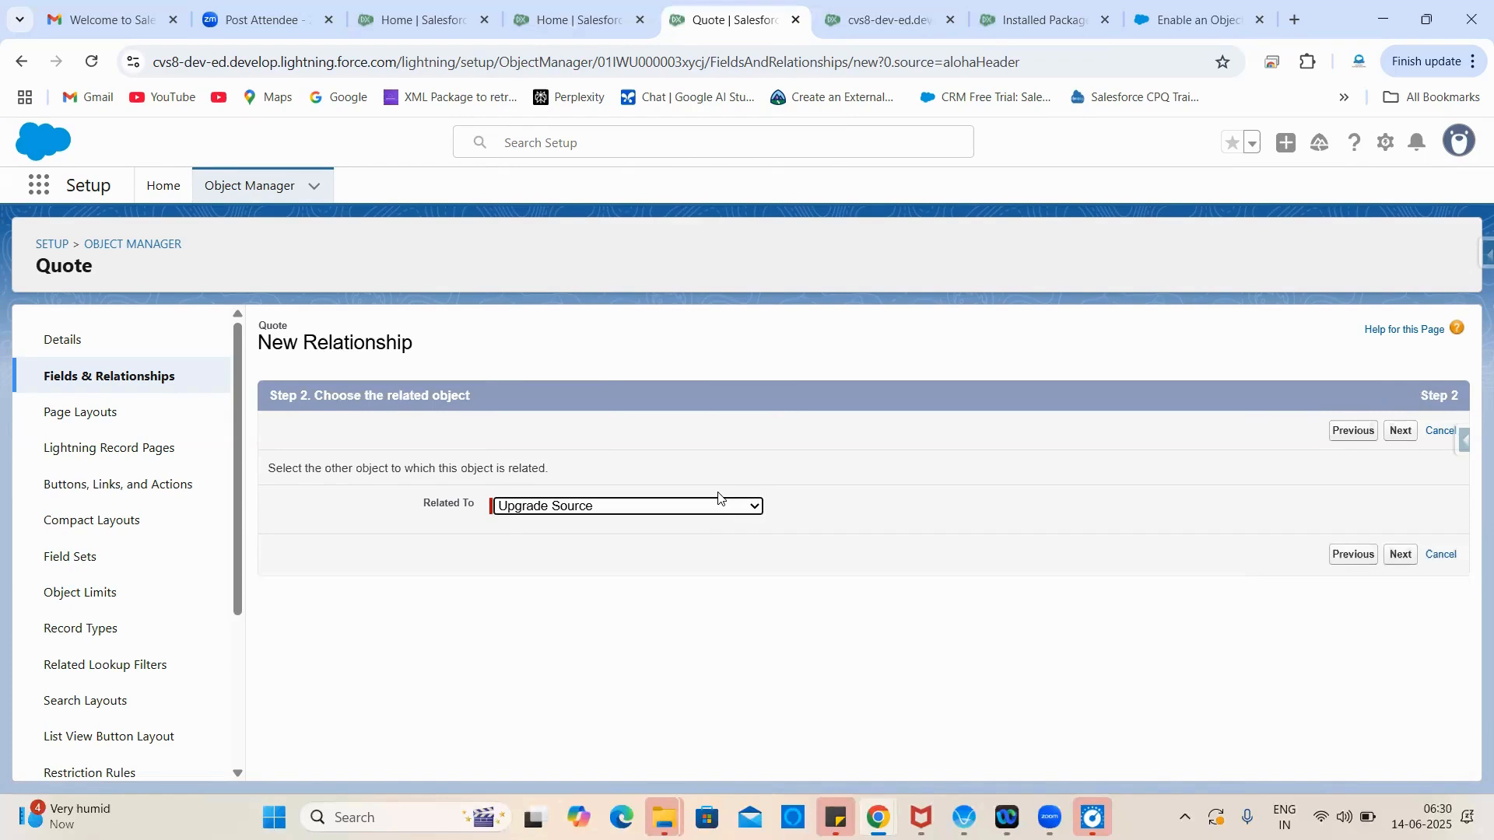
{"action": "left_click", "coordinate": [706, 508]}
{"action": "scroll", "coordinate": [672, 436], "scroll_direction": "down", "scroll_amount": 2}
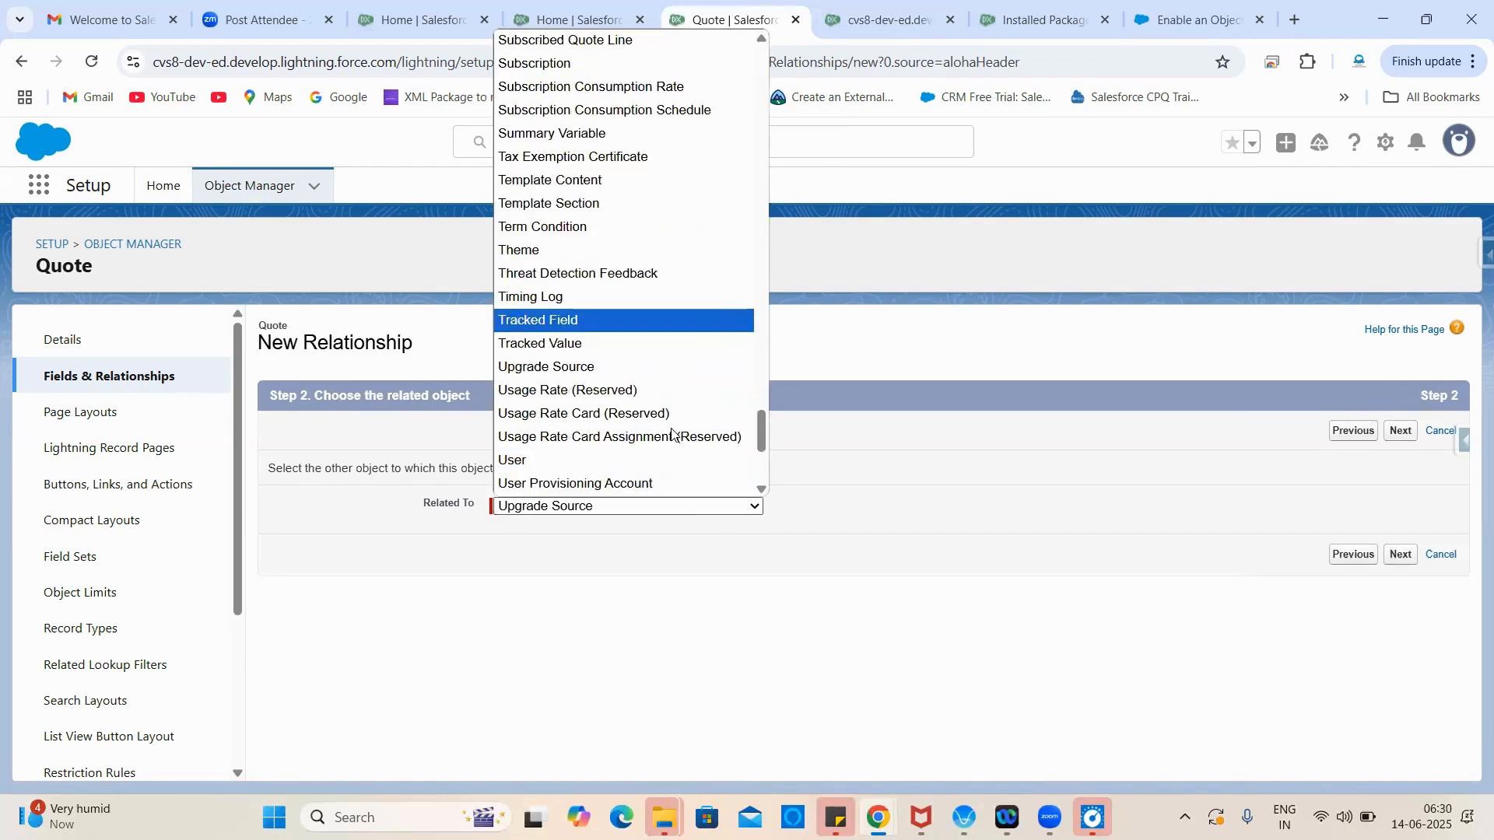
{"action": "left_click", "coordinate": [688, 460]}
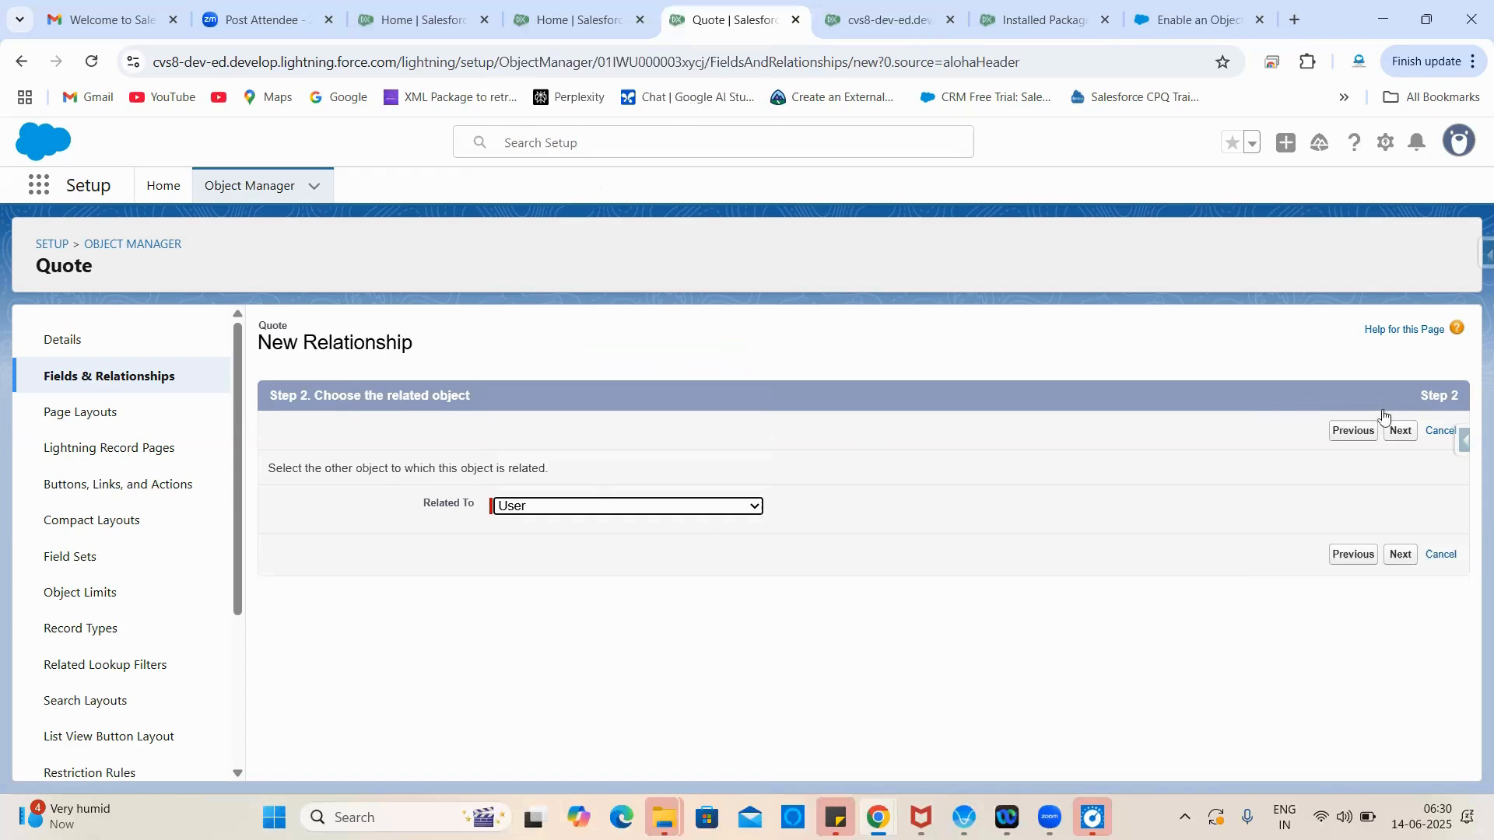
{"action": "left_click", "coordinate": [1398, 430]}
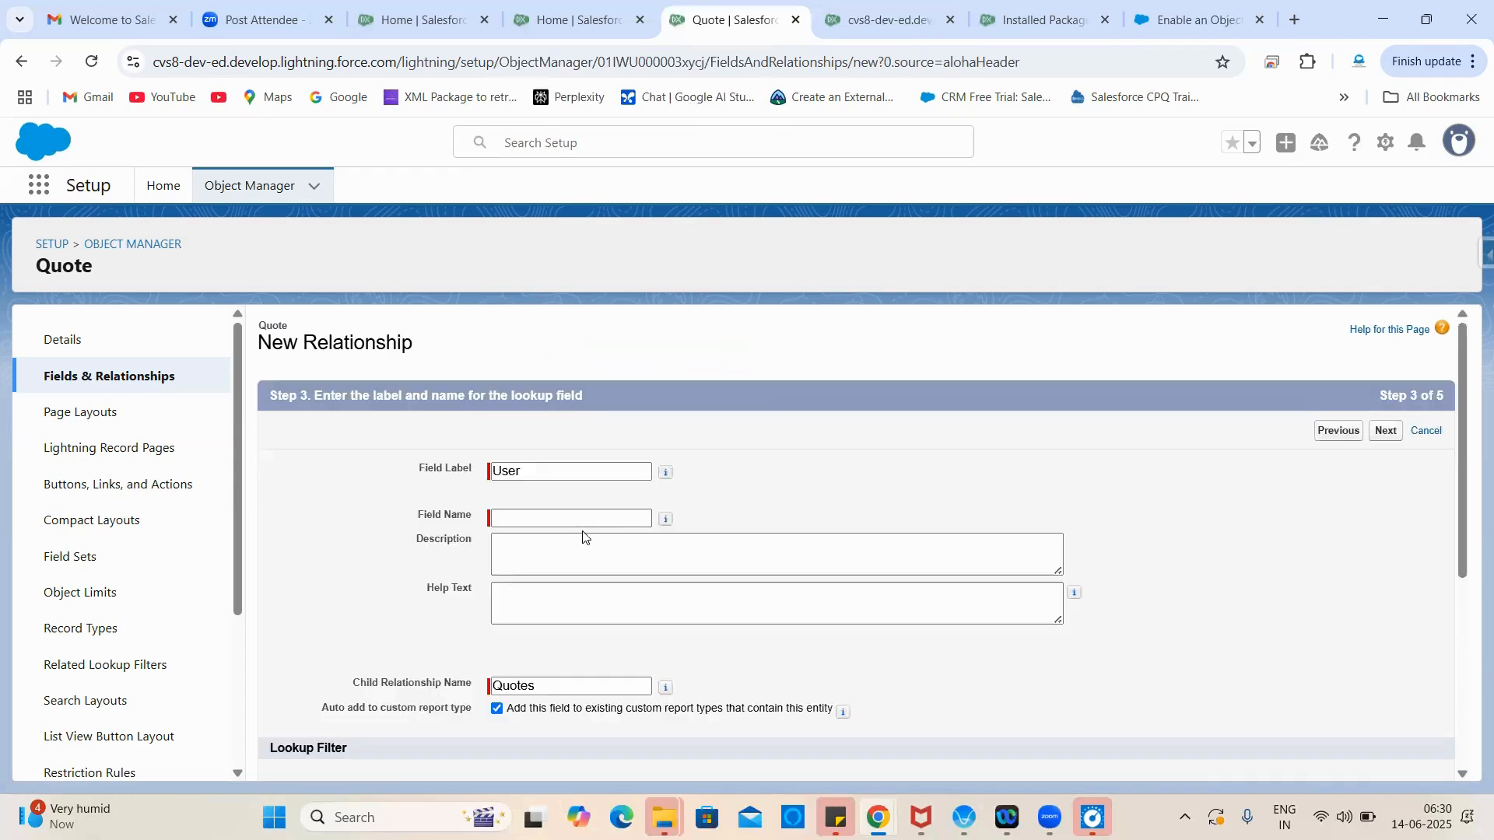
Step: Label the lookup field Submitted User, set its field name to SubmittedUser, and continue to field-level security
{"action": "key", "text": "ctrl+v"}
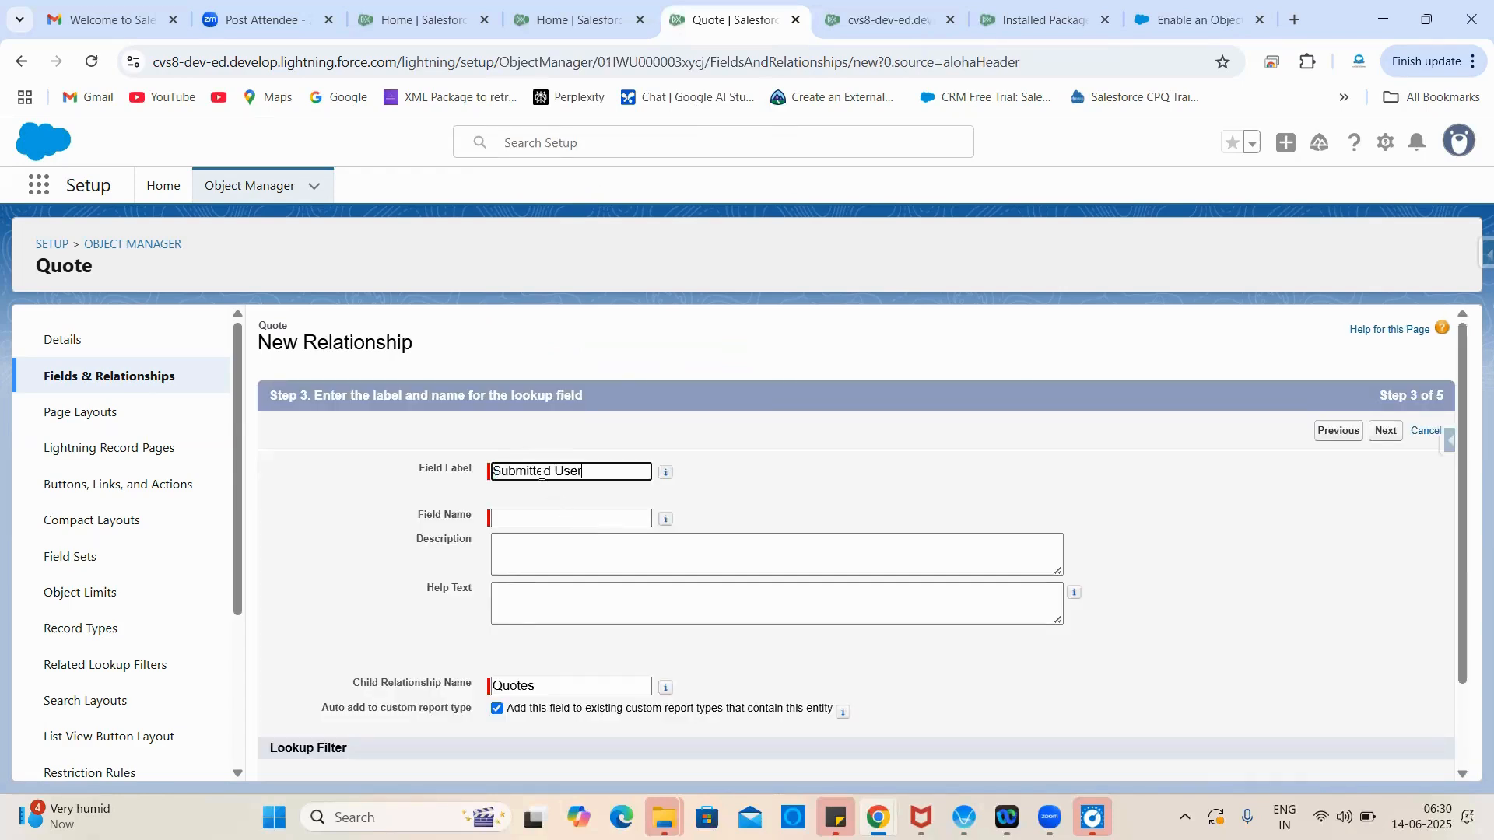
{"action": "left_click", "coordinate": [788, 478]}
{"action": "left_click", "coordinate": [1206, 15]}
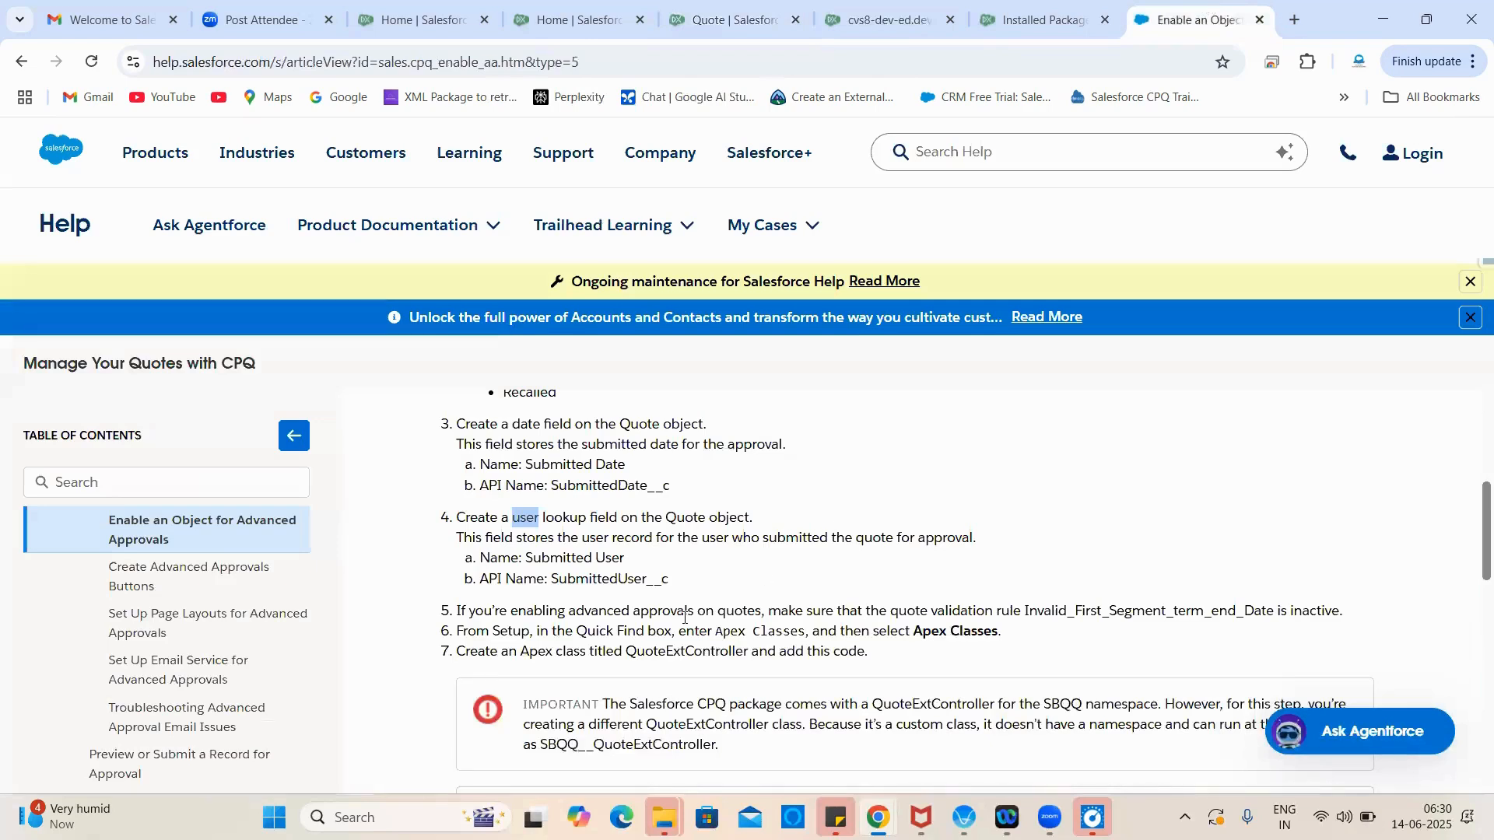
{"action": "left_click", "coordinate": [735, 17]}
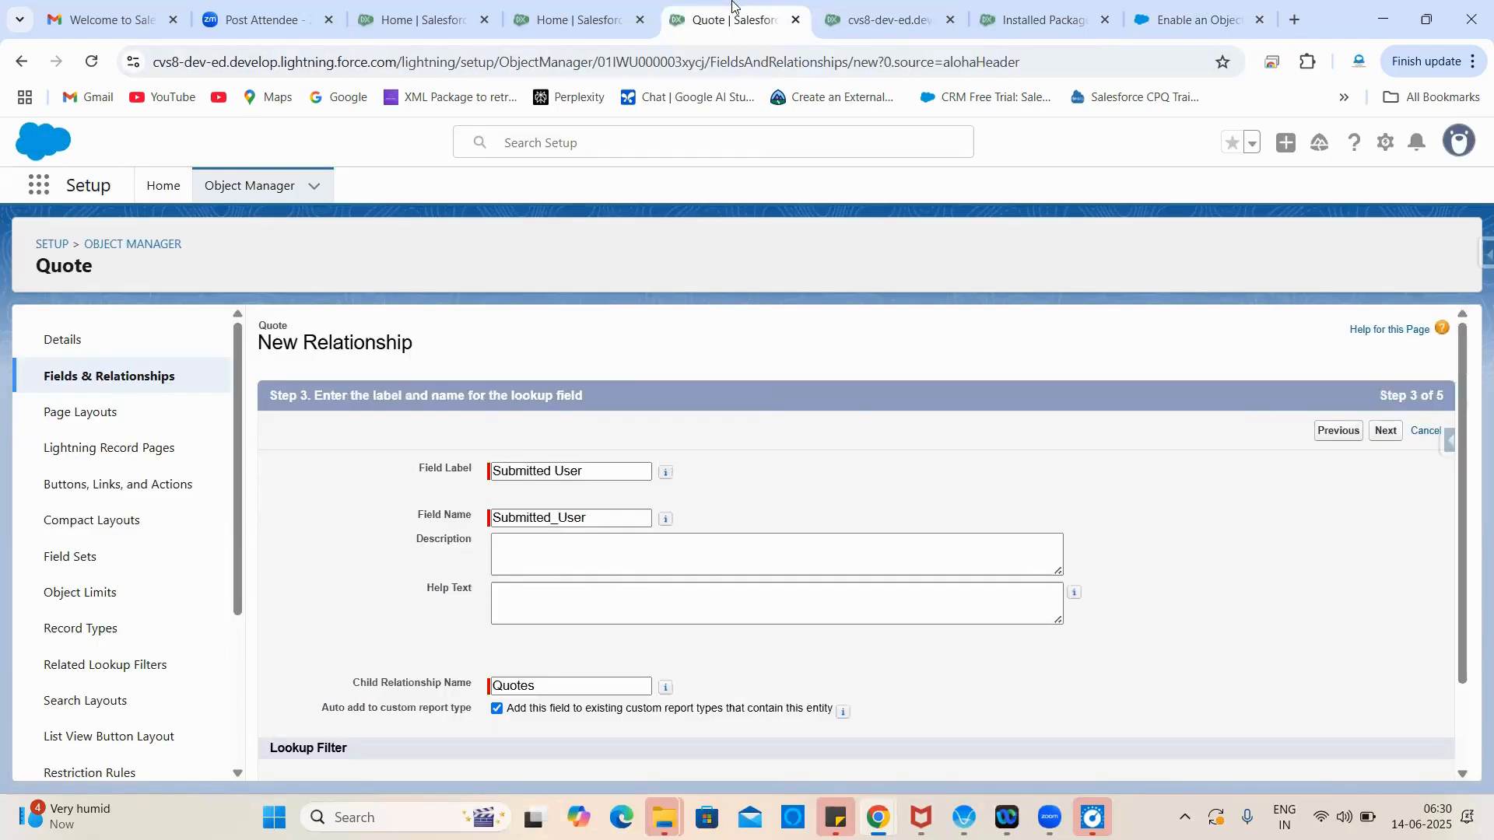
{"action": "left_click", "coordinate": [559, 518]}
{"action": "key", "text": "BackSpace"}
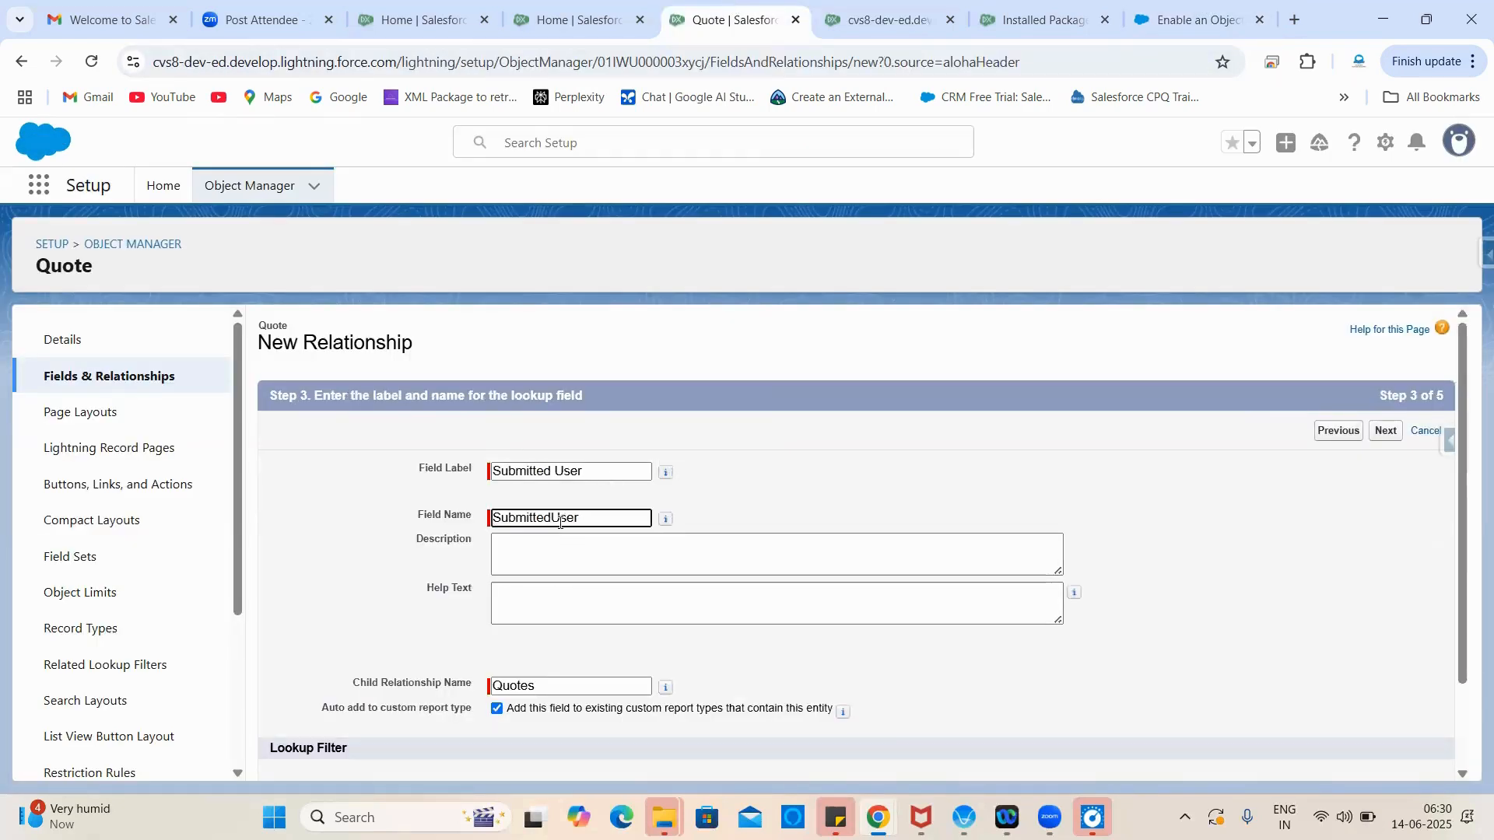
{"action": "left_click", "coordinate": [759, 526]}
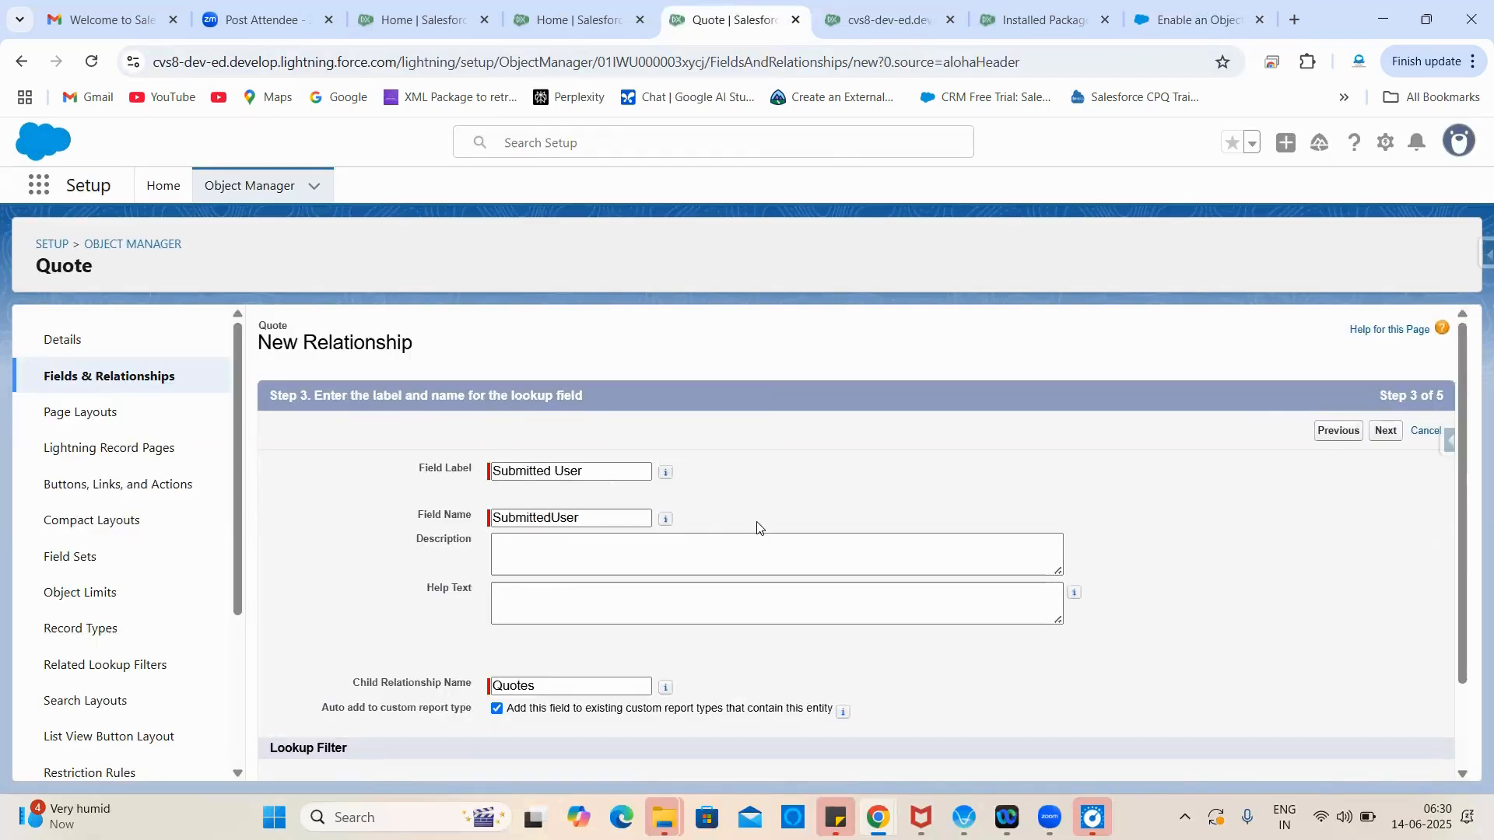
{"action": "left_click", "coordinate": [1387, 432]}
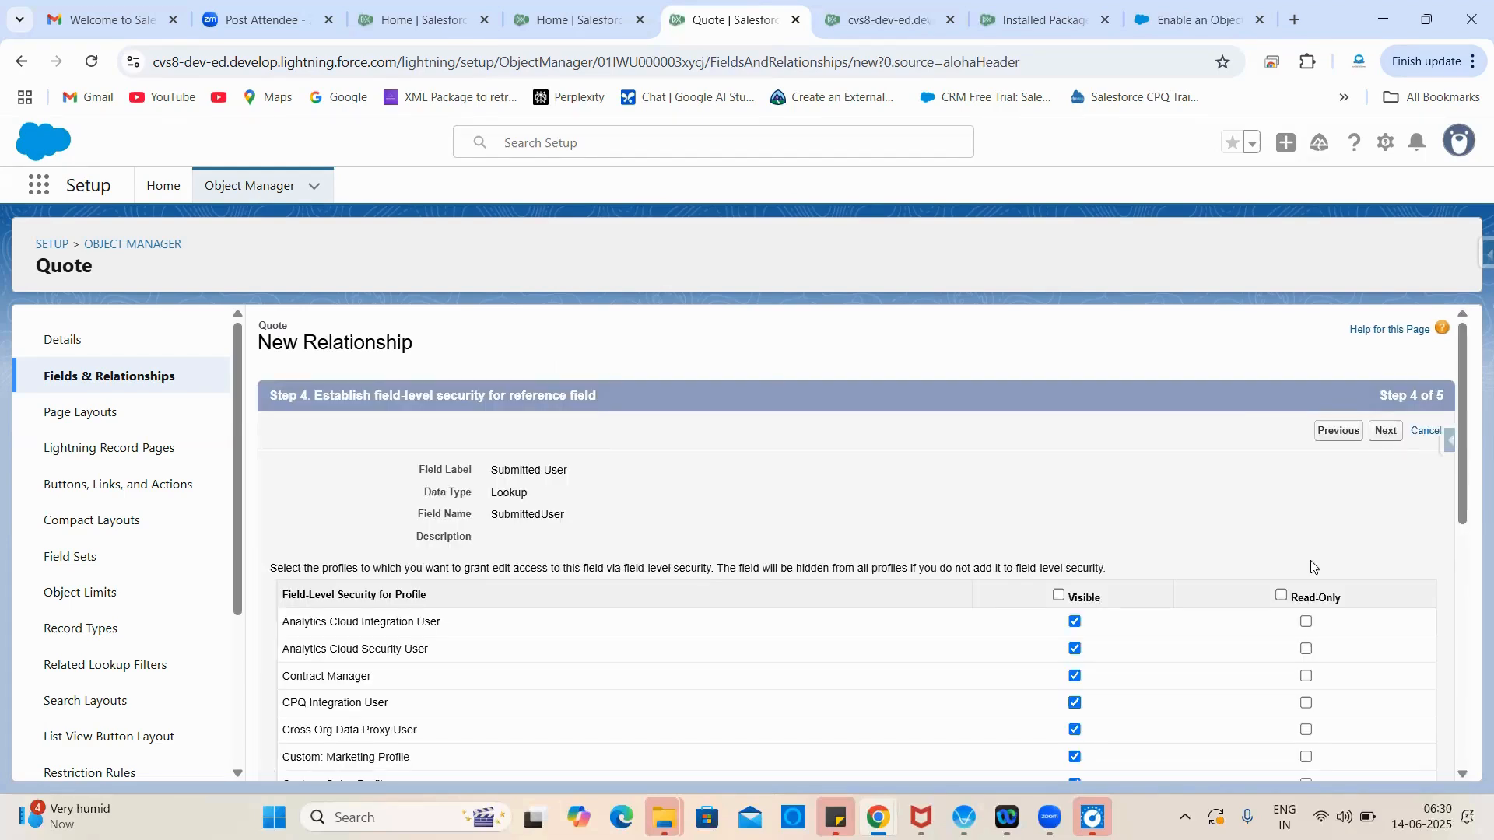
Step: Make the Submitted User field read-only for all profiles and save it with both quote page layouts deselected
{"action": "left_click", "coordinate": [1281, 595]}
{"action": "left_click", "coordinate": [1386, 431]}
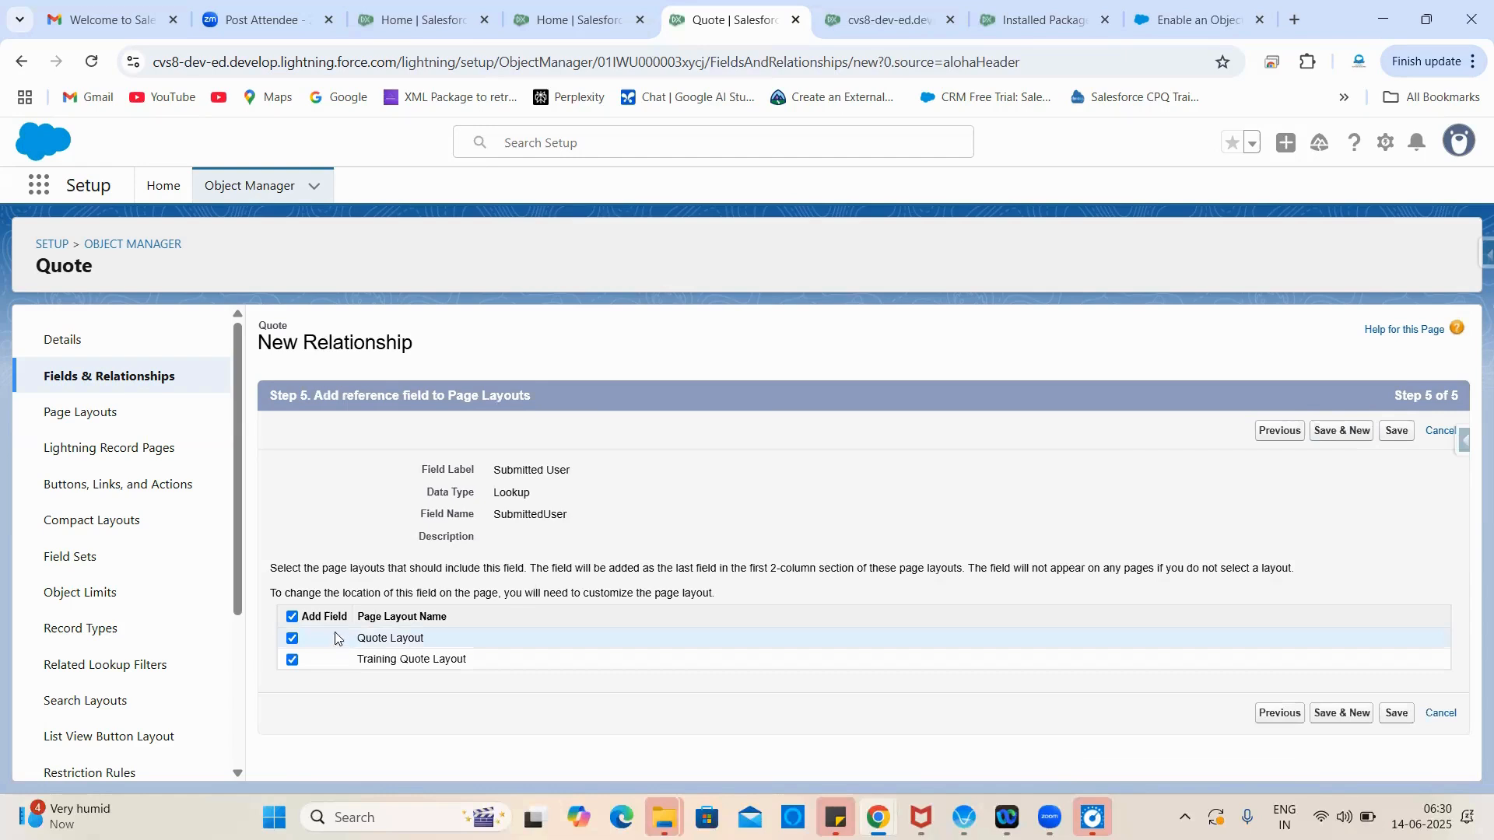
{"action": "left_click", "coordinate": [293, 617]}
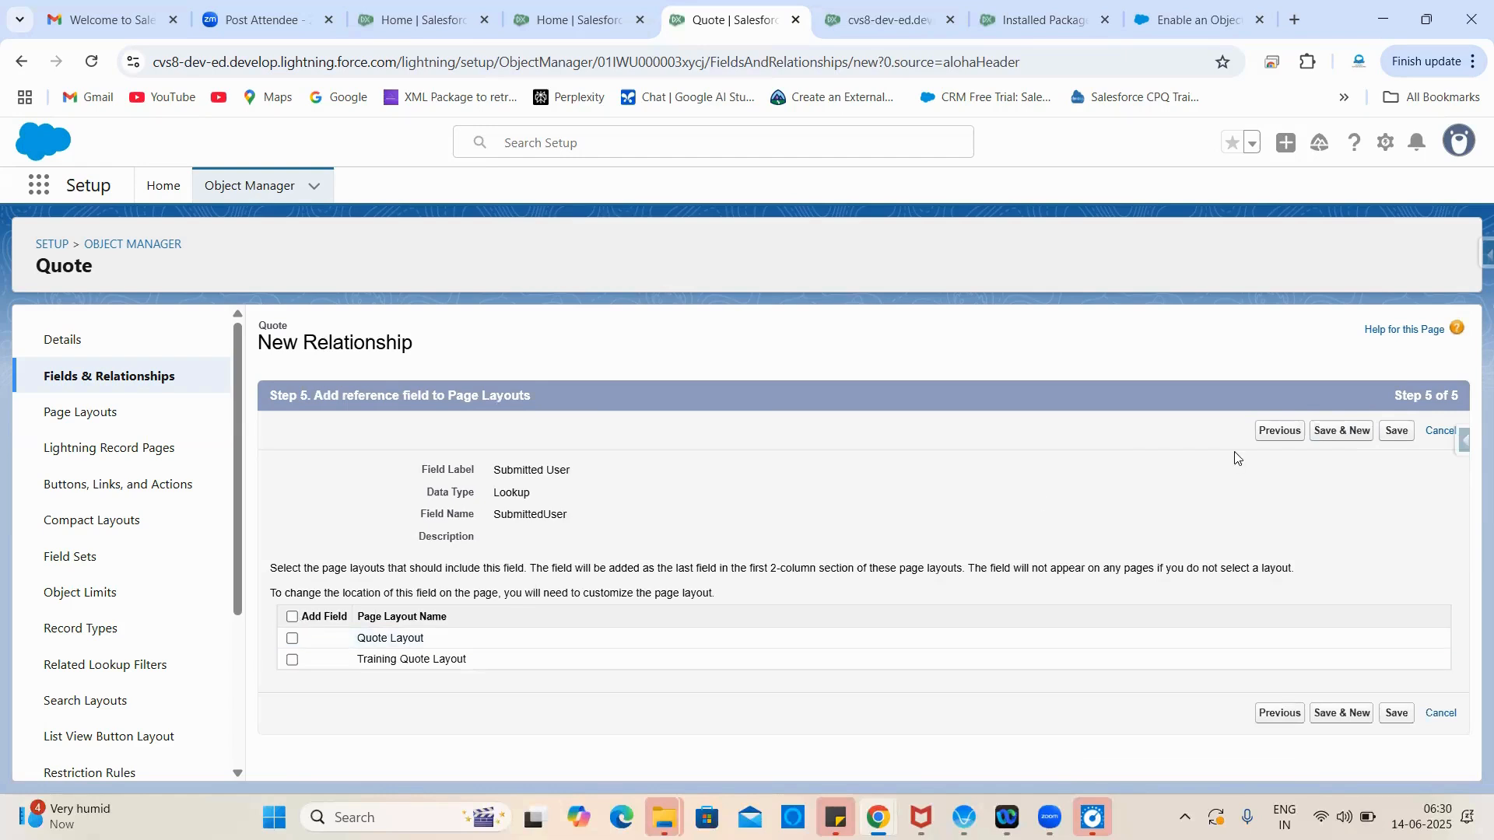
{"action": "left_click", "coordinate": [1392, 437]}
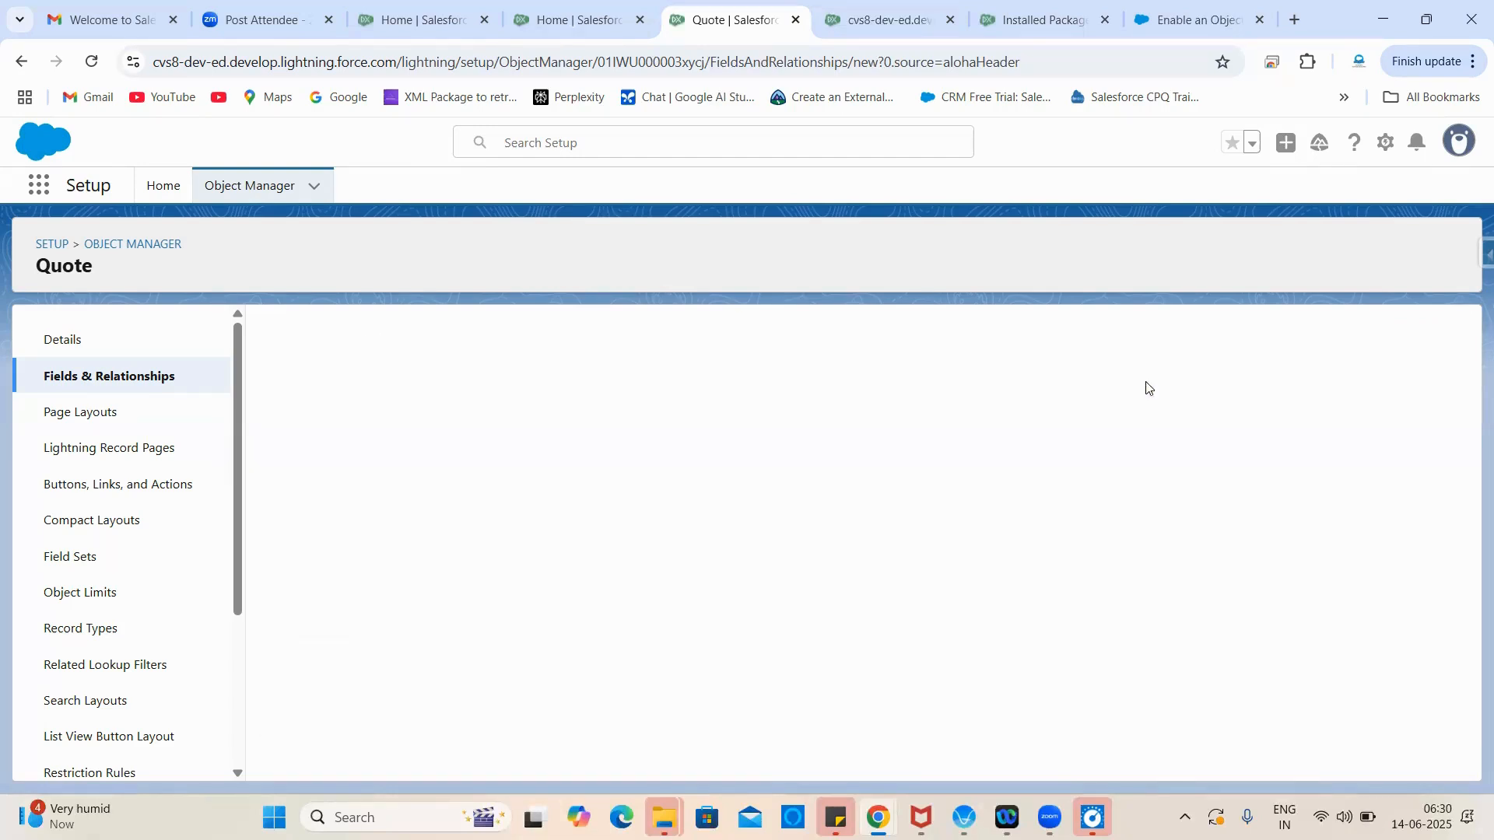
Step: Review the help article's remaining instructions and highlight the quote validation rule Invalid_First_Segment_term_end_Date
{"action": "left_click", "coordinate": [1176, 24]}
{"action": "scroll", "coordinate": [740, 597], "scroll_direction": "down", "scroll_amount": 1}
{"action": "scroll", "coordinate": [623, 442], "scroll_direction": "up", "scroll_amount": 4}
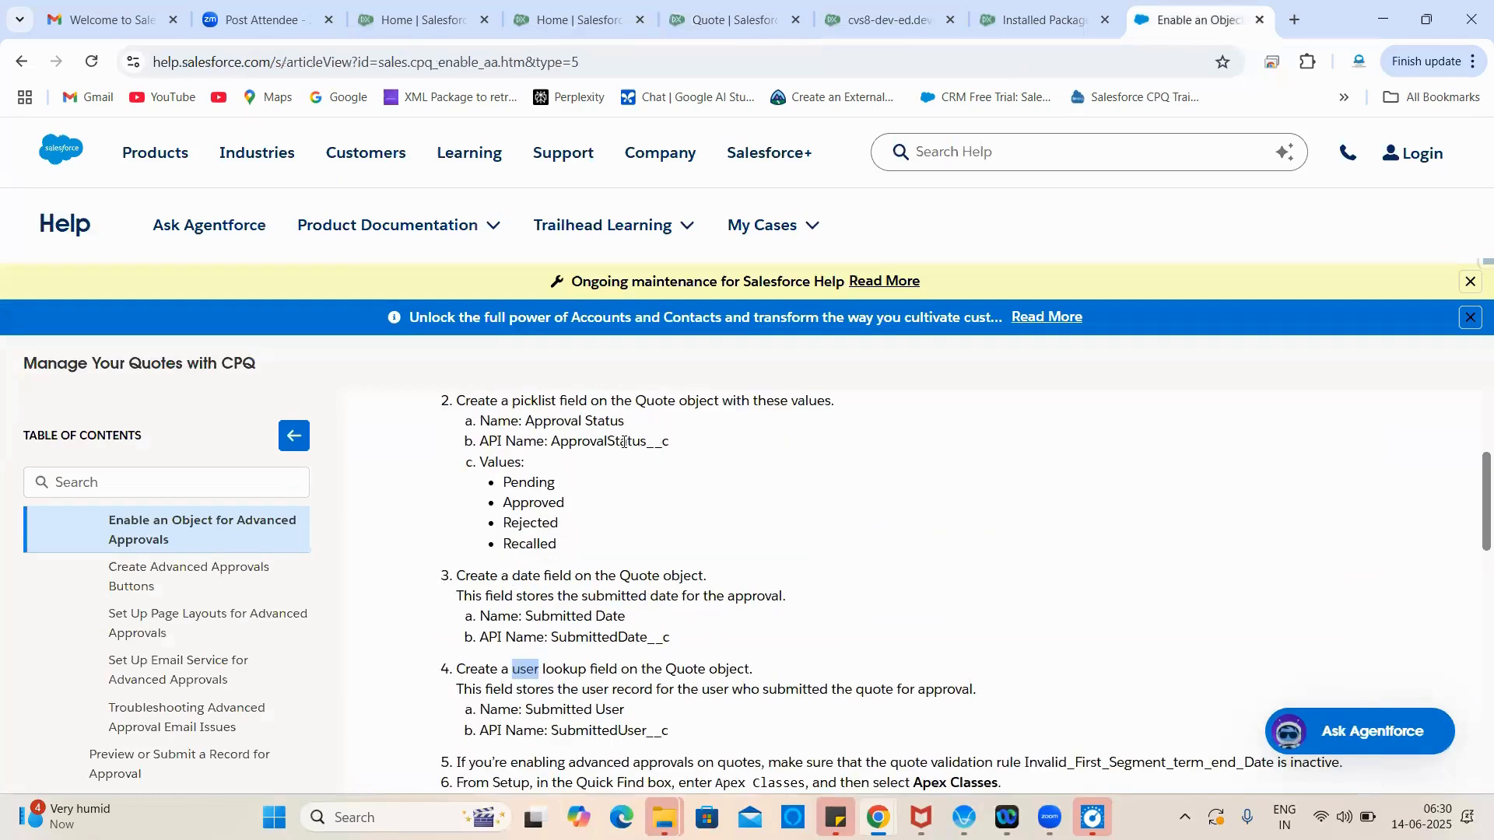
{"action": "scroll", "coordinate": [589, 444], "scroll_direction": "down", "scroll_amount": 4}
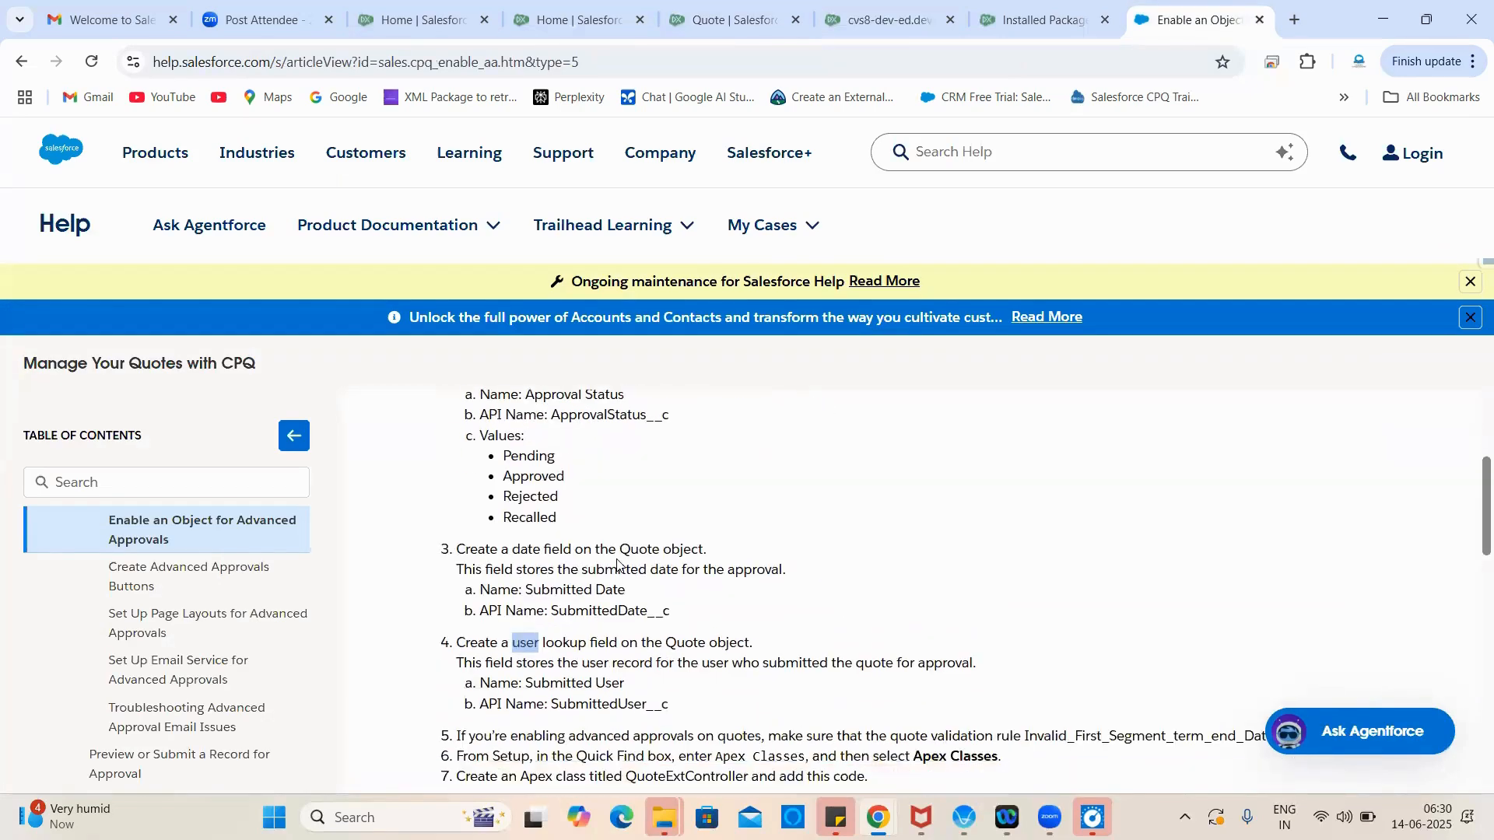
{"action": "scroll", "coordinate": [748, 569], "scroll_direction": "down", "scroll_amount": 1}
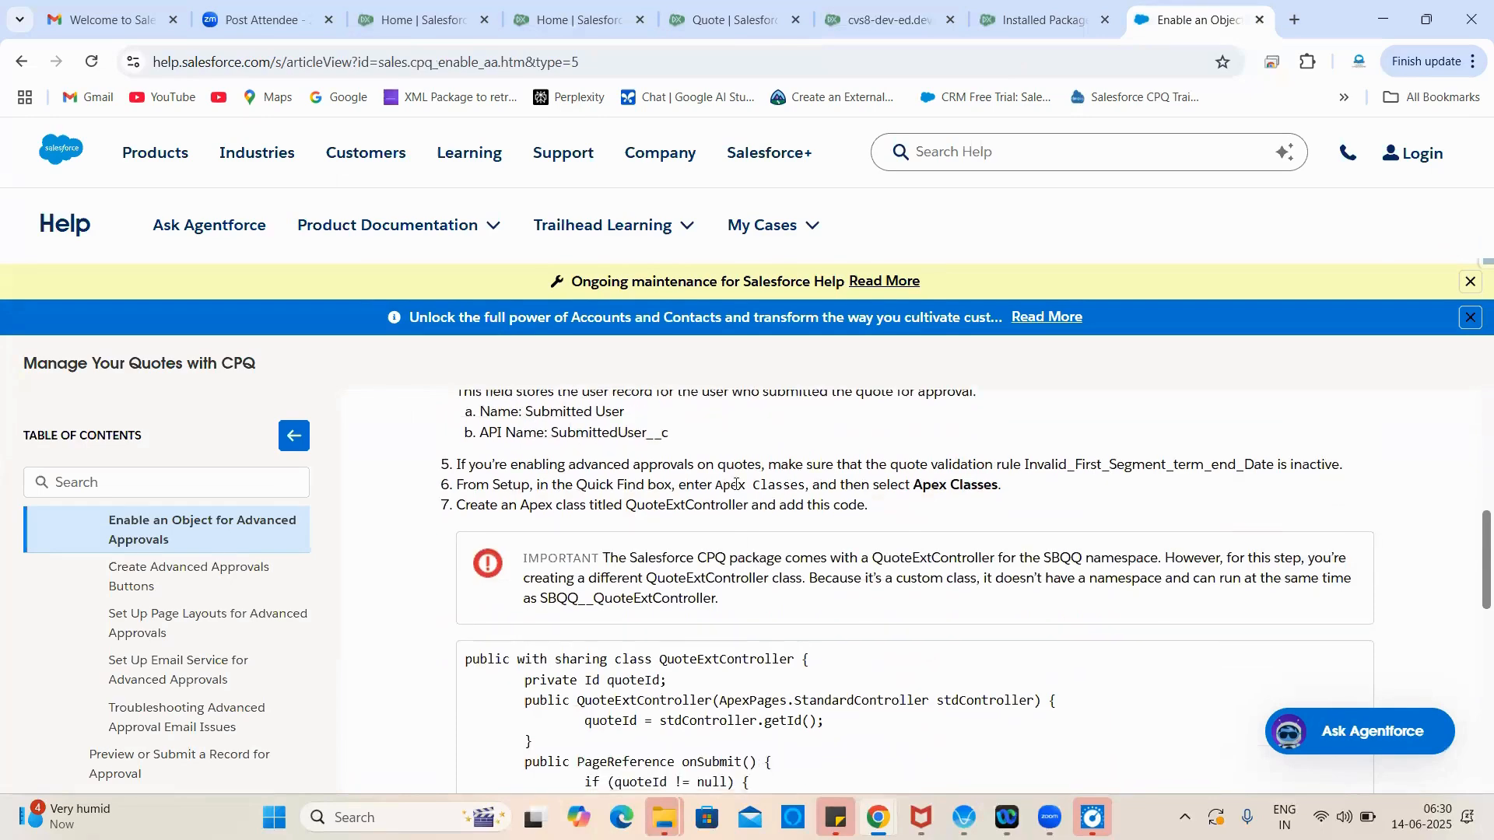
{"action": "scroll", "coordinate": [736, 484], "scroll_direction": "up", "scroll_amount": 1}
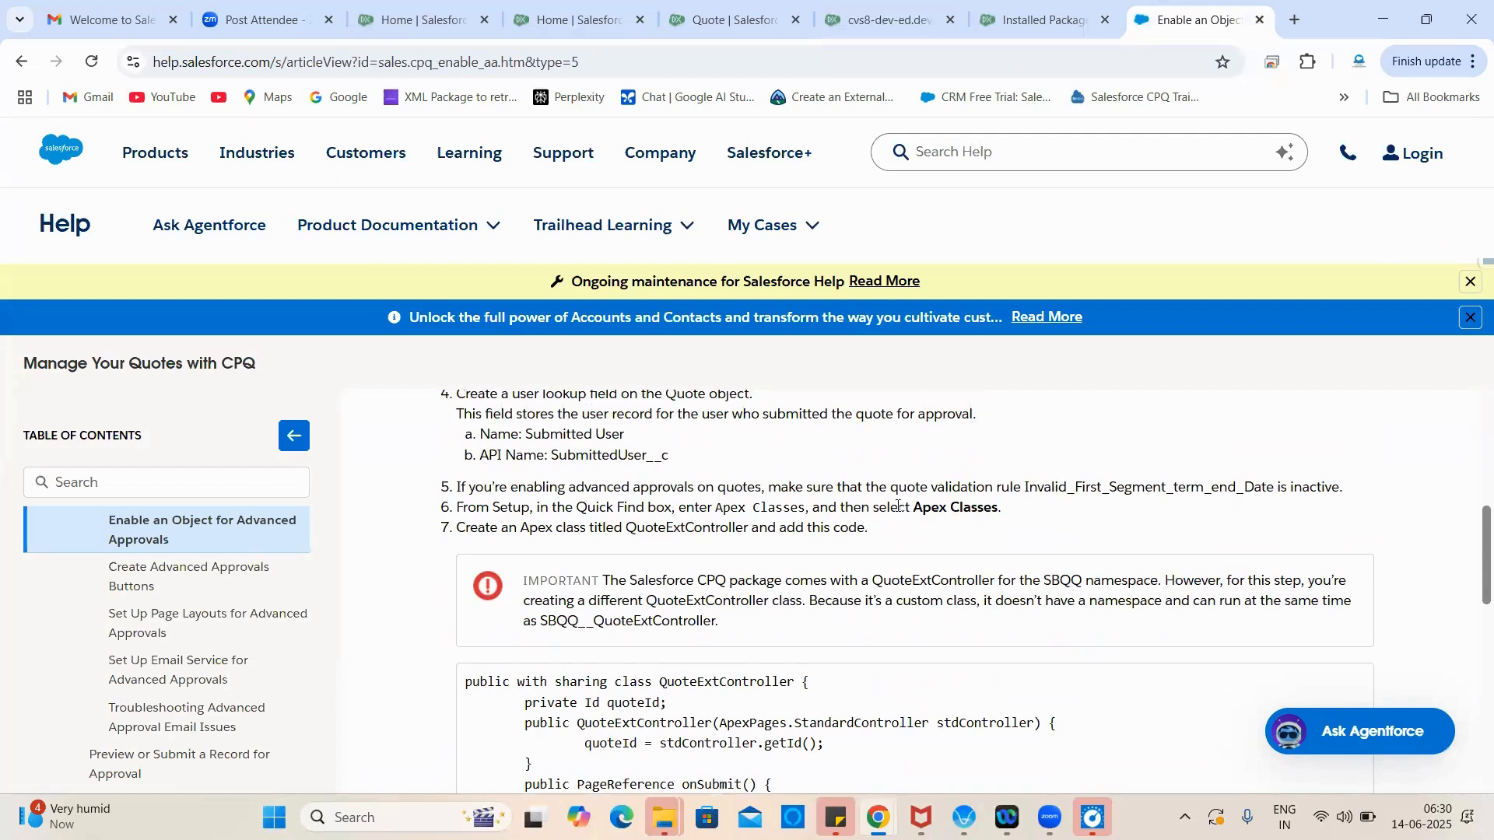
{"action": "double_click", "coordinate": [1109, 490]}
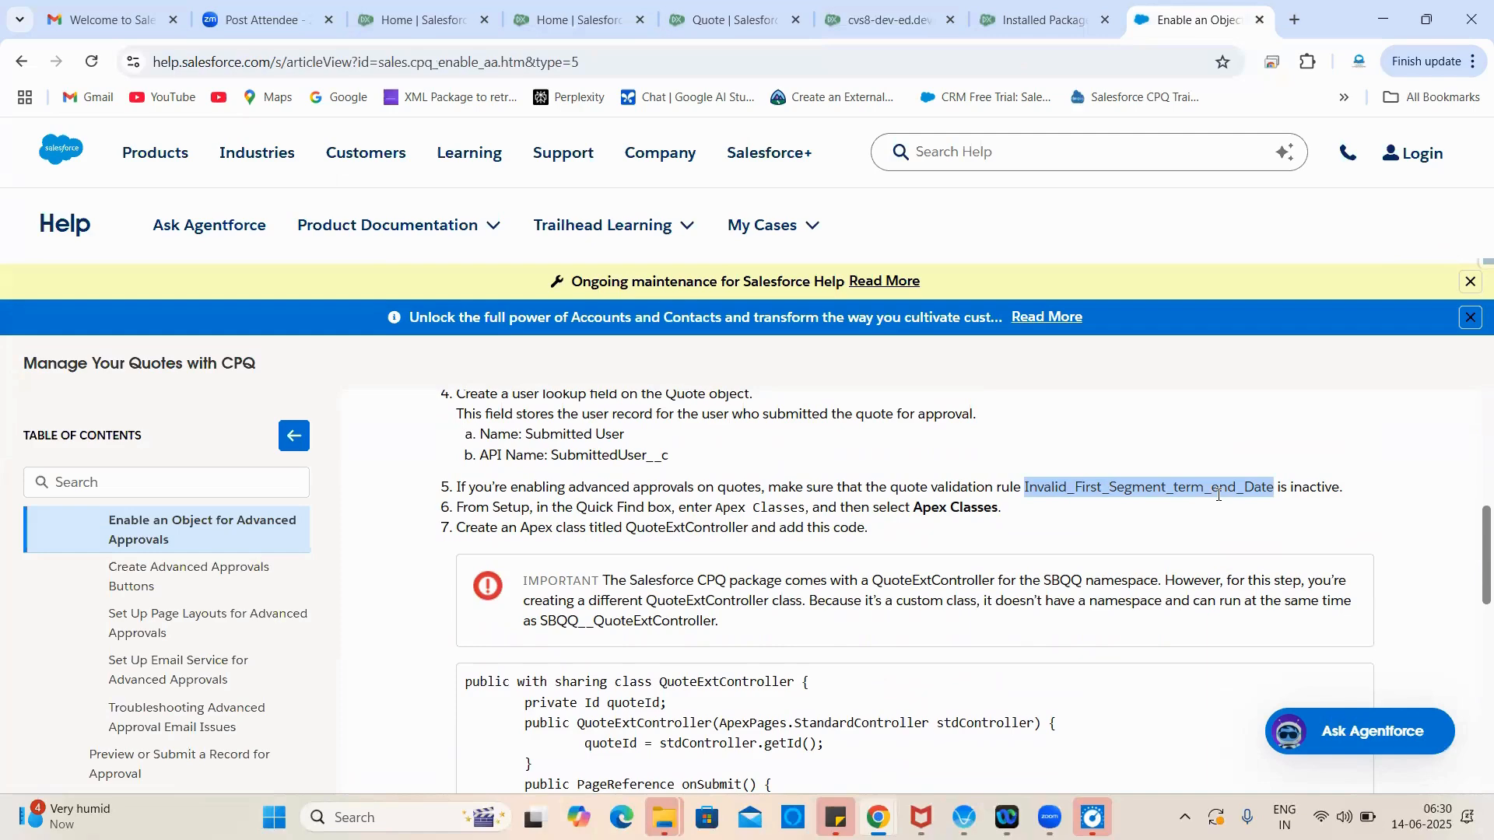
Step: Check in the Quote object's validation rules whether Invalid_First_Segment_Term_End_Date is inactive, comparing it with step 5 of the help article
{"action": "left_click", "coordinate": [728, 19]}
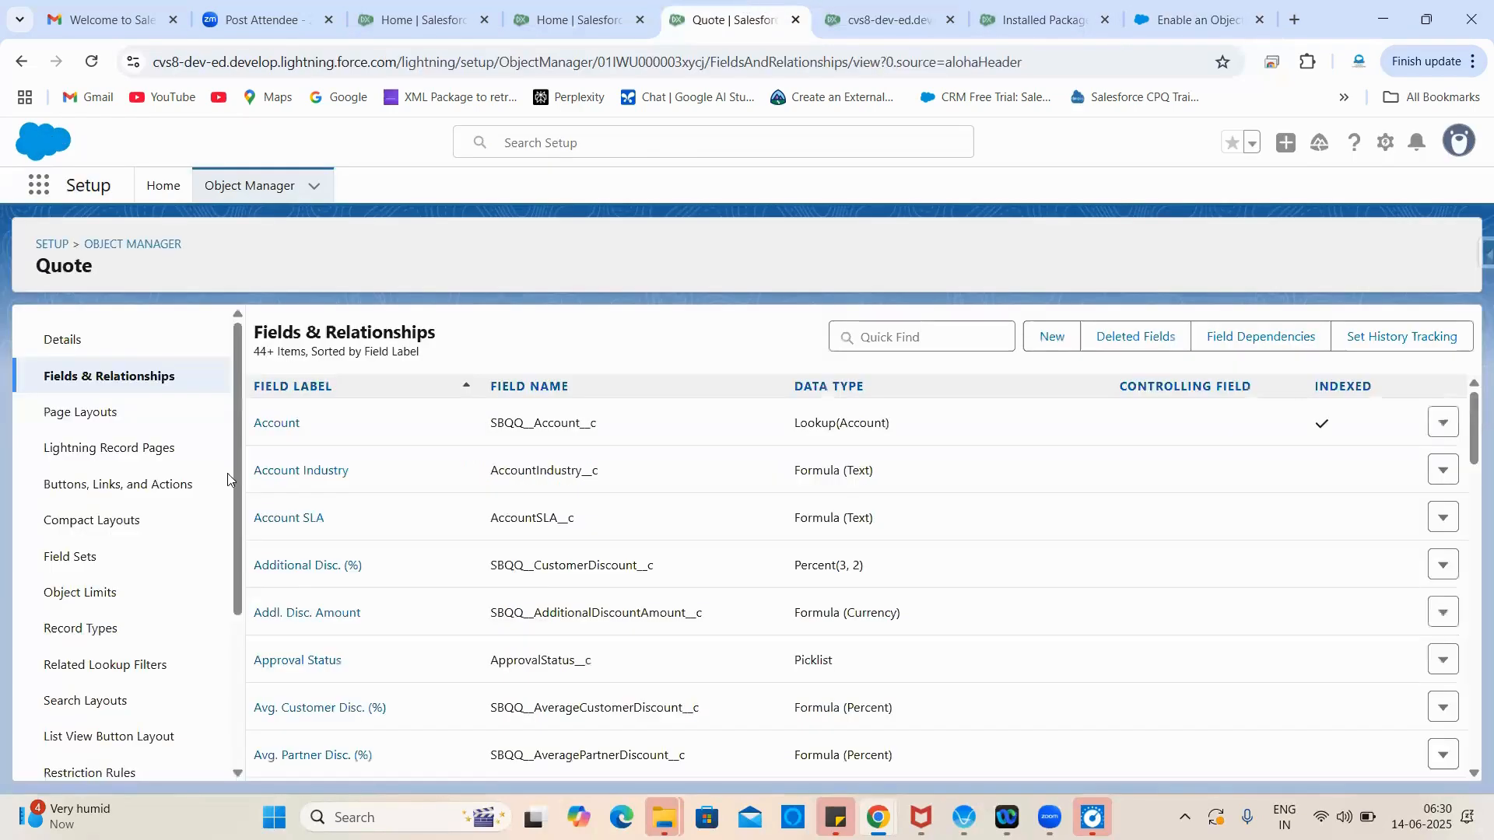
{"action": "scroll", "coordinate": [152, 610], "scroll_direction": "down", "scroll_amount": 3}
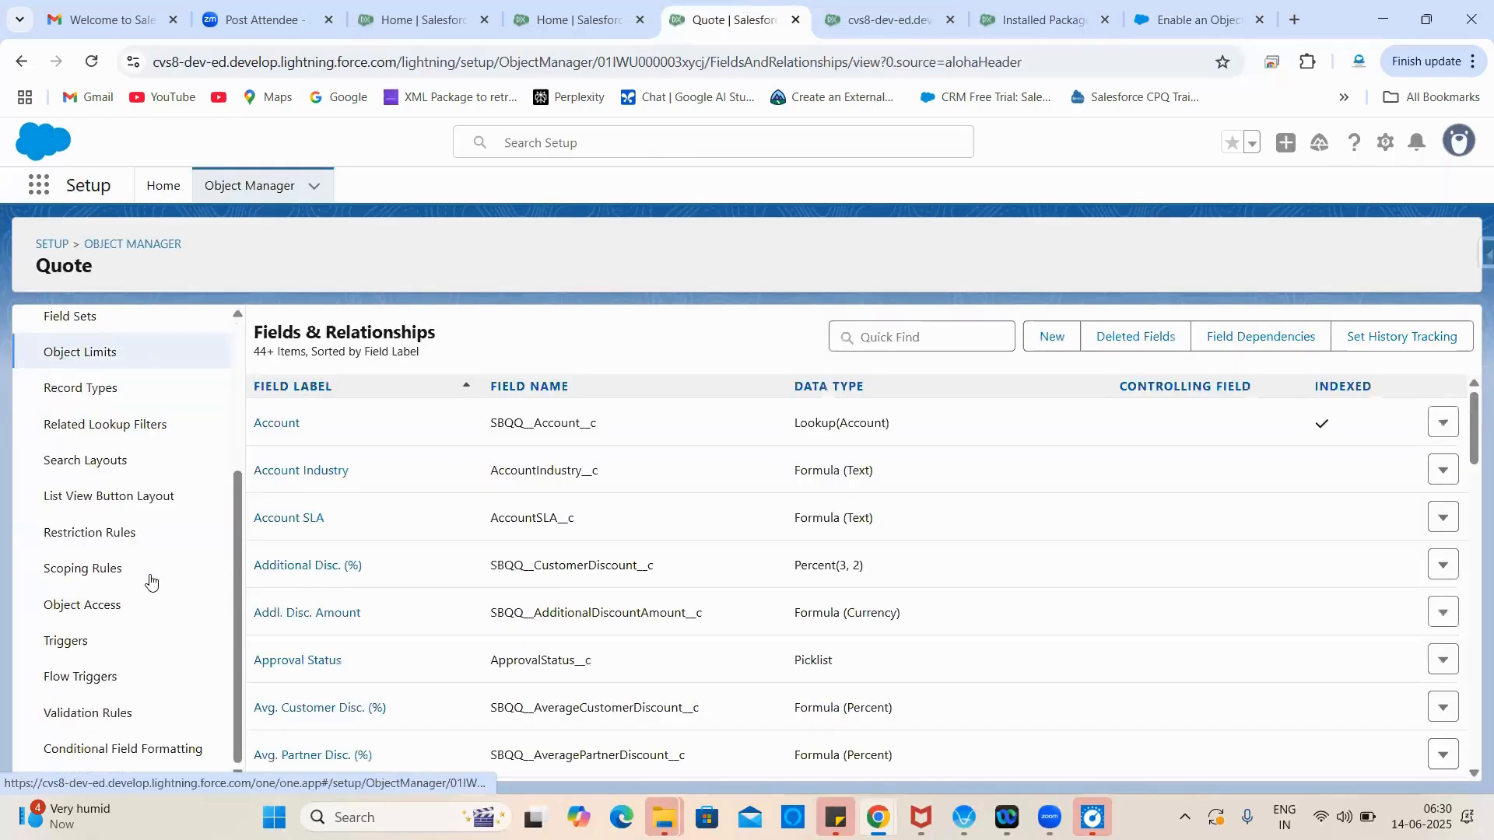
{"action": "left_click", "coordinate": [106, 728]}
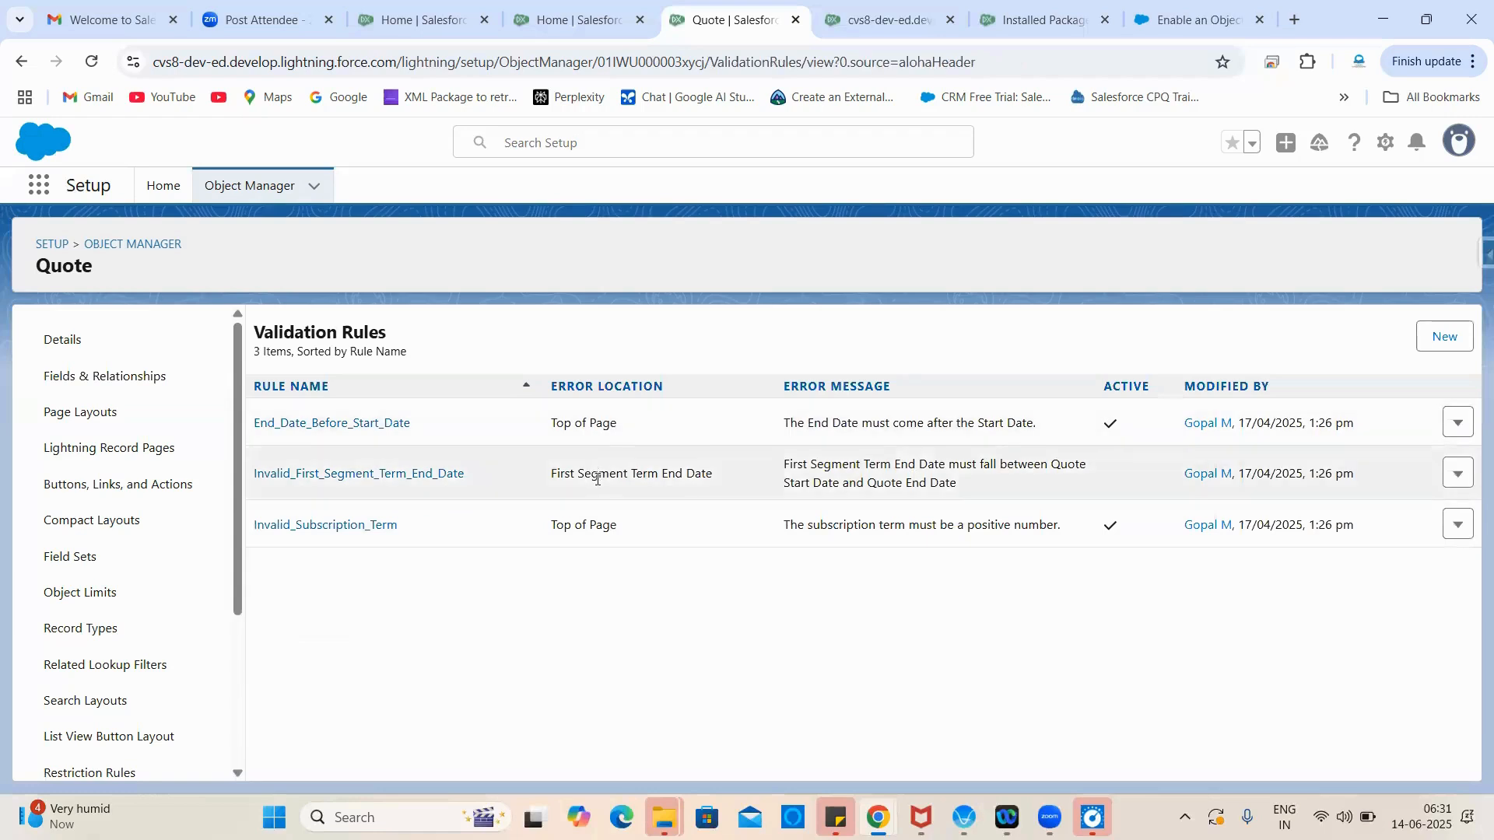
{"action": "double_click", "coordinate": [691, 473]}
{"action": "left_click", "coordinate": [1194, 20]}
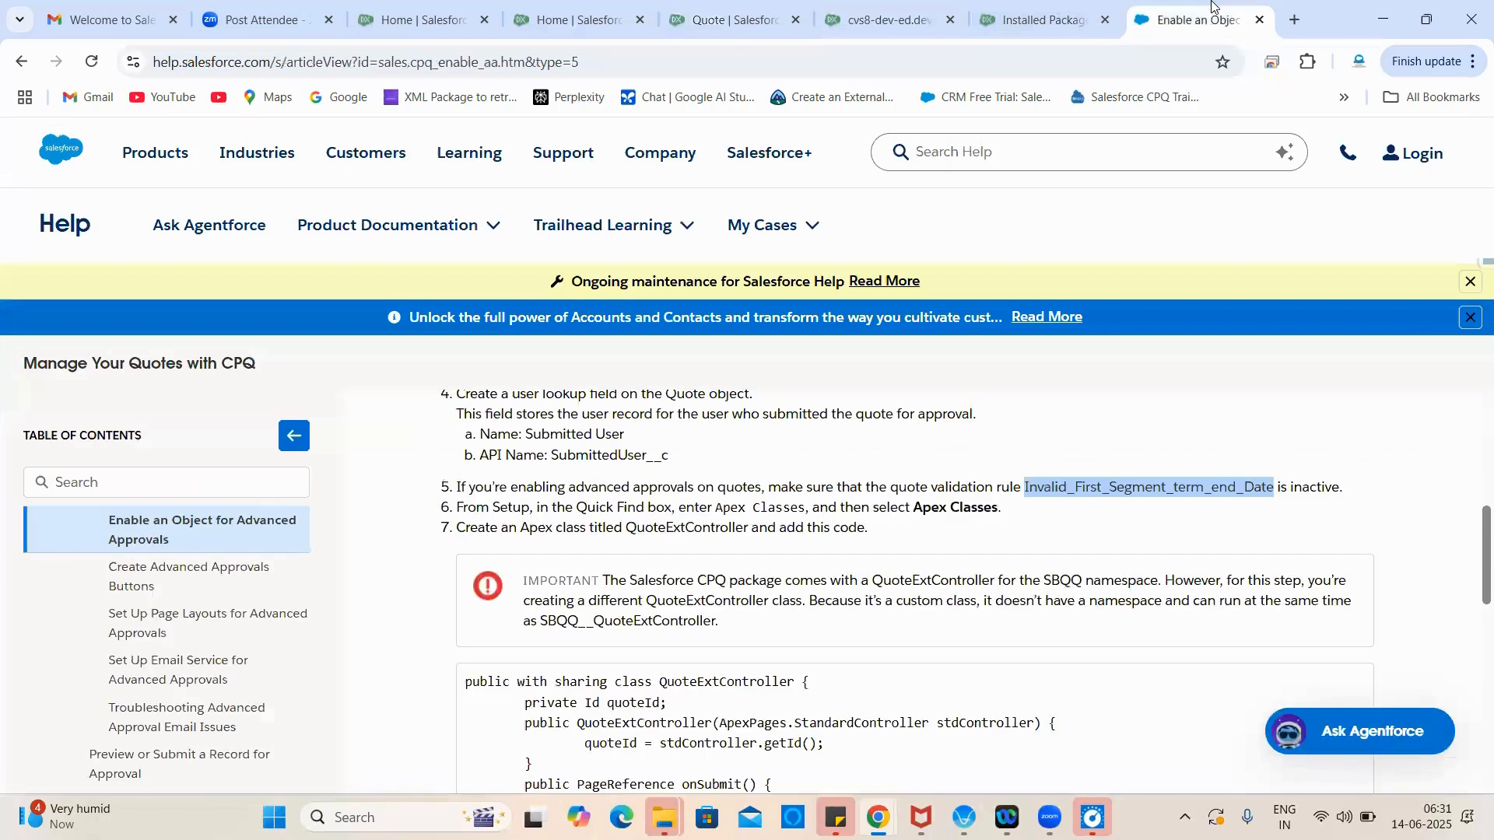
{"action": "left_click", "coordinate": [1263, 526]}
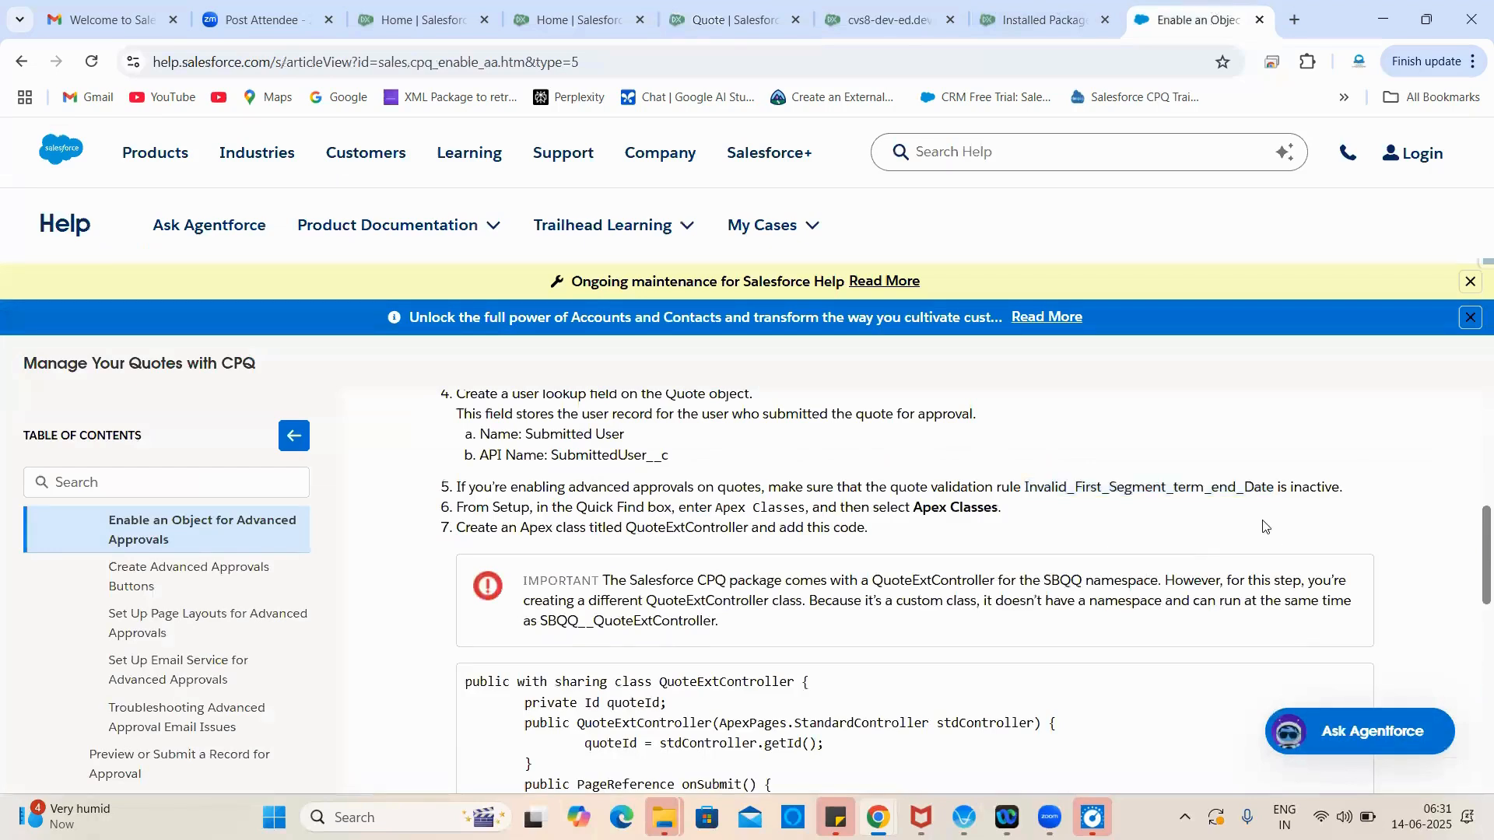
{"action": "double_click", "coordinate": [1307, 488]}
Step: Read the help article's steps 6 and 7 on Apex Classes and the QuoteExtController code sample
{"action": "left_click", "coordinate": [550, 507]}
{"action": "scroll", "coordinate": [892, 649], "scroll_direction": "down", "scroll_amount": 3}
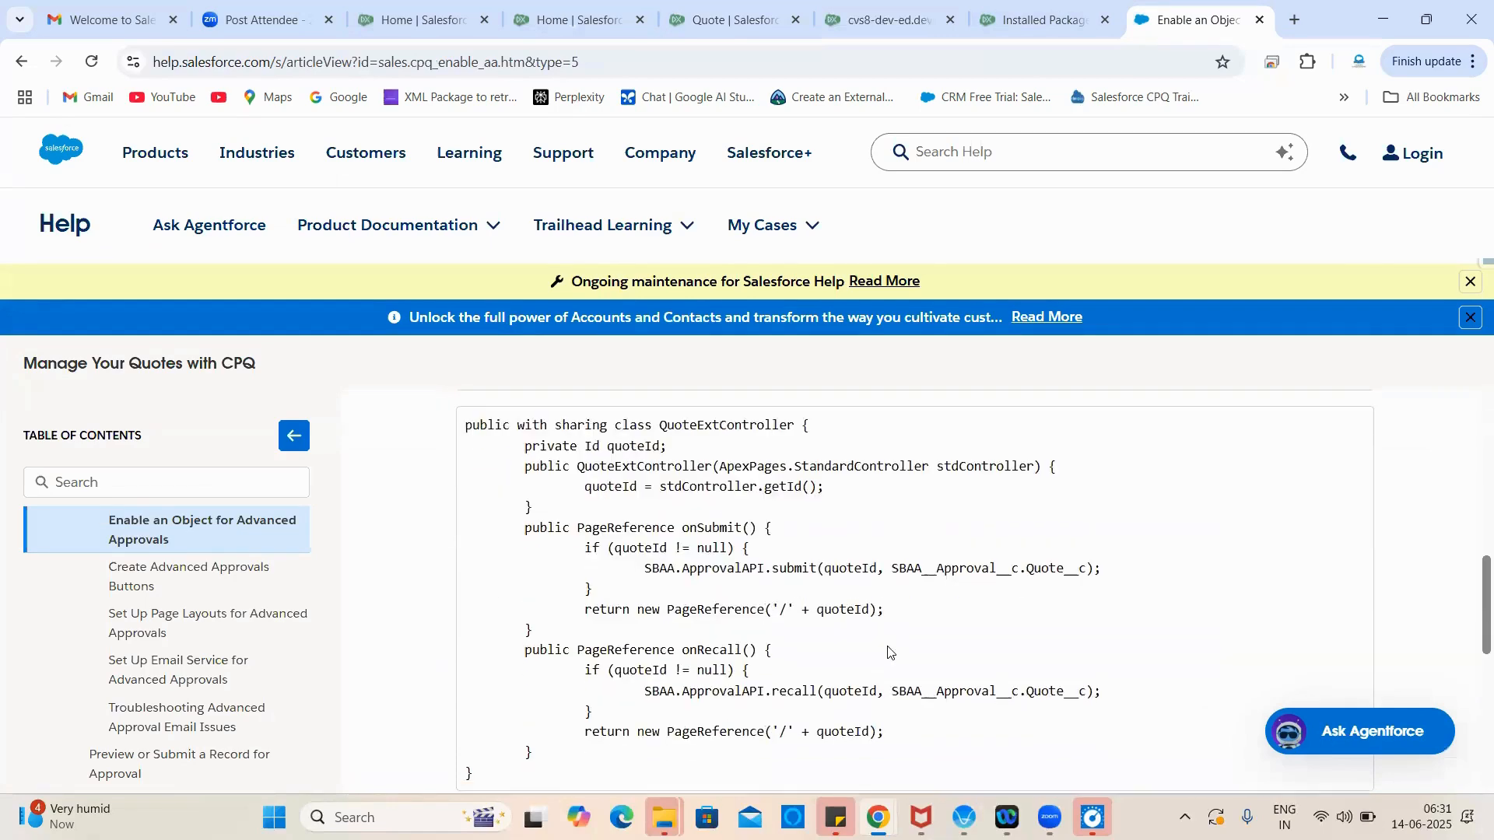
{"action": "scroll", "coordinate": [885, 653], "scroll_direction": "up", "scroll_amount": 3}
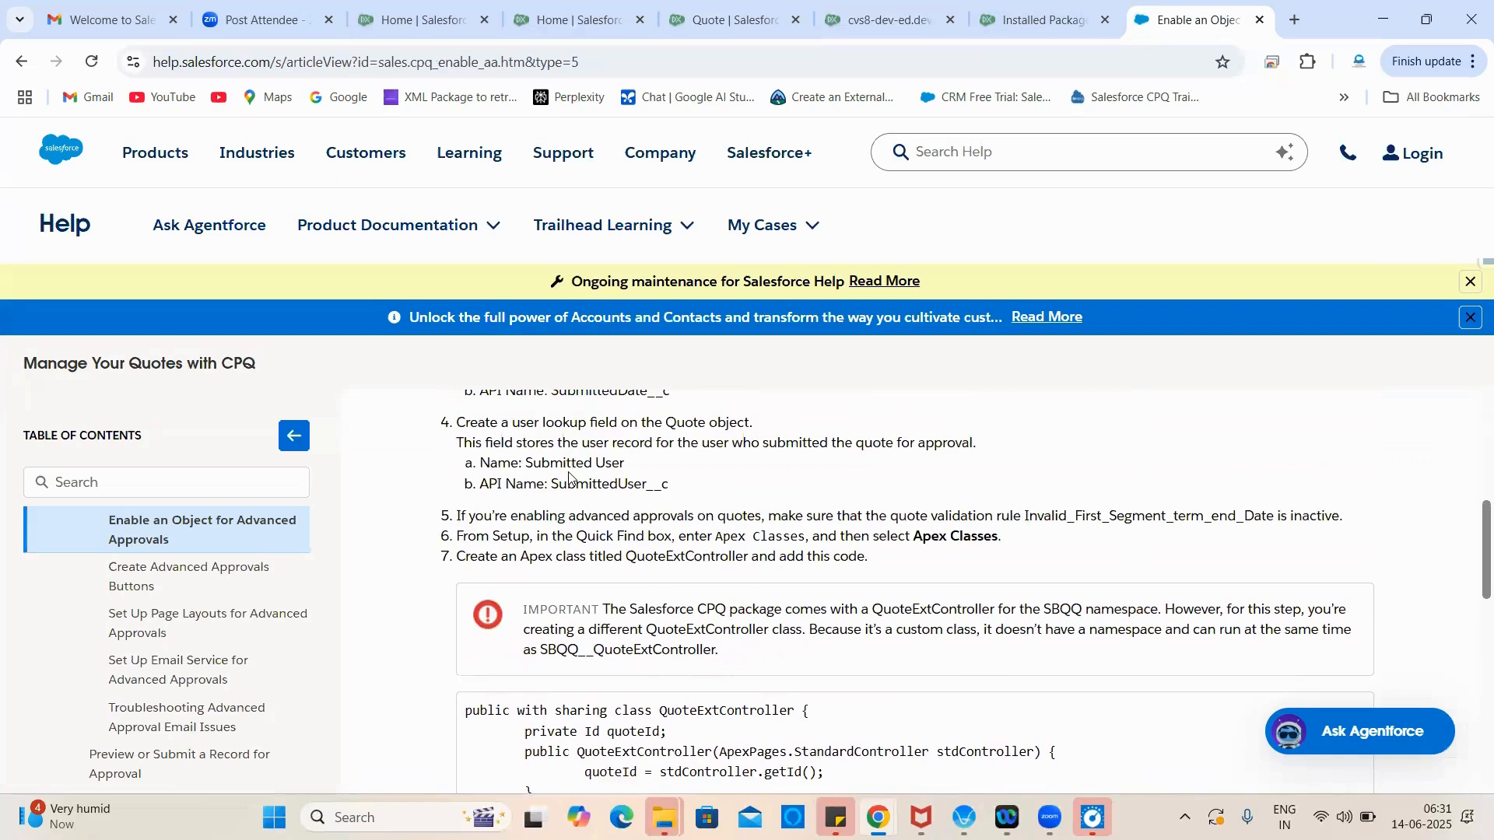
{"action": "triple_click", "coordinate": [515, 517]}
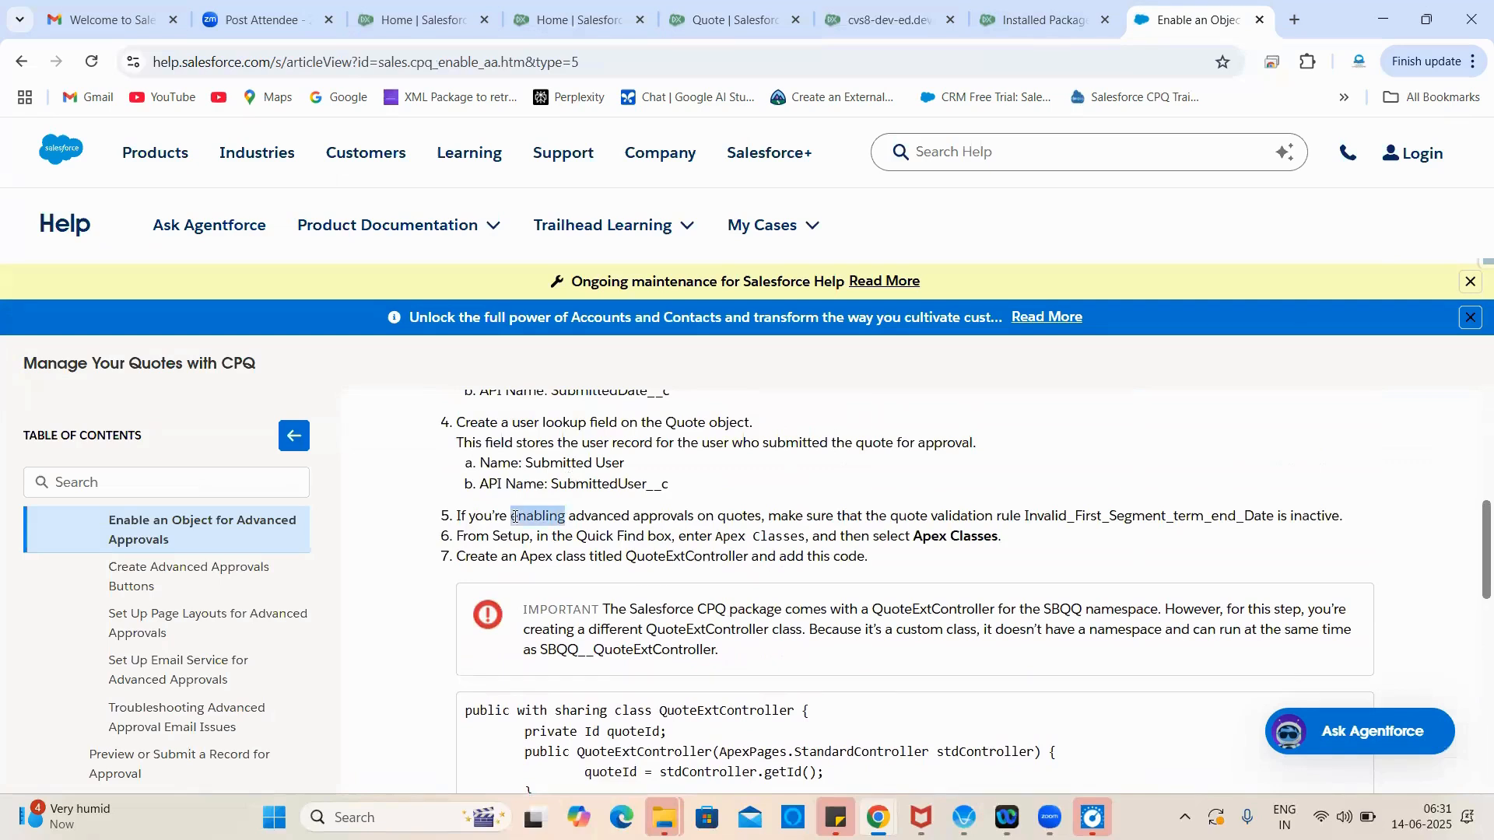
{"action": "triple_click", "coordinate": [566, 536]}
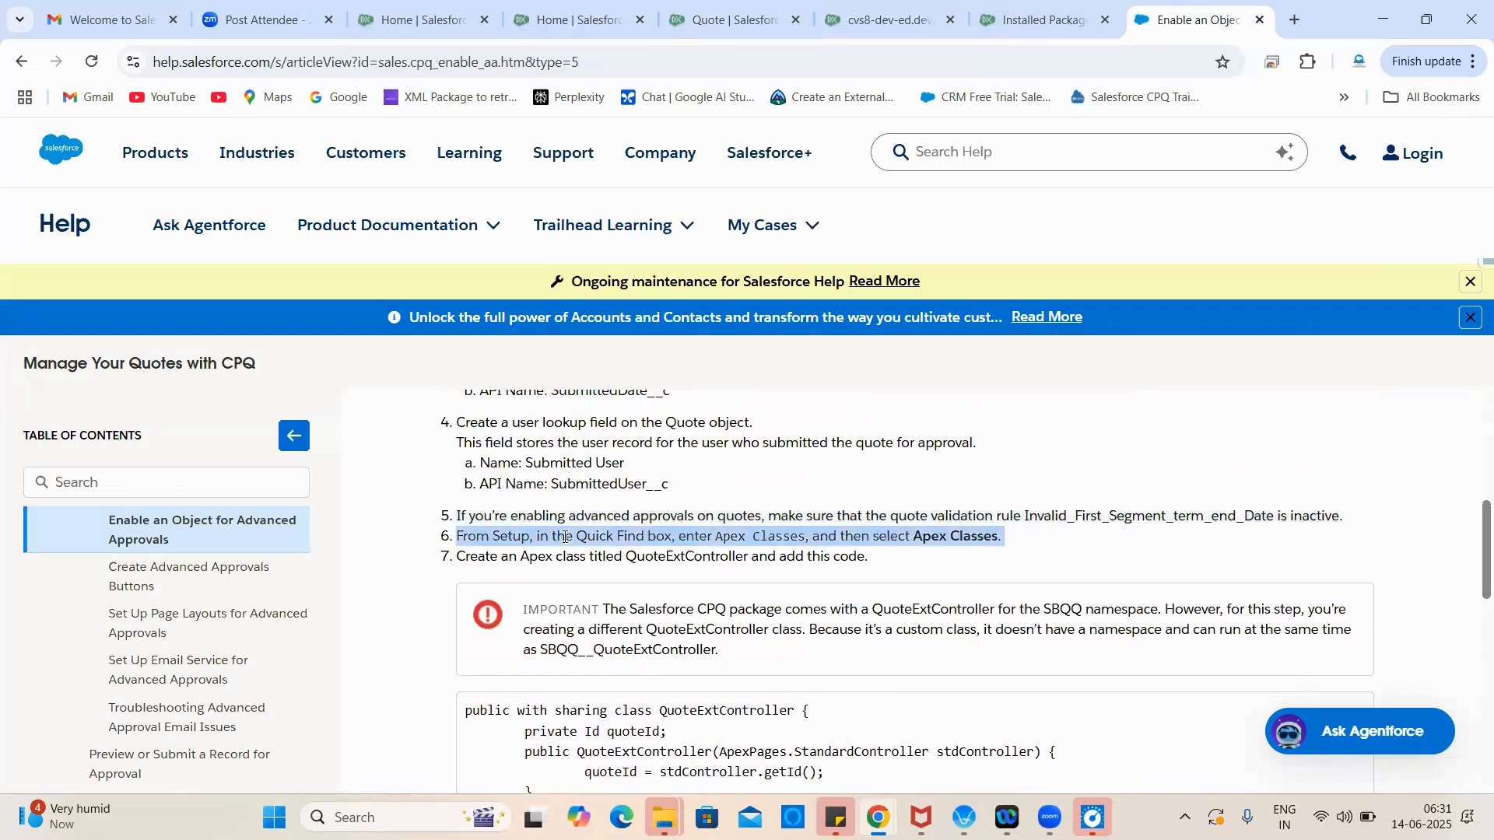
{"action": "left_click", "coordinate": [1064, 645]}
{"action": "scroll", "coordinate": [956, 652], "scroll_direction": "down", "scroll_amount": 1}
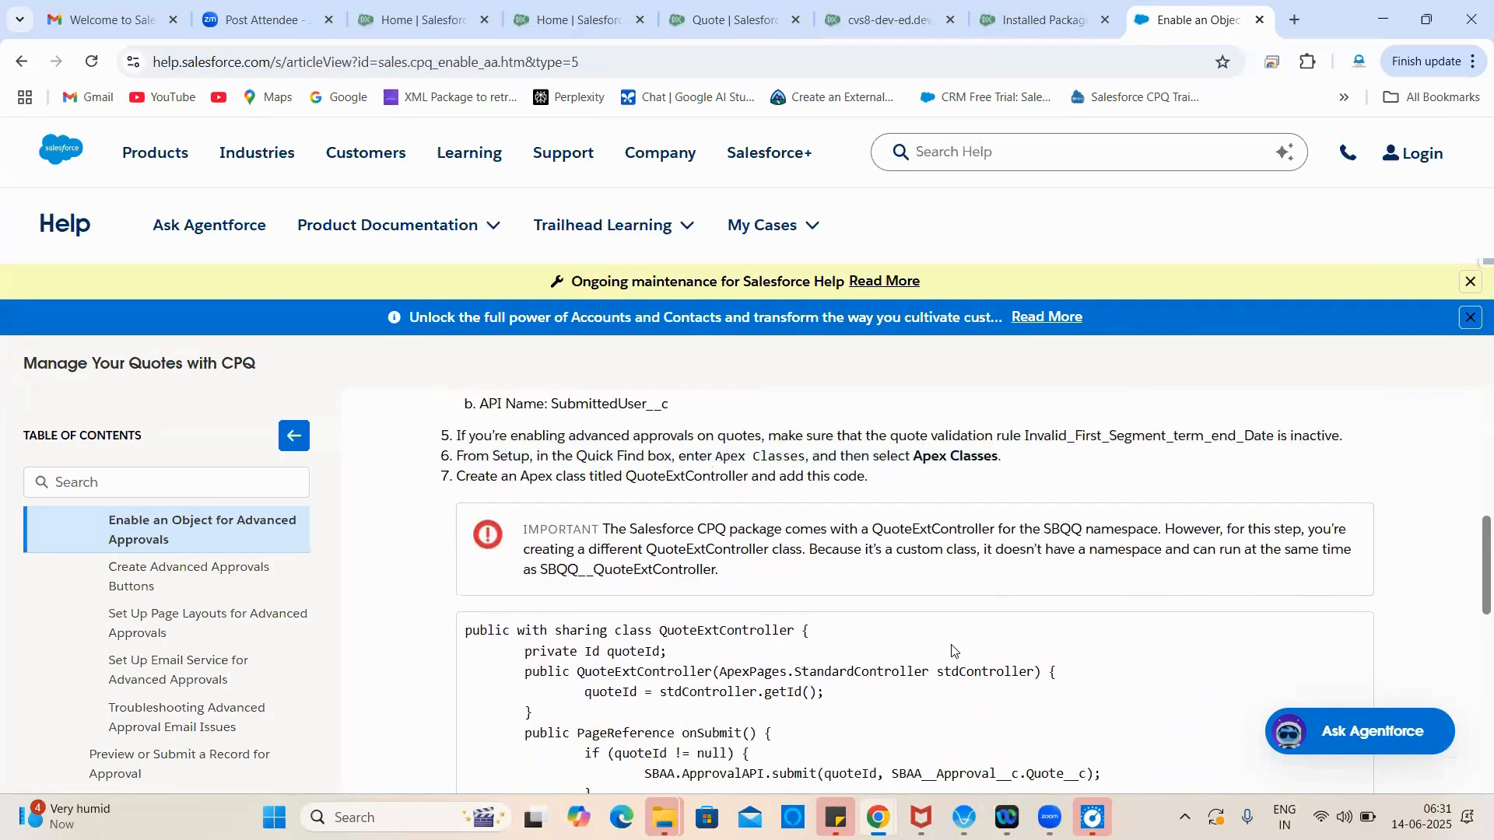
{"action": "scroll", "coordinate": [767, 623], "scroll_direction": "down", "scroll_amount": 1}
Step: Copy the class name QuoteExtController from the article's code sample and open the Developer Console from the Salesforce org
{"action": "double_click", "coordinate": [741, 614]}
{"action": "key", "text": "ctrl+c"}
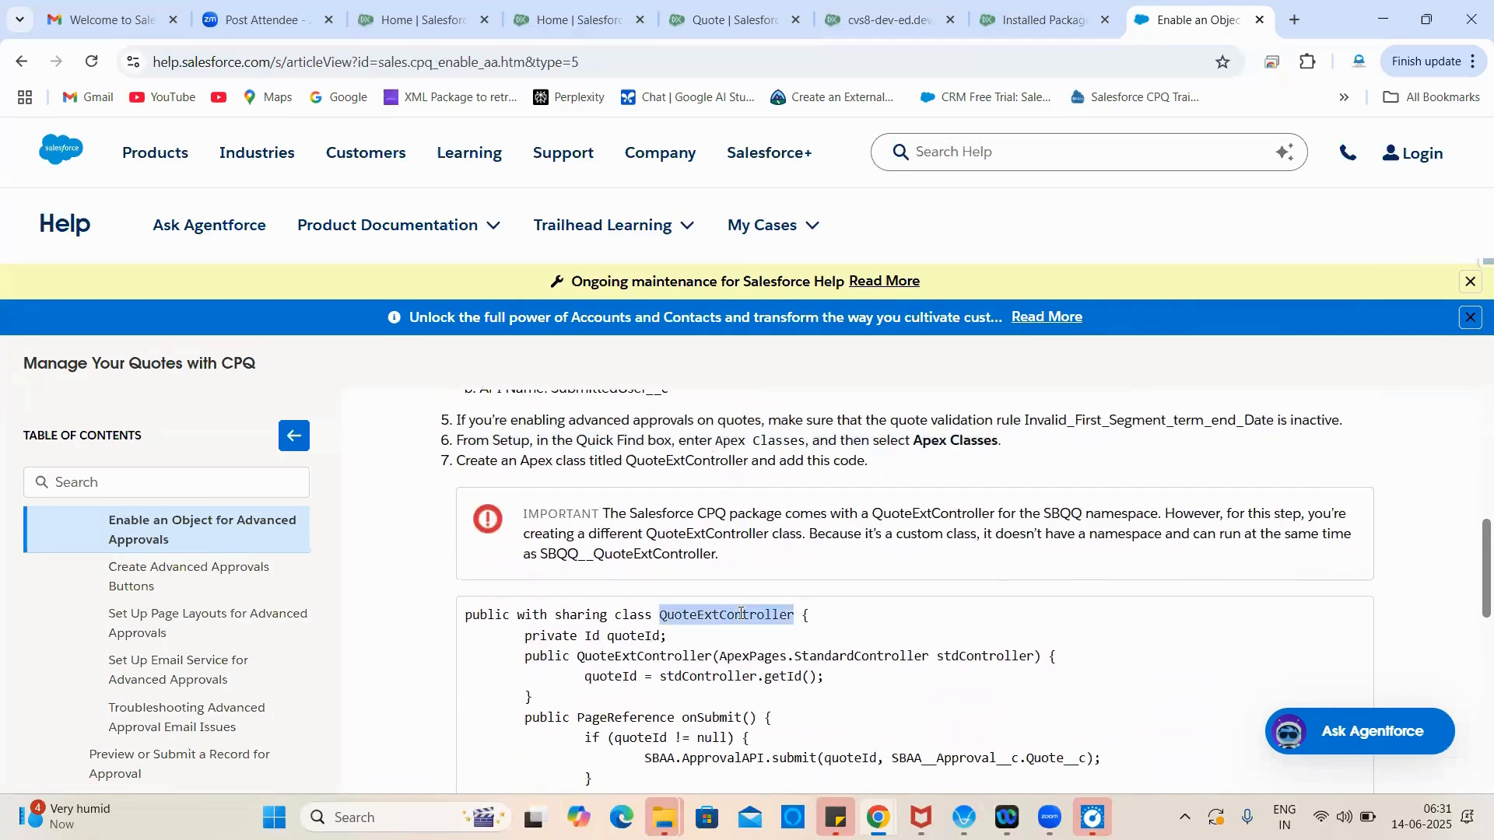
{"action": "left_click", "coordinate": [891, 4]}
{"action": "left_click", "coordinate": [771, 4]}
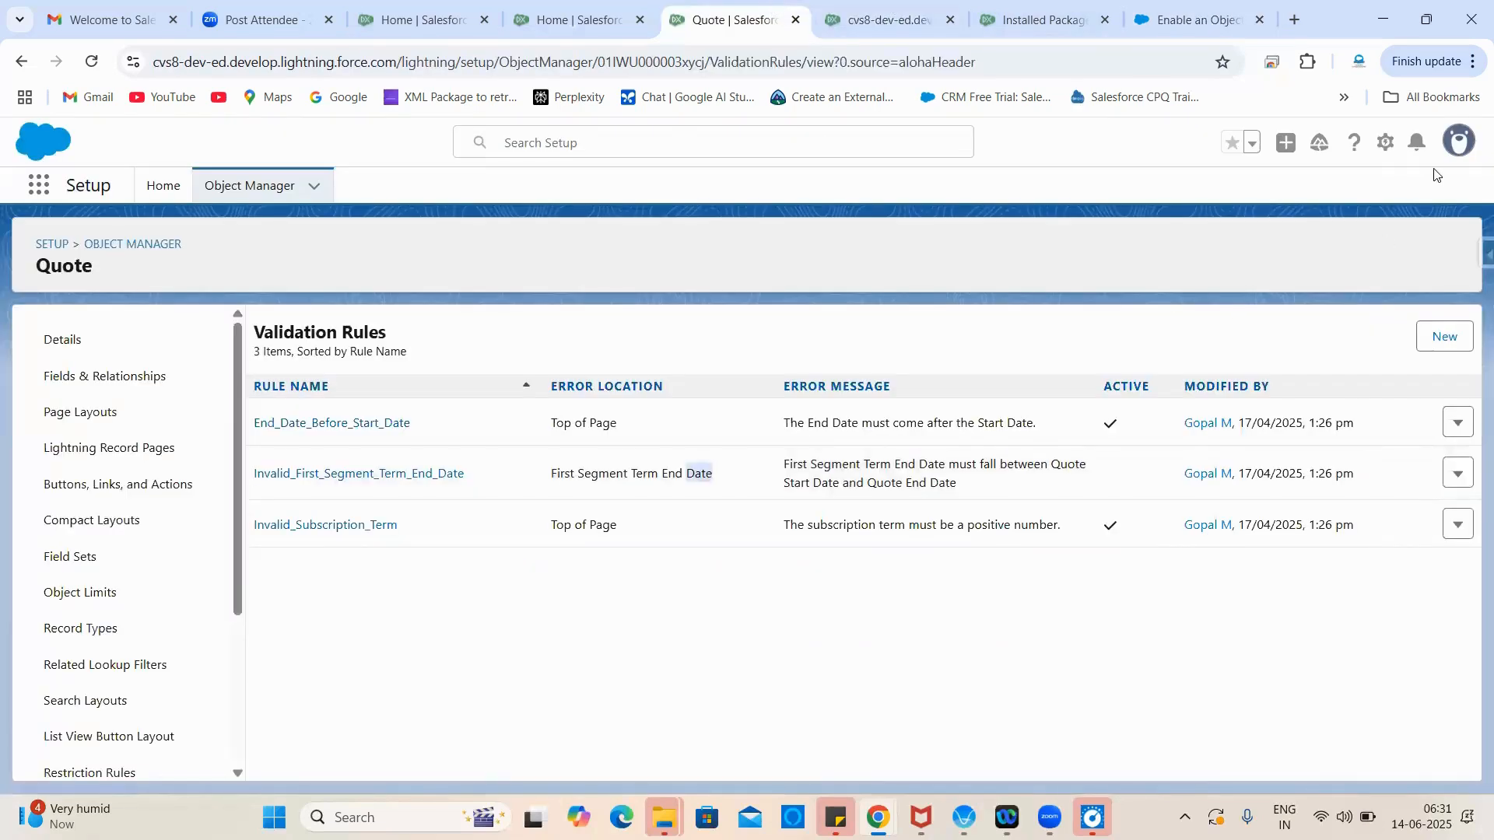
{"action": "left_click", "coordinate": [1385, 143]}
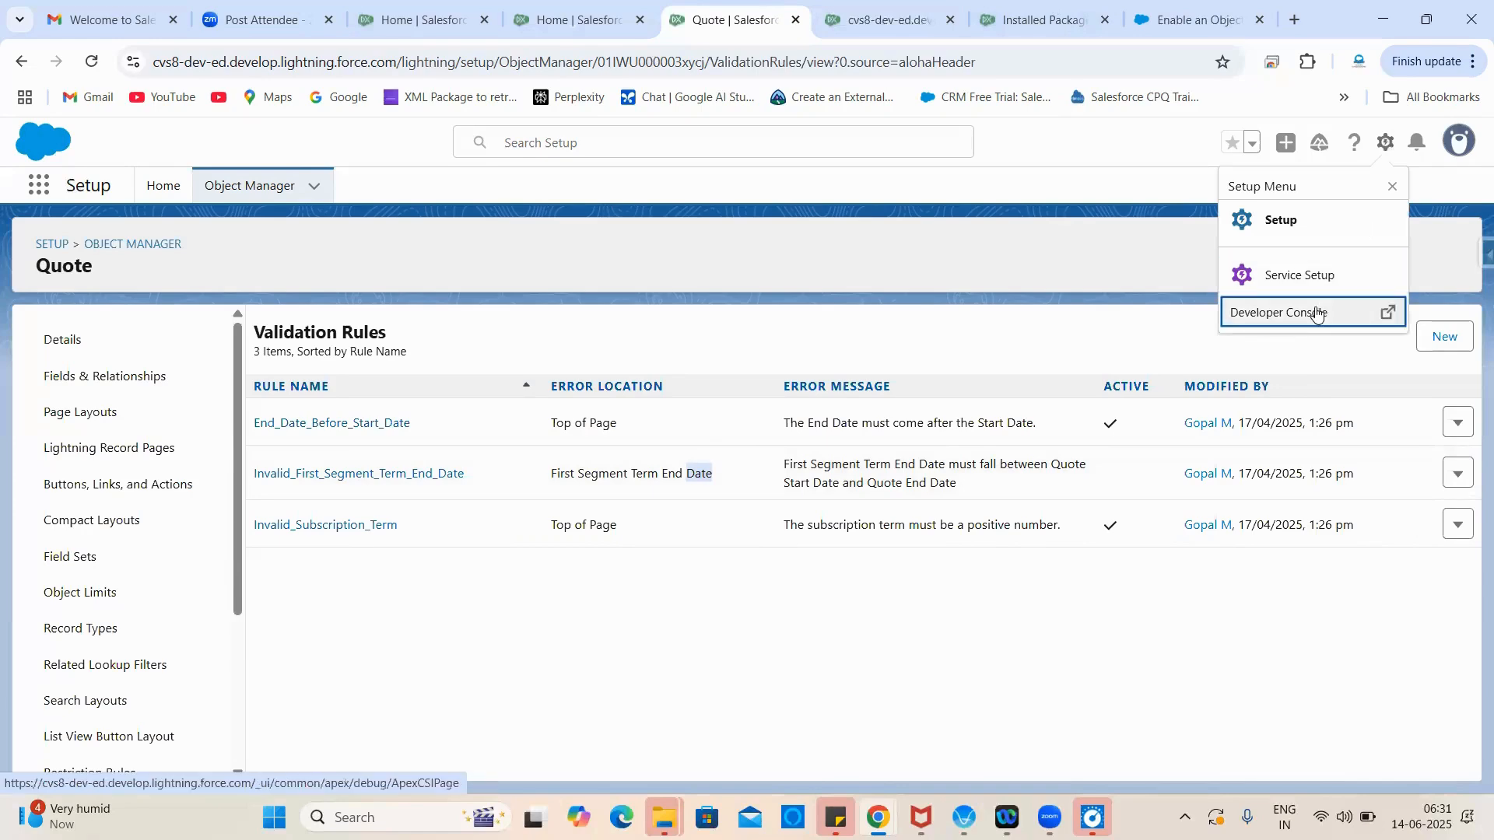
{"action": "left_click", "coordinate": [1314, 314]}
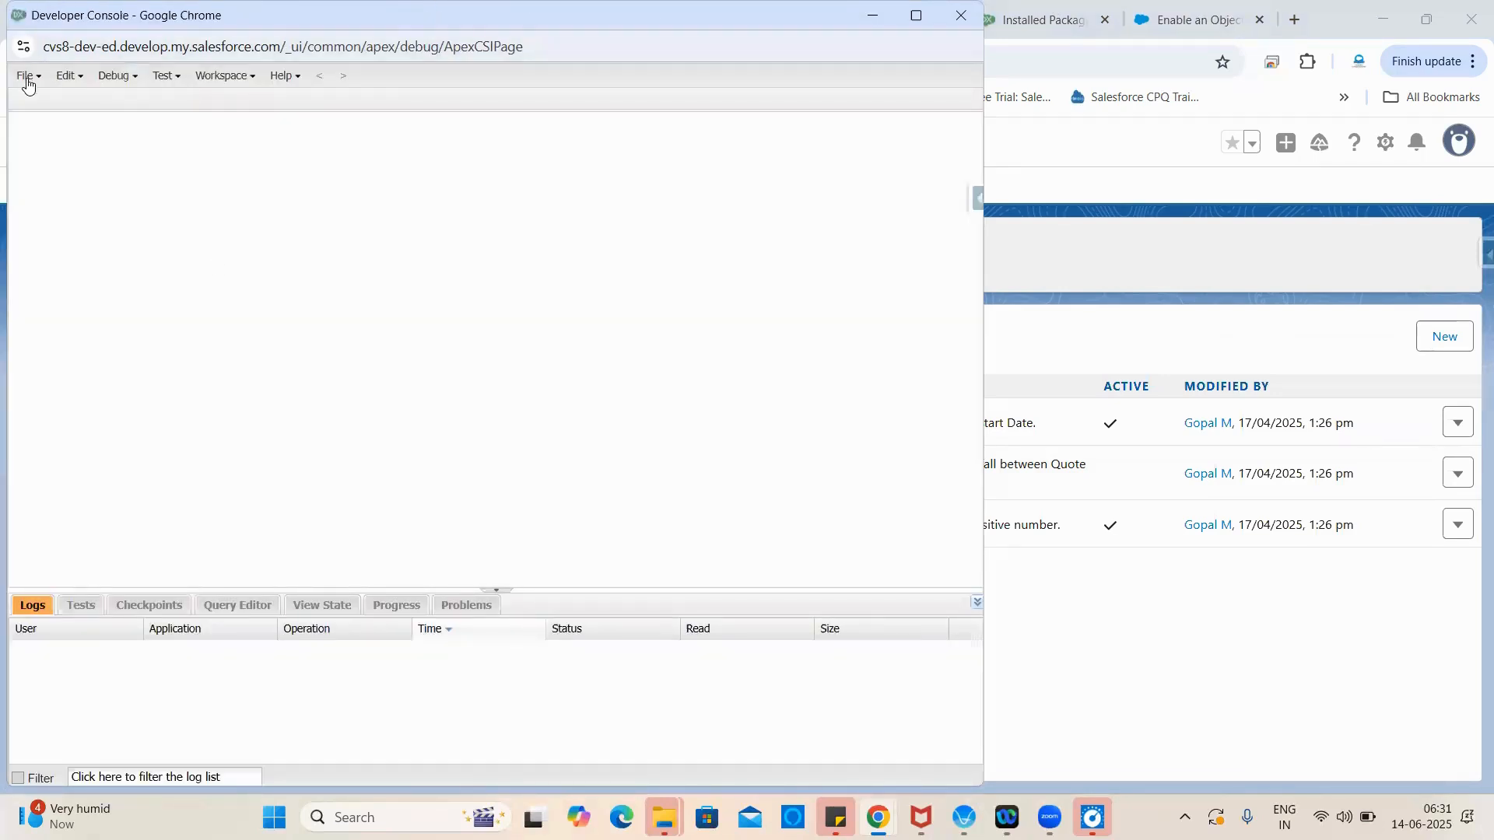
Step: Create a new Apex class named QuoteExtController
{"action": "left_click", "coordinate": [28, 78]}
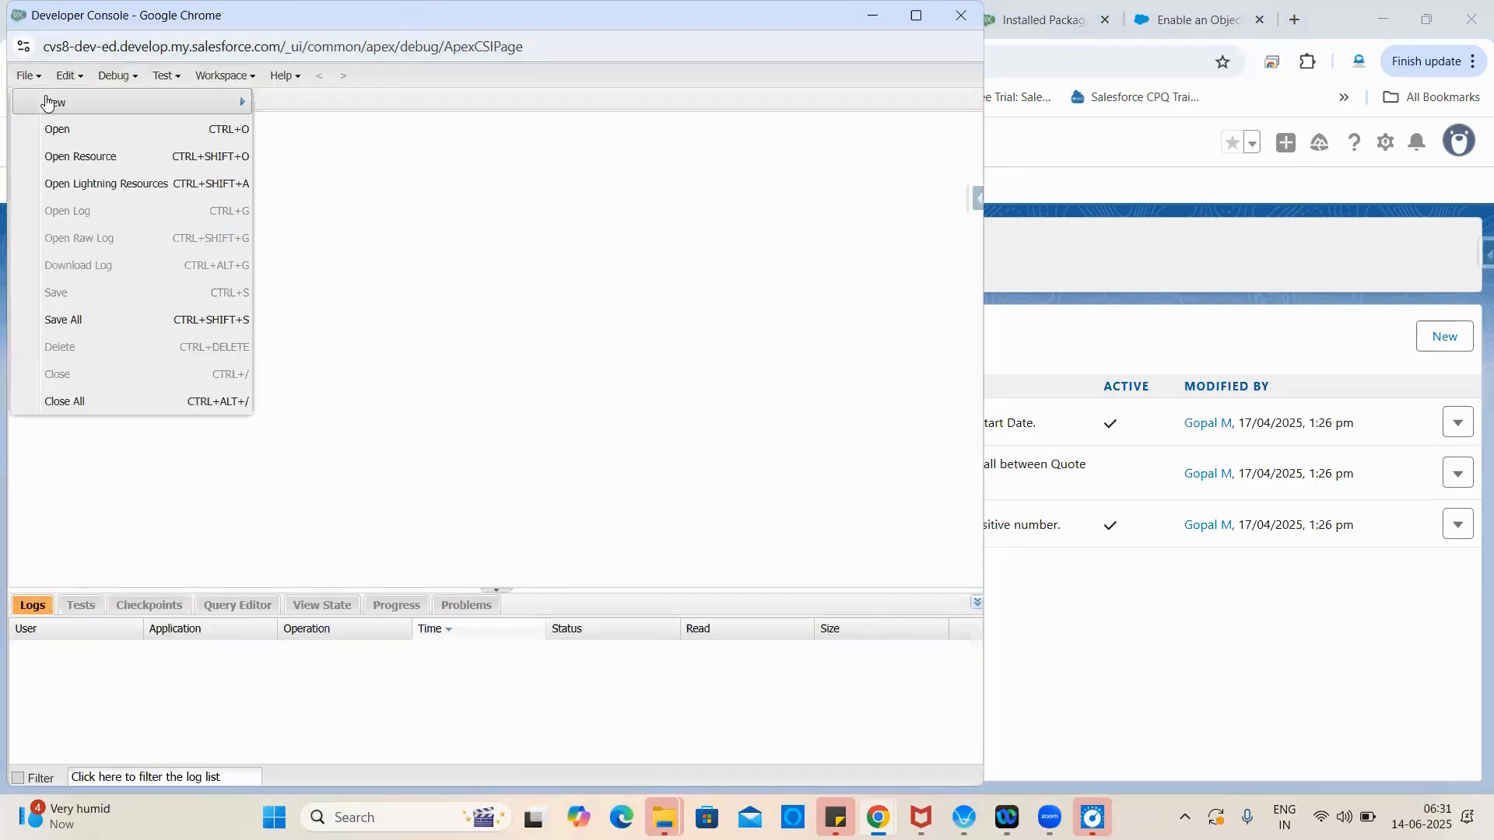
{"action": "mouse_move", "coordinate": [62, 80]}
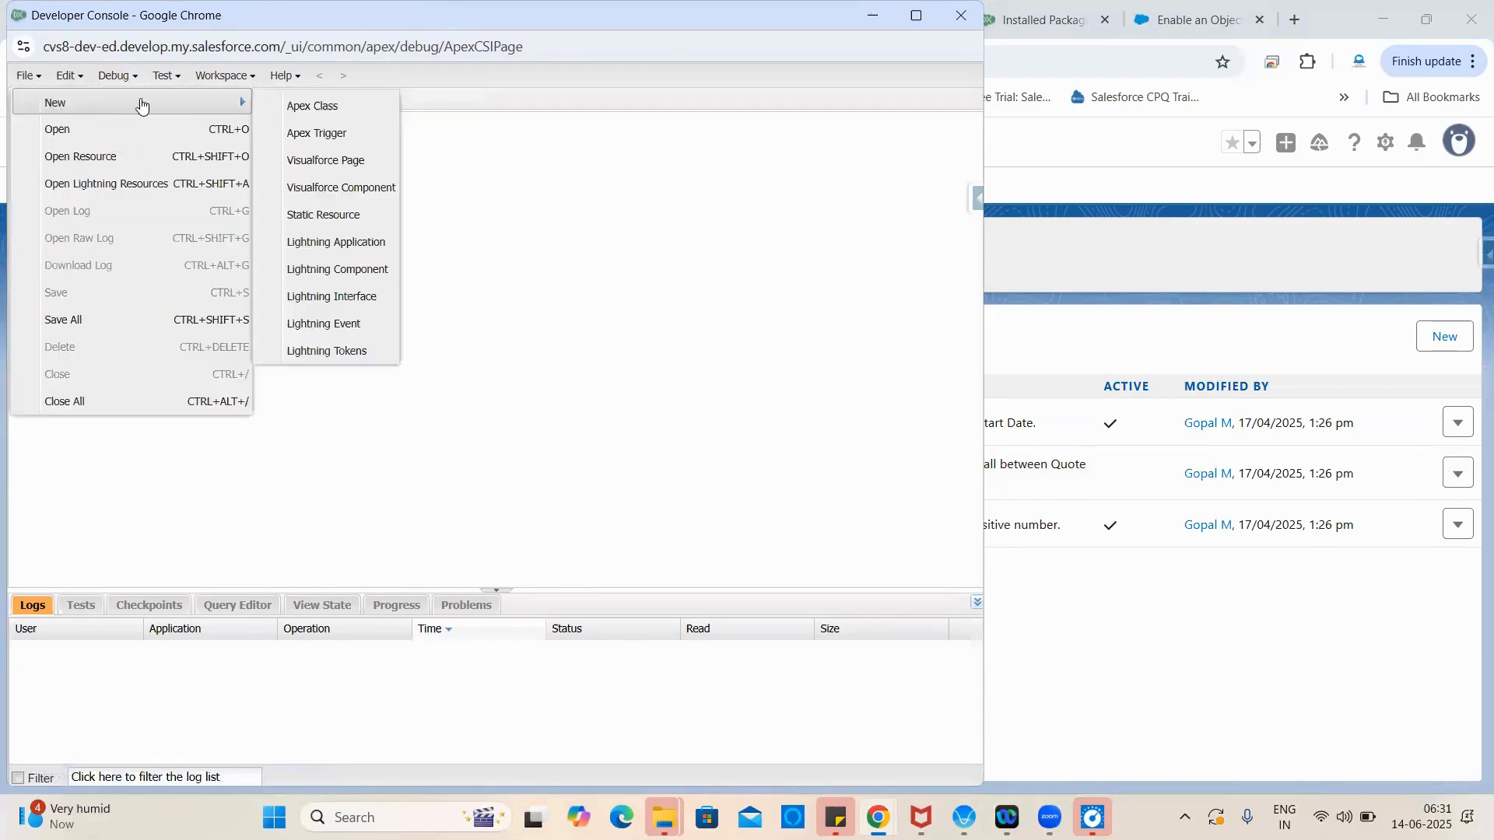
{"action": "left_click", "coordinate": [301, 109]}
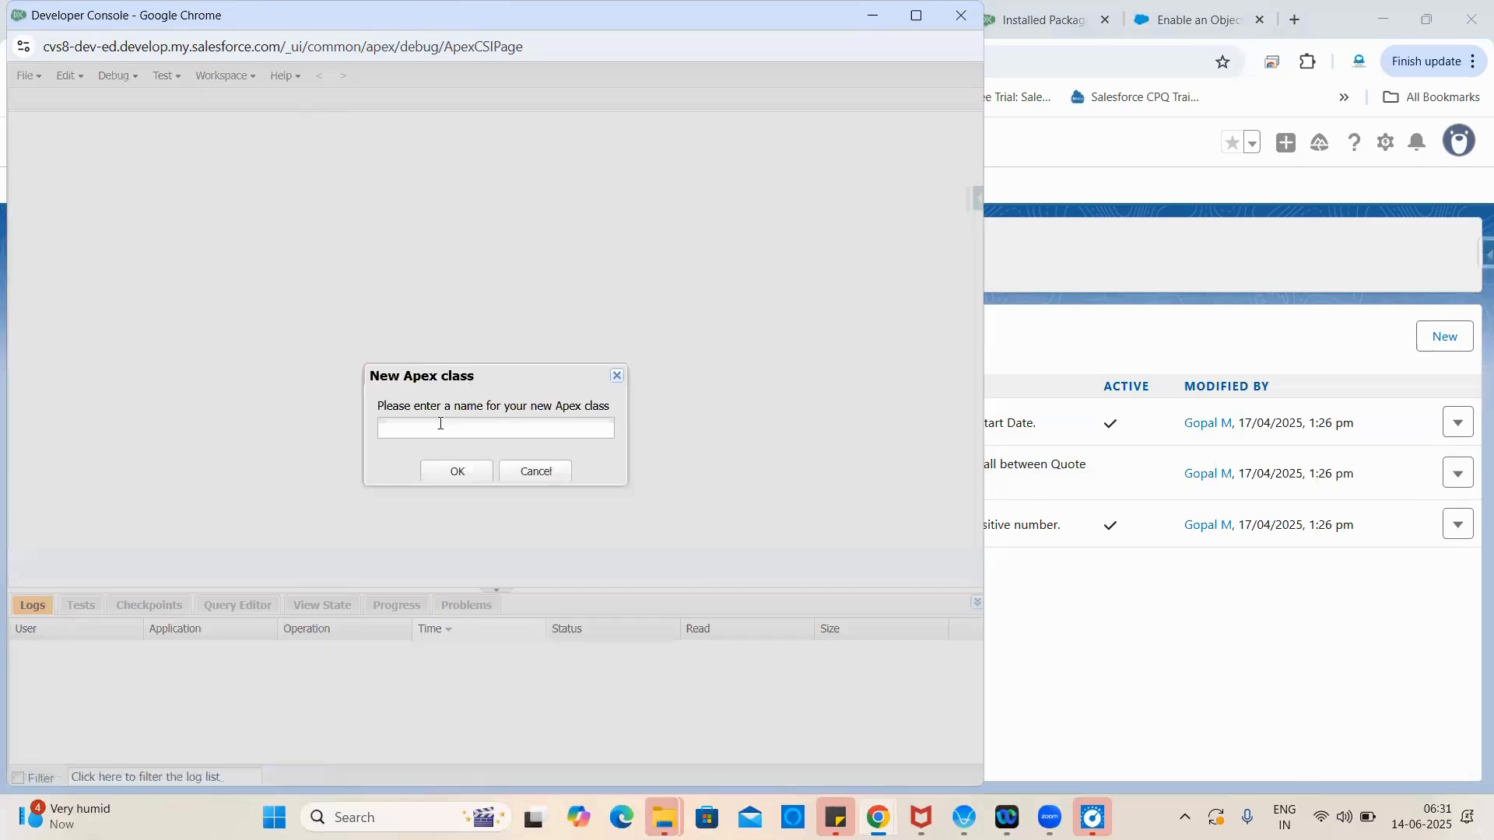
{"action": "key", "text": "ctrl+v"}
{"action": "left_click", "coordinate": [457, 473]}
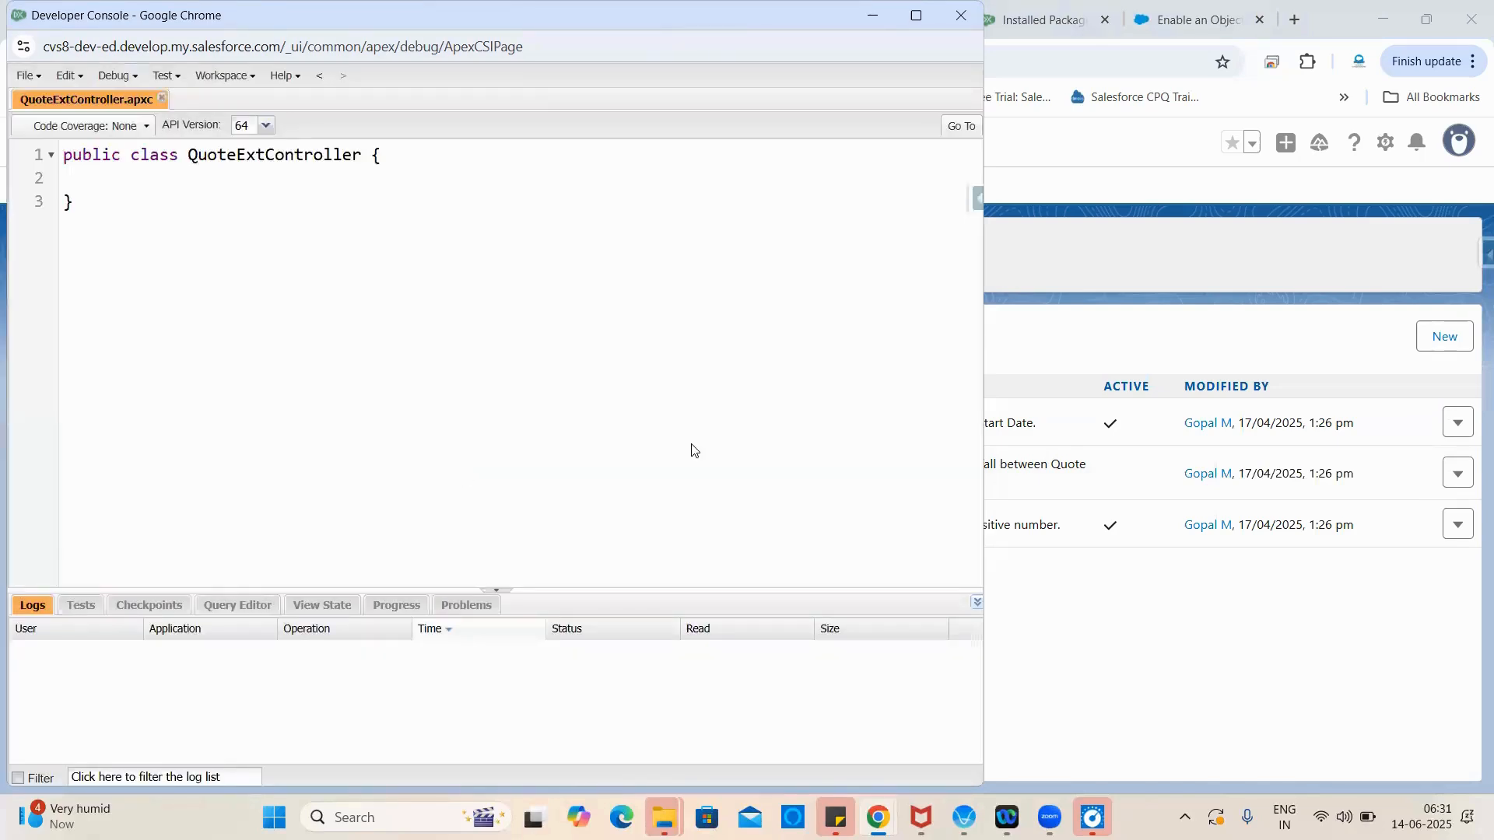
Step: Copy the complete QuoteExtController class code from step 7 of the help article
{"action": "key", "text": "alt+Tab"}
{"action": "left_click", "coordinate": [1198, 20]}
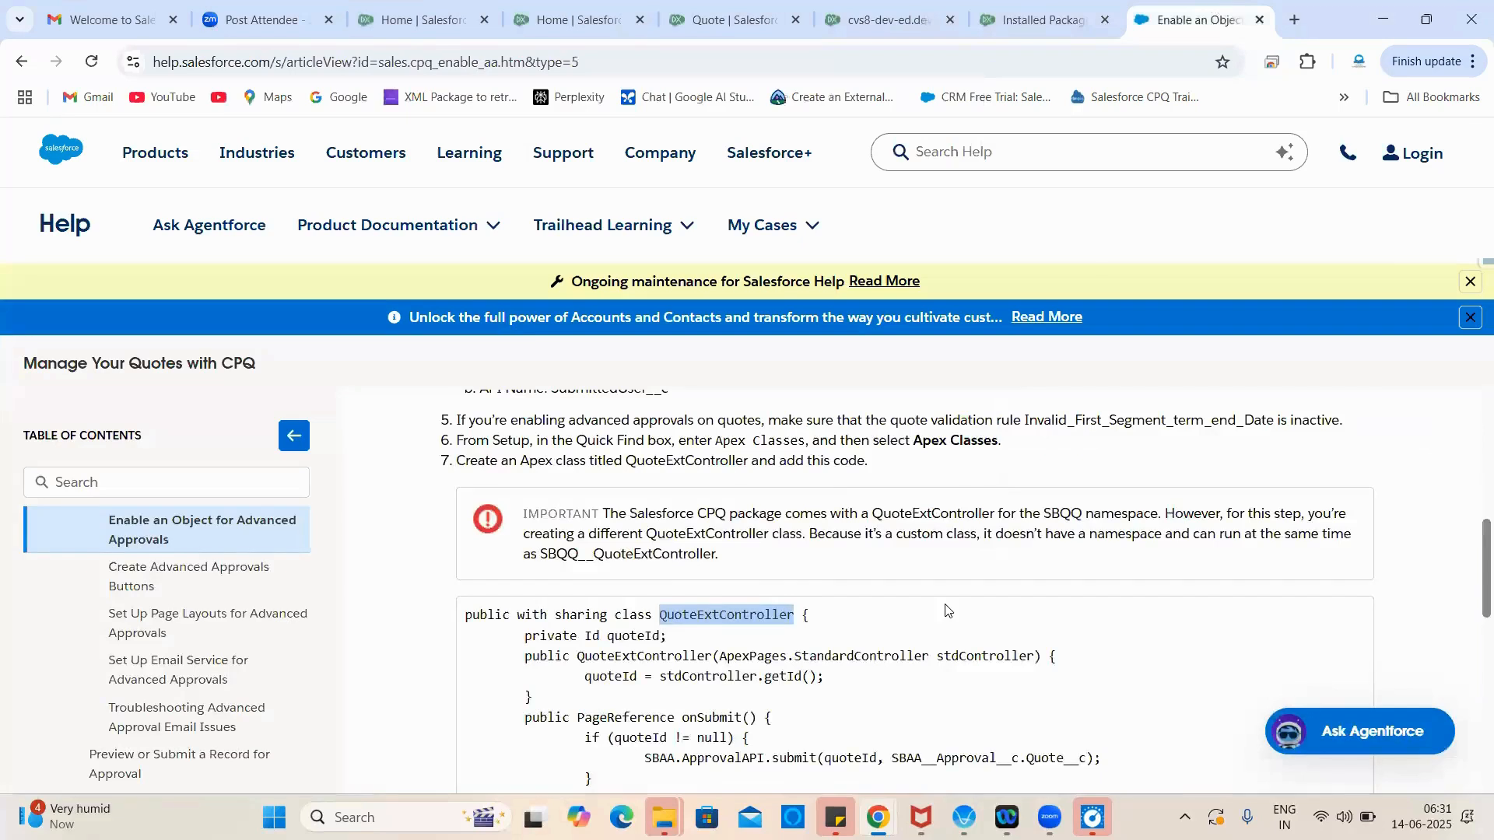
{"action": "scroll", "coordinate": [944, 610], "scroll_direction": "down", "scroll_amount": 1}
{"action": "left_click", "coordinate": [946, 607]}
{"action": "scroll", "coordinate": [797, 621], "scroll_direction": "down", "scroll_amount": 1}
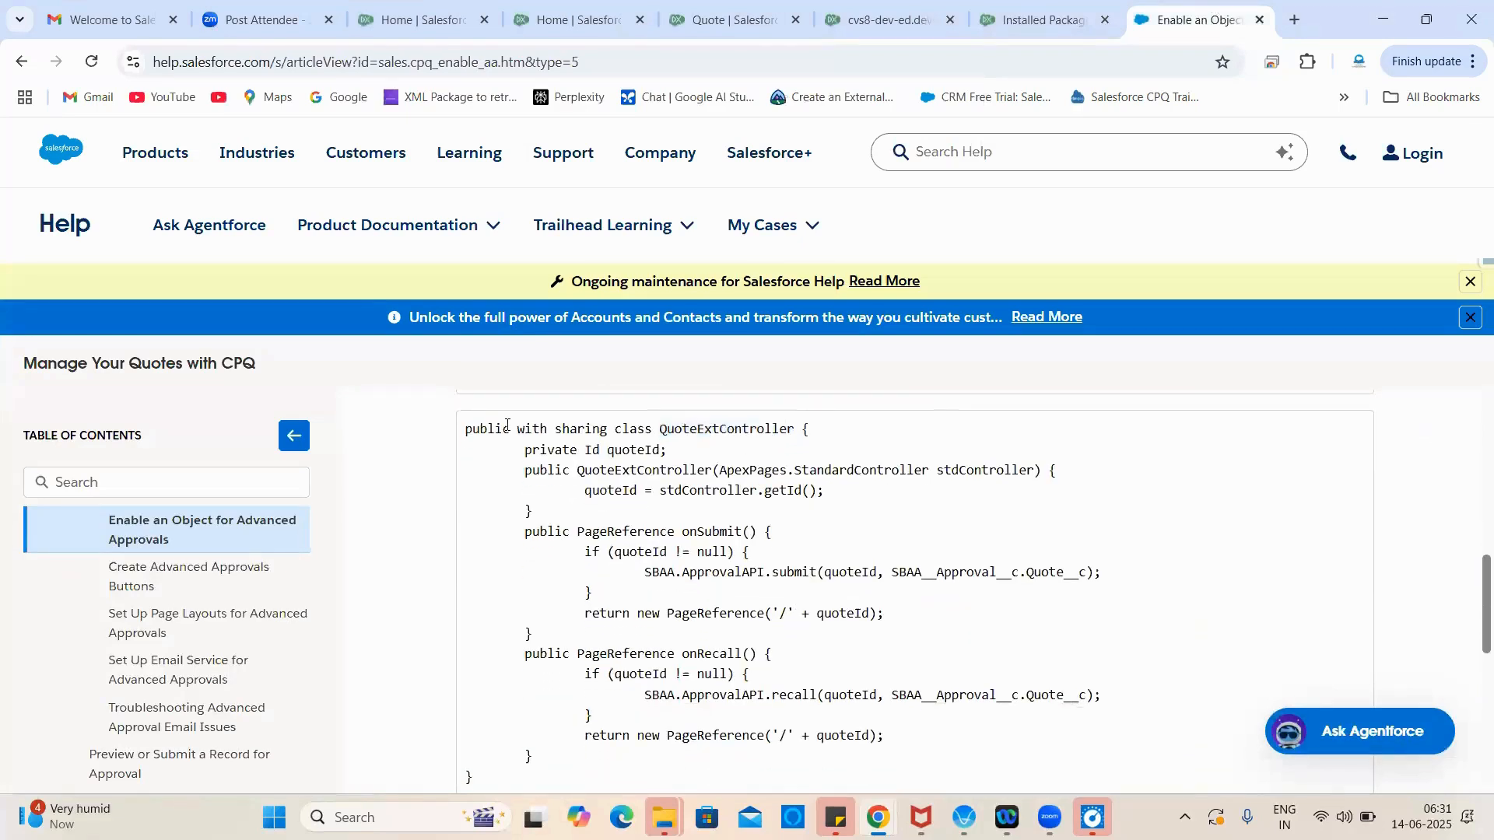
{"action": "left_click_drag", "start_coordinate": [468, 432], "coordinate": [572, 775]}
{"action": "key", "text": "ctrl+c"}
{"action": "scroll", "coordinate": [697, 634], "scroll_direction": "down", "scroll_amount": 2}
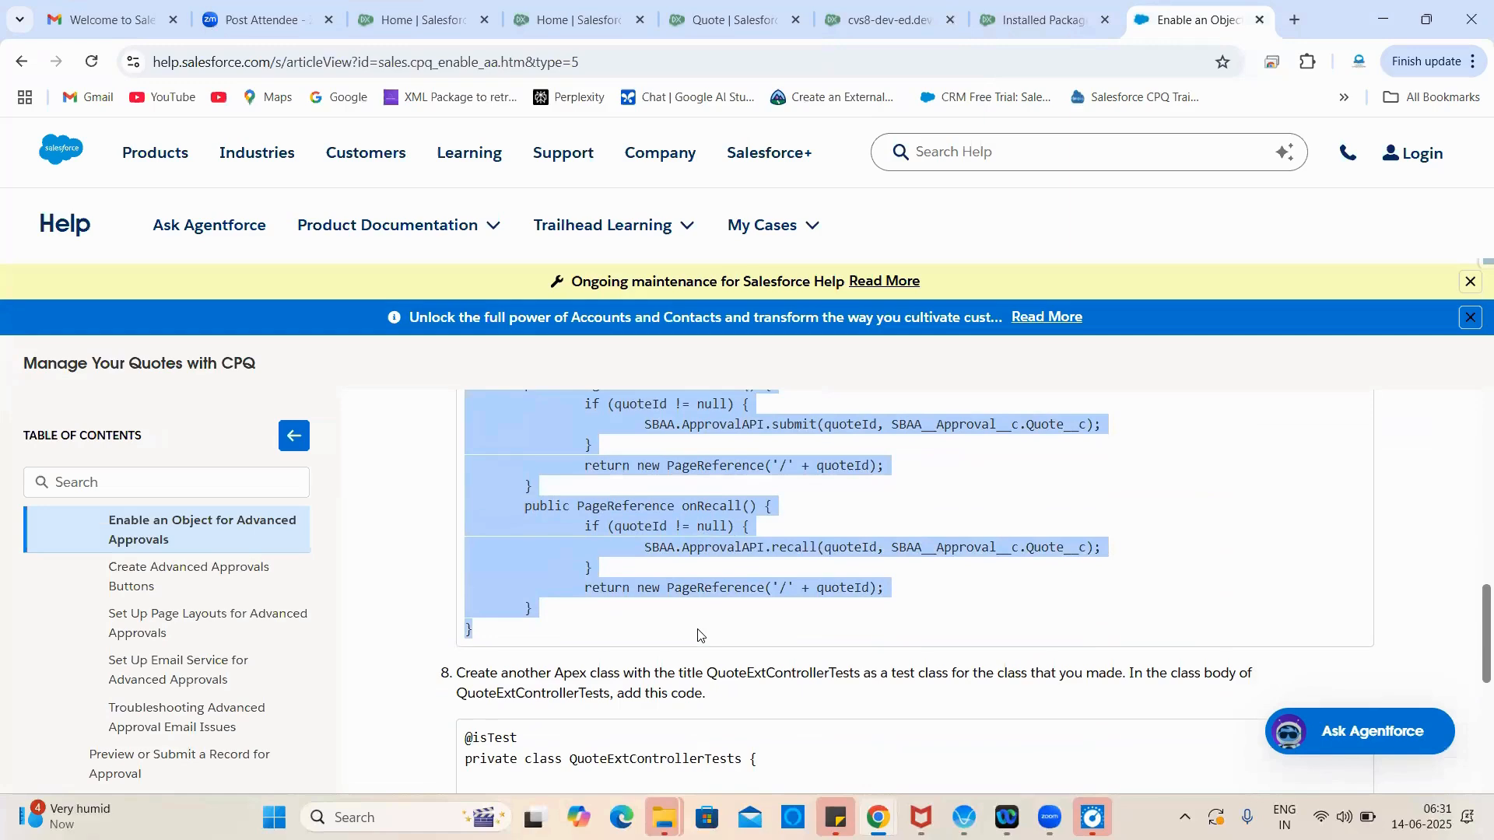
Step: Replace the new class's default code in the Developer Console with the copied code and maximize the window
{"action": "key", "text": "alt+Tab"}
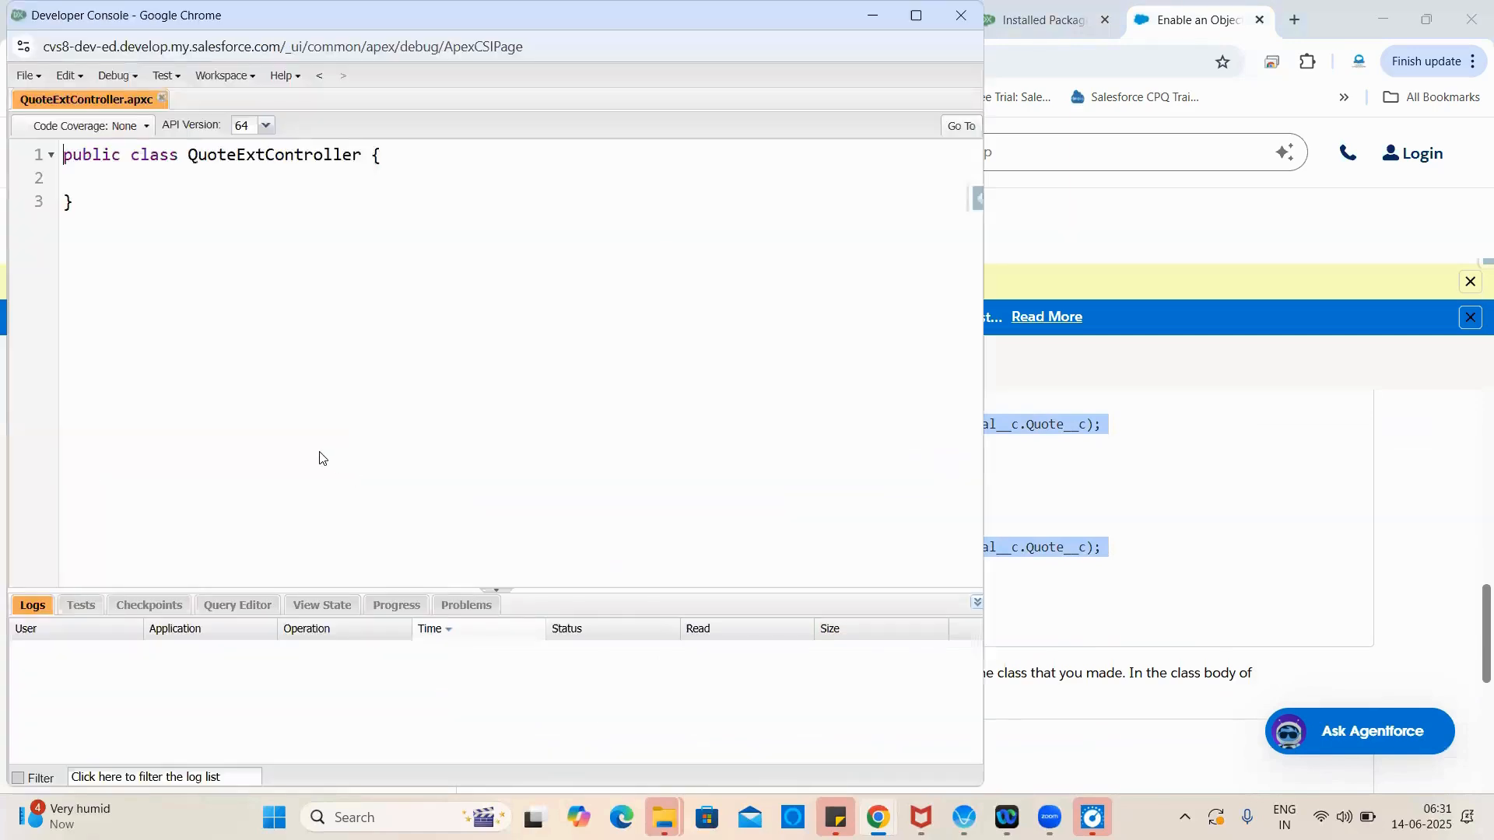
{"action": "key", "text": "ctrl+a"}
{"action": "key", "text": "ctrl+v"}
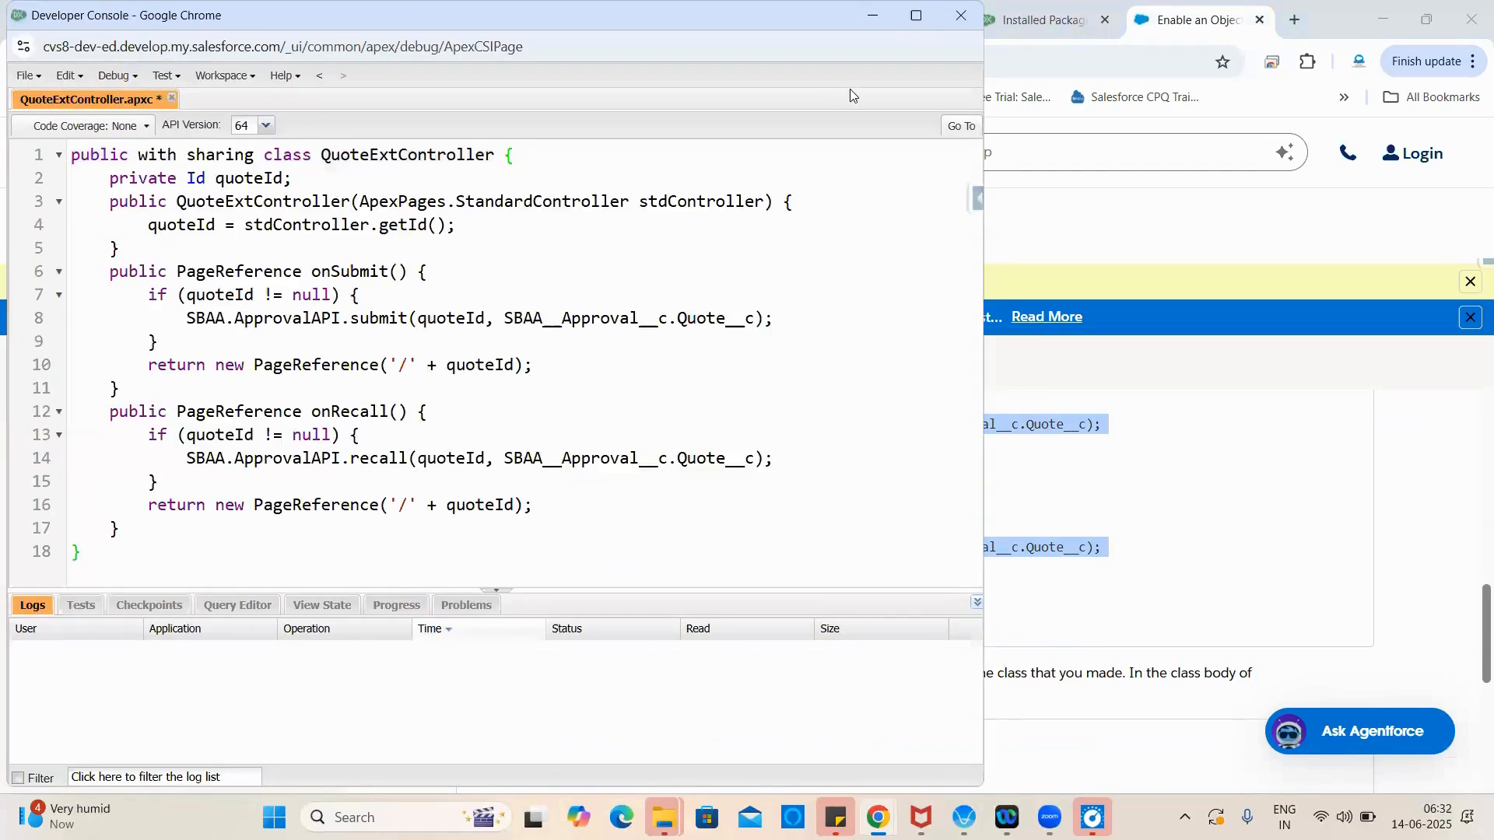
{"action": "left_click", "coordinate": [916, 18]}
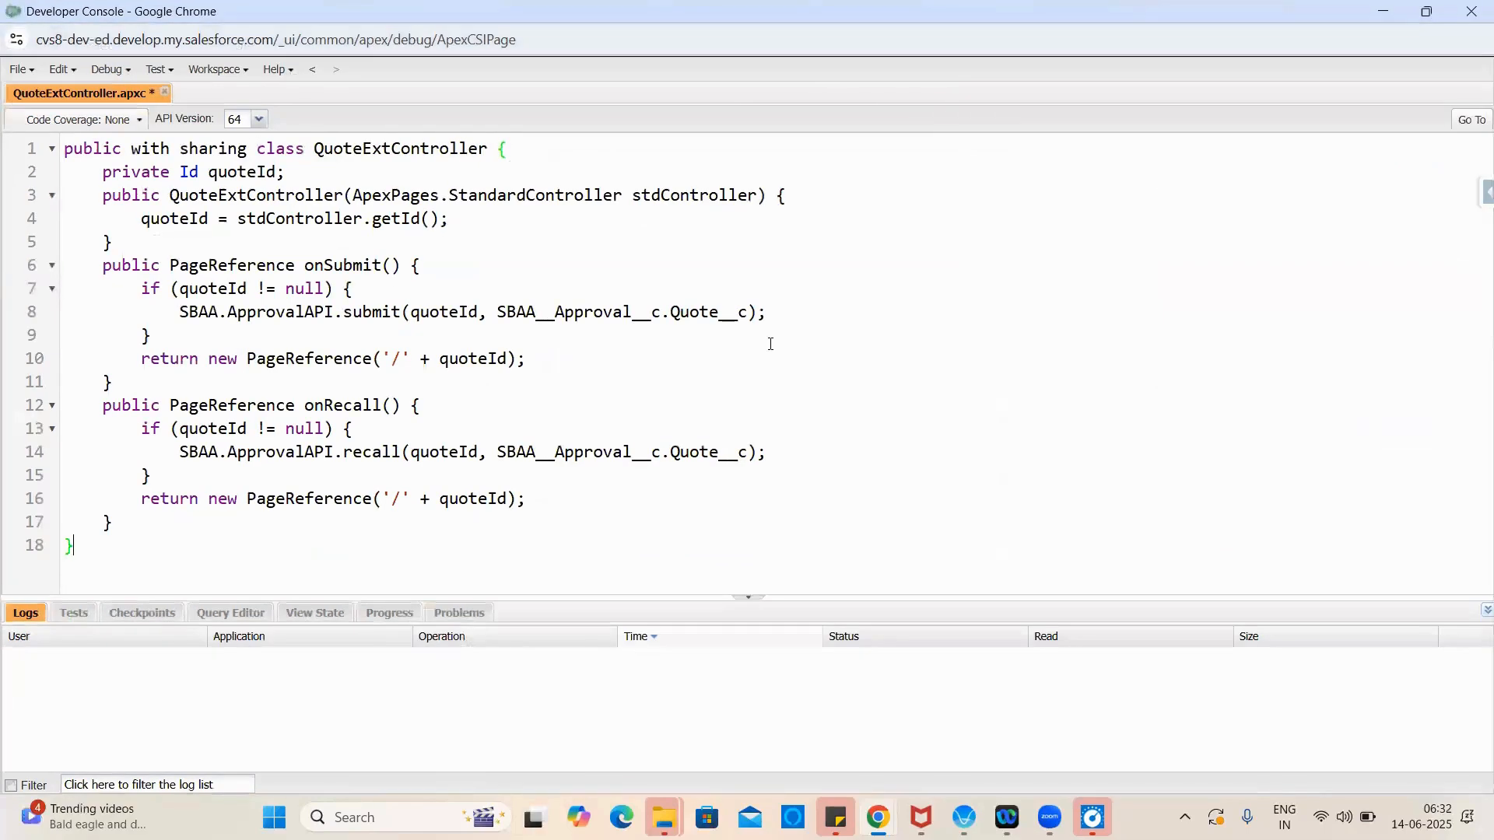
Step: Examine the class name, the quoteId variable, the submit and recall calls, and the SBAA__Approval__c.Quote__c references in the code
{"action": "double_click", "coordinate": [398, 148]}
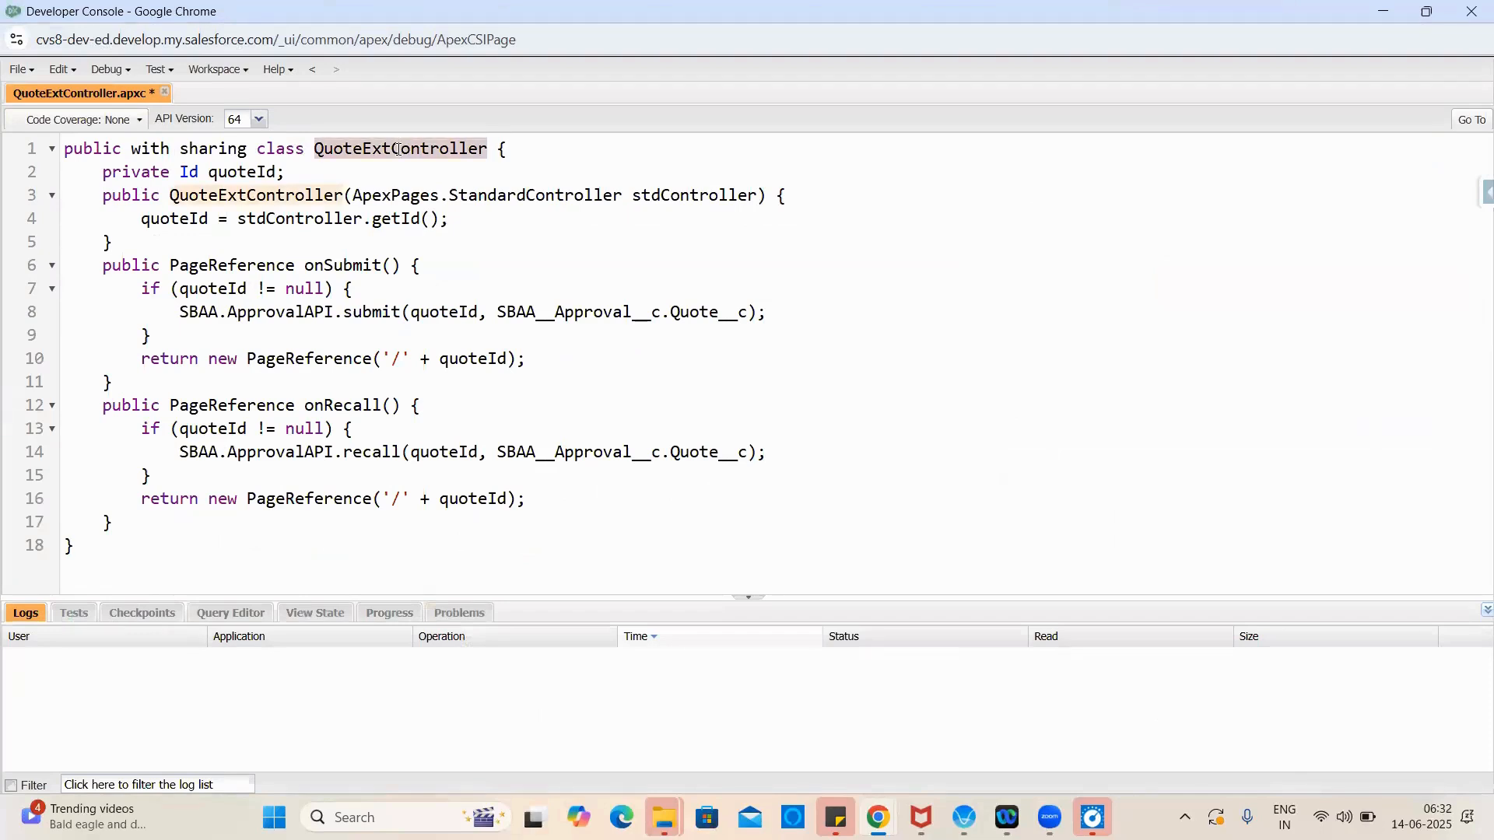
{"action": "double_click", "coordinate": [240, 173]}
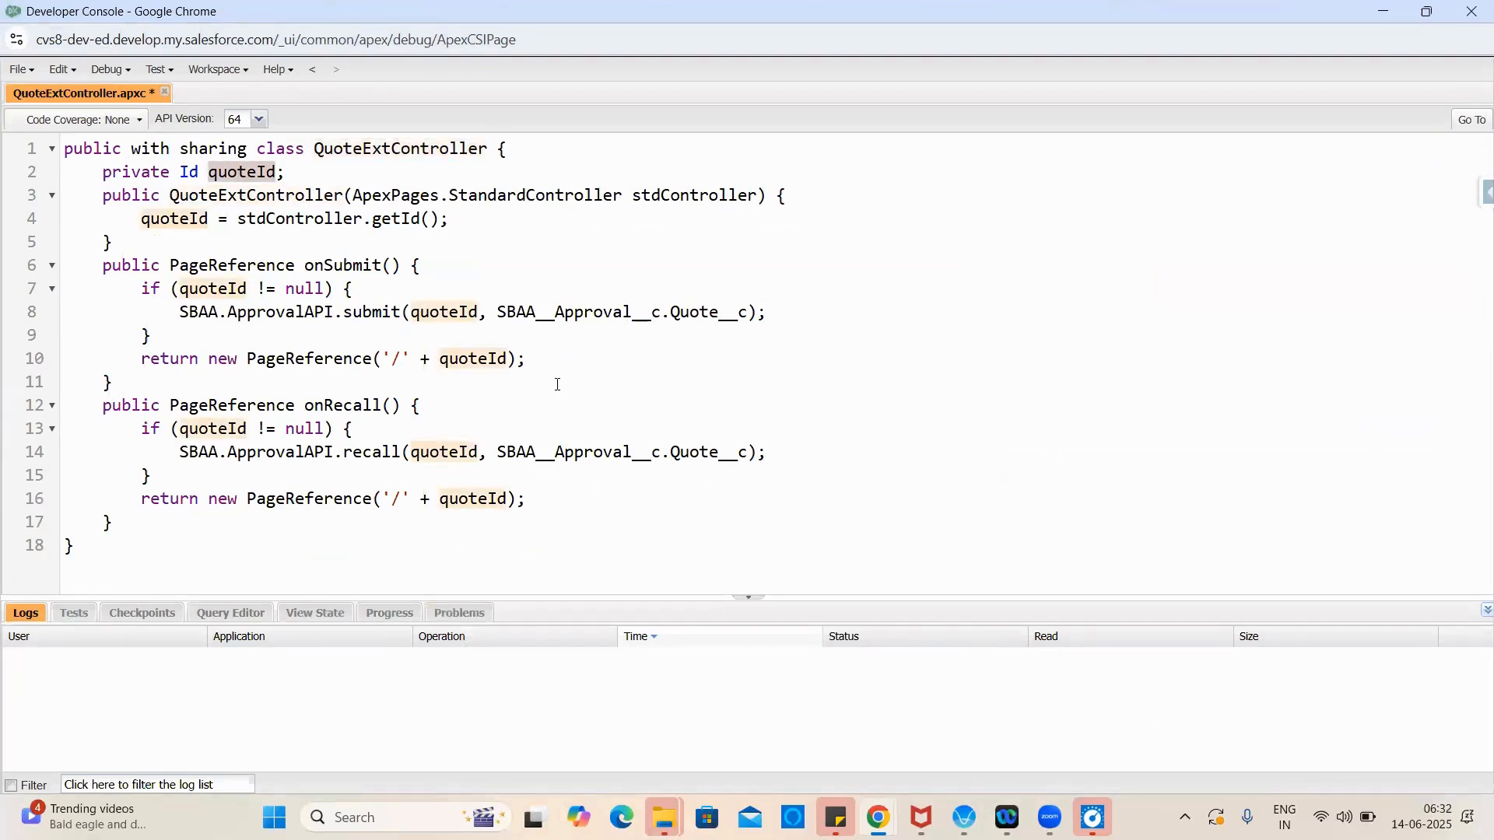
{"action": "double_click", "coordinate": [549, 312]}
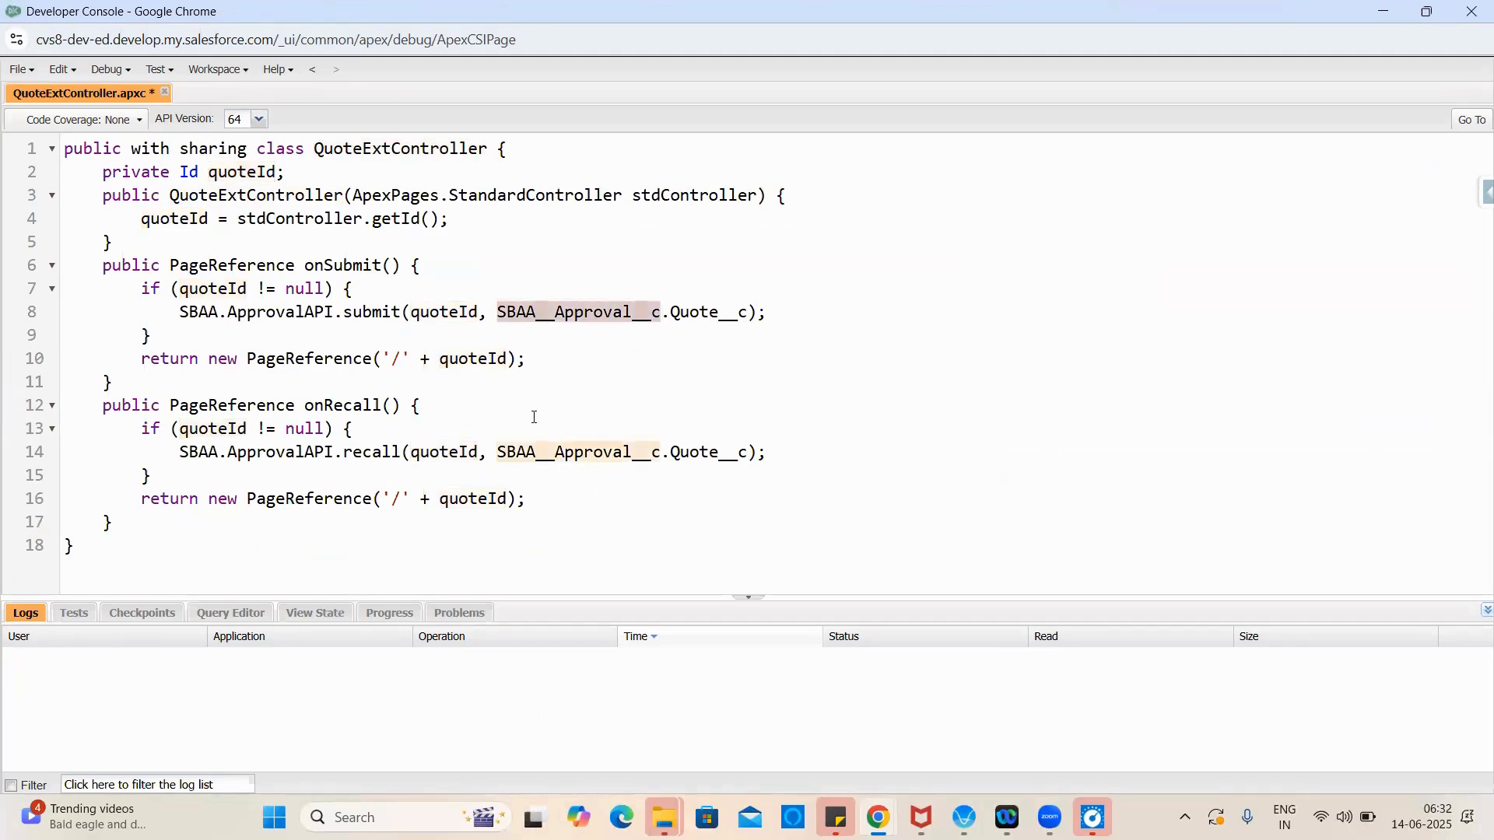
{"action": "double_click", "coordinate": [386, 313]}
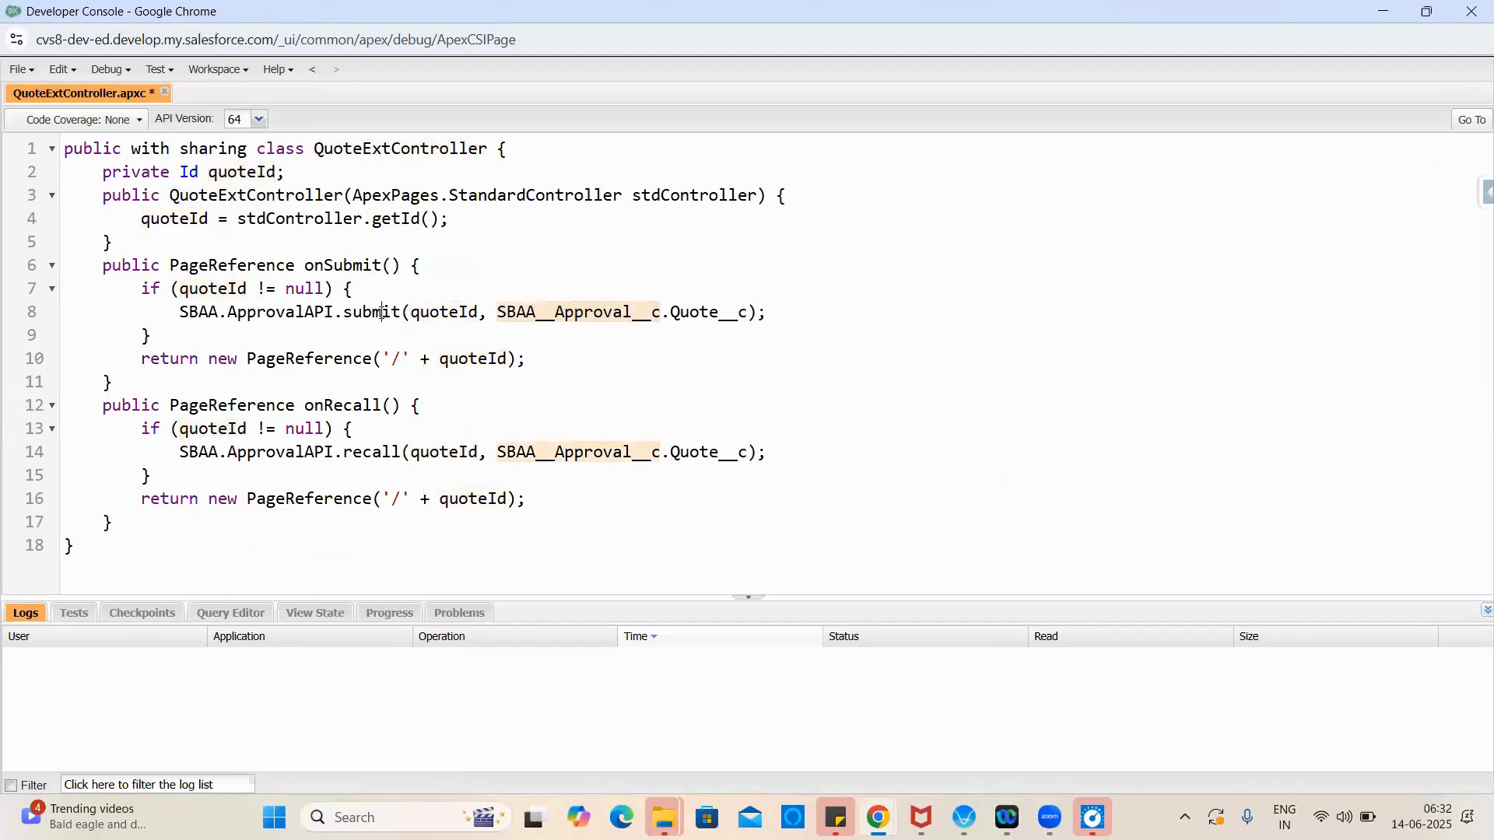
{"action": "double_click", "coordinate": [344, 402]}
{"action": "double_click", "coordinate": [365, 451]}
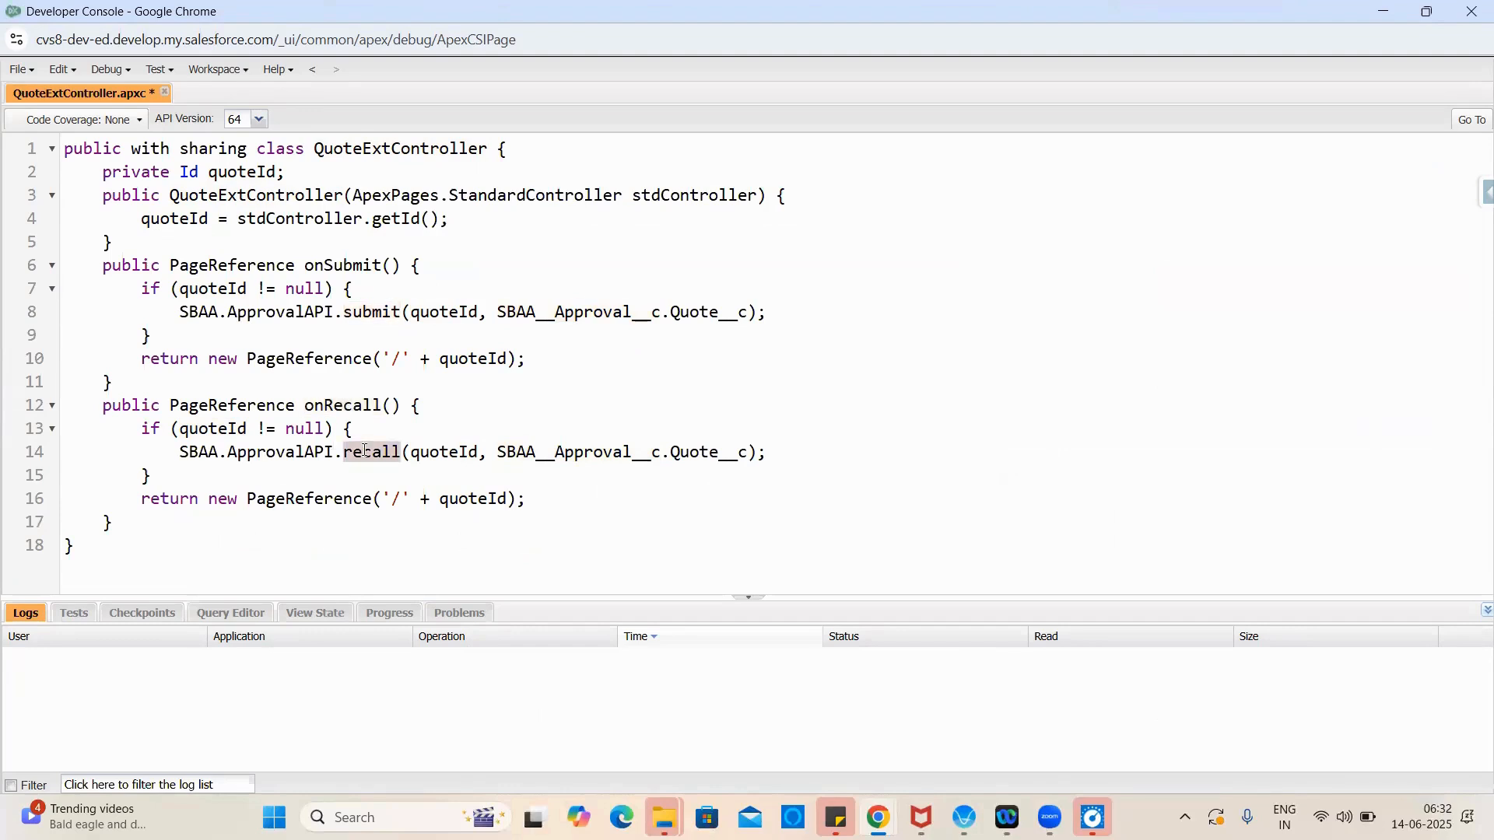
{"action": "left_click", "coordinate": [374, 452]}
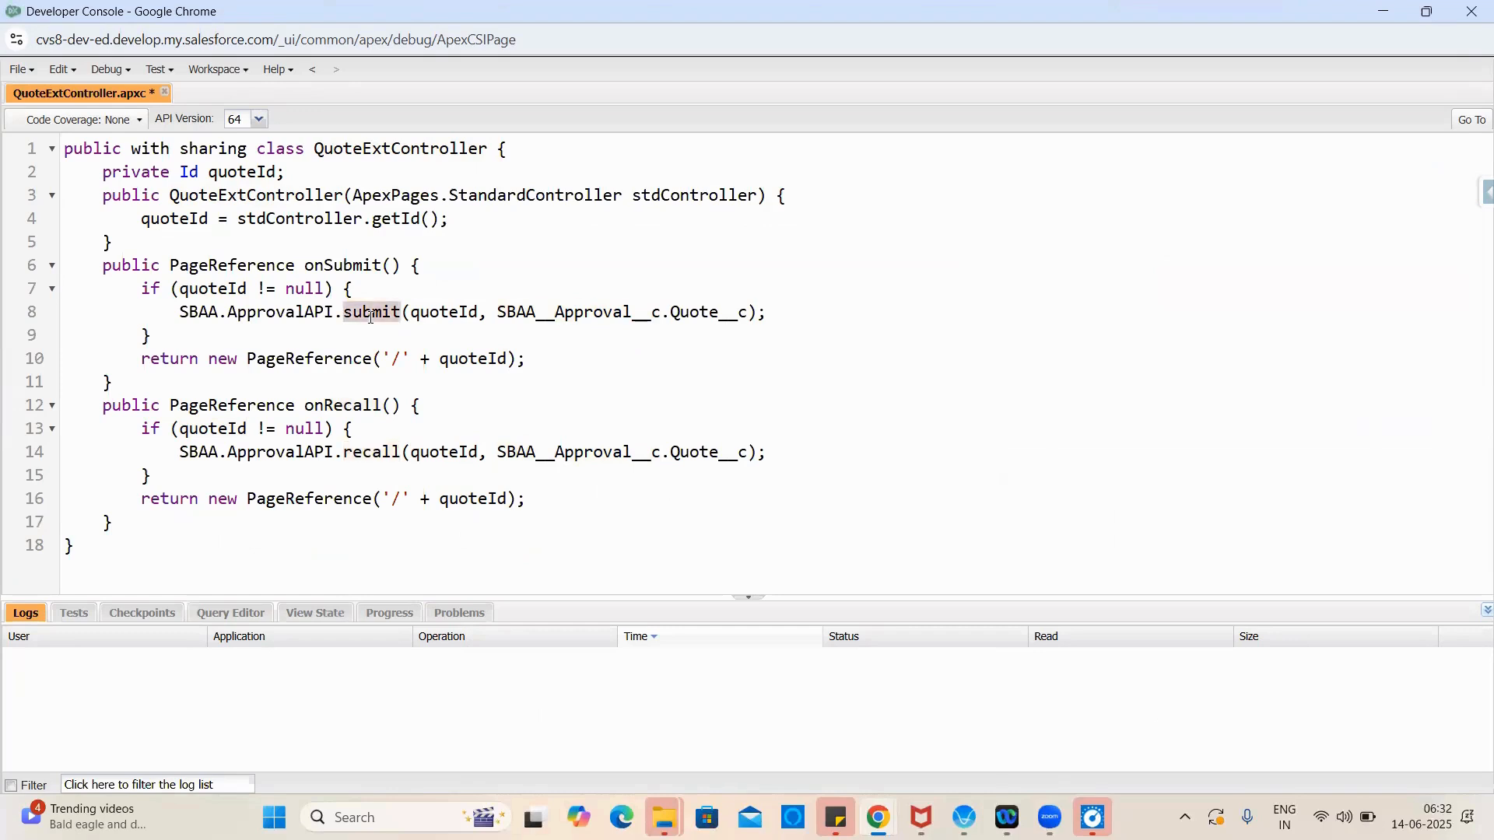
{"action": "double_click", "coordinate": [375, 452]}
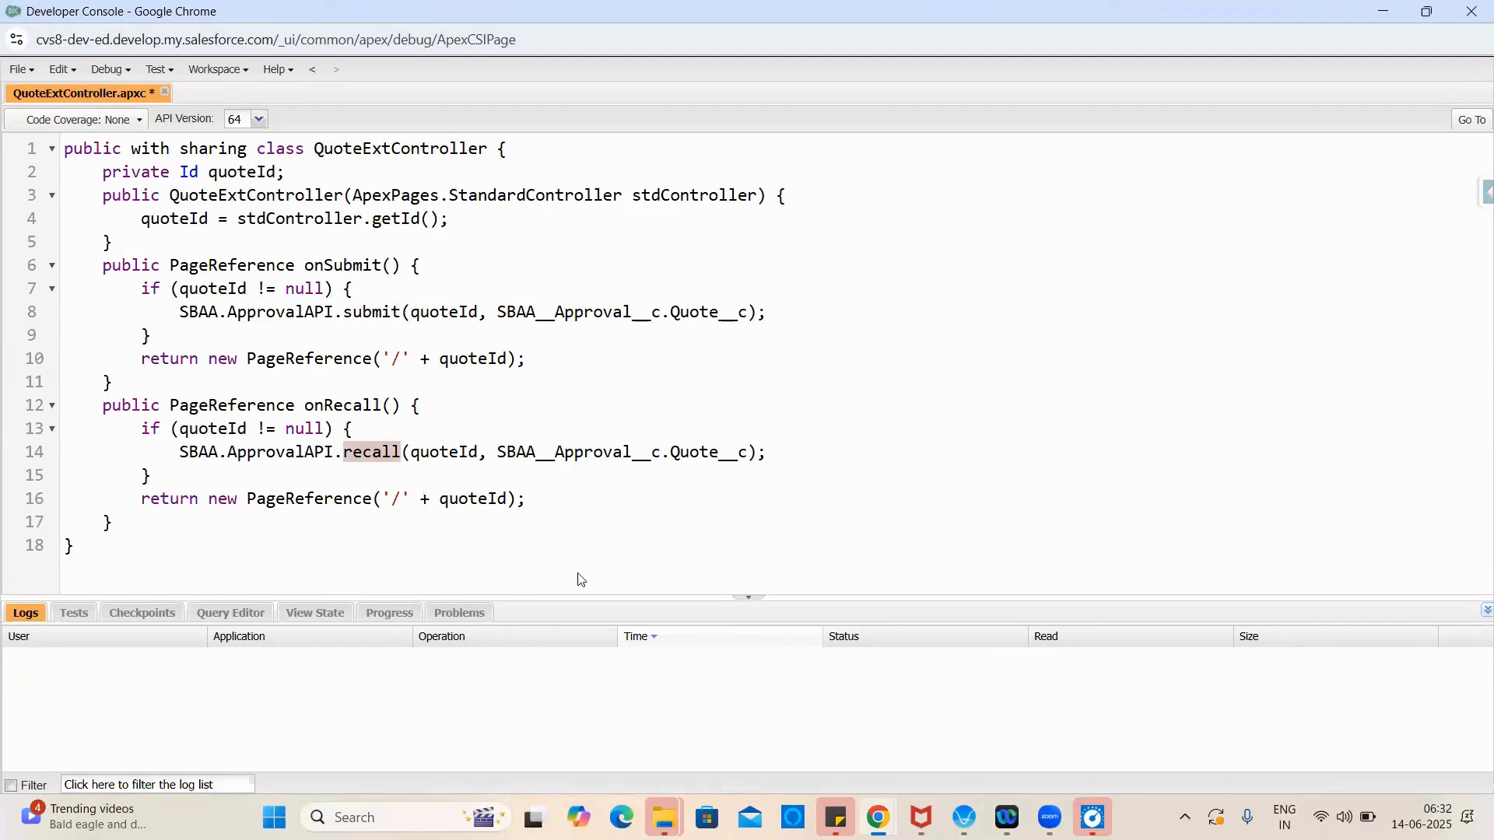
{"action": "left_click", "coordinate": [613, 575]}
{"action": "left_click", "coordinate": [596, 452]}
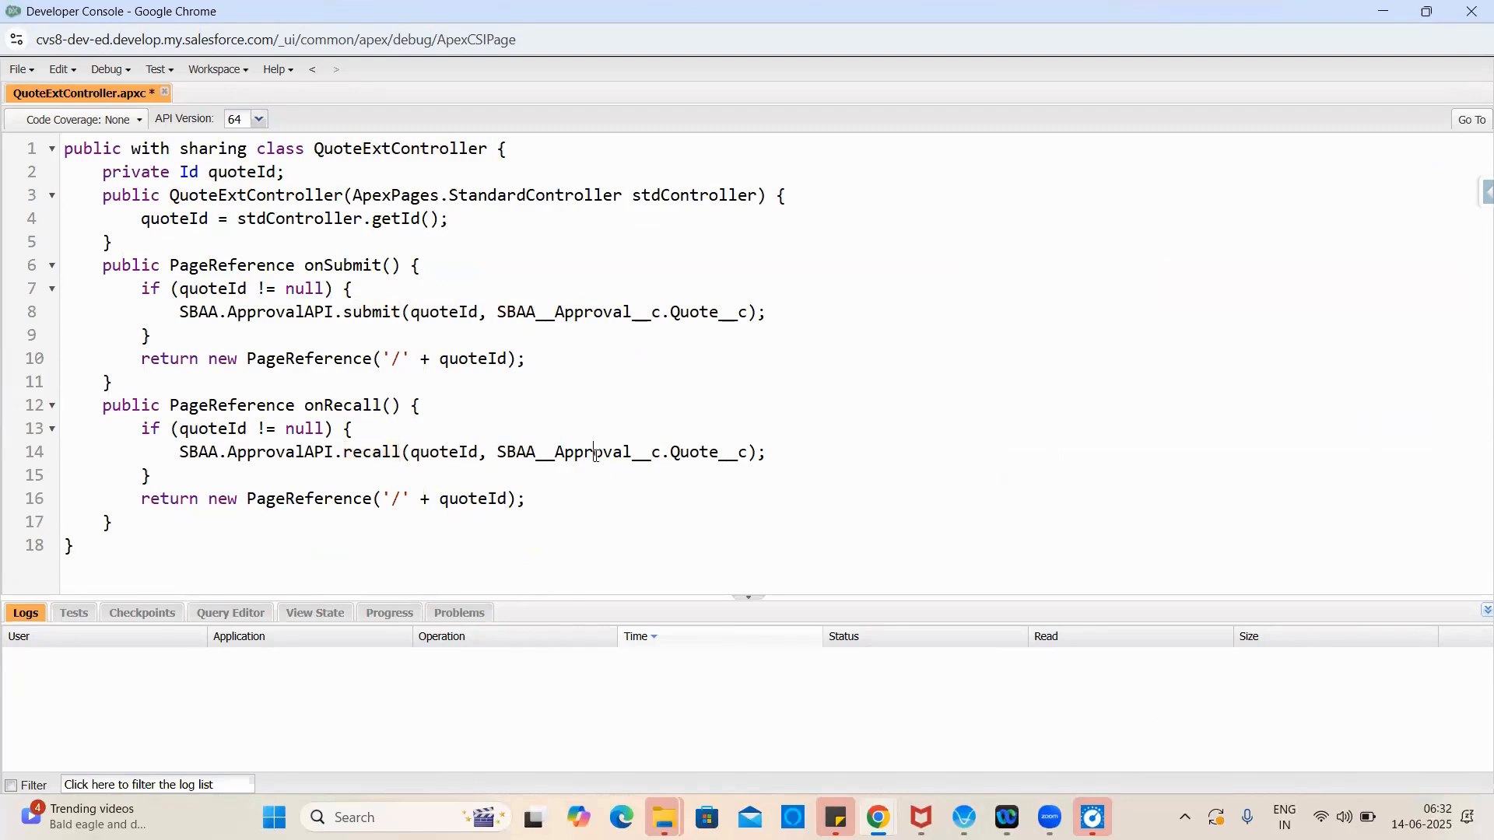
{"action": "double_click", "coordinate": [596, 452]}
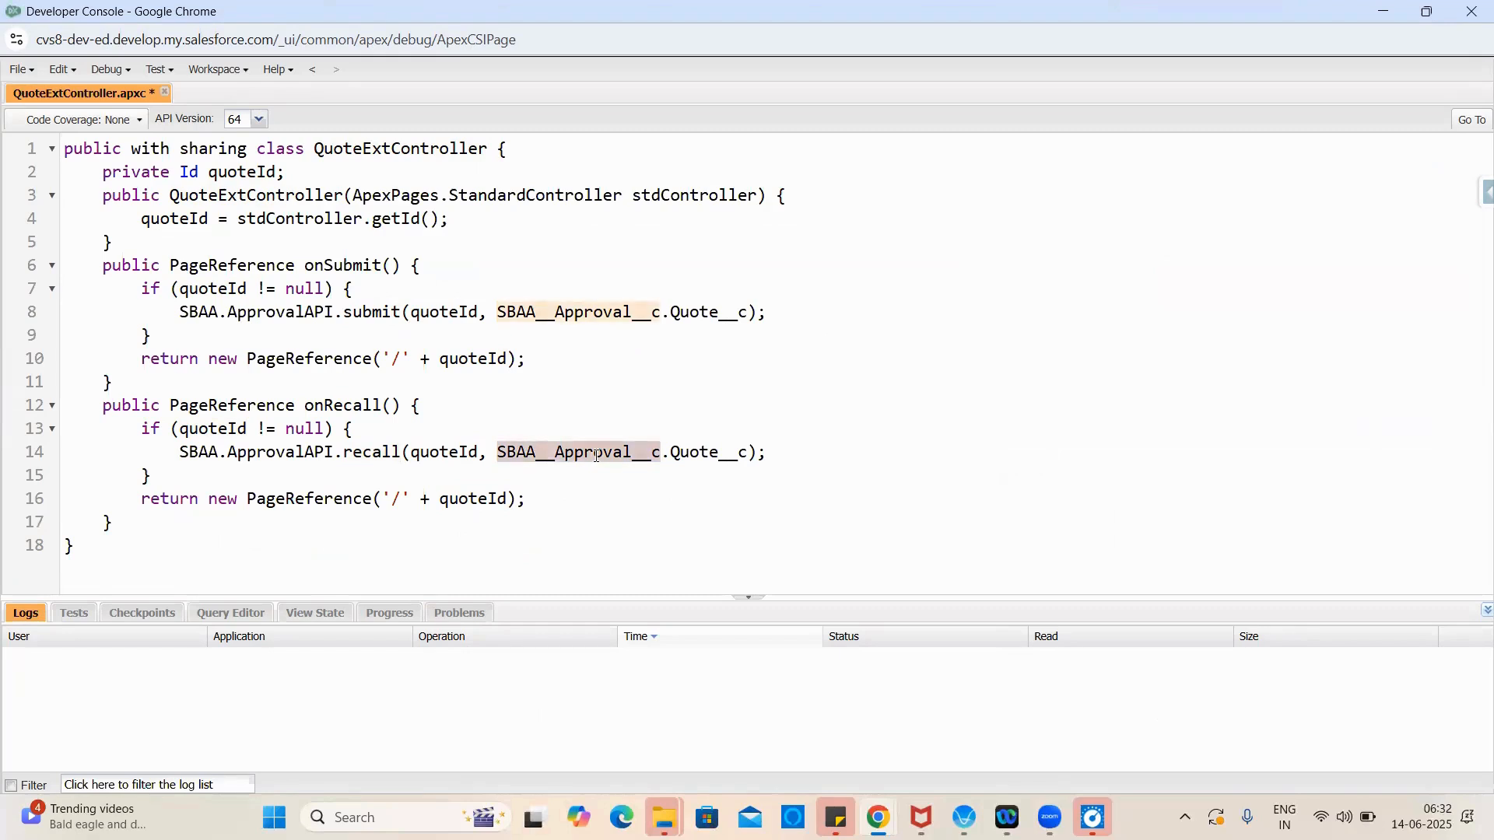
{"action": "double_click", "coordinate": [697, 453]}
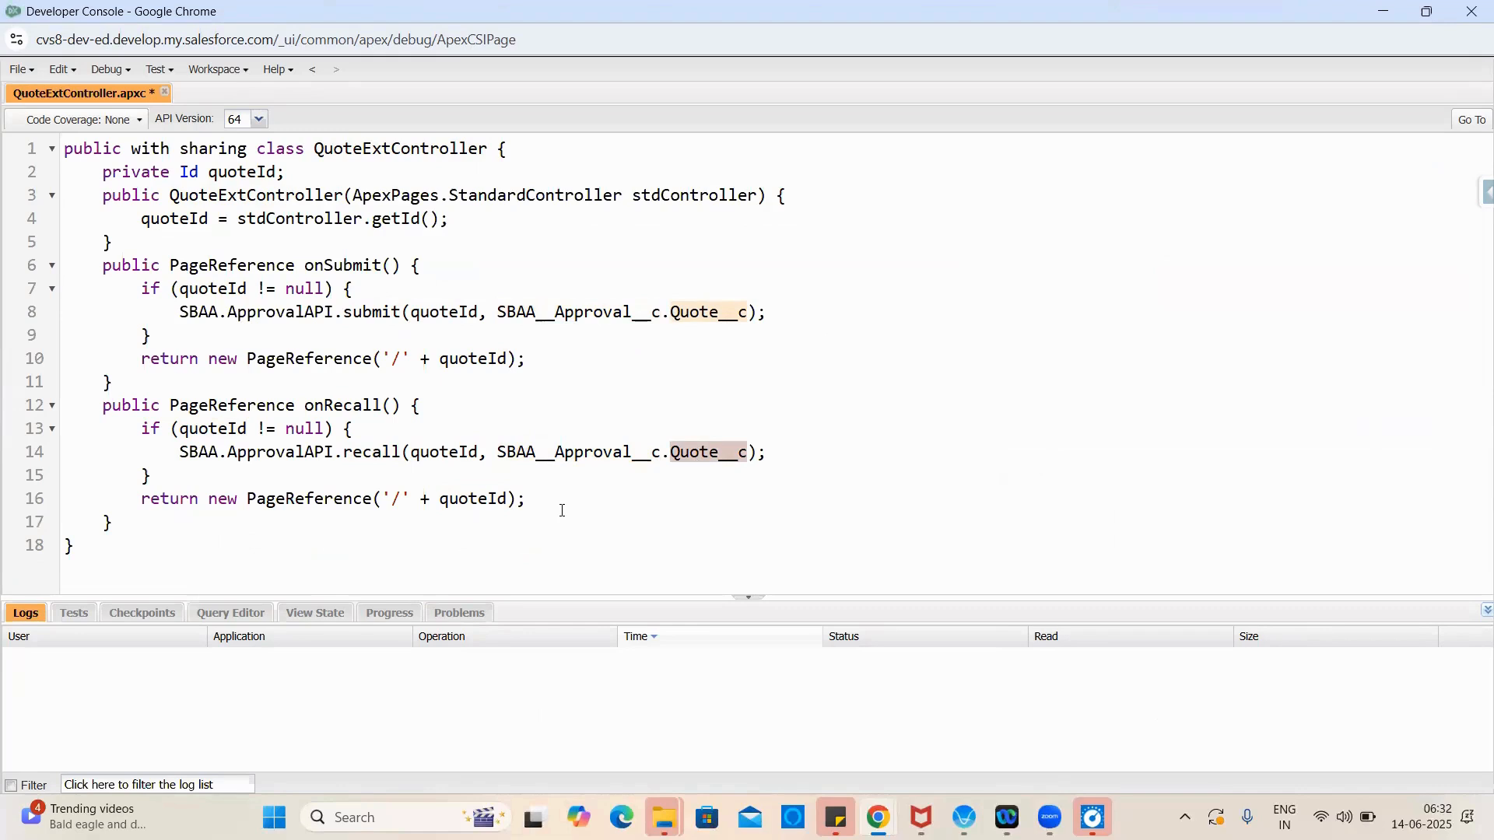
Step: Save the QuoteExtController Apex class
{"action": "key", "text": "ctrl+s"}
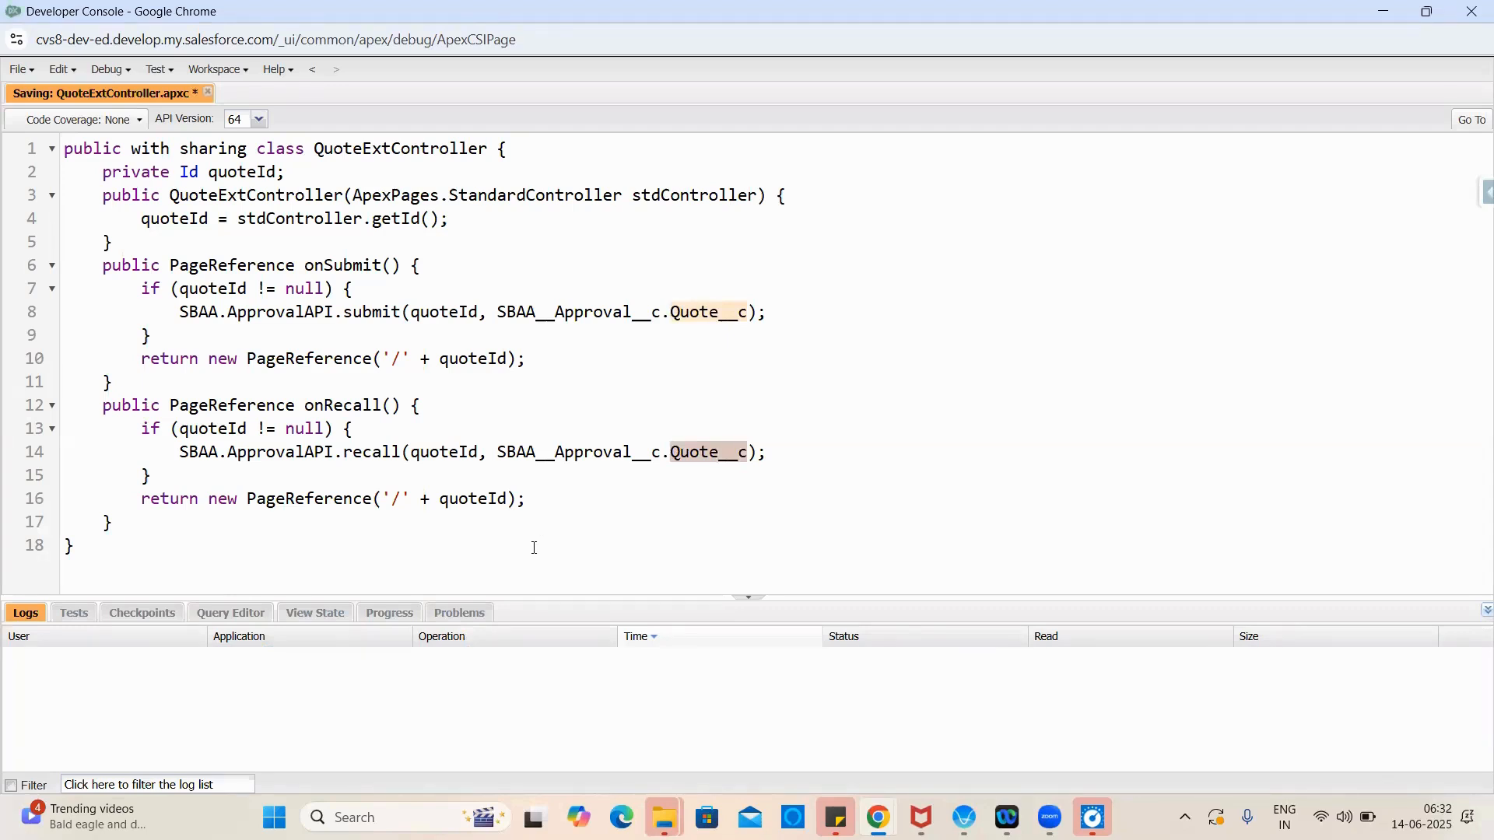
Step: Copy the class name QuoteExtControllerTests from the code in step 8 of the help article
{"action": "key", "text": "alt+Tab"}
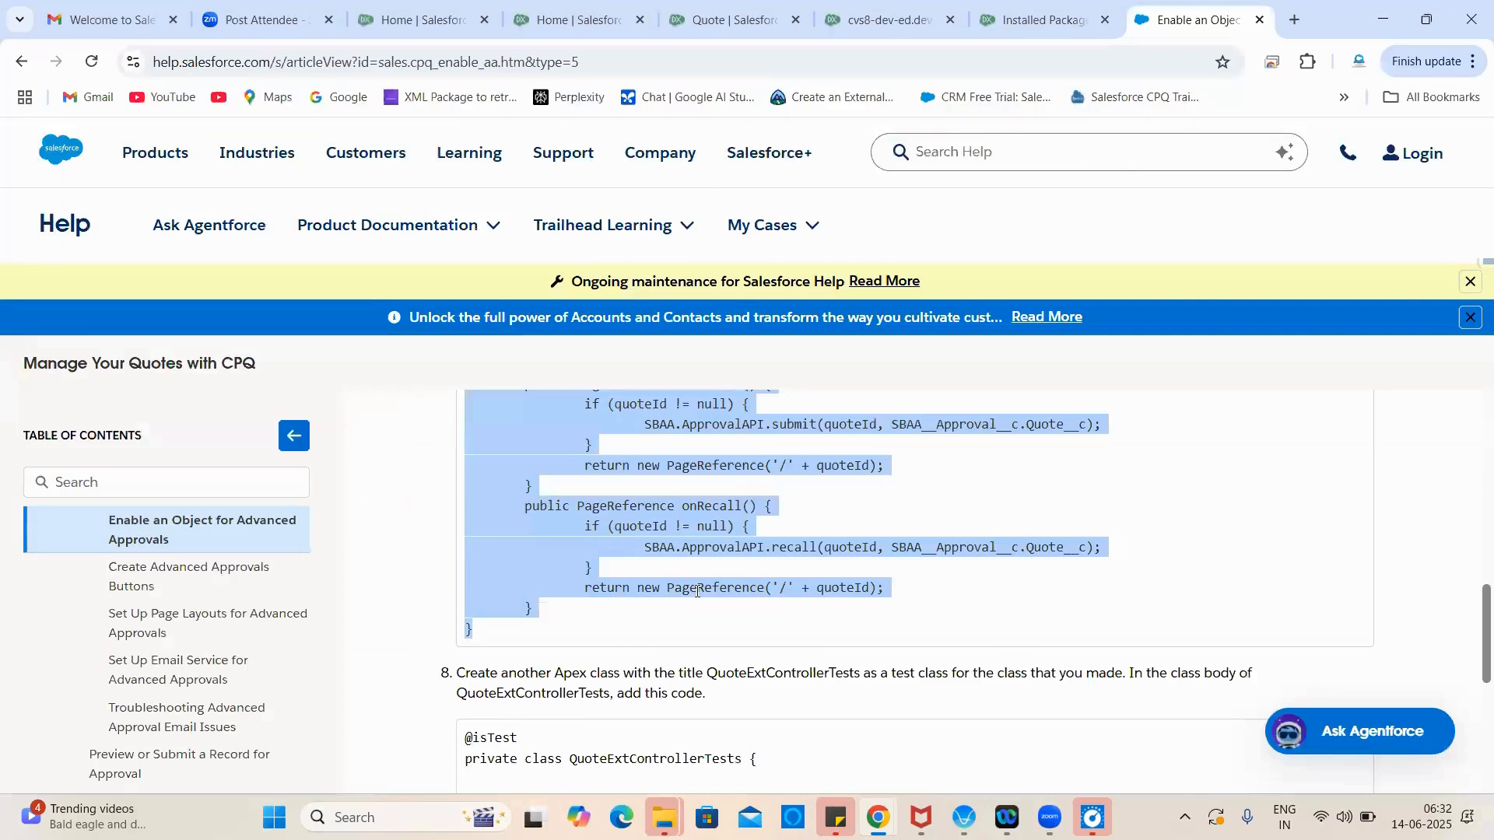
{"action": "left_click", "coordinate": [696, 588]}
{"action": "scroll", "coordinate": [632, 612], "scroll_direction": "down", "scroll_amount": 2}
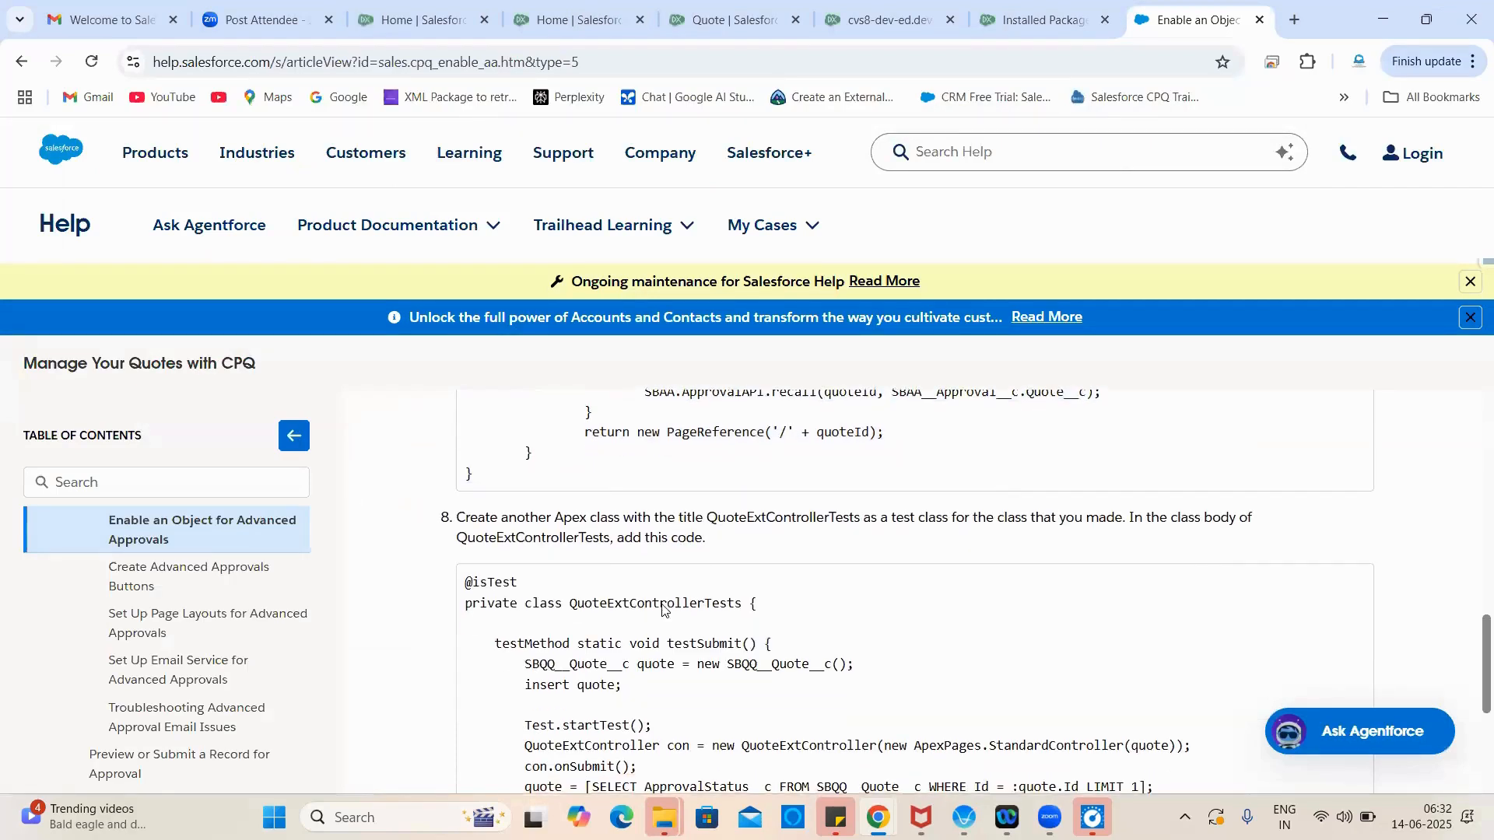
{"action": "double_click", "coordinate": [662, 607]}
{"action": "key", "text": "ctrl+c"}
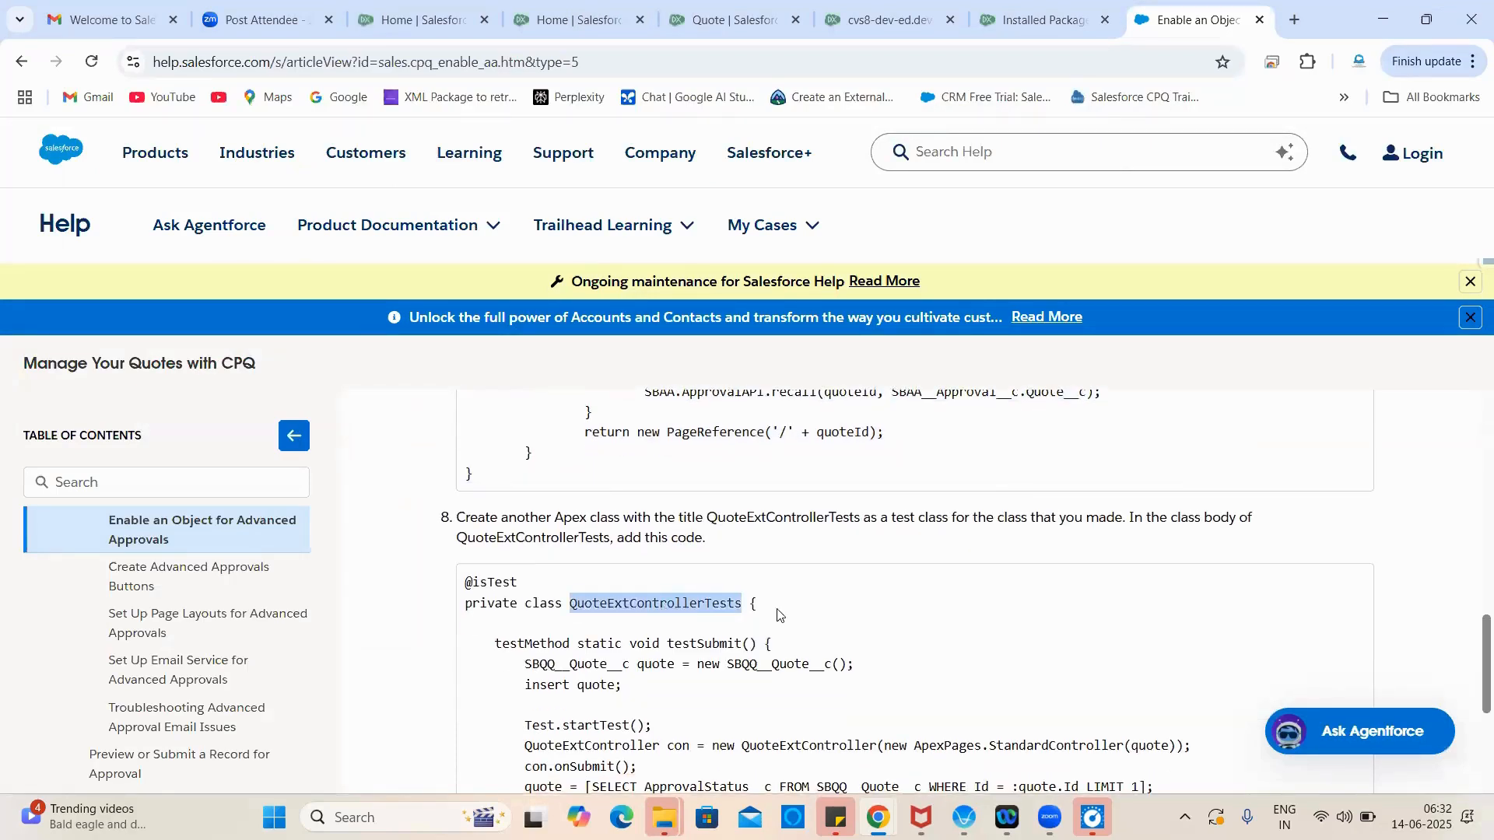
Step: Create a new Apex class named QuoteExtControllerTests in the Developer Console
{"action": "key", "text": "alt+Tab"}
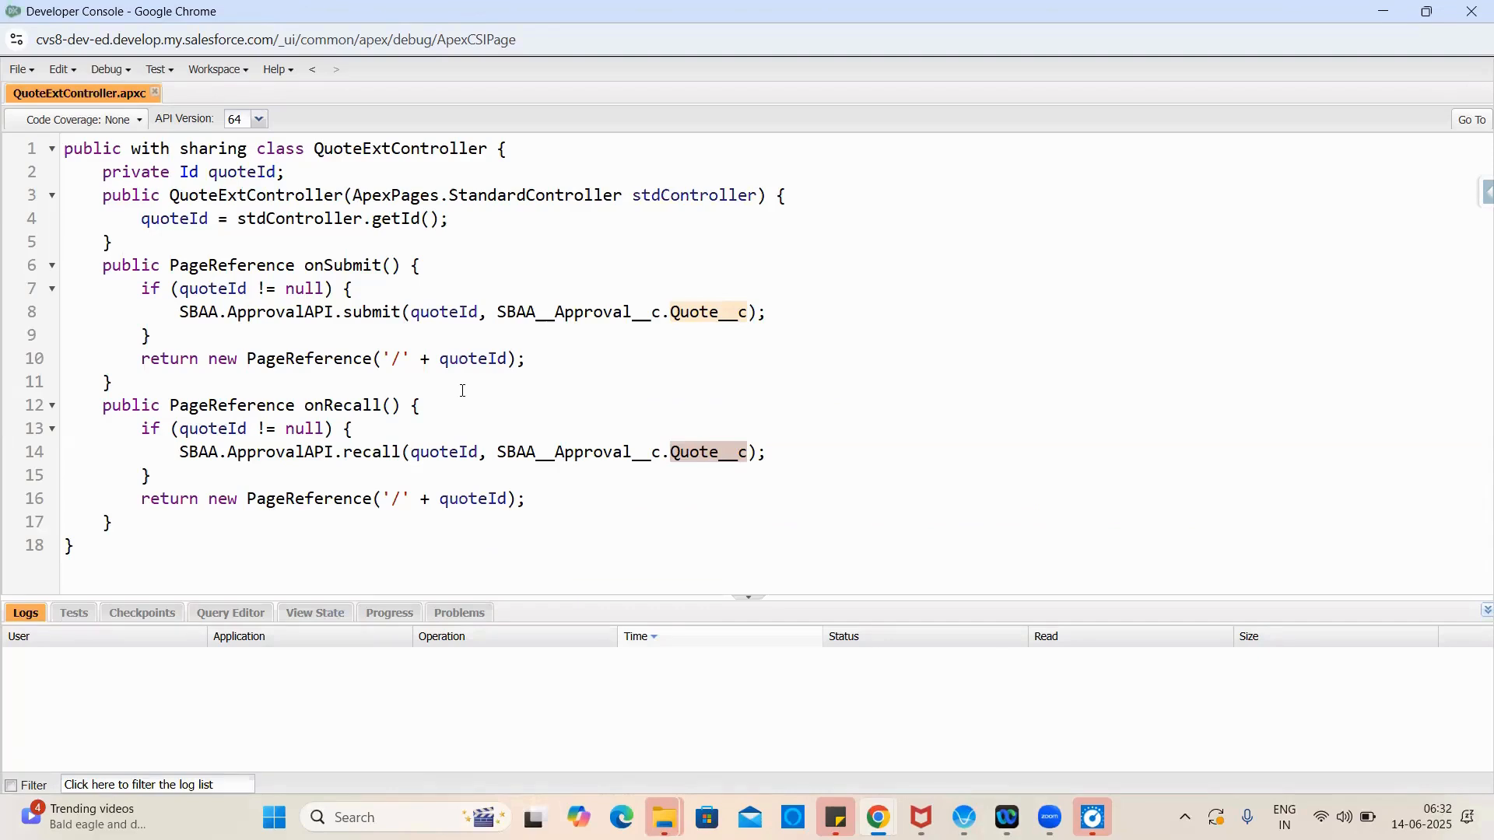
{"action": "left_click", "coordinate": [28, 74]}
{"action": "mouse_move", "coordinate": [225, 96]}
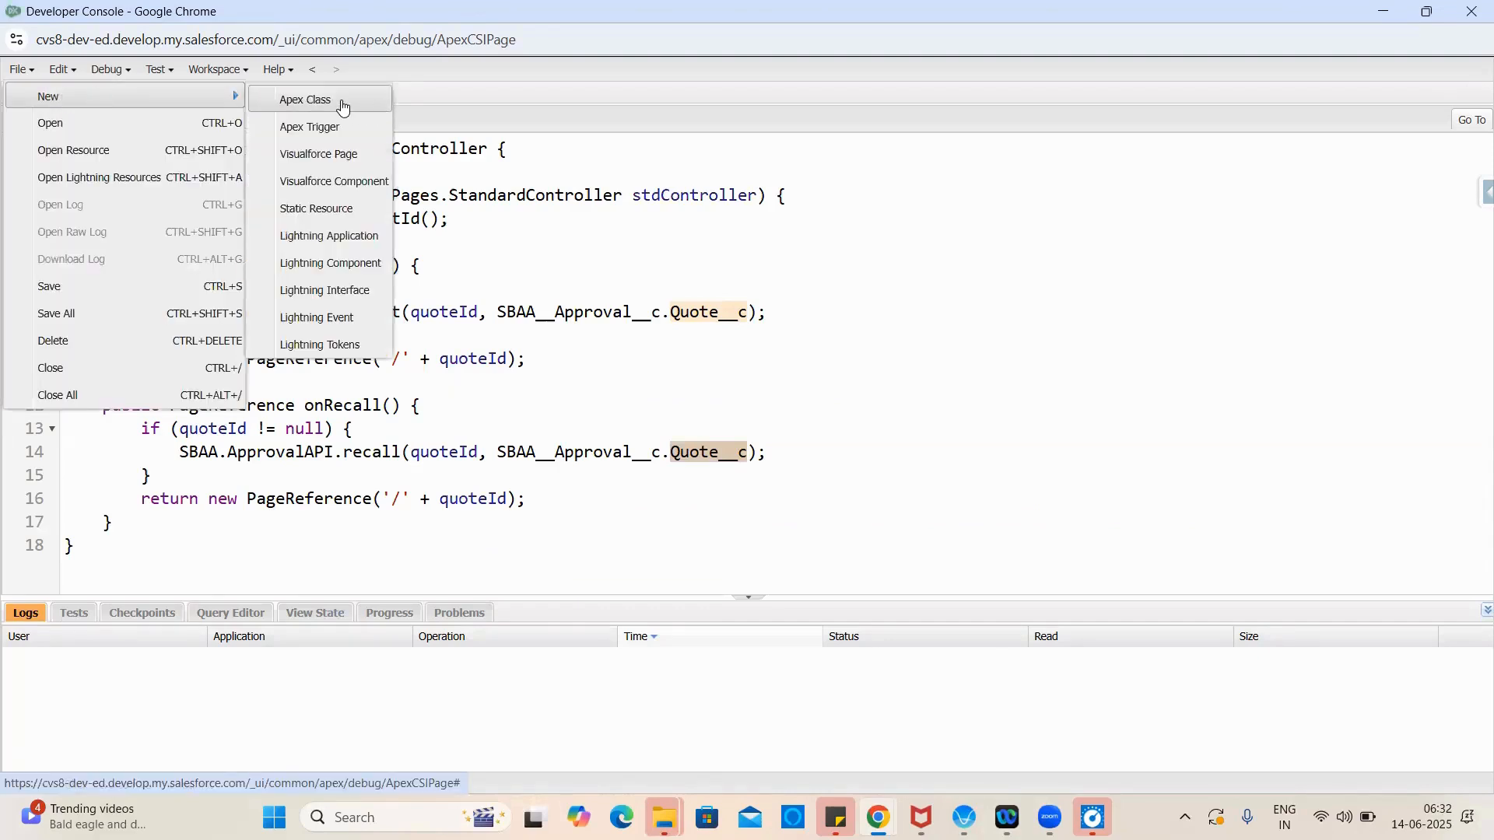
{"action": "left_click", "coordinate": [340, 100]}
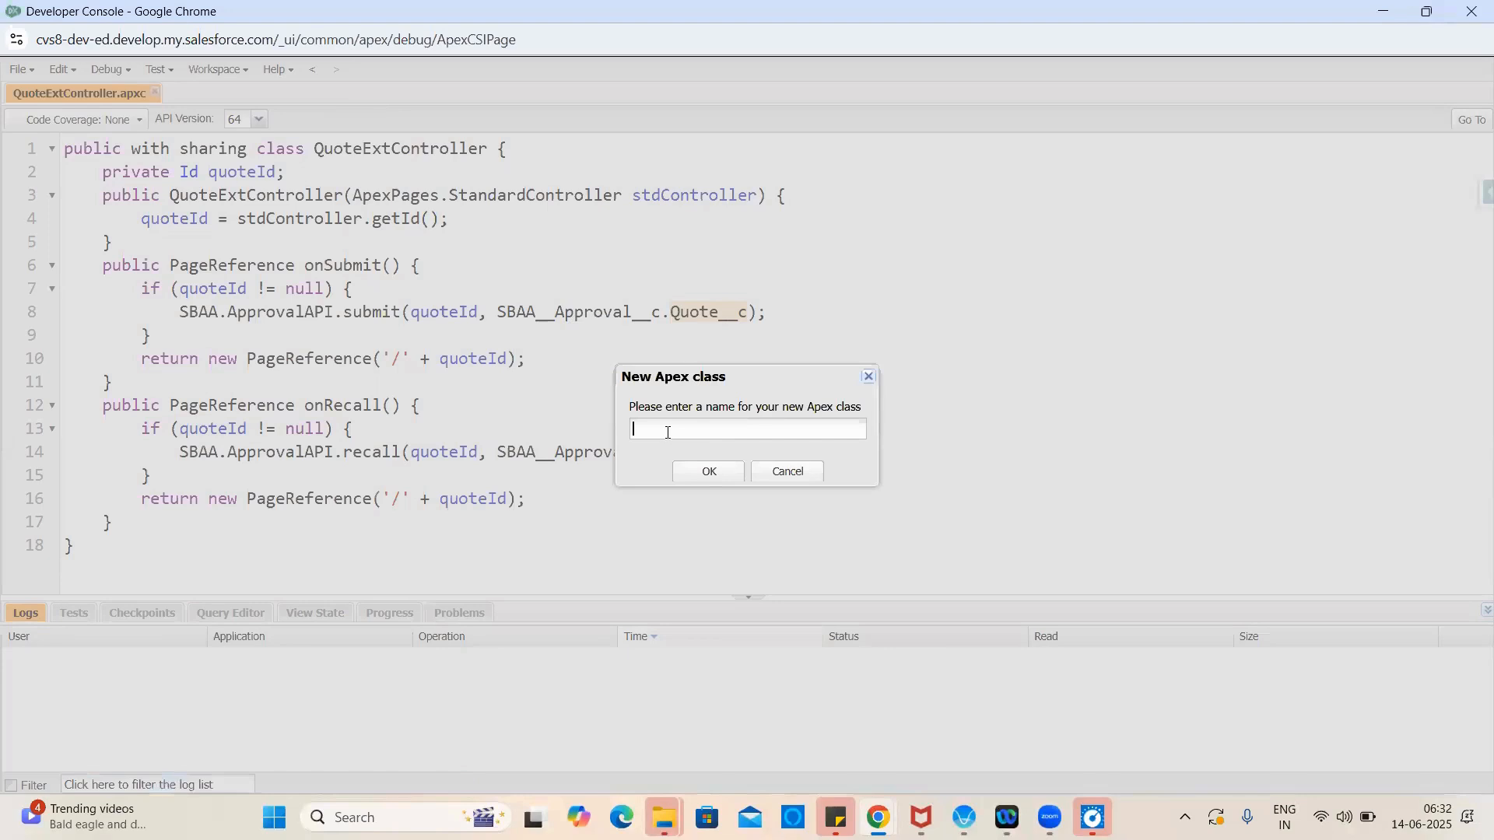
{"action": "key", "text": "ctrl+v"}
{"action": "left_click", "coordinate": [705, 472]}
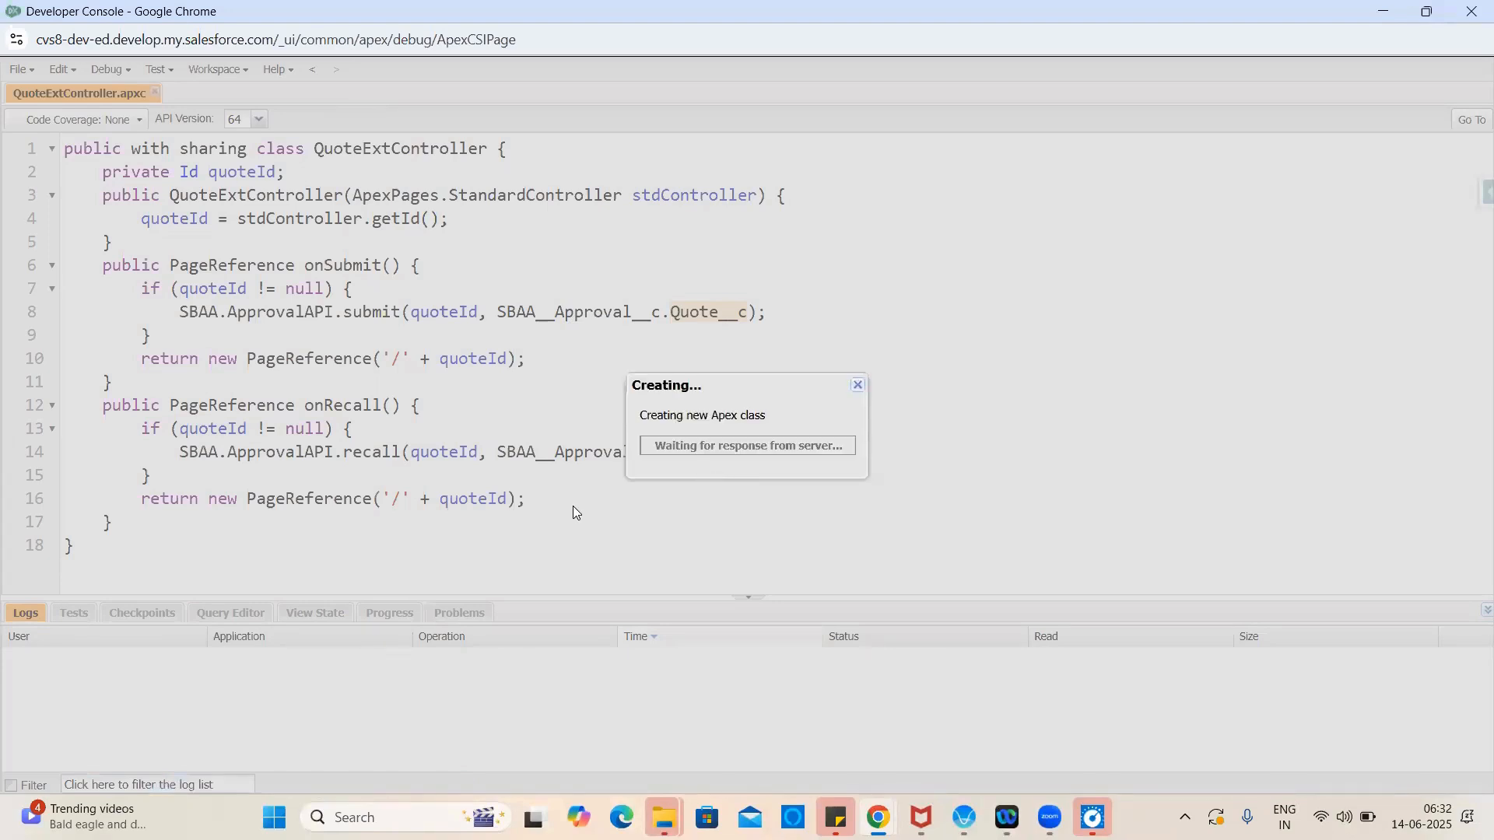
Step: Copy the complete QuoteExtControllerTests class code from step 8 of the help article
{"action": "key", "text": "alt+Tab"}
{"action": "scroll", "coordinate": [467, 401], "scroll_direction": "down", "scroll_amount": 1}
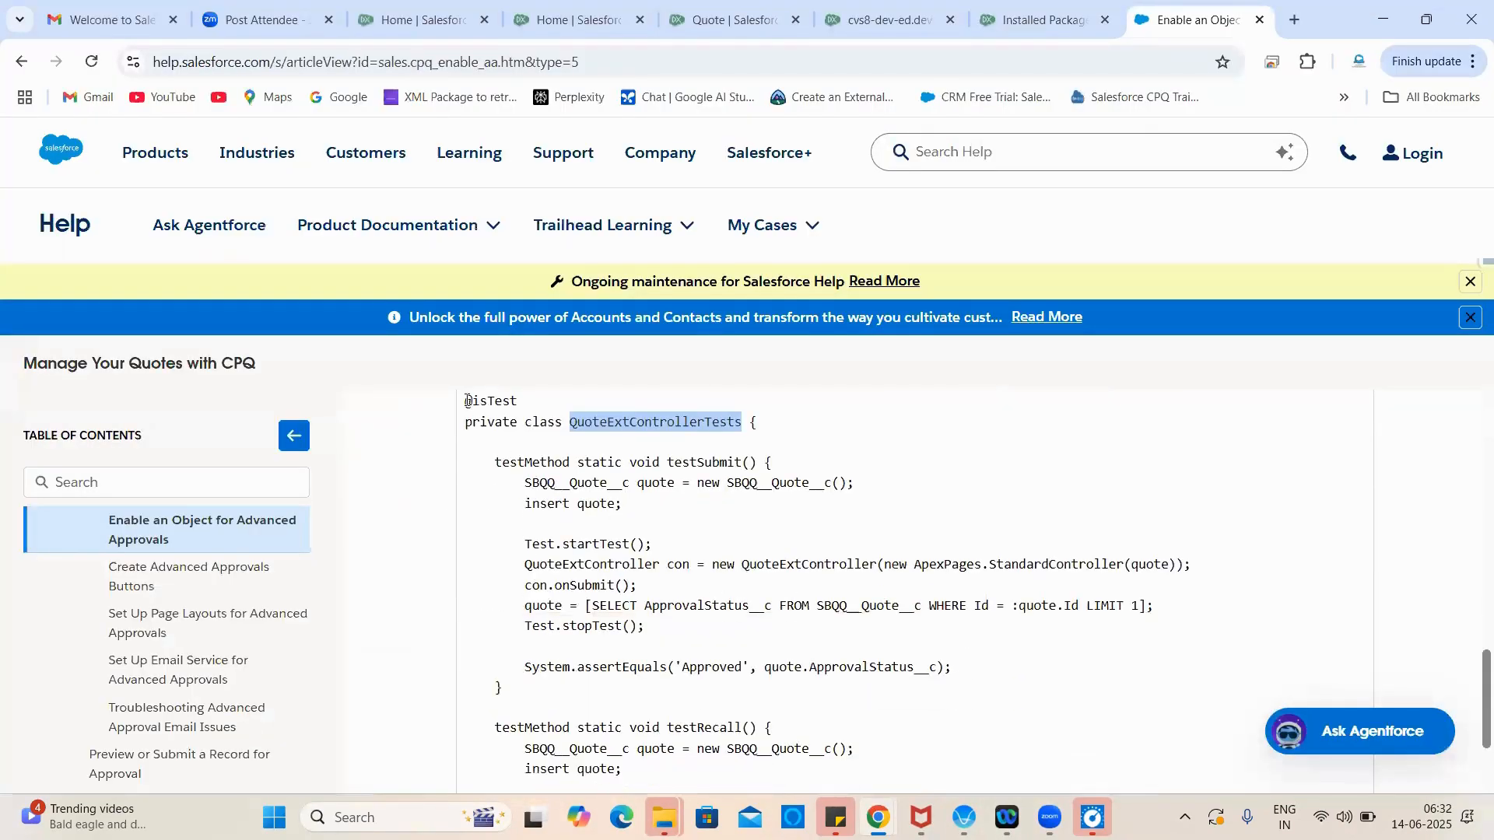
{"action": "left_click_drag", "start_coordinate": [466, 402], "coordinate": [603, 325]}
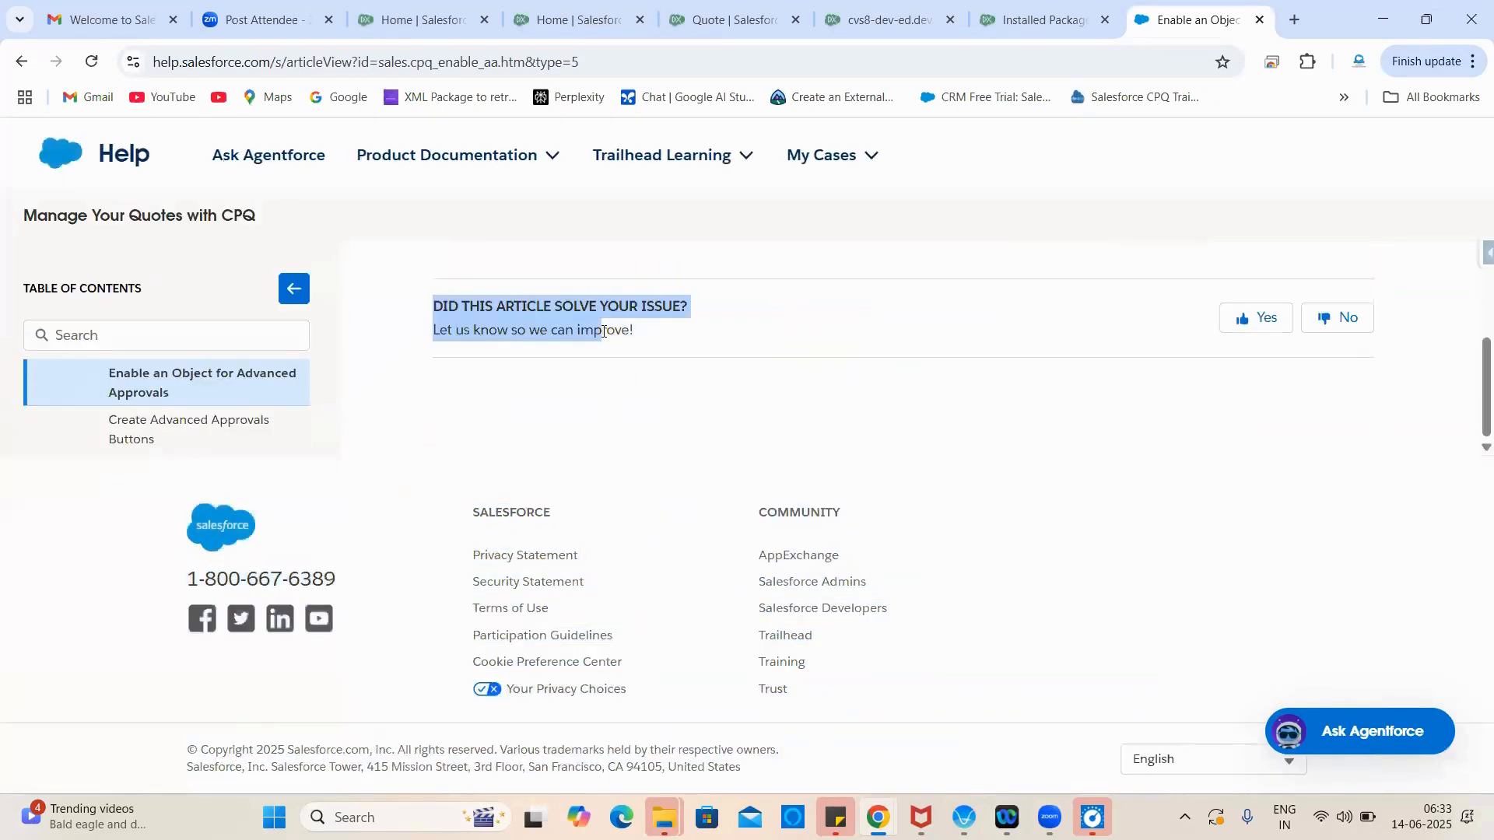
{"action": "left_click", "coordinate": [612, 426]}
{"action": "scroll", "coordinate": [613, 426], "scroll_direction": "up", "scroll_amount": 5}
{"action": "scroll", "coordinate": [466, 692], "scroll_direction": "down", "scroll_amount": 3}
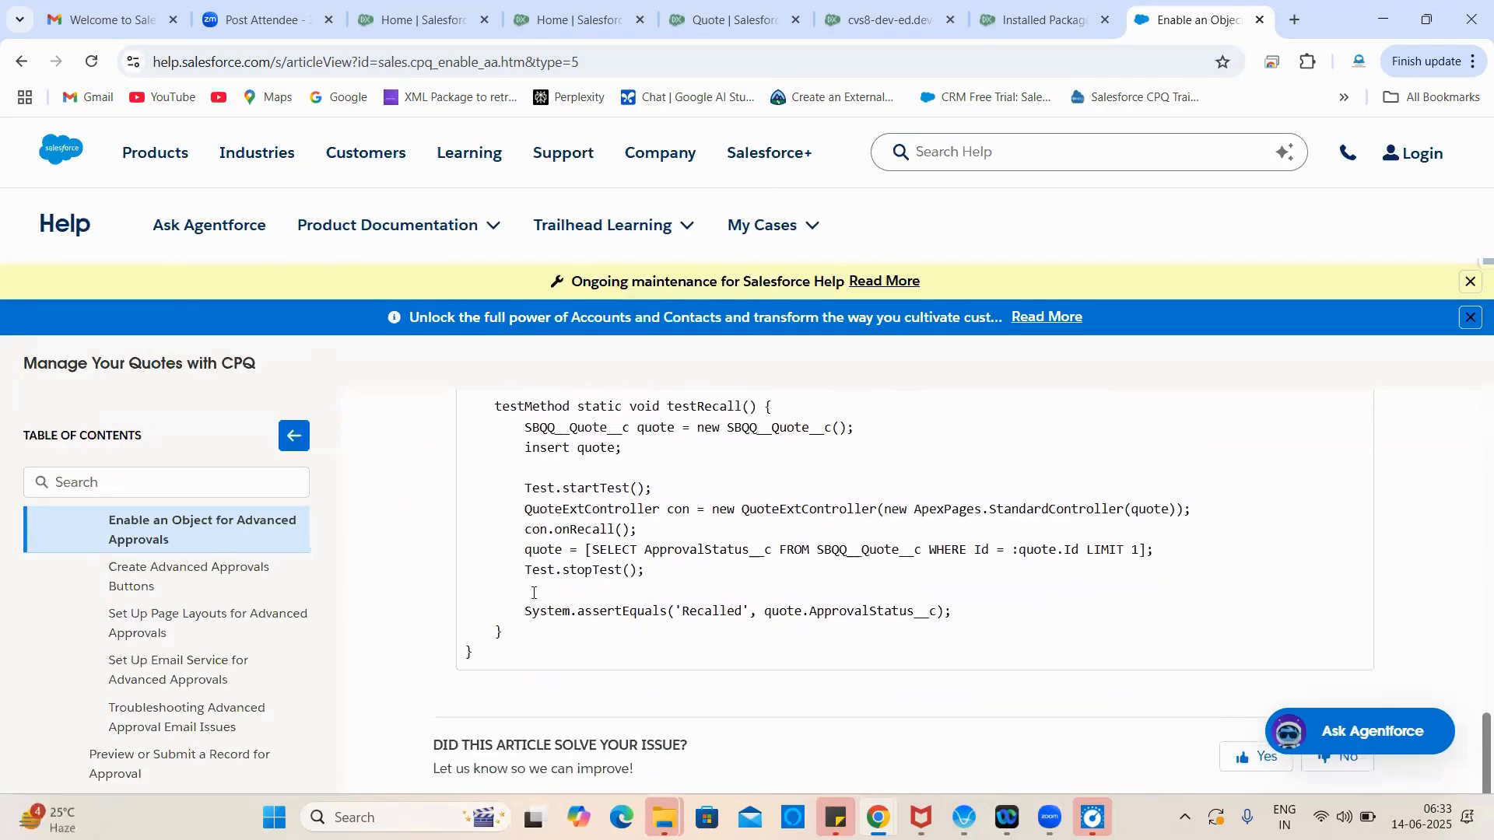
{"action": "left_click_drag", "start_coordinate": [471, 671], "coordinate": [465, 437]}
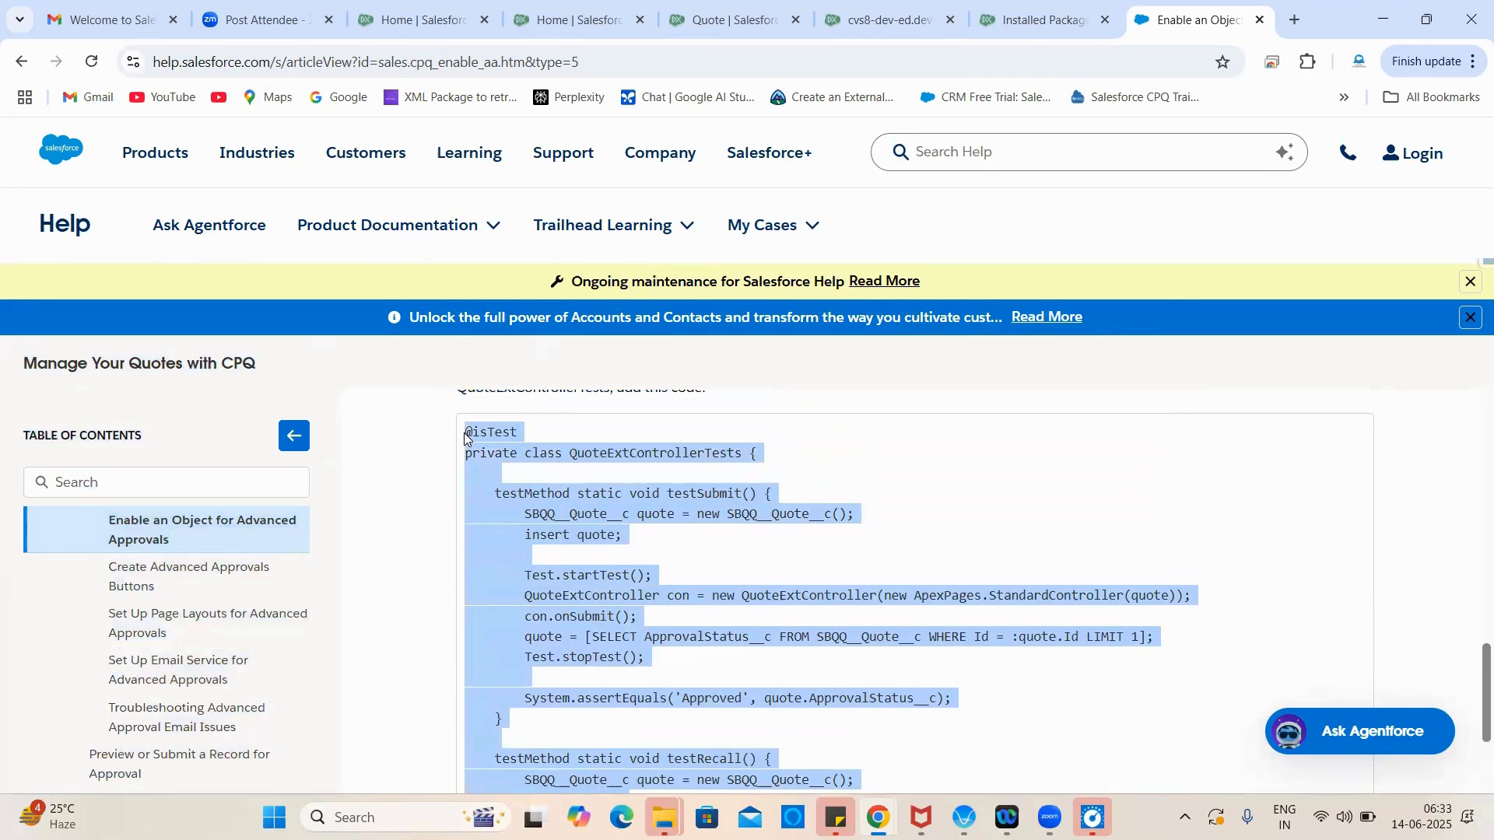
Step: Replace the default code of the QuoteExtControllerTests class in the Developer Console with the copied test code and save it
{"action": "key", "text": "alt+Tab"}
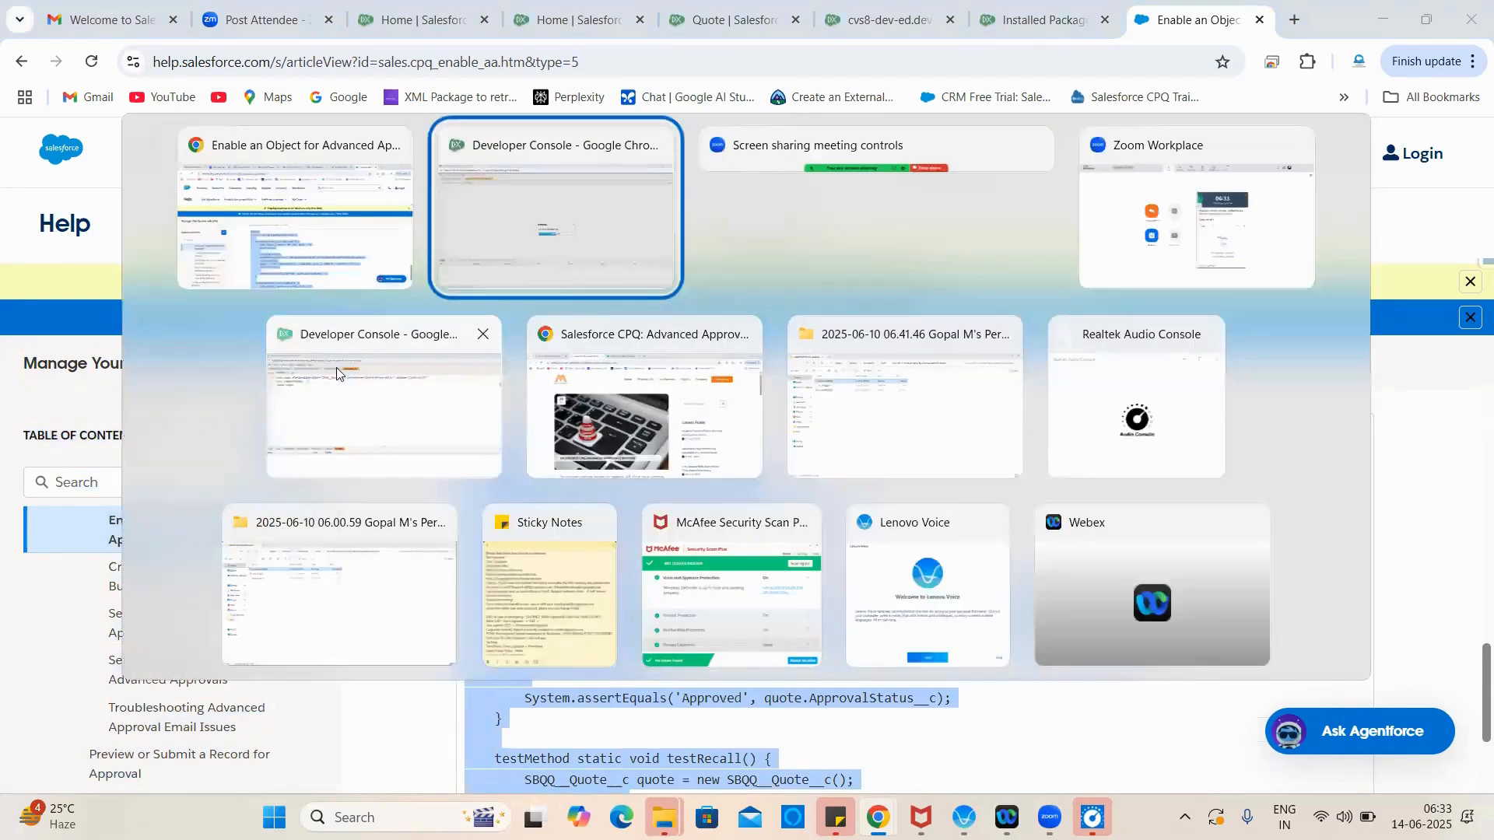
{"action": "left_click", "coordinate": [517, 222]}
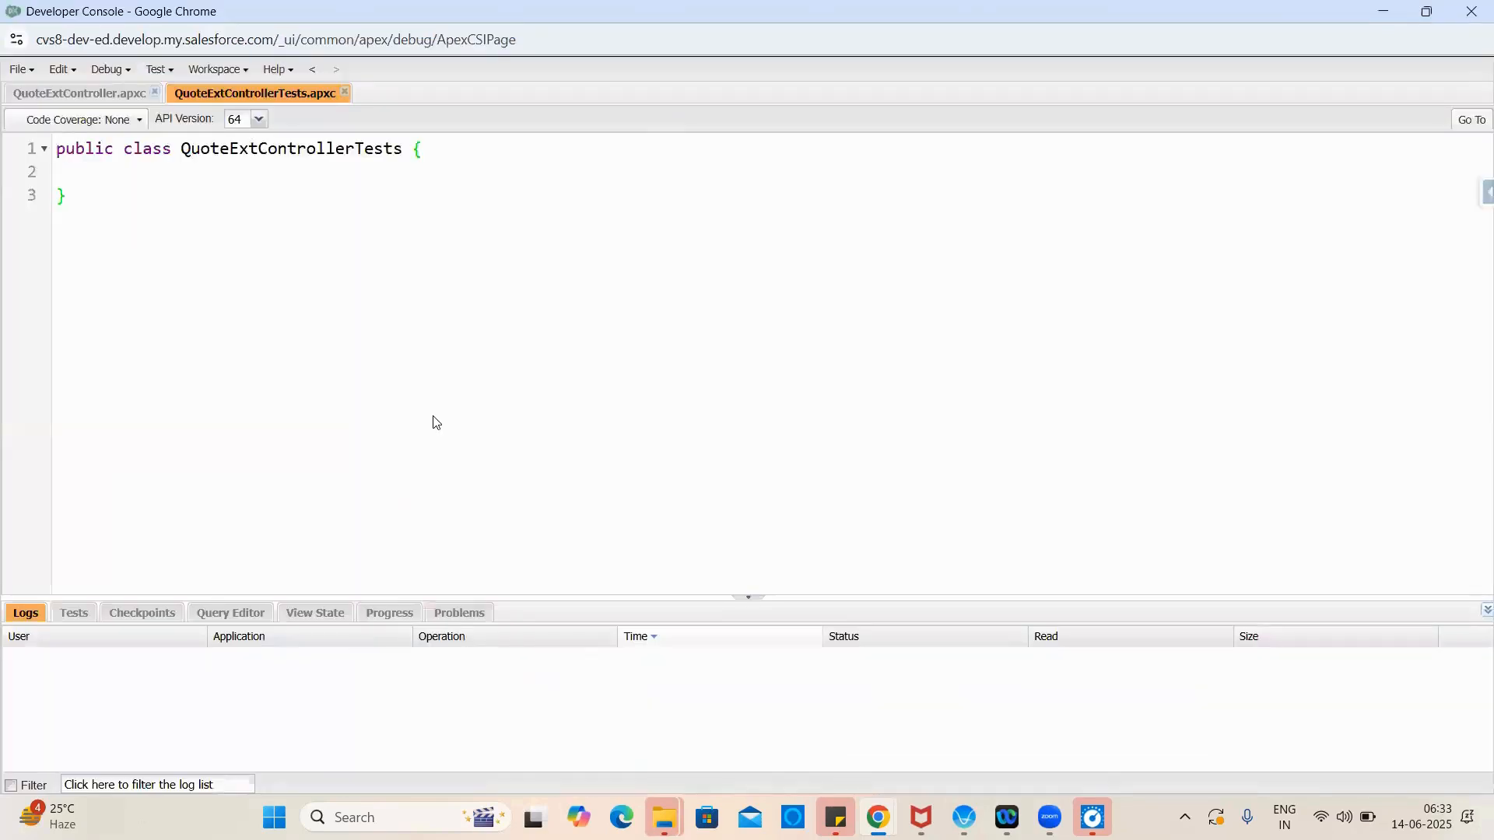
{"action": "key", "text": "ctrl+a"}
{"action": "key", "text": "ctrl+v"}
{"action": "key", "text": "ctrl+s"}
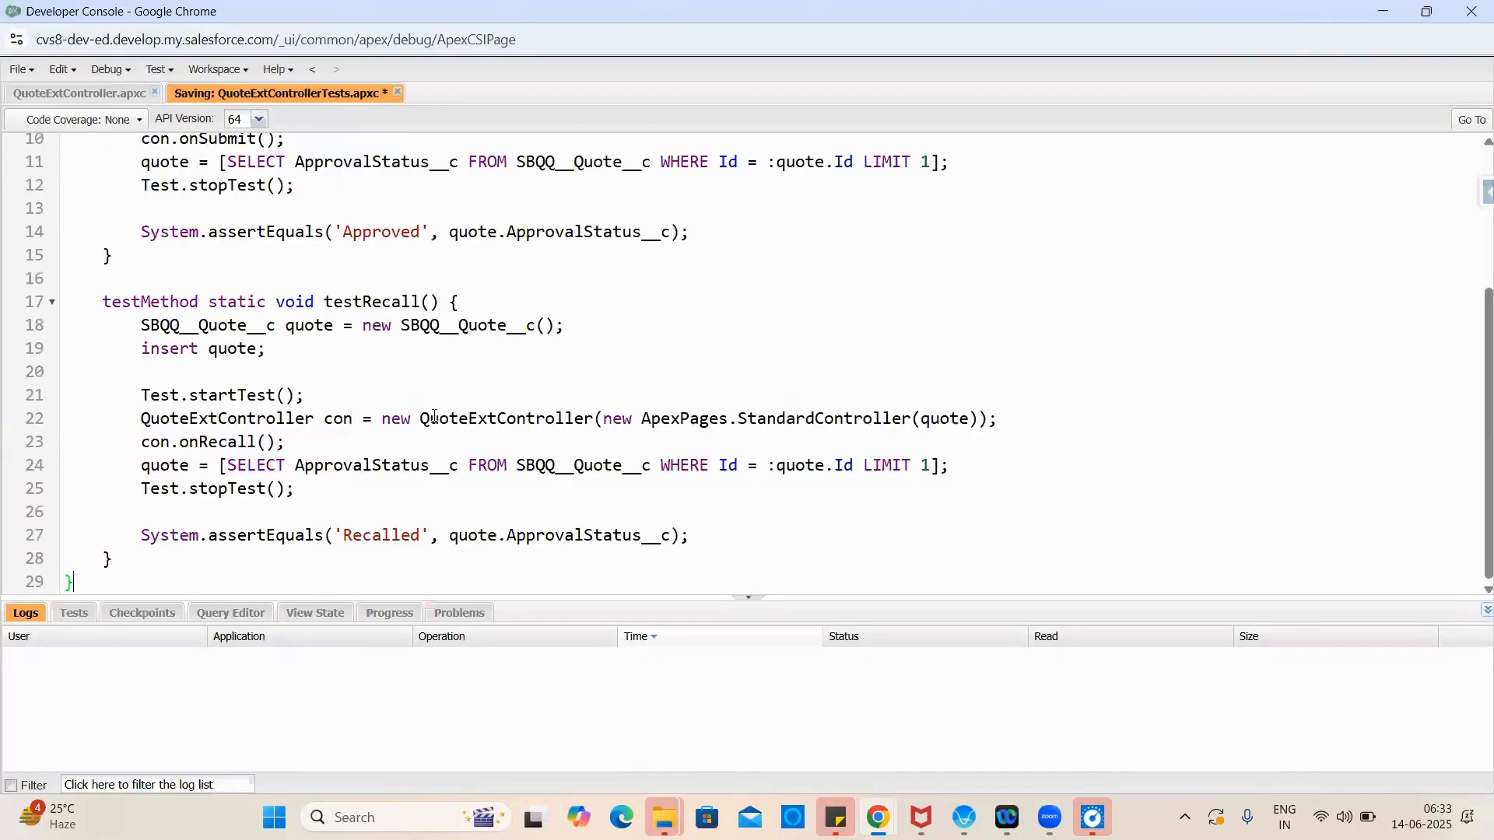
Step: Examine the testSubmit and testRecall methods and the ApprovalStatus__c references in the test class
{"action": "scroll", "coordinate": [435, 416], "scroll_direction": "up", "scroll_amount": 3}
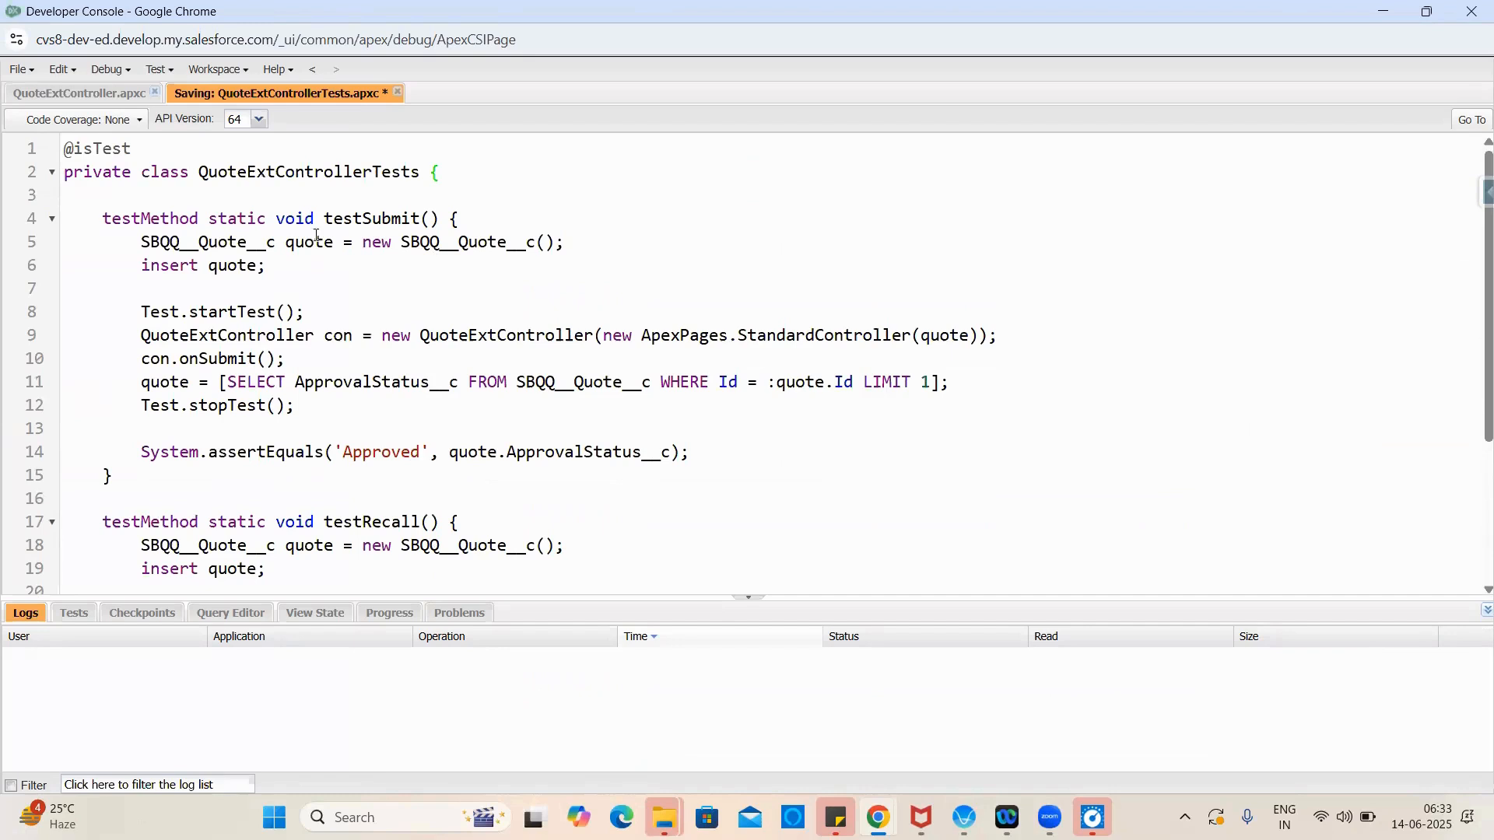
{"action": "scroll", "coordinate": [519, 360], "scroll_direction": "down", "scroll_amount": 3}
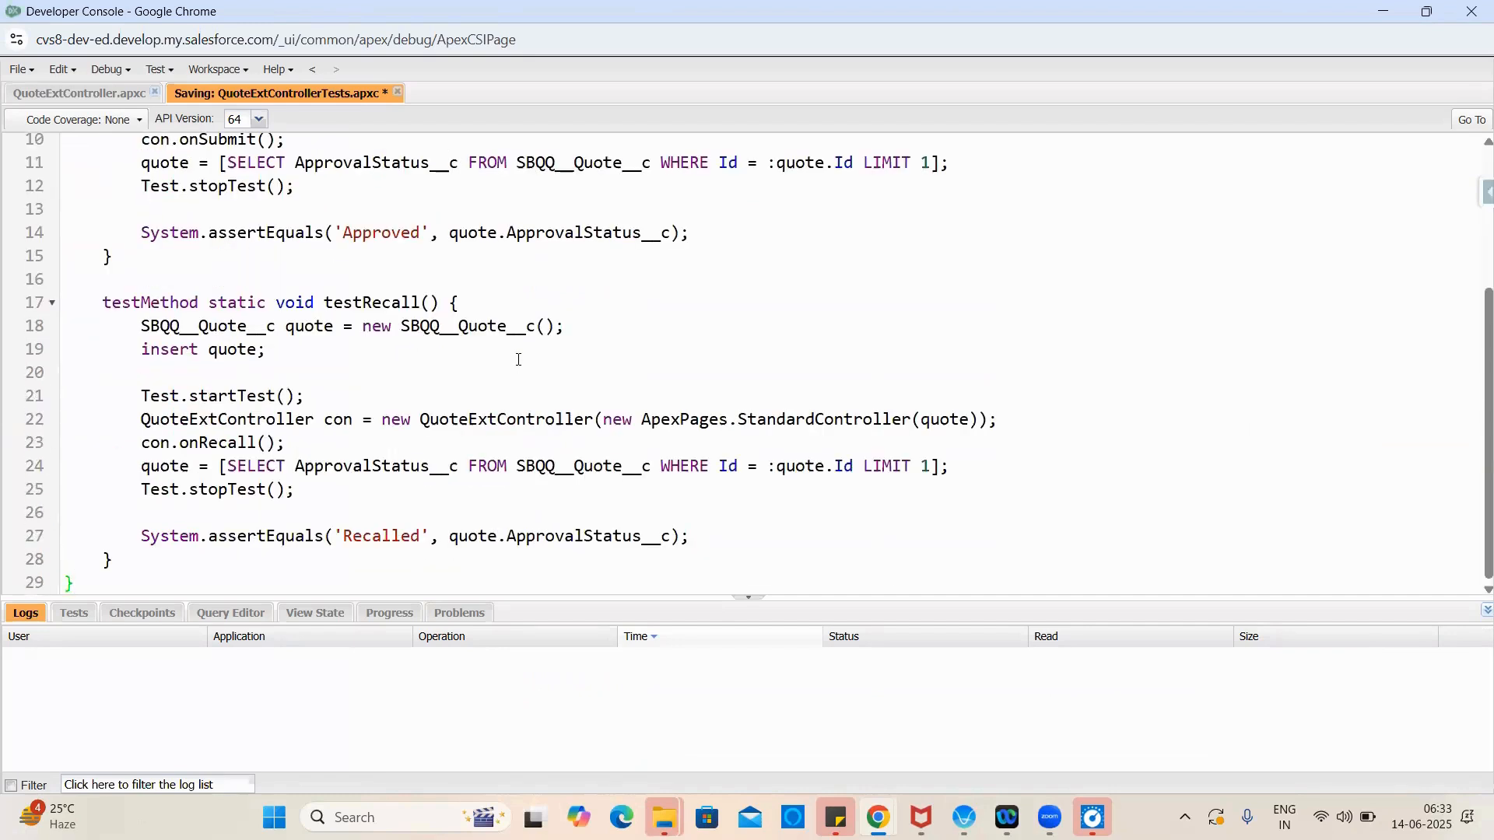
{"action": "scroll", "coordinate": [519, 360], "scroll_direction": "up", "scroll_amount": 1}
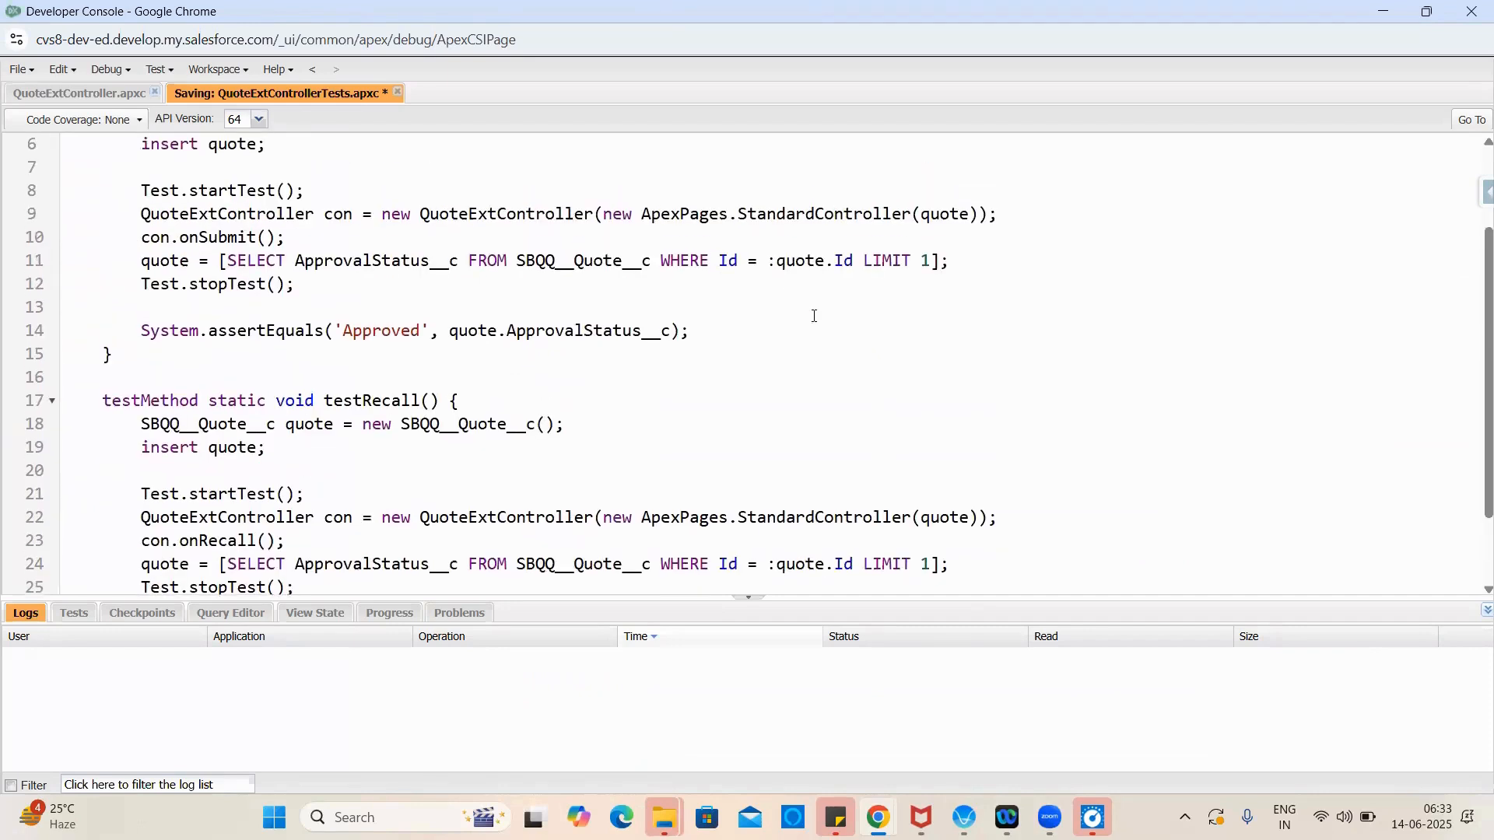
{"action": "scroll", "coordinate": [814, 317], "scroll_direction": "up", "scroll_amount": 2}
{"action": "double_click", "coordinate": [566, 453]}
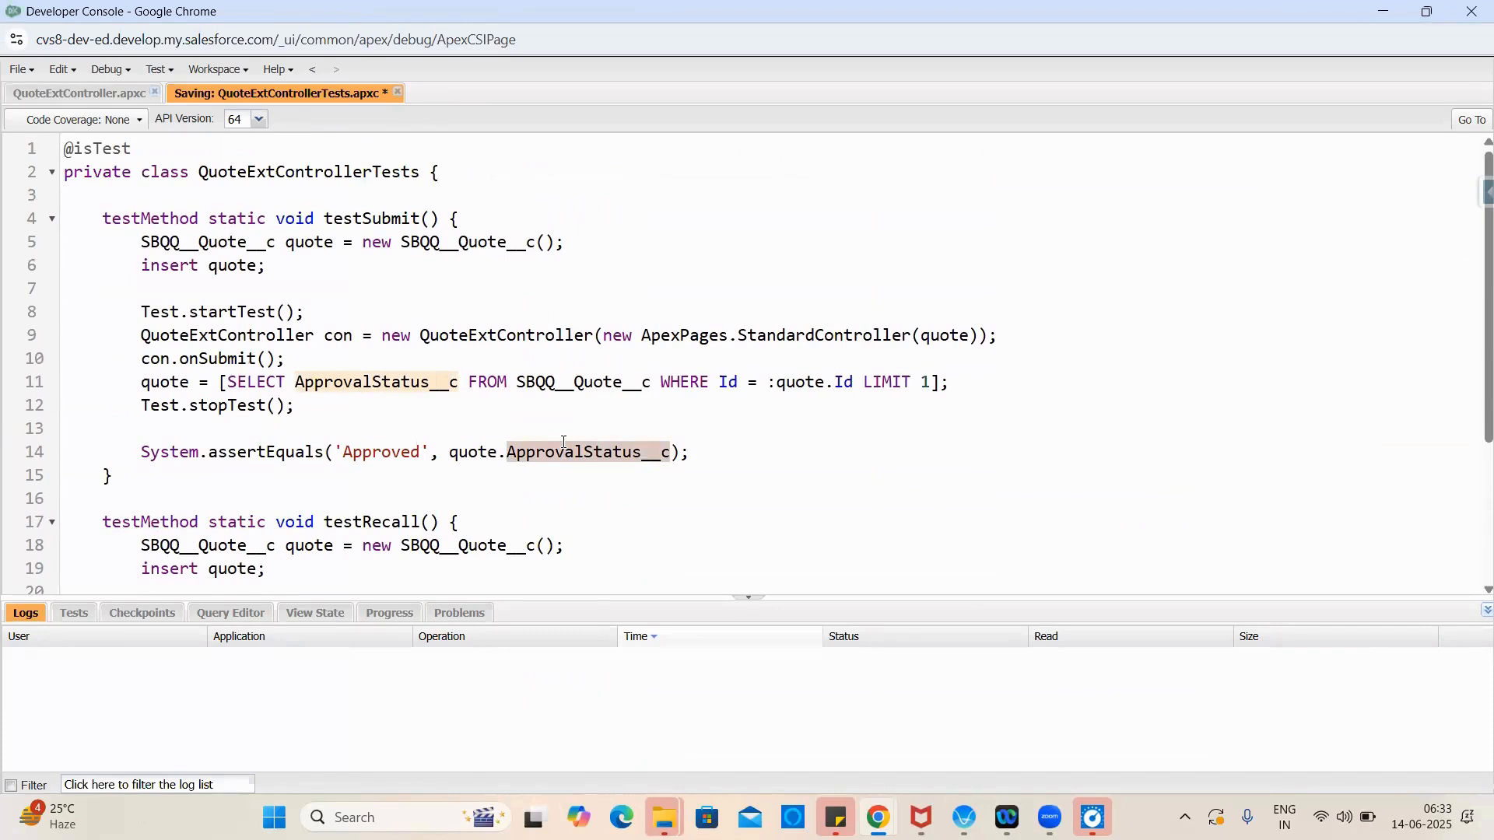
{"action": "scroll", "coordinate": [763, 387], "scroll_direction": "down", "scroll_amount": 3}
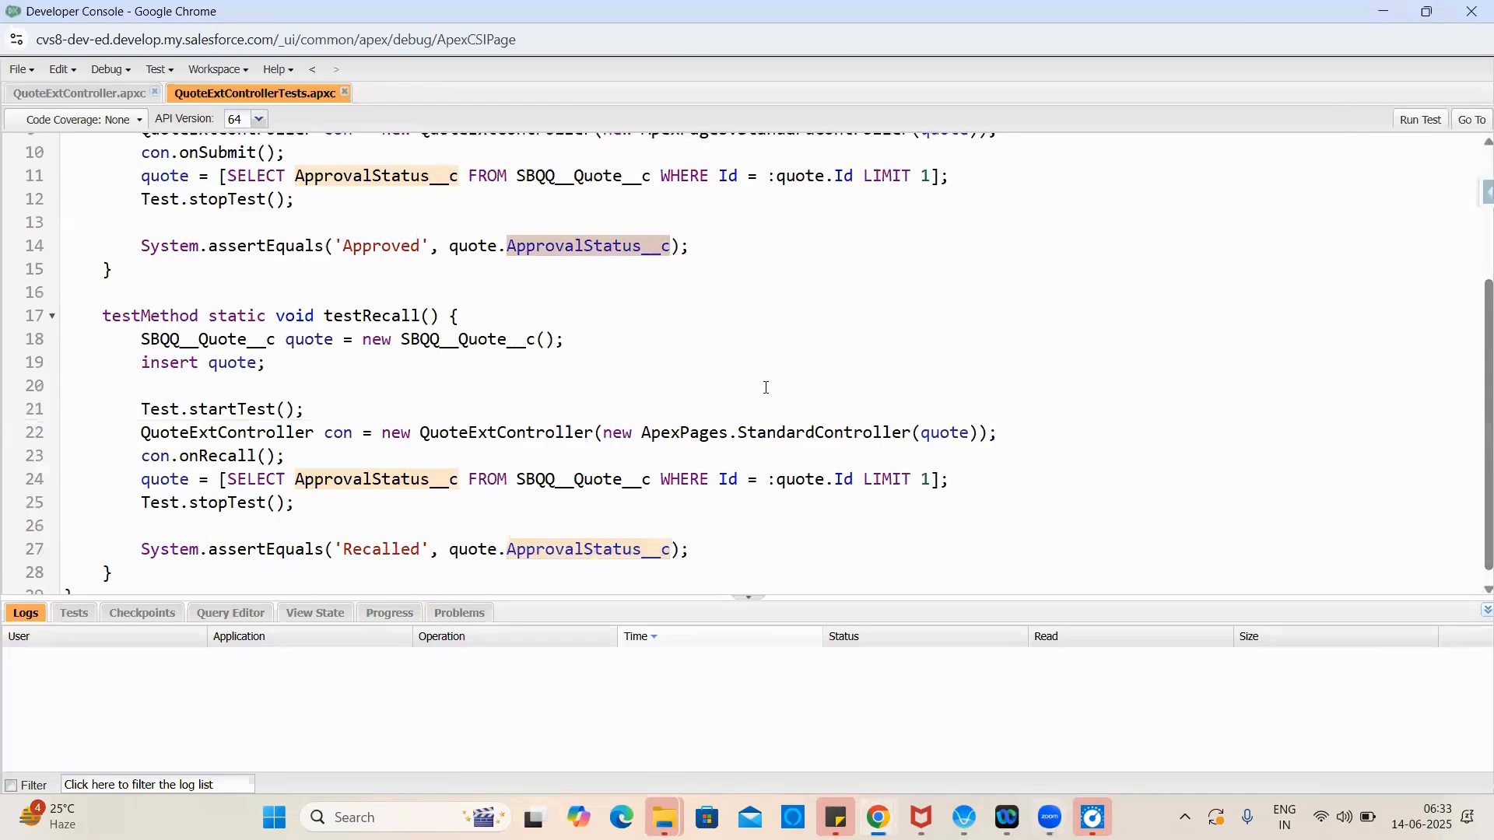
{"action": "scroll", "coordinate": [626, 422], "scroll_direction": "up", "scroll_amount": 3}
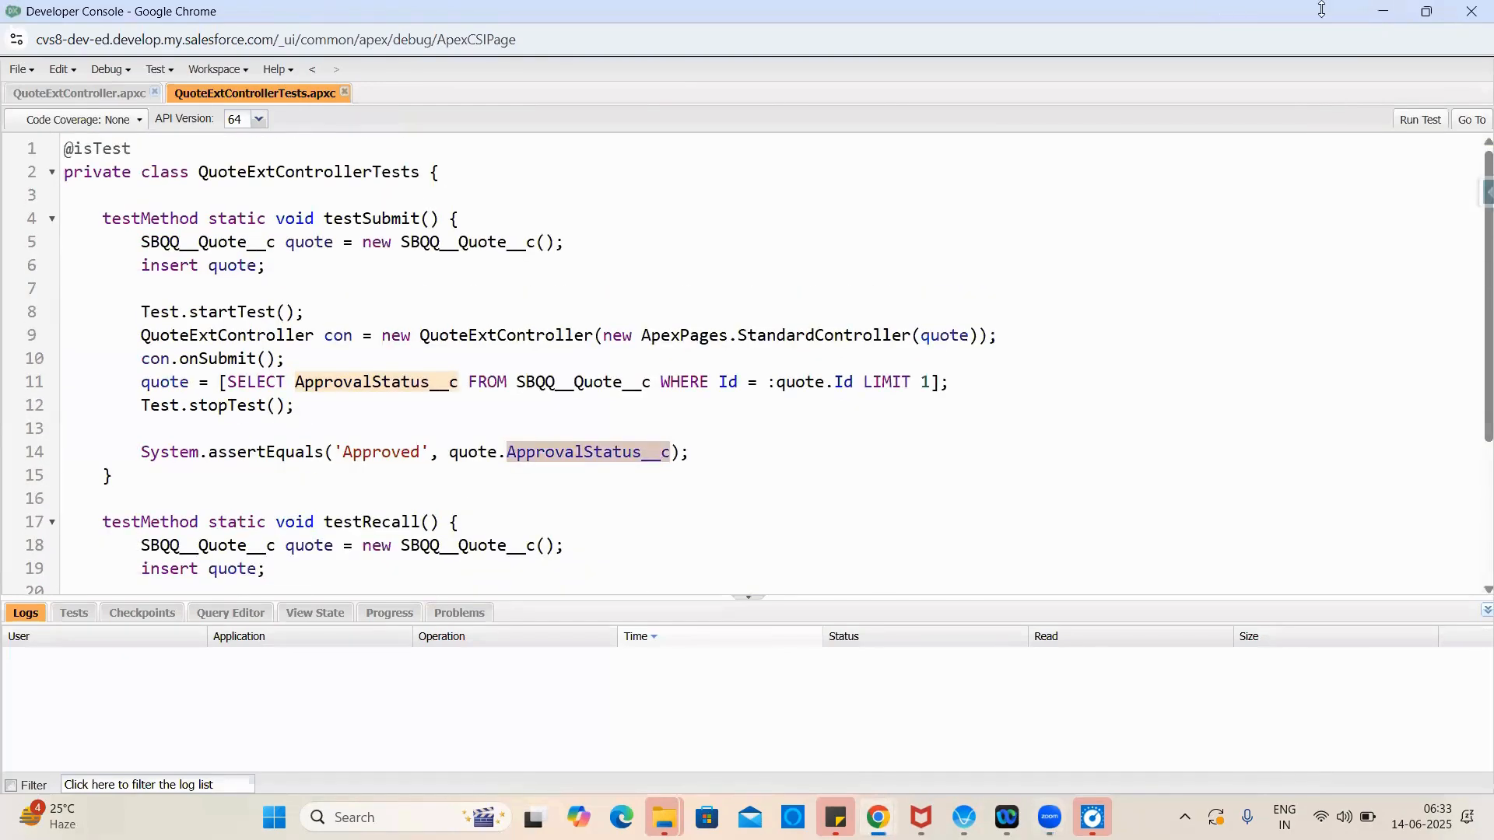
Step: Return to the help article, skim it, and open the Create Advanced Approvals Buttons article
{"action": "left_click", "coordinate": [1379, 11]}
{"action": "scroll", "coordinate": [804, 562], "scroll_direction": "down", "scroll_amount": 4}
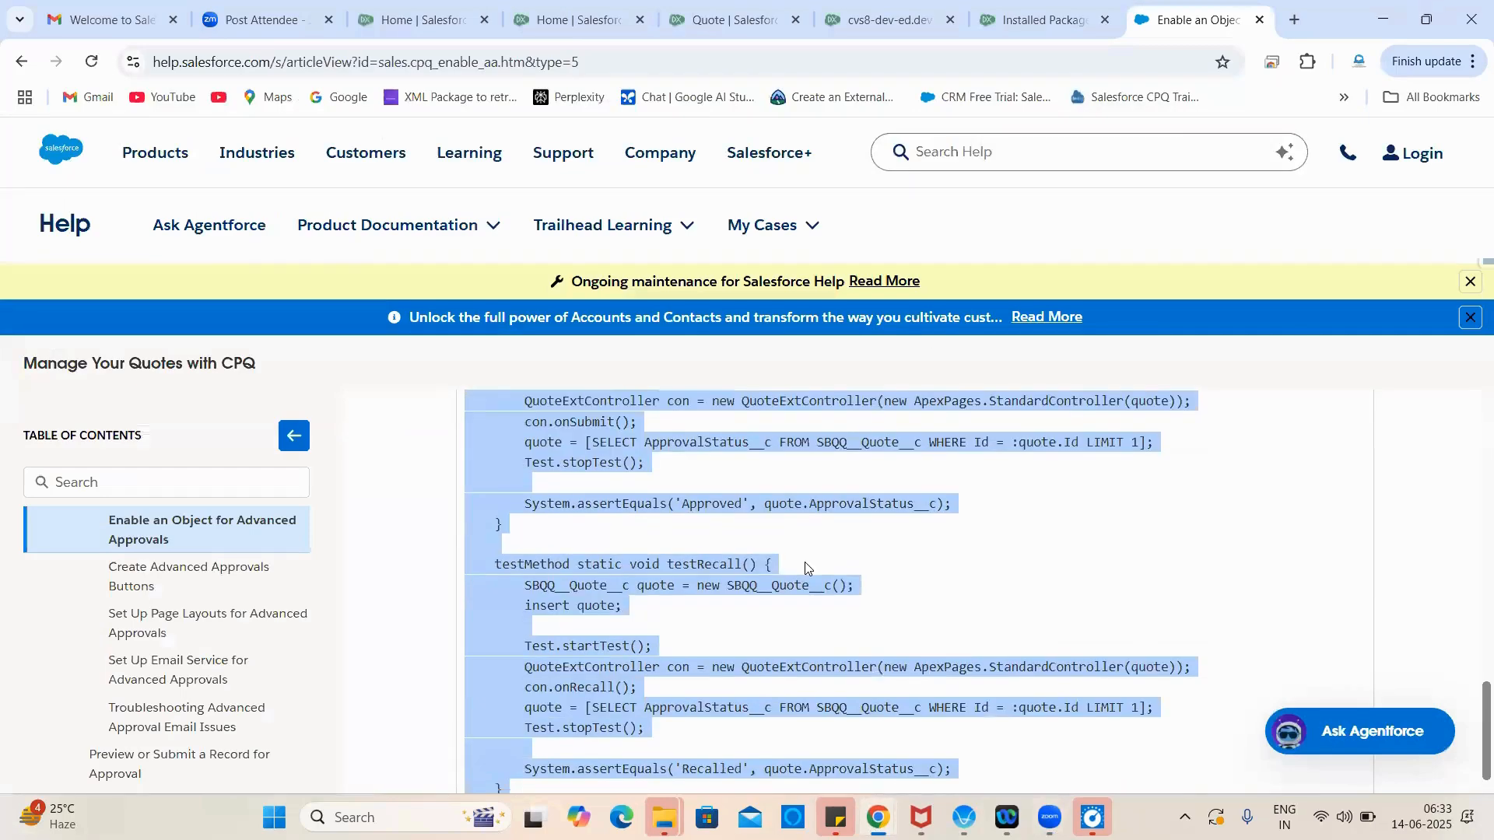
{"action": "left_click", "coordinate": [804, 561]}
{"action": "scroll", "coordinate": [804, 561], "scroll_direction": "down", "scroll_amount": 5}
{"action": "scroll", "coordinate": [665, 530], "scroll_direction": "up", "scroll_amount": 20}
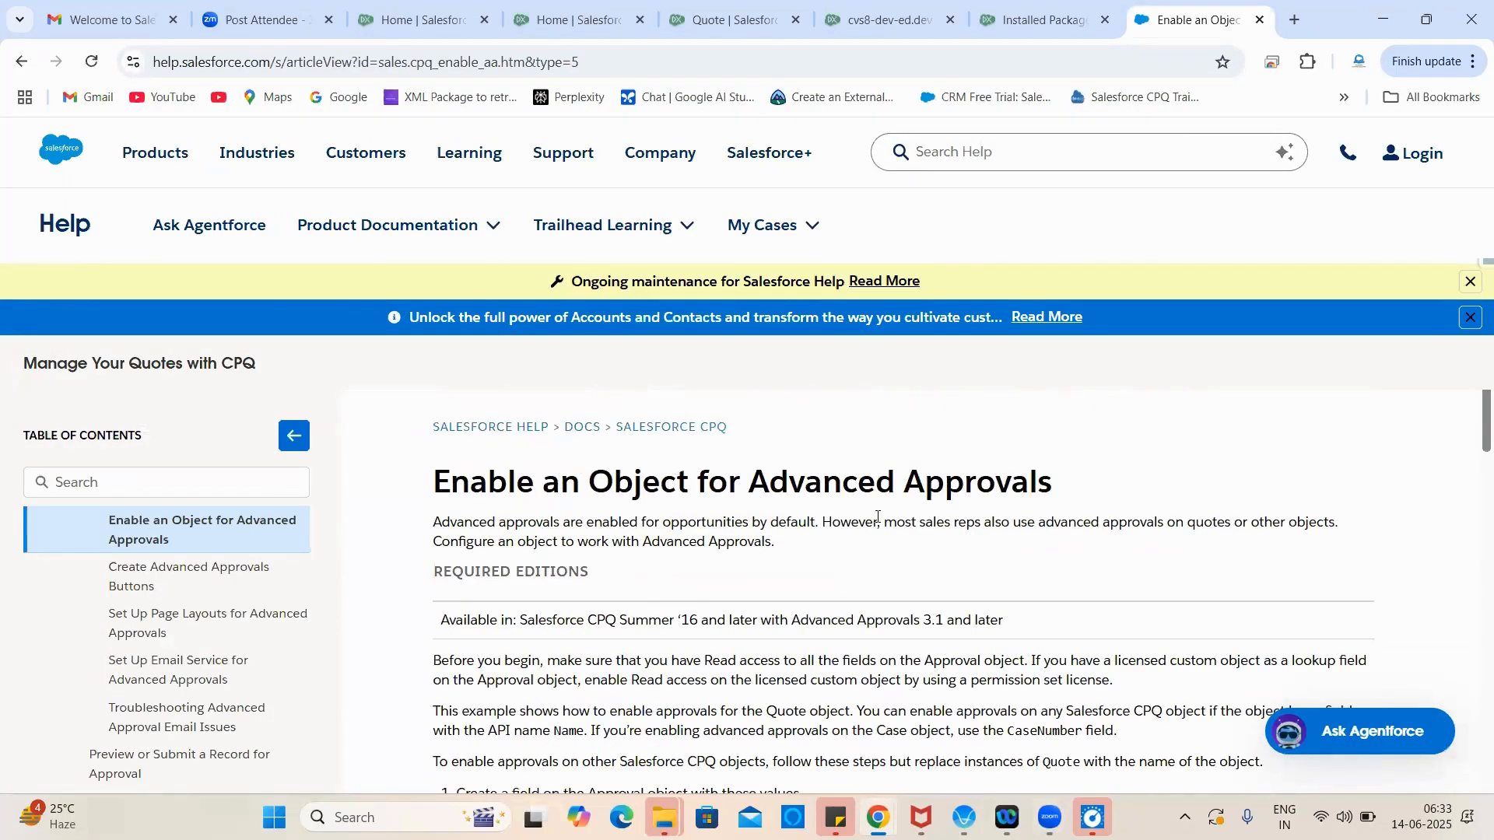
{"action": "scroll", "coordinate": [899, 507], "scroll_direction": "down", "scroll_amount": 1}
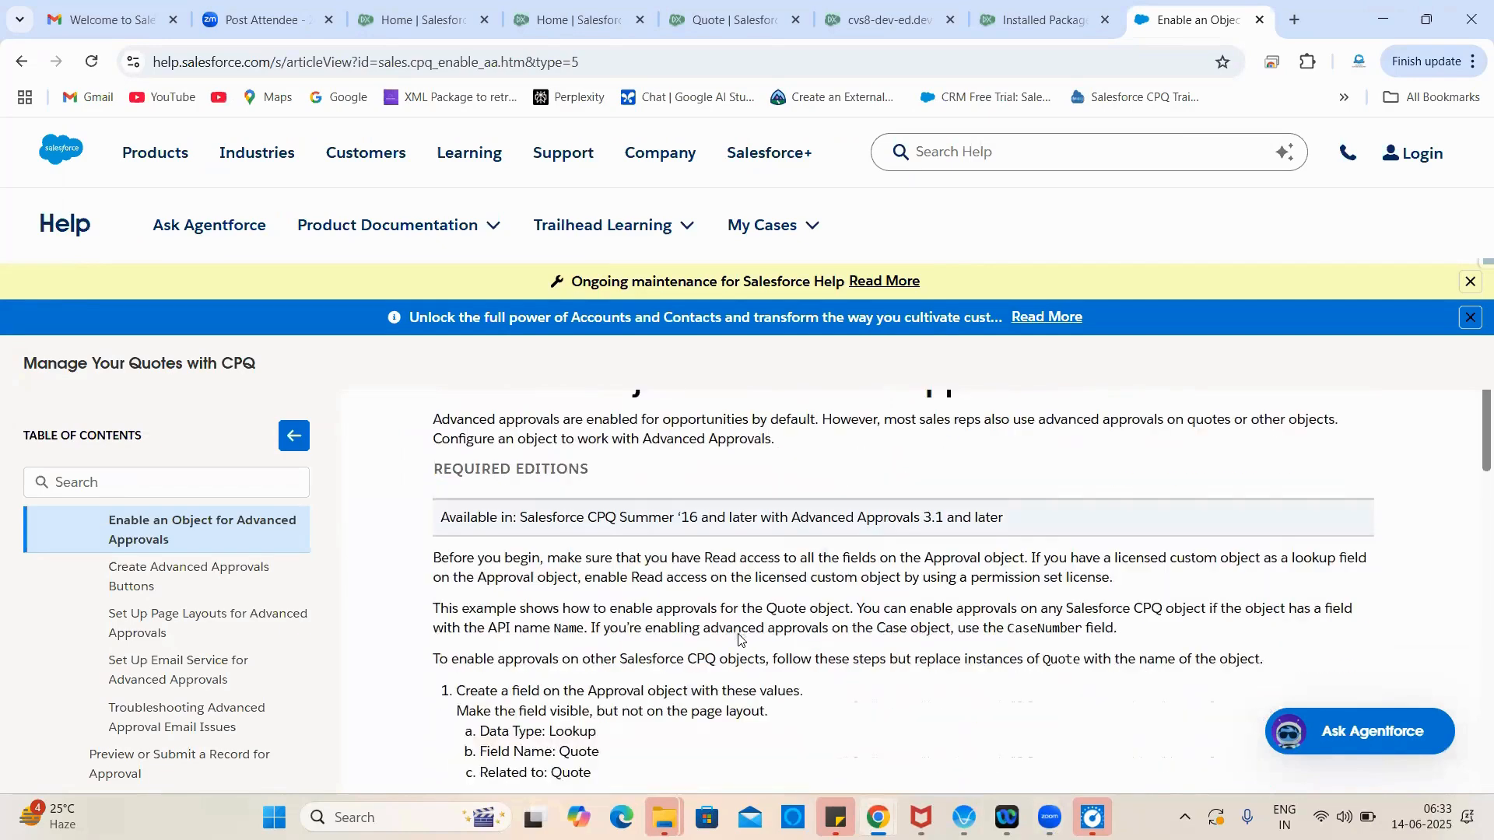
{"action": "left_click", "coordinate": [167, 575]}
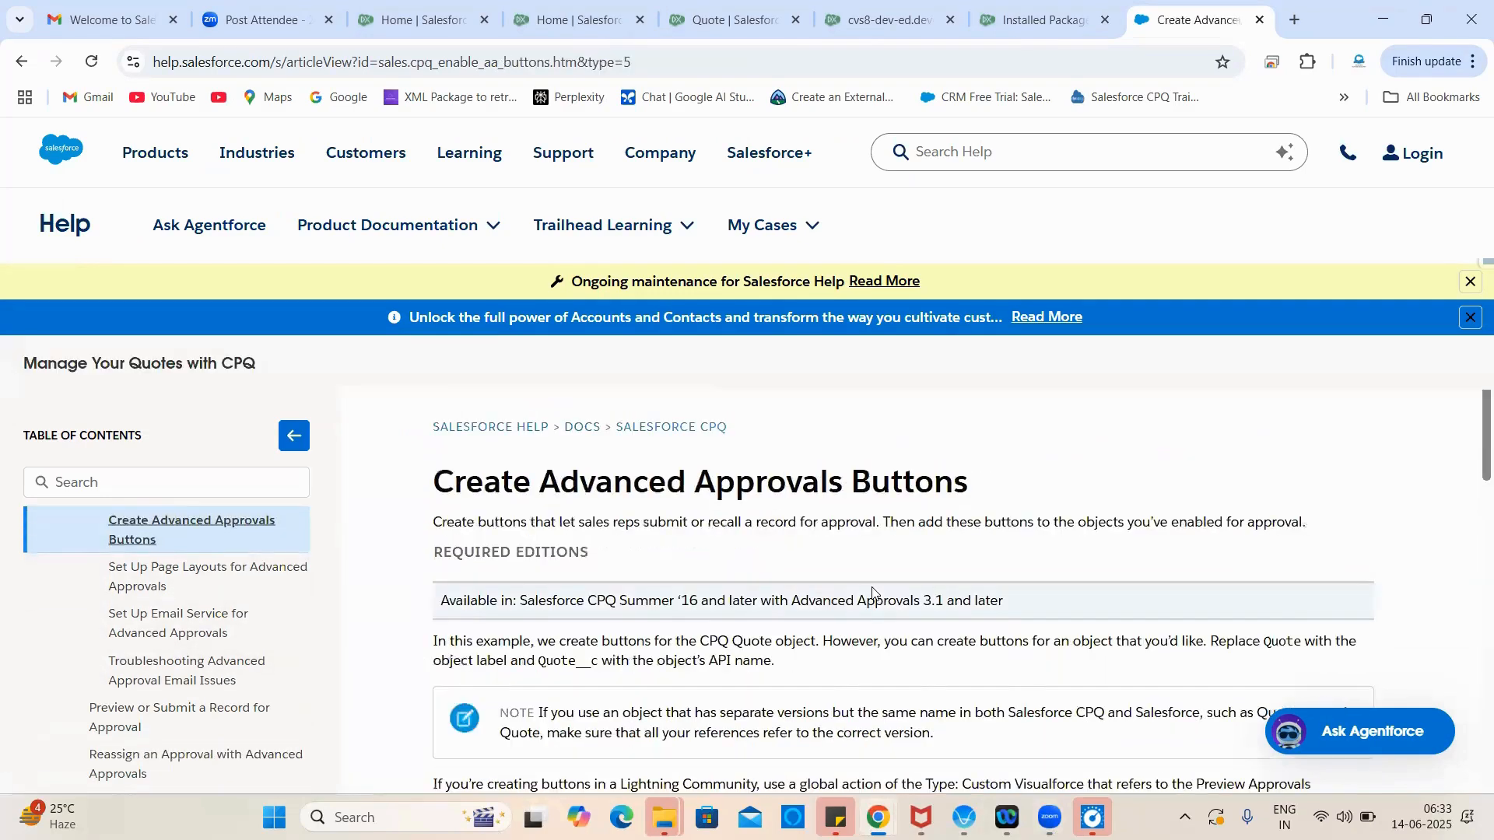
Step: Review the button creation instructions and select the SubmitQuote label in step 1c for the submit Visualforce page
{"action": "scroll", "coordinate": [872, 593], "scroll_direction": "down", "scroll_amount": 15}
{"action": "scroll", "coordinate": [872, 593], "scroll_direction": "down", "scroll_amount": 4}
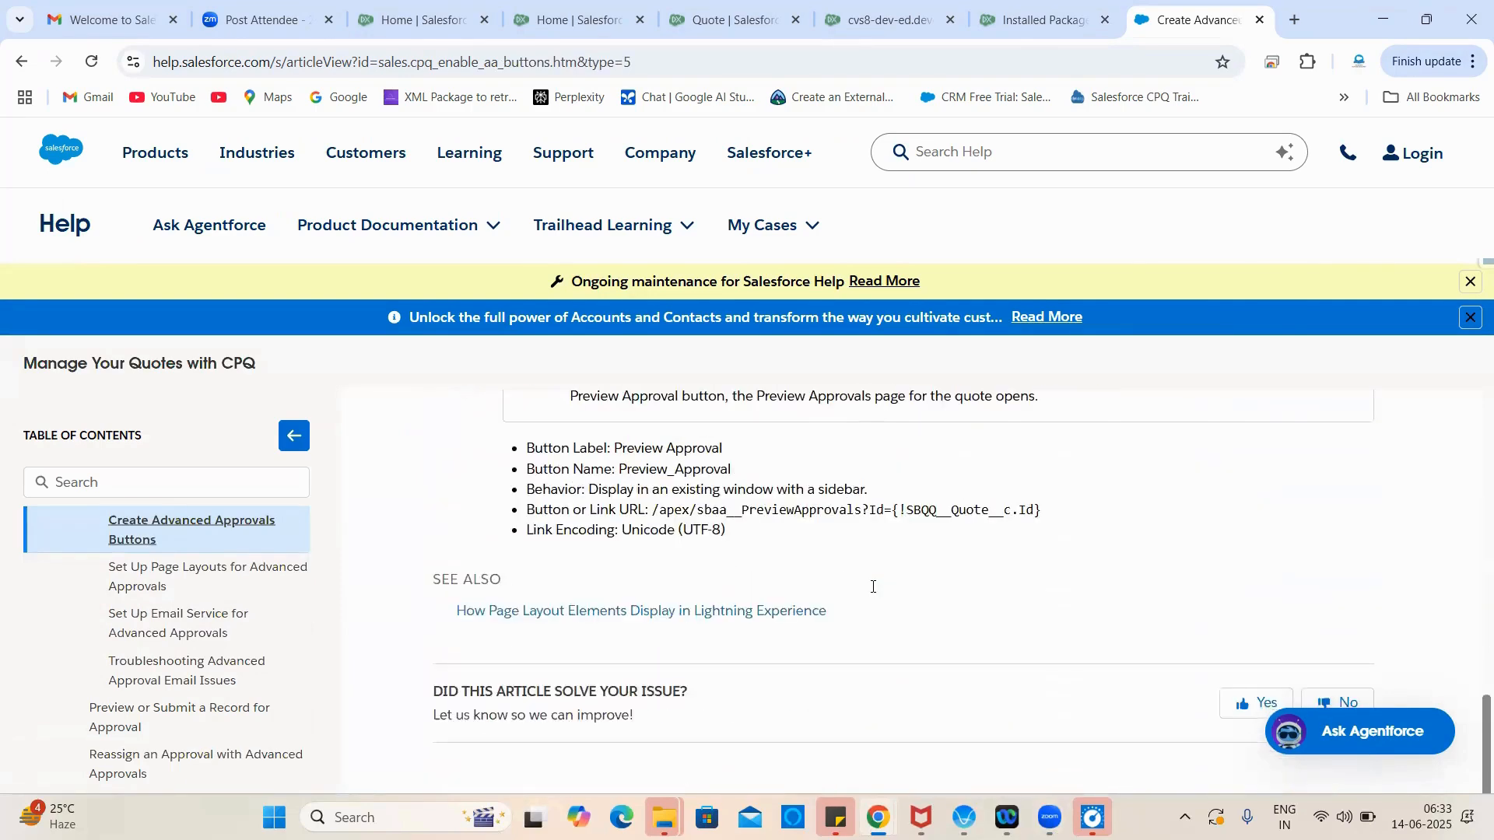
{"action": "scroll", "coordinate": [872, 593], "scroll_direction": "up", "scroll_amount": 17}
{"action": "scroll", "coordinate": [872, 593], "scroll_direction": "down", "scroll_amount": 1}
{"action": "scroll", "coordinate": [872, 593], "scroll_direction": "down", "scroll_amount": 4}
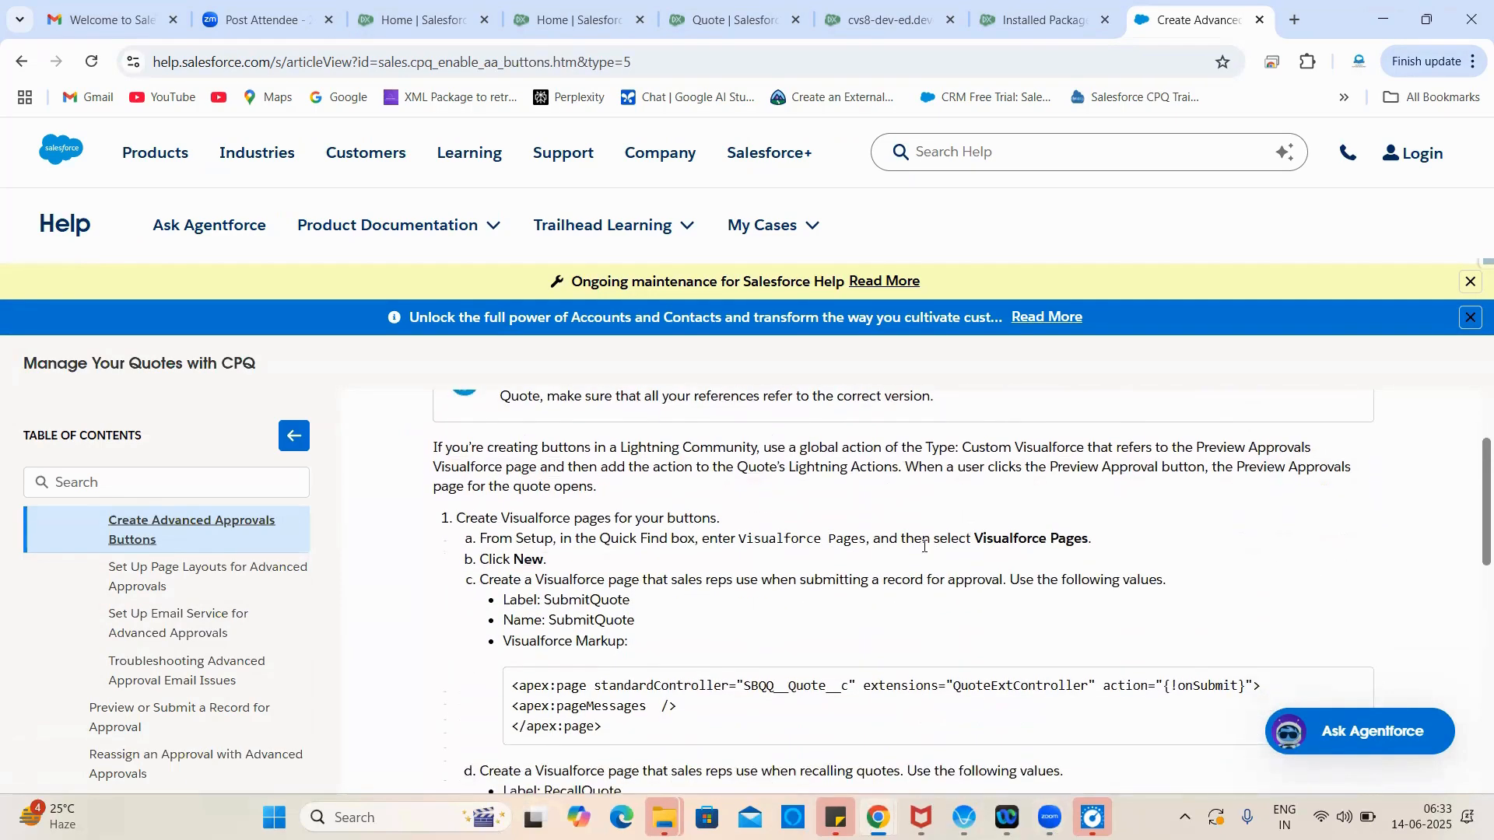
{"action": "double_click", "coordinate": [559, 599]}
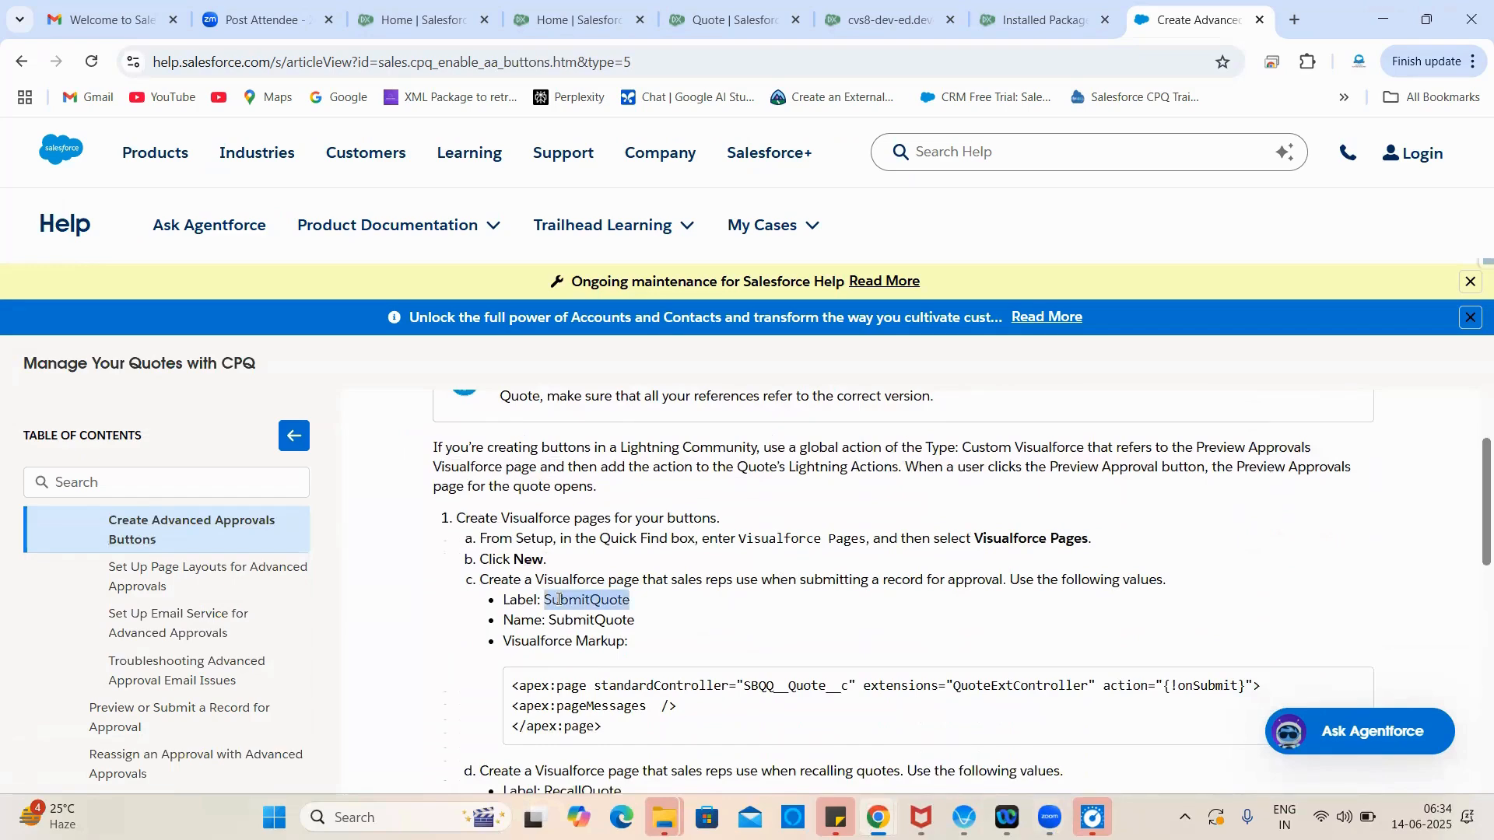
{"action": "scroll", "coordinate": [745, 606], "scroll_direction": "down", "scroll_amount": 1}
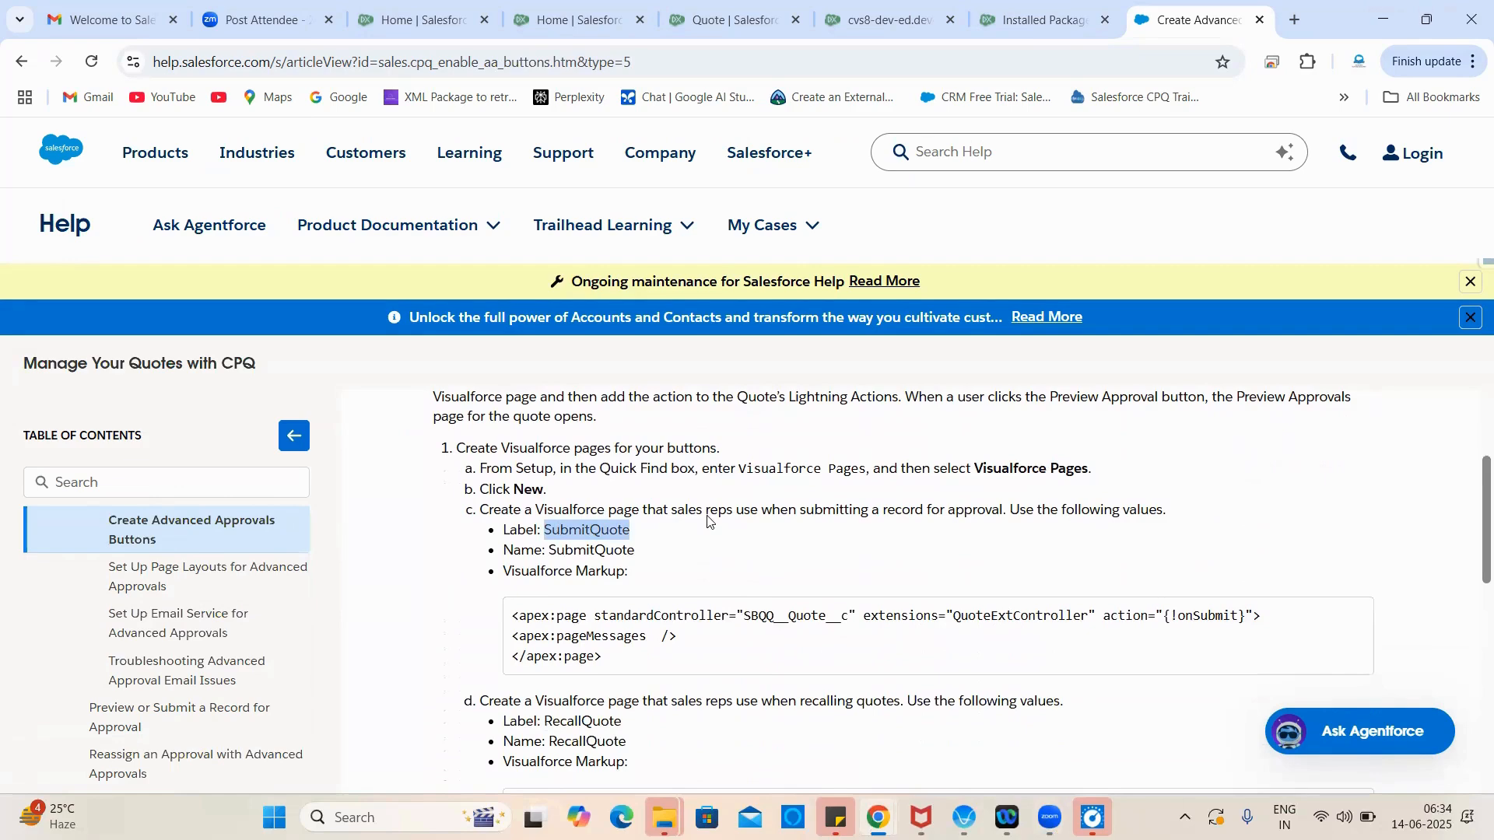
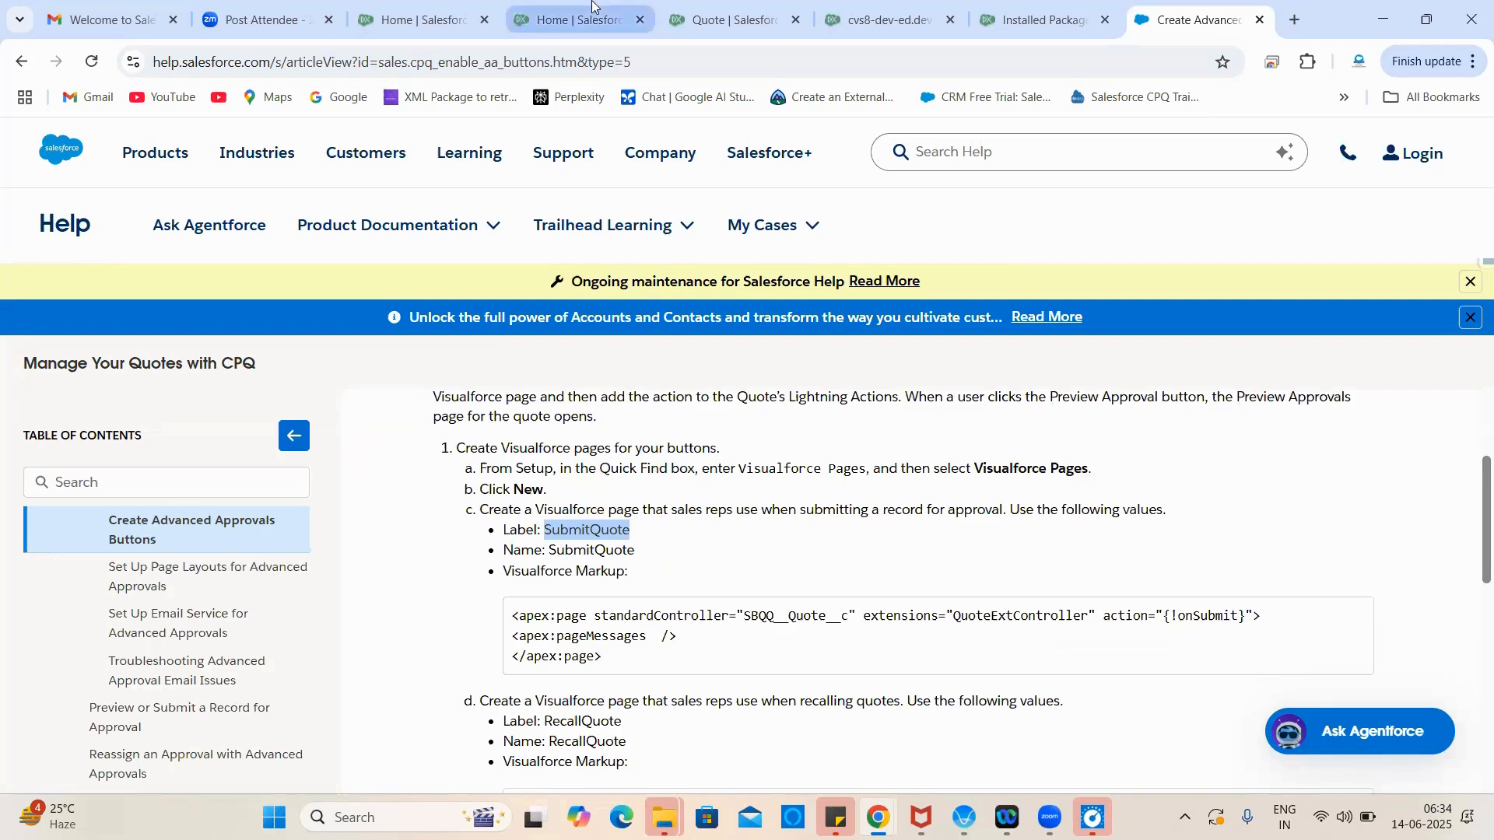
Step: Create a new Visualforce page named SubmitQuote in the Developer Console
{"action": "key", "text": "alt+Tab"}
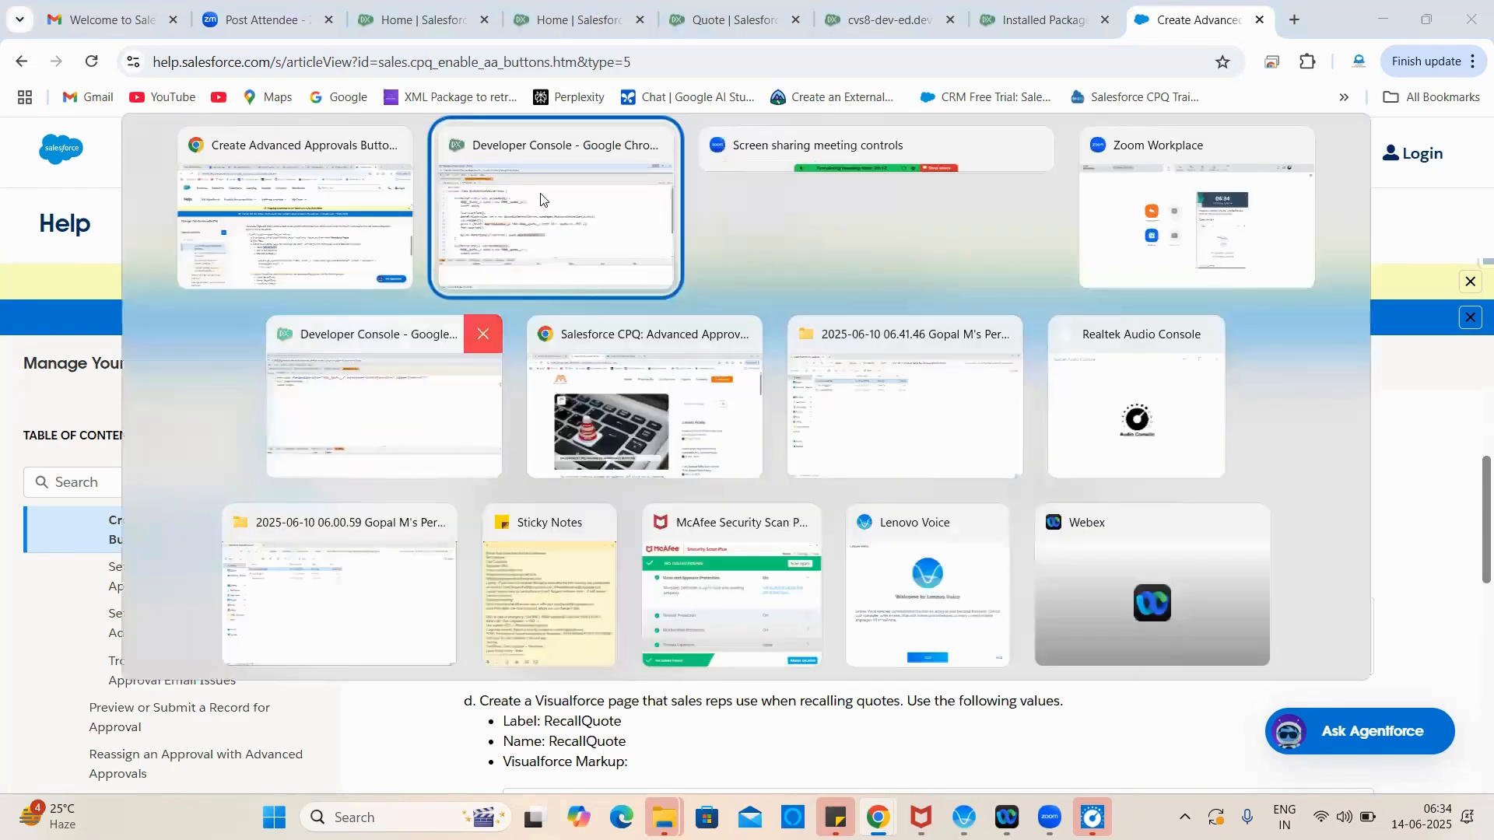
{"action": "left_click", "coordinate": [543, 190]}
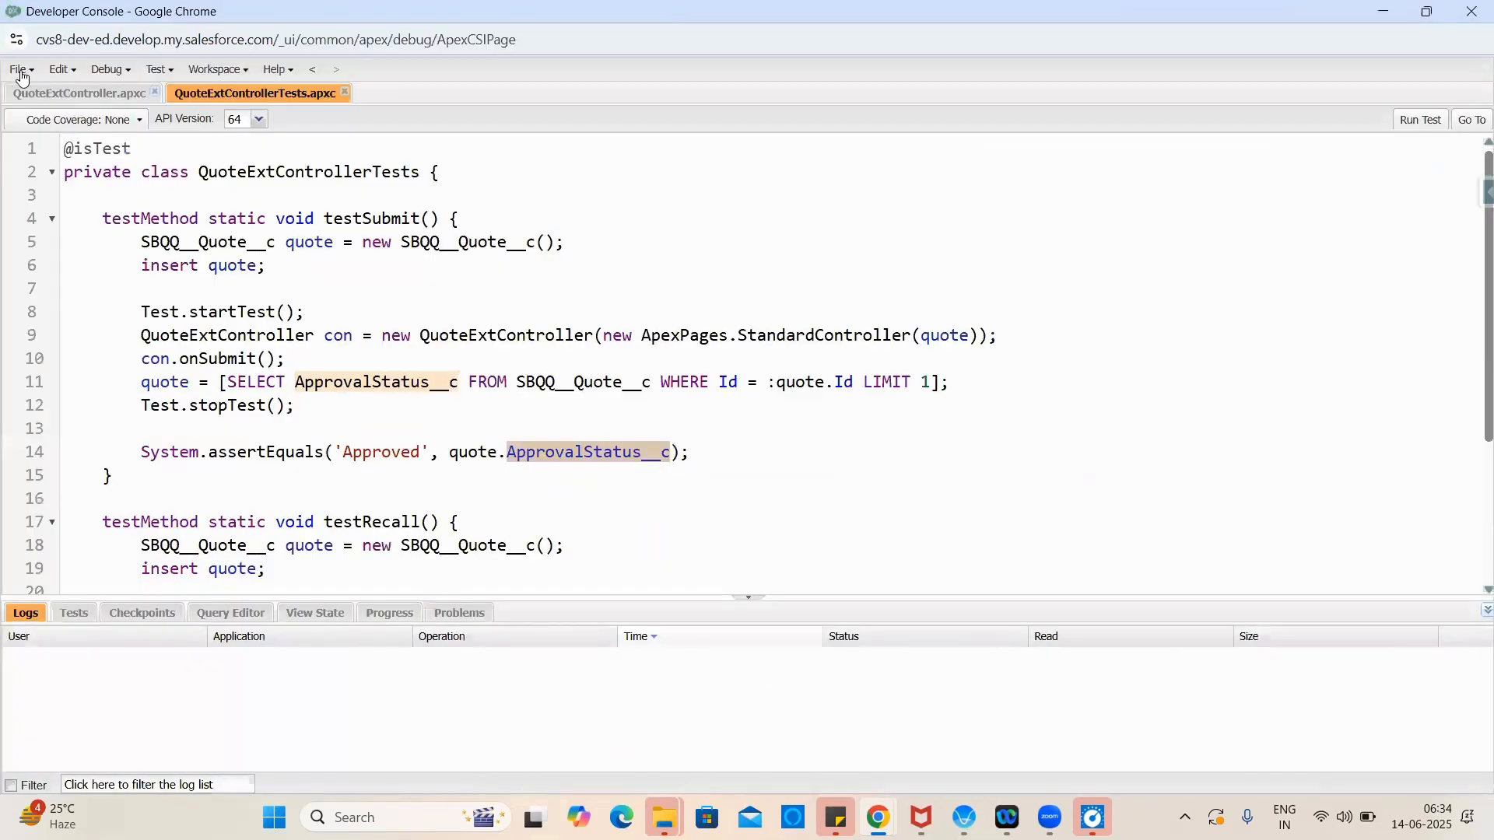
{"action": "left_click", "coordinate": [22, 71]}
{"action": "mouse_move", "coordinate": [66, 97]}
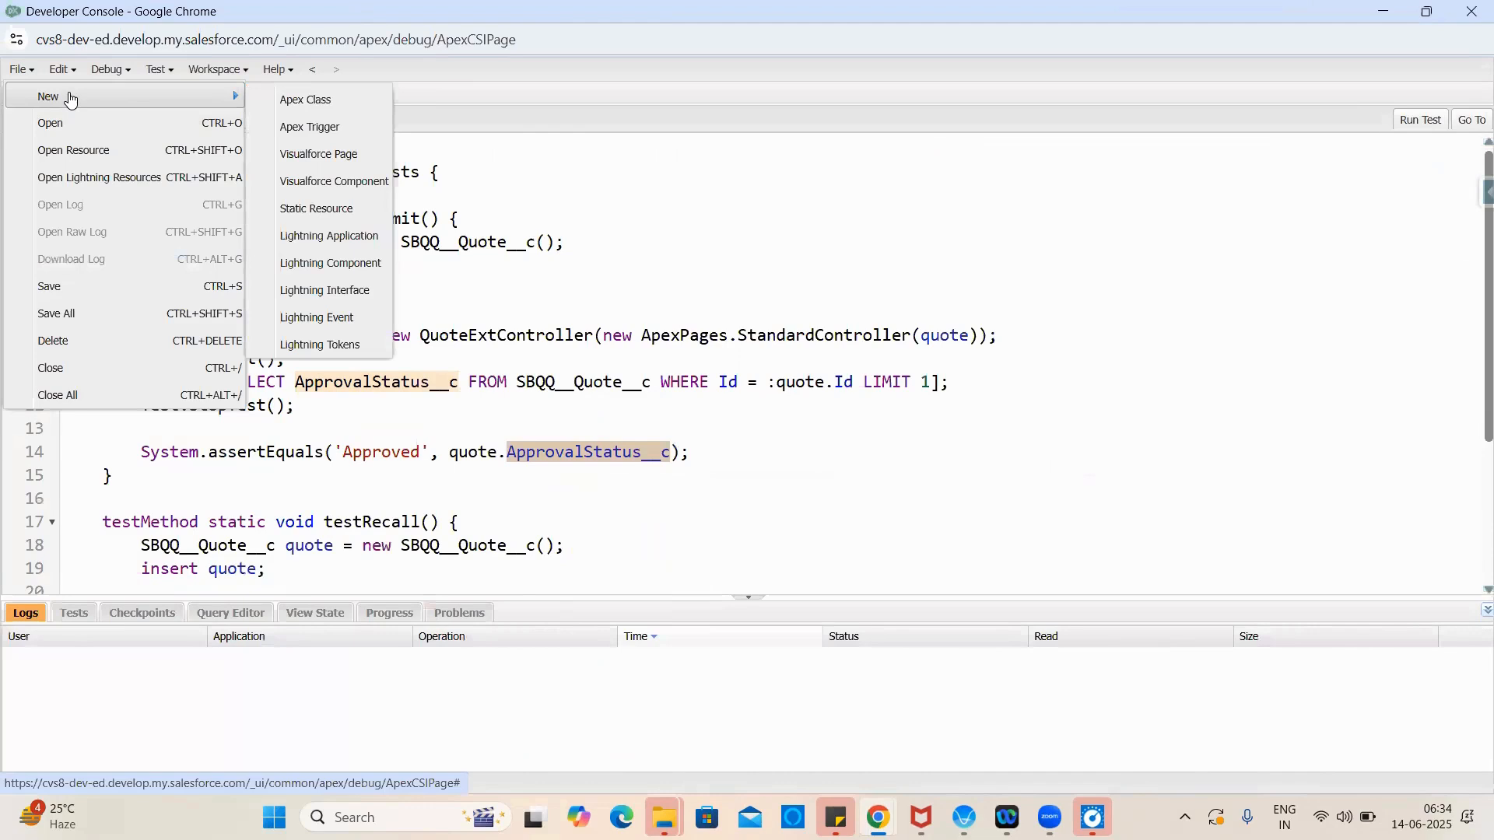
{"action": "left_click", "coordinate": [303, 152]}
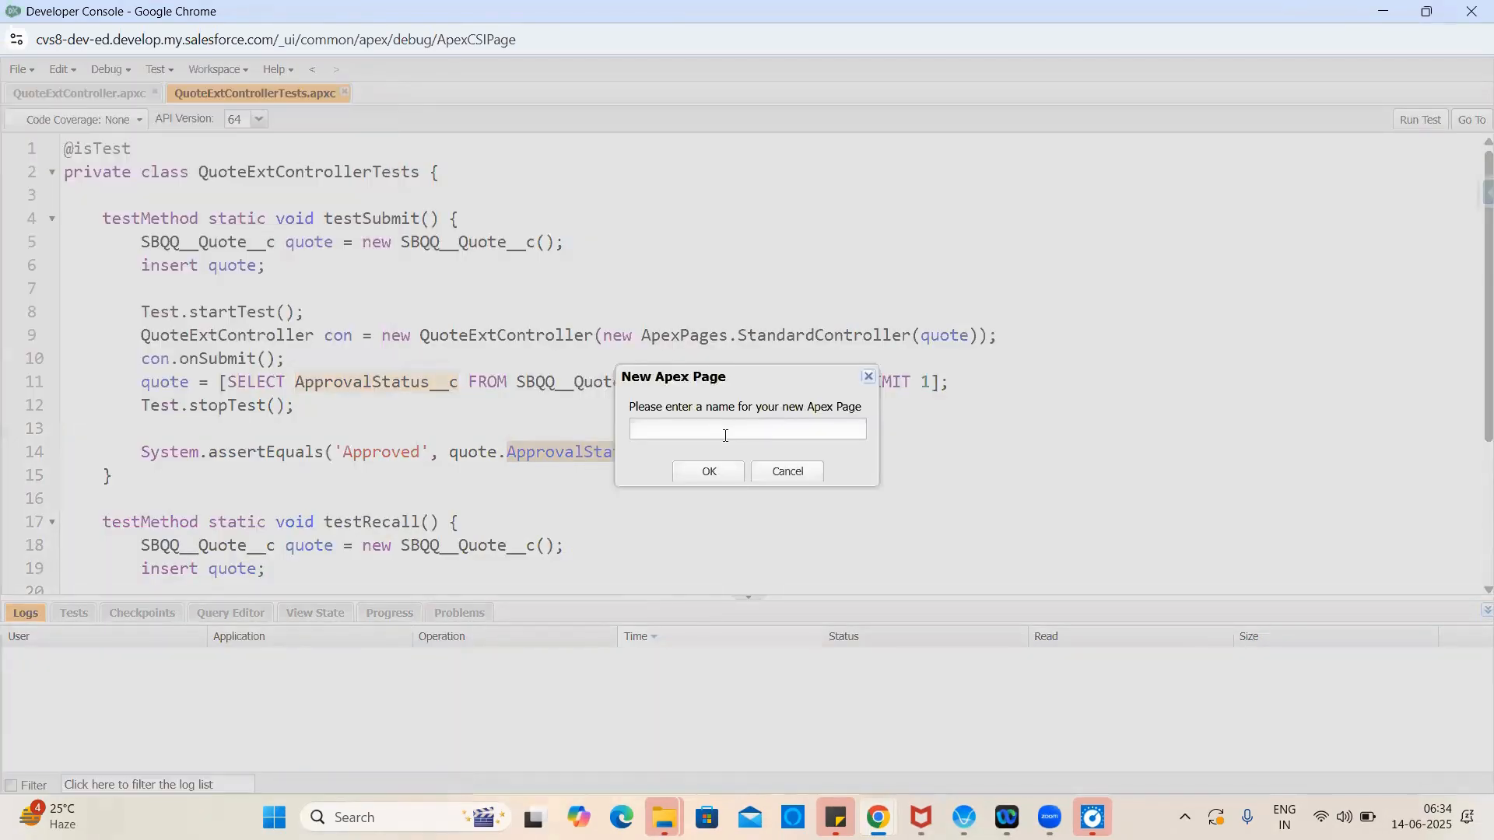
{"action": "type", "text": "SubmitQuote"}
{"action": "left_click", "coordinate": [707, 472]}
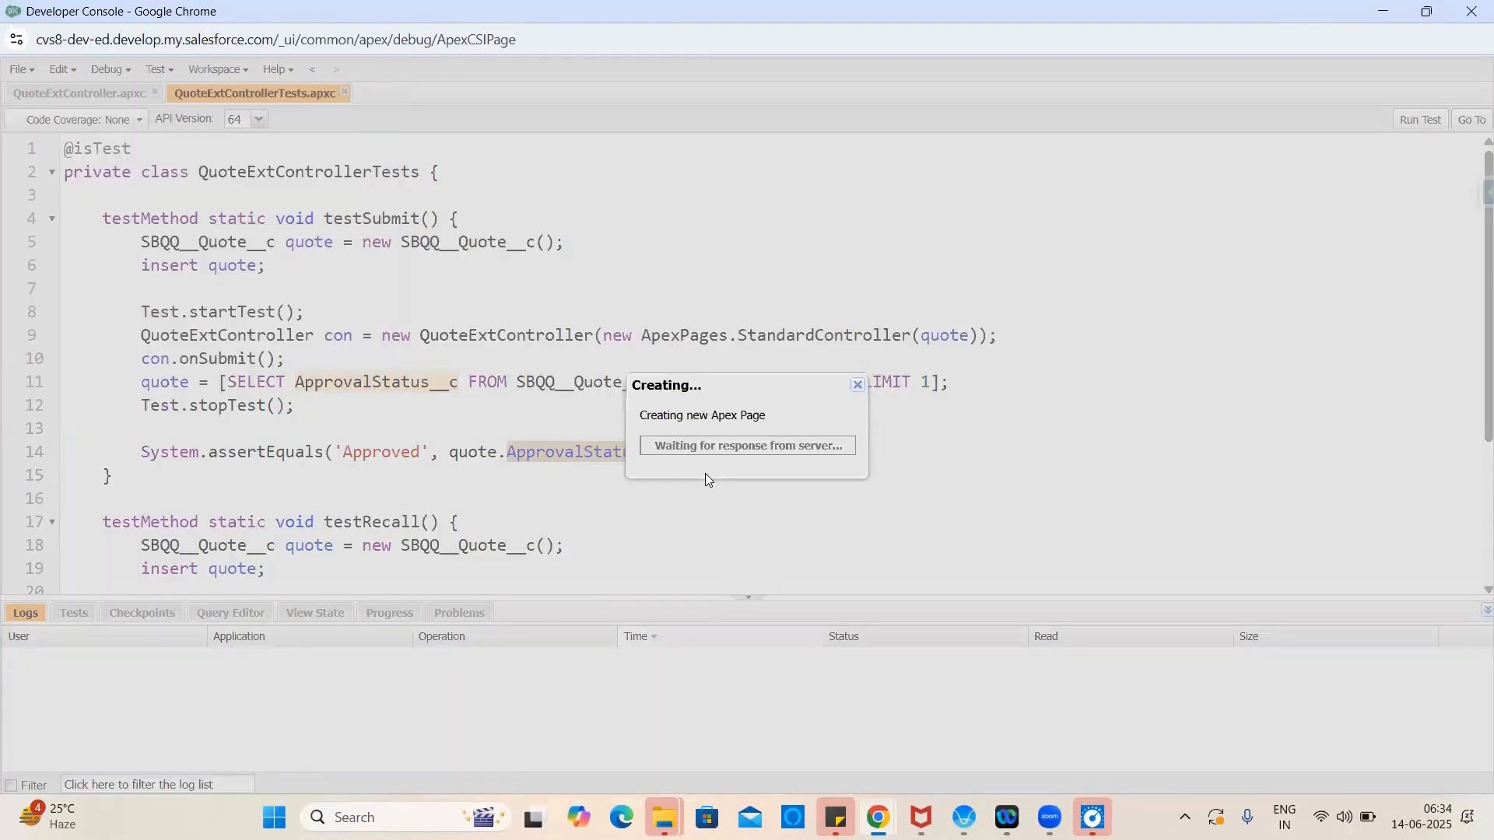
Step: Copy the step 1c Visualforce markup with the onSubmit action from the help article into the SubmitQuote page and save it
{"action": "key", "text": "alt+Tab"}
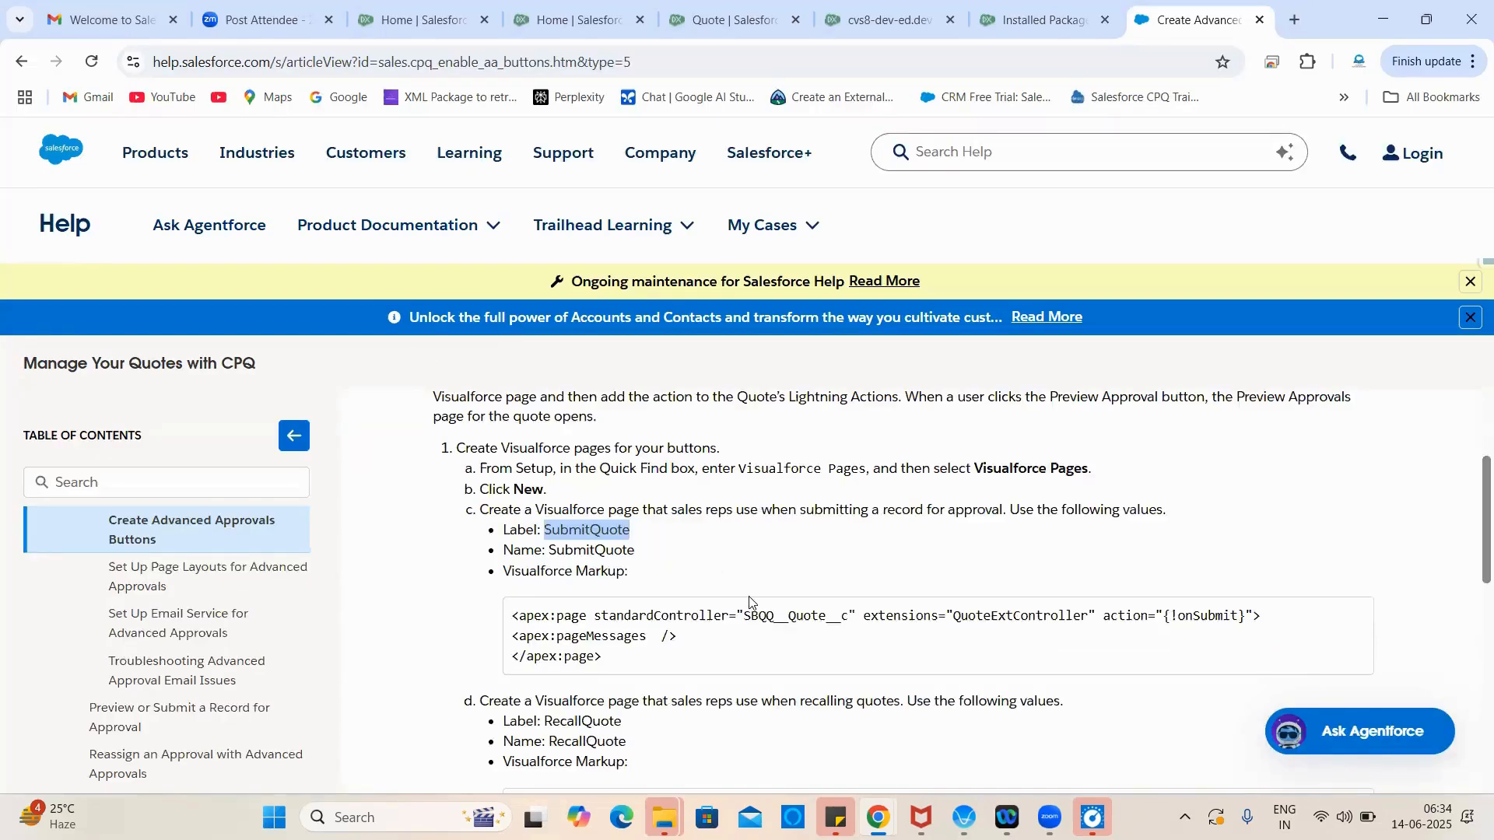
{"action": "scroll", "coordinate": [749, 601], "scroll_direction": "down", "scroll_amount": 1}
{"action": "left_click_drag", "start_coordinate": [613, 641], "coordinate": [507, 606]}
{"action": "key", "text": "ctrl+c"}
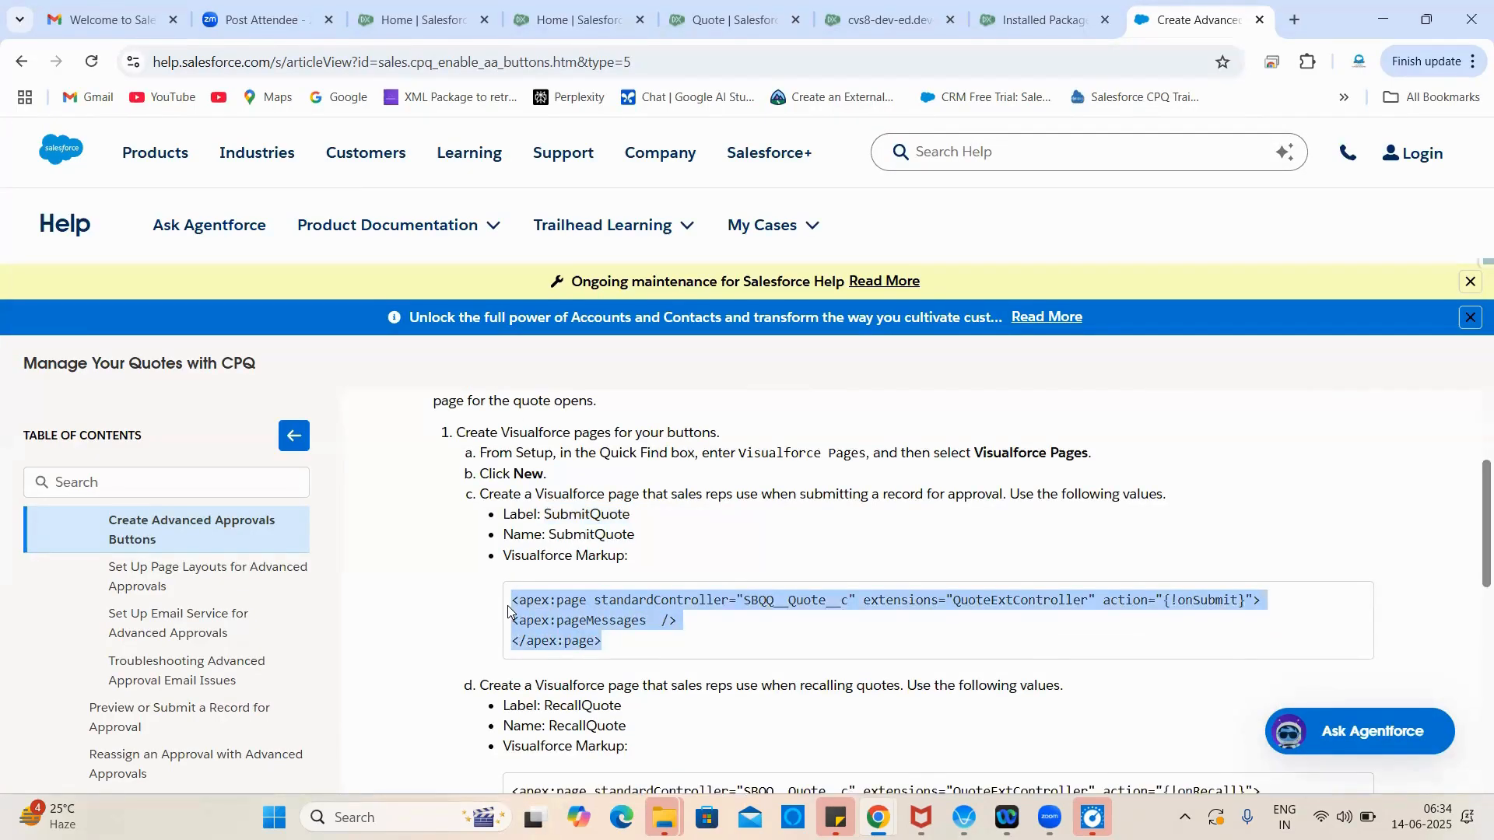
{"action": "key", "text": "alt+Tab"}
{"action": "key", "text": "ctrl+a"}
{"action": "key", "text": "ctrl+v"}
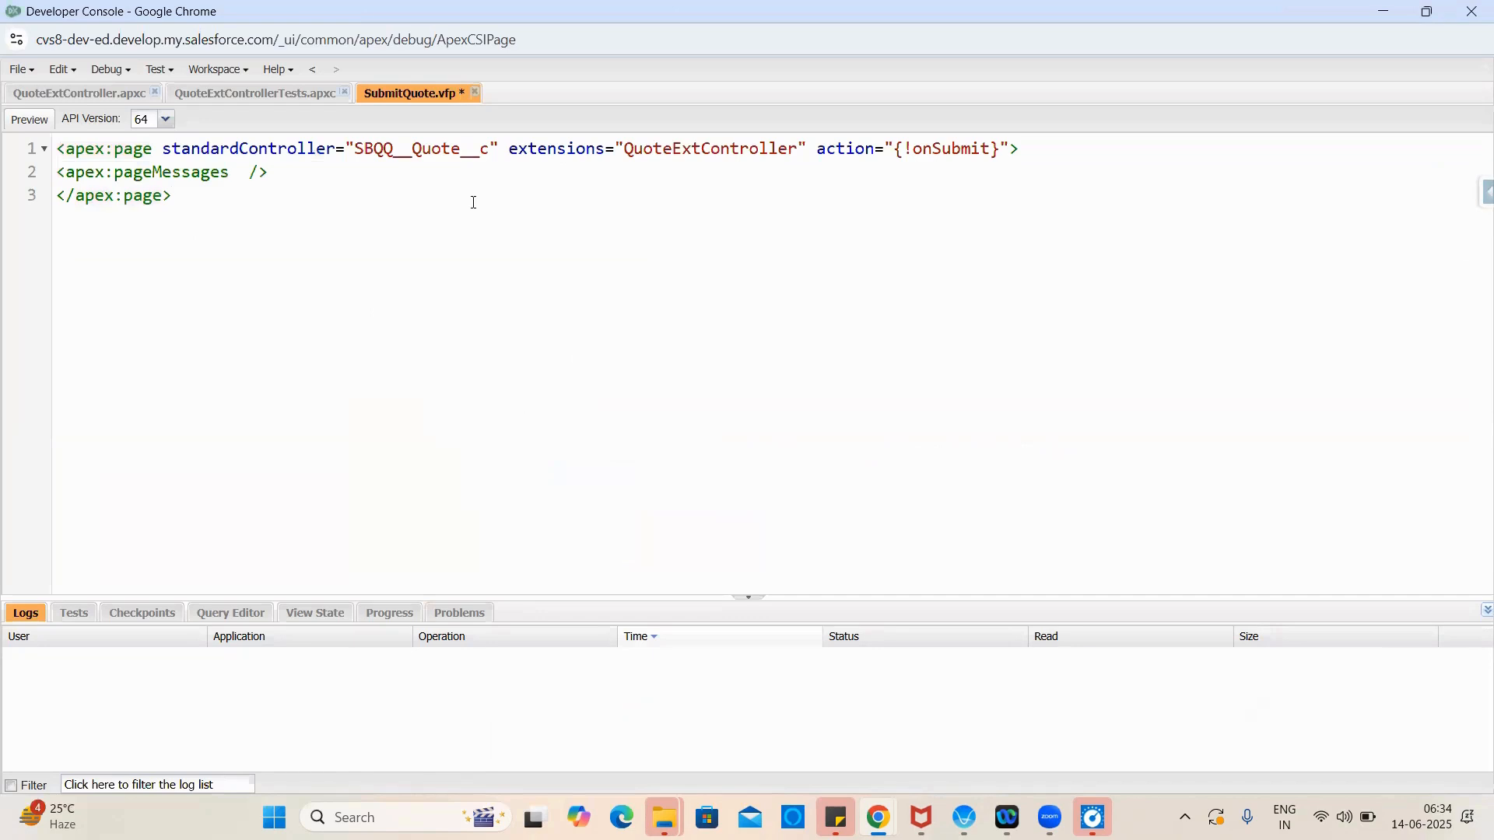
{"action": "double_click", "coordinate": [415, 149]}
{"action": "key", "text": "ctrl+s"}
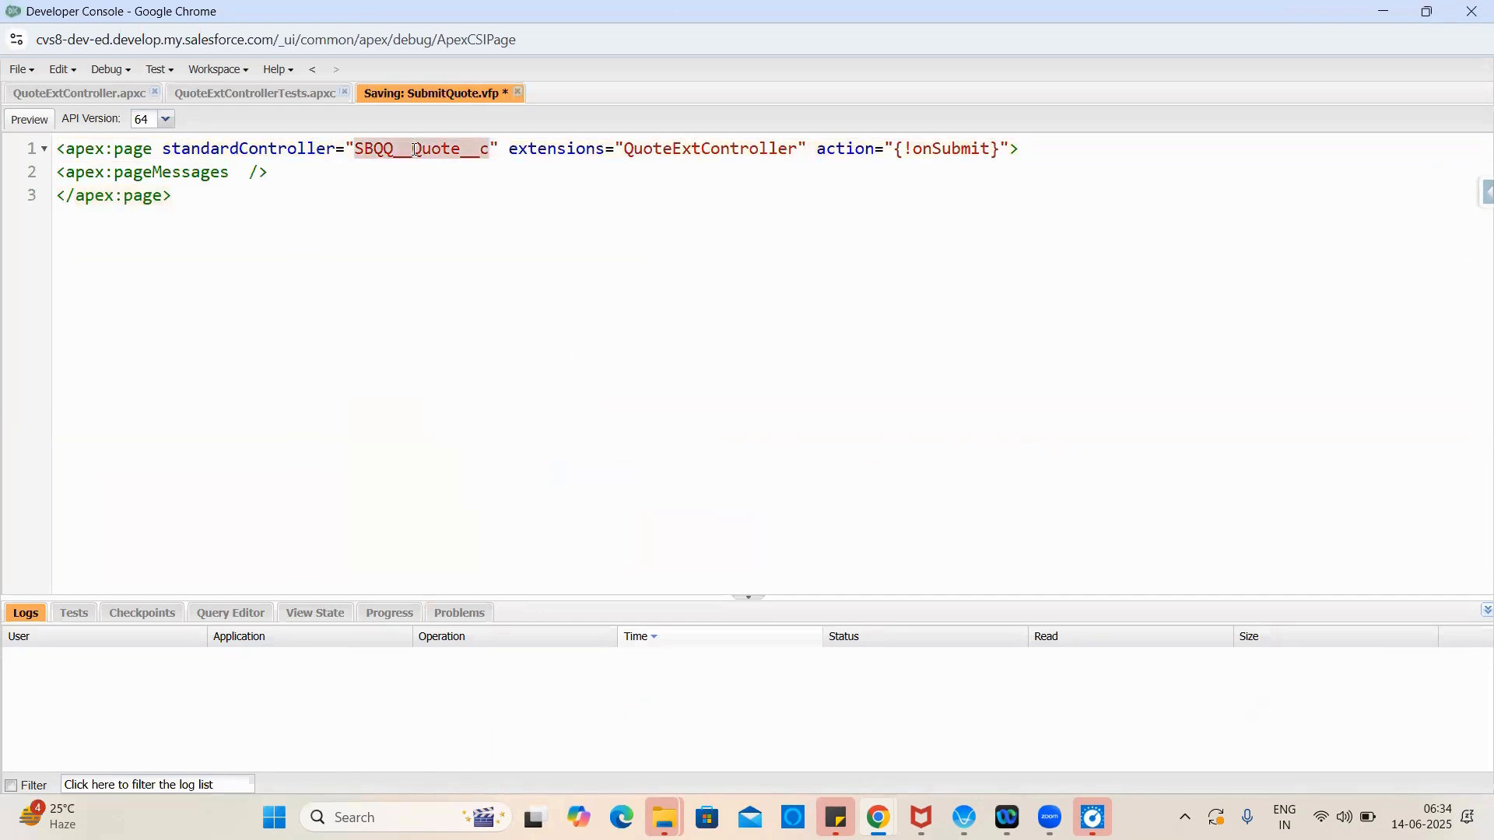
Step: Compare the SubmitQuote page's extension and action with the QuoteExtController class, examining its onSubmit method and the ApprovalAPI submit call
{"action": "double_click", "coordinate": [693, 154]}
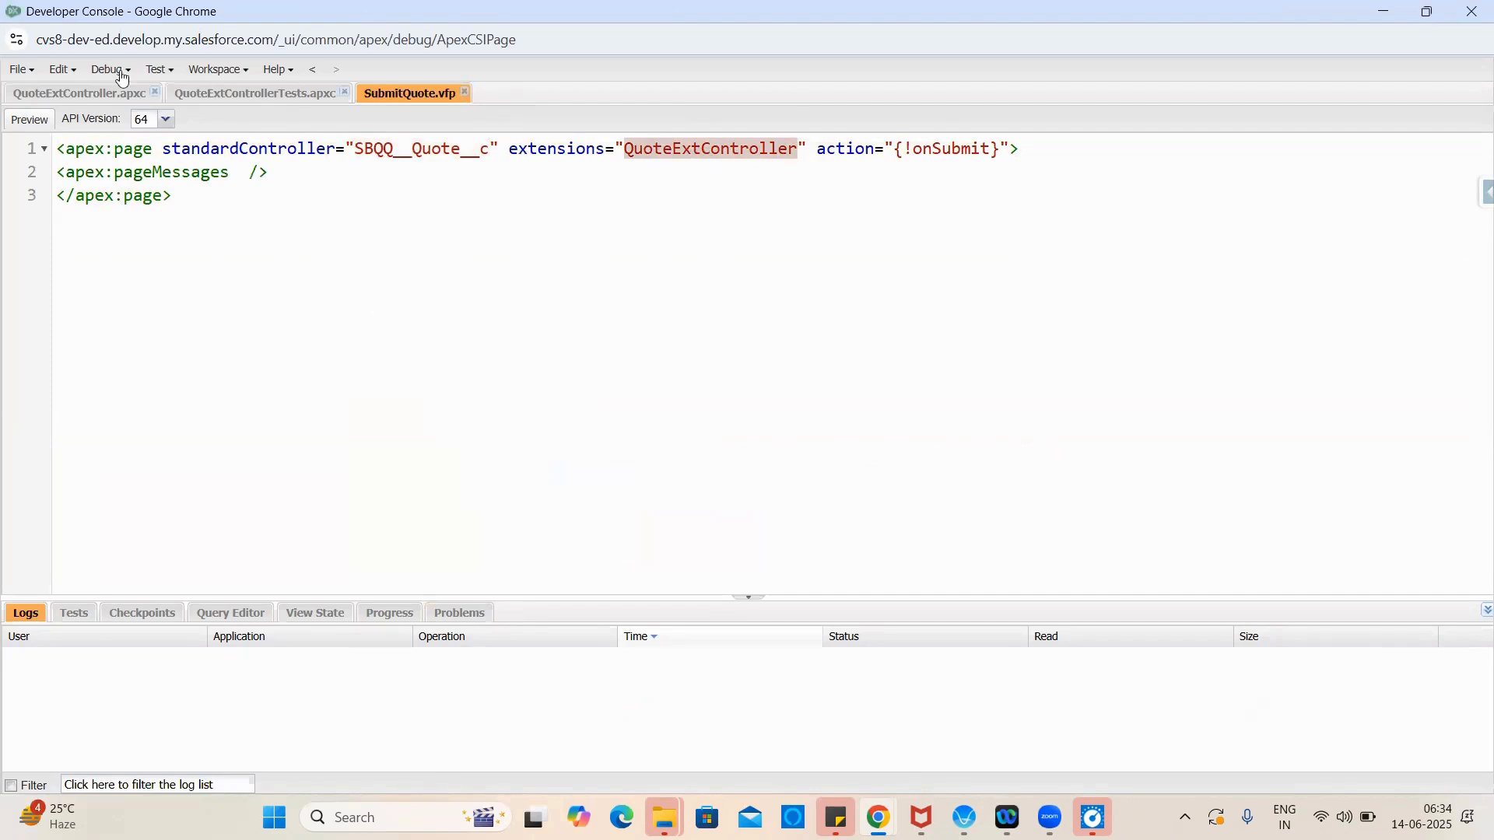
{"action": "left_click", "coordinate": [109, 97]}
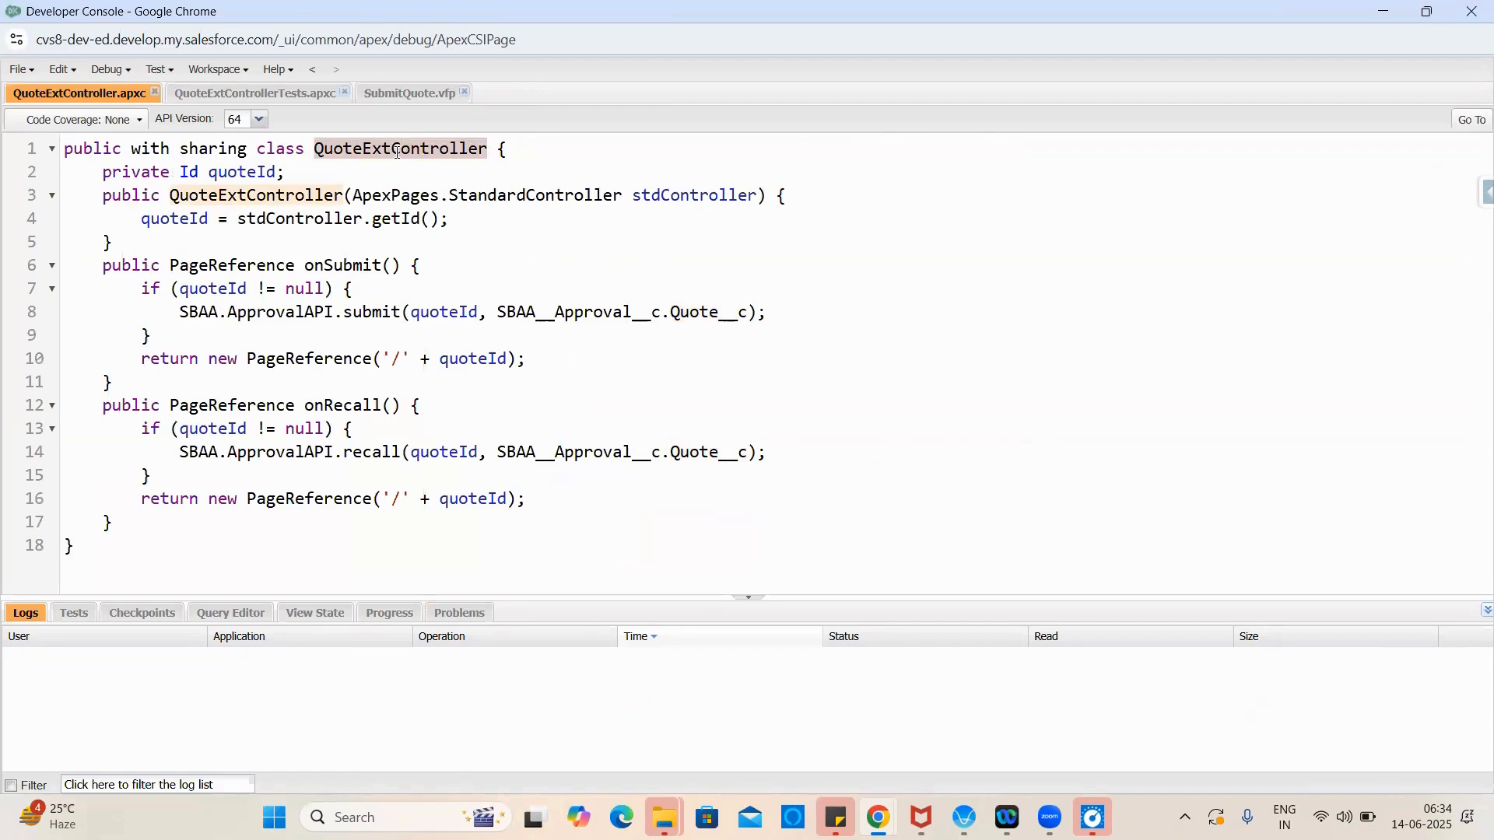
{"action": "left_click", "coordinate": [403, 95]}
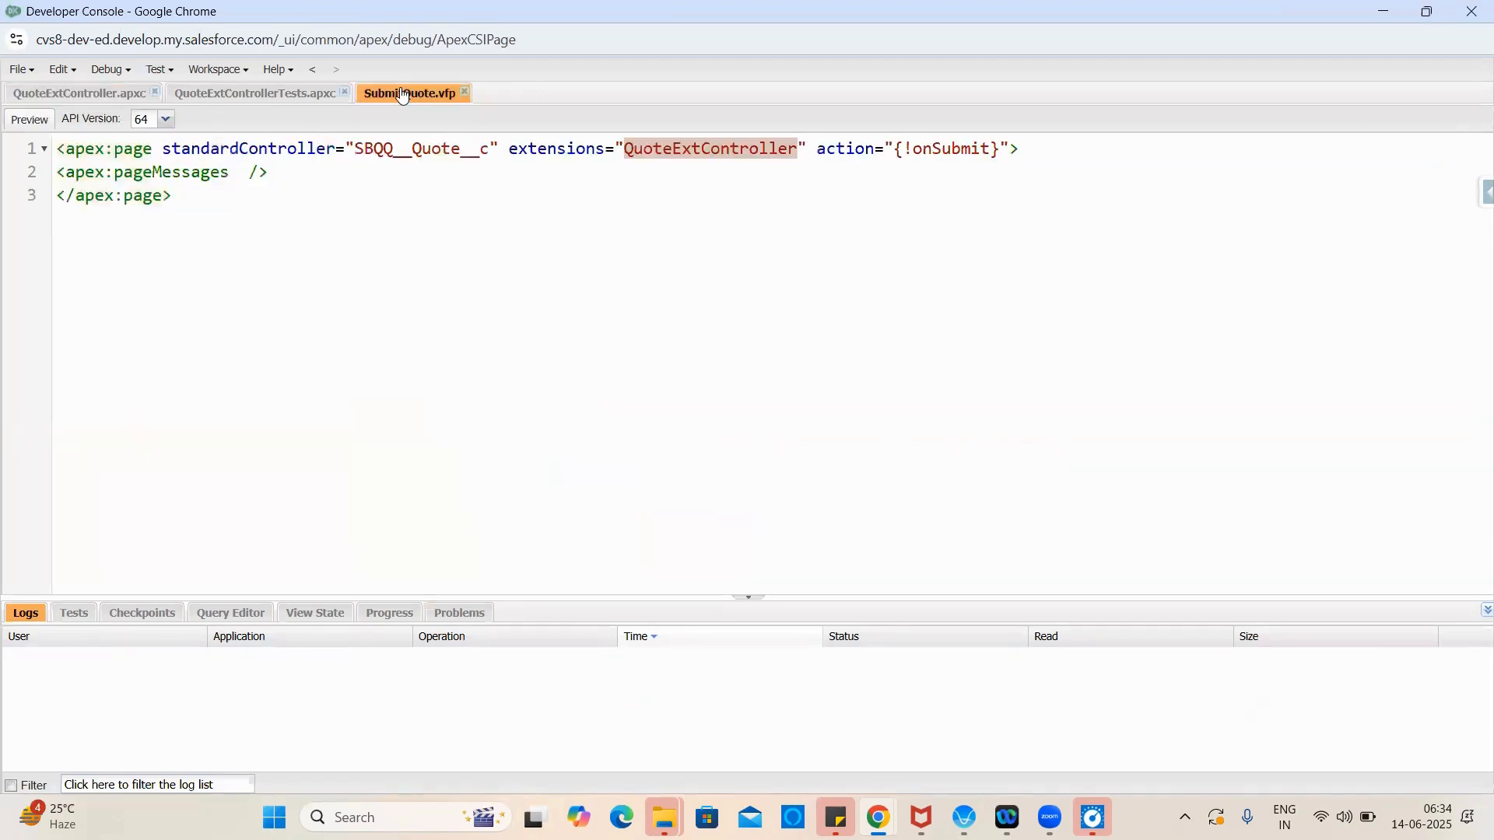
{"action": "double_click", "coordinate": [937, 146]}
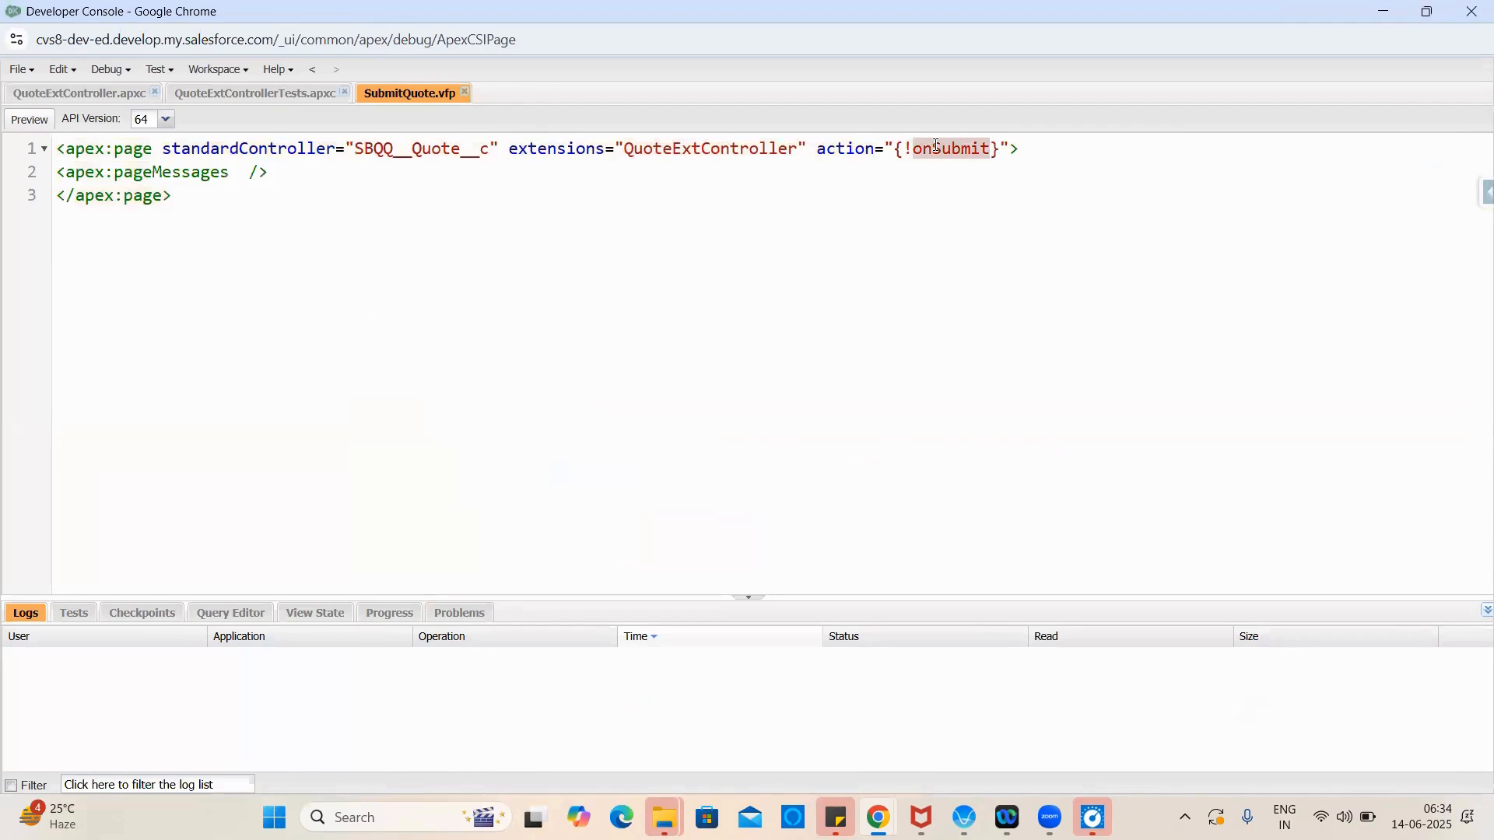
{"action": "left_click", "coordinate": [93, 100]}
{"action": "double_click", "coordinate": [372, 313]}
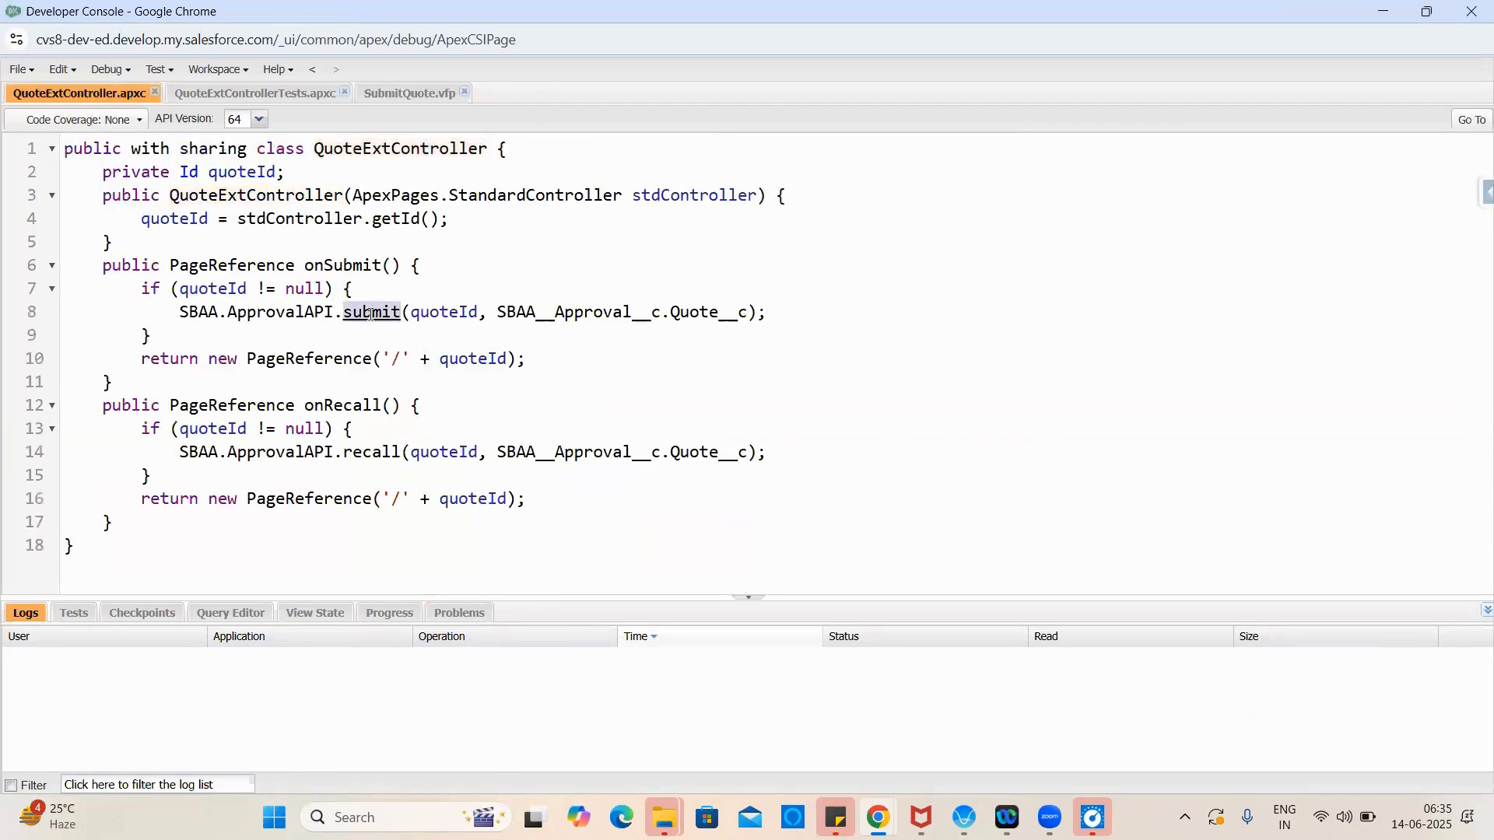
{"action": "double_click", "coordinate": [228, 269]}
{"action": "double_click", "coordinate": [339, 265]}
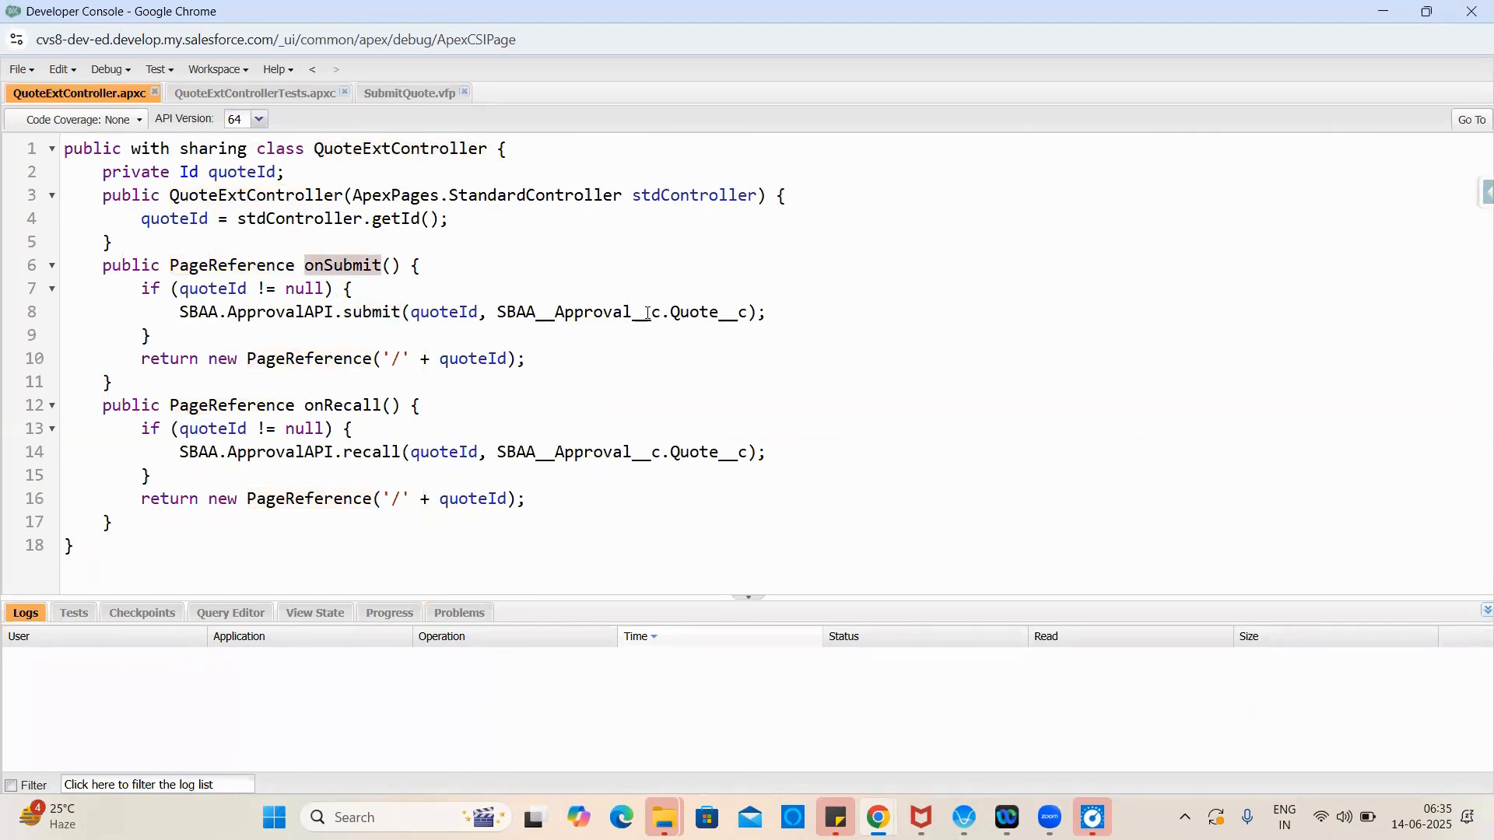
{"action": "double_click", "coordinate": [614, 314]}
{"action": "double_click", "coordinate": [729, 313]}
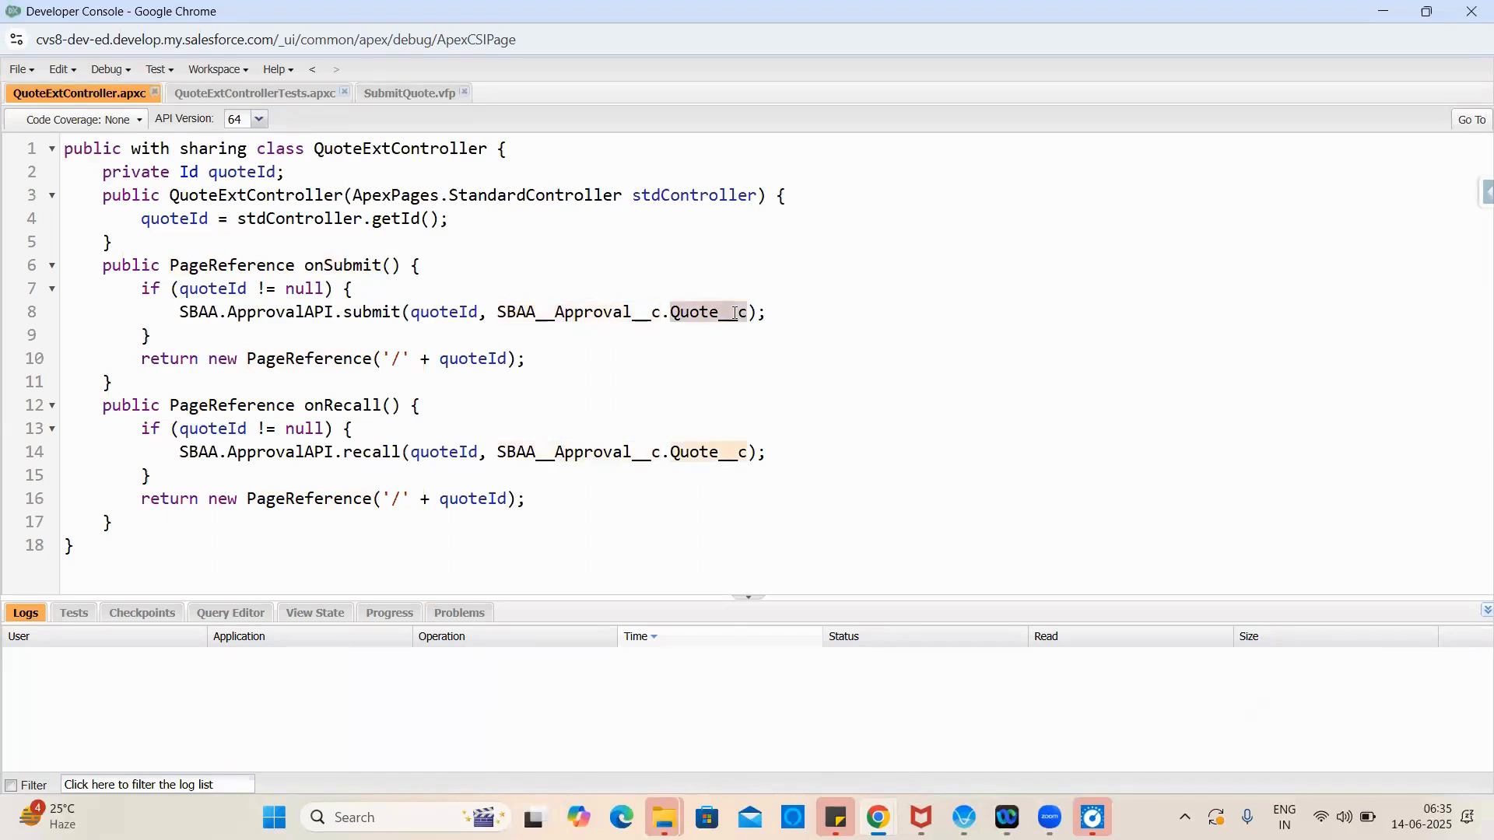
{"action": "double_click", "coordinate": [372, 312]}
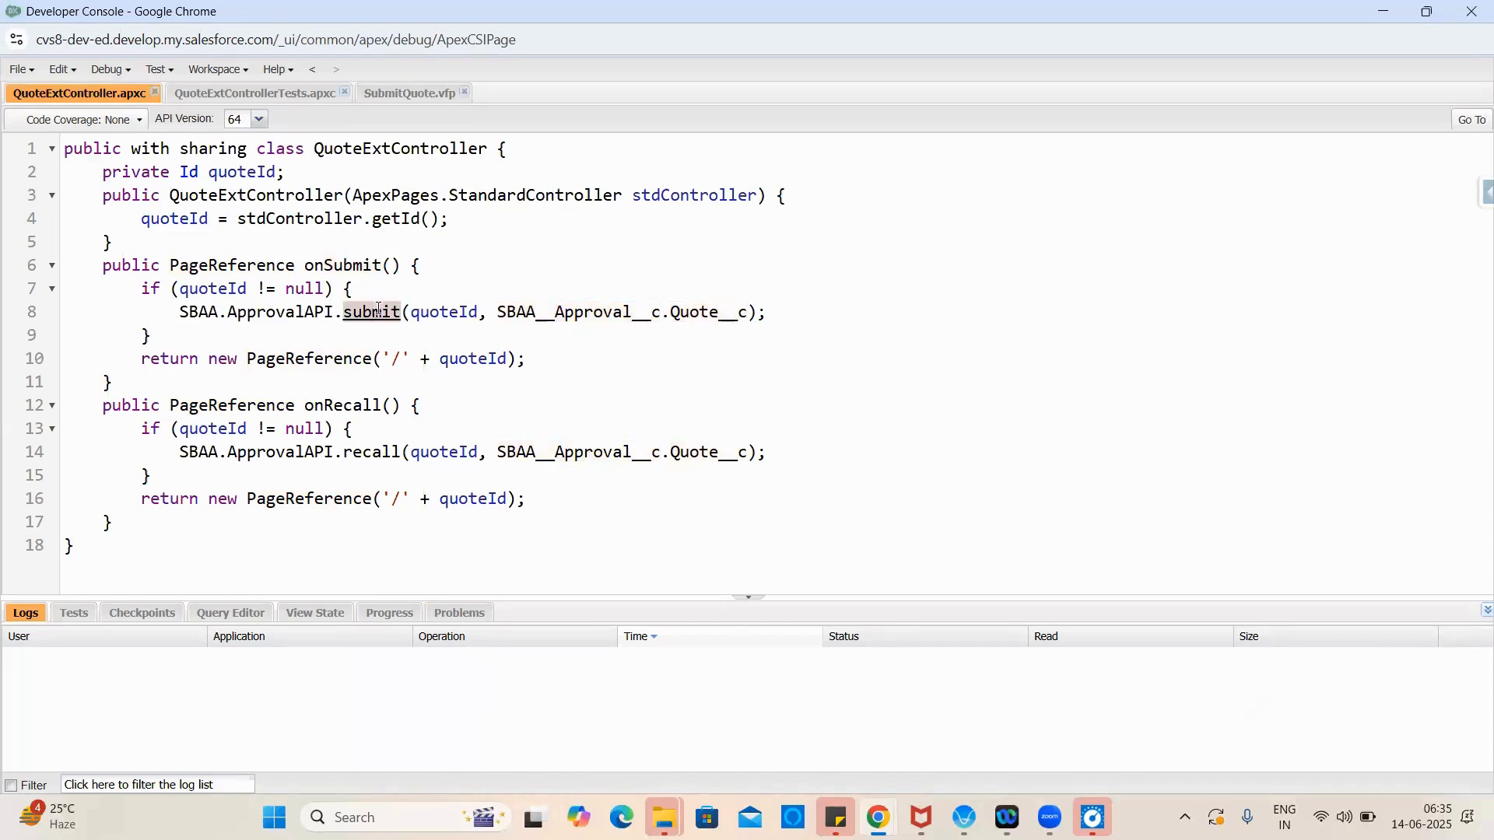
{"action": "left_click", "coordinate": [395, 95]}
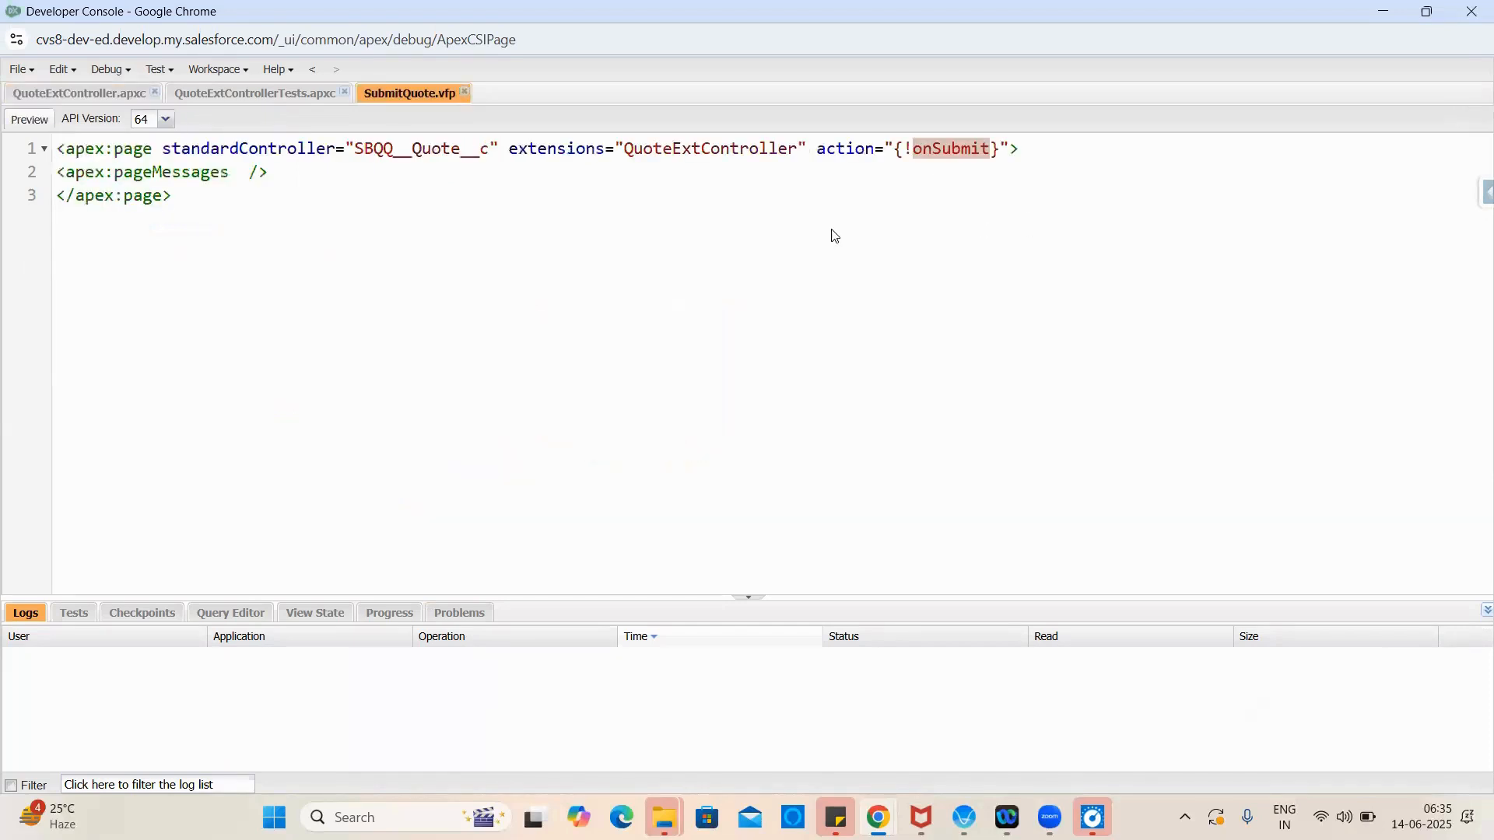
Step: Copy the RecallQuote label from step 1d of the help article, return to the Developer Console and dismiss the error dialog
{"action": "key", "text": "alt+Tab"}
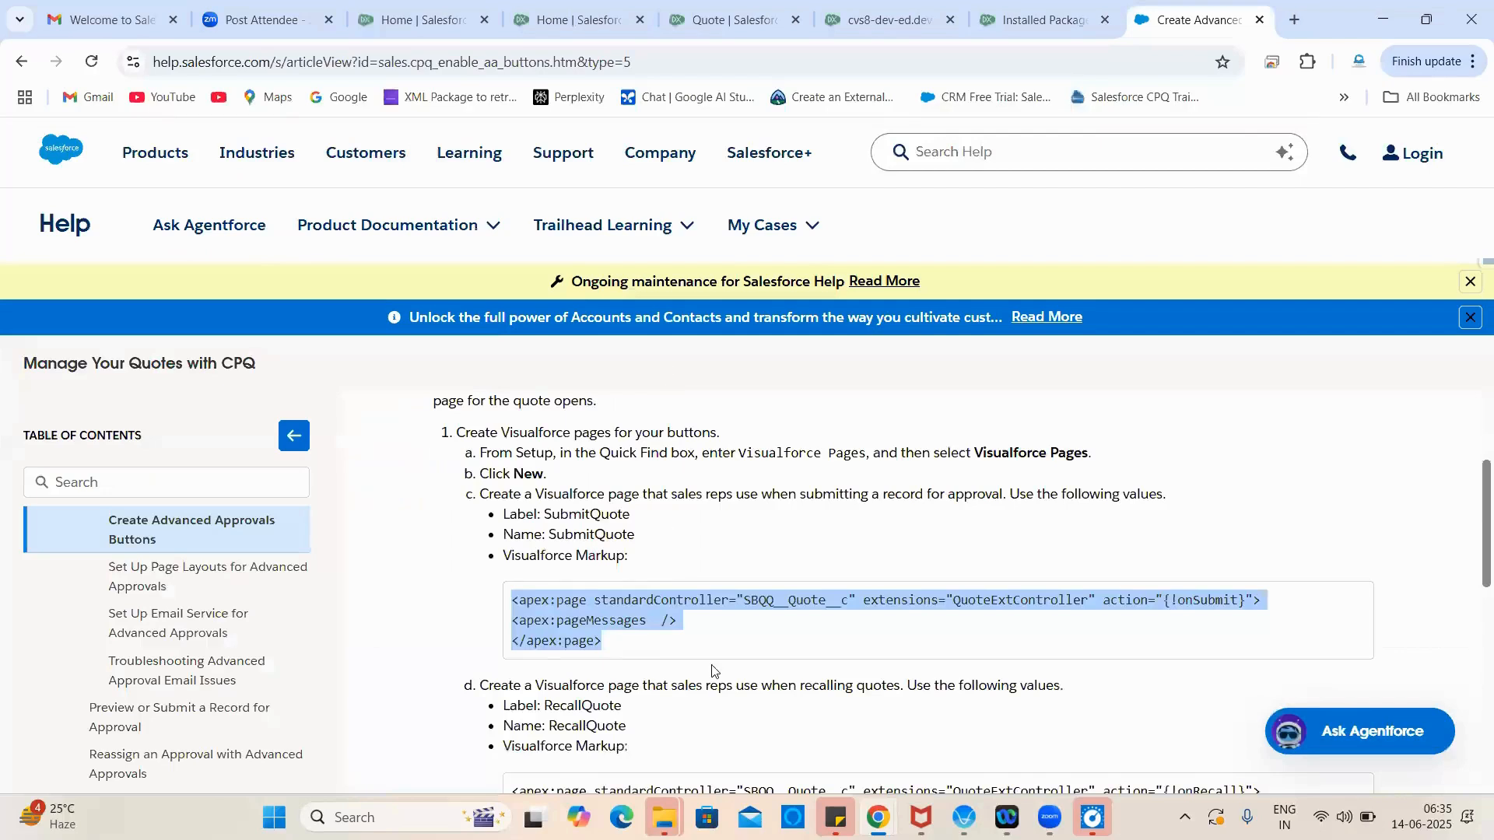
{"action": "scroll", "coordinate": [710, 642], "scroll_direction": "down", "scroll_amount": 3}
{"action": "double_click", "coordinate": [569, 465]}
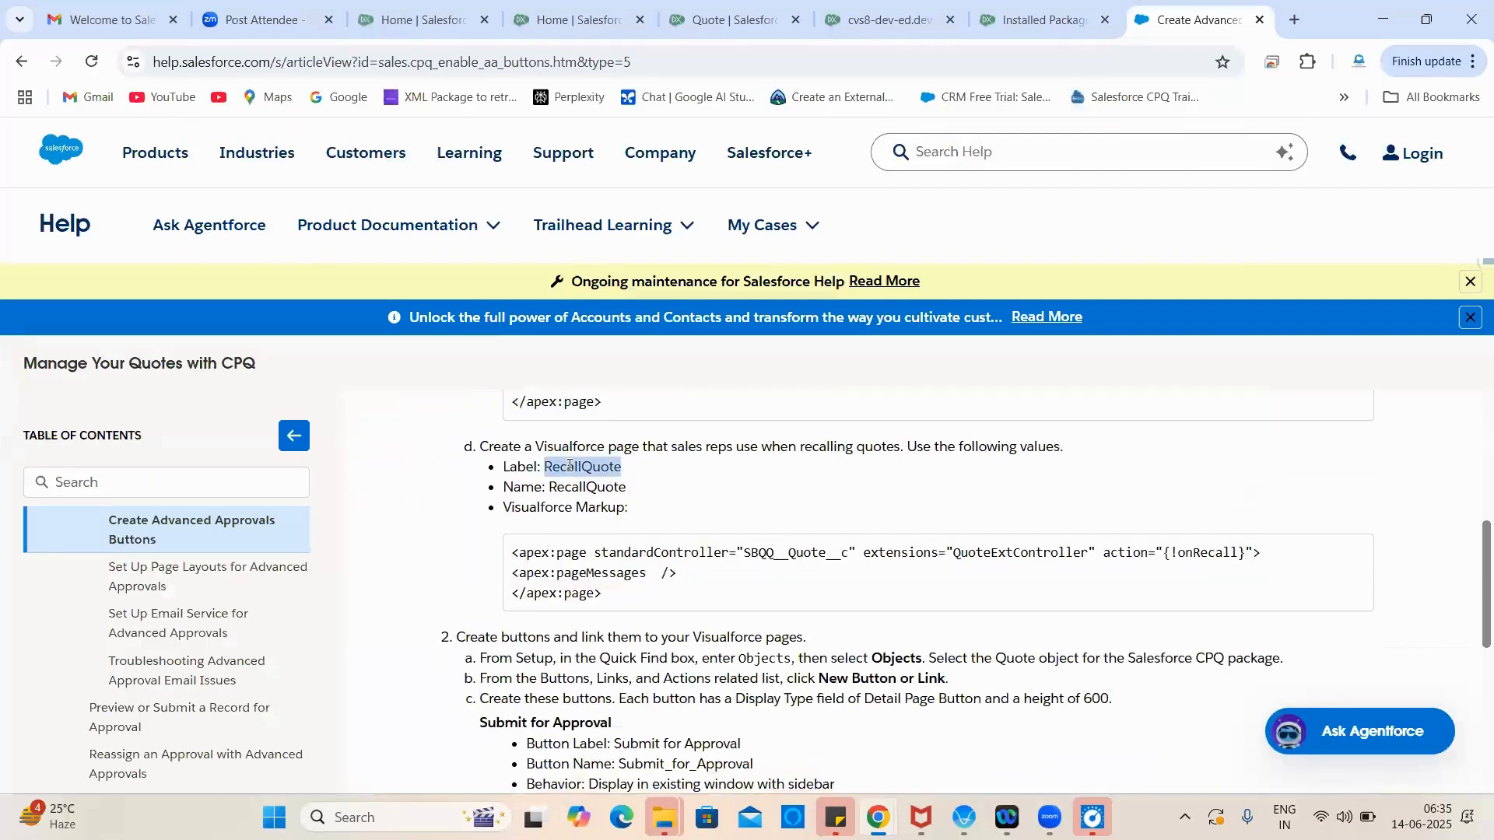
{"action": "key", "text": "alt+Tab"}
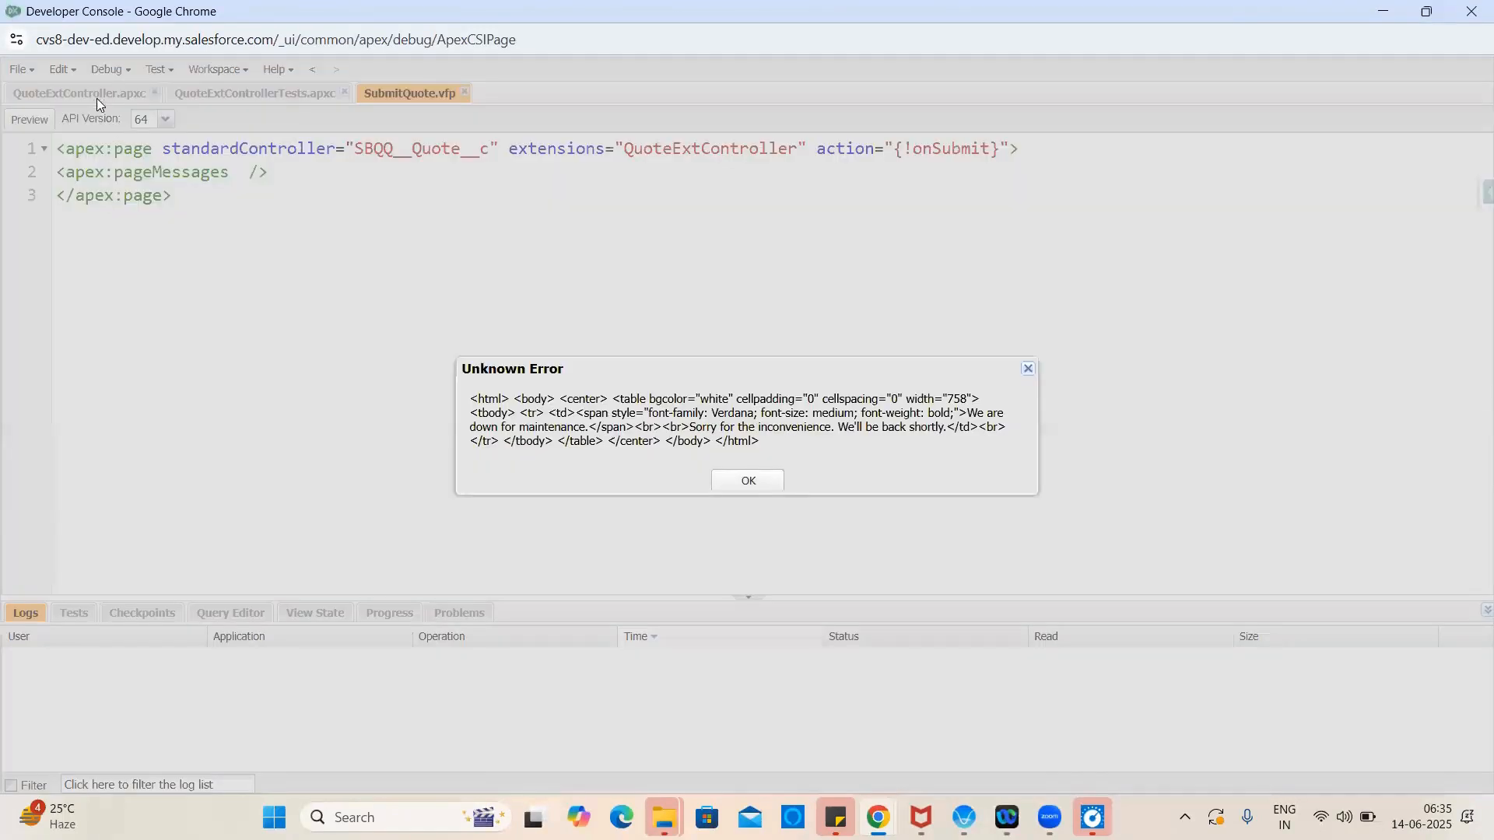
{"action": "left_click", "coordinate": [747, 482]}
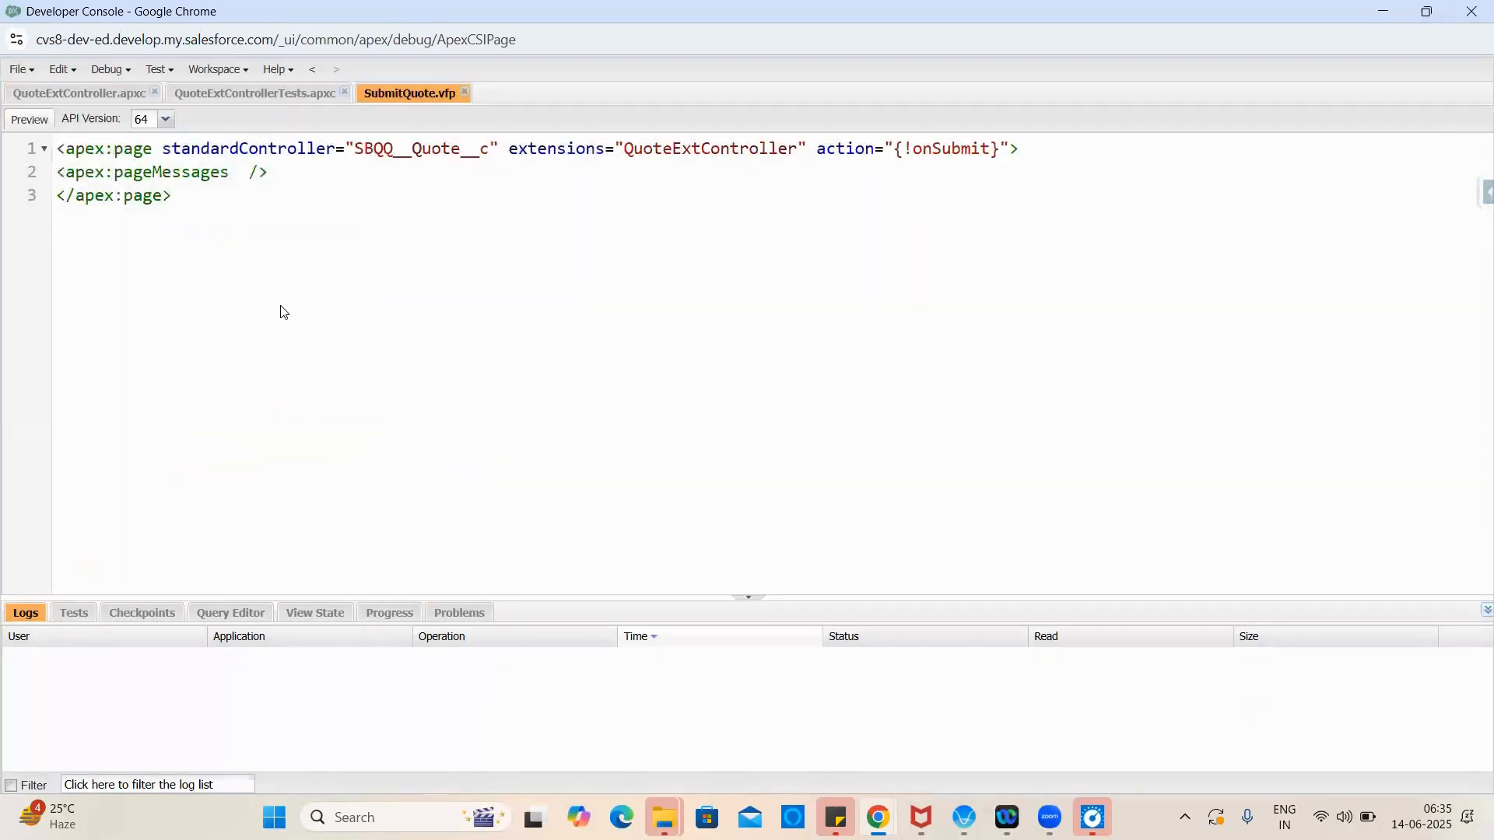
Step: Review the onRecall method in QuoteExtController and try to create a new Visualforce page named RecallQuote
{"action": "left_click", "coordinate": [80, 93]}
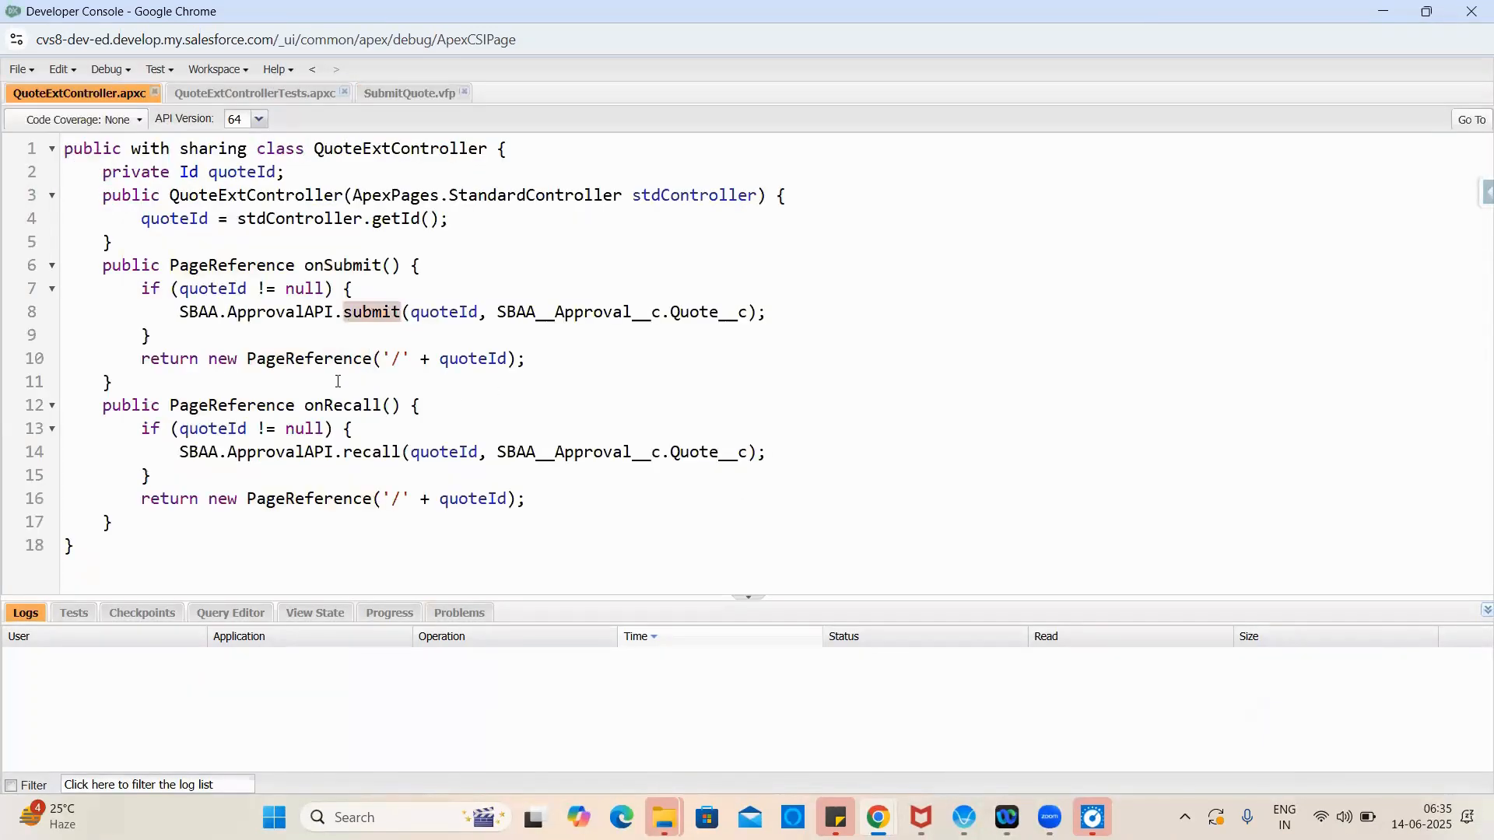
{"action": "double_click", "coordinate": [325, 405]}
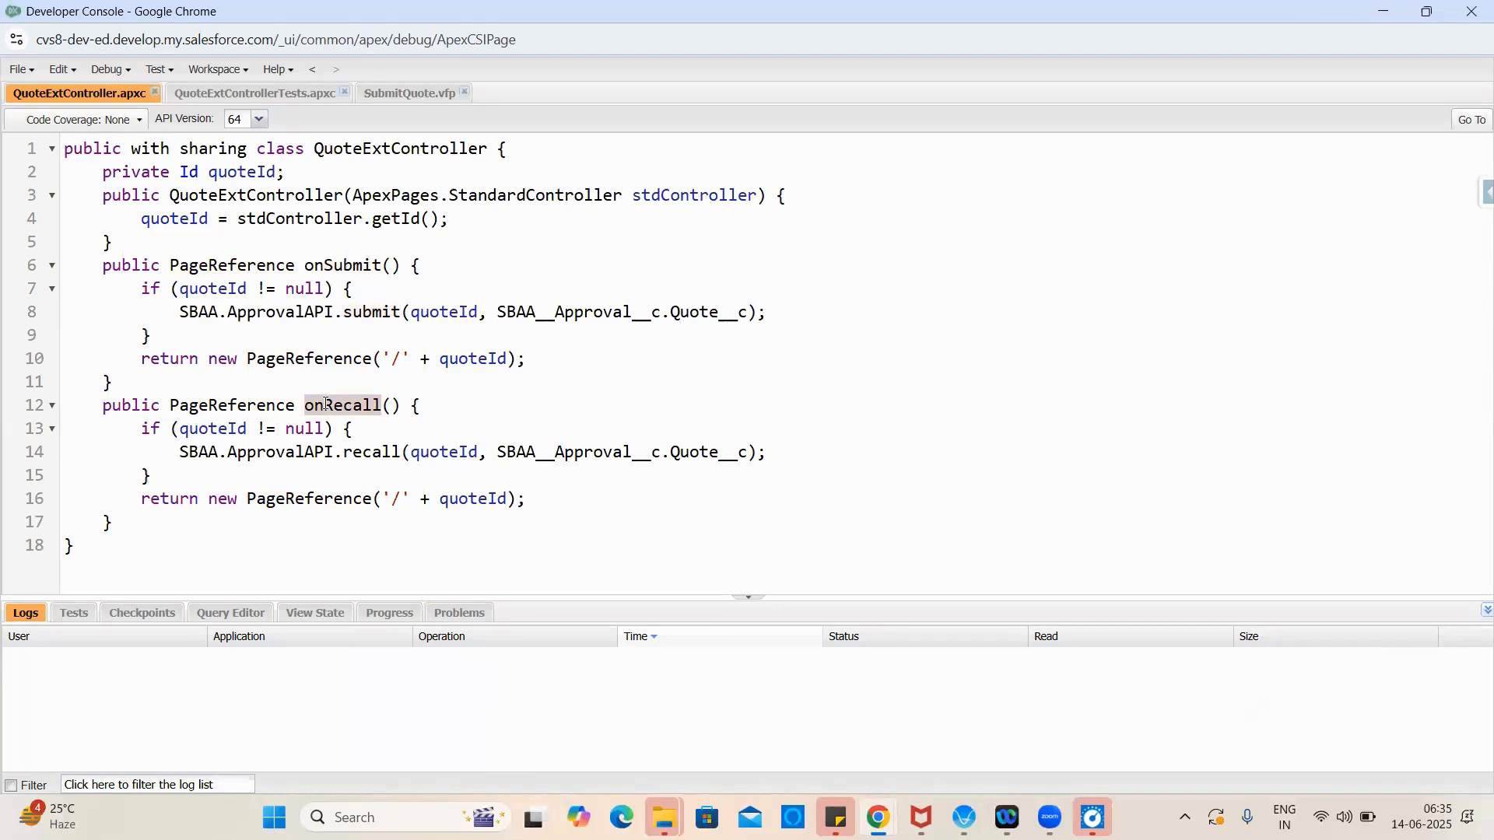
{"action": "left_click", "coordinate": [505, 502]}
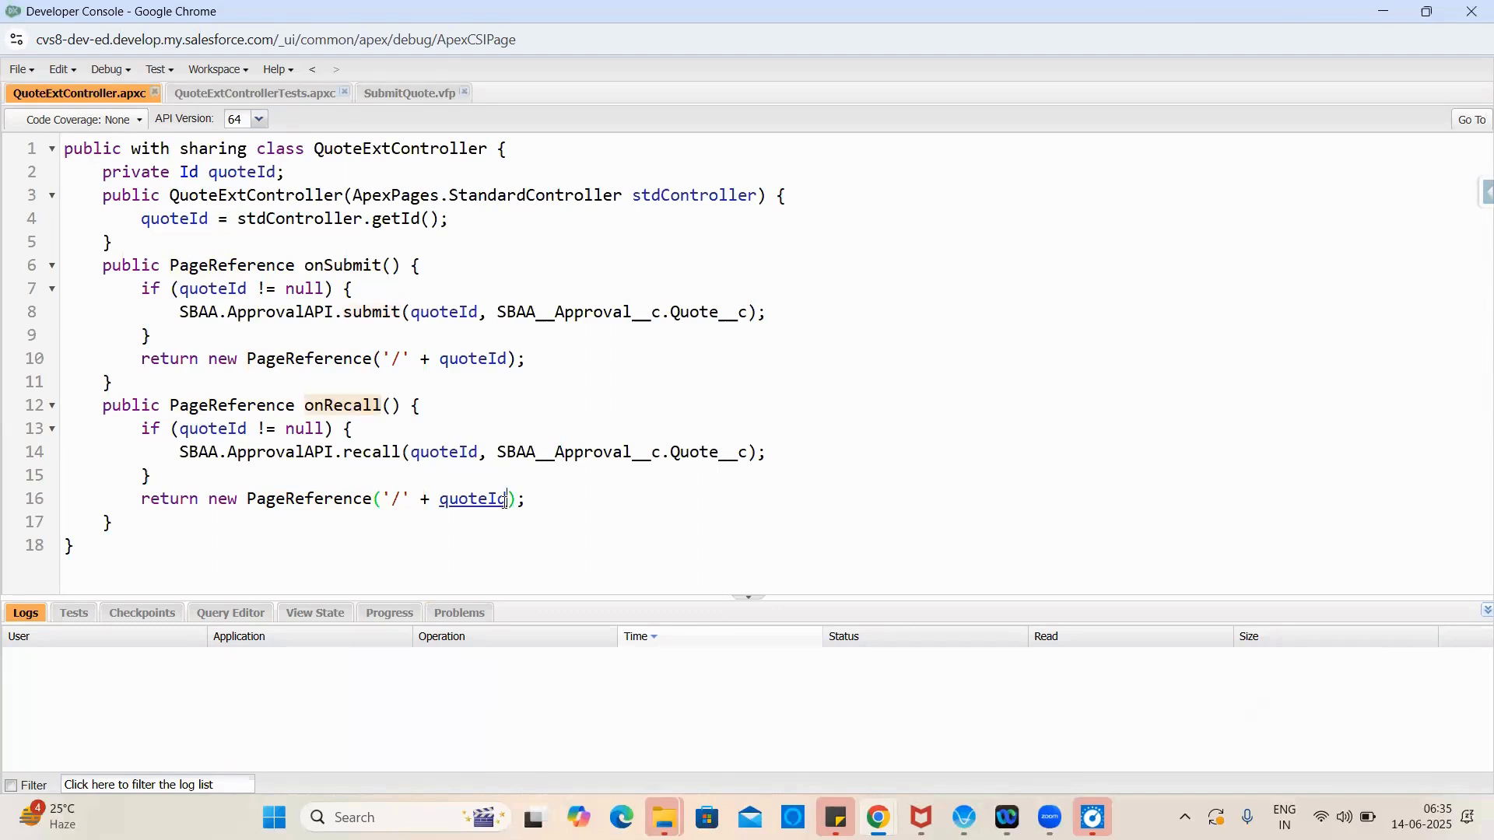
{"action": "double_click", "coordinate": [377, 461]}
{"action": "left_click", "coordinate": [20, 71]}
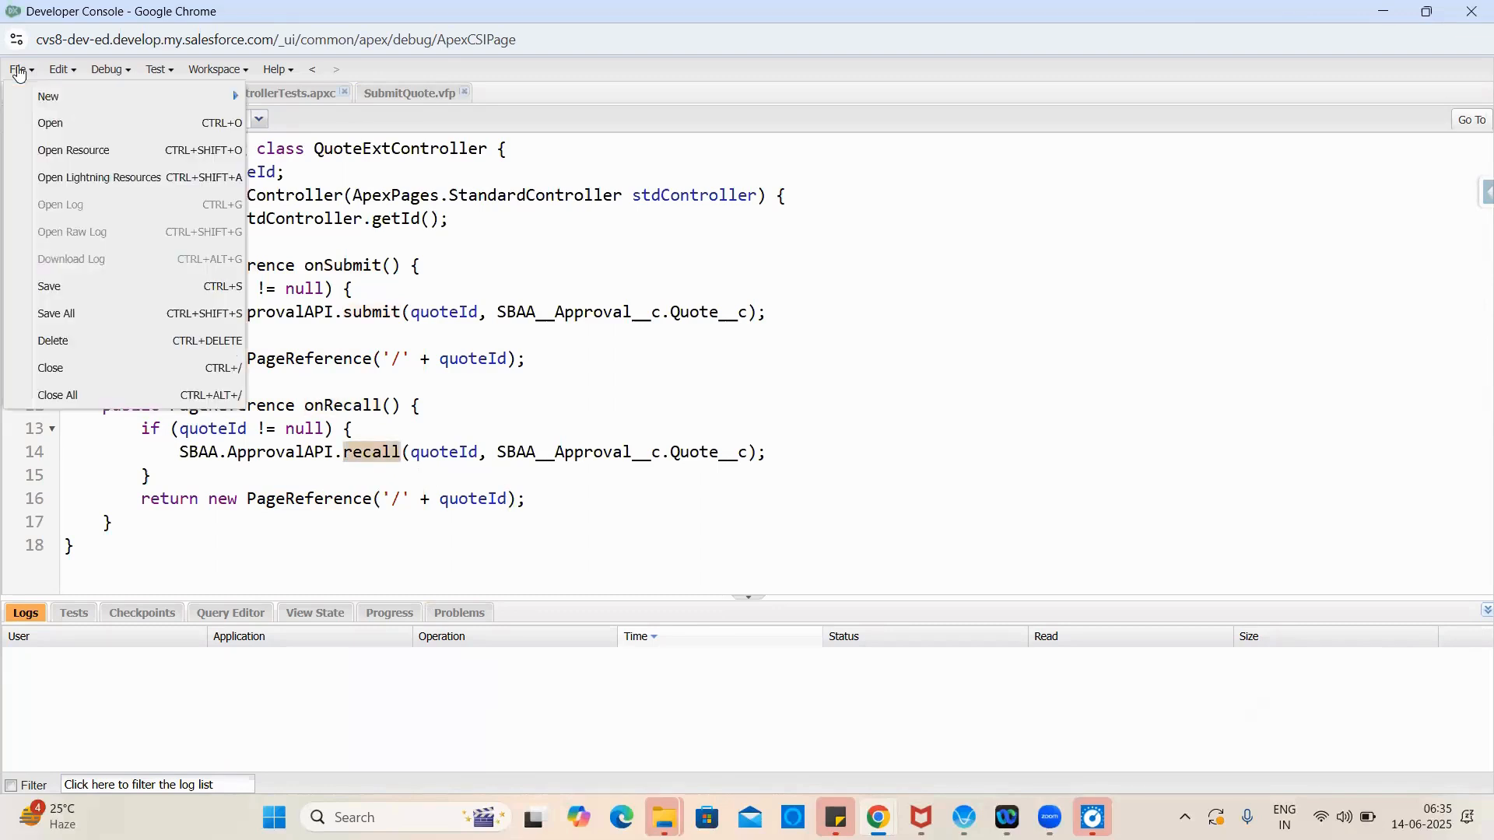
{"action": "mouse_move", "coordinate": [60, 101]}
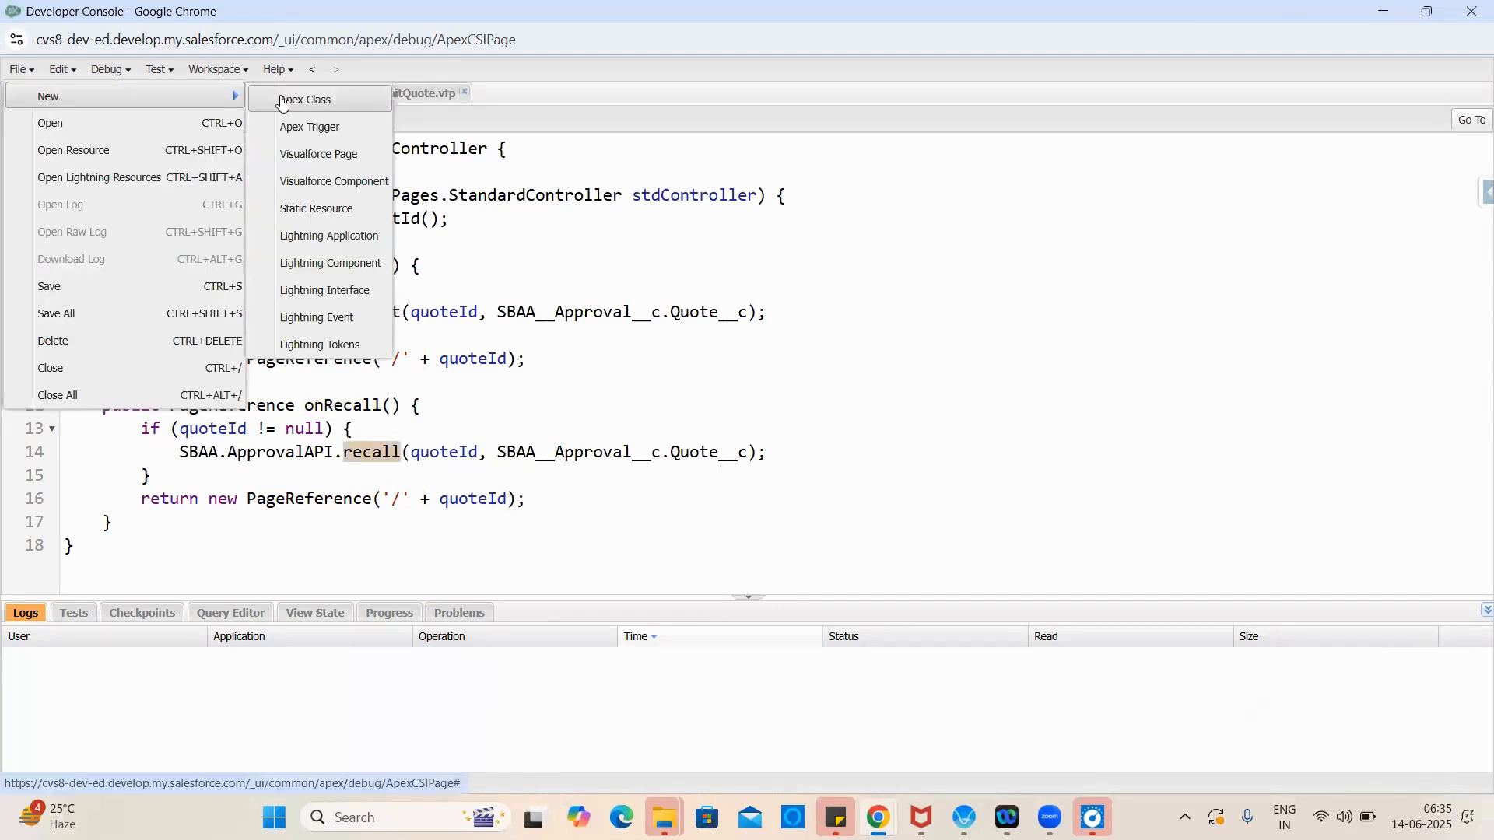
{"action": "left_click", "coordinate": [308, 162]}
{"action": "type", "text": "SubmitQuote"}
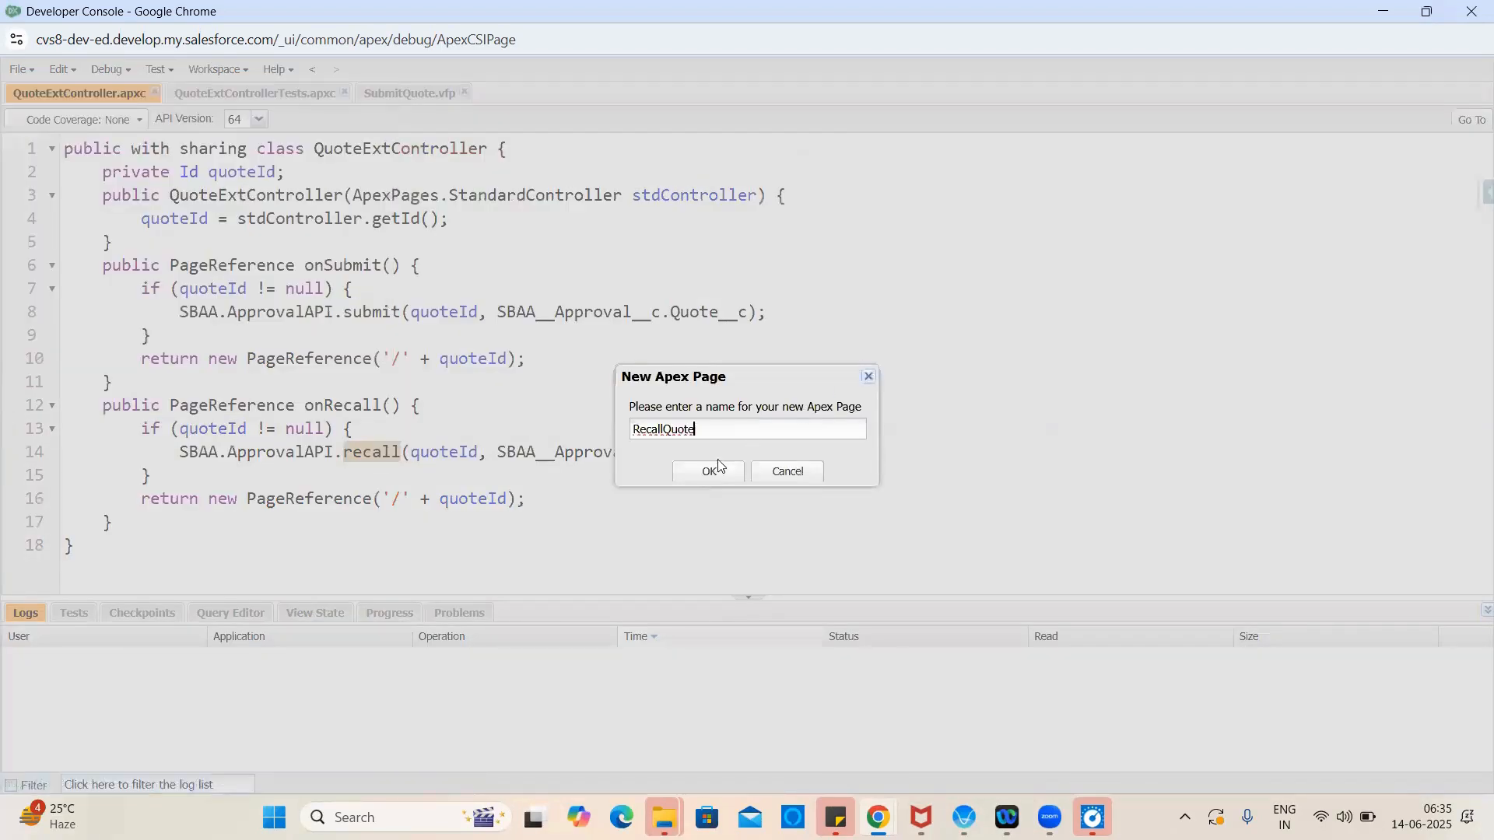
{"action": "left_click", "coordinate": [709, 471]}
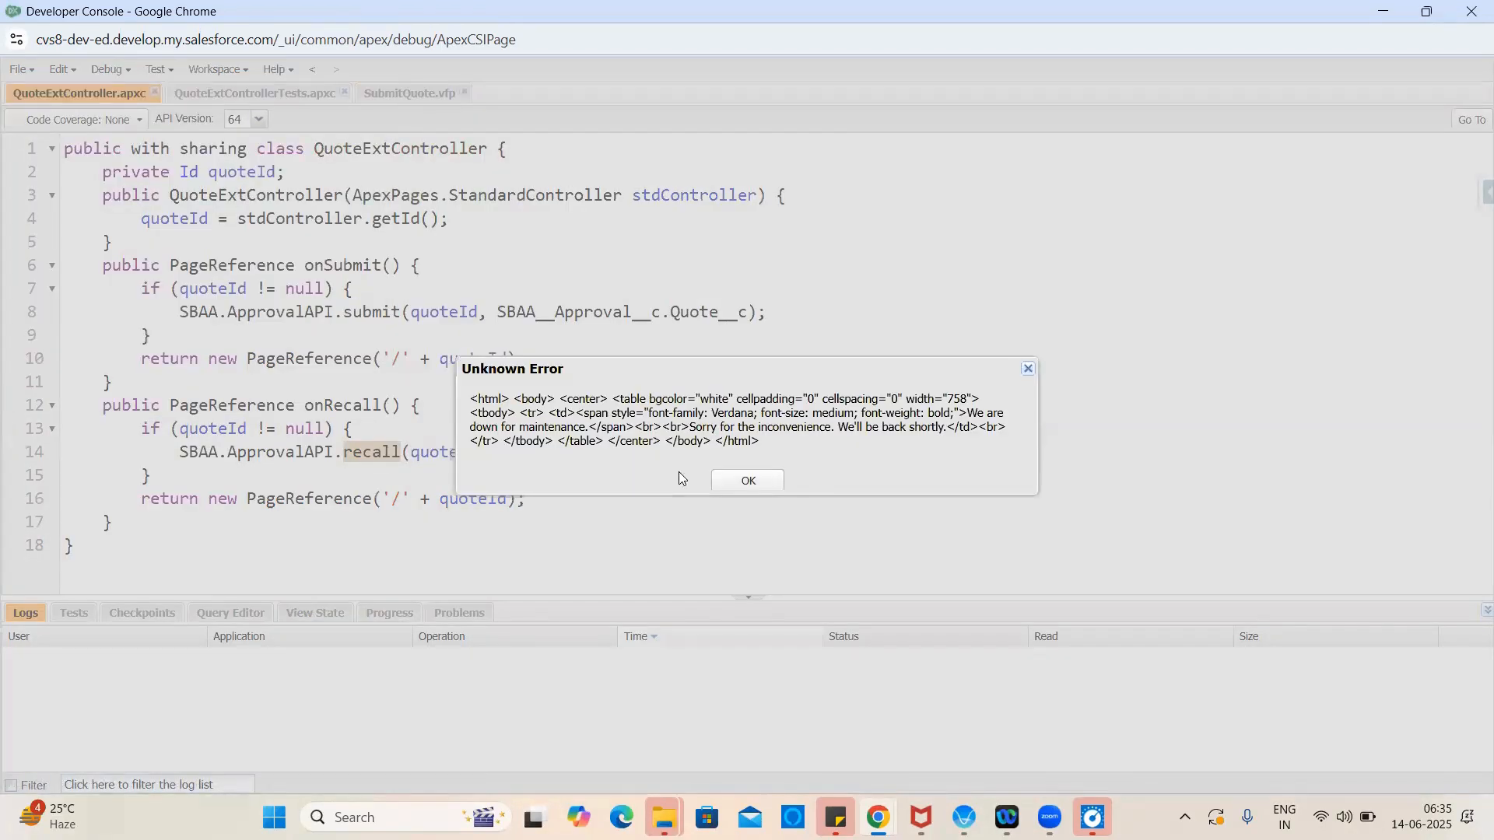
{"action": "left_click", "coordinate": [751, 477]}
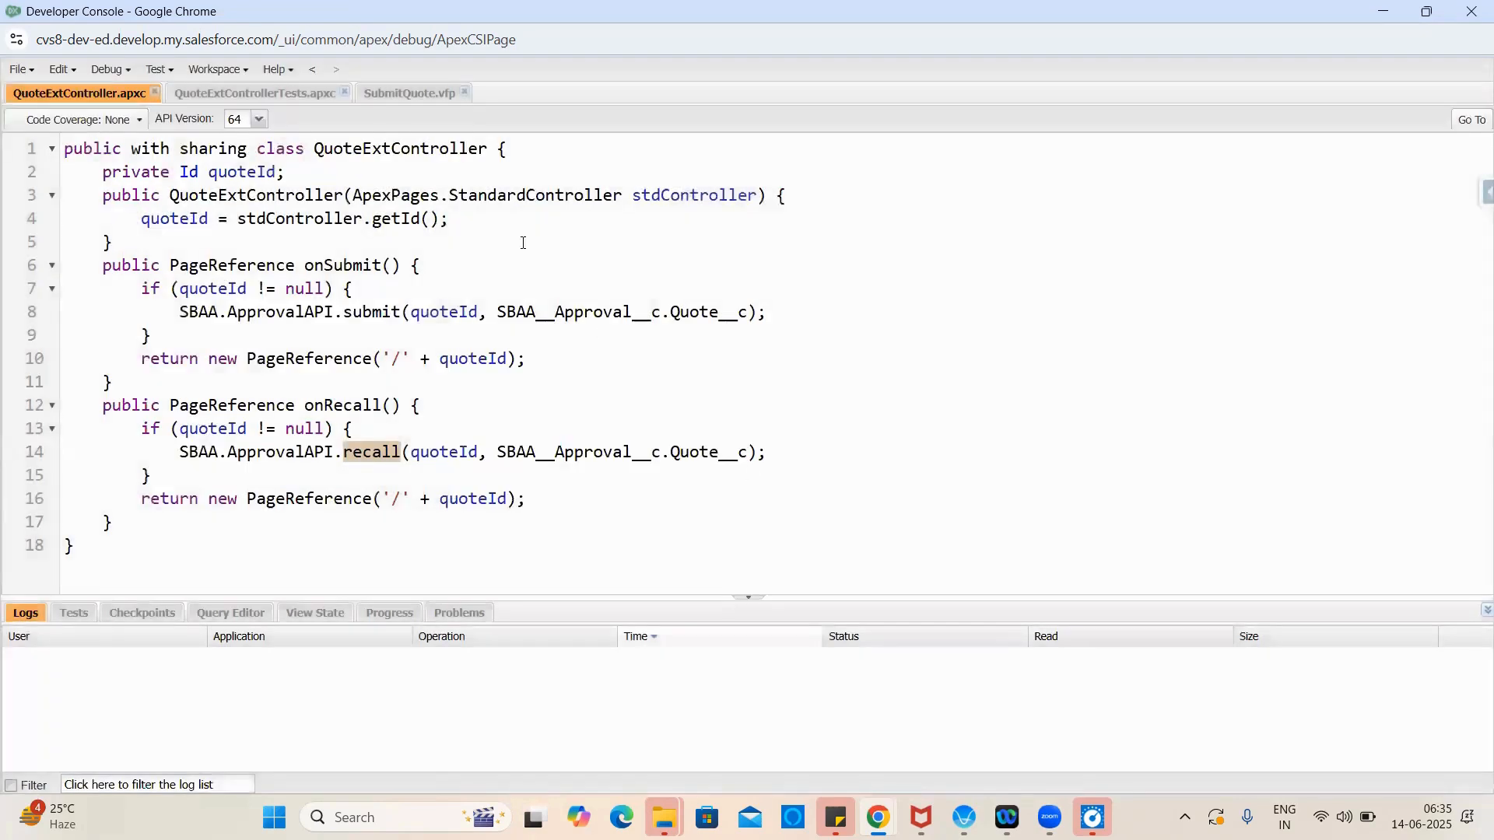
Step: Copy the RecallQuote label from the help article again and retry creating the Visualforce page from the SubmitQuote view
{"action": "left_click", "coordinate": [410, 94]}
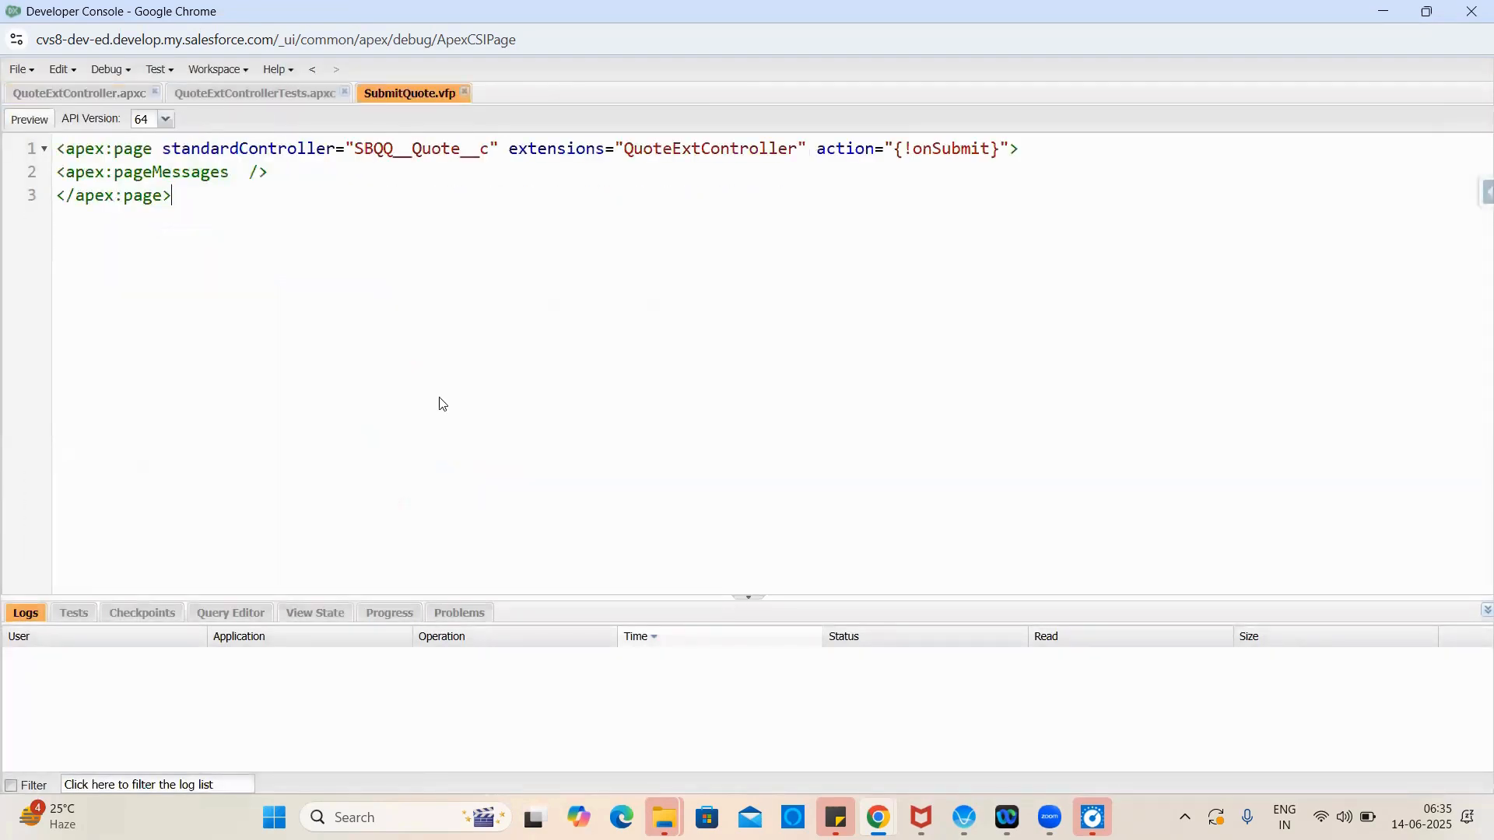
{"action": "key", "text": "alt+Tab"}
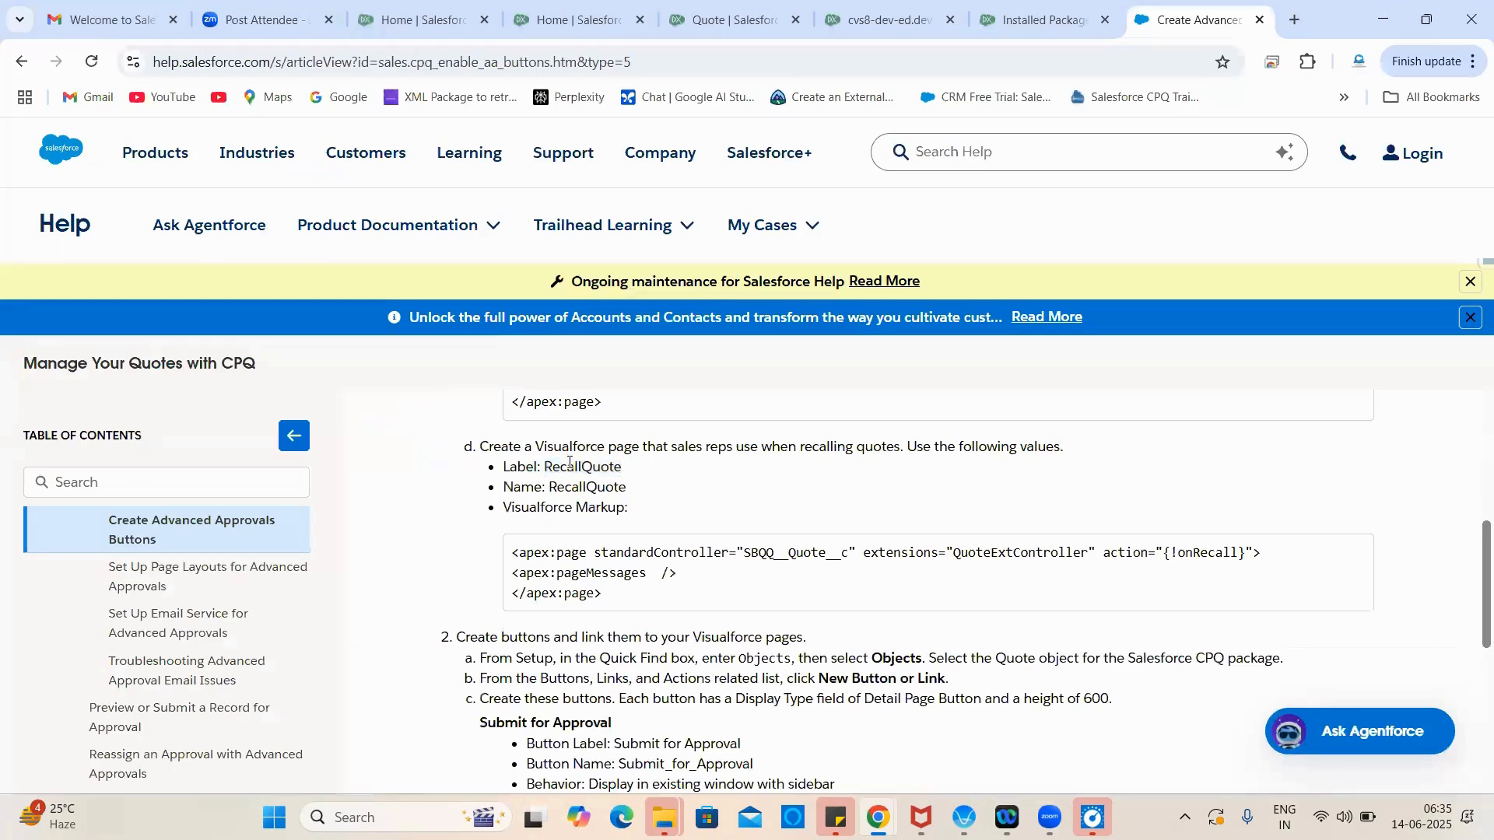
{"action": "double_click", "coordinate": [570, 464]}
{"action": "key", "text": "alt+Tab"}
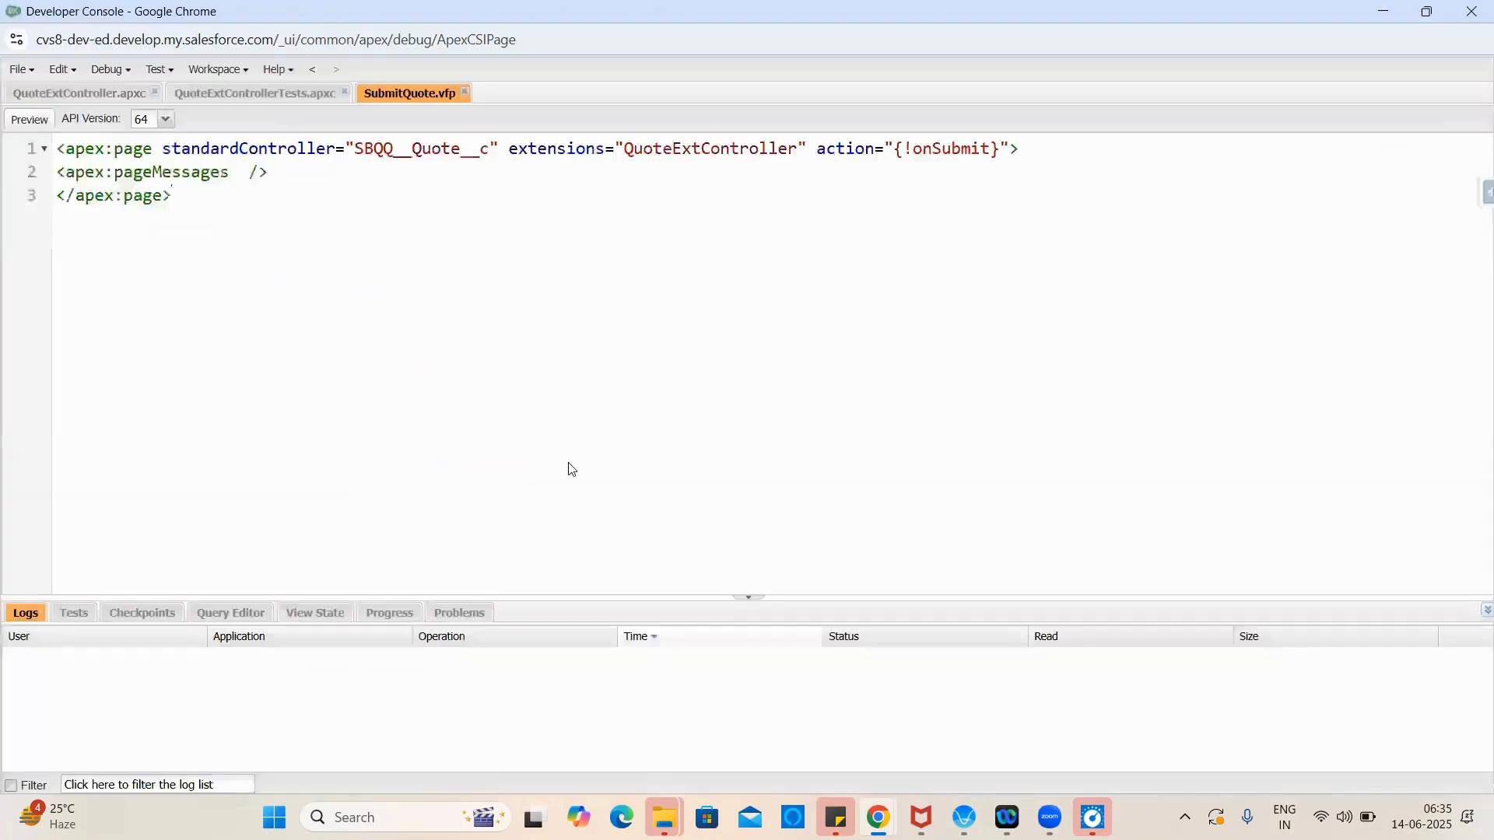
{"action": "left_click", "coordinate": [14, 75]}
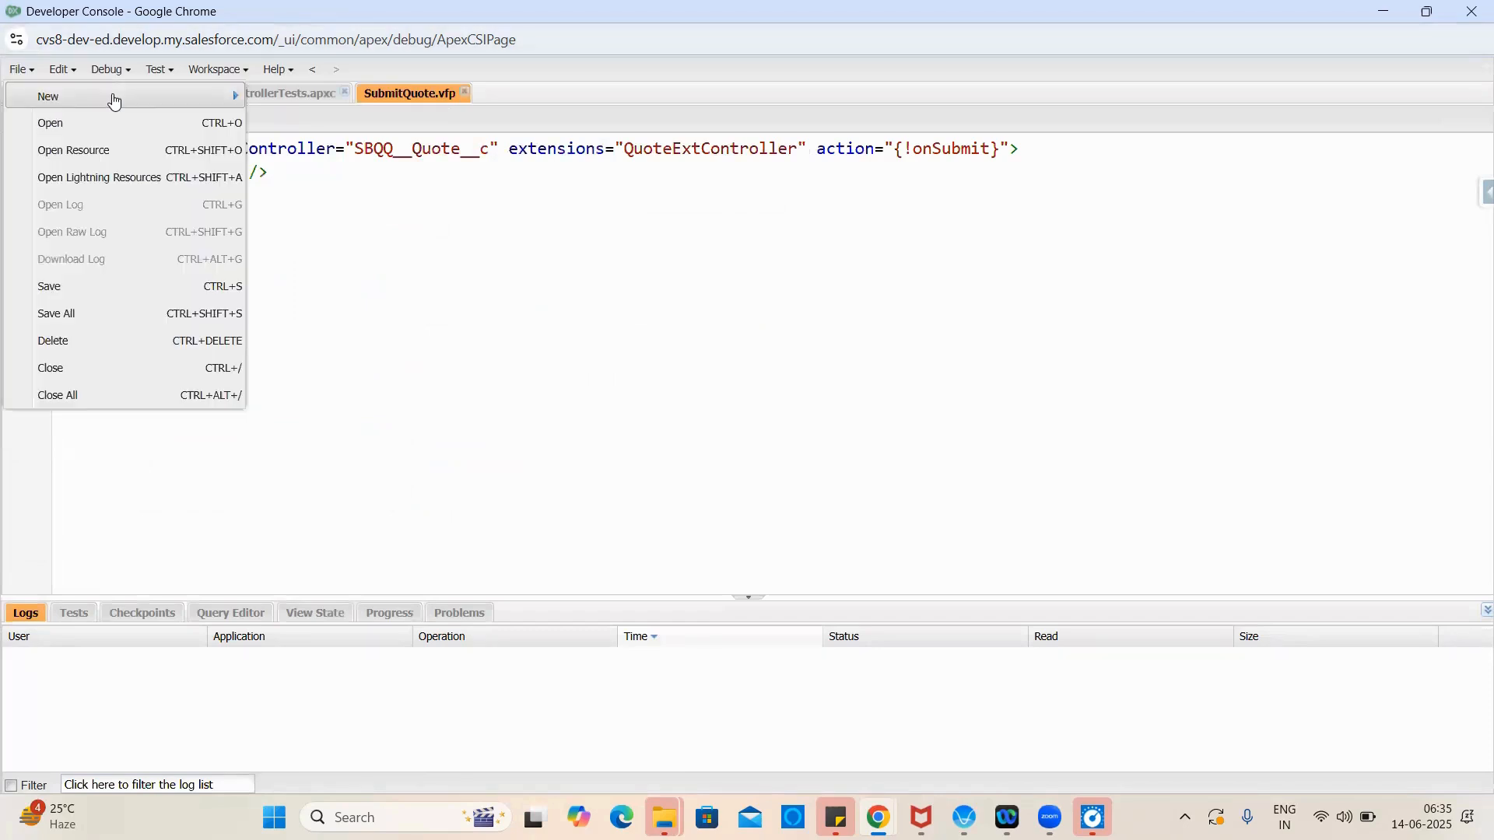
{"action": "mouse_move", "coordinate": [47, 93]}
{"action": "left_click", "coordinate": [343, 150]}
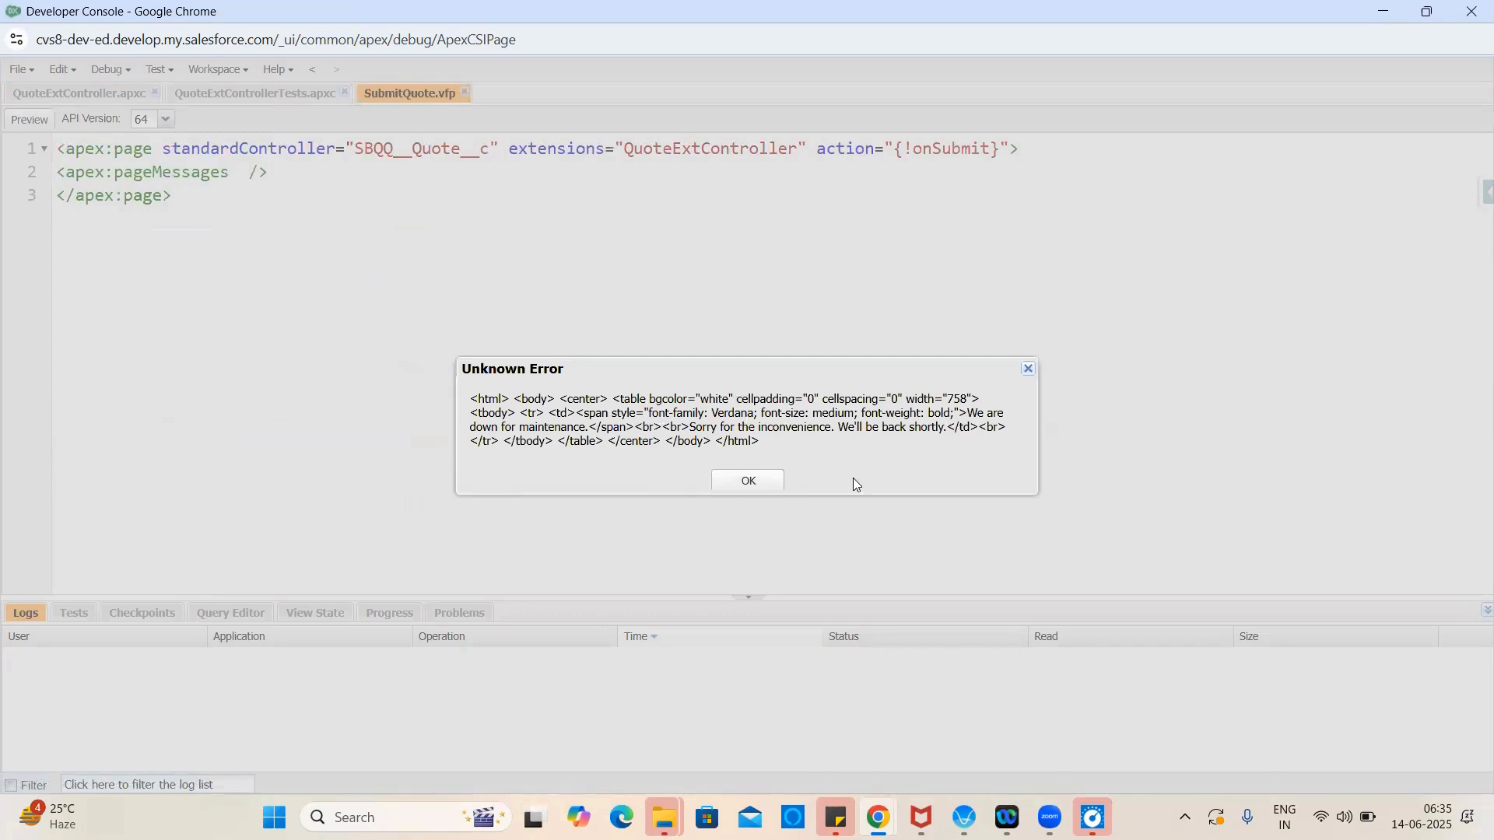
{"action": "left_click", "coordinate": [771, 484]}
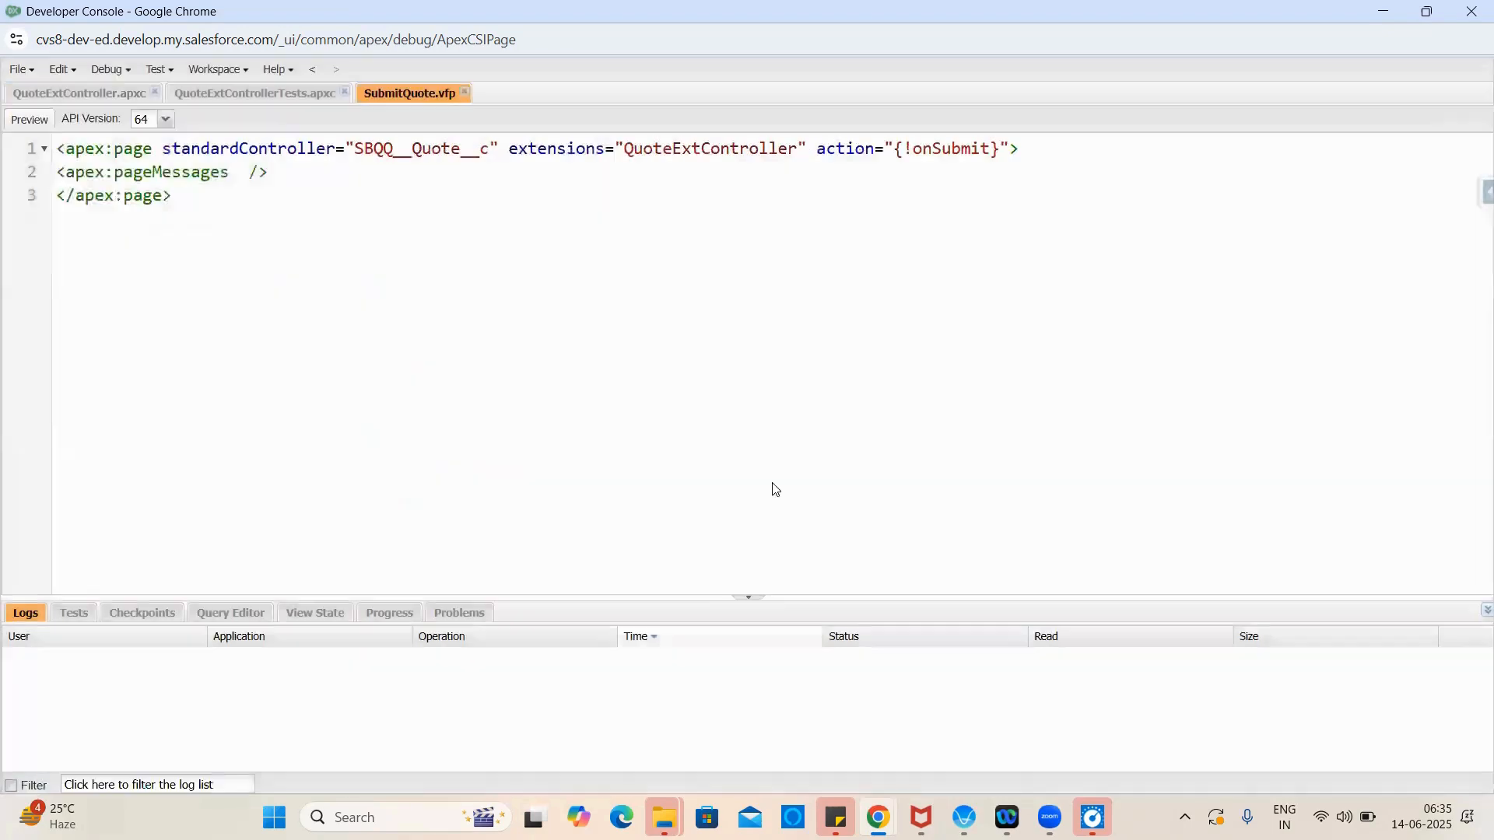
Step: Try to reload the Developer Console page repeatedly and close its window
{"action": "left_click", "coordinate": [537, 39]}
{"action": "key", "text": "Return"}
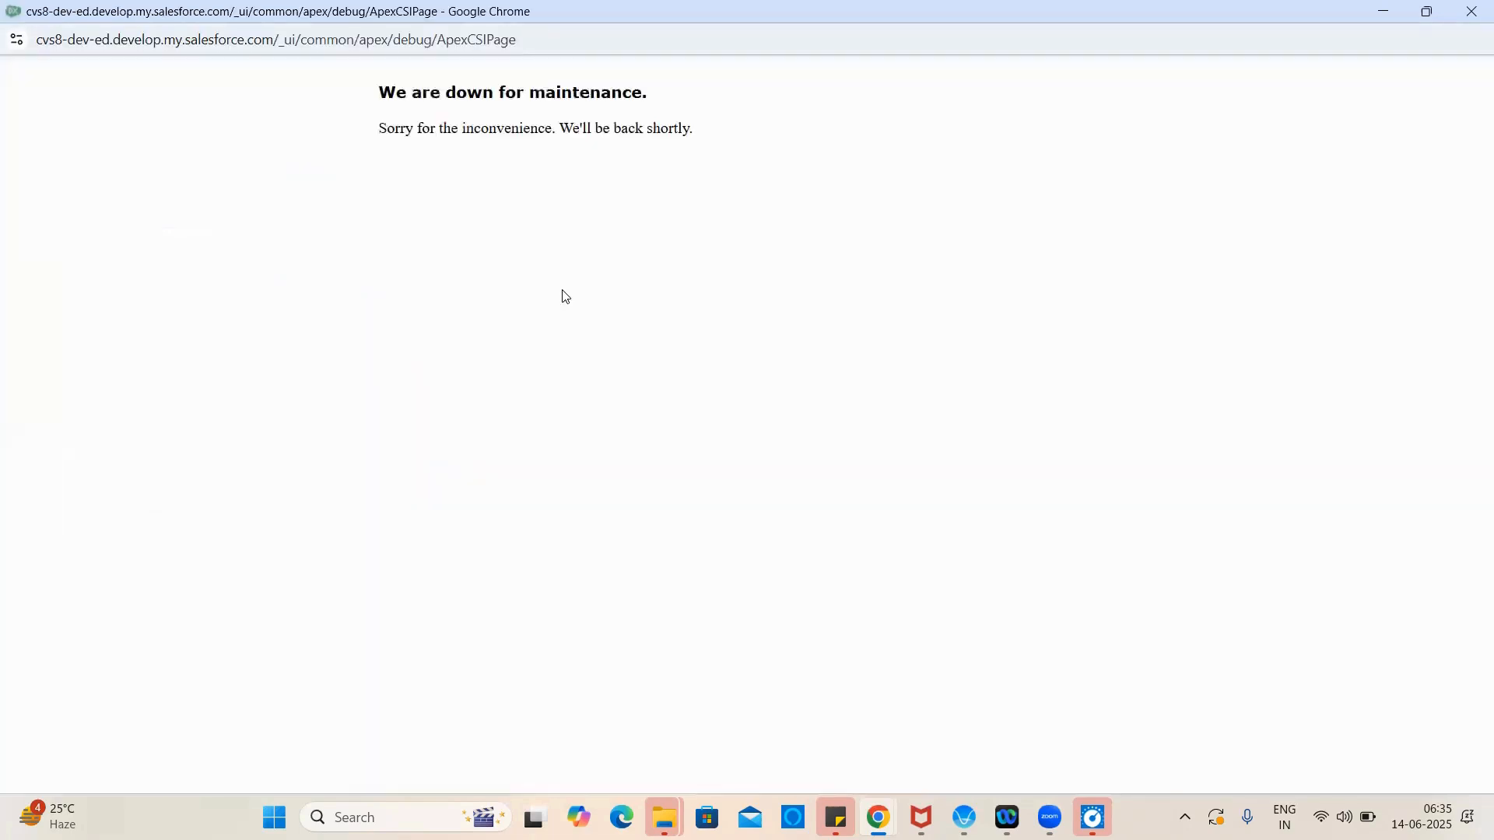
{"action": "double_click", "coordinate": [534, 22]}
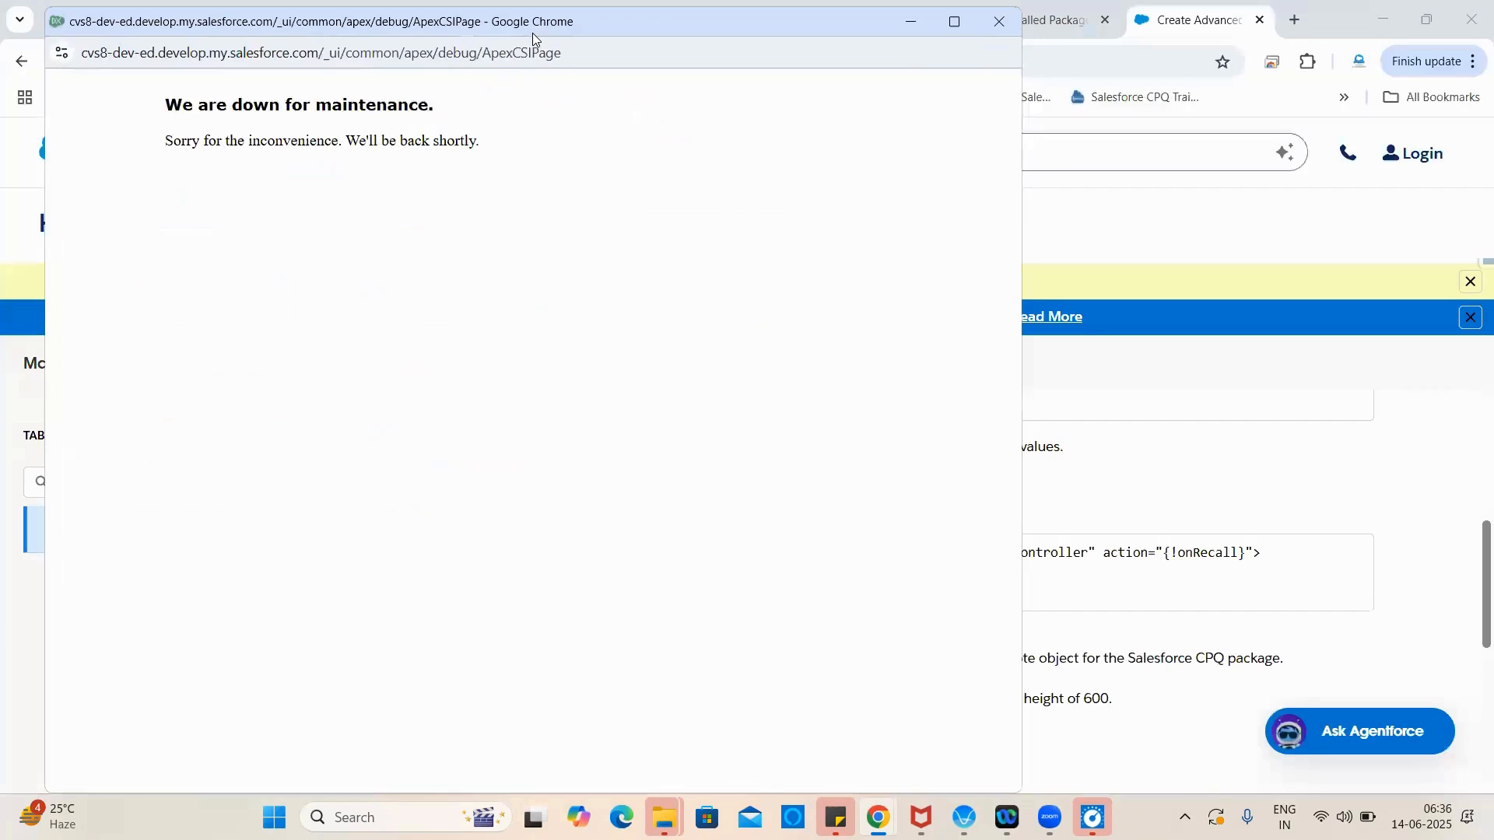
{"action": "left_click", "coordinate": [956, 22]}
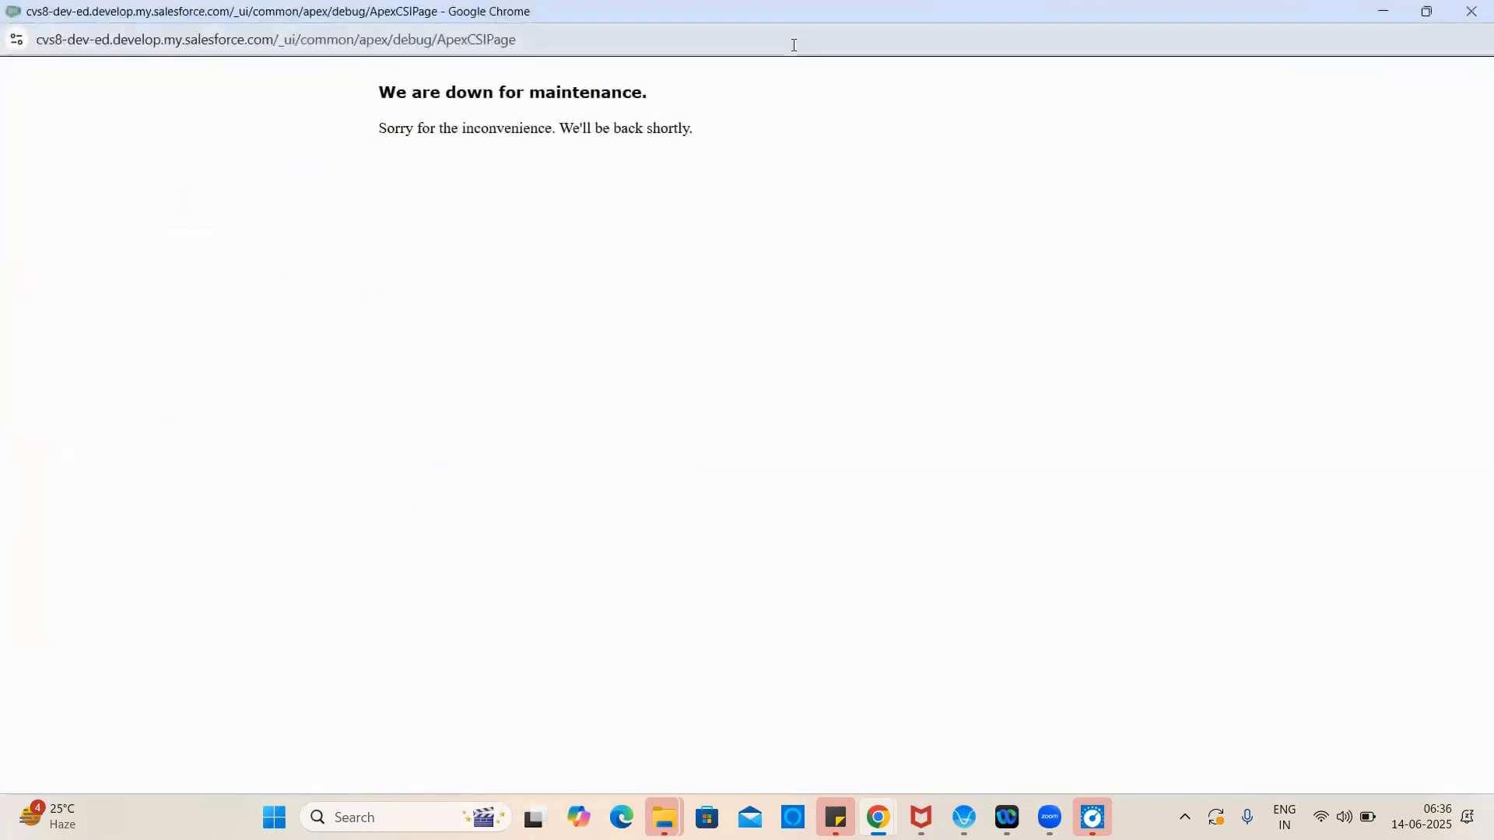
{"action": "left_click", "coordinate": [788, 42]}
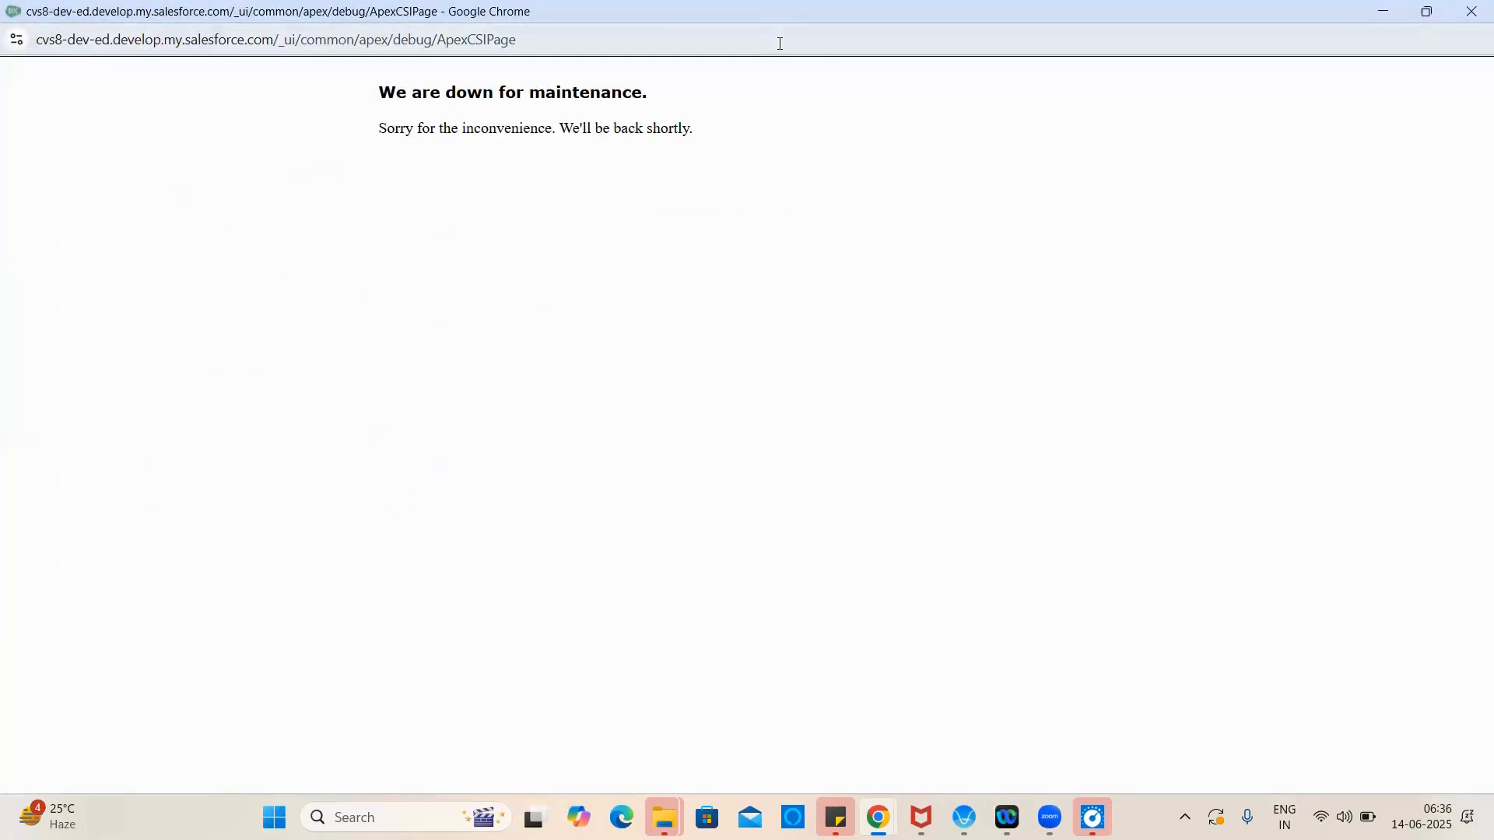
{"action": "left_click", "coordinate": [771, 44]}
{"action": "key", "text": "Return"}
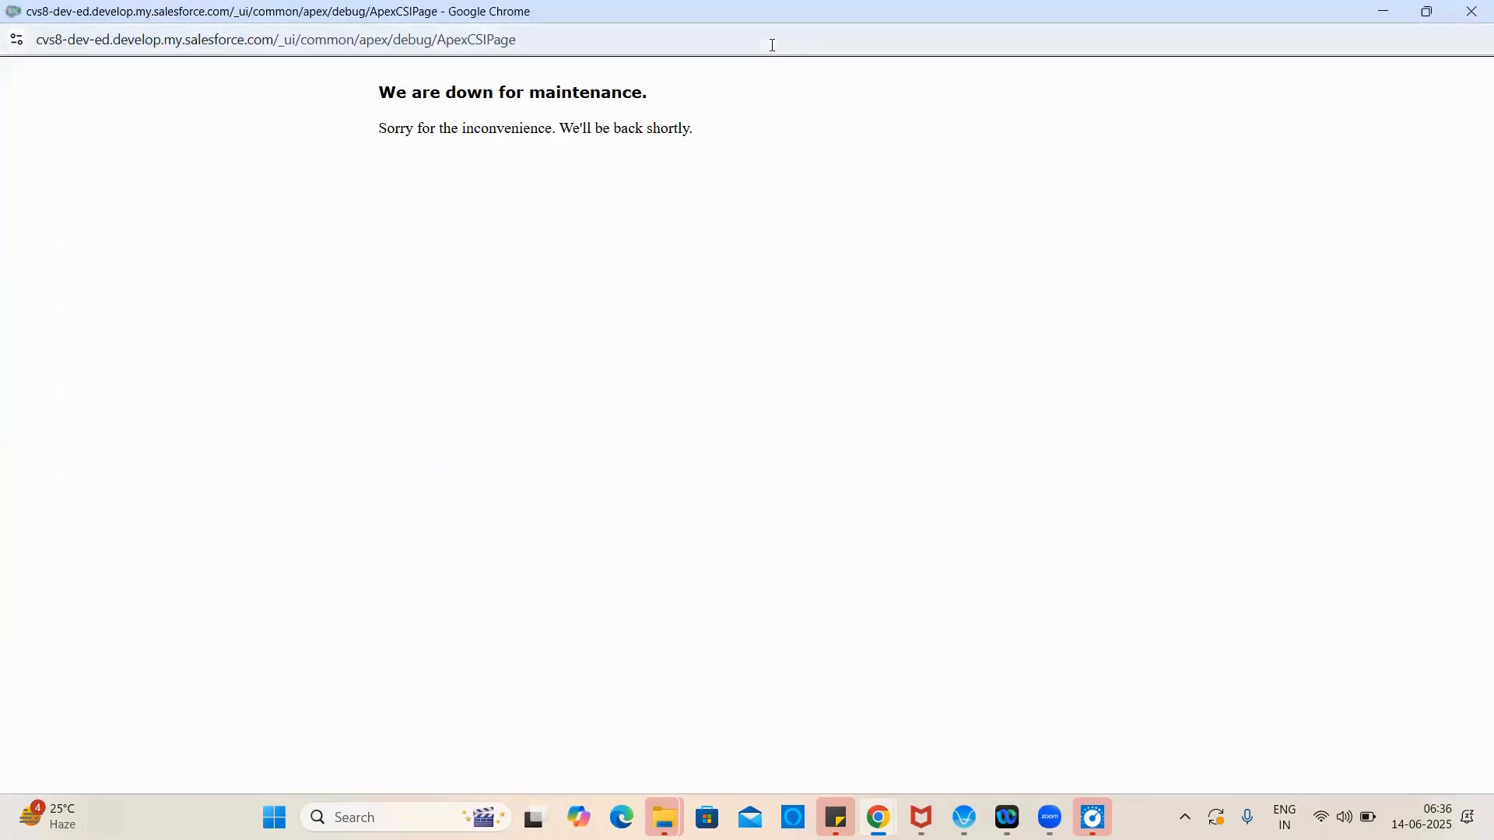
{"action": "left_click", "coordinate": [1473, 11]}
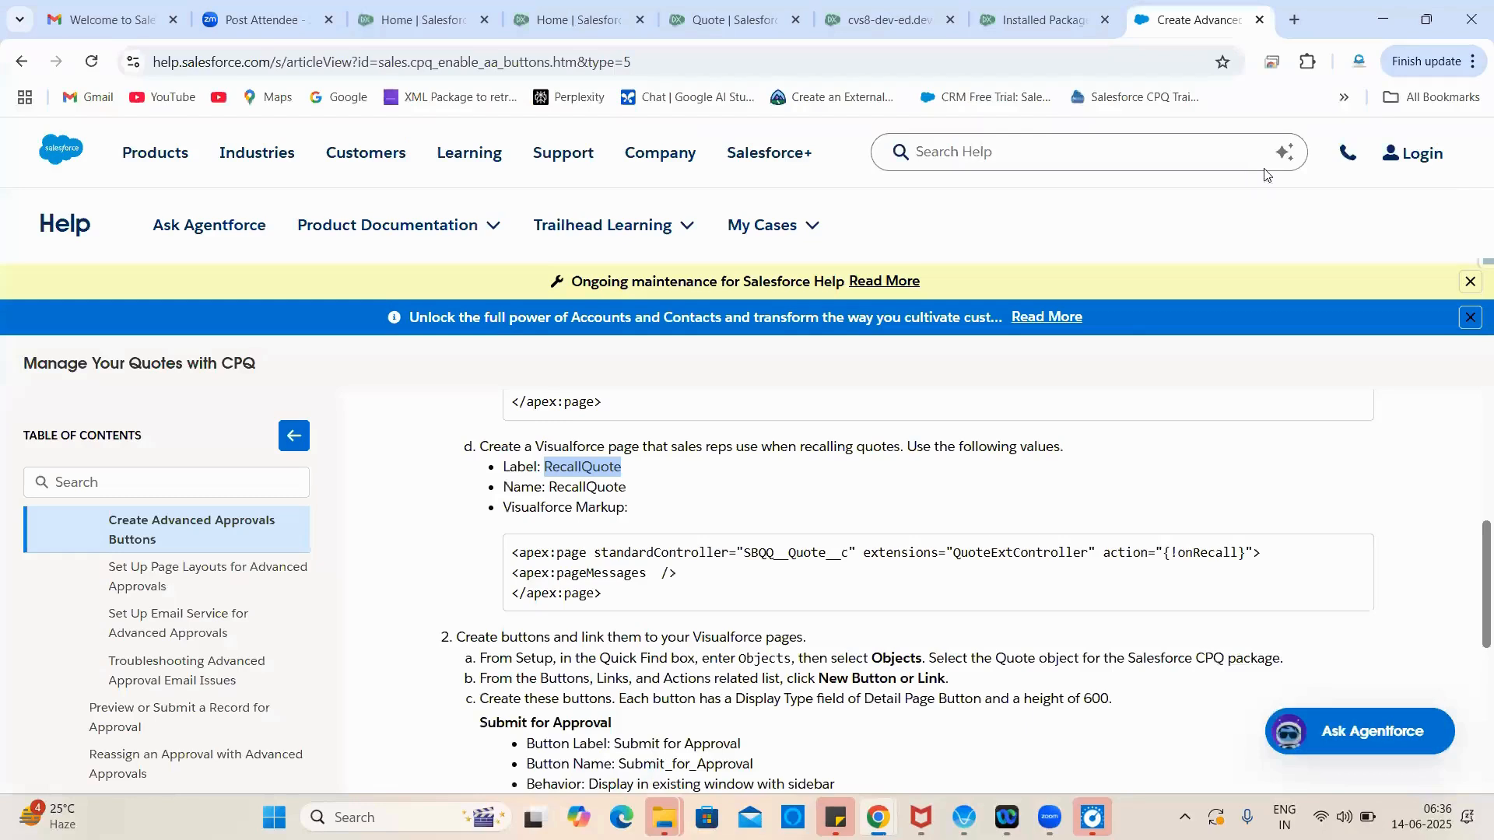
Step: Reopen the Developer Console from the Quote object's setup page, maximize its window and reload it until the editor loads
{"action": "left_click", "coordinate": [893, 6]}
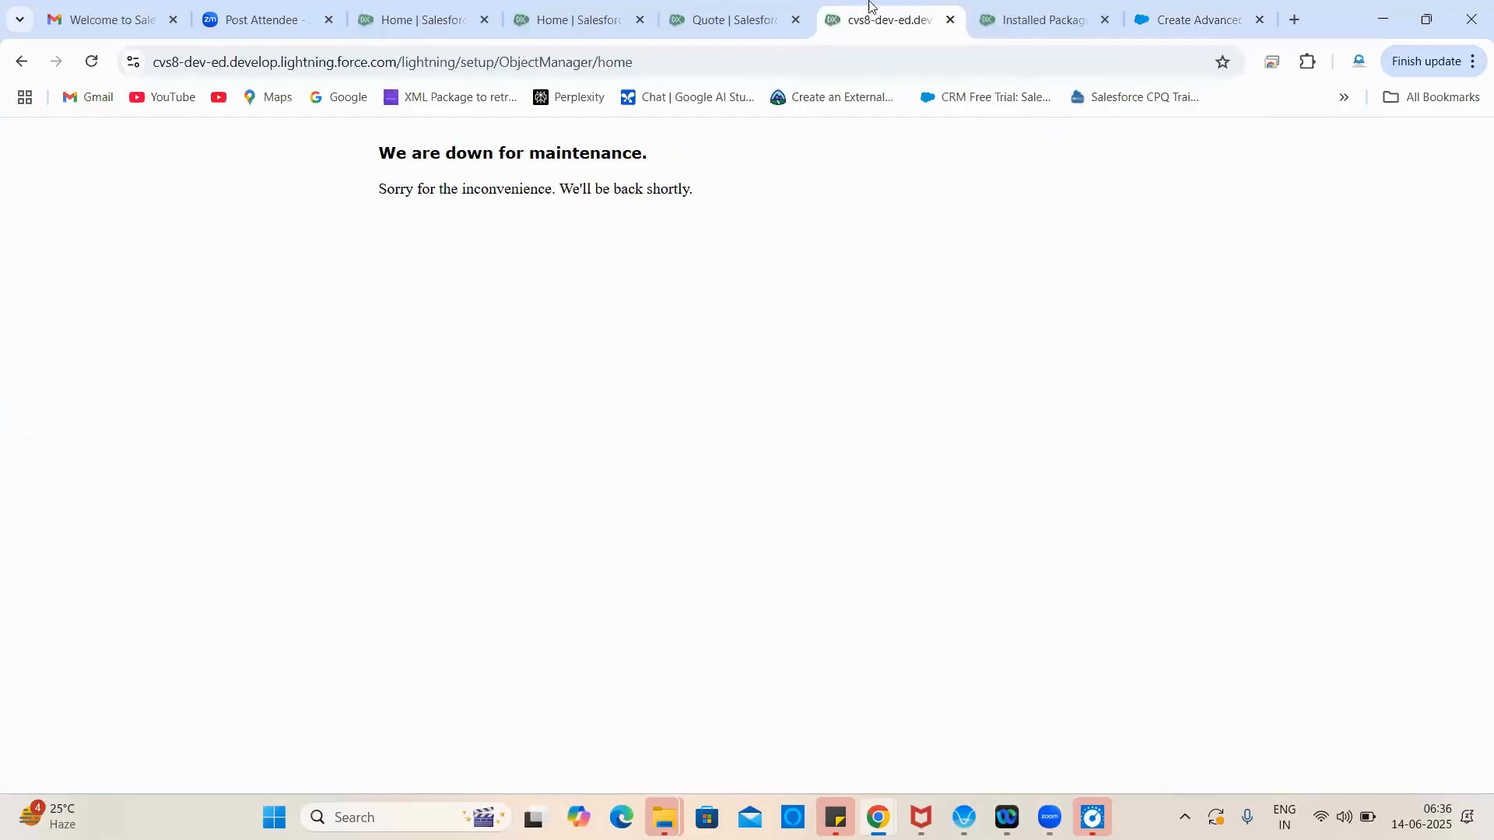
{"action": "left_click", "coordinate": [97, 69]}
{"action": "left_click", "coordinate": [791, 6]}
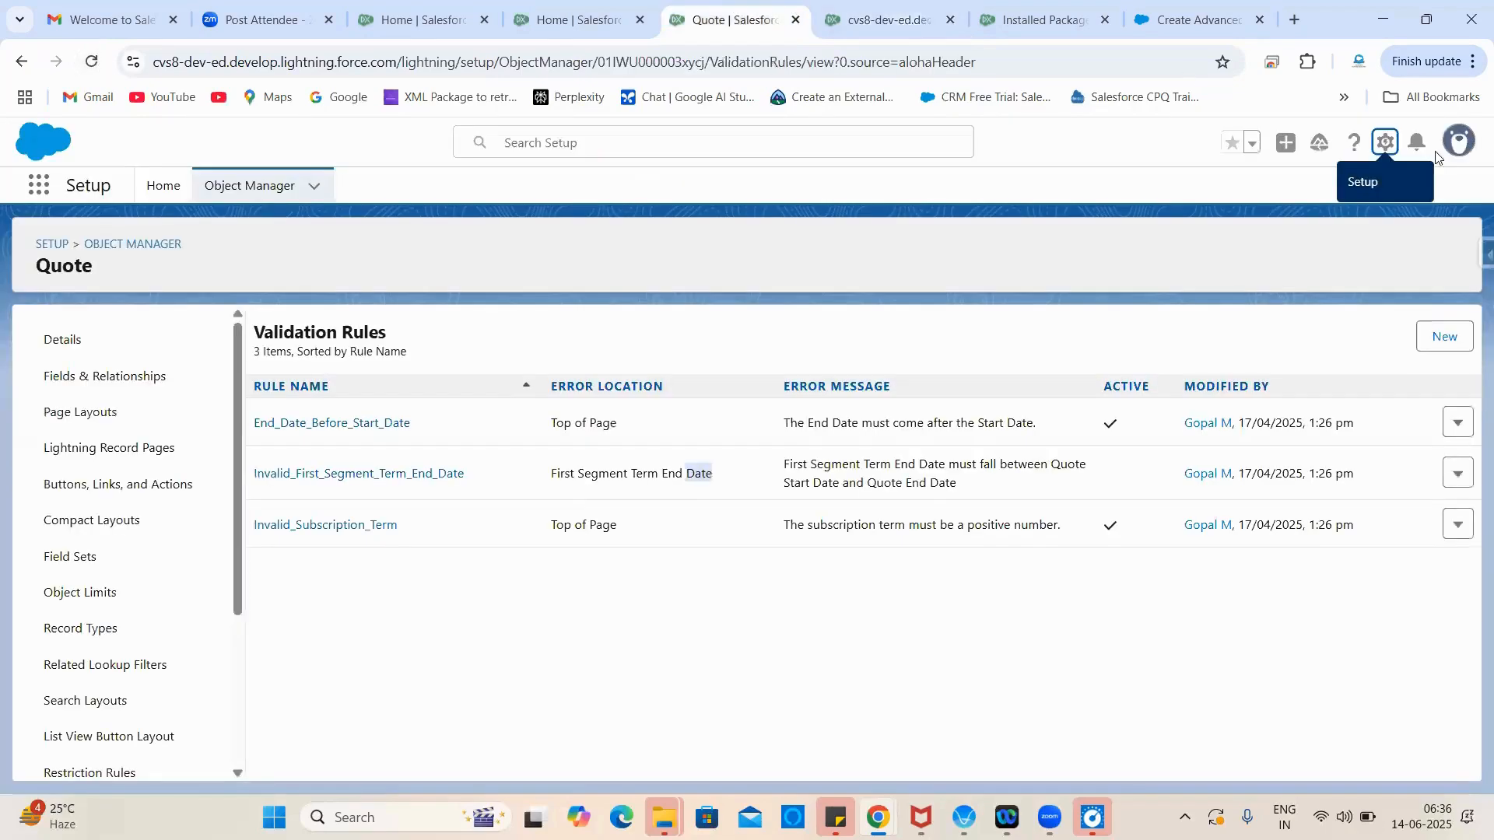
{"action": "left_click", "coordinate": [1386, 144]}
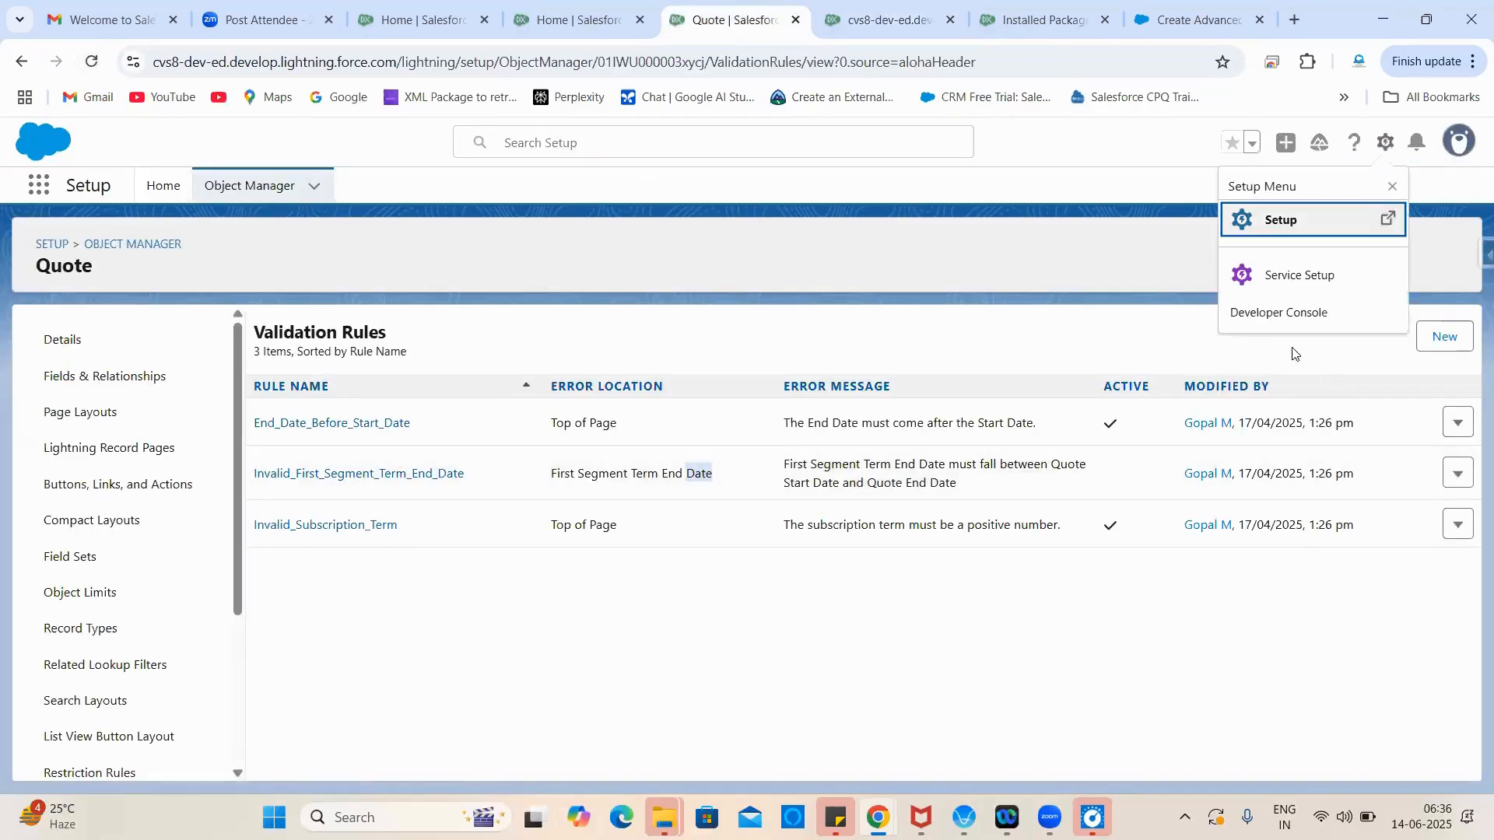
{"action": "left_click", "coordinate": [1288, 313]}
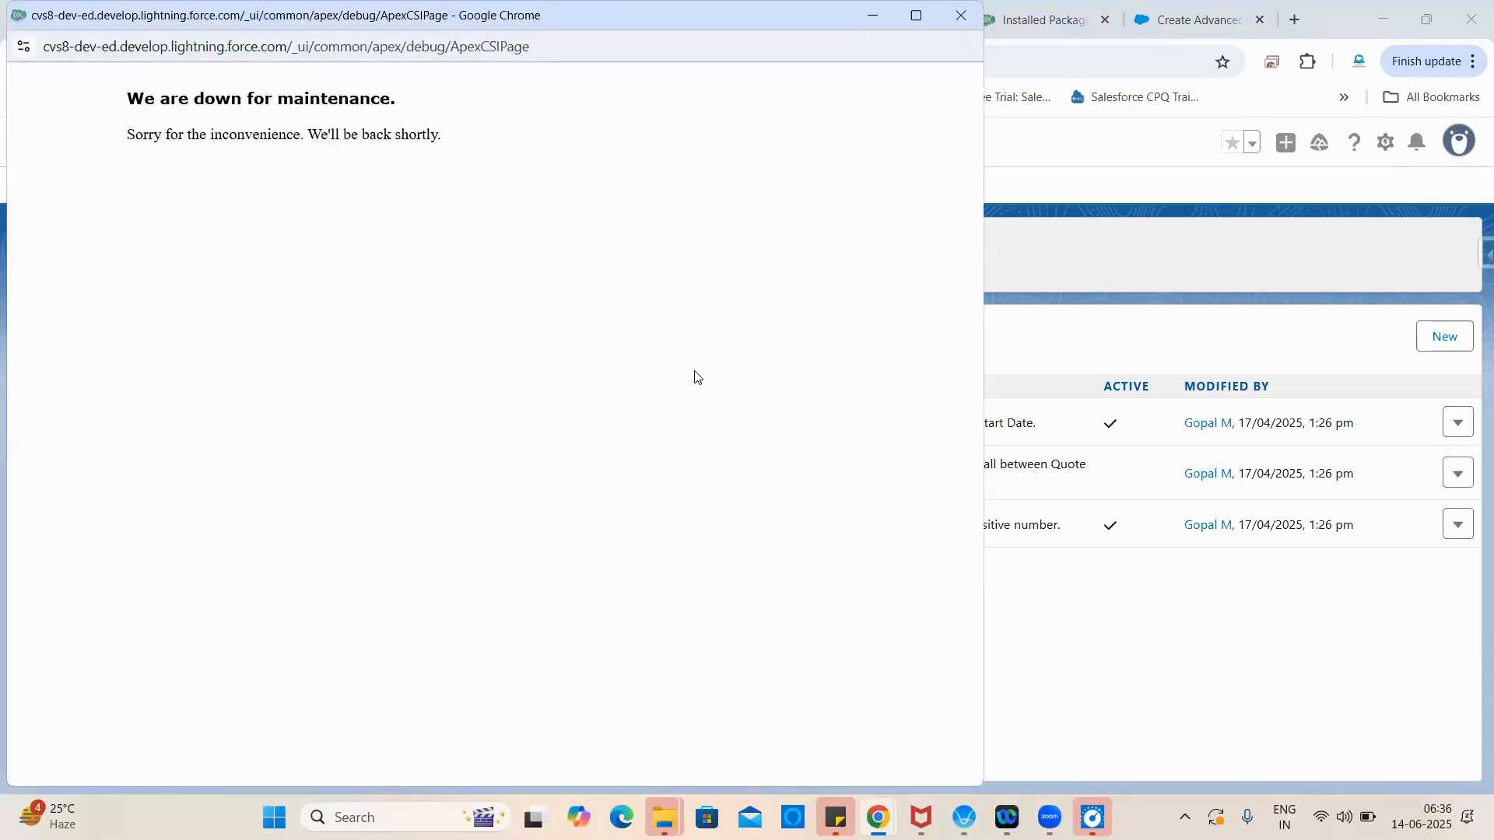
{"action": "left_click", "coordinate": [915, 15]}
{"action": "left_click", "coordinate": [816, 48]}
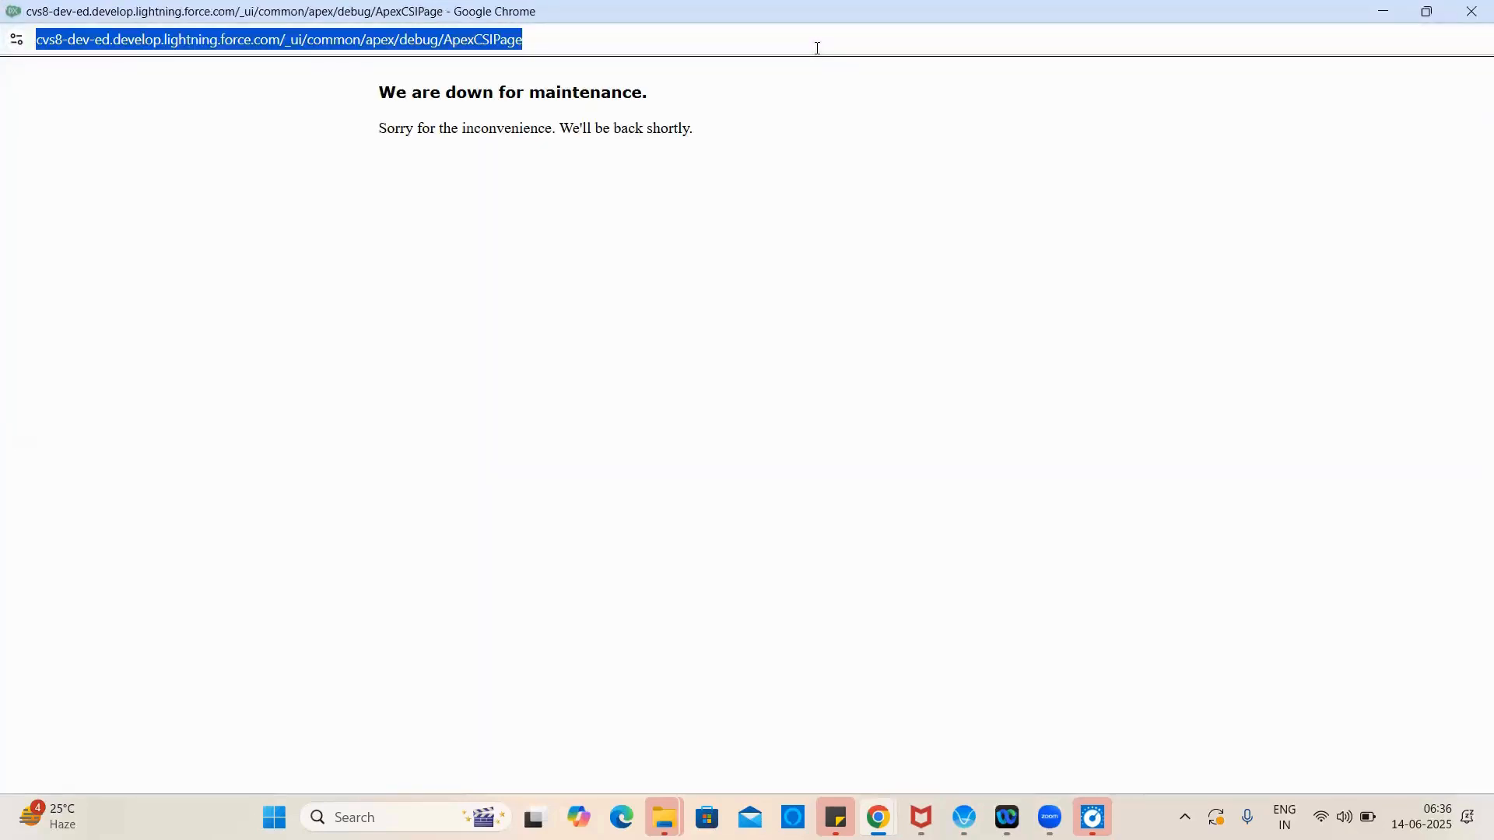
{"action": "key", "text": "Return"}
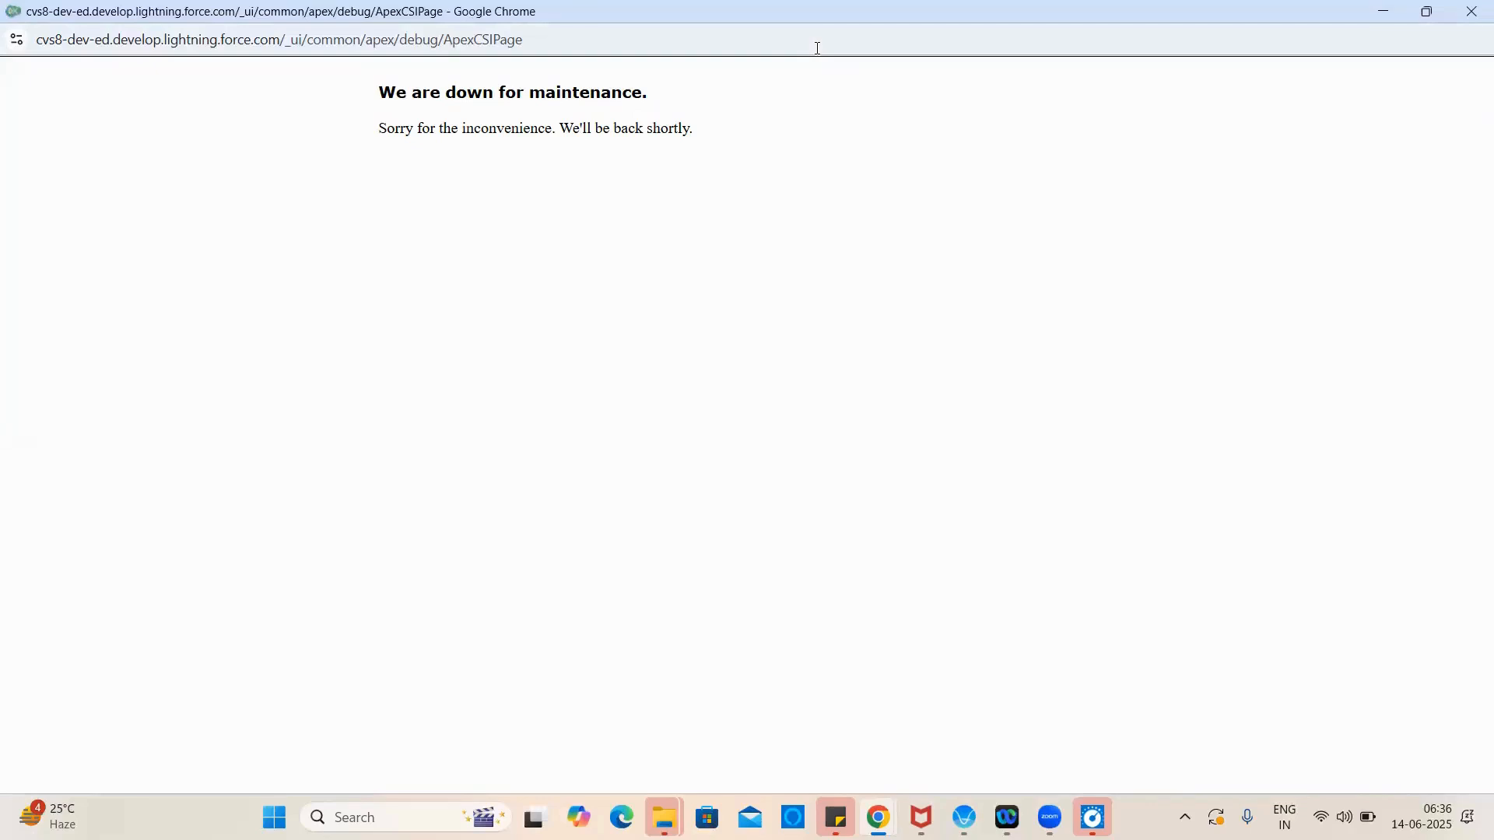
{"action": "left_click", "coordinate": [755, 40]}
{"action": "key", "text": "Return"}
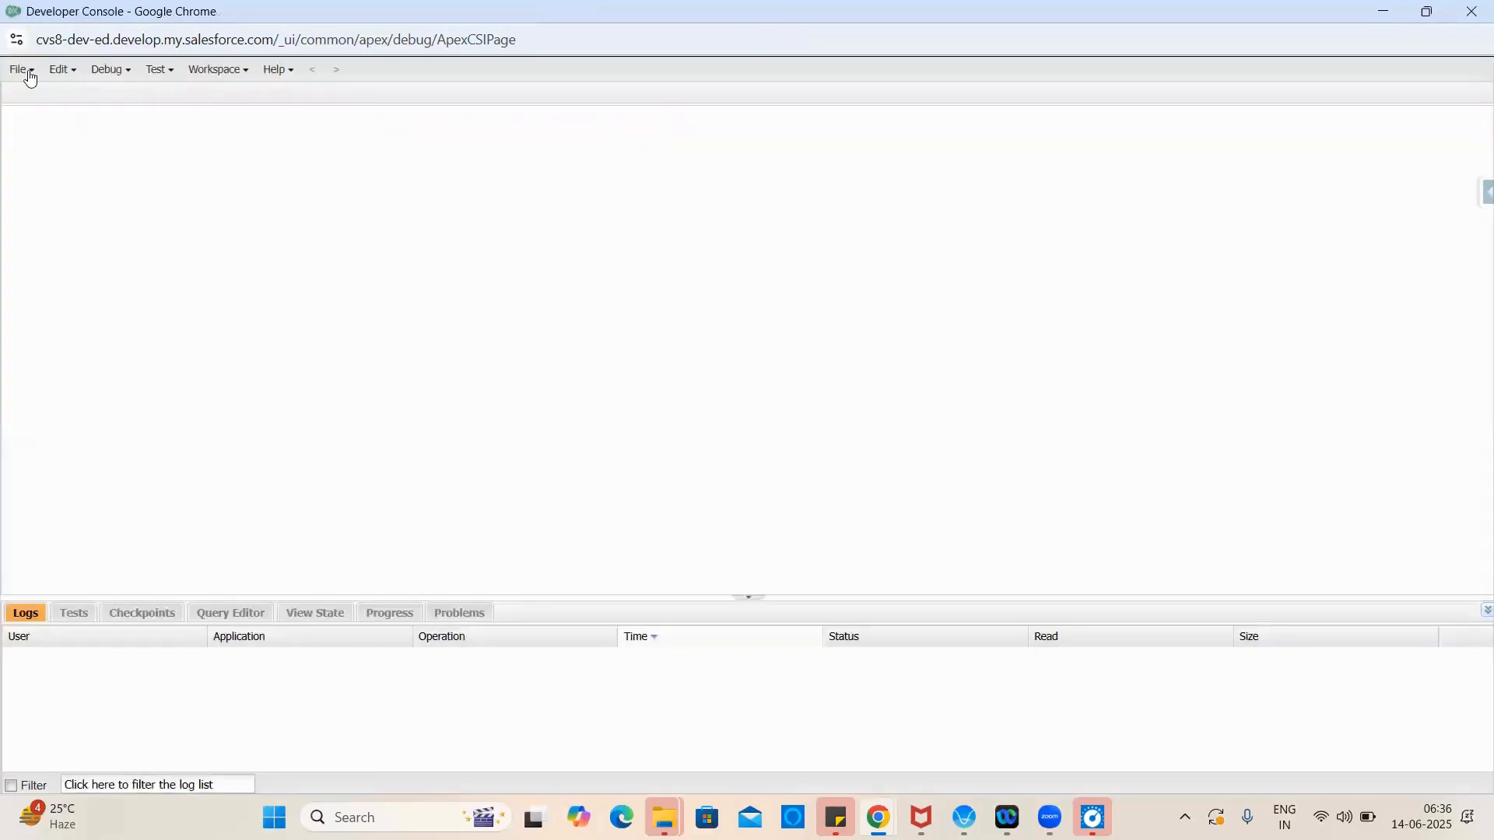
Step: Create a new Visualforce page named RecallQuote
{"action": "left_click", "coordinate": [31, 77]}
{"action": "mouse_move", "coordinate": [71, 101]}
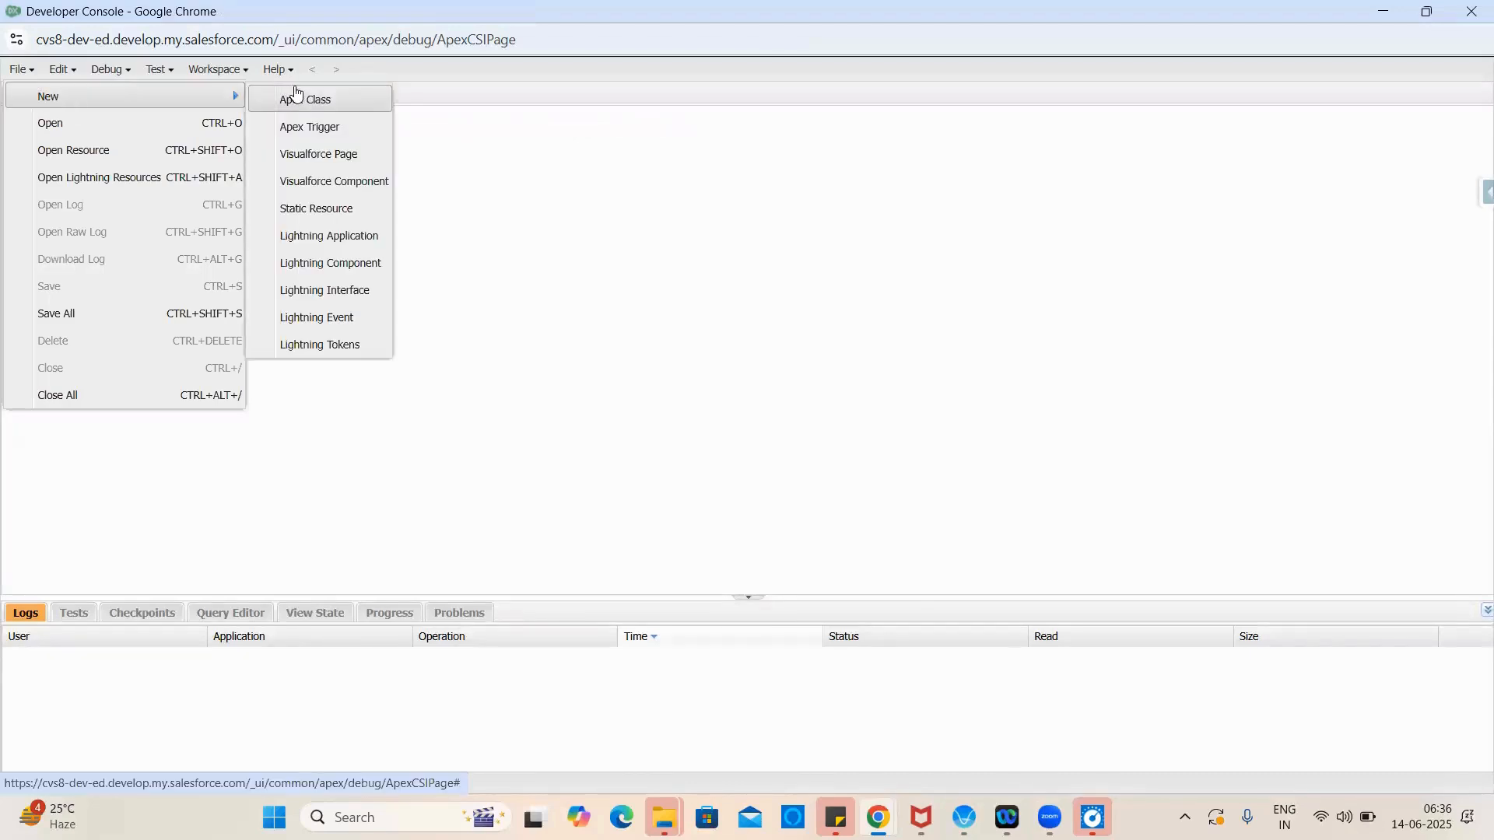
{"action": "left_click", "coordinate": [327, 156]}
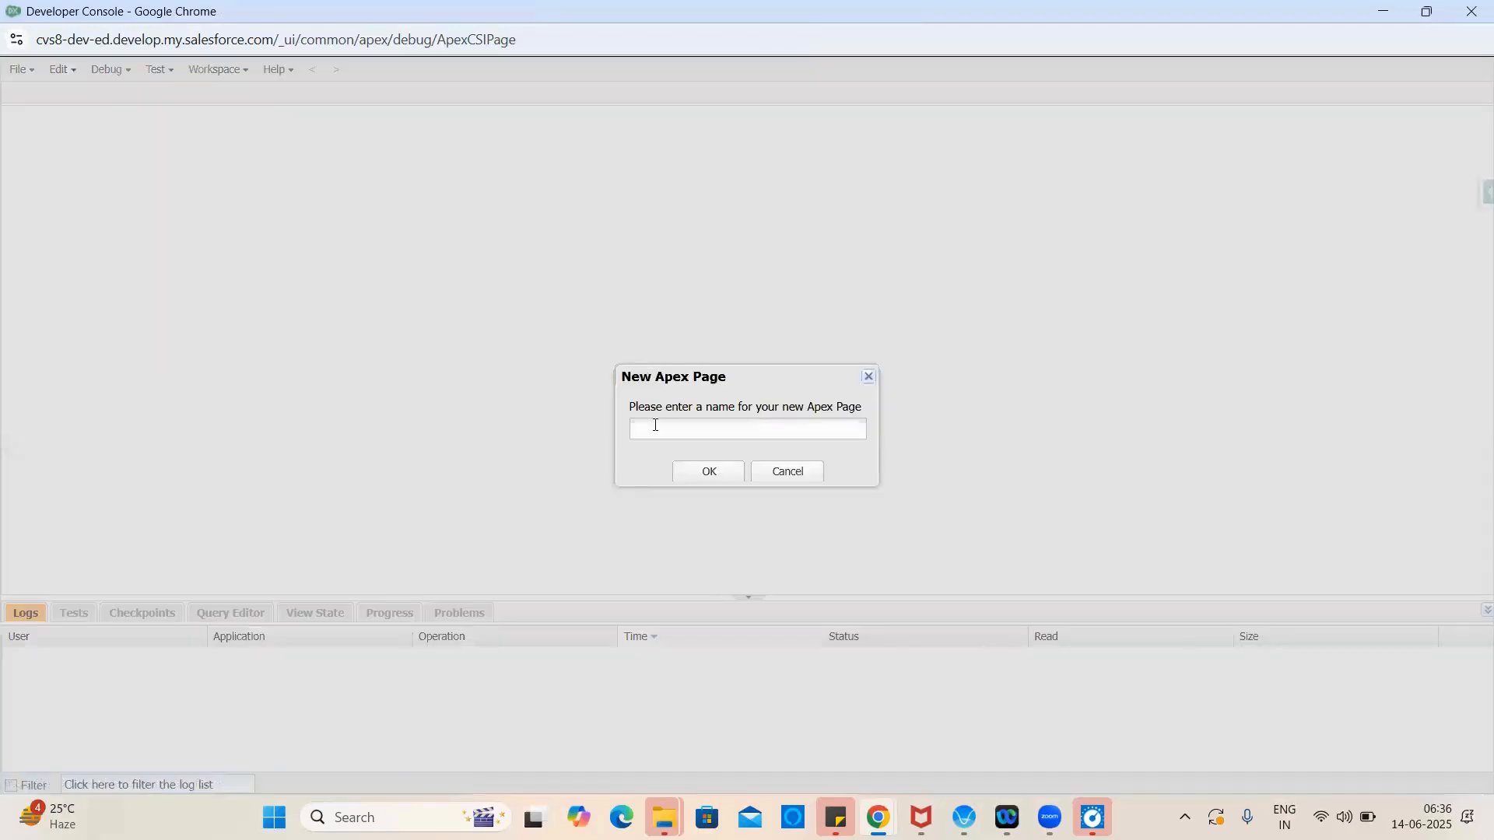
{"action": "type", "text": "RecallQuote"}
{"action": "left_click", "coordinate": [687, 469]}
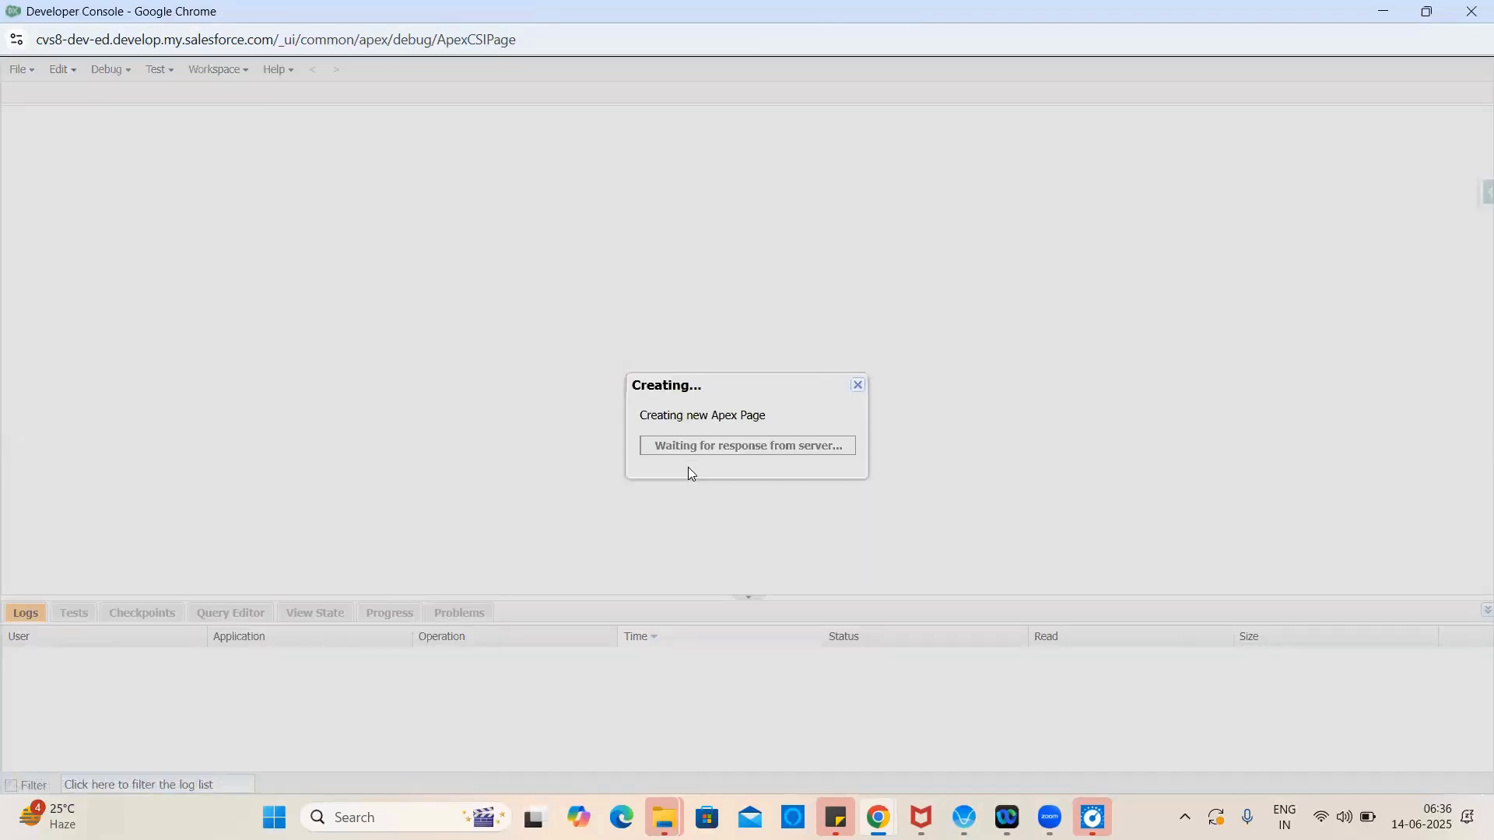
Step: Copy the RecallQuote Visualforce markup with the onRecall action from step 1d of the help article
{"action": "key", "text": "alt+Tab"}
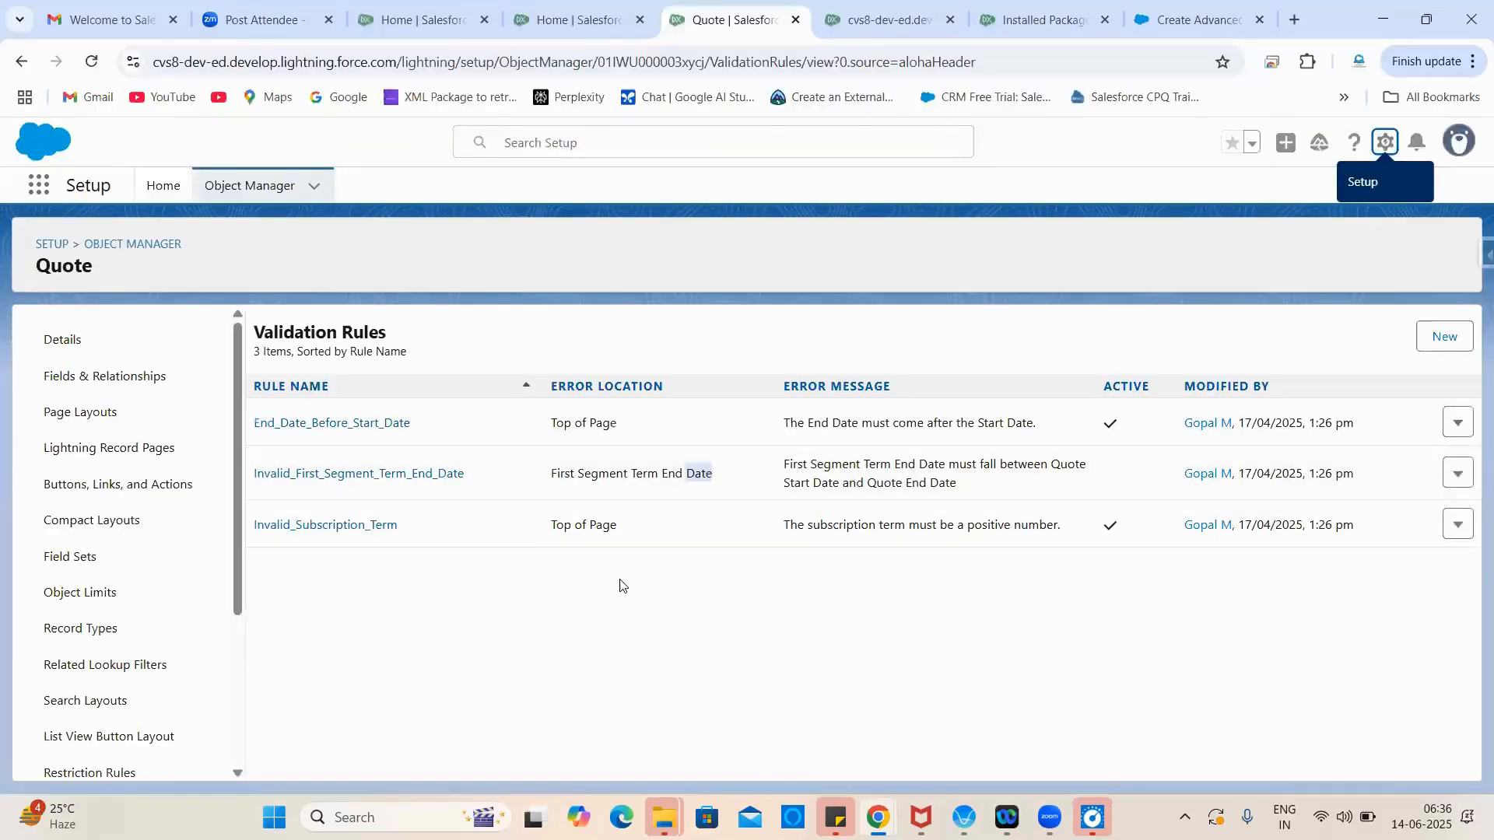
{"action": "left_click", "coordinate": [1155, 7]}
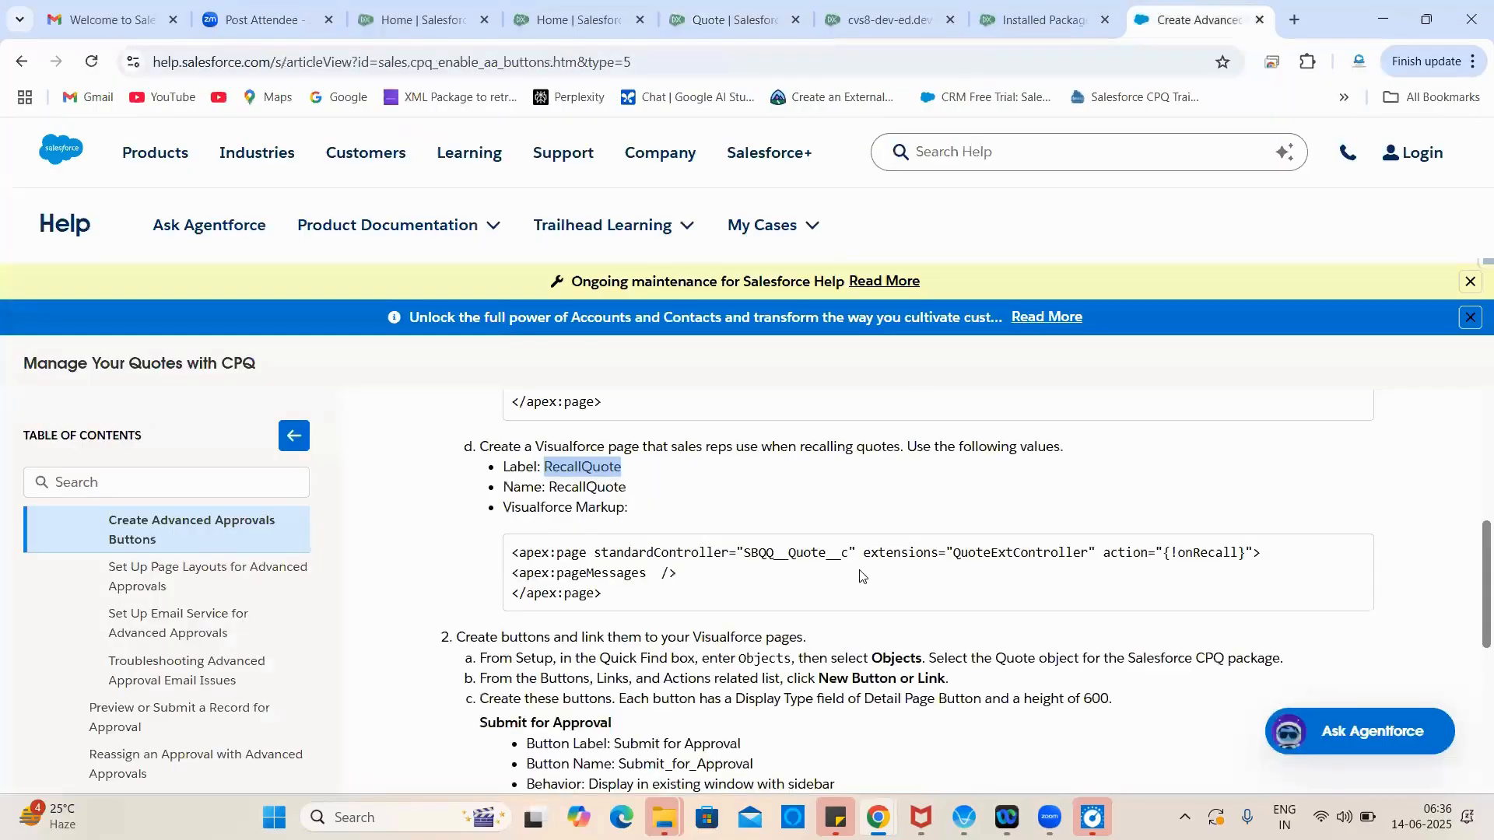
{"action": "scroll", "coordinate": [860, 571], "scroll_direction": "down", "scroll_amount": 2}
{"action": "scroll", "coordinate": [615, 472], "scroll_direction": "up", "scroll_amount": 1}
{"action": "scroll", "coordinate": [614, 472], "scroll_direction": "up", "scroll_amount": 1}
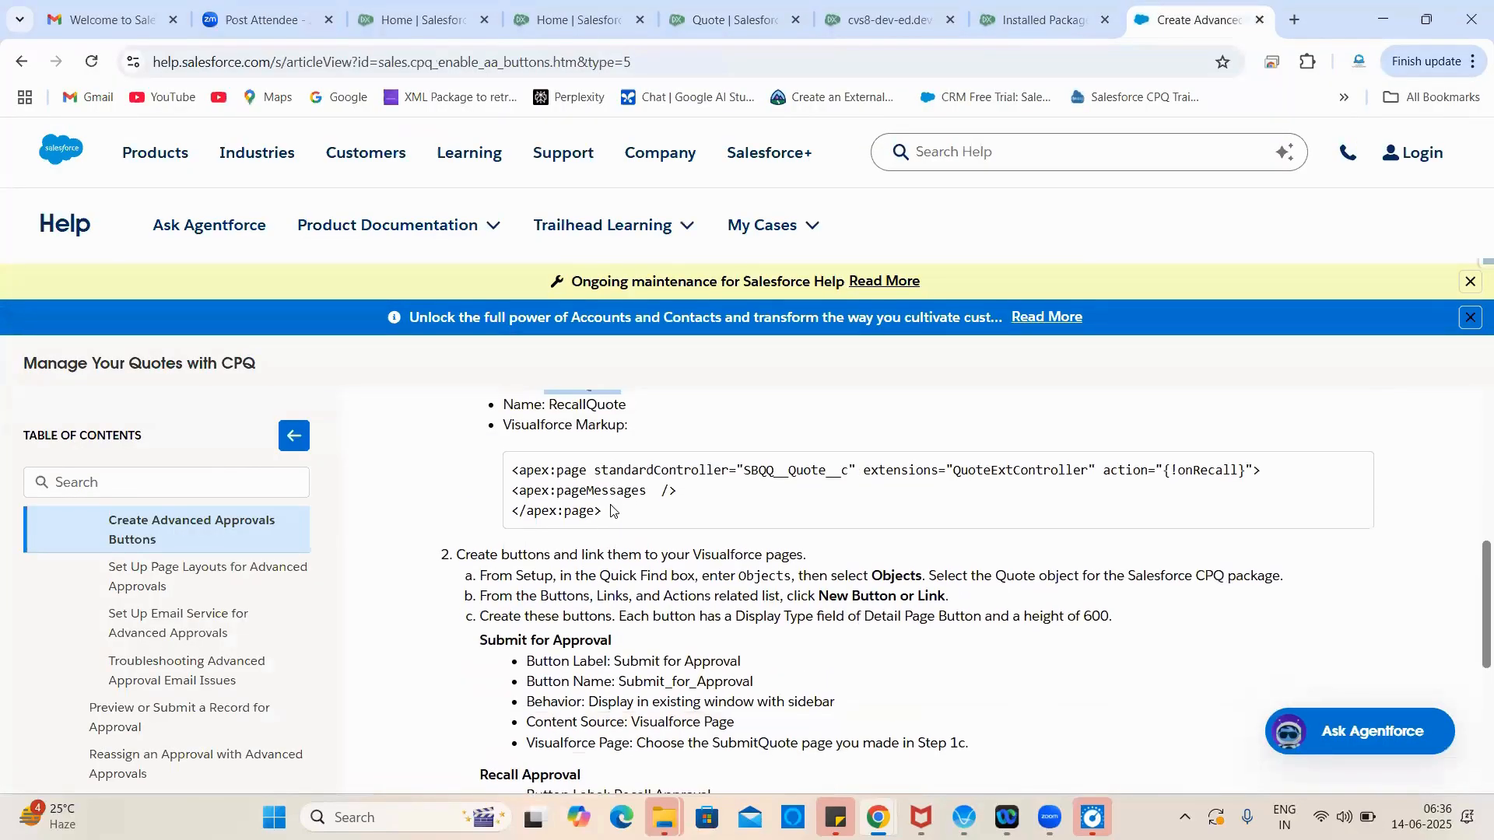
{"action": "left_click_drag", "start_coordinate": [614, 511], "coordinate": [515, 472]}
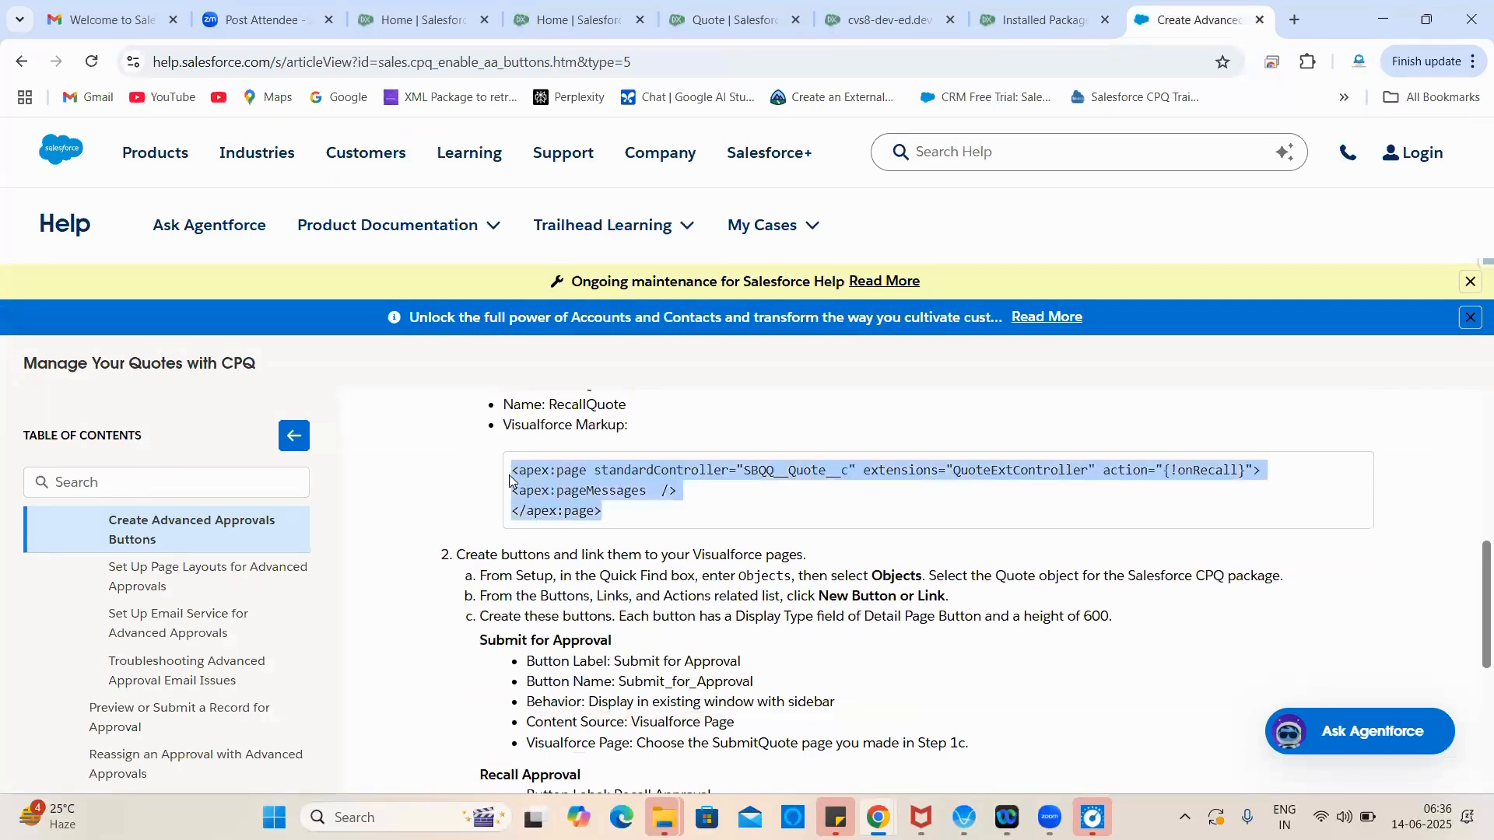
Step: Replace the default RecallQuote page code in the Developer Console with the copied onRecall markup and save the page
{"action": "key", "text": "alt+Tab"}
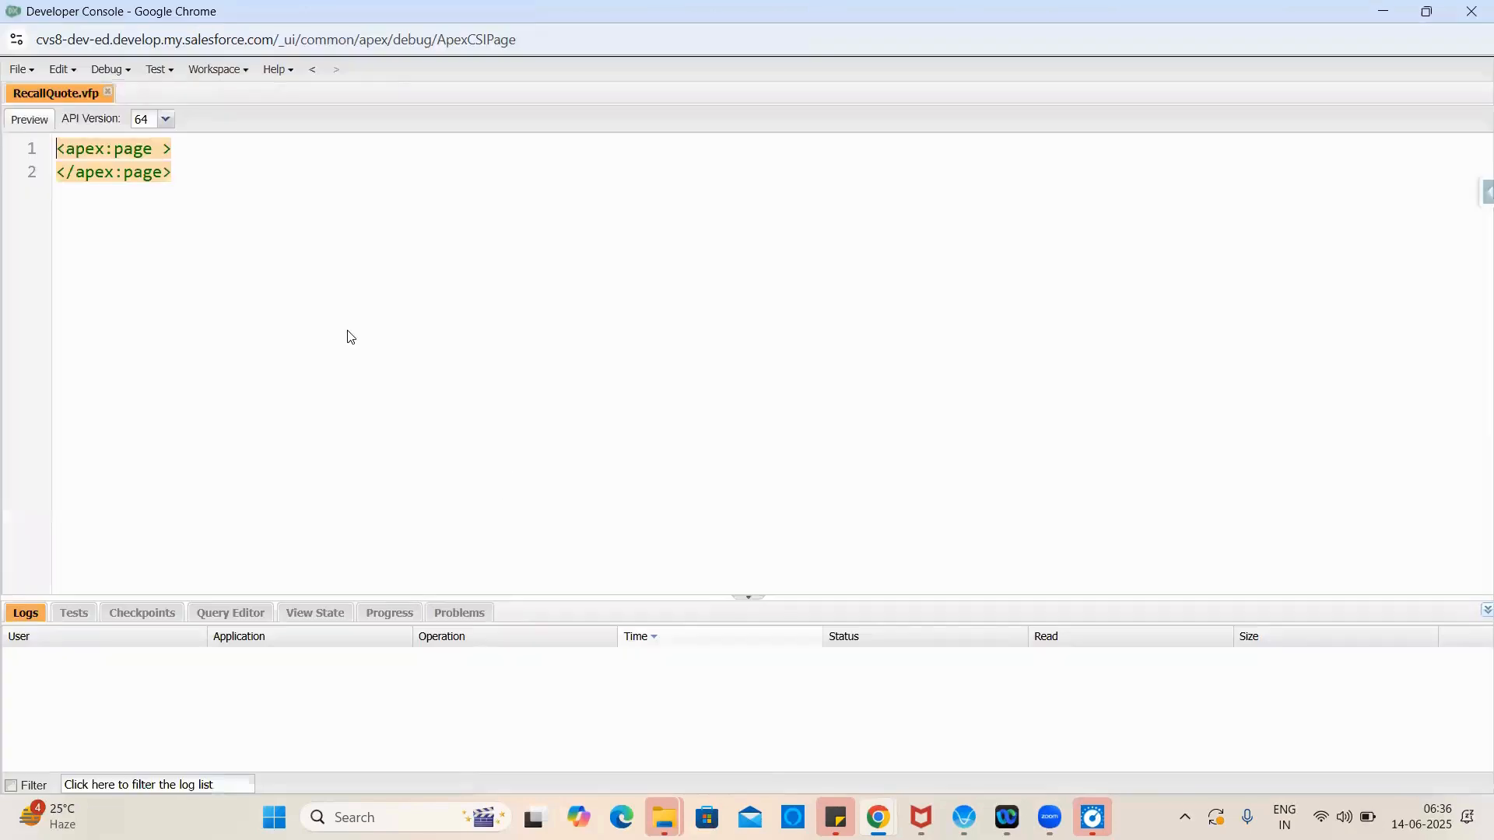
{"action": "key", "text": "ctrl+a"}
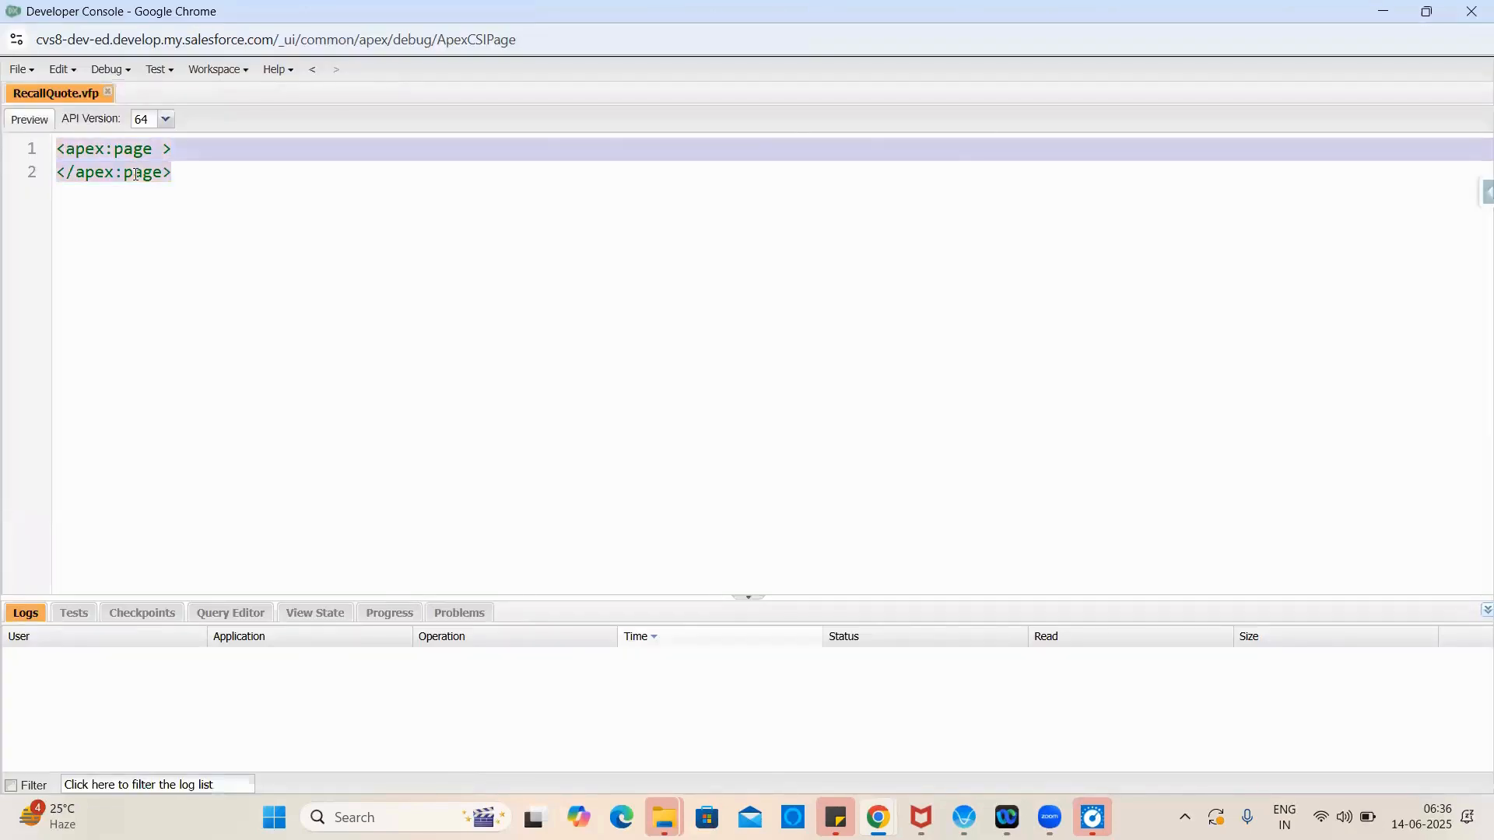
{"action": "type", "text": "<apex:page standardController=\"SBQQ__Quote__c\" extensions=\"QuoteExtController\" action=\"{!onRecall}\"> <apex:pageMessages  /> </apex:page>"}
{"action": "key", "text": "ctrl+s"}
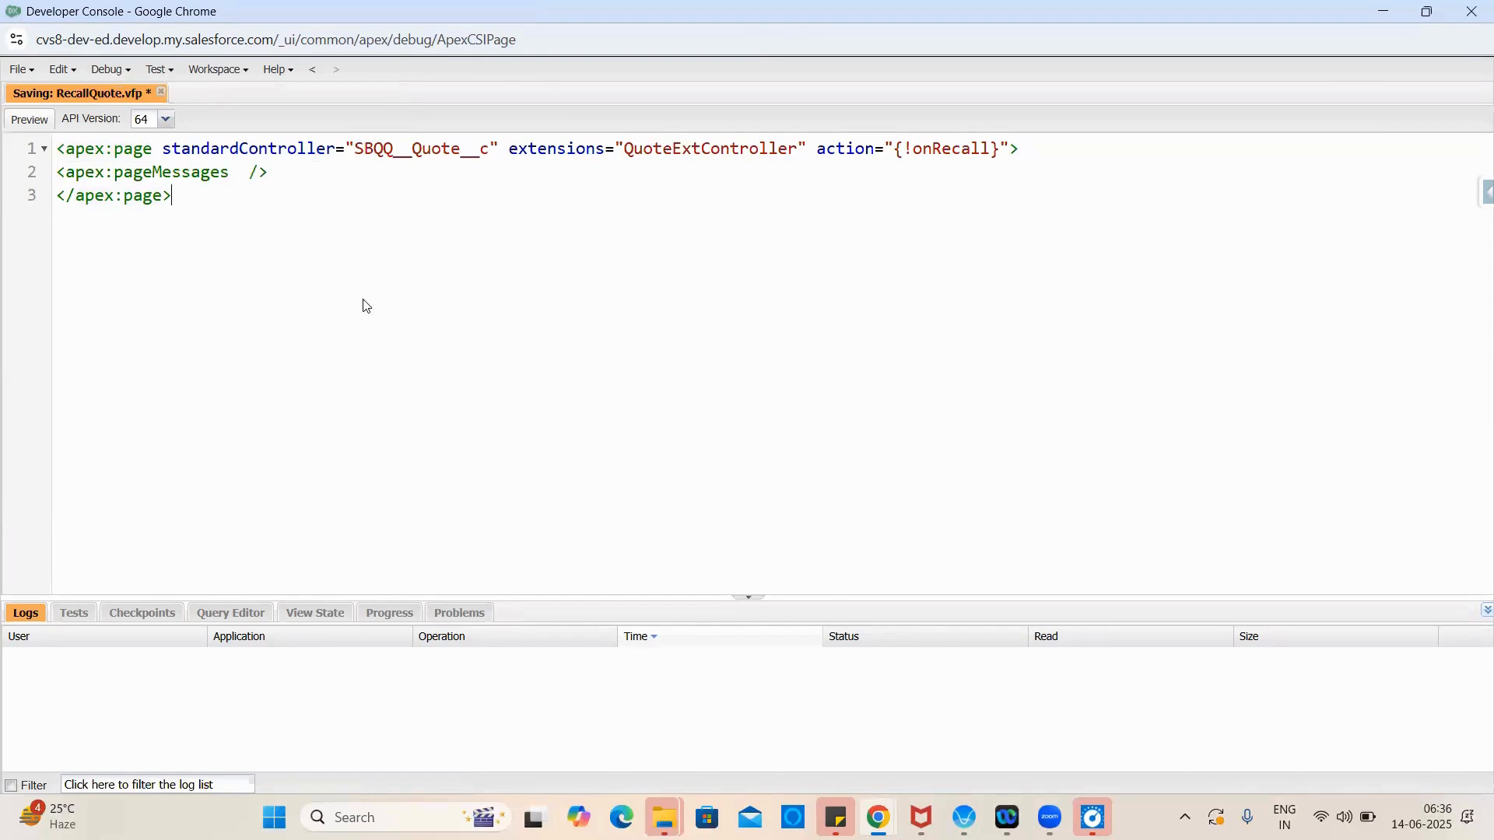
Step: Filter the repository's classes by "quoteext" and open the QuoteExtController class that has no namespace
{"action": "left_click", "coordinate": [17, 70]}
{"action": "left_click", "coordinate": [70, 126]}
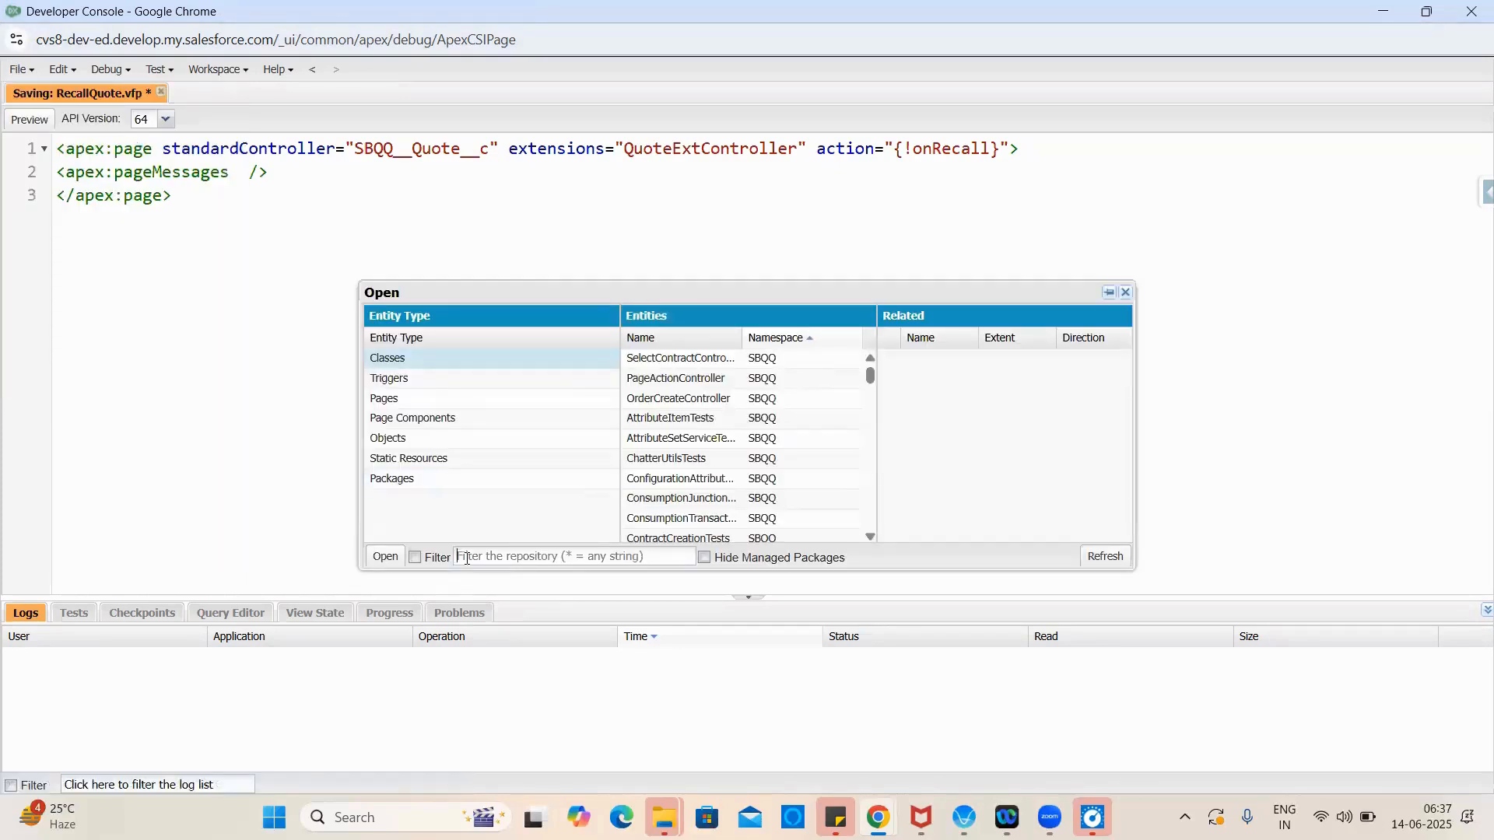
{"action": "type", "text": "qu"}
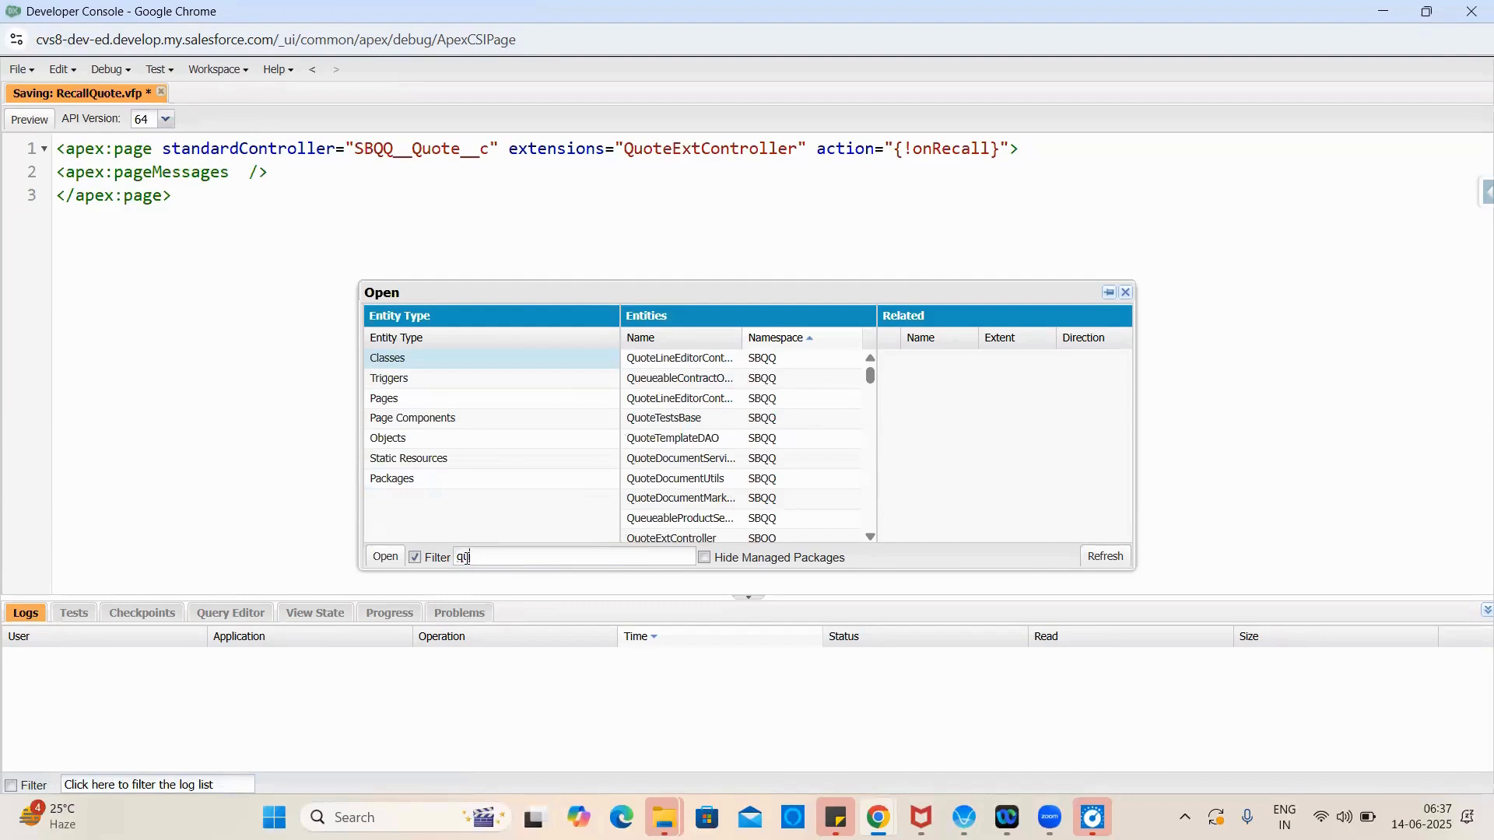
{"action": "type", "text": "ote"}
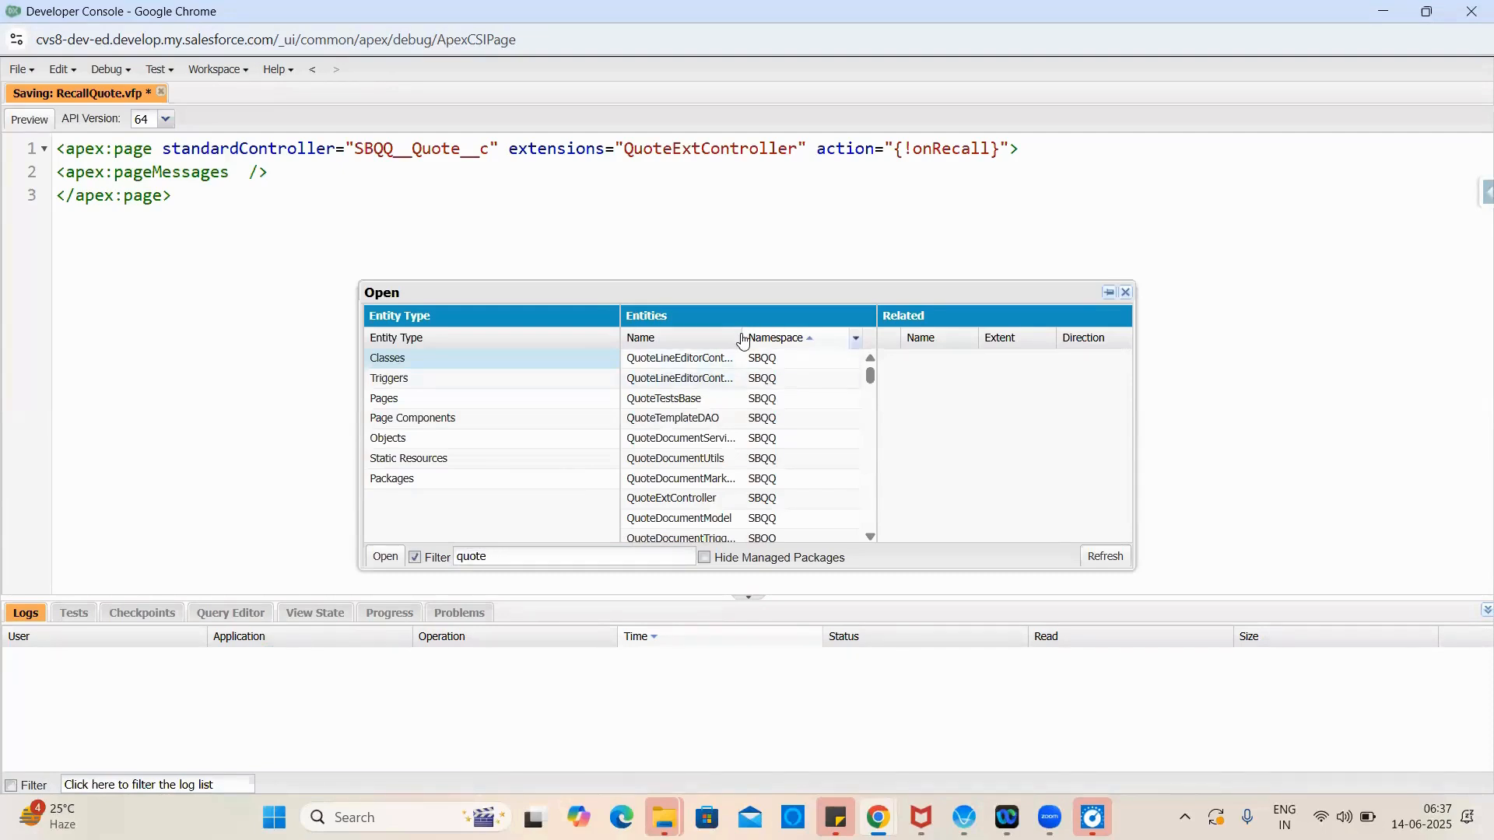
{"action": "left_click_drag", "start_coordinate": [744, 334], "coordinate": [803, 336]}
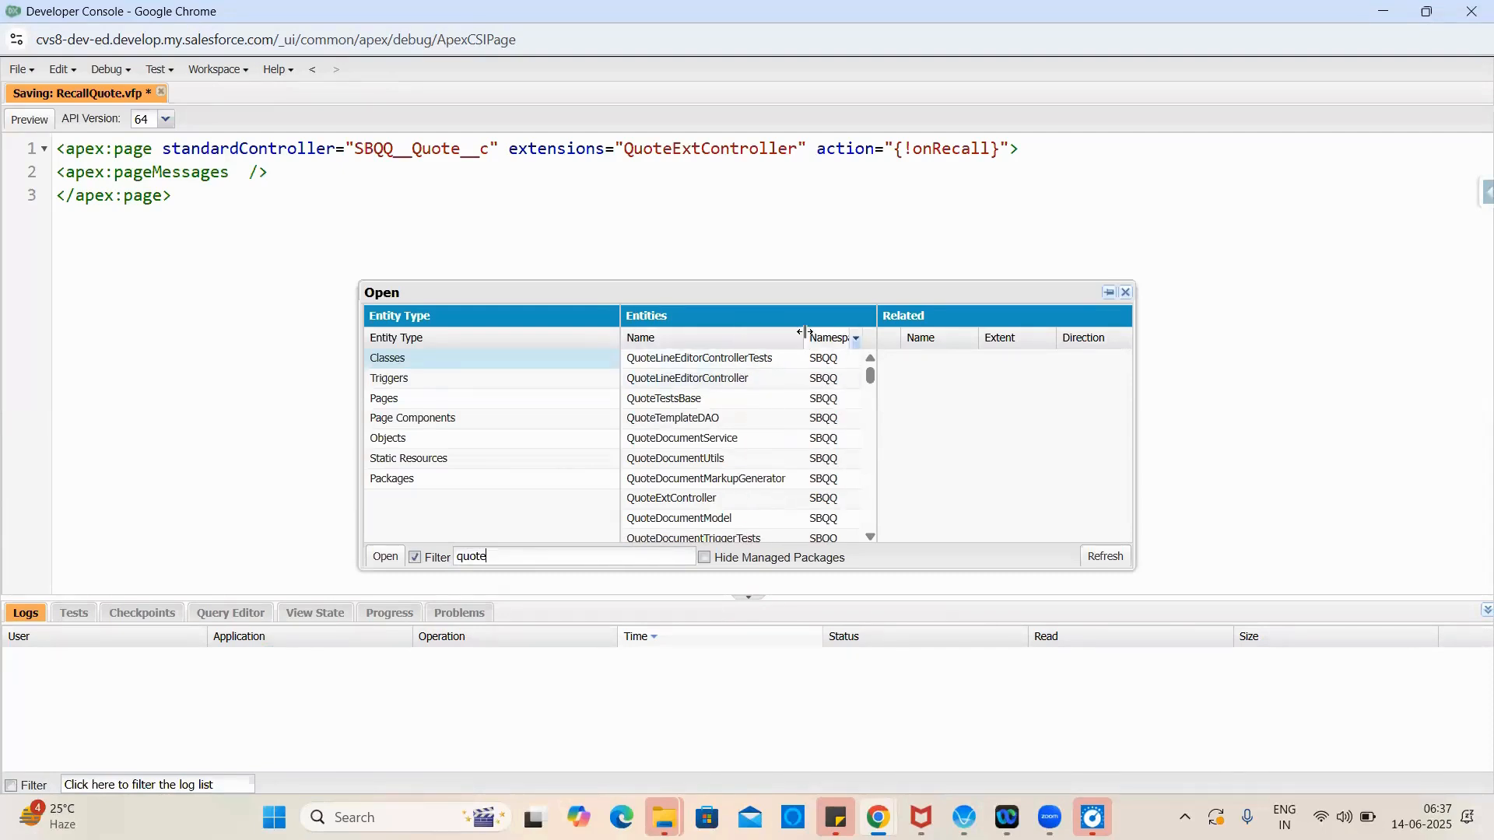
{"action": "left_click", "coordinate": [577, 560]}
{"action": "type", "text": "ext"}
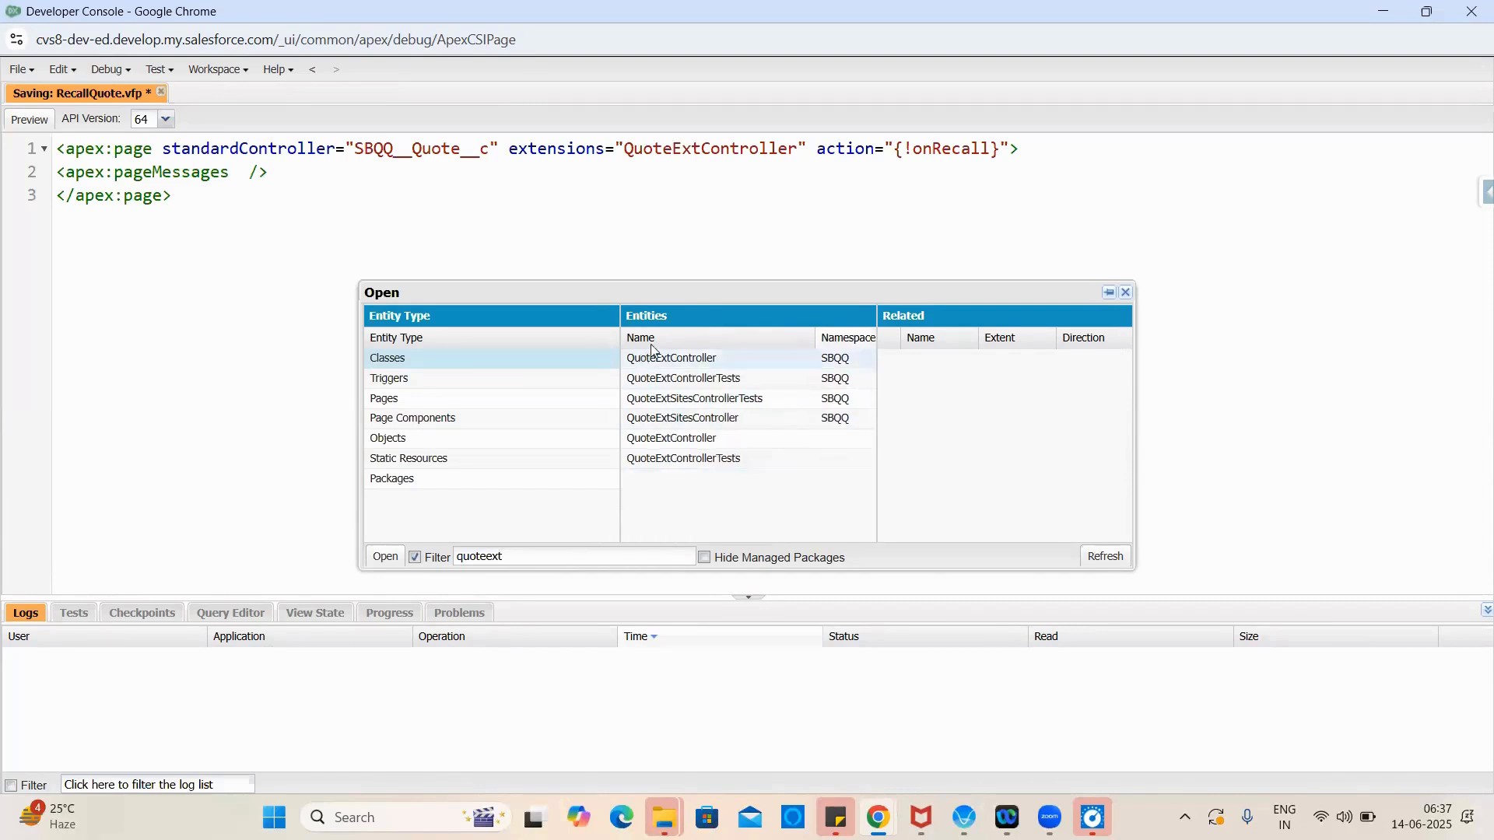
{"action": "double_click", "coordinate": [676, 440]}
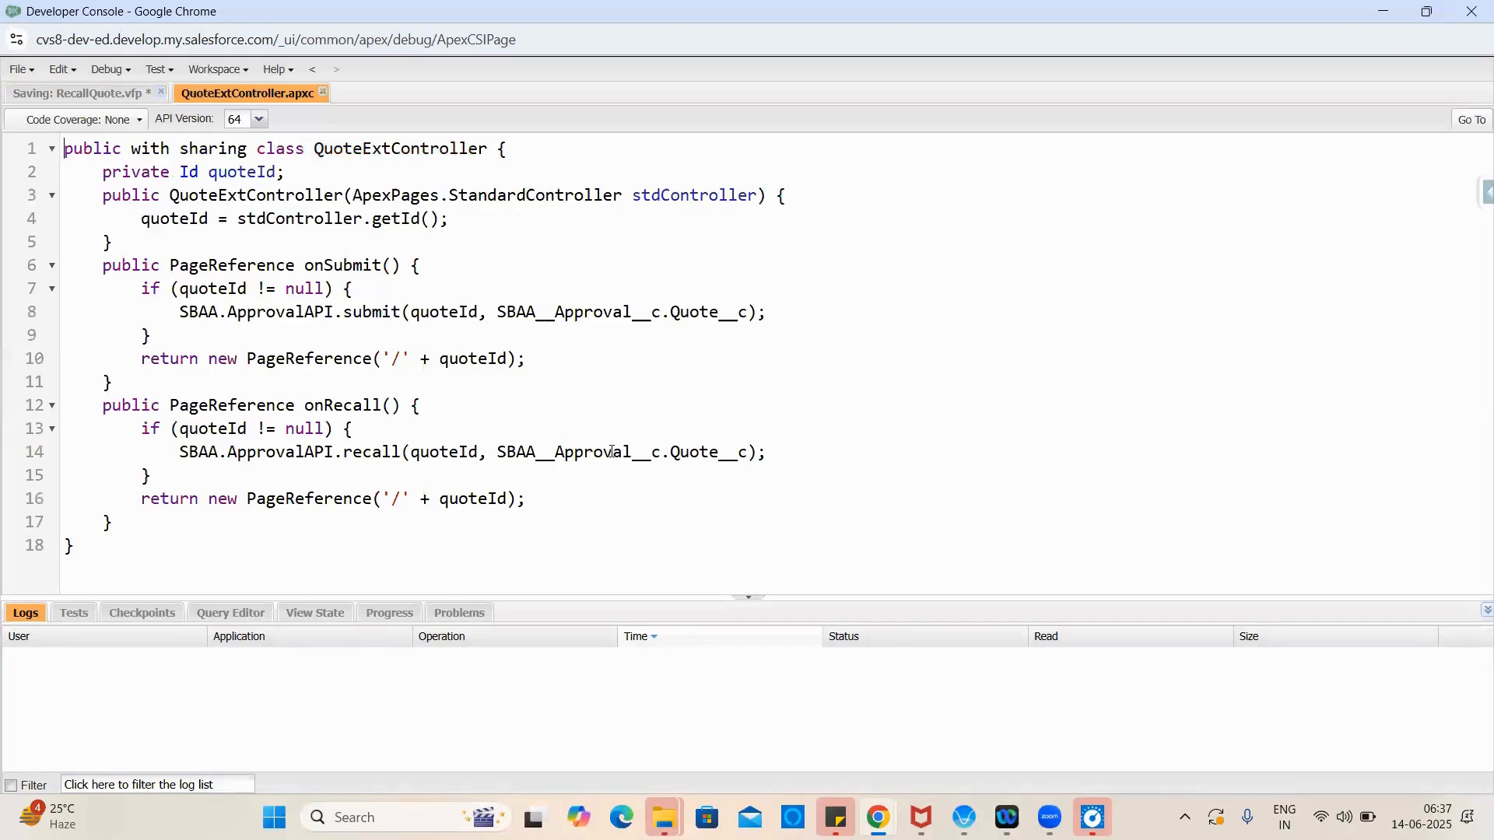
Step: Filter the repository's pages by "sub", open the SubmitQuote page and return to the RecallQuote page
{"action": "left_click", "coordinate": [91, 94]}
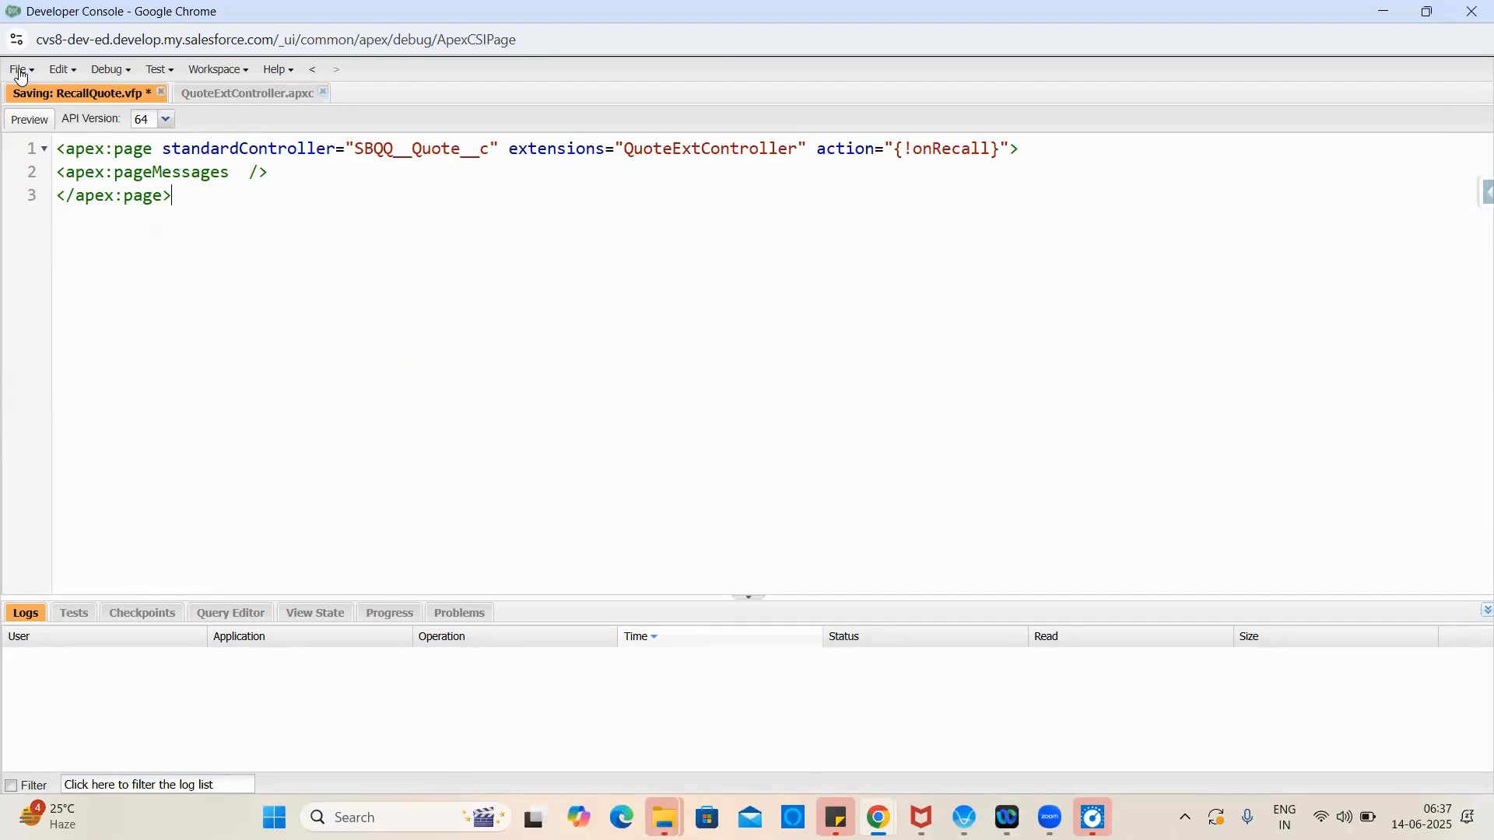
{"action": "left_click", "coordinate": [19, 70]}
{"action": "left_click", "coordinate": [66, 128]}
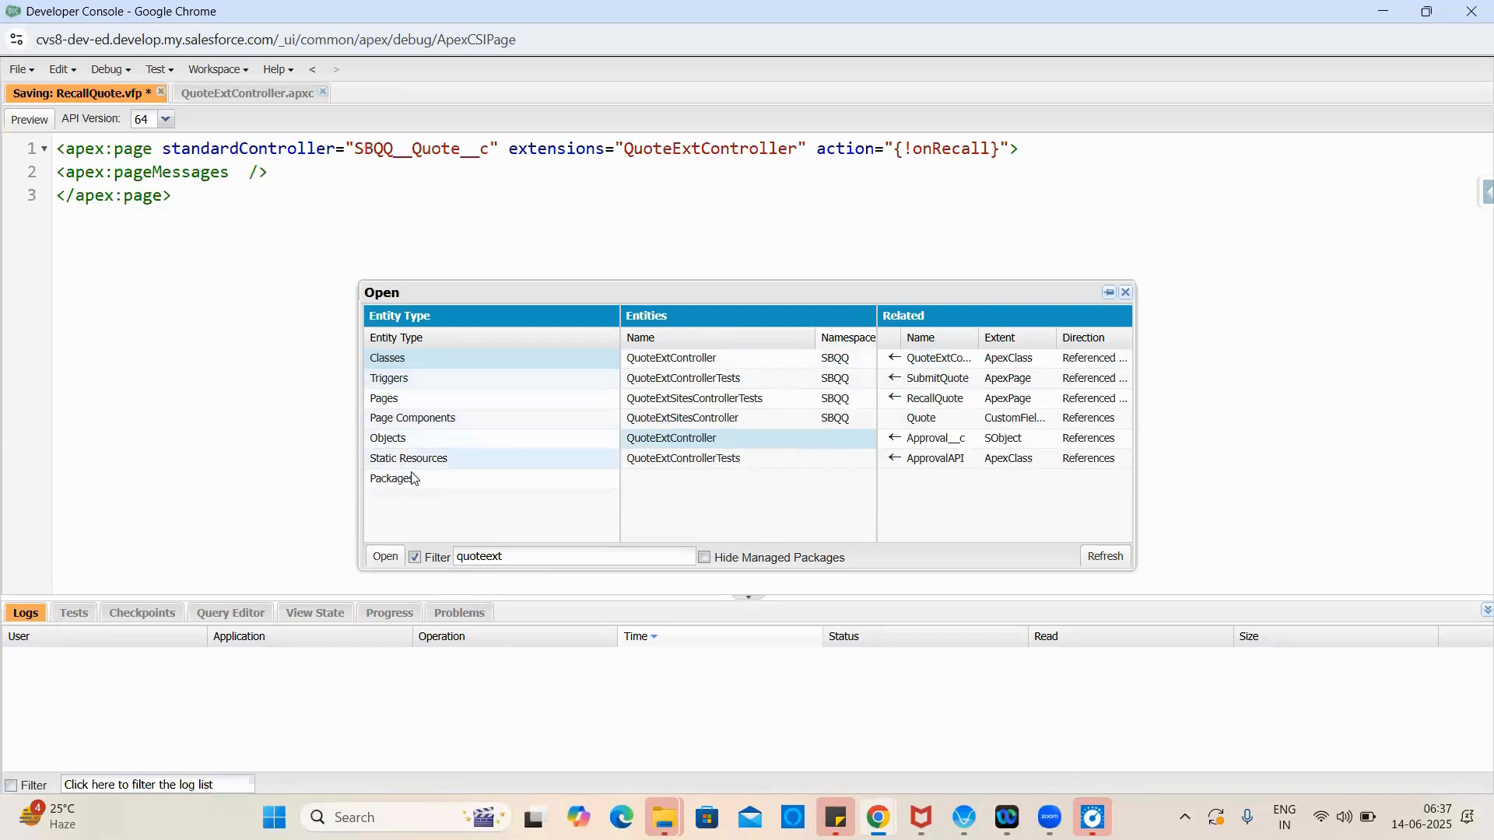
{"action": "left_click", "coordinate": [417, 400]}
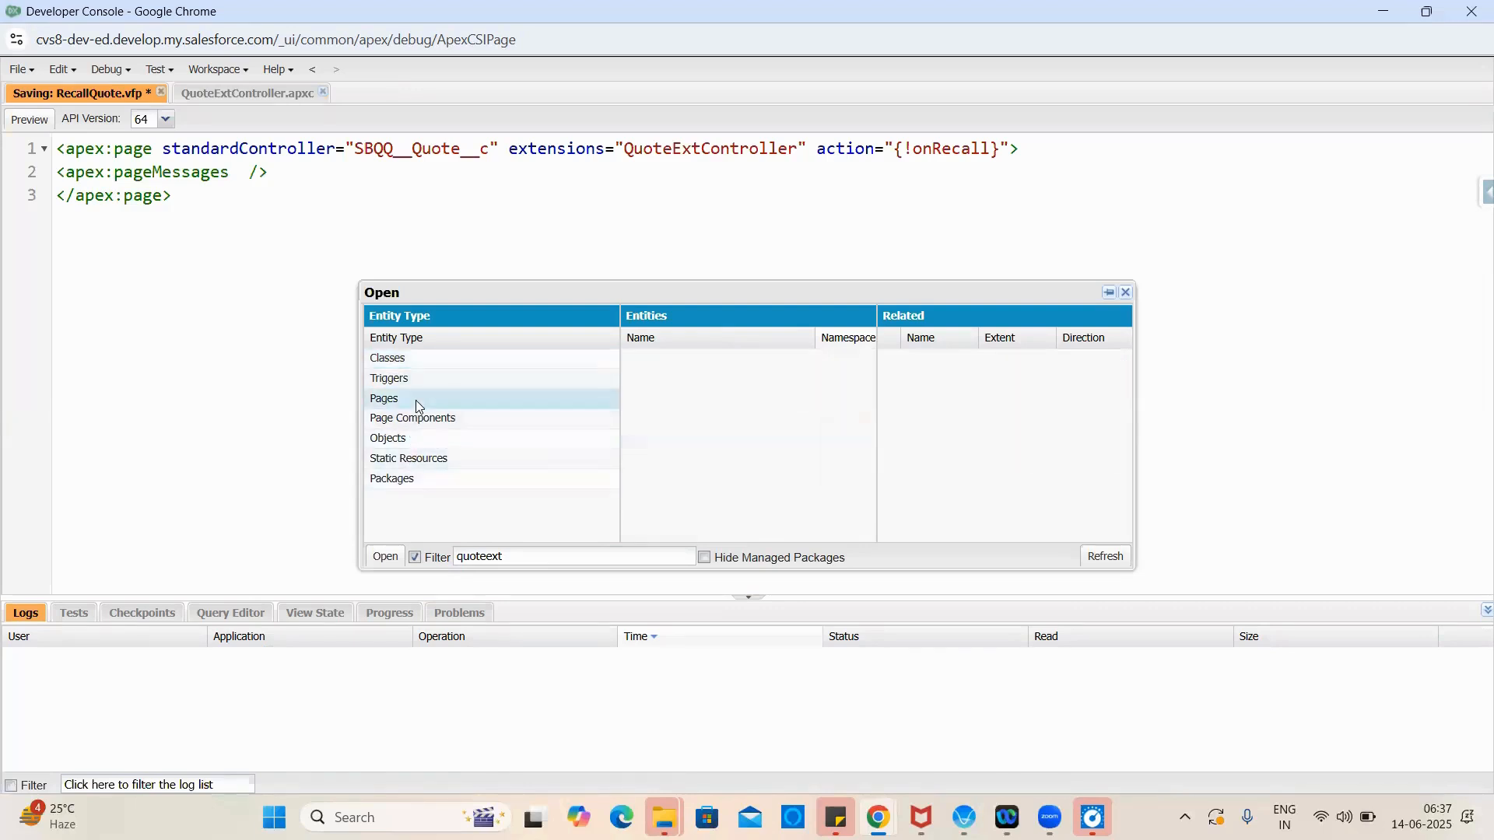
{"action": "double_click", "coordinate": [551, 558]}
{"action": "key", "text": "BackSpace"}
{"action": "type", "text": "on"}
{"action": "key", "text": "BackSpace"}
{"action": "key", "text": "BackSpace"}
{"action": "type", "text": "sub"}
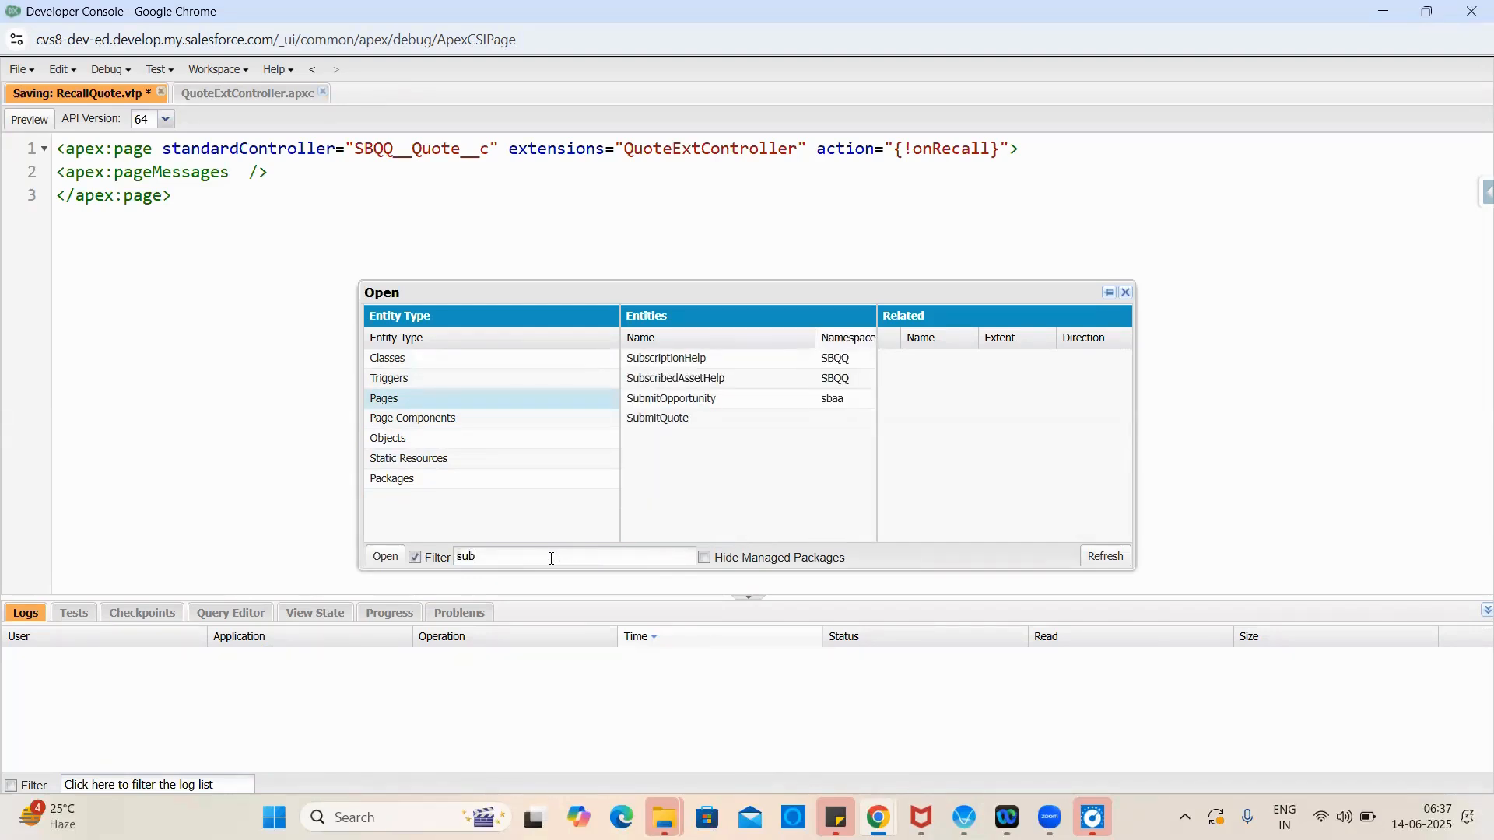
{"action": "left_click", "coordinate": [671, 428]}
{"action": "double_click", "coordinate": [669, 426]}
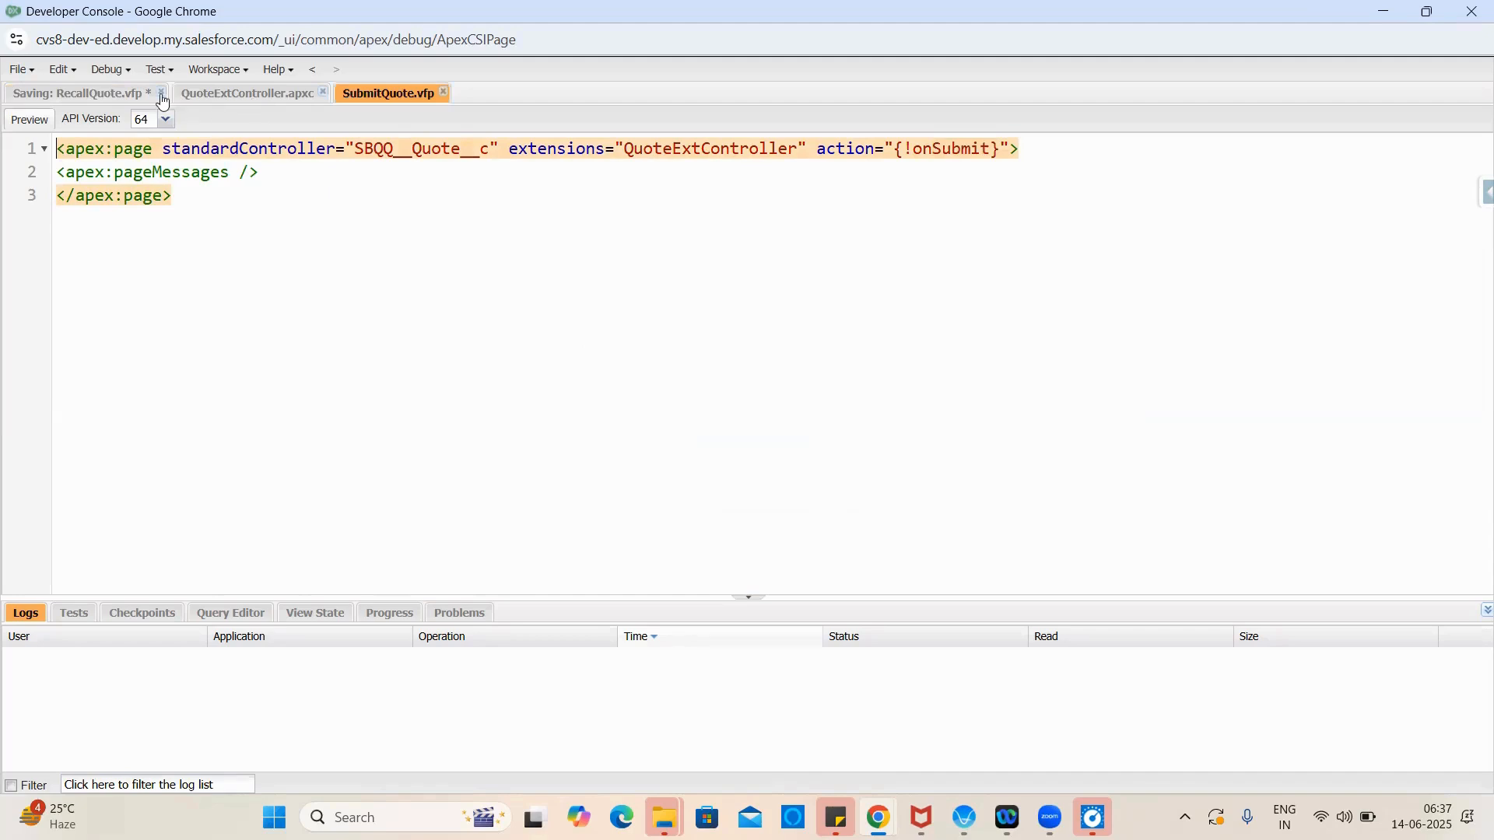
{"action": "left_click", "coordinate": [107, 95]}
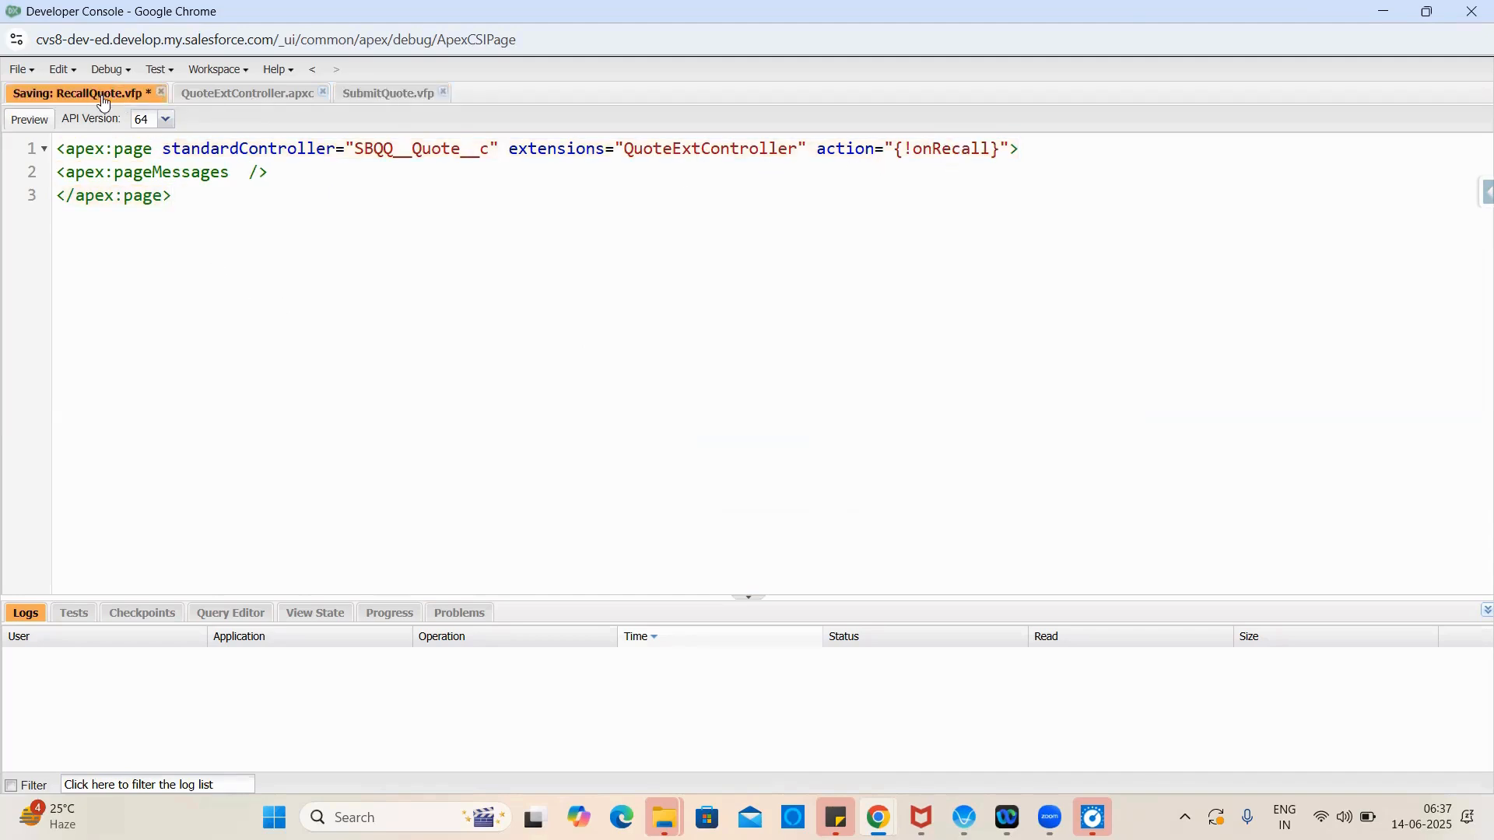
Step: Review the help article's step 1 instructions for the SubmitQuote and RecallQuote Visualforce pages, including their standard controller and actions
{"action": "key", "text": "alt+Tab"}
{"action": "left_click", "coordinate": [971, 574]}
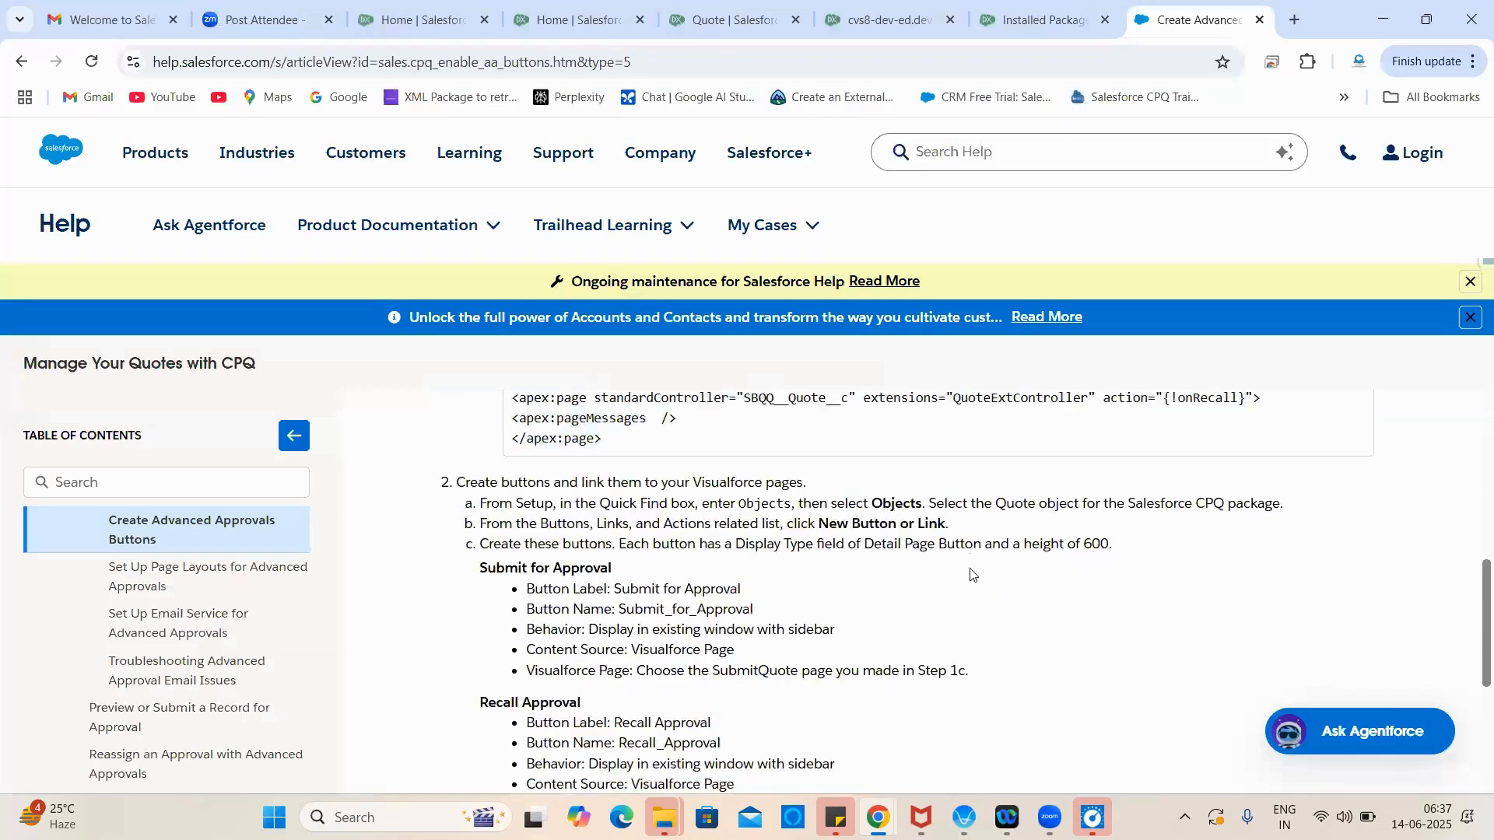
{"action": "scroll", "coordinate": [971, 574], "scroll_direction": "up", "scroll_amount": 5}
{"action": "scroll", "coordinate": [826, 554], "scroll_direction": "down", "scroll_amount": 1}
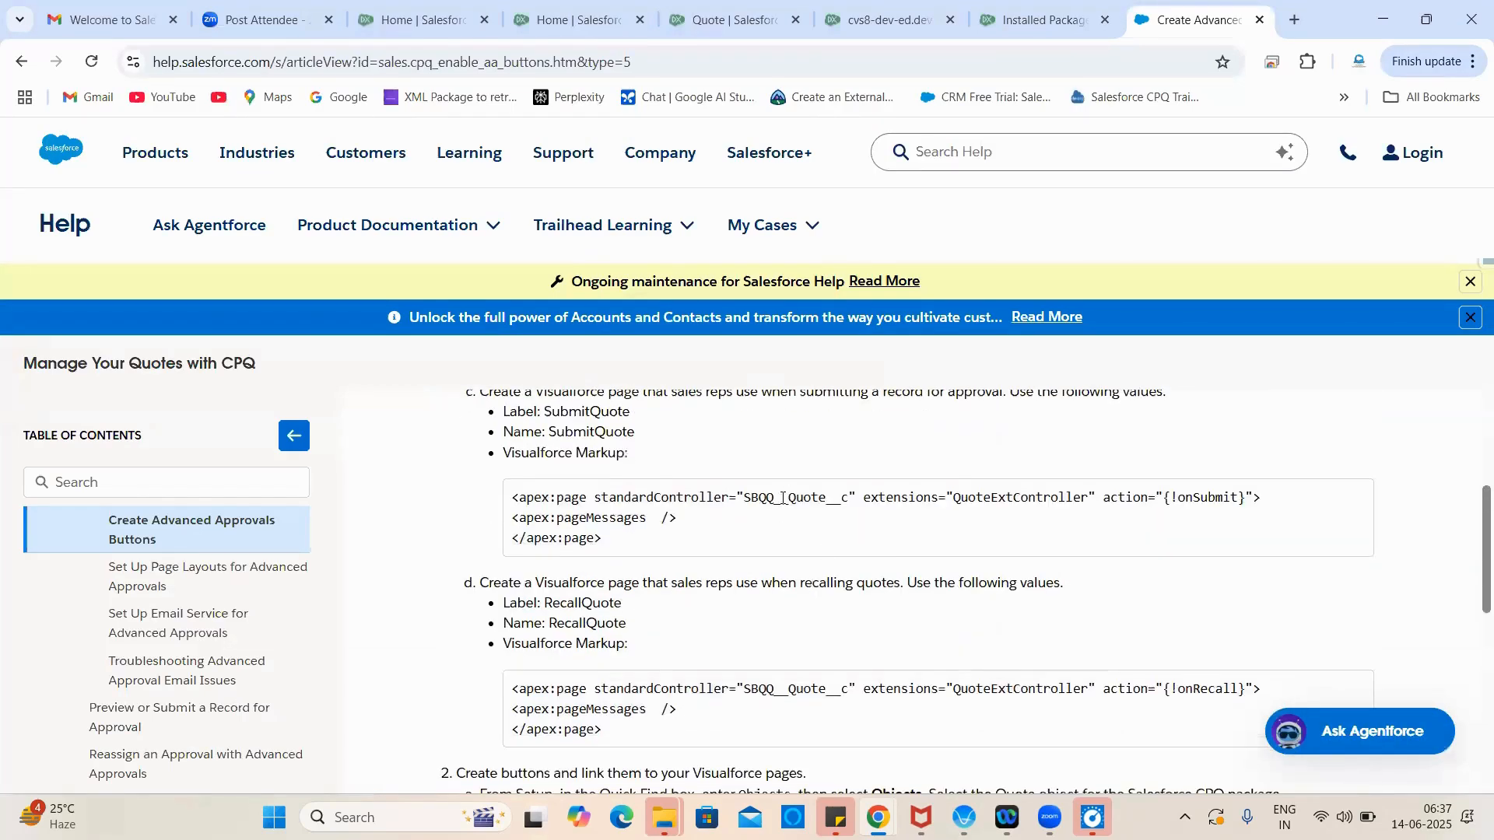
{"action": "double_click", "coordinate": [783, 497]}
{"action": "scroll", "coordinate": [890, 591], "scroll_direction": "down", "scroll_amount": 1}
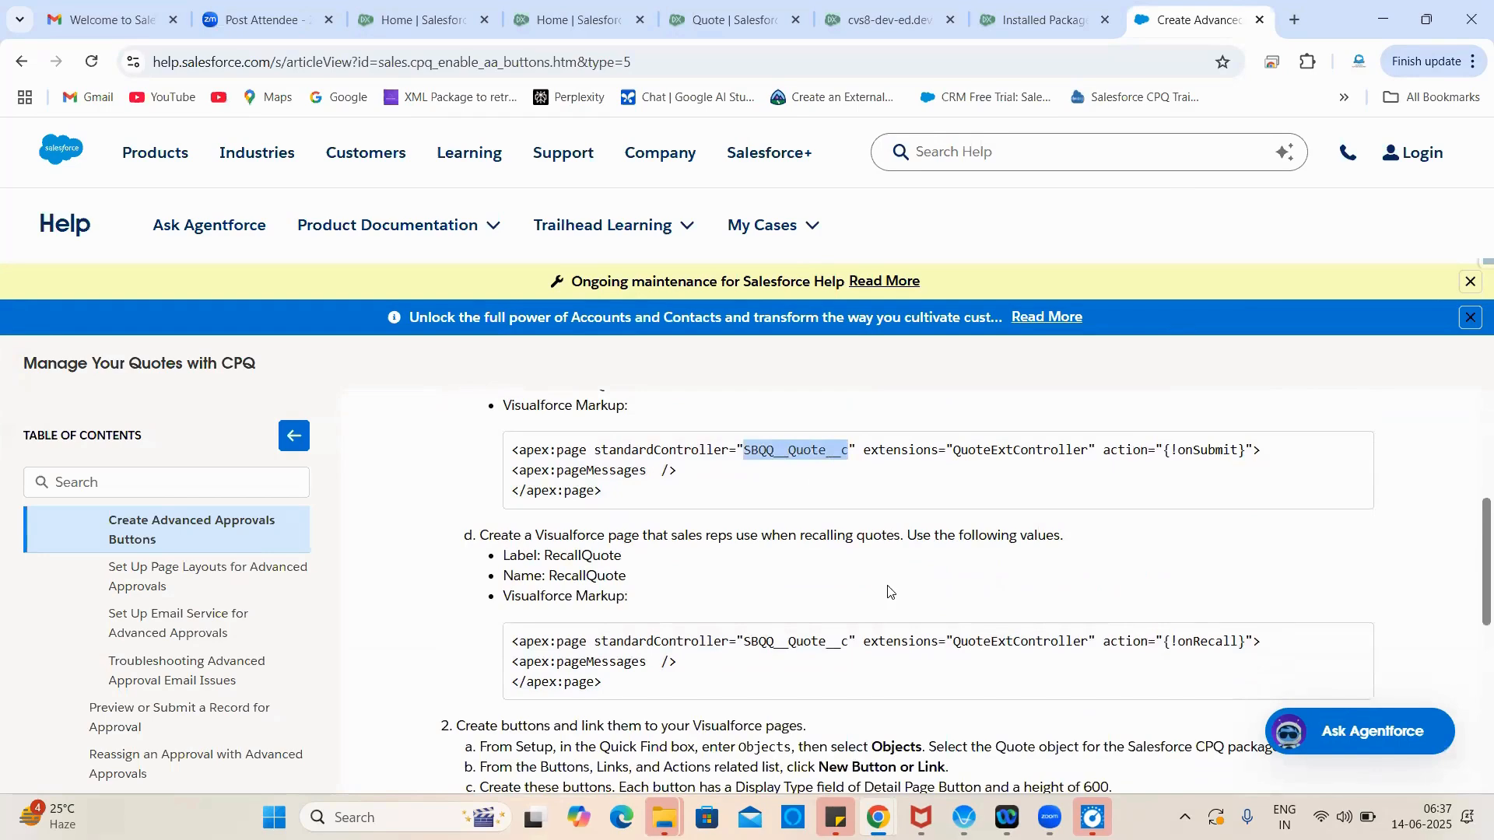
{"action": "double_click", "coordinate": [1191, 641]}
{"action": "scroll", "coordinate": [918, 634], "scroll_direction": "down", "scroll_amount": 1}
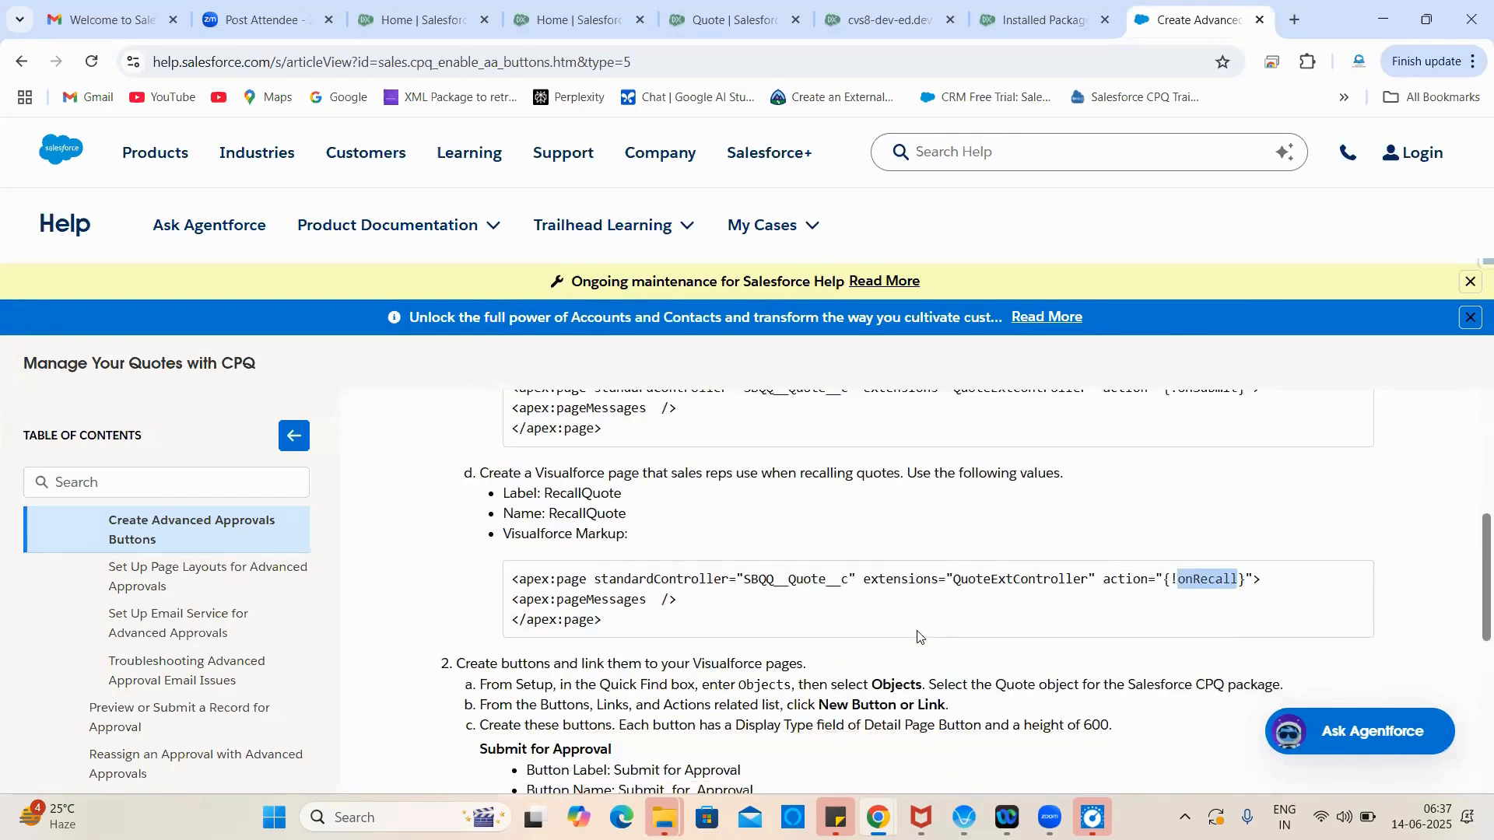
{"action": "scroll", "coordinate": [918, 634], "scroll_direction": "up", "scroll_amount": 3}
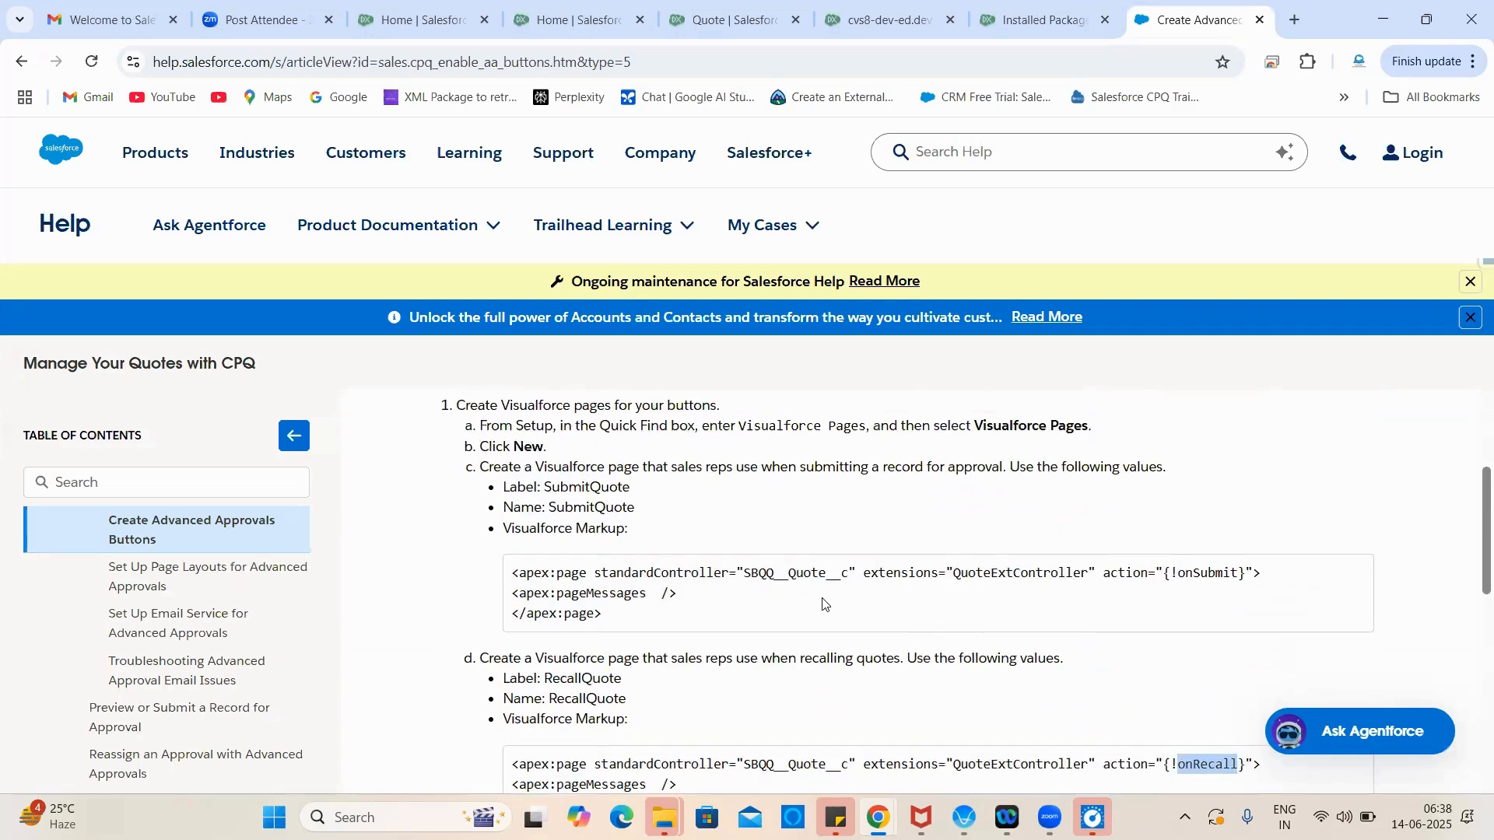
{"action": "scroll", "coordinate": [824, 603], "scroll_direction": "down", "scroll_amount": 3}
{"action": "scroll", "coordinate": [822, 604], "scroll_direction": "up", "scroll_amount": 5}
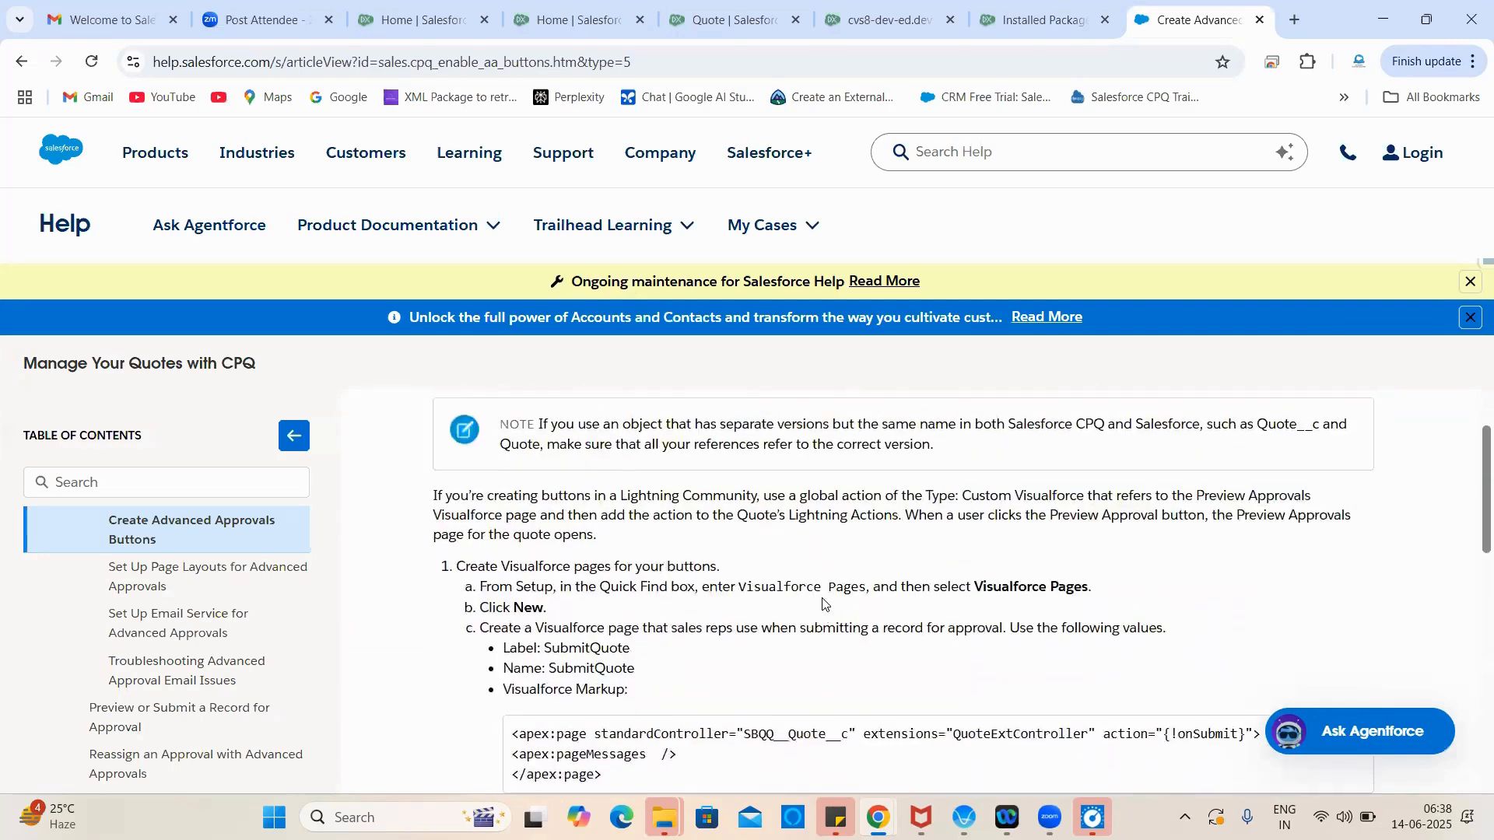
{"action": "scroll", "coordinate": [823, 604], "scroll_direction": "down", "scroll_amount": 7}
{"action": "scroll", "coordinate": [822, 604], "scroll_direction": "down", "scroll_amount": 1}
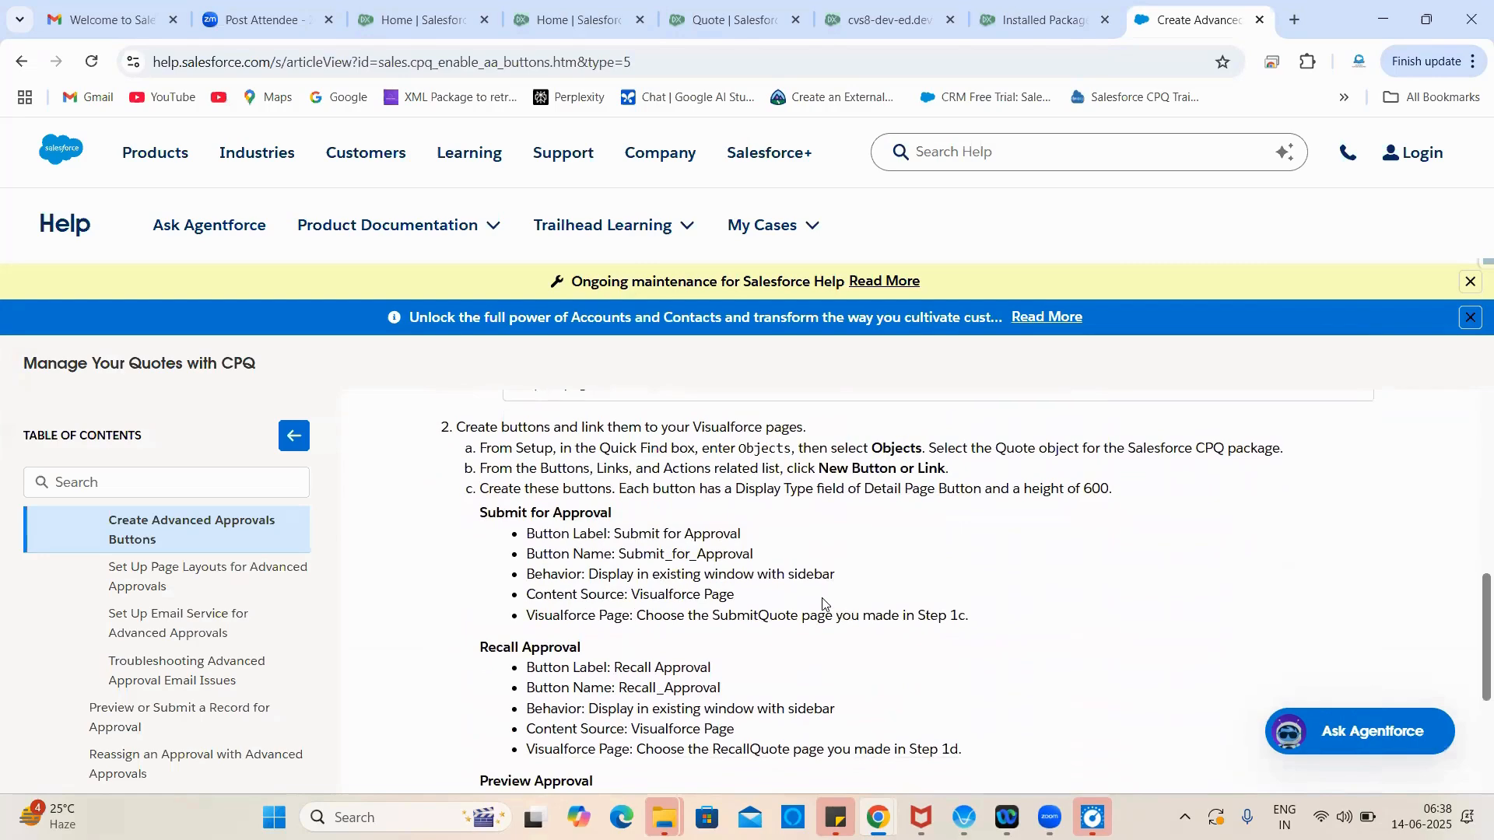
{"action": "scroll", "coordinate": [895, 561], "scroll_direction": "up", "scroll_amount": 1}
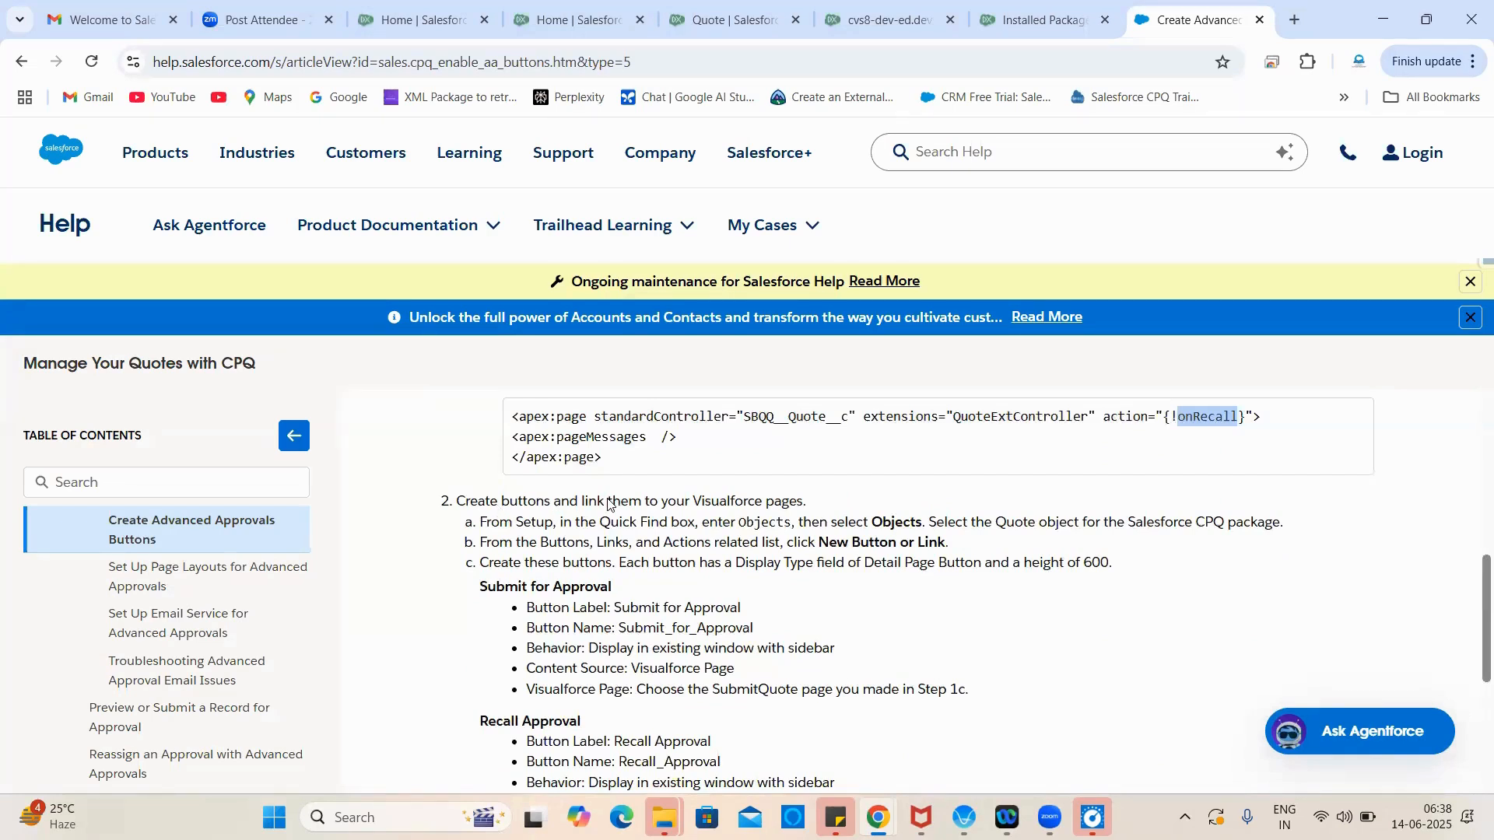
Step: Copy the "Submit for Approval" button title from step 2c of the help article
{"action": "double_click", "coordinate": [757, 506]}
{"action": "left_click", "coordinate": [788, 568]}
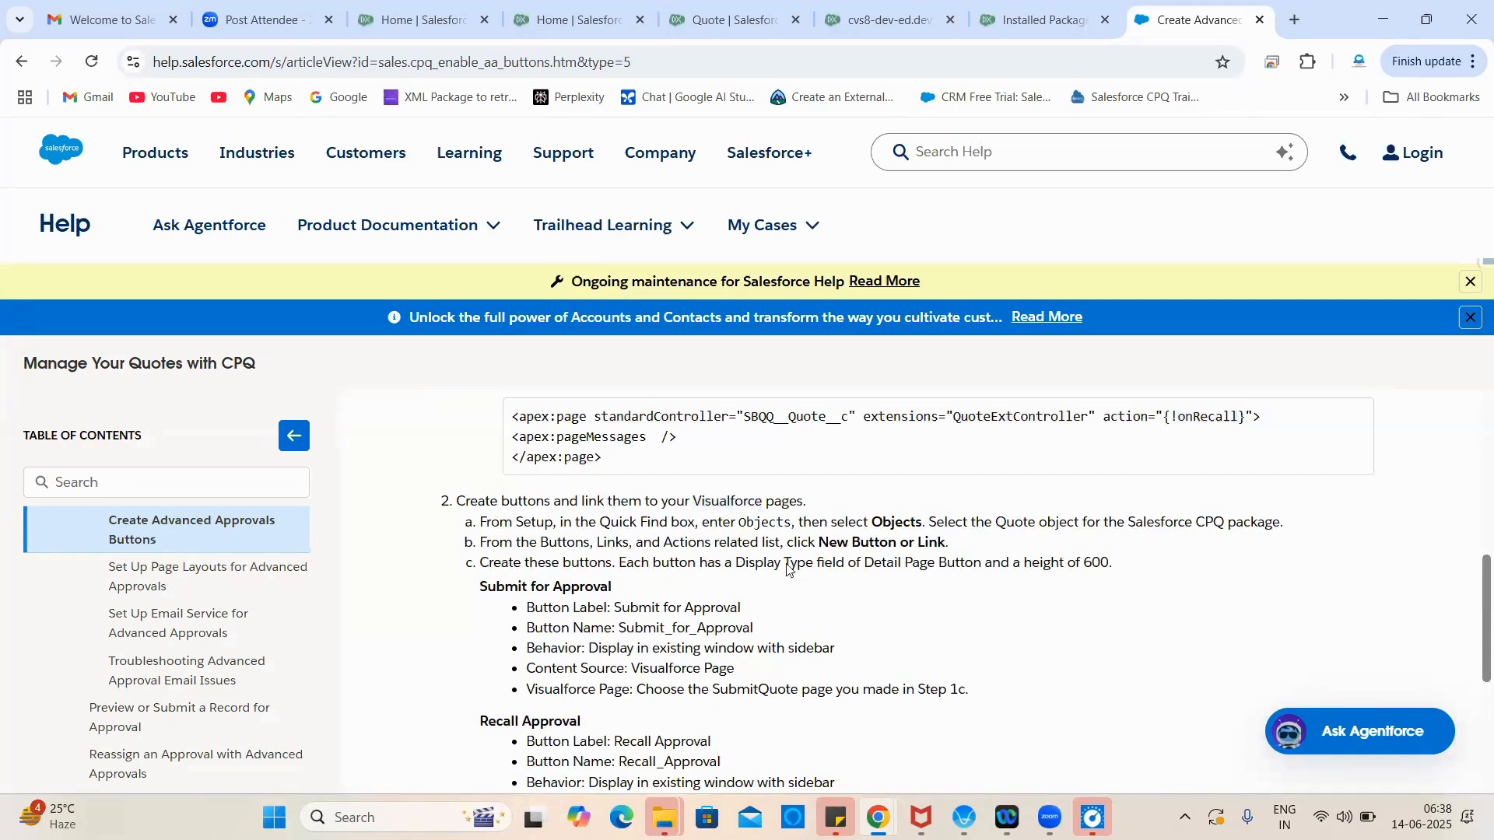
{"action": "scroll", "coordinate": [893, 594], "scroll_direction": "down", "scroll_amount": 1}
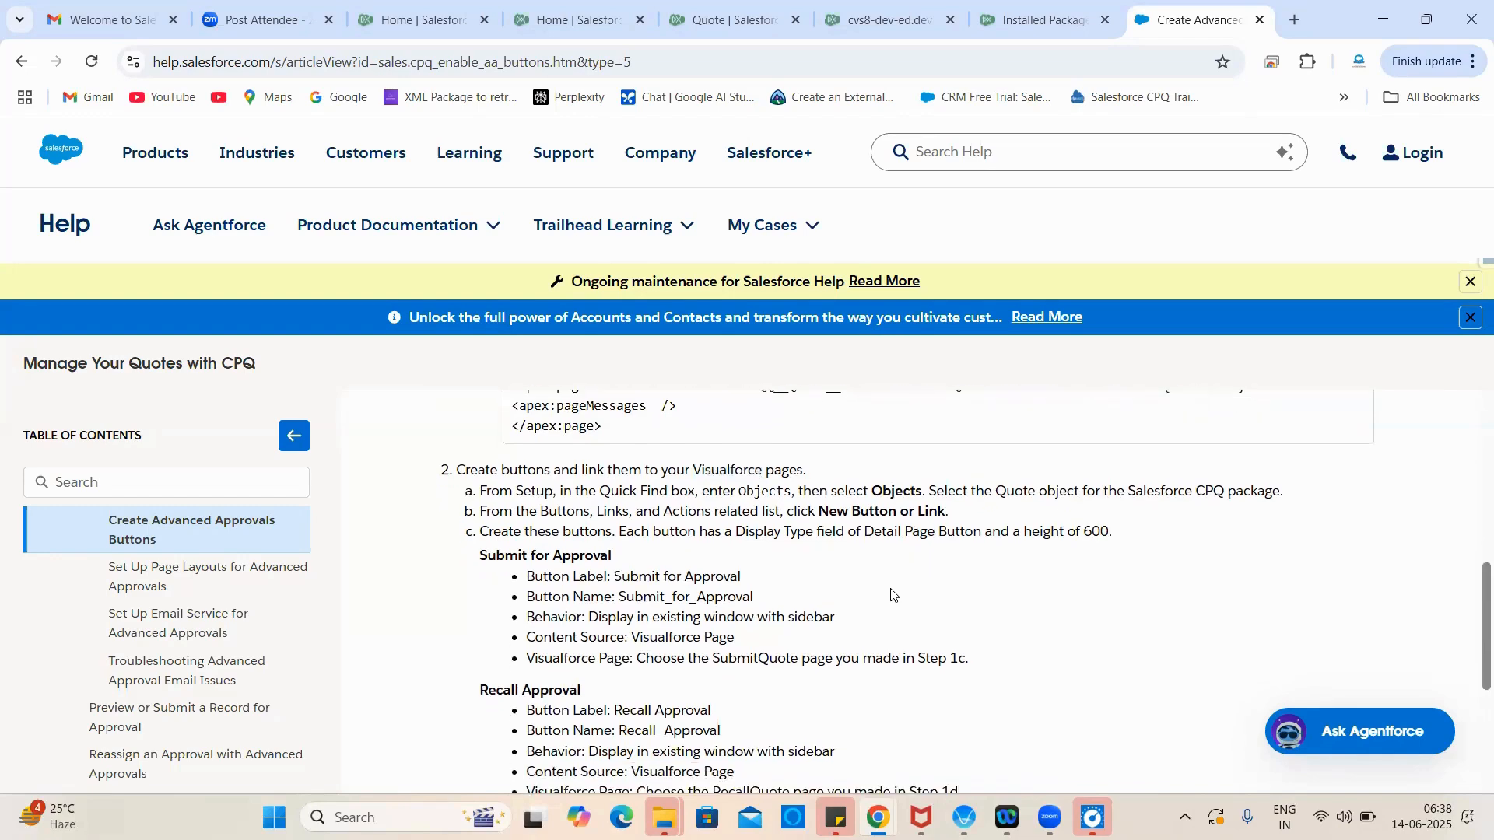
{"action": "triple_click", "coordinate": [520, 558]}
{"action": "left_click", "coordinate": [649, 573]}
{"action": "scroll", "coordinate": [852, 611], "scroll_direction": "down", "scroll_amount": 1}
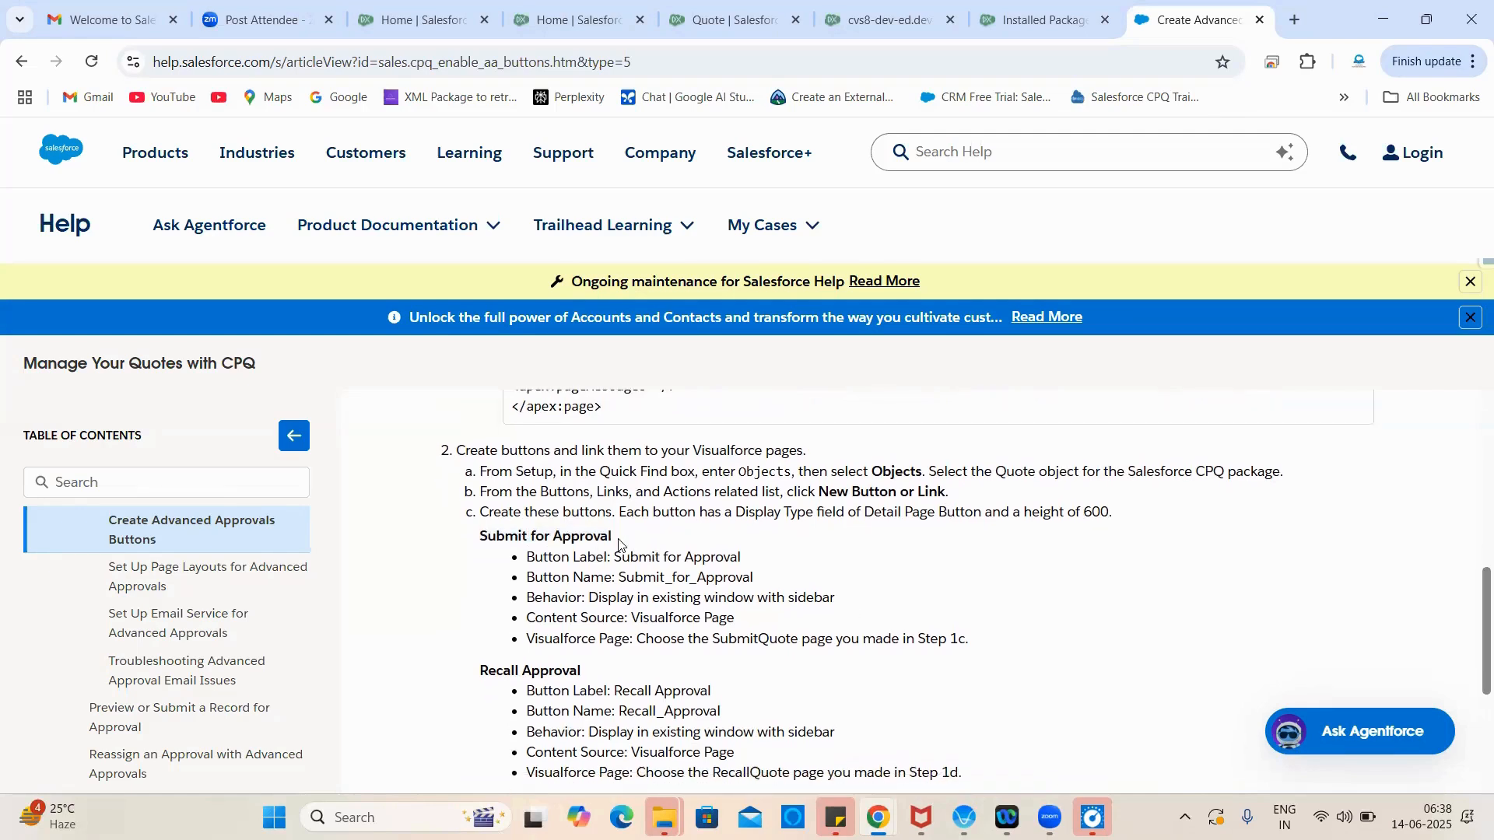
{"action": "left_click_drag", "start_coordinate": [612, 536], "coordinate": [481, 540]}
{"action": "key", "text": "ctrl+c"}
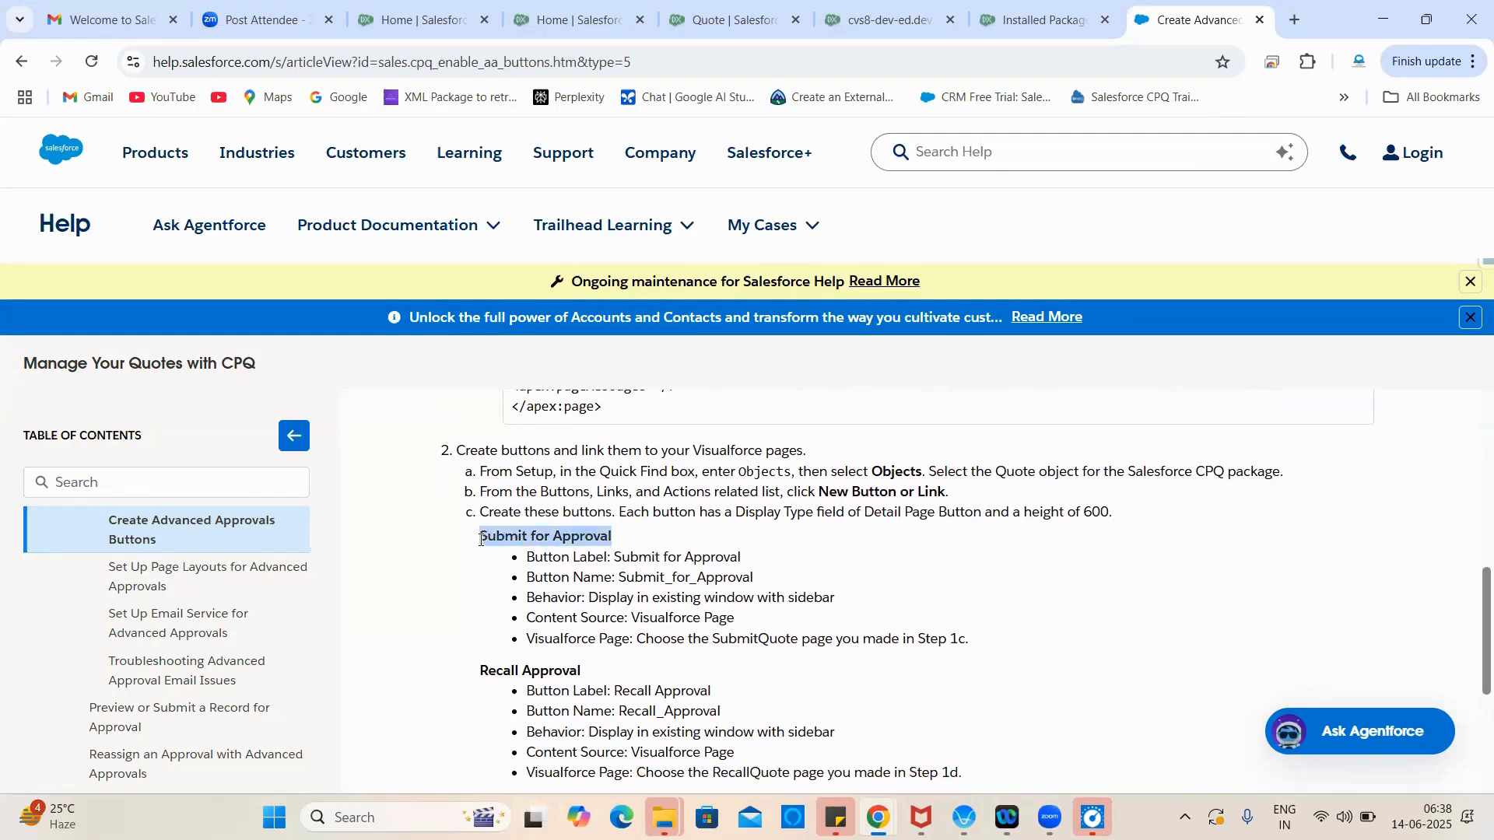
Step: Reread the help article's instructions on creating the approval buttons and linking them to the Visualforce pages
{"action": "left_click", "coordinate": [901, 554]}
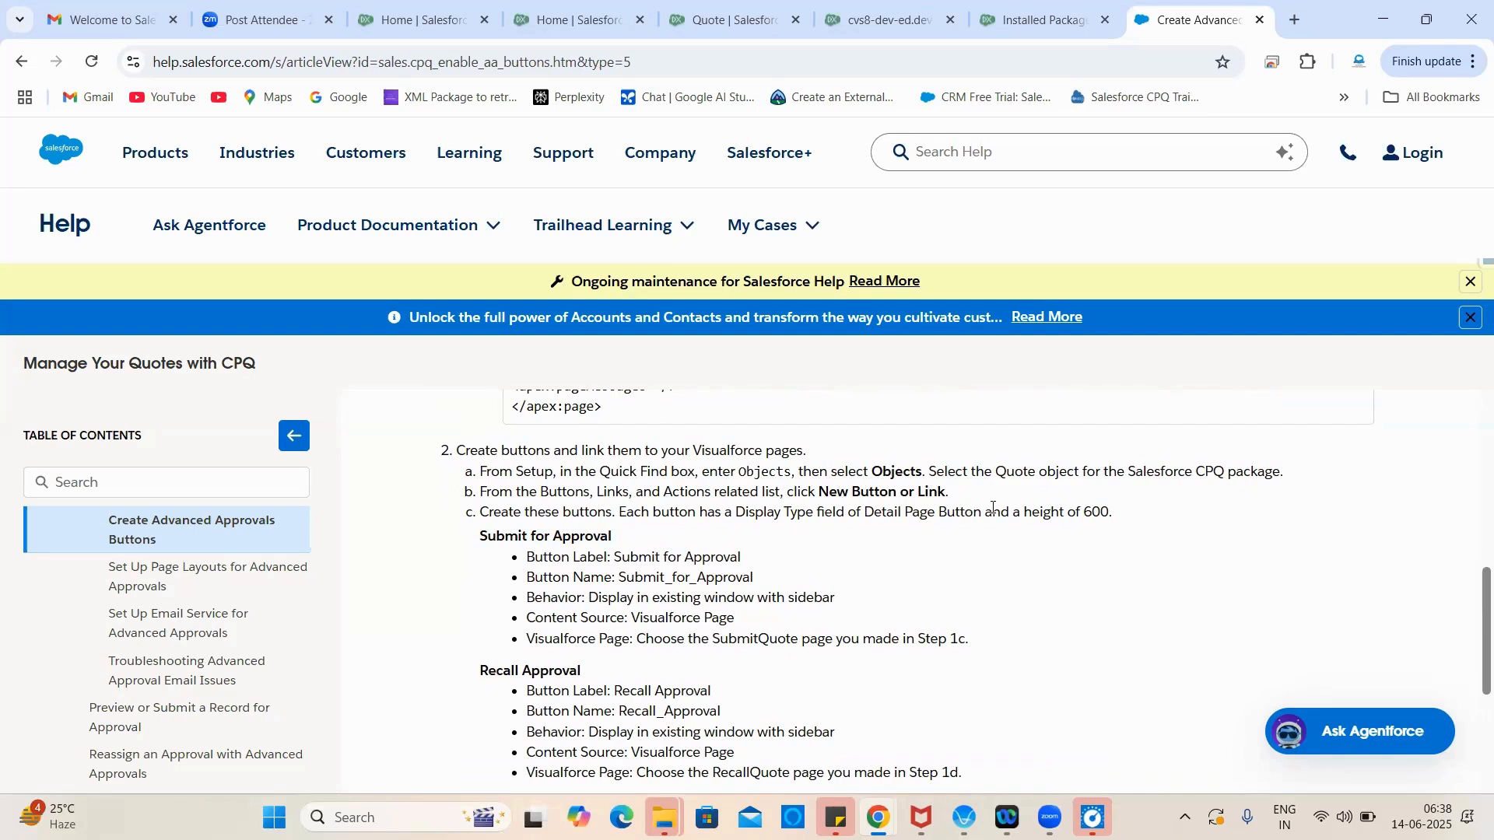
{"action": "scroll", "coordinate": [797, 559], "scroll_direction": "up", "scroll_amount": 1}
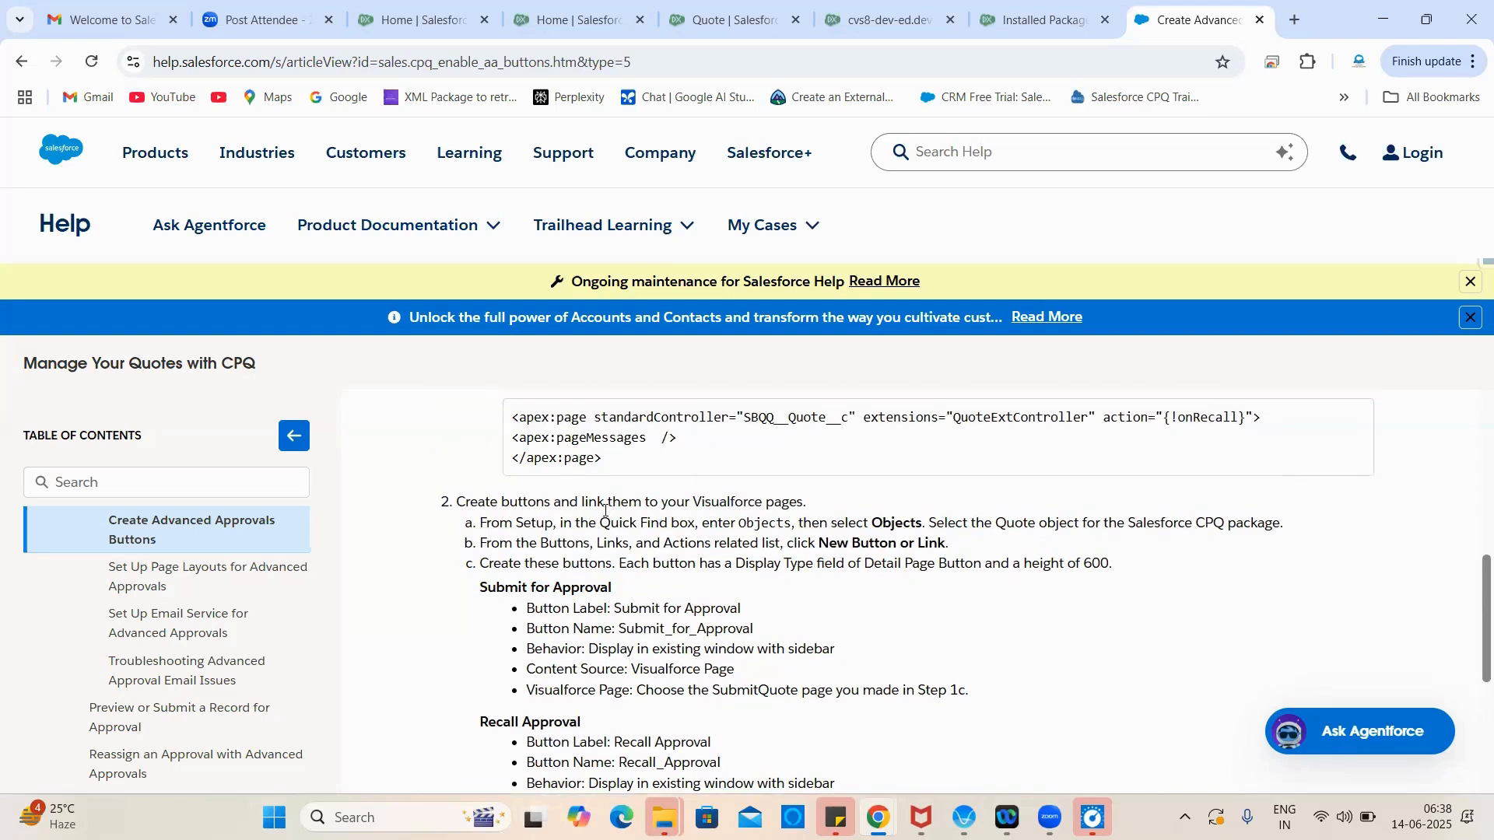
{"action": "scroll", "coordinate": [677, 521], "scroll_direction": "up", "scroll_amount": 3}
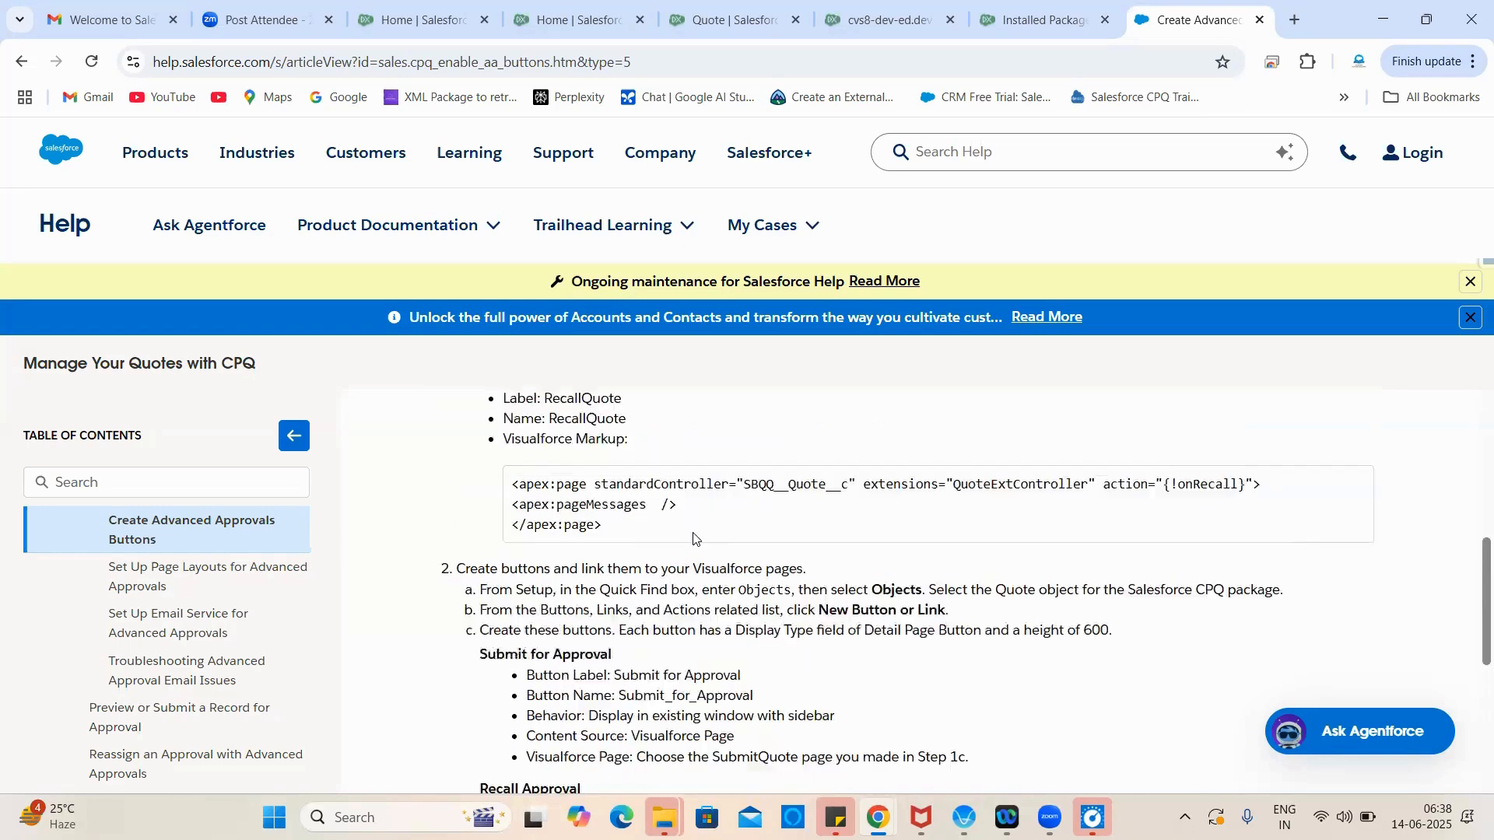
{"action": "scroll", "coordinate": [695, 539], "scroll_direction": "up", "scroll_amount": 3}
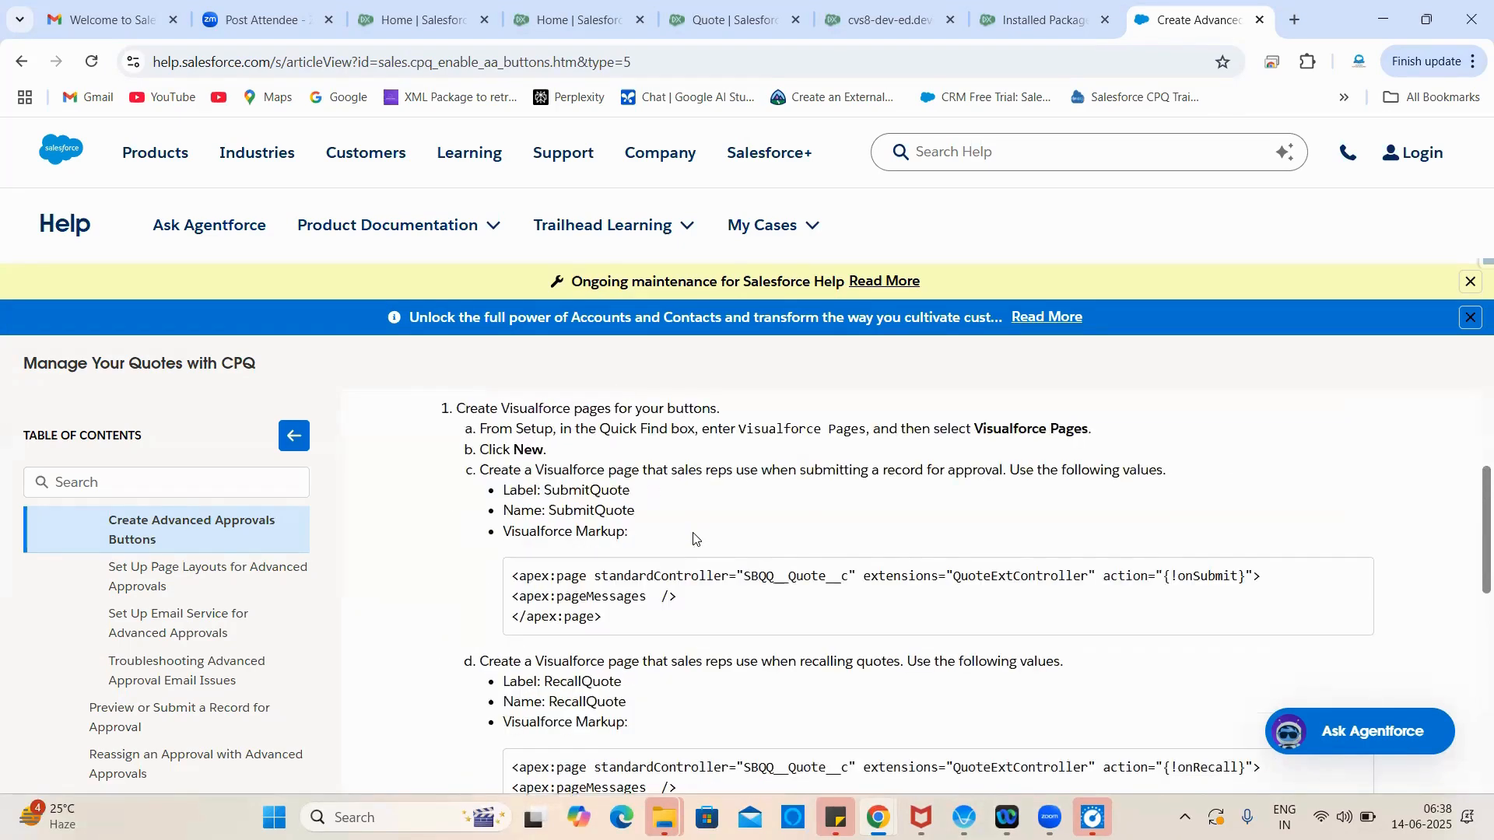
{"action": "scroll", "coordinate": [785, 611], "scroll_direction": "down", "scroll_amount": 5}
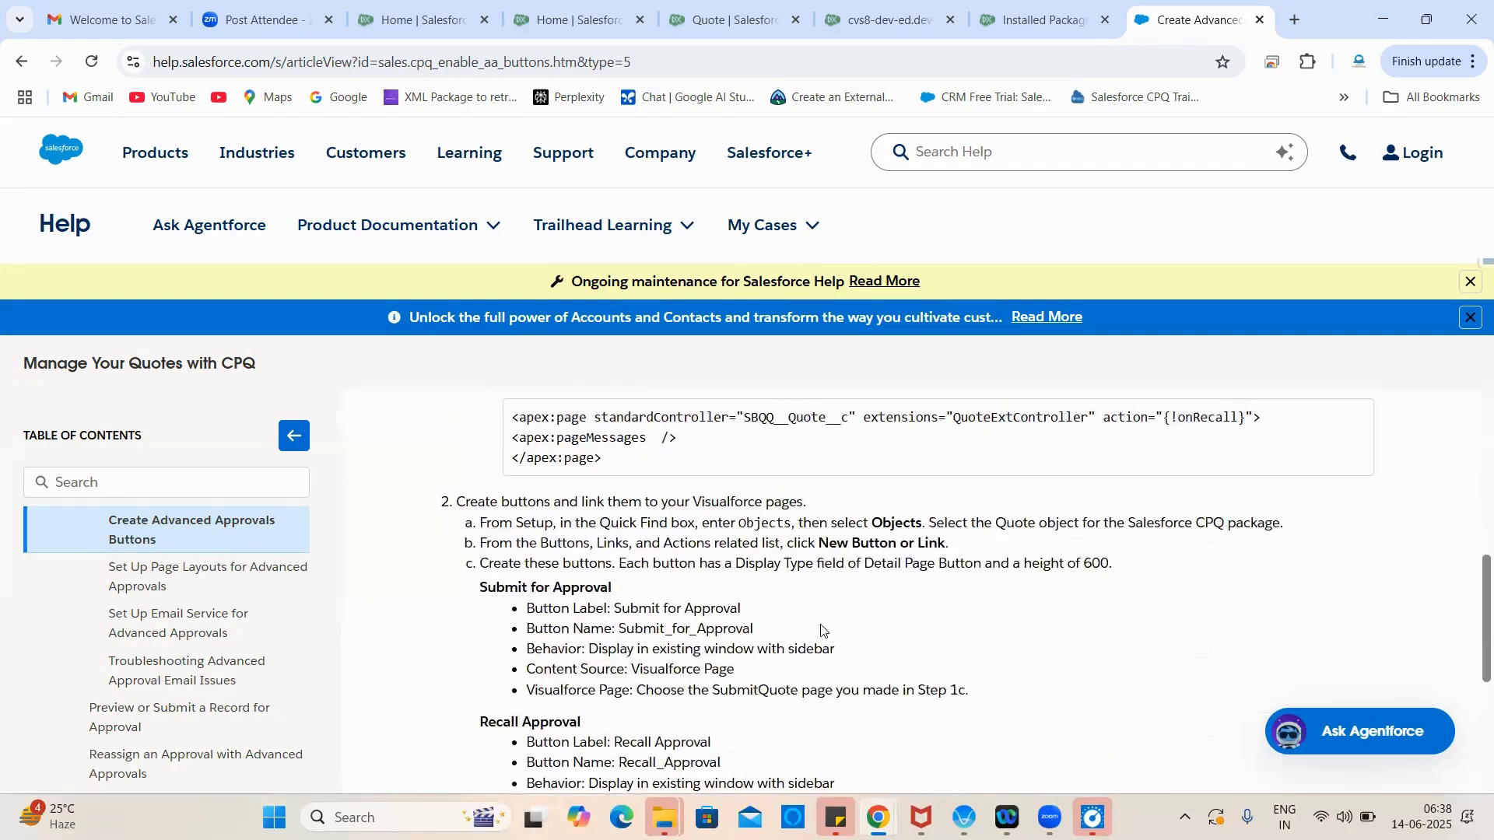
{"action": "scroll", "coordinate": [710, 646], "scroll_direction": "down", "scroll_amount": 1}
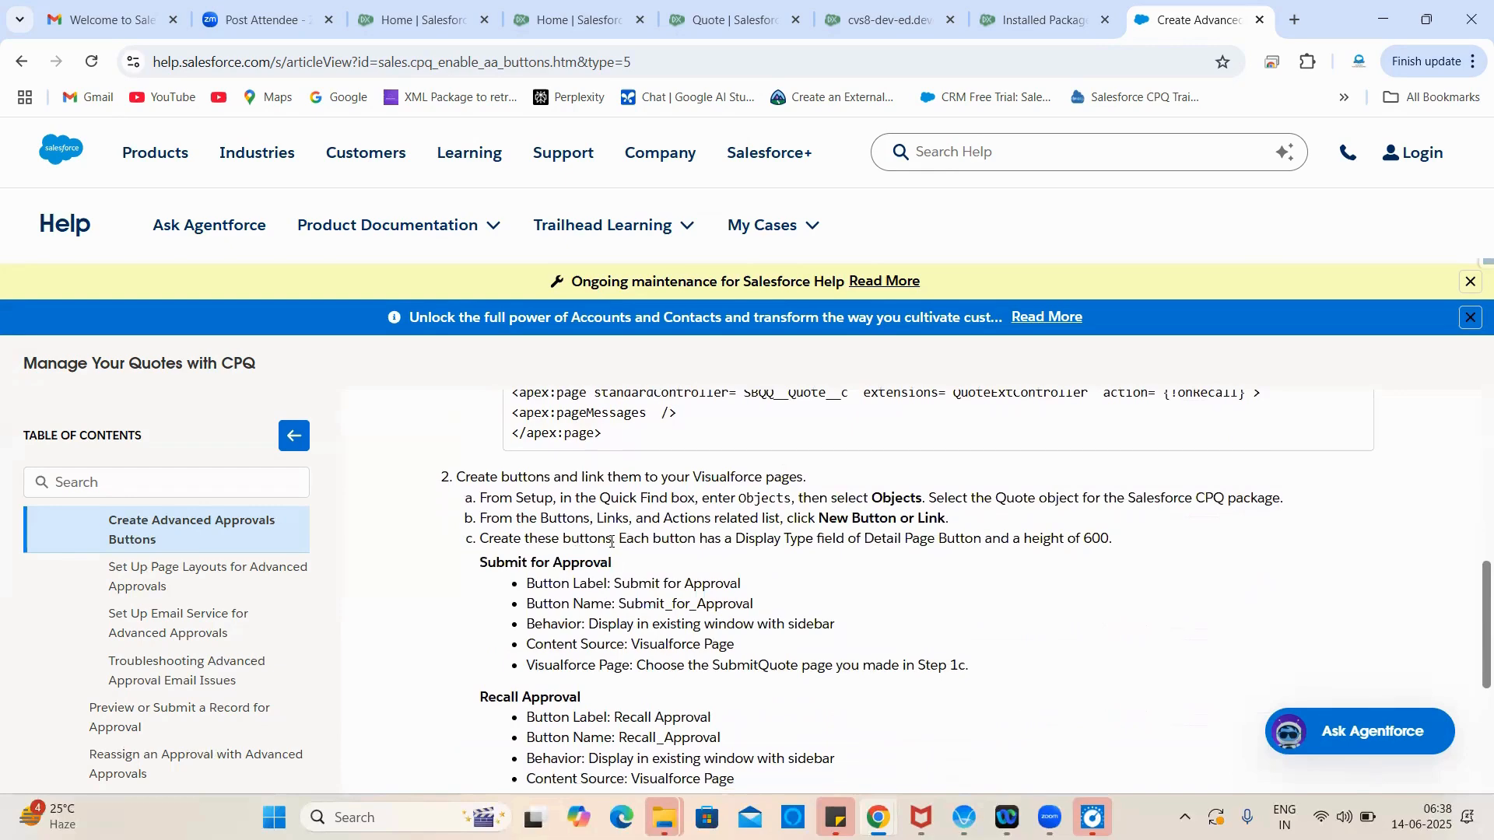
{"action": "scroll", "coordinate": [1003, 570], "scroll_direction": "down", "scroll_amount": 1}
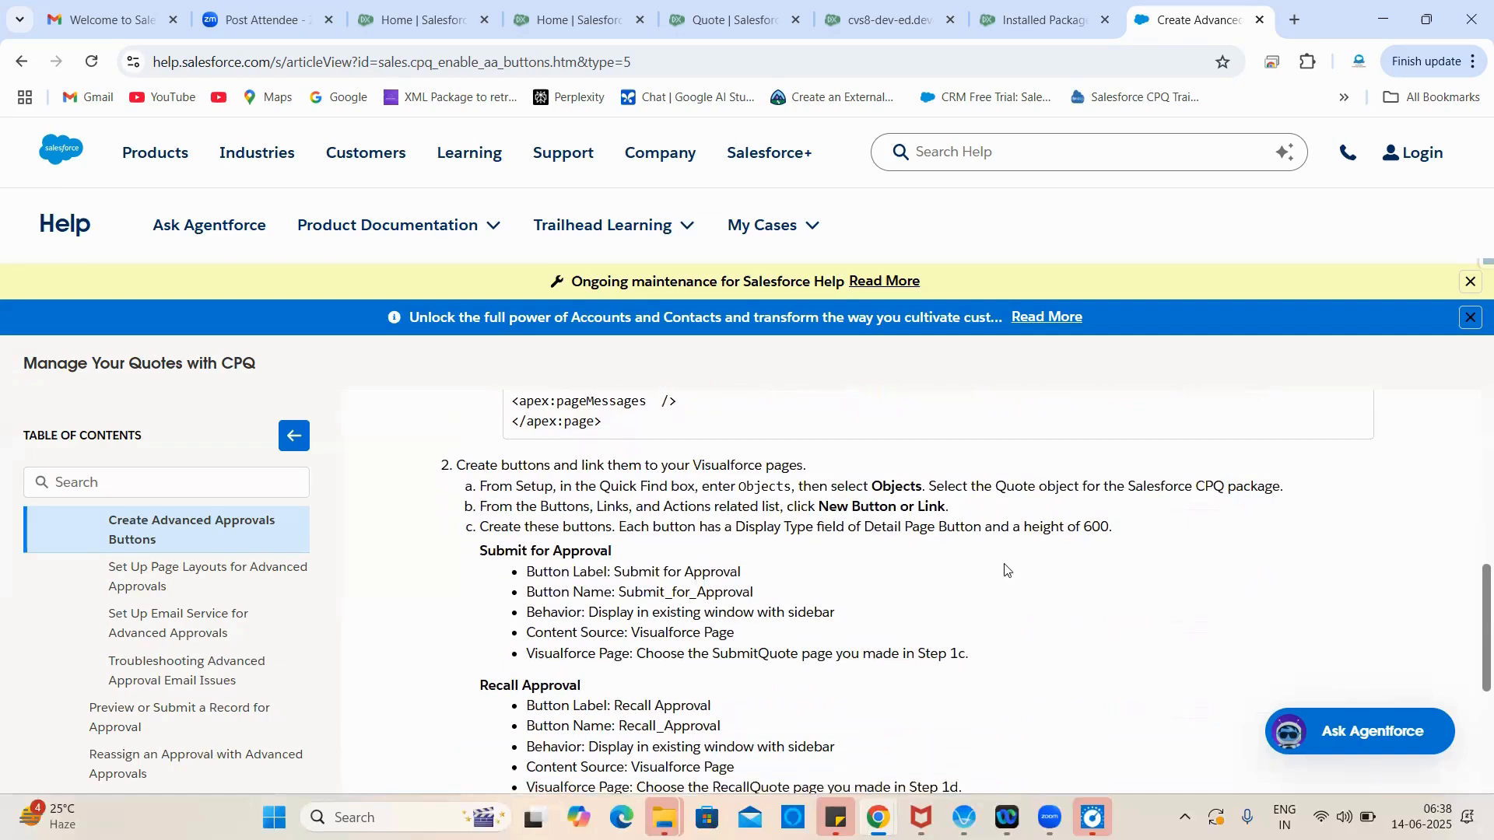
{"action": "scroll", "coordinate": [1003, 569], "scroll_direction": "up", "scroll_amount": 1}
Step: Open the New Button or Link form for the Quote object in Object Manager, reloading the page if it stays blank
{"action": "left_click", "coordinate": [767, 7]}
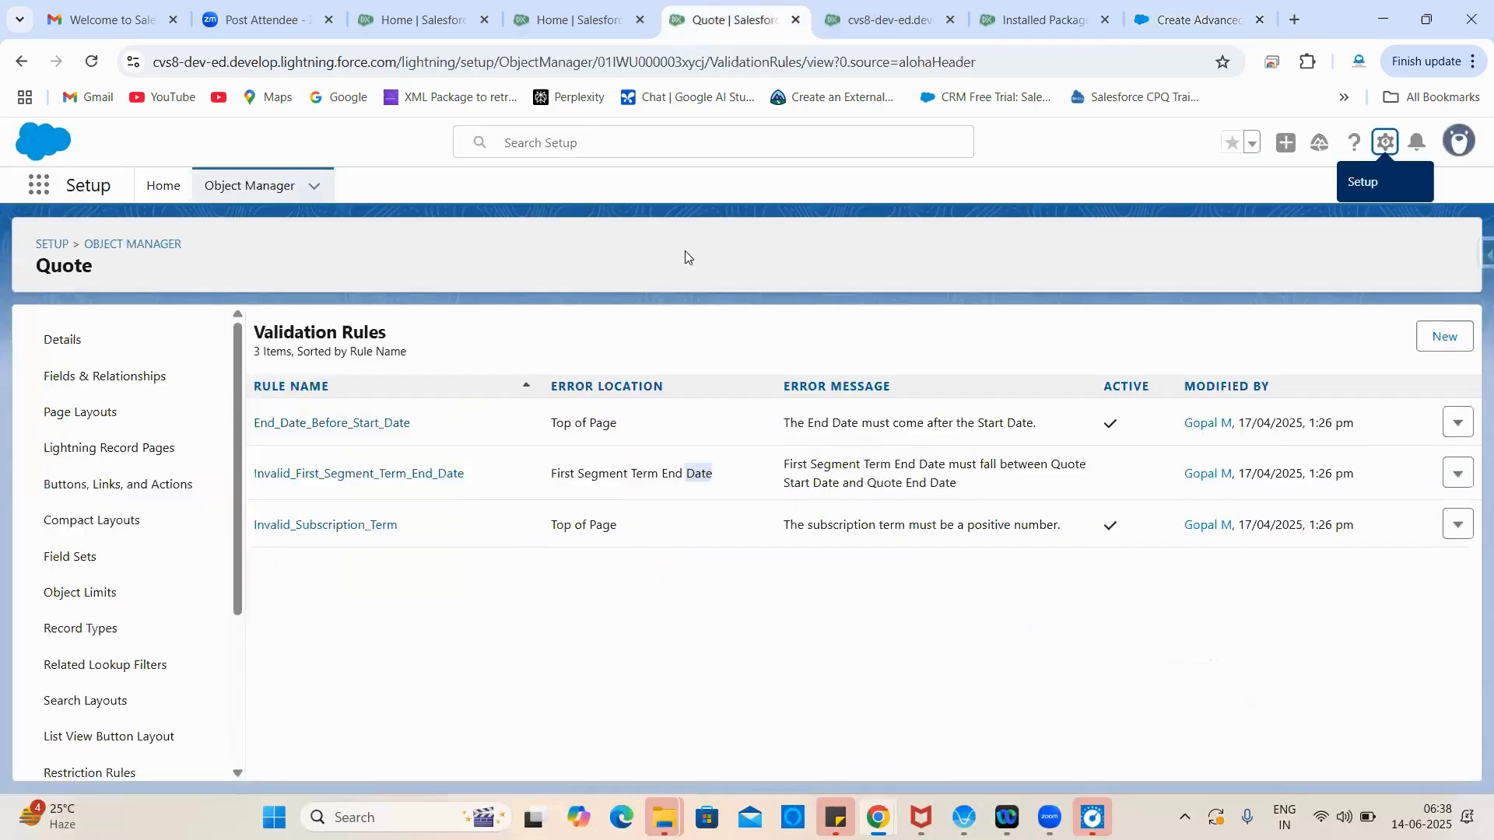
{"action": "key", "text": "alt+Tab"}
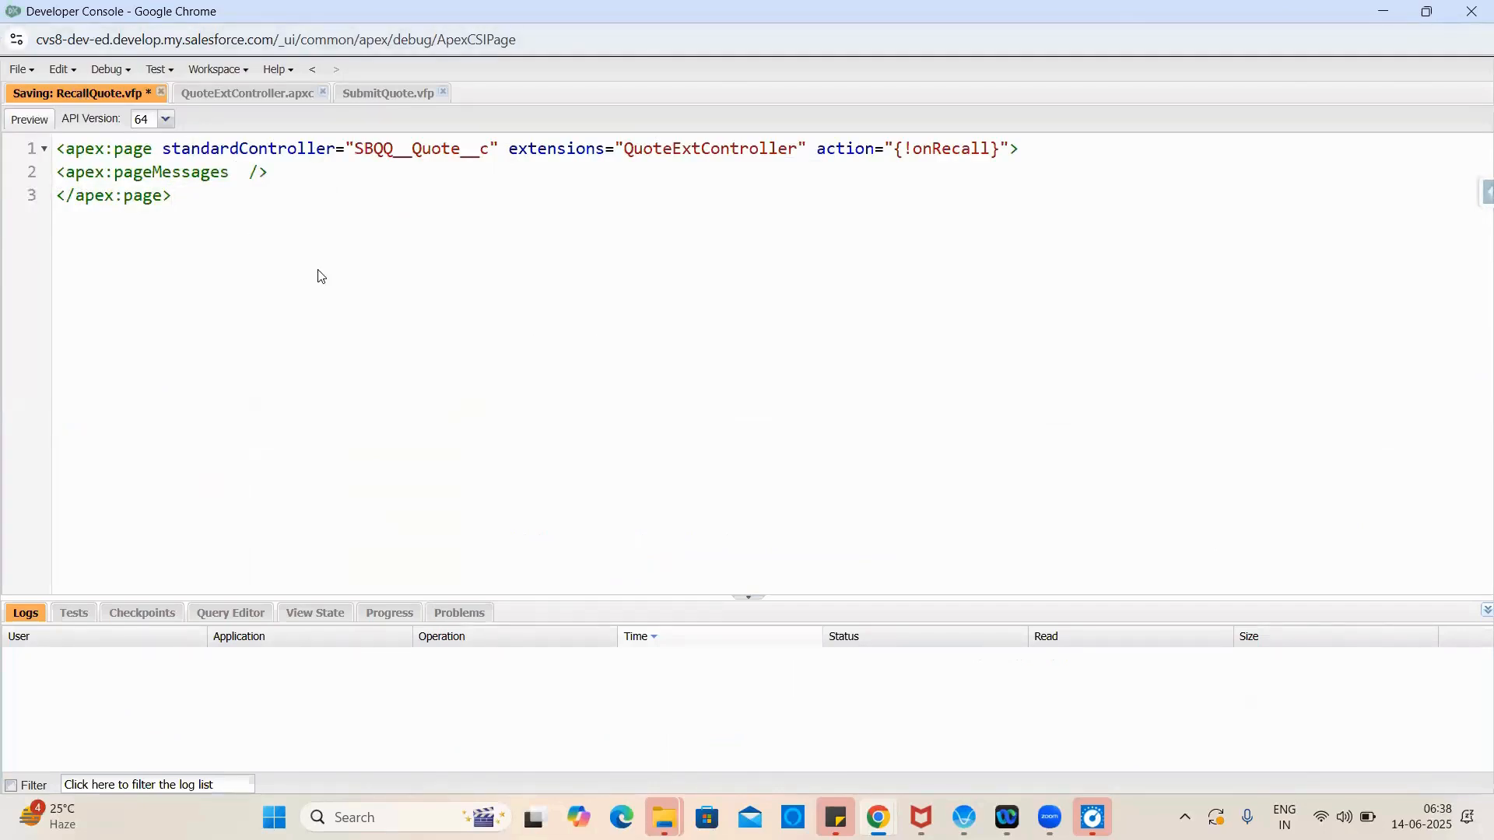
{"action": "key", "text": "alt+Tab"}
{"action": "left_click", "coordinate": [125, 483]}
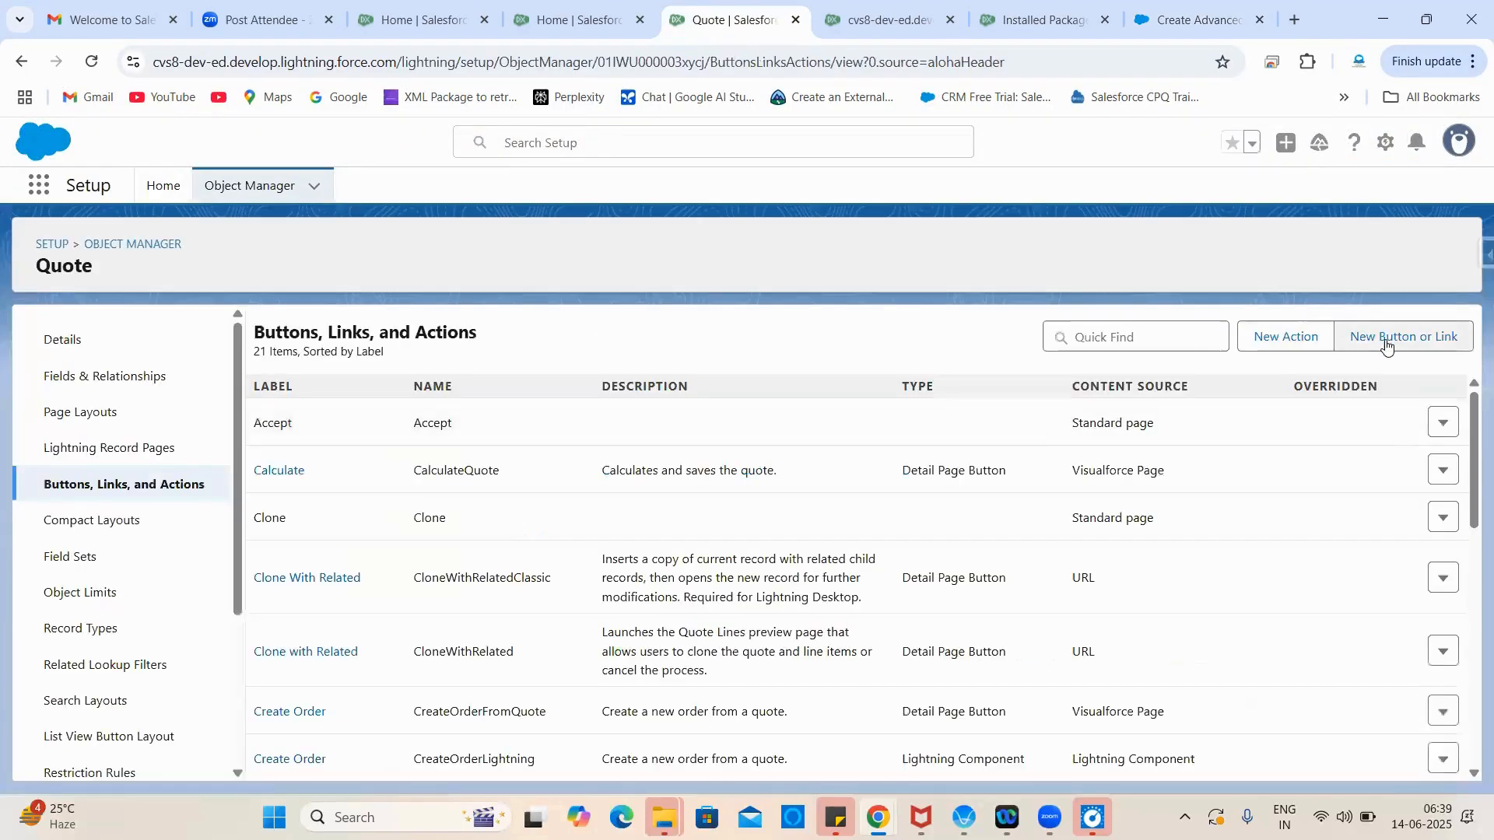
{"action": "left_click", "coordinate": [1388, 340]}
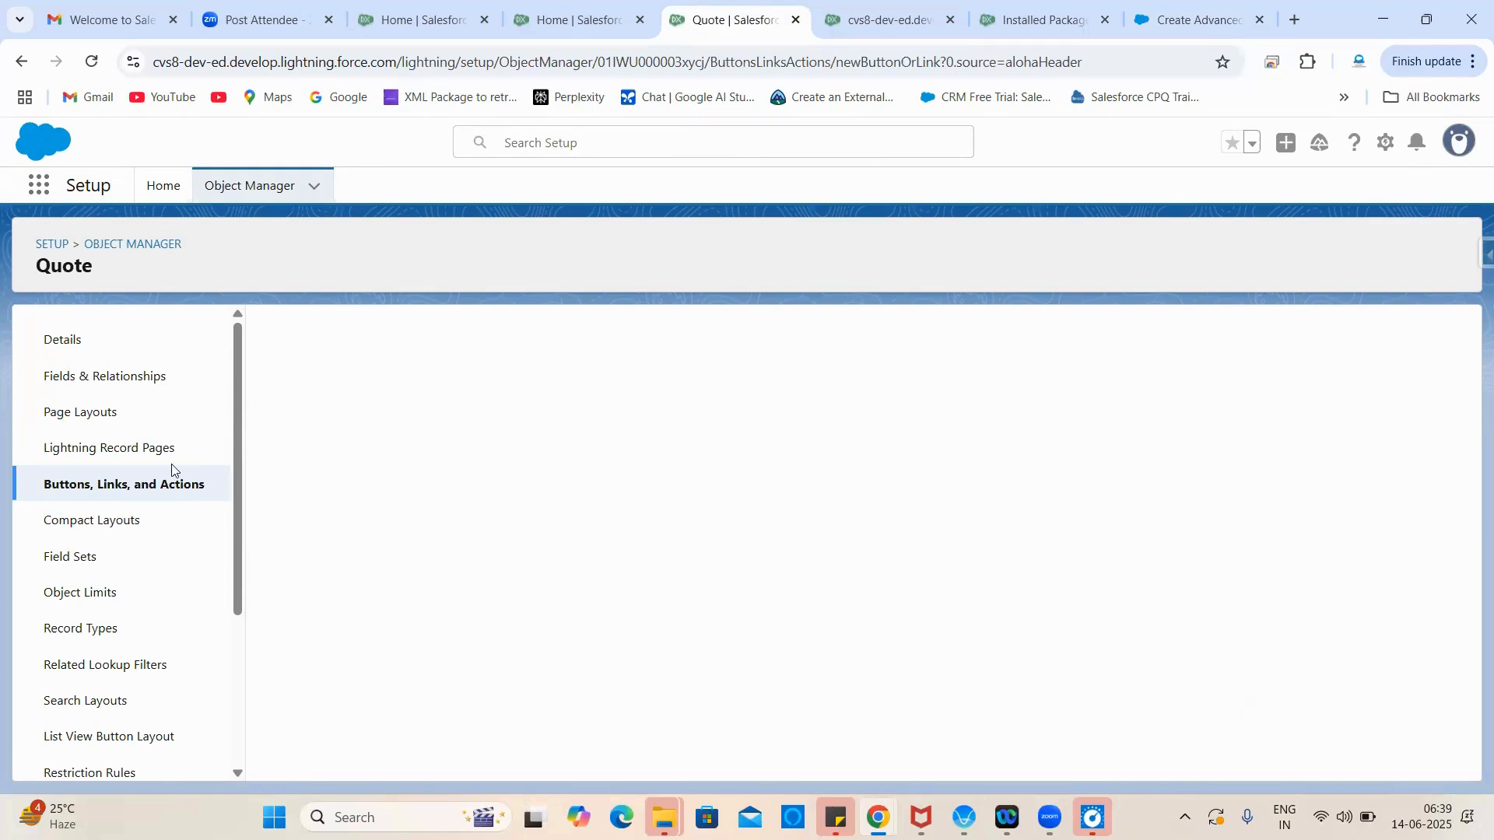
{"action": "left_click", "coordinate": [73, 496]}
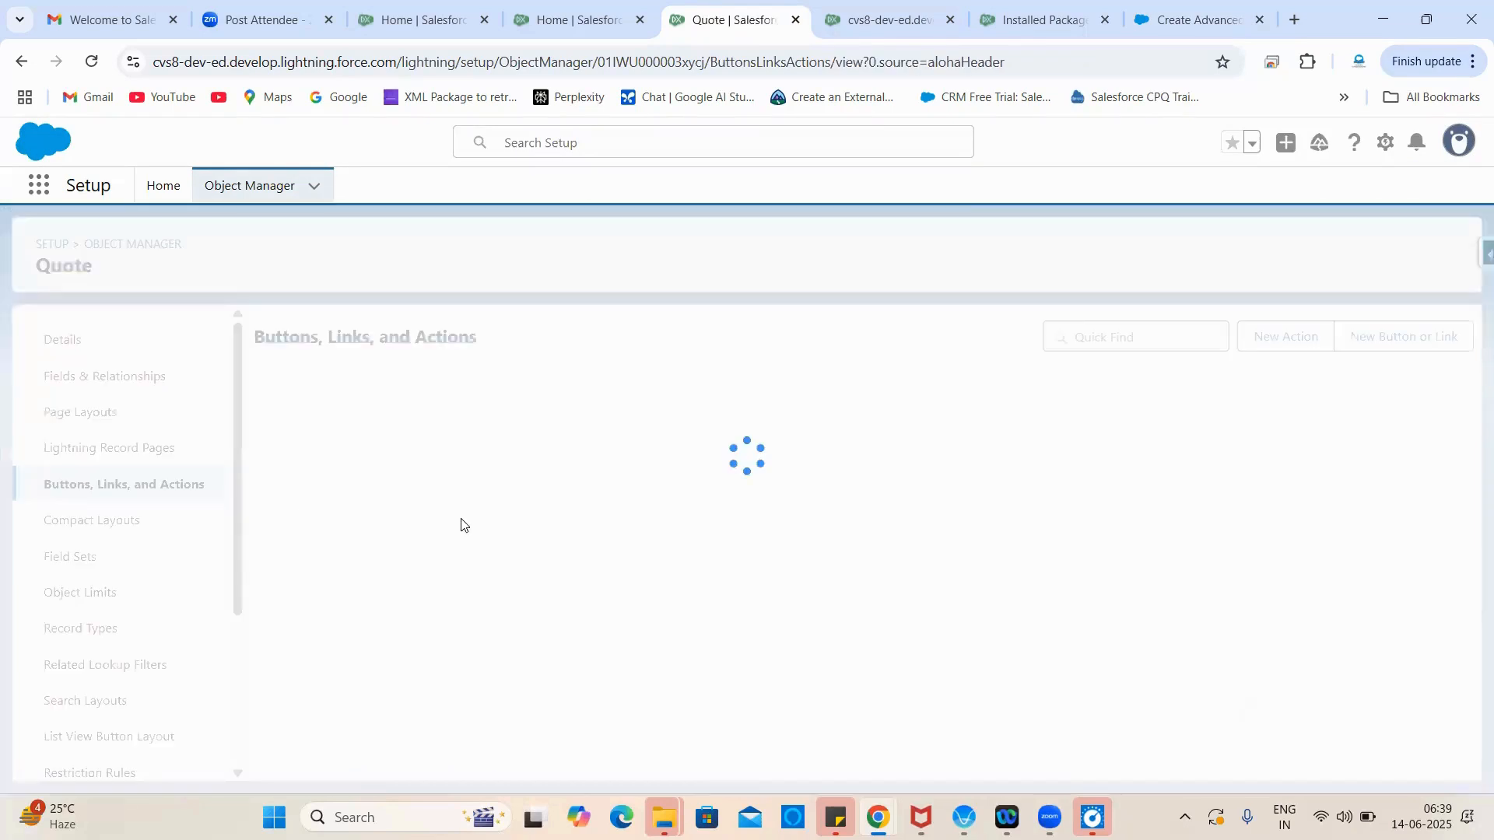
{"action": "left_click", "coordinate": [1403, 336]}
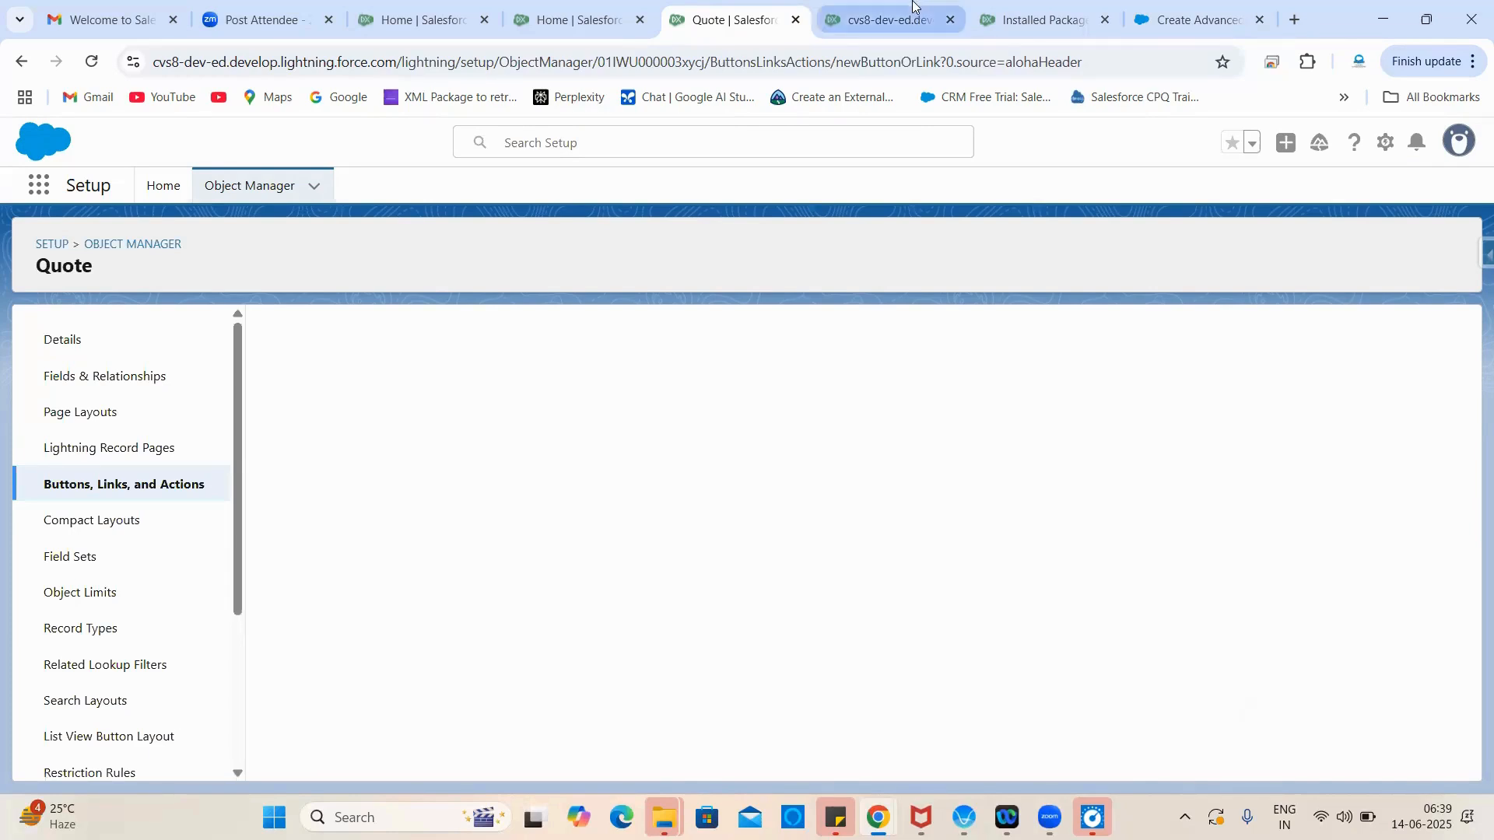
{"action": "left_click", "coordinate": [94, 62]}
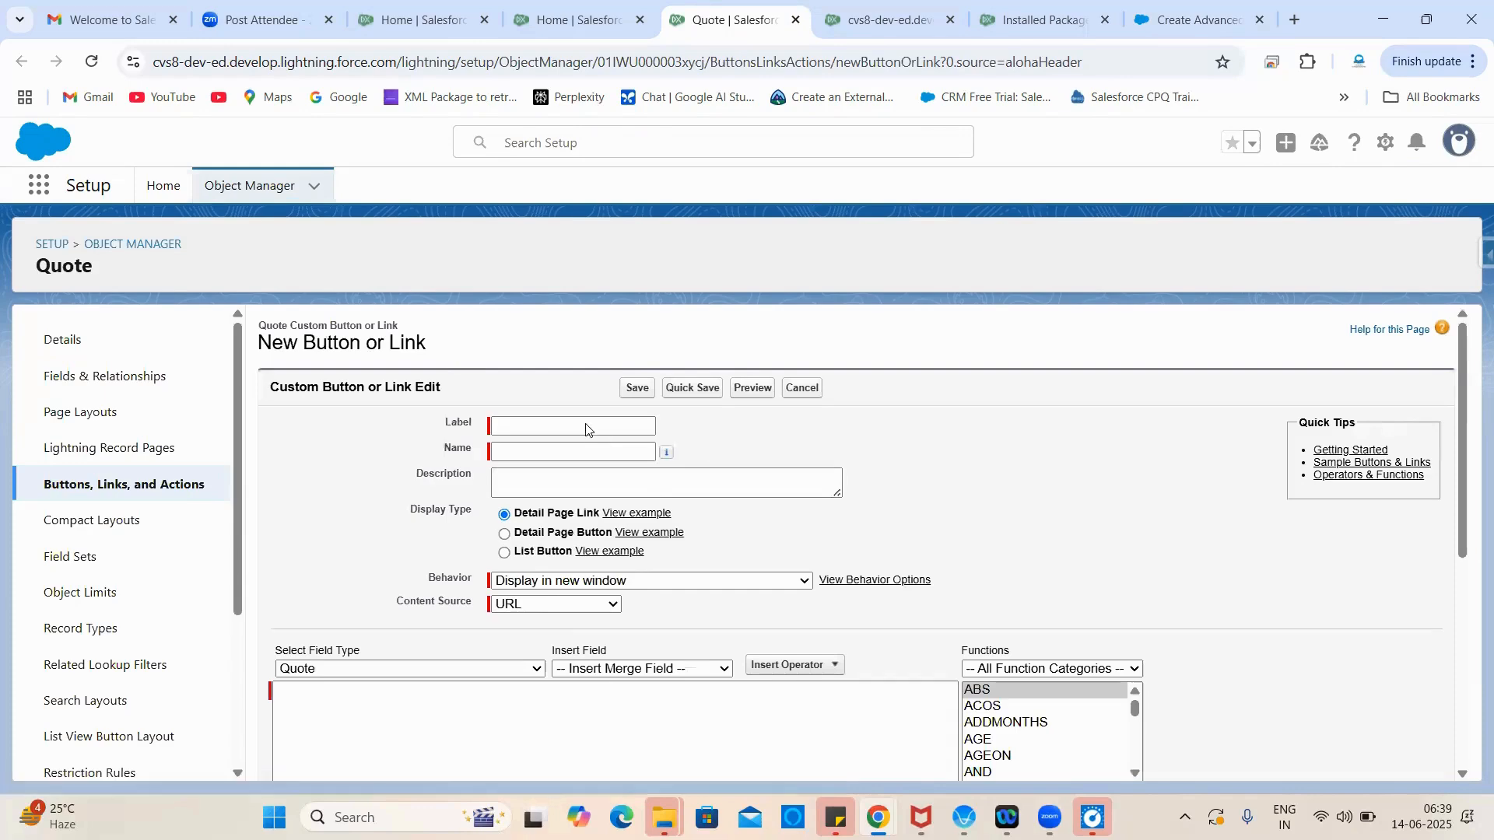
Step: Paste "Submit for Approval" as the new button's label and let the name fill in as Submit_for_Approval
{"action": "left_click", "coordinate": [583, 422]}
{"action": "key", "text": "ctrl+v"}
{"action": "left_click", "coordinate": [1070, 396]}
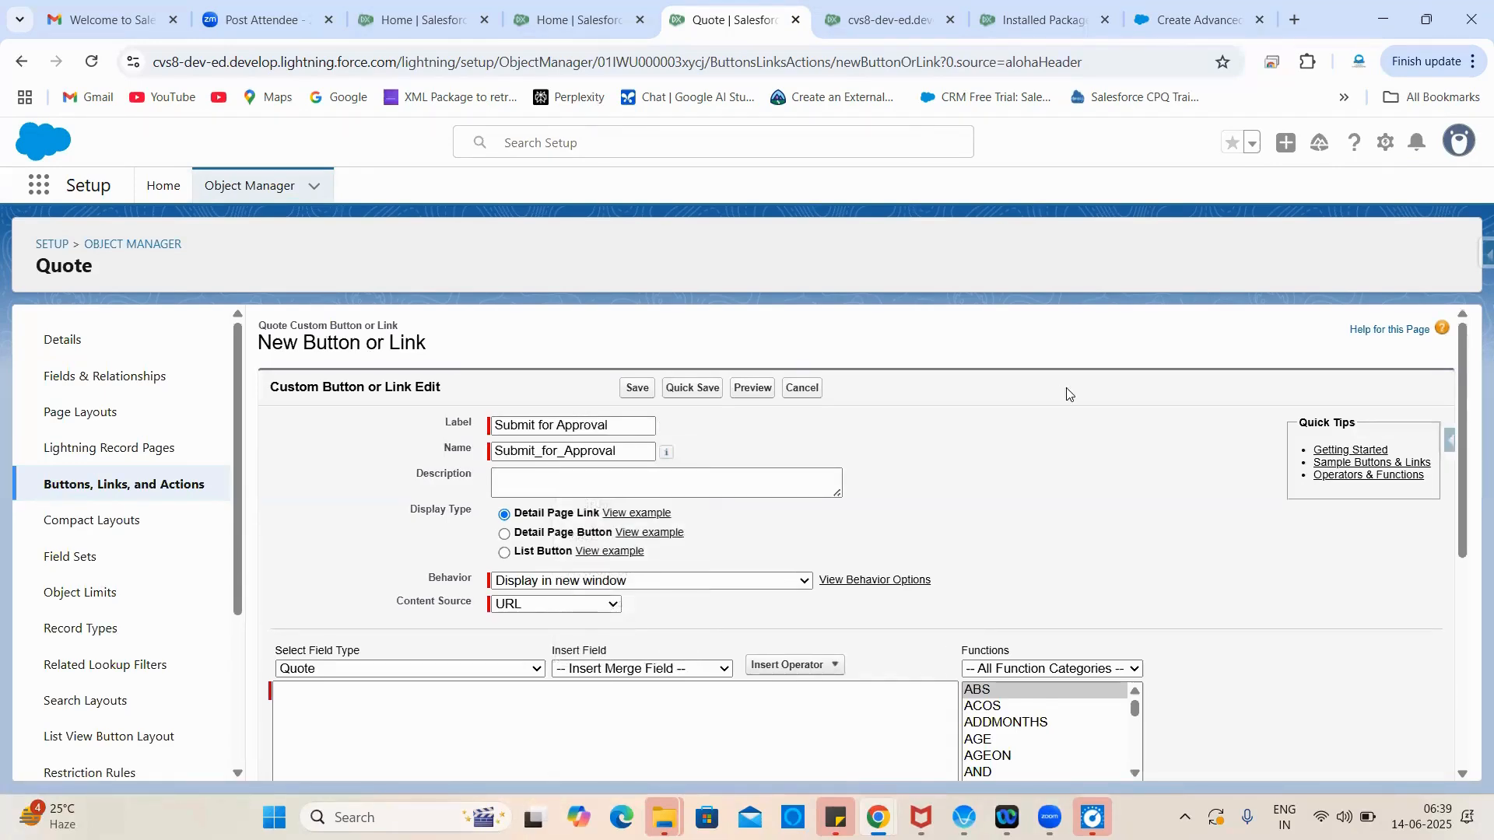
Step: Check the Submit for Approval settings in the help article and set the button's behavior to "Display in existing window with sidebar"
{"action": "scroll", "coordinate": [979, 487], "scroll_direction": "down", "scroll_amount": 1}
{"action": "left_click", "coordinate": [1240, 9]}
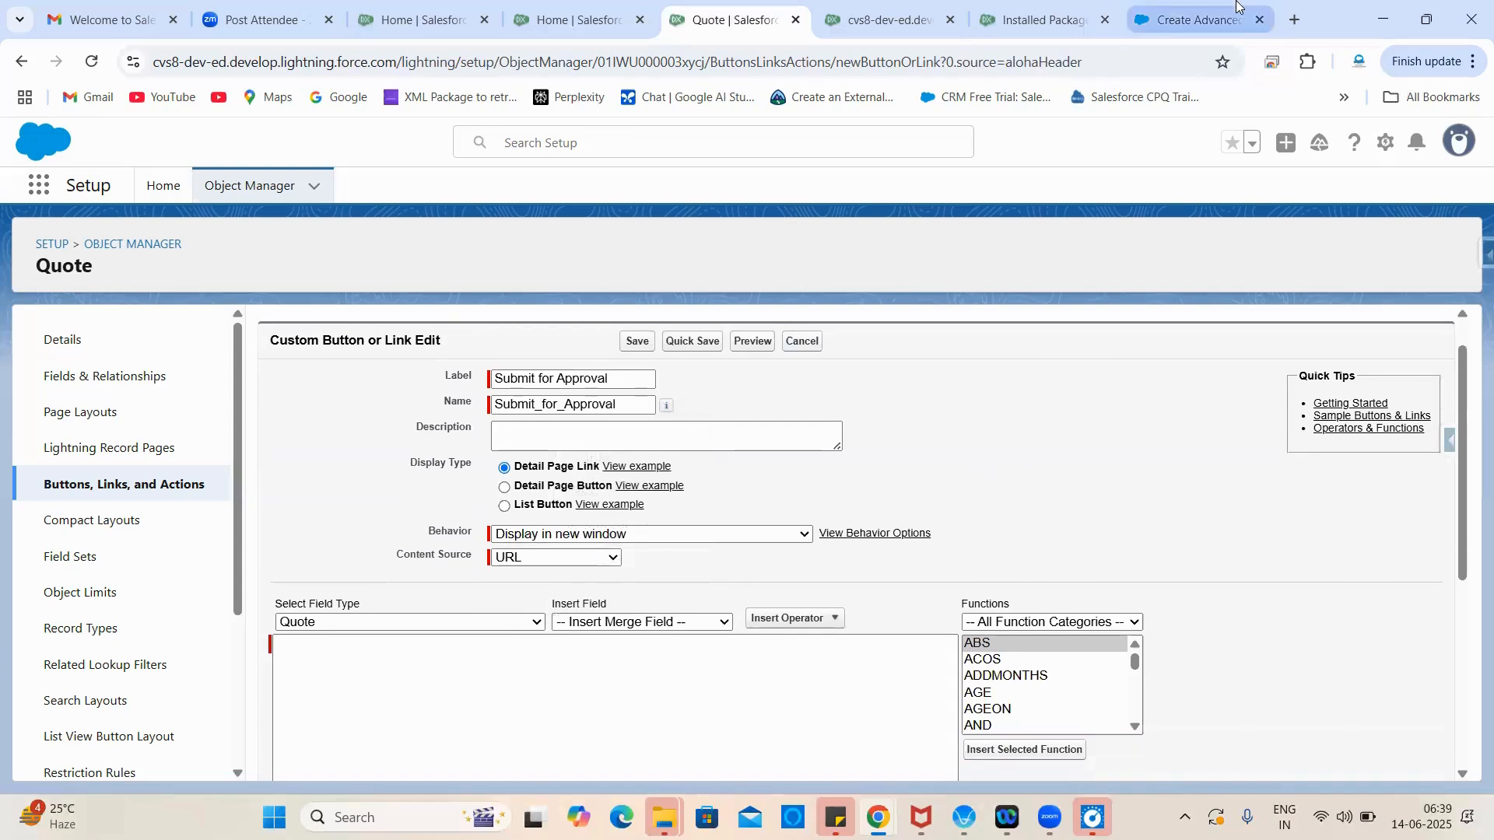
{"action": "scroll", "coordinate": [808, 612], "scroll_direction": "down", "scroll_amount": 1}
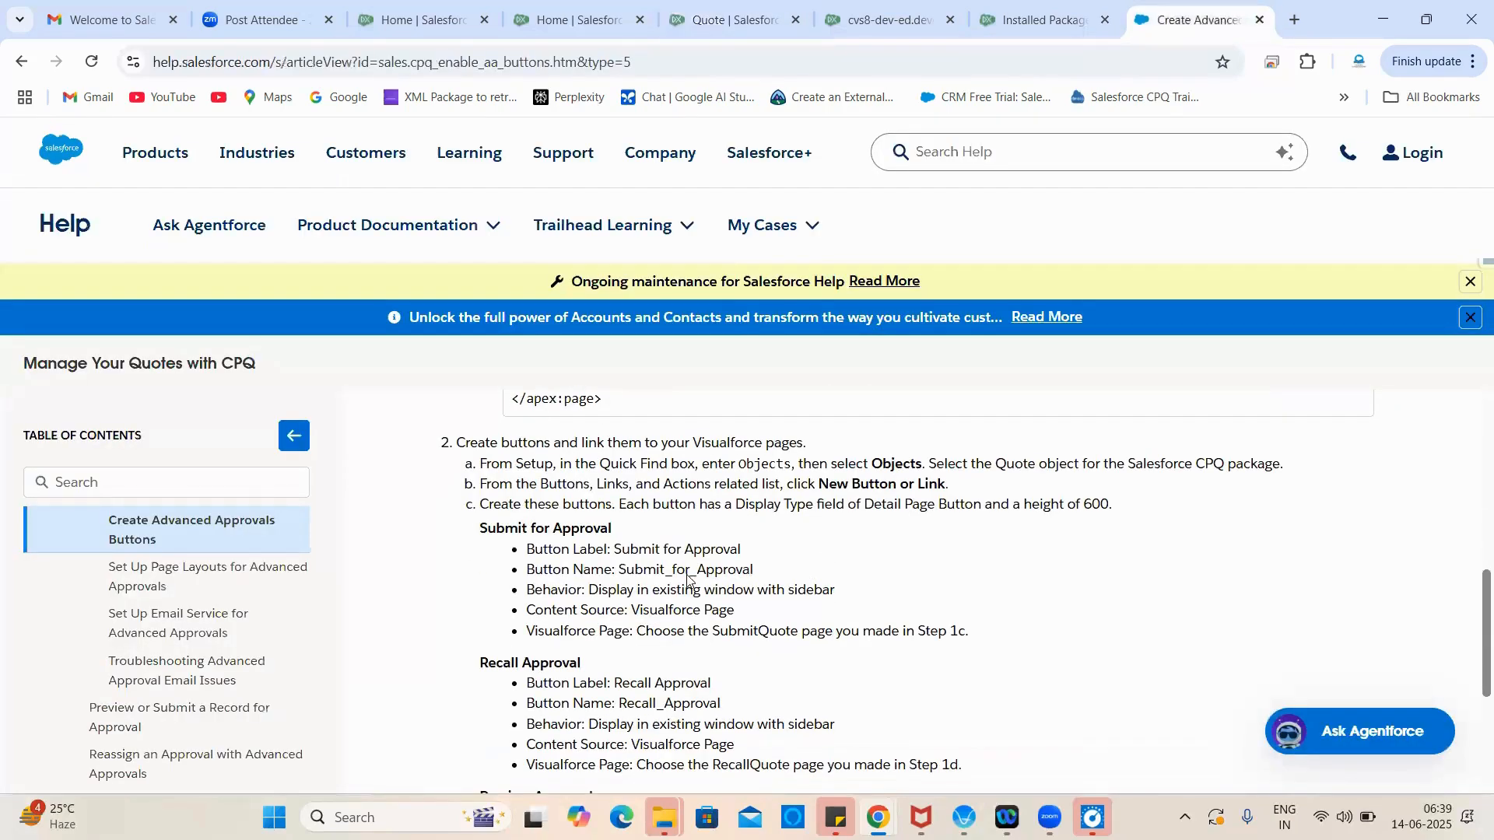
{"action": "double_click", "coordinate": [646, 568]}
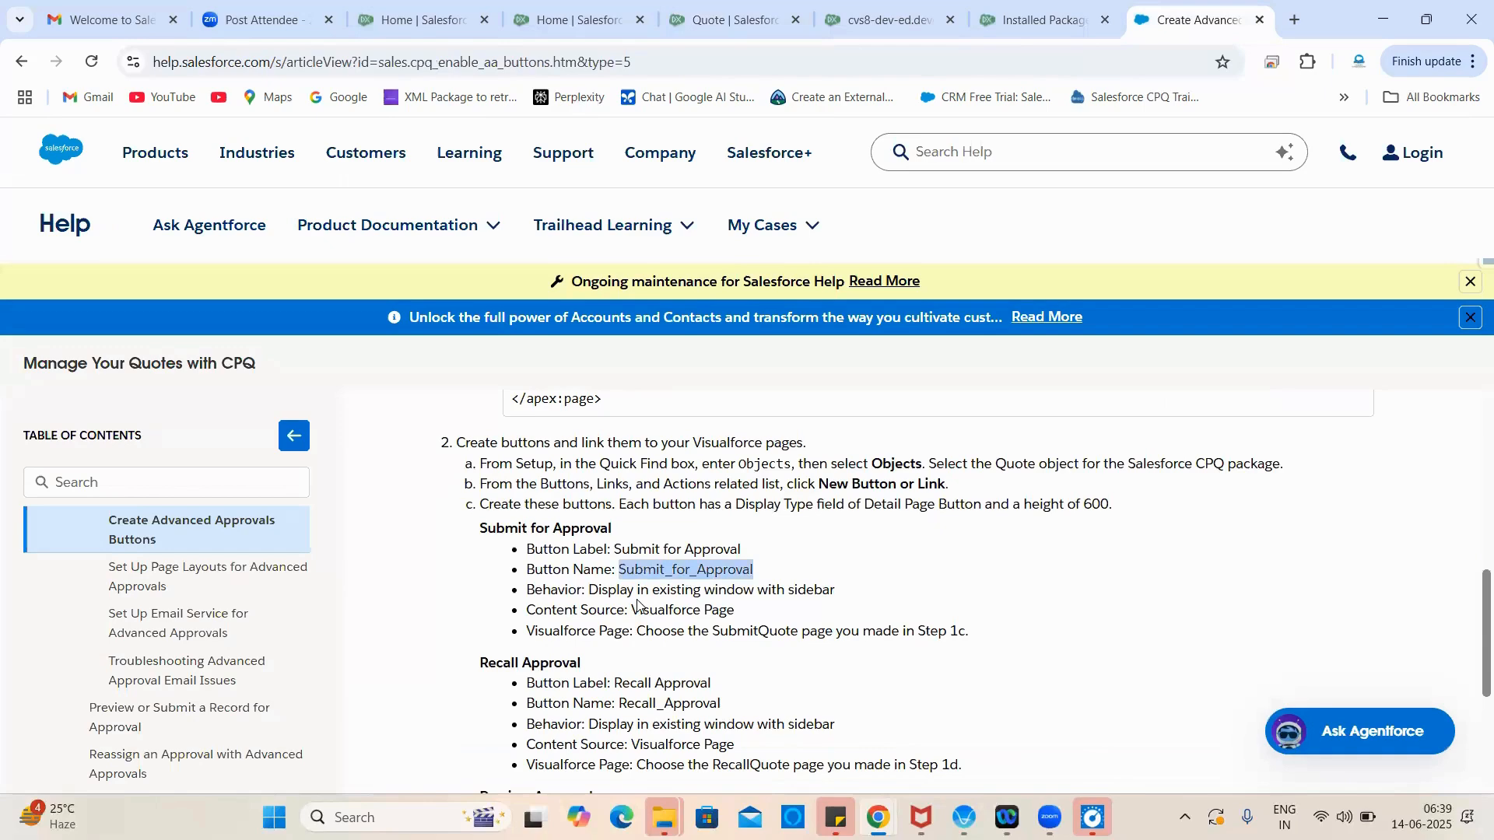
{"action": "left_click", "coordinate": [765, 595]}
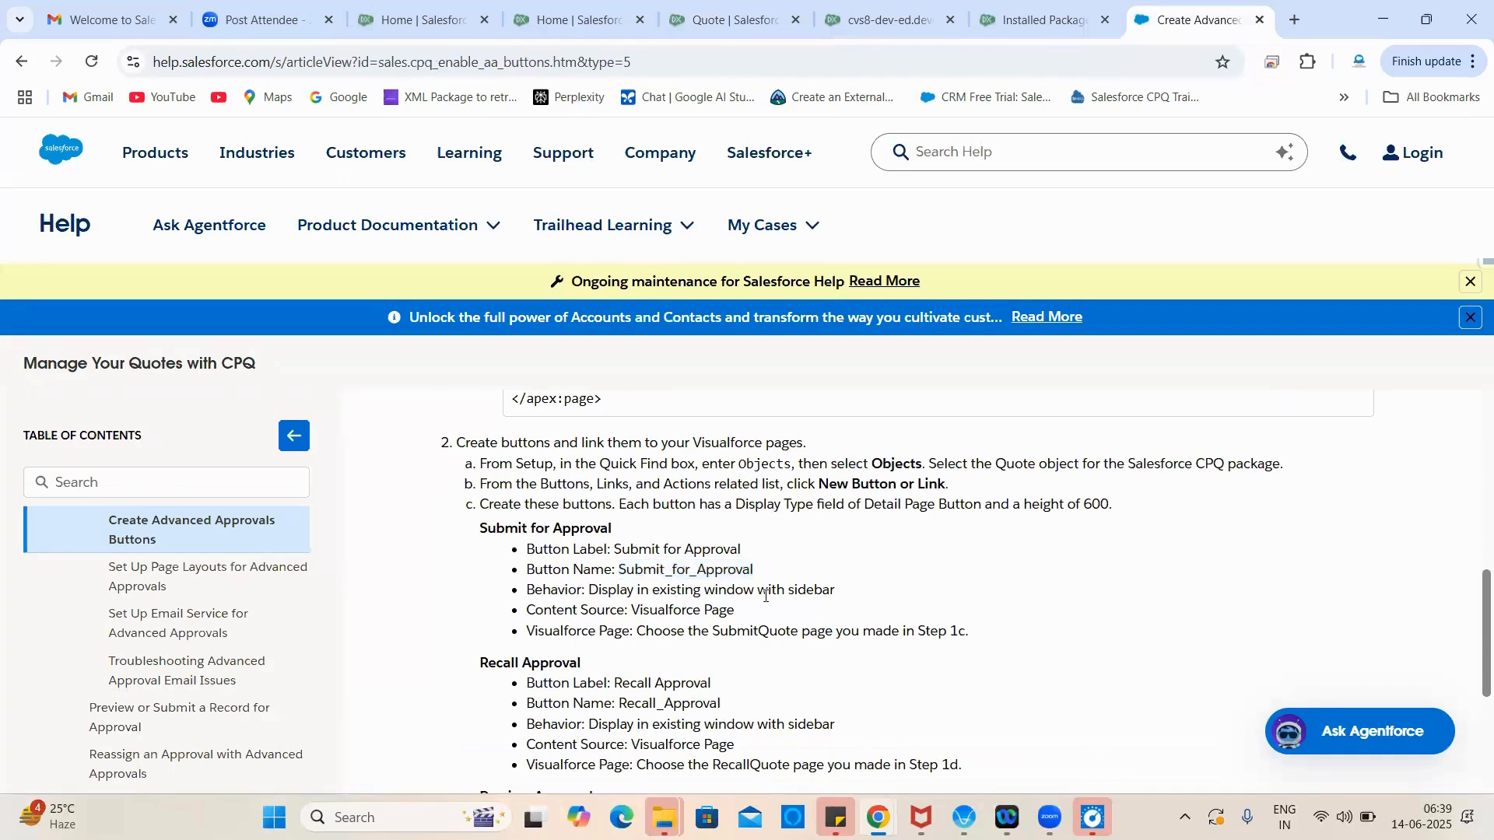
{"action": "left_click", "coordinate": [577, 9]}
{"action": "left_click", "coordinate": [727, 19]}
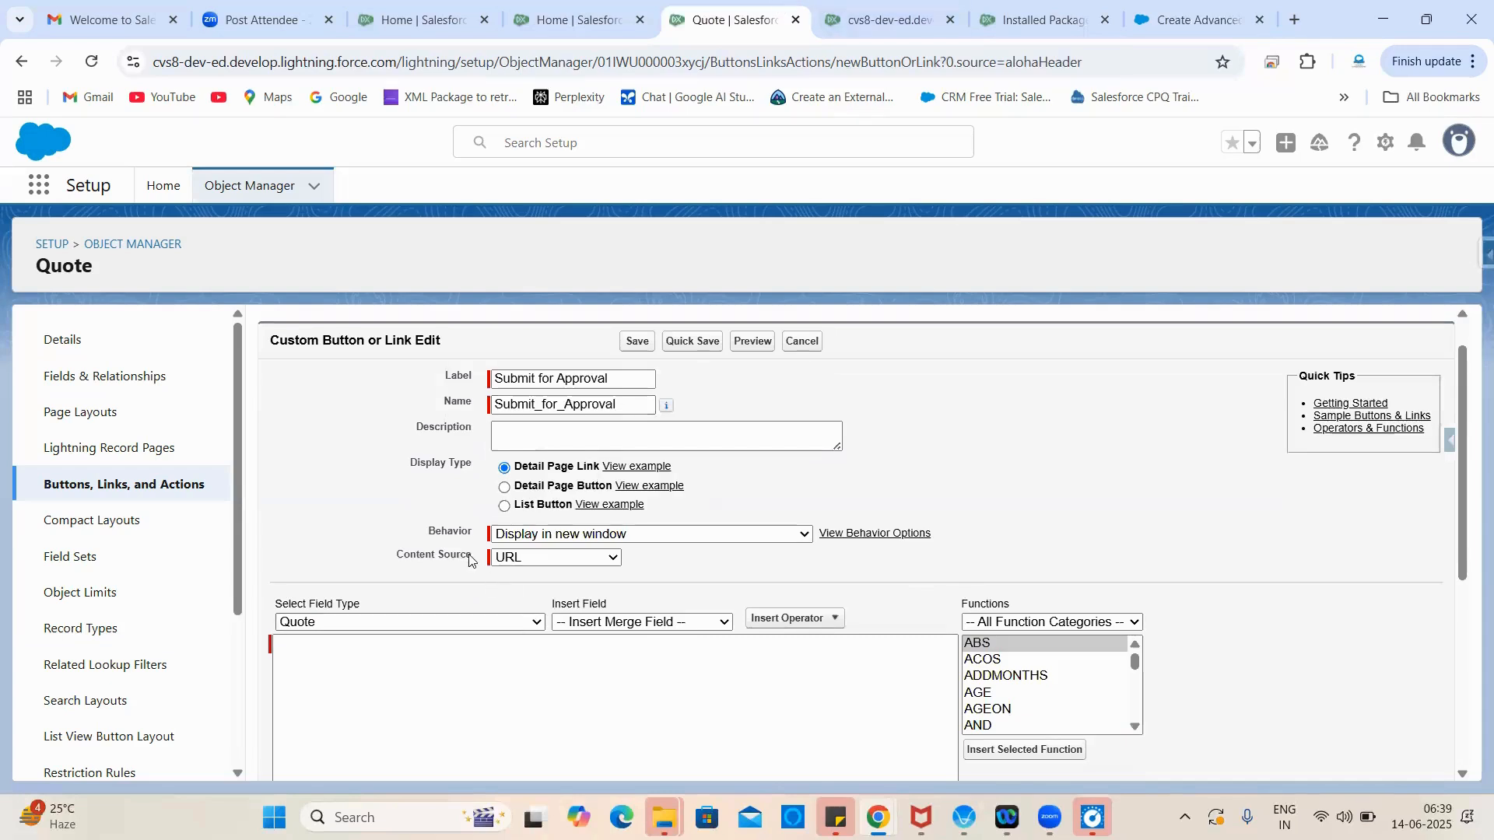
{"action": "left_click", "coordinate": [619, 535]}
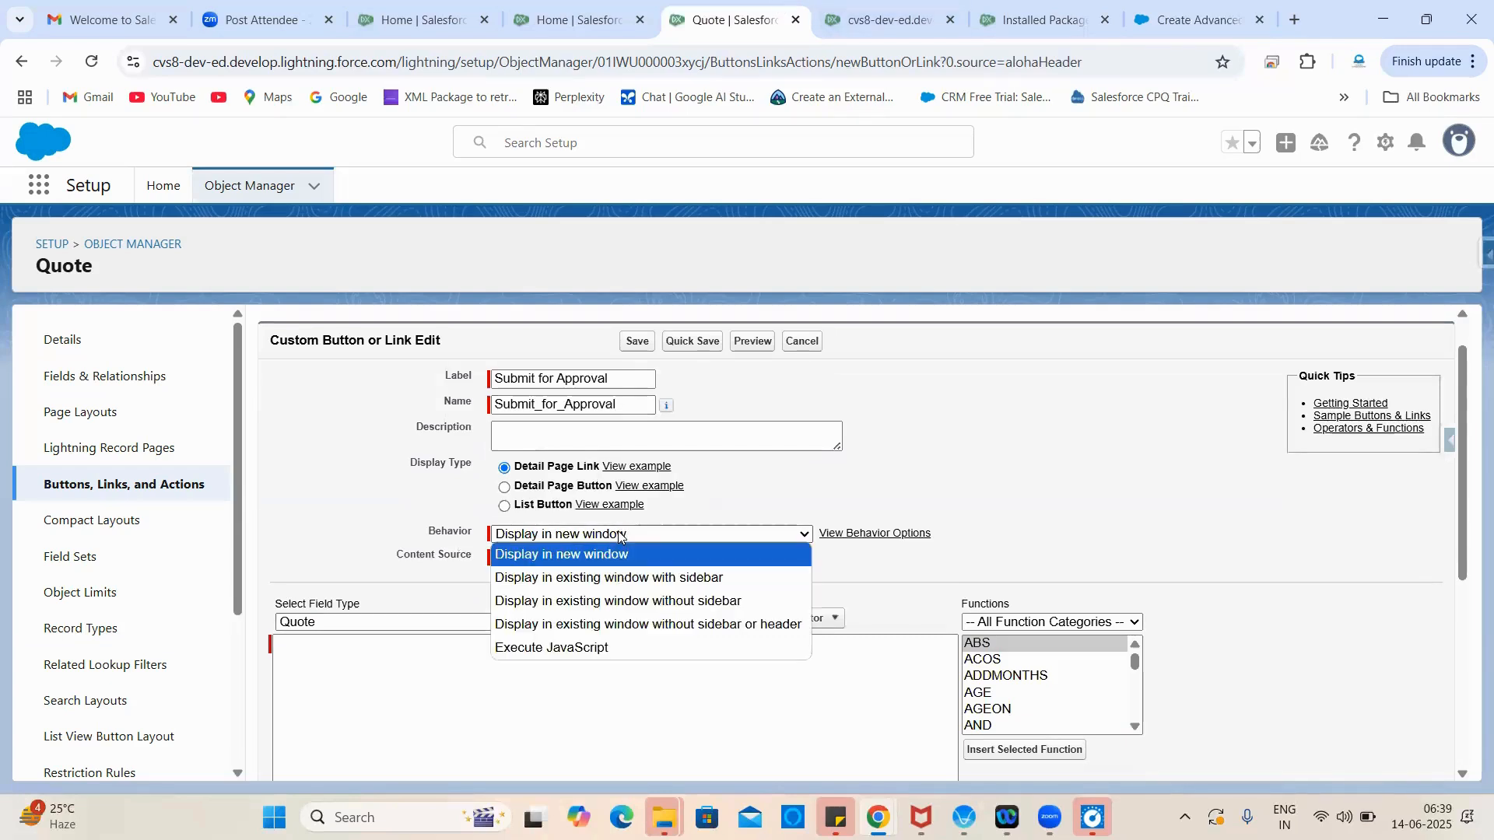
{"action": "left_click", "coordinate": [601, 583]}
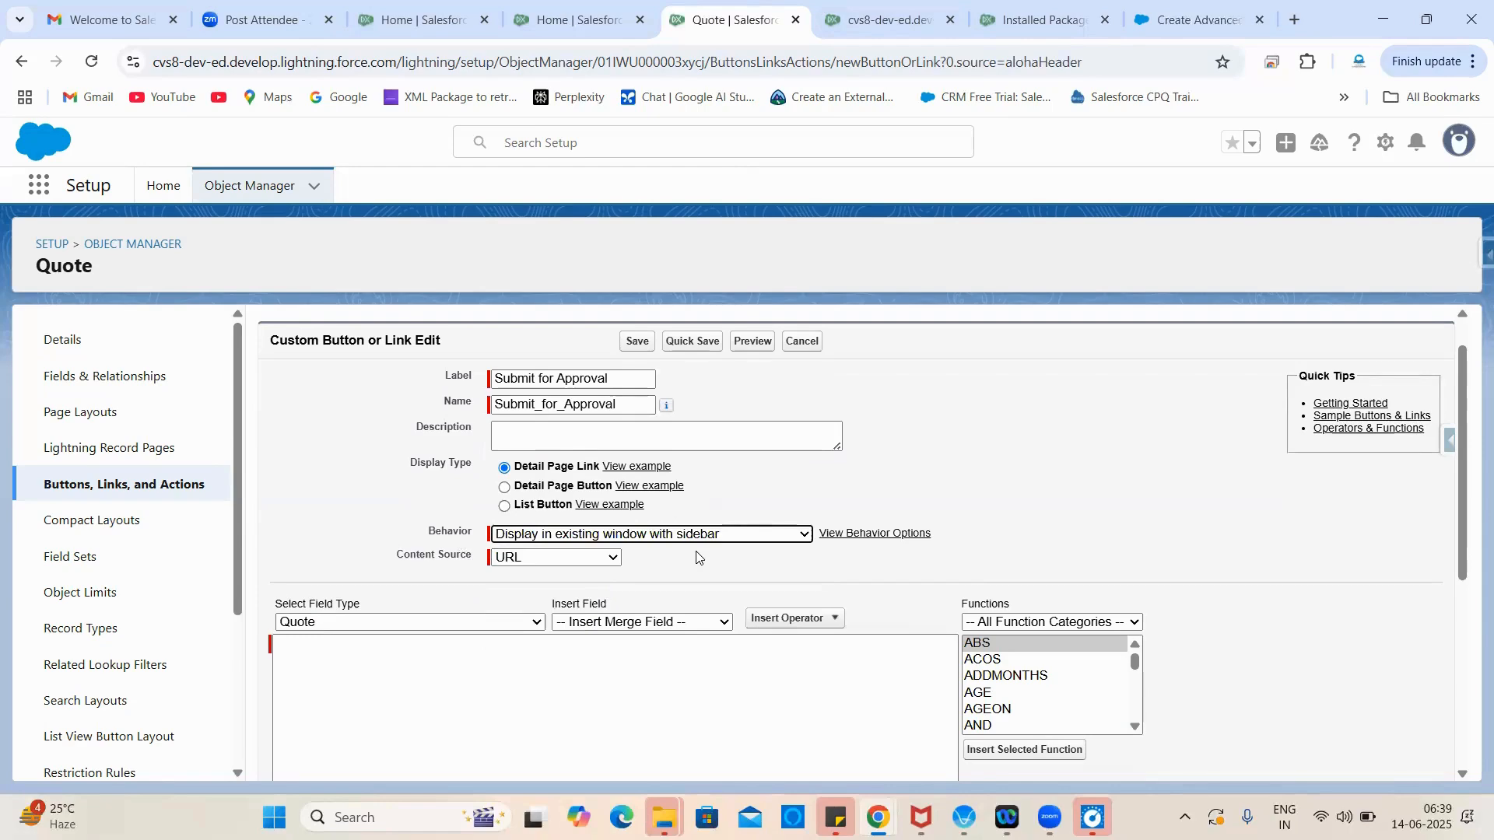
Step: Set the Submit for Approval button's content source to Visualforce Page and look up the submit page's label in the help article
{"action": "left_click", "coordinate": [599, 559]}
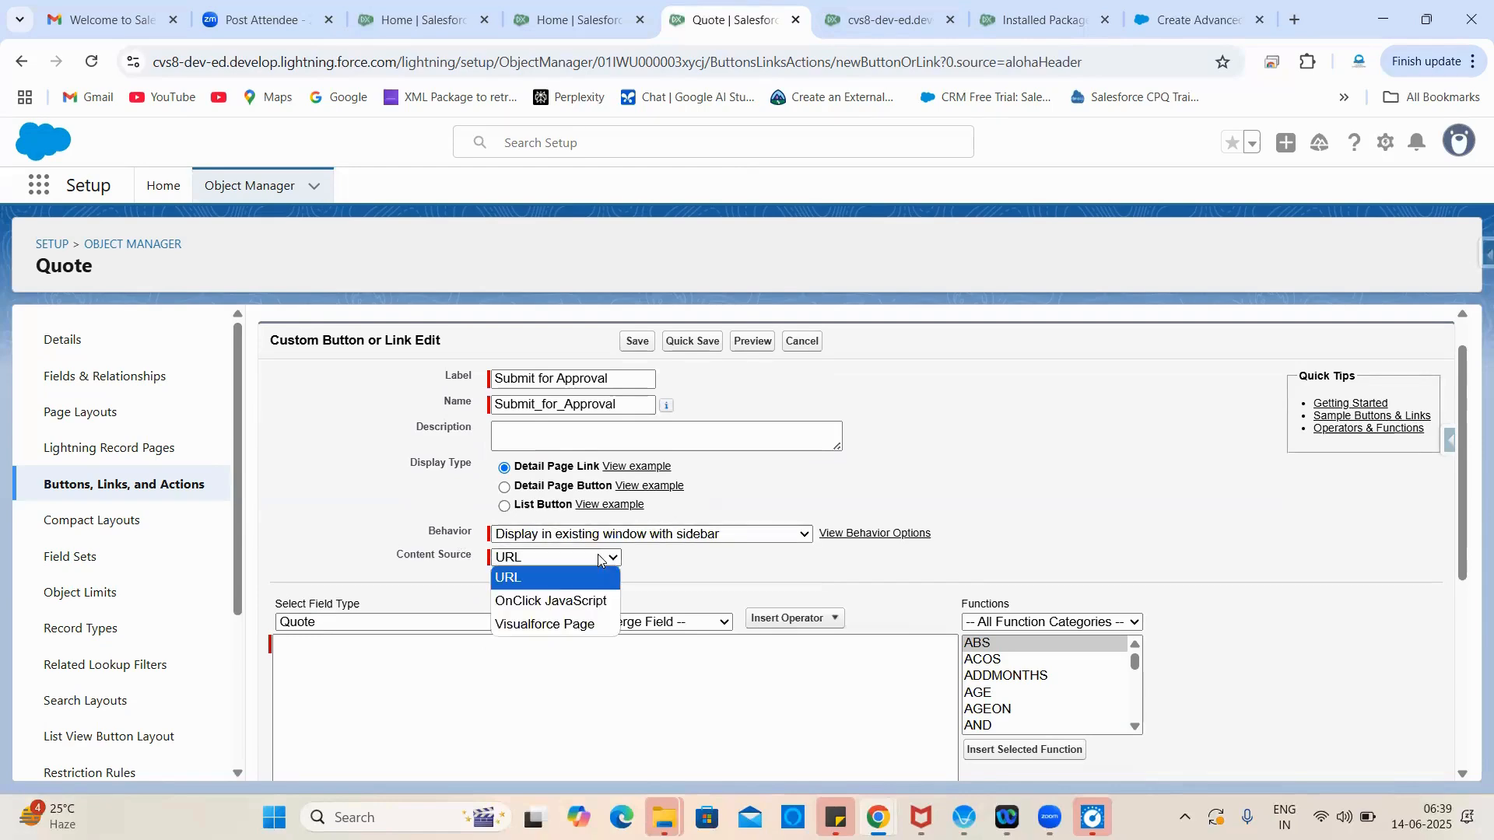
{"action": "left_click", "coordinate": [548, 624]}
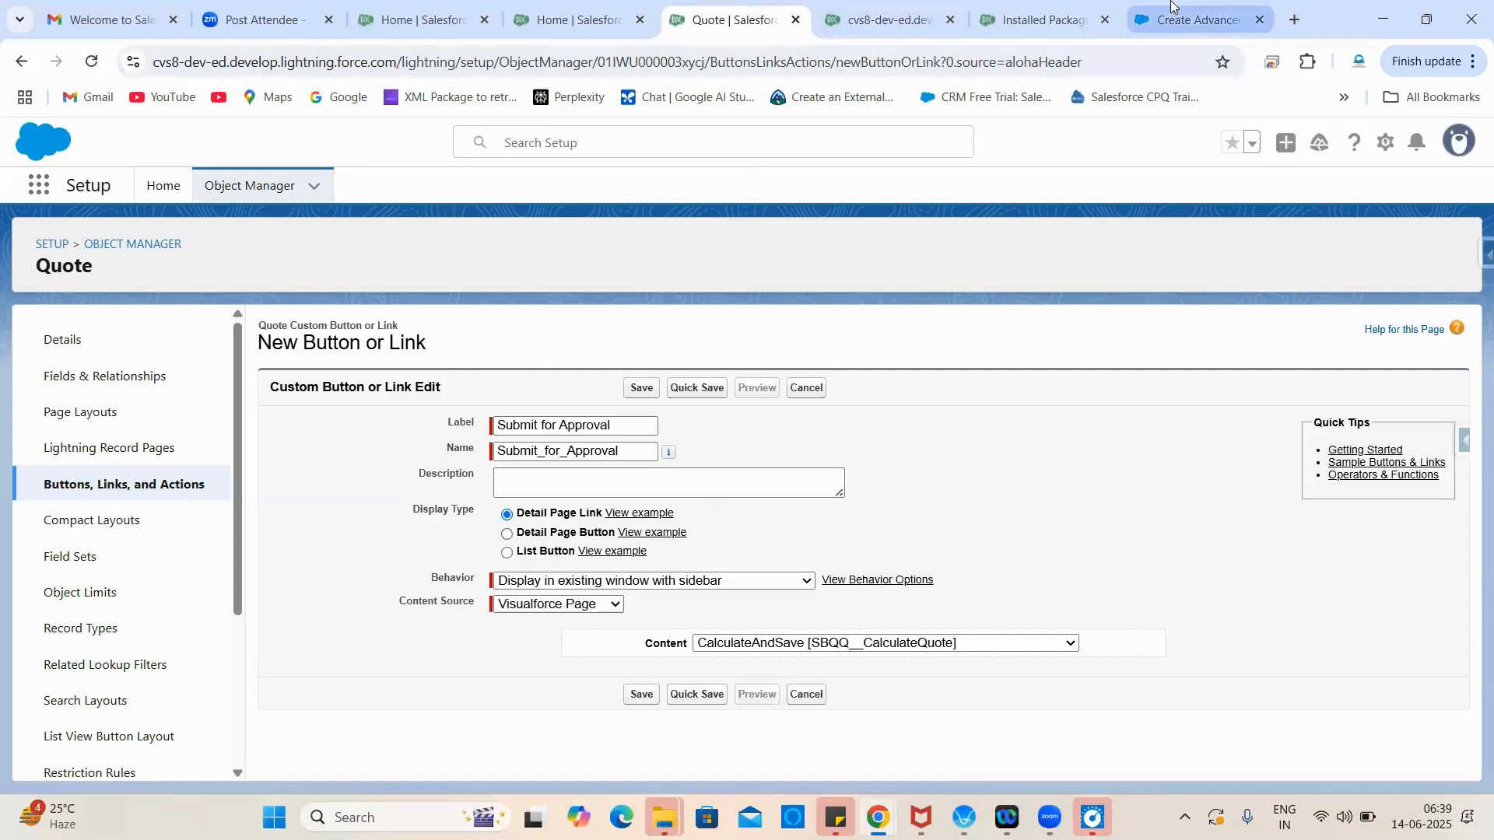
{"action": "left_click", "coordinate": [1190, 19]}
{"action": "scroll", "coordinate": [851, 642], "scroll_direction": "down", "scroll_amount": 1}
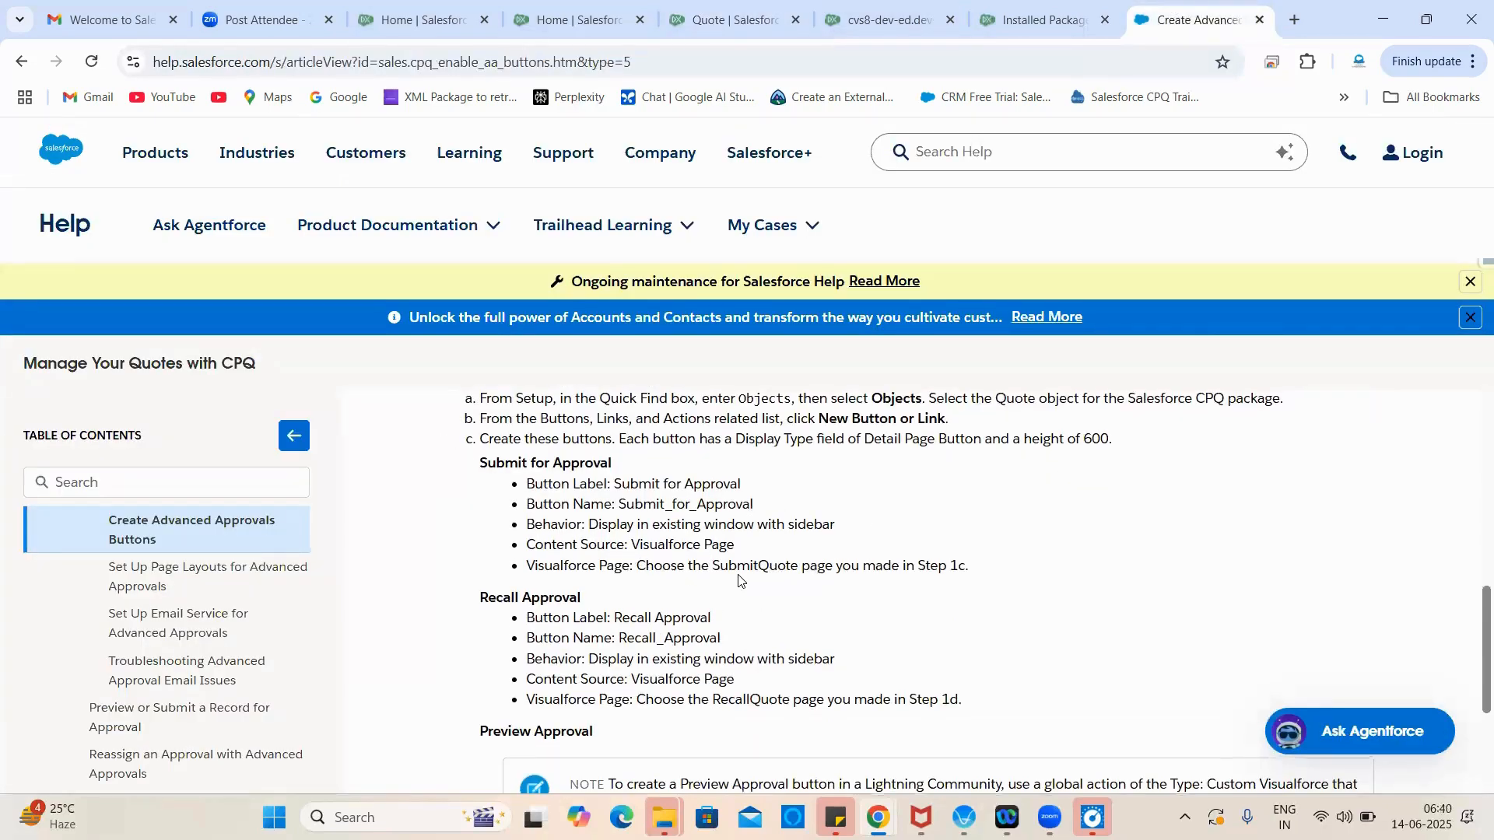
{"action": "scroll", "coordinate": [739, 580], "scroll_direction": "up", "scroll_amount": 6}
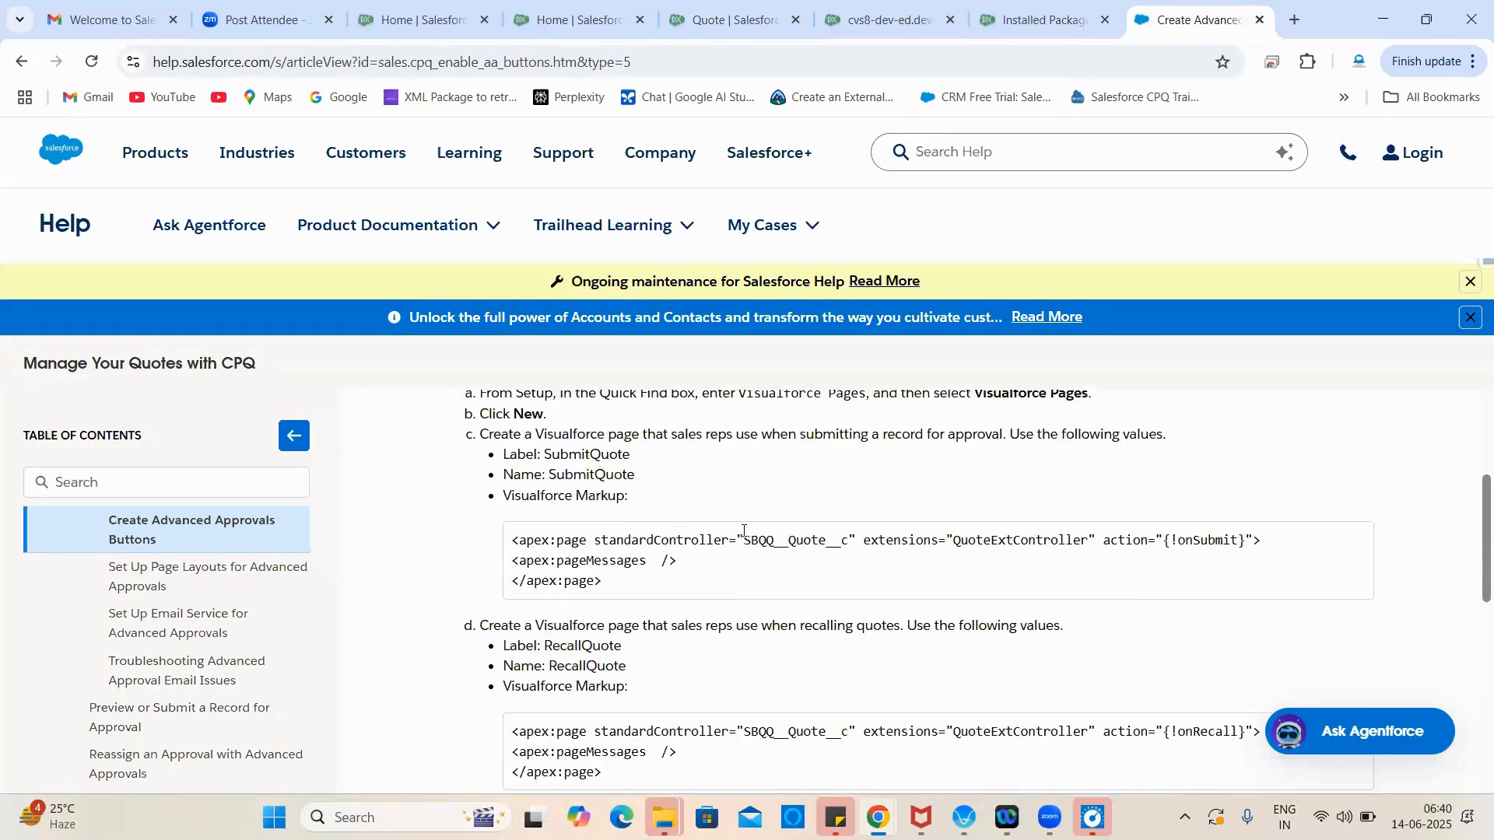
{"action": "double_click", "coordinate": [554, 455]}
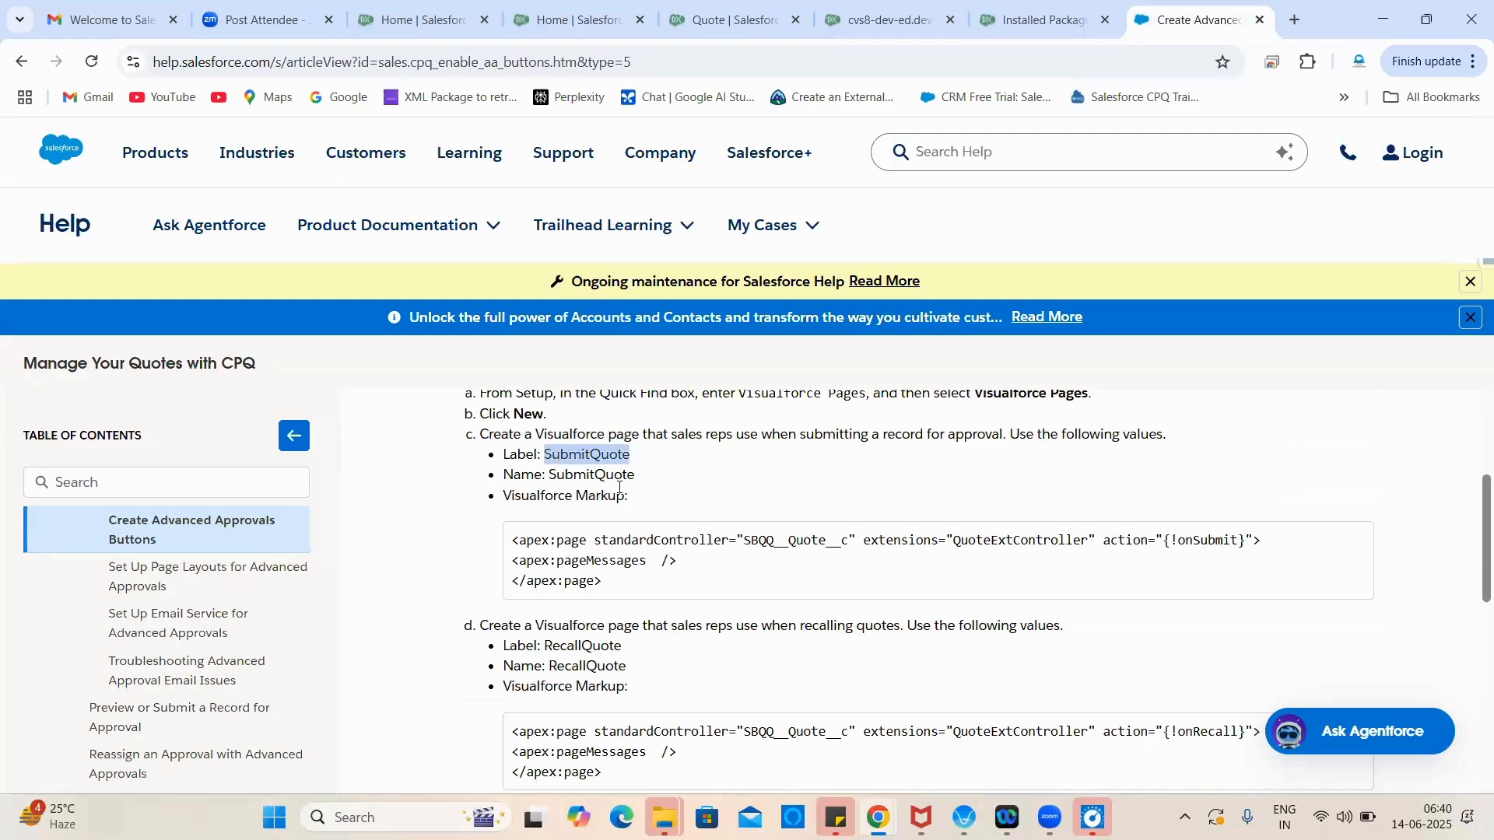
Step: Choose SubmitQuote as the Visualforce content of the Submit for Approval button and save it, acknowledging the page layout notice
{"action": "left_click", "coordinate": [724, 20]}
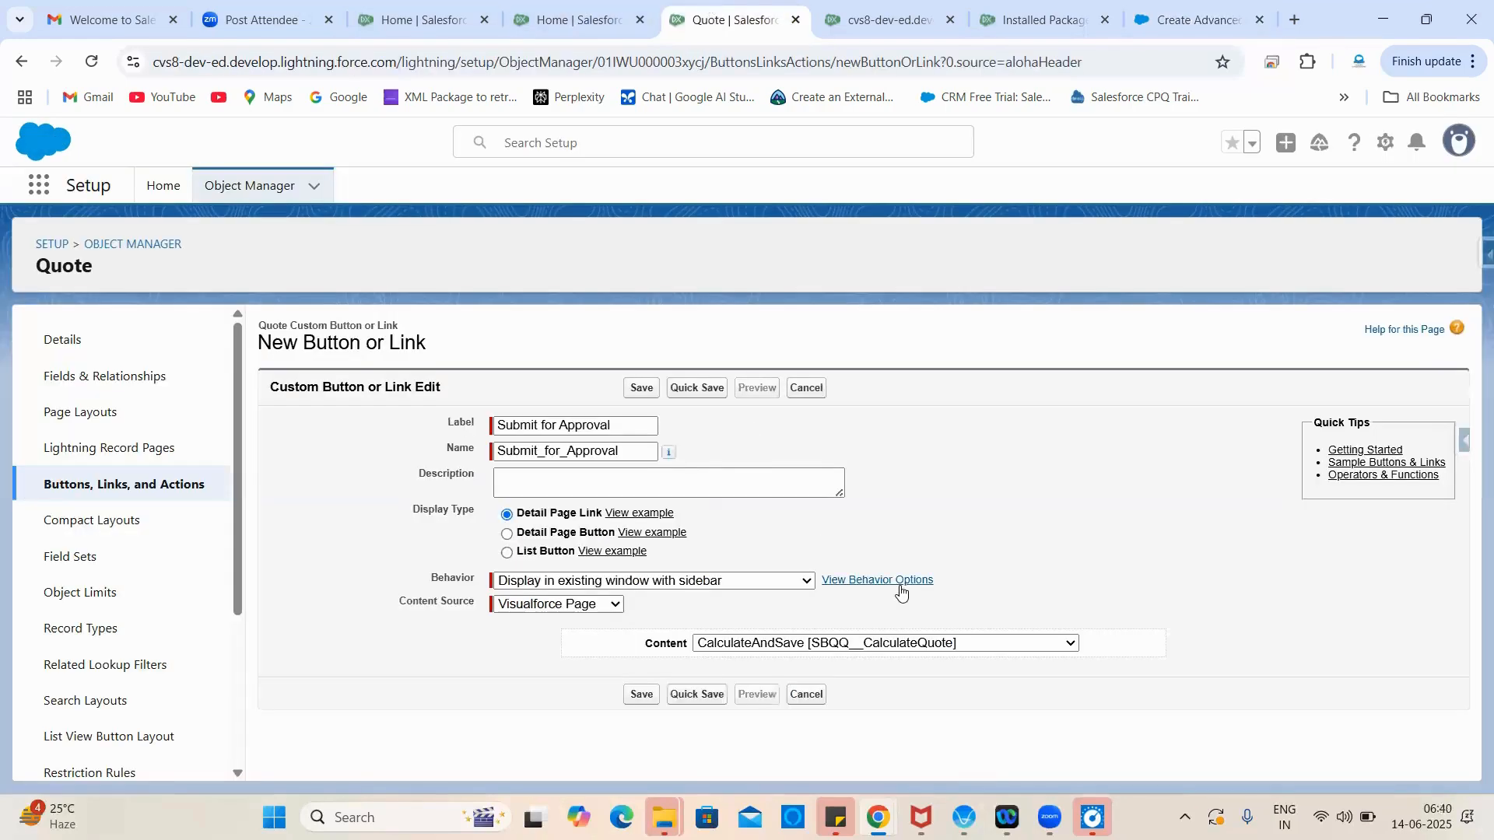
{"action": "left_click", "coordinate": [950, 644]}
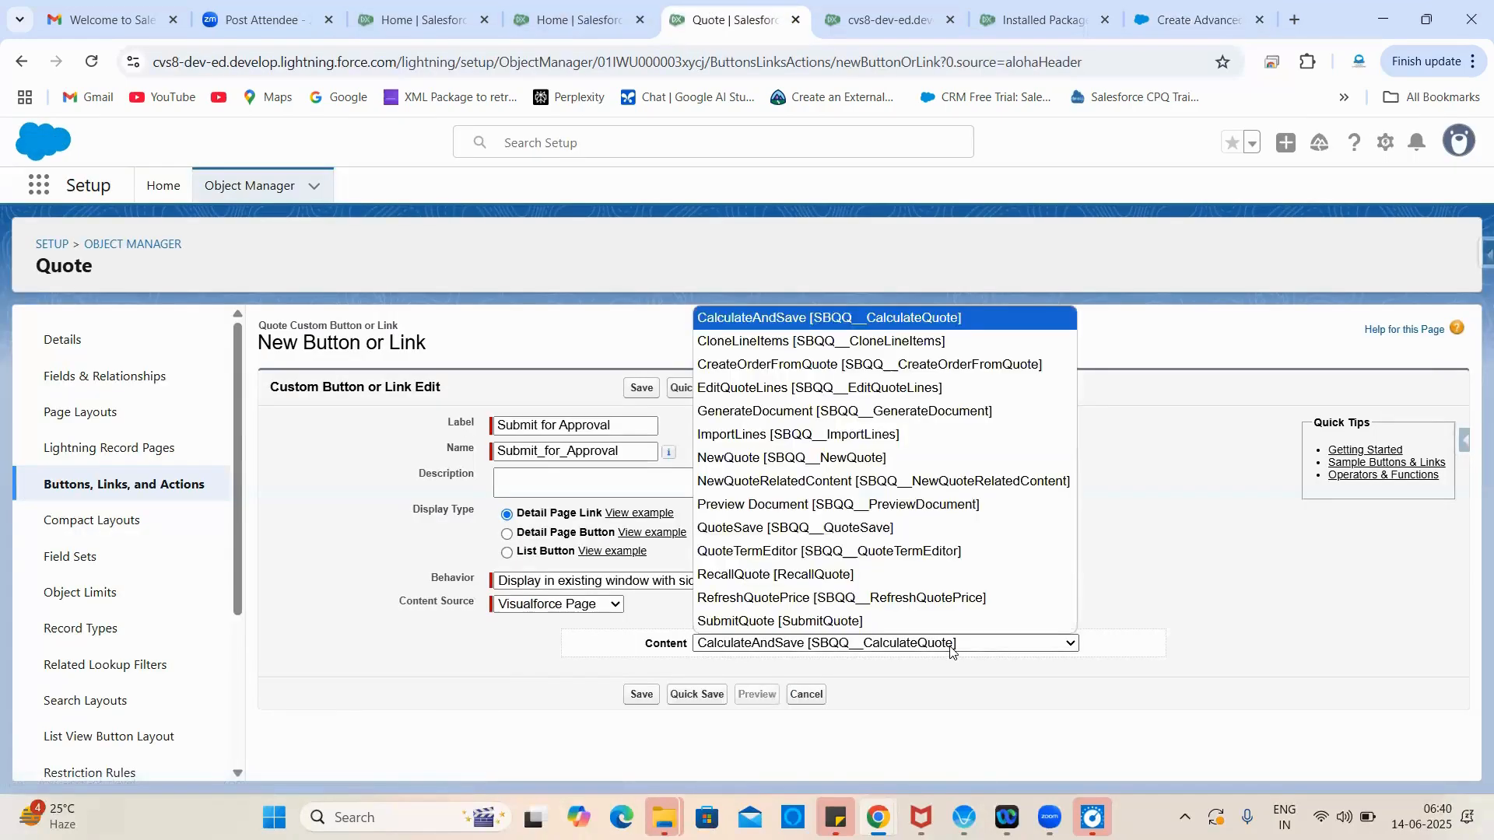
{"action": "left_click", "coordinate": [845, 622]}
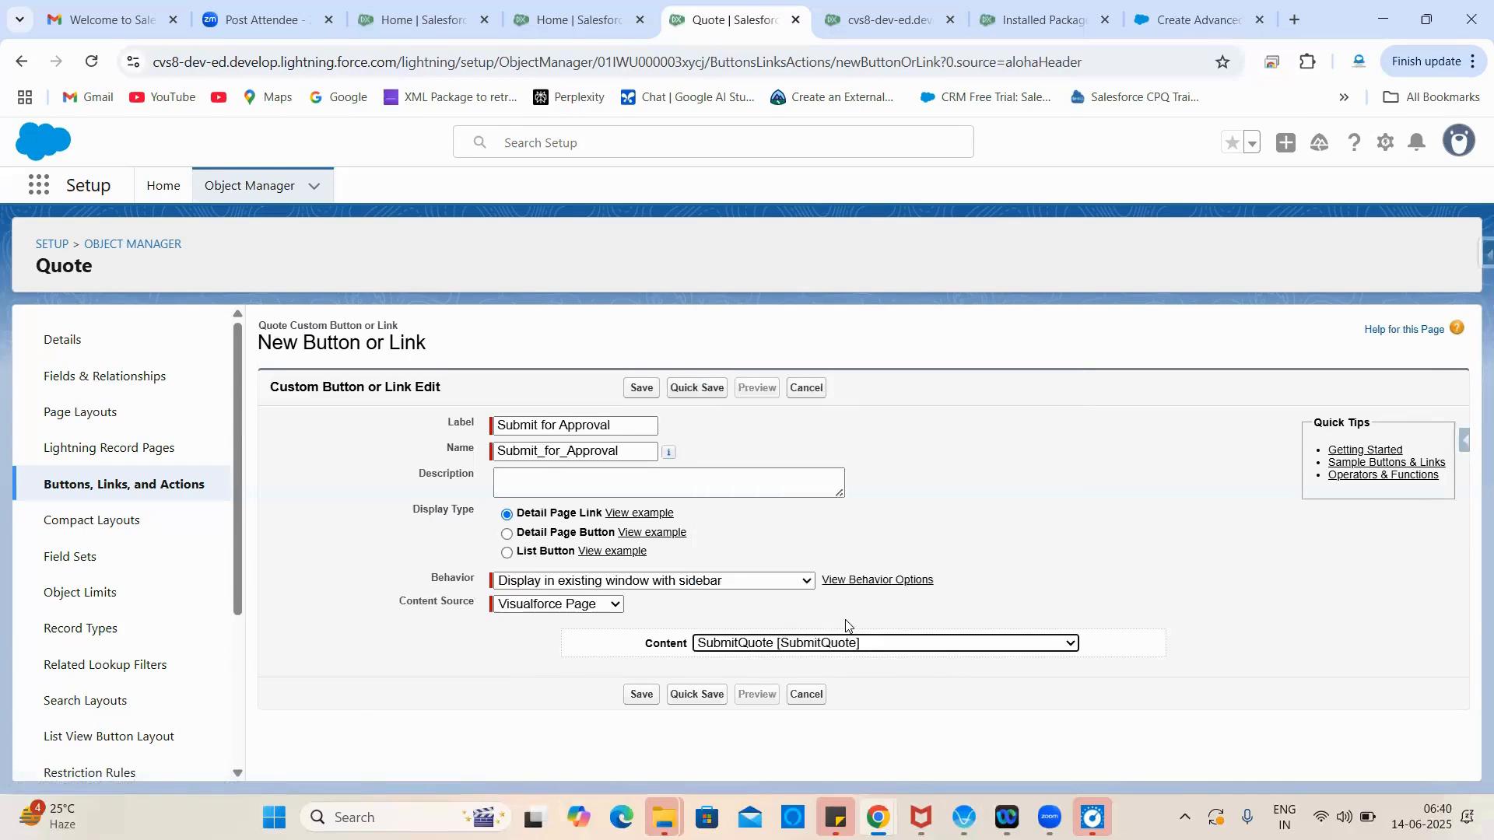
{"action": "left_click", "coordinate": [639, 694]}
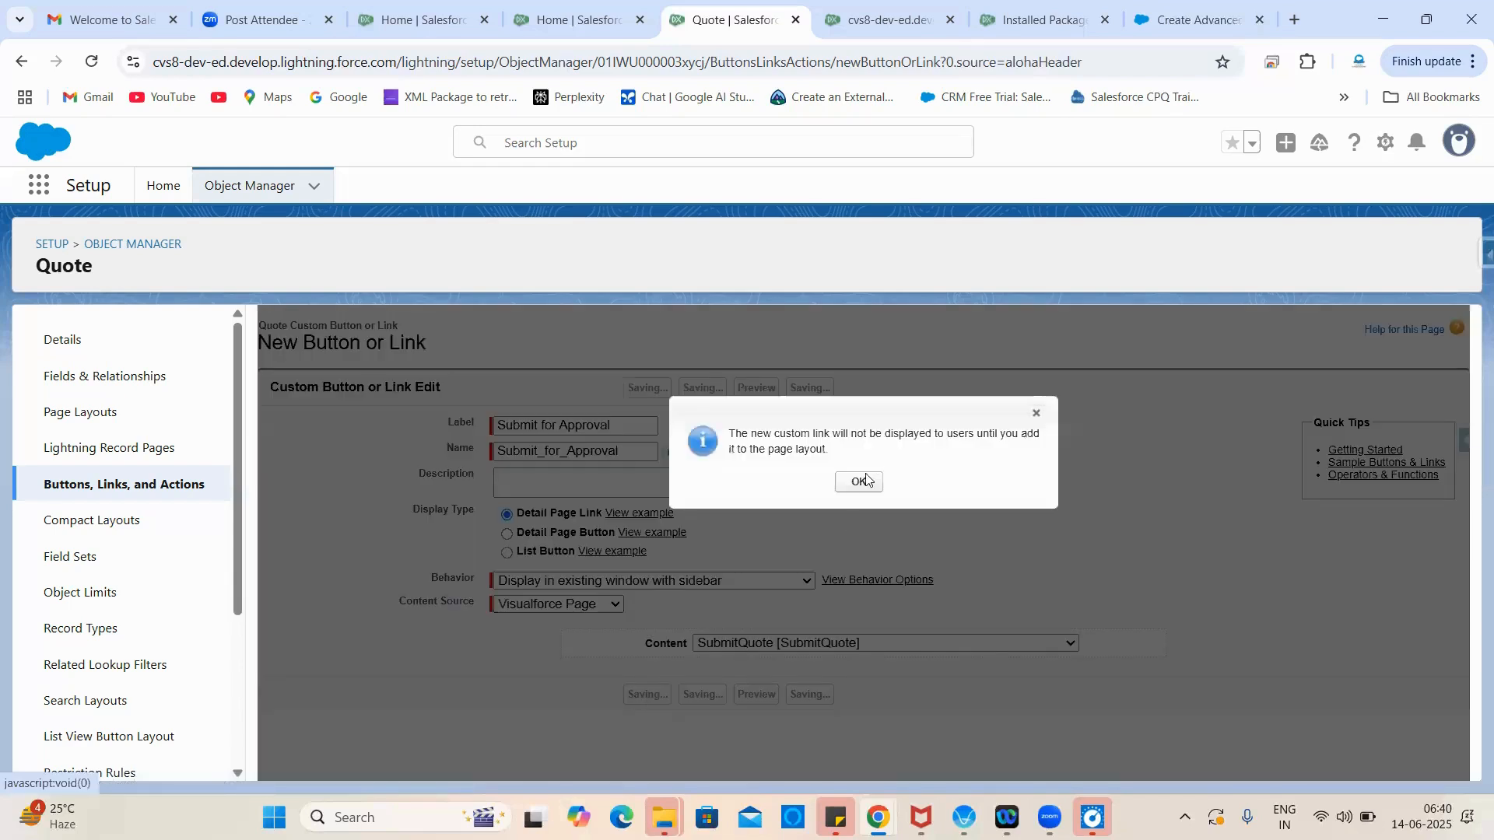
{"action": "left_click", "coordinate": [858, 480]}
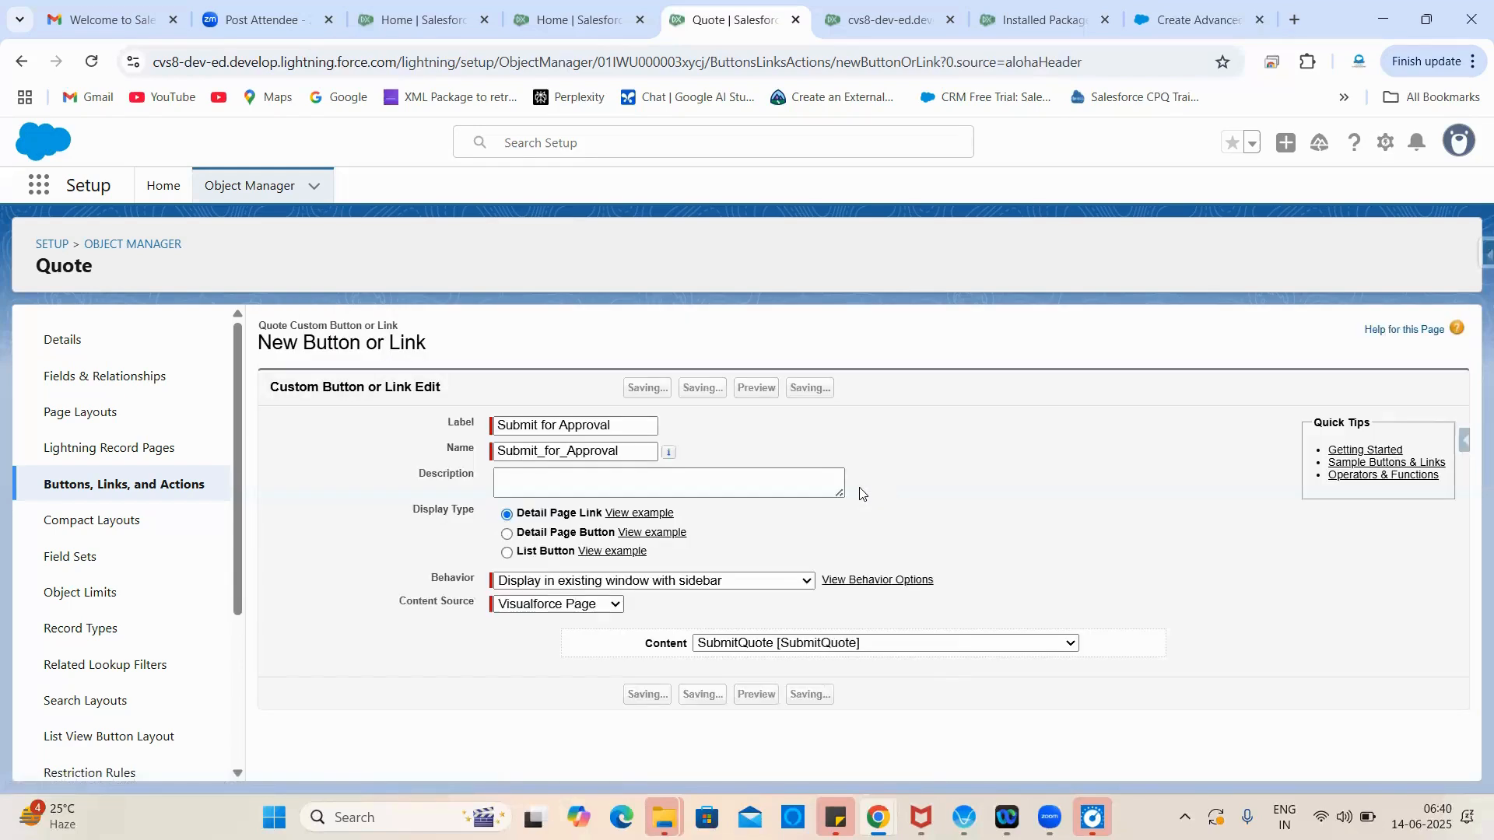
Step: Copy the "Recall Approval" button label from the help article
{"action": "left_click", "coordinate": [1245, 7]}
{"action": "scroll", "coordinate": [906, 573], "scroll_direction": "down", "scroll_amount": 1}
{"action": "scroll", "coordinate": [907, 572], "scroll_direction": "down", "scroll_amount": 5}
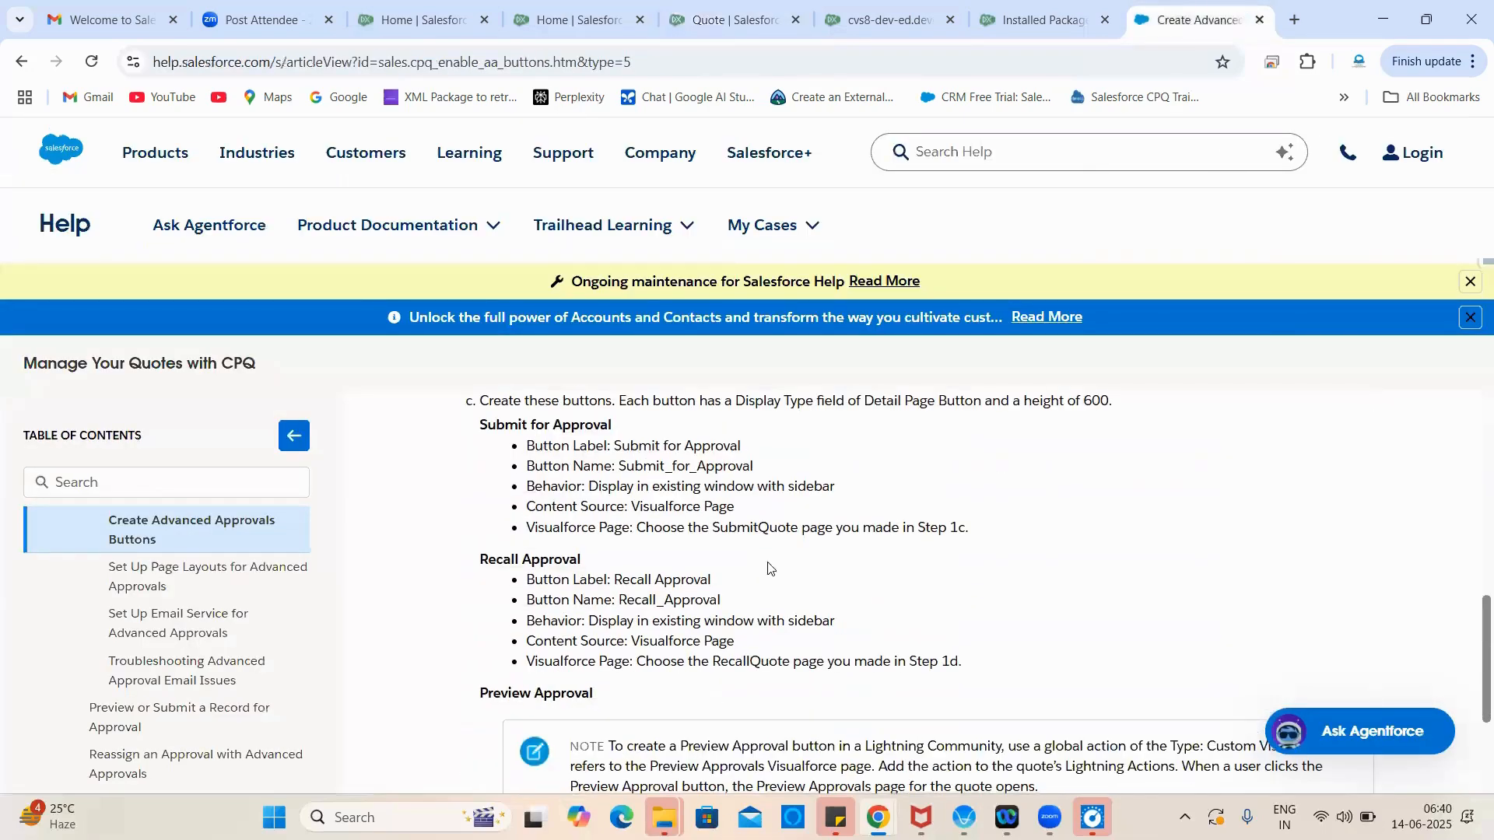
{"action": "mouse_move", "coordinate": [617, 581]}
{"action": "left_mouse_down"}
{"action": "mouse_move", "coordinate": [709, 578]}
{"action": "mouse_move", "coordinate": [647, 599]}
{"action": "mouse_move", "coordinate": [618, 585]}
{"action": "left_mouse_up"}
{"action": "left_click", "coordinate": [715, 584]}
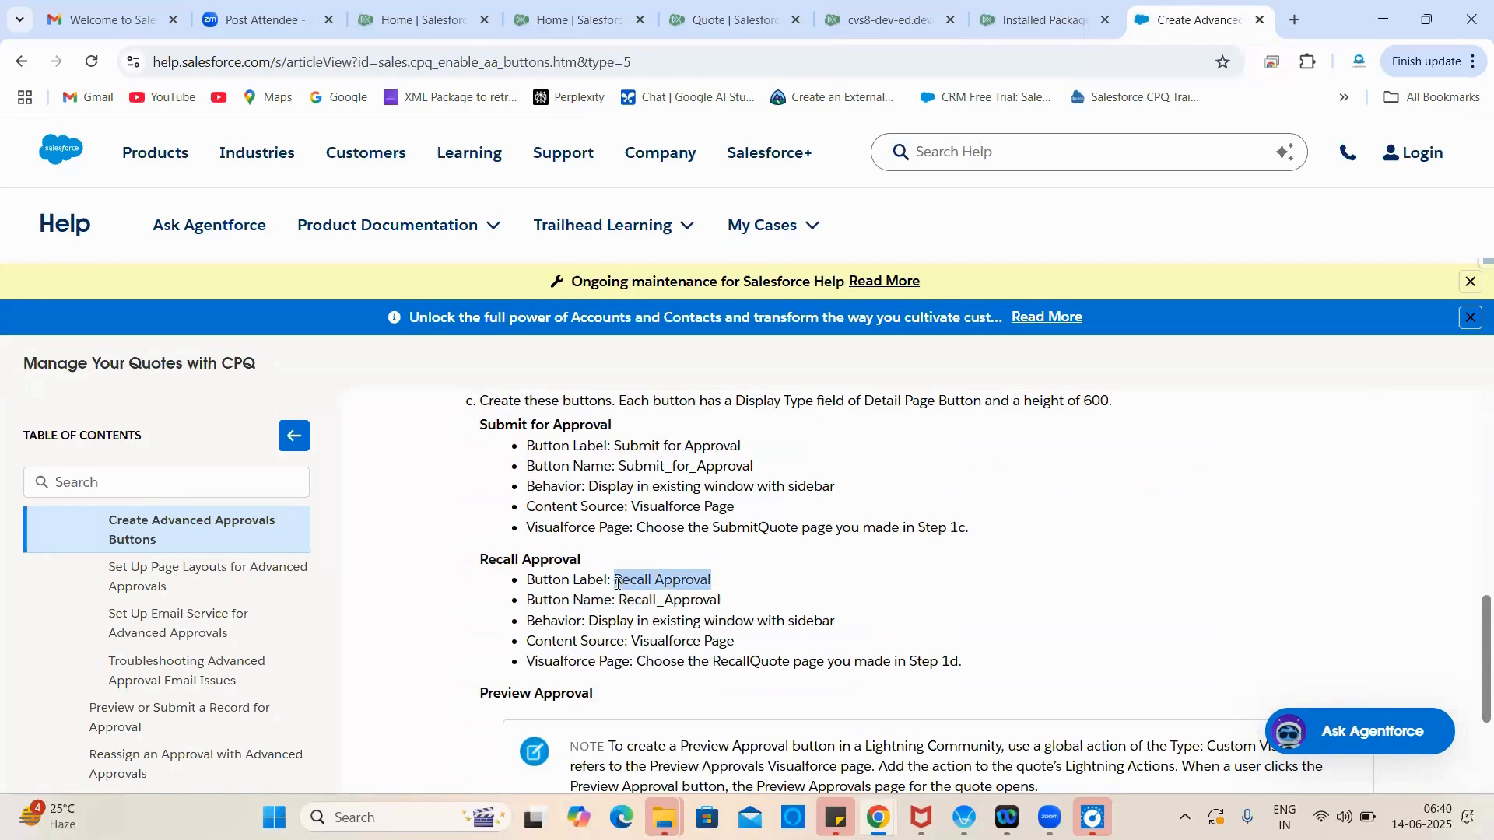
Step: Start another new button or link on the Quote object, label it "Recall Approval" and let the name fill in as Recall_Approval
{"action": "left_click", "coordinate": [896, 11]}
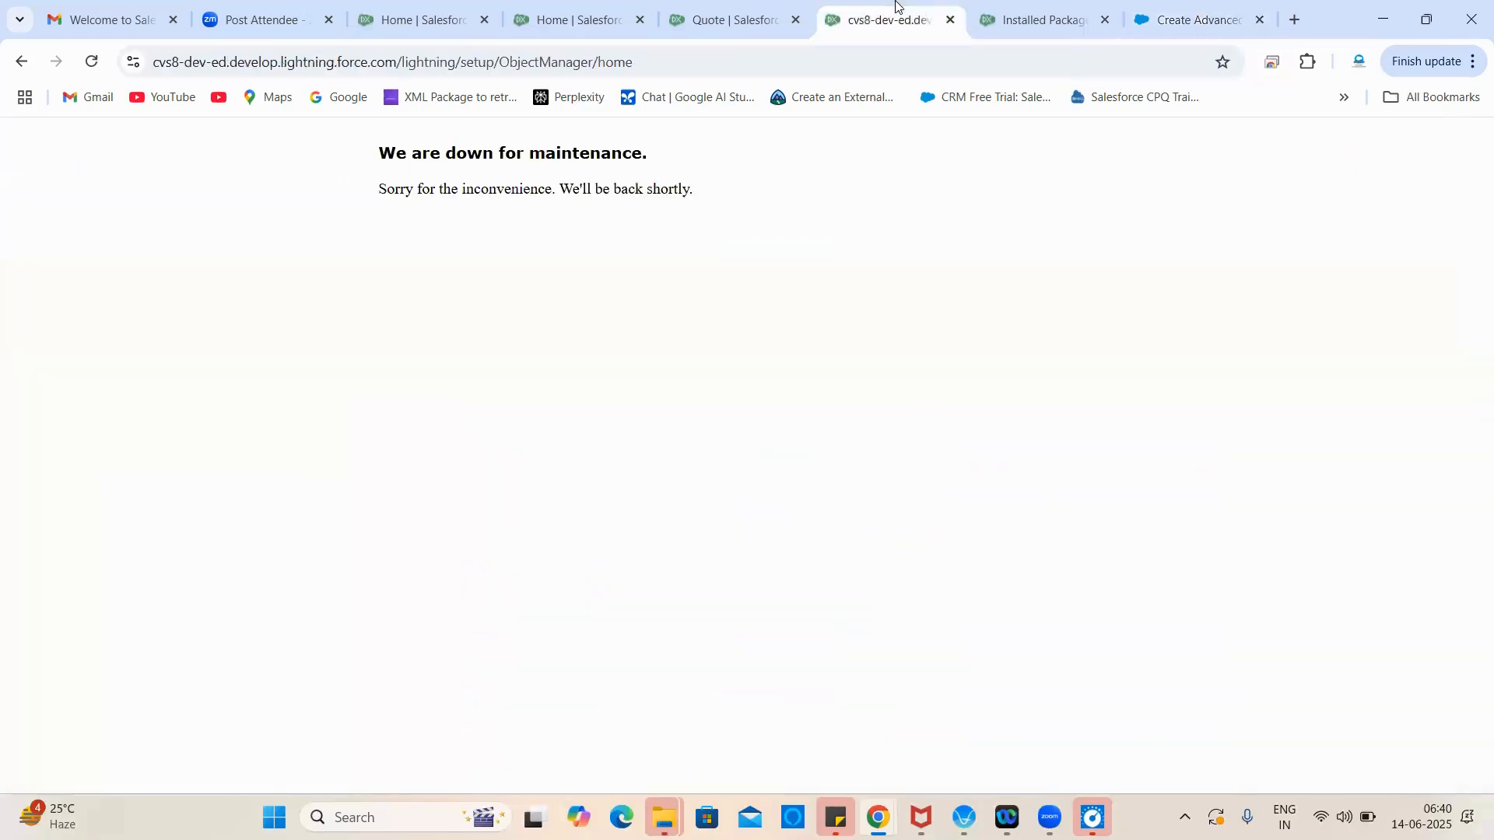
{"action": "left_click", "coordinate": [765, 6]}
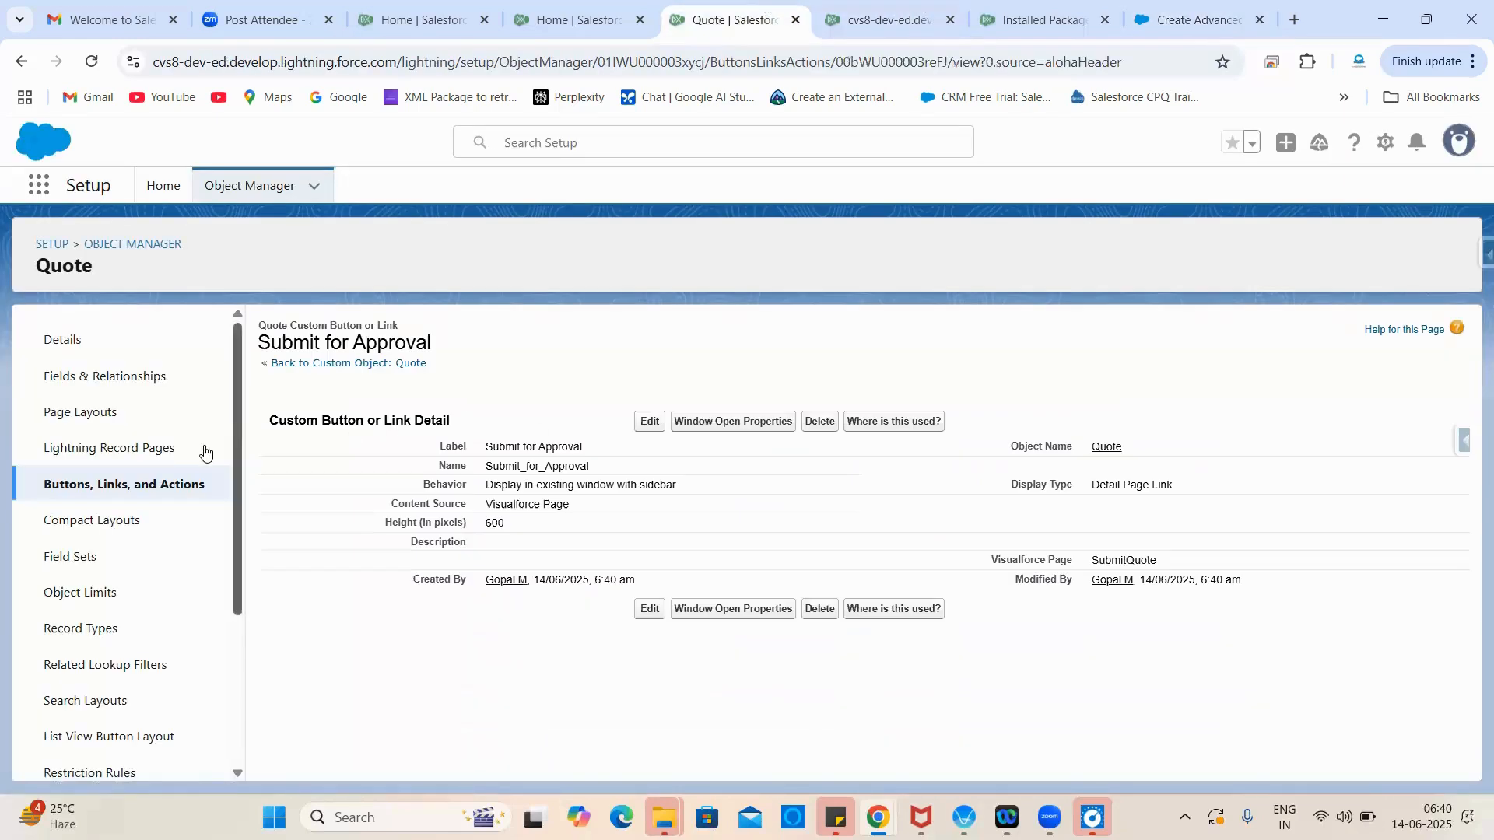
{"action": "left_click", "coordinate": [144, 490]}
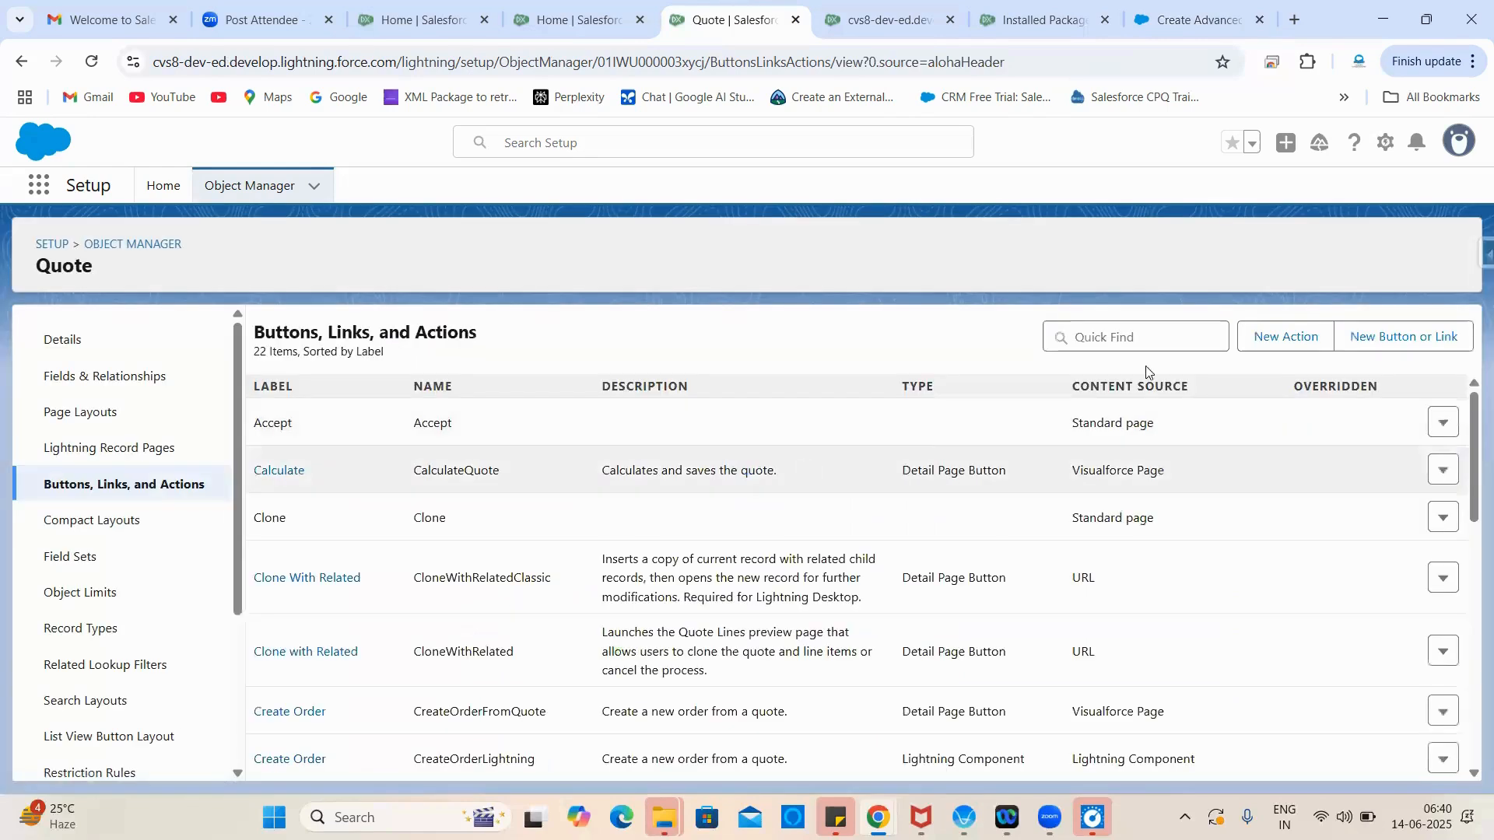
{"action": "left_click", "coordinate": [1382, 335]}
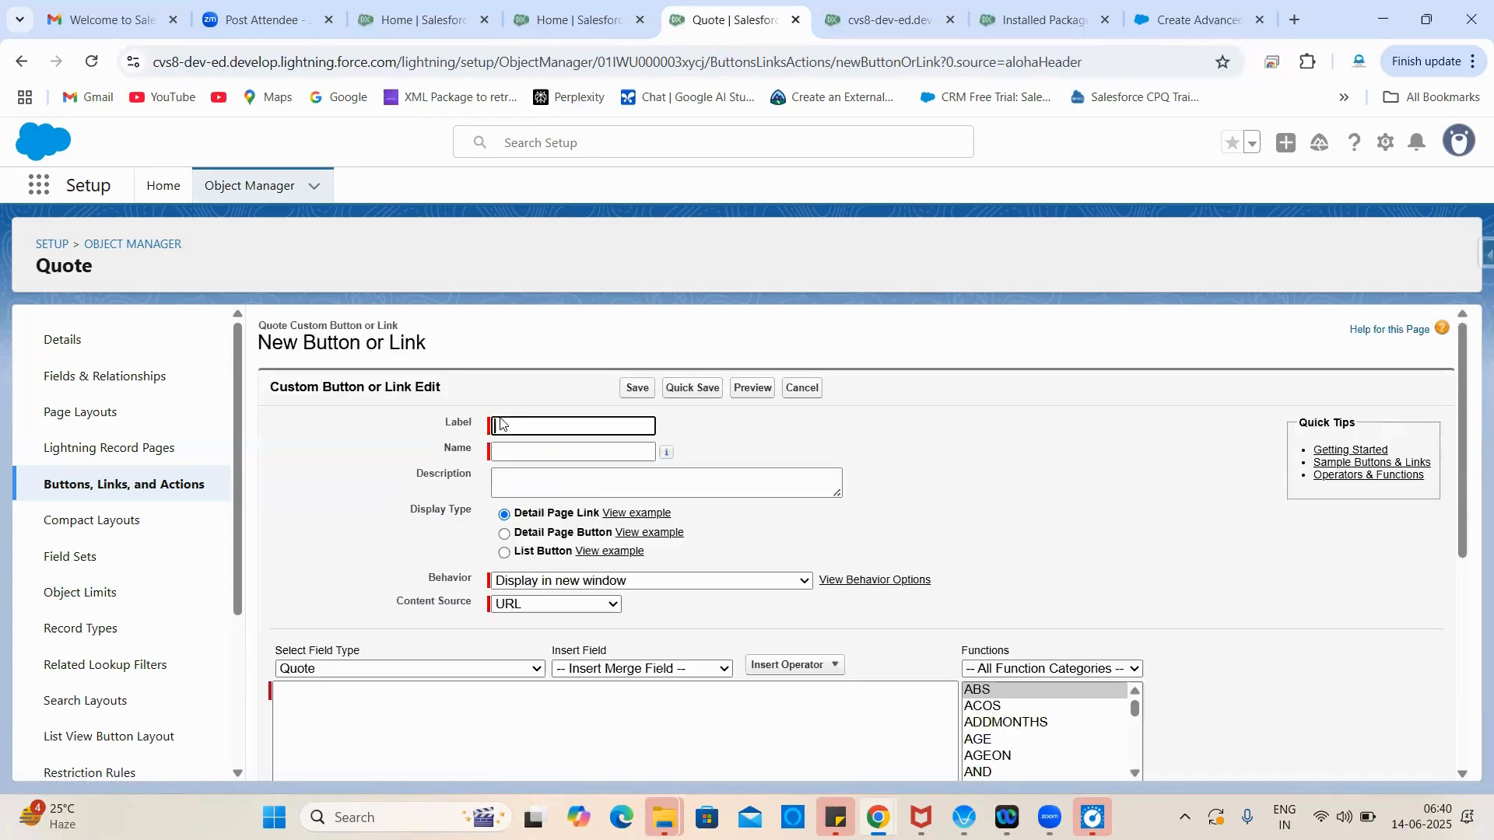
{"action": "left_click", "coordinate": [506, 427]}
{"action": "type", "text": "Recall Approval"}
{"action": "key", "text": "Tab"}
Step: Set the Recall Approval button to "Display in existing window with sidebar", with content source Visualforce Page and content RecallQuote
{"action": "scroll", "coordinate": [887, 548], "scroll_direction": "down", "scroll_amount": 2}
{"action": "left_click", "coordinate": [657, 473]}
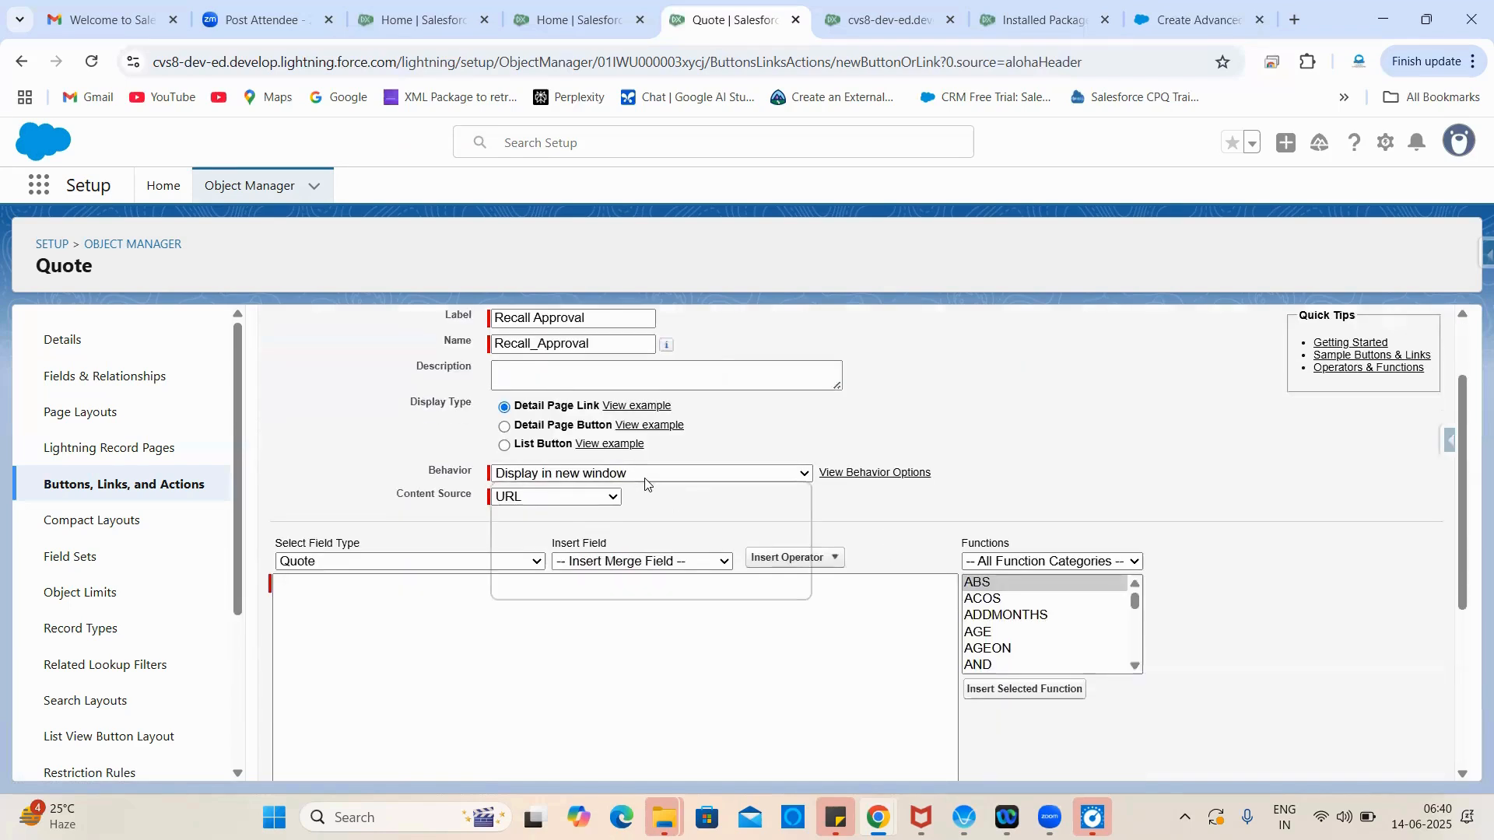
{"action": "left_click", "coordinate": [643, 520]}
{"action": "left_click", "coordinate": [579, 498]}
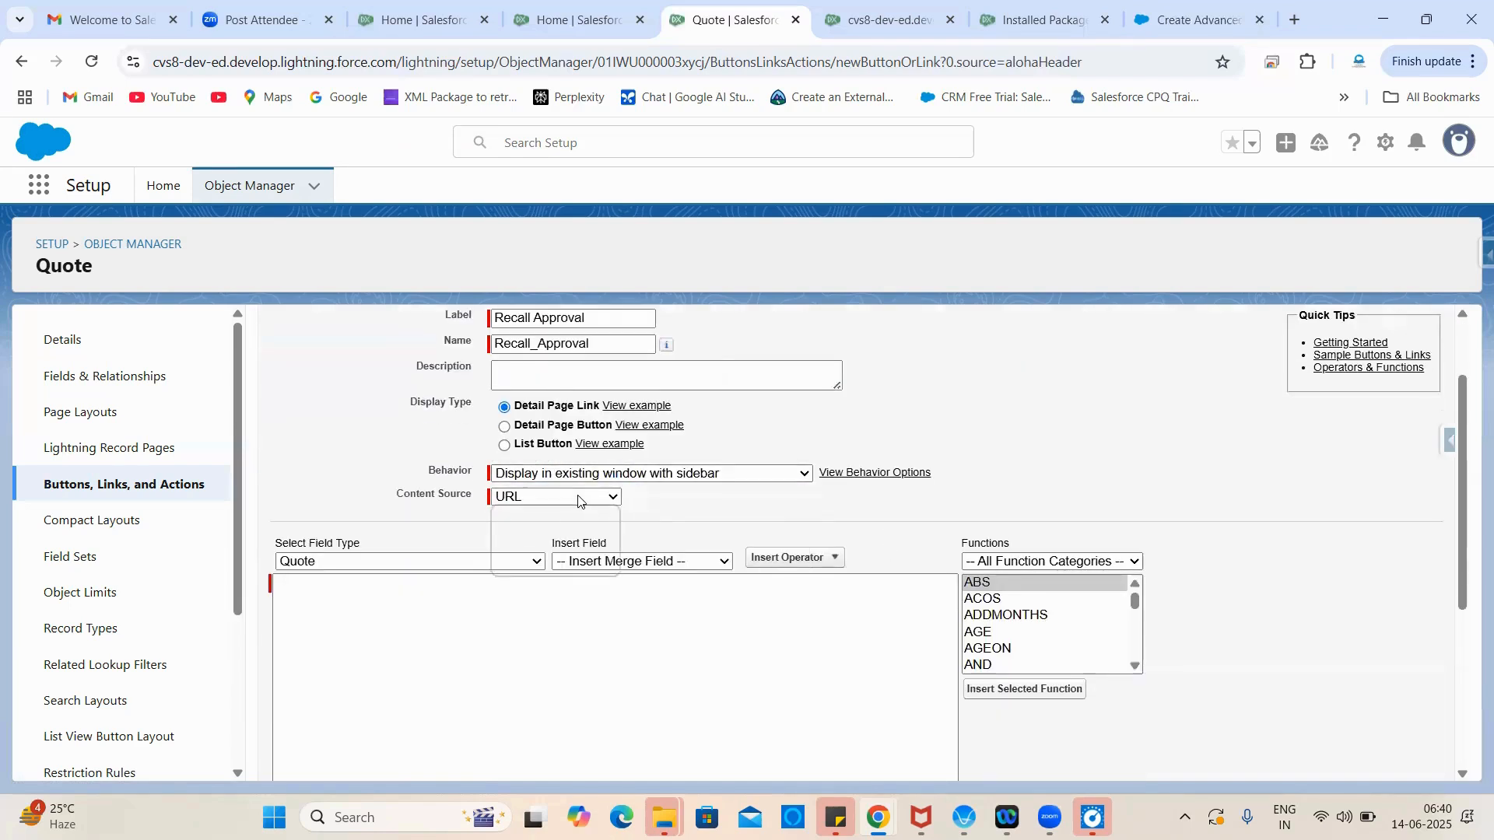
{"action": "left_click", "coordinate": [539, 565]}
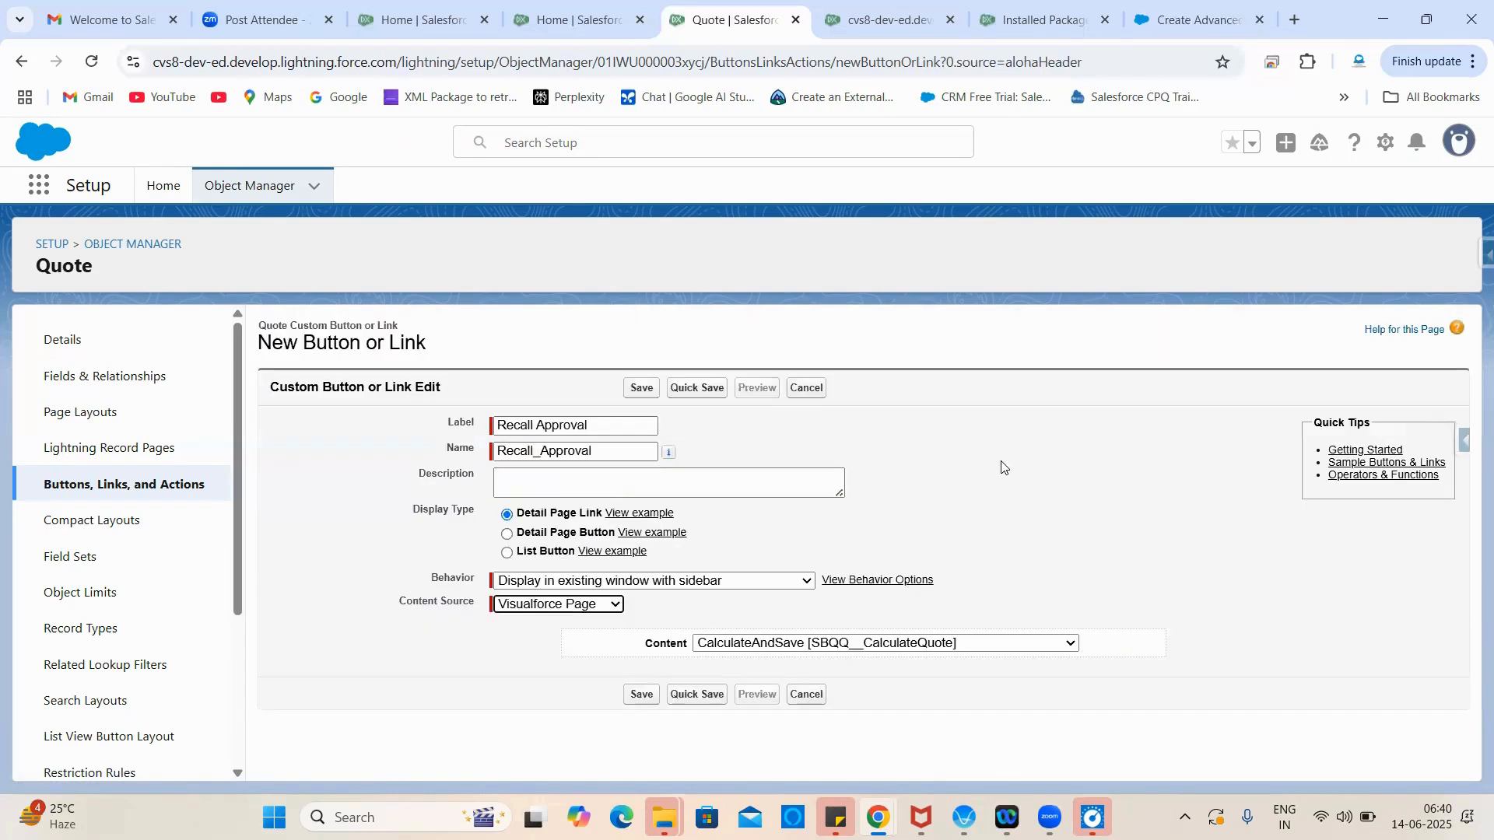
{"action": "left_click", "coordinate": [959, 643]}
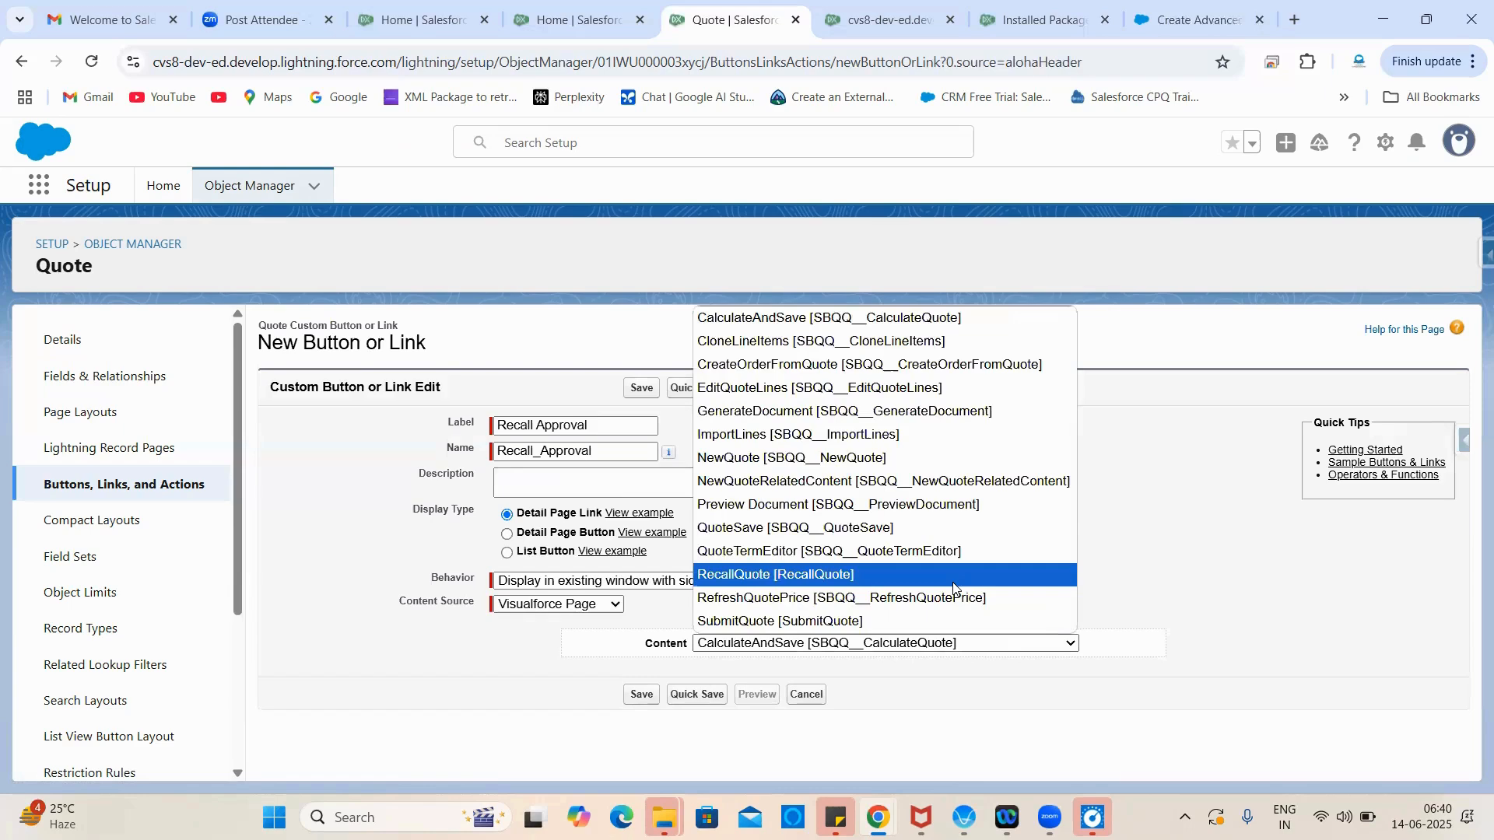
{"action": "left_click", "coordinate": [897, 575]}
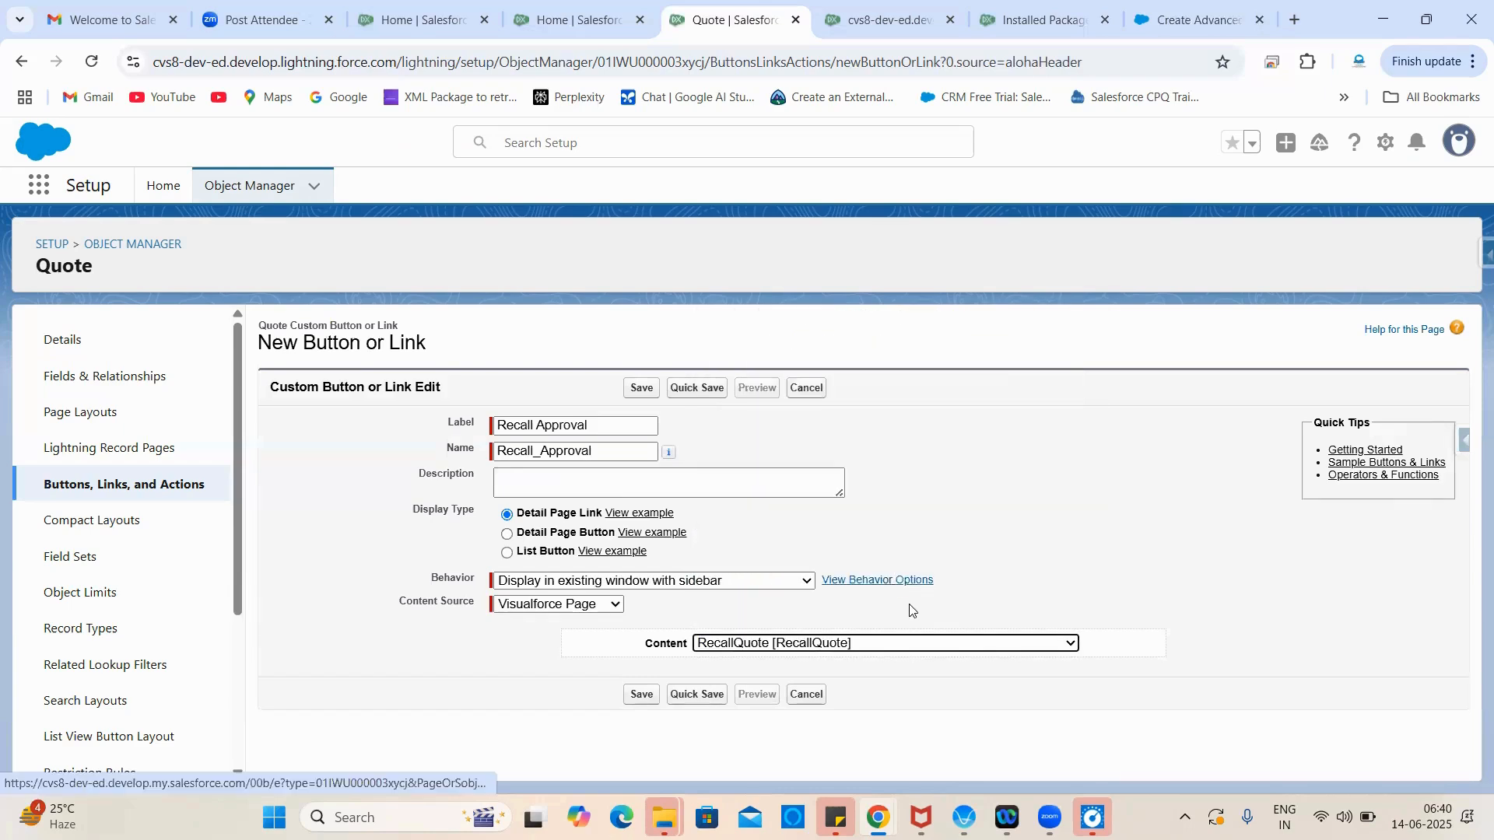
Step: Reload the Developer Console page, then return to the button form and save the Recall Approval button
{"action": "key", "text": "alt+Tab"}
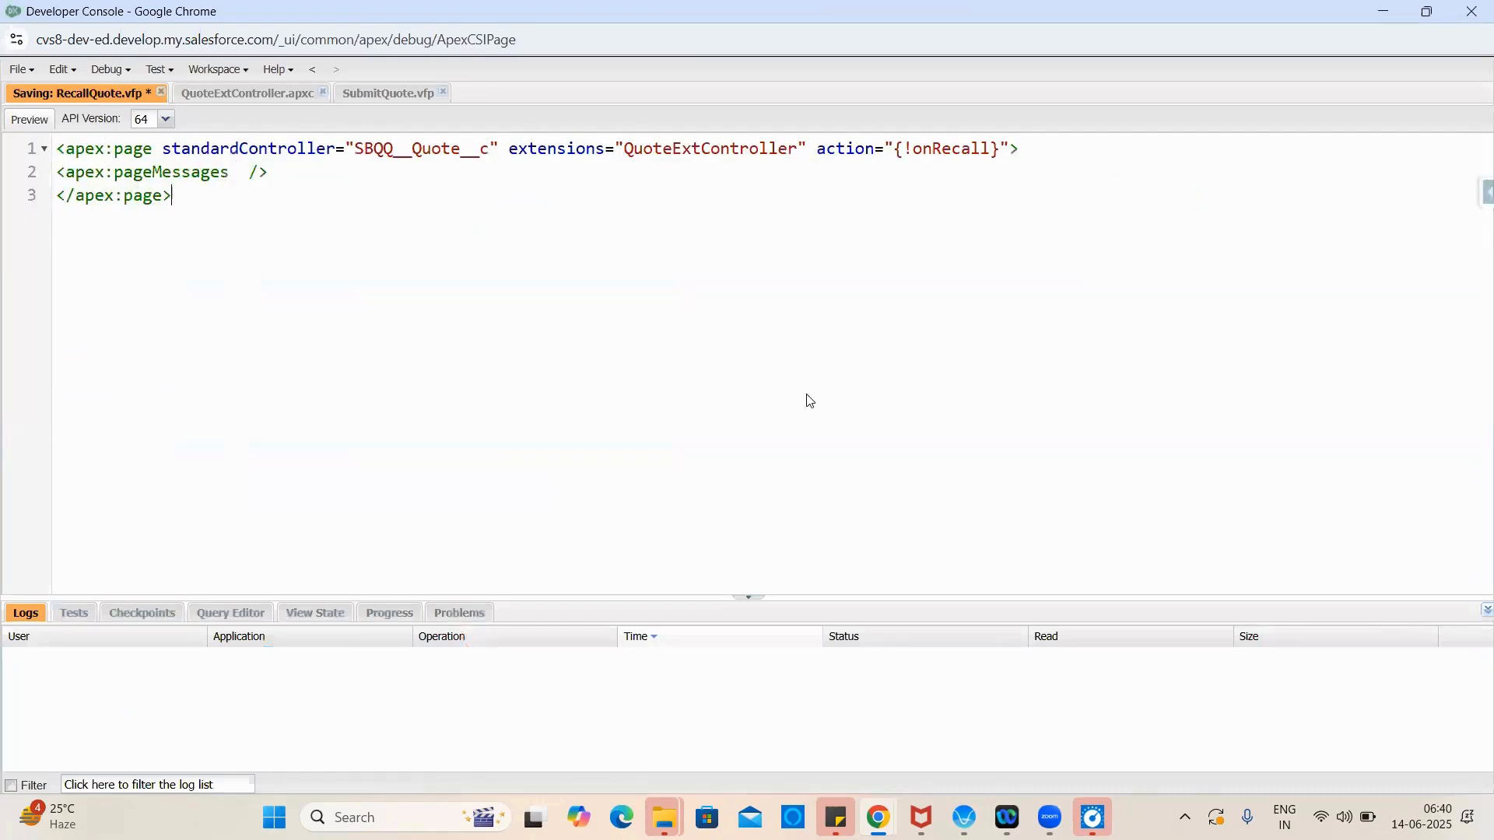
{"action": "left_click", "coordinate": [949, 40]}
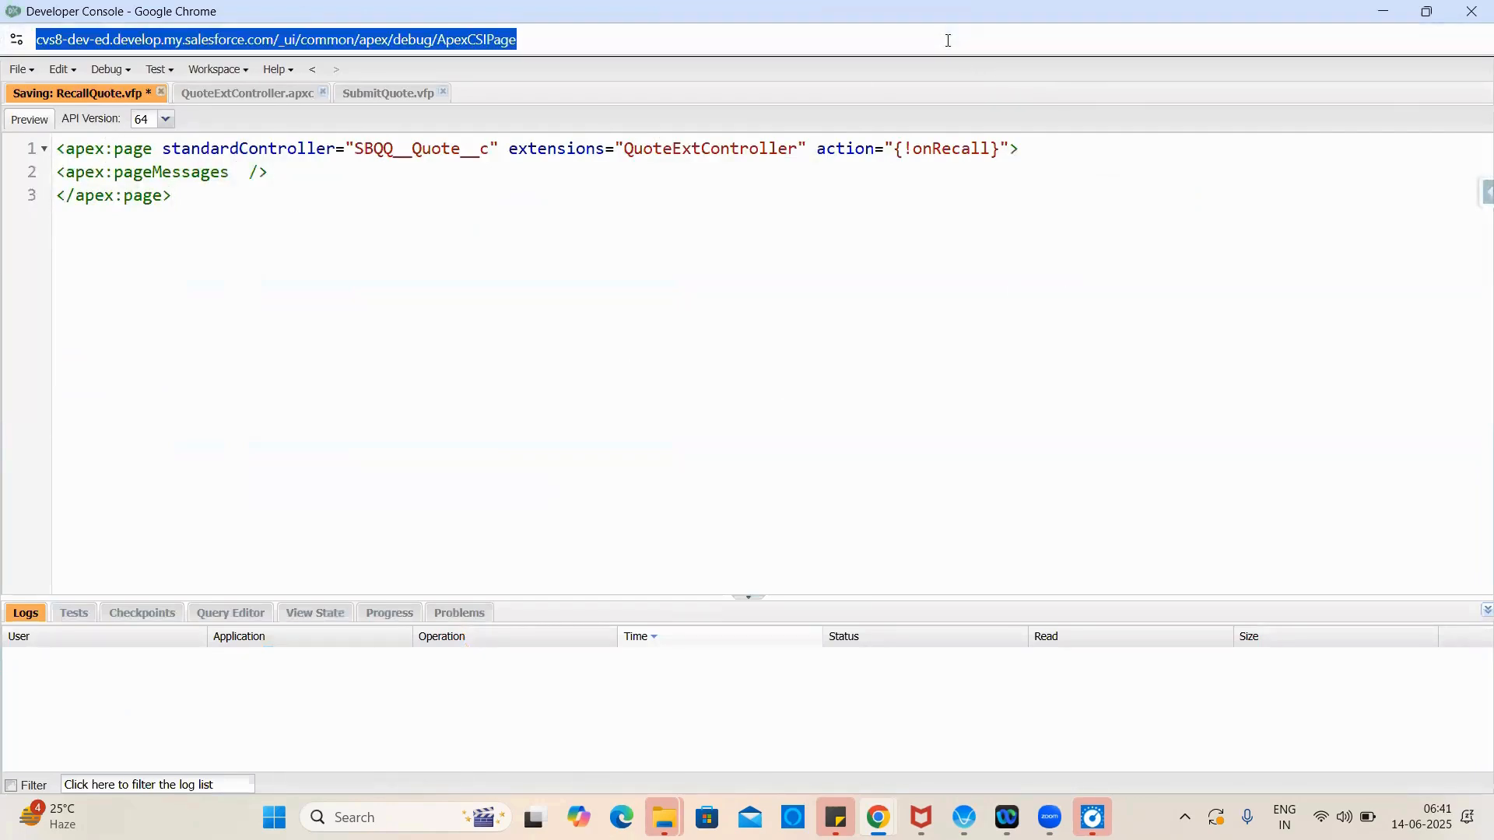
{"action": "key", "text": "Return"}
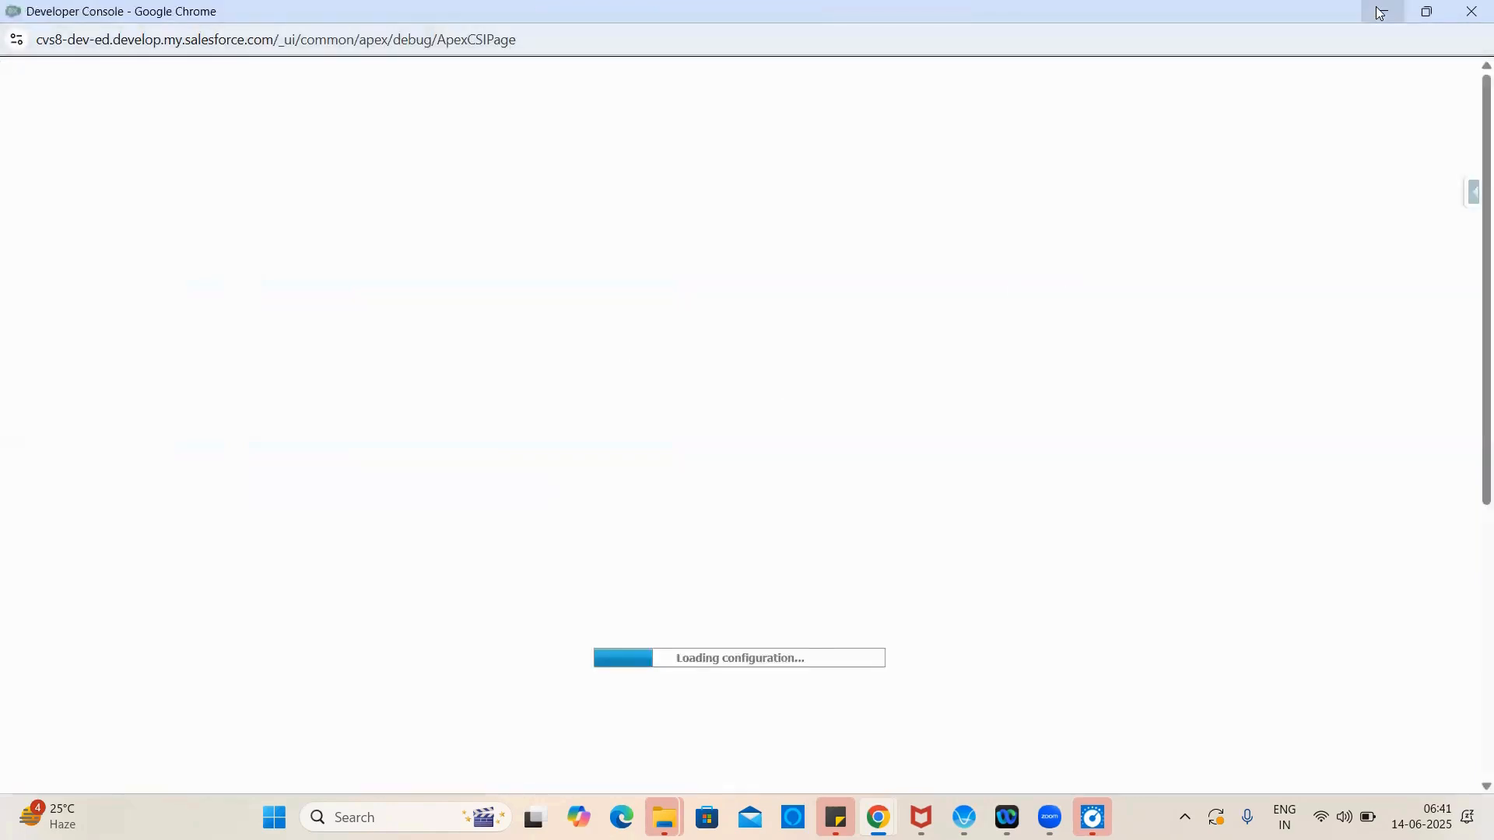
{"action": "left_click", "coordinate": [1382, 11]}
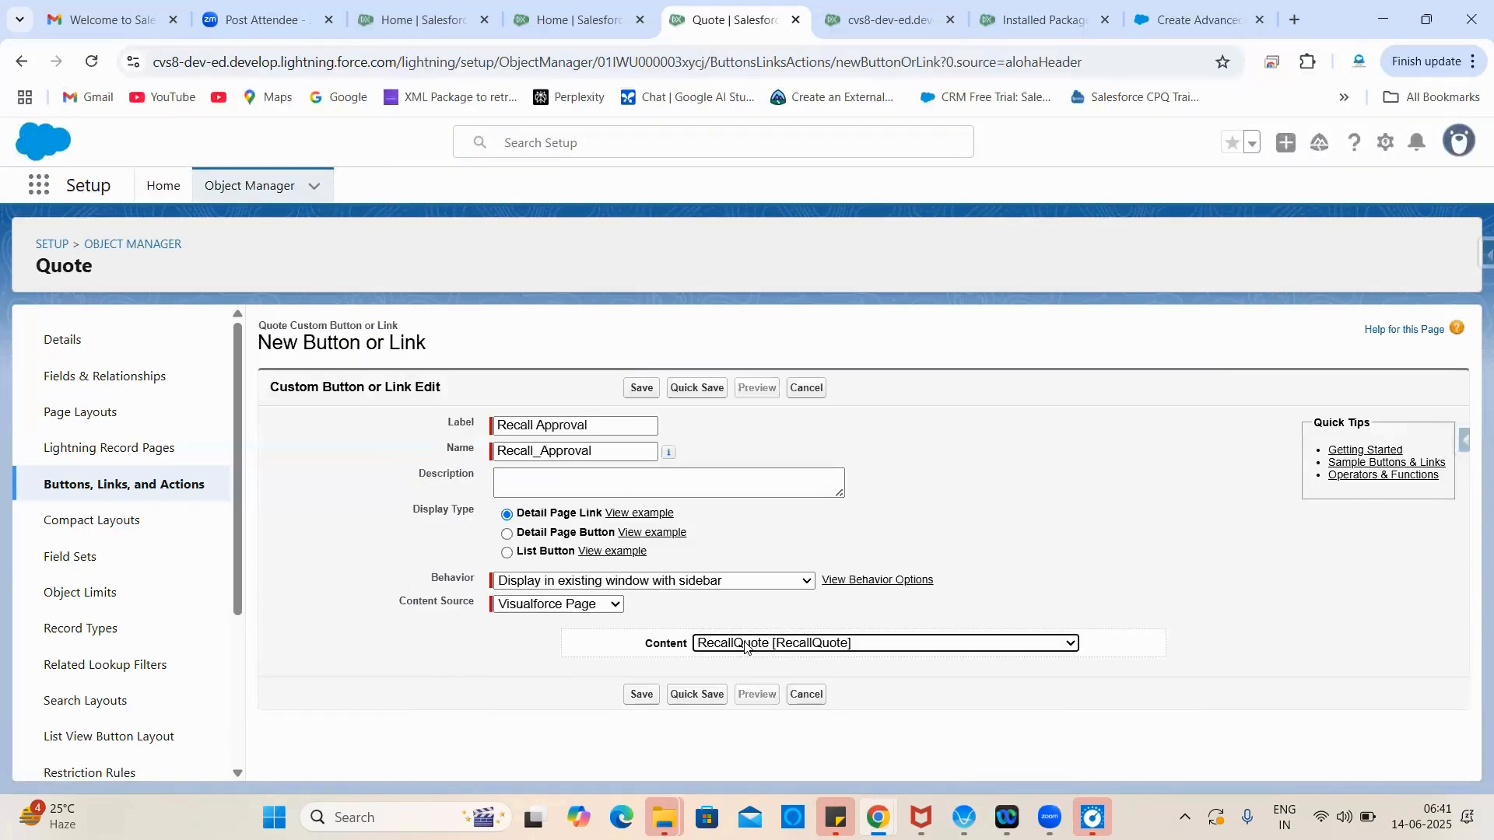
{"action": "left_click", "coordinate": [641, 387]}
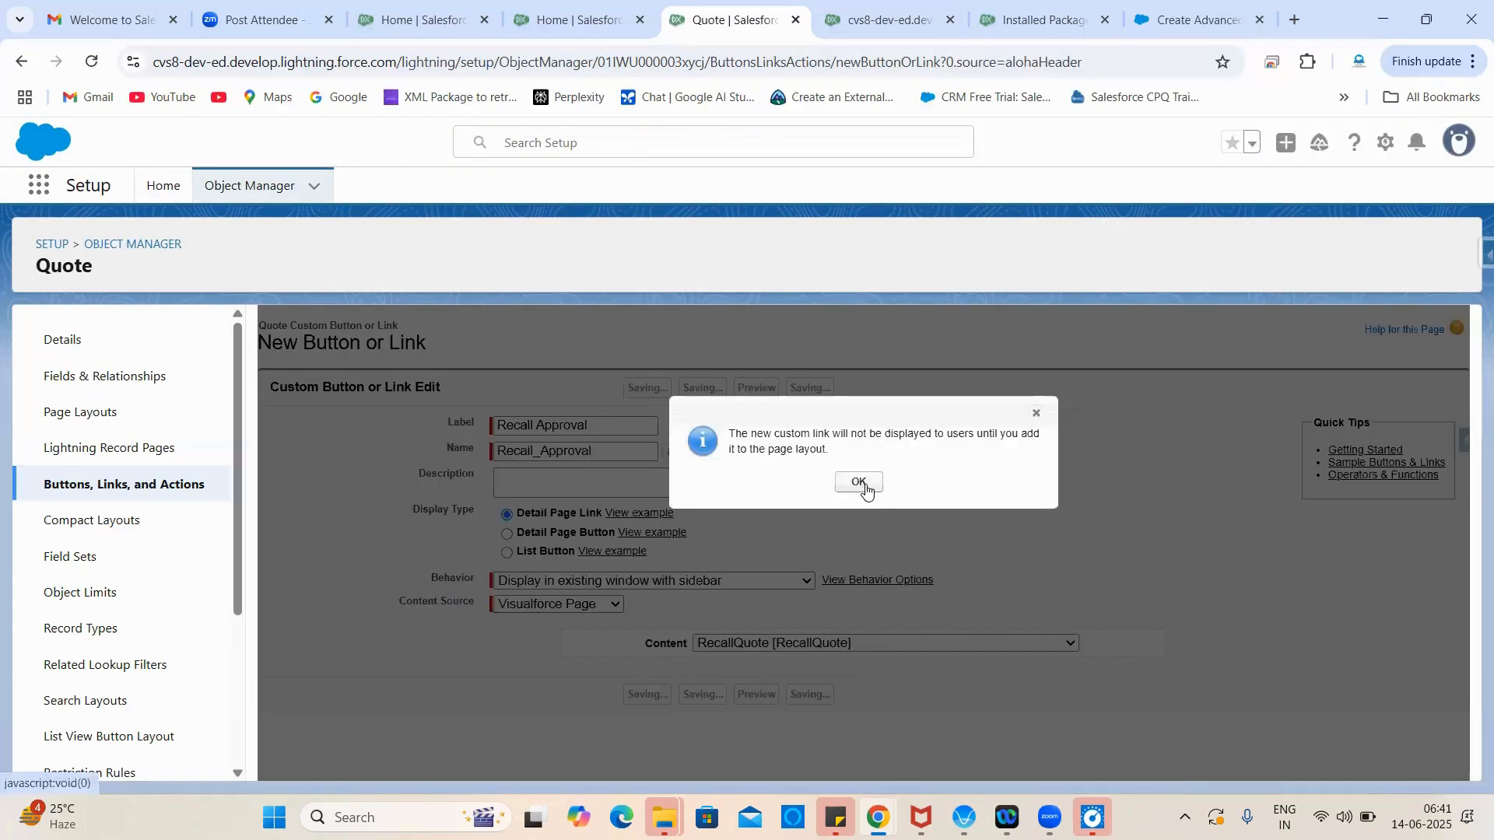
{"action": "left_click", "coordinate": [858, 483]}
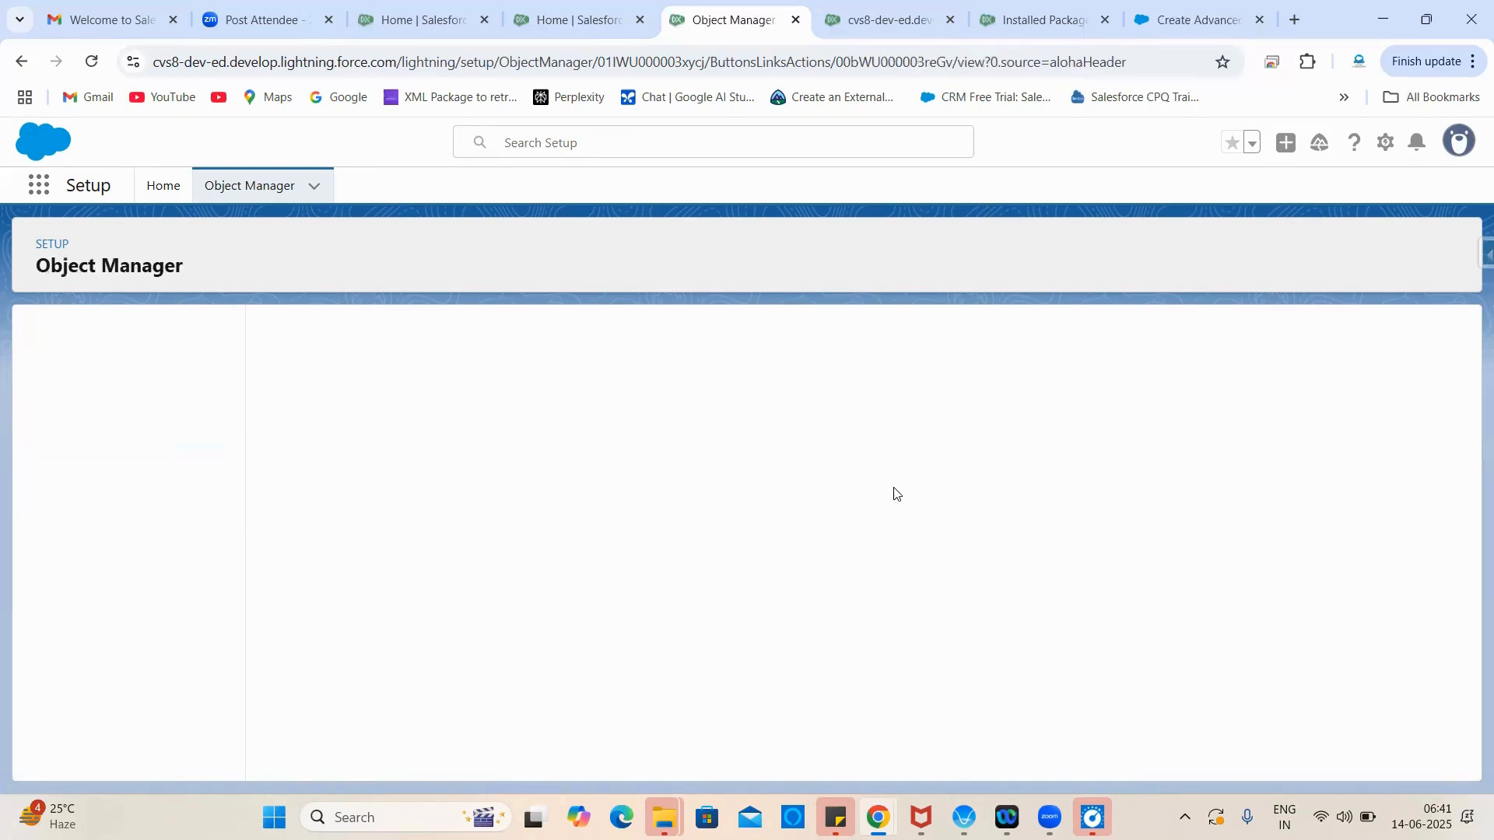
Step: Find the Preview Approval settings in the help article and copy the "Preview Approval" button label
{"action": "left_click", "coordinate": [1144, 7]}
{"action": "scroll", "coordinate": [750, 656], "scroll_direction": "down", "scroll_amount": 2}
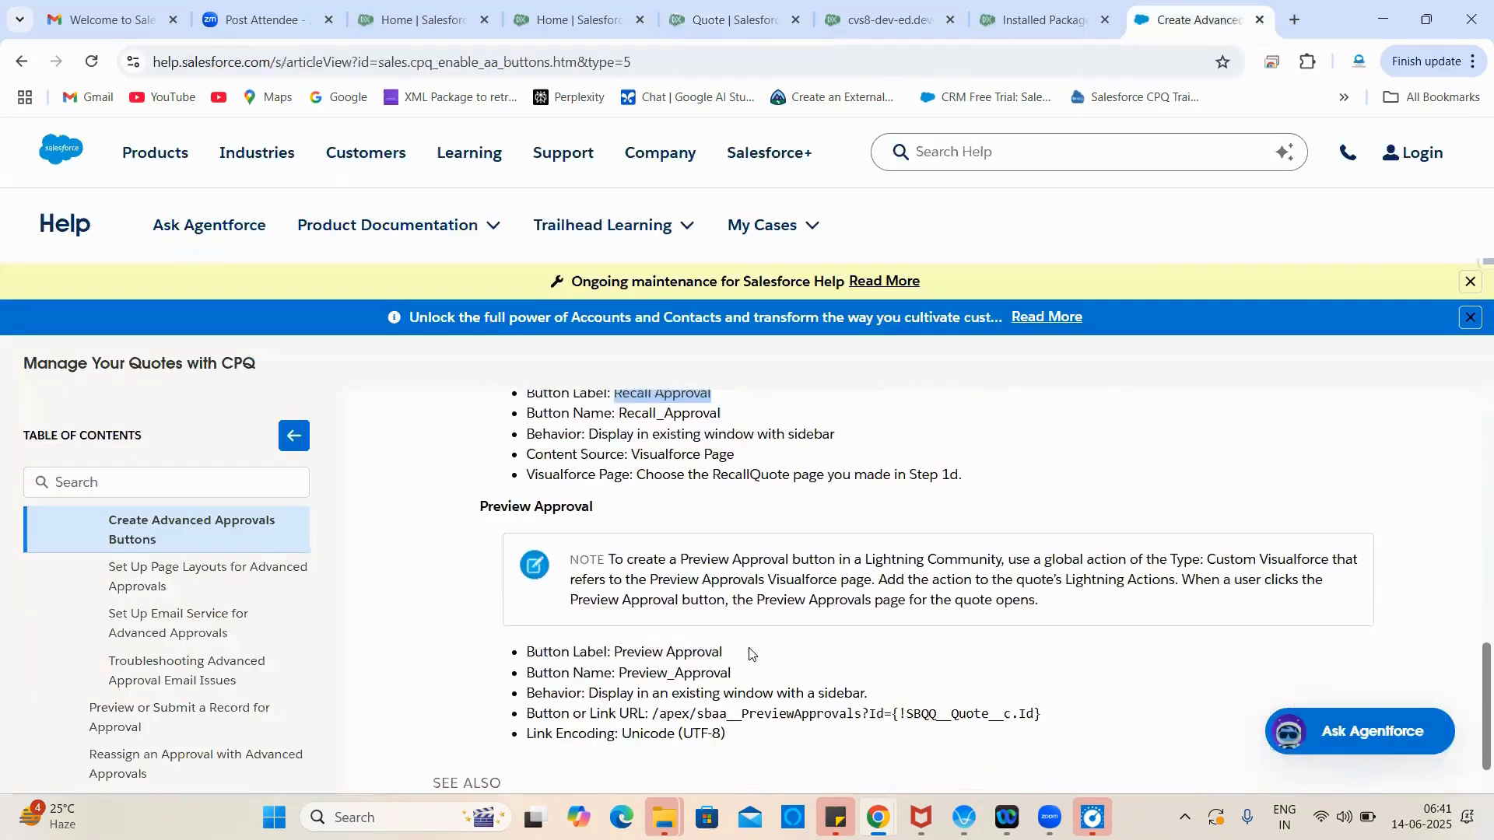
{"action": "scroll", "coordinate": [862, 601], "scroll_direction": "down", "scroll_amount": 1}
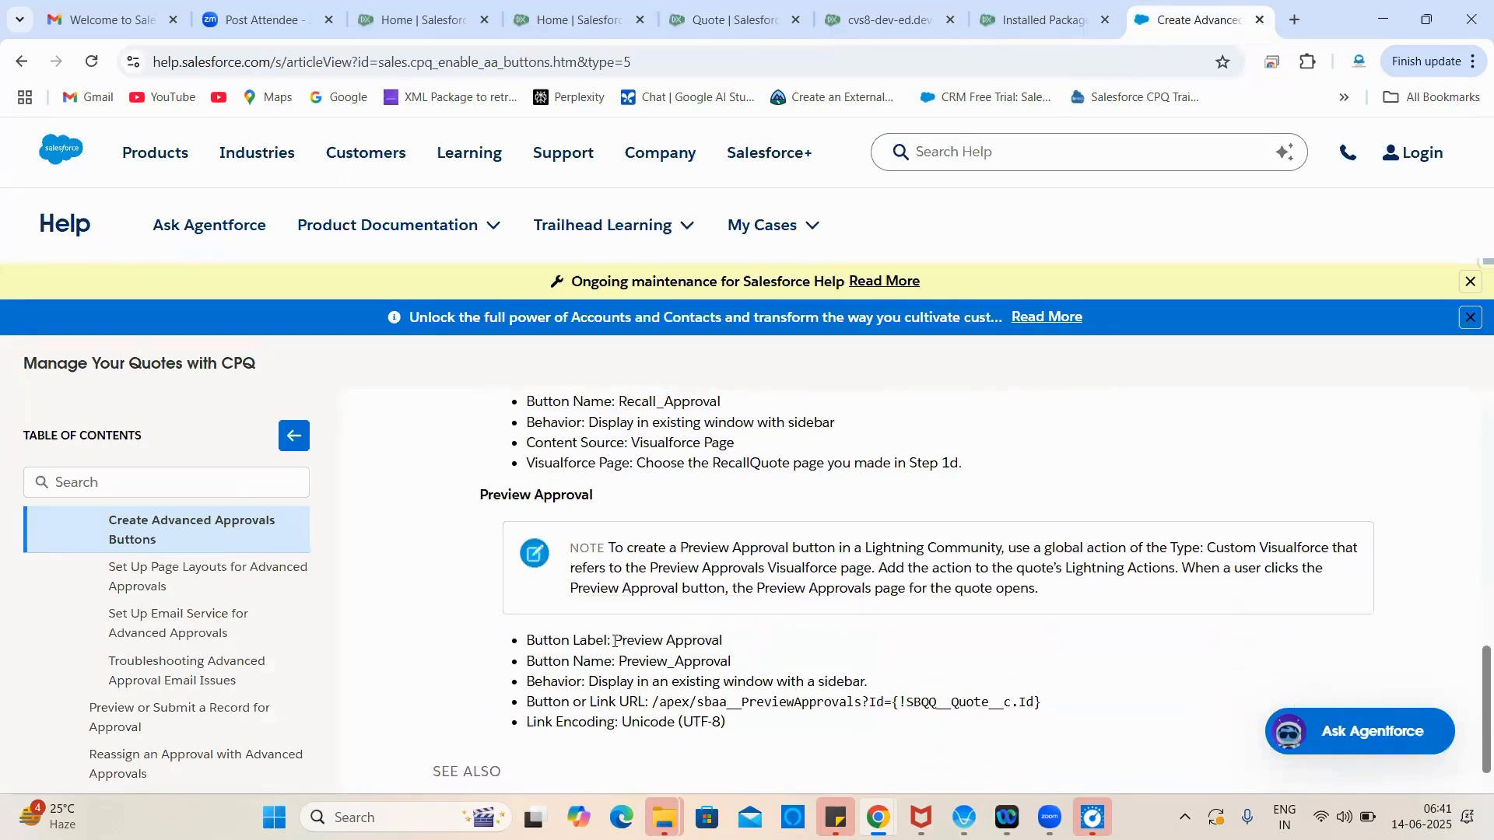
{"action": "left_click_drag", "start_coordinate": [615, 641], "coordinate": [729, 647]}
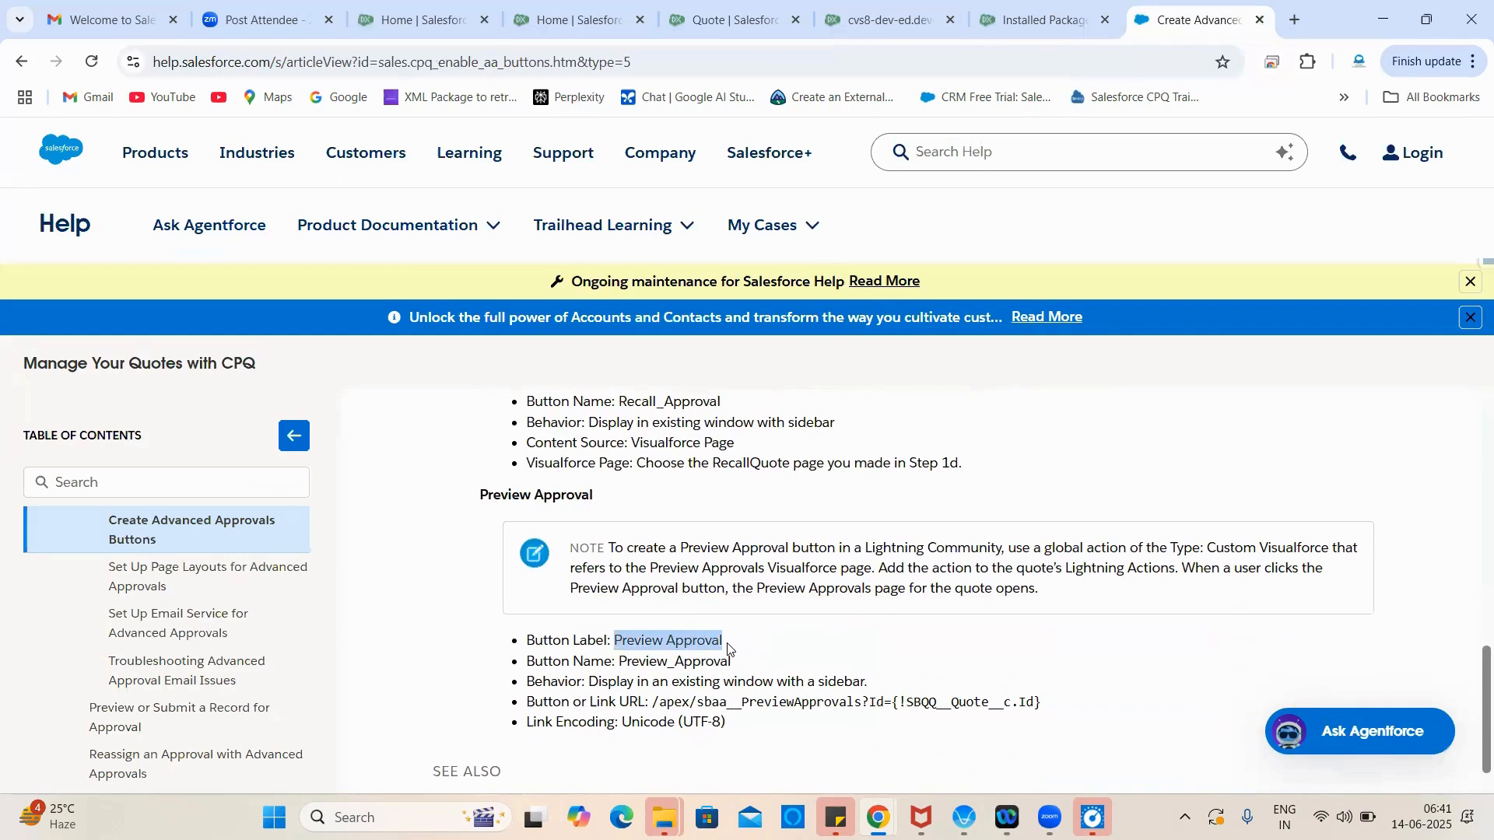
Step: Start a third new button or link on the Quote object, label it "Preview Approval" and let the name fill in as Preview_Approval
{"action": "left_click", "coordinate": [677, 11]}
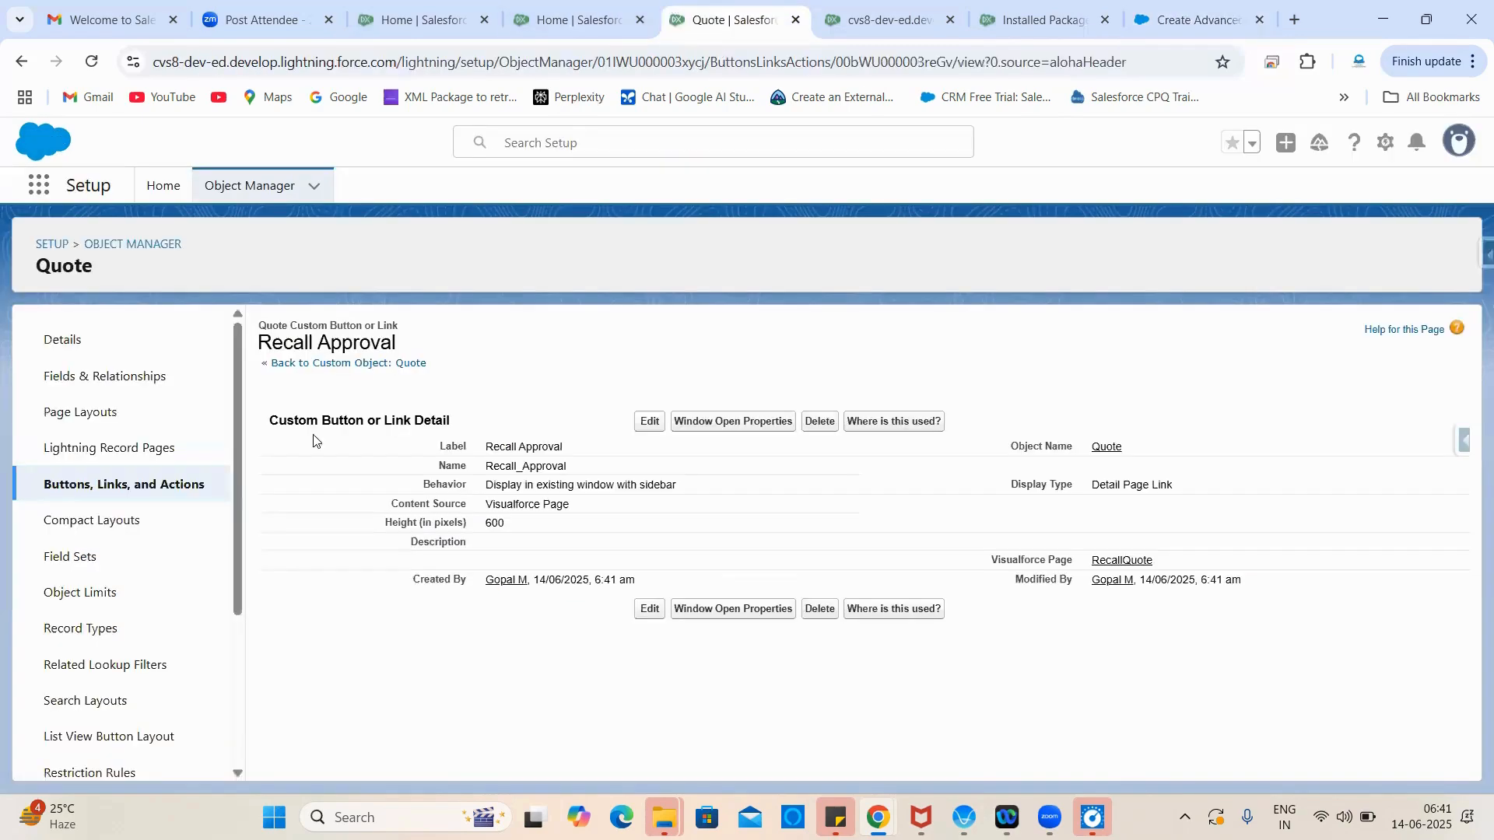
{"action": "left_click", "coordinate": [145, 487]}
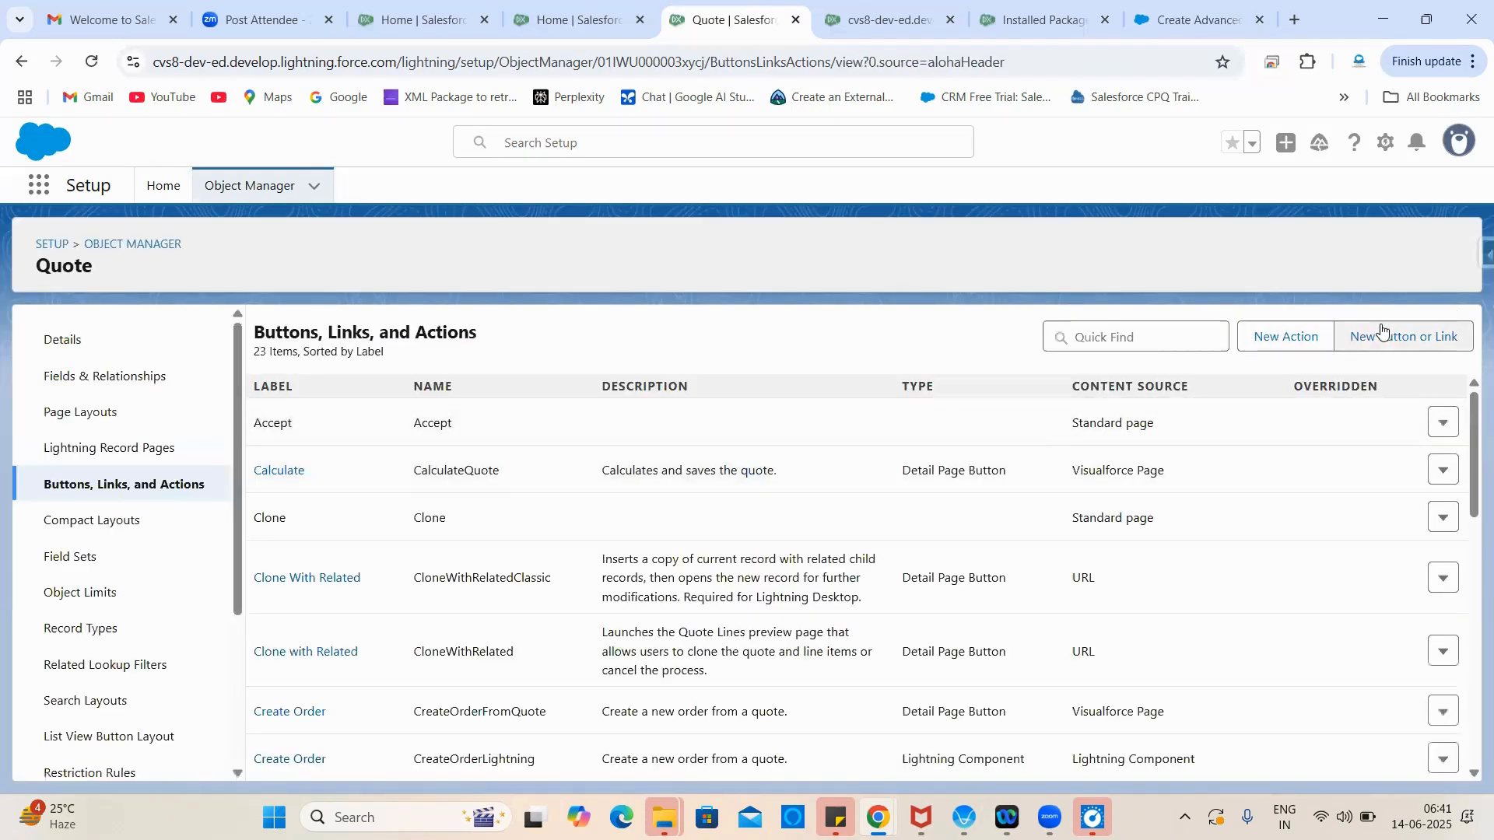
{"action": "left_click", "coordinate": [1382, 333]}
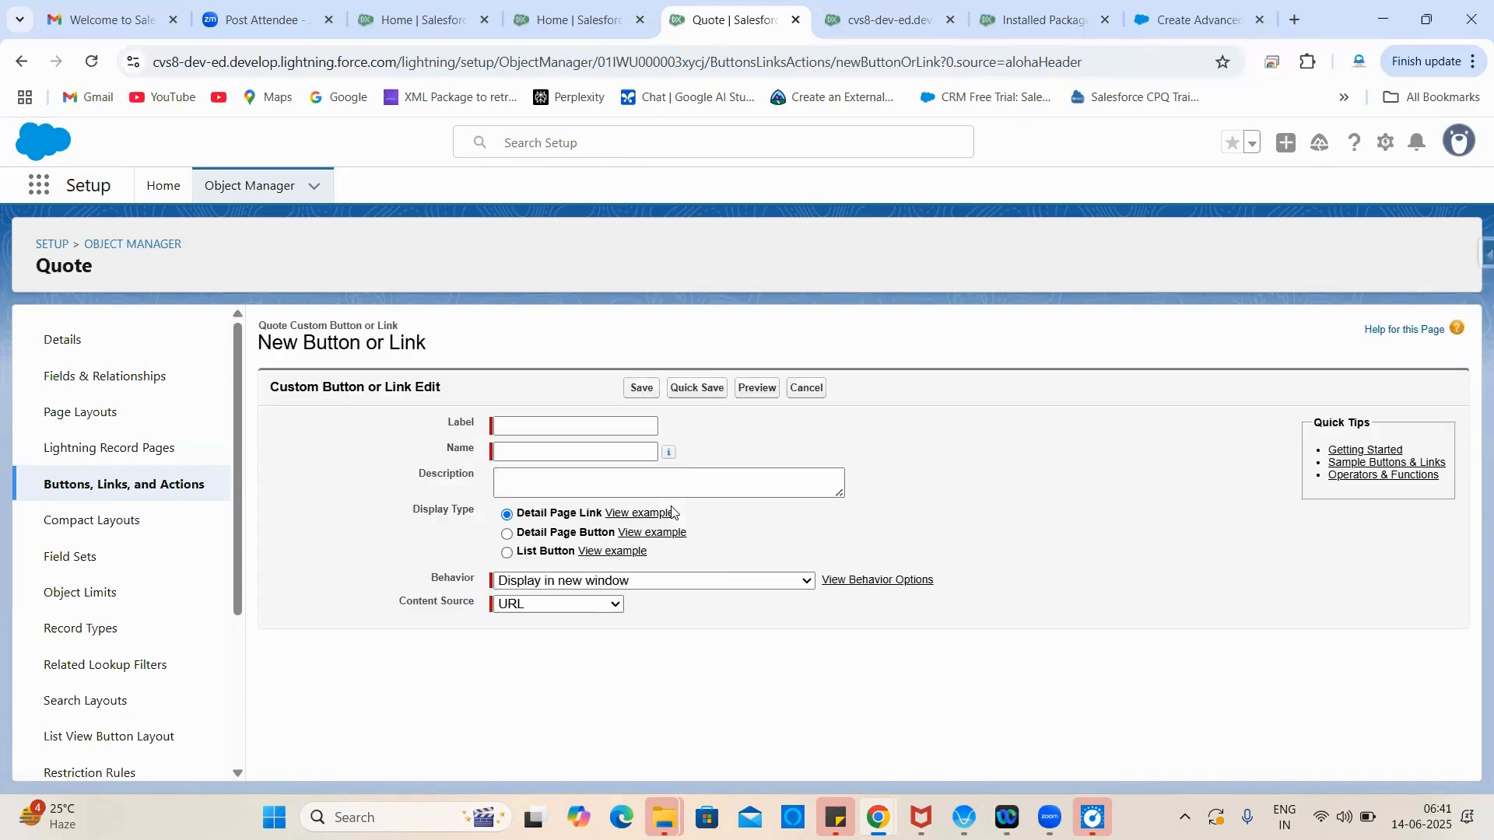
{"action": "left_click", "coordinate": [565, 425]}
{"action": "left_click", "coordinate": [614, 467]}
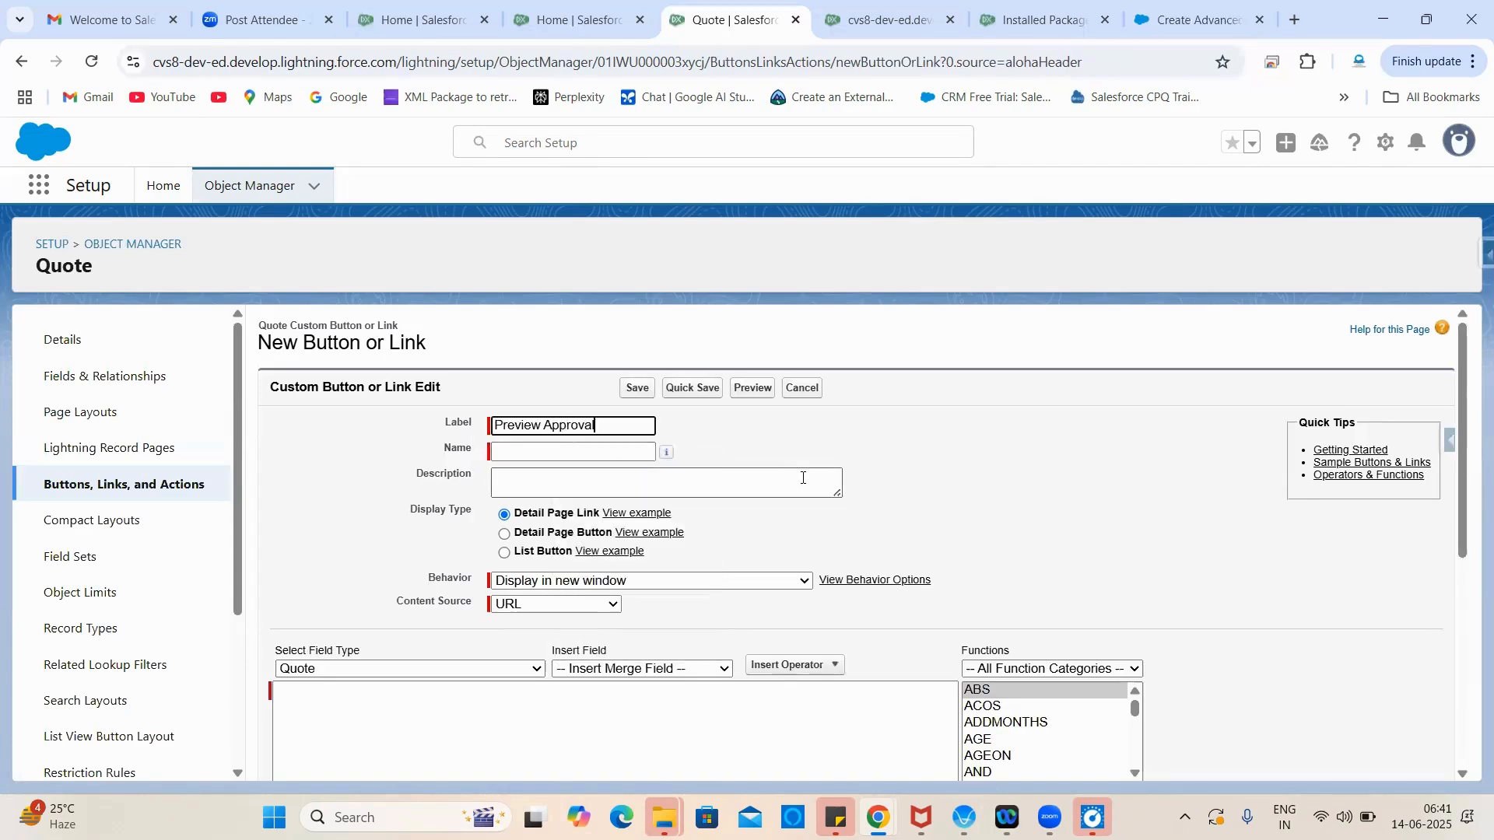
{"action": "left_click", "coordinate": [801, 479]}
Step: Set the Preview Approval button's behavior to "Display in existing window with sidebar"
{"action": "left_click", "coordinate": [582, 582]}
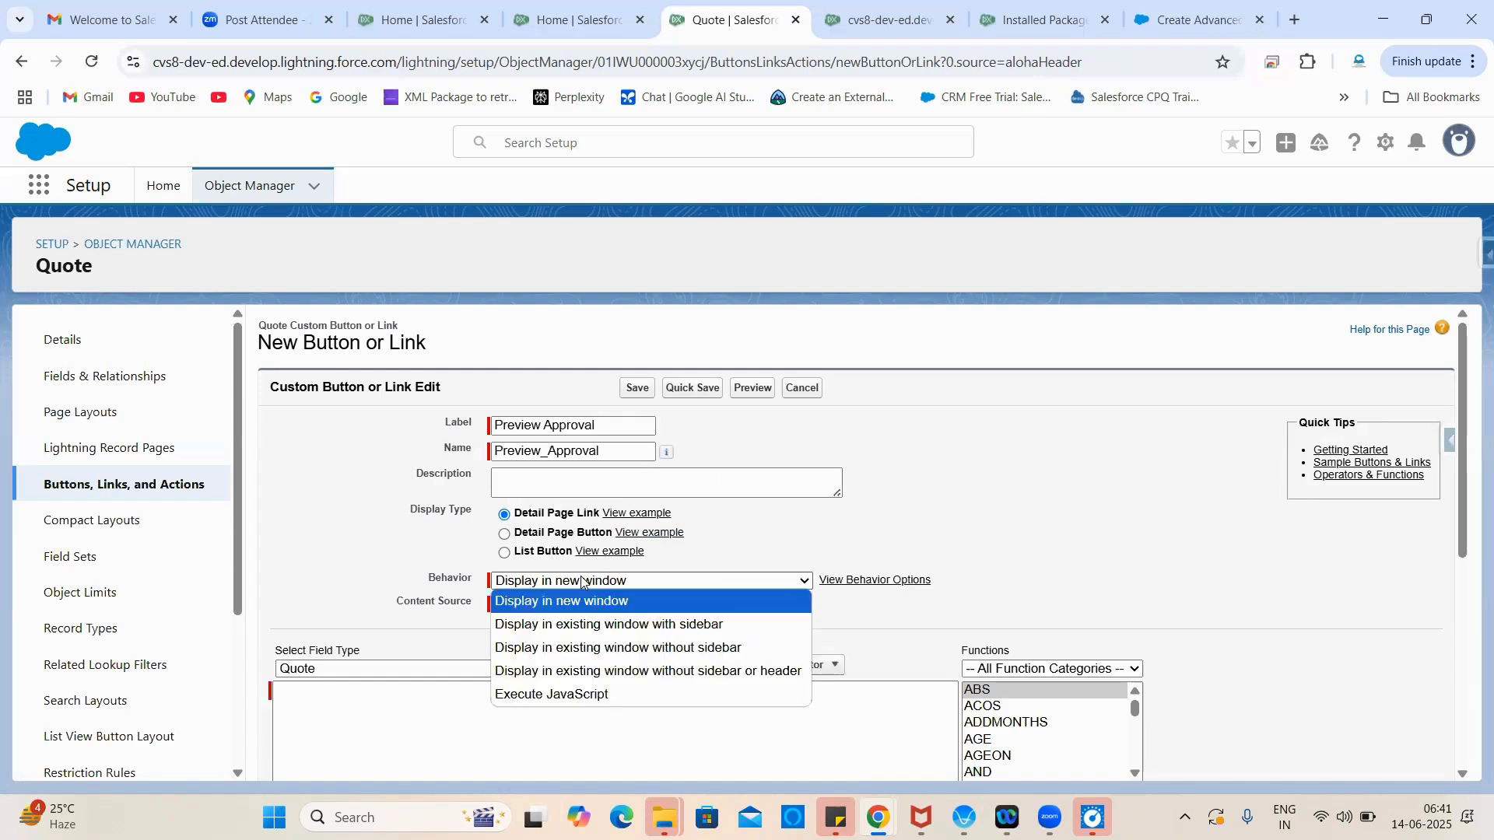
{"action": "left_click", "coordinate": [600, 620]}
{"action": "scroll", "coordinate": [1006, 467], "scroll_direction": "down", "scroll_amount": 1}
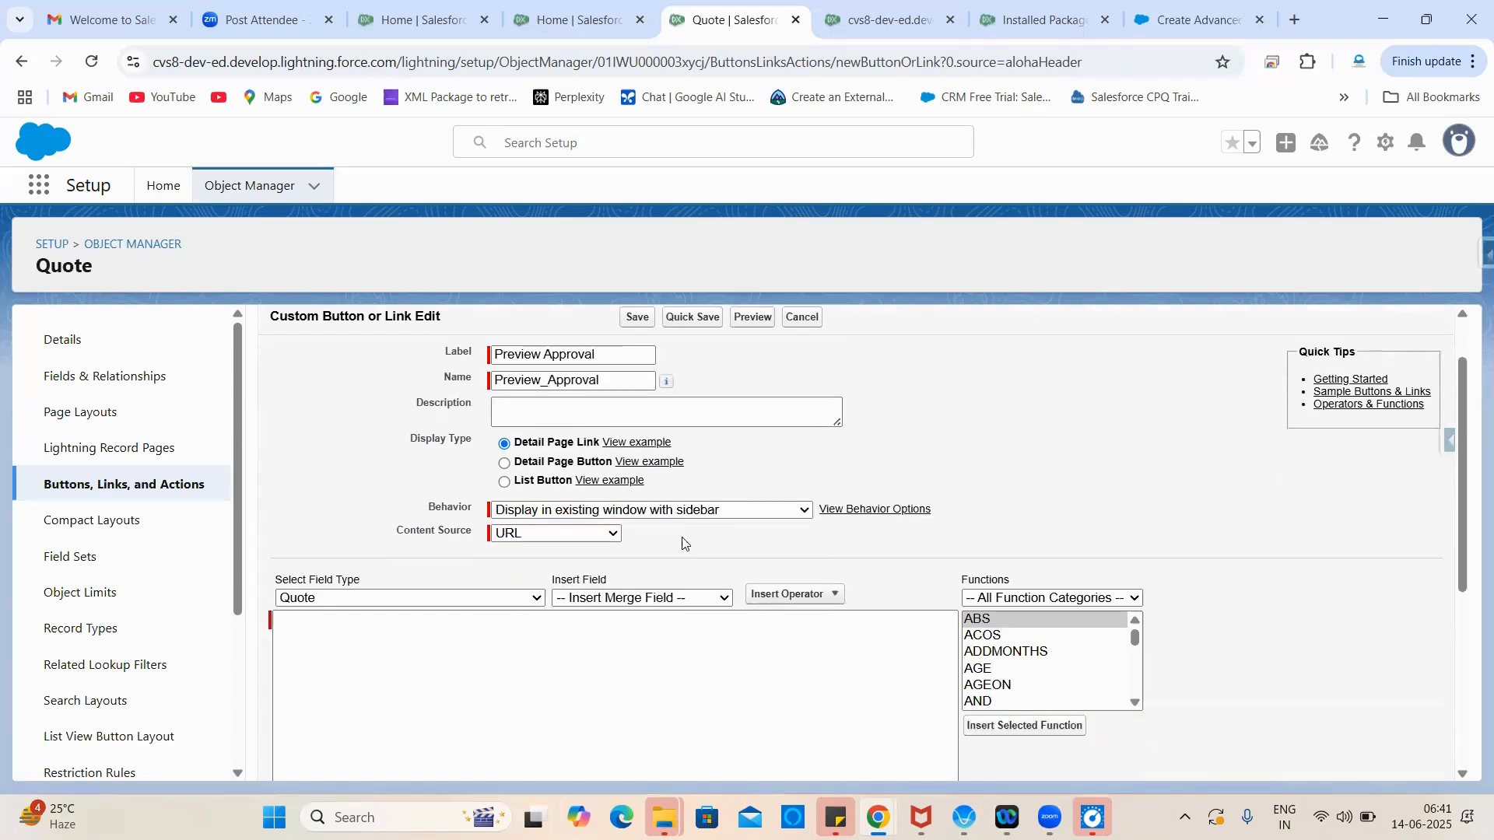
Step: Copy the Preview Approval link URL /apex/sbaa__PreviewApprovals?Id={!SBQQ__Quote__c.Id} from the help article and paste it as the button's URL content
{"action": "left_click", "coordinate": [1169, 3]}
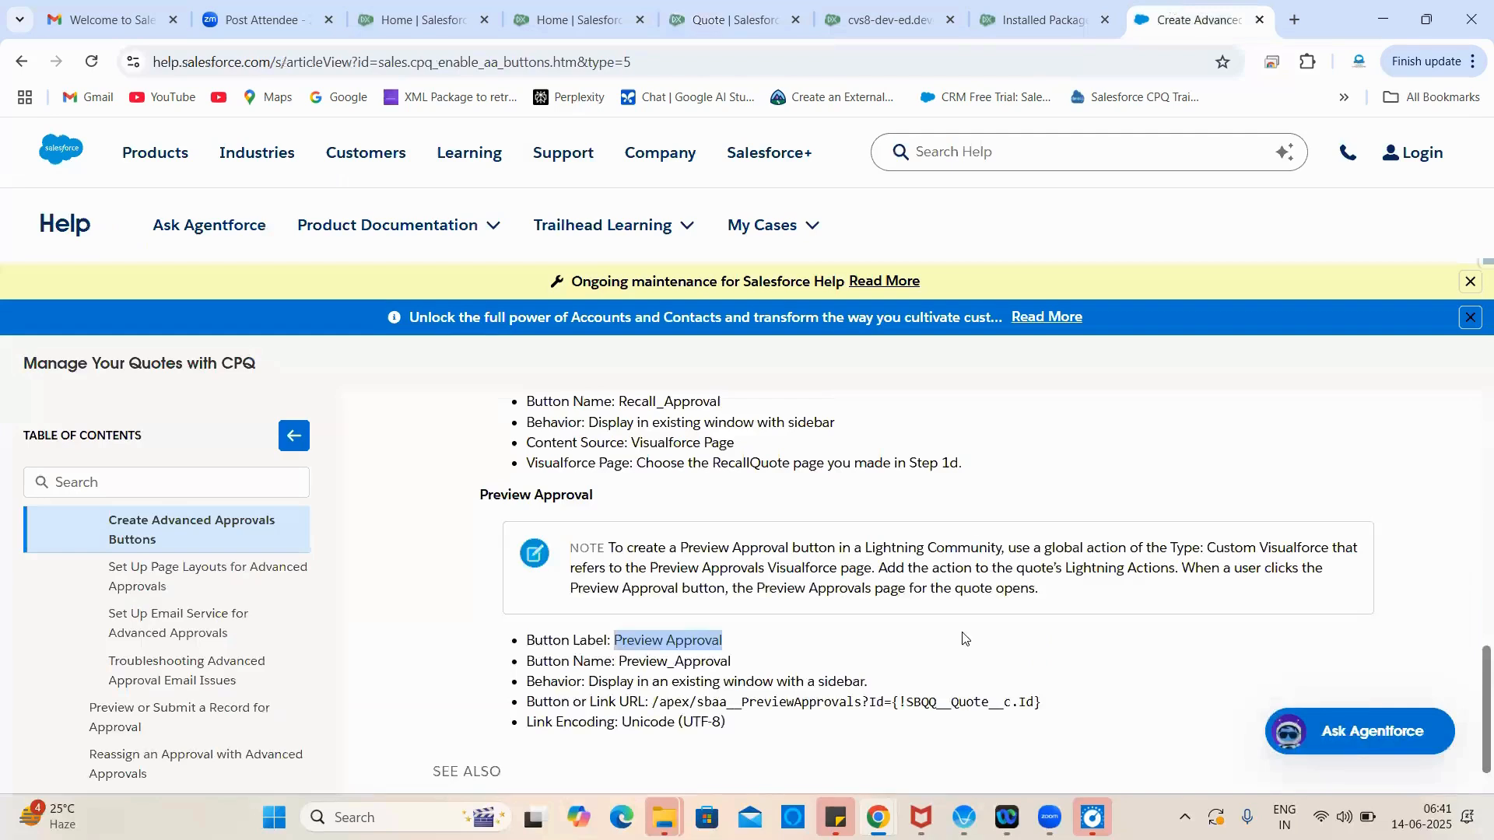
{"action": "scroll", "coordinate": [965, 634], "scroll_direction": "down", "scroll_amount": 2}
{"action": "left_click_drag", "start_coordinate": [654, 545], "coordinate": [1051, 548]}
{"action": "key", "text": "ctrl+c"}
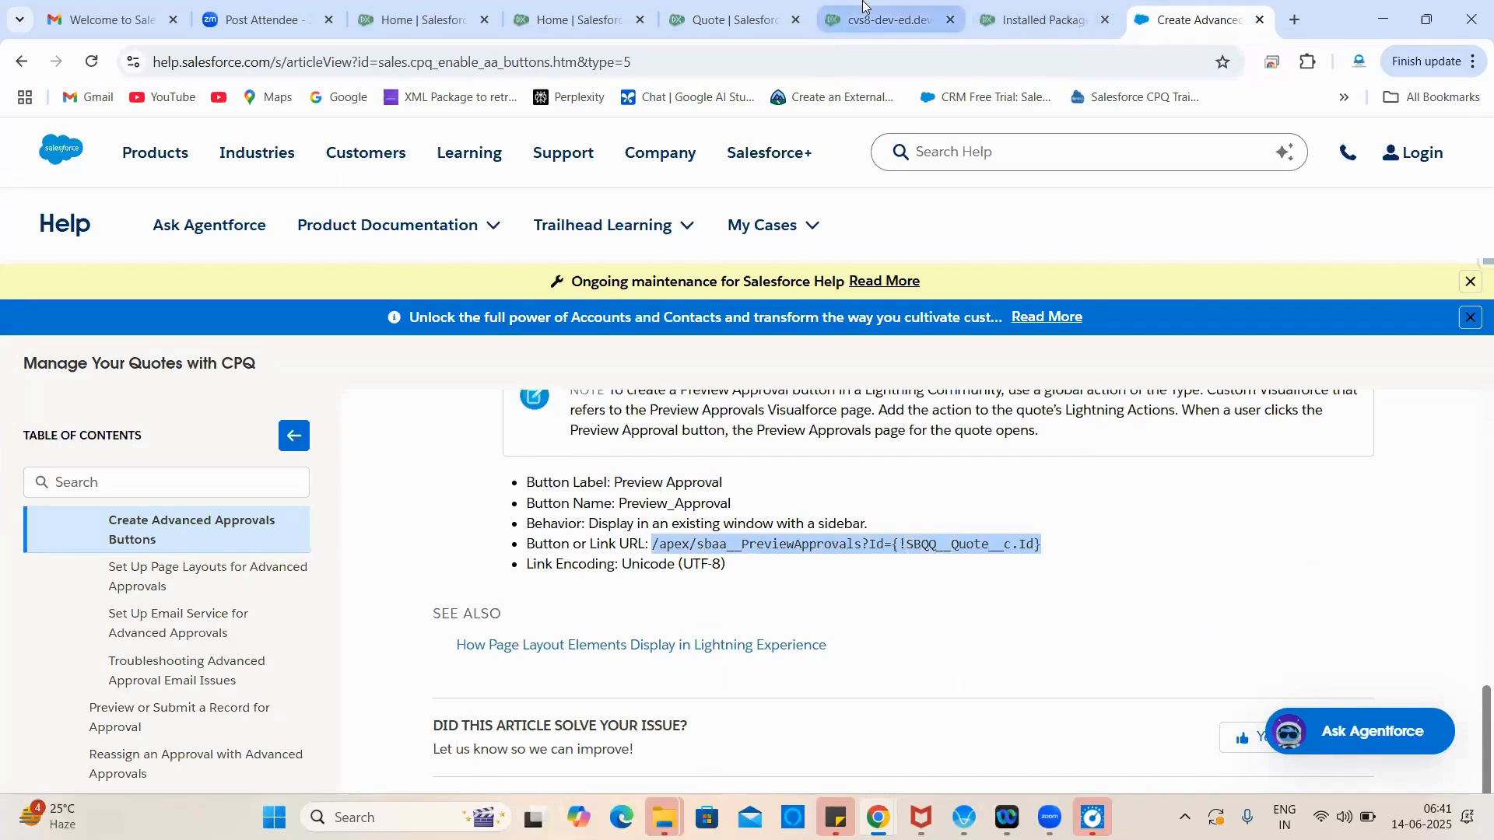
{"action": "left_click", "coordinate": [865, 7]}
{"action": "left_click", "coordinate": [740, 6]}
{"action": "left_click", "coordinate": [466, 687]}
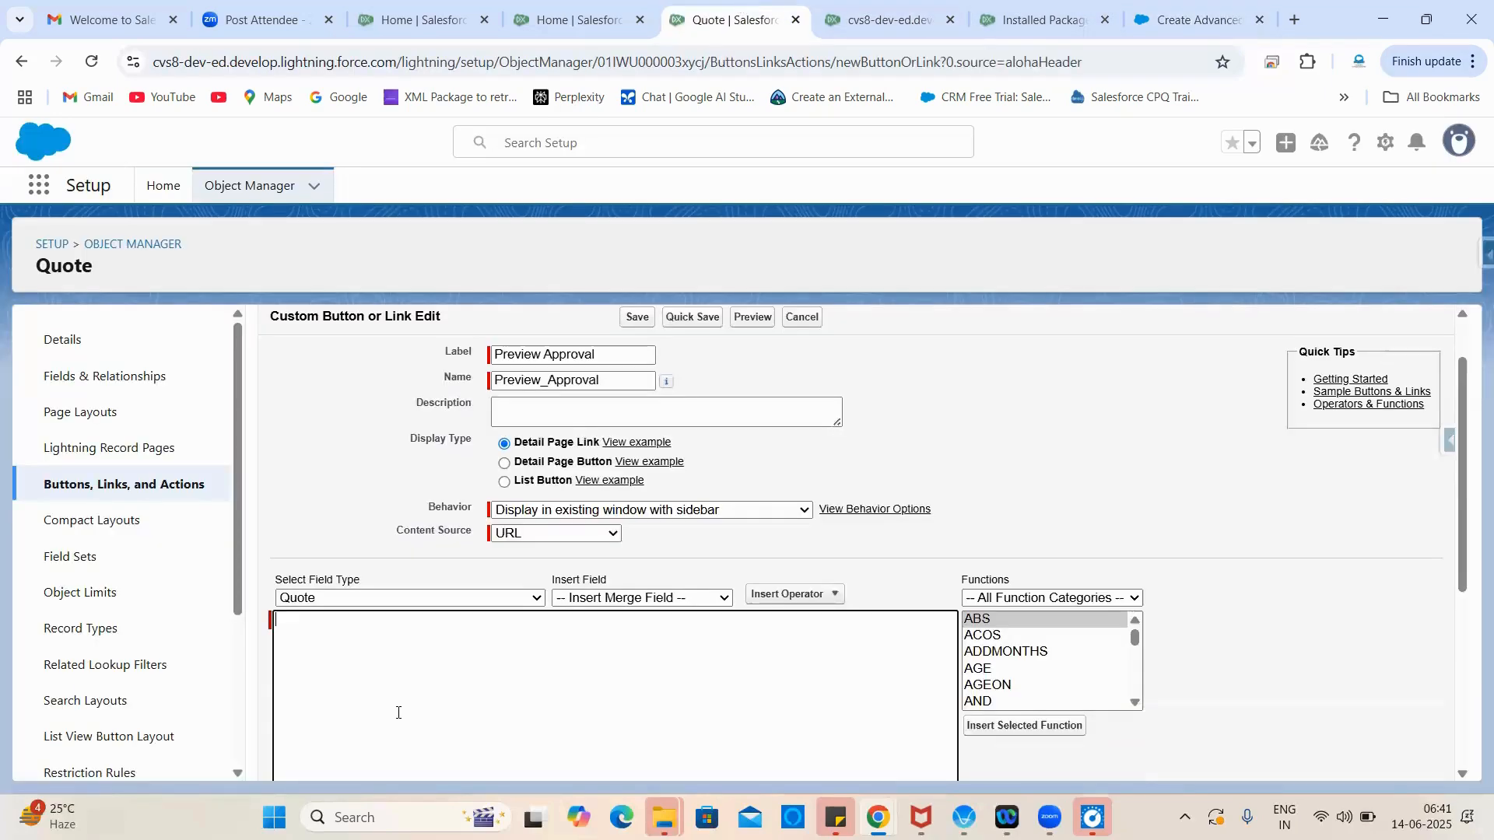
{"action": "key", "text": "ctrl+v"}
Step: Check the syntax of the Preview Approval button's URL formula and save the button
{"action": "scroll", "coordinate": [499, 665], "scroll_direction": "down", "scroll_amount": 5}
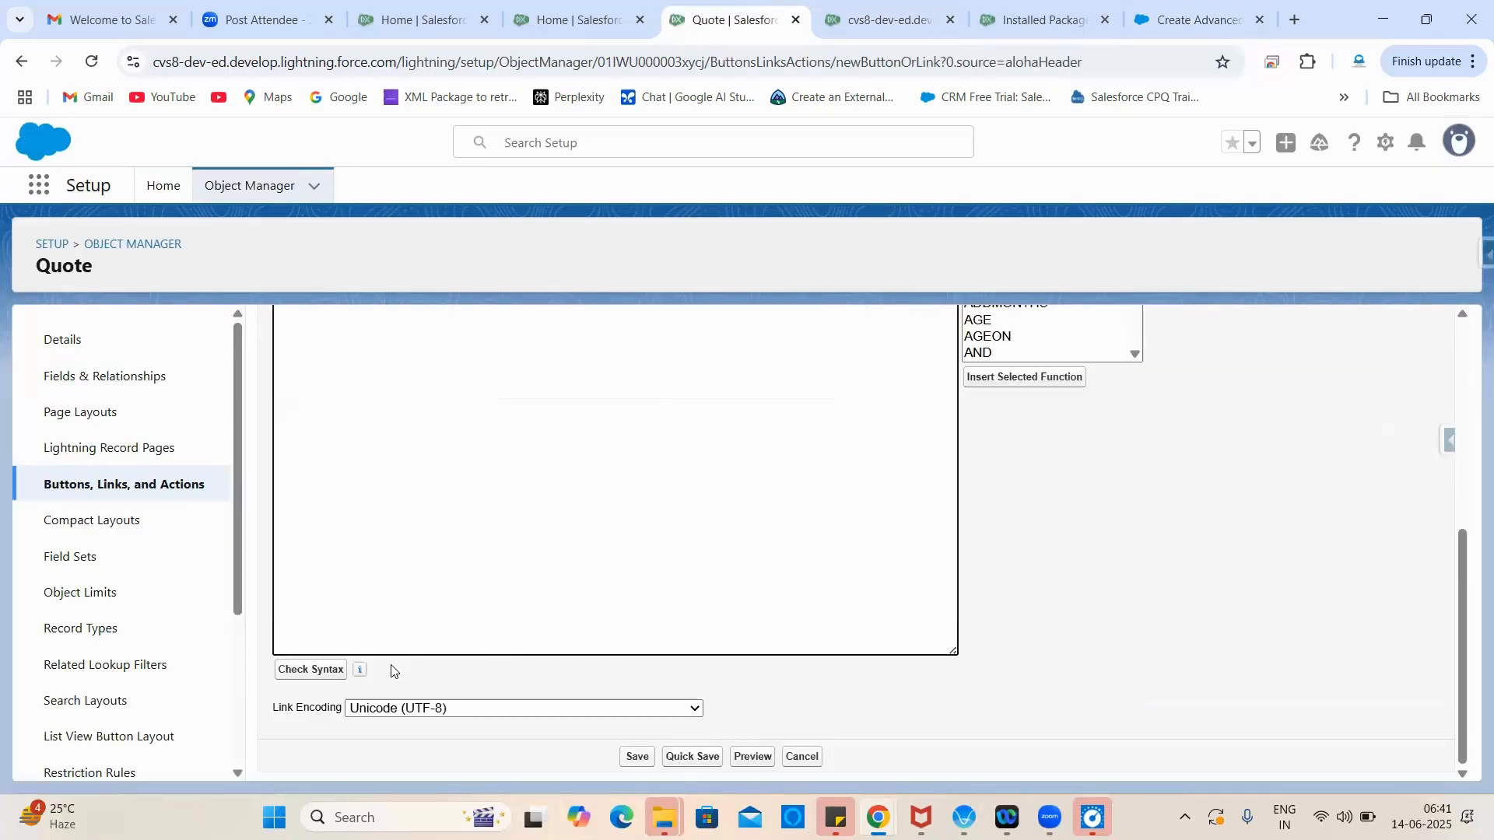
{"action": "left_click", "coordinate": [327, 672]}
{"action": "scroll", "coordinate": [506, 598], "scroll_direction": "up", "scroll_amount": 2}
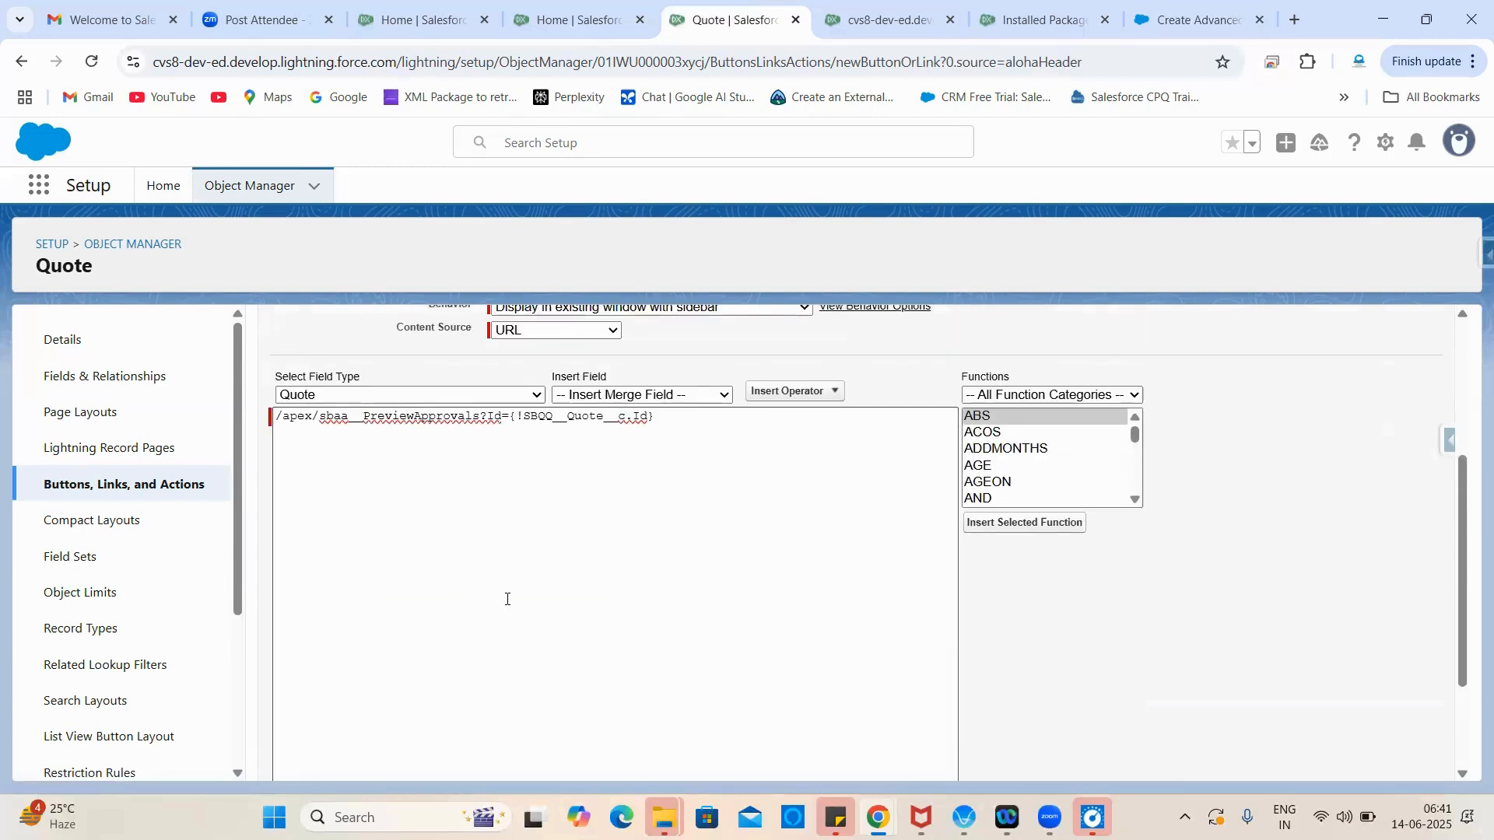
{"action": "scroll", "coordinate": [506, 598], "scroll_direction": "down", "scroll_amount": 2}
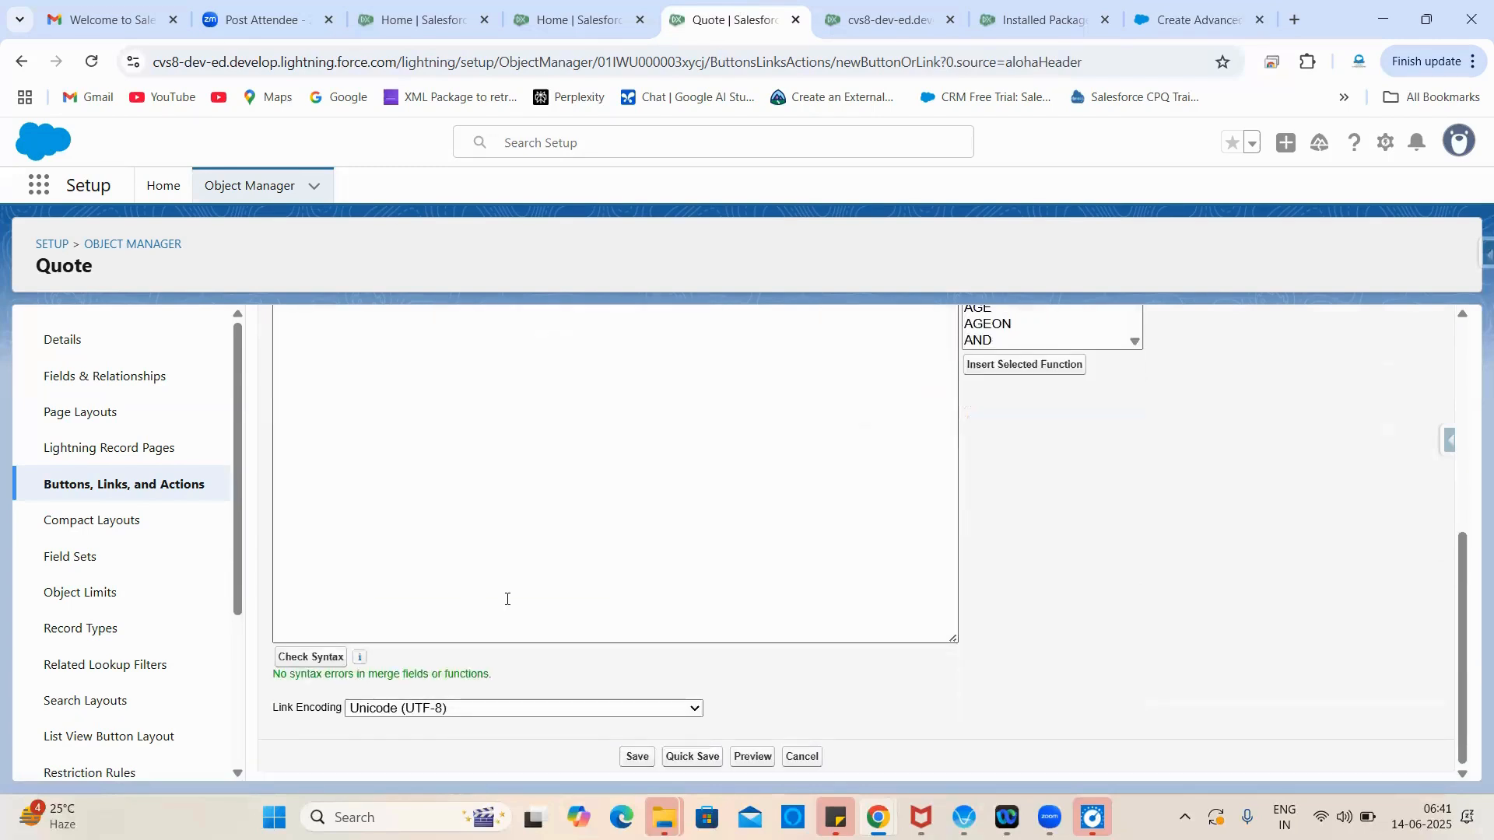
{"action": "scroll", "coordinate": [563, 571], "scroll_direction": "up", "scroll_amount": 5}
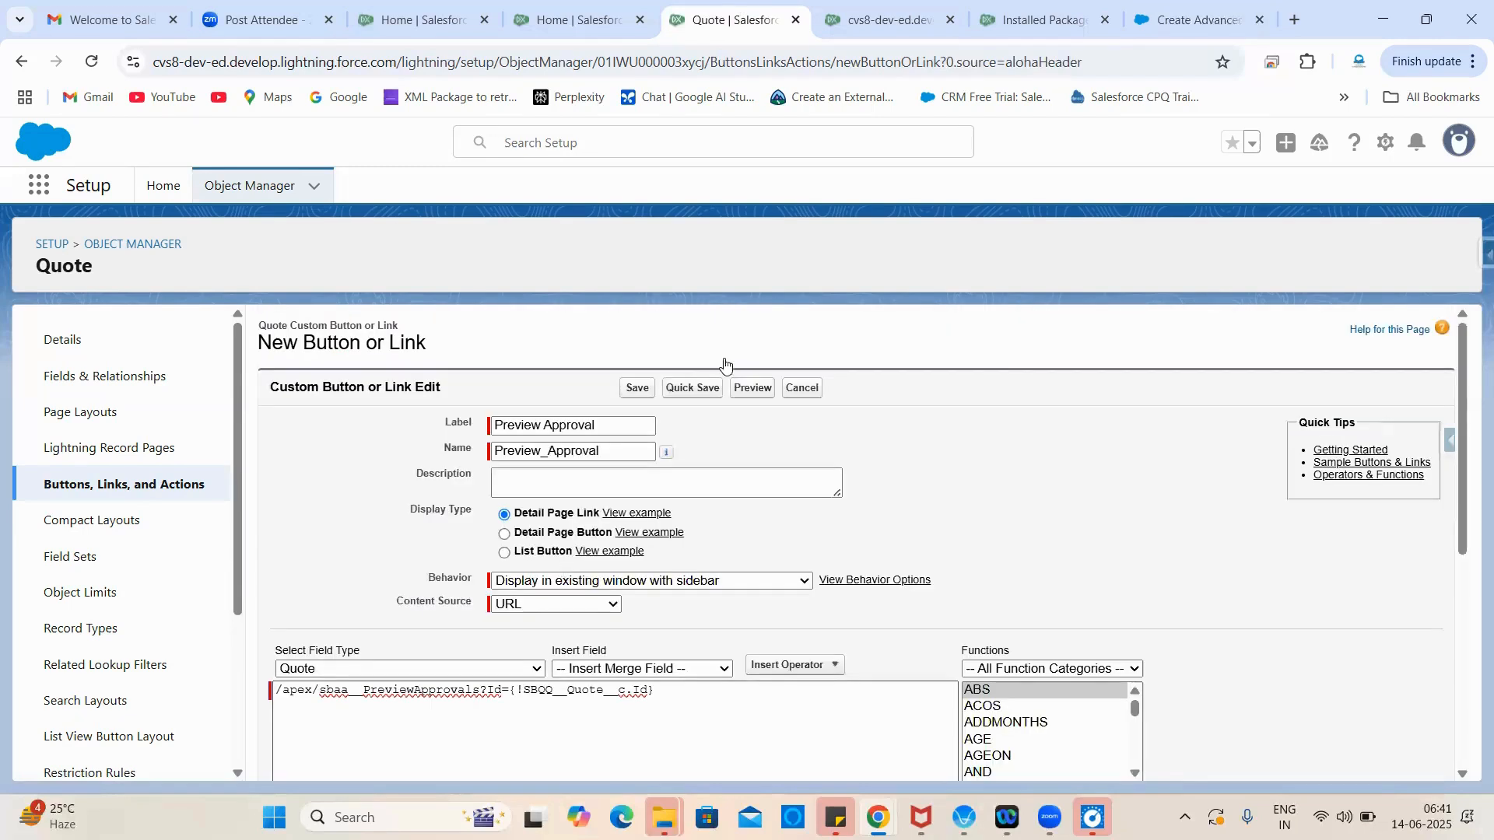
{"action": "left_click", "coordinate": [633, 398]}
{"action": "left_click", "coordinate": [860, 480]}
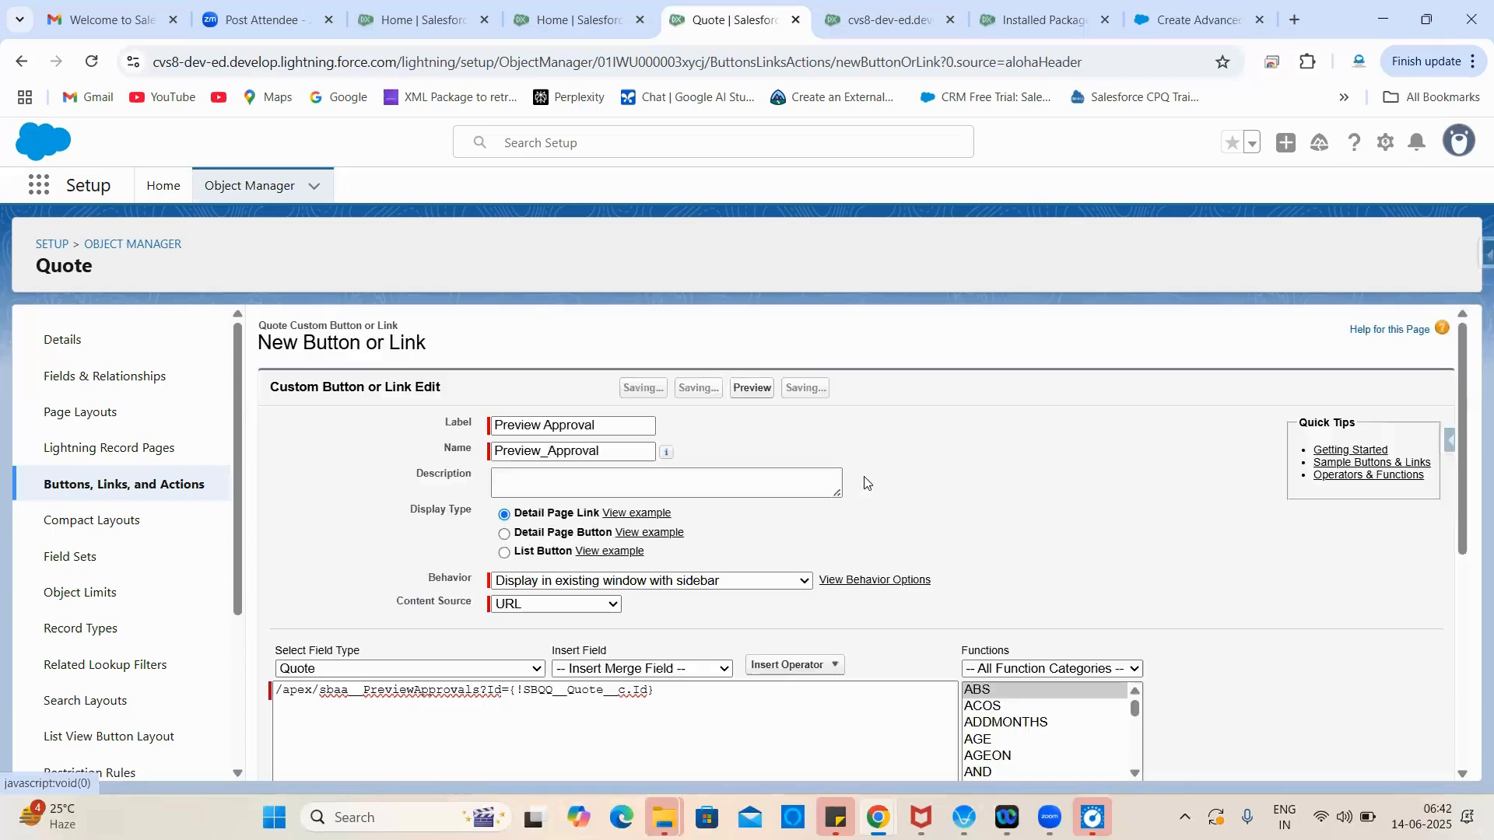
Step: Review the button instructions in the help article, then open and read "Set Up Page Layouts for Advanced Approvals"
{"action": "left_click", "coordinate": [1183, 7]}
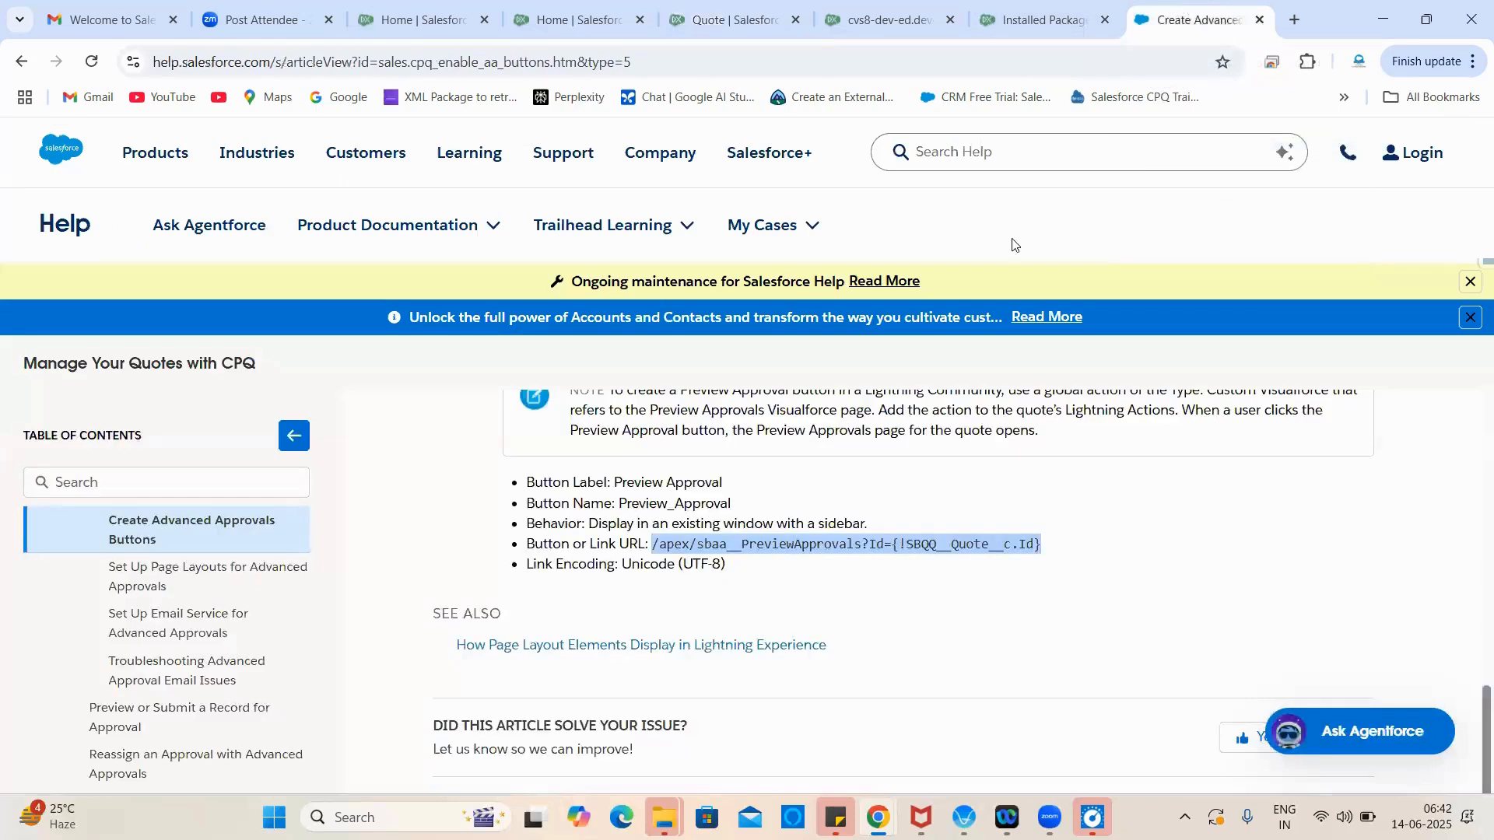
{"action": "left_click", "coordinate": [834, 625]}
{"action": "scroll", "coordinate": [832, 627], "scroll_direction": "up", "scroll_amount": 15}
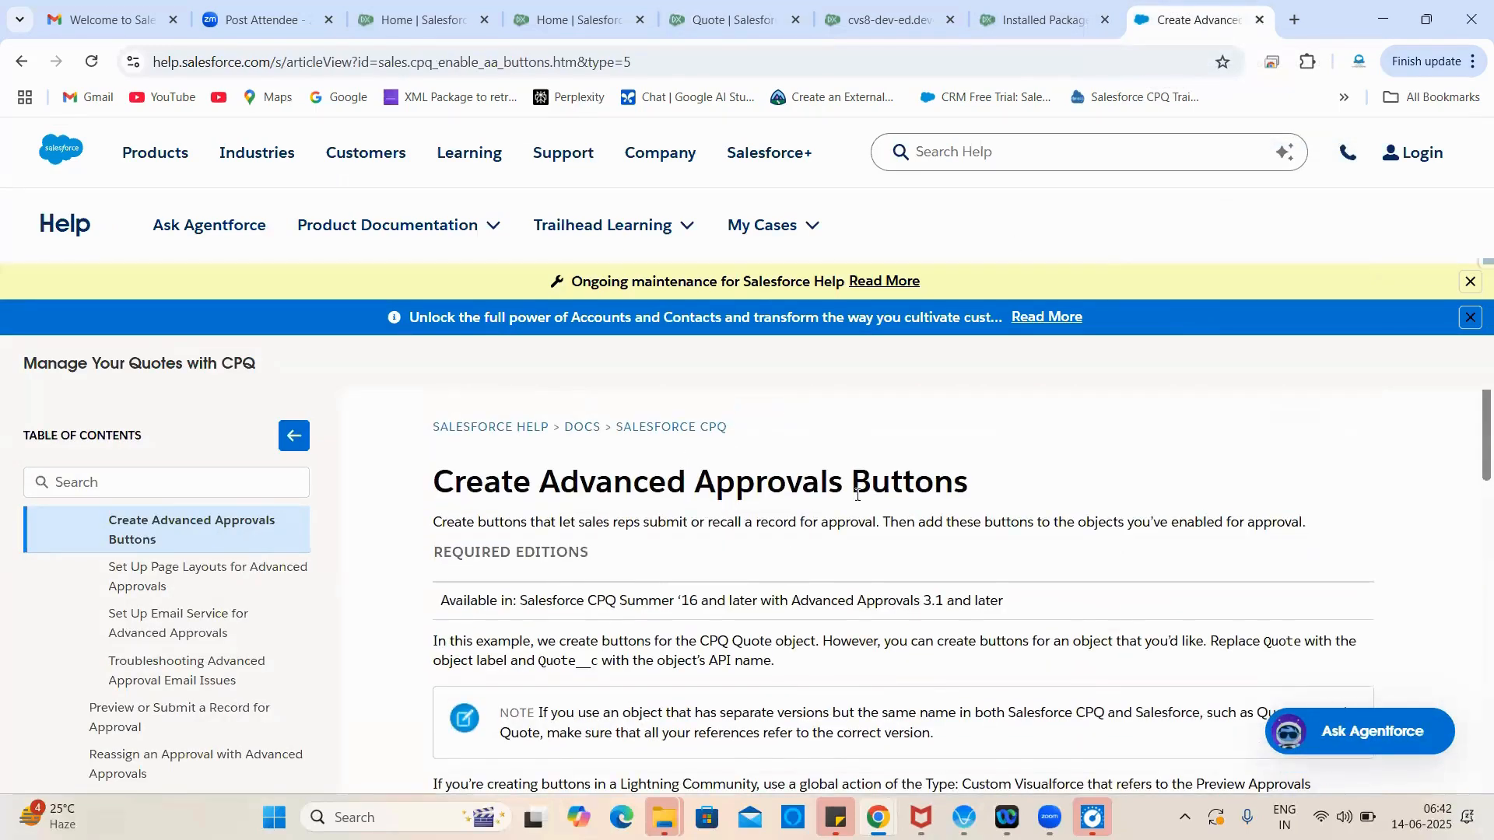
{"action": "scroll", "coordinate": [818, 580], "scroll_direction": "down", "scroll_amount": 10}
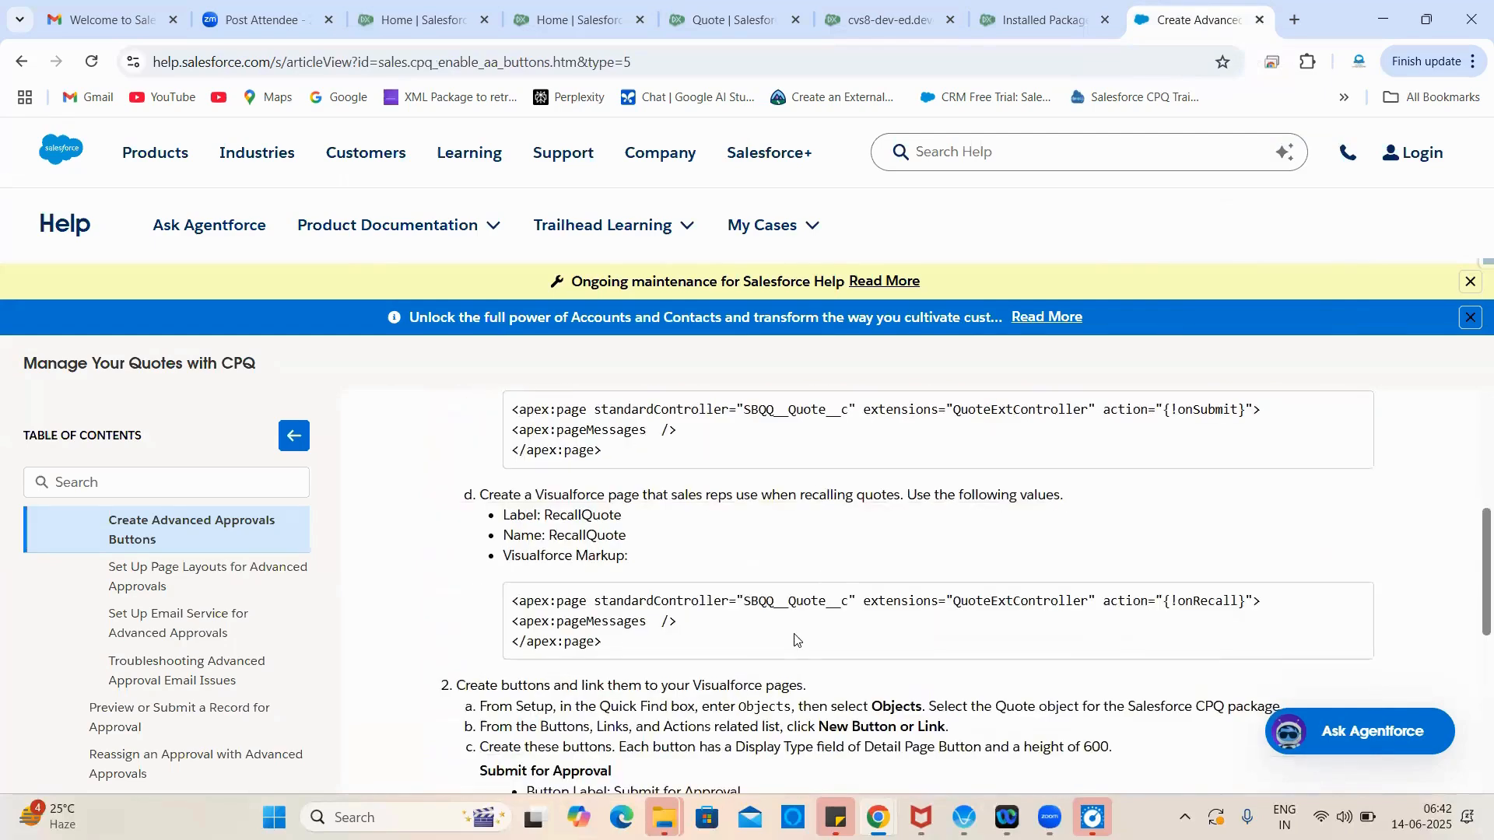
{"action": "scroll", "coordinate": [793, 640], "scroll_direction": "down", "scroll_amount": 4}
{"action": "scroll", "coordinate": [794, 640], "scroll_direction": "down", "scroll_amount": 4}
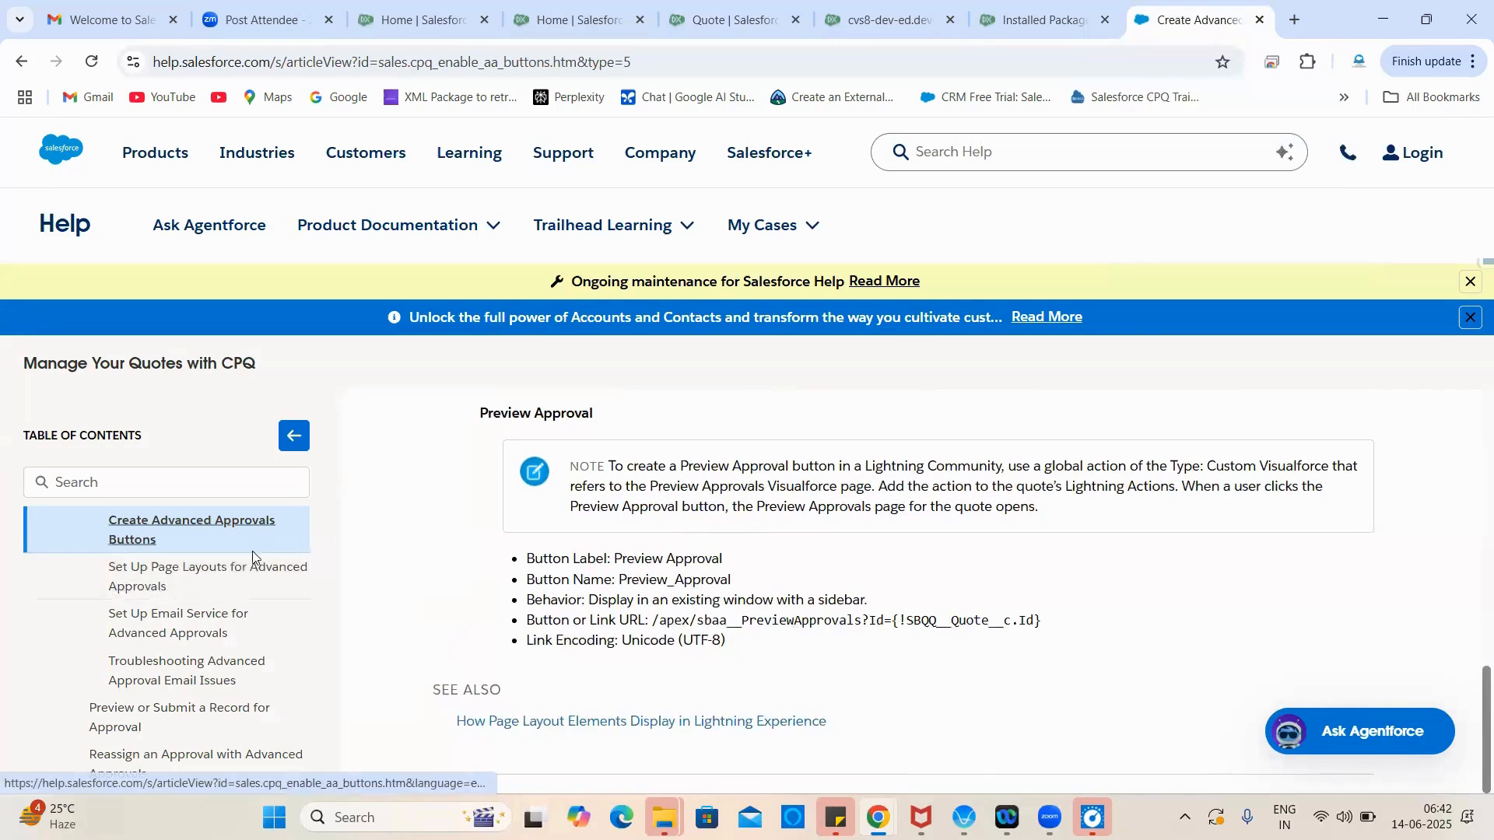
{"action": "left_click", "coordinate": [207, 576]}
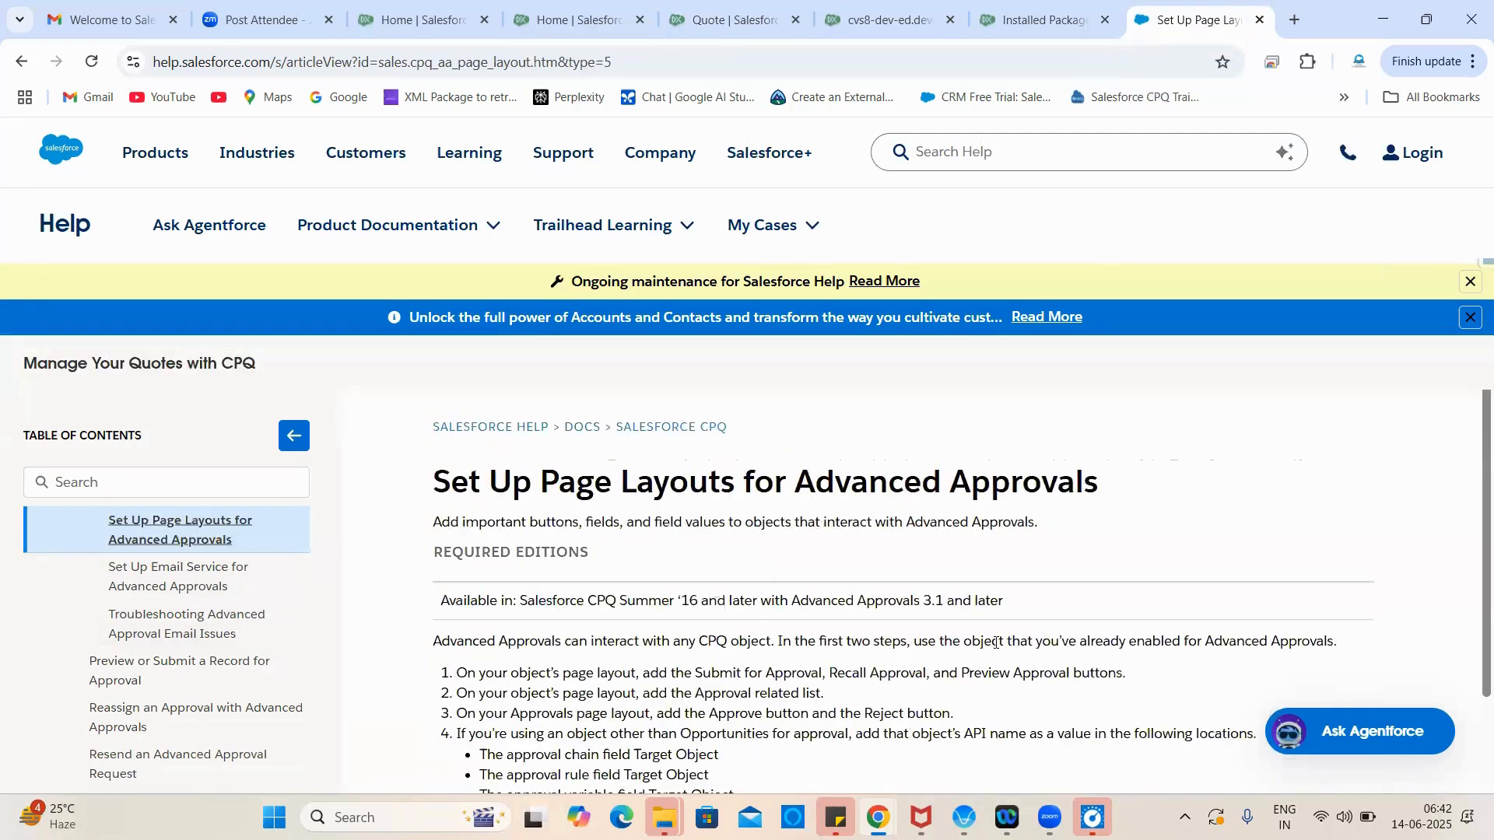
{"action": "scroll", "coordinate": [997, 643], "scroll_direction": "down", "scroll_amount": 3}
{"action": "scroll", "coordinate": [998, 650], "scroll_direction": "up", "scroll_amount": 2}
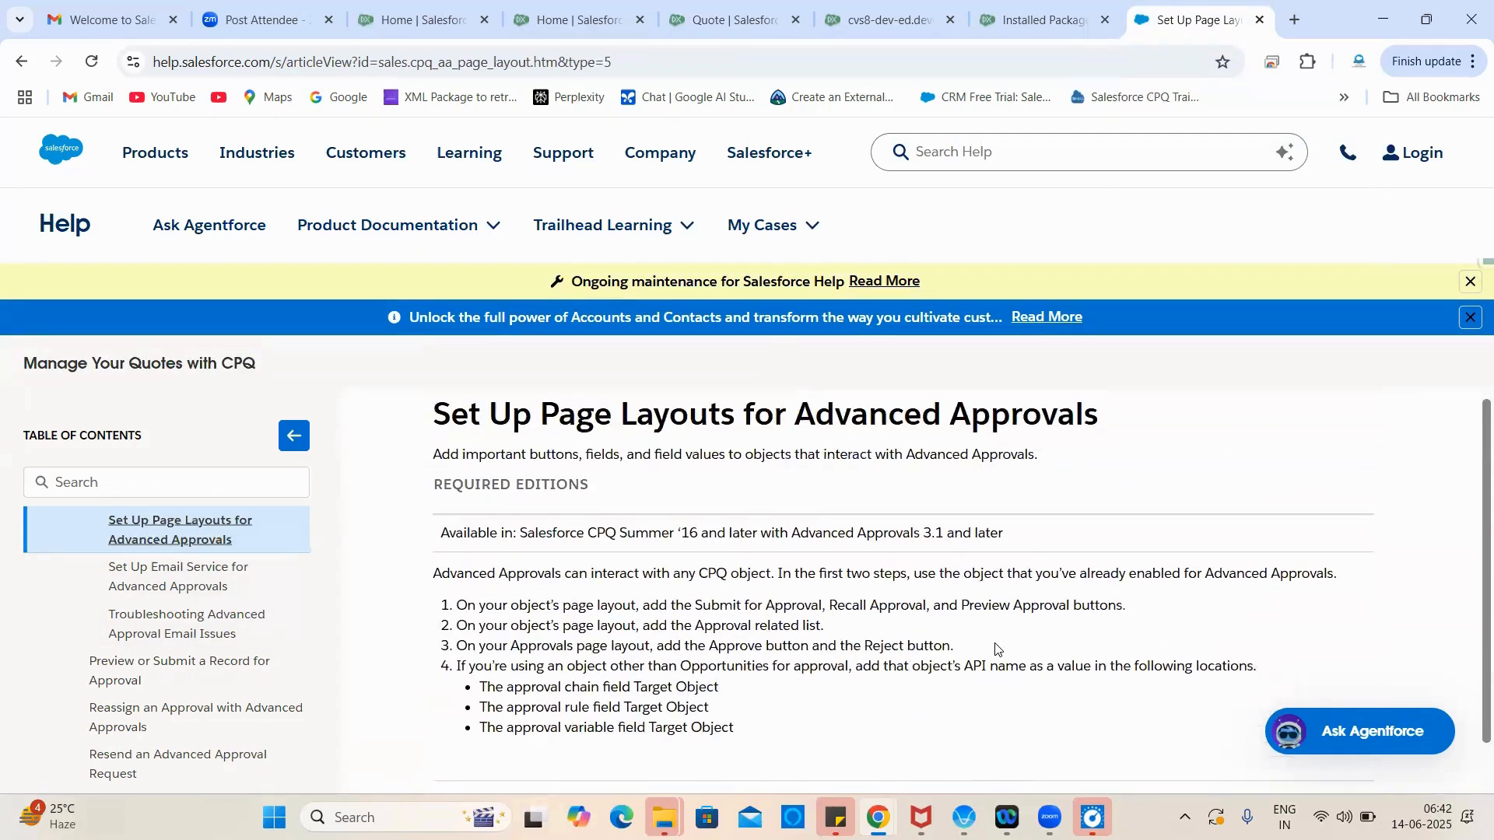
{"action": "scroll", "coordinate": [996, 649], "scroll_direction": "down", "scroll_amount": 1}
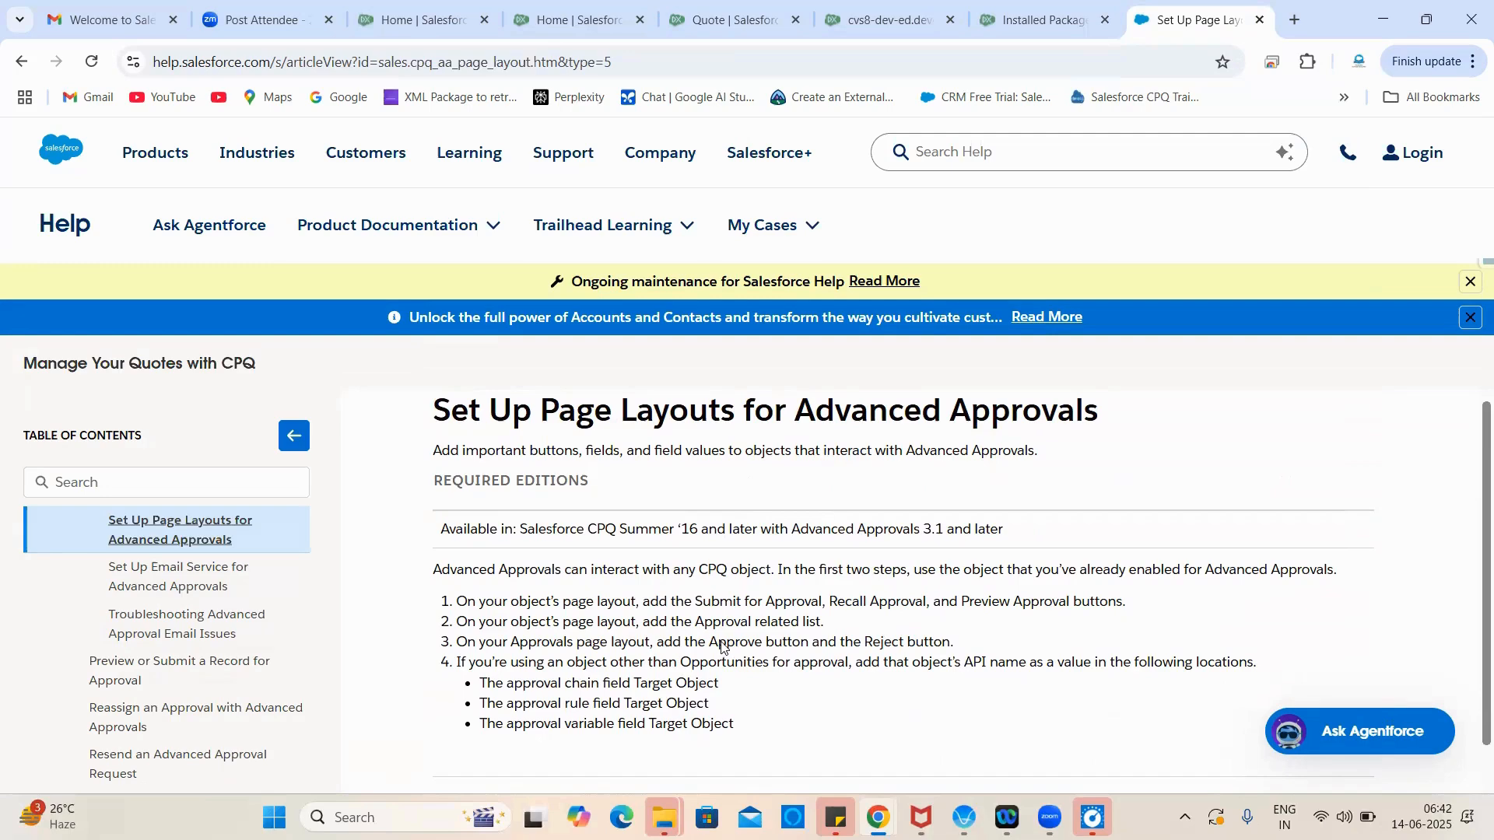
Step: Delete the Training Quote Layout from the Quote object's page layouts, replacing it with Quote Layout
{"action": "left_click", "coordinate": [731, 19]}
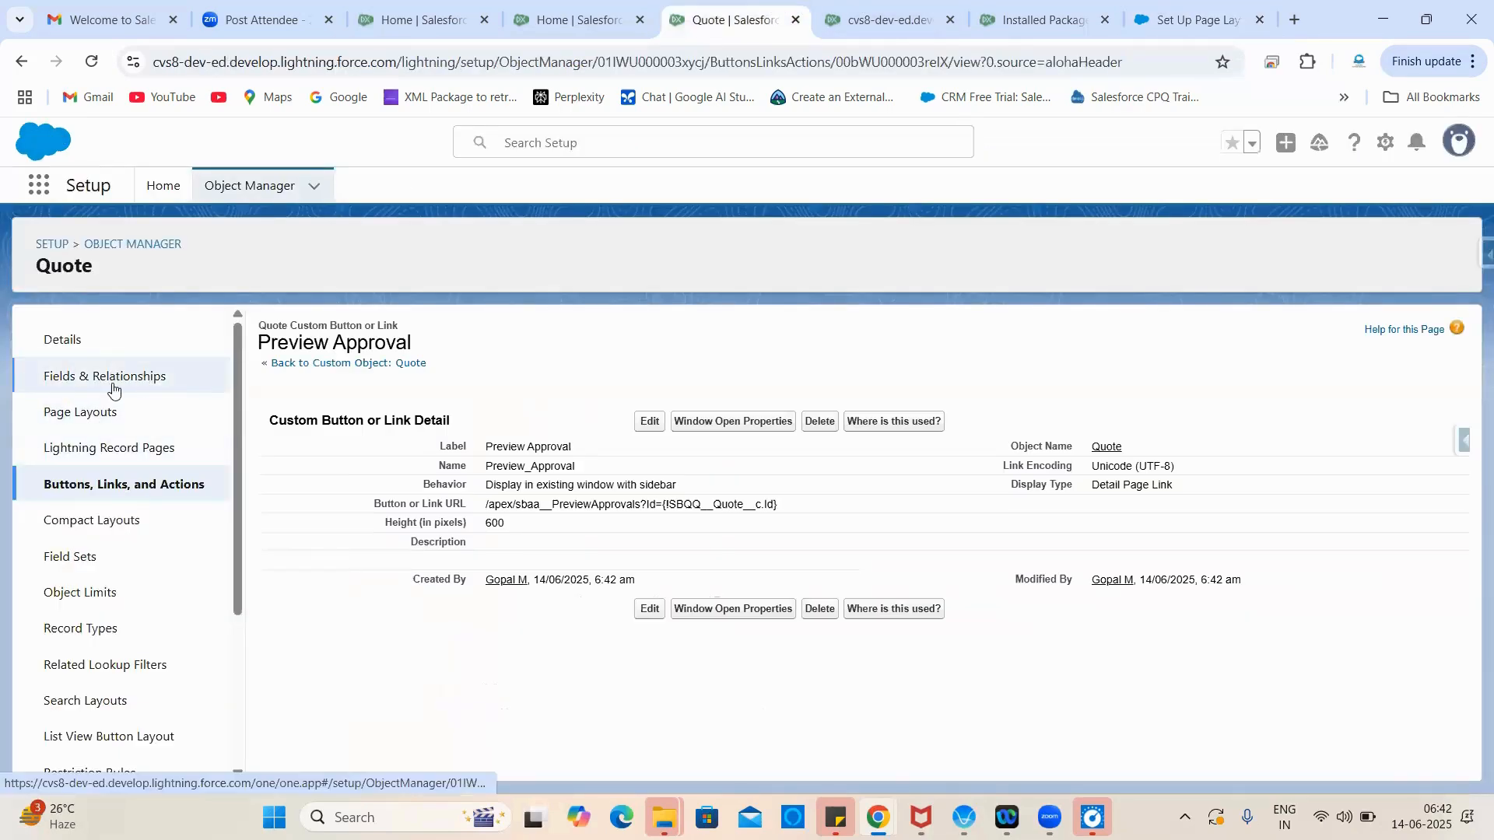
{"action": "left_click", "coordinate": [81, 415]}
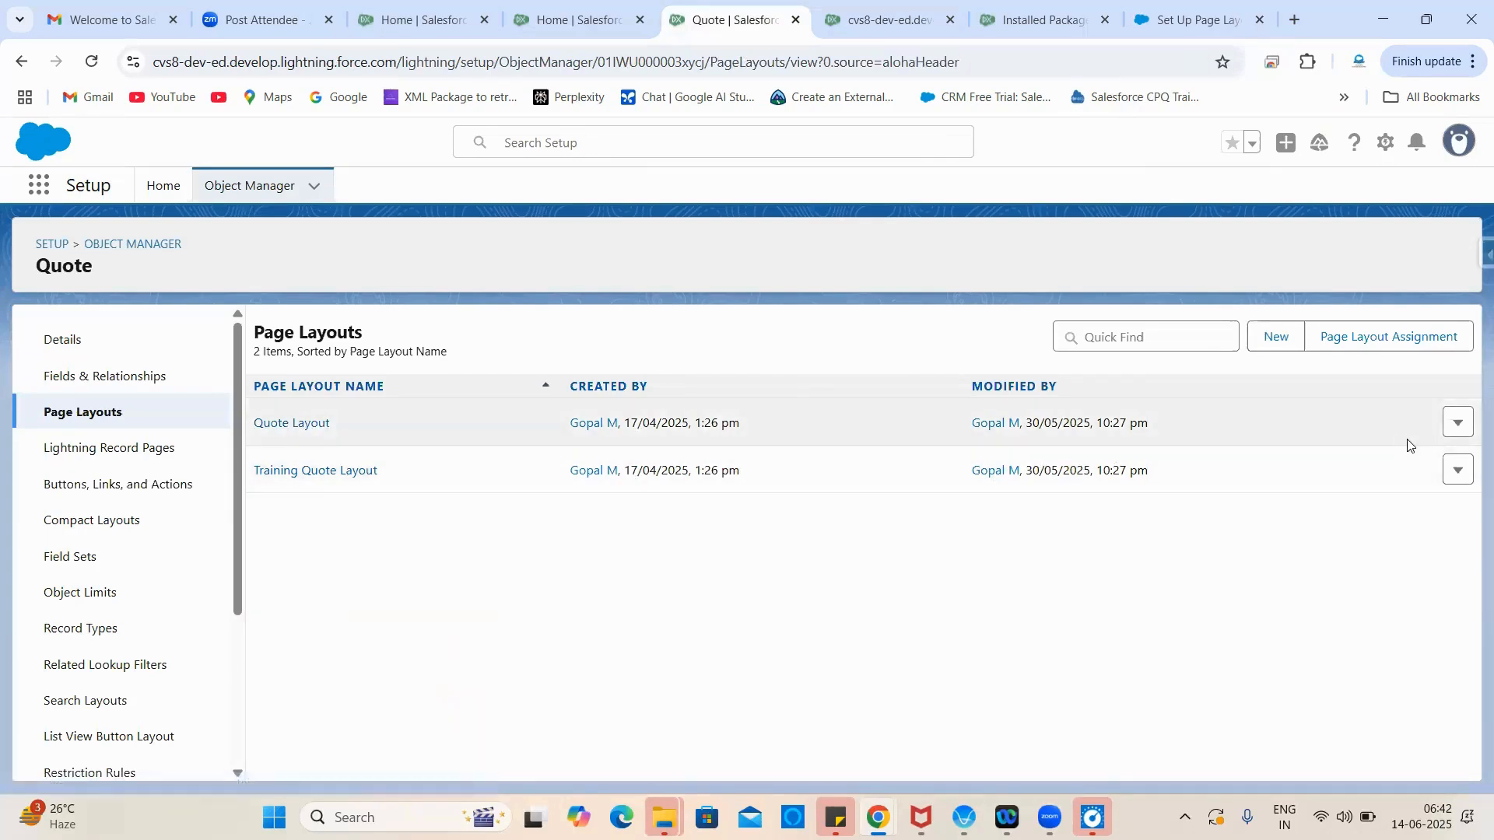
{"action": "left_click", "coordinate": [1457, 469]}
{"action": "left_click", "coordinate": [1414, 545]}
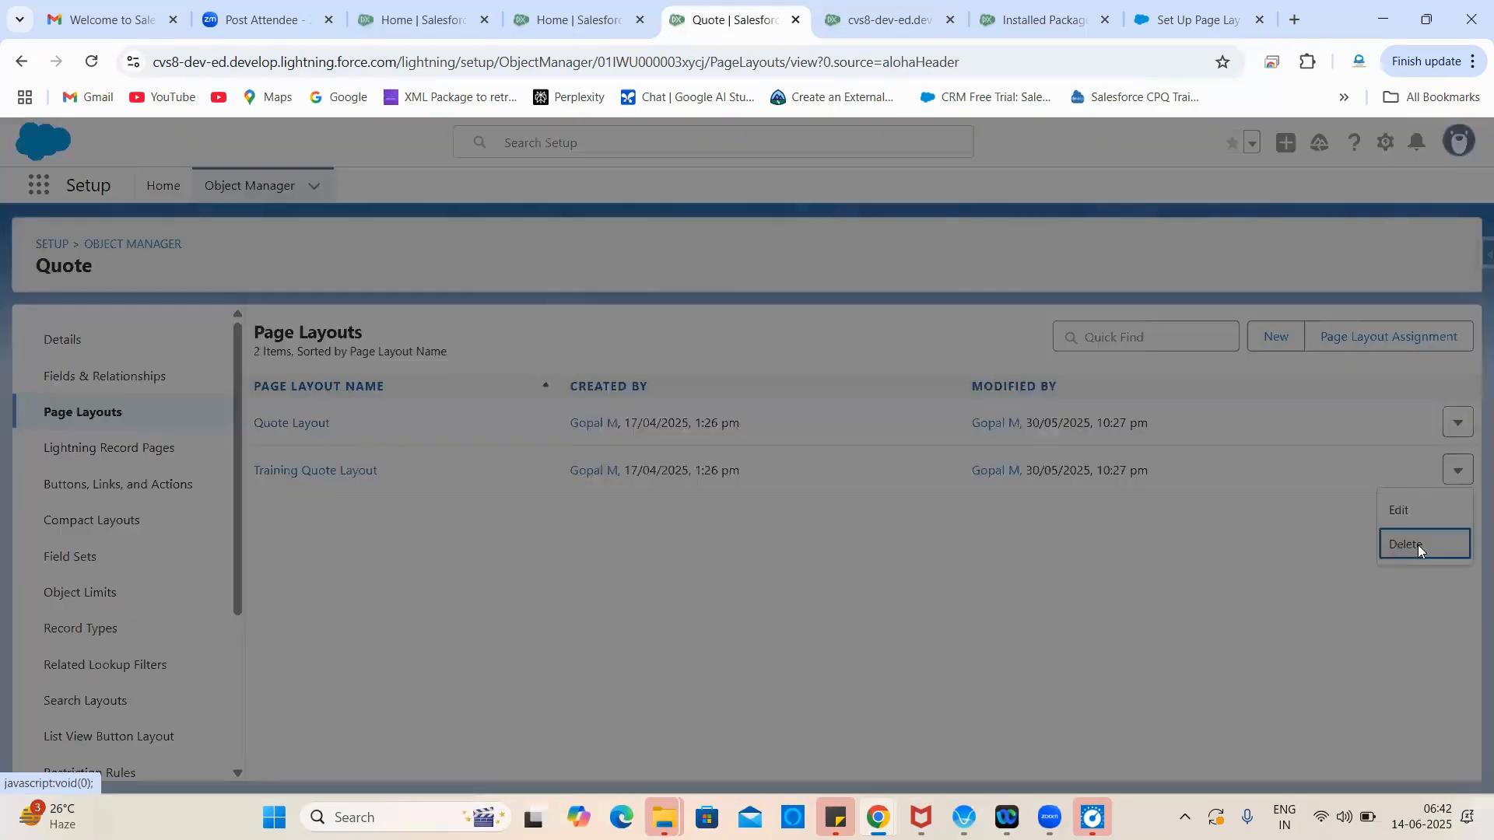
{"action": "left_click", "coordinate": [1006, 467]}
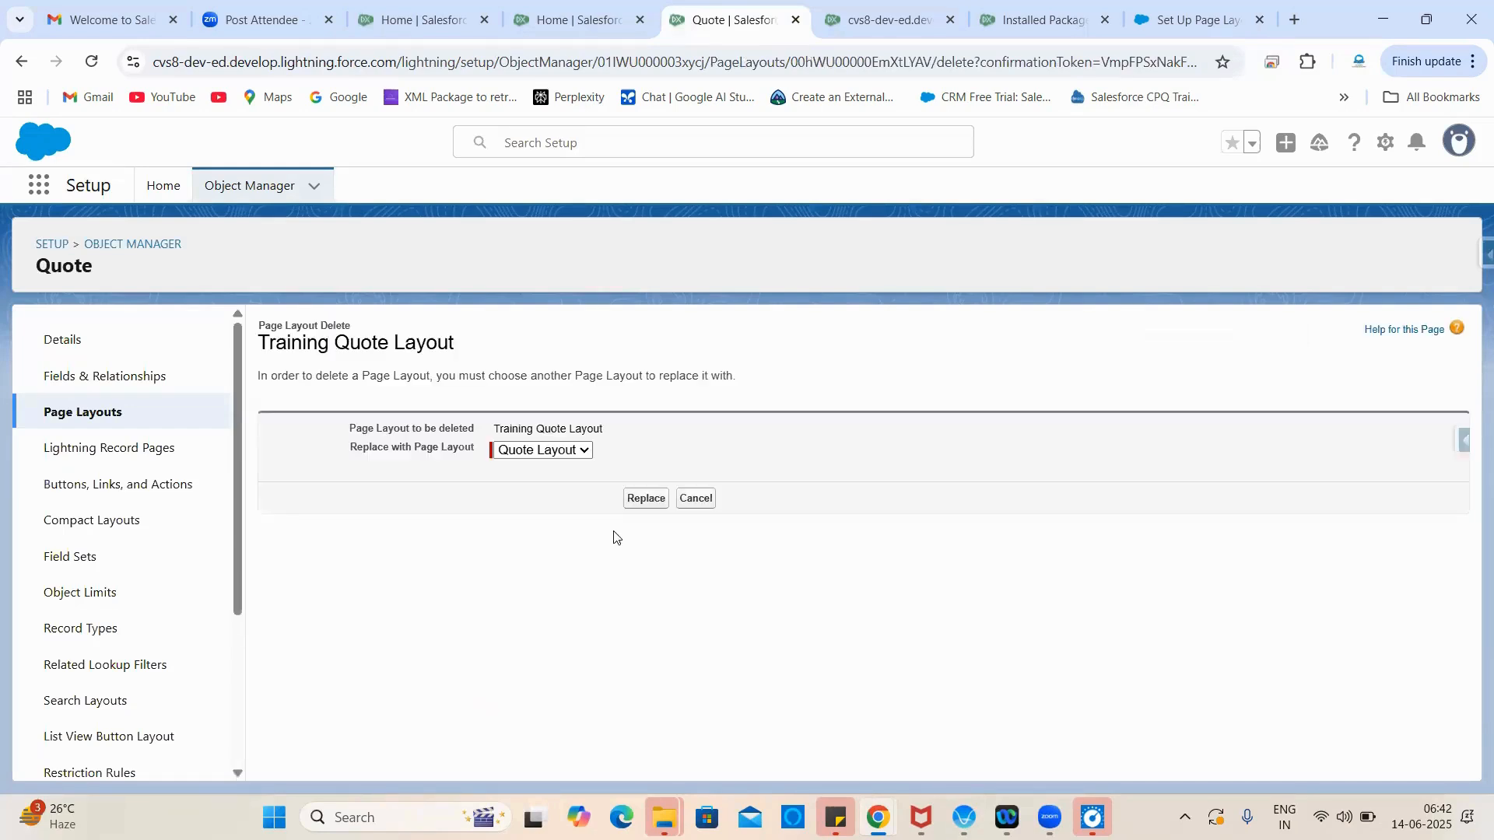
{"action": "left_click", "coordinate": [645, 499]}
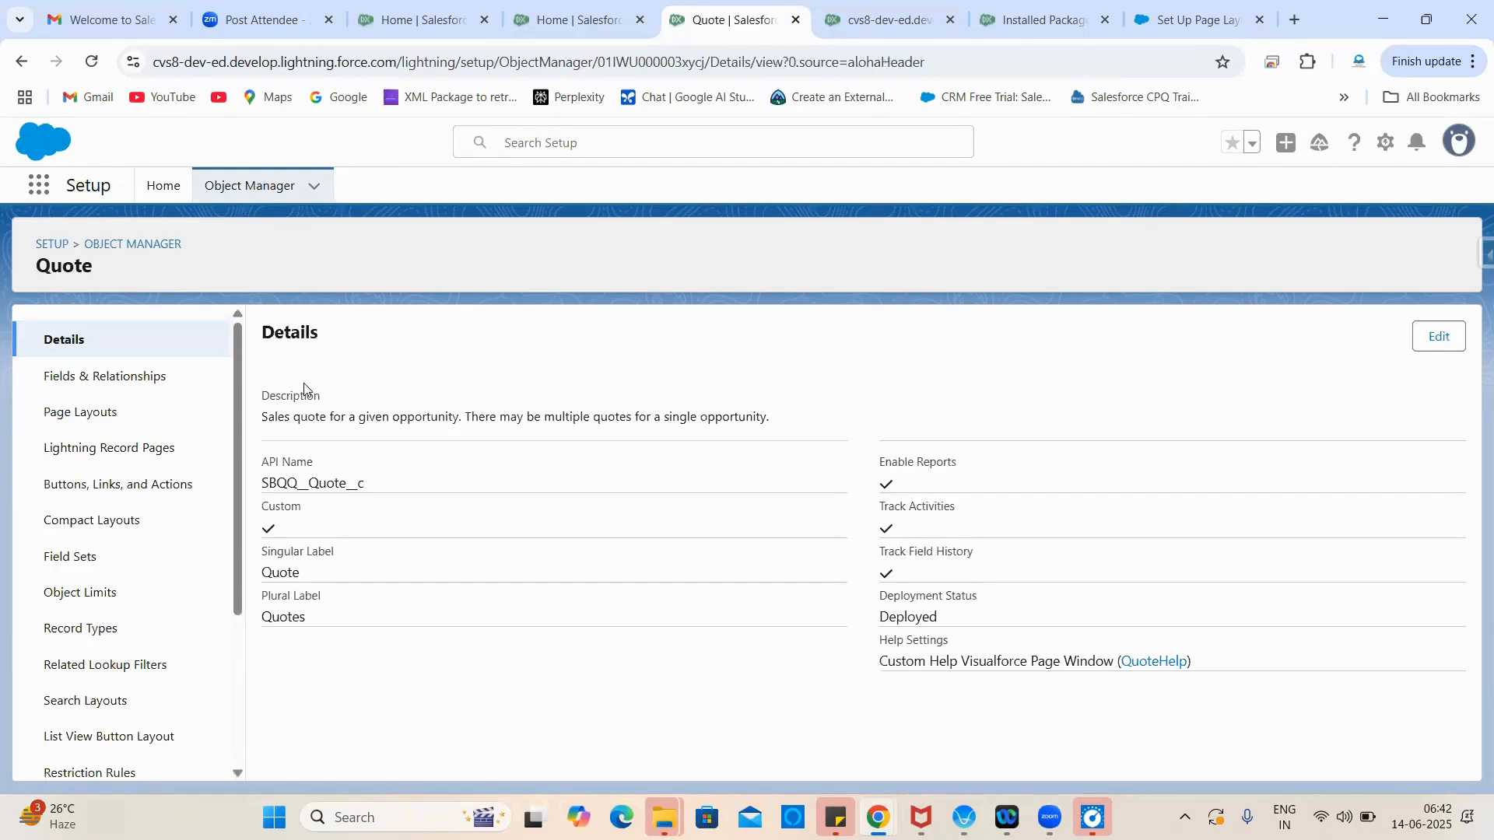
Step: Return to the Quote object's page layouts and open Quote Layout for editing
{"action": "left_click", "coordinate": [98, 424]}
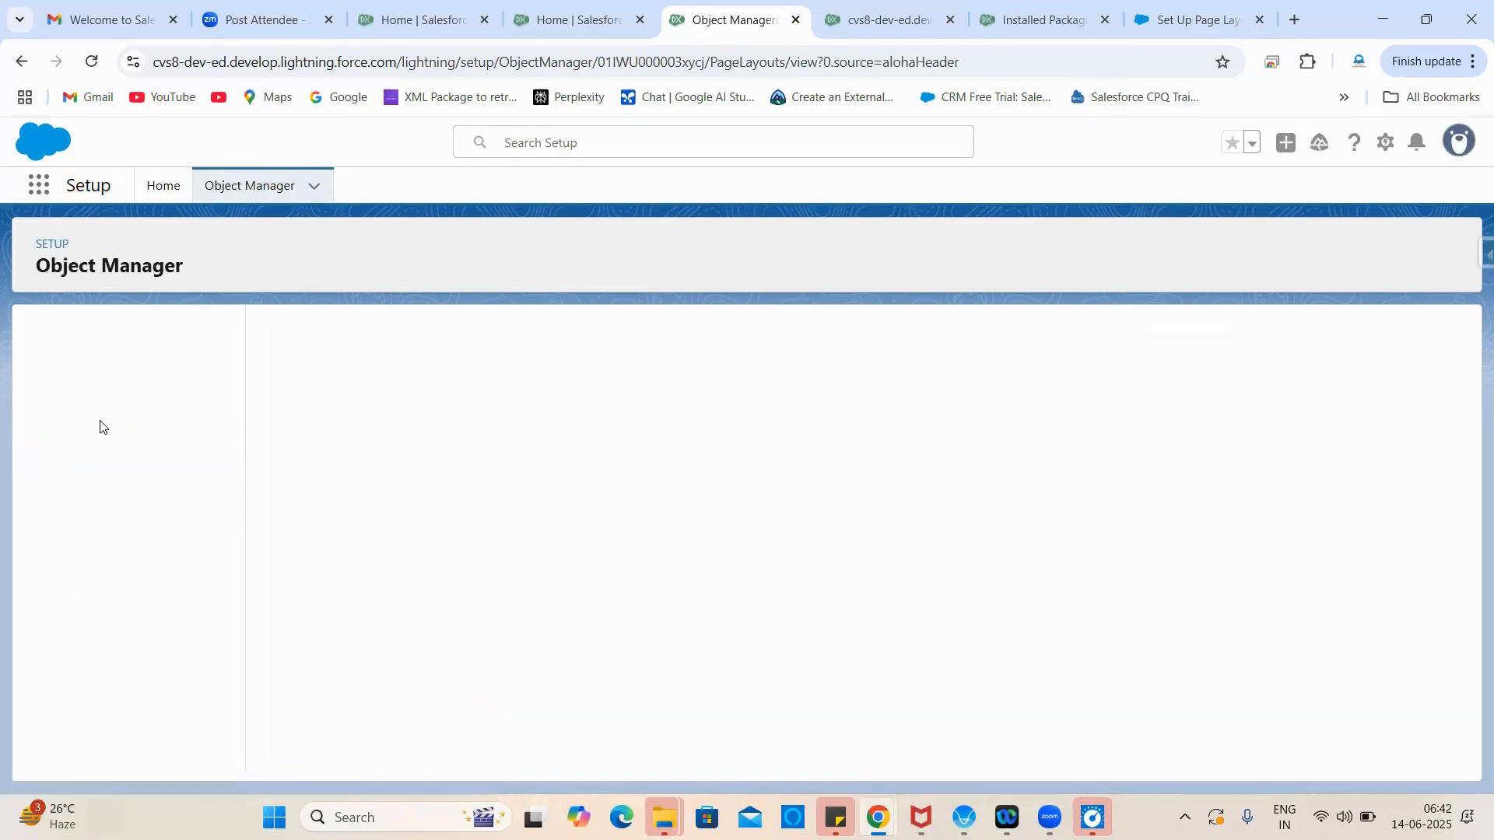
{"action": "left_click", "coordinate": [282, 424]}
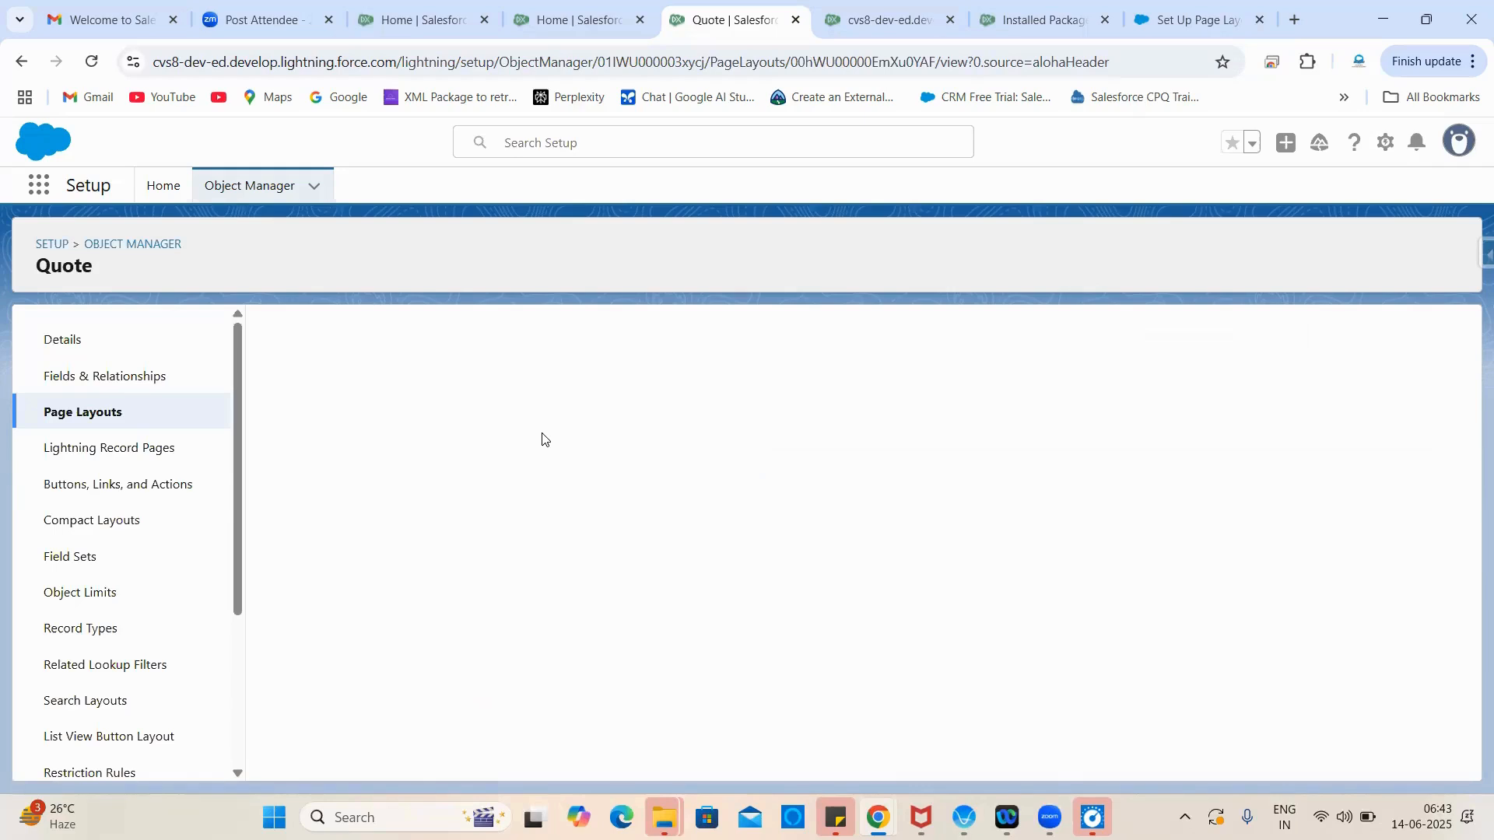
{"action": "left_click", "coordinate": [123, 424]}
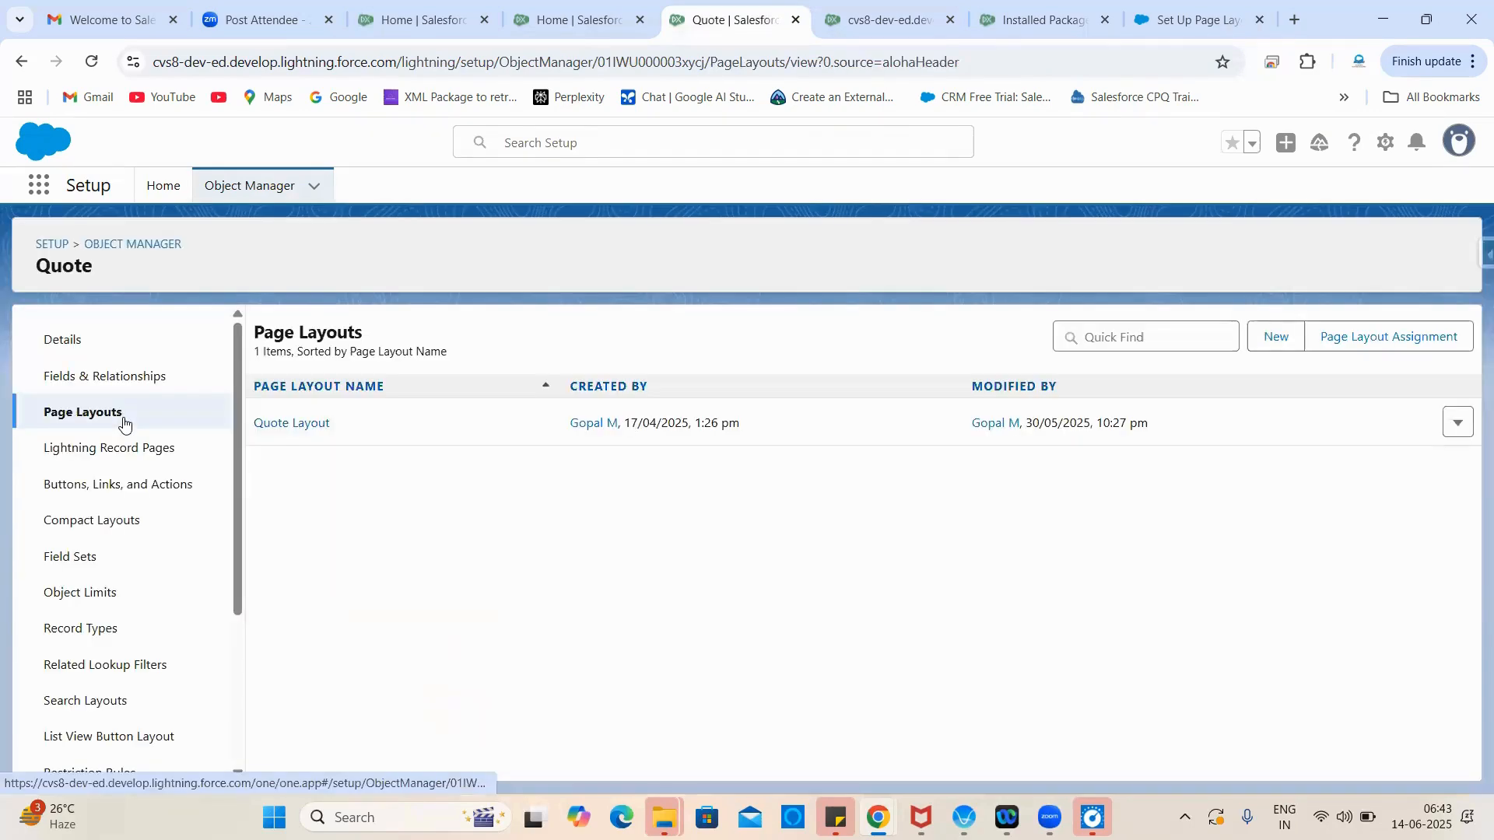
{"action": "left_click", "coordinate": [295, 424]}
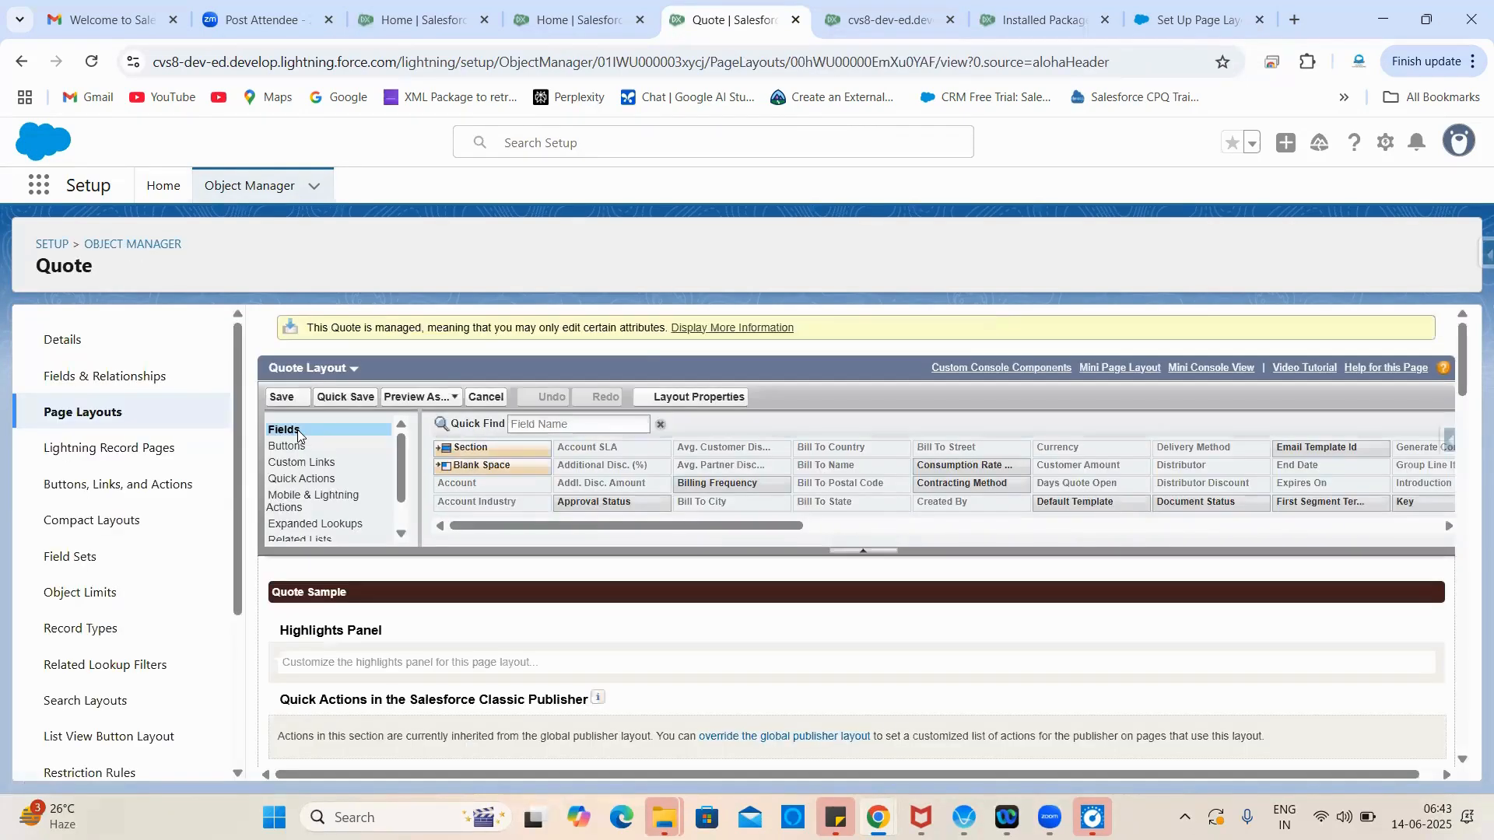
Step: Override the global publisher layout and the predefined Salesforce Mobile and Lightning Experience actions on the Quote Layout
{"action": "scroll", "coordinate": [307, 436], "scroll_direction": "down", "scroll_amount": 1}
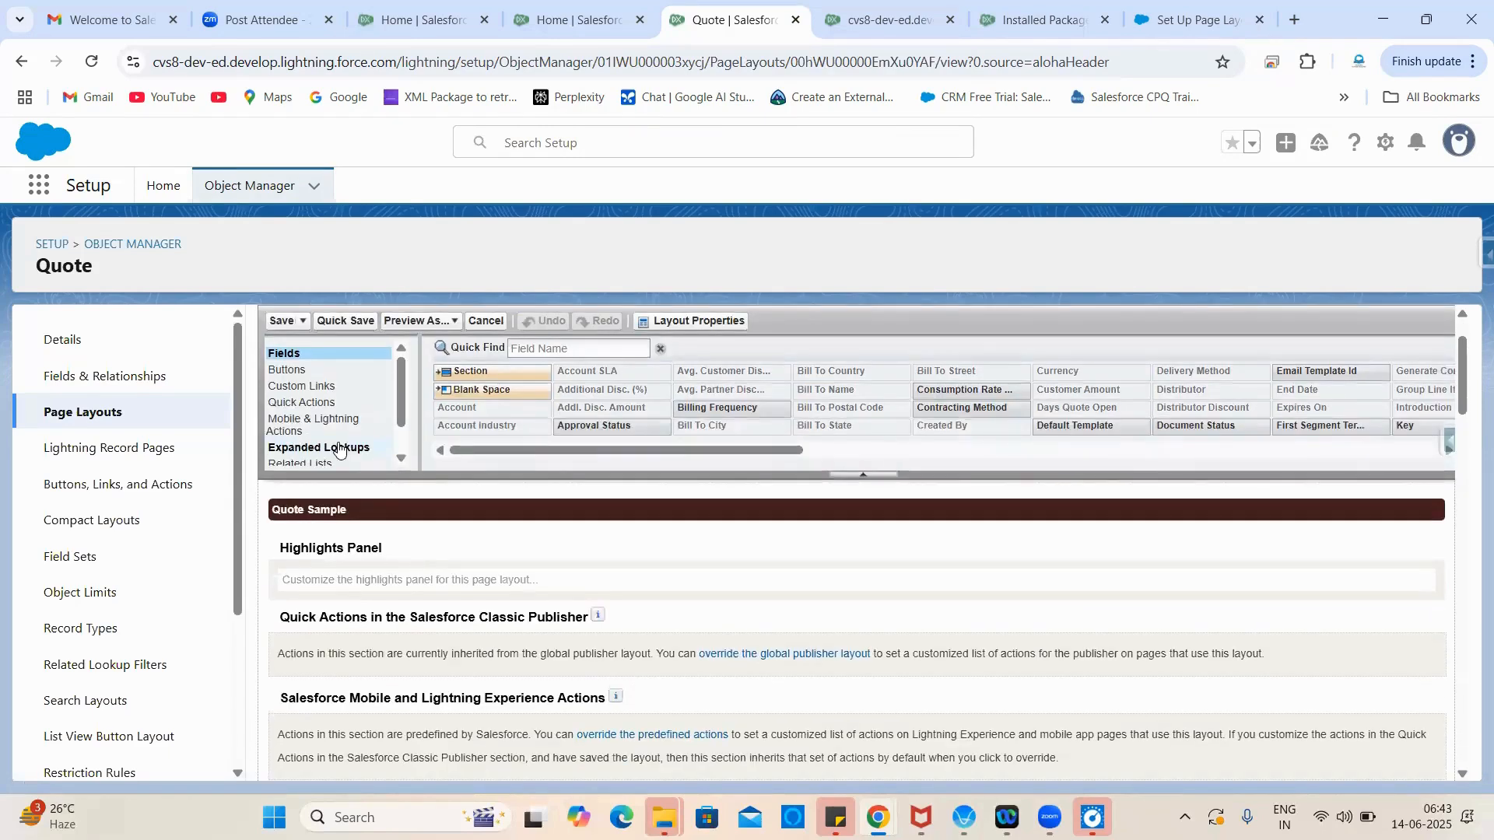
{"action": "left_click", "coordinate": [304, 426]}
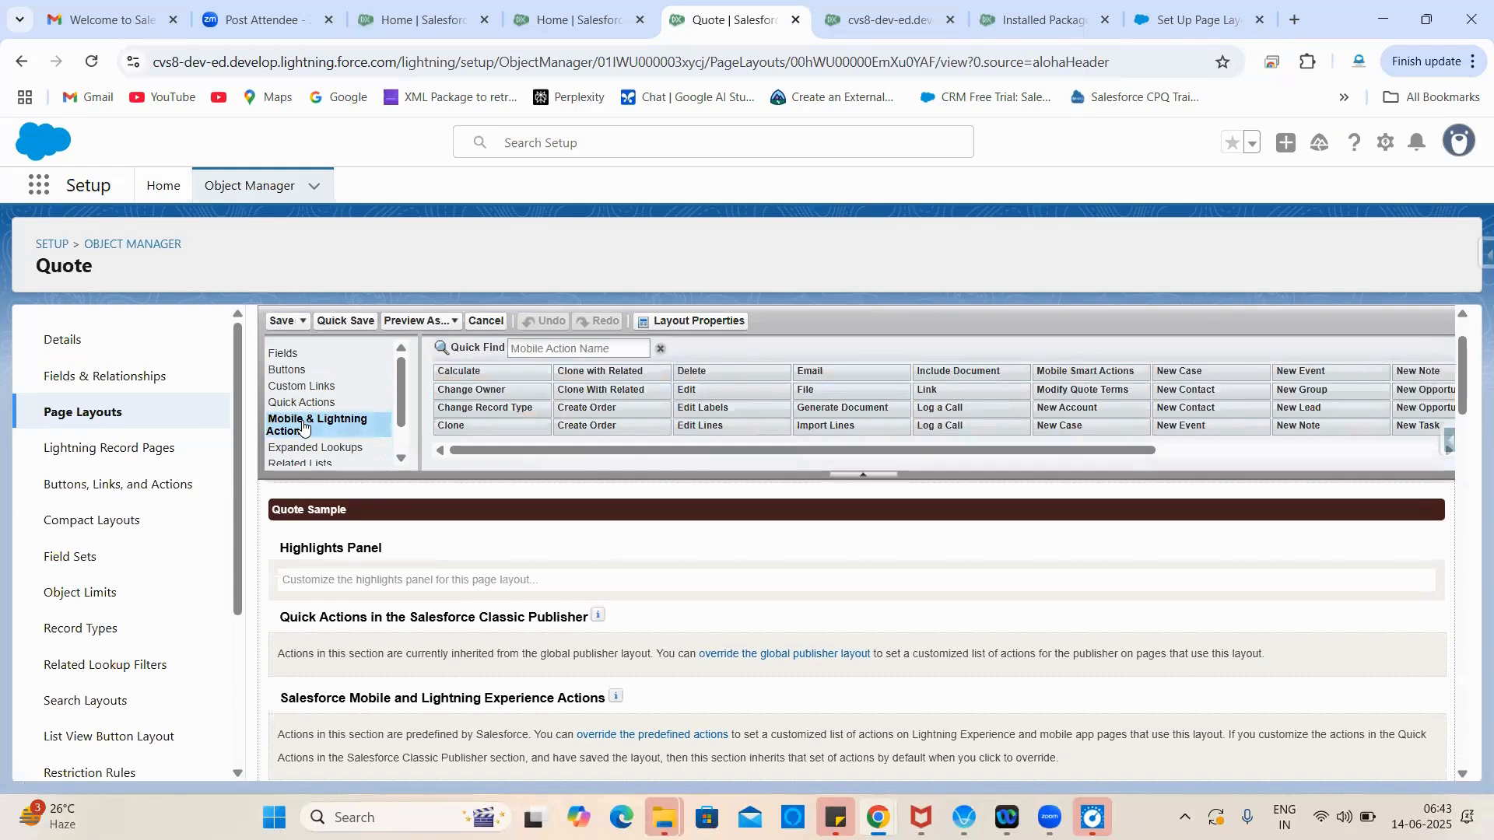
{"action": "scroll", "coordinate": [684, 615], "scroll_direction": "down", "scroll_amount": 1}
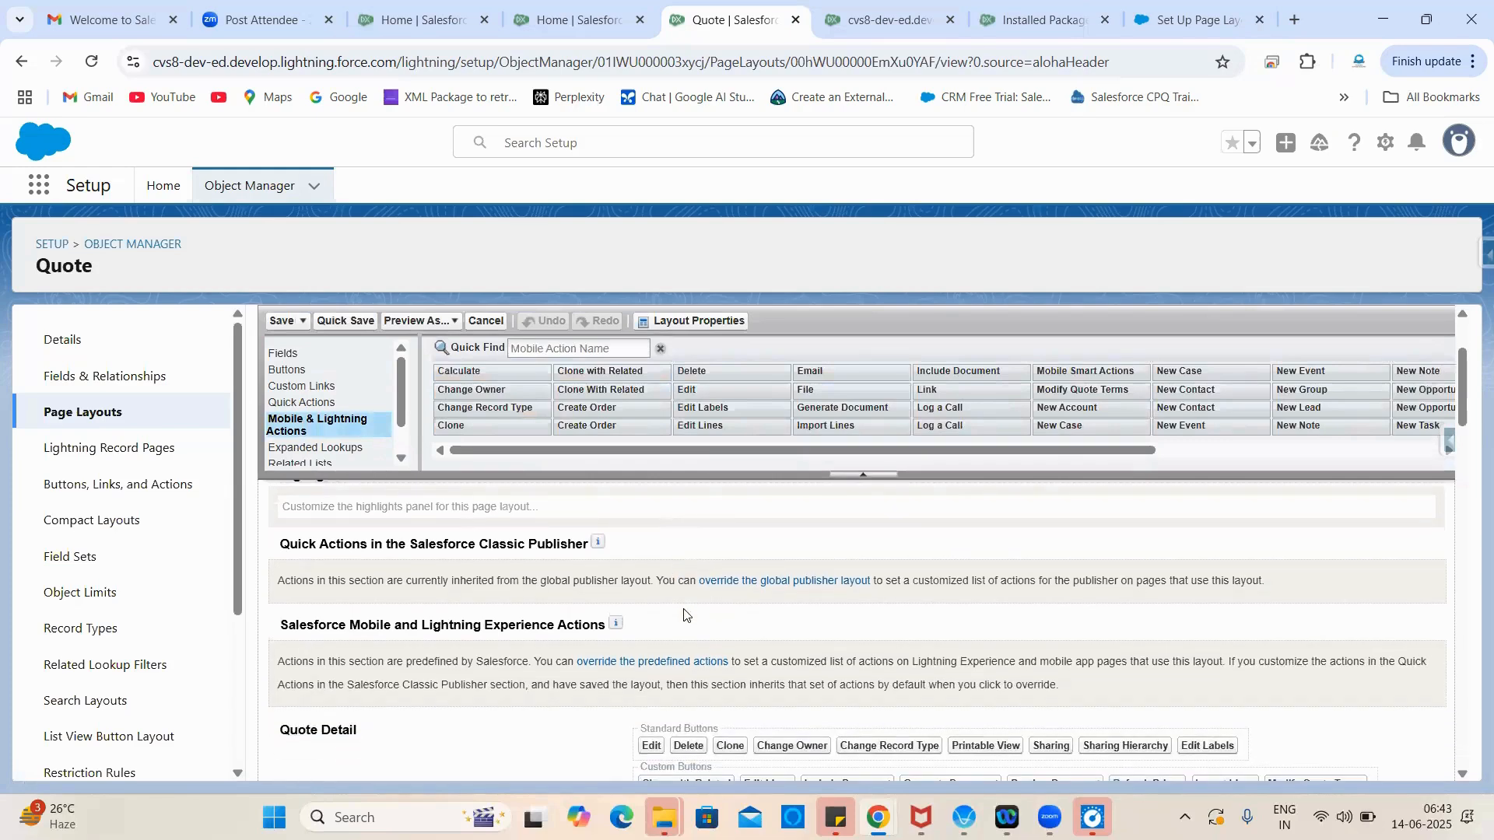
{"action": "left_click", "coordinate": [768, 587]}
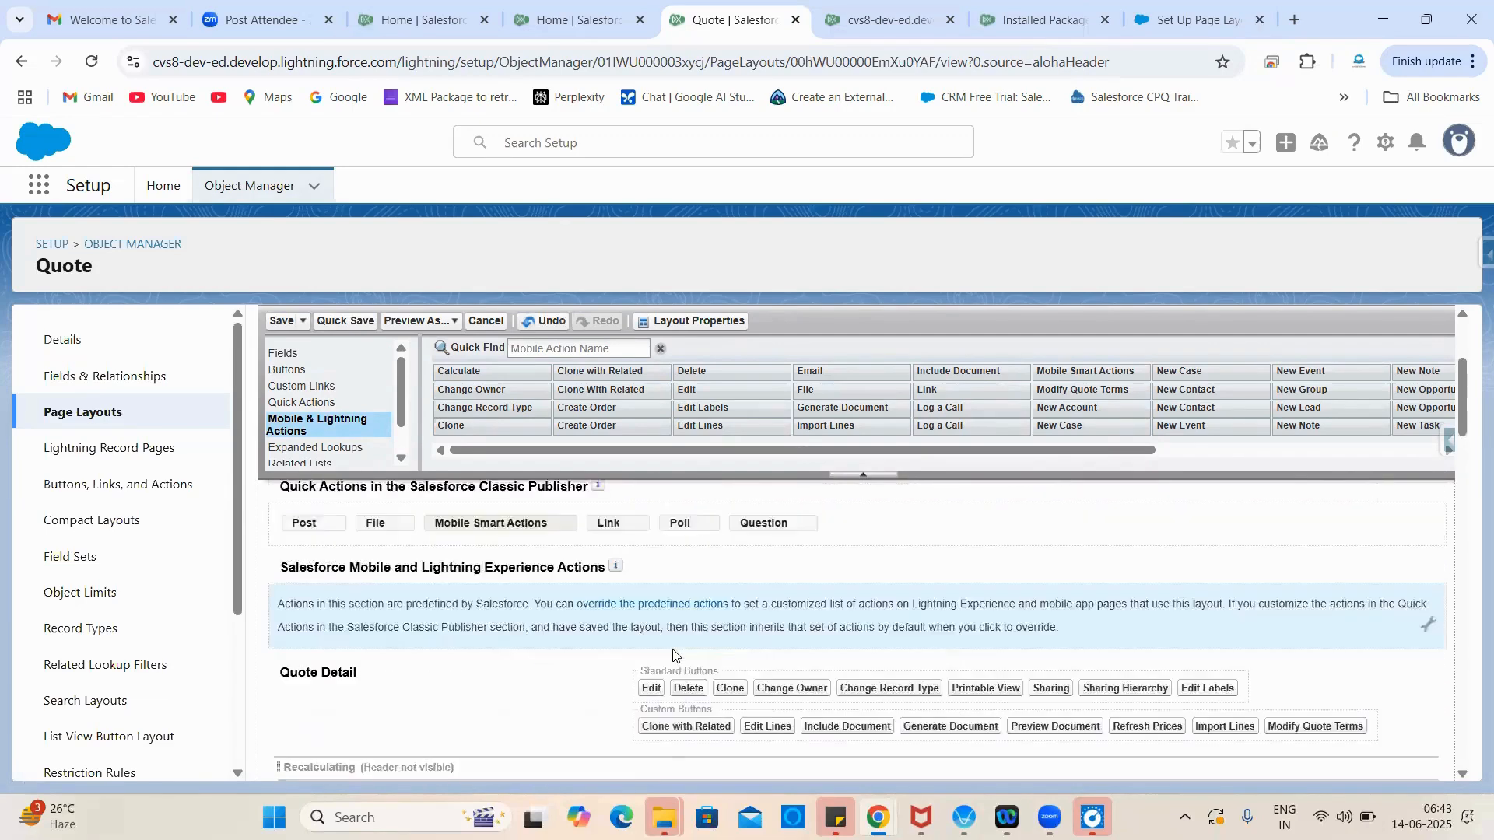
{"action": "left_click", "coordinate": [632, 704]}
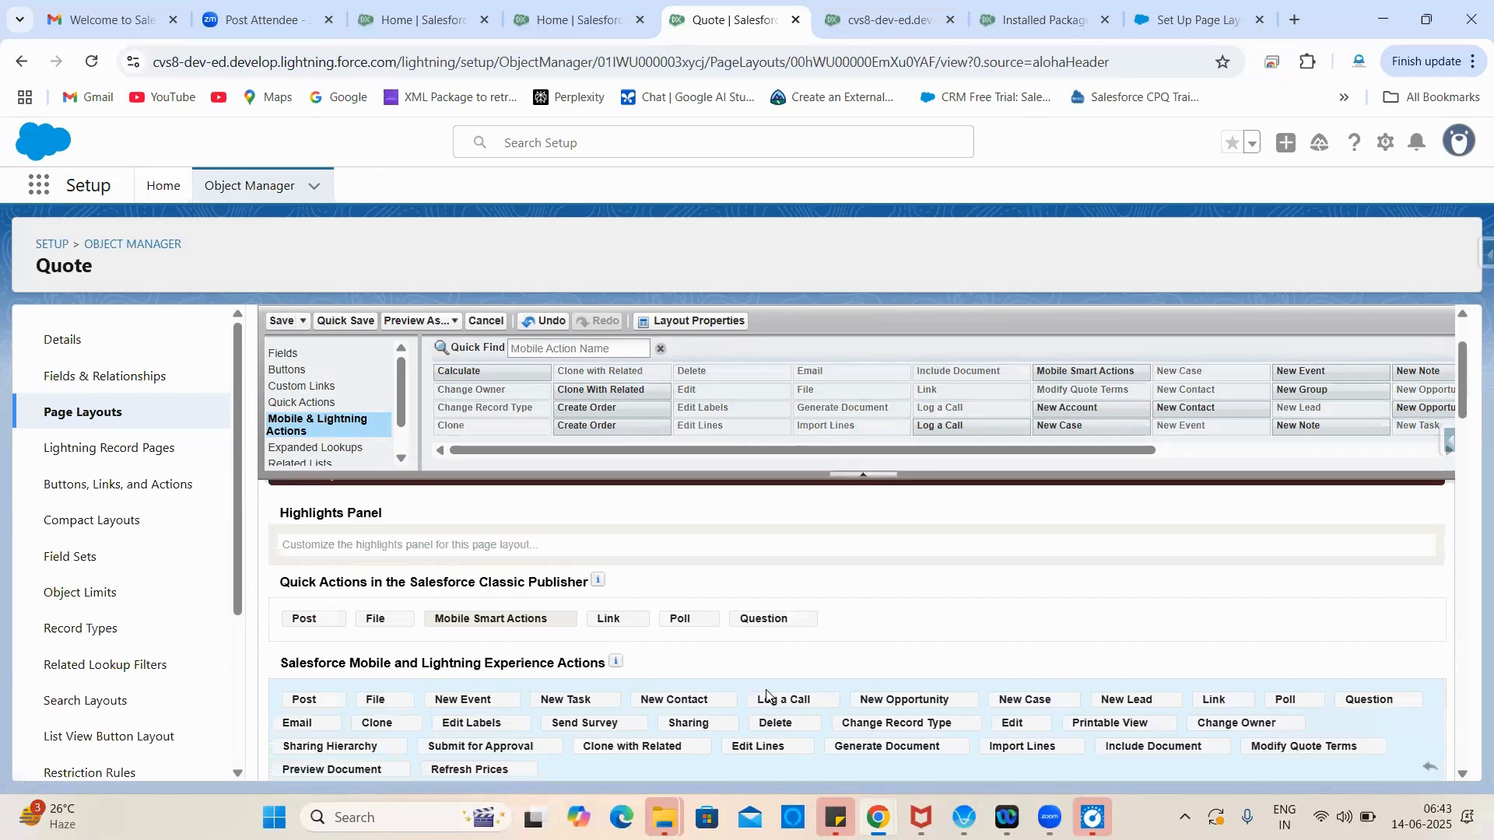
Step: Search the Quote Layout's Mobile & Lightning Actions for the custom Submit for Approval action using "sub"
{"action": "scroll", "coordinate": [765, 695], "scroll_direction": "down", "scroll_amount": 1}
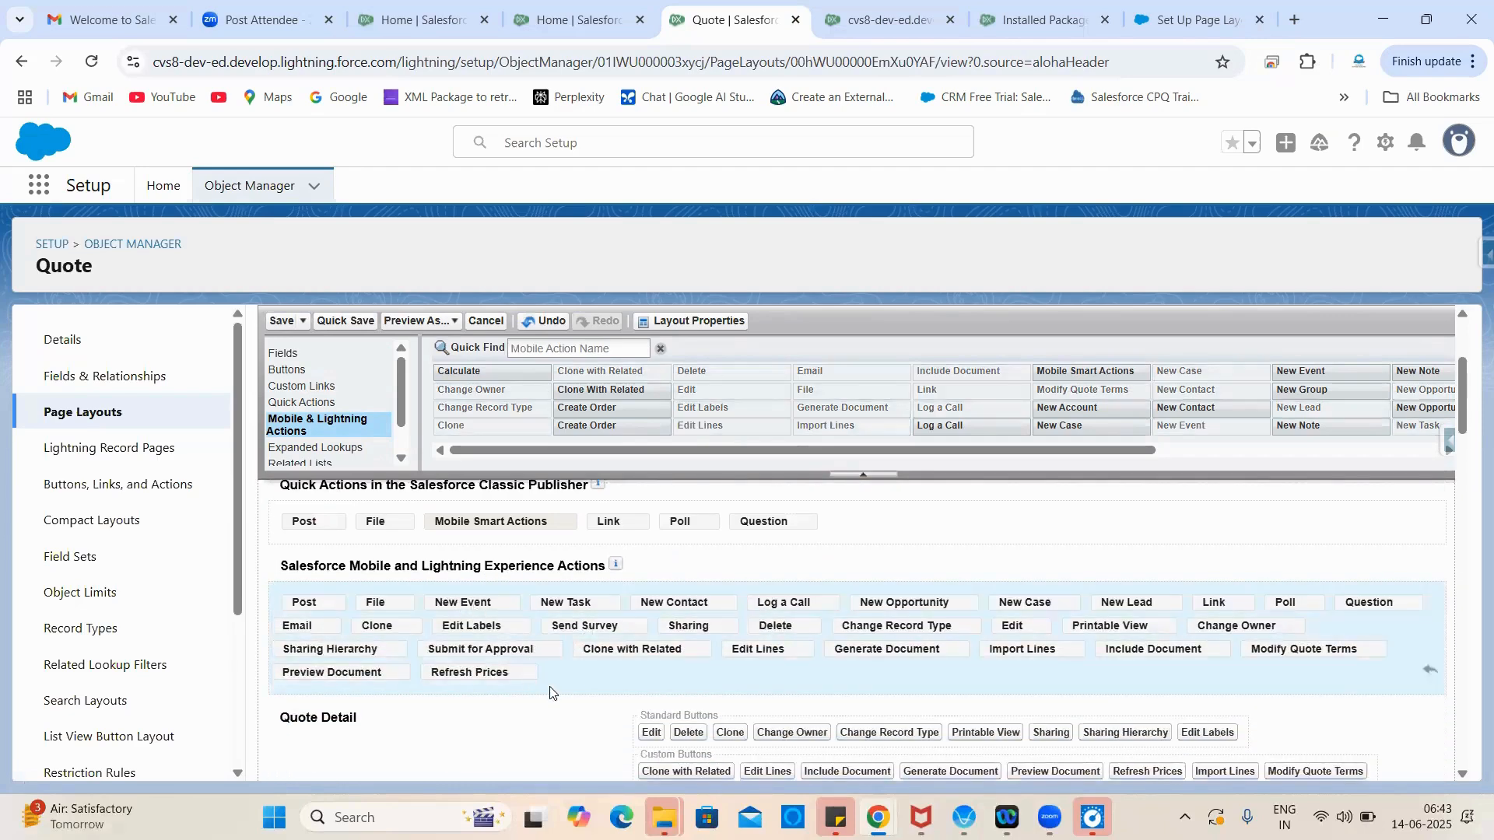
{"action": "left_click", "coordinate": [547, 347]}
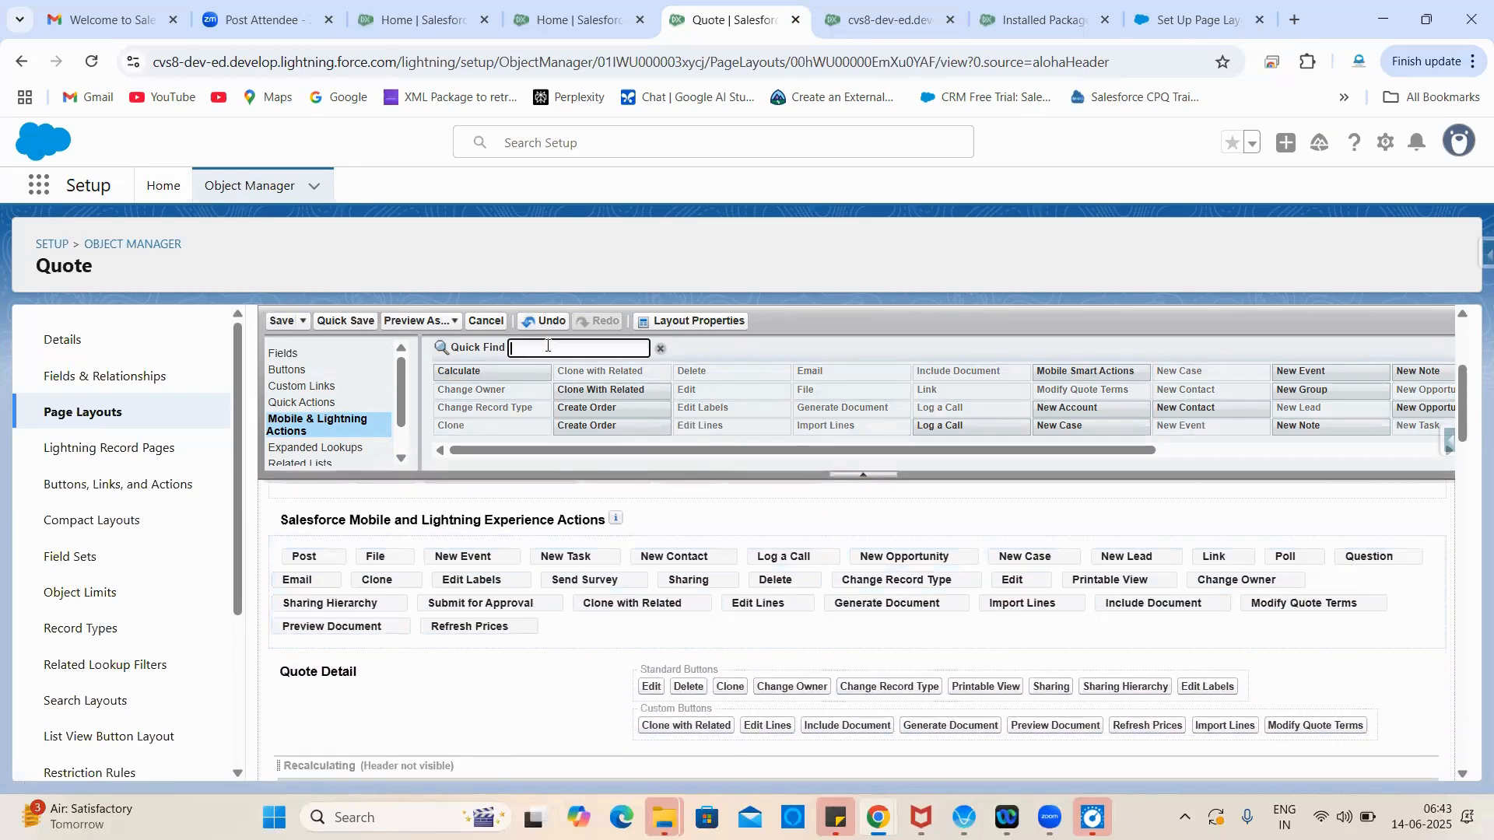
{"action": "type", "text": "su"}
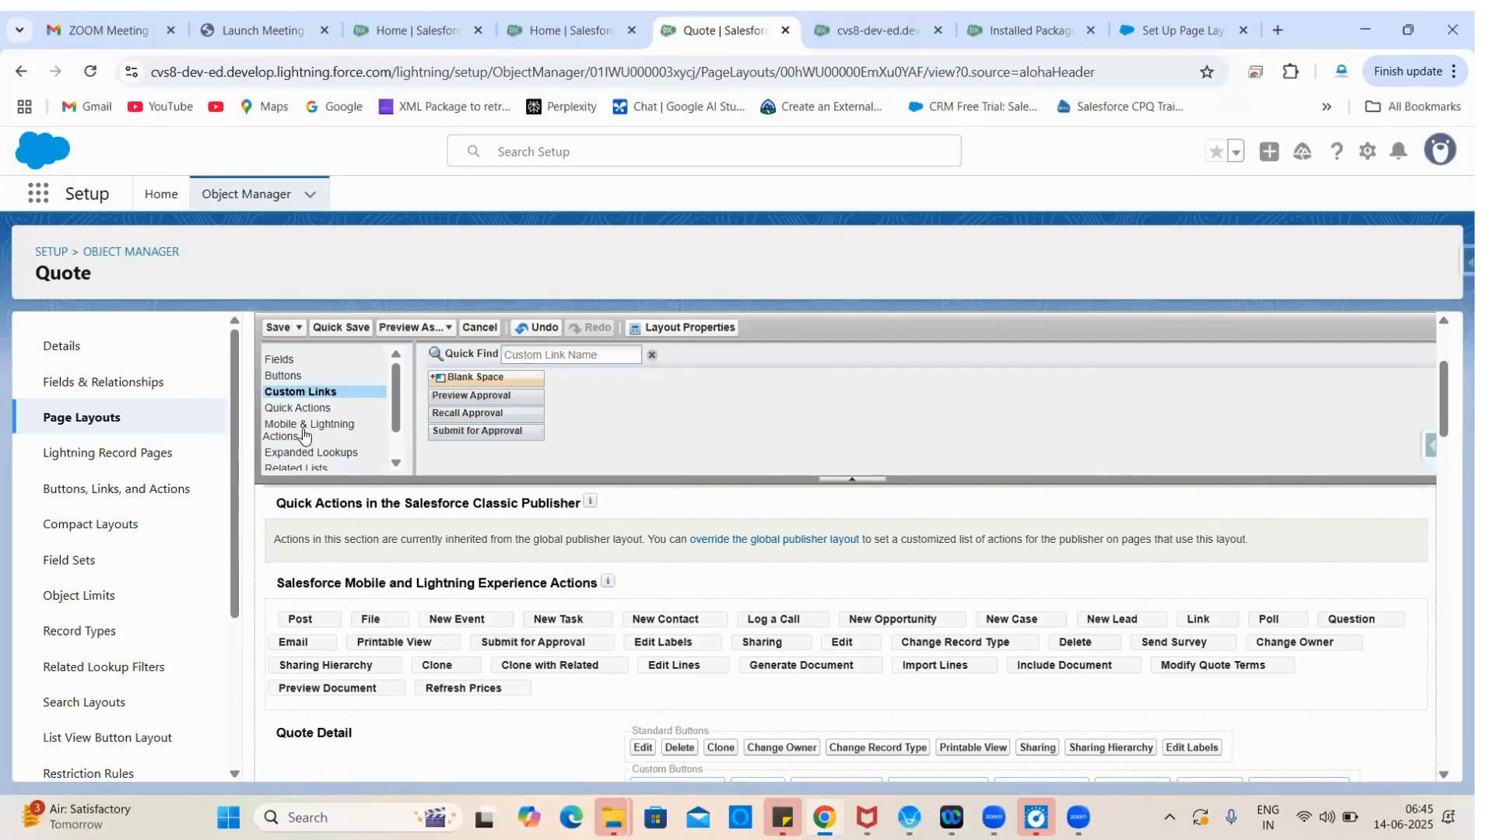
{"action": "left_click", "coordinate": [303, 434]}
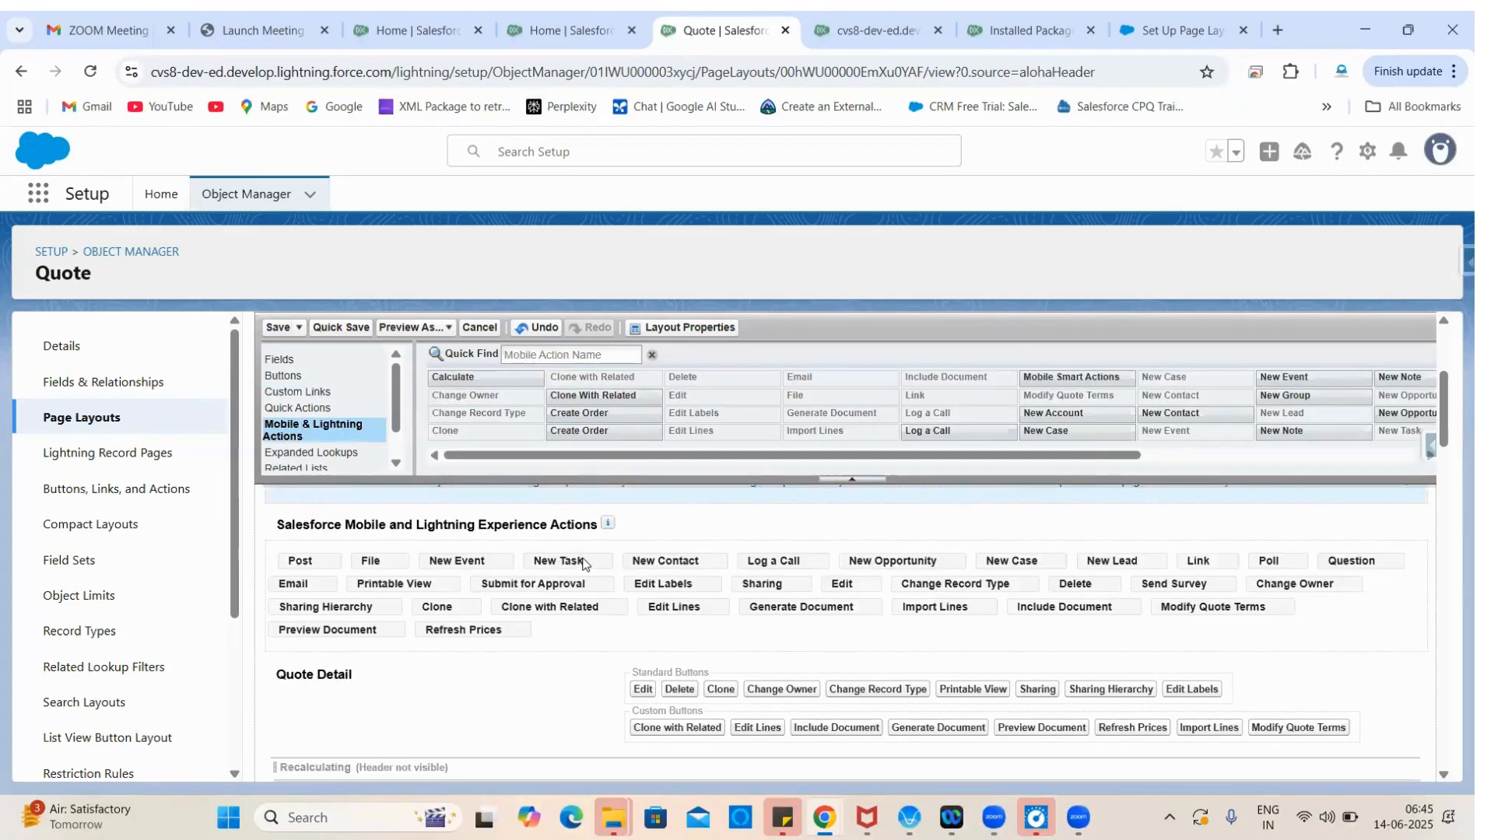
{"action": "left_click", "coordinate": [564, 354]}
{"action": "type", "text": "sub"}
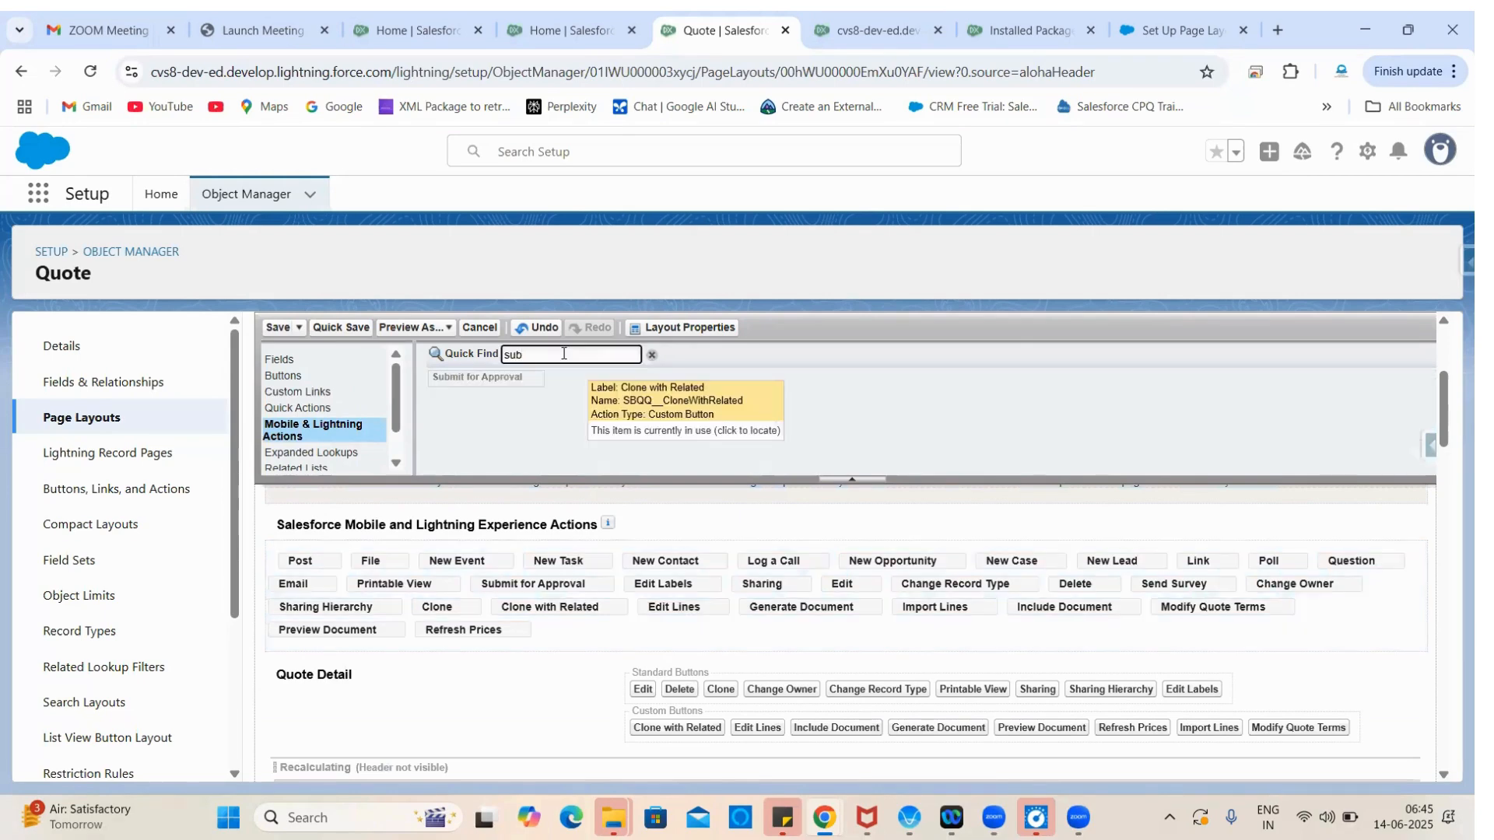
Step: Open the "Create Advanced Approvals Buttons" help article and review the required display type and settings for the Submit for Approval button
{"action": "left_click", "coordinate": [1184, 21]}
{"action": "scroll", "coordinate": [156, 549], "scroll_direction": "up", "scroll_amount": 2}
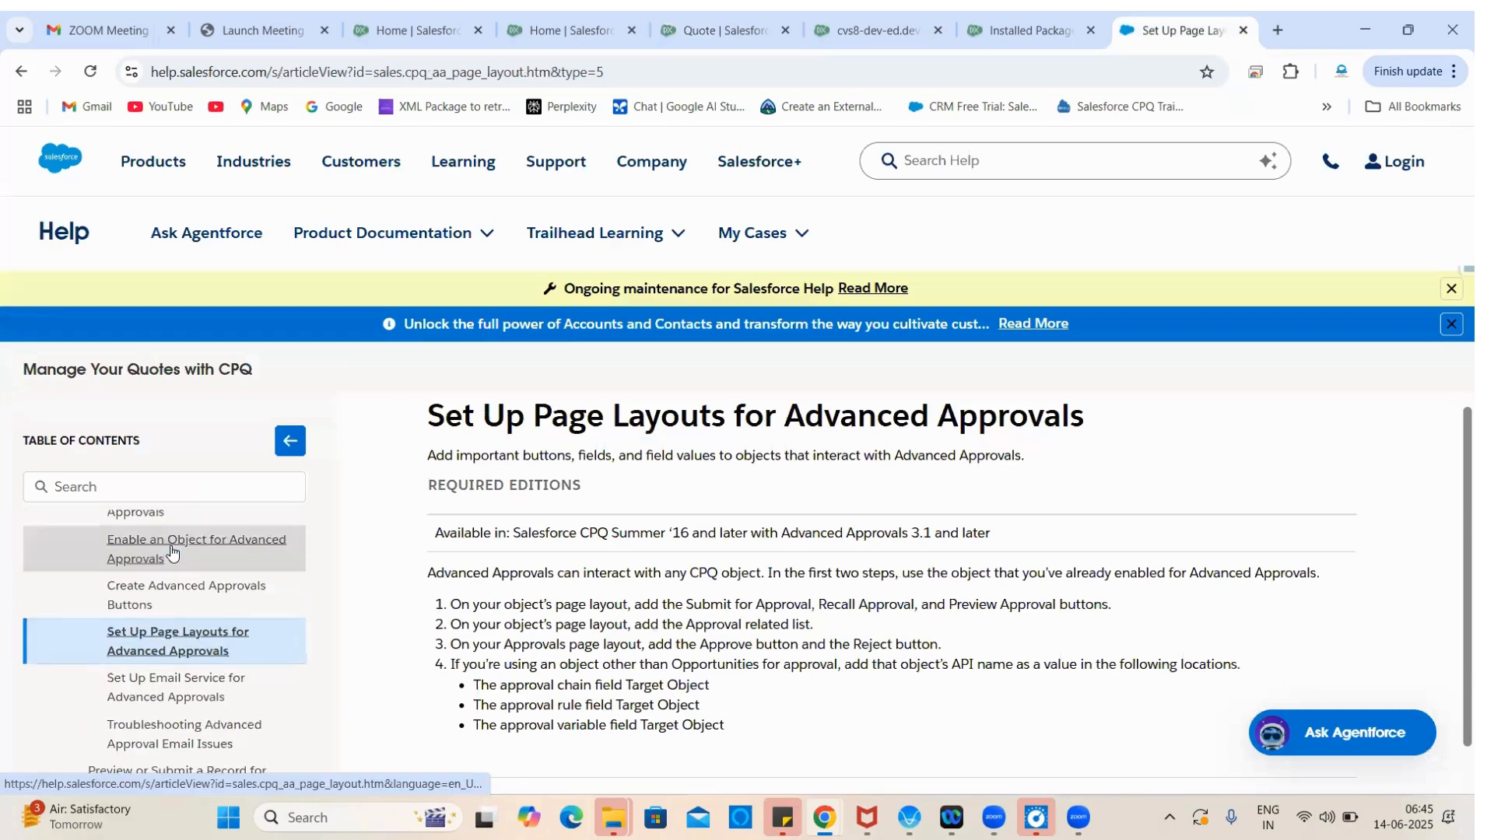
{"action": "left_click", "coordinate": [149, 596]}
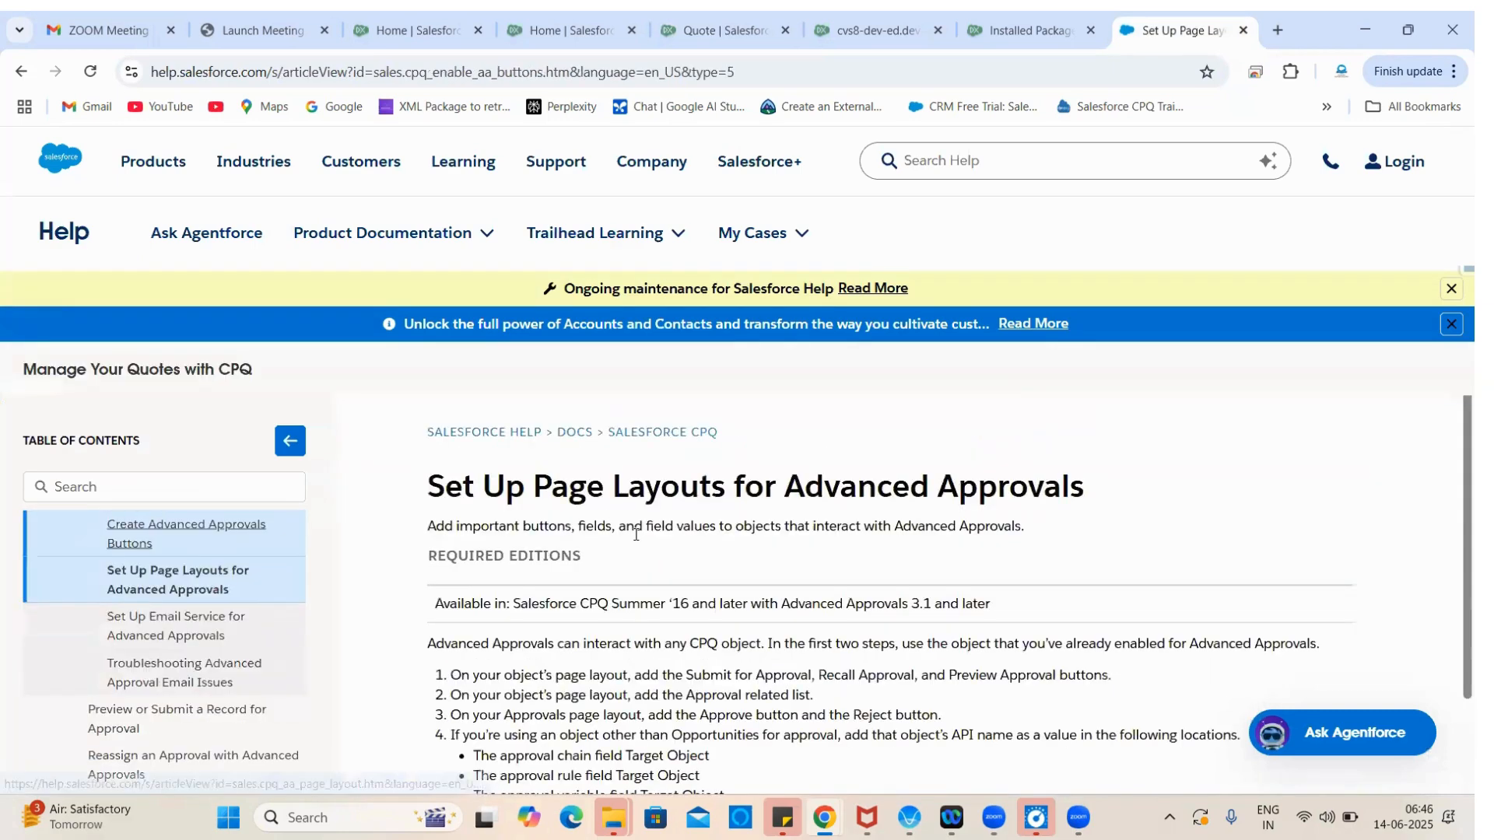
{"action": "scroll", "coordinate": [846, 583], "scroll_direction": "down", "scroll_amount": 5}
{"action": "scroll", "coordinate": [846, 583], "scroll_direction": "down", "scroll_amount": 6}
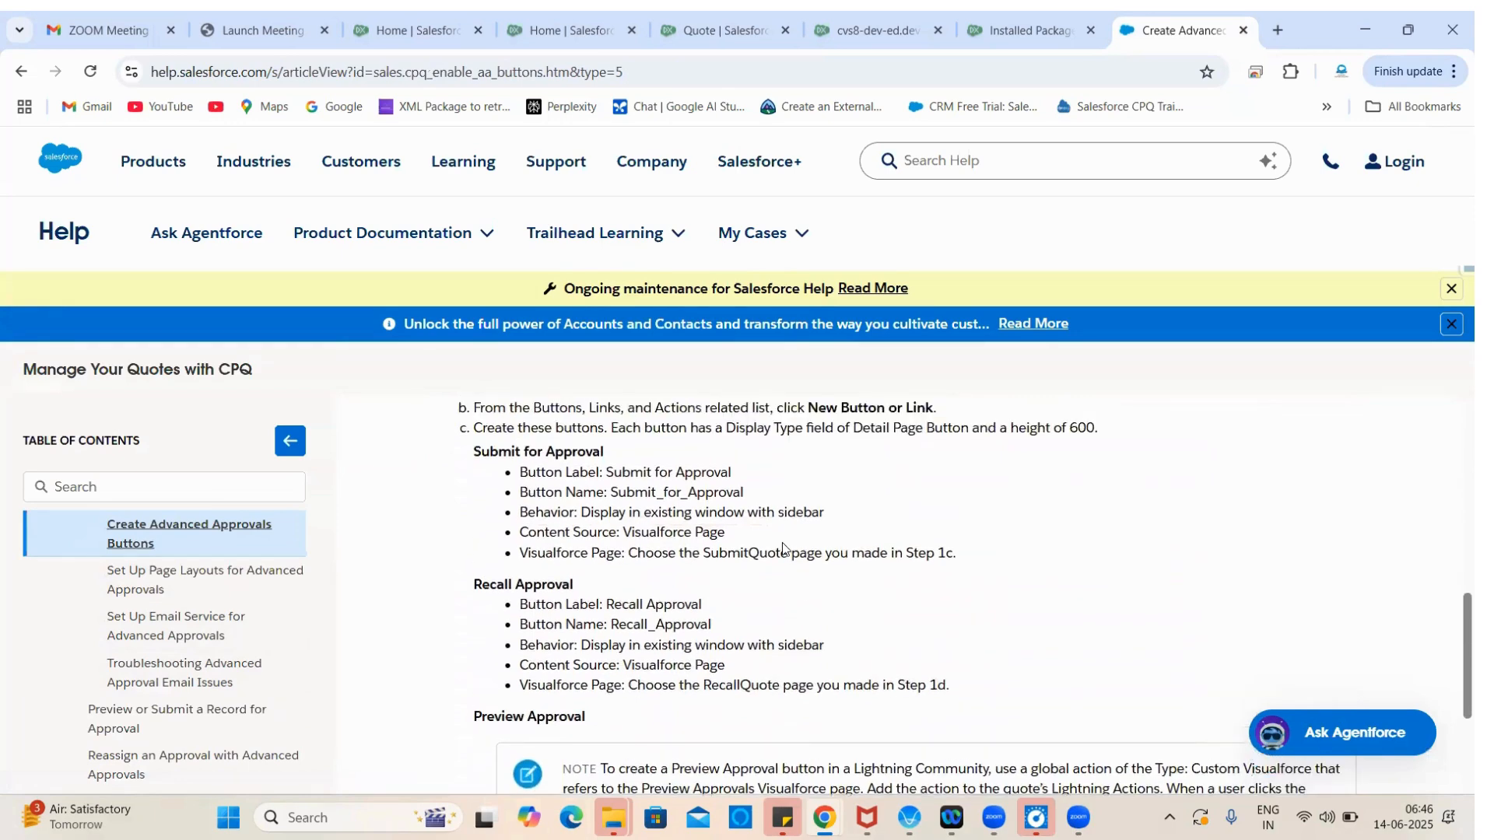
{"action": "double_click", "coordinate": [642, 472]}
{"action": "left_click", "coordinate": [761, 546]}
{"action": "scroll", "coordinate": [763, 547], "scroll_direction": "up", "scroll_amount": 1}
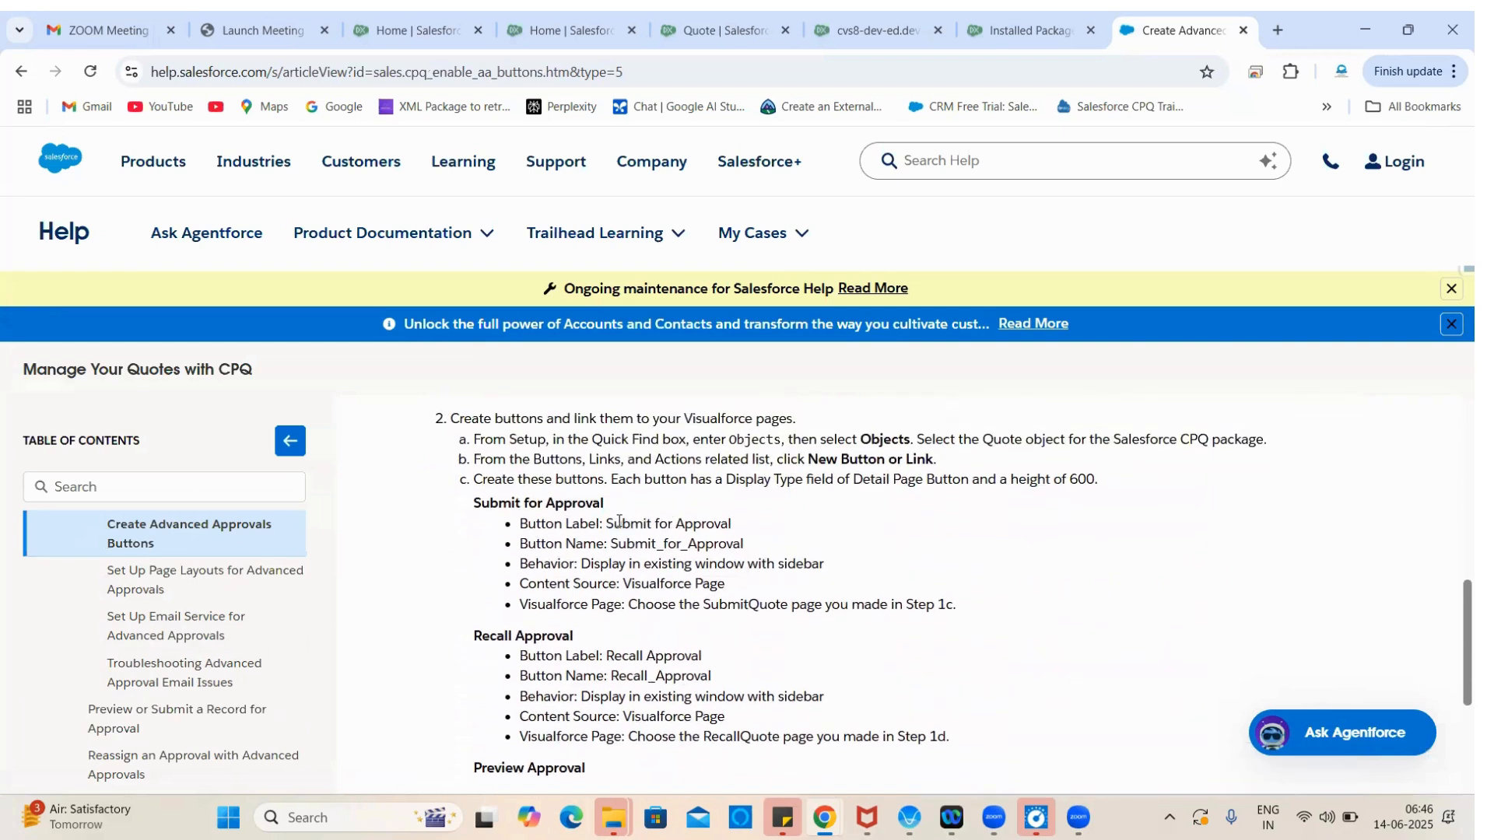
{"action": "left_click_drag", "start_coordinate": [607, 524], "coordinate": [728, 525]}
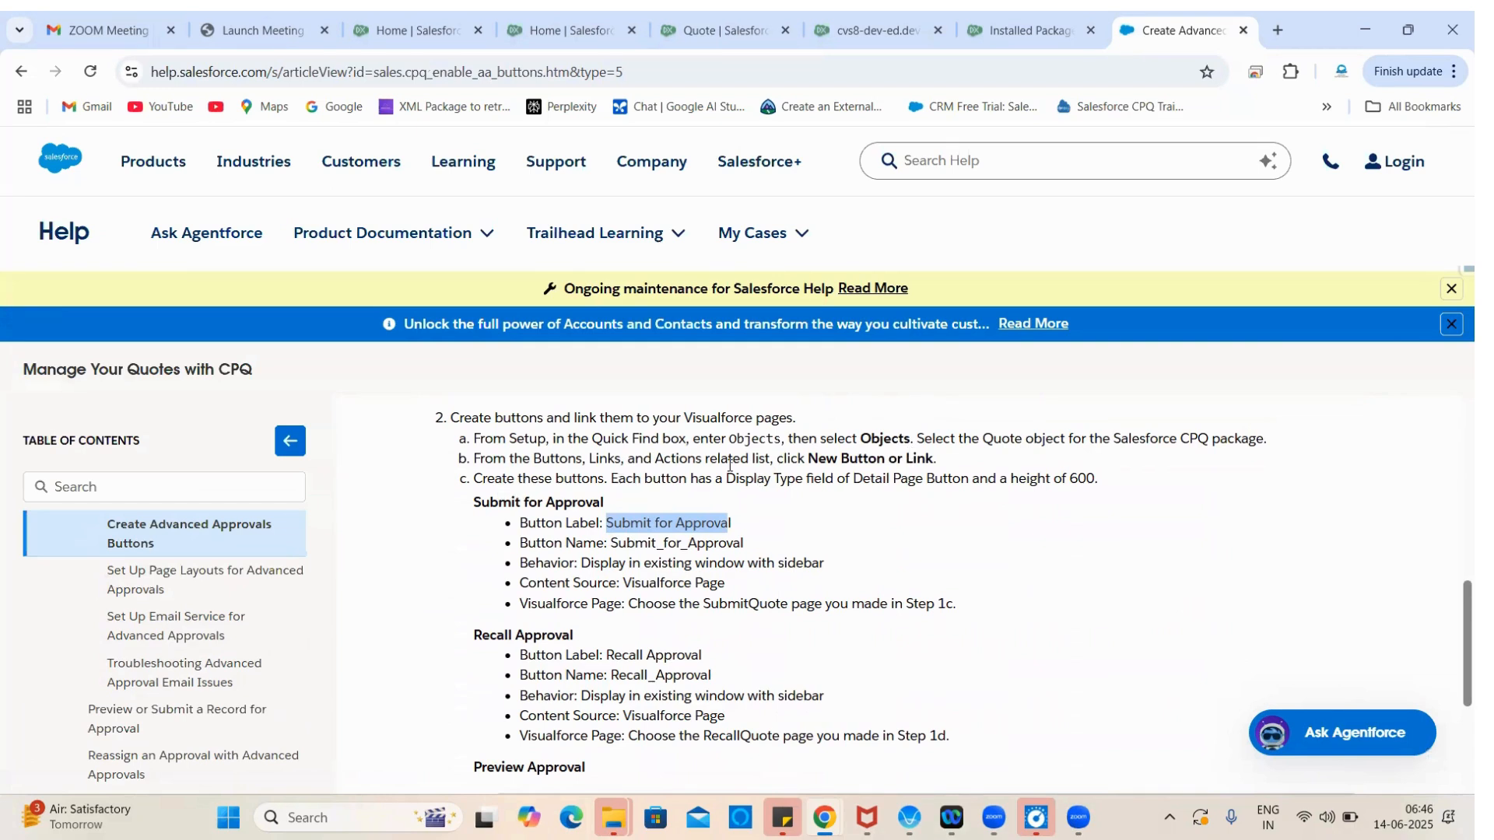
{"action": "scroll", "coordinate": [646, 512], "scroll_direction": "up", "scroll_amount": 1}
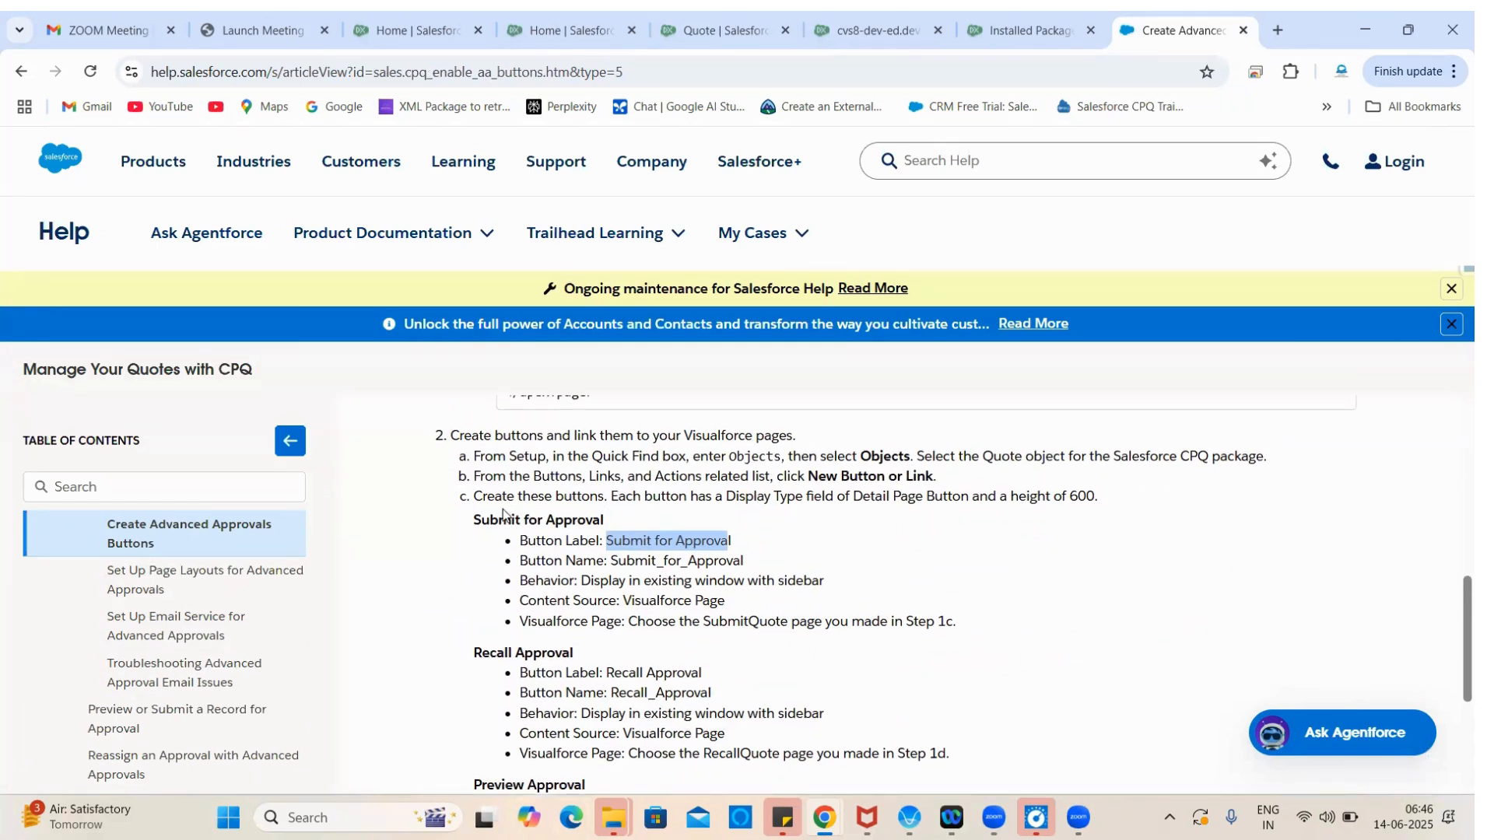
Step: Change the display type of the Quote object's Submit for Approval item to Detail Page Button and save it
{"action": "left_click", "coordinate": [723, 17]}
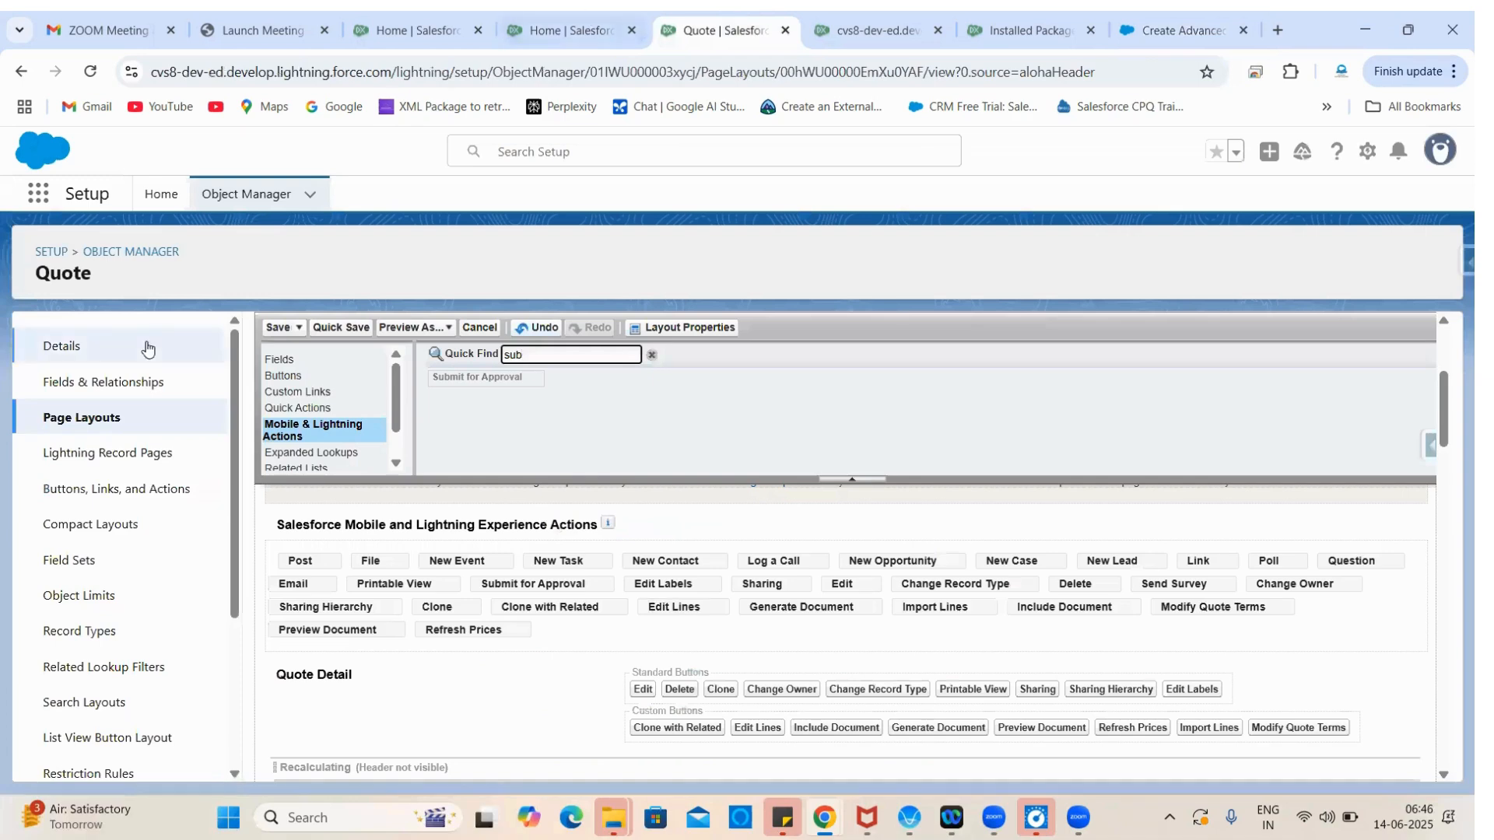
{"action": "left_click", "coordinate": [78, 492]}
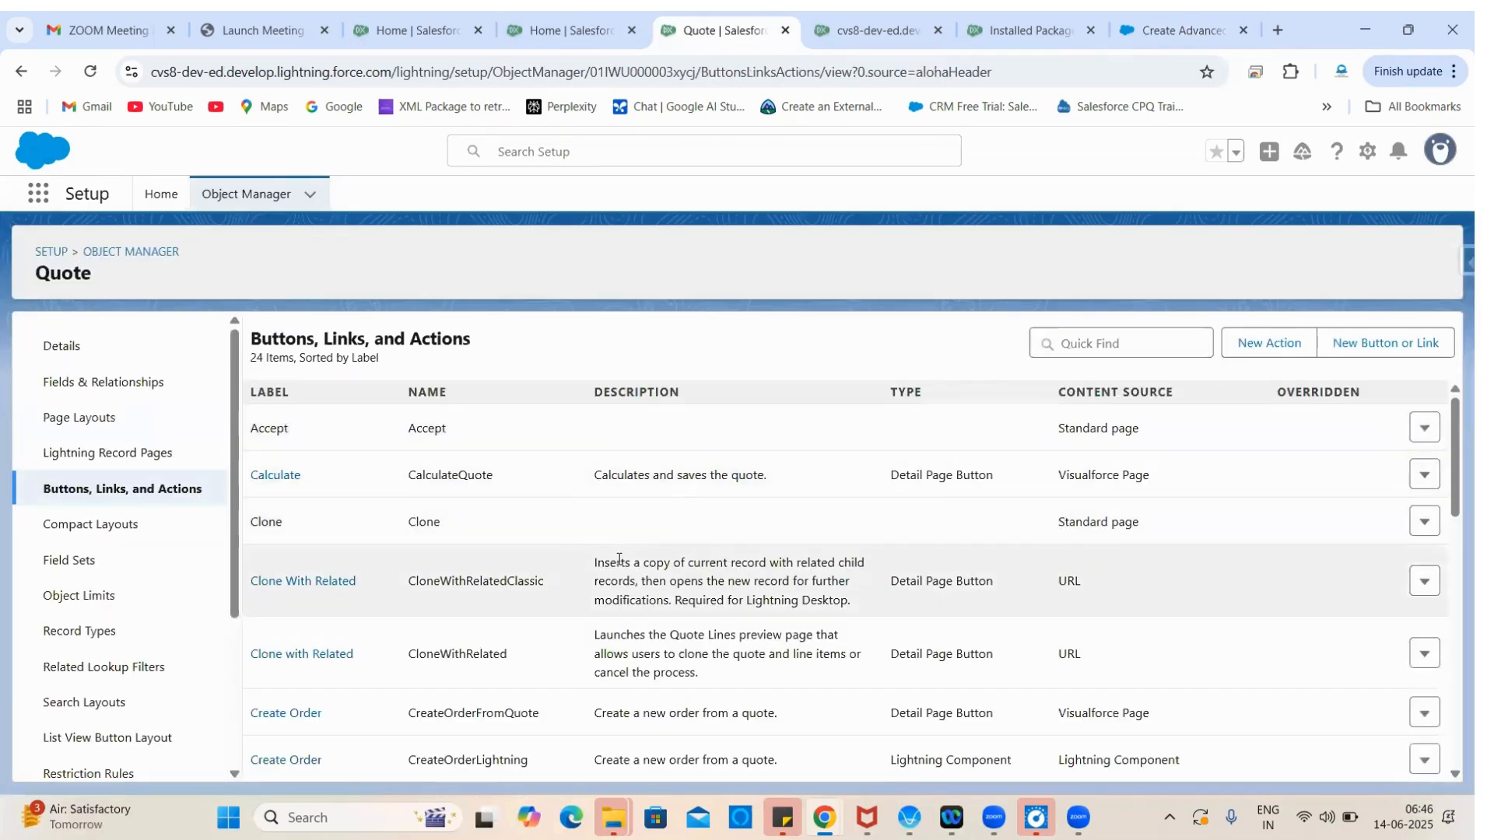
{"action": "scroll", "coordinate": [617, 559], "scroll_direction": "down", "scroll_amount": 2}
{"action": "key", "text": "ctrl+f"}
{"action": "type", "text": "sub"}
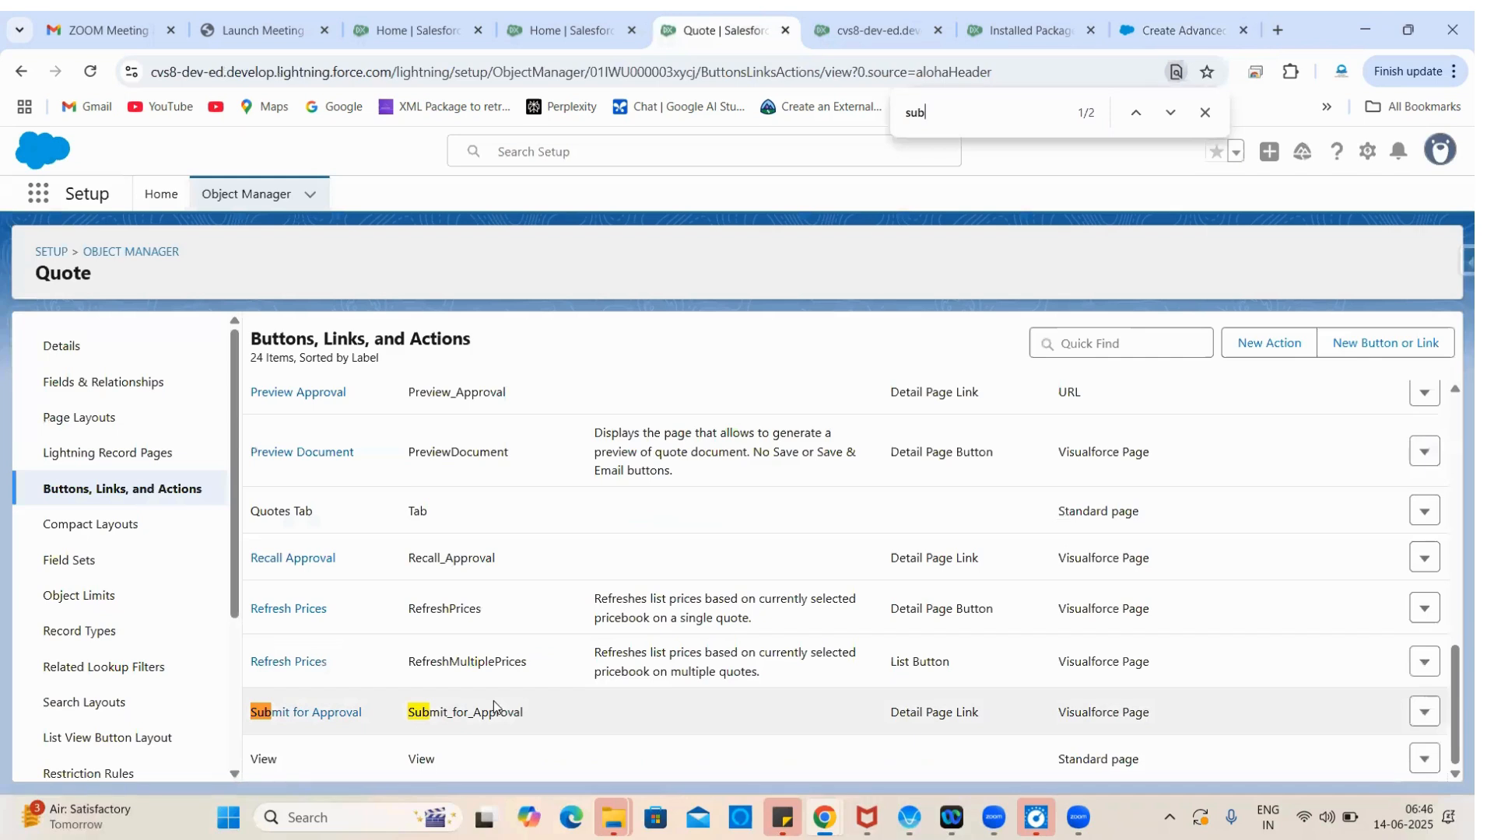
{"action": "left_click", "coordinate": [311, 713]}
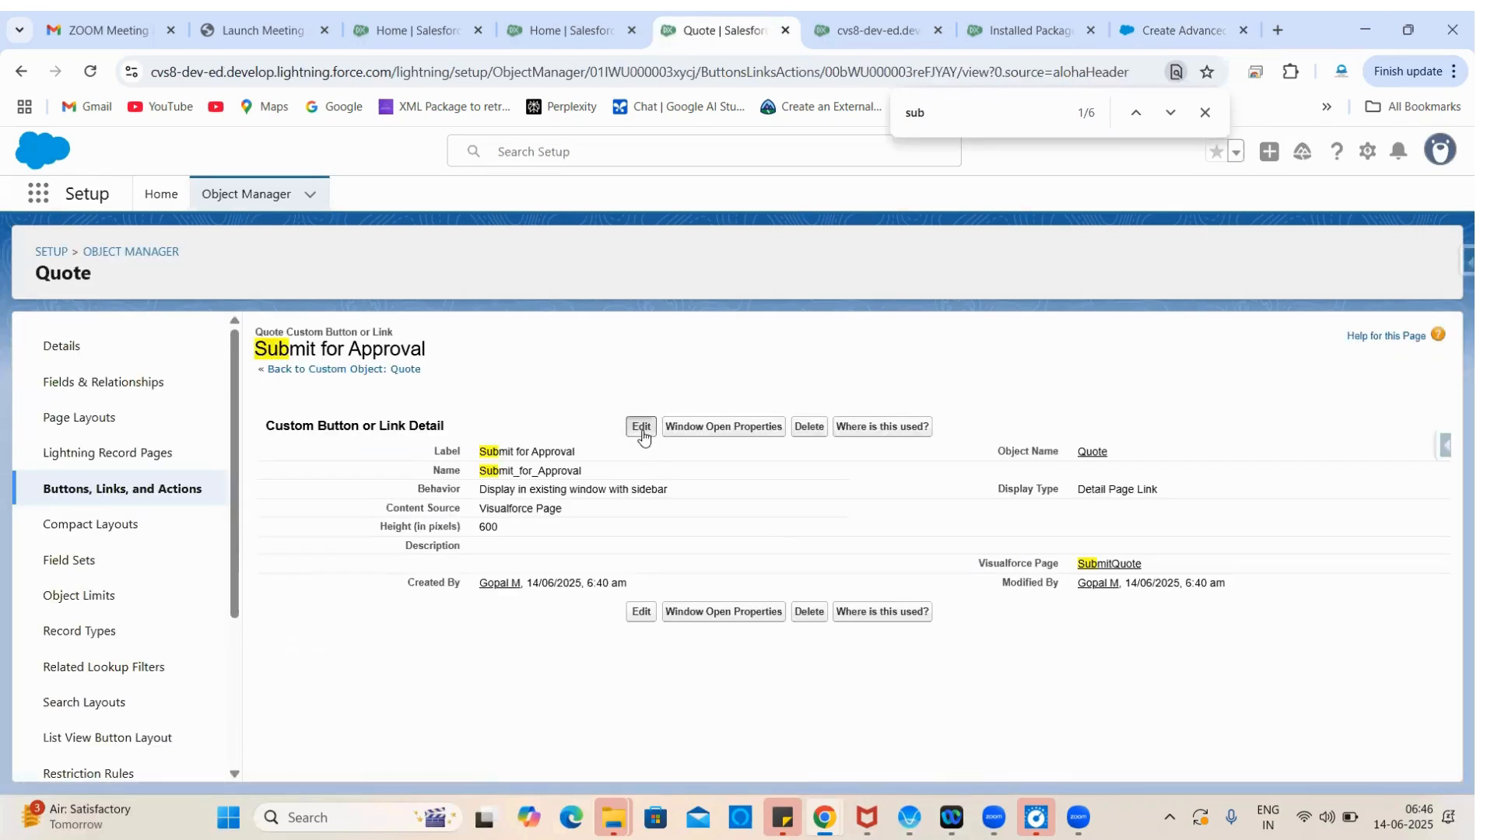
{"action": "left_click", "coordinate": [641, 430]}
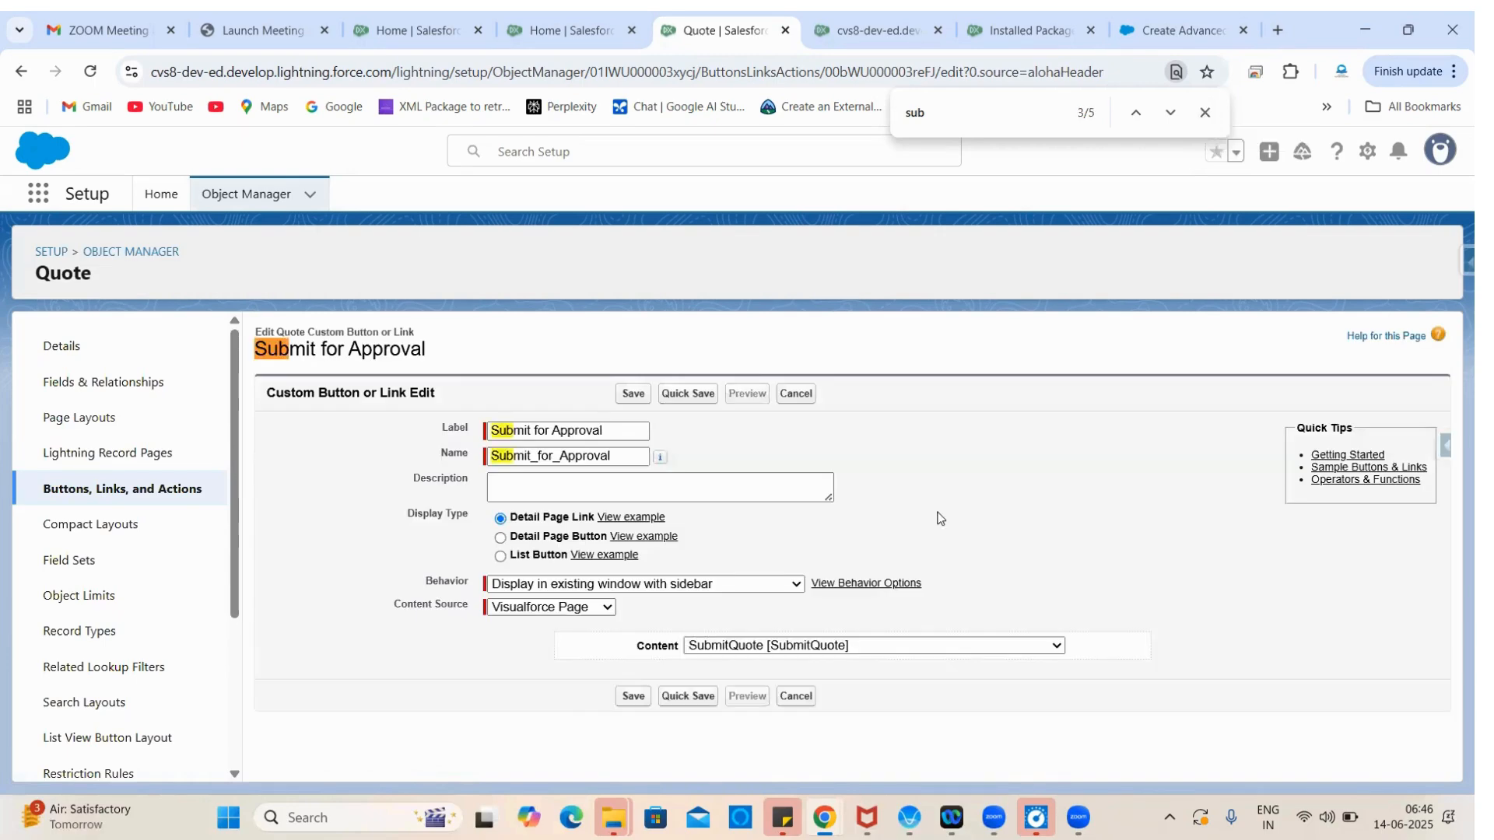
{"action": "left_click", "coordinate": [500, 537]}
{"action": "left_click", "coordinate": [633, 394]}
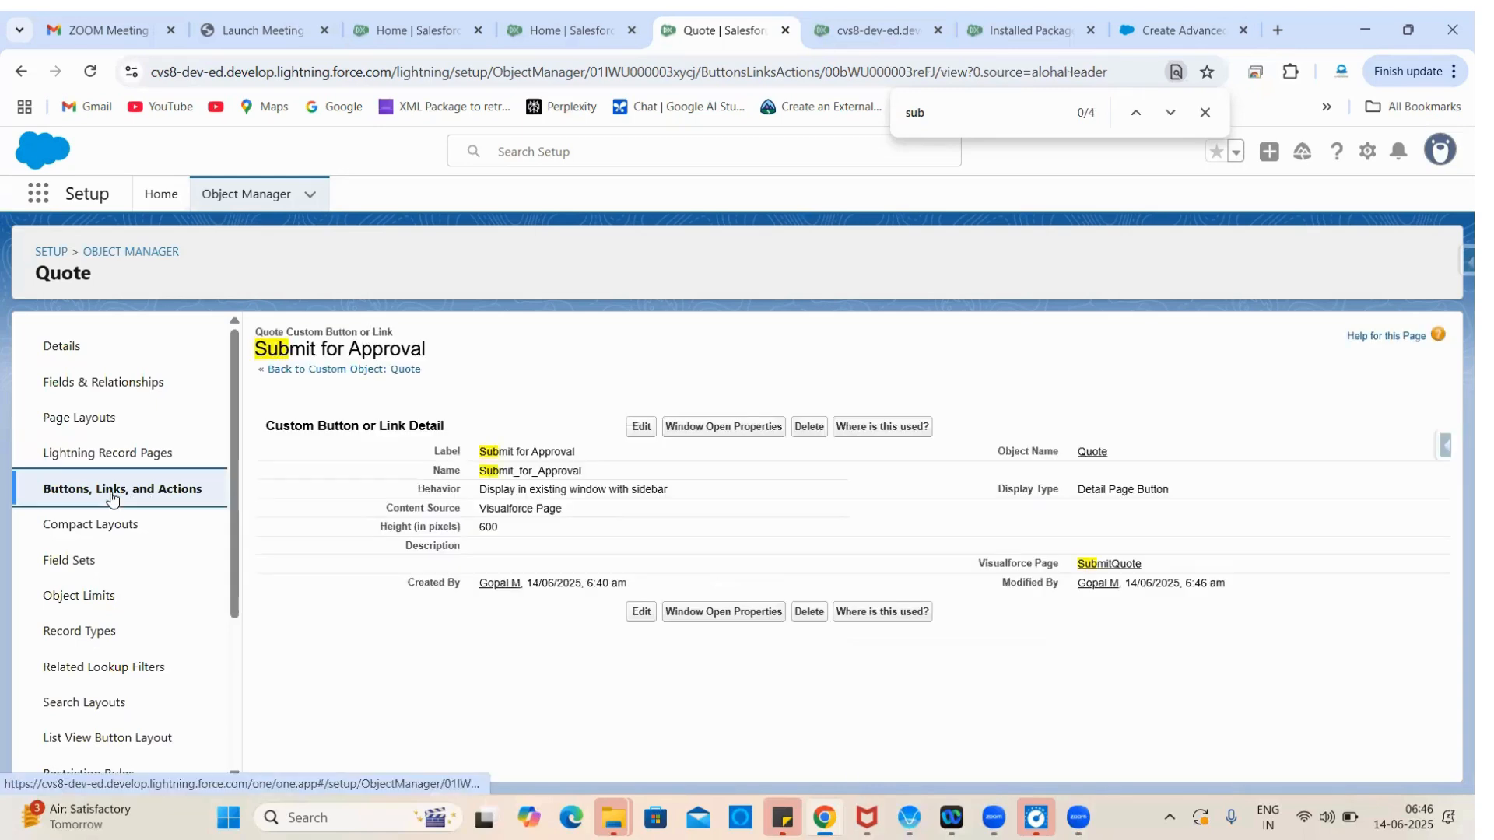
Step: Return to the Quote object's buttons list, then check the Recall Approval settings in the help article
{"action": "left_click", "coordinate": [113, 499]}
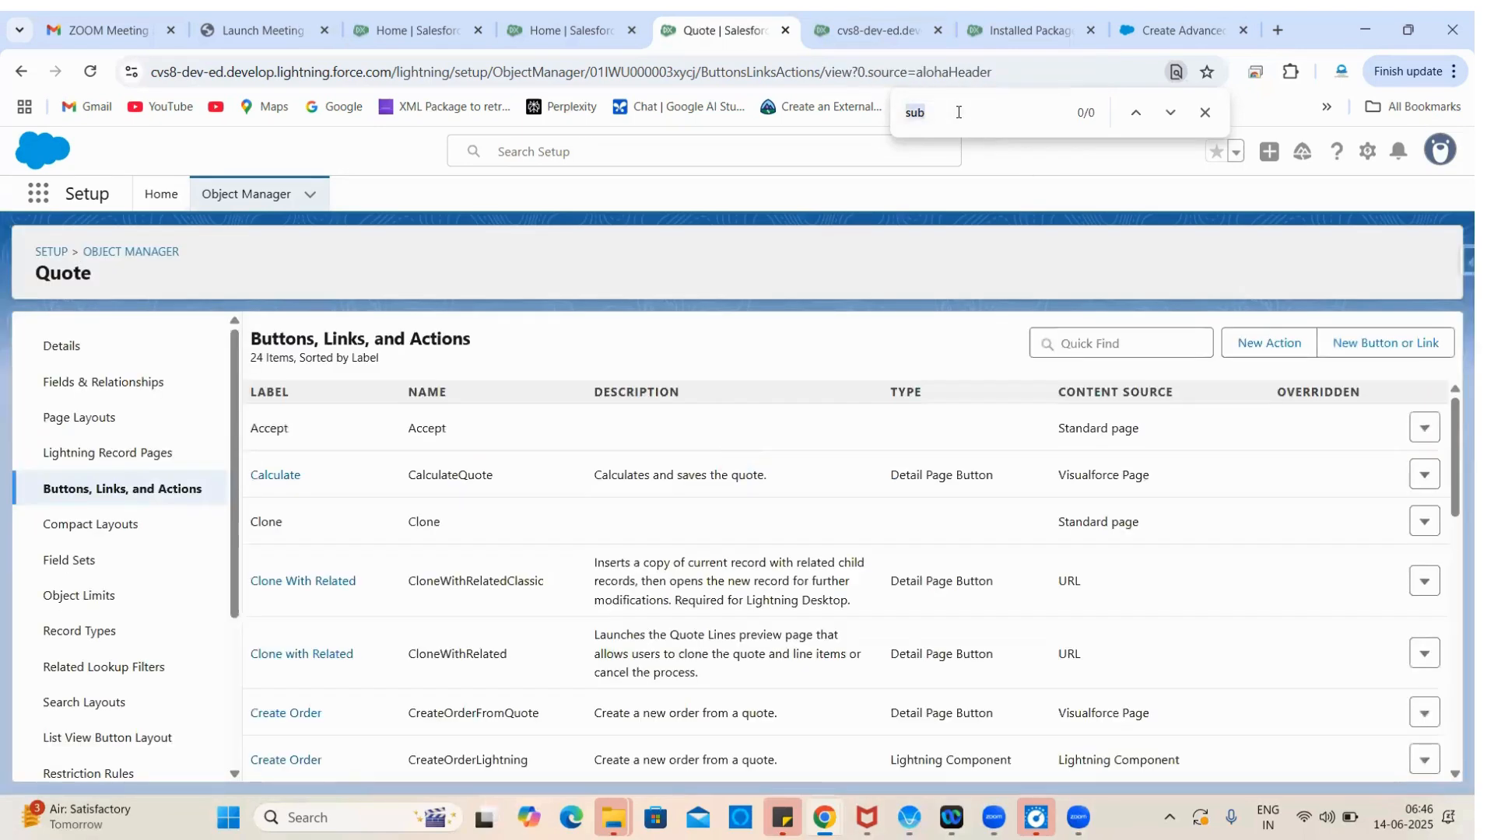
{"action": "key", "text": "BackSpace"}
{"action": "key", "text": "ctrl+shift+Tab"}
{"action": "key", "text": "ctrl+Tab"}
{"action": "key", "text": "ctrl+Tab"}
{"action": "key", "text": "ctrl+Tab"}
{"action": "key", "text": "ctrl+Tab"}
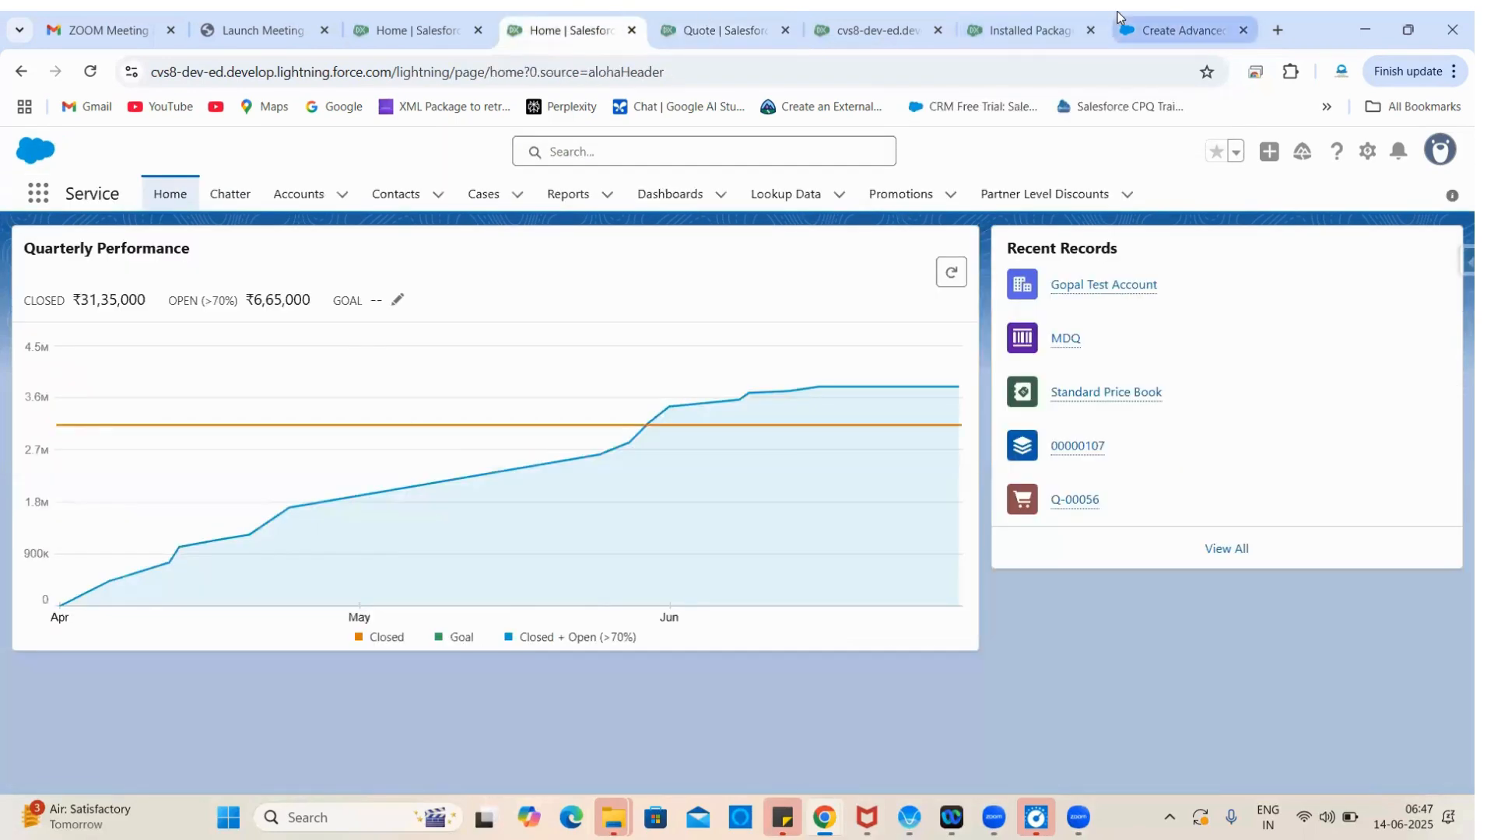
{"action": "scroll", "coordinate": [664, 655], "scroll_direction": "down", "scroll_amount": 1}
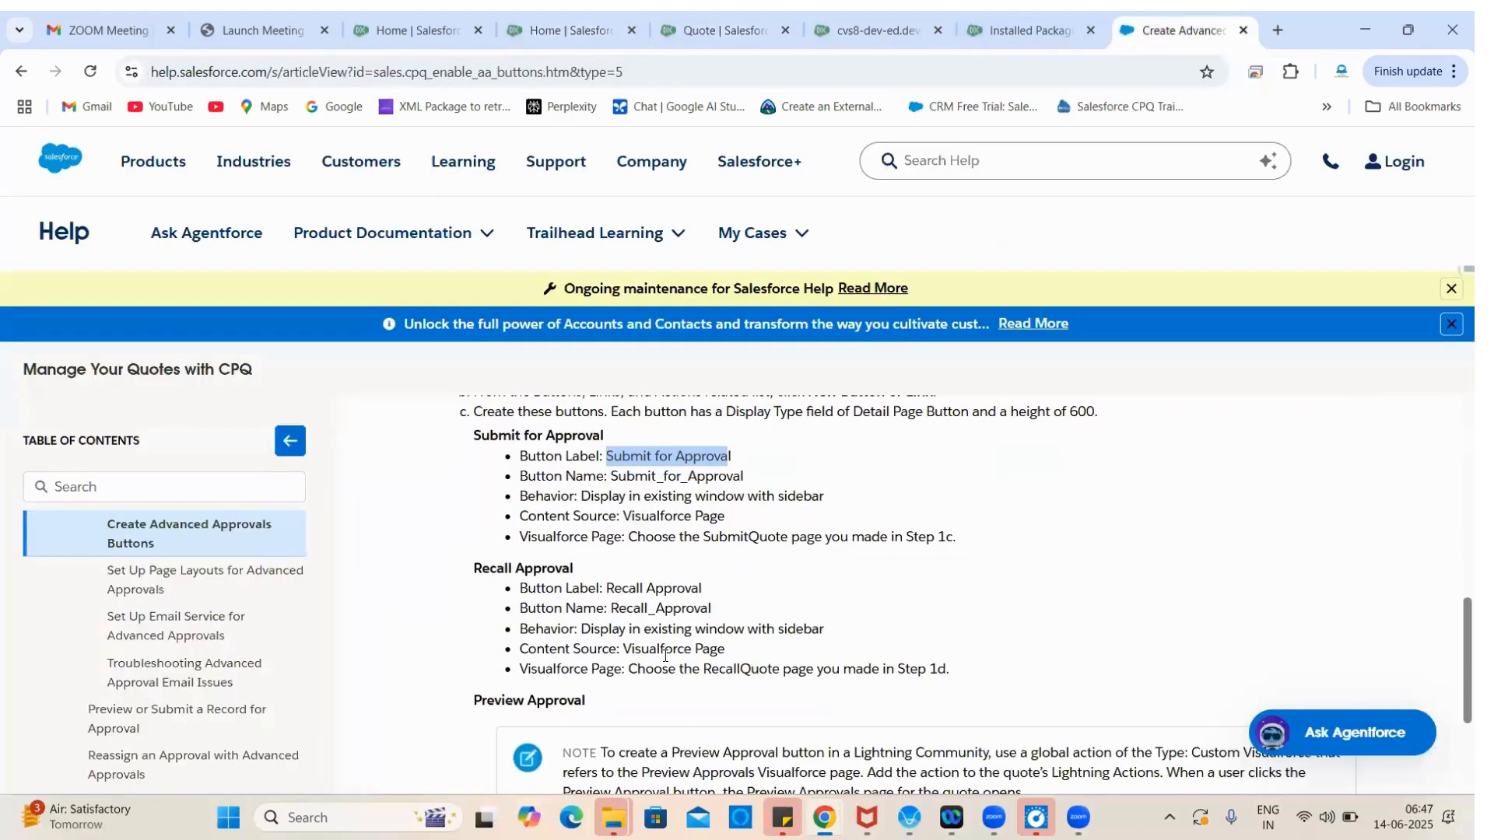
{"action": "triple_click", "coordinate": [655, 593]}
Step: Change the display type of the Quote object's Recall Approval item to Detail Page Button and save it
{"action": "left_click", "coordinate": [826, 13]}
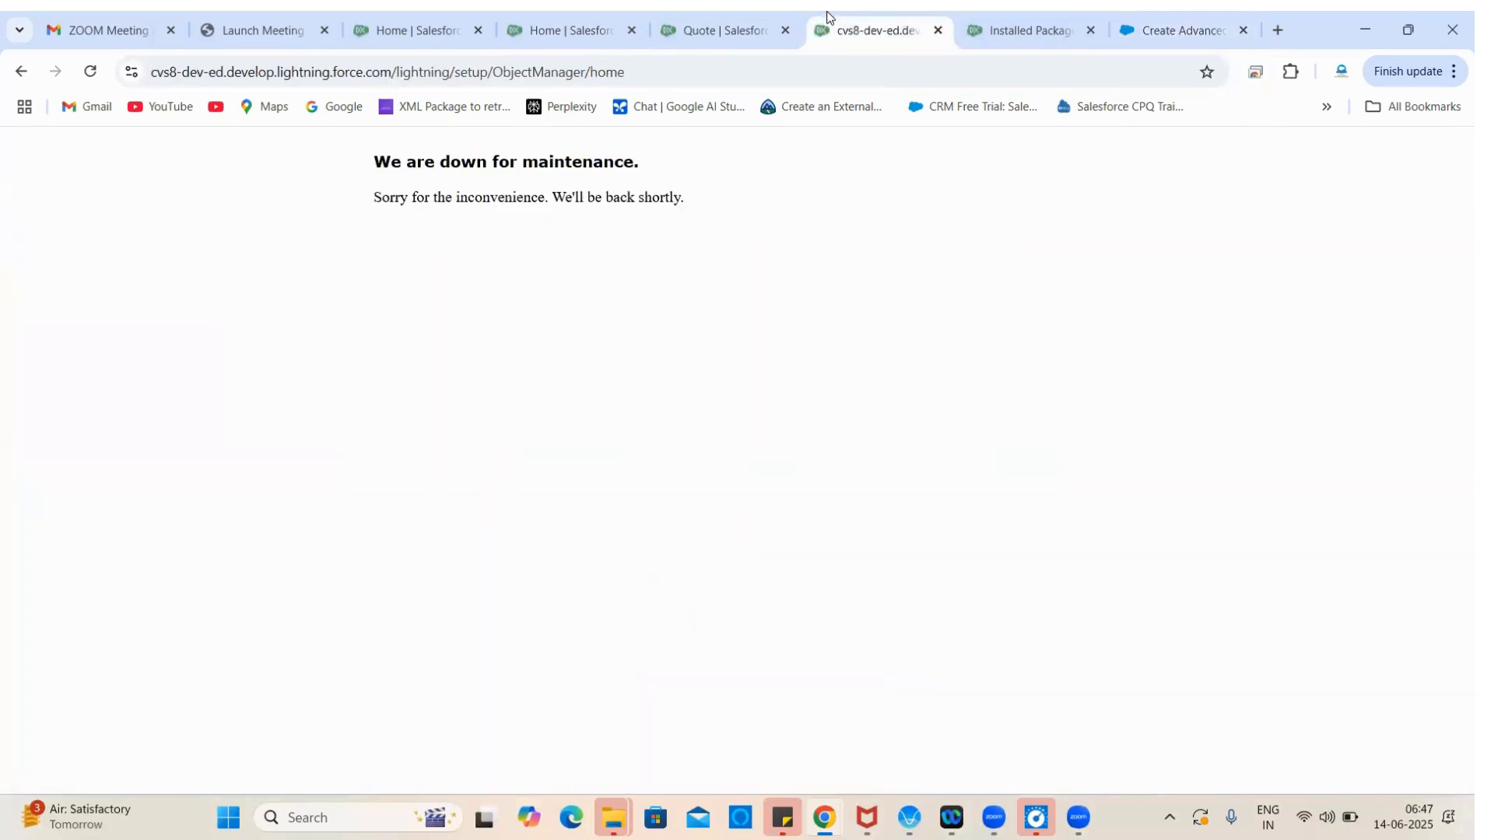
{"action": "left_click", "coordinate": [745, 13]}
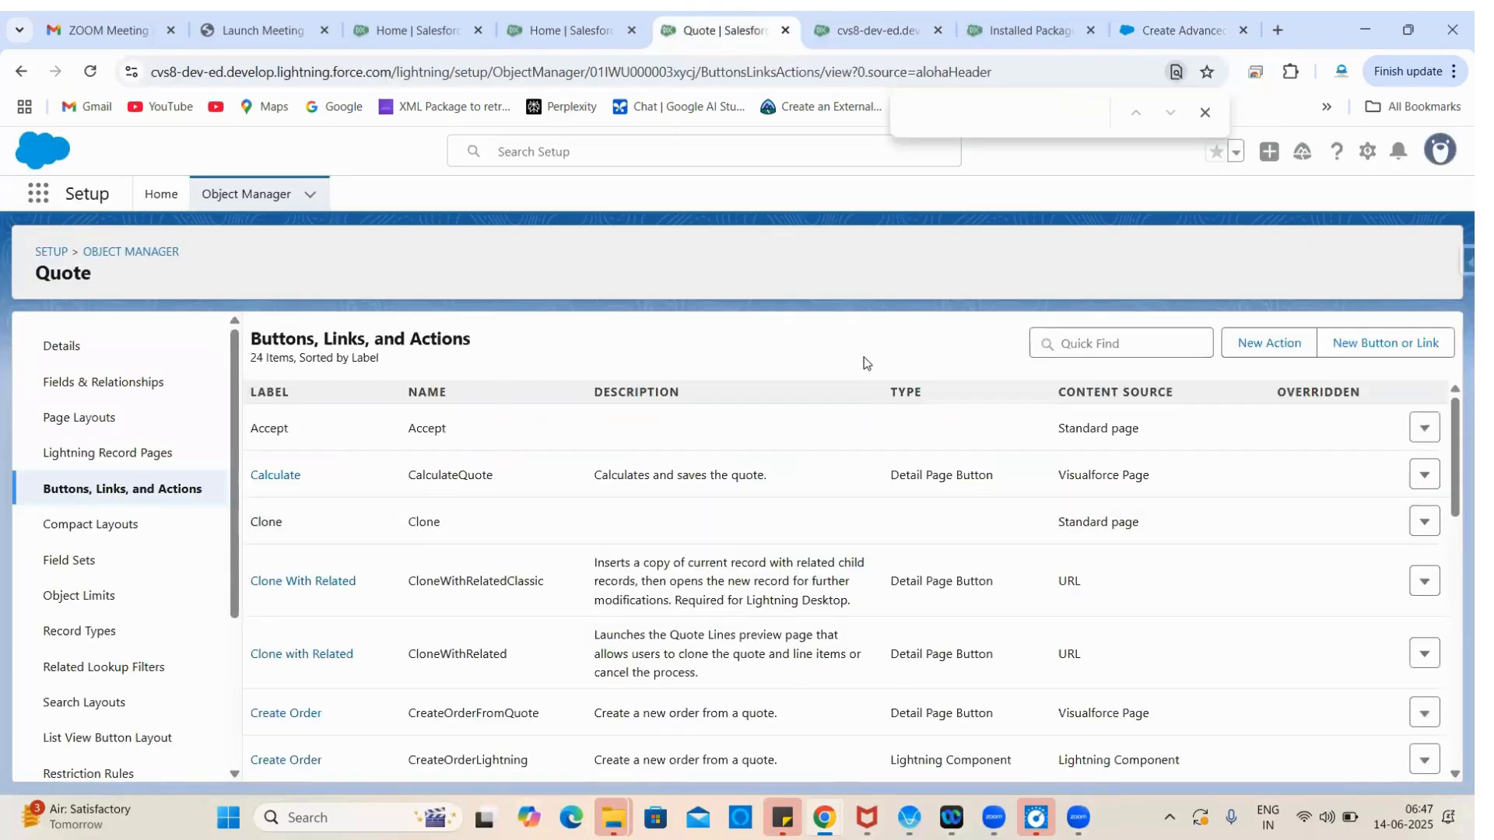
{"action": "type", "text": "recall"}
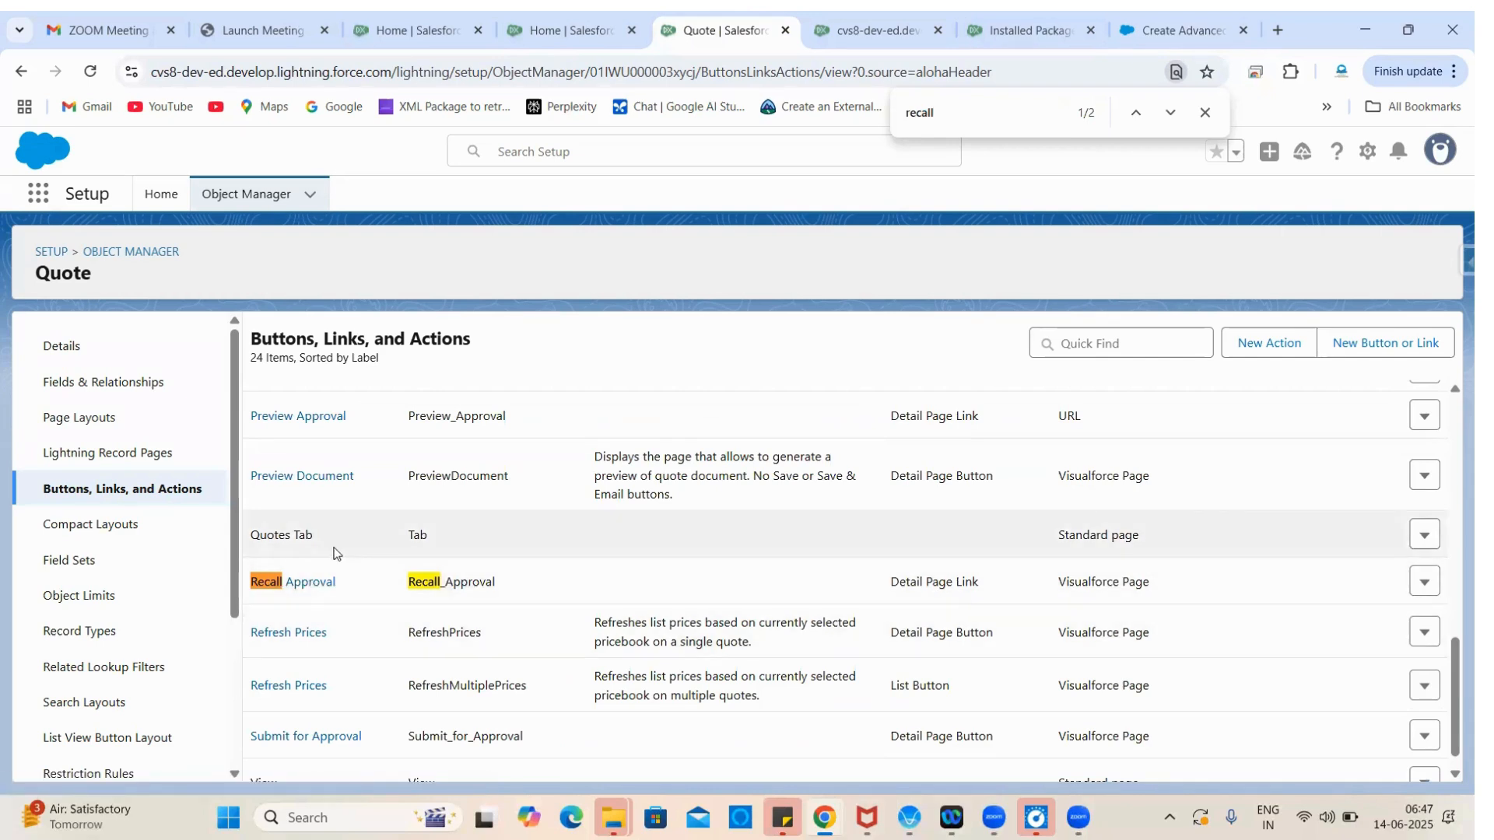
{"action": "left_click", "coordinate": [306, 589]}
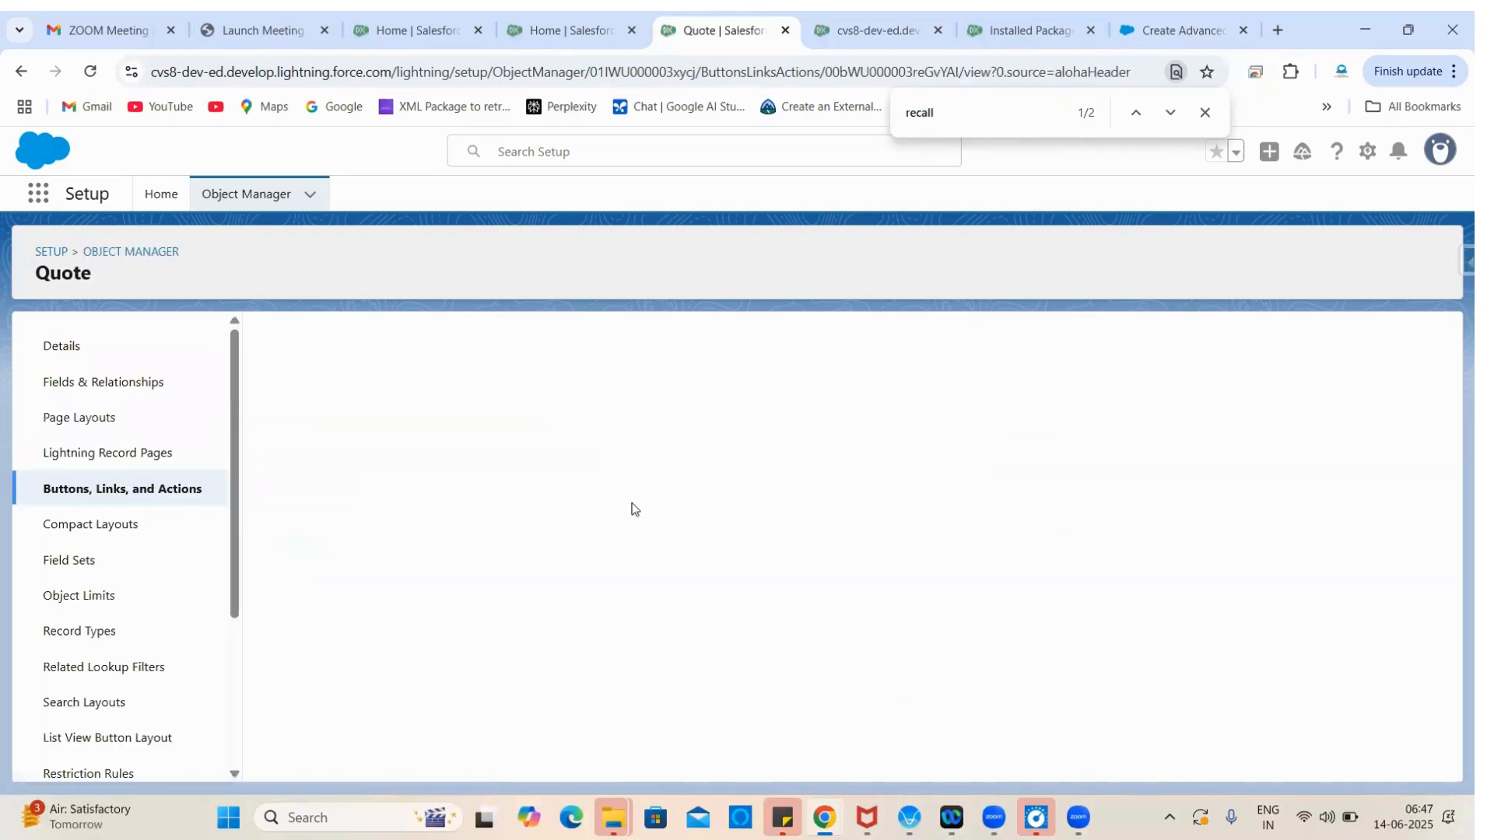
{"action": "left_click", "coordinate": [641, 426]}
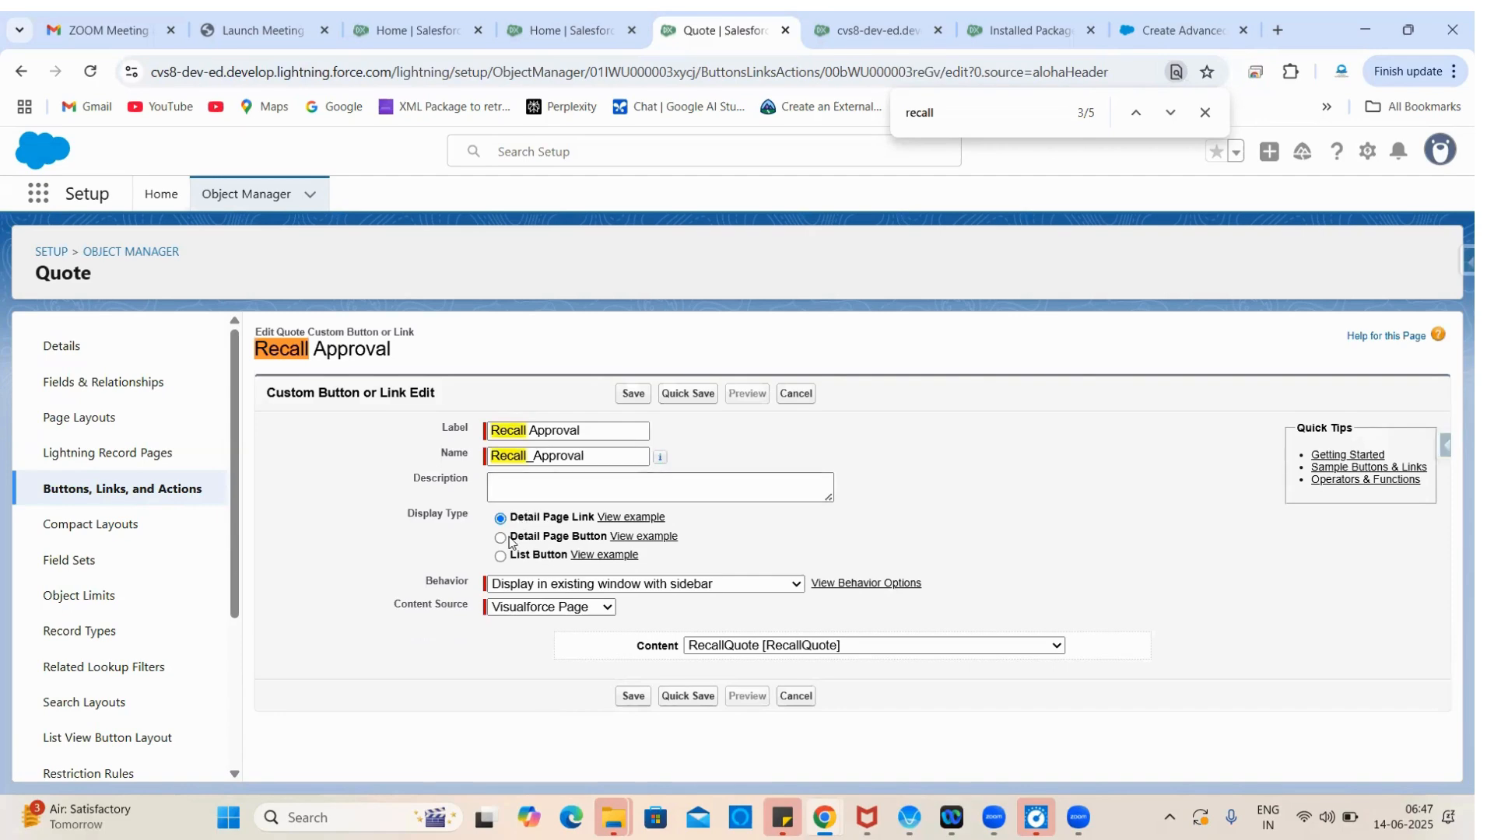
{"action": "left_click", "coordinate": [633, 394]}
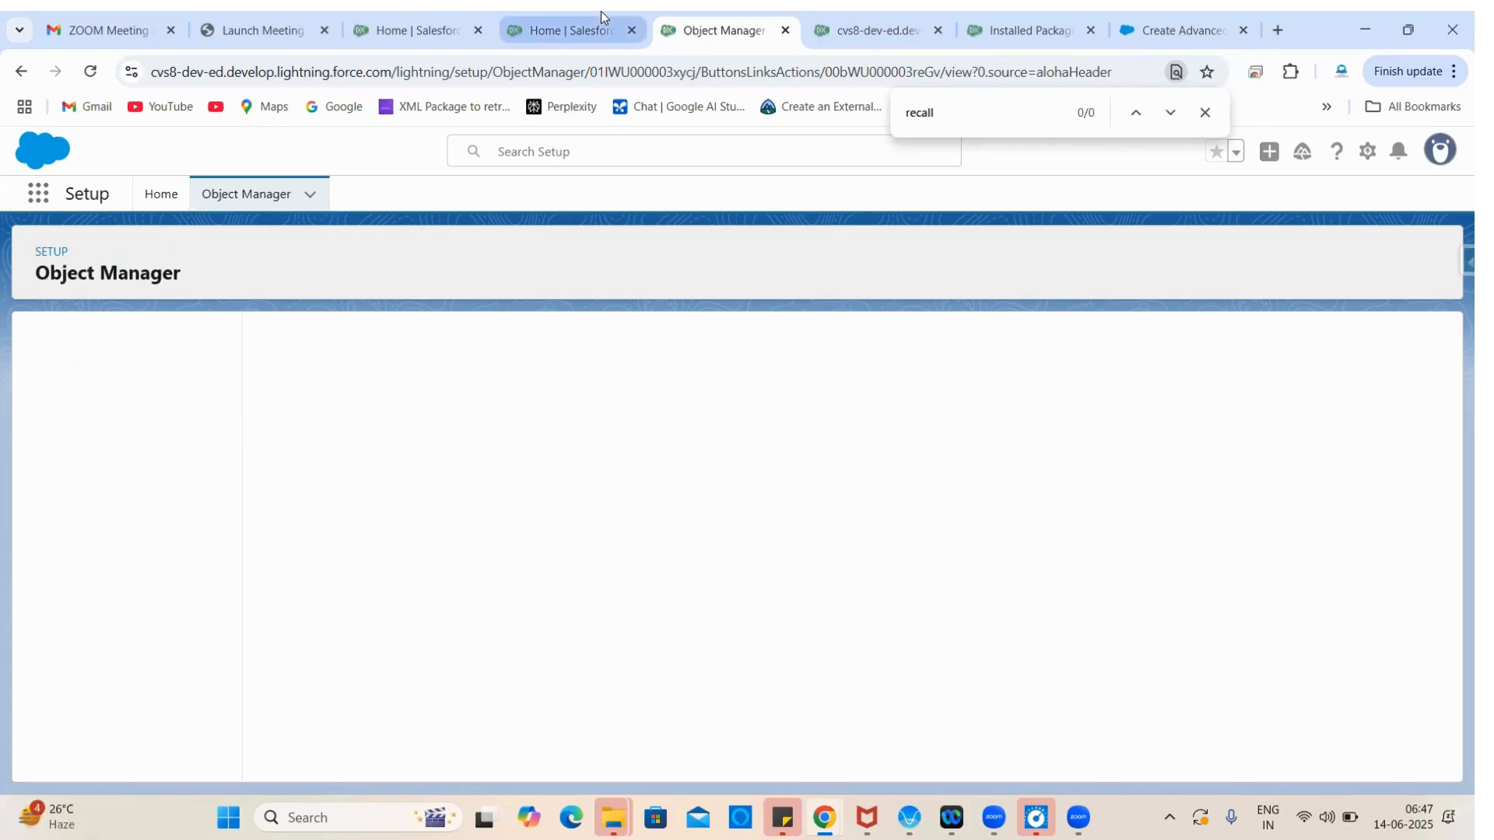
Step: Reopen the Quote Layout for editing and override its predefined Salesforce Mobile and Lightning Experience actions
{"action": "left_click", "coordinate": [86, 415]}
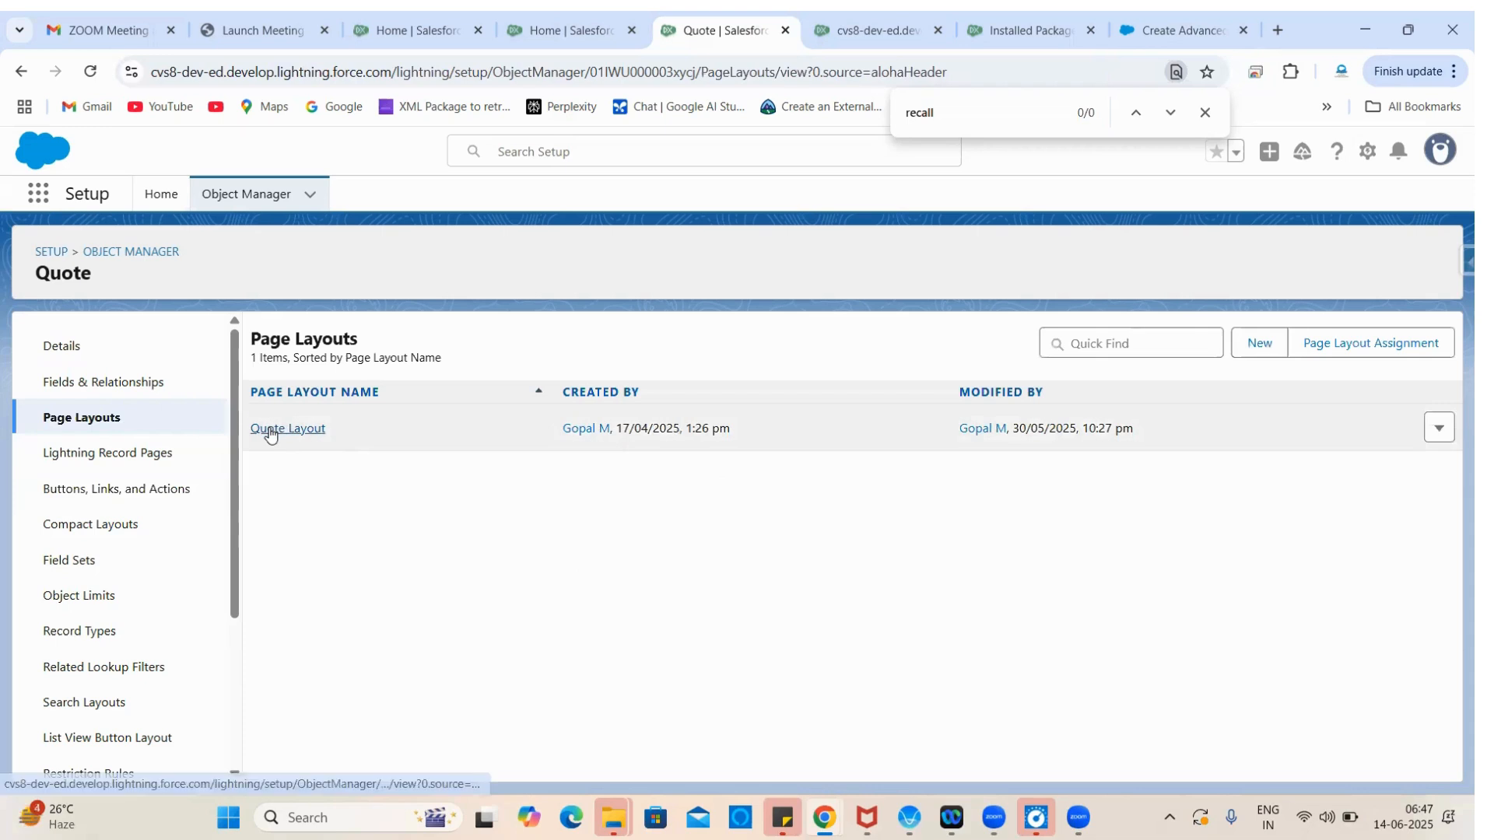
{"action": "left_click", "coordinate": [274, 429]}
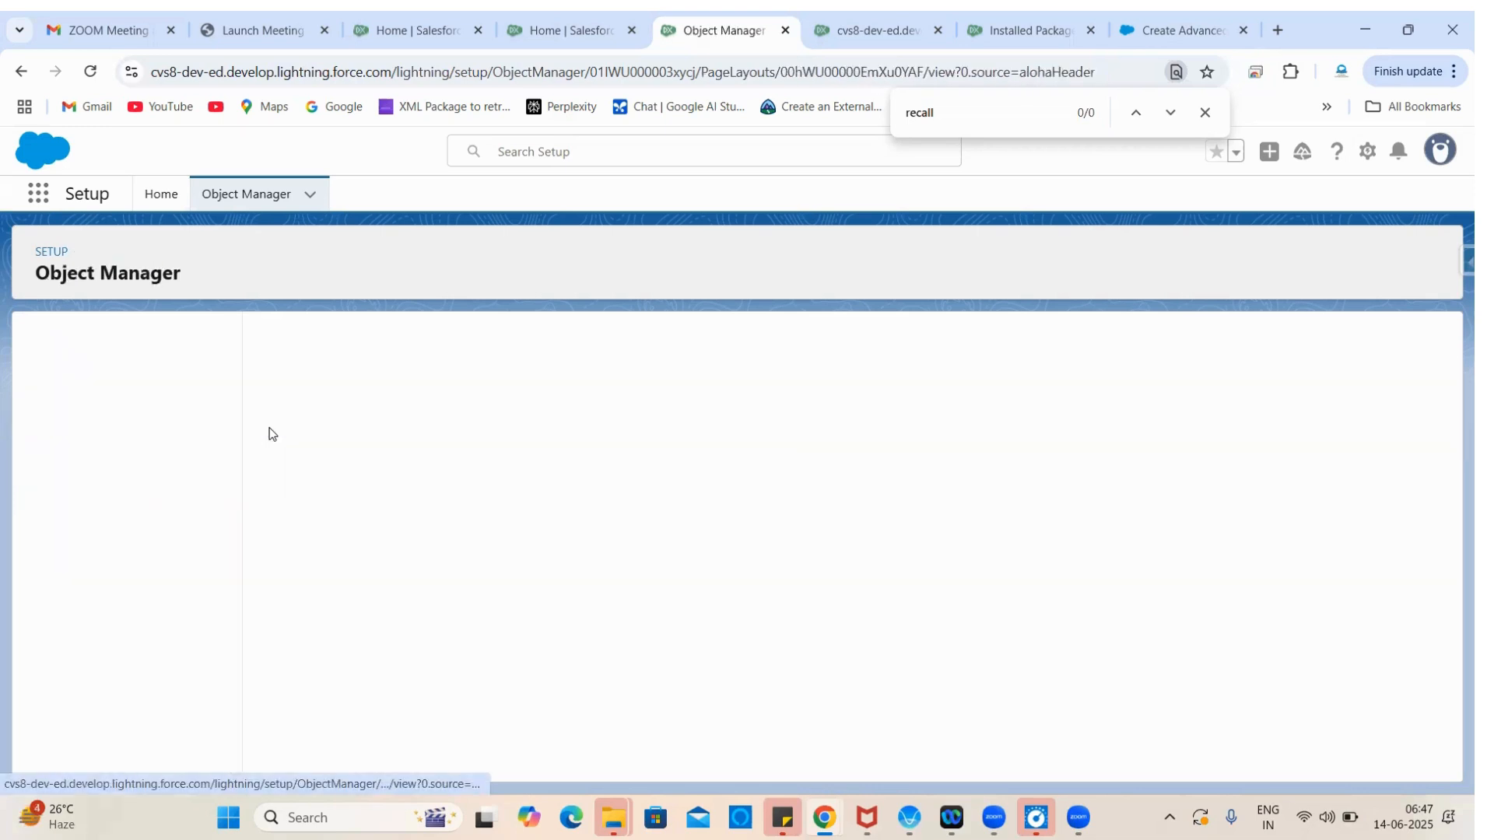
{"action": "left_click", "coordinate": [1204, 113]}
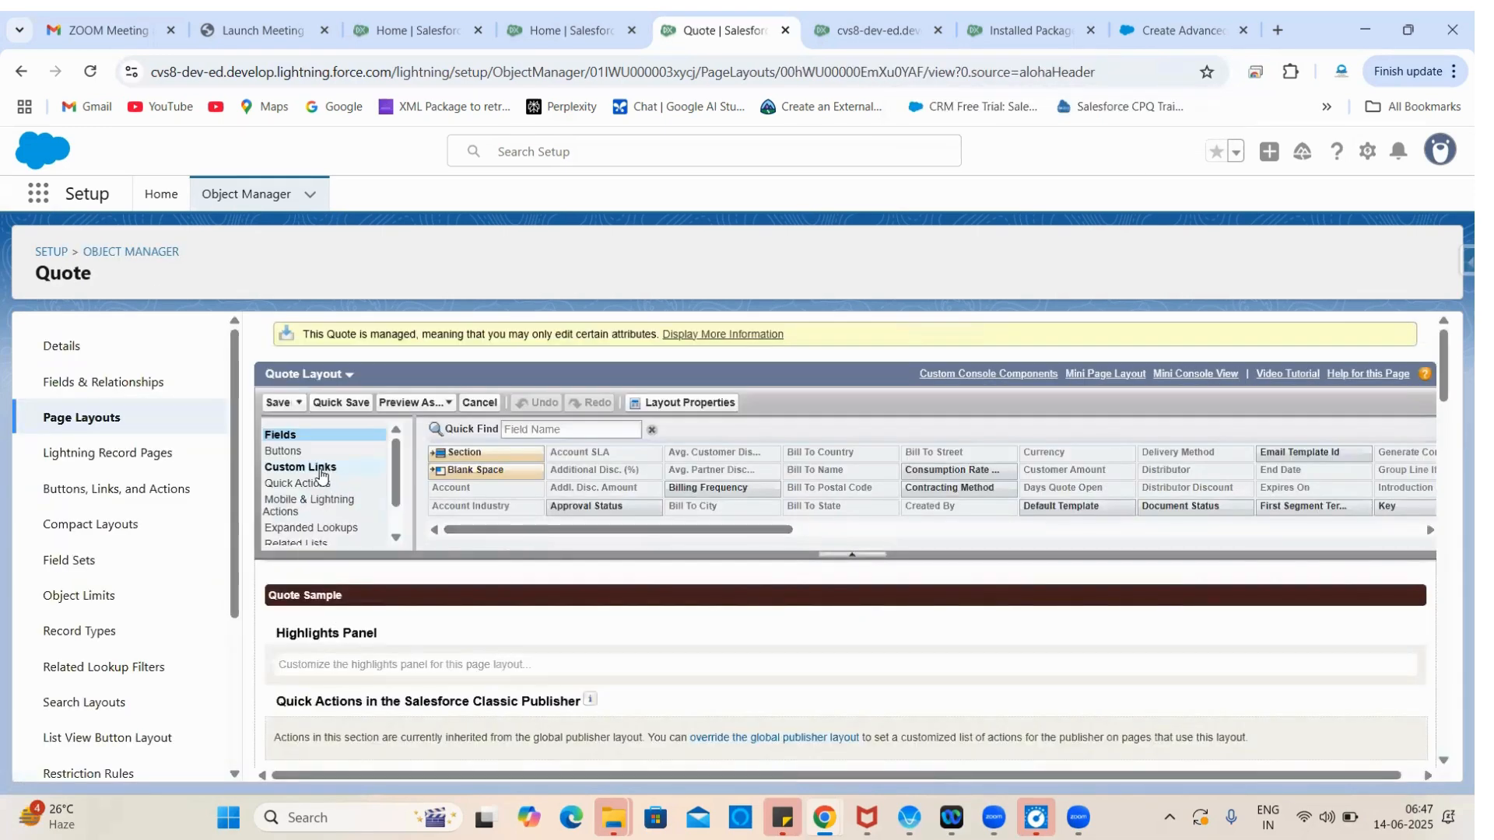
{"action": "left_click", "coordinate": [306, 508]}
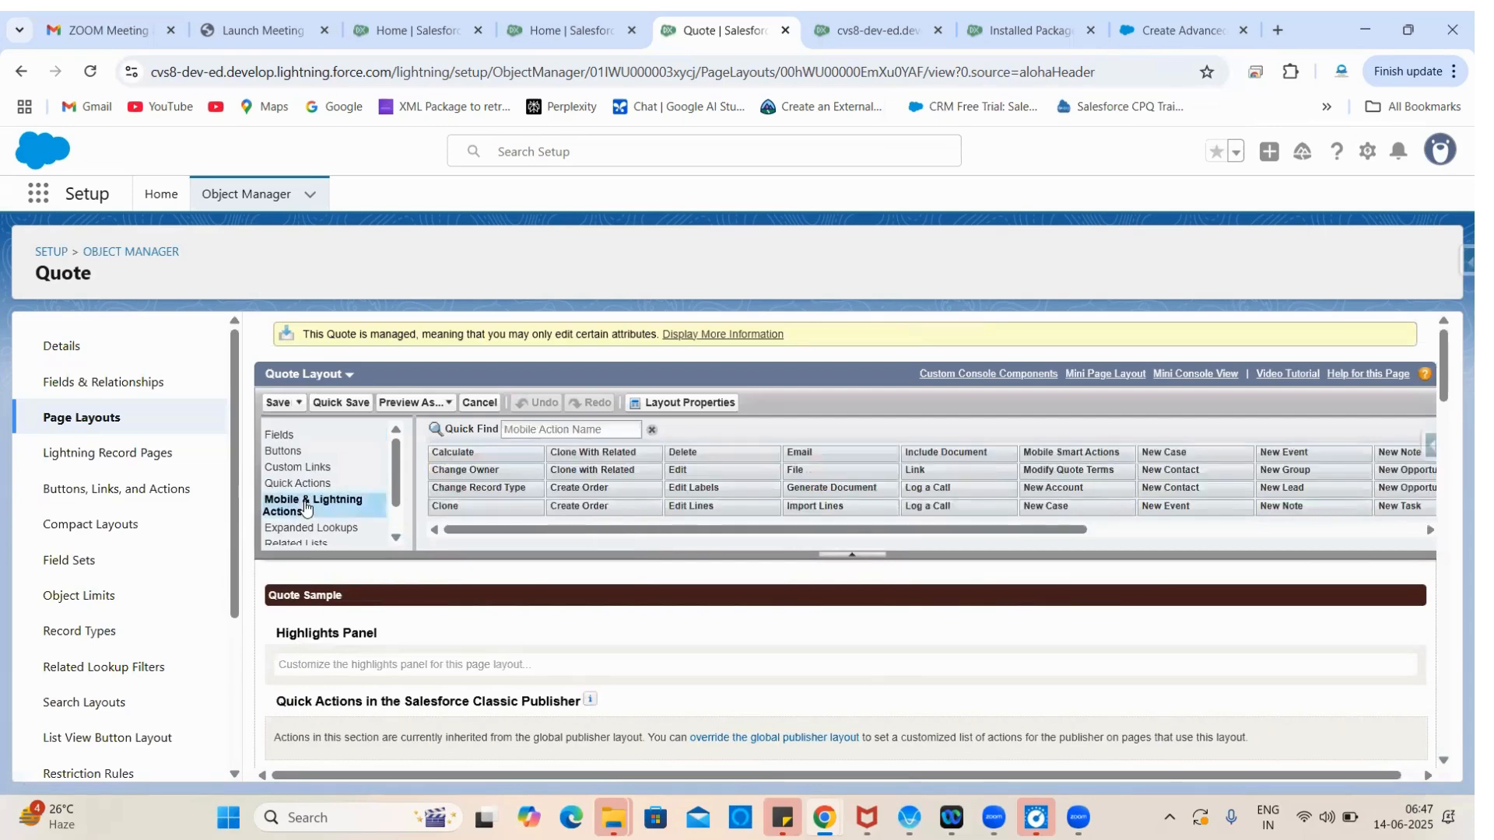
{"action": "scroll", "coordinate": [725, 540], "scroll_direction": "down", "scroll_amount": 4}
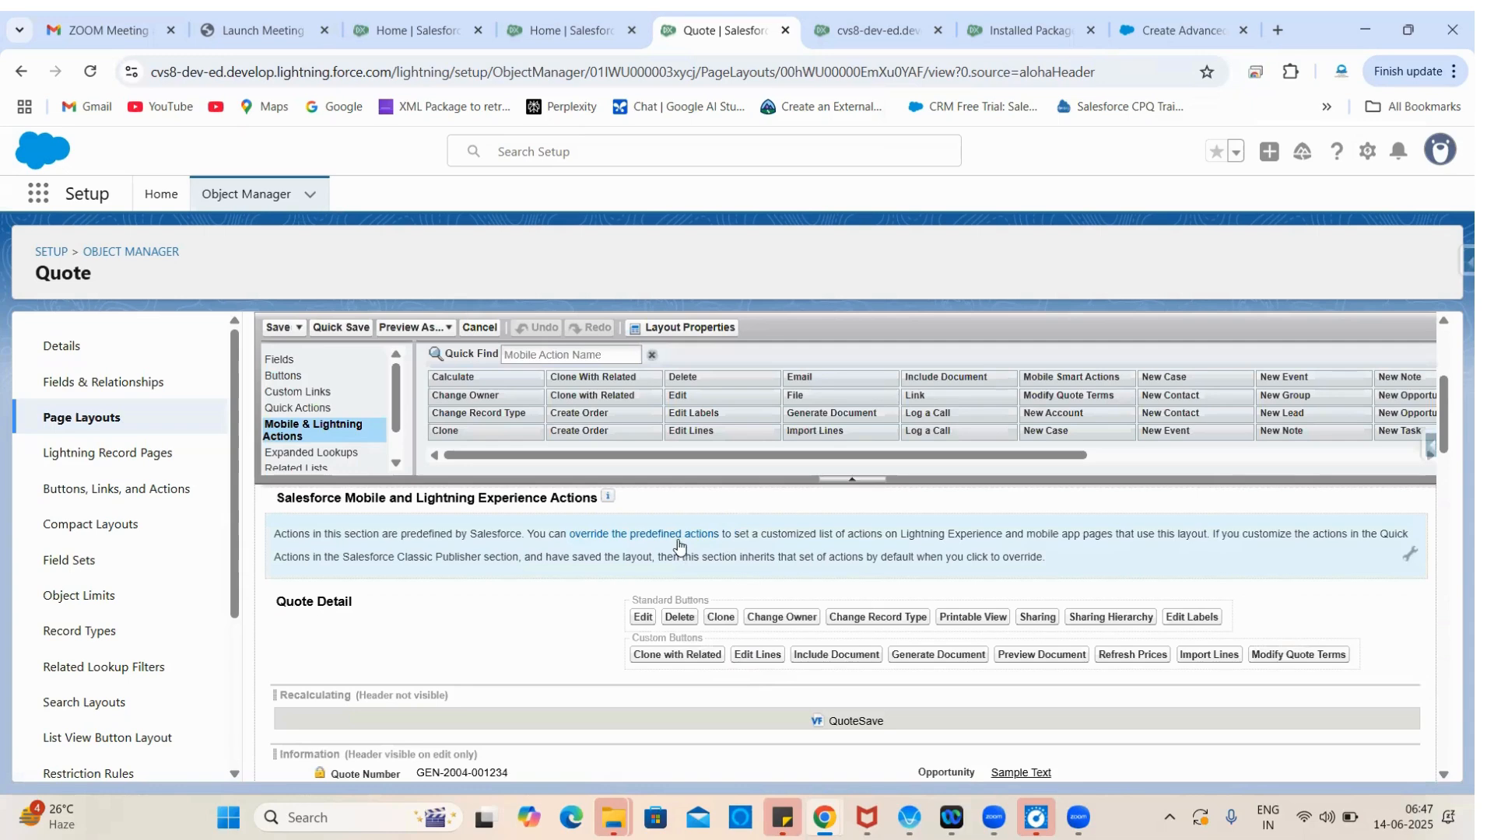
{"action": "left_click", "coordinate": [678, 545]}
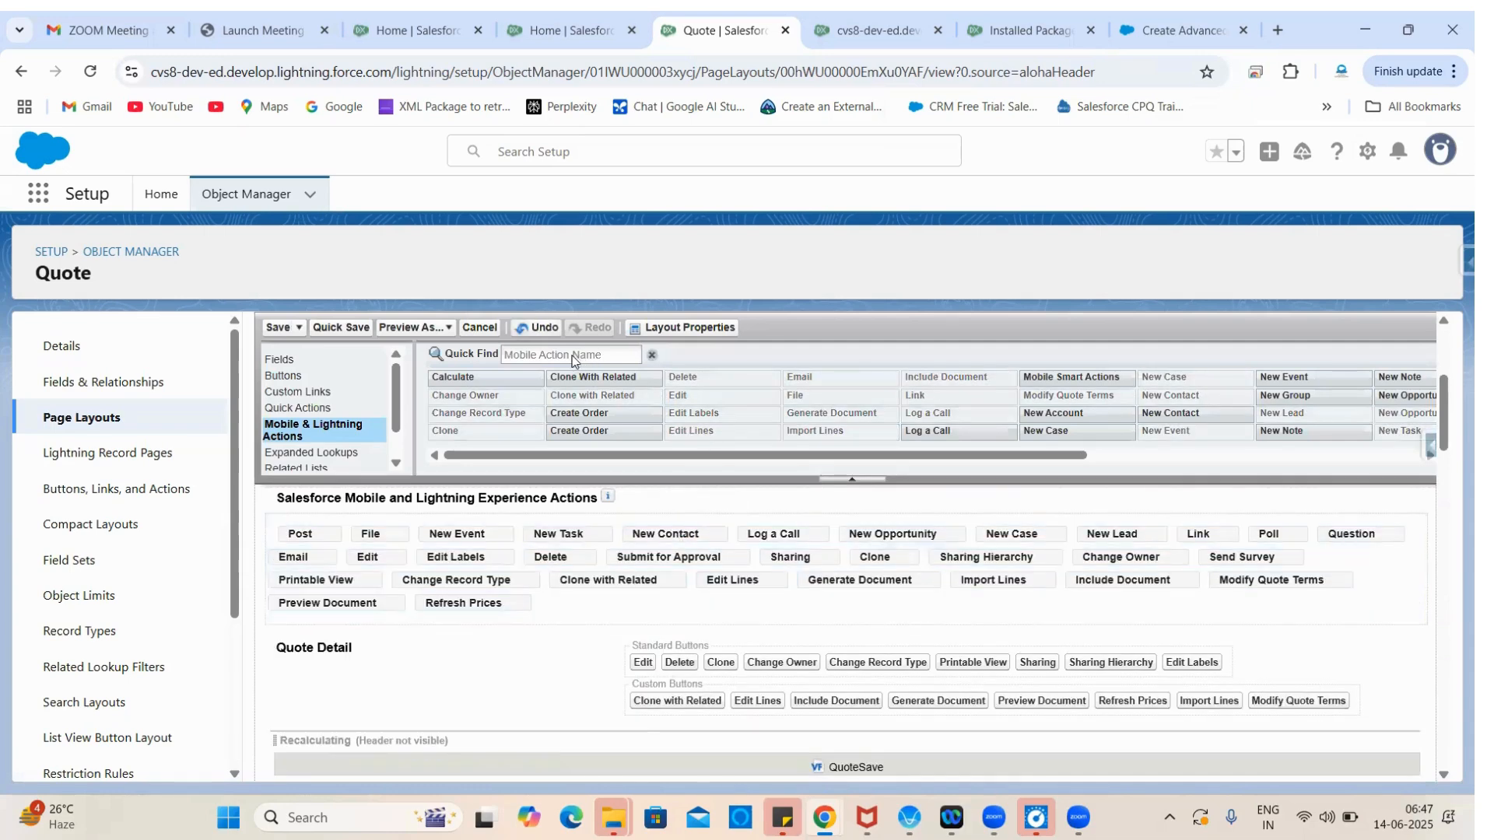
Step: Find the custom Submit for Approval button with "su" and add it to the layout's Salesforce Mobile and Lightning Experience Actions
{"action": "left_click", "coordinate": [572, 356]}
{"action": "type", "text": "su"}
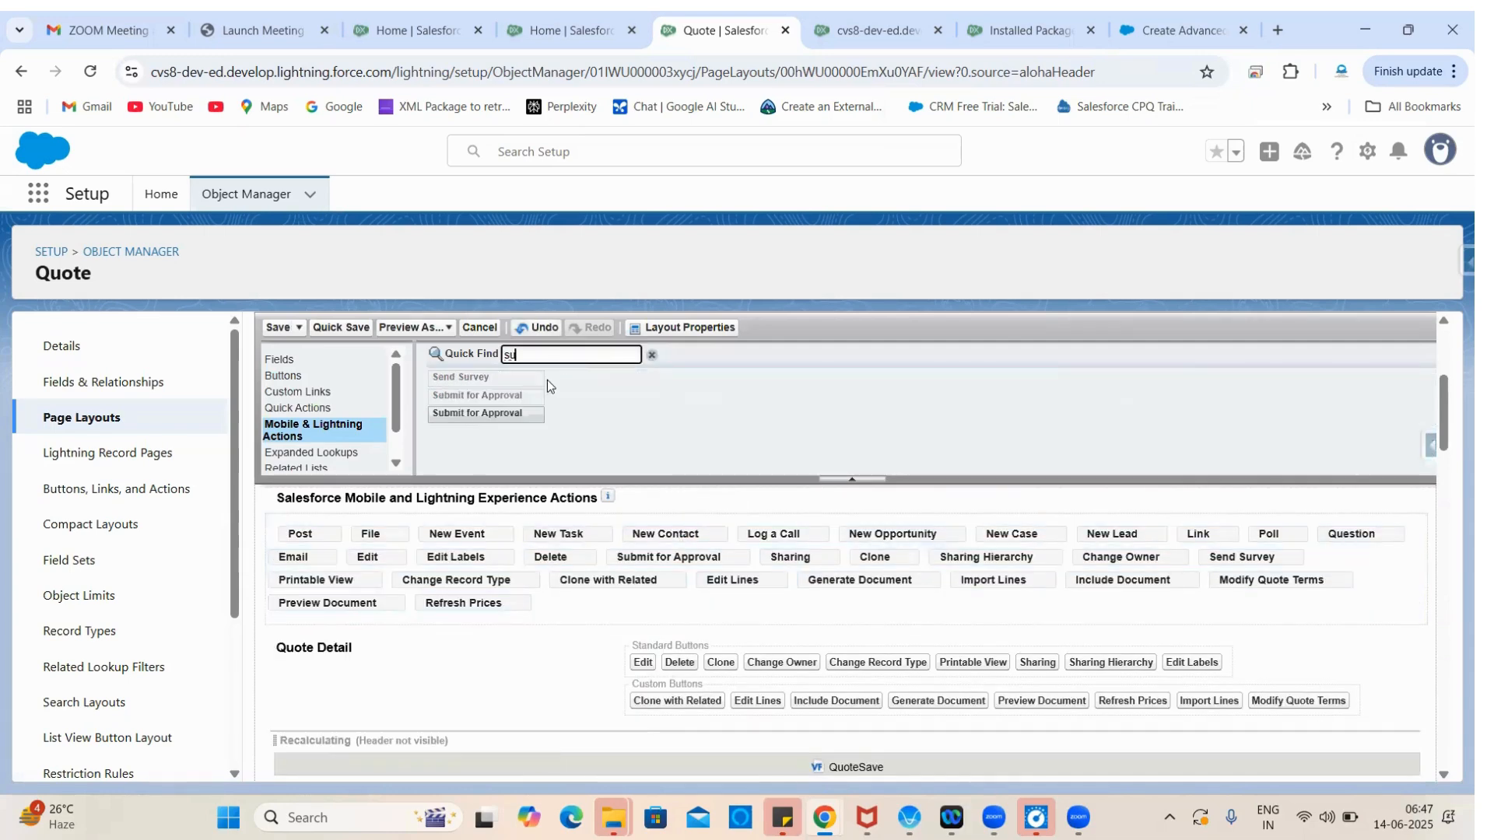
{"action": "mouse_move", "coordinate": [506, 399]}
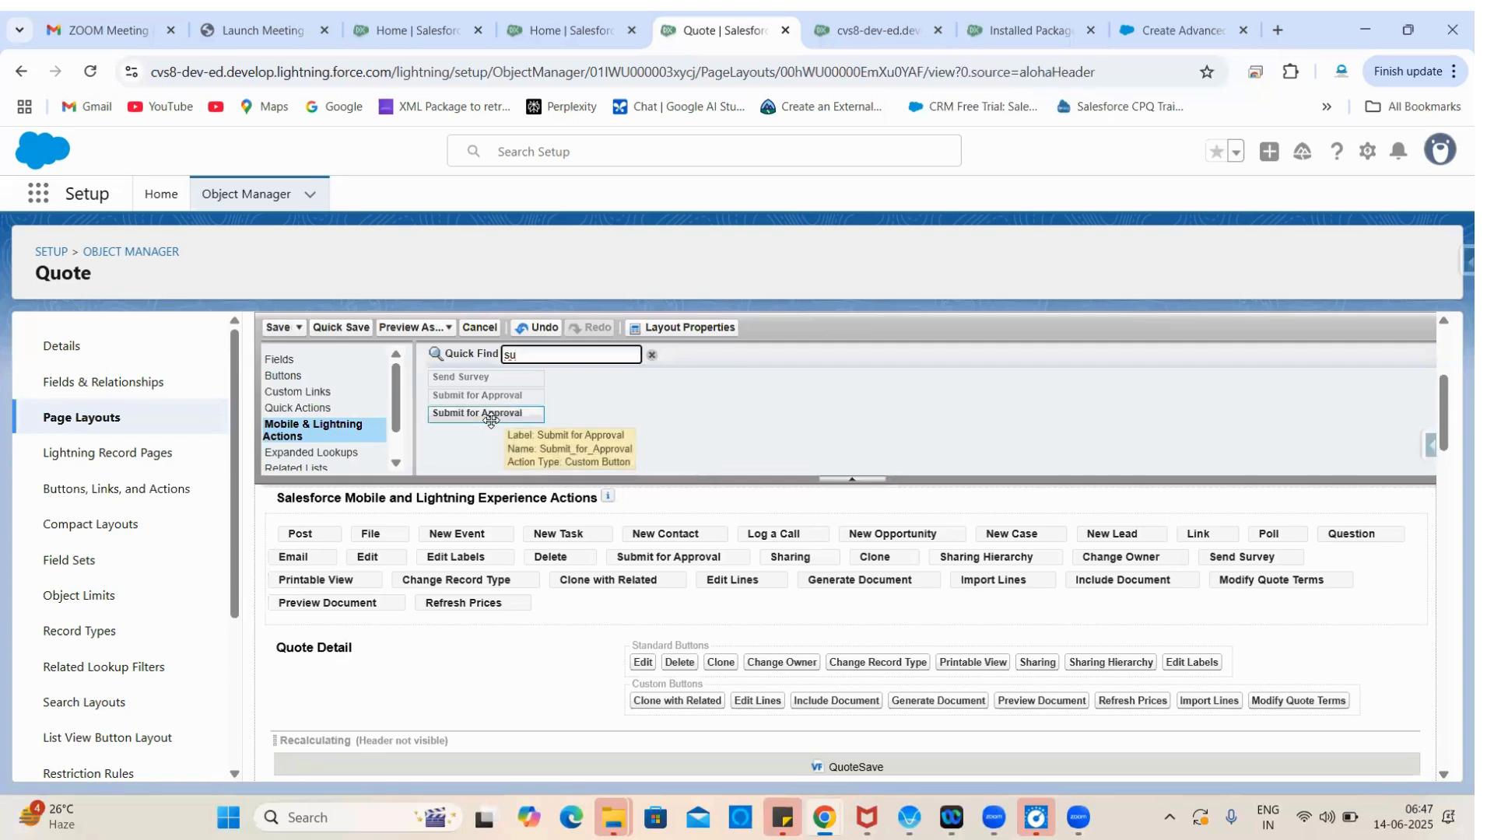
{"action": "mouse_move", "coordinate": [491, 420]}
{"action": "left_mouse_down"}
{"action": "mouse_move", "coordinate": [467, 560]}
{"action": "mouse_move", "coordinate": [455, 409]}
{"action": "mouse_move", "coordinate": [344, 536]}
{"action": "left_mouse_up"}
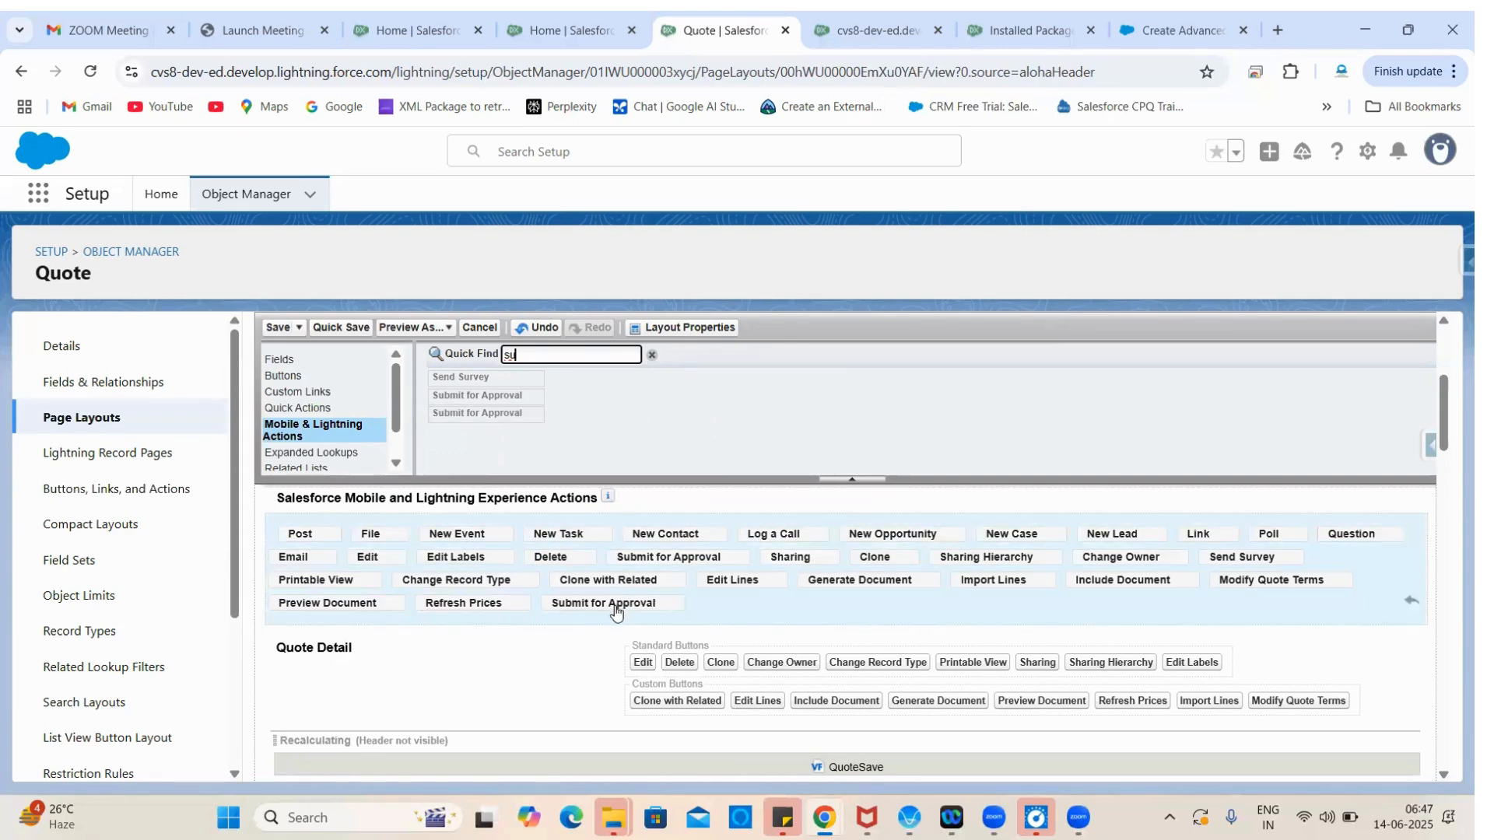
Step: Move the custom Submit for Approval action directly after Post in the Salesforce Mobile and Lightning Experience Actions and save the layout
{"action": "left_click_drag", "start_coordinate": [614, 605], "coordinate": [358, 536]}
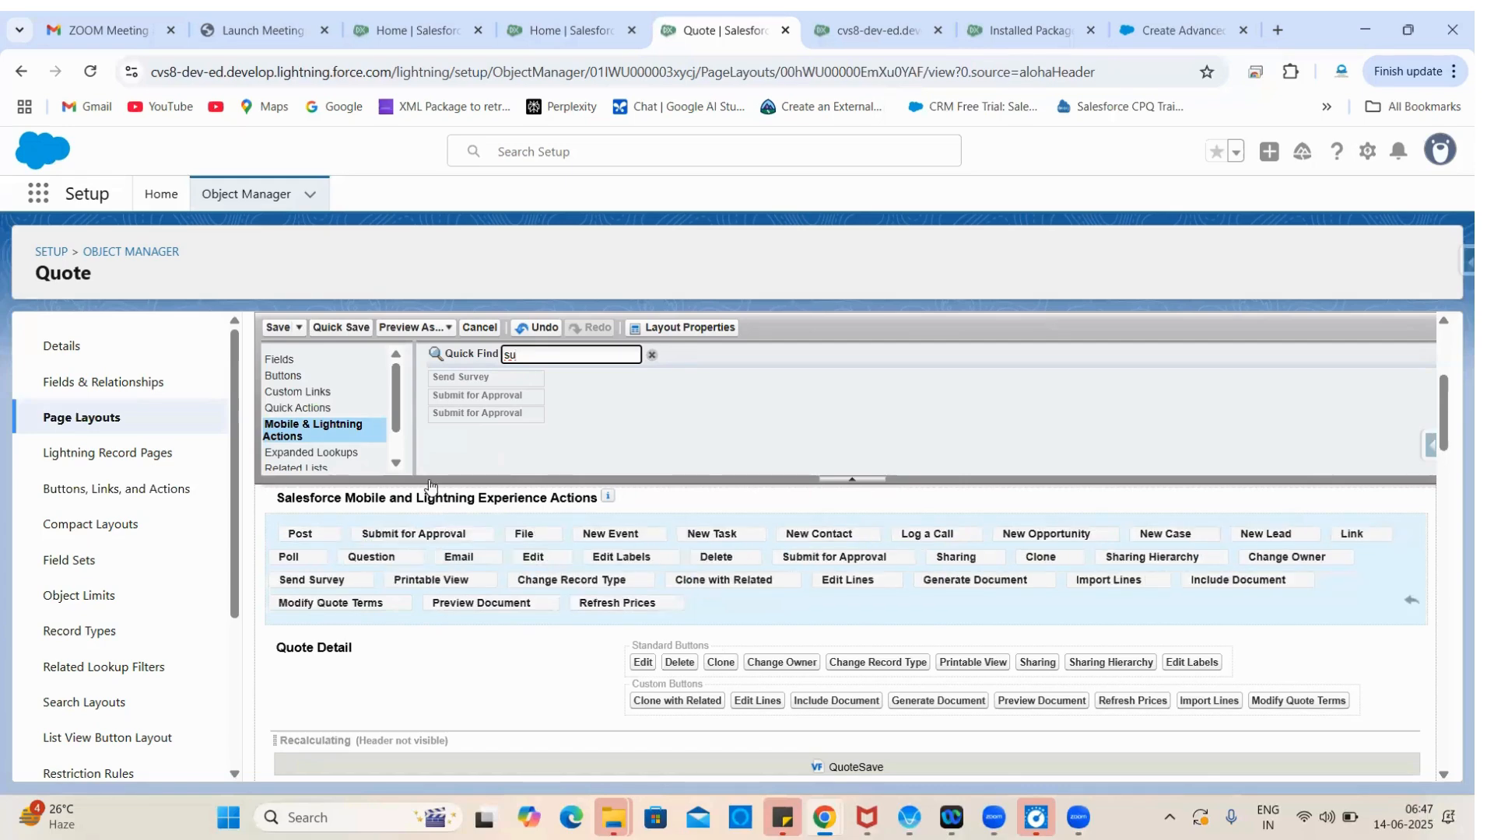
{"action": "left_click", "coordinate": [272, 329]}
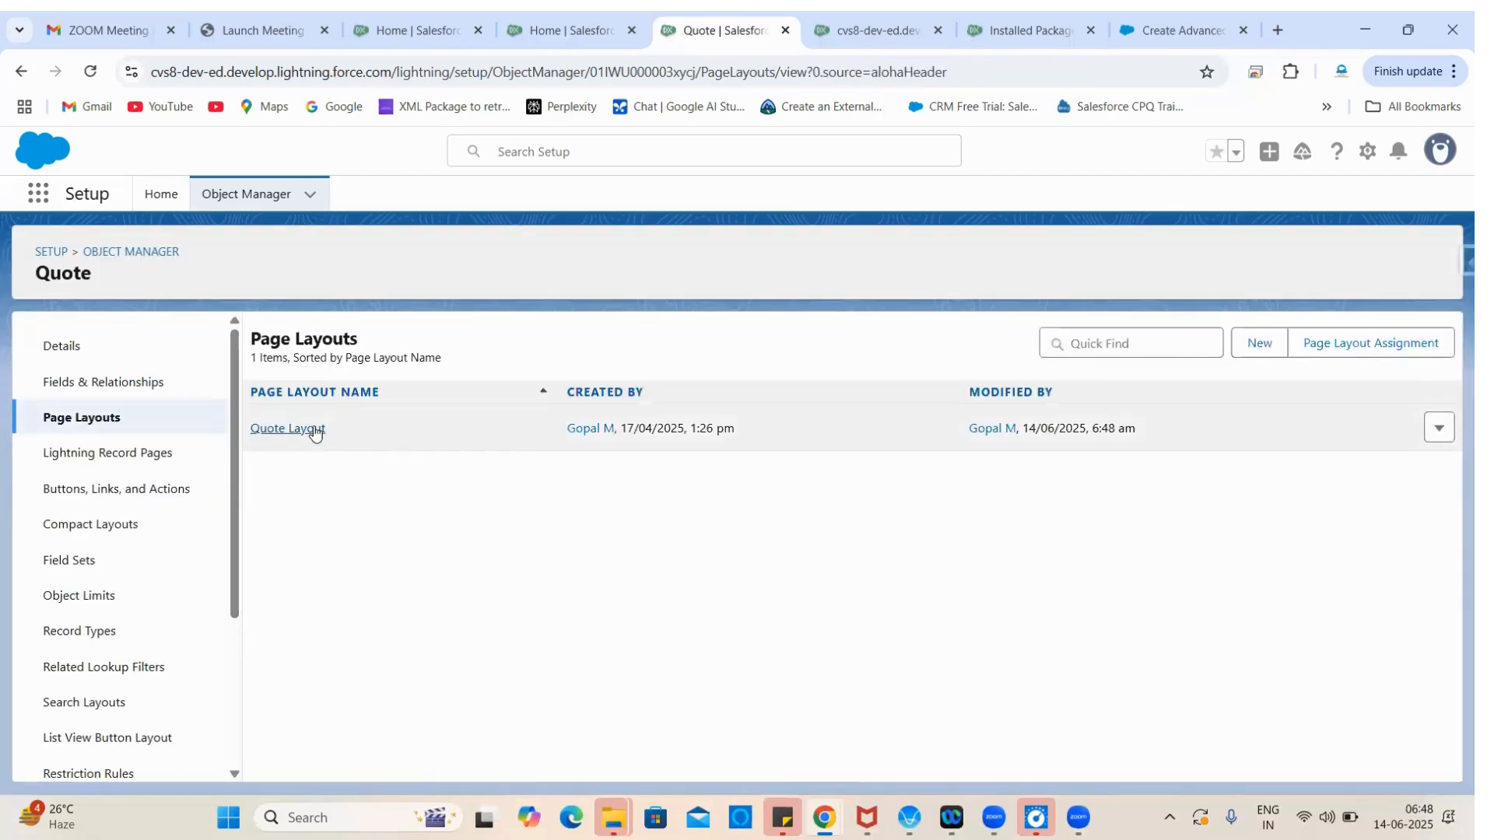
Step: Reopen the Quote Layout with its Mobile & Lightning Actions and override the global publisher layout for the Classic Publisher quick actions
{"action": "left_click", "coordinate": [314, 430]}
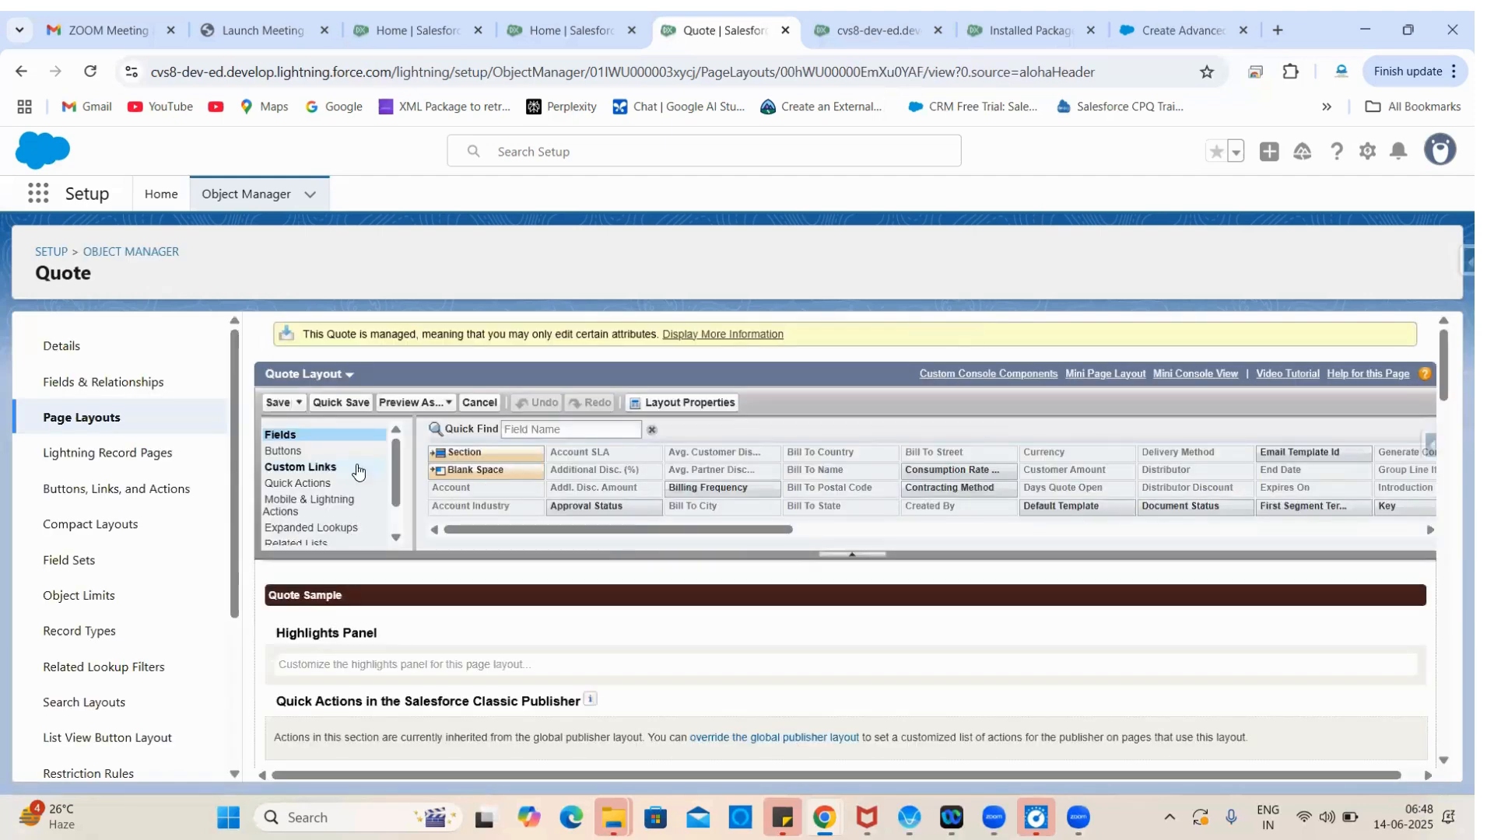
{"action": "left_click", "coordinate": [300, 504]}
{"action": "scroll", "coordinate": [576, 618], "scroll_direction": "down", "scroll_amount": 2}
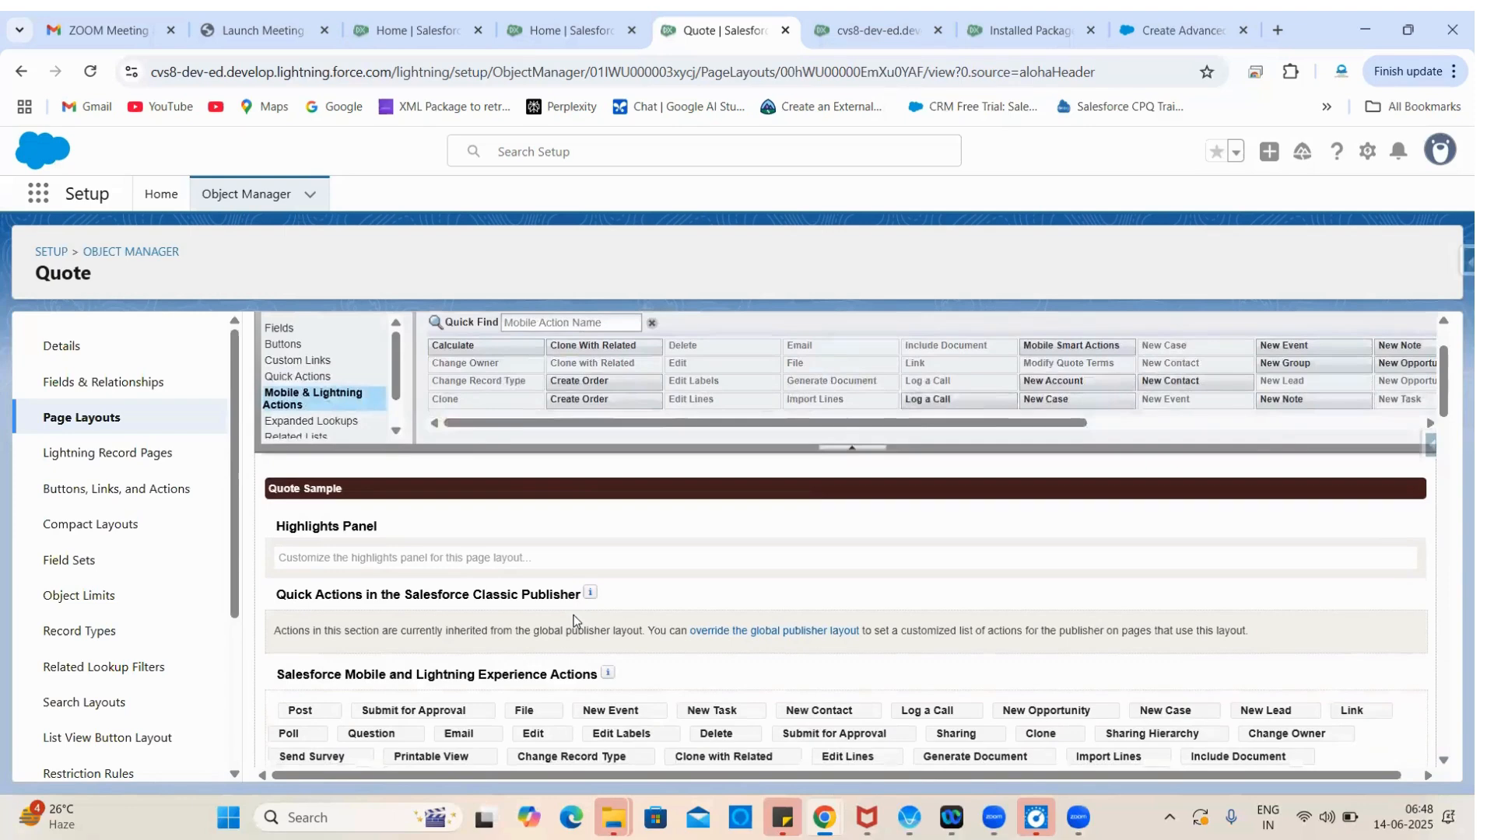
{"action": "scroll", "coordinate": [747, 607], "scroll_direction": "down", "scroll_amount": 1}
{"action": "left_click", "coordinate": [802, 592]}
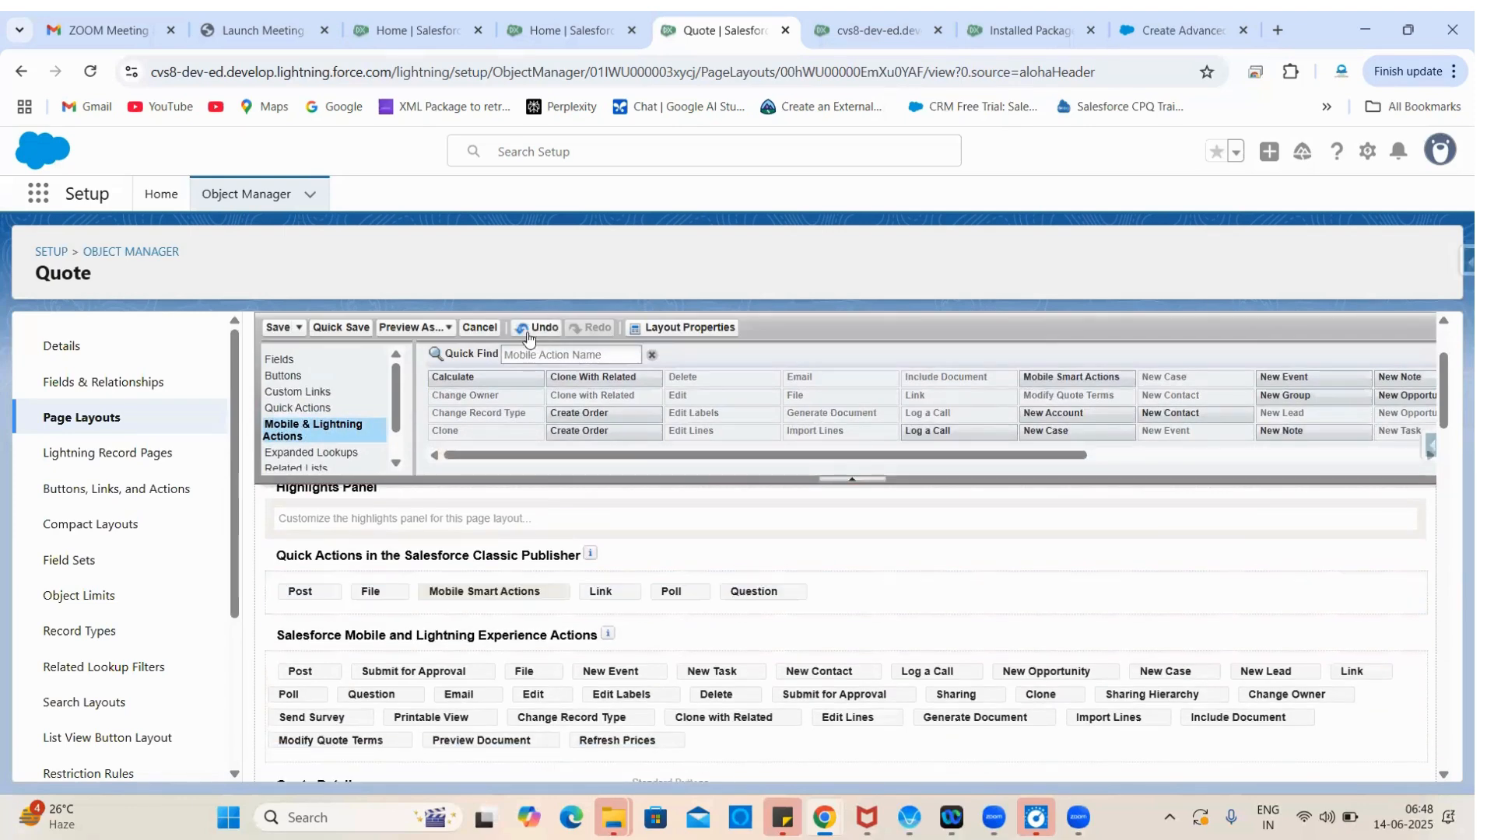
Step: Find Recall Approval with "re", place it after the first Submit for Approval in the Mobile and Lightning Experience Actions, and save the layout
{"action": "left_click", "coordinate": [521, 357]}
{"action": "type", "text": "re"}
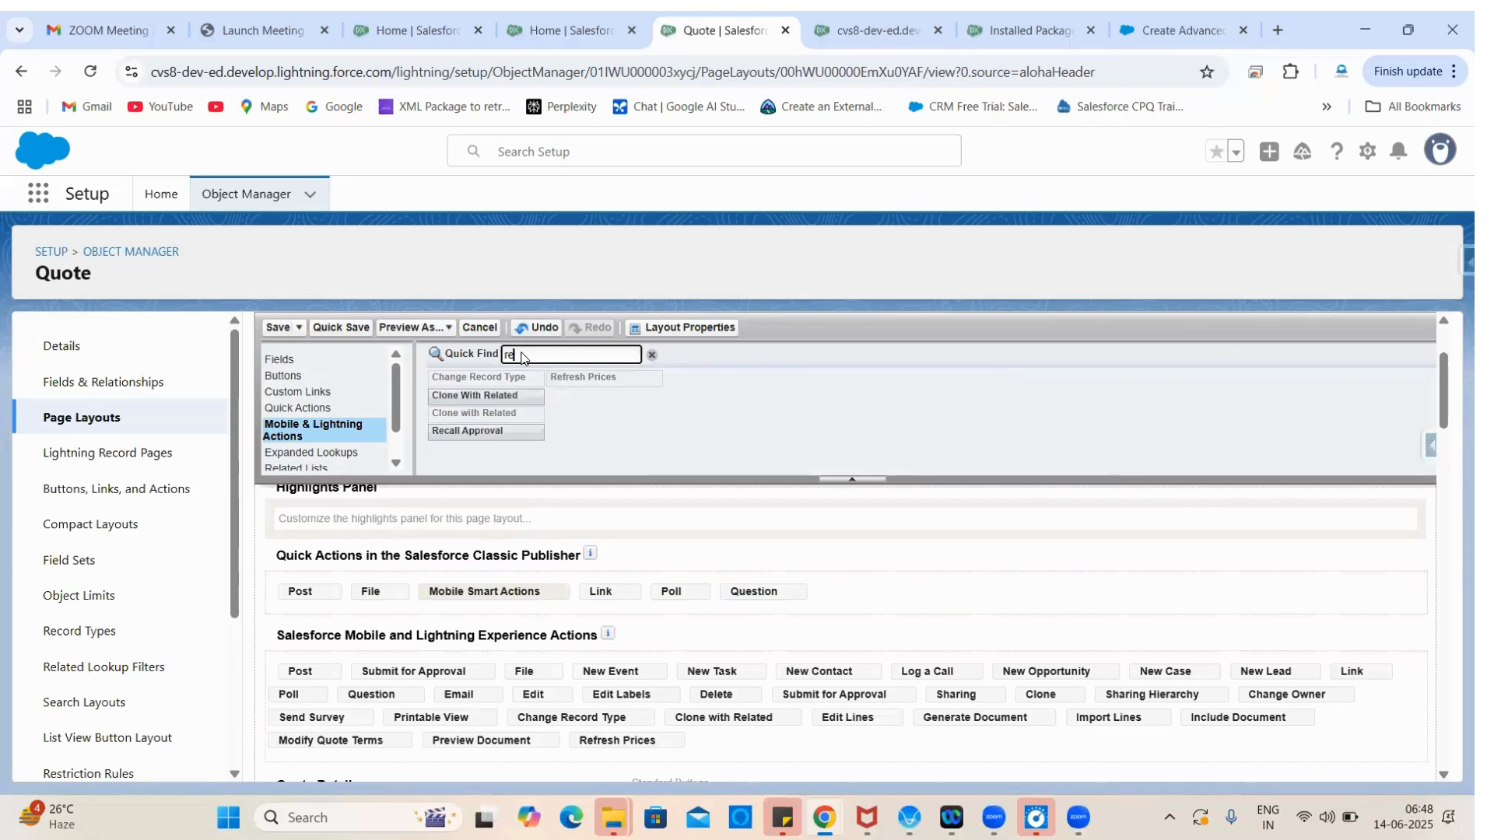
{"action": "scroll", "coordinate": [551, 487], "scroll_direction": "down", "scroll_amount": 1}
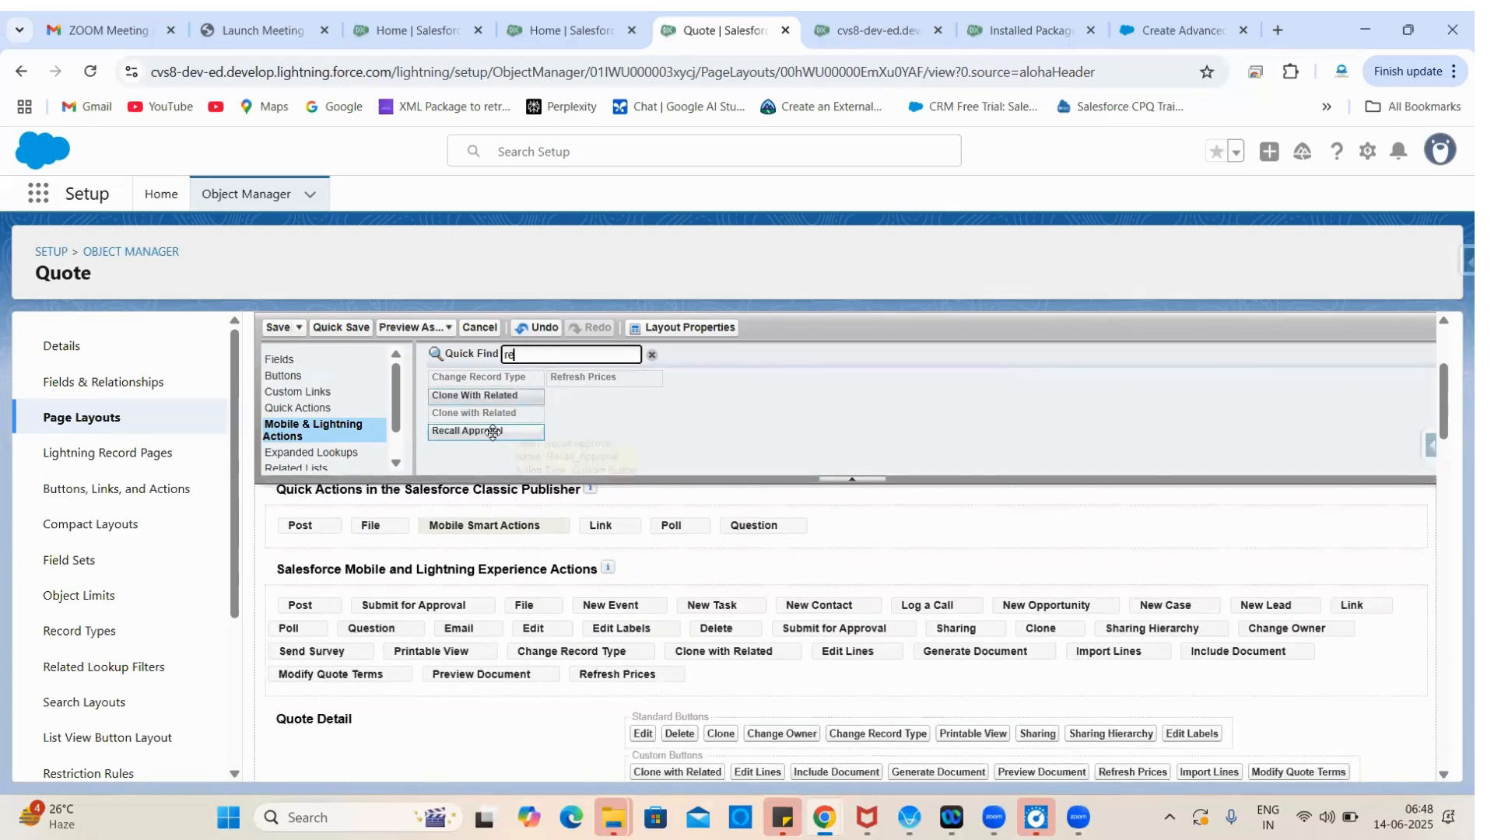
{"action": "left_click_drag", "start_coordinate": [492, 432], "coordinate": [545, 611]}
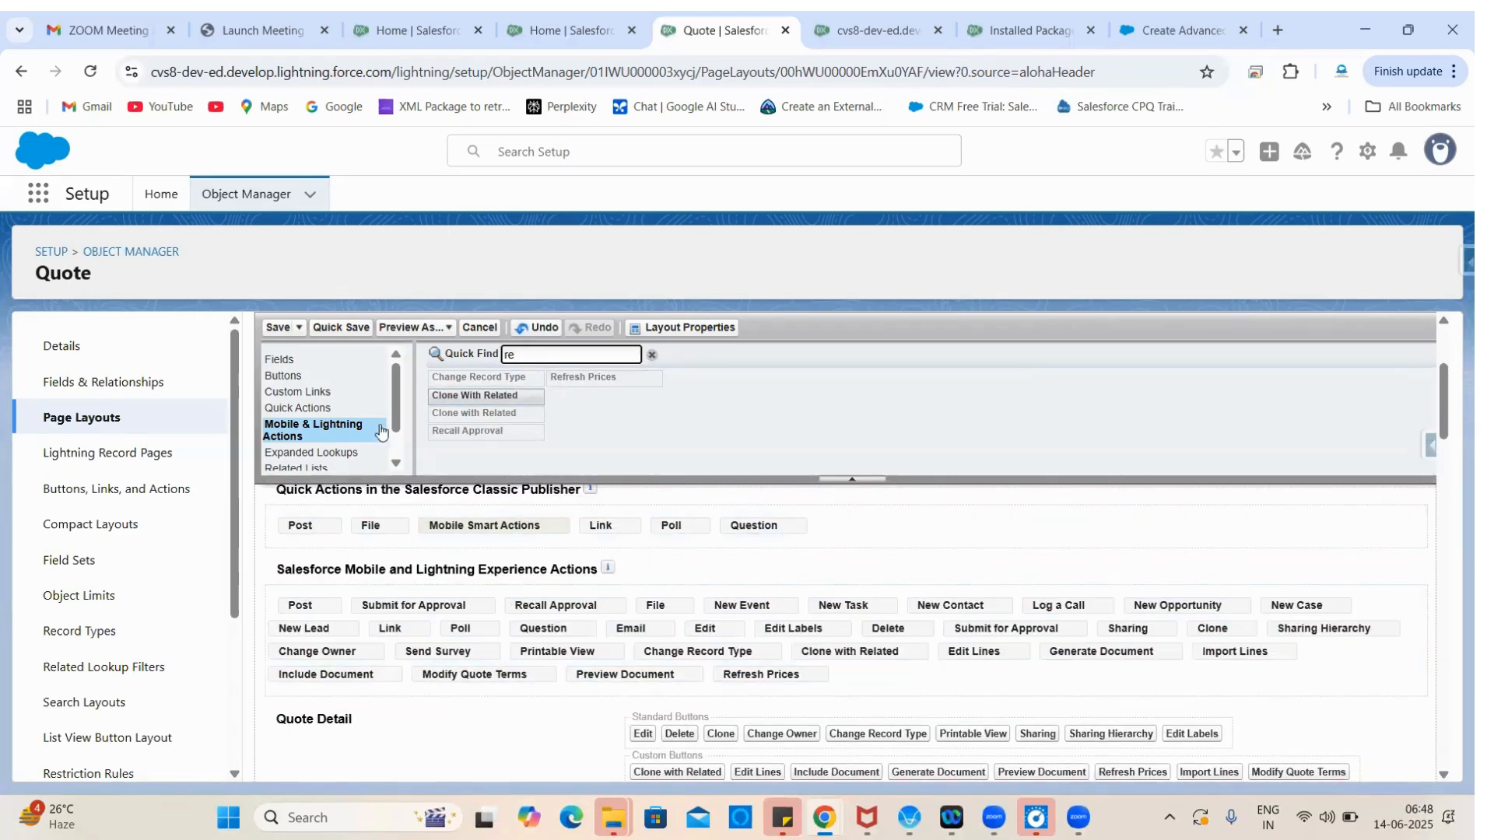
{"action": "left_click", "coordinate": [278, 327]}
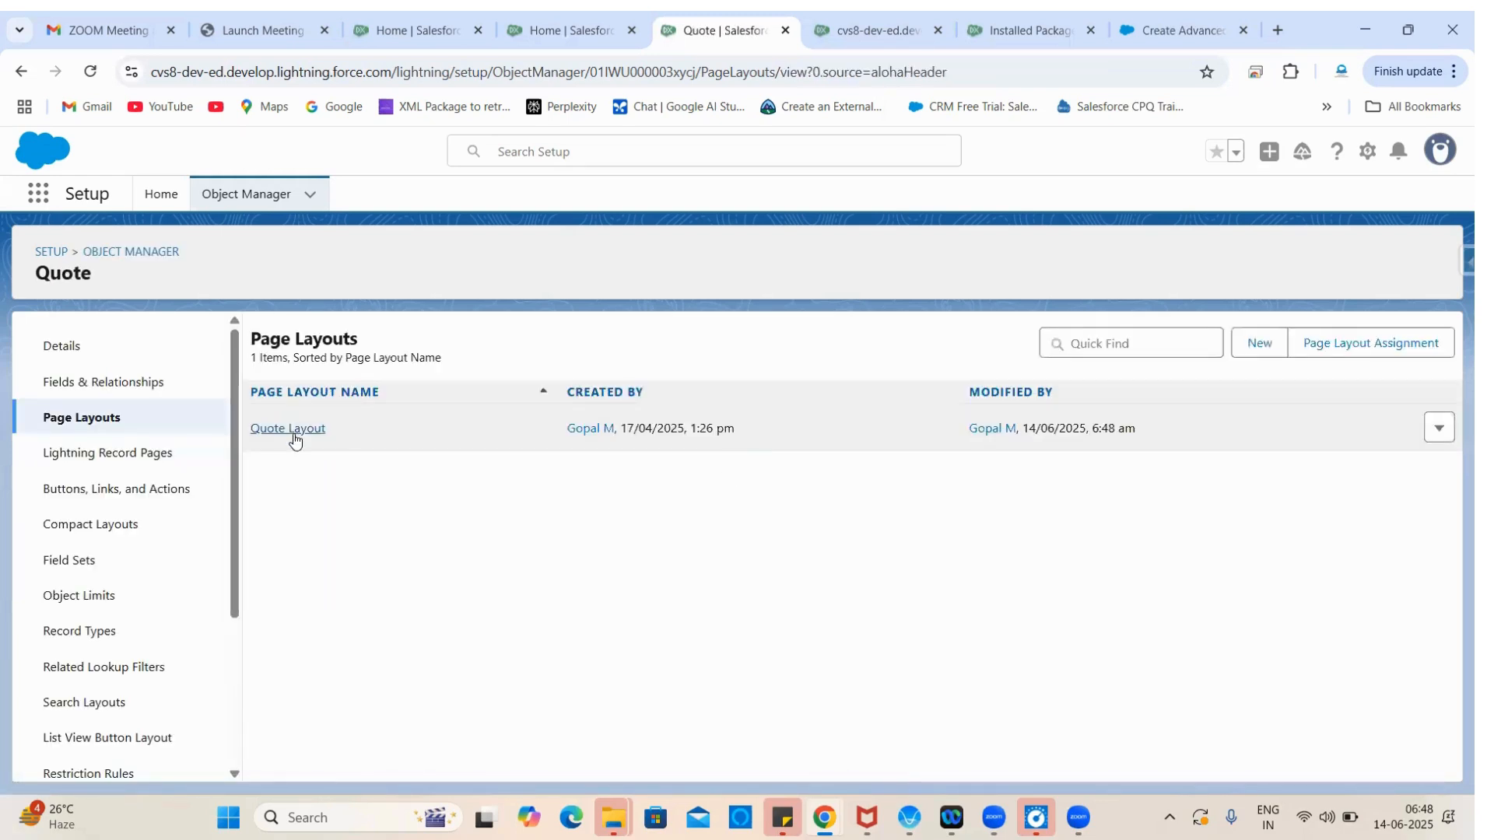
Step: Reopen the Quote Layout and search its Mobile & Lightning Actions for "pr"
{"action": "left_click", "coordinate": [293, 434]}
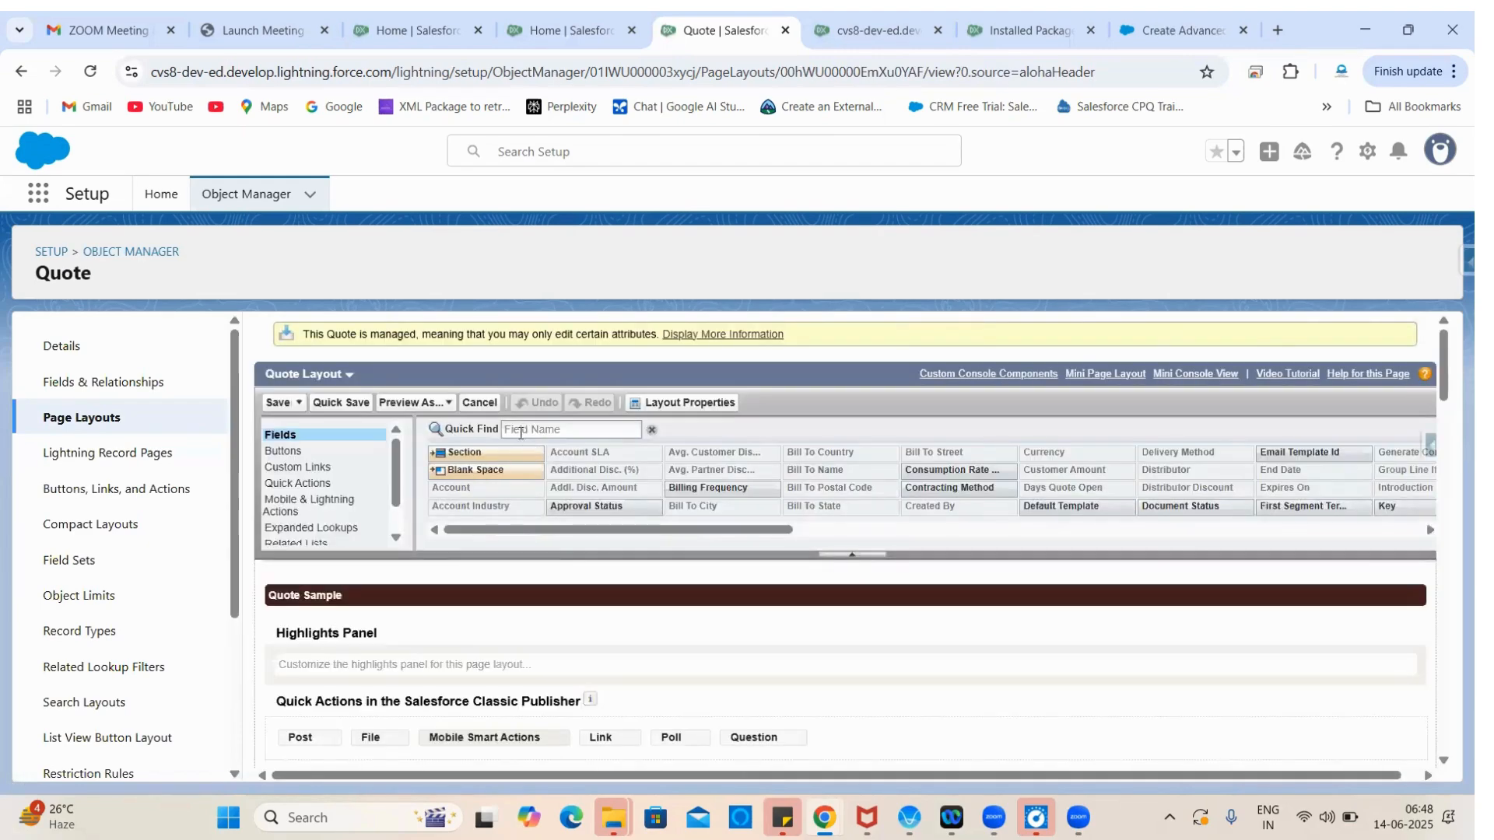
{"action": "left_click", "coordinate": [308, 504]}
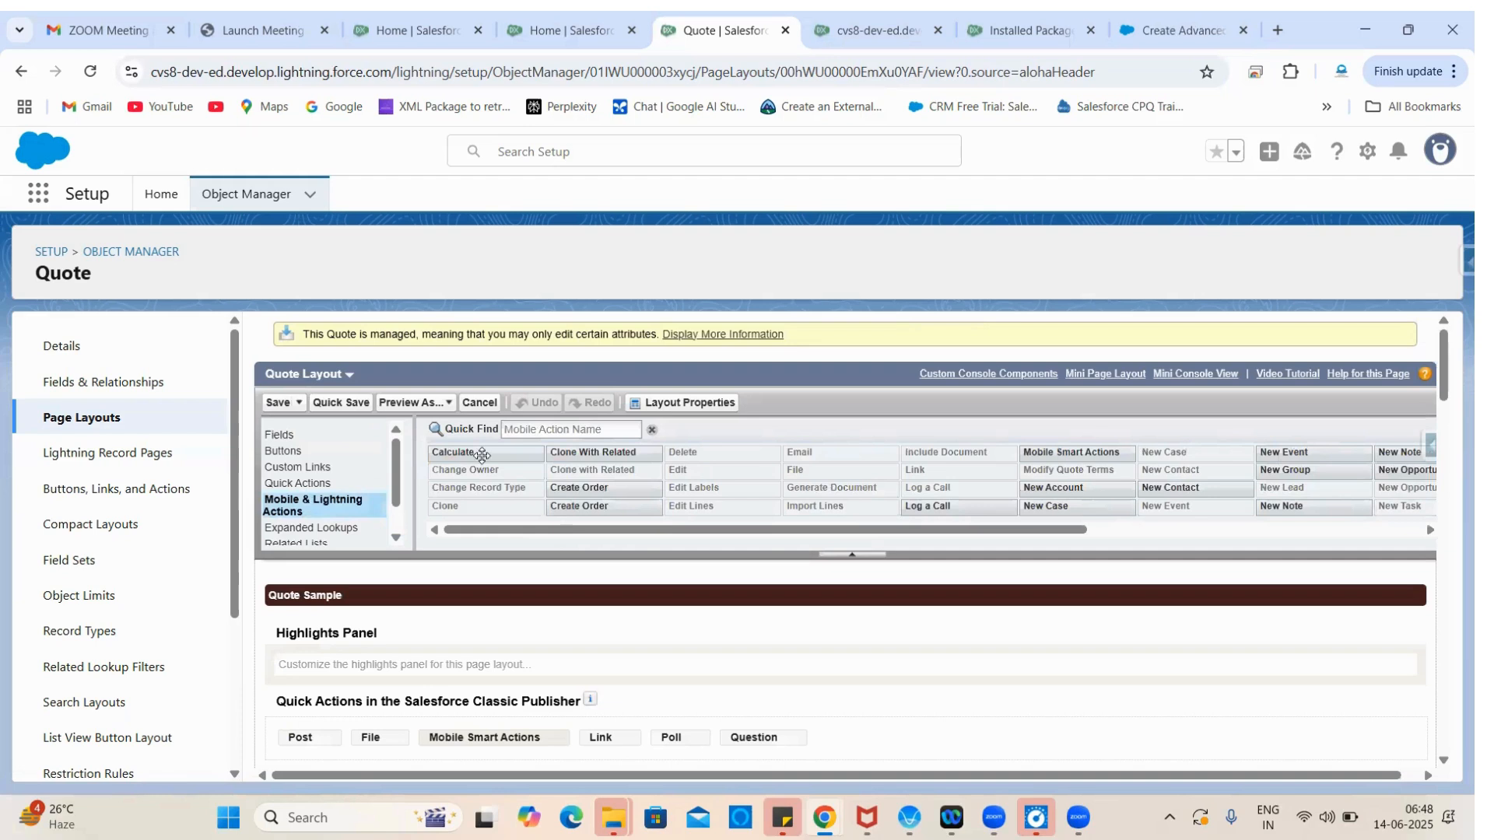
{"action": "left_click", "coordinate": [539, 431]}
{"action": "type", "text": "pr"}
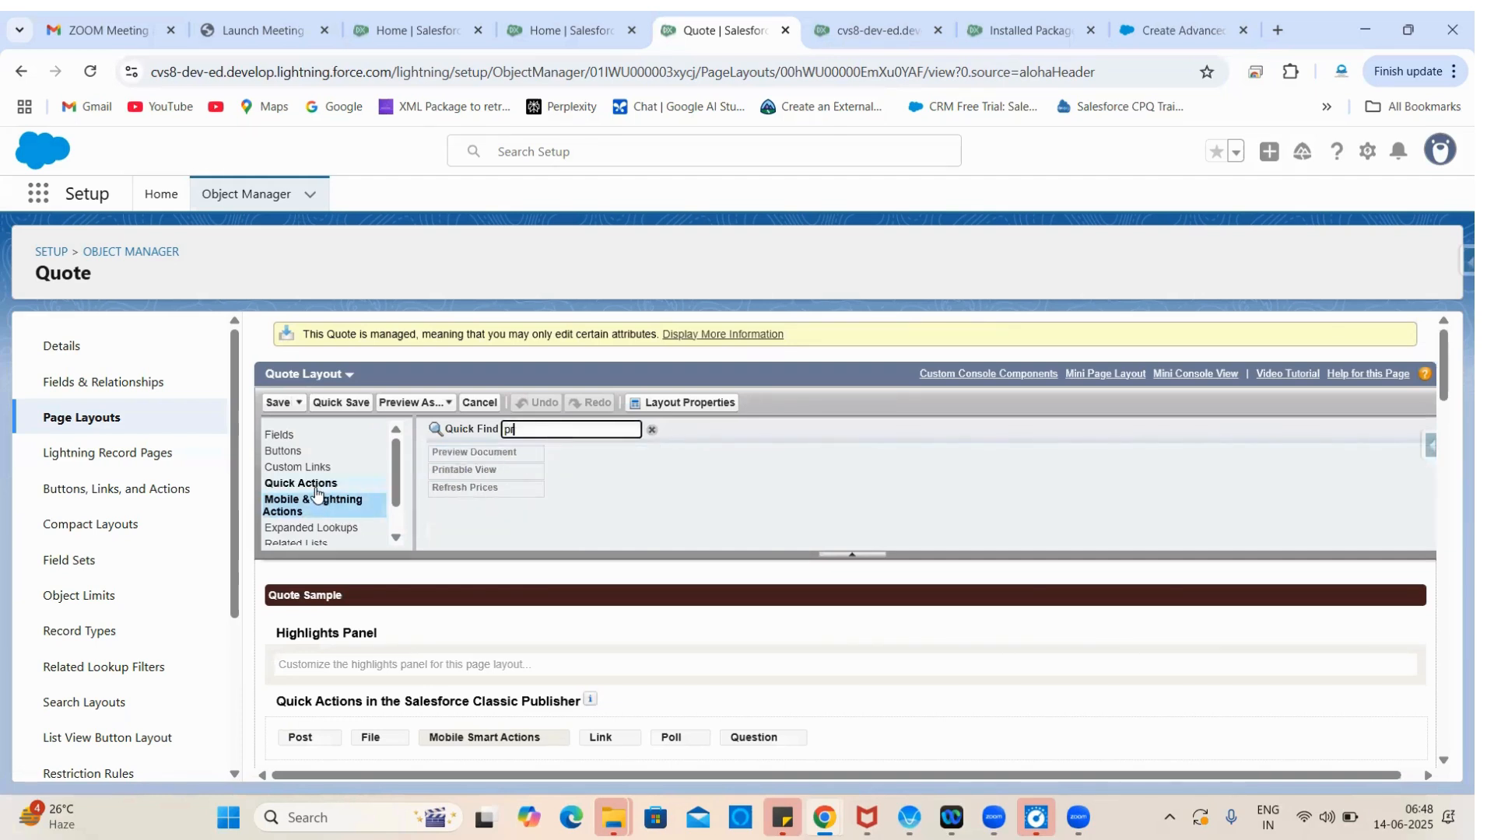
Step: Try to add the Preview Approval custom link to the Quote Layout's action sections
{"action": "left_click", "coordinate": [297, 467]}
{"action": "scroll", "coordinate": [498, 483], "scroll_direction": "down", "scroll_amount": 10}
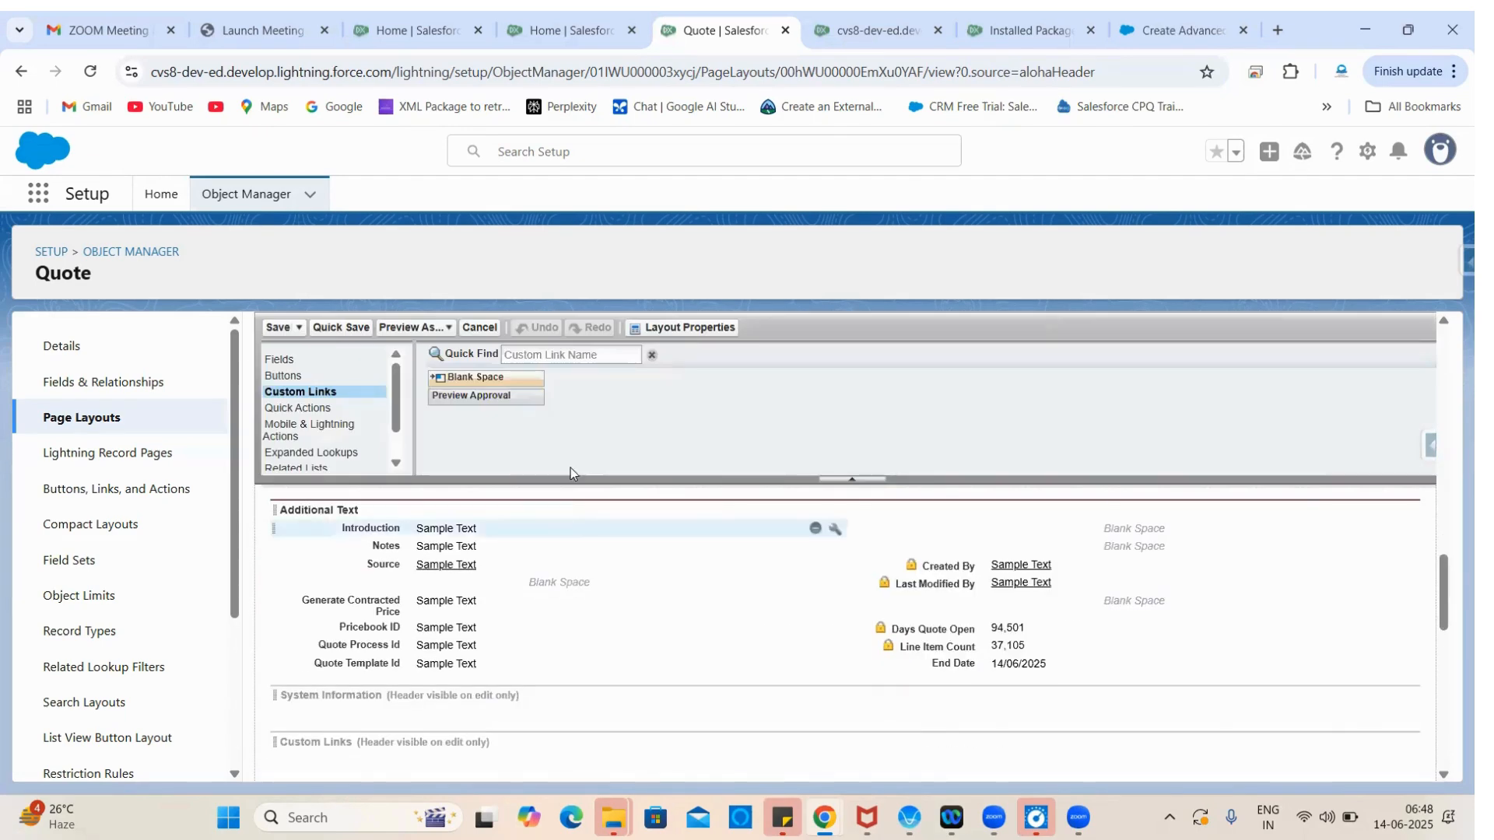
{"action": "scroll", "coordinate": [572, 687], "scroll_direction": "up", "scroll_amount": 15}
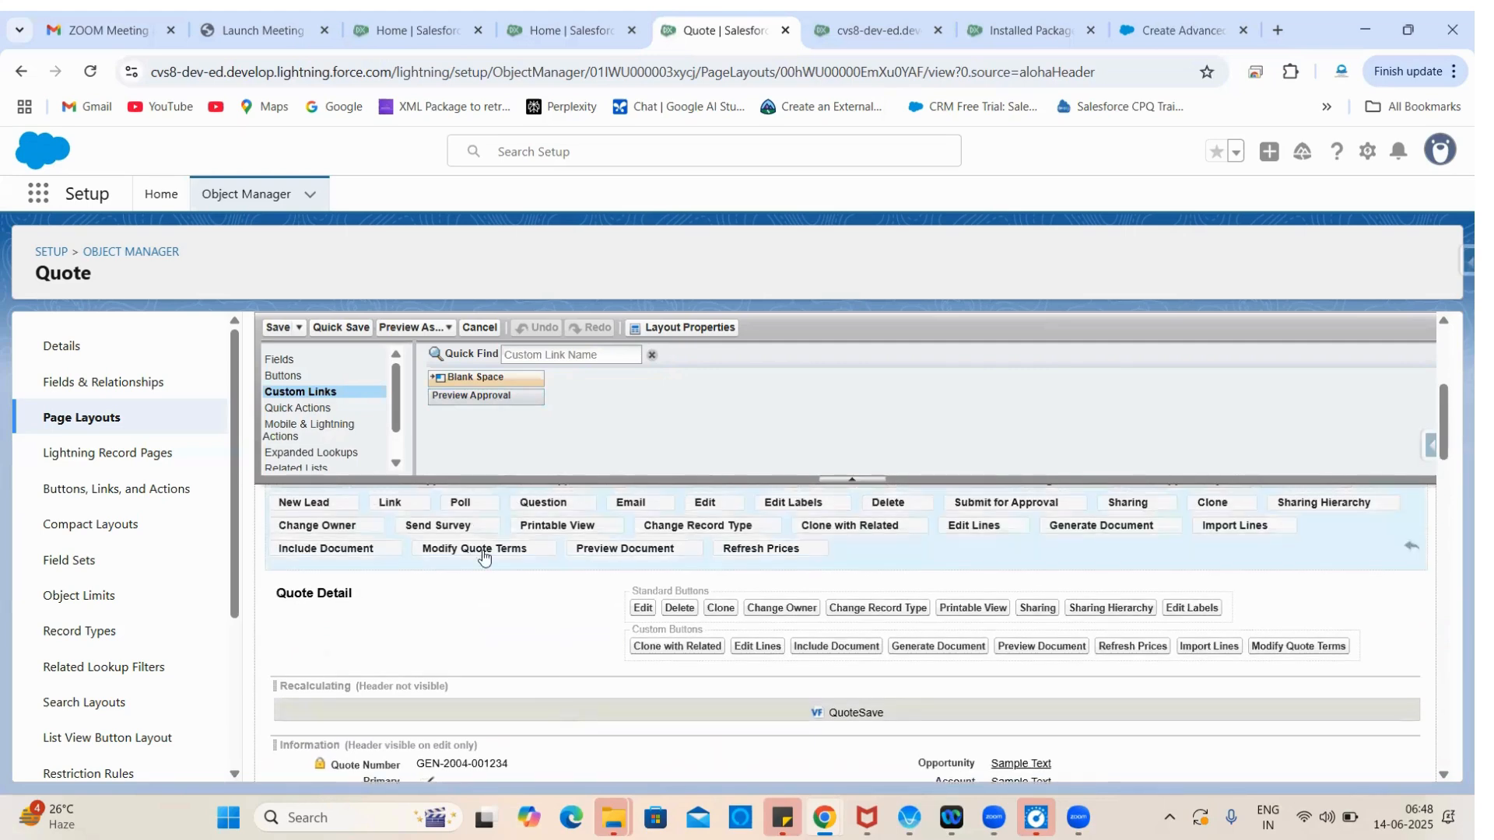
{"action": "scroll", "coordinate": [484, 550], "scroll_direction": "up", "scroll_amount": 1}
{"action": "left_click_drag", "start_coordinate": [487, 397], "coordinate": [334, 568]}
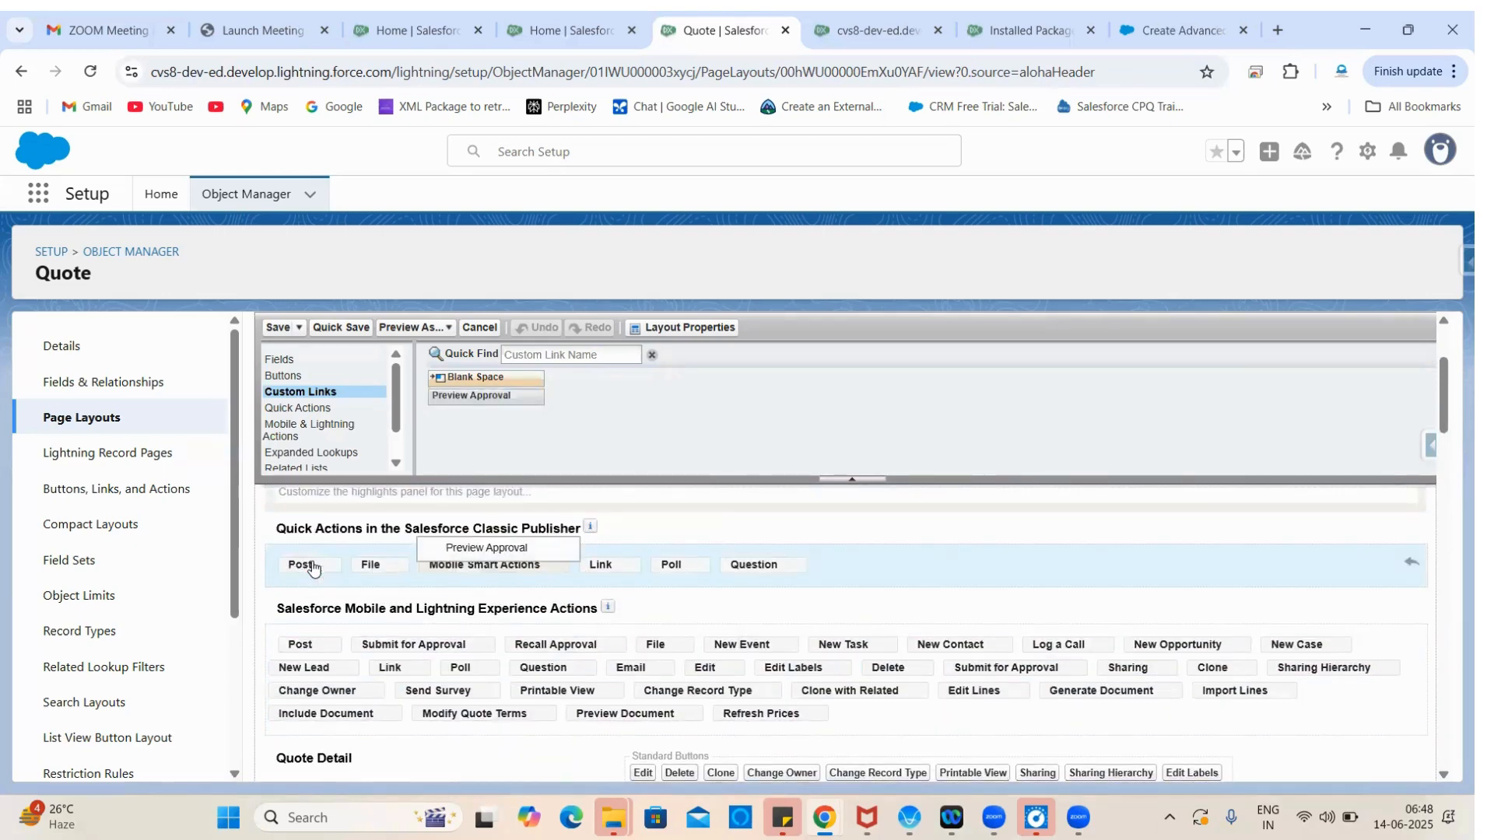
Step: Switch to the Advanced Approvals help article and check the label, behavior and URL settings for the Preview Approval button
{"action": "left_click", "coordinate": [1179, 29]}
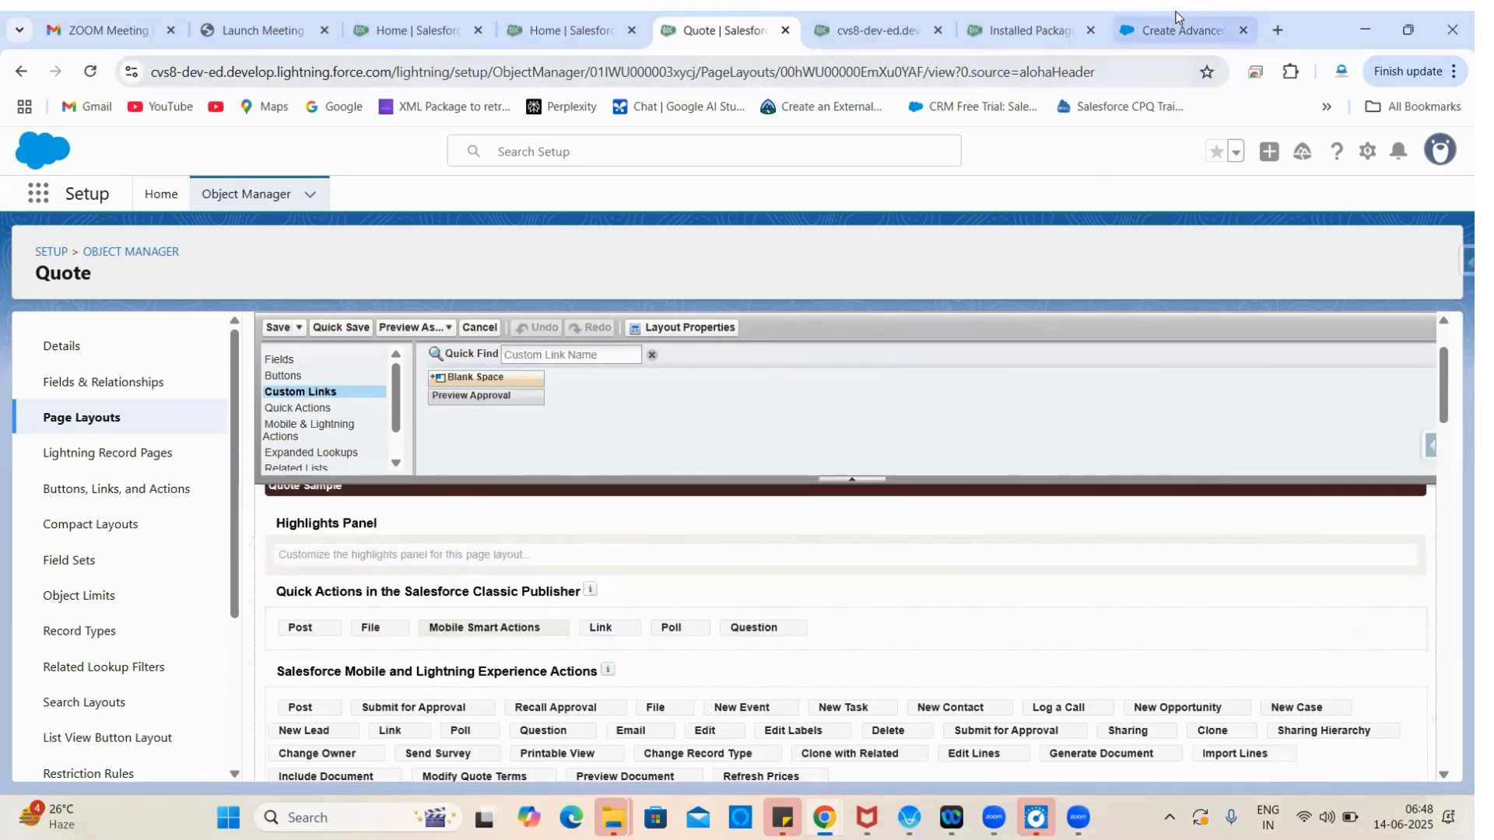
{"action": "scroll", "coordinate": [811, 648], "scroll_direction": "down", "scroll_amount": 1}
{"action": "left_click", "coordinate": [638, 523]}
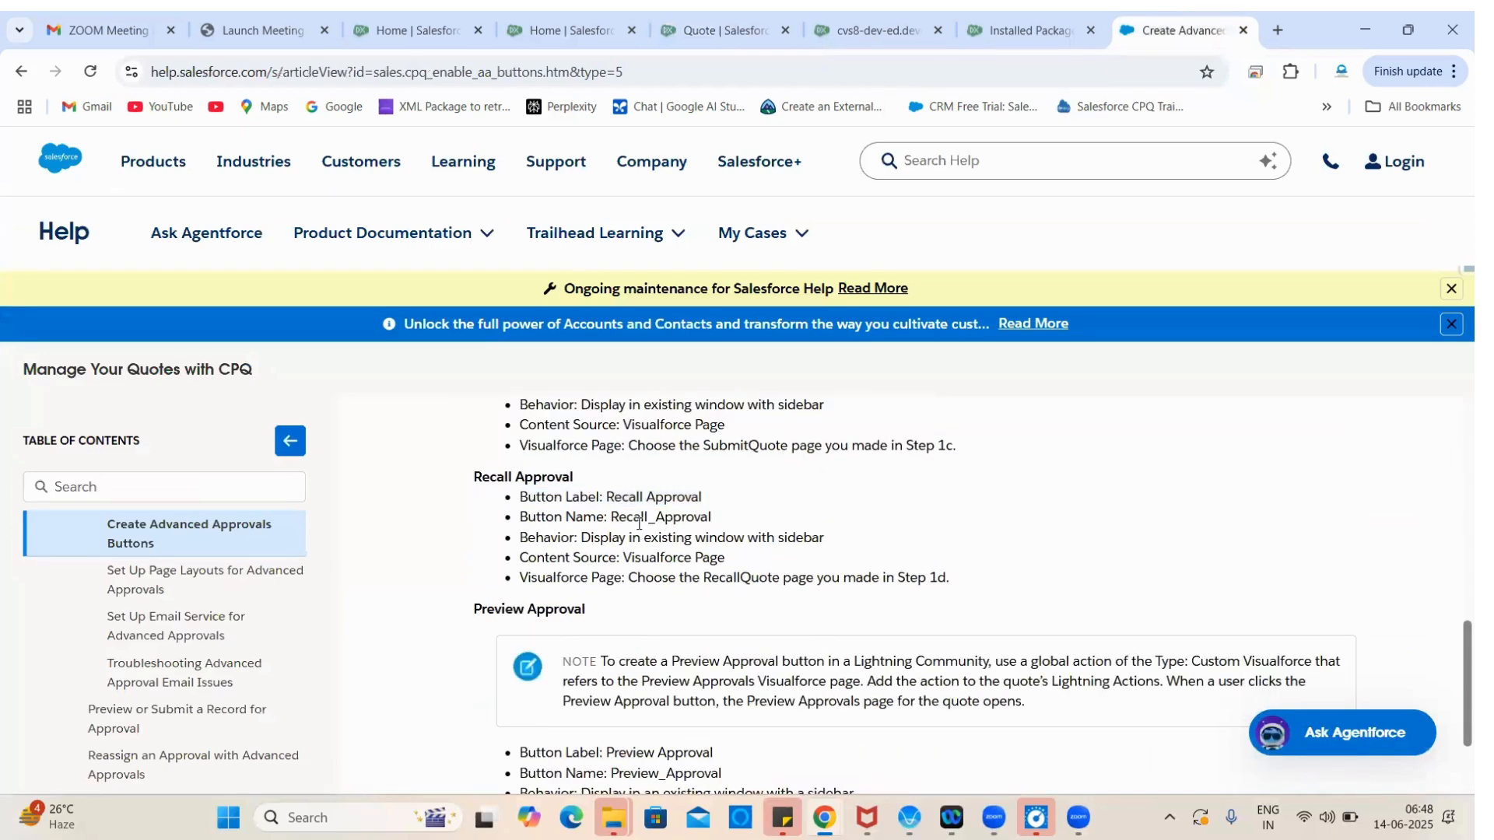
{"action": "scroll", "coordinate": [716, 582], "scroll_direction": "down", "scroll_amount": 3}
{"action": "double_click", "coordinate": [659, 537]}
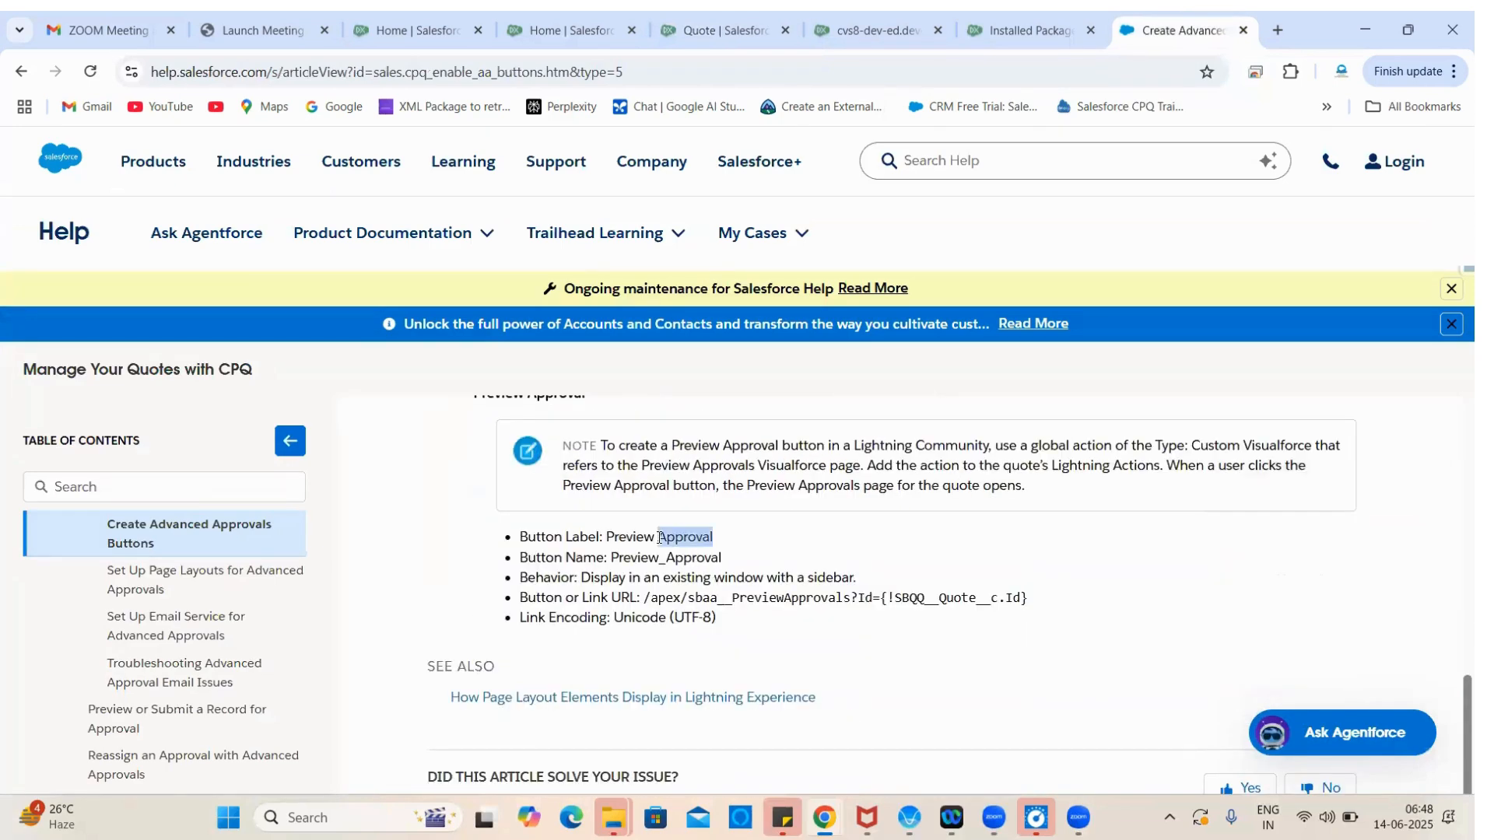
{"action": "triple_click", "coordinate": [759, 585]}
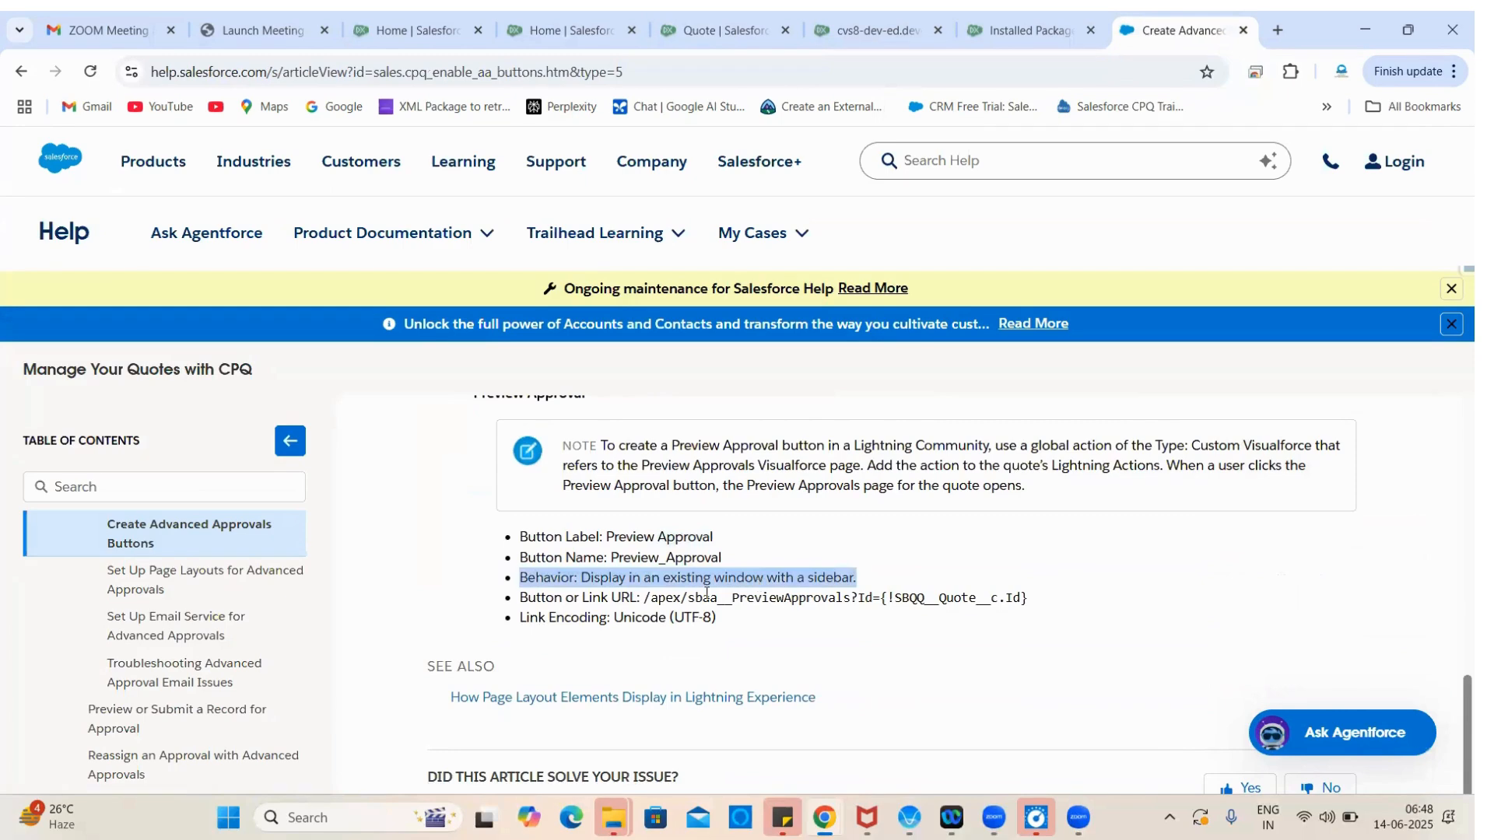
{"action": "left_click", "coordinate": [652, 599]}
{"action": "scroll", "coordinate": [774, 594], "scroll_direction": "up", "scroll_amount": 1}
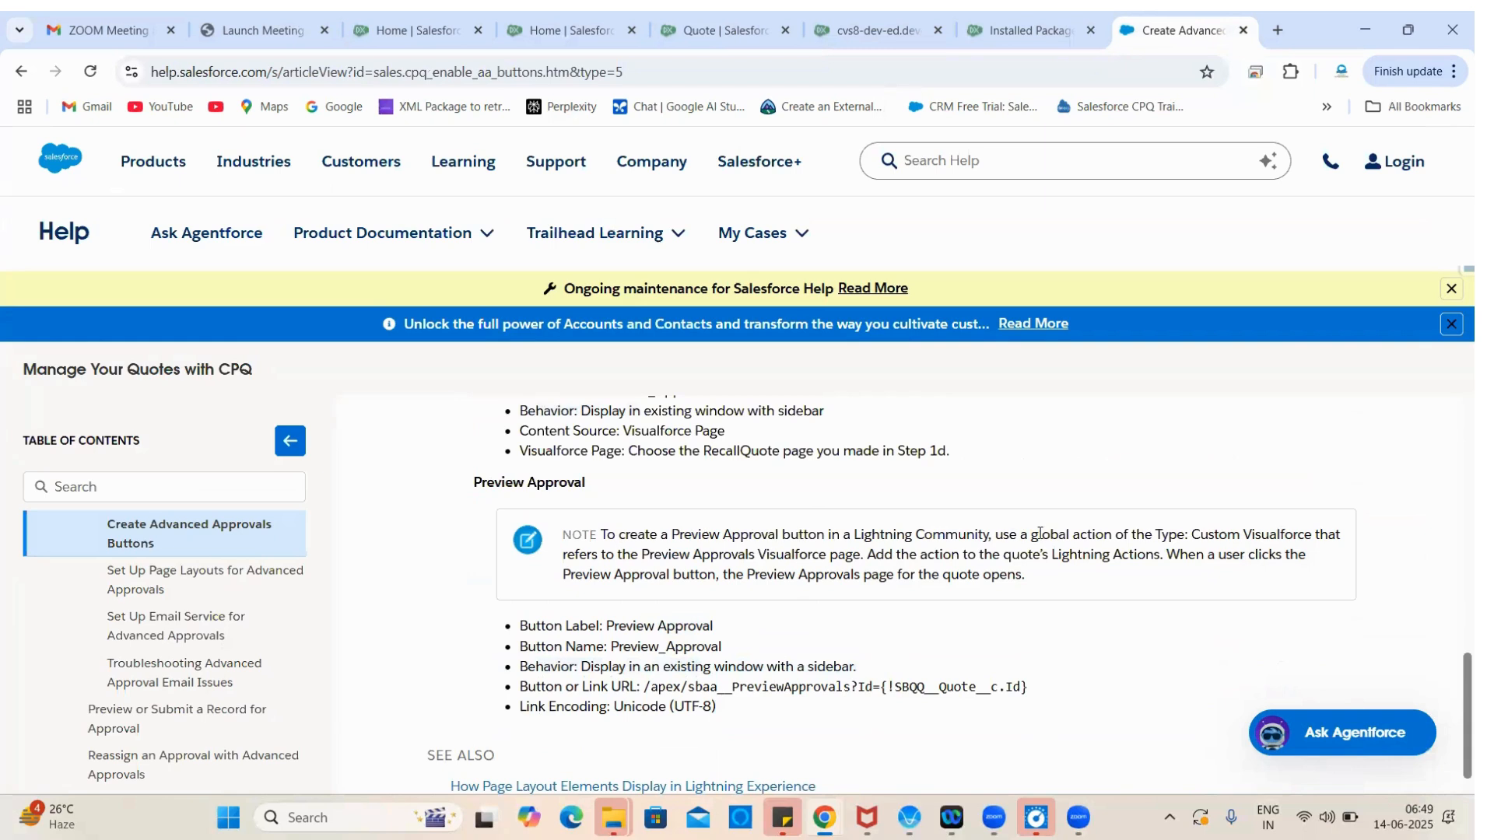
Step: Read the article's note on Preview Approval in a Lightning Community and recheck the listed button settings
{"action": "triple_click", "coordinate": [1240, 536]}
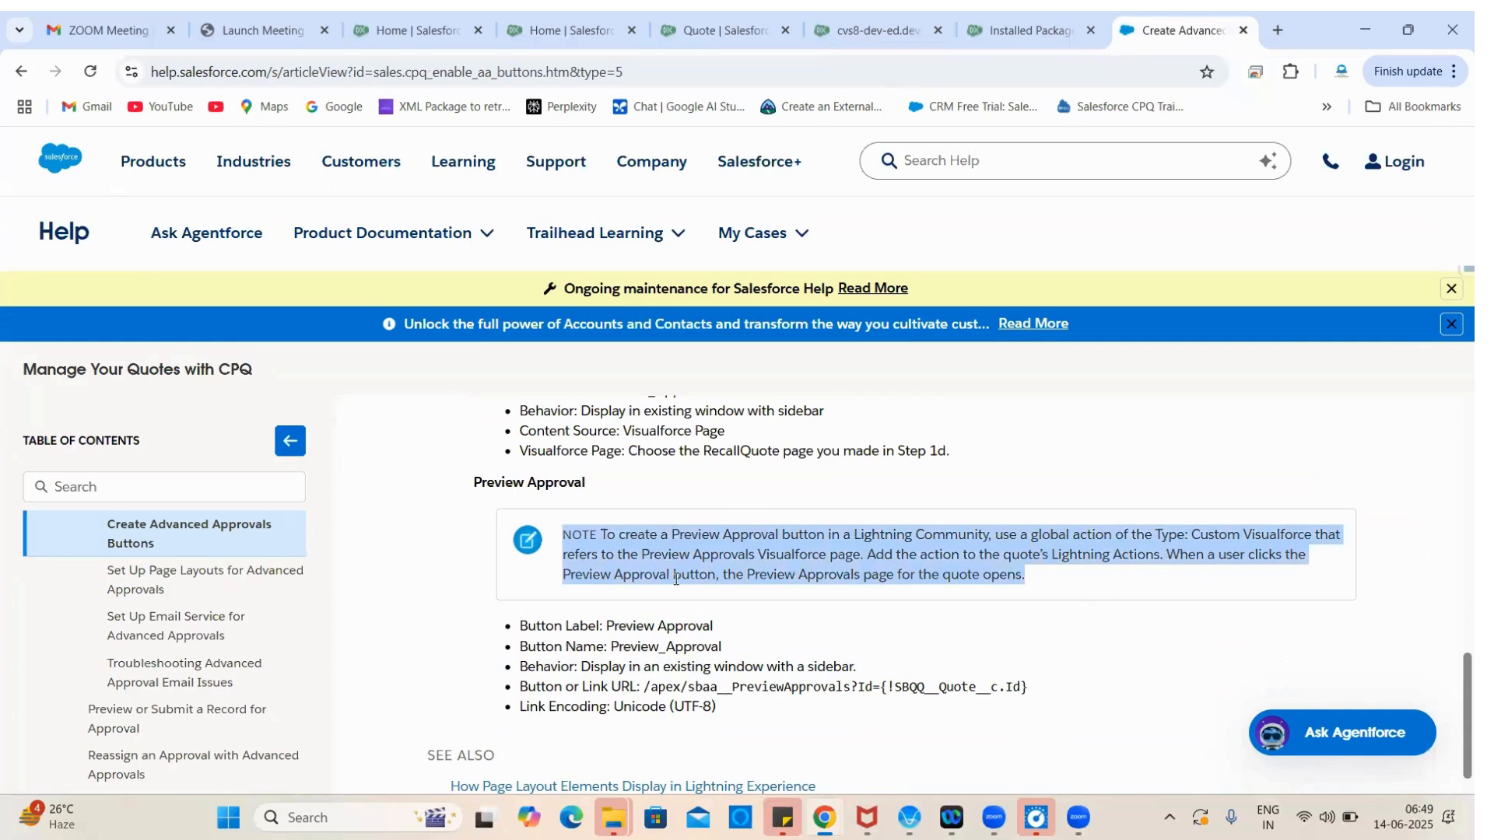
{"action": "left_click", "coordinate": [710, 572]}
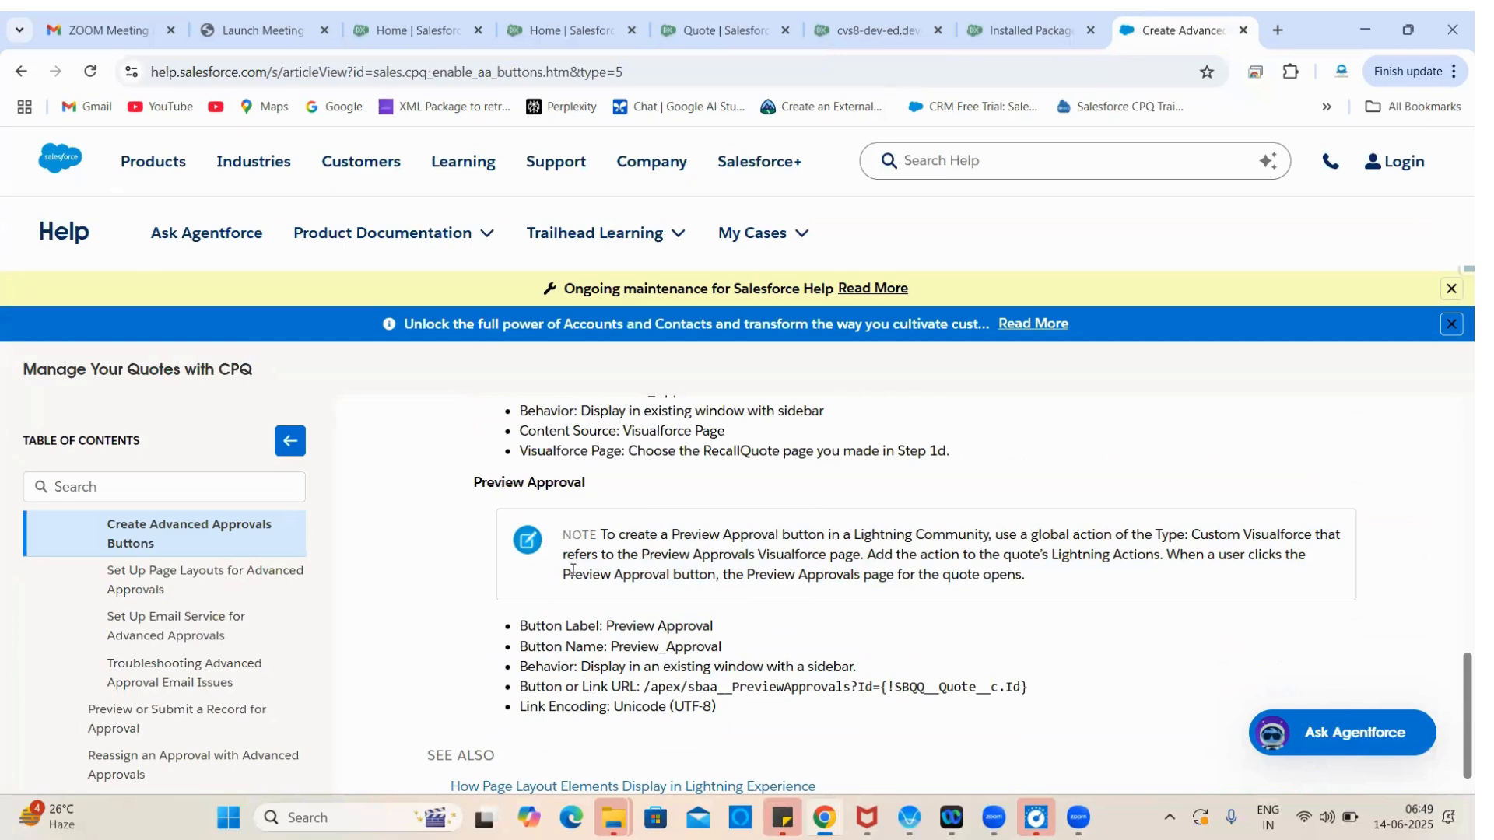
{"action": "triple_click", "coordinate": [834, 578]}
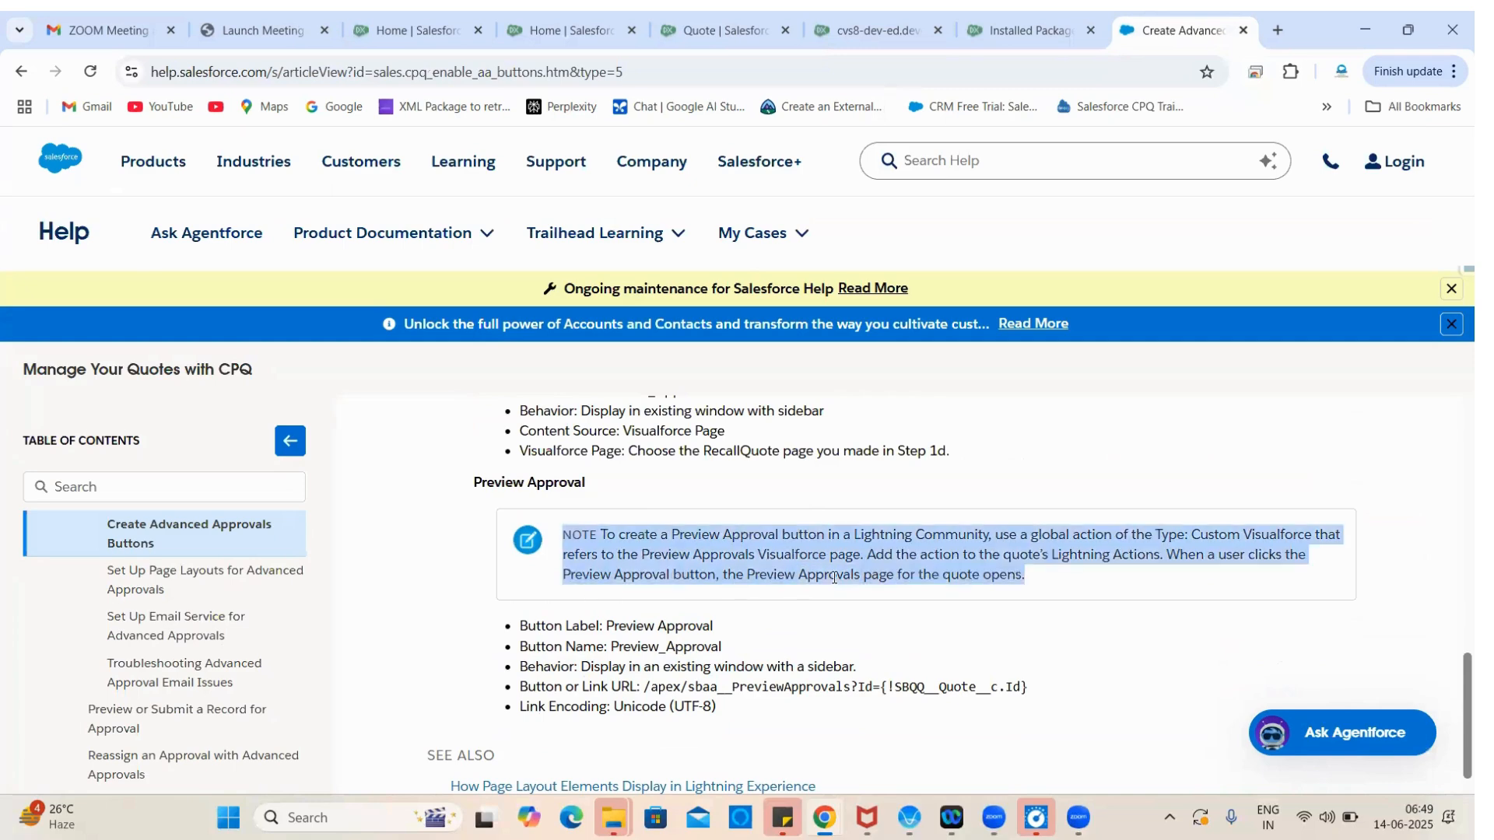
{"action": "left_click", "coordinate": [834, 578]}
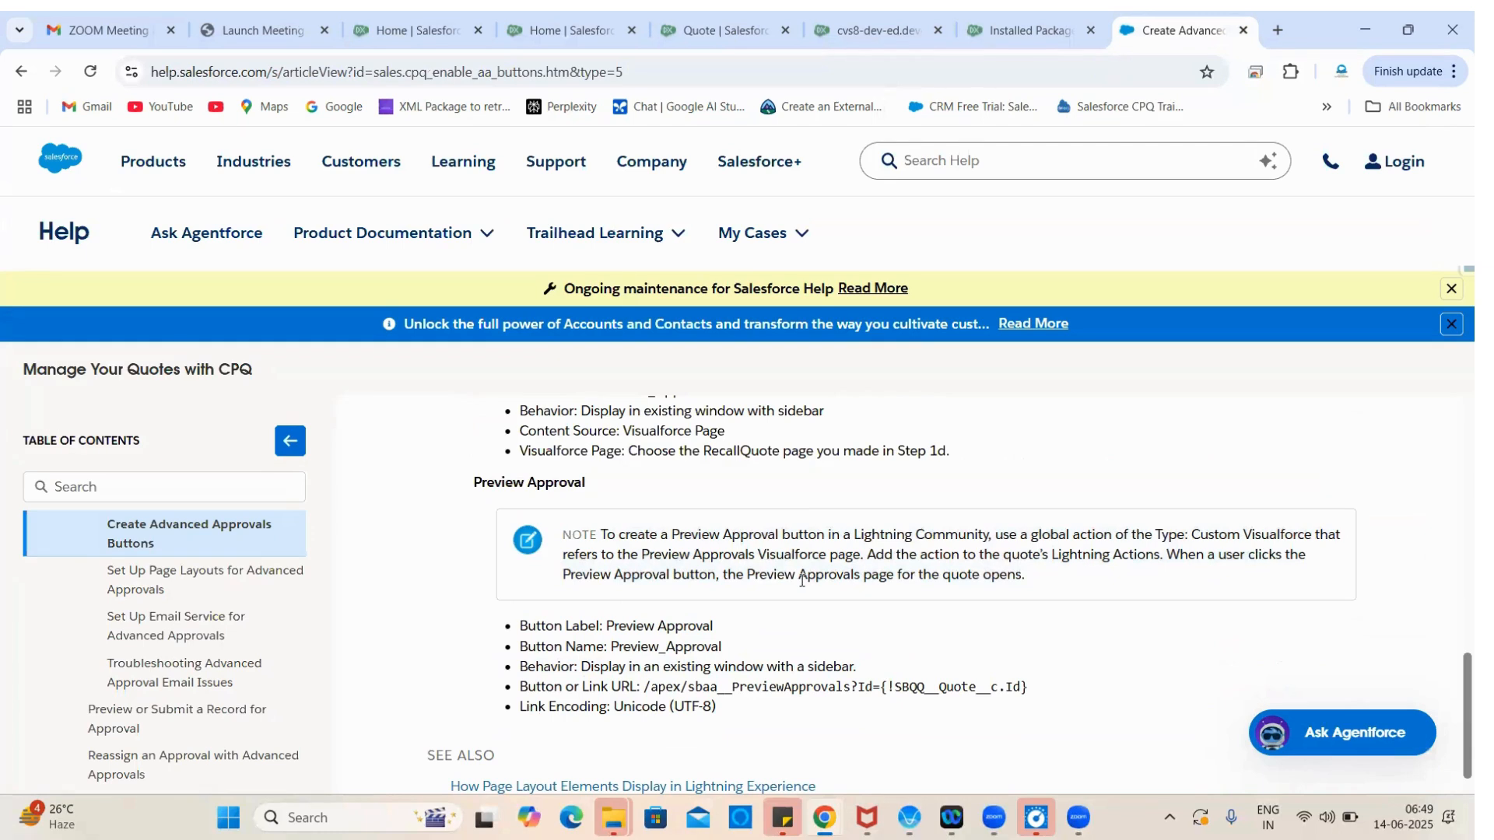
{"action": "scroll", "coordinate": [785, 649], "scroll_direction": "down", "scroll_amount": 1}
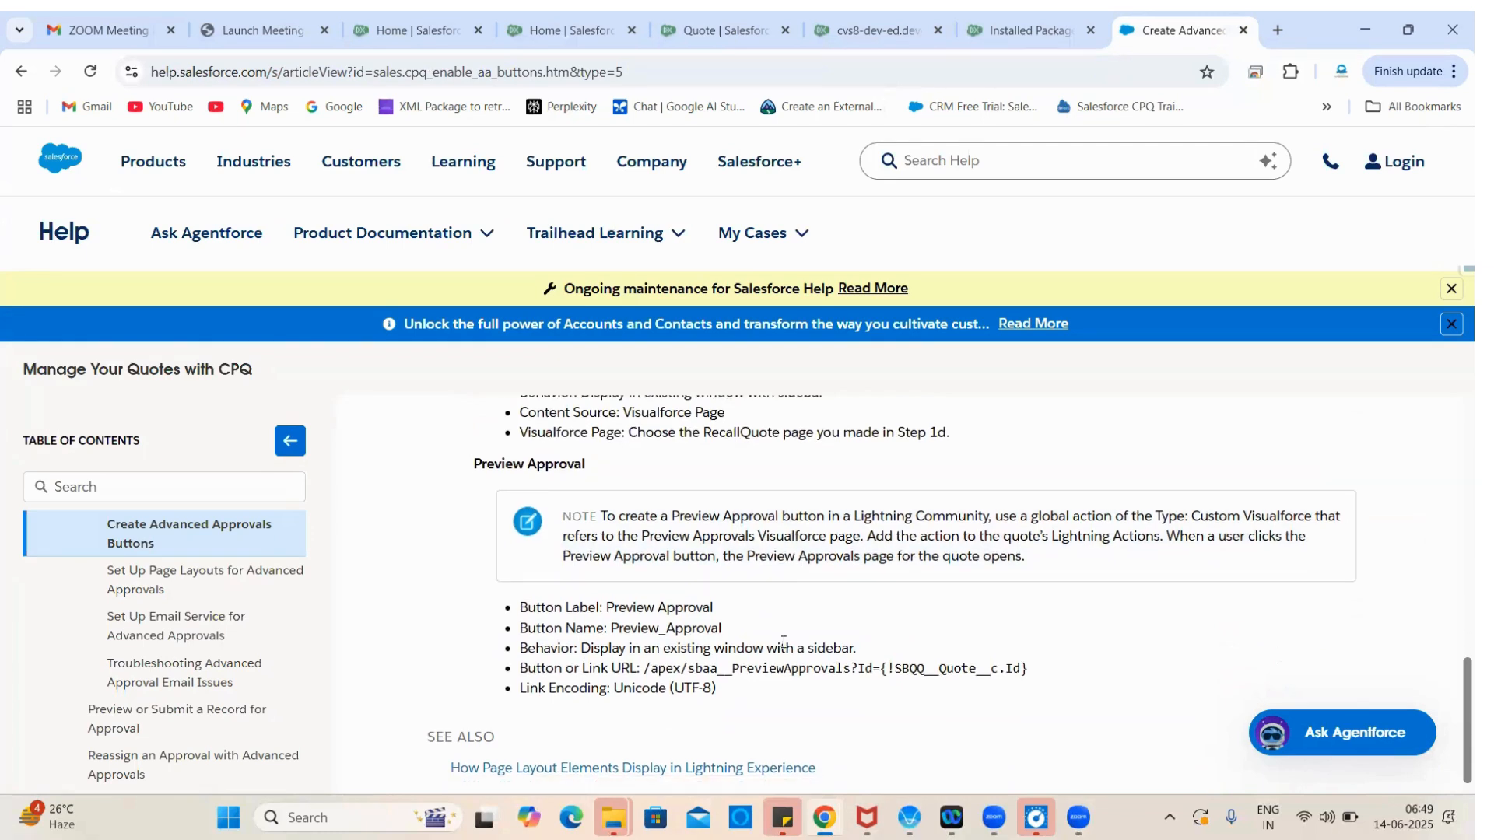
{"action": "triple_click", "coordinate": [675, 615]}
{"action": "left_click", "coordinate": [917, 597]}
{"action": "double_click", "coordinate": [636, 606]}
{"action": "left_click", "coordinate": [682, 612]}
{"action": "double_click", "coordinate": [671, 654]}
{"action": "left_click", "coordinate": [699, 676]}
Step: Return to the Quote Layout page in Salesforce Setup and reload it
{"action": "left_click", "coordinate": [698, 19]}
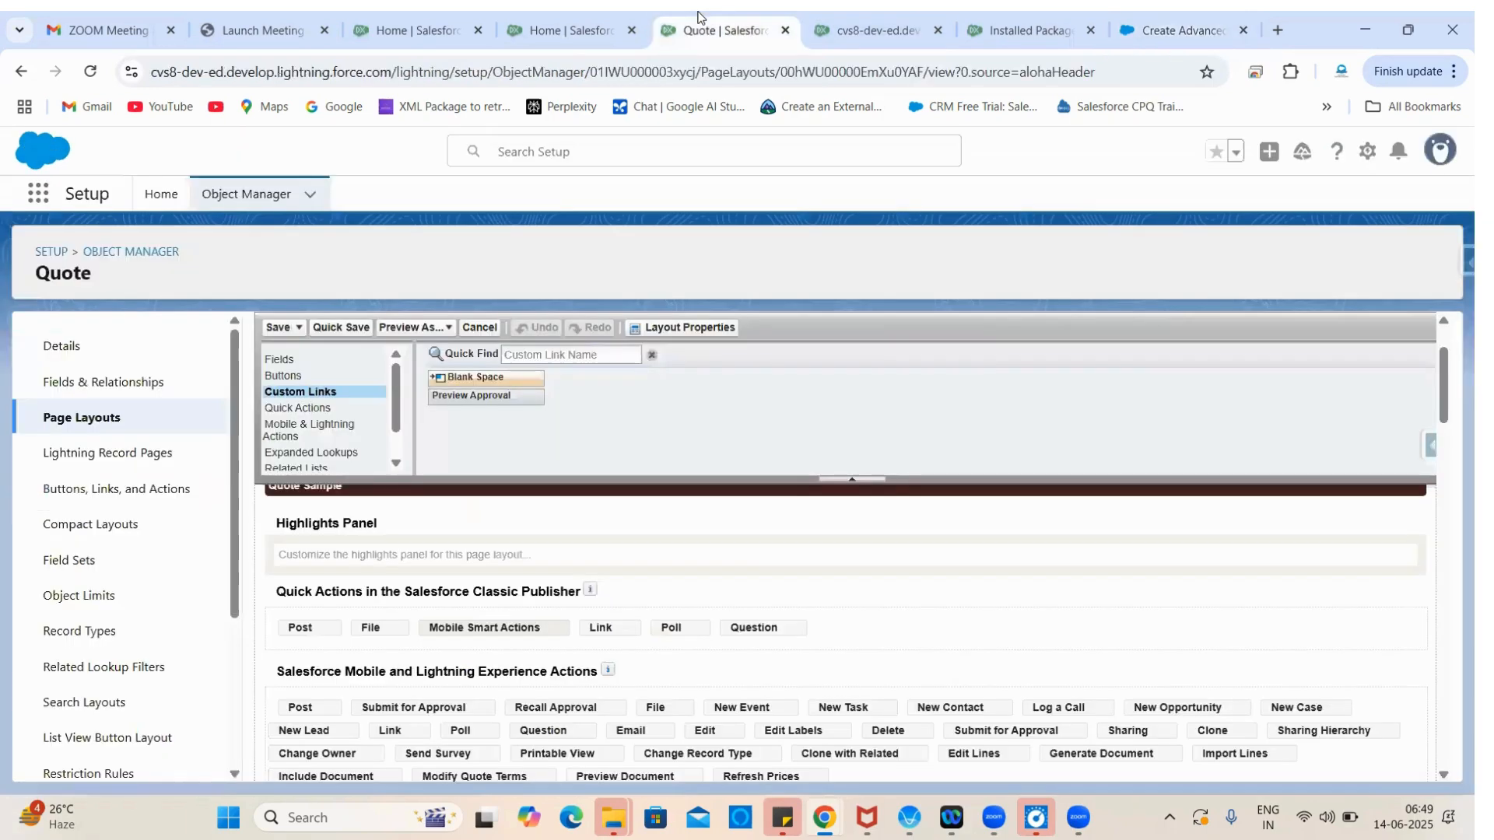
{"action": "left_click", "coordinate": [91, 70]}
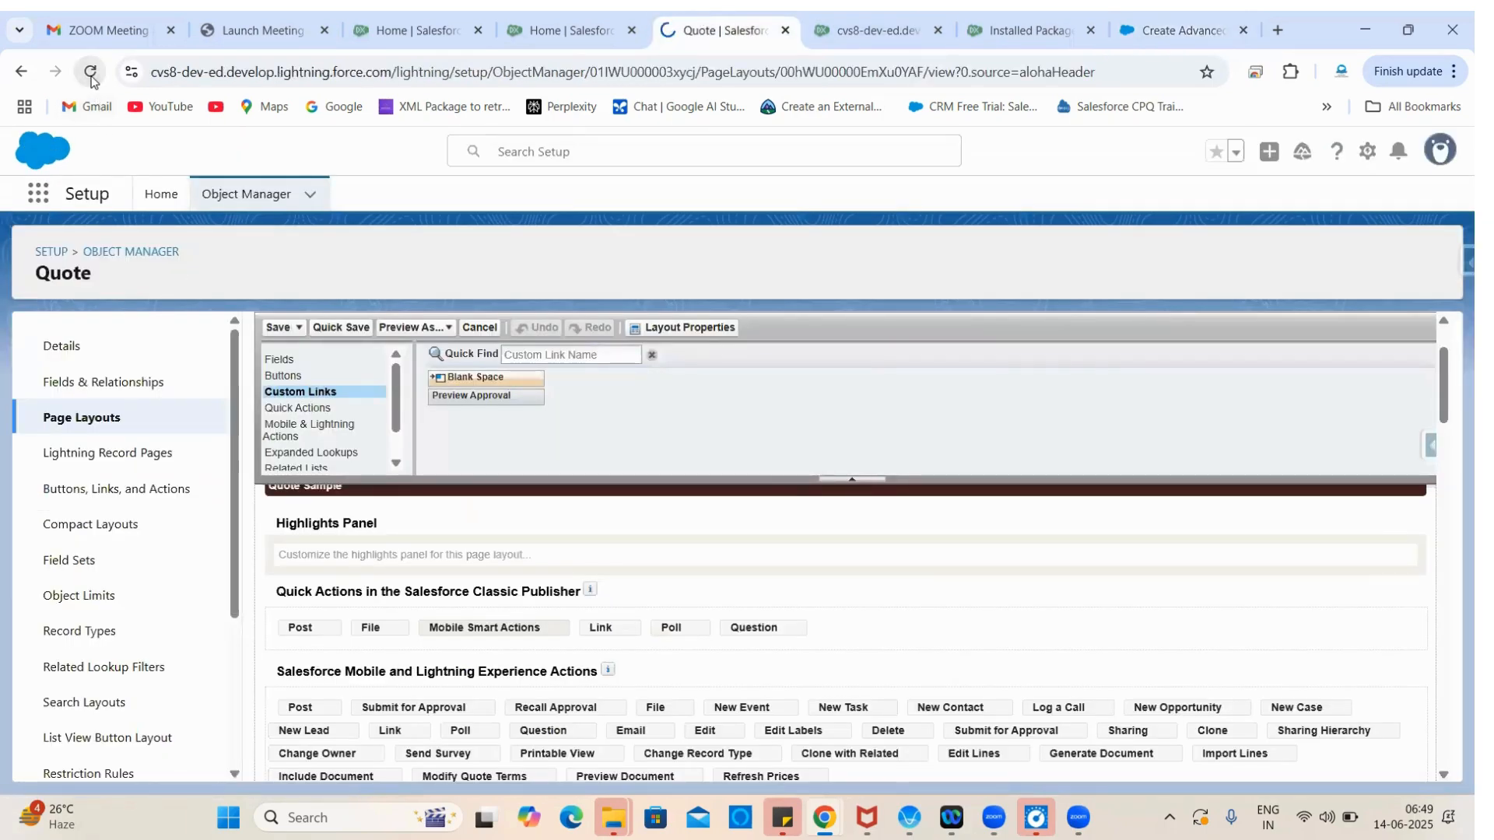
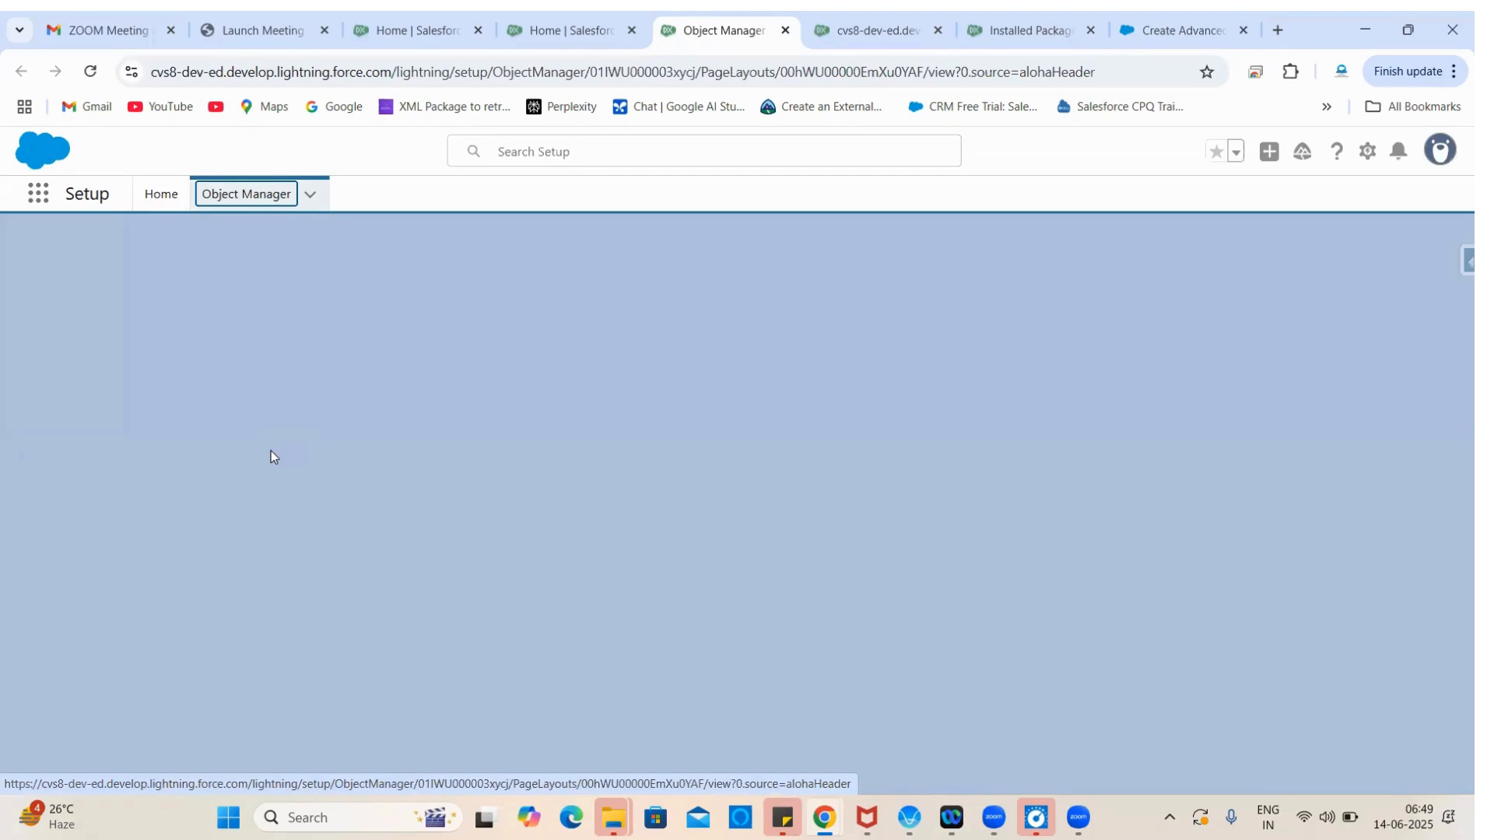
{"action": "left_click", "coordinate": [91, 76]}
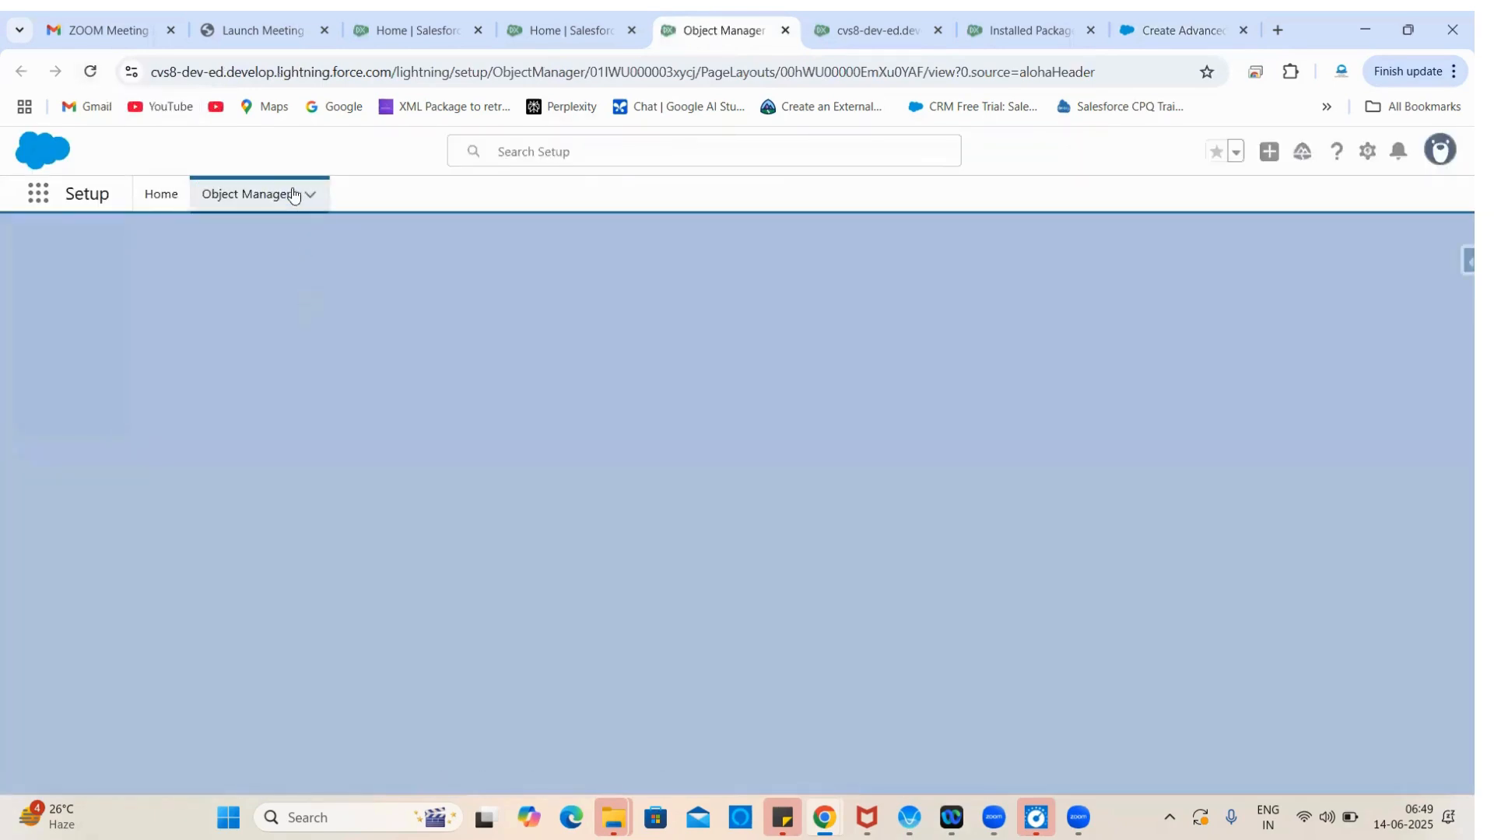
Step: Search the Object Manager for "Quote", open the custom SBQQ__Quote__c object and show its Lightning Record Pages
{"action": "left_click", "coordinate": [281, 205]}
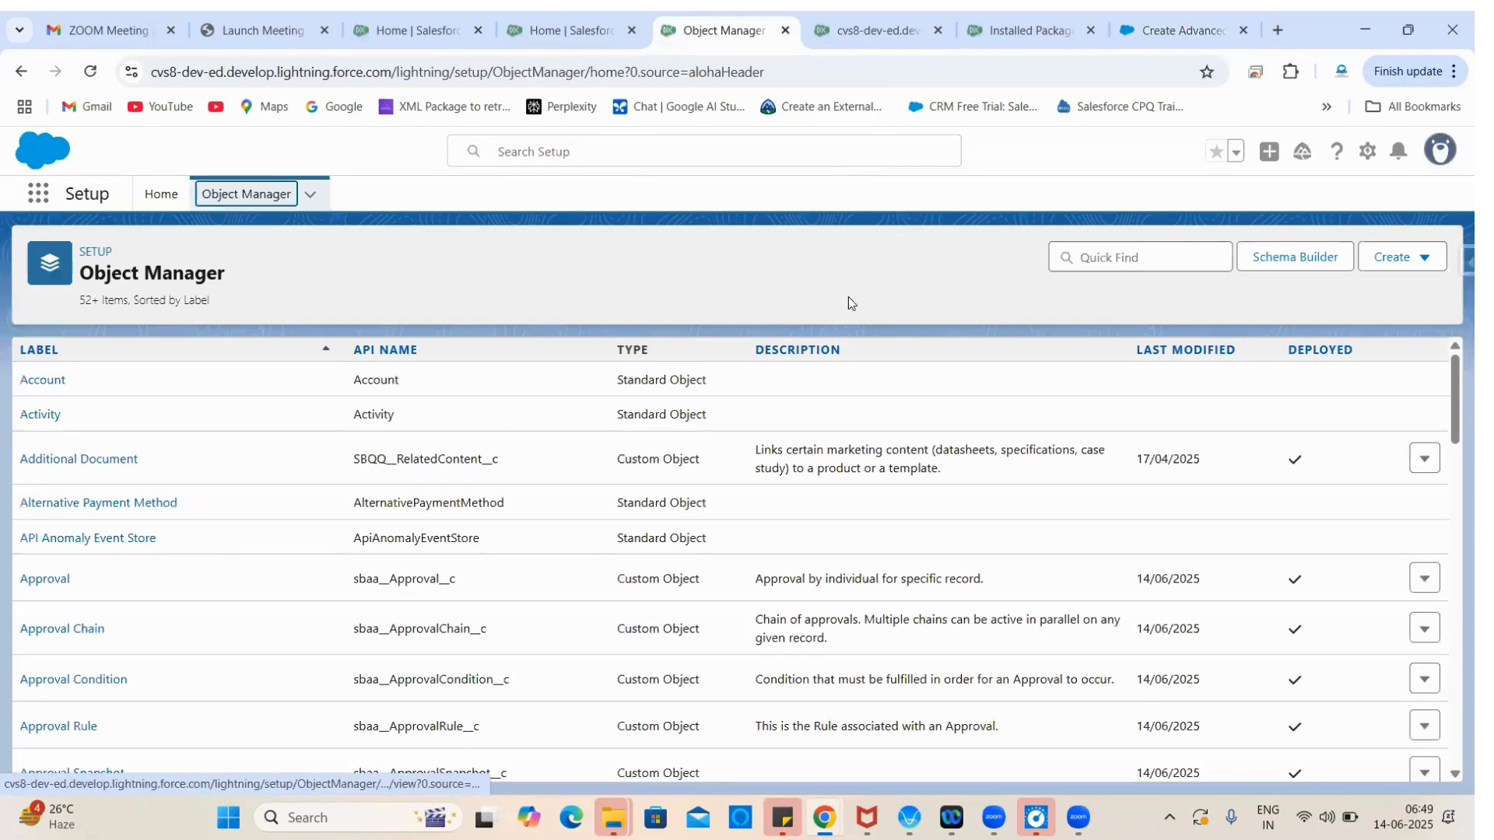
{"action": "left_click", "coordinate": [1092, 250]}
{"action": "type", "text": "Q"}
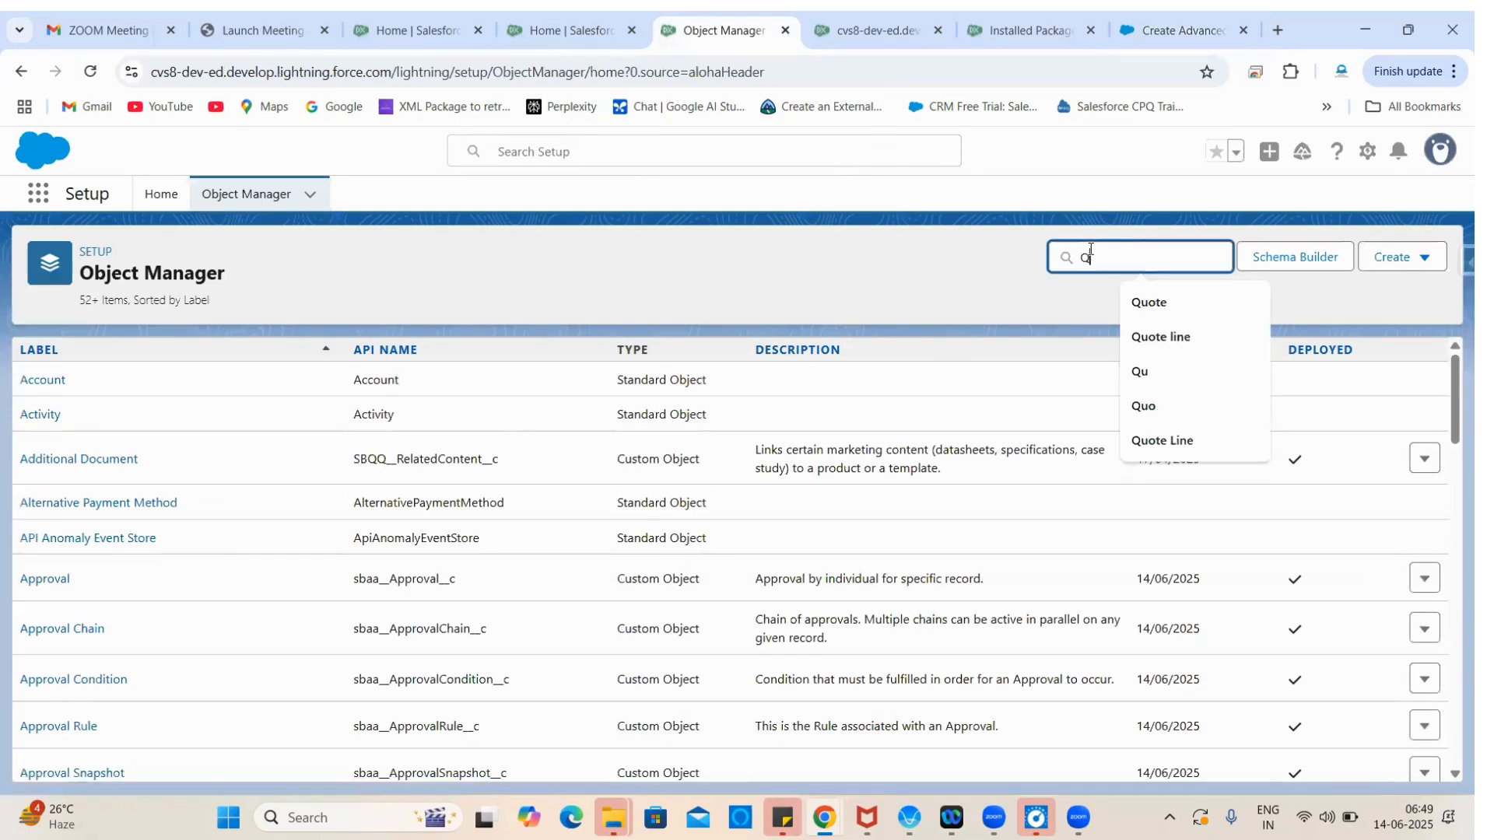
{"action": "type", "text": "uoe"}
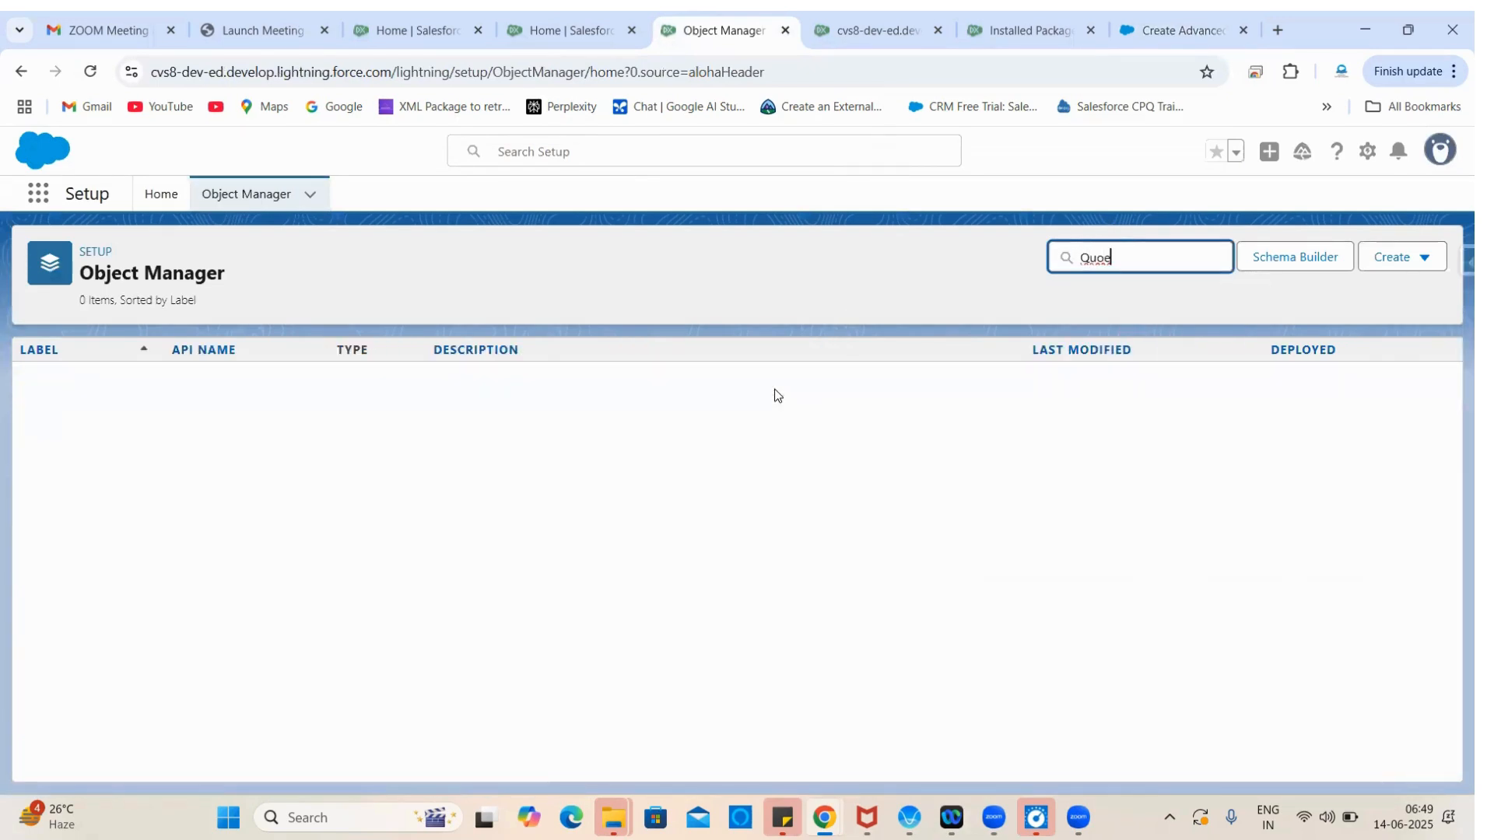
{"action": "key", "text": "BackSpace"}
{"action": "type", "text": "te"}
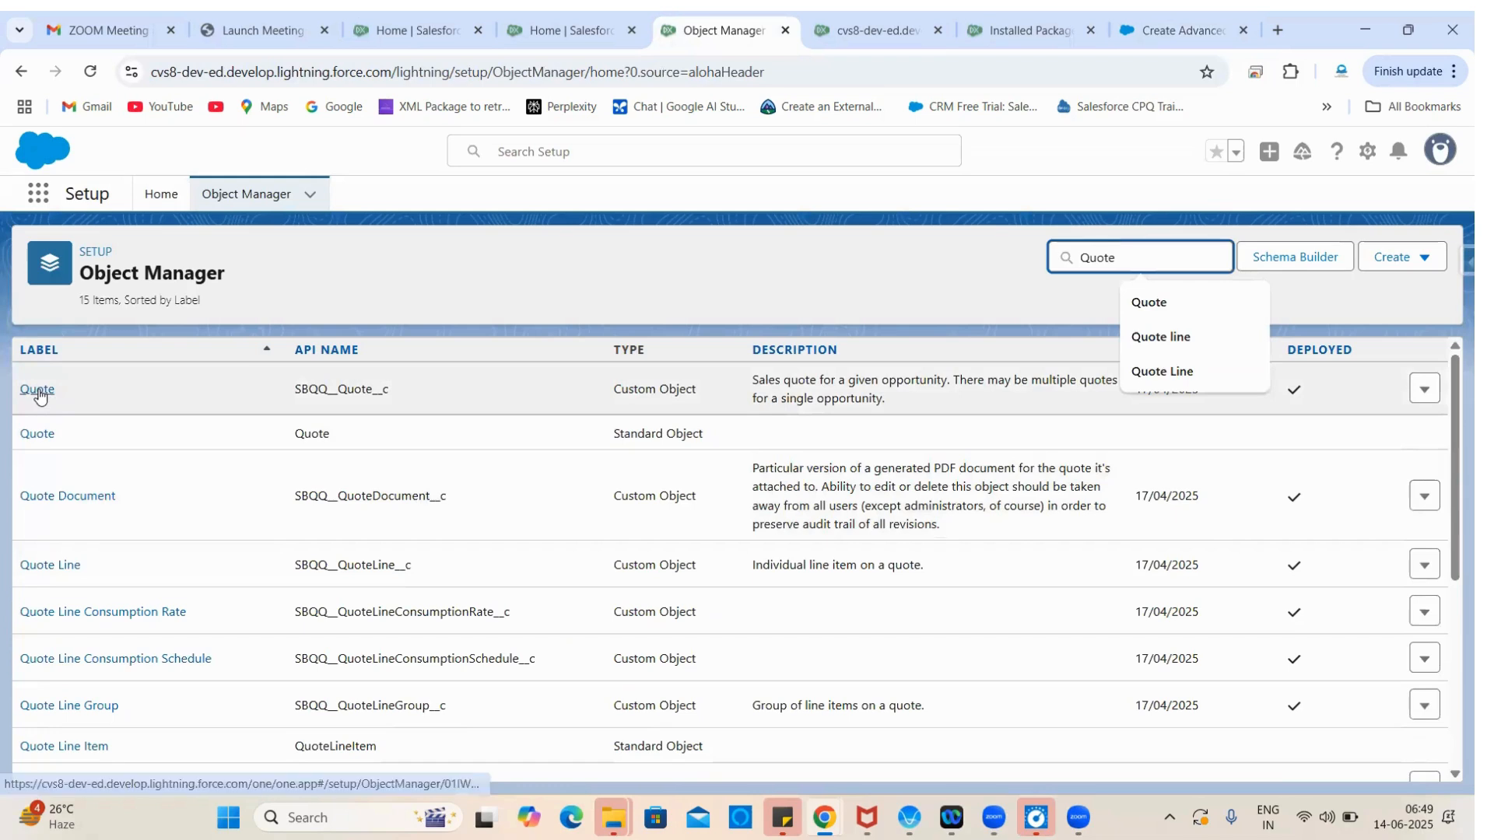
{"action": "left_click", "coordinate": [39, 390]}
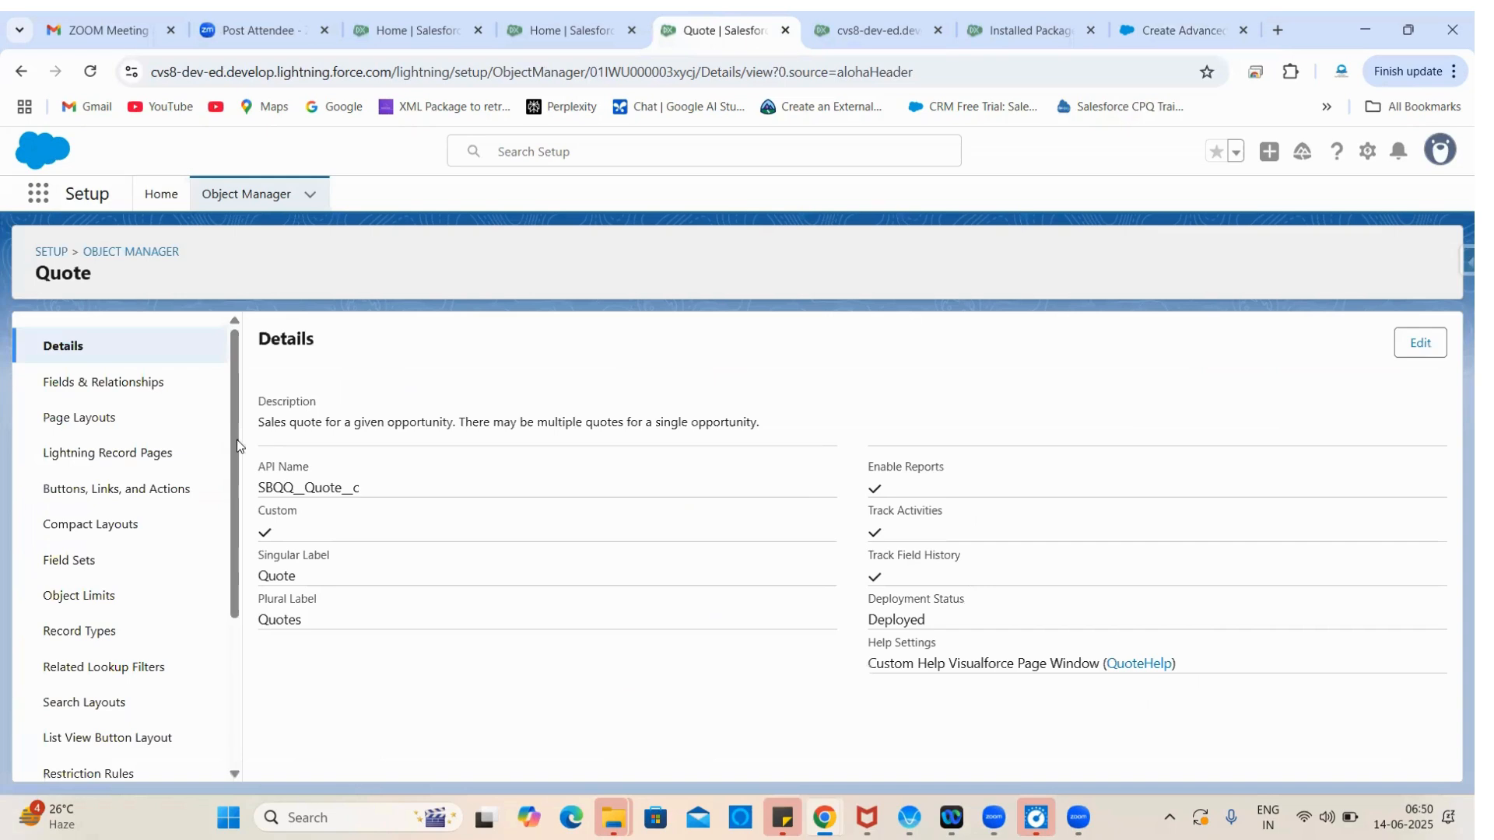
{"action": "left_click", "coordinate": [91, 450]}
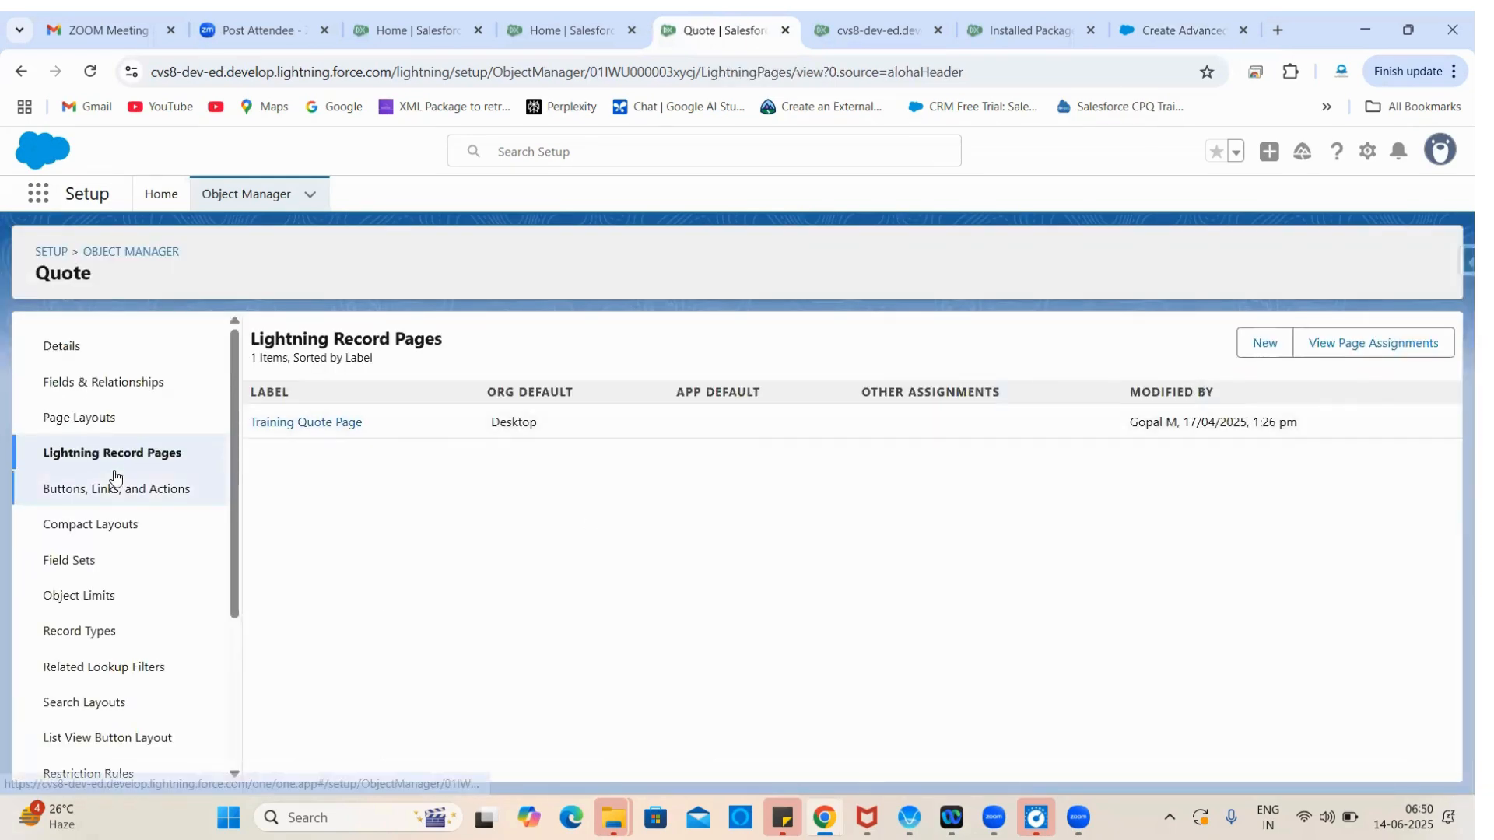
Step: Open the Preview Approval entry in the Quote object's Buttons, Links, and Actions and check its URL, behavior and display type
{"action": "left_click", "coordinate": [83, 420]}
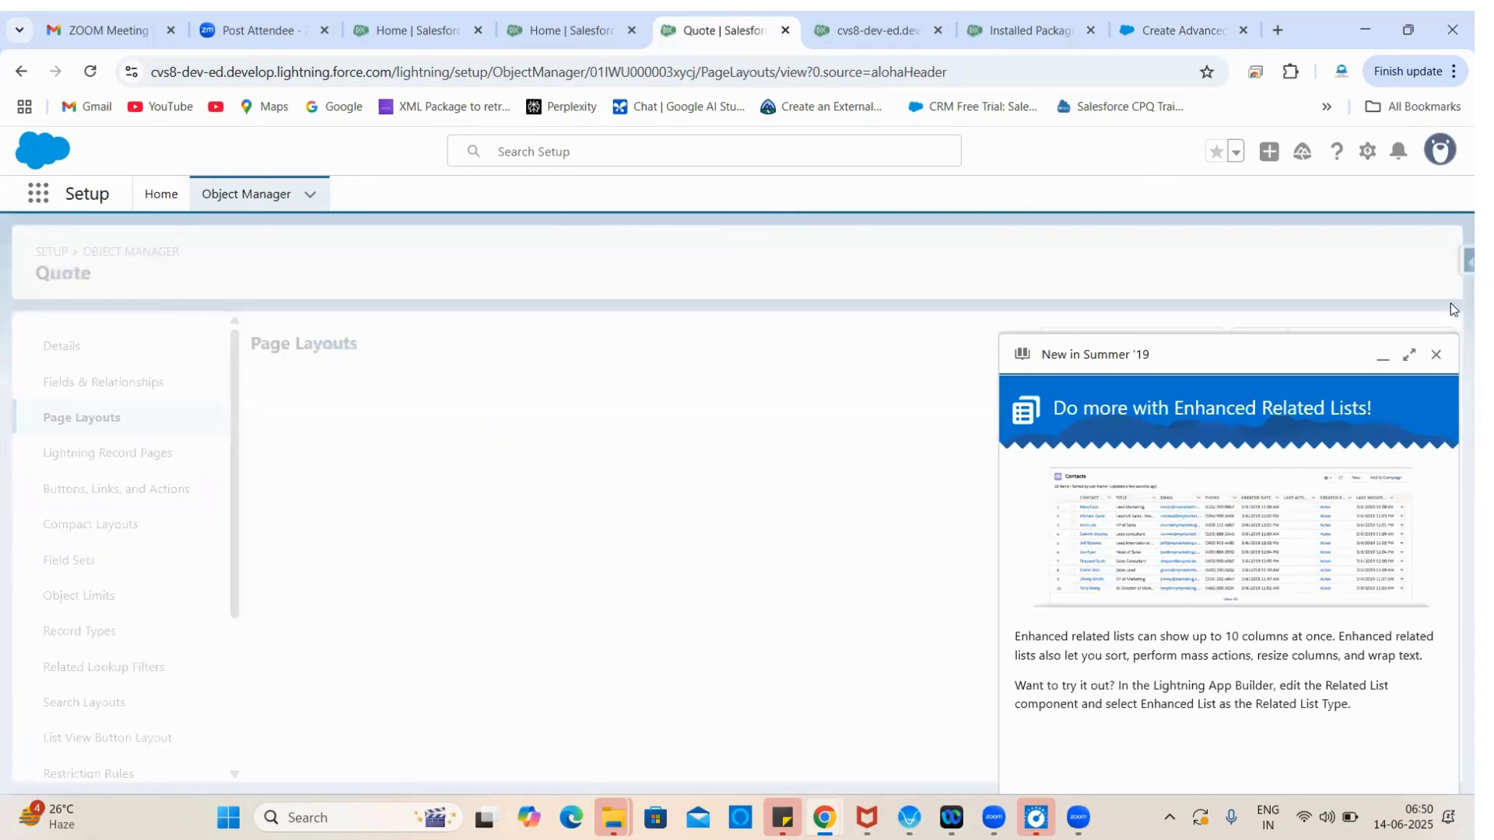
{"action": "left_click", "coordinate": [1435, 355]}
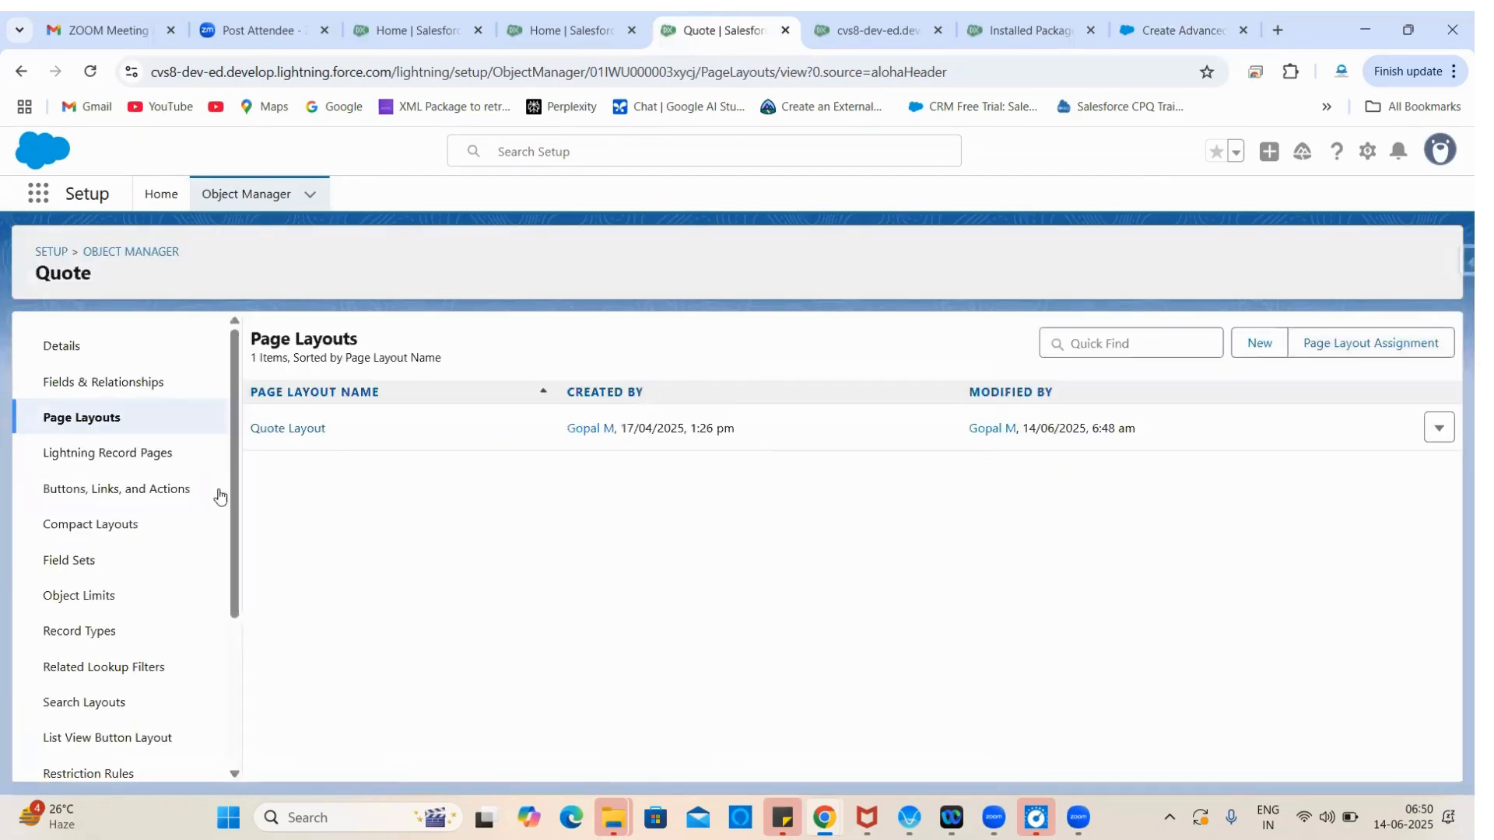
{"action": "left_click", "coordinate": [171, 490]}
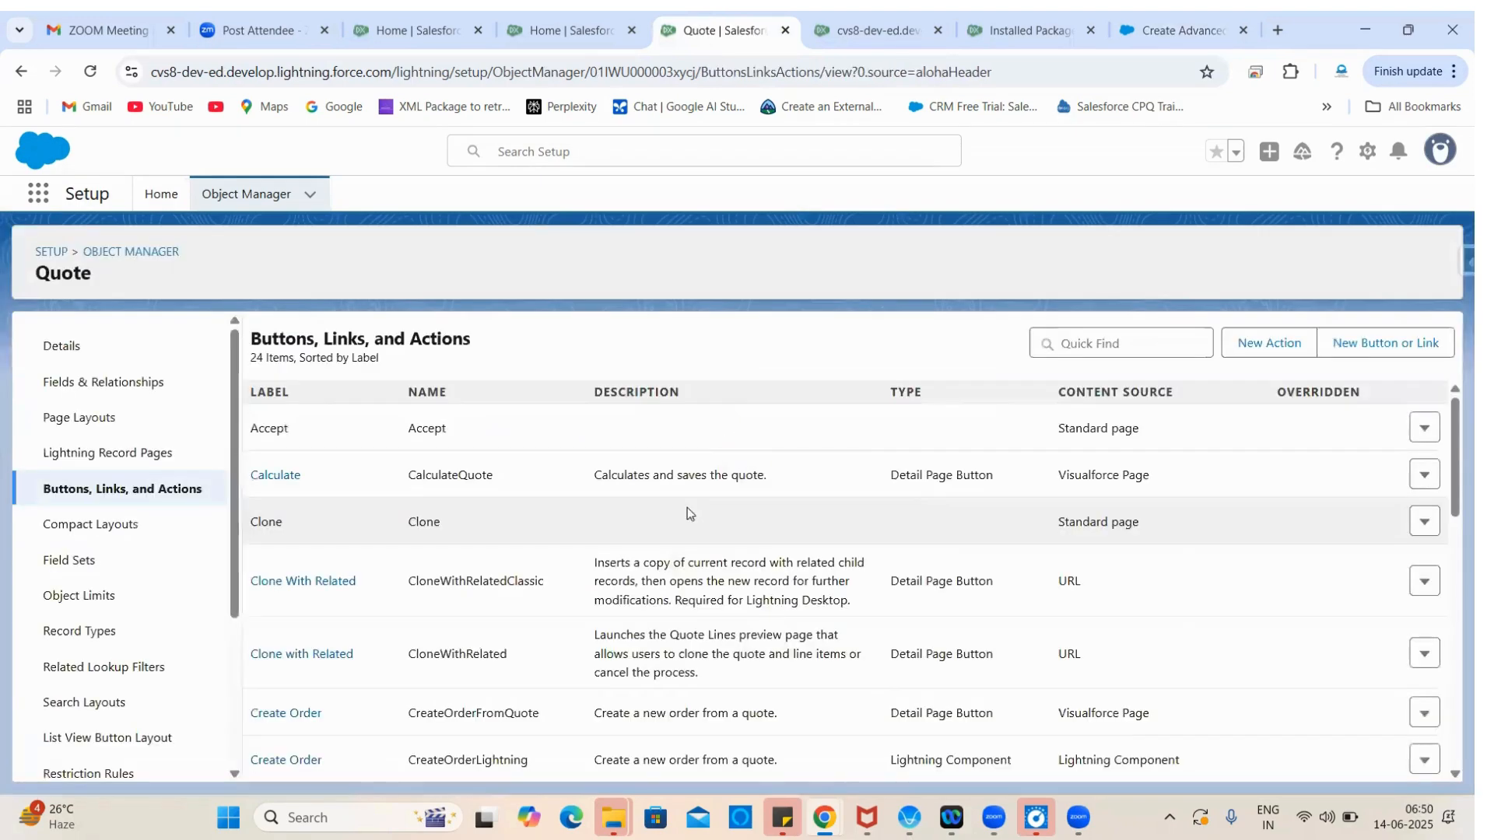
{"action": "scroll", "coordinate": [644, 637], "scroll_direction": "down", "scroll_amount": 6}
{"action": "scroll", "coordinate": [644, 638], "scroll_direction": "down", "scroll_amount": 2}
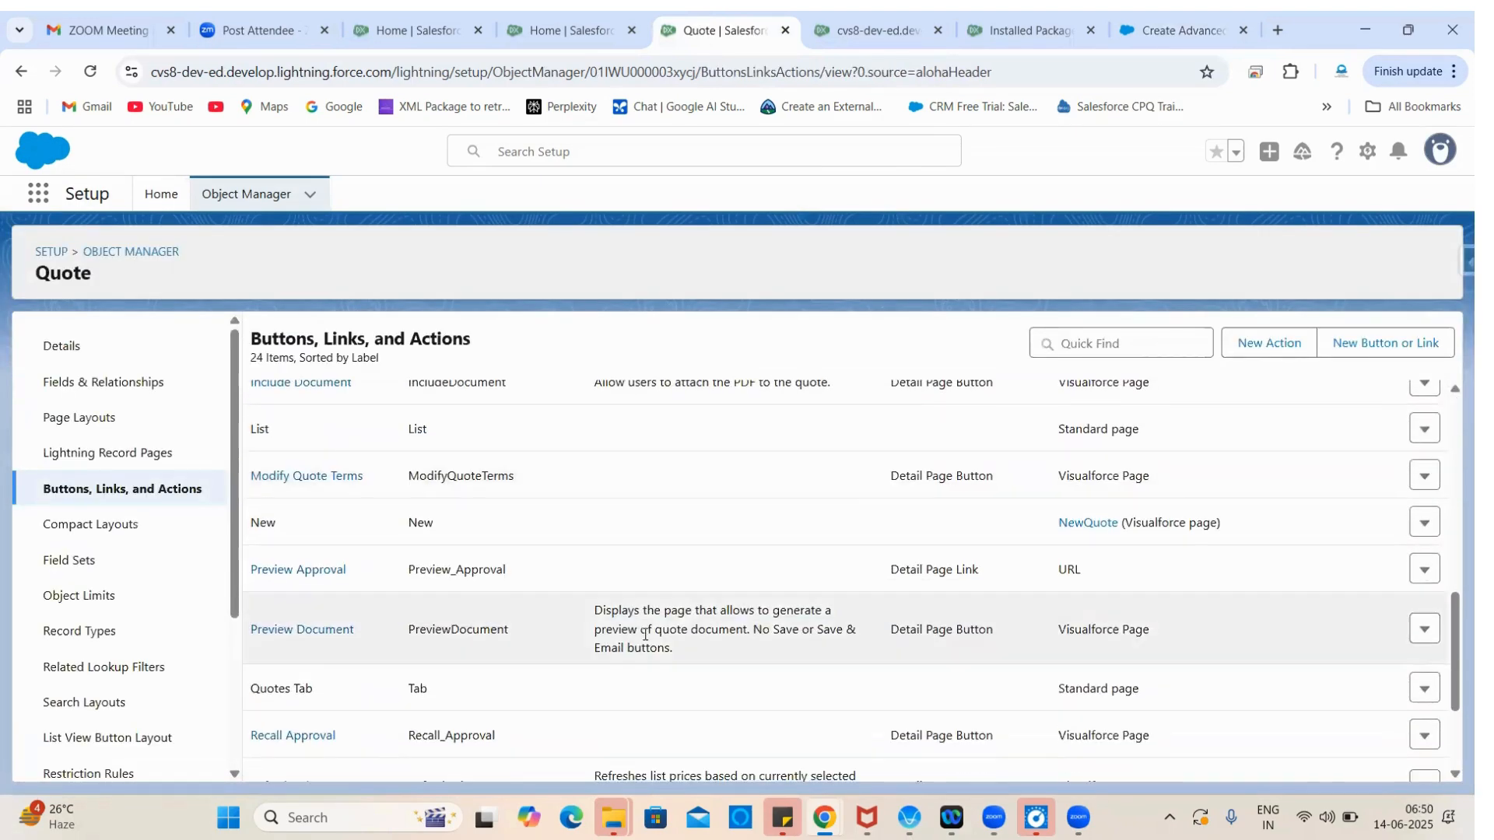
{"action": "left_click", "coordinate": [302, 577]}
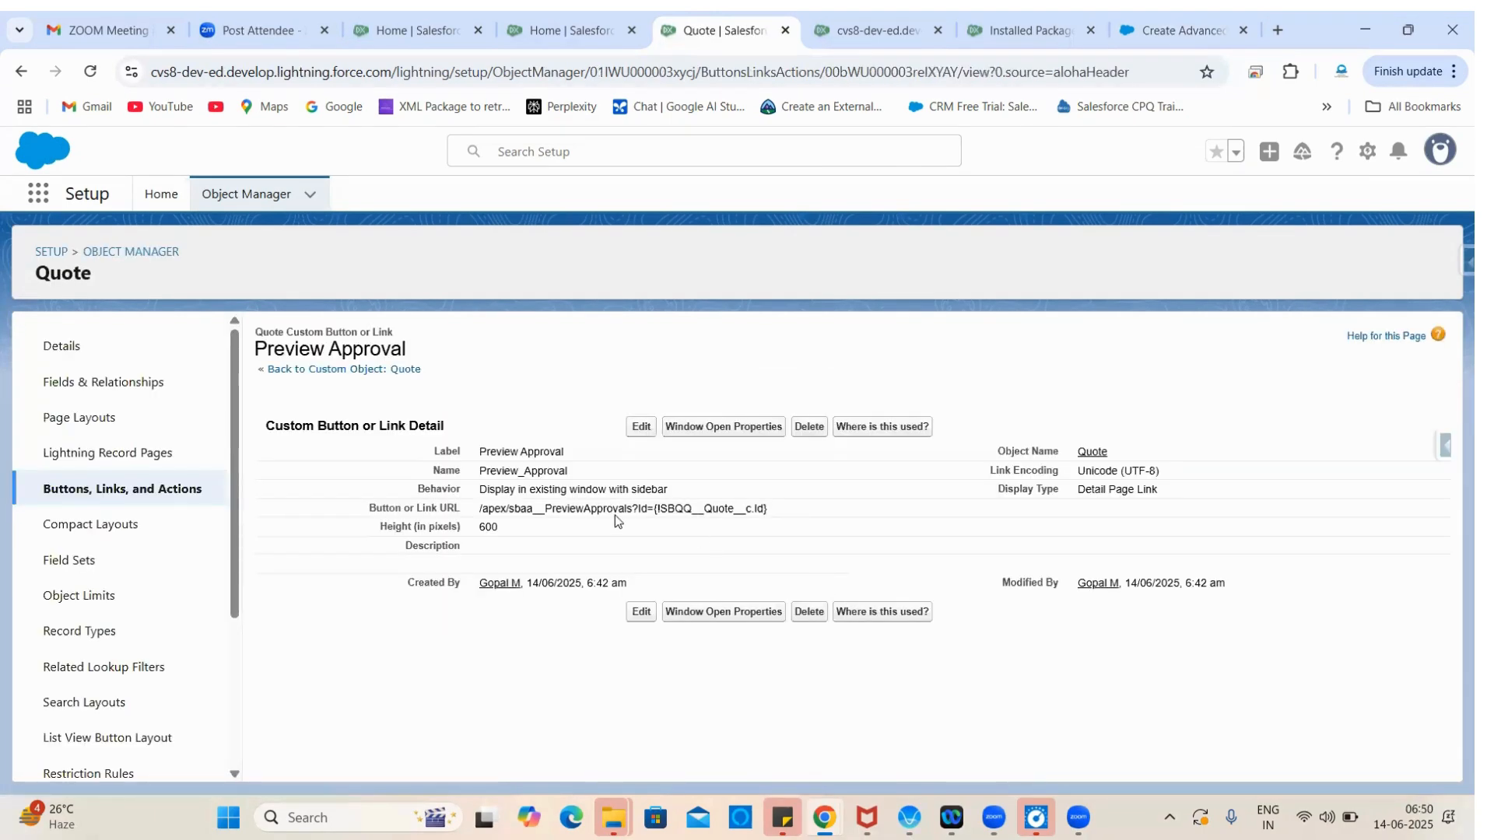
{"action": "triple_click", "coordinate": [1093, 490]}
{"action": "left_click", "coordinate": [518, 542]}
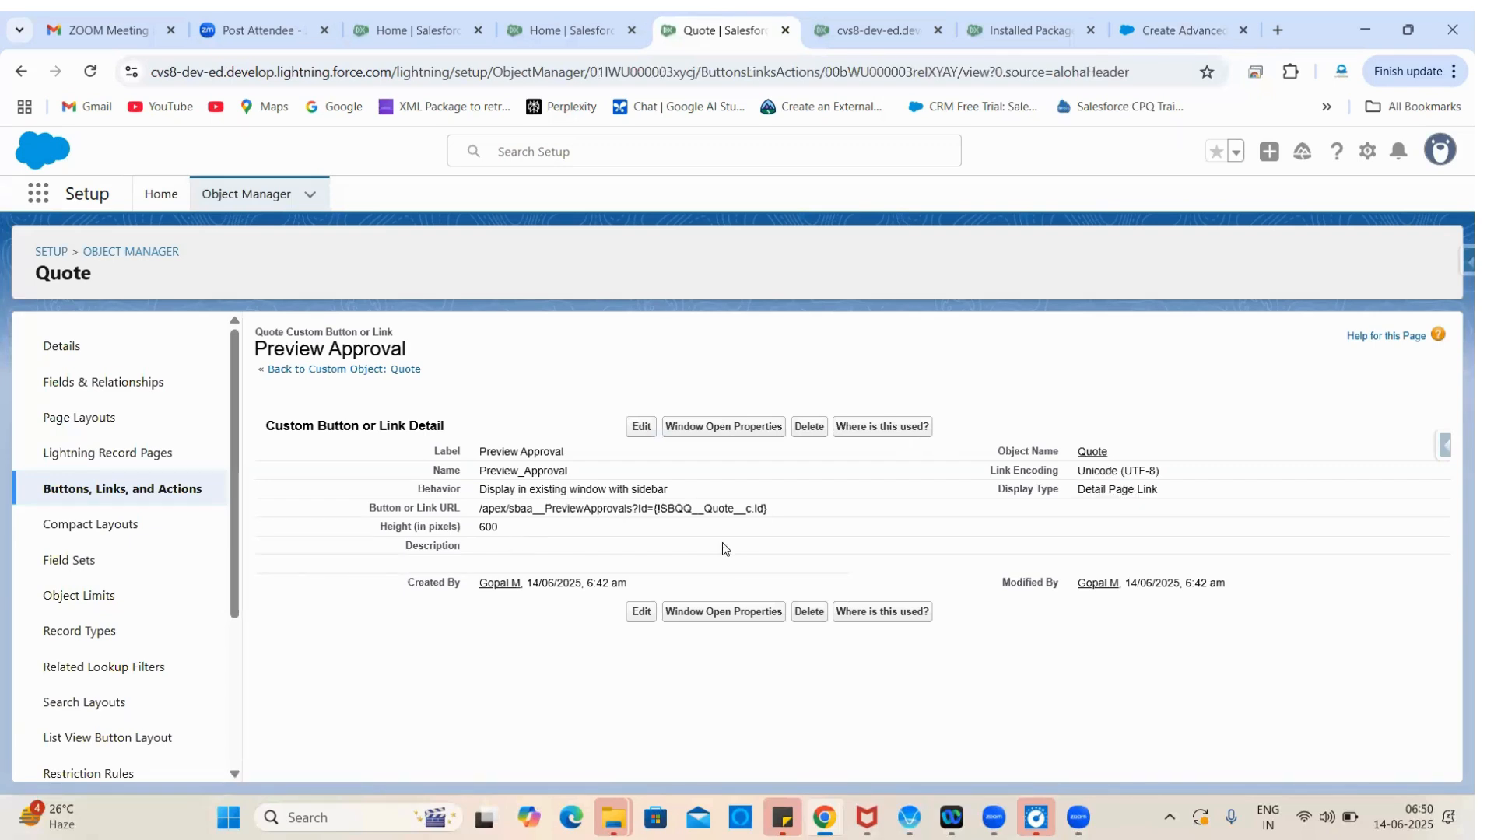
Step: Open the Quote Layout, check which custom links are available for it, and leave for the object's Fields & Relationships
{"action": "left_click", "coordinate": [91, 418]}
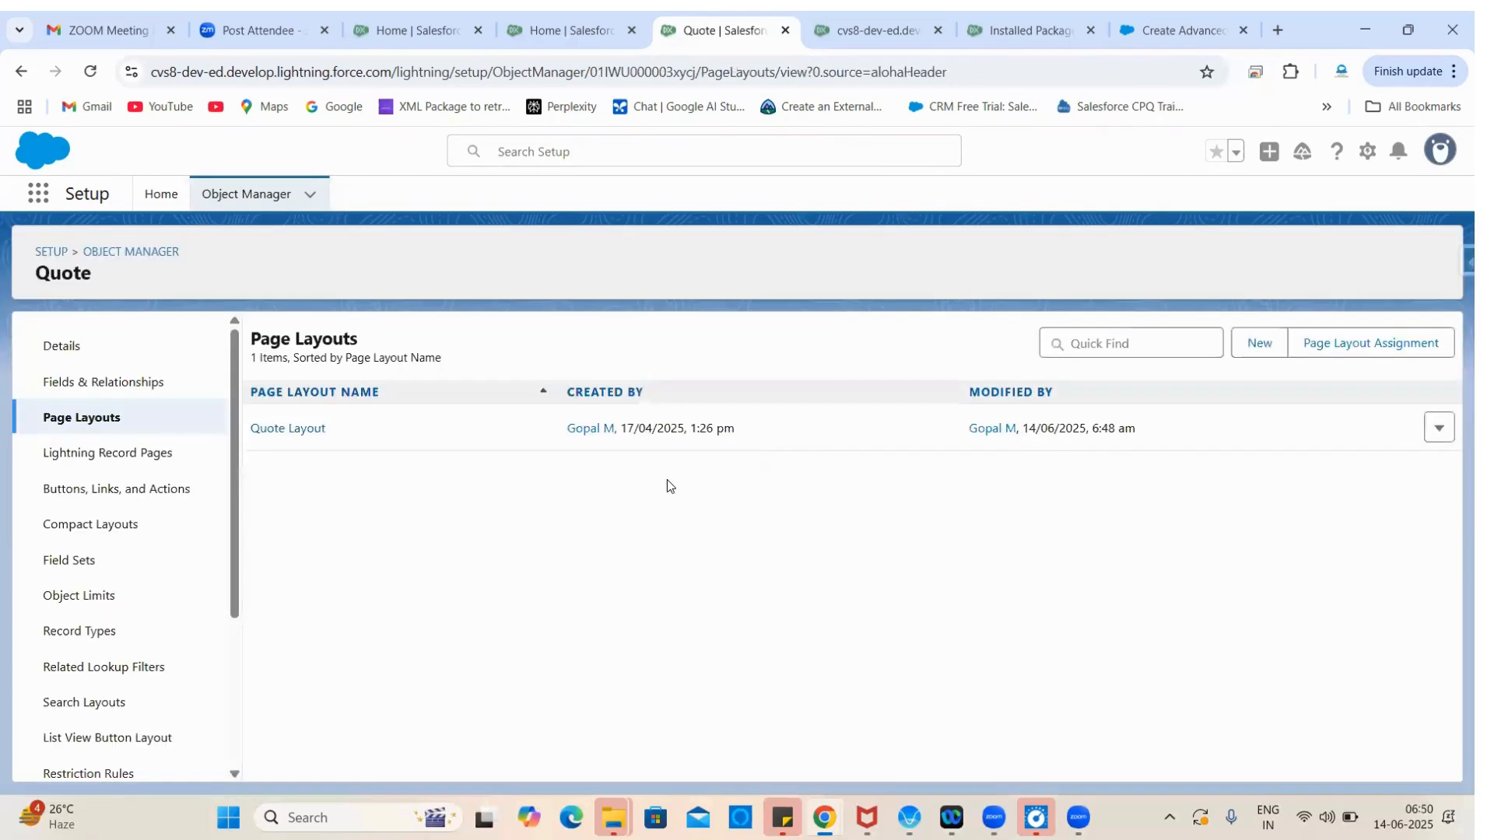
{"action": "left_click", "coordinate": [259, 434]}
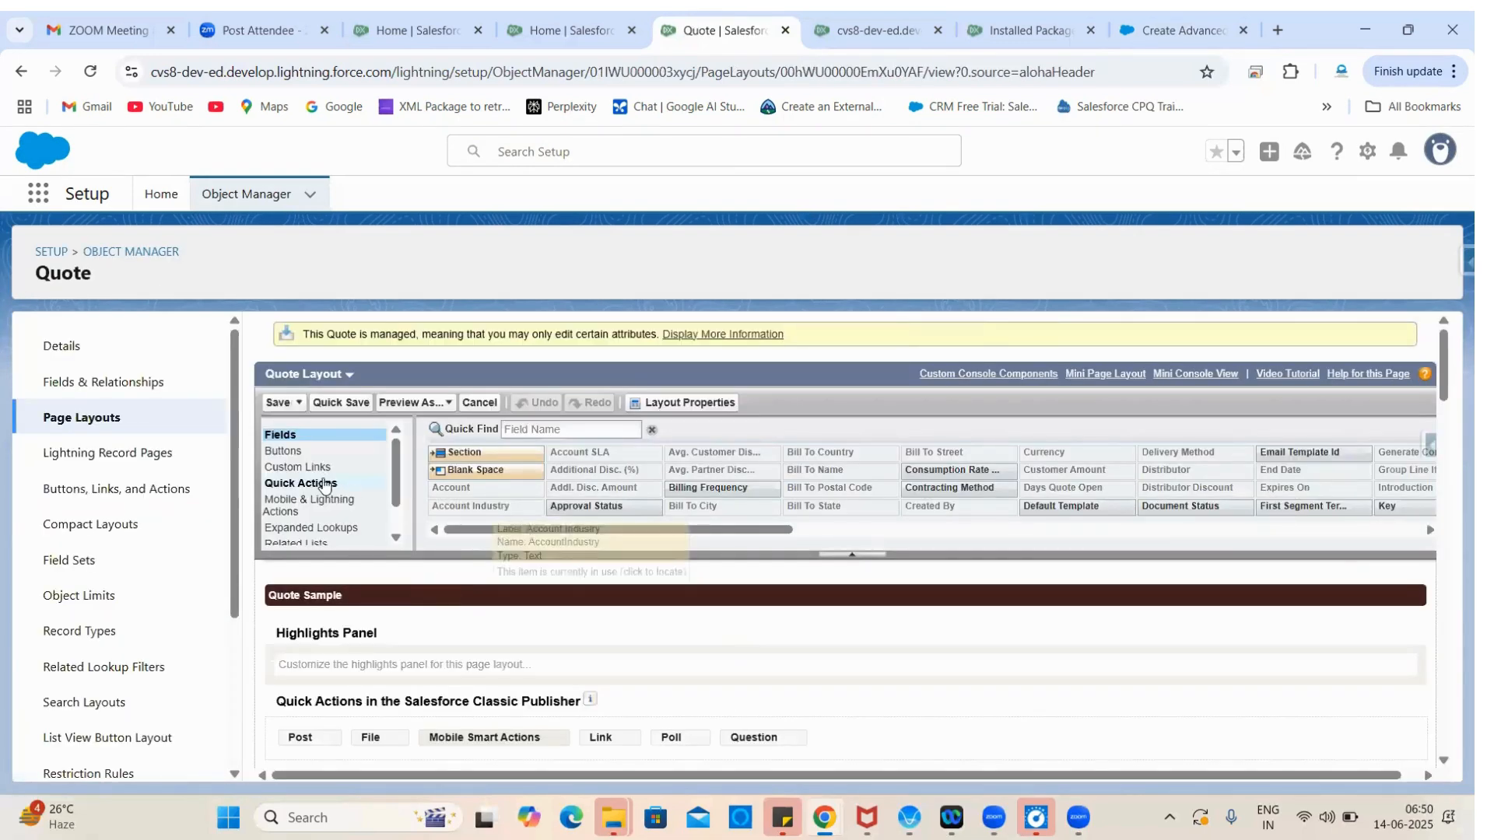
{"action": "scroll", "coordinate": [325, 486], "scroll_direction": "down", "scroll_amount": 10}
{"action": "left_click", "coordinate": [300, 391]}
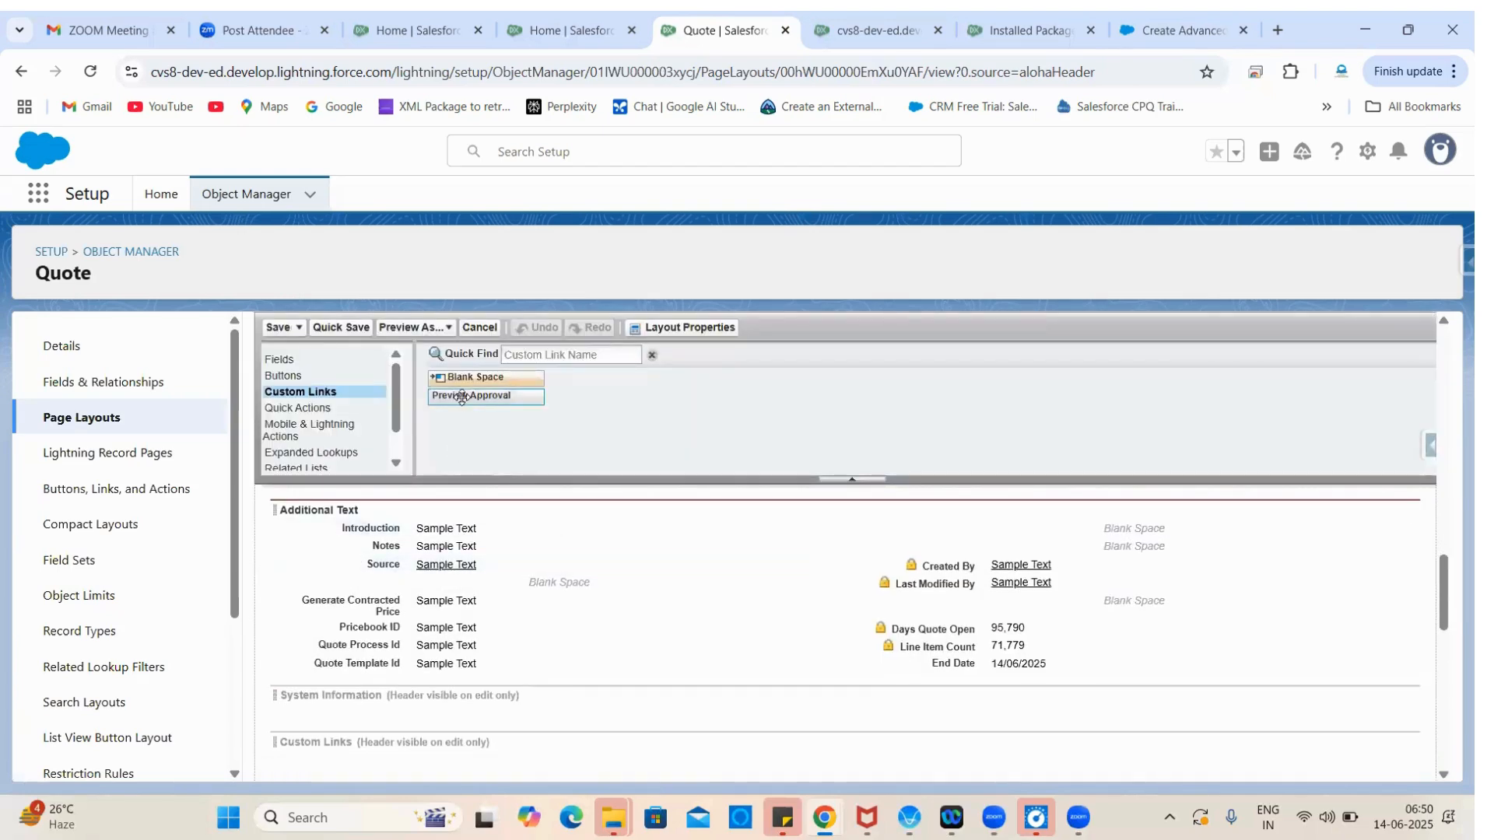
{"action": "scroll", "coordinate": [372, 562], "scroll_direction": "up", "scroll_amount": 3}
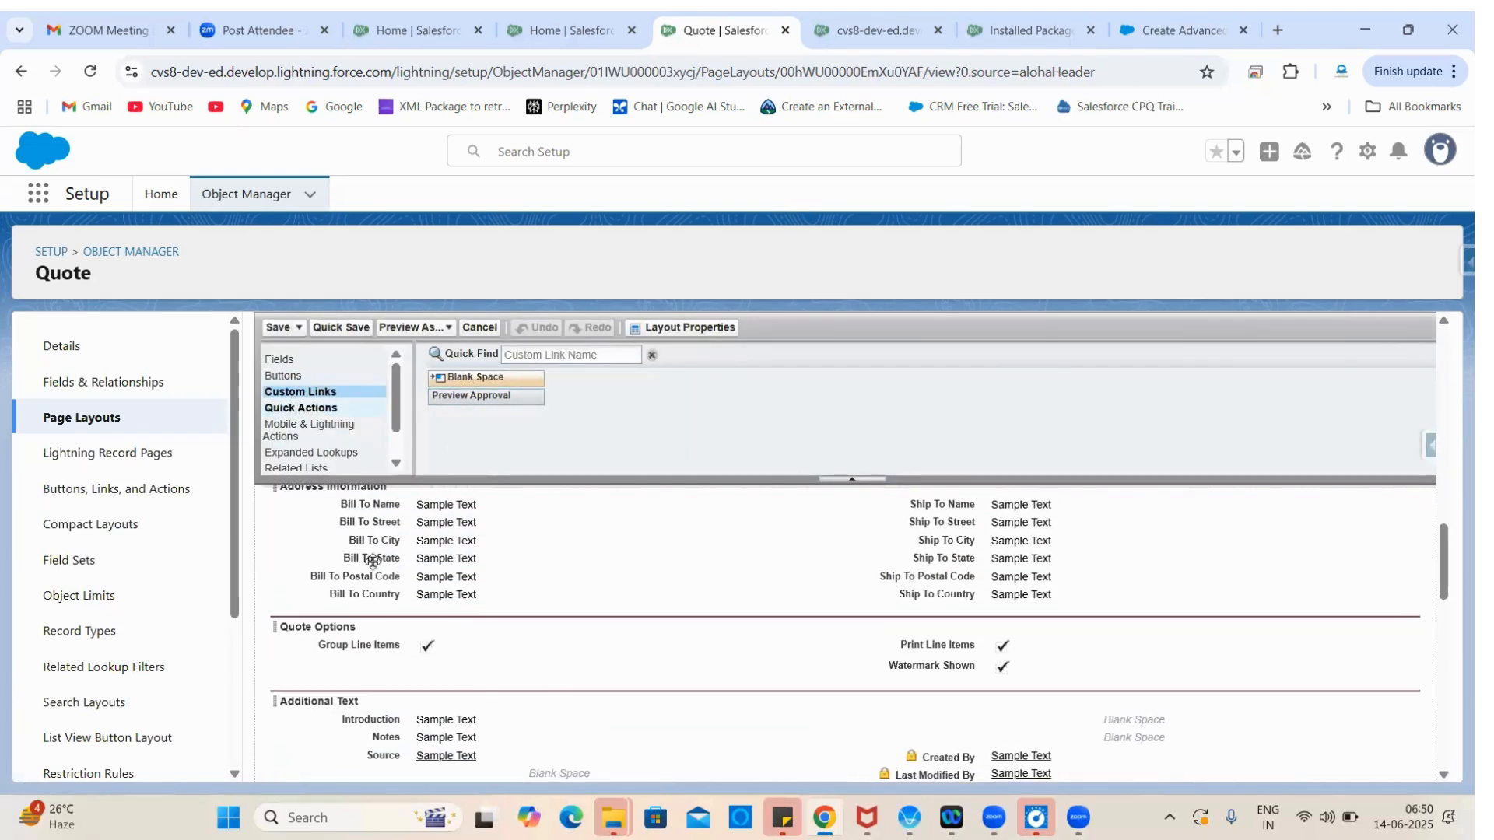
{"action": "left_click", "coordinate": [72, 393]}
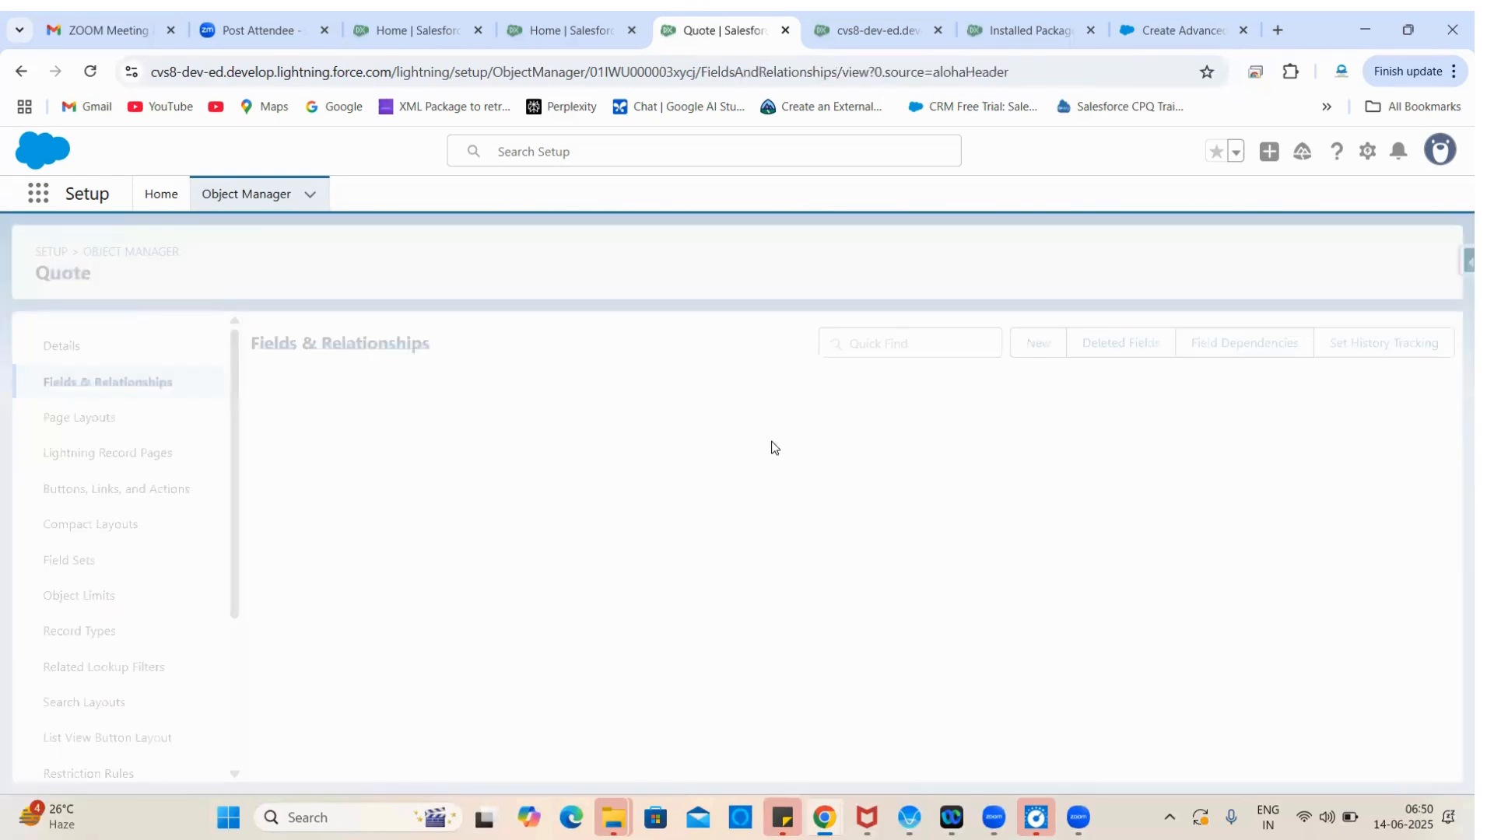
Step: Switch to the Salesforce Help article and open the topic Set Up Page Layouts for Advanced Approvals
{"action": "left_click", "coordinate": [1236, 17]}
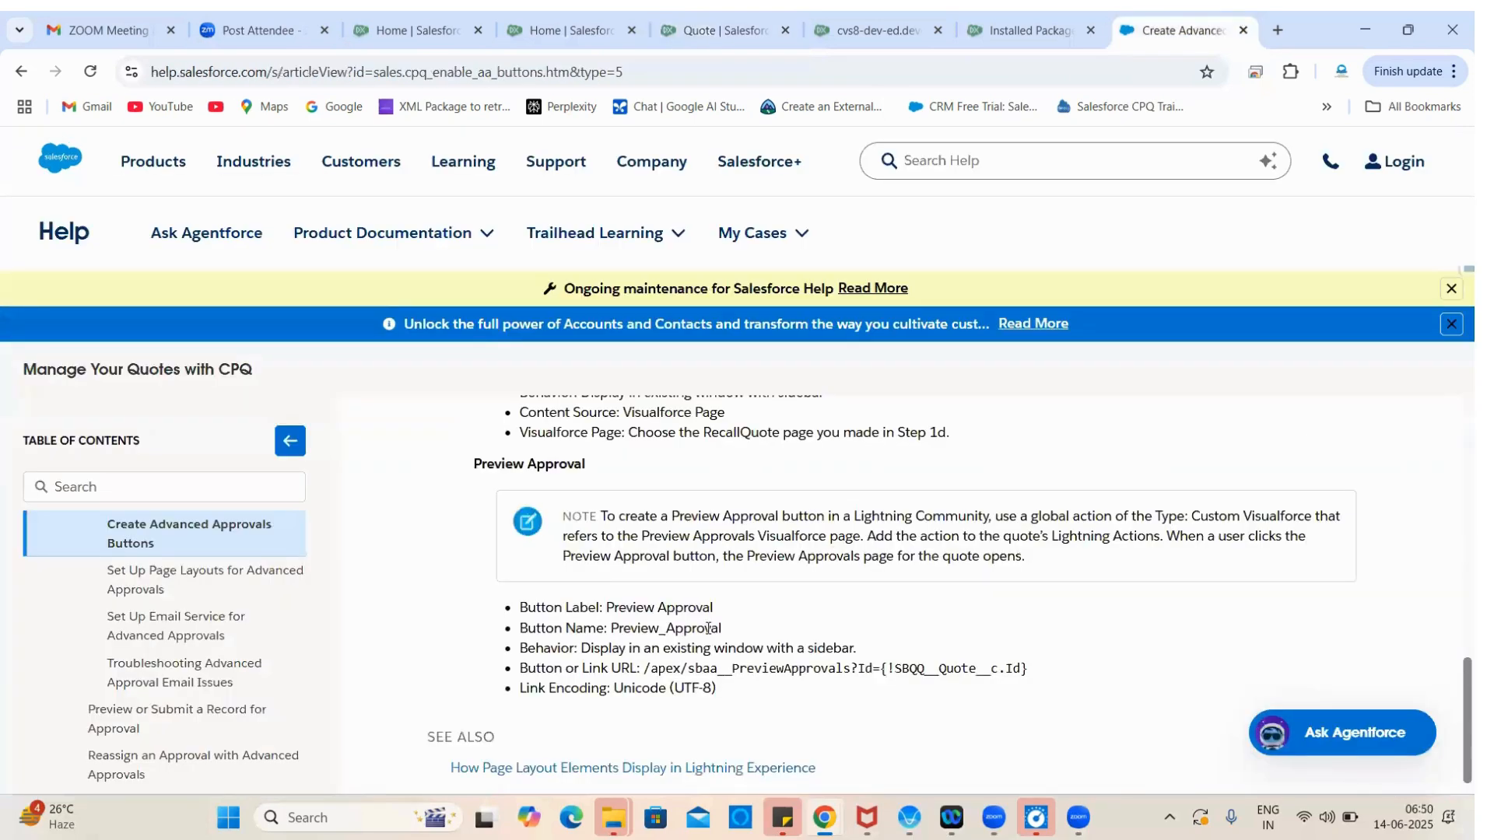
{"action": "scroll", "coordinate": [708, 629], "scroll_direction": "down", "scroll_amount": 1}
{"action": "left_click", "coordinate": [185, 590]}
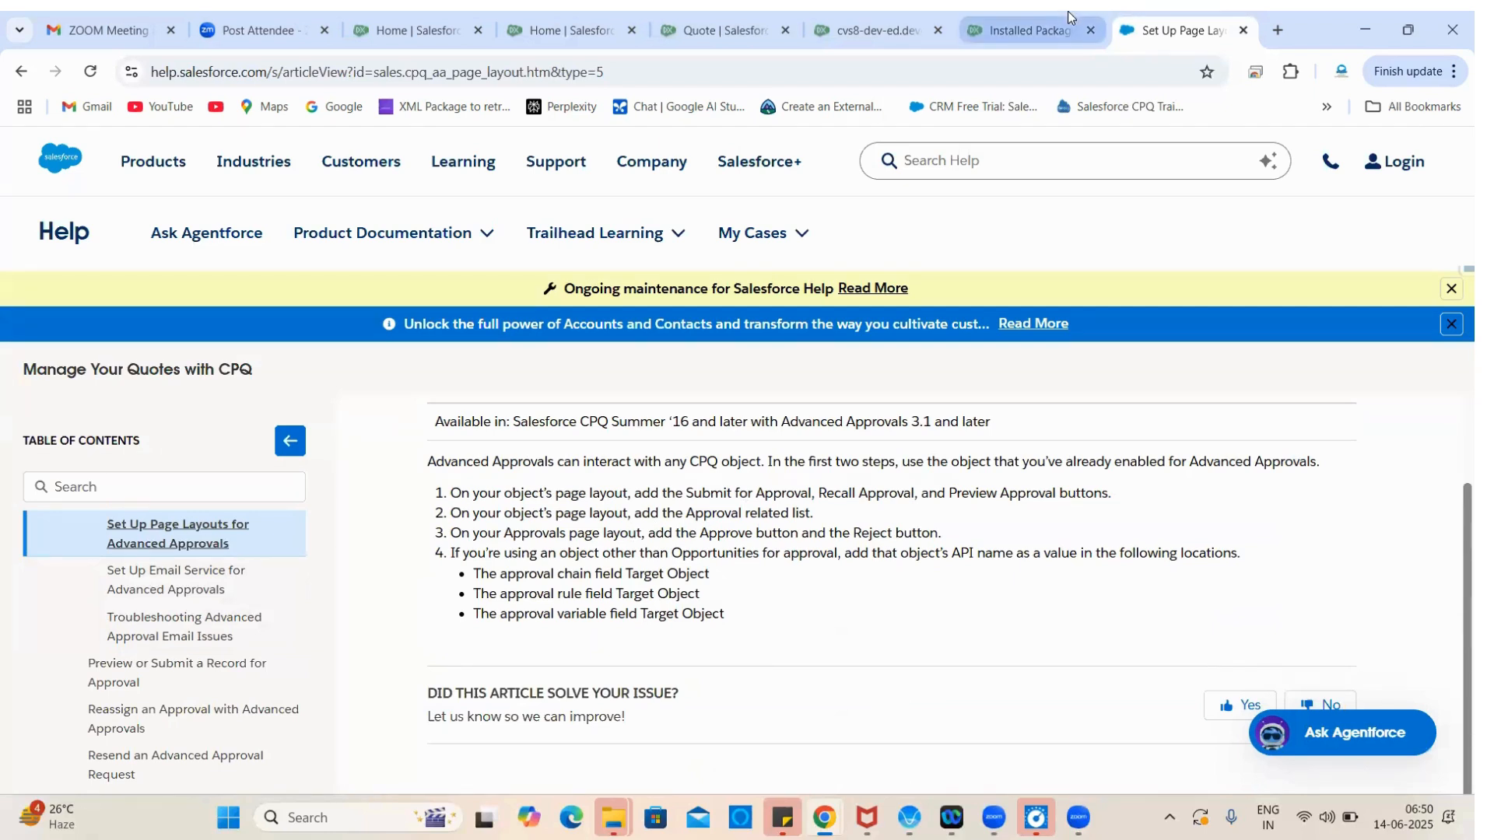
Step: Return to Salesforce Setup, search the Object Manager for "Approval" and open the custom sbaa__Approval__c object
{"action": "left_click", "coordinate": [783, 11]}
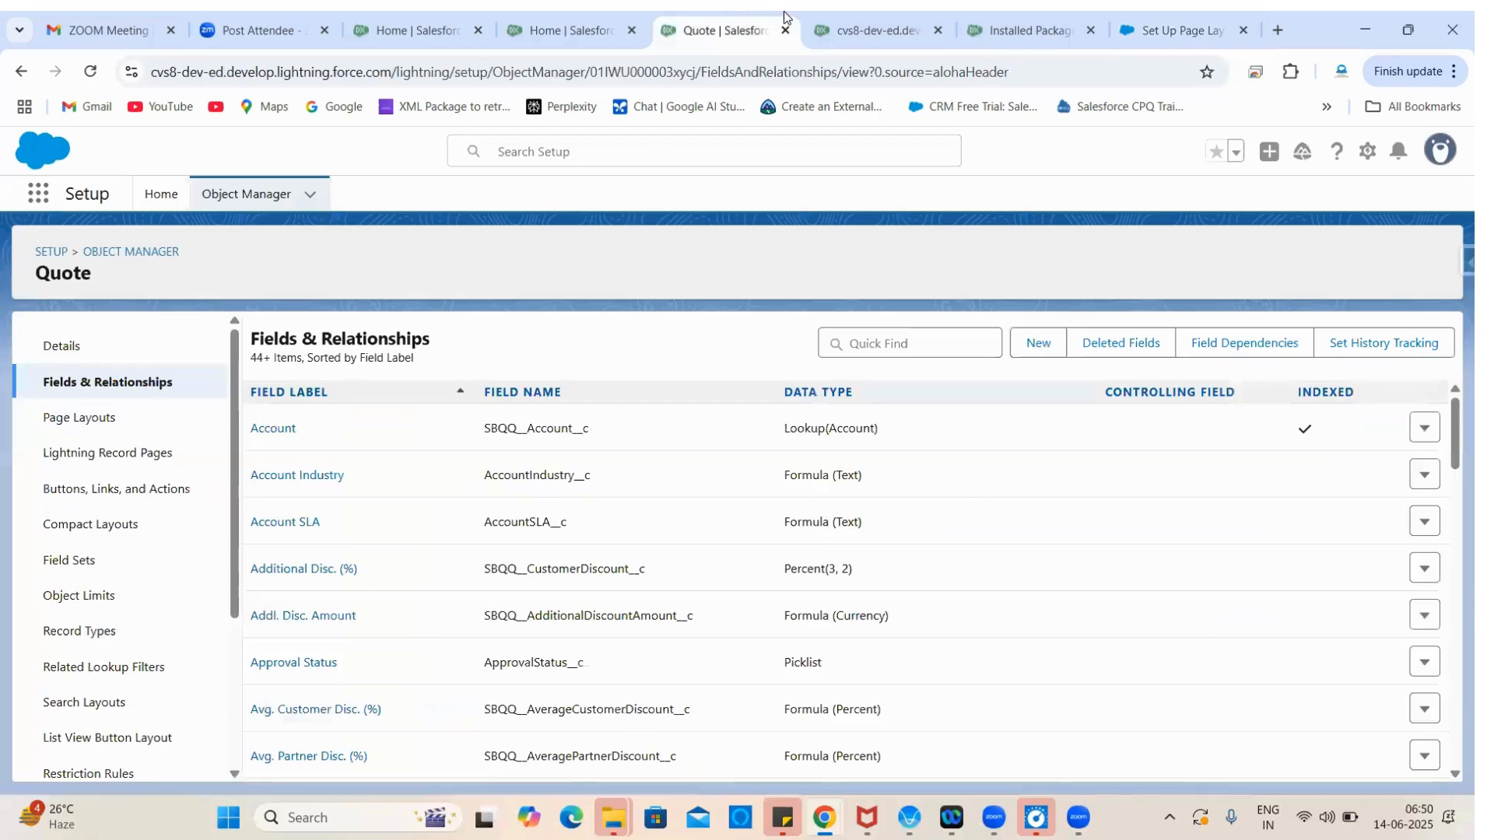
{"action": "left_click", "coordinate": [247, 195]}
{"action": "left_click", "coordinate": [1099, 251]}
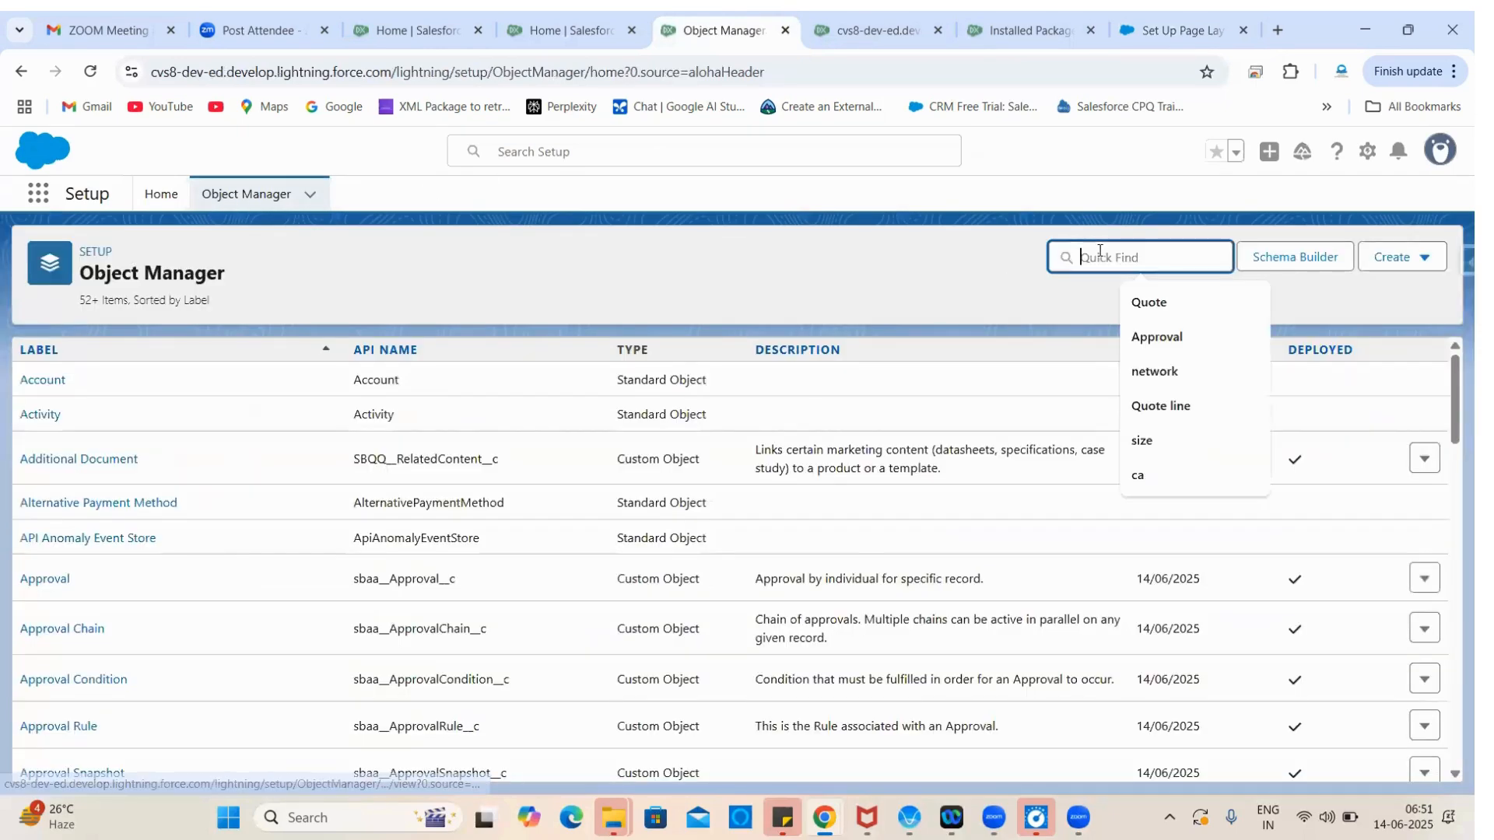
{"action": "type", "text": "Approval"}
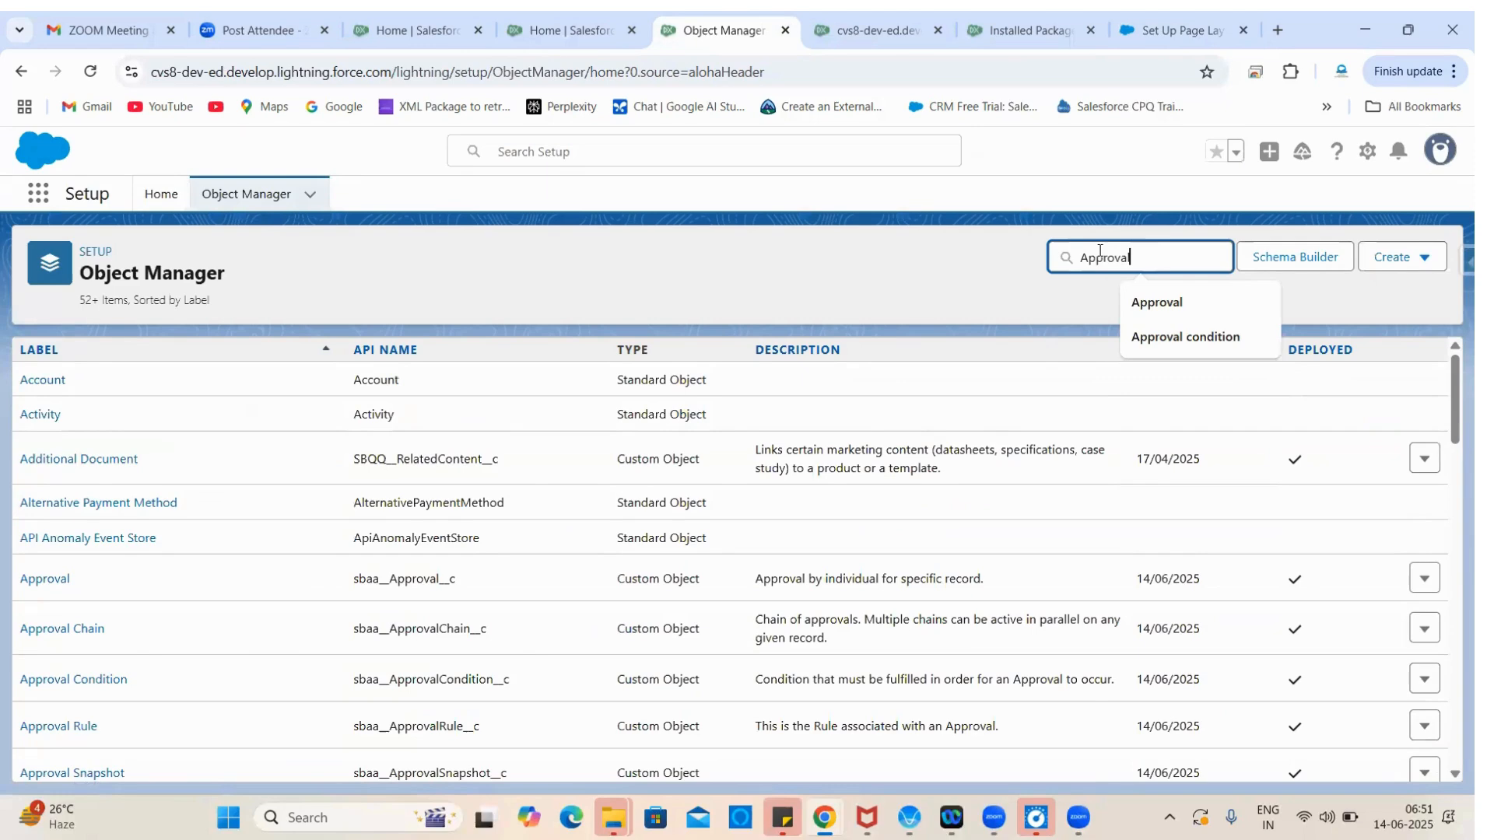
{"action": "left_click", "coordinate": [1145, 303]}
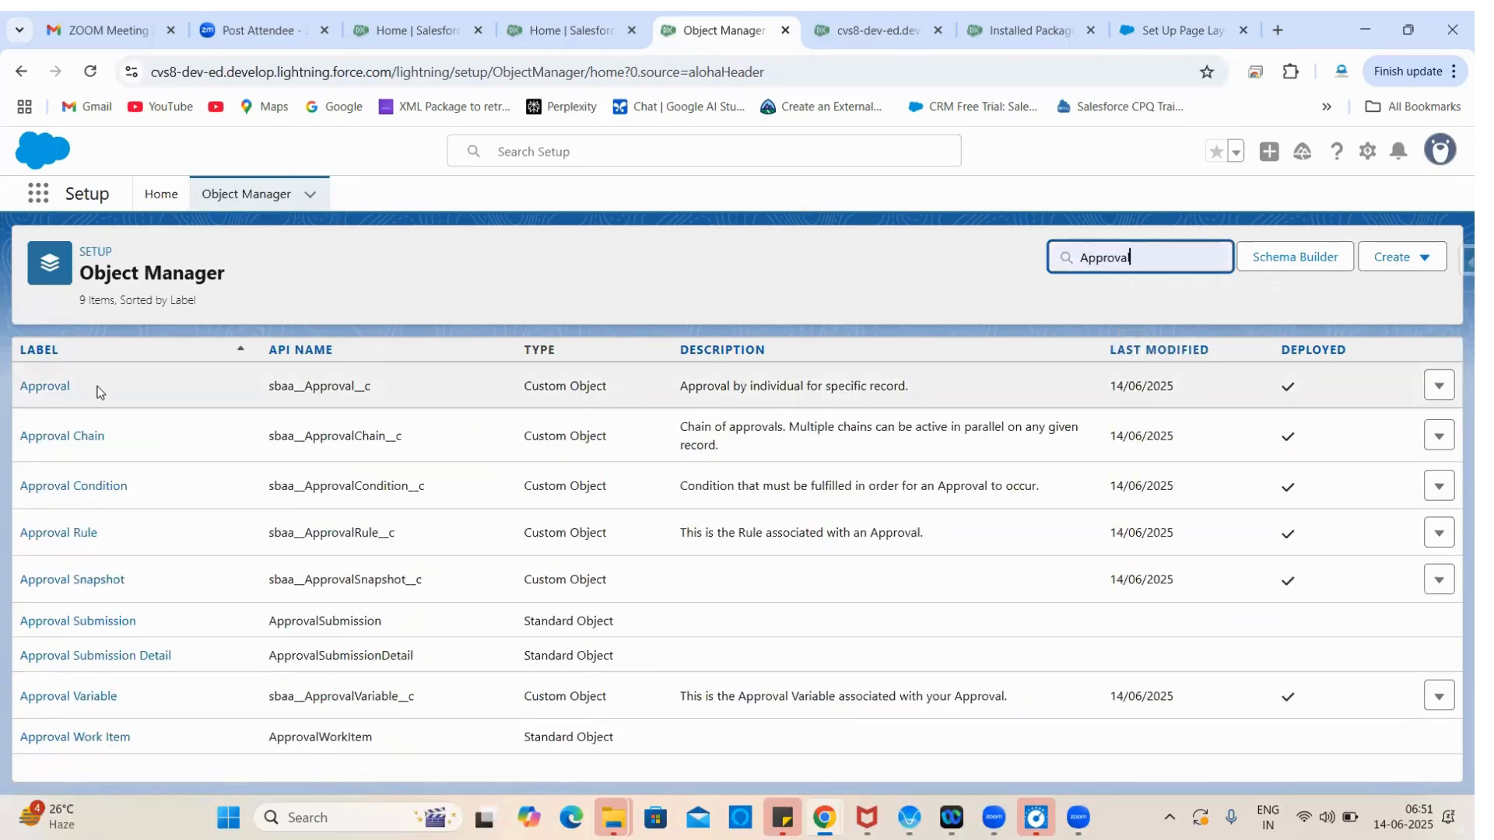
{"action": "left_click", "coordinate": [49, 388]}
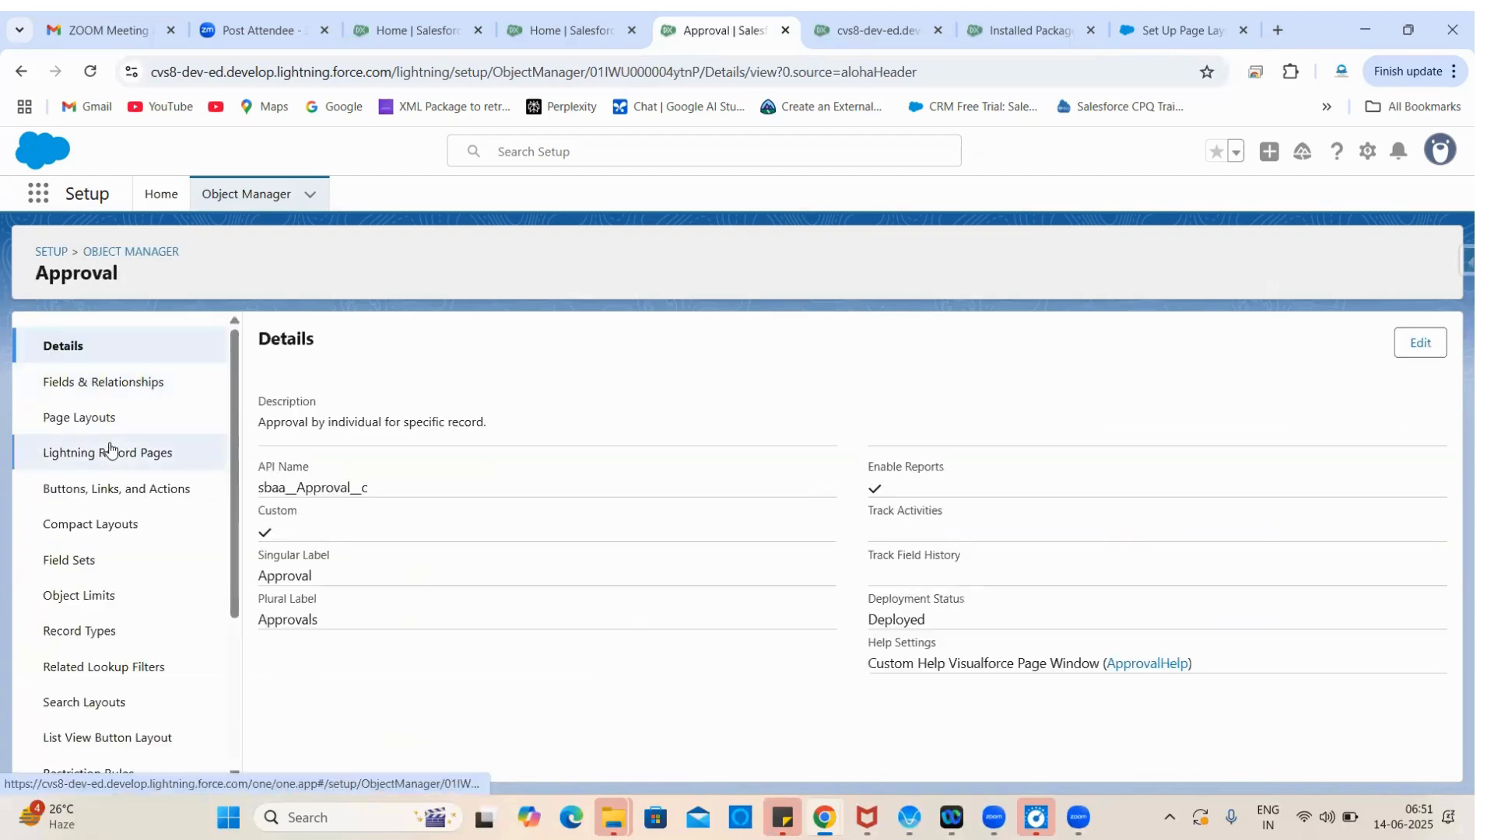
Step: Open the Approval Layout, check it for the Approve and Reject buttons, and return to the page layout list
{"action": "left_click", "coordinate": [82, 422]}
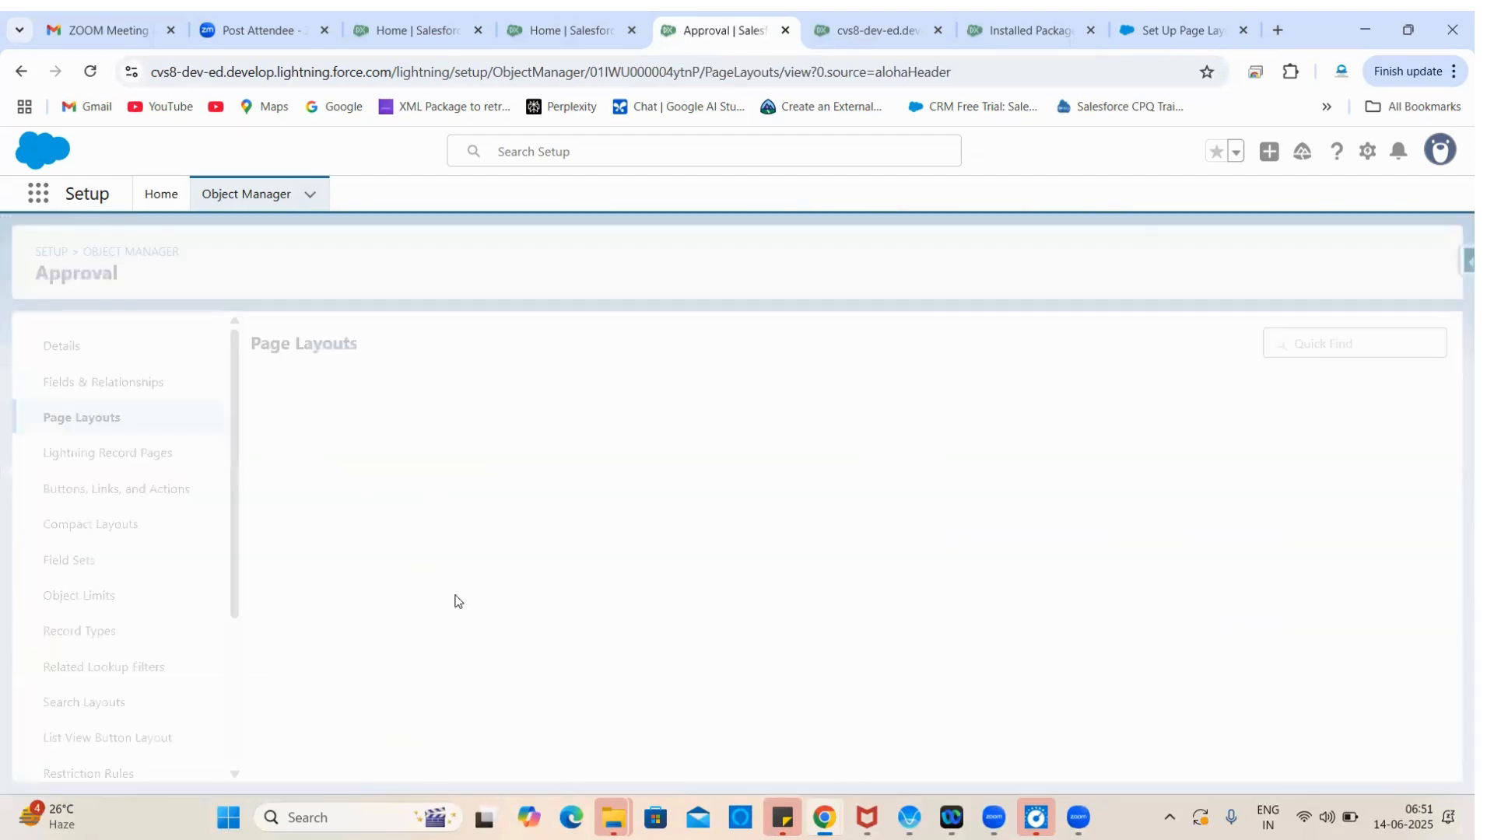
{"action": "left_click", "coordinate": [283, 431]}
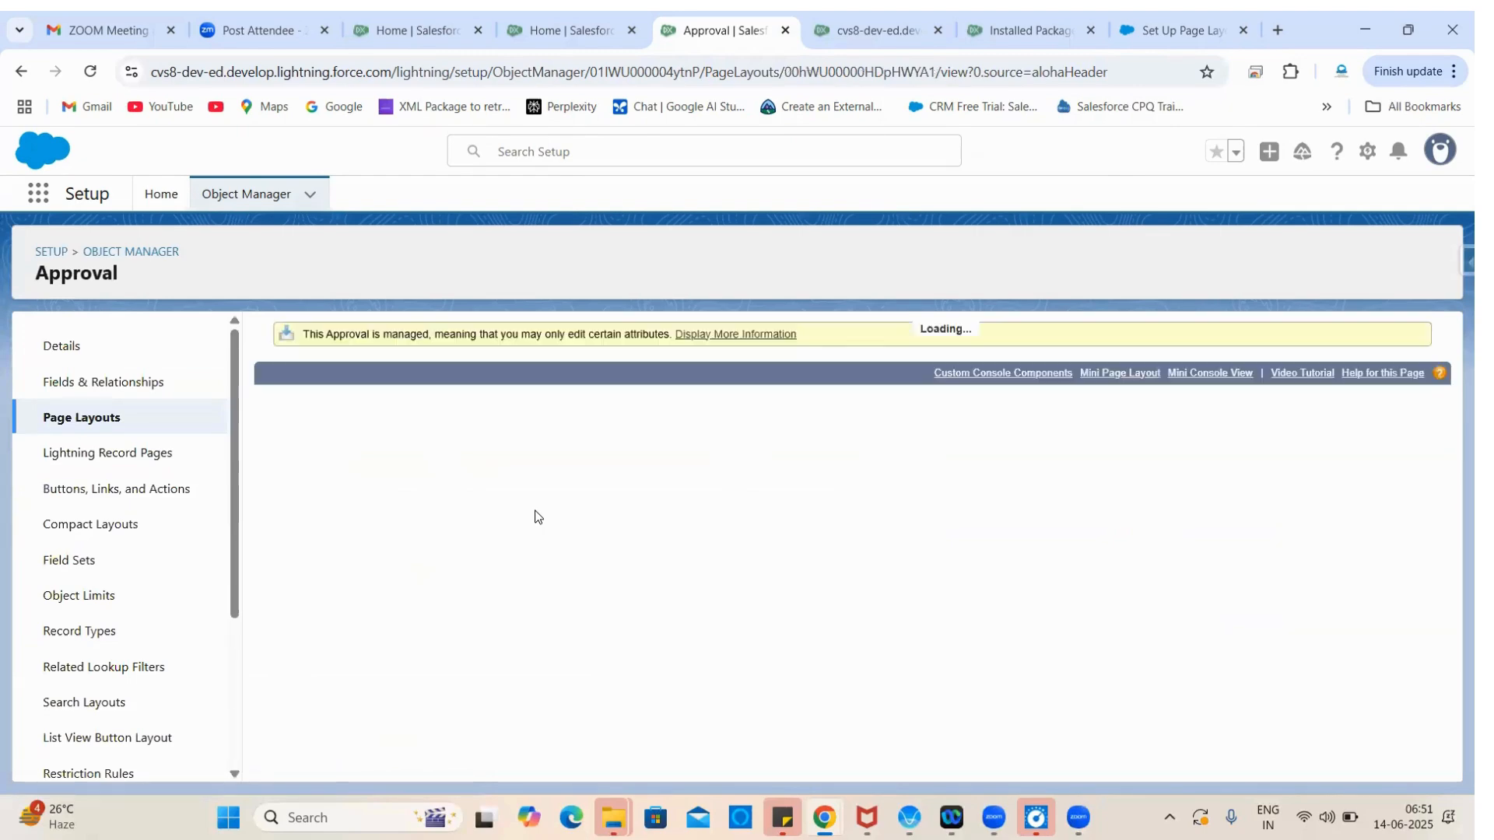
{"action": "scroll", "coordinate": [521, 622], "scroll_direction": "down", "scroll_amount": 2}
{"action": "scroll", "coordinate": [522, 638], "scroll_direction": "down", "scroll_amount": 2}
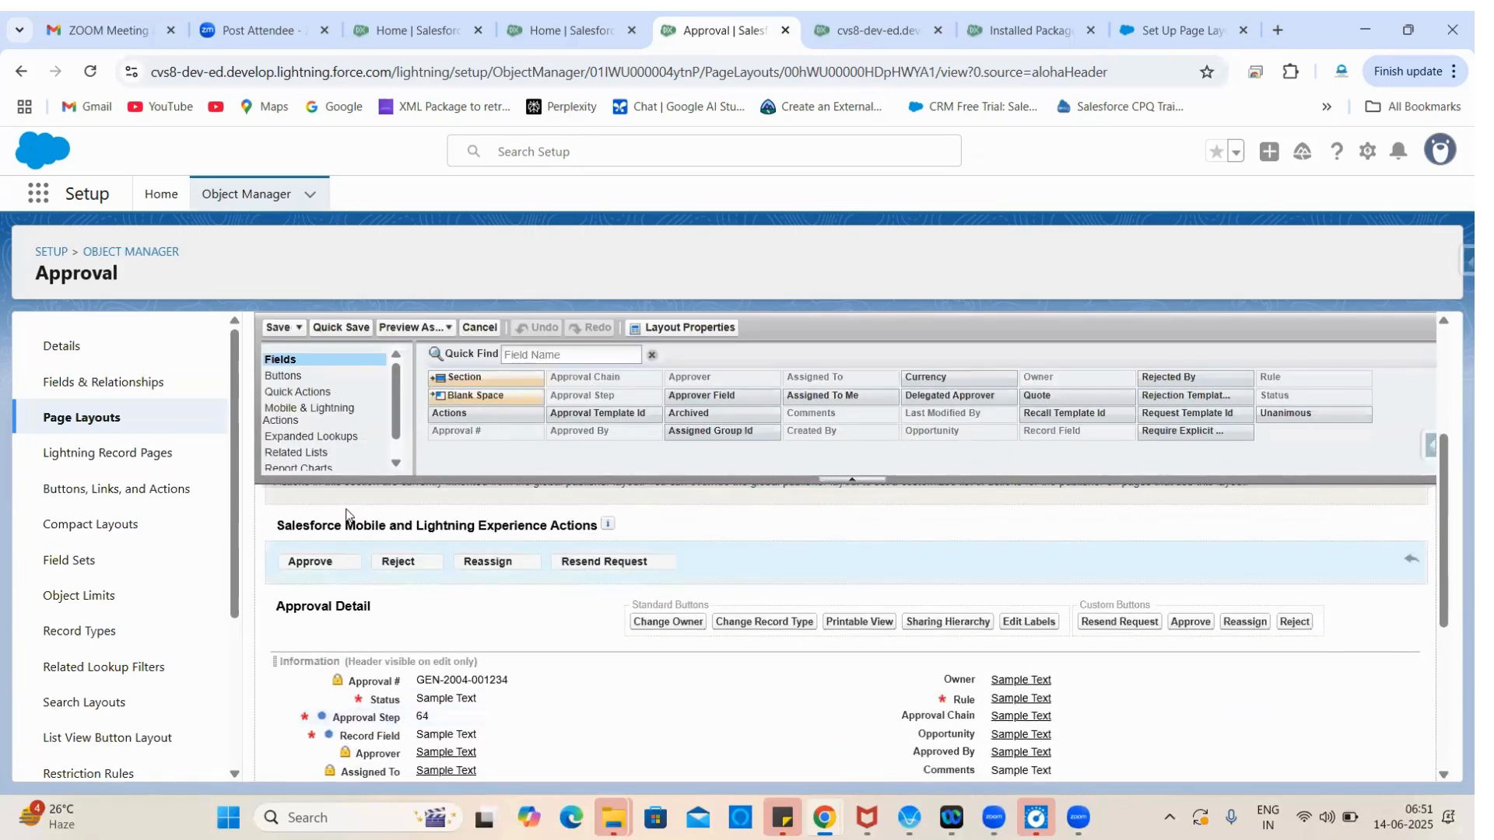
{"action": "left_click", "coordinate": [93, 420]}
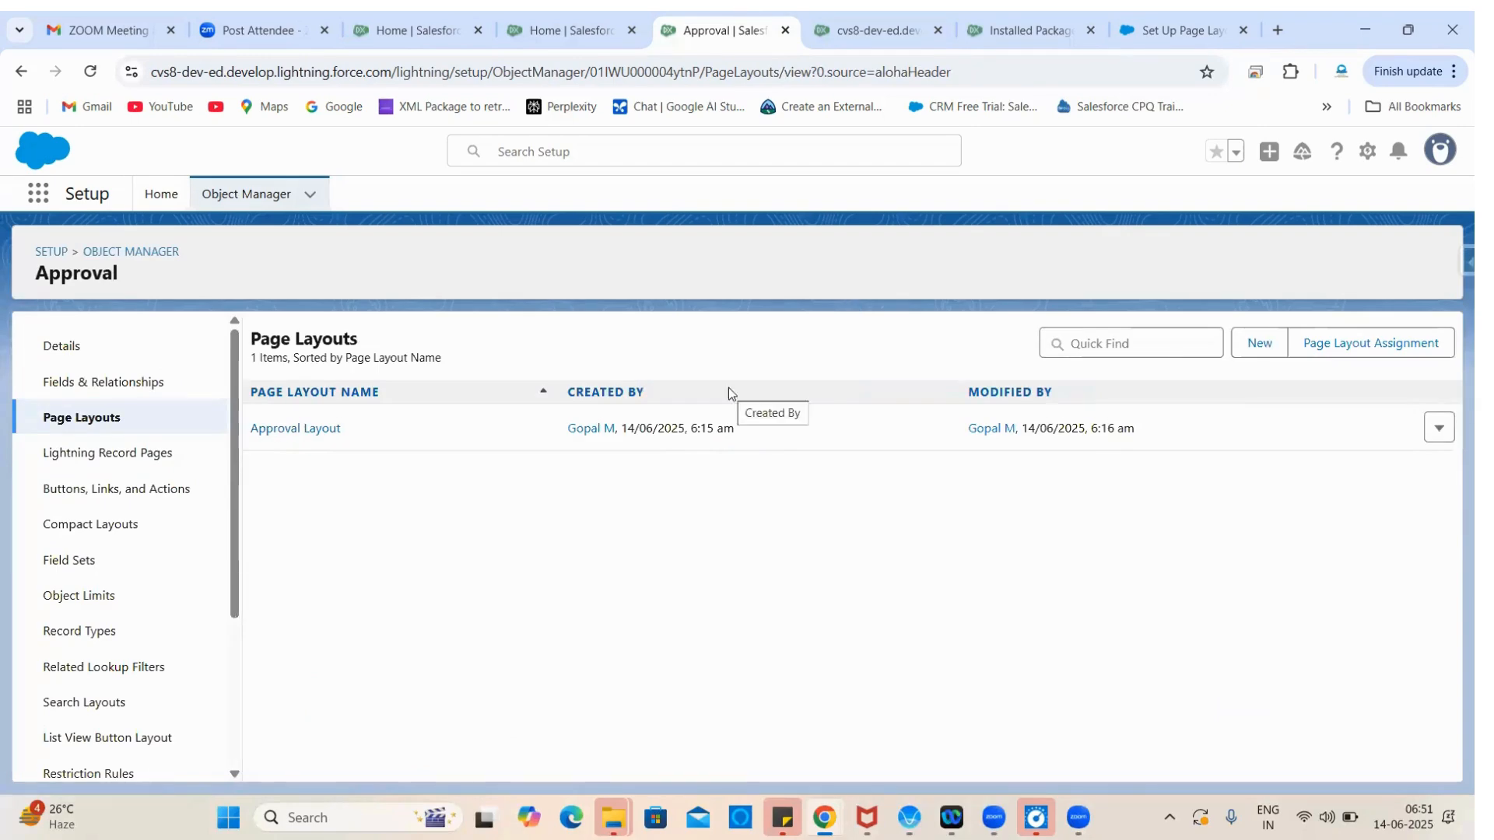
Step: Go back to the Set Up Page Layouts for Advanced Approvals help article and reread its steps and neighbouring topics
{"action": "left_click", "coordinate": [1024, 11]}
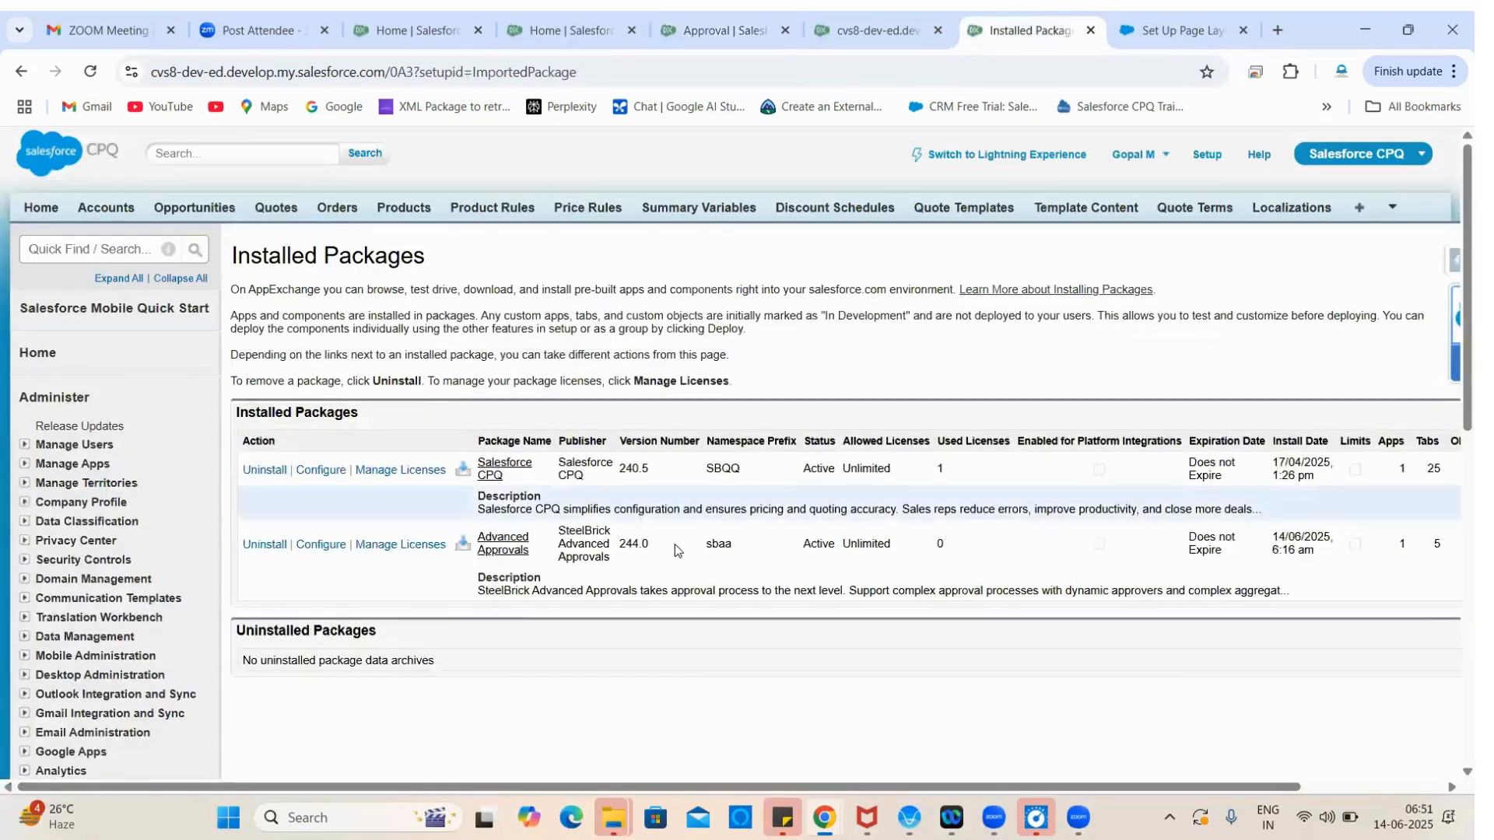
{"action": "left_click", "coordinate": [1123, 17]}
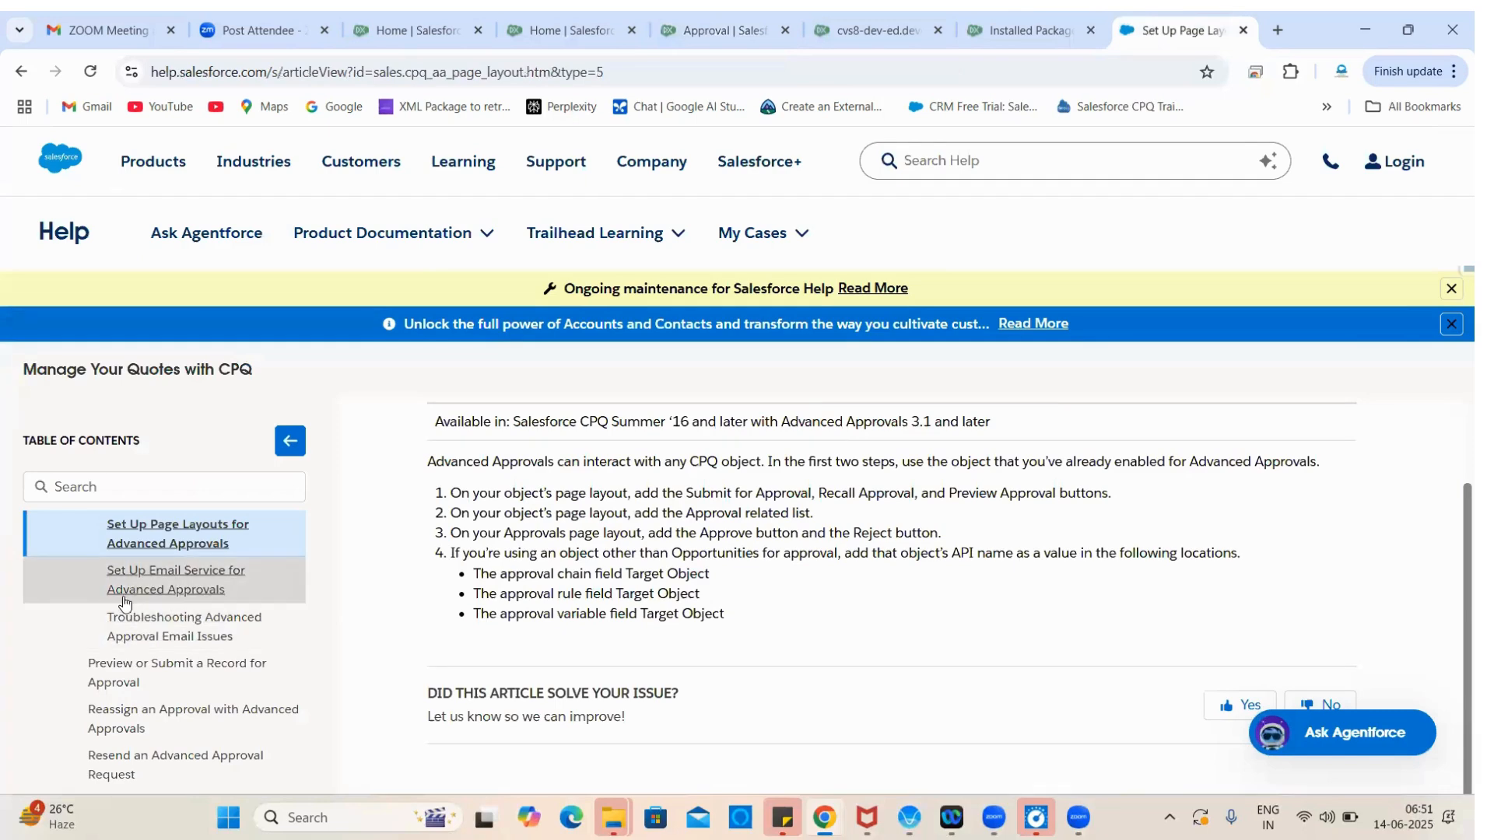
{"action": "scroll", "coordinate": [612, 613], "scroll_direction": "up", "scroll_amount": 3}
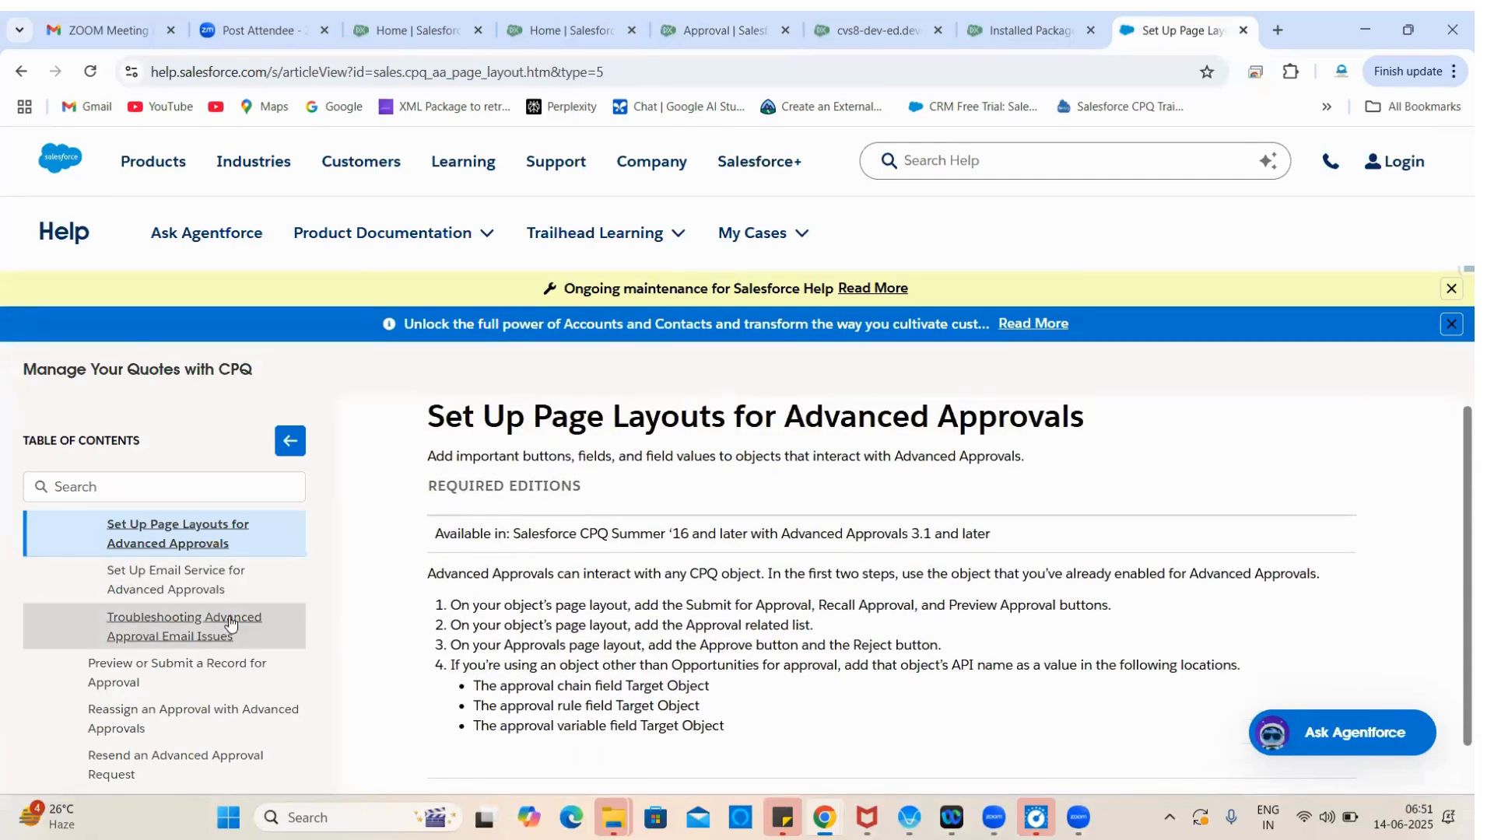
{"action": "scroll", "coordinate": [225, 615], "scroll_direction": "up", "scroll_amount": 2}
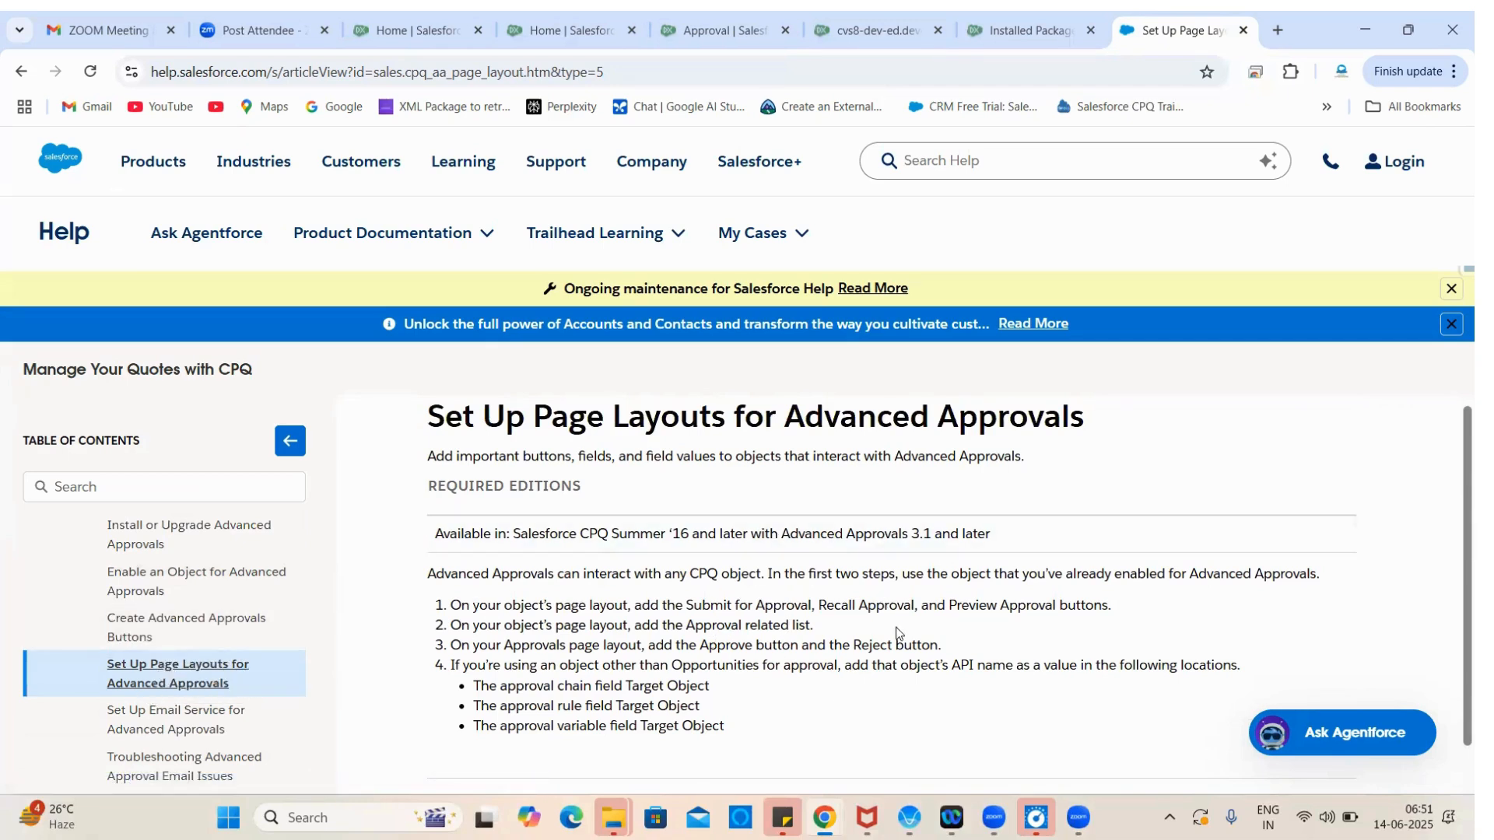
Step: Switch to the Salesforce home page, search the App Launcher for "Rule", open Approval Rules and show the All list view
{"action": "left_click", "coordinate": [684, 11]}
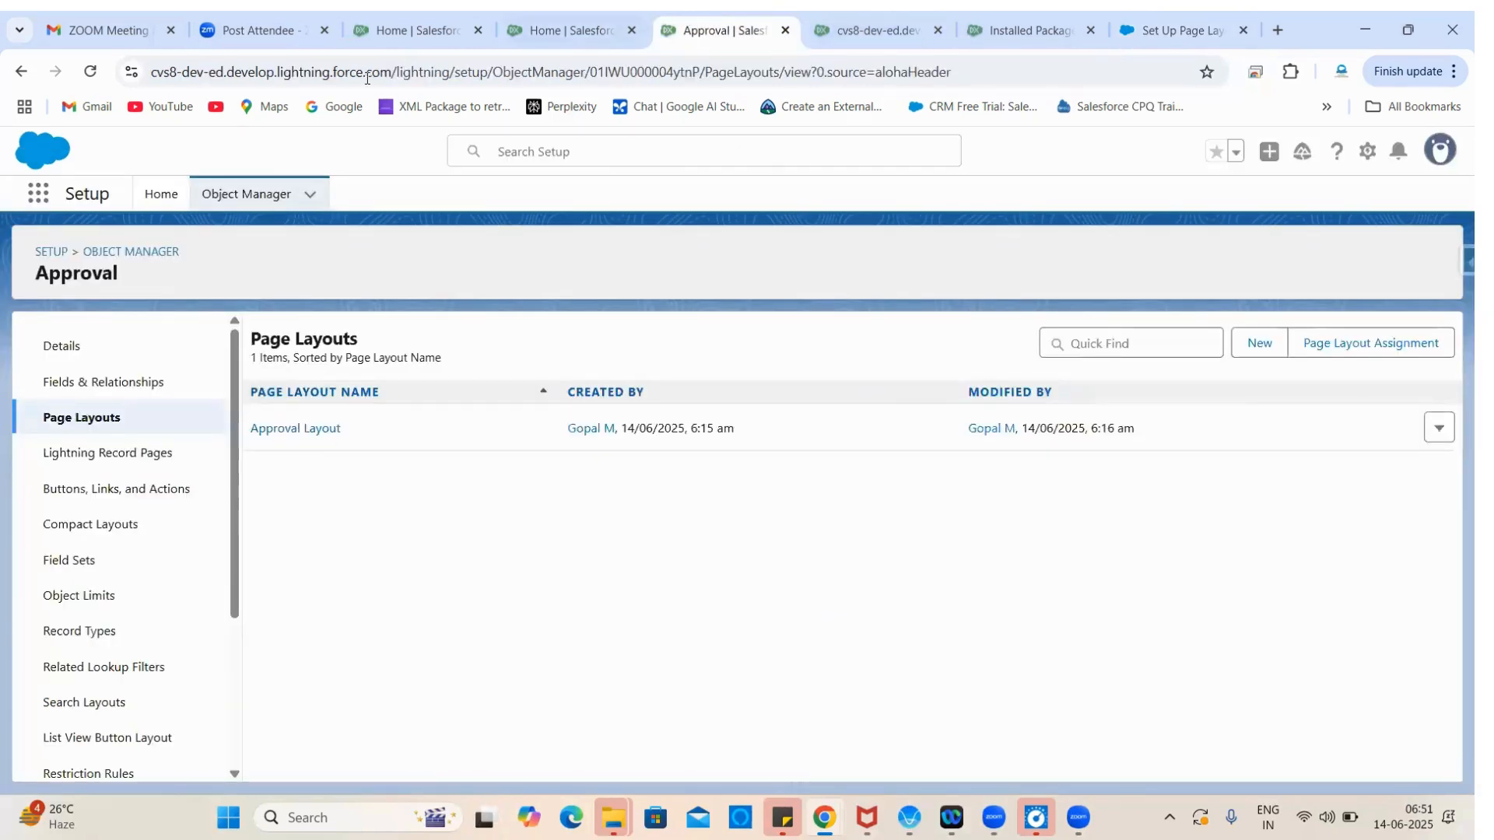
{"action": "left_click", "coordinate": [548, 17]}
{"action": "left_click", "coordinate": [47, 199]}
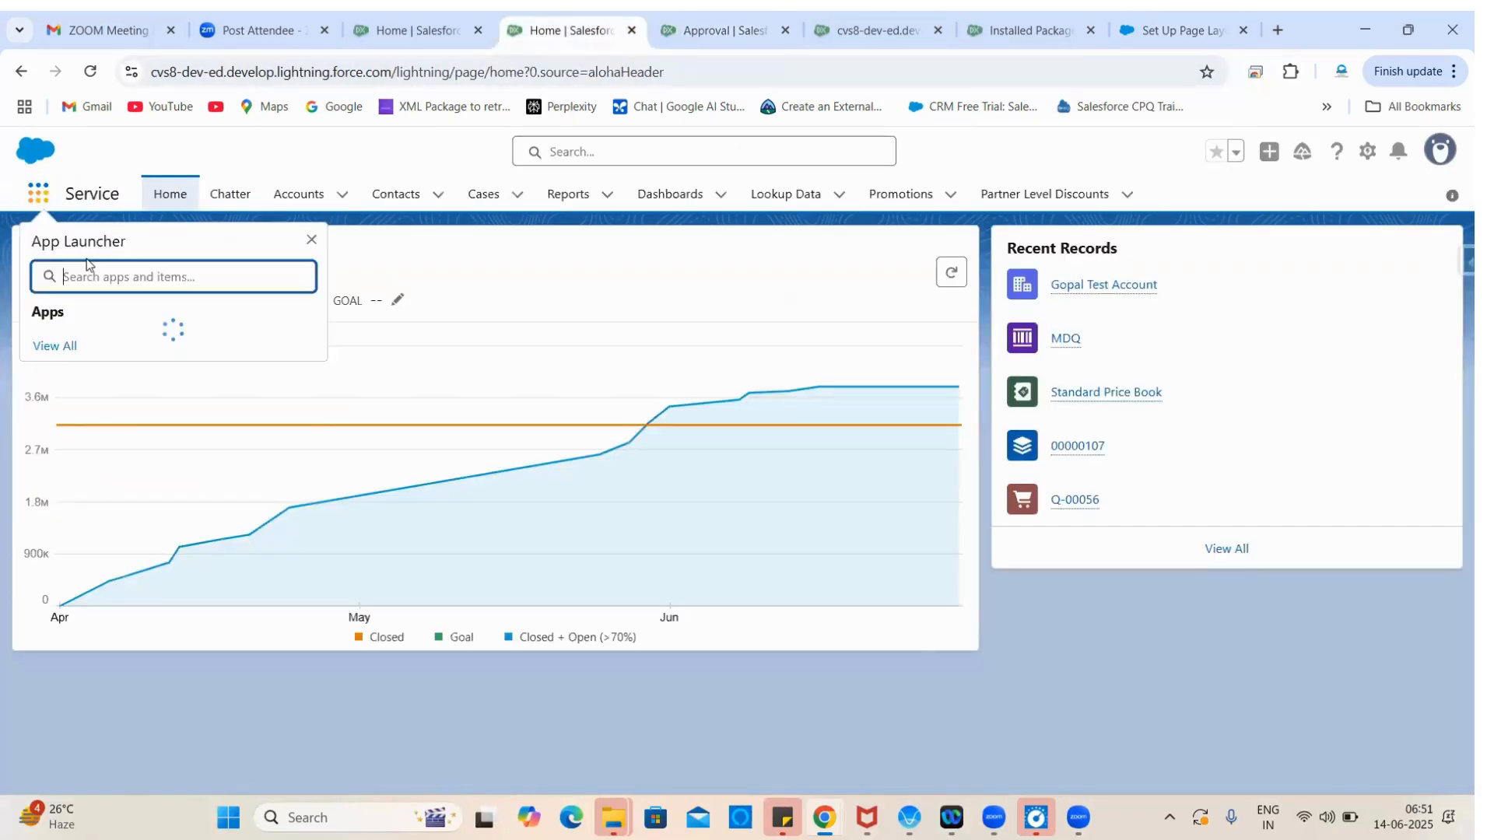
{"action": "type", "text": "Rule"}
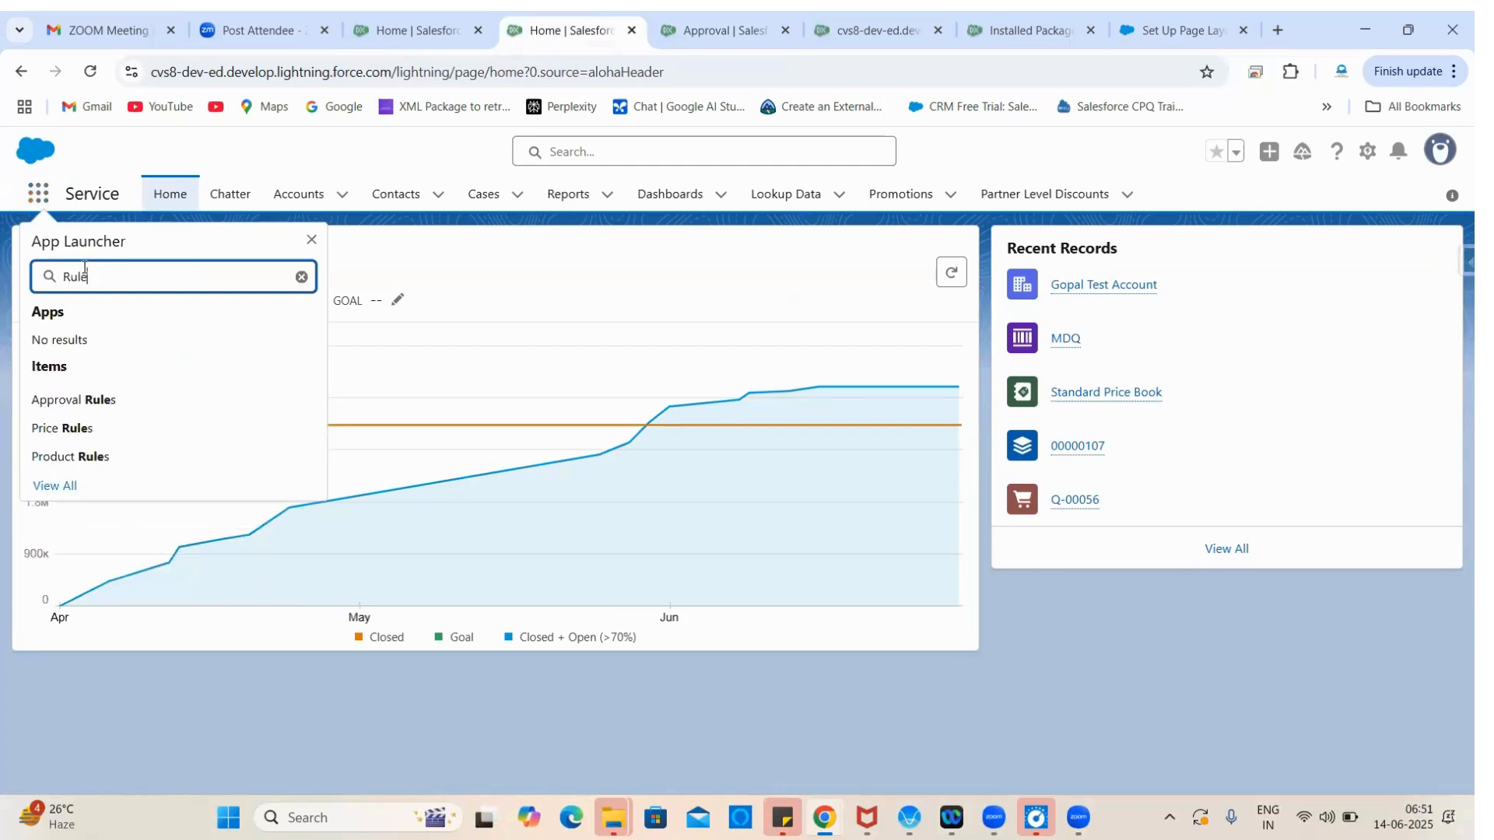
{"action": "left_click", "coordinate": [59, 411]}
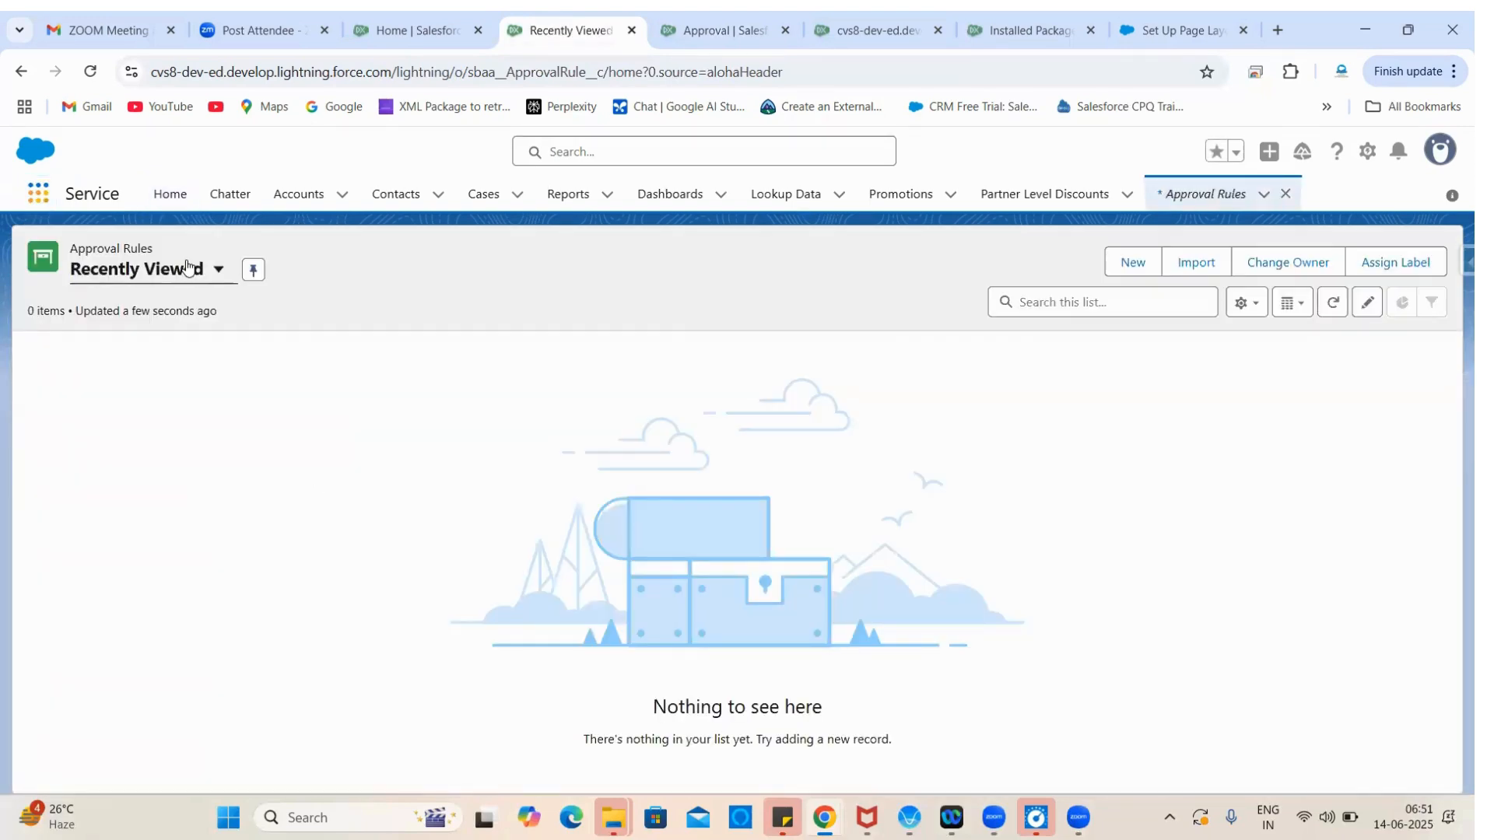
{"action": "left_click", "coordinate": [187, 270]}
{"action": "left_click", "coordinate": [131, 486]}
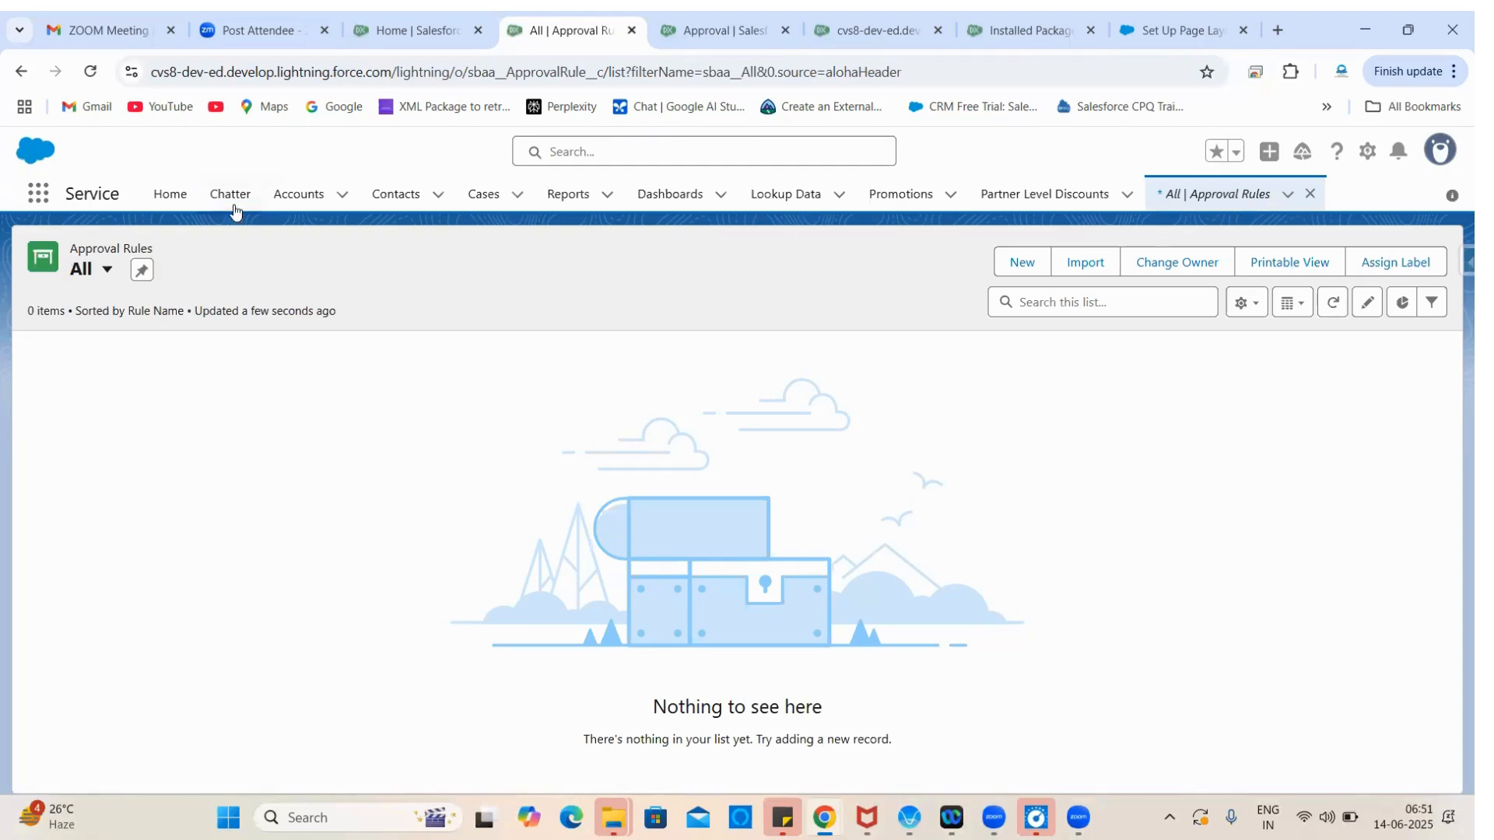
Step: Search the App Launcher for "Appro", open the Approvals app and look at its navigation items
{"action": "left_click", "coordinate": [38, 194]}
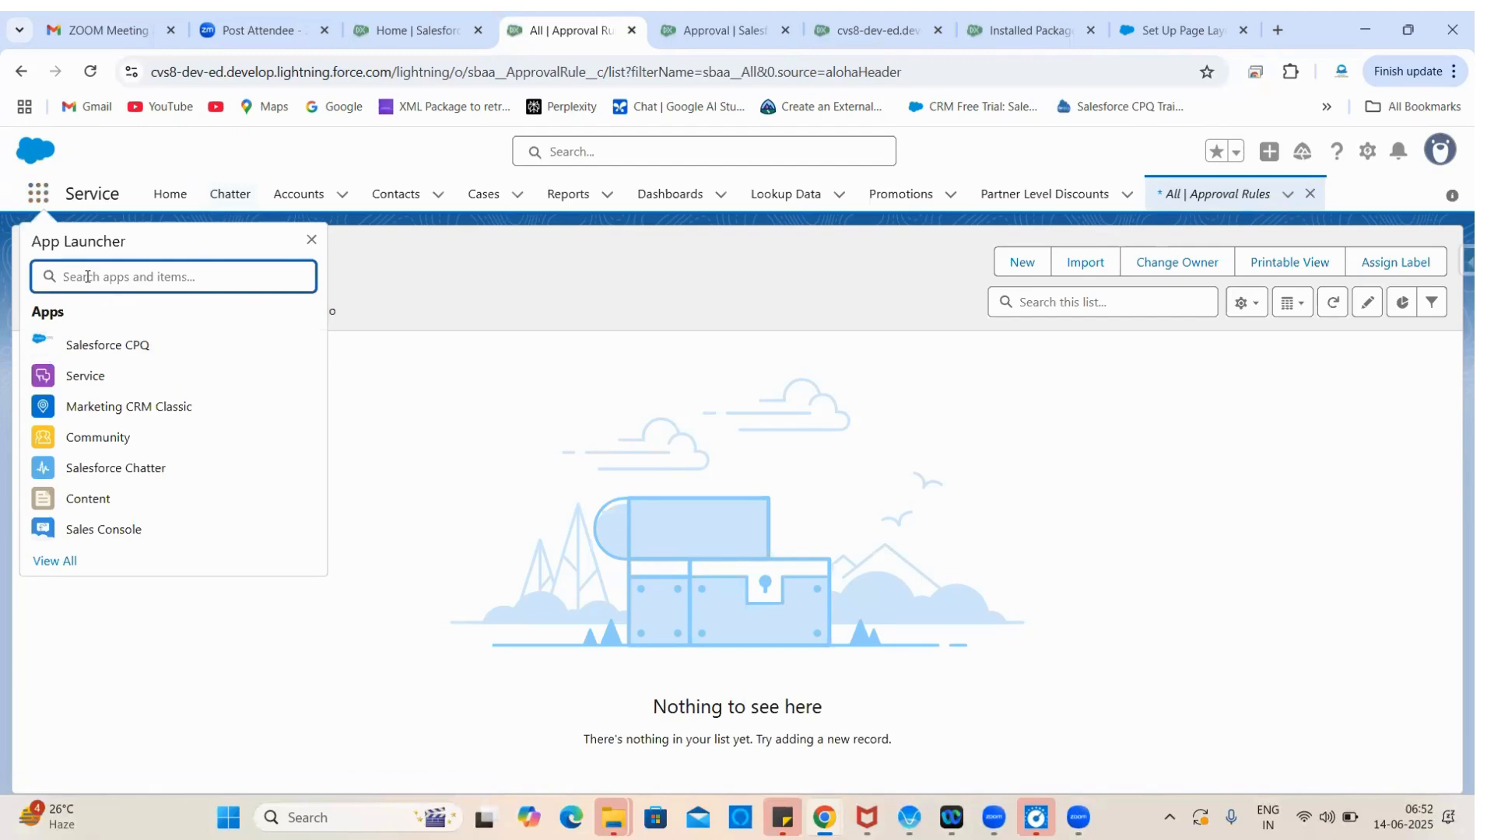
{"action": "type", "text": "Appro"}
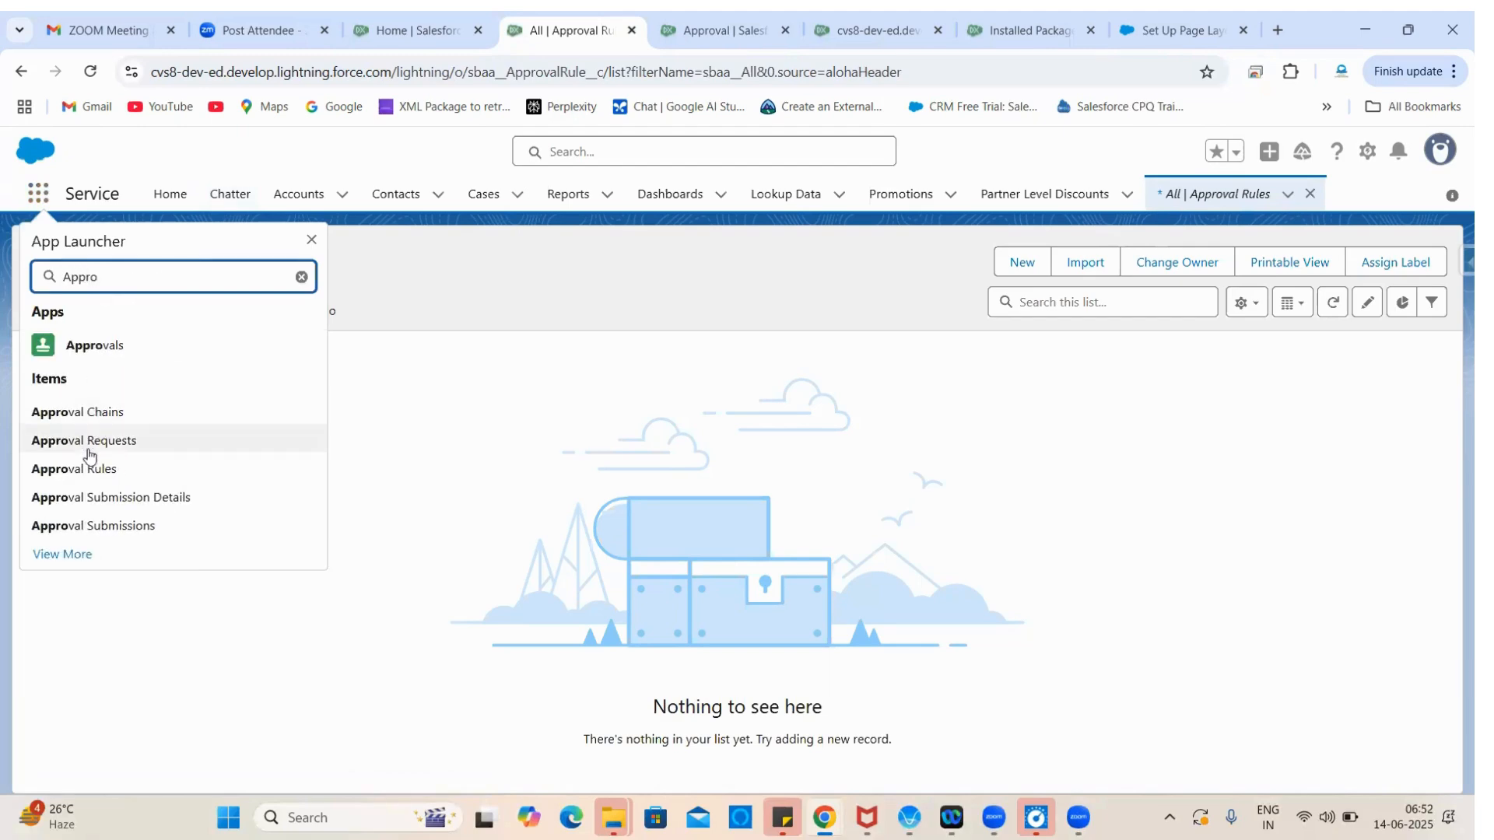
{"action": "left_click", "coordinate": [90, 361]}
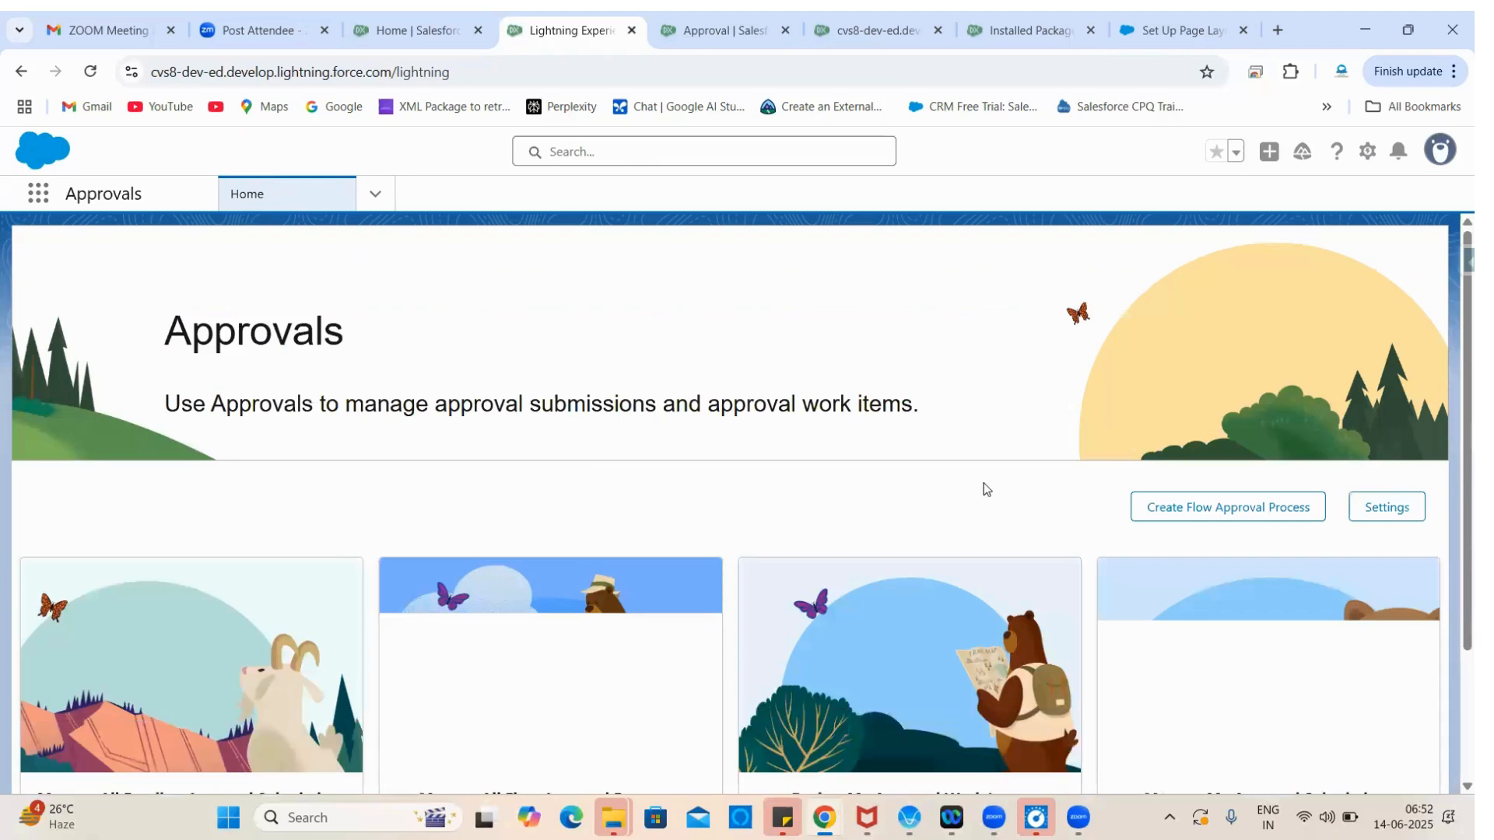
{"action": "left_click", "coordinate": [374, 196]}
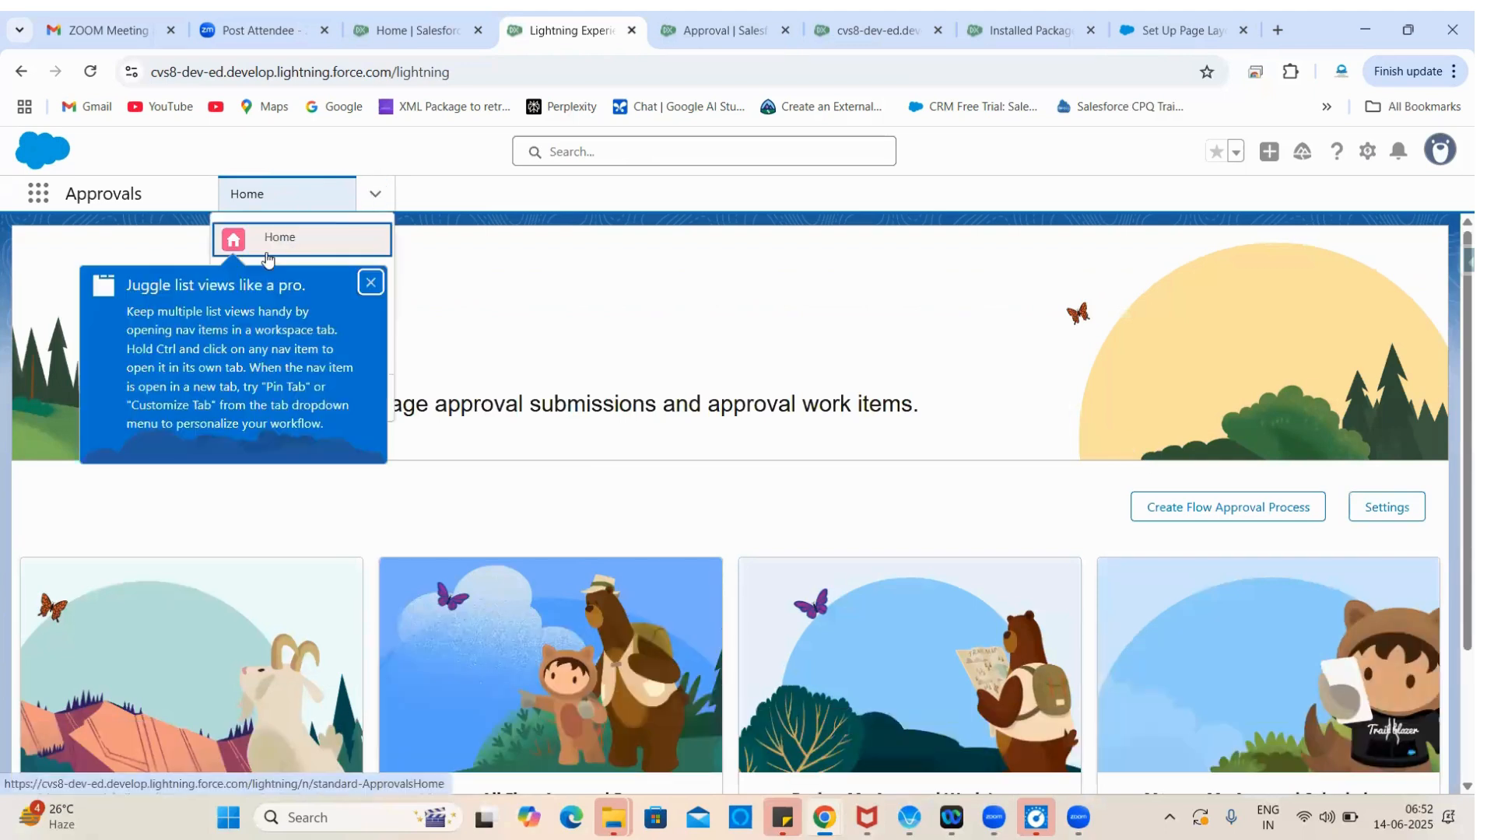
Step: Search the App Launcher for "Approv" from within the Approvals app
{"action": "left_click", "coordinate": [38, 196]}
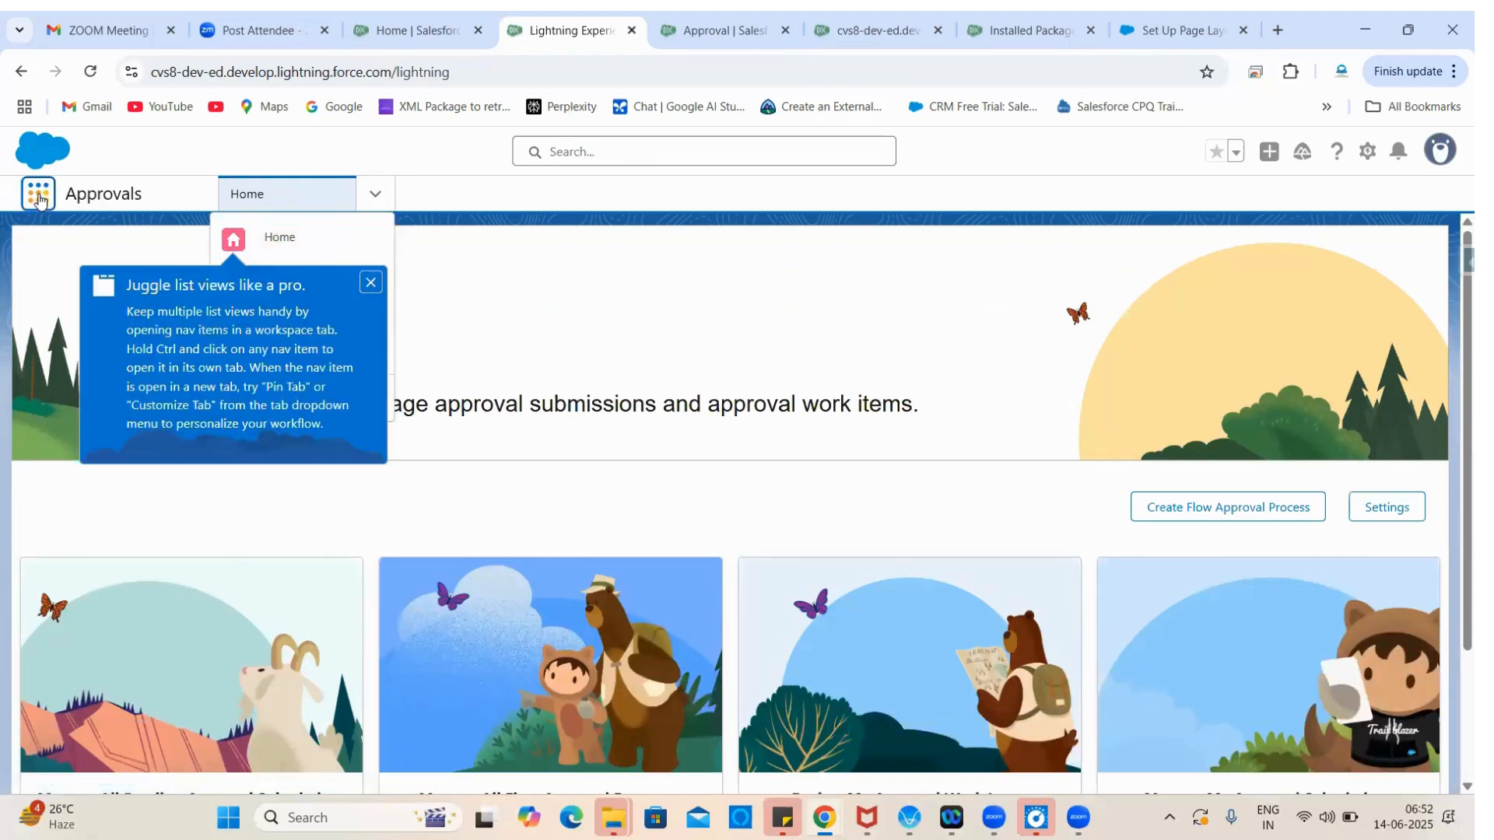
{"action": "type", "text": "Approv"}
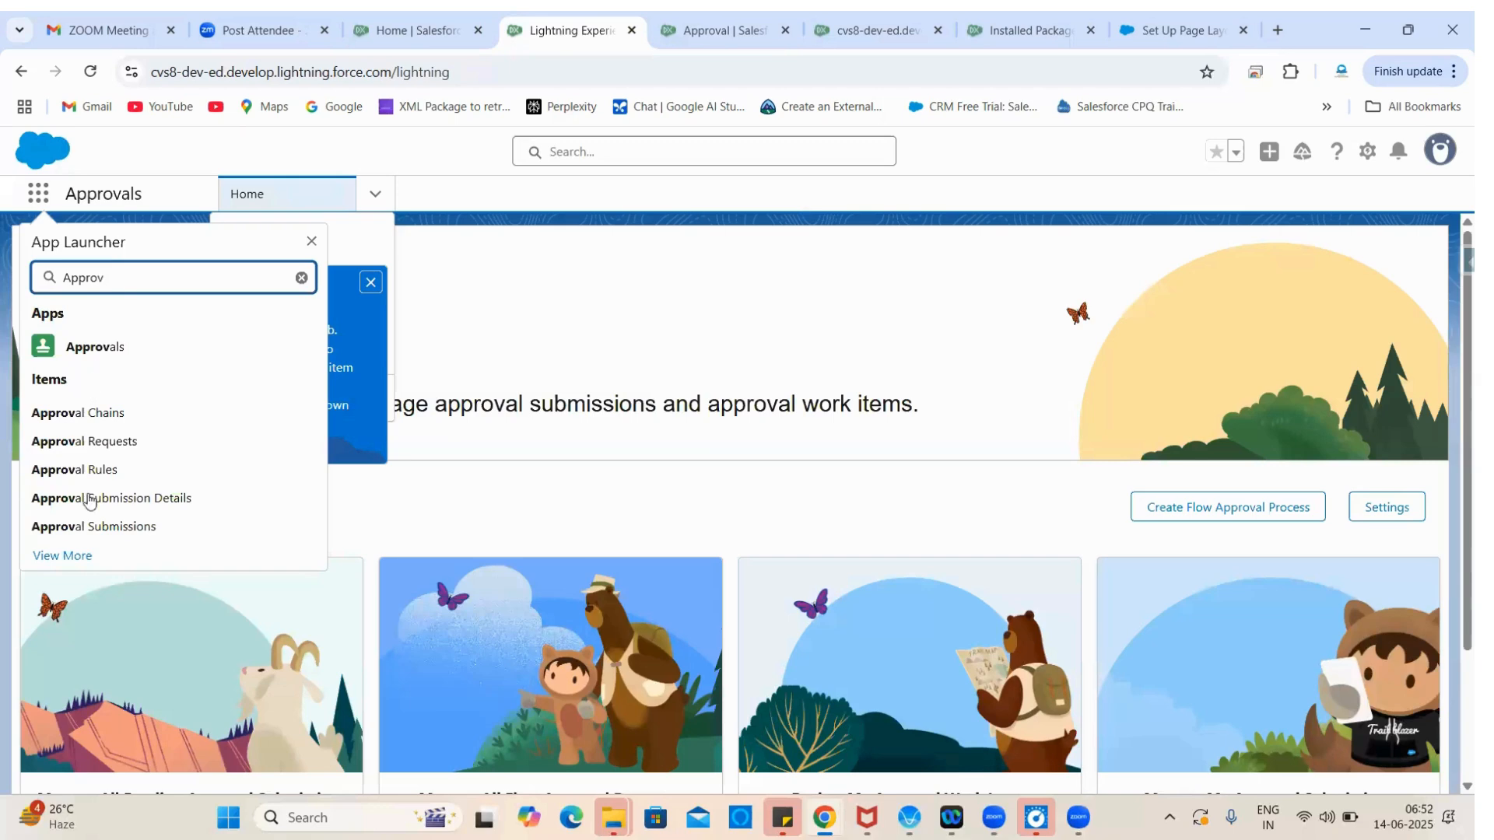
Step: Open the Approvers list and start a new approver record named "New Approver"
{"action": "left_click", "coordinate": [84, 562]}
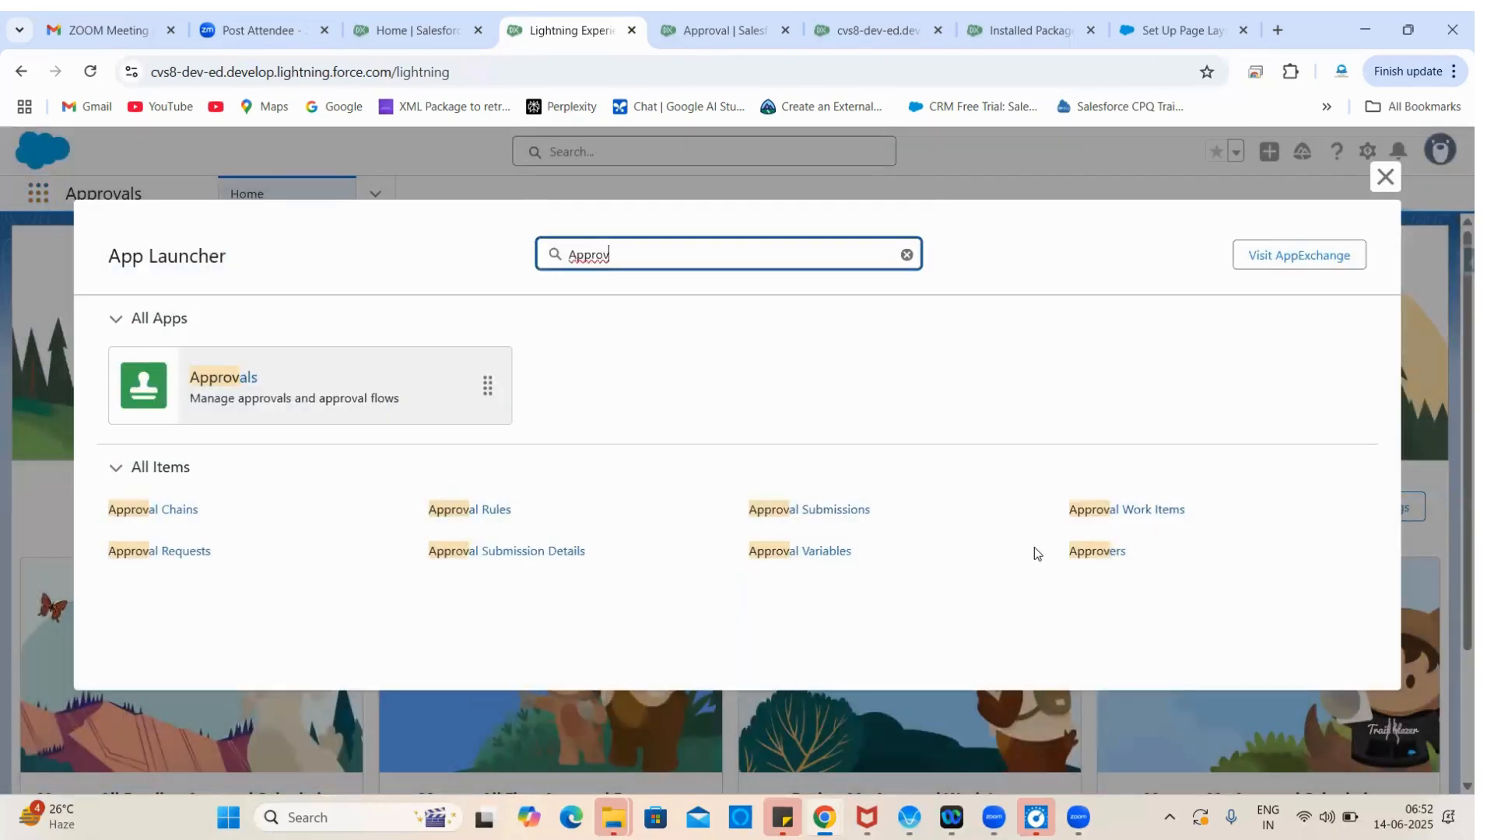
{"action": "left_click", "coordinate": [1103, 553]}
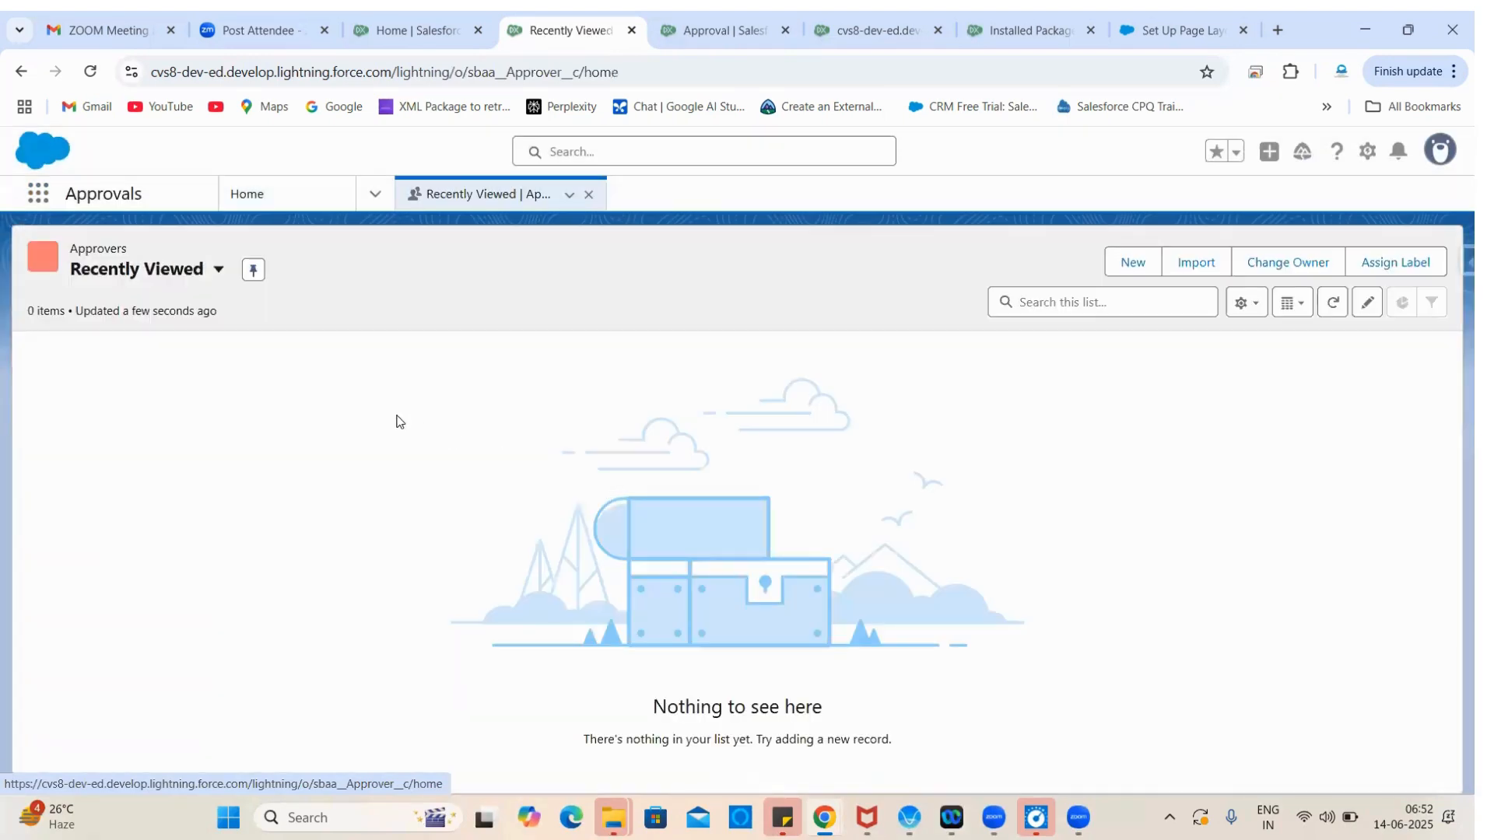
{"action": "left_click", "coordinate": [1130, 258]}
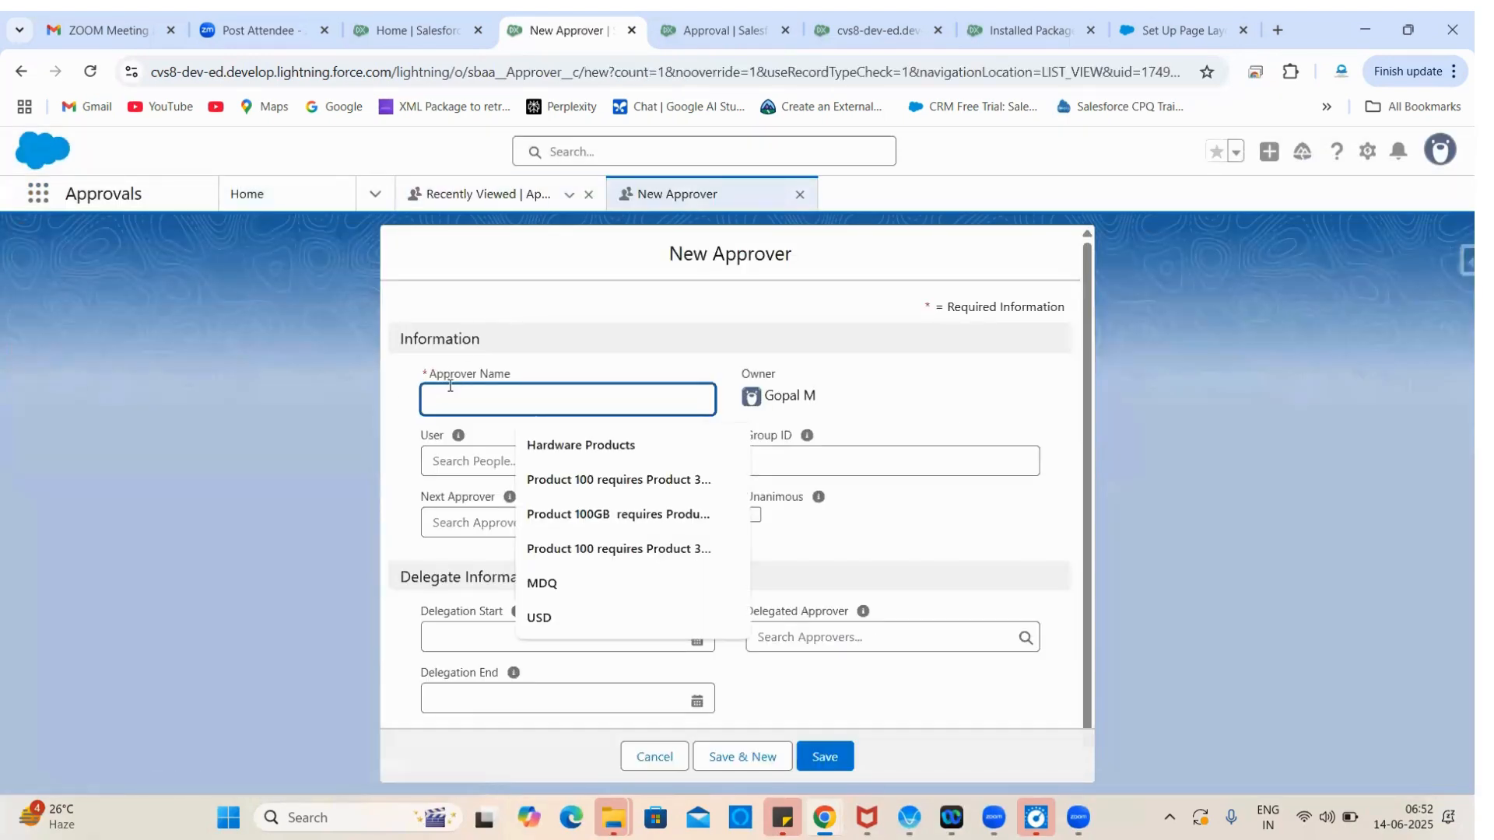
{"action": "type", "text": "New "}
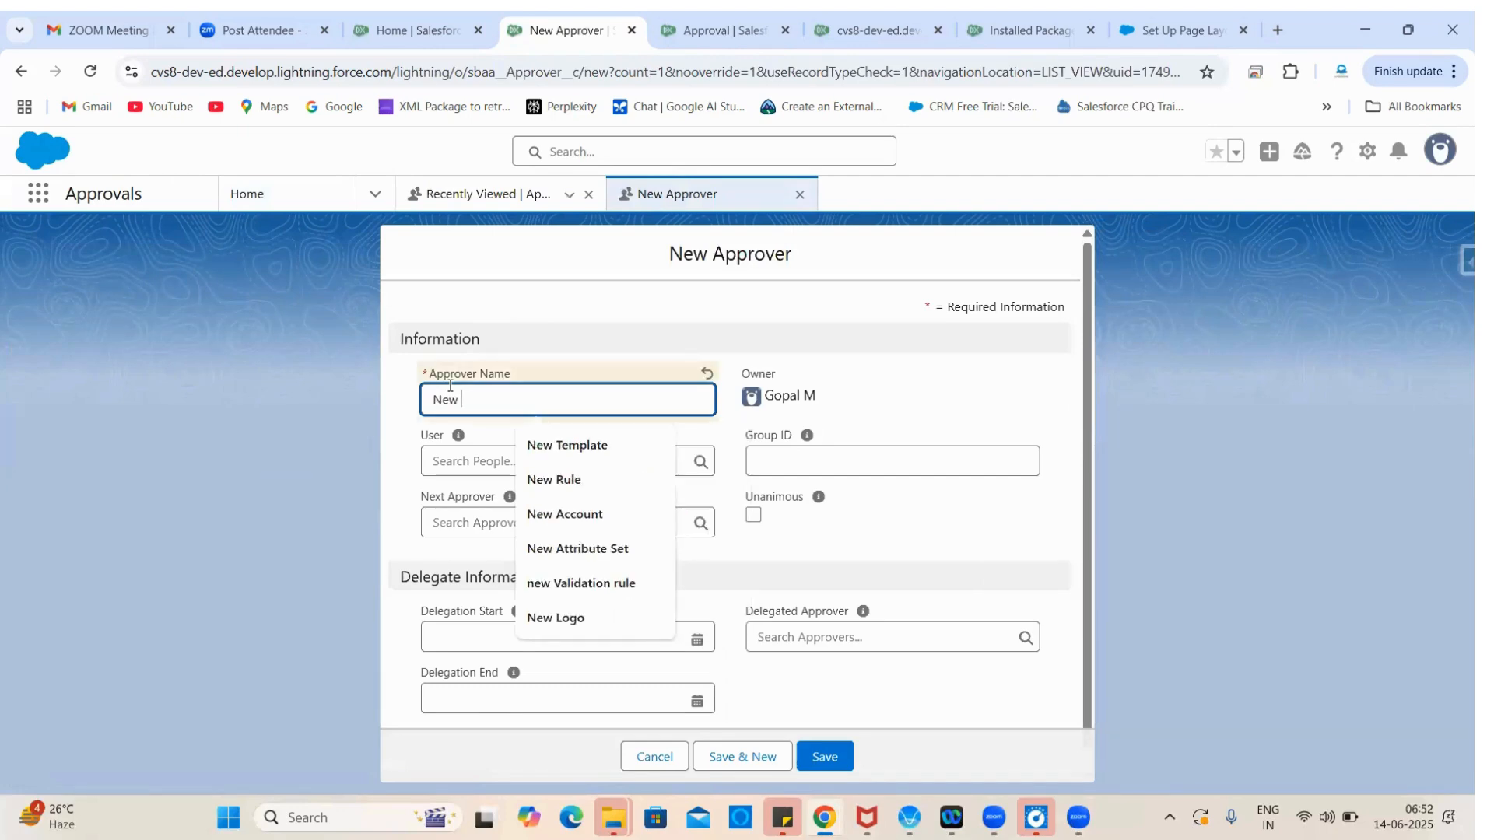
{"action": "type", "text": "Approver"}
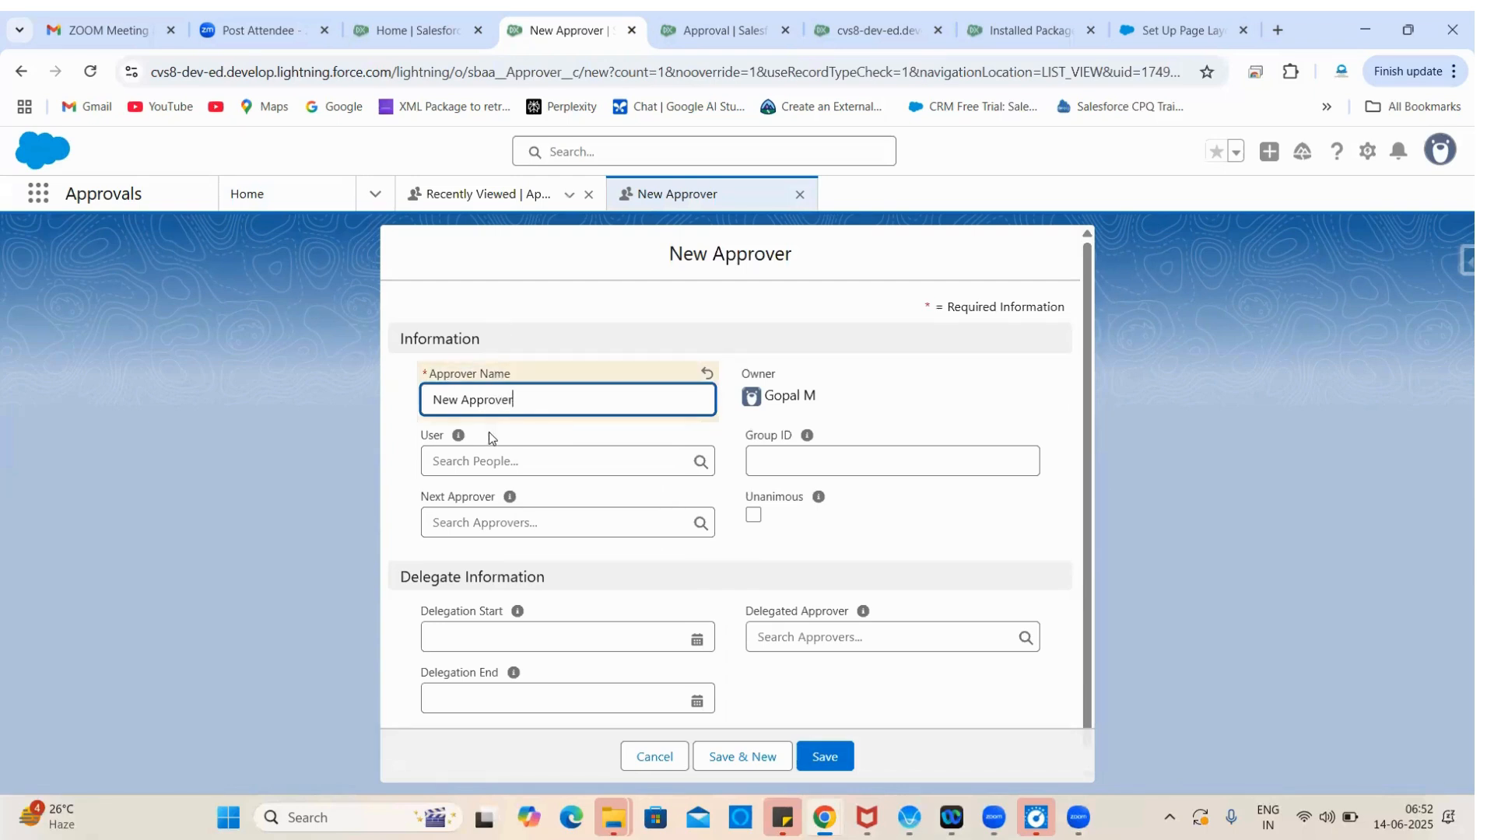
Step: Assign the recently used person as the approver's User and save the approver record
{"action": "left_click", "coordinate": [494, 462]}
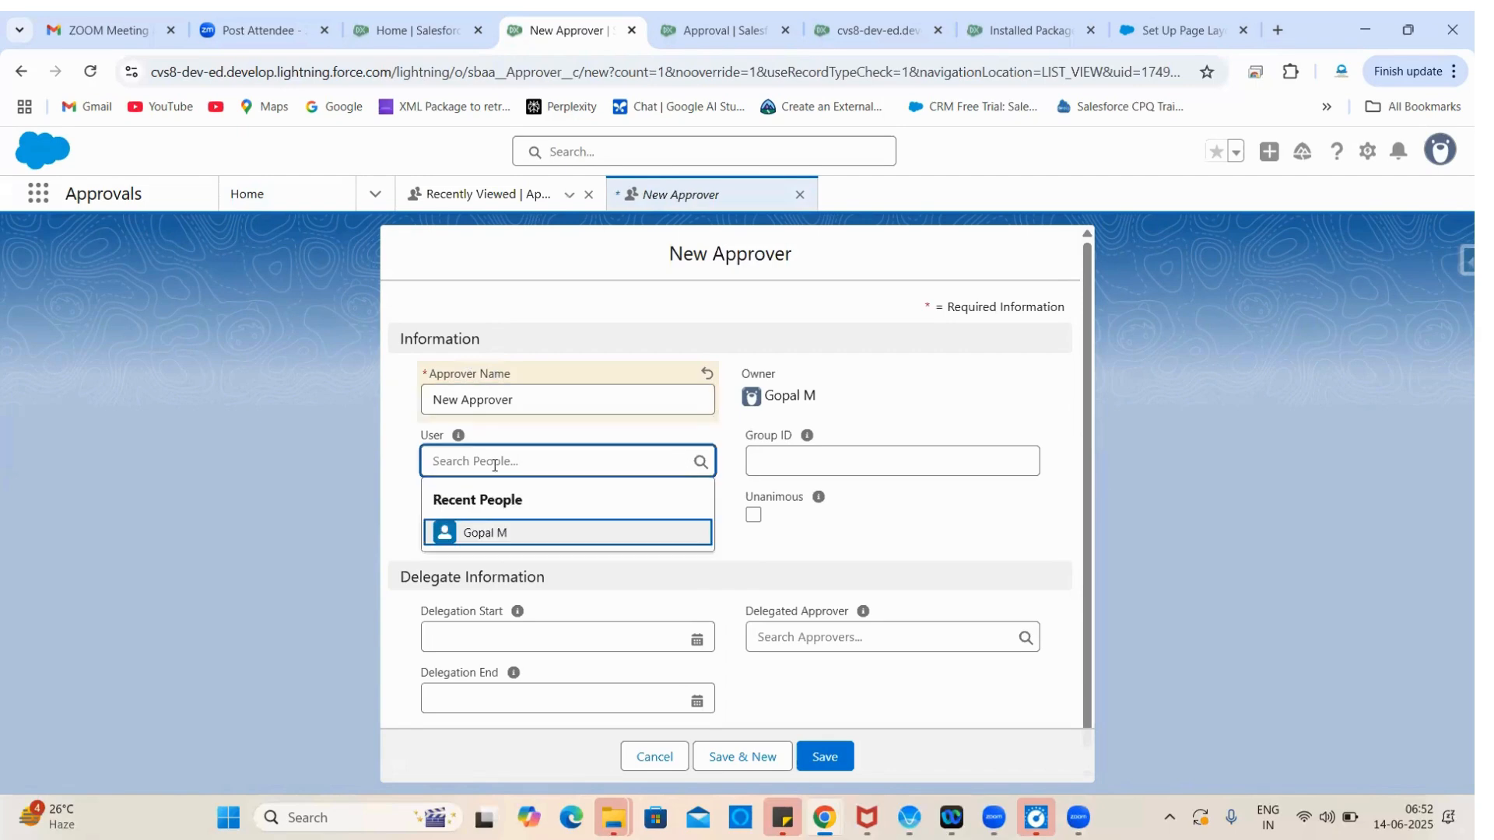
{"action": "left_click", "coordinate": [478, 531]}
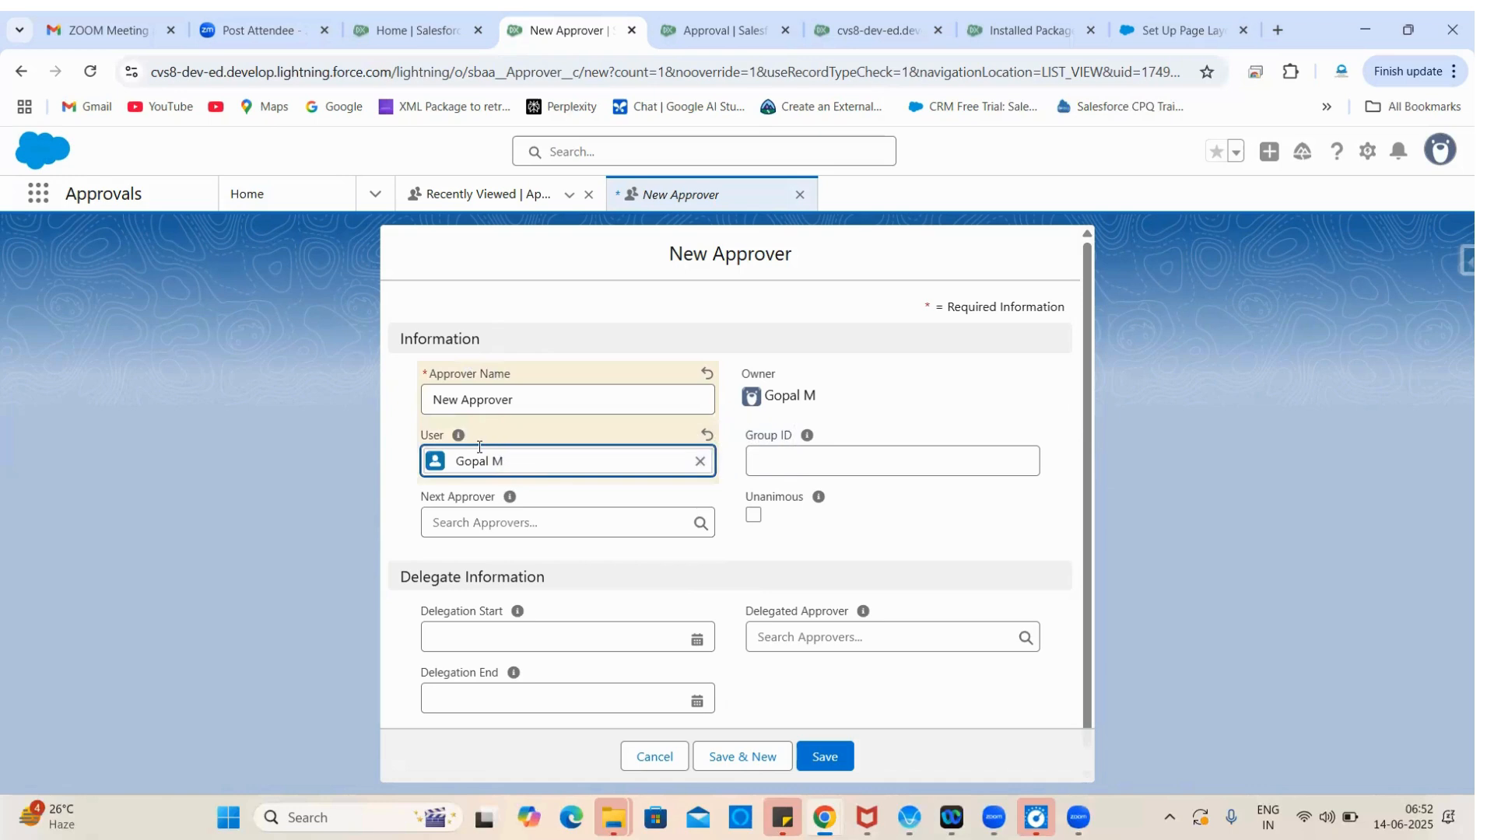
{"action": "left_click", "coordinate": [835, 537]}
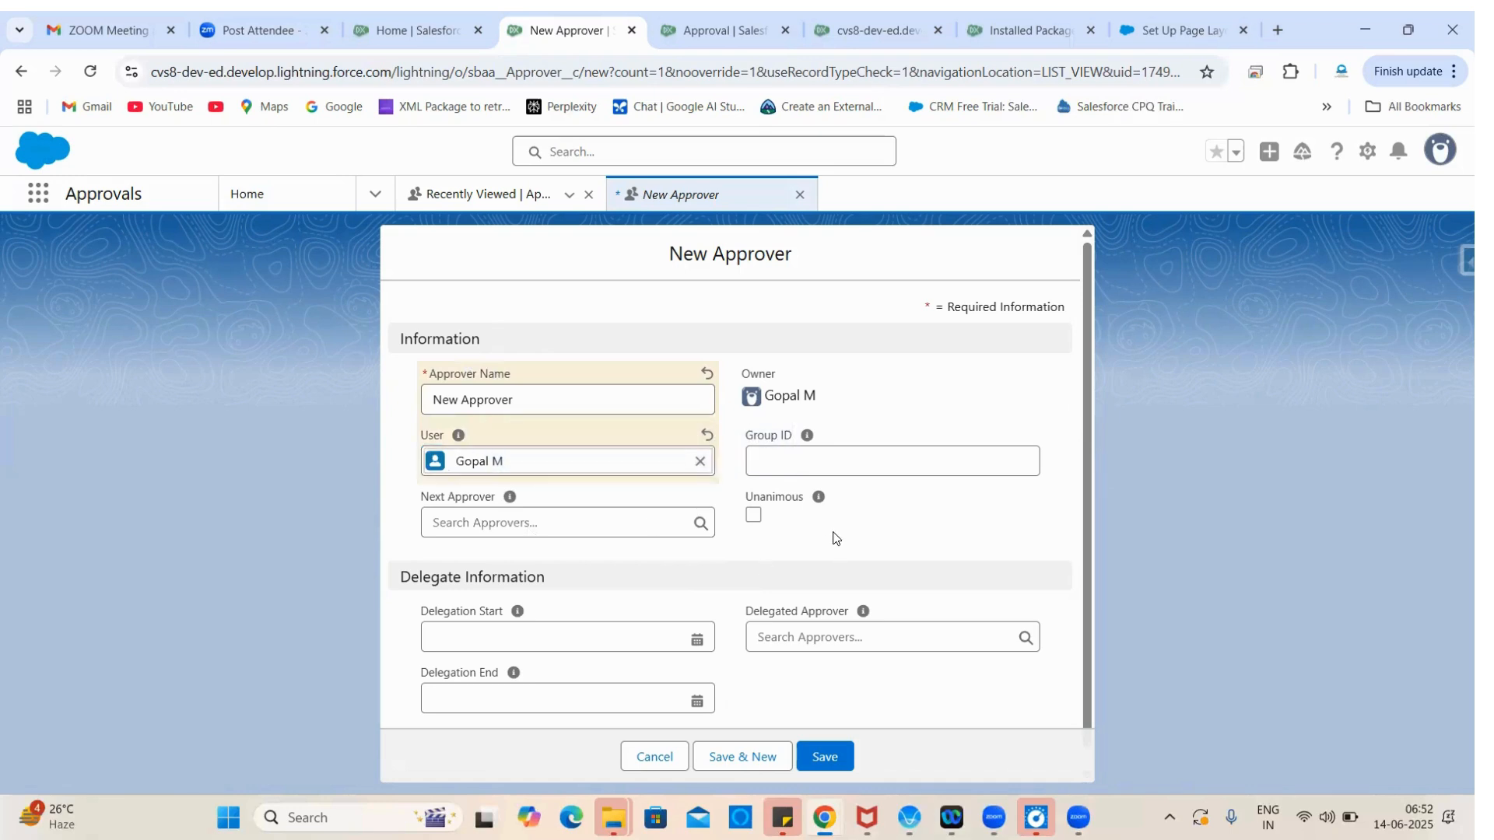
{"action": "scroll", "coordinate": [686, 489], "scroll_direction": "down", "scroll_amount": 1}
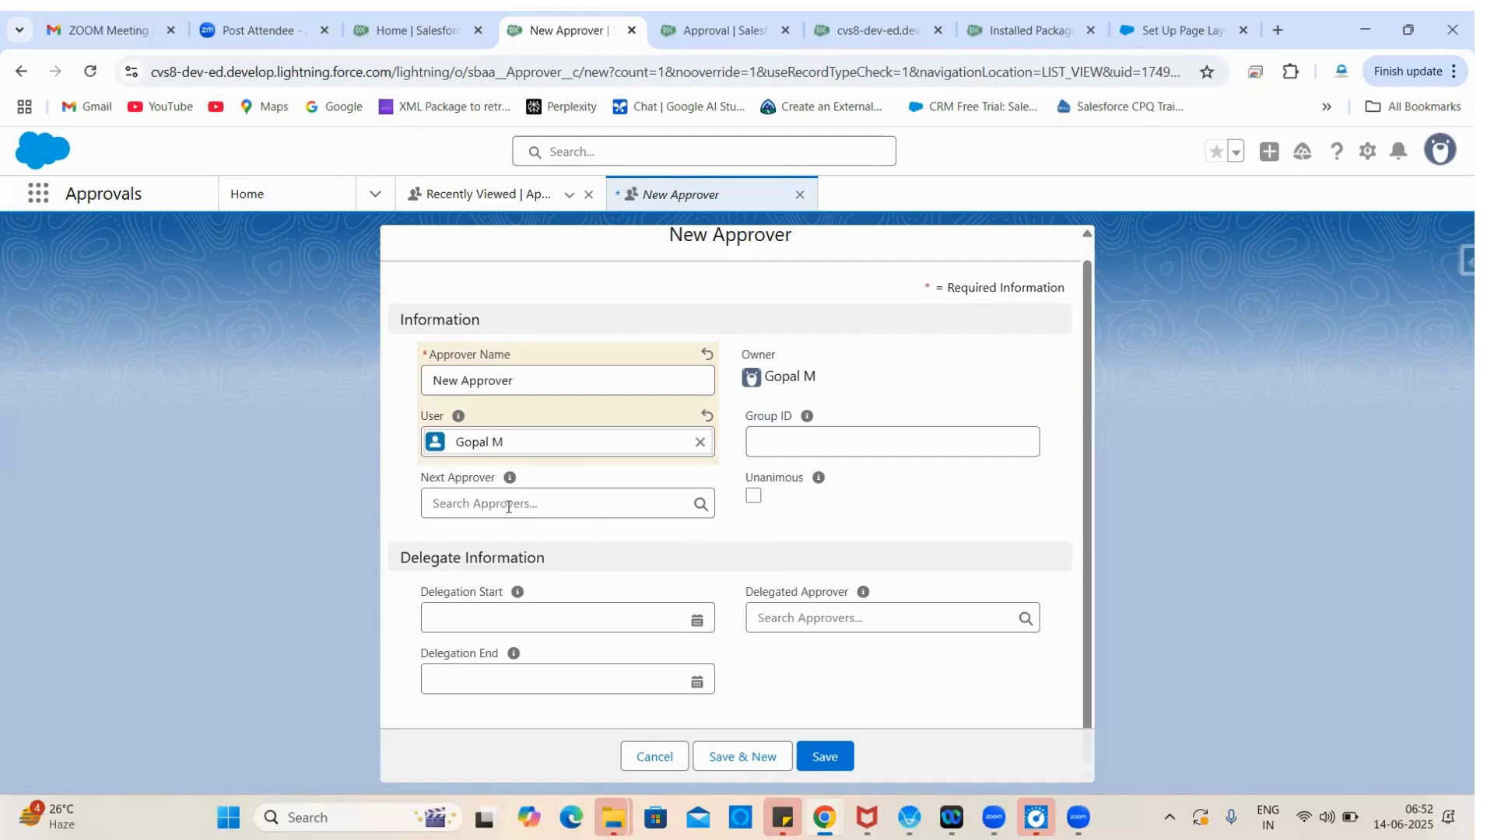
{"action": "left_click", "coordinate": [809, 755]}
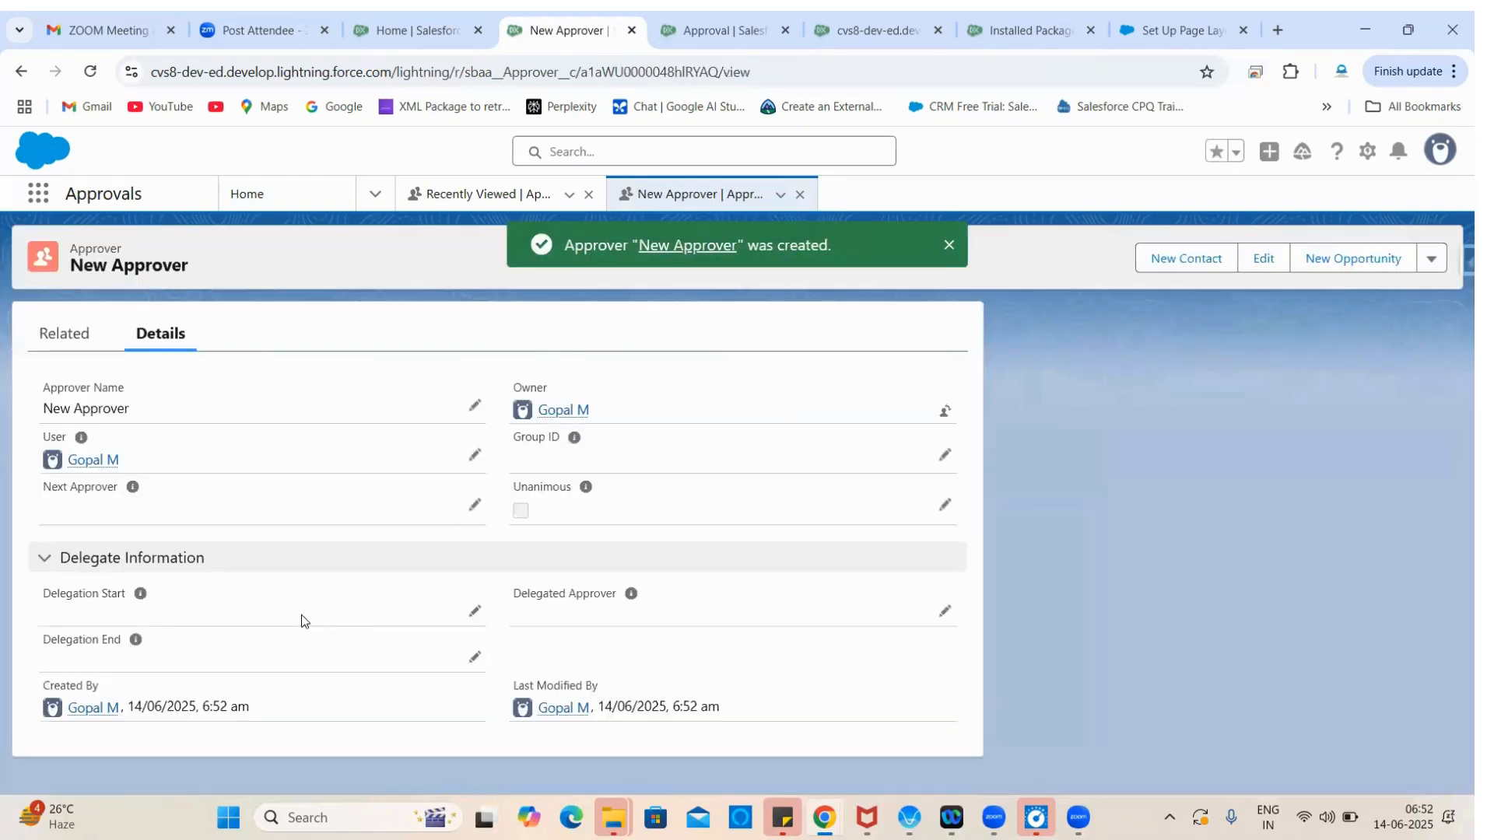
Step: Start a related approval rule named "New Rule" for the approver and check the Target Object options
{"action": "left_click", "coordinate": [63, 333]}
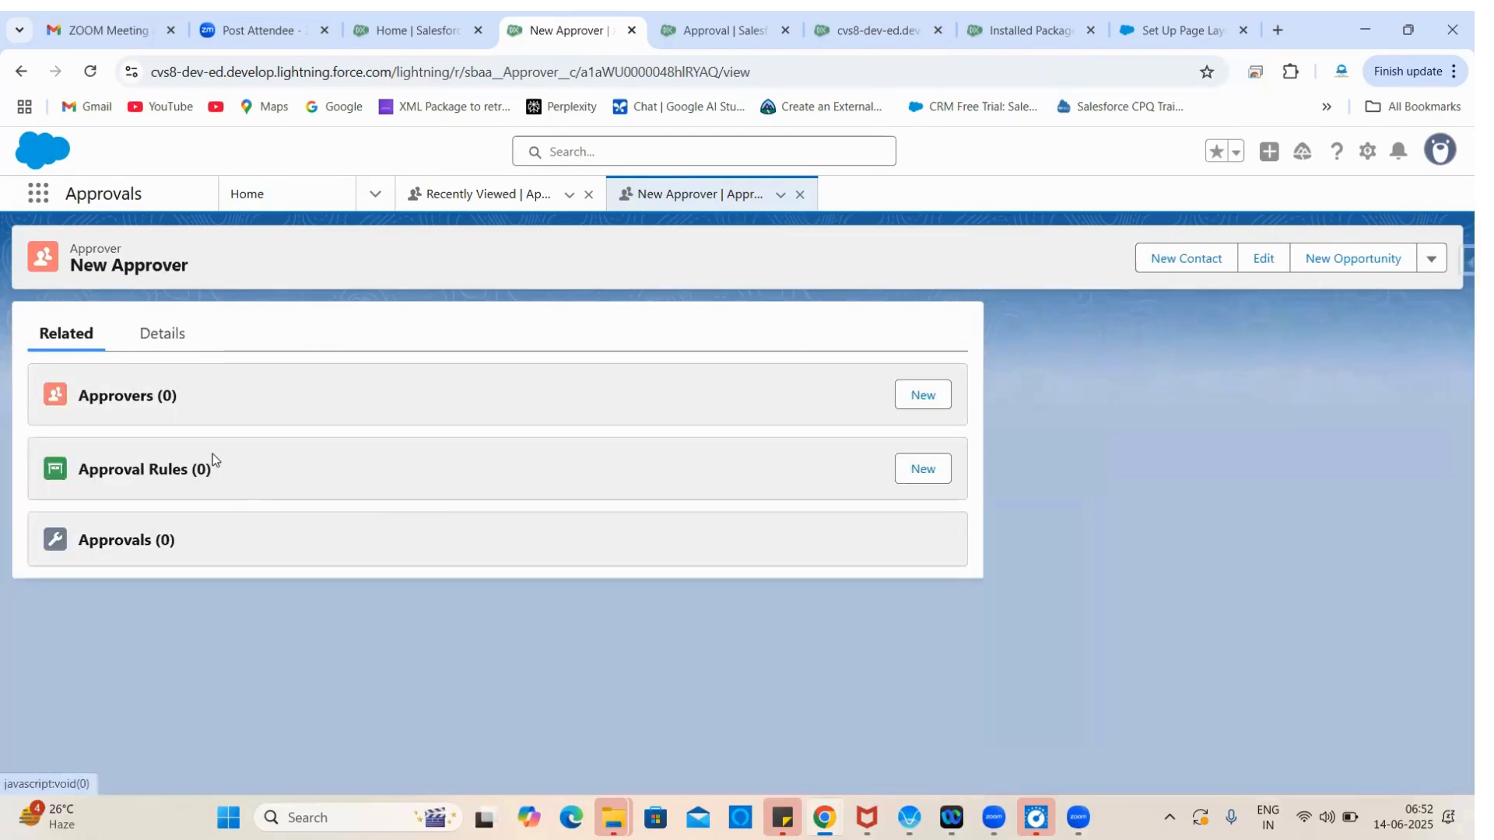
{"action": "left_click", "coordinate": [931, 471]}
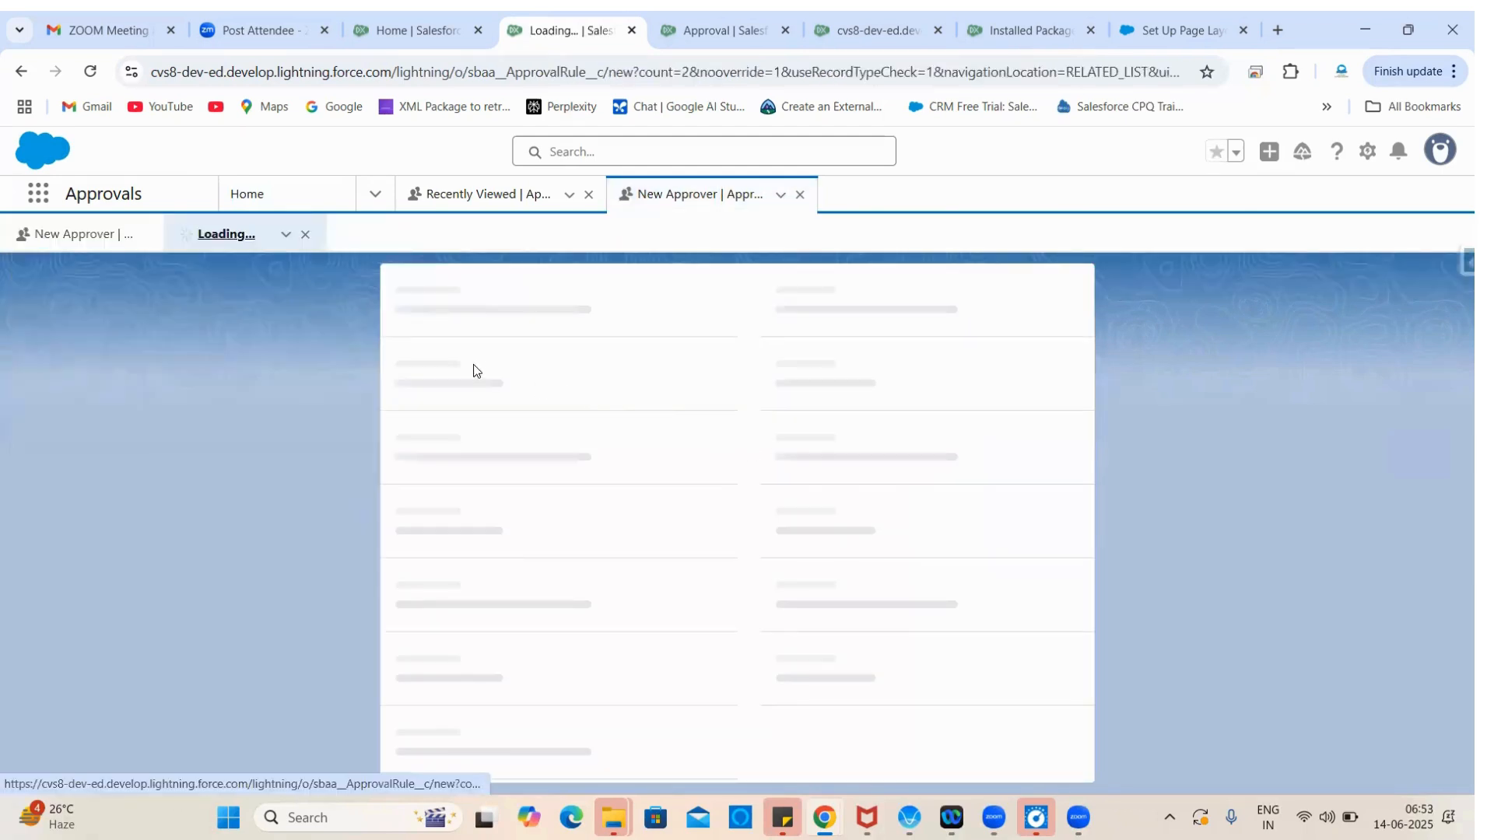
{"action": "left_click", "coordinate": [455, 437]}
{"action": "type", "text": "New"}
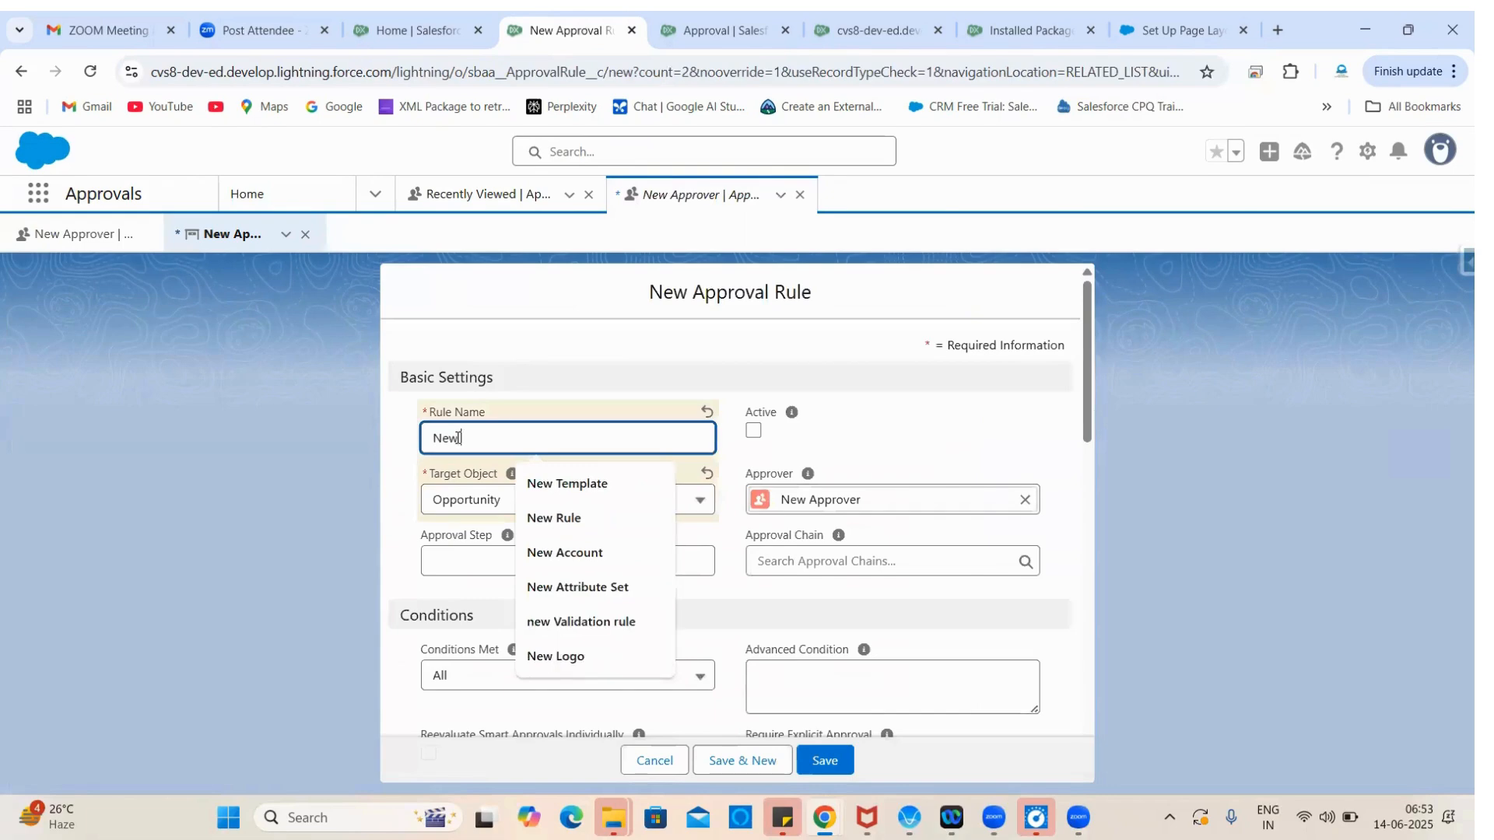
{"action": "type", "text": " Rule"}
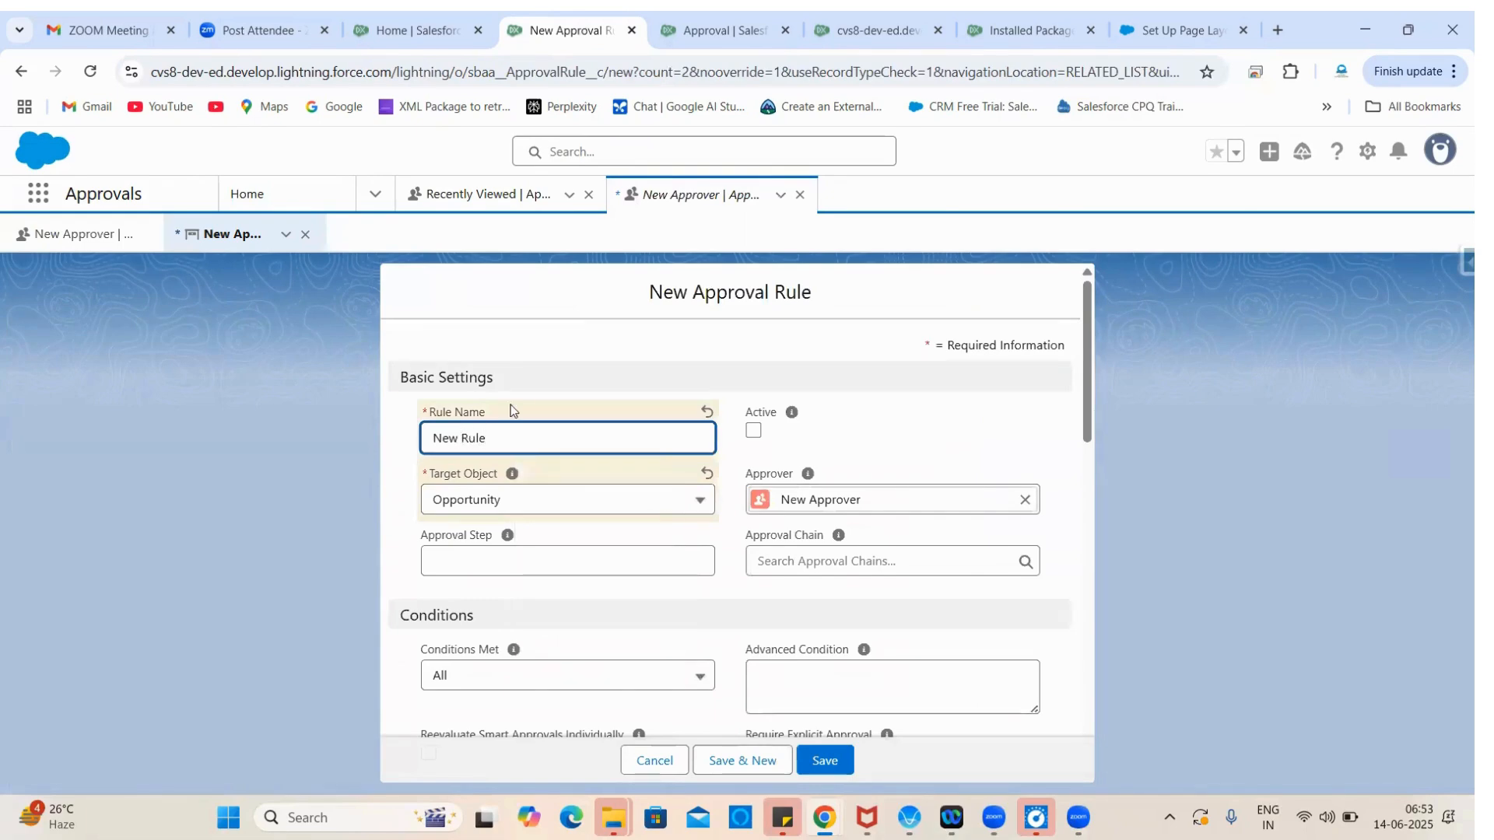
{"action": "left_click", "coordinate": [548, 500]}
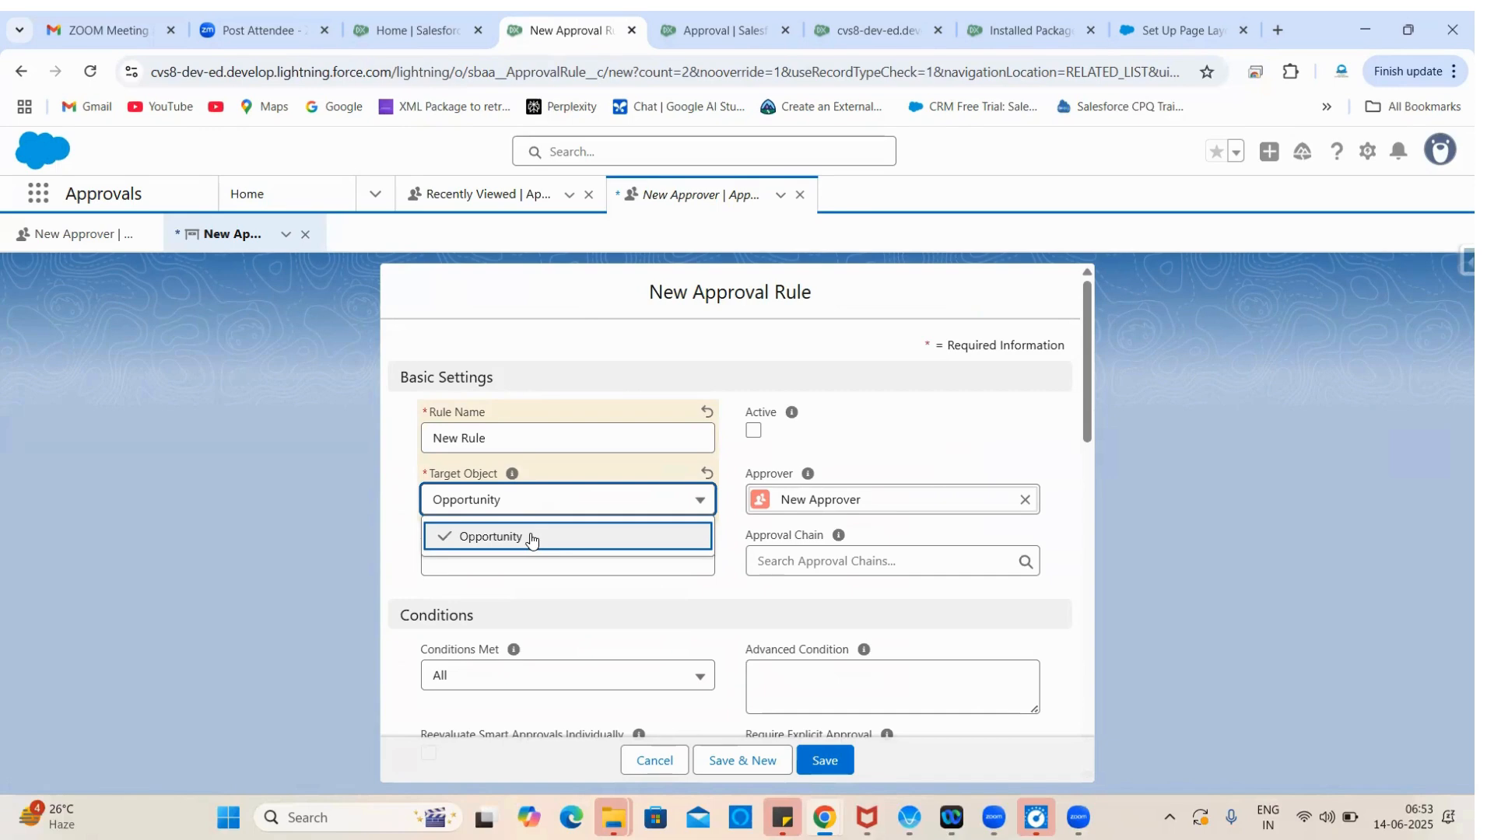
{"action": "double_click", "coordinate": [729, 298]}
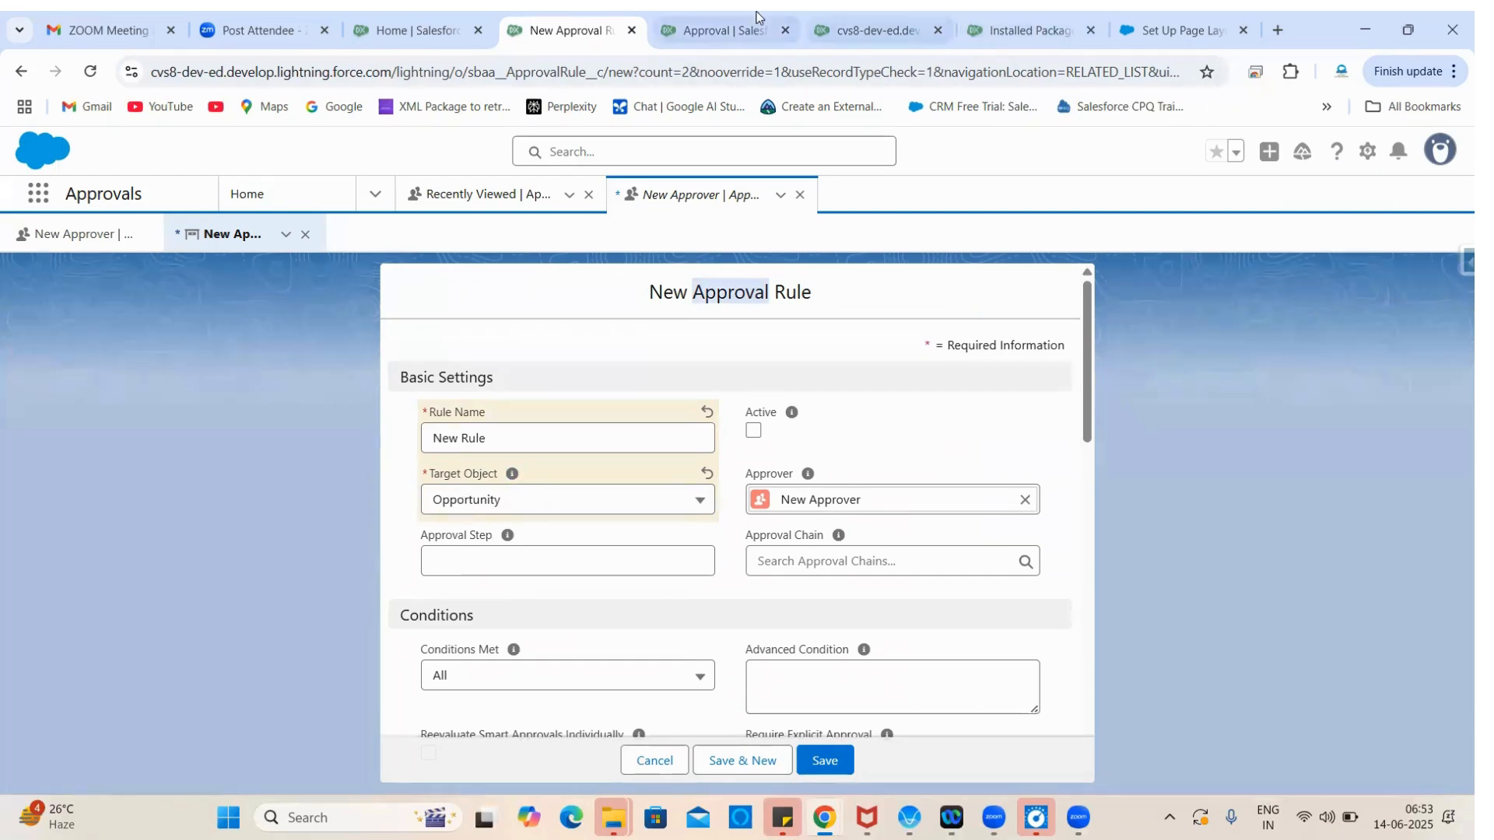
Step: Search the Object Manager in the Setup browser tab for the approval objects and open Approval Rule
{"action": "left_click", "coordinate": [729, 13]}
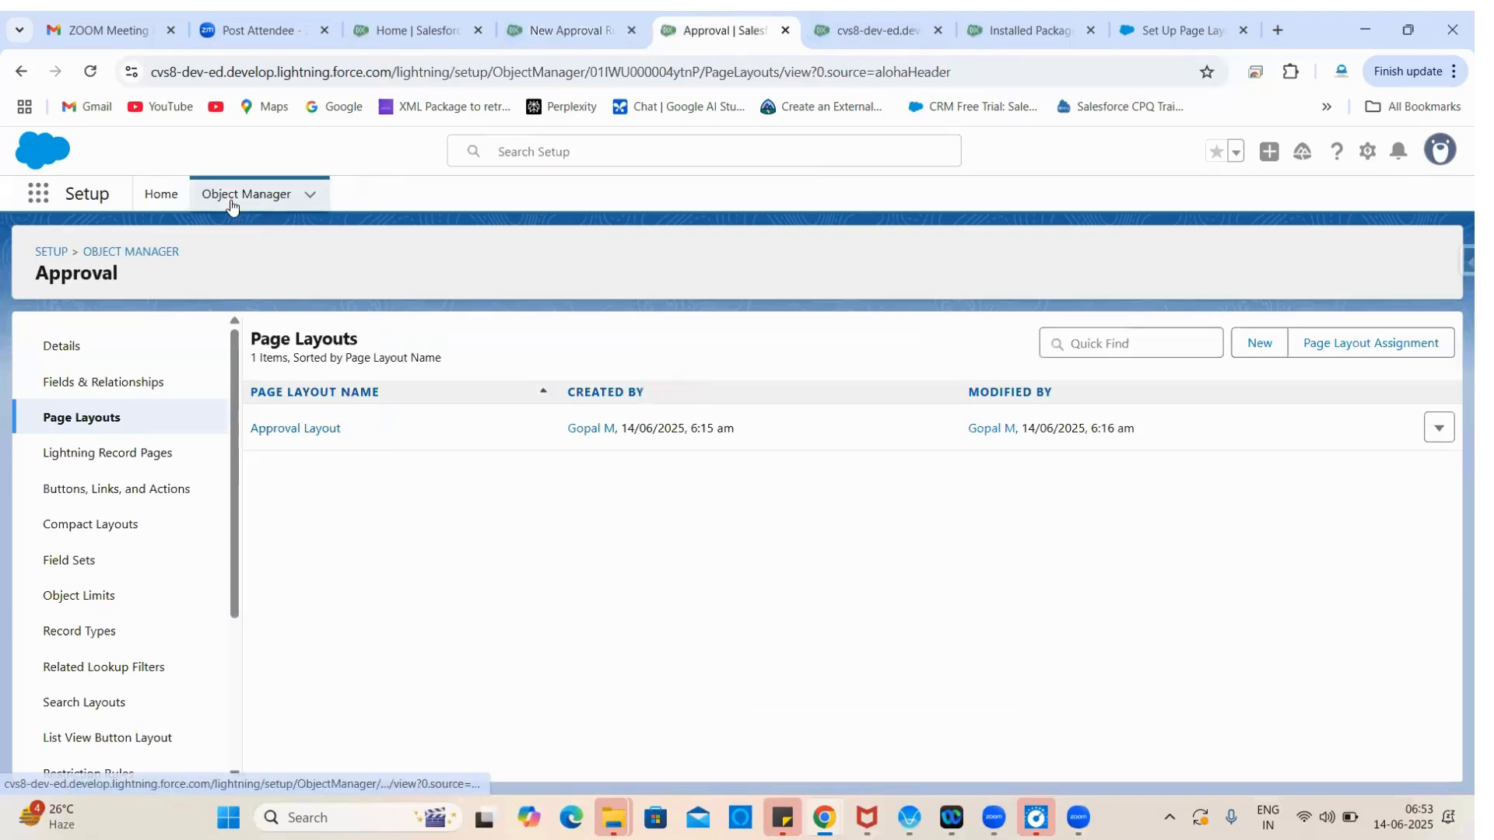
{"action": "left_click", "coordinate": [299, 204]}
{"action": "left_click", "coordinate": [1128, 264]}
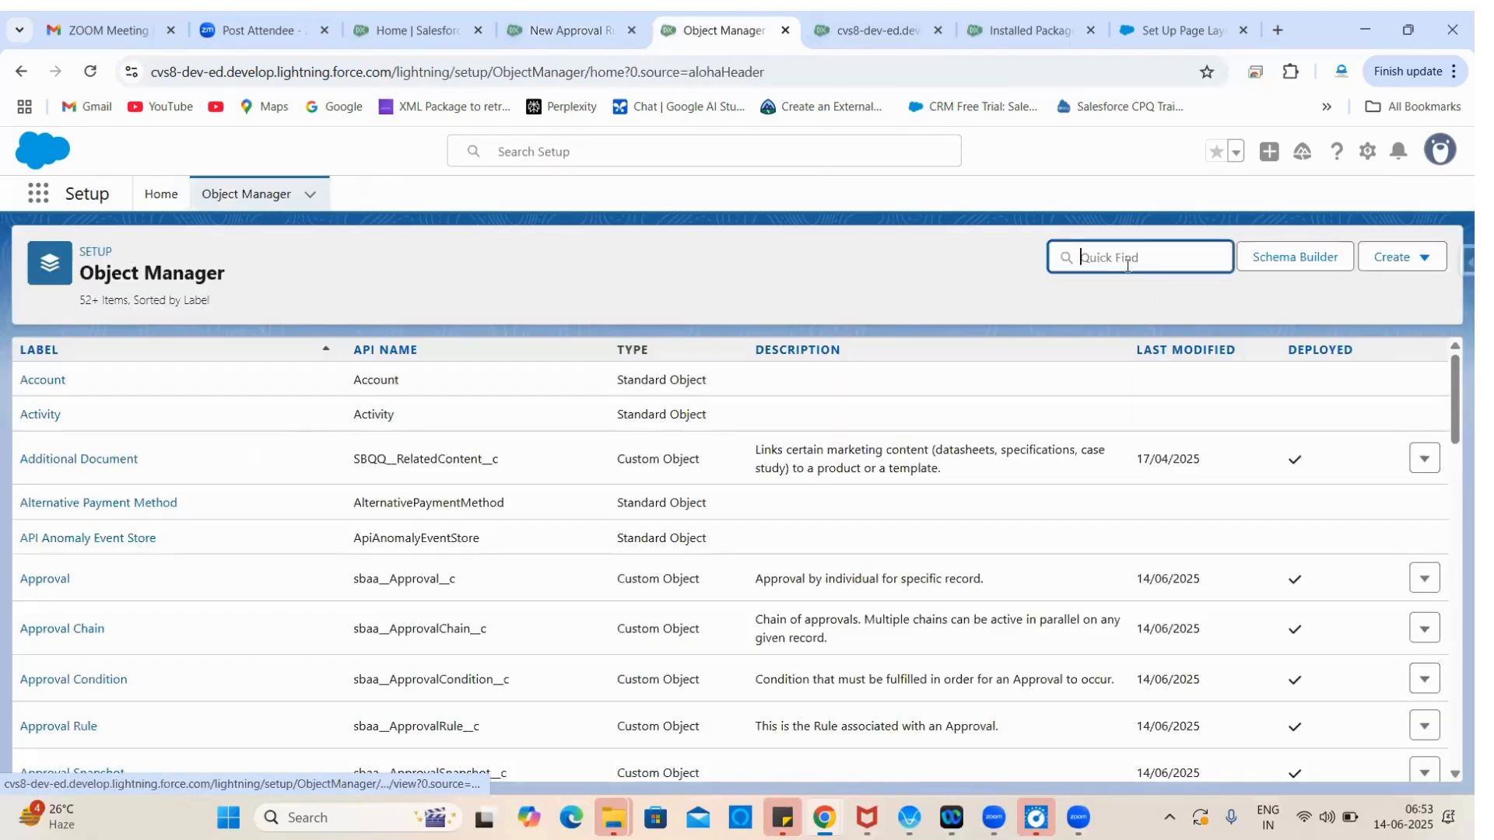
{"action": "type", "text": "Approver"}
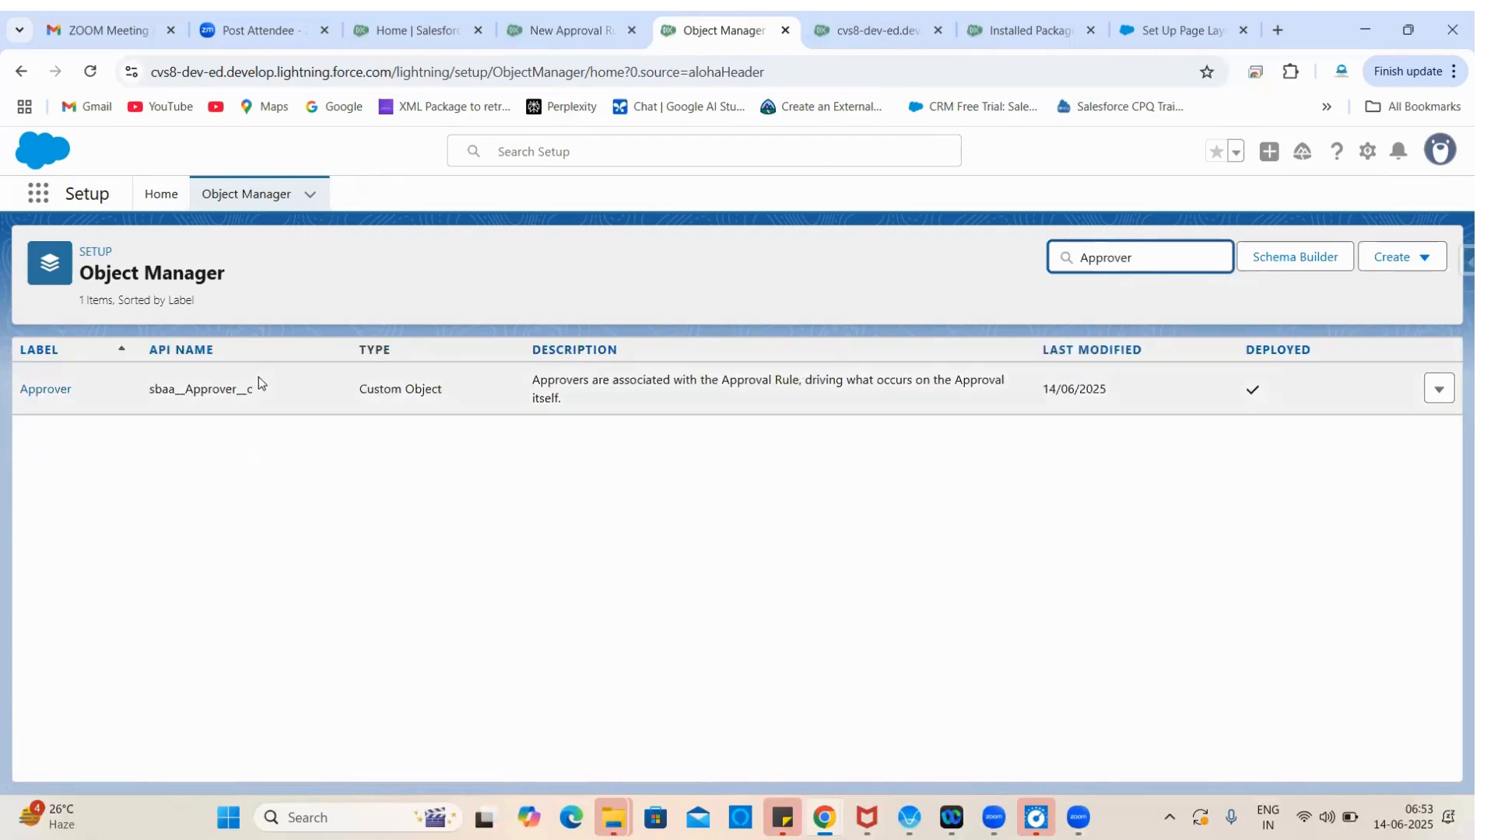
{"action": "key", "text": "BackSpace"}
{"action": "key", "text": "BackSpace"}
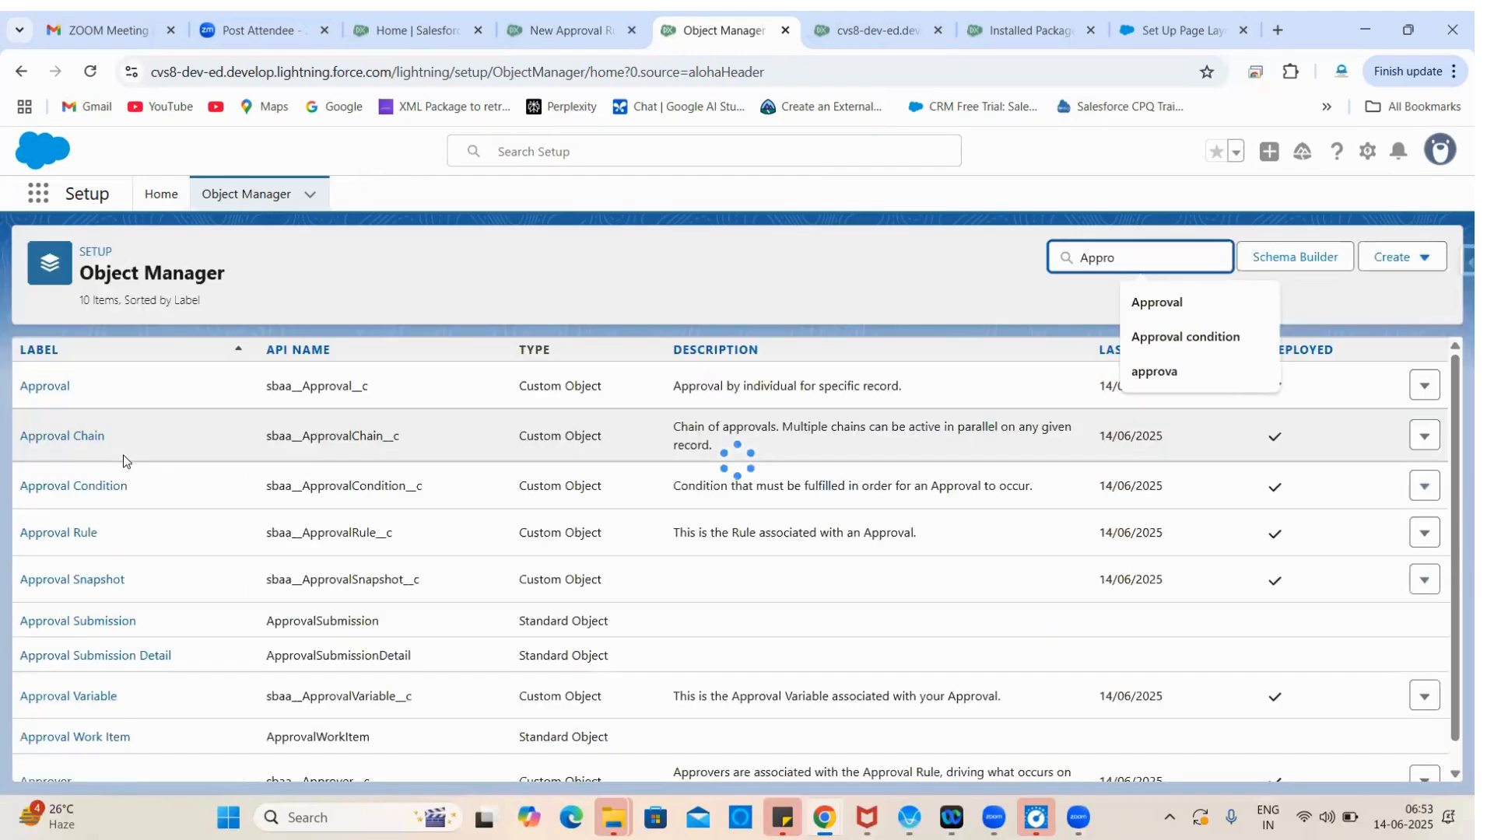
{"action": "left_click", "coordinate": [62, 534]}
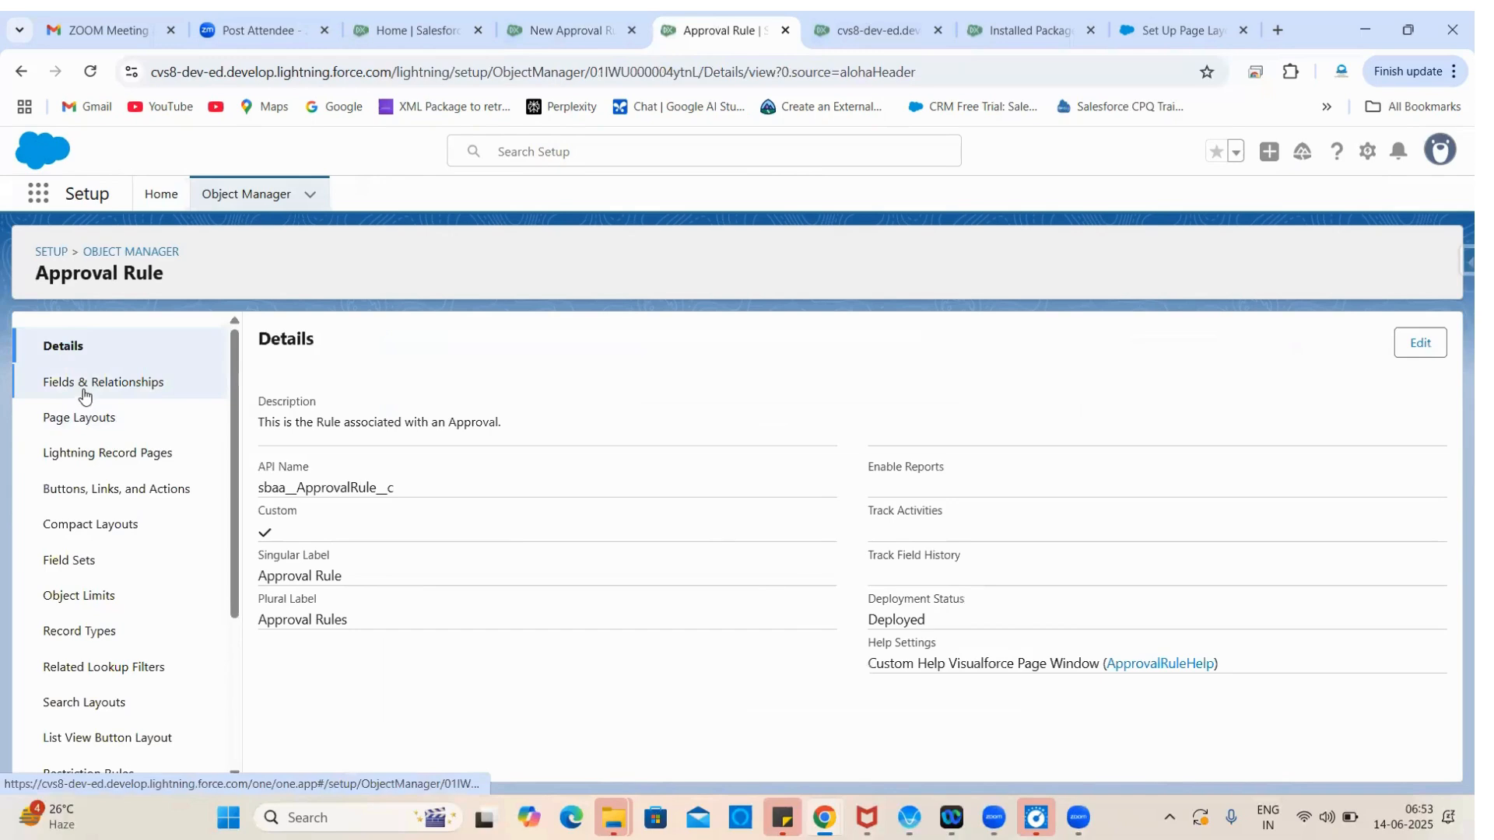
Step: Open Approval Rule's Target Object field, open Object Manager in a separate browser tab, and start adding a picklist value to the field
{"action": "left_click", "coordinate": [83, 389]}
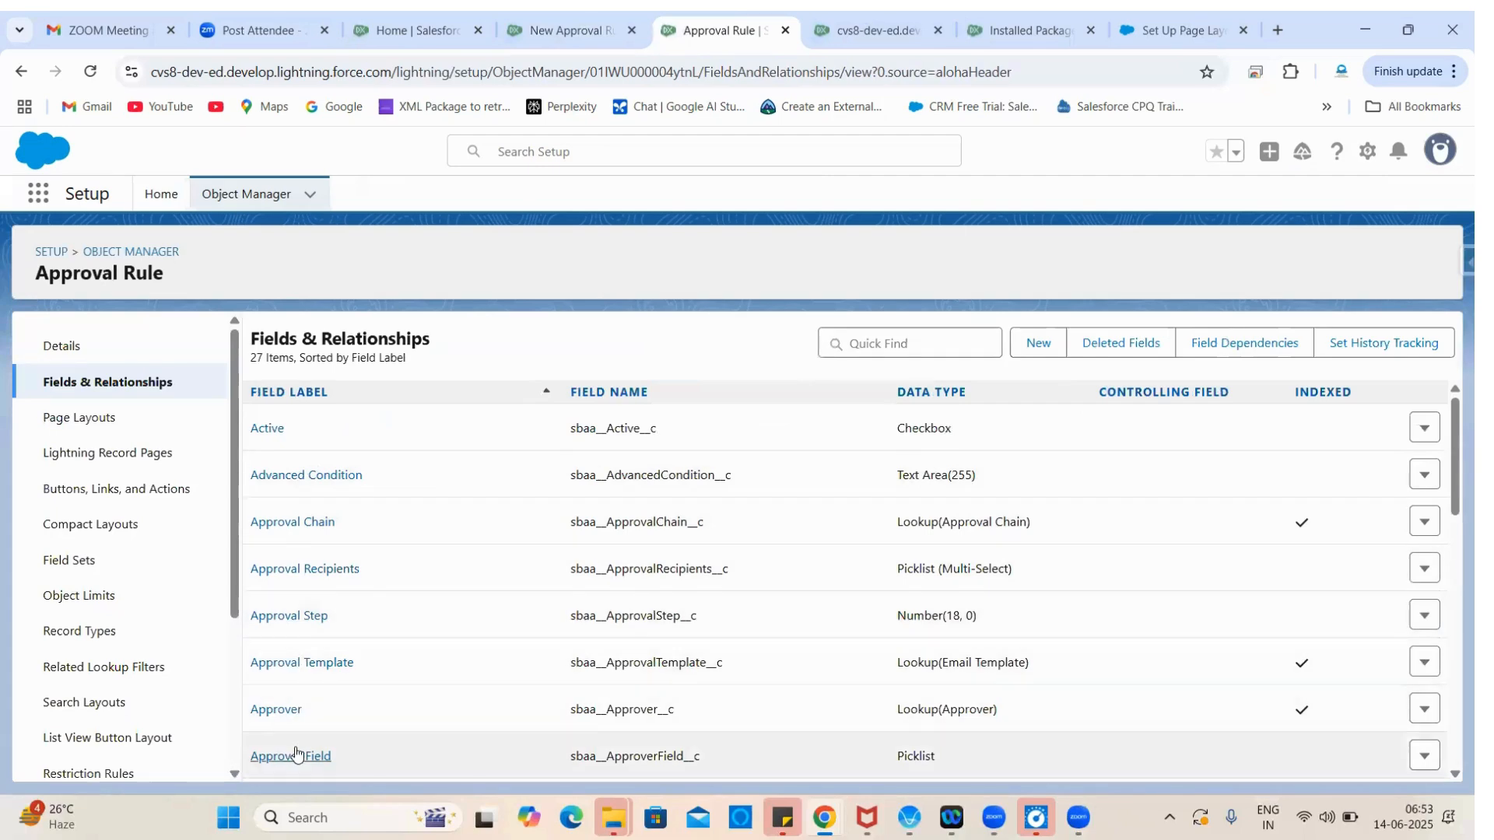
{"action": "scroll", "coordinate": [301, 754], "scroll_direction": "down", "scroll_amount": 10}
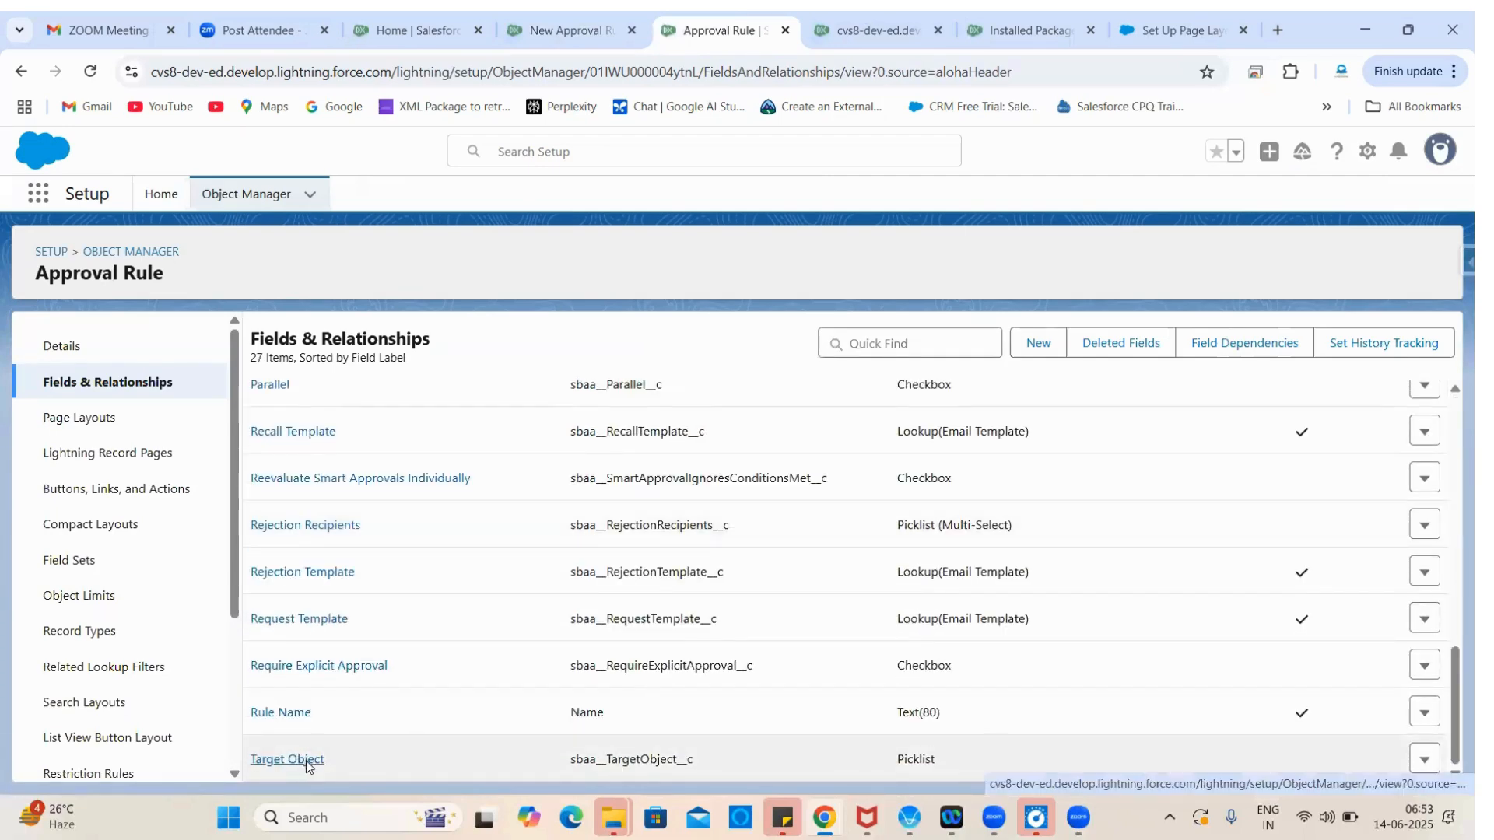
{"action": "left_click", "coordinate": [307, 763]}
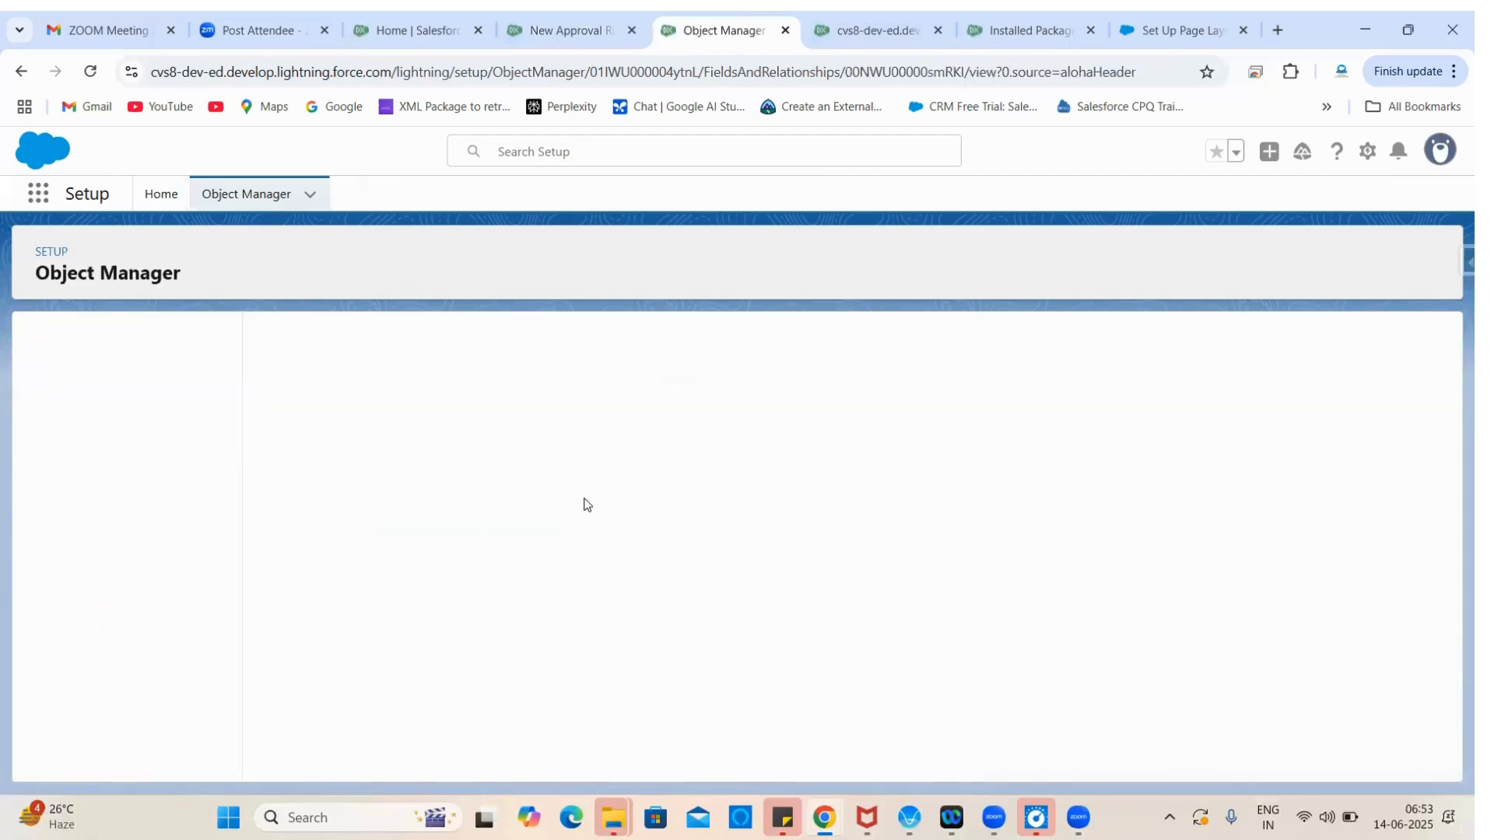
{"action": "right_click", "coordinate": [249, 200]}
{"action": "left_click", "coordinate": [292, 223]}
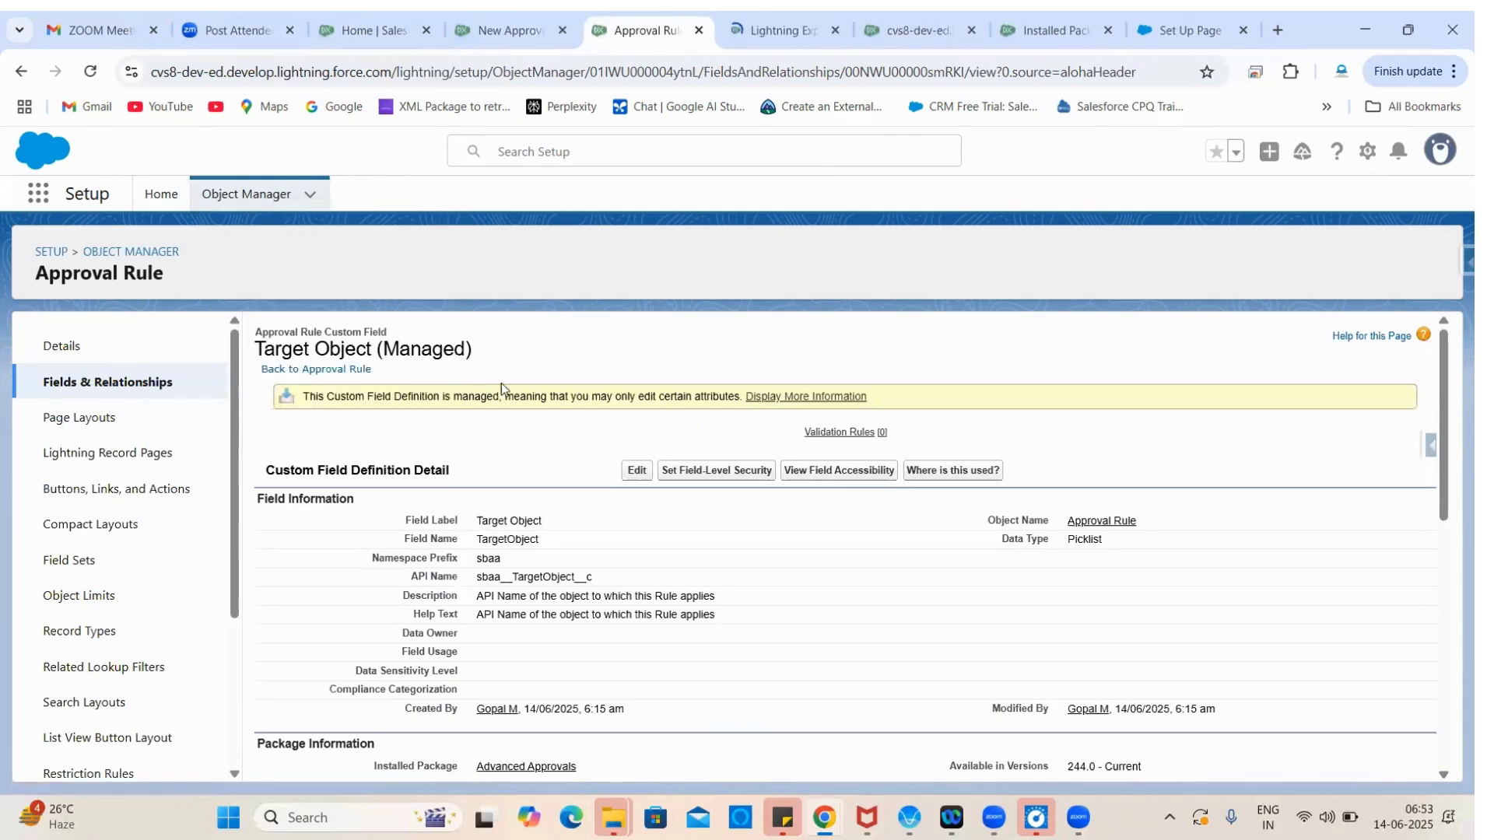
{"action": "scroll", "coordinate": [452, 632], "scroll_direction": "down", "scroll_amount": 10}
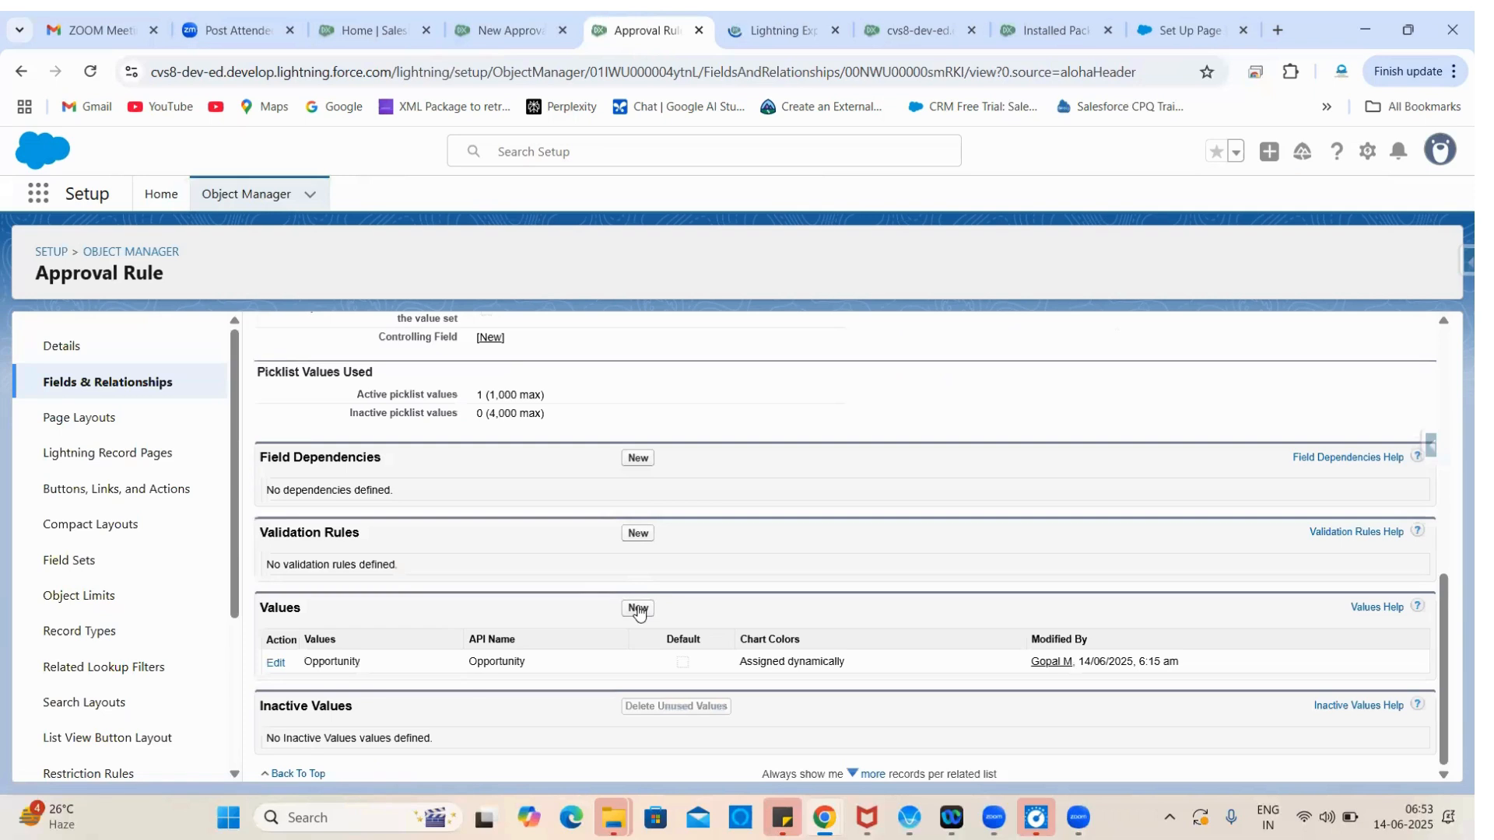
Step: Search the second Object Manager tab for Quote and copy the custom Quote object's API name, SBQQ__Quote__c
{"action": "left_click", "coordinate": [776, 30]}
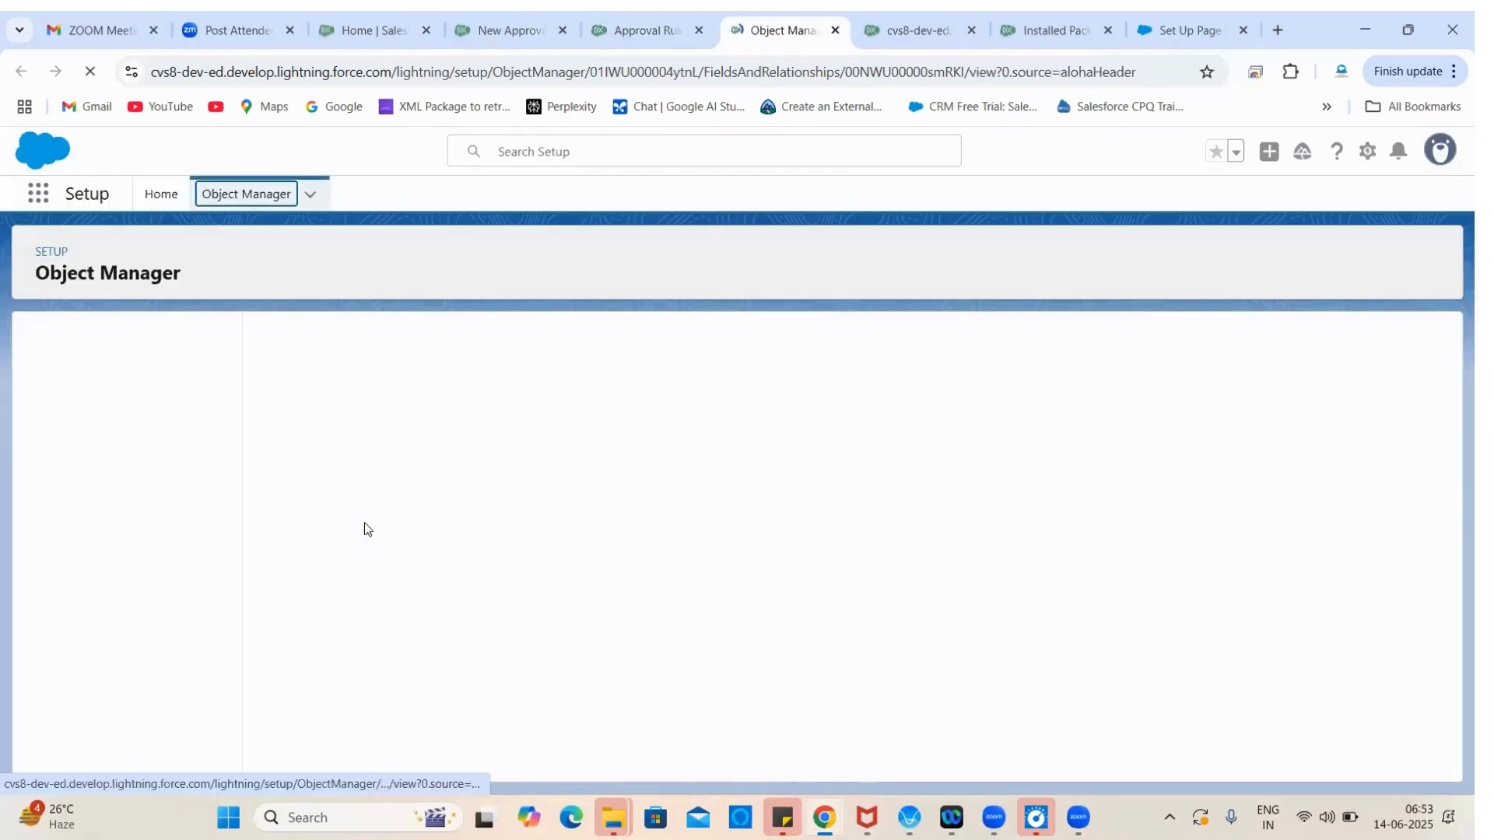
{"action": "left_click", "coordinate": [260, 201]}
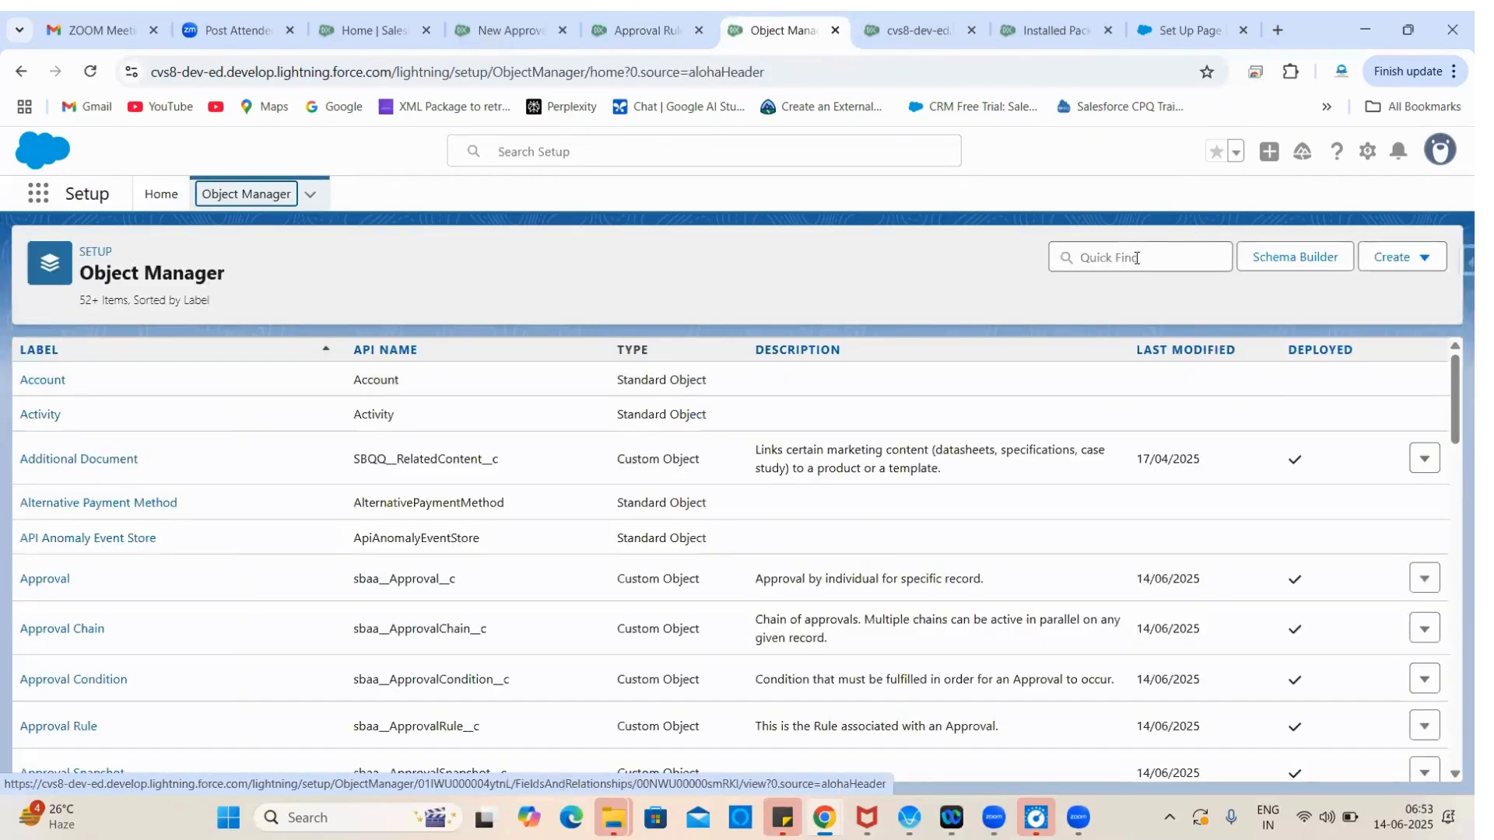
{"action": "left_click", "coordinate": [1130, 262]}
{"action": "type", "text": "Quote"}
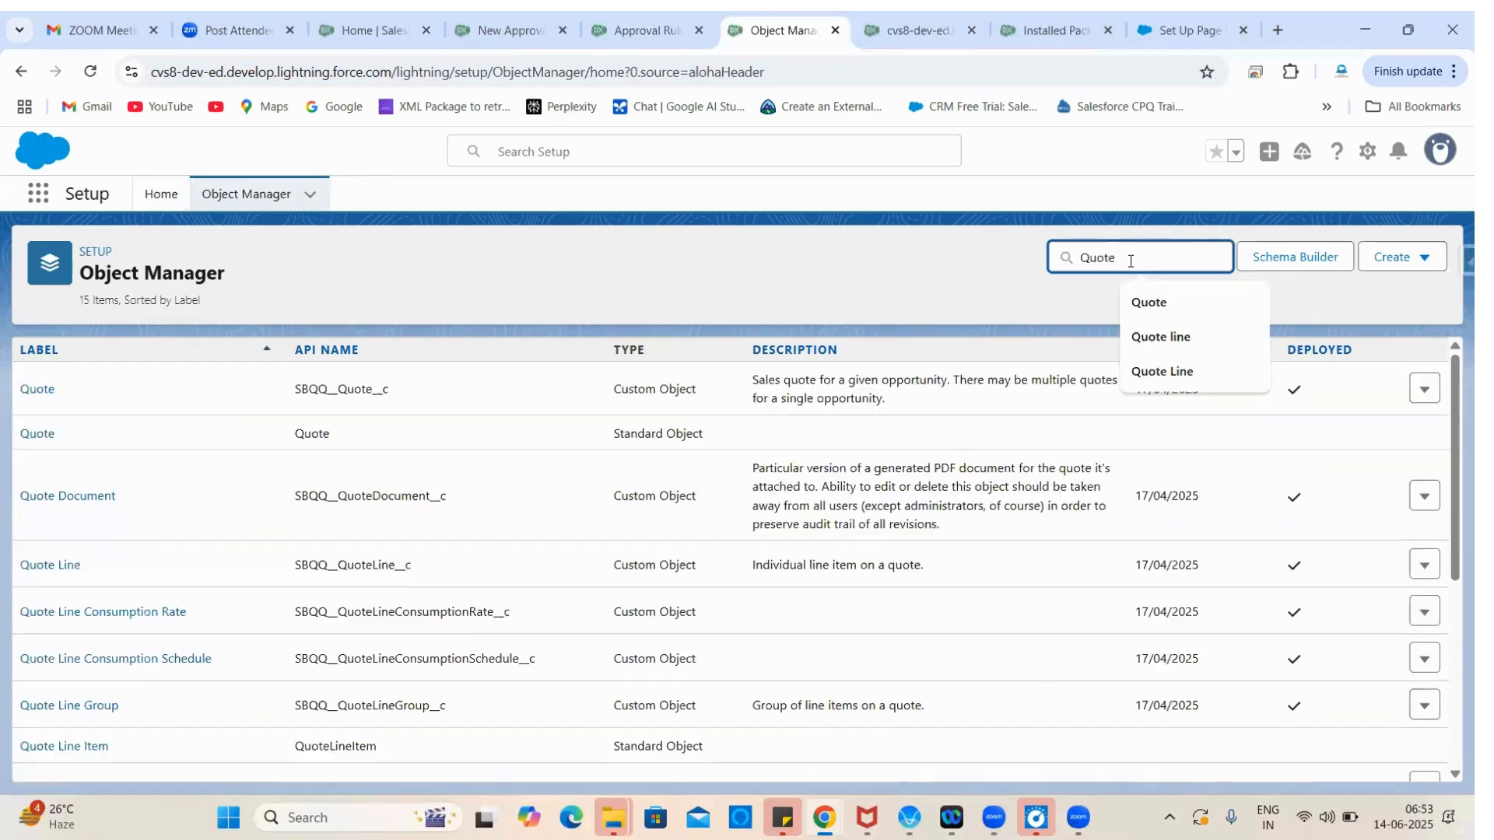
{"action": "double_click", "coordinate": [341, 392]}
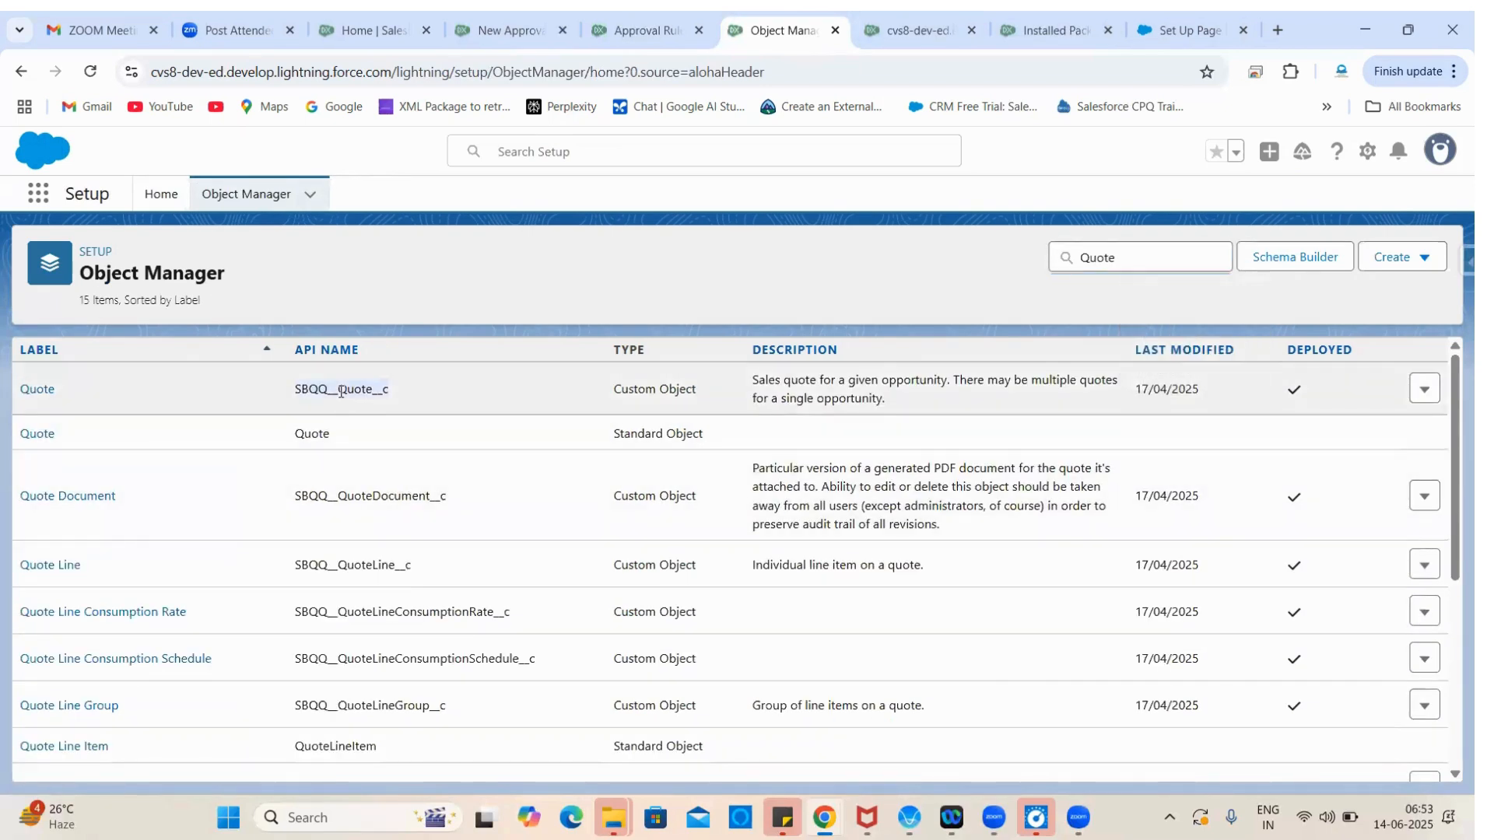
{"action": "key", "text": "ctrl+c"}
Step: Add SBQQ__Quote__c as a picklist value of the Target Object field, save it, and review the Values list
{"action": "left_click", "coordinate": [638, 29]}
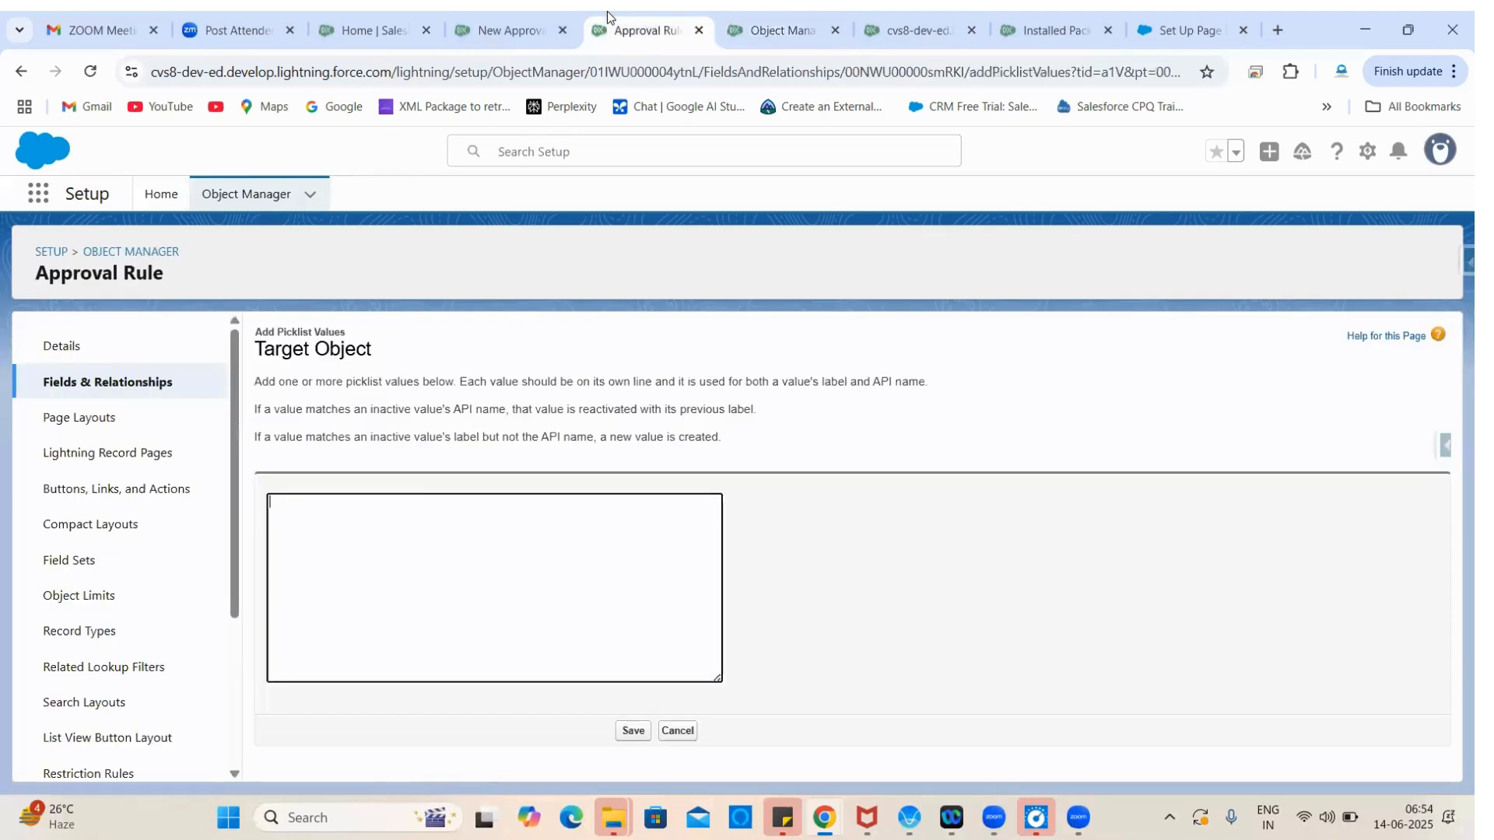
{"action": "left_click", "coordinate": [349, 548]}
{"action": "key", "text": "ctrl+v"}
{"action": "left_click", "coordinate": [631, 730]}
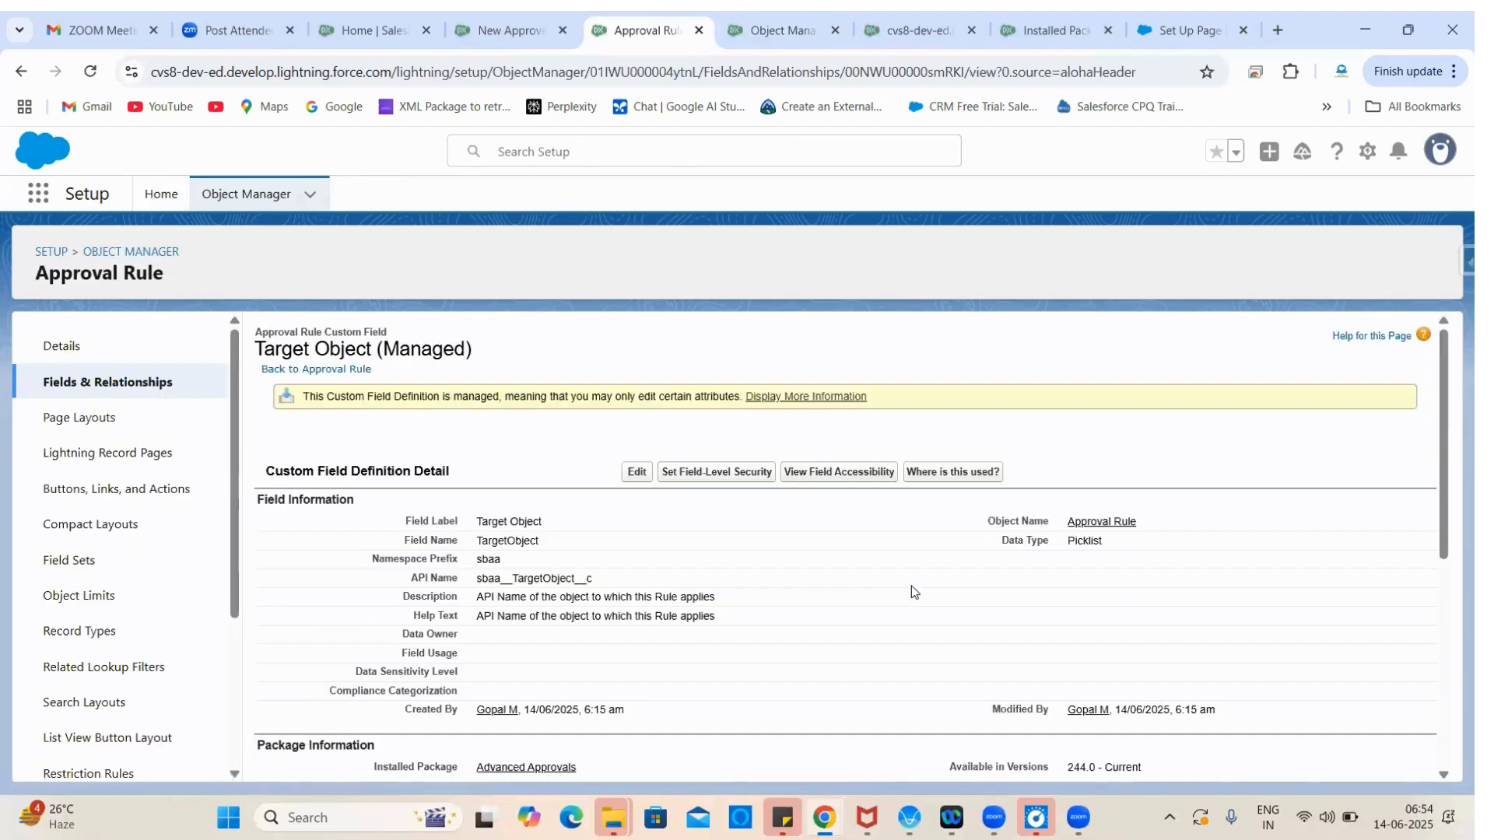
{"action": "scroll", "coordinate": [709, 656], "scroll_direction": "down", "scroll_amount": 10}
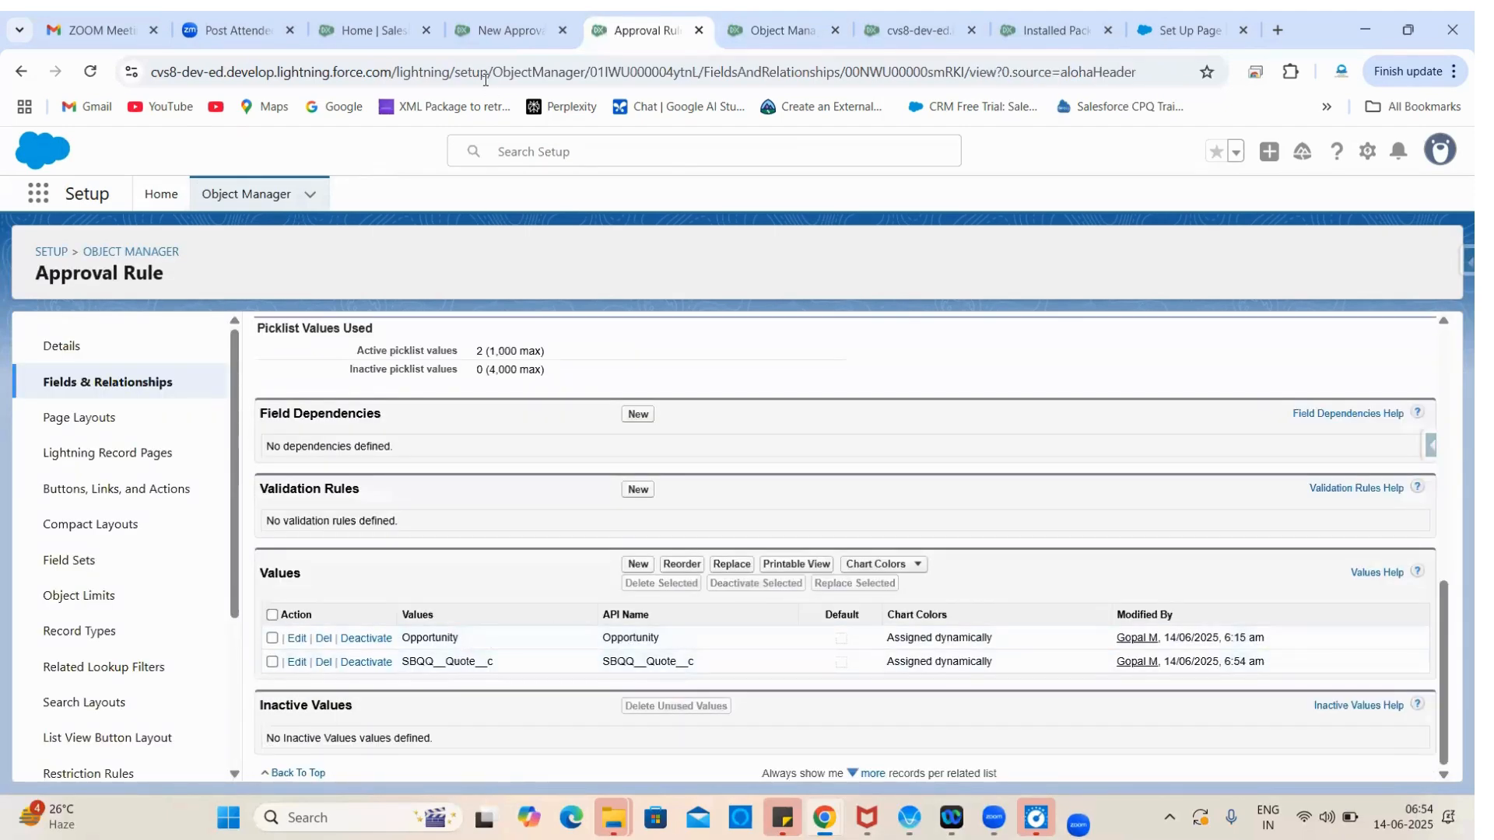
Step: Return to the New Approval Rule browser tab and reload the form, discarding its unsaved entries
{"action": "left_click", "coordinate": [510, 30]}
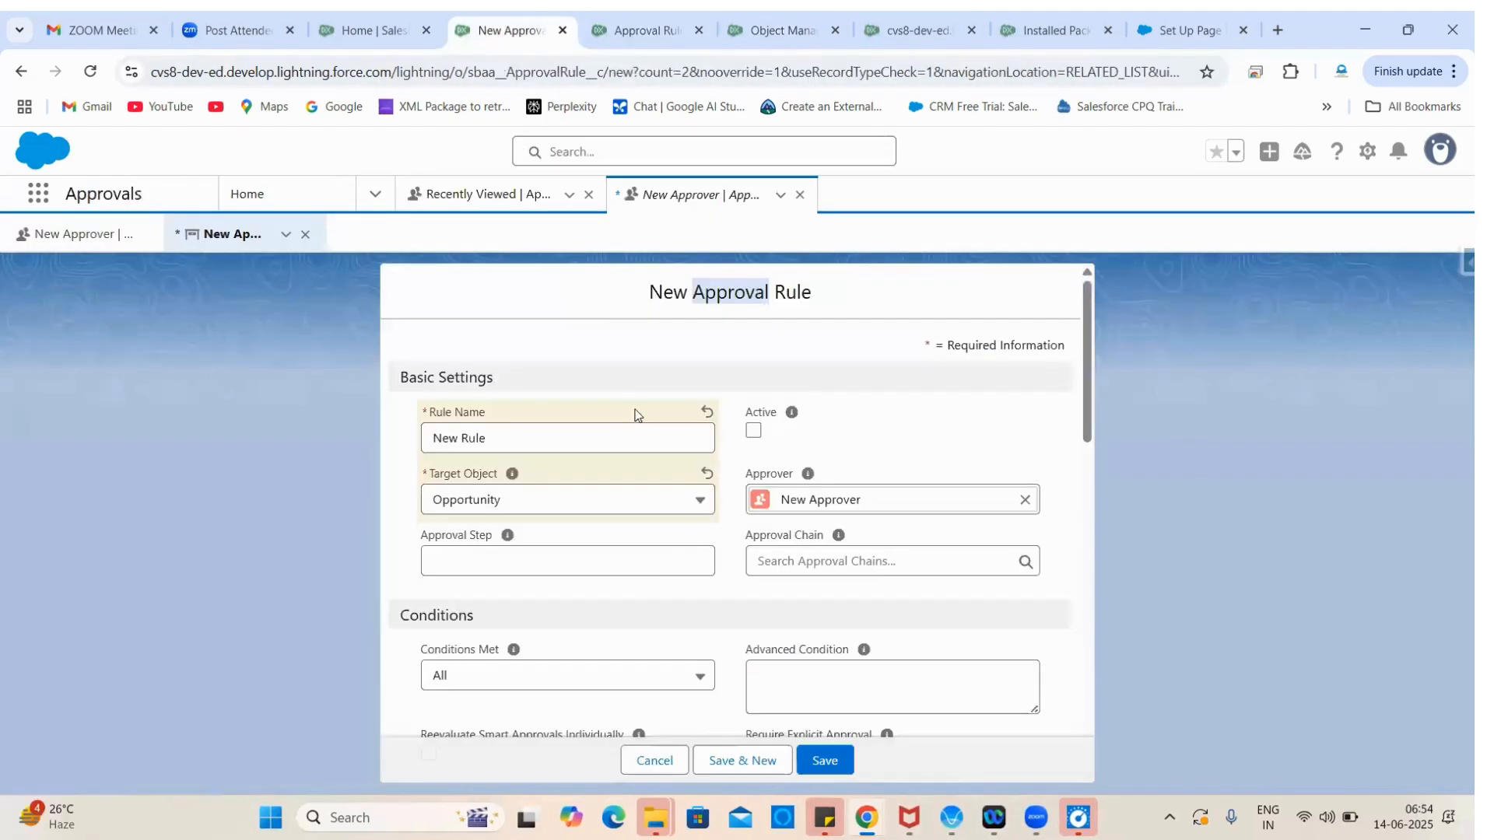
{"action": "left_click", "coordinate": [88, 59]}
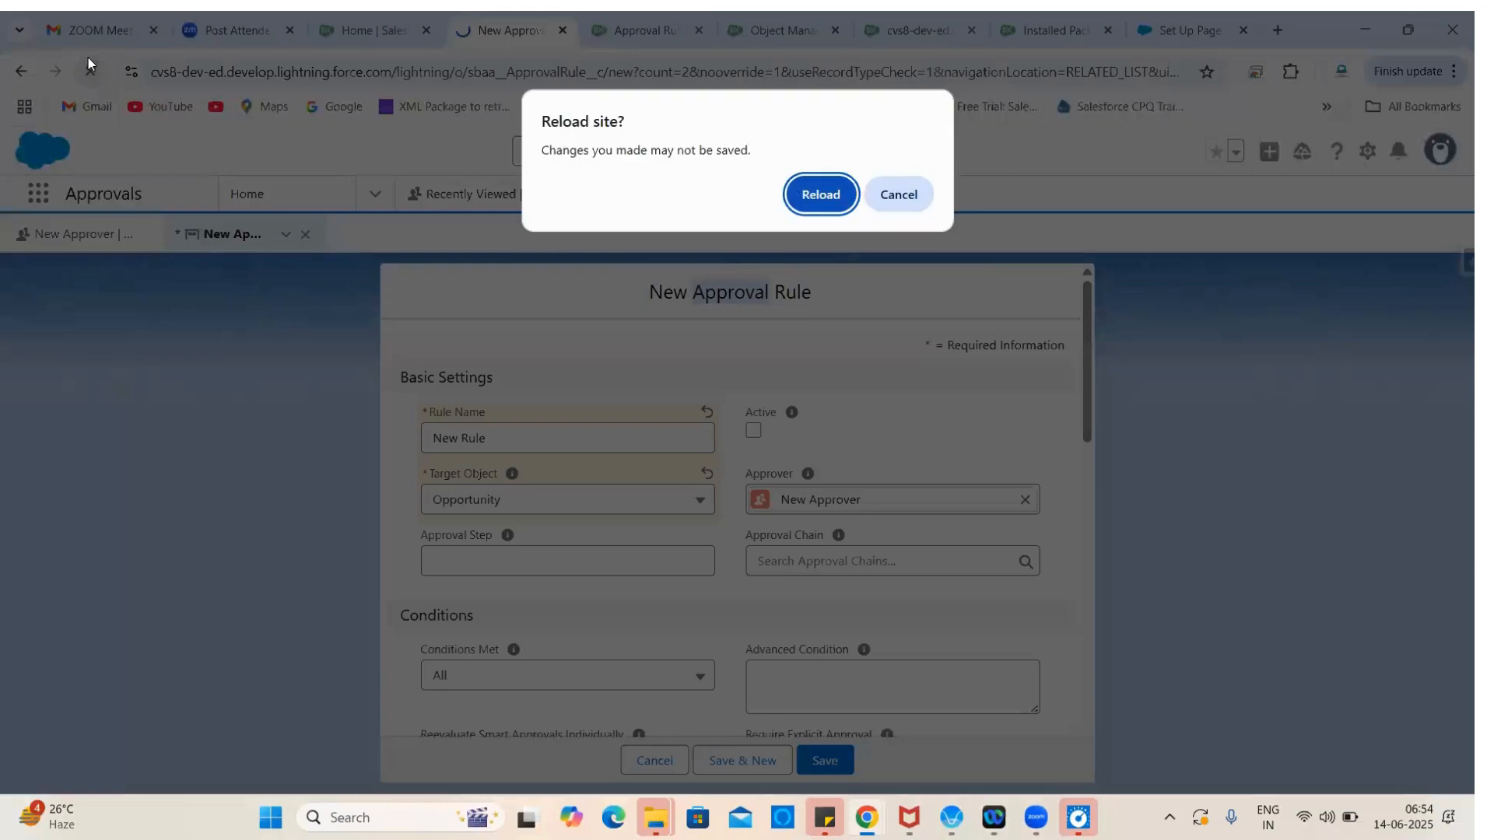
{"action": "left_click", "coordinate": [816, 195]}
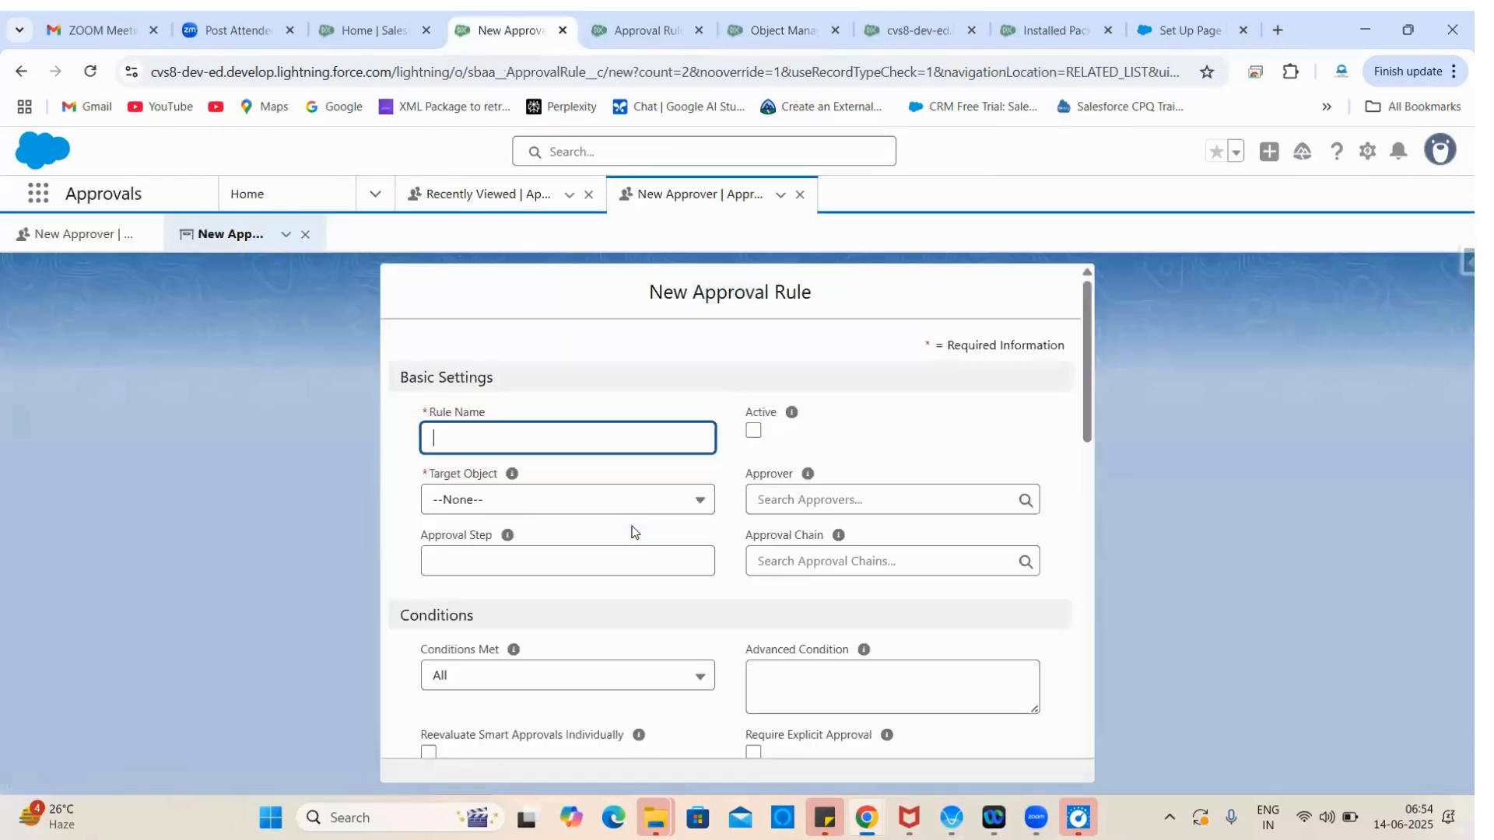
Step: Name the approval rule New Rule and set its target object to SBQQ__Quote__c
{"action": "left_click", "coordinate": [543, 447]}
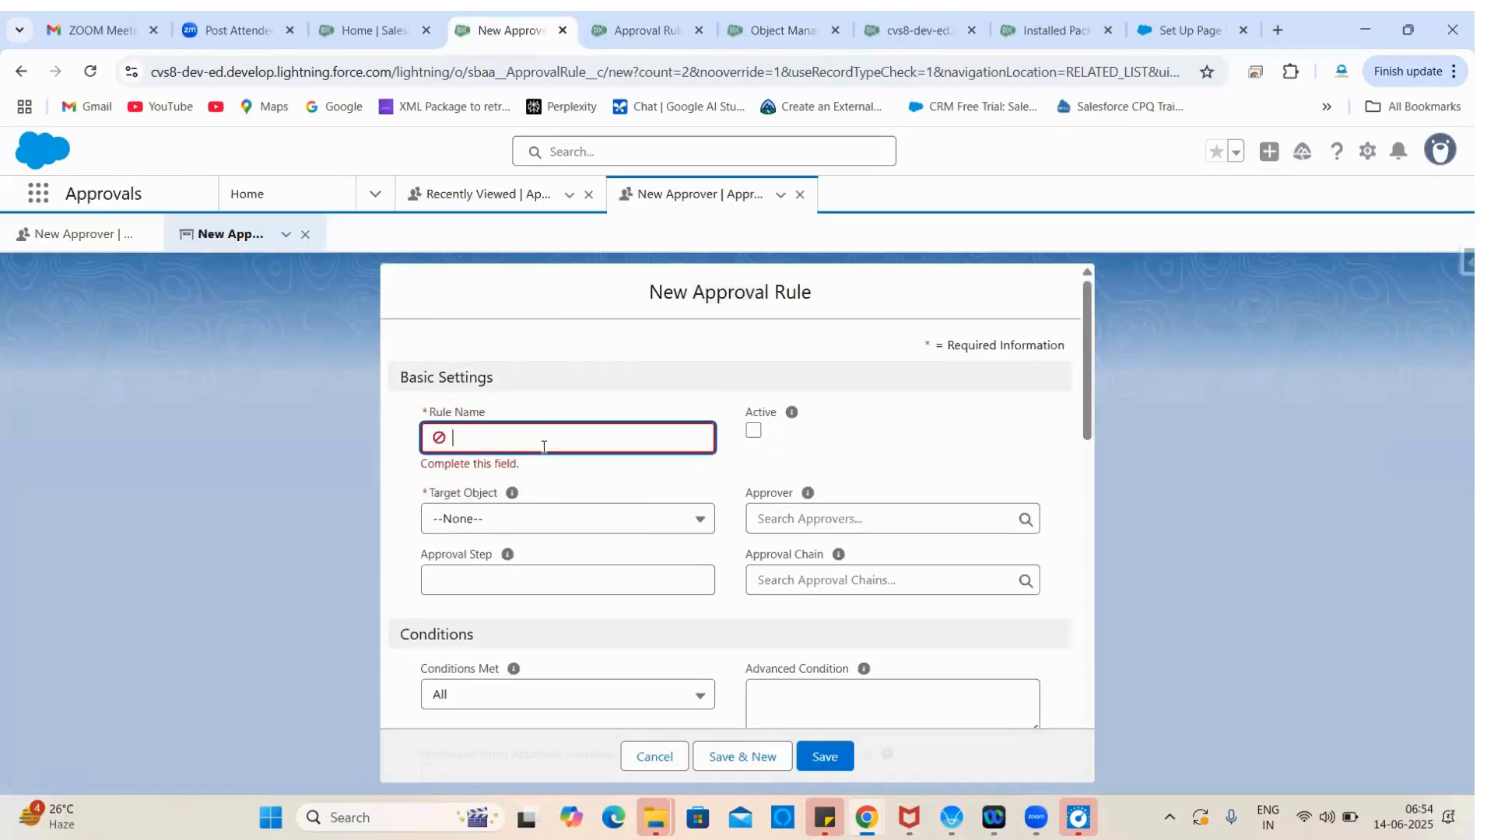
{"action": "type", "text": "new R"}
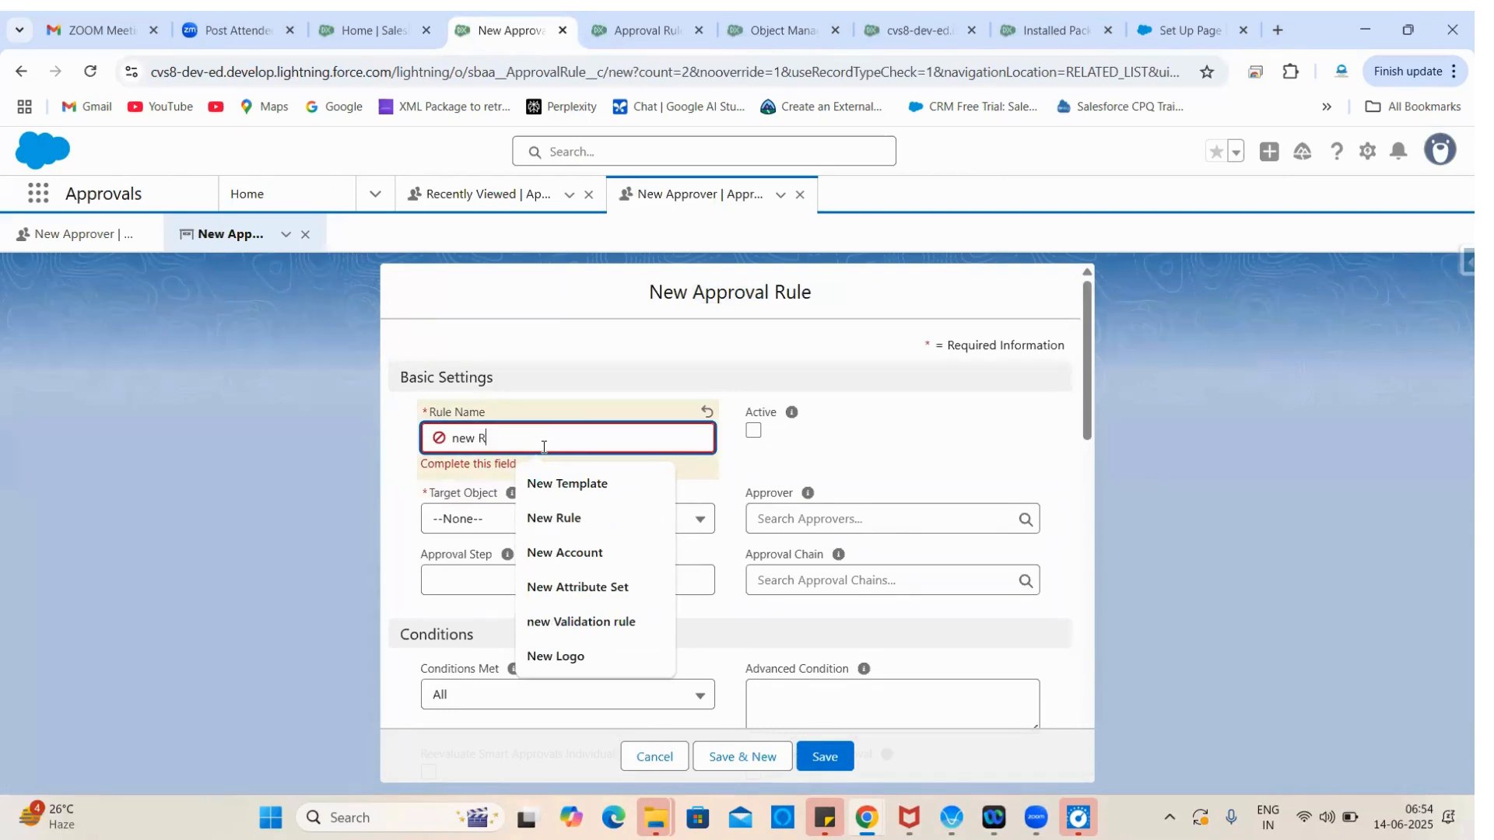
{"action": "type", "text": "Ule"}
{"action": "left_click", "coordinate": [550, 485]}
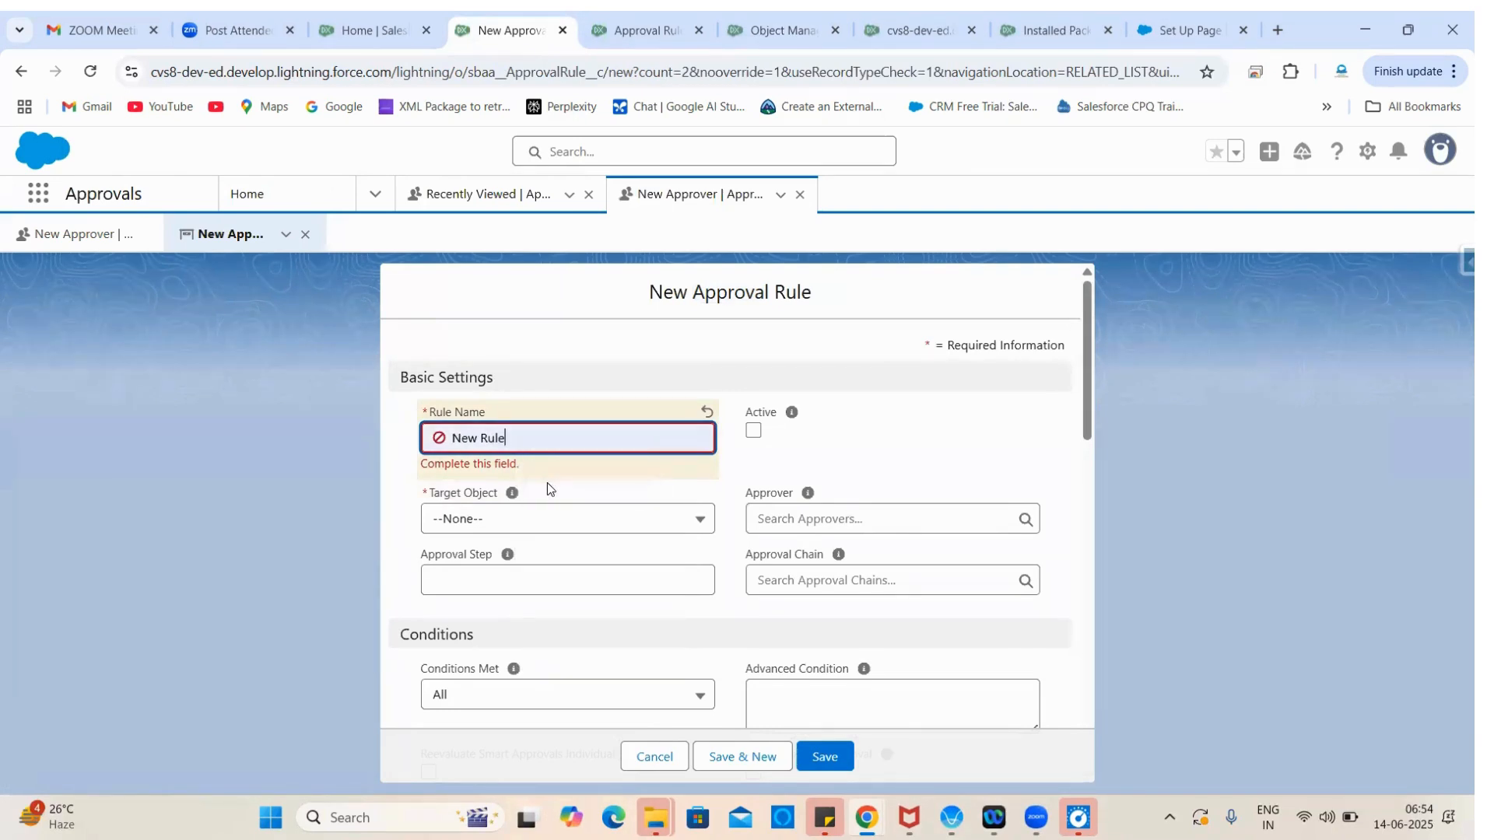
{"action": "left_click", "coordinate": [517, 518]}
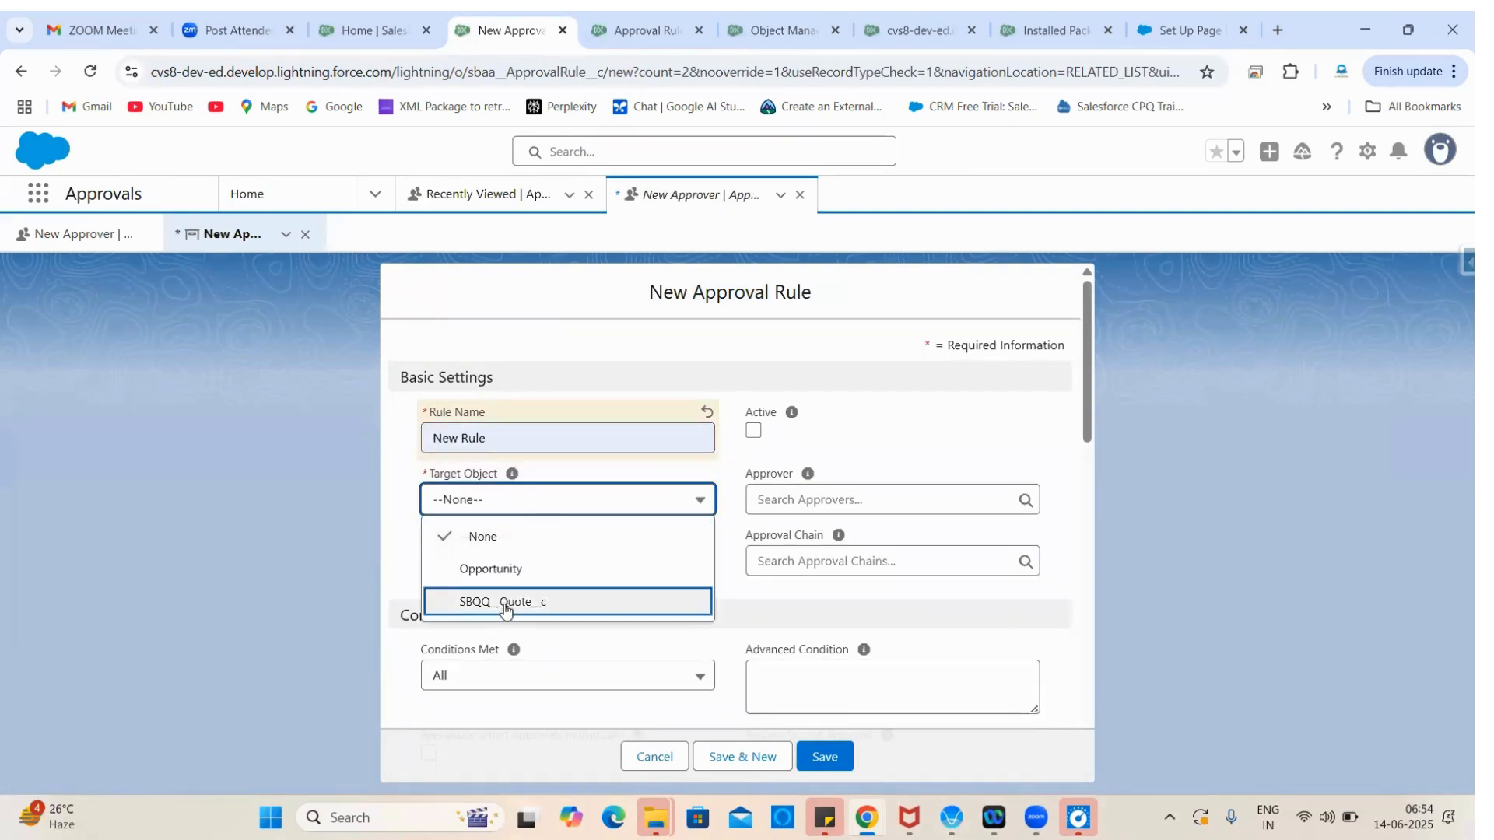
{"action": "left_click", "coordinate": [504, 606]}
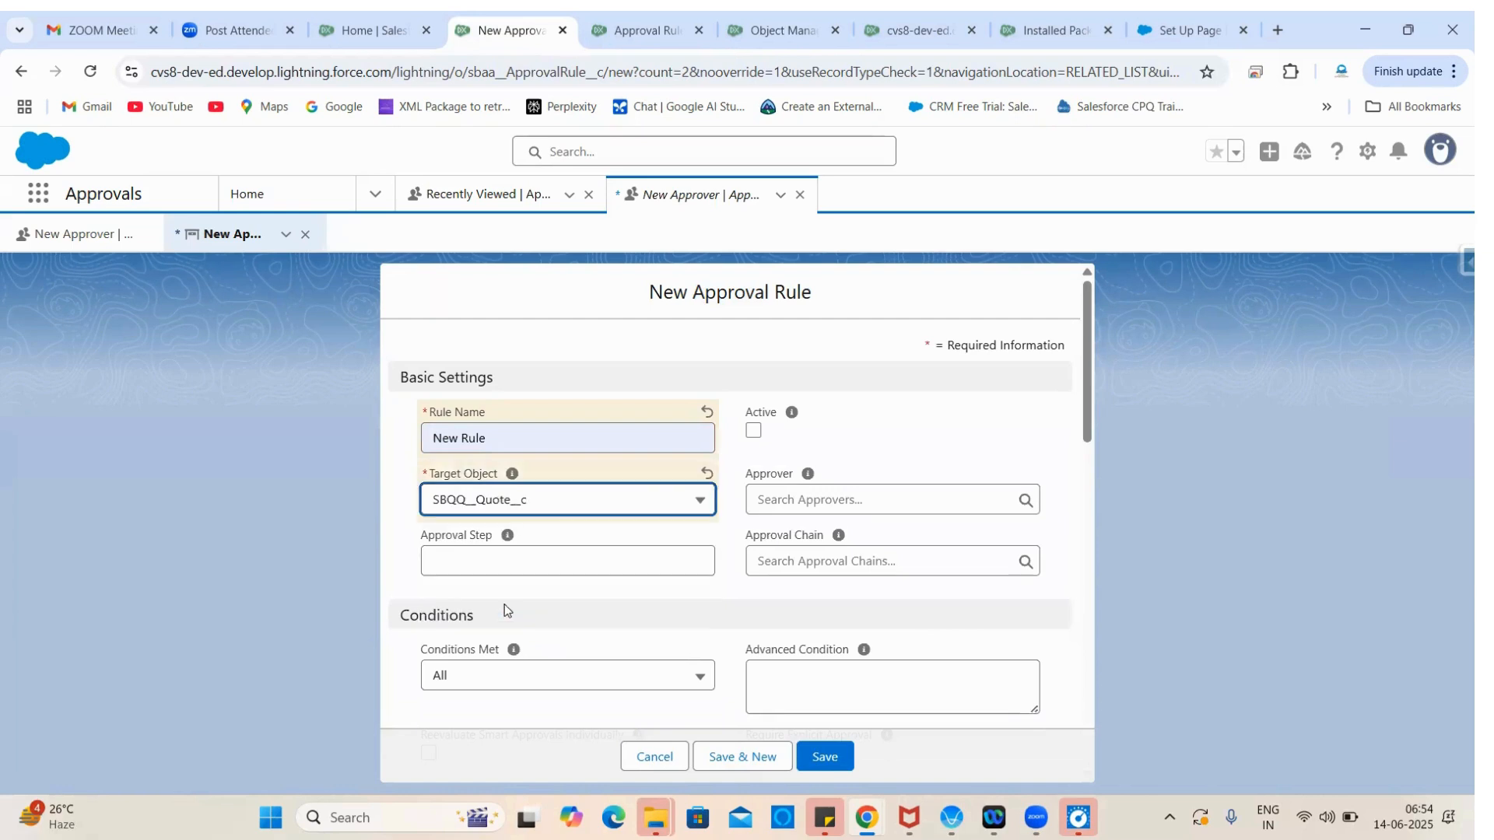
Step: Activate the approval rule, assign the existing New Approver as approver, and set the approval step to 1
{"action": "left_click", "coordinate": [751, 439]}
{"action": "left_click", "coordinate": [753, 432]}
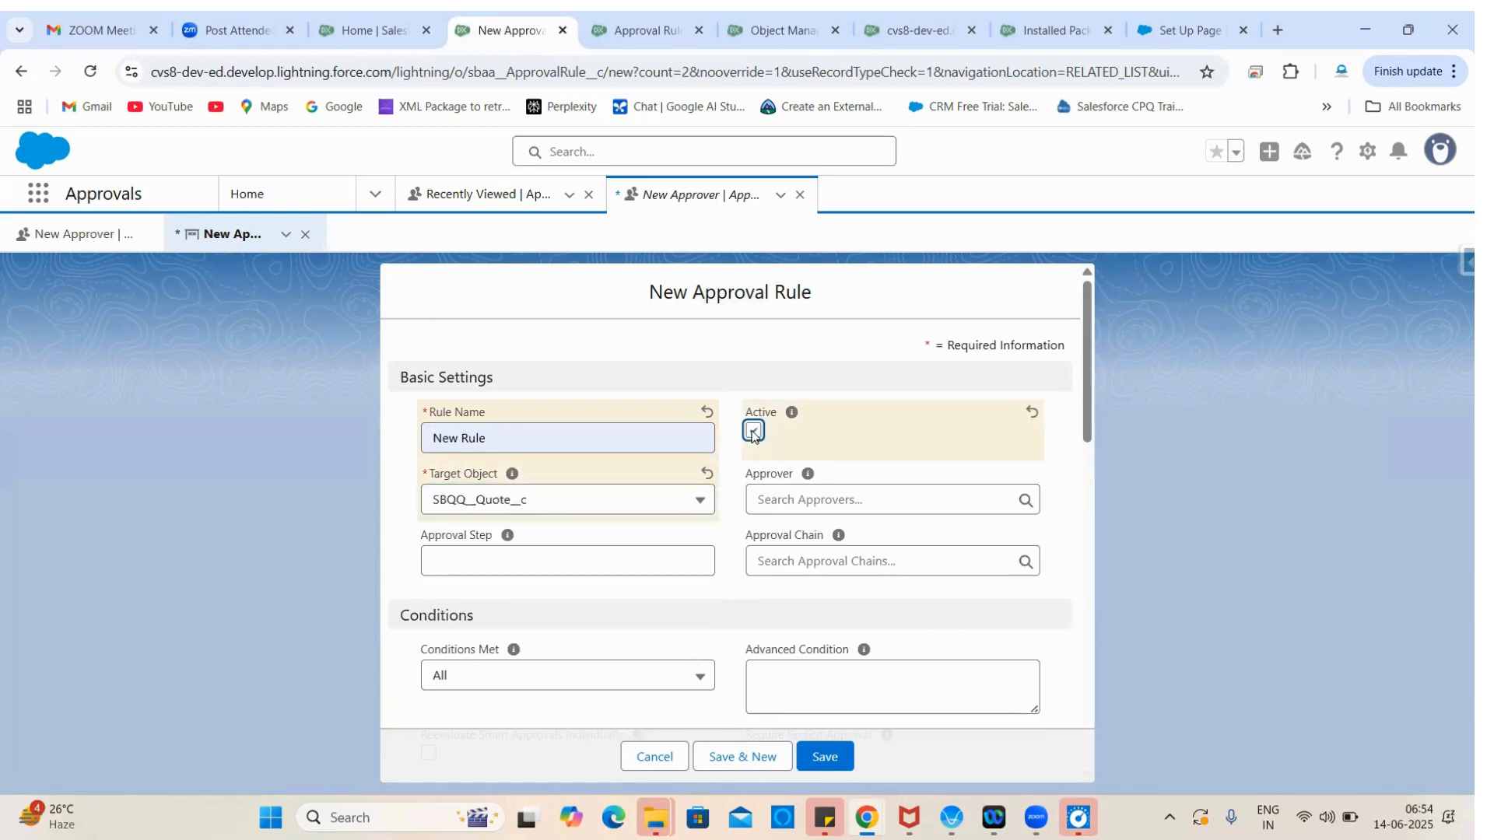
{"action": "left_click", "coordinate": [770, 498]}
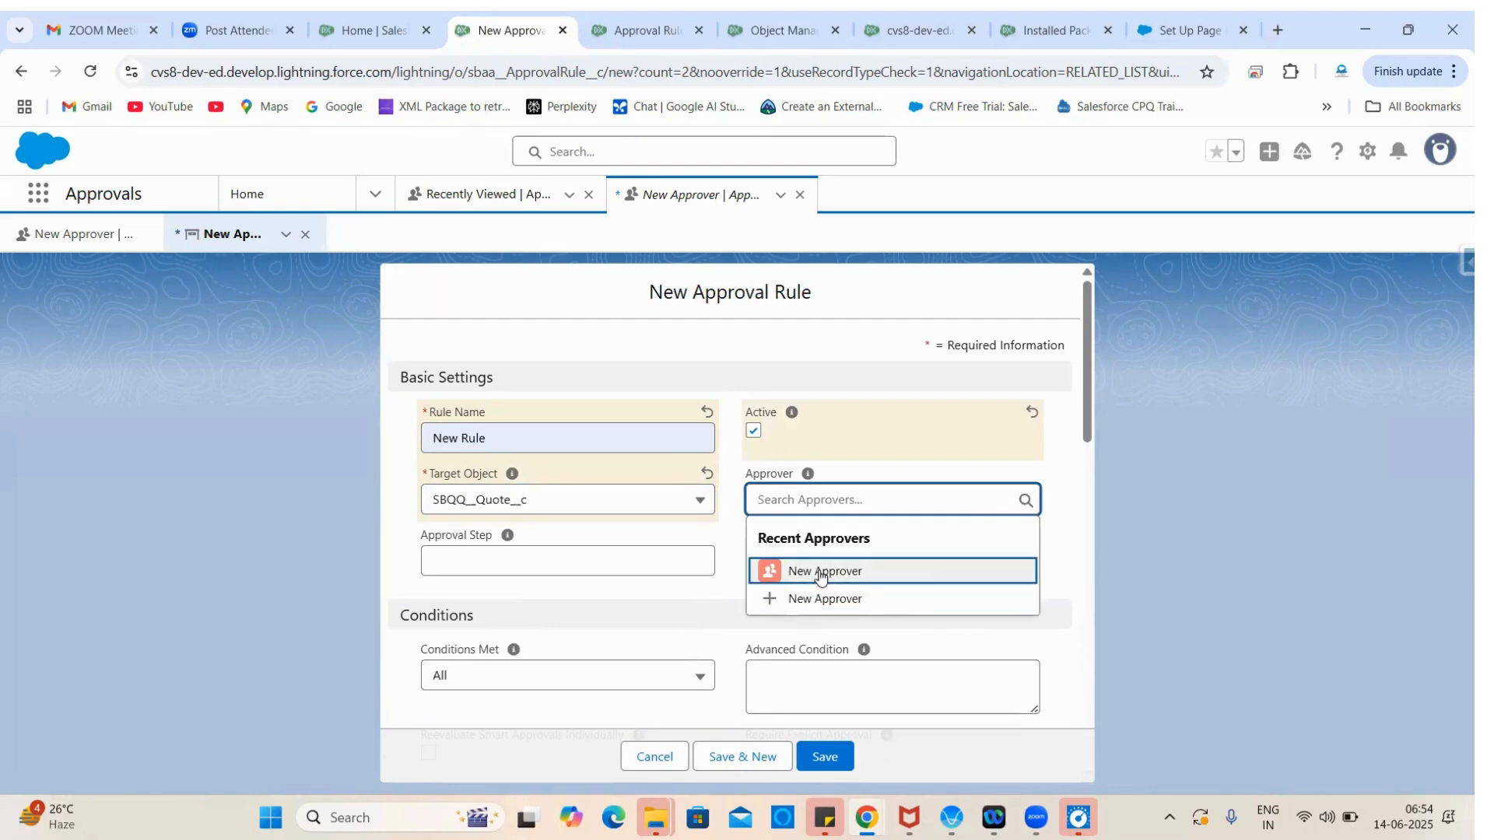
{"action": "left_click", "coordinate": [817, 573]}
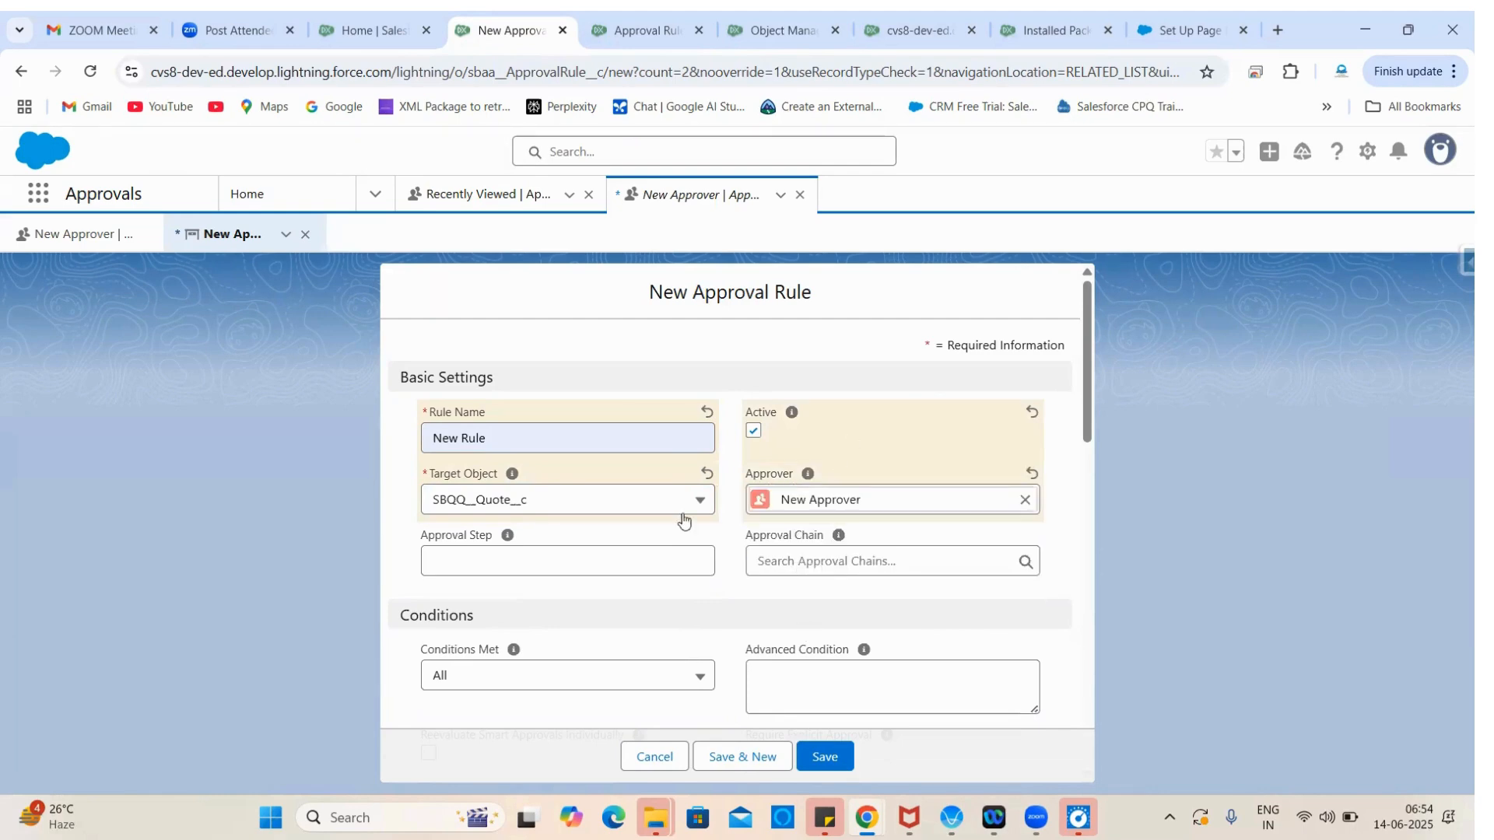
{"action": "left_click", "coordinate": [532, 571]}
{"action": "type", "text": "1"}
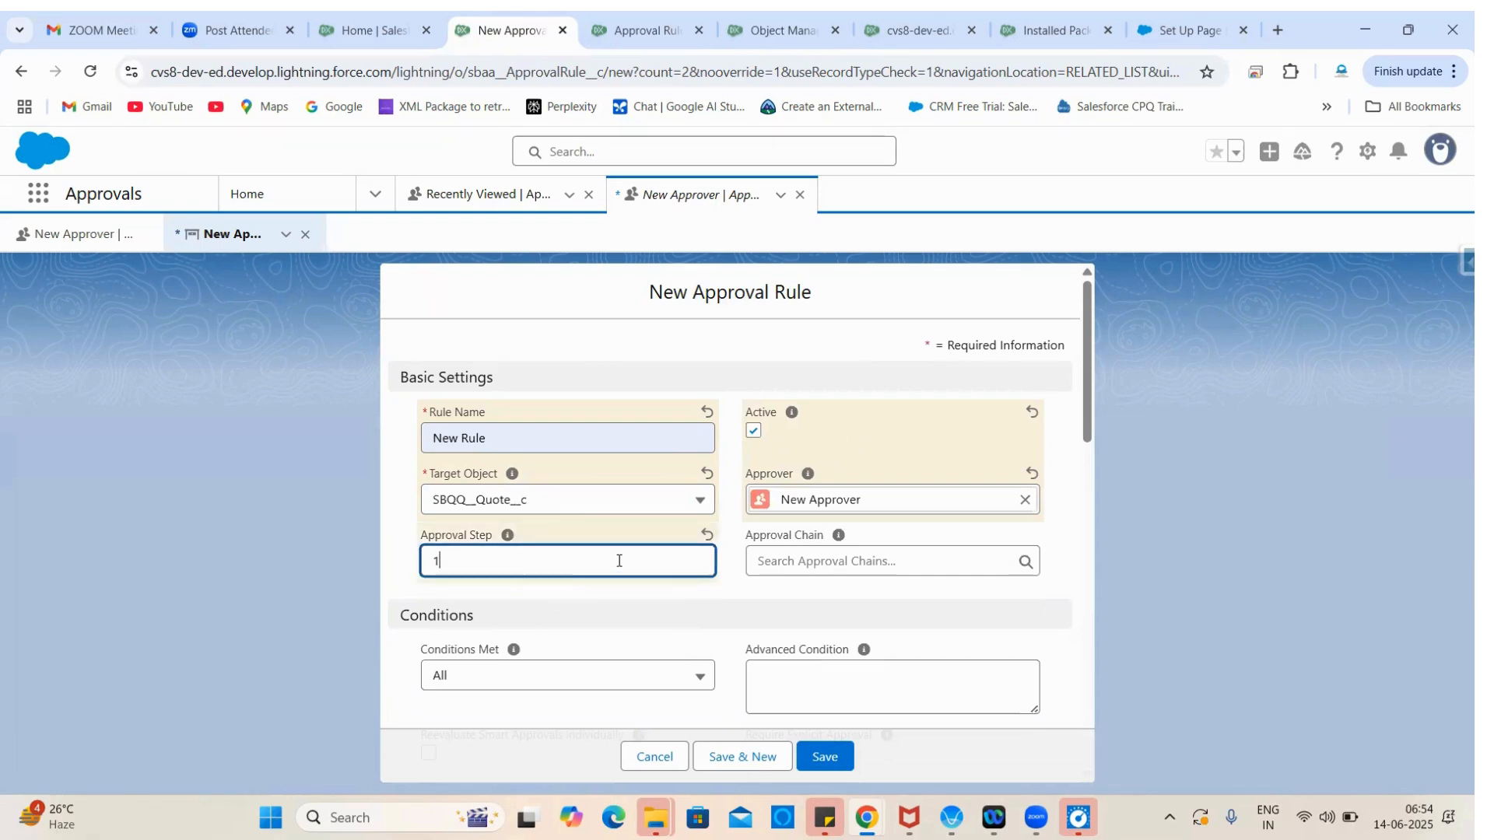
Step: Examine the rule form's remaining sections, including the request, recall and approval template fields under Email Notifications
{"action": "scroll", "coordinate": [543, 476], "scroll_direction": "down", "scroll_amount": 5}
{"action": "scroll", "coordinate": [542, 484], "scroll_direction": "up", "scroll_amount": 5}
{"action": "scroll", "coordinate": [729, 605], "scroll_direction": "down", "scroll_amount": 6}
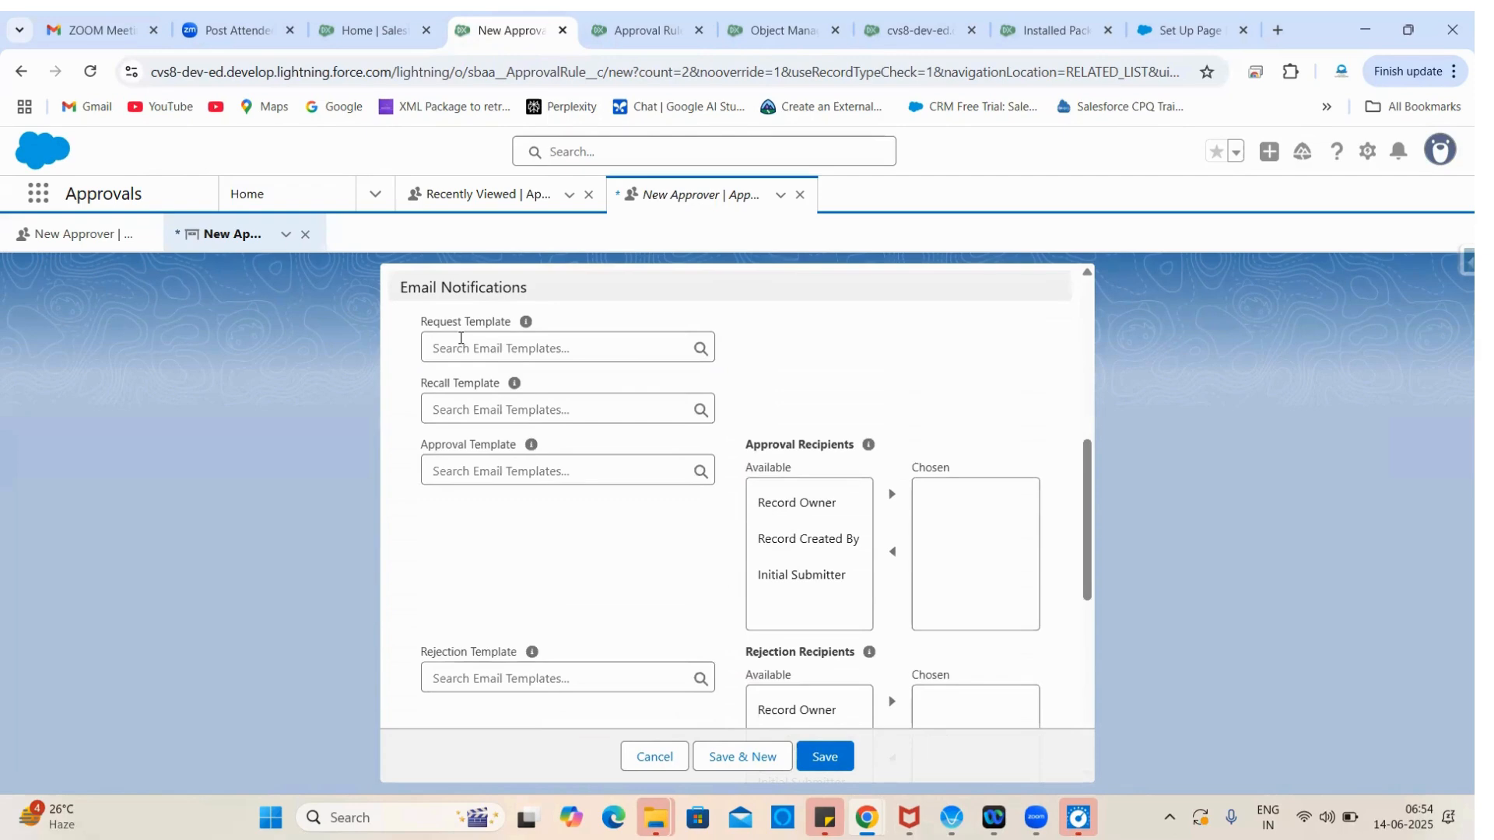
{"action": "left_click", "coordinate": [511, 344]}
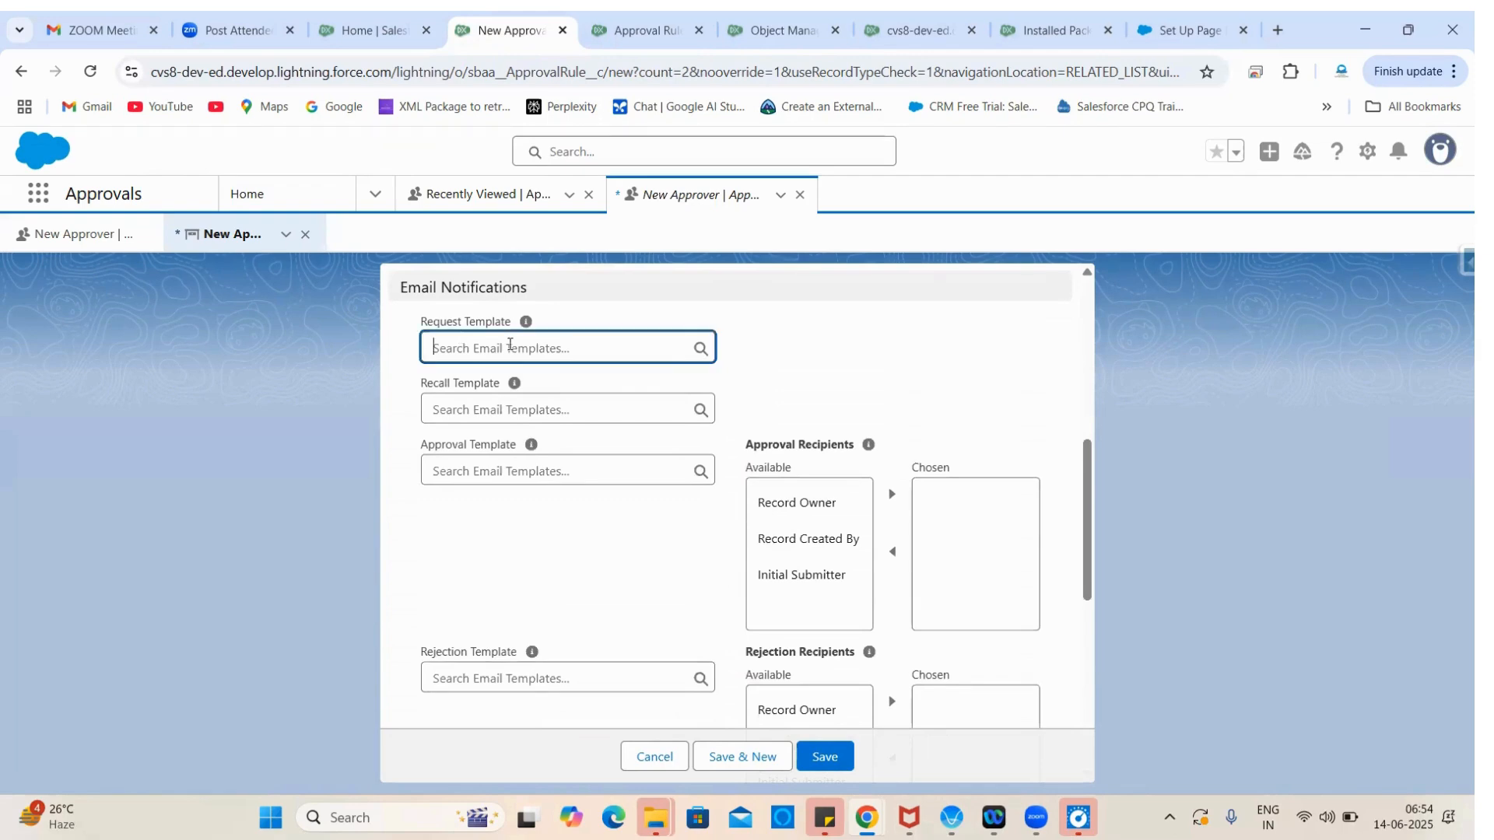
{"action": "left_click", "coordinate": [438, 418]}
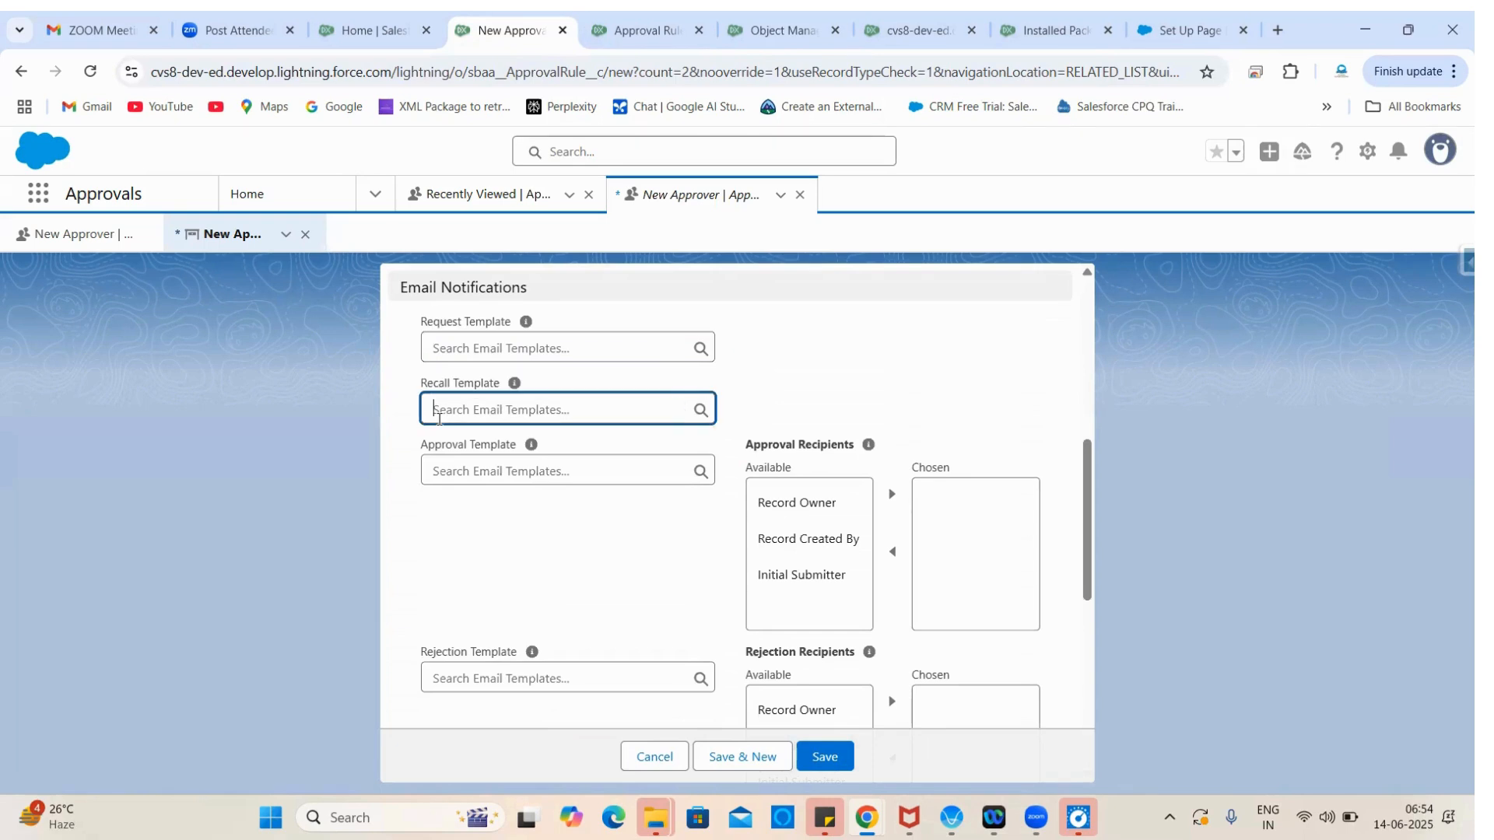
{"action": "left_click", "coordinate": [454, 470]}
{"action": "left_click", "coordinate": [497, 544]}
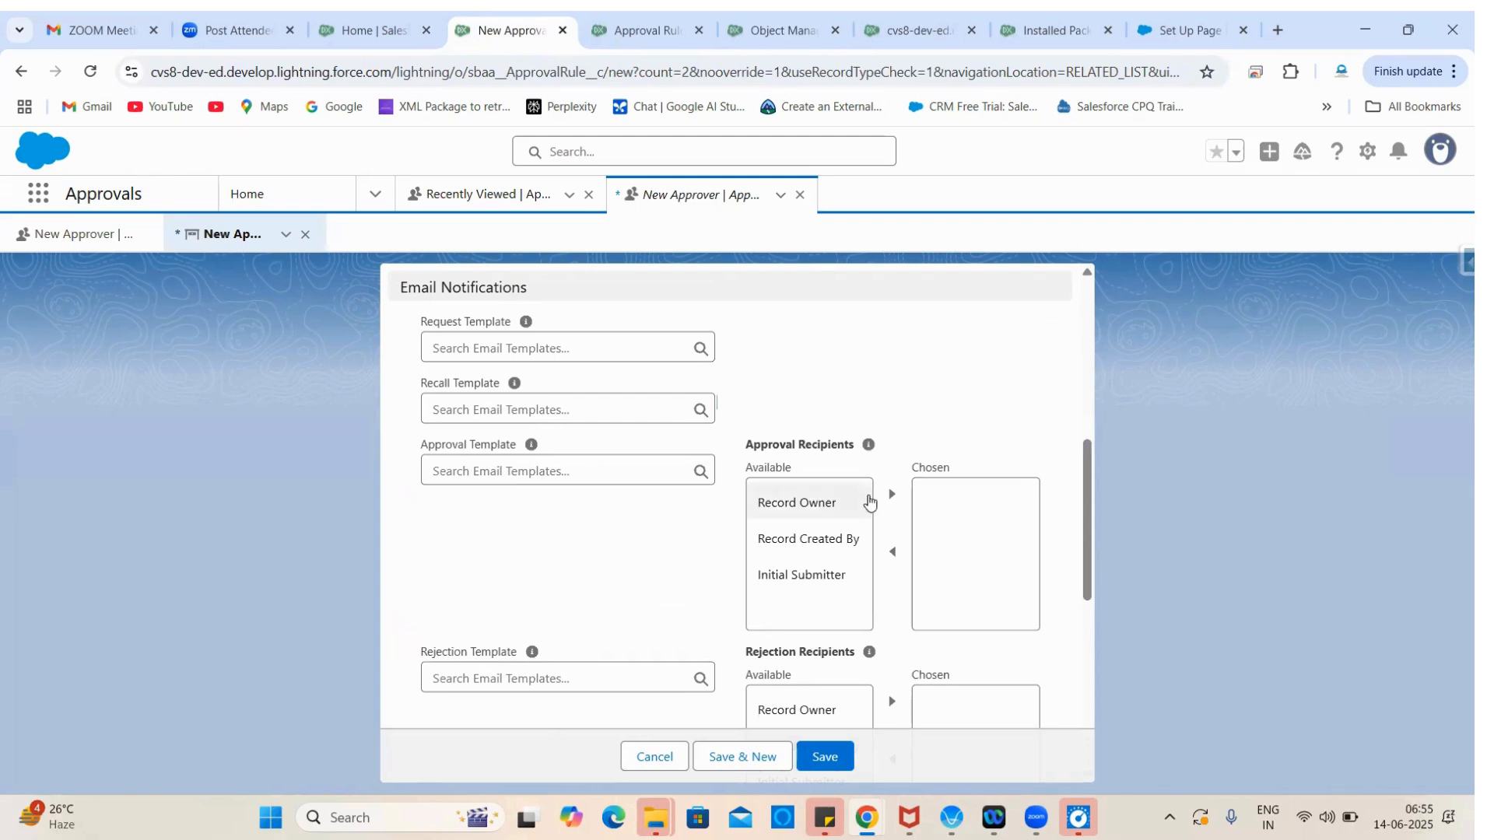
Step: Add Record Owner and Initial Submitter to the chosen Approval Recipients
{"action": "scroll", "coordinate": [627, 526], "scroll_direction": "down", "scroll_amount": 1}
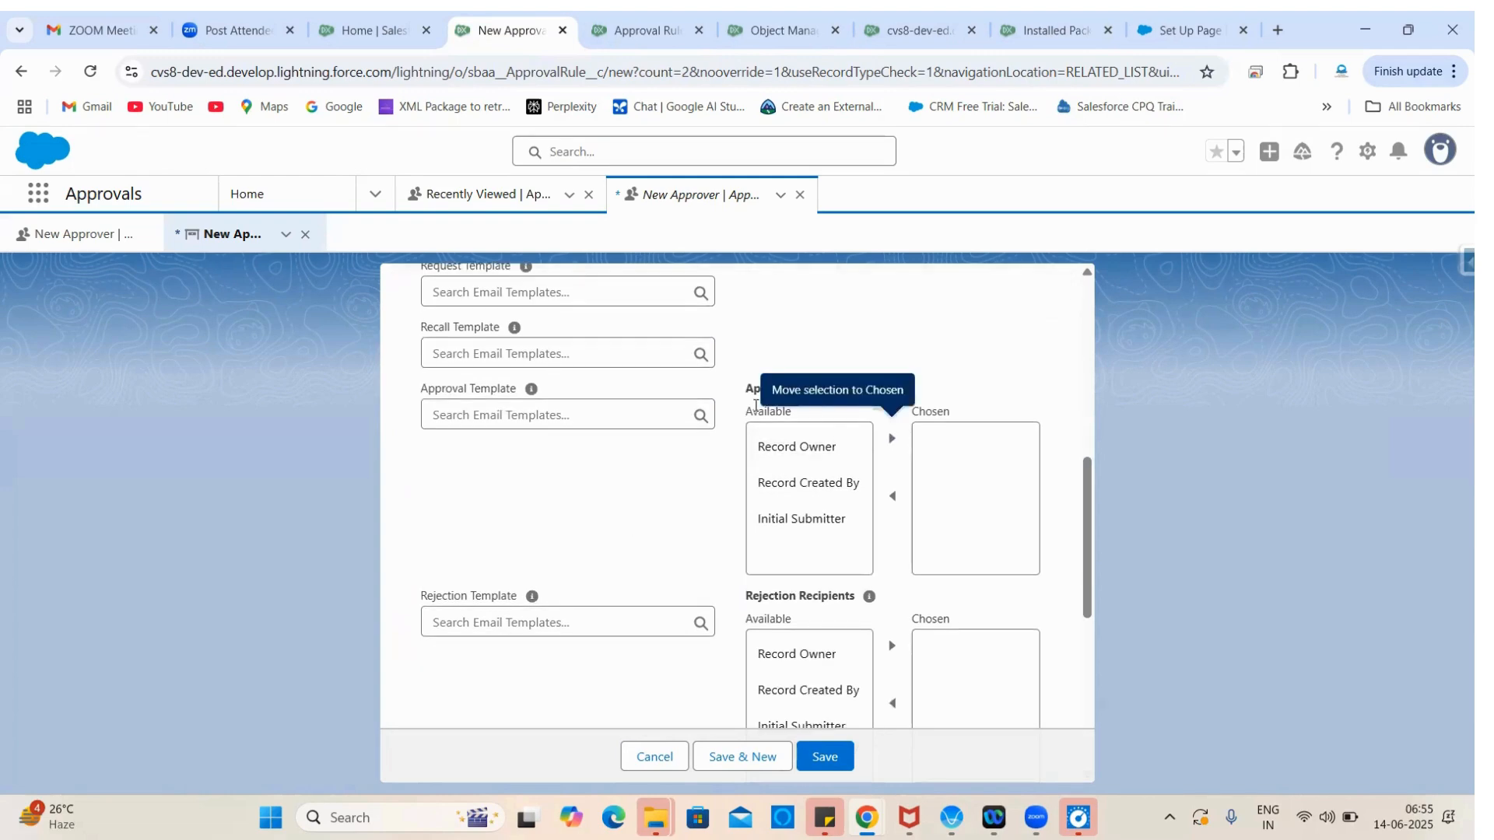
{"action": "left_click", "coordinate": [812, 449]}
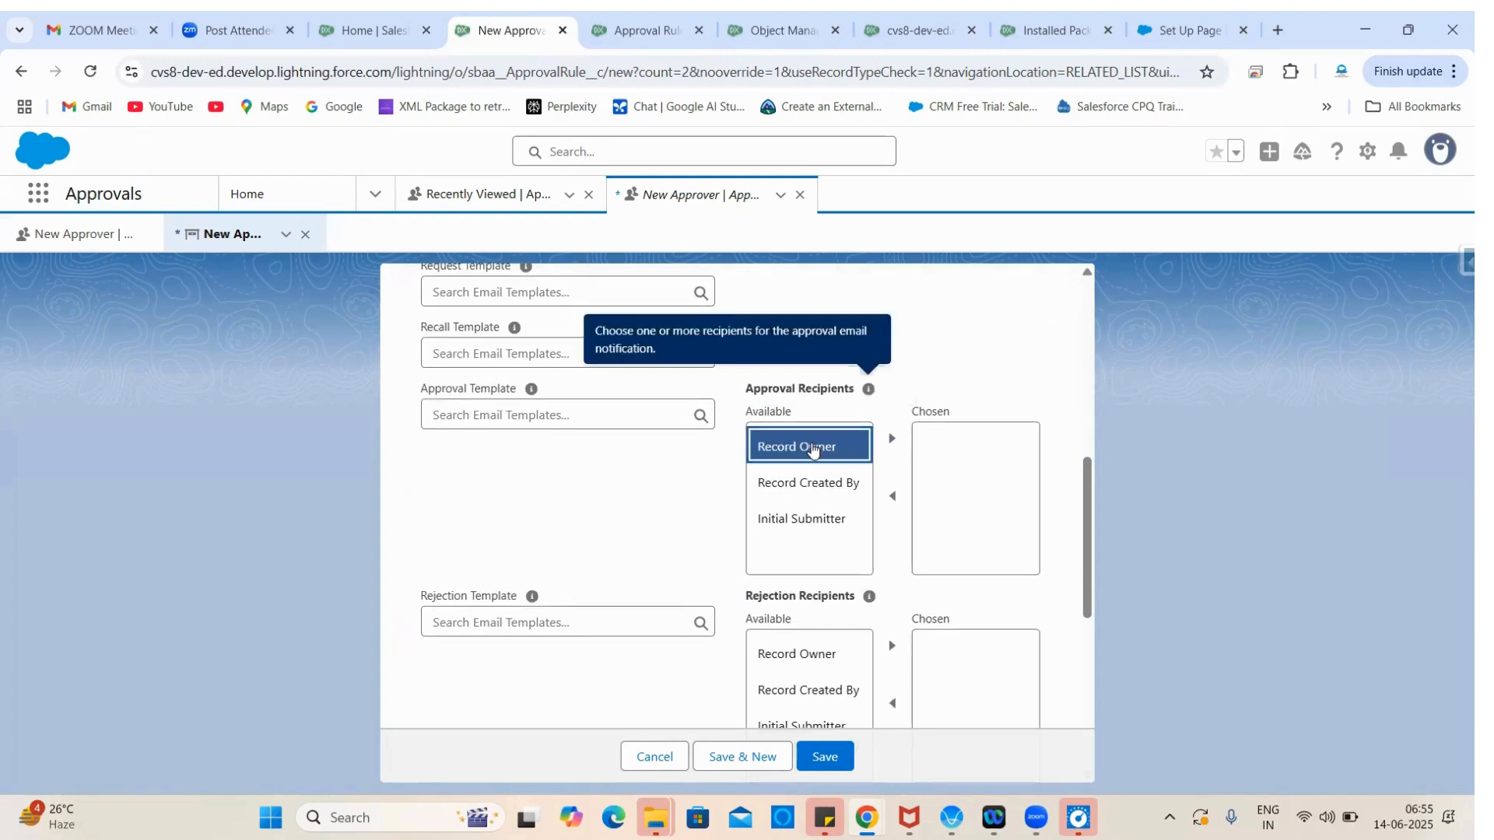
{"action": "left_click", "coordinate": [891, 438]}
{"action": "left_click", "coordinate": [811, 495]}
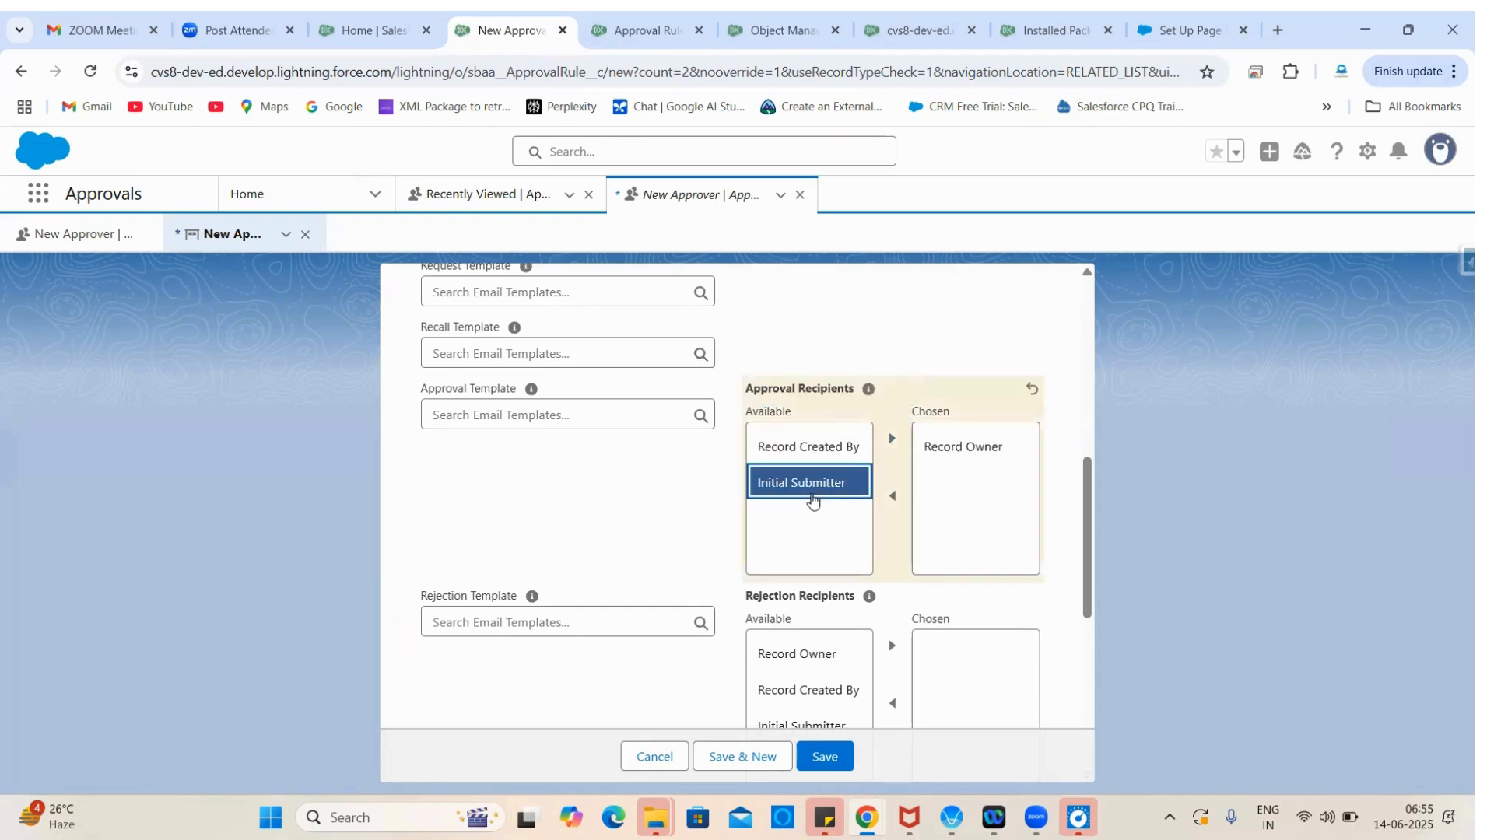
{"action": "left_click", "coordinate": [892, 438]}
Step: Add Record Owner and Initial Submitter to the chosen Rejection Recipients
{"action": "scroll", "coordinate": [624, 537], "scroll_direction": "down", "scroll_amount": 3}
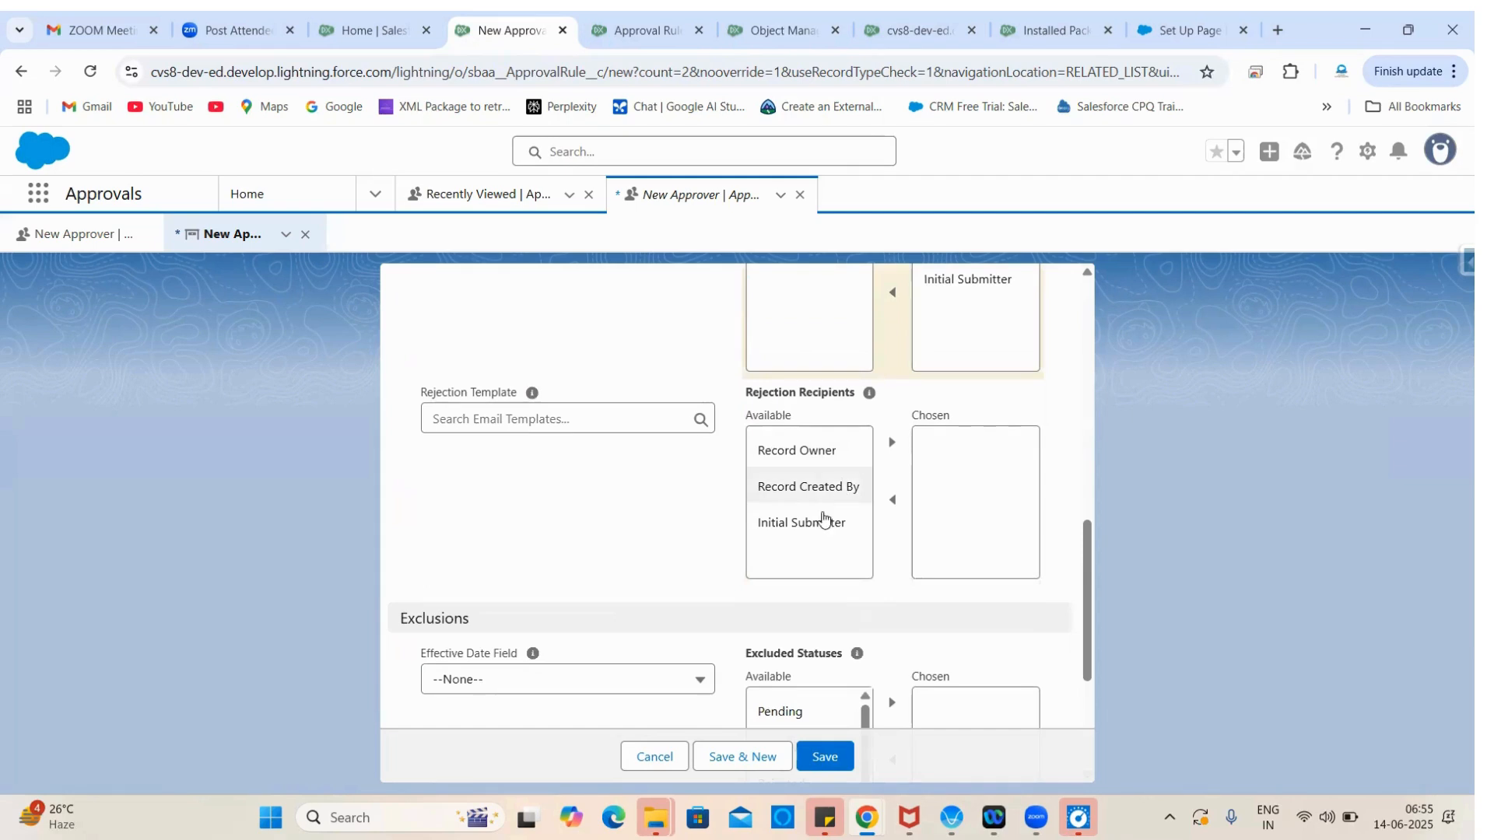
{"action": "left_click", "coordinate": [809, 483]}
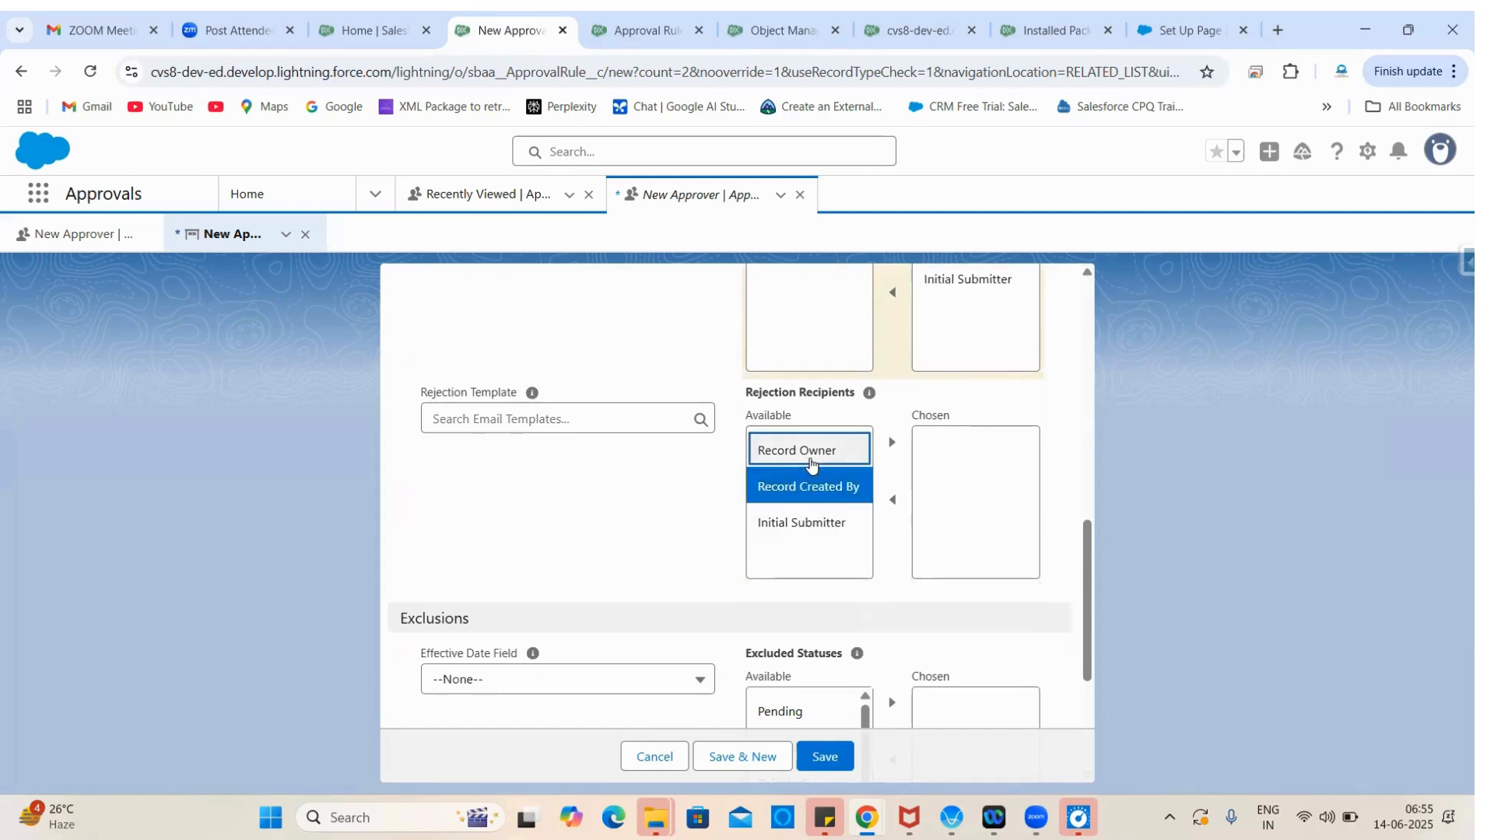
{"action": "left_click", "coordinate": [811, 462]}
{"action": "left_click", "coordinate": [892, 442]}
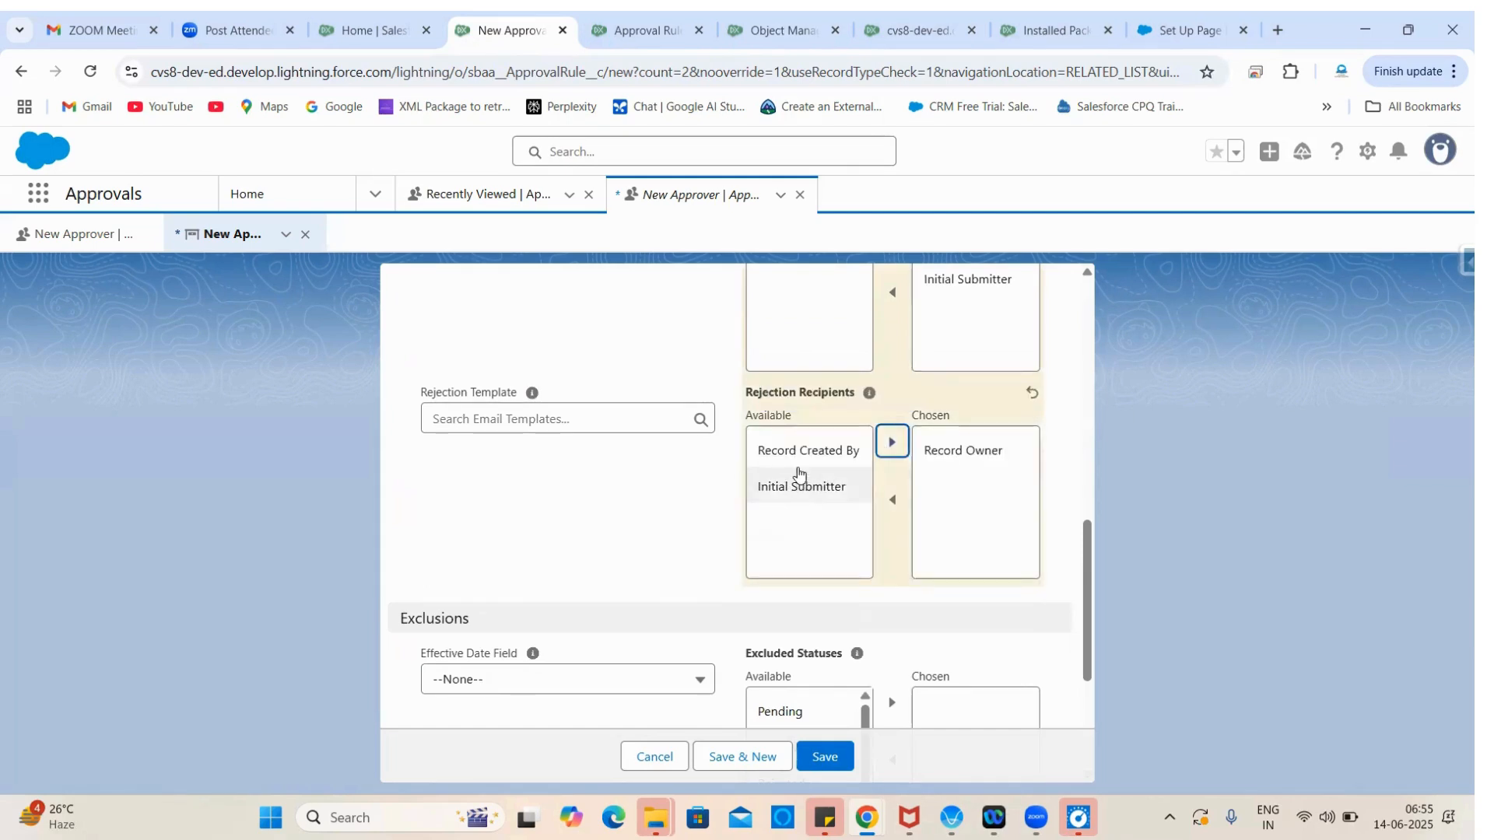
{"action": "left_click", "coordinate": [795, 488]}
{"action": "left_click", "coordinate": [893, 452]}
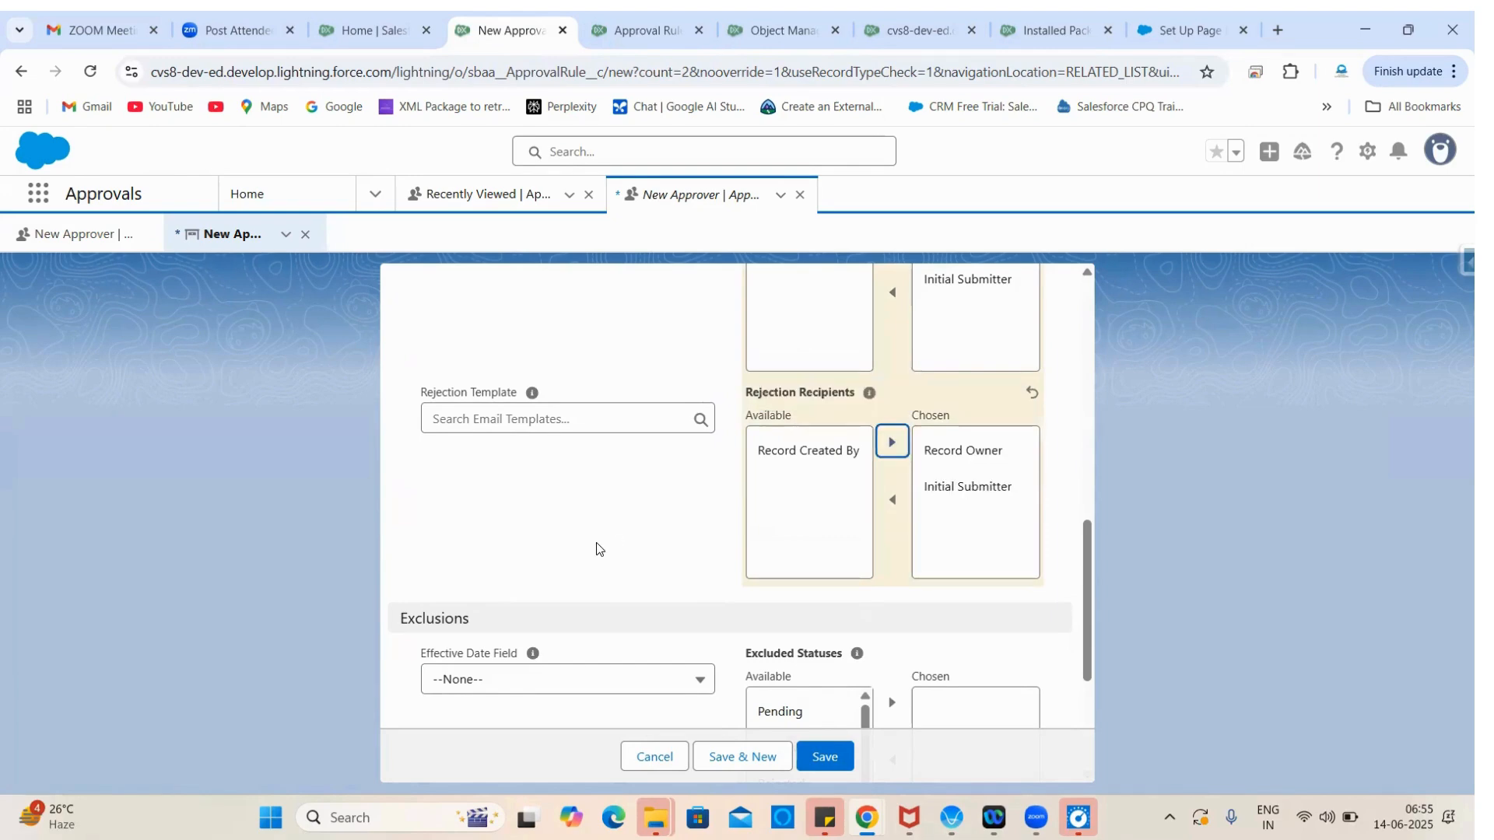
Step: Save the approval rule without any exclusions and review the details of the saved record
{"action": "scroll", "coordinate": [596, 543], "scroll_direction": "down", "scroll_amount": 3}
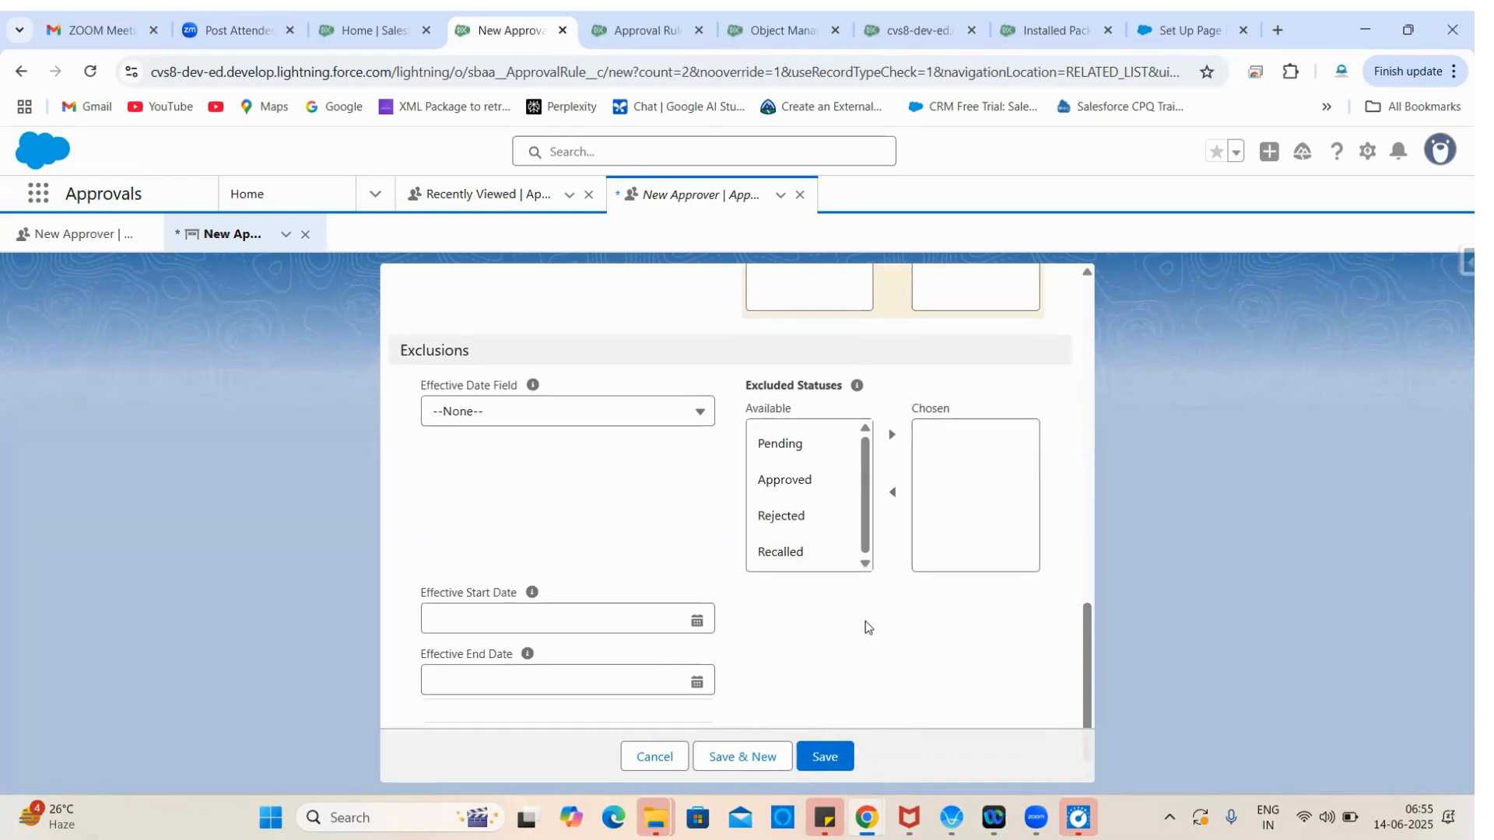
{"action": "left_click", "coordinate": [817, 761]}
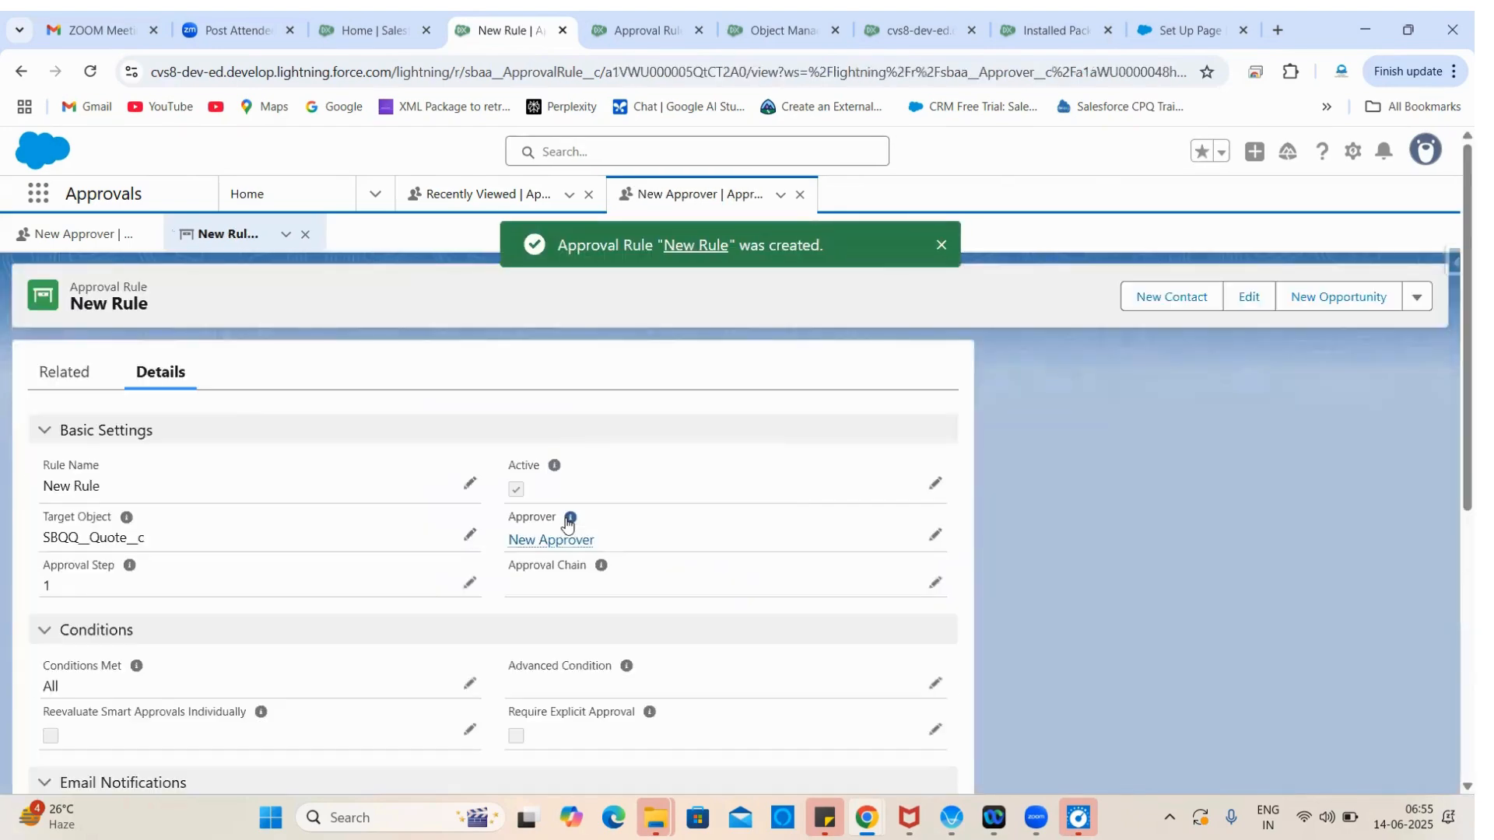
{"action": "scroll", "coordinate": [324, 665], "scroll_direction": "down", "scroll_amount": 5}
{"action": "scroll", "coordinate": [325, 665], "scroll_direction": "up", "scroll_amount": 5}
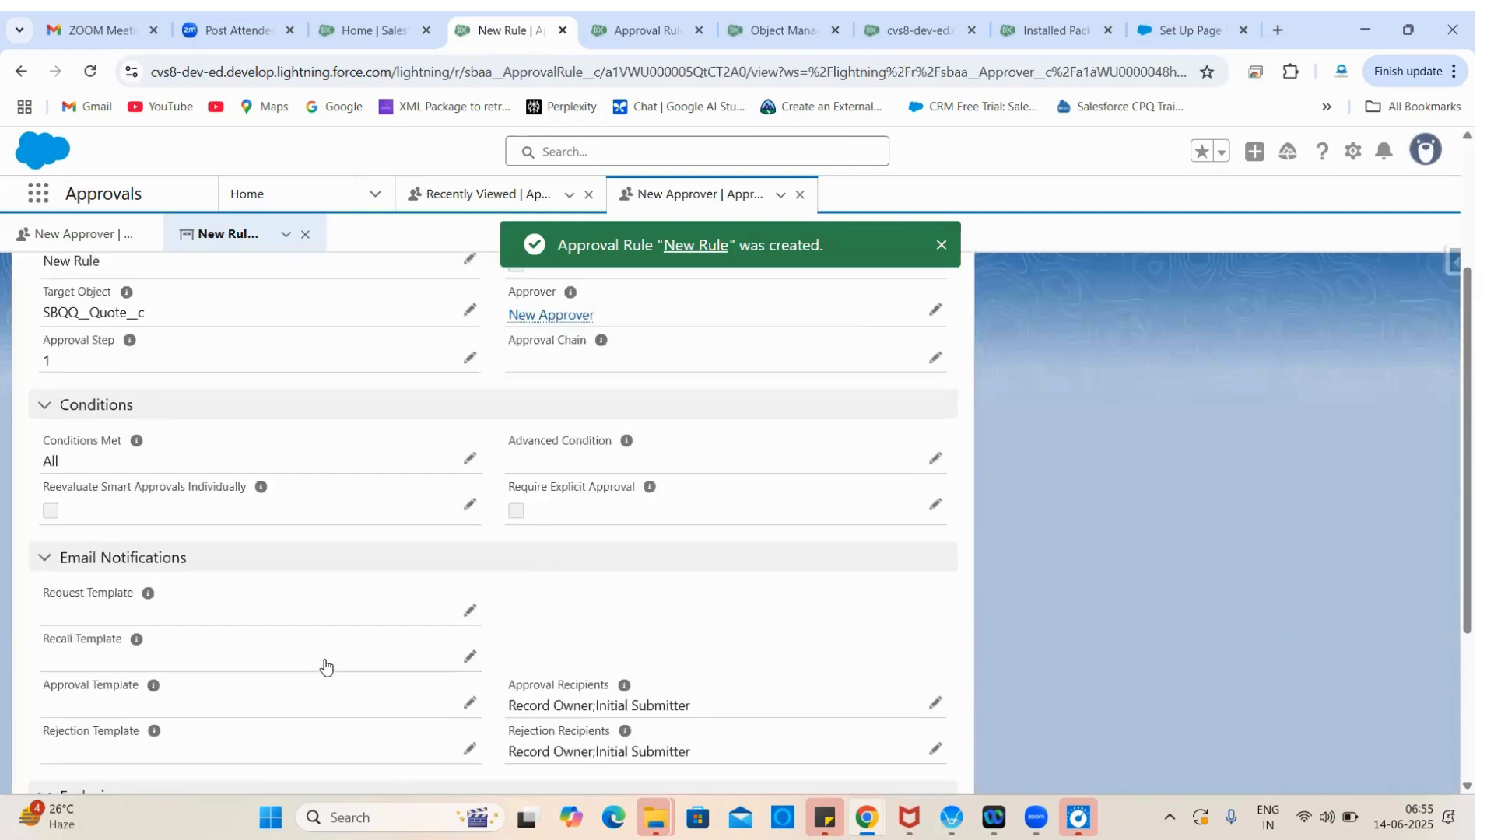
Step: Start a new approval condition related to New Rule and set its index to 10
{"action": "left_click", "coordinate": [69, 374]}
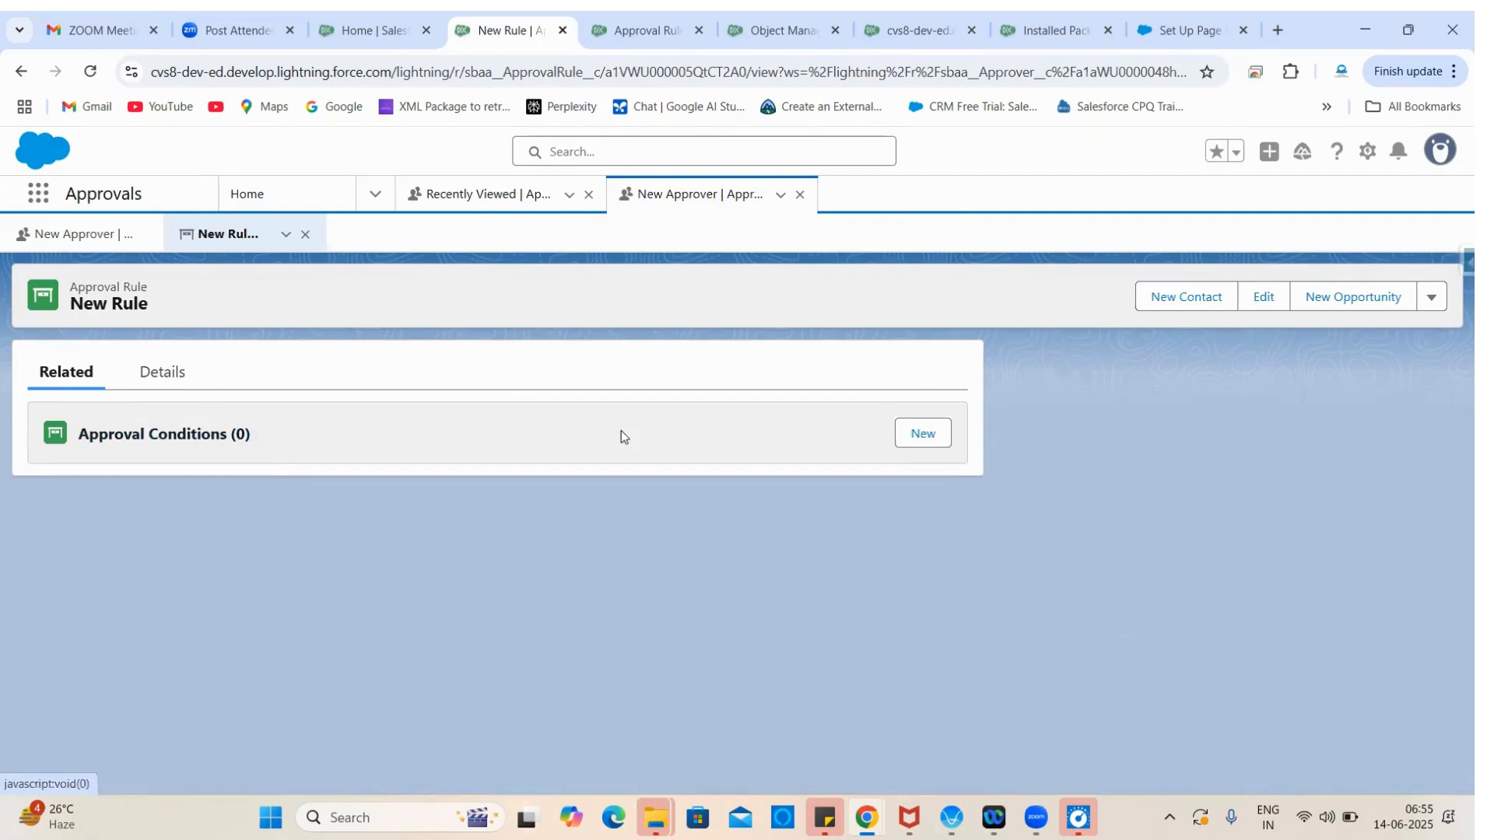
{"action": "left_click", "coordinate": [924, 434]}
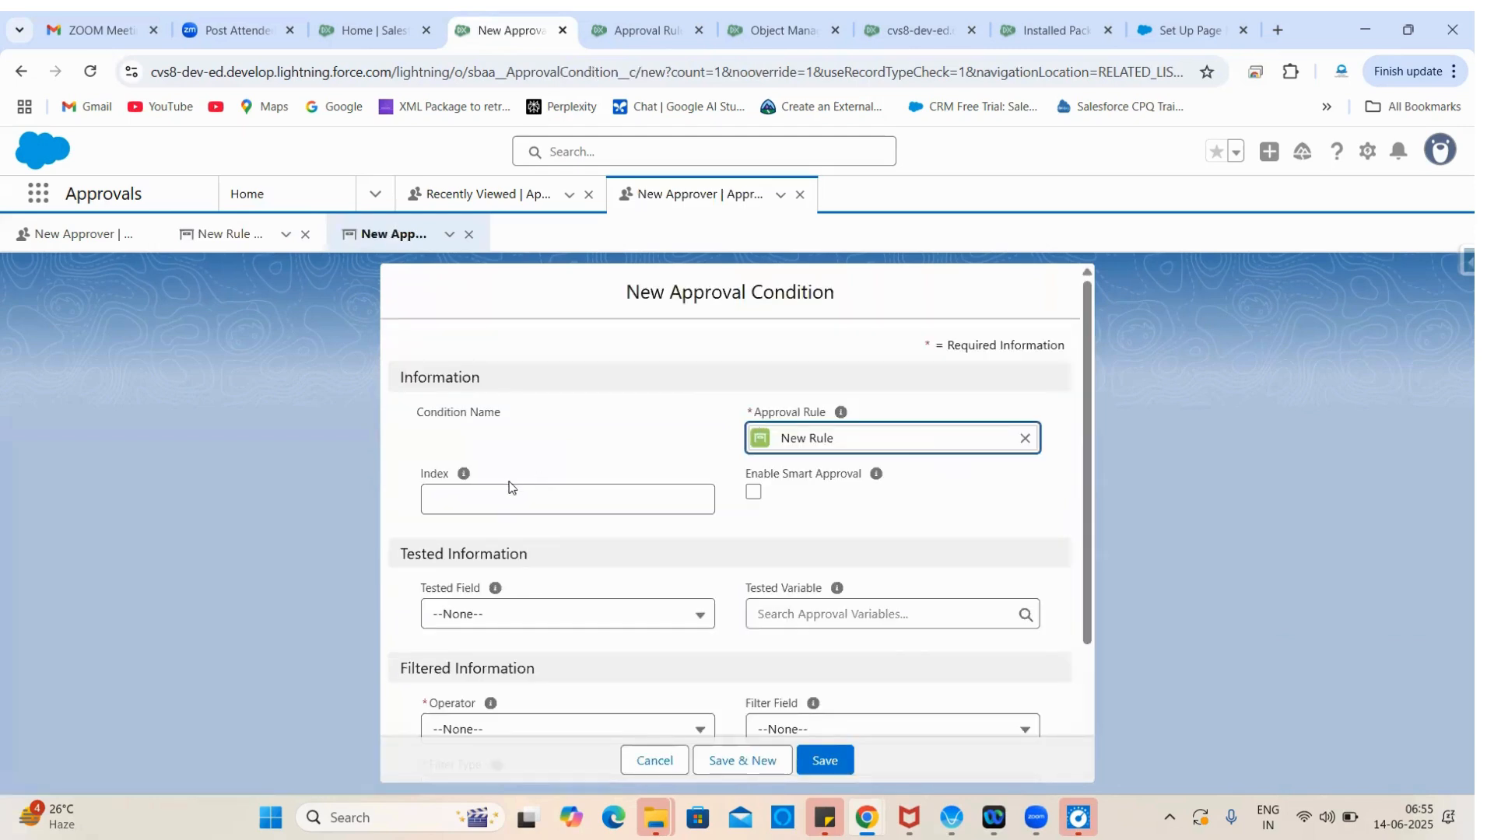
{"action": "left_click", "coordinate": [482, 508]}
{"action": "type", "text": "10"}
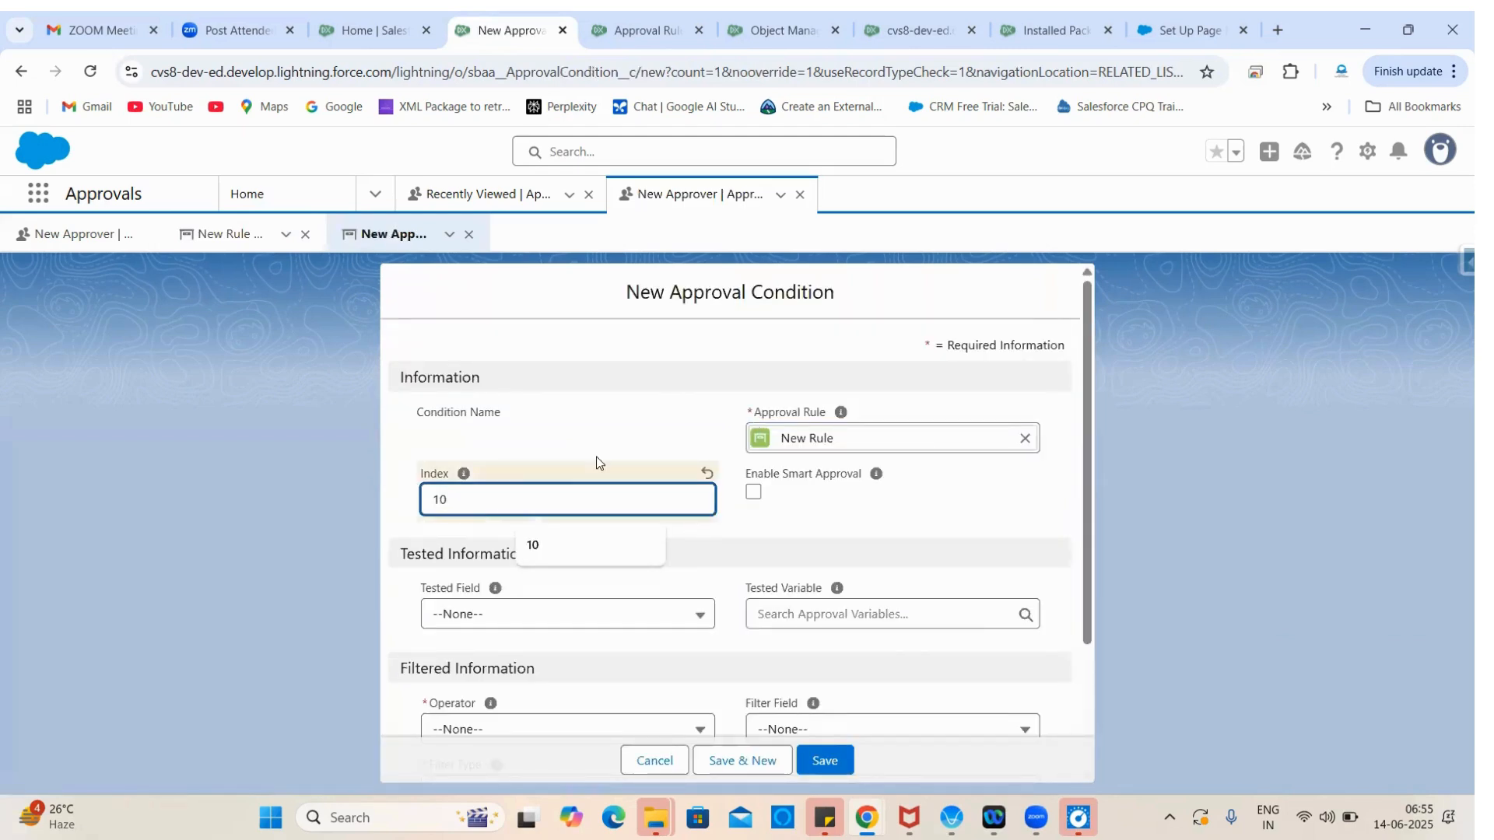
{"action": "left_click", "coordinate": [645, 438]}
{"action": "scroll", "coordinate": [621, 577], "scroll_direction": "down", "scroll_amount": 1}
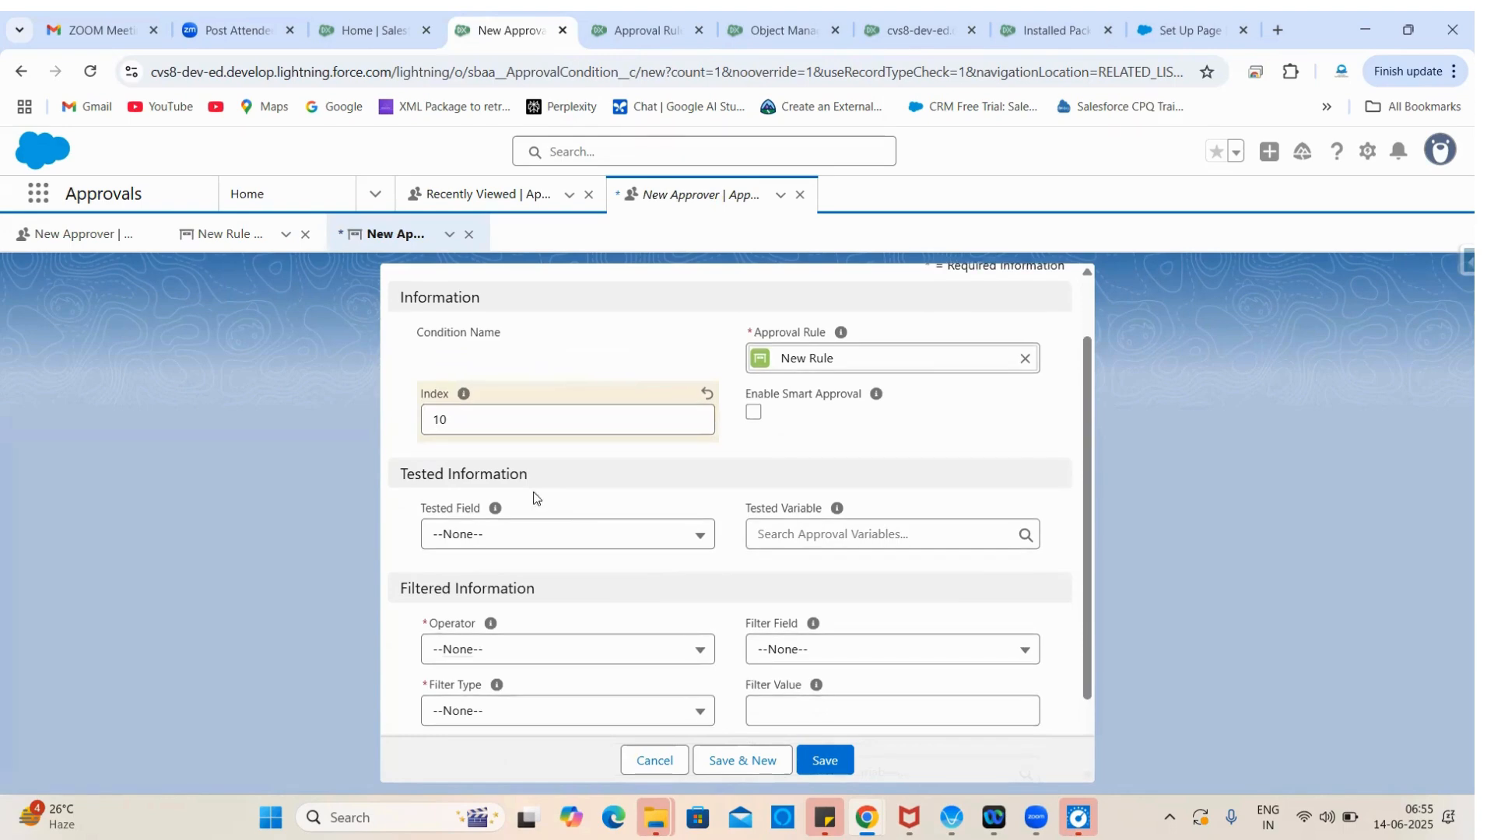
Step: Check the tested field options, then copy the API name of the CPQ Quote object's Additional Disc. (%) field, SBQQ__CustomerDiscount__c
{"action": "left_click", "coordinate": [511, 534]}
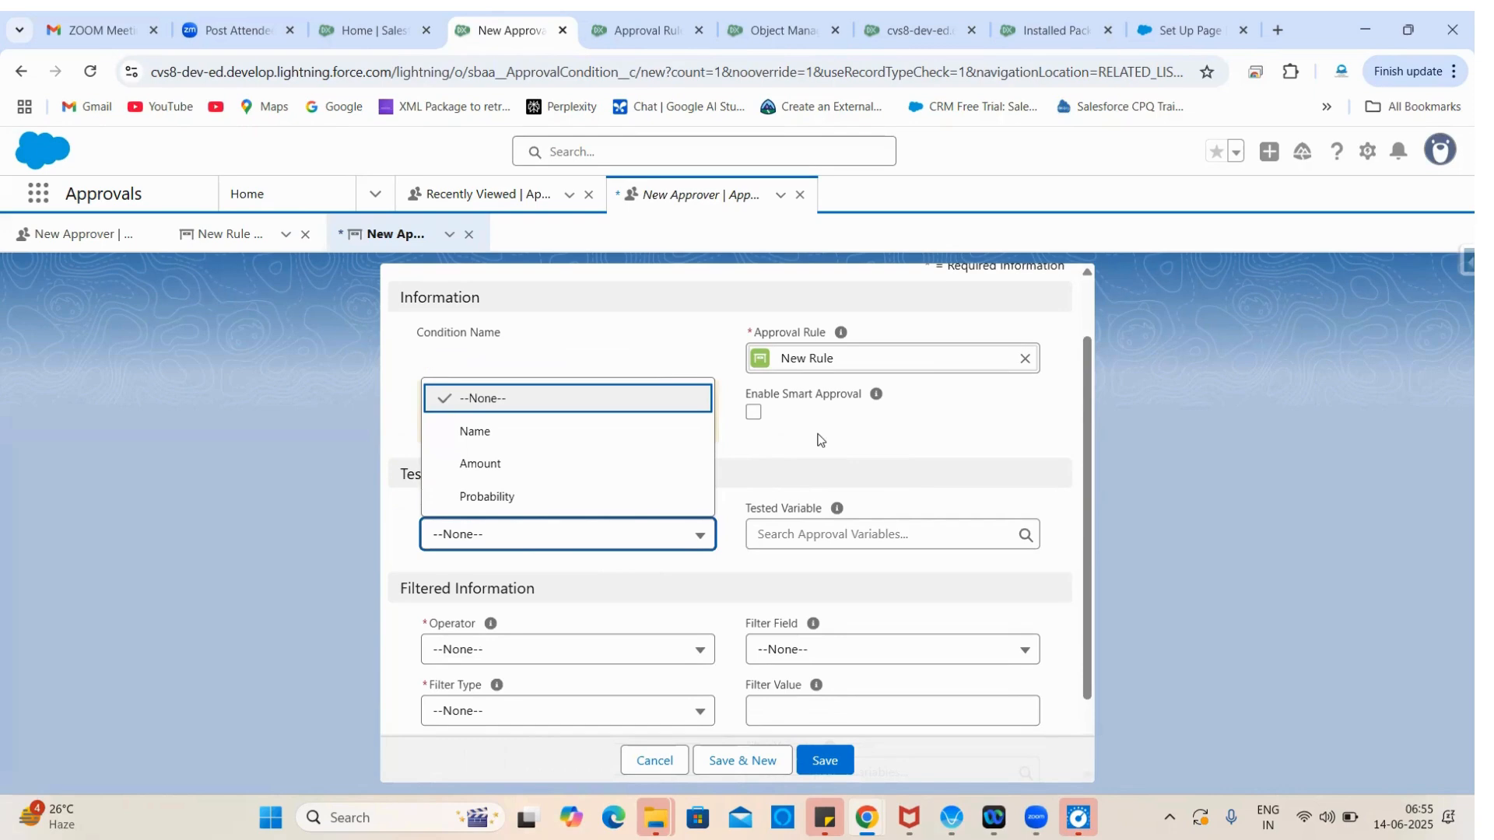
{"action": "left_click", "coordinate": [834, 22]}
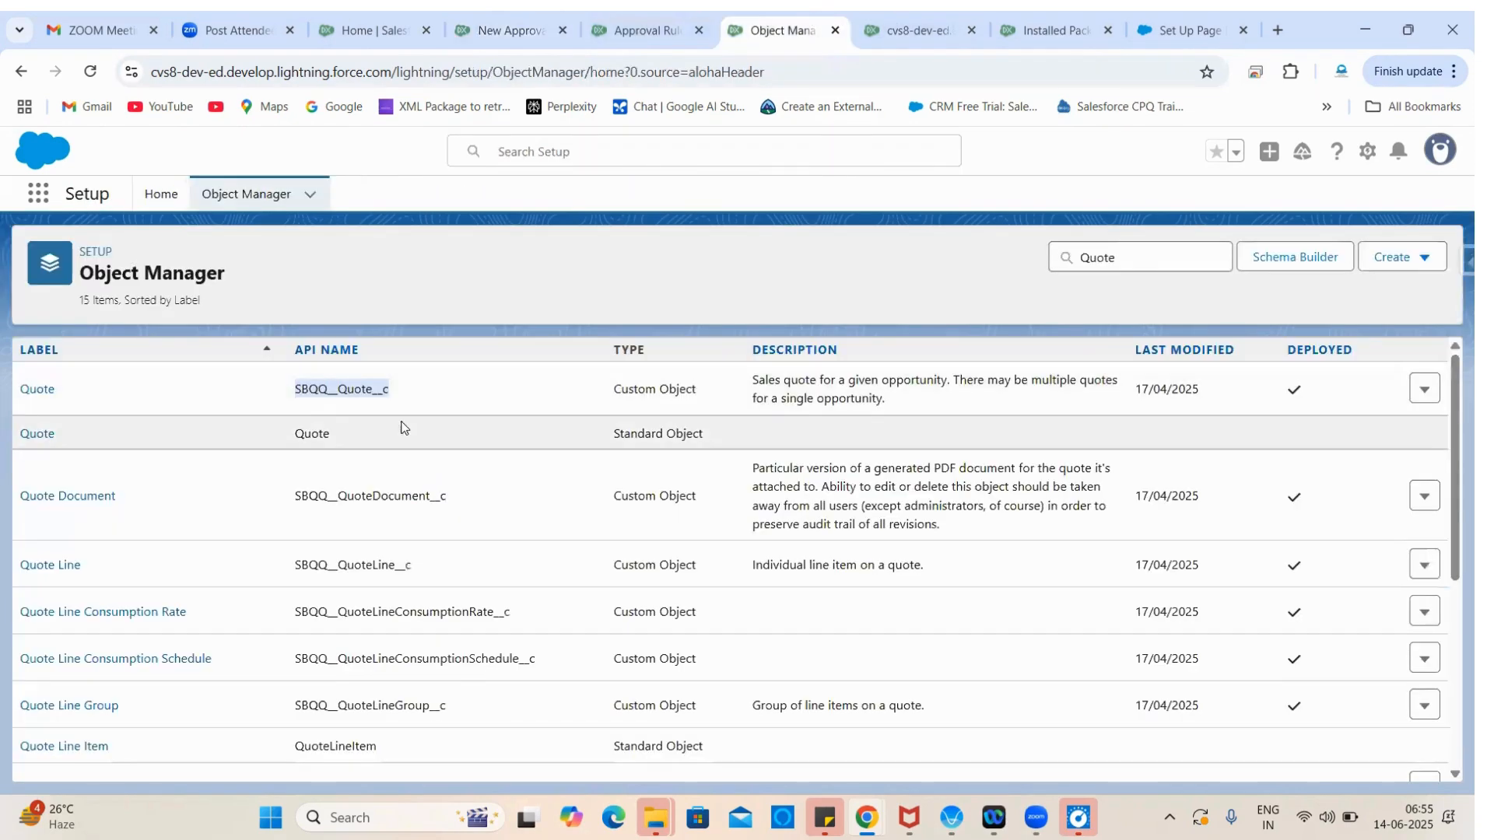
{"action": "left_click", "coordinate": [48, 392]}
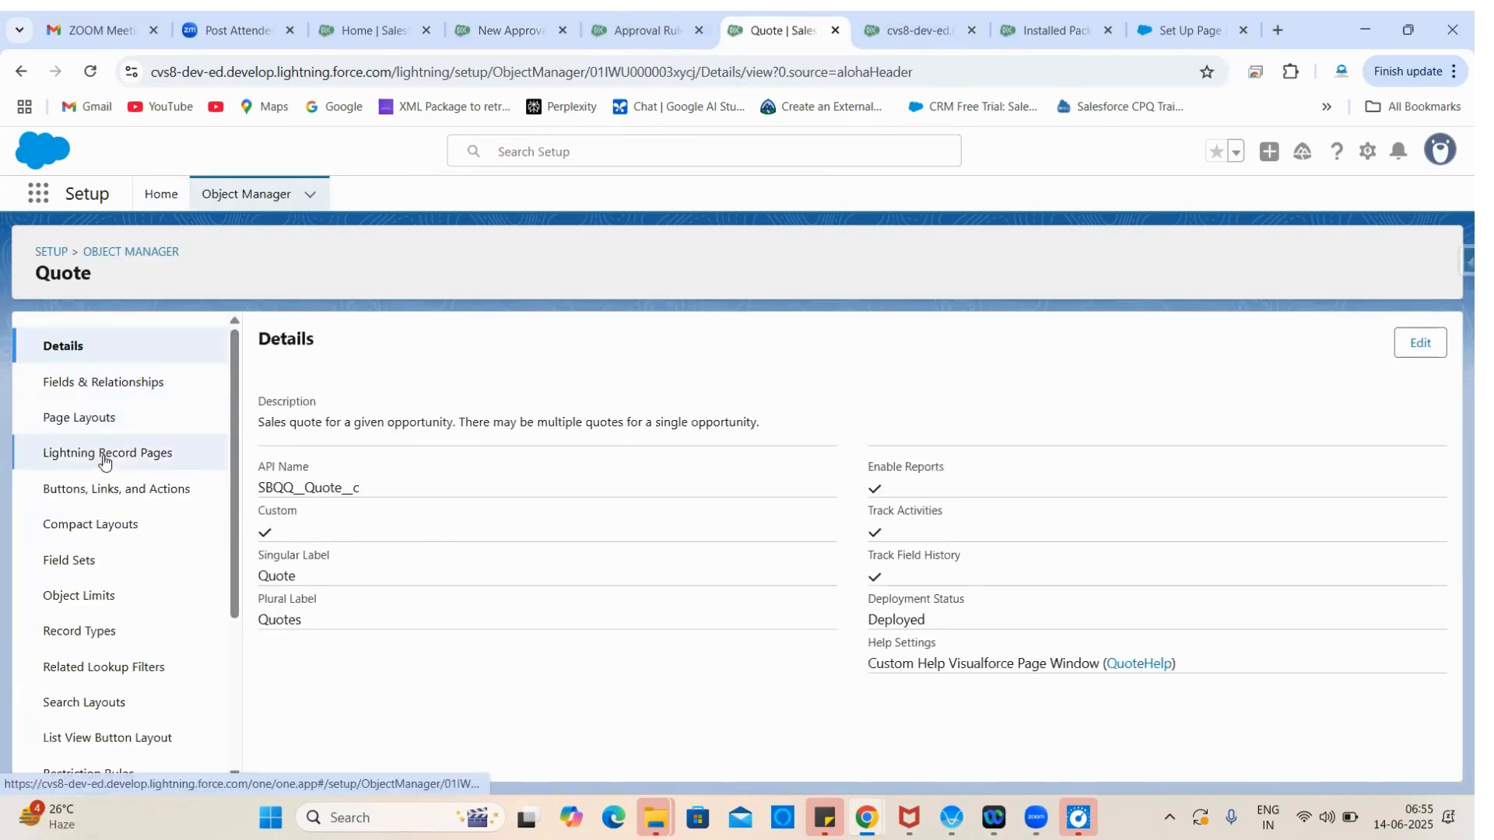
{"action": "left_click", "coordinate": [110, 391]}
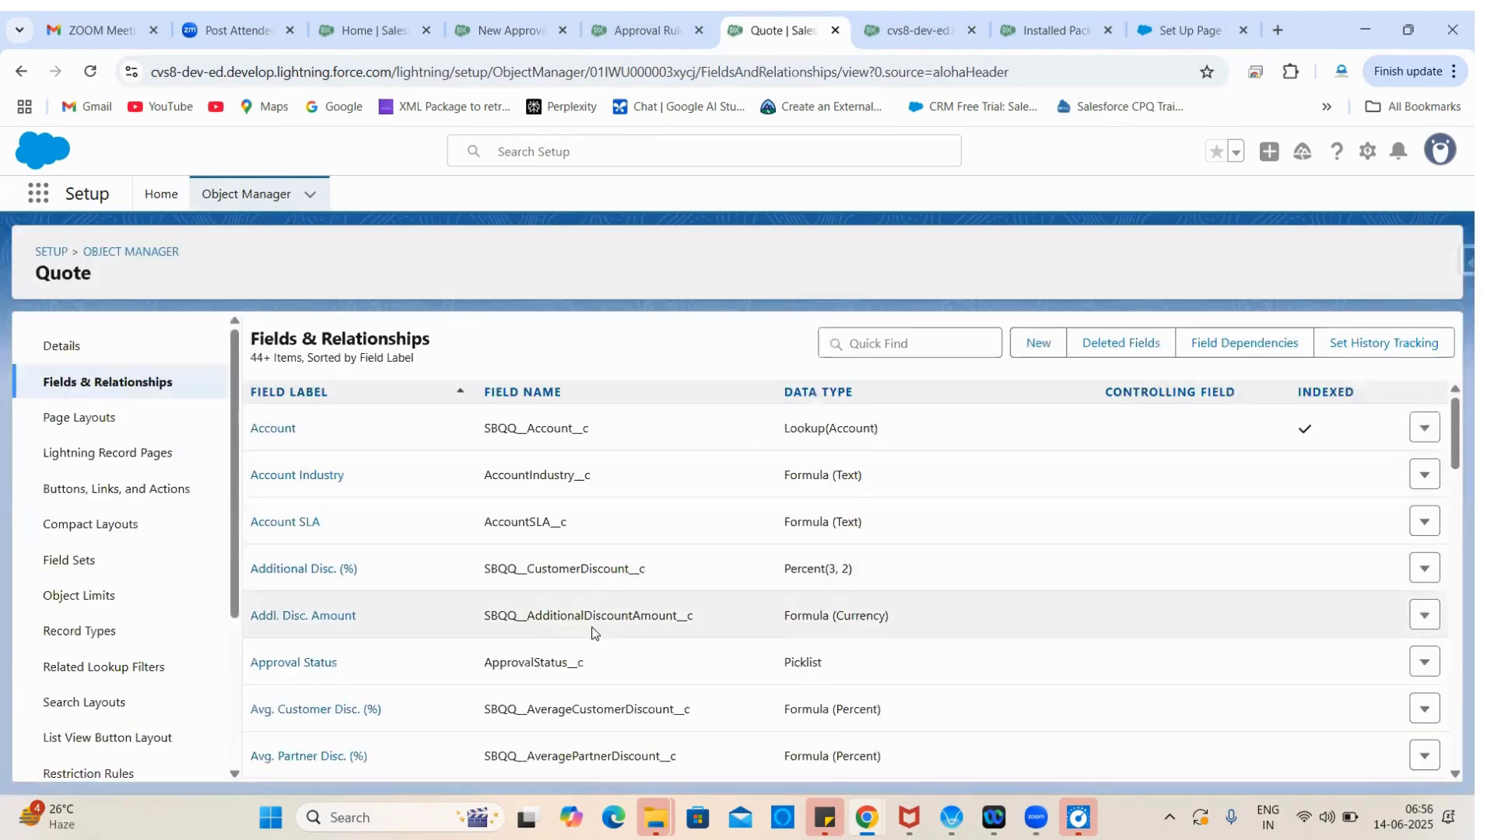
{"action": "scroll", "coordinate": [560, 467], "scroll_direction": "down", "scroll_amount": 1}
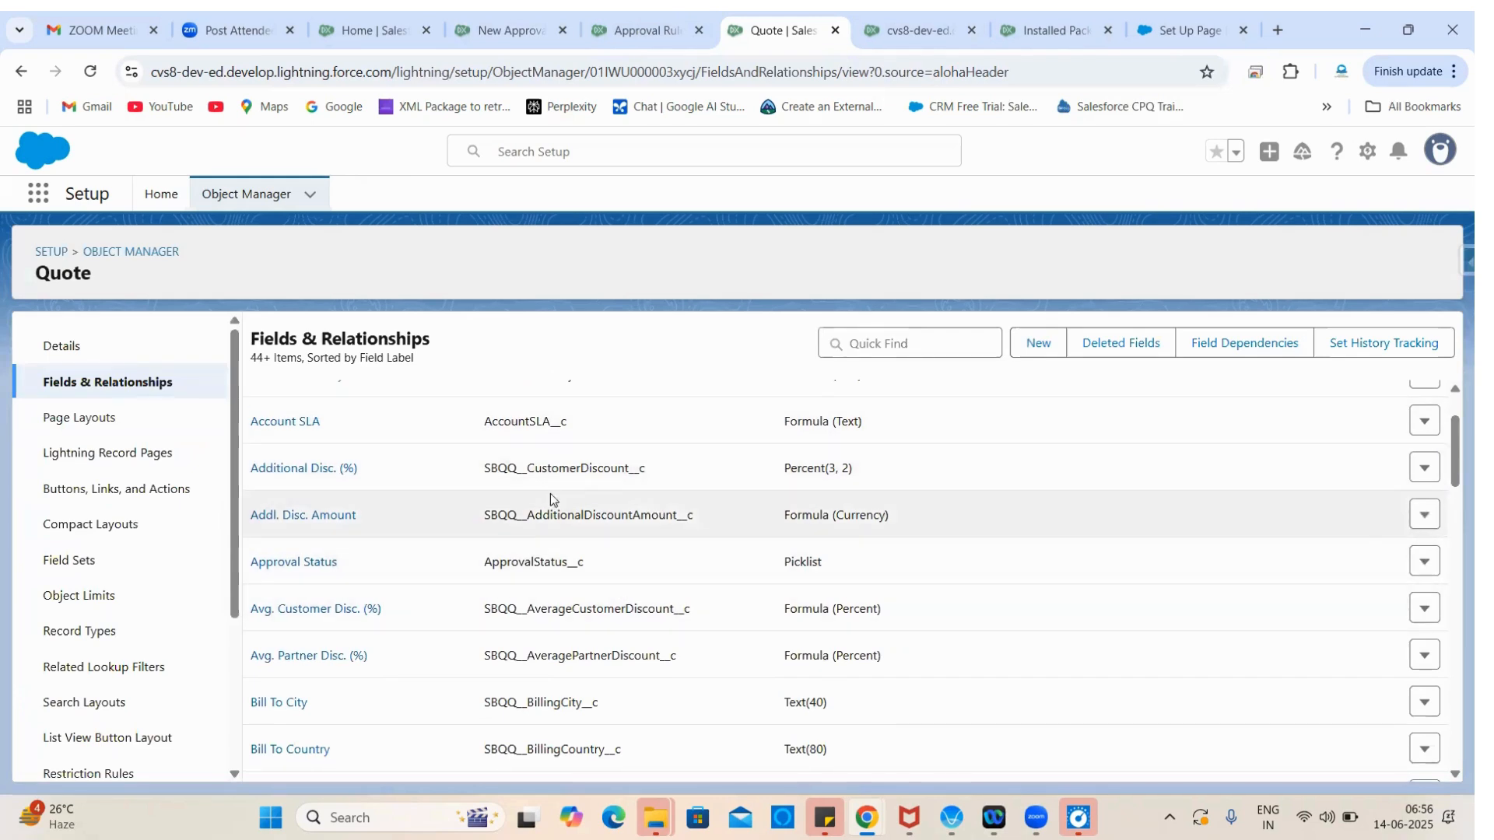
{"action": "double_click", "coordinate": [543, 470]}
{"action": "key", "text": "ctrl+c"}
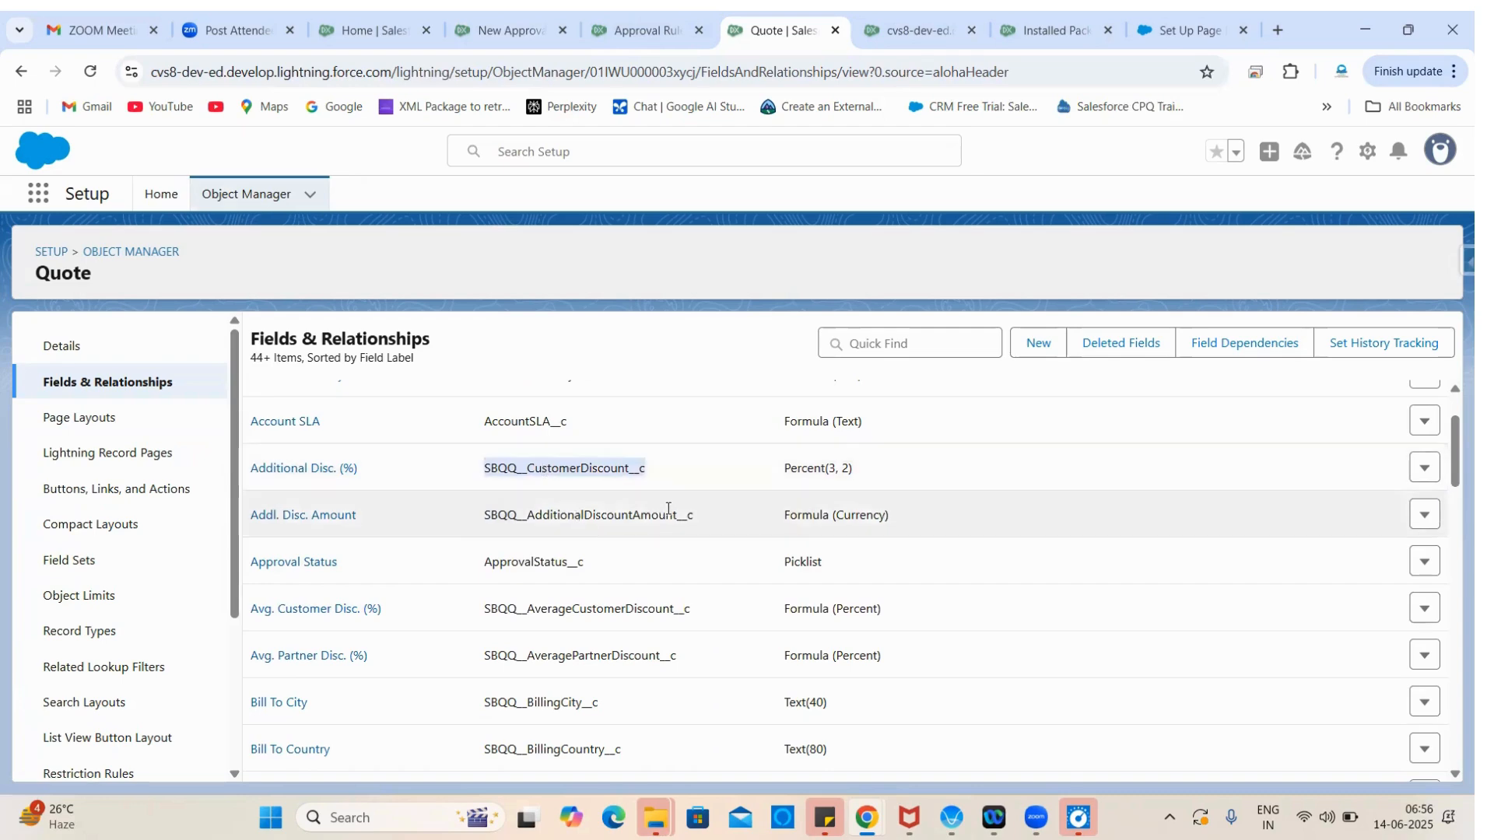
Step: Open a second Object Manager setup page in a new browser tab and switch to it
{"action": "left_click", "coordinate": [651, 10]}
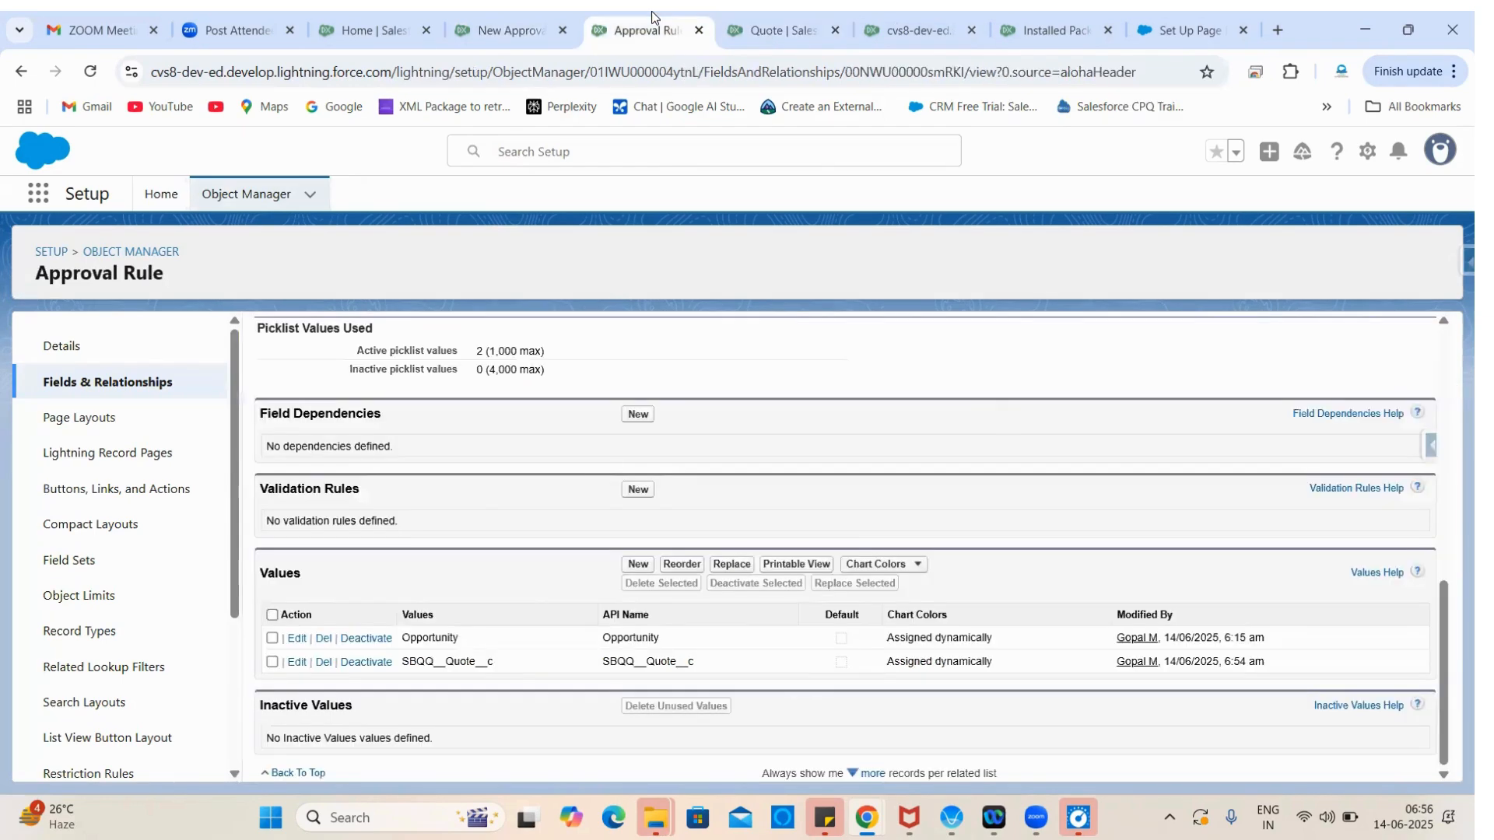
{"action": "left_click", "coordinate": [518, 17]}
{"action": "scroll", "coordinate": [609, 306], "scroll_direction": "up", "scroll_amount": 2}
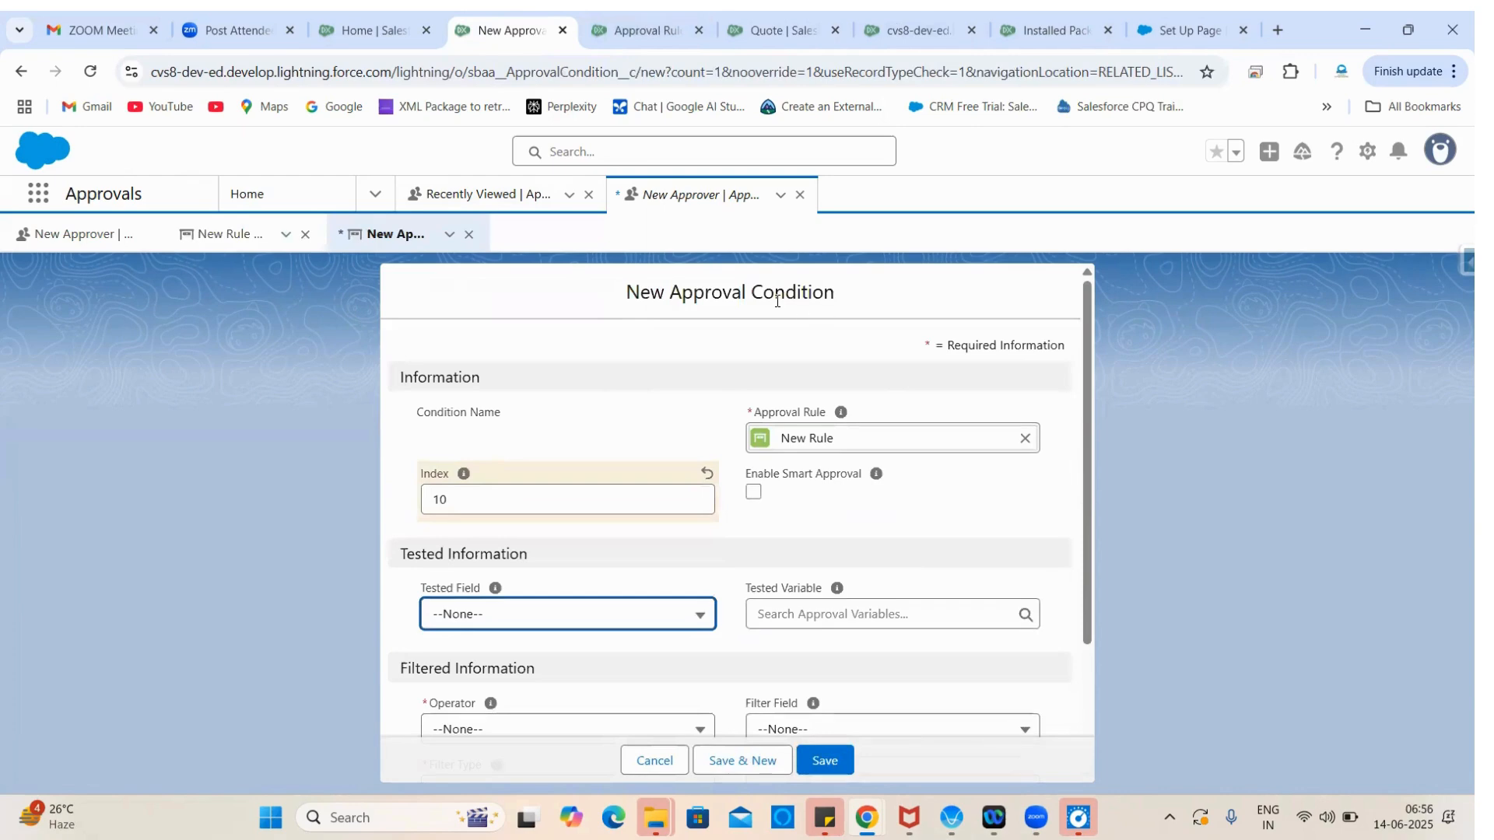
{"action": "scroll", "coordinate": [599, 607], "scroll_direction": "down", "scroll_amount": 1}
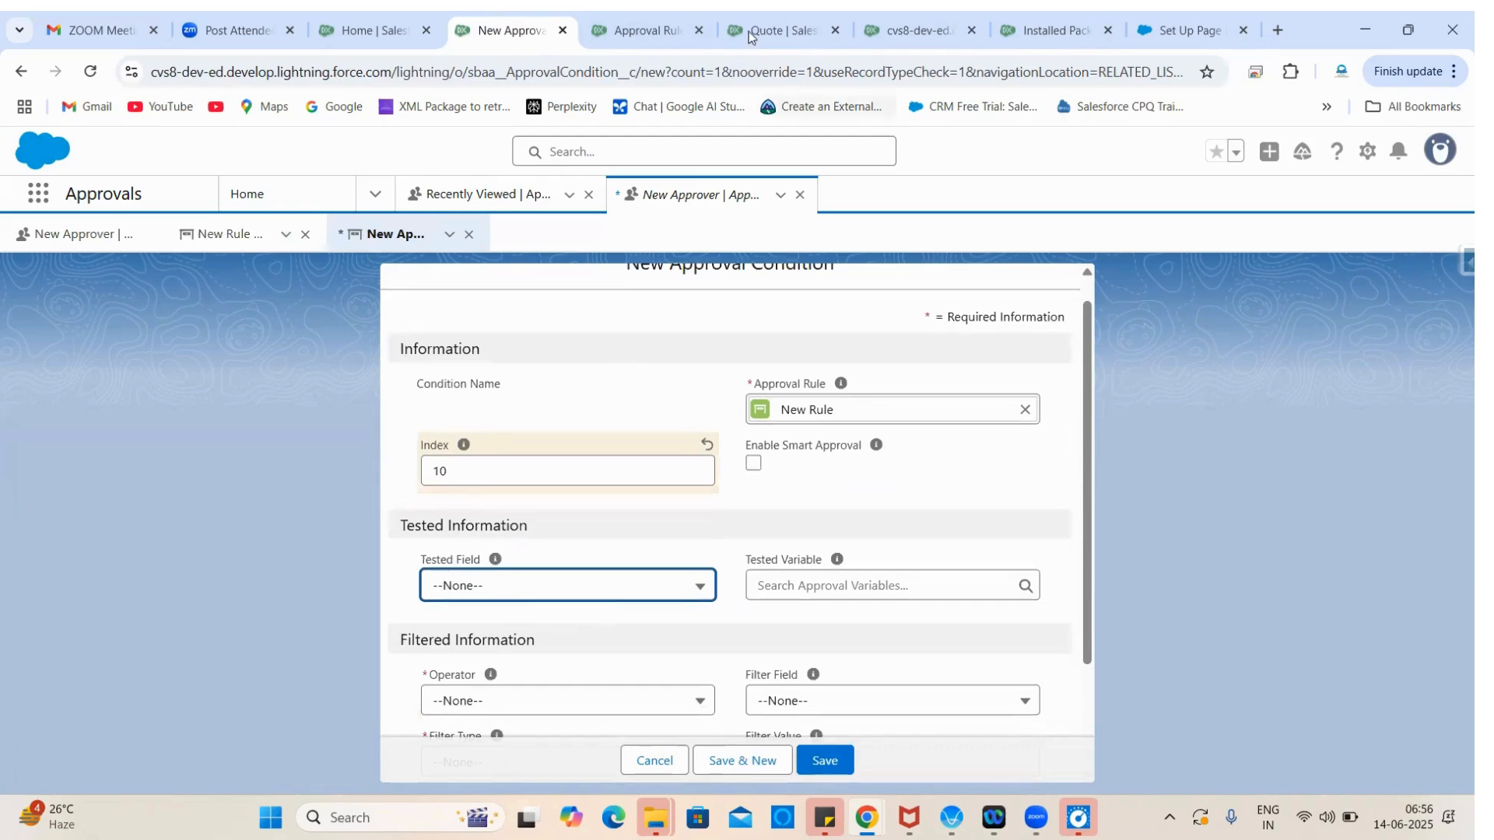
{"action": "left_click", "coordinate": [670, 17]}
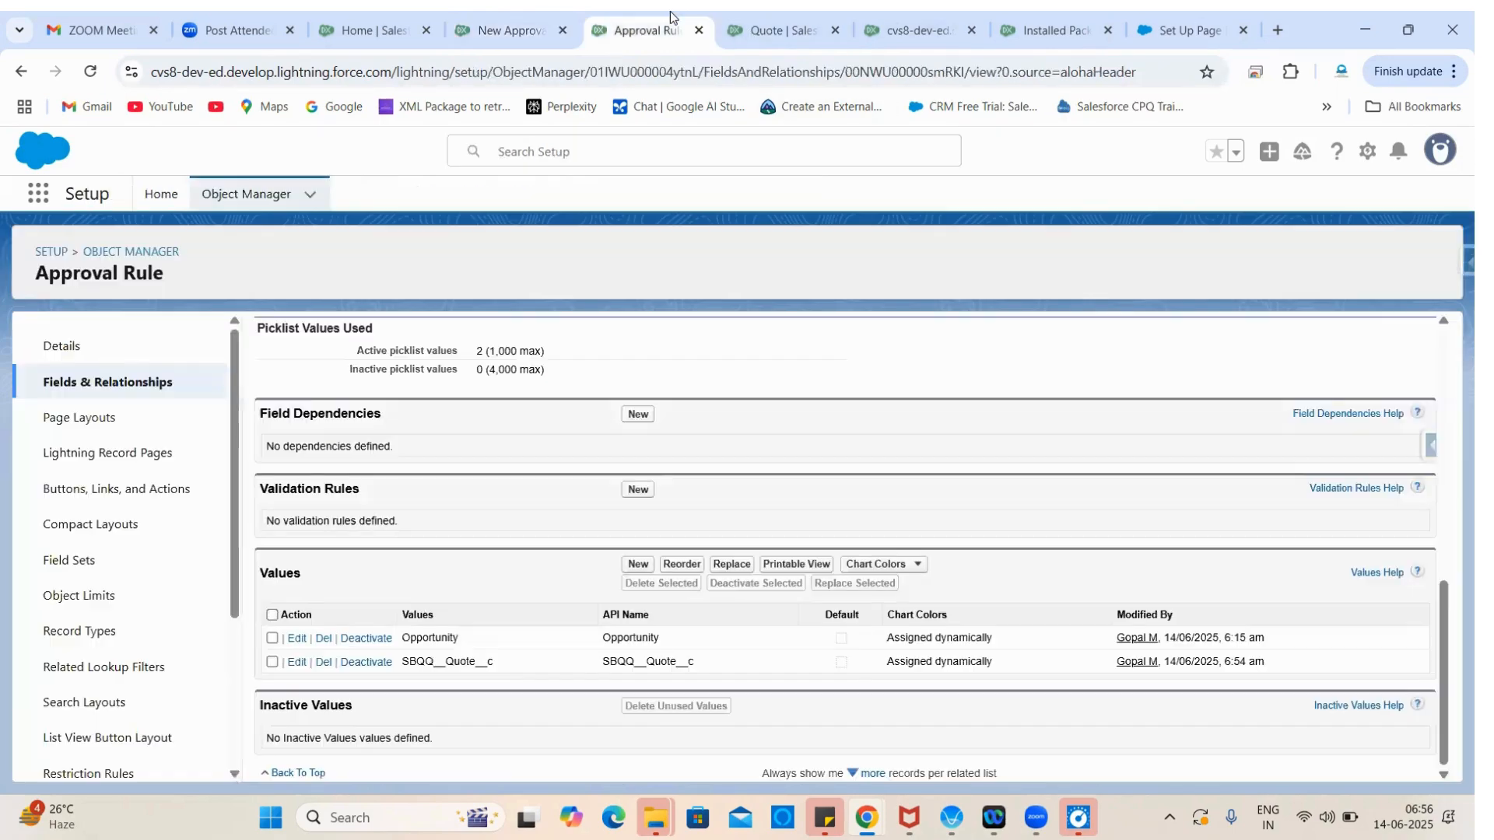
{"action": "right_click", "coordinate": [293, 201]}
{"action": "left_click", "coordinate": [326, 224]}
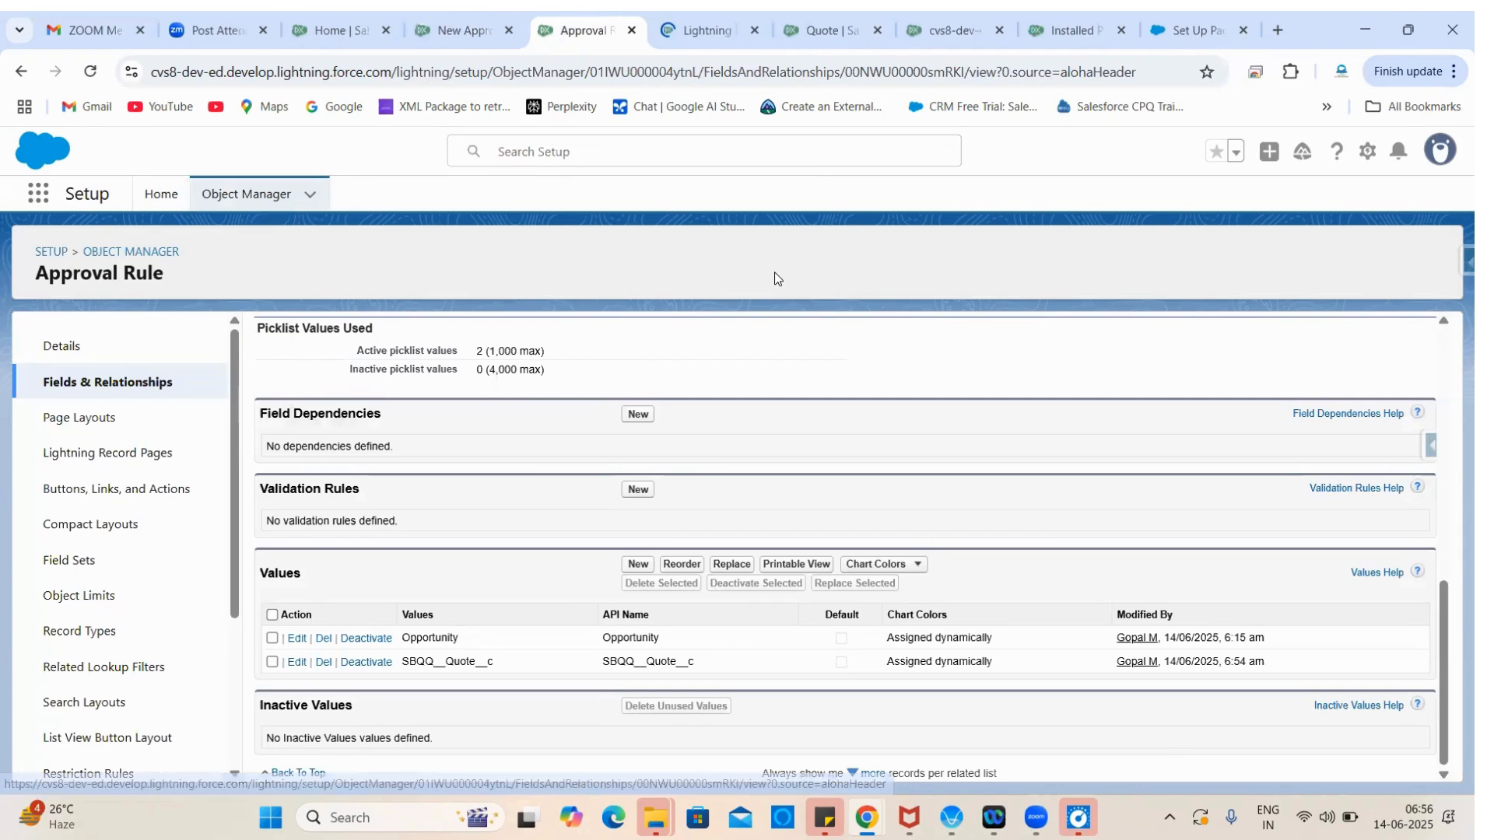
{"action": "left_click", "coordinate": [688, 13]}
{"action": "left_click", "coordinate": [465, 23]}
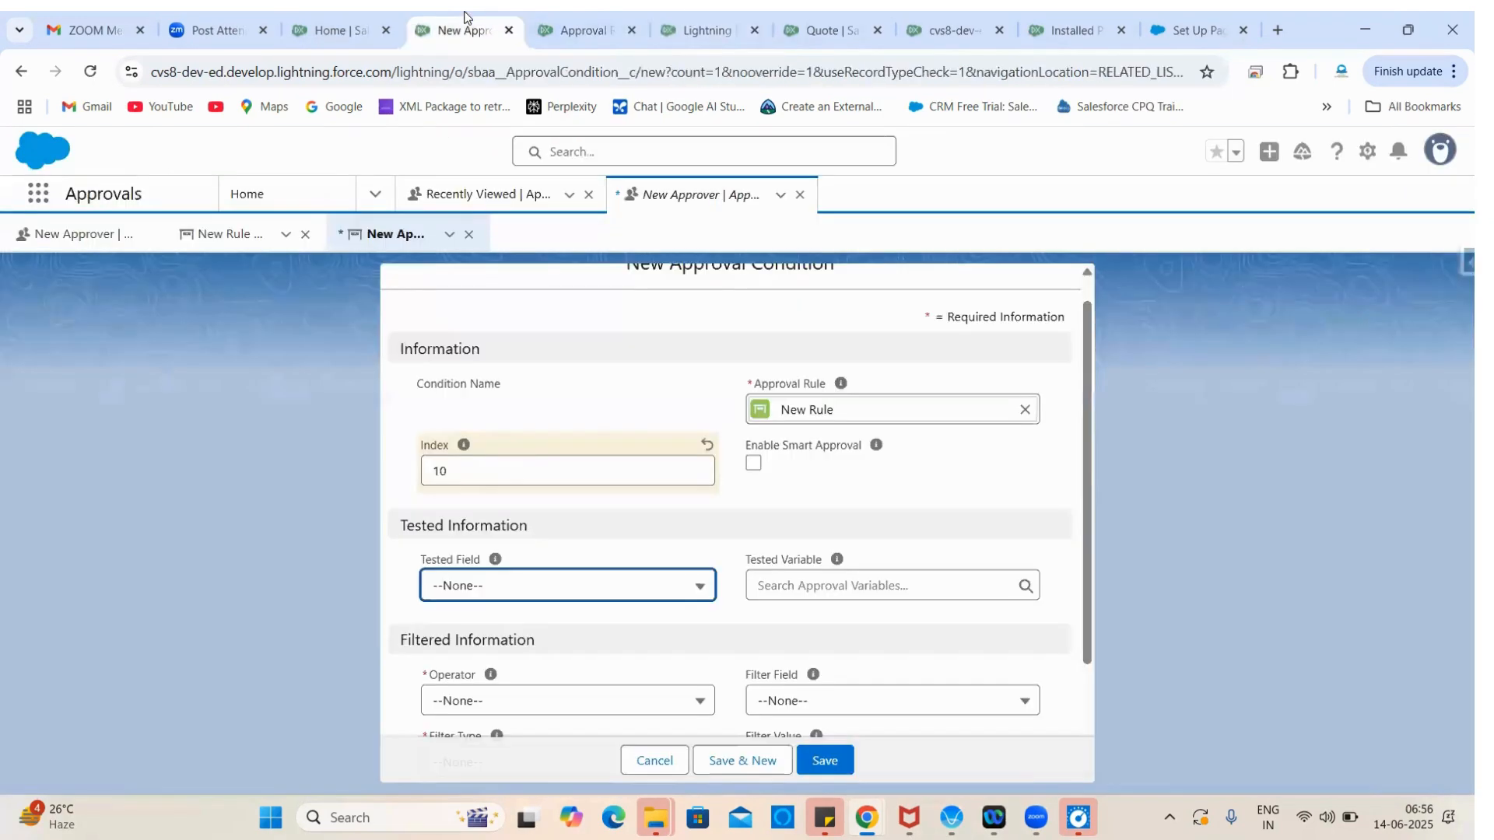
{"action": "scroll", "coordinate": [809, 420], "scroll_direction": "up", "scroll_amount": 1}
{"action": "left_click", "coordinate": [694, 12]}
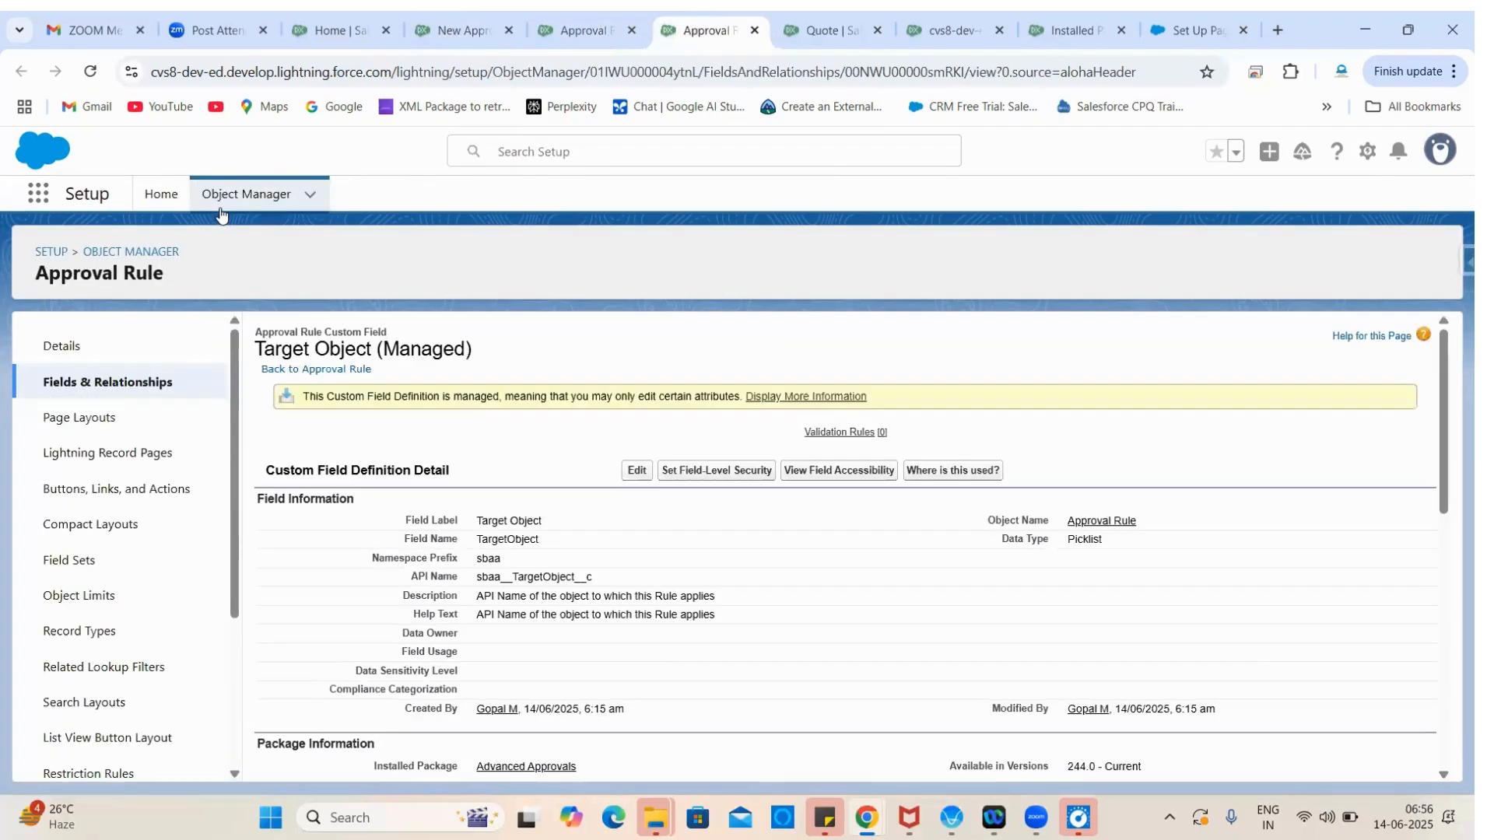
Step: Search Object Manager for Approval condition and open the definition of that object's Tested Field
{"action": "left_click", "coordinate": [175, 251]}
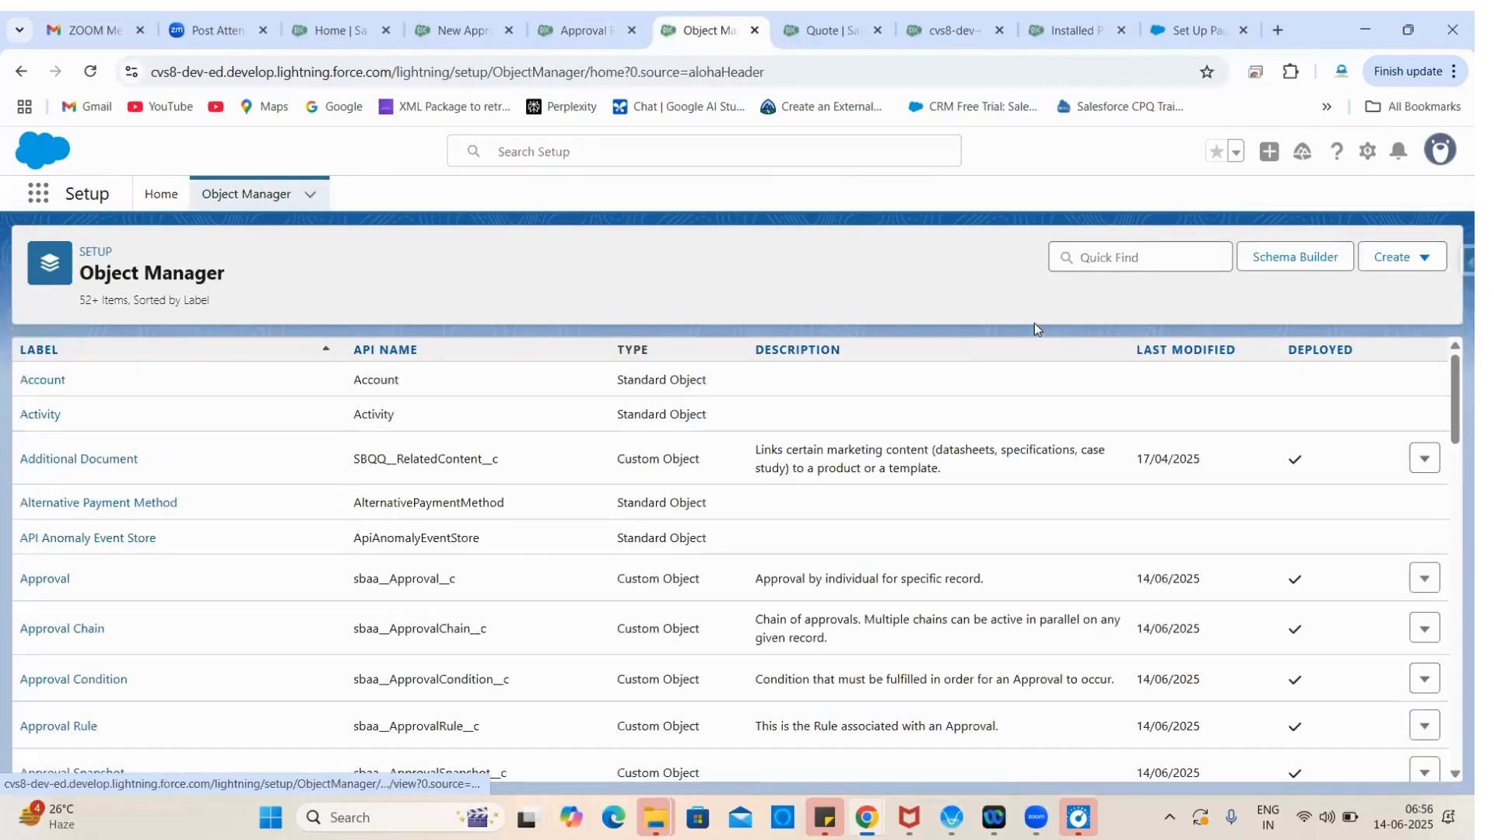
{"action": "left_click", "coordinate": [1093, 257]}
{"action": "type", "text": "Appro"}
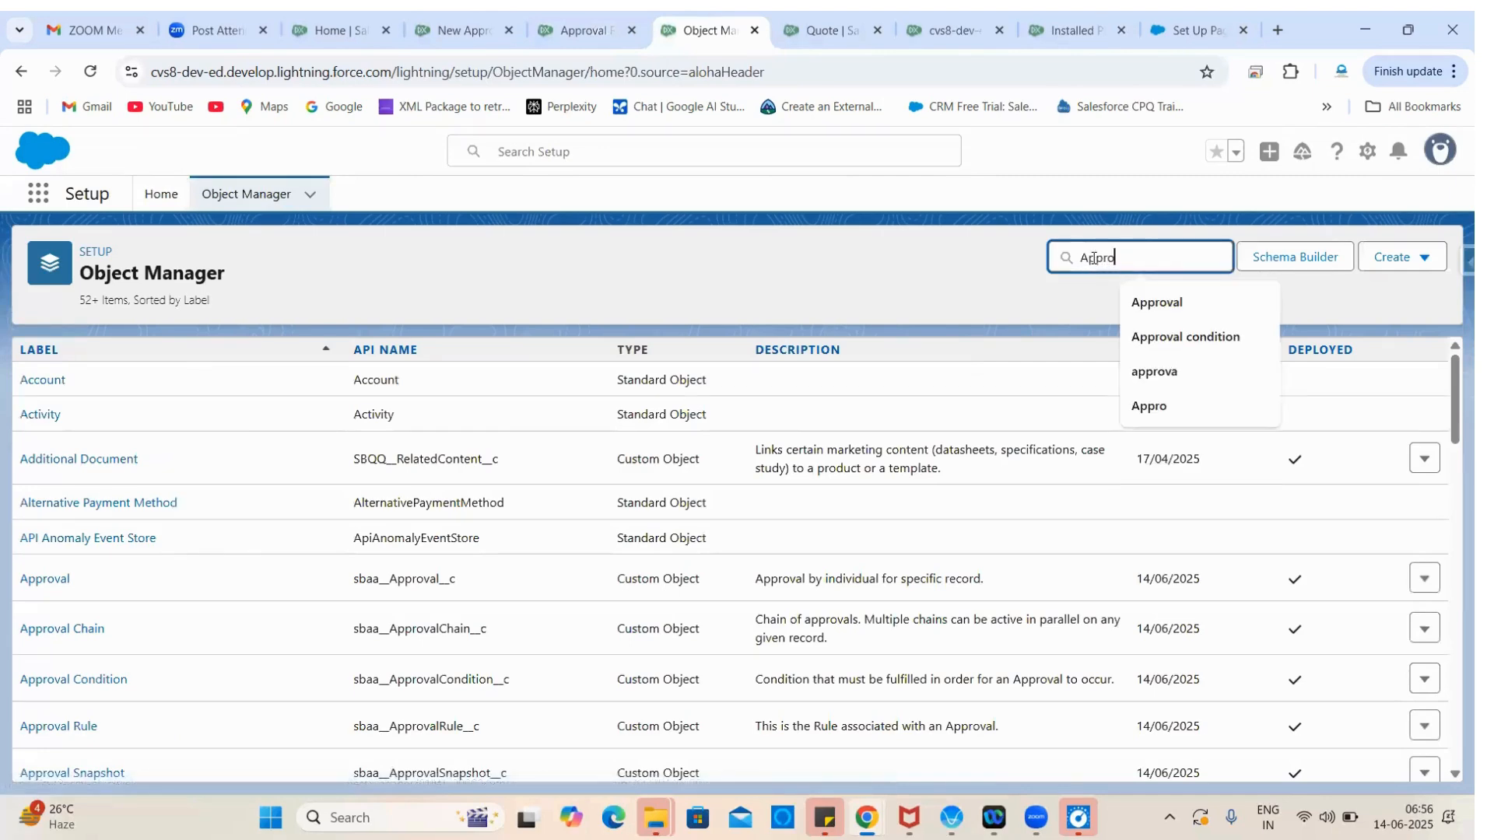
{"action": "type", "text": "val"}
{"action": "left_click", "coordinate": [1159, 337]}
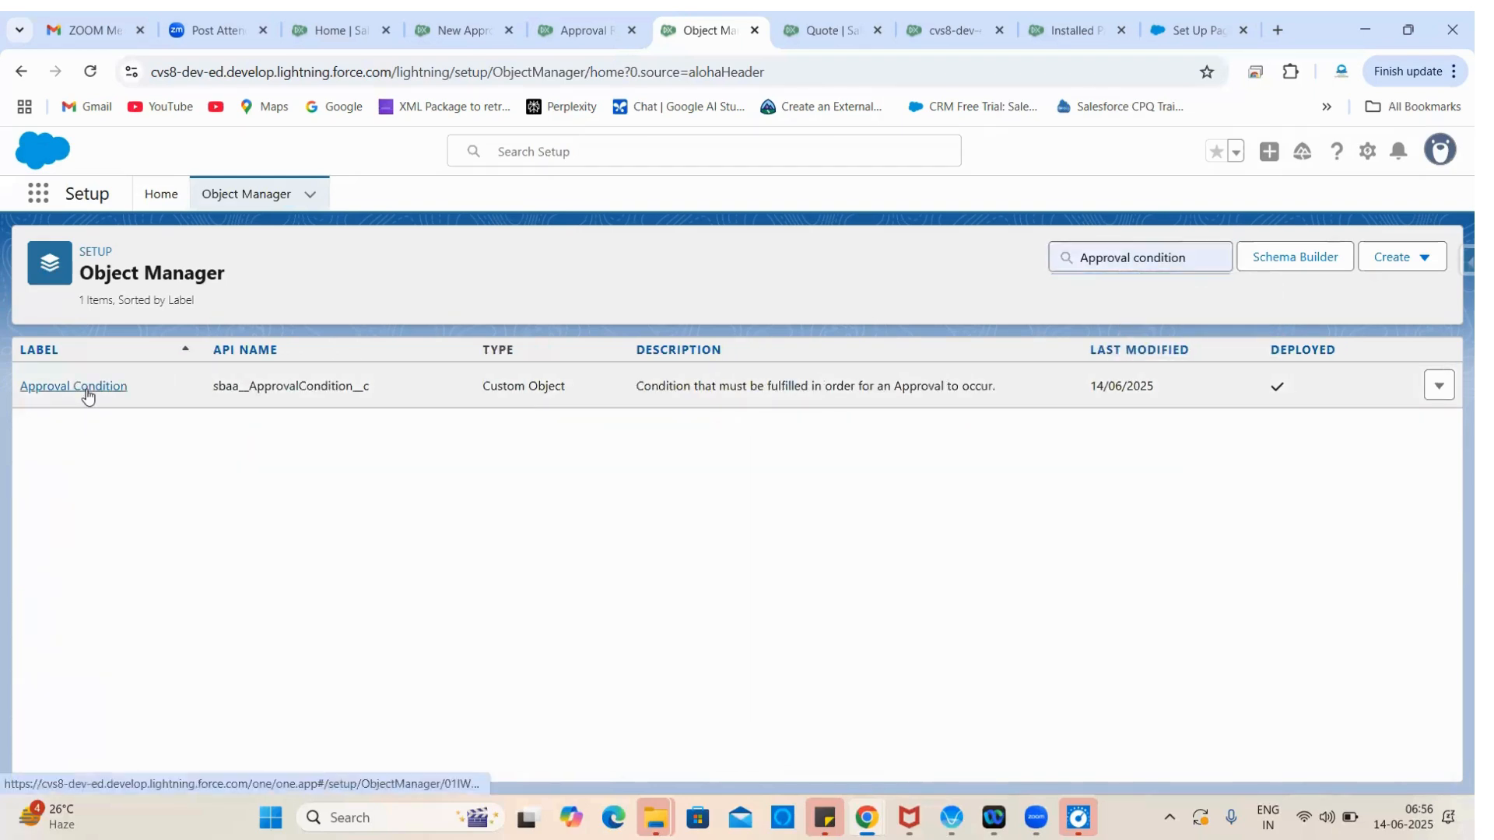
{"action": "left_click", "coordinate": [86, 389]}
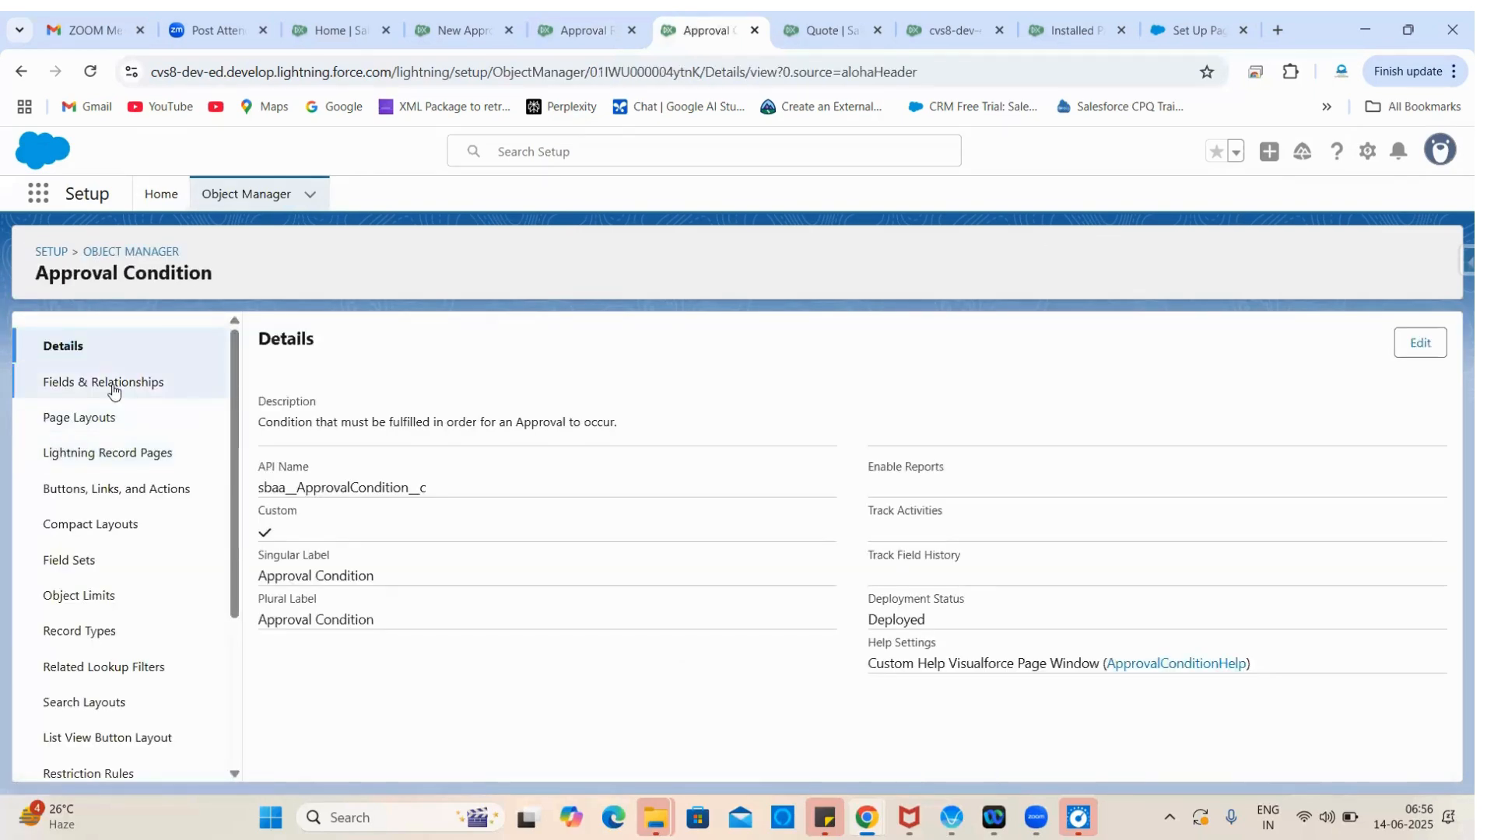
{"action": "left_click", "coordinate": [116, 389]}
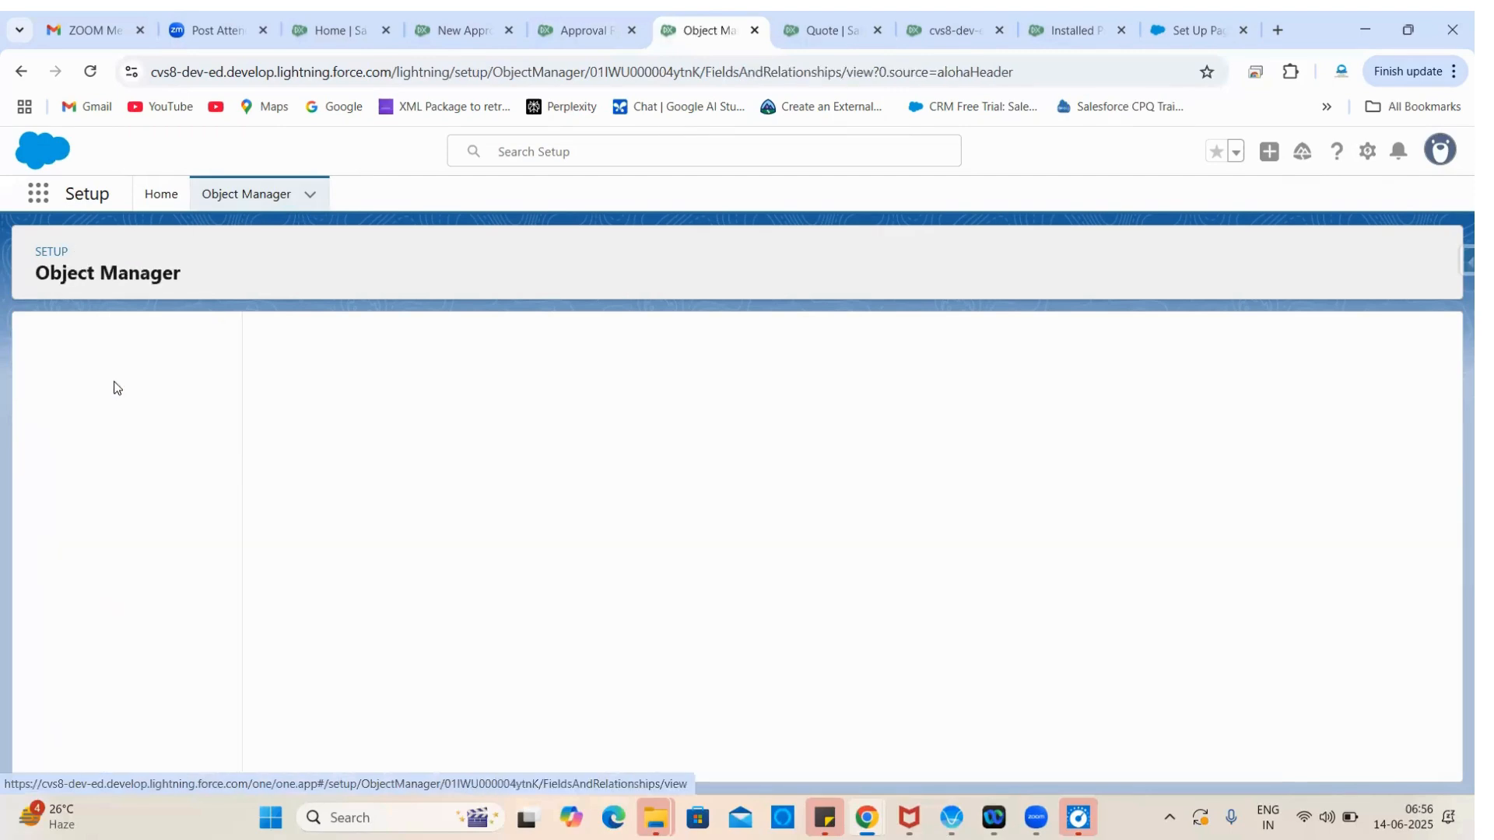
{"action": "scroll", "coordinate": [513, 540], "scroll_direction": "down", "scroll_amount": 3}
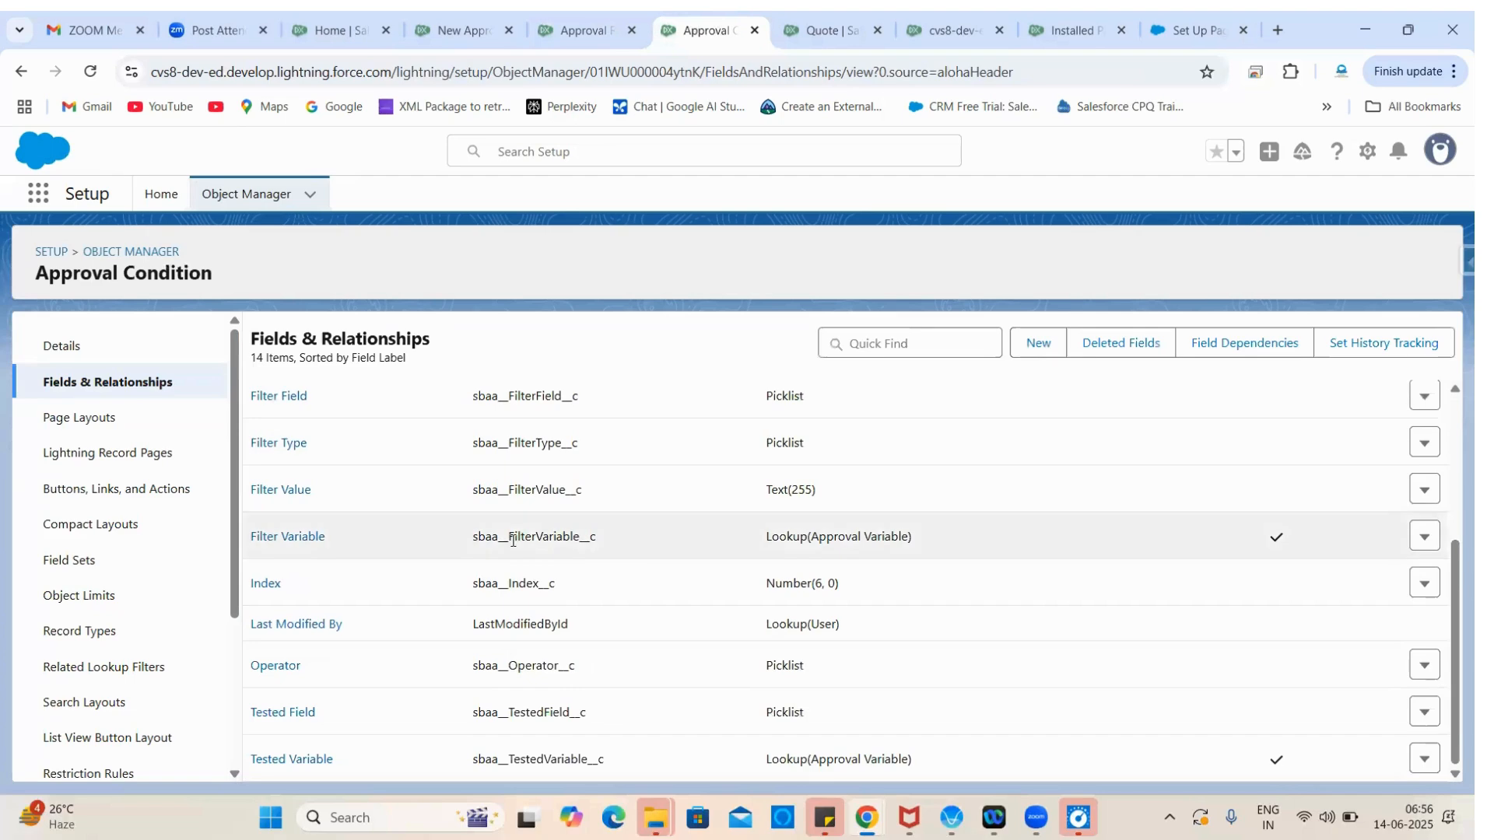
{"action": "left_click", "coordinate": [283, 713]}
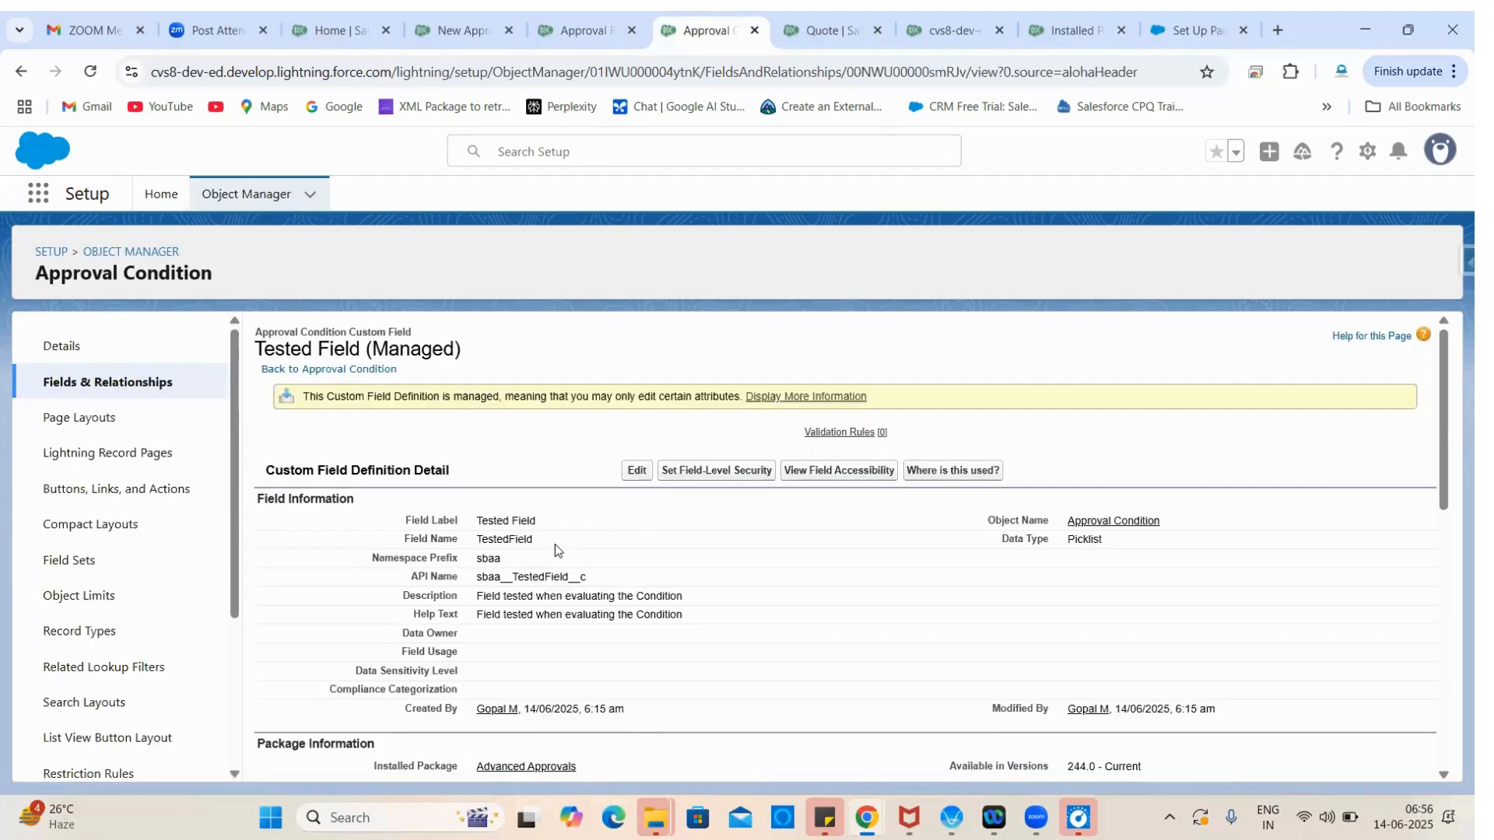
Step: Add SBQQ__CustomerDiscount__c as a new picklist value of the Tested Field and save it
{"action": "scroll", "coordinate": [554, 544], "scroll_direction": "down", "scroll_amount": 10}
{"action": "left_click", "coordinate": [637, 544]}
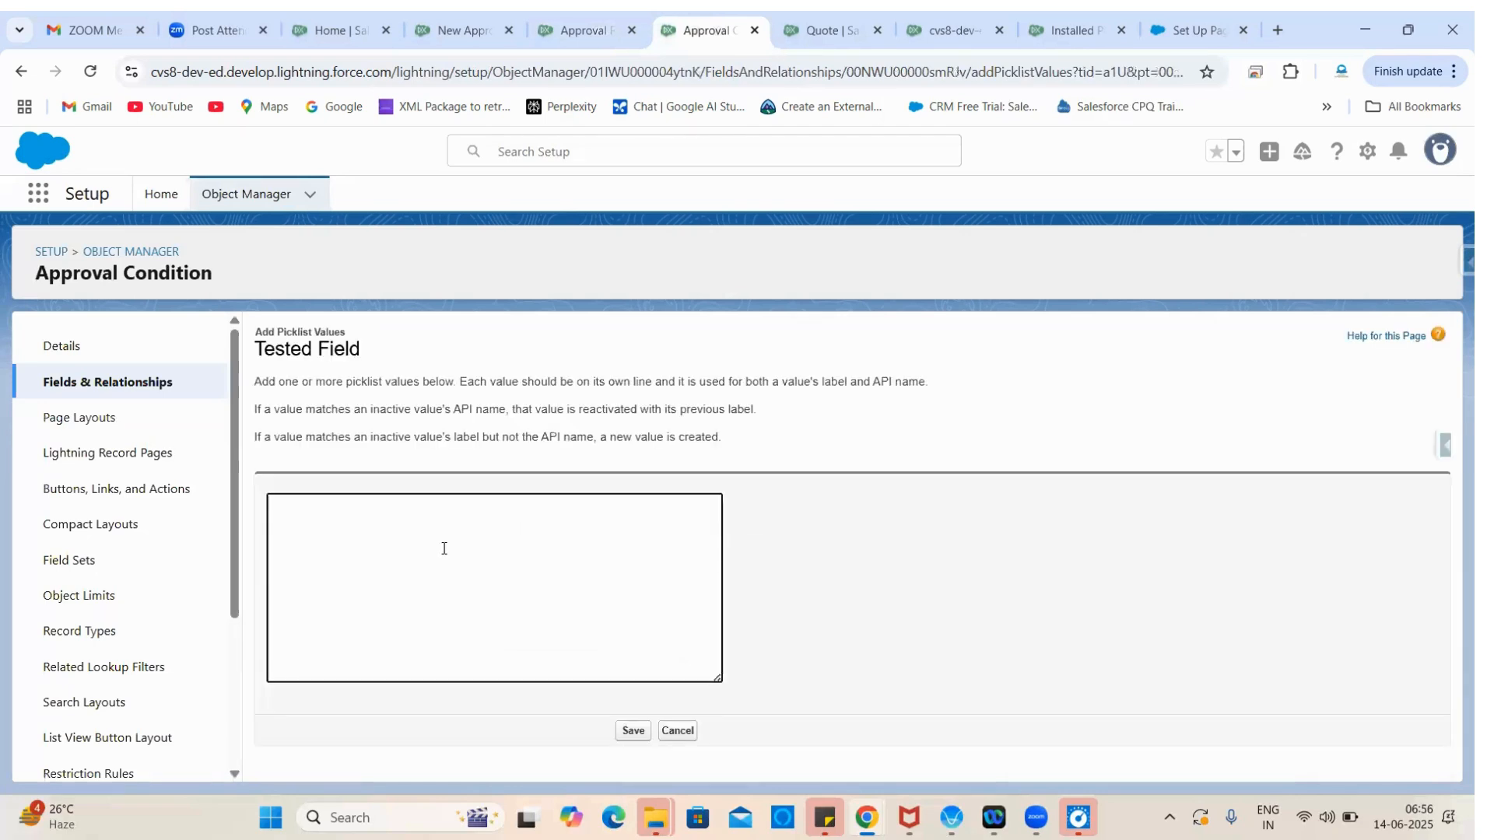
{"action": "key", "text": "ctrl+v"}
{"action": "left_click", "coordinate": [626, 730]}
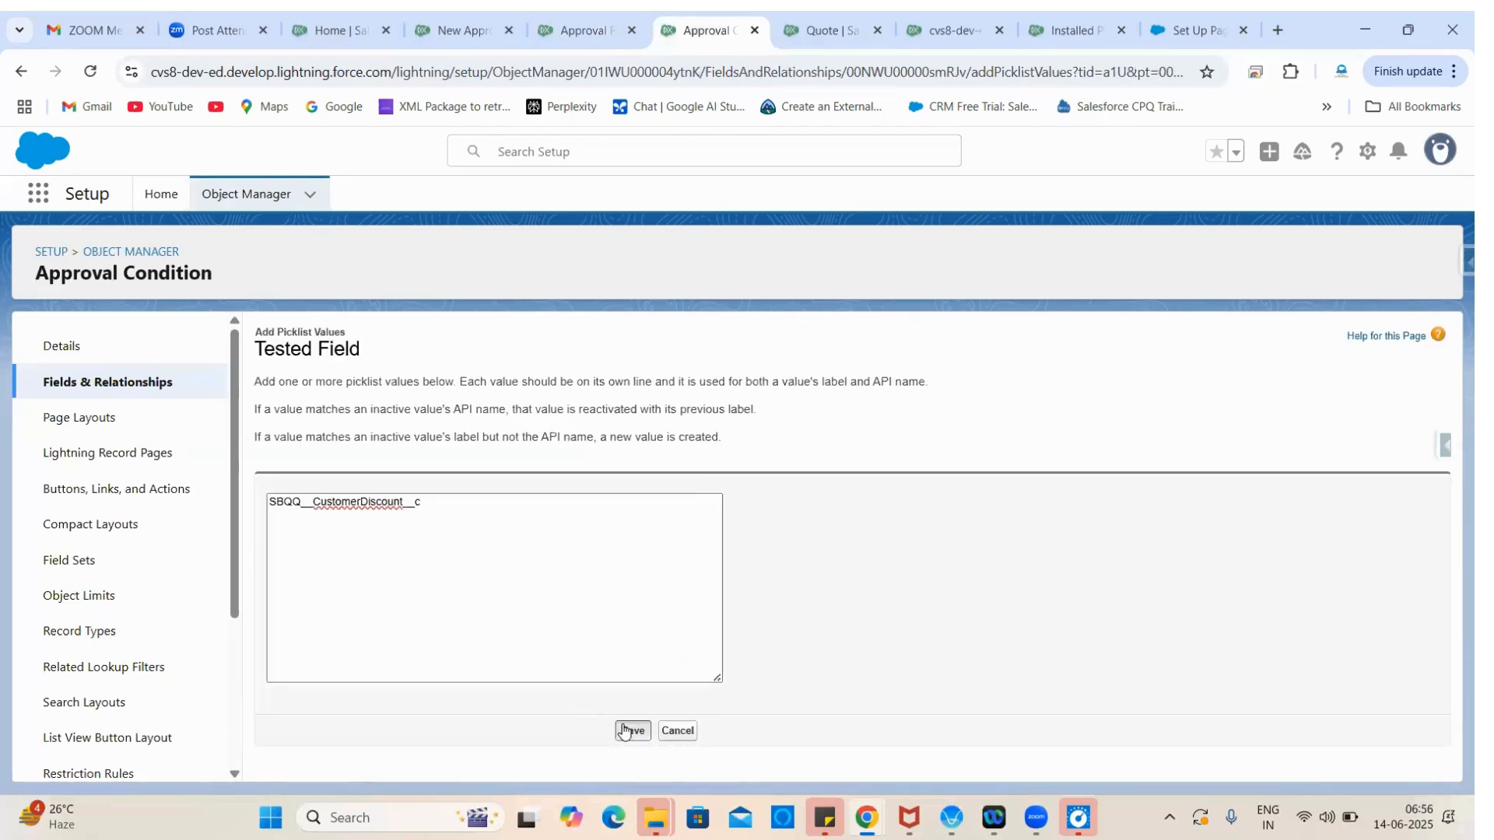
Step: Recheck the discount field on the Quote object and reload the New Approval Condition form, discarding its unsaved entries
{"action": "left_click", "coordinate": [596, 11]}
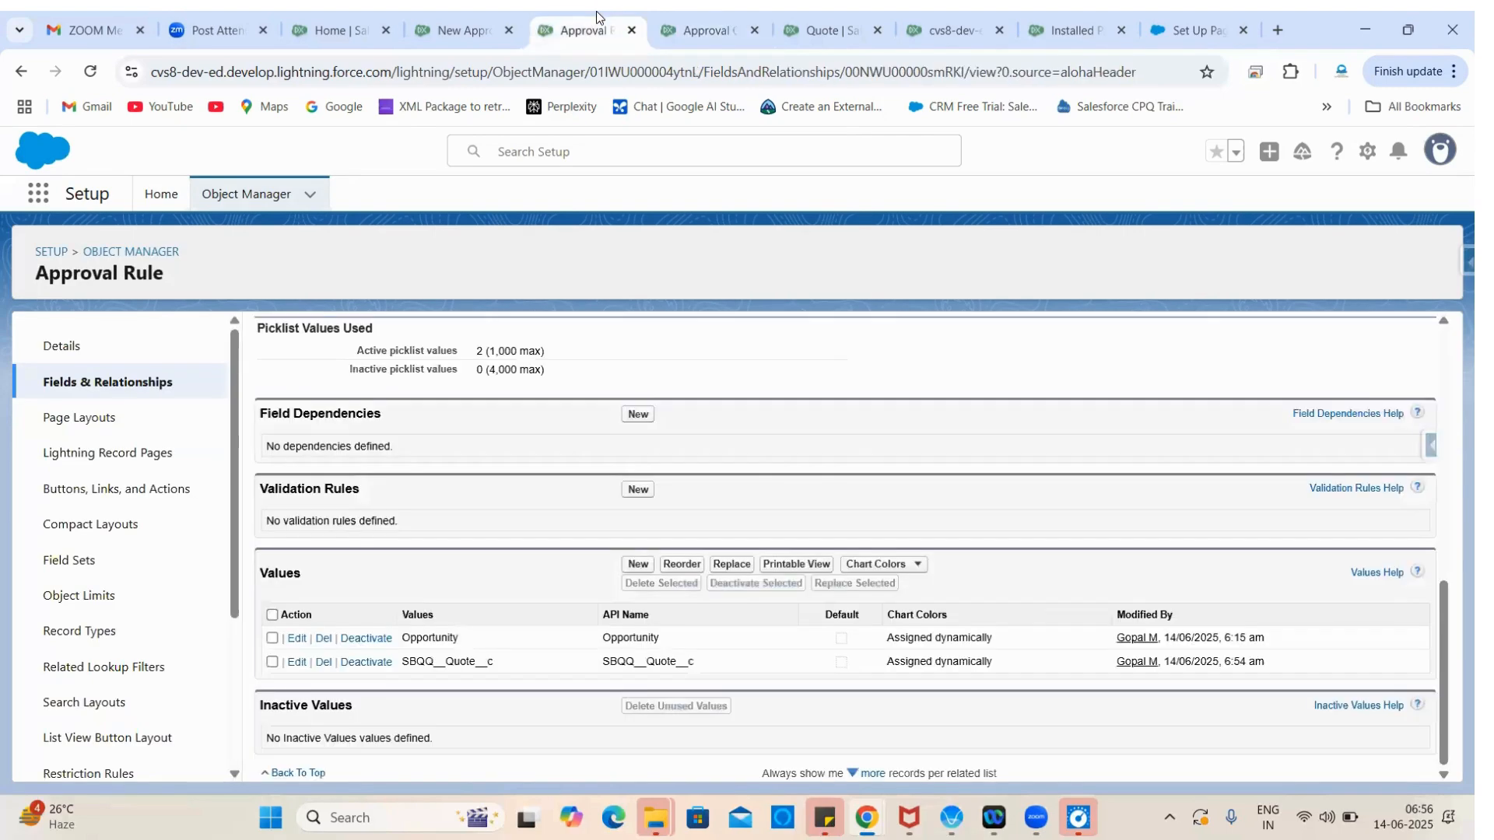
{"action": "left_click", "coordinate": [469, 11]}
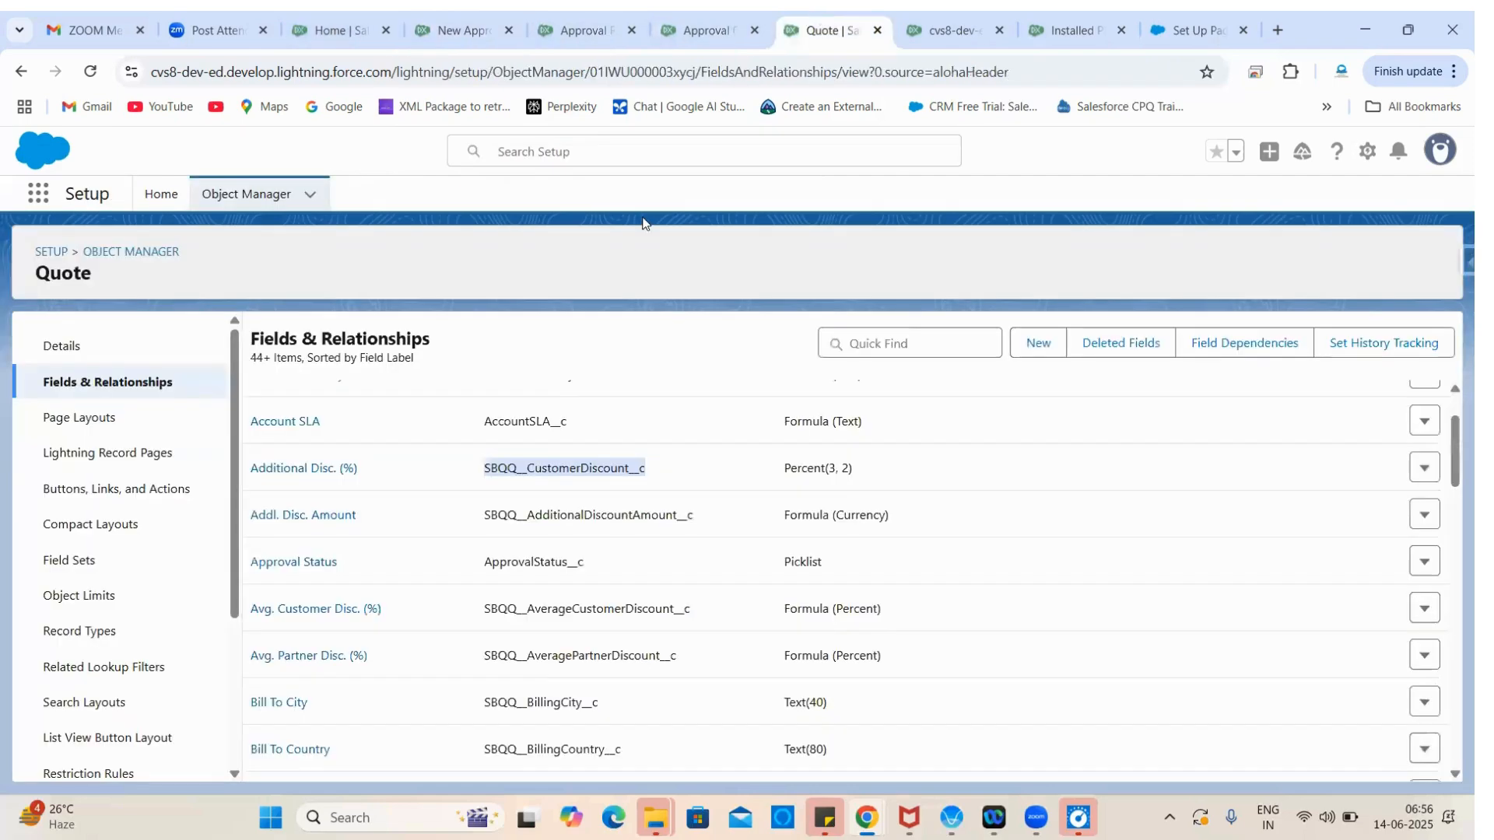
{"action": "left_click", "coordinate": [826, 30]}
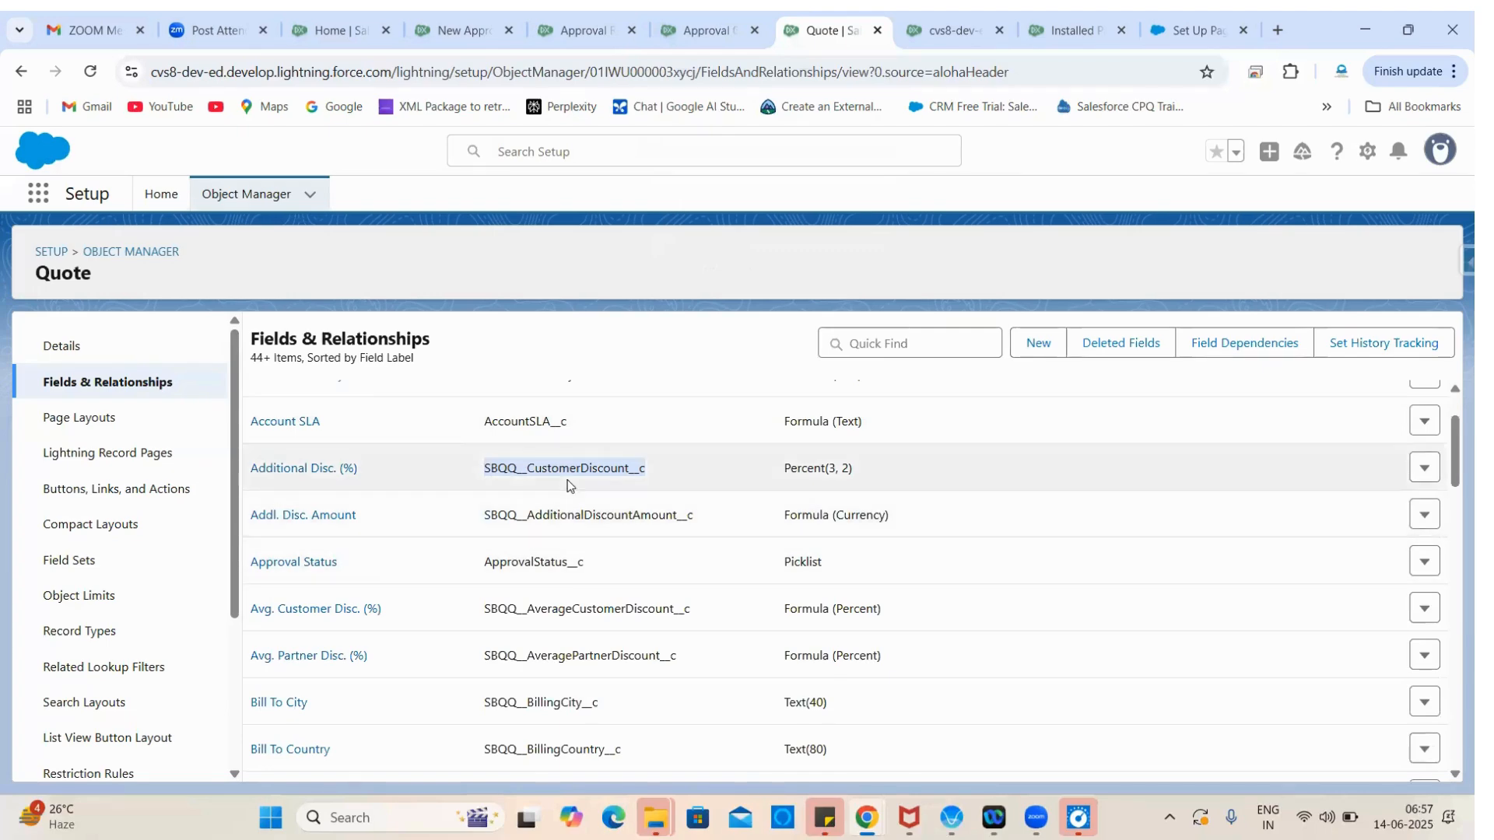
{"action": "left_click", "coordinate": [706, 30]}
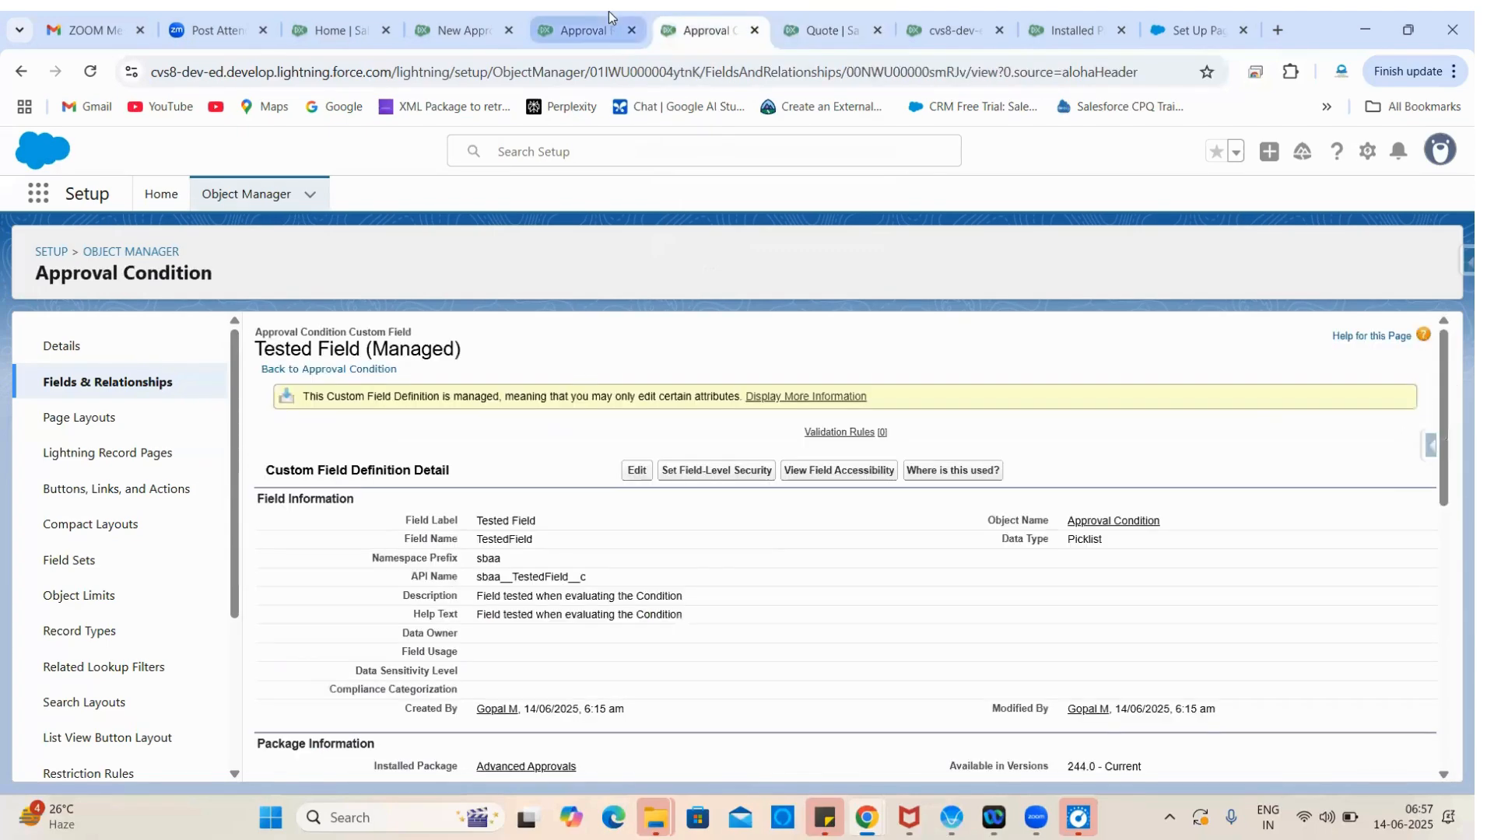
{"action": "left_click", "coordinate": [582, 30]}
{"action": "left_click", "coordinate": [453, 16]}
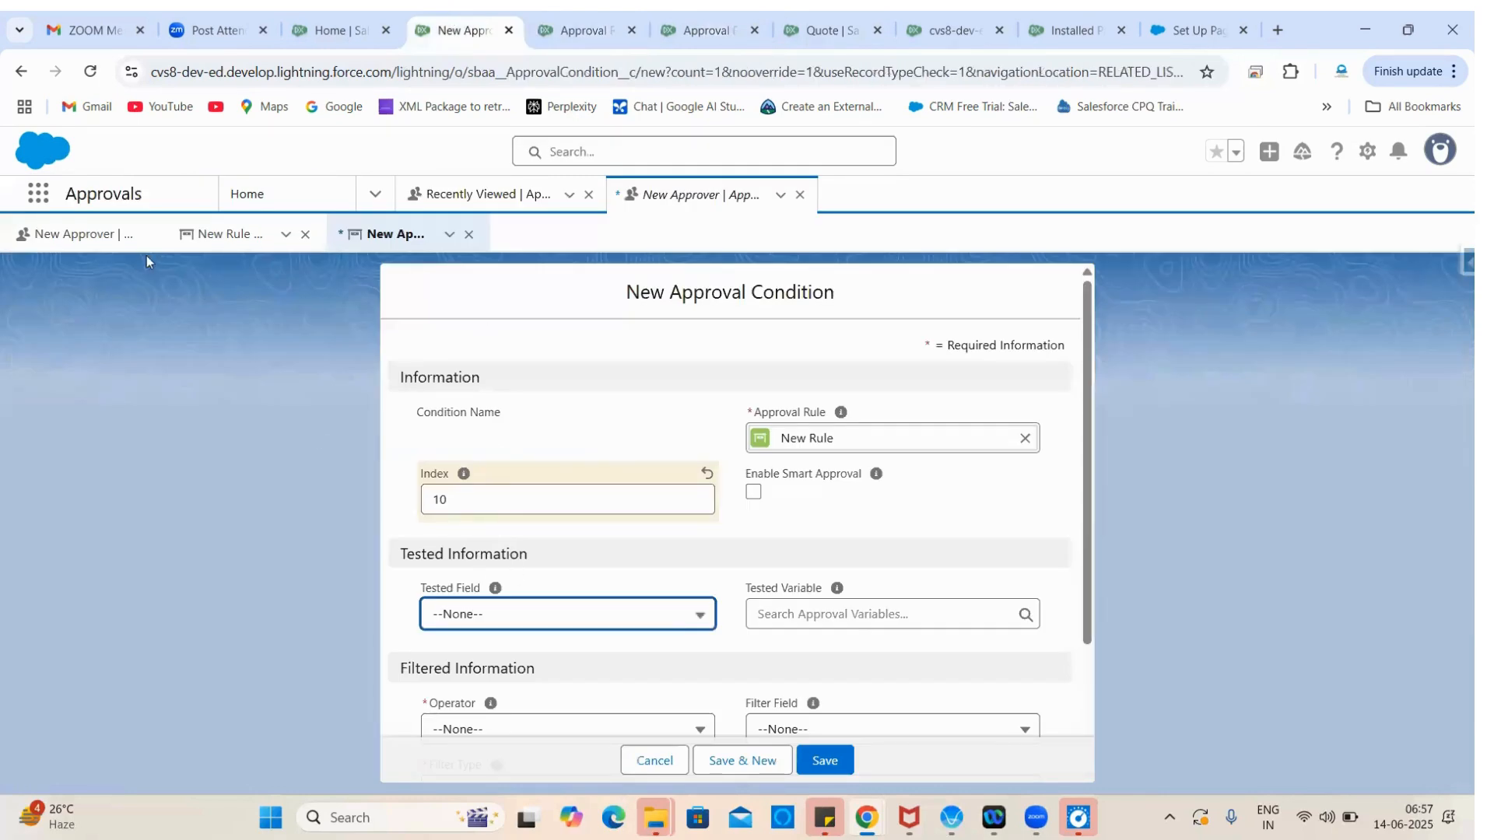
{"action": "left_click", "coordinate": [90, 71]}
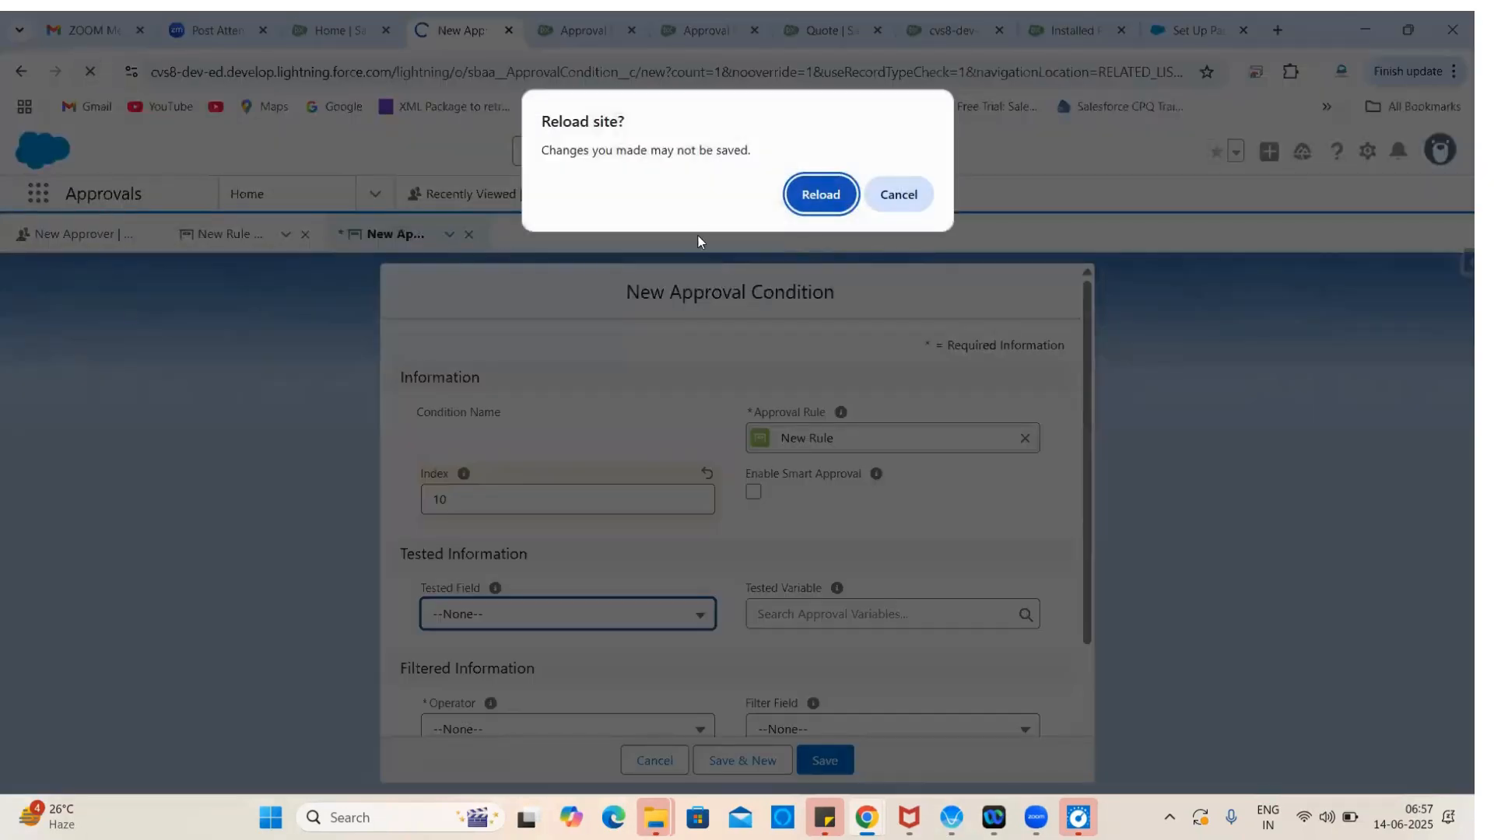
{"action": "left_click", "coordinate": [821, 194]}
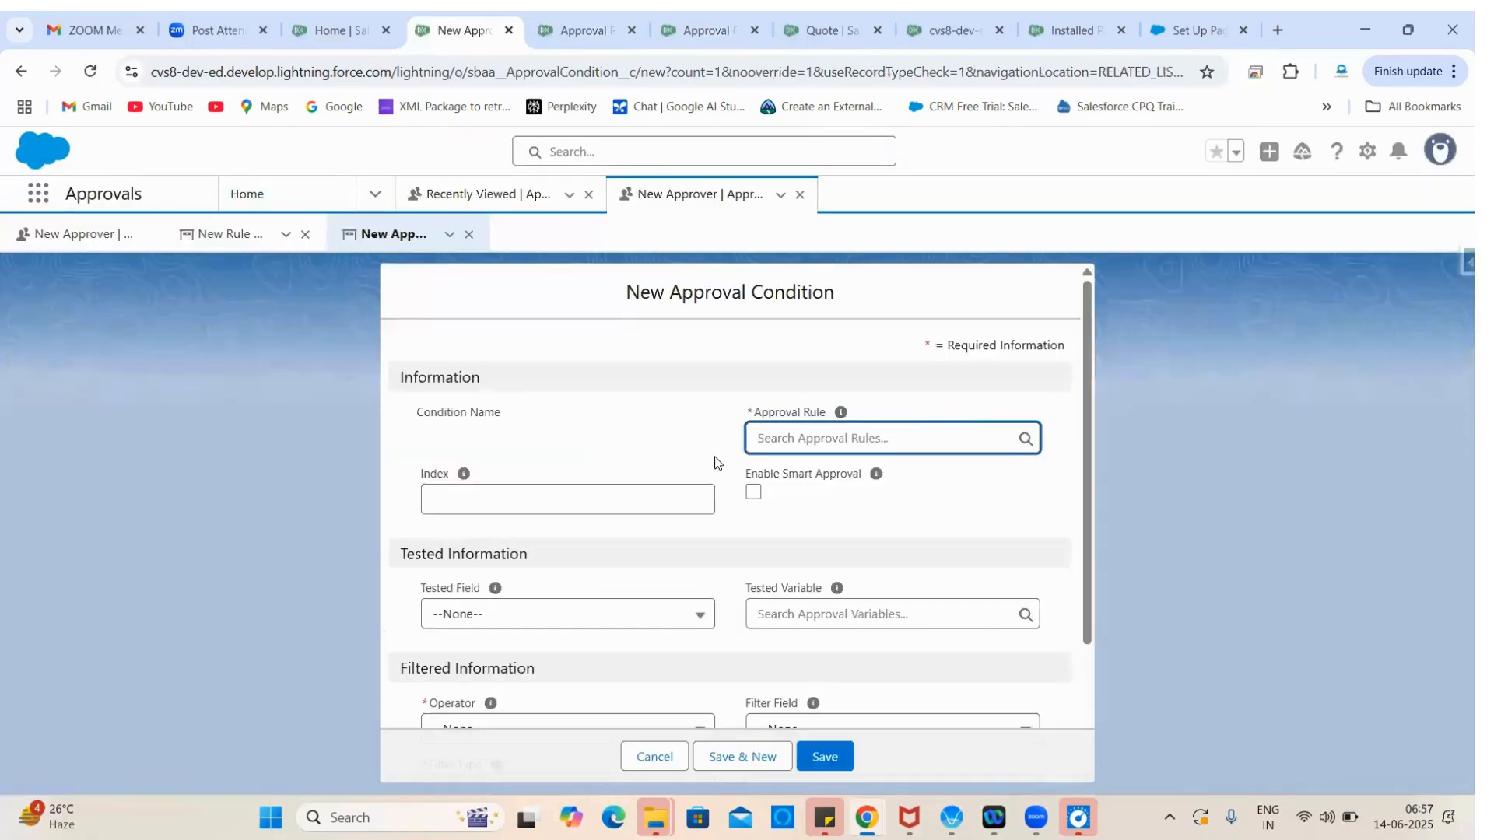
Step: Set the approval condition's index to 10 and its approval rule to New Rule
{"action": "left_click", "coordinate": [572, 519]}
{"action": "type", "text": "1"}
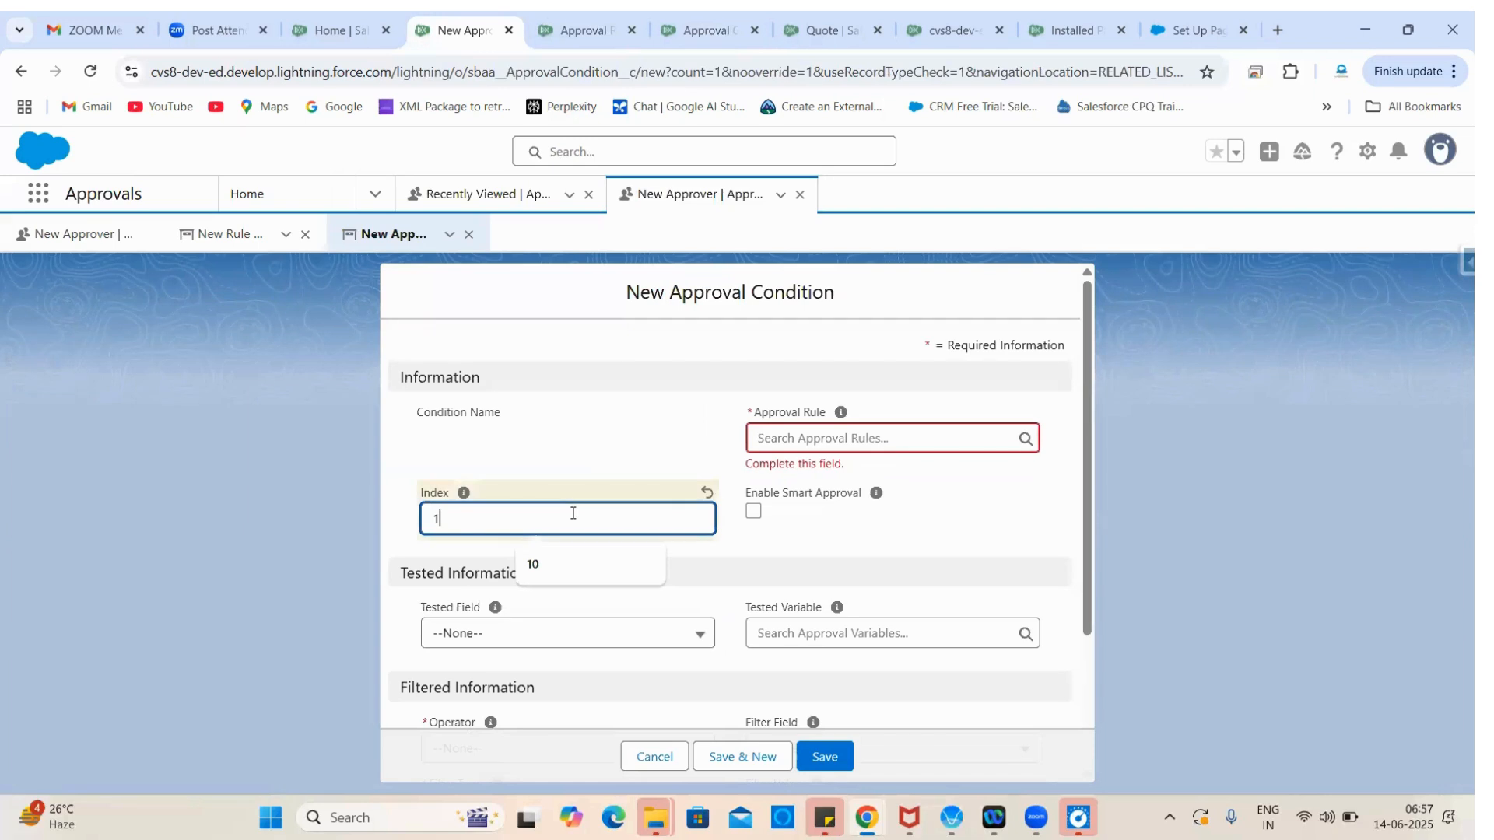
{"action": "type", "text": "0"}
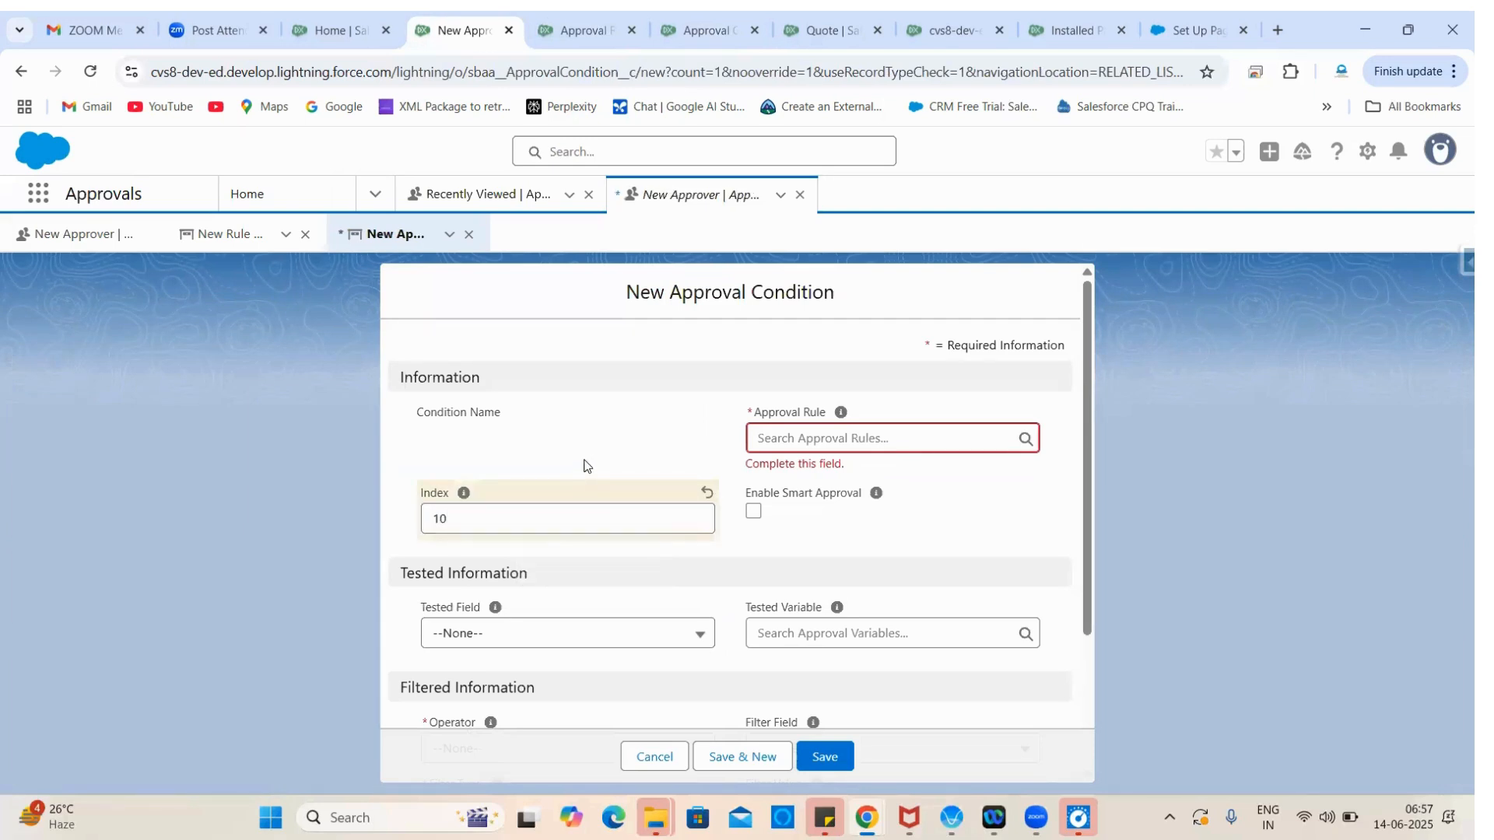
{"action": "left_click", "coordinate": [782, 439]}
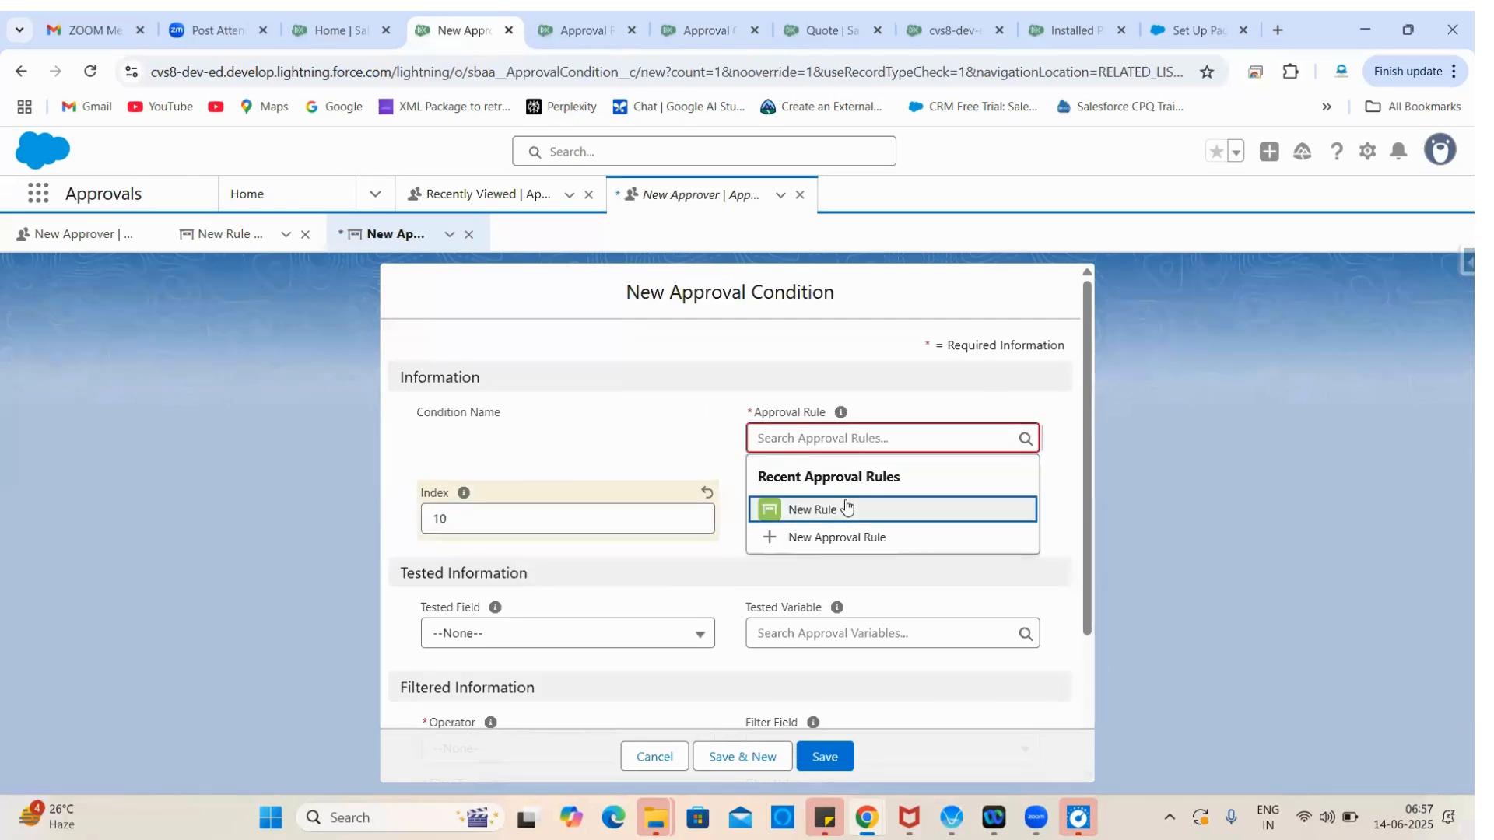
{"action": "left_click", "coordinate": [847, 506]}
Step: Choose SBQQ__CustomerDiscount__c as the condition's tested field, with the operator greater than and the filter type Value
{"action": "scroll", "coordinate": [609, 413], "scroll_direction": "down", "scroll_amount": 3}
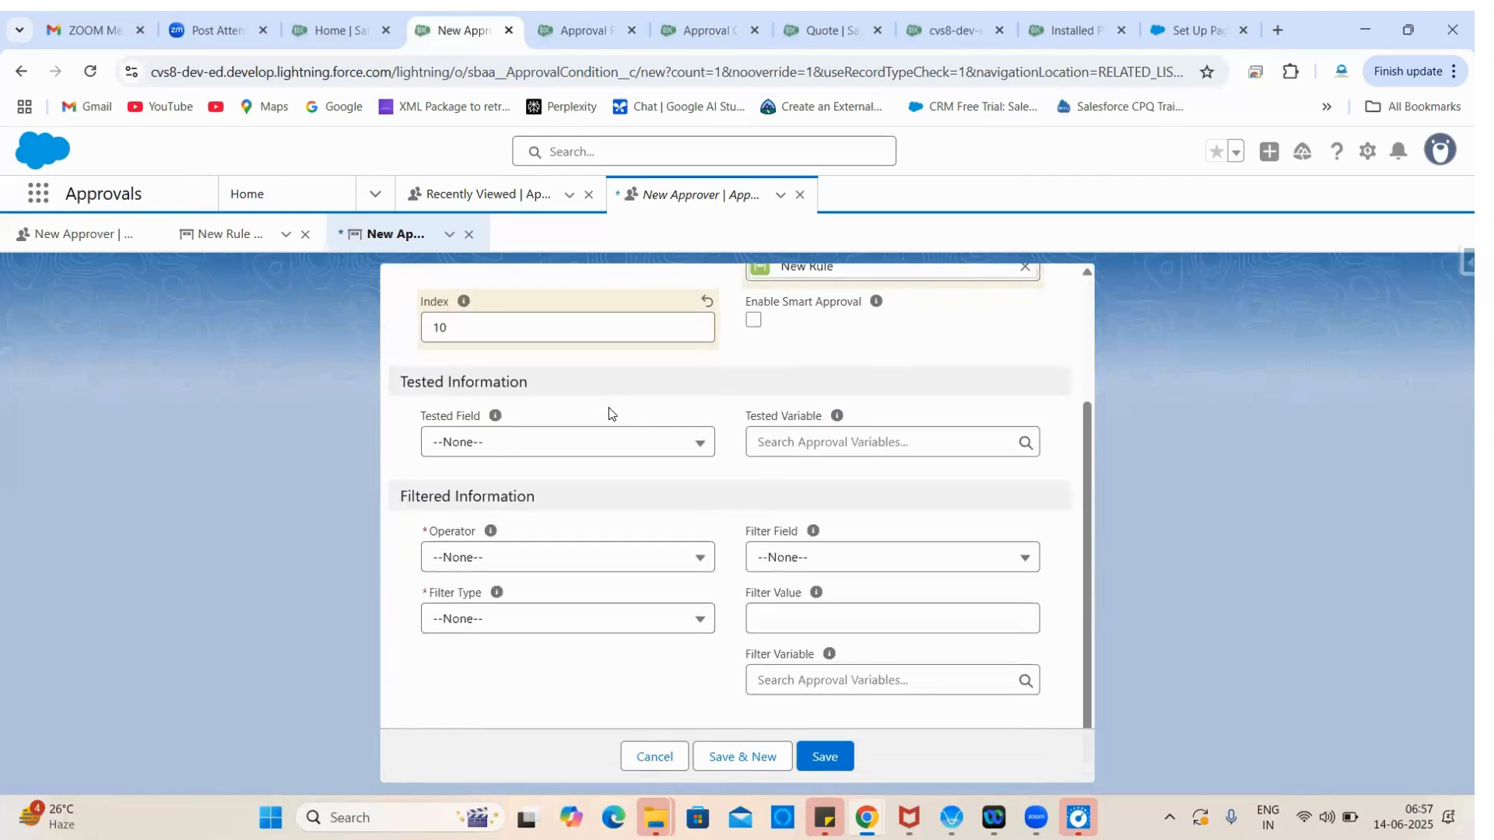
{"action": "left_click", "coordinate": [485, 450]}
{"action": "left_click", "coordinate": [495, 611]}
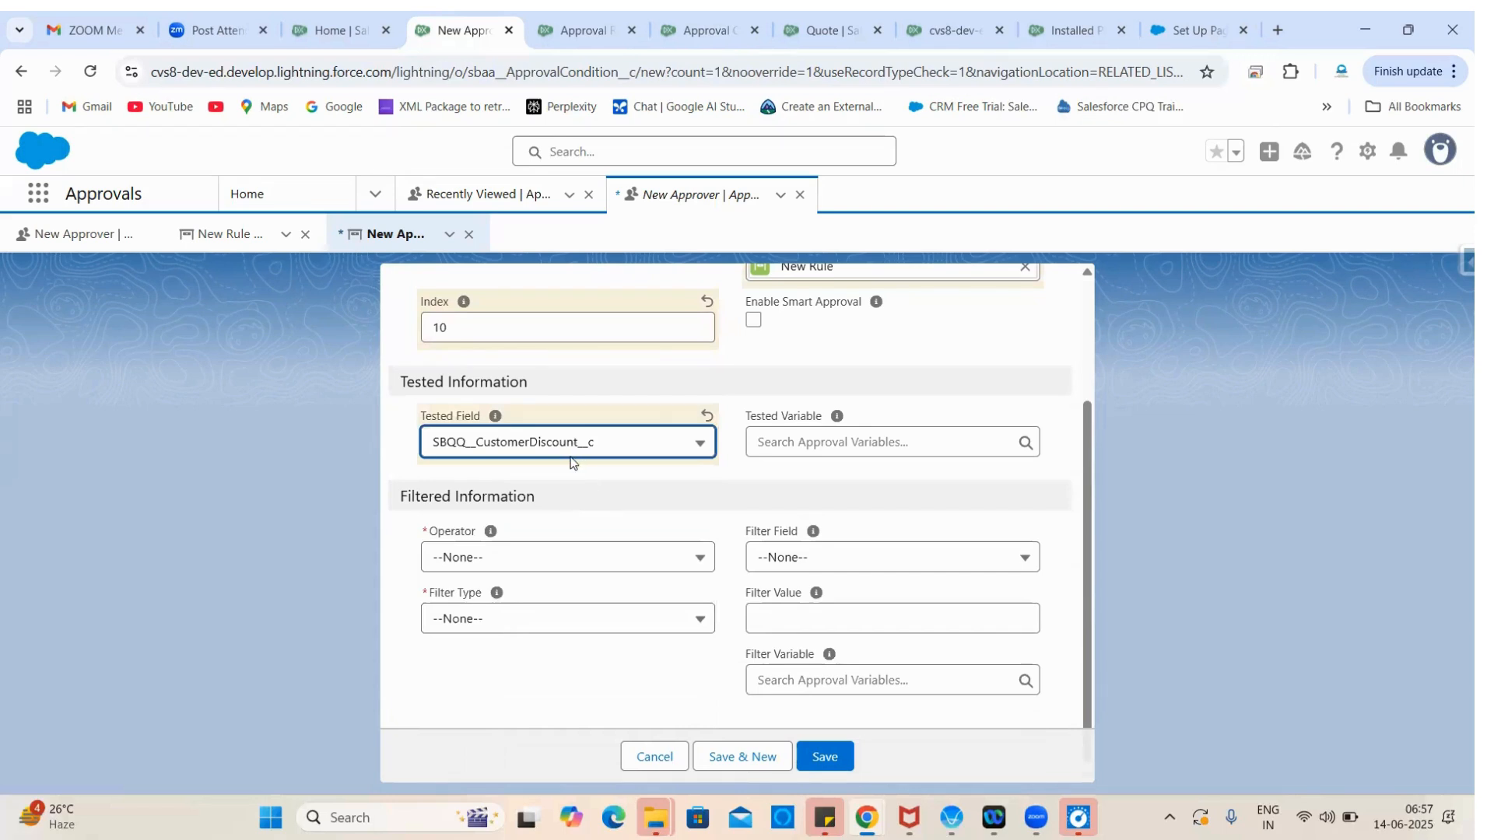
{"action": "left_click", "coordinate": [511, 562]}
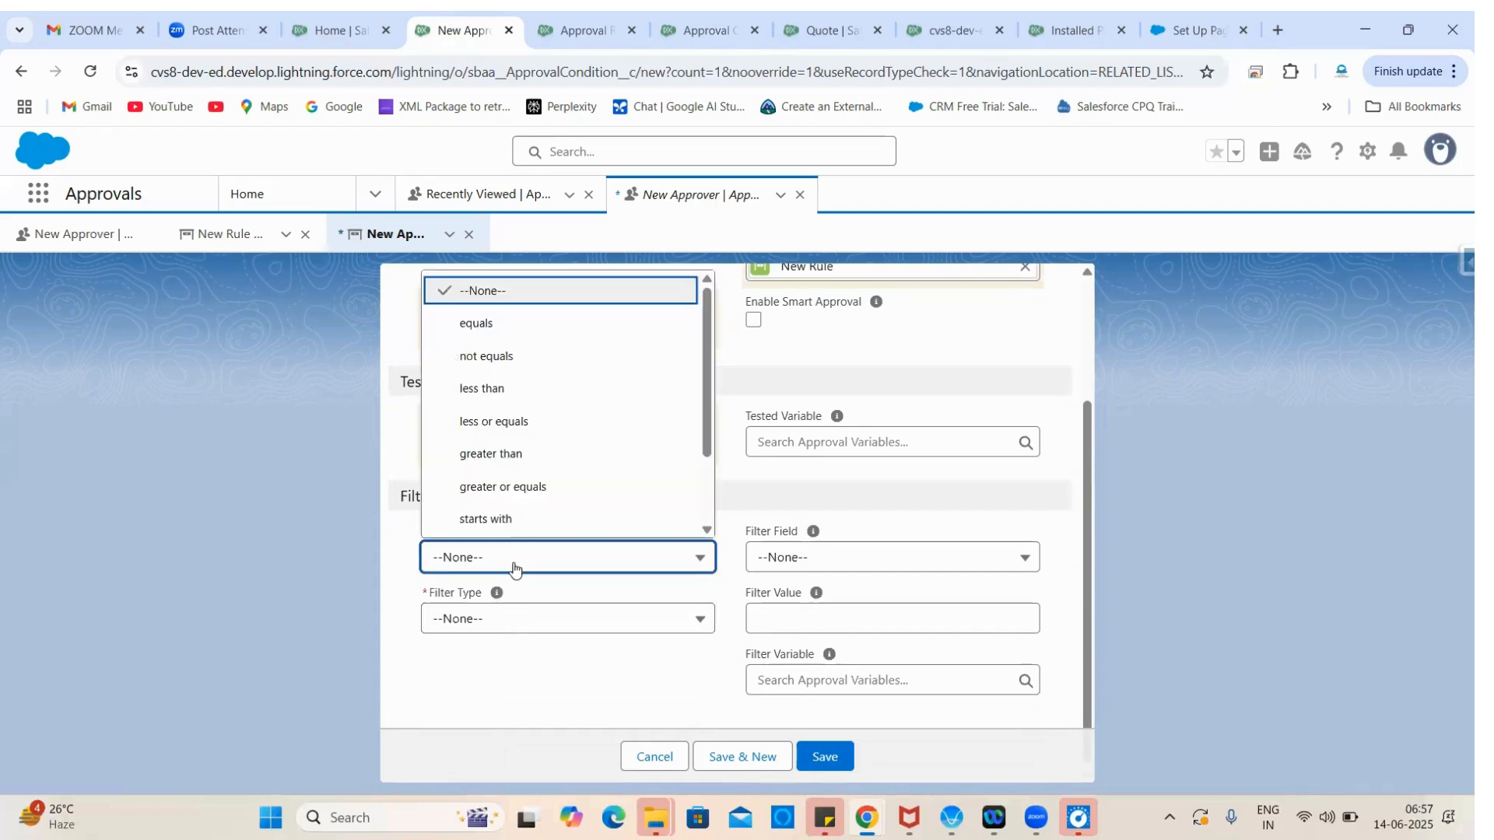
{"action": "left_click", "coordinate": [521, 459]}
{"action": "left_click", "coordinate": [484, 619]}
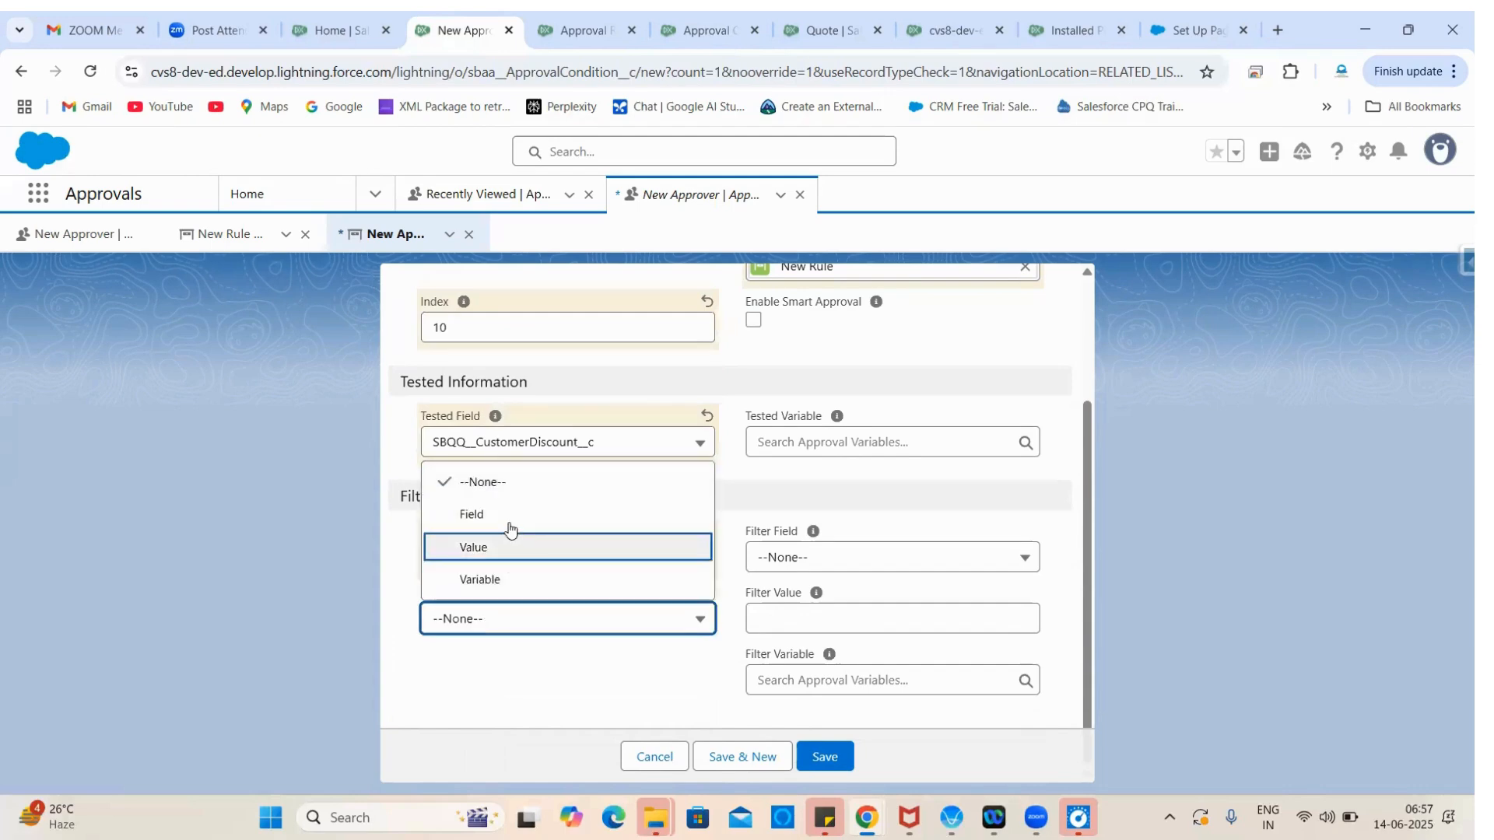
{"action": "left_click", "coordinate": [498, 547]}
Step: Set the condition's filter value to 20 and save the approval condition
{"action": "left_click", "coordinate": [797, 617]}
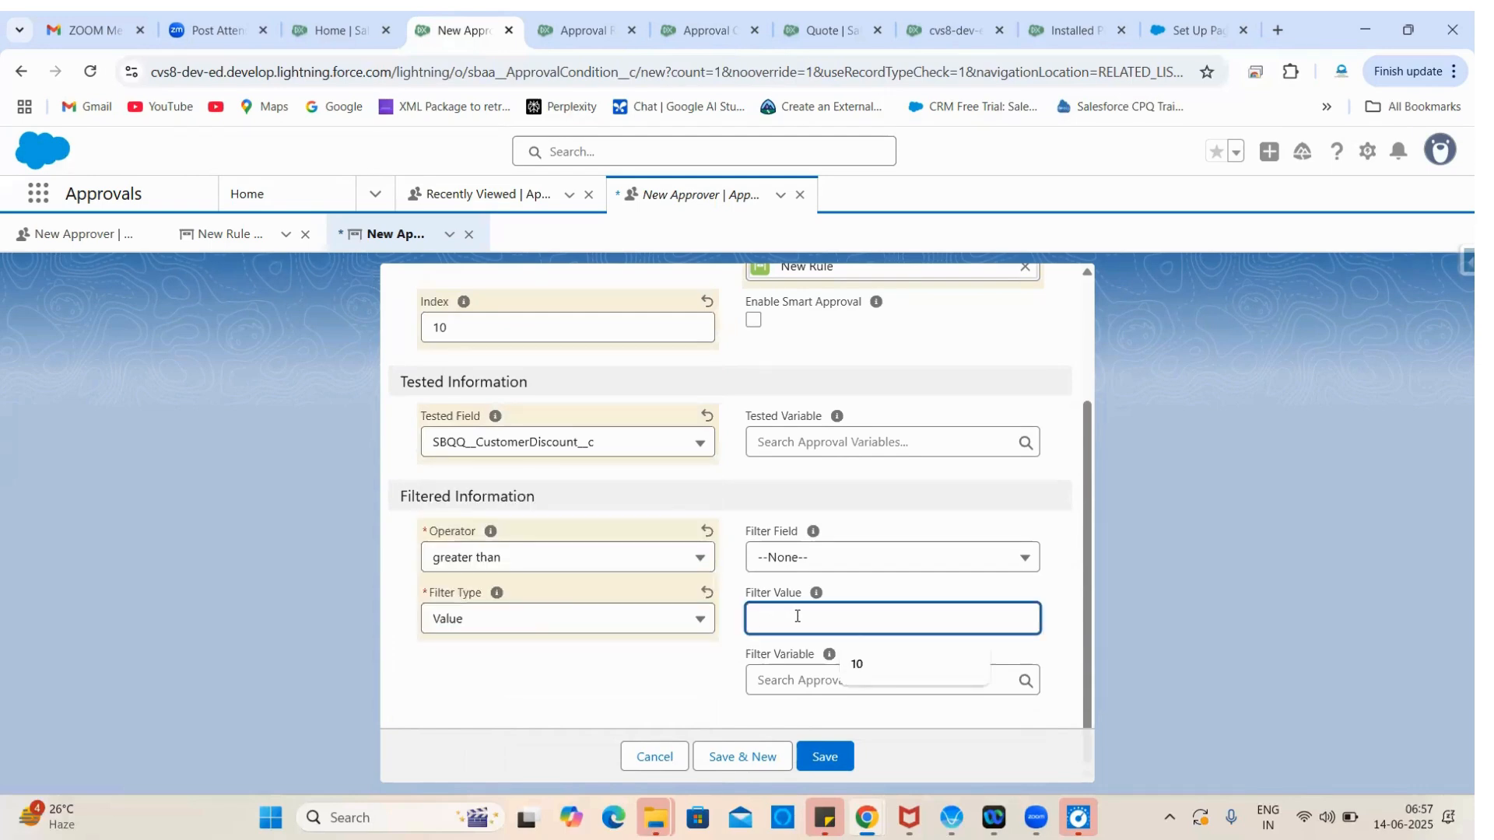
{"action": "type", "text": "10"}
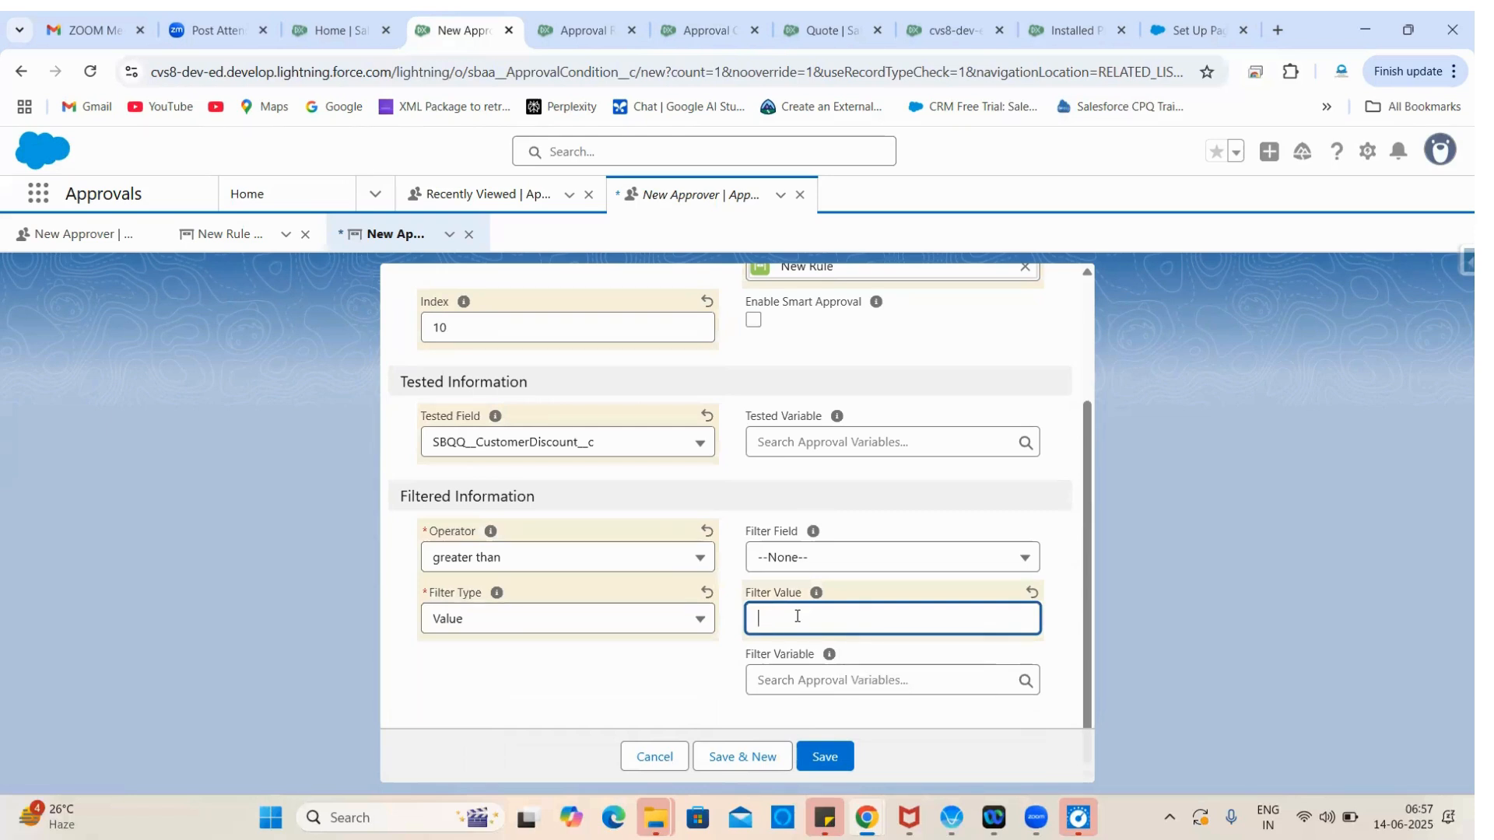
{"action": "left_click", "coordinate": [714, 656]}
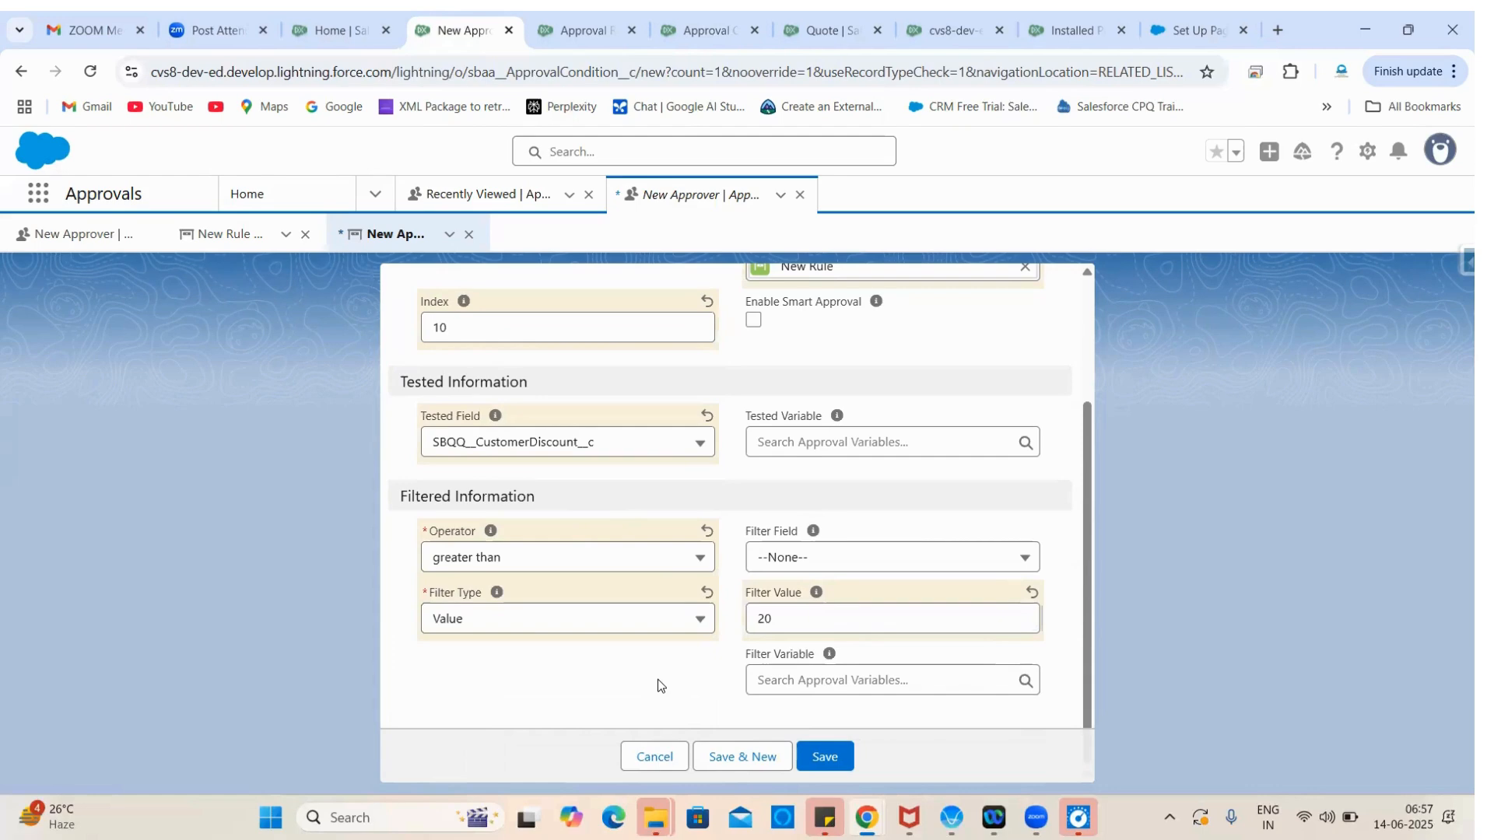
{"action": "scroll", "coordinate": [657, 679], "scroll_direction": "up", "scroll_amount": 2}
{"action": "scroll", "coordinate": [656, 679], "scroll_direction": "down", "scroll_amount": 2}
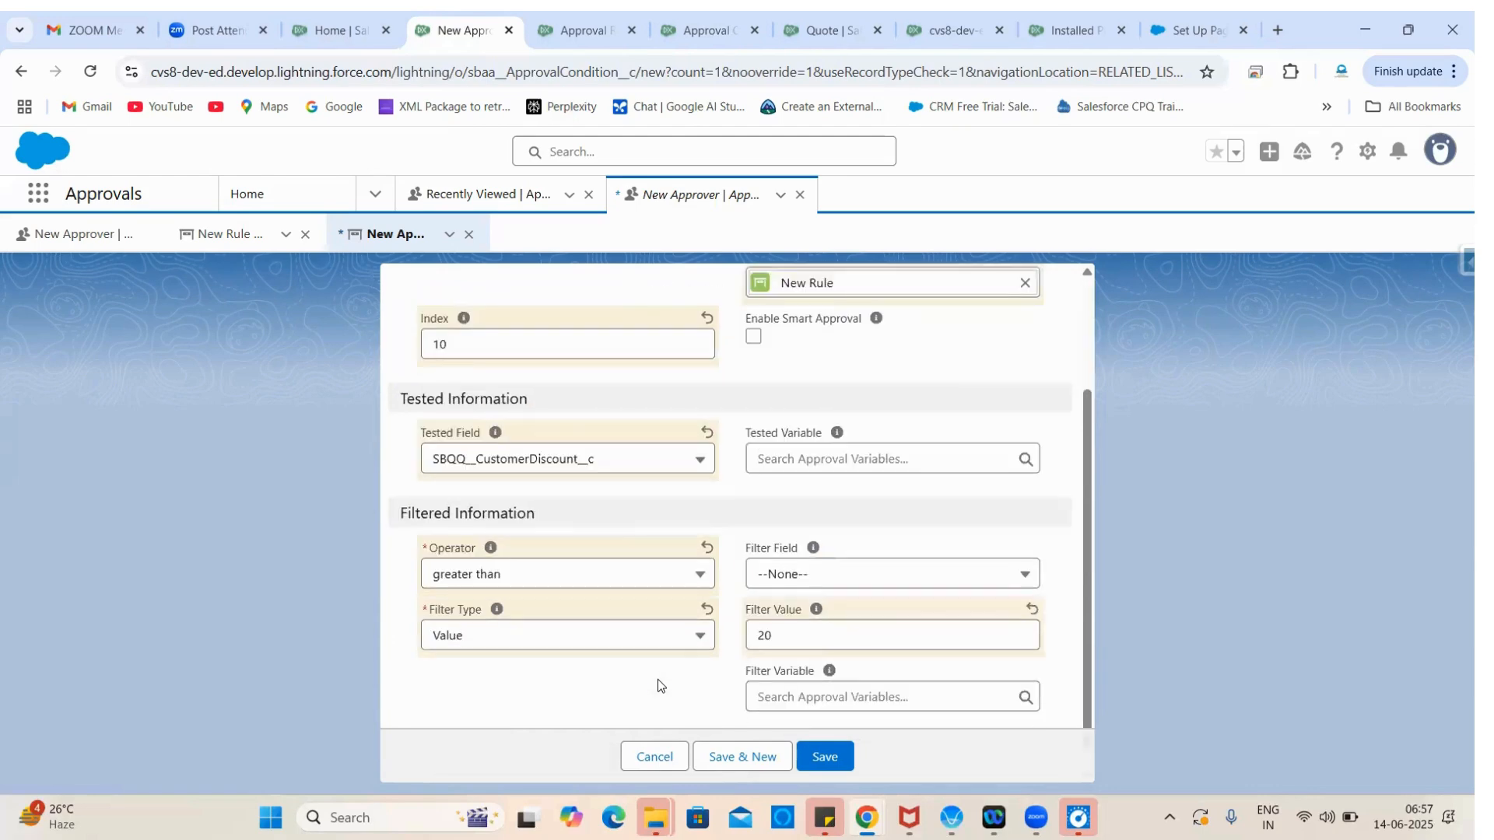
{"action": "left_click", "coordinate": [819, 754]}
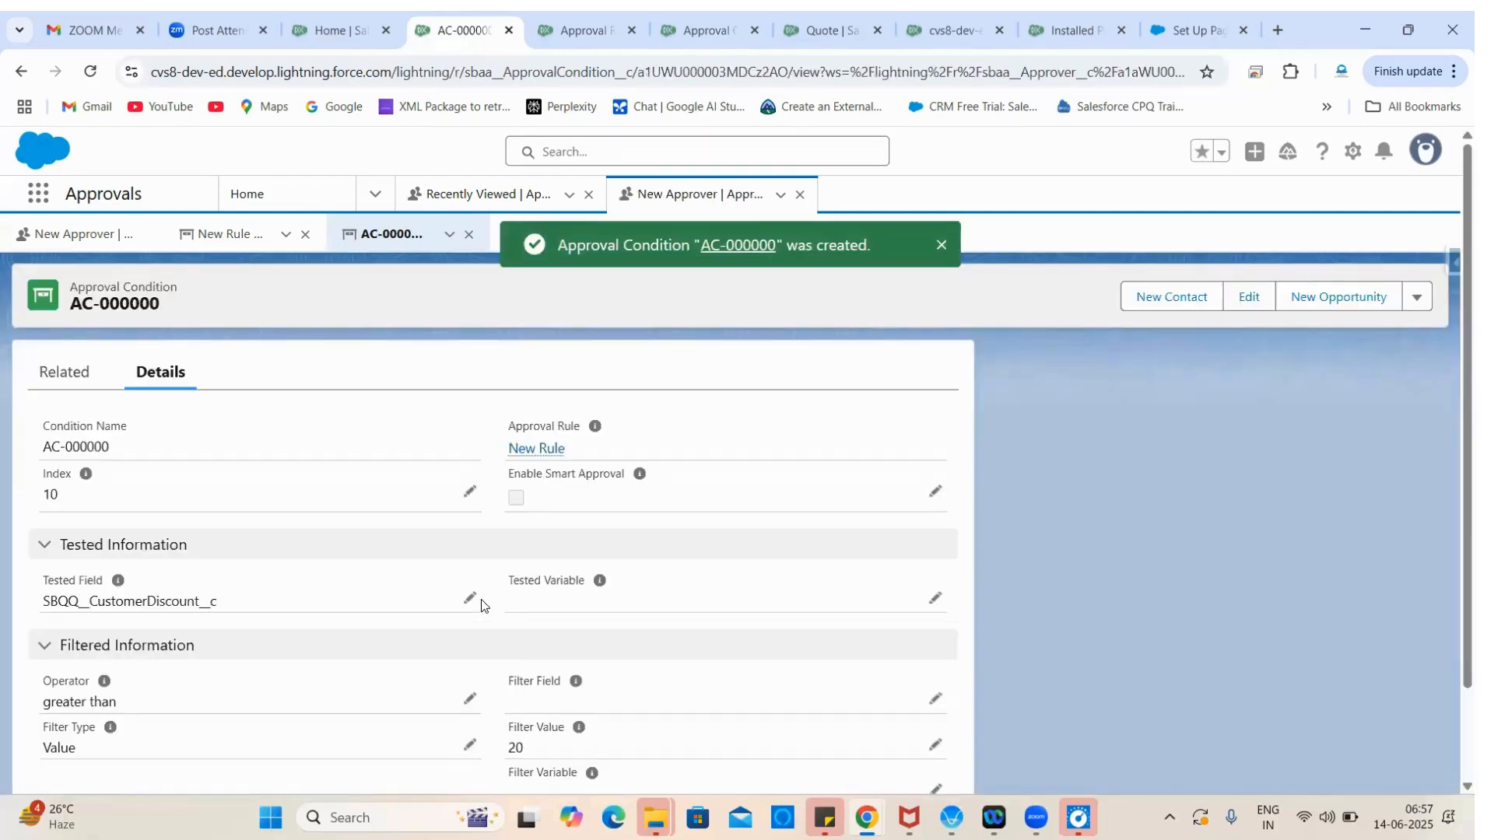
Step: Review the saved condition's details and check the label and data type of SBQQ__CustomerDiscount__c on the Quote object
{"action": "scroll", "coordinate": [276, 577], "scroll_direction": "down", "scroll_amount": 1}
{"action": "scroll", "coordinate": [276, 576], "scroll_direction": "down", "scroll_amount": 1}
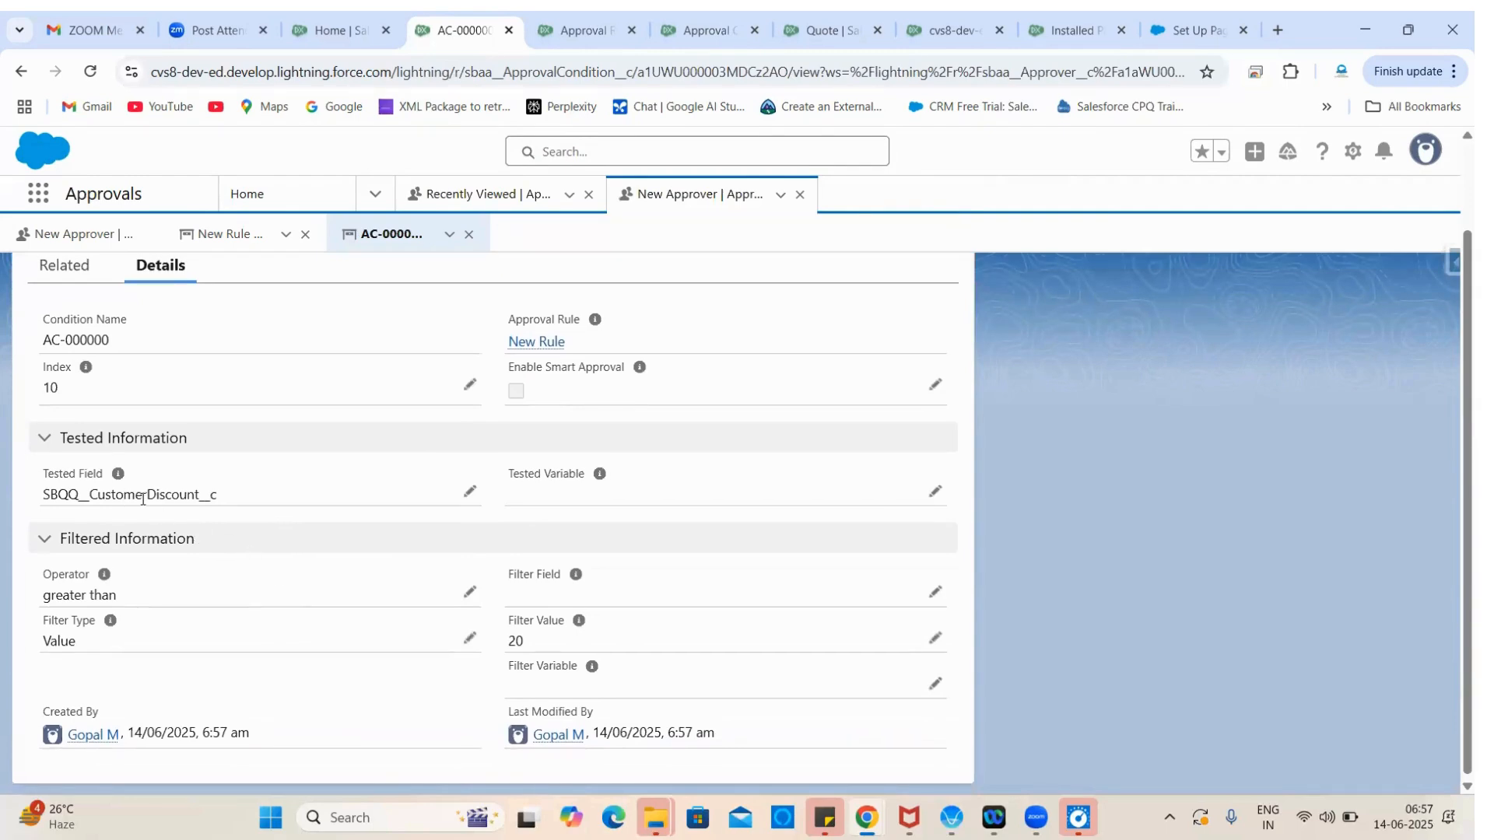
{"action": "left_click", "coordinate": [720, 23]}
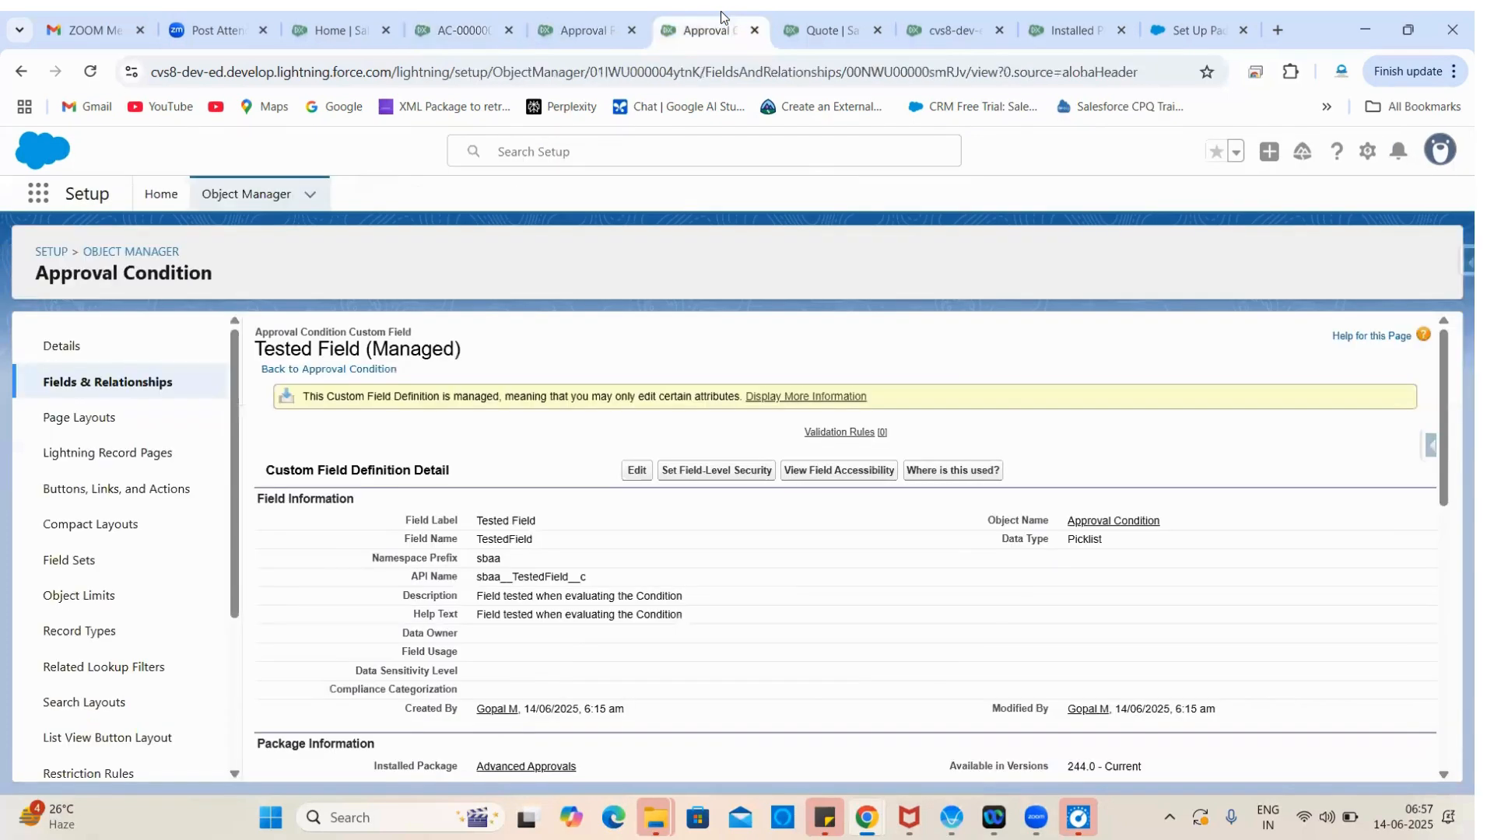
{"action": "left_click", "coordinate": [791, 23]}
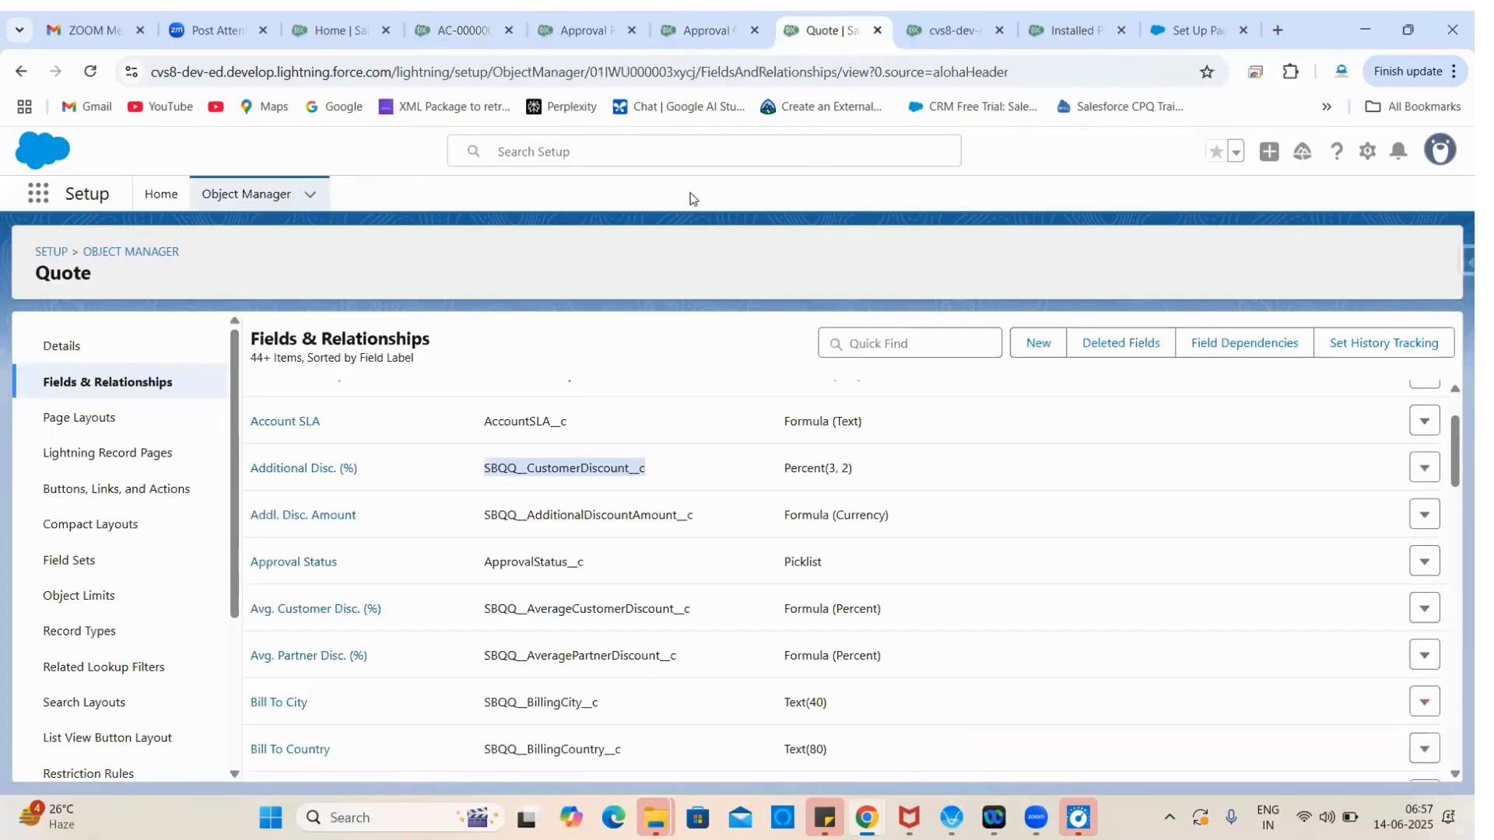
{"action": "left_click", "coordinate": [376, 469]}
{"action": "left_click_drag", "start_coordinate": [343, 466], "coordinate": [246, 470]}
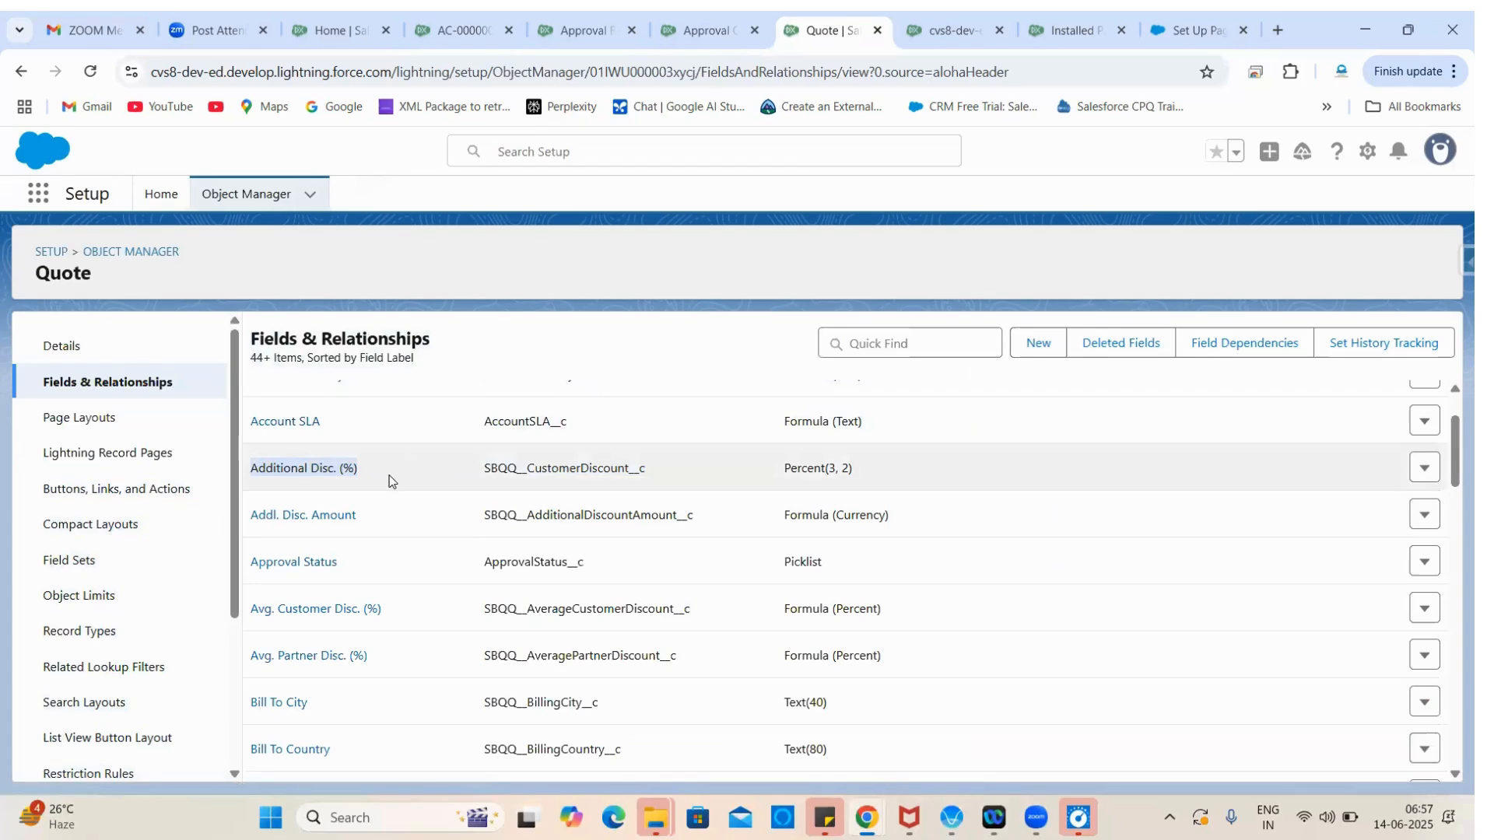
{"action": "double_click", "coordinate": [805, 471]}
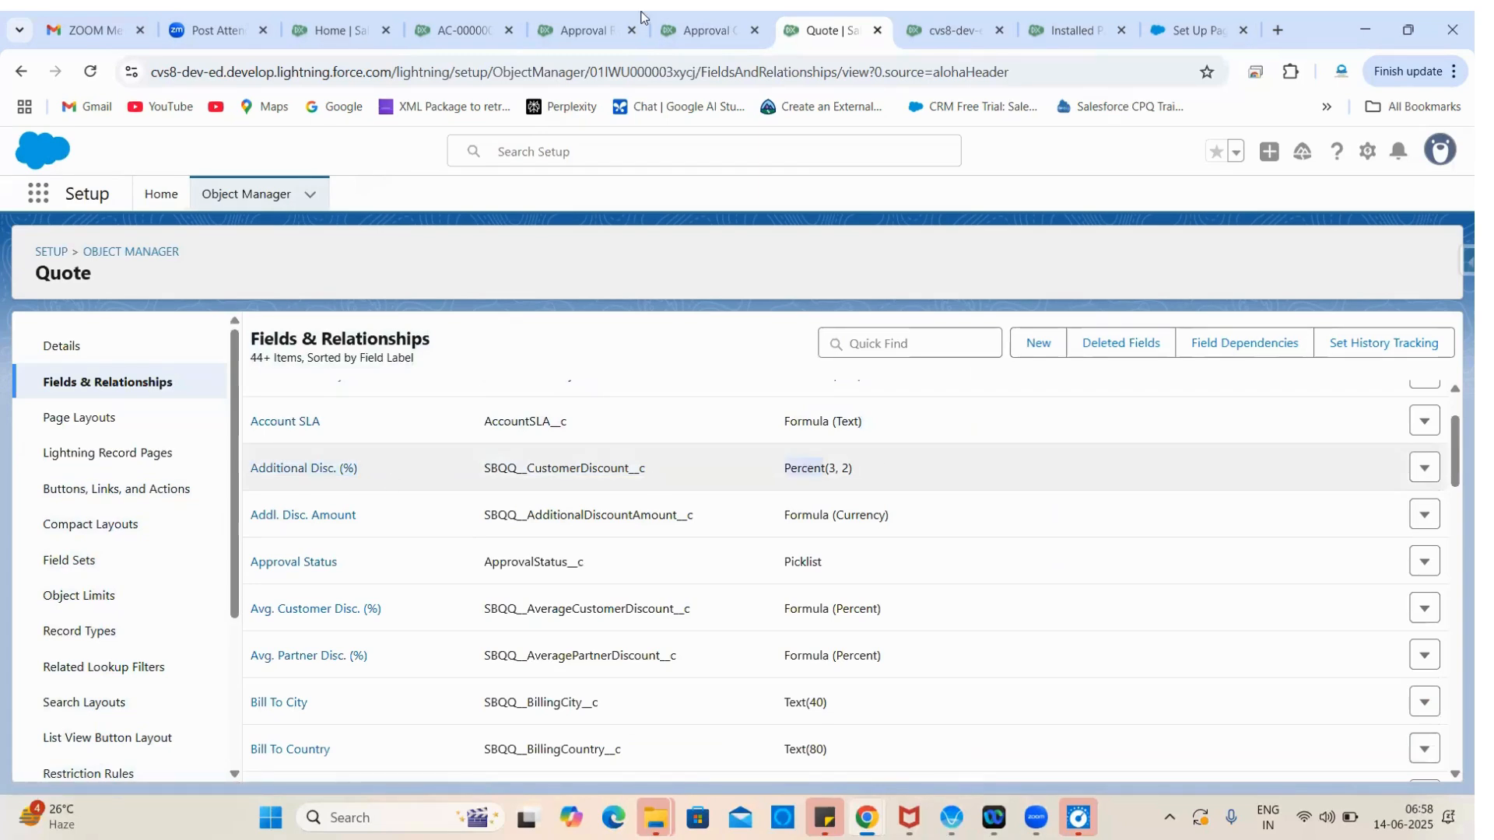
Step: Compare the condition's tested field with the API name of the Quote's Additional Disc. (%) field, ending on the condition record
{"action": "left_click", "coordinate": [584, 13]}
{"action": "left_click", "coordinate": [503, 12]}
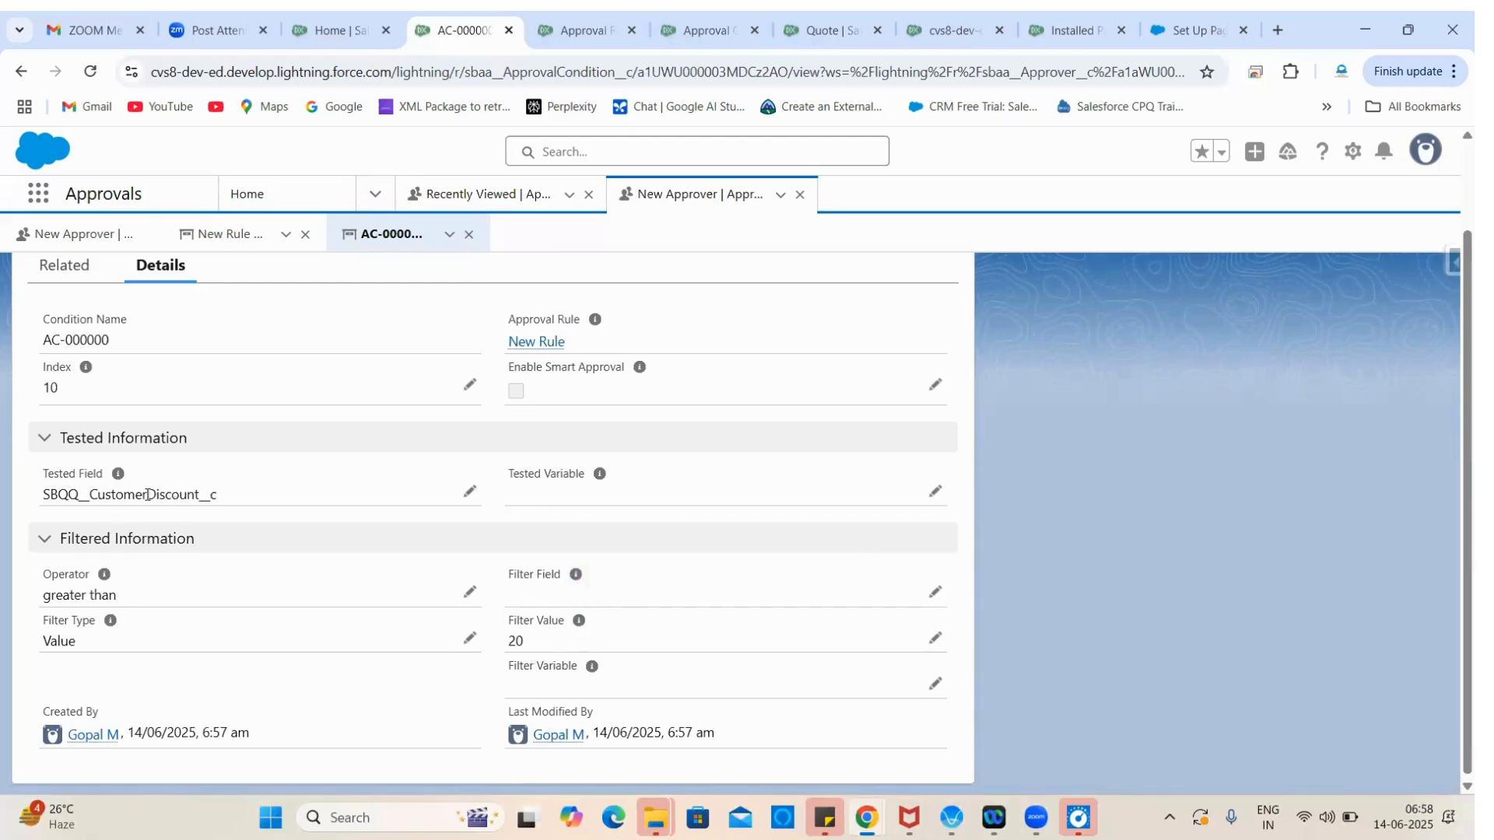
{"action": "left_click", "coordinate": [827, 29]}
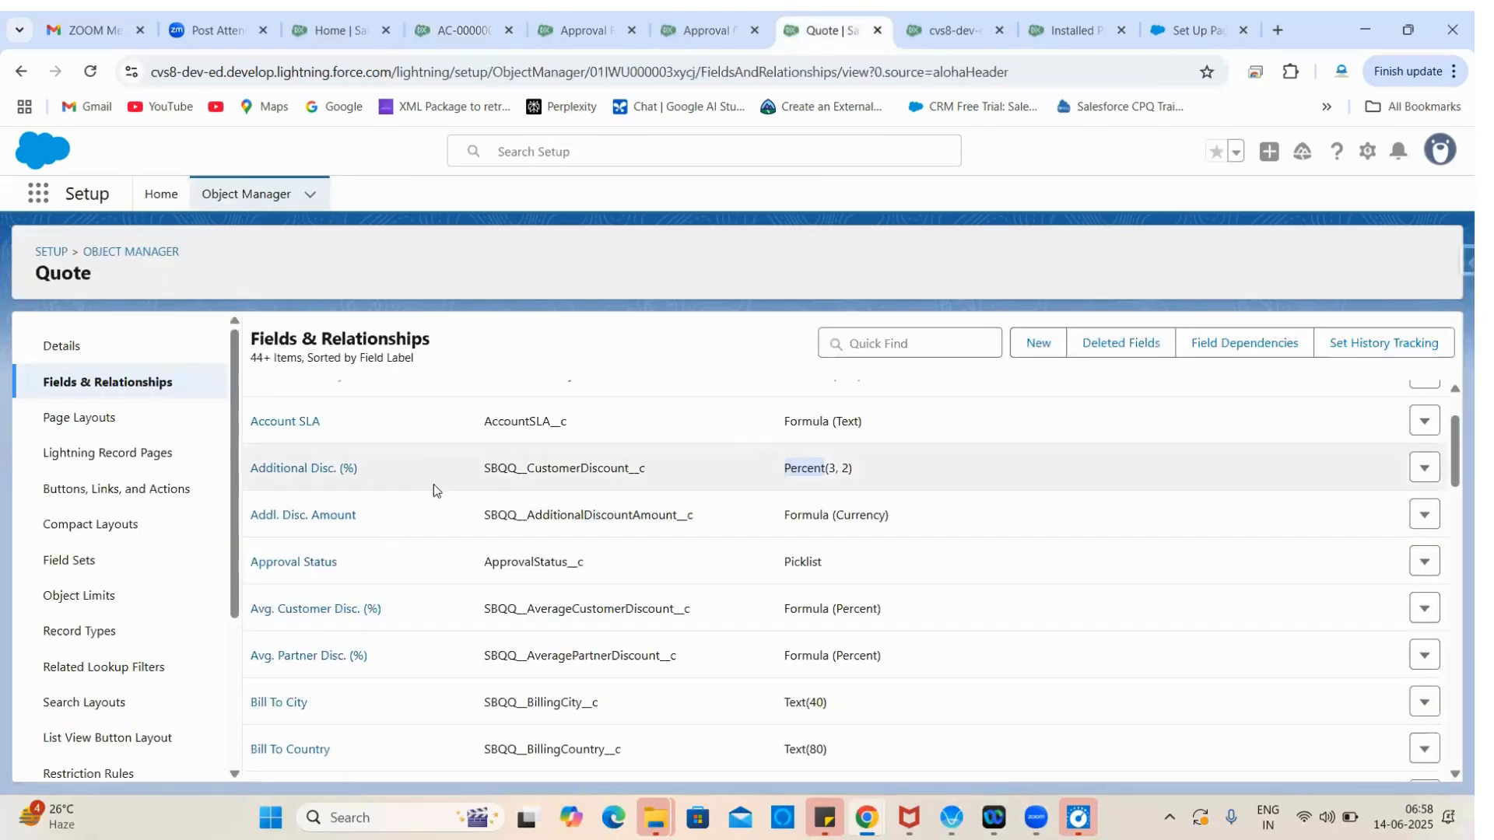
{"action": "double_click", "coordinate": [517, 471]}
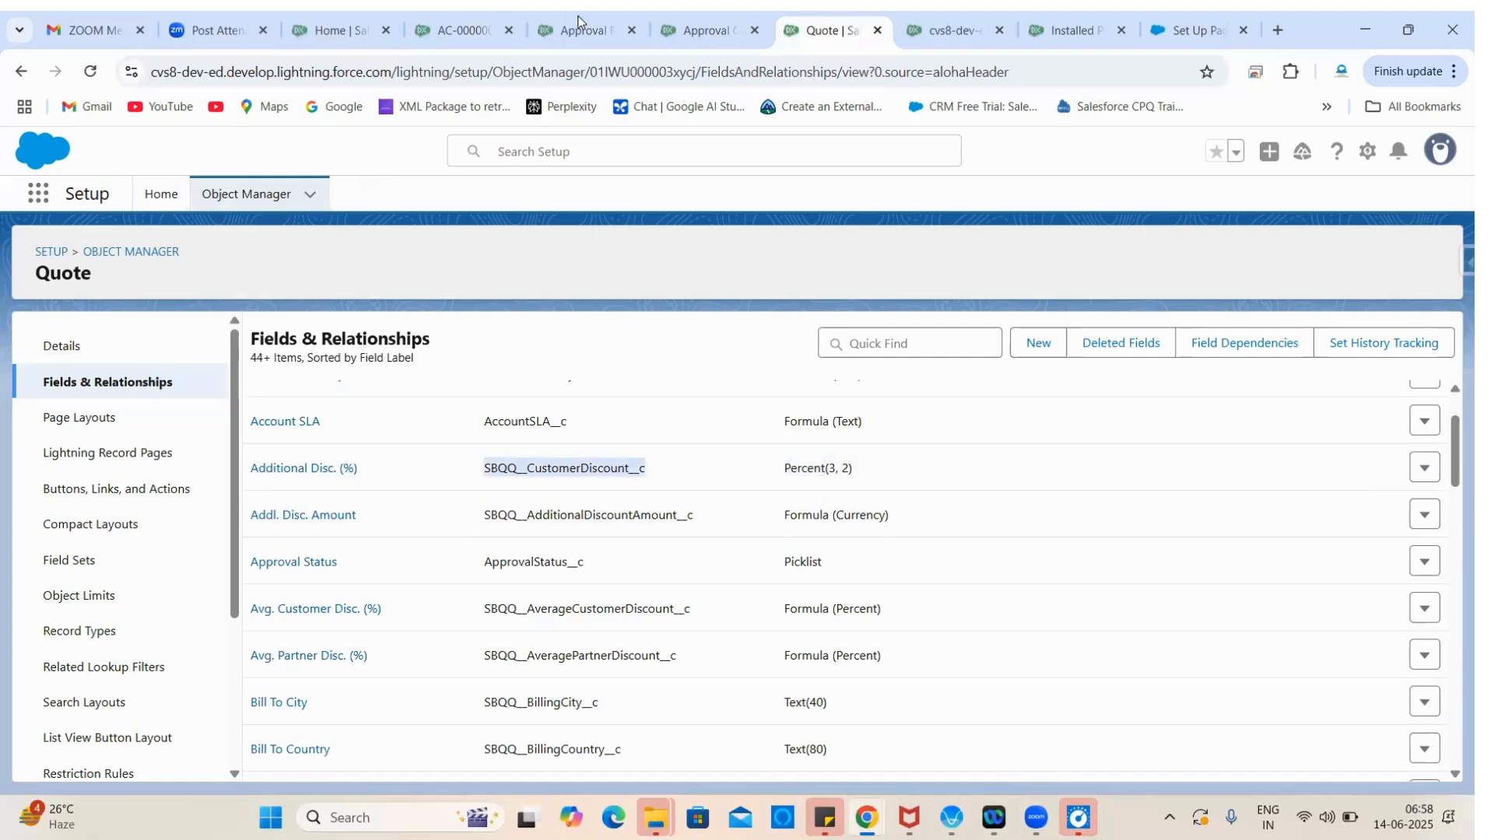
{"action": "left_click", "coordinate": [493, 15]}
{"action": "left_click", "coordinate": [547, 17]}
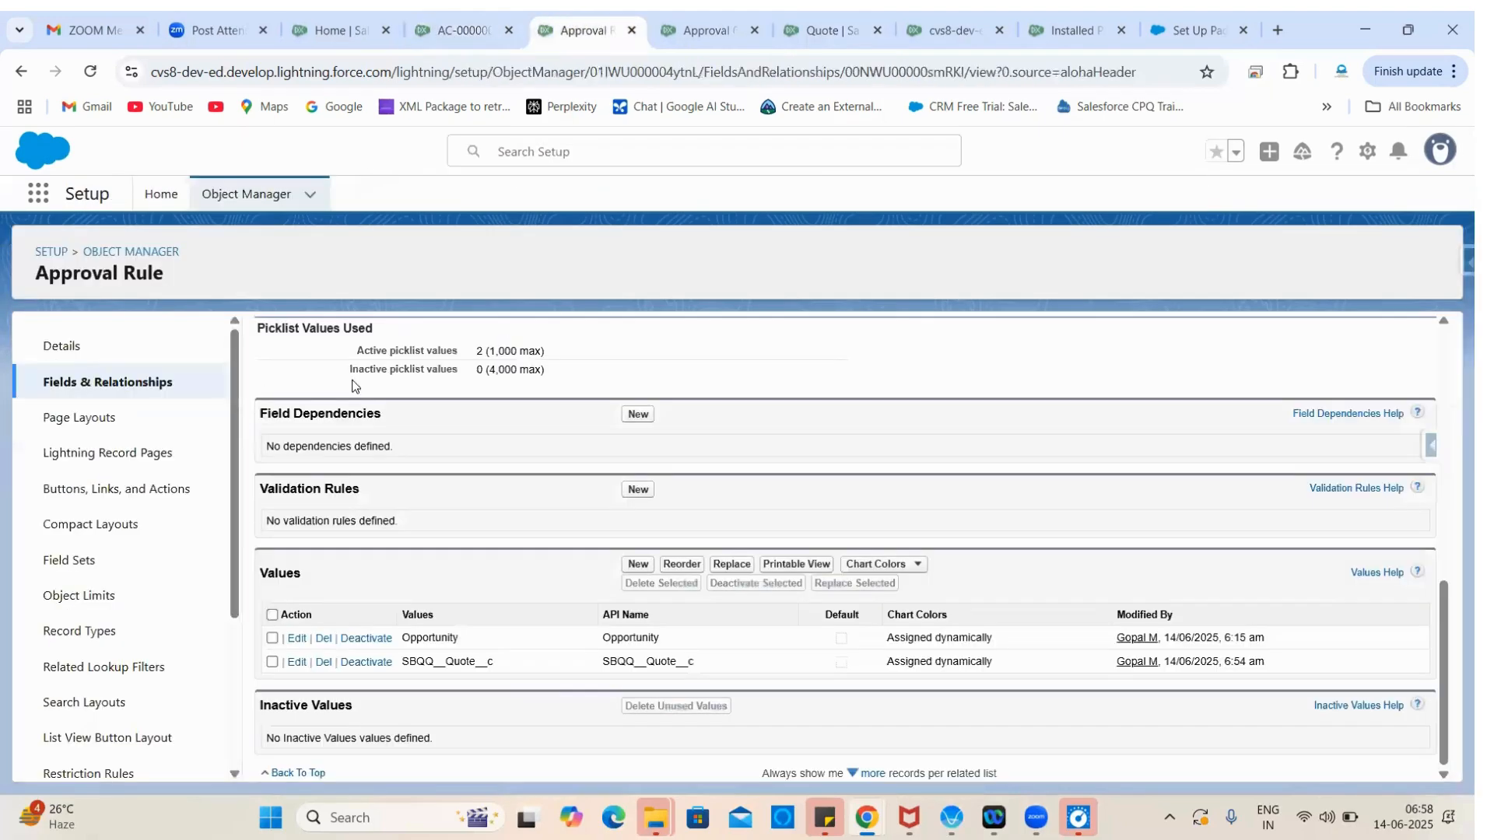
{"action": "left_click", "coordinate": [480, 17]}
{"action": "scroll", "coordinate": [282, 380], "scroll_direction": "up", "scroll_amount": 2}
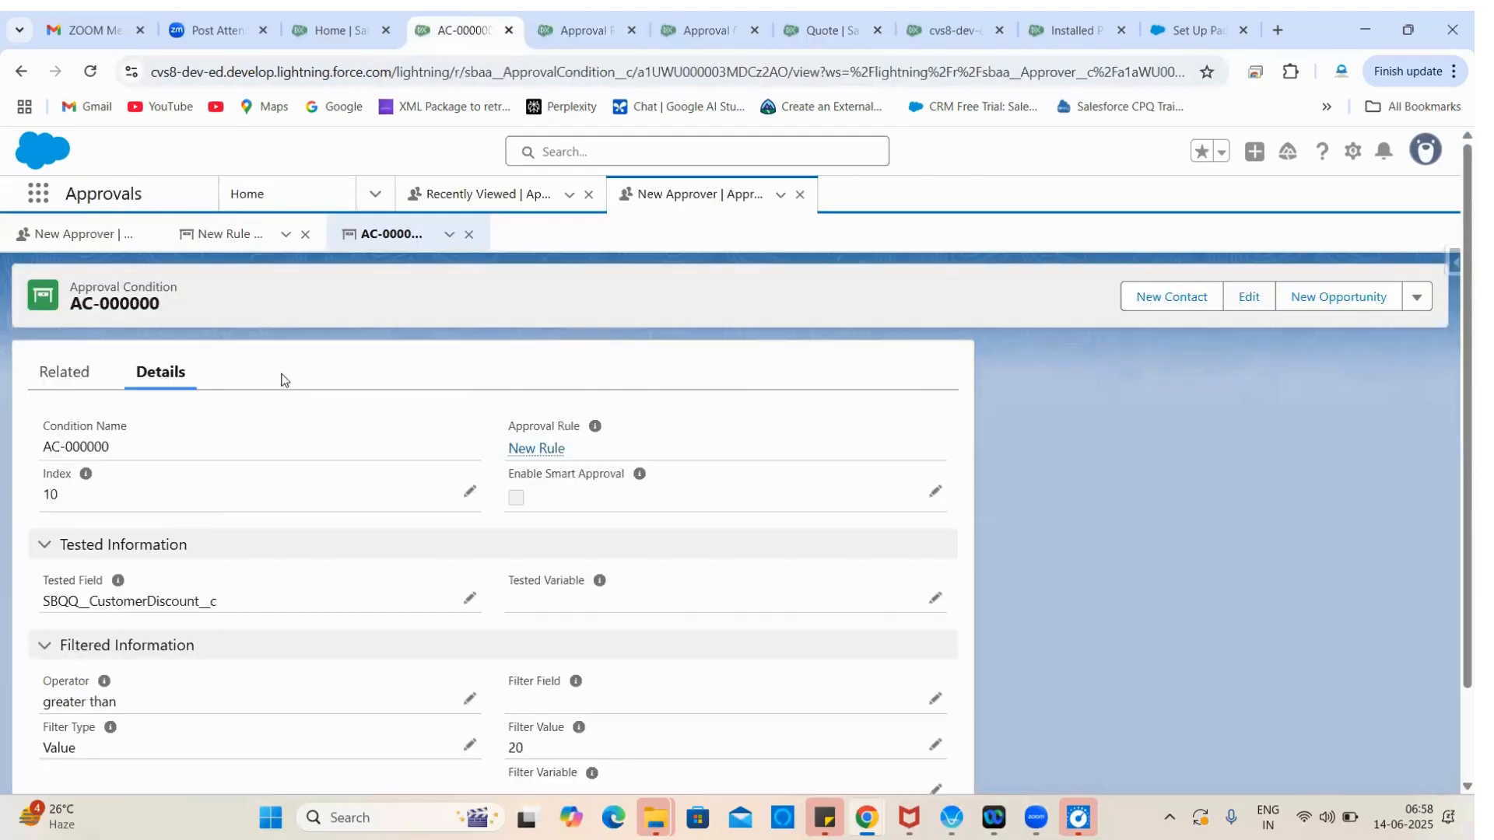
Step: Open the approval rule New Rule from the condition and review its settings, conditions, email notifications and exclusions
{"action": "left_click", "coordinate": [534, 446]}
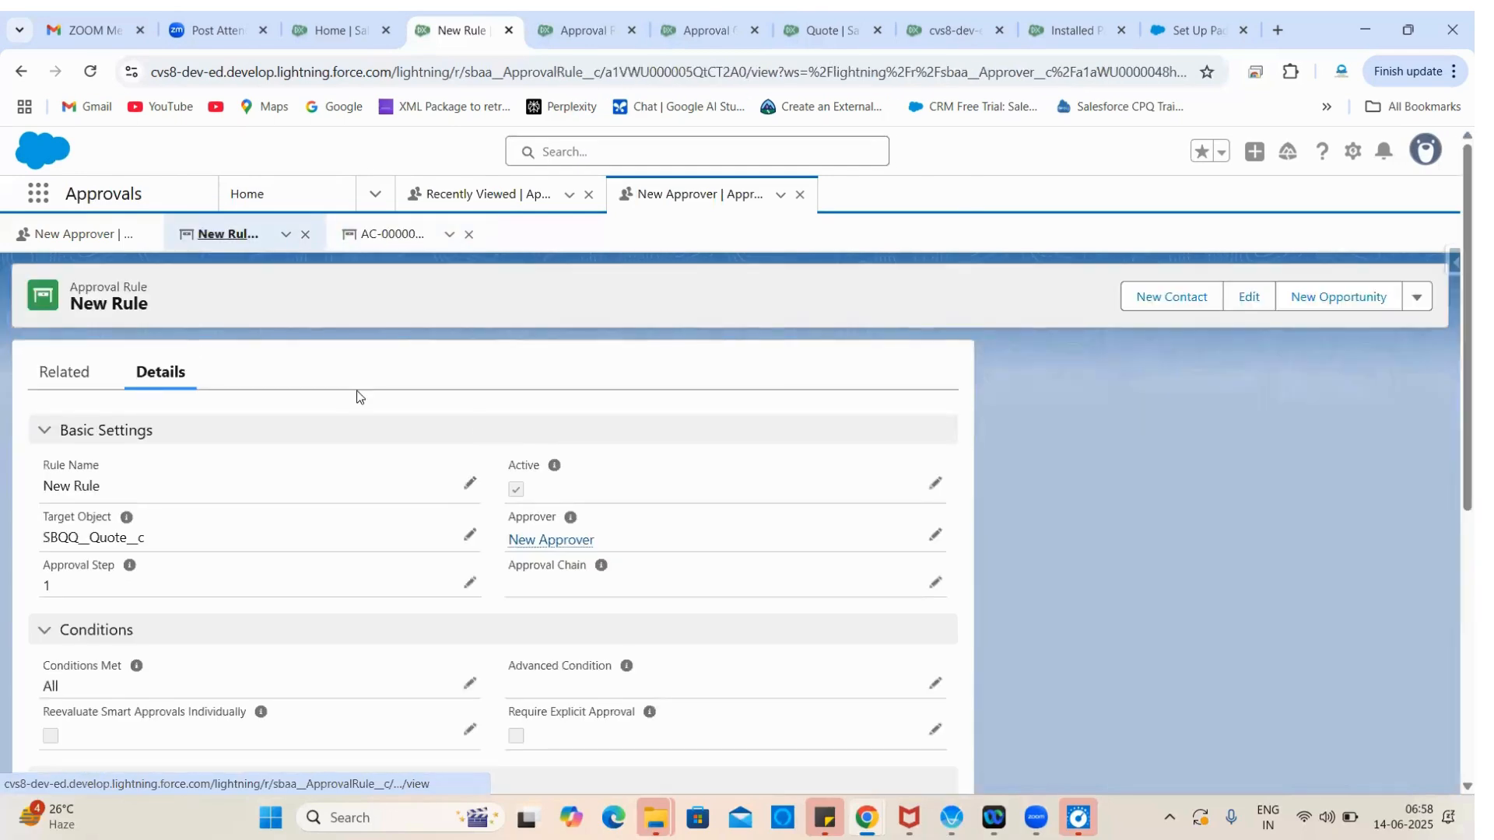
{"action": "scroll", "coordinate": [273, 526], "scroll_direction": "down", "scroll_amount": 1}
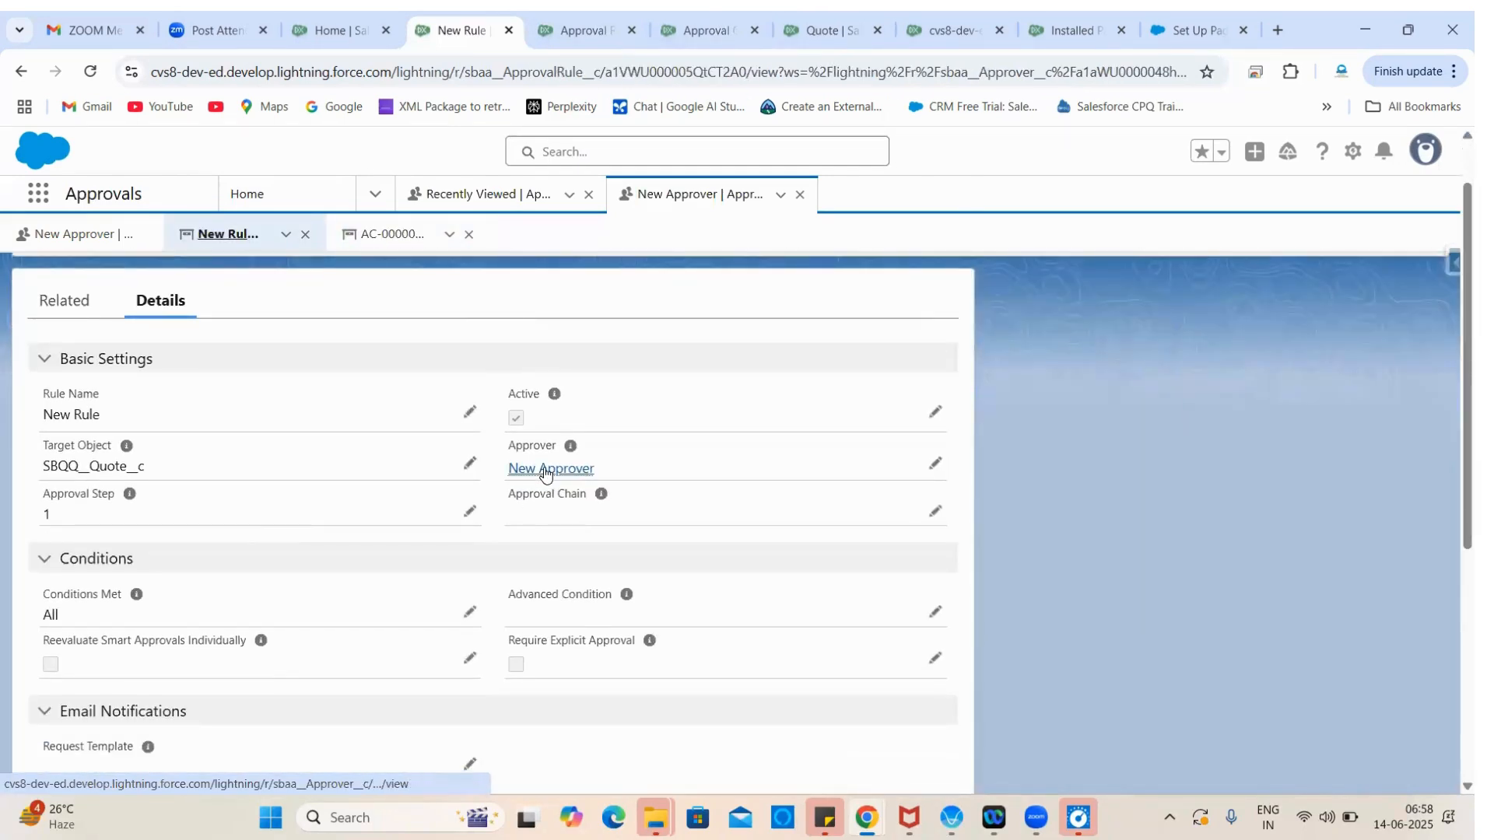
{"action": "scroll", "coordinate": [330, 573], "scroll_direction": "down", "scroll_amount": 1}
{"action": "scroll", "coordinate": [329, 582], "scroll_direction": "down", "scroll_amount": 3}
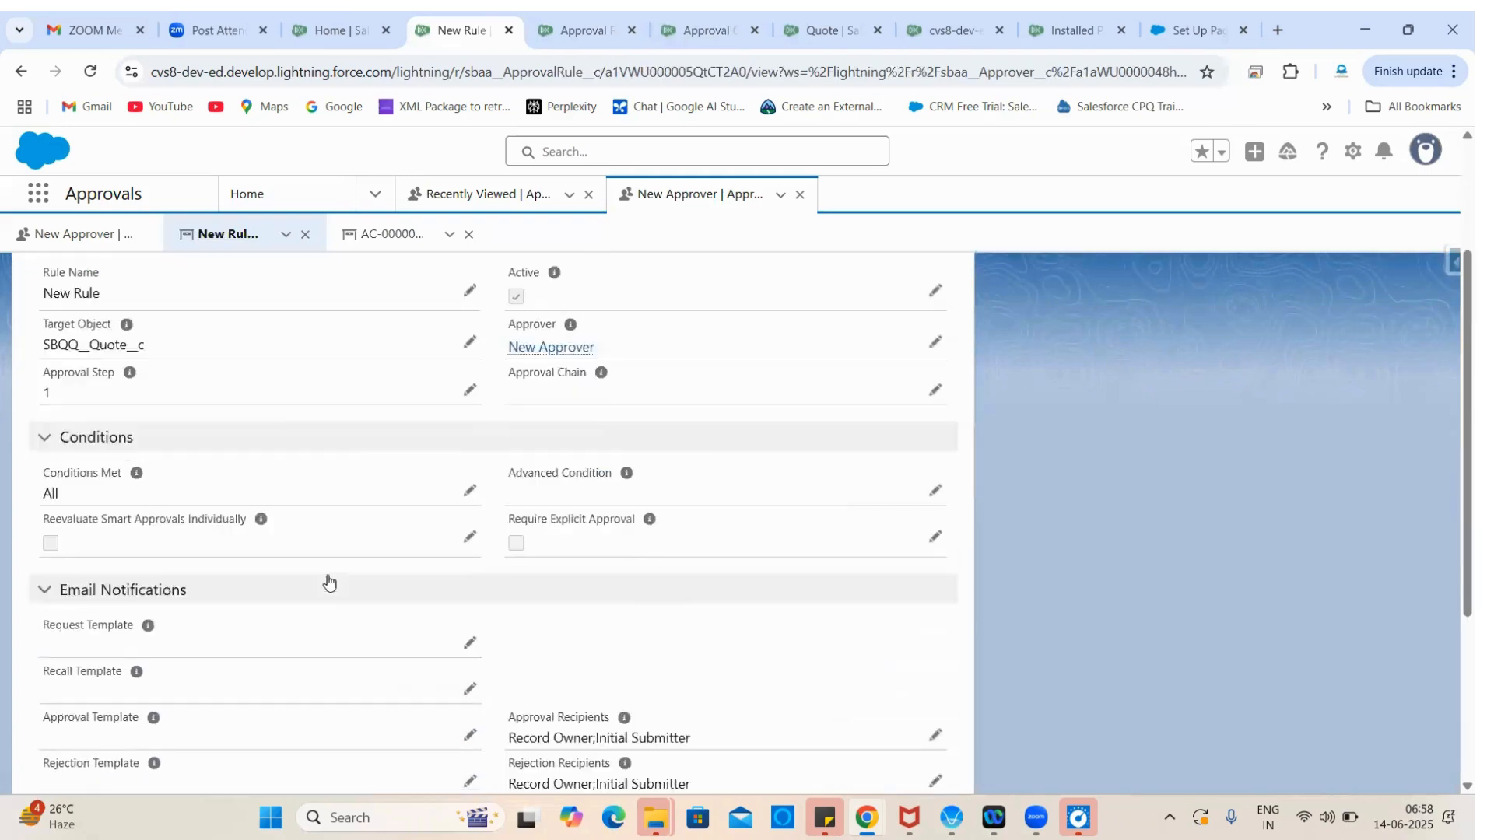
{"action": "scroll", "coordinate": [128, 411], "scroll_direction": "down", "scroll_amount": 3}
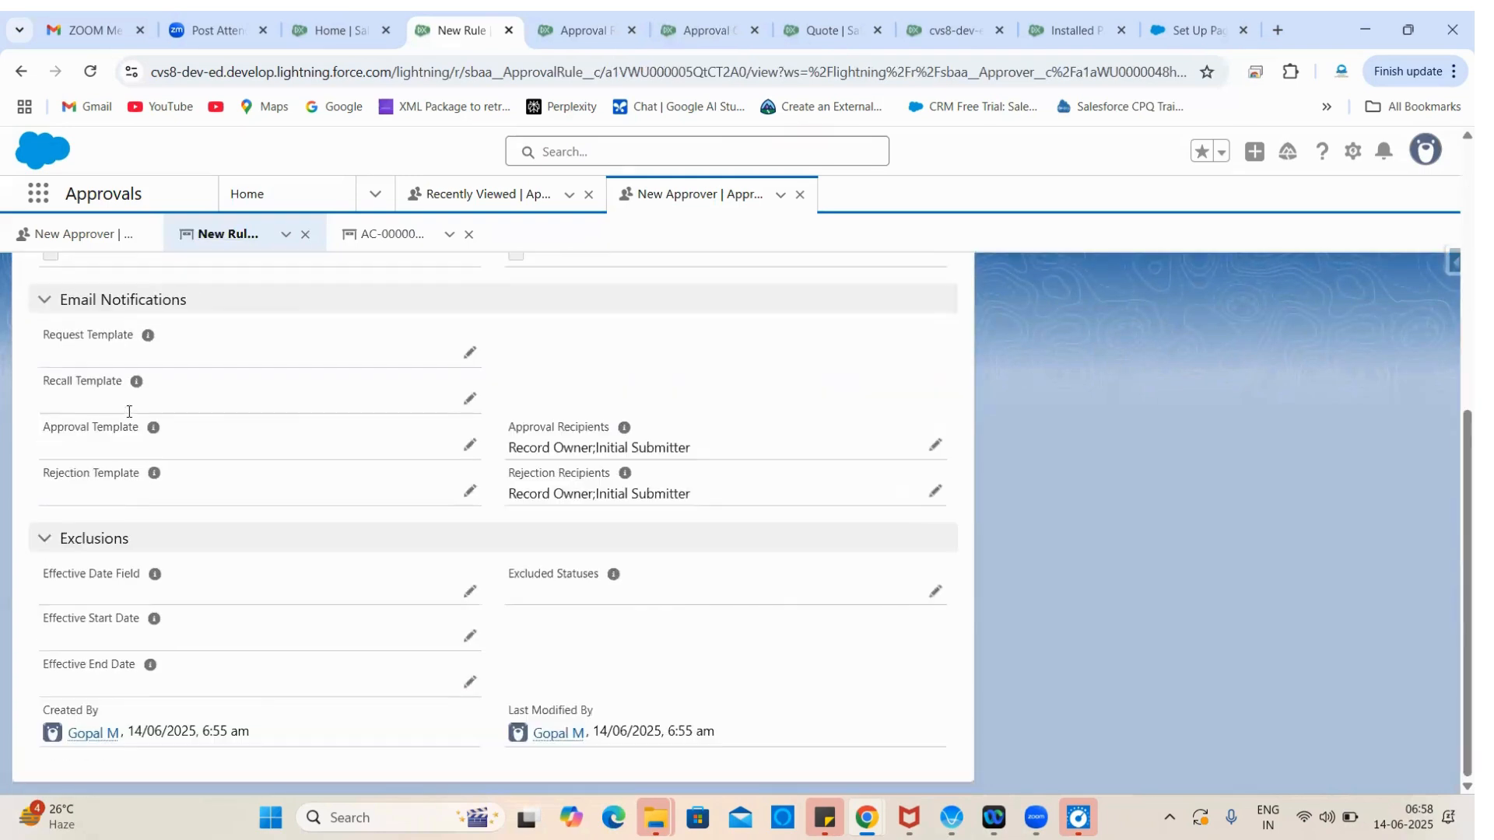
{"action": "scroll", "coordinate": [129, 412], "scroll_direction": "up", "scroll_amount": 8}
Step: Open the approval condition related to New Rule and review its tested and filtered information
{"action": "left_click", "coordinate": [72, 369]}
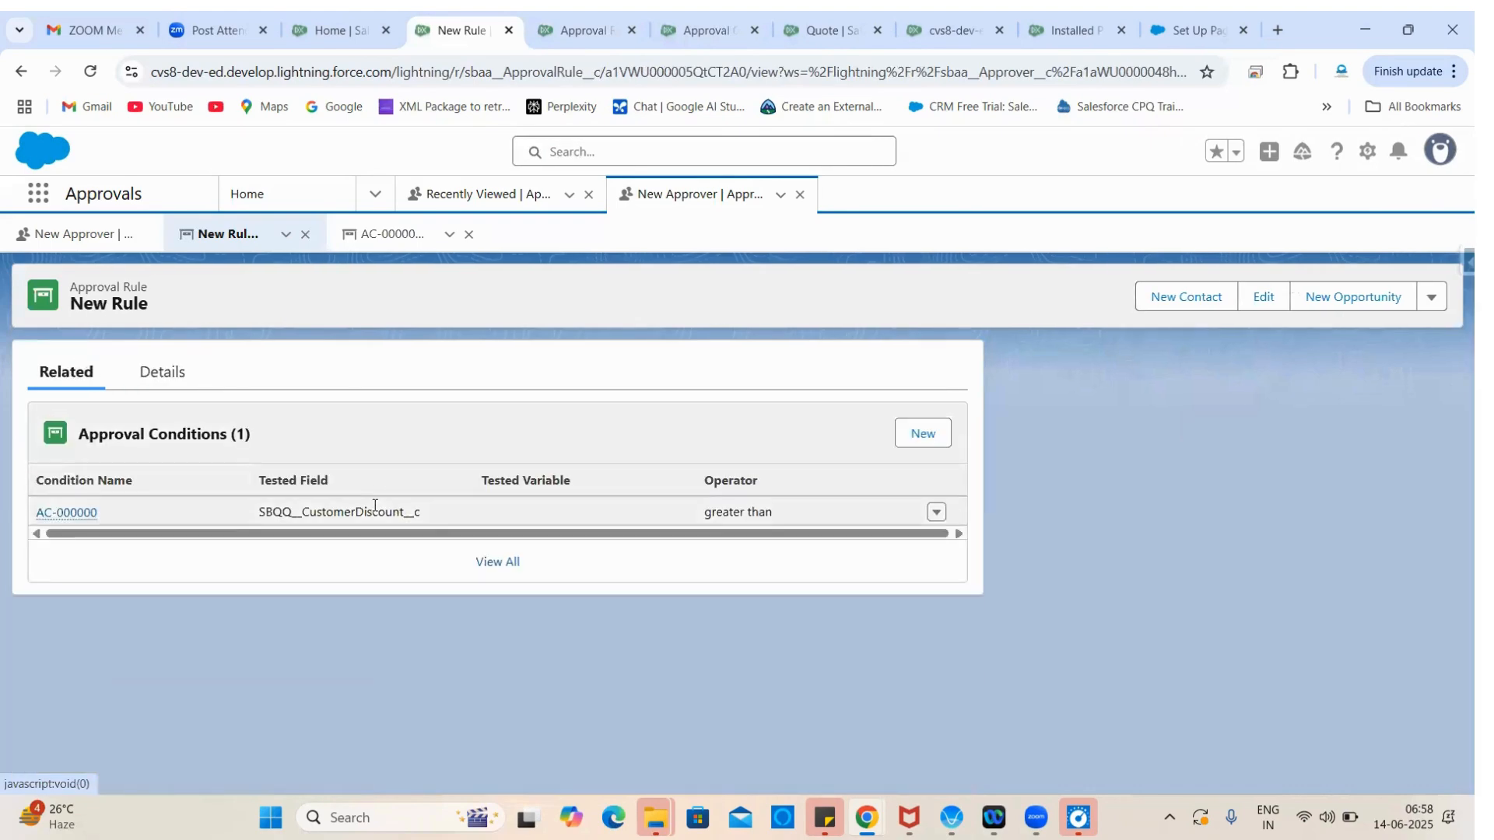
{"action": "left_click", "coordinate": [68, 511]}
{"action": "scroll", "coordinate": [160, 540], "scroll_direction": "down", "scroll_amount": 1}
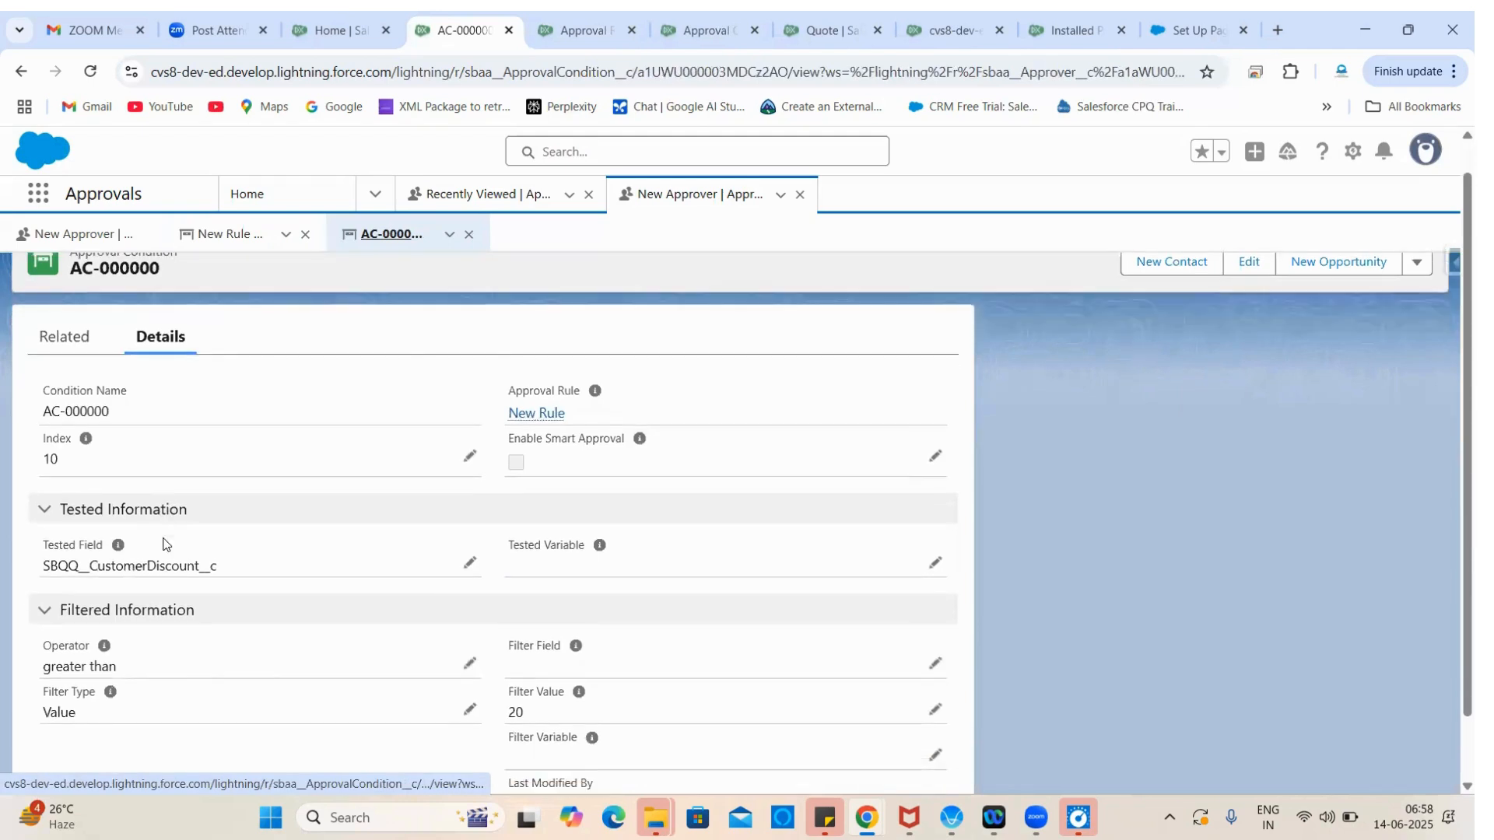
{"action": "scroll", "coordinate": [280, 602], "scroll_direction": "down", "scroll_amount": 1}
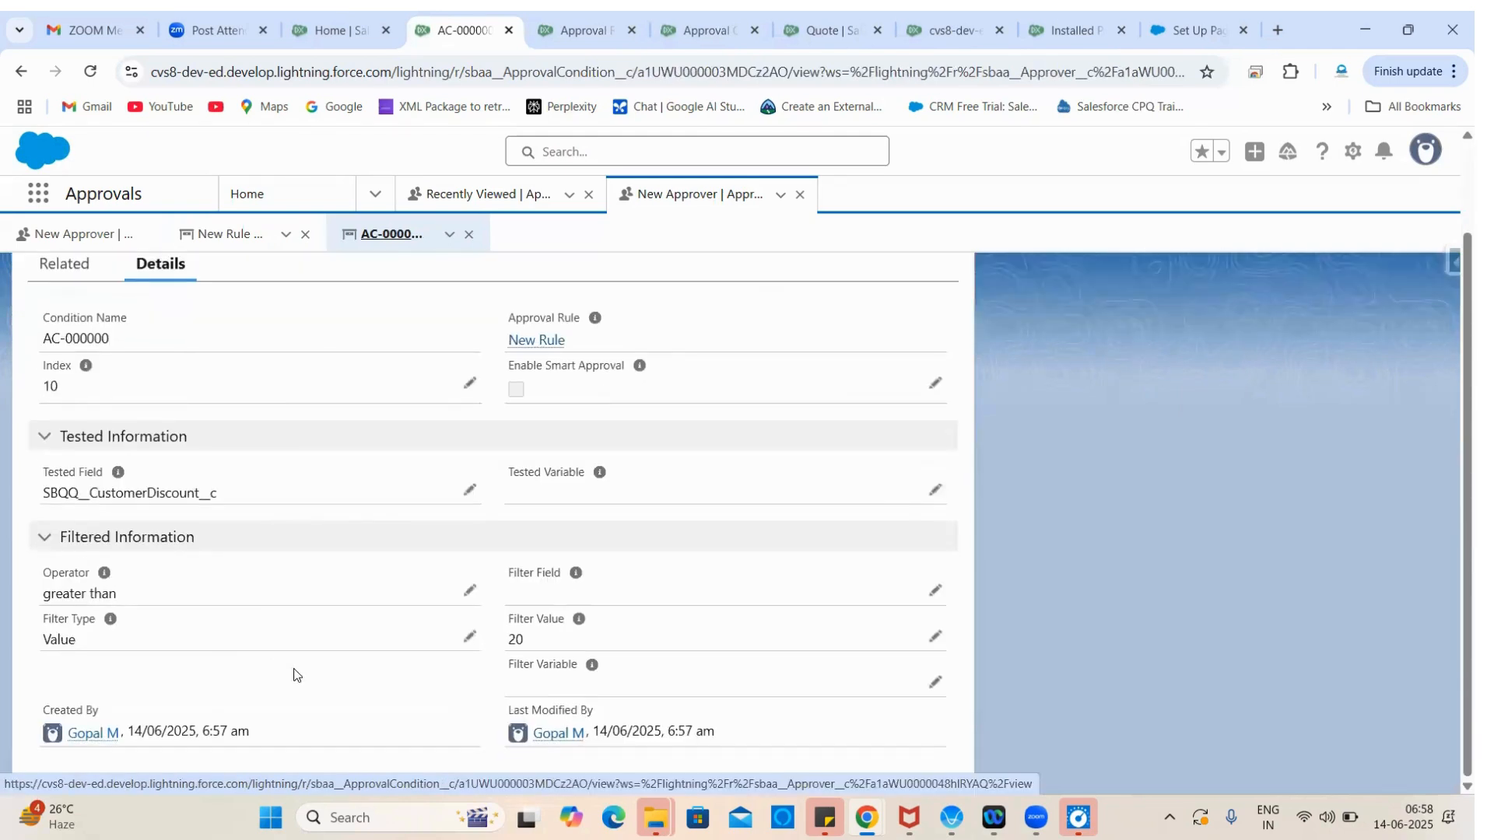
{"action": "scroll", "coordinate": [393, 695], "scroll_direction": "up", "scroll_amount": 2}
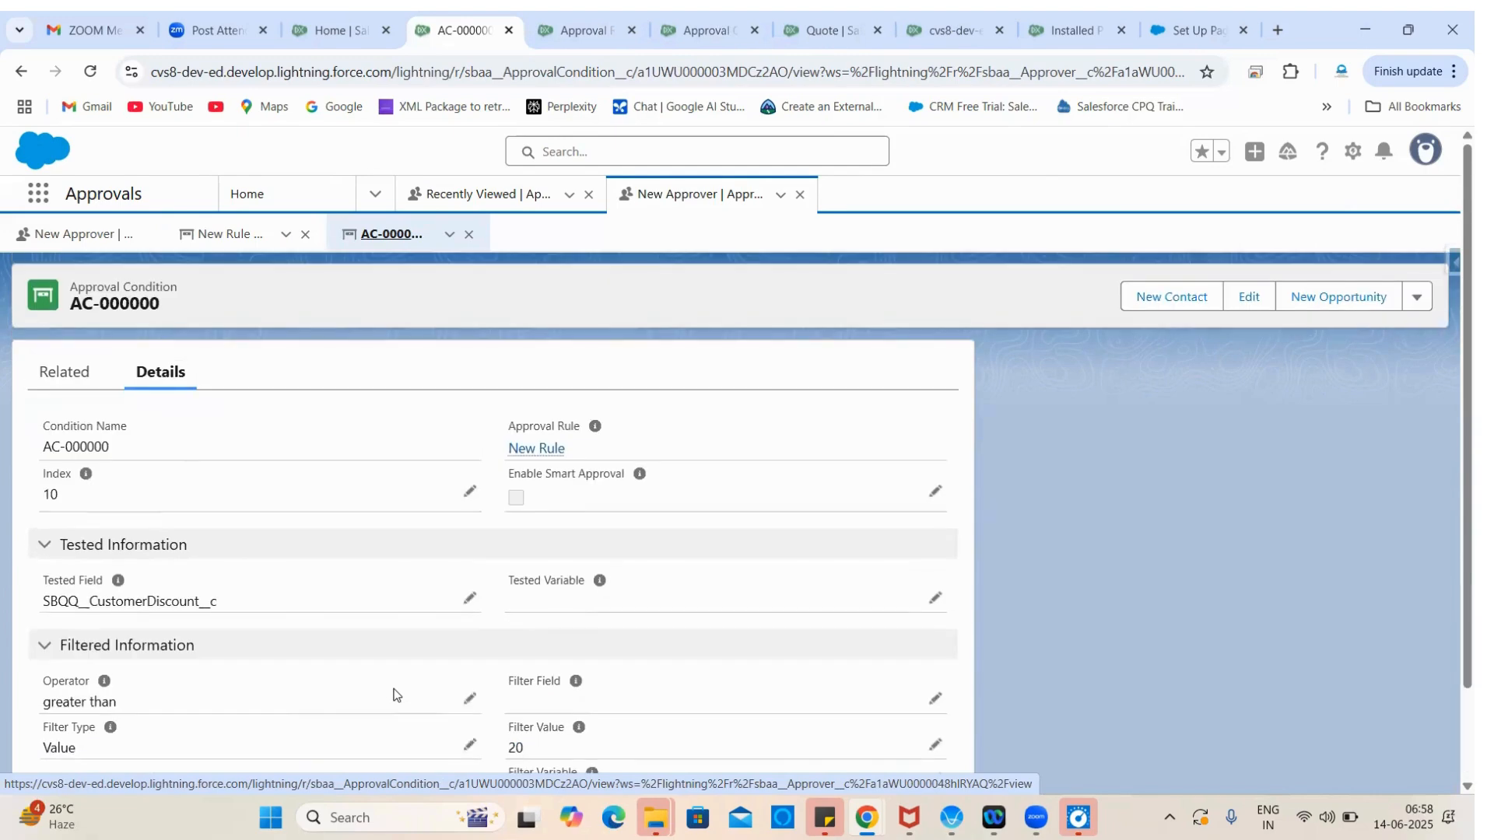
{"action": "left_click", "coordinate": [82, 371]}
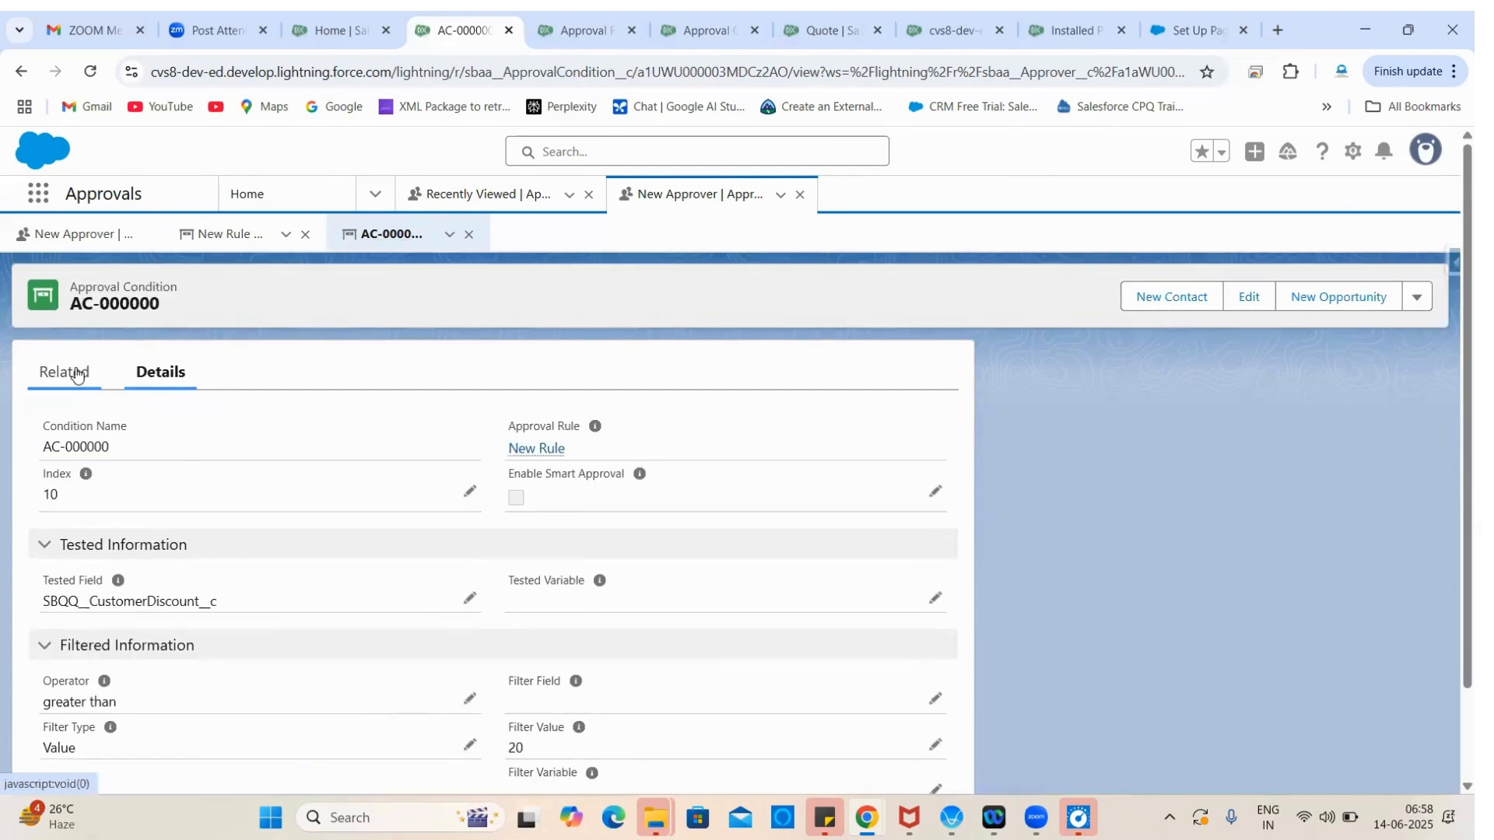
Step: Switch to the Salesforce CPQ app and open the first quote in the Recently Viewed quotes list
{"action": "left_click", "coordinate": [357, 11]}
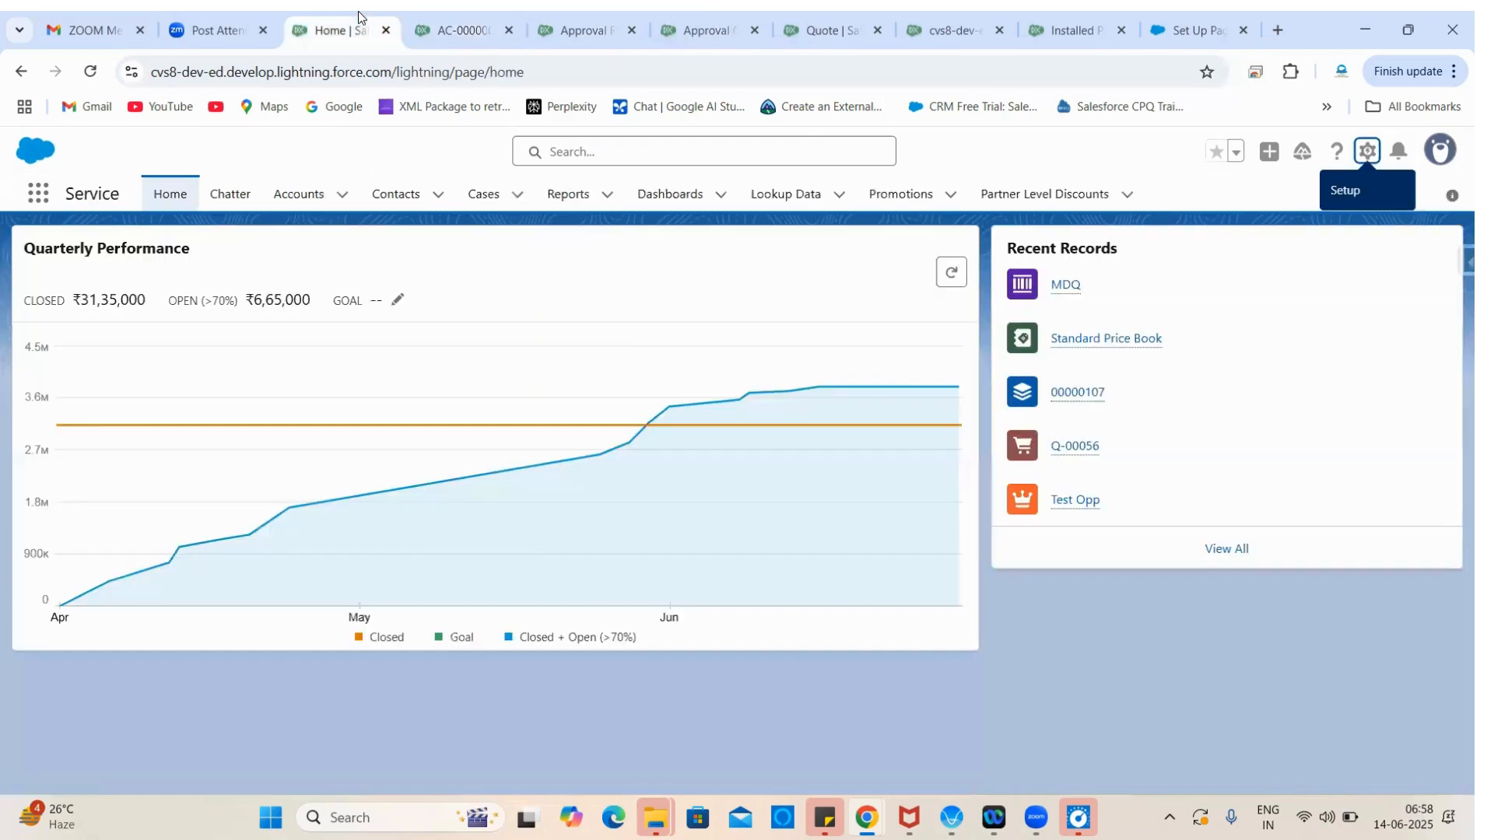
{"action": "left_click", "coordinate": [38, 193]}
{"action": "left_click", "coordinate": [35, 344]}
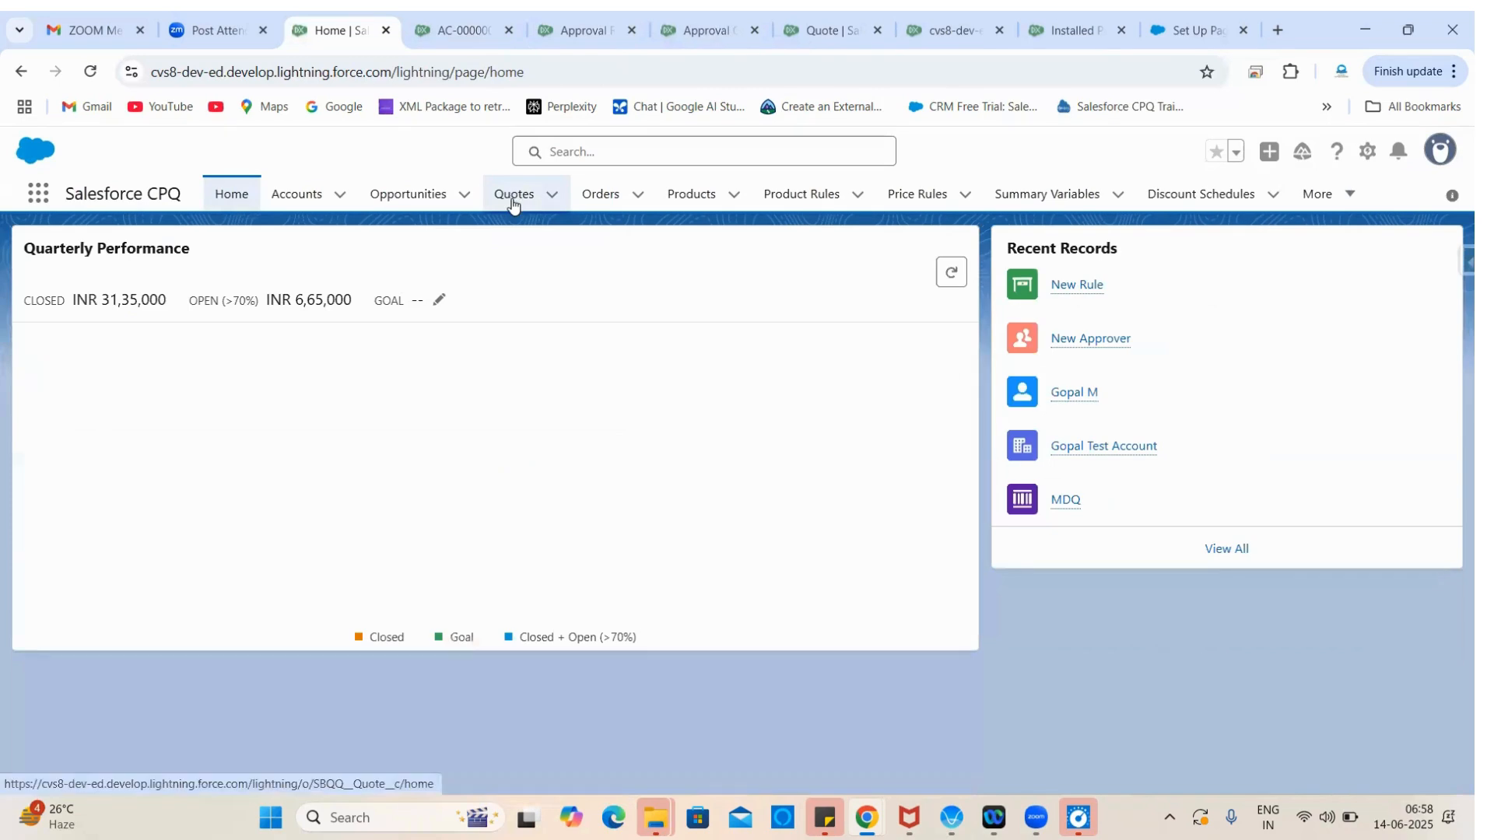
{"action": "left_click", "coordinate": [511, 195]}
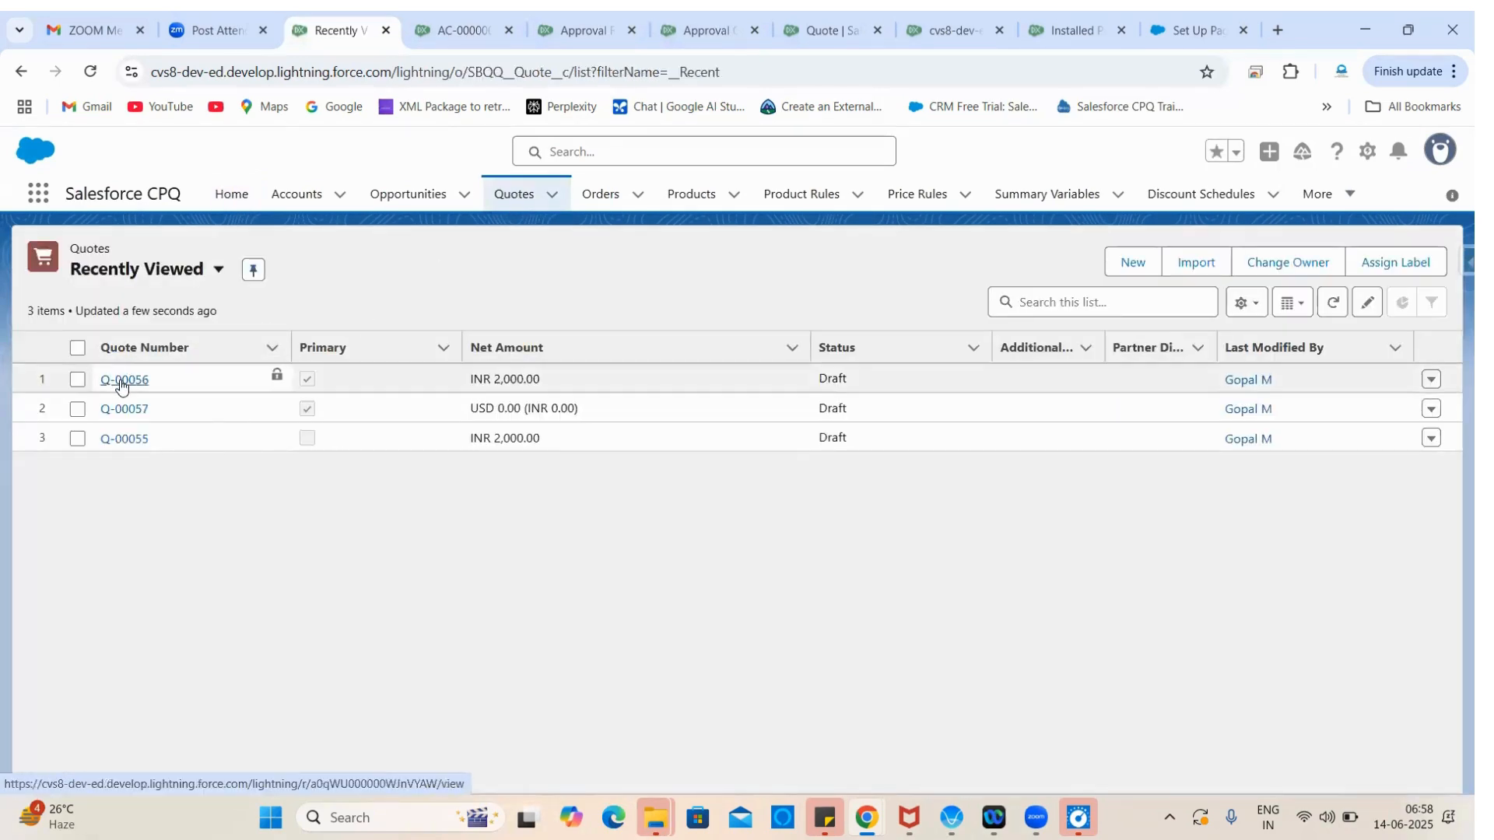
{"action": "left_click", "coordinate": [121, 381]}
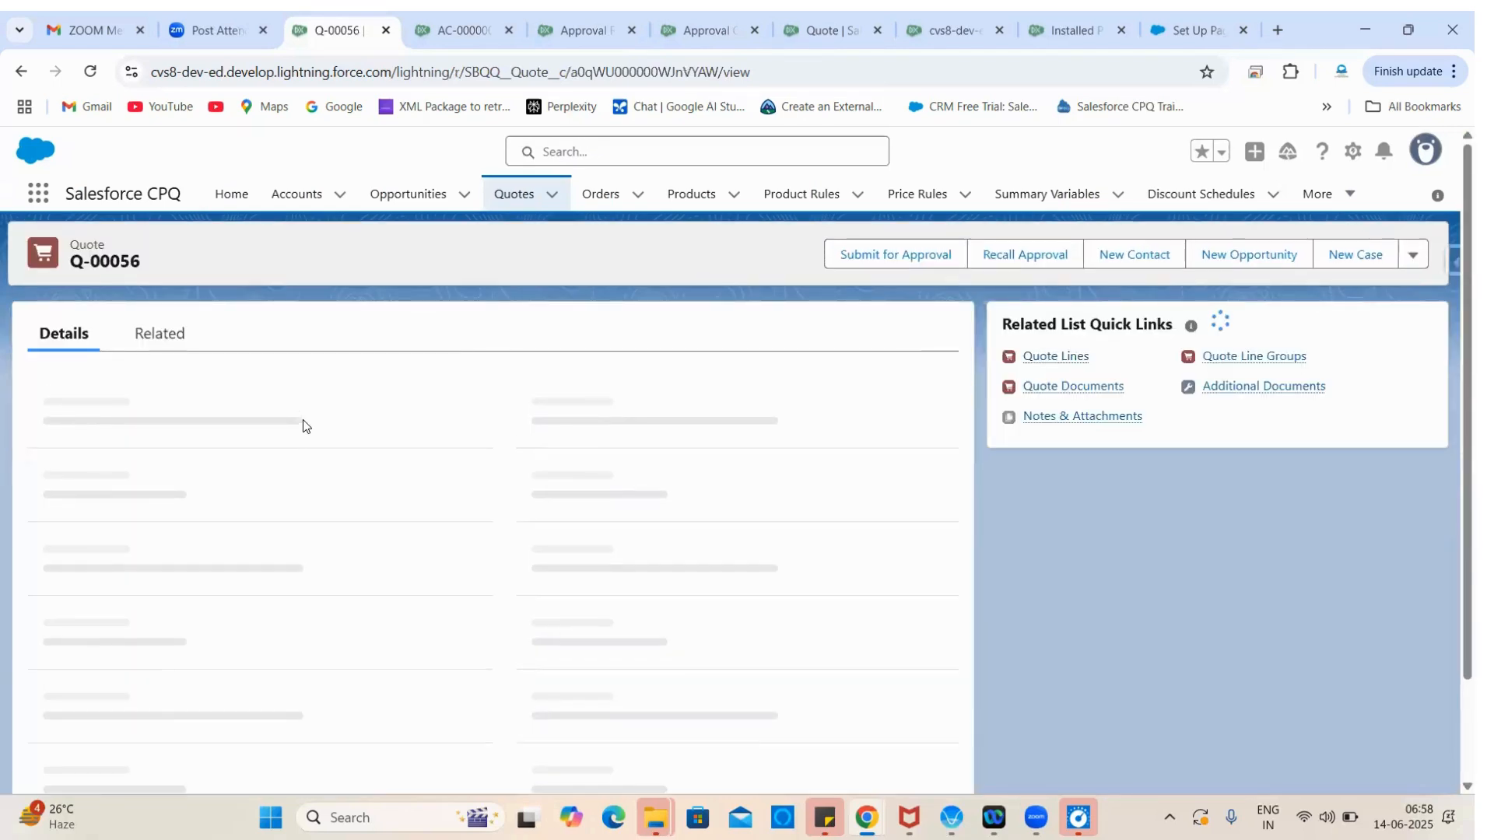
Step: Review the quote's discount information and the full list of actions available on it
{"action": "scroll", "coordinate": [266, 660], "scroll_direction": "down", "scroll_amount": 9}
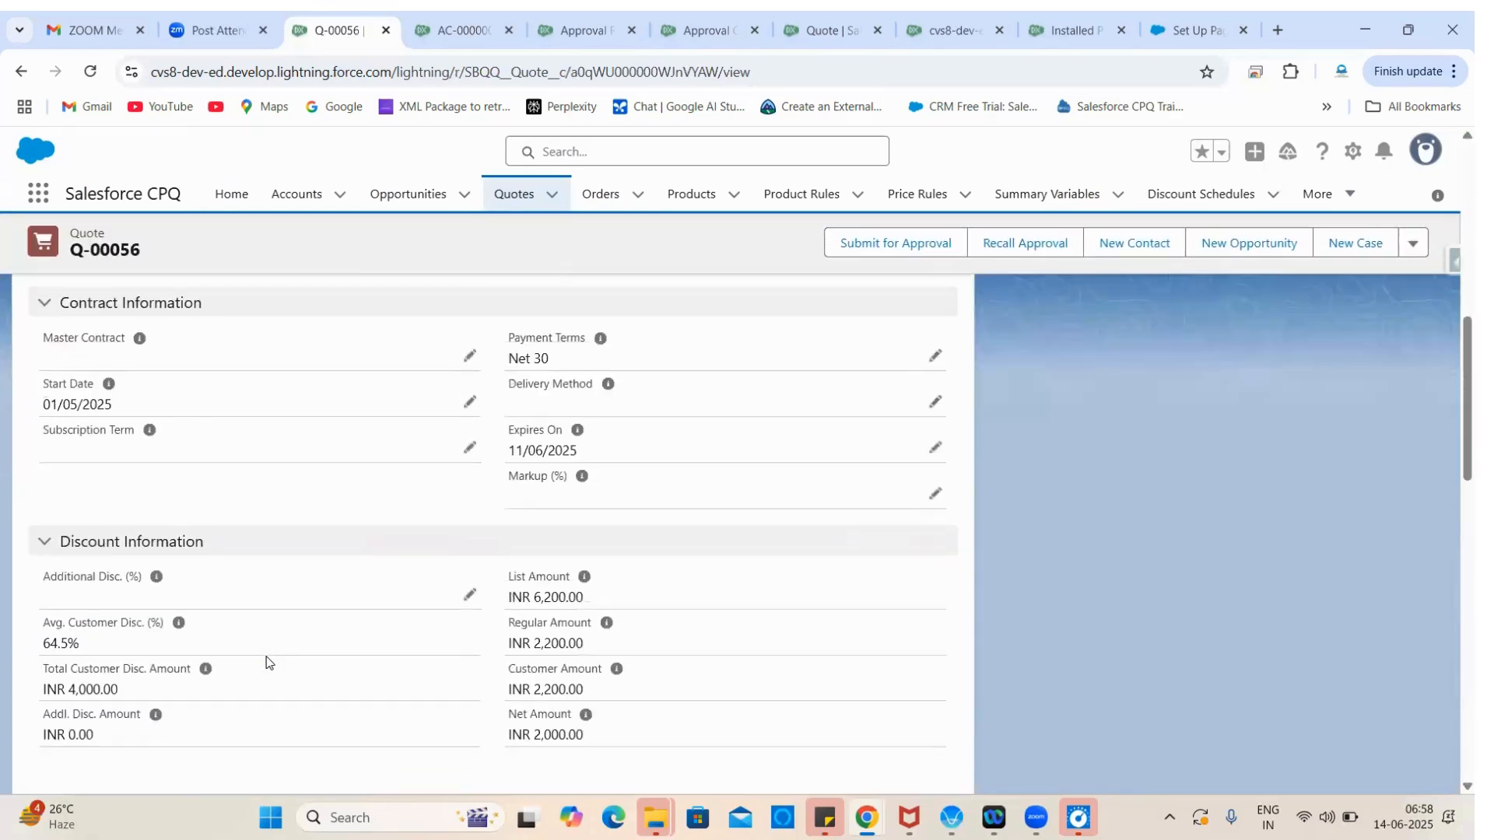
{"action": "scroll", "coordinate": [358, 609], "scroll_direction": "down", "scroll_amount": 1}
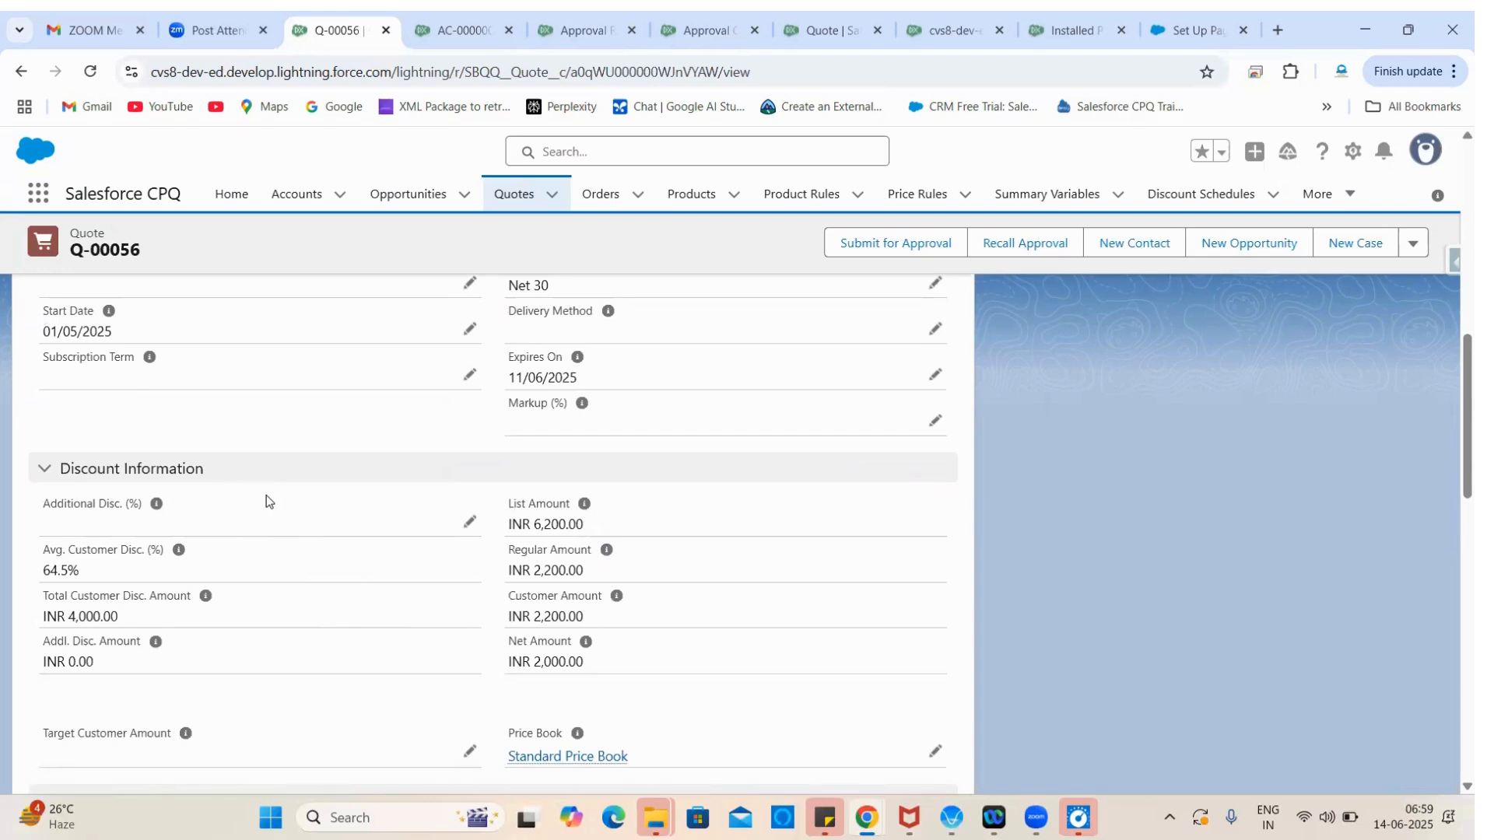
{"action": "left_click", "coordinate": [1413, 243]}
{"action": "scroll", "coordinate": [1315, 448], "scroll_direction": "down", "scroll_amount": 3}
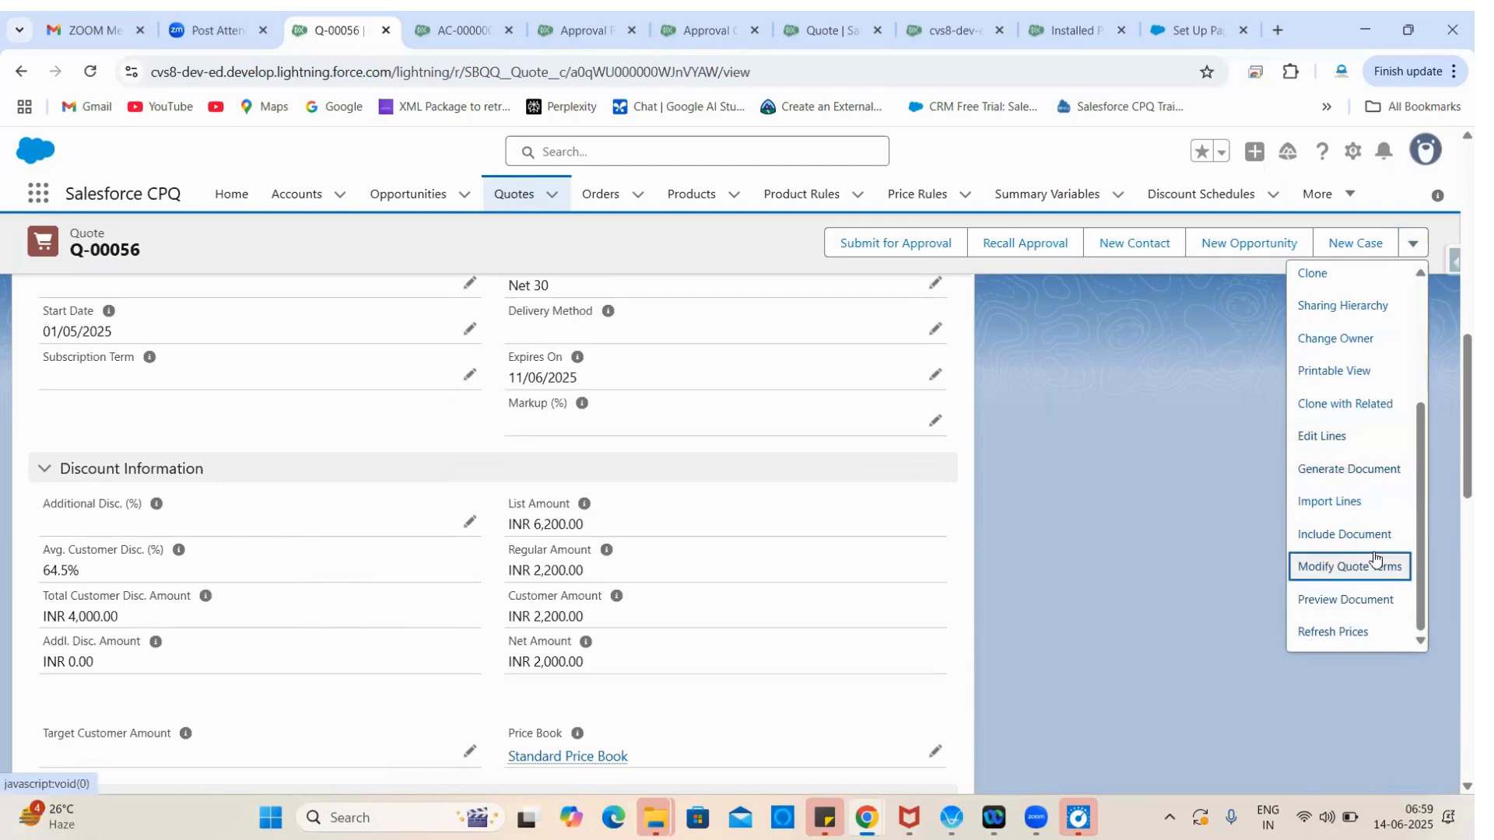
{"action": "scroll", "coordinate": [1350, 544], "scroll_direction": "up", "scroll_amount": 5}
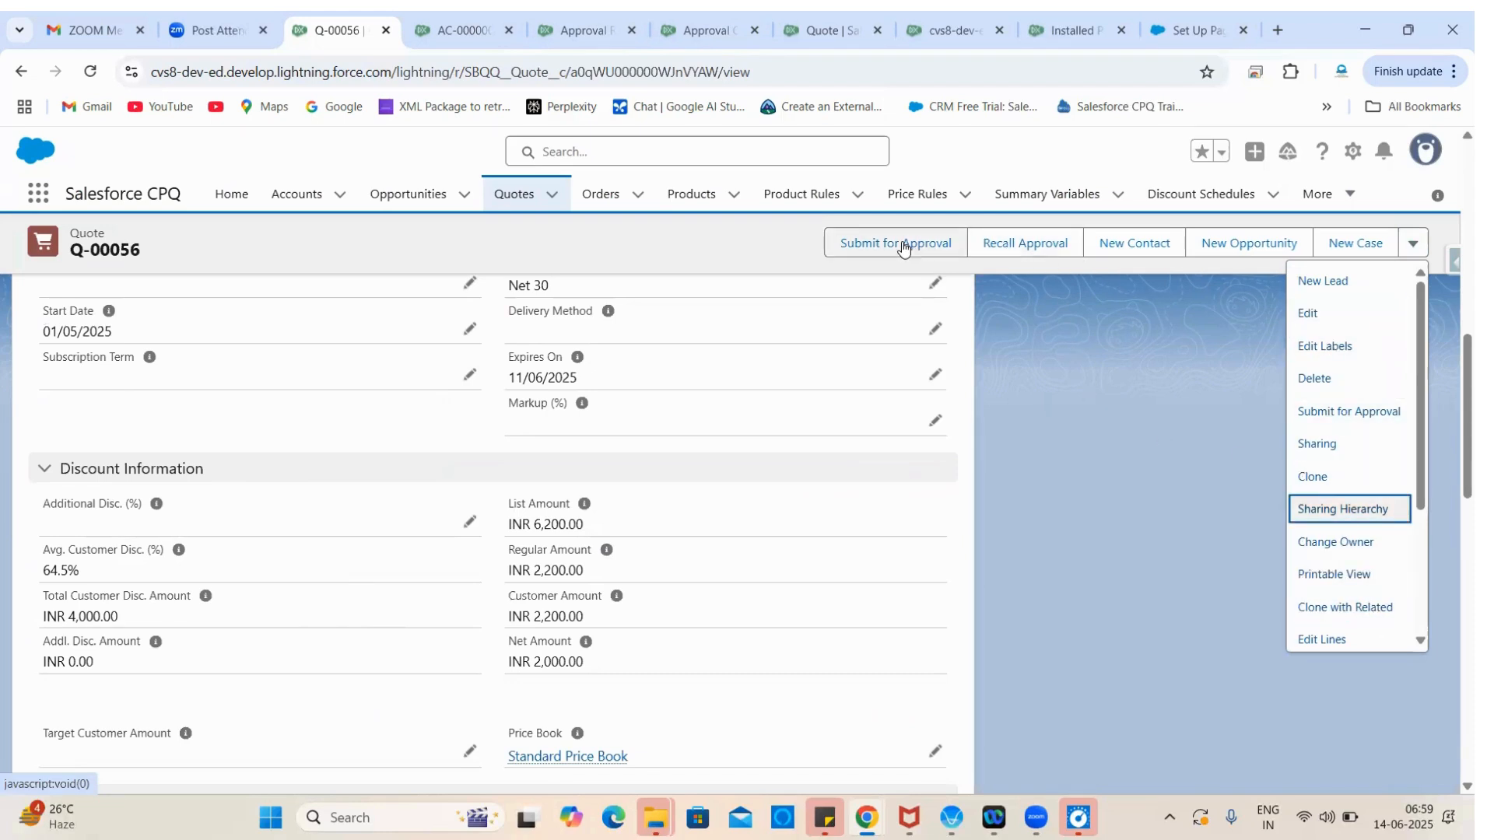
{"action": "left_click", "coordinate": [1180, 413]}
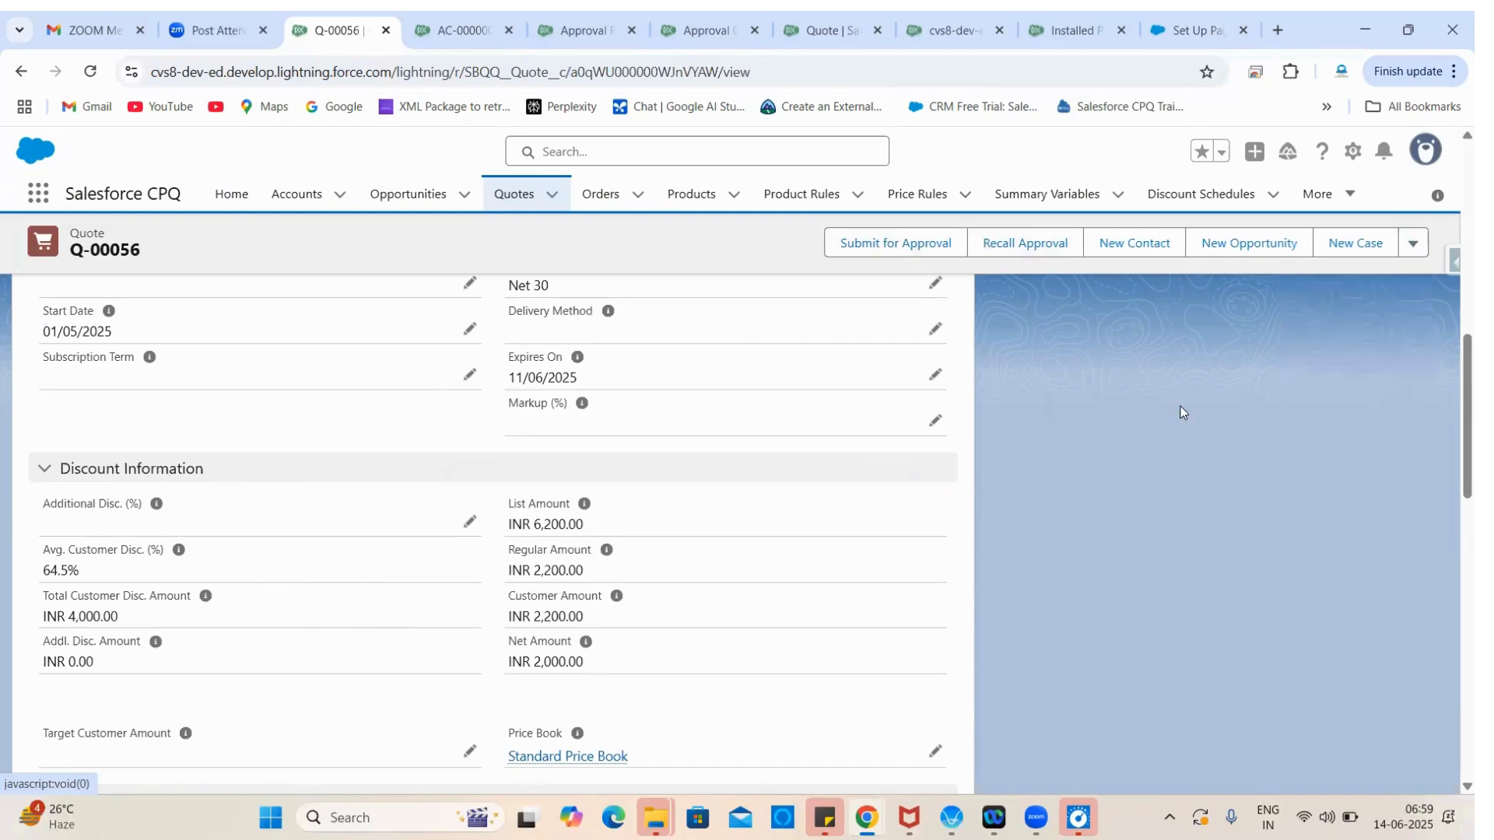
Step: Open the quote's record page for editing in Lightning App Builder and select its Highlights Panel, dismissing the Spring '21 notice
{"action": "left_click", "coordinate": [1351, 156]}
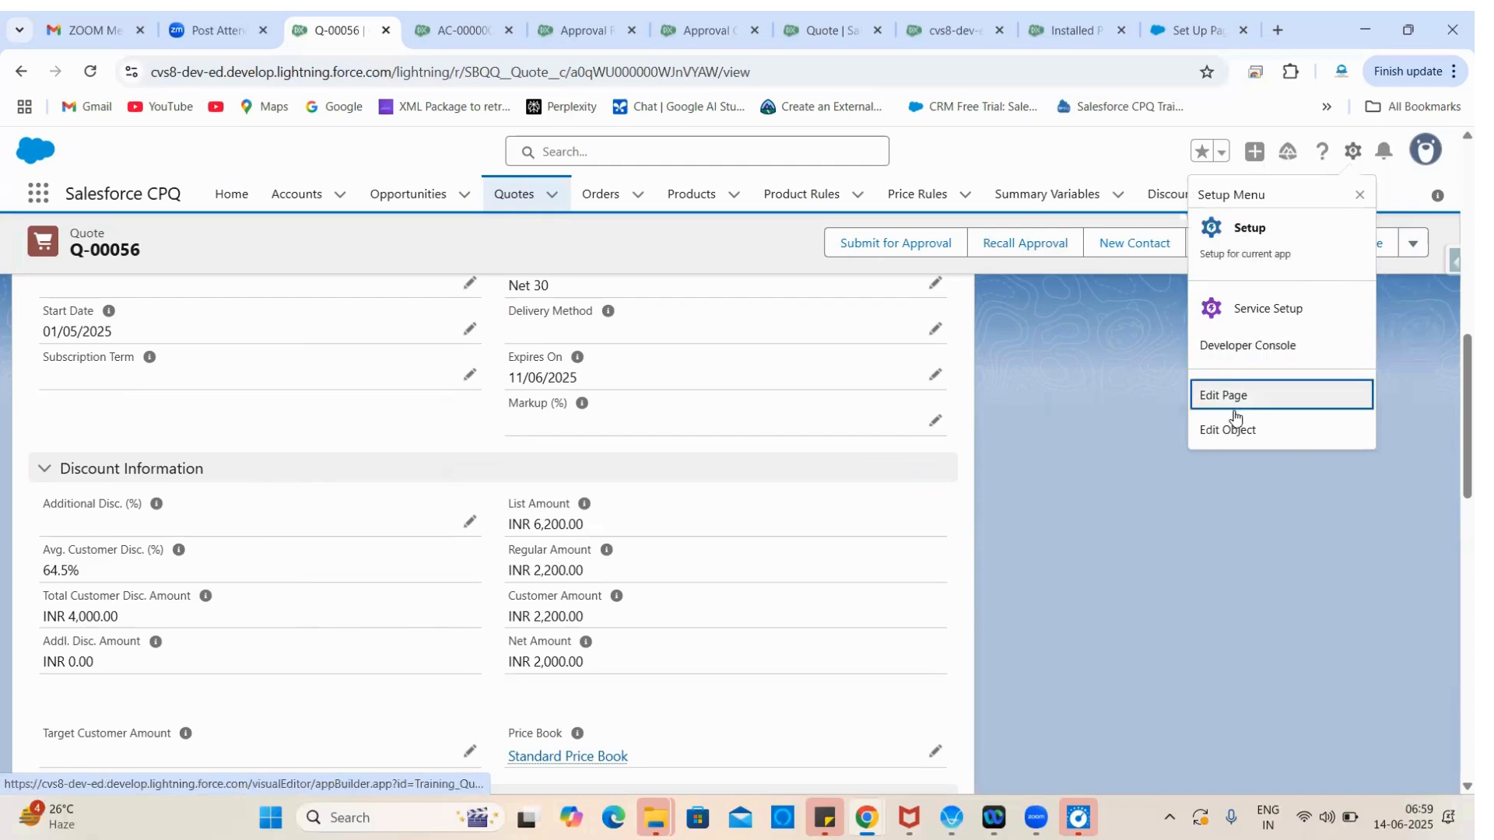
{"action": "left_click", "coordinate": [1230, 393]}
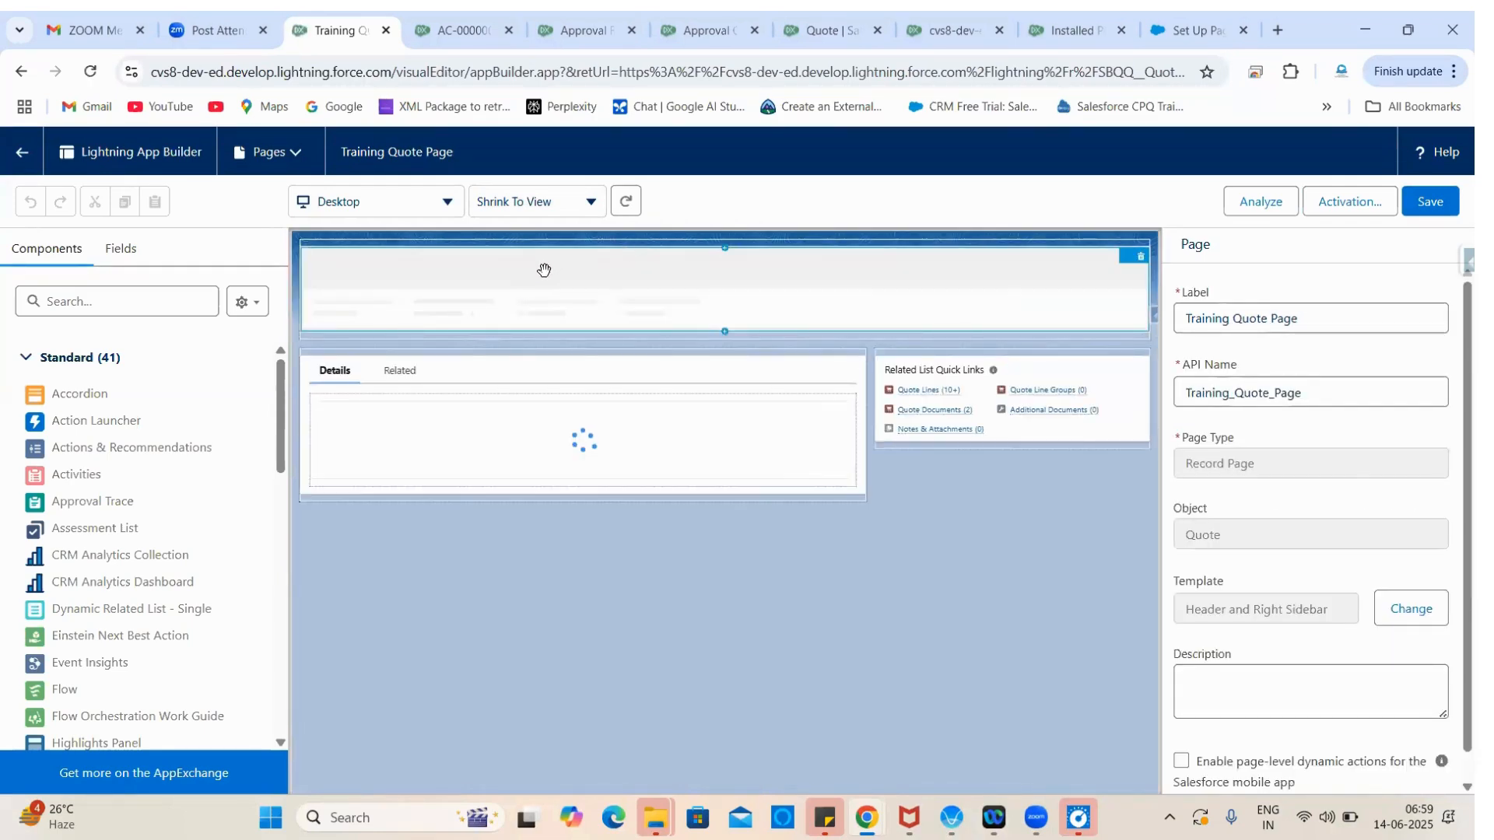
{"action": "left_click", "coordinate": [544, 270]}
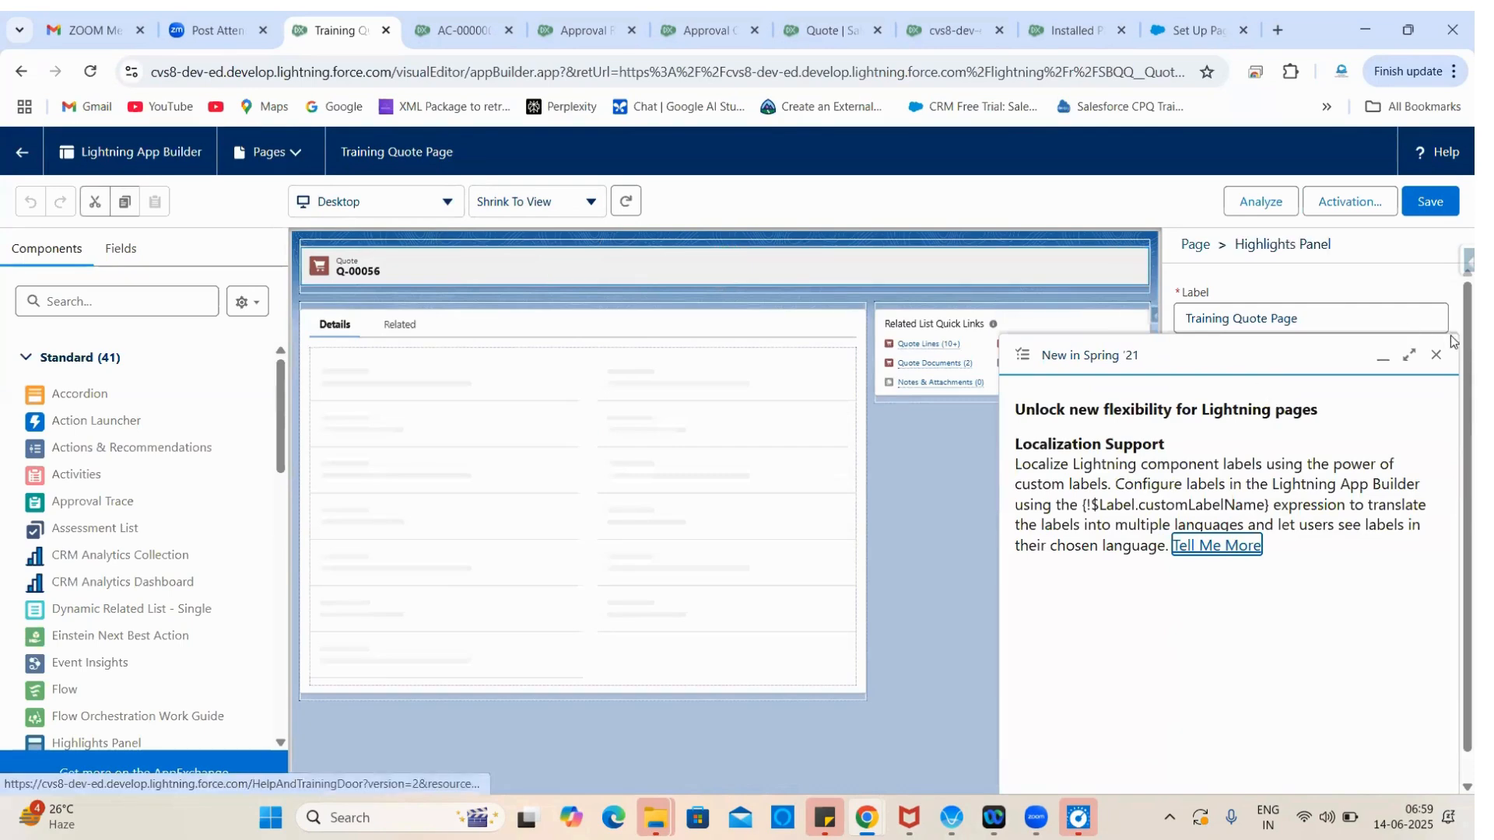
{"action": "left_click", "coordinate": [1438, 358]}
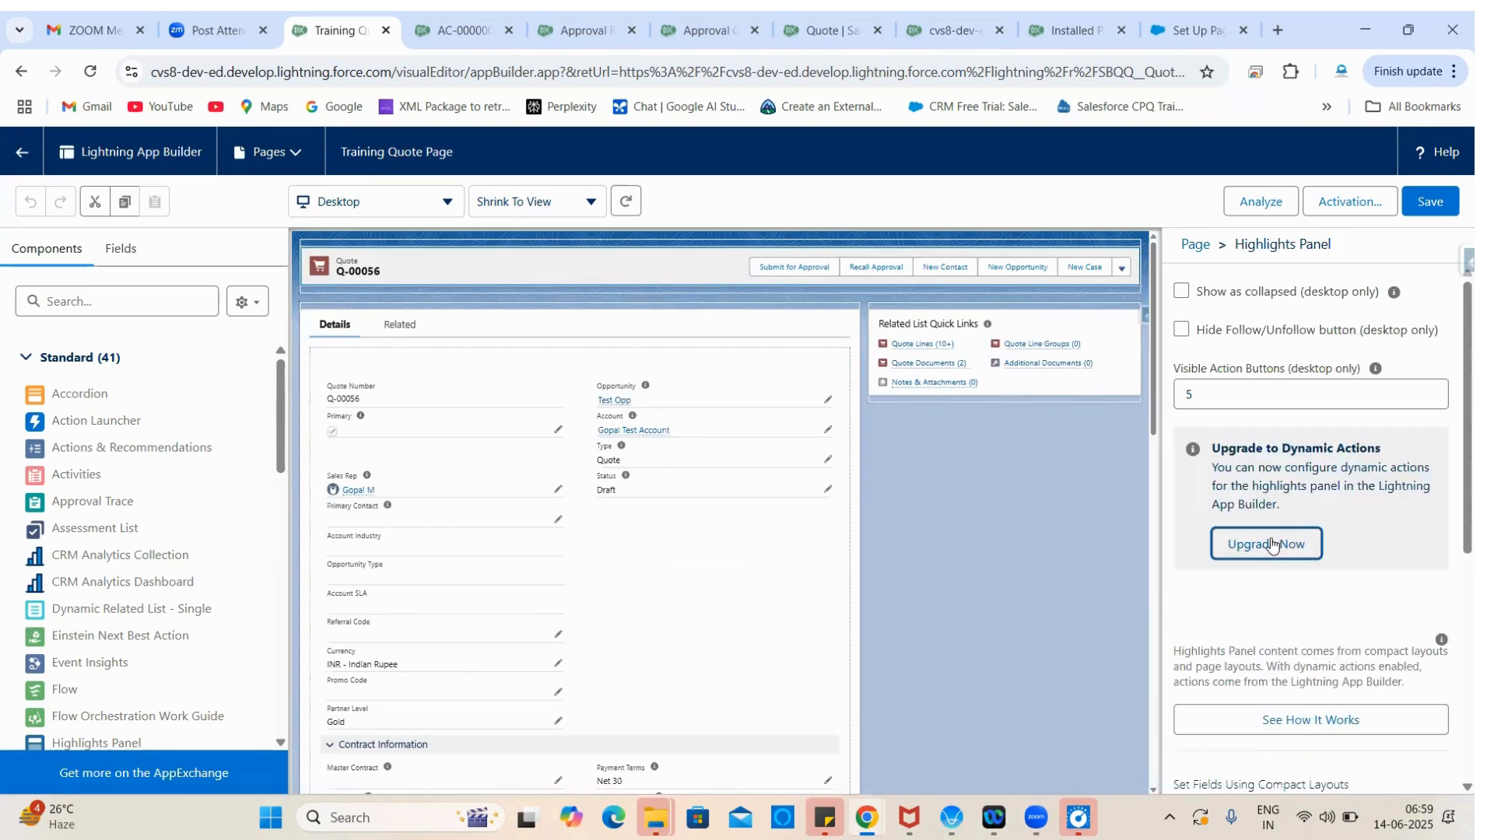
Step: Upgrade the Highlights Panel to dynamic actions by migrating the actions from Quote Layout
{"action": "left_click", "coordinate": [1268, 545]}
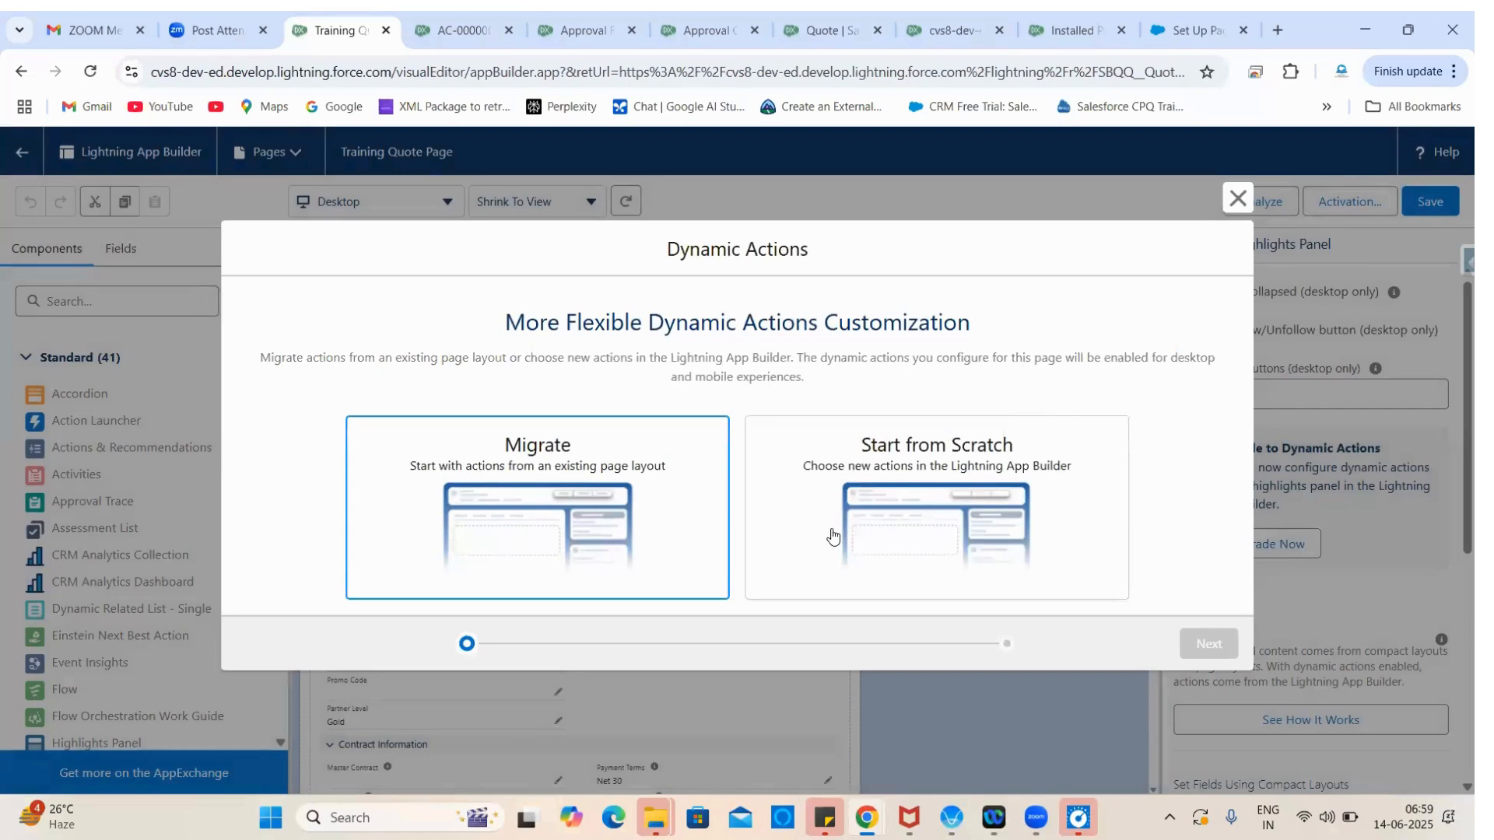
{"action": "left_click", "coordinate": [607, 510]}
{"action": "left_click", "coordinate": [1198, 645]}
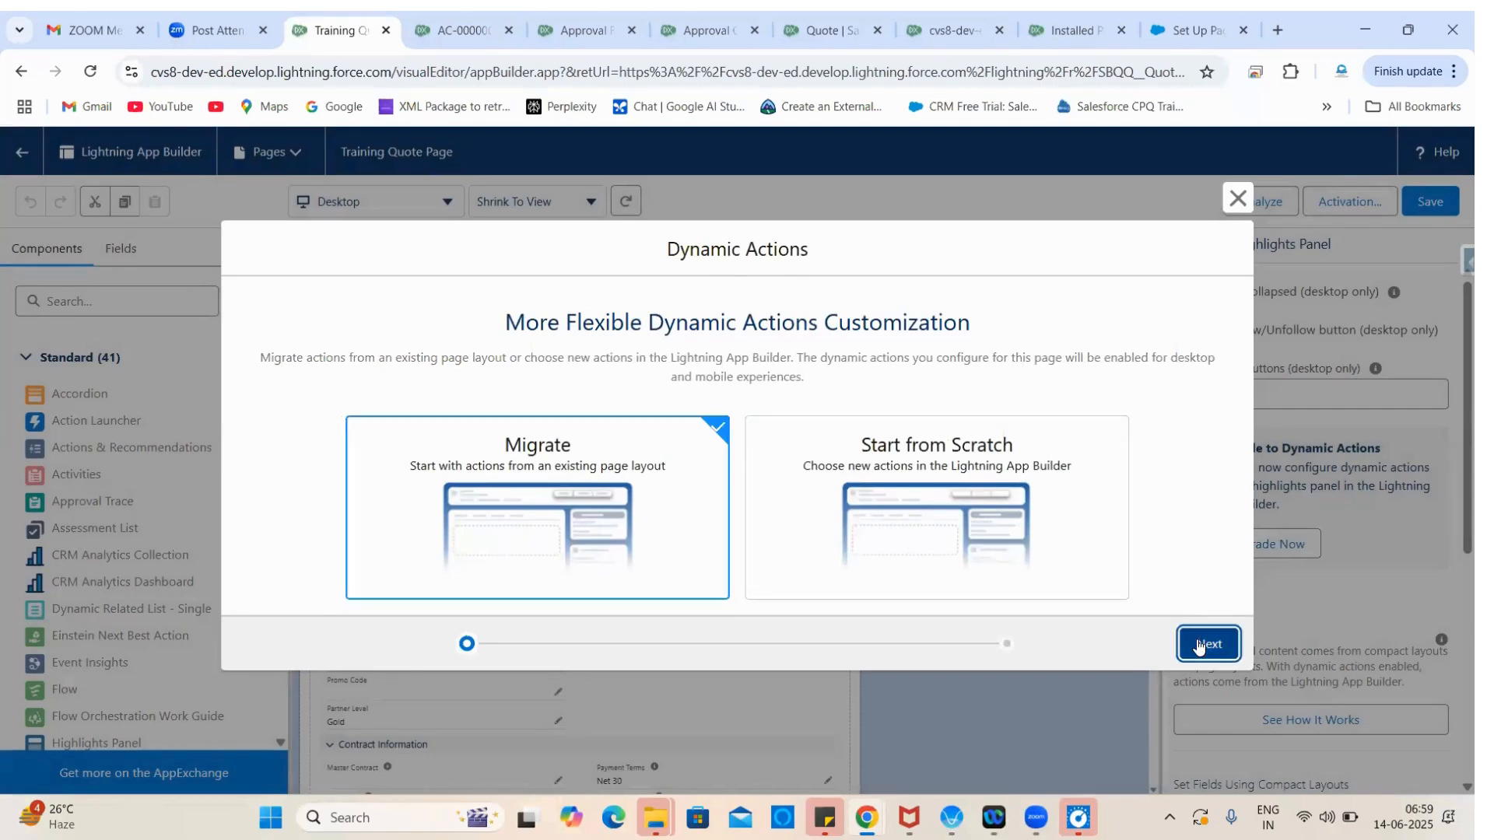
{"action": "left_click", "coordinate": [1198, 646]}
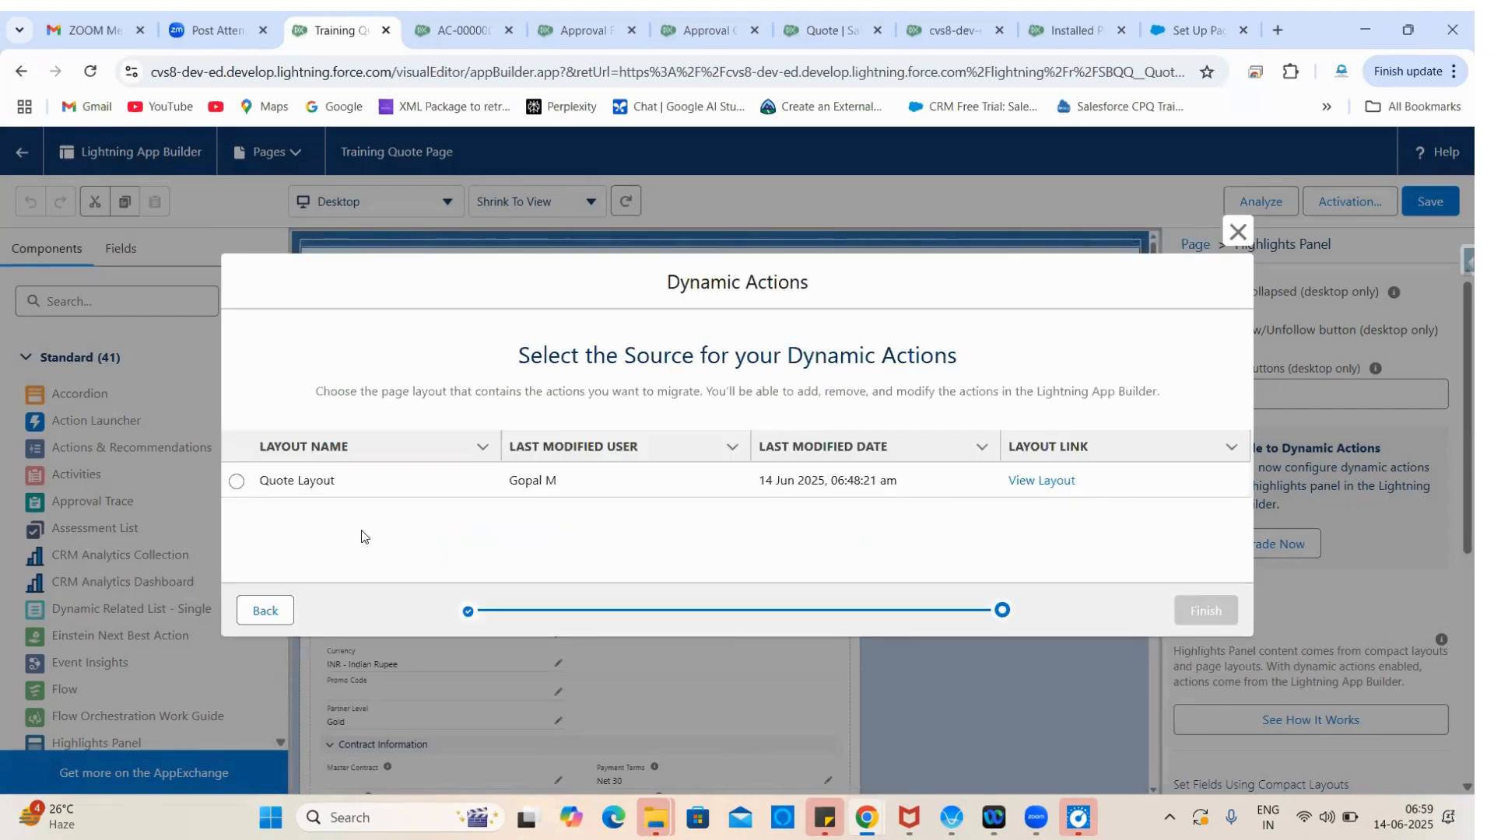
{"action": "left_click", "coordinate": [237, 481]}
{"action": "left_click", "coordinate": [1204, 608]}
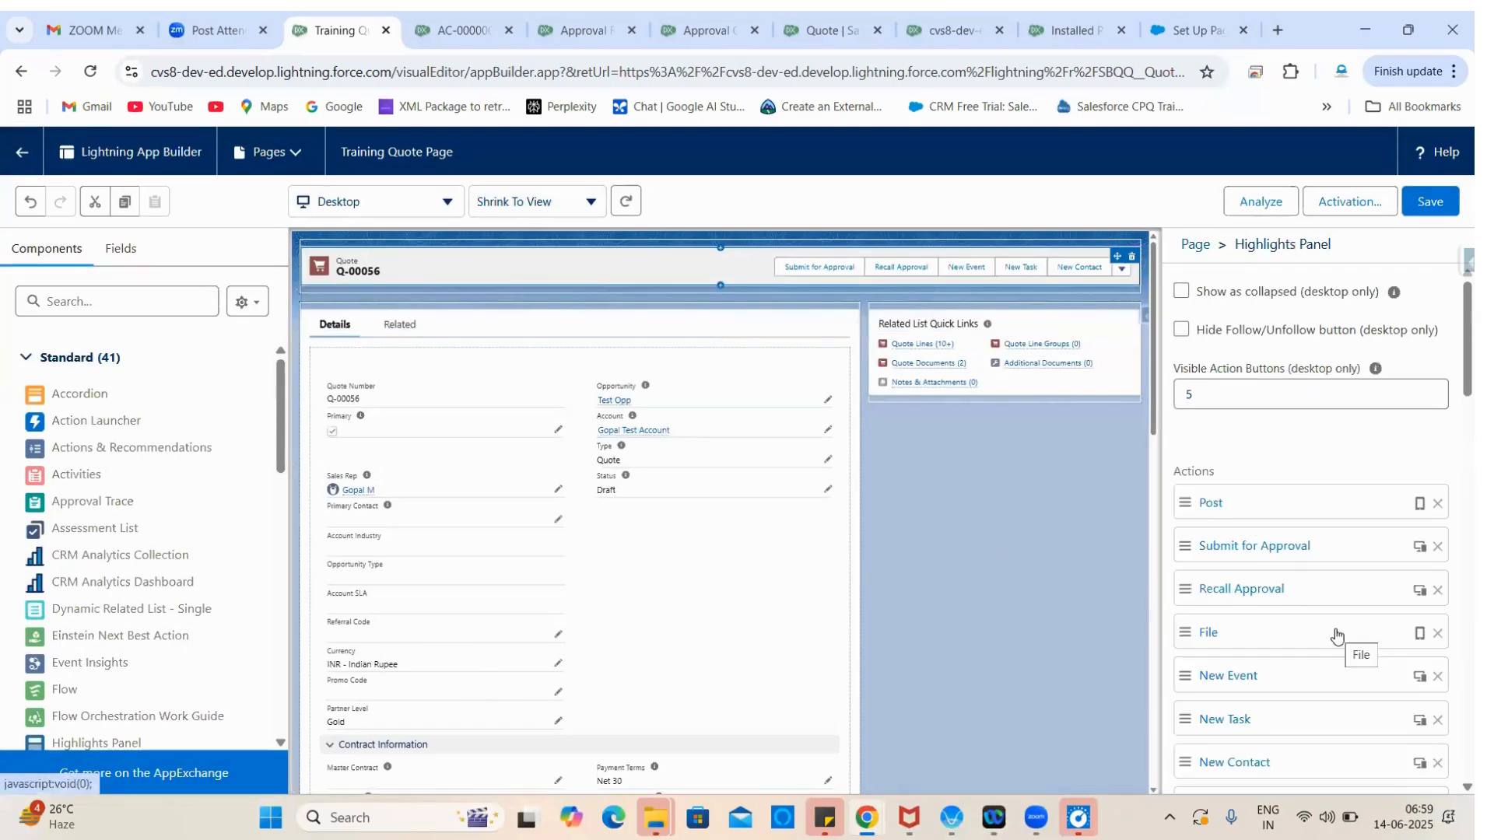
Step: Look for a preview action among the actions that can be added to the Highlights Panel, searching for "pre"
{"action": "scroll", "coordinate": [1283, 622], "scroll_direction": "down", "scroll_amount": 10}
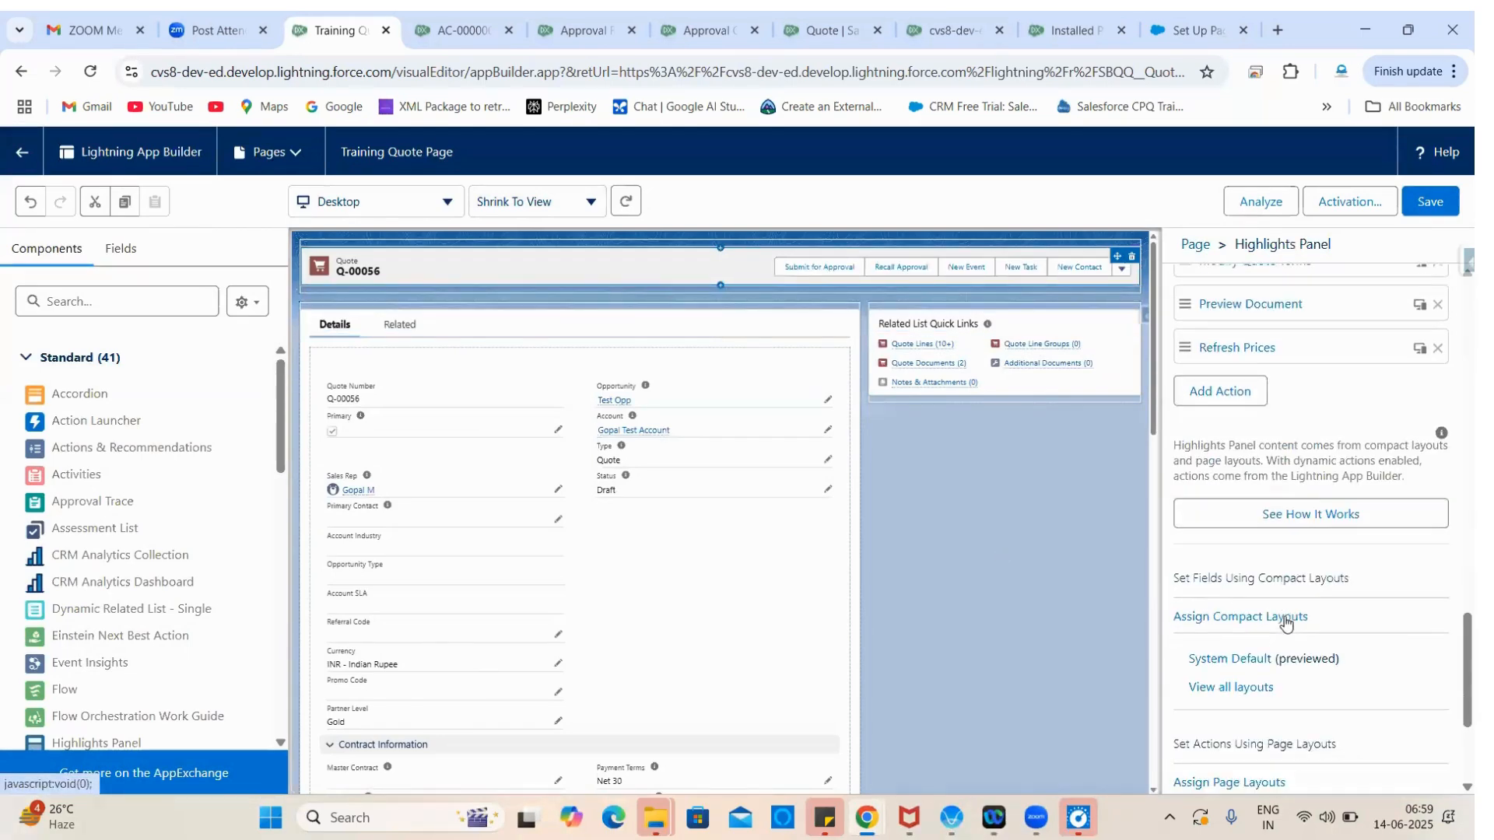
{"action": "left_click", "coordinate": [1220, 387]}
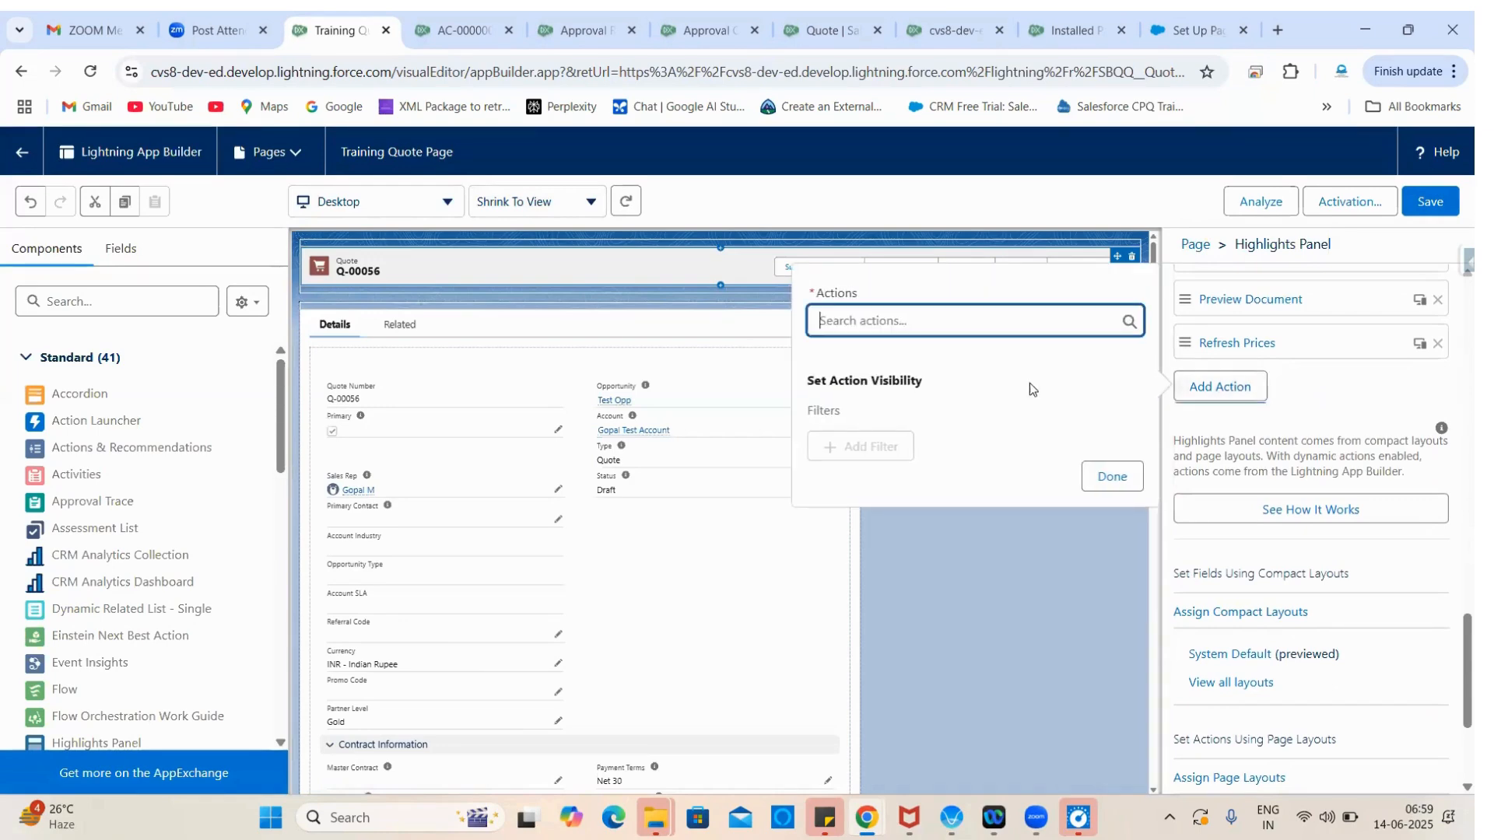
{"action": "left_click", "coordinate": [880, 322]}
{"action": "scroll", "coordinate": [940, 576], "scroll_direction": "down", "scroll_amount": 2}
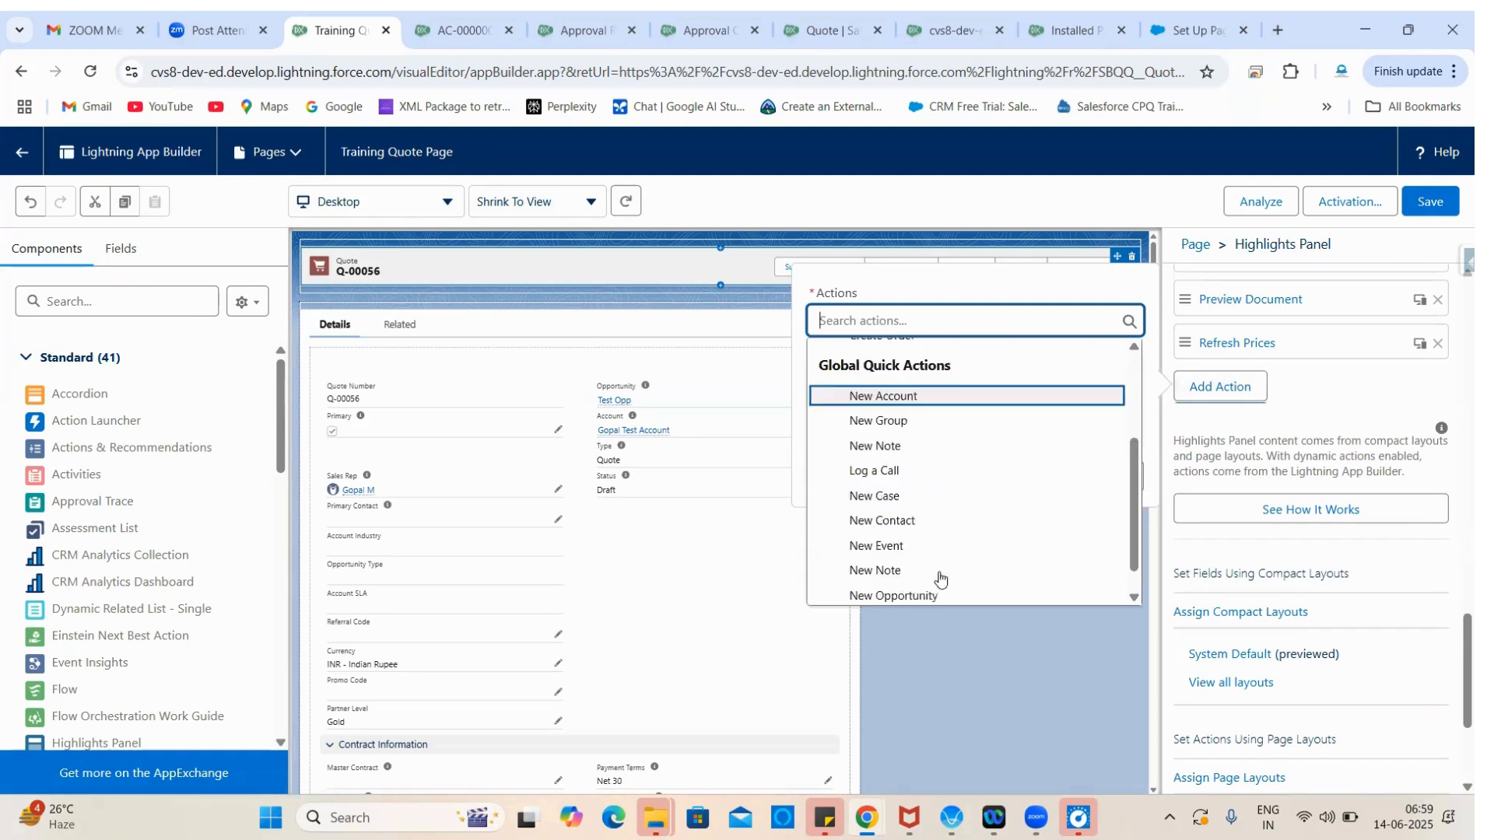
{"action": "scroll", "coordinate": [940, 574], "scroll_direction": "down", "scroll_amount": 1}
{"action": "scroll", "coordinate": [947, 513], "scroll_direction": "up", "scroll_amount": 3}
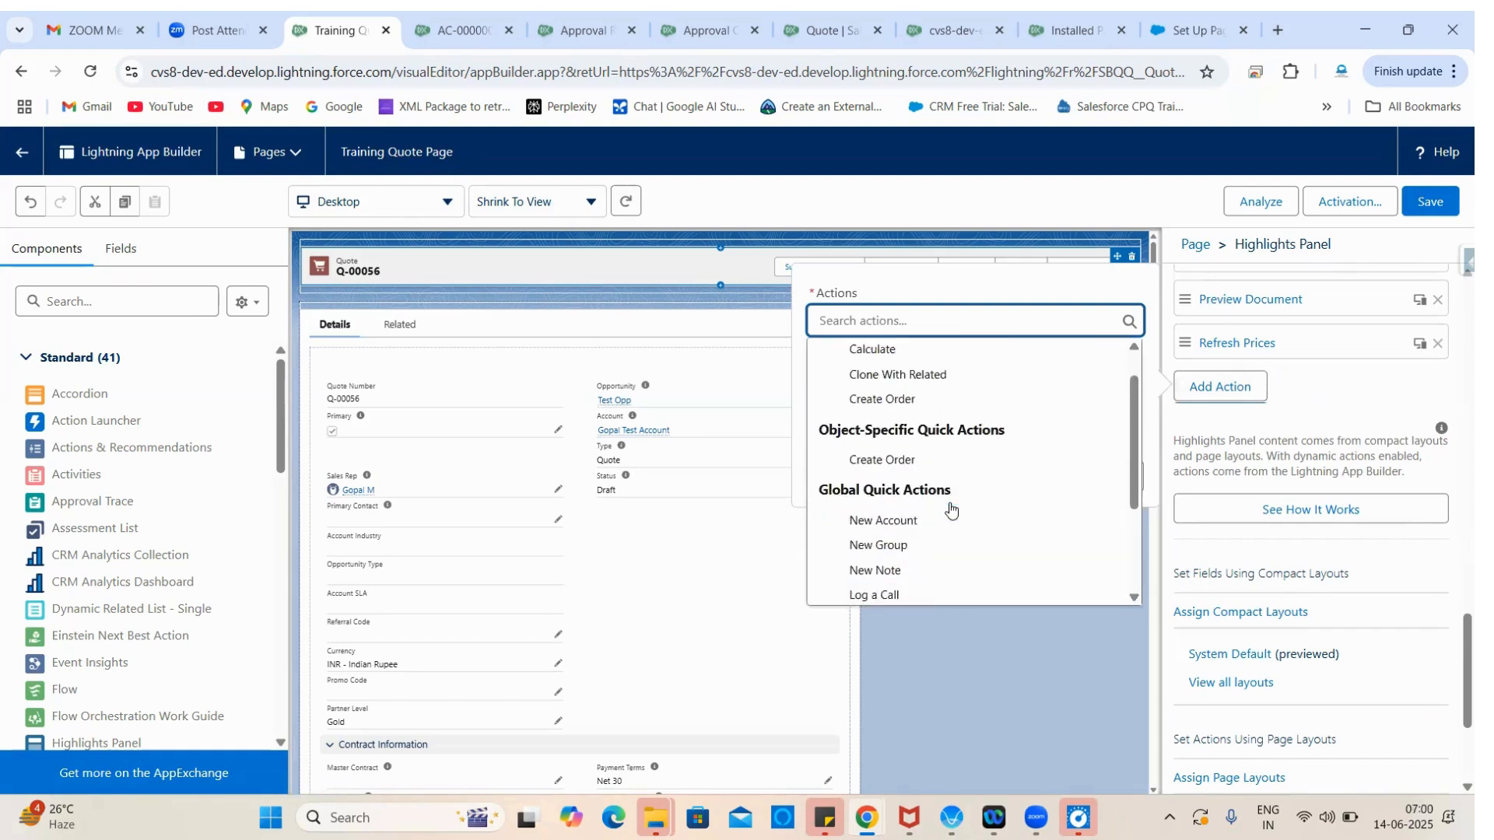
{"action": "scroll", "coordinate": [949, 507], "scroll_direction": "up", "scroll_amount": 1}
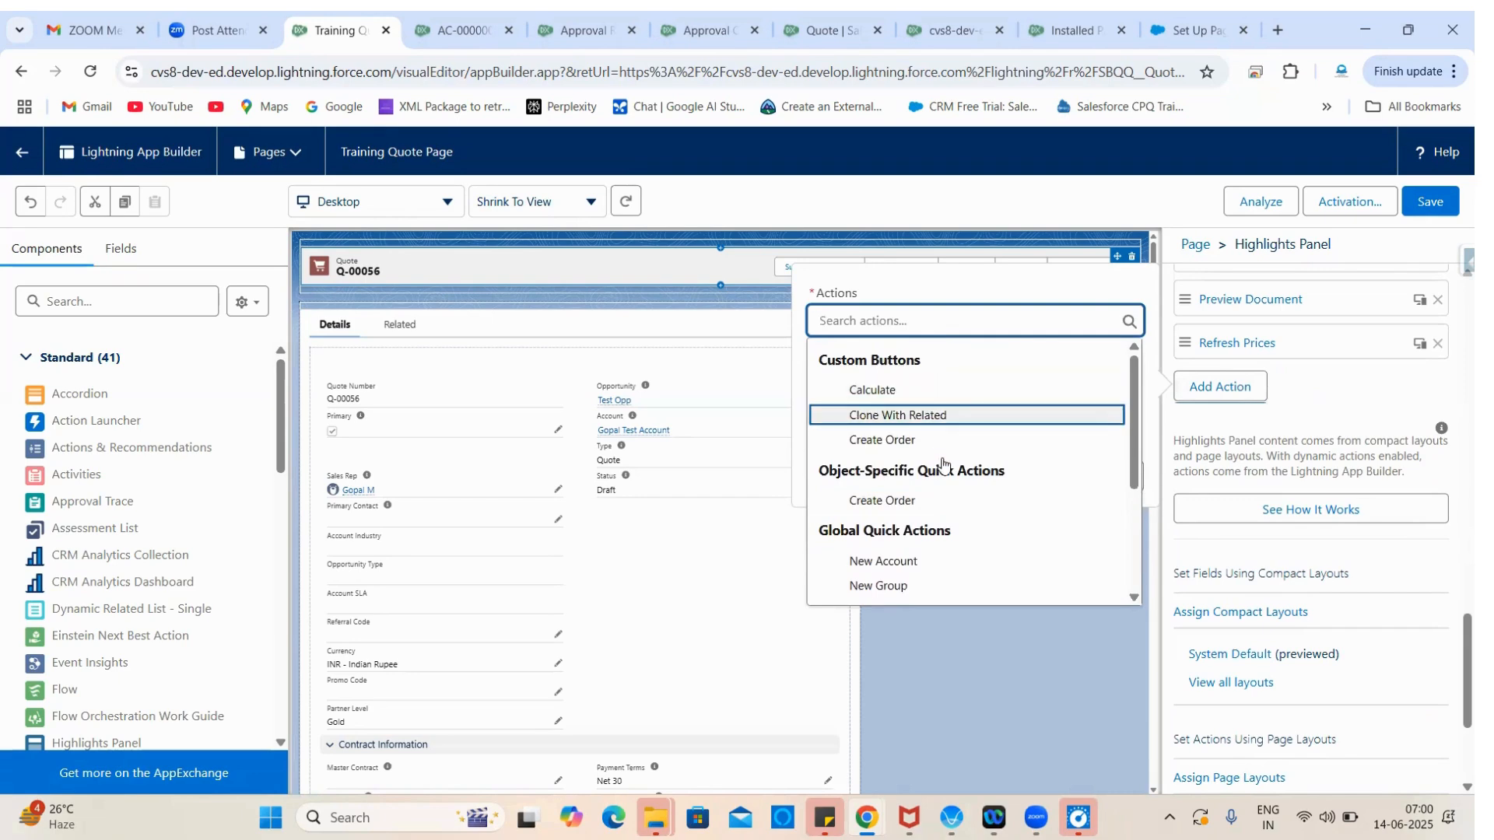
{"action": "type", "text": "p"}
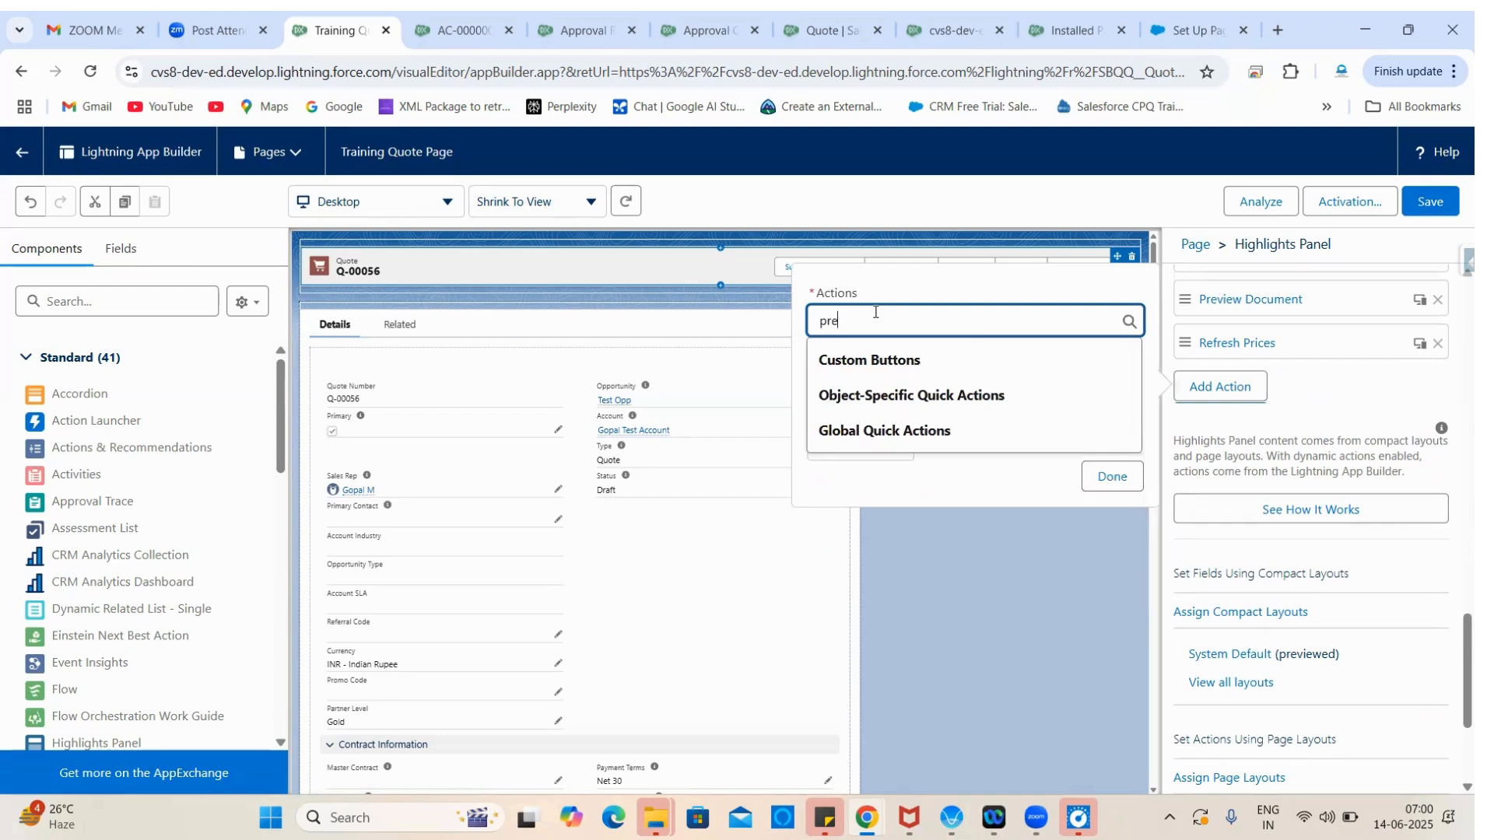
{"action": "key", "text": "BackSpace"}
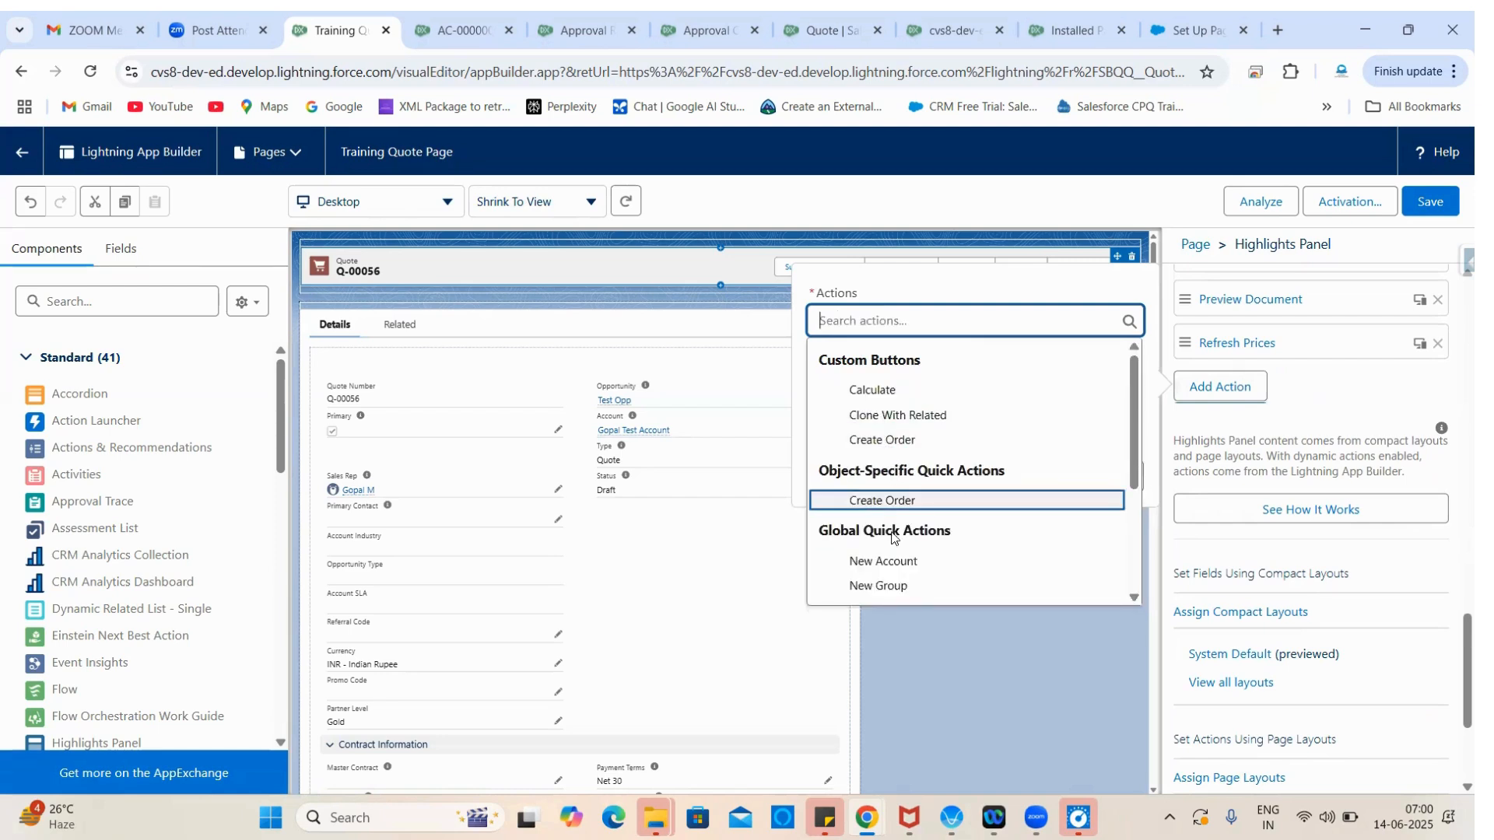
{"action": "scroll", "coordinate": [892, 505], "scroll_direction": "down", "scroll_amount": 3}
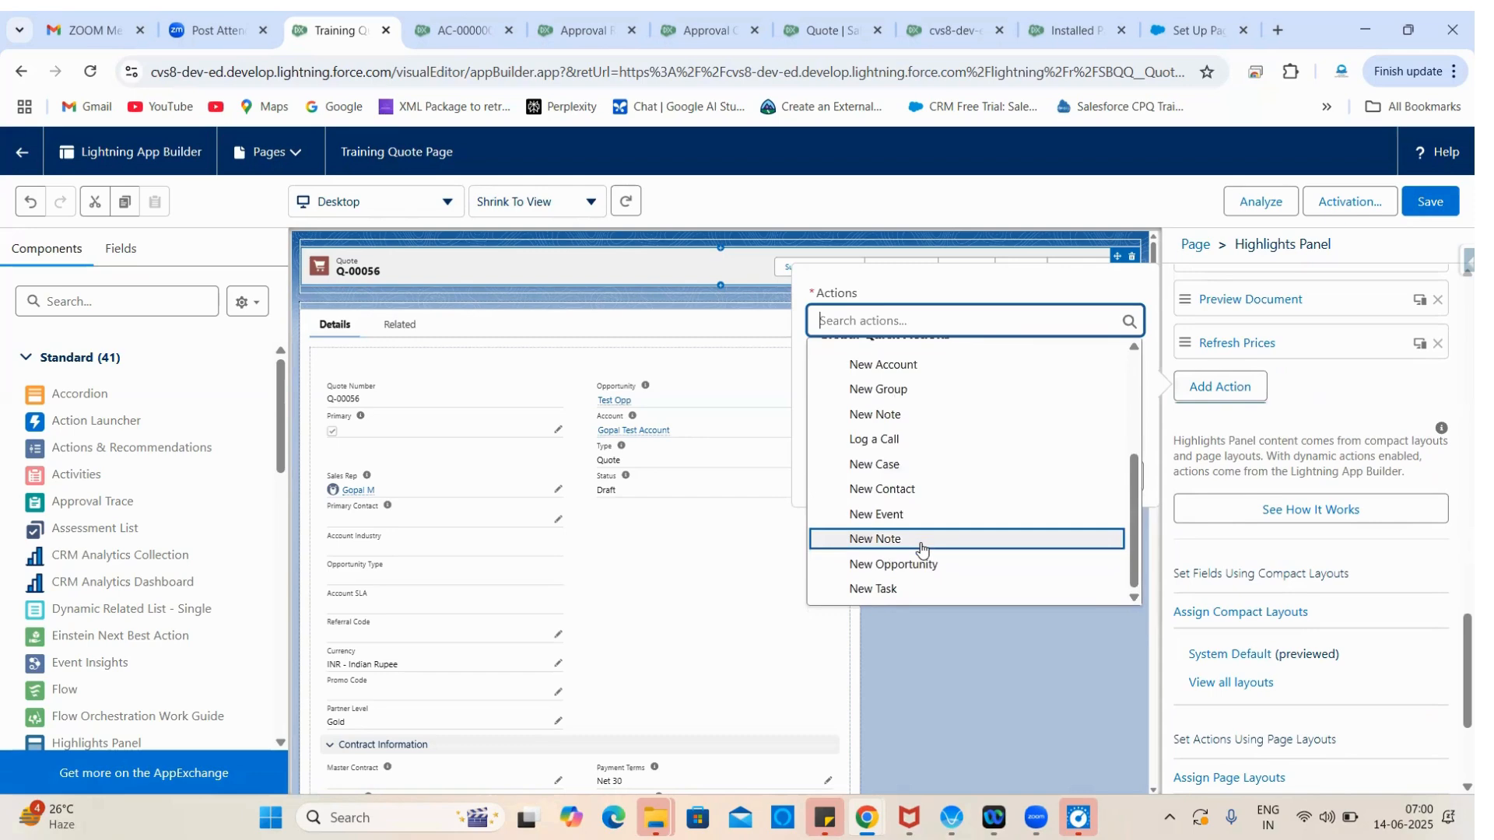
{"action": "scroll", "coordinate": [920, 555], "scroll_direction": "up", "scroll_amount": 3}
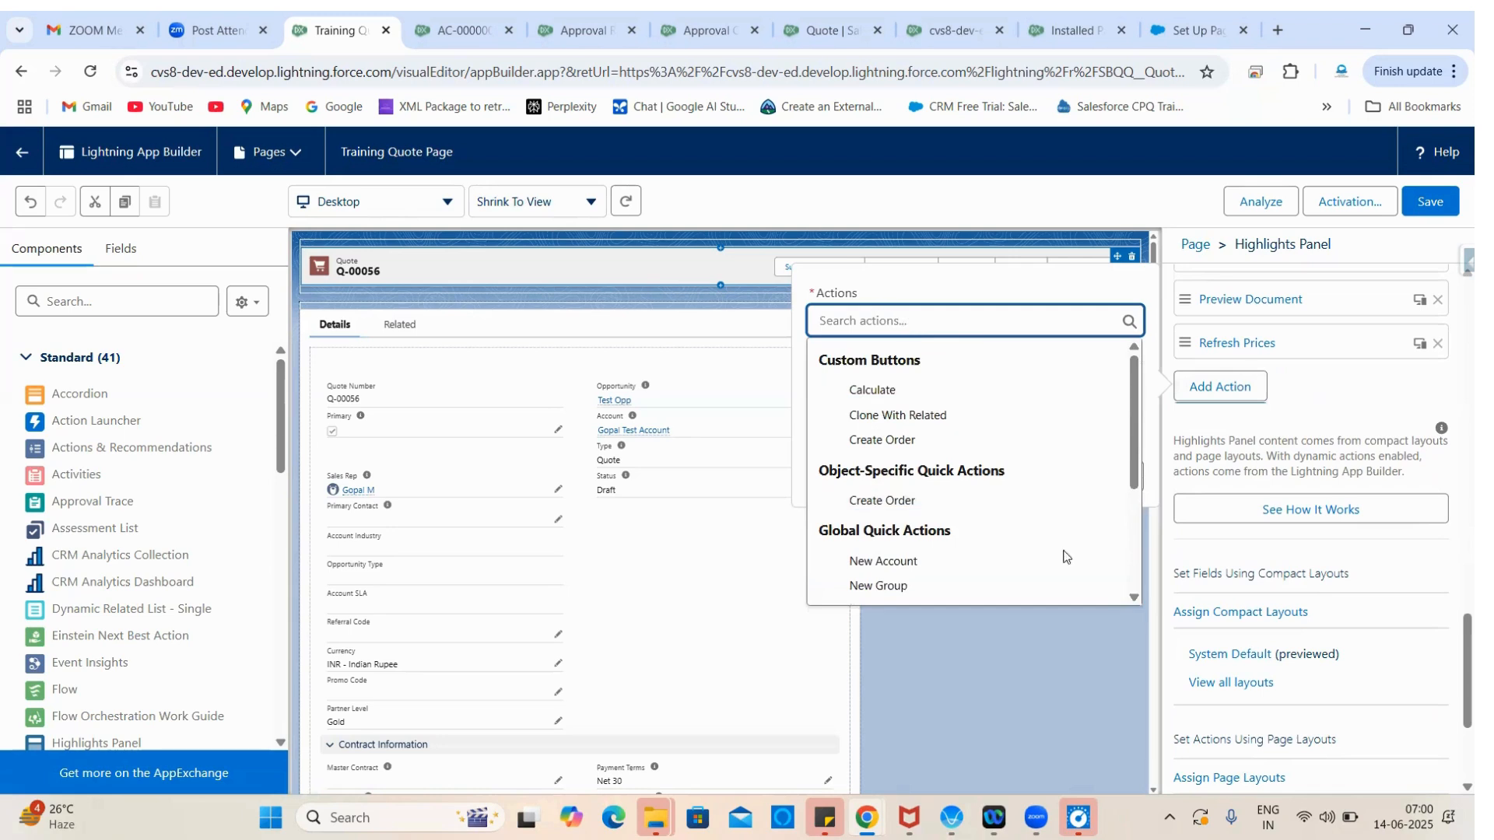
{"action": "left_click", "coordinate": [1025, 650]}
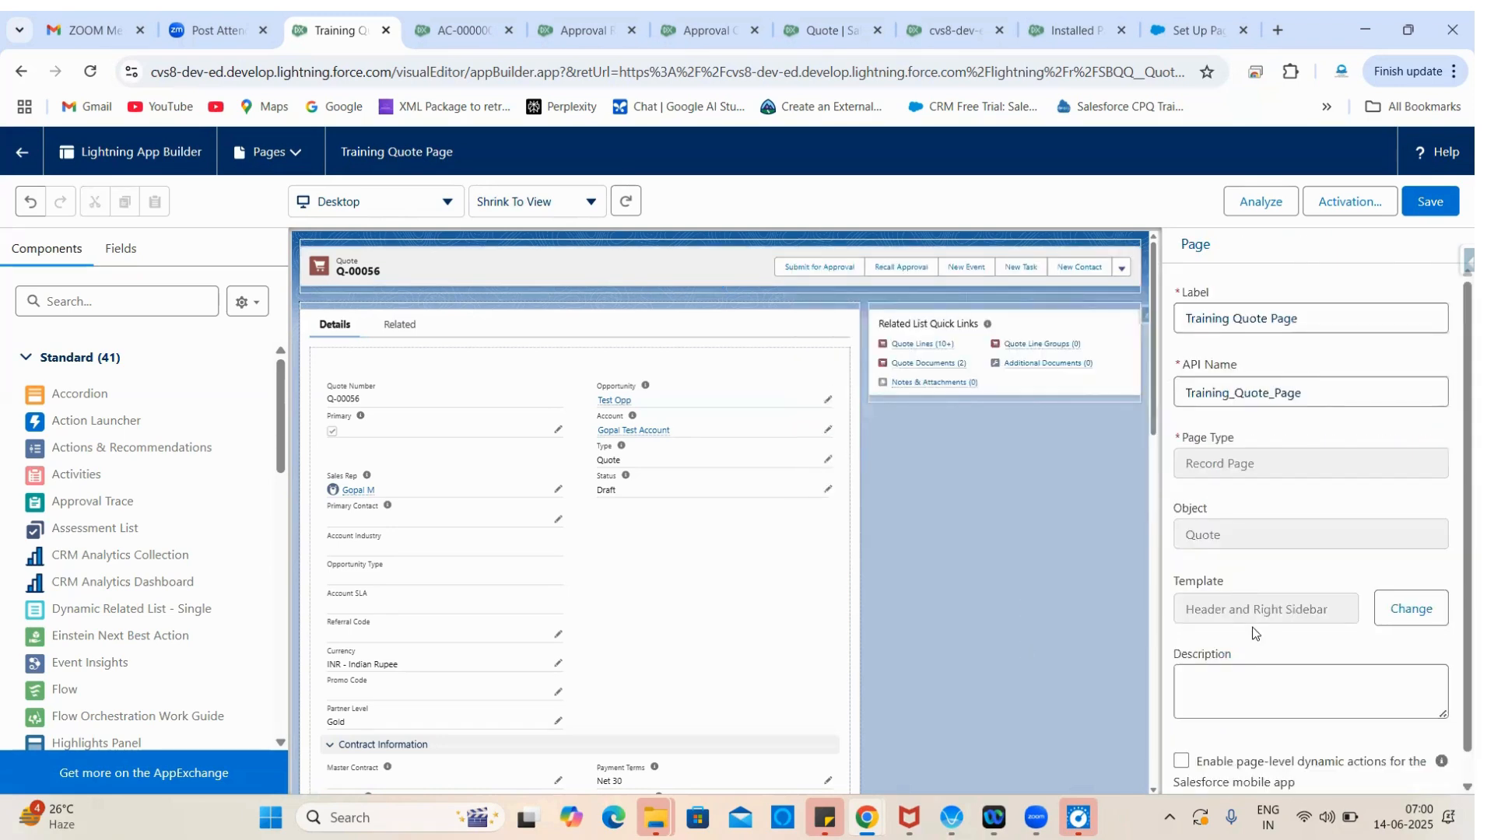
Step: Reselect the Highlights Panel and review its complete list of migrated actions
{"action": "left_click", "coordinate": [637, 274]}
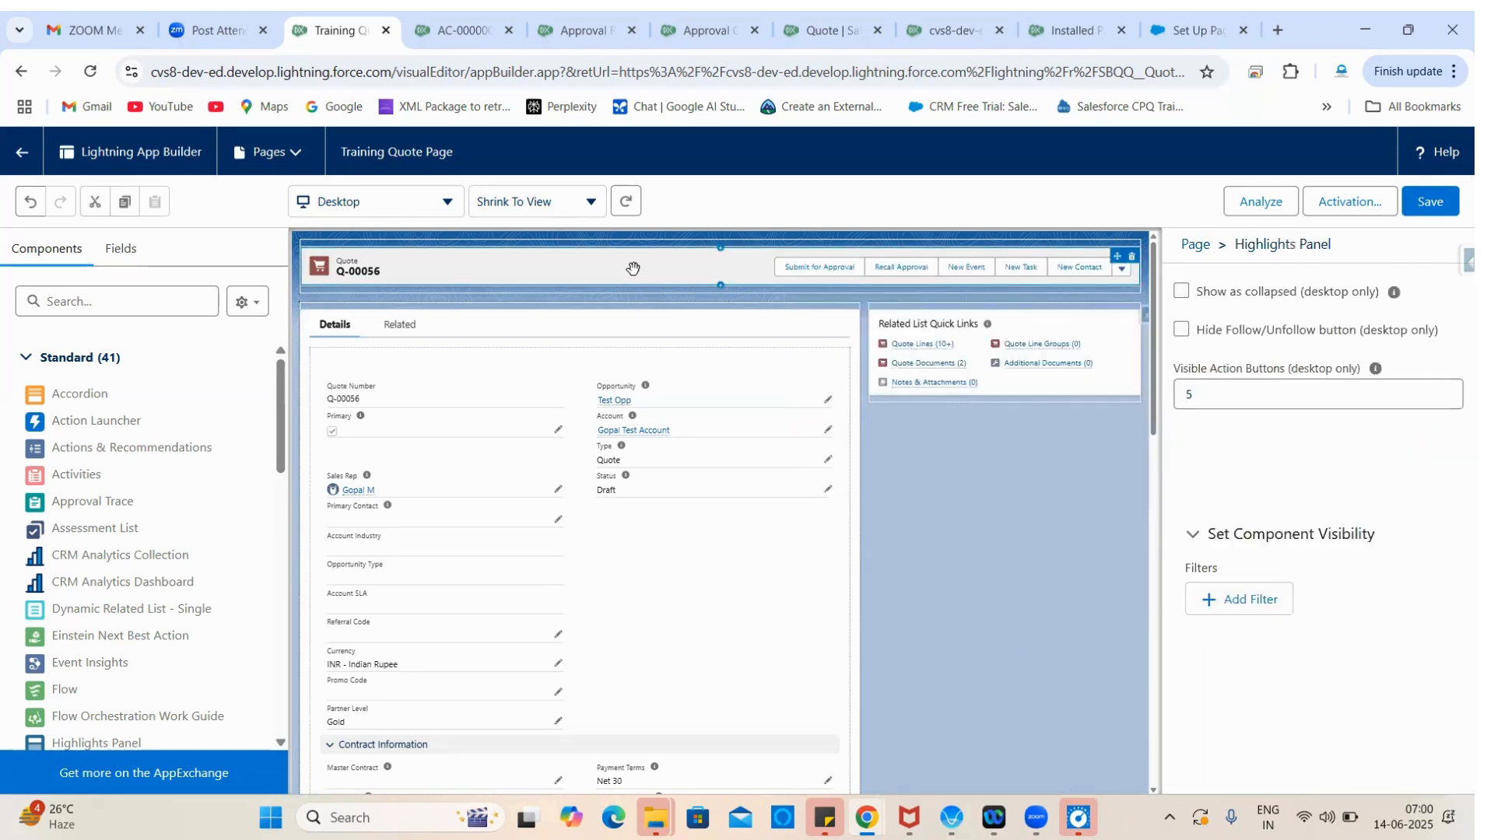
{"action": "scroll", "coordinate": [1222, 553], "scroll_direction": "down", "scroll_amount": 5}
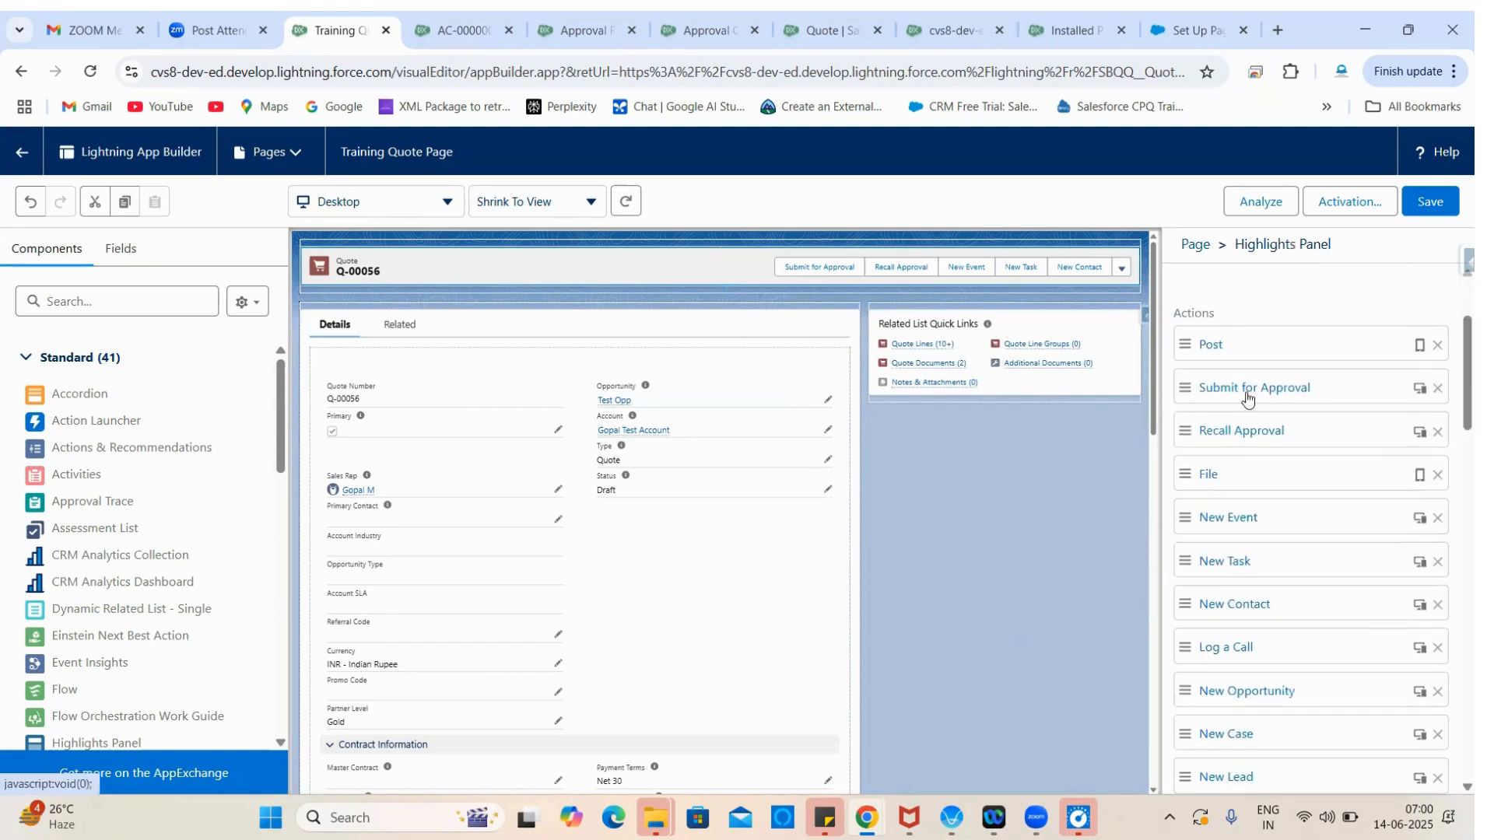
{"action": "scroll", "coordinate": [1261, 604], "scroll_direction": "down", "scroll_amount": 5}
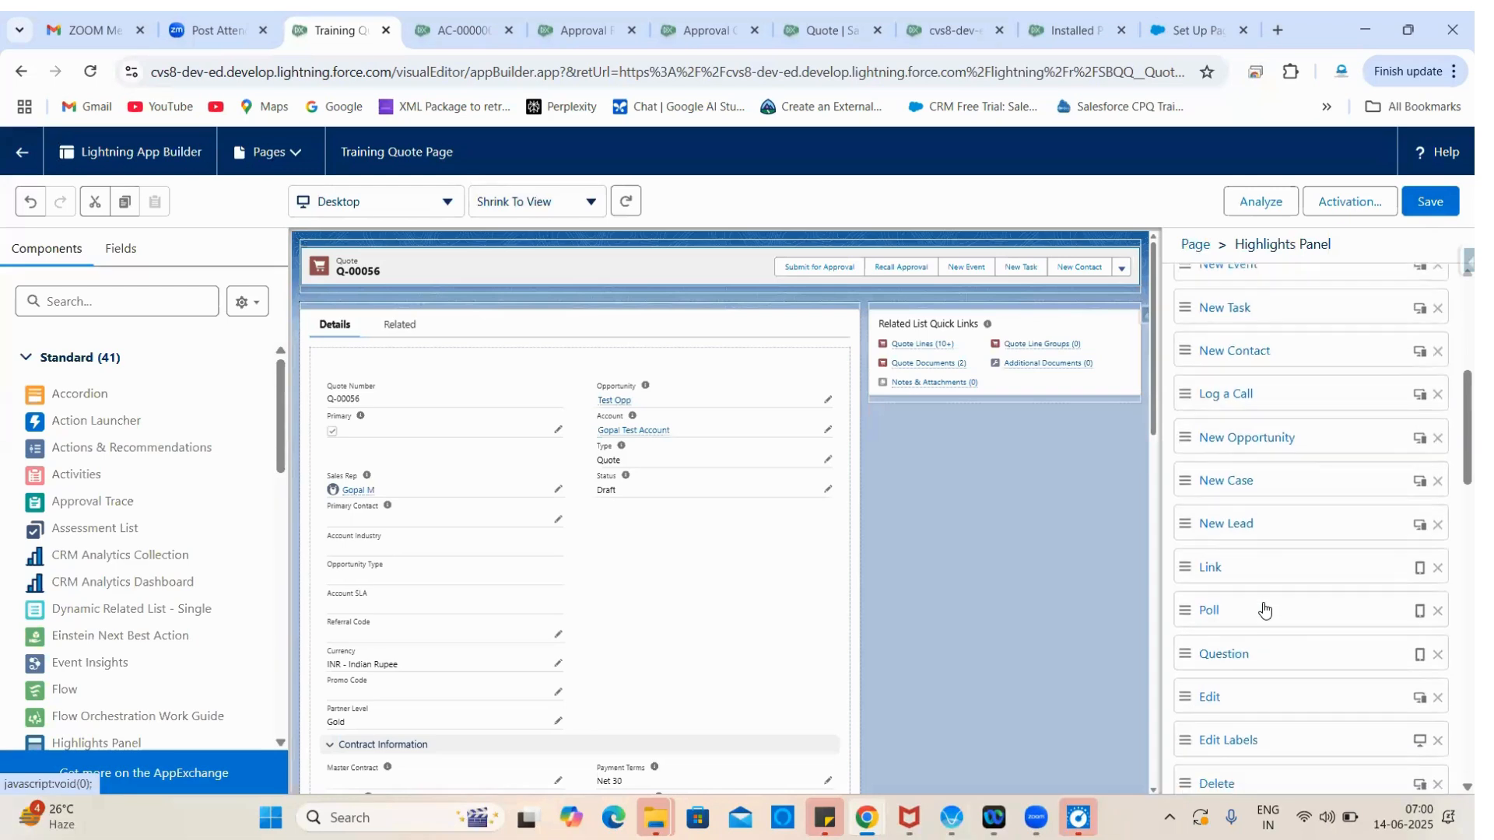
{"action": "scroll", "coordinate": [1264, 612], "scroll_direction": "down", "scroll_amount": 5}
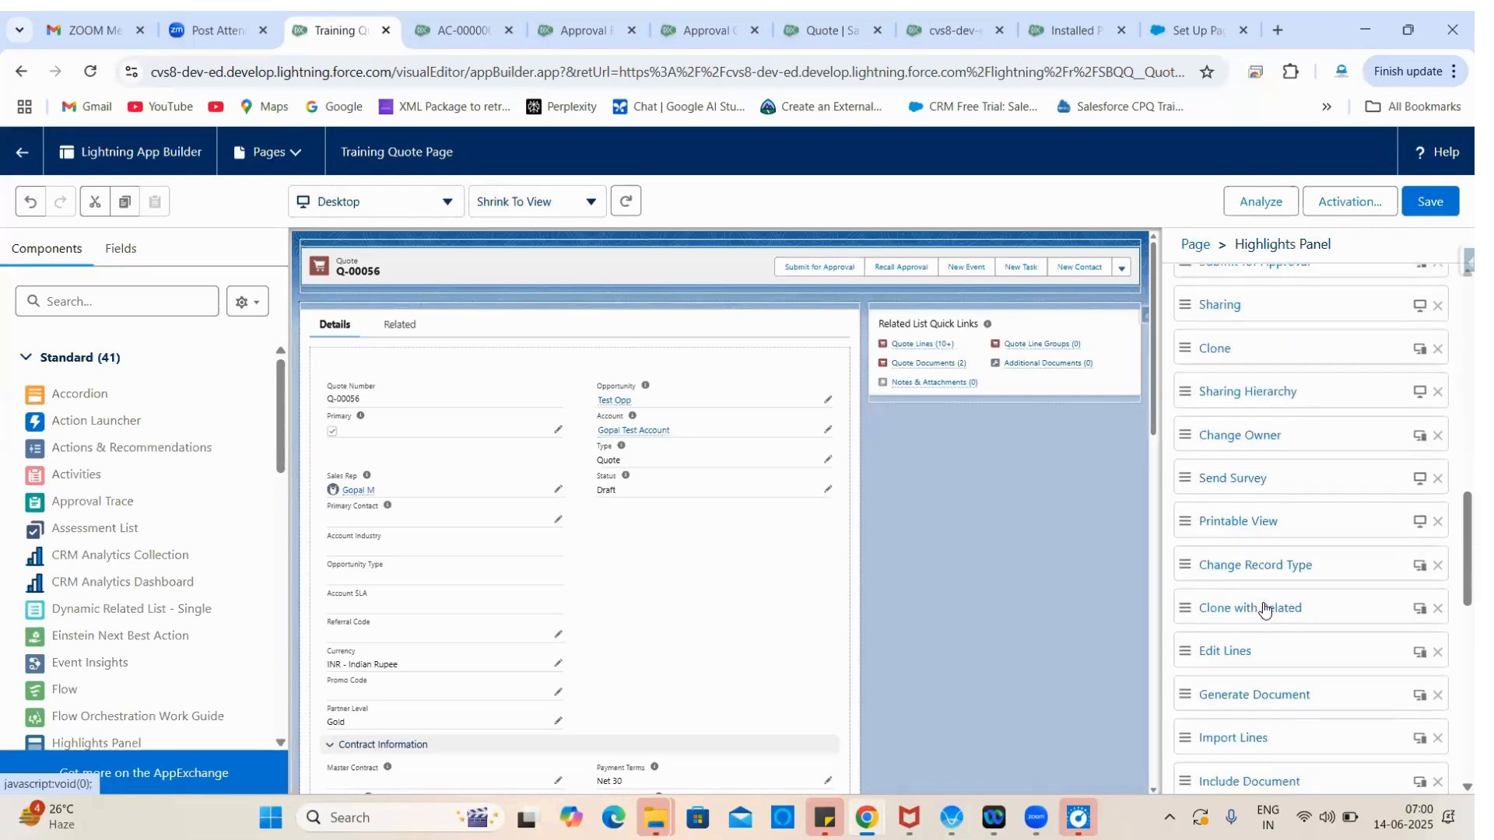
{"action": "scroll", "coordinate": [1264, 608], "scroll_direction": "down", "scroll_amount": 2}
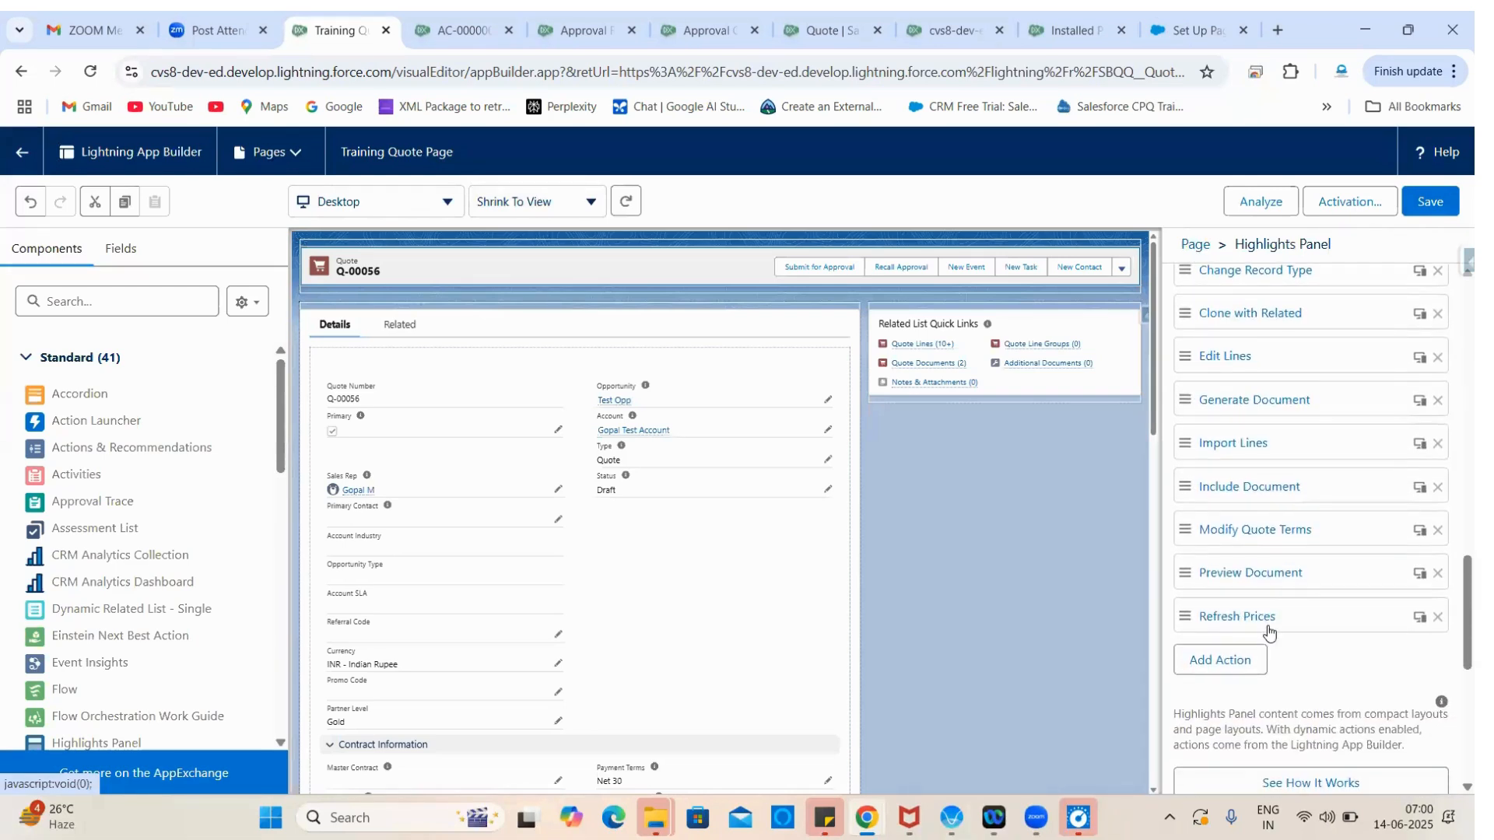
{"action": "scroll", "coordinate": [1268, 630], "scroll_direction": "down", "scroll_amount": 2}
Step: Open the Create Advanced Approvals Buttons article in Salesforce Help and read the Preview Approval button settings
{"action": "left_click", "coordinate": [1198, 30]}
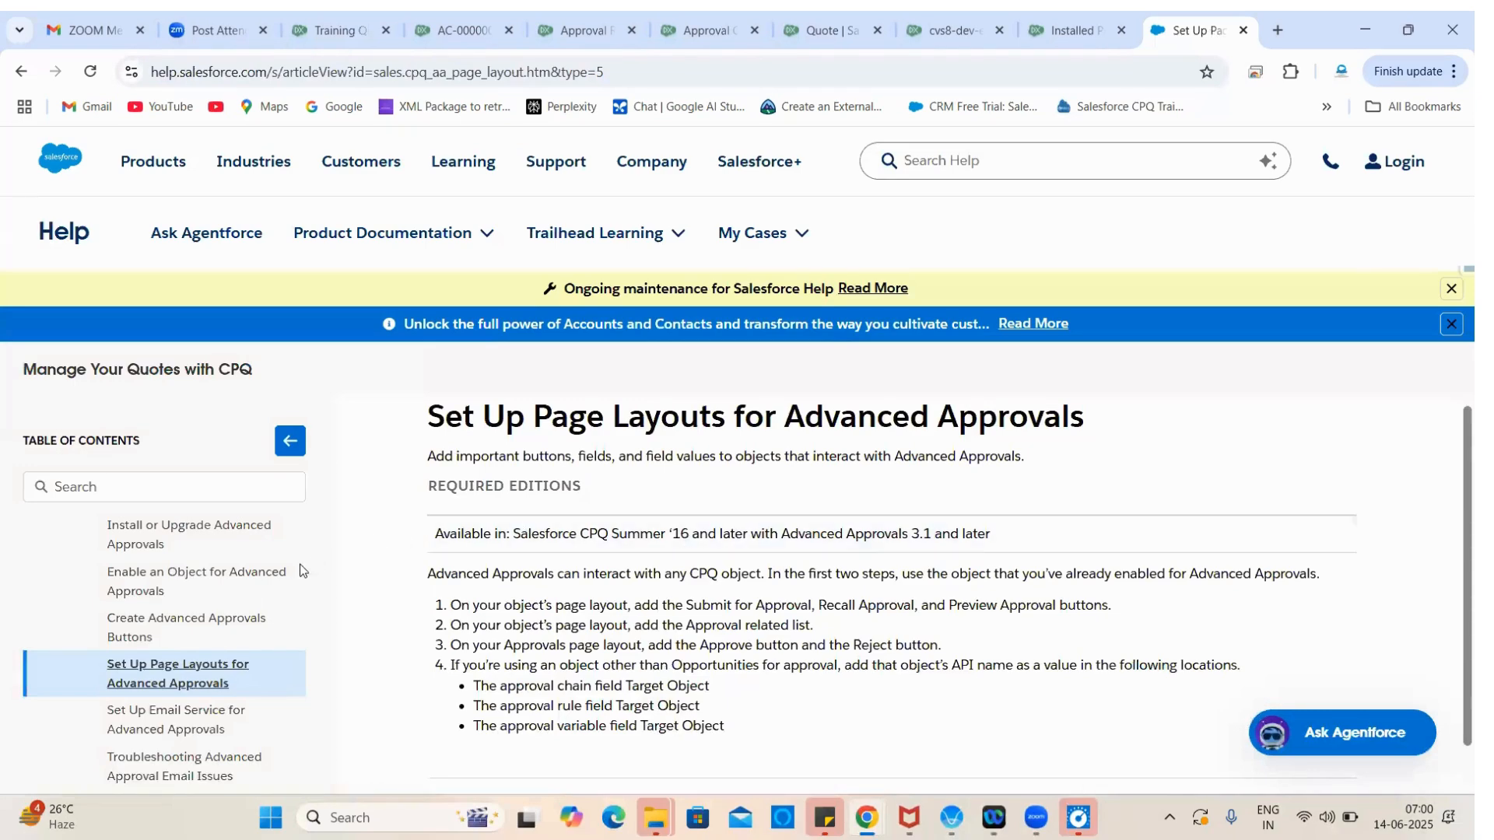
{"action": "left_click", "coordinate": [173, 631]}
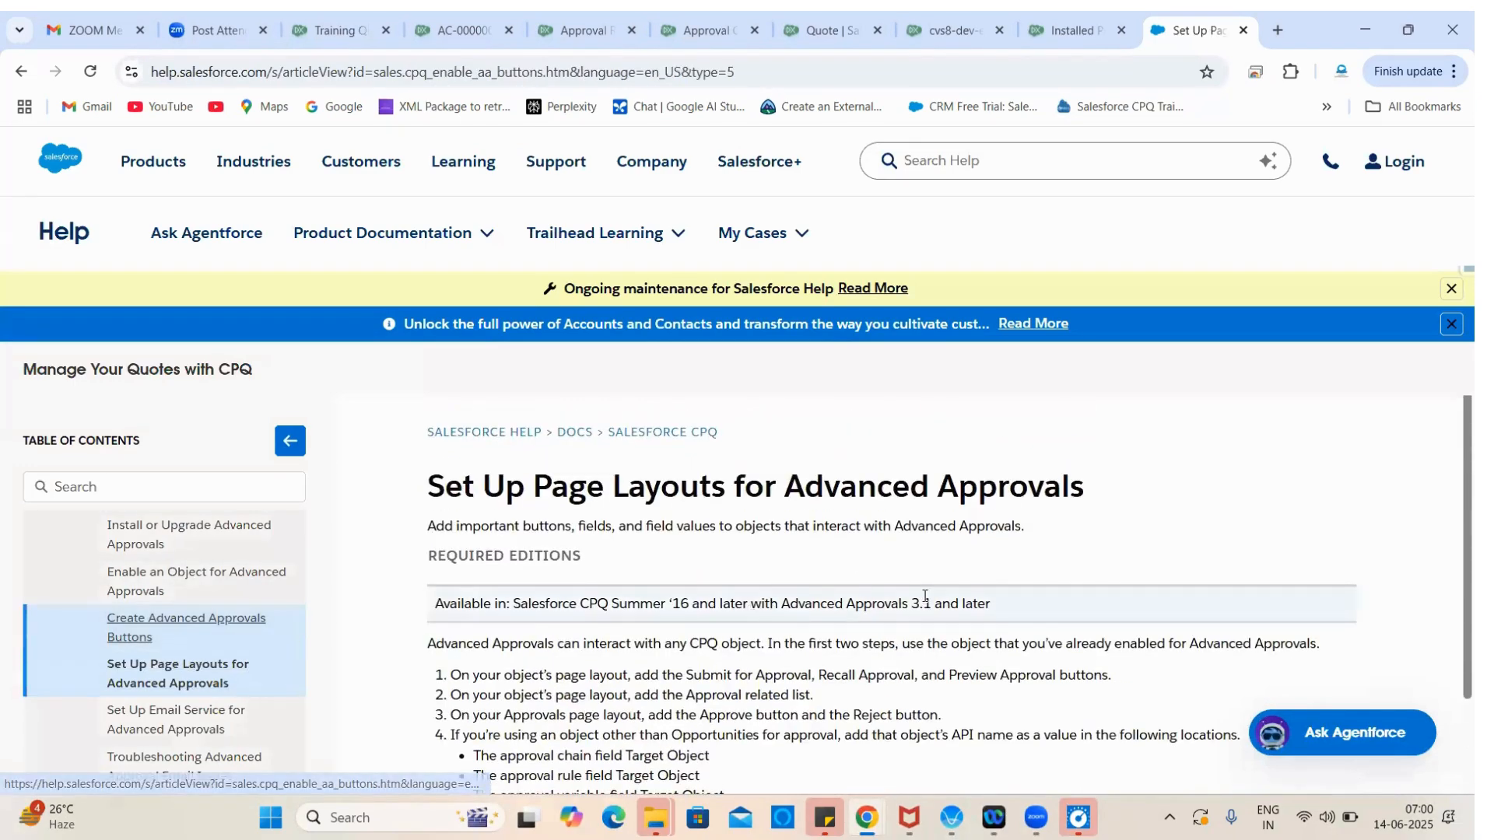
{"action": "scroll", "coordinate": [925, 597], "scroll_direction": "down", "scroll_amount": 4}
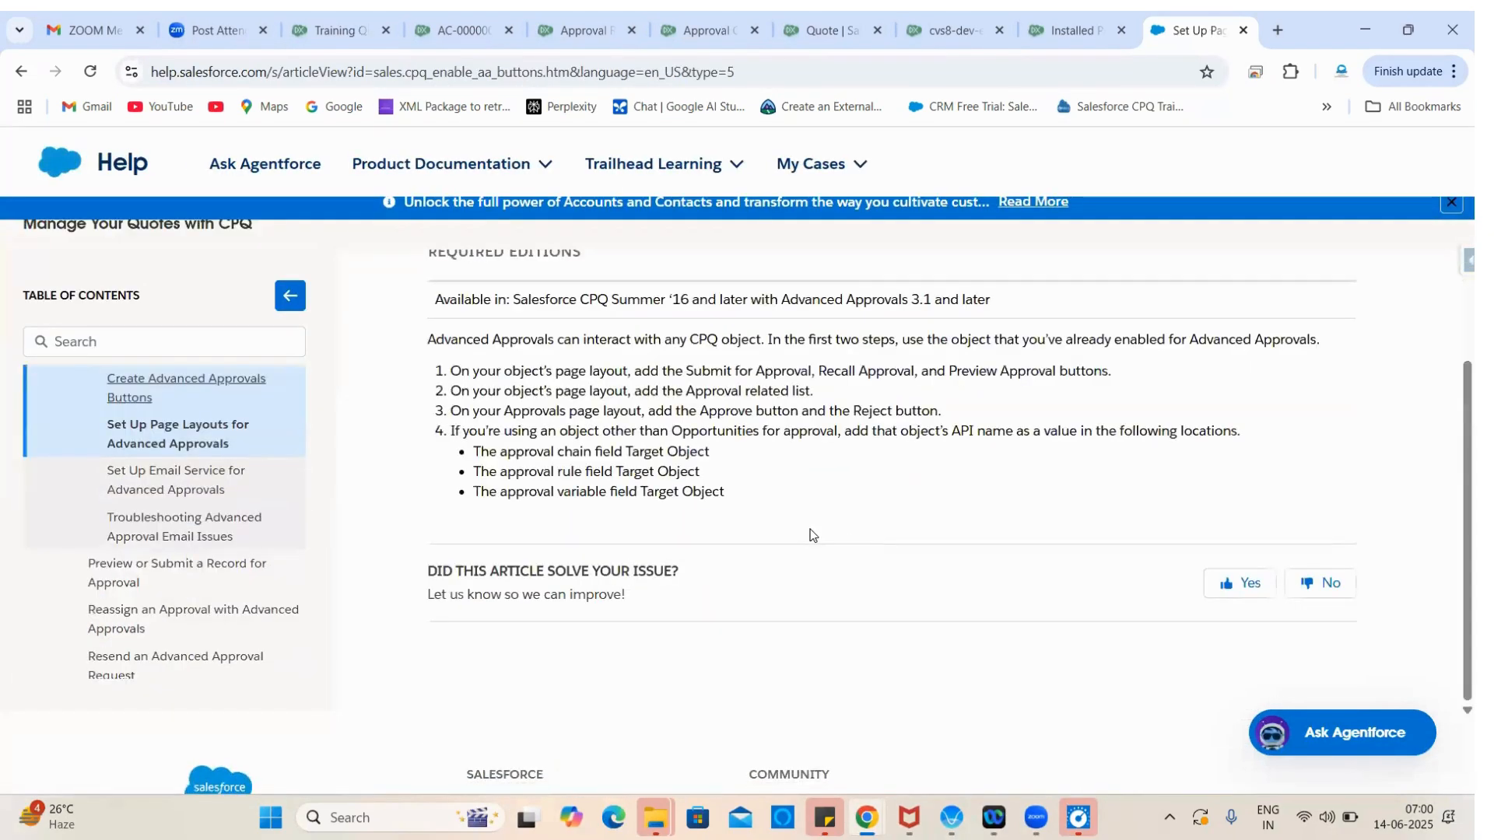
{"action": "scroll", "coordinate": [813, 536], "scroll_direction": "down", "scroll_amount": 12}
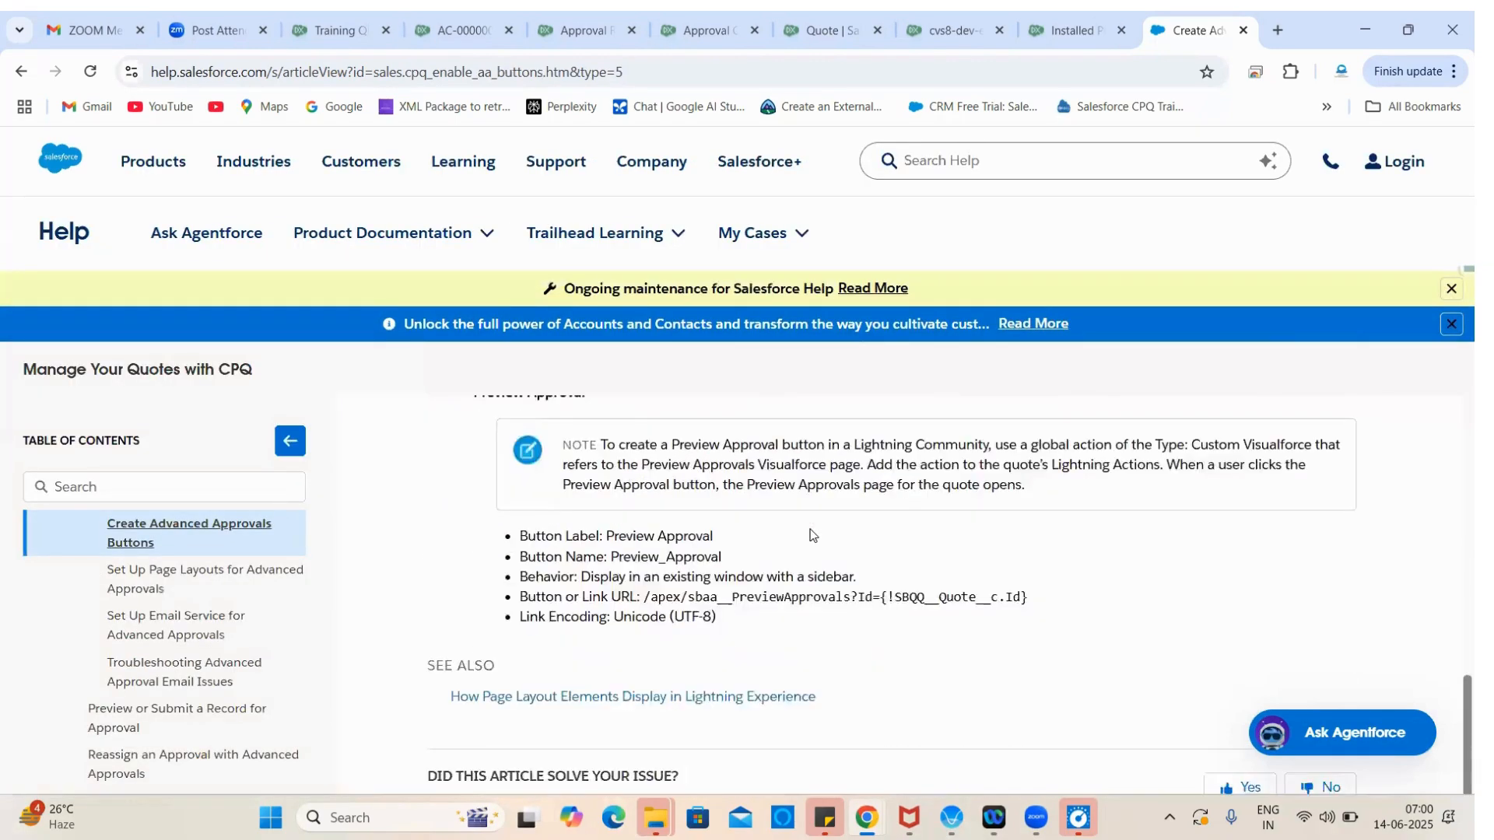
{"action": "scroll", "coordinate": [813, 536], "scroll_direction": "down", "scroll_amount": 1}
{"action": "scroll", "coordinate": [811, 535], "scroll_direction": "up", "scroll_amount": 4}
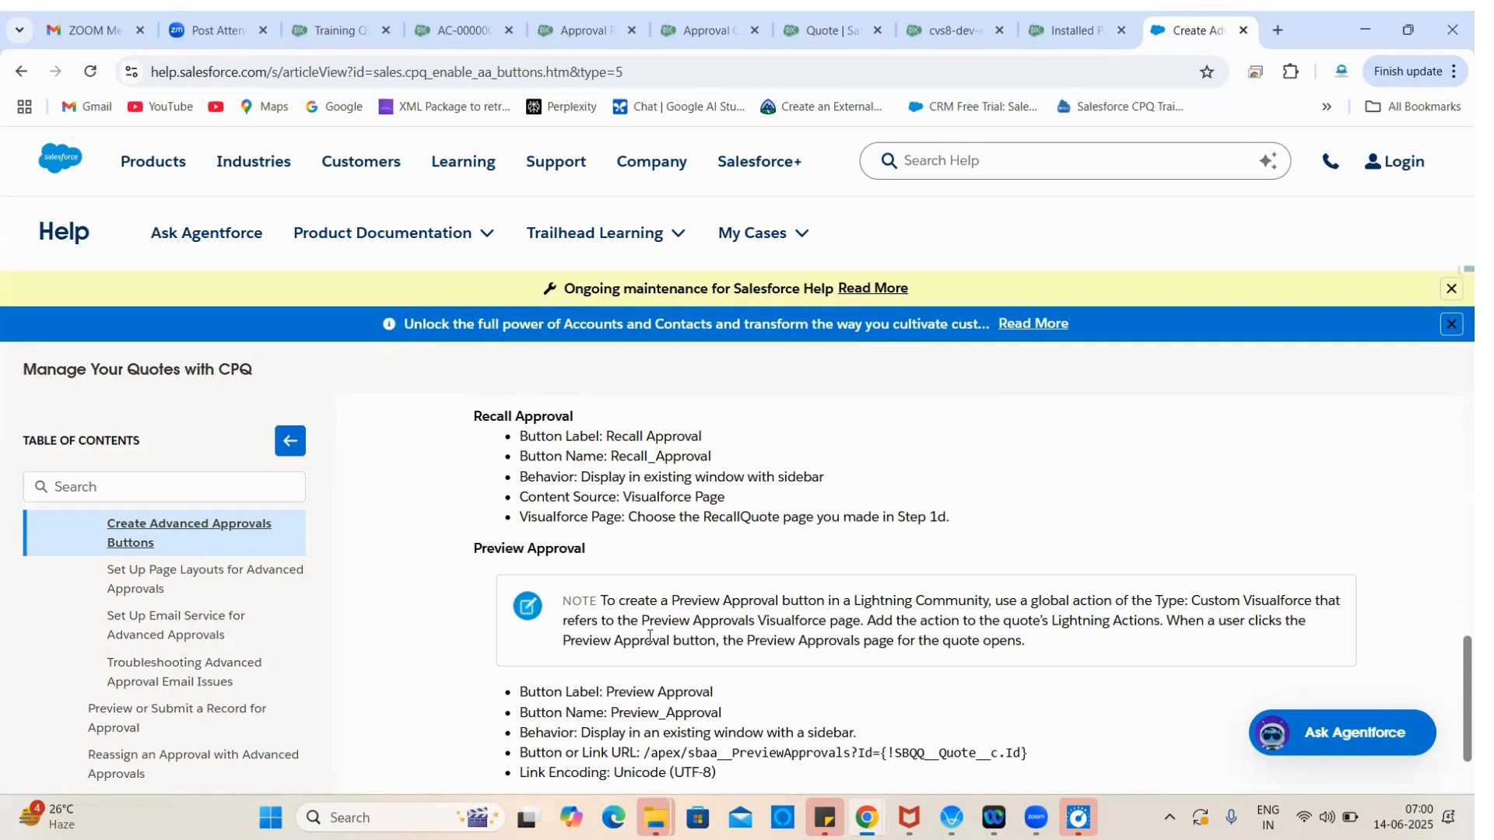
{"action": "double_click", "coordinate": [823, 623]}
Step: Switch to the Quote object's setup page in Object Manager and close the unneeded cvs8-dev browser tab beside it
{"action": "left_click", "coordinate": [907, 13]}
{"action": "left_click", "coordinate": [817, 15]}
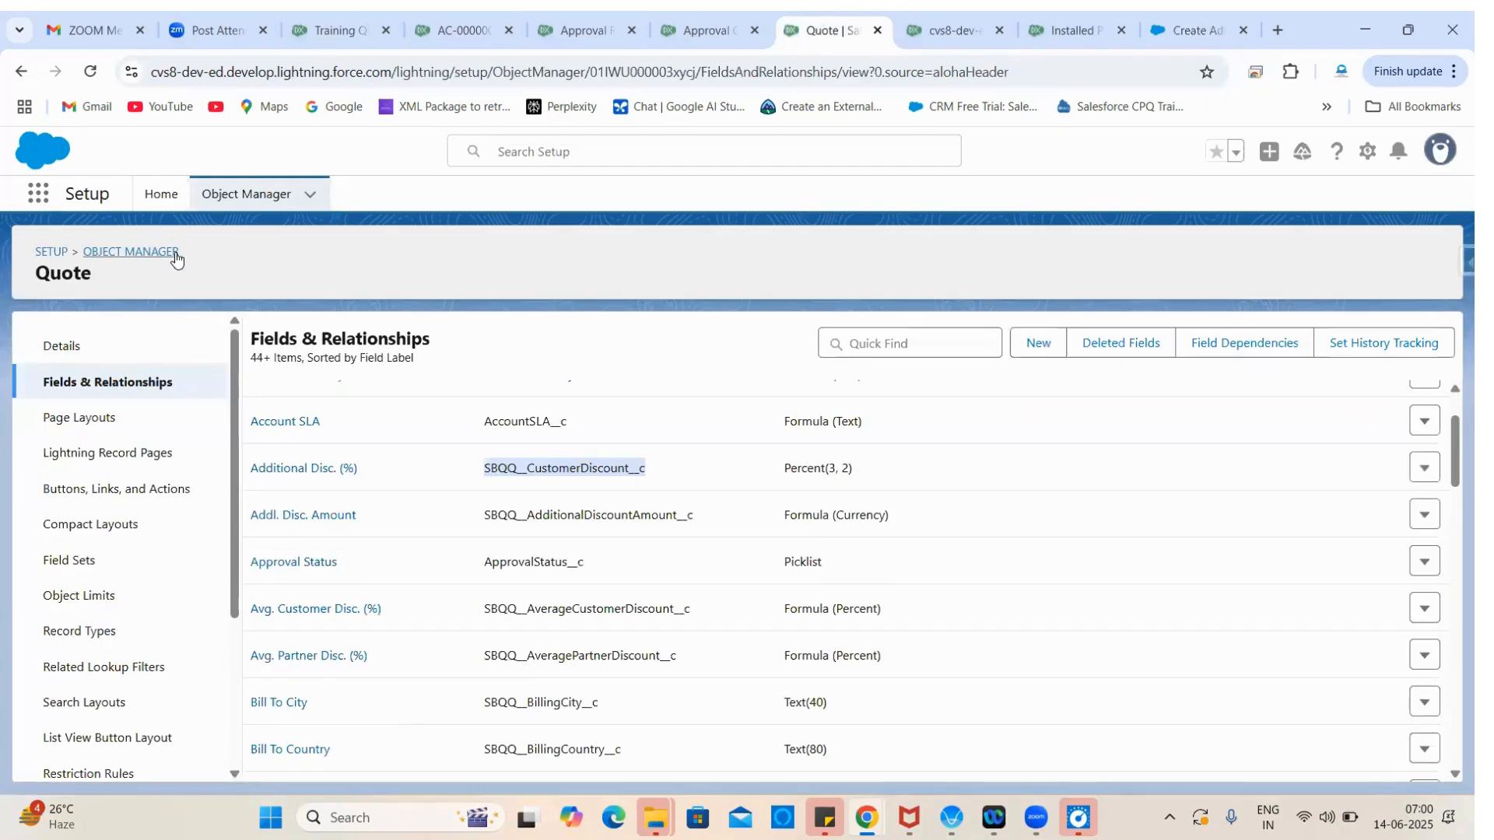
{"action": "left_click", "coordinate": [998, 31]}
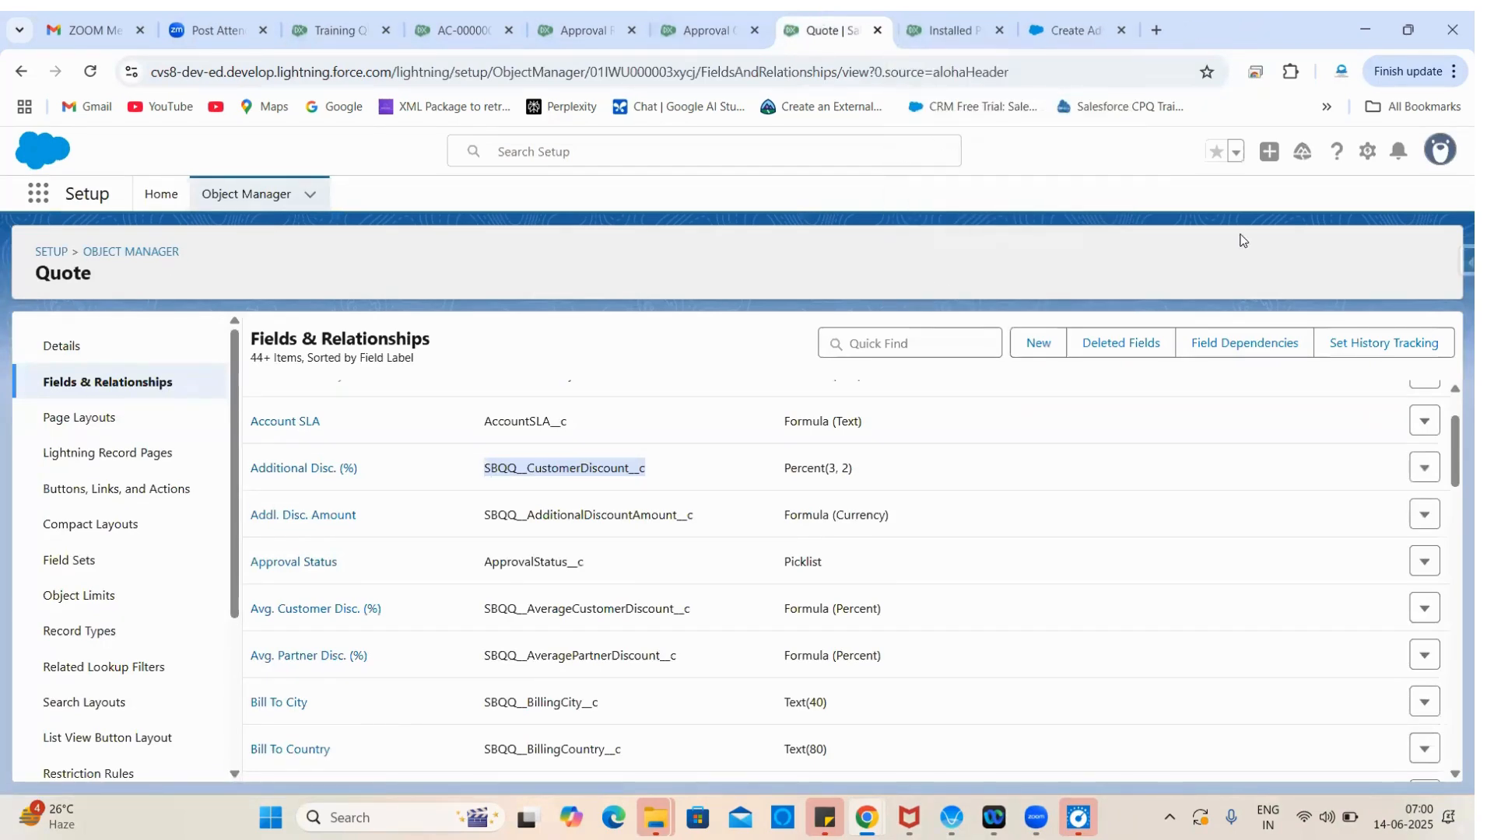
Step: Open Setup in a new tab, find Global Actions by searching for "Glo", and start a new global action
{"action": "left_click", "coordinate": [1367, 152]}
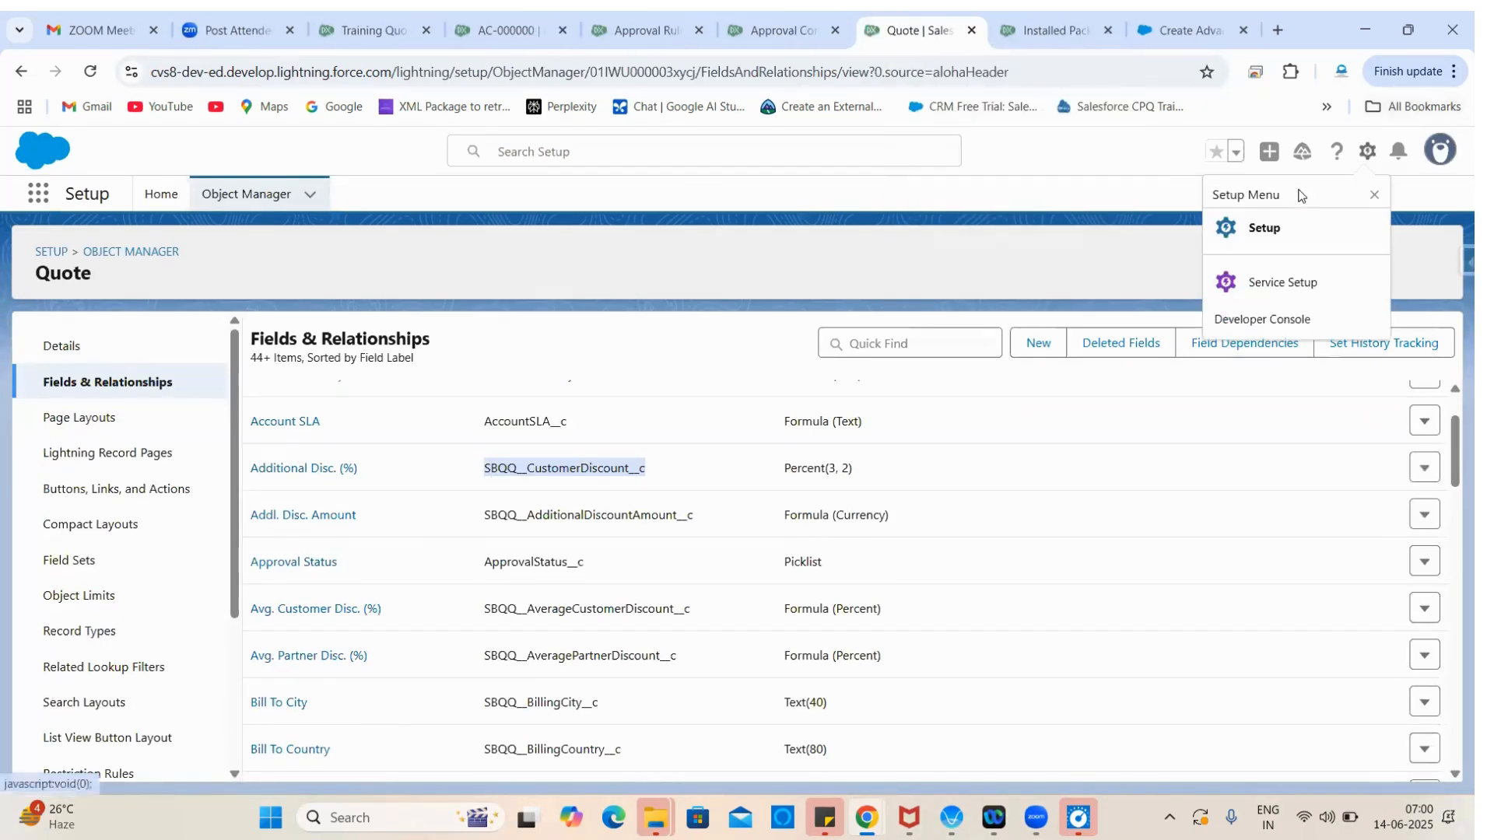
{"action": "left_click", "coordinate": [1268, 222]}
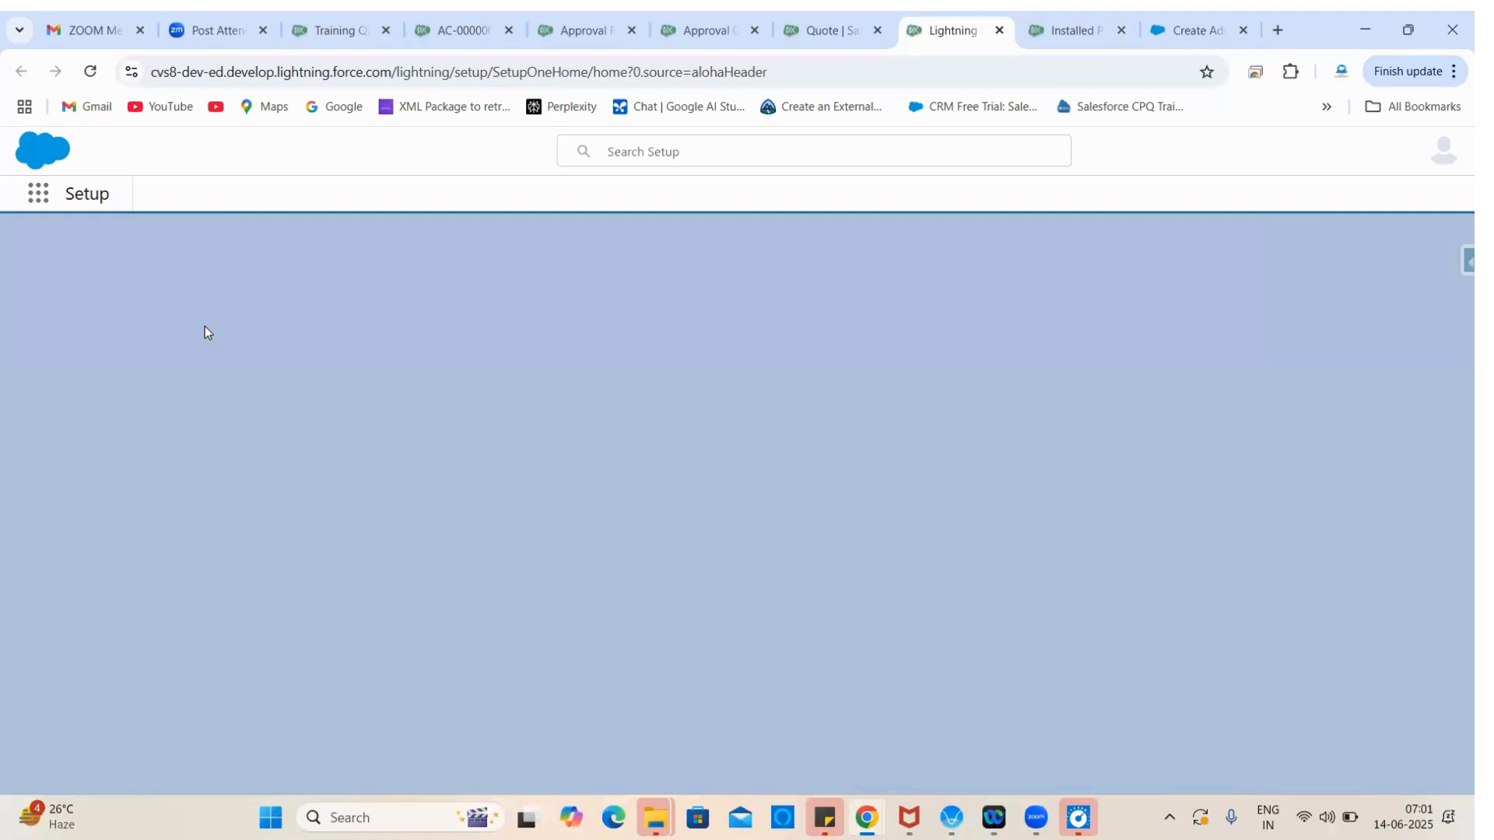
{"action": "type", "text": "G"}
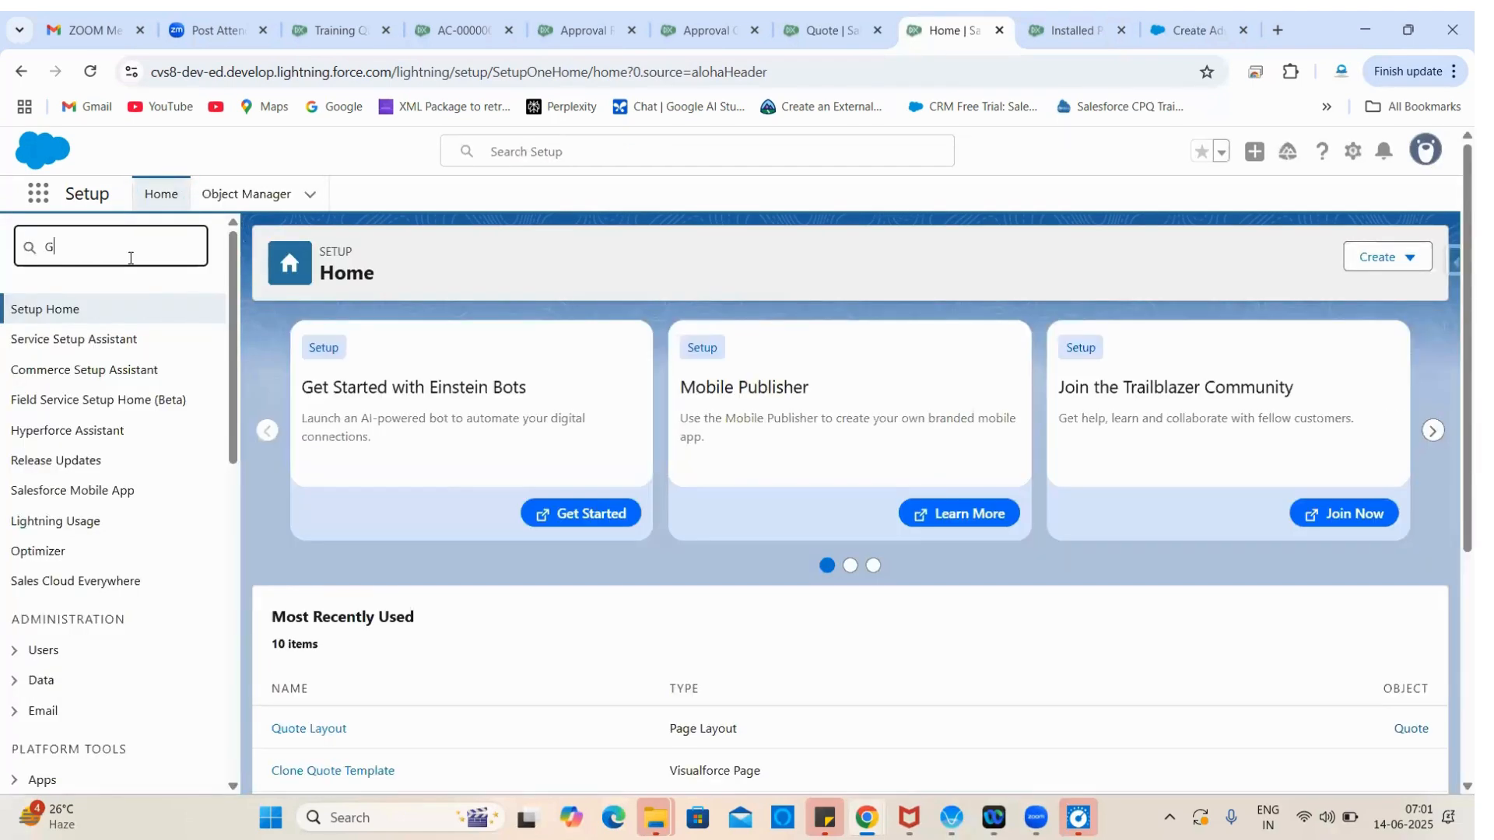
{"action": "type", "text": "lo"}
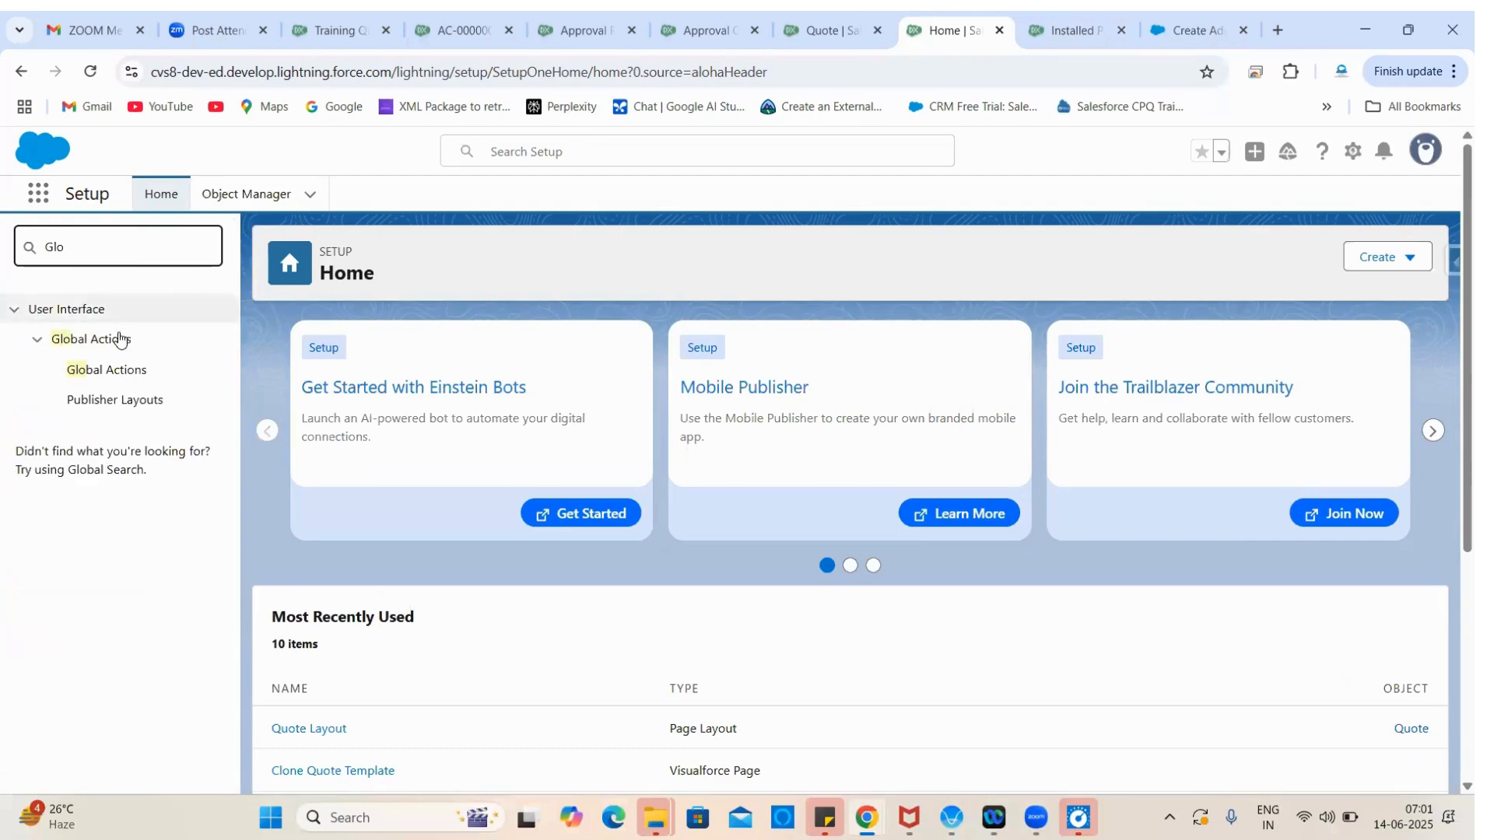
{"action": "left_click", "coordinate": [100, 374]}
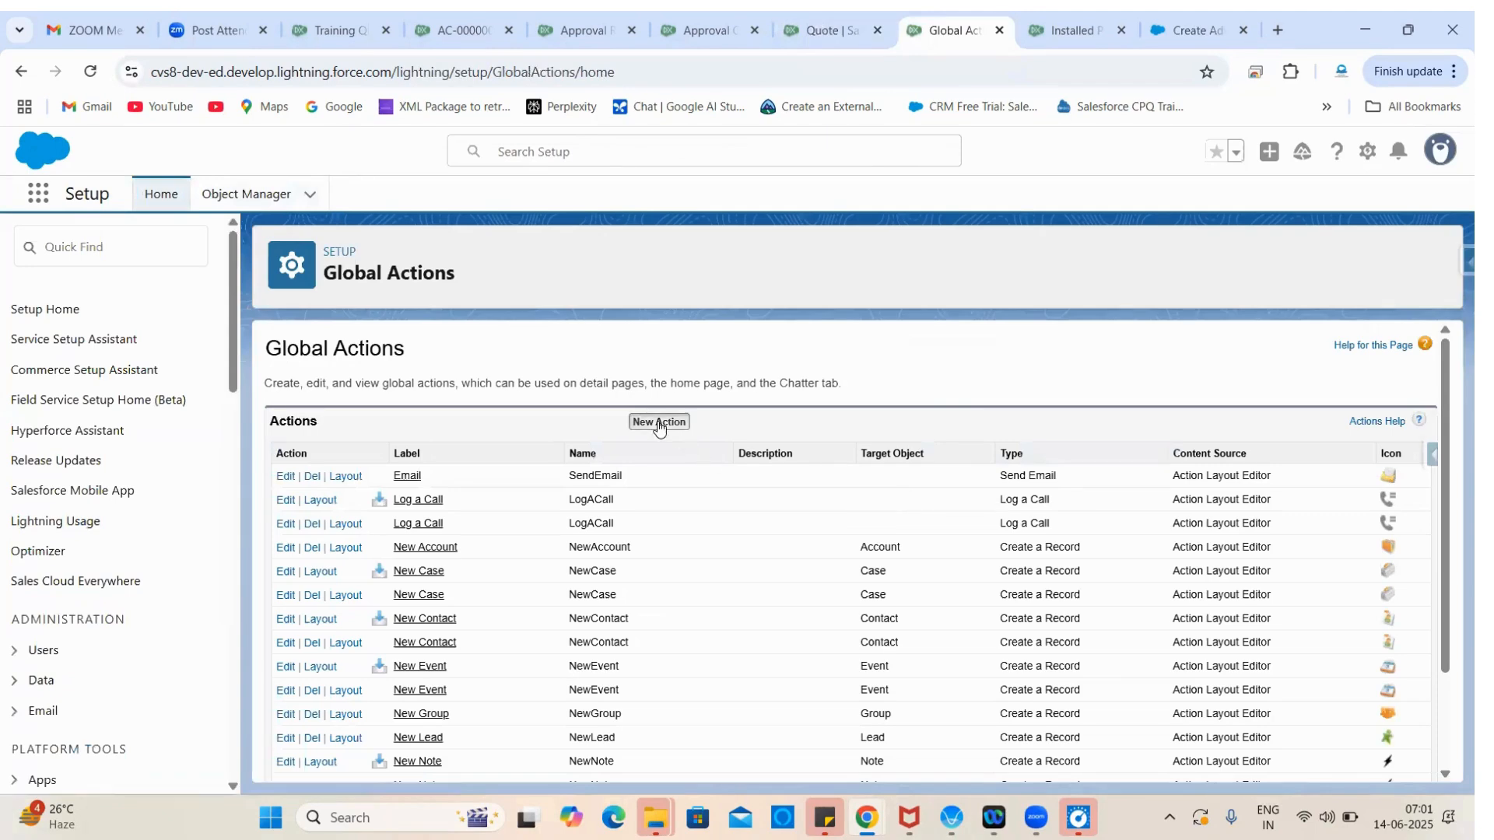
{"action": "left_click", "coordinate": [661, 421]}
Step: Look up the Preview Approval button label in the Create Advanced Approvals Buttons help article and return to the new action form
{"action": "left_click", "coordinate": [1198, 24]}
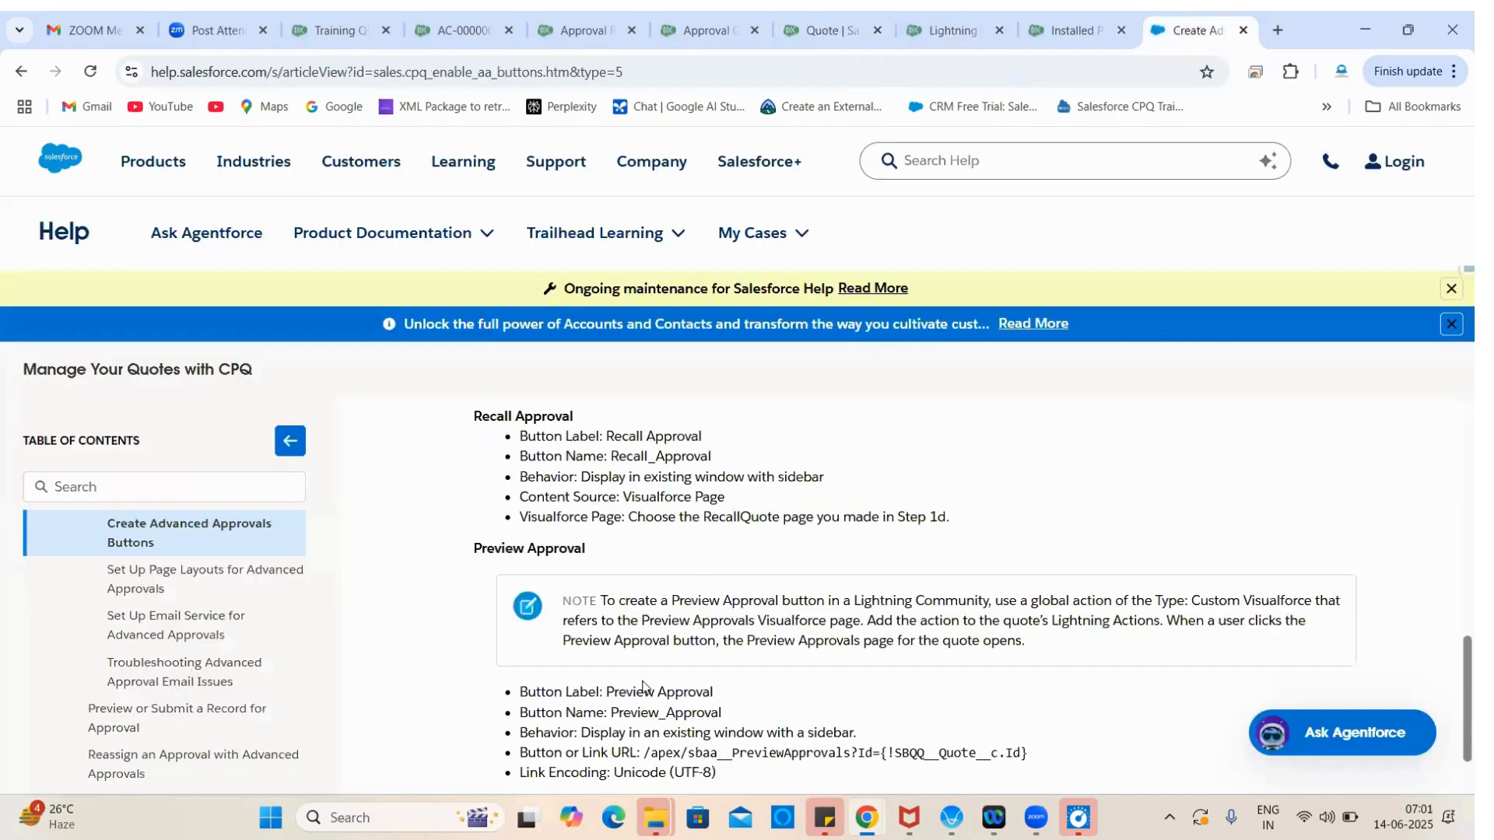
{"action": "left_click_drag", "start_coordinate": [606, 693], "coordinate": [724, 699]}
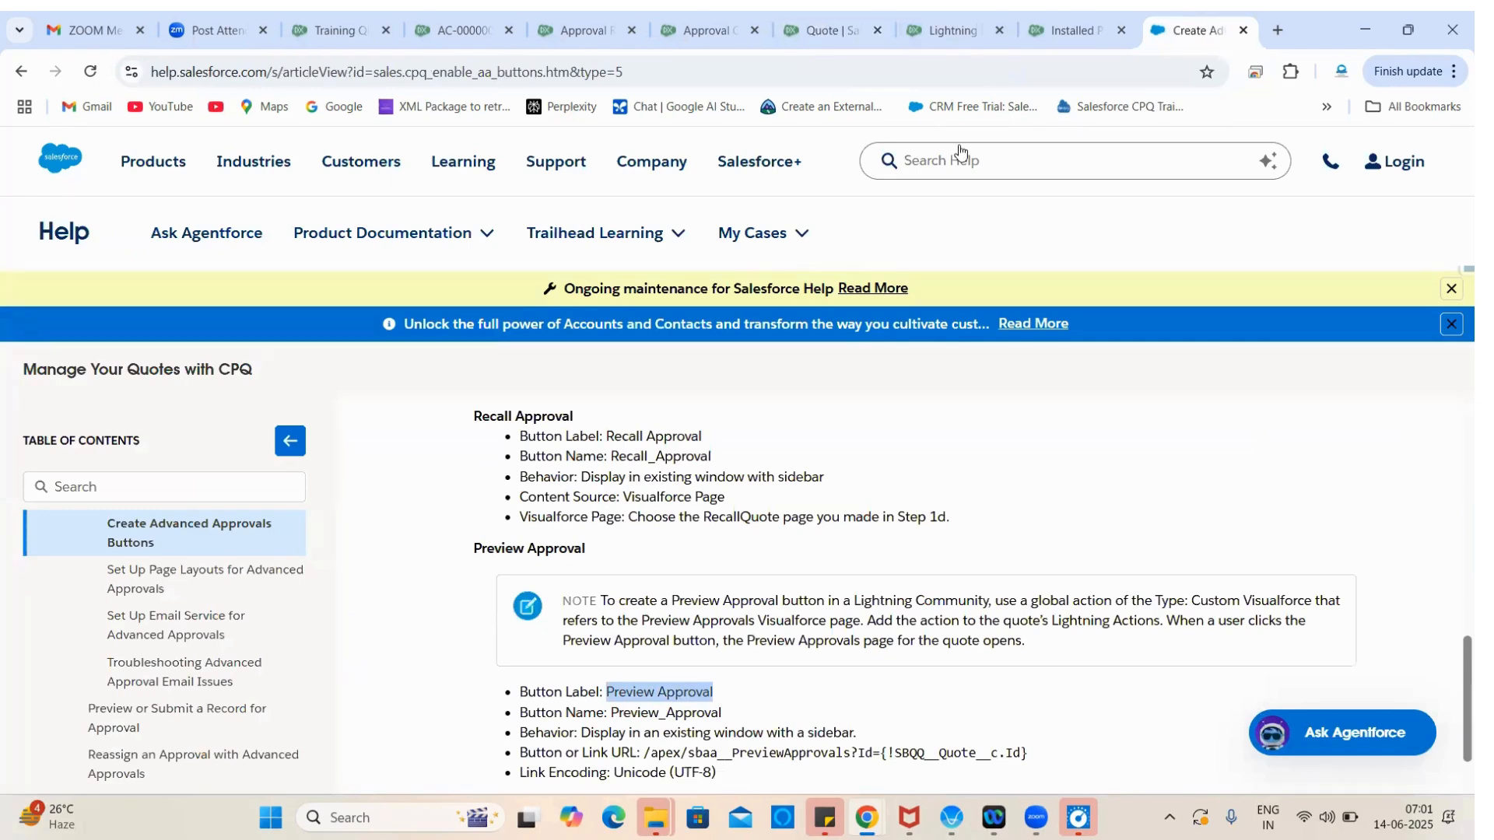
{"action": "left_click", "coordinate": [972, 11]}
Step: Set the new action's type to Custom Visualforce and its Visualforce page to PreviewApprovals [sbaa__PreviewApprovals]
{"action": "left_click", "coordinate": [629, 440]}
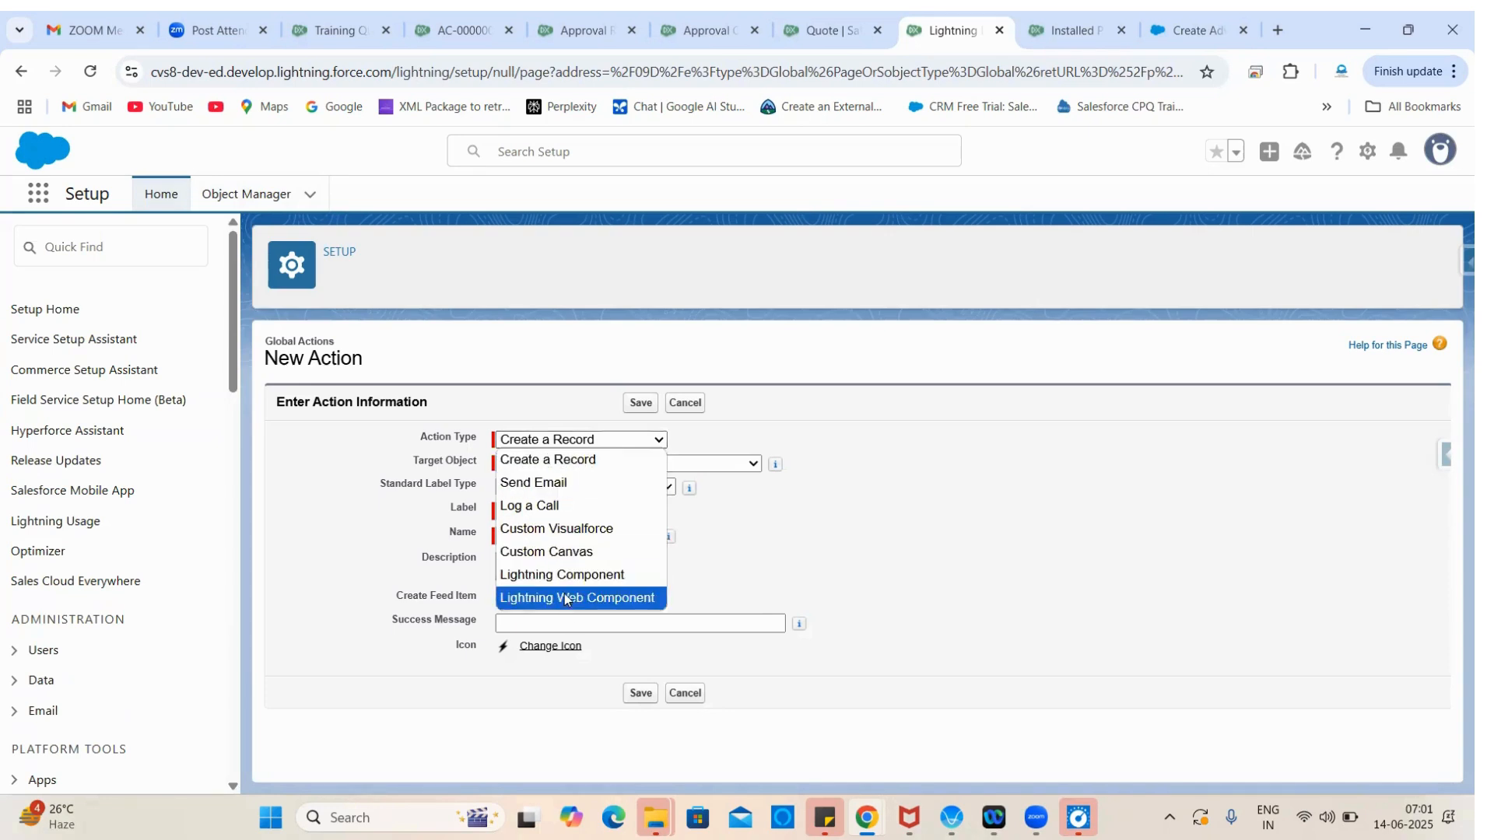
{"action": "left_click", "coordinate": [565, 531]}
{"action": "left_click", "coordinate": [642, 466]}
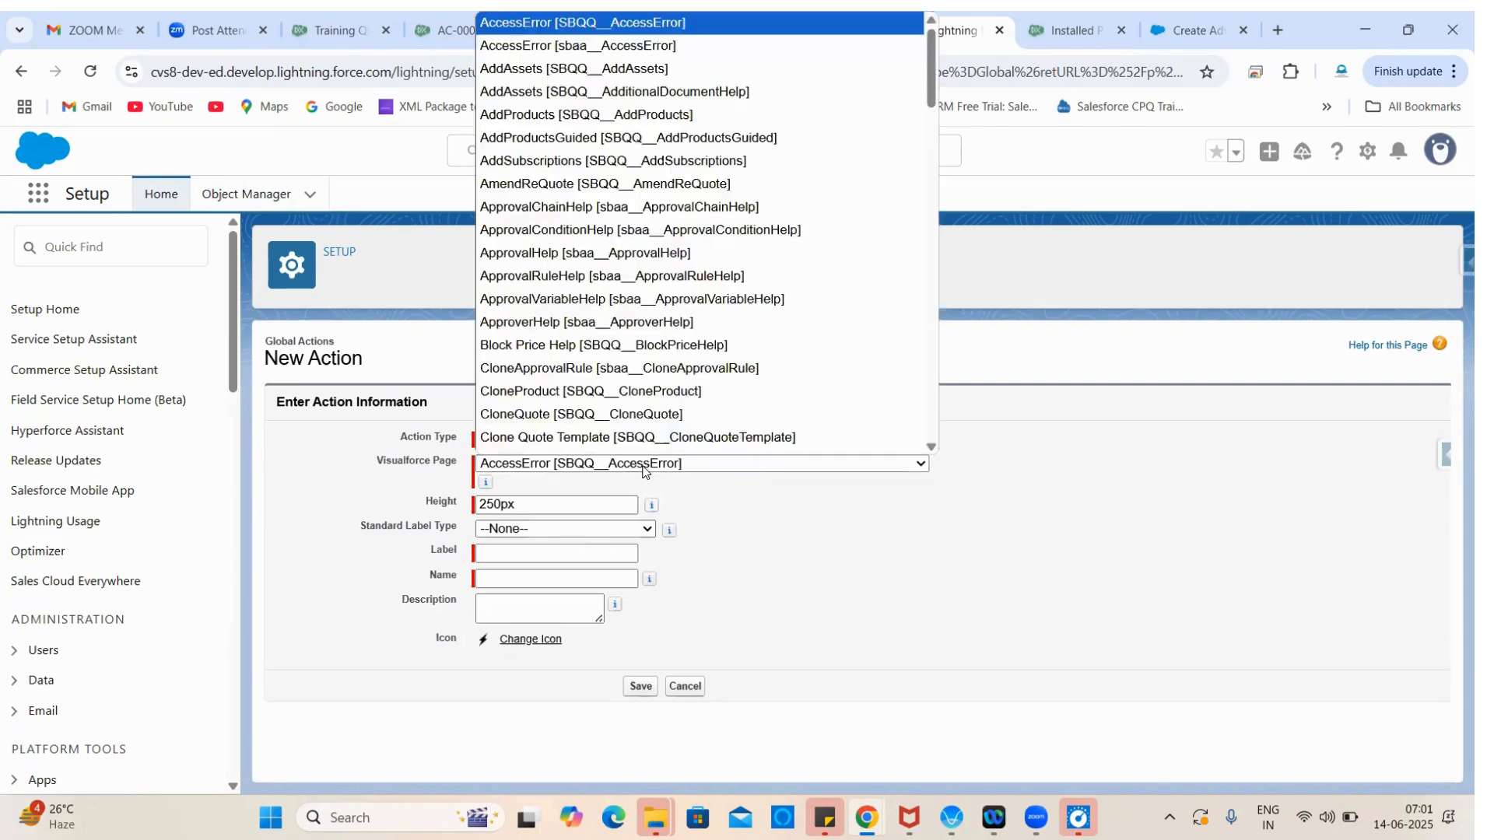
{"action": "scroll", "coordinate": [650, 430], "scroll_direction": "down", "scroll_amount": 15}
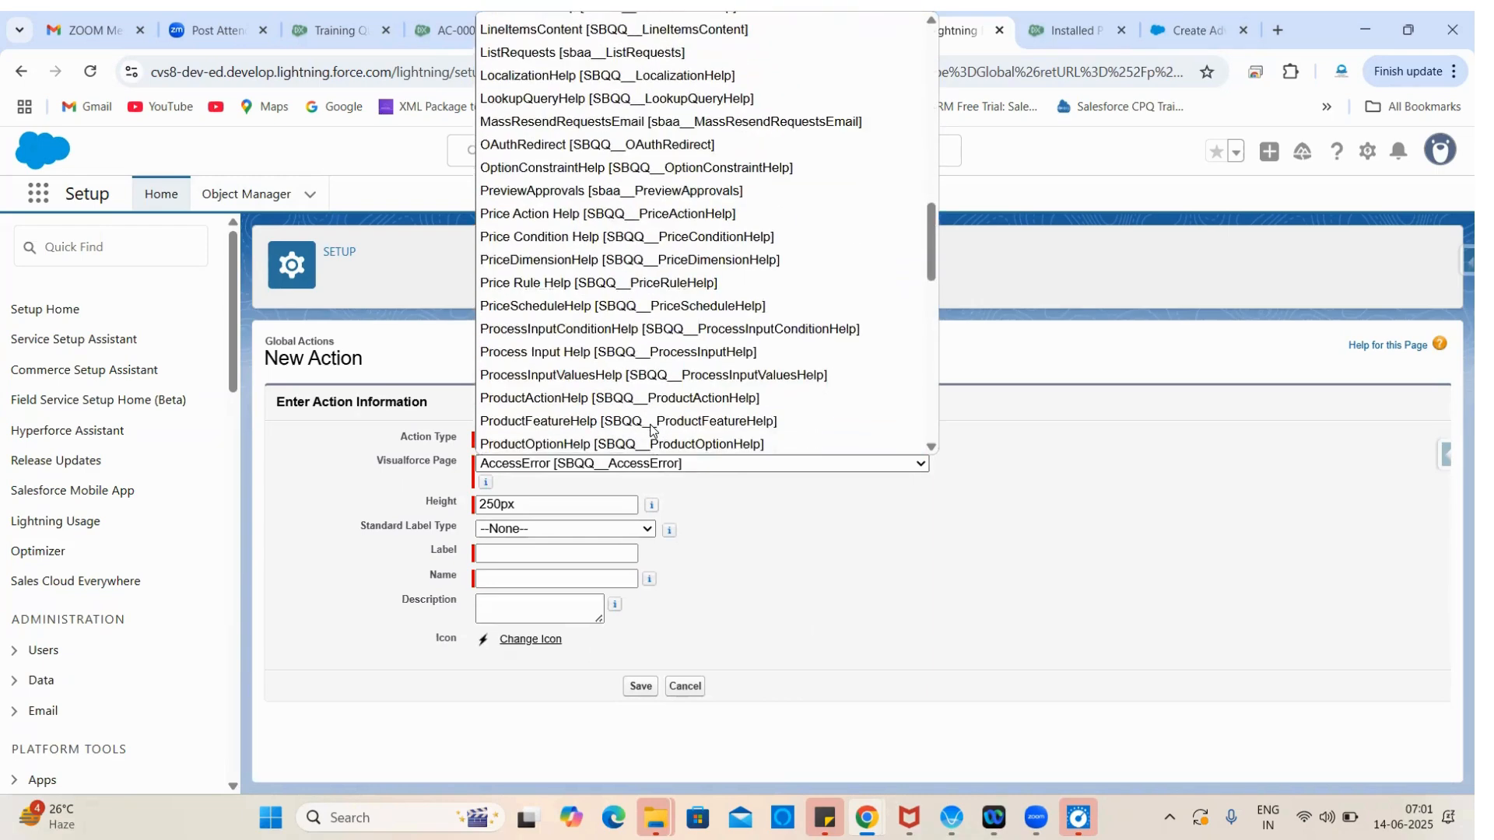
{"action": "scroll", "coordinate": [623, 373], "scroll_direction": "down", "scroll_amount": 3}
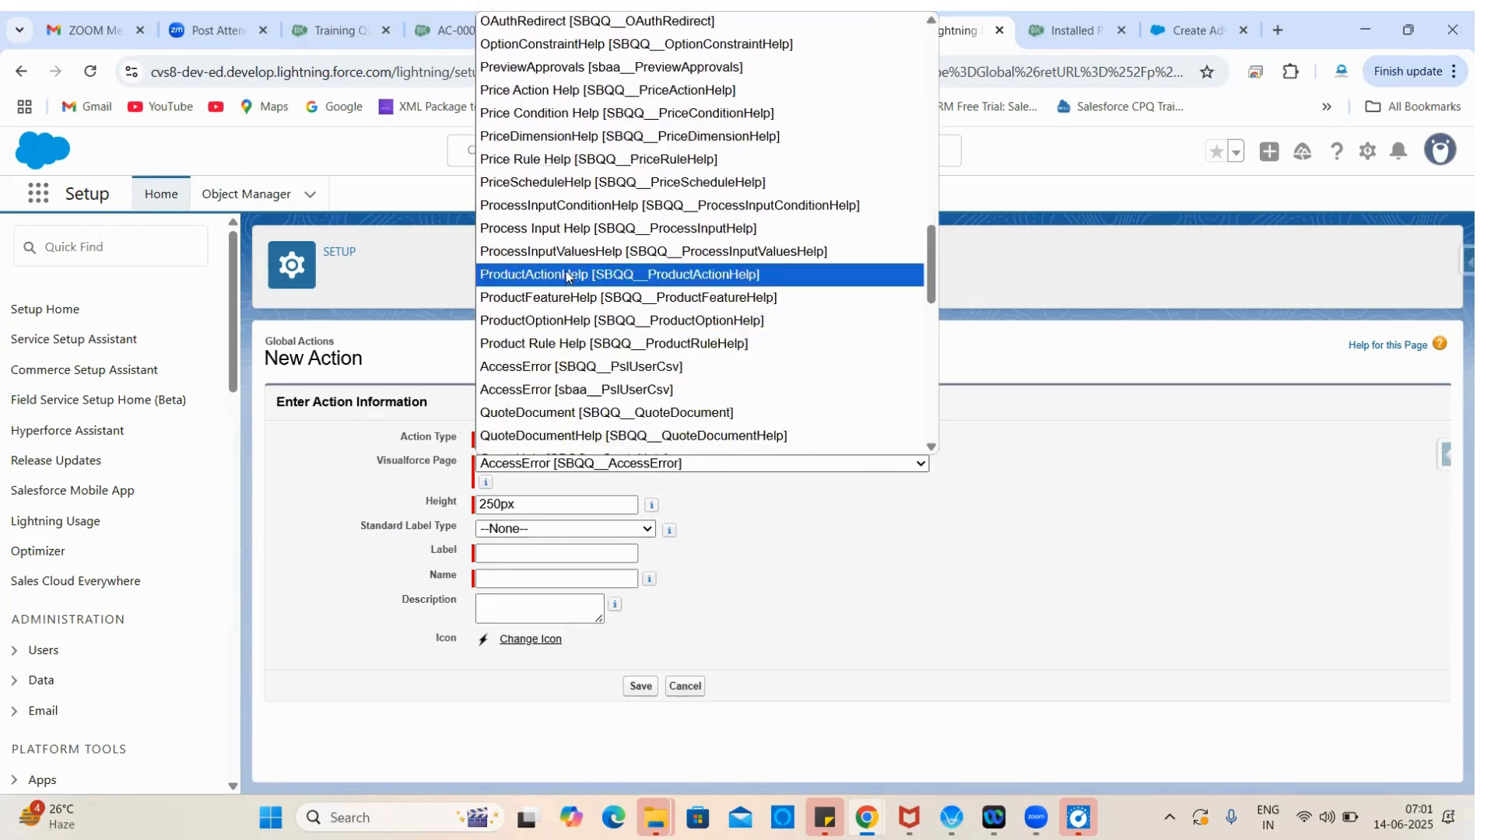
{"action": "scroll", "coordinate": [566, 378], "scroll_direction": "down", "scroll_amount": 10}
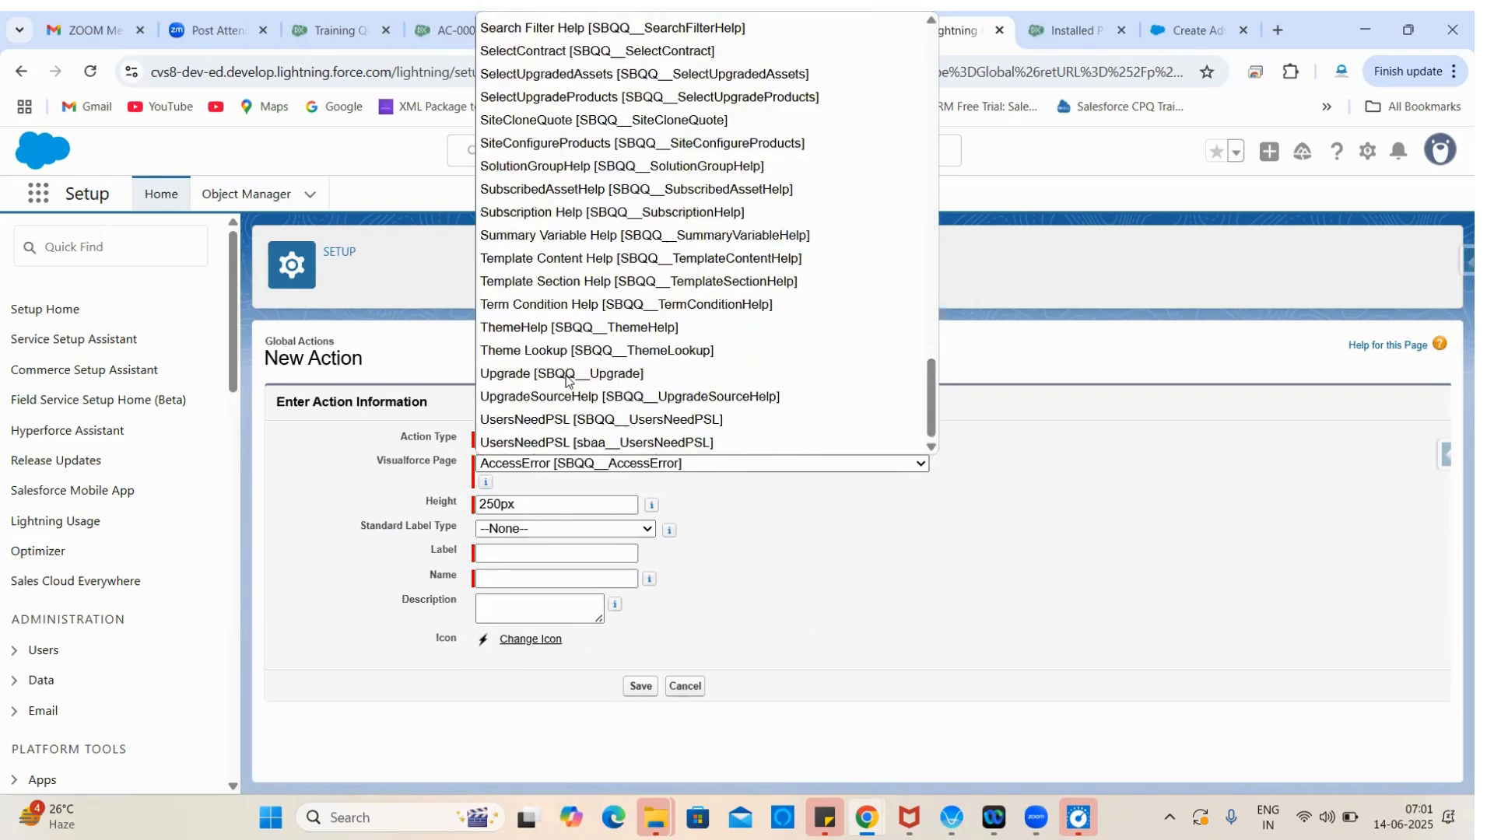
{"action": "key", "text": "p"}
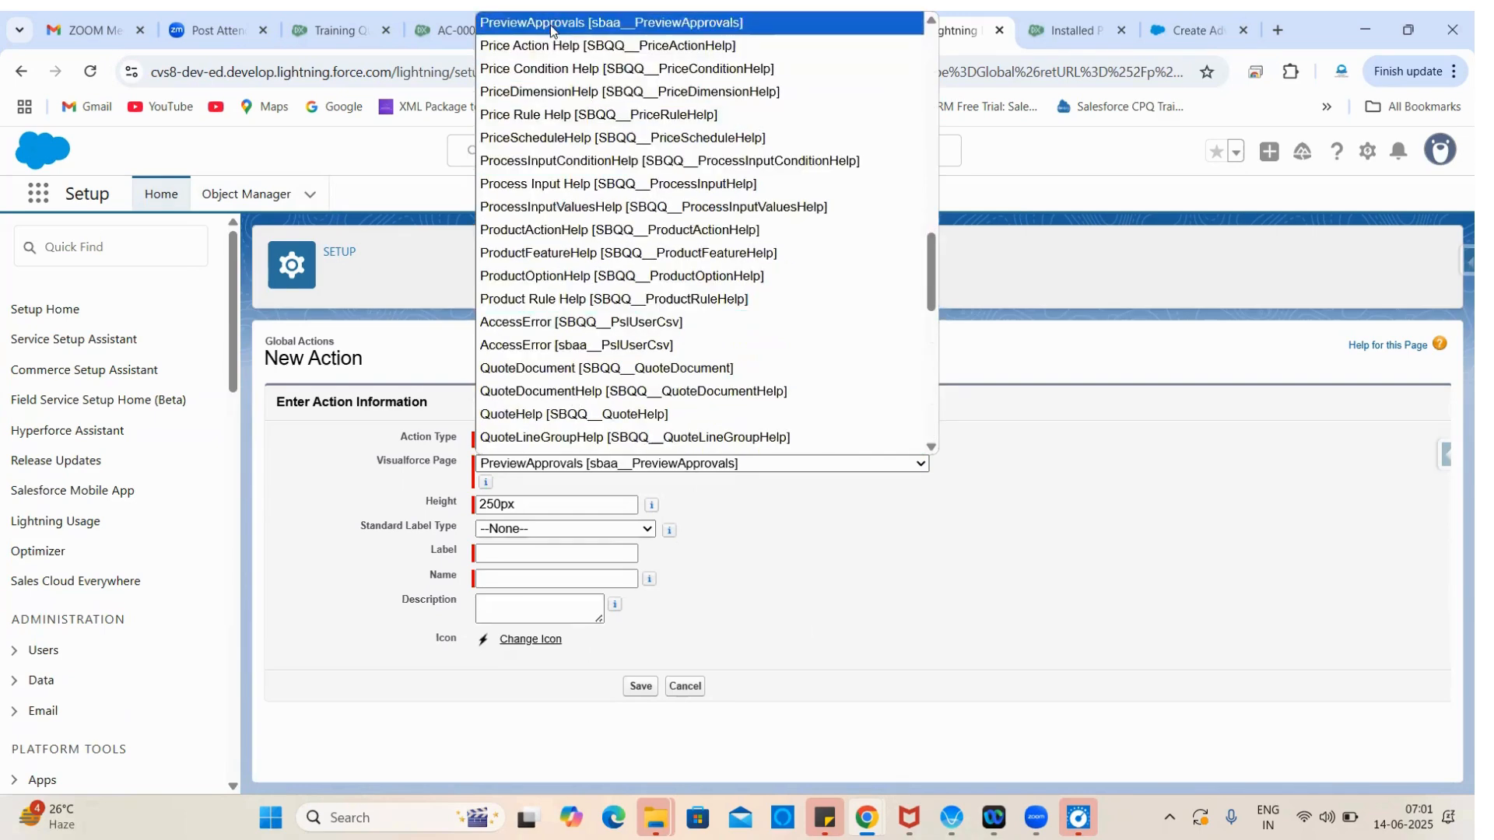
{"action": "left_click", "coordinate": [584, 22]}
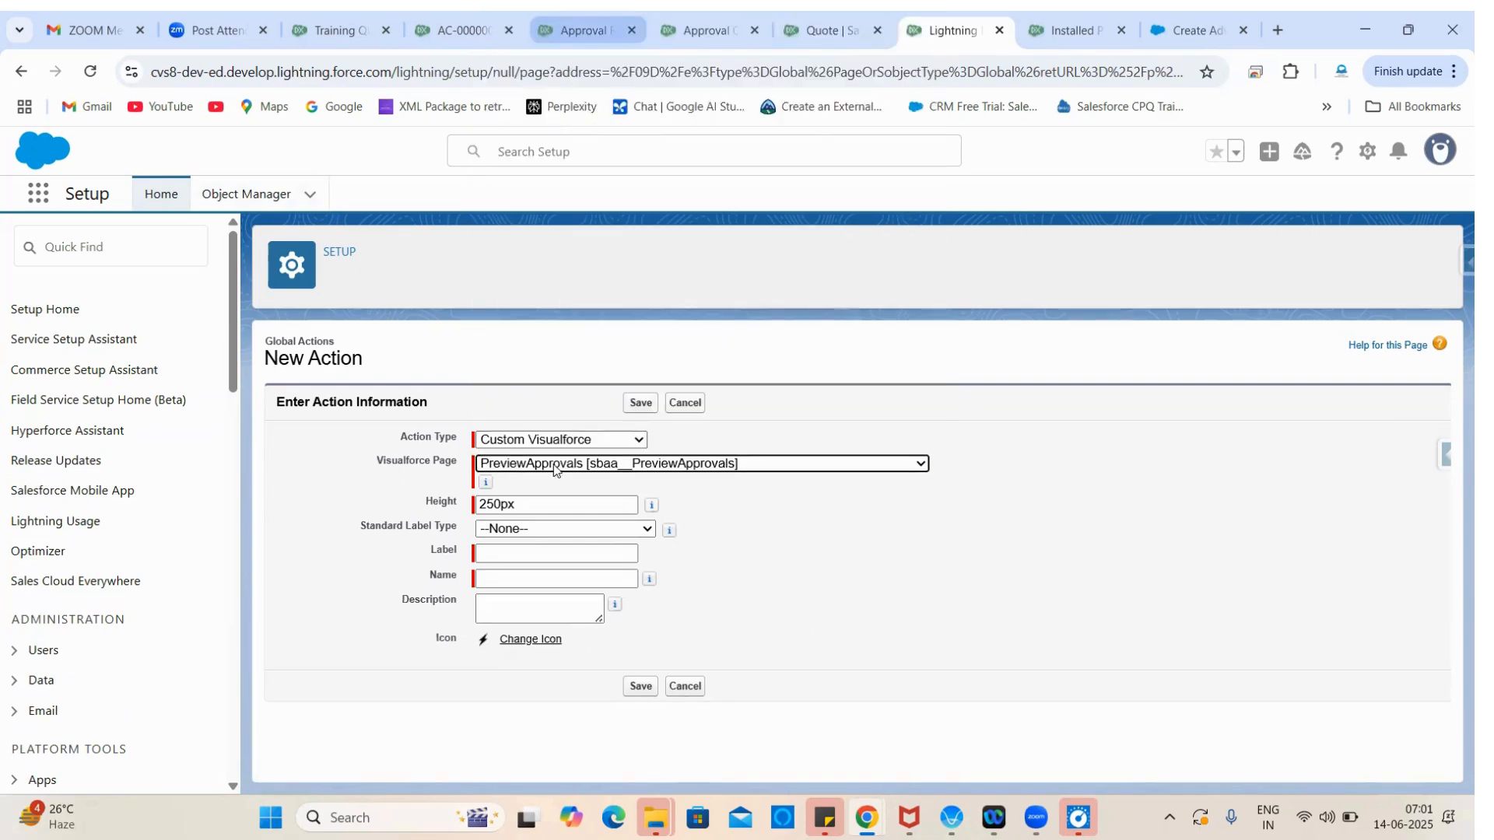
Step: Label the action Preview Approval with the name Preview_Approval and try to save it
{"action": "left_click", "coordinate": [511, 557]}
{"action": "left_click", "coordinate": [591, 590]}
{"action": "left_click", "coordinate": [806, 586]}
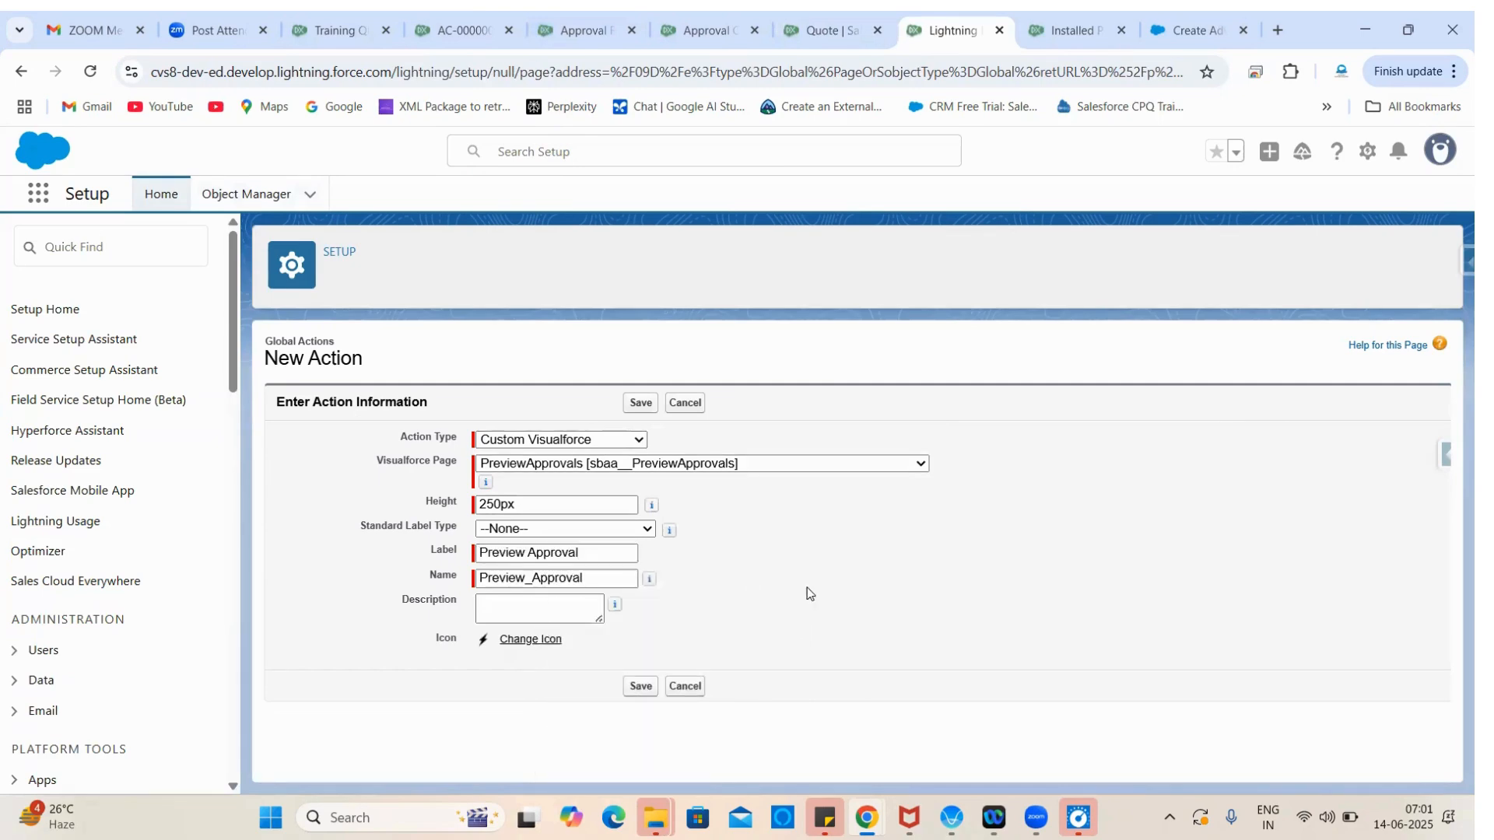
{"action": "right_click", "coordinate": [642, 694]}
{"action": "left_click", "coordinate": [1074, 556]}
{"action": "left_click", "coordinate": [635, 402]}
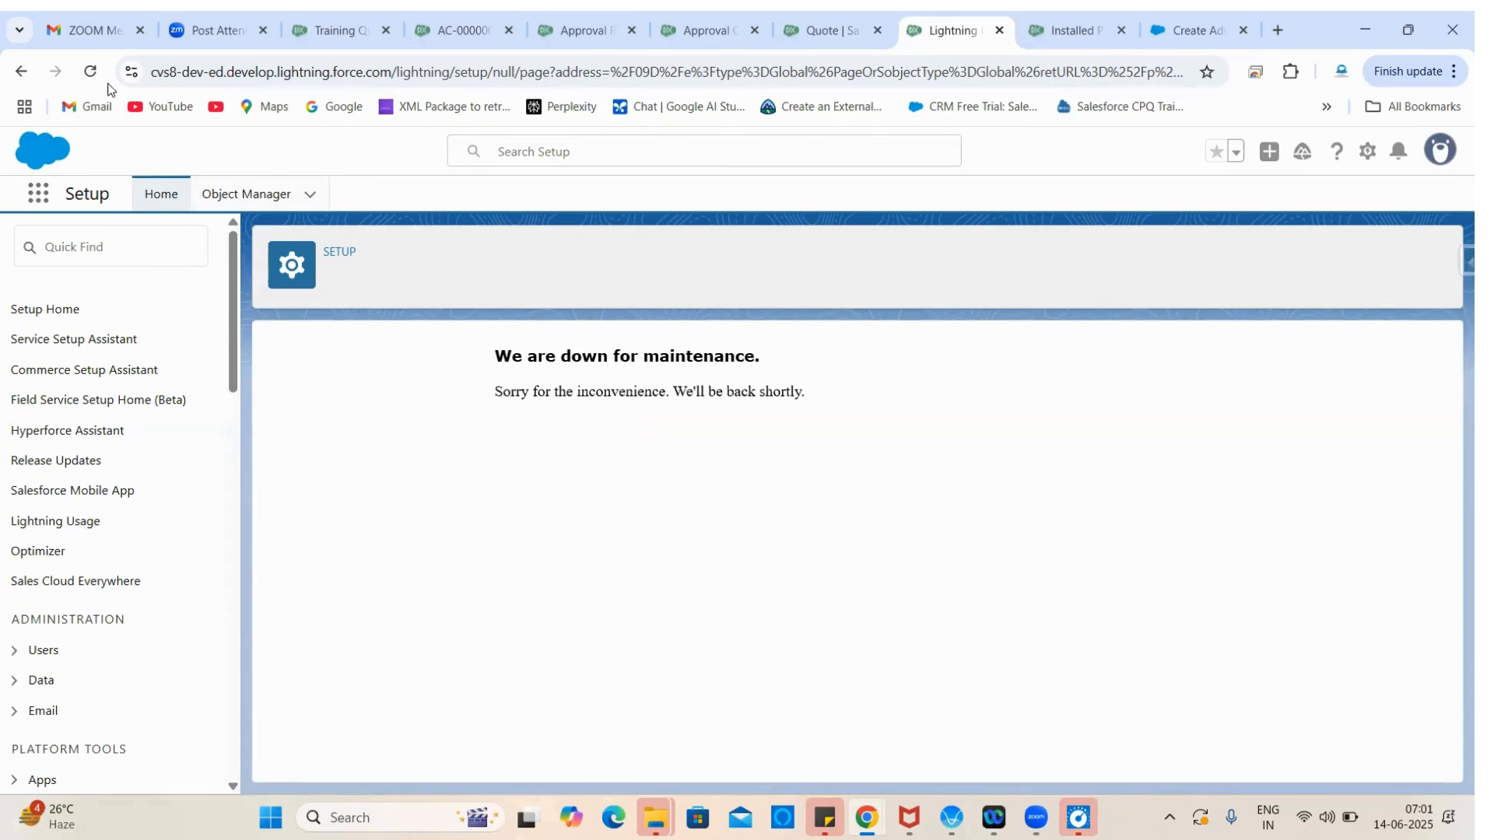
Step: Reload the new action form and choose action type Custom Visualforce with the PreviewApprovals [sbaa__PreviewApprovals] page
{"action": "left_click", "coordinate": [97, 79]}
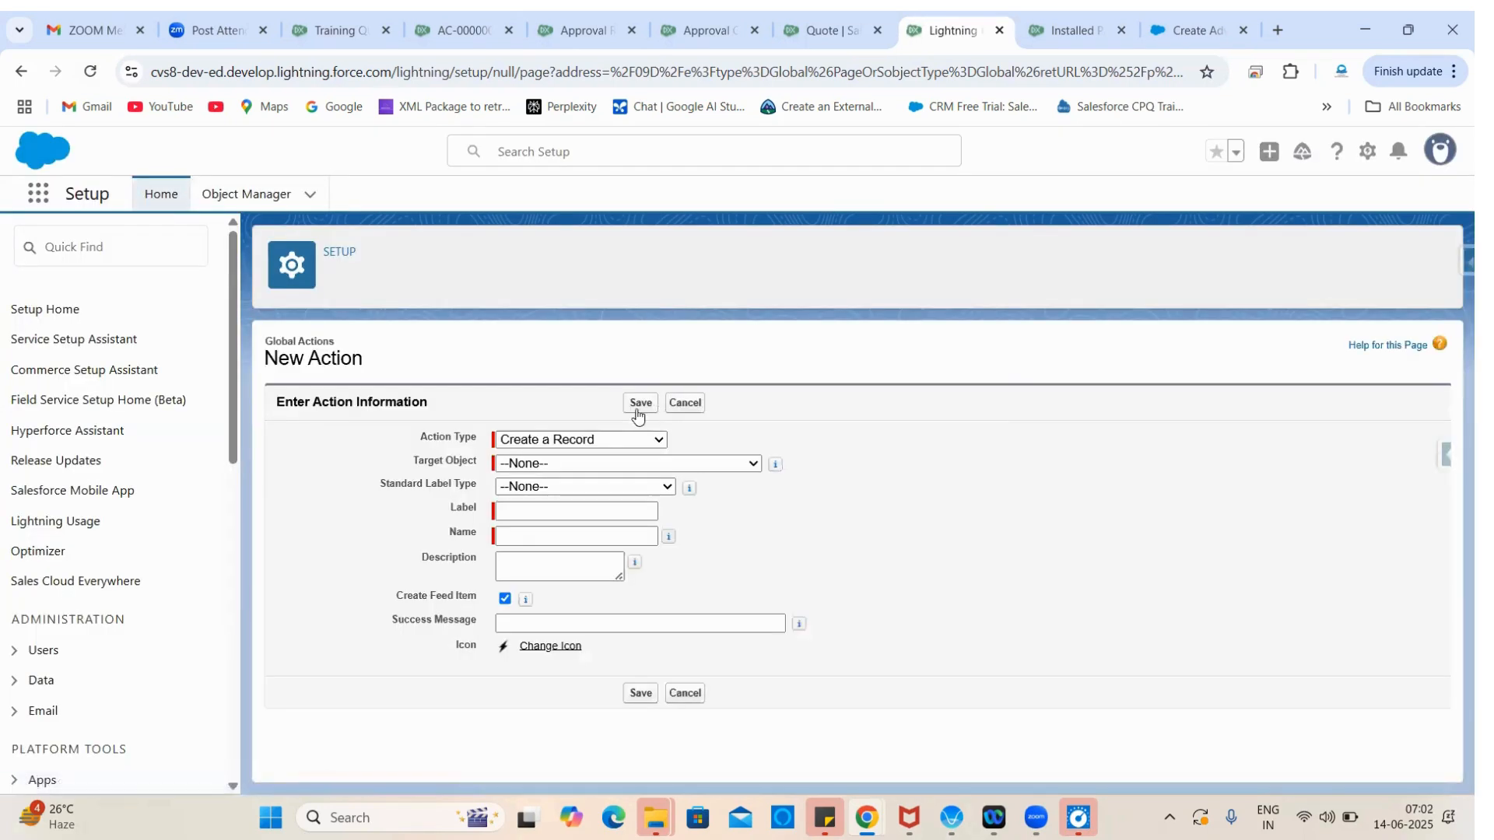
{"action": "left_click", "coordinate": [627, 440]}
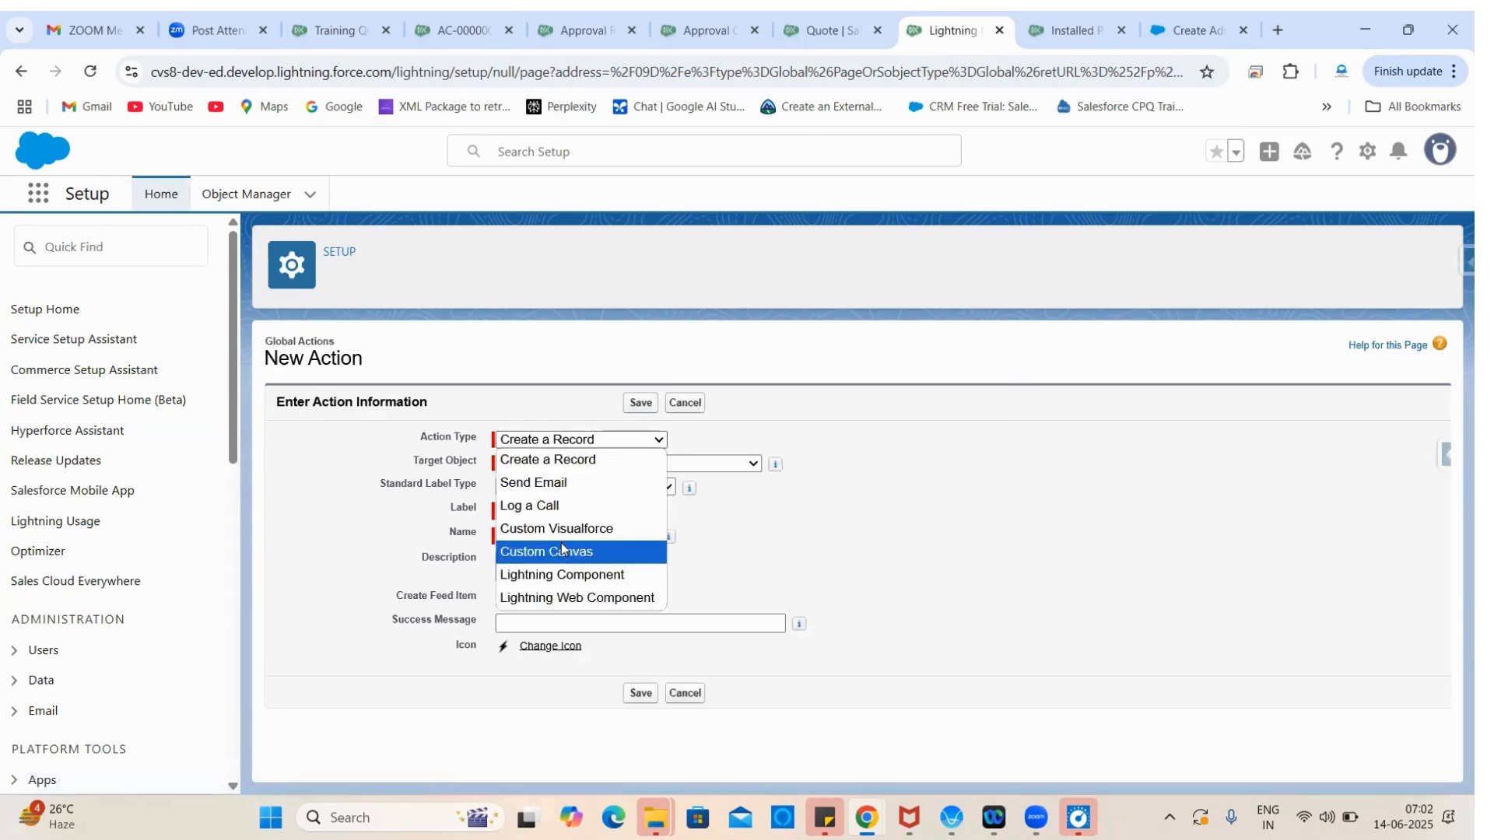
{"action": "left_click", "coordinate": [557, 529]}
{"action": "left_click", "coordinate": [553, 465]}
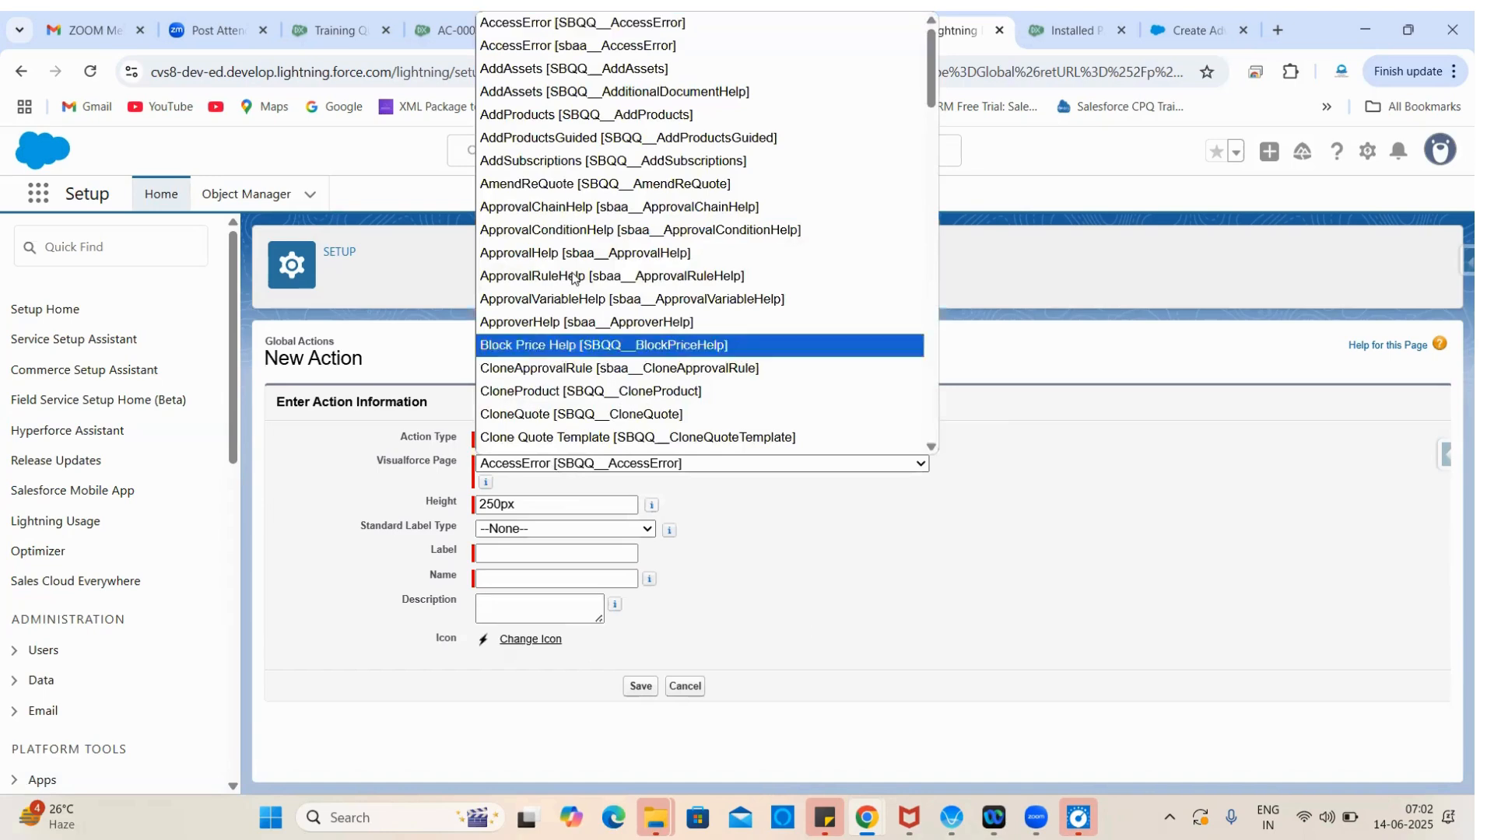
{"action": "left_click", "coordinate": [572, 276]}
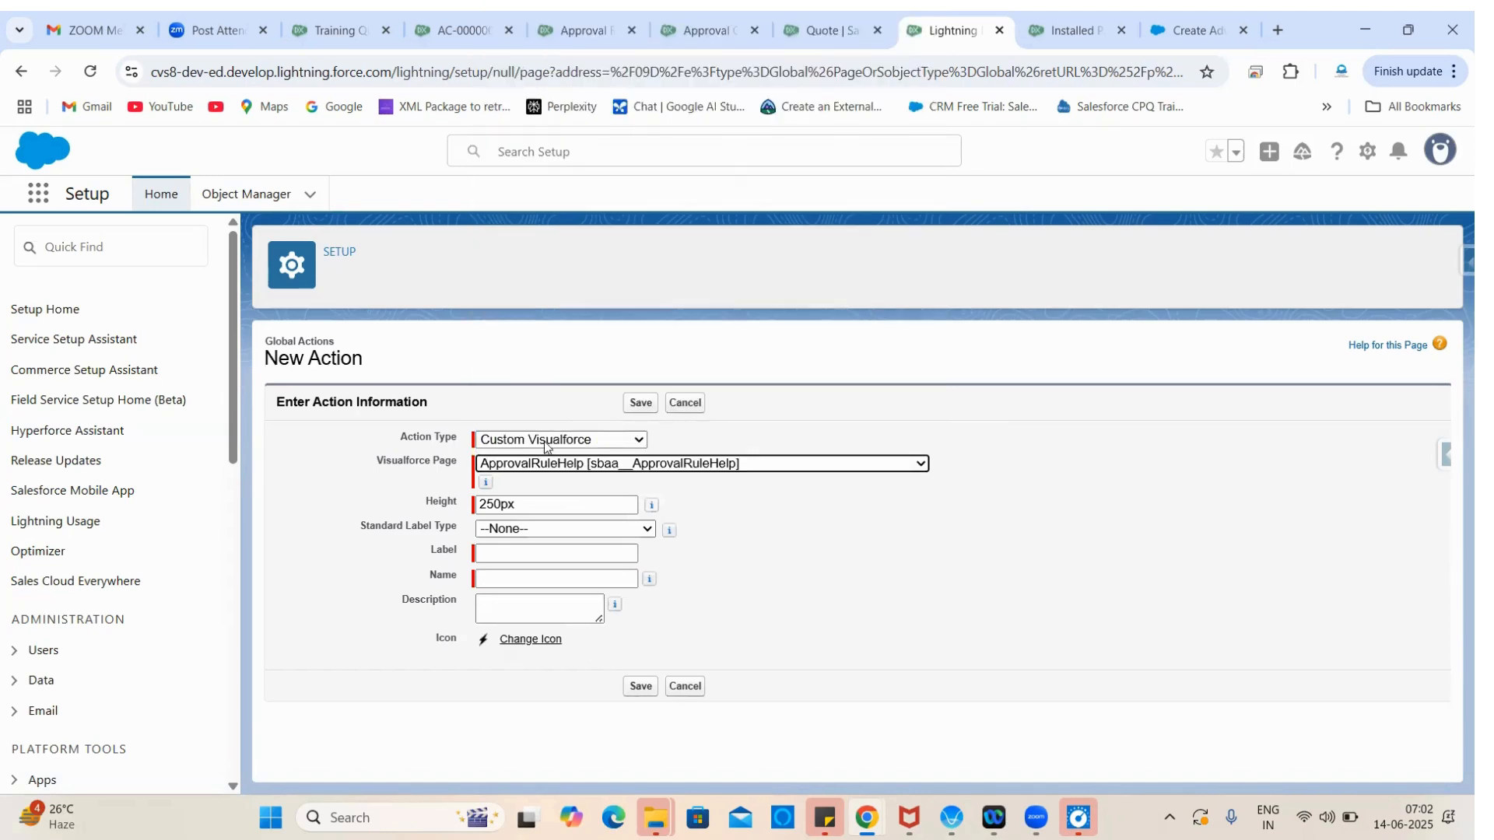
{"action": "left_click", "coordinate": [542, 470]}
{"action": "key", "text": "p"}
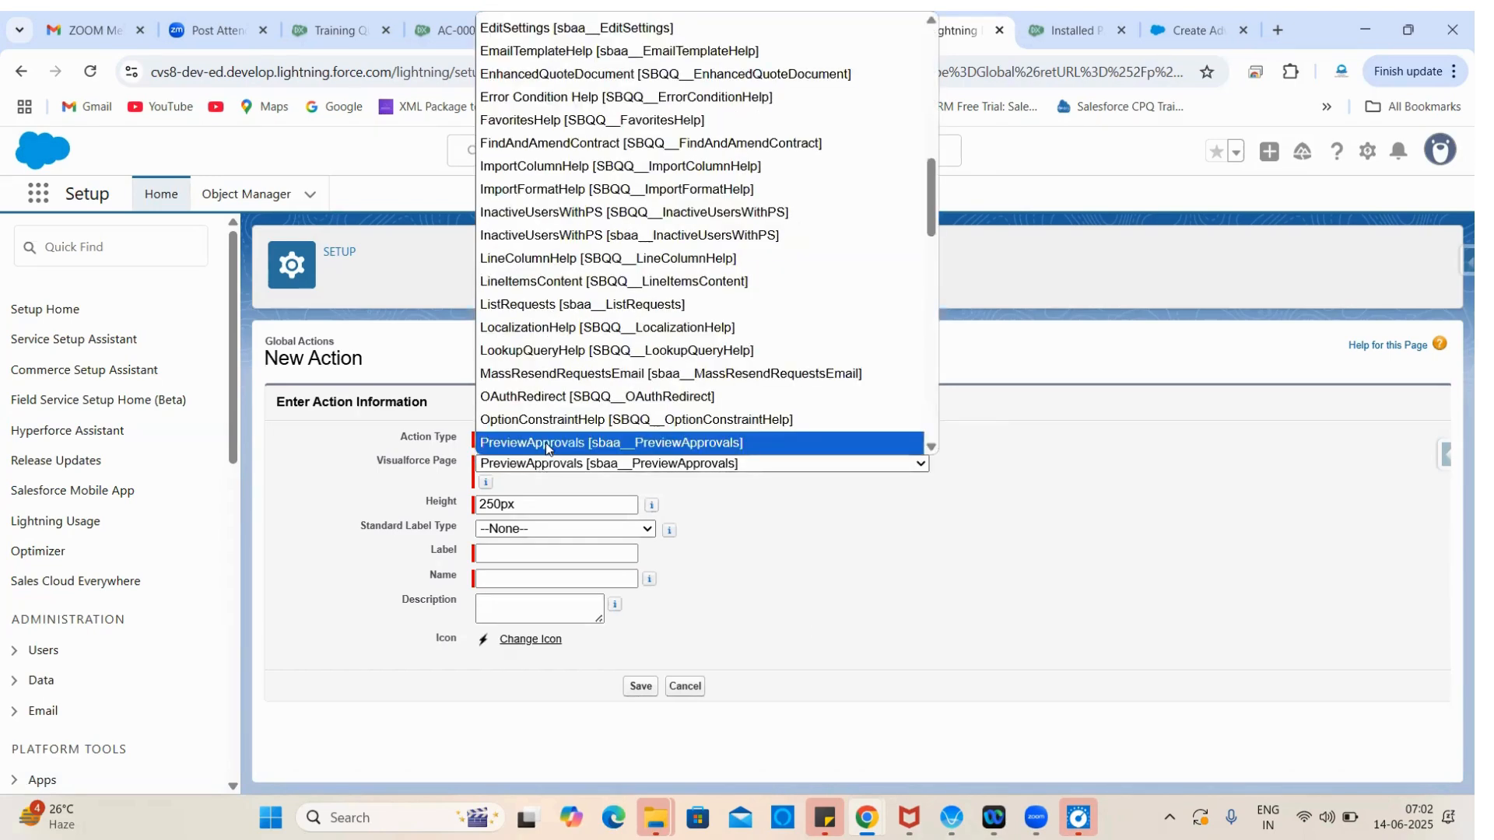
{"action": "left_click", "coordinate": [547, 448]}
Step: Give the global action the label Preview Approval, leave its standard label type at None, and save it
{"action": "left_click", "coordinate": [514, 547]}
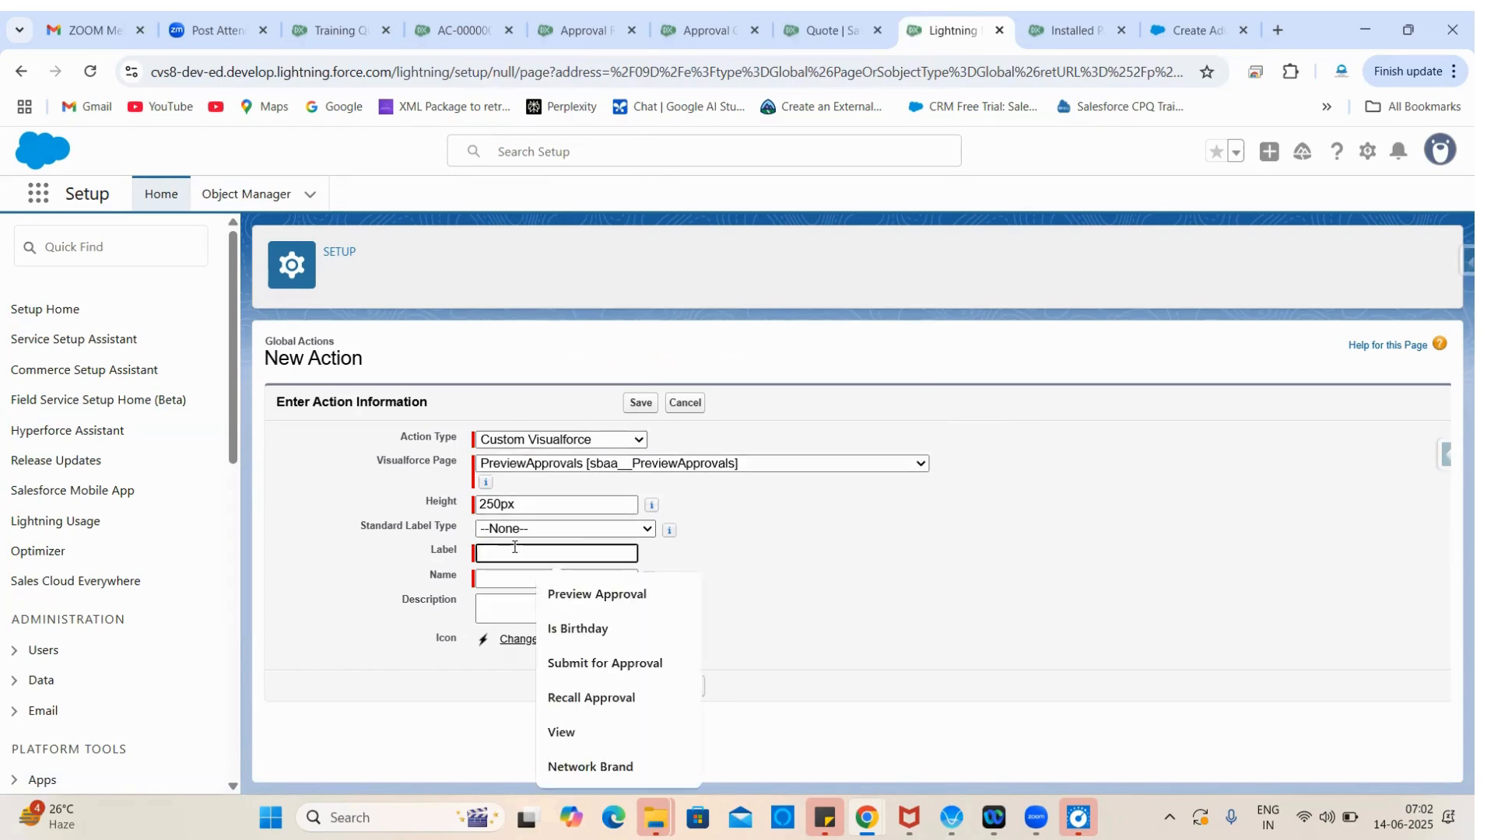
{"action": "key", "text": "Down"}
{"action": "key", "text": "Return"}
{"action": "left_click", "coordinate": [801, 567]}
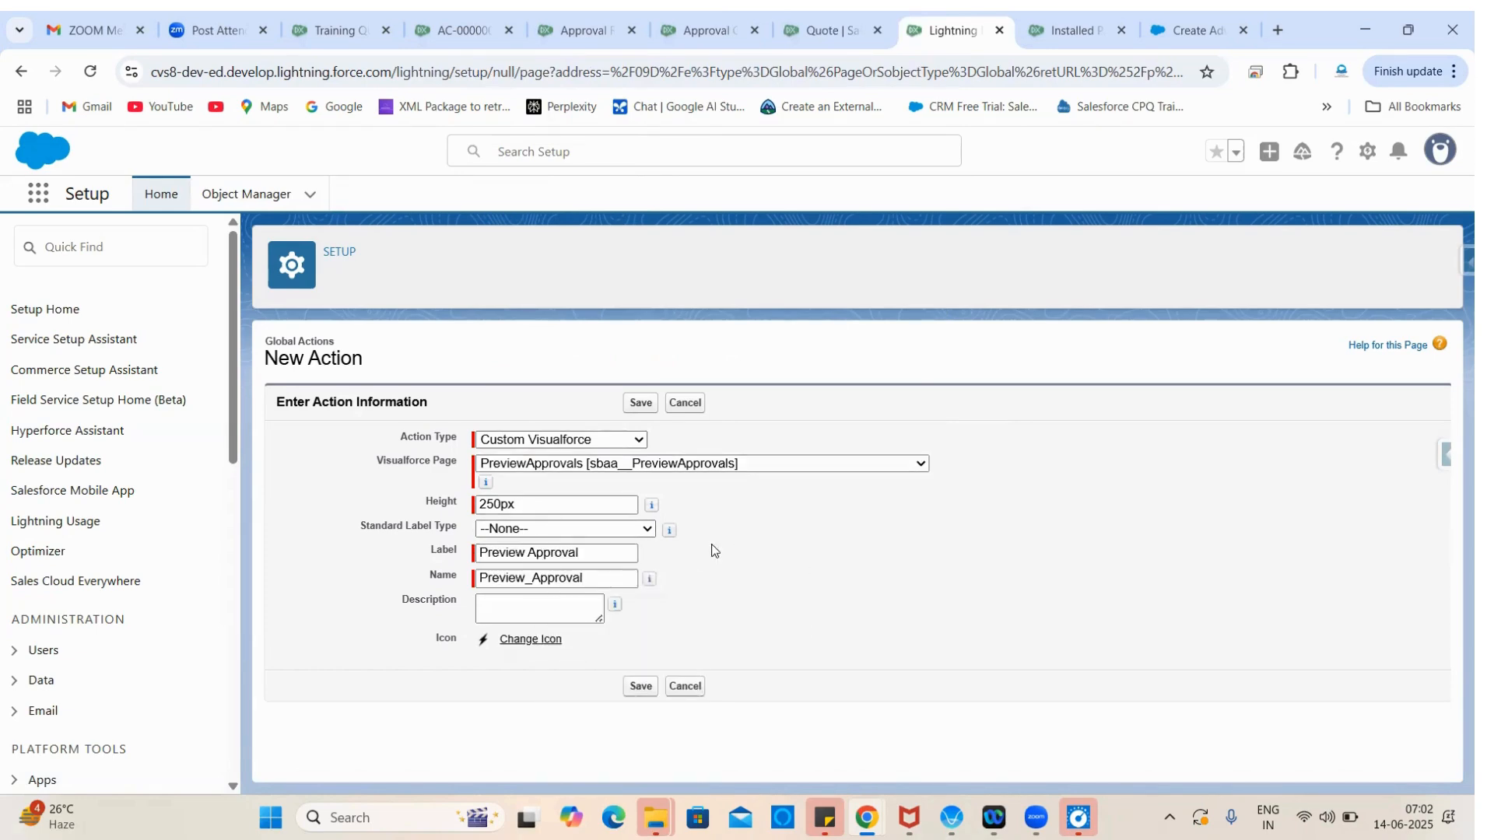
{"action": "left_click", "coordinate": [580, 529]}
{"action": "left_click", "coordinate": [580, 529]}
{"action": "left_click", "coordinate": [639, 686]}
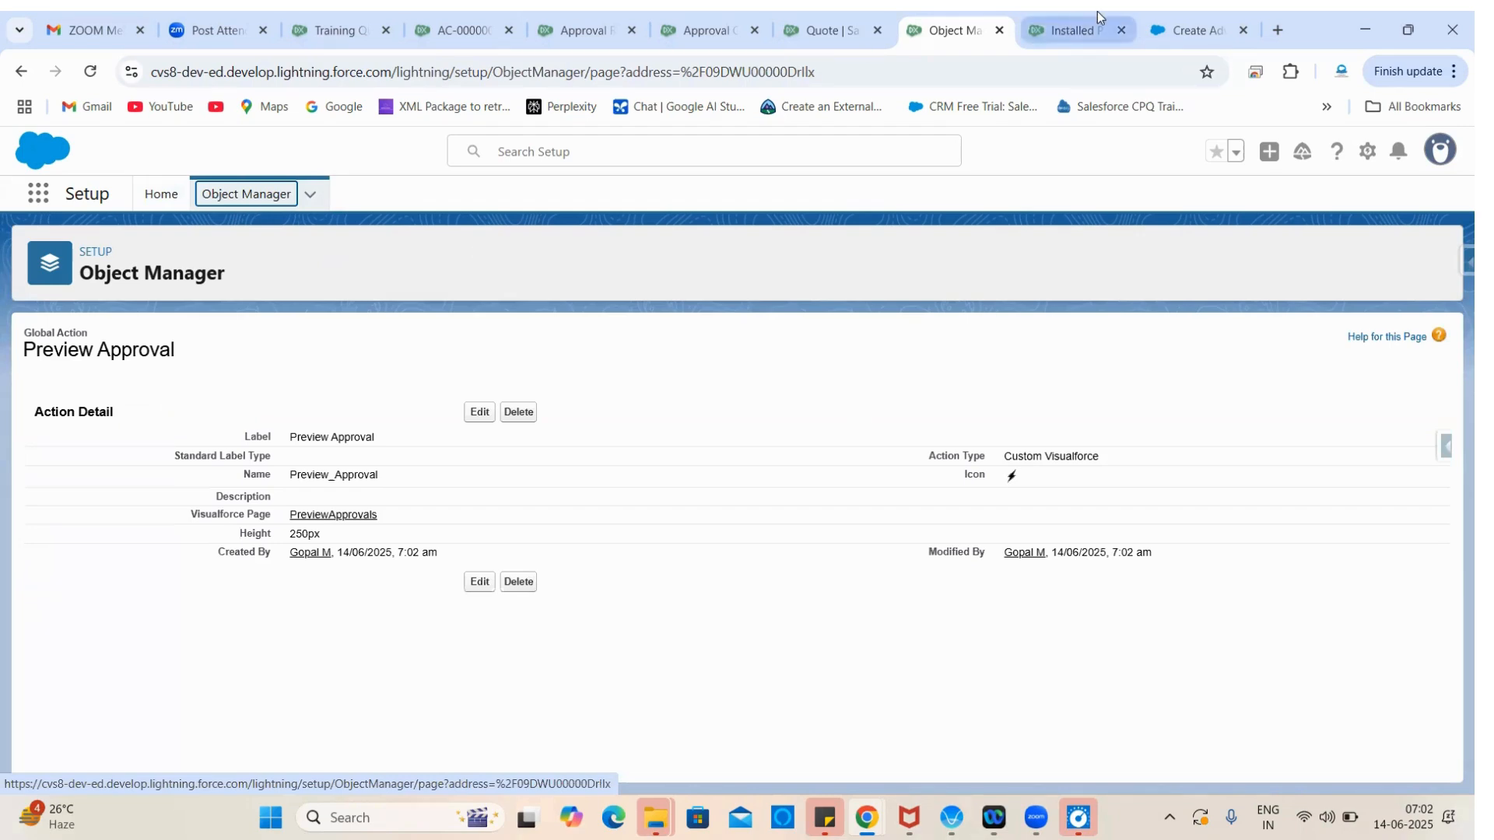
Step: Return to the Quote object's setup page in Object Manager and open its Quote Layout page layout for editing
{"action": "left_click", "coordinate": [859, 12]}
{"action": "left_click", "coordinate": [759, 15]}
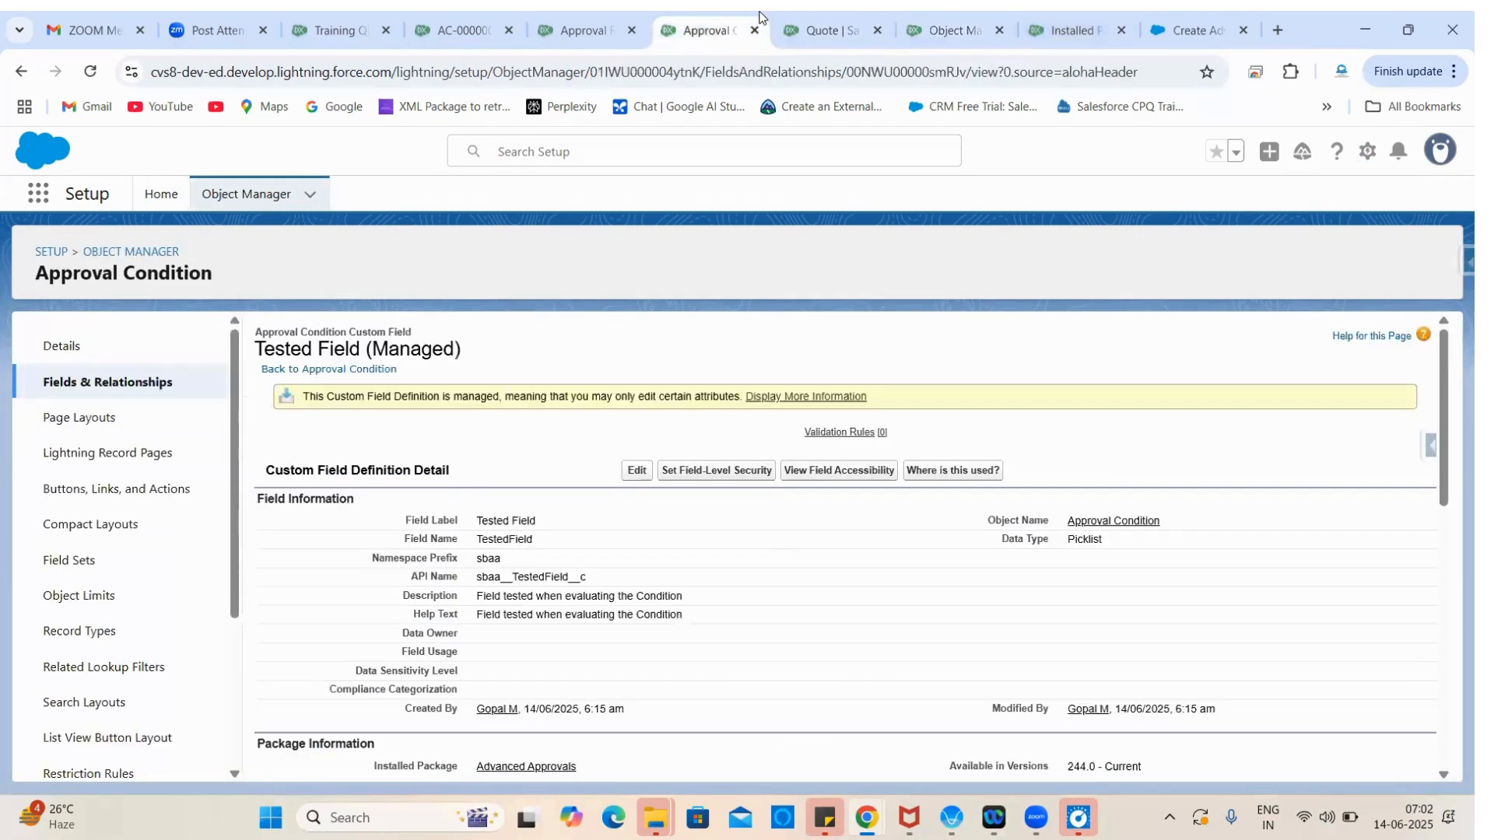
{"action": "left_click", "coordinate": [972, 13]}
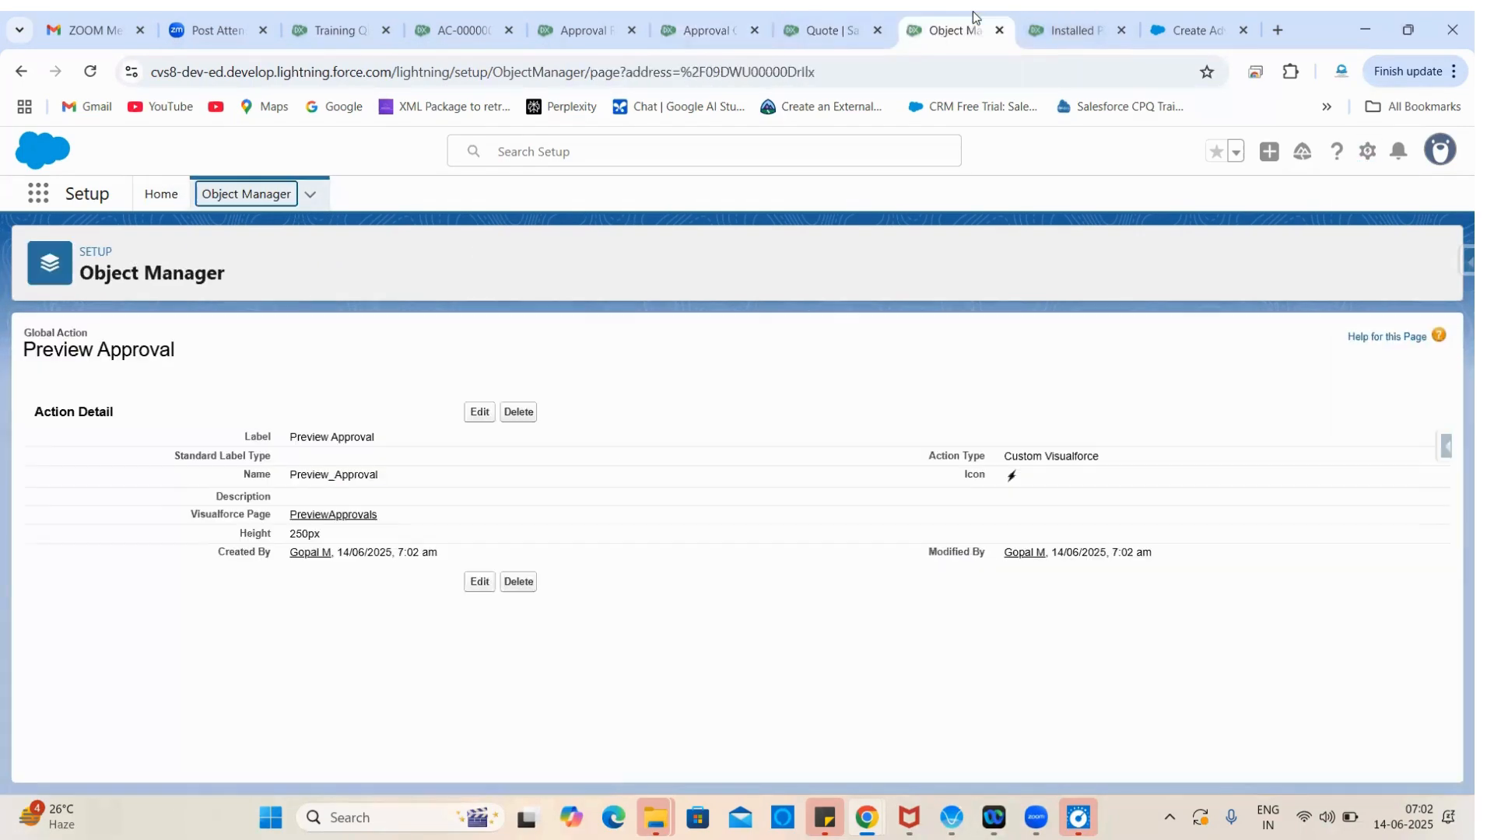
{"action": "left_click", "coordinate": [579, 14]}
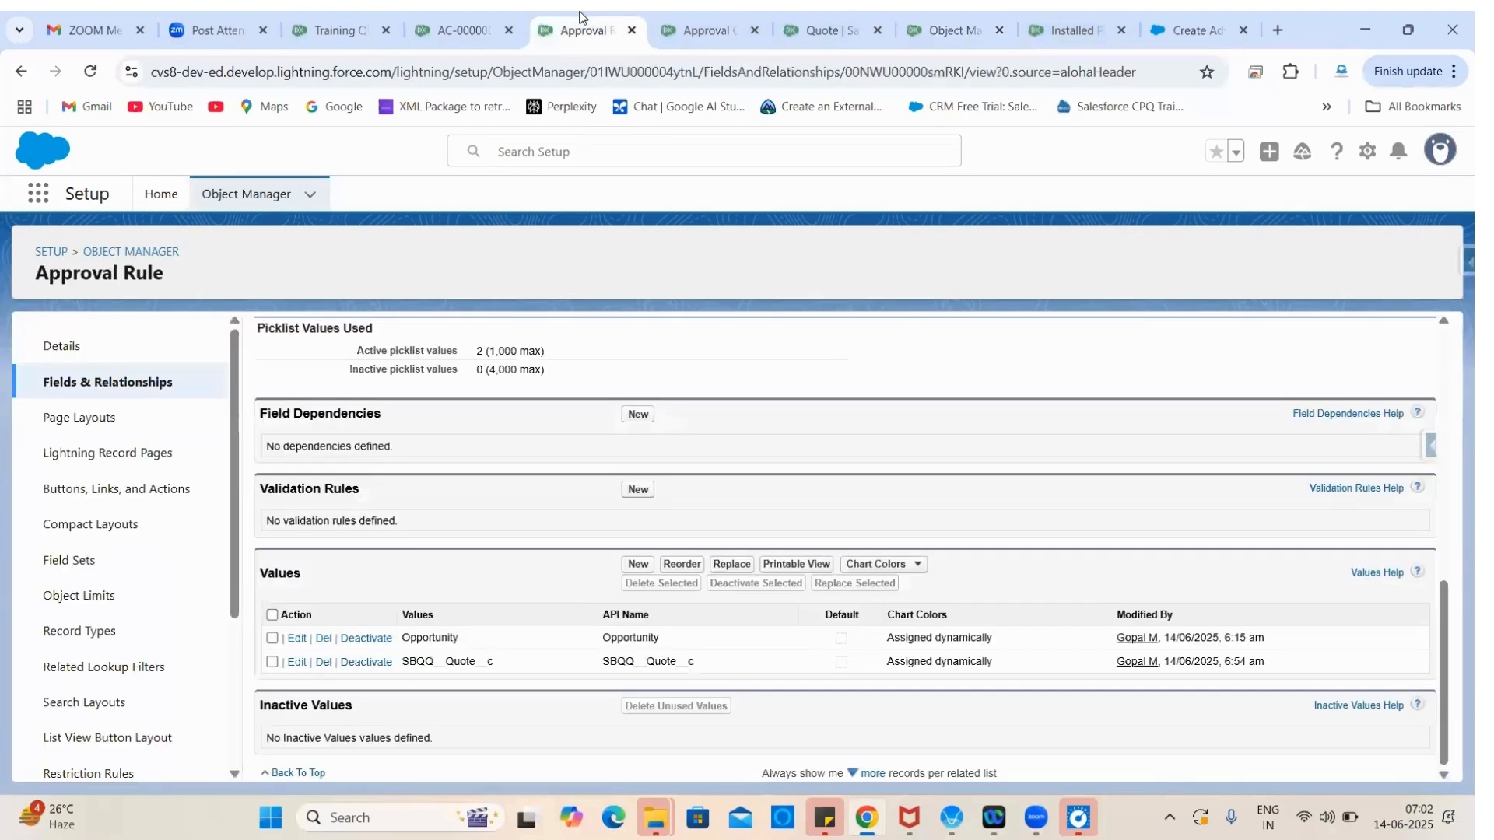
{"action": "left_click", "coordinate": [467, 12]}
{"action": "left_click", "coordinate": [711, 11]}
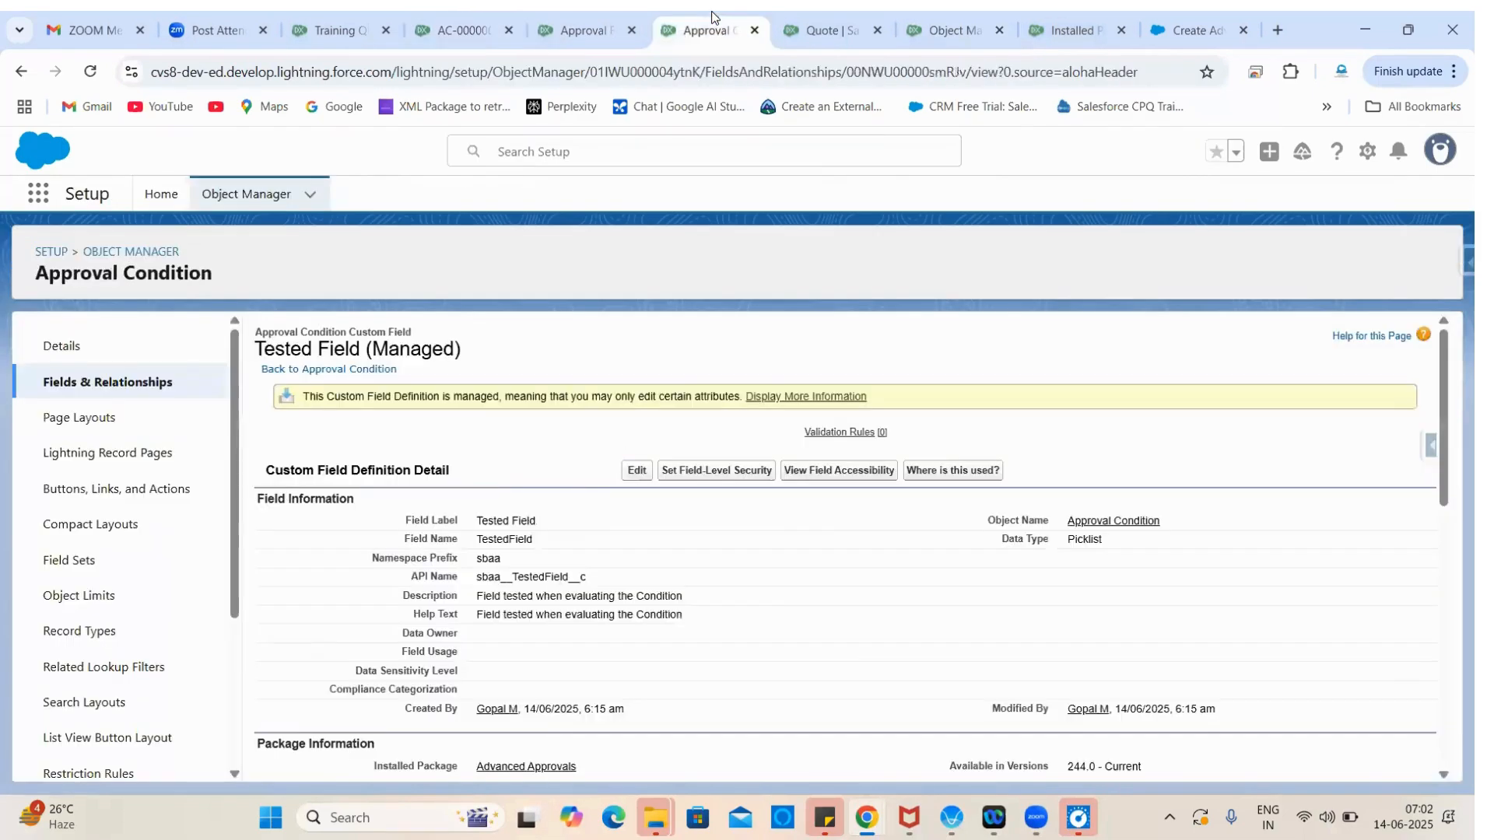
{"action": "left_click", "coordinate": [795, 11]}
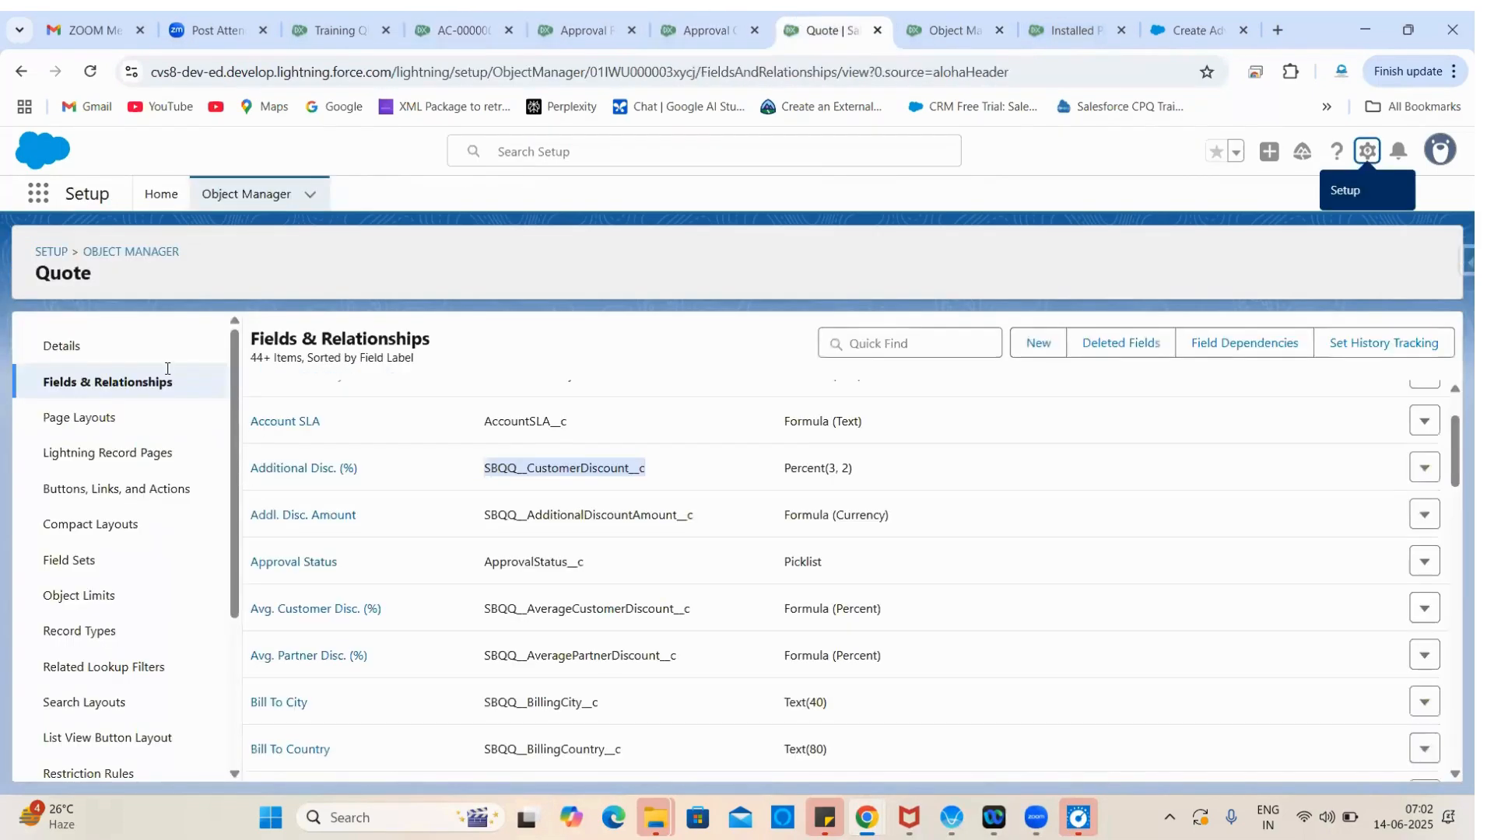
{"action": "left_click", "coordinate": [68, 421]}
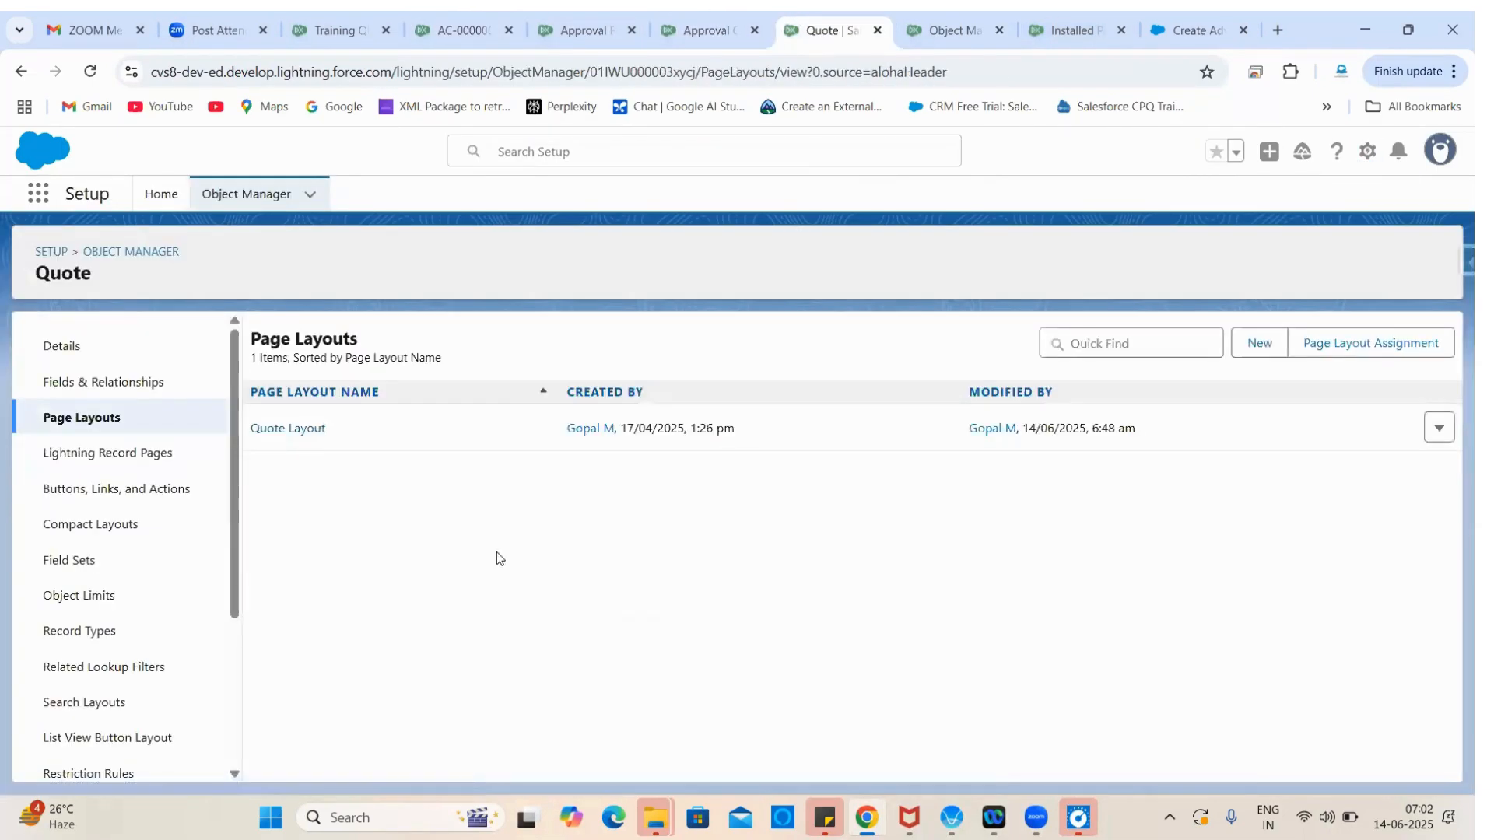
{"action": "left_click", "coordinate": [297, 432]}
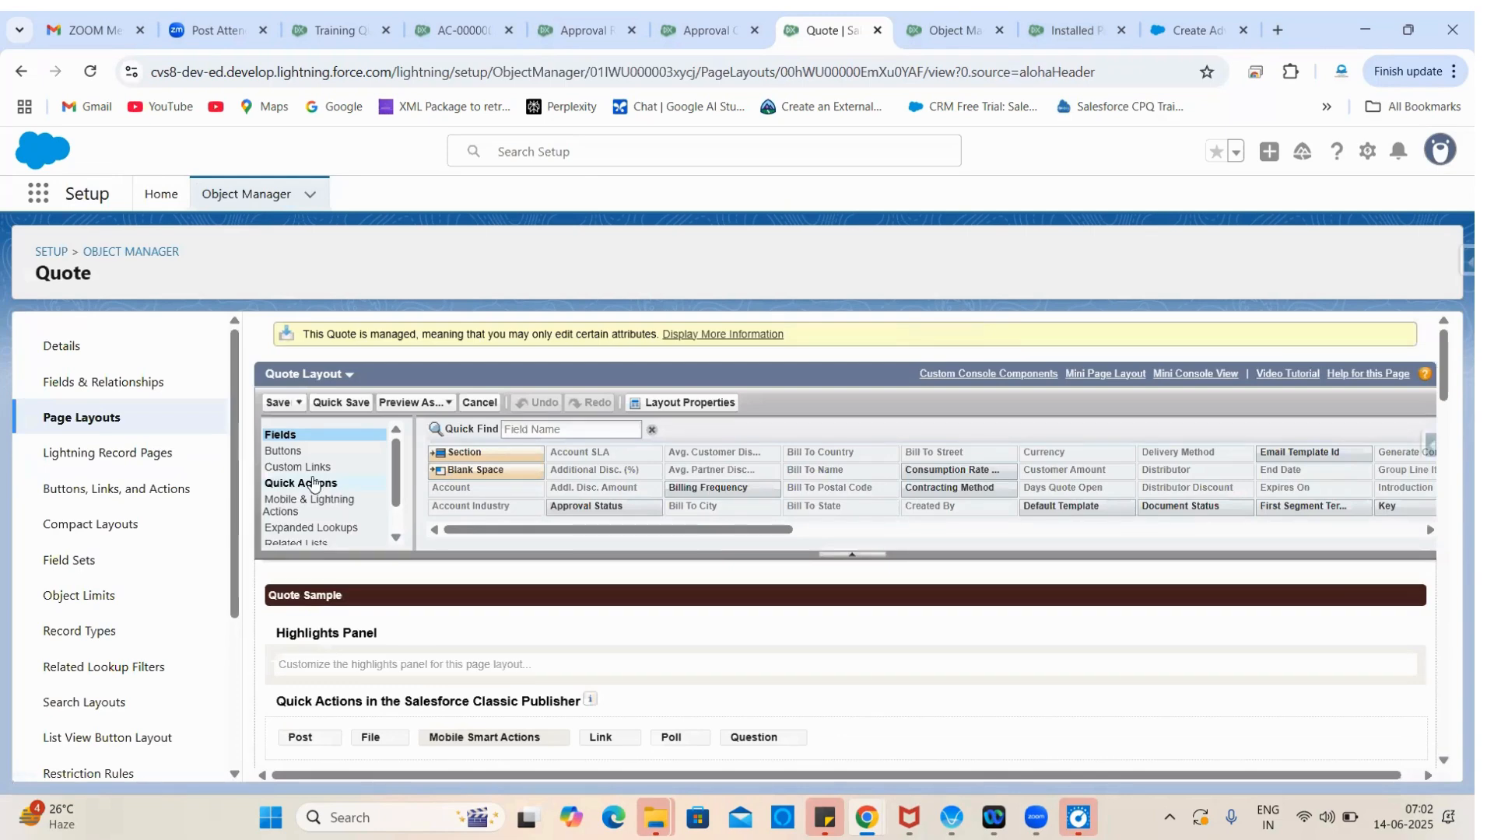
Step: Add the Preview Approval action to the layout's Salesforce Mobile and Lightning Experience Actions, between Submit for Approval and Recall Approval, and save the layout
{"action": "left_click", "coordinate": [303, 484]}
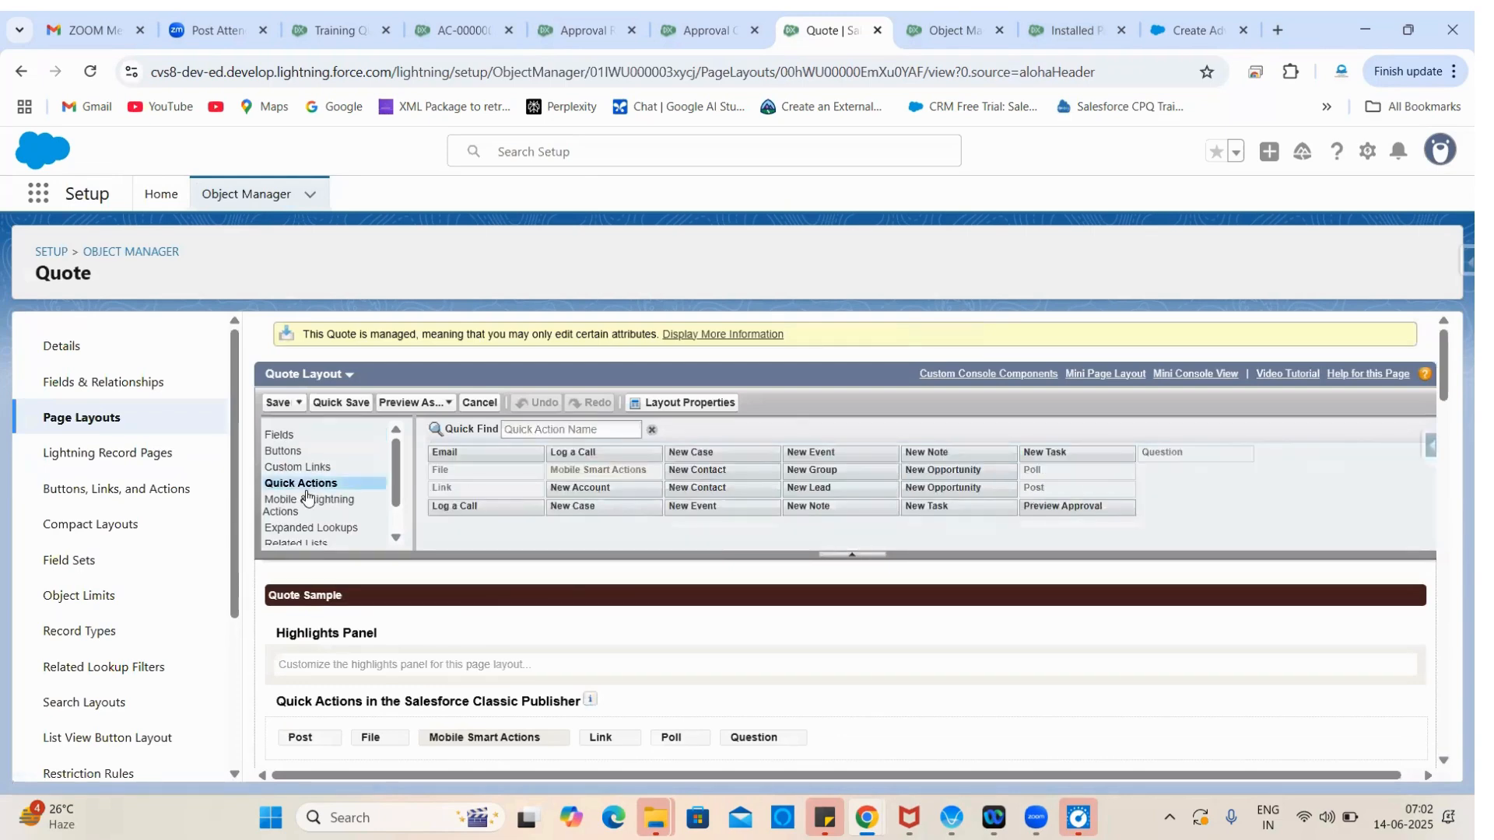
{"action": "left_click", "coordinate": [309, 502]}
{"action": "scroll", "coordinate": [640, 616], "scroll_direction": "down", "scroll_amount": 2}
{"action": "scroll", "coordinate": [639, 616], "scroll_direction": "down", "scroll_amount": 1}
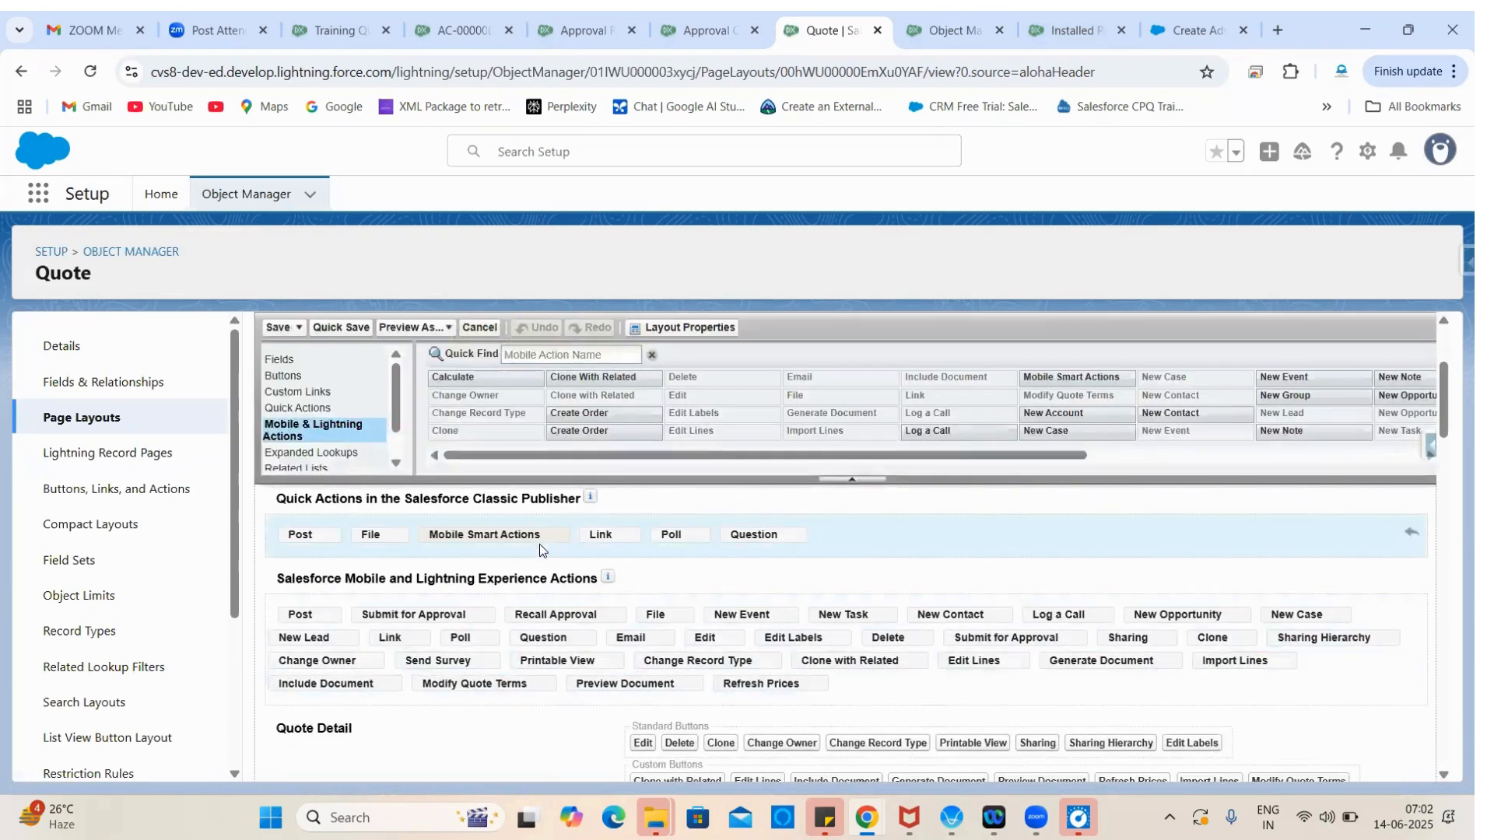
{"action": "left_click", "coordinate": [539, 361]}
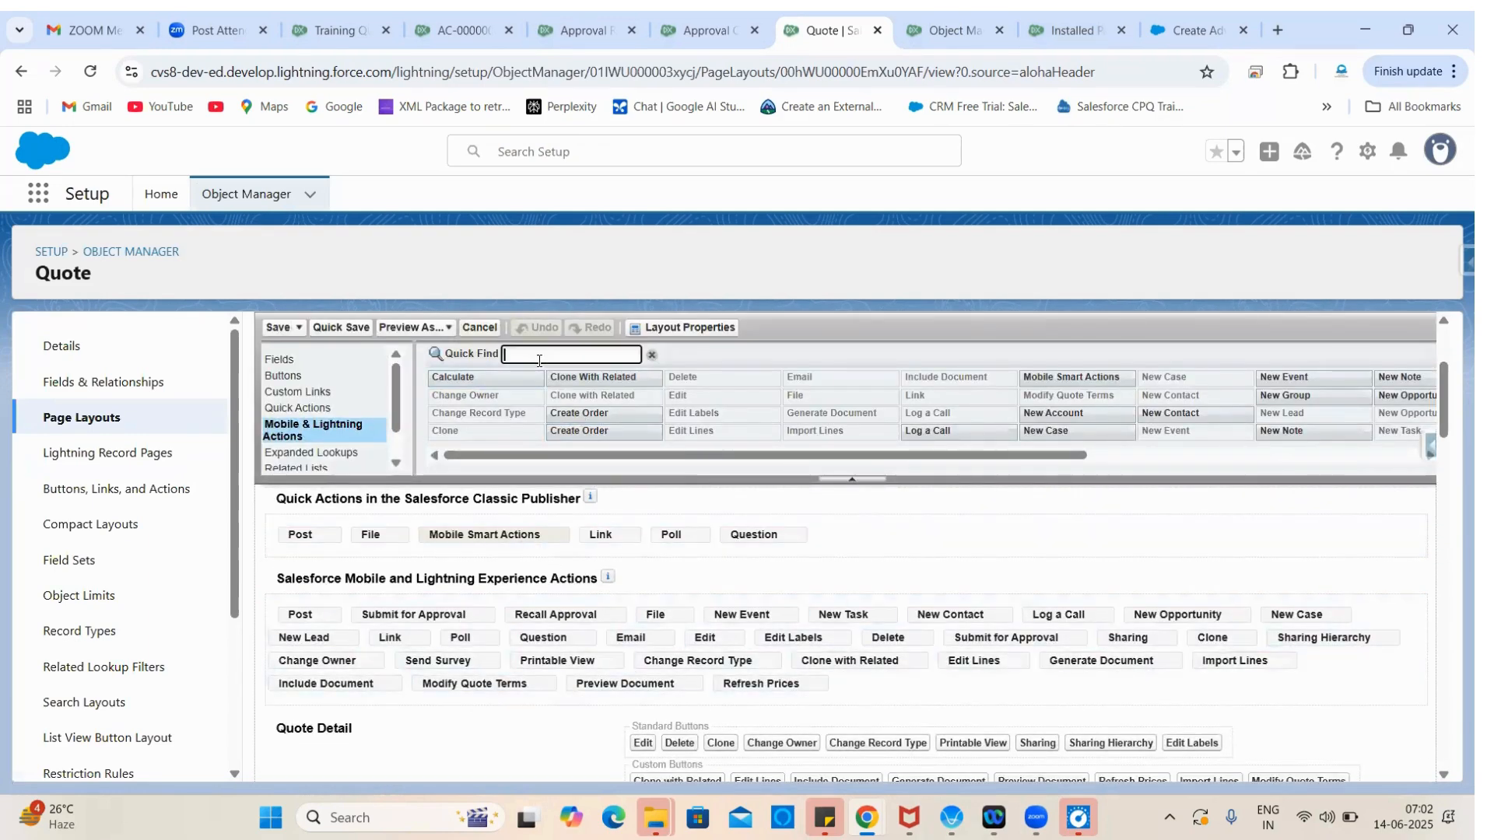
{"action": "type", "text": "pr"}
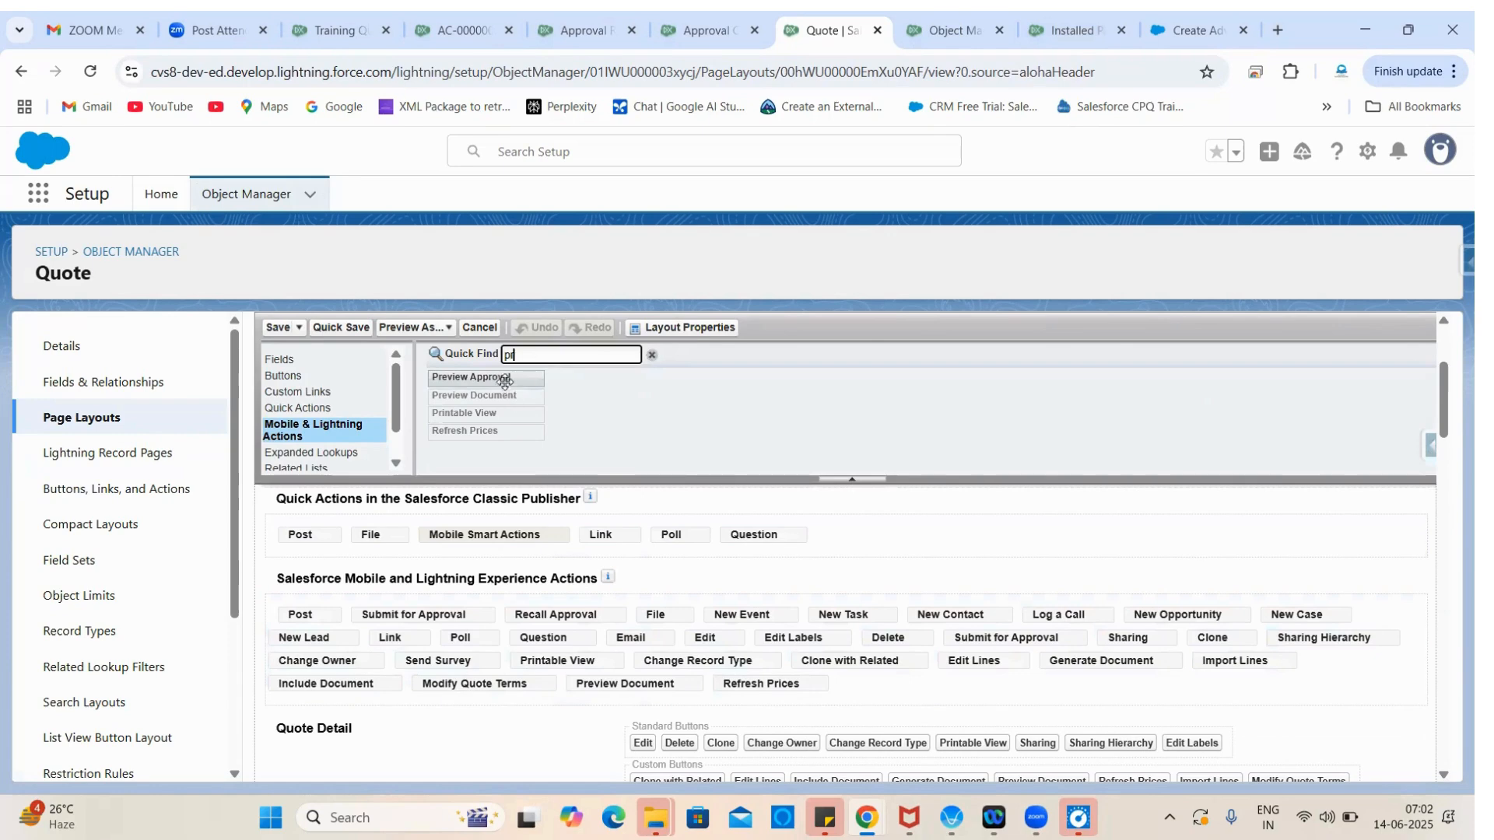
{"action": "mouse_move", "coordinate": [502, 377]}
{"action": "left_mouse_down"}
{"action": "mouse_move", "coordinate": [459, 681]}
{"action": "mouse_move", "coordinate": [536, 624]}
{"action": "mouse_move", "coordinate": [521, 624]}
{"action": "left_mouse_up"}
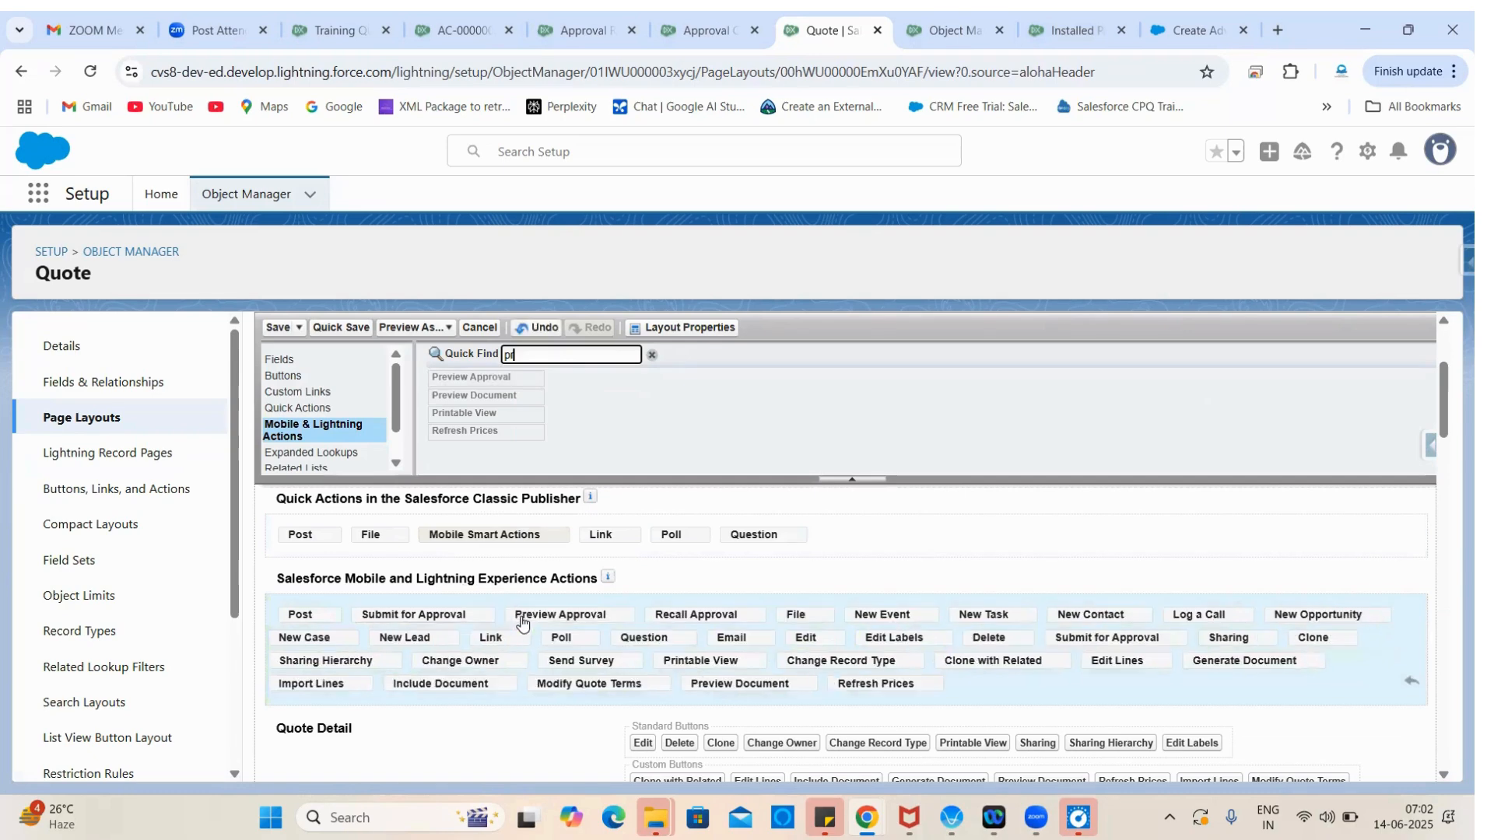
{"action": "left_click", "coordinate": [276, 327]}
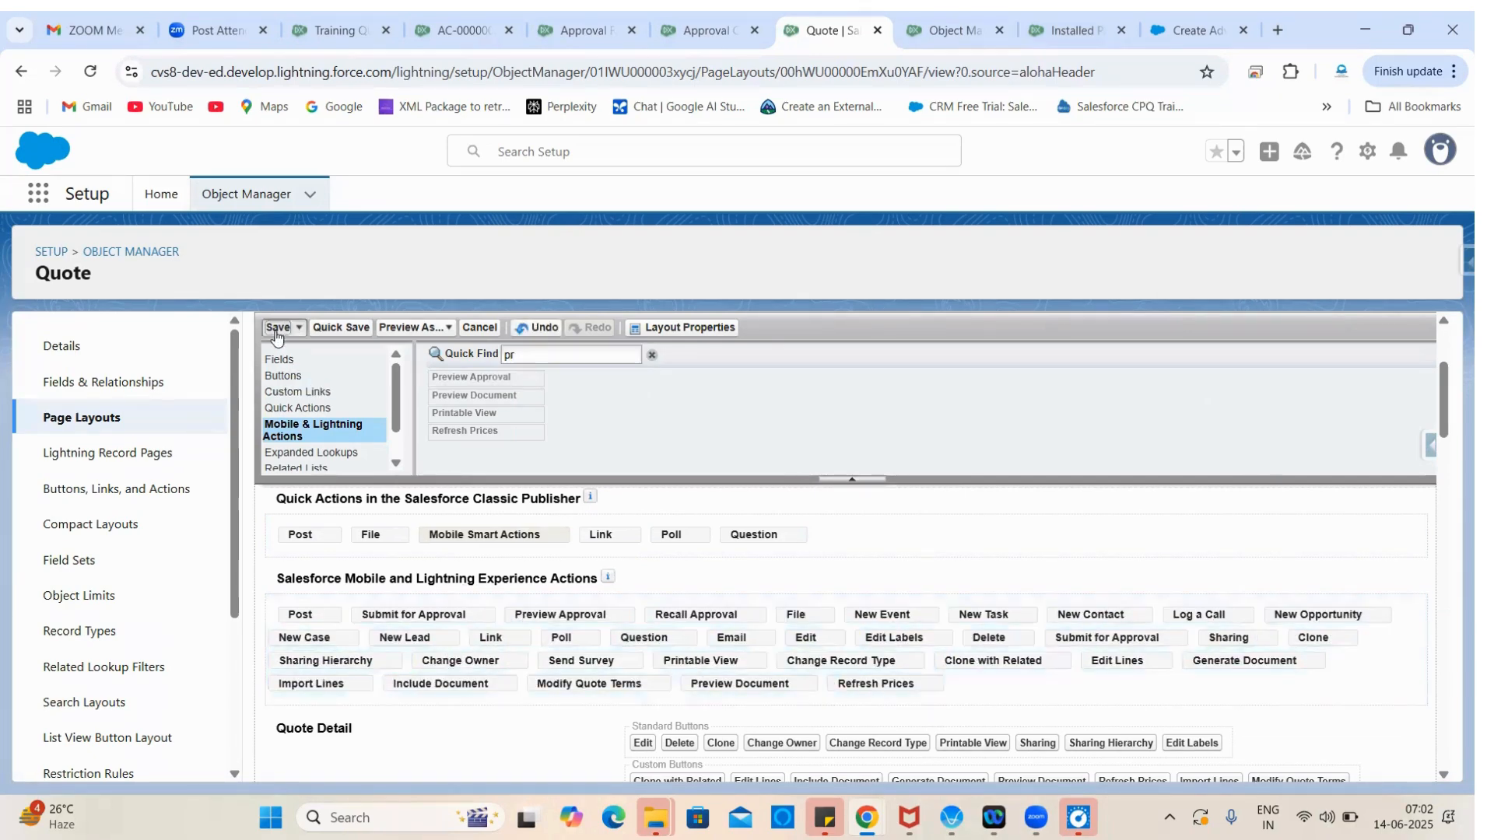
Step: Review the Preview Approval note on using a Custom Visualforce global action in the Create Advanced Approvals Buttons help article
{"action": "left_click", "coordinate": [1190, 30]}
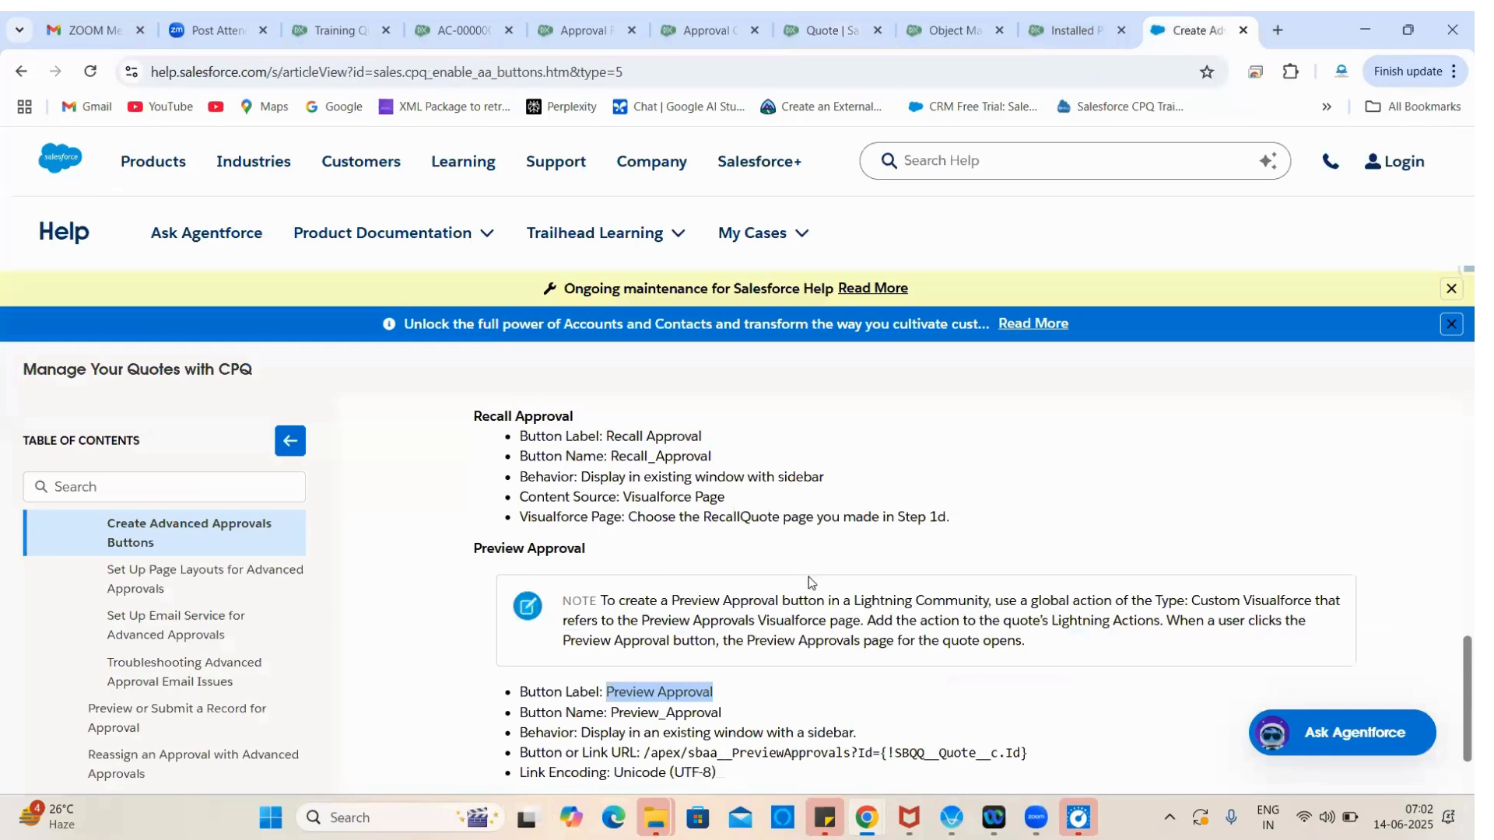
{"action": "triple_click", "coordinate": [693, 496]}
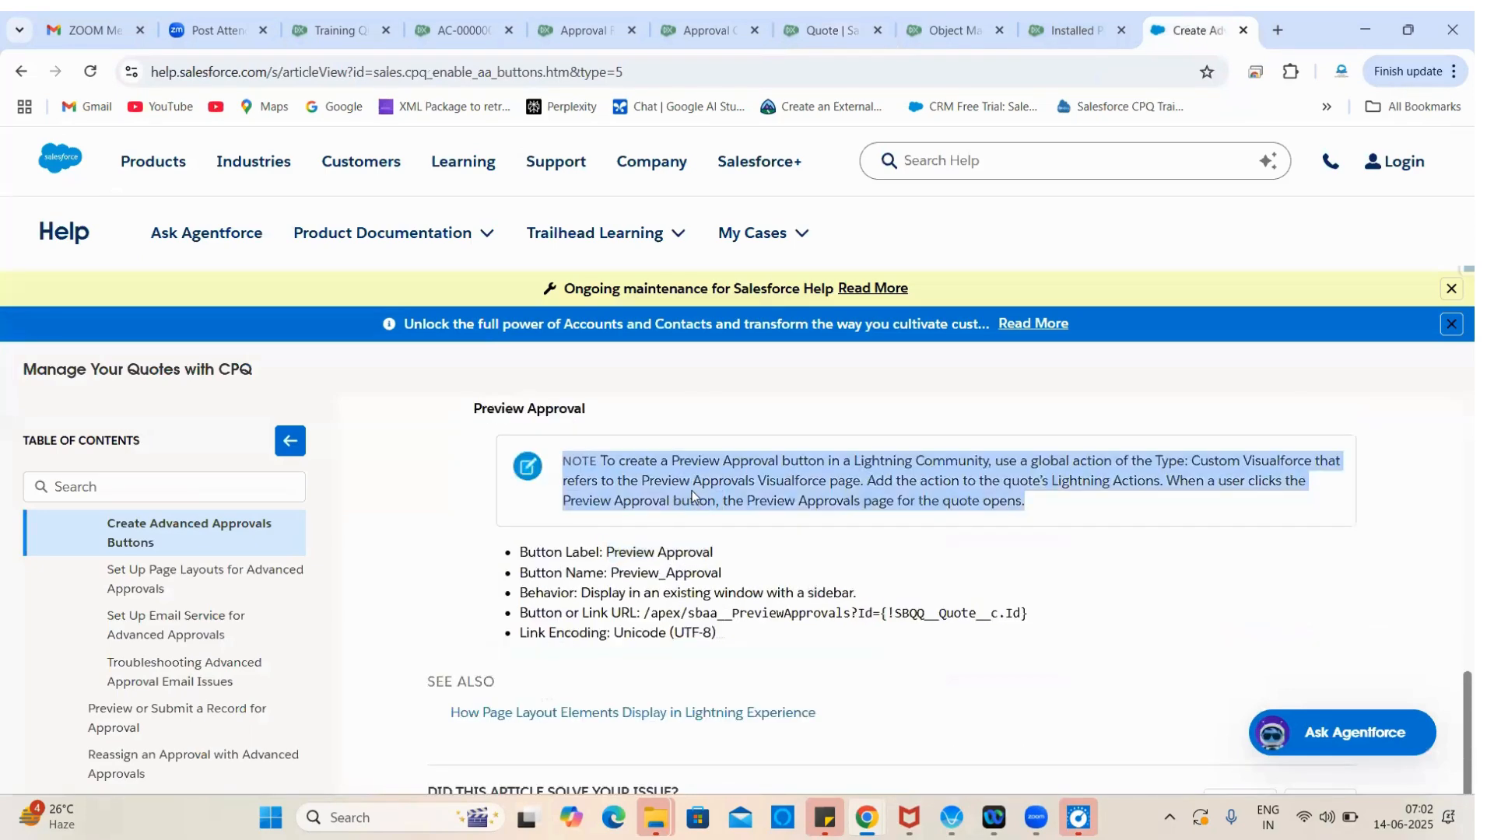
{"action": "left_click", "coordinate": [692, 496]}
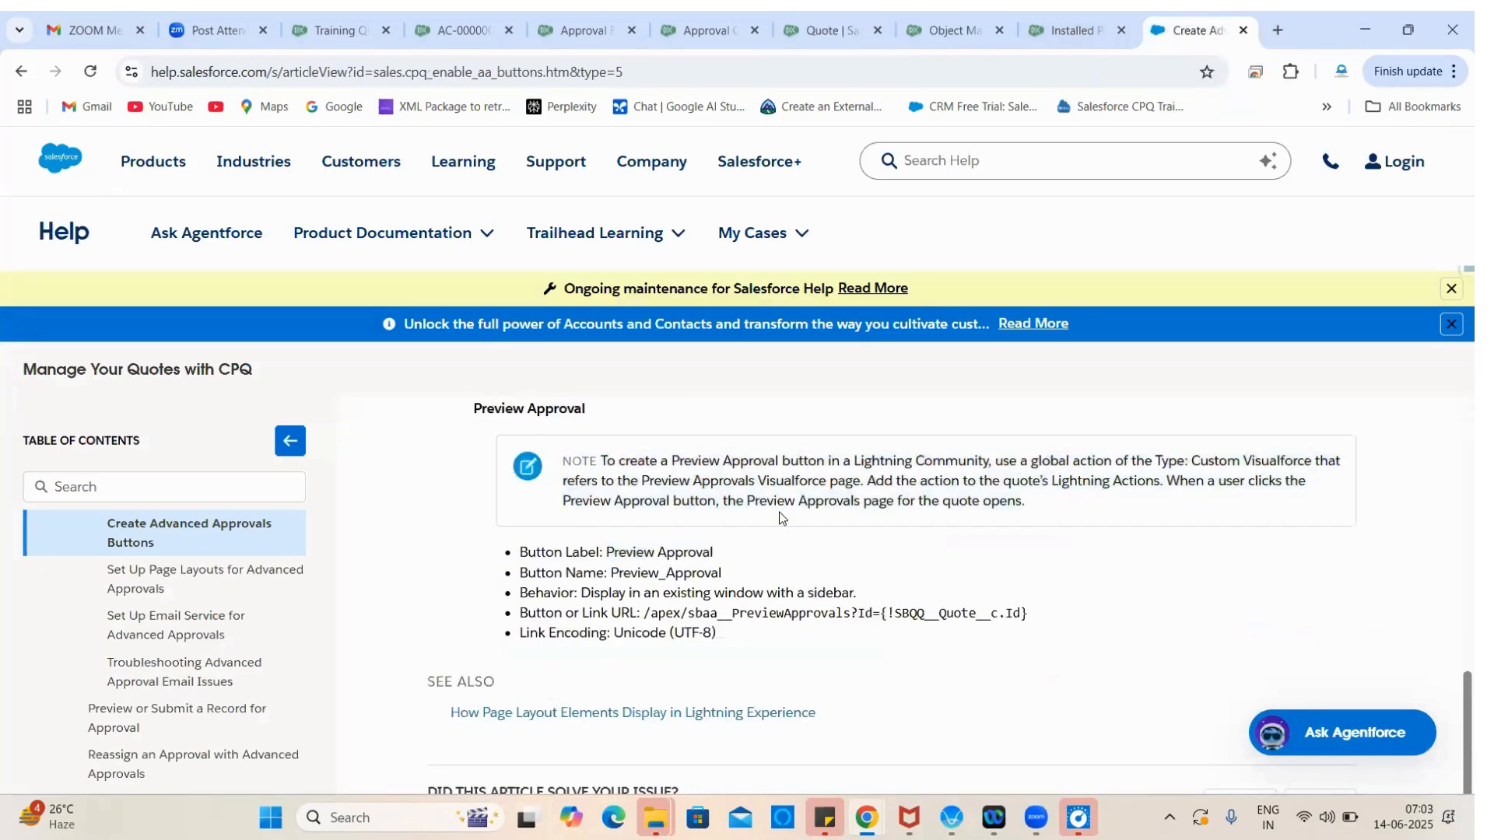
{"action": "scroll", "coordinate": [703, 582], "scroll_direction": "up", "scroll_amount": 1}
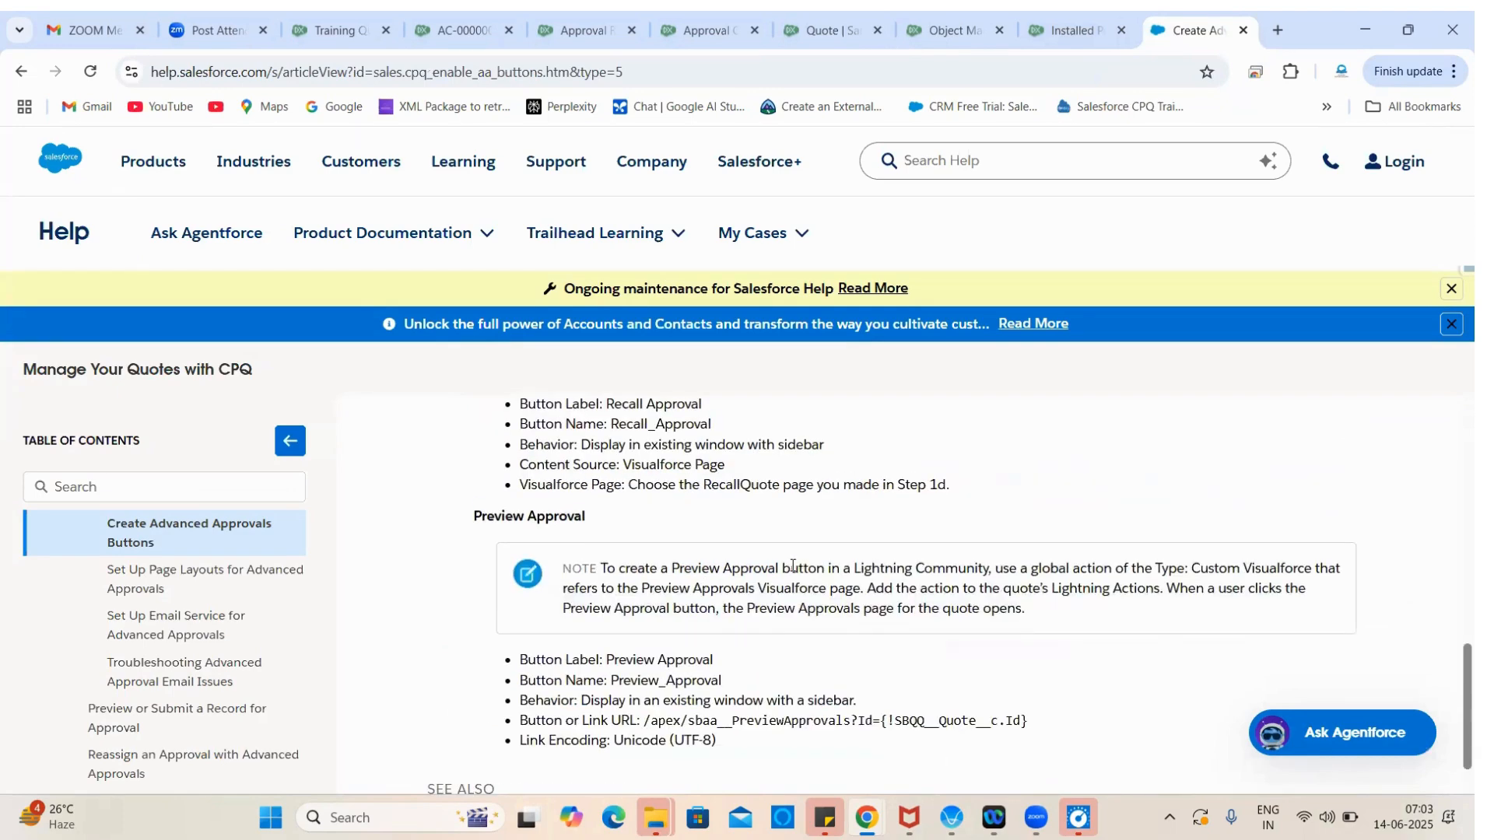
{"action": "triple_click", "coordinate": [793, 566]}
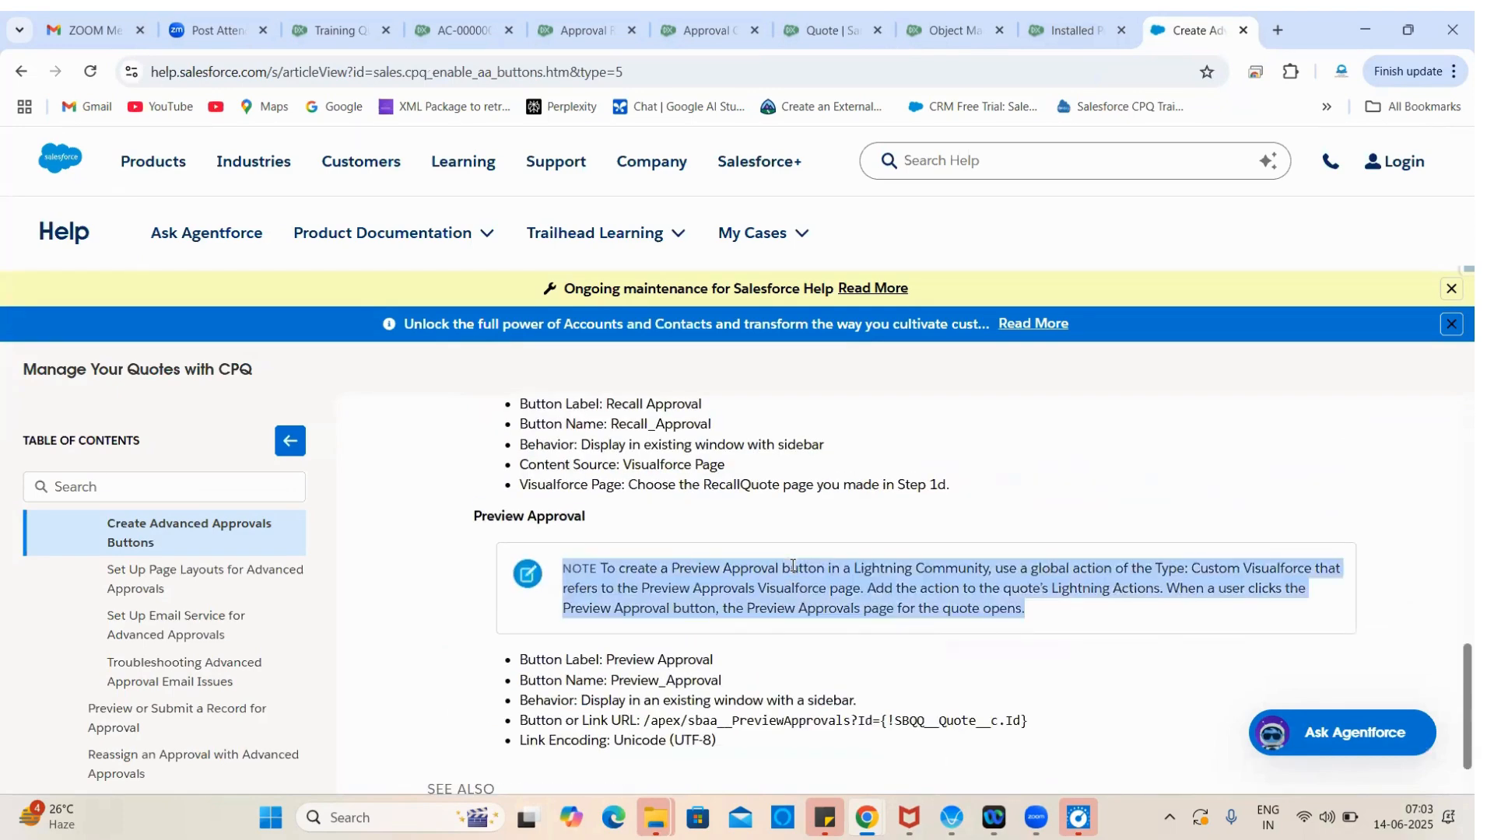
{"action": "left_click", "coordinate": [732, 583]}
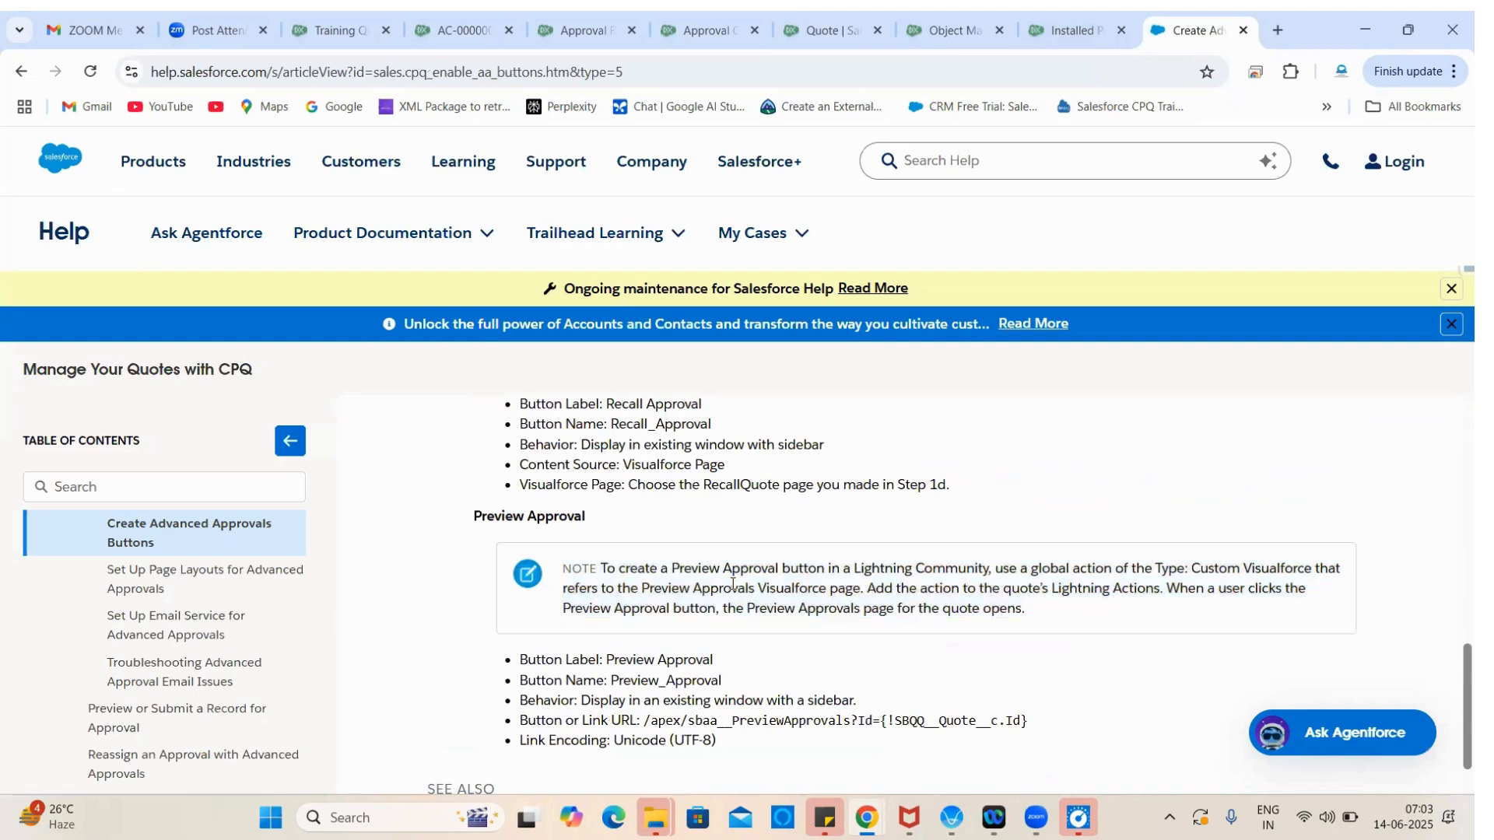
Step: Leave the Training Quote Page in the Lightning App Builder without saving and return to its quote record
{"action": "left_click", "coordinate": [563, 11]}
{"action": "left_click", "coordinate": [475, 11]}
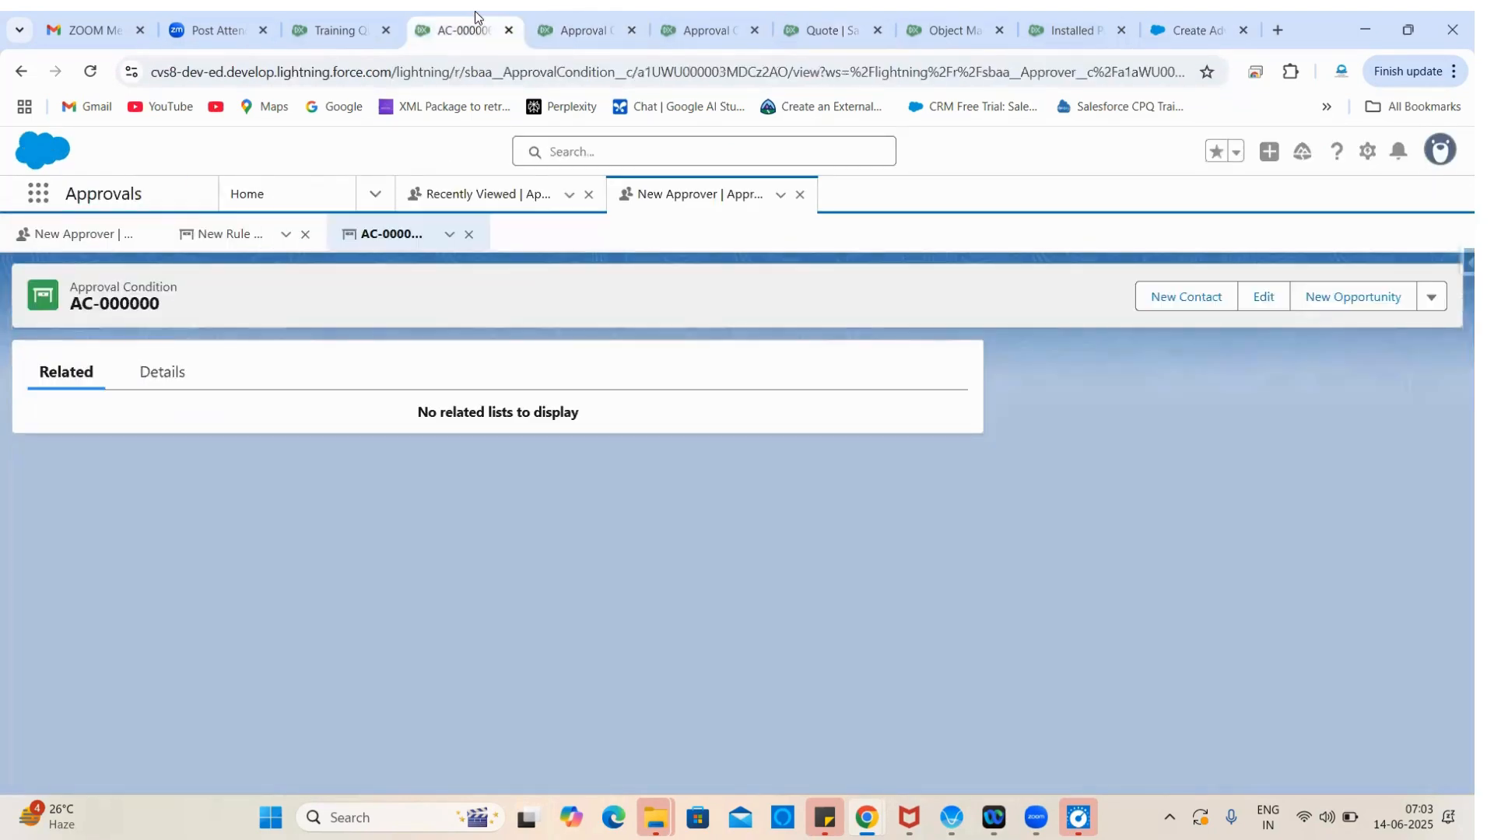
{"action": "left_click", "coordinate": [700, 11]}
{"action": "left_click", "coordinate": [801, 11]}
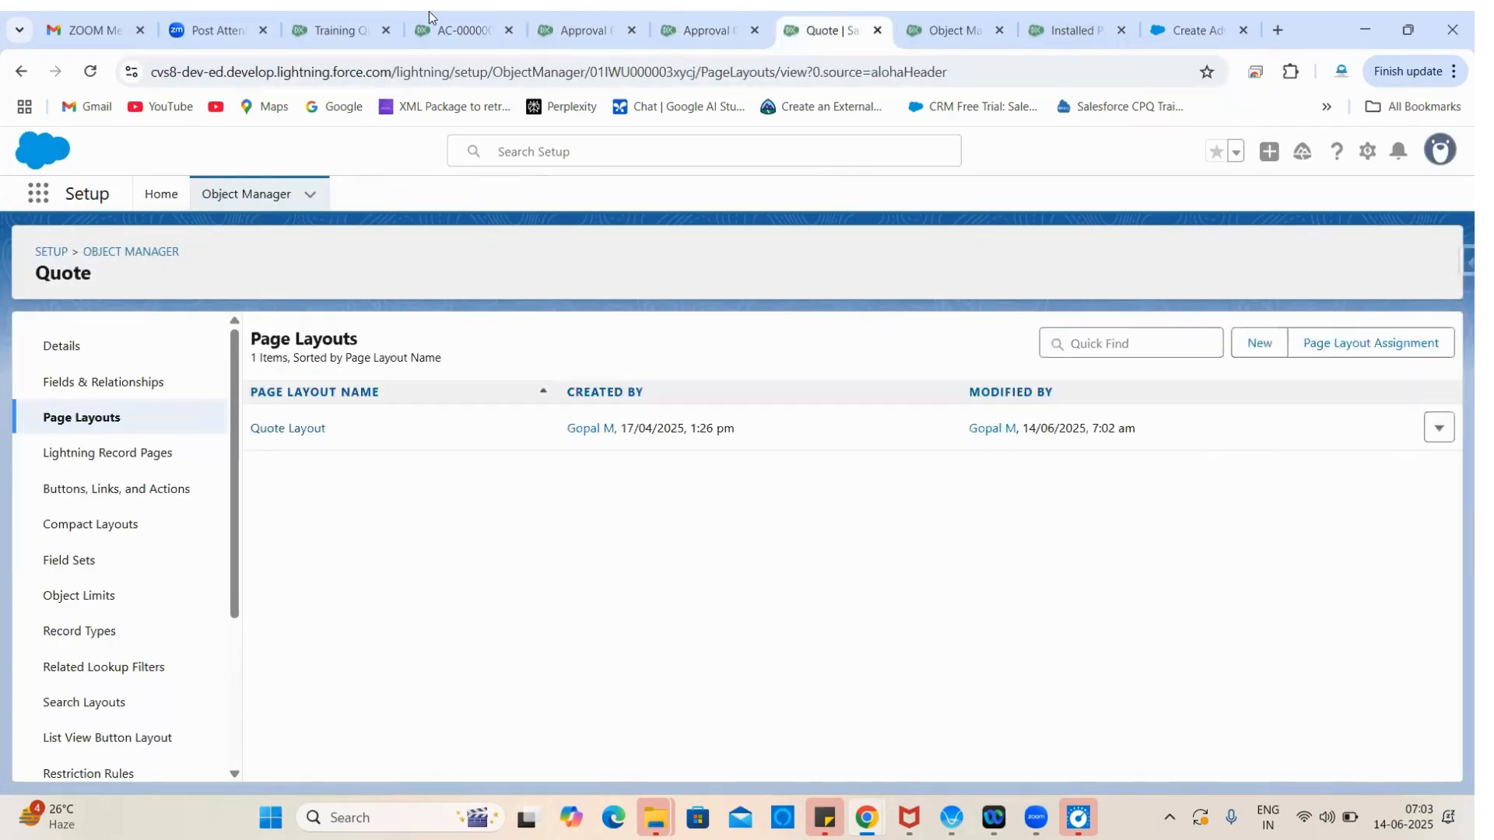
{"action": "left_click", "coordinate": [315, 11]}
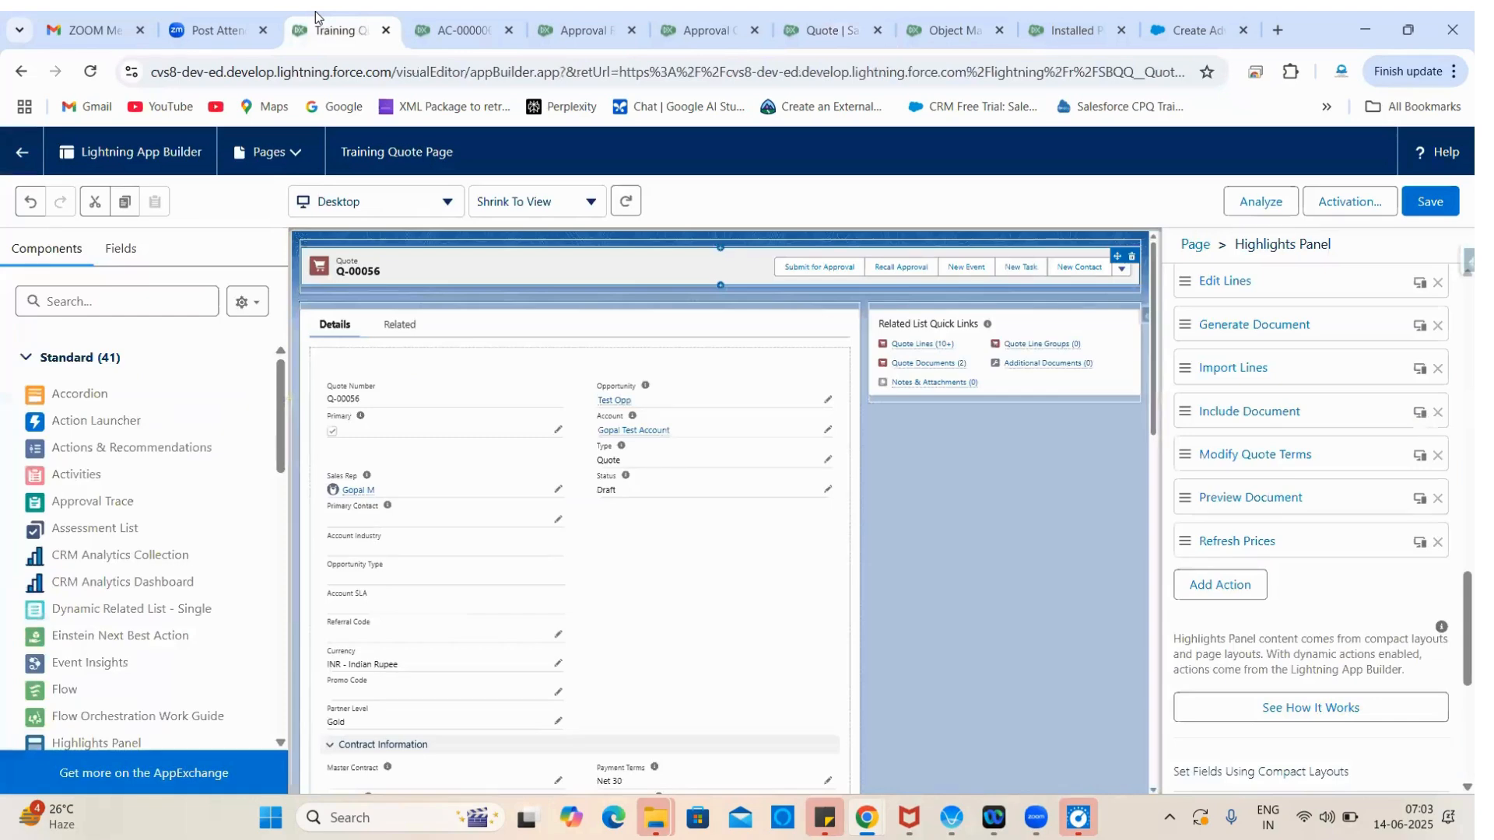
{"action": "left_click", "coordinate": [14, 155]}
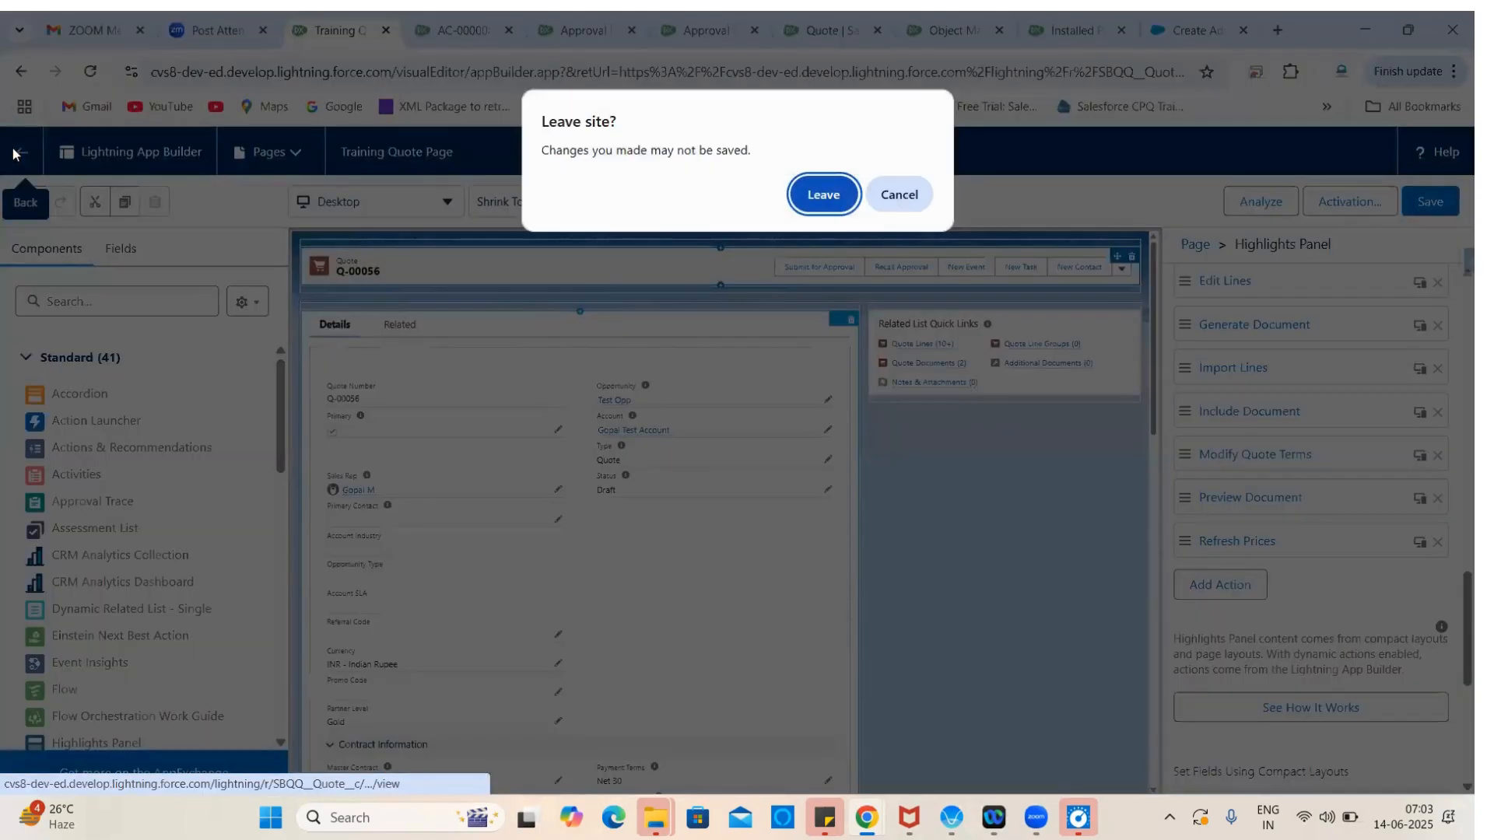
{"action": "left_click", "coordinate": [824, 195]}
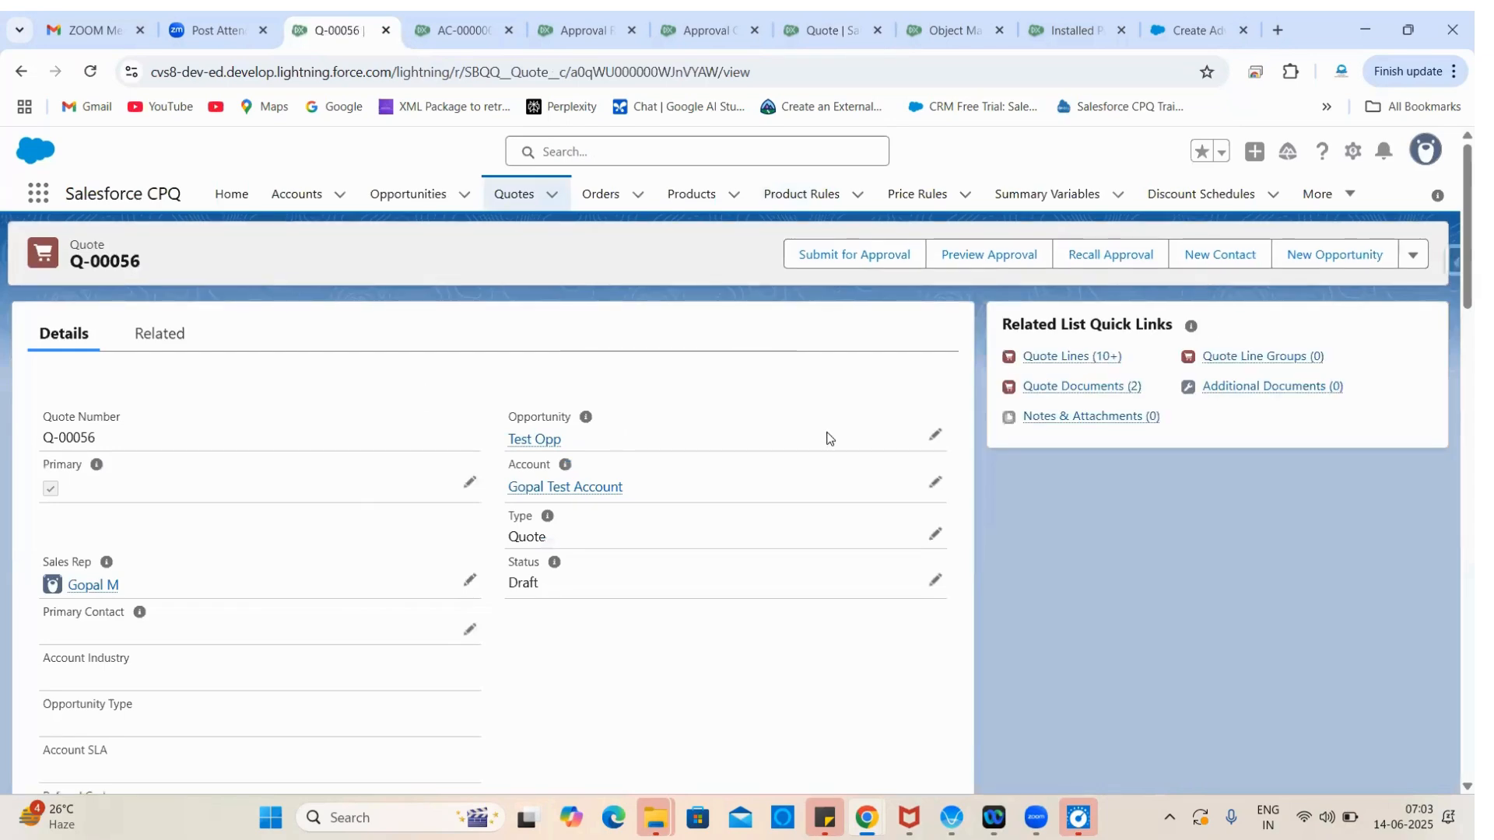
Step: Check the quote's Discount Information, run Preview Approval to see which approvals the quote requires, and close the preview
{"action": "scroll", "coordinate": [527, 751], "scroll_direction": "down", "scroll_amount": 15}
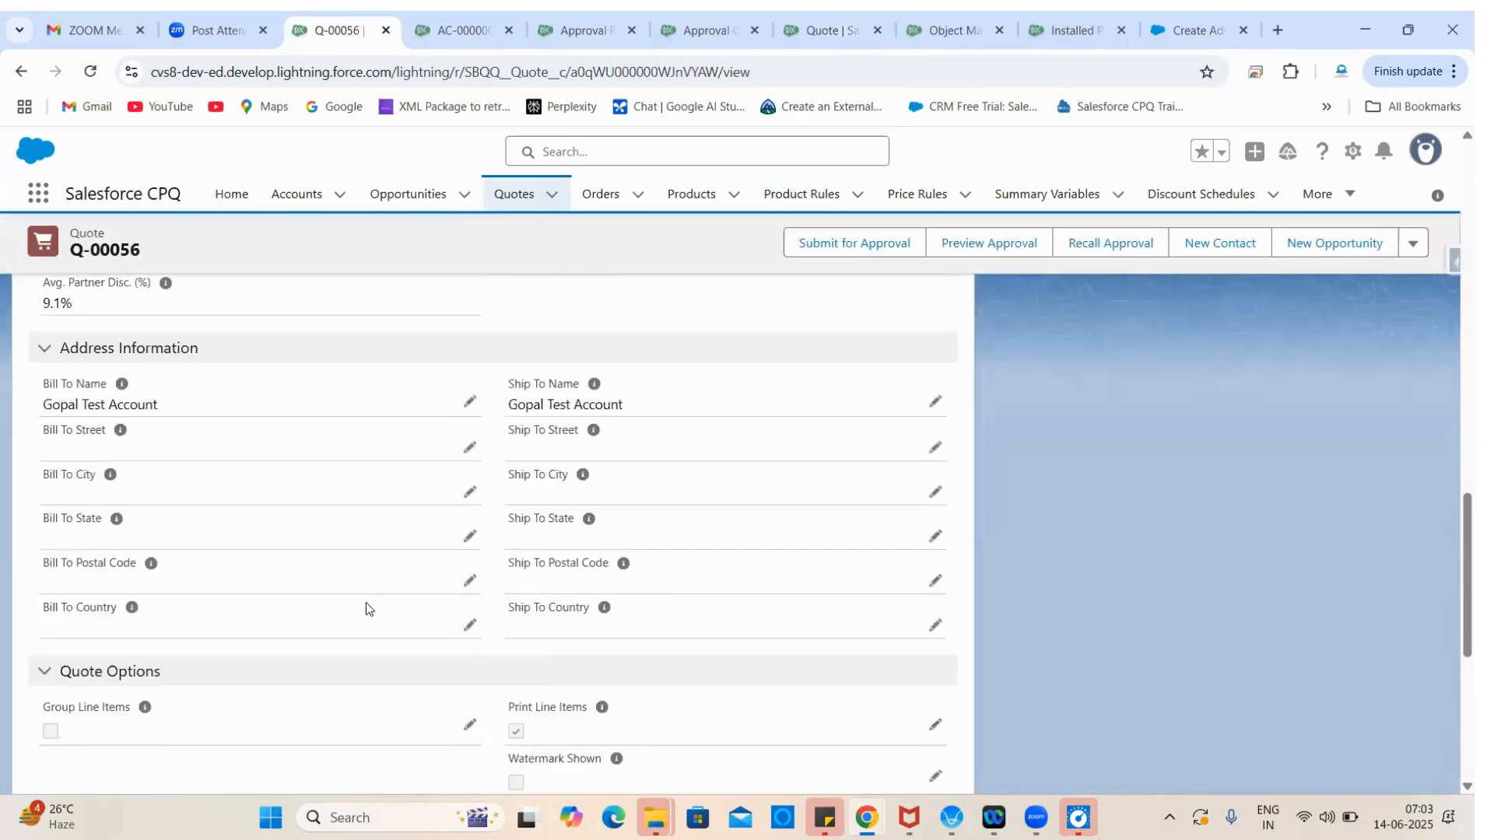
{"action": "scroll", "coordinate": [305, 599], "scroll_direction": "down", "scroll_amount": 6}
{"action": "scroll", "coordinate": [305, 599], "scroll_direction": "up", "scroll_amount": 14}
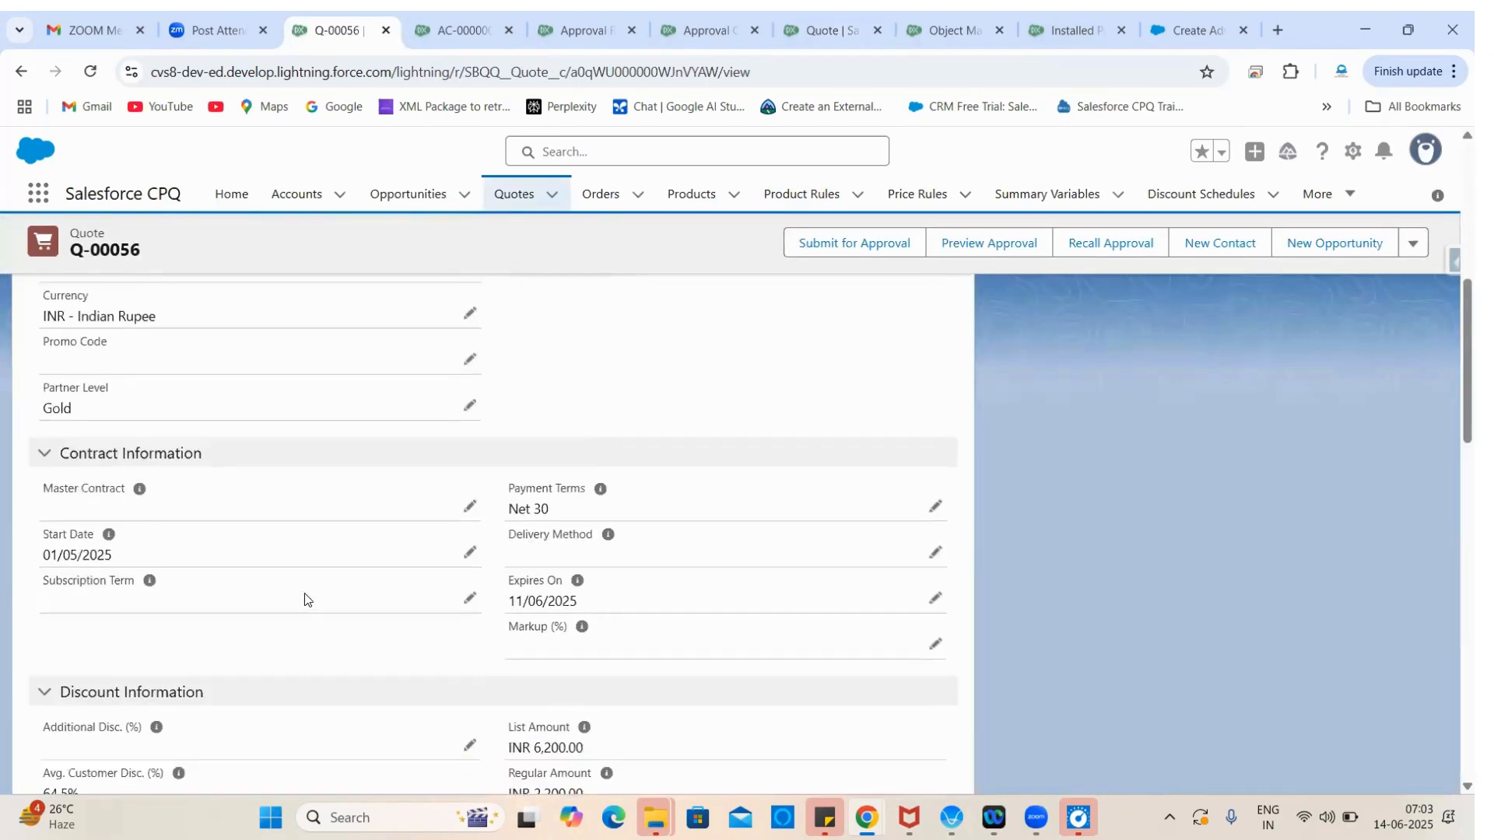
{"action": "scroll", "coordinate": [305, 599], "scroll_direction": "down", "scroll_amount": 2}
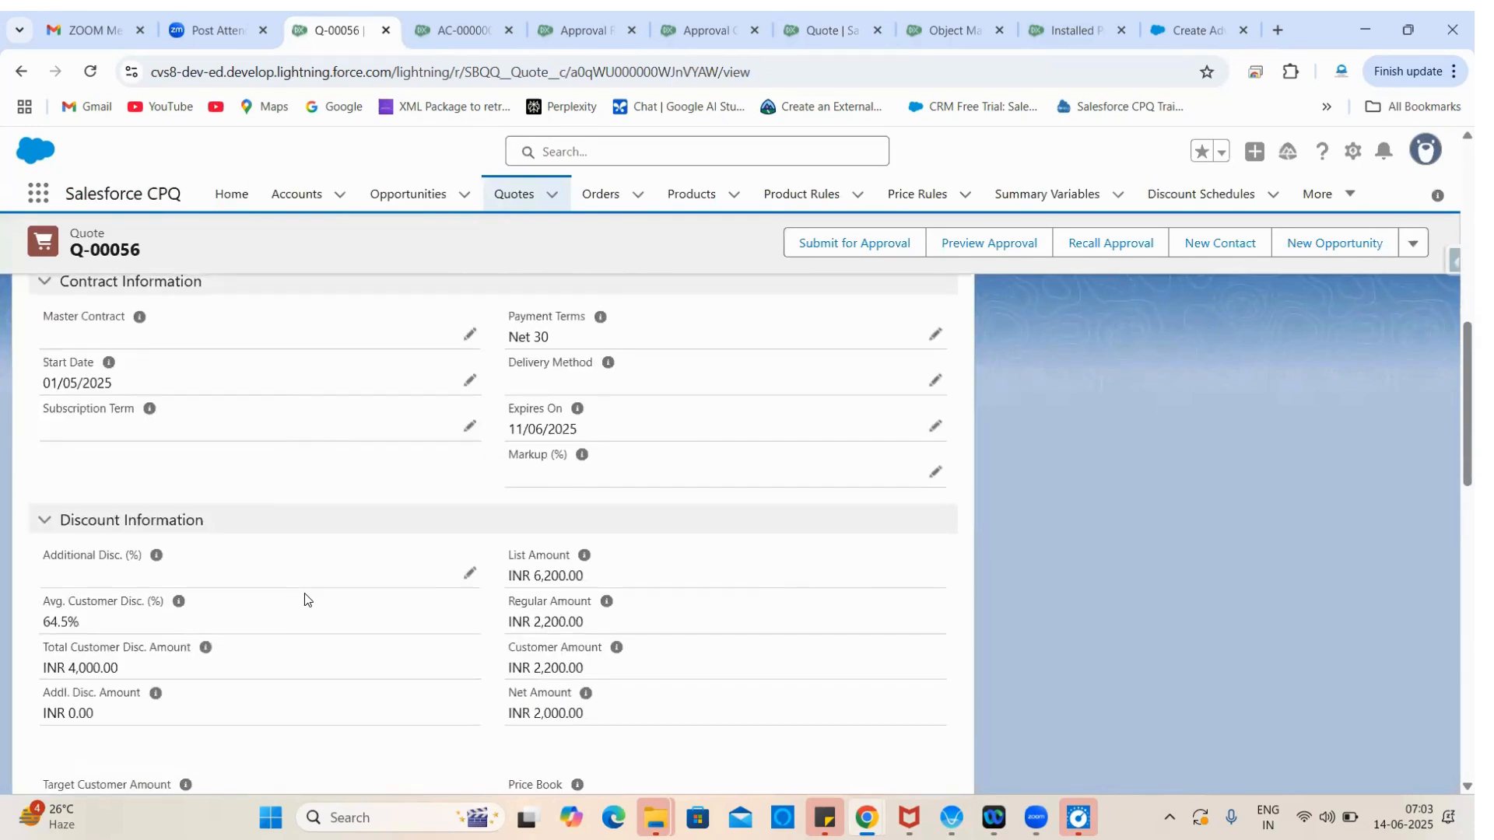
{"action": "left_click", "coordinate": [976, 247]}
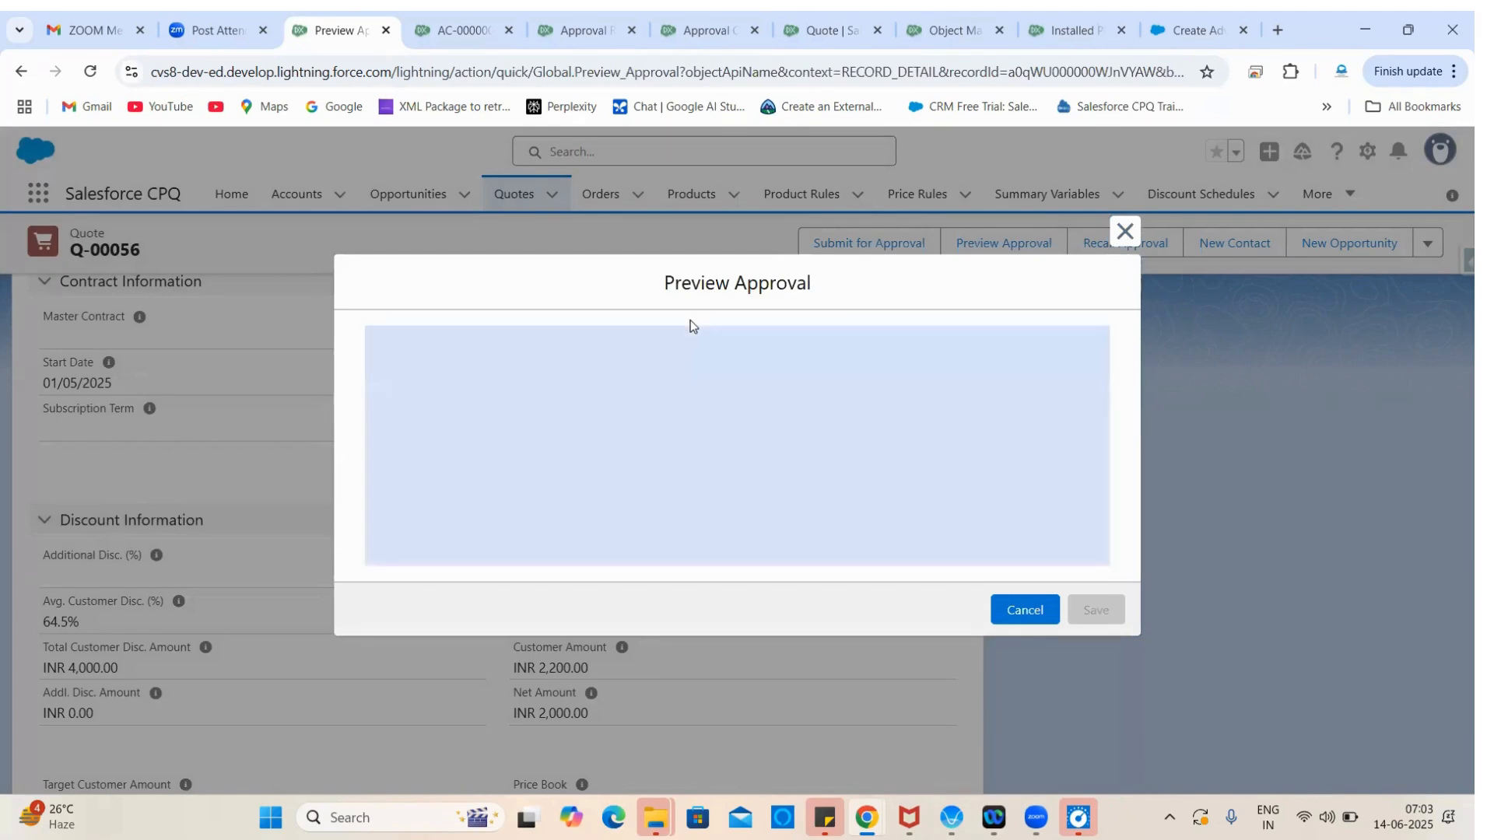
{"action": "triple_click", "coordinate": [744, 436]}
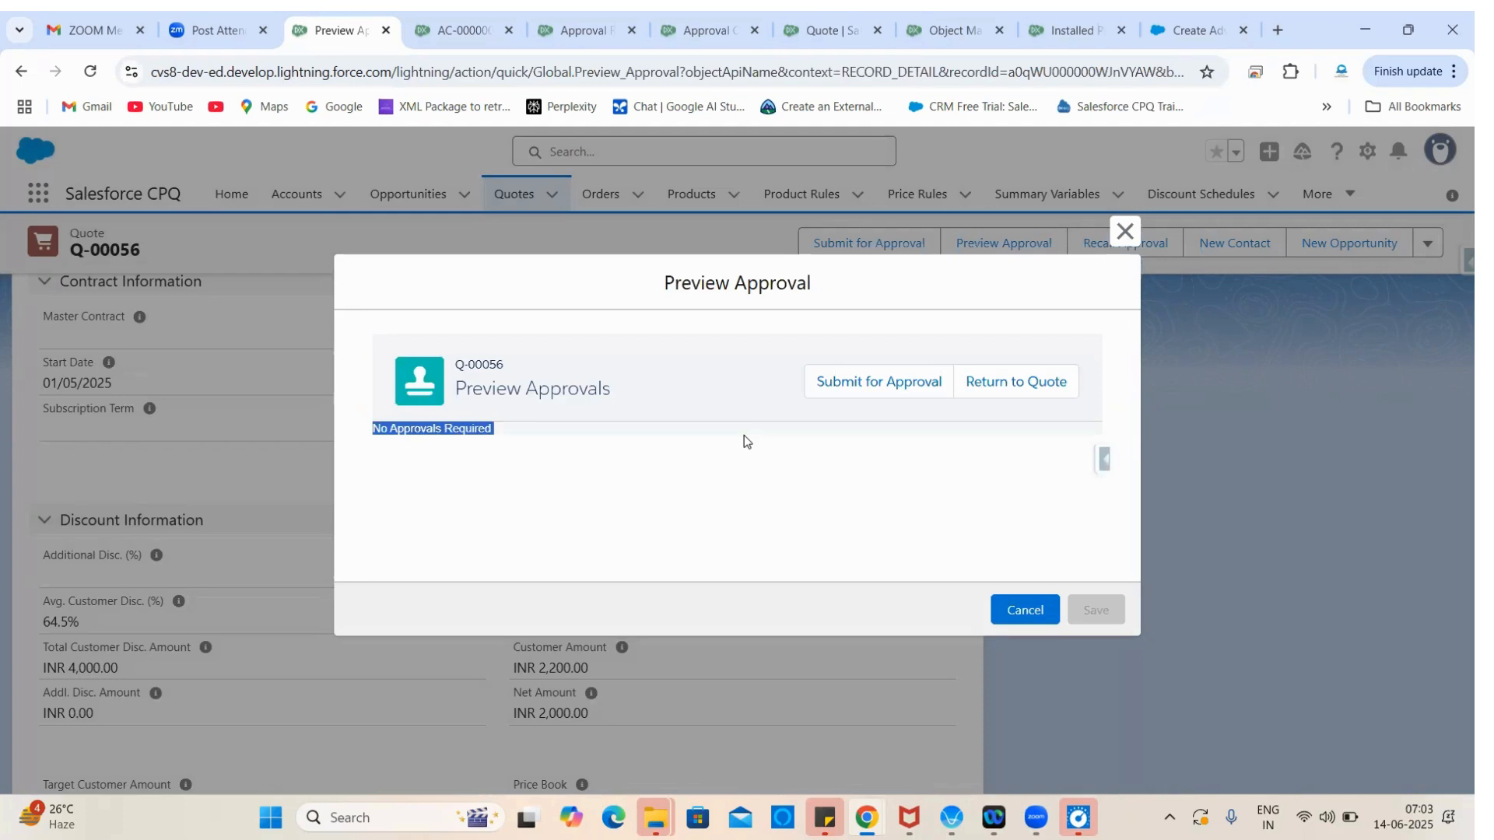
{"action": "left_click", "coordinate": [796, 447]}
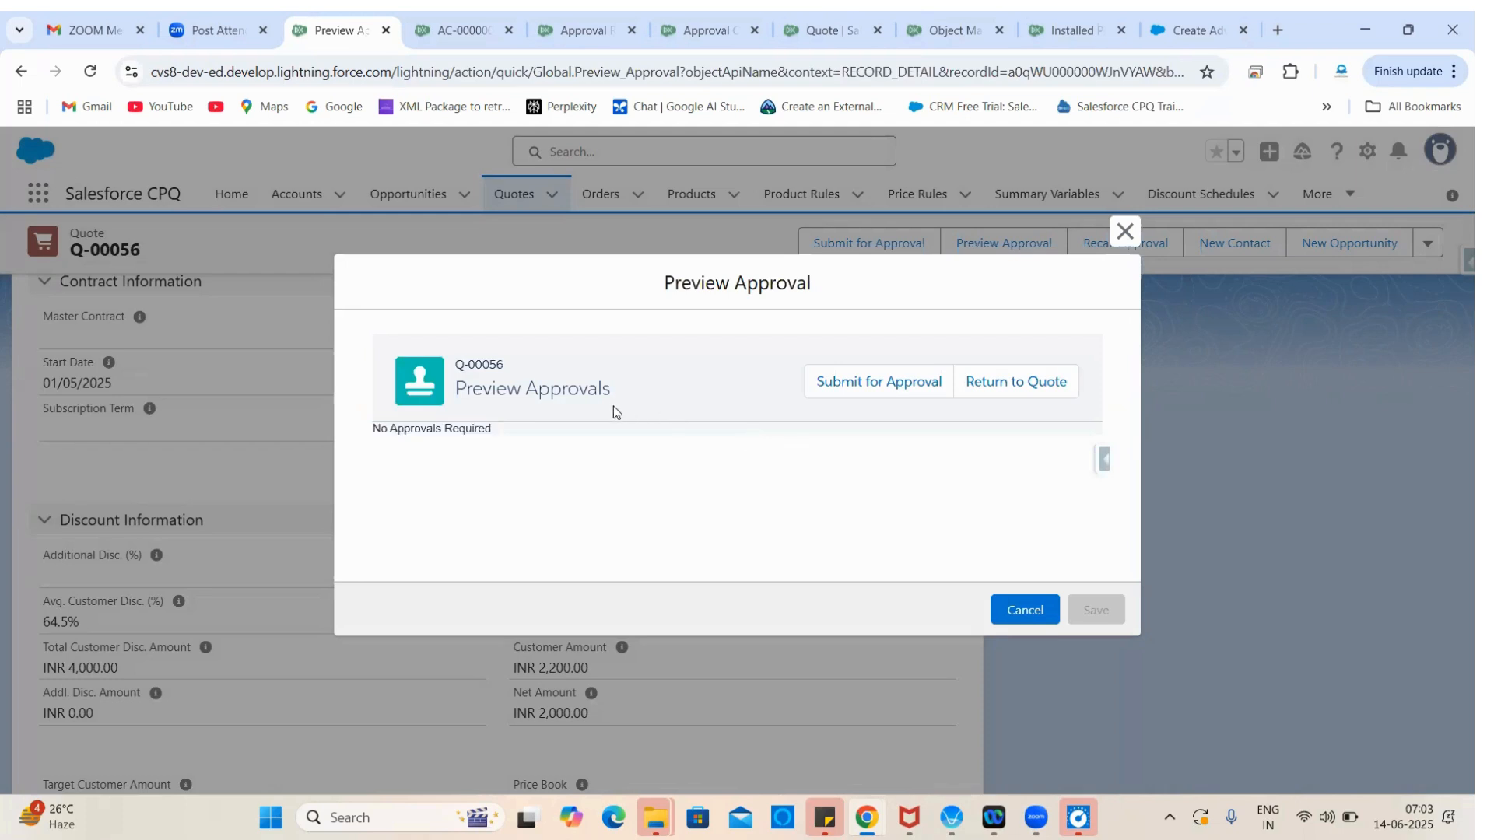
{"action": "triple_click", "coordinate": [437, 427]}
{"action": "left_click", "coordinate": [568, 455]}
{"action": "triple_click", "coordinate": [400, 428]}
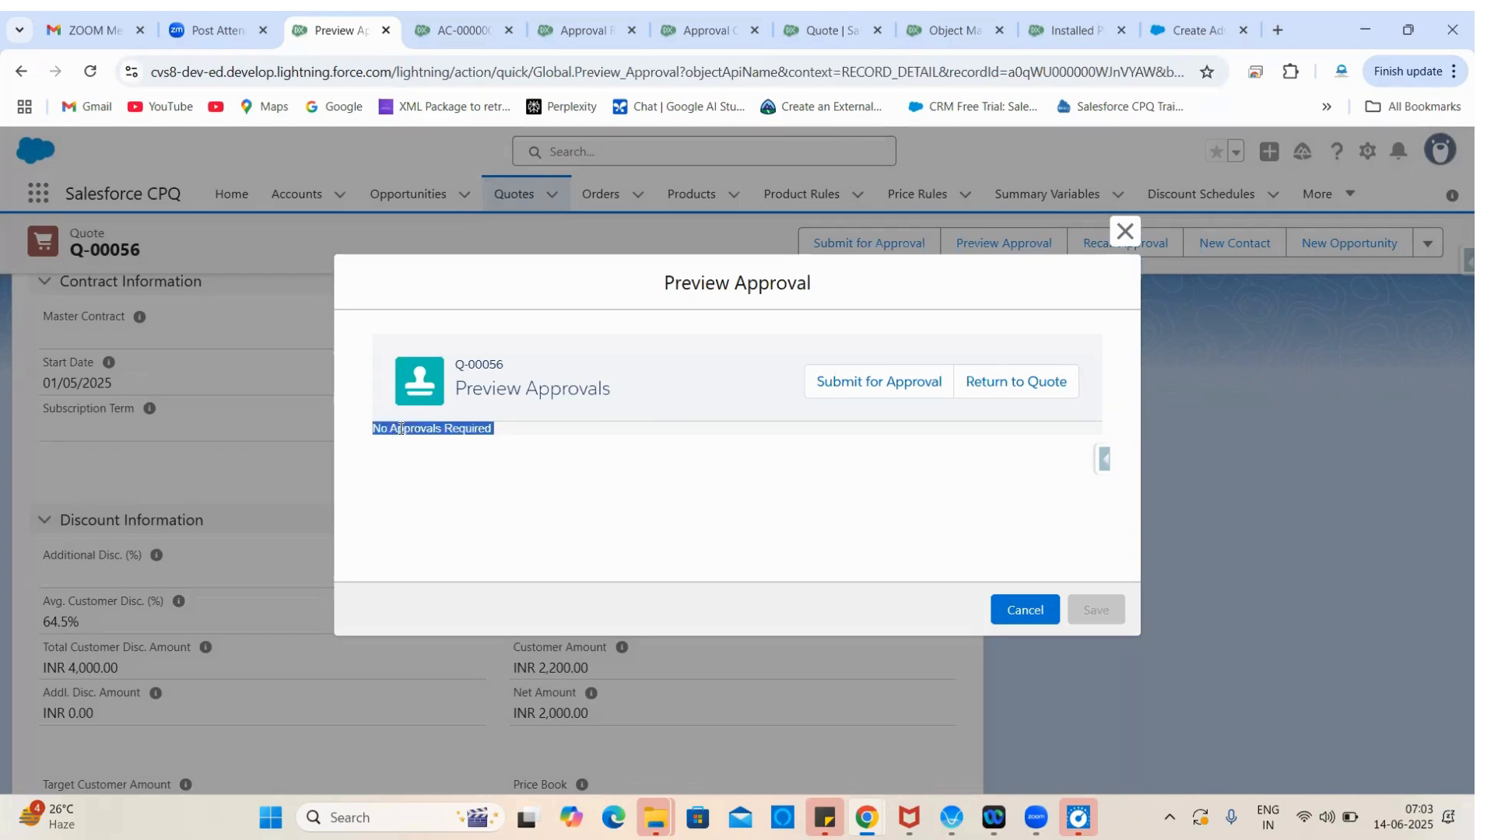
{"action": "left_click", "coordinate": [532, 470]}
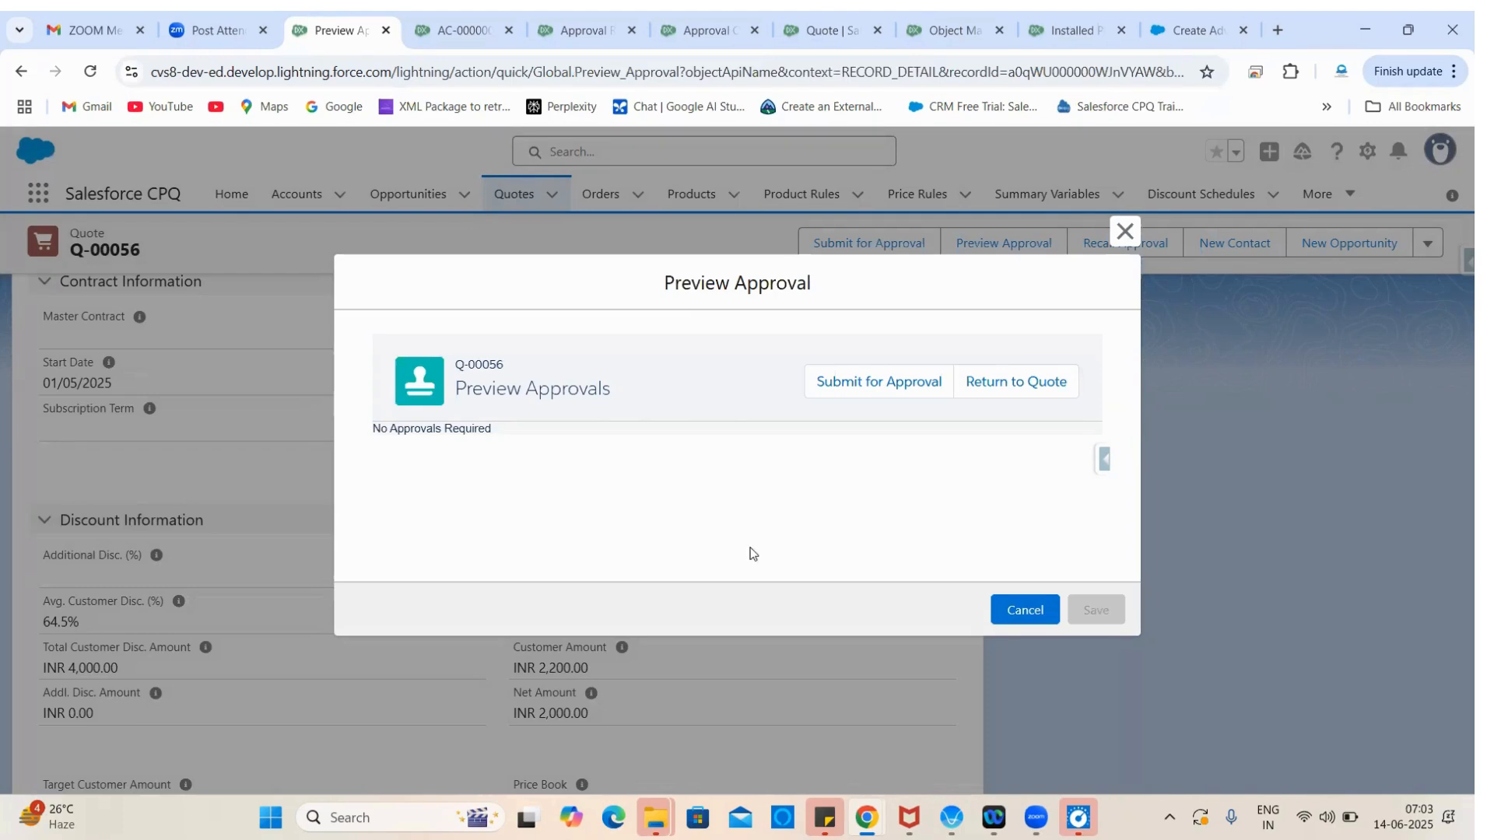
{"action": "left_click", "coordinate": [1024, 610]}
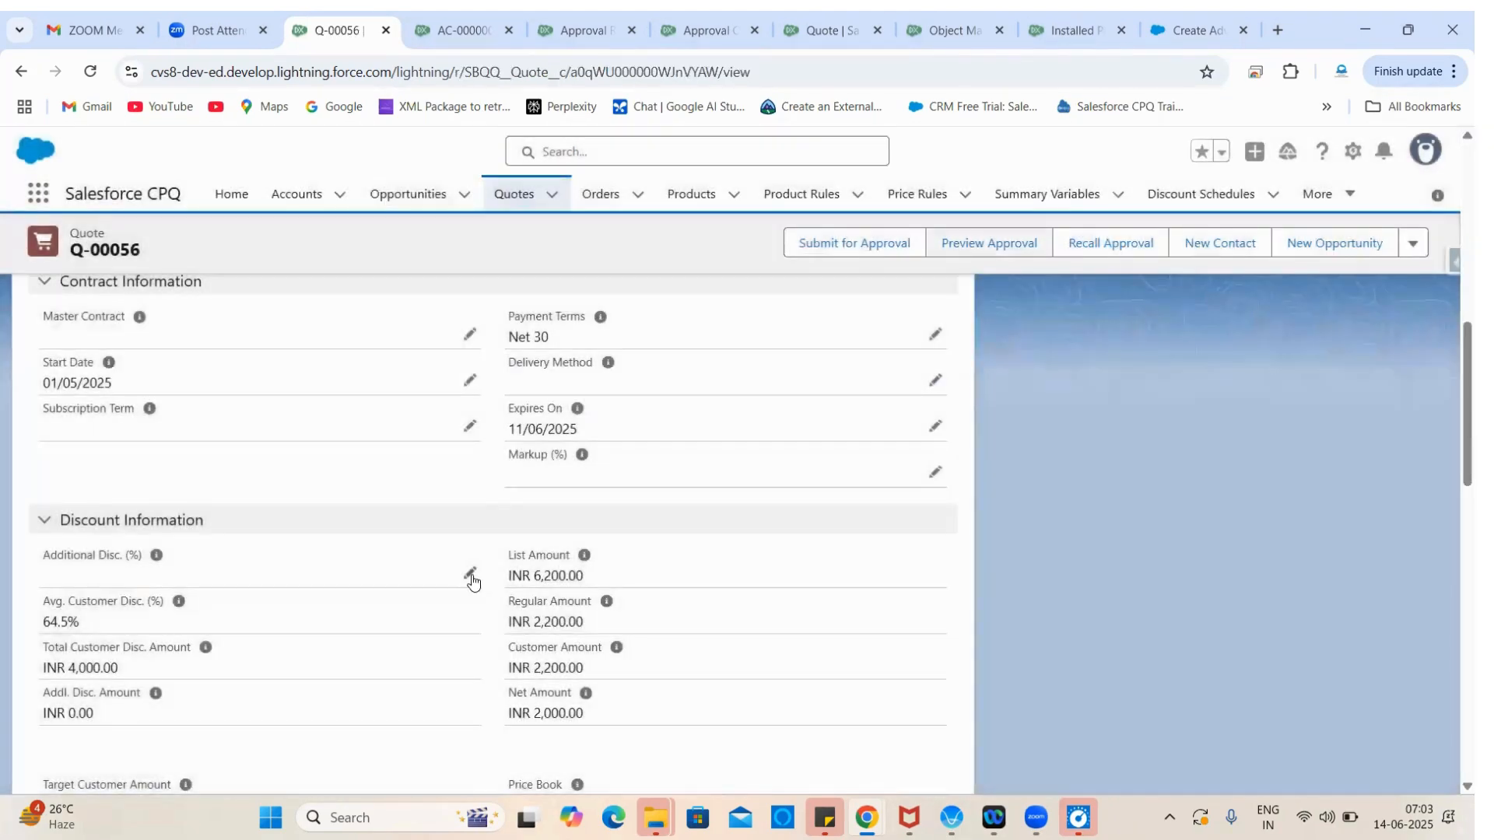
{"action": "left_click", "coordinate": [471, 576]}
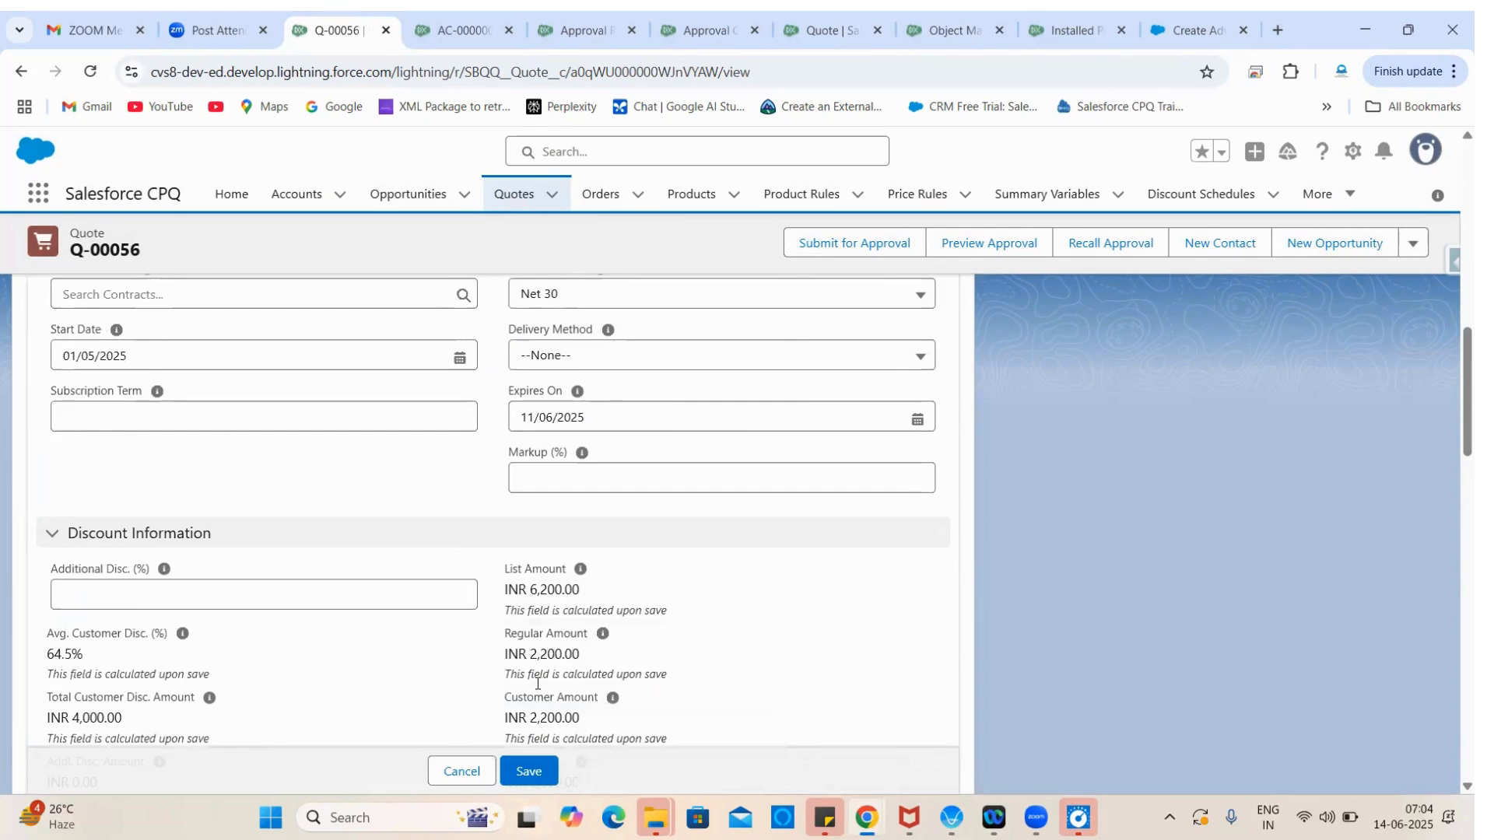
{"action": "left_click", "coordinate": [461, 771]}
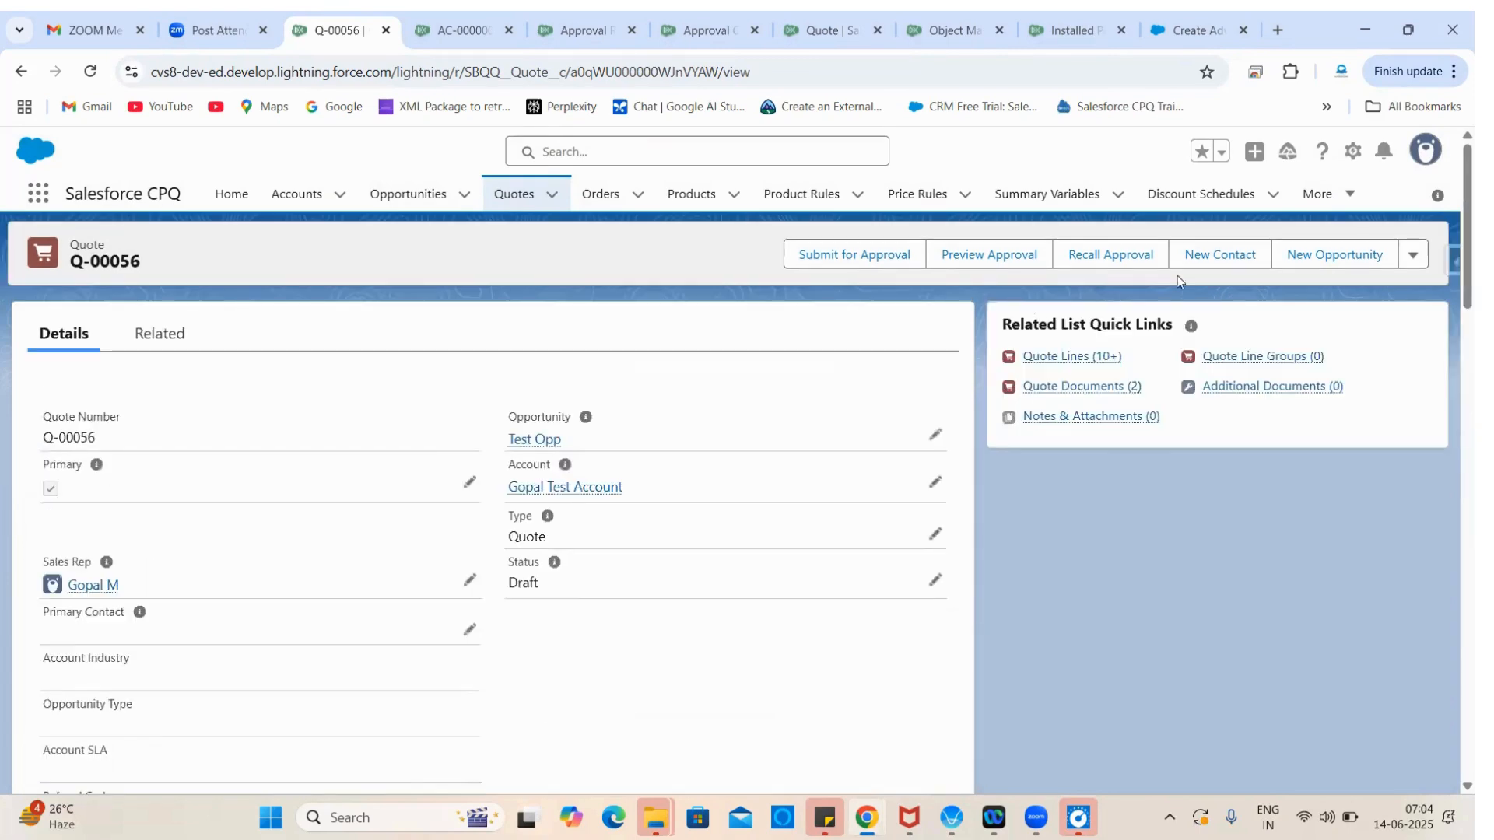
{"action": "left_click", "coordinate": [1413, 255]}
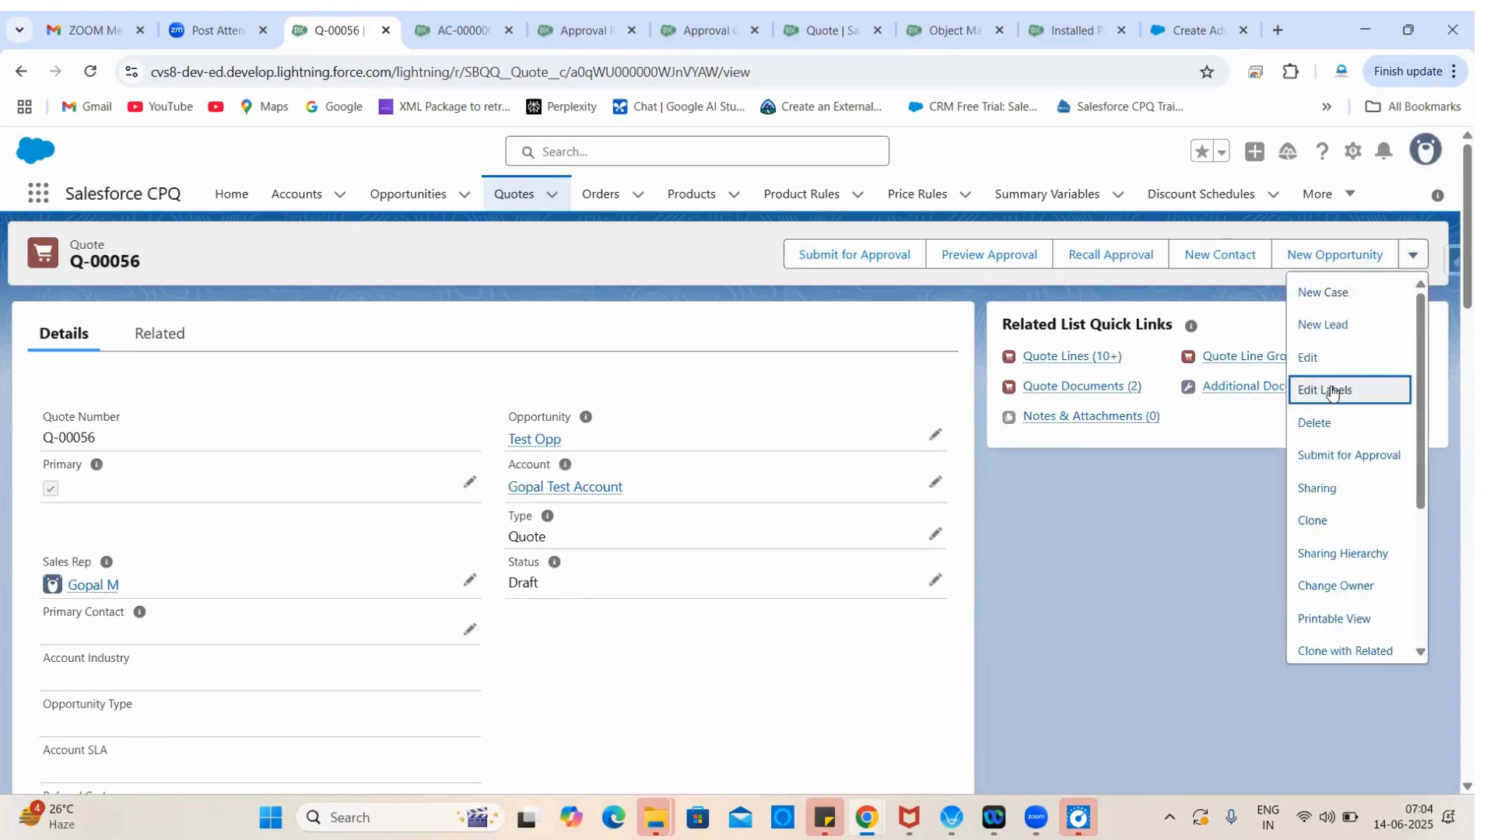
{"action": "left_click", "coordinate": [1332, 391]}
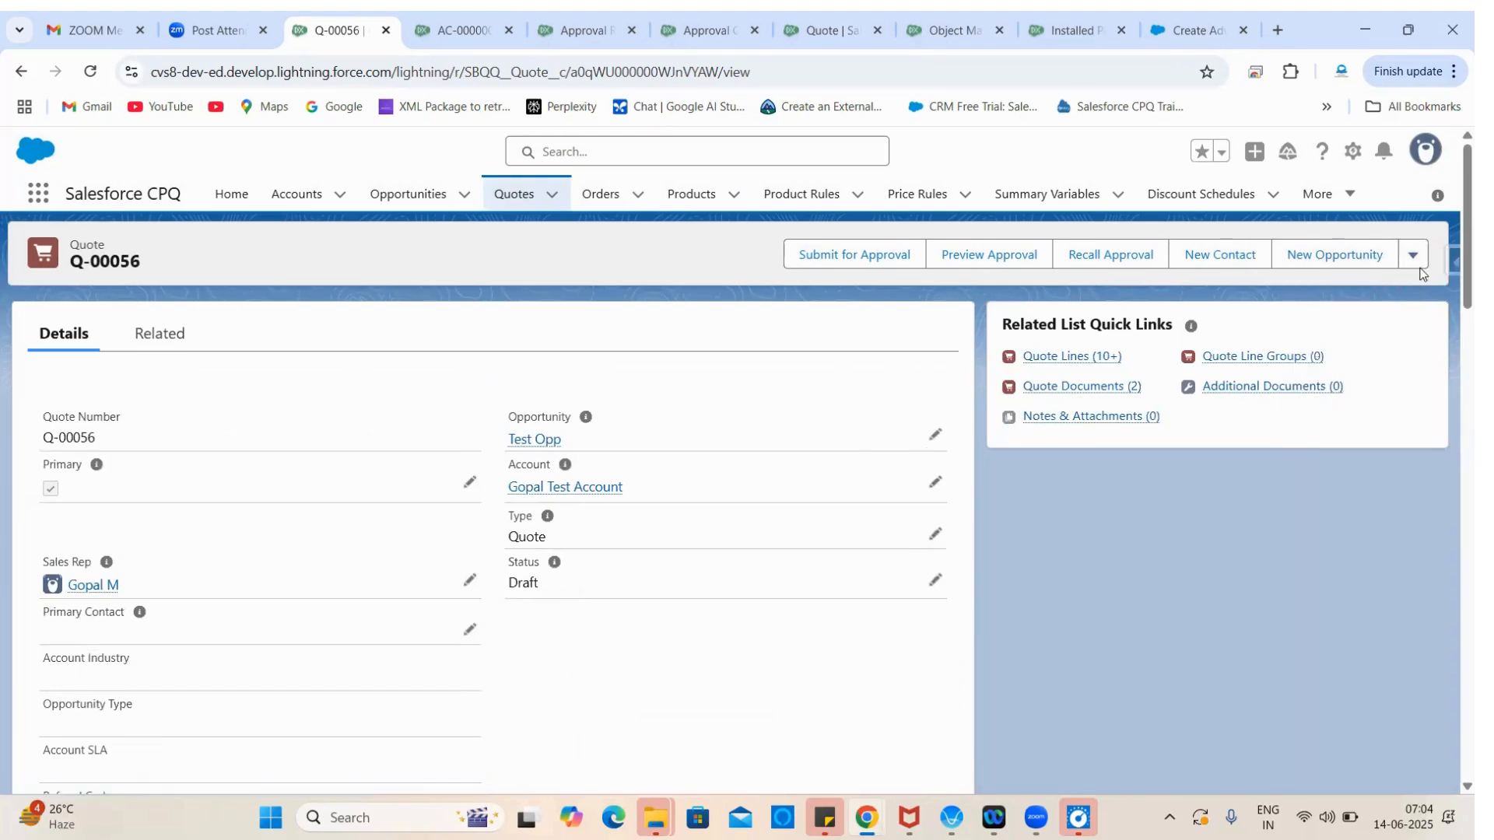
{"action": "left_click", "coordinate": [1413, 256]}
{"action": "left_click", "coordinate": [1339, 393]}
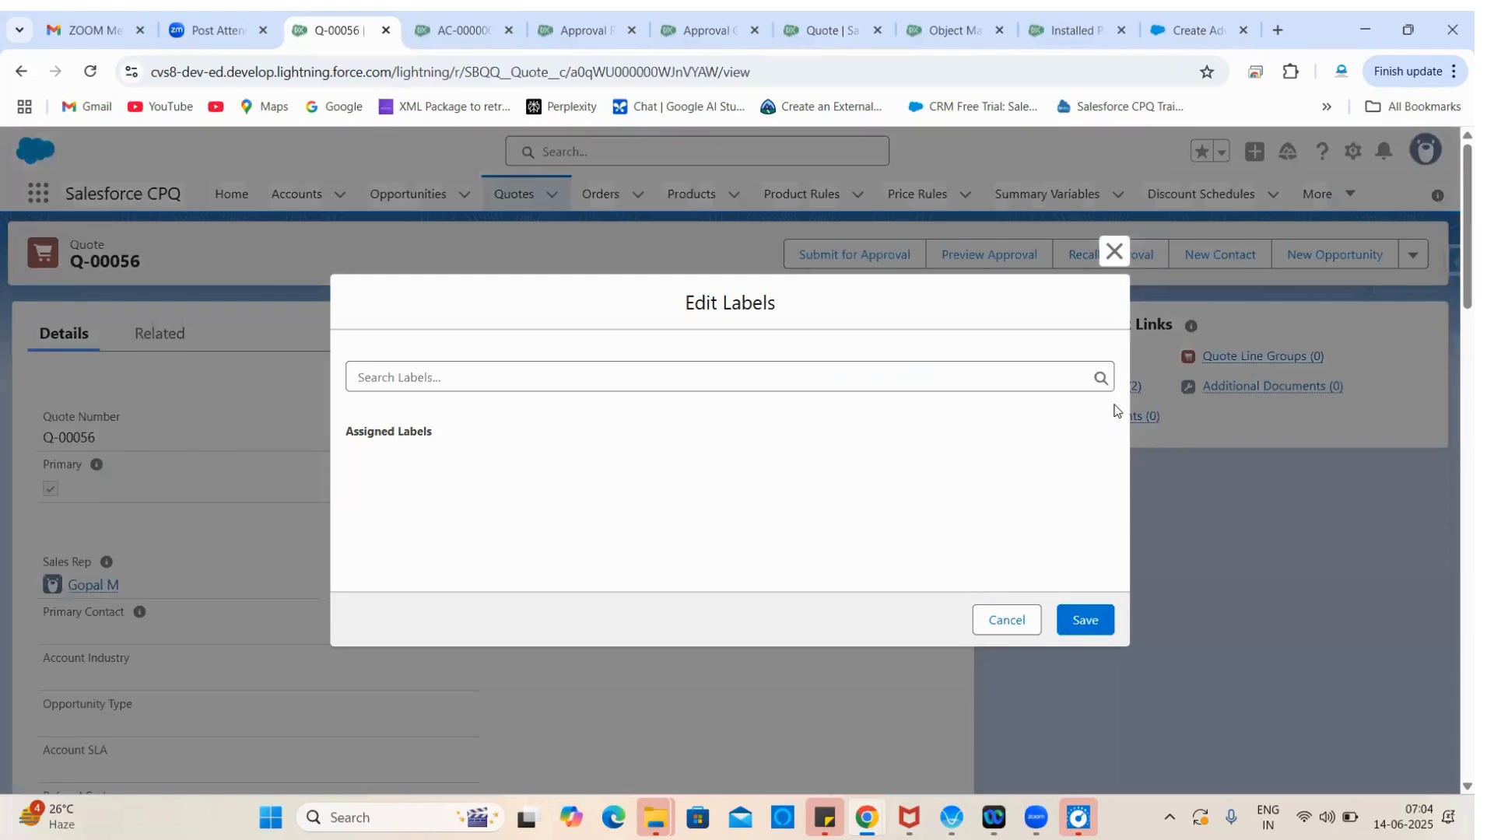
{"action": "left_click", "coordinate": [1015, 625]}
Step: Open the quote's lines for editing and bring the 10kWh Battery line's additional discount into view
{"action": "left_click", "coordinate": [1413, 255]}
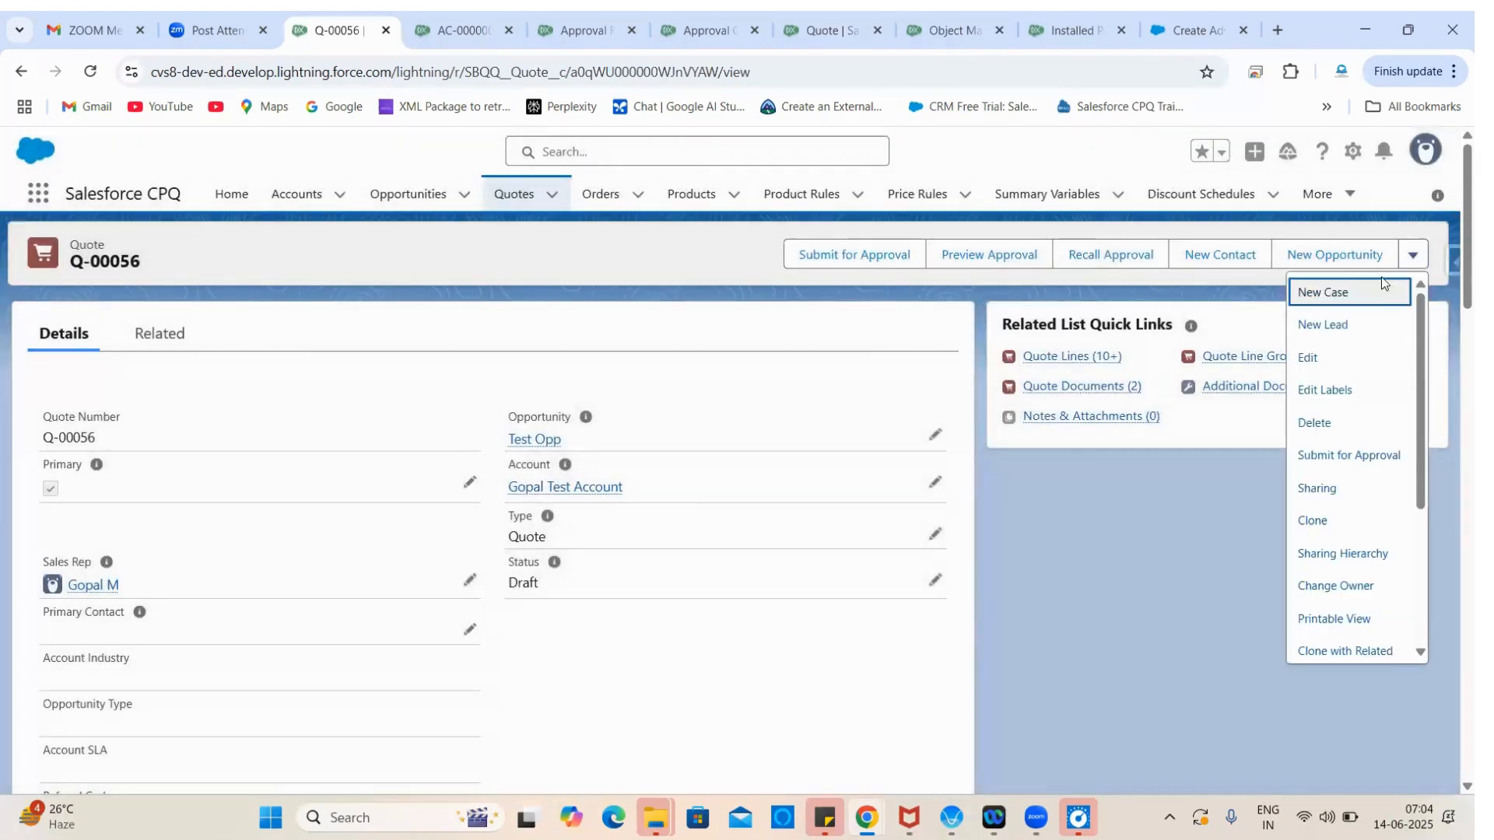
{"action": "scroll", "coordinate": [1346, 529], "scroll_direction": "down", "scroll_amount": 3}
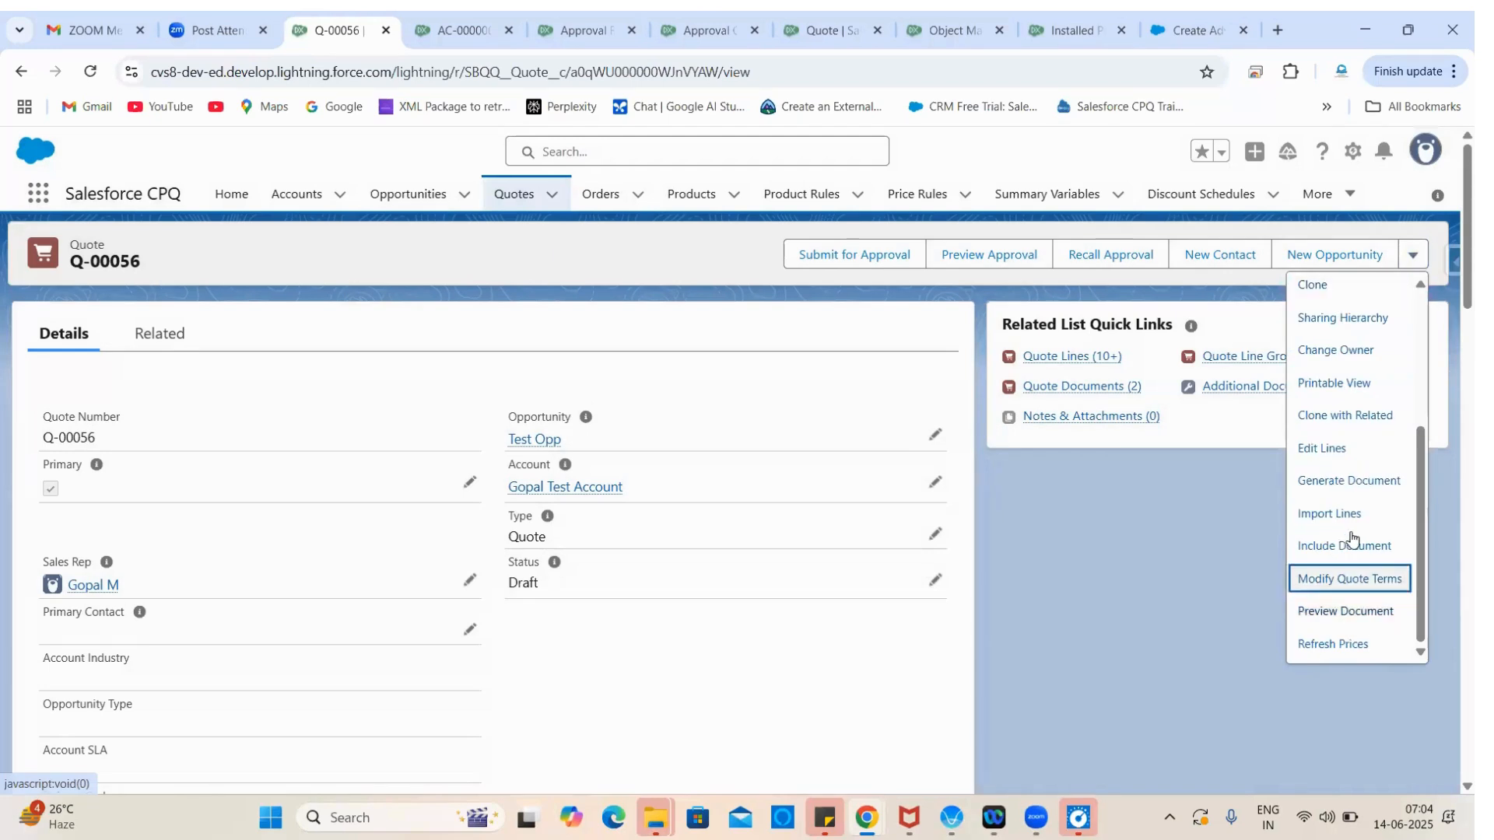
{"action": "left_click", "coordinate": [1322, 448]}
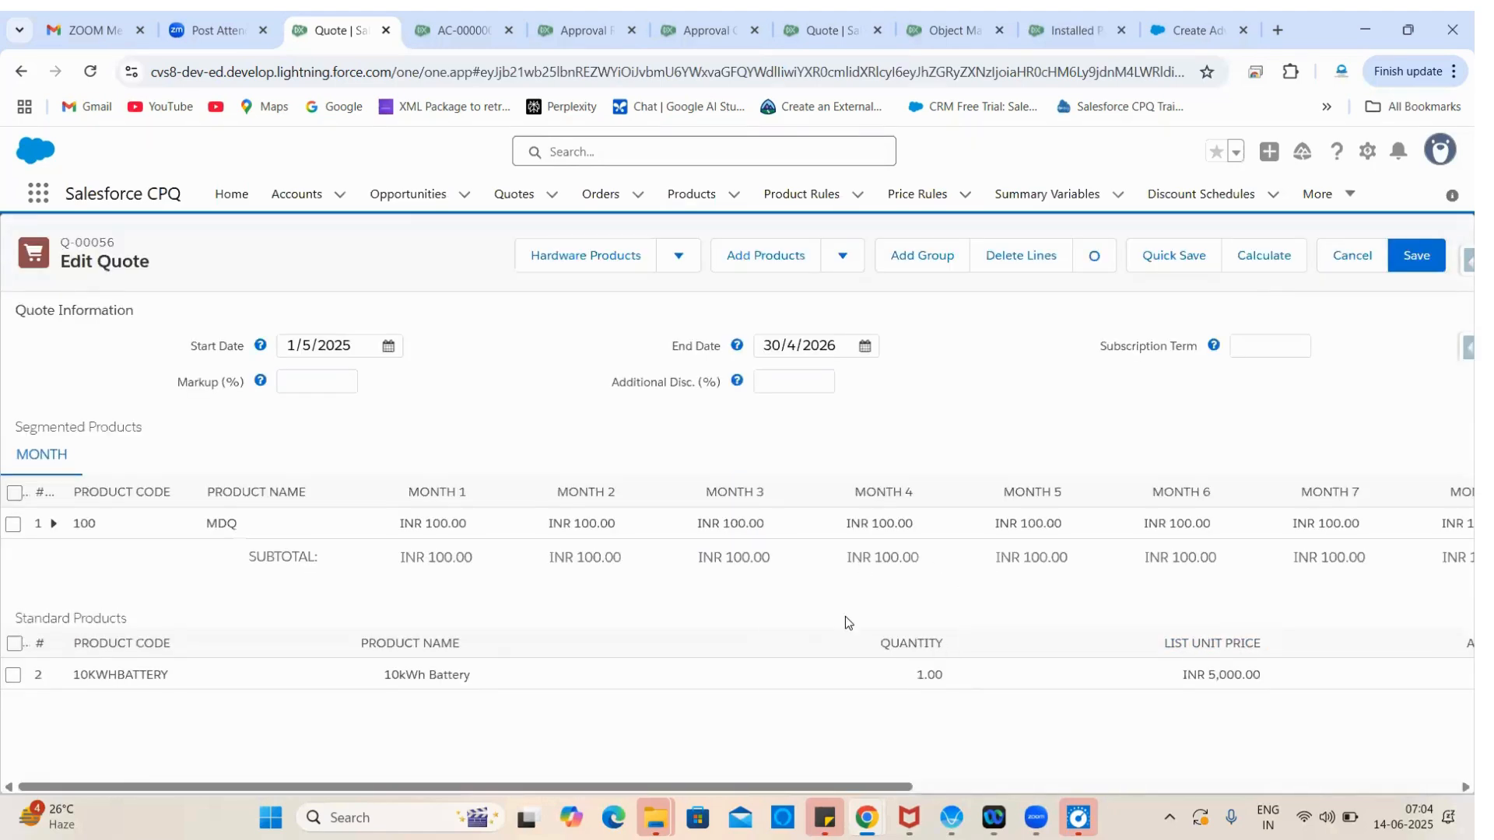
{"action": "scroll", "coordinate": [1085, 678], "scroll_direction": "right", "scroll_amount": 8}
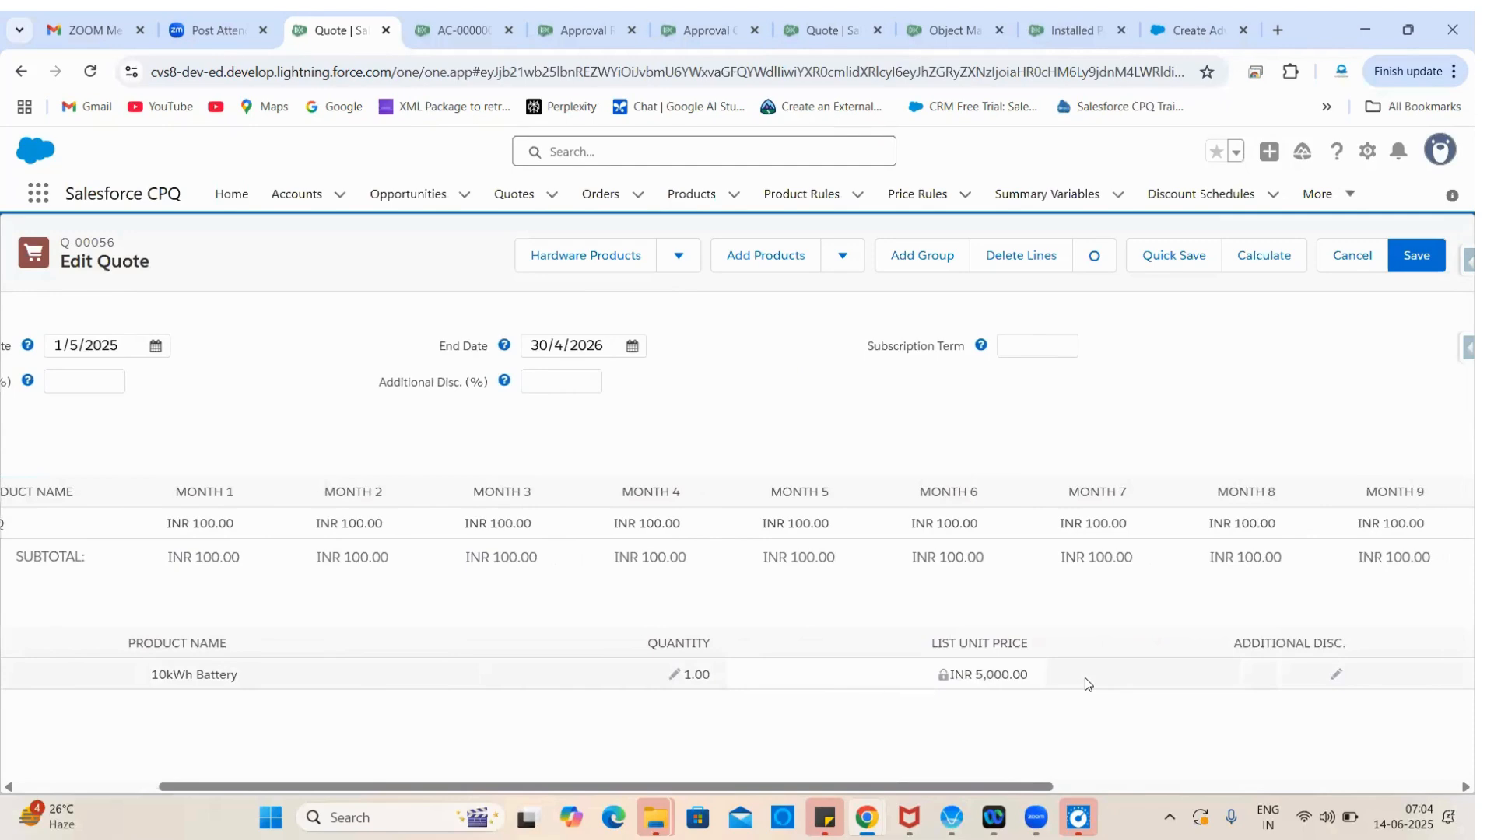
Step: Set the quote's Additional Disc. (%) to 25.00, save the quote and check its Discount Information
{"action": "scroll", "coordinate": [1084, 679], "scroll_direction": "right", "scroll_amount": 5}
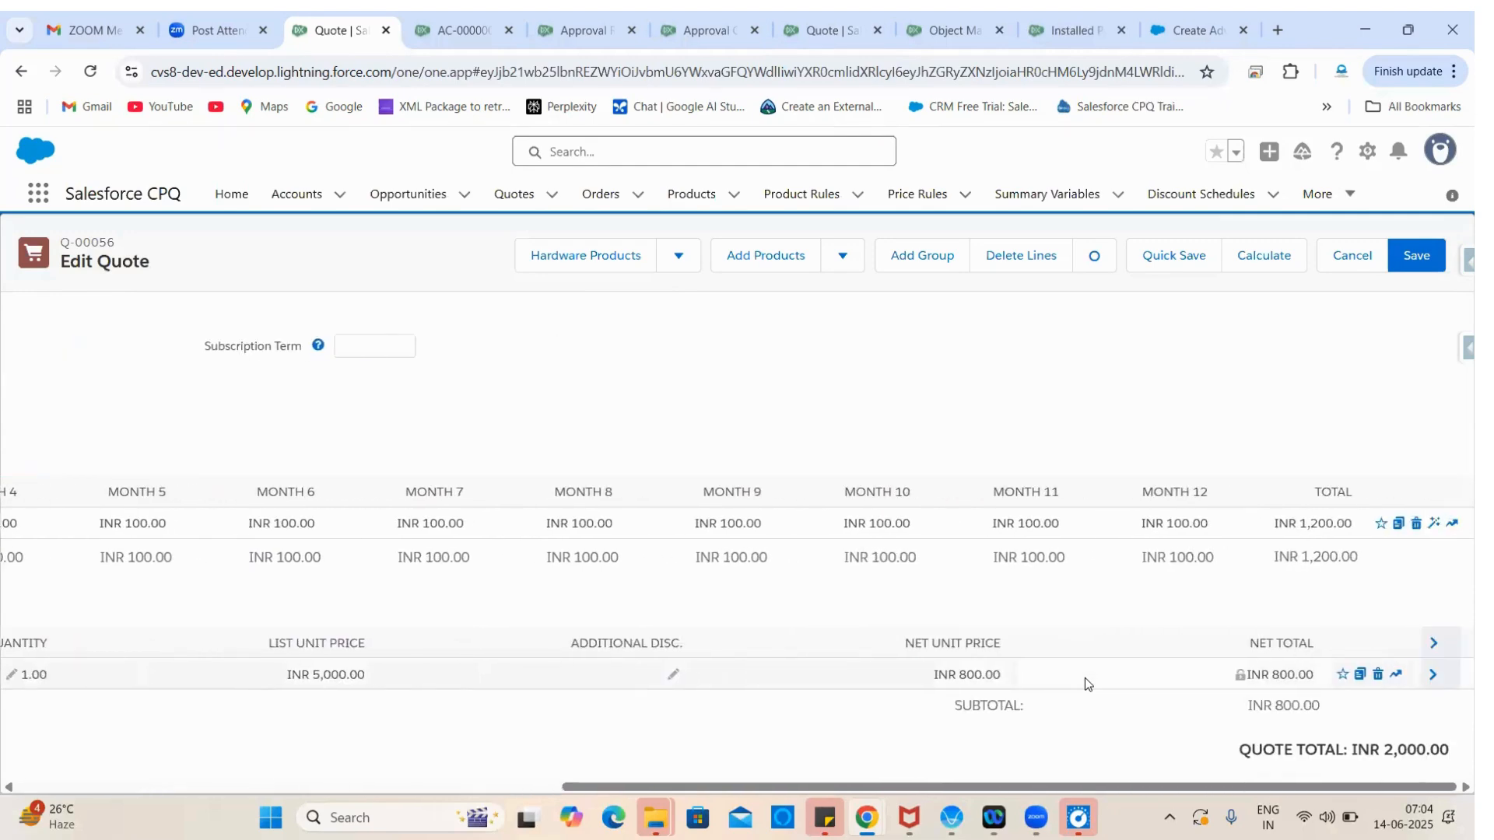
{"action": "scroll", "coordinate": [1085, 678], "scroll_direction": "left", "scroll_amount": 15}
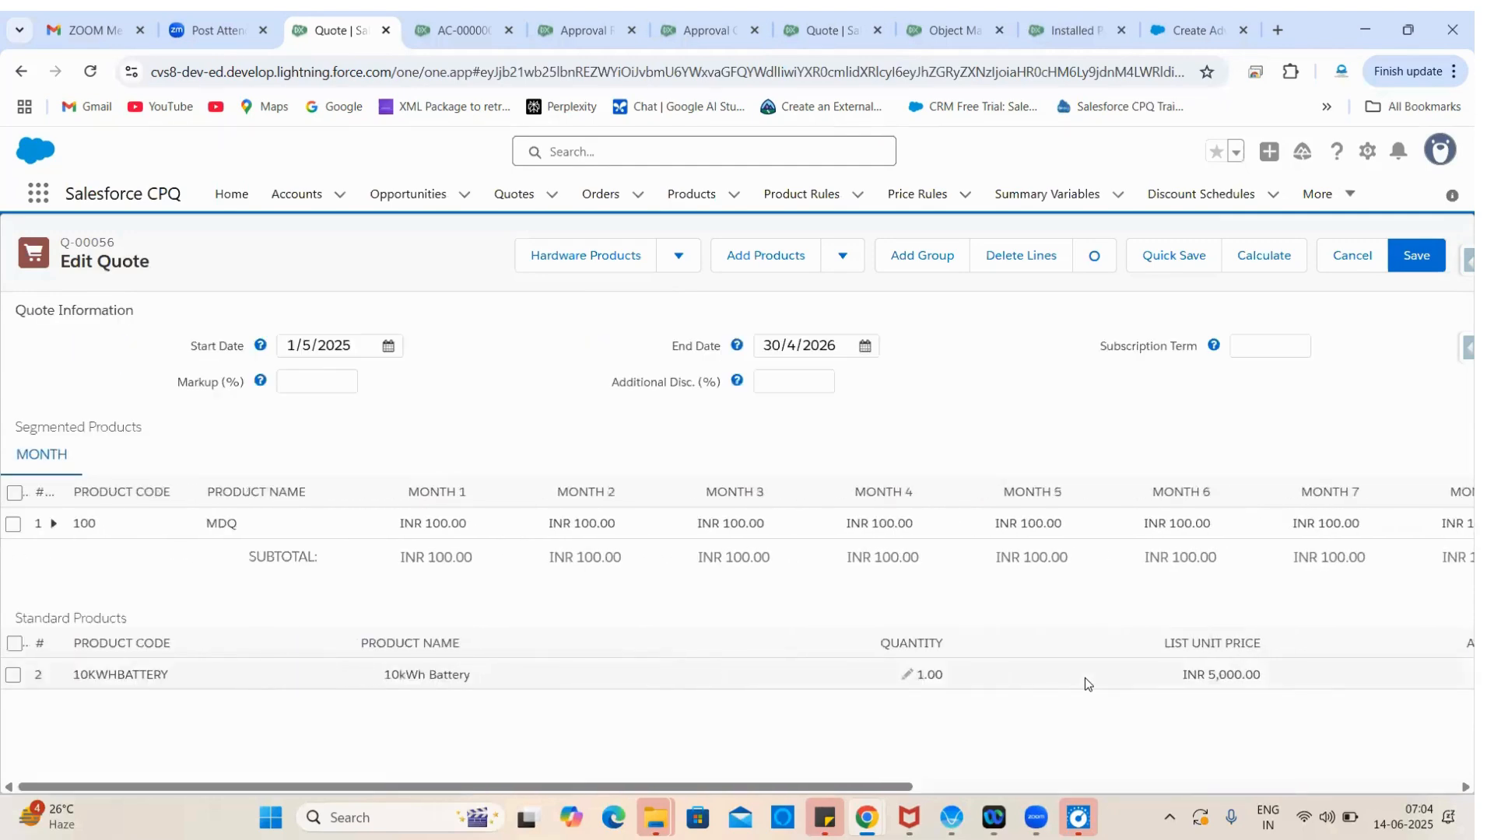
{"action": "left_click", "coordinate": [802, 381]}
{"action": "type", "text": "25.00"}
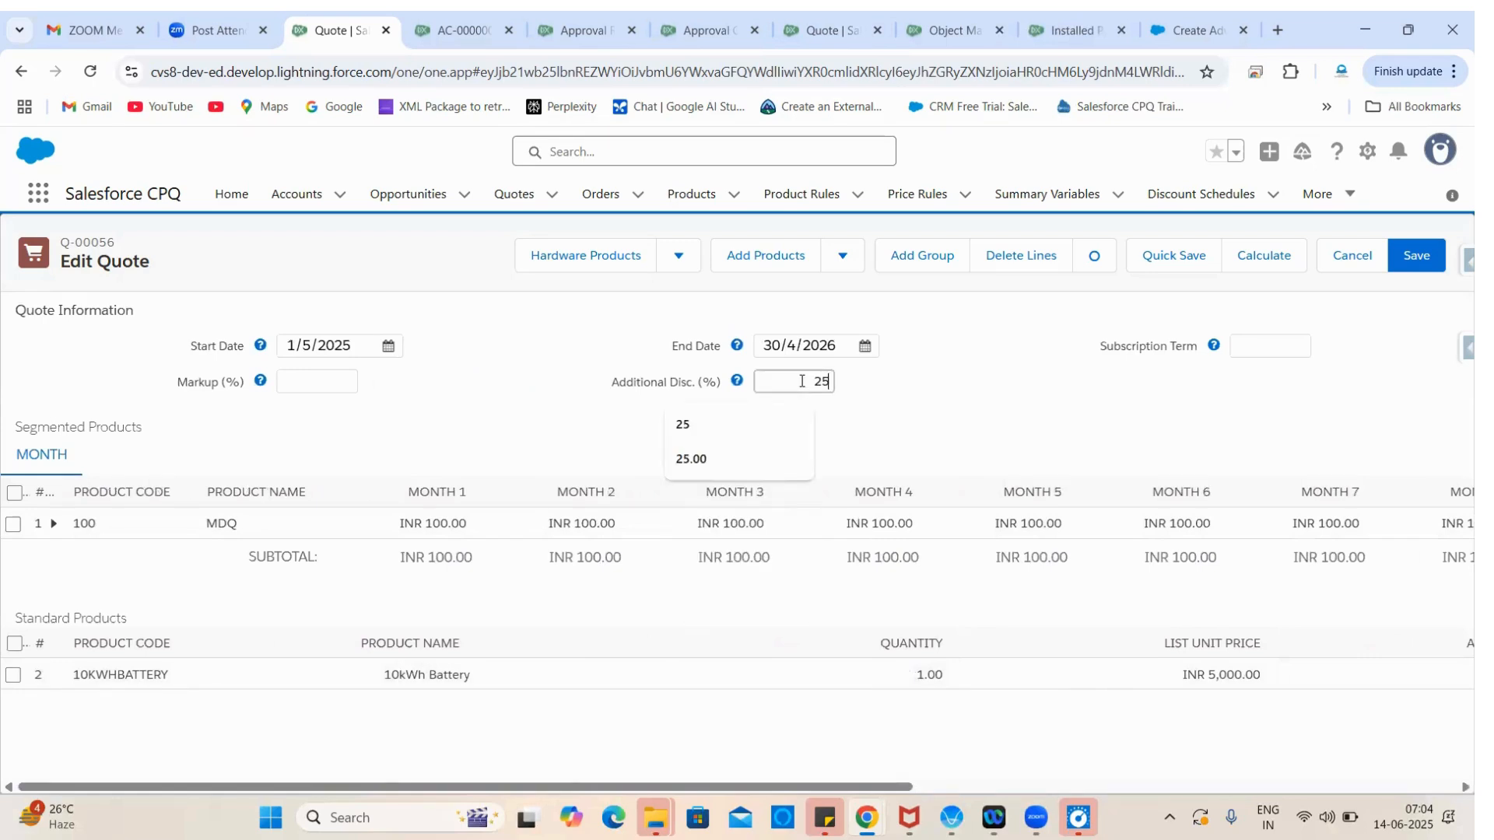
{"action": "left_click", "coordinate": [958, 373]}
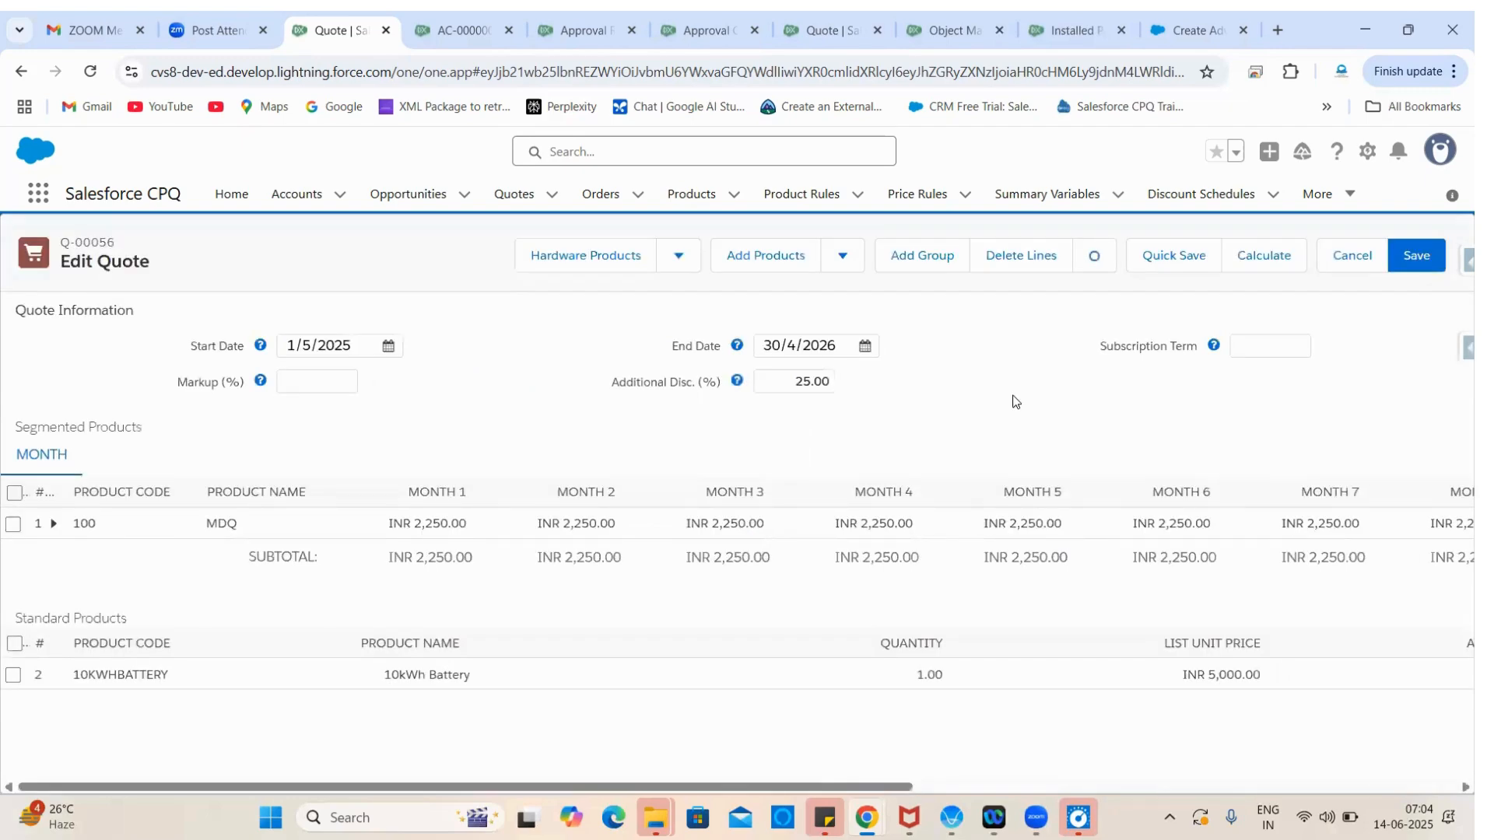
{"action": "scroll", "coordinate": [1404, 369], "scroll_direction": "right", "scroll_amount": 10}
{"action": "left_click", "coordinate": [1414, 263]}
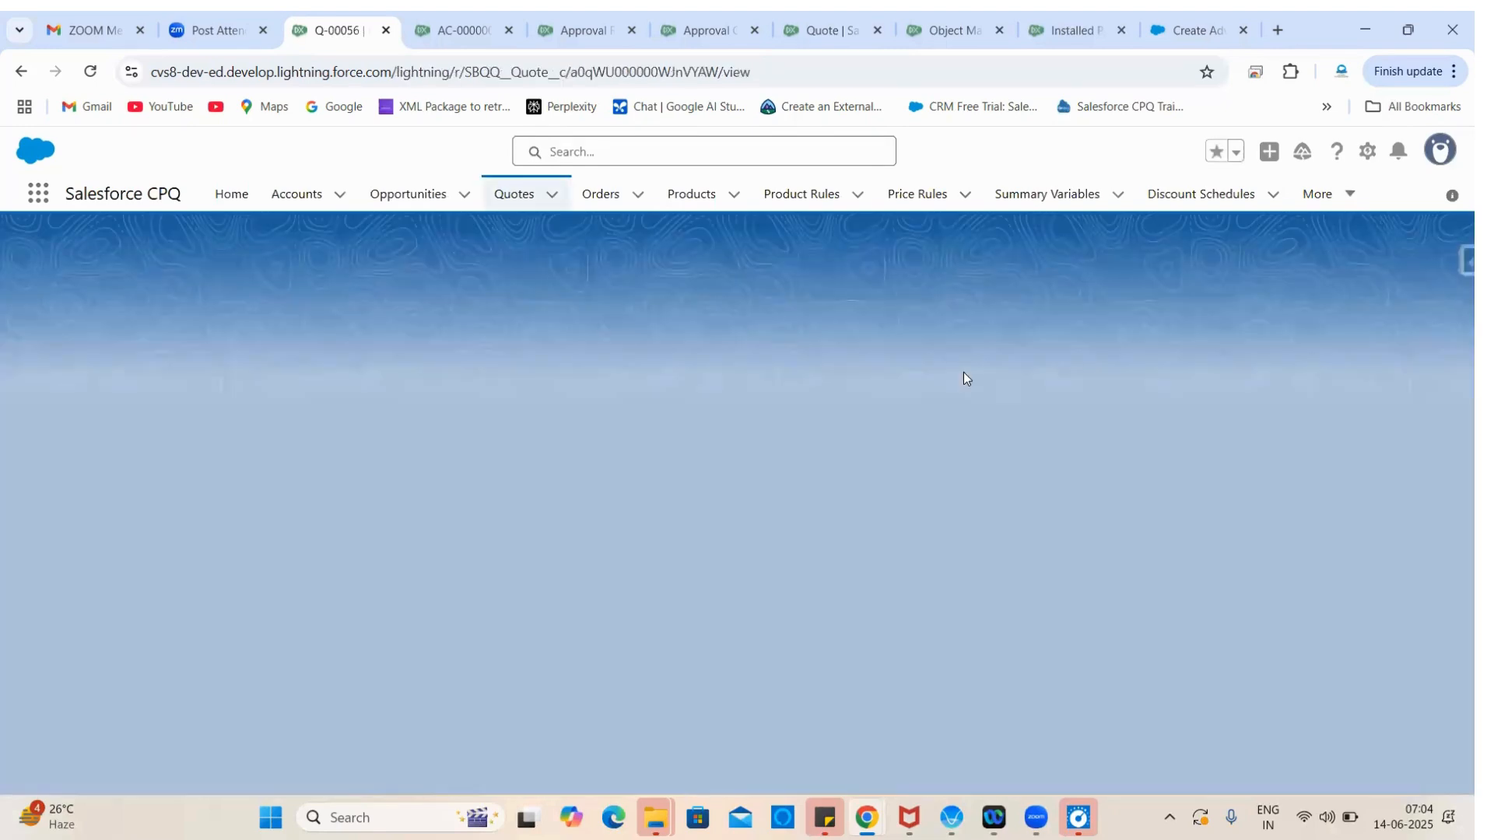
{"action": "scroll", "coordinate": [580, 546], "scroll_direction": "down", "scroll_amount": 10}
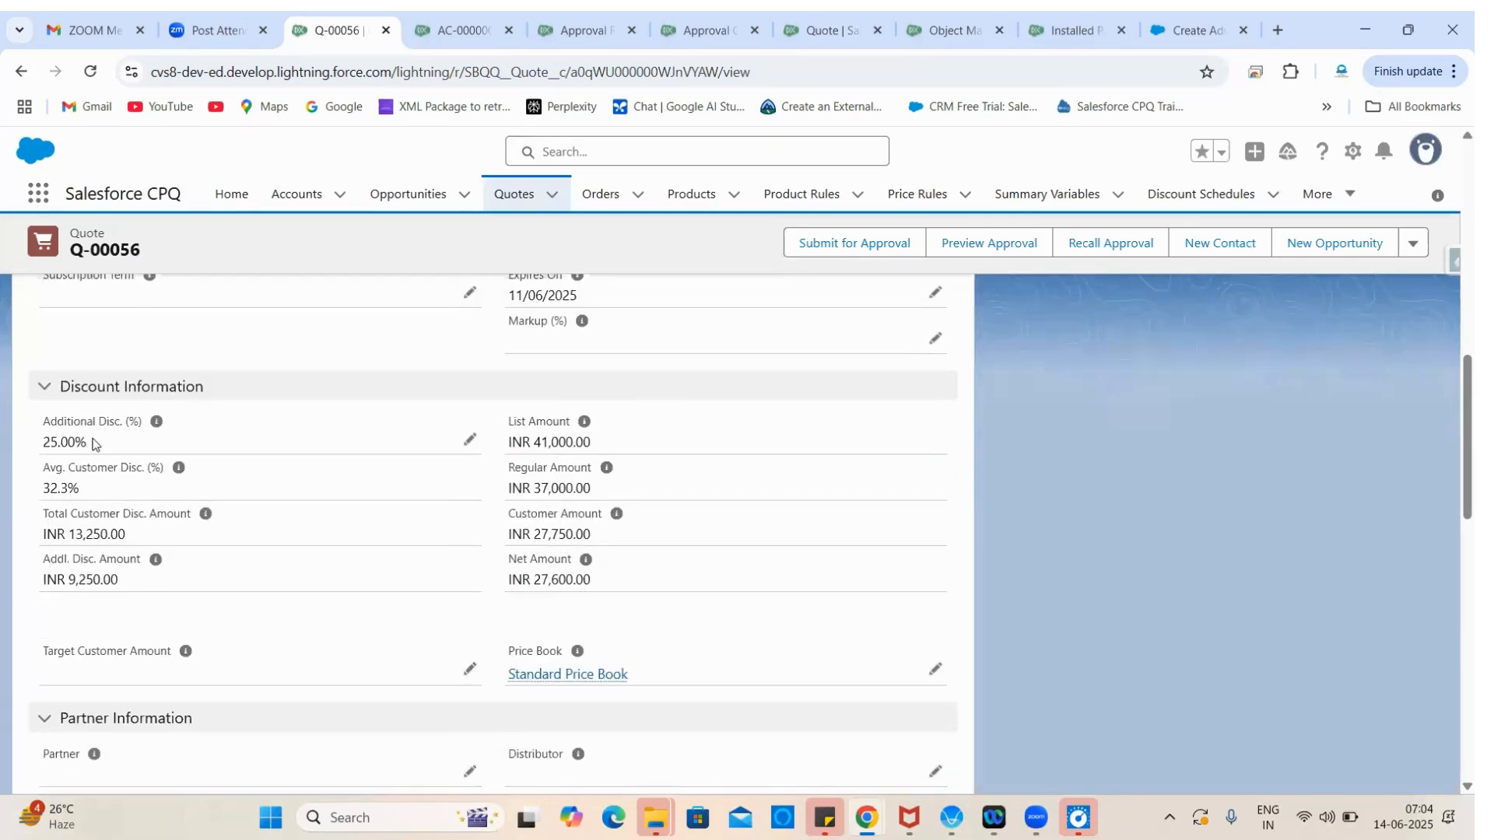
{"action": "scroll", "coordinate": [374, 455], "scroll_direction": "up", "scroll_amount": 10}
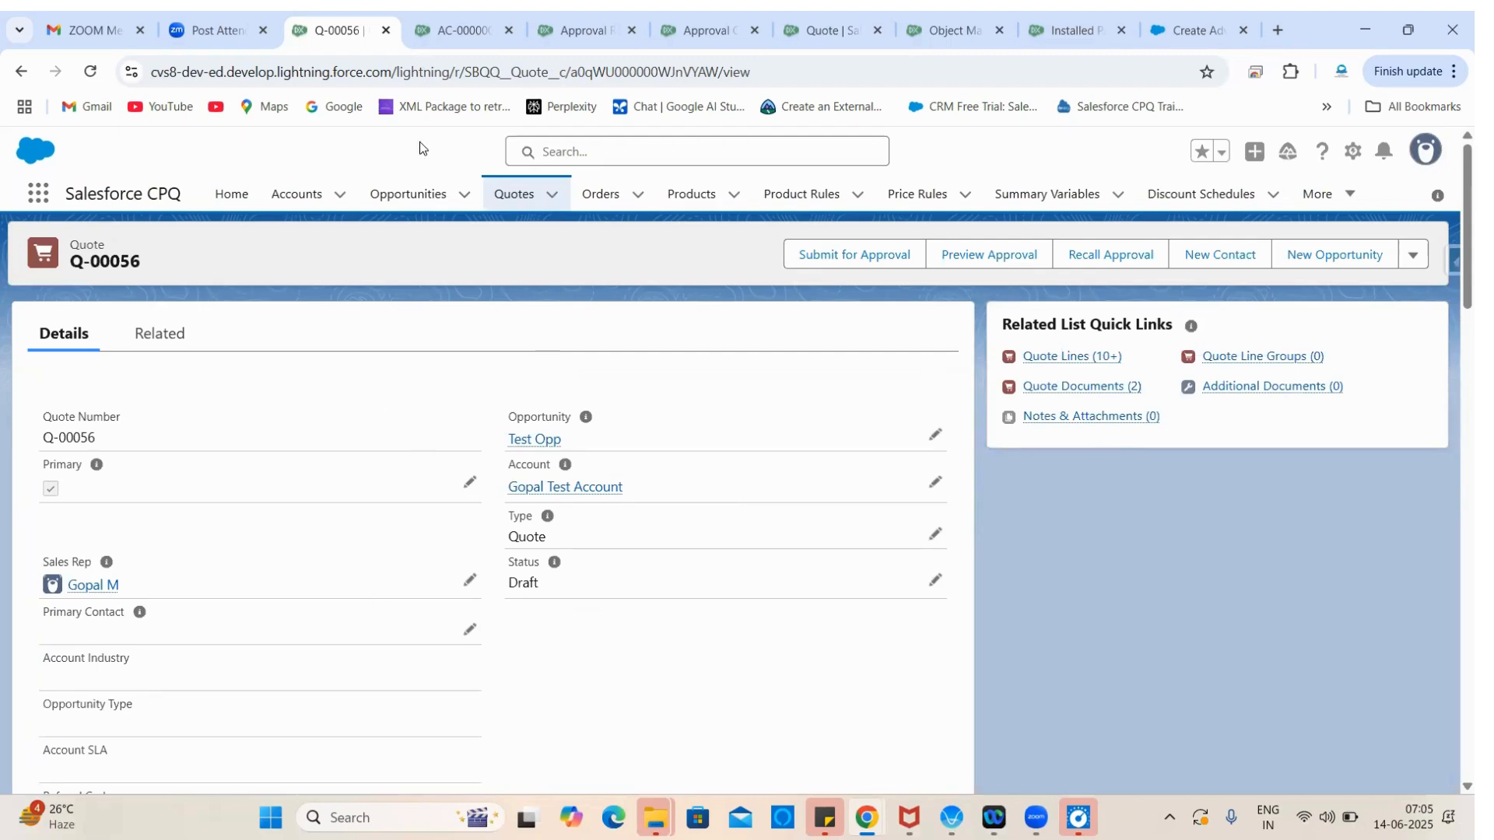
Step: Find the approval condition AC-000000 among the open pages and display its details
{"action": "left_click", "coordinate": [467, 11]}
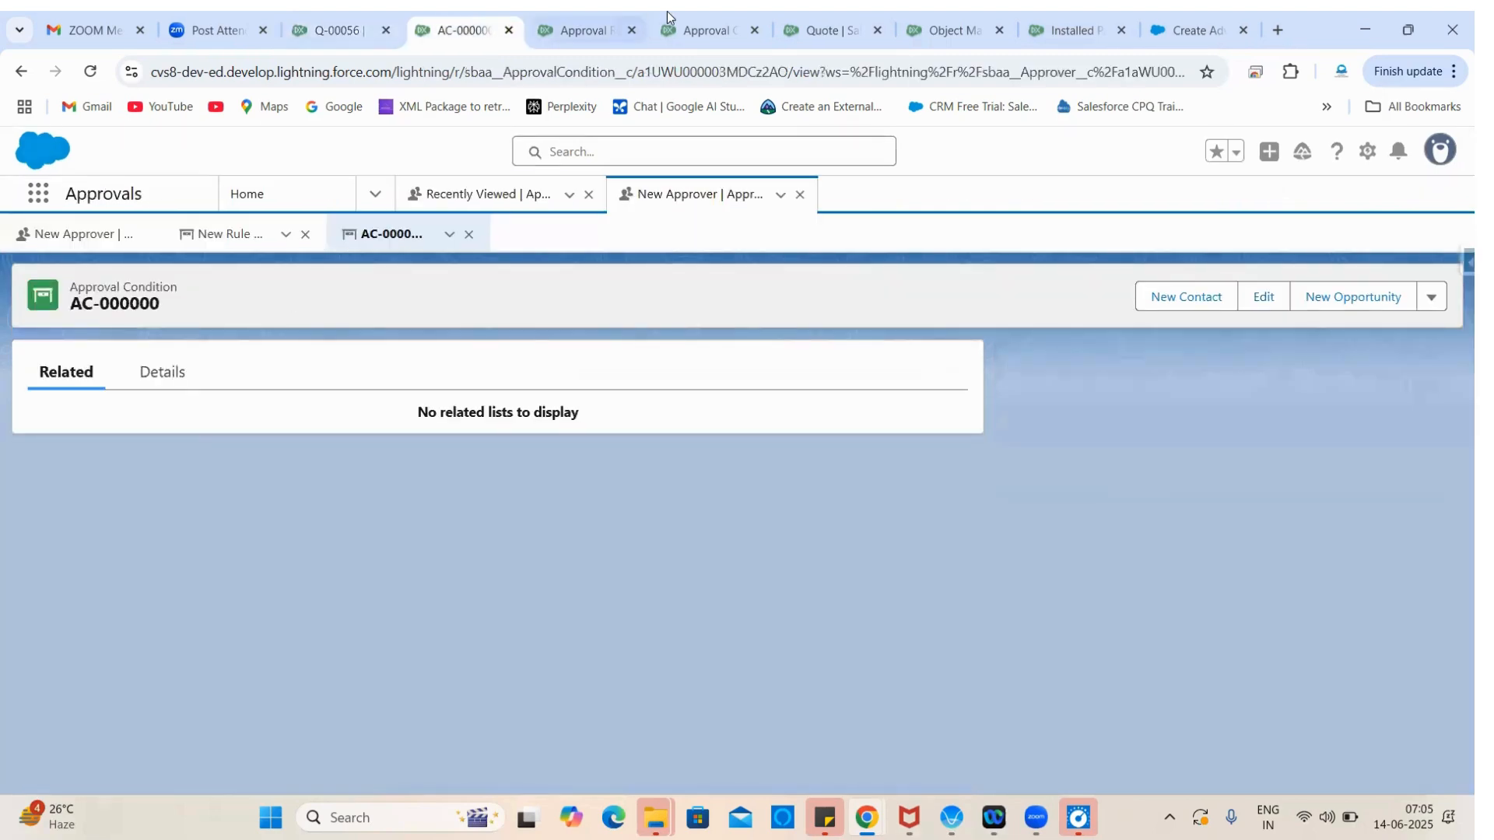
{"action": "left_click", "coordinate": [622, 14]}
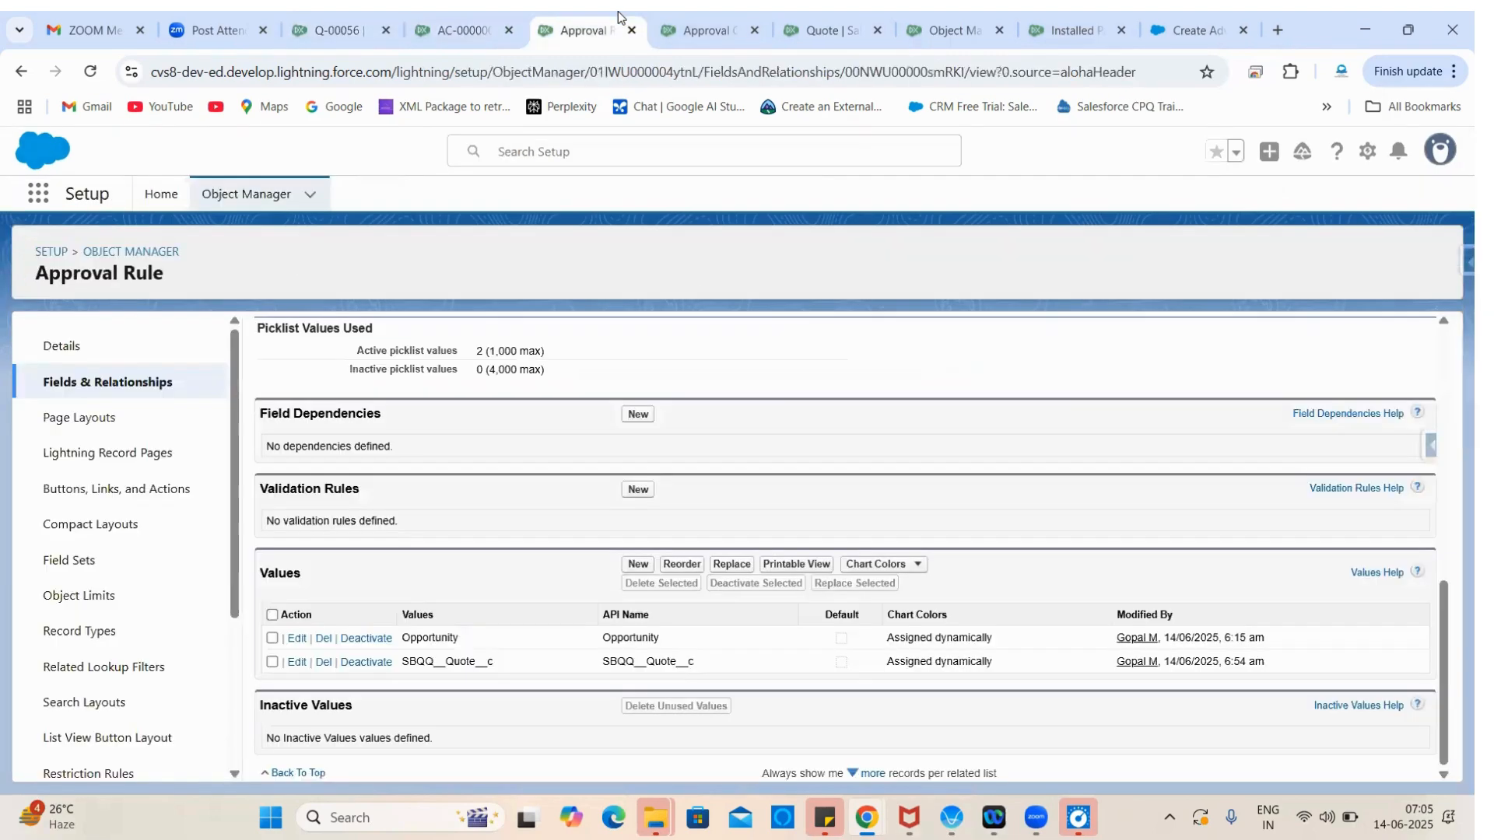
{"action": "left_click", "coordinate": [685, 11]}
{"action": "left_click", "coordinate": [816, 13]}
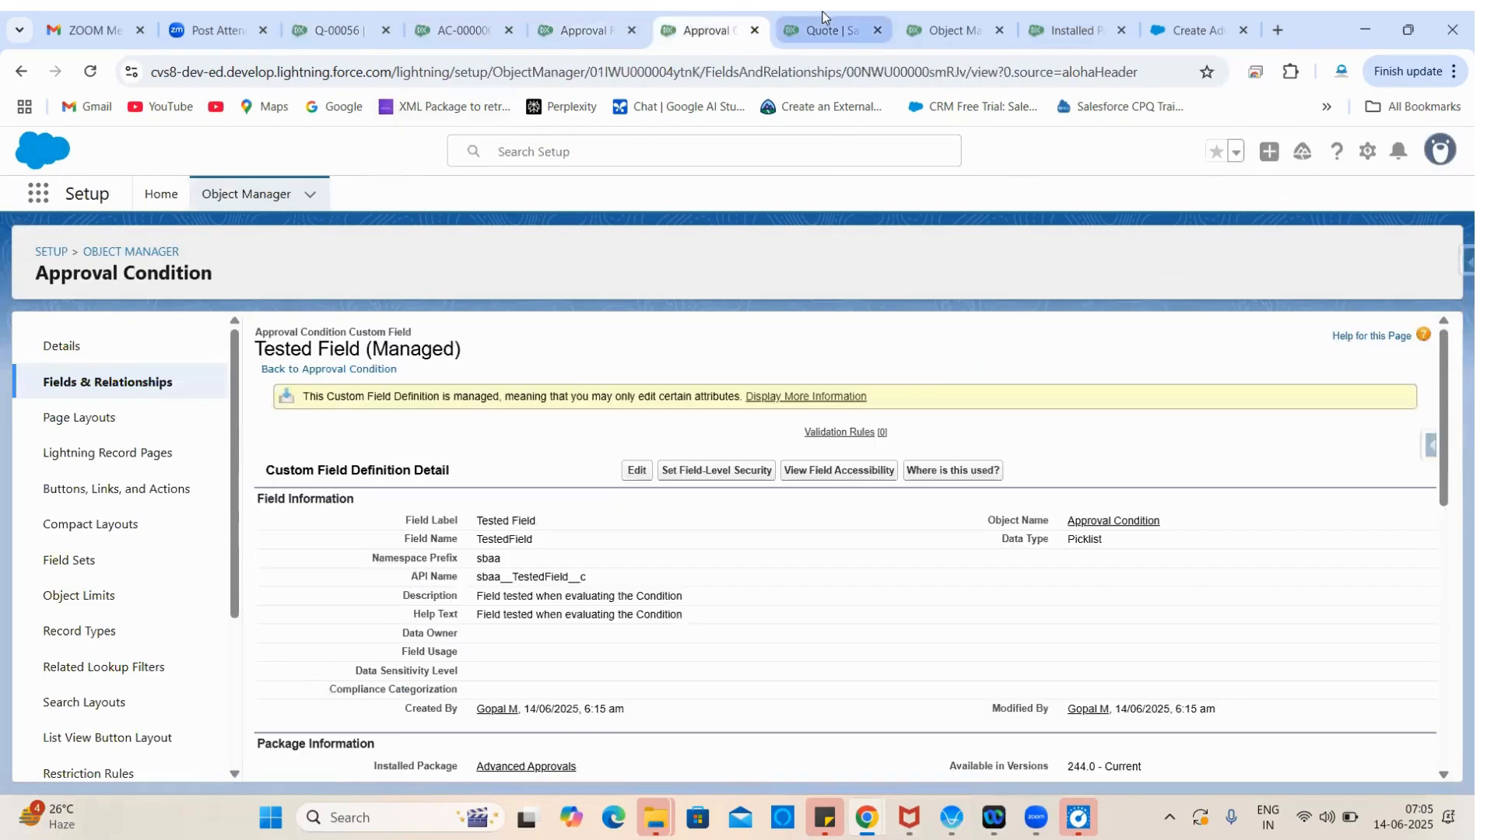
{"action": "left_click", "coordinate": [943, 17]}
{"action": "left_click", "coordinate": [467, 17]}
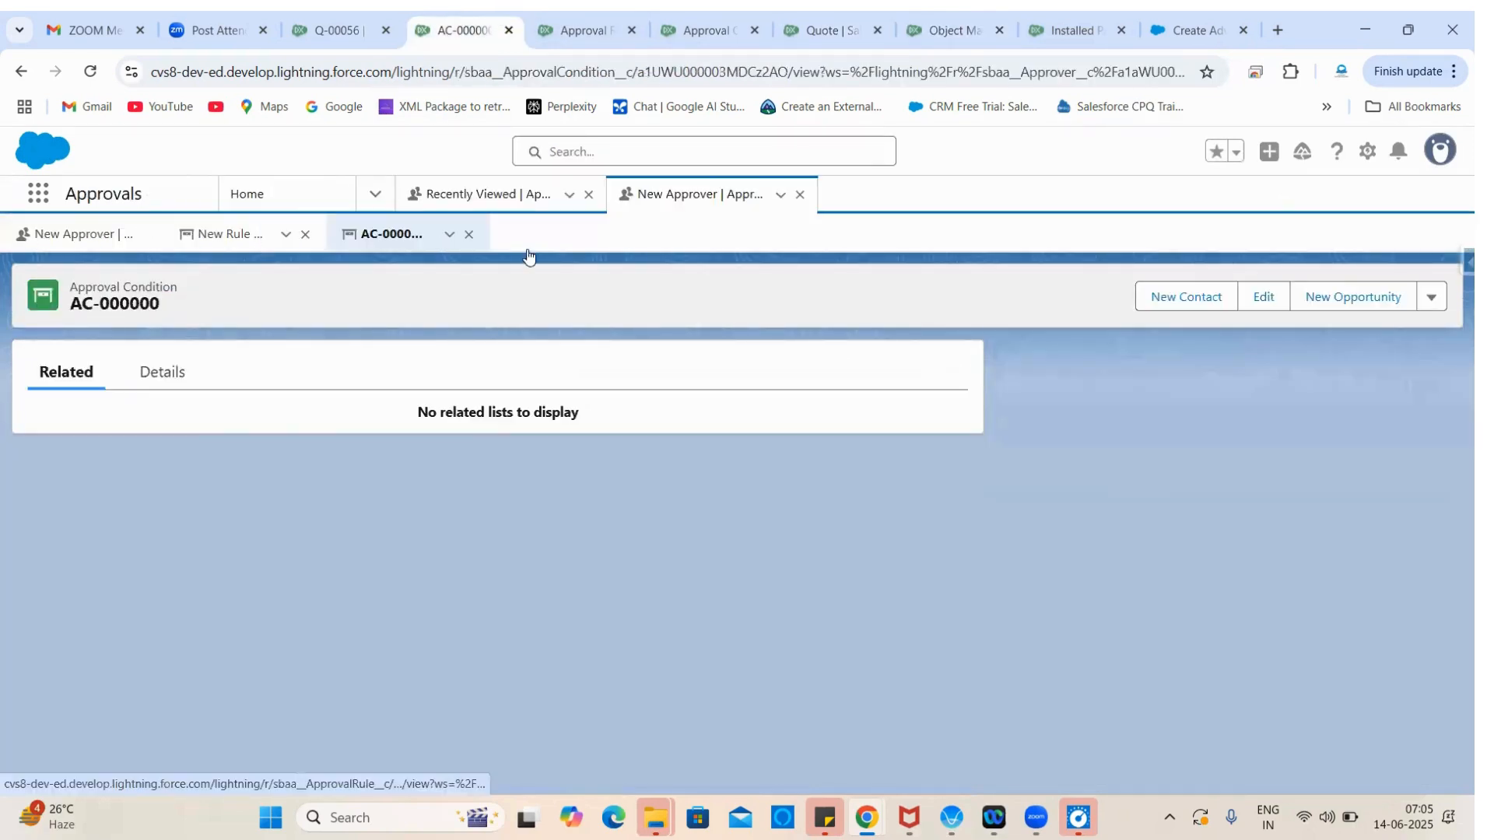
{"action": "left_click", "coordinate": [160, 386]}
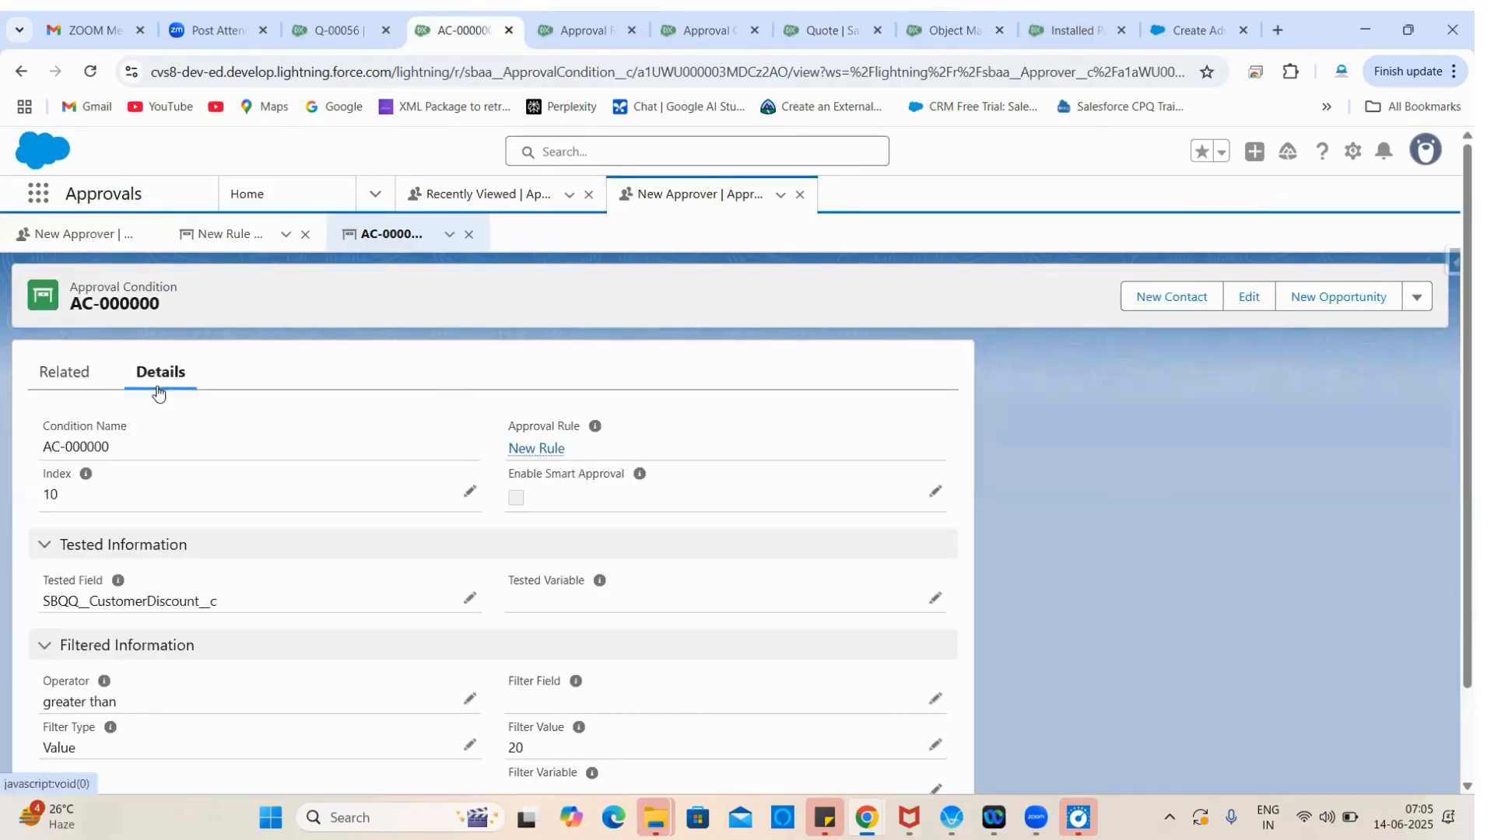
Step: Open the condition's approval rule, New Rule, and review its target object, approver and other details
{"action": "left_click", "coordinate": [520, 450]}
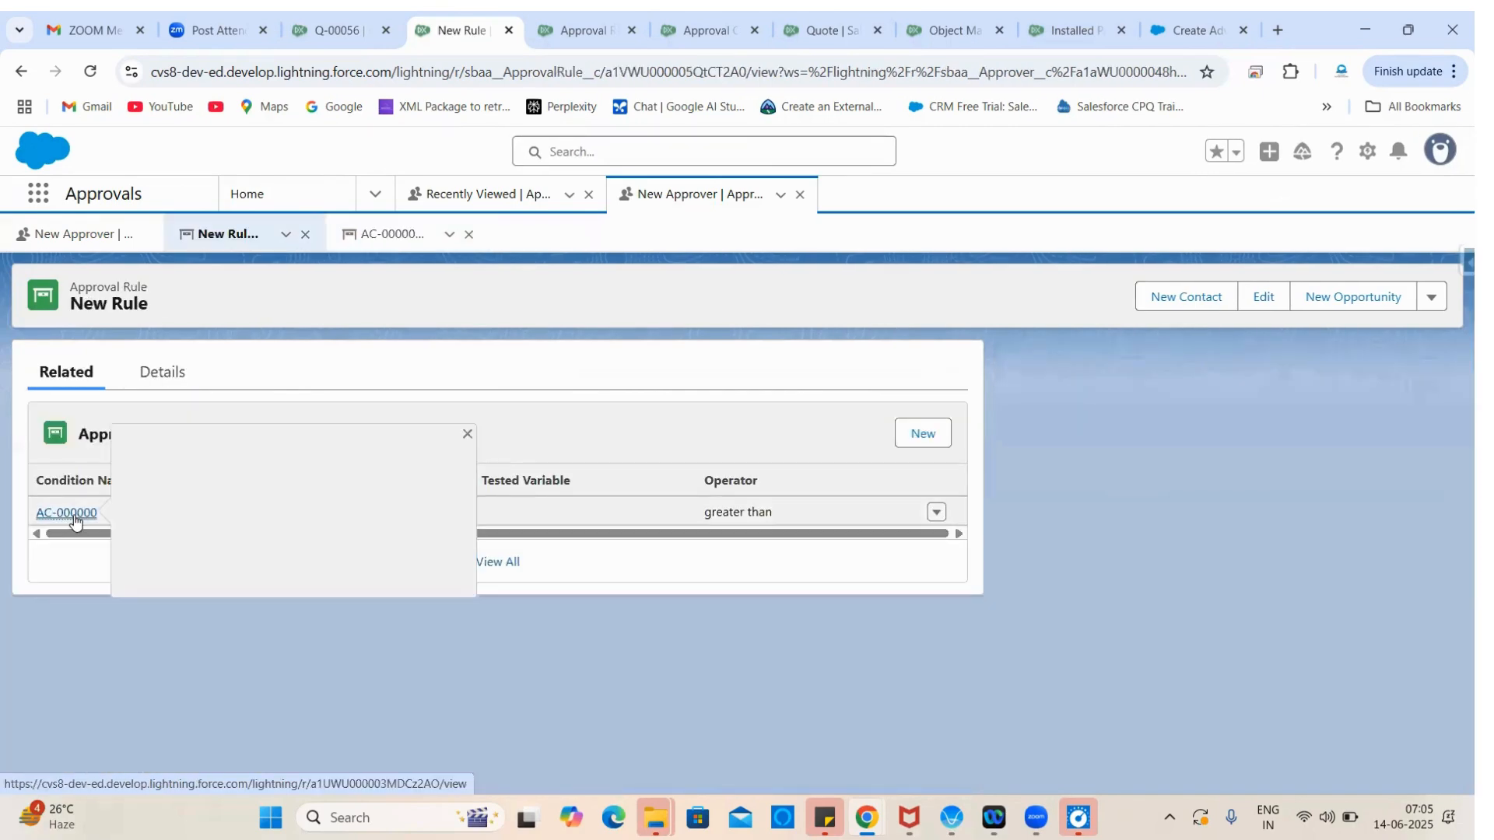
{"action": "left_click", "coordinate": [166, 378]}
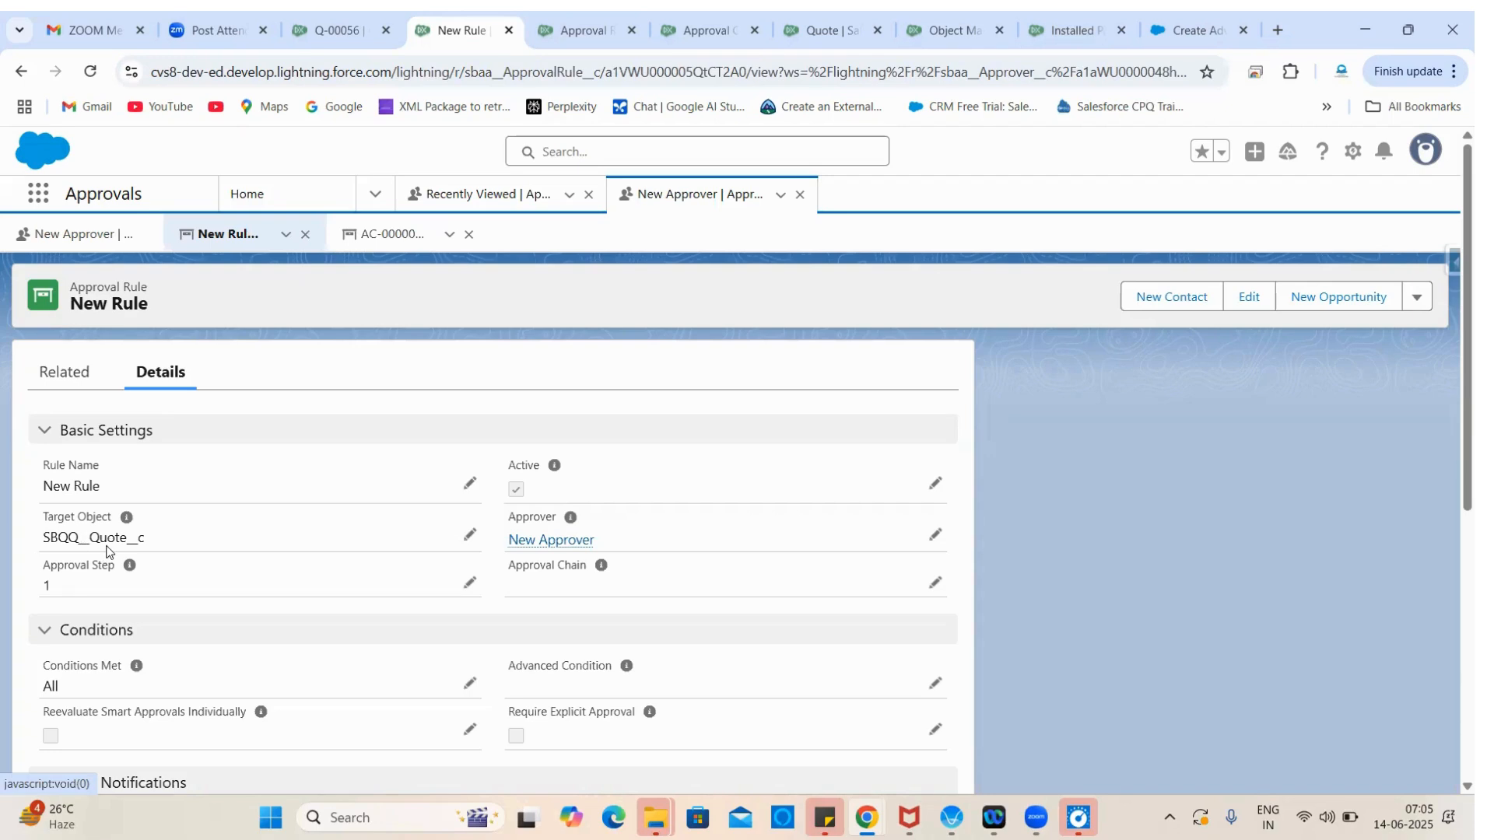
{"action": "scroll", "coordinate": [249, 557], "scroll_direction": "down", "scroll_amount": 5}
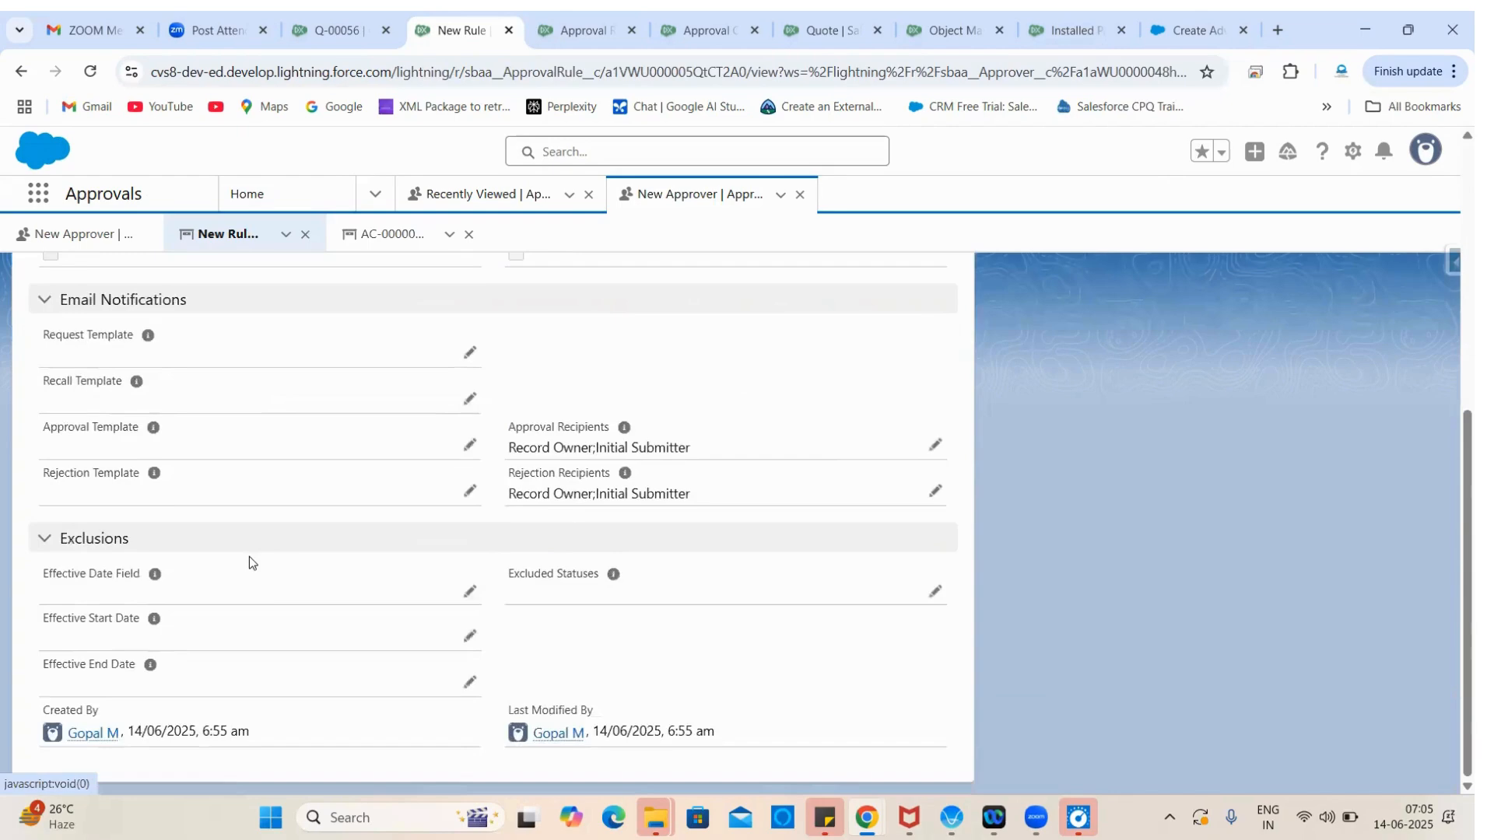
{"action": "scroll", "coordinate": [156, 455], "scroll_direction": "up", "scroll_amount": 5}
Step: Open the approval condition from the rule's related list and review its tested field, operator and filter value
{"action": "left_click", "coordinate": [68, 385]}
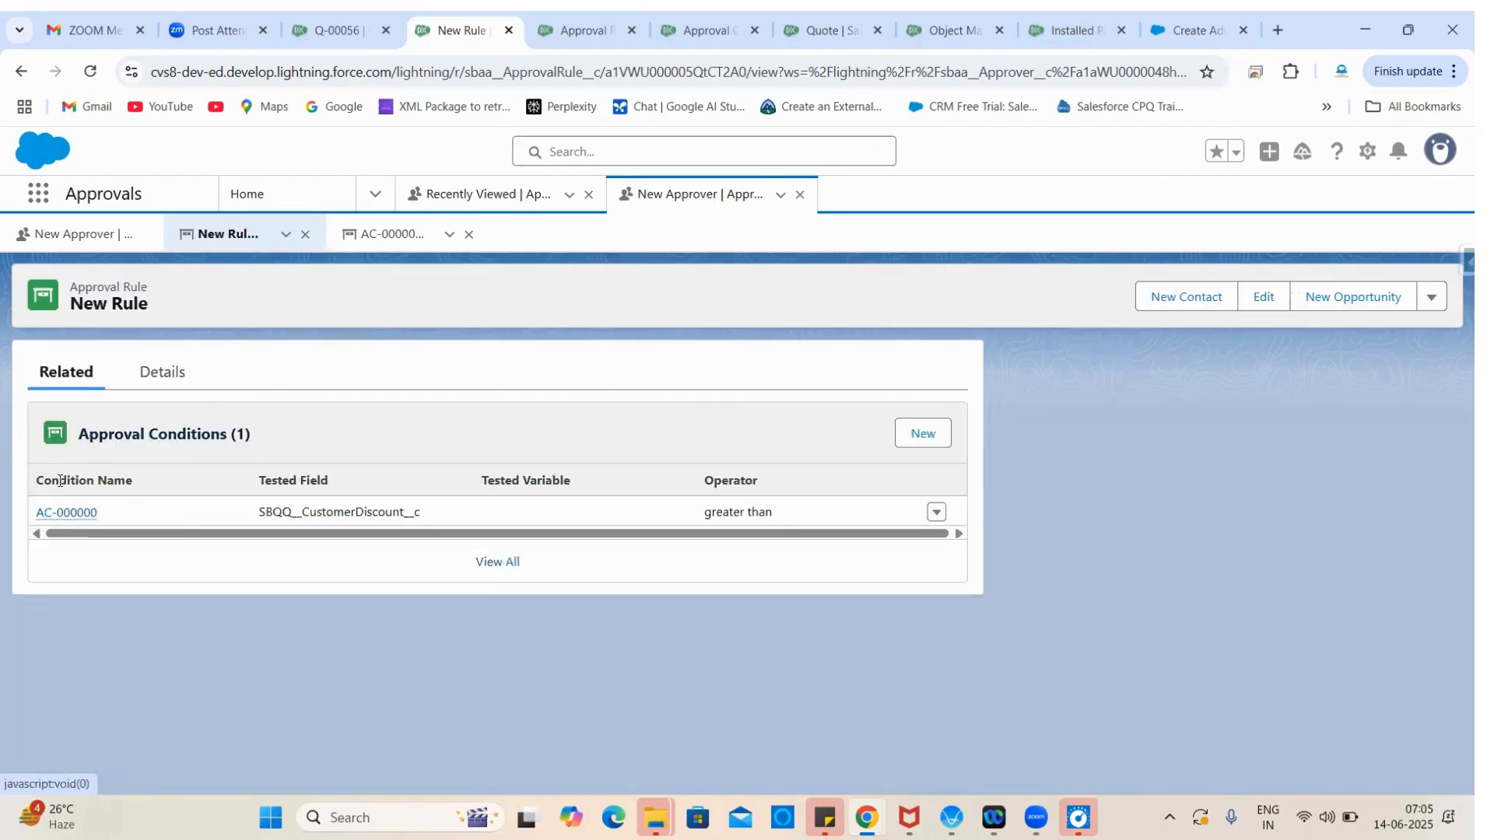
{"action": "left_click", "coordinate": [56, 514]}
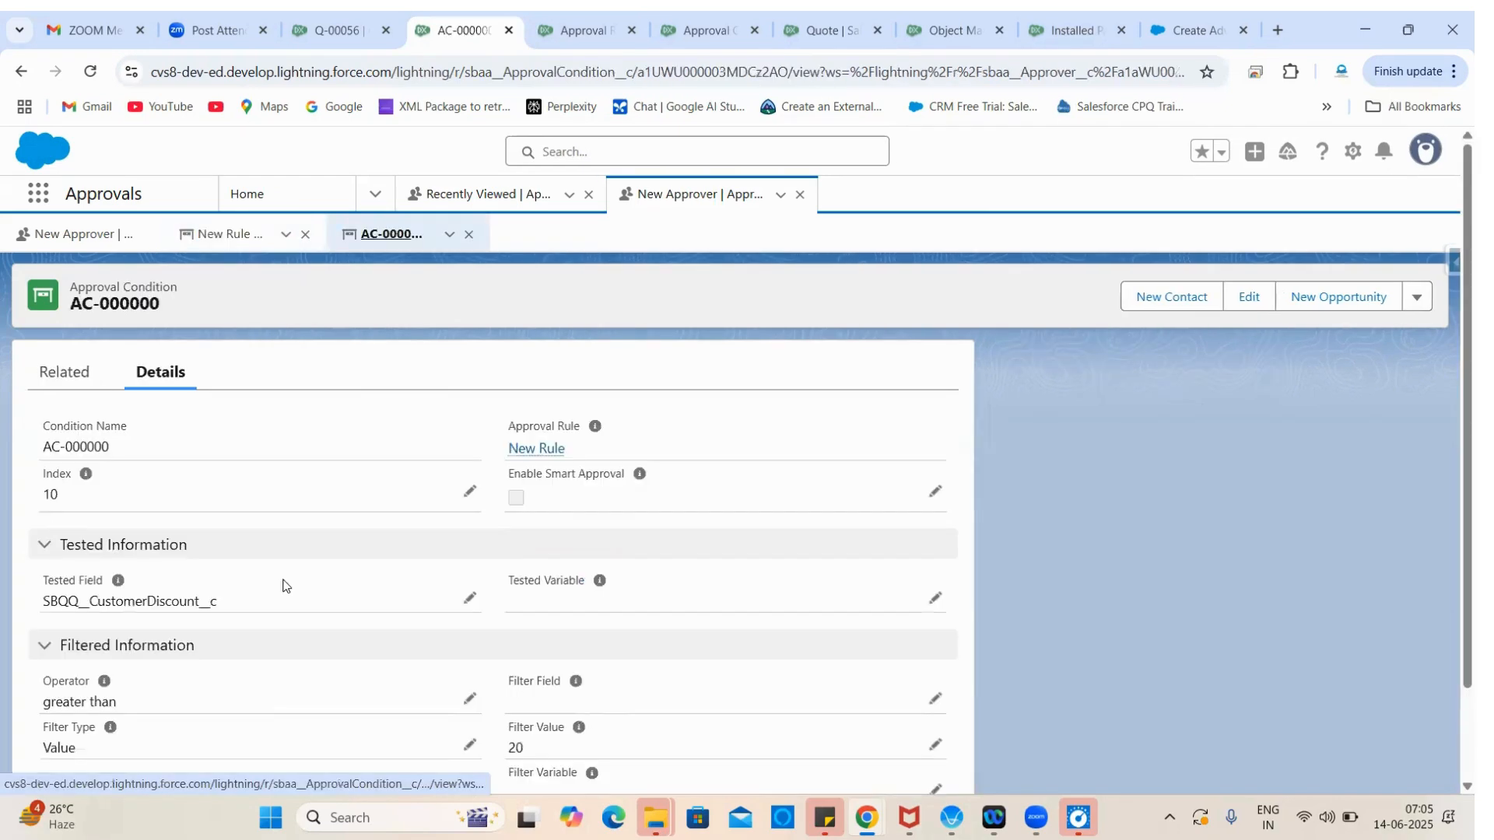
{"action": "scroll", "coordinate": [286, 622], "scroll_direction": "down", "scroll_amount": 2}
{"action": "scroll", "coordinate": [246, 605], "scroll_direction": "up", "scroll_amount": 2}
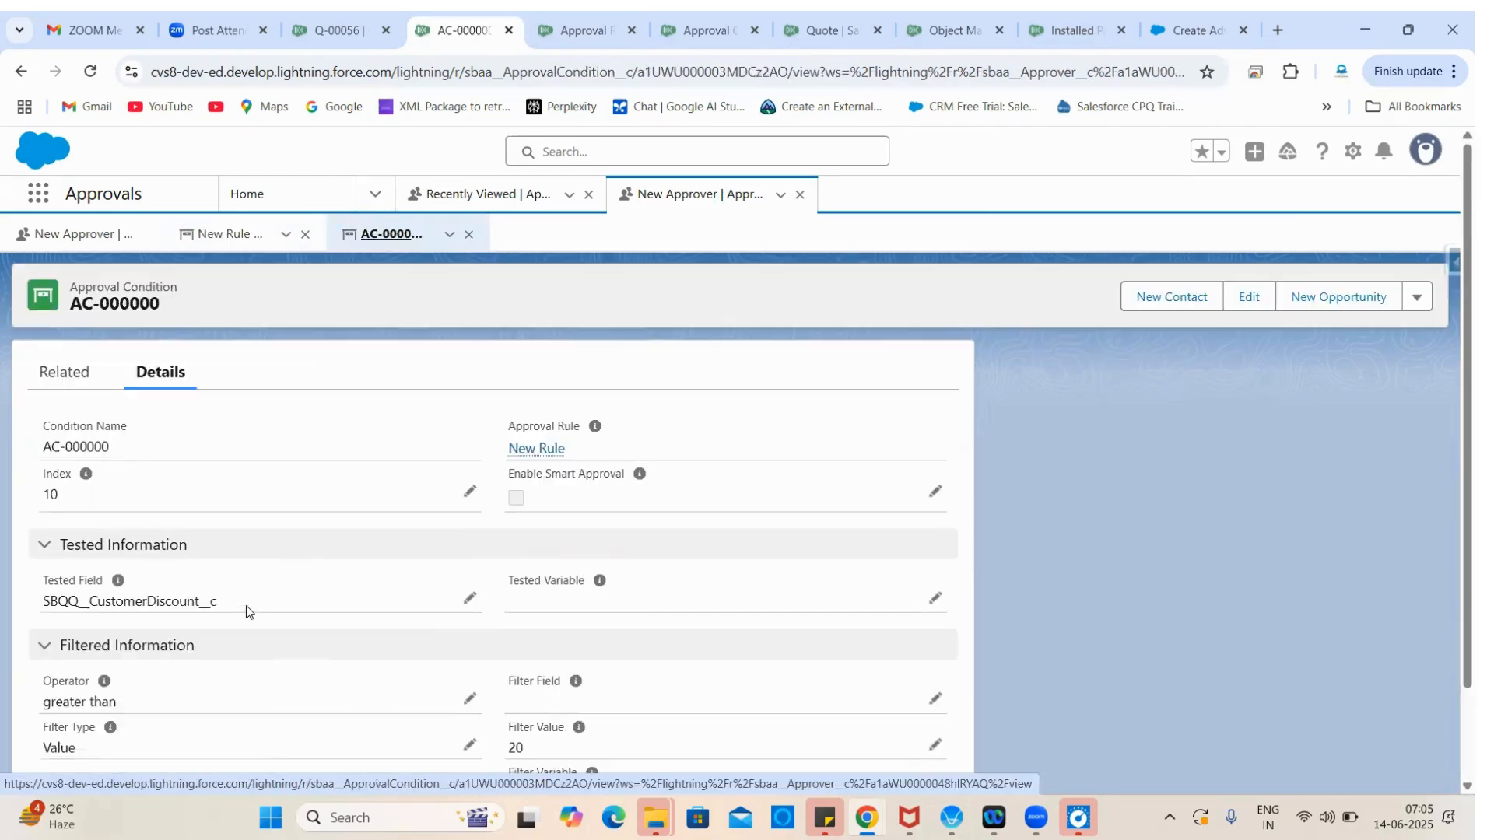
Step: Recheck New Rule's details and compare them with the Discount Information on quote Q-00056
{"action": "left_click", "coordinate": [536, 449]}
{"action": "left_click", "coordinate": [151, 376]}
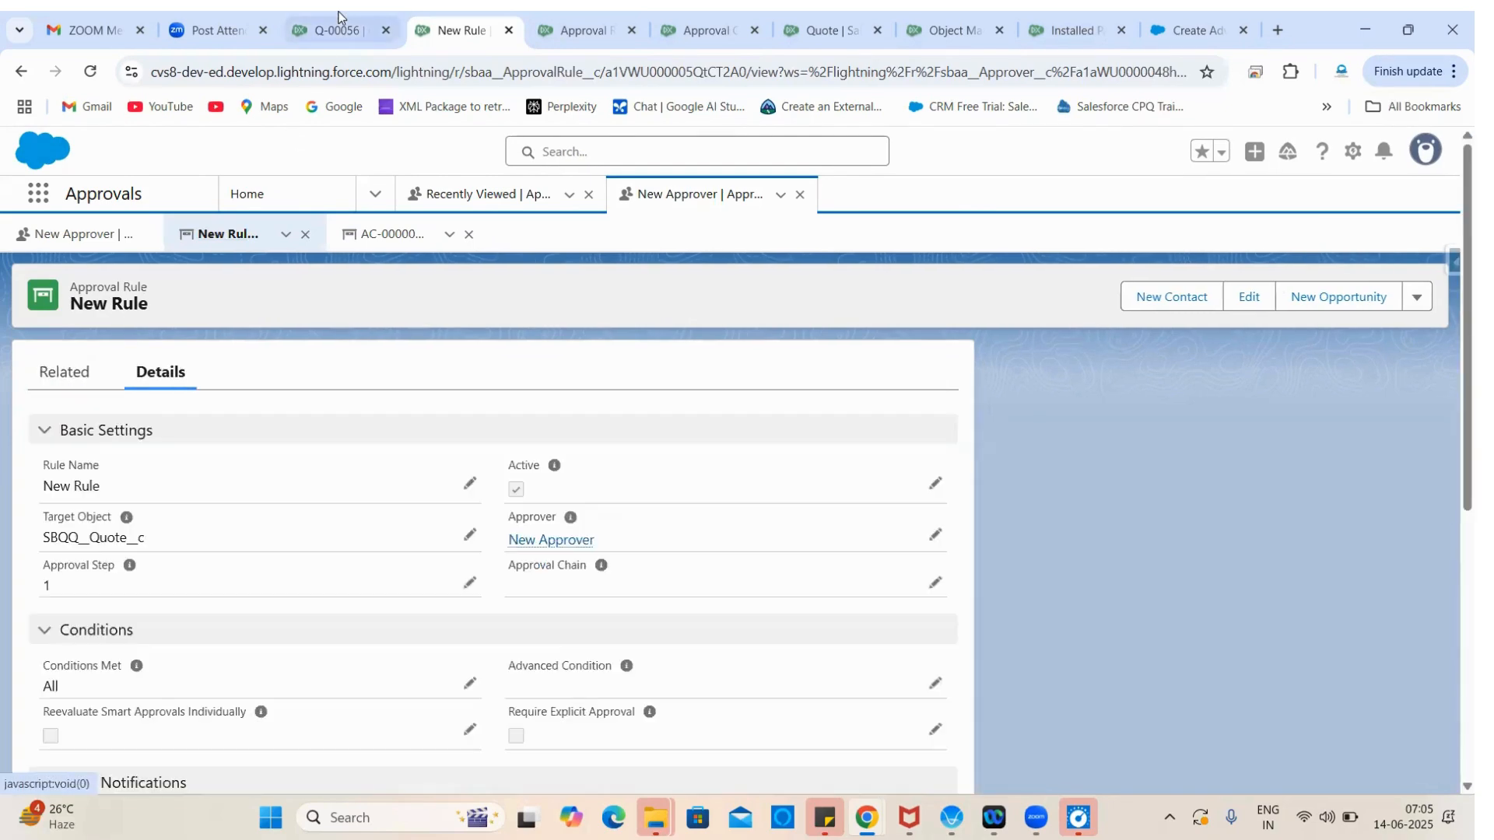
{"action": "left_click", "coordinate": [339, 29]}
{"action": "scroll", "coordinate": [196, 436], "scroll_direction": "down", "scroll_amount": 10}
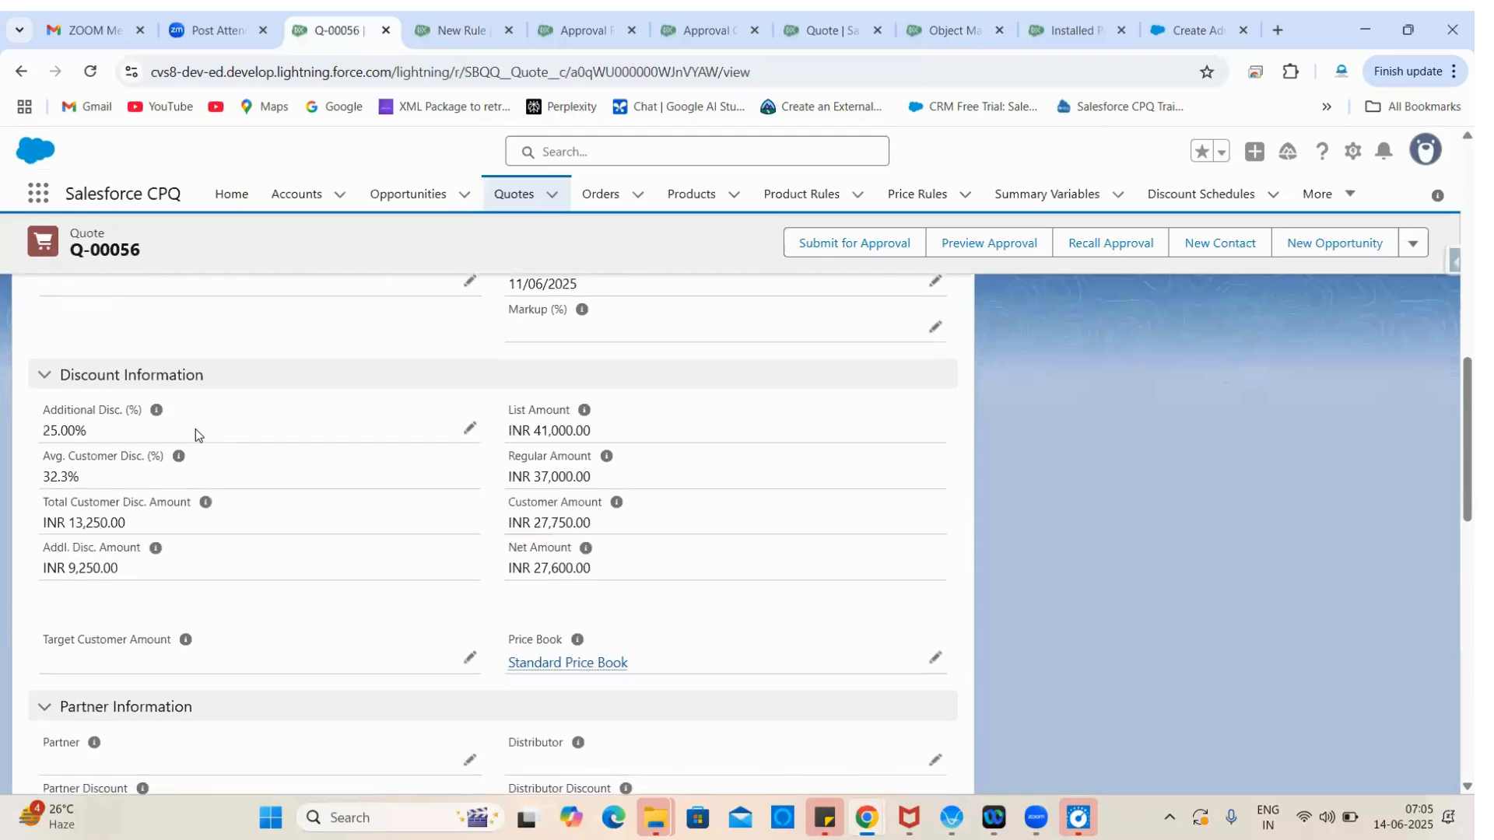
{"action": "scroll", "coordinate": [783, 540], "scroll_direction": "up", "scroll_amount": 10}
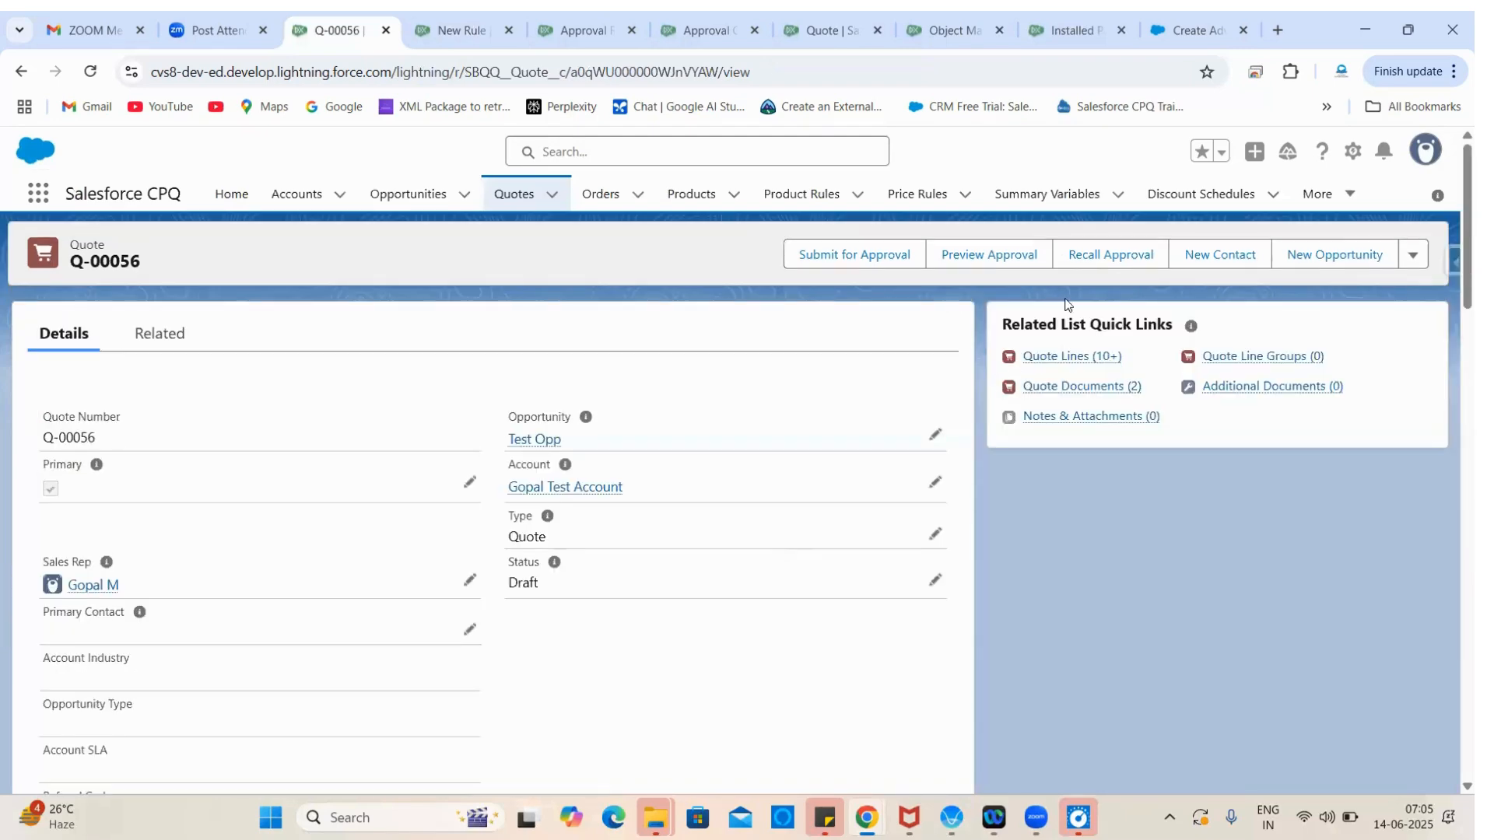
Step: Run Preview Approval on the quote and examine the rule and approver in Approval Step 1
{"action": "left_click", "coordinate": [986, 257]}
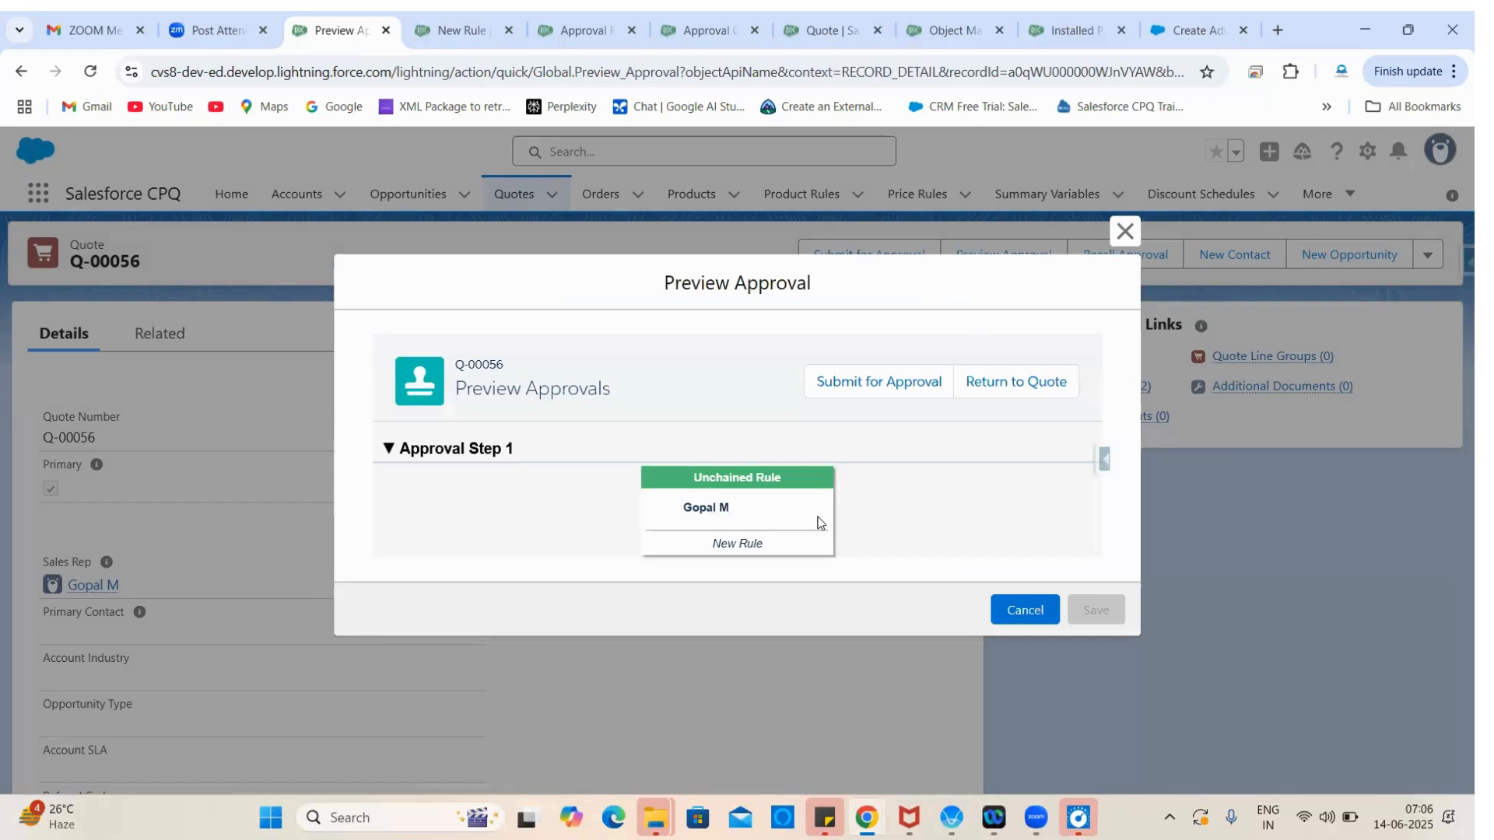
{"action": "double_click", "coordinate": [748, 543]}
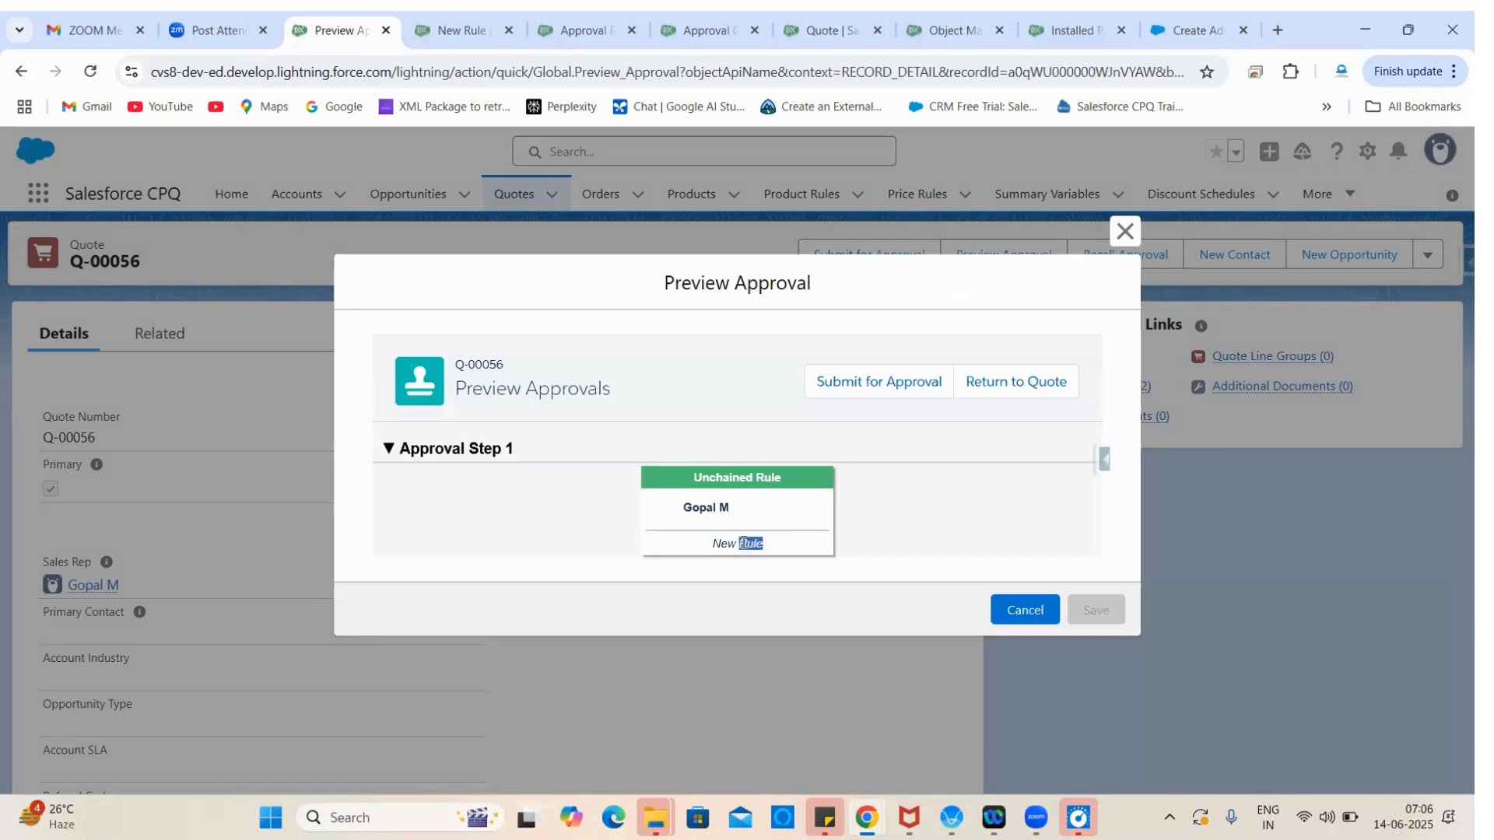
{"action": "double_click", "coordinate": [696, 508]}
Step: Open New Rule's approver record in a separate browser tab and review its user details
{"action": "left_click", "coordinate": [423, 11]}
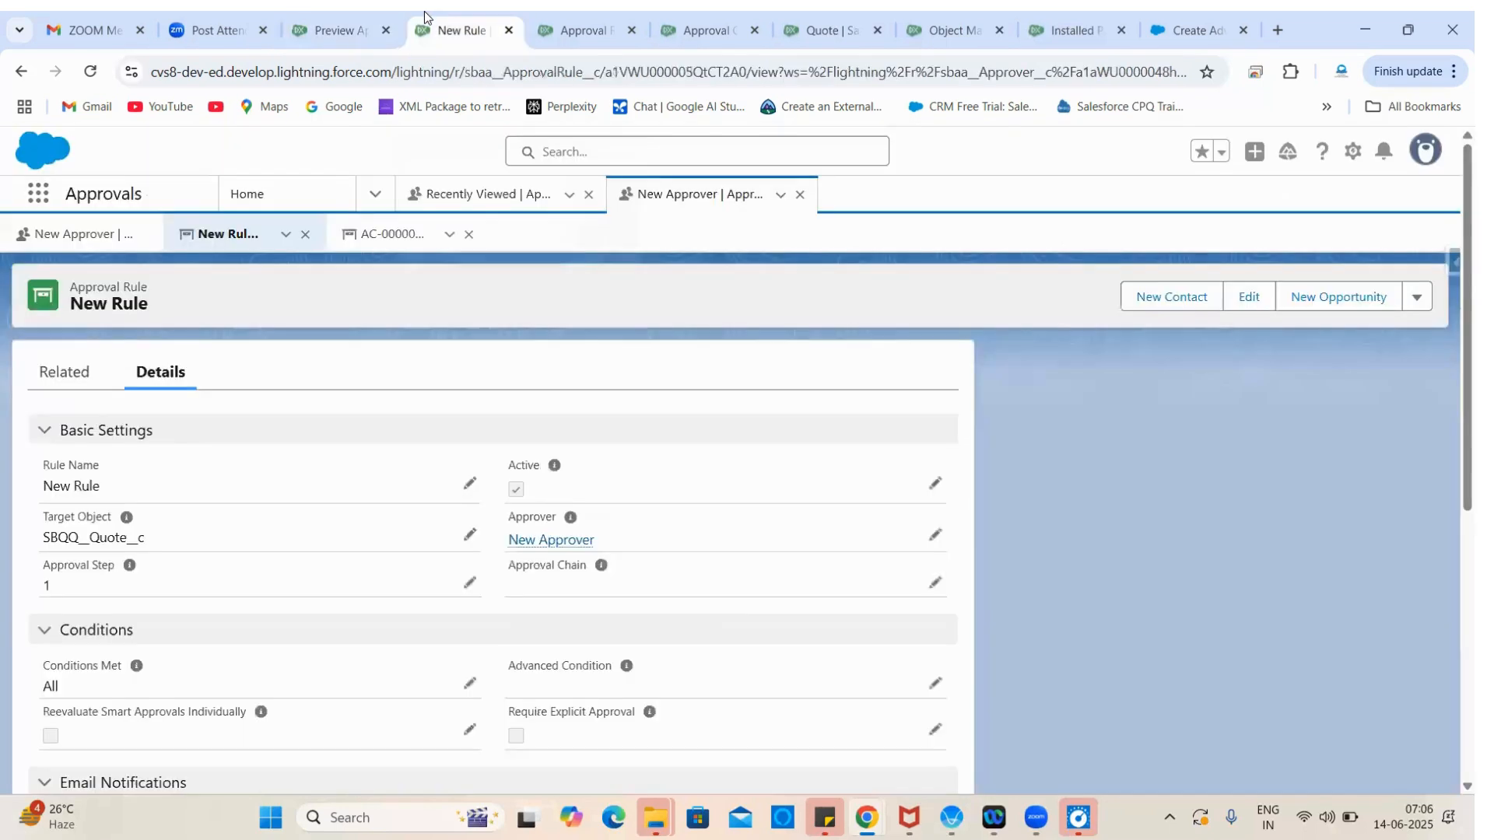
{"action": "right_click", "coordinate": [546, 541]}
{"action": "left_click", "coordinate": [594, 565]}
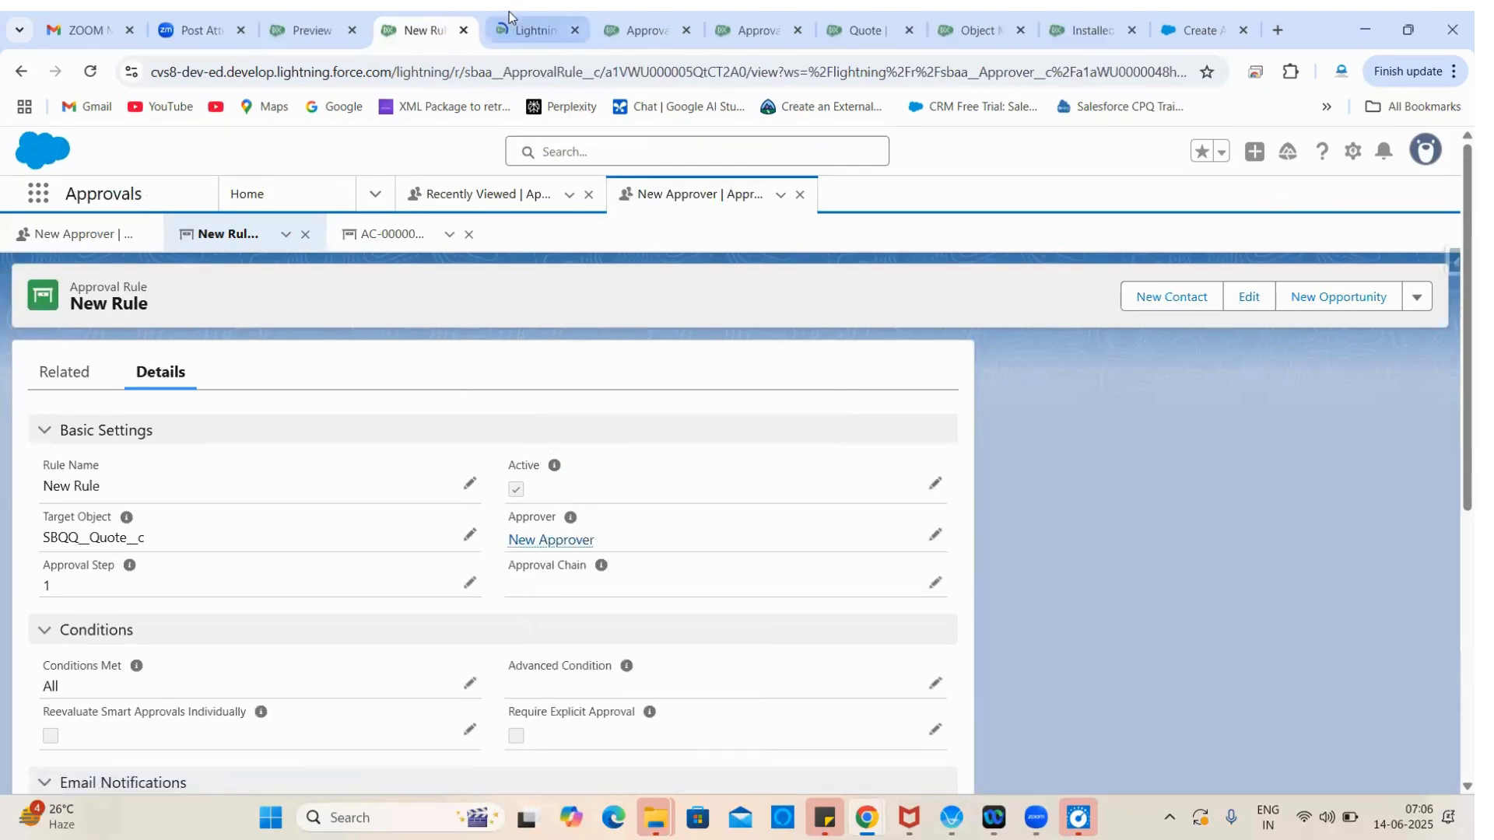
{"action": "left_click", "coordinate": [508, 11]}
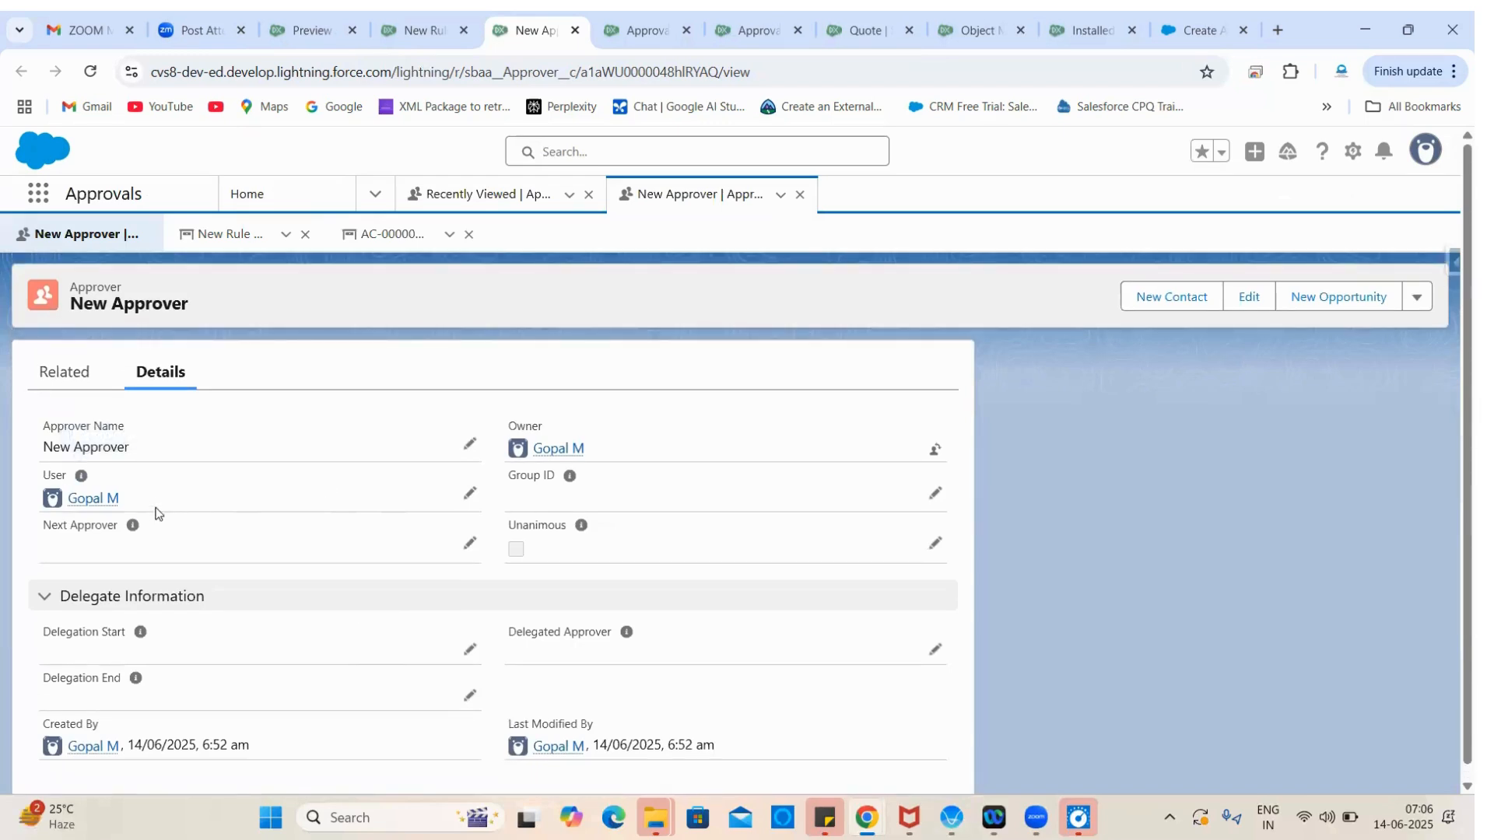
Step: Review the approval preview alongside the Preview Approval help article and the approval rule, and close the preview
{"action": "left_click", "coordinate": [324, 28]}
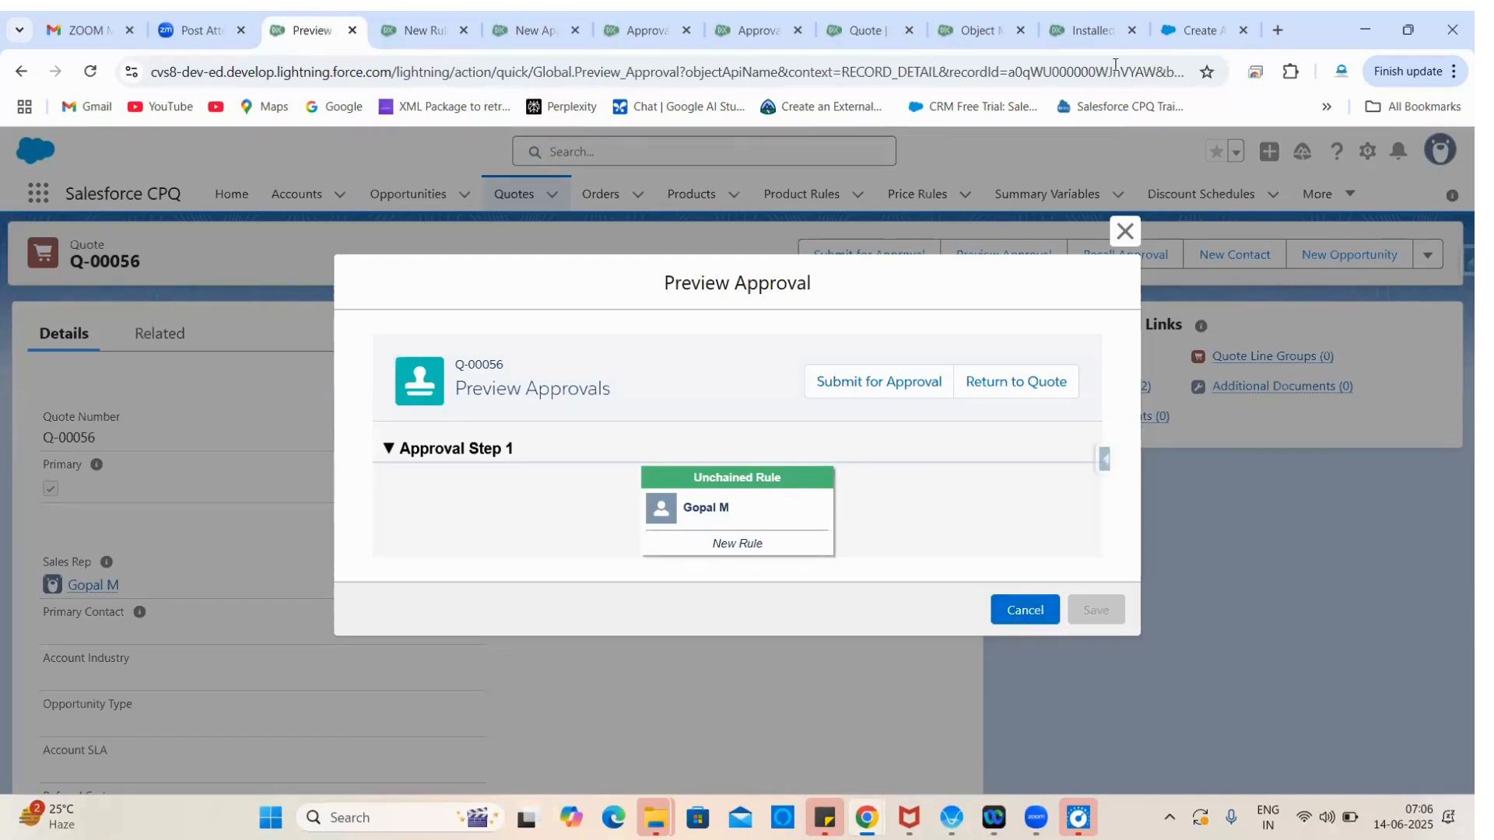
{"action": "left_click", "coordinate": [1190, 11]}
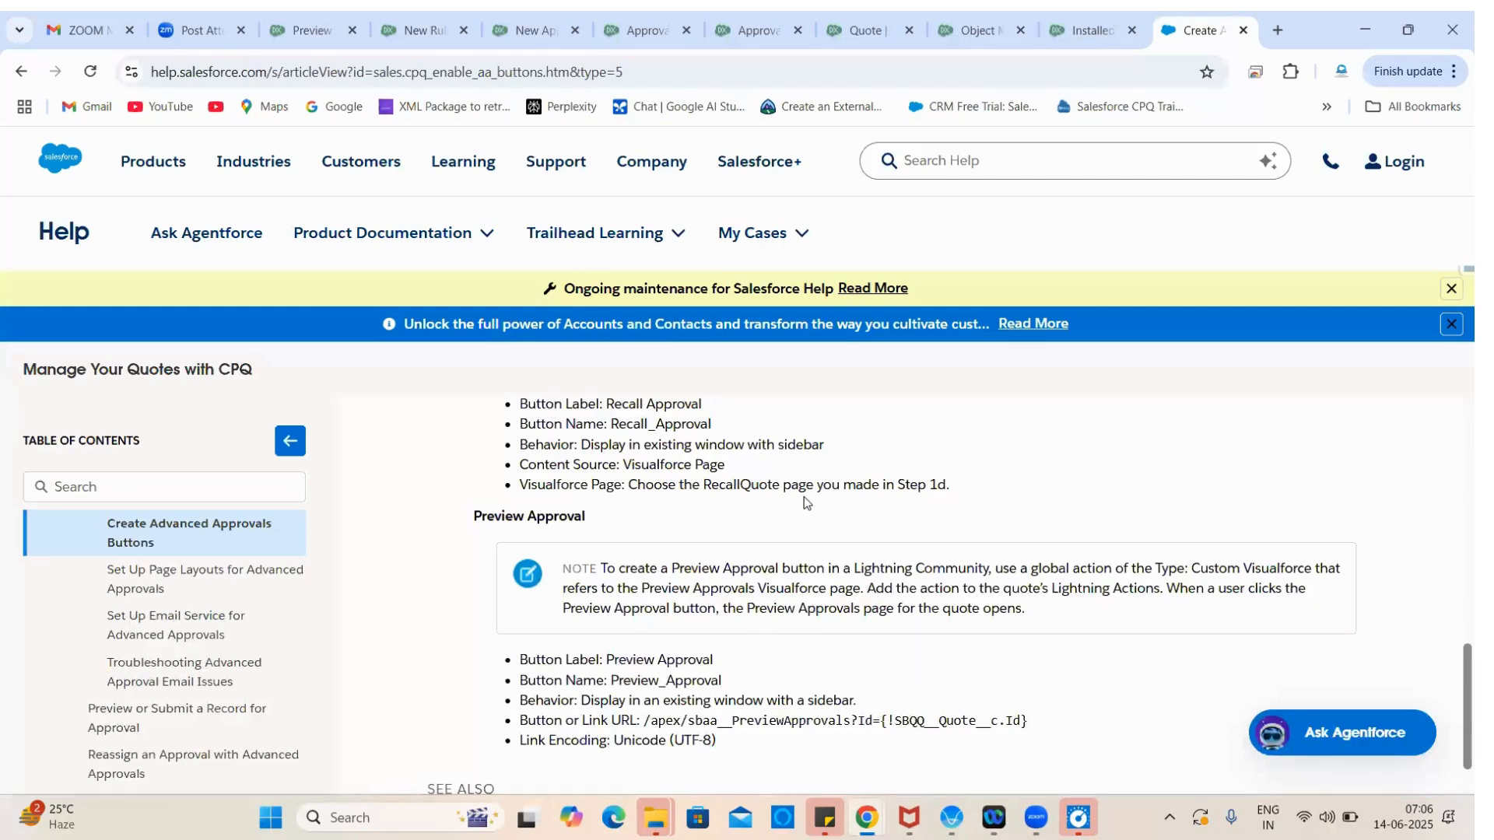
{"action": "left_click", "coordinate": [436, 11]}
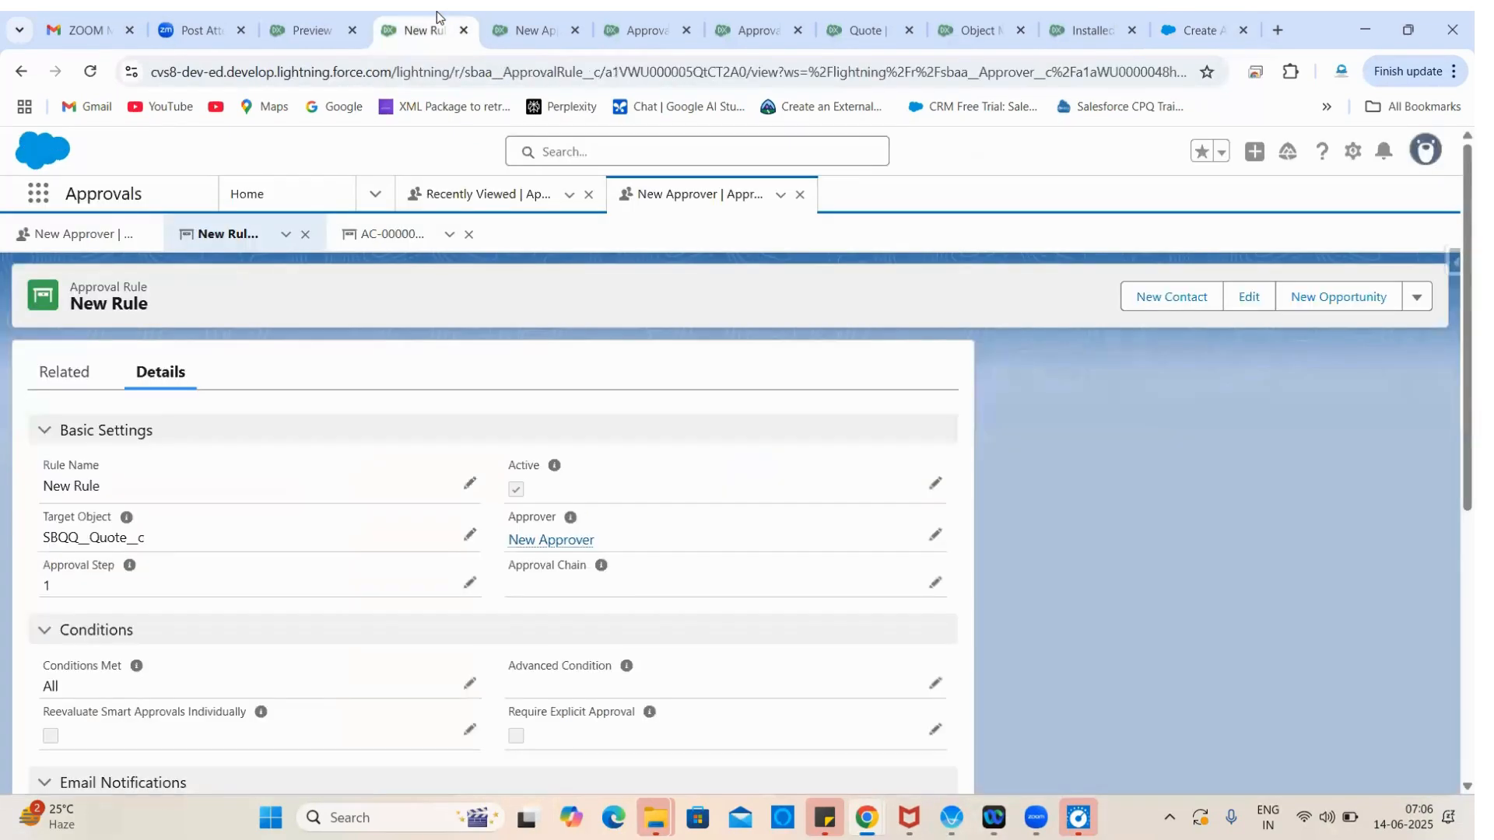
{"action": "left_click", "coordinate": [333, 11]}
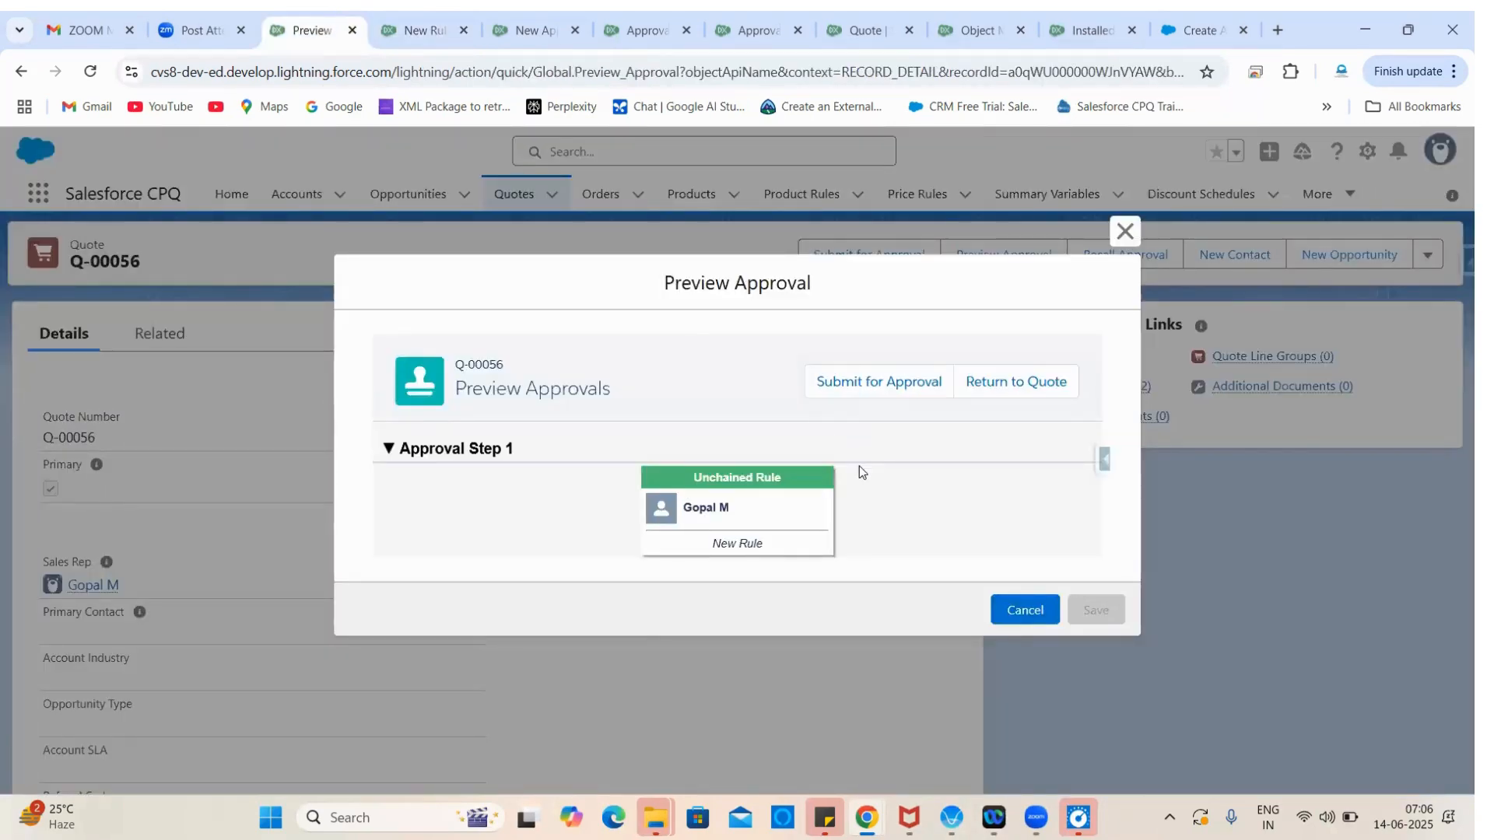
{"action": "left_click", "coordinate": [1027, 615]}
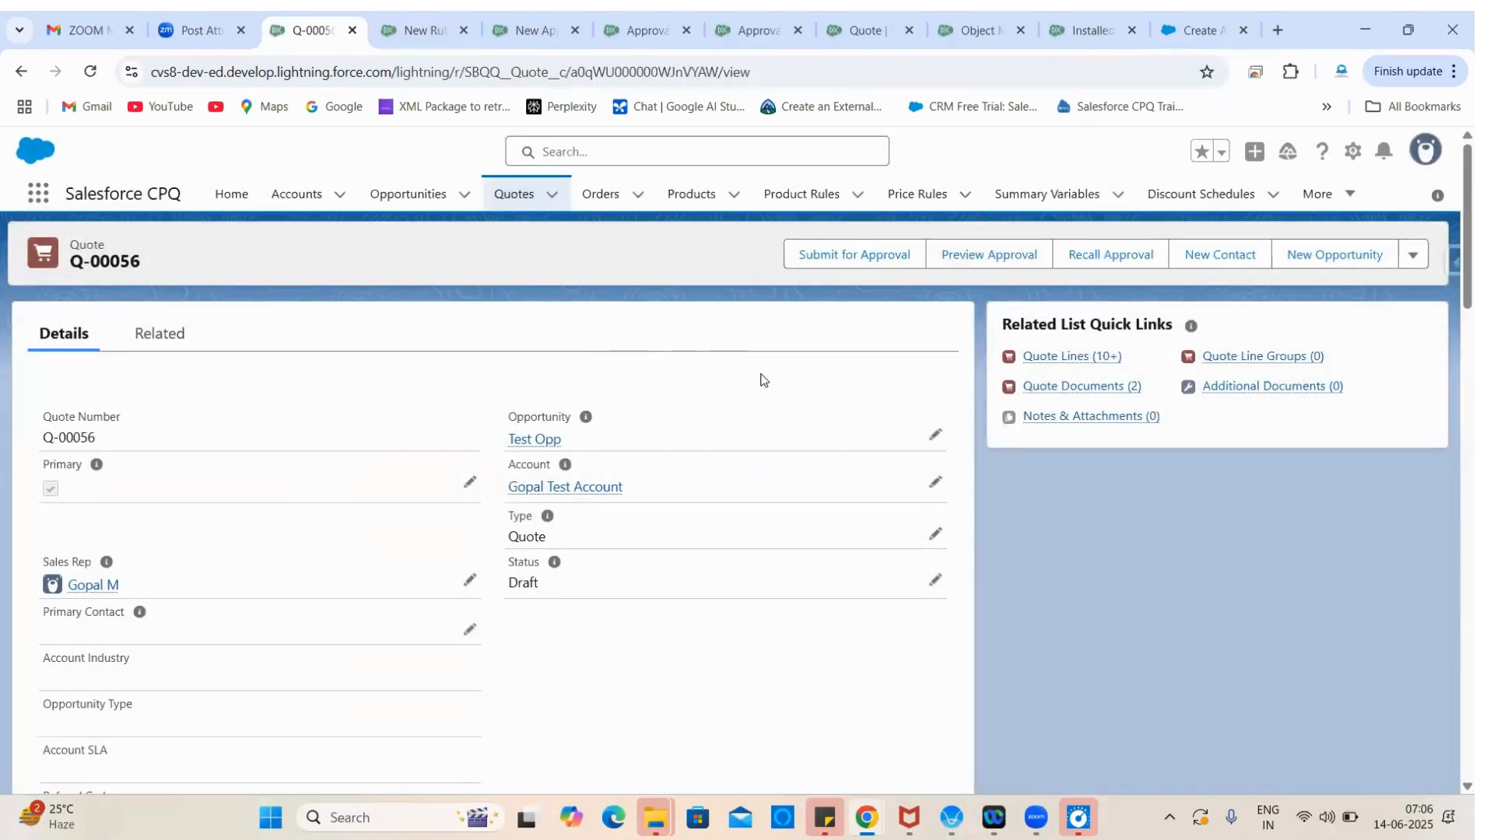
Step: Submit quote Q-00056 for approval, look through its related lists, and submit it again
{"action": "left_click", "coordinate": [875, 260]}
{"action": "left_click", "coordinate": [151, 335]}
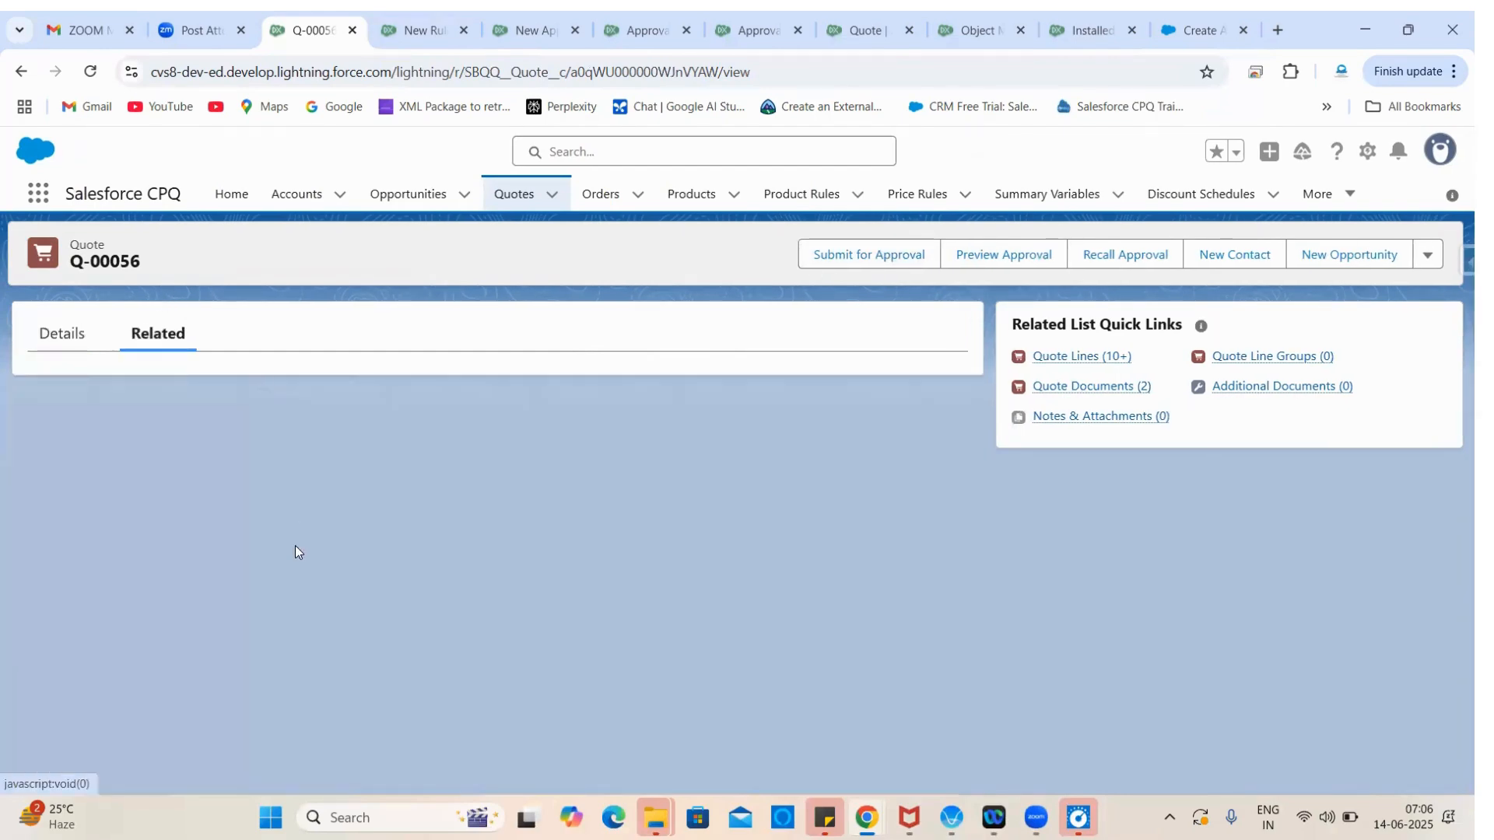
{"action": "scroll", "coordinate": [296, 549], "scroll_direction": "down", "scroll_amount": 10}
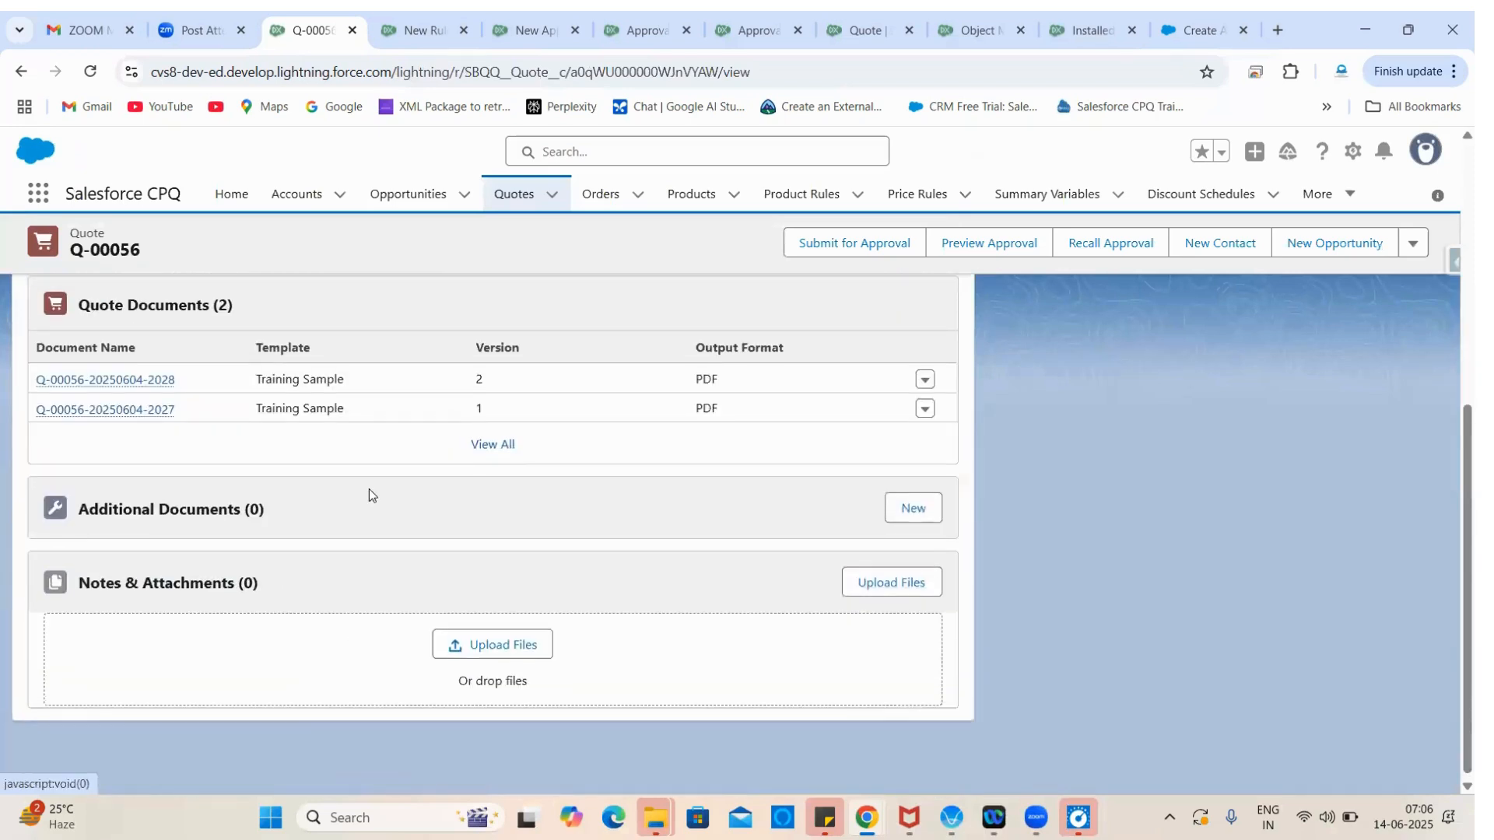
{"action": "scroll", "coordinate": [392, 595], "scroll_direction": "up", "scroll_amount": 6}
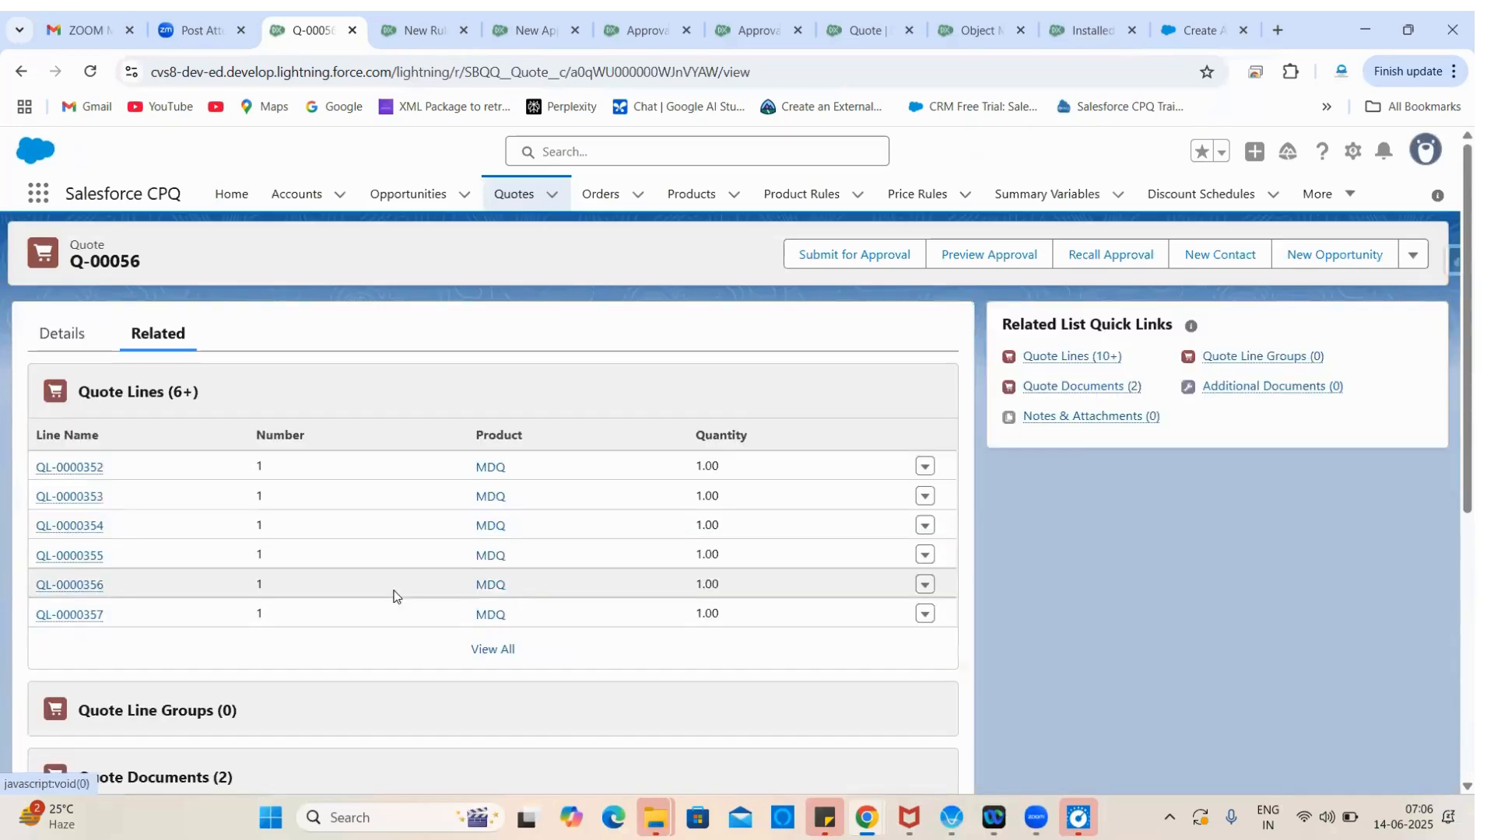
{"action": "left_click", "coordinate": [884, 261]}
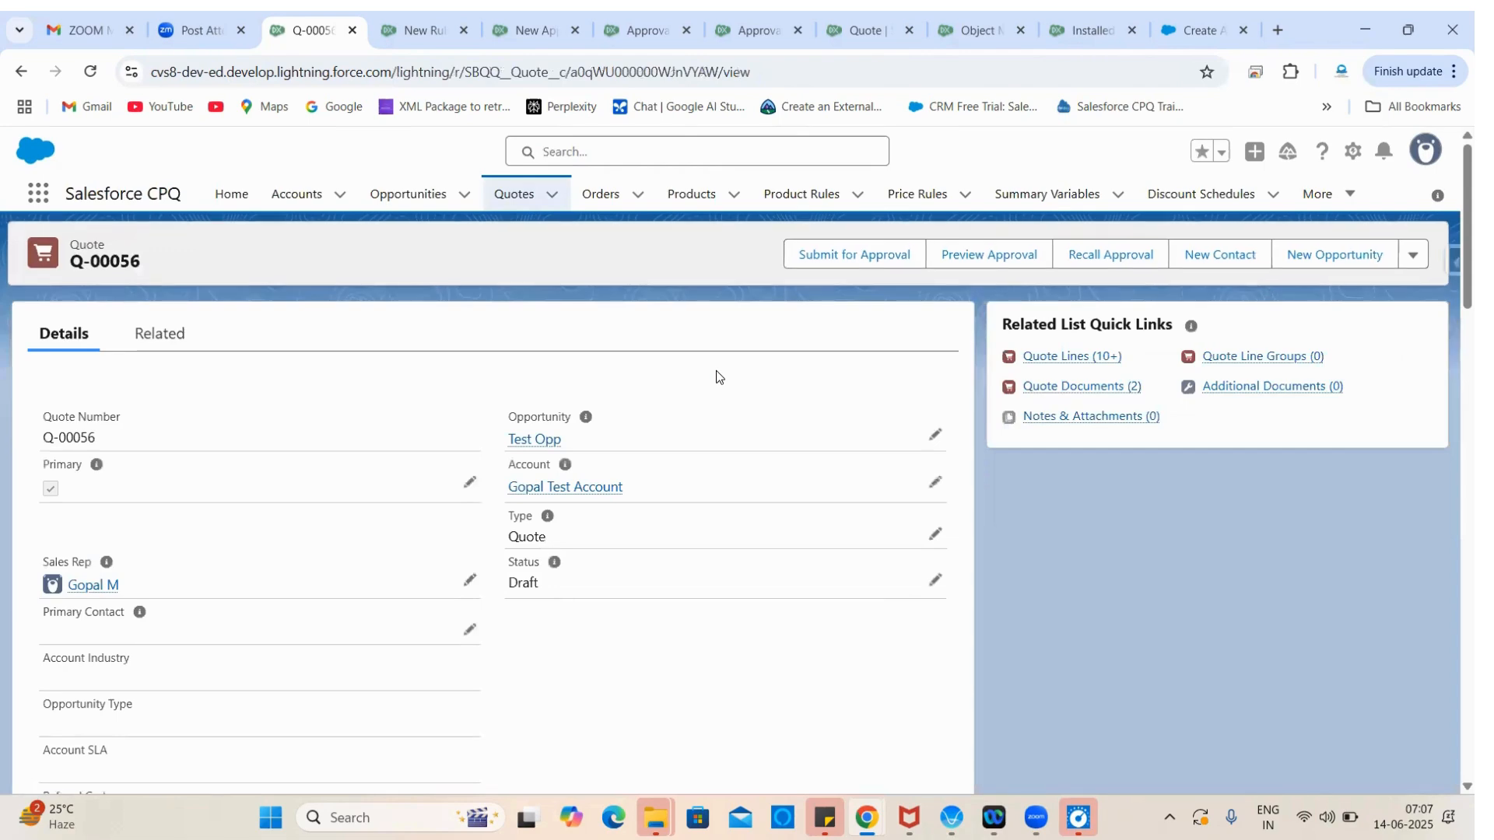
Step: Look through the related lists and detail fields of quote Q-00056 for approval records after the submission
{"action": "left_click", "coordinate": [172, 336]}
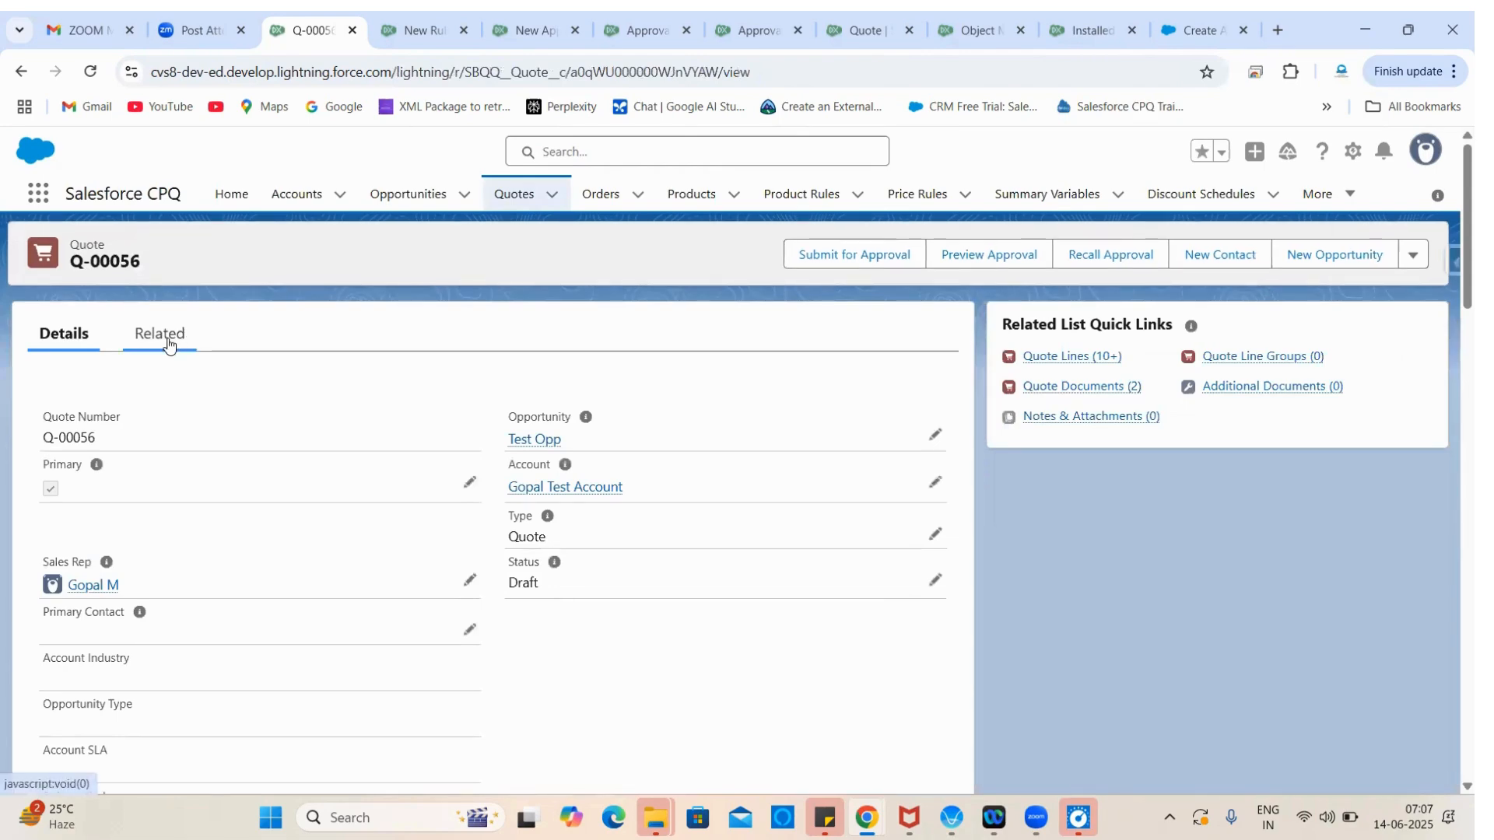
{"action": "scroll", "coordinate": [404, 673], "scroll_direction": "down", "scroll_amount": 6}
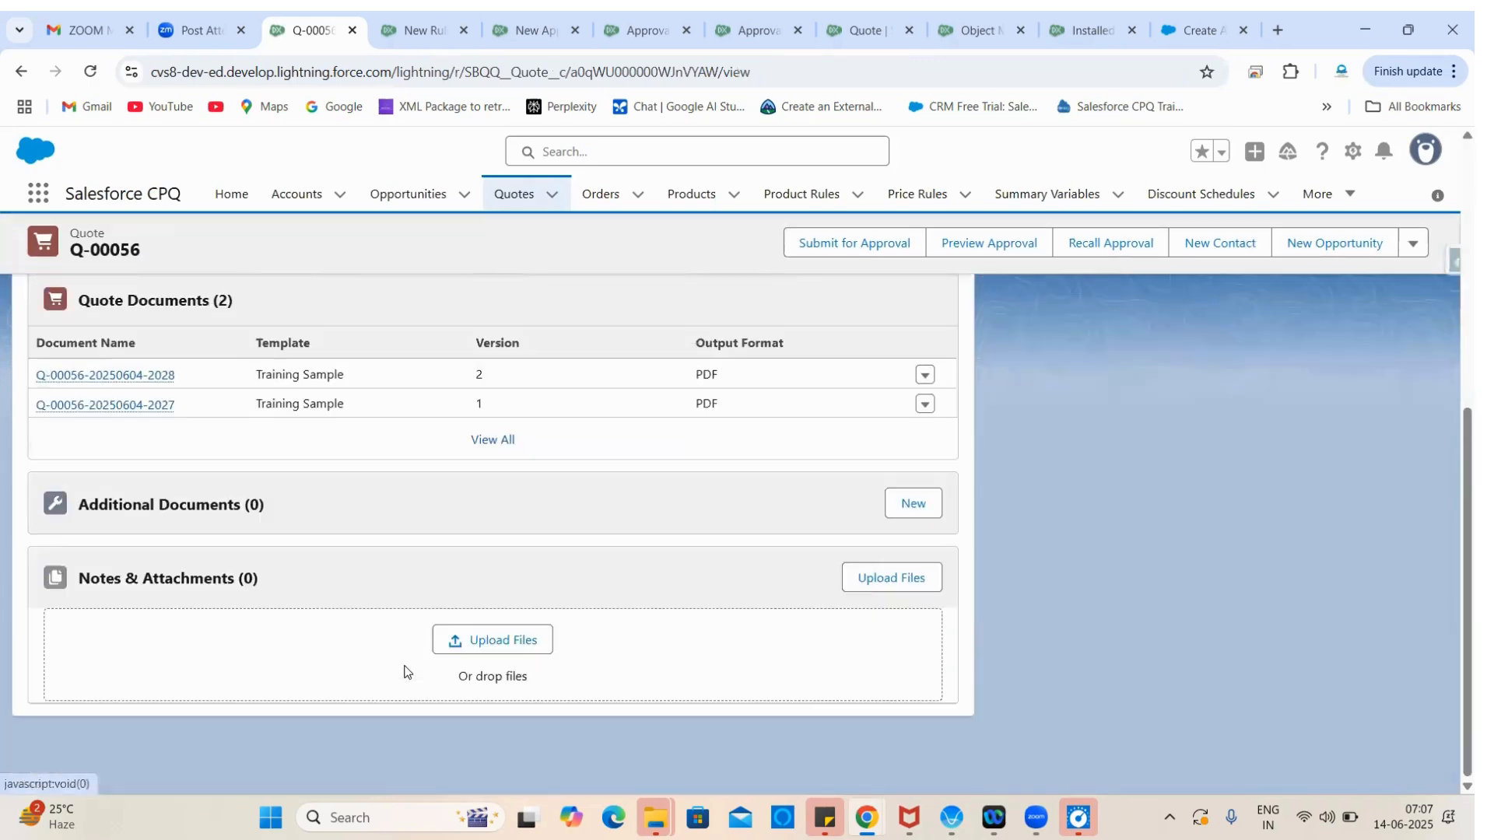
{"action": "scroll", "coordinate": [523, 577], "scroll_direction": "up", "scroll_amount": 6}
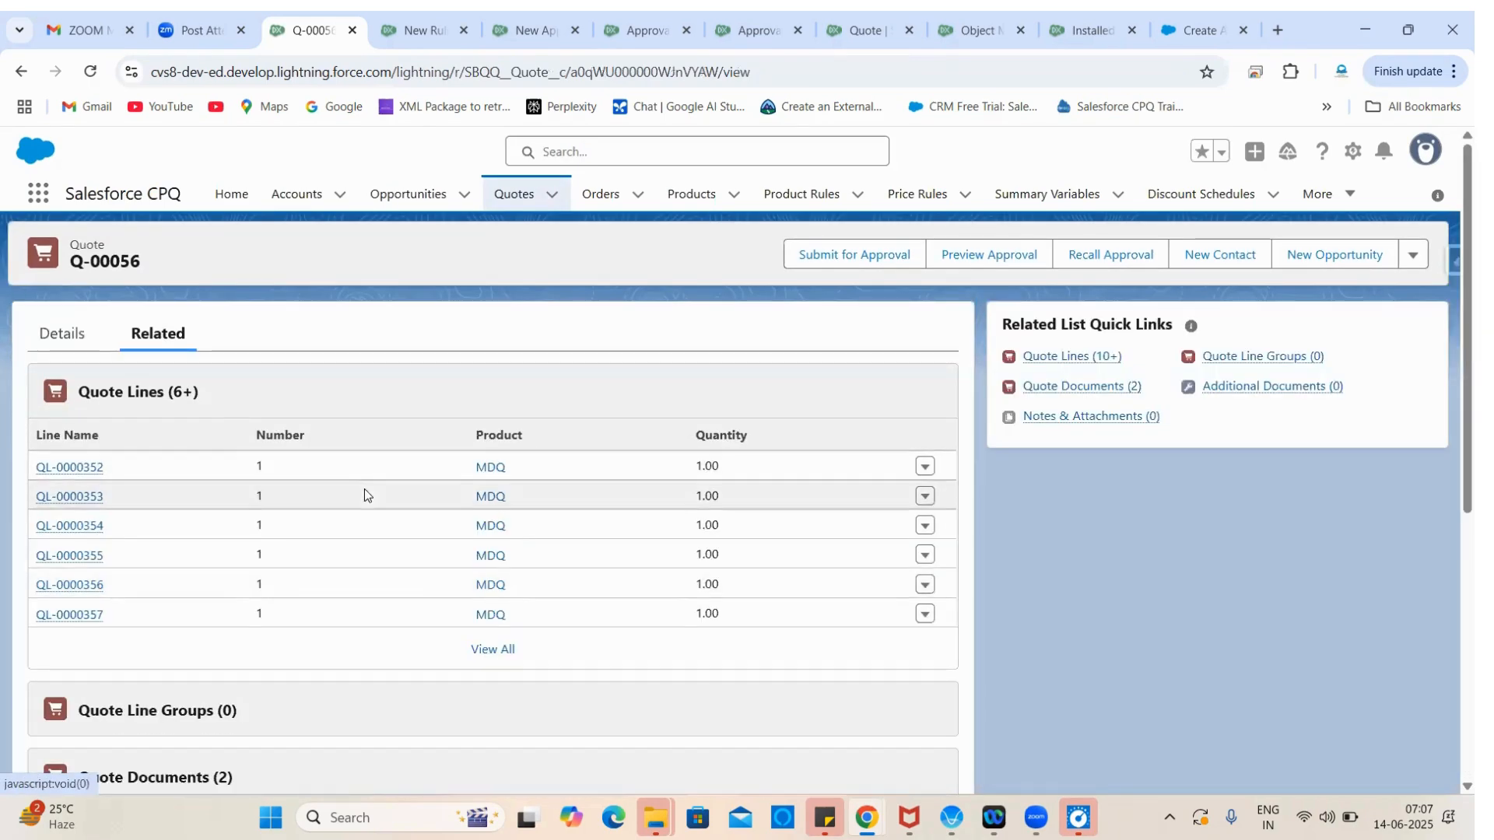
{"action": "left_click", "coordinate": [48, 336]}
{"action": "scroll", "coordinate": [292, 644], "scroll_direction": "down", "scroll_amount": 15}
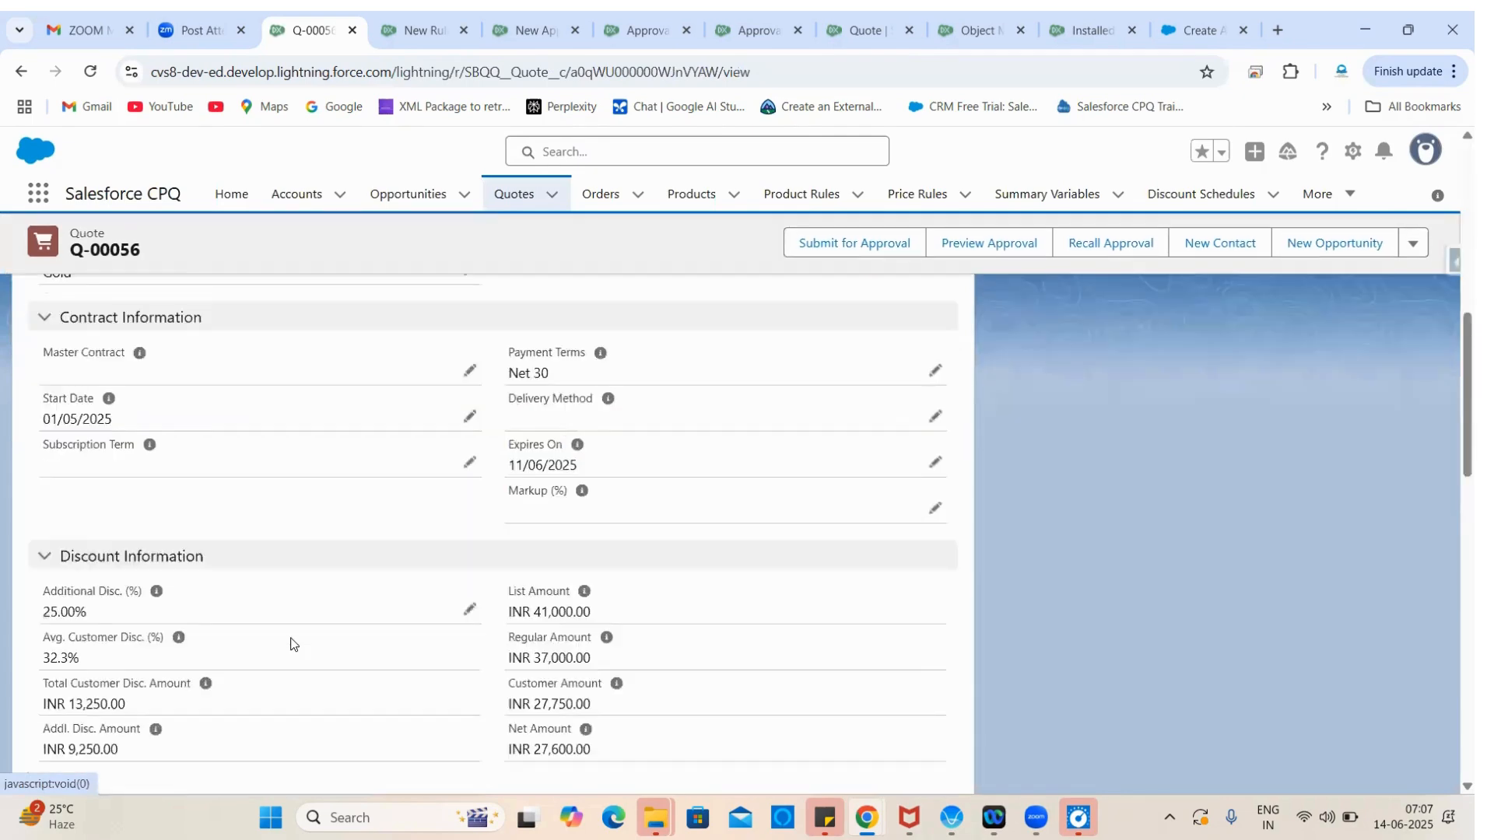
{"action": "scroll", "coordinate": [295, 511], "scroll_direction": "up", "scroll_amount": 15}
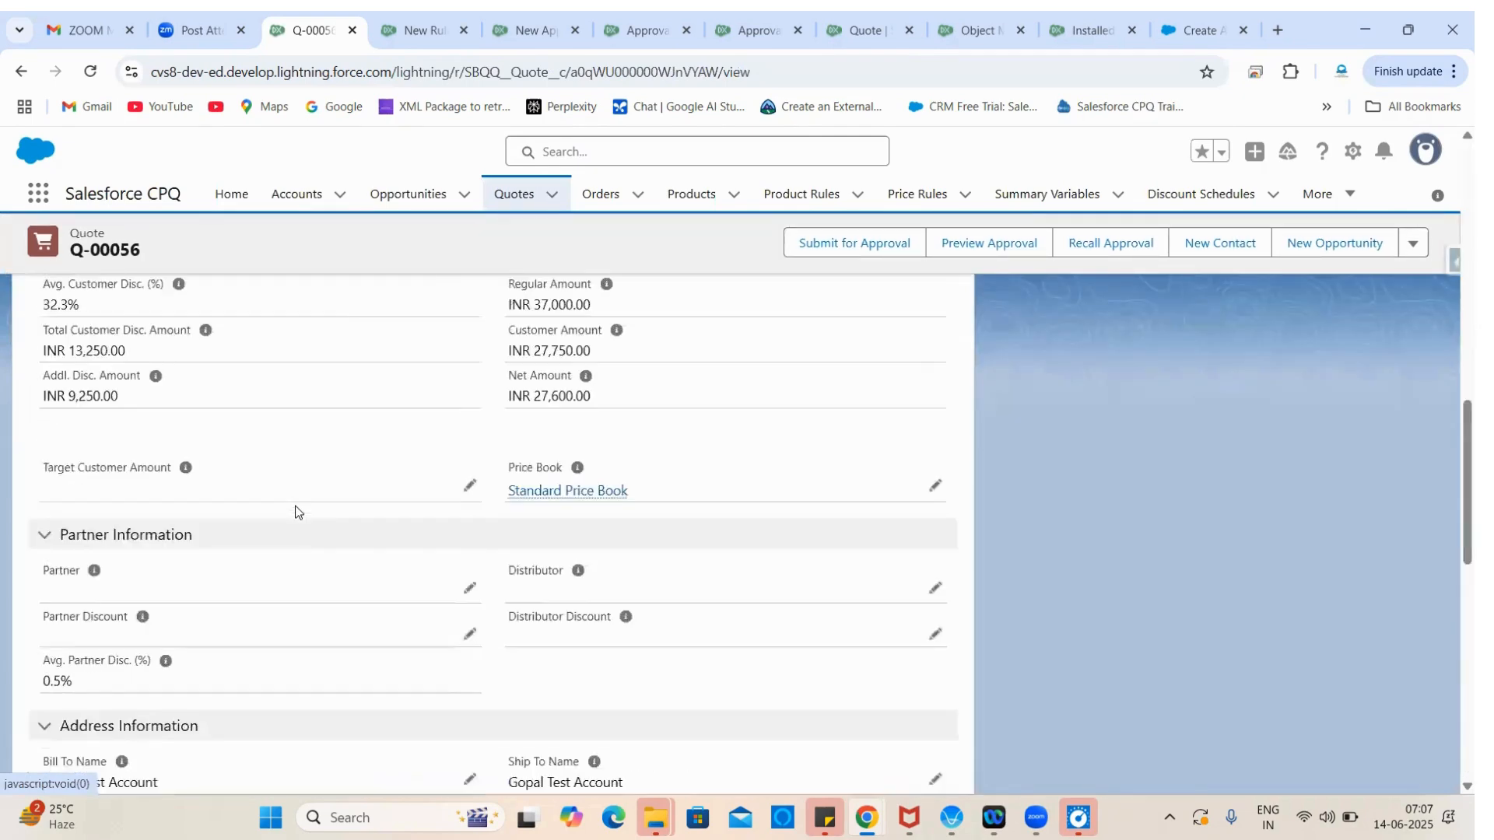
{"action": "left_click", "coordinate": [177, 344]}
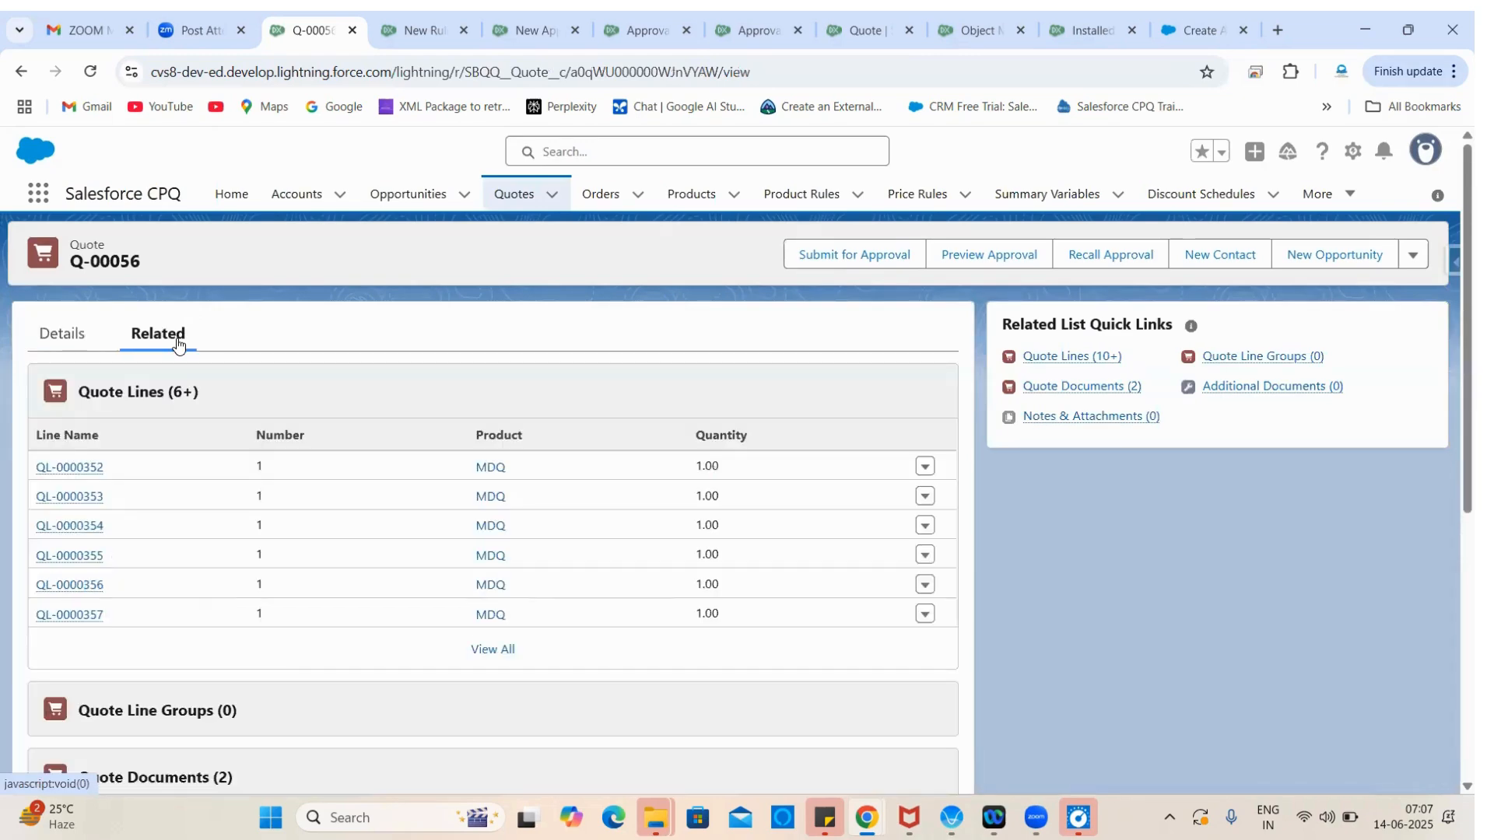
{"action": "scroll", "coordinate": [466, 676], "scroll_direction": "down", "scroll_amount": 6}
{"action": "scroll", "coordinate": [356, 535], "scroll_direction": "up", "scroll_amount": 5}
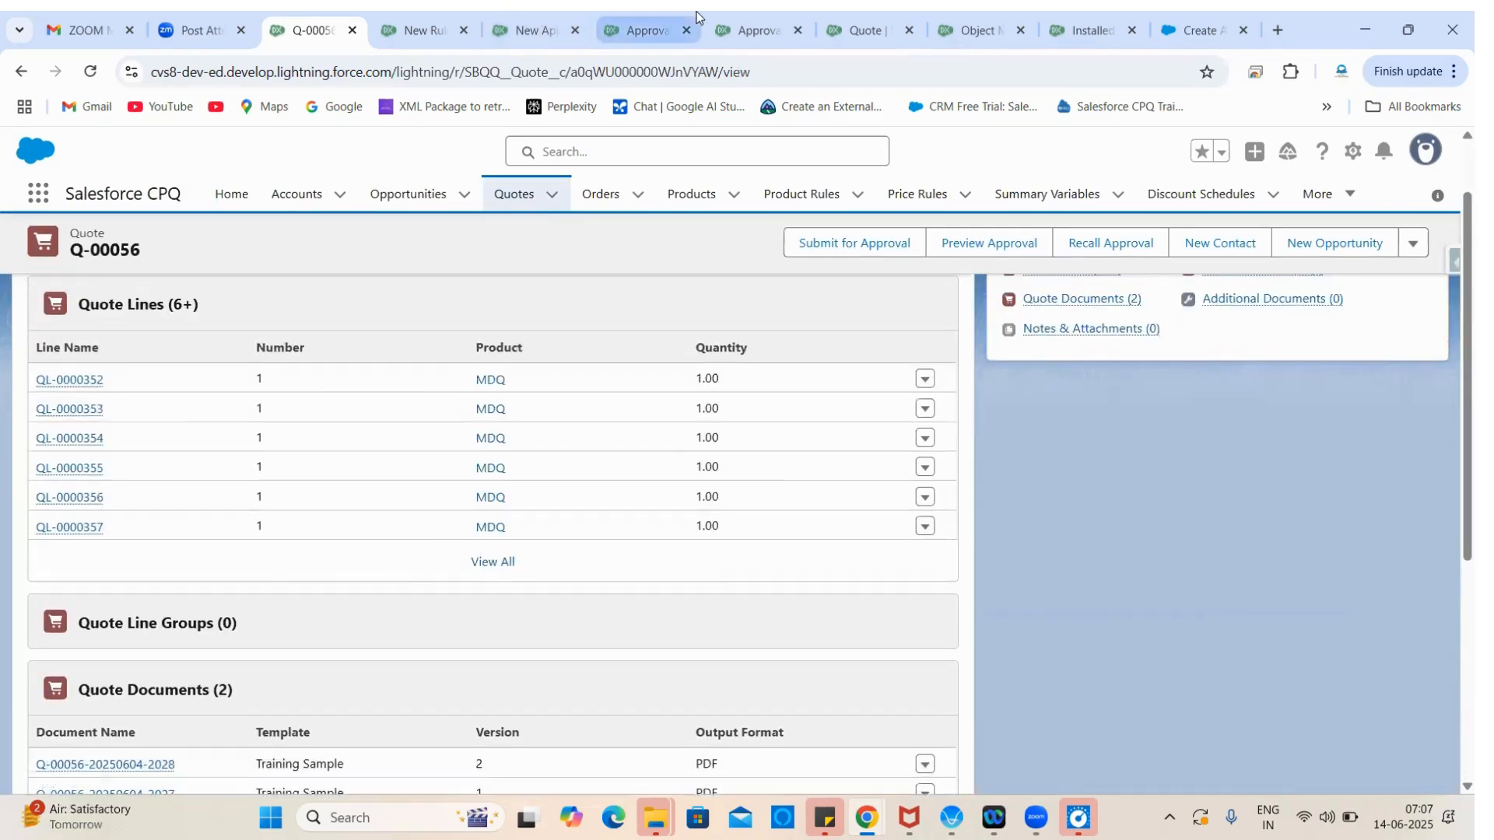
Step: Open the Quote object's Quote Layout for editing and add the Approvals related list above Quote Lines
{"action": "left_click", "coordinate": [827, 11]}
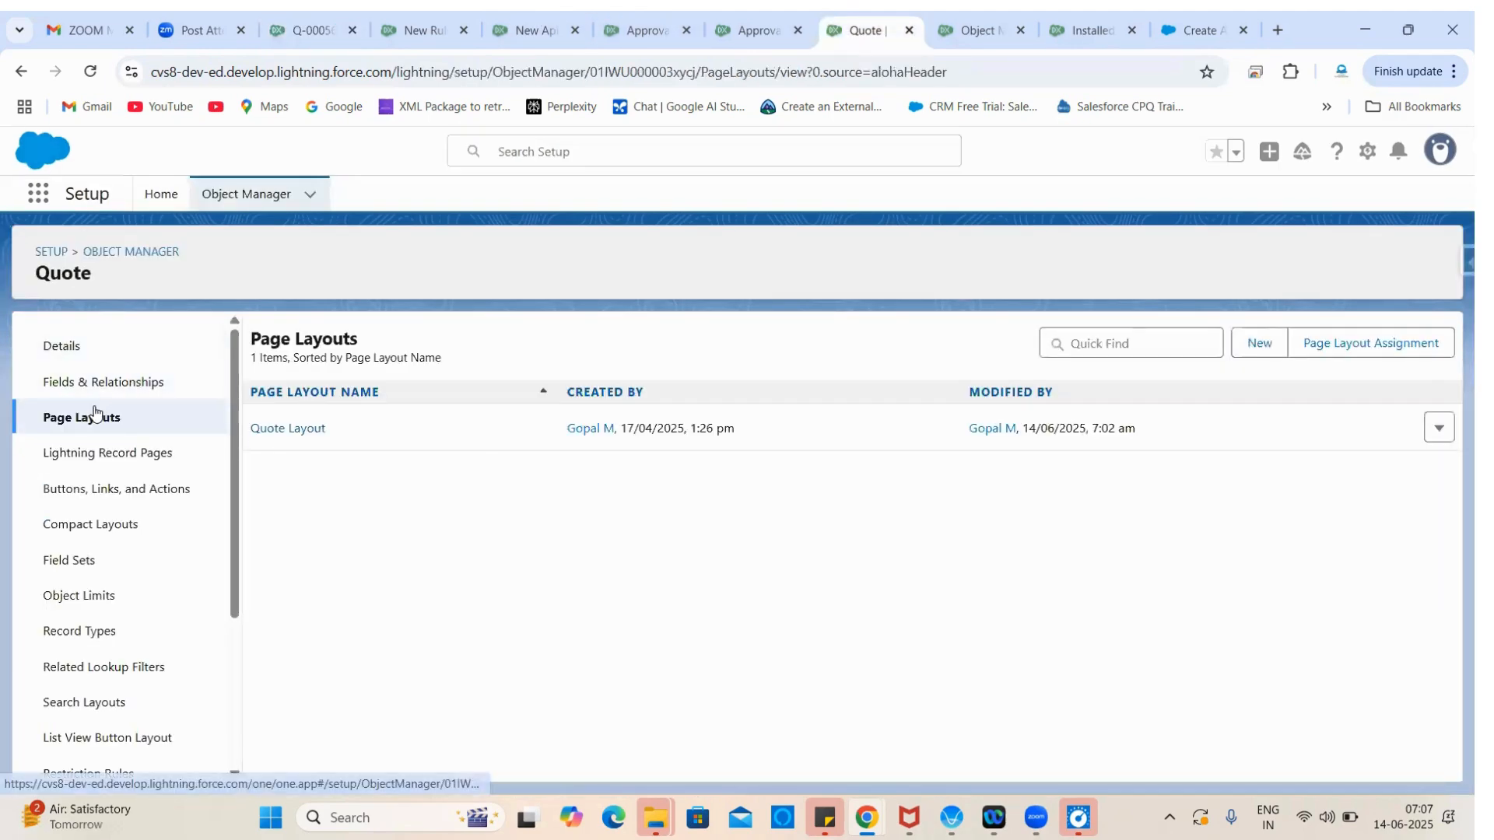
{"action": "left_click", "coordinate": [265, 429]}
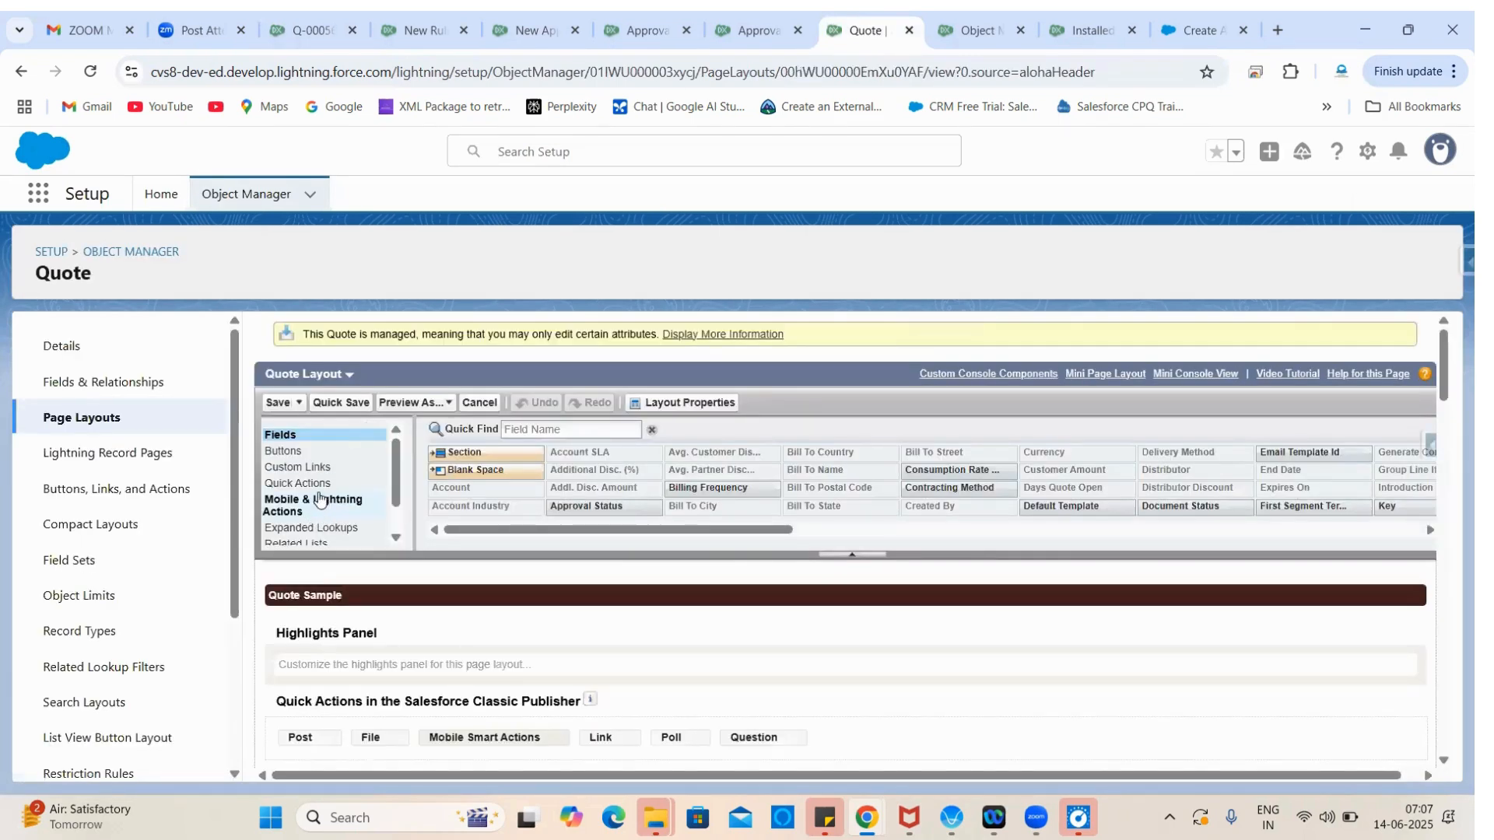
{"action": "scroll", "coordinate": [307, 521], "scroll_direction": "down", "scroll_amount": 1}
{"action": "left_click", "coordinate": [302, 506]}
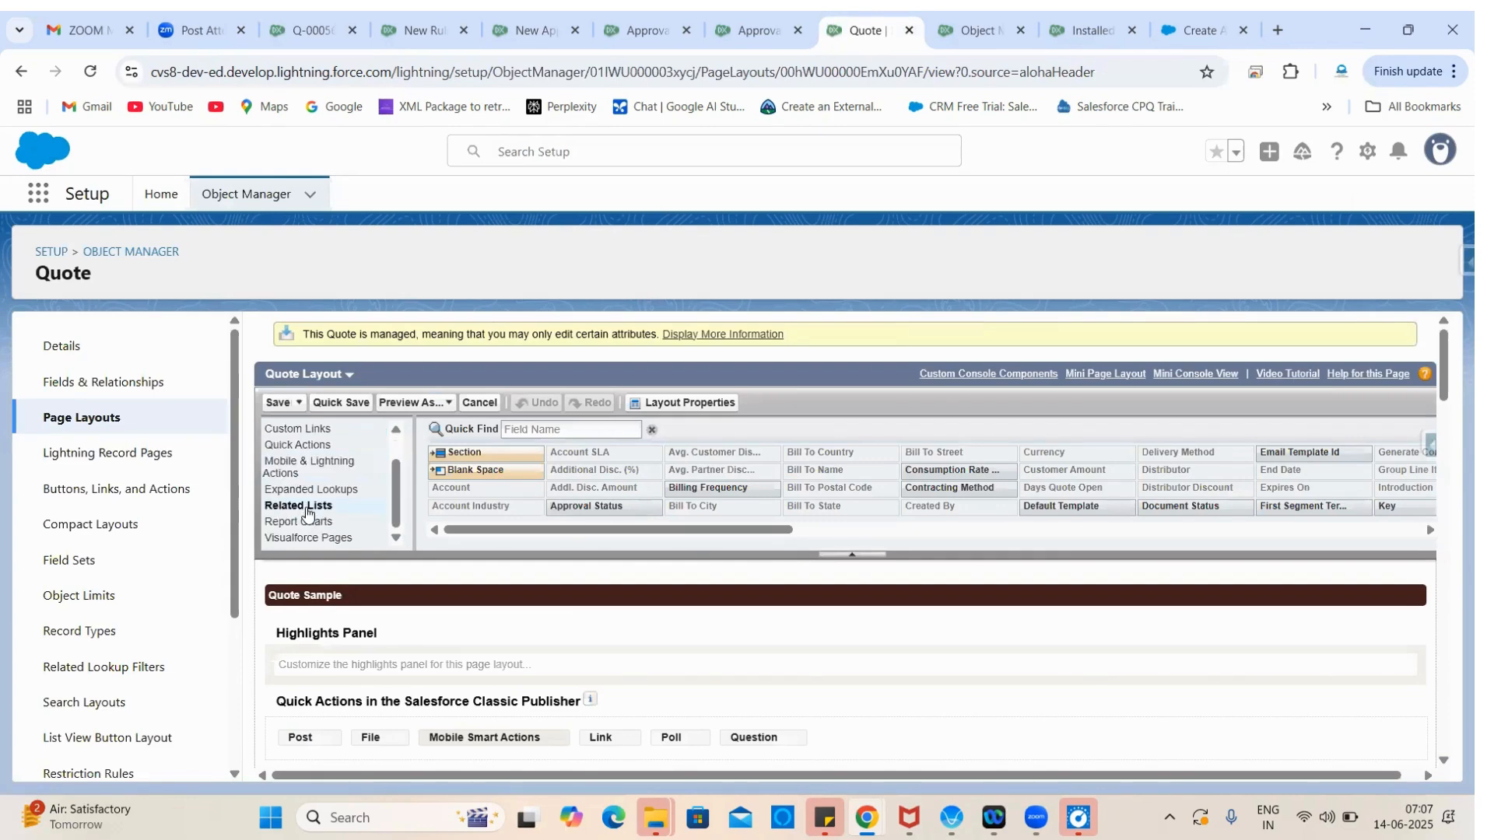
{"action": "scroll", "coordinate": [493, 504], "scroll_direction": "down", "scroll_amount": 1}
{"action": "scroll", "coordinate": [489, 661], "scroll_direction": "down", "scroll_amount": 5}
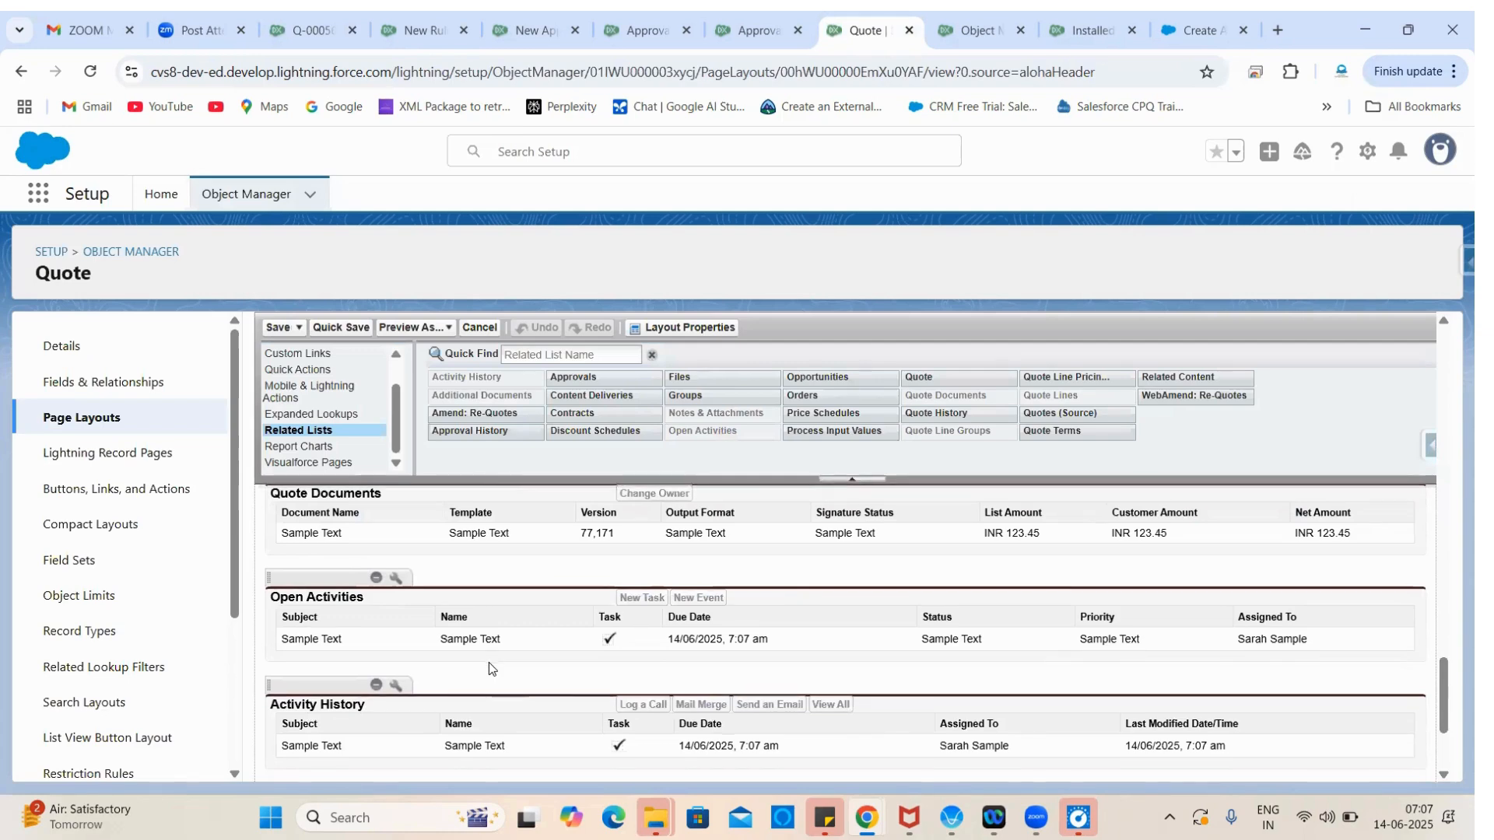
{"action": "scroll", "coordinate": [503, 660], "scroll_direction": "up", "scroll_amount": 5}
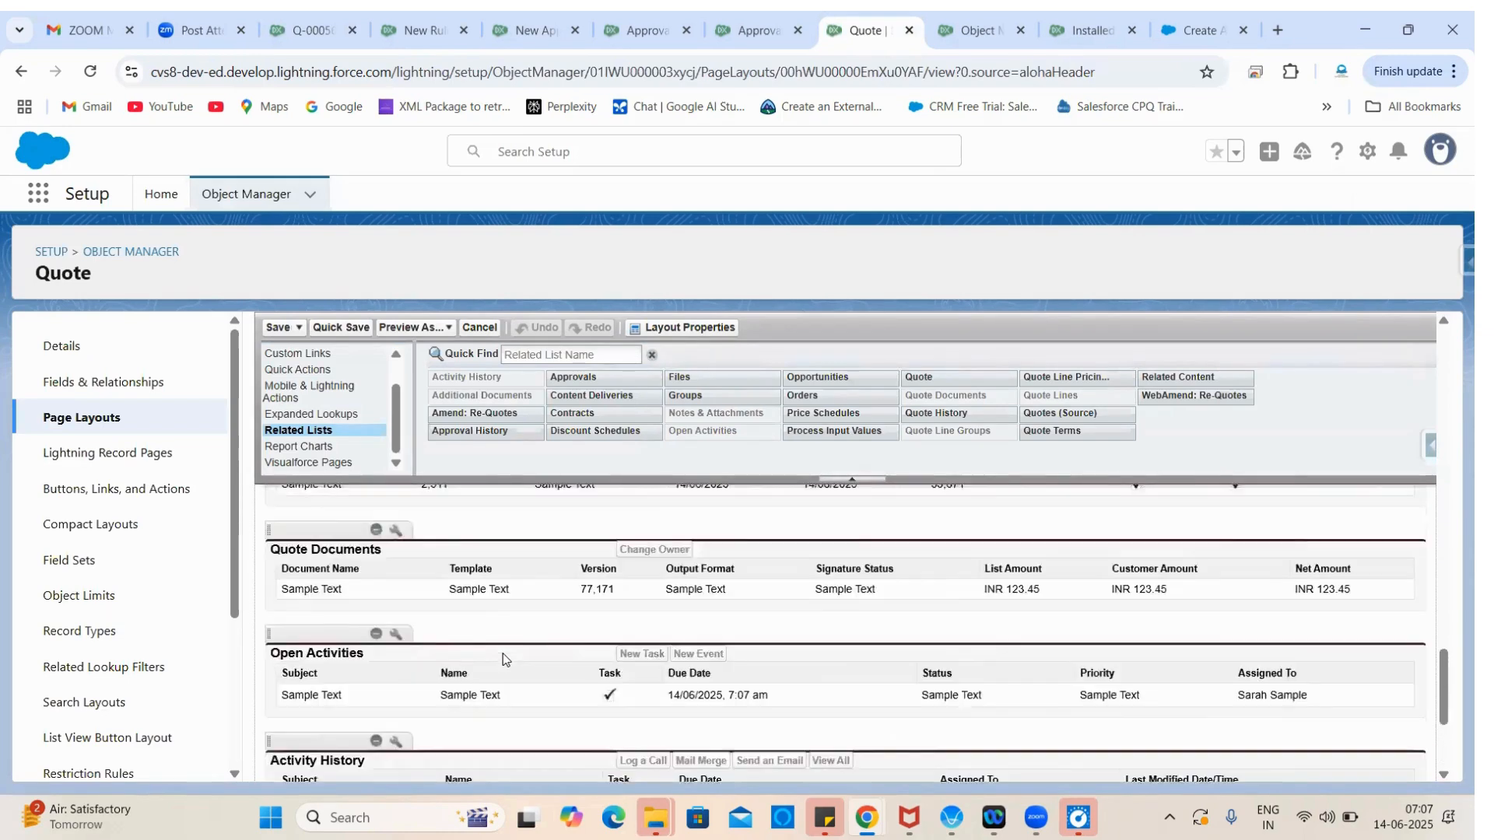
{"action": "left_click", "coordinate": [542, 355]}
{"action": "left_click_drag", "start_coordinate": [572, 381], "coordinate": [357, 543]}
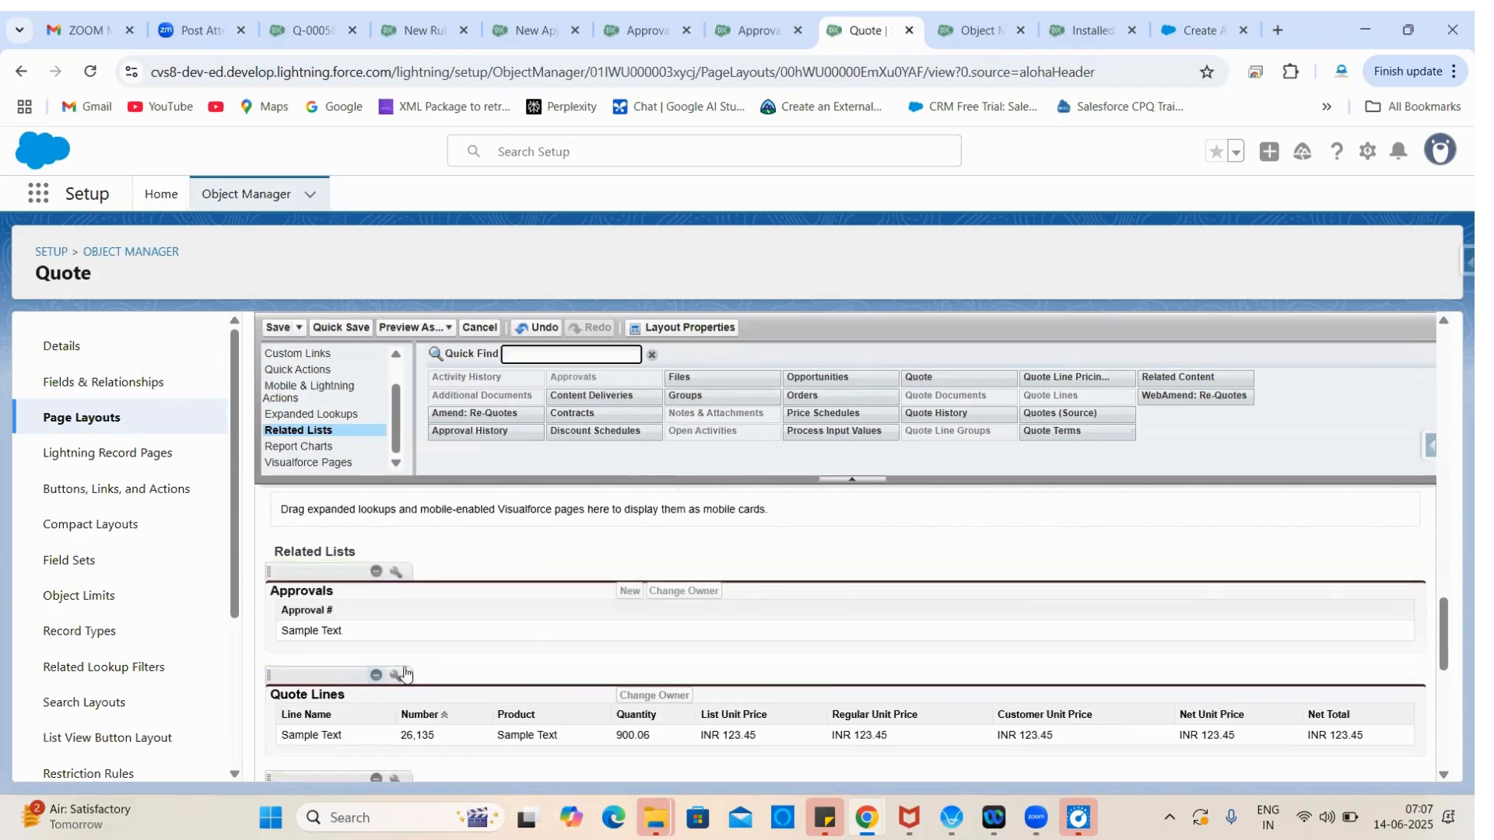
Step: Add the Comments and Assigned To fields as columns of the Approvals related list
{"action": "left_click", "coordinate": [395, 577]}
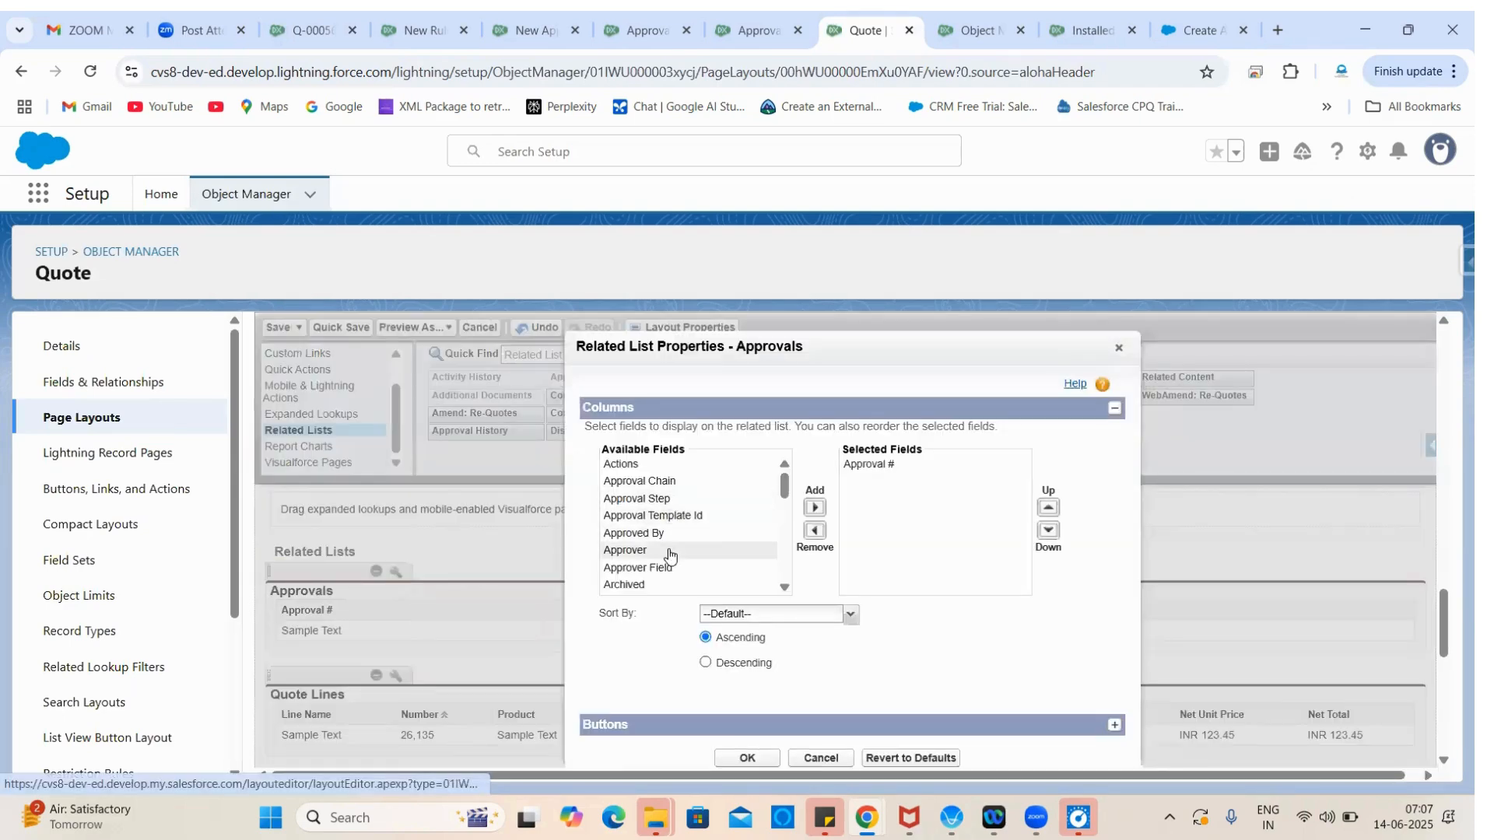
{"action": "scroll", "coordinate": [715, 545], "scroll_direction": "down", "scroll_amount": 2}
{"action": "scroll", "coordinate": [722, 545], "scroll_direction": "down", "scroll_amount": 2}
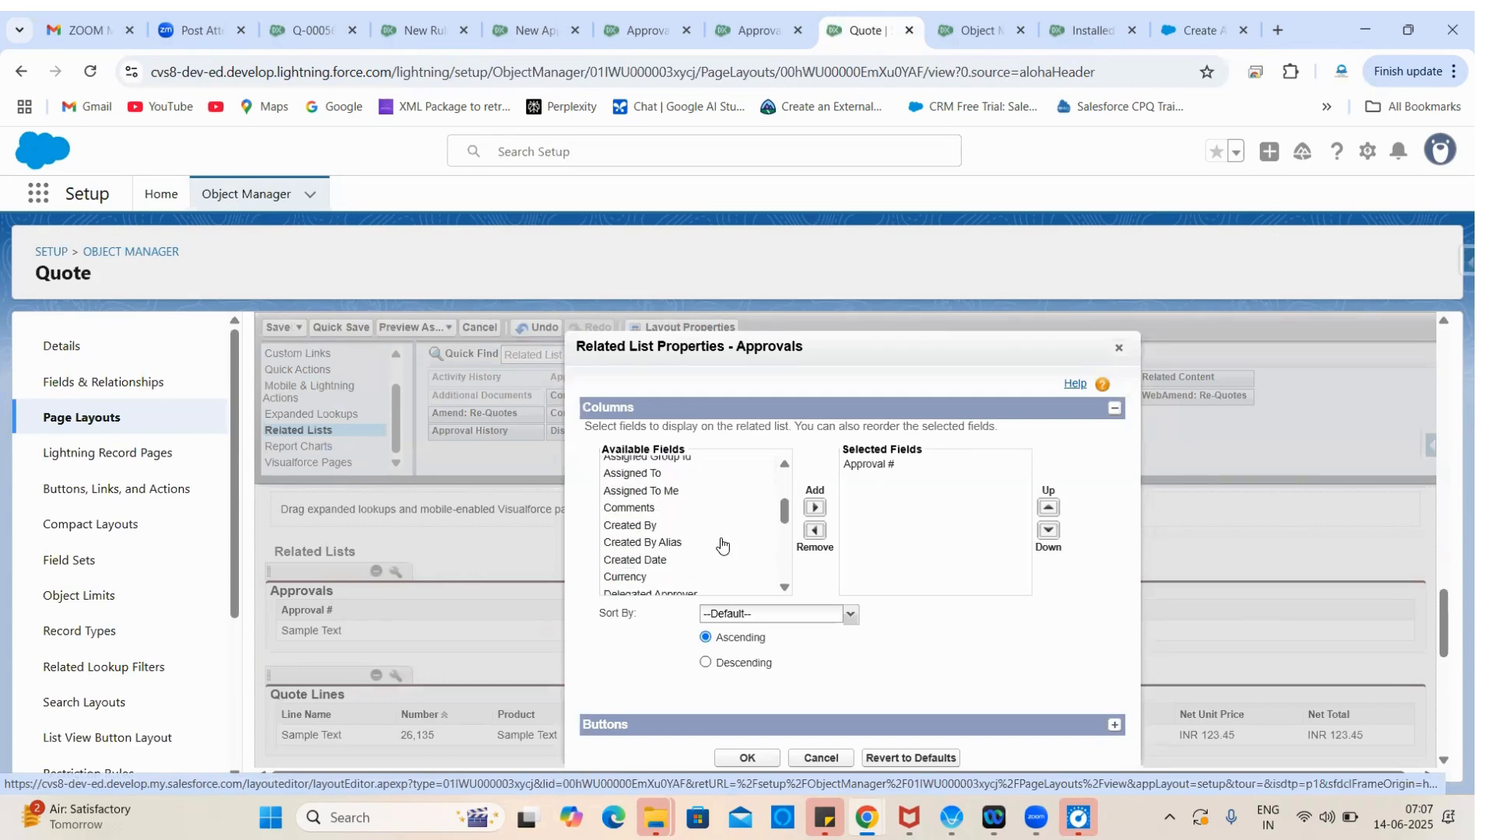
{"action": "left_click", "coordinate": [653, 510]}
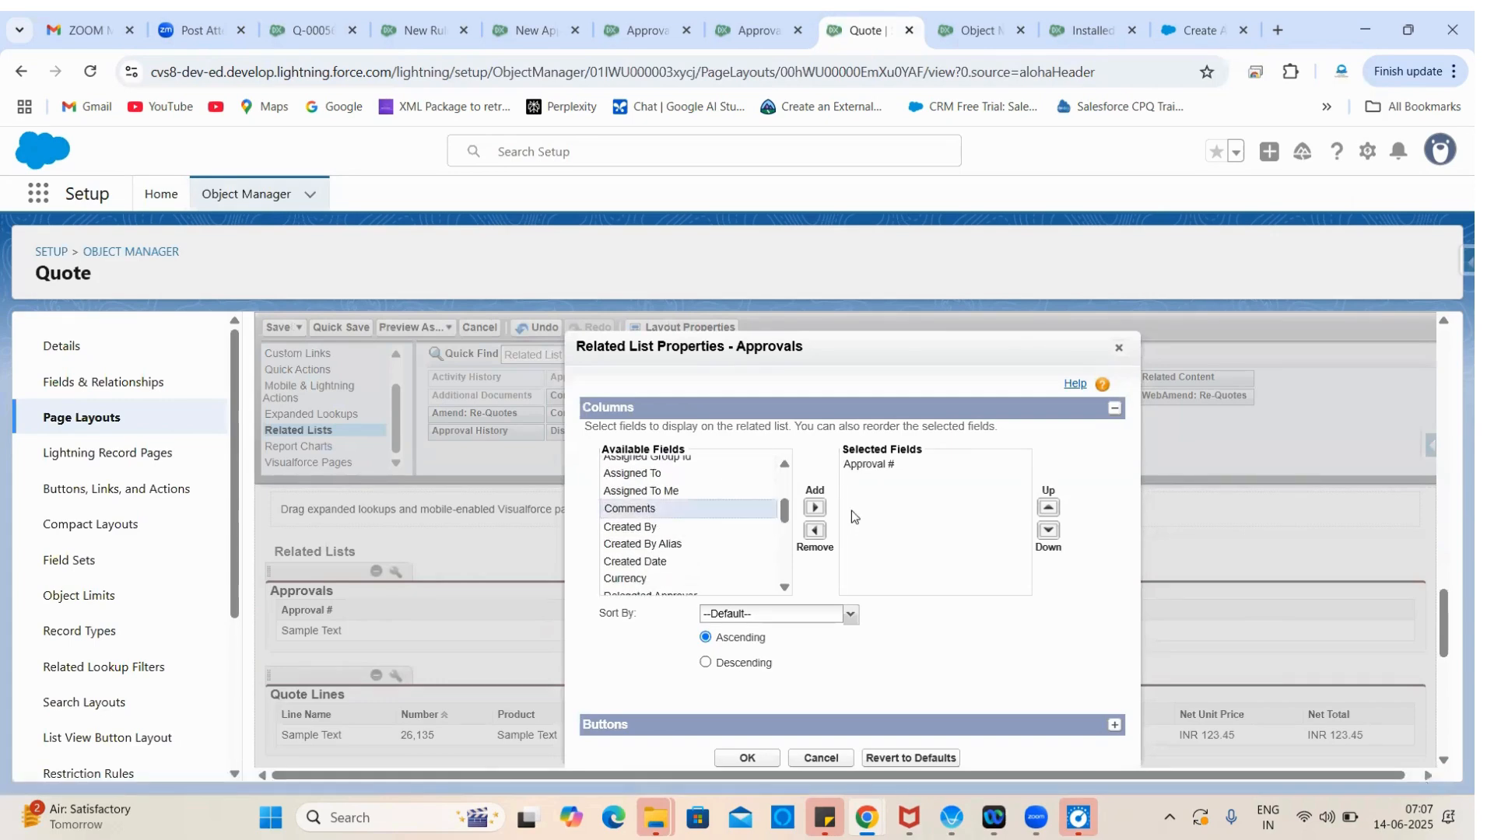
{"action": "left_click", "coordinate": [816, 510]}
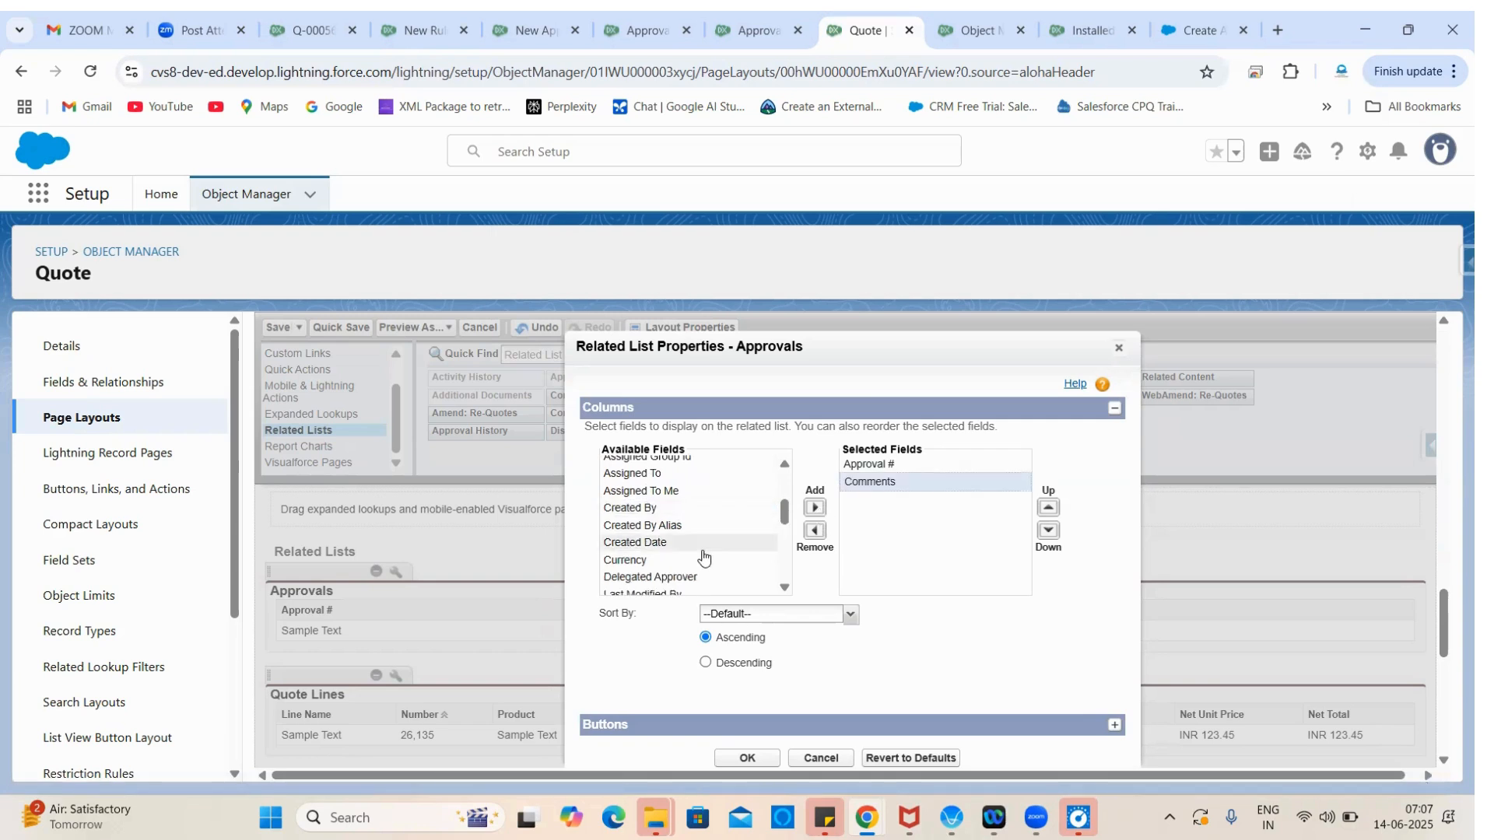
{"action": "scroll", "coordinate": [704, 555], "scroll_direction": "down", "scroll_amount": 4}
{"action": "scroll", "coordinate": [704, 557], "scroll_direction": "up", "scroll_amount": 3}
{"action": "scroll", "coordinate": [700, 545], "scroll_direction": "up", "scroll_amount": 2}
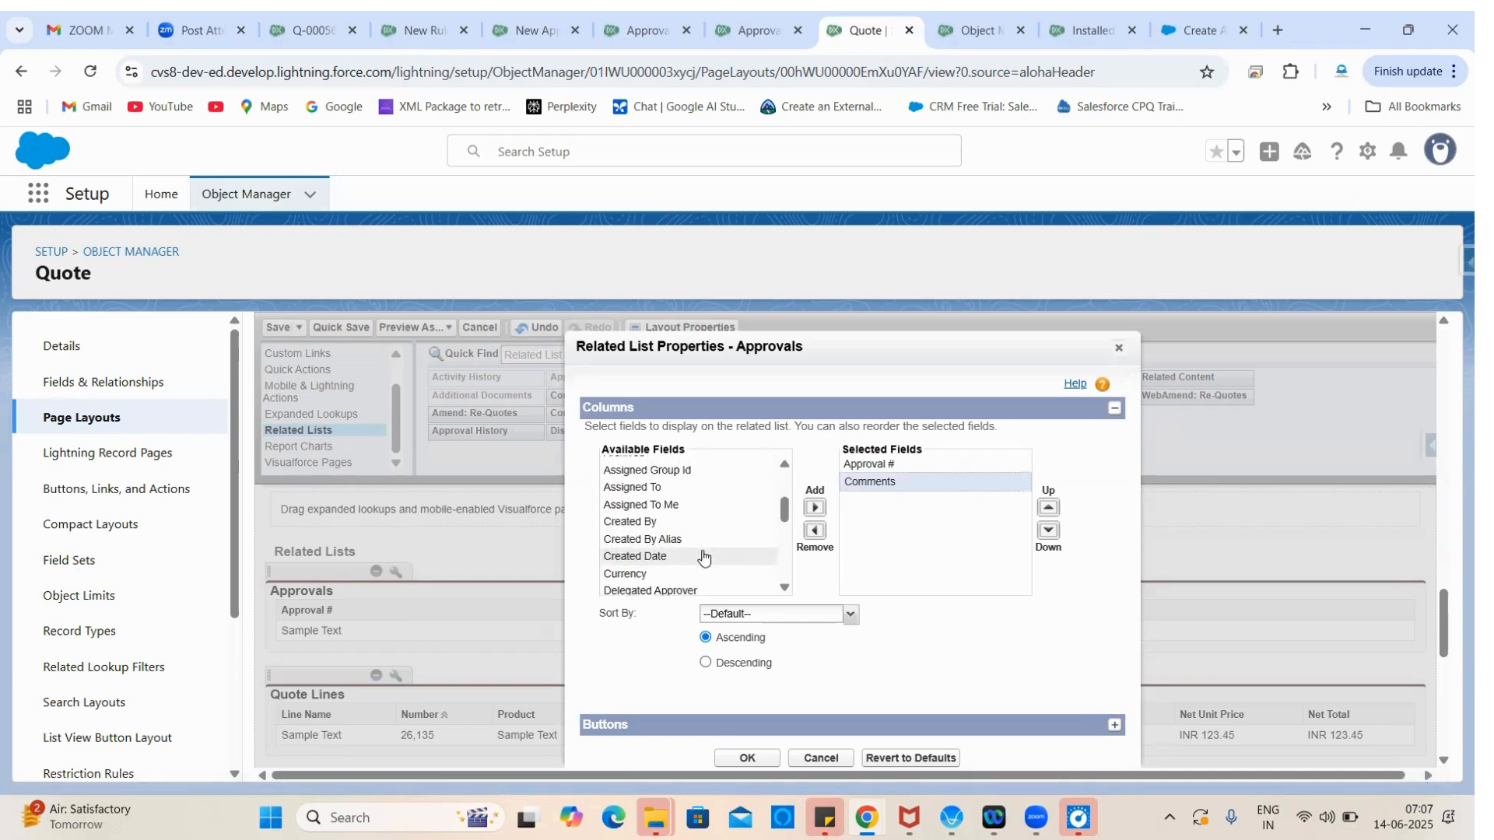
{"action": "left_click", "coordinate": [675, 517]}
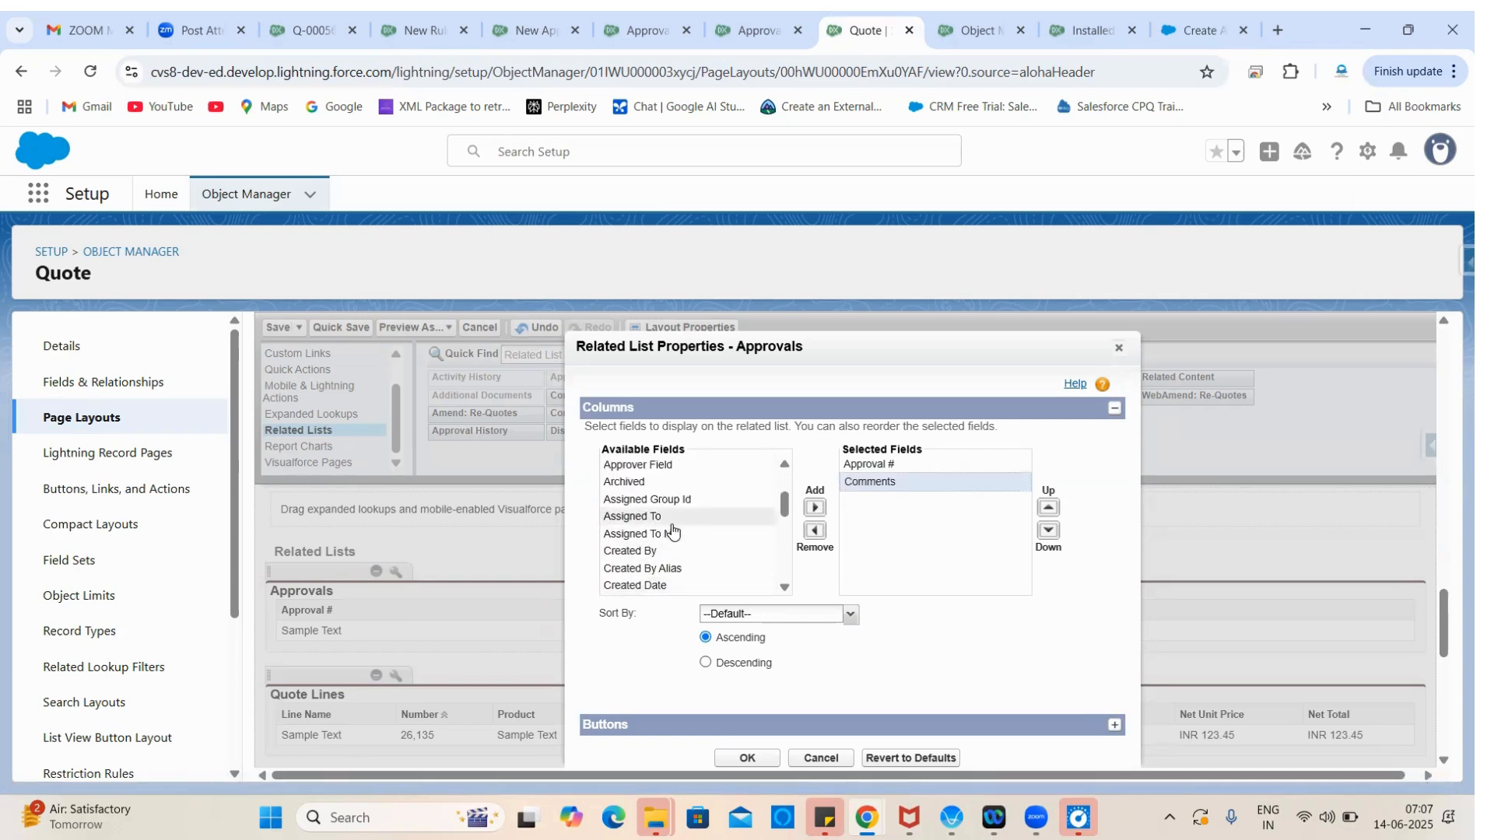
{"action": "left_click", "coordinate": [815, 507]}
Step: Add the Approver and Approval Step fields to the Approvals related list columns
{"action": "left_click", "coordinate": [678, 484]}
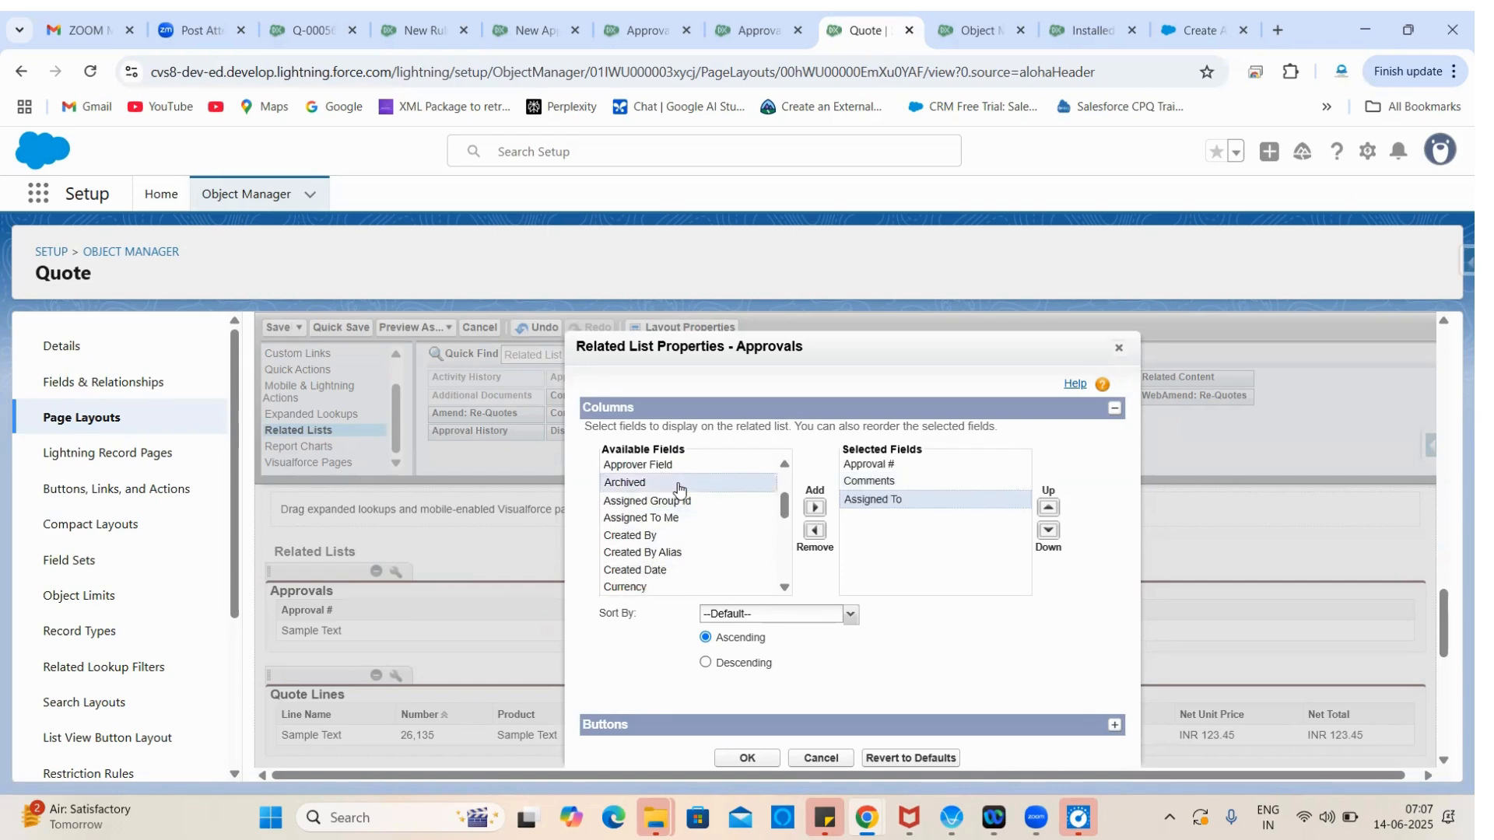
{"action": "scroll", "coordinate": [685, 529], "scroll_direction": "up", "scroll_amount": 2}
{"action": "left_click", "coordinate": [654, 500]}
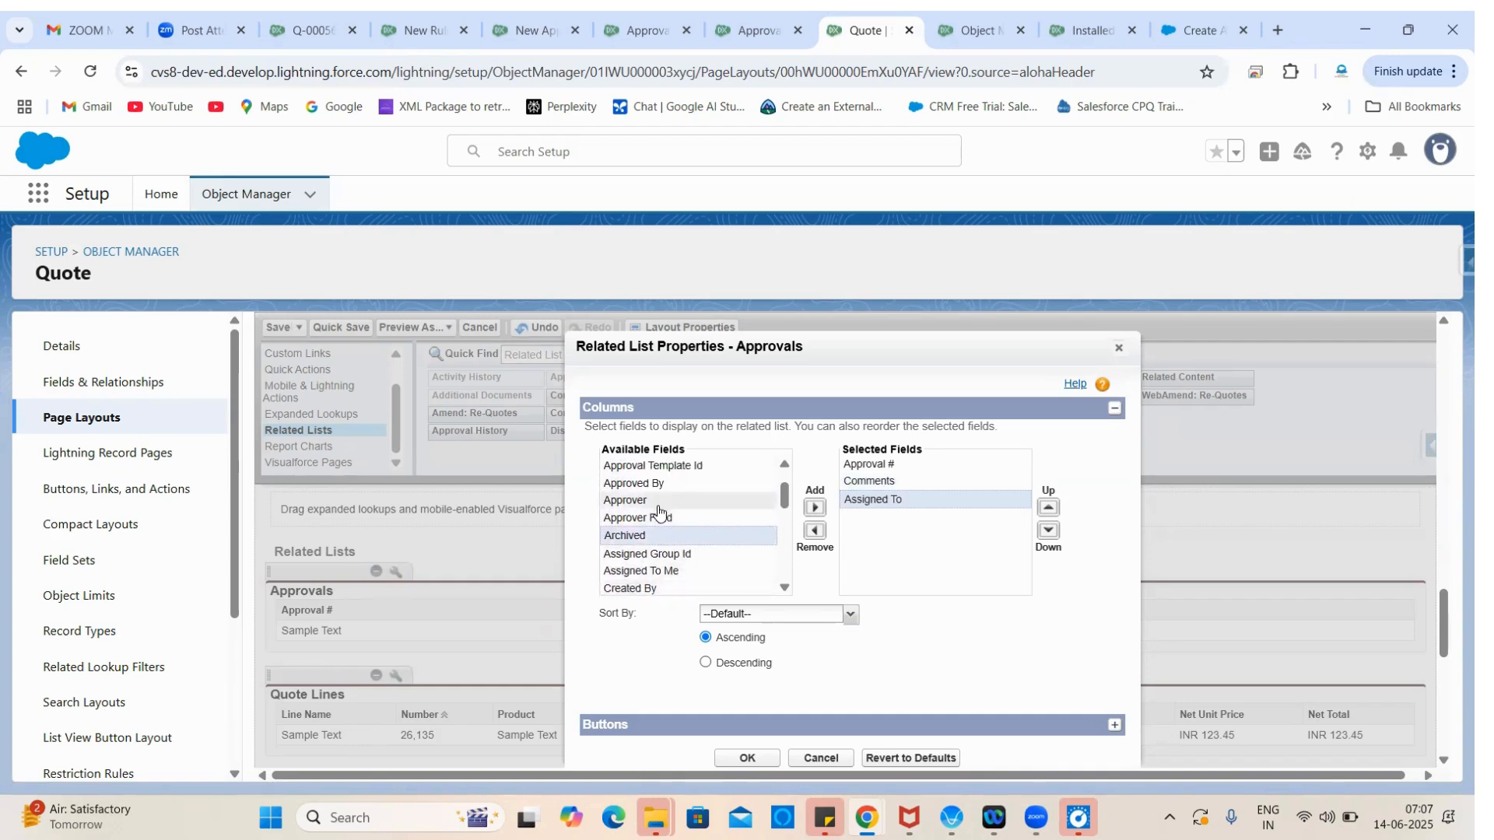
{"action": "left_click", "coordinate": [814, 508]}
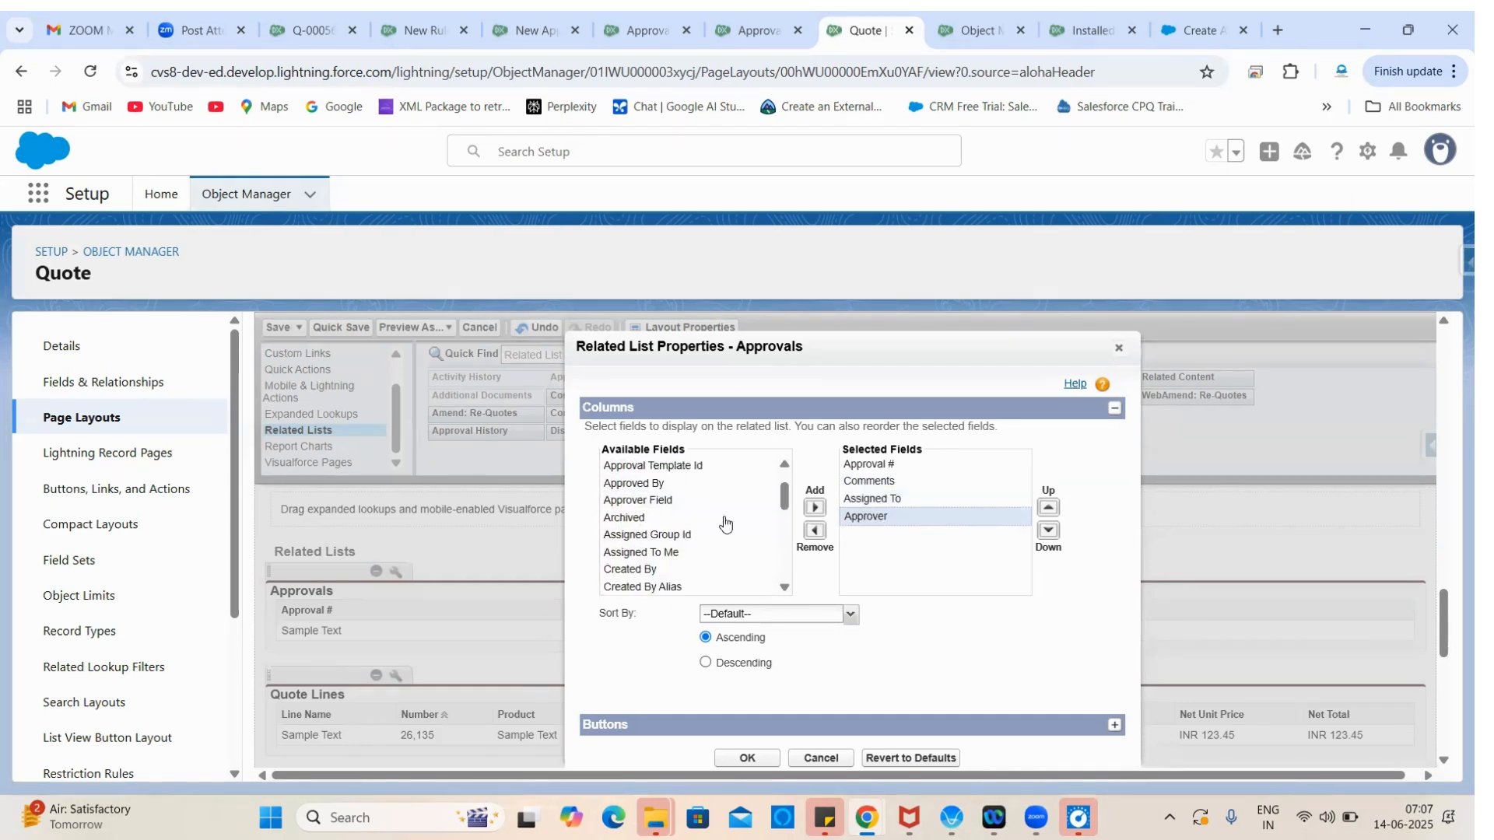
{"action": "scroll", "coordinate": [722, 526], "scroll_direction": "up", "scroll_amount": 3}
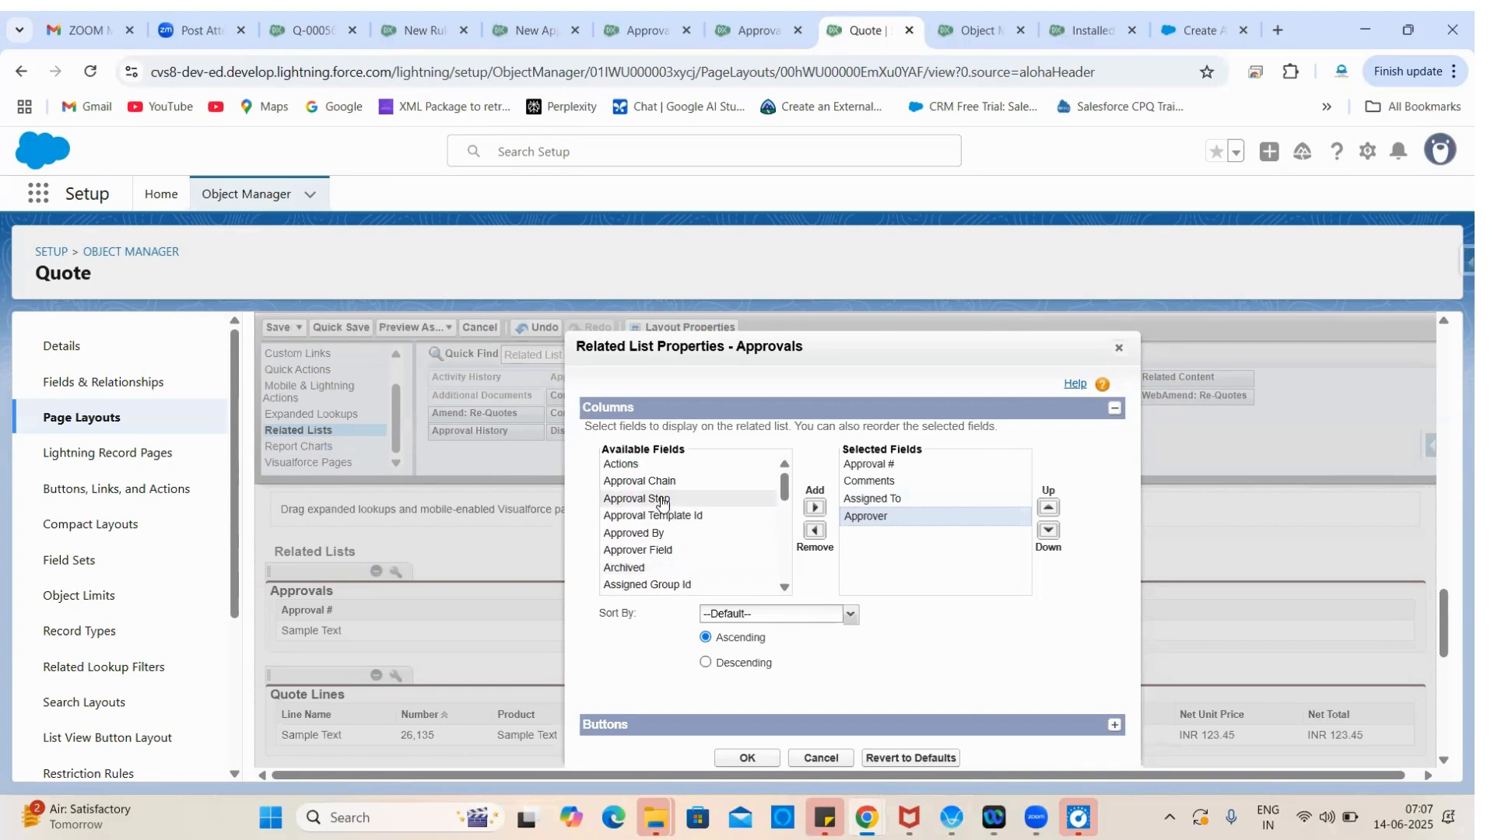
{"action": "left_click", "coordinate": [660, 500]}
{"action": "left_click", "coordinate": [814, 509]}
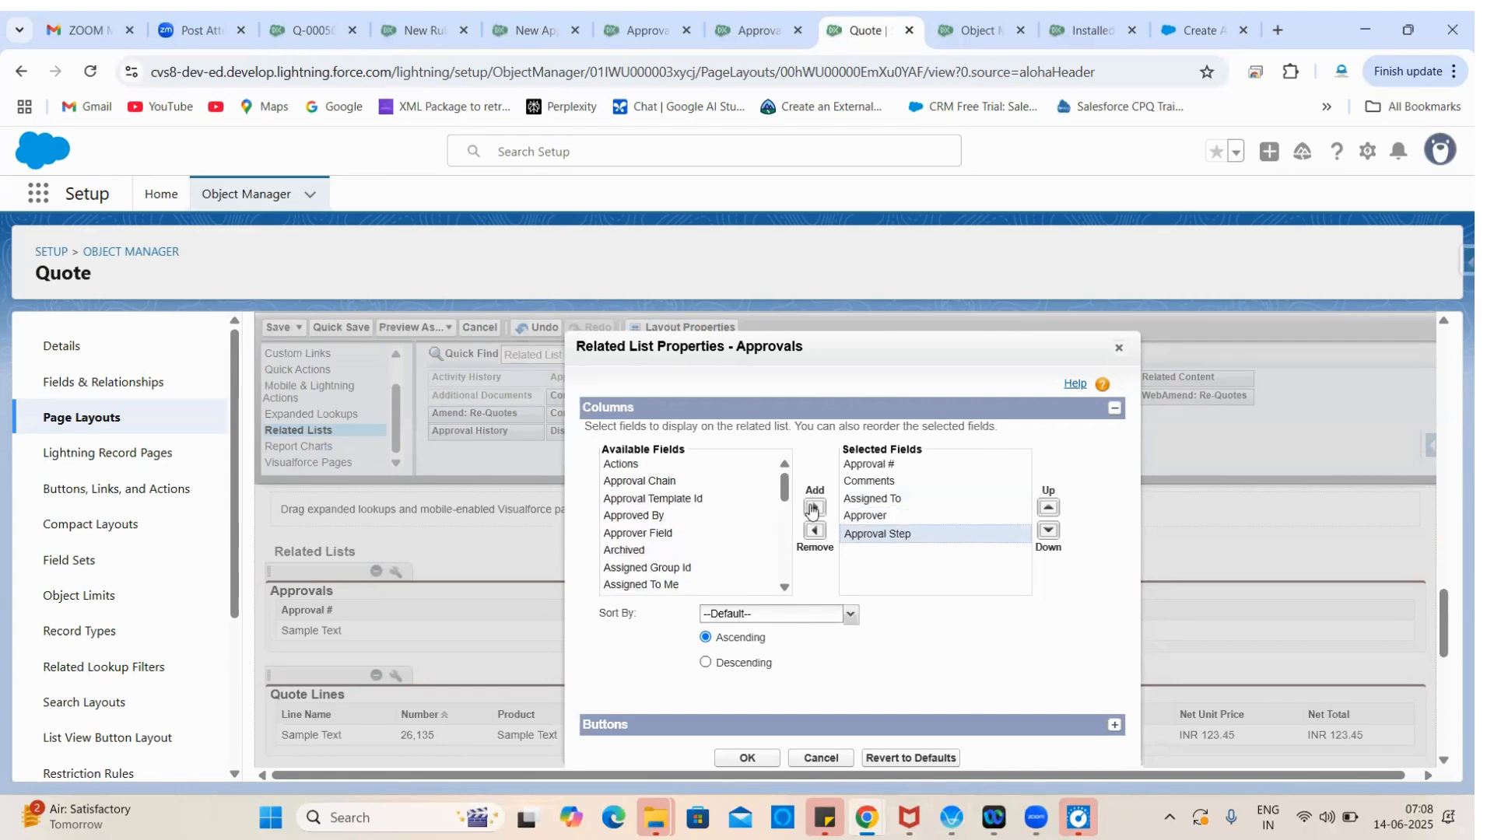
Step: Order the columns Approval #, Approver, Assigned To, Comments, Approval Step, and save the layout, overwriting users' related list customizations
{"action": "left_click", "coordinate": [879, 516]}
{"action": "left_click", "coordinate": [1047, 508]}
{"action": "left_click", "coordinate": [1048, 508]}
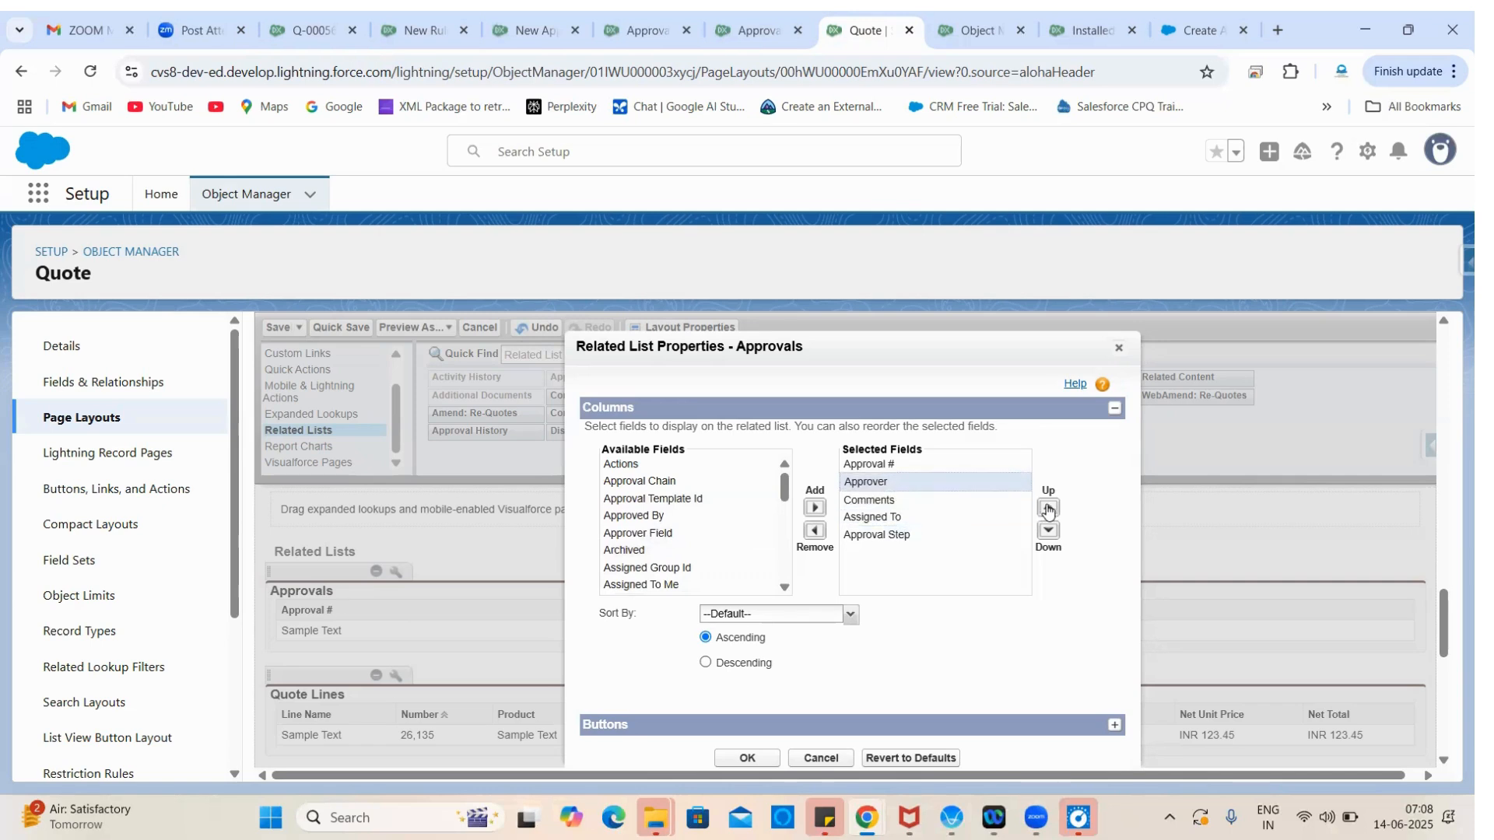
{"action": "left_click", "coordinate": [907, 517]}
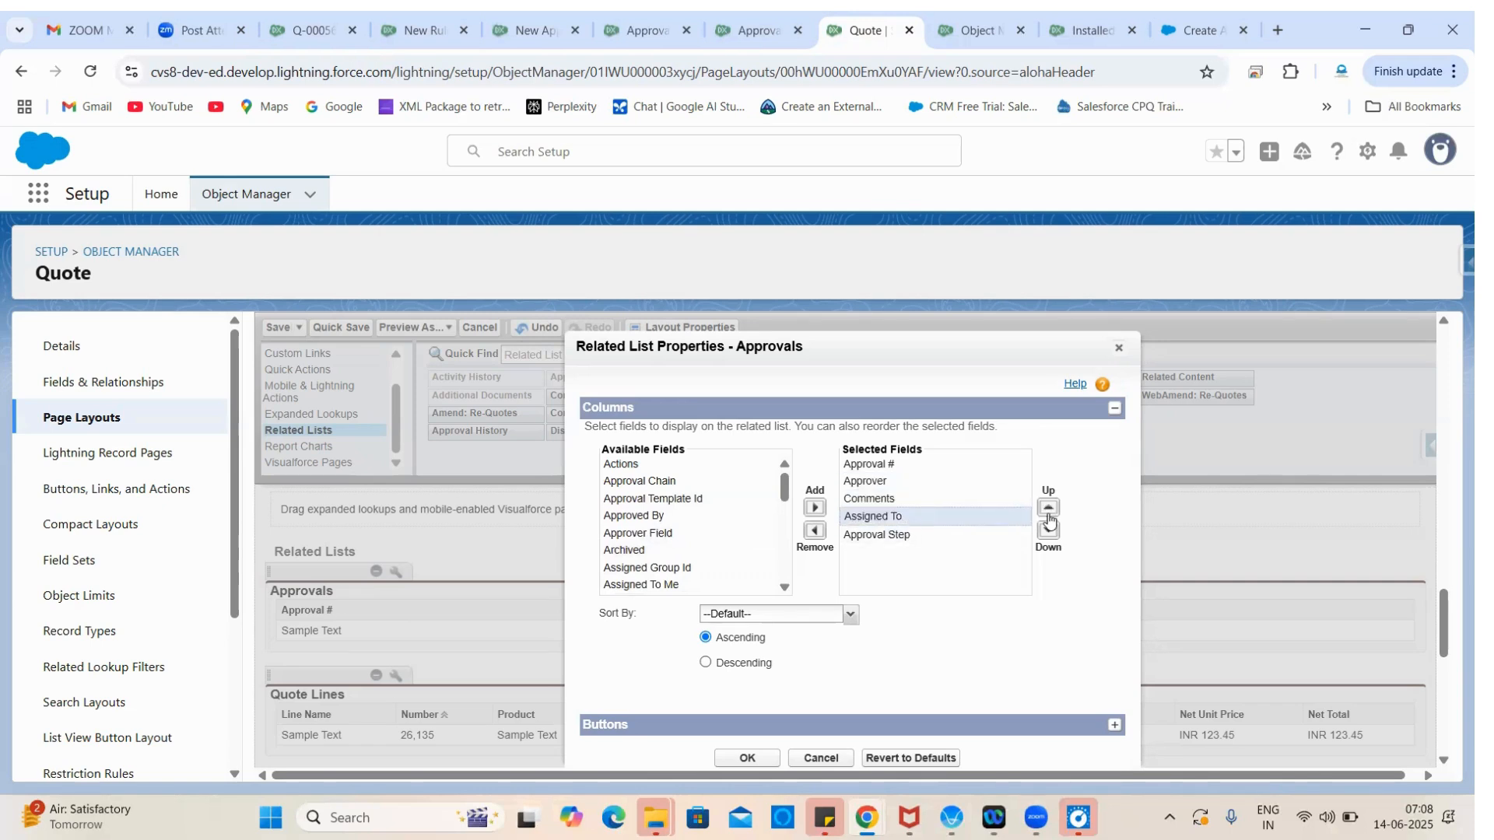
{"action": "left_click", "coordinate": [1048, 509]}
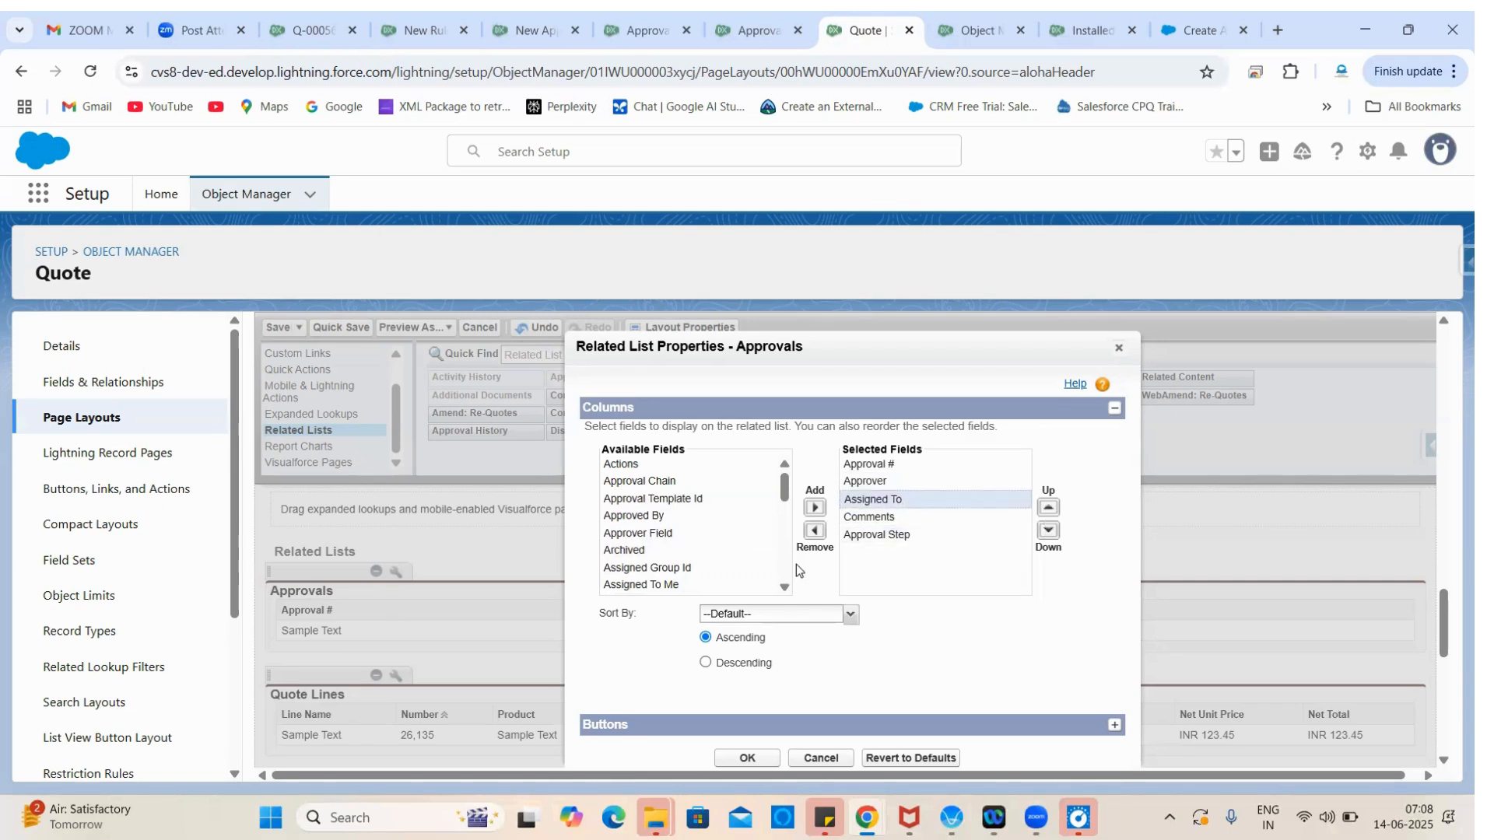
{"action": "scroll", "coordinate": [1033, 661], "scroll_direction": "down", "scroll_amount": 1}
{"action": "scroll", "coordinate": [1033, 660], "scroll_direction": "up", "scroll_amount": 1}
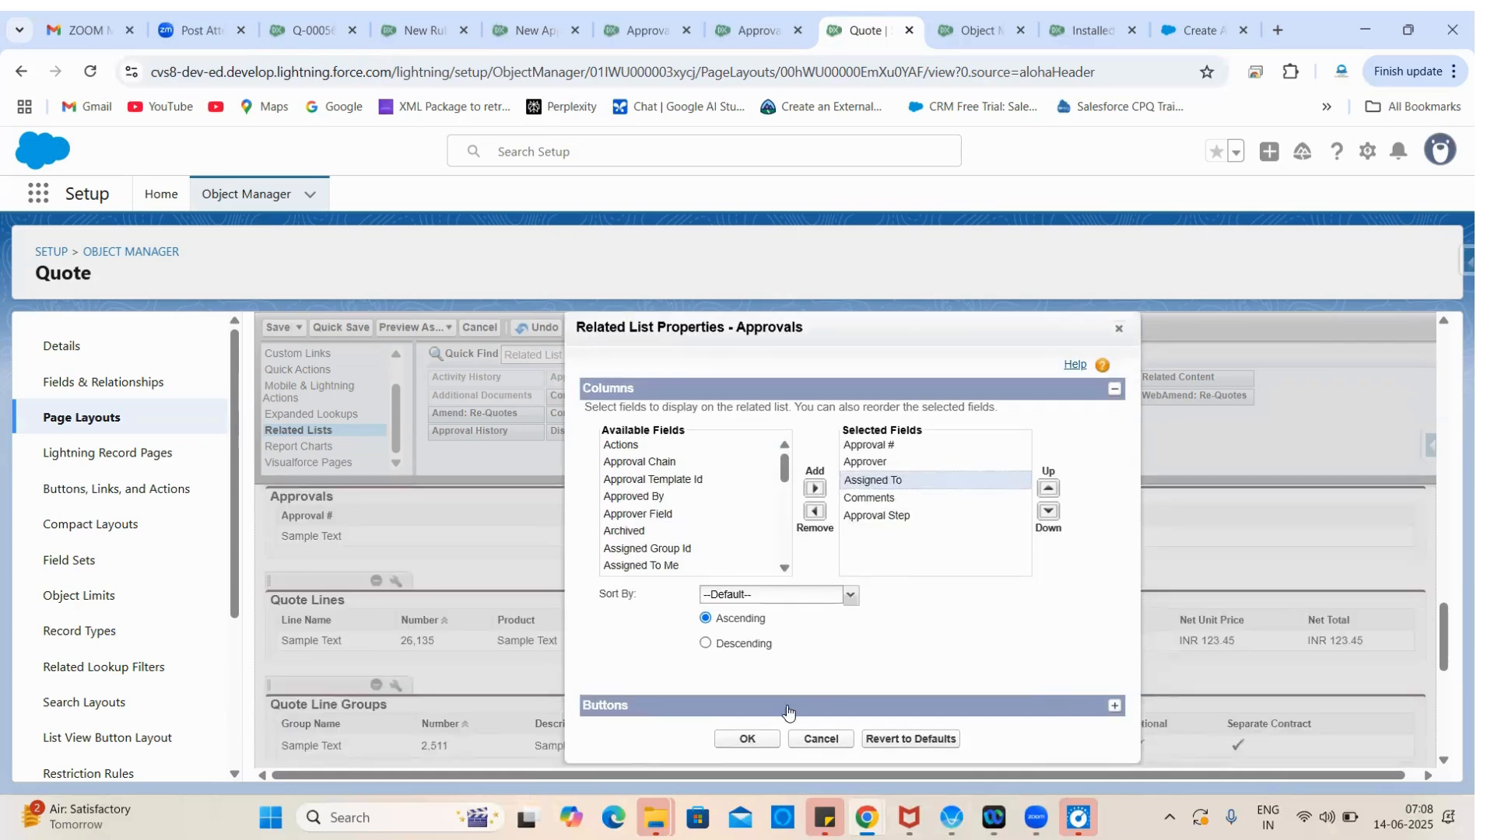
{"action": "left_click", "coordinate": [746, 740]}
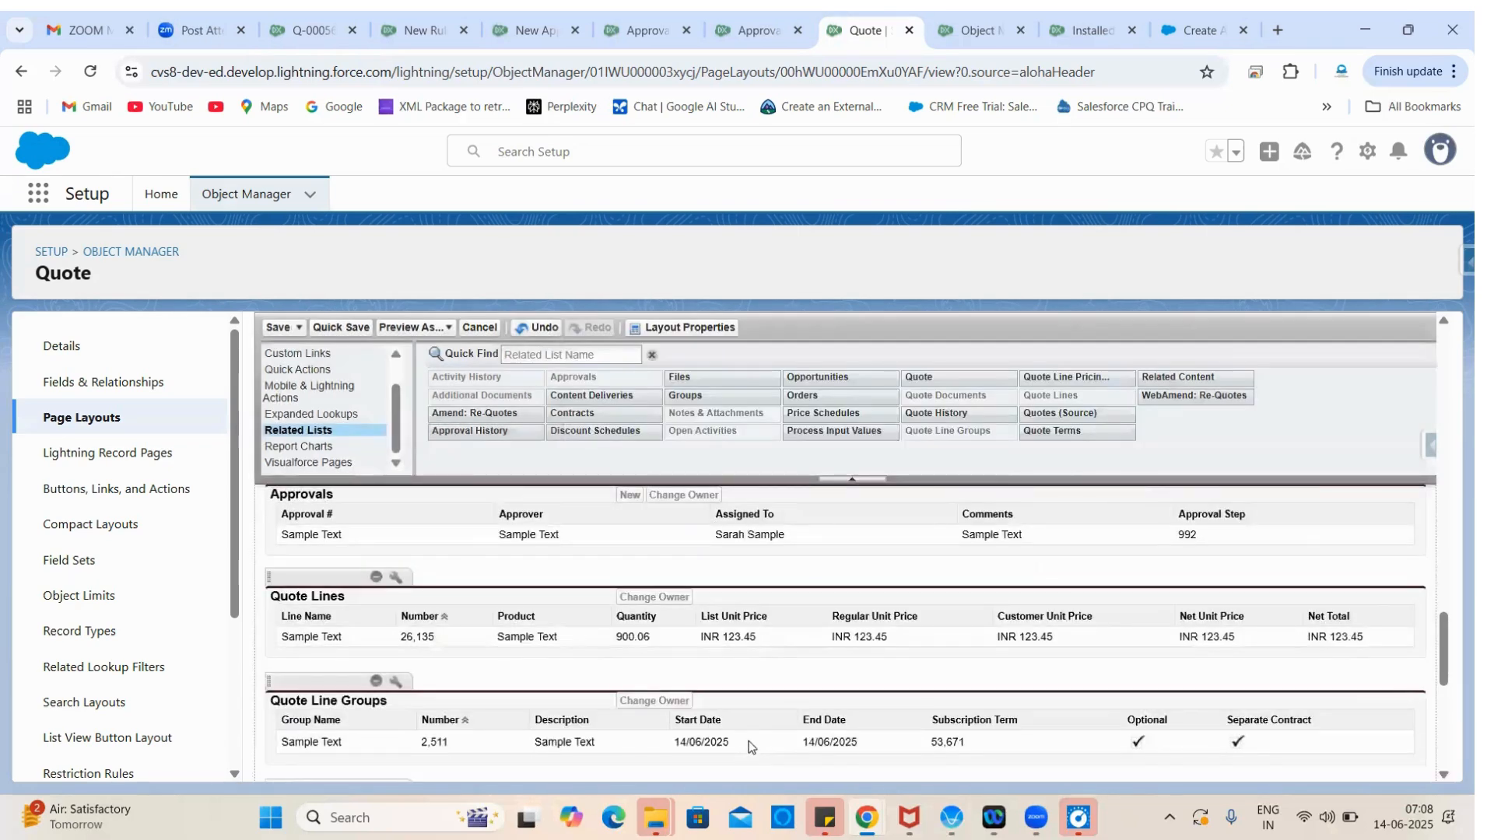
{"action": "left_click", "coordinate": [276, 327]}
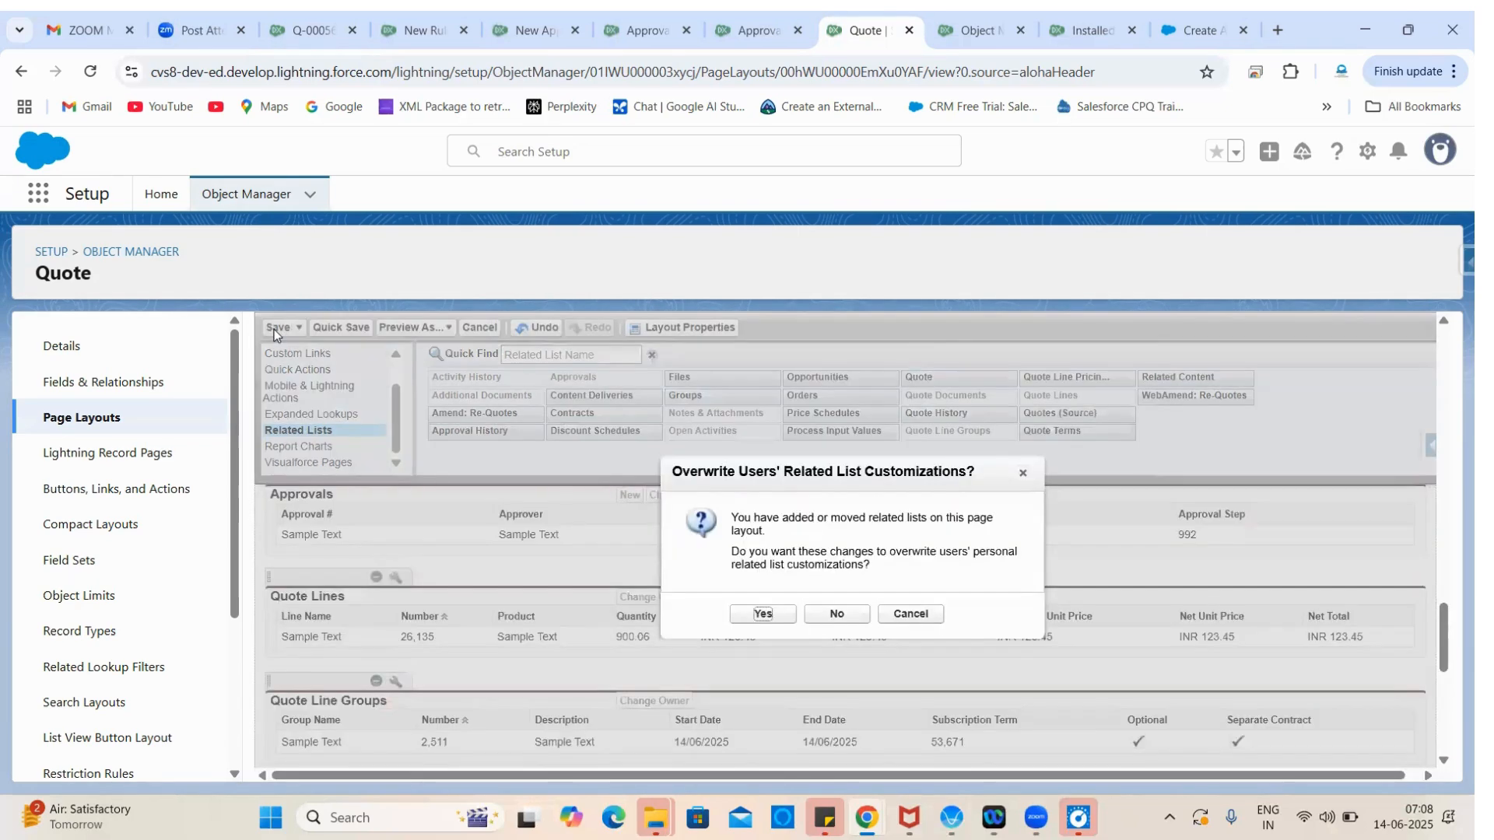
{"action": "left_click", "coordinate": [750, 615]}
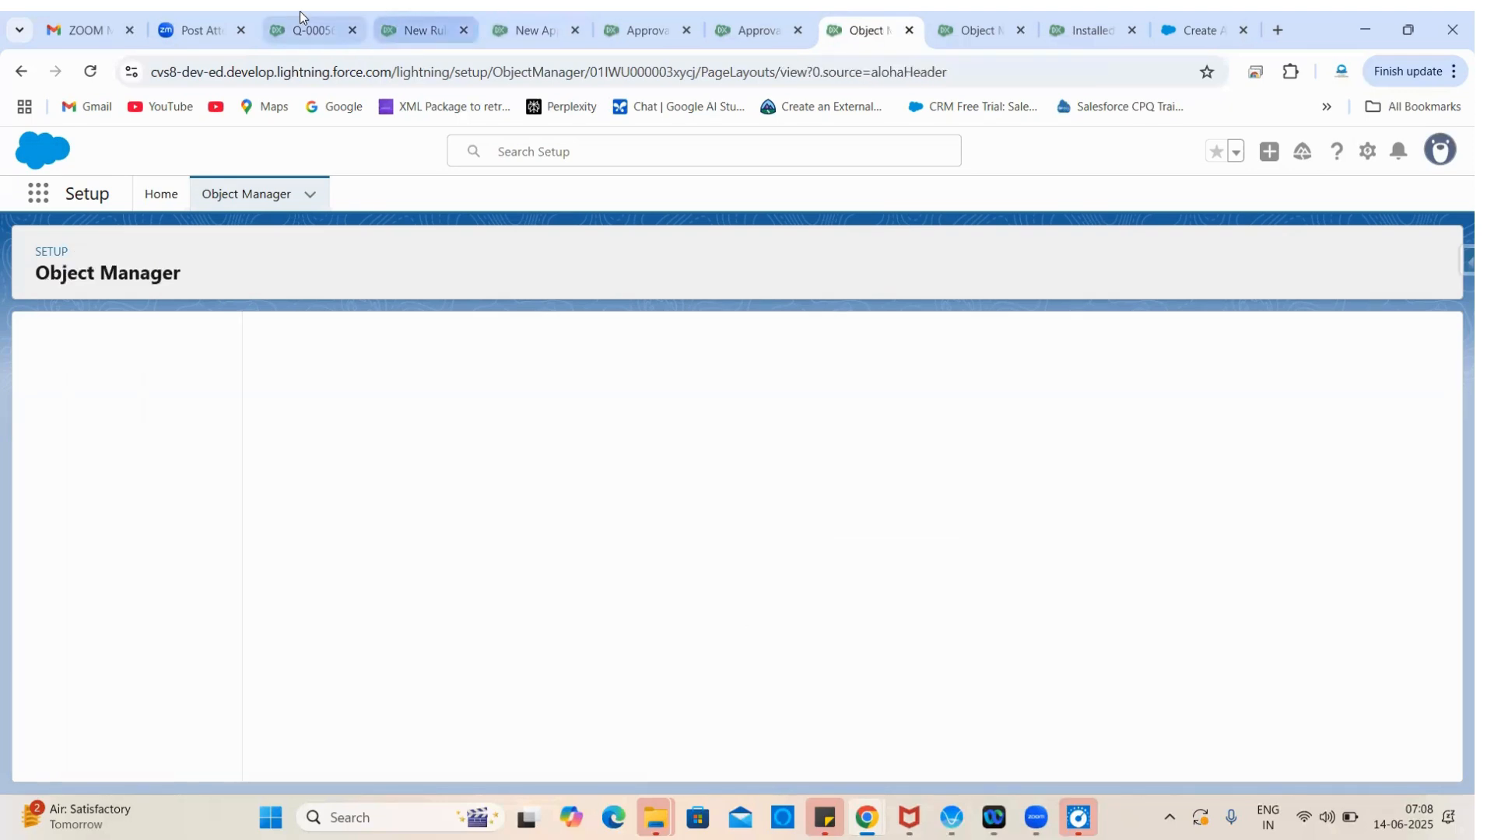
Step: Reload quote Q-00056 and open its approval record from the Approvals related list
{"action": "left_click", "coordinate": [301, 11]}
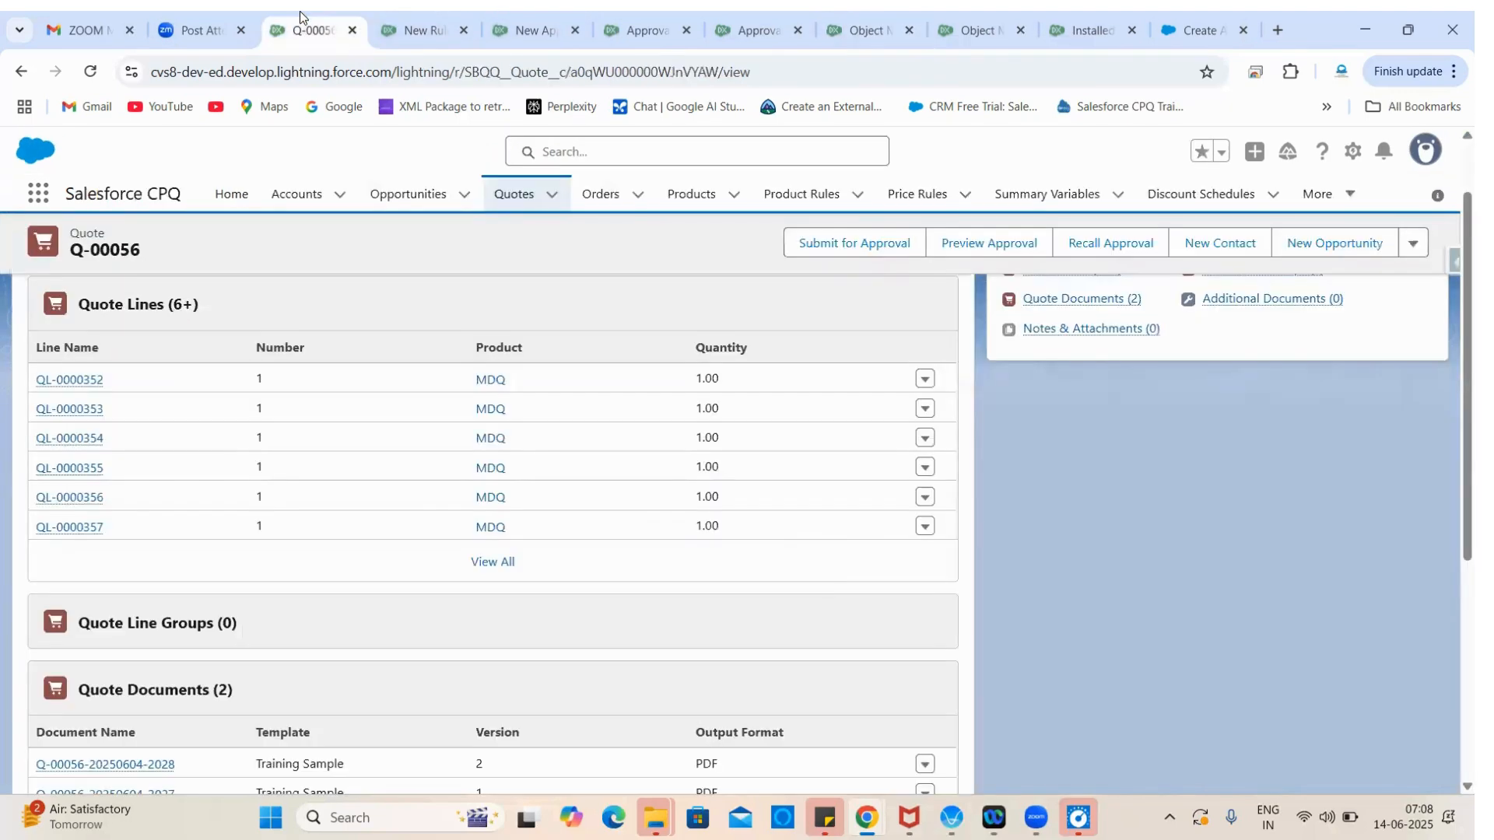
{"action": "left_click", "coordinate": [89, 72]}
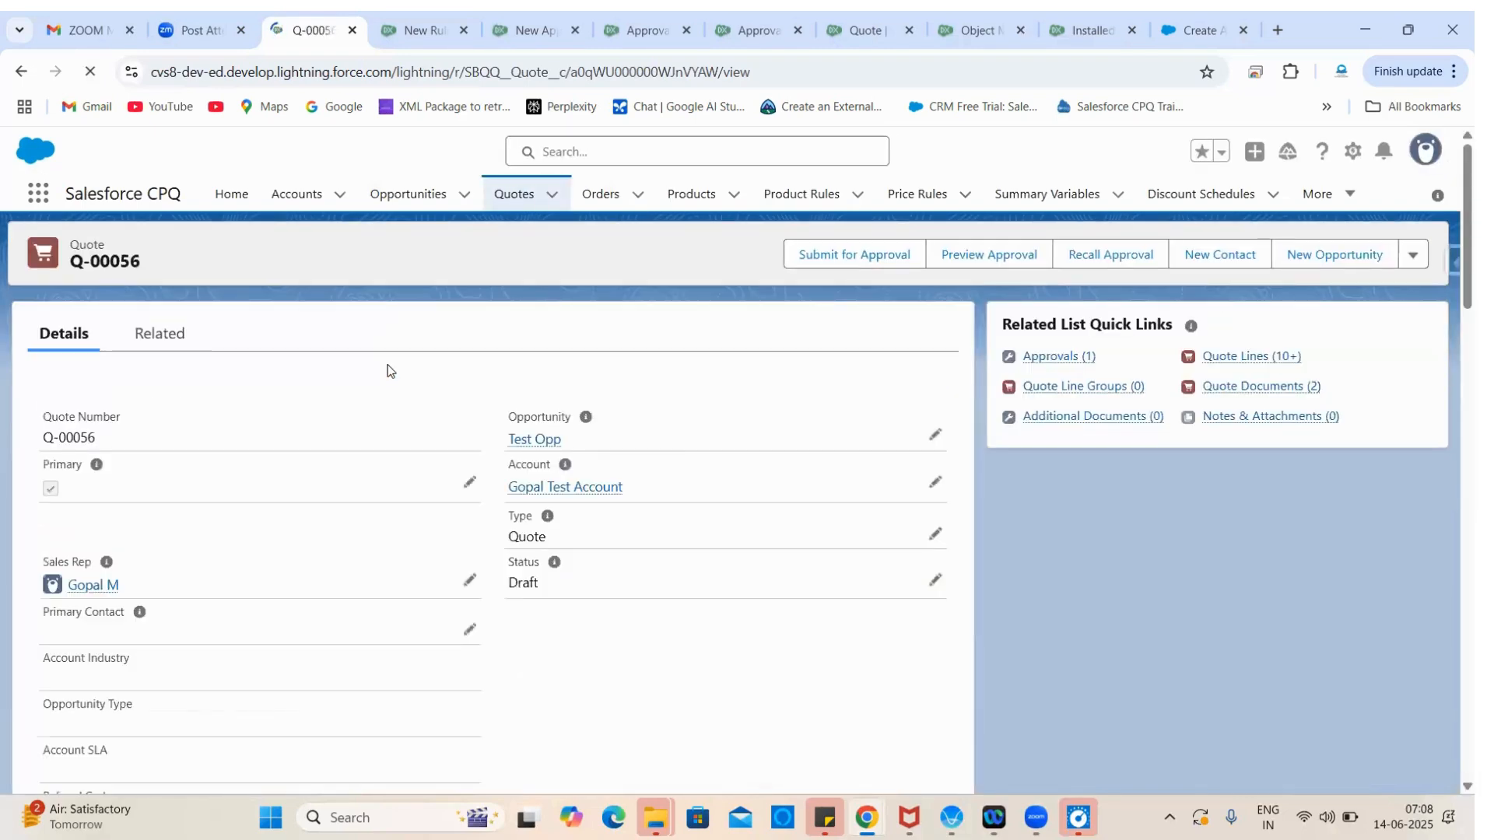
{"action": "left_click", "coordinate": [182, 344]}
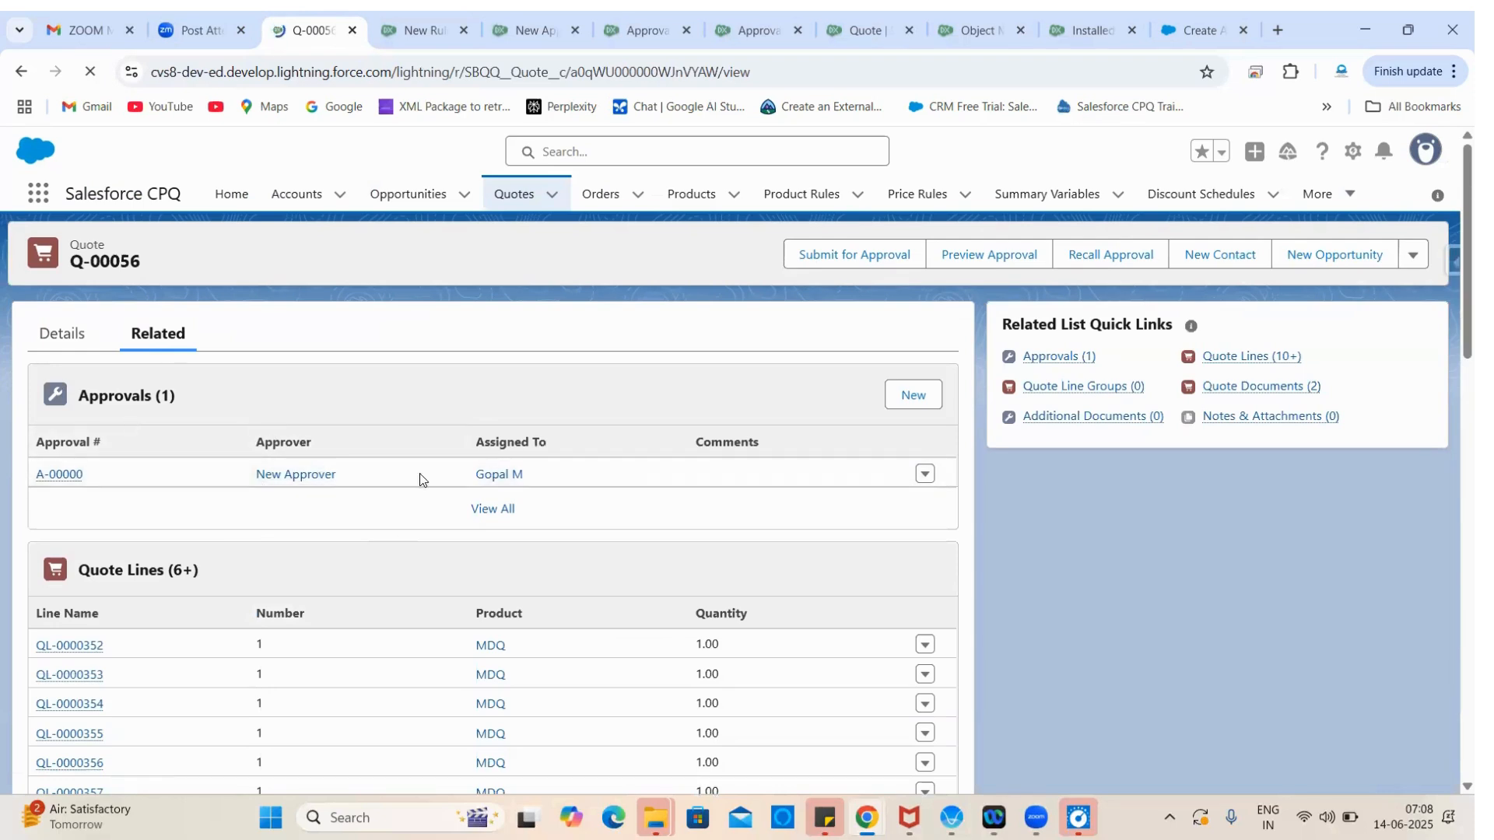
{"action": "left_click", "coordinate": [61, 476]}
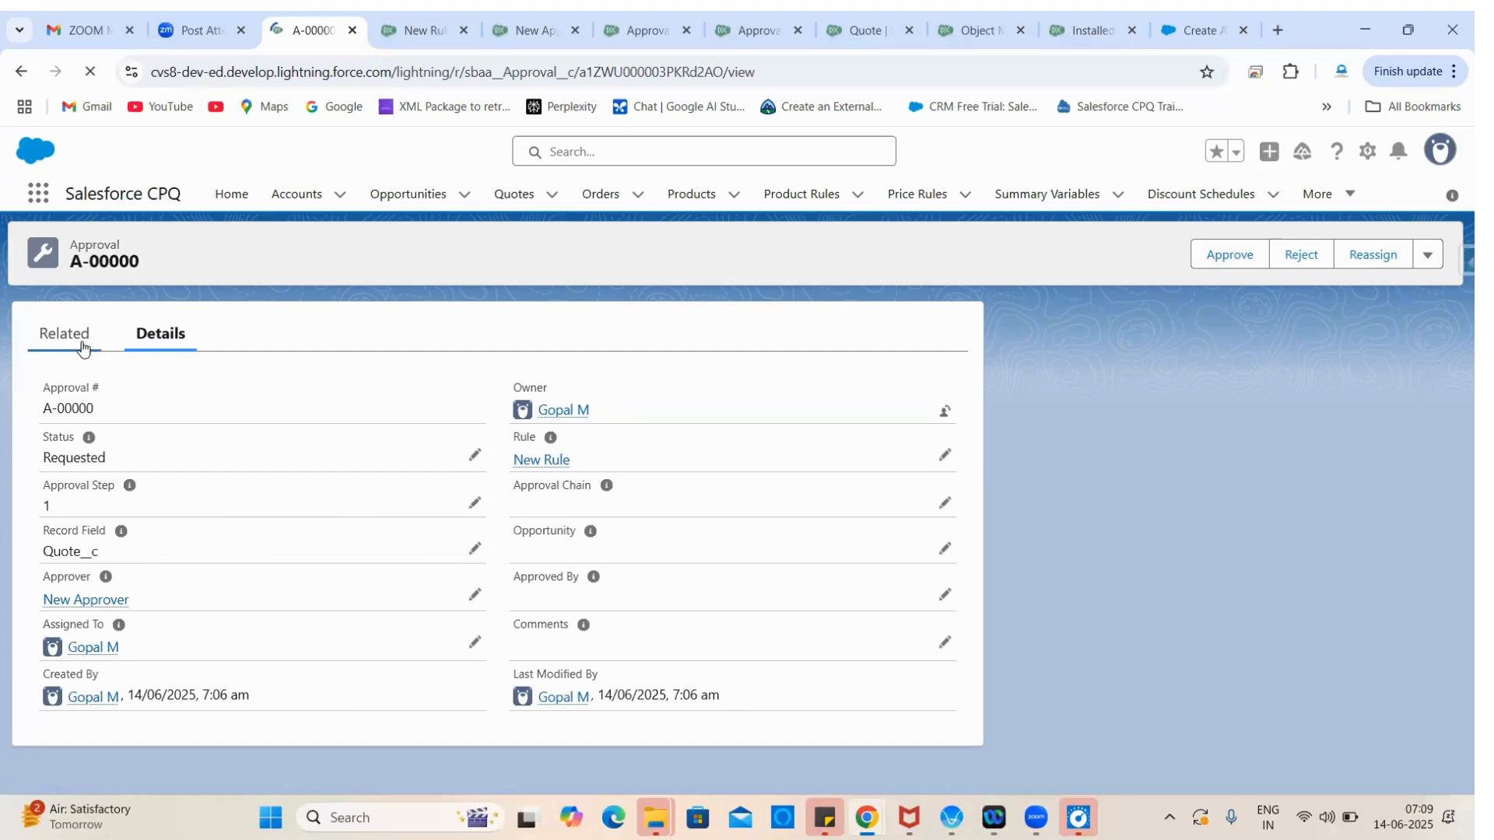
Step: Return to quote Q-00056 and review its details and its related lists
{"action": "left_click", "coordinate": [22, 75]}
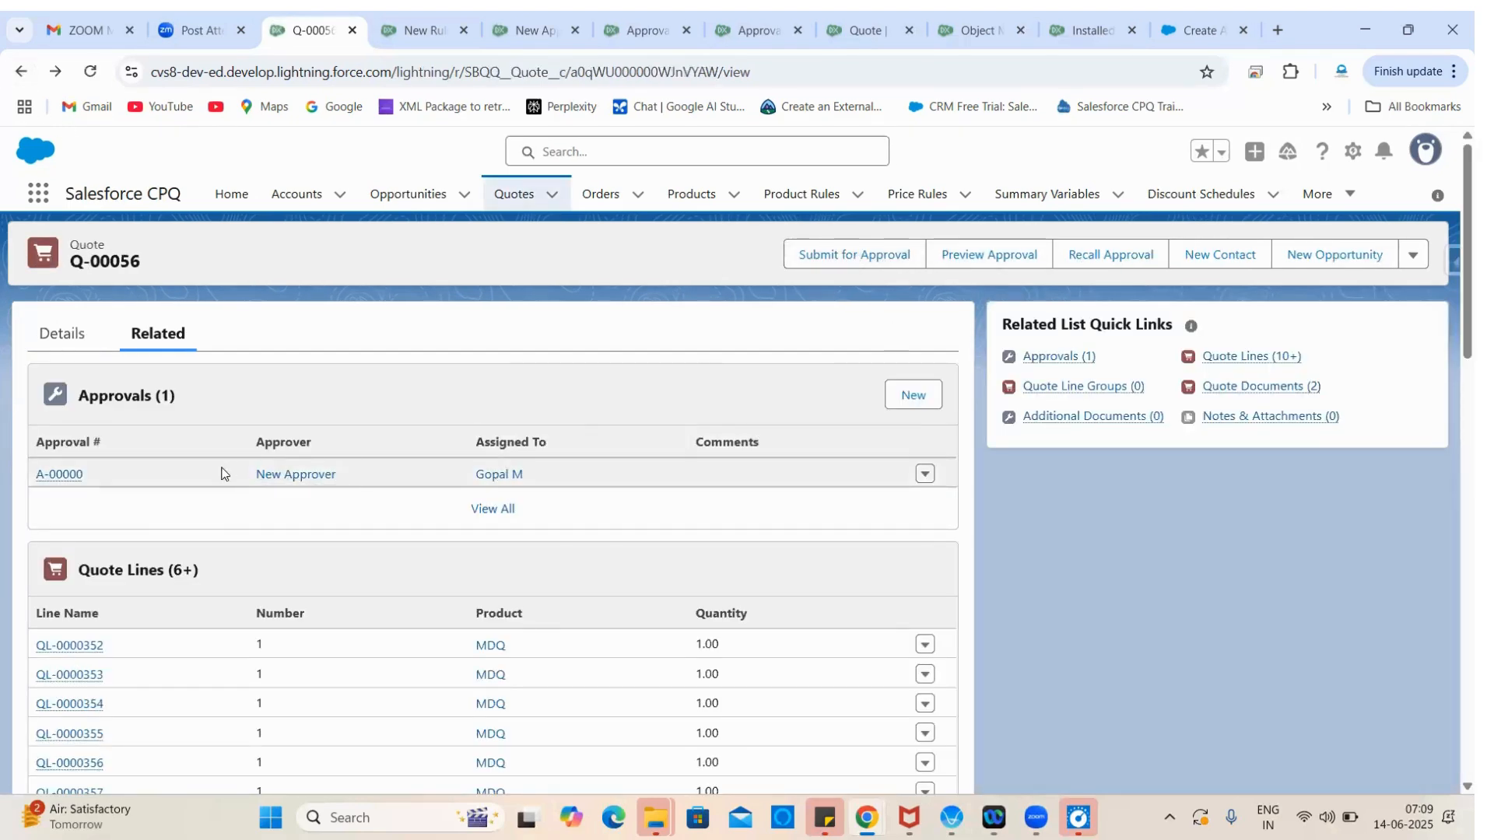
{"action": "left_click", "coordinate": [69, 340]}
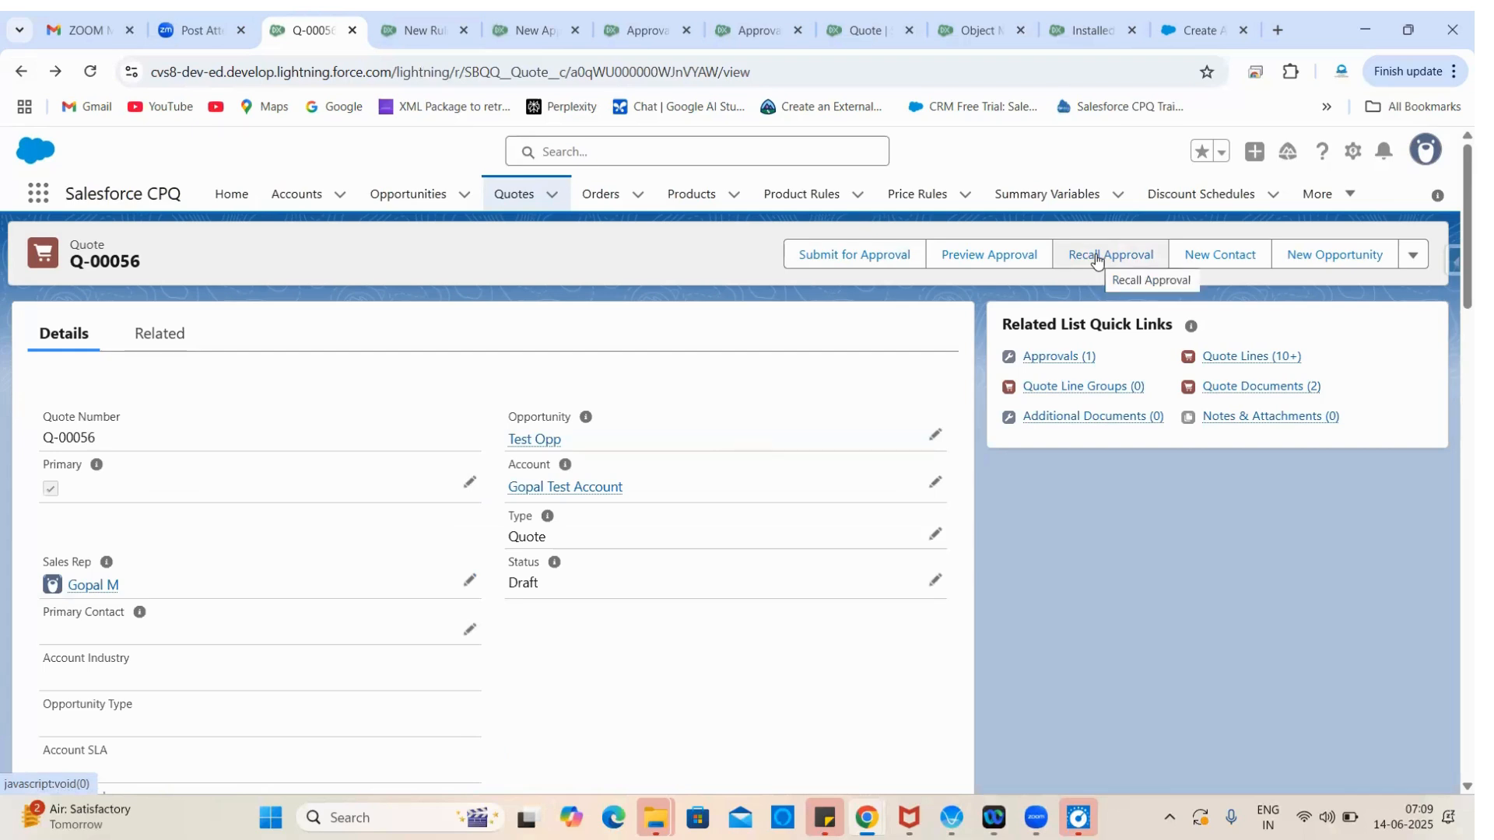
{"action": "left_click", "coordinate": [157, 334]}
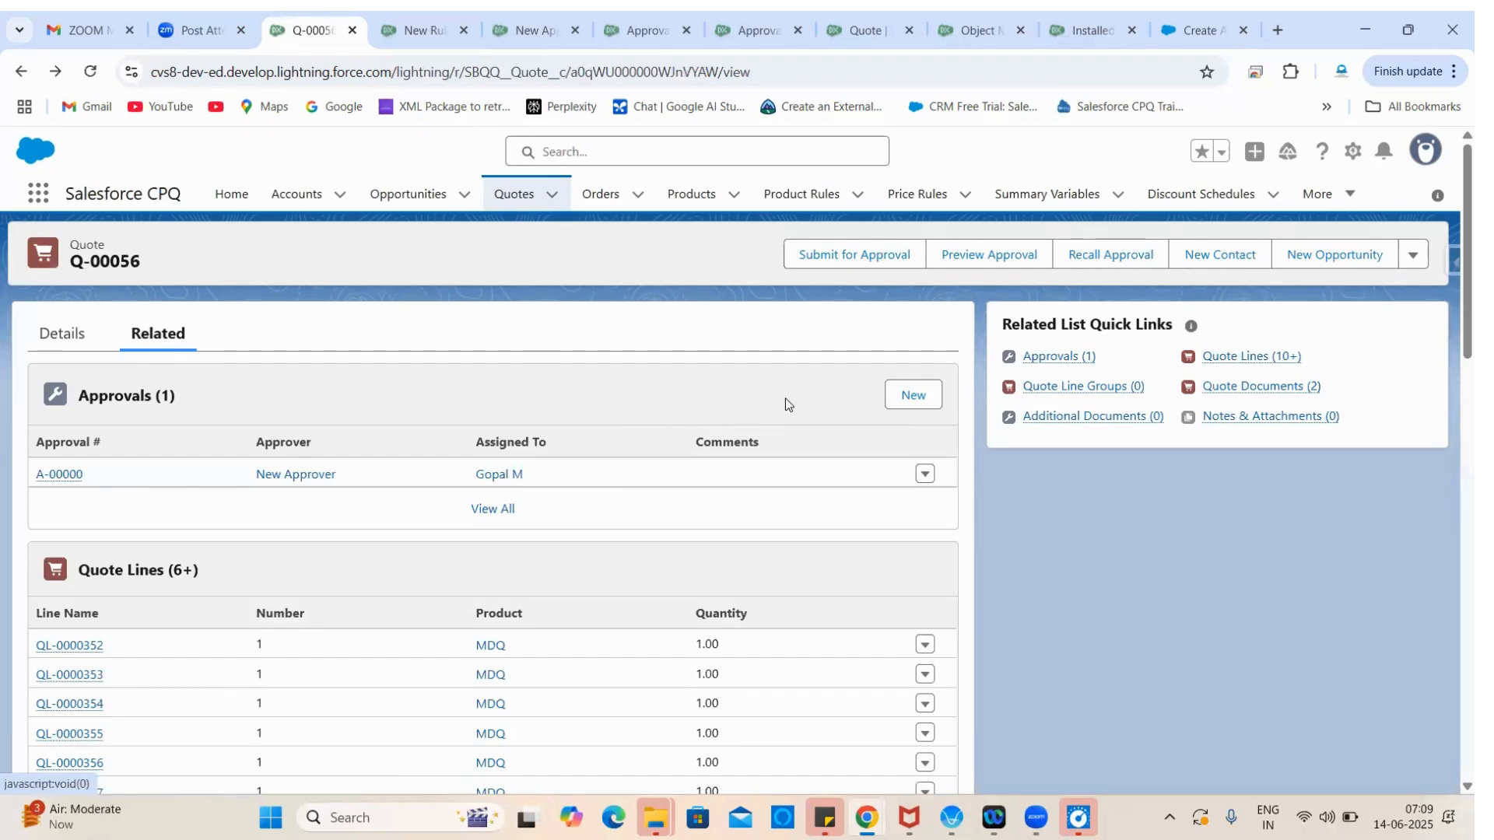
Step: Review the Create Advanced Approvals Buttons help article, covering the Preview, Recall and Submit button settings and the Visualforce page instructions
{"action": "left_click", "coordinate": [1190, 11]}
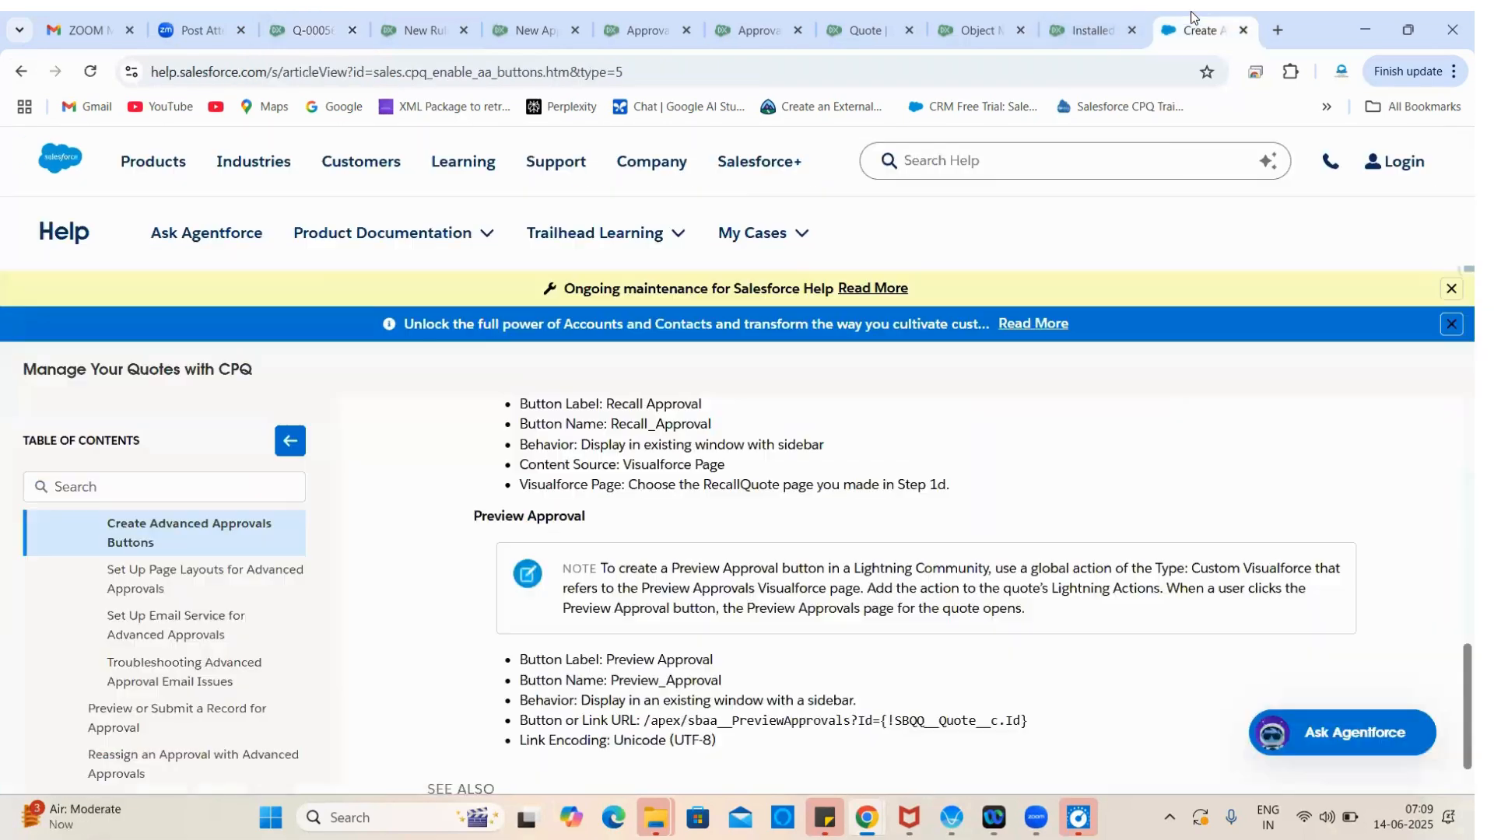
{"action": "scroll", "coordinate": [232, 575], "scroll_direction": "up", "scroll_amount": 2}
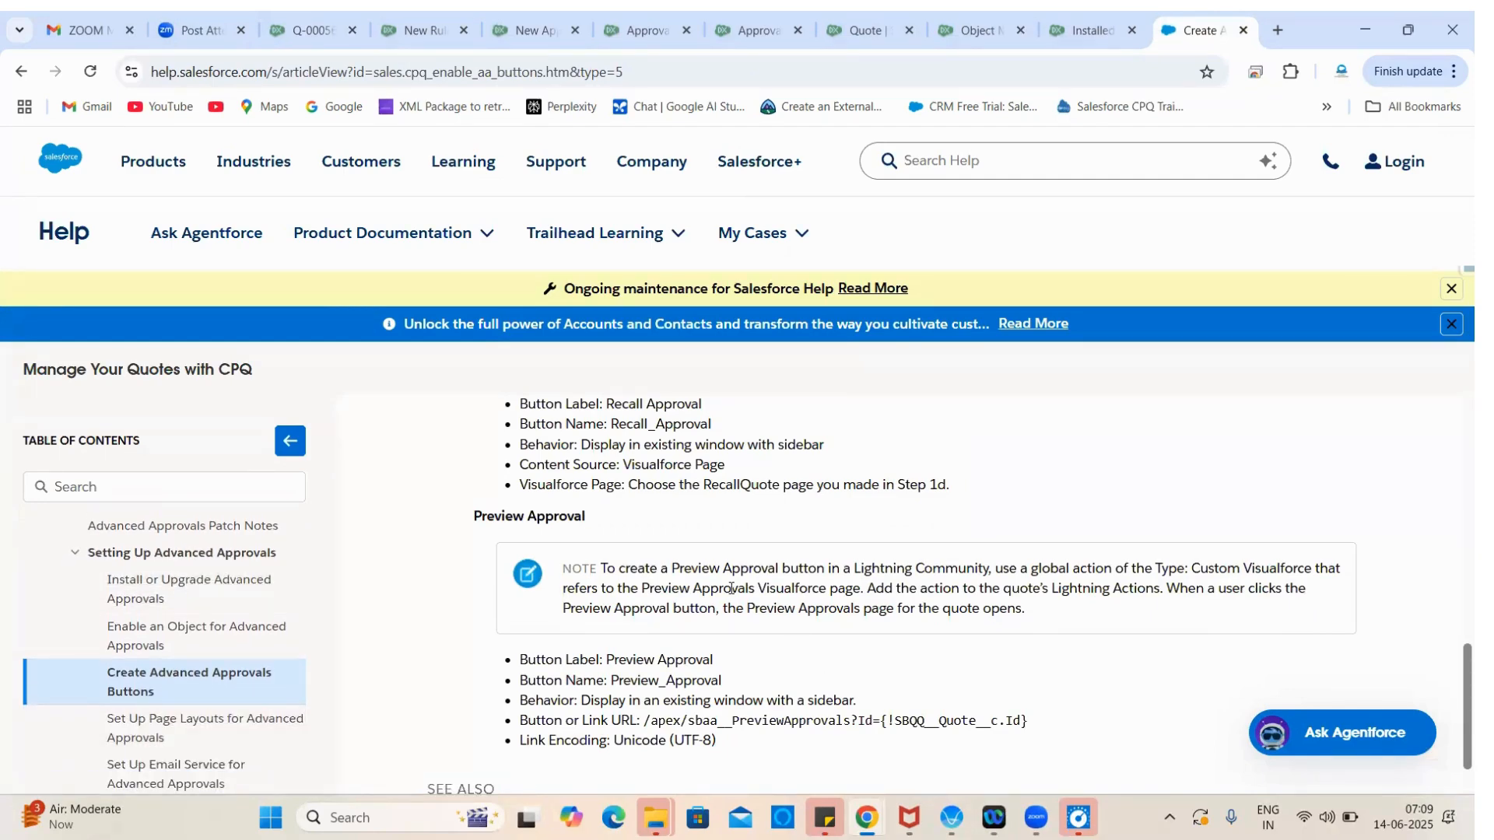
{"action": "scroll", "coordinate": [732, 588], "scroll_direction": "up", "scroll_amount": 1}
{"action": "scroll", "coordinate": [619, 610], "scroll_direction": "down", "scroll_amount": 1}
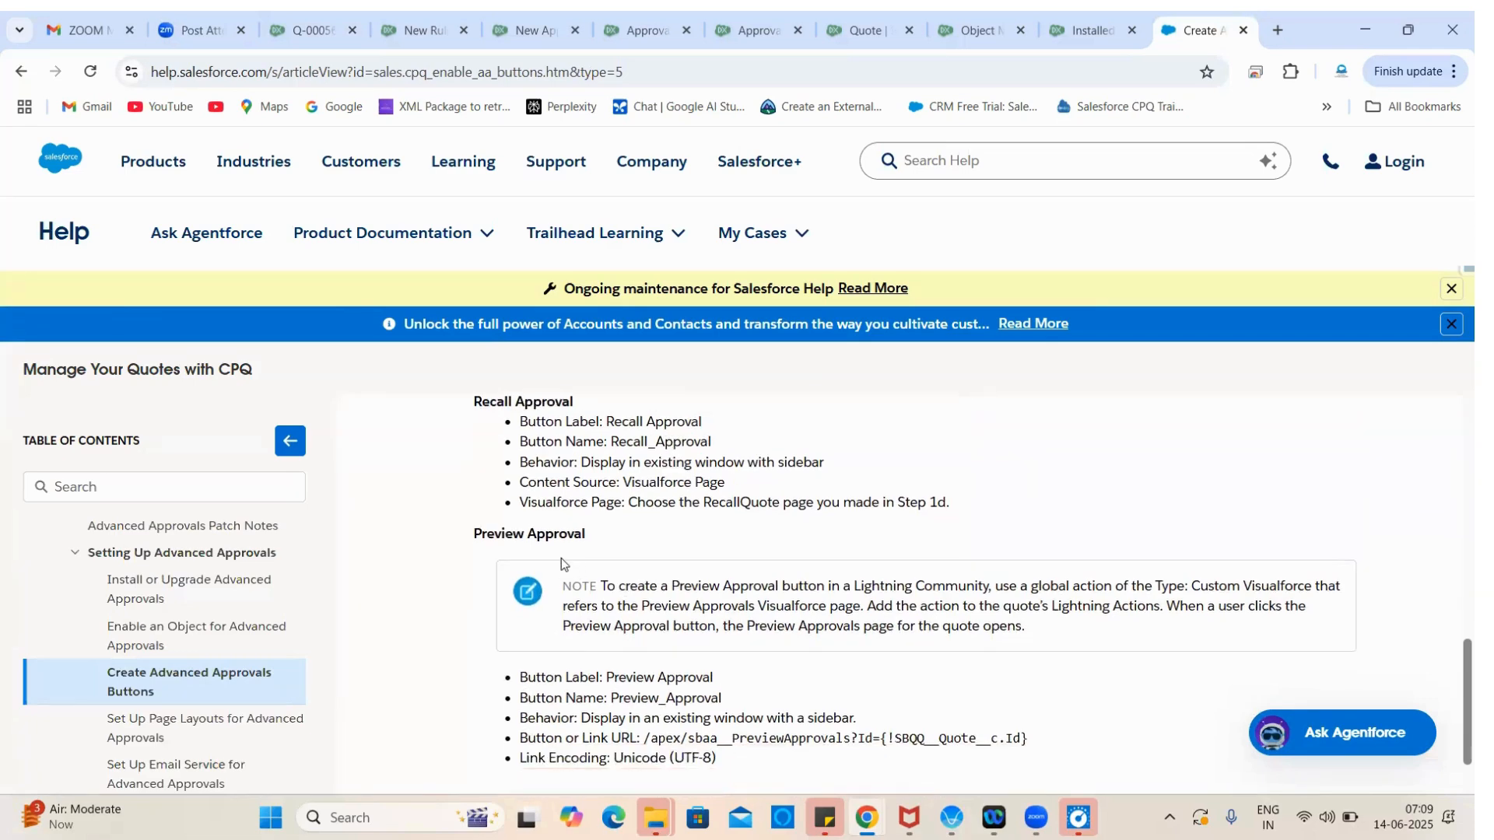
{"action": "left_click_drag", "start_coordinate": [1025, 627], "coordinate": [620, 587]}
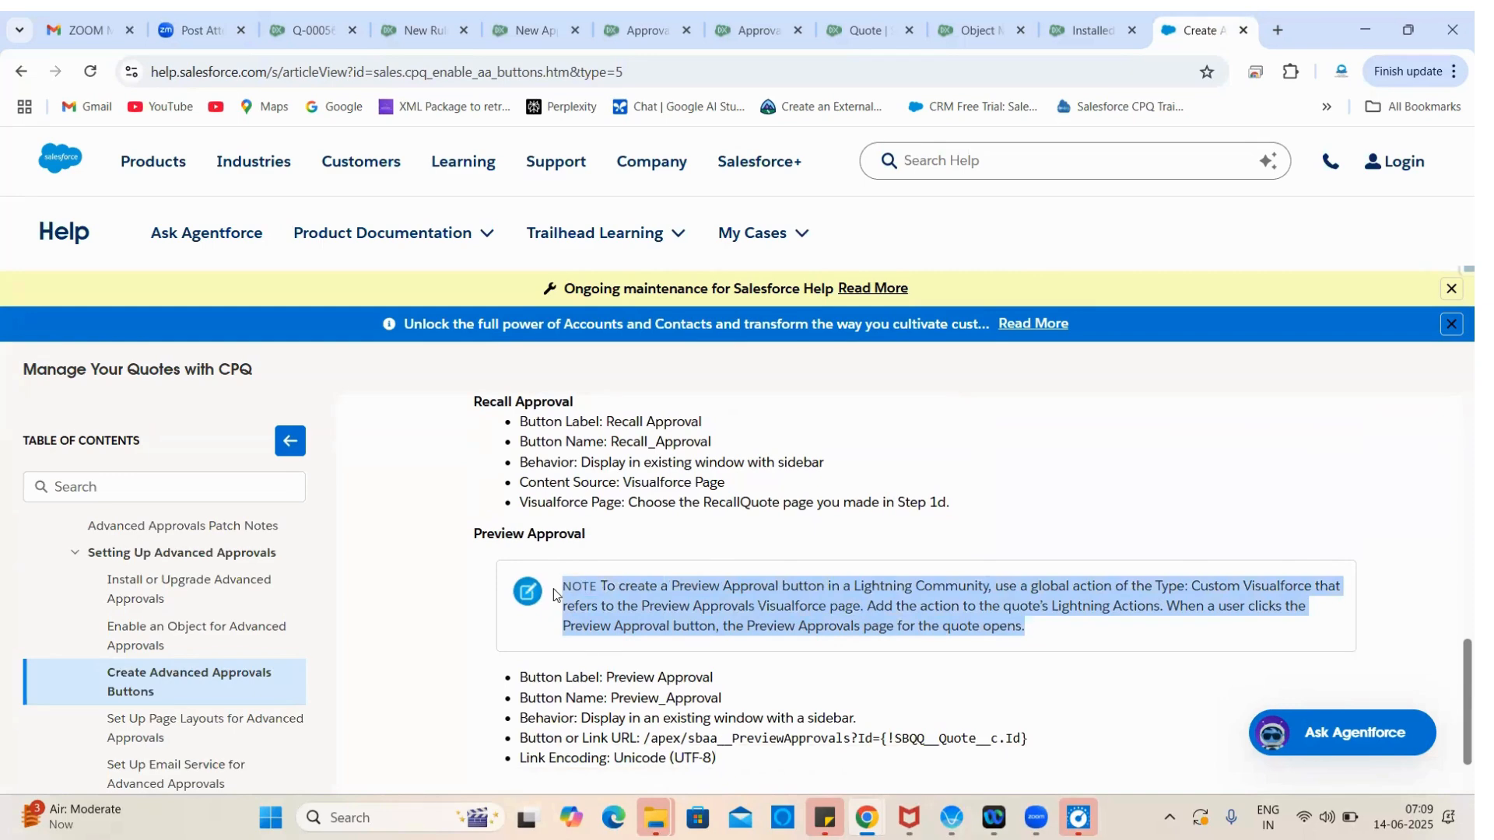
{"action": "double_click", "coordinate": [666, 677]}
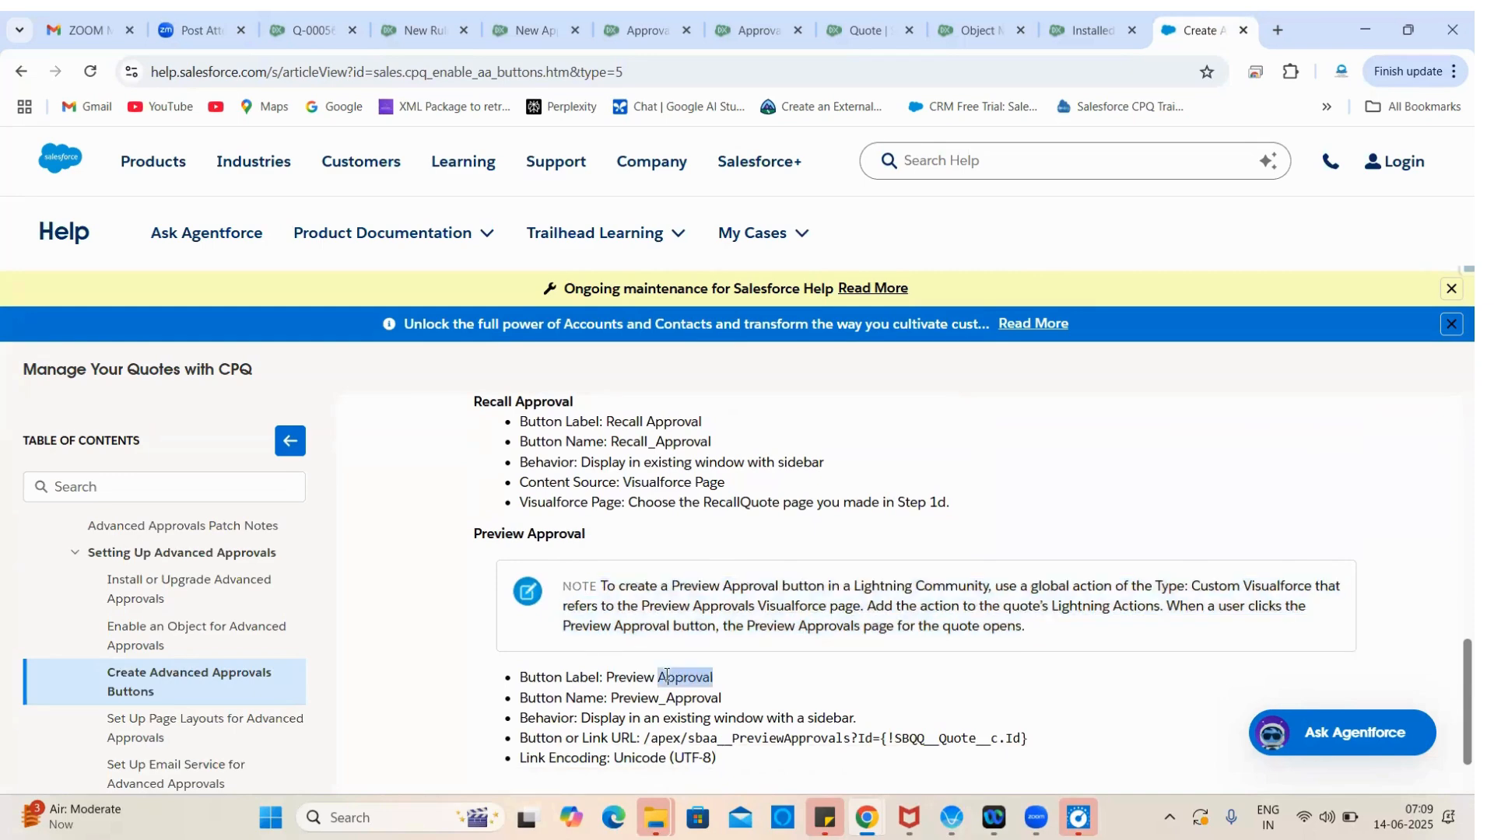
{"action": "triple_click", "coordinate": [667, 677]}
{"action": "left_click", "coordinate": [719, 669]}
{"action": "scroll", "coordinate": [719, 669], "scroll_direction": "up", "scroll_amount": 3}
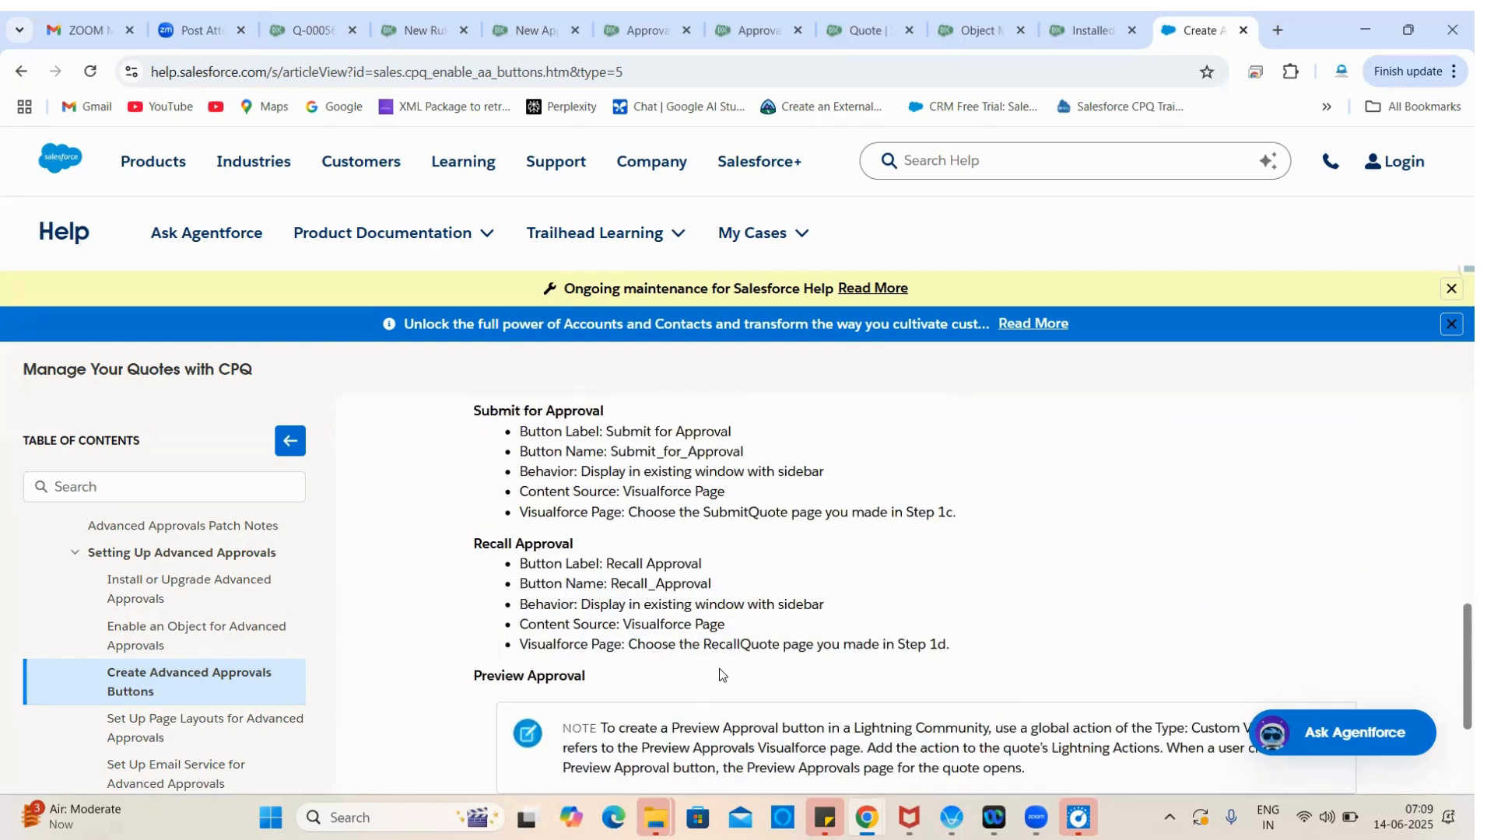
{"action": "scroll", "coordinate": [719, 669], "scroll_direction": "down", "scroll_amount": 1}
{"action": "scroll", "coordinate": [769, 569], "scroll_direction": "up", "scroll_amount": 3}
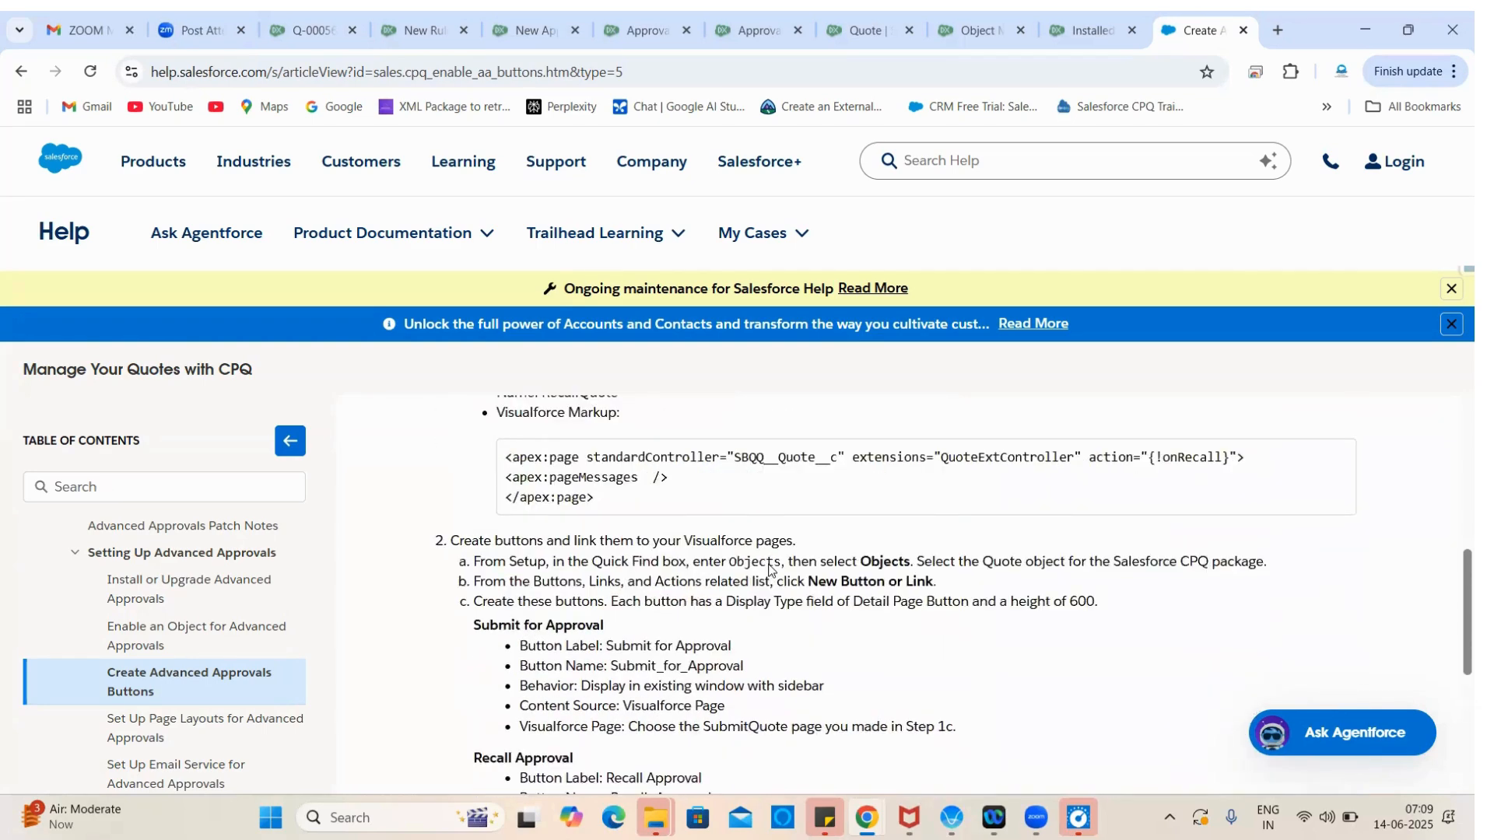
{"action": "scroll", "coordinate": [768, 570], "scroll_direction": "up", "scroll_amount": 2}
{"action": "scroll", "coordinate": [768, 569], "scroll_direction": "up", "scroll_amount": 2}
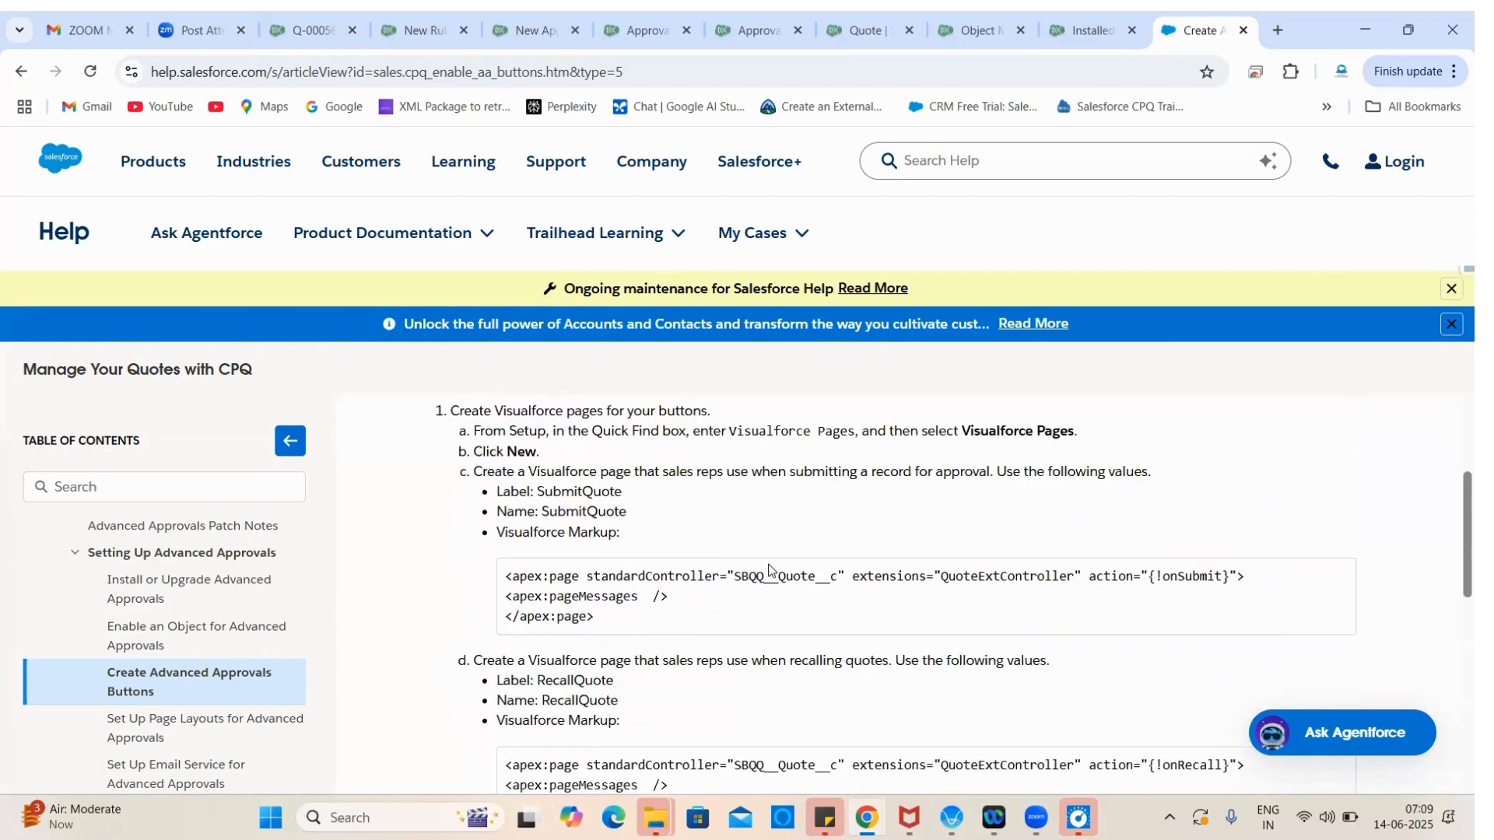
{"action": "scroll", "coordinate": [768, 570], "scroll_direction": "up", "scroll_amount": 4}
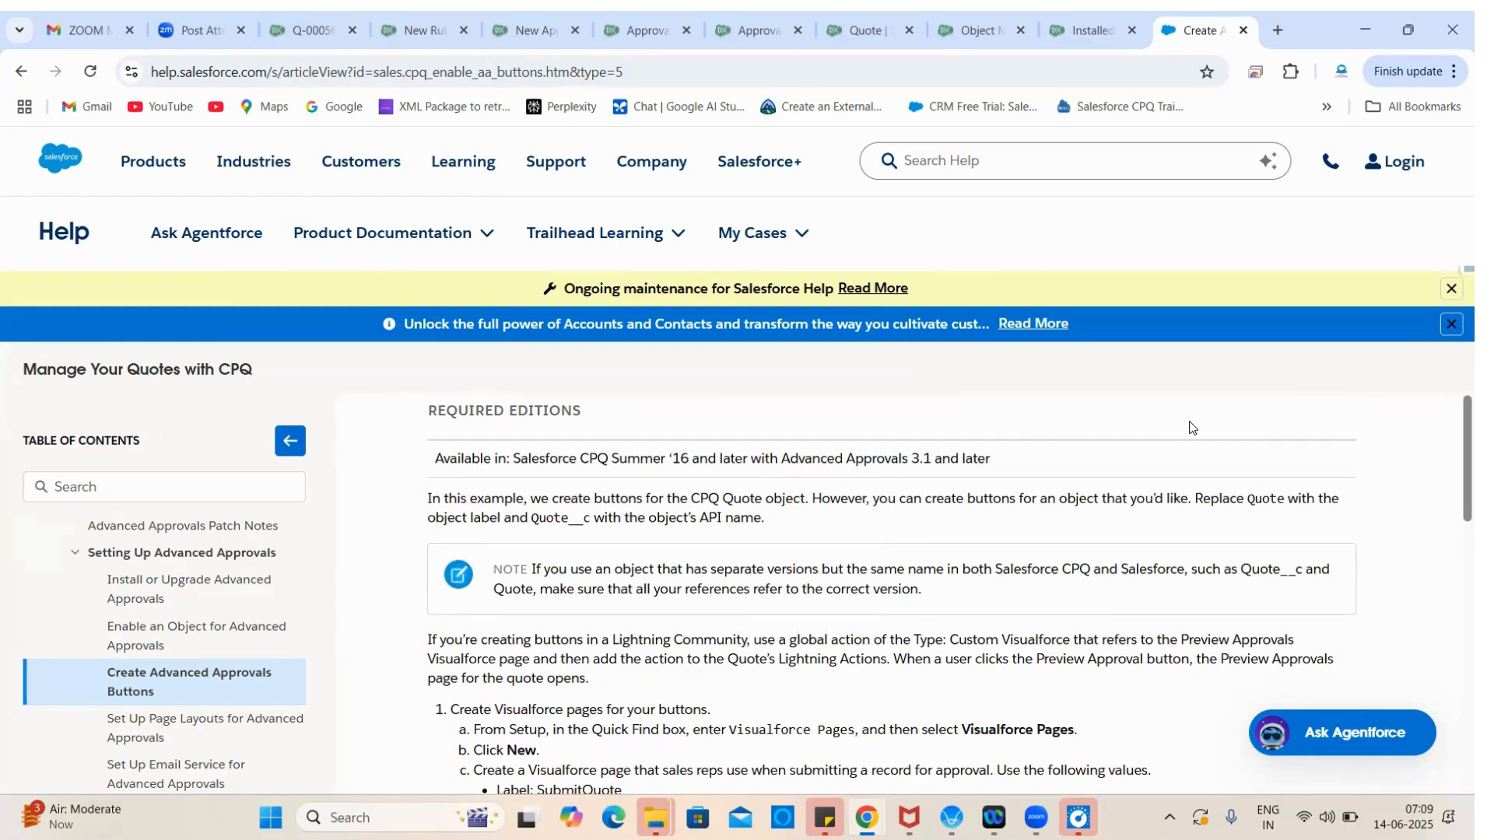
Step: Check the quote's details, and examine the approval conditions and details of the approval rule New Rule
{"action": "left_click", "coordinate": [292, 11]}
{"action": "left_click", "coordinate": [62, 333]}
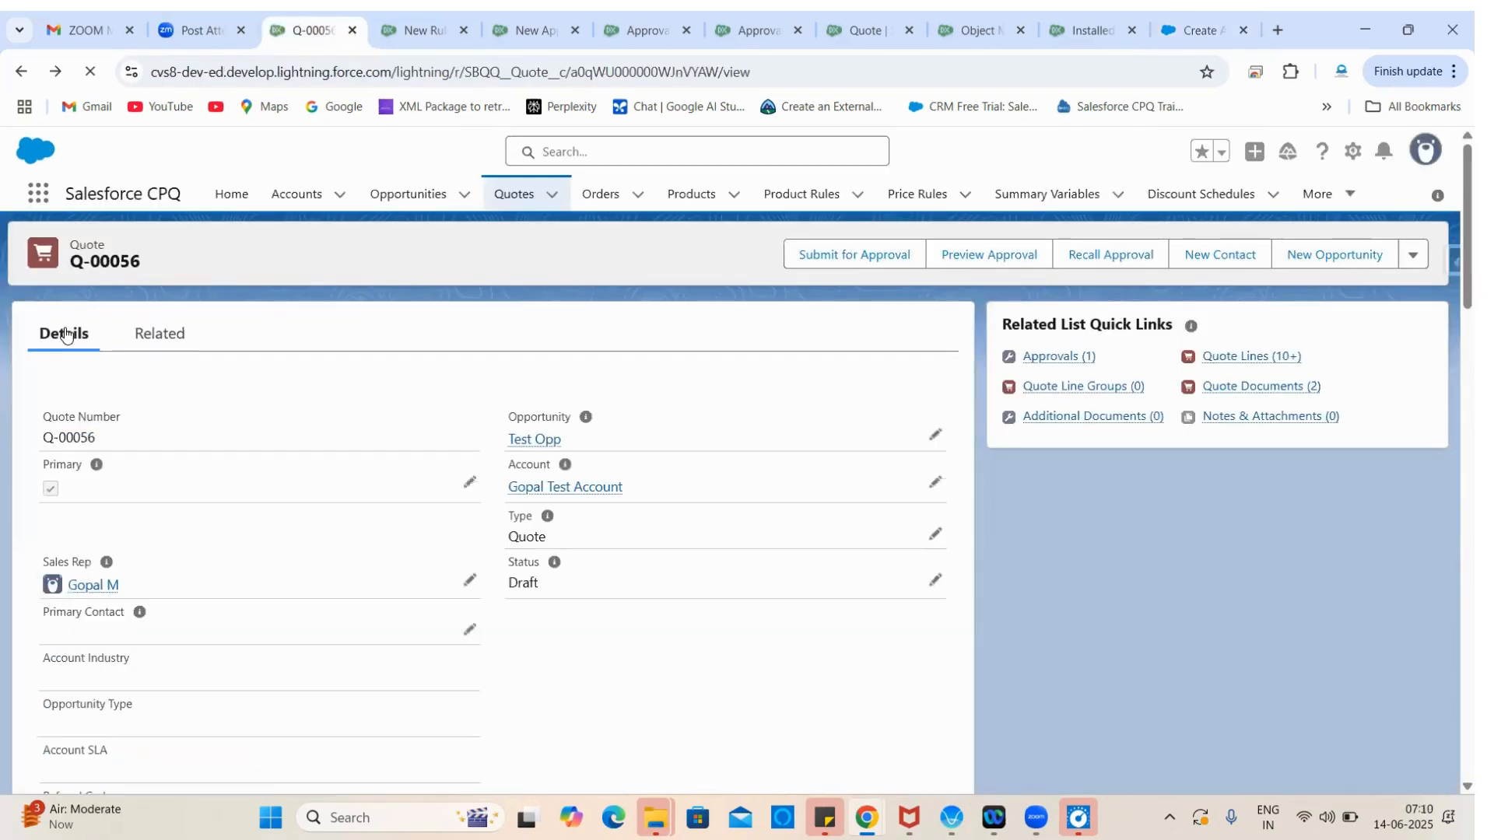
{"action": "left_click", "coordinate": [417, 24]}
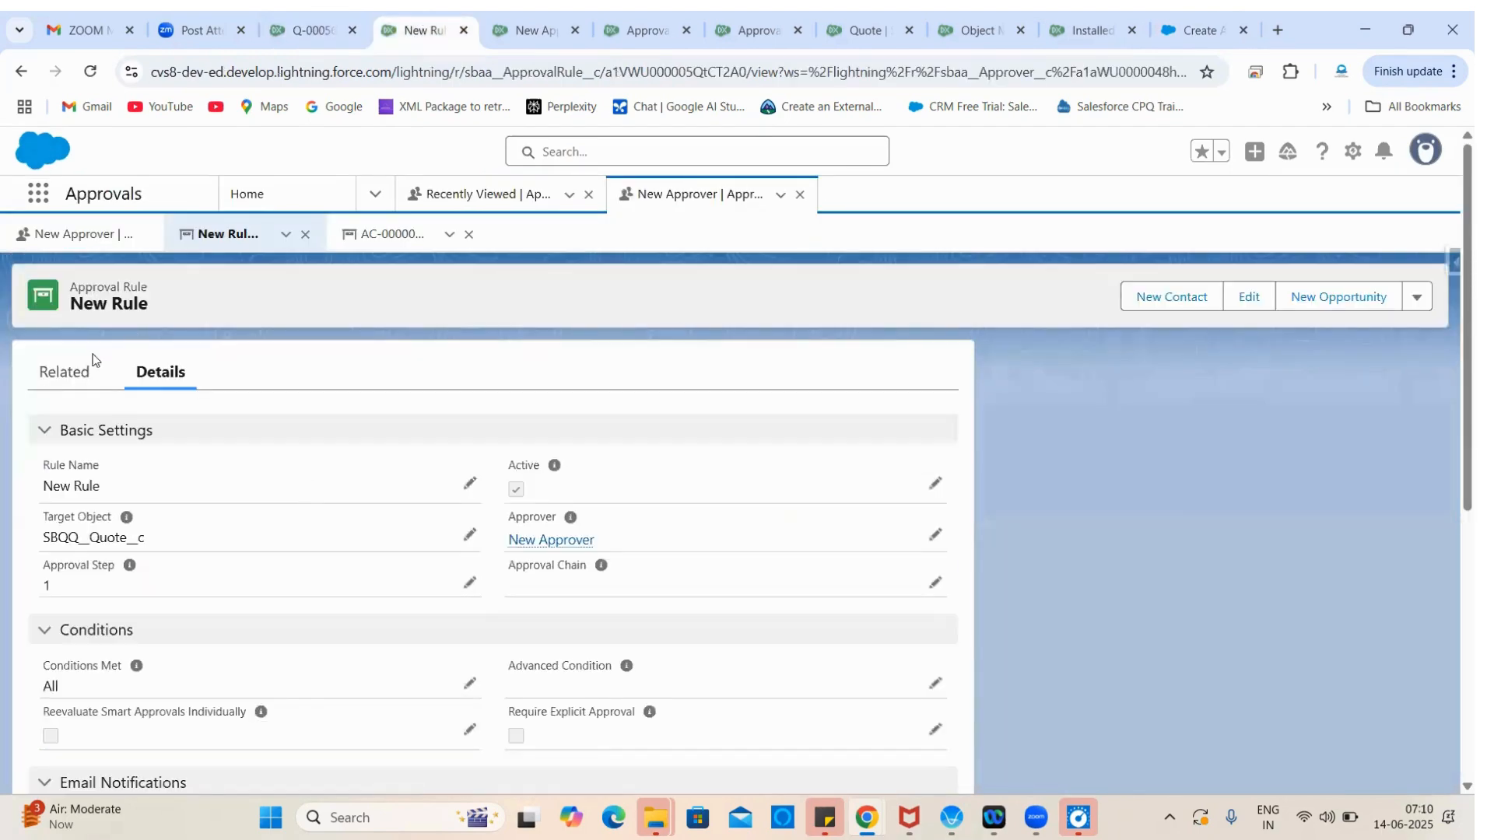
{"action": "left_click", "coordinate": [66, 372]}
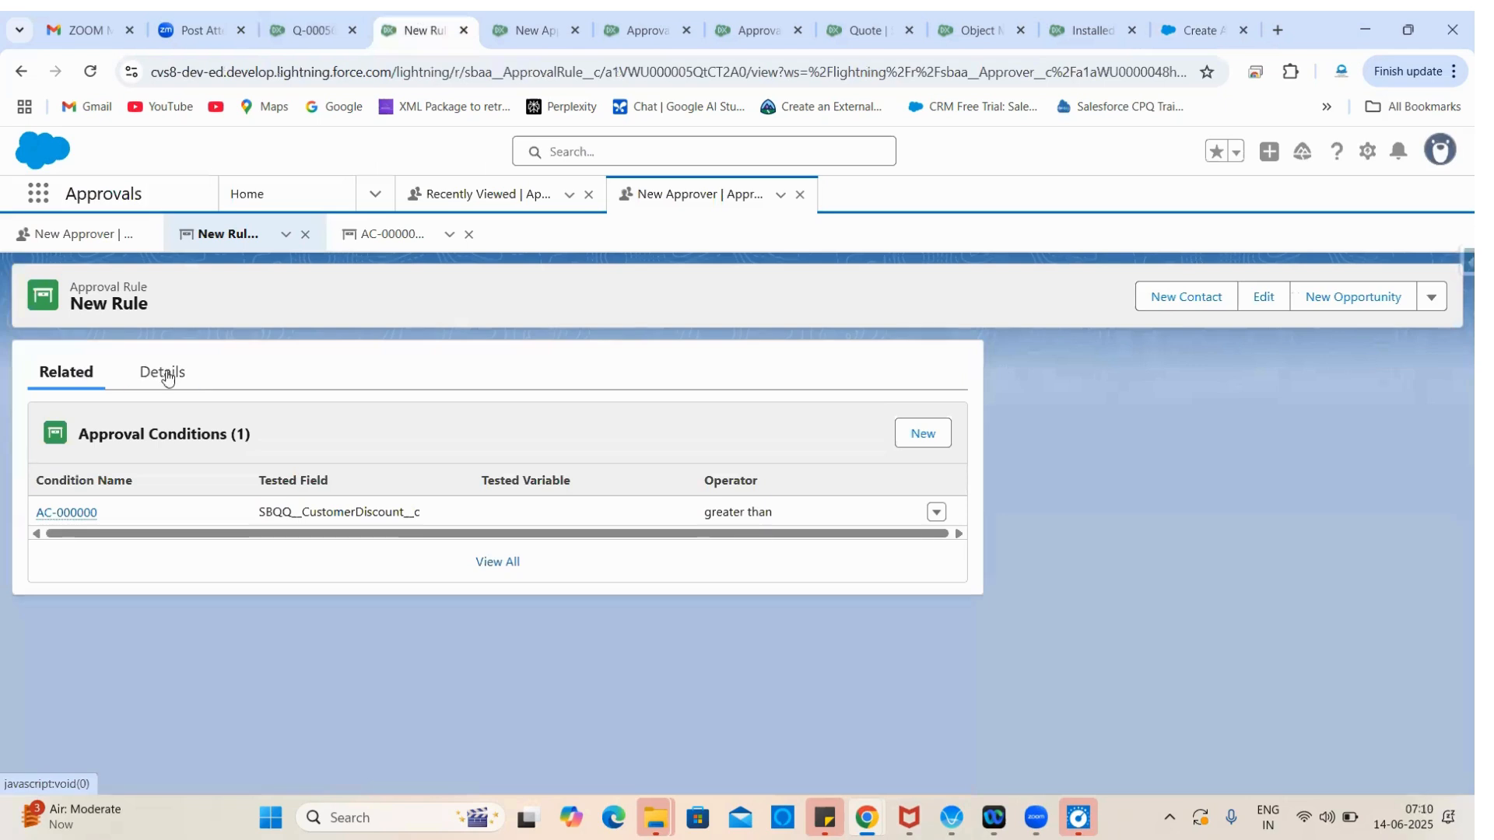
{"action": "left_click", "coordinate": [161, 371]}
Step: Open approval A-00000 from quote Q-00056 and approve it with the comment "ok"
{"action": "left_click", "coordinate": [321, 11]}
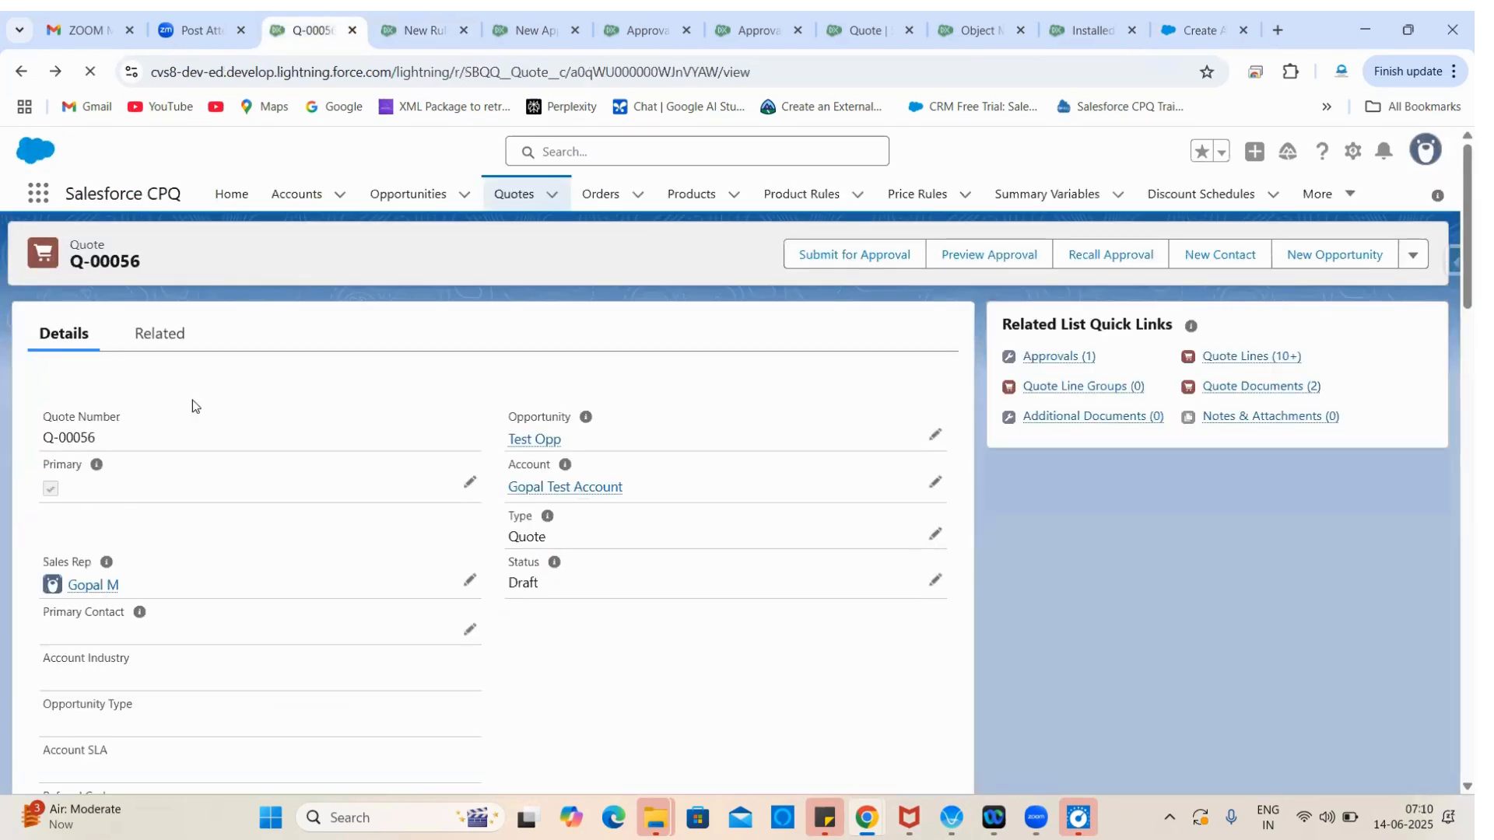
{"action": "left_click", "coordinate": [156, 333]}
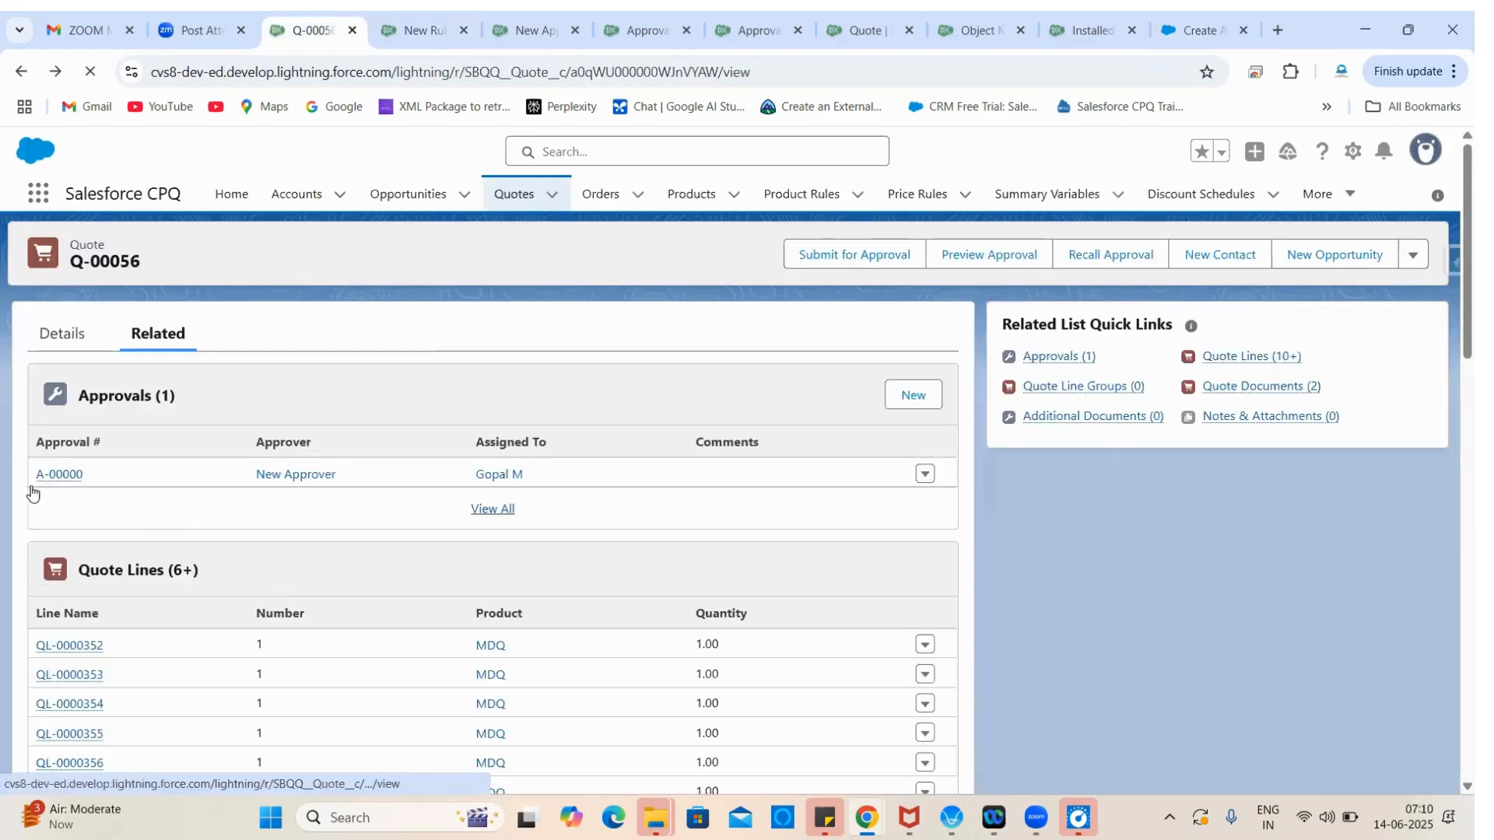
{"action": "left_click", "coordinate": [53, 476]}
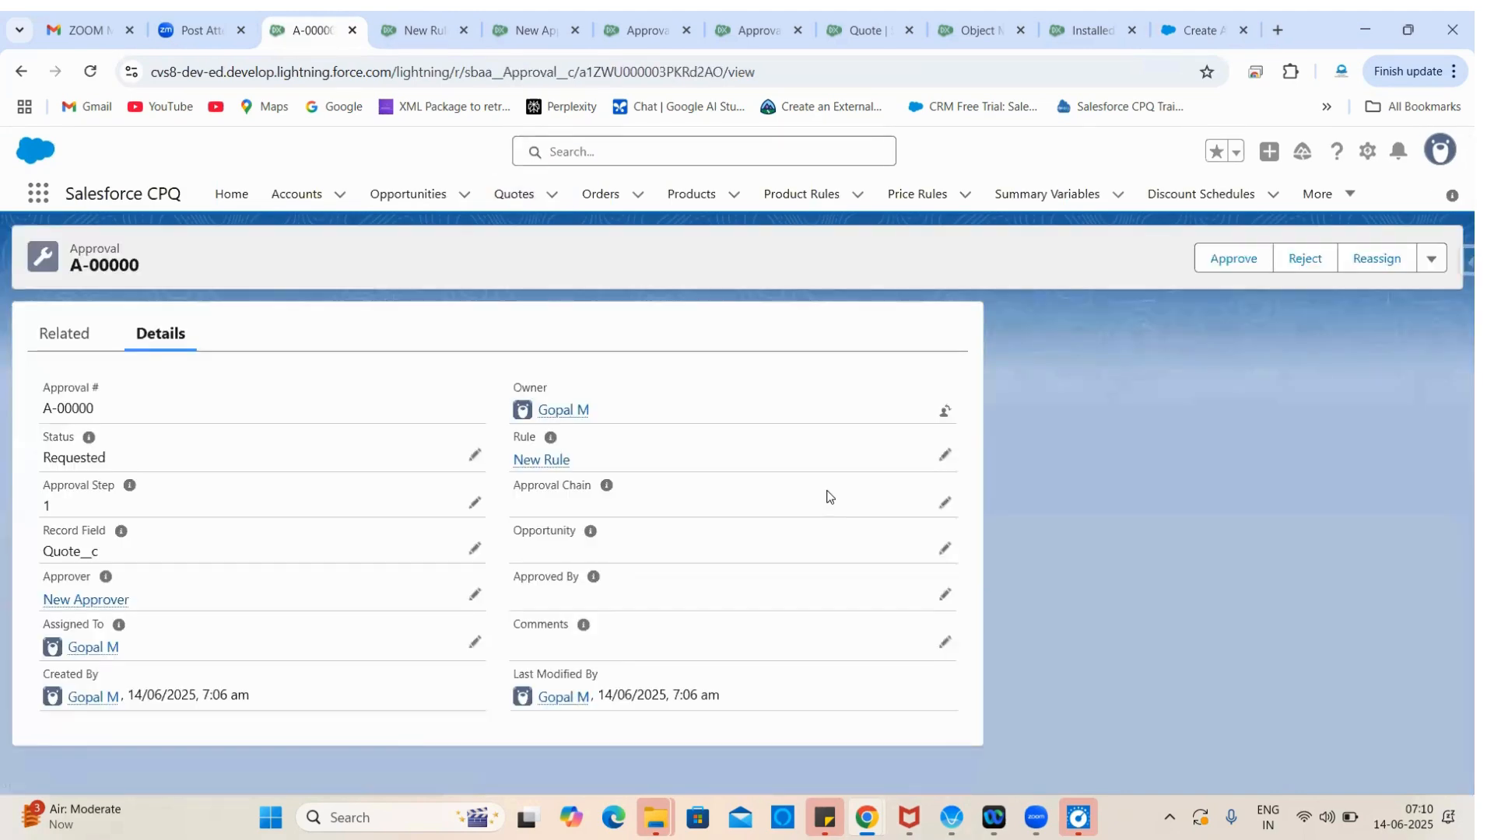
{"action": "left_click", "coordinate": [1216, 268]}
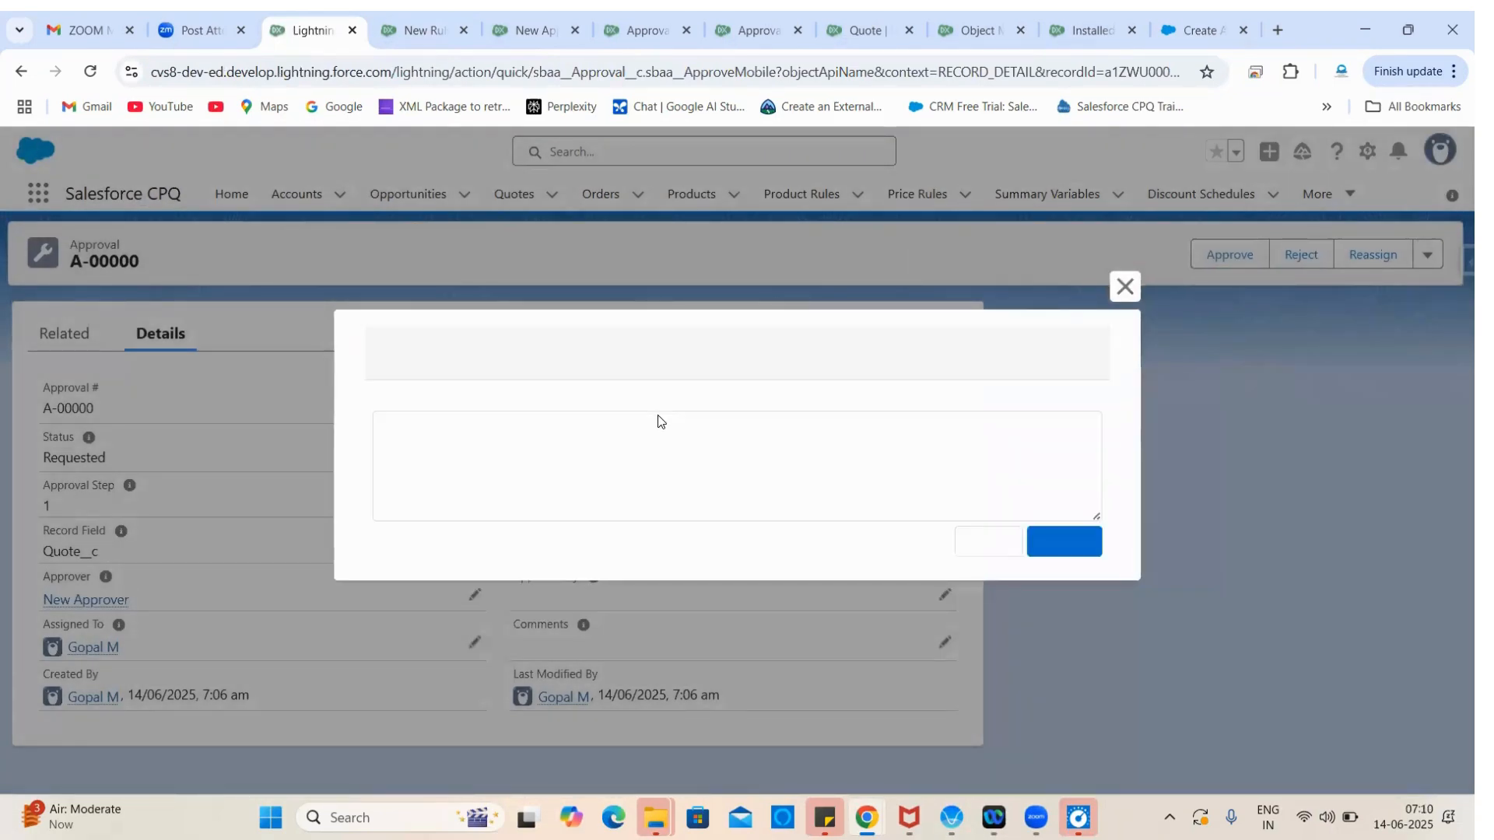
{"action": "left_click", "coordinate": [588, 454]}
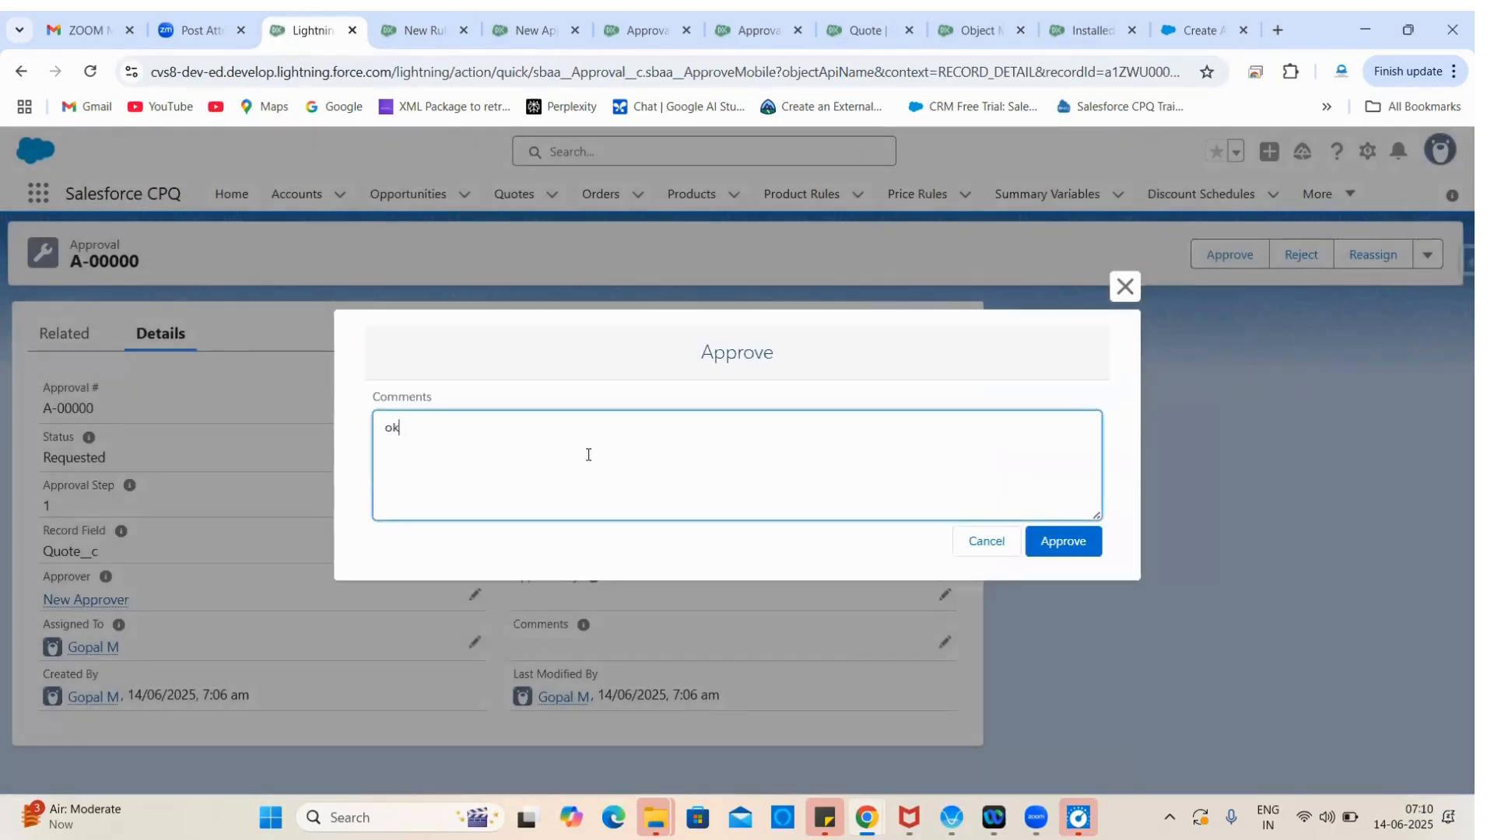
{"action": "left_click", "coordinate": [1063, 541]}
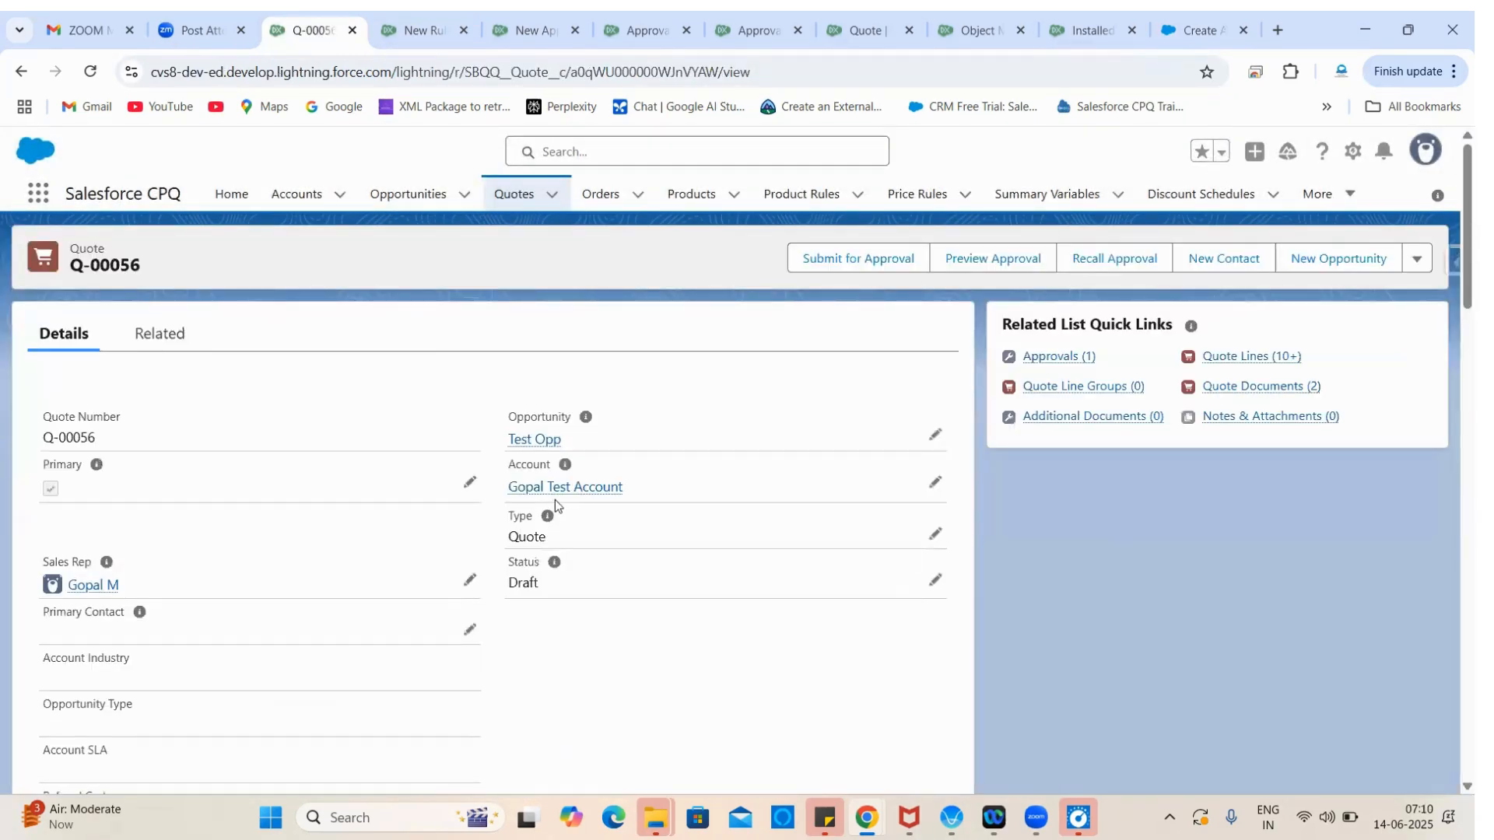
Step: Inspect the quote's full Approvals list, refresh it, and return to the quote to look through its related lists
{"action": "left_click", "coordinate": [172, 333]}
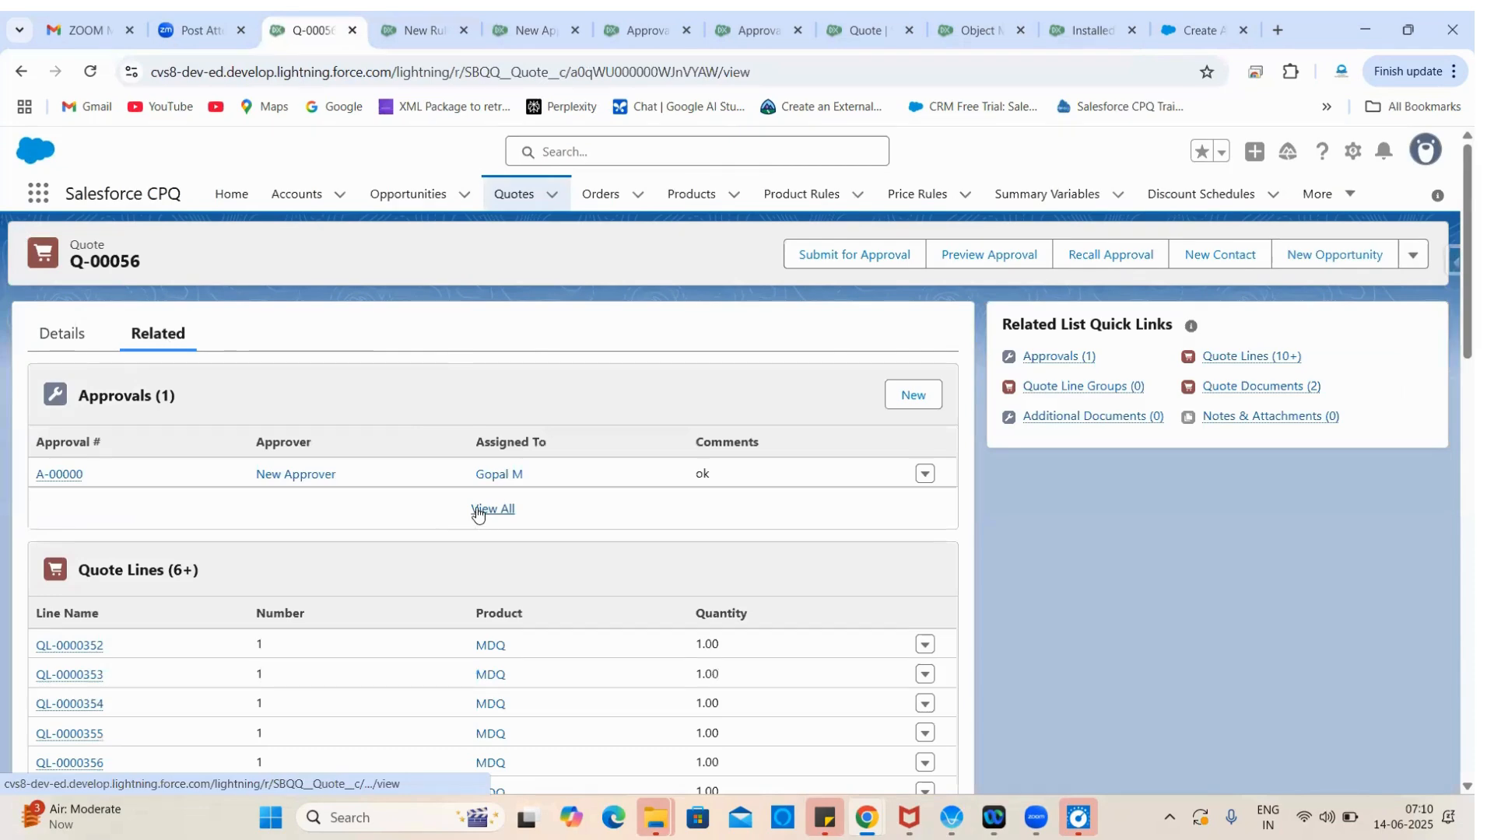
{"action": "left_click", "coordinate": [493, 511]}
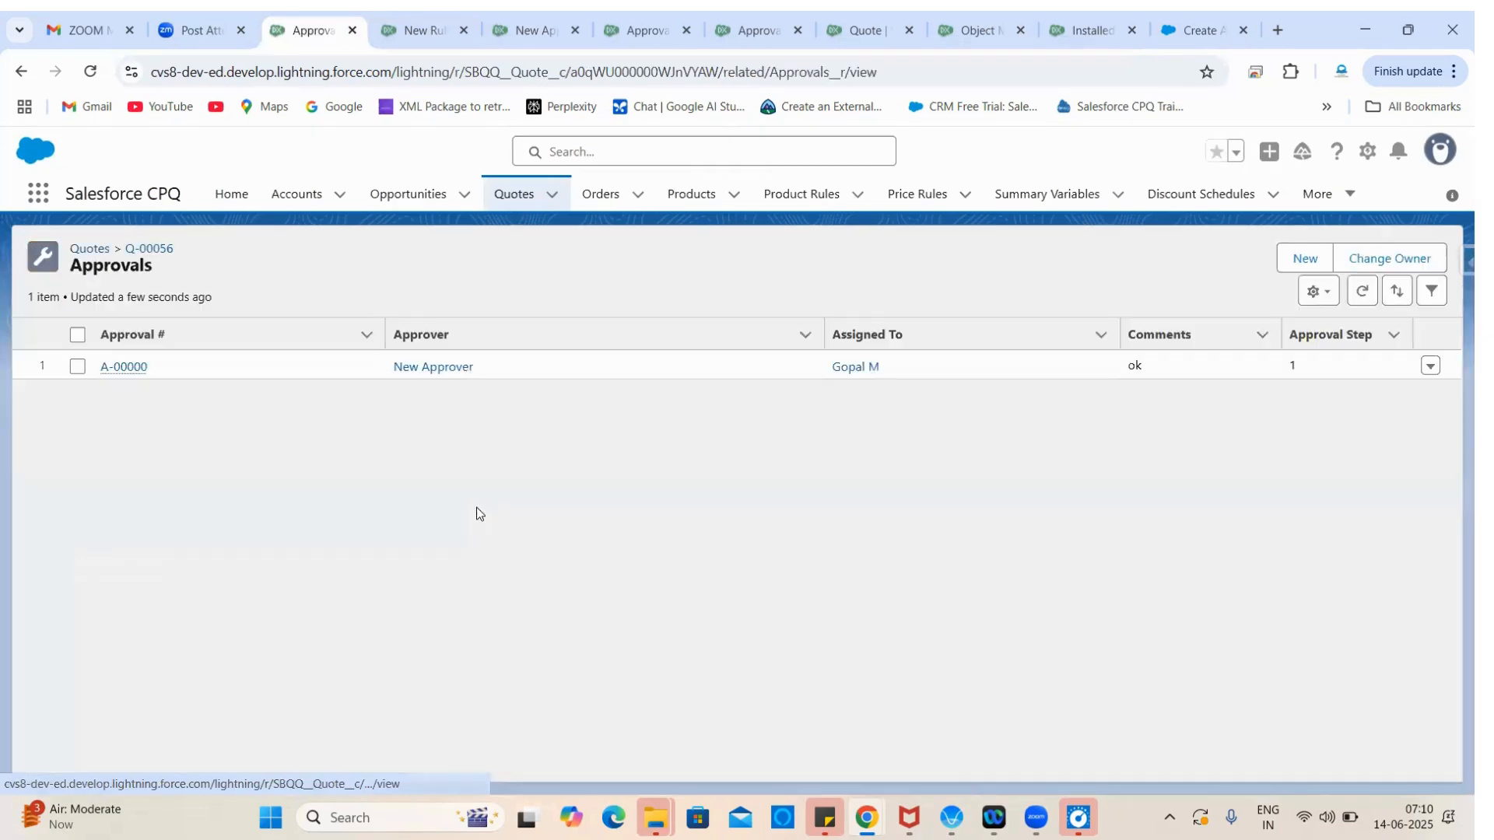
{"action": "left_click", "coordinate": [1364, 293]}
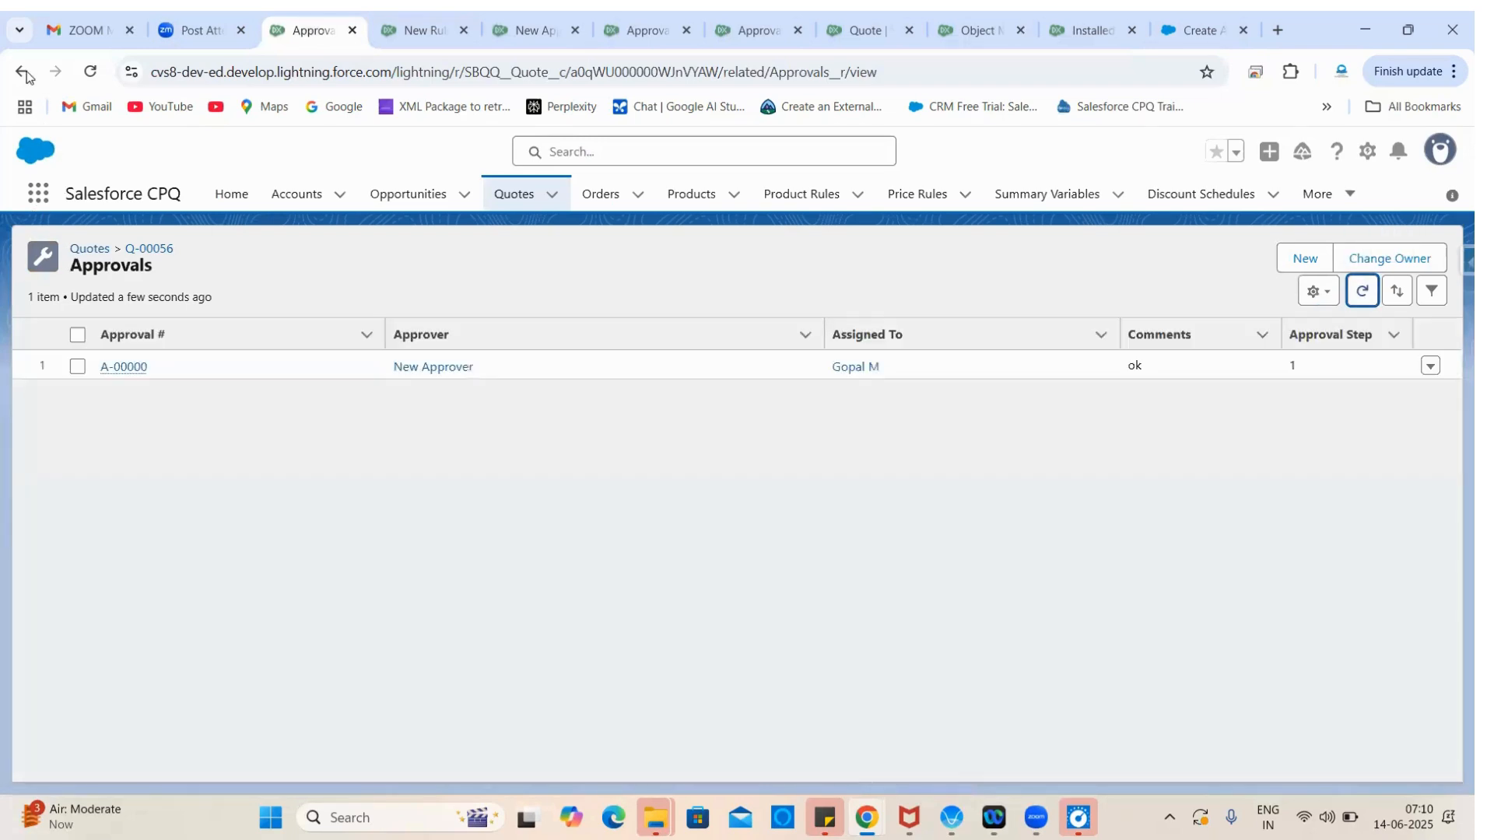
{"action": "left_click", "coordinate": [22, 72]}
{"action": "scroll", "coordinate": [258, 641], "scroll_direction": "down", "scroll_amount": 5}
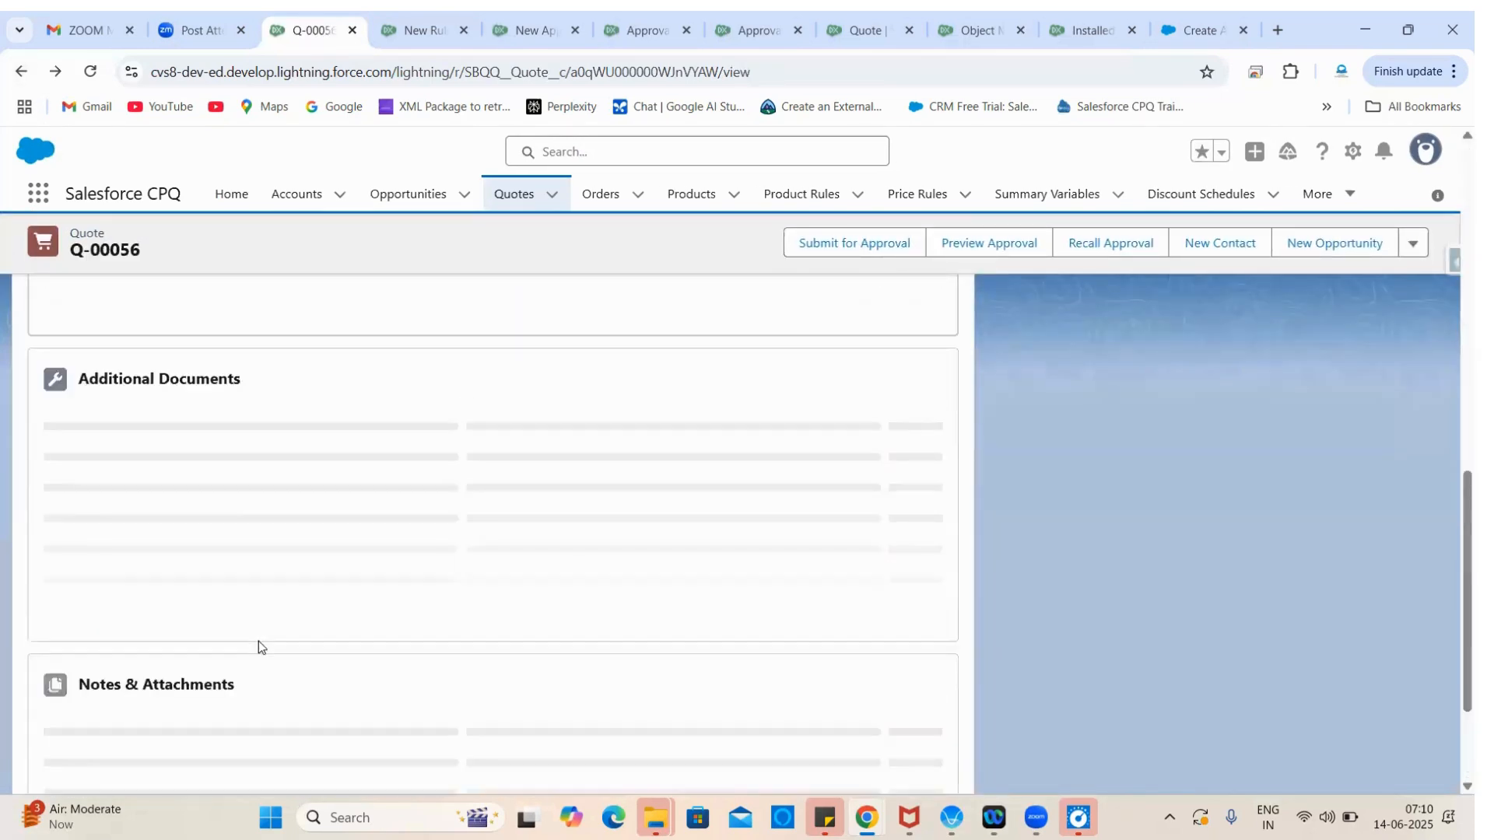
{"action": "scroll", "coordinate": [258, 641], "scroll_direction": "up", "scroll_amount": 10}
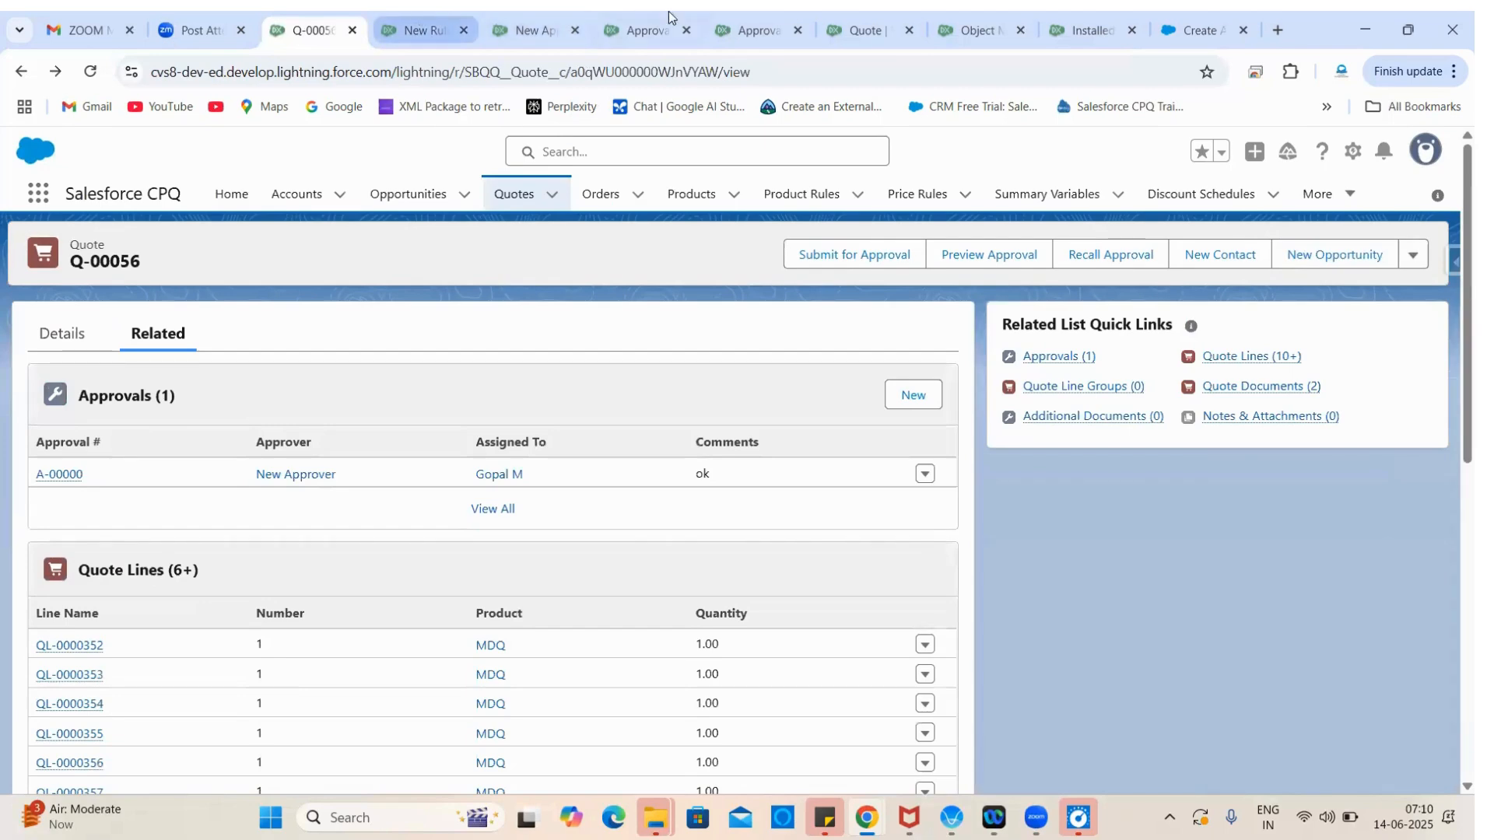
Step: Open the Quote Layout of the Quote object and add the Approval History related list directly below Approvals
{"action": "left_click", "coordinate": [666, 17]}
{"action": "left_click", "coordinate": [763, 16]}
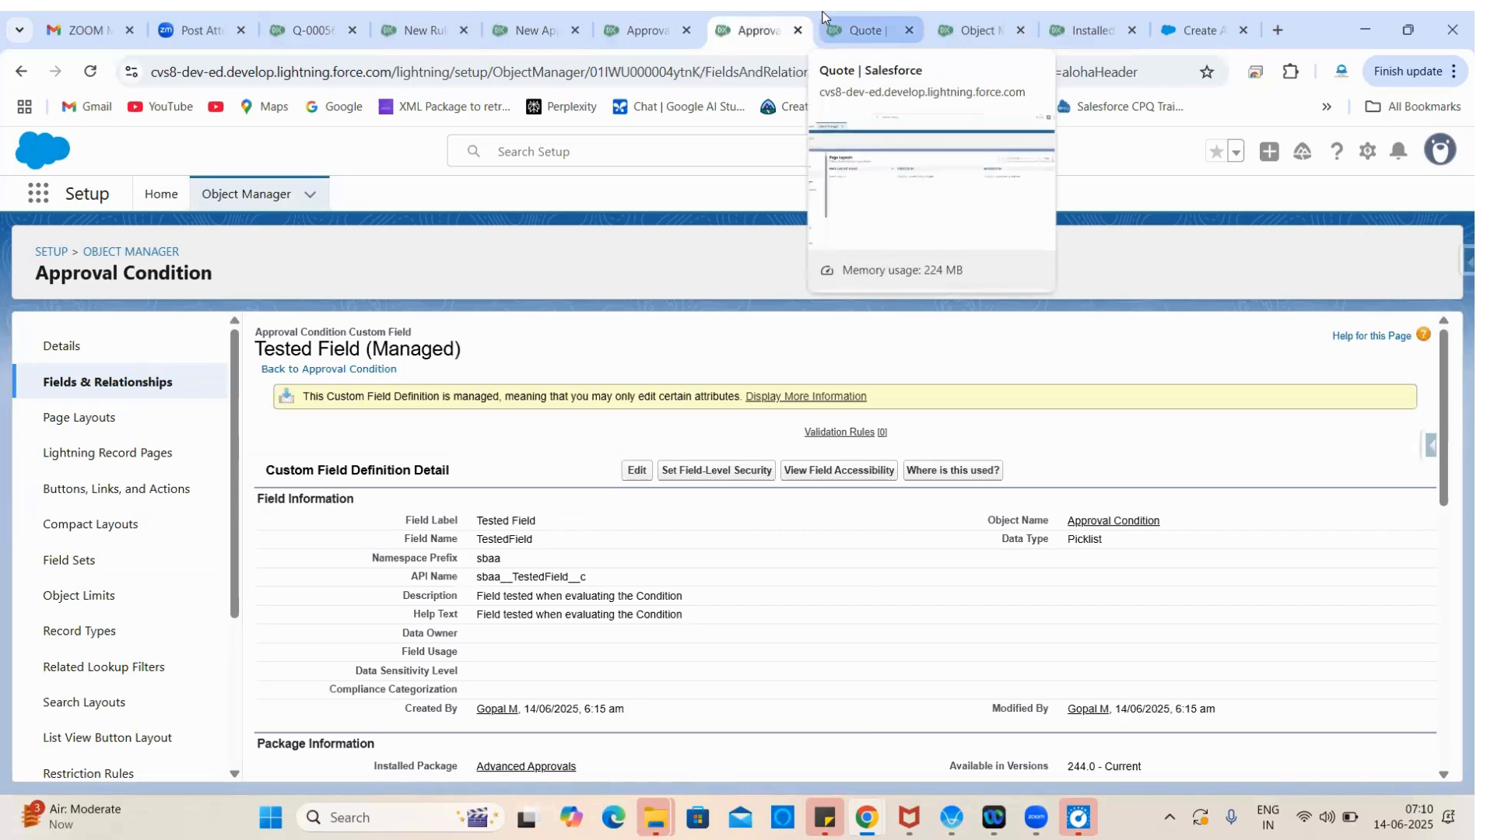
{"action": "left_click", "coordinate": [849, 14]}
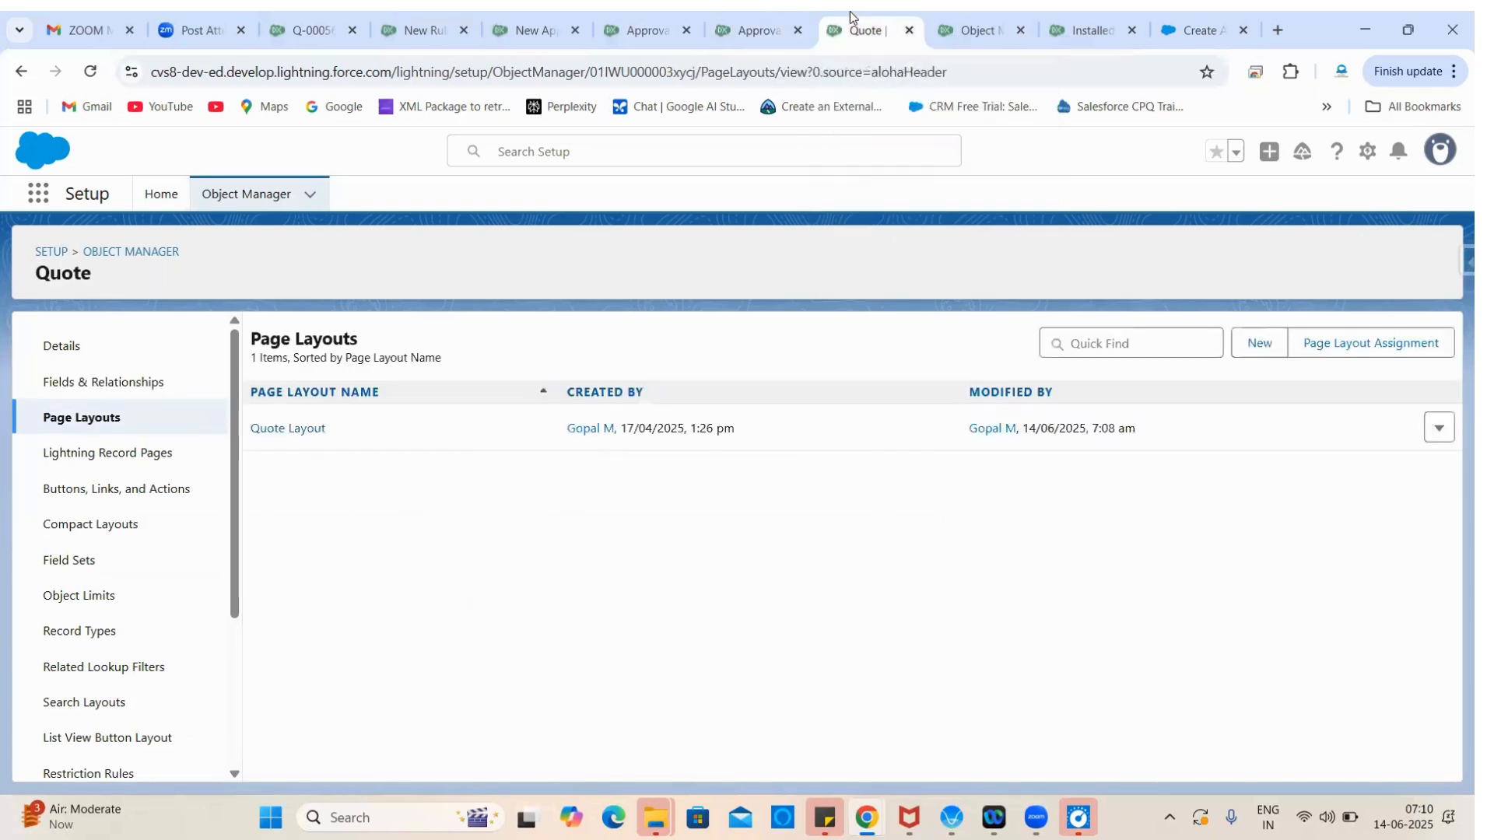
{"action": "left_click", "coordinate": [282, 432]}
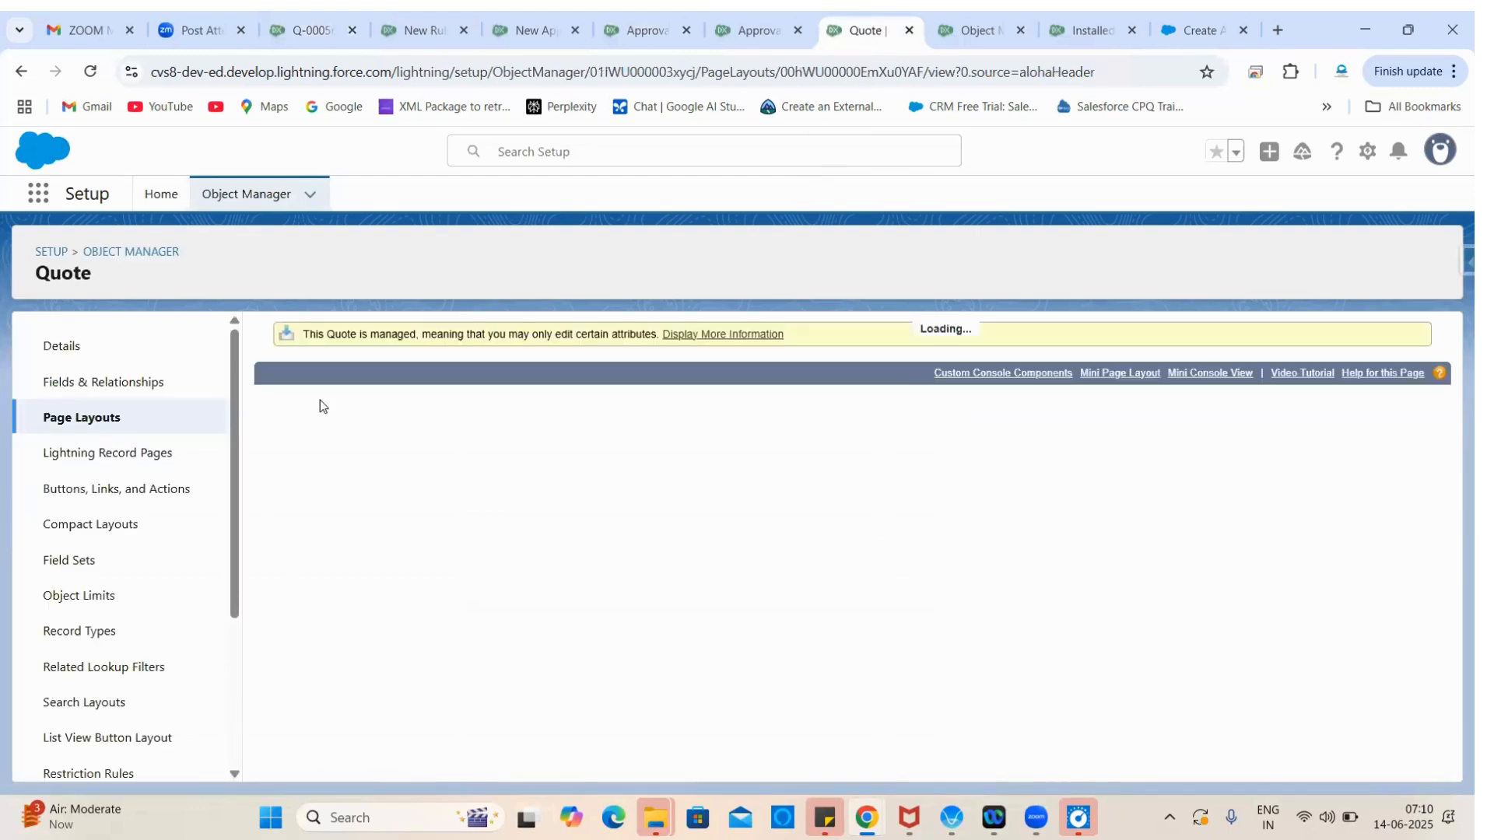
{"action": "scroll", "coordinate": [294, 531], "scroll_direction": "down", "scroll_amount": 1}
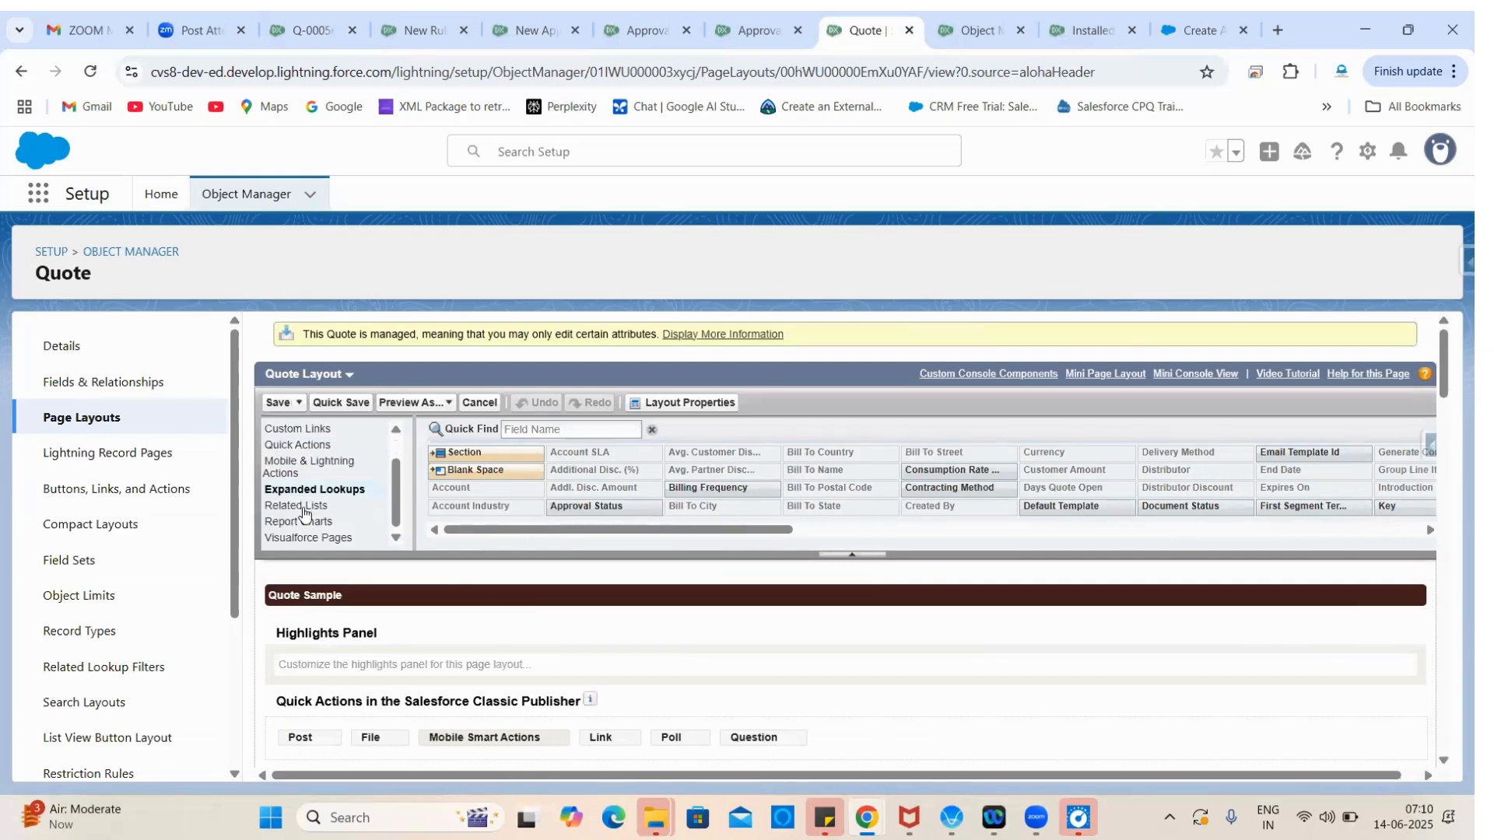
{"action": "left_click", "coordinate": [299, 512]}
{"action": "scroll", "coordinate": [466, 506], "scroll_direction": "down", "scroll_amount": 15}
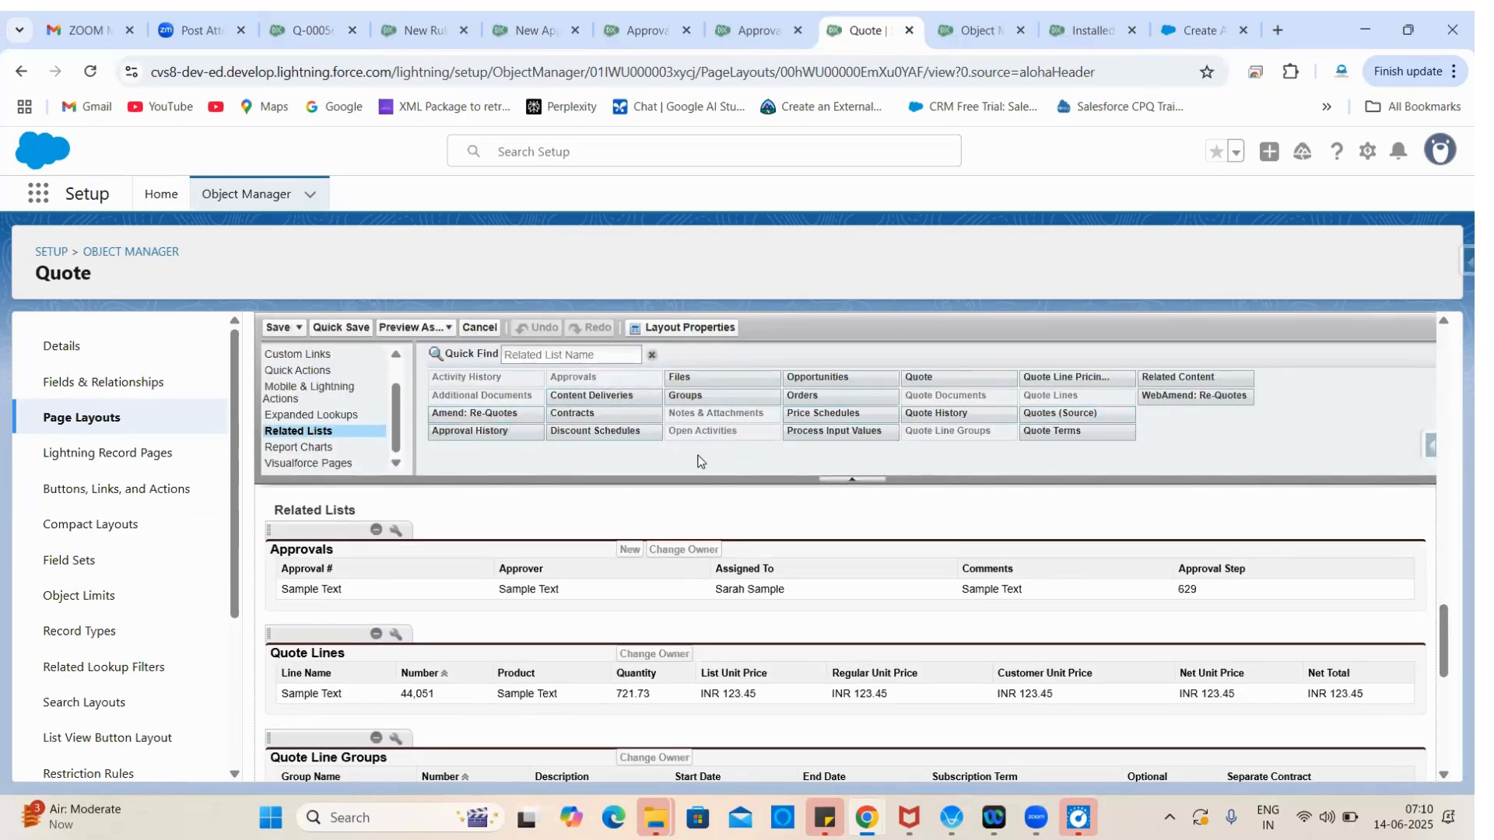
{"action": "left_click_drag", "start_coordinate": [515, 433], "coordinate": [436, 606]}
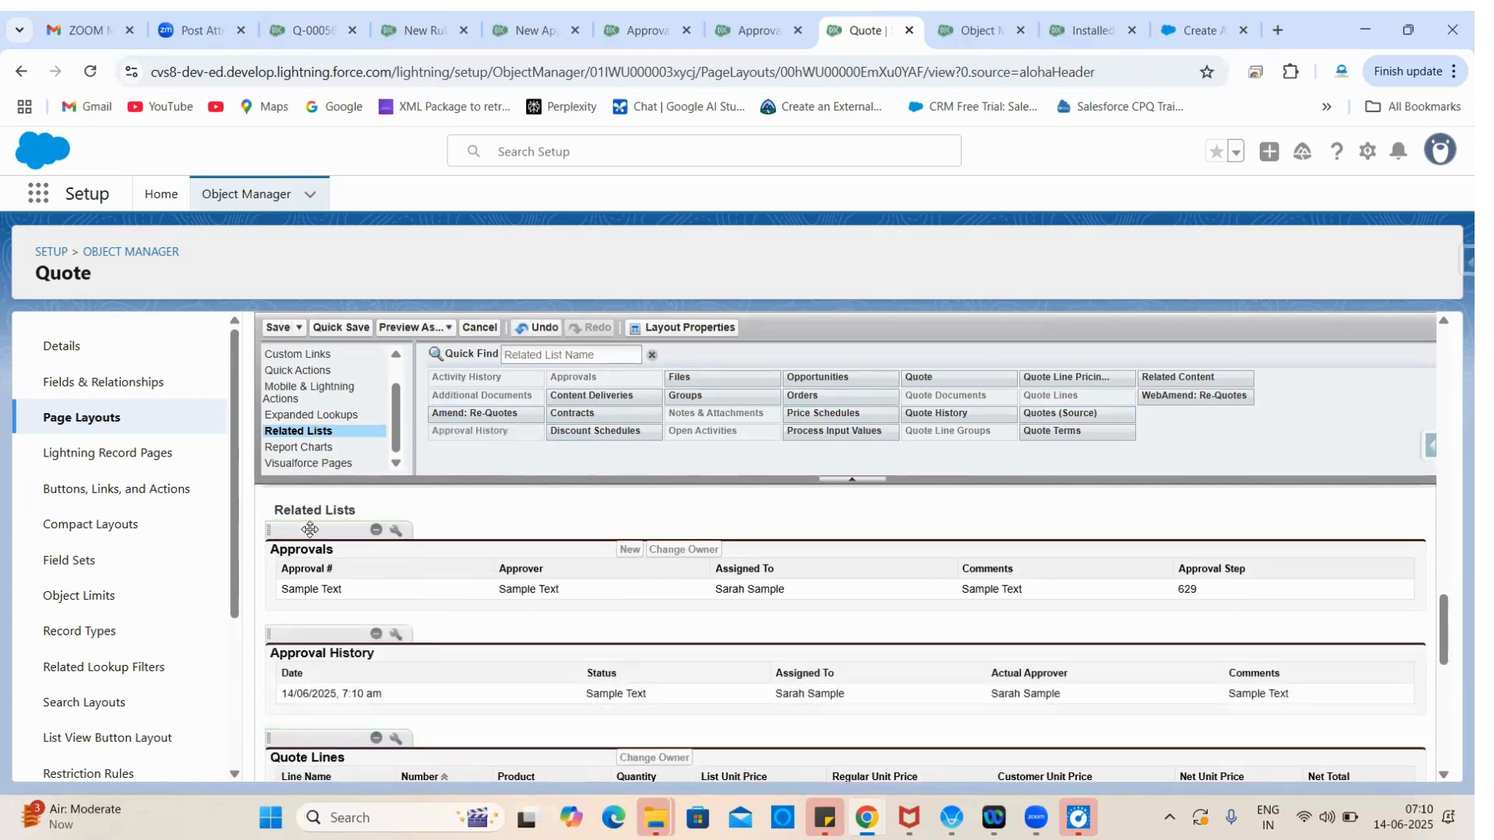
Step: Save the Quote Layout, overwriting users' related list customizations, and return to quote Q-00056
{"action": "left_click", "coordinate": [276, 330]}
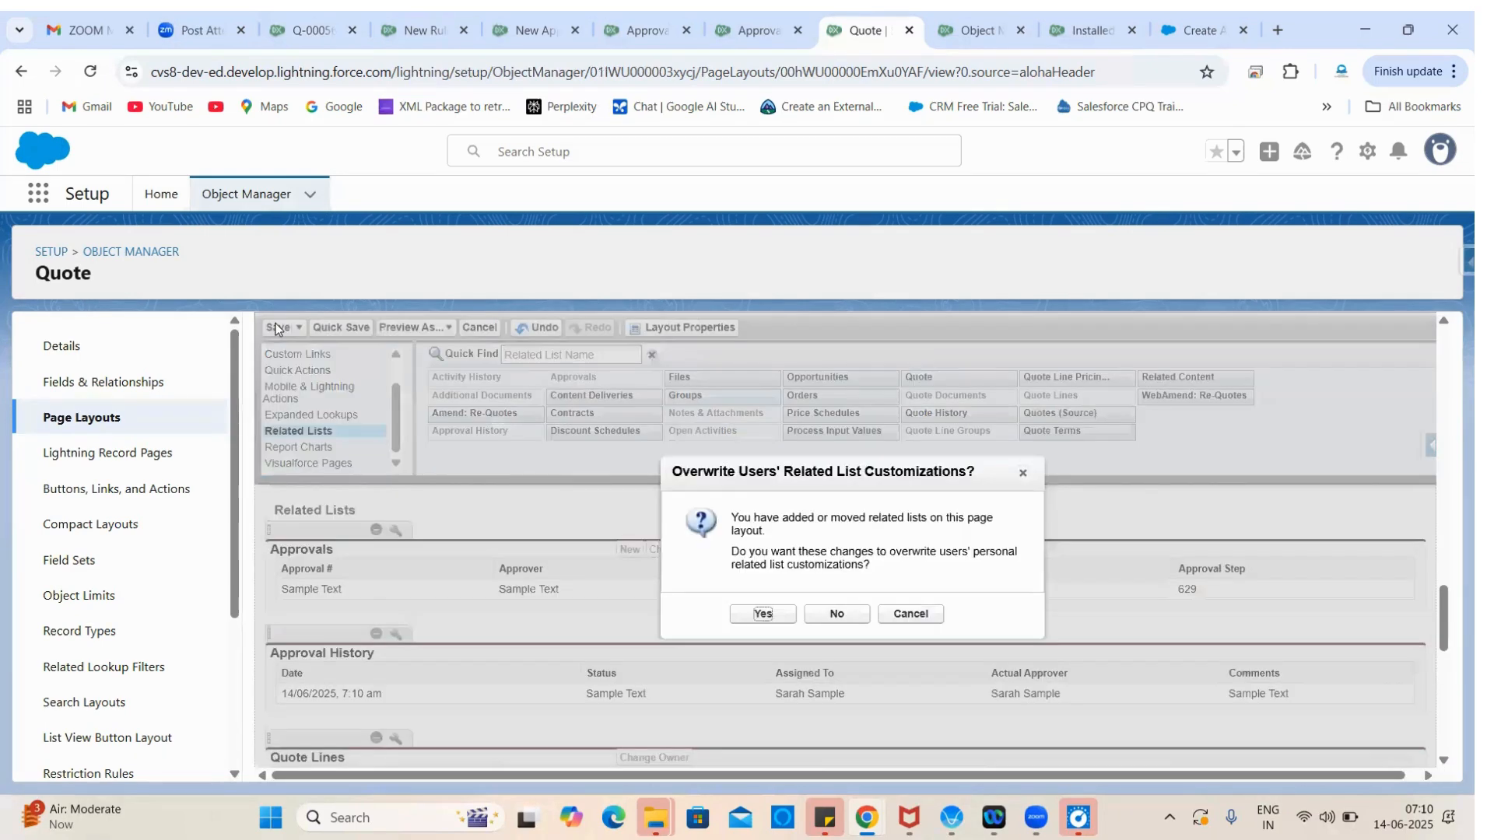
{"action": "left_click", "coordinate": [761, 614]}
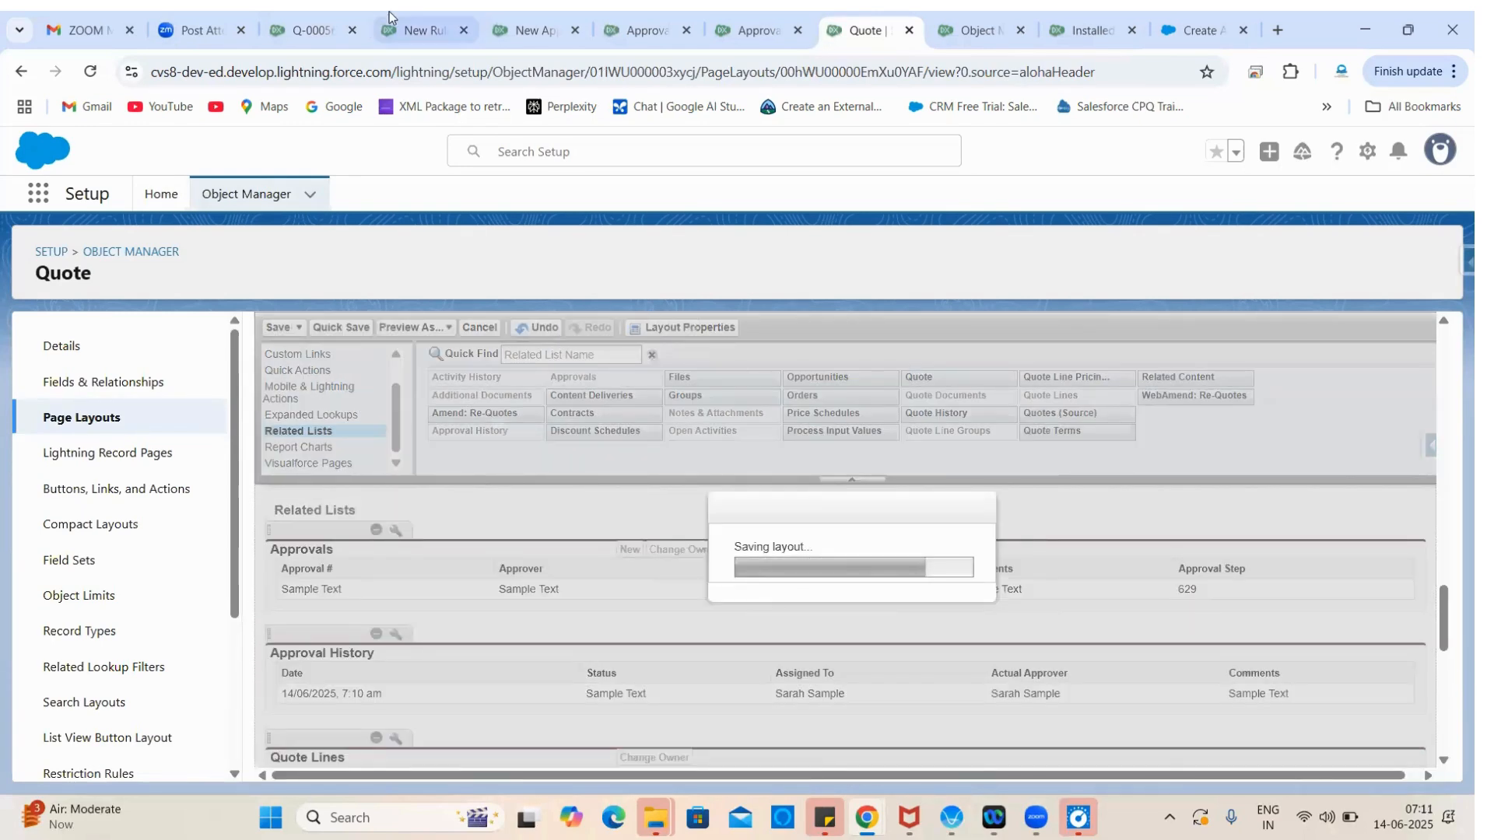
{"action": "left_click", "coordinate": [315, 14]}
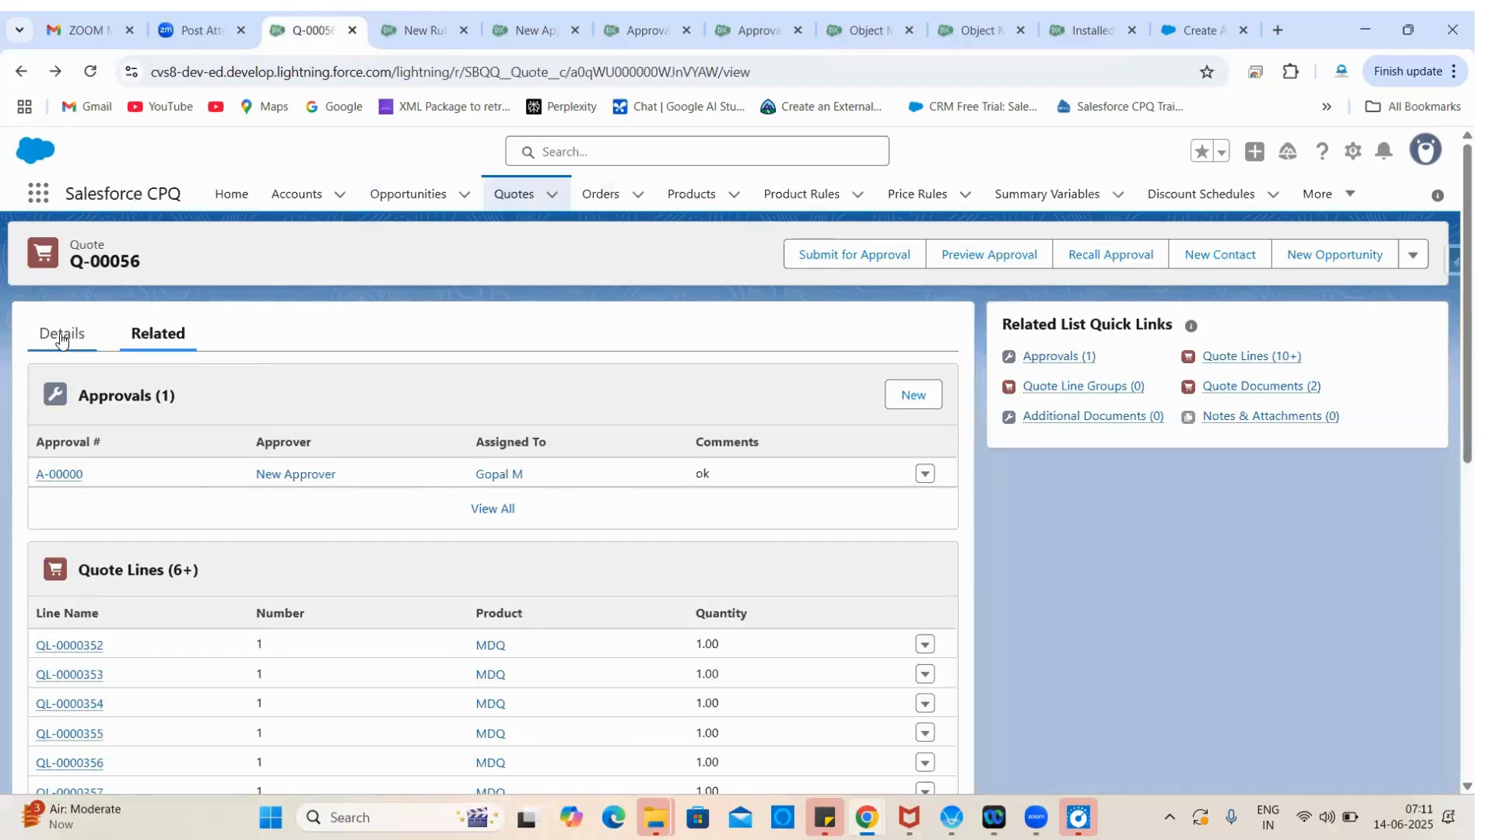
Step: Examine the detail fields of quote Q-00056, including its Status, and leave them unedited
{"action": "left_click", "coordinate": [63, 334]}
{"action": "scroll", "coordinate": [677, 623], "scroll_direction": "down", "scroll_amount": 1}
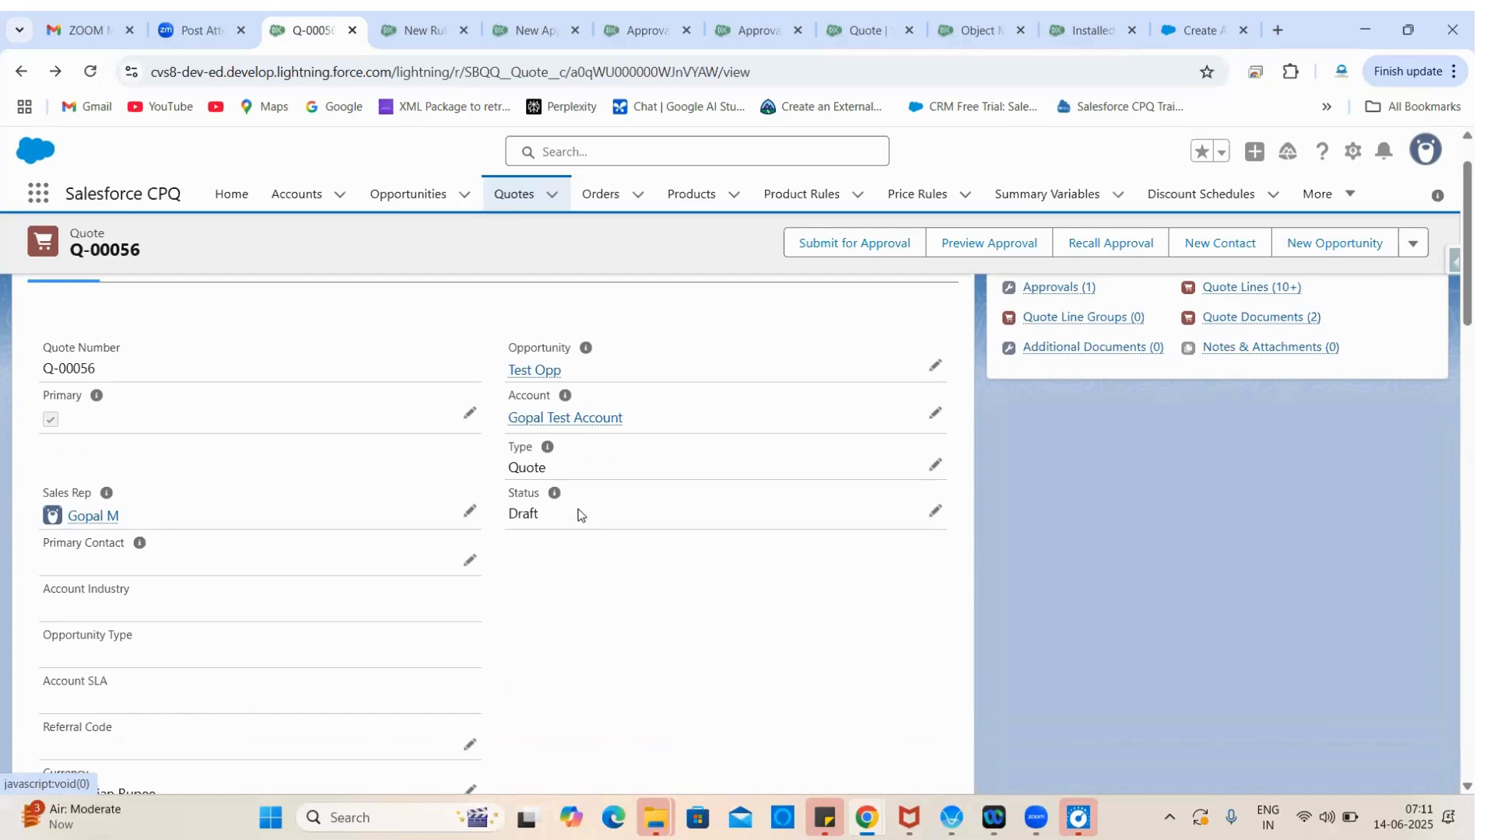
{"action": "left_click", "coordinate": [935, 511]}
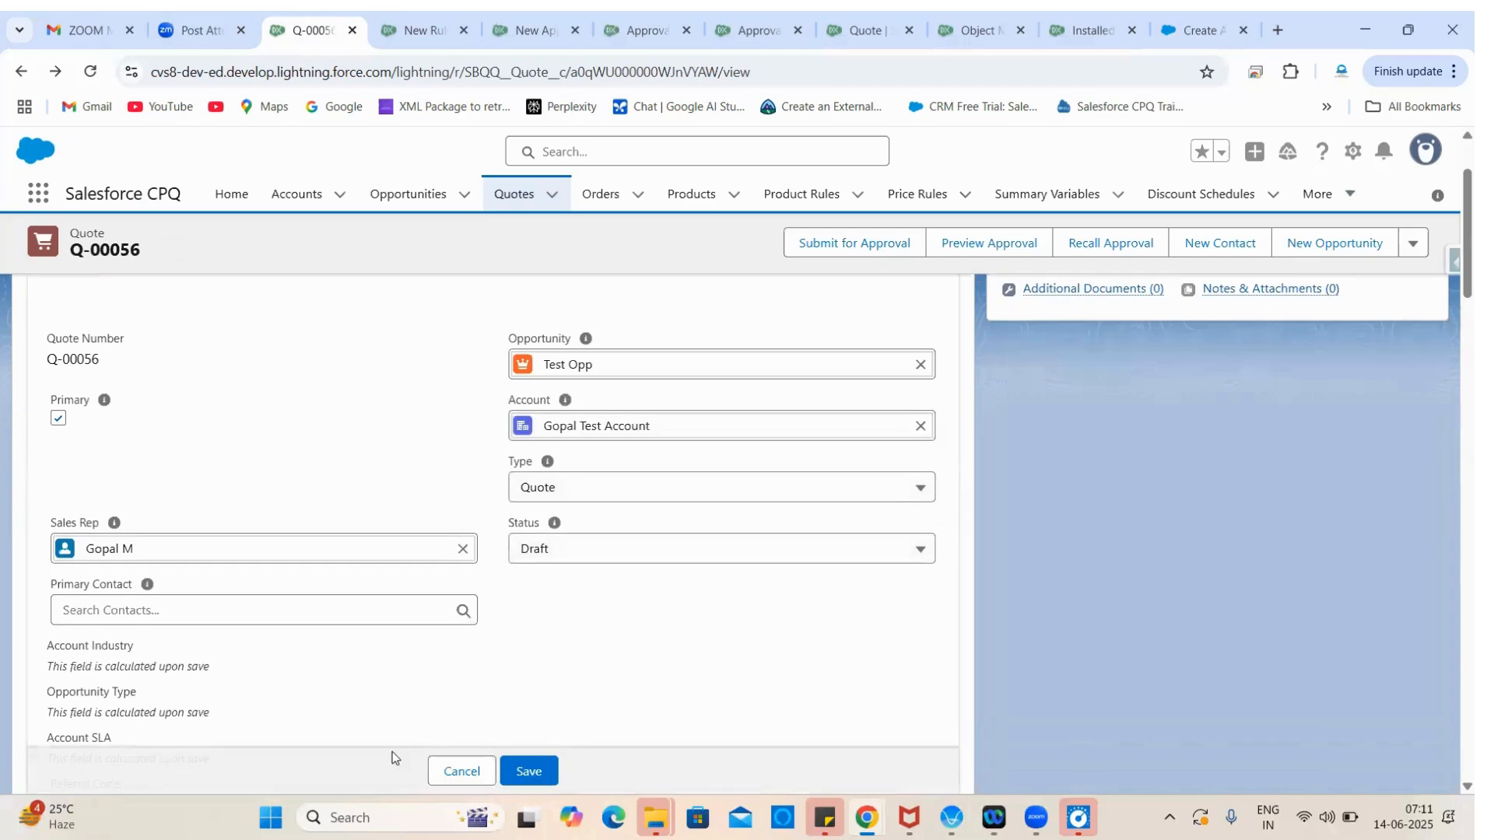
{"action": "left_click", "coordinate": [461, 770]}
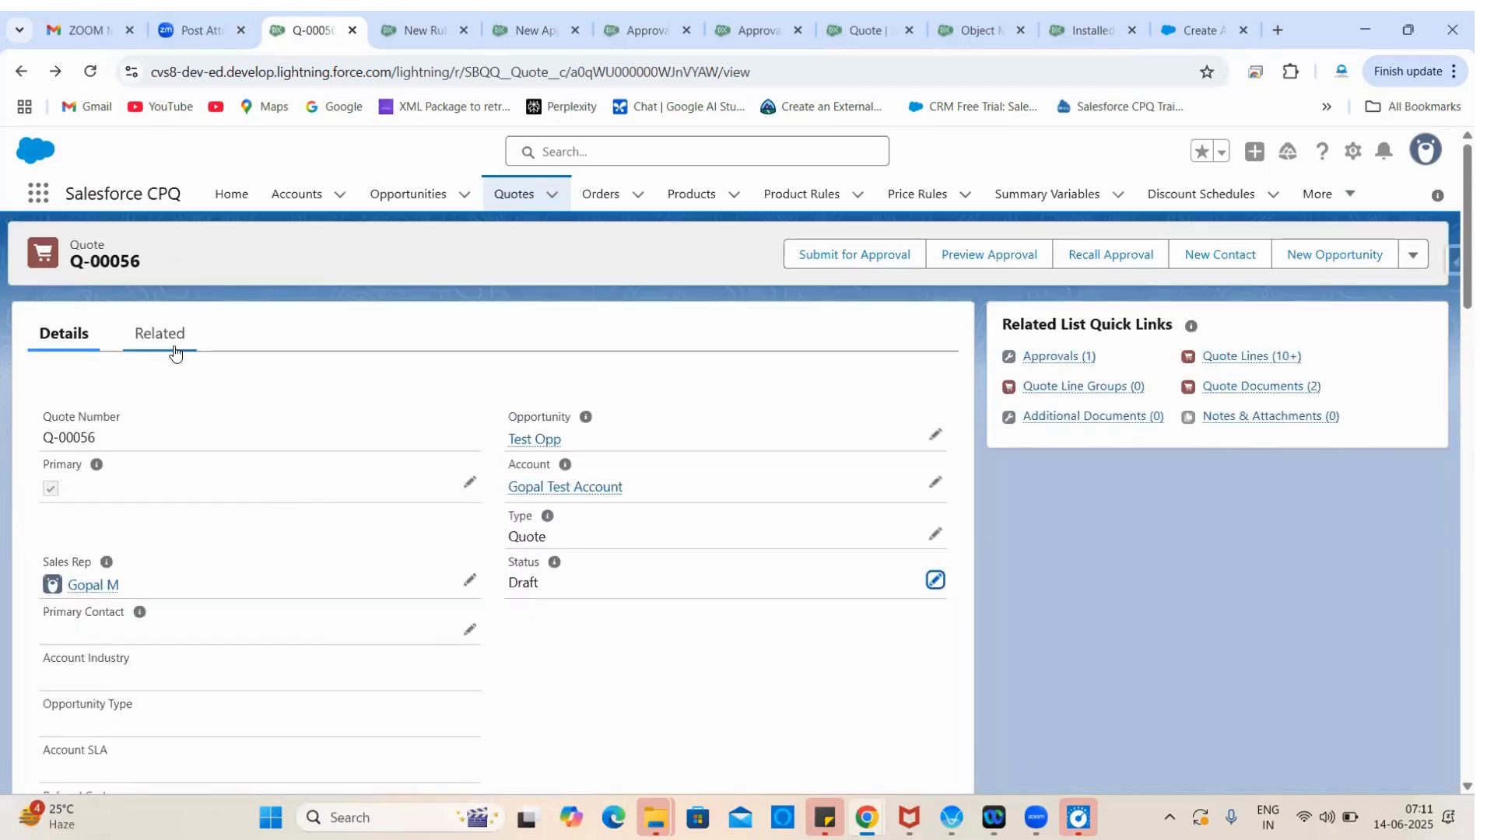
Step: Reload quote Q-00056 and examine its Approvals and Approval History related lists
{"action": "left_click", "coordinate": [174, 349]}
{"action": "scroll", "coordinate": [311, 455], "scroll_direction": "down", "scroll_amount": 1}
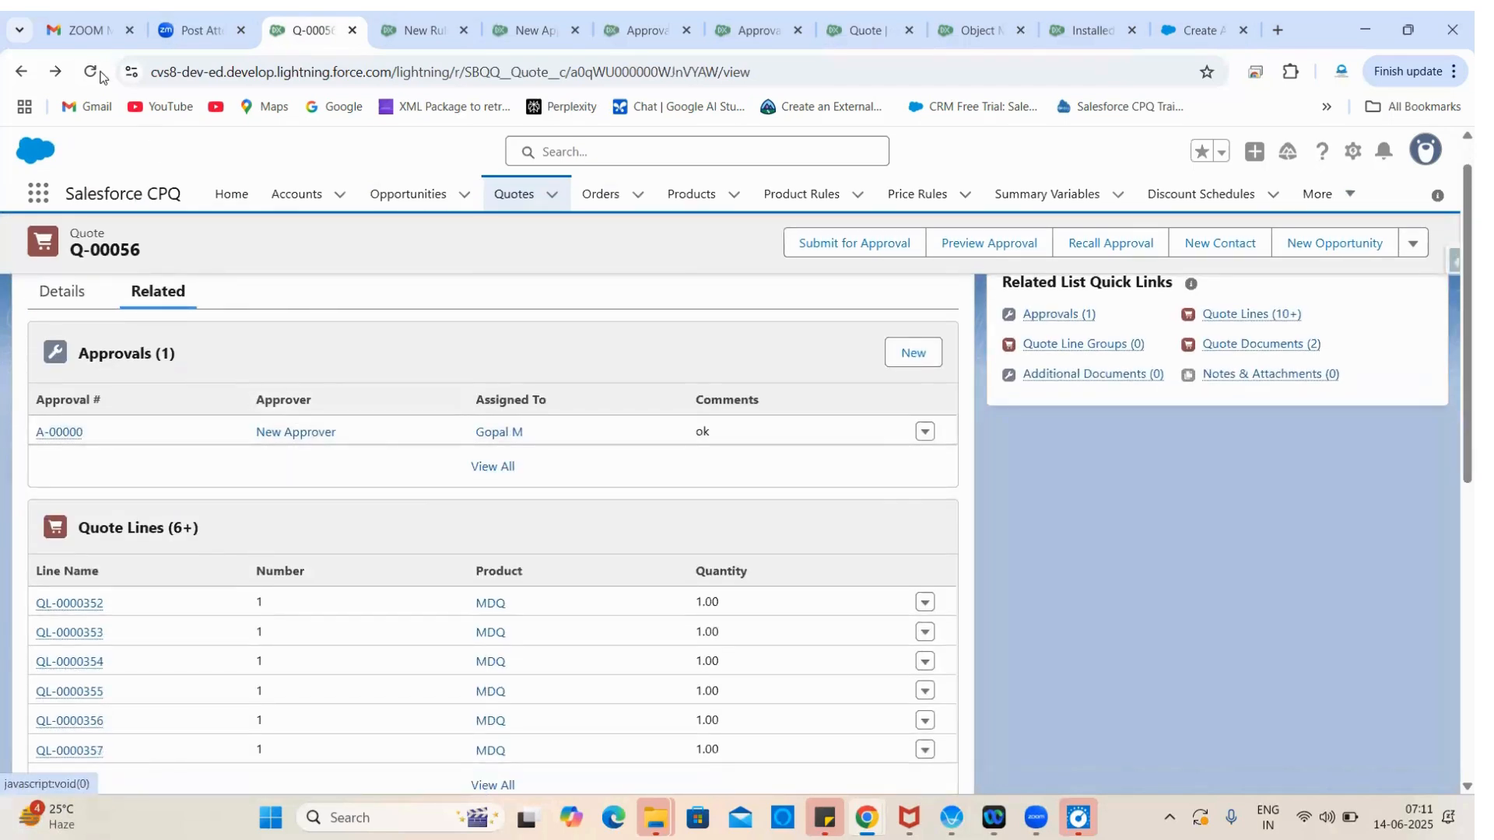
{"action": "left_click", "coordinate": [99, 76]}
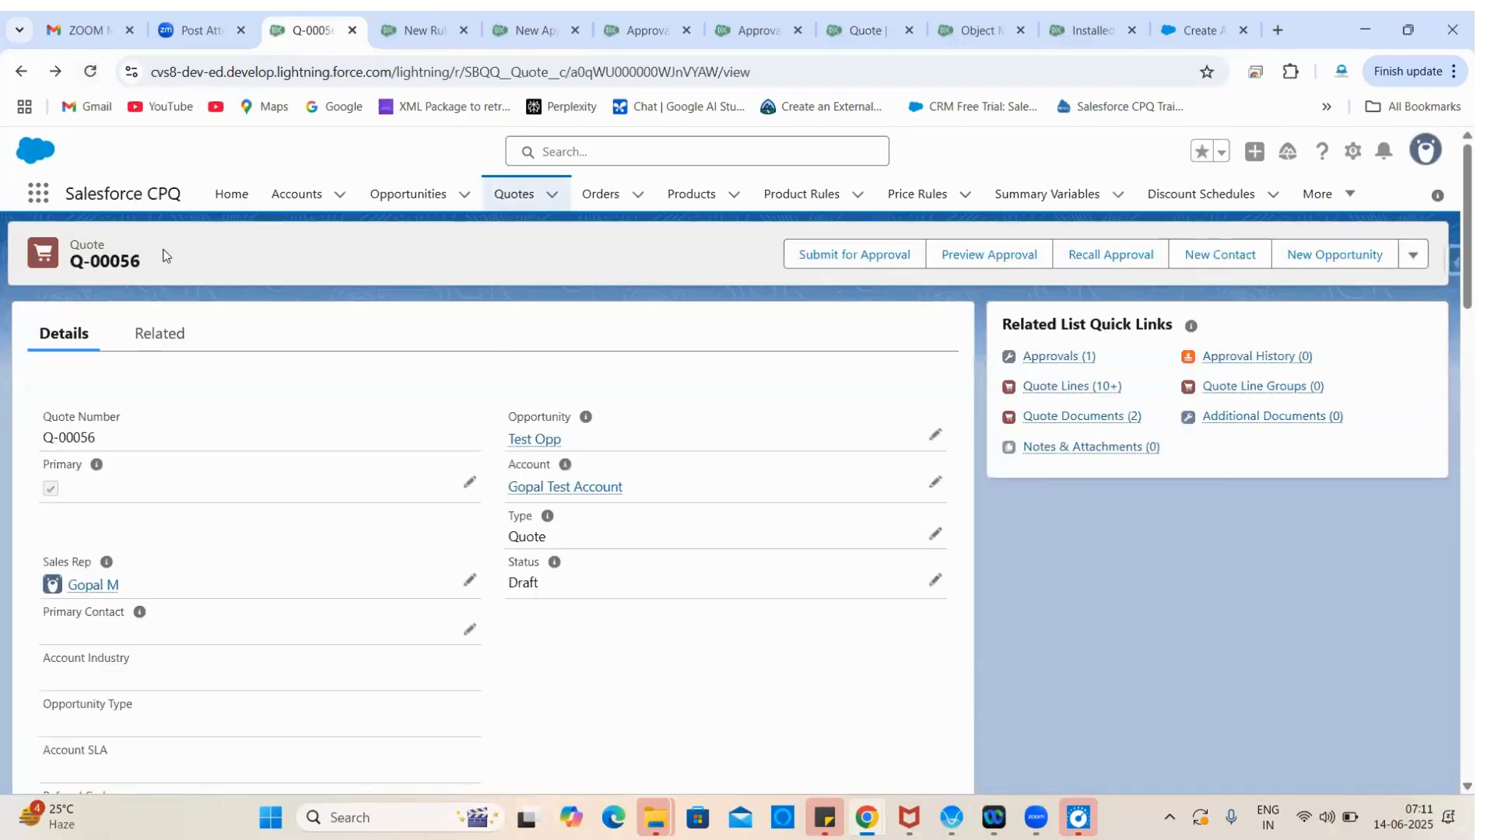
{"action": "left_click", "coordinate": [154, 333]}
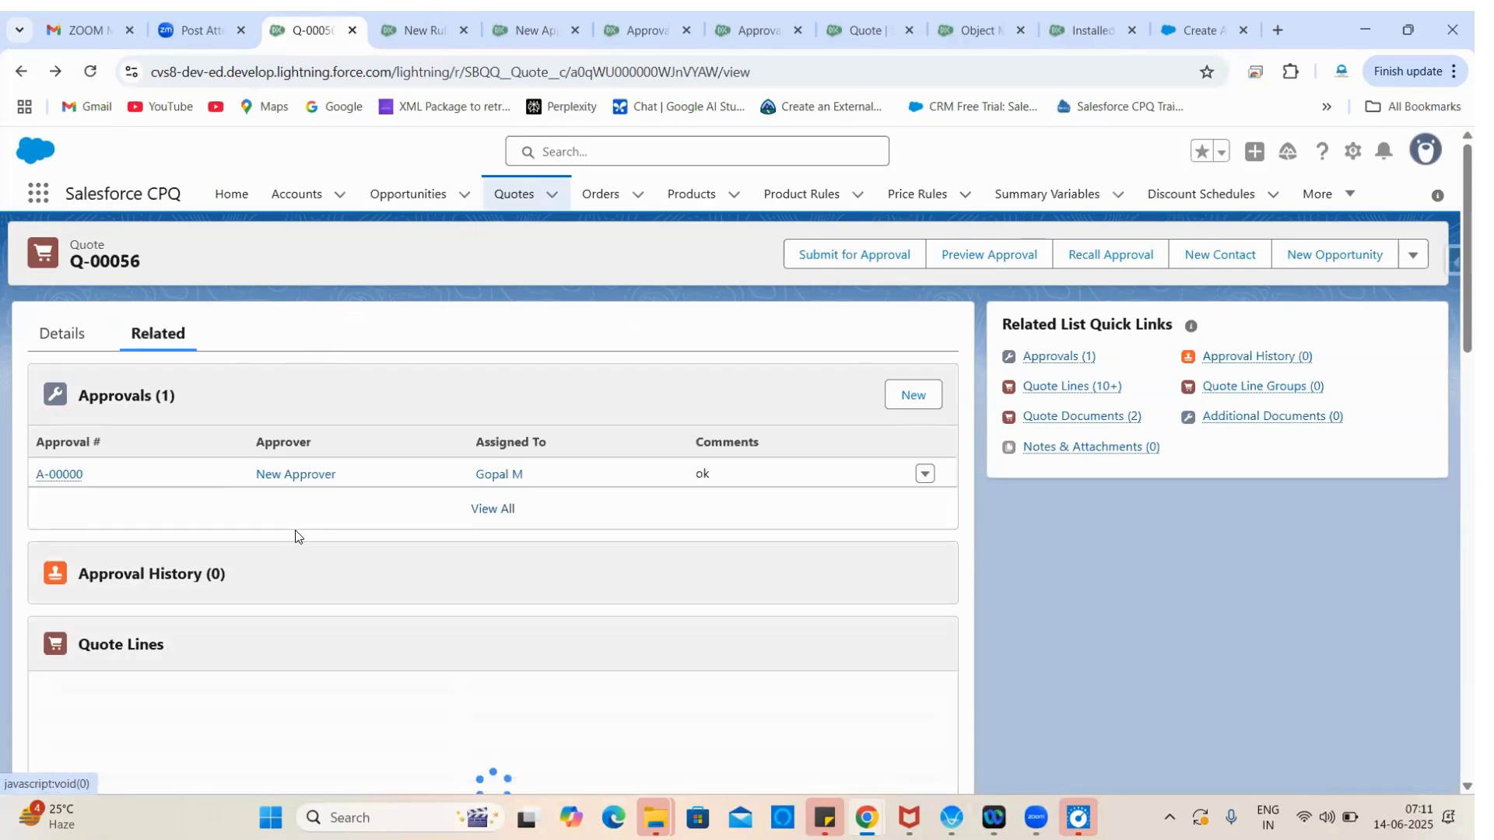
{"action": "scroll", "coordinate": [415, 610], "scroll_direction": "down", "scroll_amount": 1}
{"action": "scroll", "coordinate": [474, 510], "scroll_direction": "down", "scroll_amount": 1}
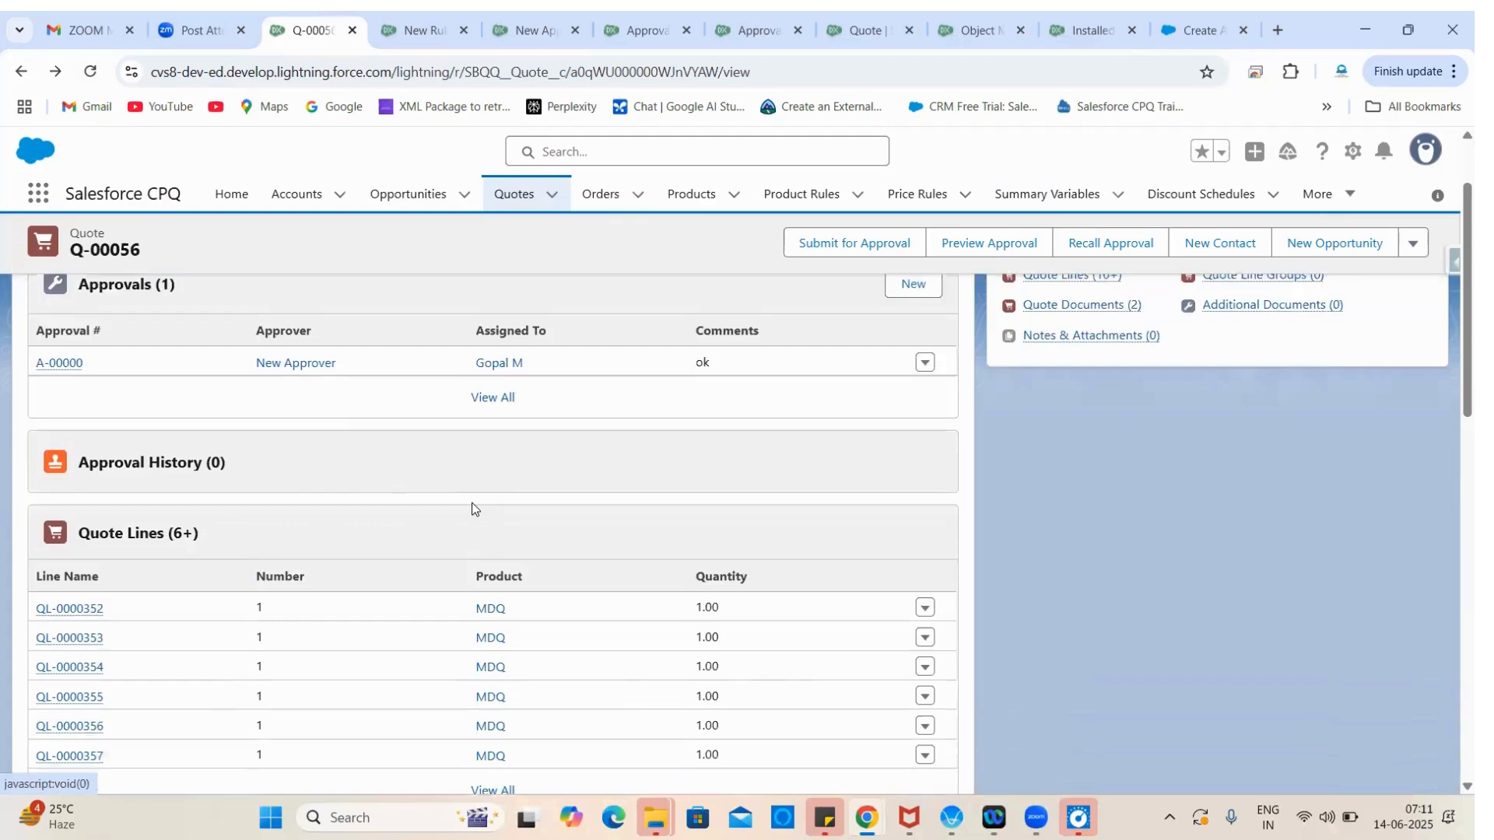
{"action": "scroll", "coordinate": [475, 511], "scroll_direction": "up", "scroll_amount": 2}
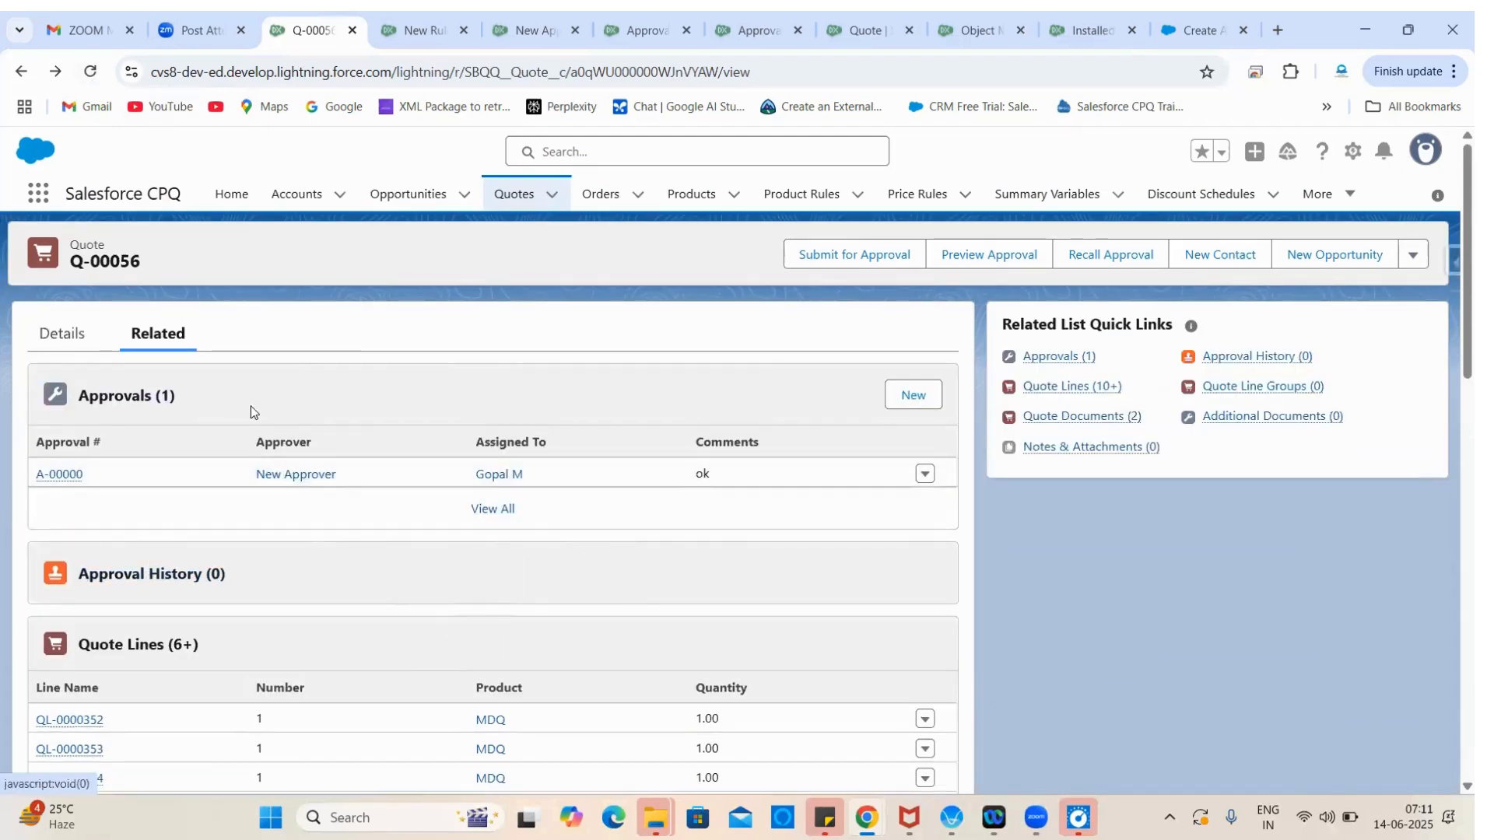
Step: Open the Quote Layout of the Quote object for editing and show its available related lists
{"action": "left_click", "coordinate": [728, 17]}
{"action": "left_click", "coordinate": [863, 28]}
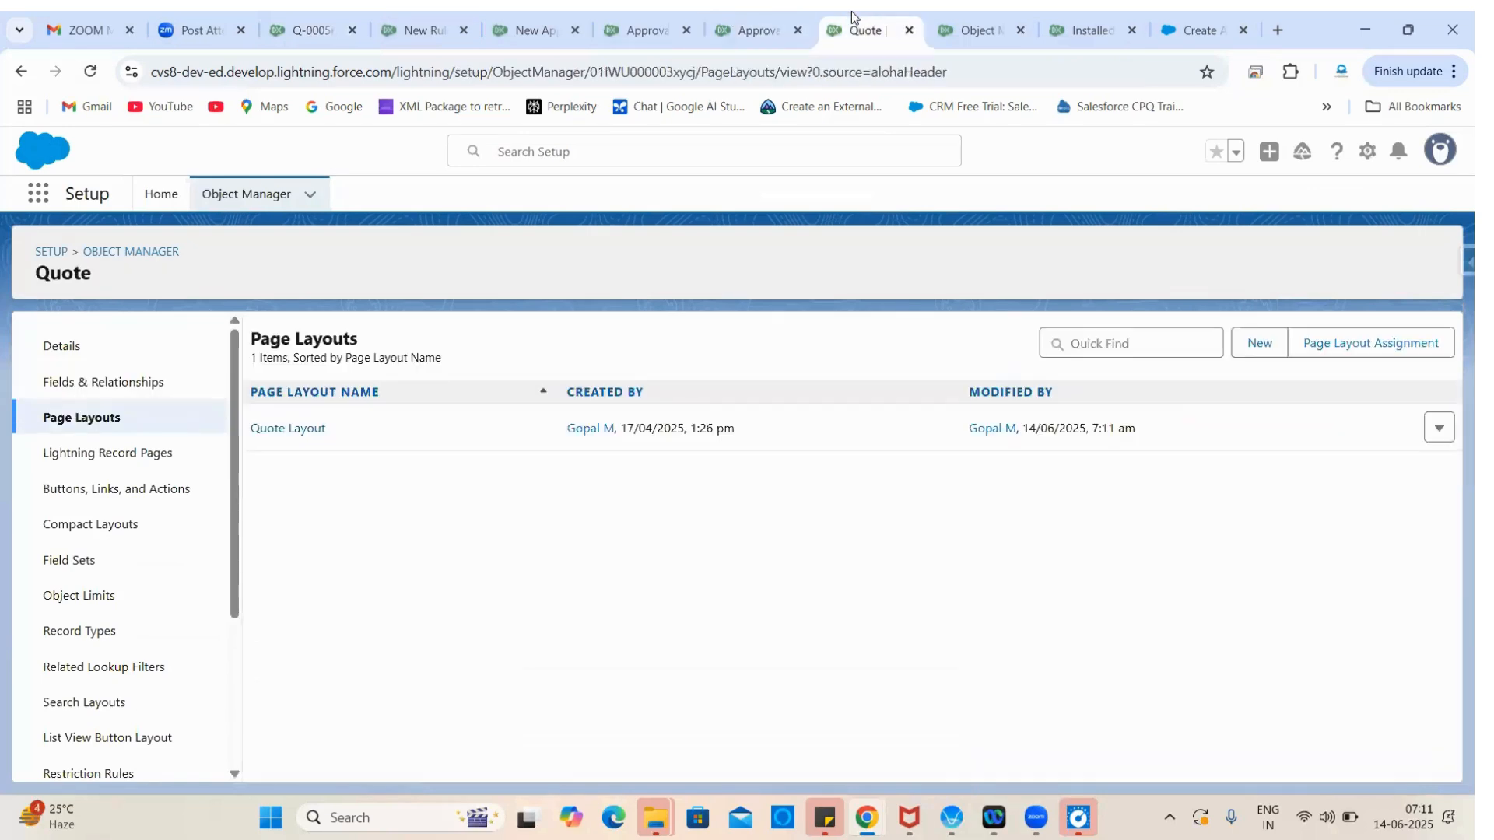
{"action": "left_click", "coordinate": [292, 433]}
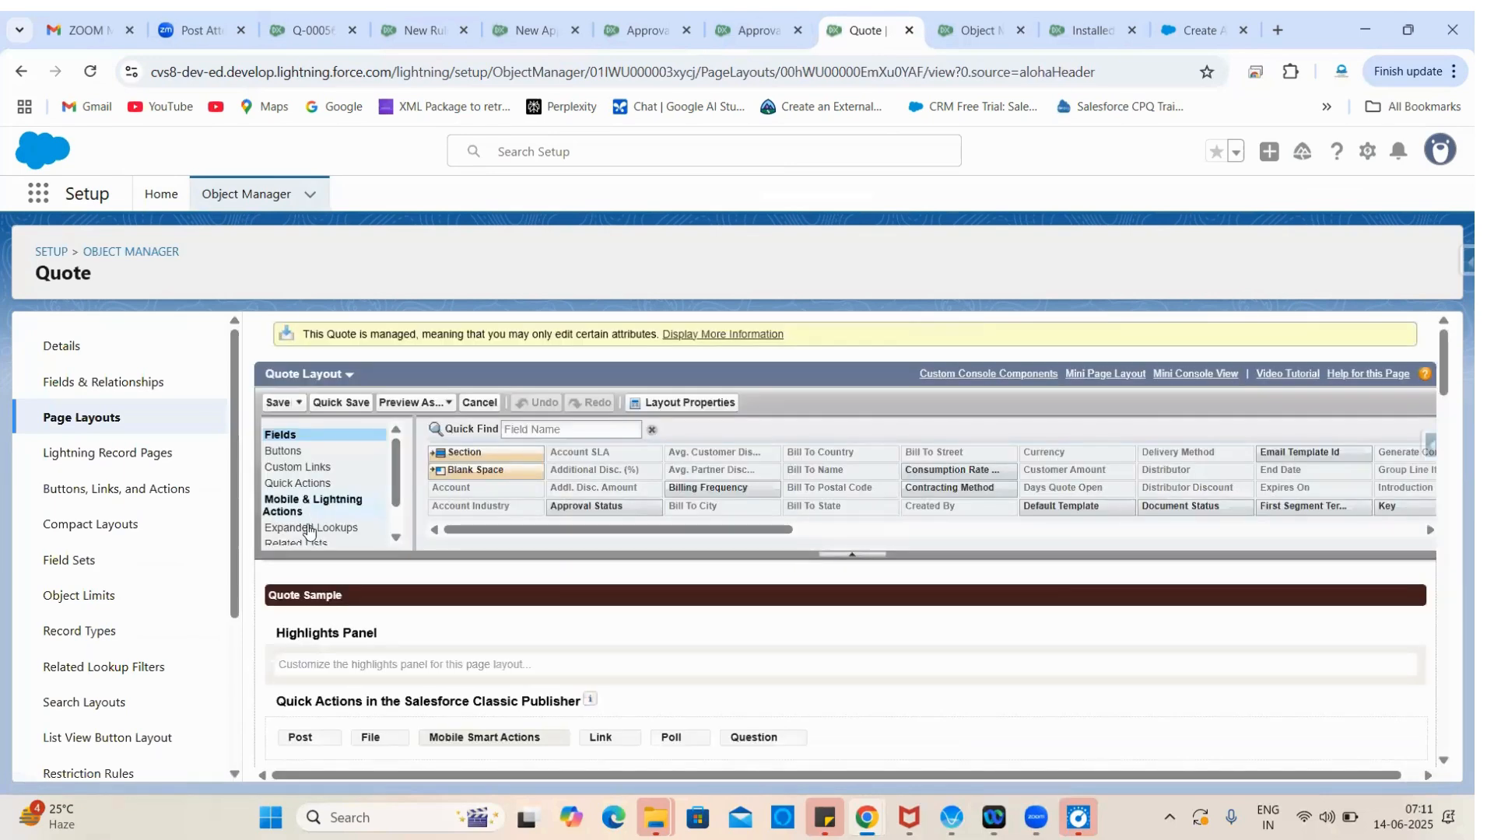
{"action": "scroll", "coordinate": [309, 532], "scroll_direction": "down", "scroll_amount": 1}
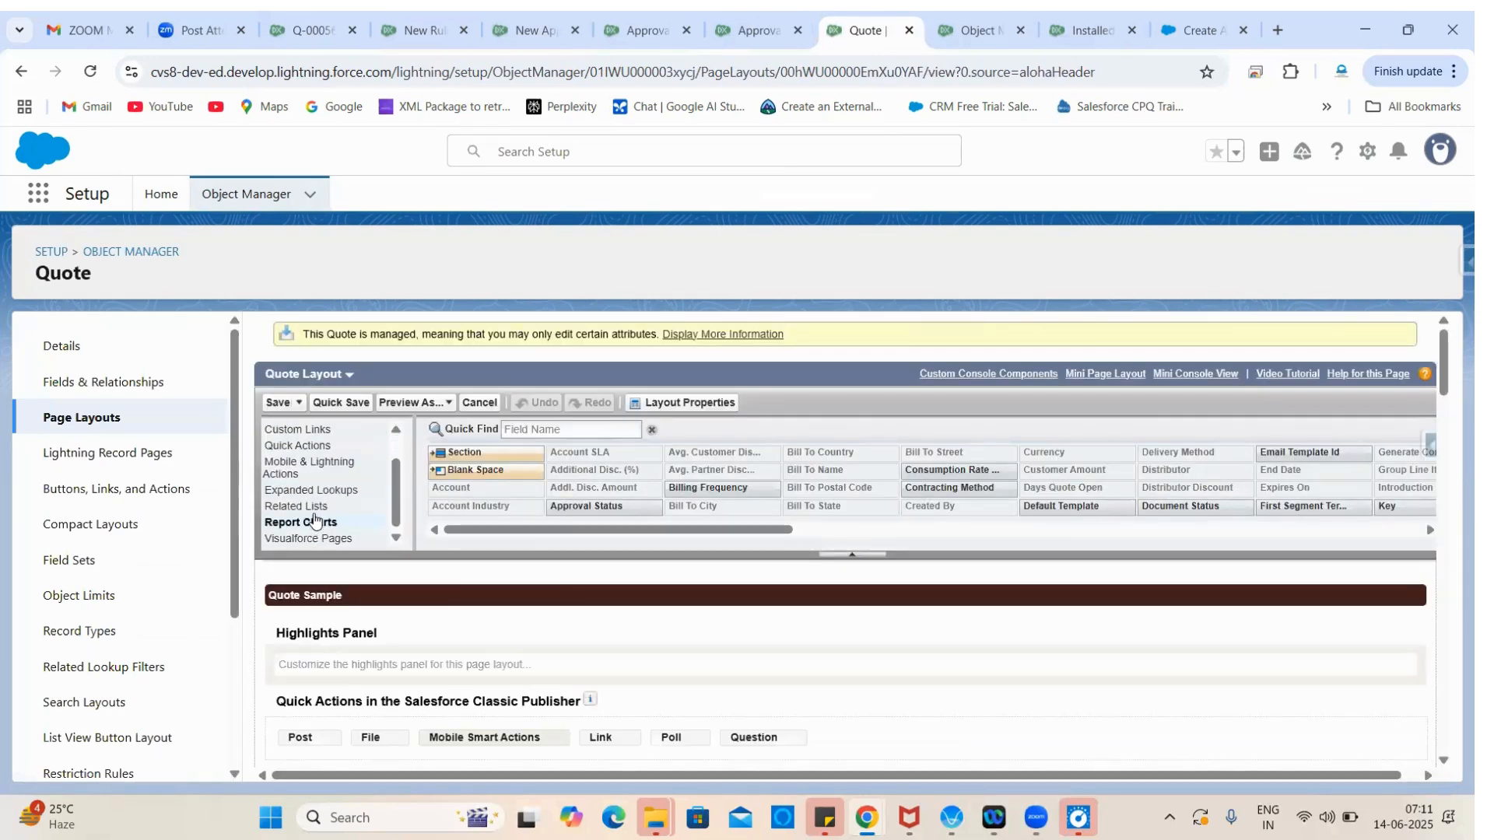
{"action": "left_click", "coordinate": [300, 507]}
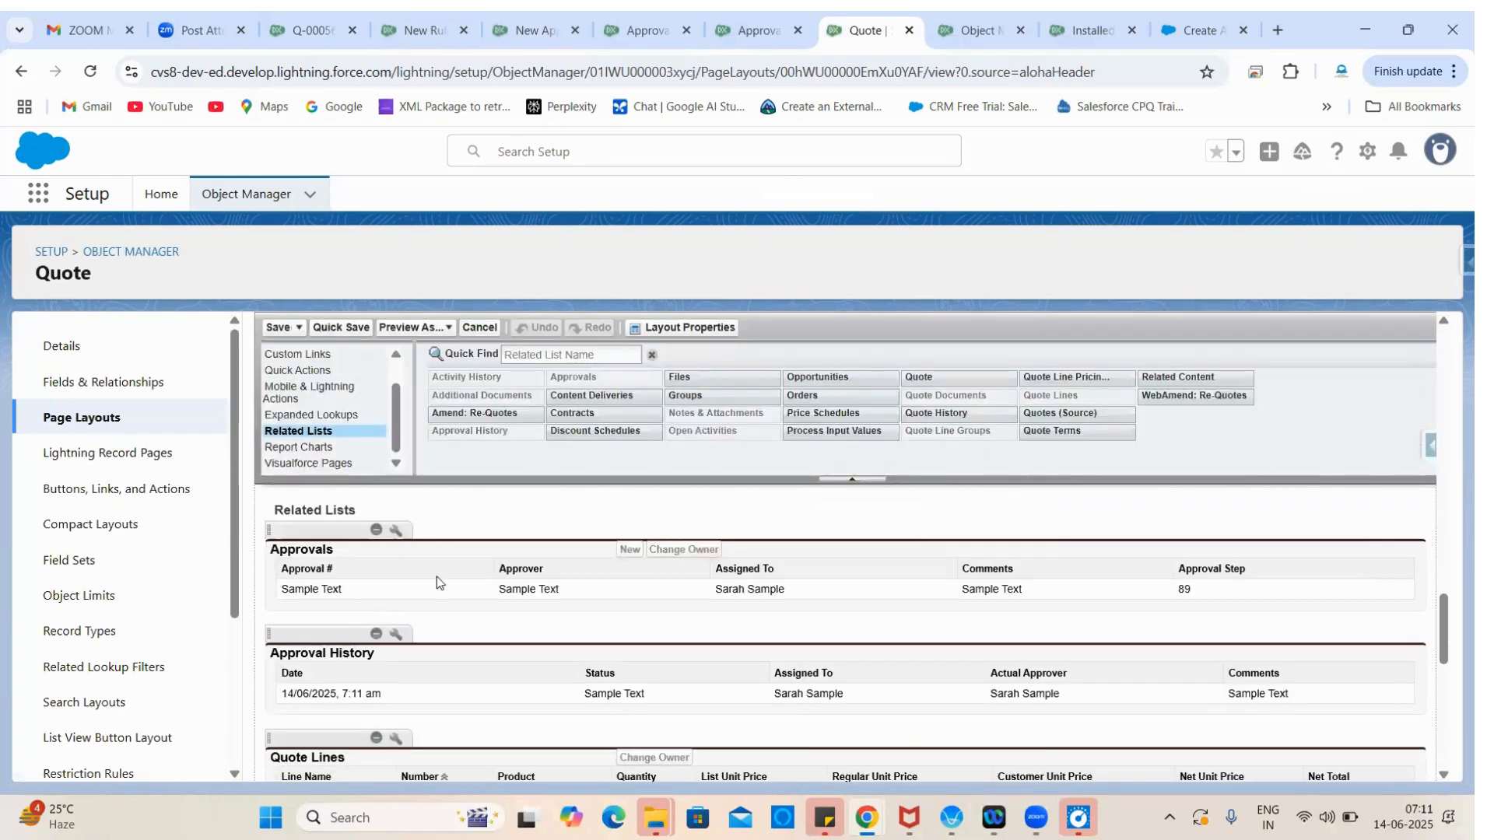
Step: Add the Status column to the Approvals related list, placing it directly after Approver
{"action": "left_click", "coordinate": [395, 530]}
{"action": "scroll", "coordinate": [683, 576], "scroll_direction": "down", "scroll_amount": 3}
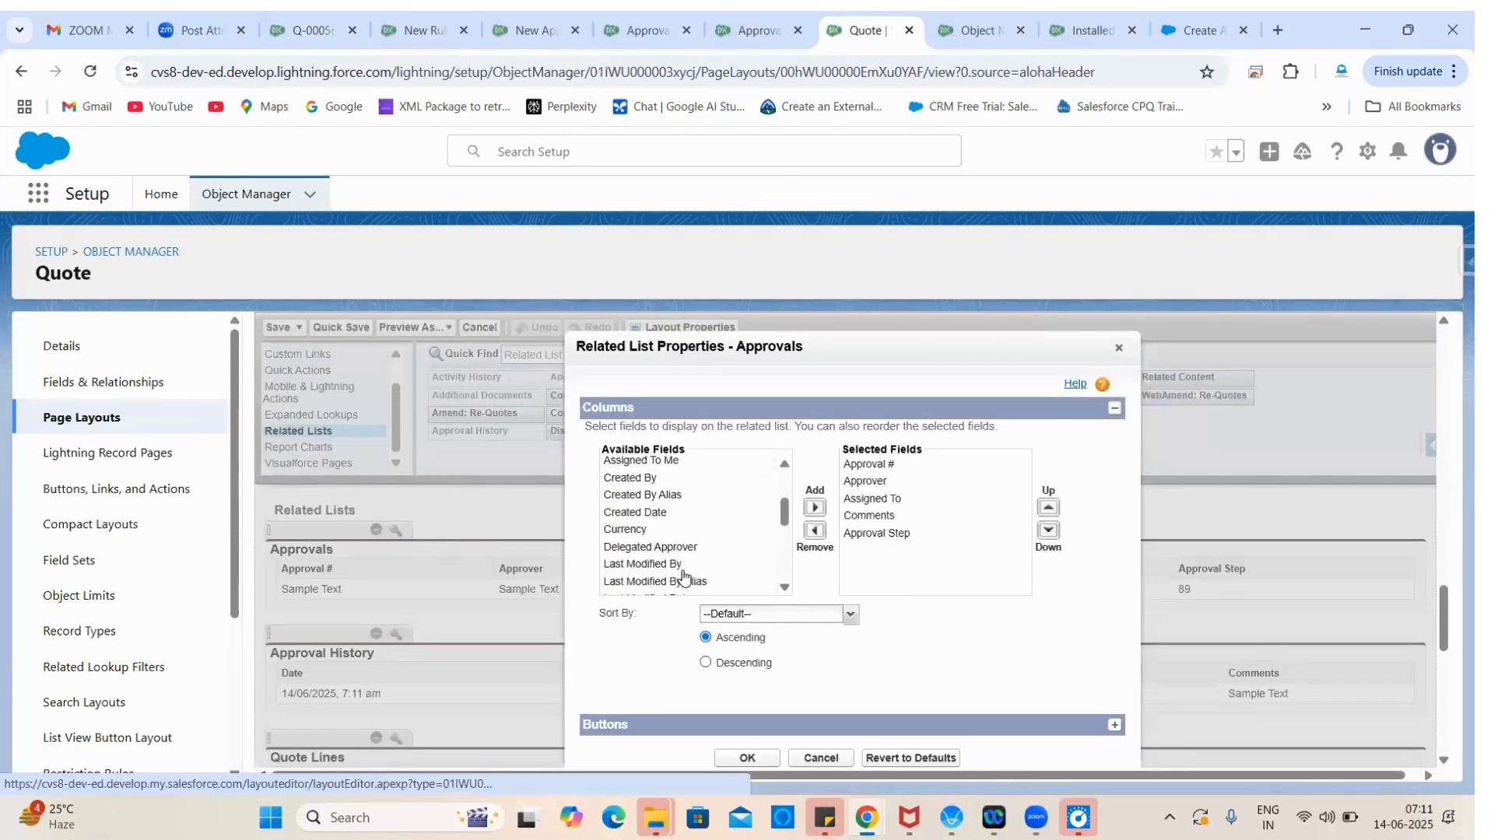
{"action": "scroll", "coordinate": [683, 576], "scroll_direction": "down", "scroll_amount": 6}
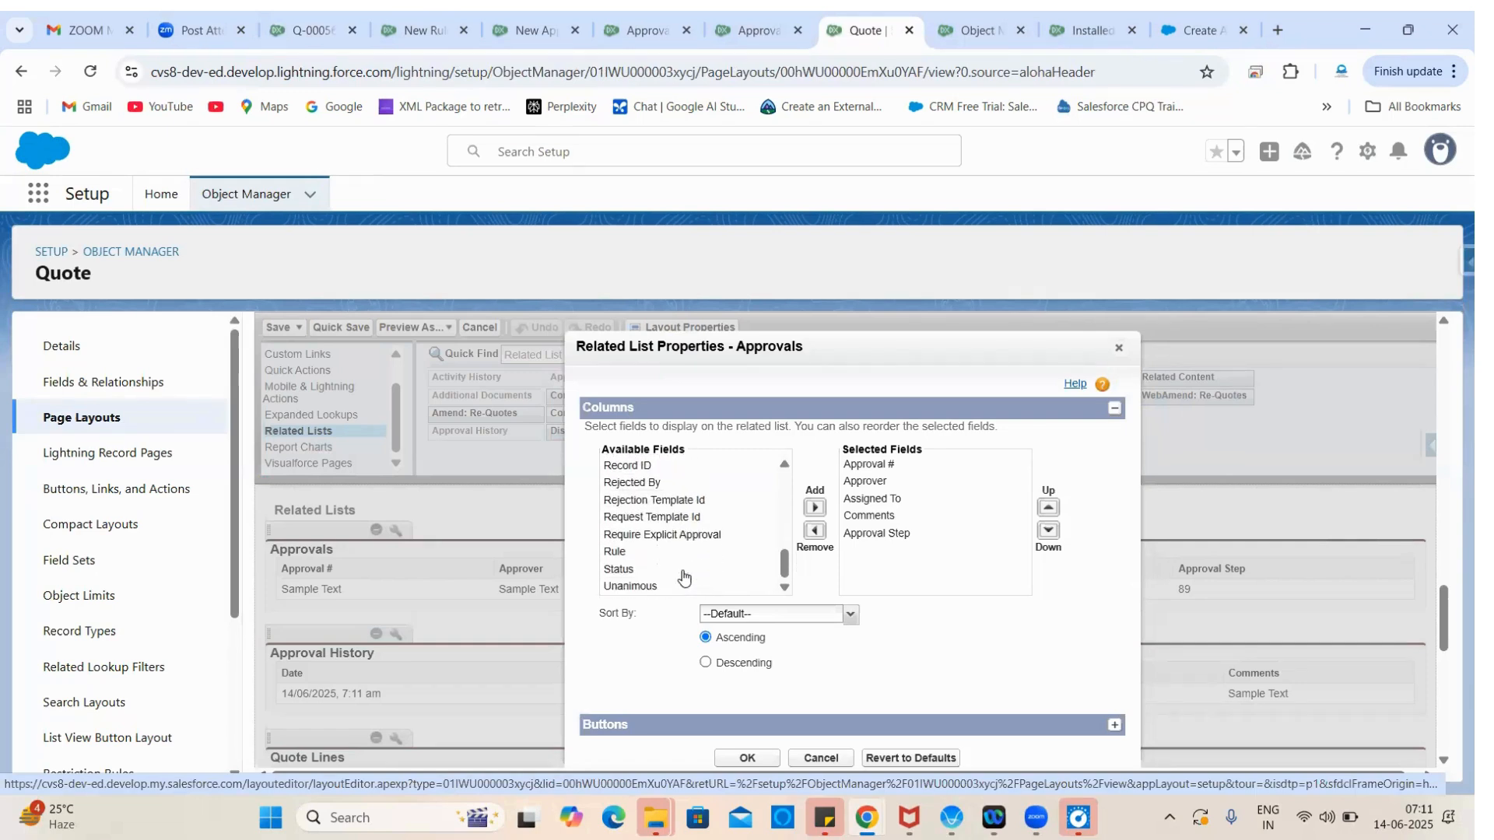
{"action": "left_click", "coordinate": [683, 575]}
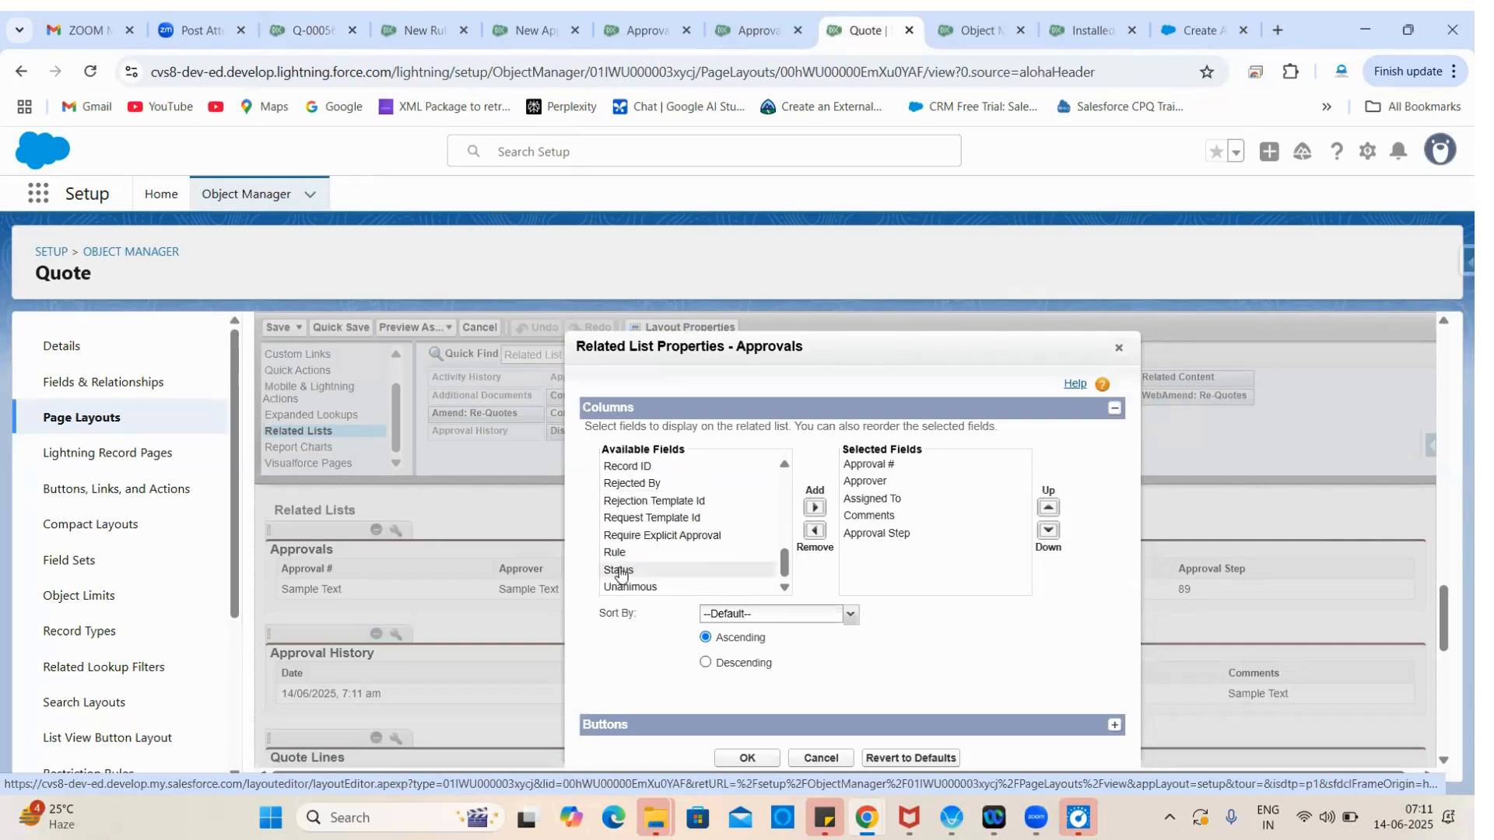
{"action": "left_click", "coordinate": [815, 508]}
{"action": "left_click", "coordinate": [1049, 507]}
{"action": "left_click", "coordinate": [1049, 507]}
{"action": "left_click", "coordinate": [1049, 507]}
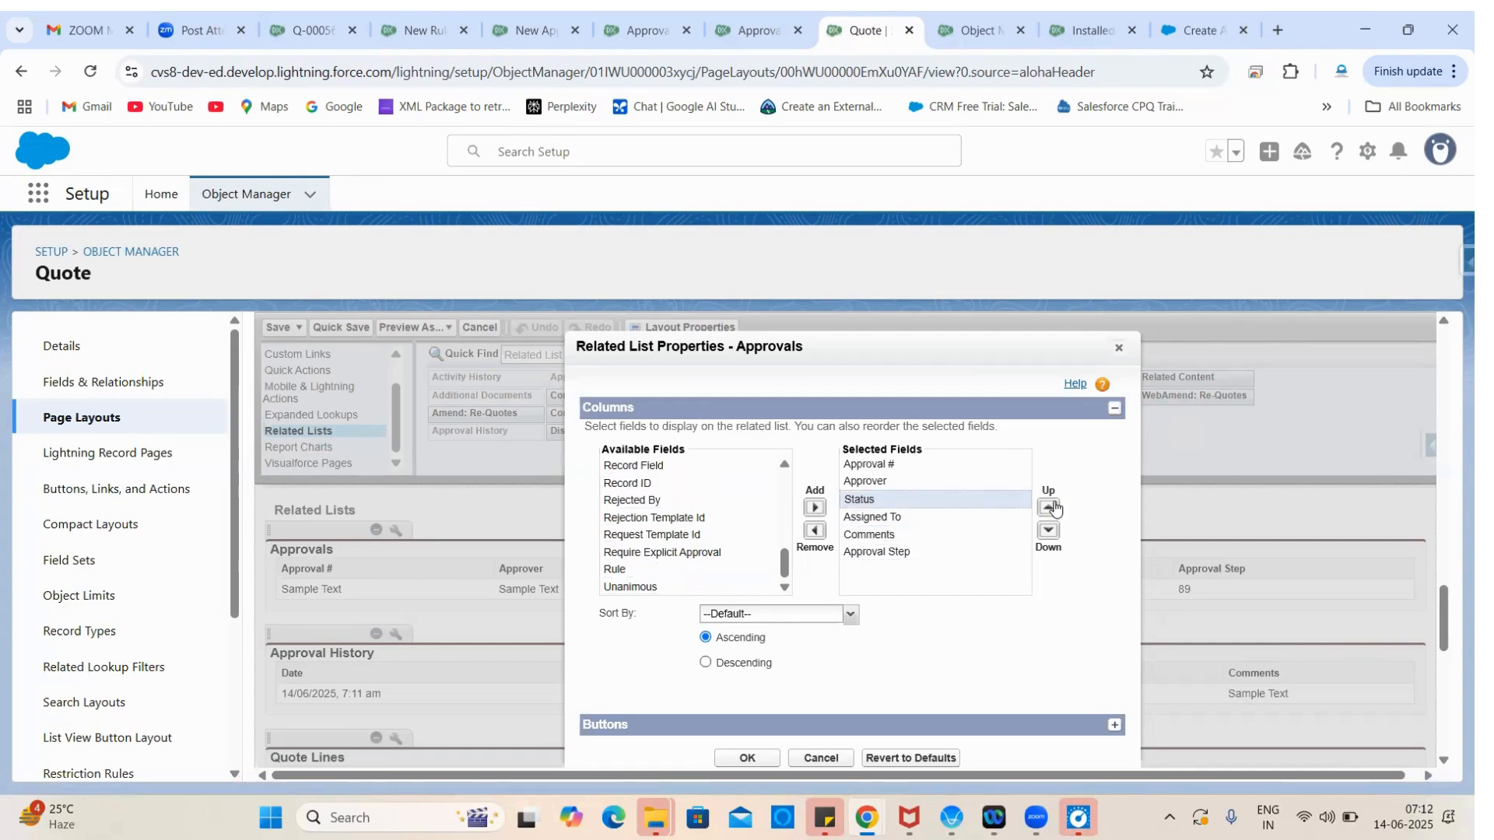
{"action": "left_click", "coordinate": [750, 756]}
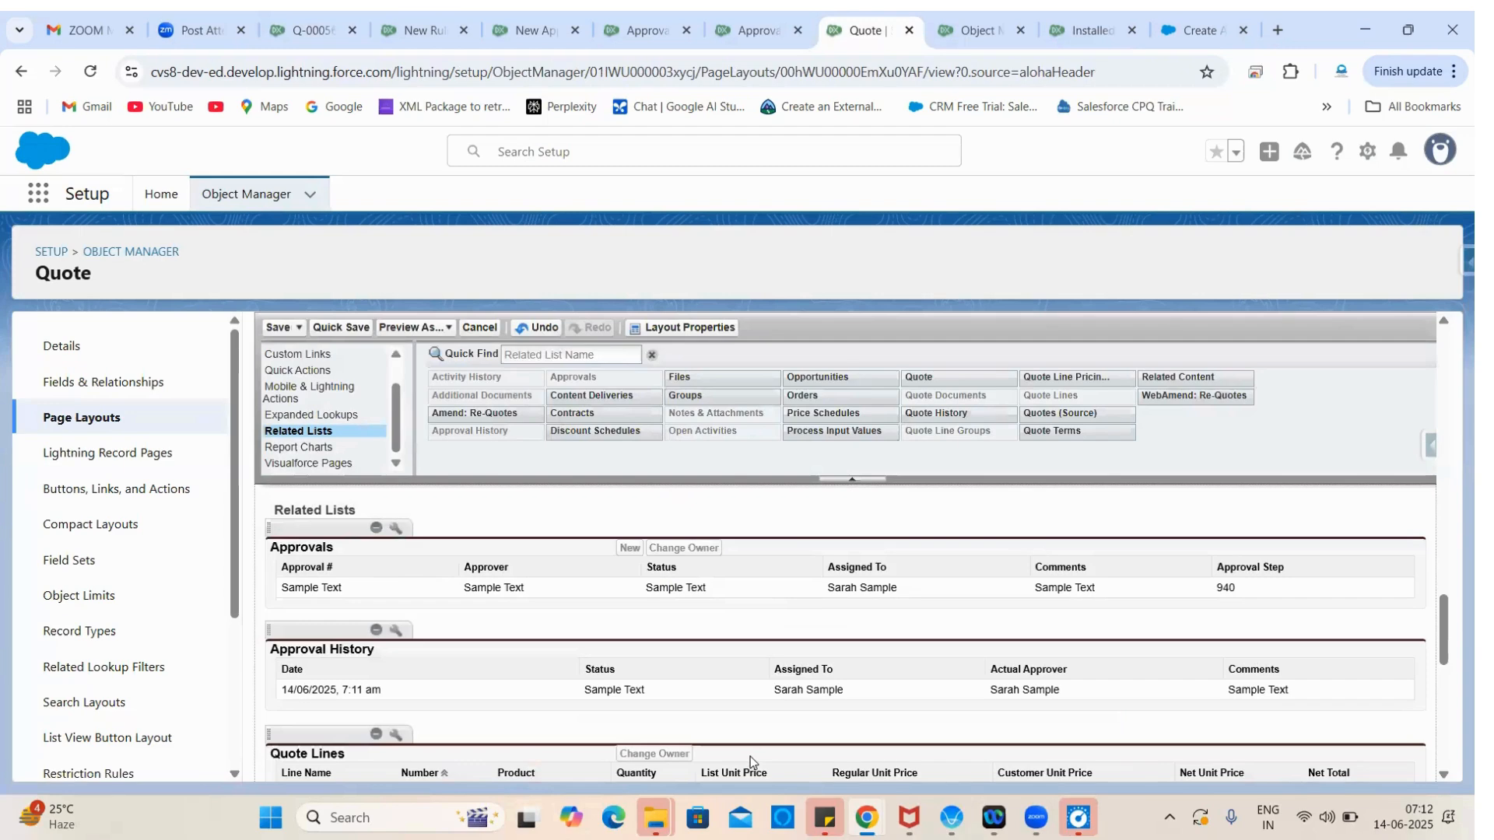
Step: Save the Quote Layout, then reload quote Q-00056 and show its related lists
{"action": "left_click", "coordinate": [276, 328]}
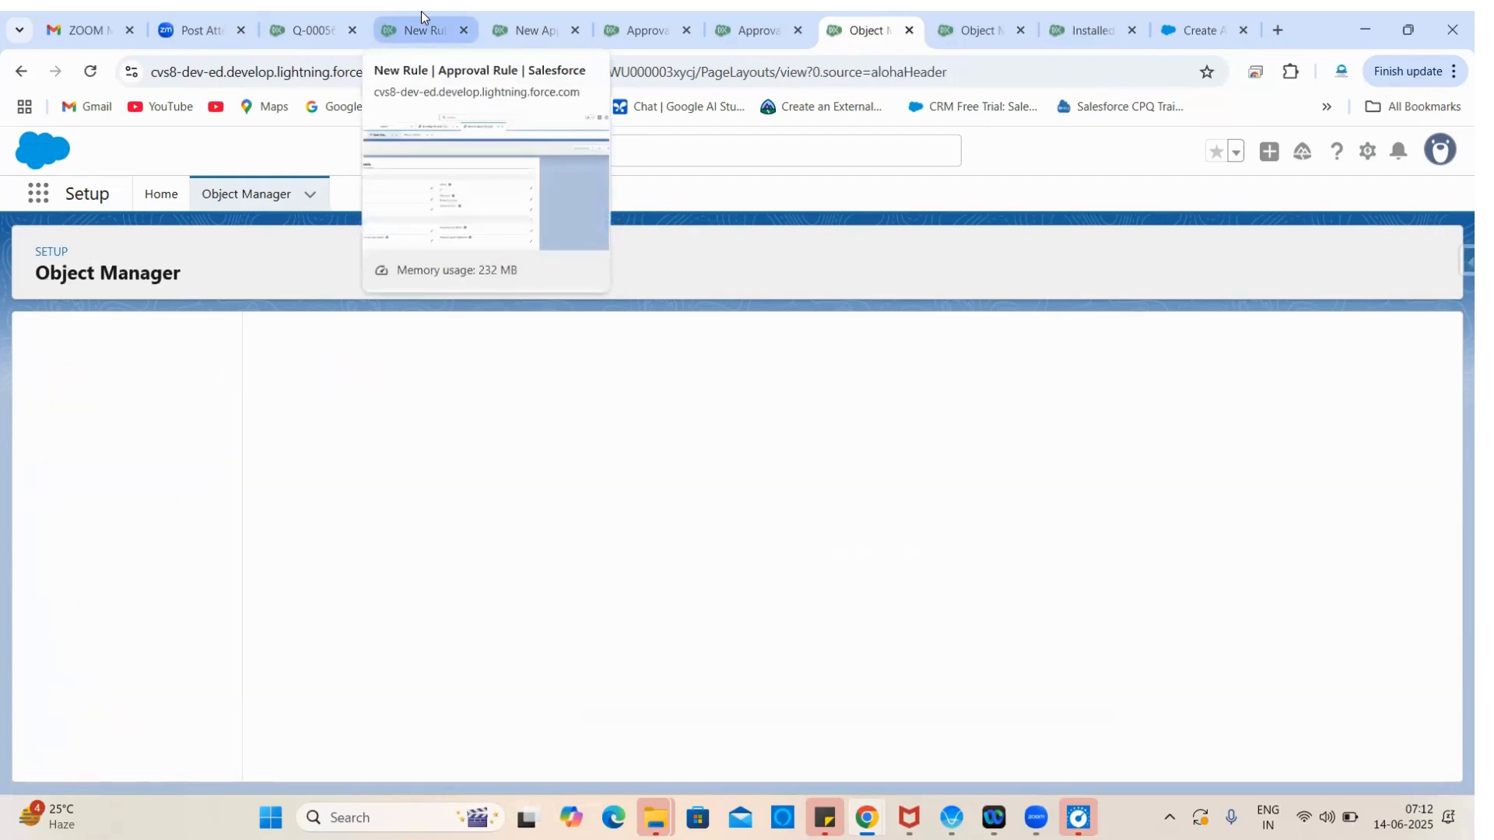
{"action": "left_click", "coordinate": [422, 11]}
{"action": "left_click", "coordinate": [309, 11]}
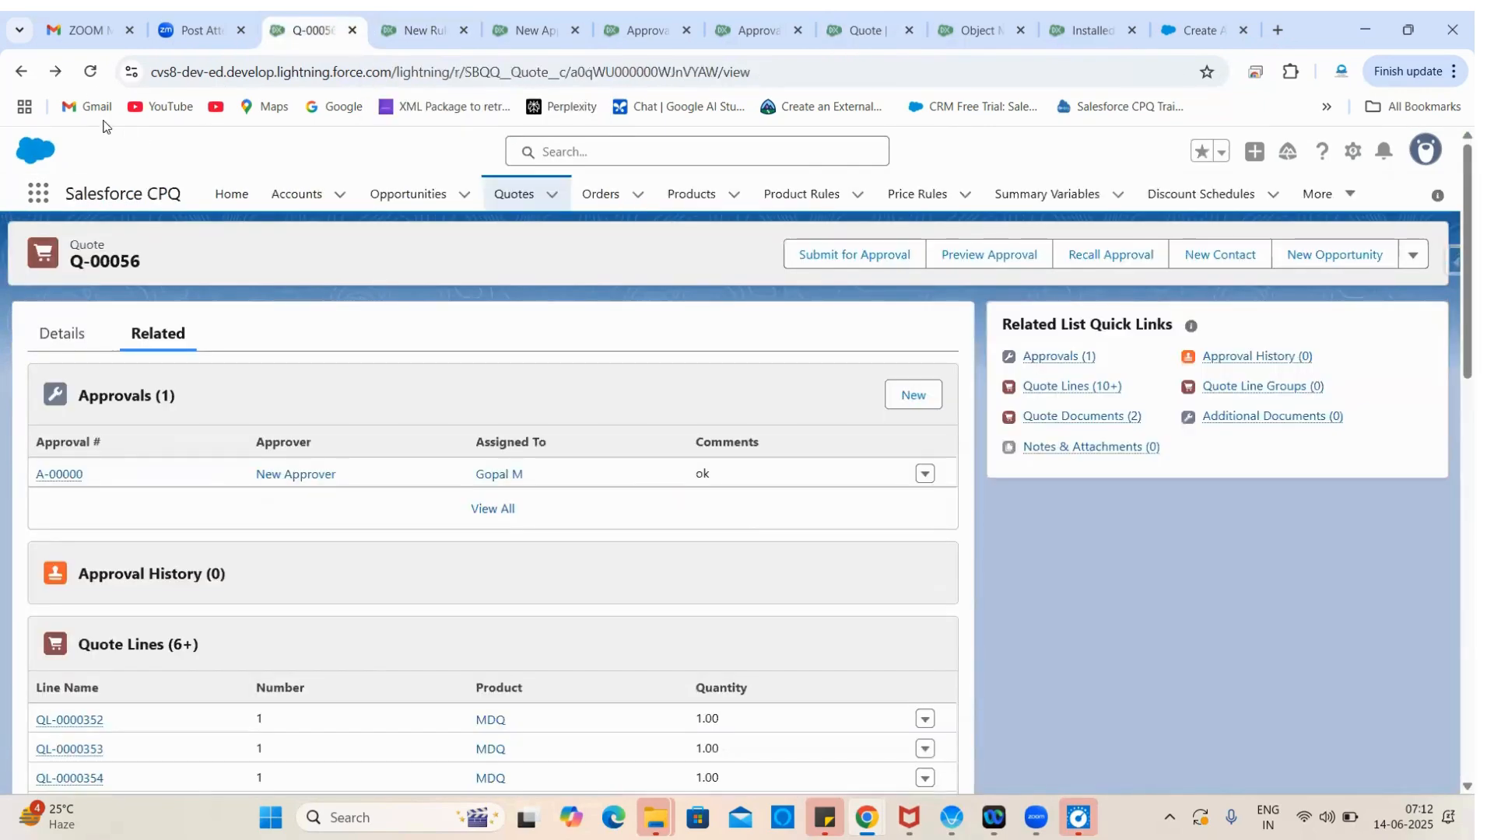
{"action": "left_click", "coordinate": [90, 72]}
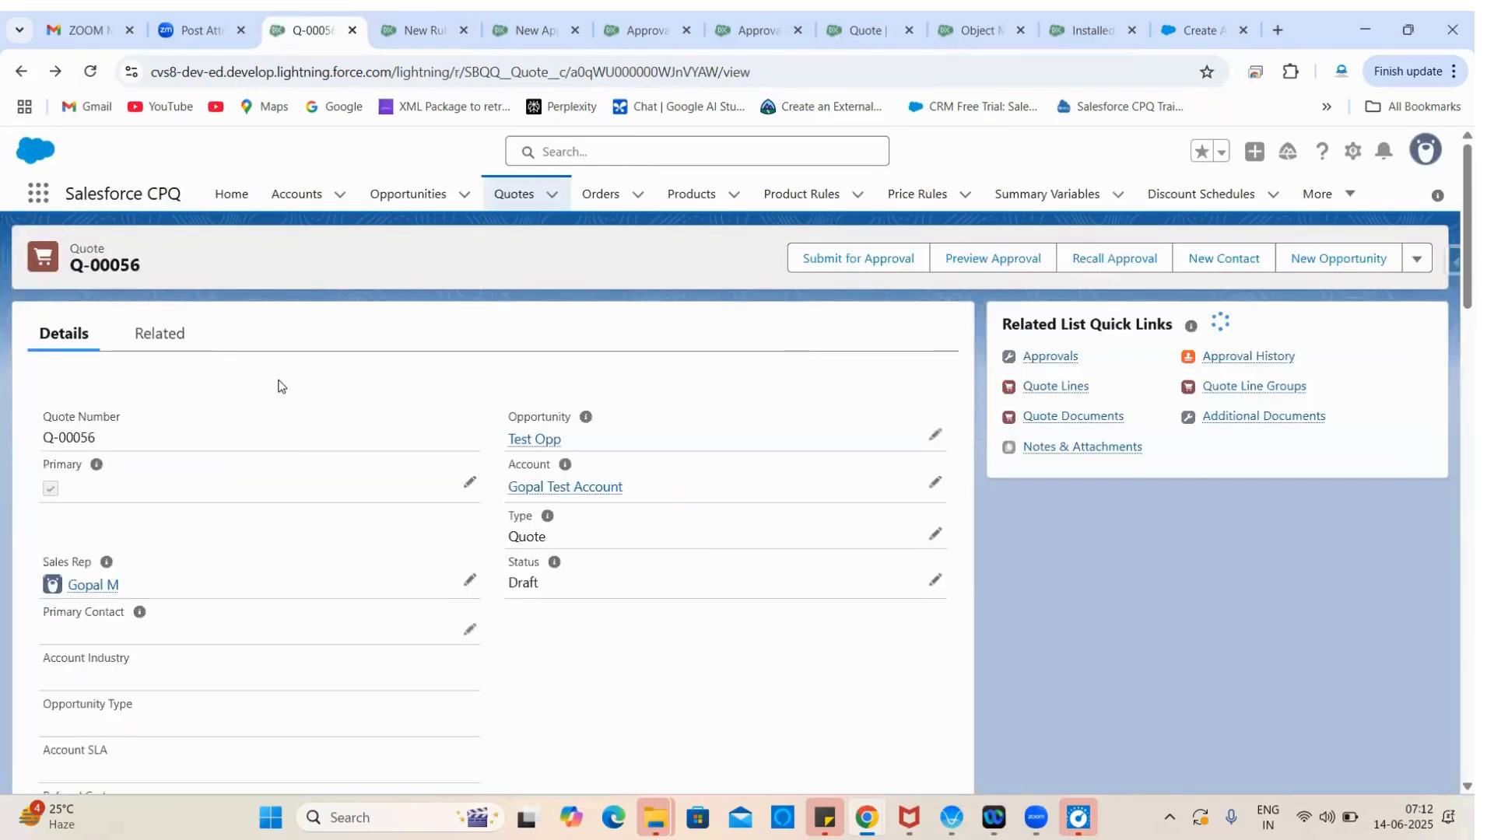
{"action": "left_click", "coordinate": [172, 347]}
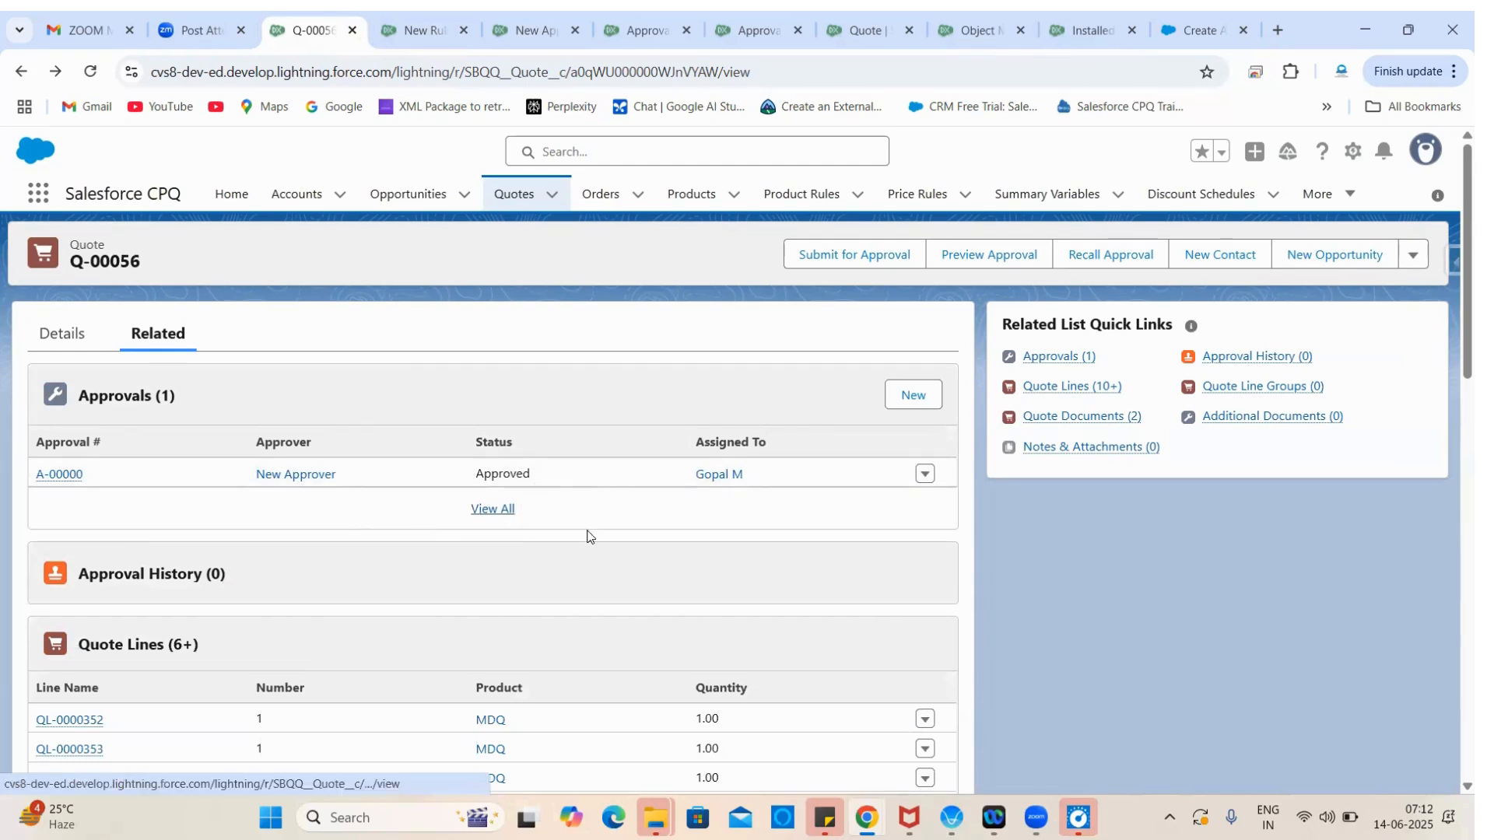
Step: Inspect the quote's full Approvals list and return to the quote's details
{"action": "left_click", "coordinate": [510, 519]}
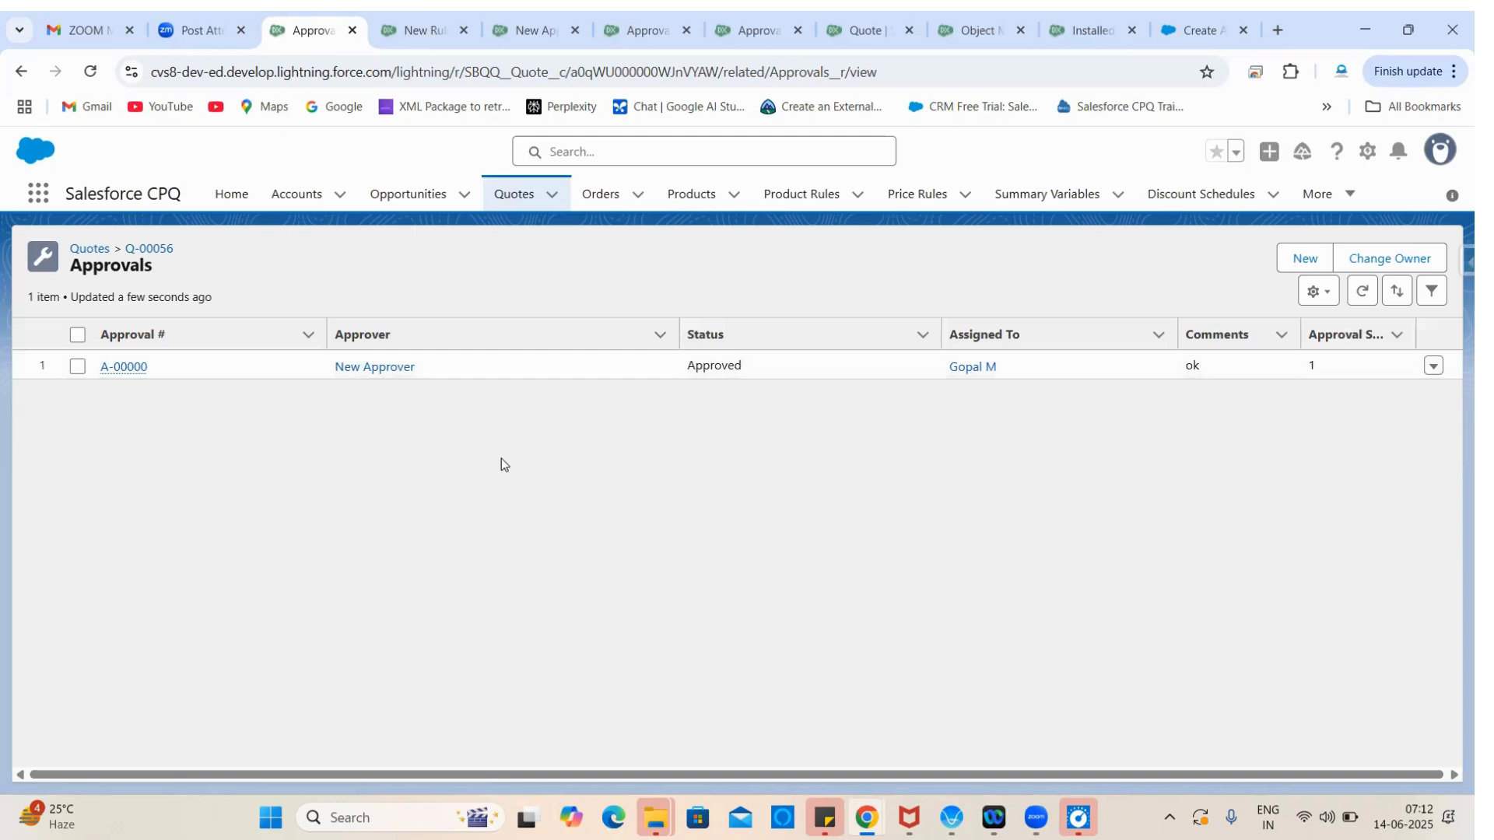
{"action": "left_click", "coordinate": [21, 72]}
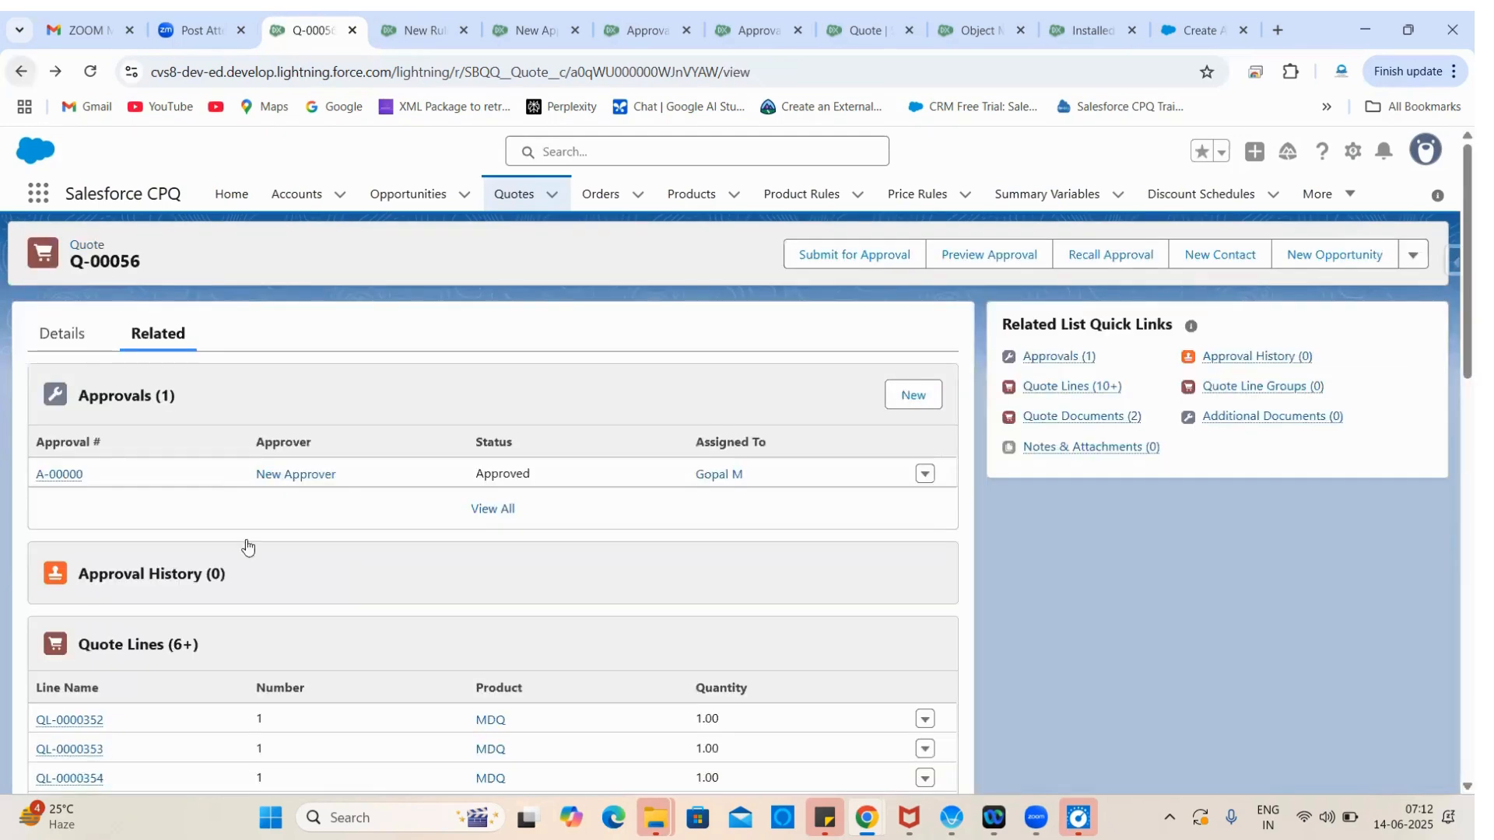
{"action": "left_click", "coordinate": [58, 336]}
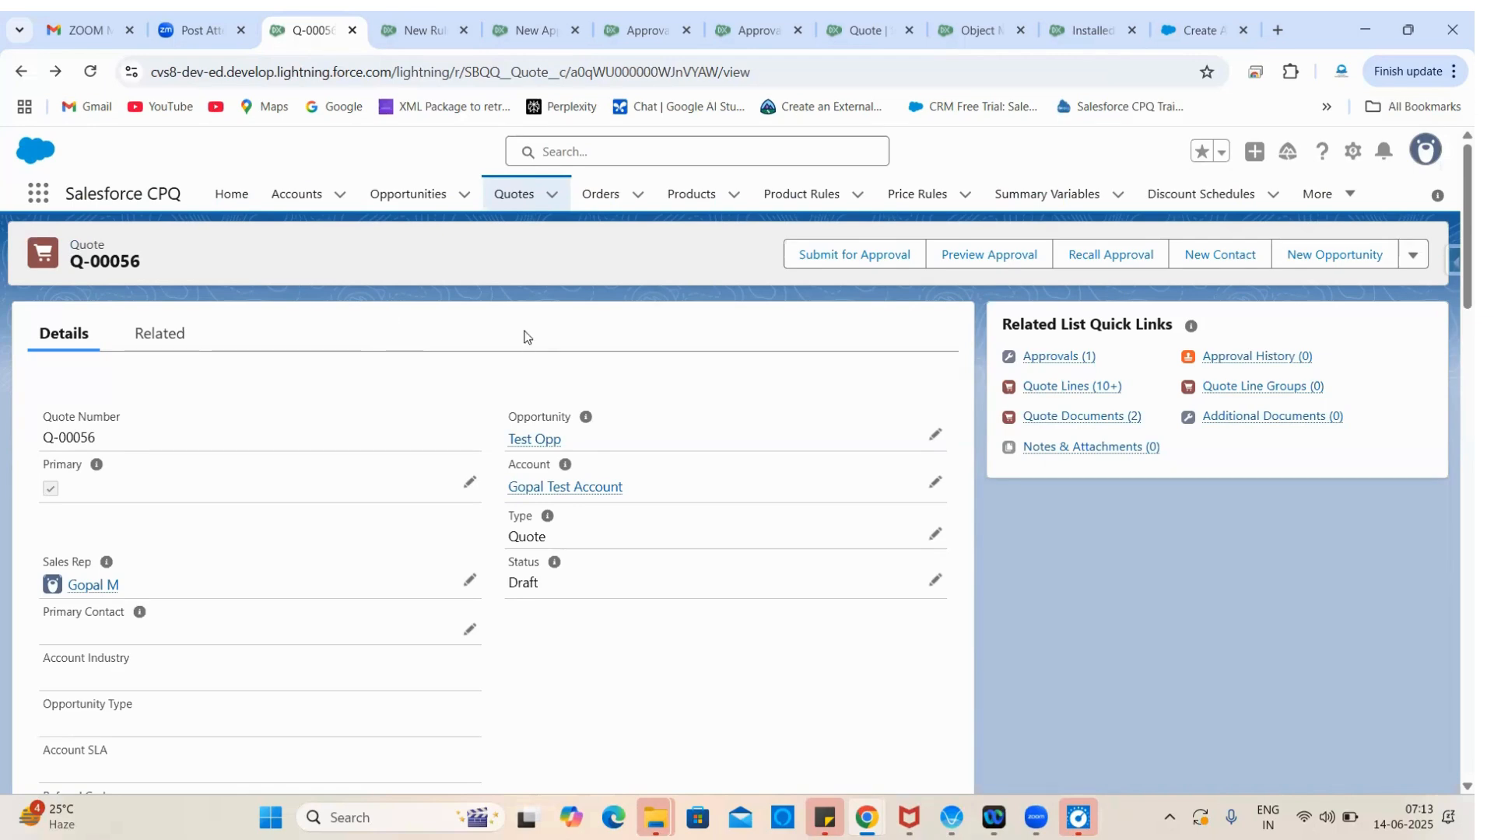
Step: Search the App Launcher for "rule" and open the Approval Rules list
{"action": "left_click", "coordinate": [39, 193]}
{"action": "type", "text": "rule"}
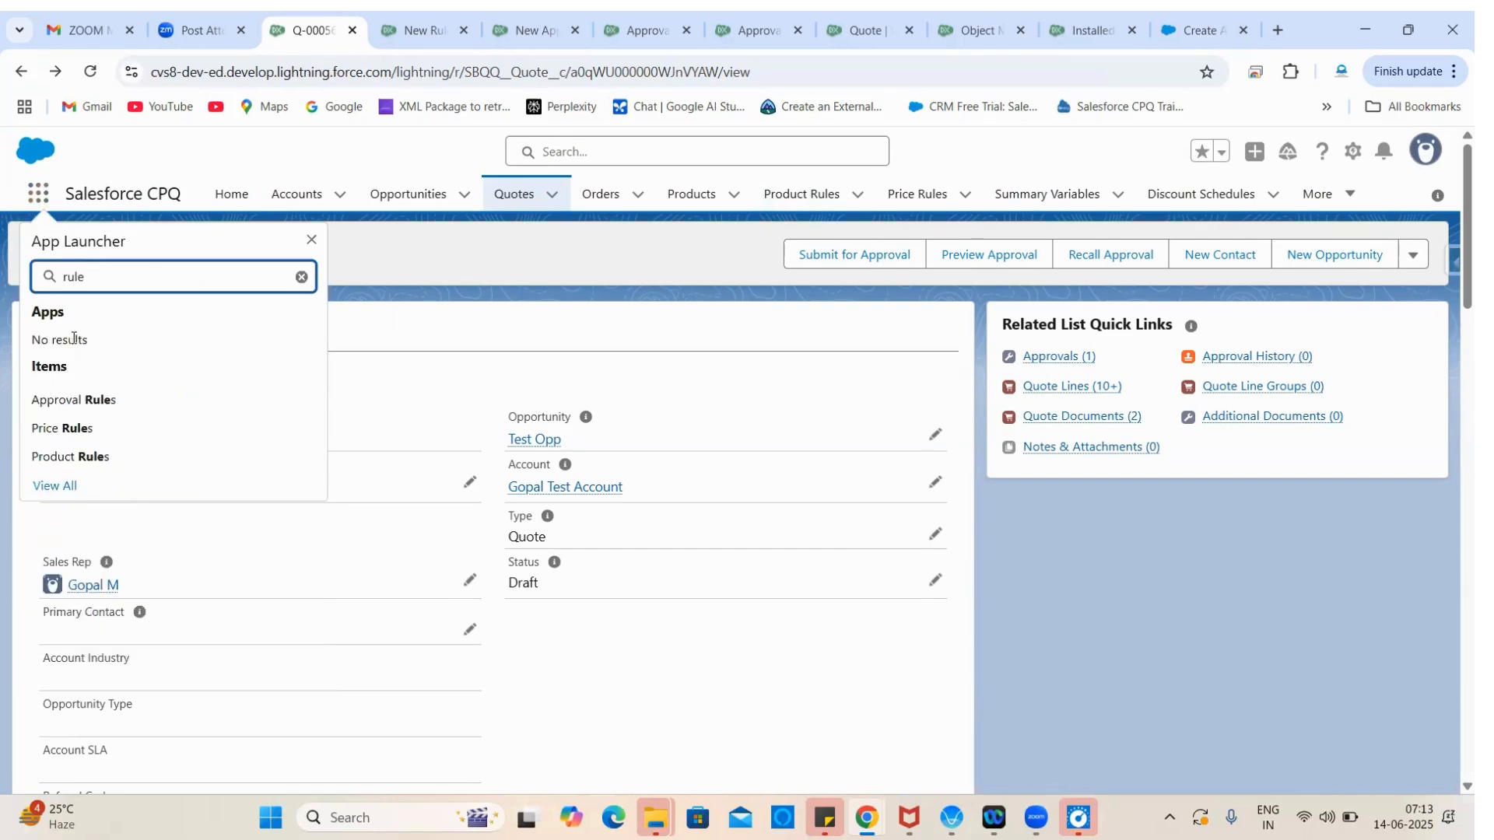
{"action": "left_click", "coordinate": [100, 402]}
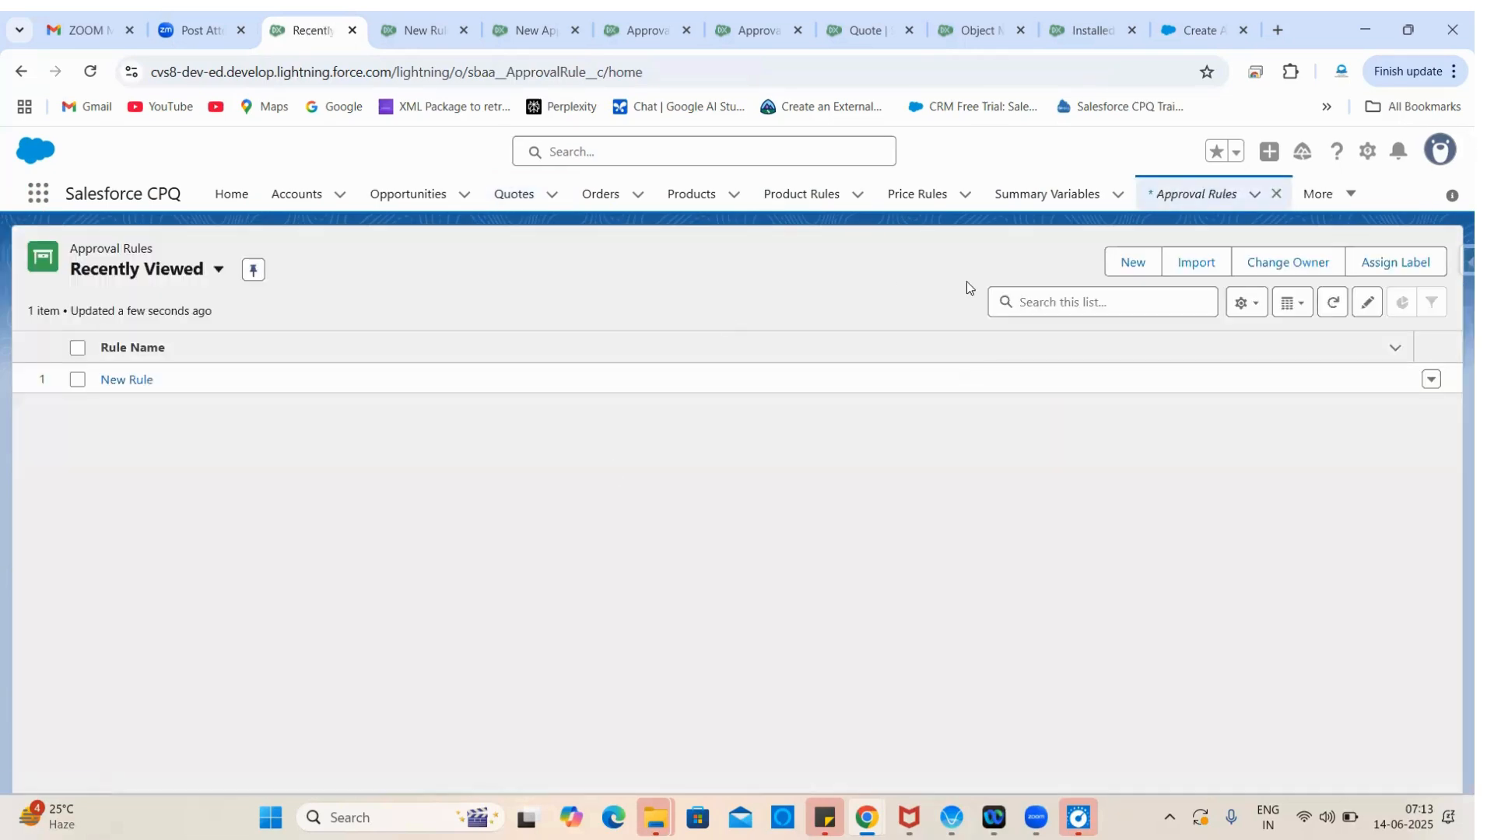
Step: Look through the settings of a blank new approval rule down to its exclusions and discard it
{"action": "left_click", "coordinate": [1122, 267]}
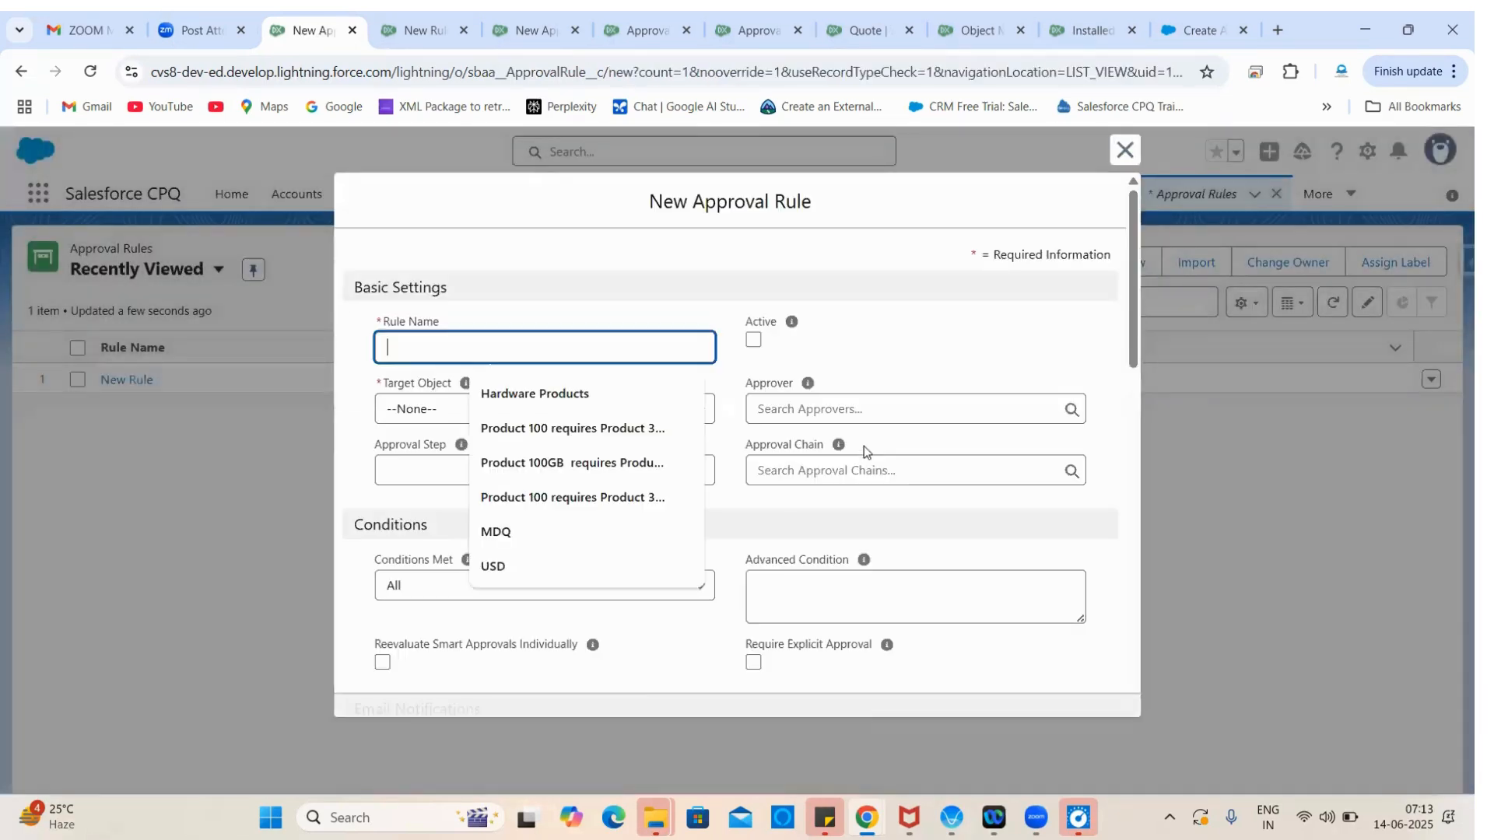
{"action": "left_click", "coordinate": [874, 381]}
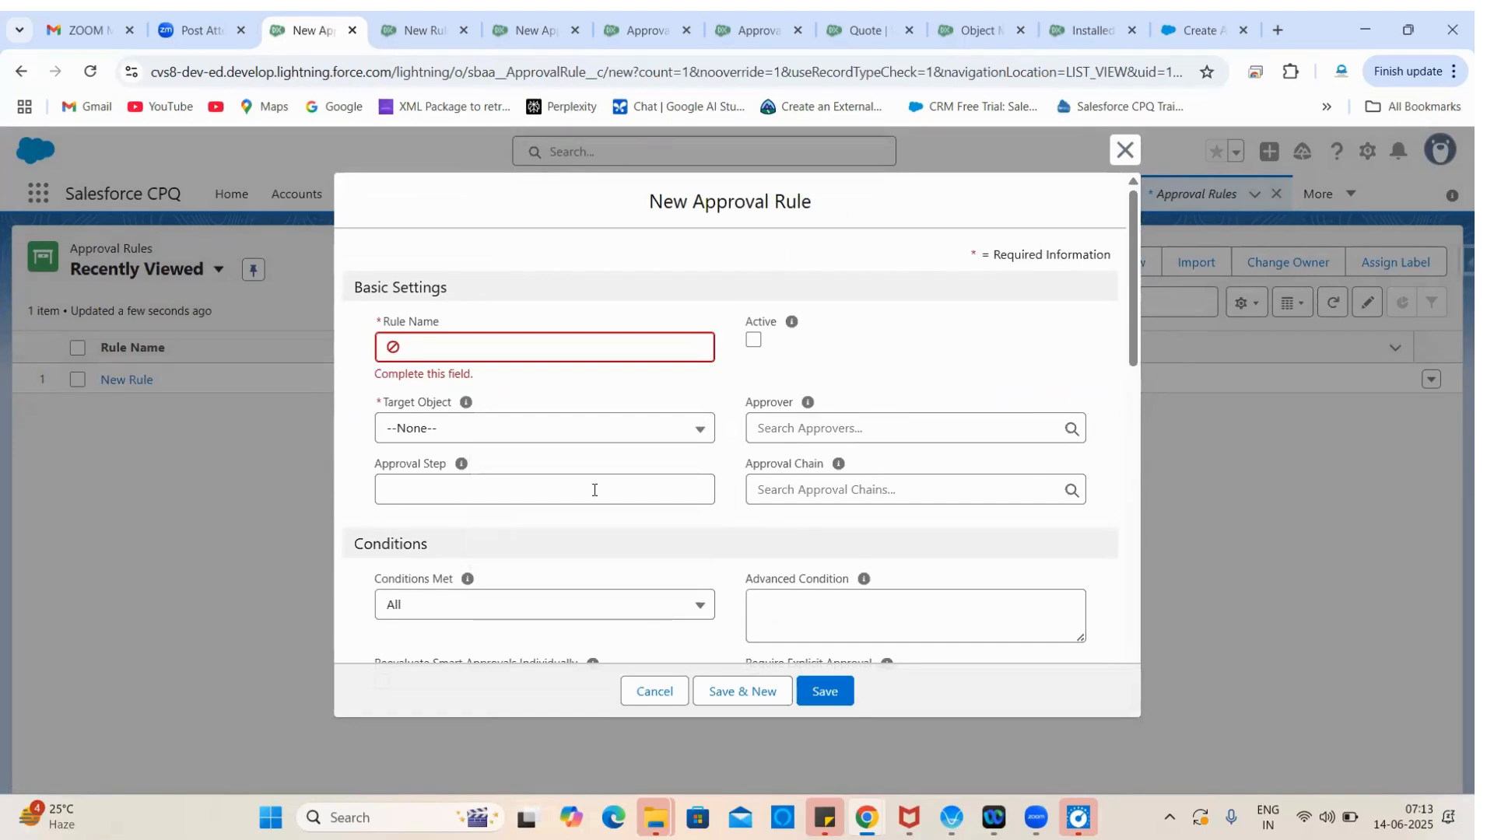
{"action": "scroll", "coordinate": [751, 522], "scroll_direction": "down", "scroll_amount": 2}
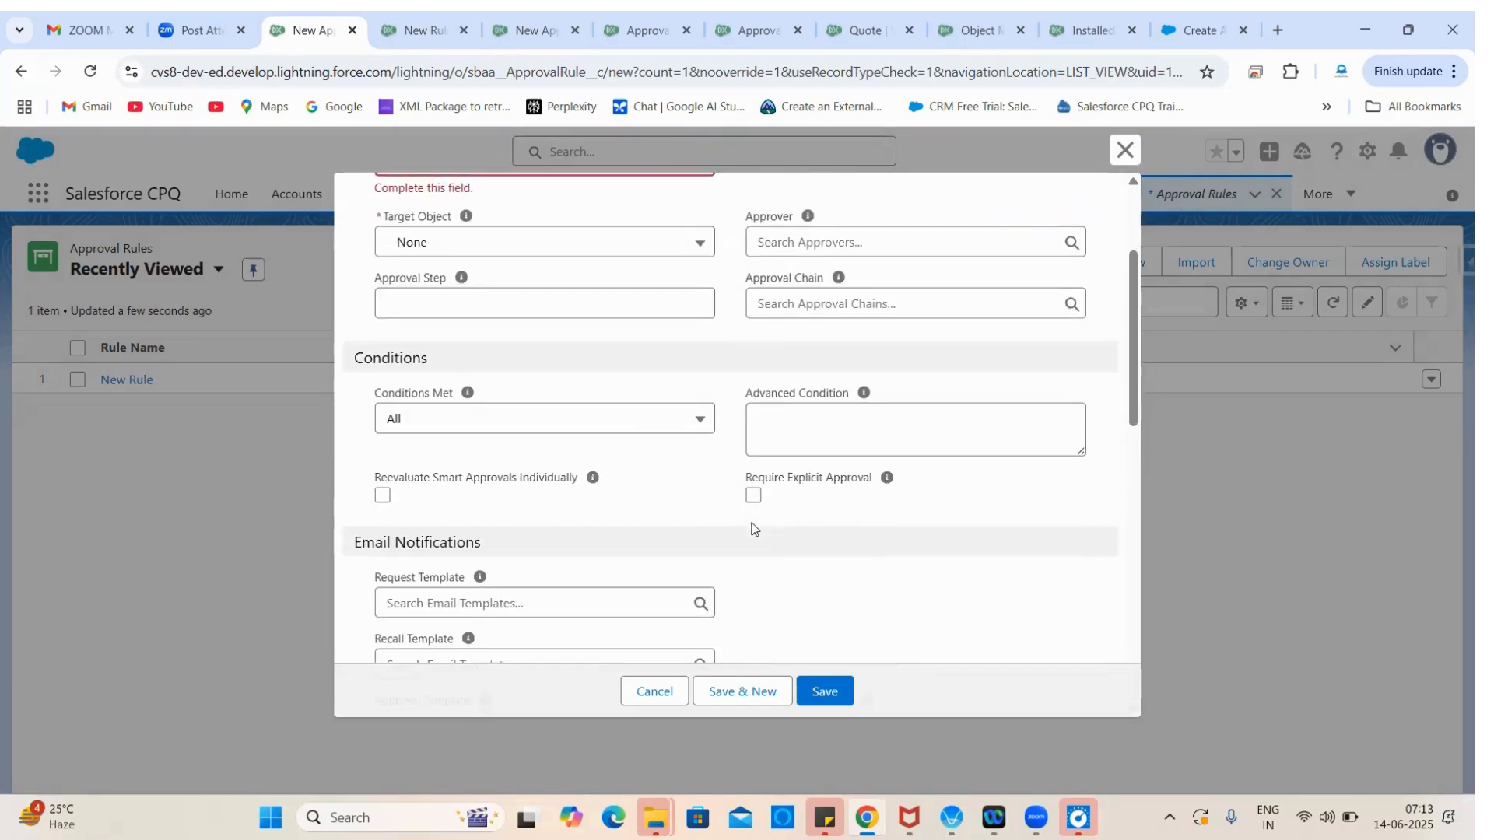
{"action": "scroll", "coordinate": [640, 560], "scroll_direction": "down", "scroll_amount": 6}
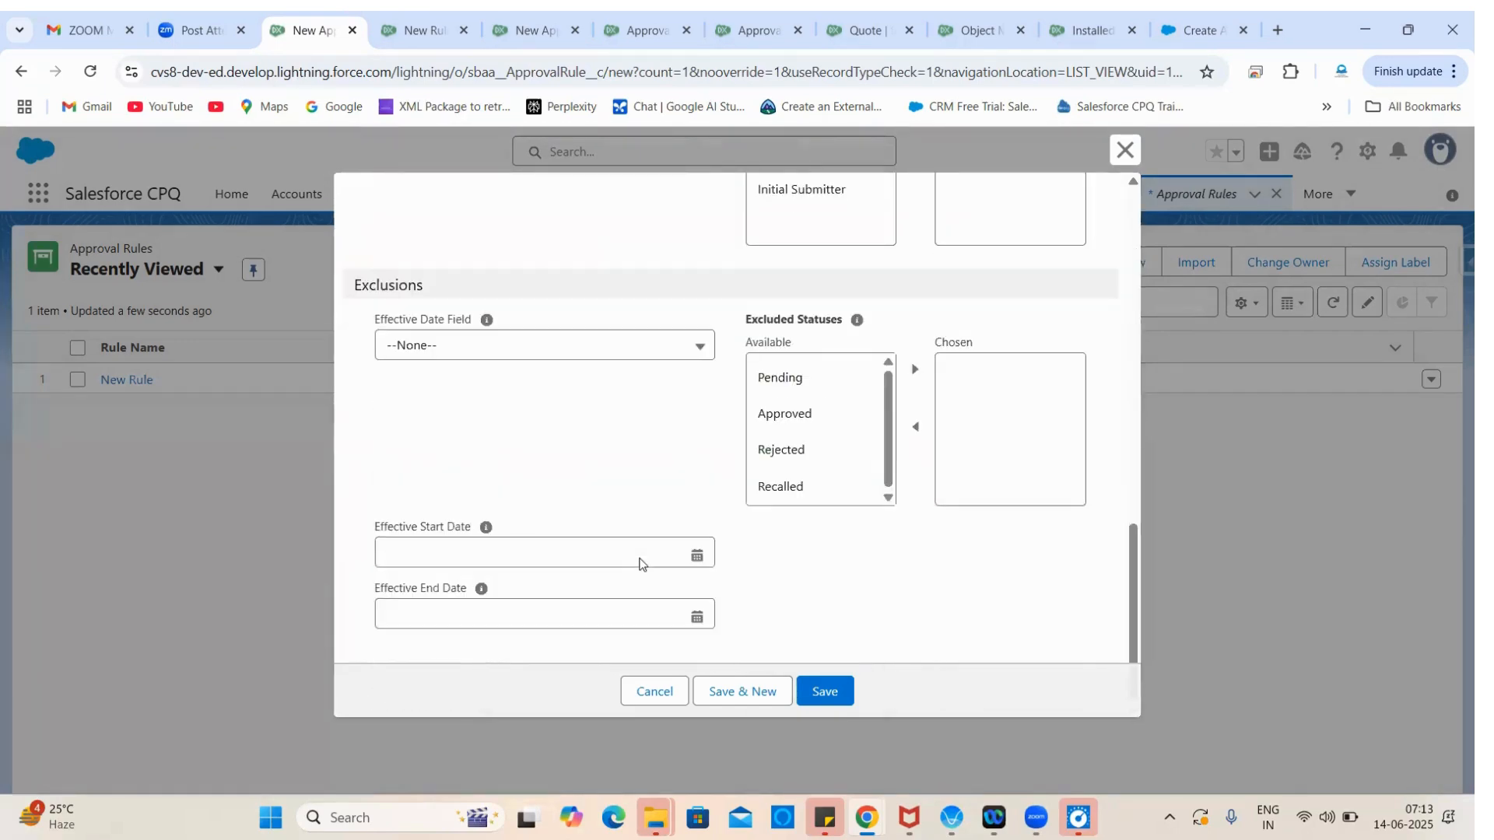
{"action": "left_click", "coordinate": [652, 704]}
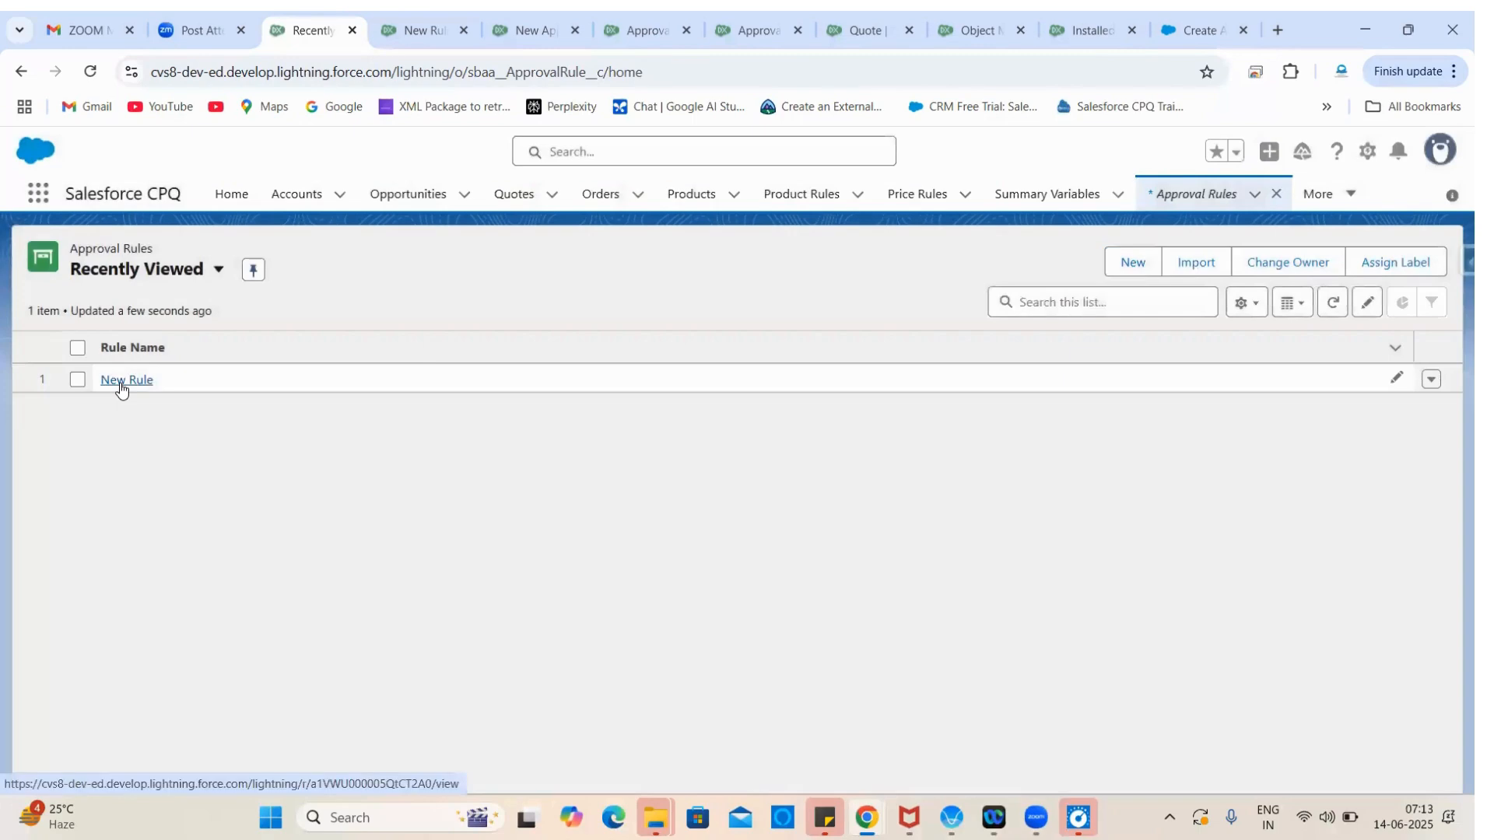
Step: Review the approval rule New Rule and its approval condition AC-000000, then return to the rule
{"action": "left_click", "coordinate": [122, 381]}
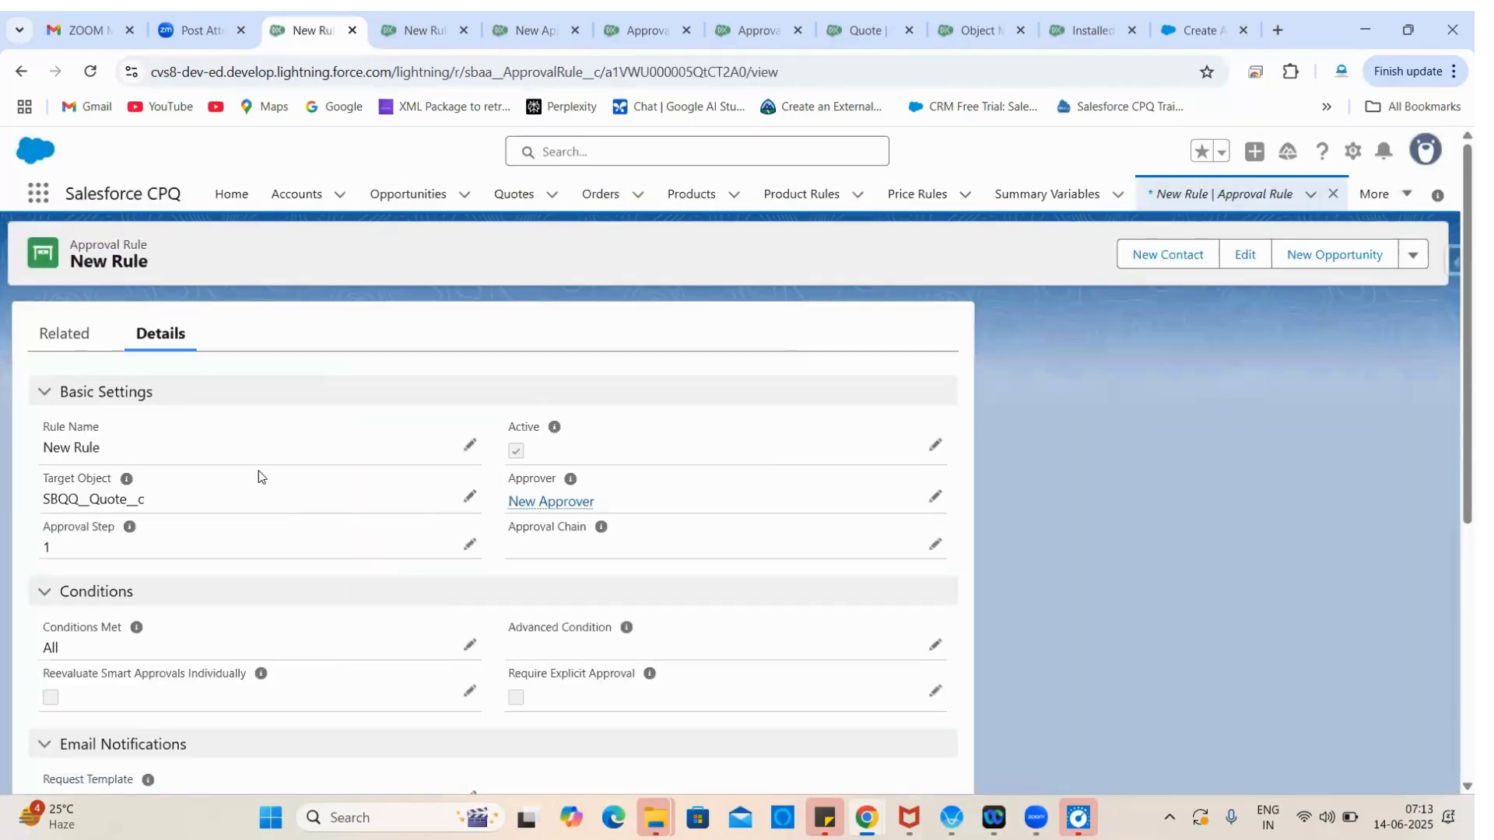
{"action": "left_click", "coordinate": [67, 334]}
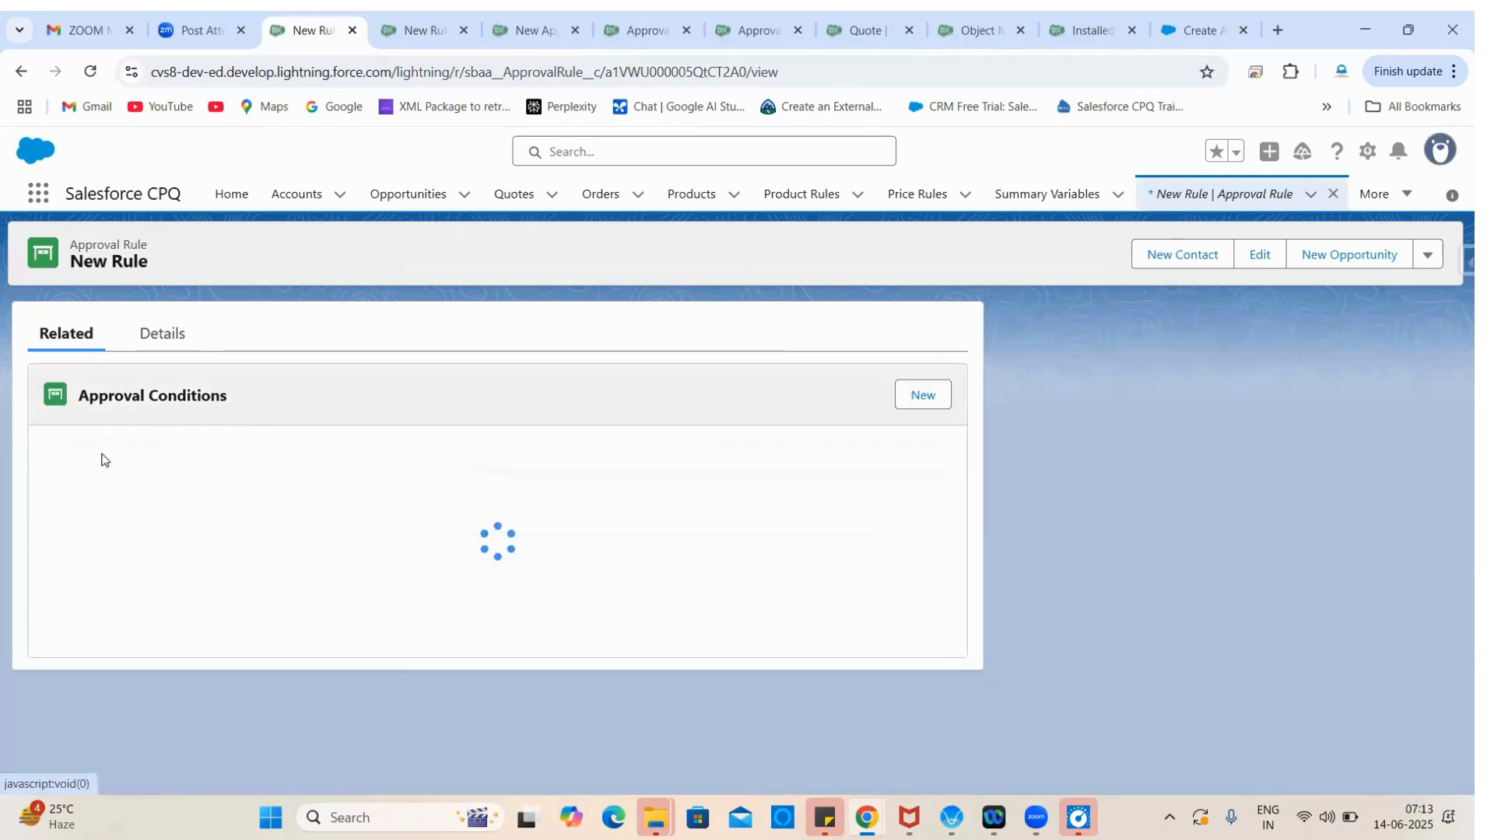
{"action": "left_click", "coordinate": [68, 477]}
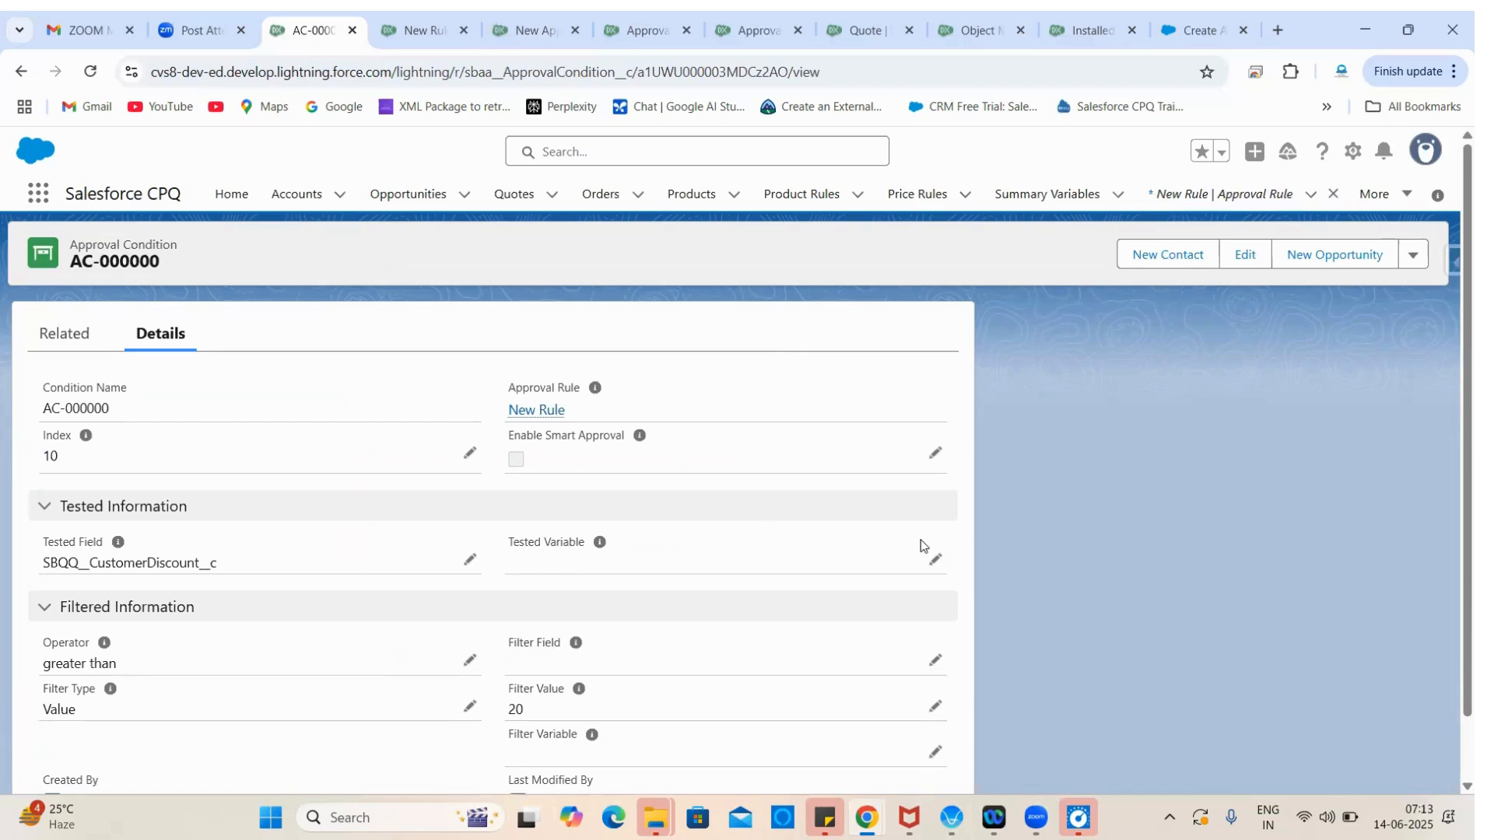
{"action": "scroll", "coordinate": [1198, 480], "scroll_direction": "down", "scroll_amount": 1}
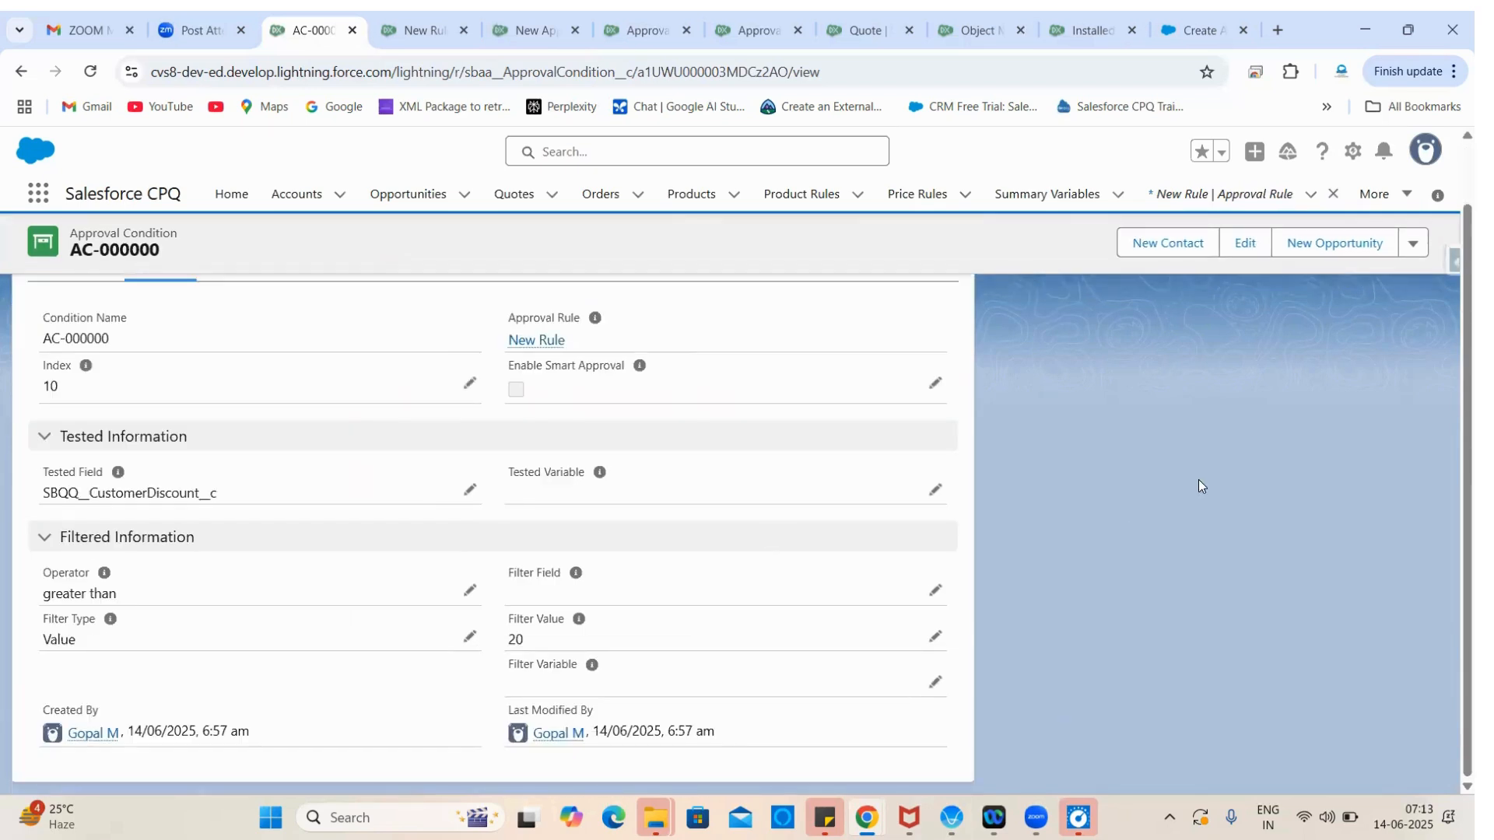
{"action": "scroll", "coordinate": [1127, 525], "scroll_direction": "up", "scroll_amount": 1}
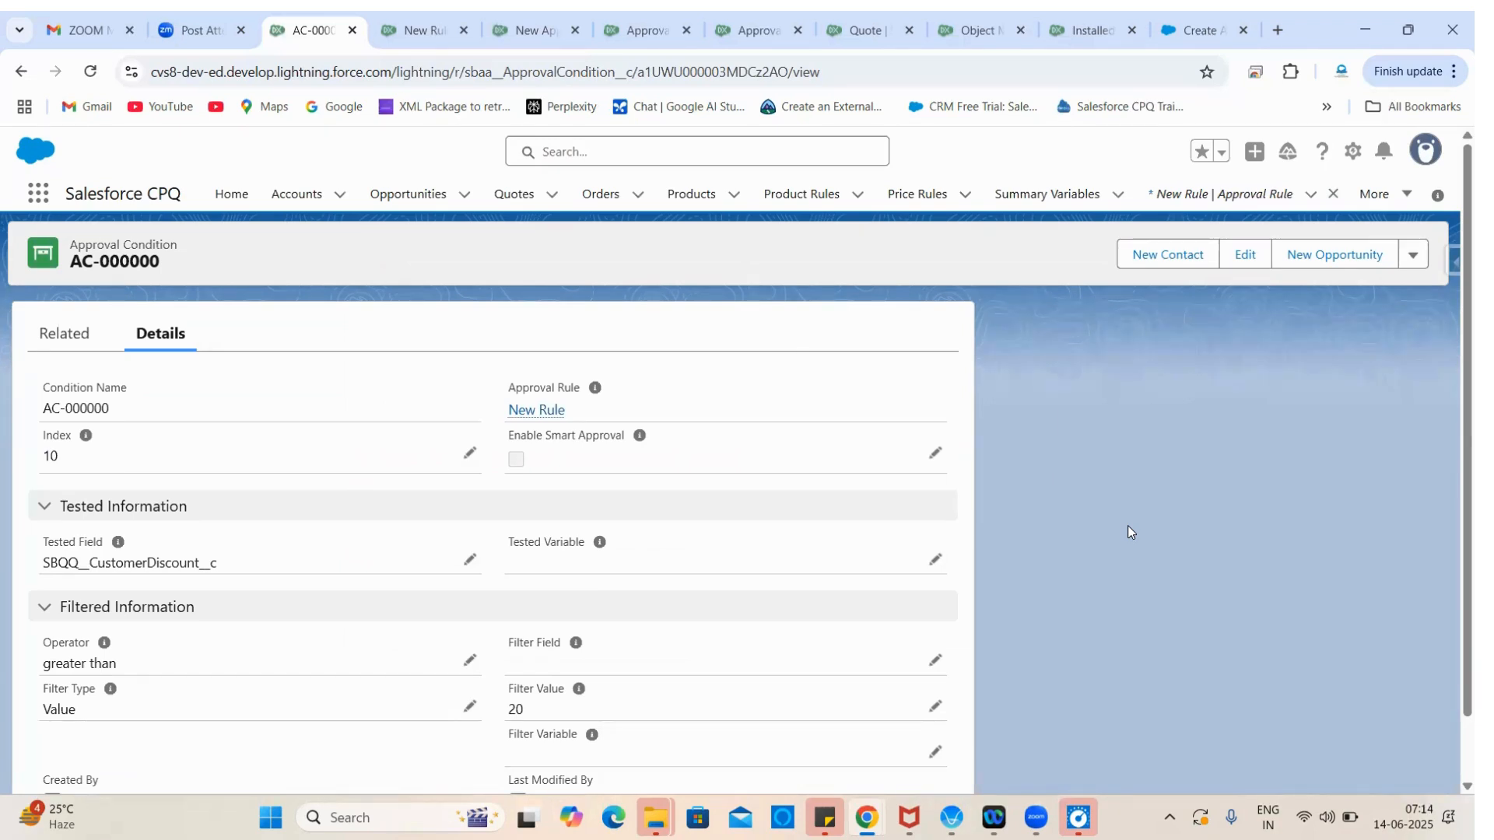
{"action": "left_click", "coordinate": [540, 411]}
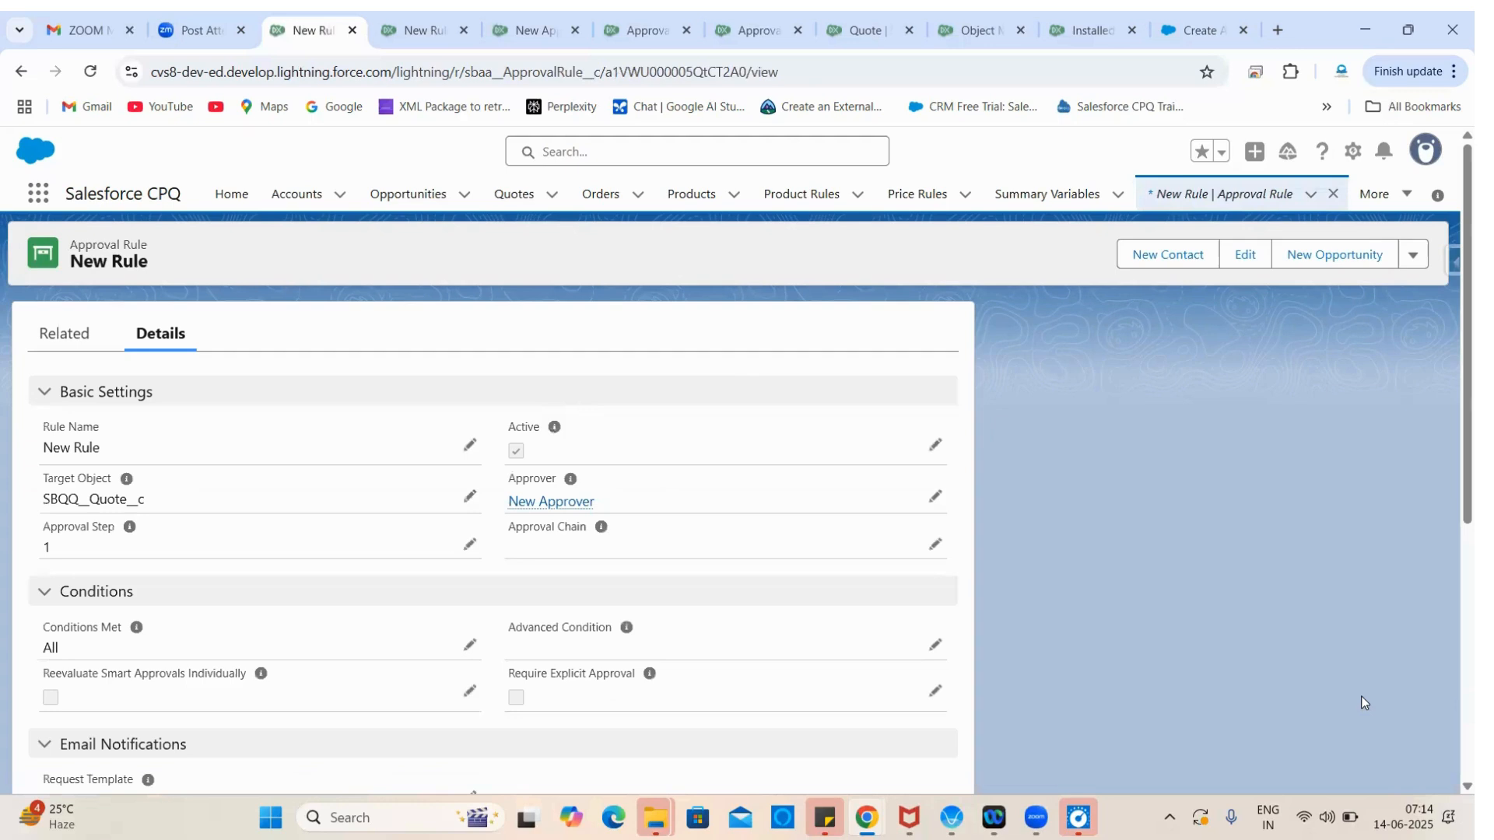
Step: Clear all Windows notifications and close the notification center
{"action": "left_click", "coordinate": [1410, 819]}
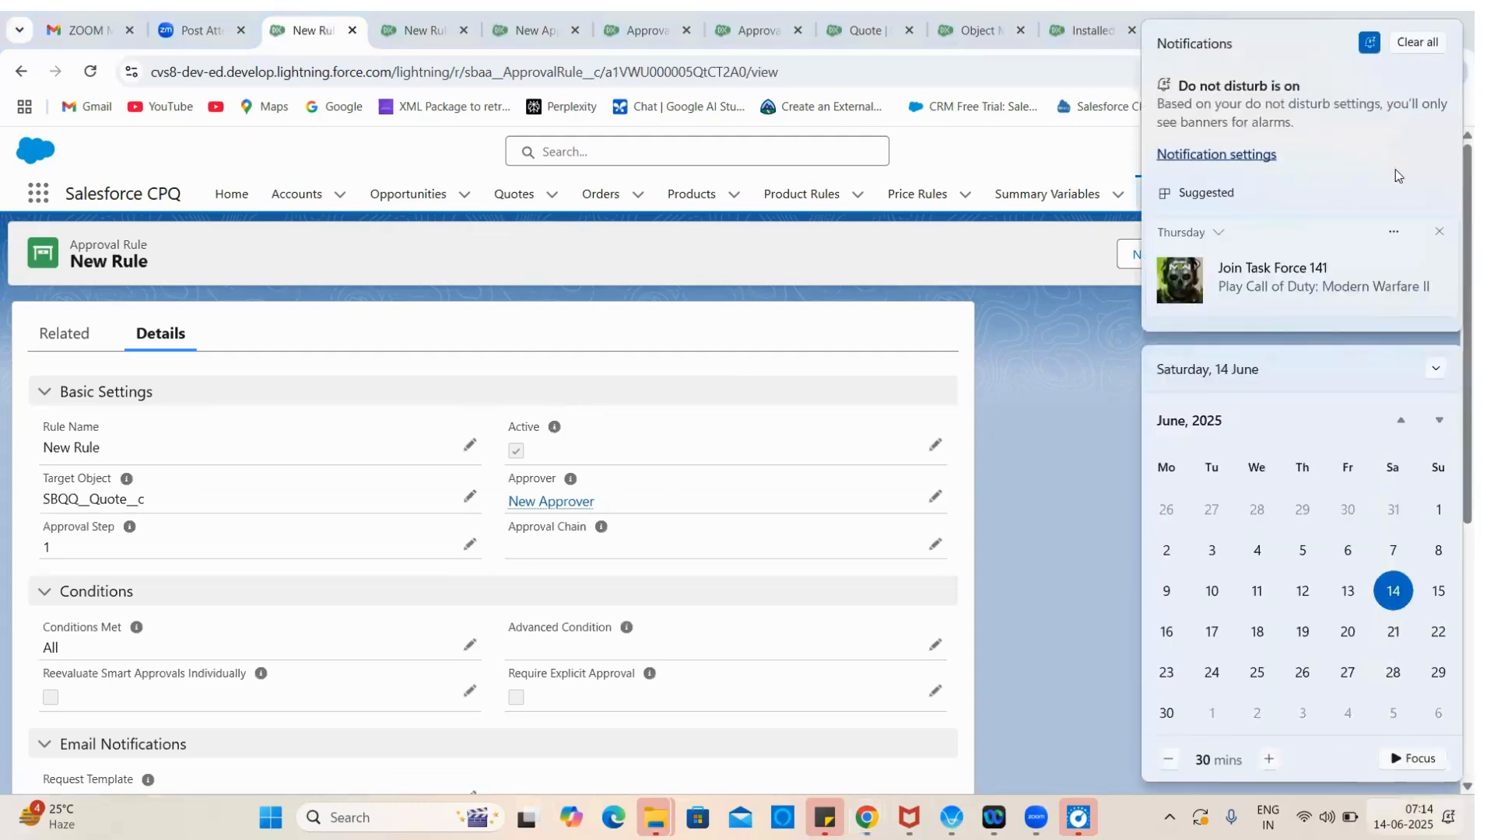
{"action": "left_click", "coordinate": [1412, 46]}
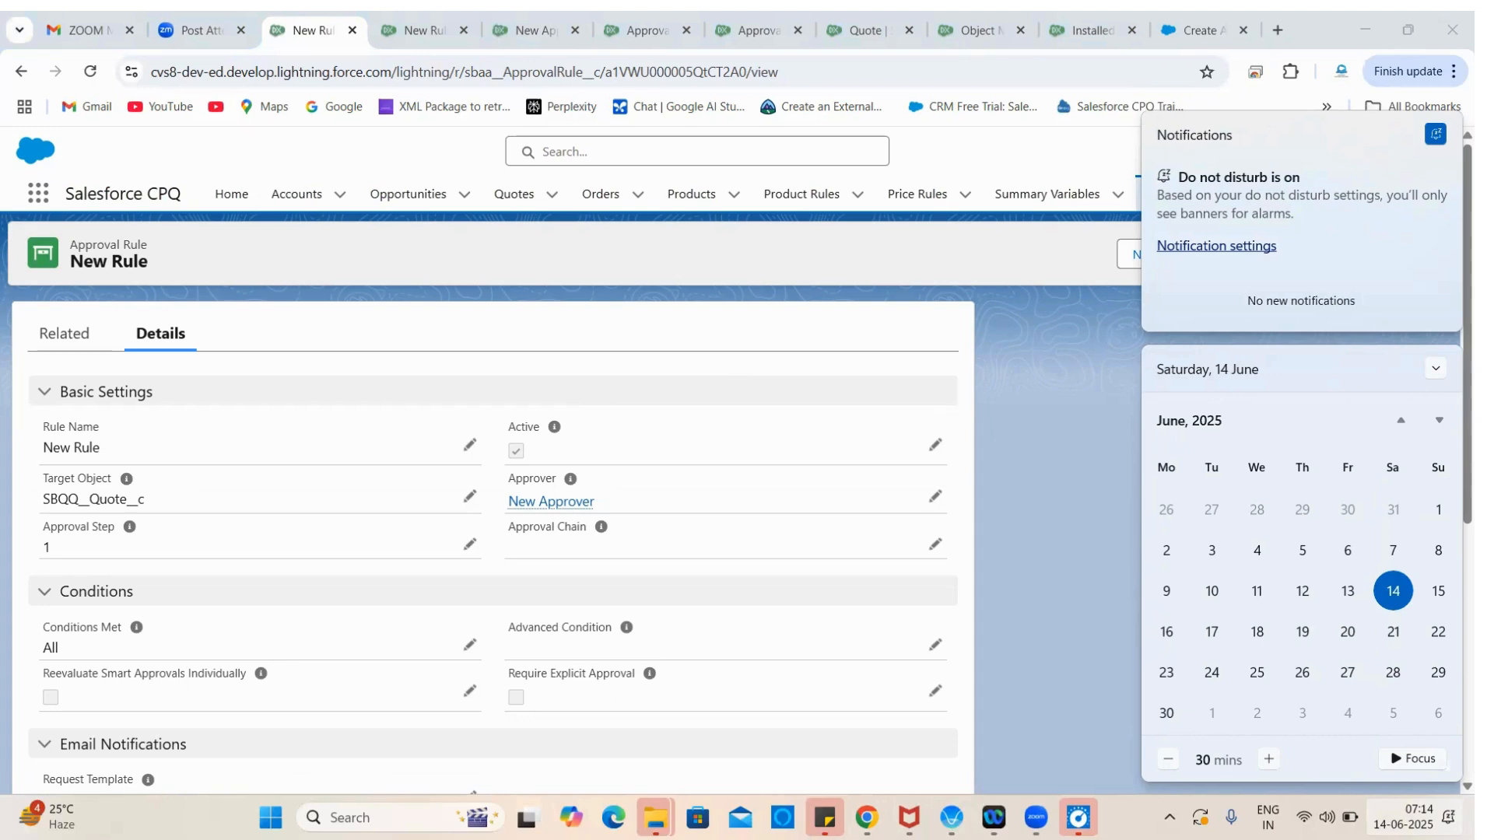
{"action": "left_click", "coordinate": [1409, 817]}
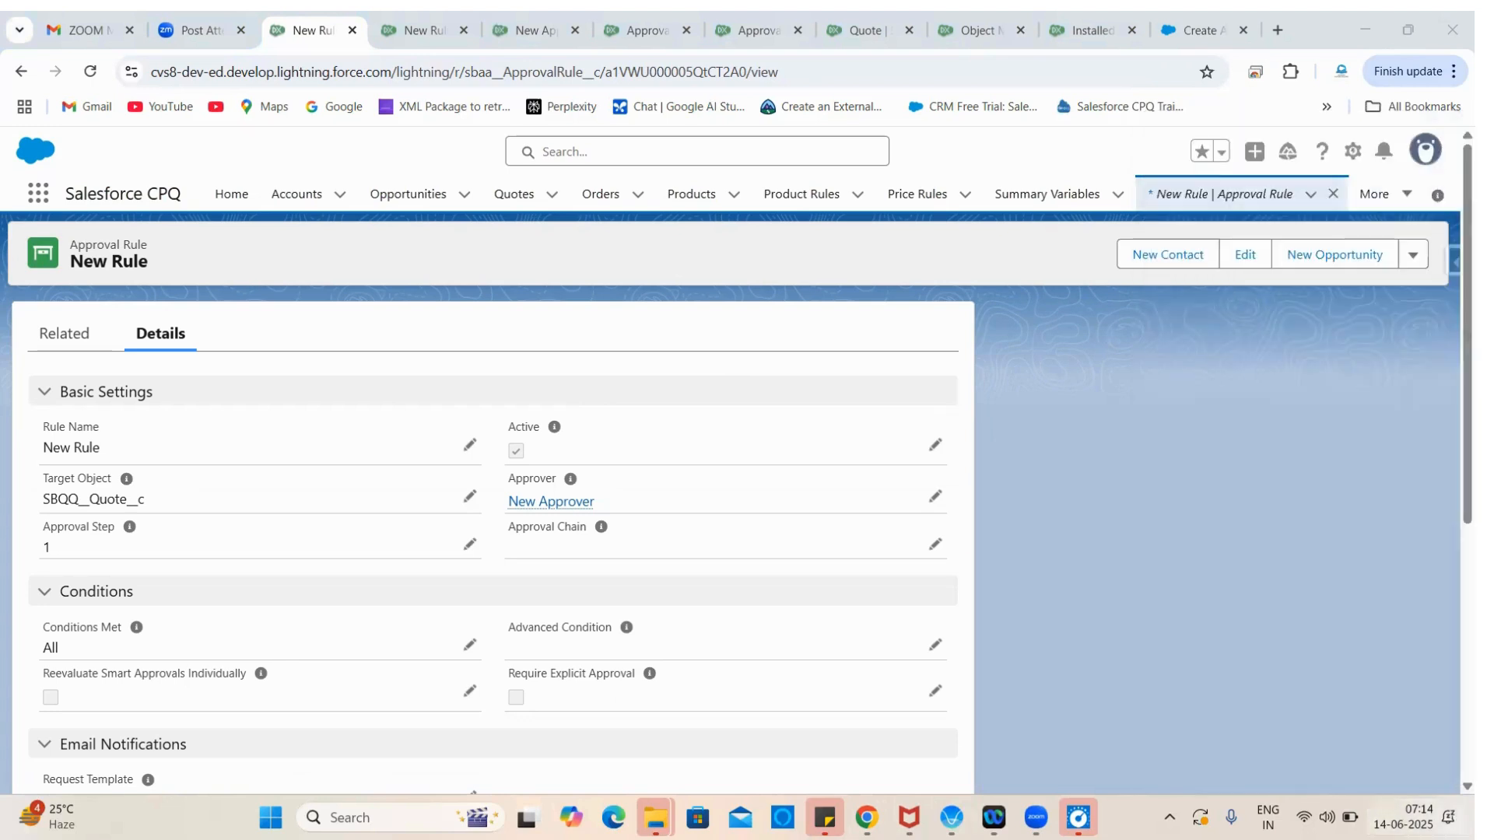